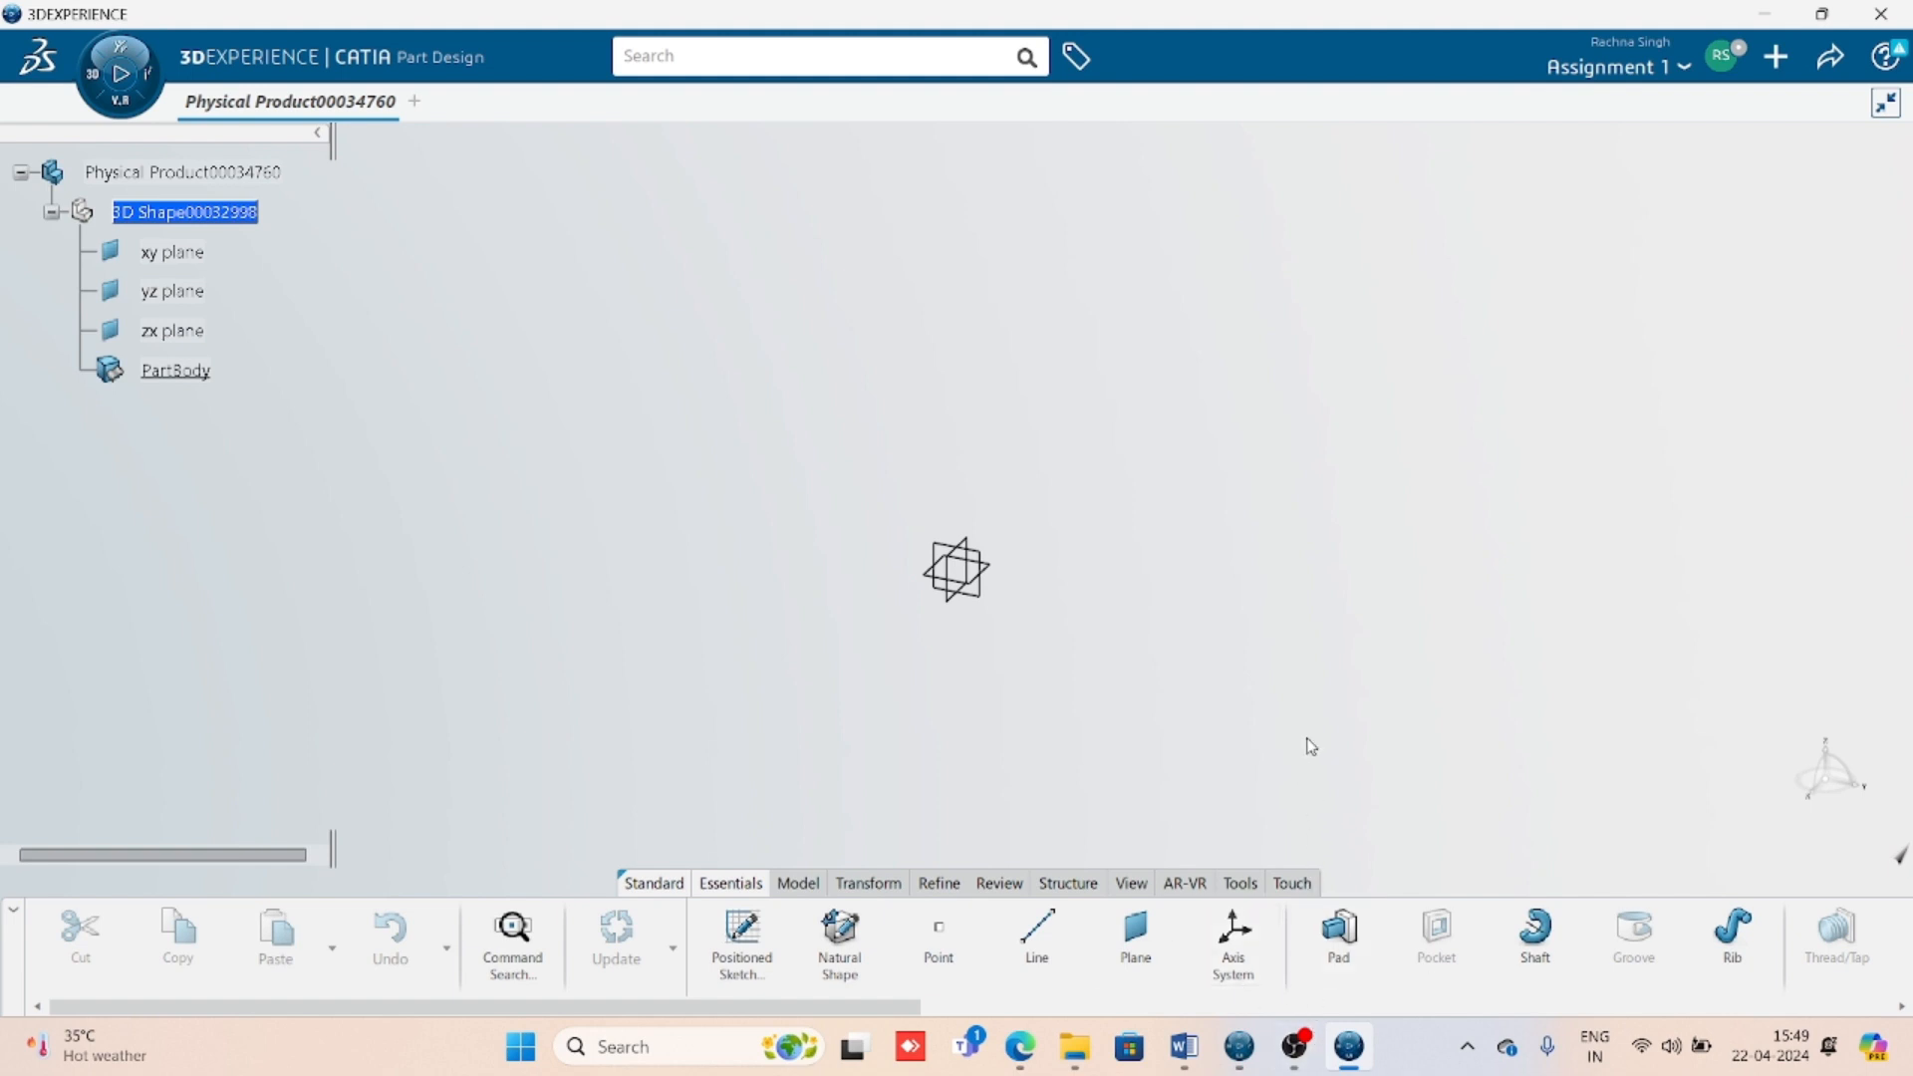
- Switch to the Word document and examine the dimensions in the part's front section and circular plan views
click(1183, 1046)
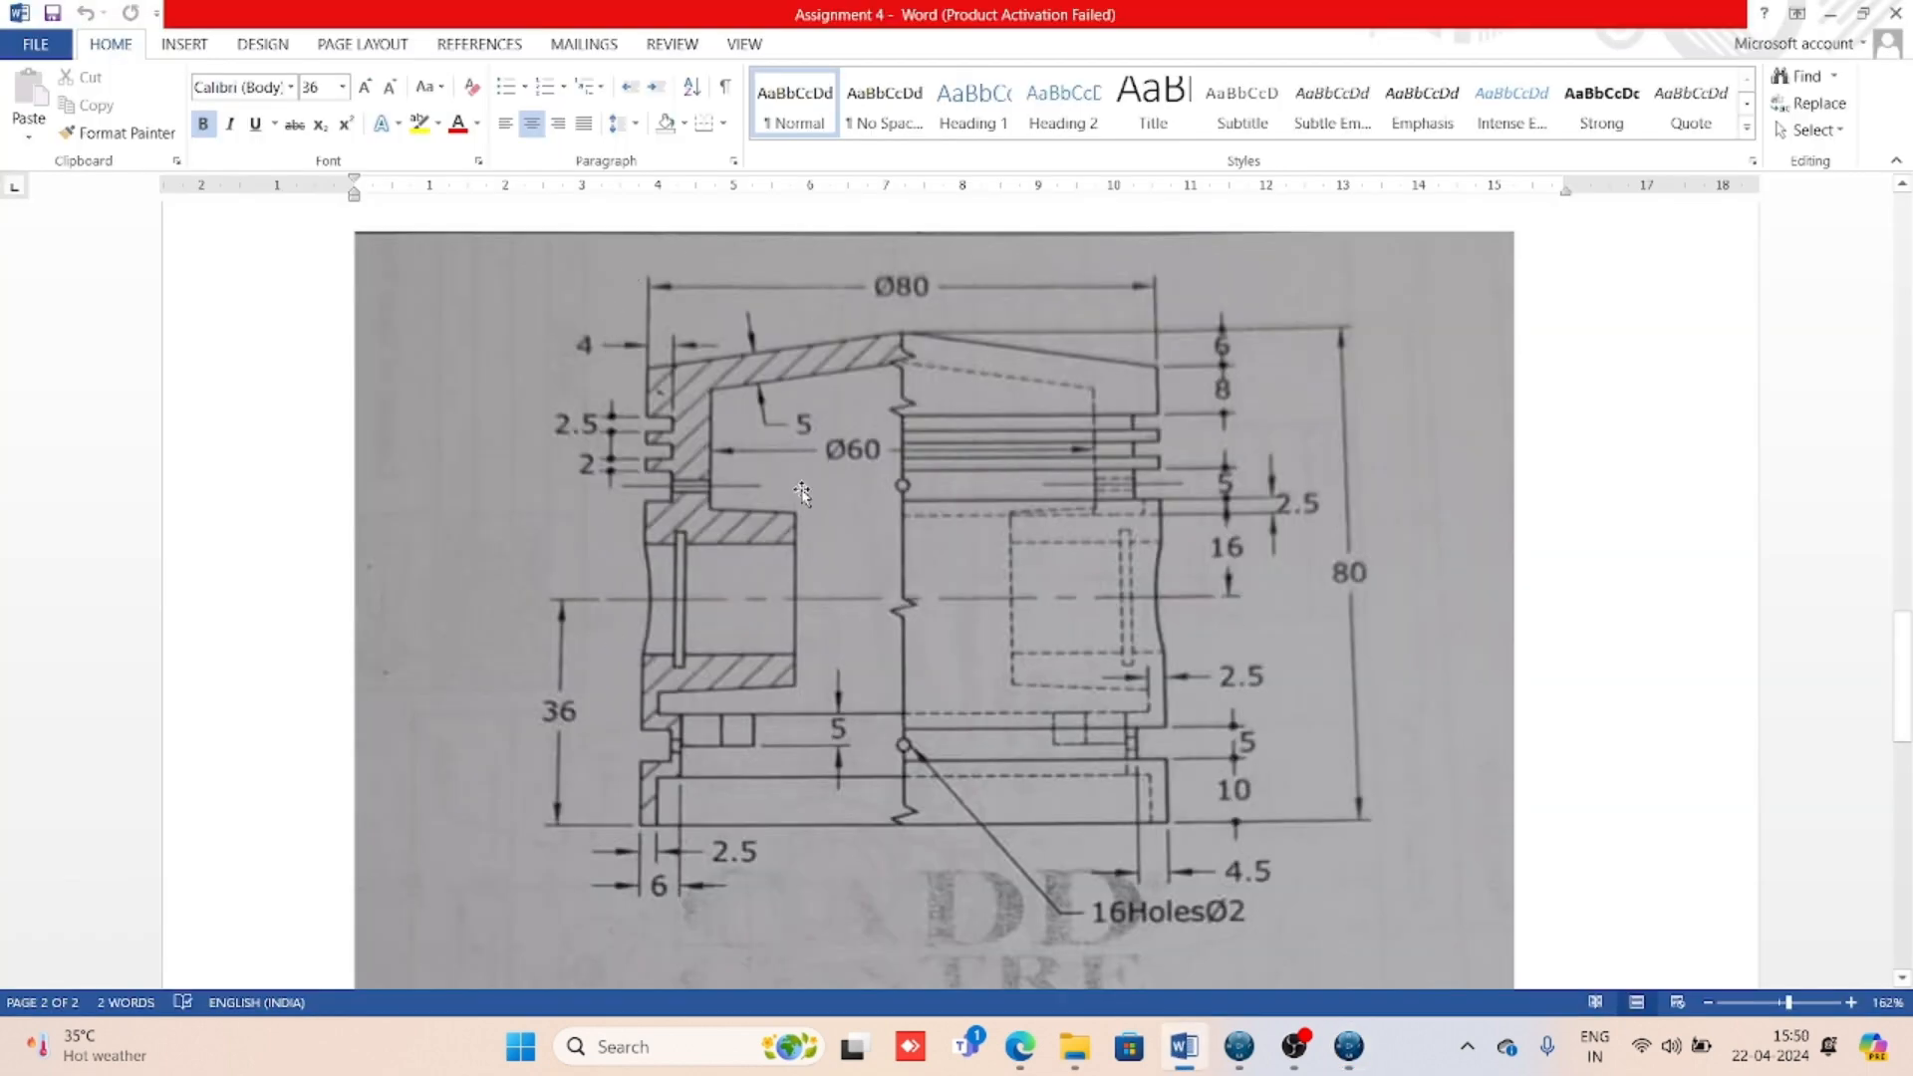
scroll(800, 757, down, 10)
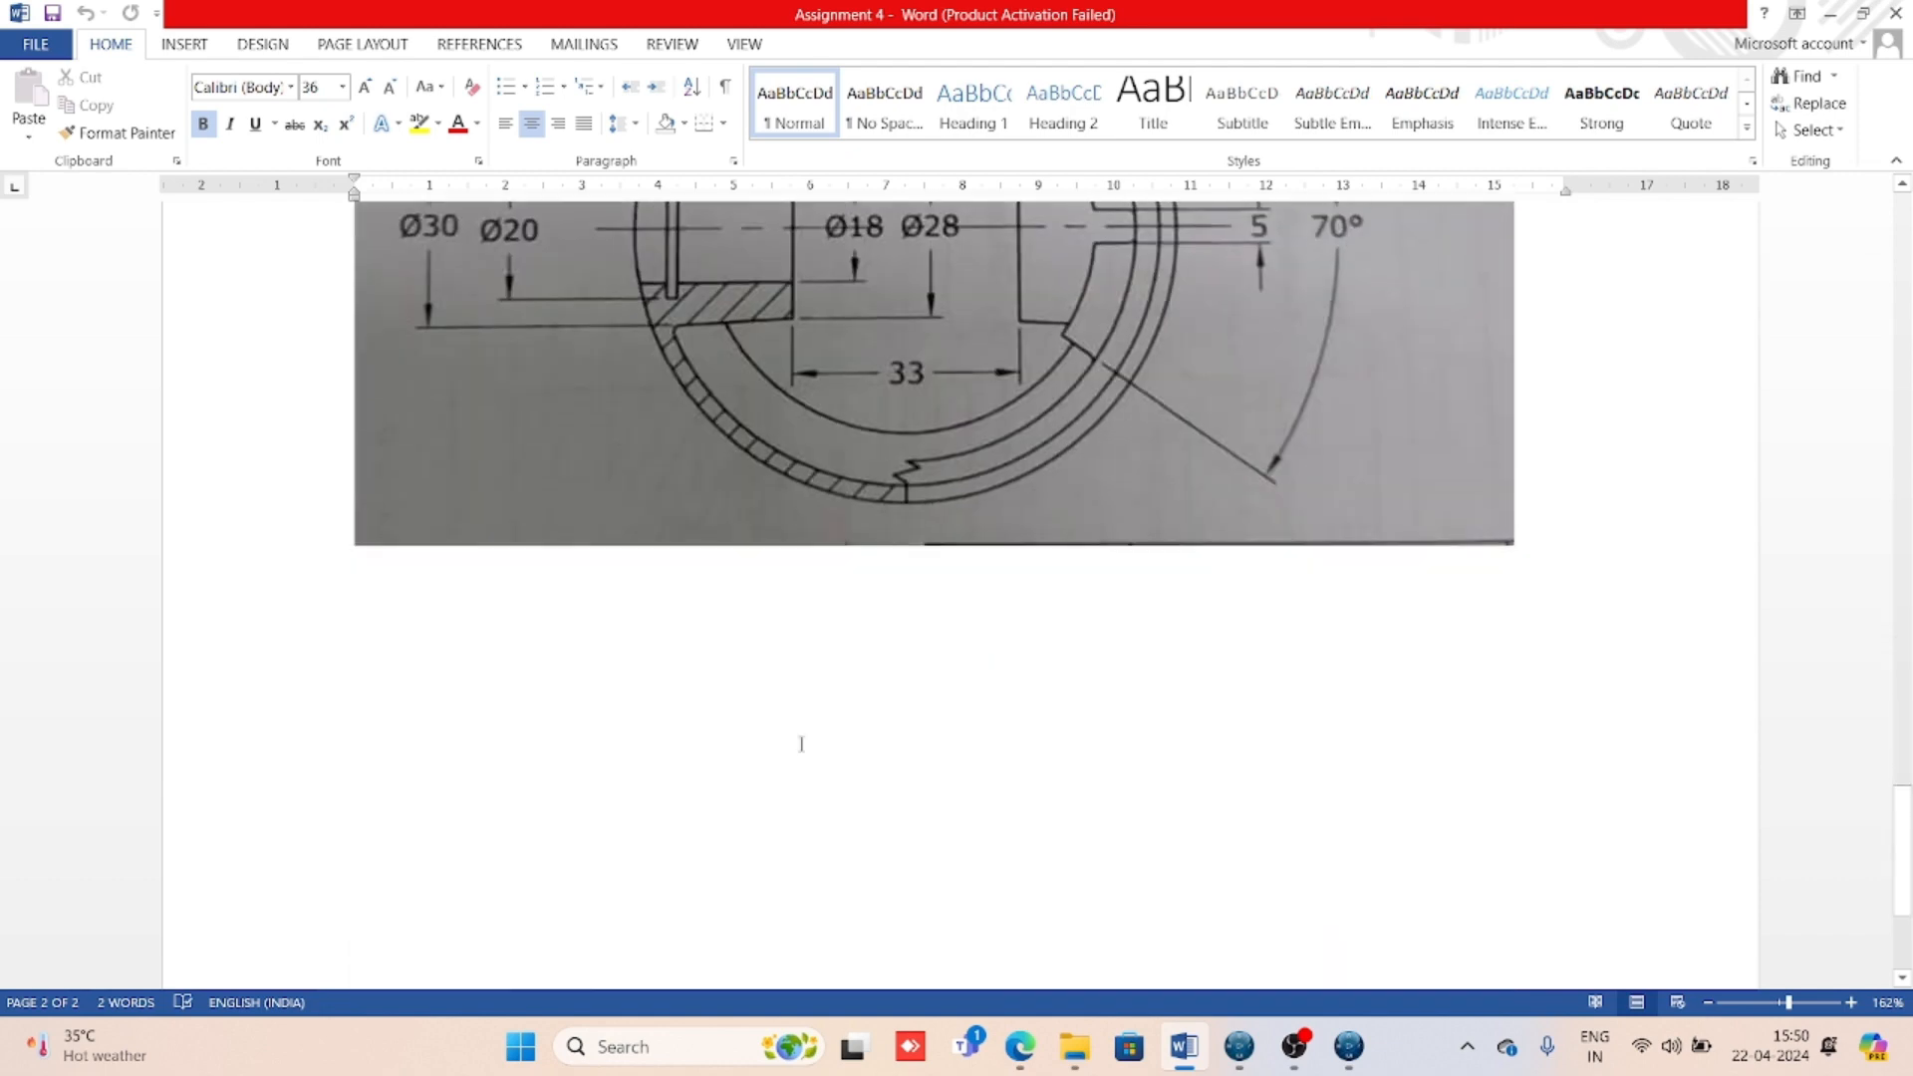
scroll(800, 747, up, 3)
scroll(800, 747, up, 2)
scroll(800, 747, down, 3)
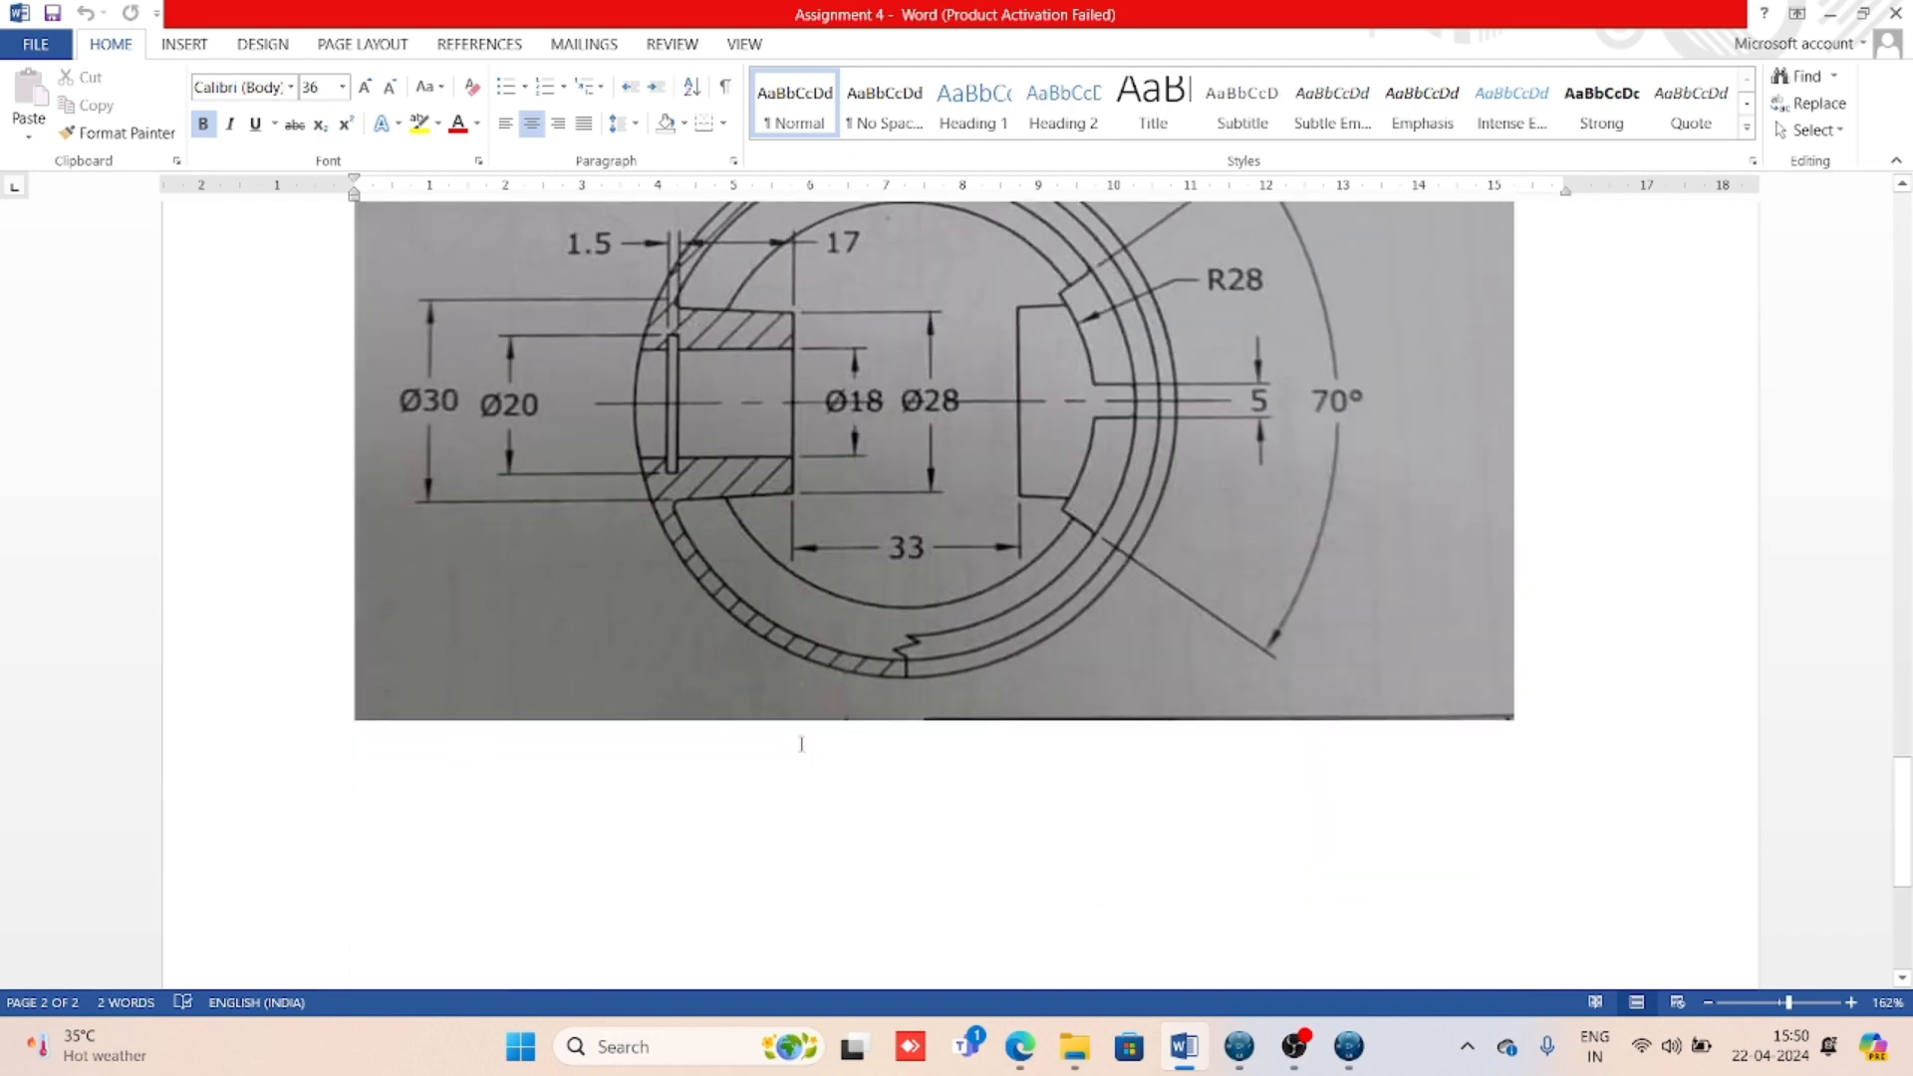
scroll(800, 747, up, 2)
scroll(800, 747, up, 8)
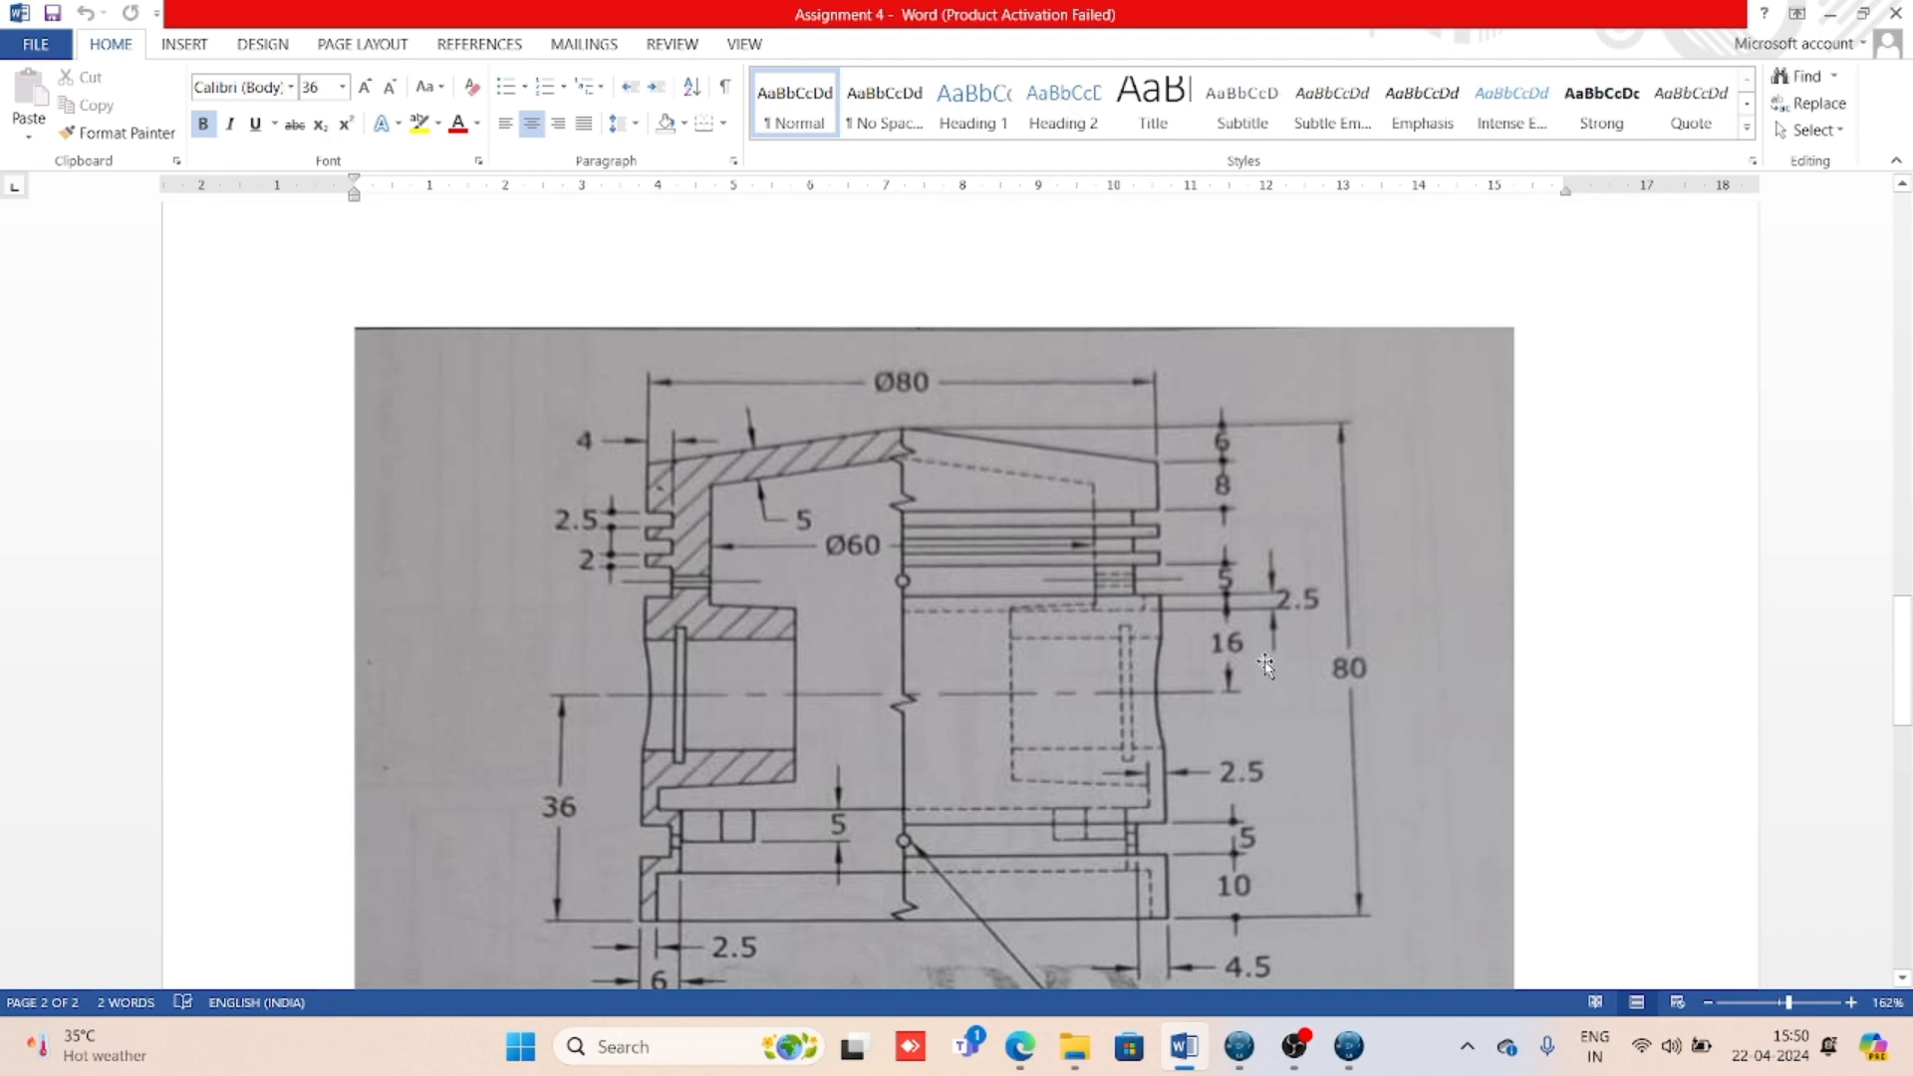
scroll(1076, 723, down, 1)
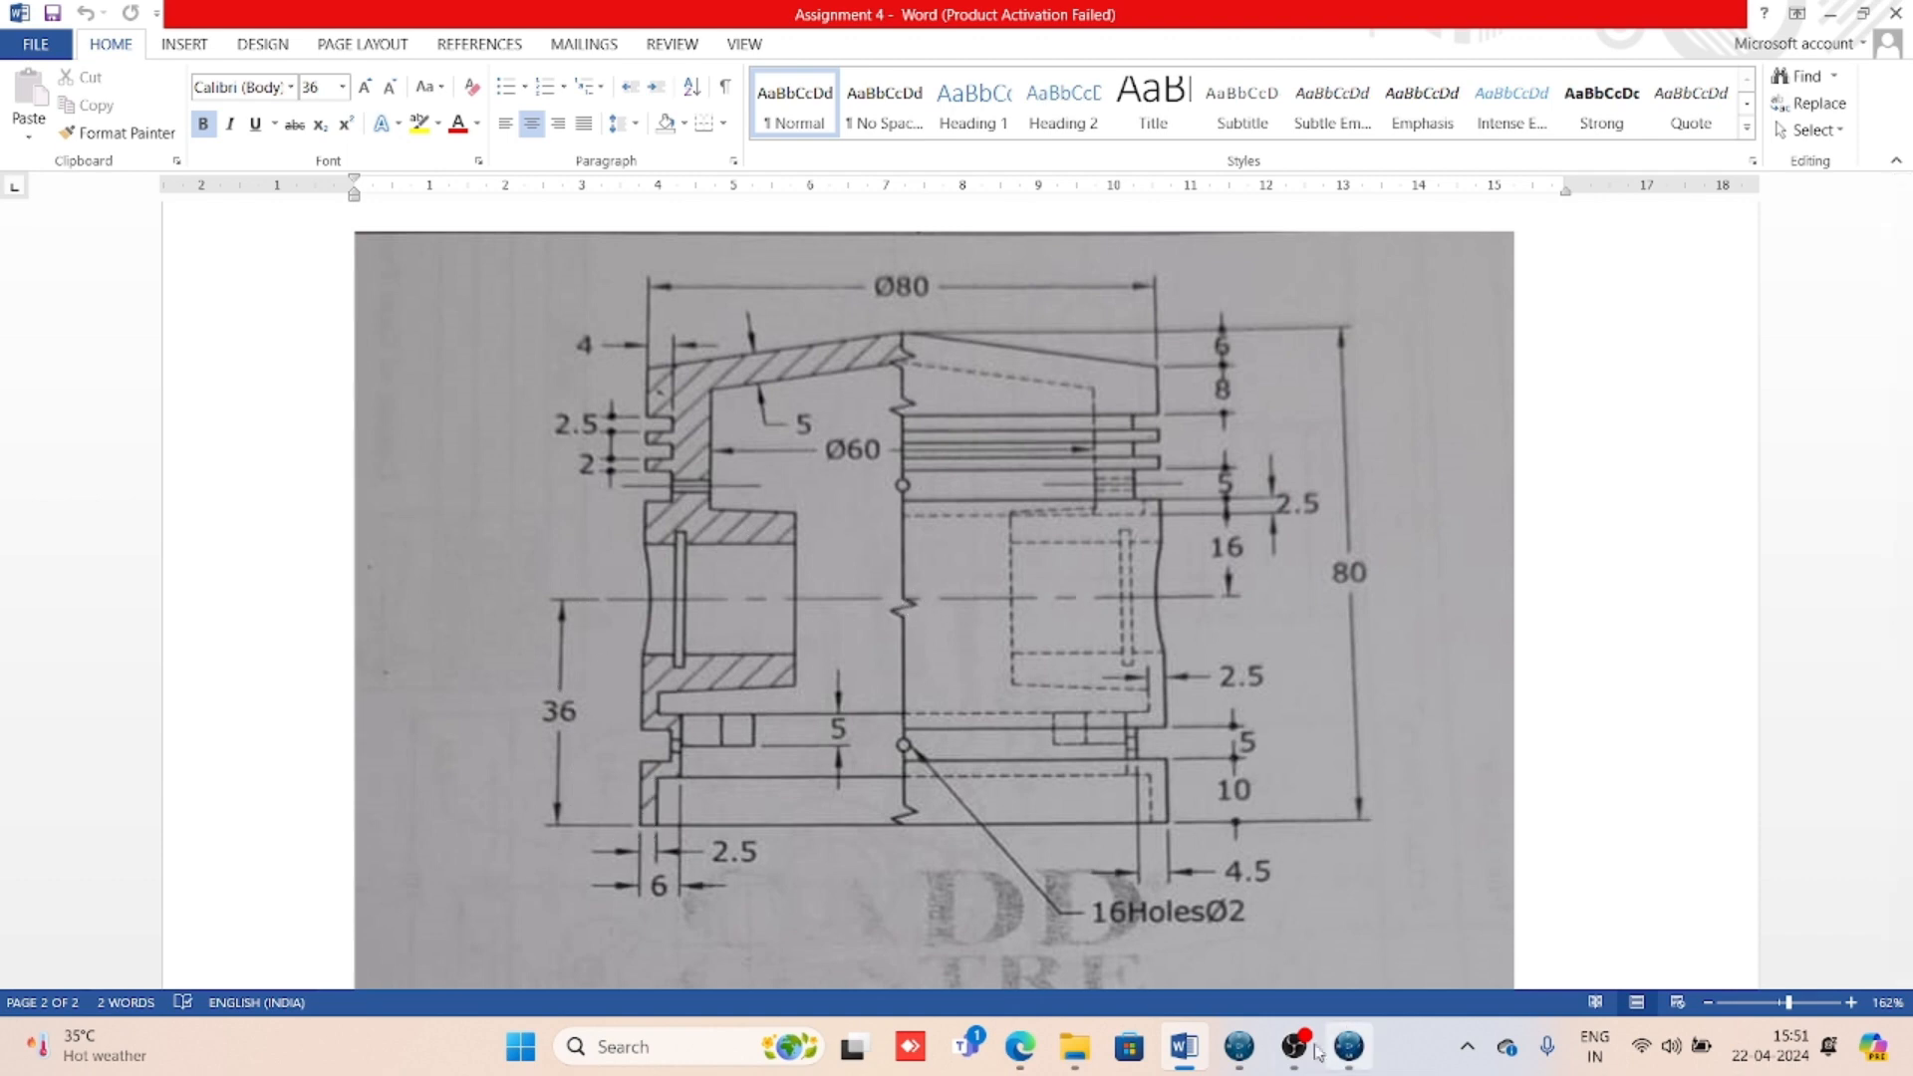
- Switch back to 3DEXPERIENCE and start a positioned sketch on the yz plane
click(1351, 1047)
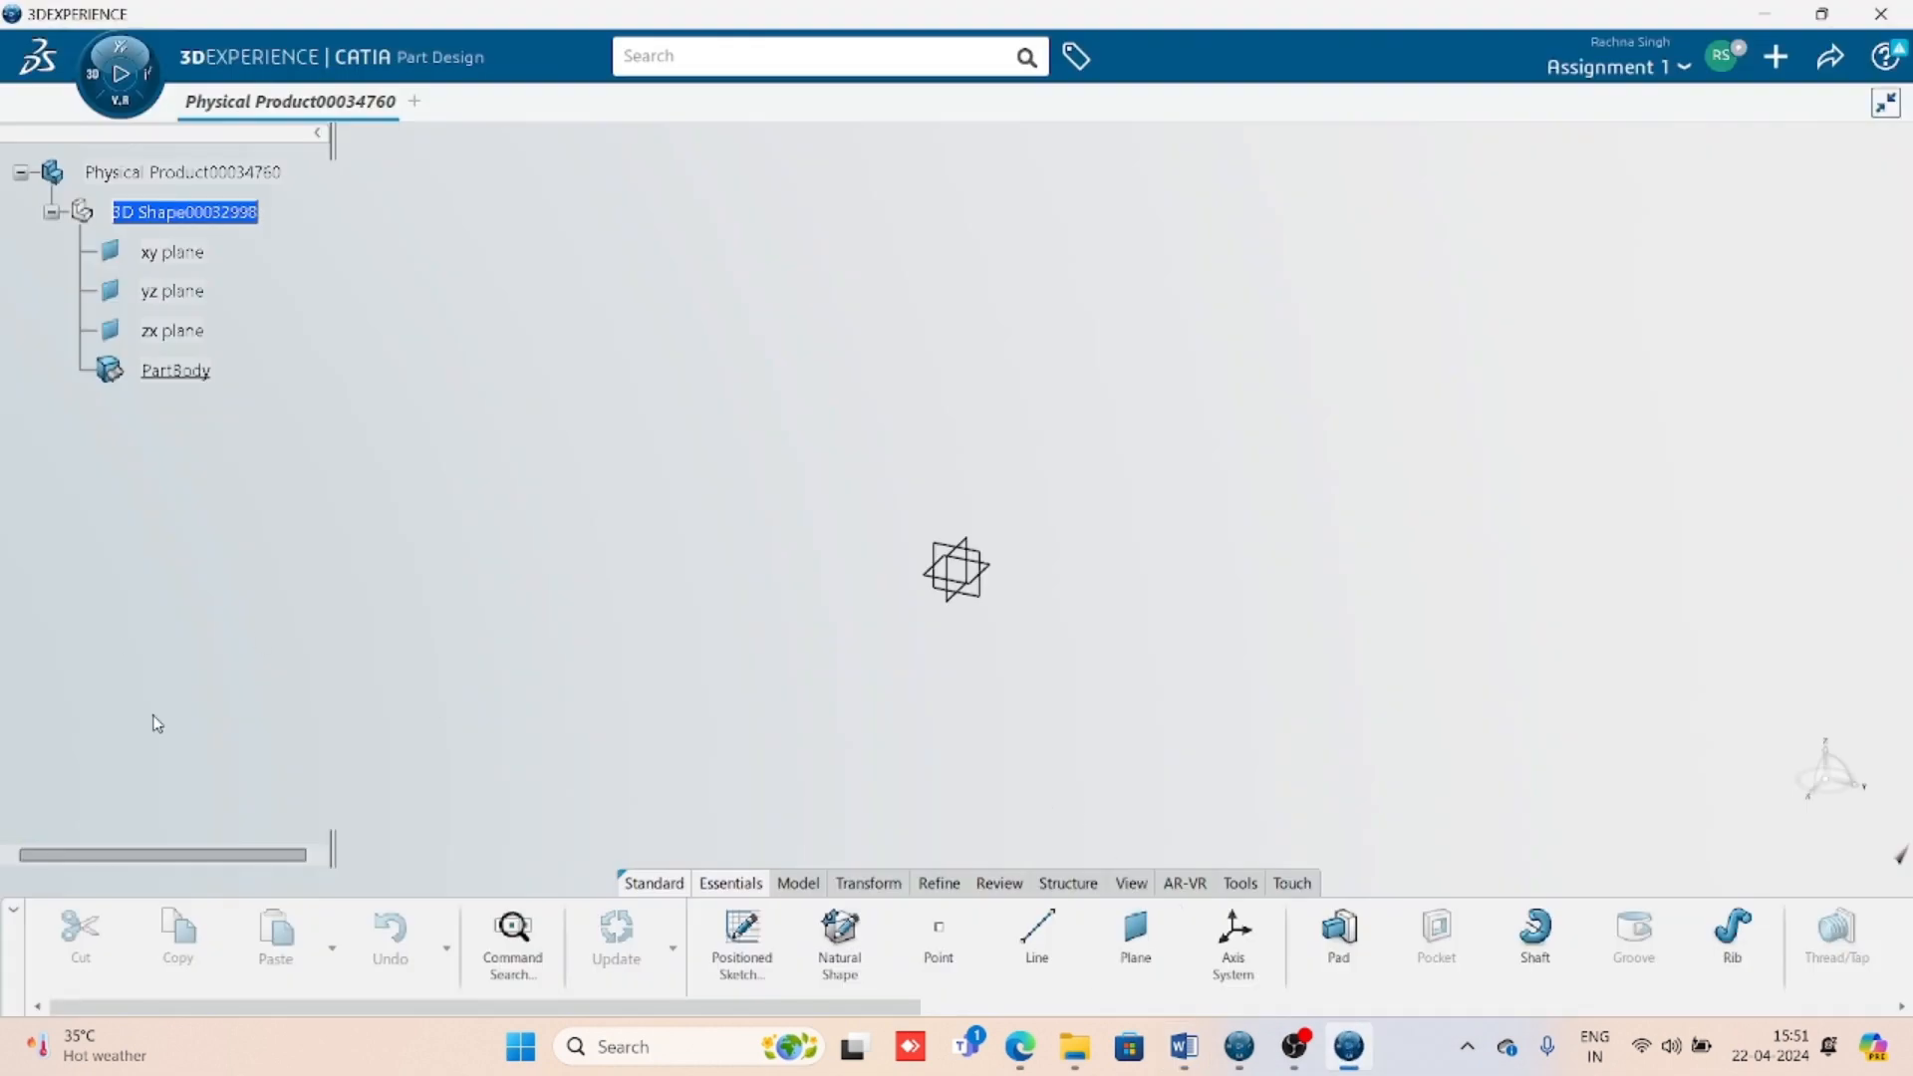
click(165, 291)
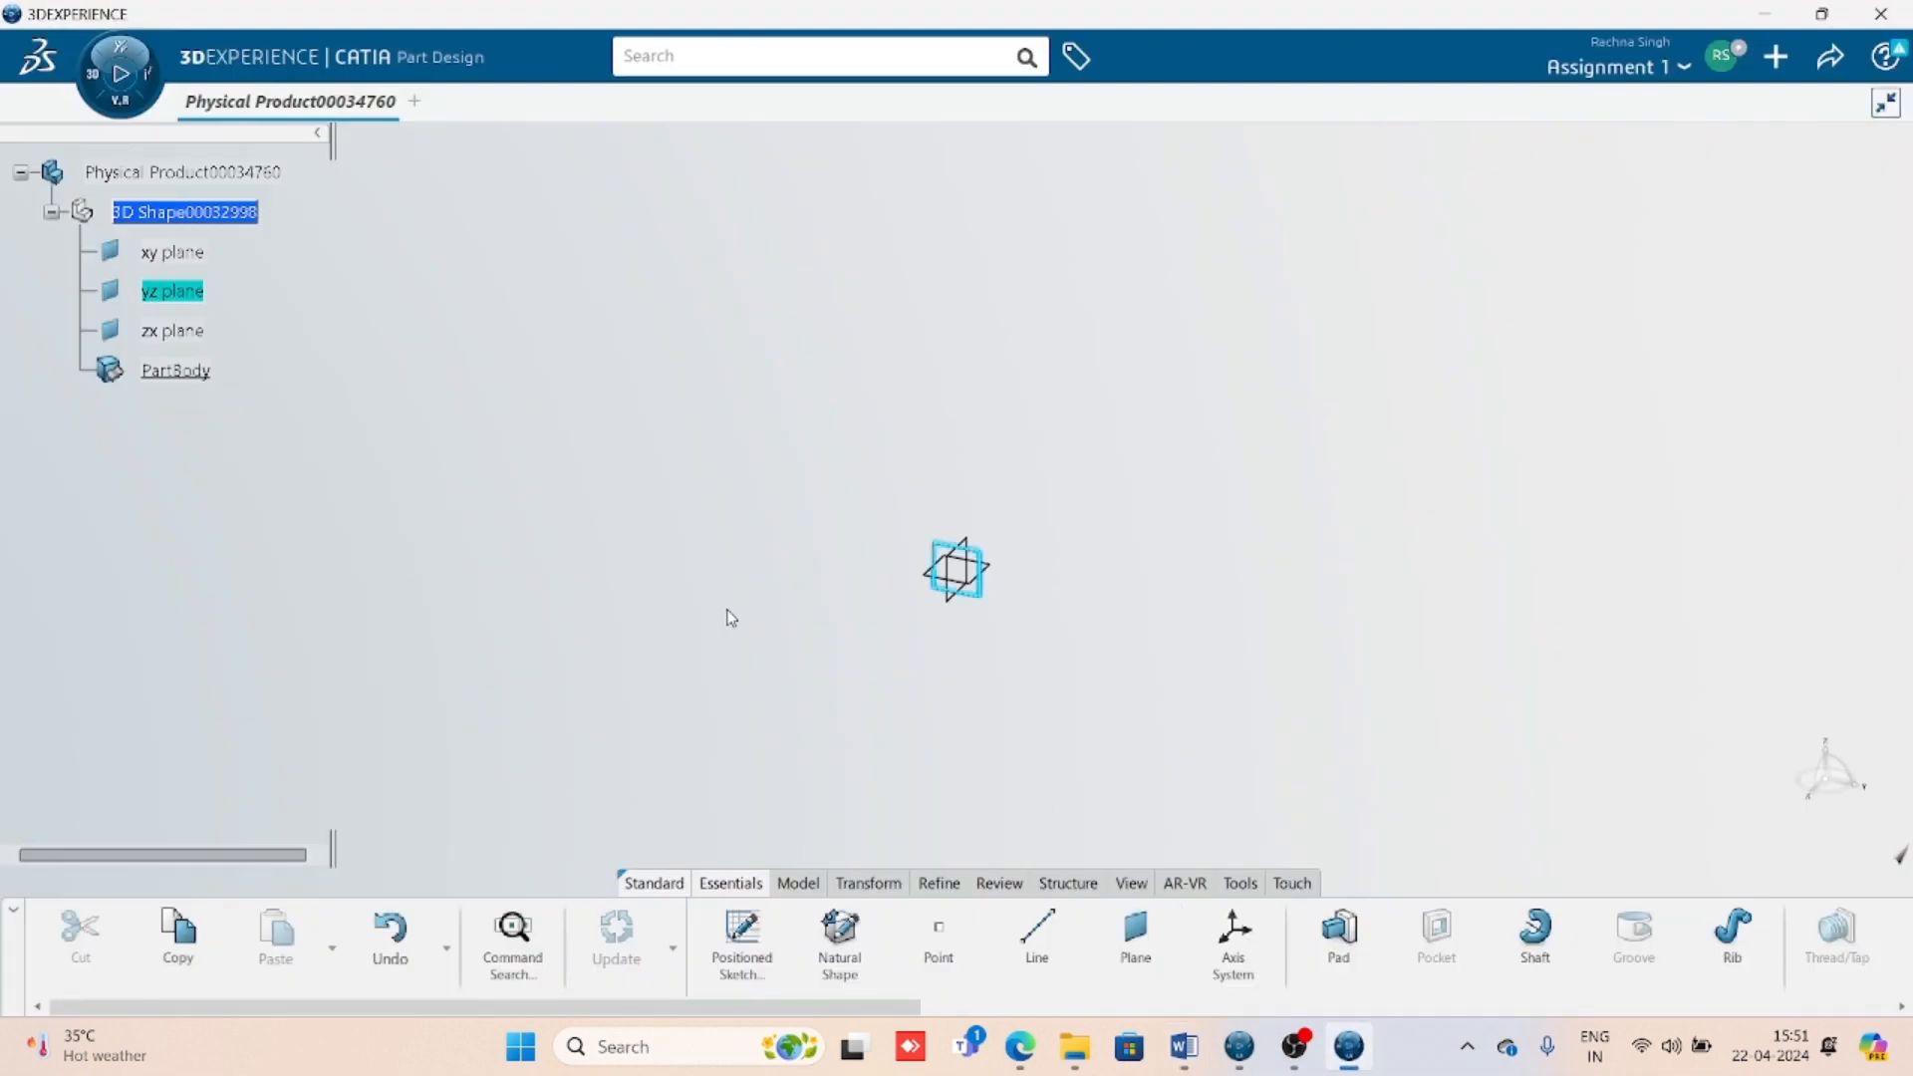
click(760, 941)
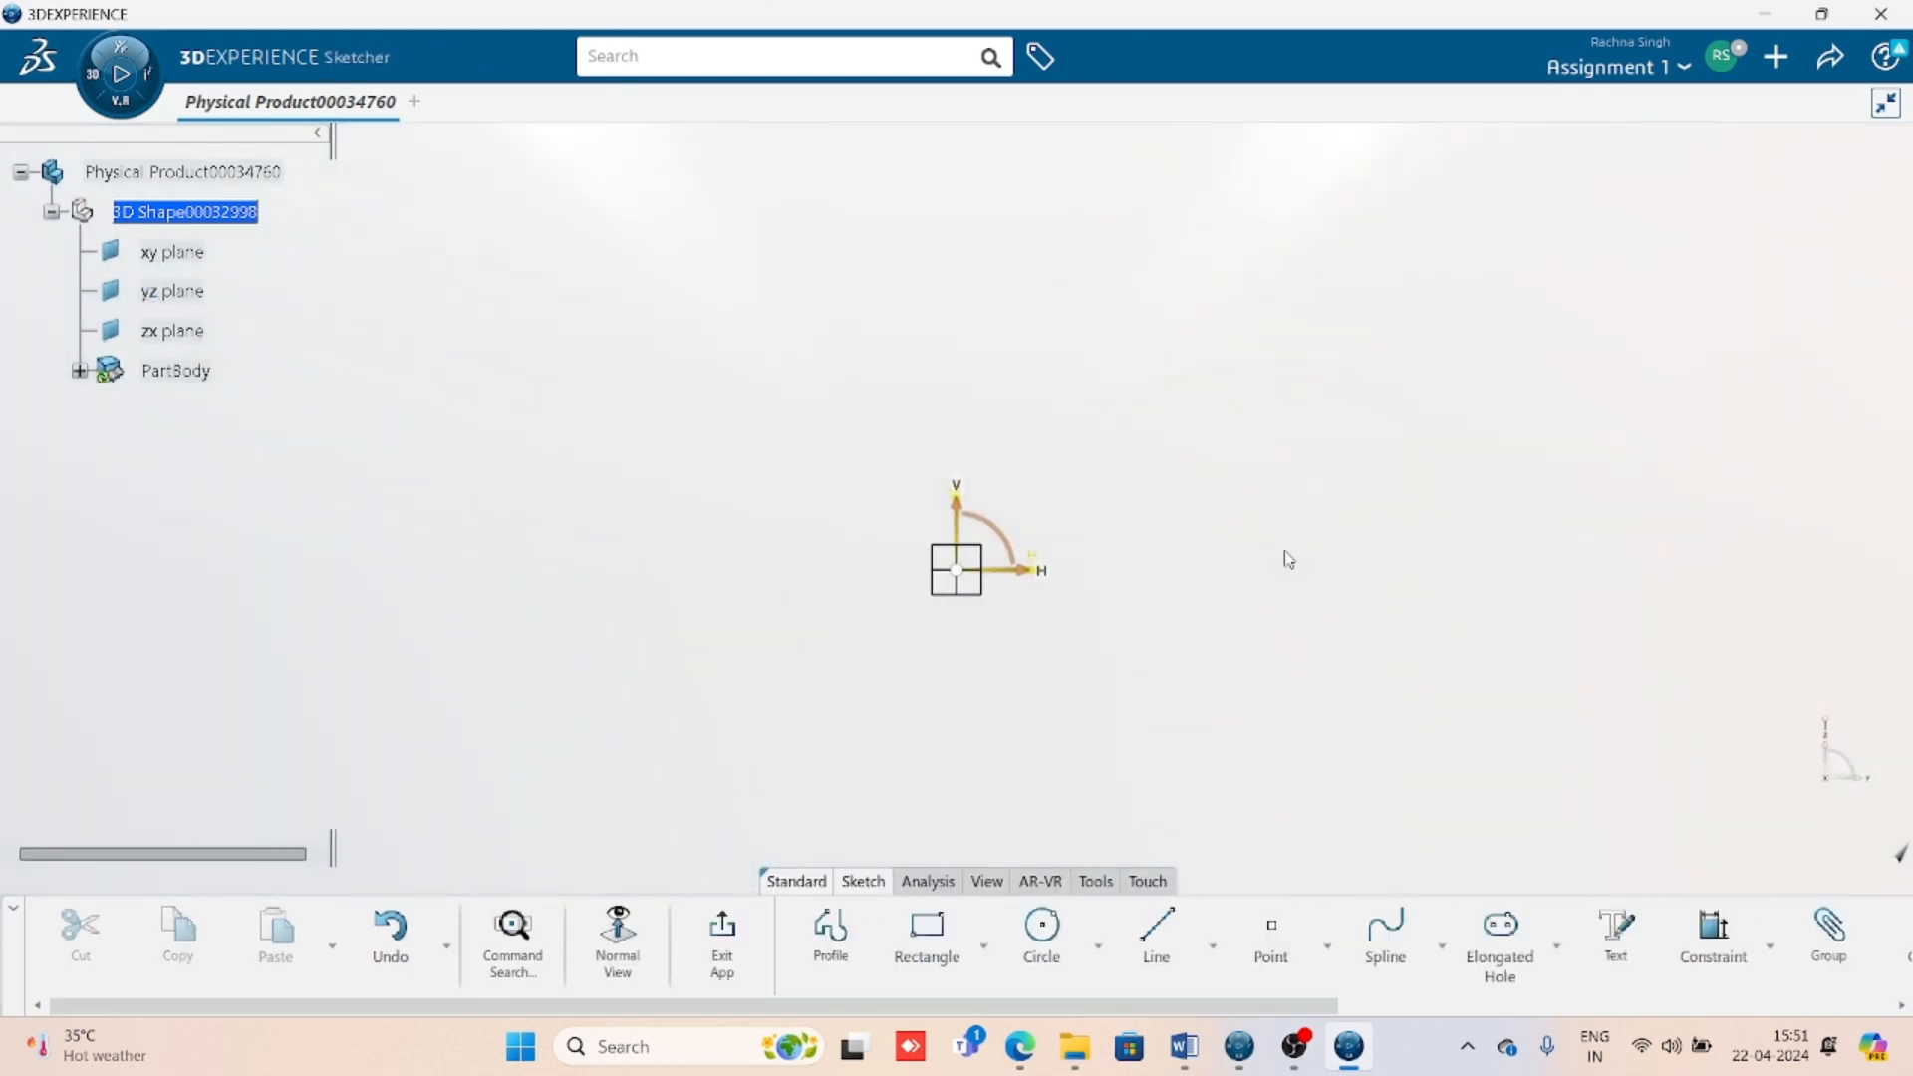
- Sketch a closed four-sided profile with a sloping top edge, about 79 mm wide and 135 mm high along the vertical axis
click(835, 937)
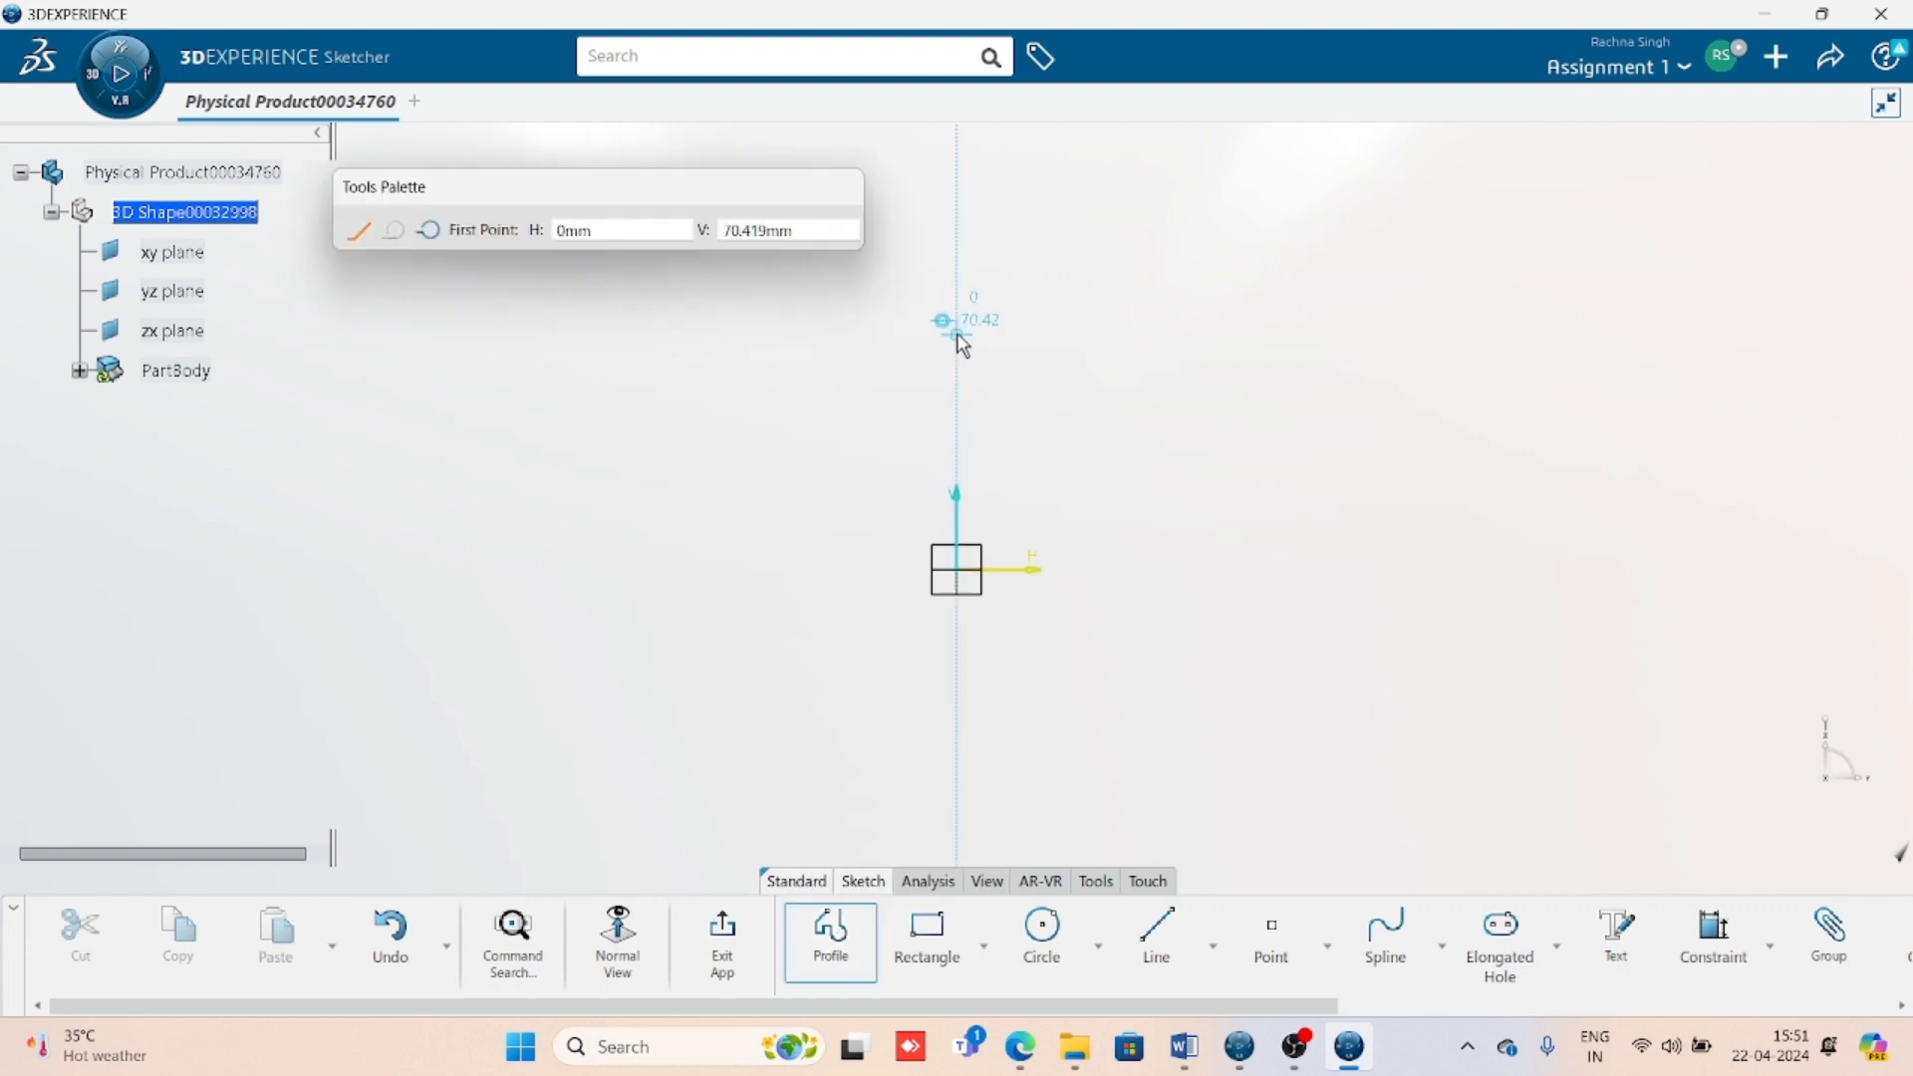
click(959, 337)
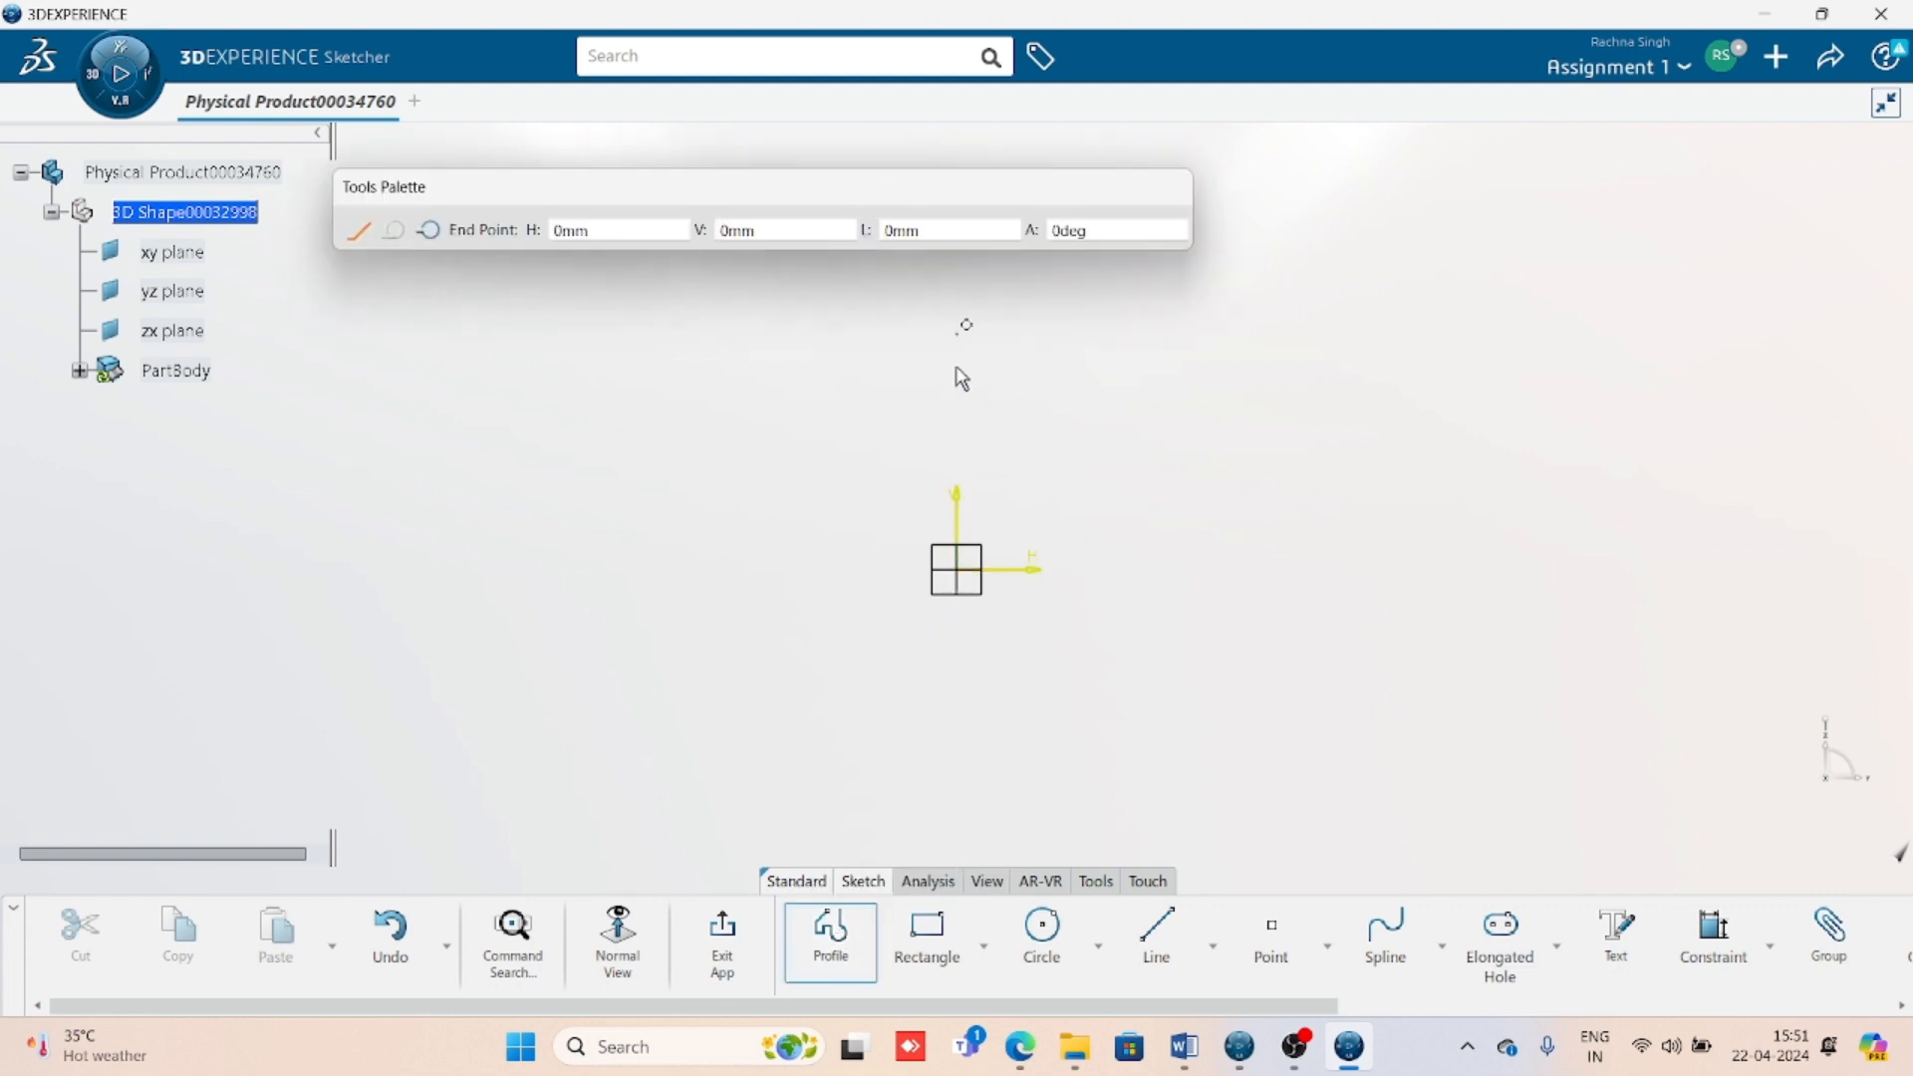
click(956, 784)
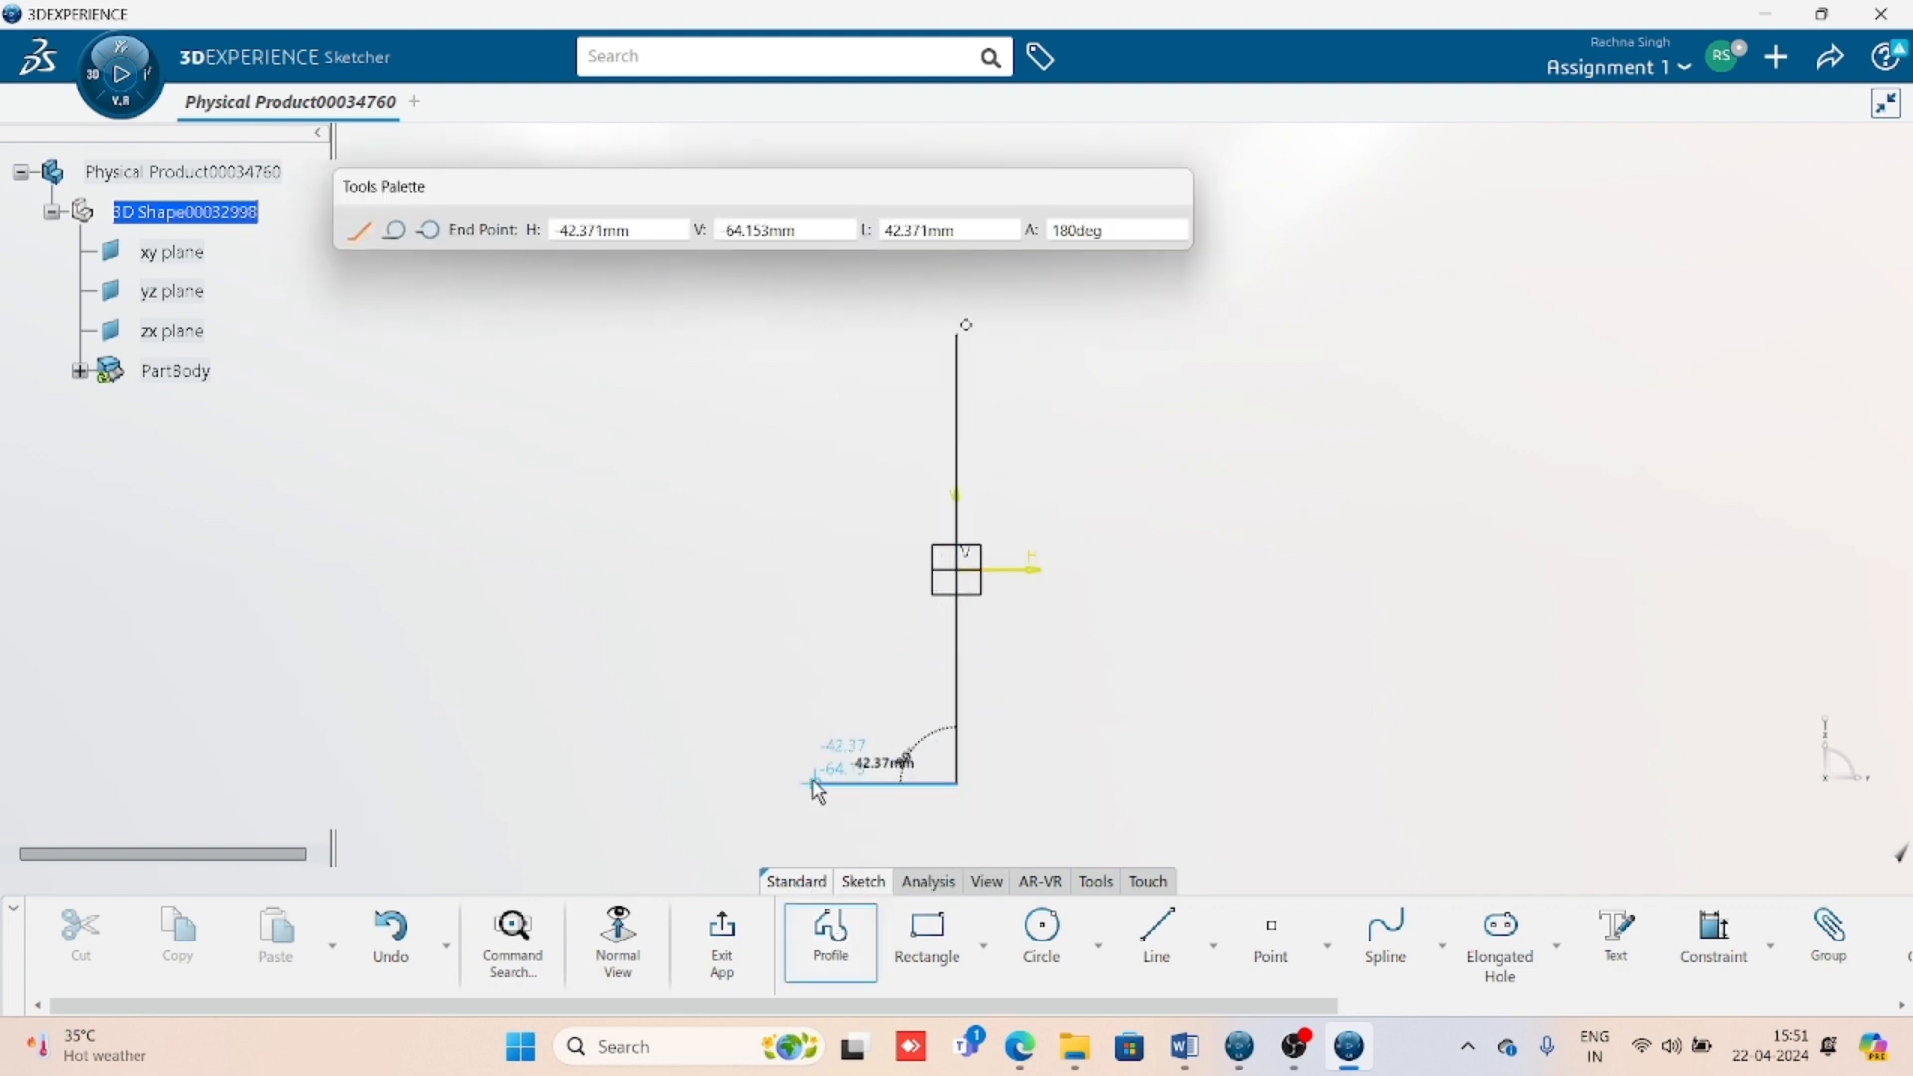
click(693, 784)
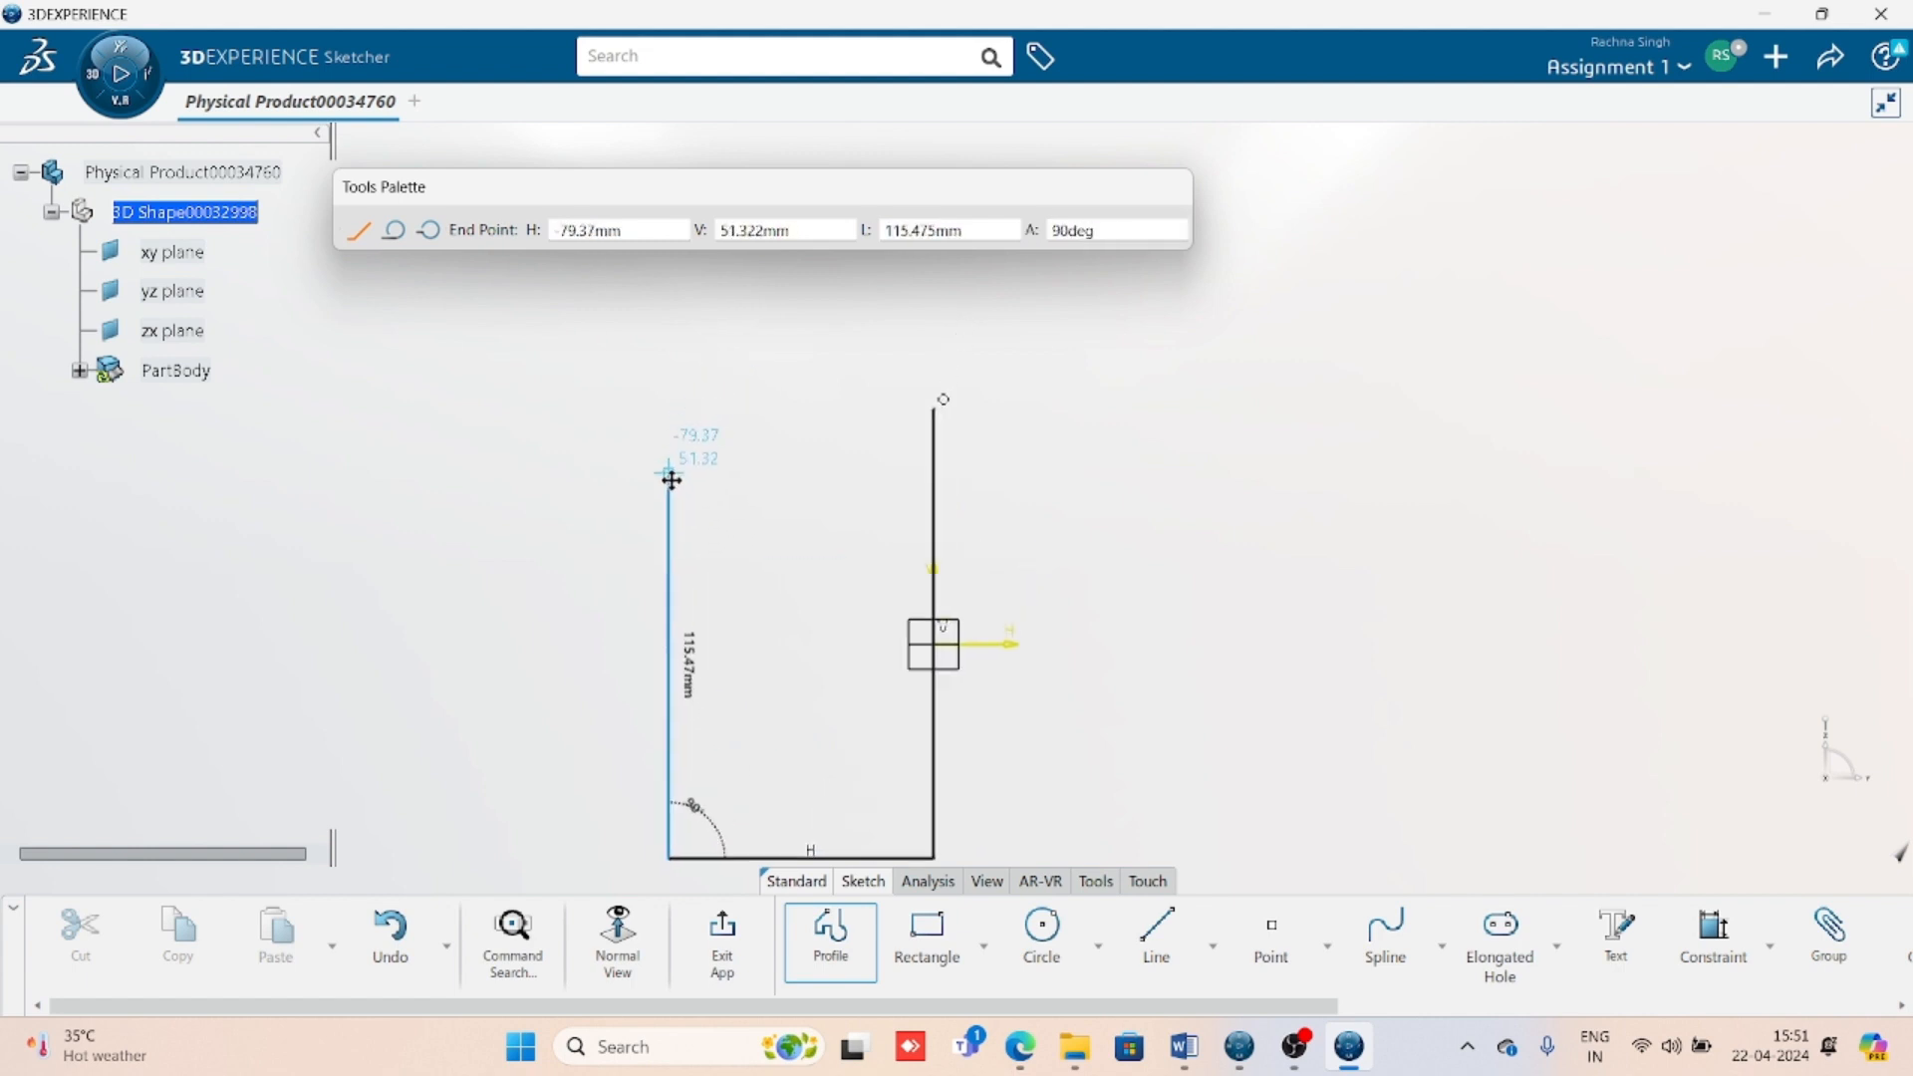
middle_drag(672, 480, 666, 510)
click(663, 492)
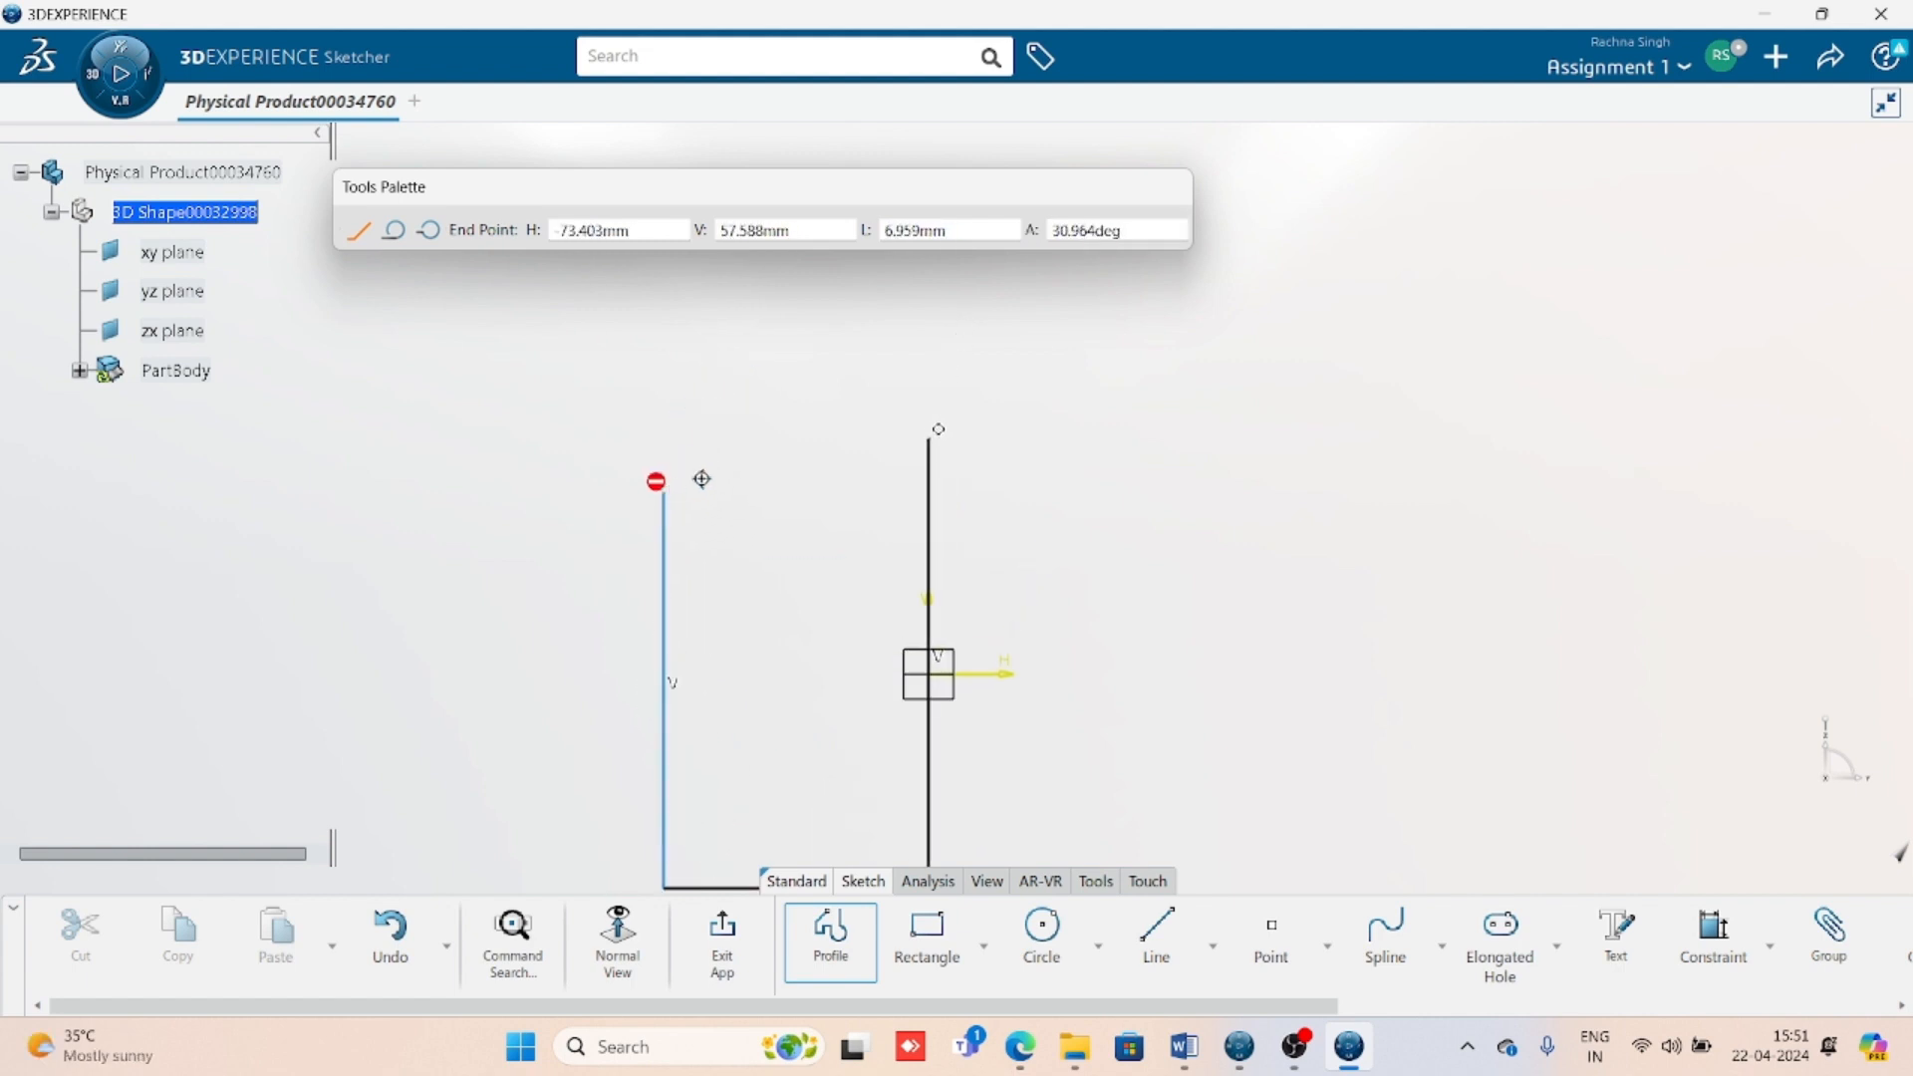
click(929, 441)
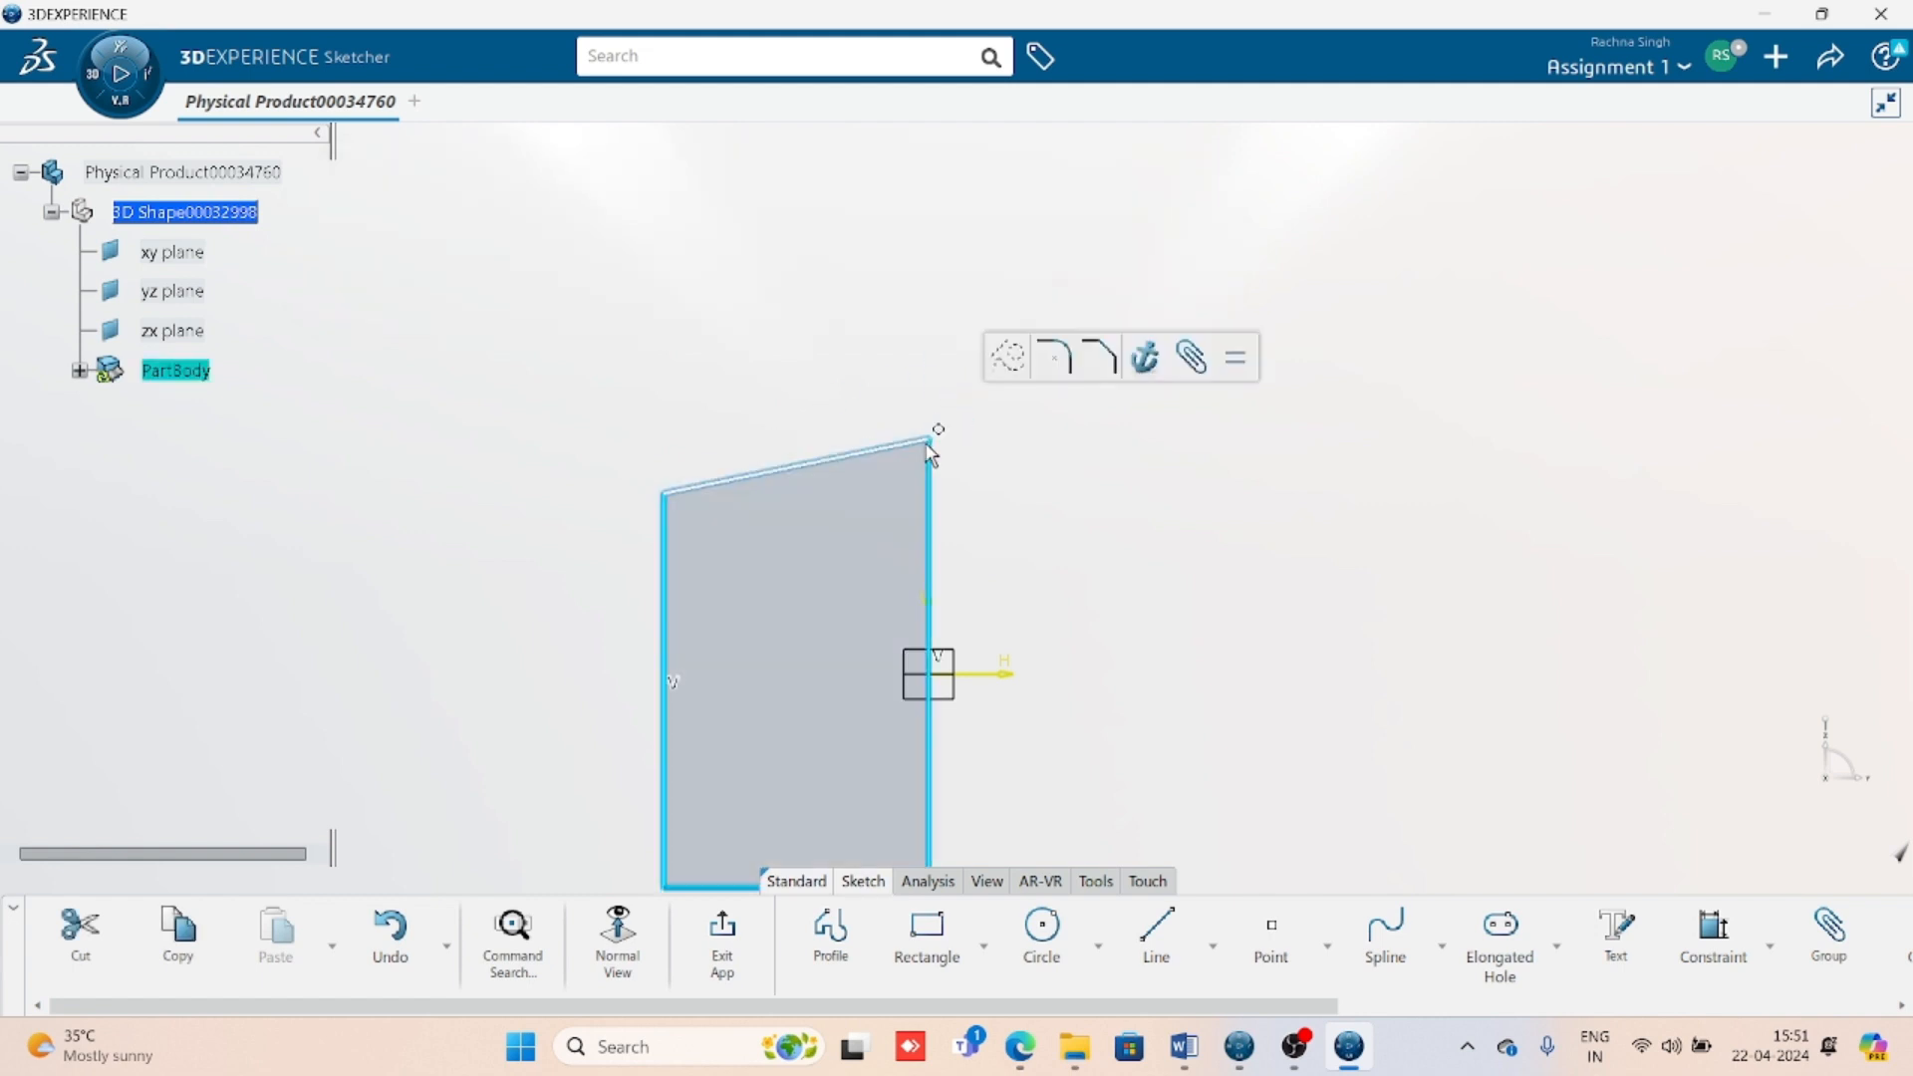
middle_drag(1126, 657, 1152, 559)
scroll(1153, 559, down, 1)
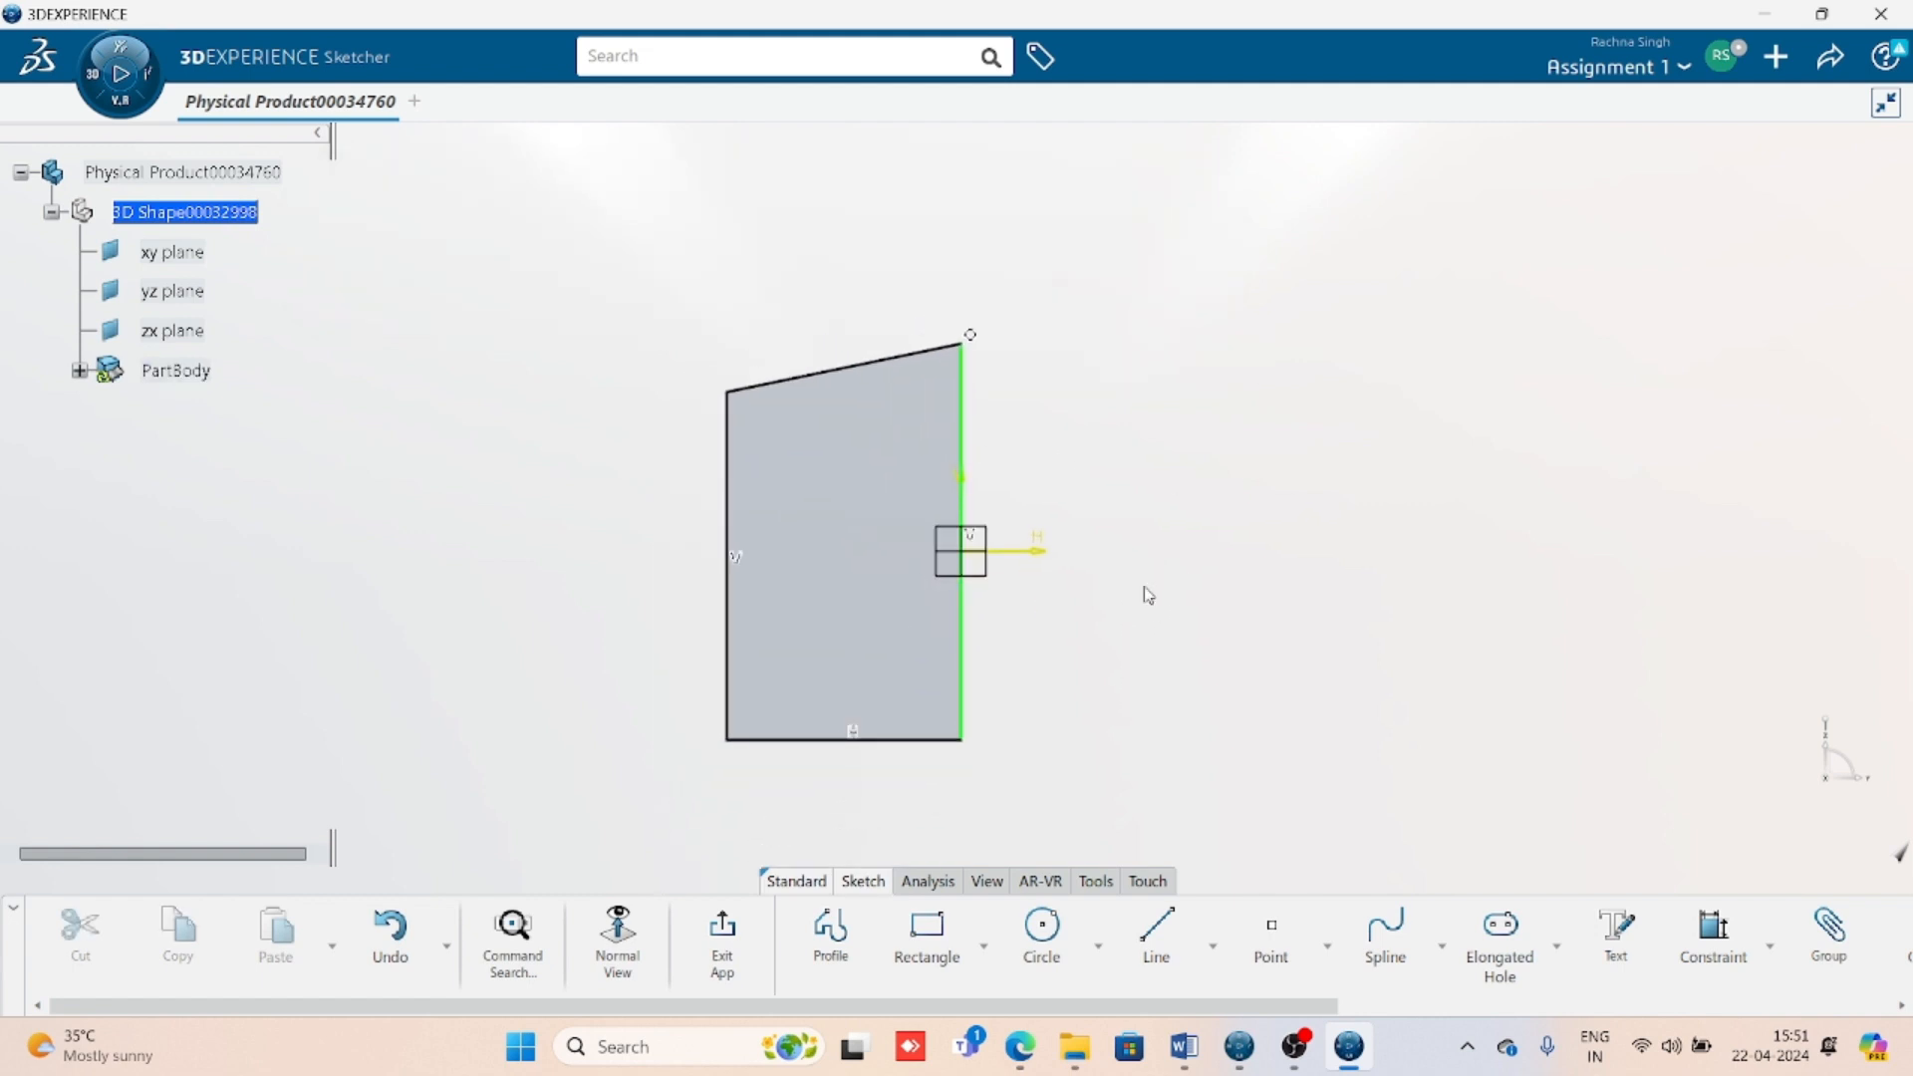
- Draw a vertical axis line along the sketch's V axis, extending beyond the profile at both ends
click(1212, 946)
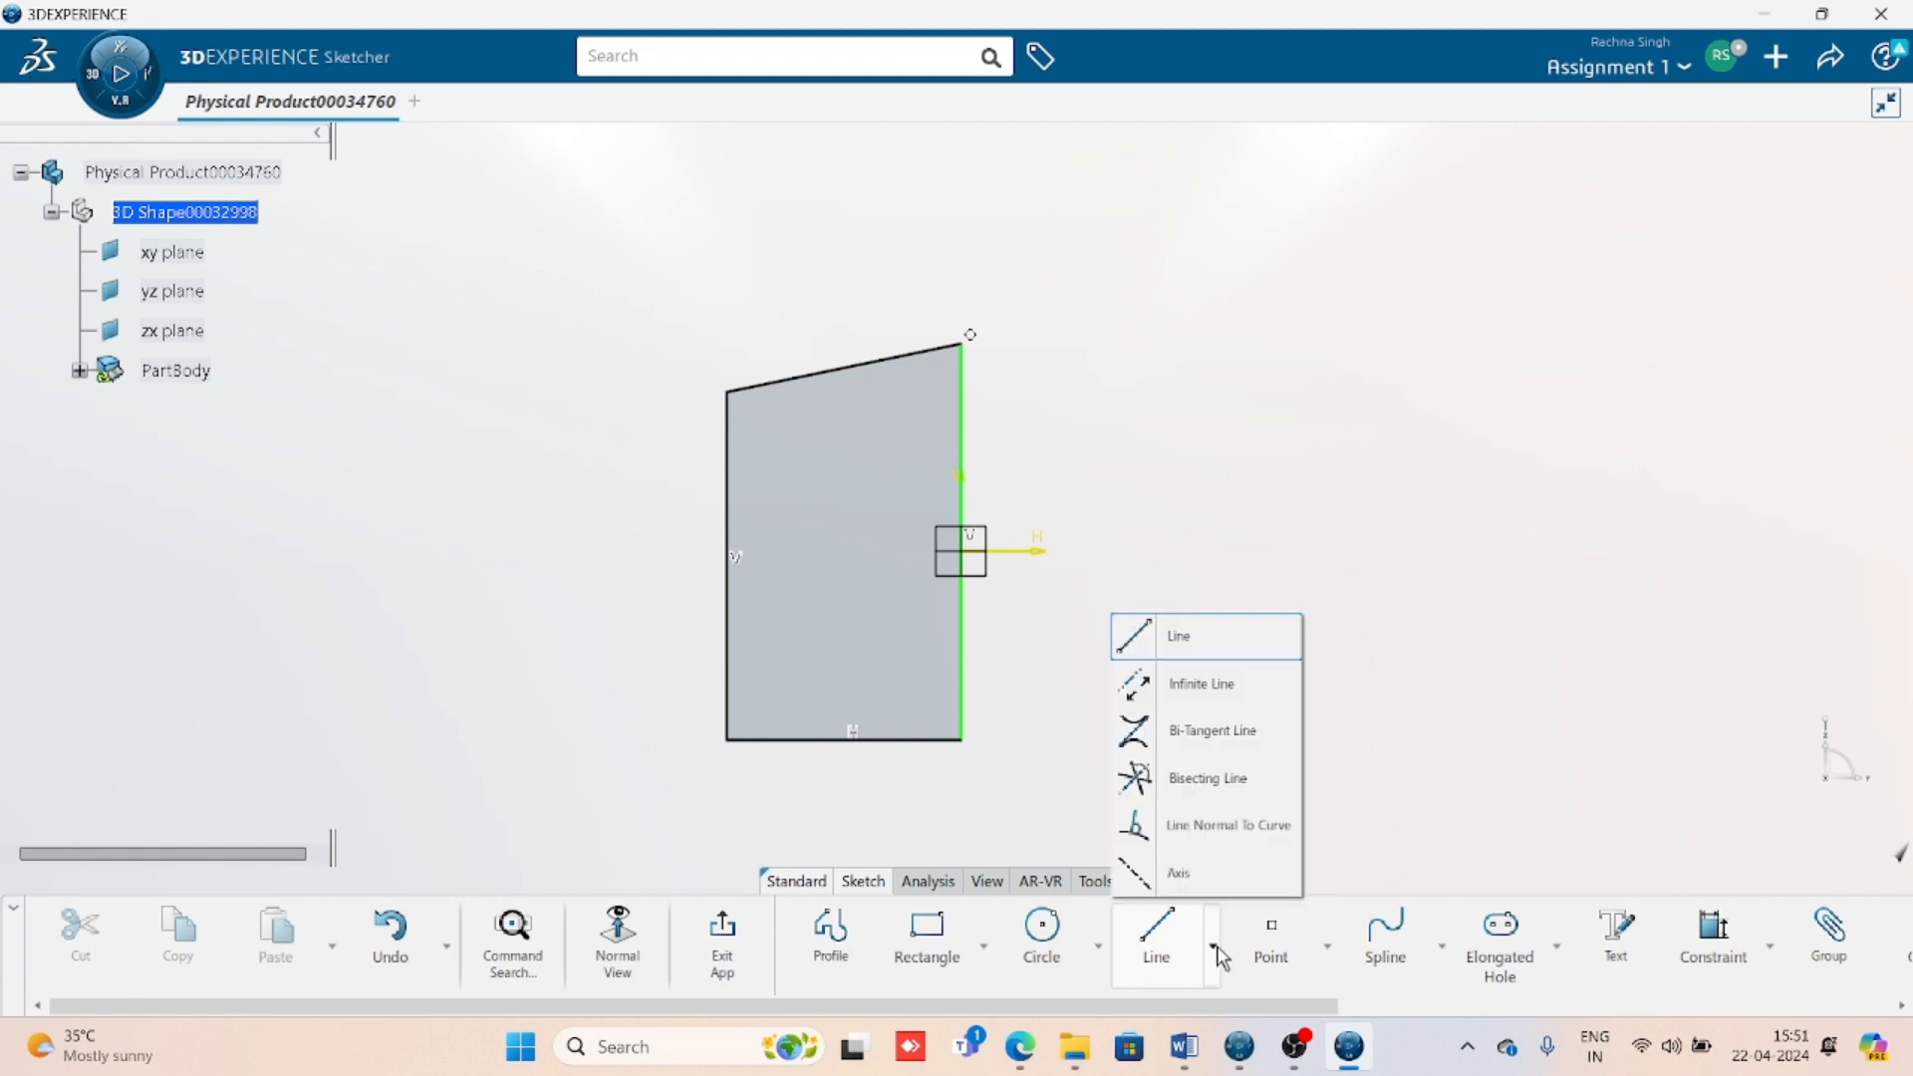
click(1178, 873)
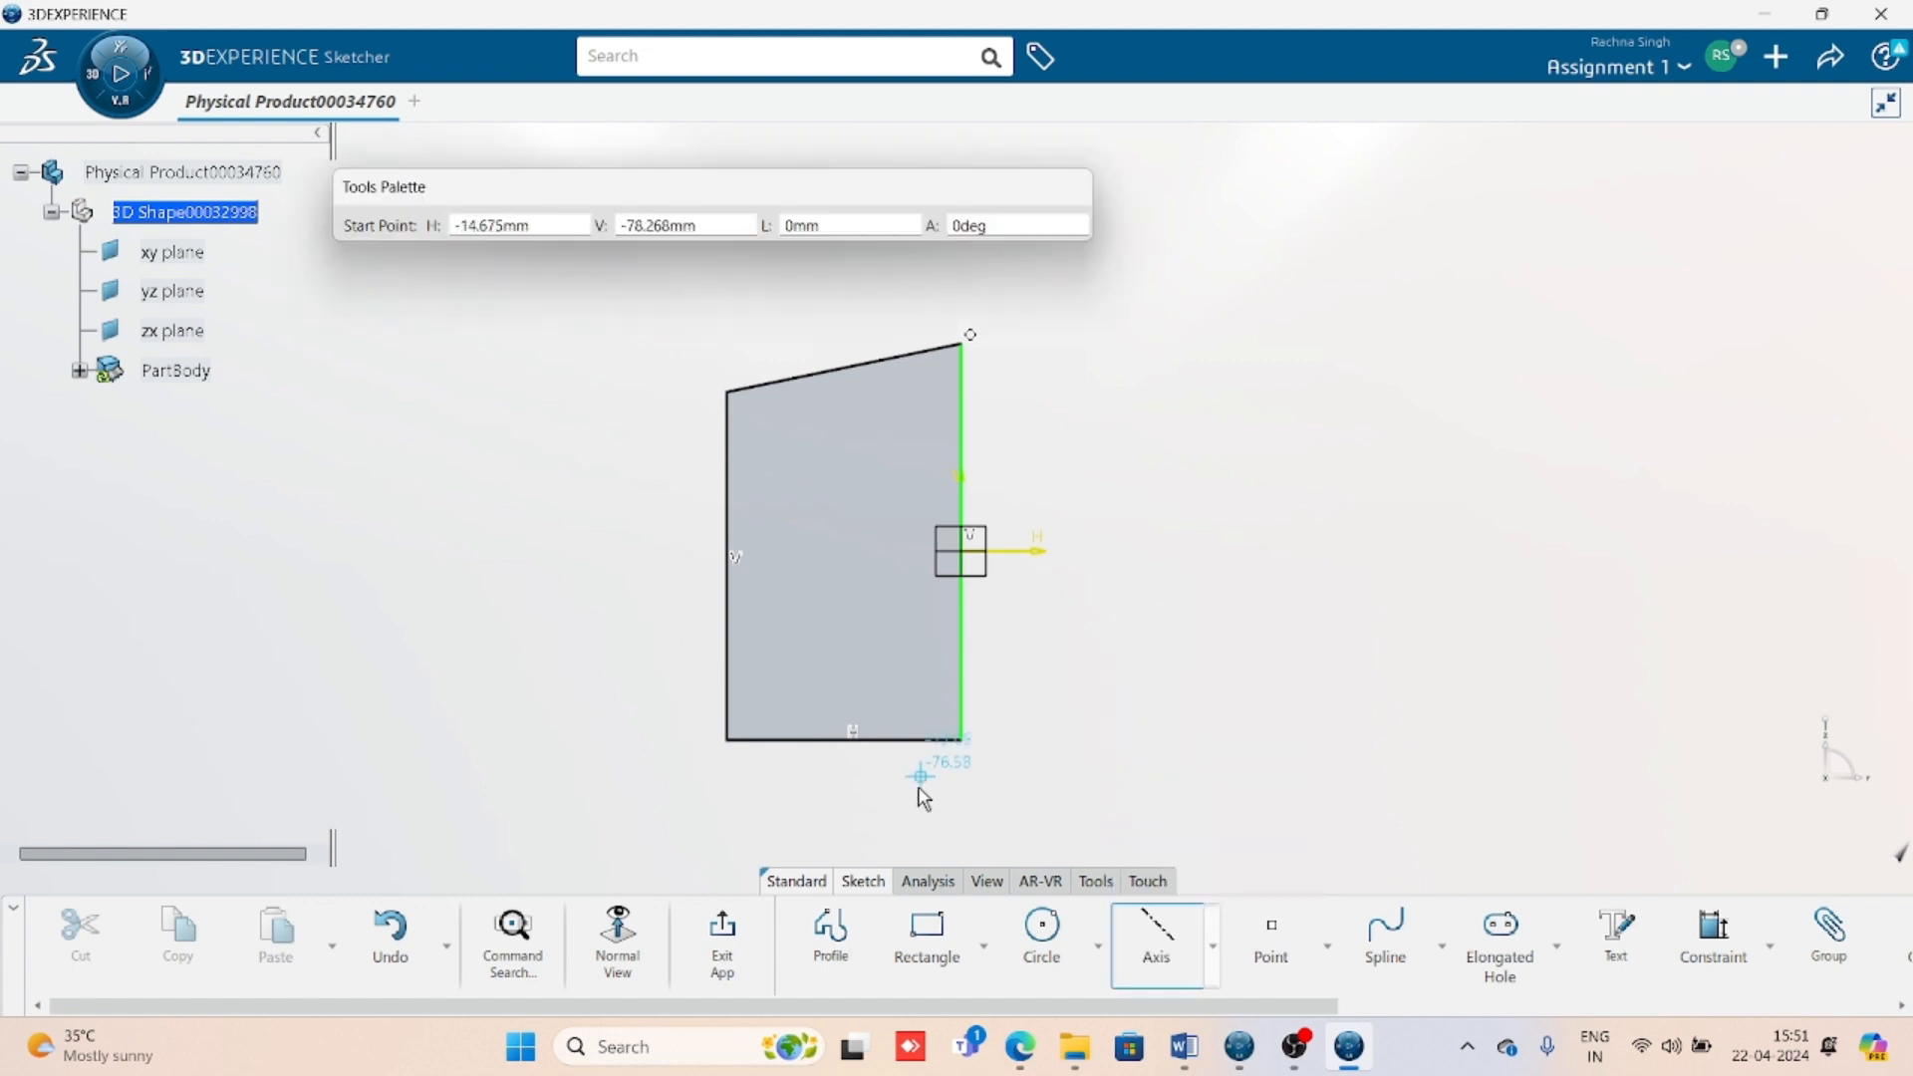
click(961, 836)
middle_drag(964, 598, 994, 768)
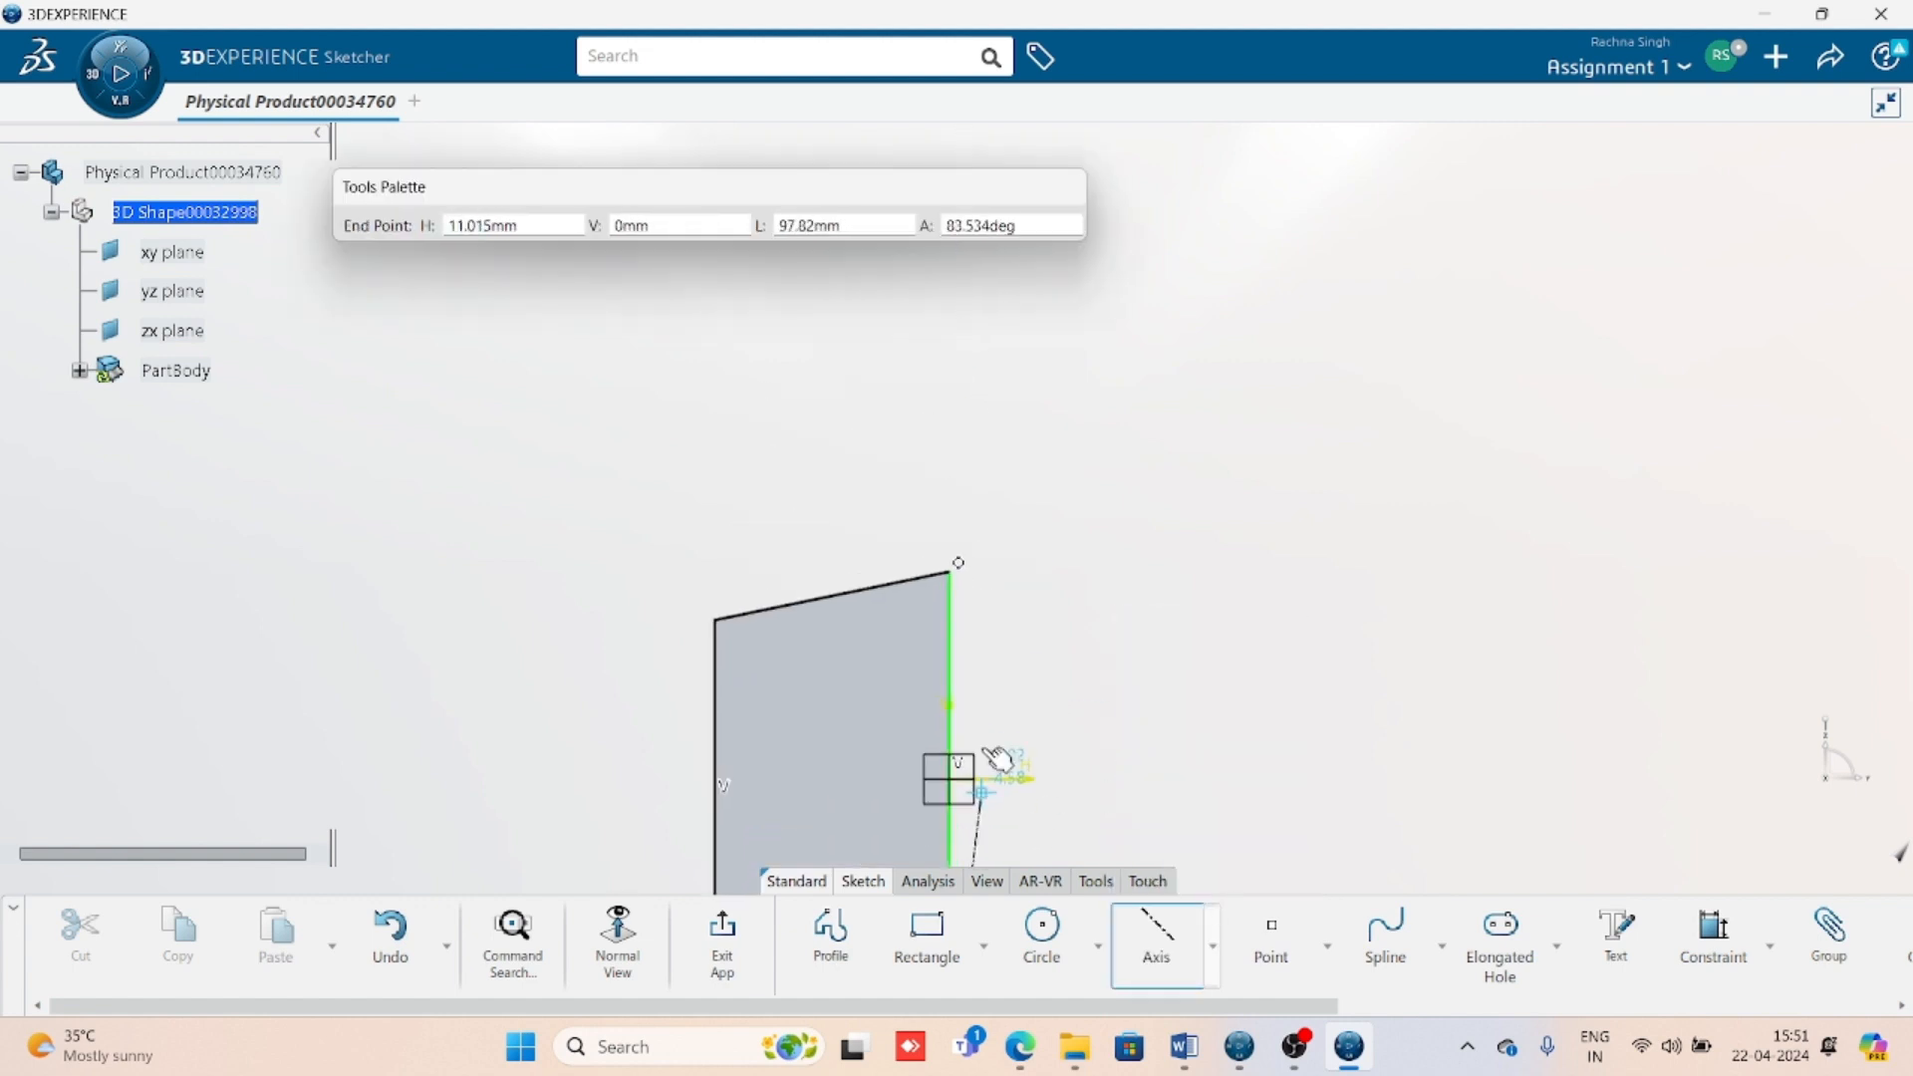
click(950, 418)
click(1146, 590)
- Constrain the profile's base line to 36 mm below the horizontal axis
middle_drag(1208, 659, 1267, 488)
ctrl+middle_drag(1267, 488, 1267, 550)
middle_drag(1283, 712, 1264, 644)
click(1714, 936)
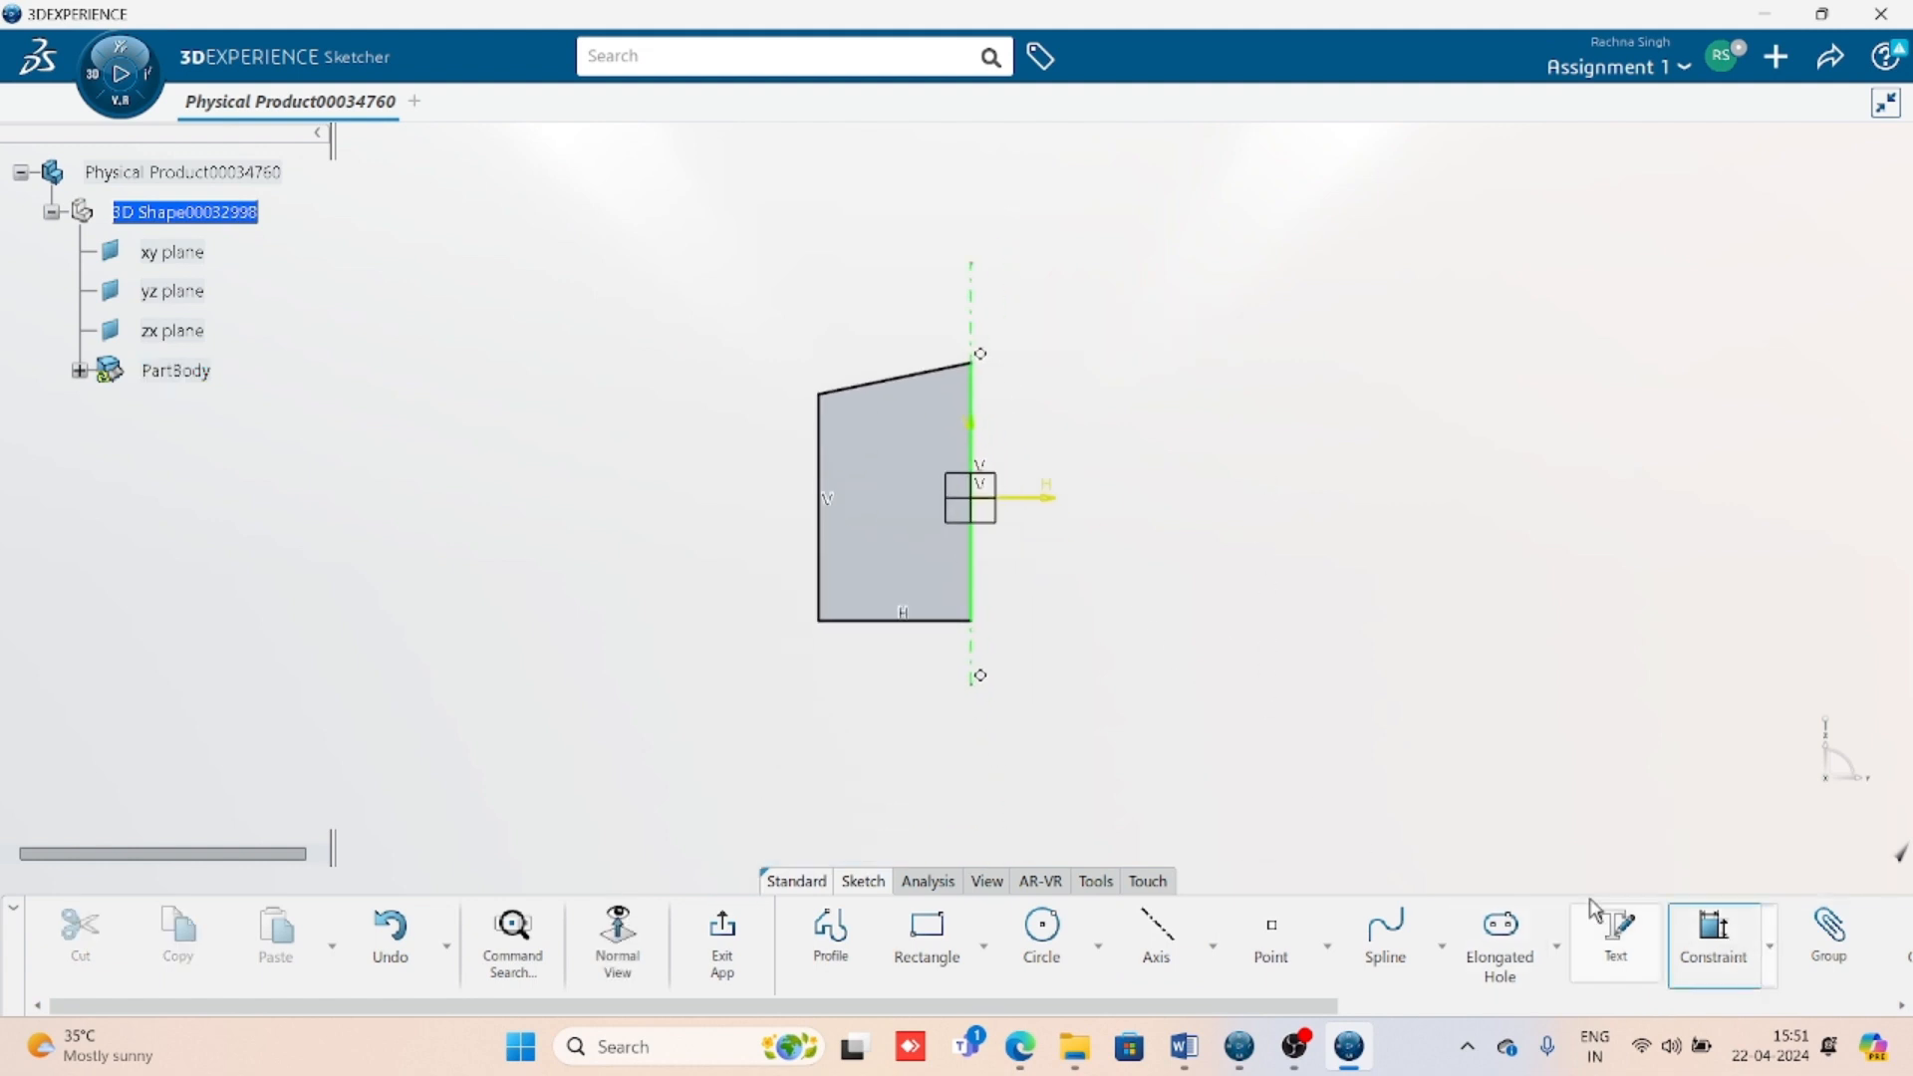
click(932, 622)
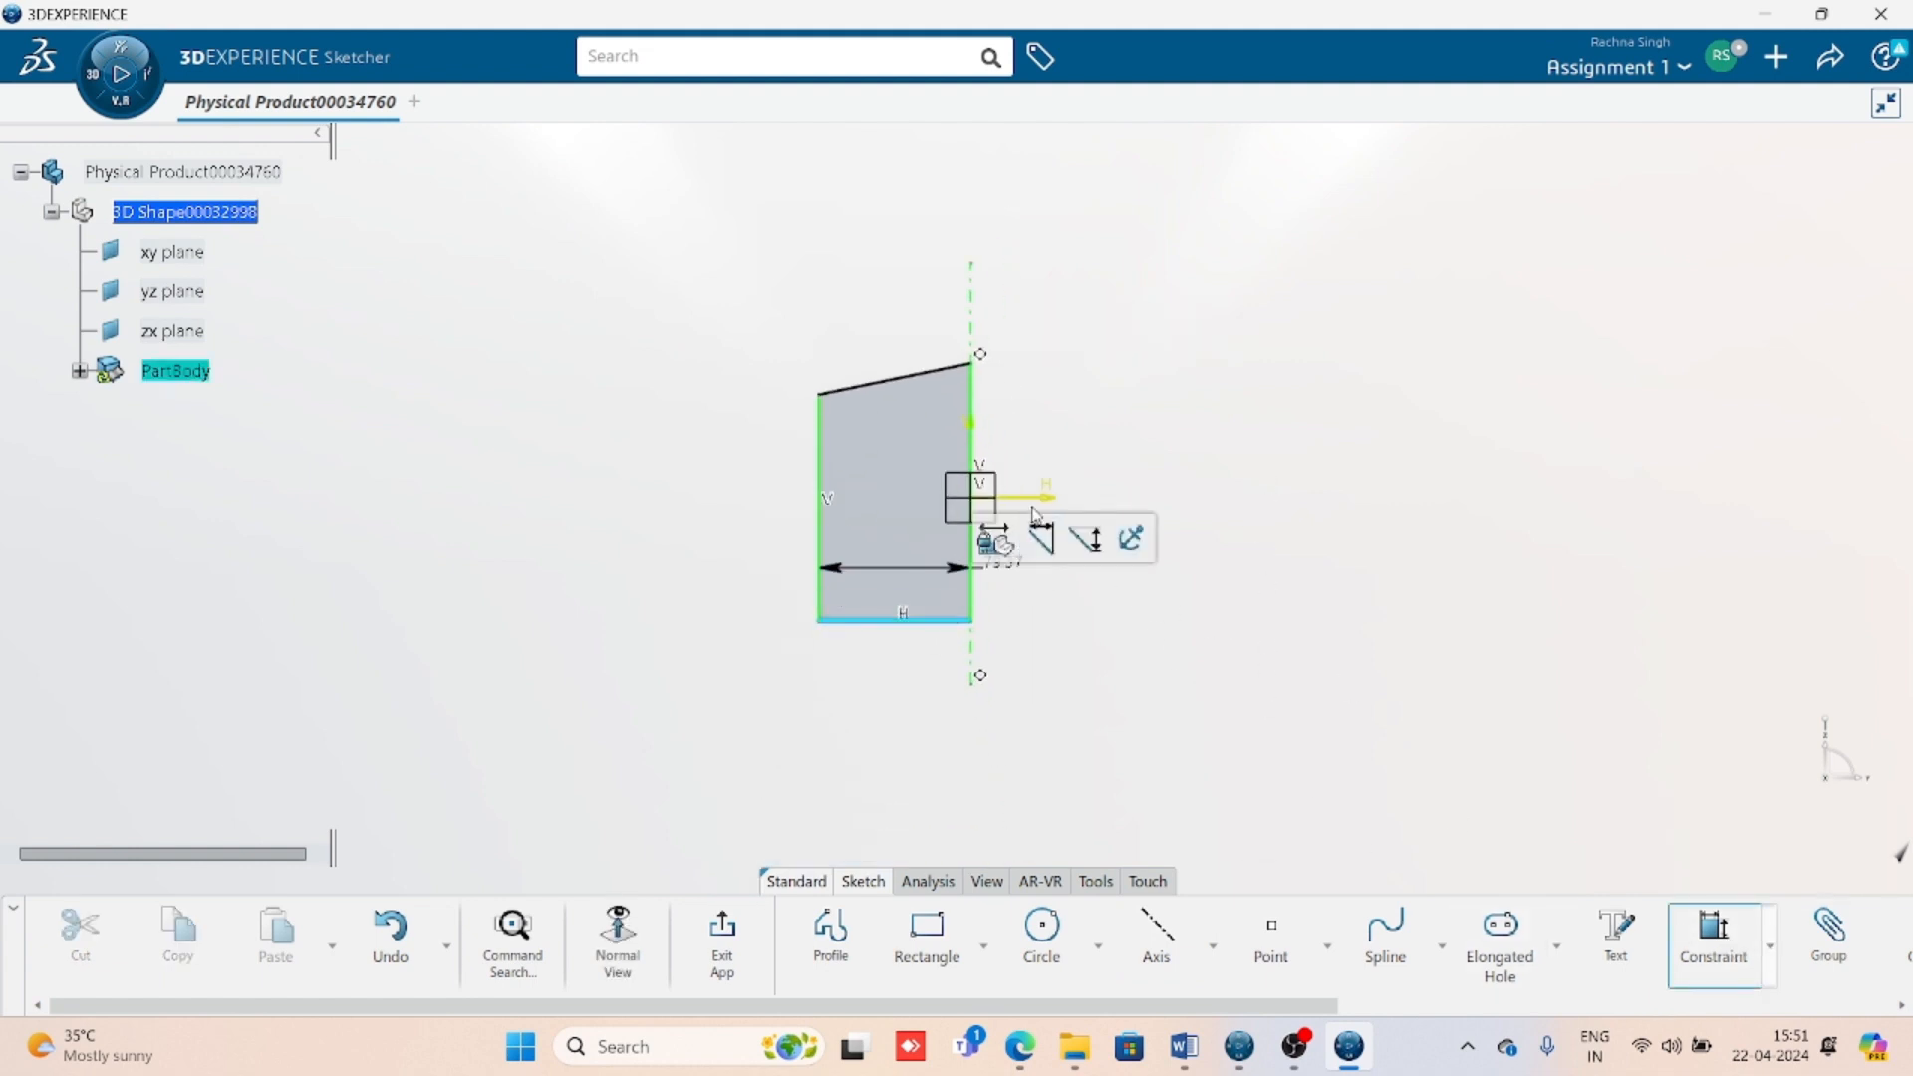
click(890, 500)
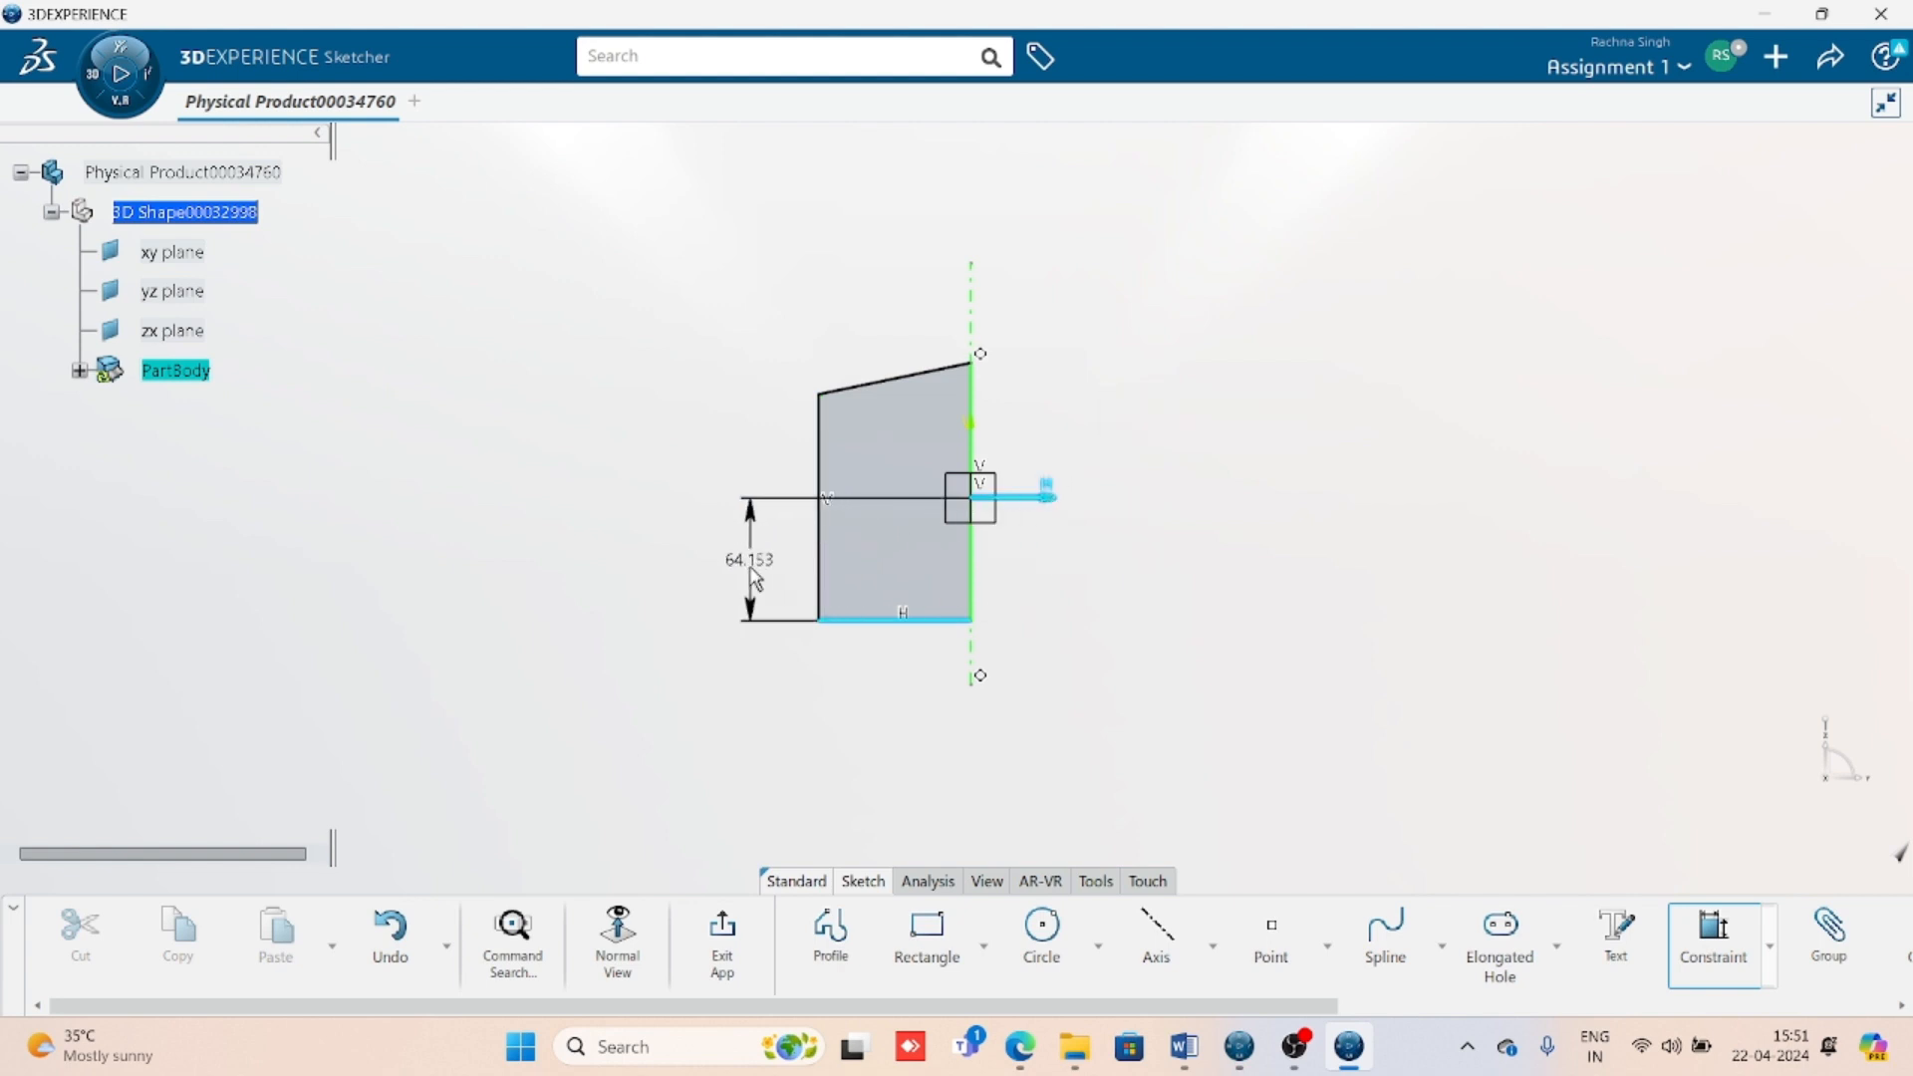
click(749, 568)
text(35)
key(Return)
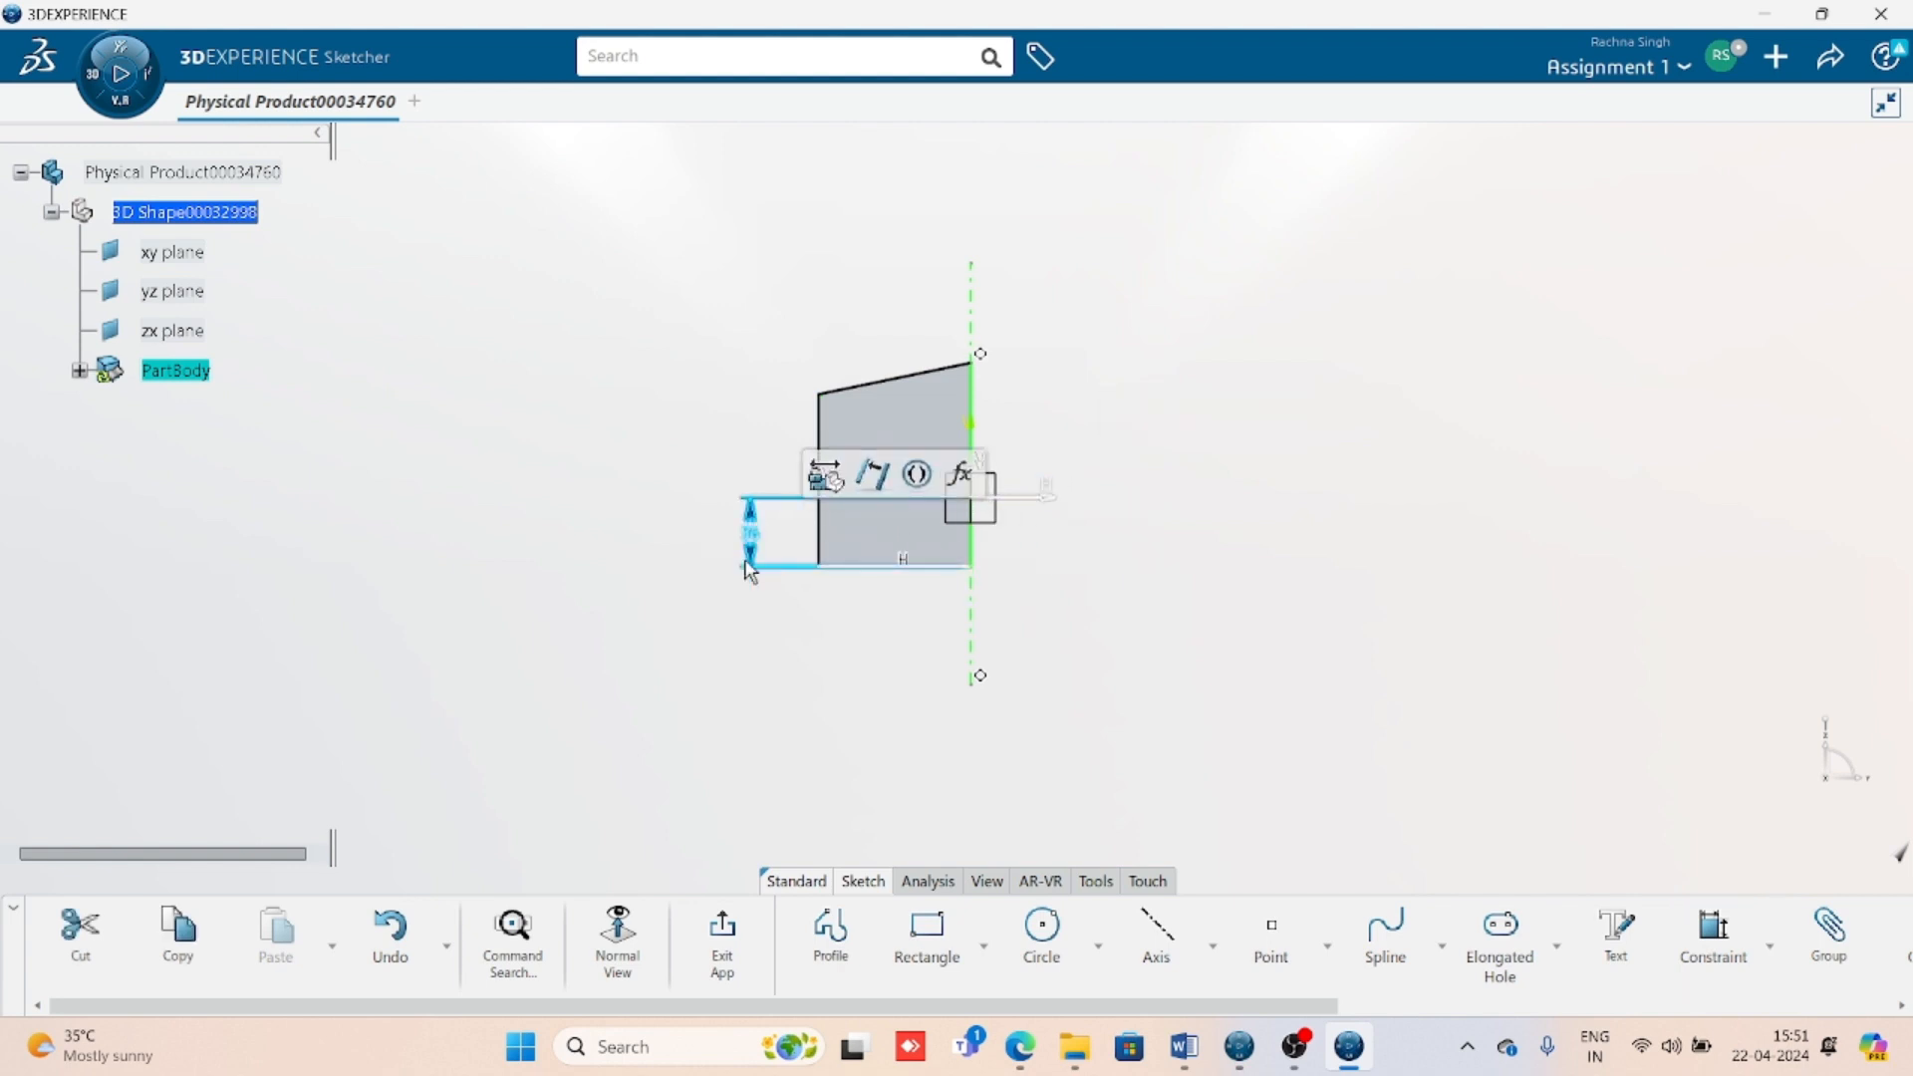
click(1146, 626)
- Add a diameter dimension of 80 mm between the profile's outer vertical edge and the axis line
middle_drag(1141, 631, 1136, 689)
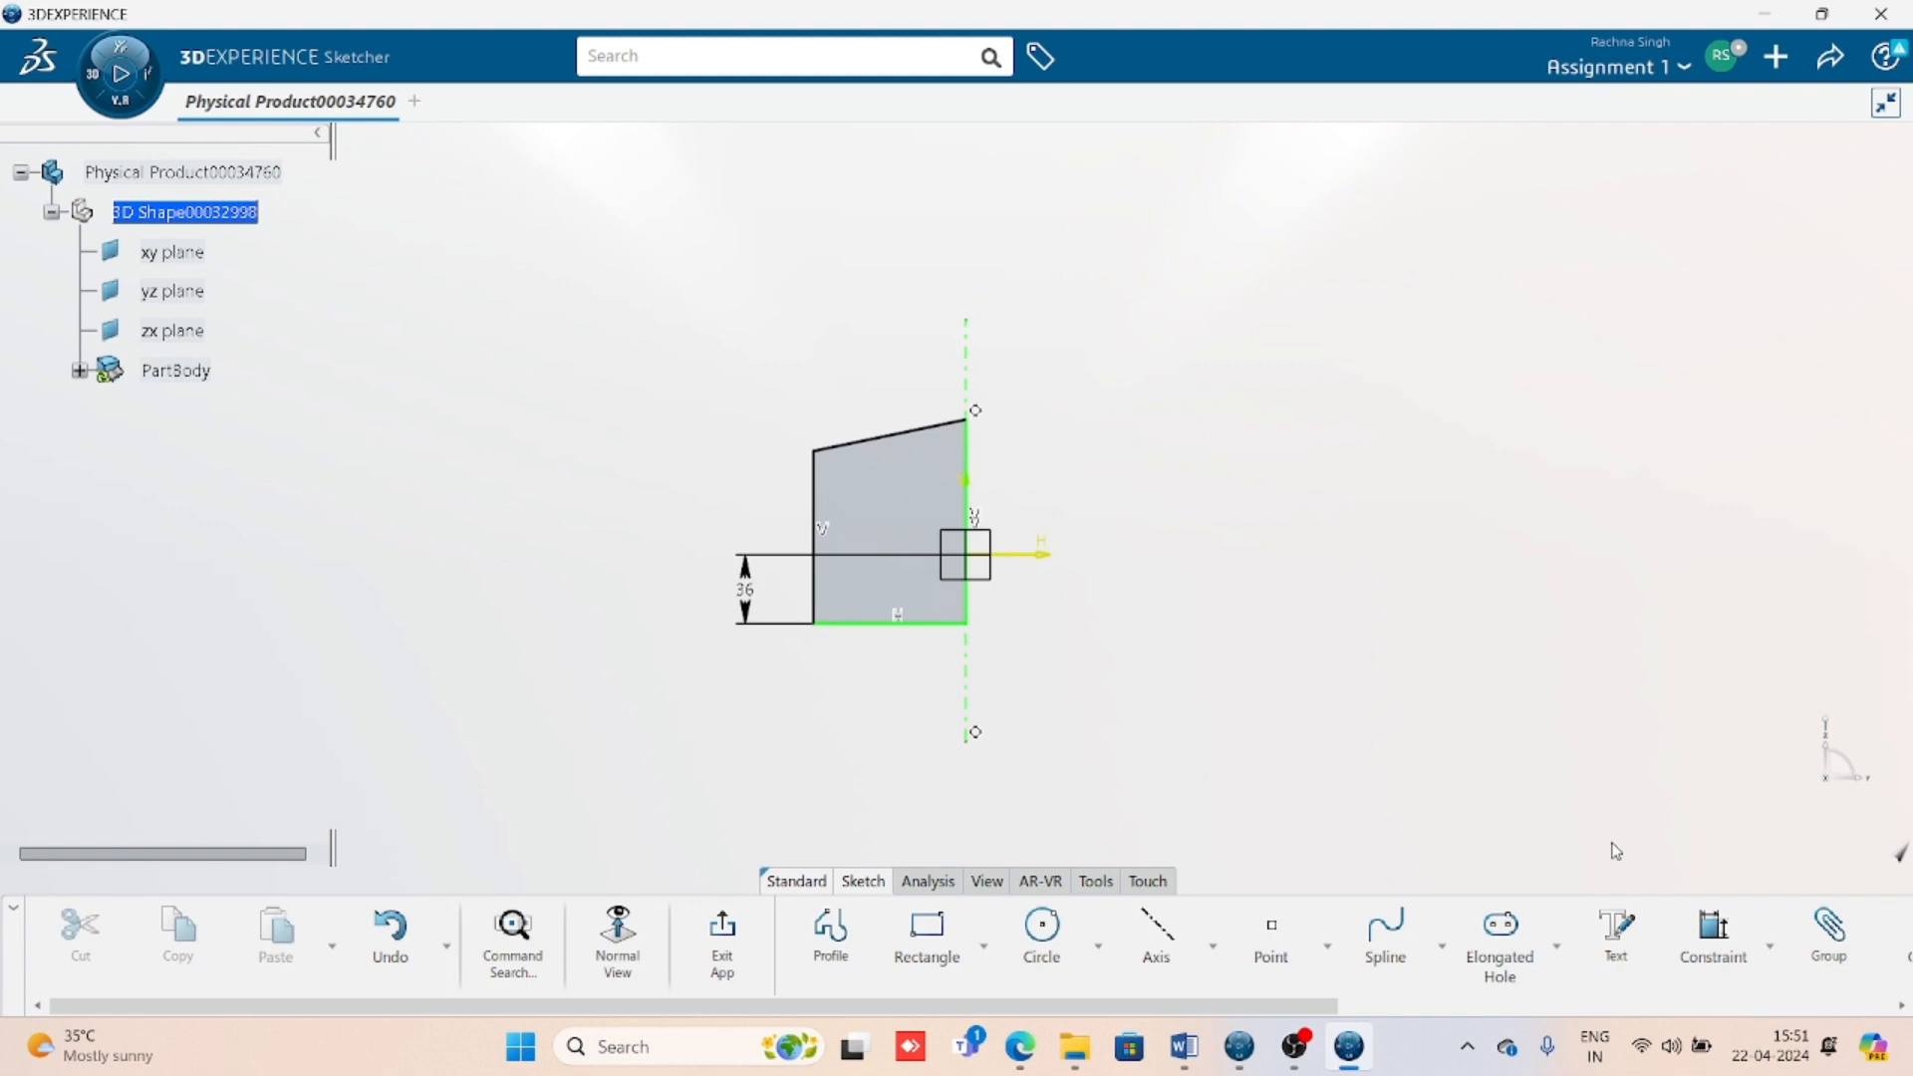
click(1709, 942)
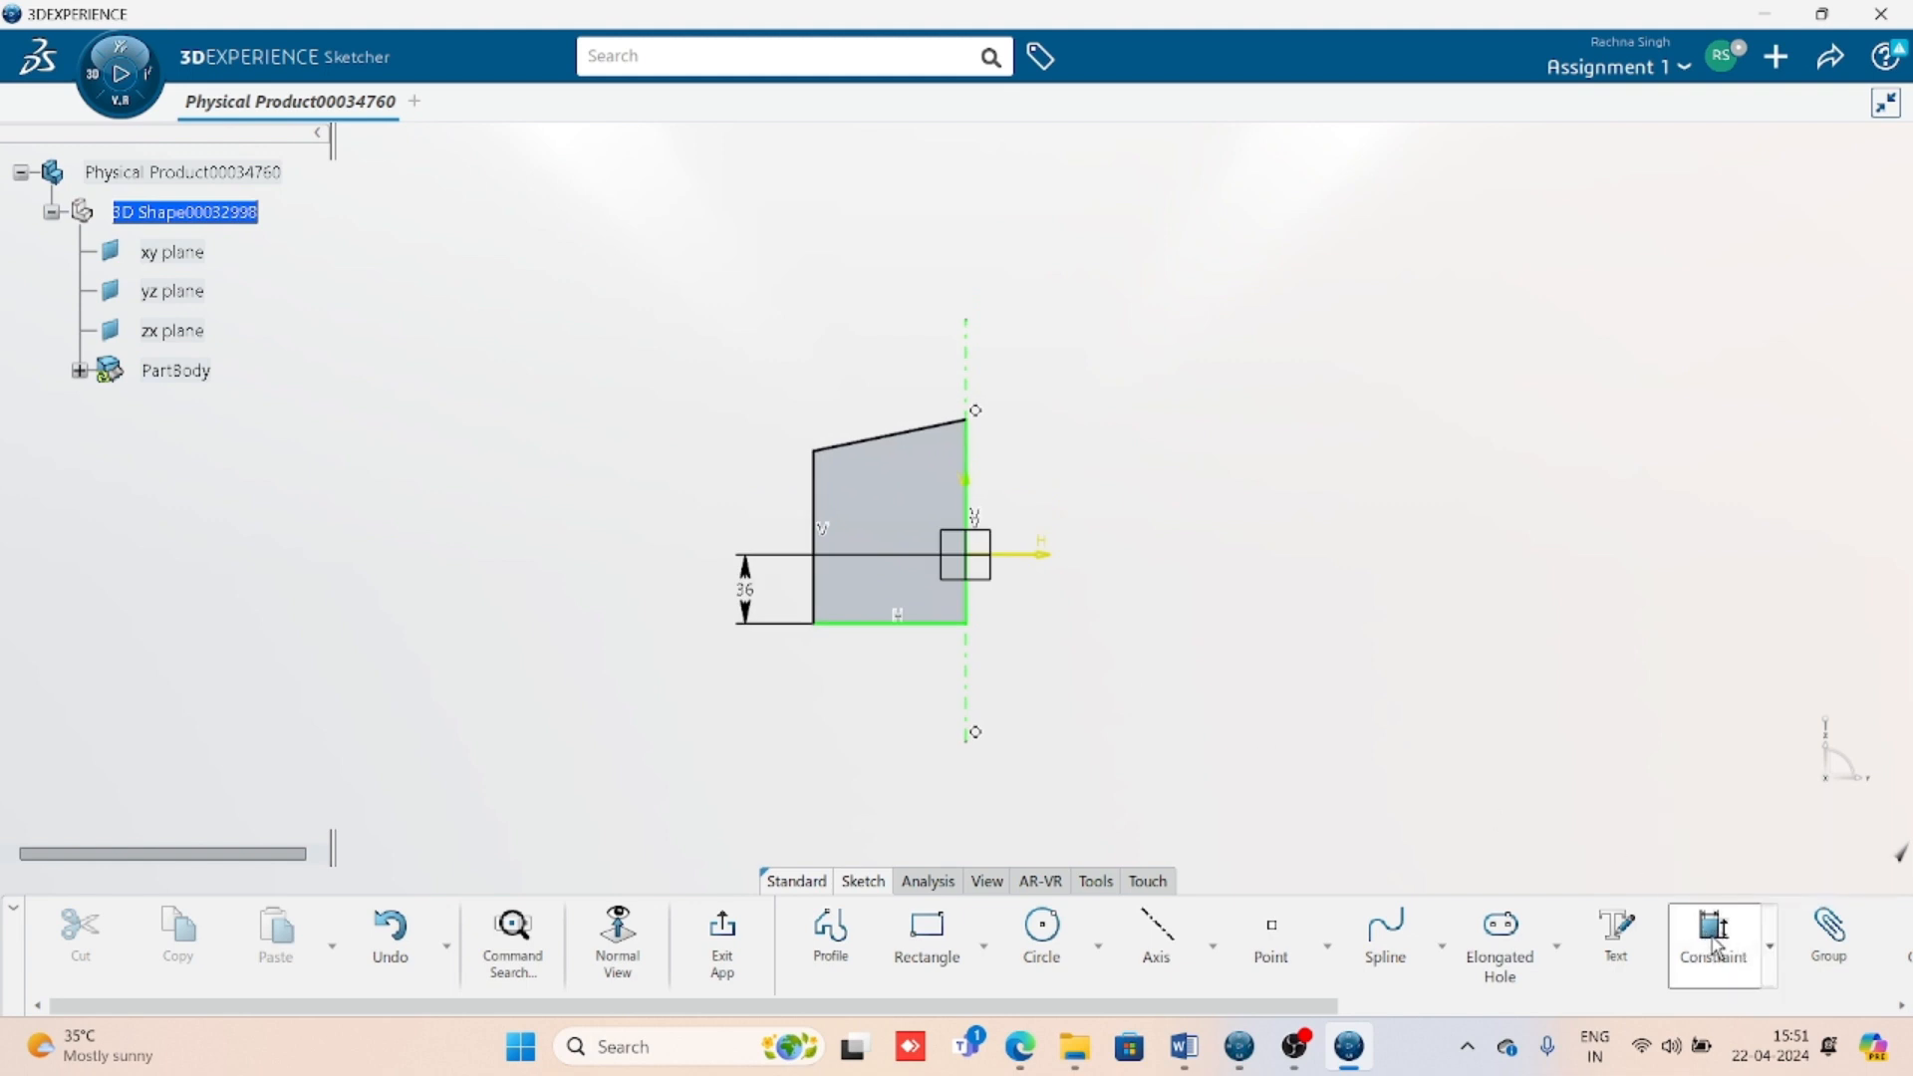
click(815, 503)
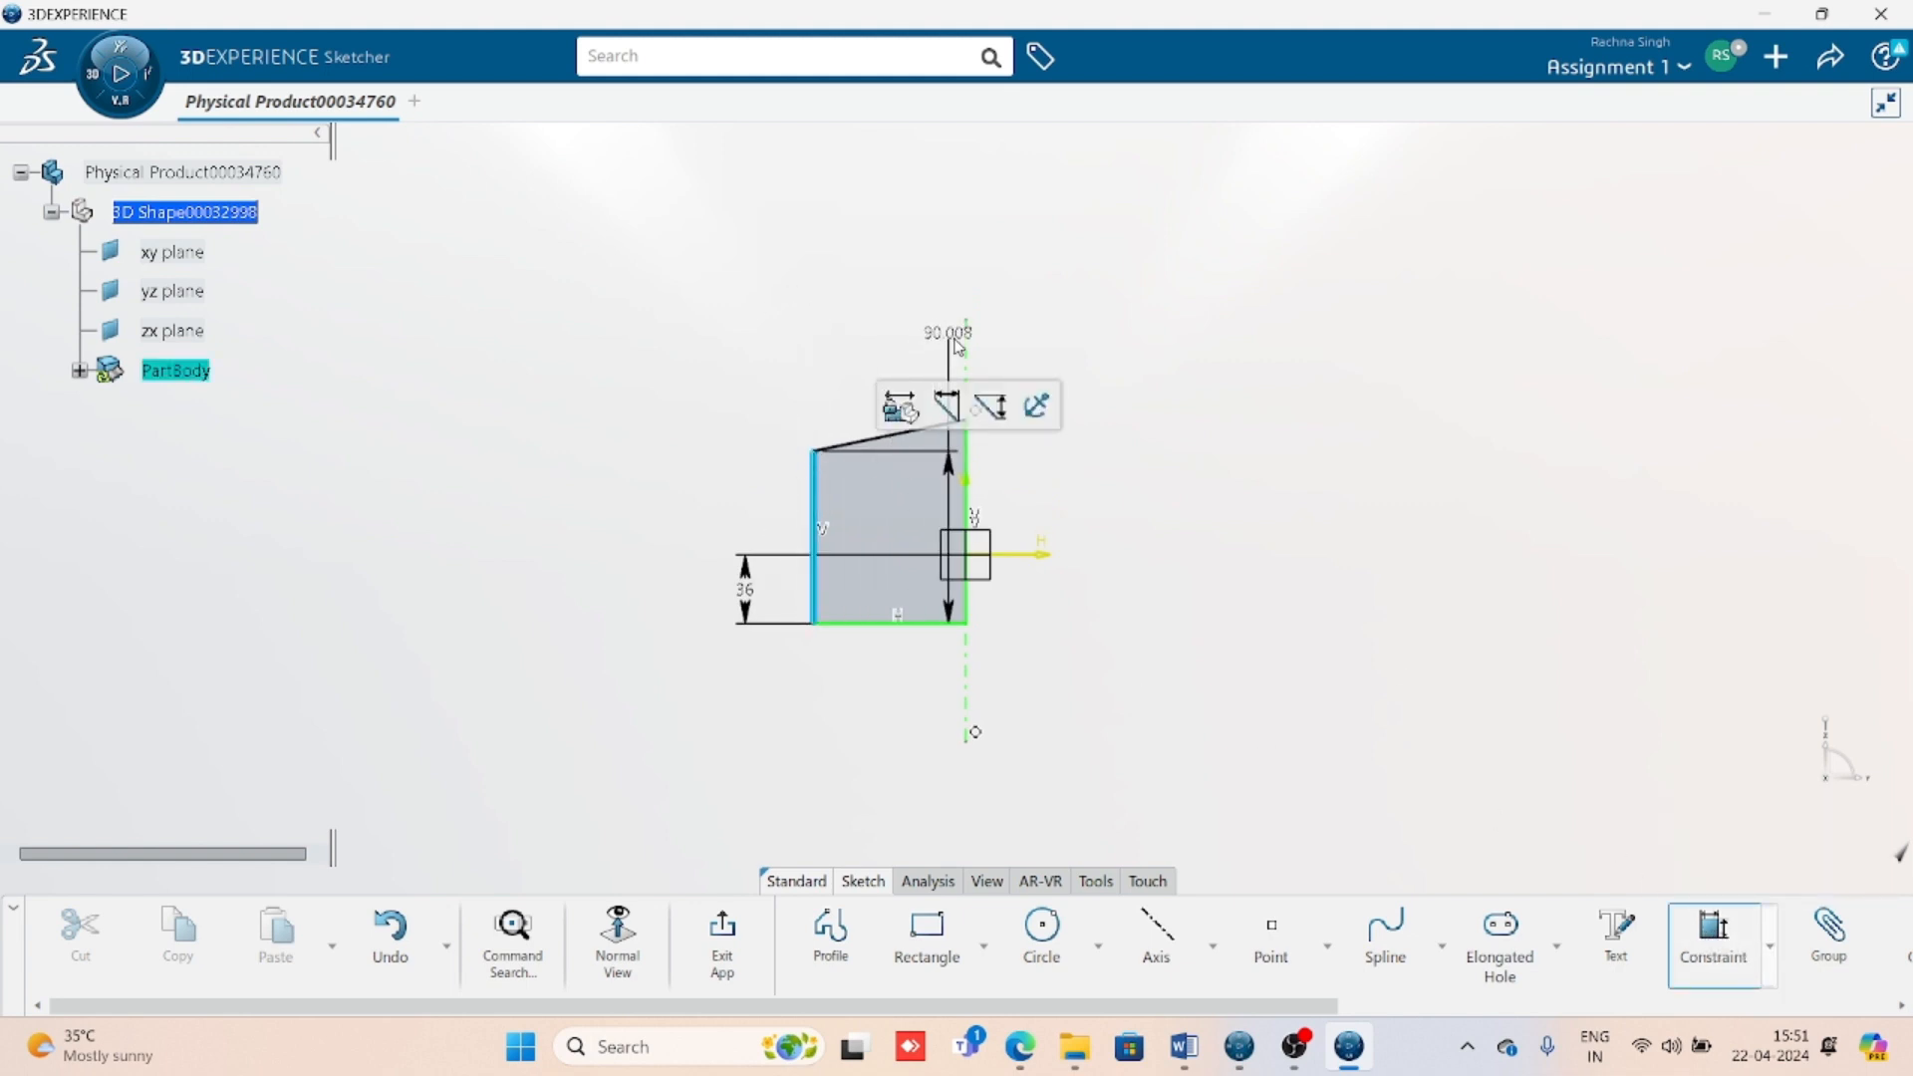
click(971, 367)
right_click(962, 256)
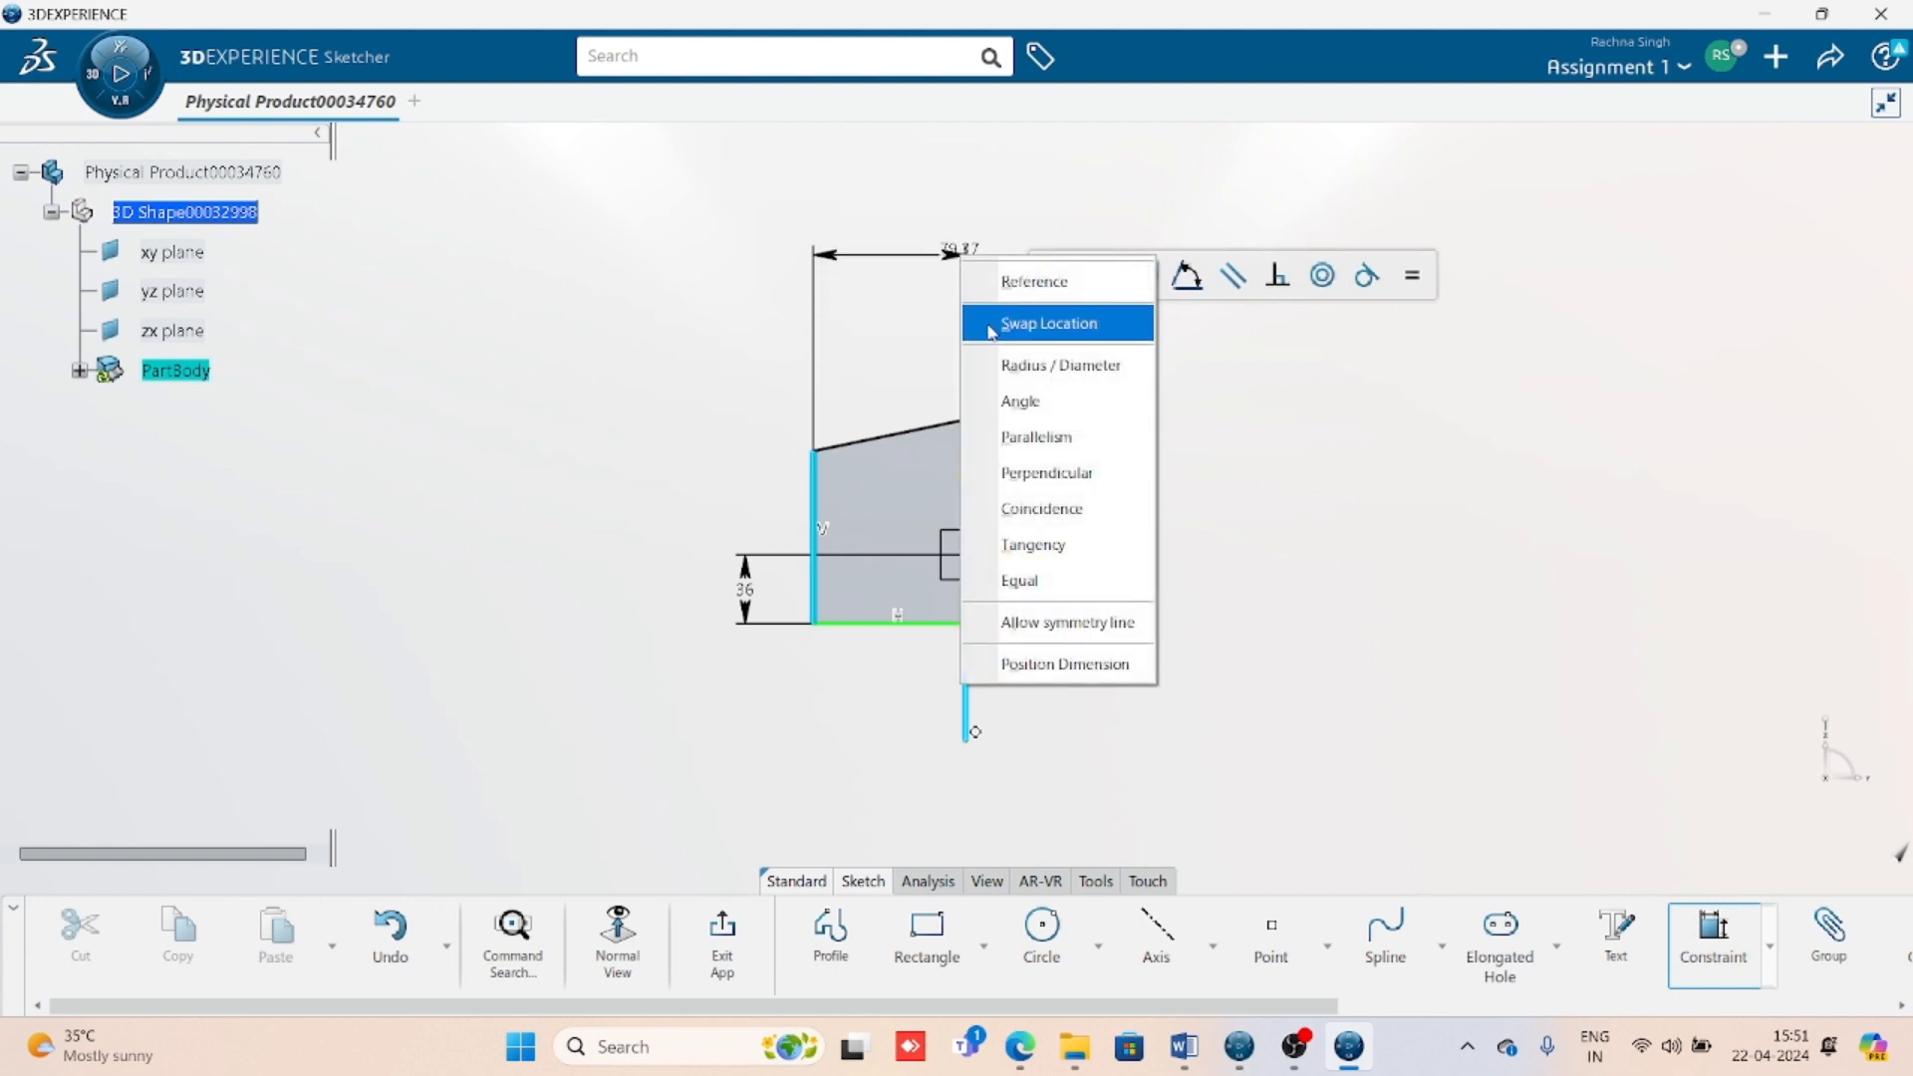
click(1016, 365)
click(910, 327)
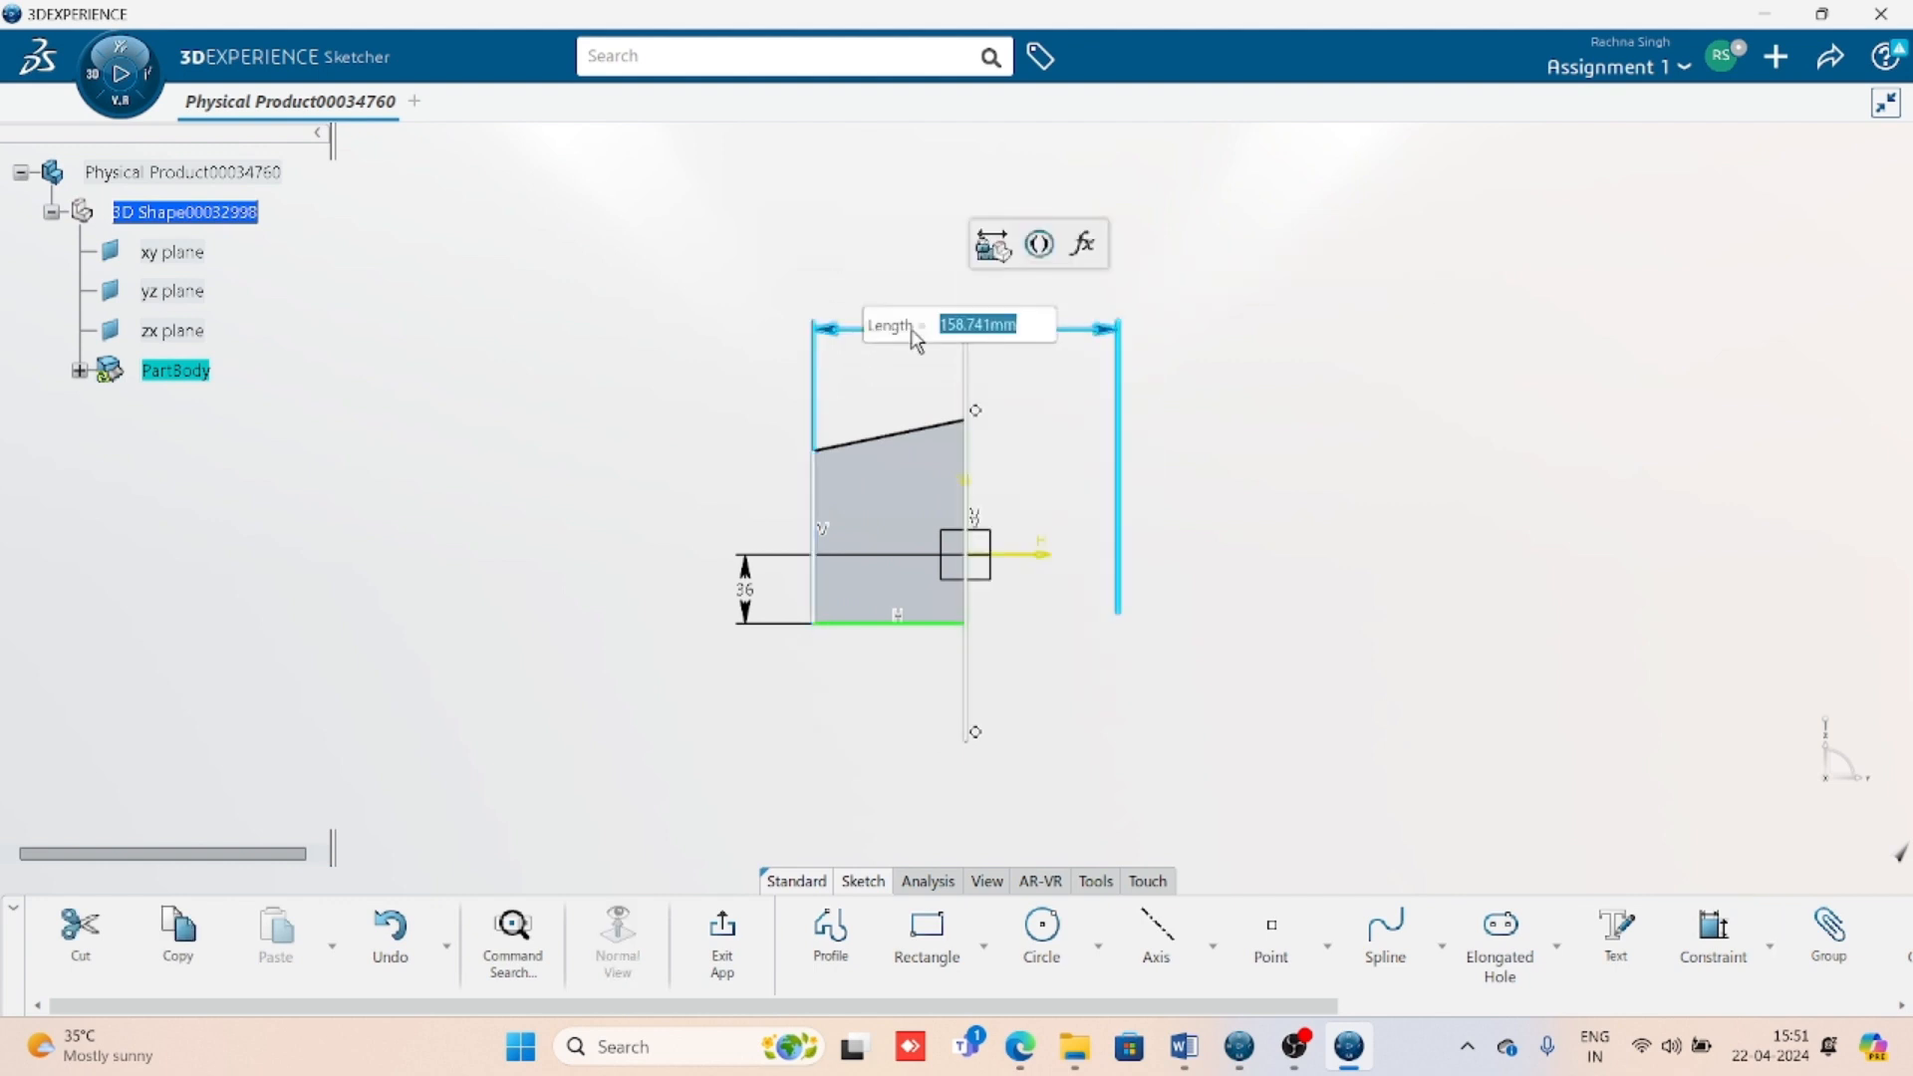
text(80)
key(Return)
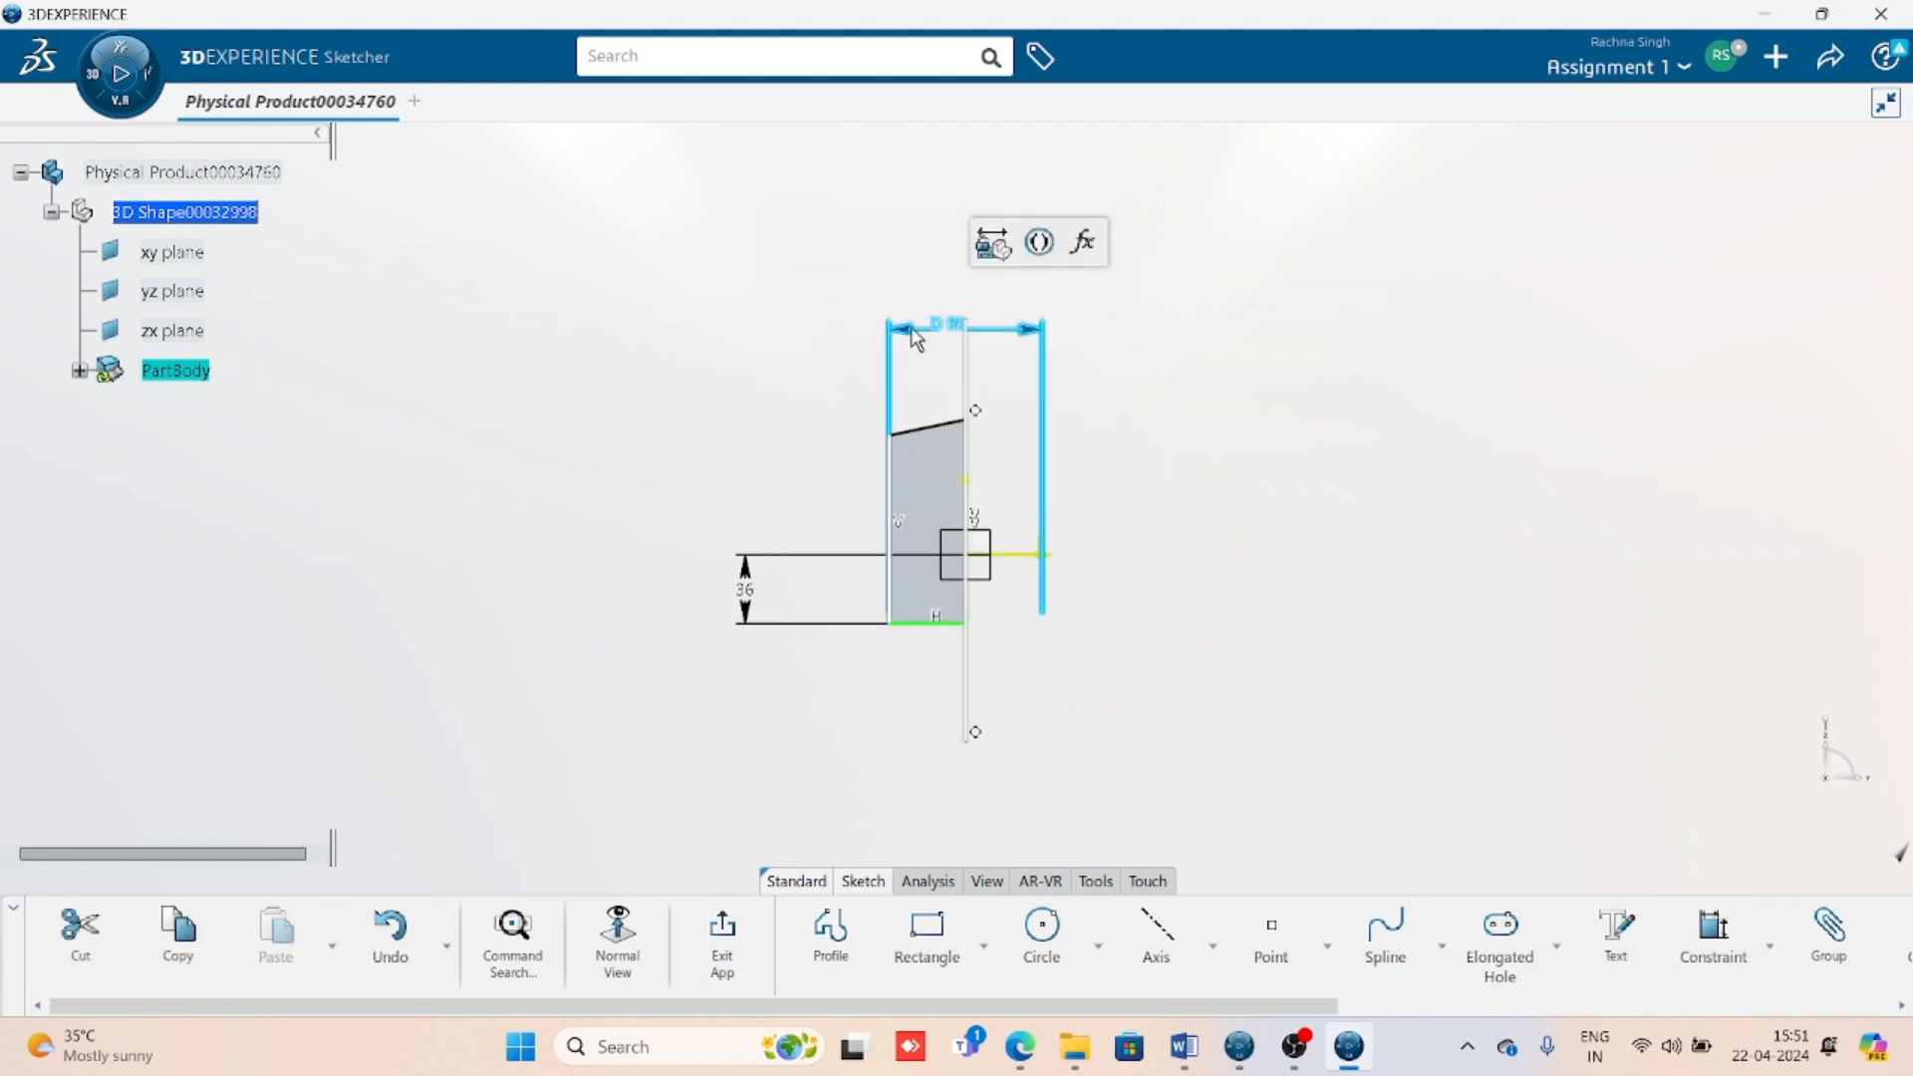
click(1261, 528)
- Check the drawing in Word and dimension the profile's height from the base line to the top corner on the axis as 80 mm
mouse_move(1209, 589)
middle_down()
mouse_move(1226, 607)
mouse_move(1309, 405)
middle_up()
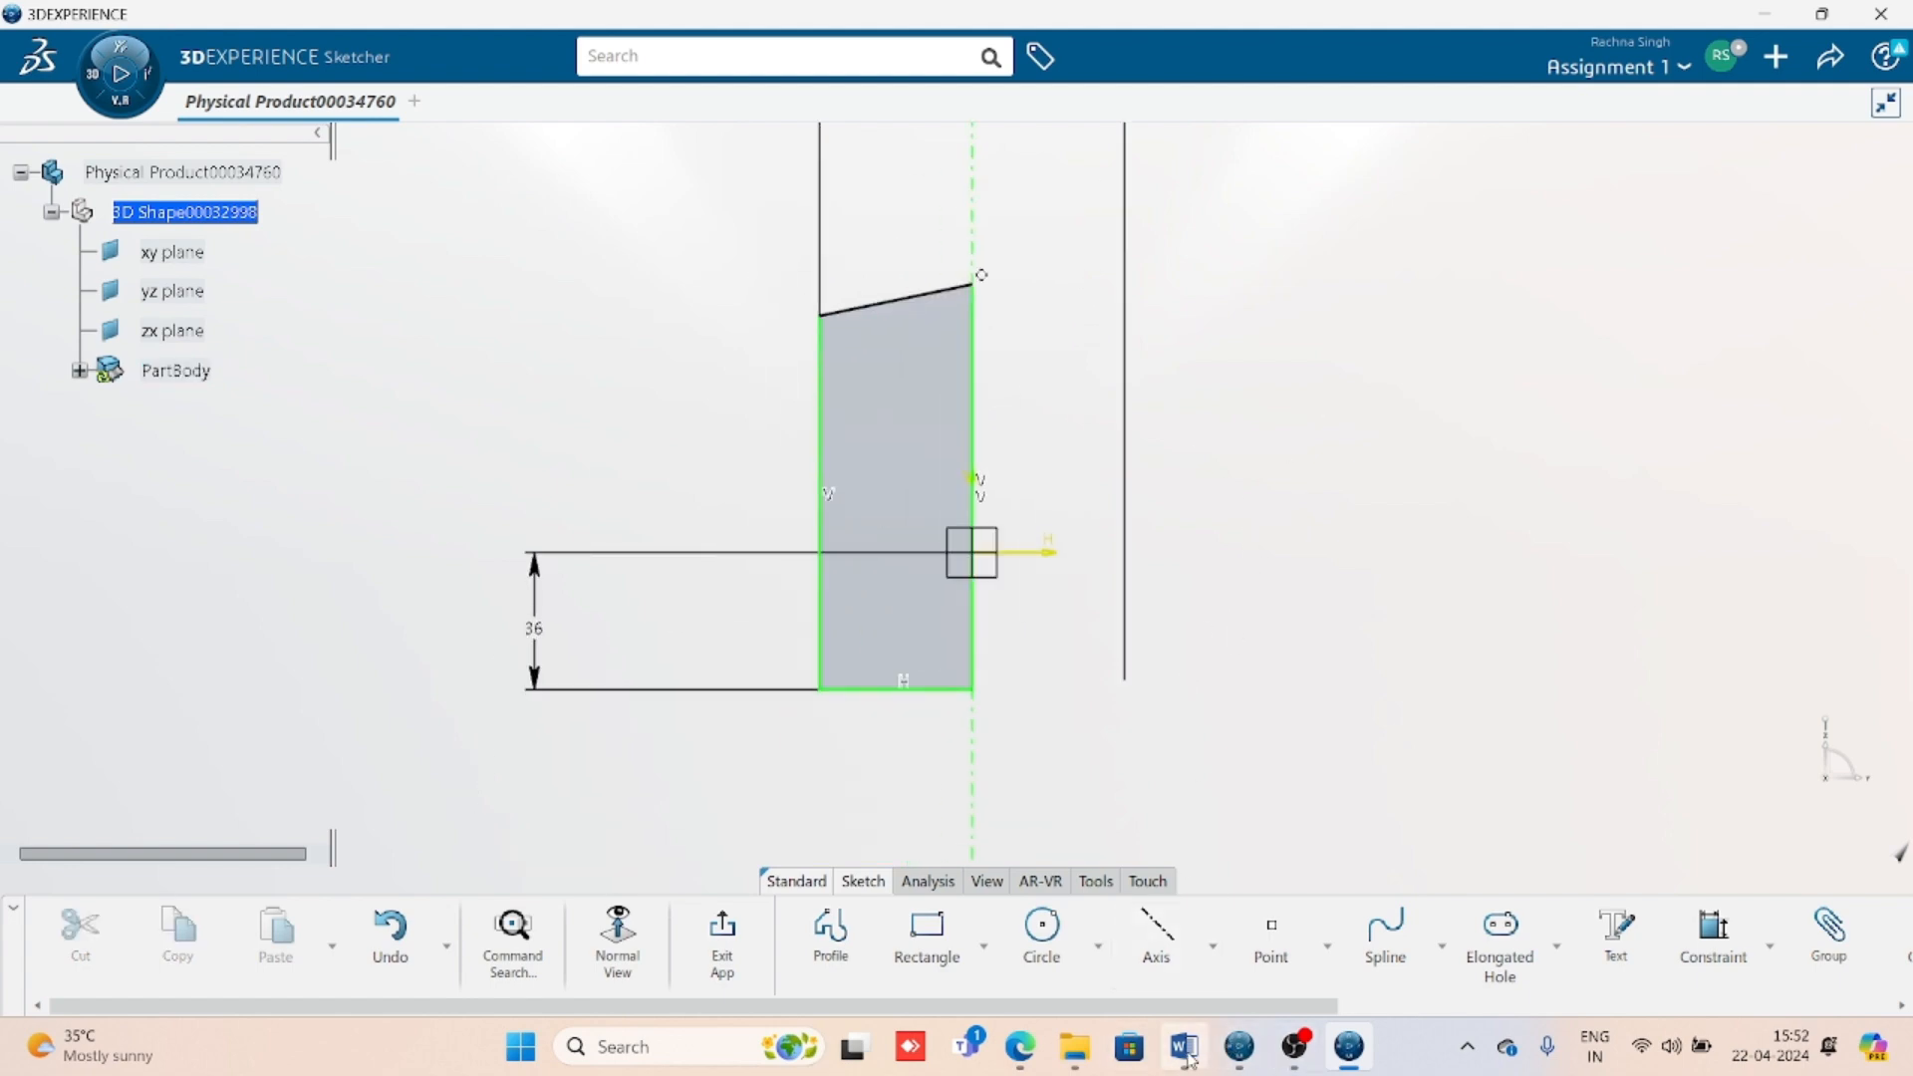
click(1184, 1046)
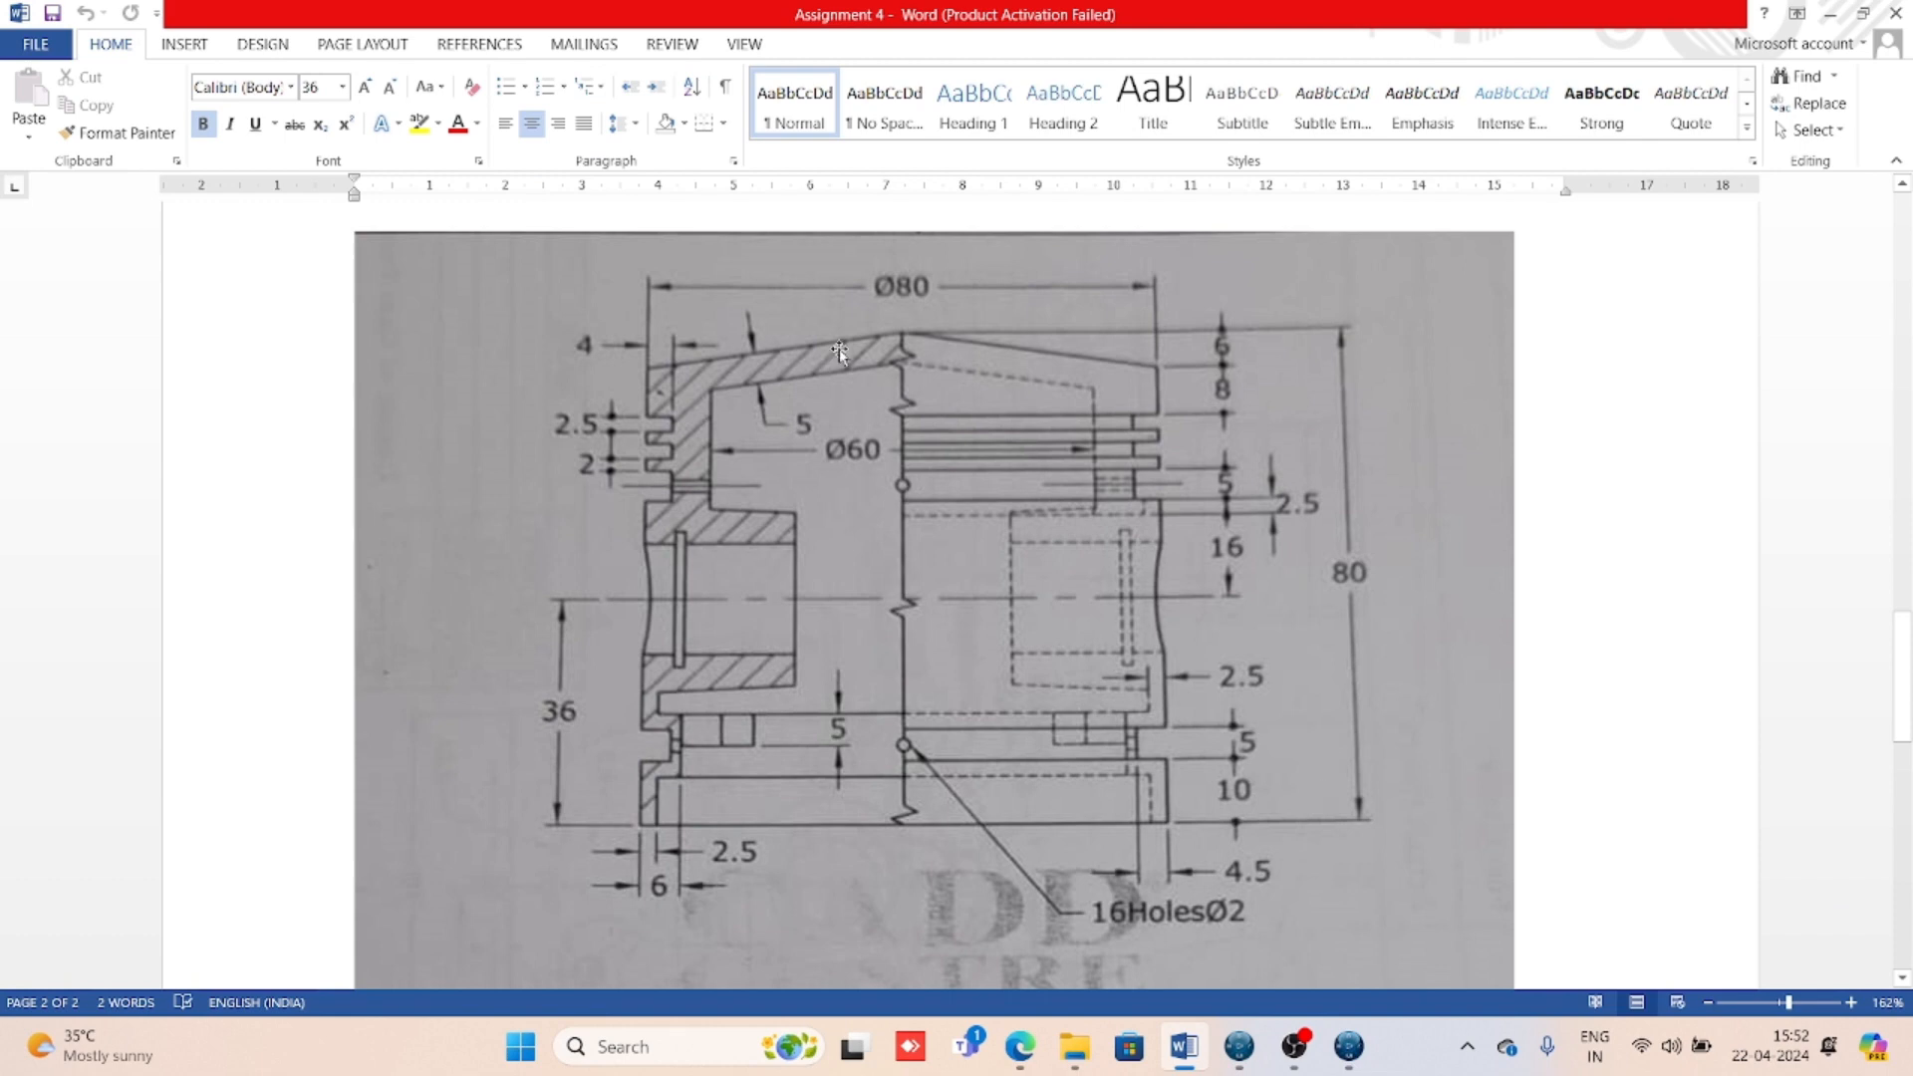
click(1348, 1047)
click(1713, 935)
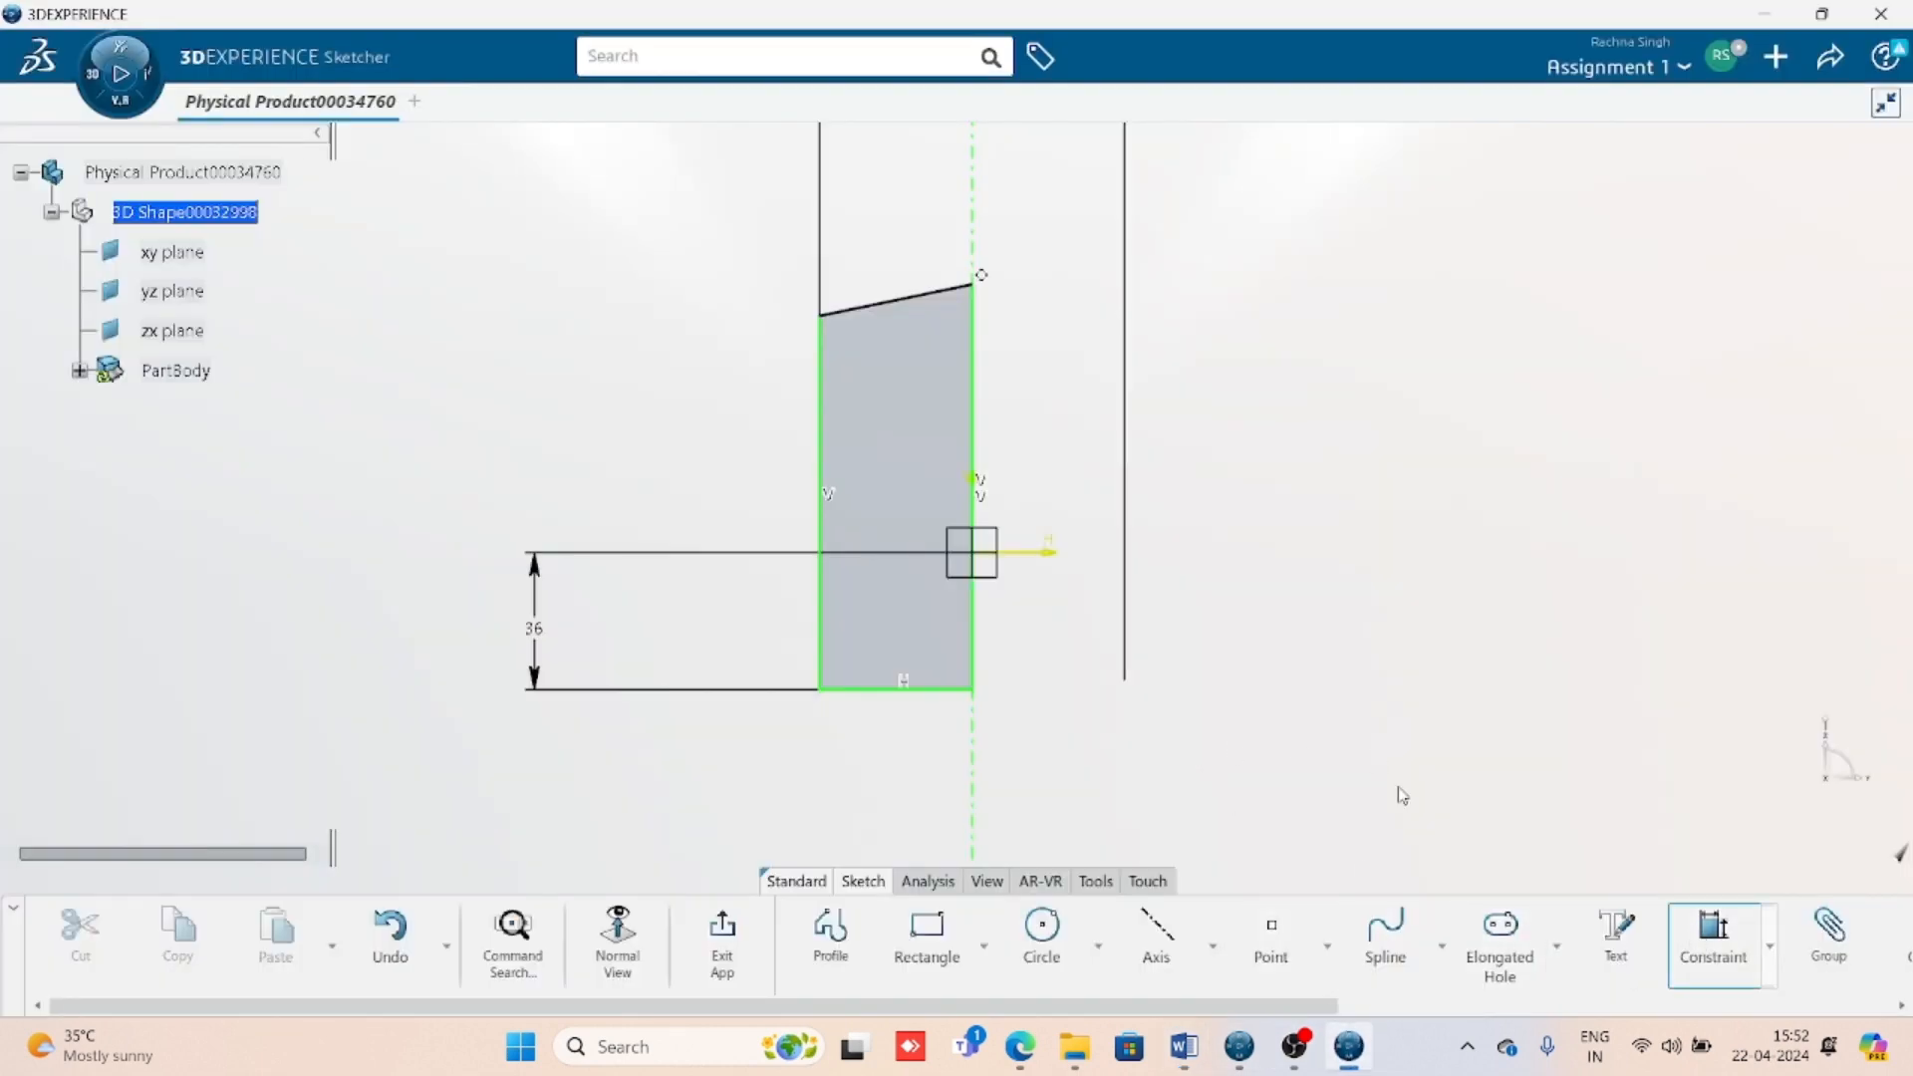
click(952, 689)
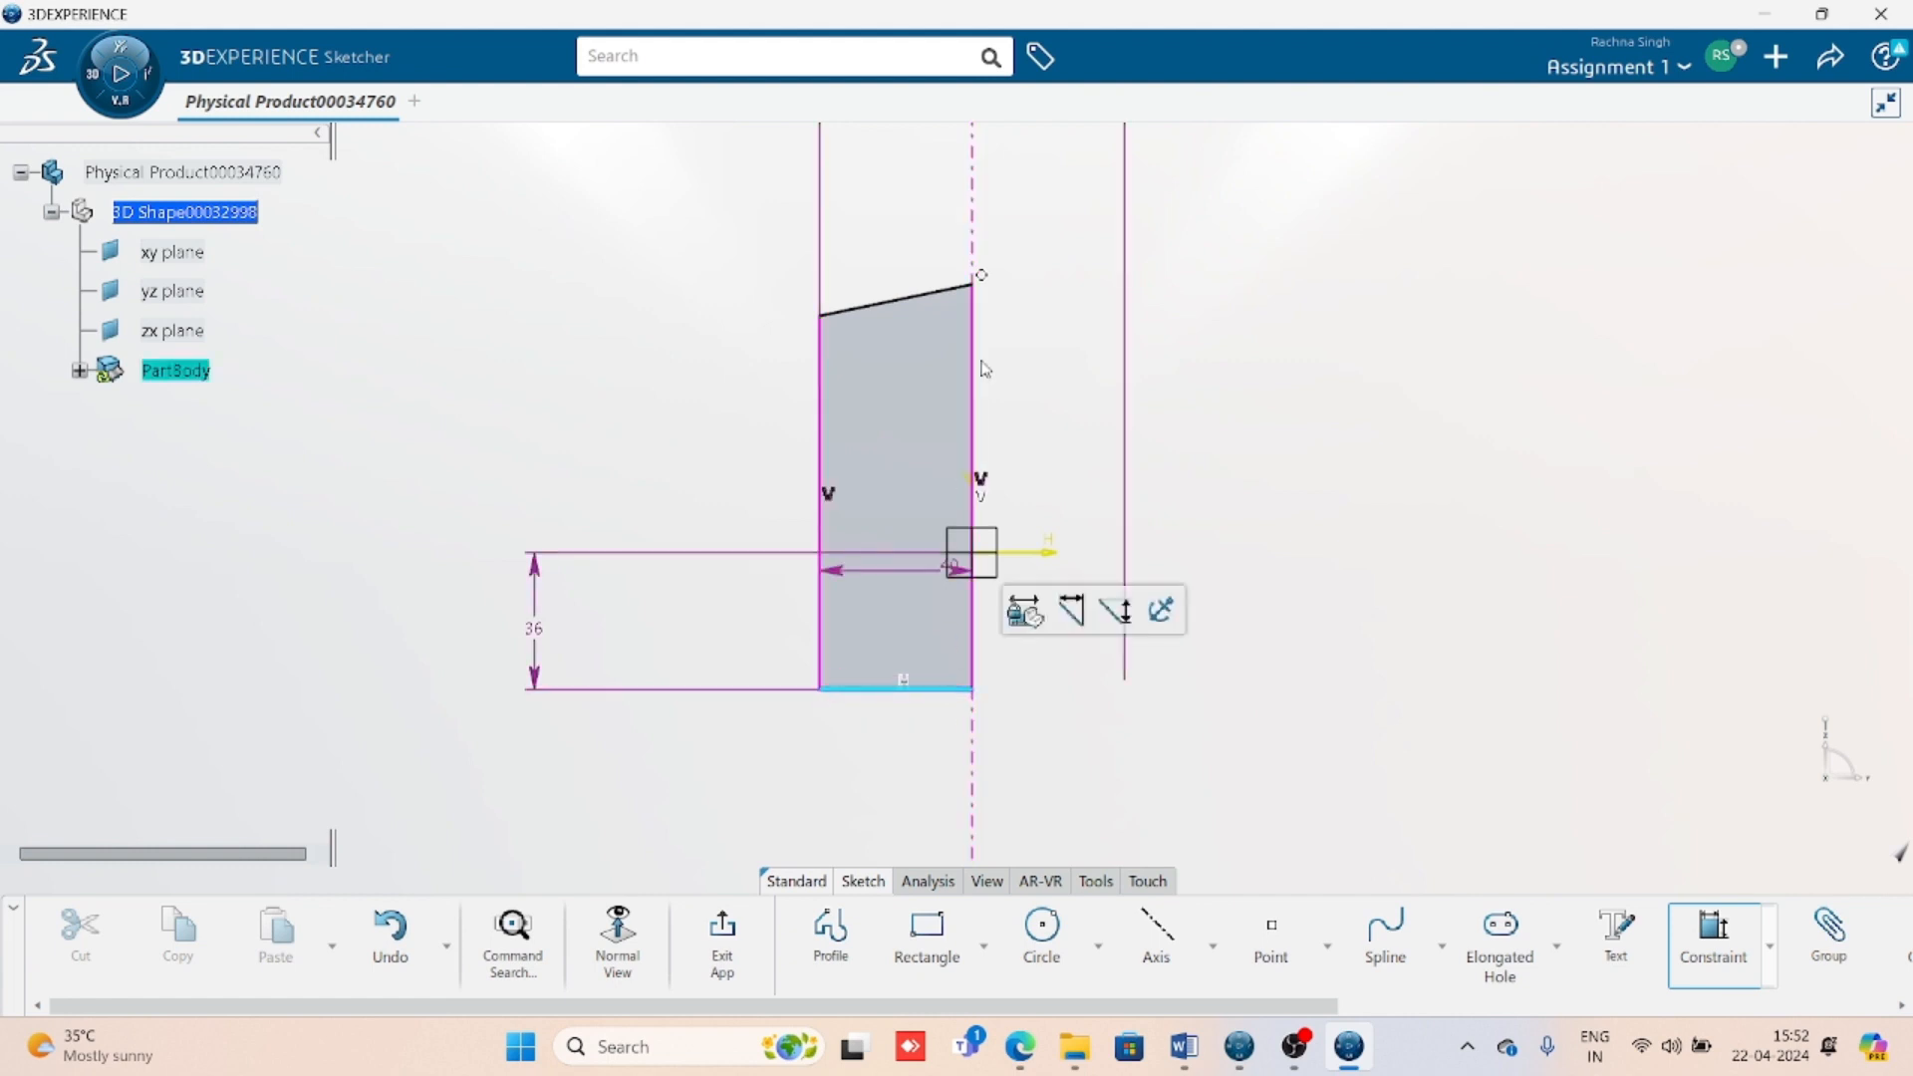
click(982, 283)
click(1066, 429)
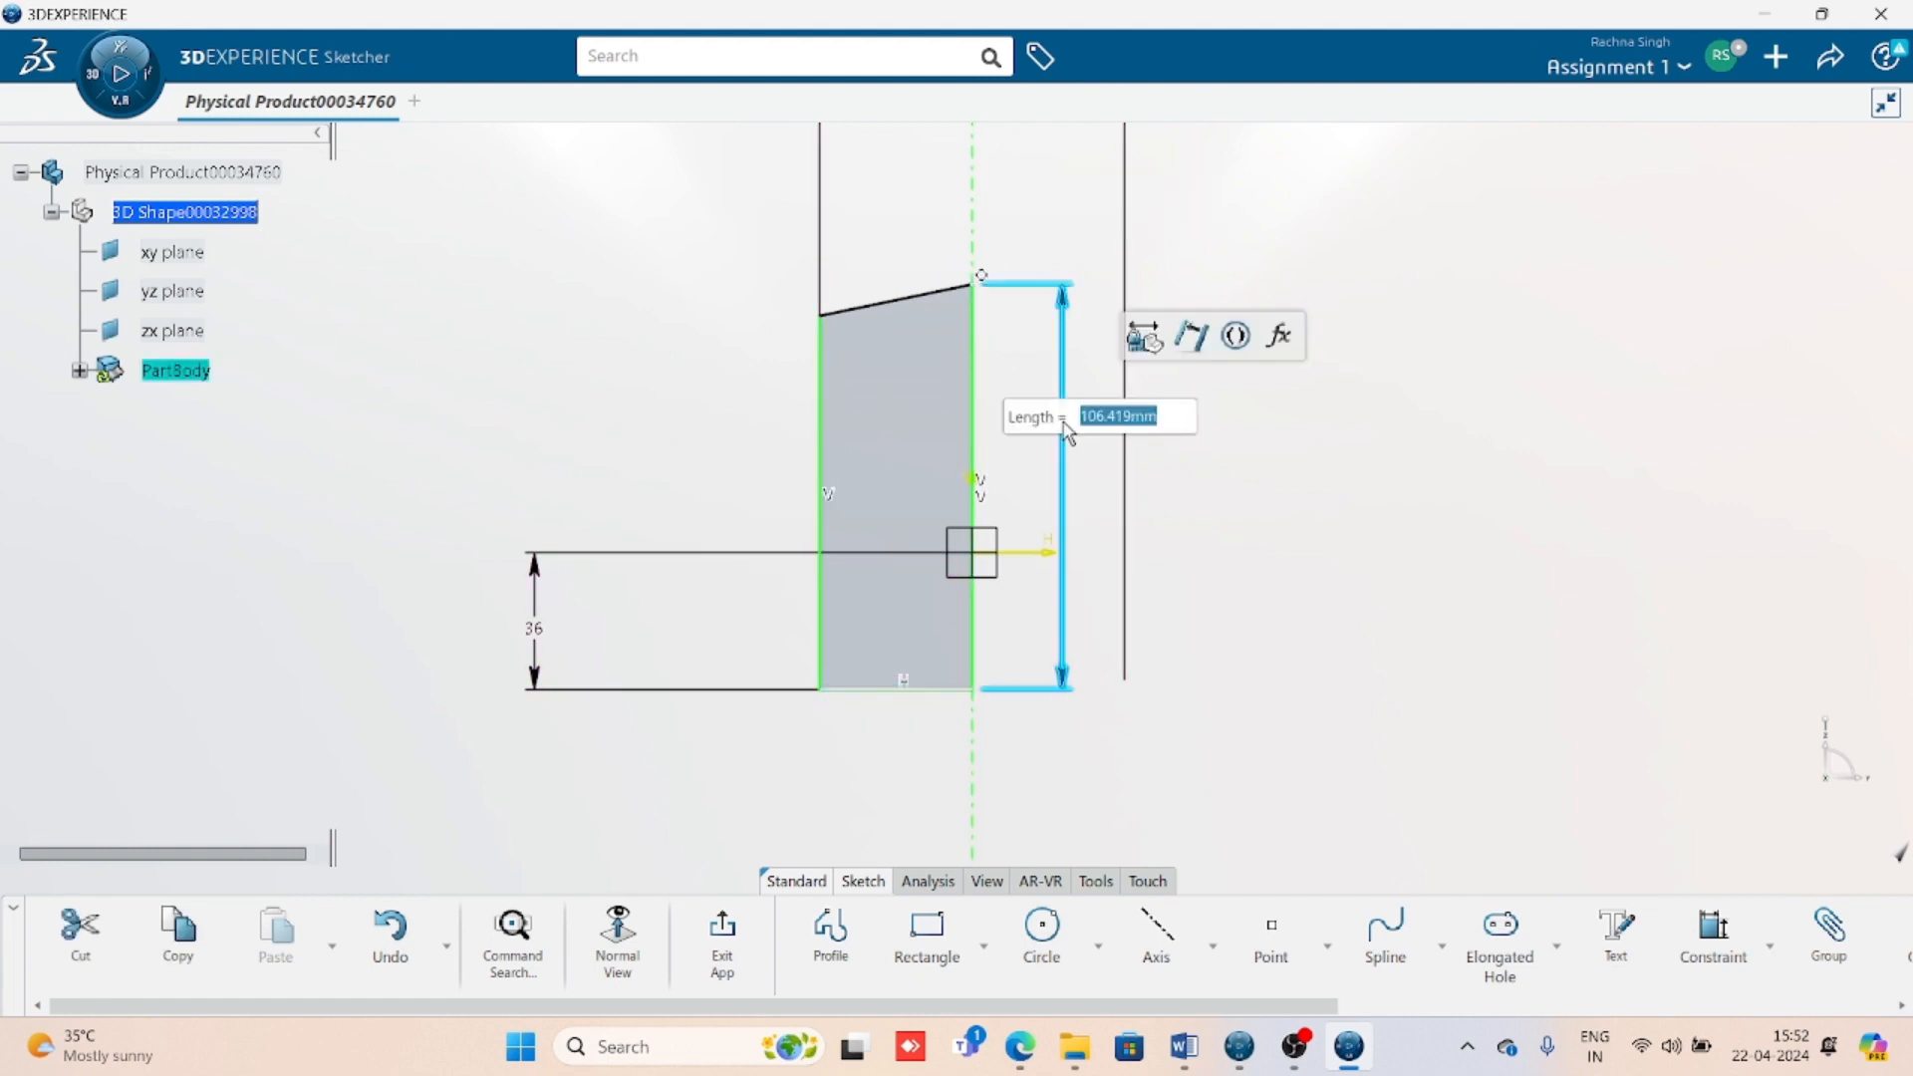
text(80)
key(Return)
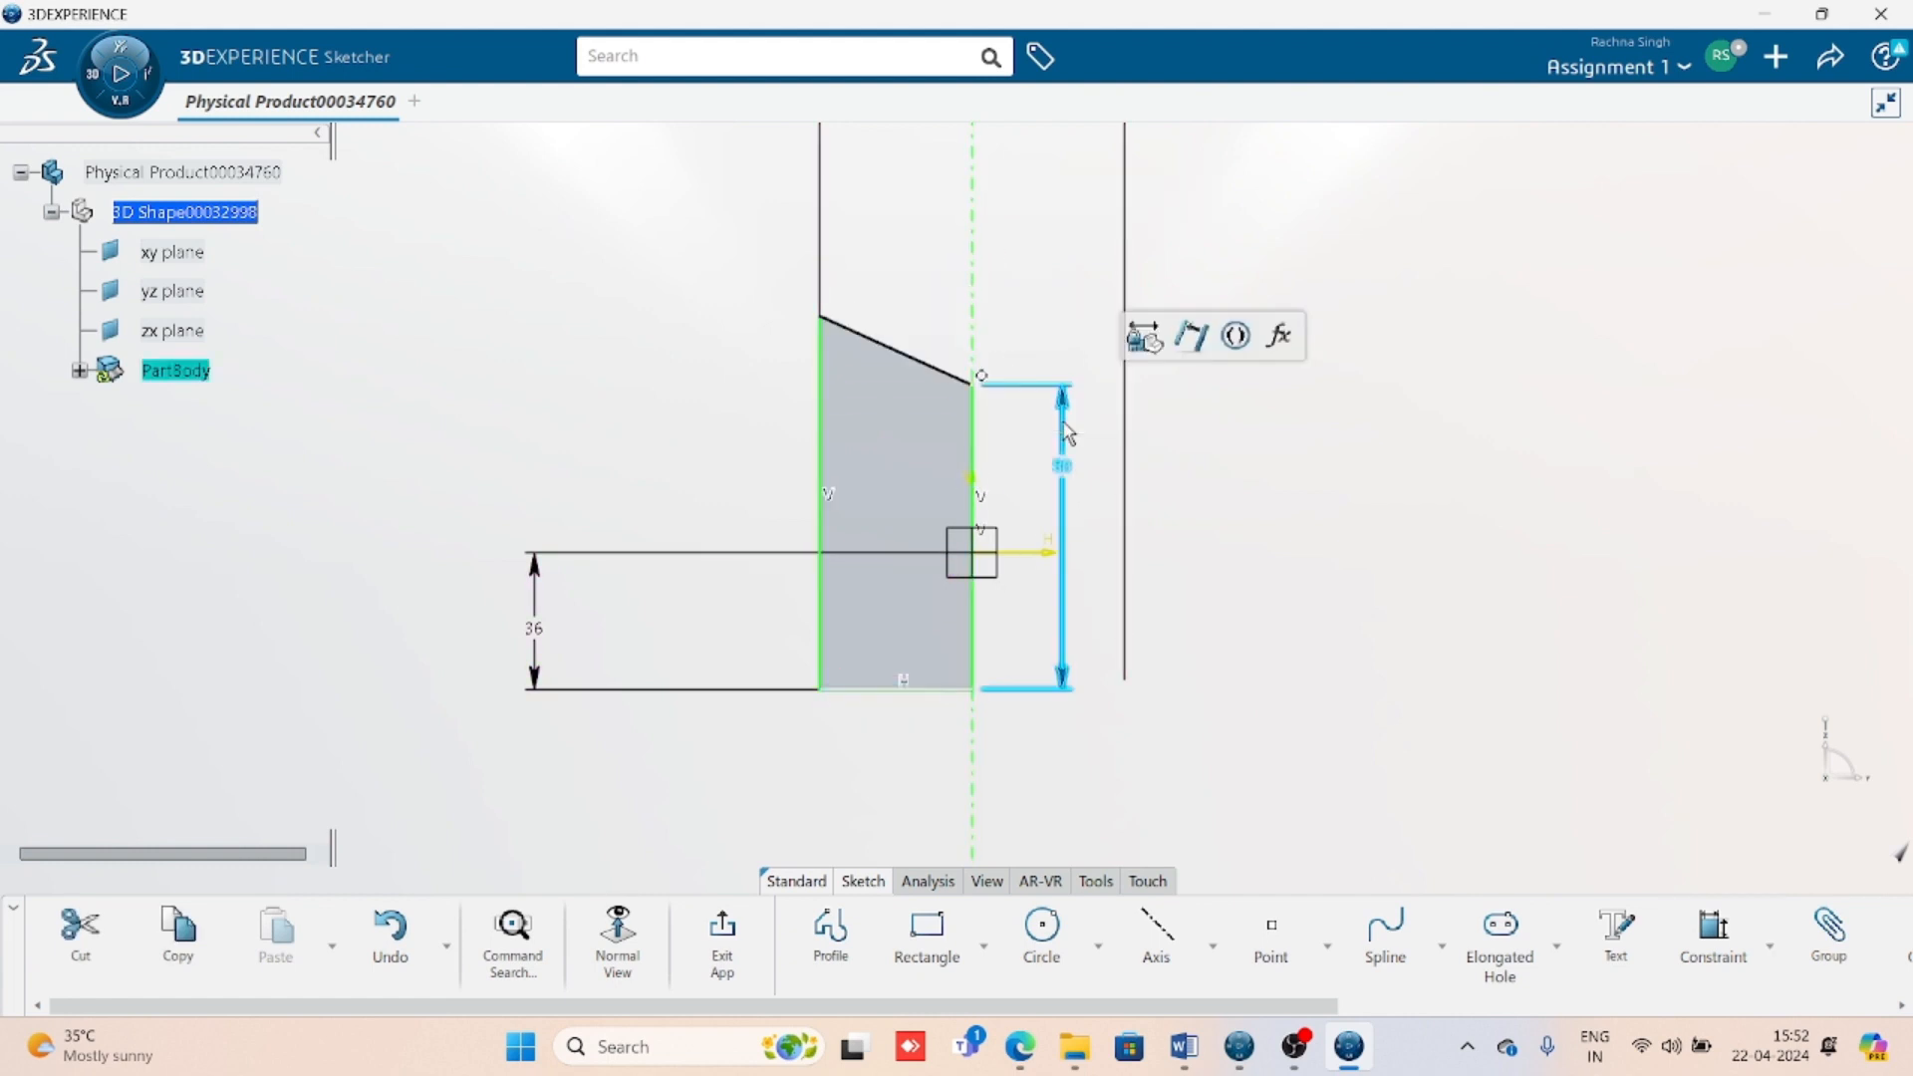
click(1364, 547)
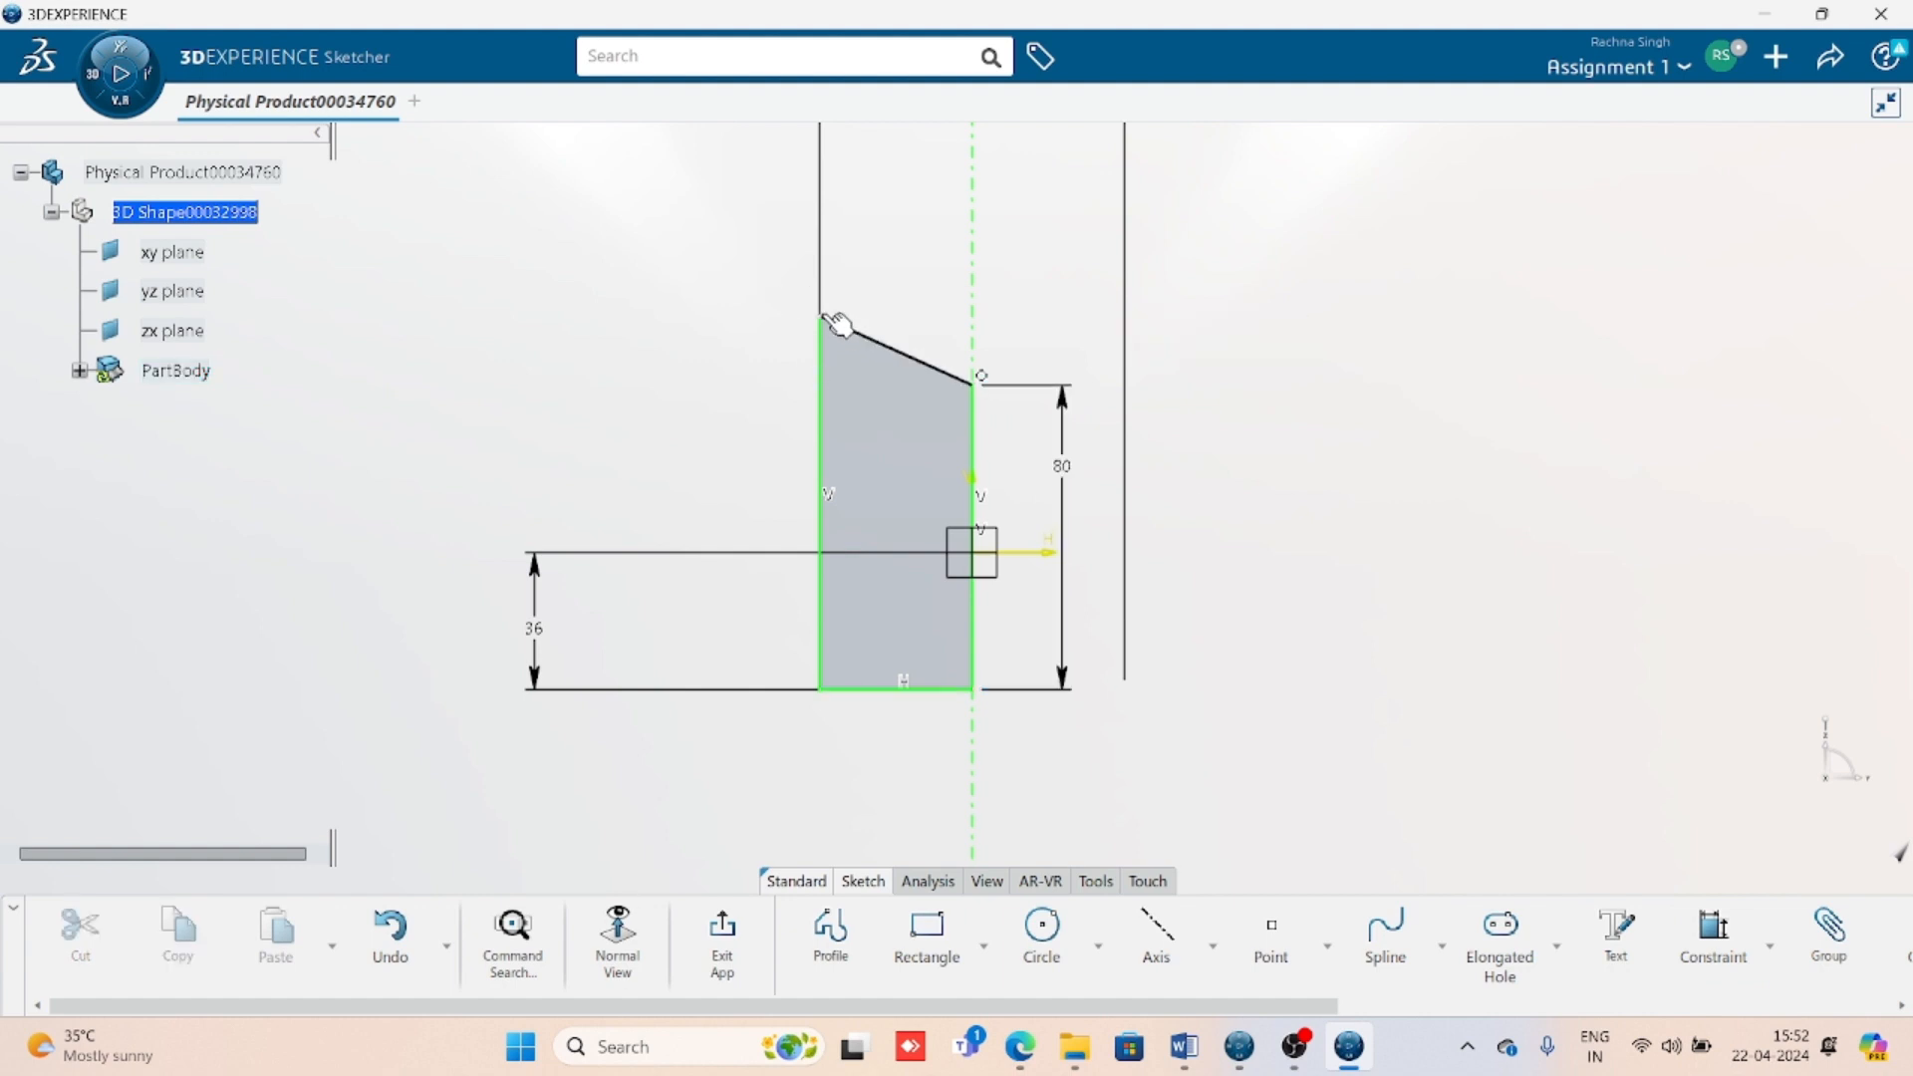
- Lower the profile's outer top corner so the top edge slopes down away from the axis, and check the drawing in Word
drag(835, 321, 849, 453)
click(641, 458)
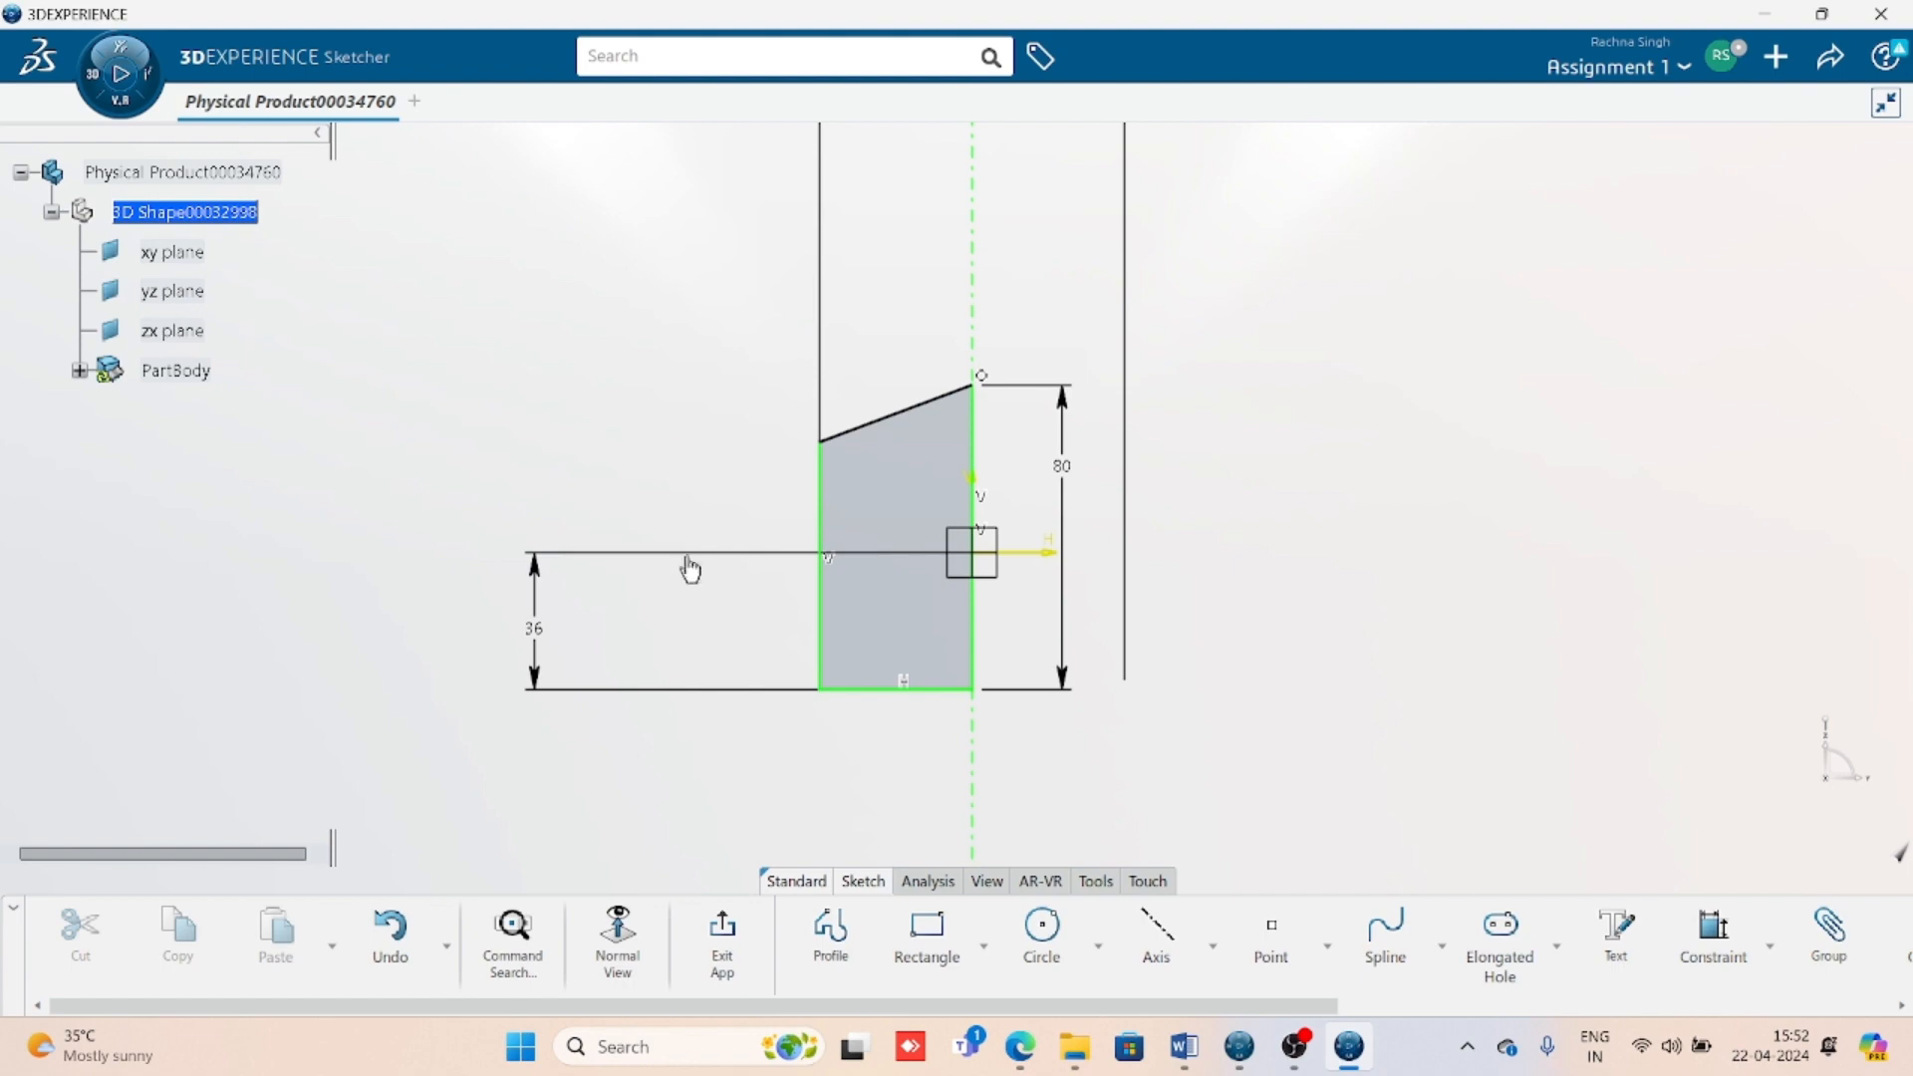
click(1183, 1048)
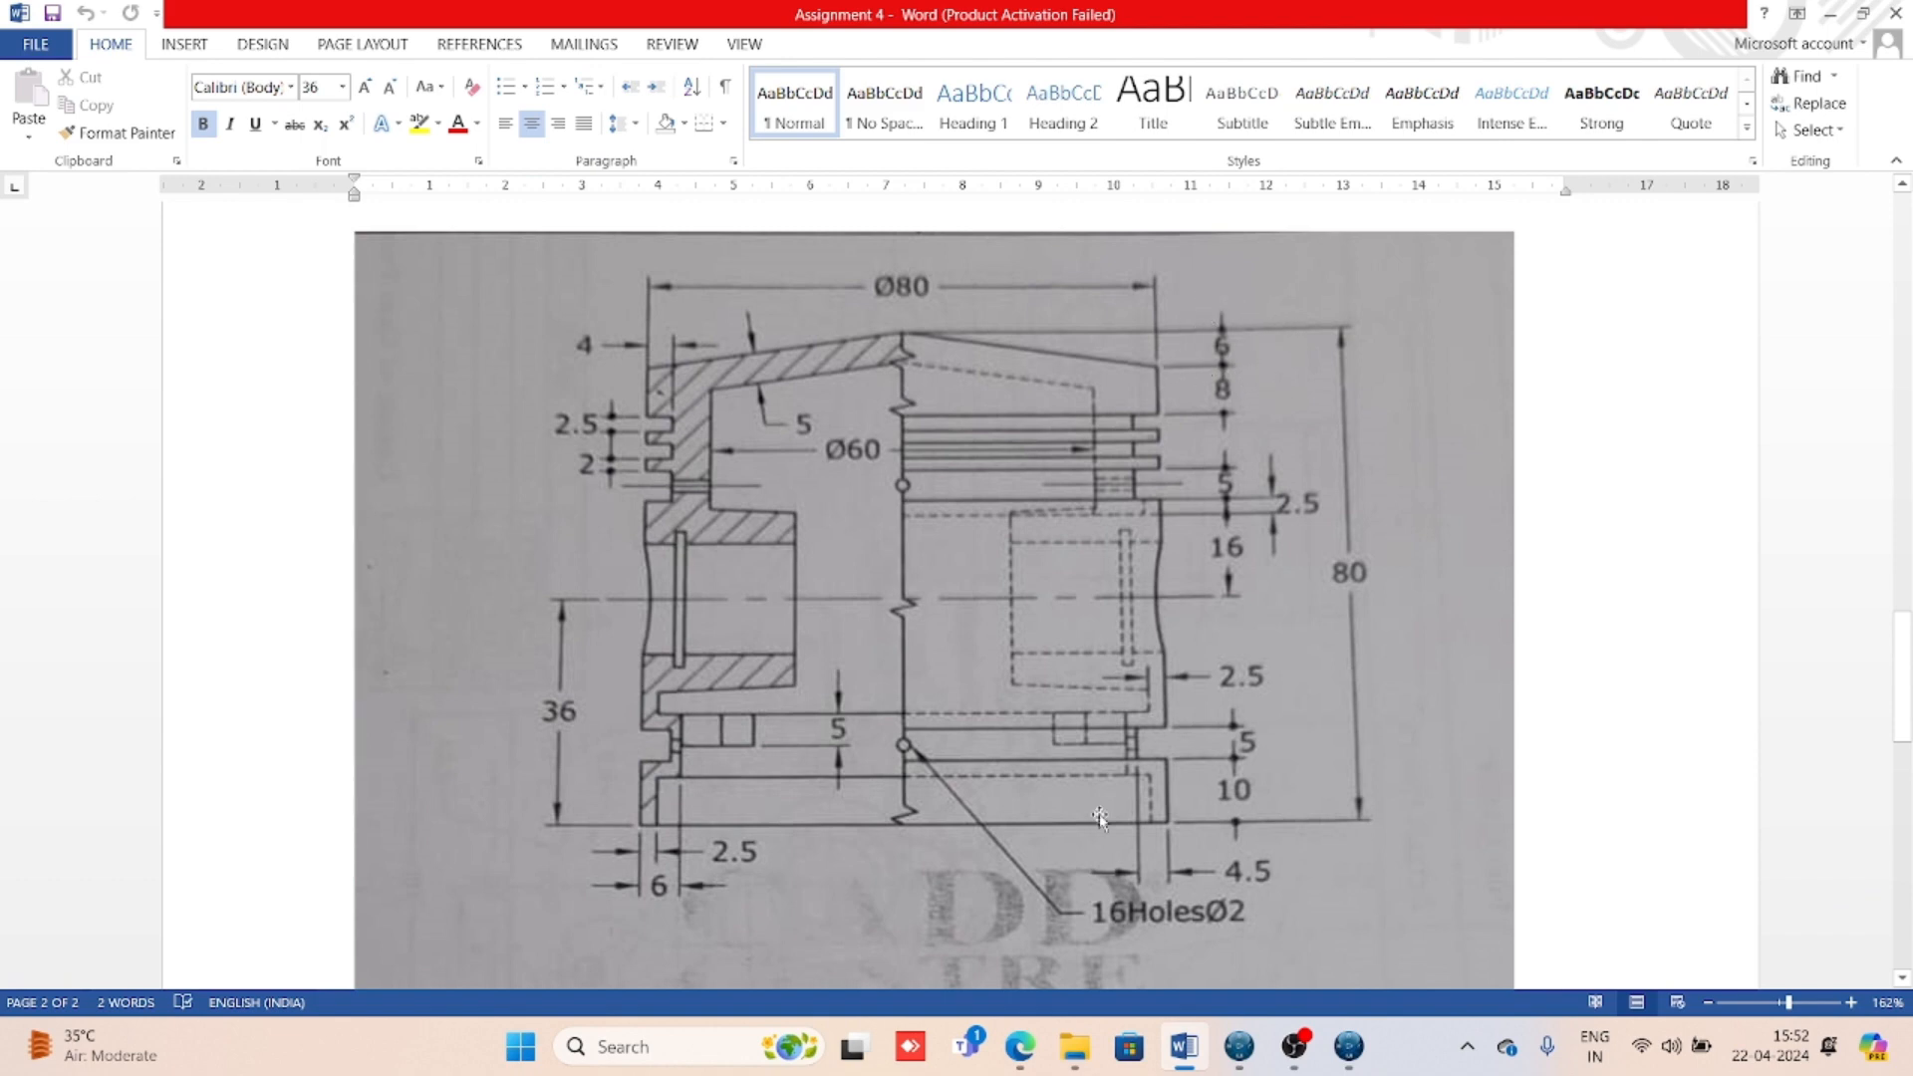
click(1349, 1046)
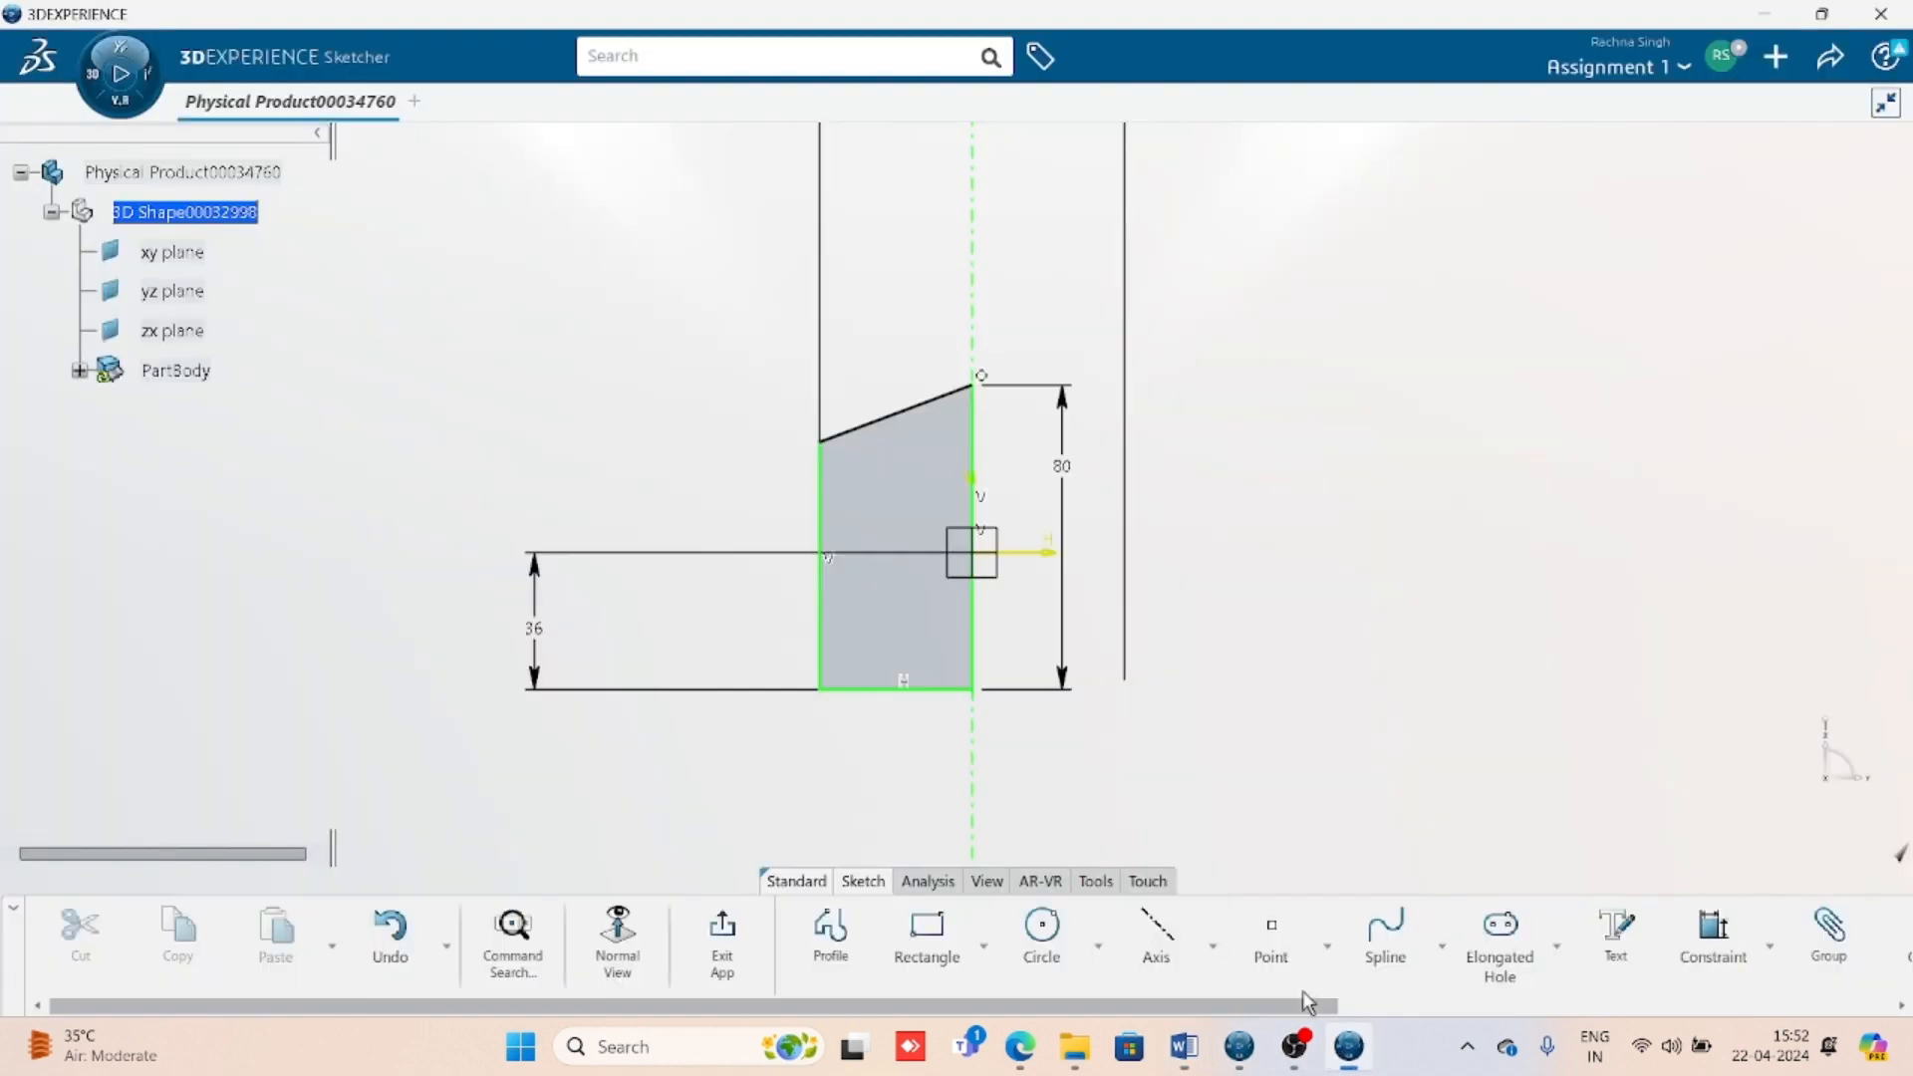
- Dimension the sloped top edge in the vertical measure direction and set its height difference to 6 mm
click(1714, 942)
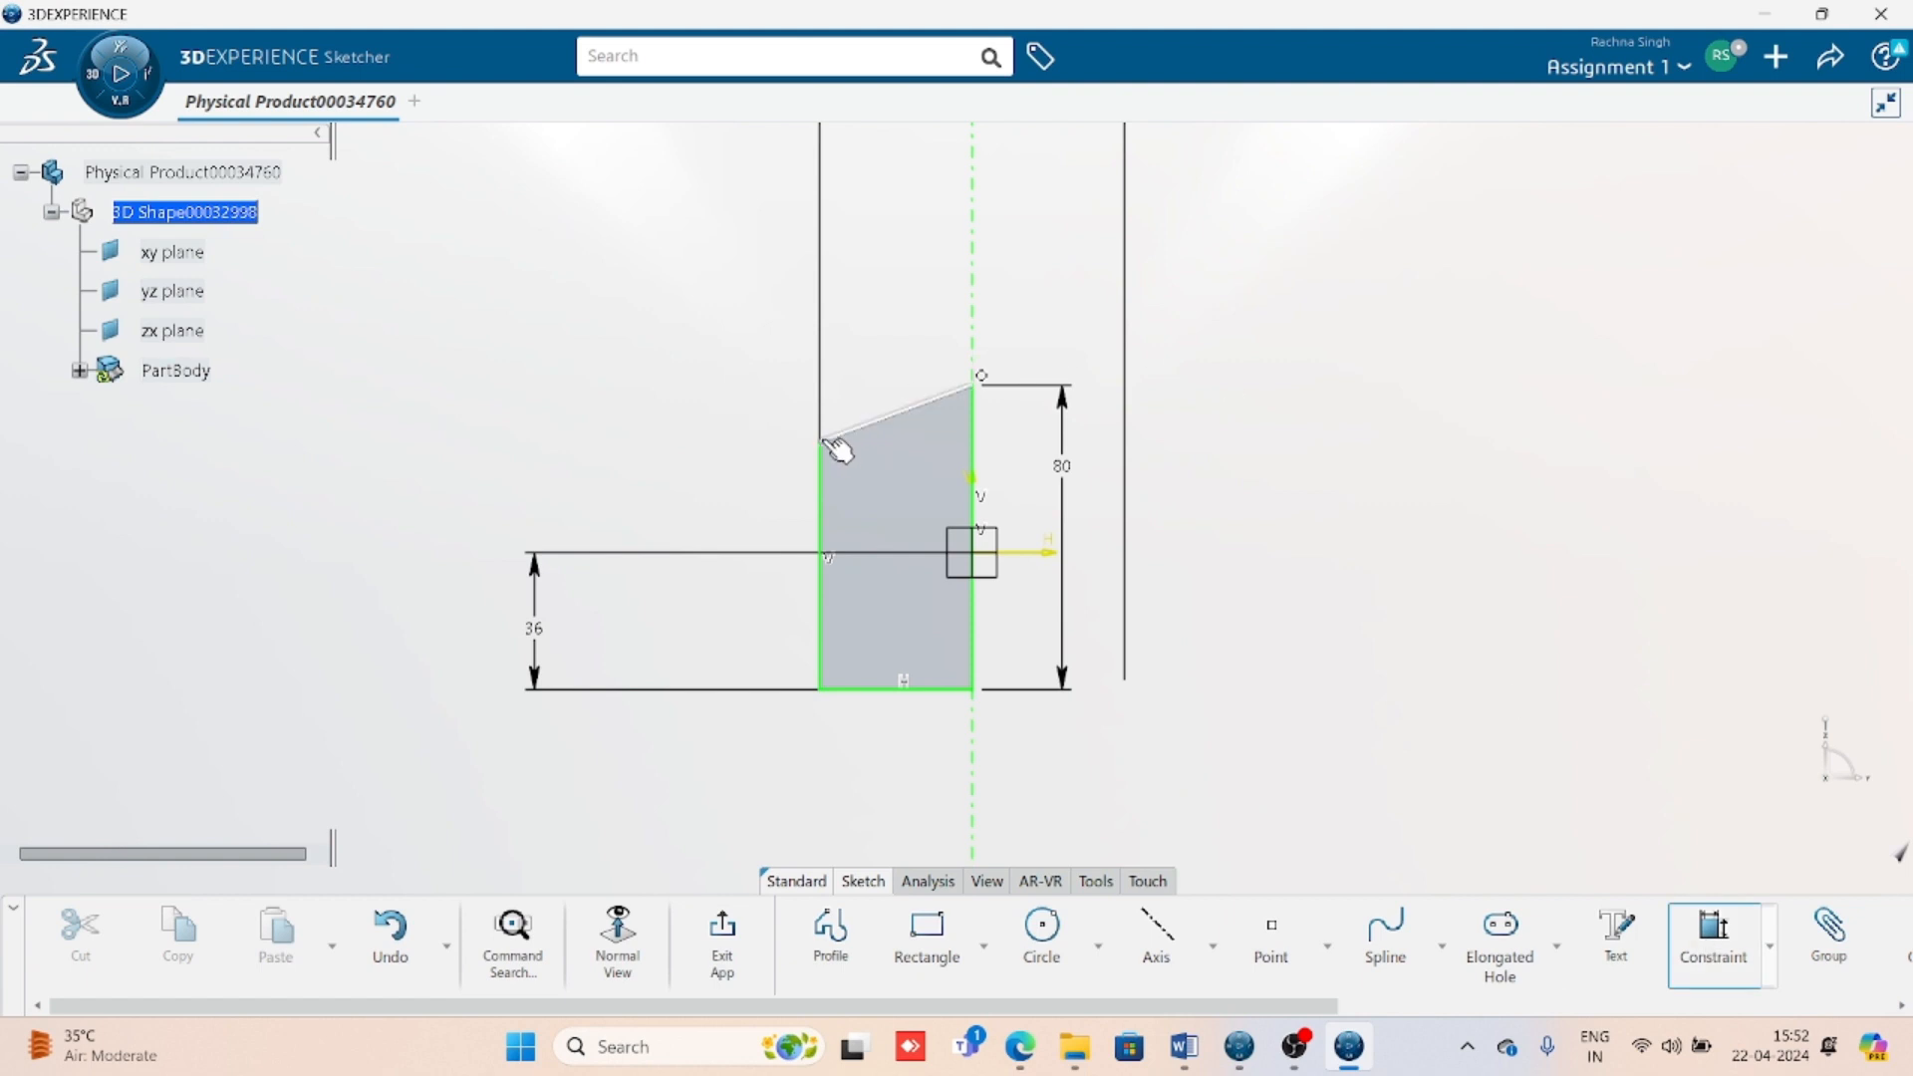
click(855, 431)
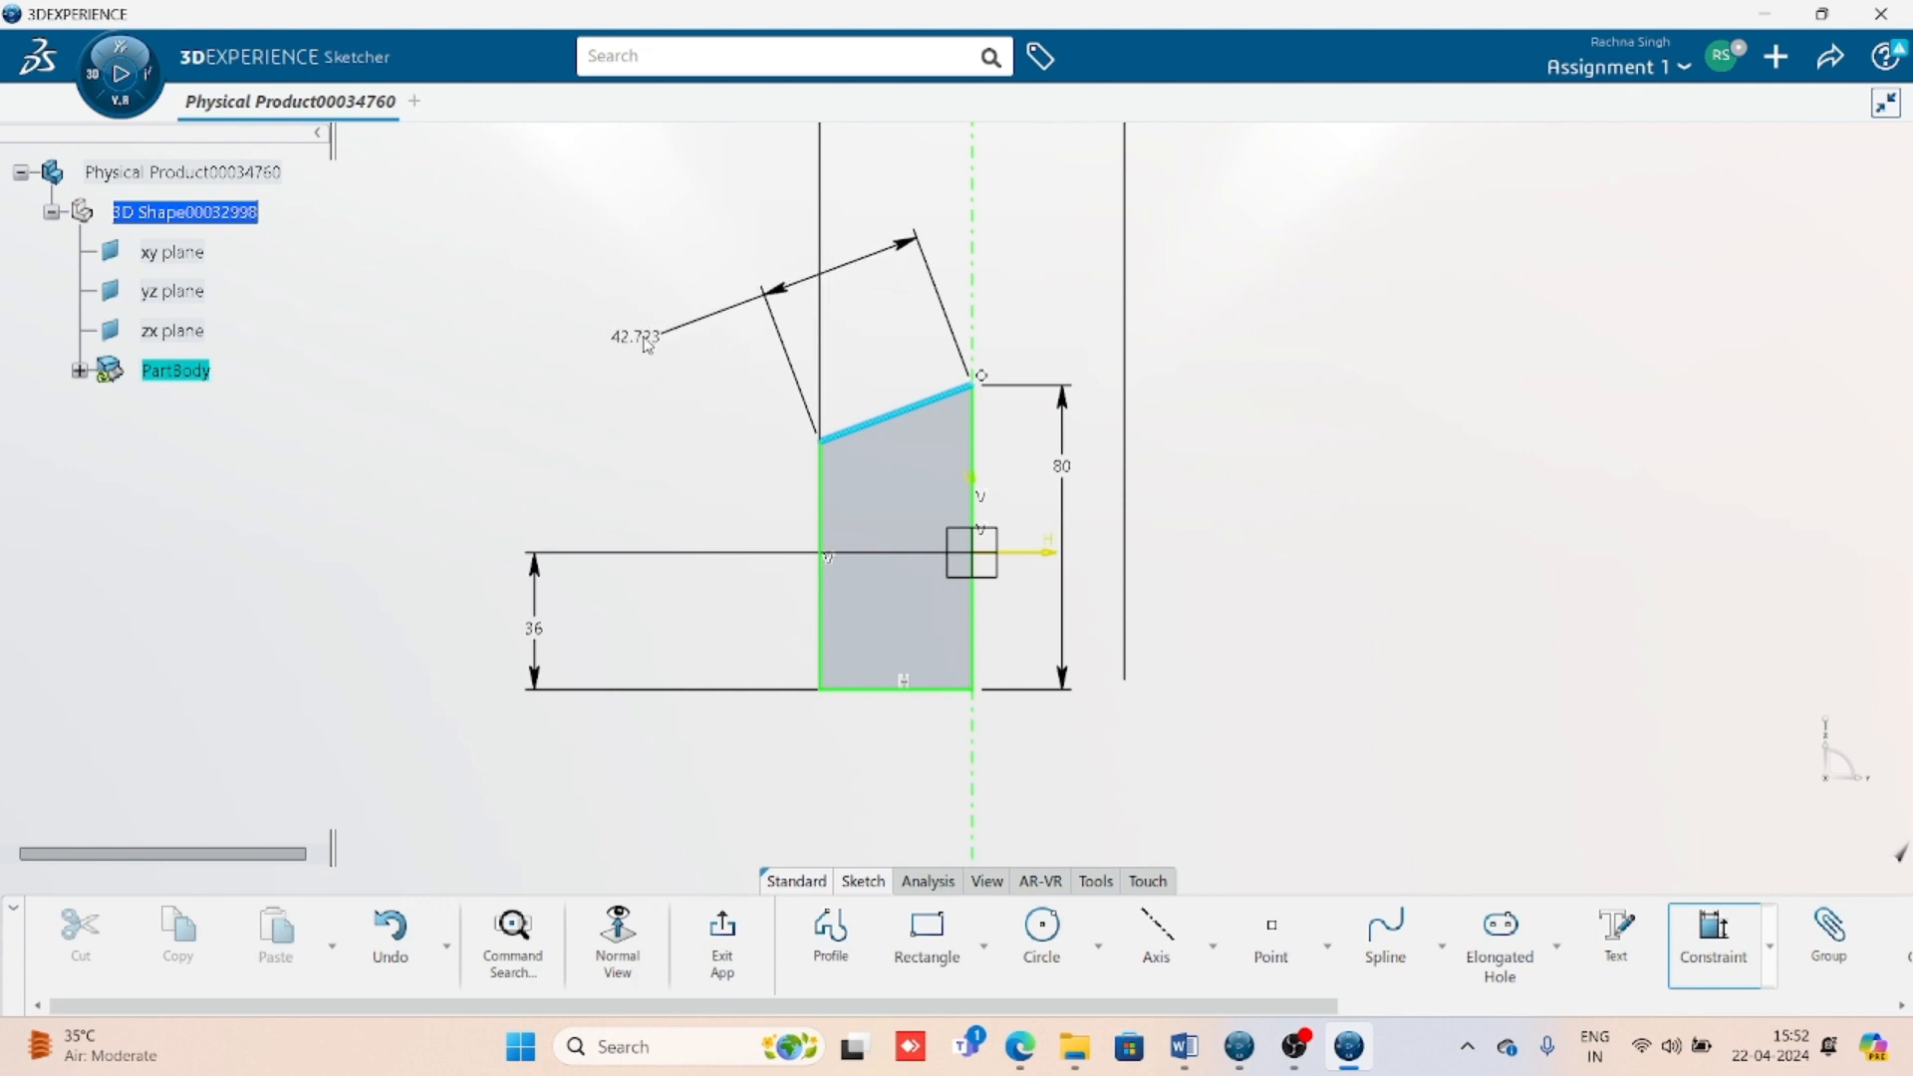
right_click(663, 299)
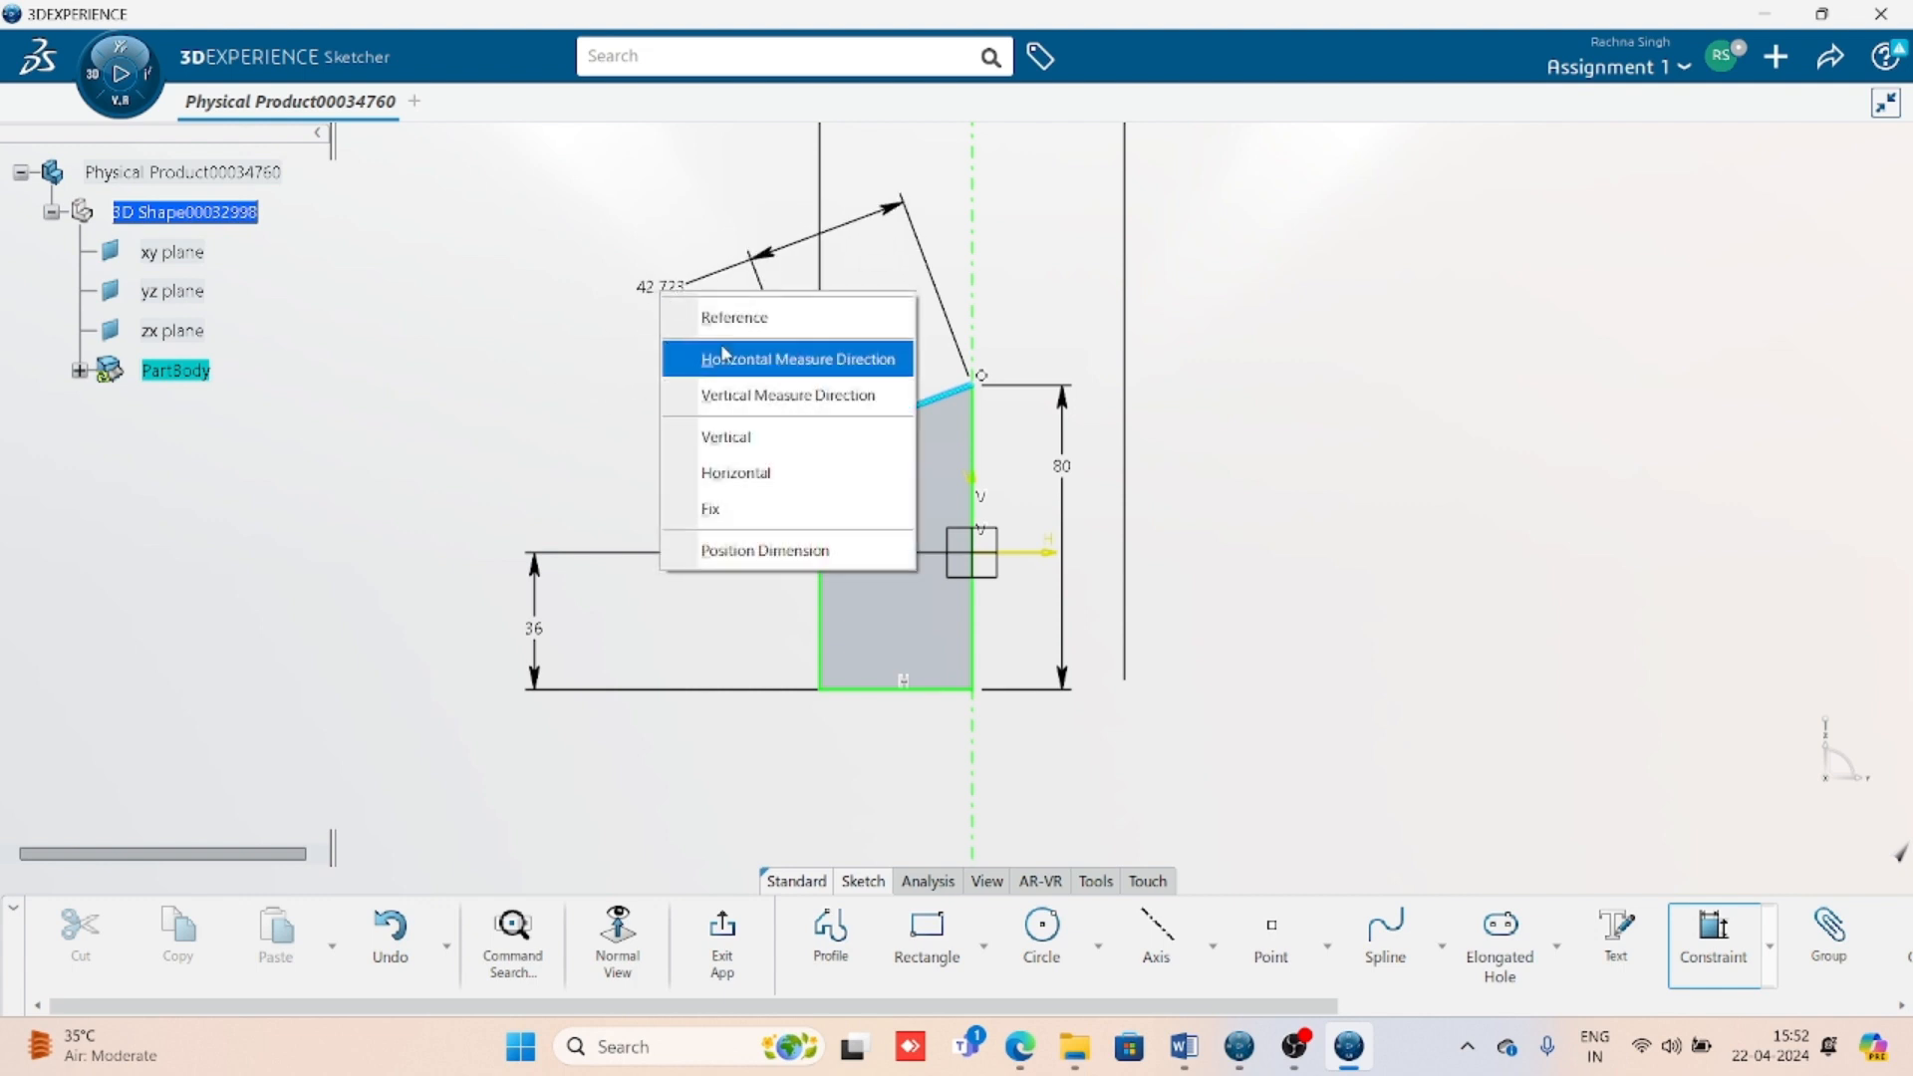
click(754, 395)
click(617, 408)
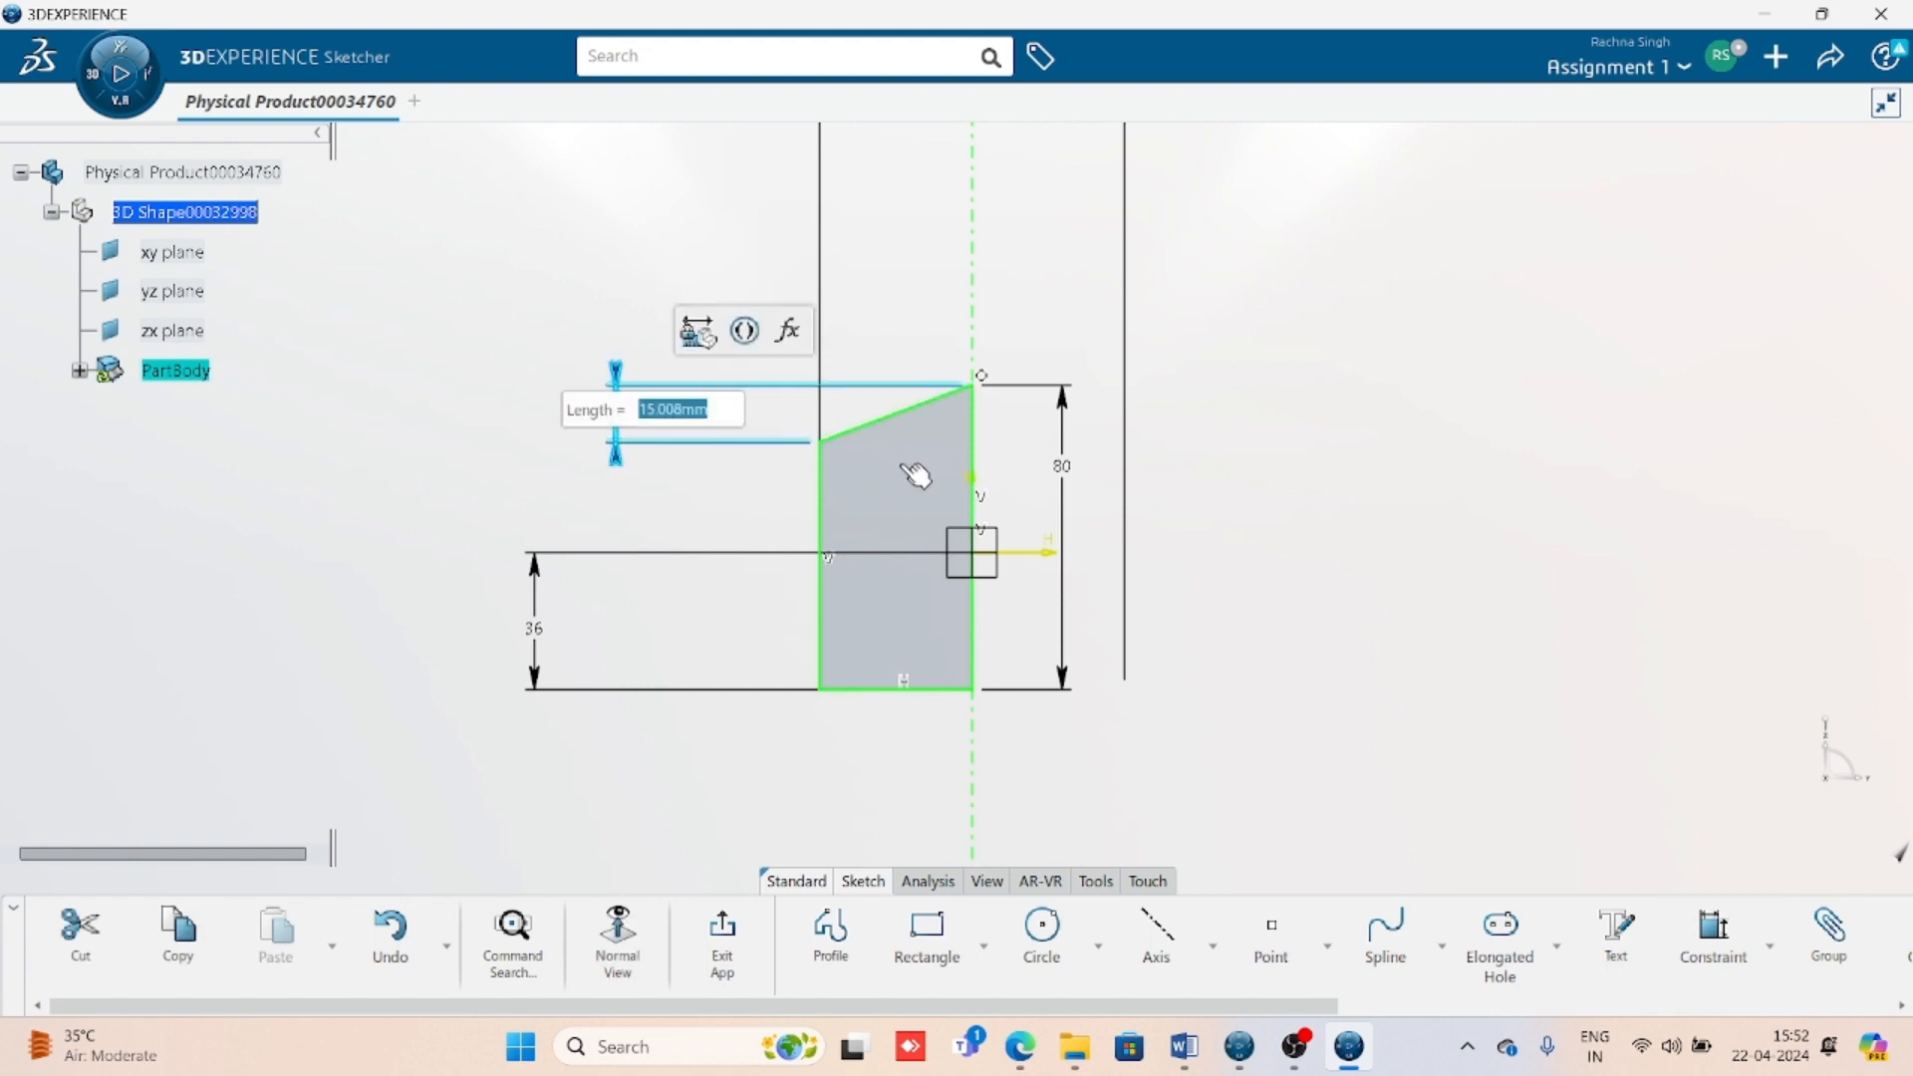
text(6)
key(Return)
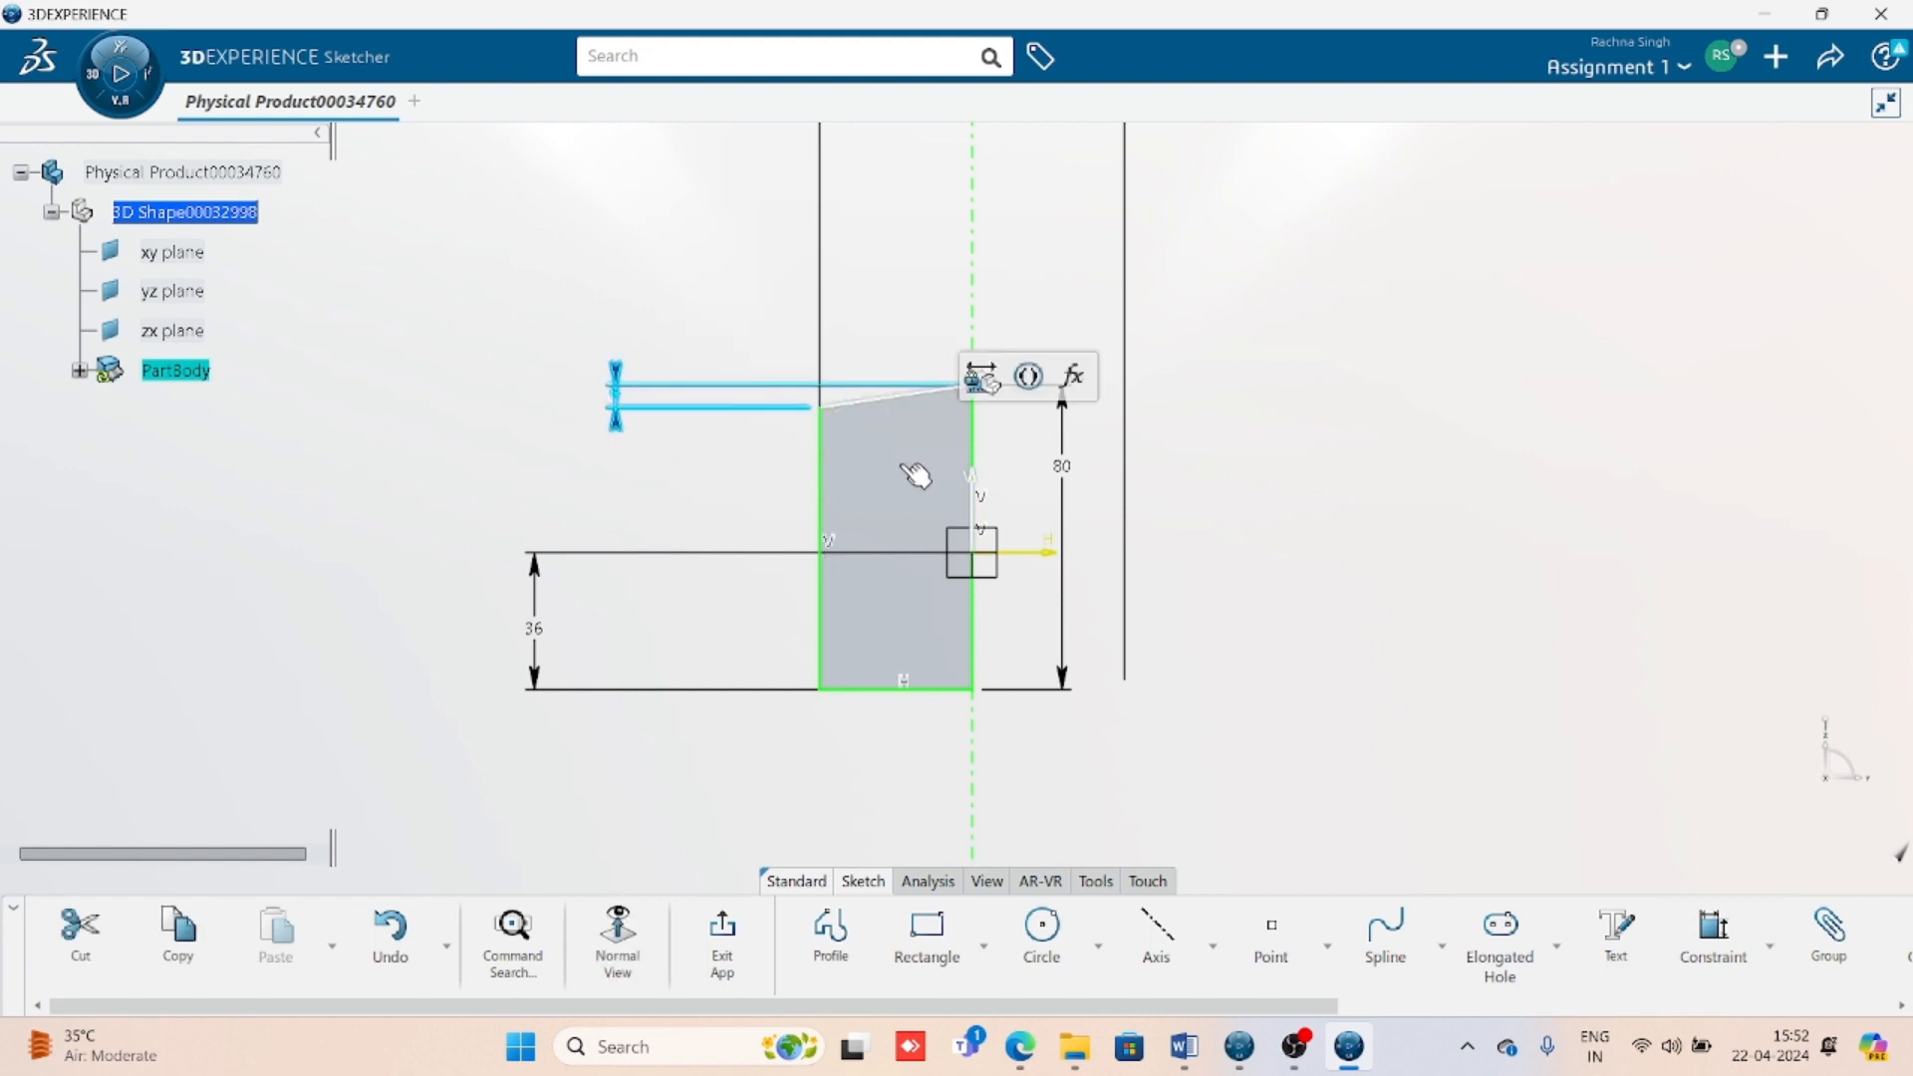
click(1390, 474)
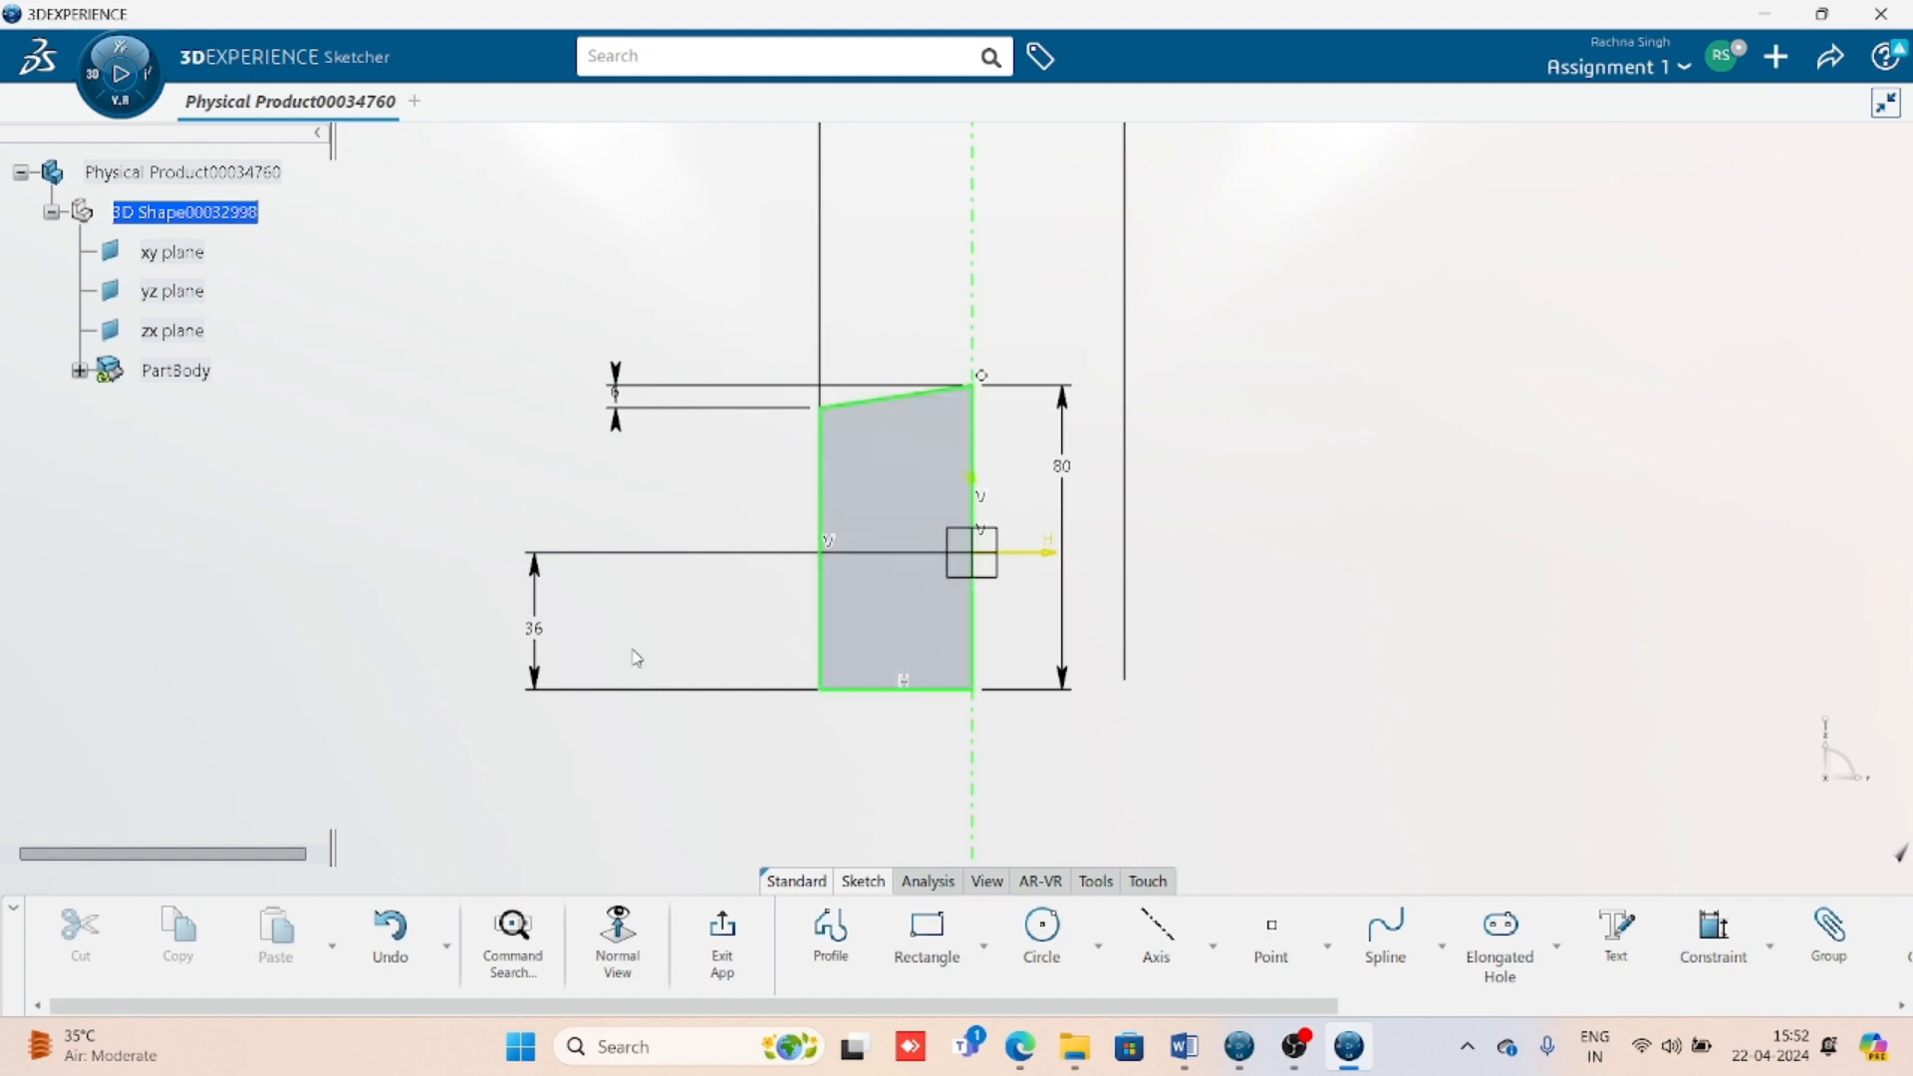
- Exit the sketch and revolve the profile 360 degrees about the sketch axis with the Shaft command
click(730, 955)
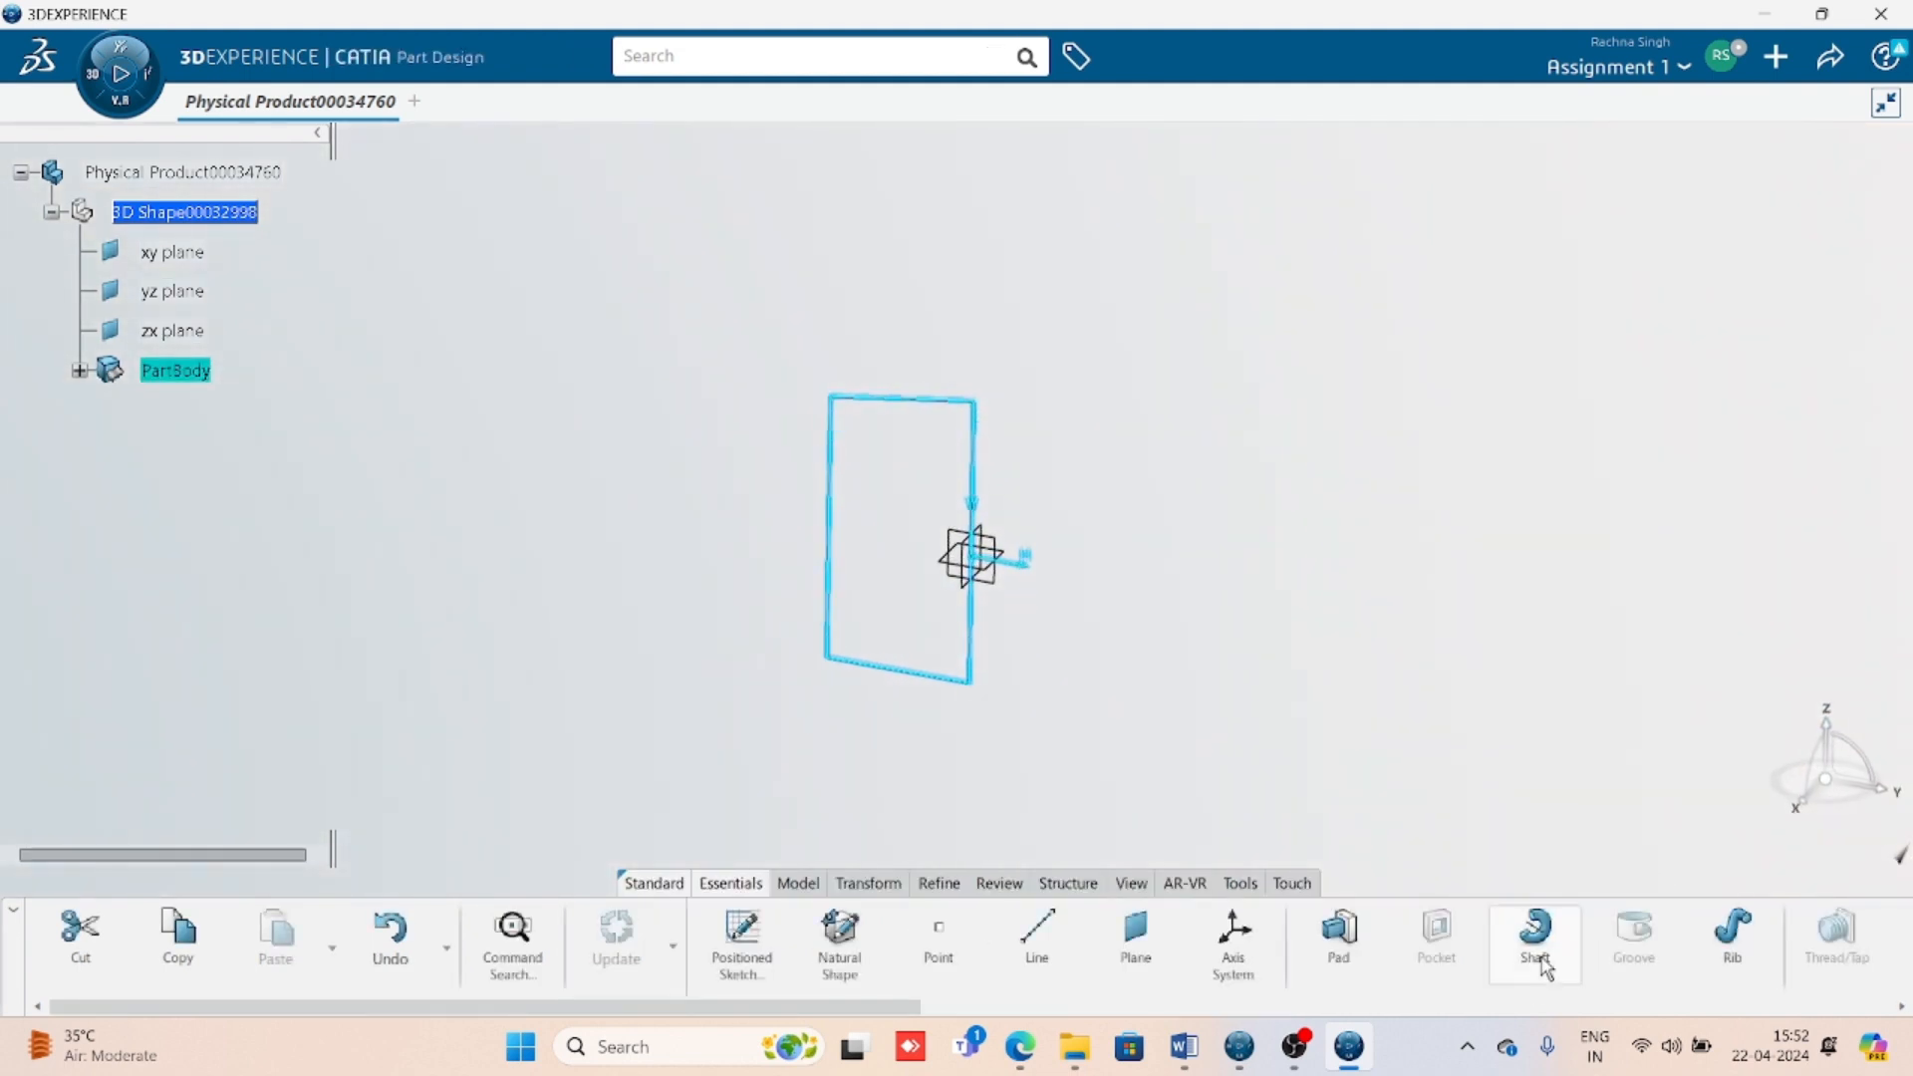
click(1372, 665)
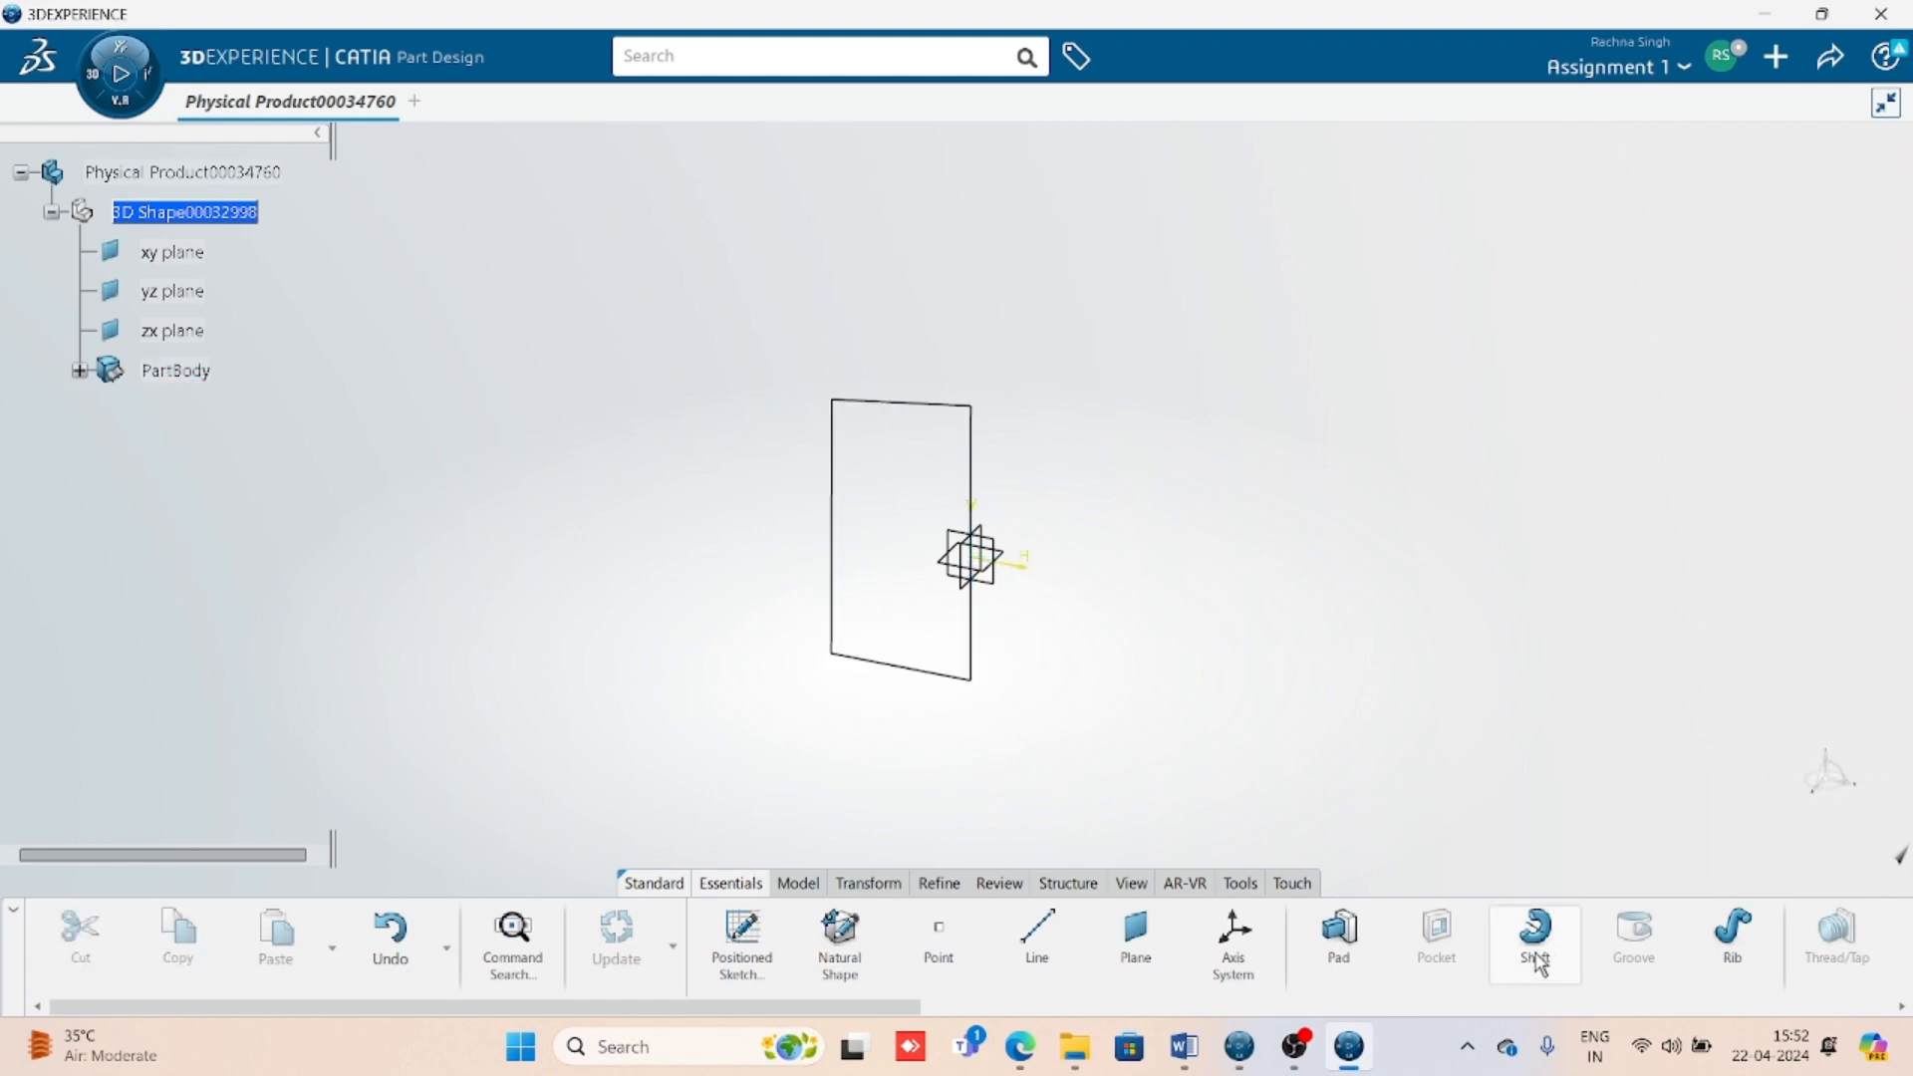
click(1542, 960)
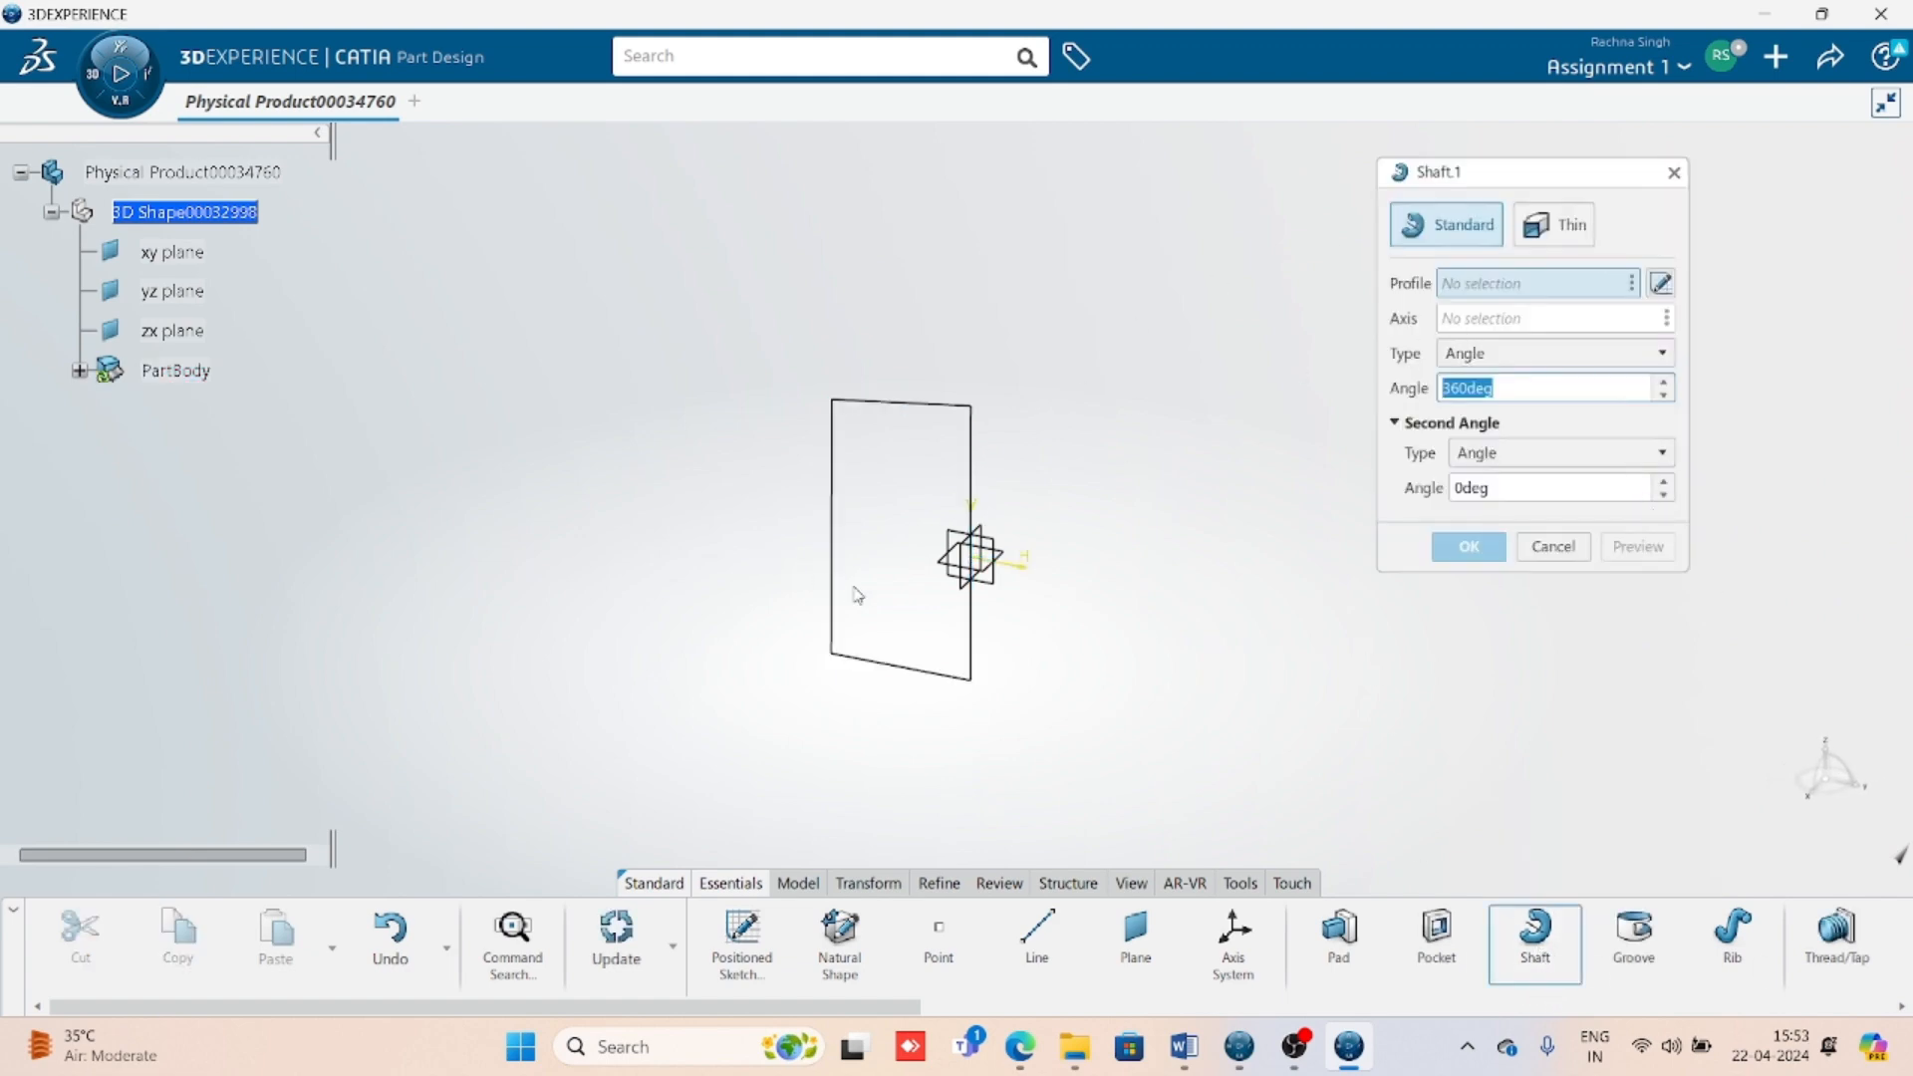
click(913, 673)
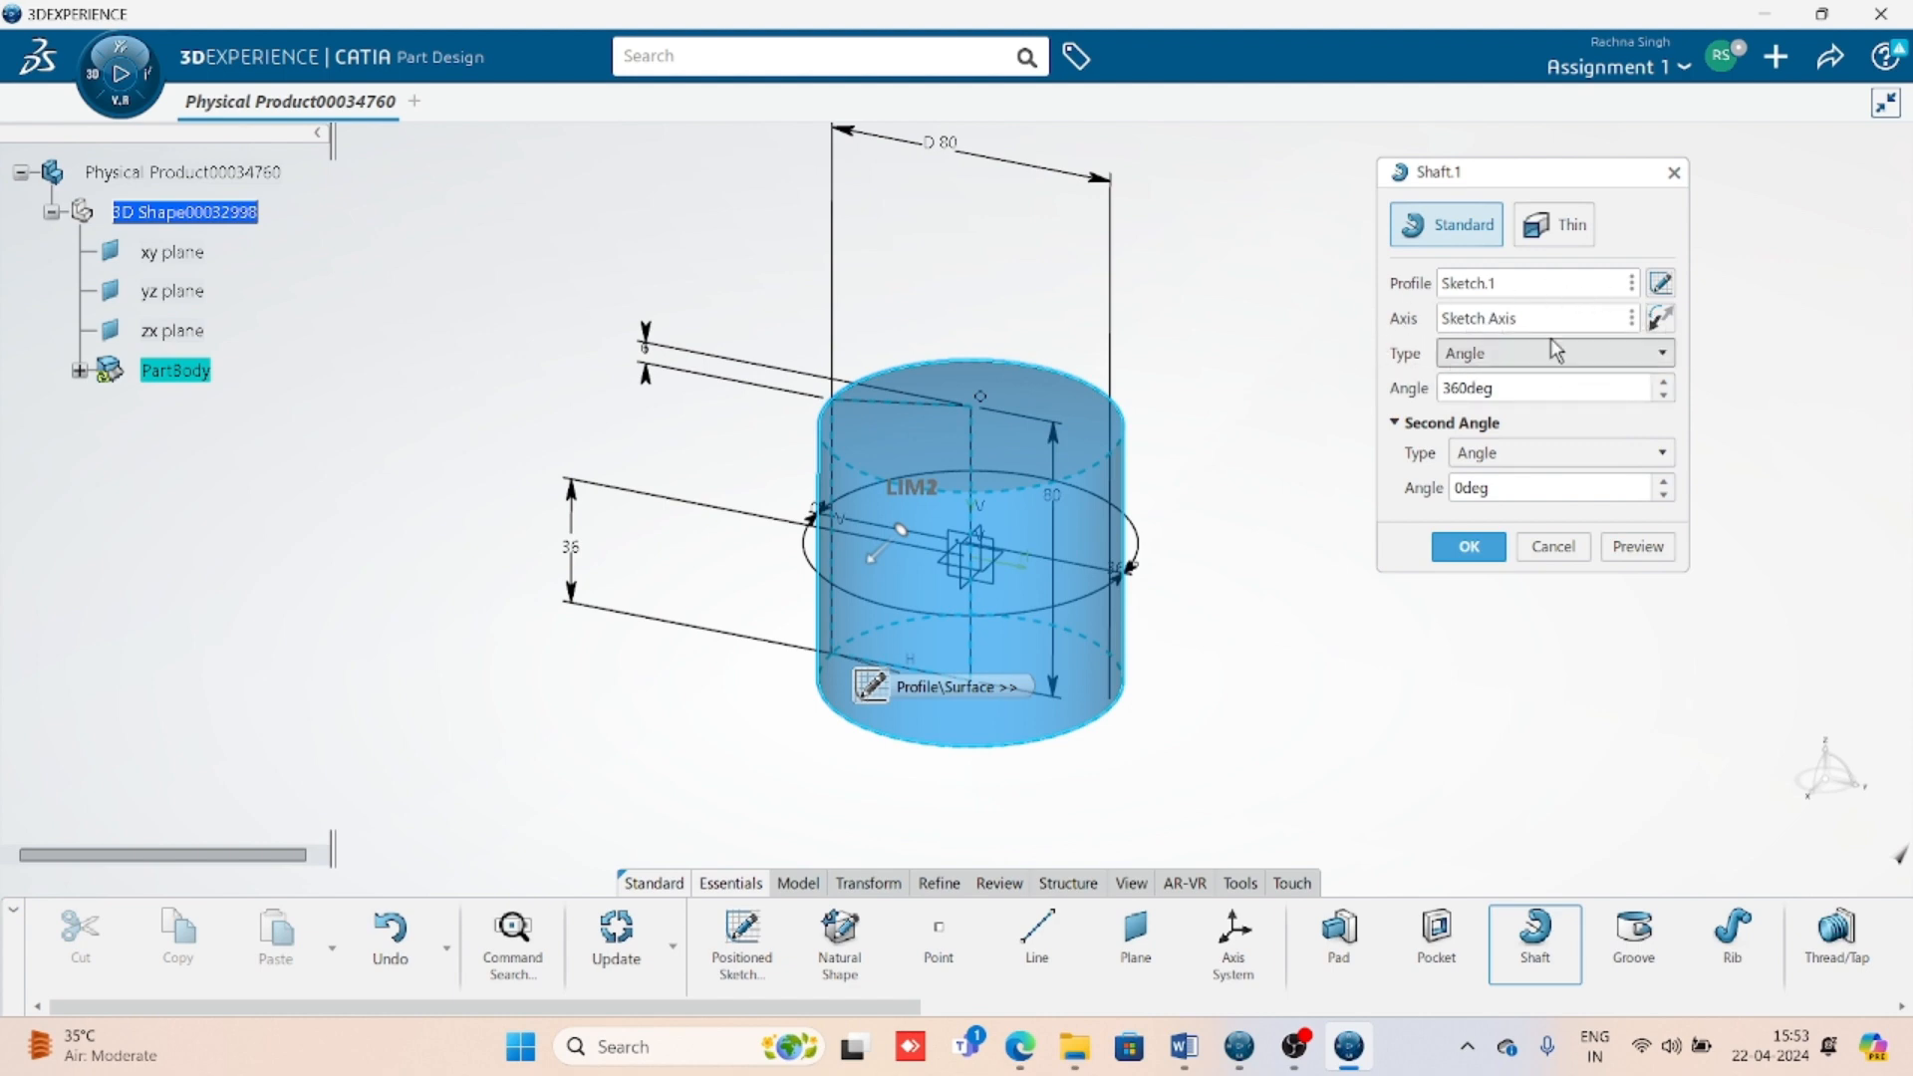
click(1483, 551)
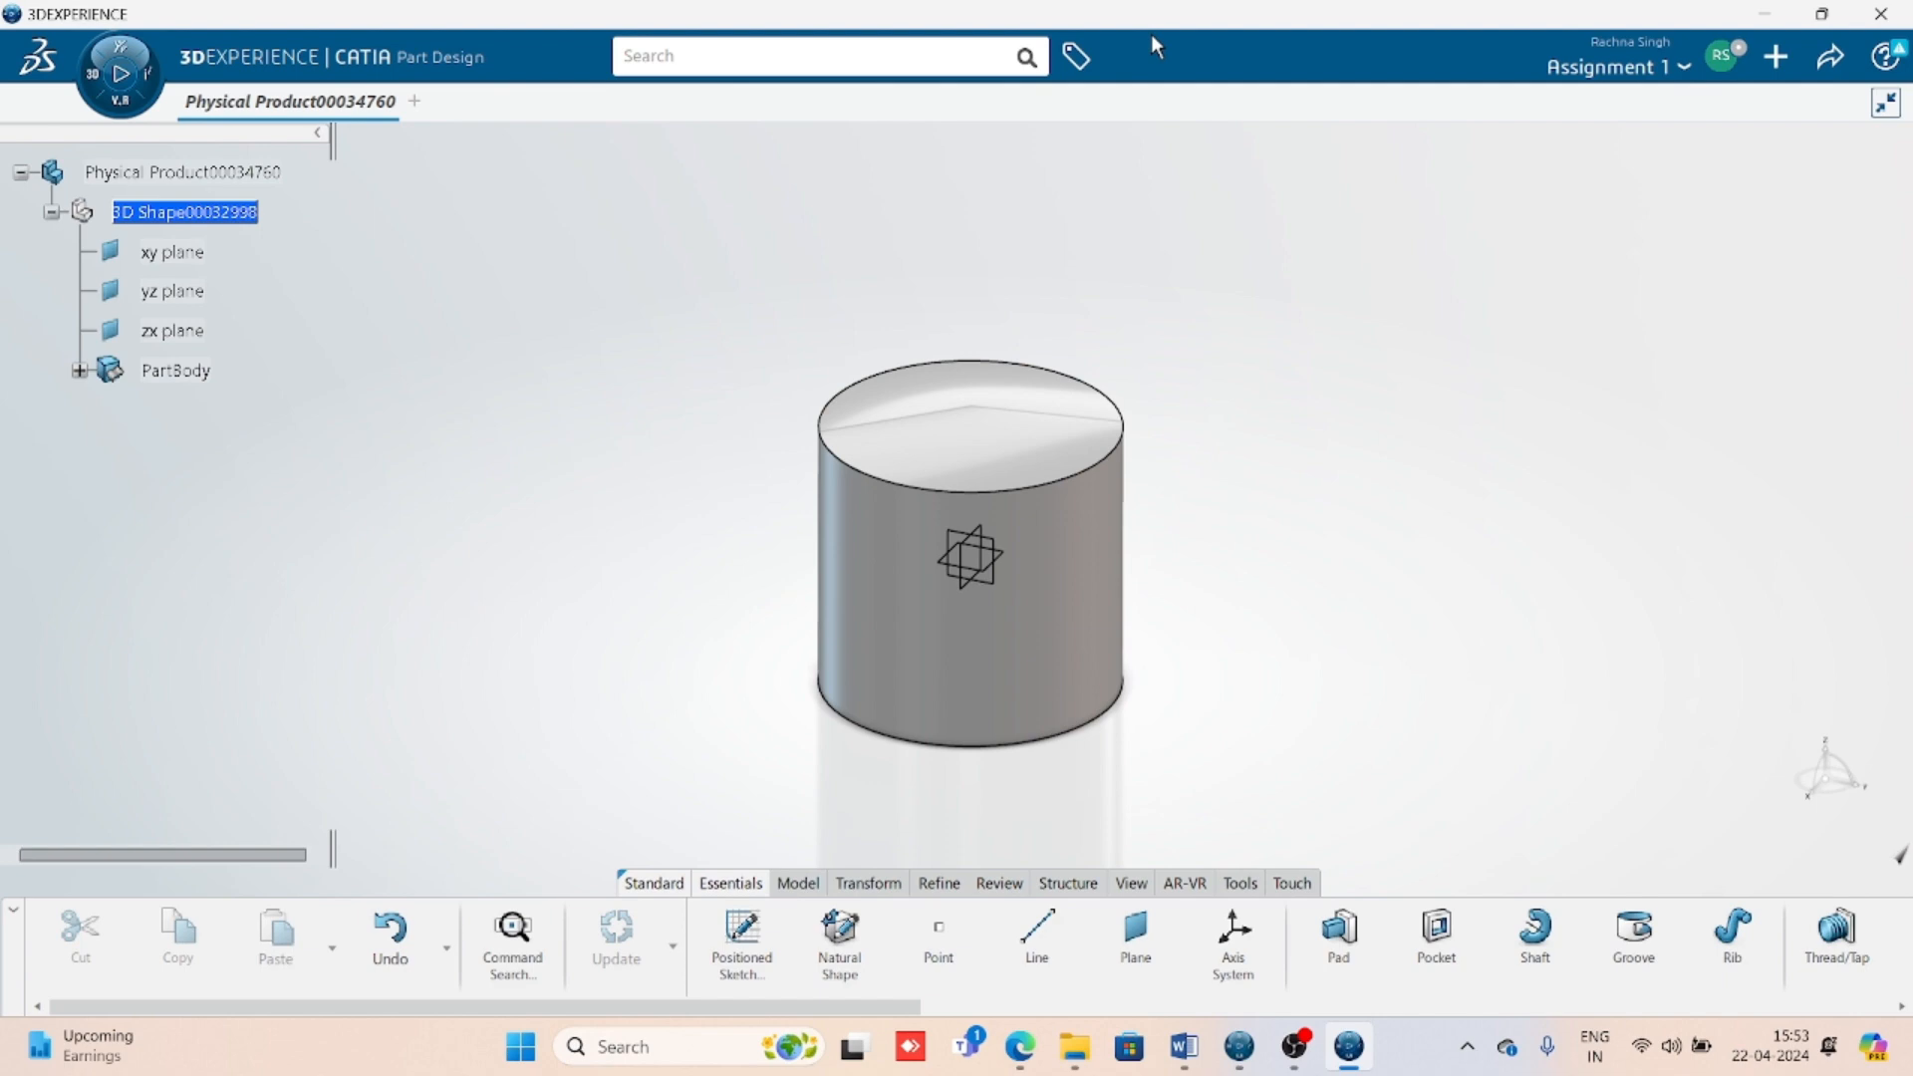
- Find the Drafting app by searching for "draftin" and start it in support mode to create a drawing
click(95, 84)
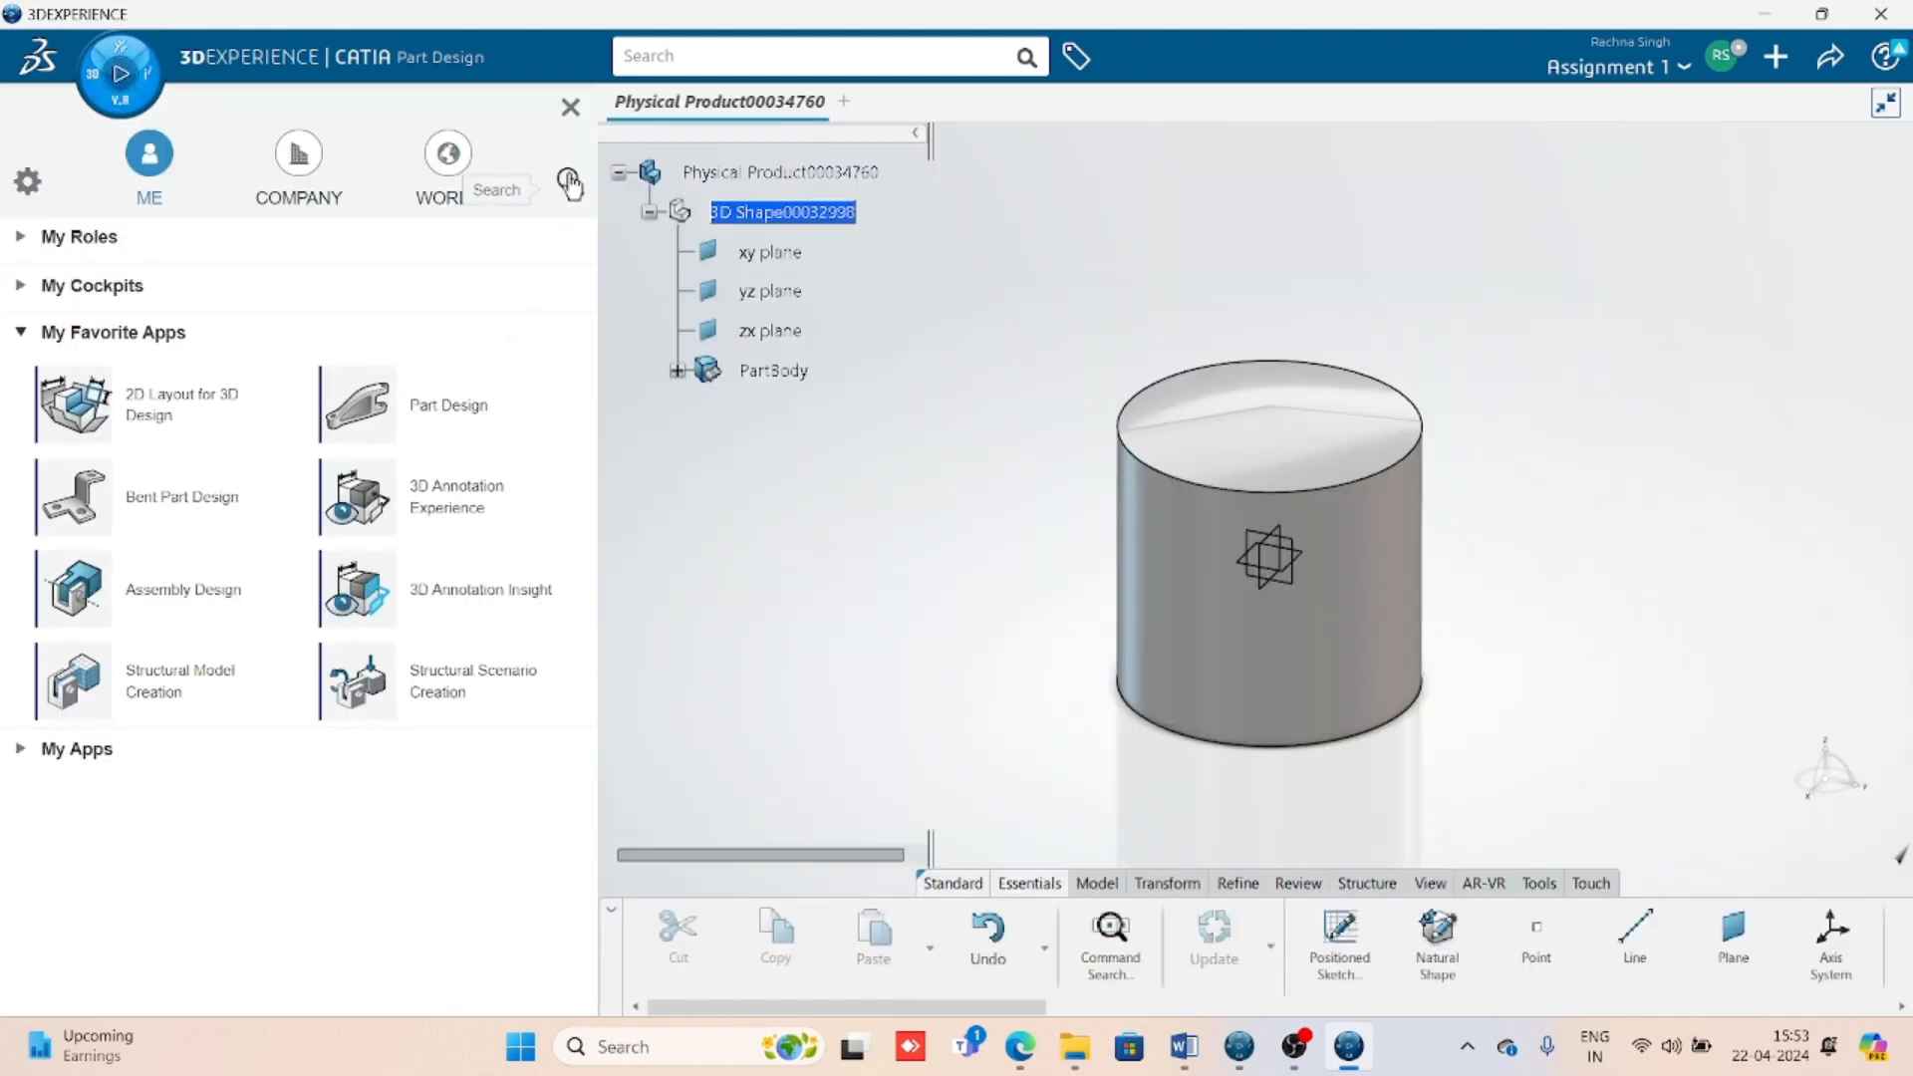
click(569, 182)
text(d)
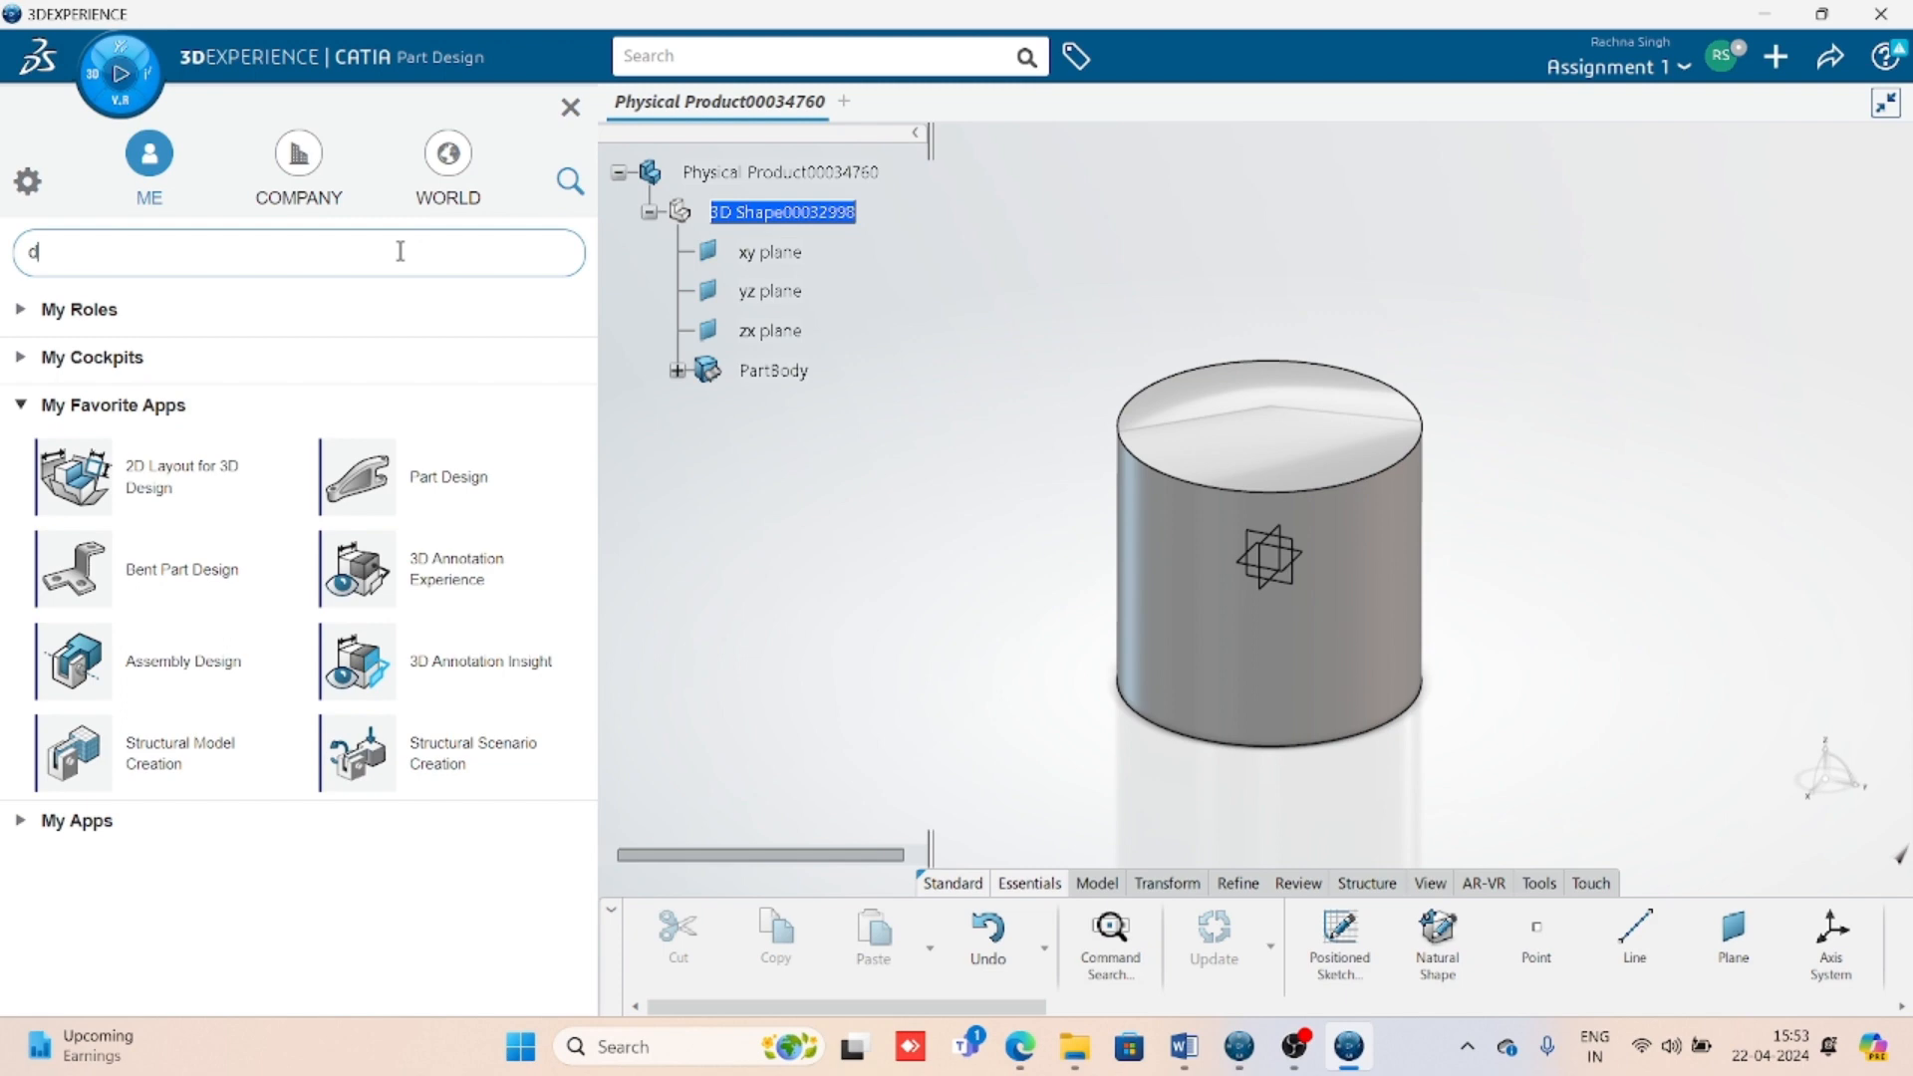
text(raftin)
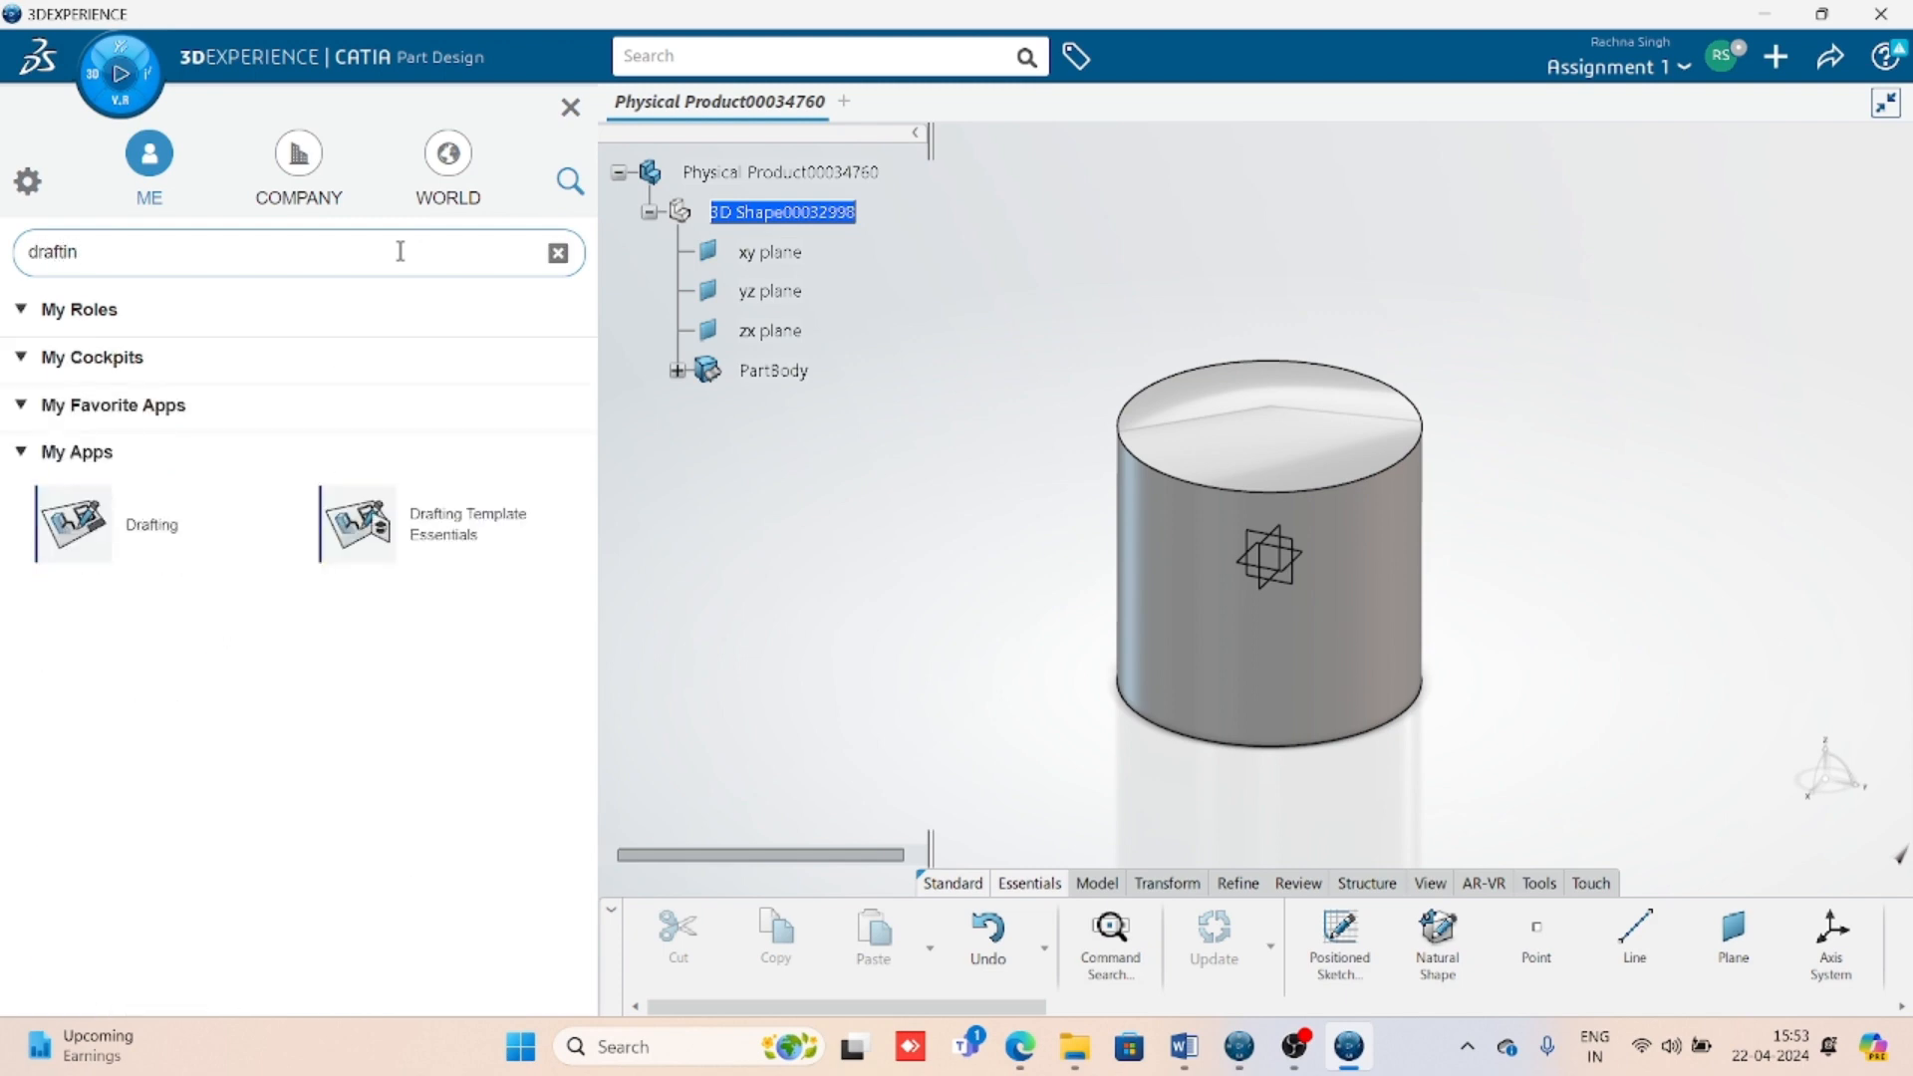
click(163, 534)
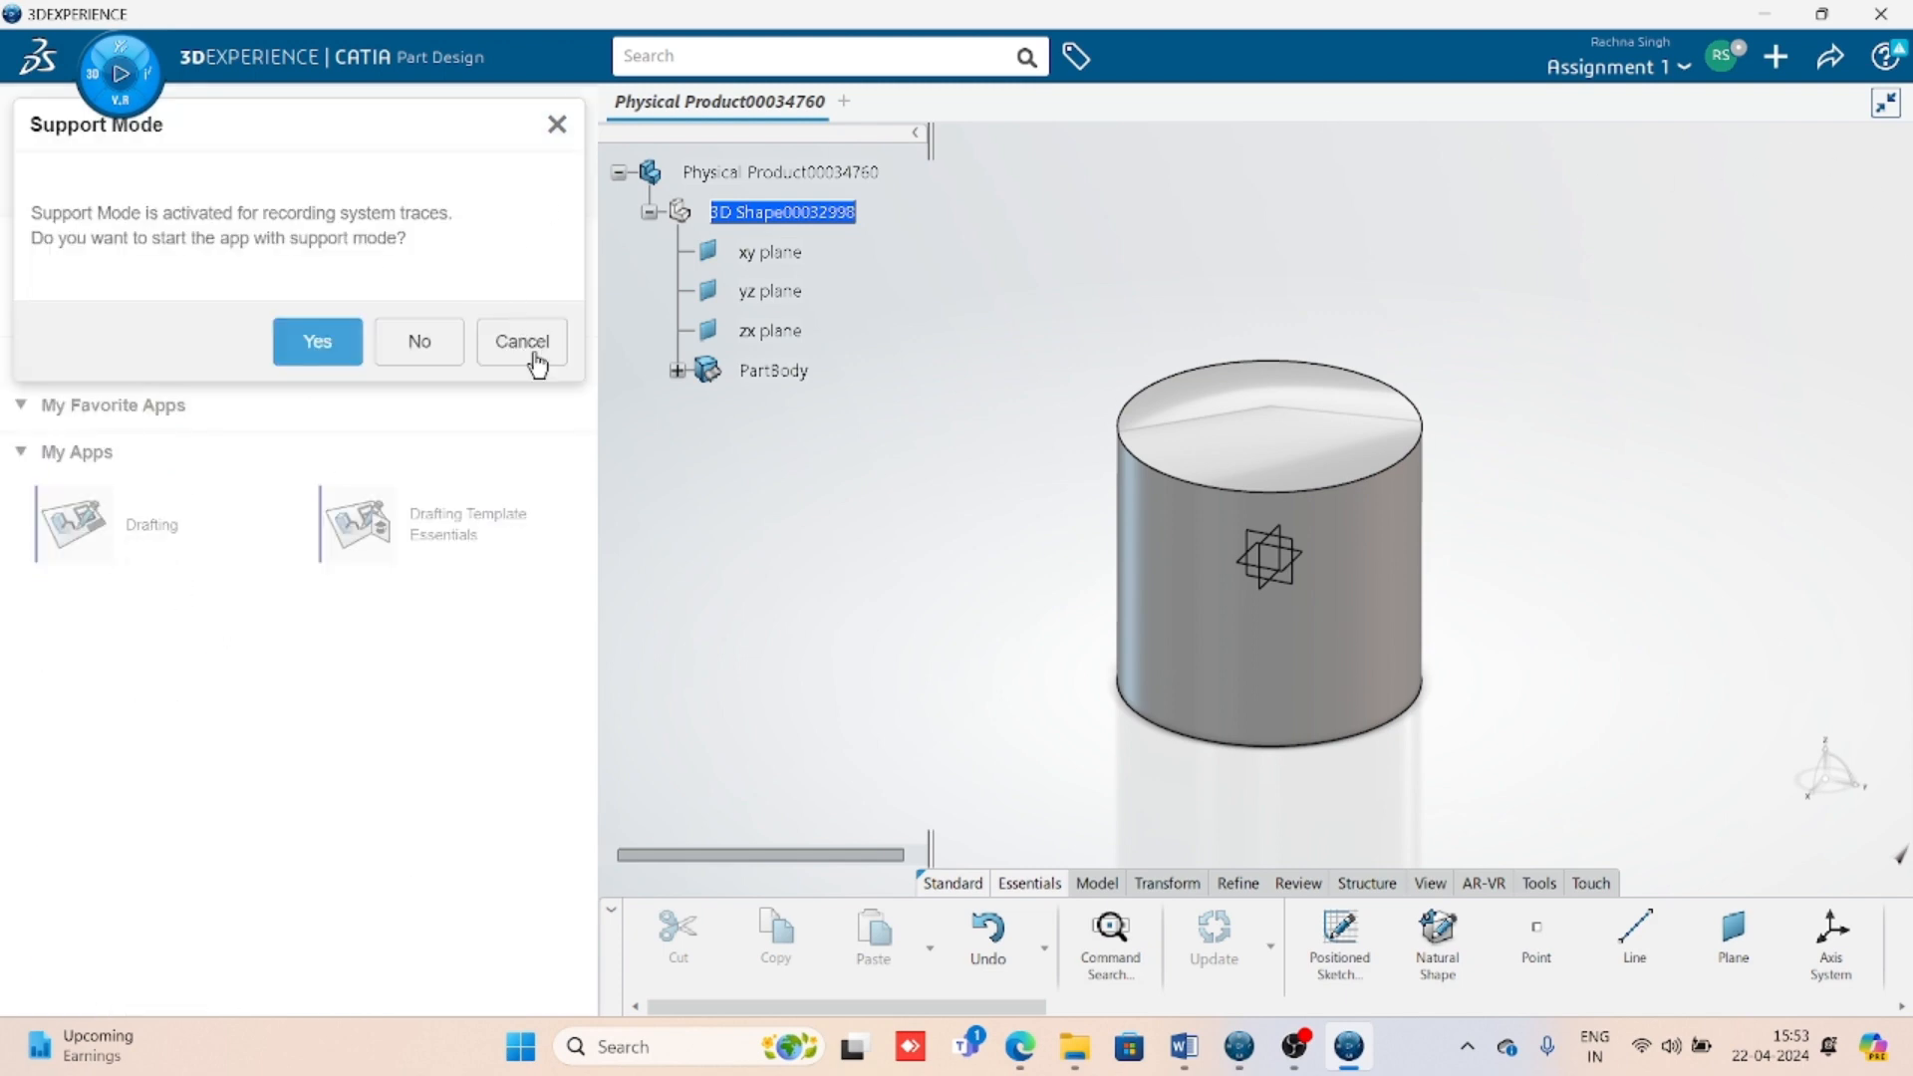
click(337, 350)
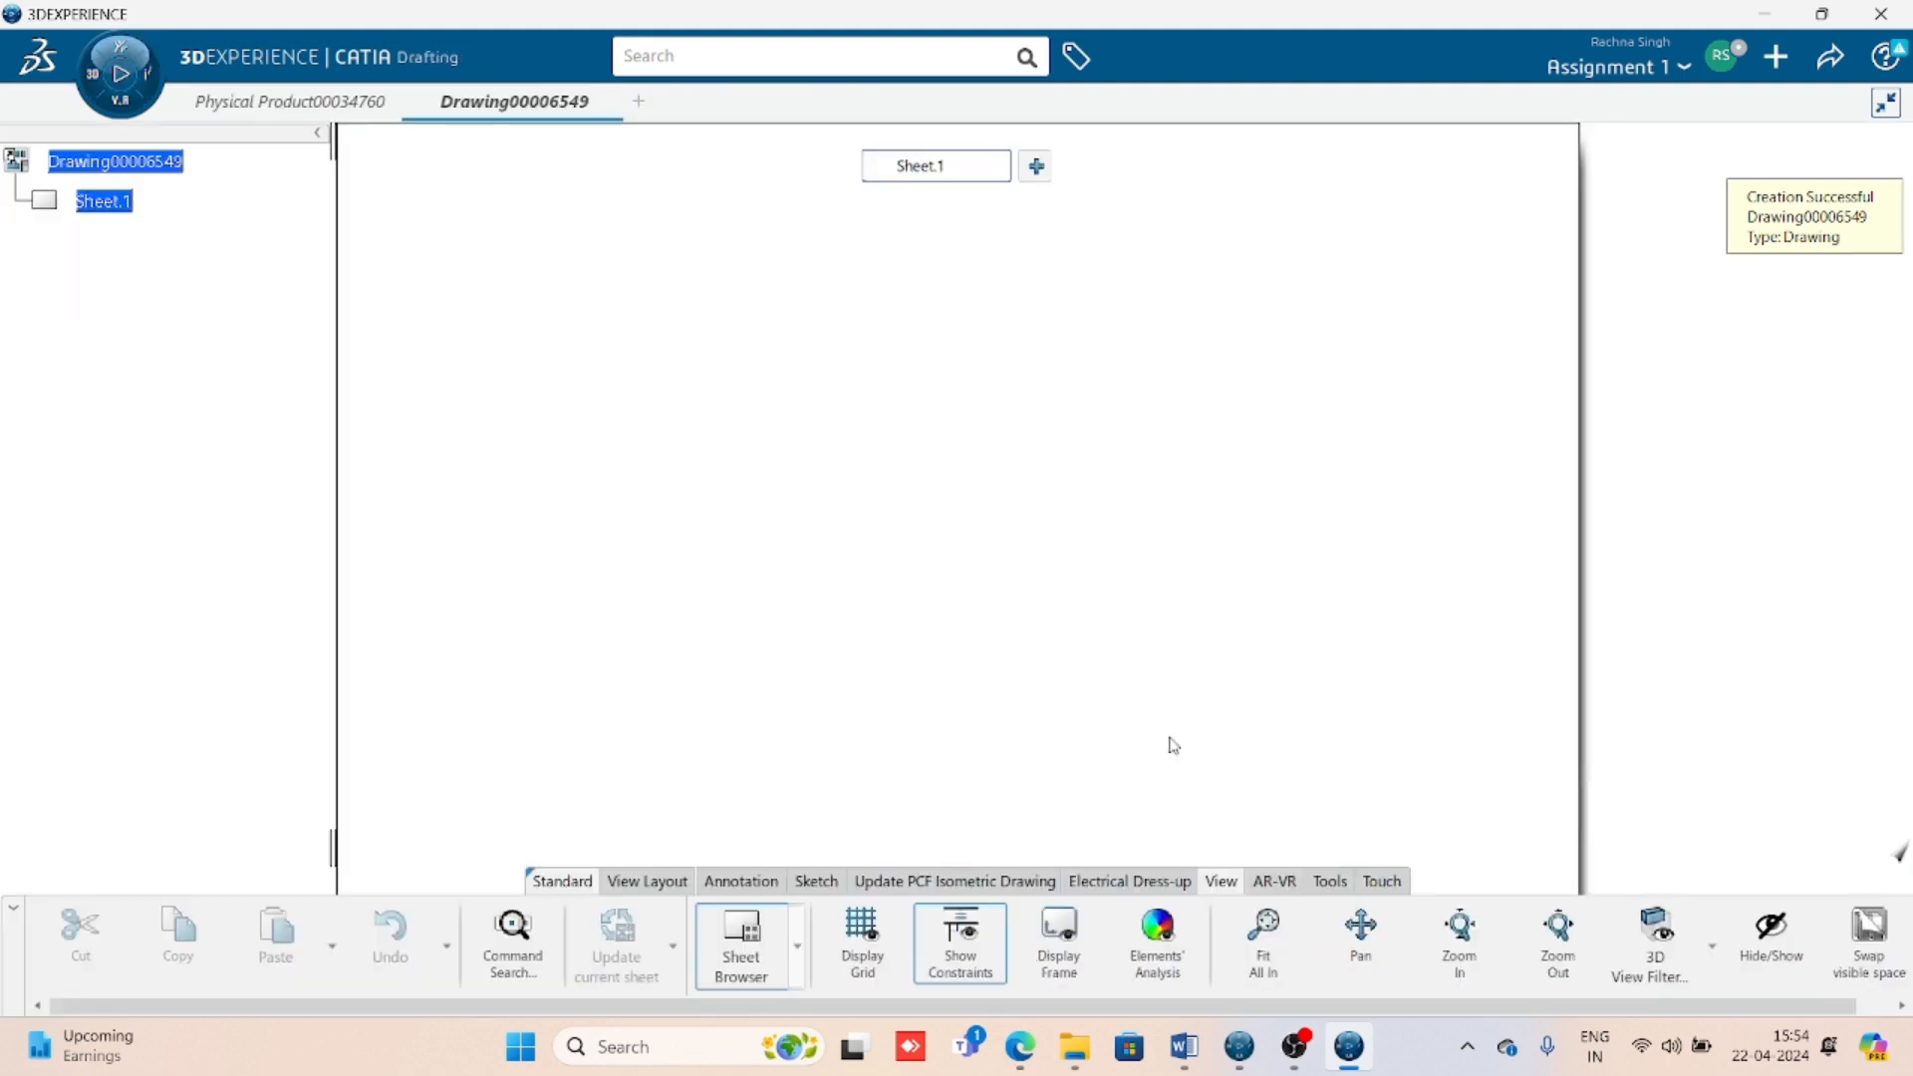
- Create a front view of the revolved part on Sheet.1, using the vertical reference plane at the part's origin
click(661, 882)
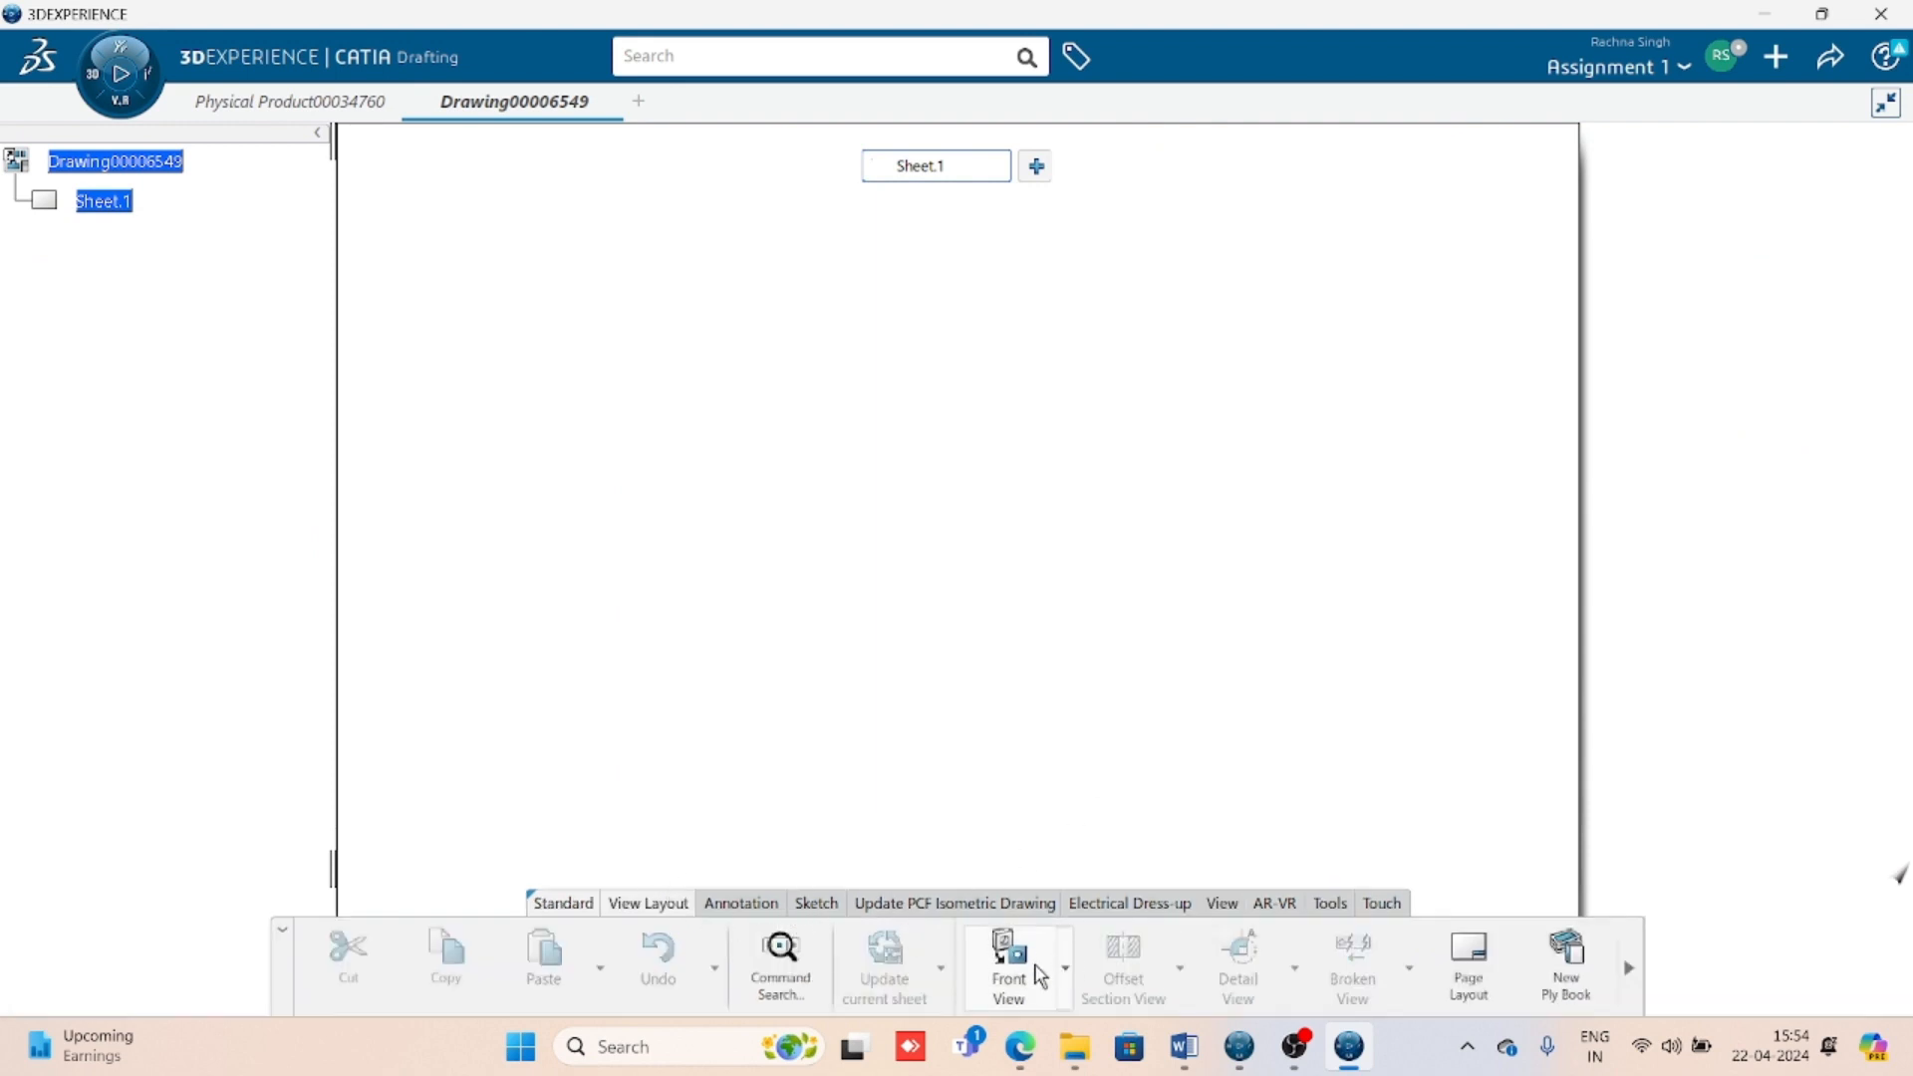
click(1008, 971)
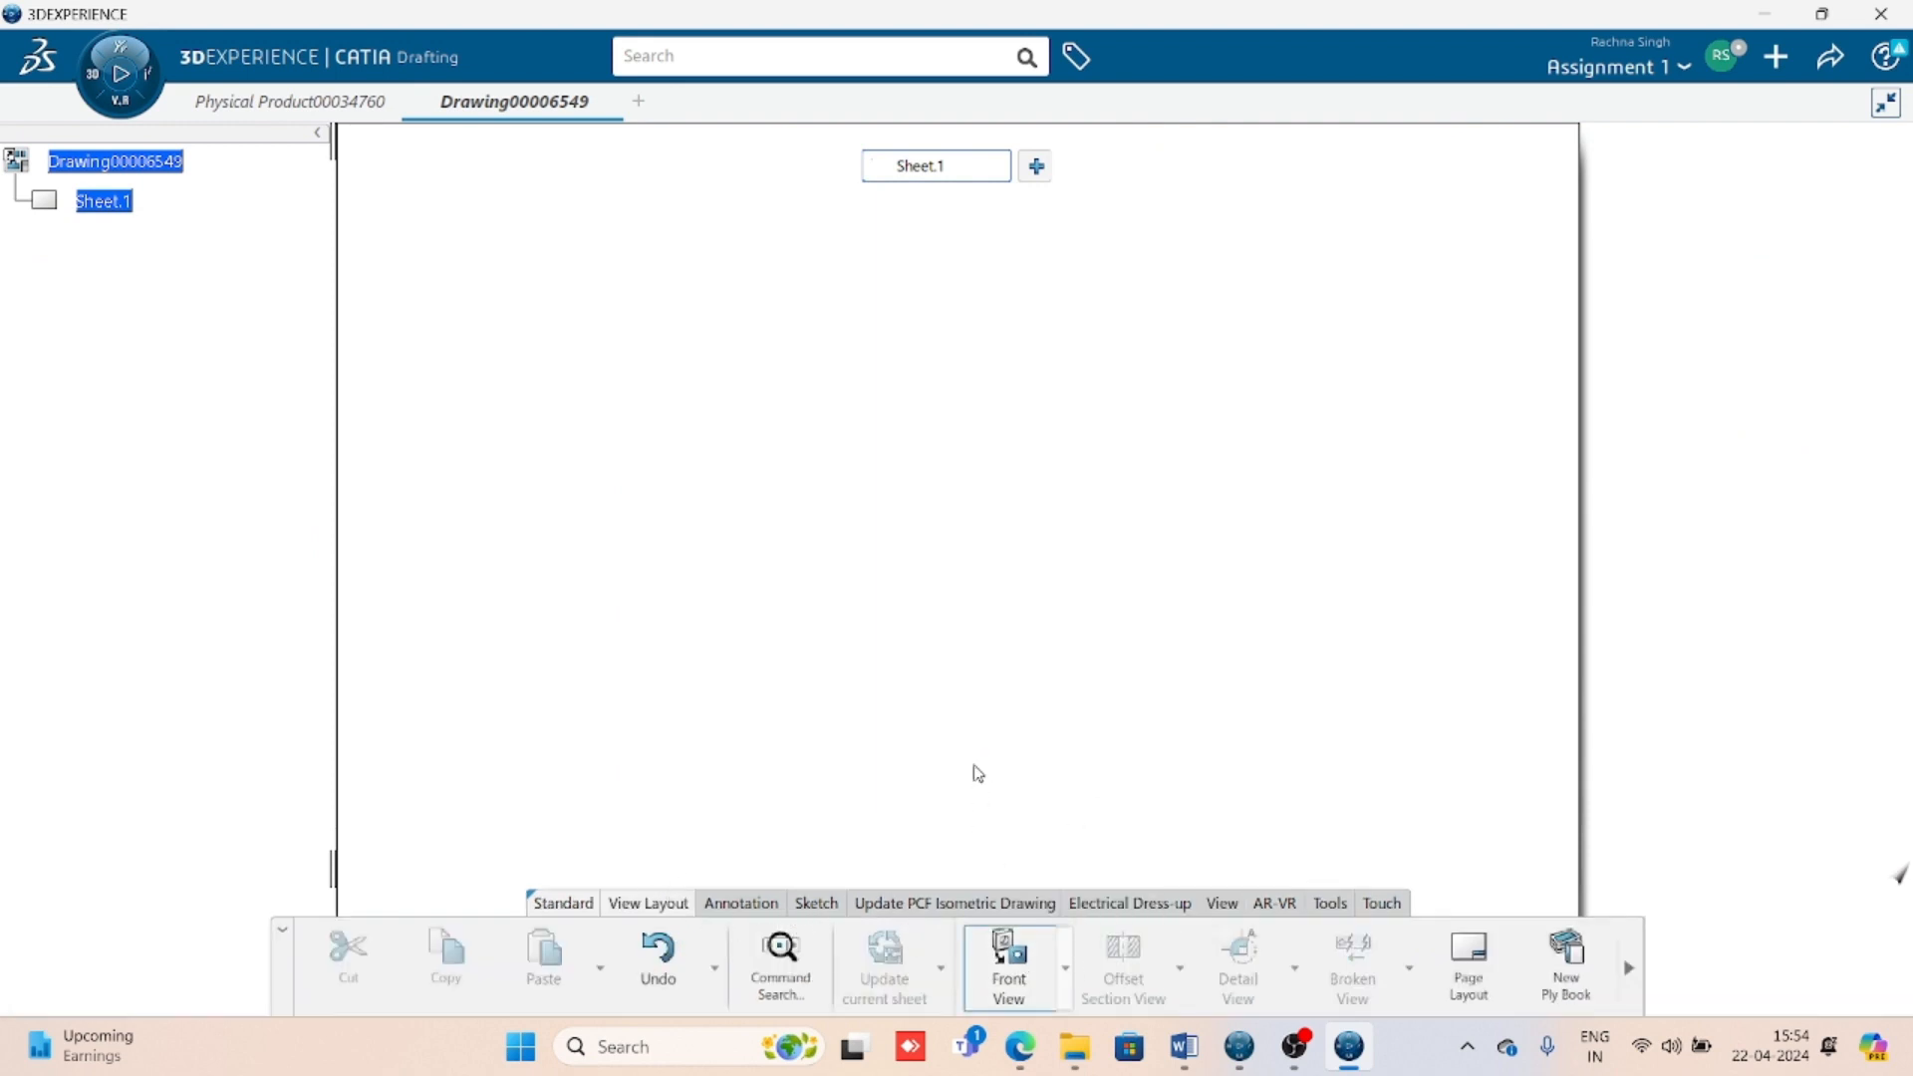
click(997, 667)
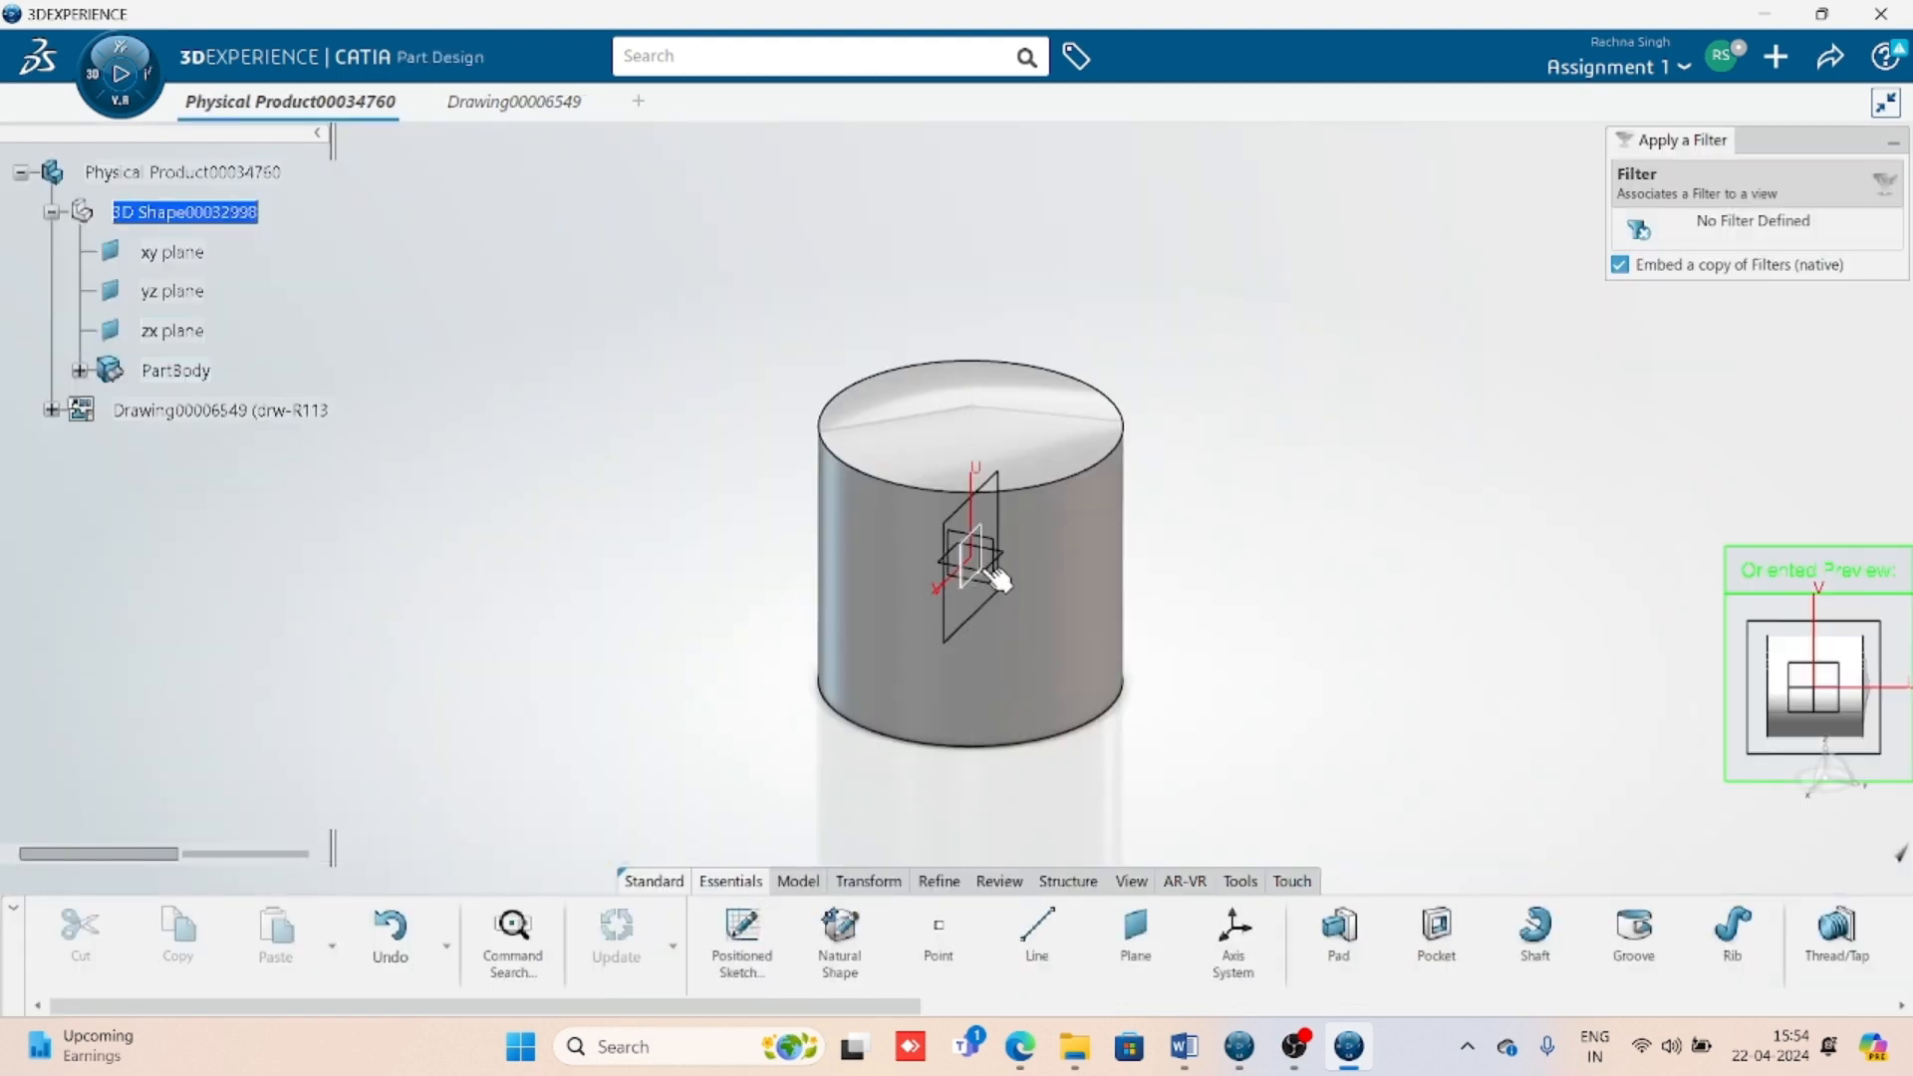
click(996, 580)
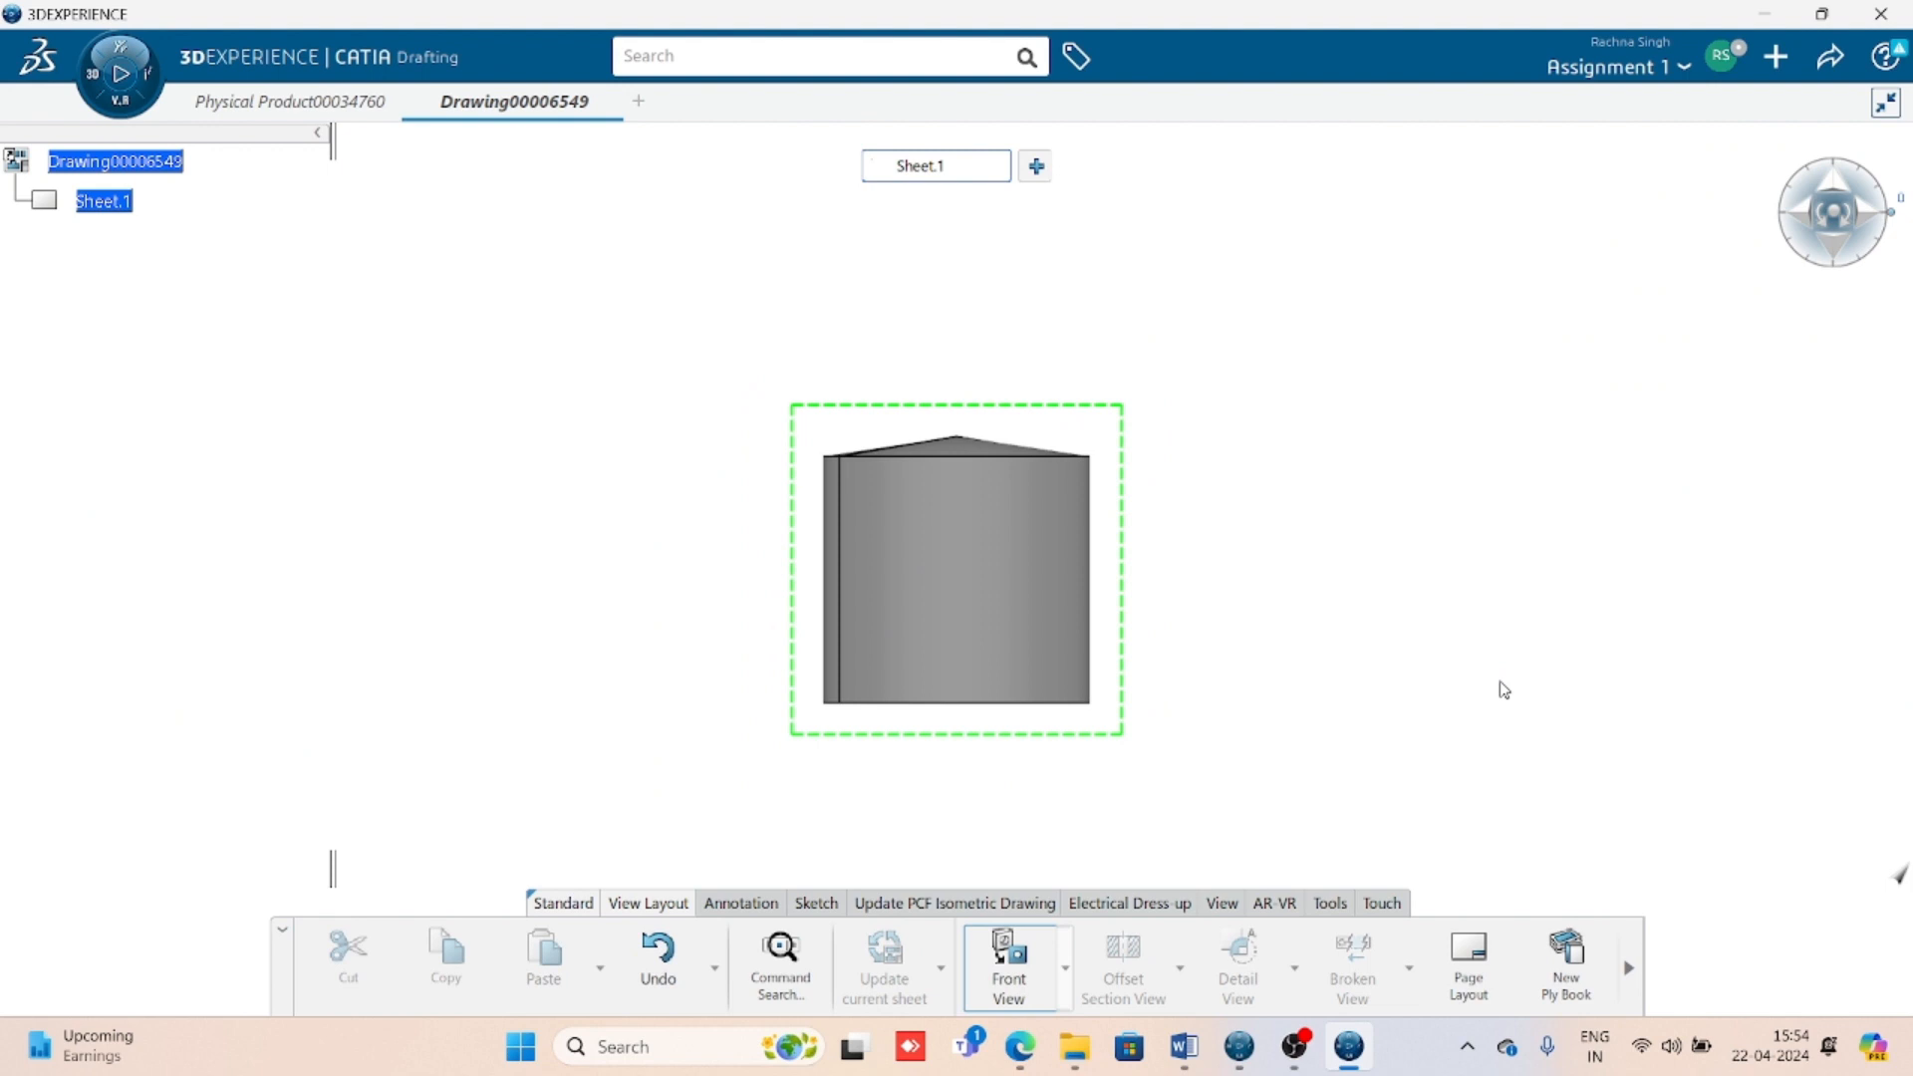
click(1501, 684)
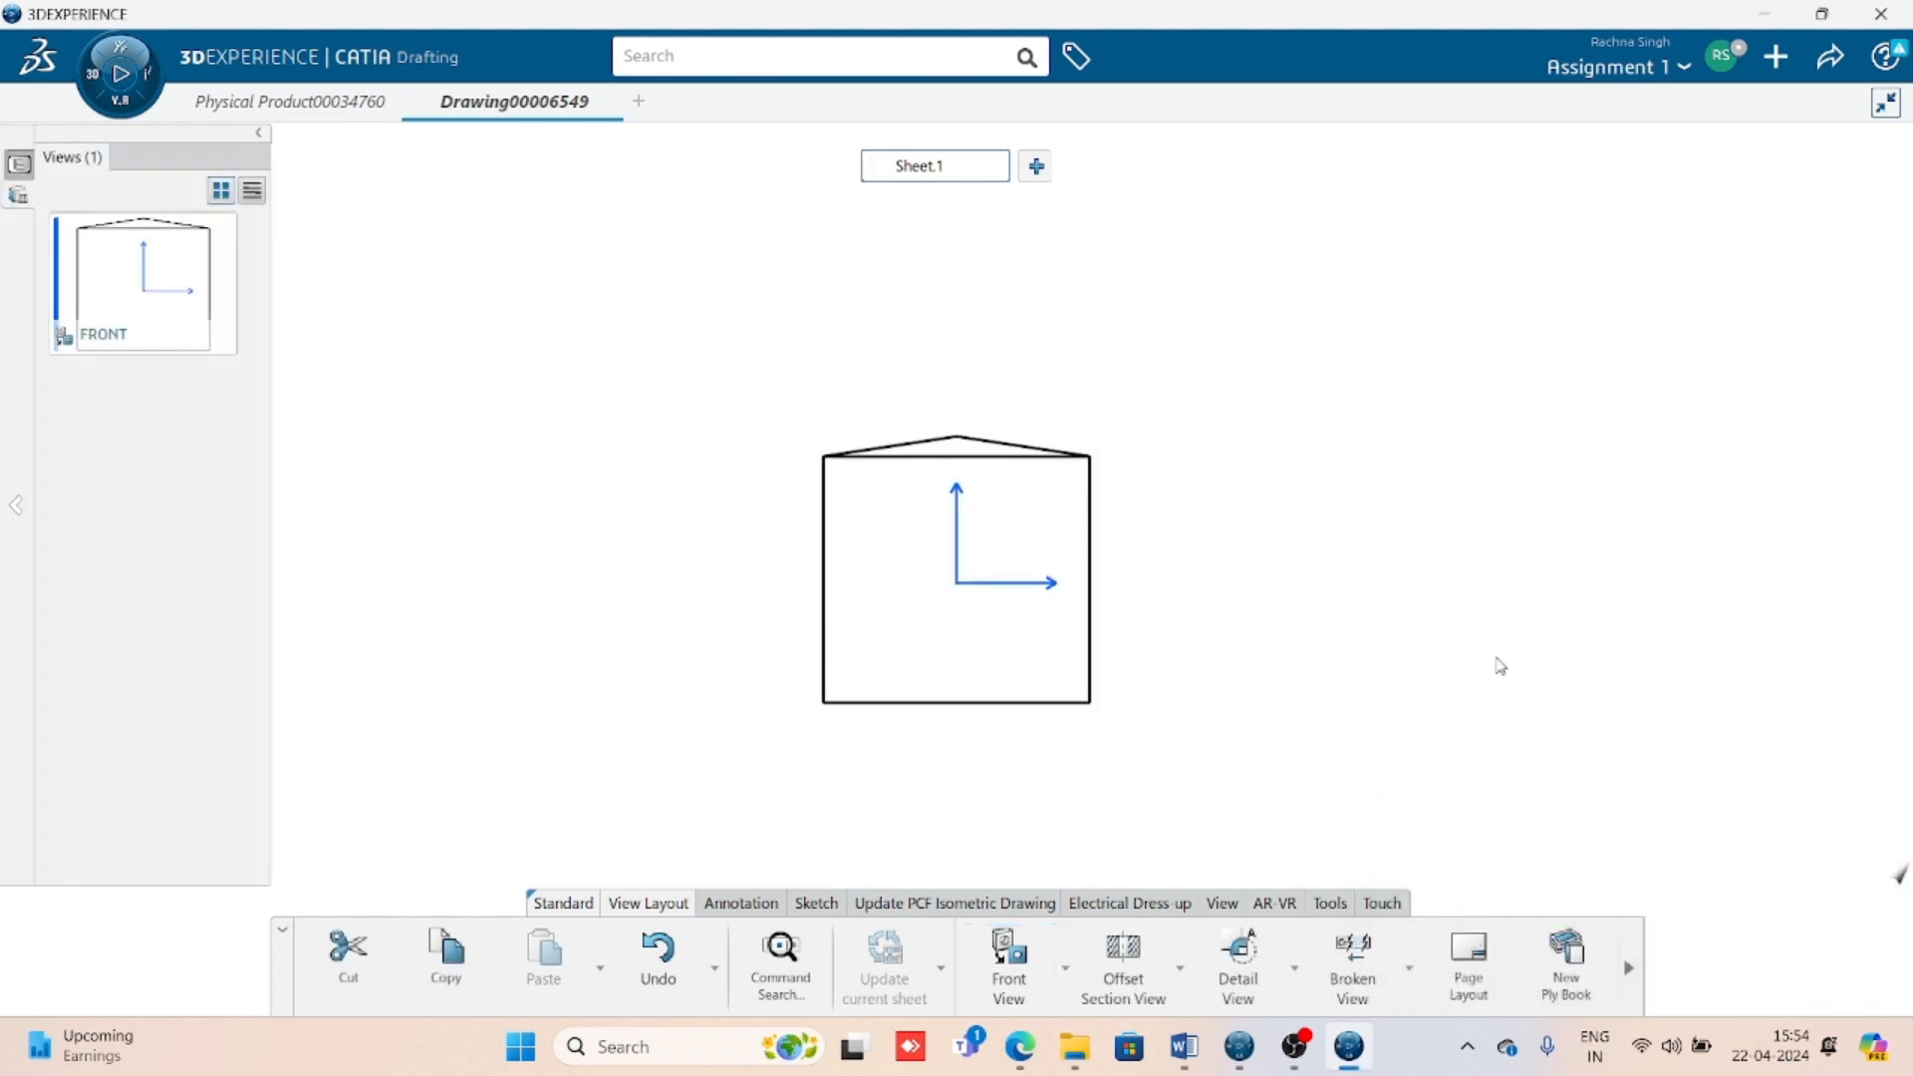
- Turn on the display of the frame around the front view
middle_drag(1455, 678, 1496, 440)
ctrl+middle_drag(1497, 439, 1488, 486)
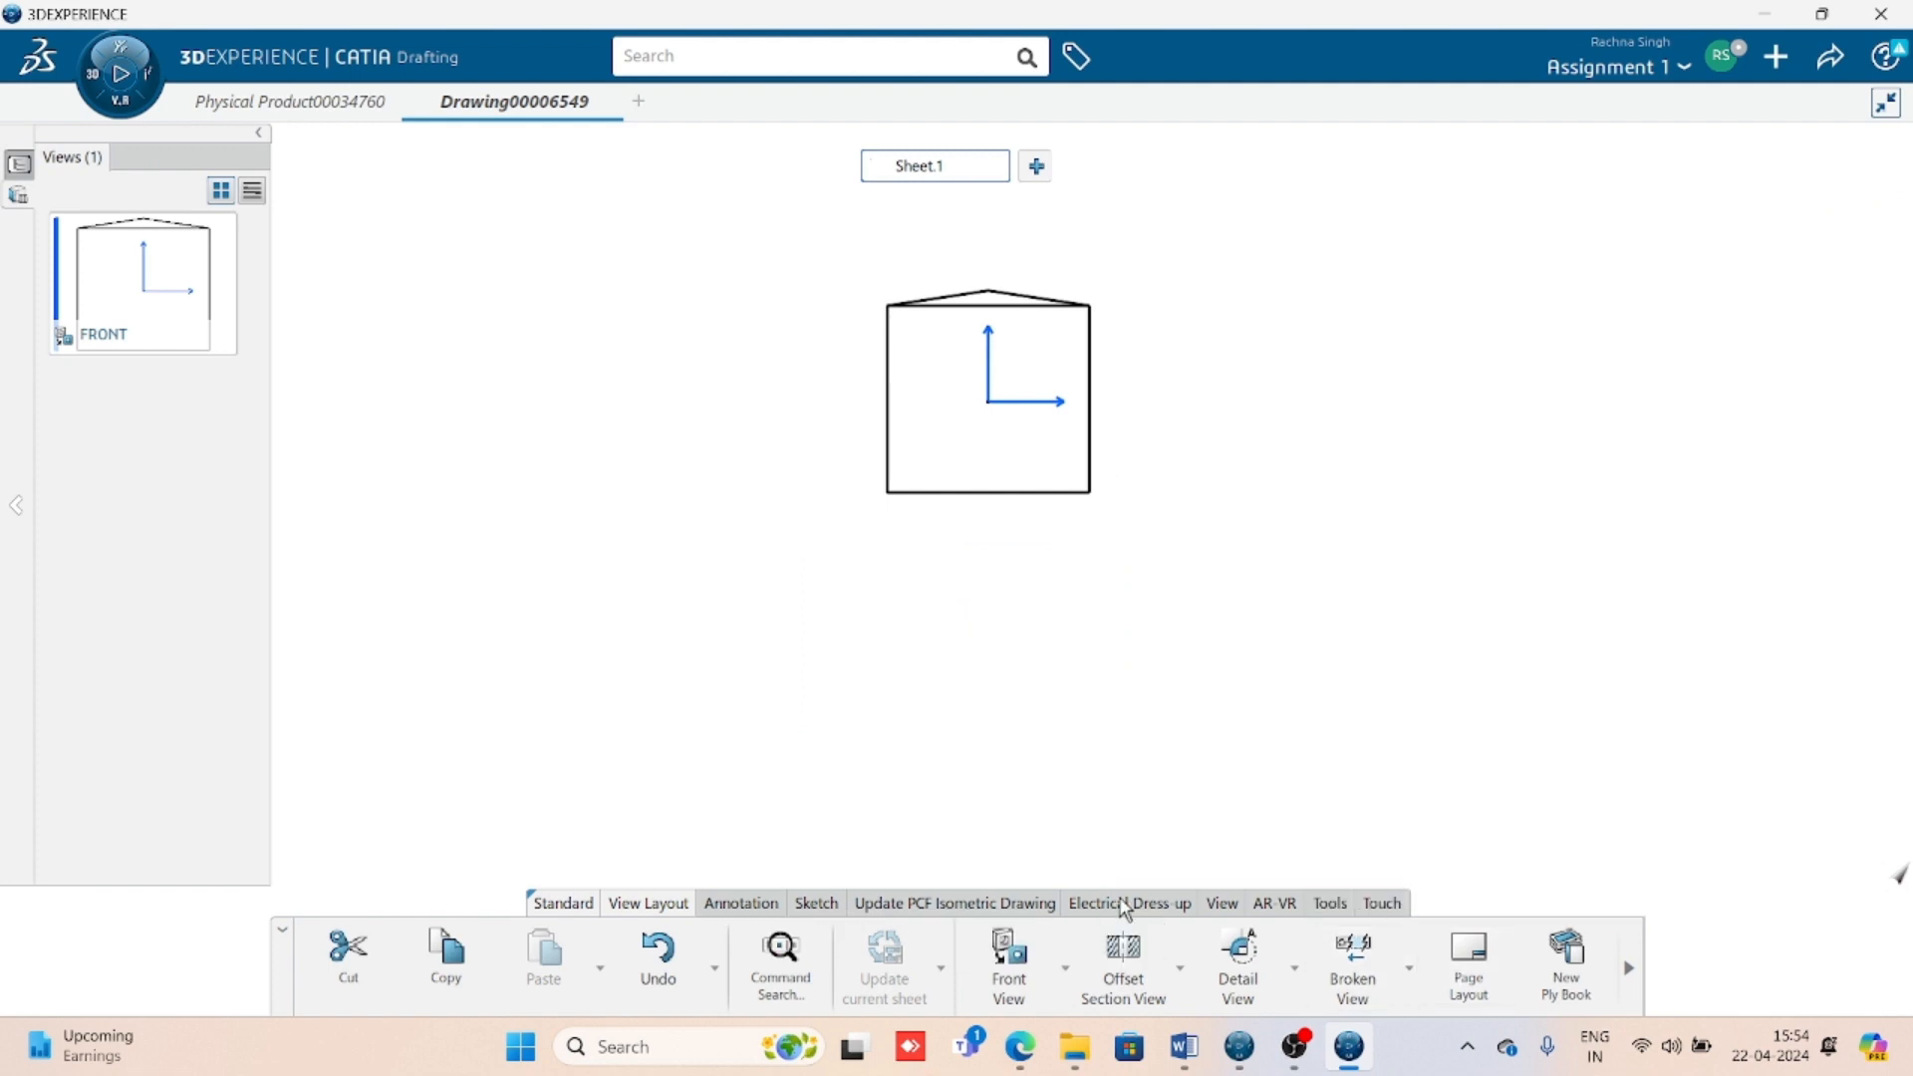
click(1223, 908)
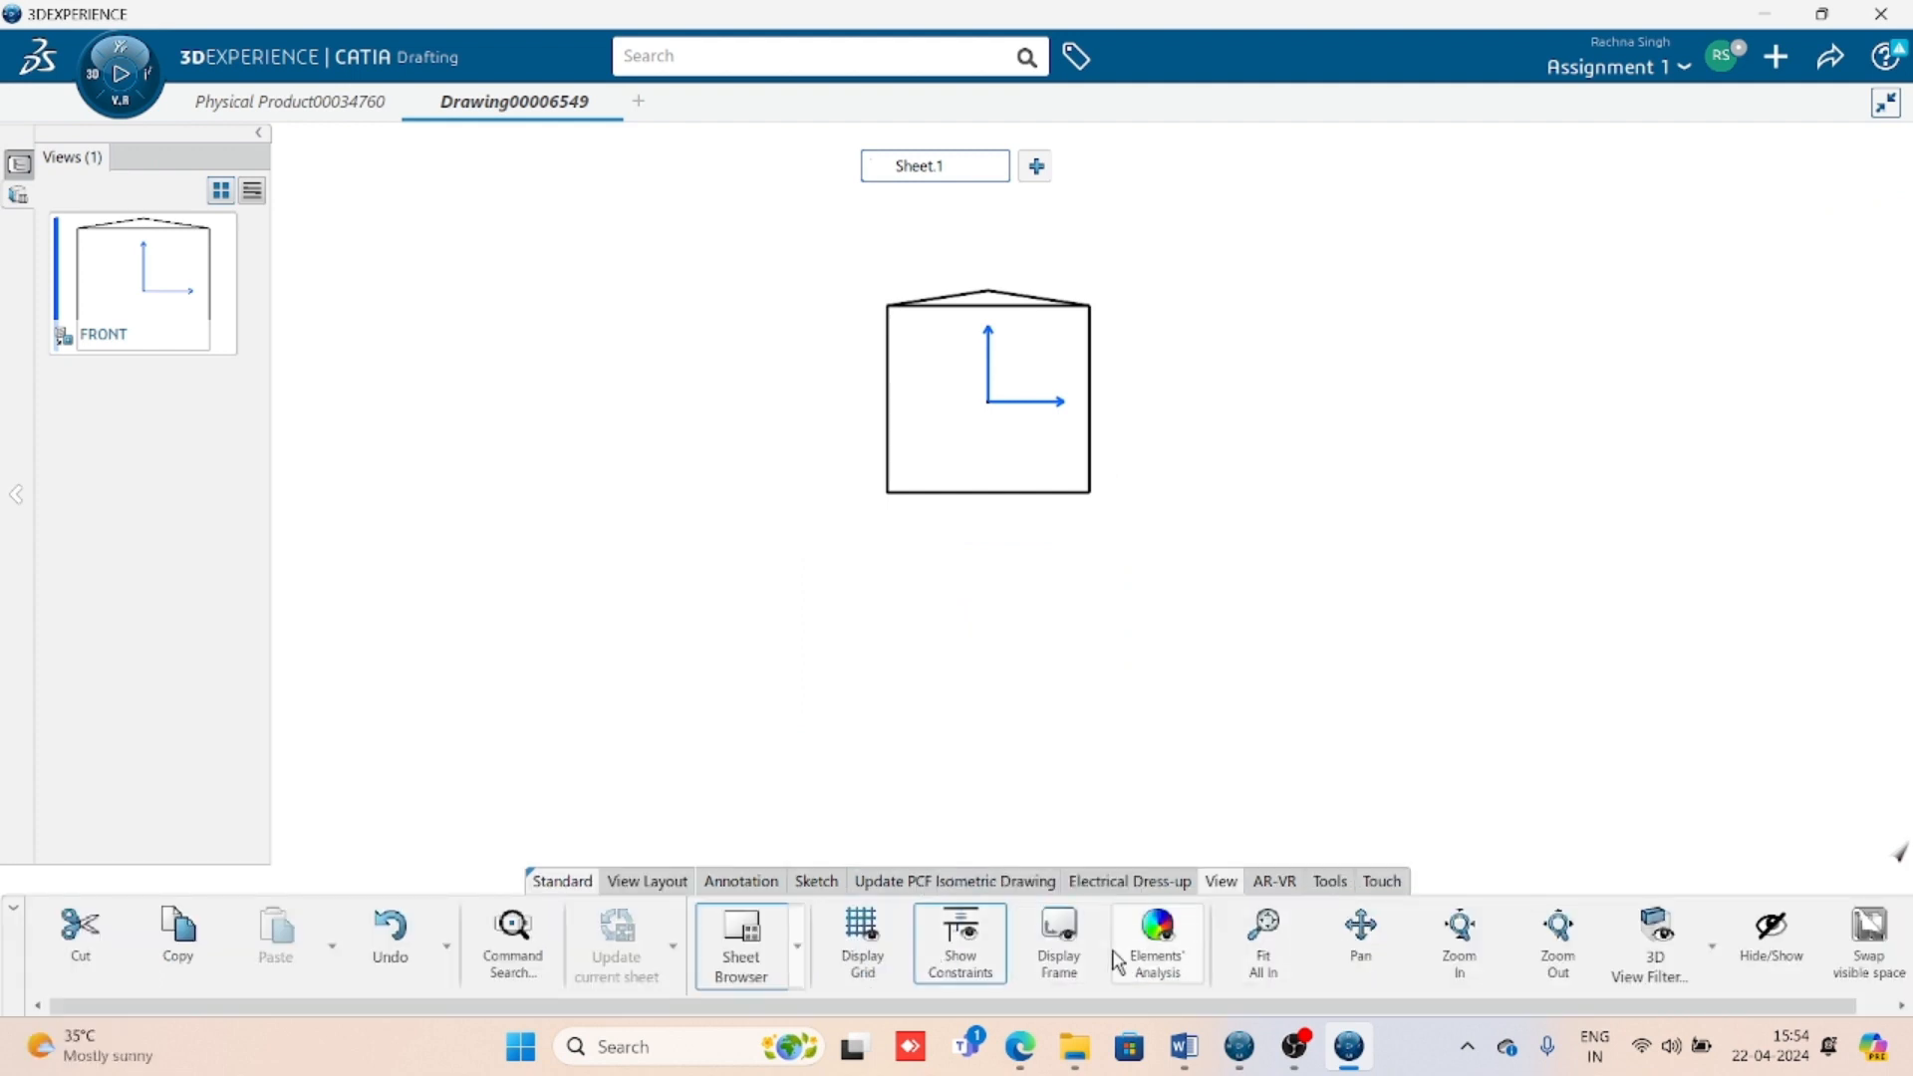
click(1062, 953)
click(1139, 955)
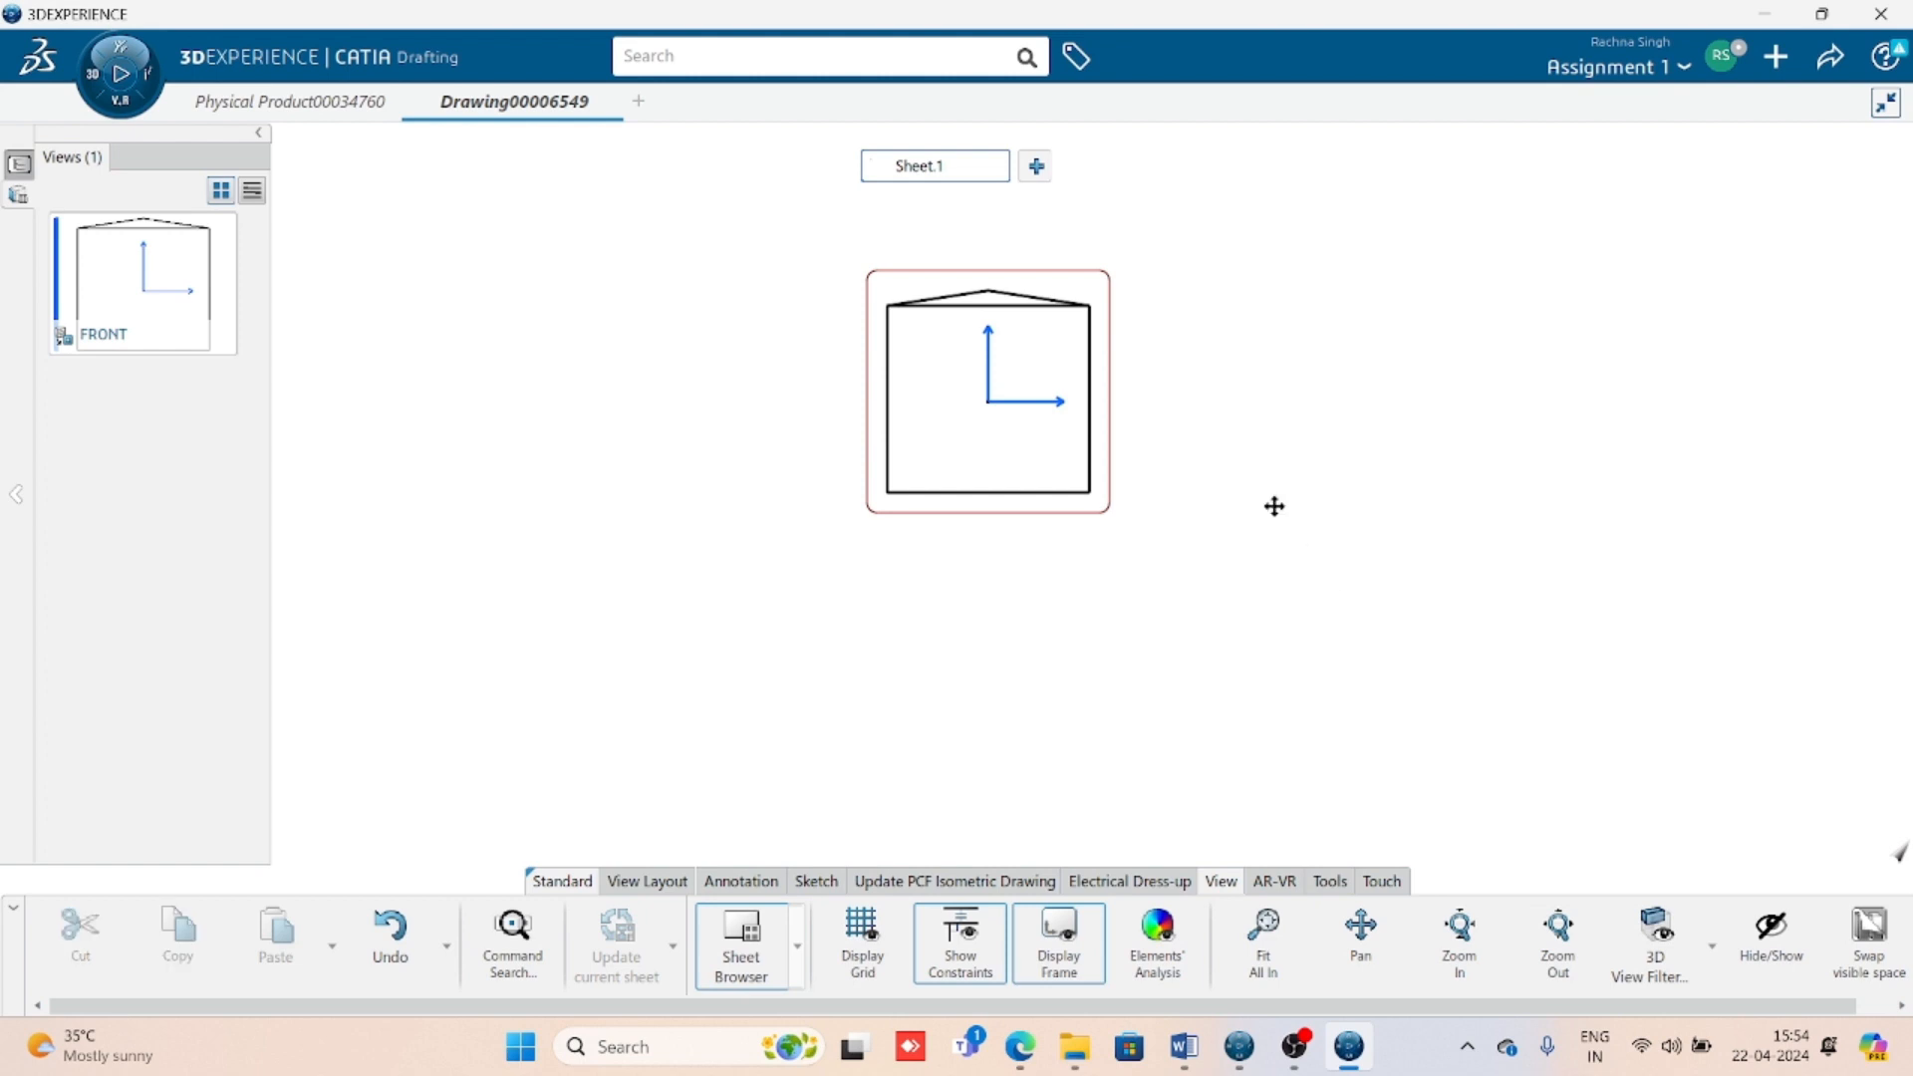
middle_drag(1273, 505, 1261, 606)
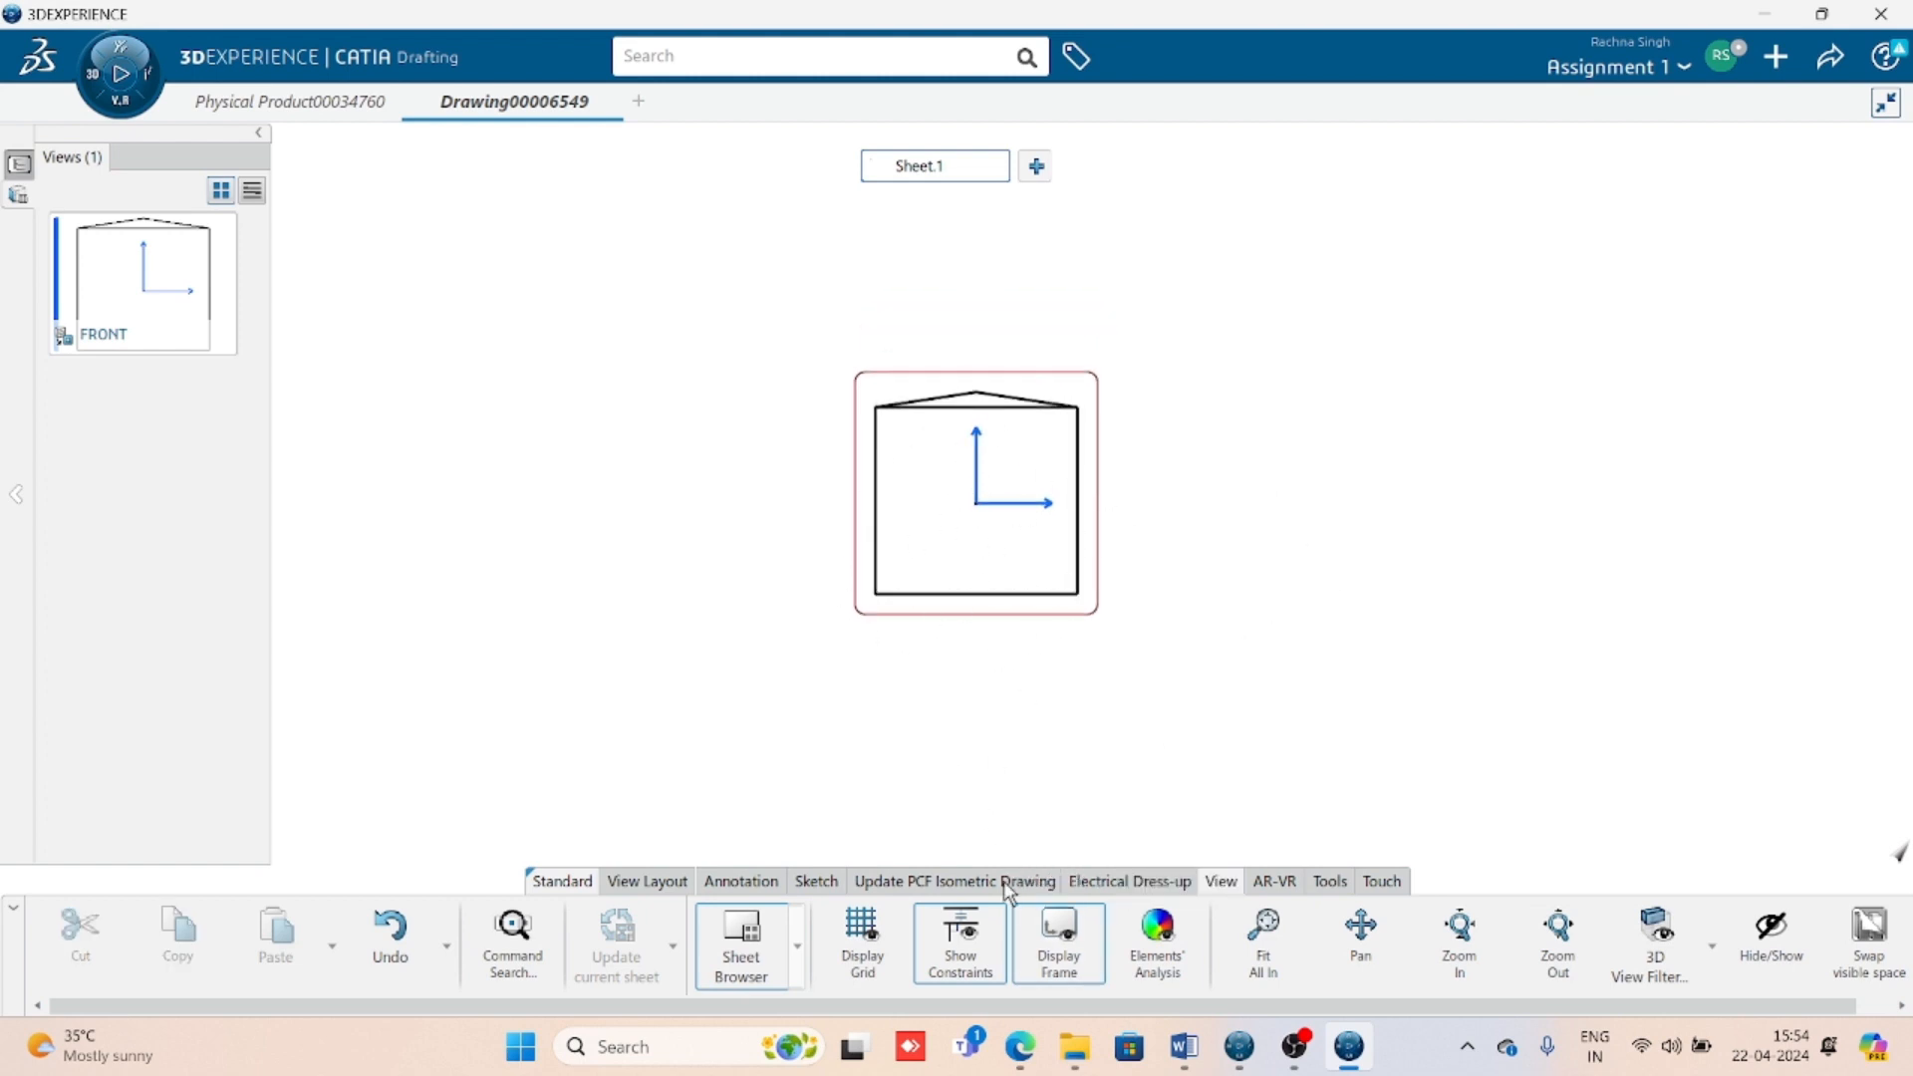
- Create a breakout of the front view's left half, using a rectangular profile 80 mm wide bounded by the vertical centre line
click(1183, 1046)
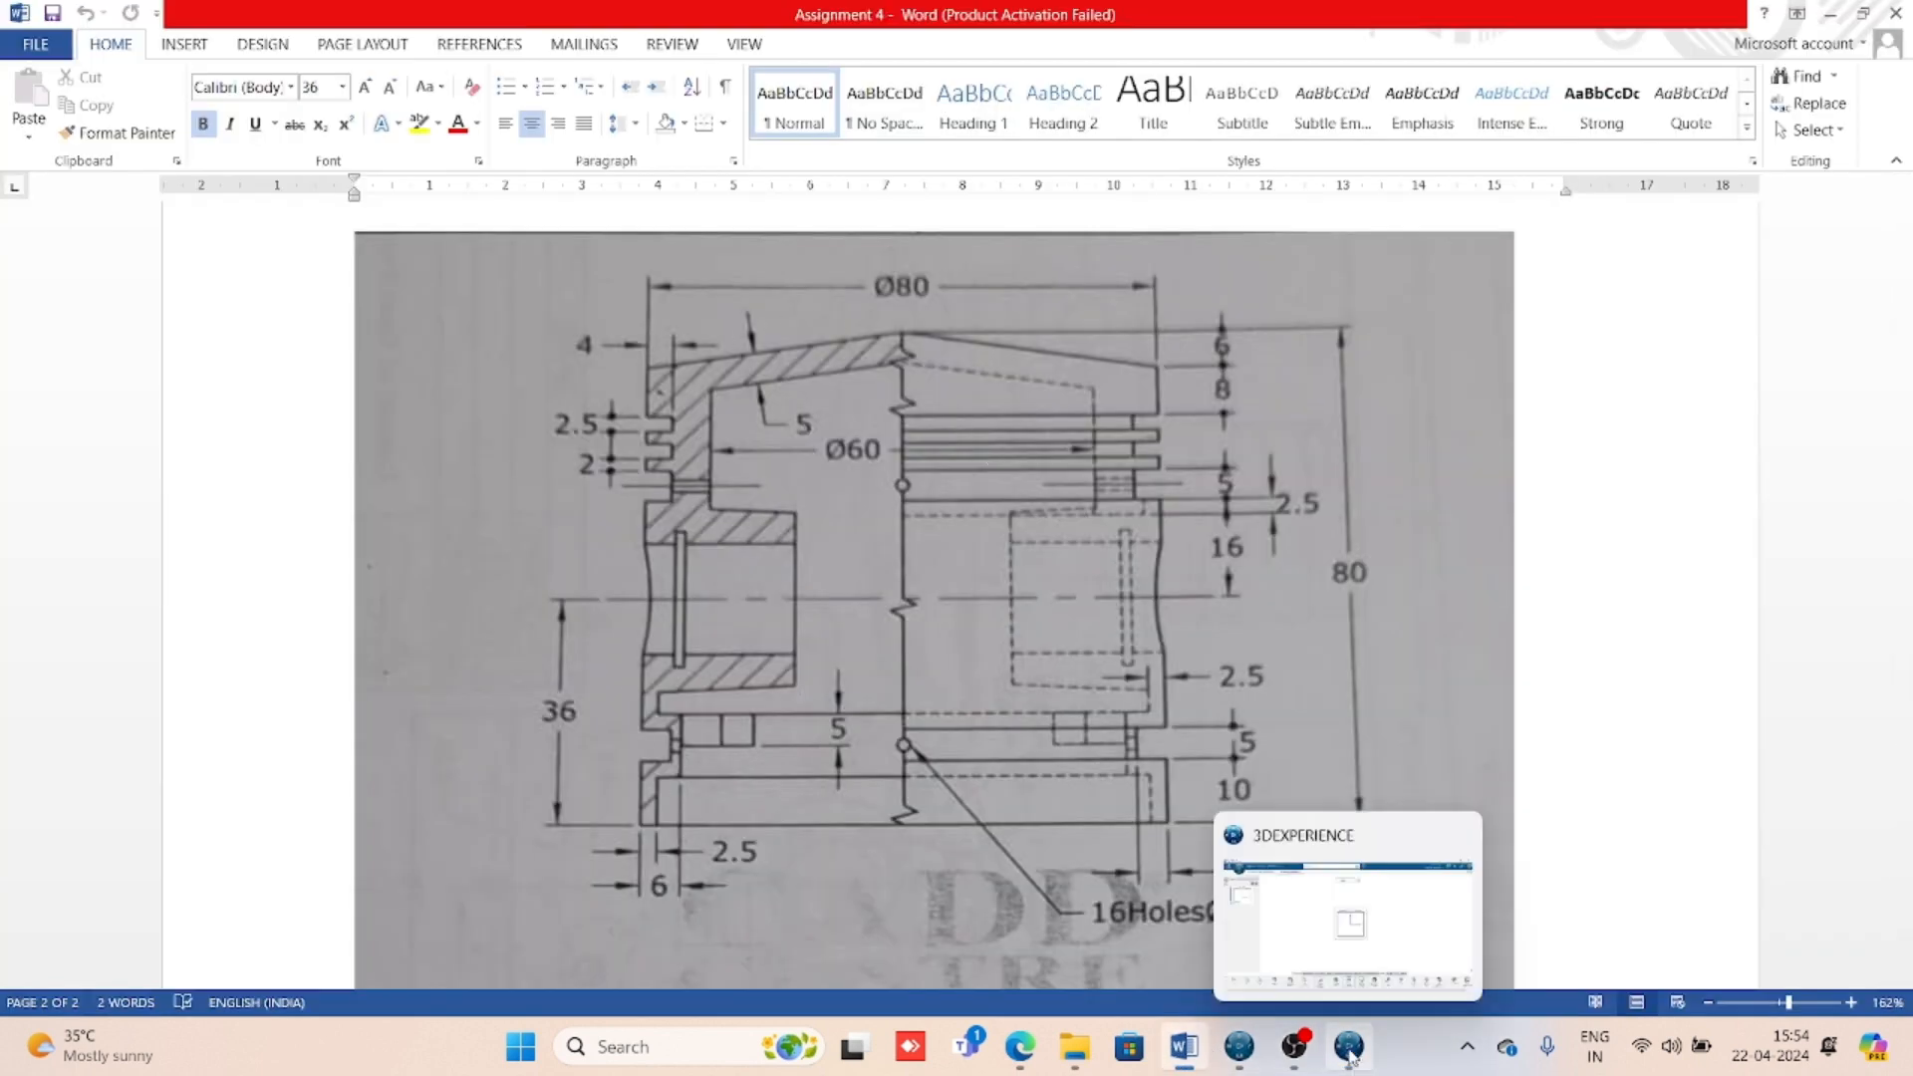
click(1355, 1062)
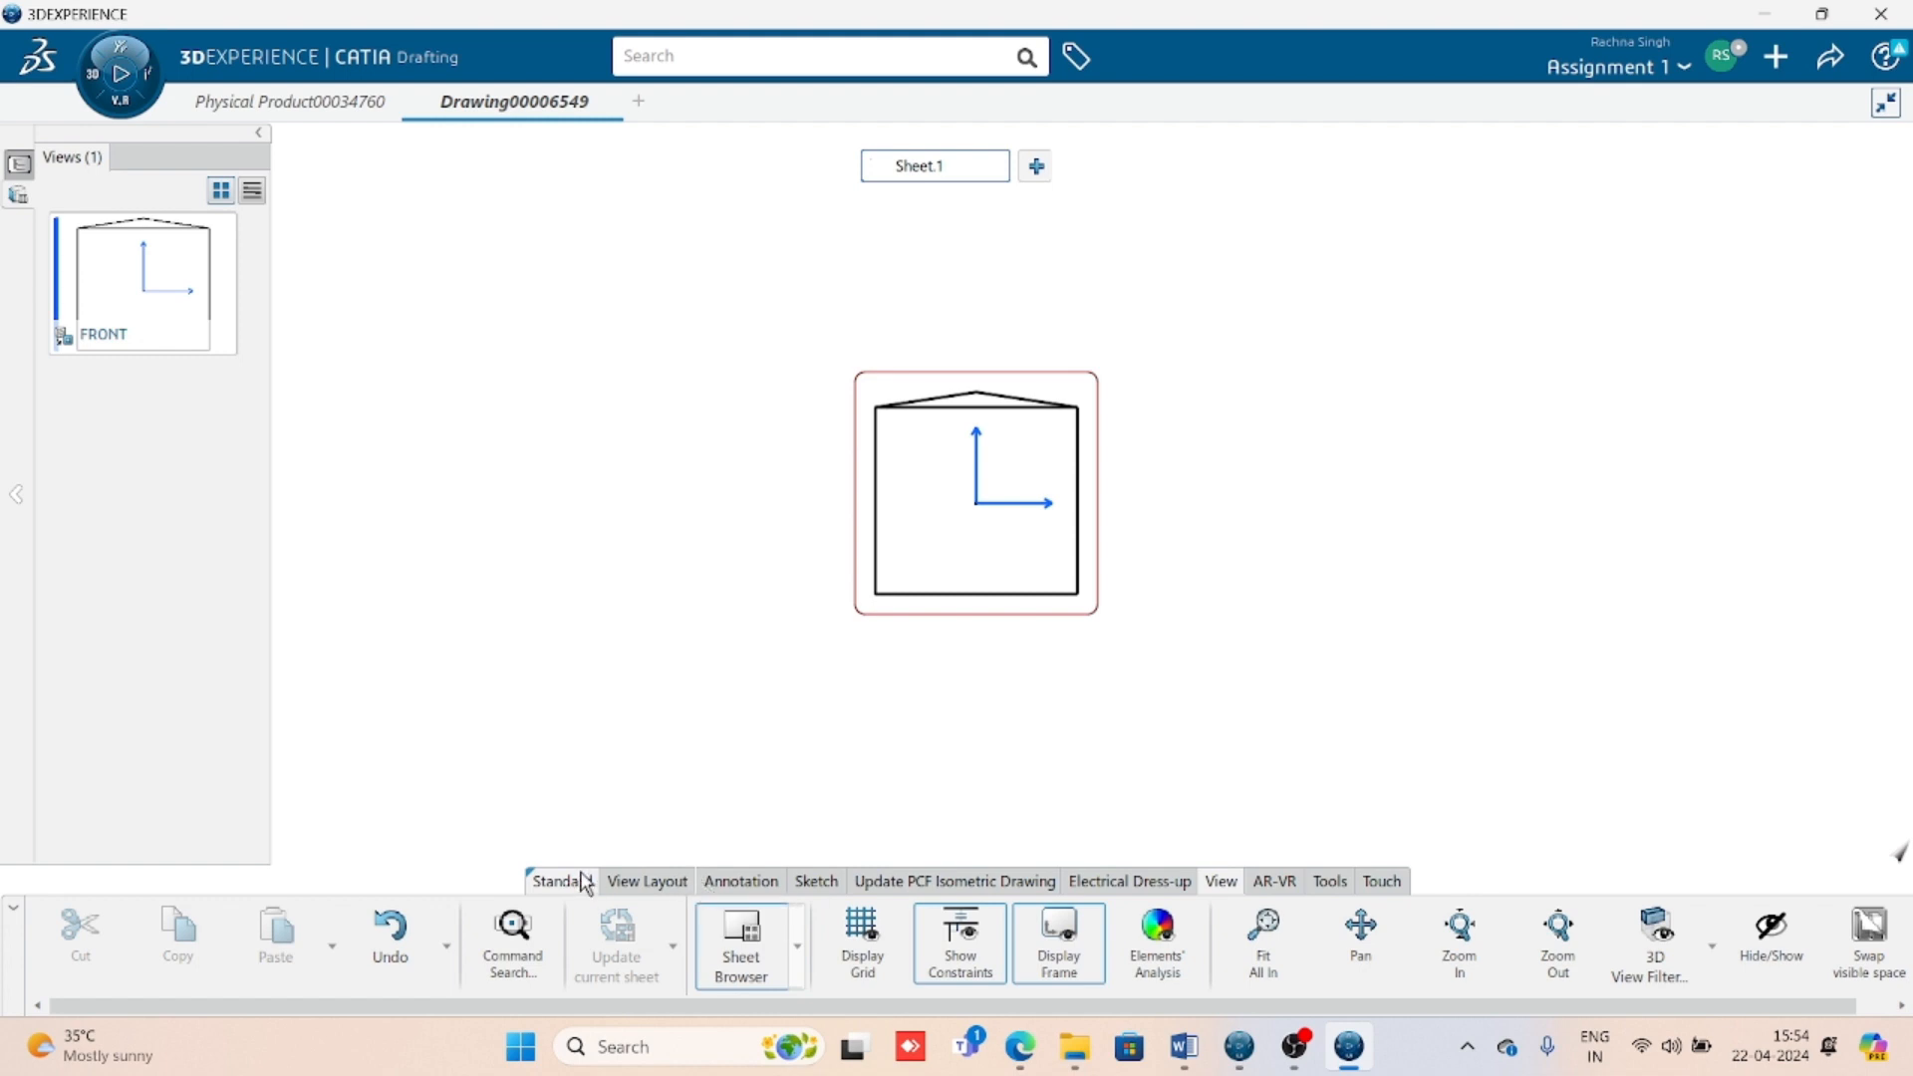
click(636, 887)
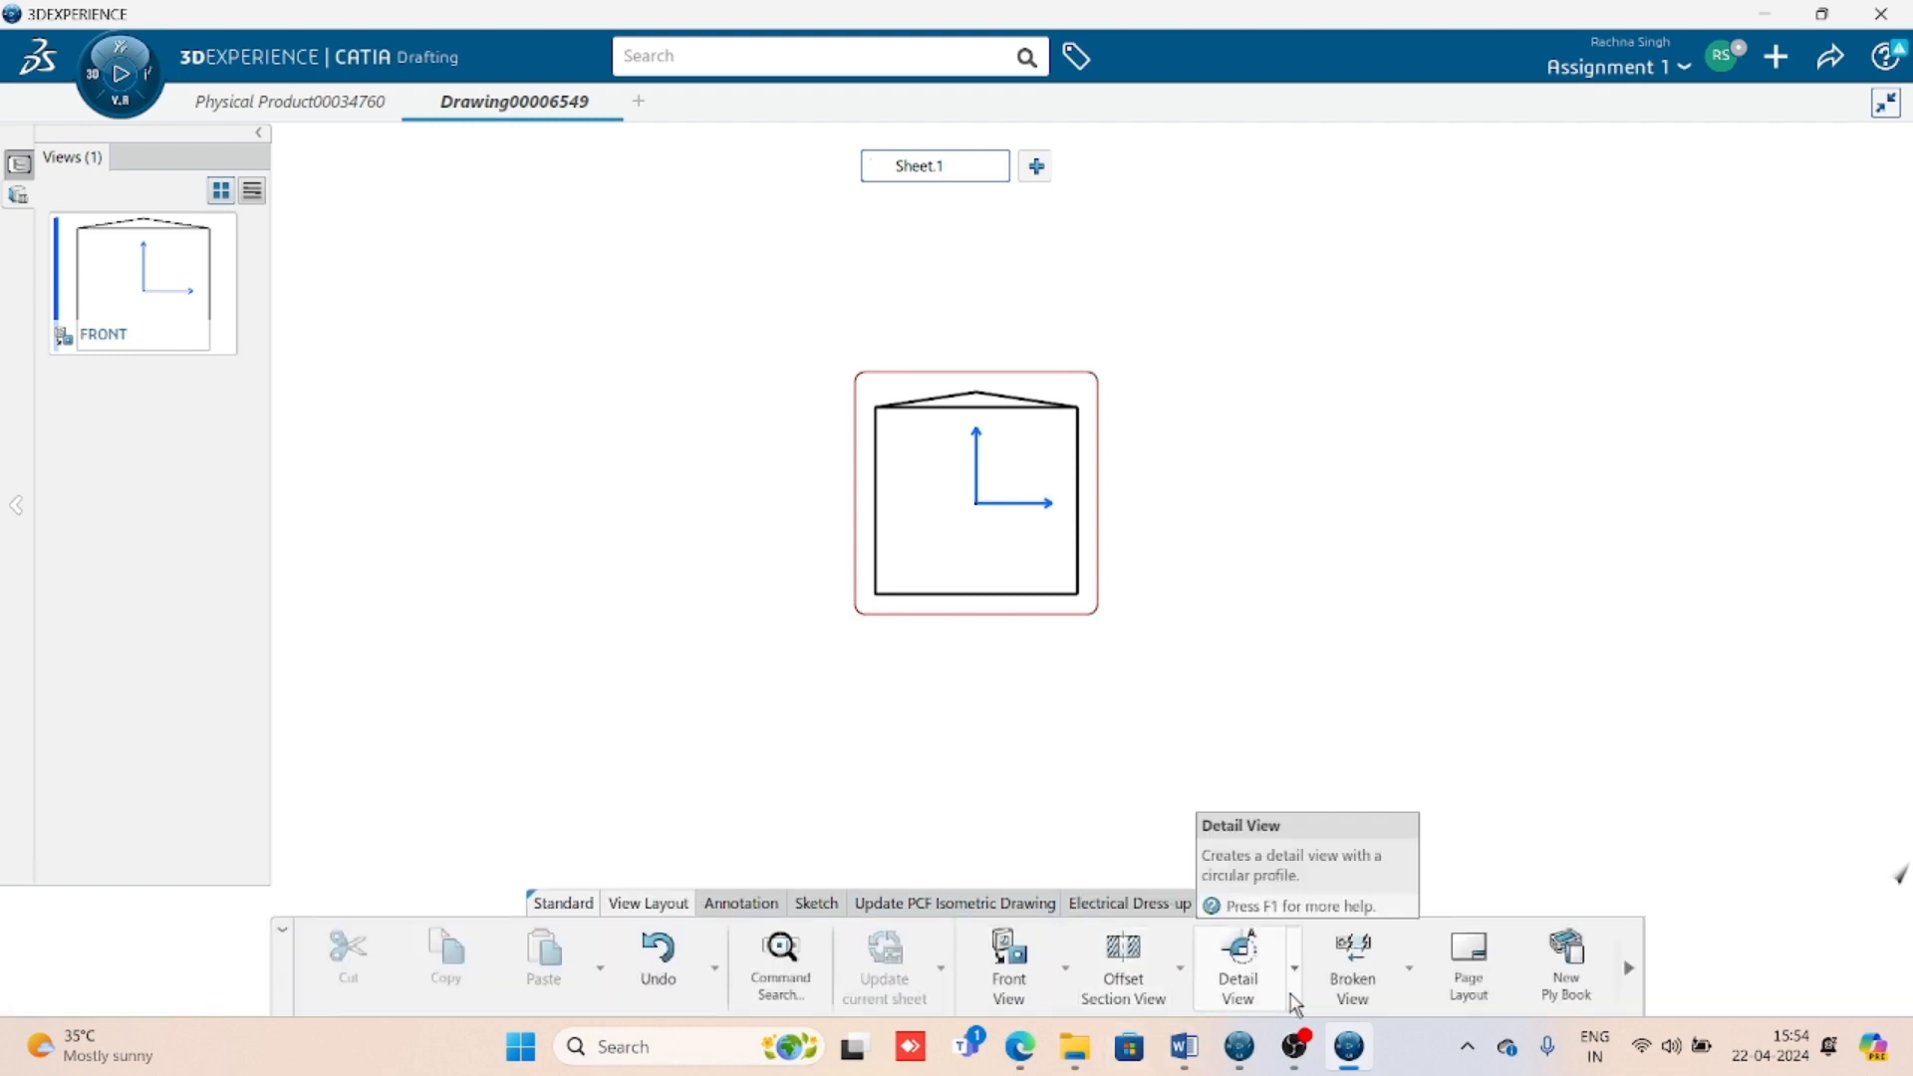
click(1408, 976)
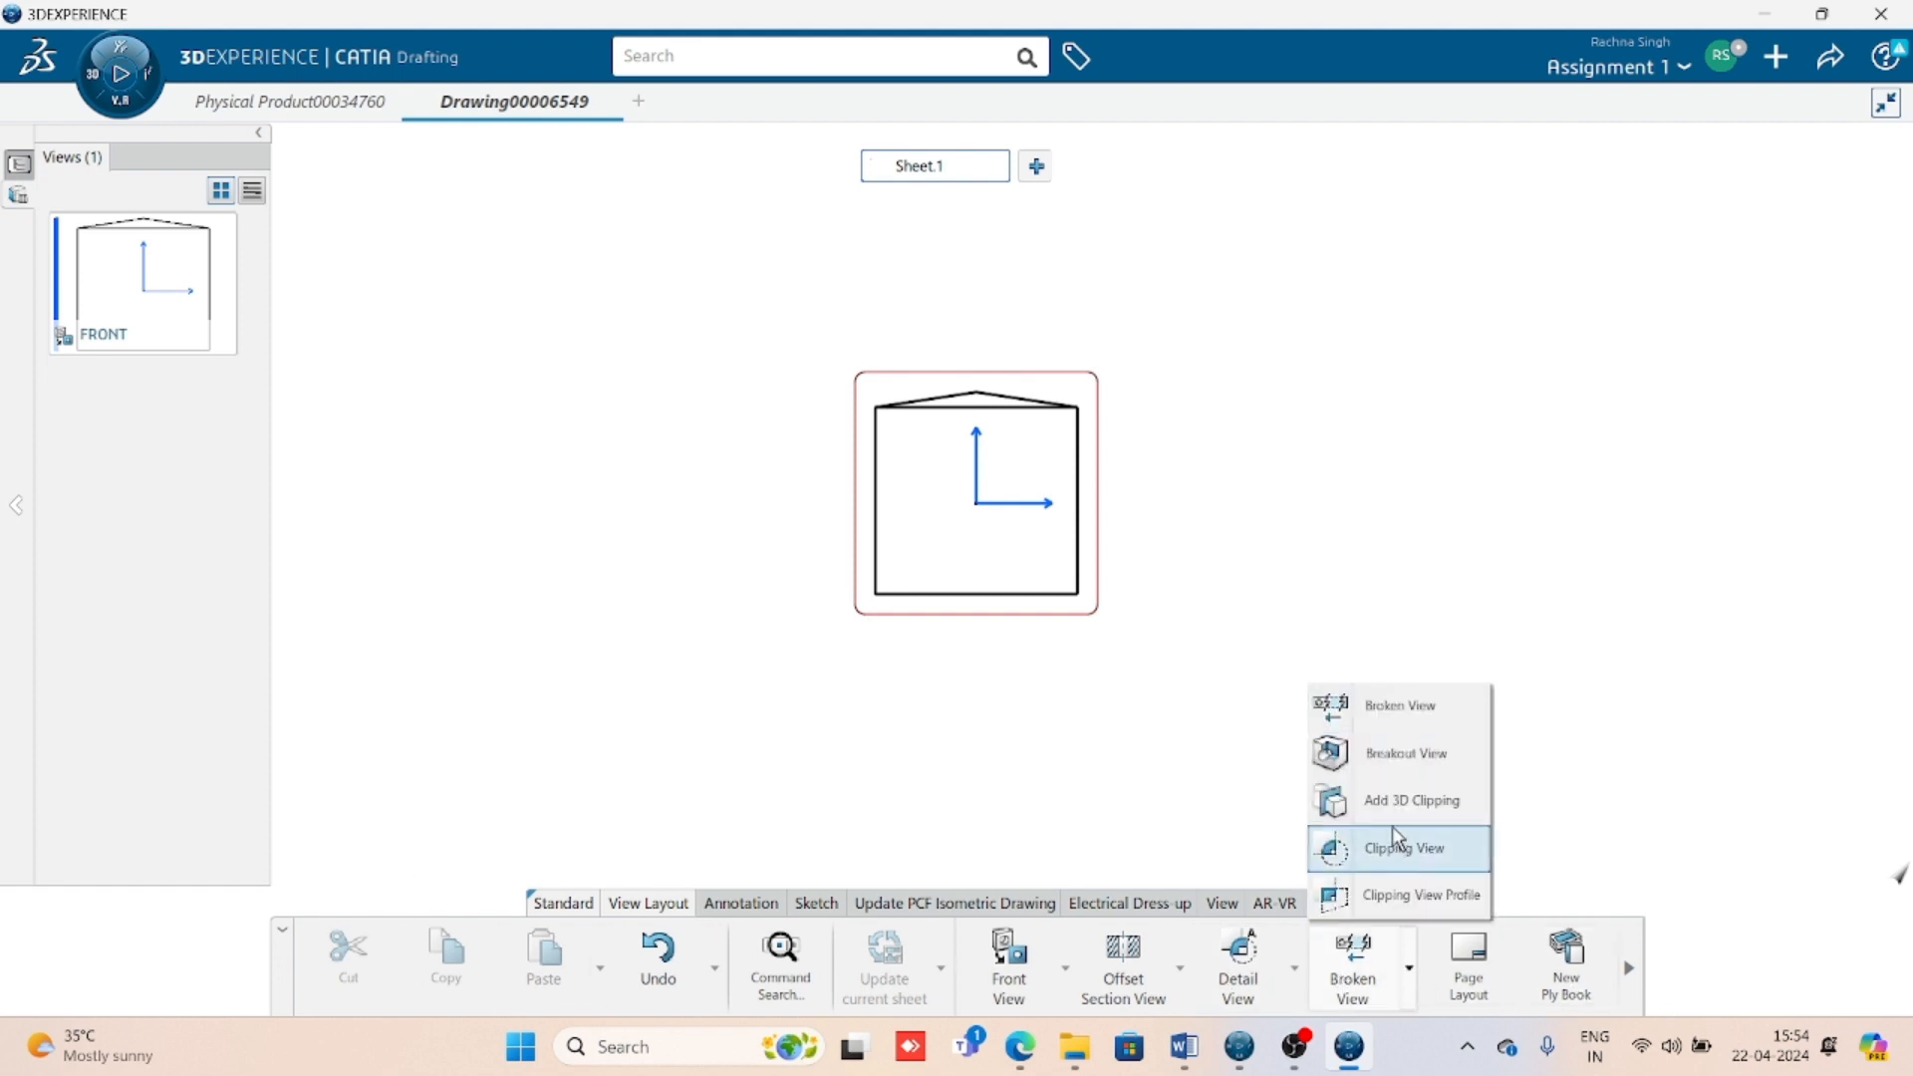
click(1389, 766)
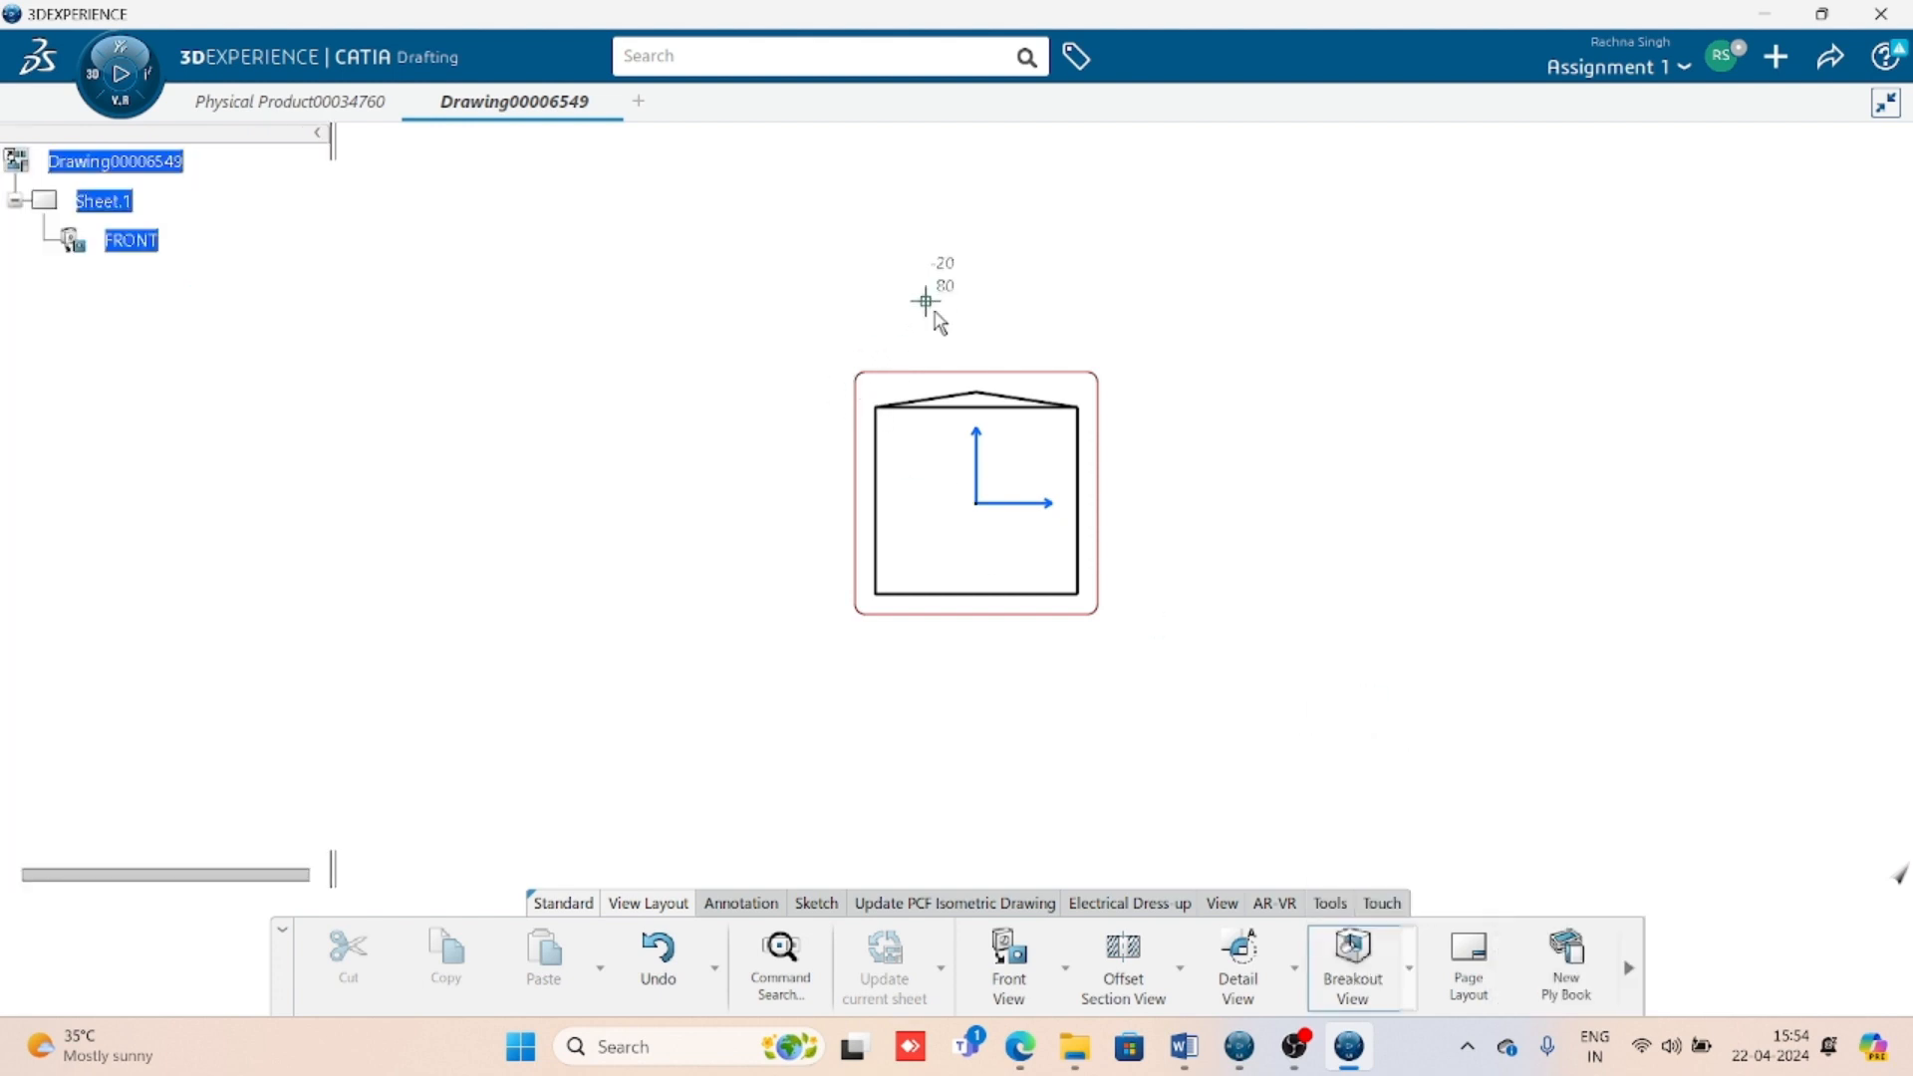
click(976, 323)
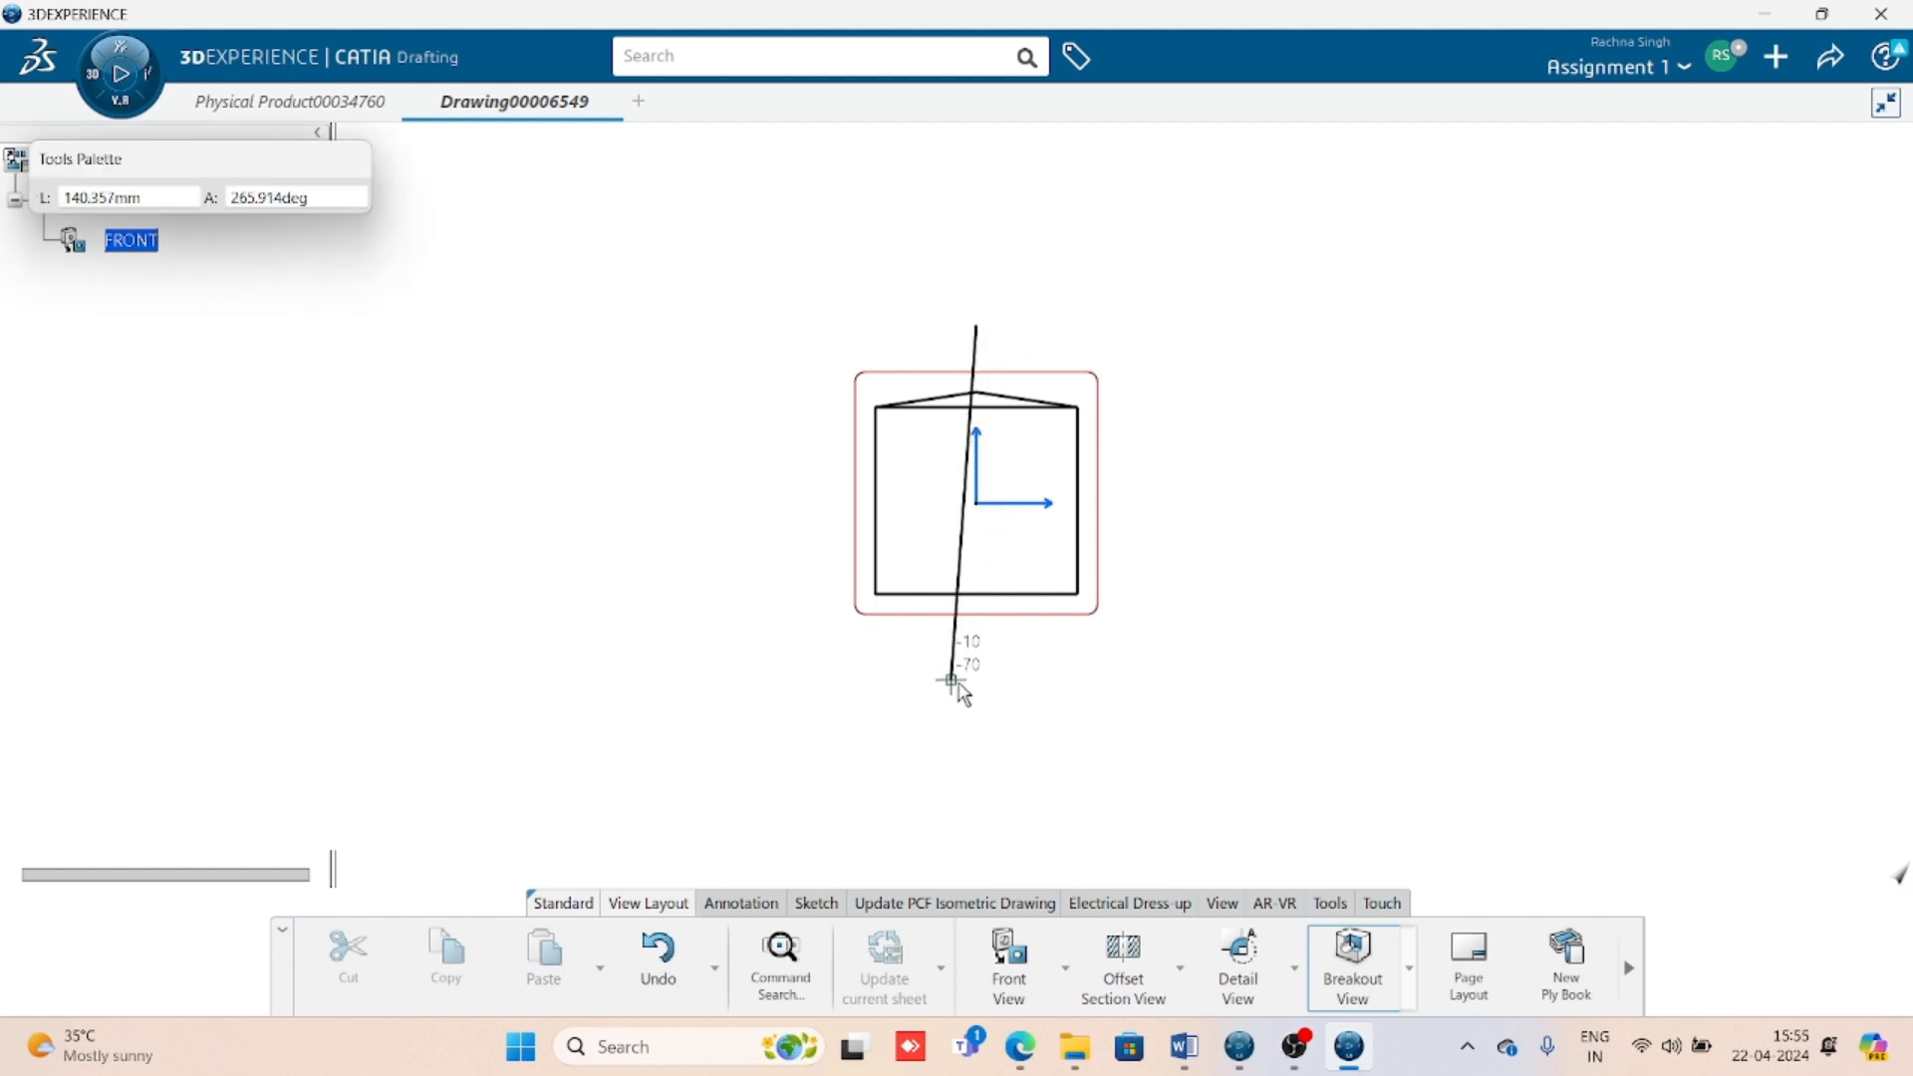
click(976, 655)
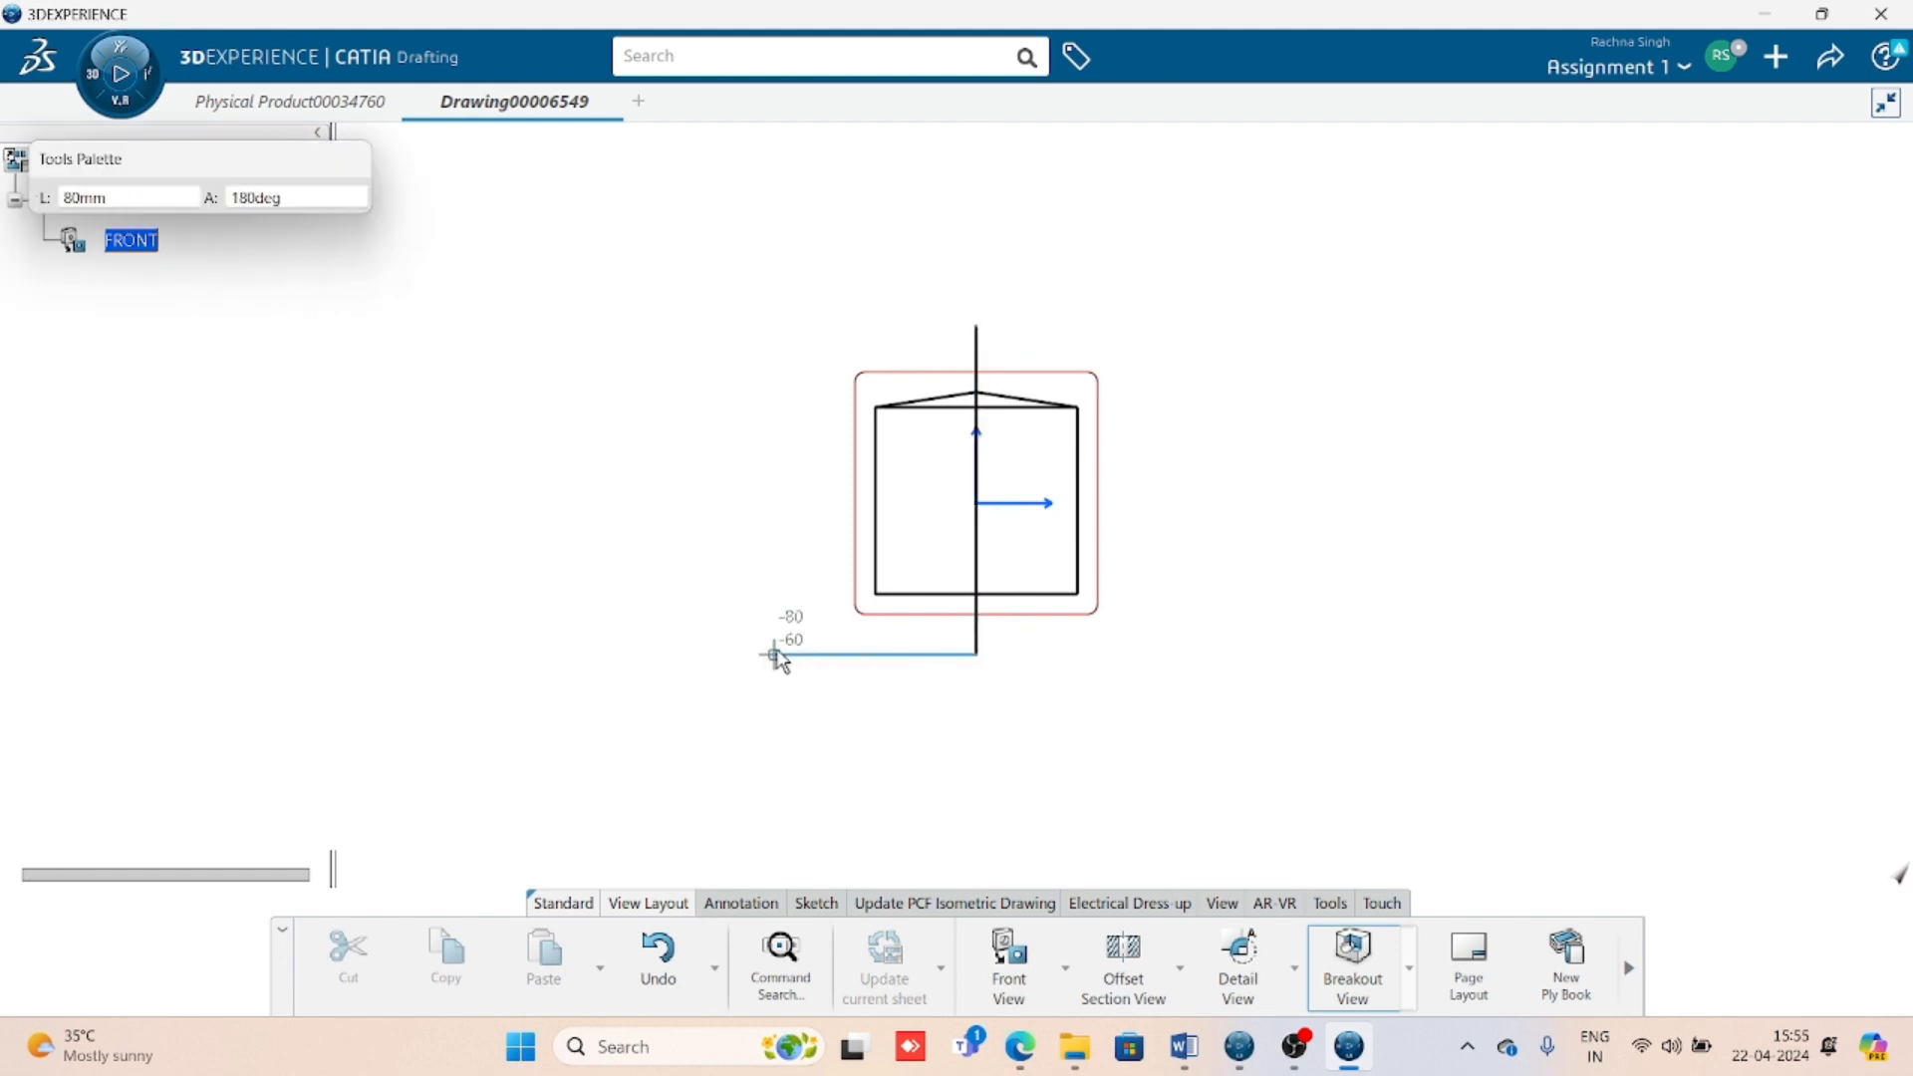
click(774, 654)
click(774, 325)
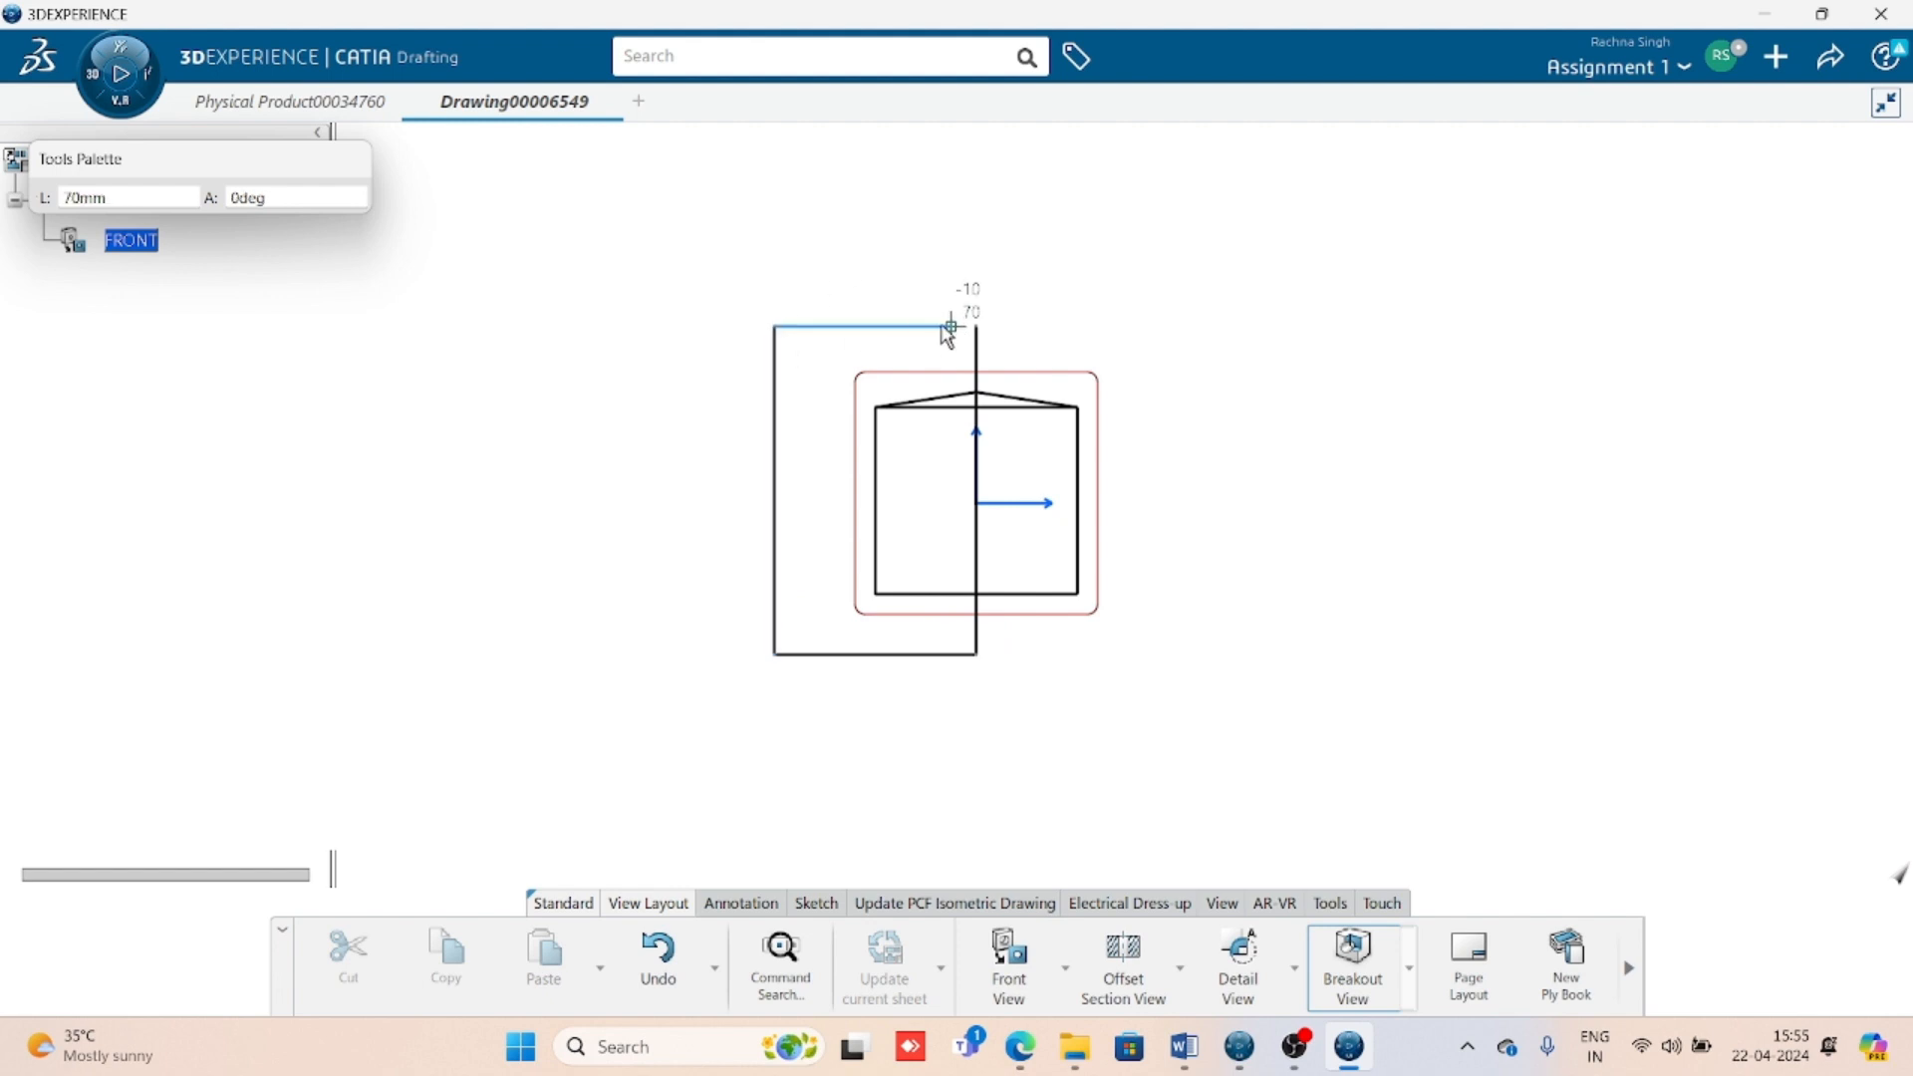
click(979, 326)
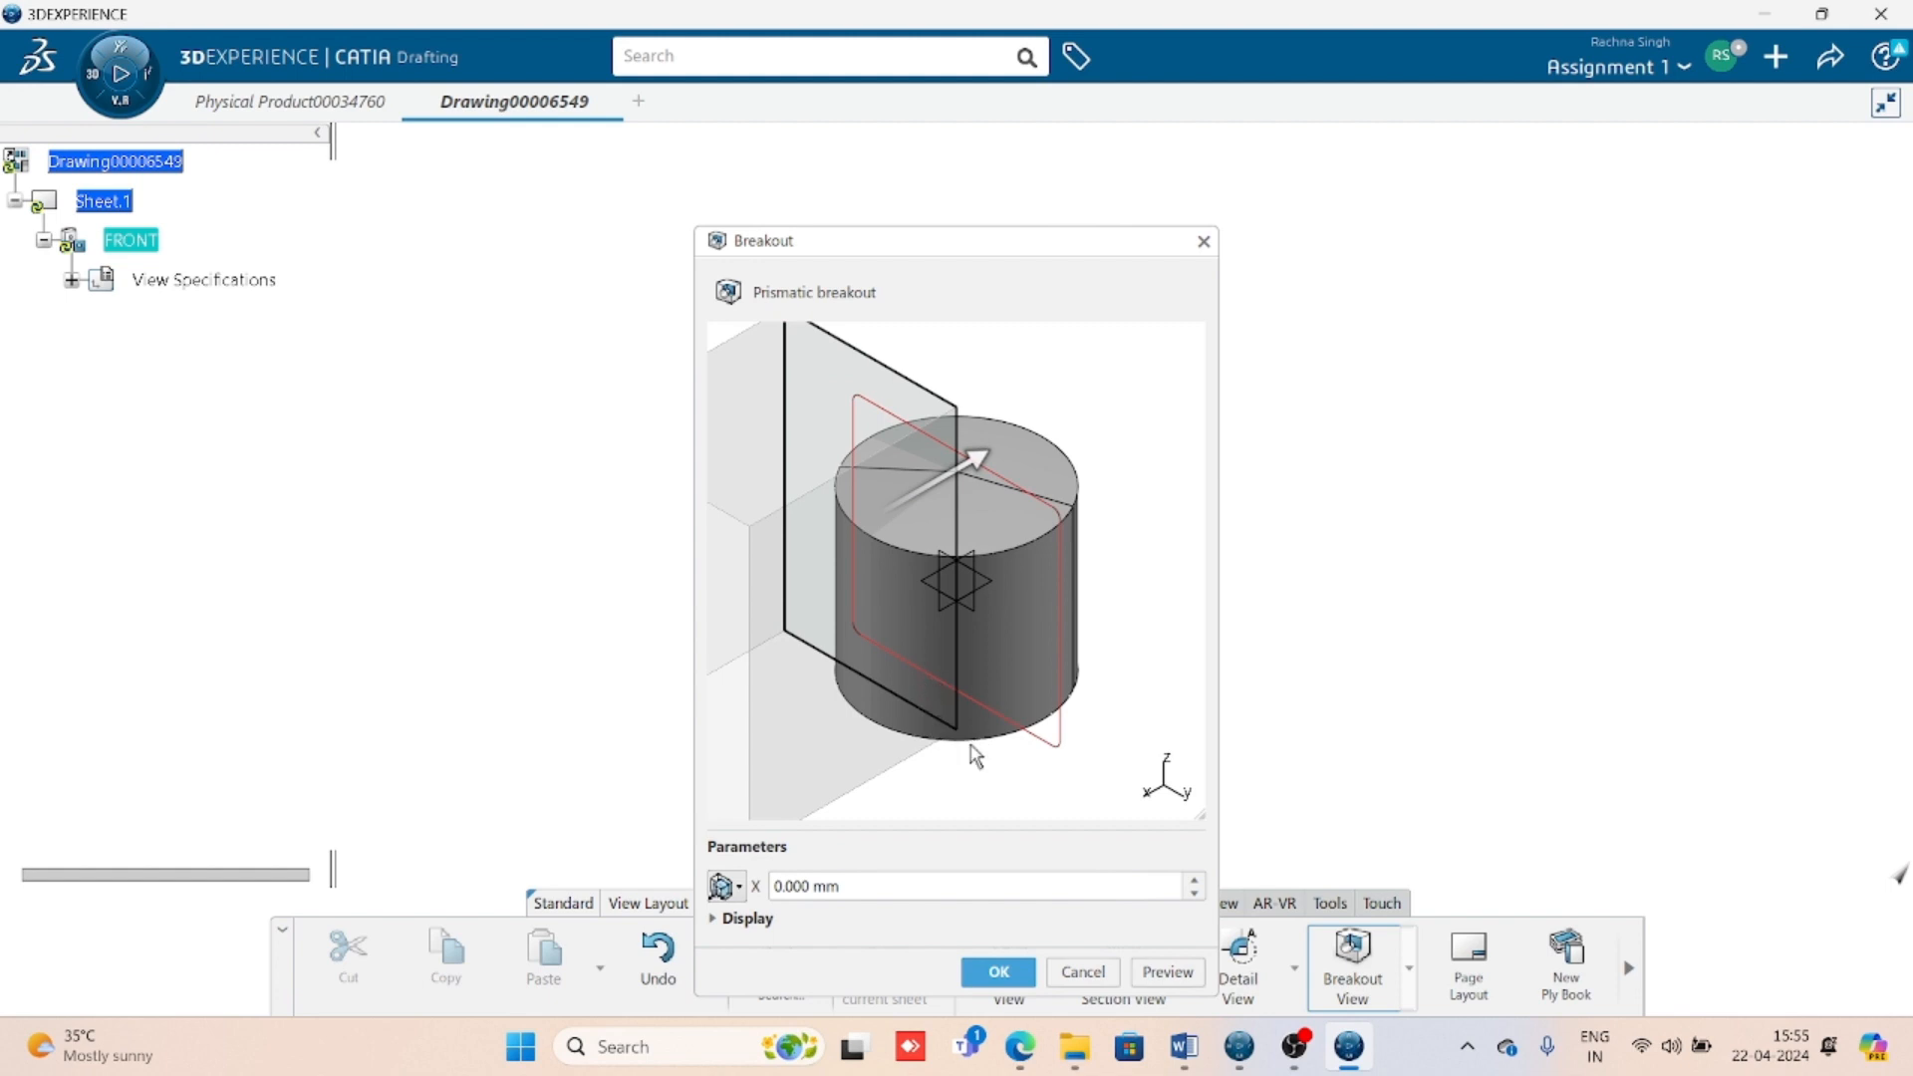
click(997, 973)
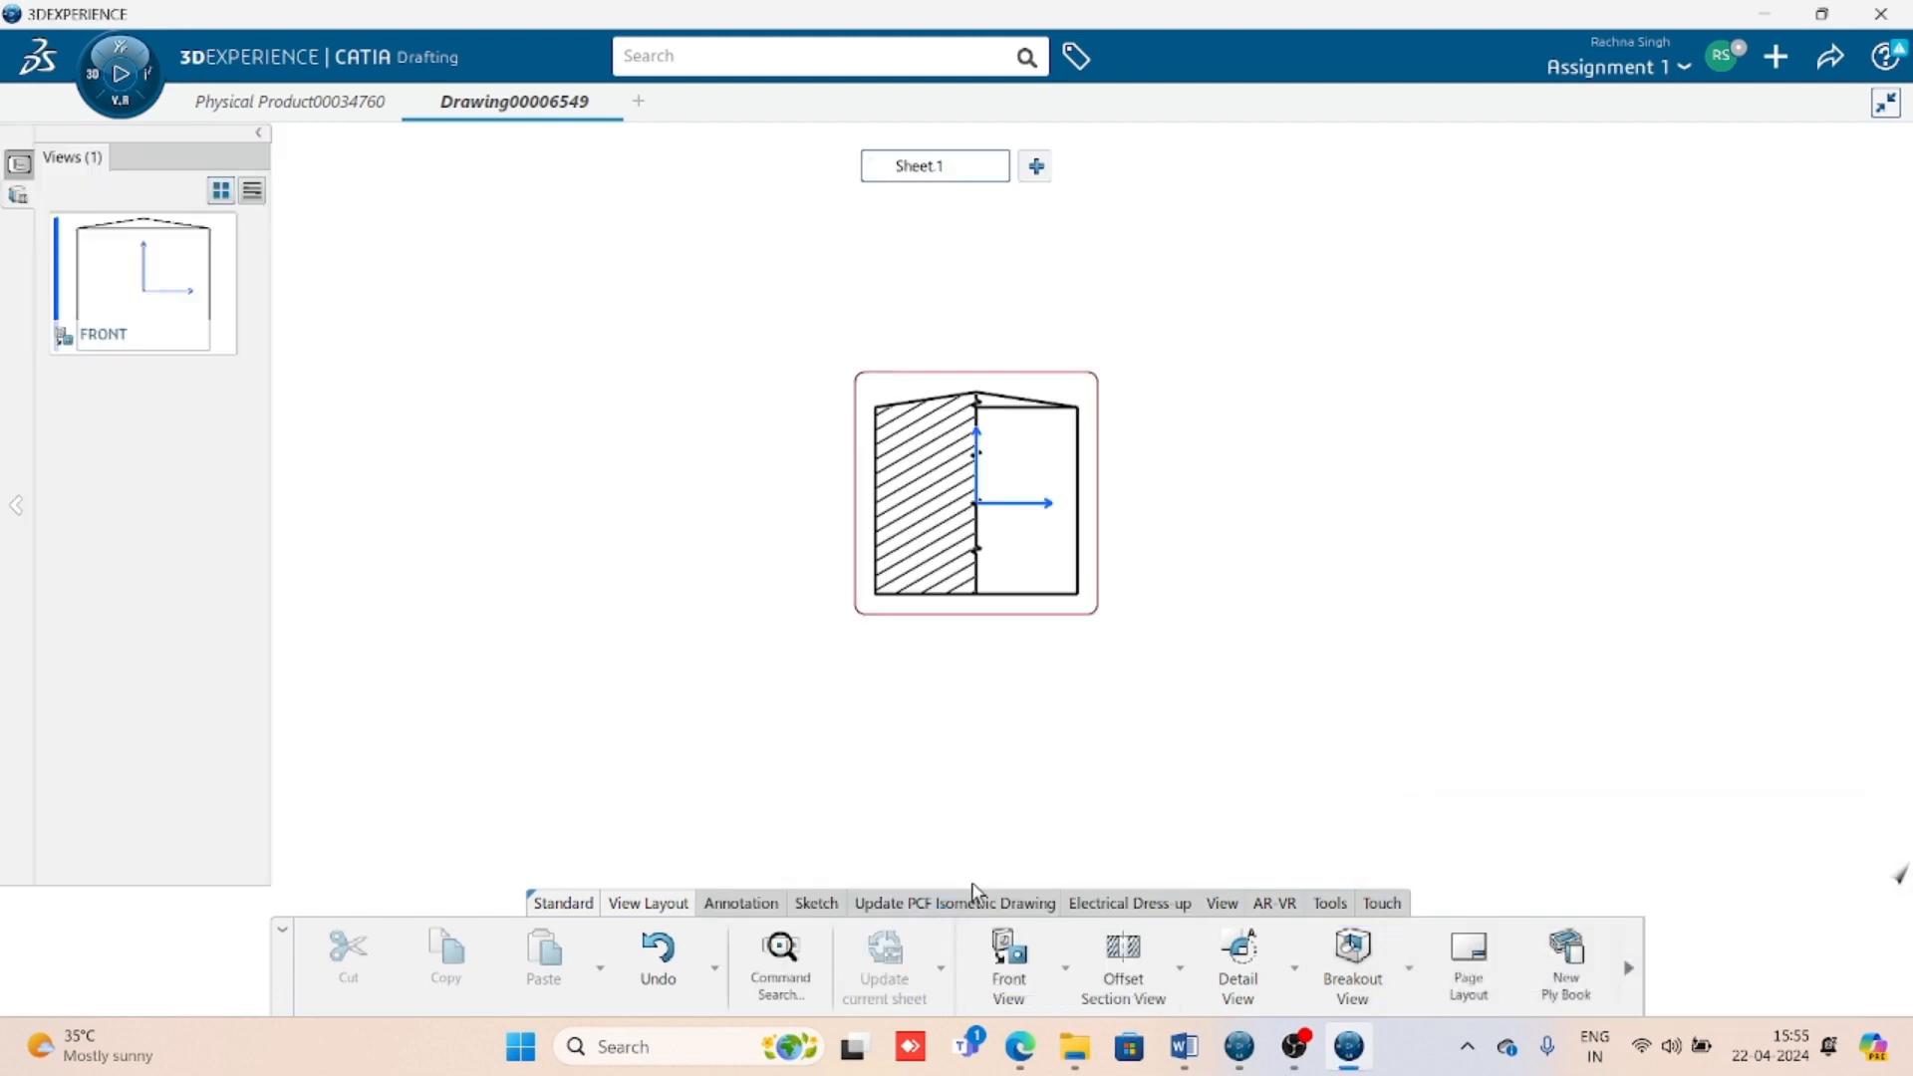
- Turn on Hidden Lines in the generation properties of the FRONT view
mouse_move(1016, 768)
middle_down()
mouse_move(1093, 807)
mouse_move(1182, 756)
middle_up()
middle_drag(1149, 641, 1042, 512)
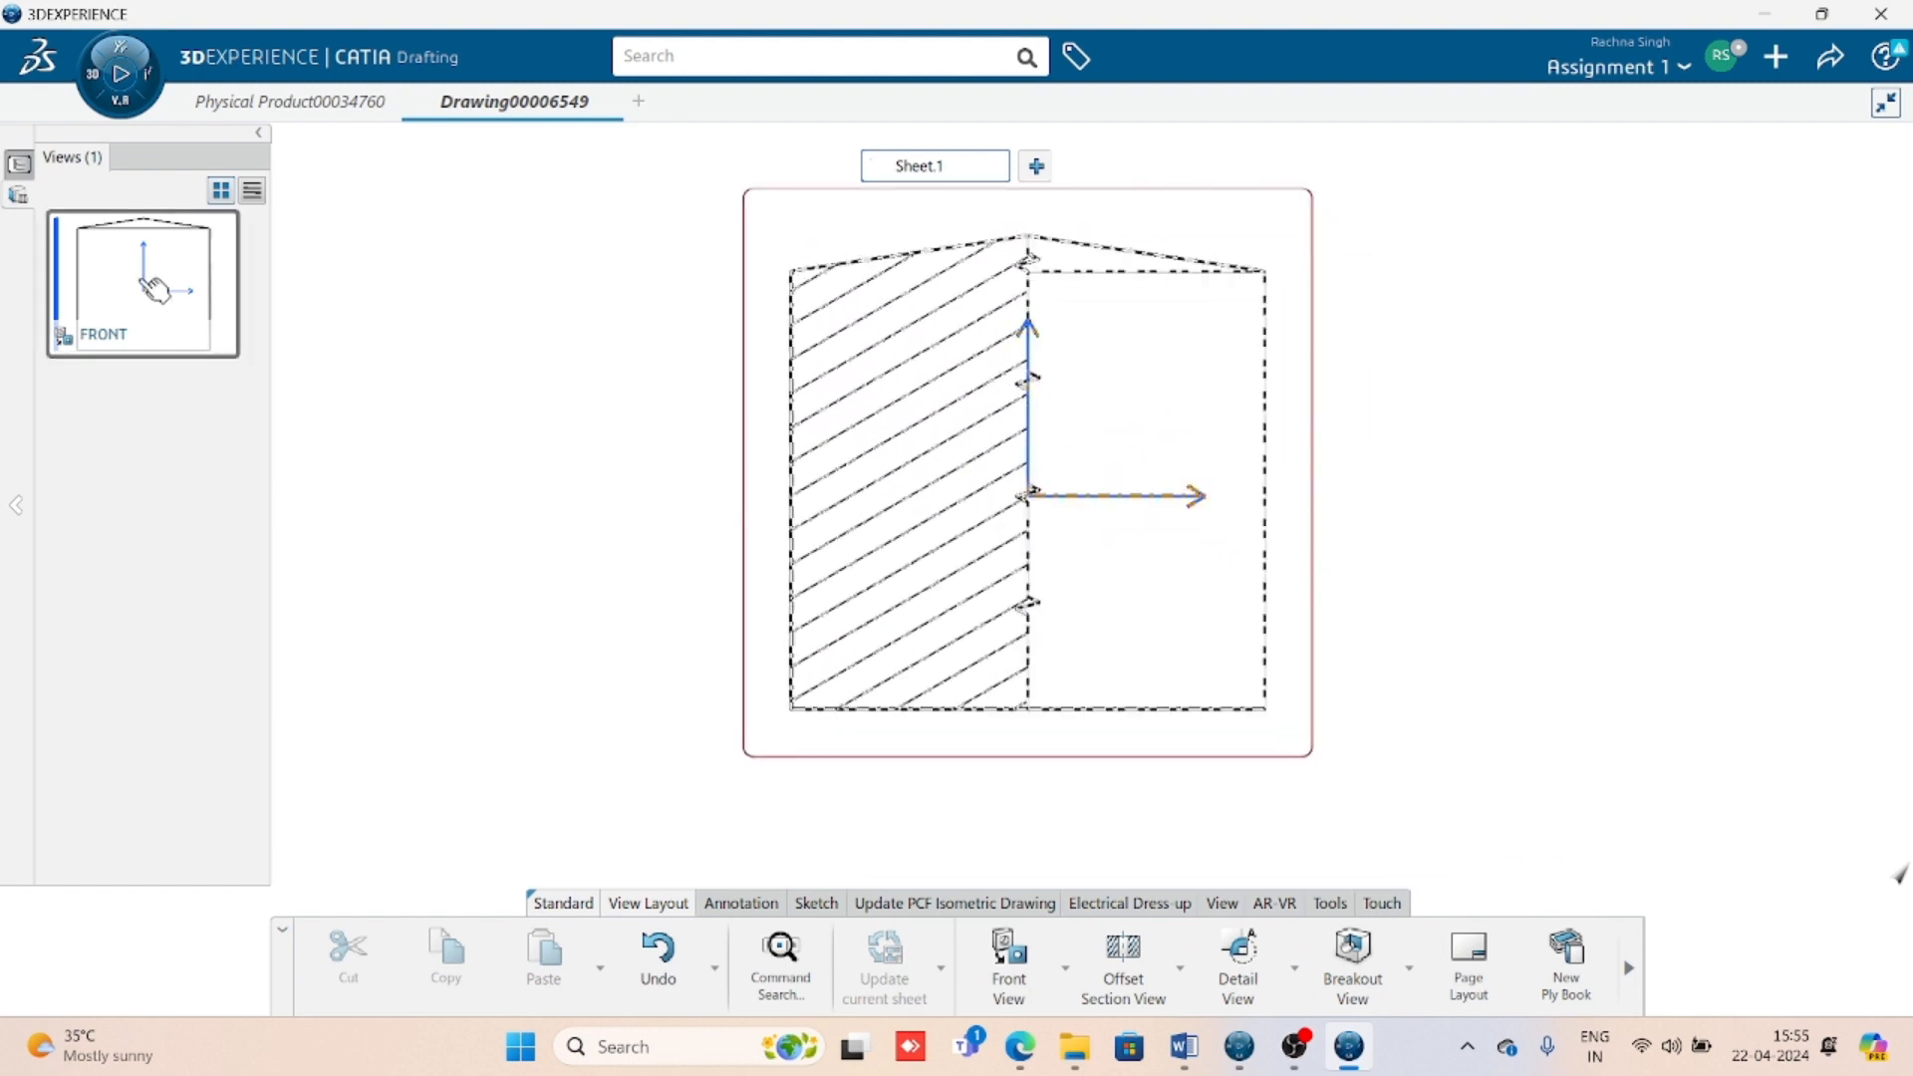
click(18, 194)
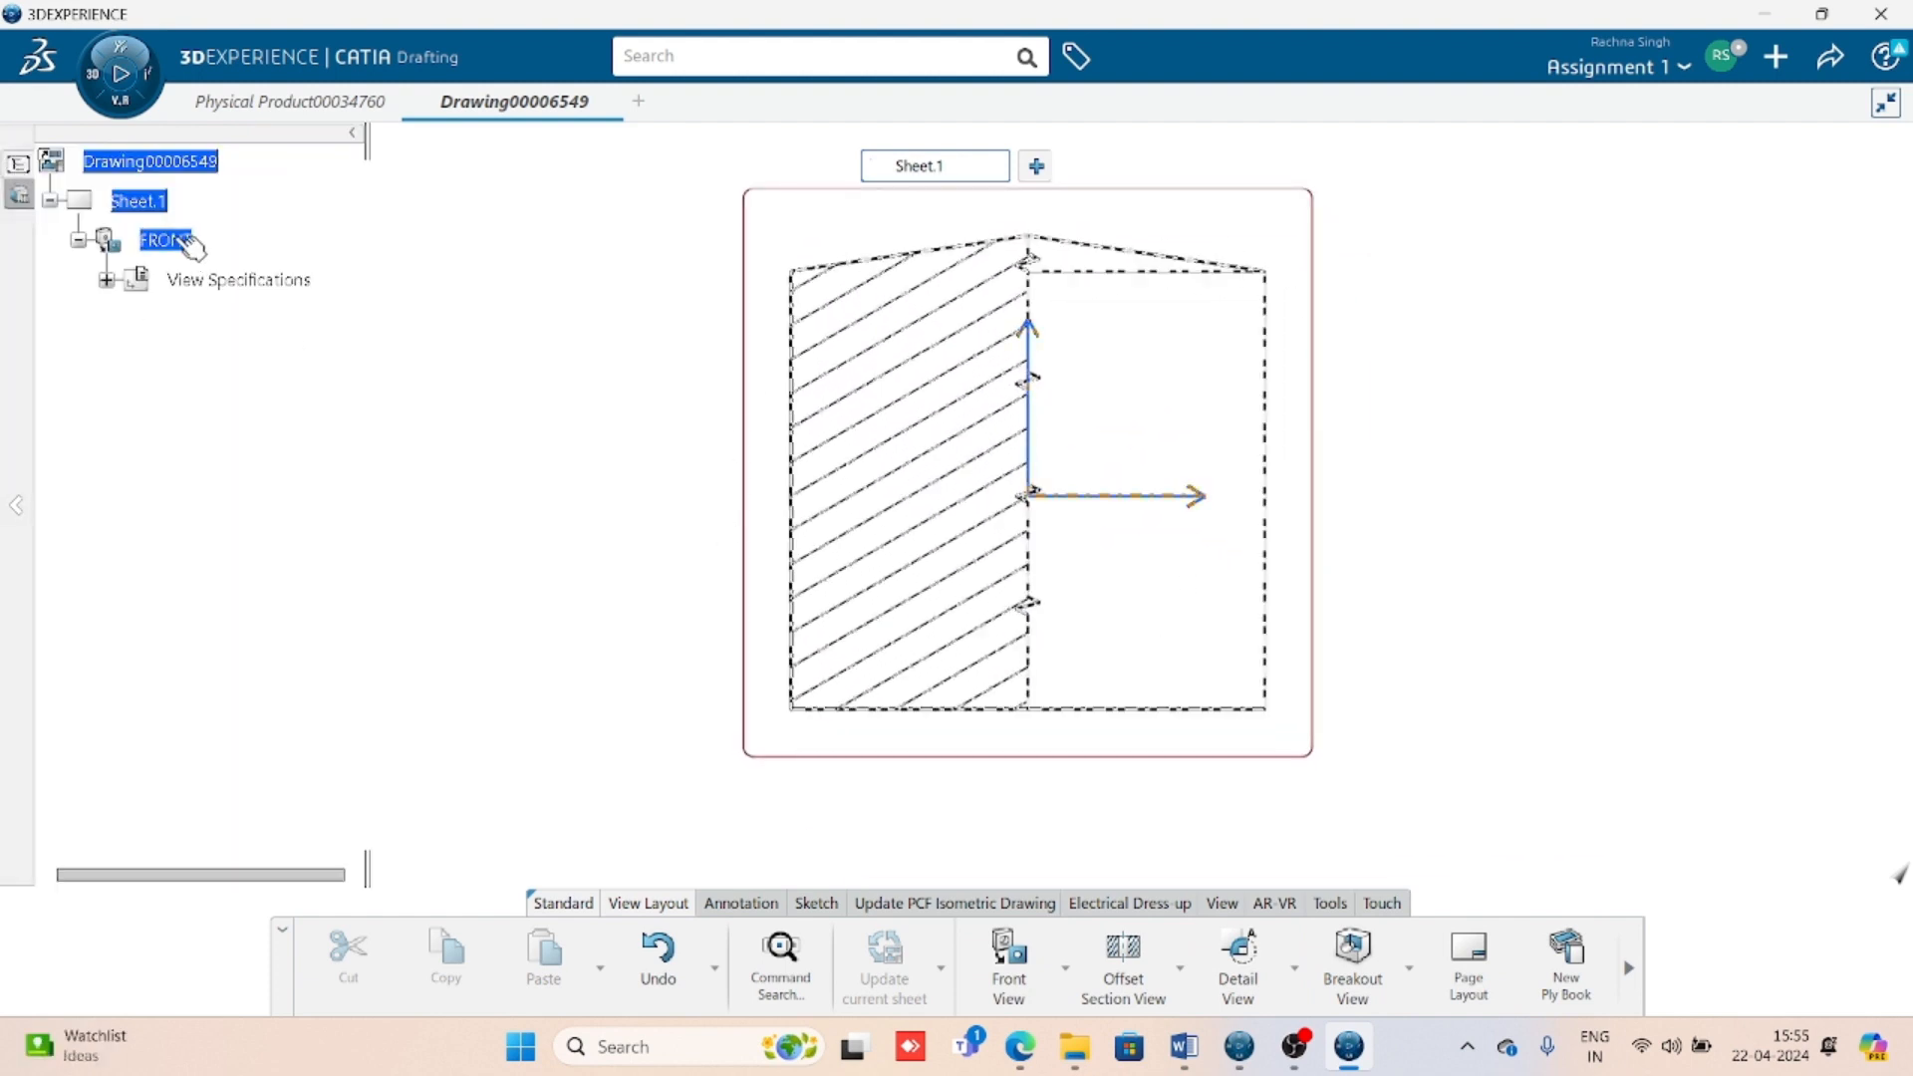
right_click(190, 245)
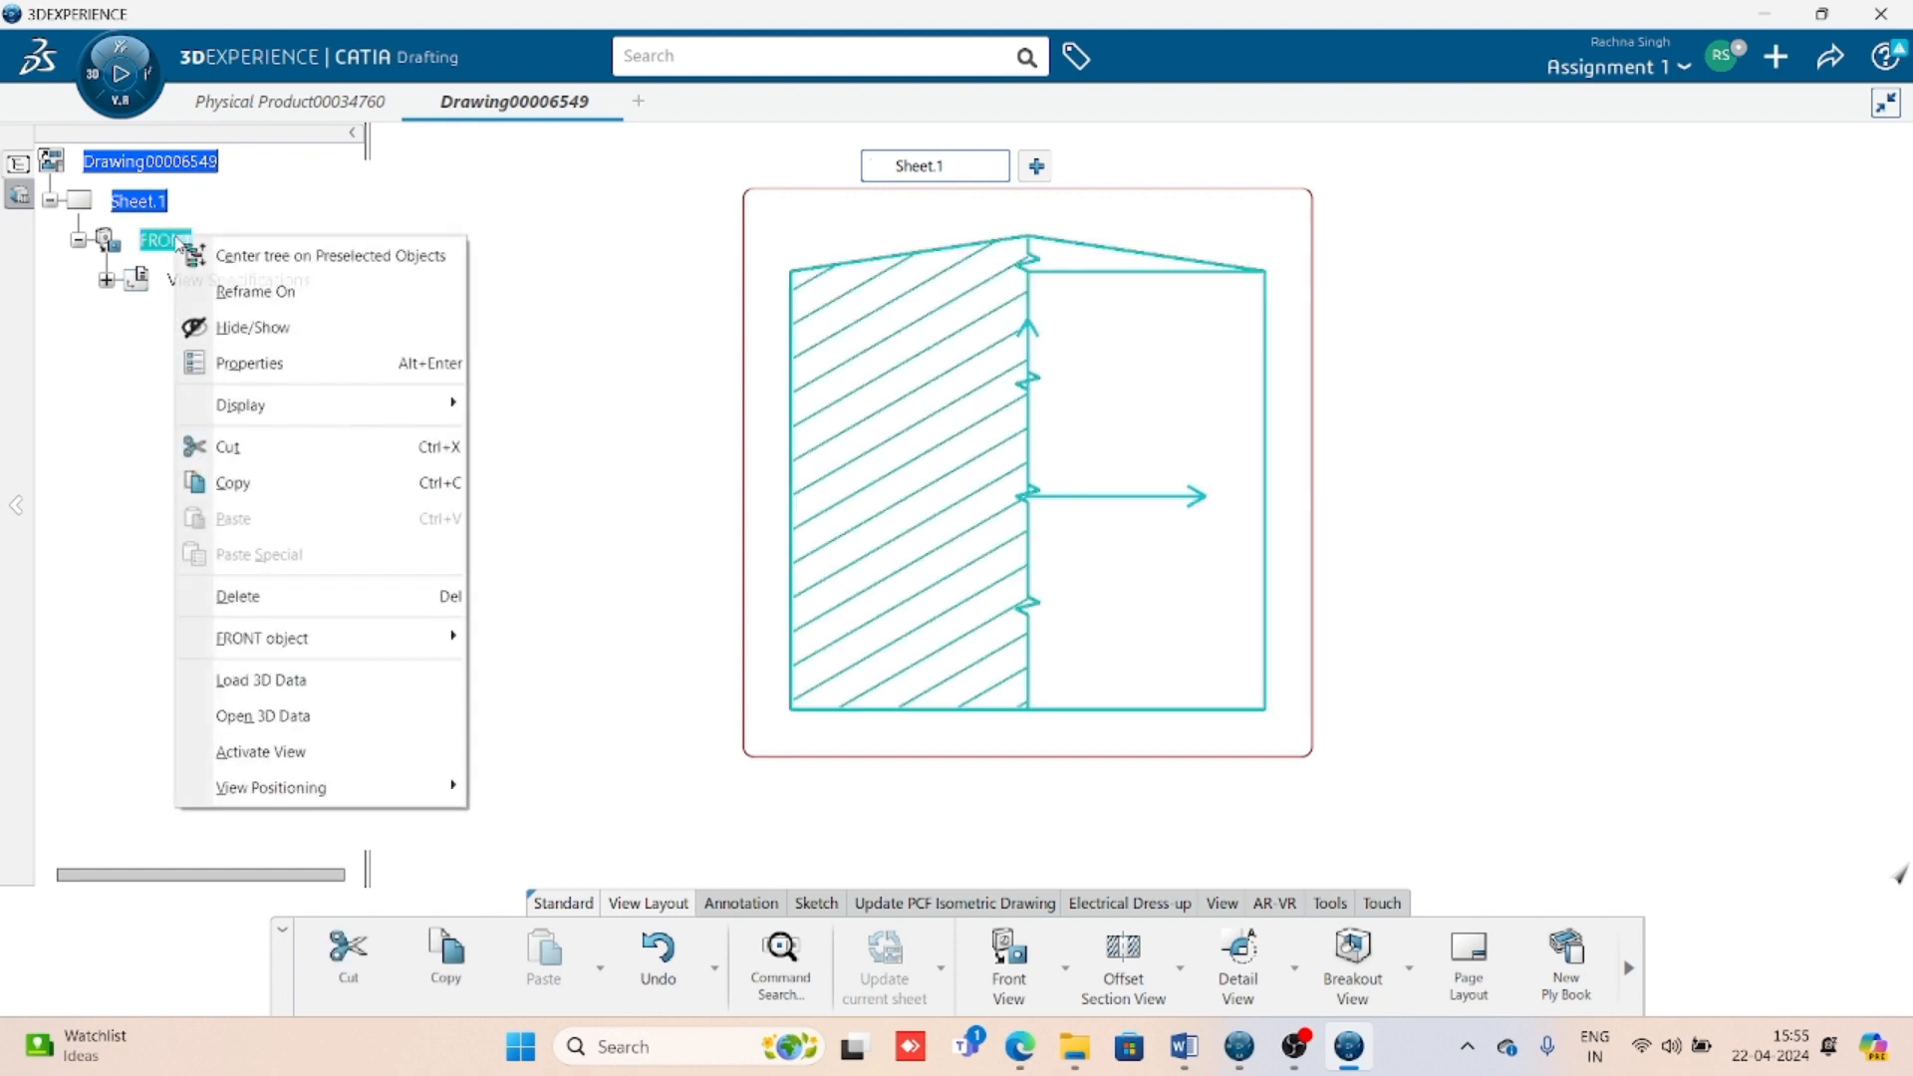
click(299, 361)
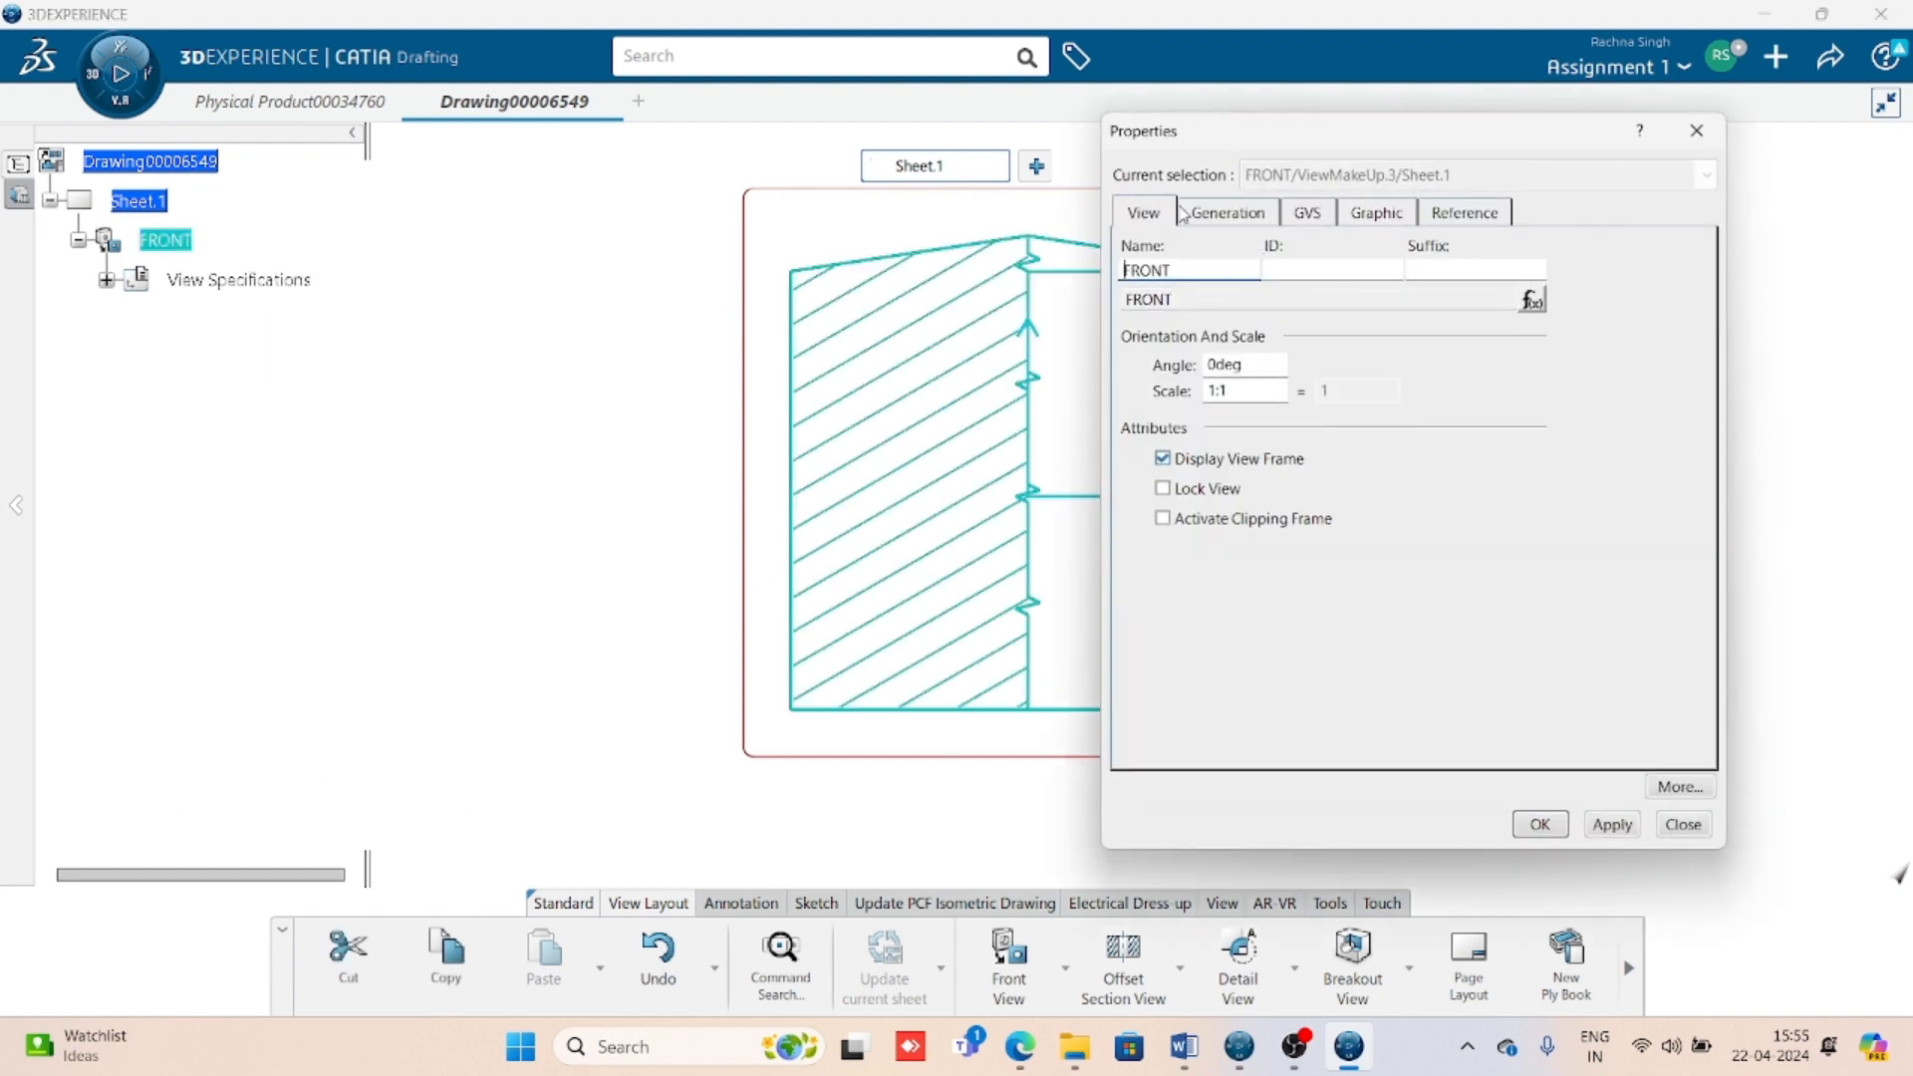
click(1224, 213)
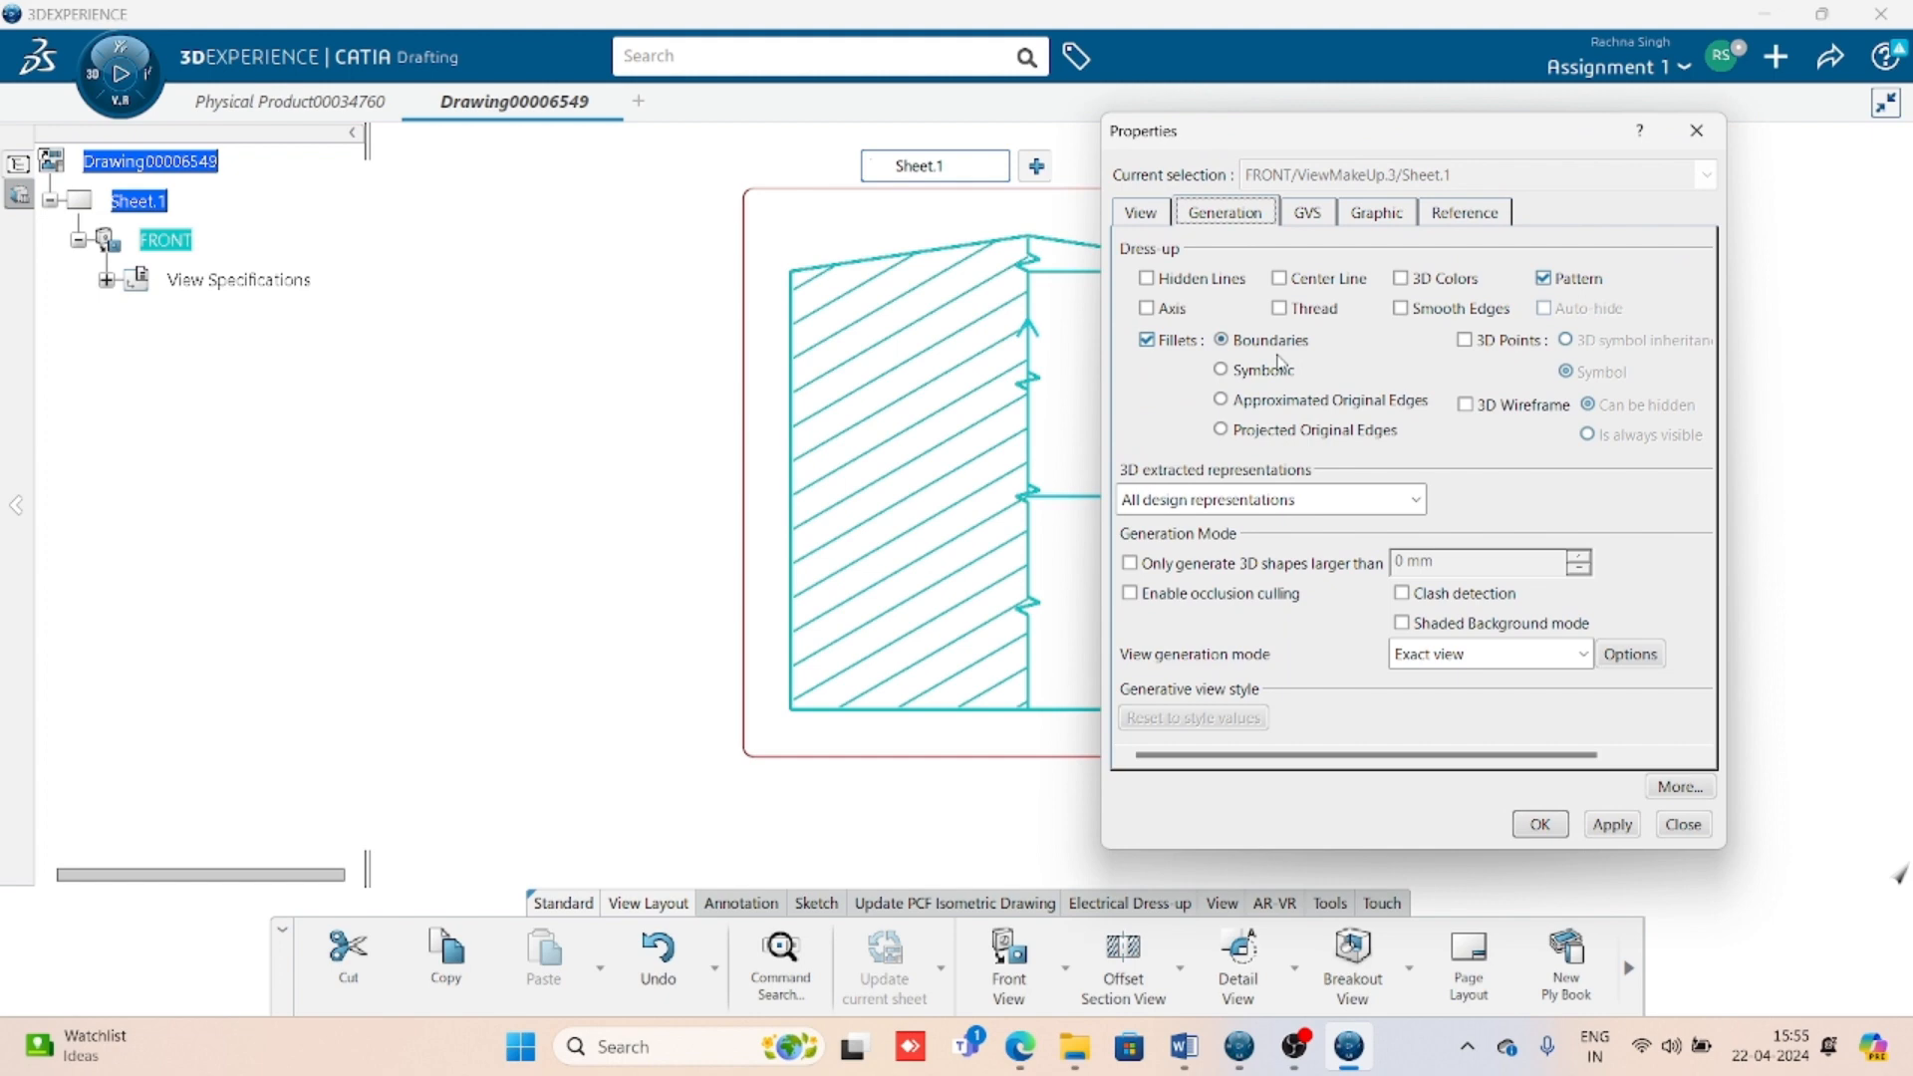
click(1195, 279)
click(1539, 825)
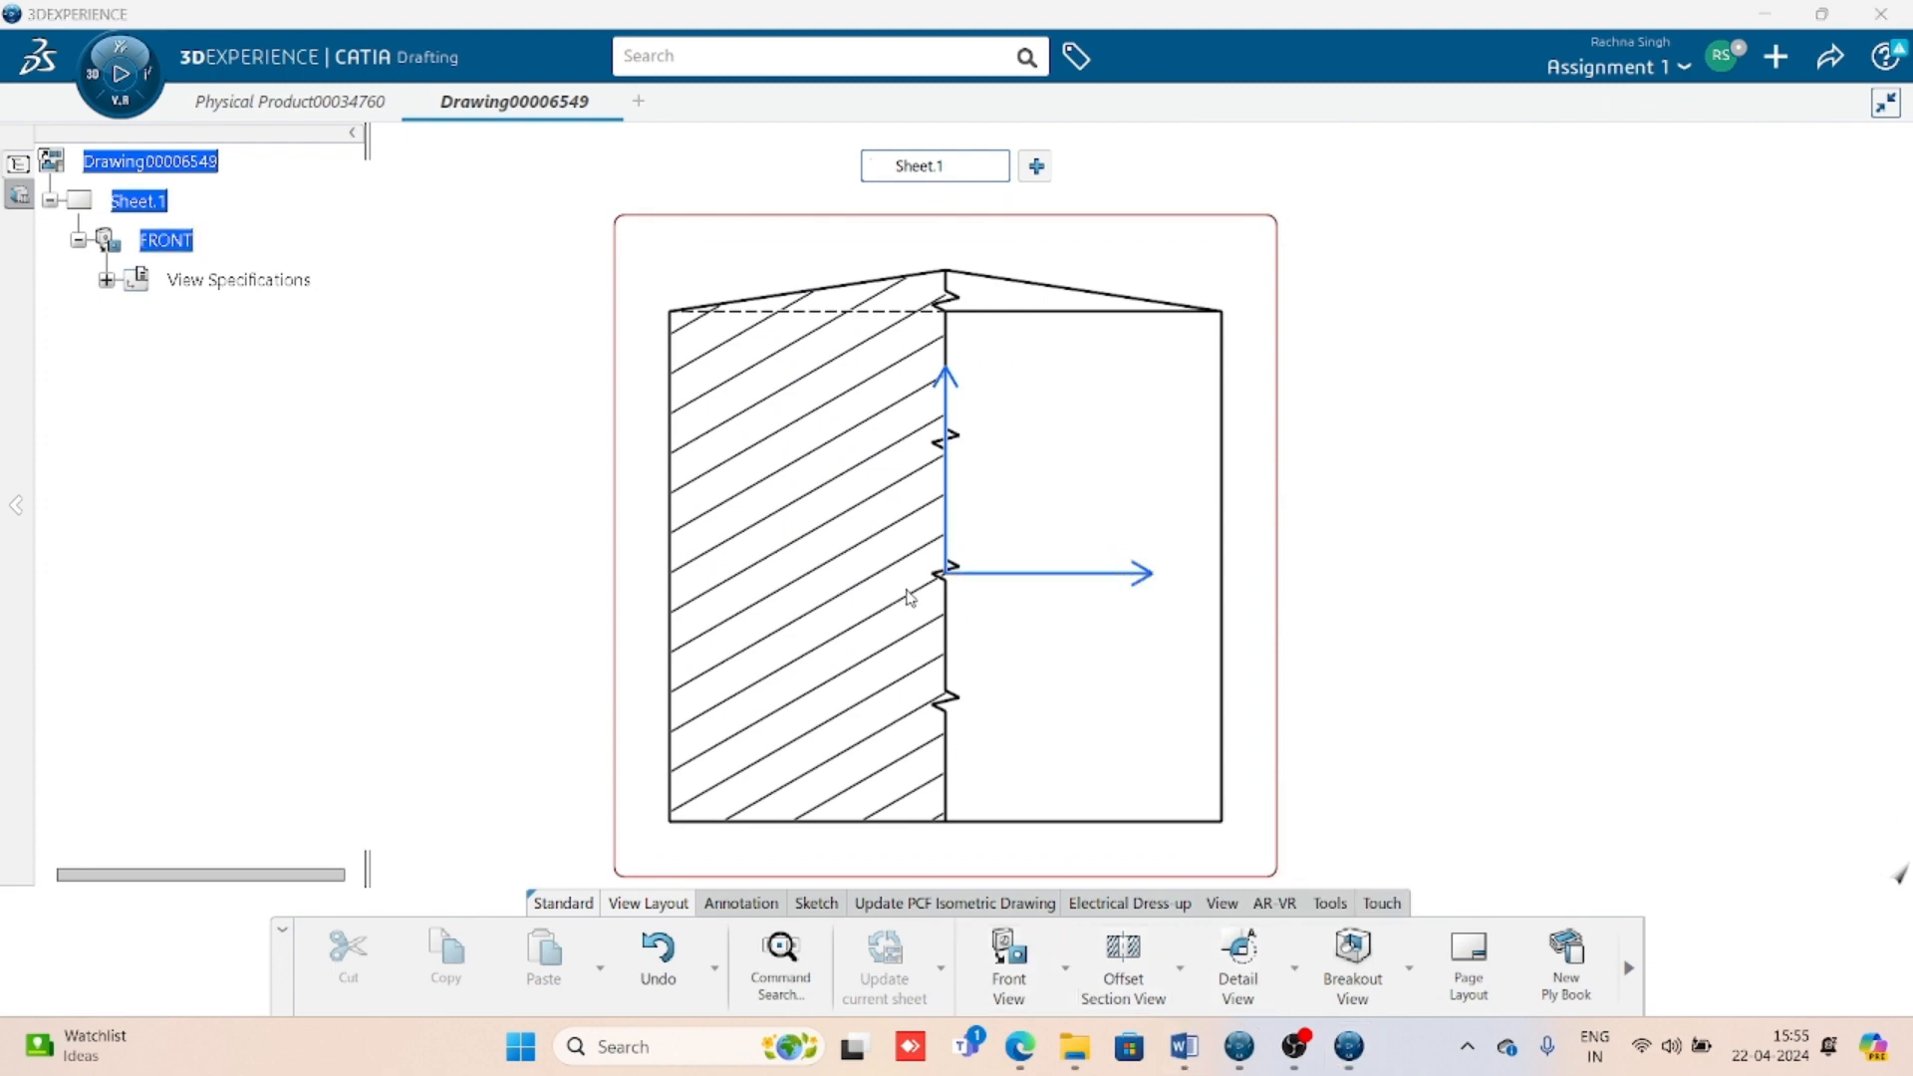
- Check the Assignment 4 reference drawing in Word, then open the shaft's profile sketch in the 3D part for editing
click(1191, 1042)
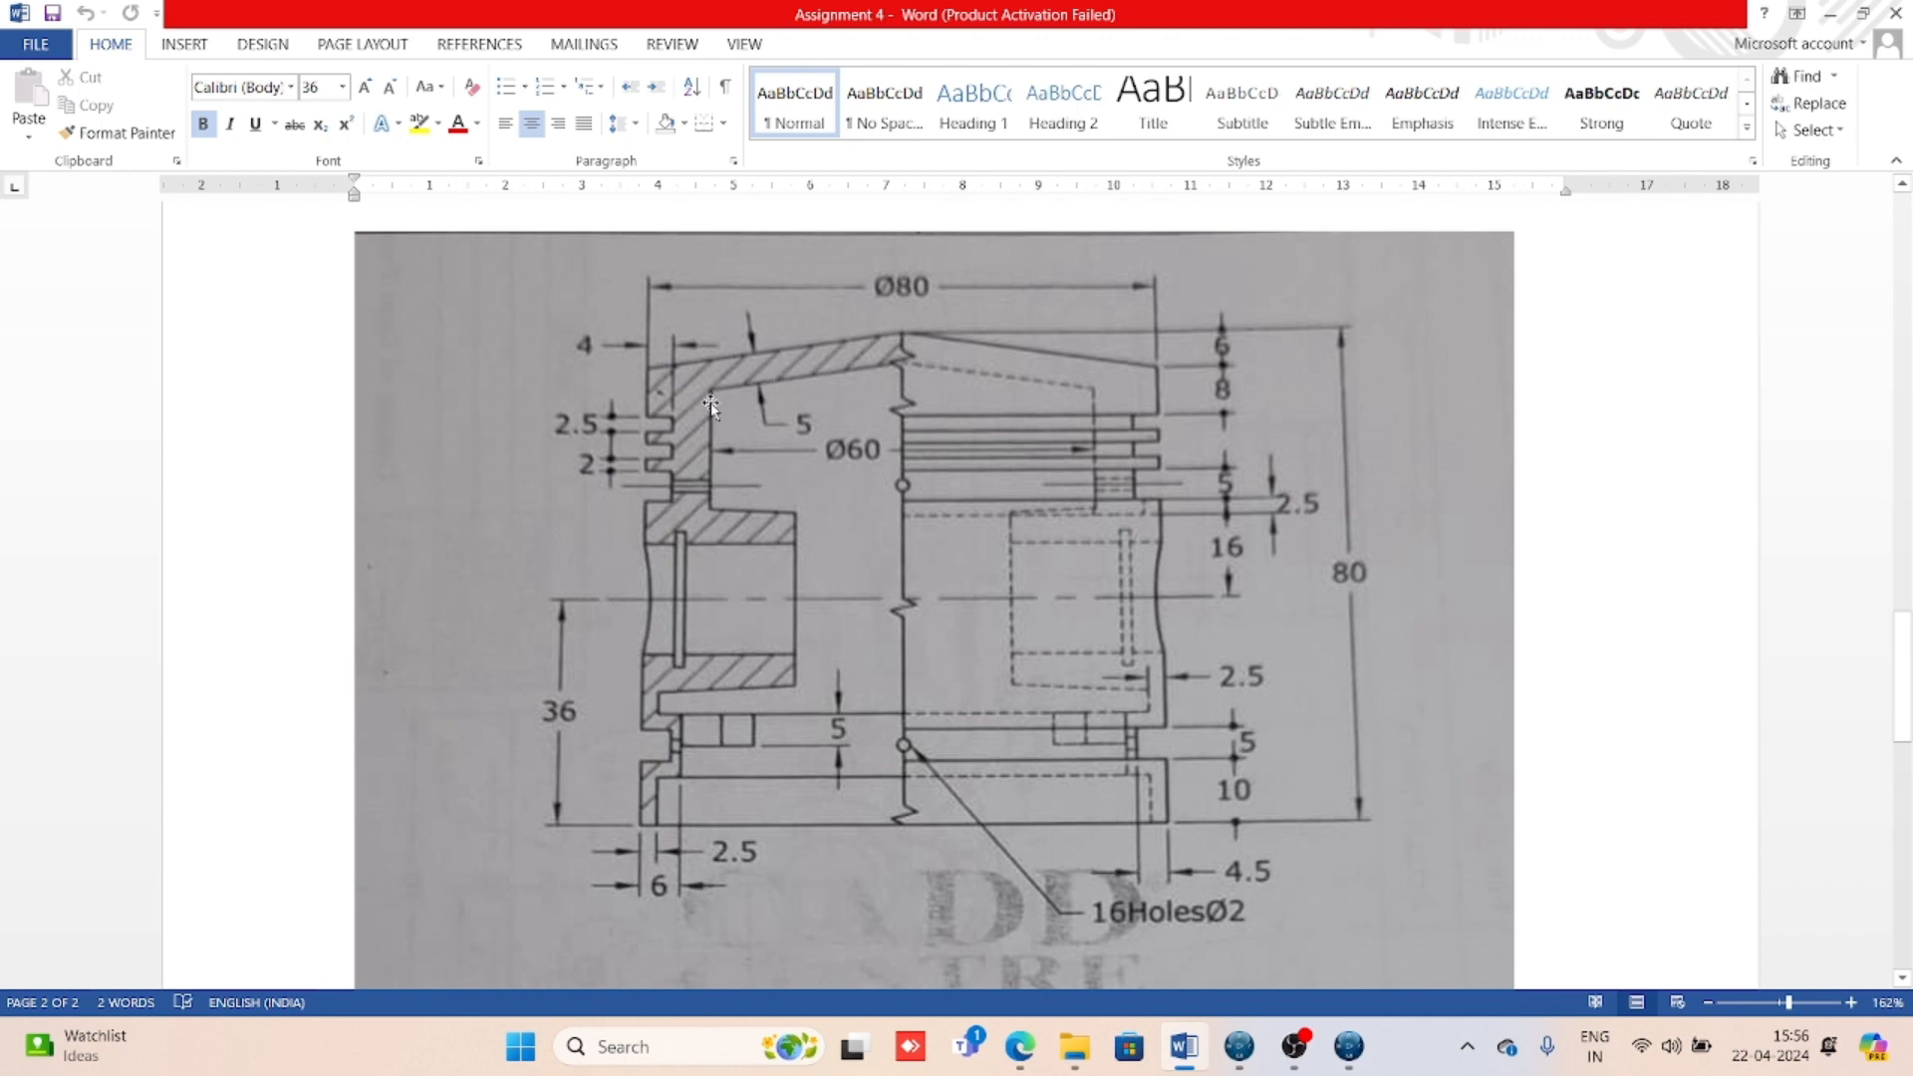
click(1347, 1045)
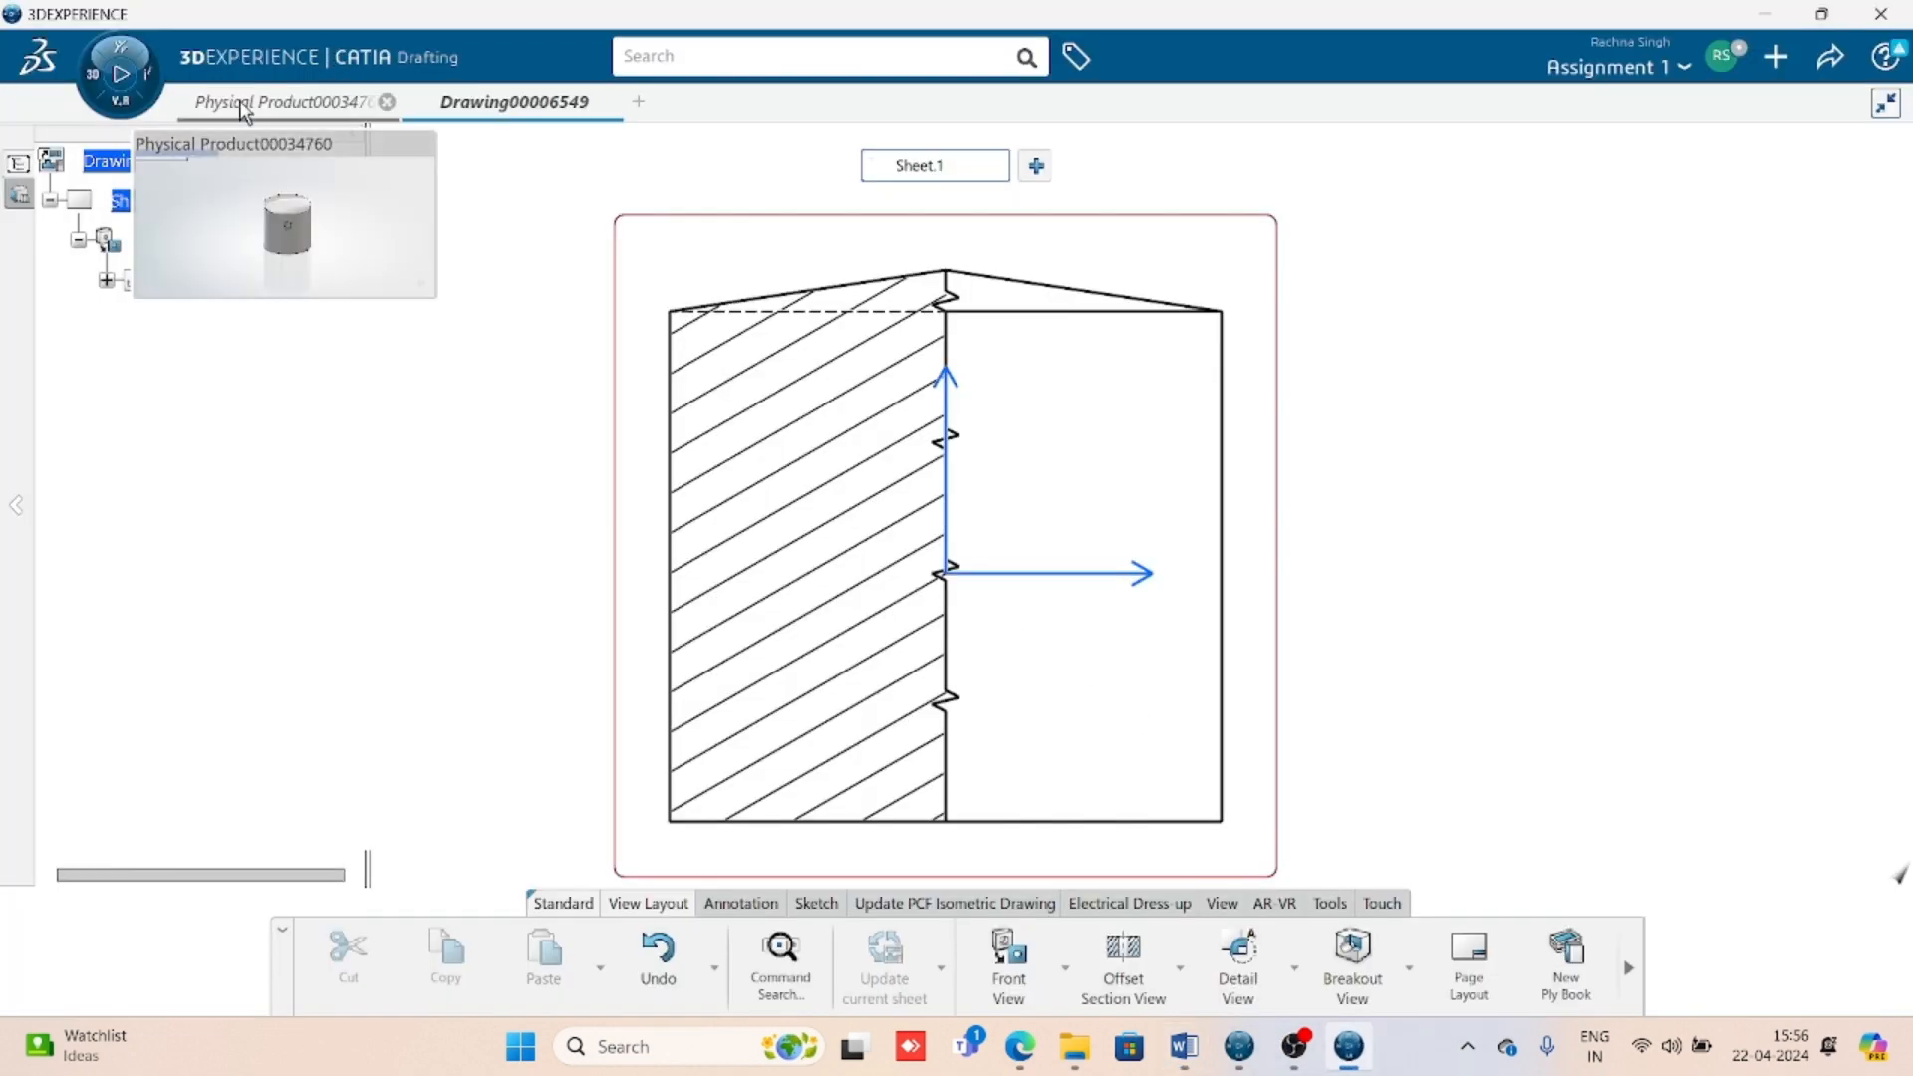
click(288, 100)
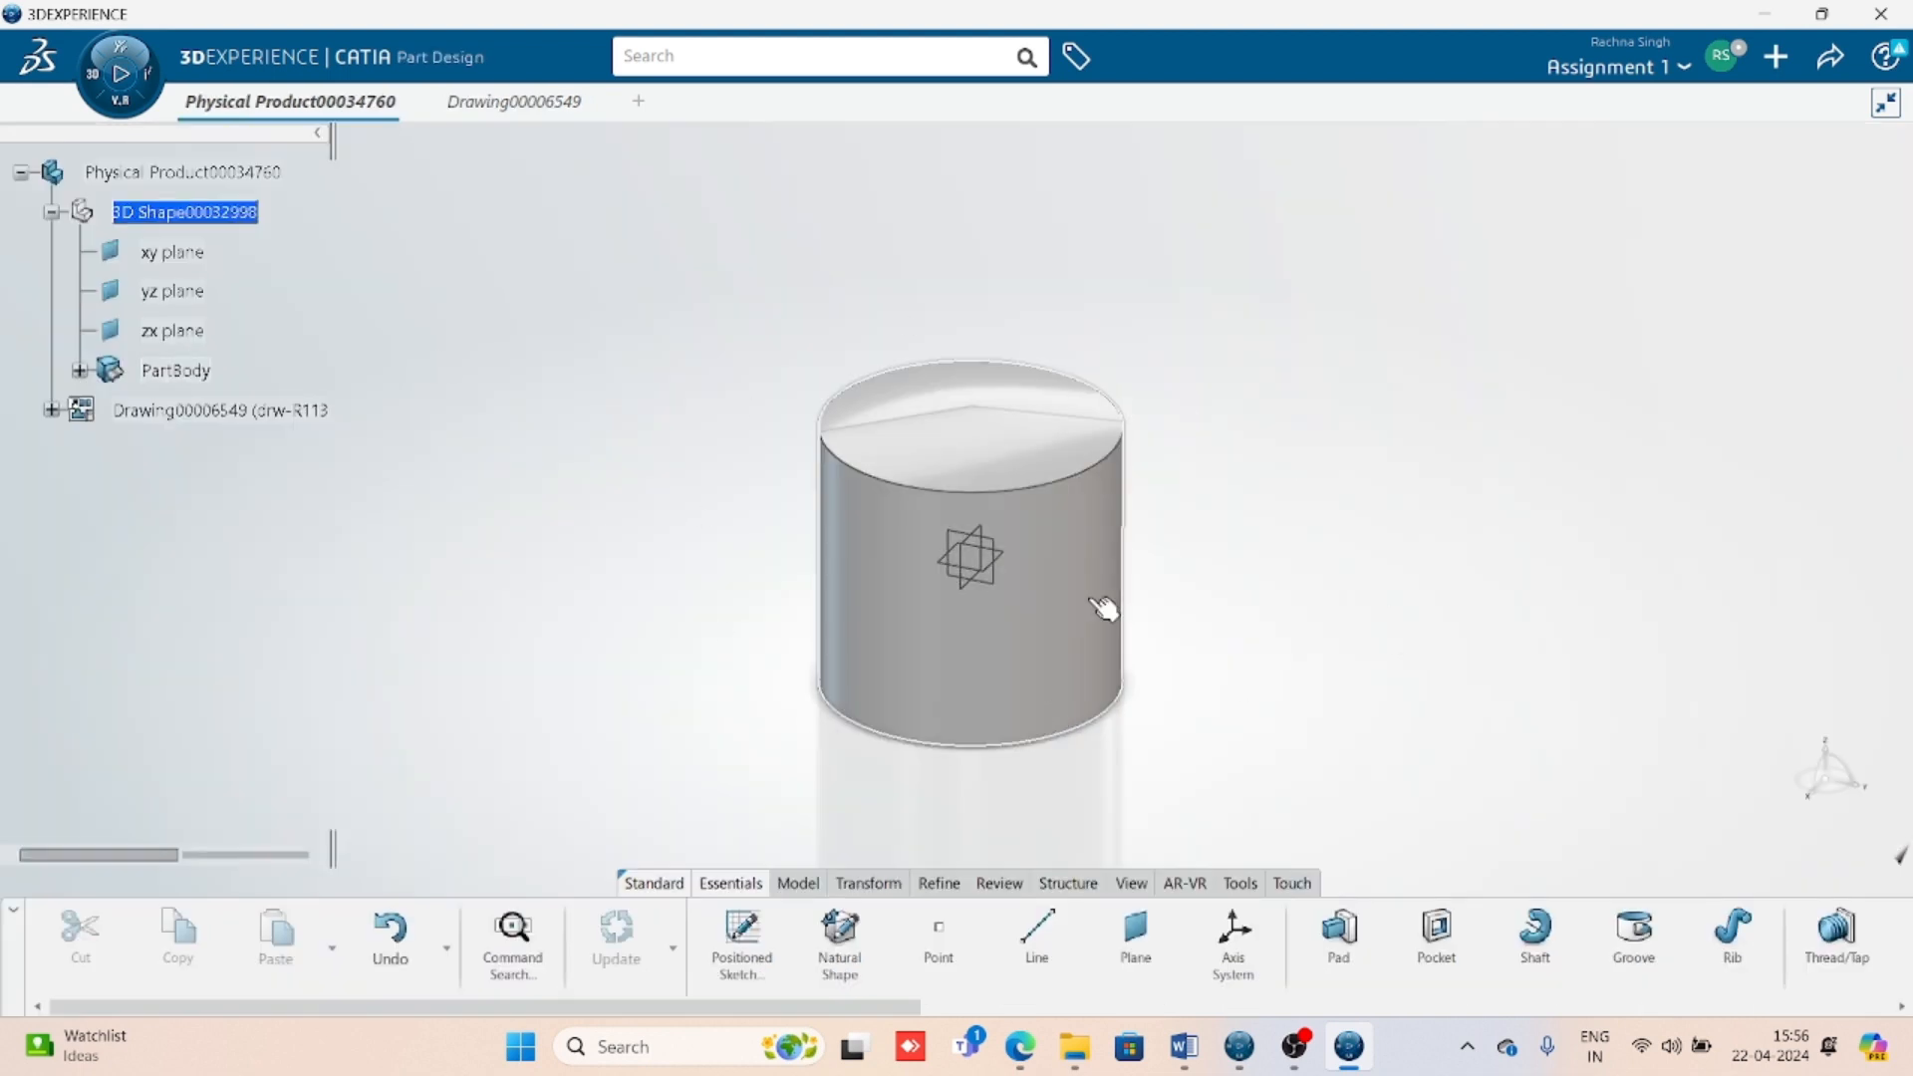
middle_drag(1037, 696, 931, 644)
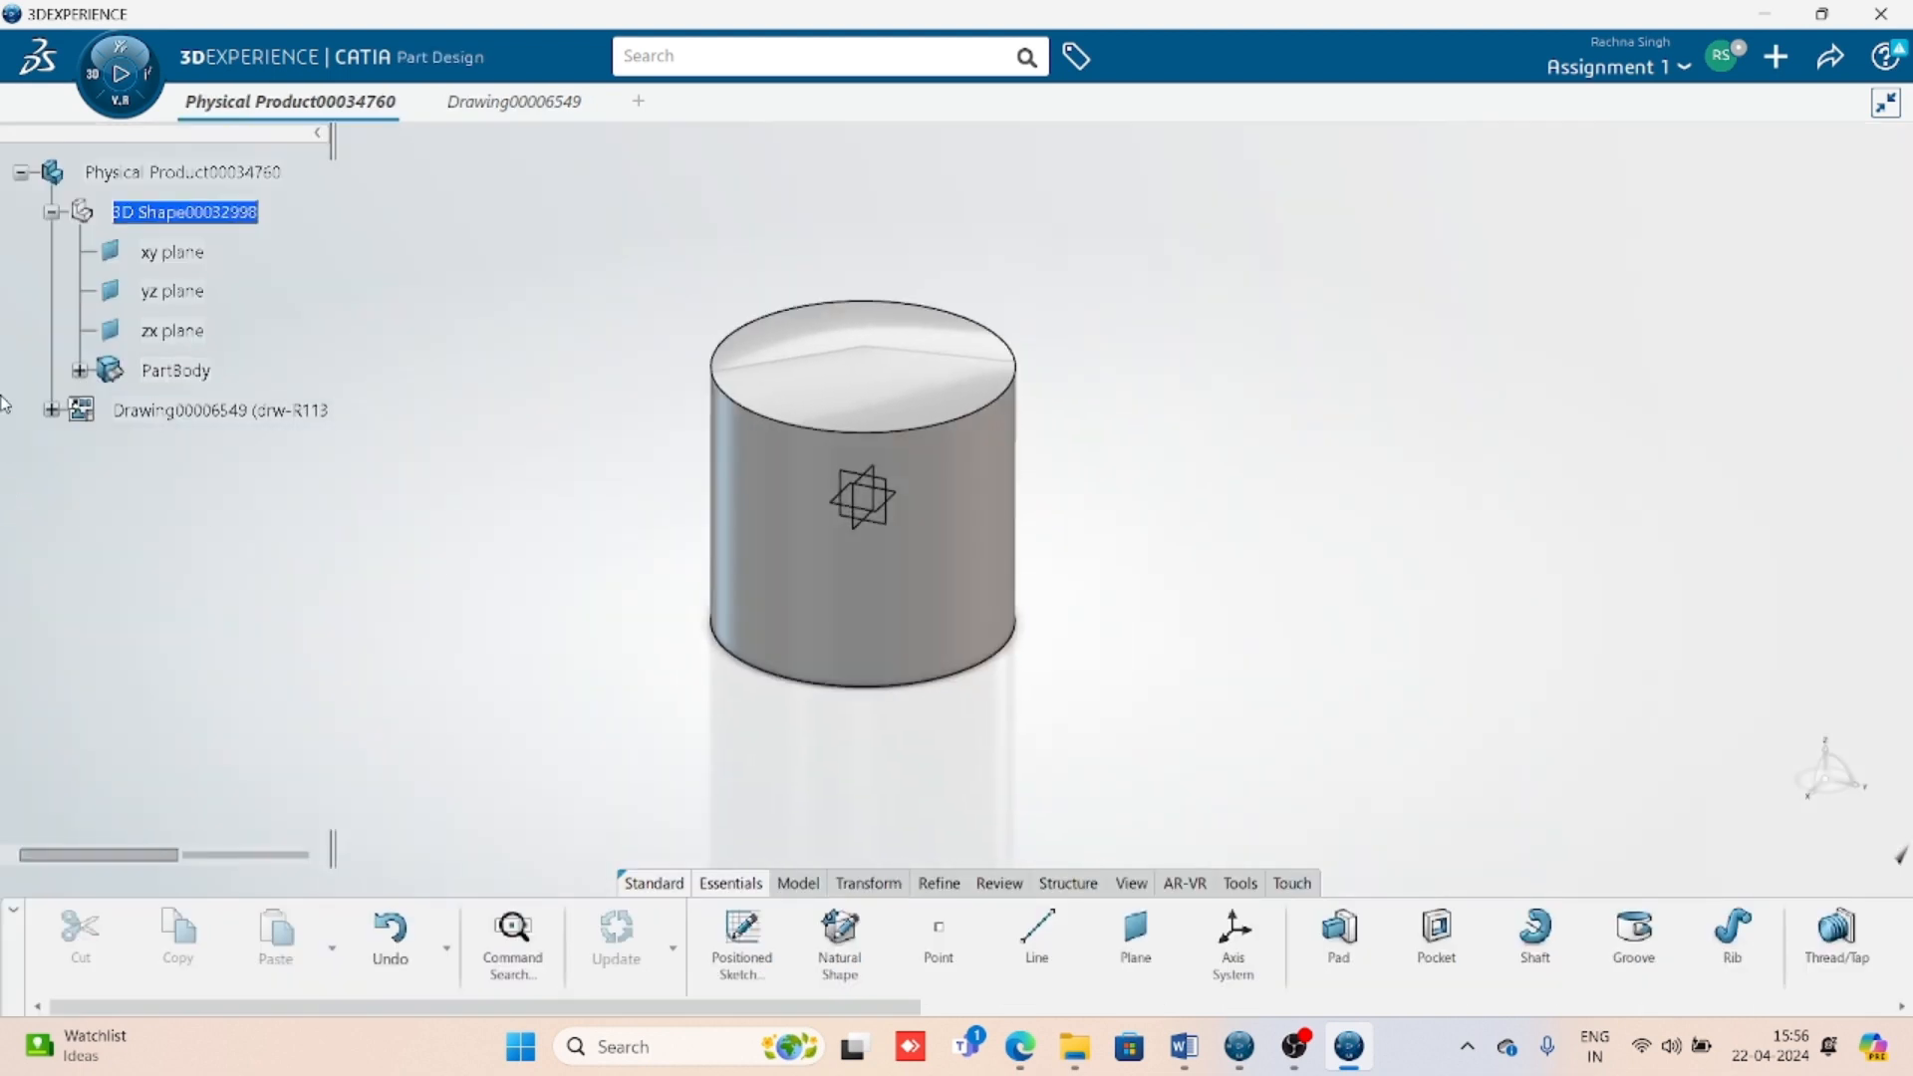
click(80, 370)
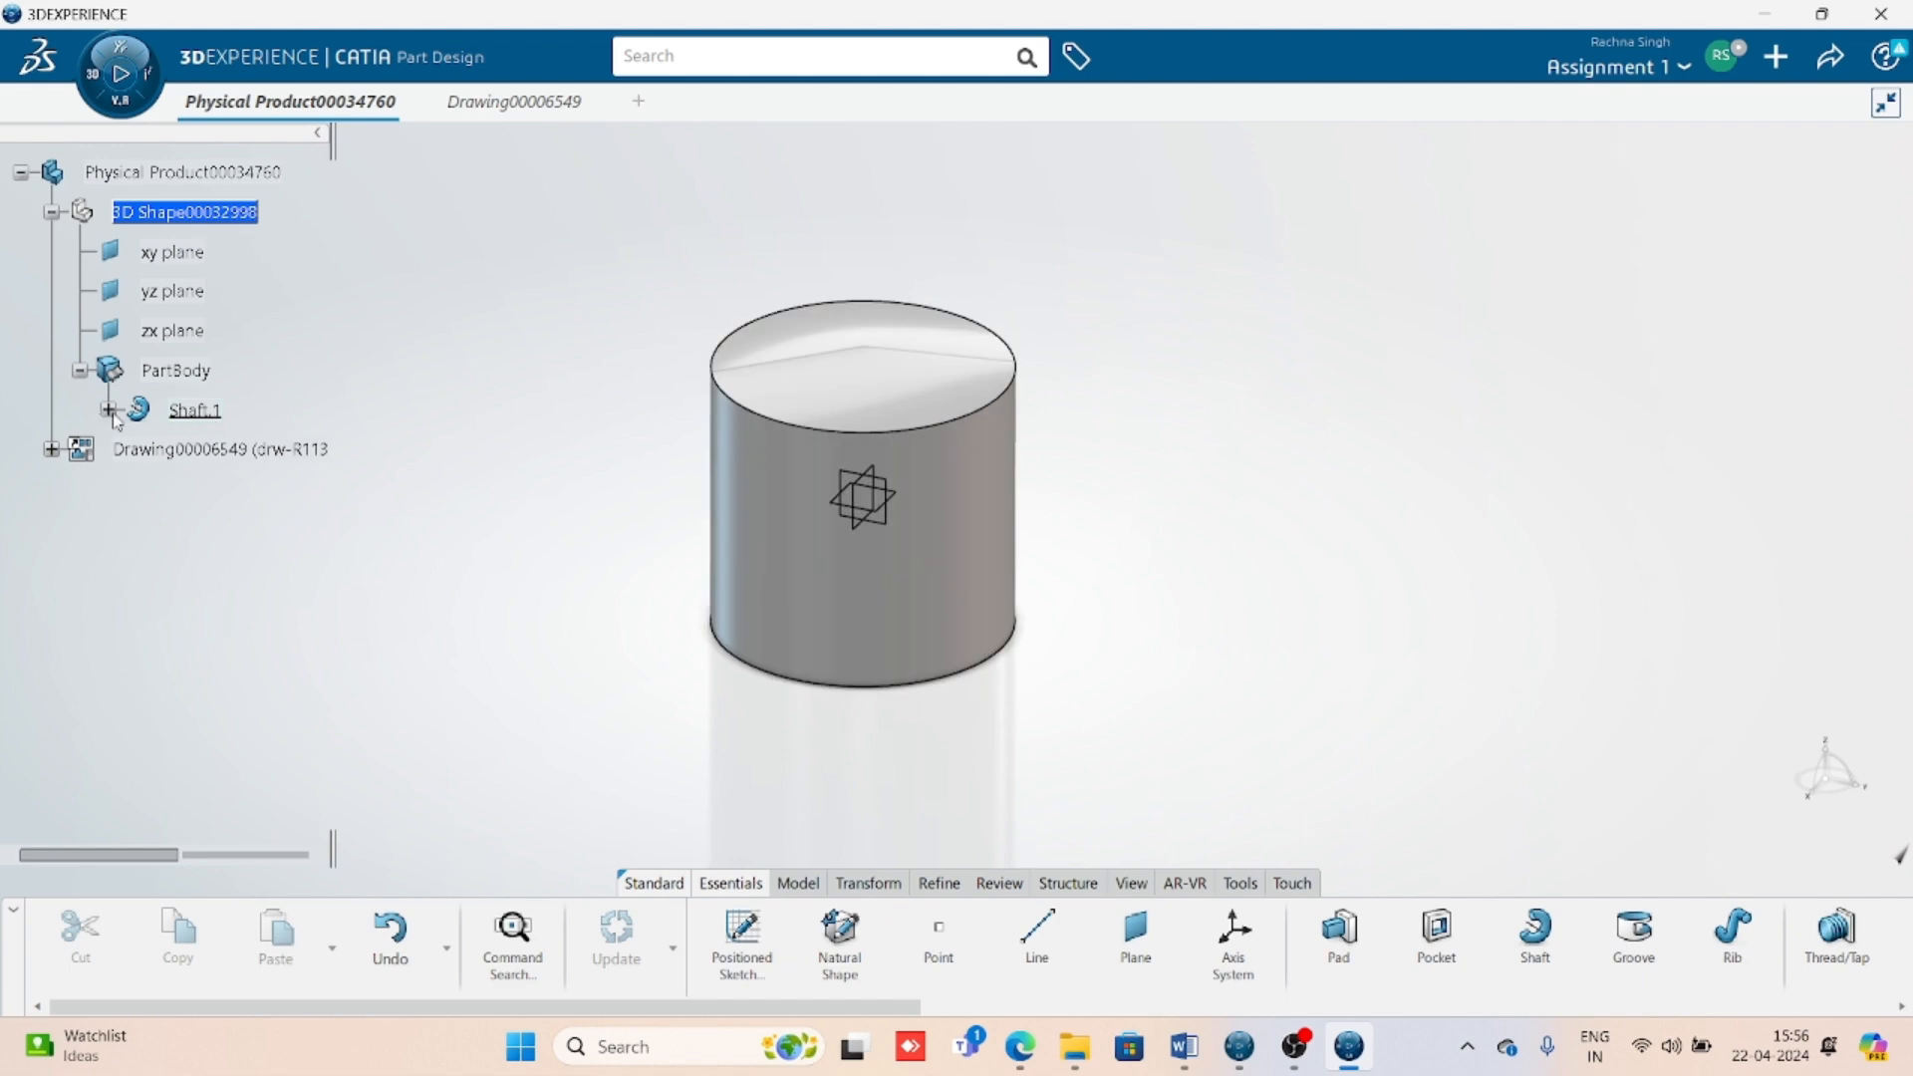
click(108, 410)
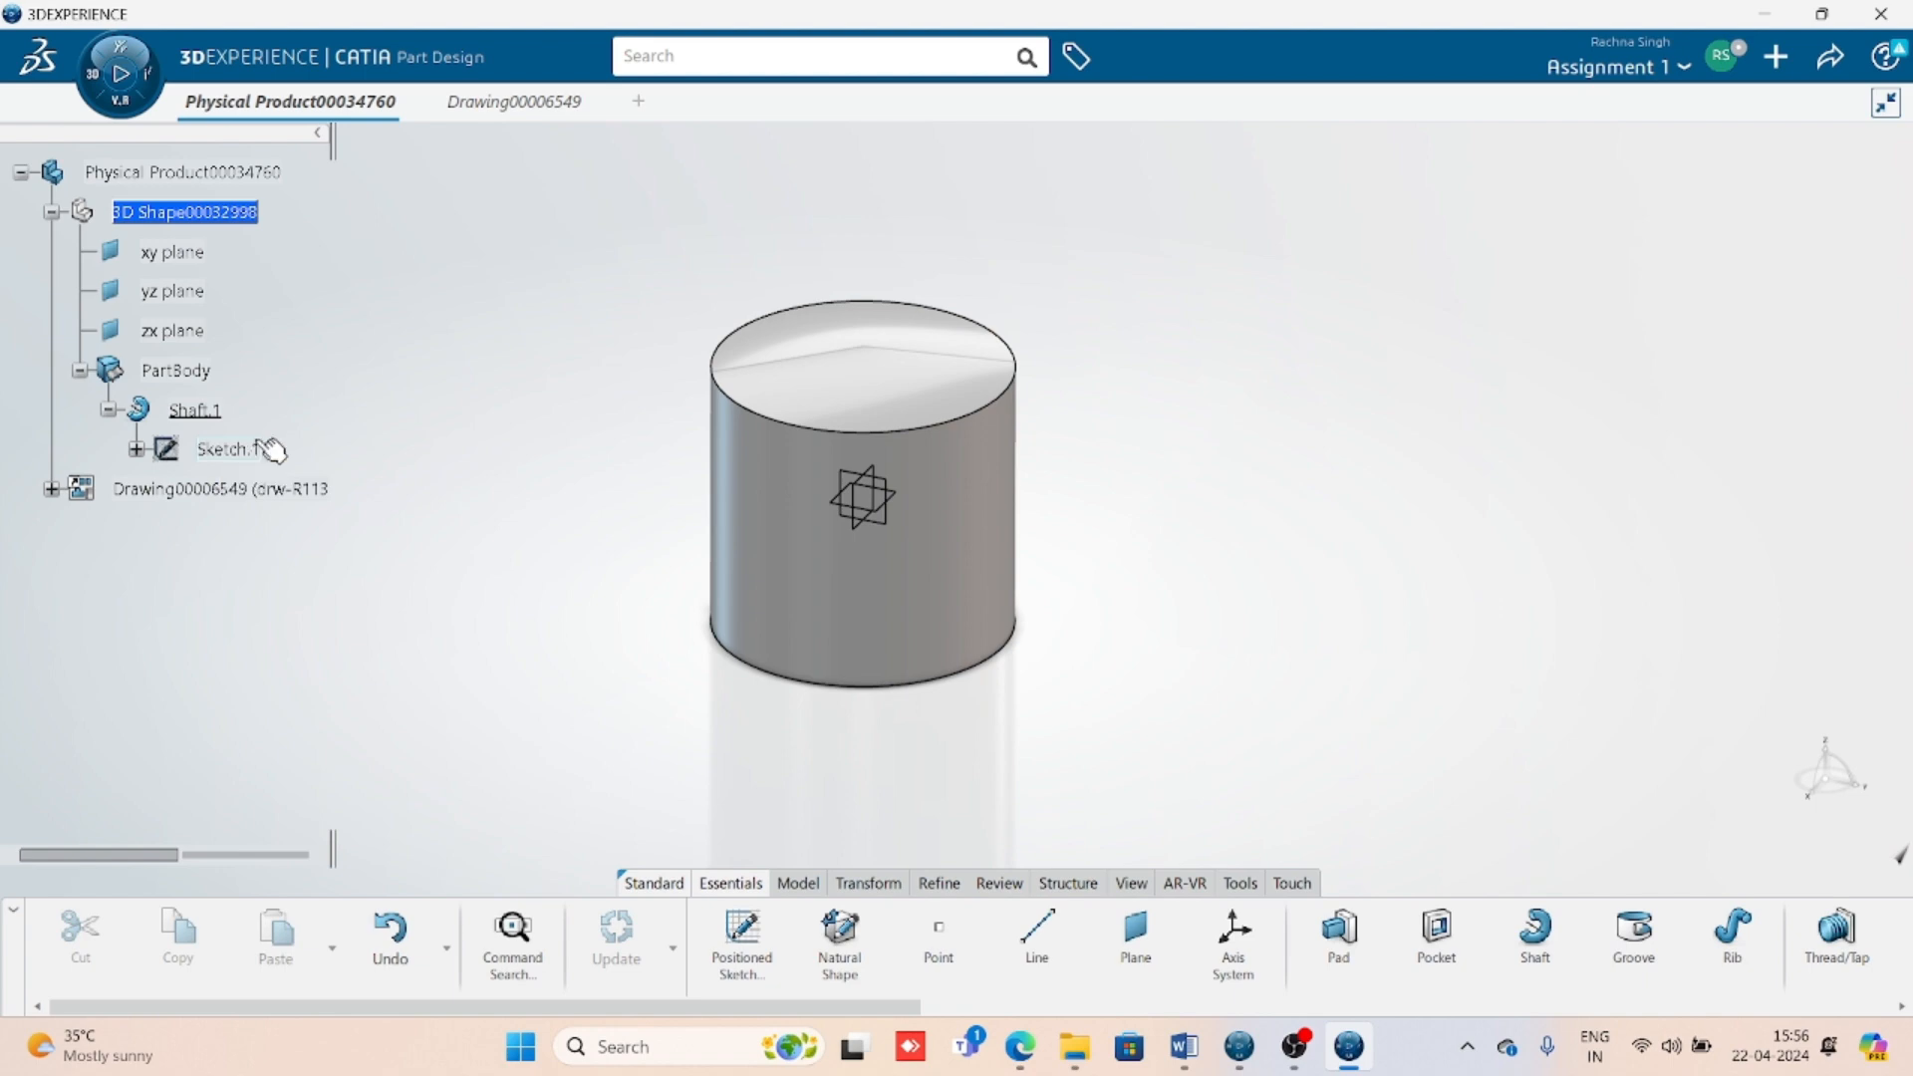
click(251, 456)
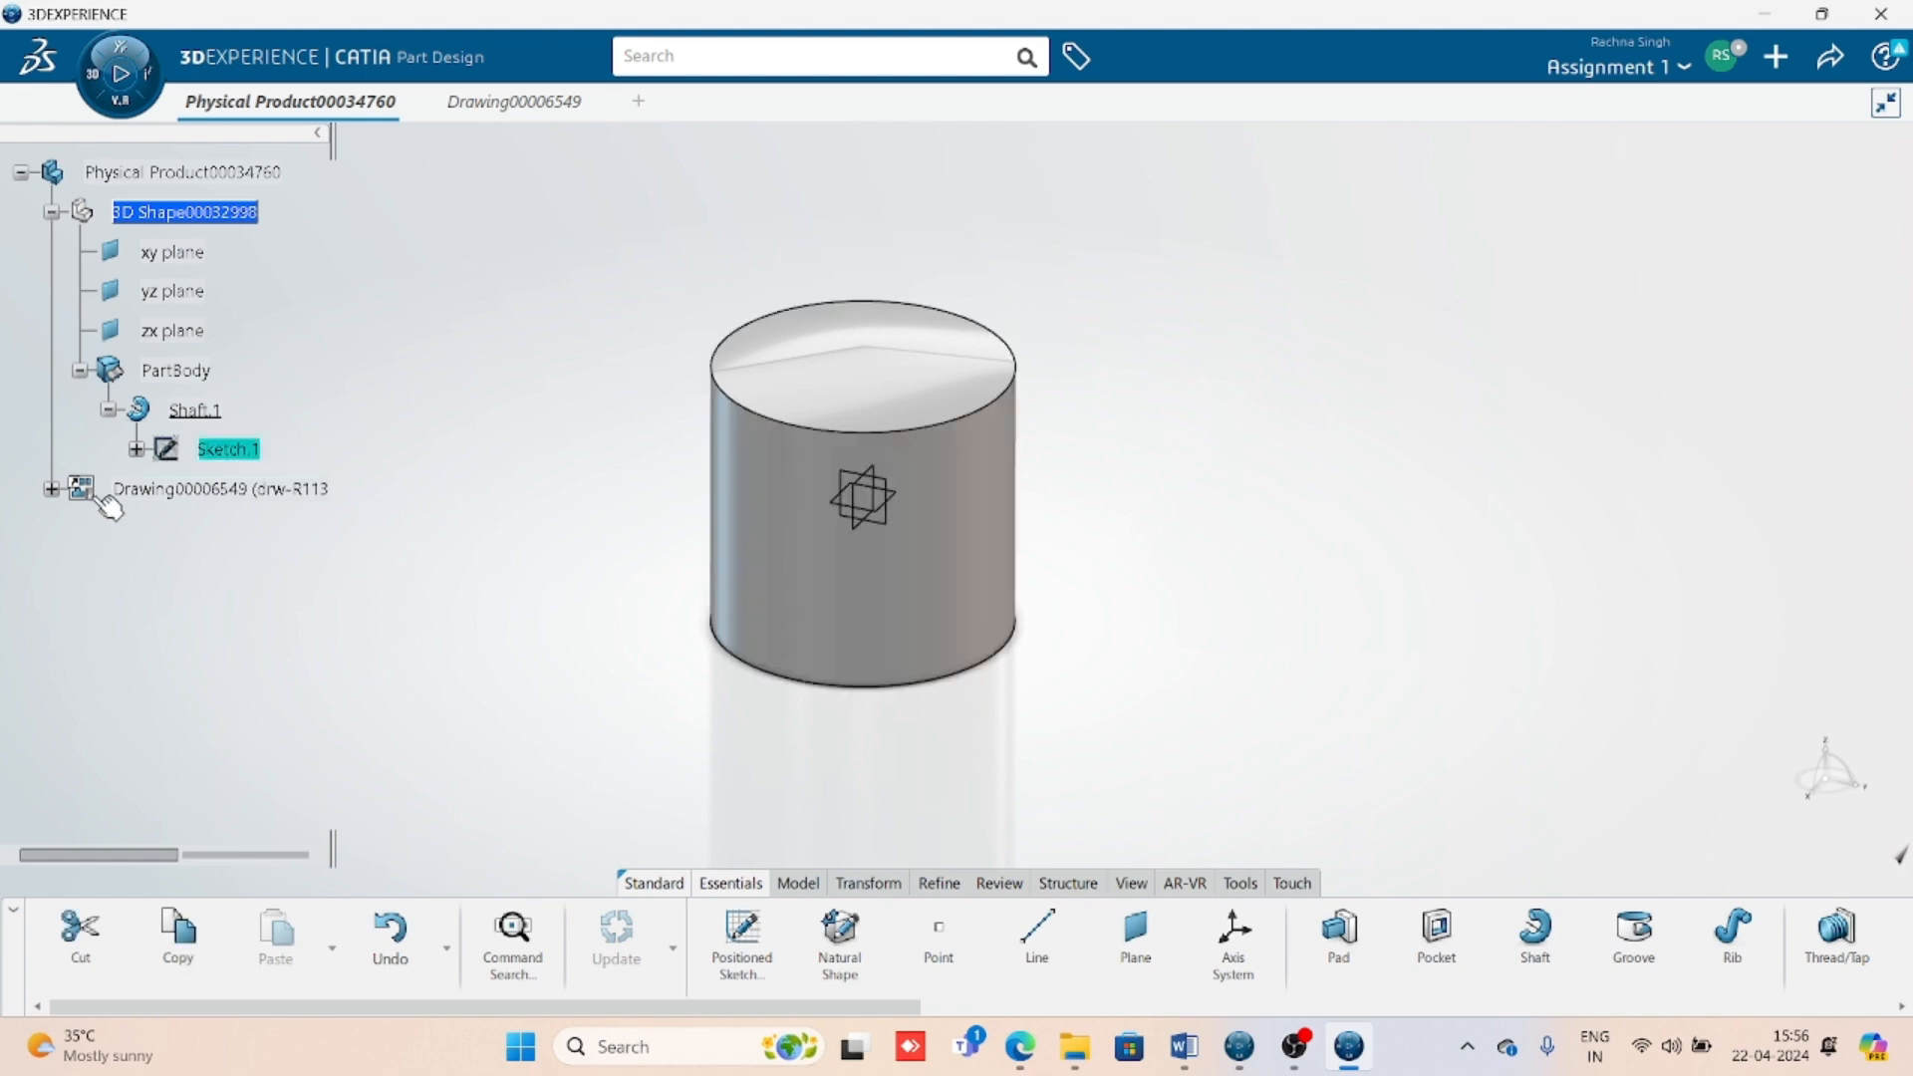
double_click(255, 457)
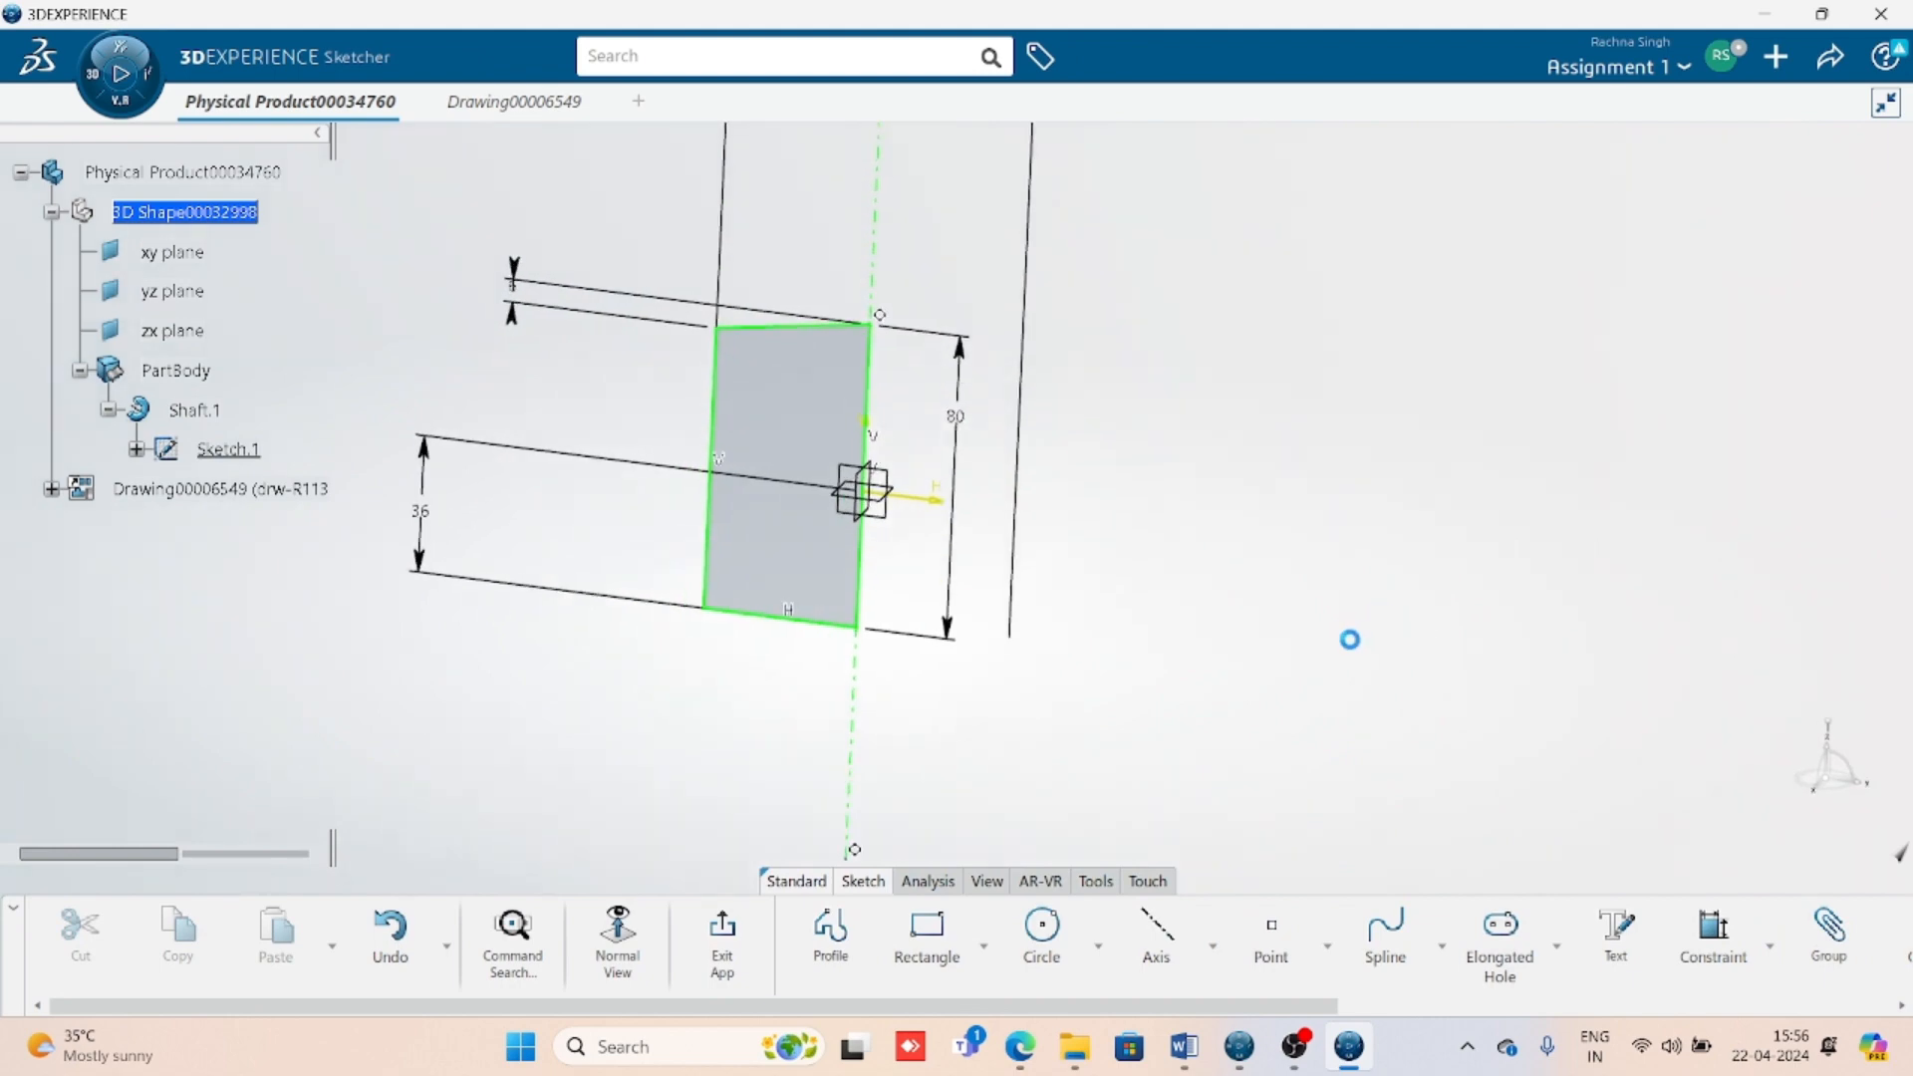
- Sketch an inner profile with a line parallel to the sloped top edge crossing the axis and a vertical line extending below the base
click(809, 934)
click(1157, 475)
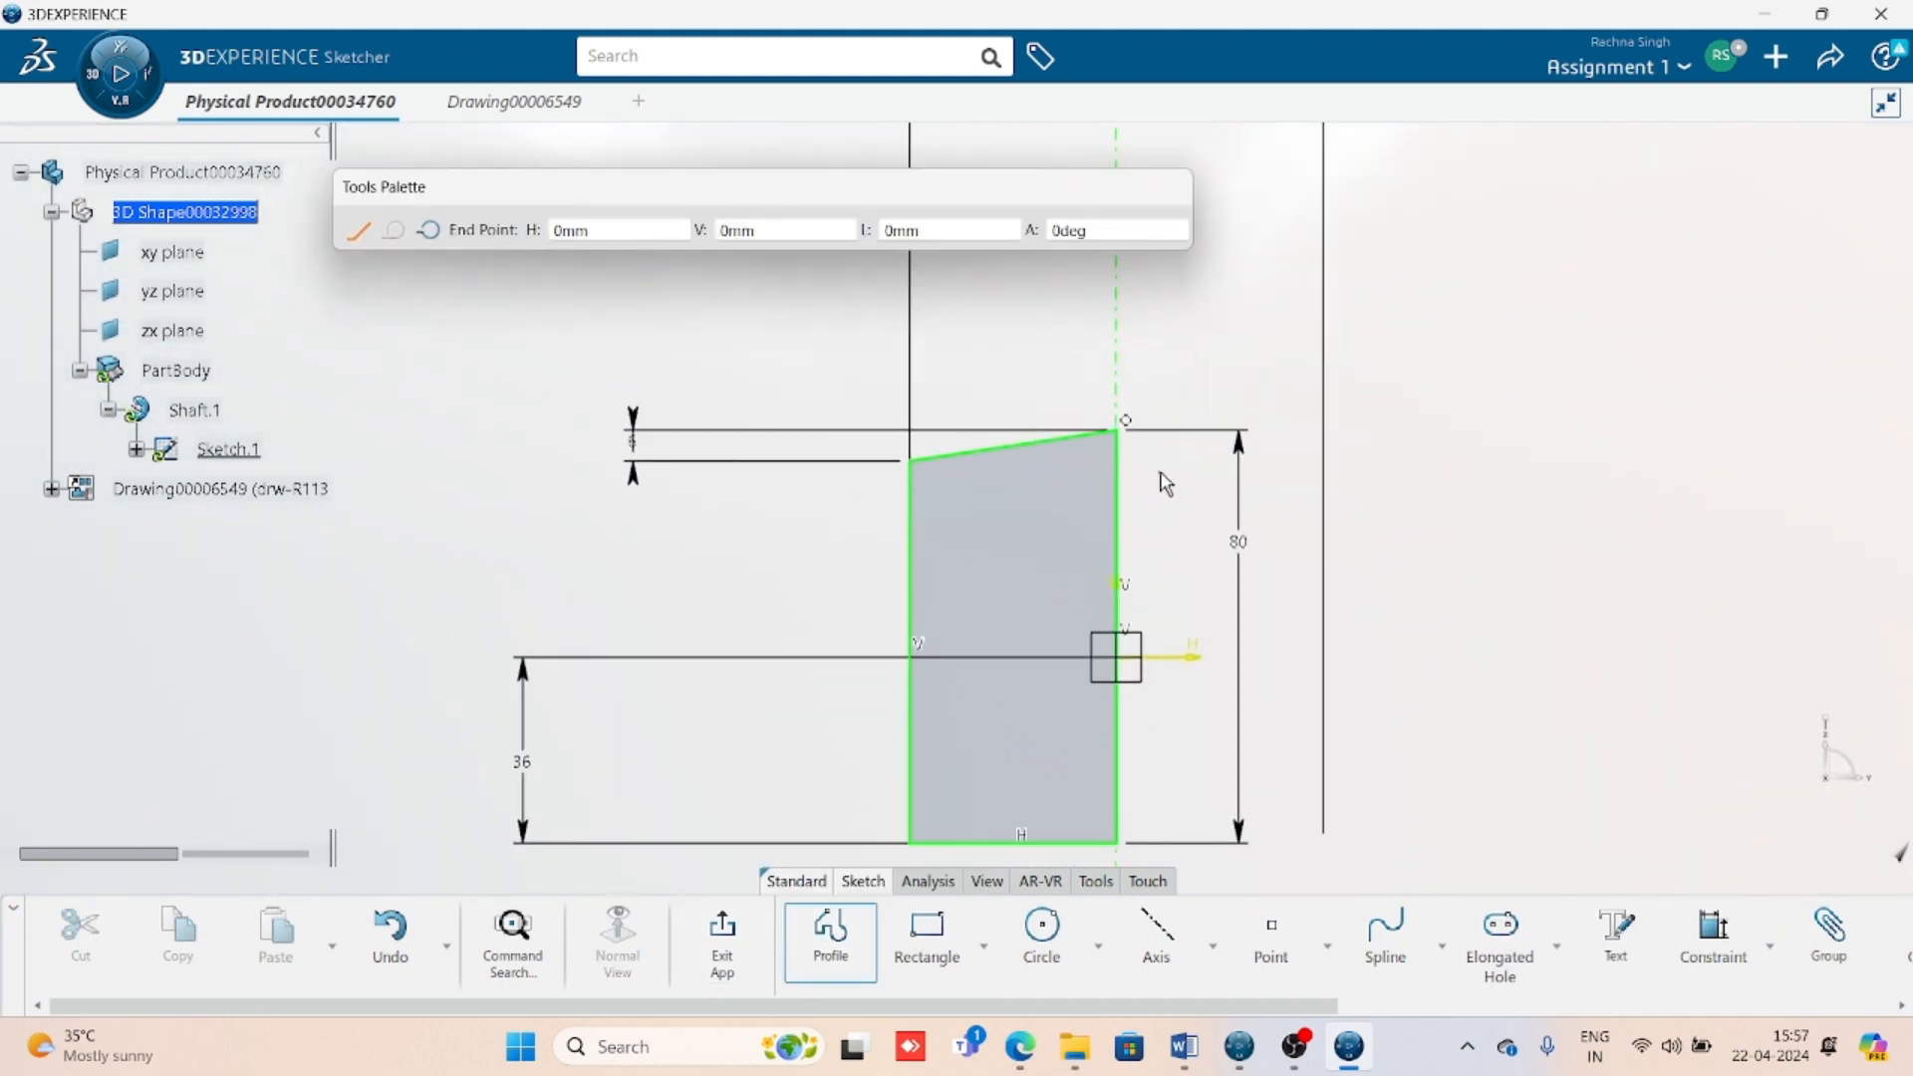
click(961, 503)
middle_drag(945, 793, 976, 642)
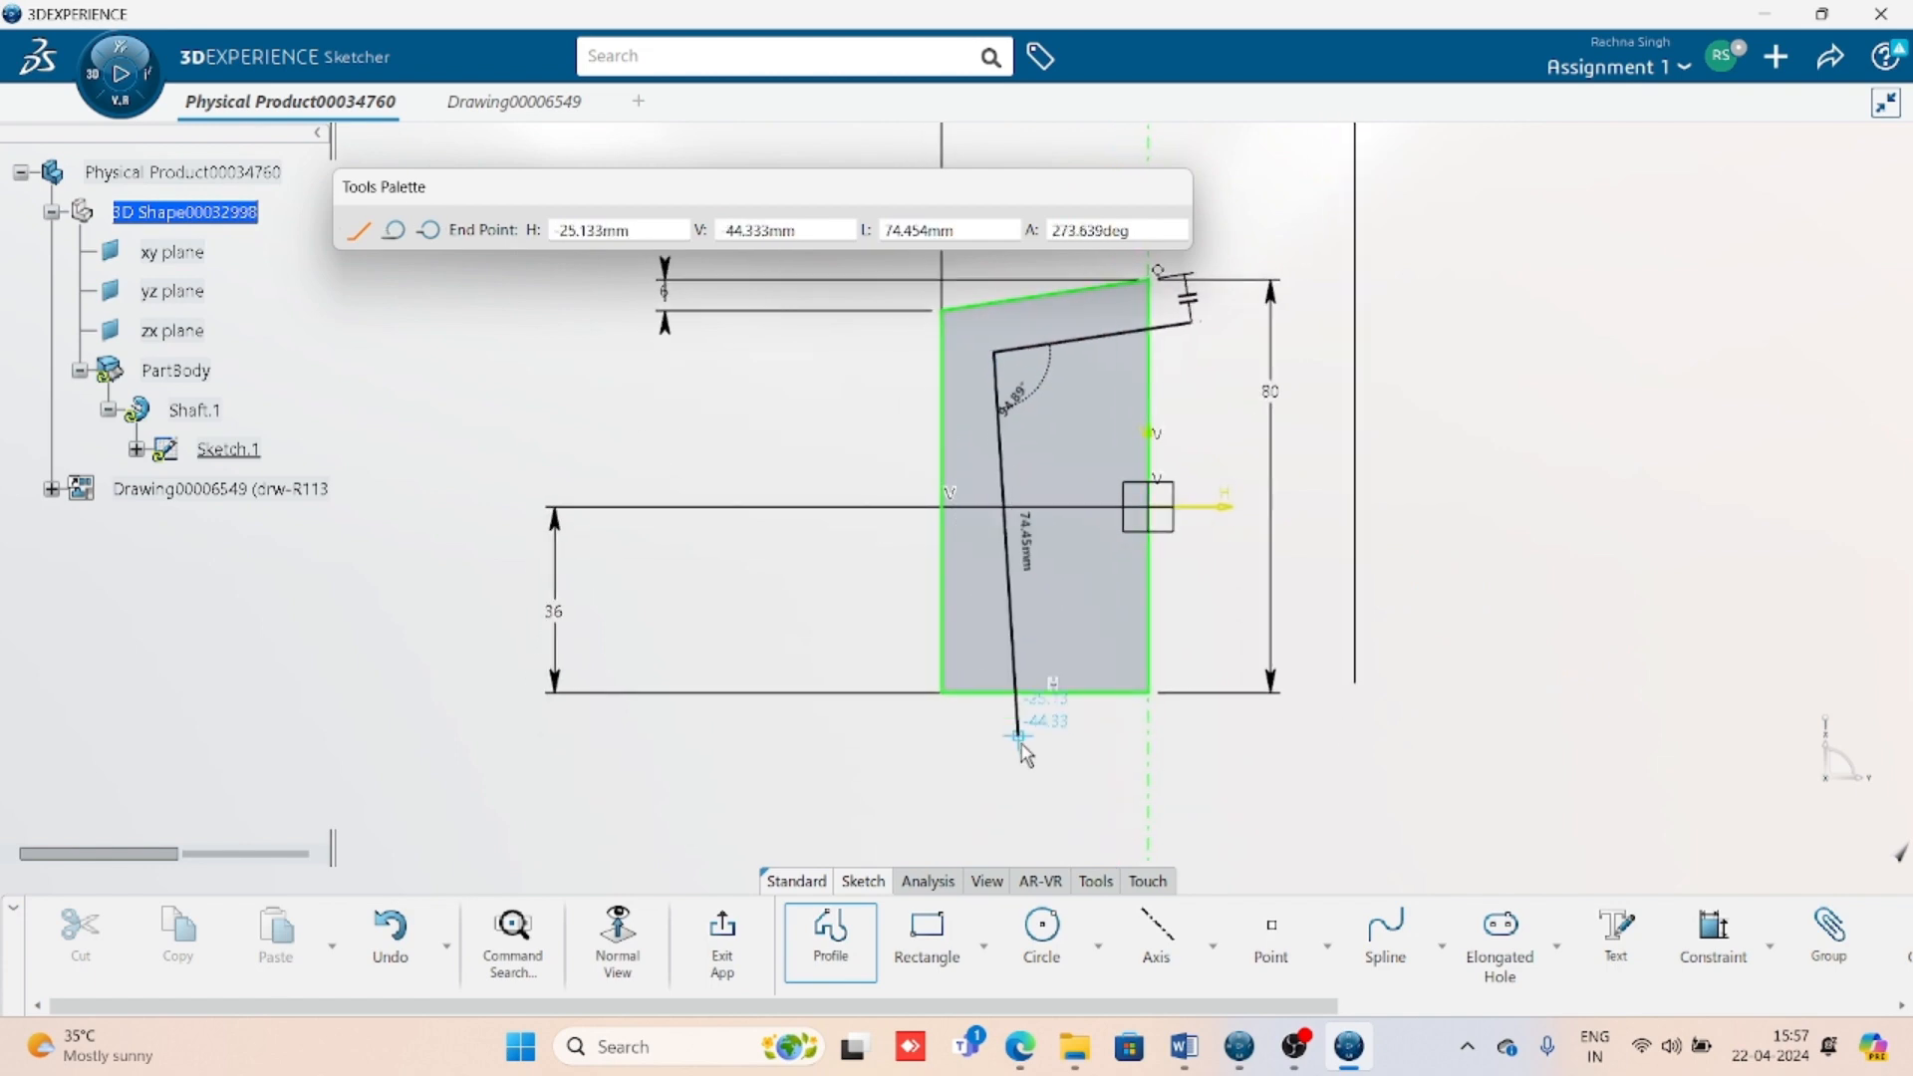
click(994, 790)
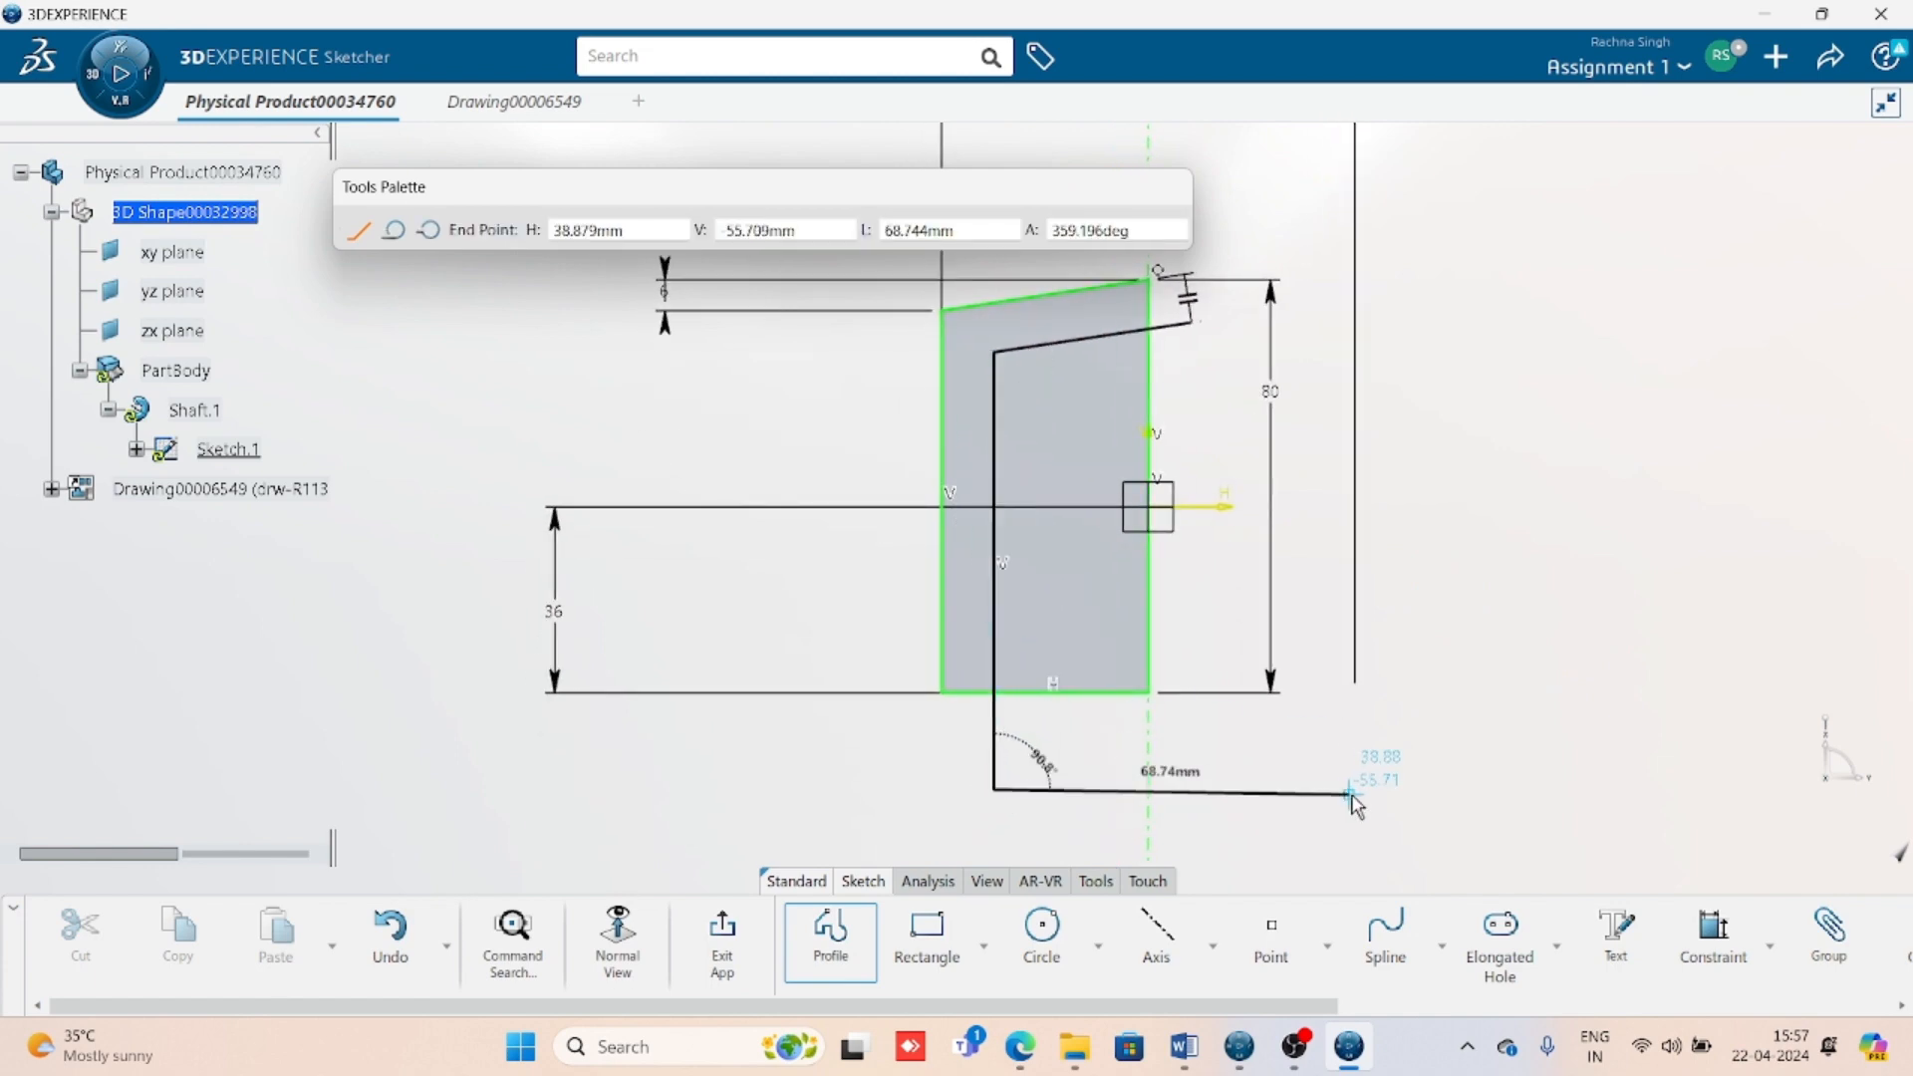
key(Escape)
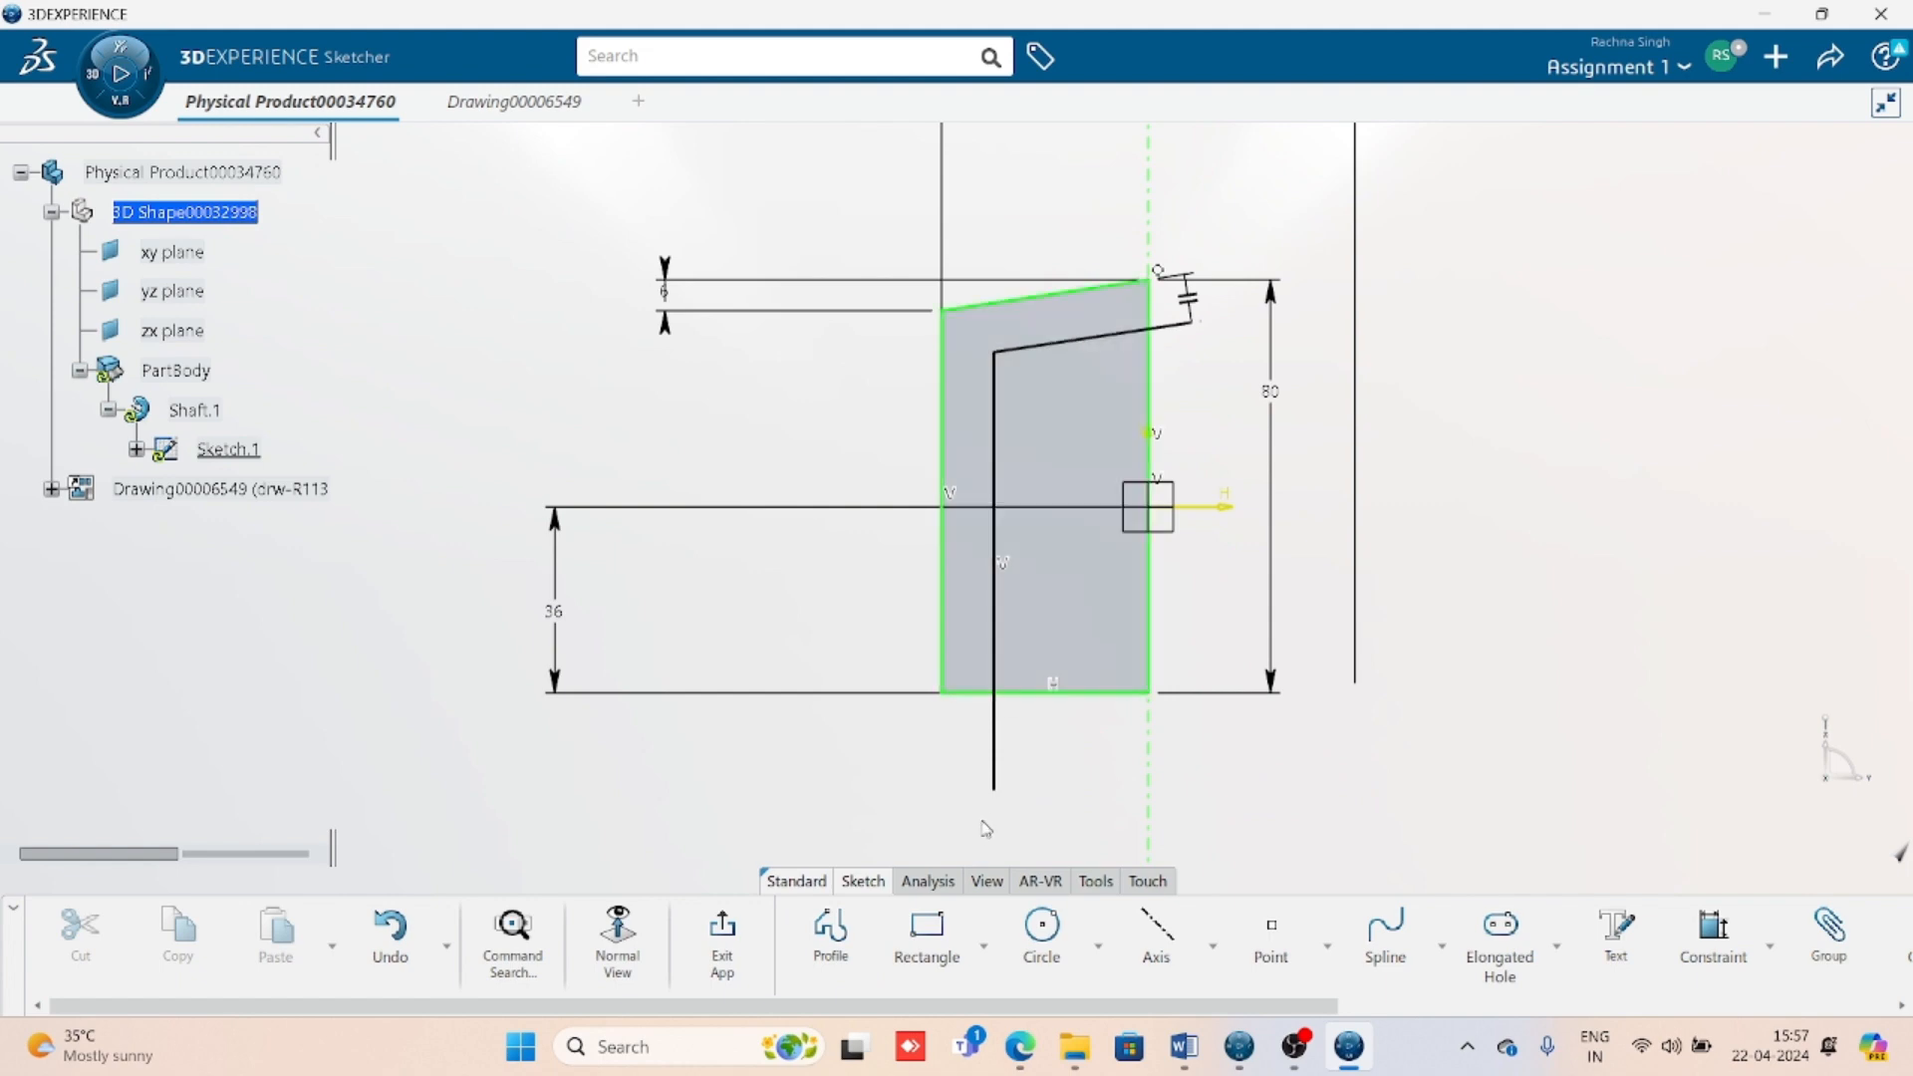
- Quick Trim the inner lines' overhanging ends and the base and axis edges bounding the interior, then check the reference drawing in Word
middle_drag(1358, 568, 1298, 604)
scroll(1297, 603, down, 1)
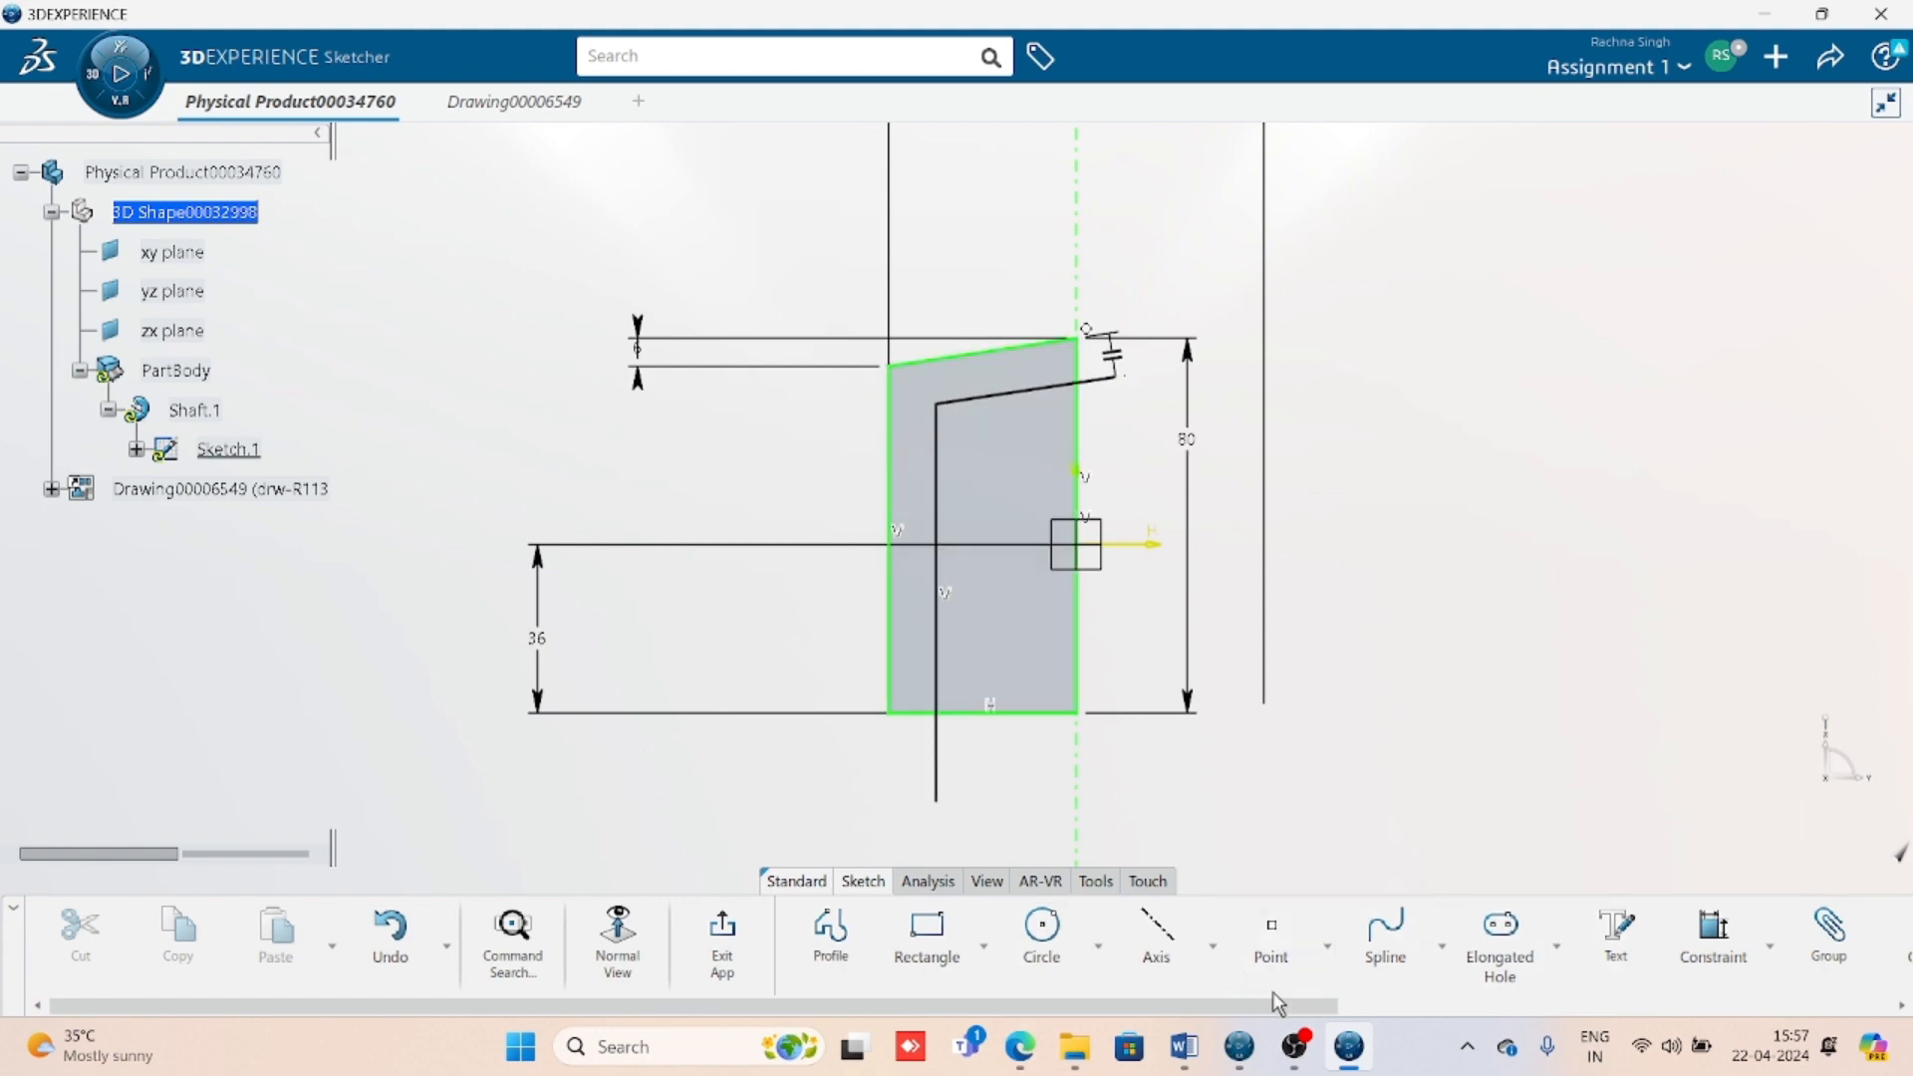
drag(1265, 1007, 1554, 1007)
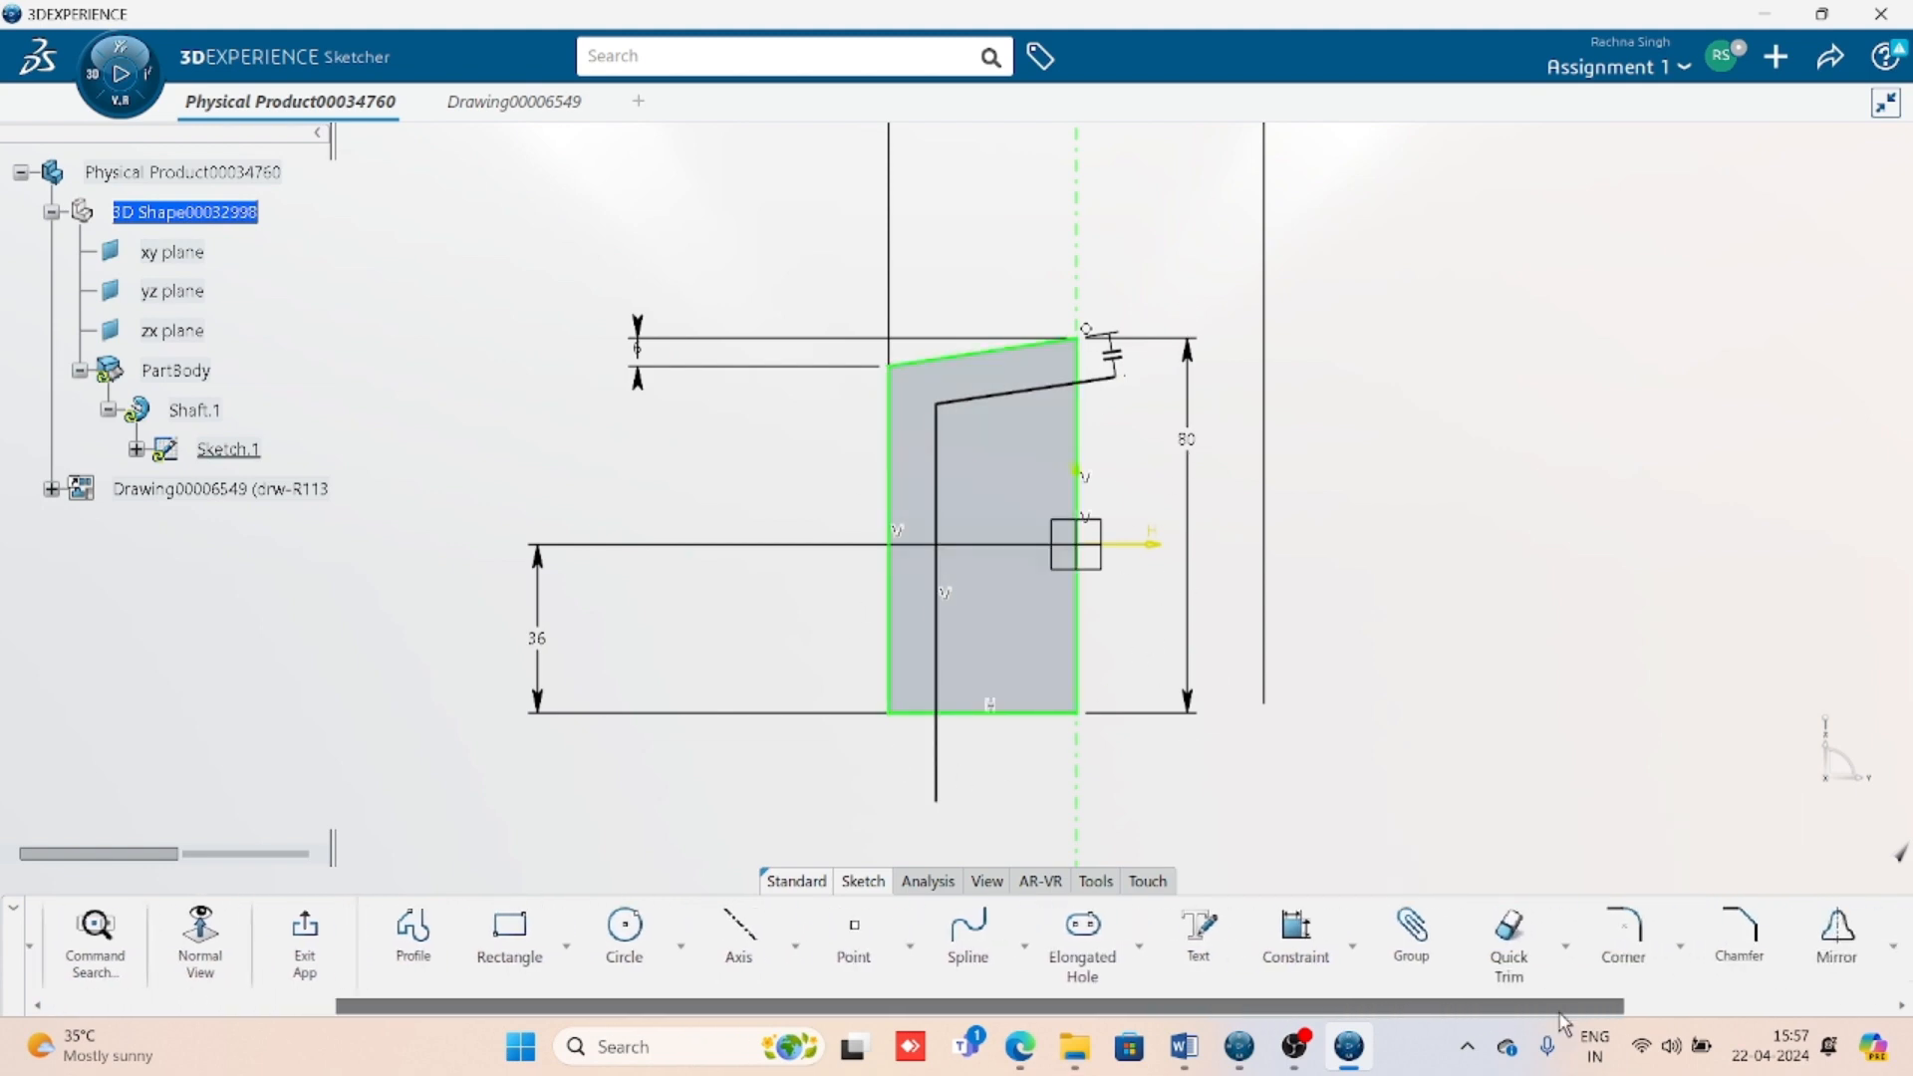
click(1508, 957)
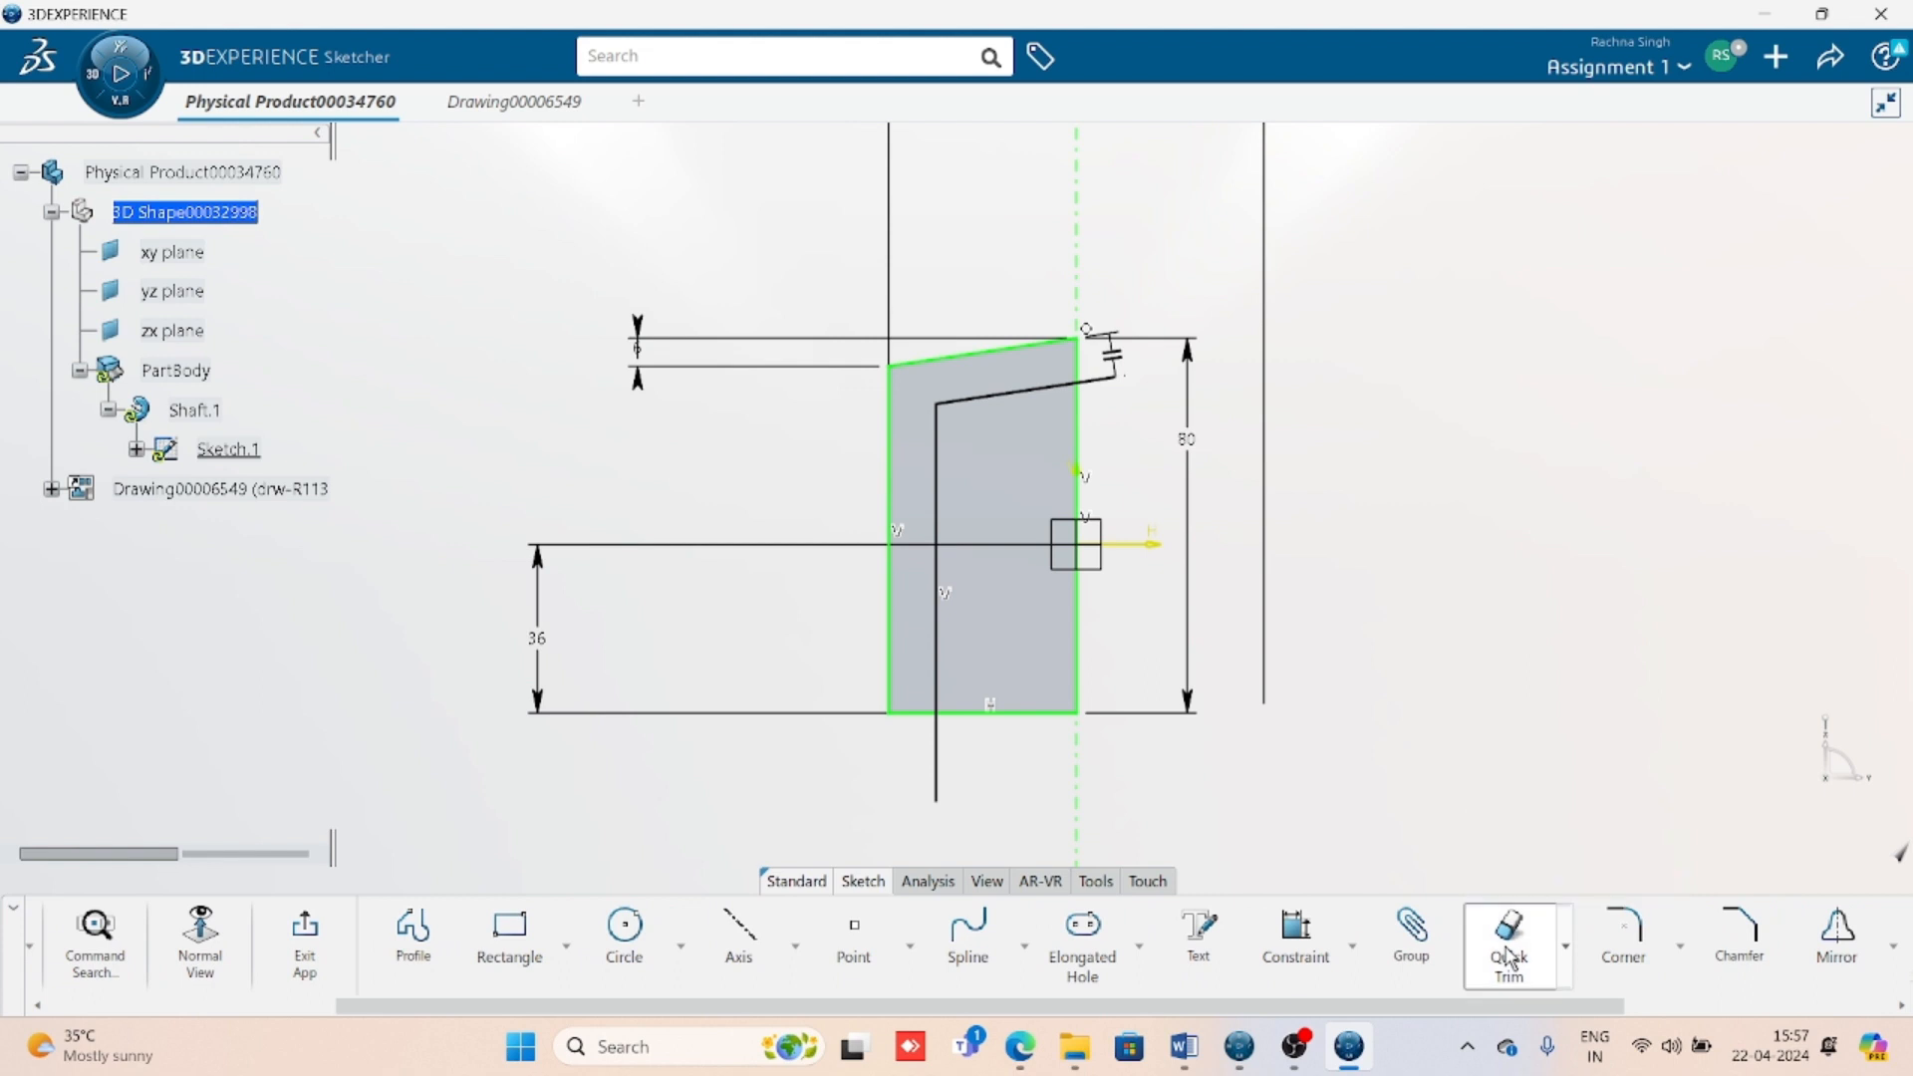
click(1102, 380)
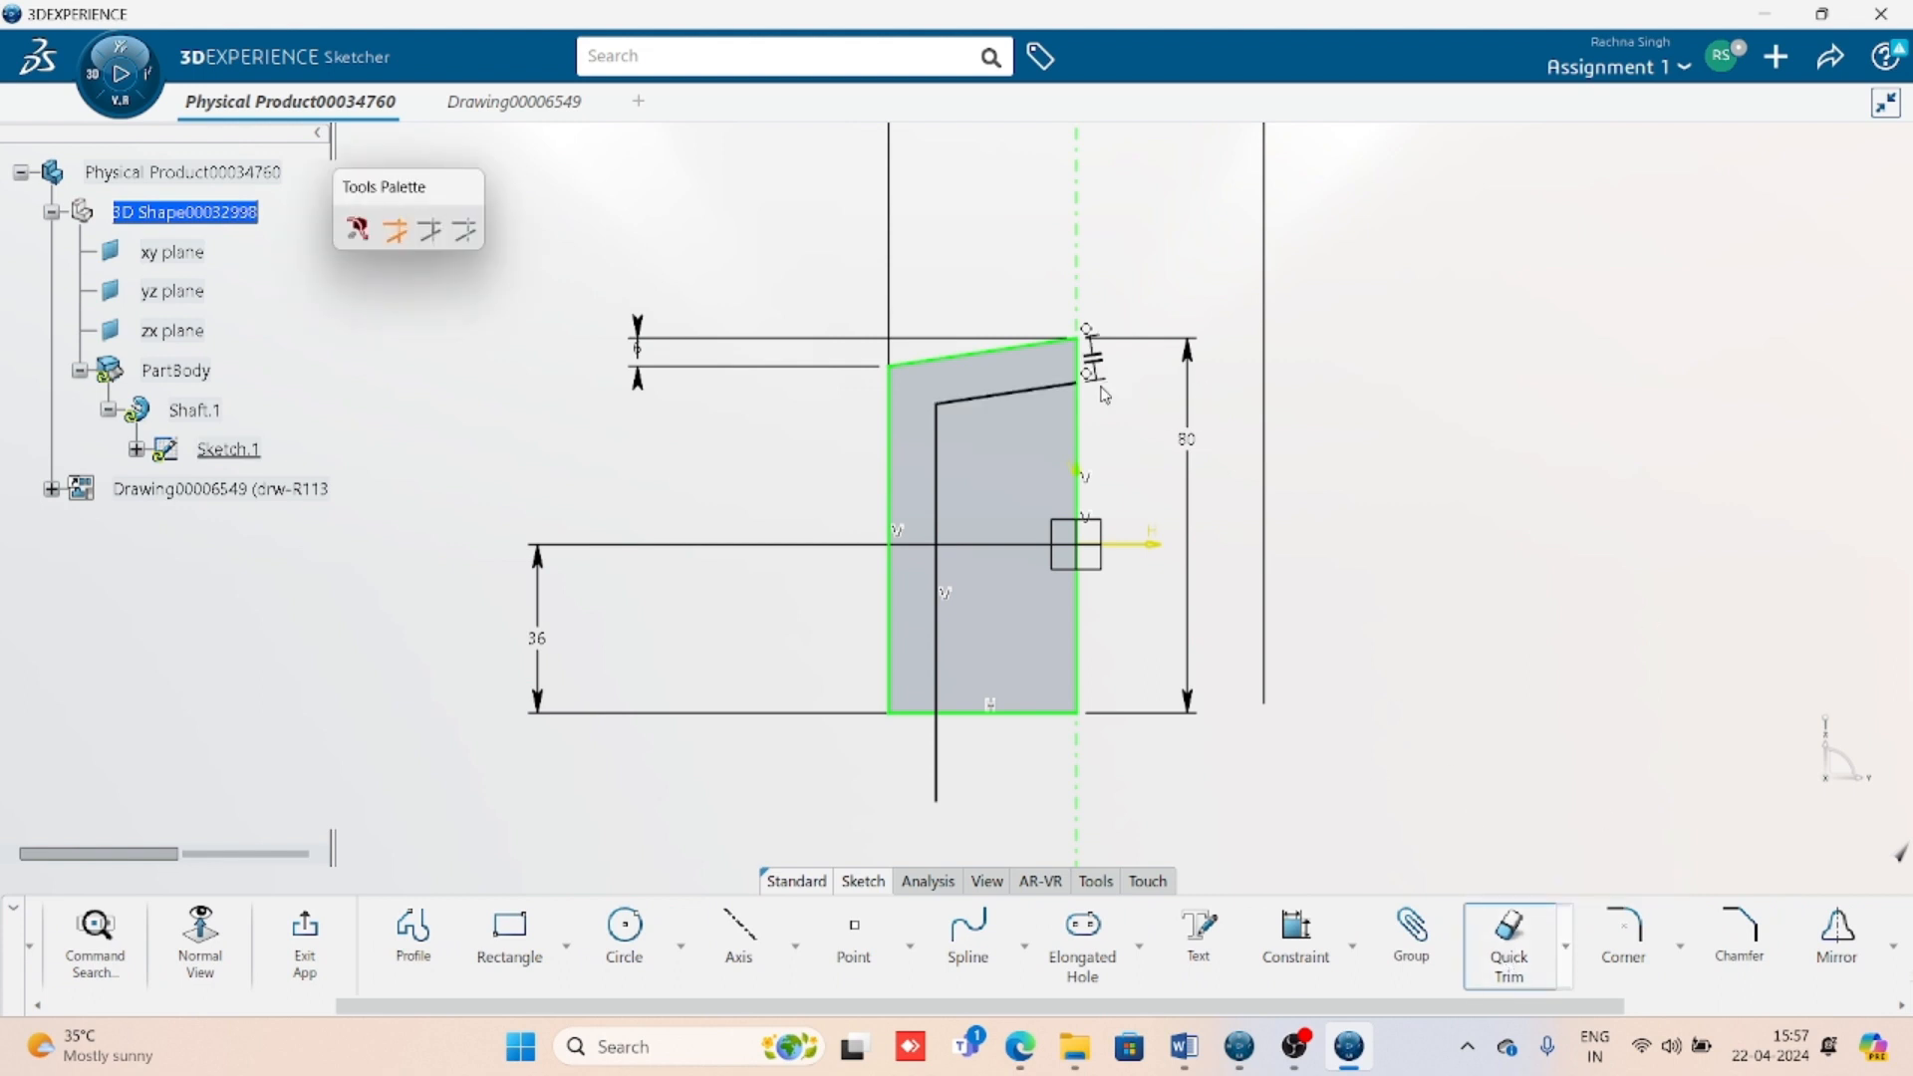
click(1036, 715)
click(938, 777)
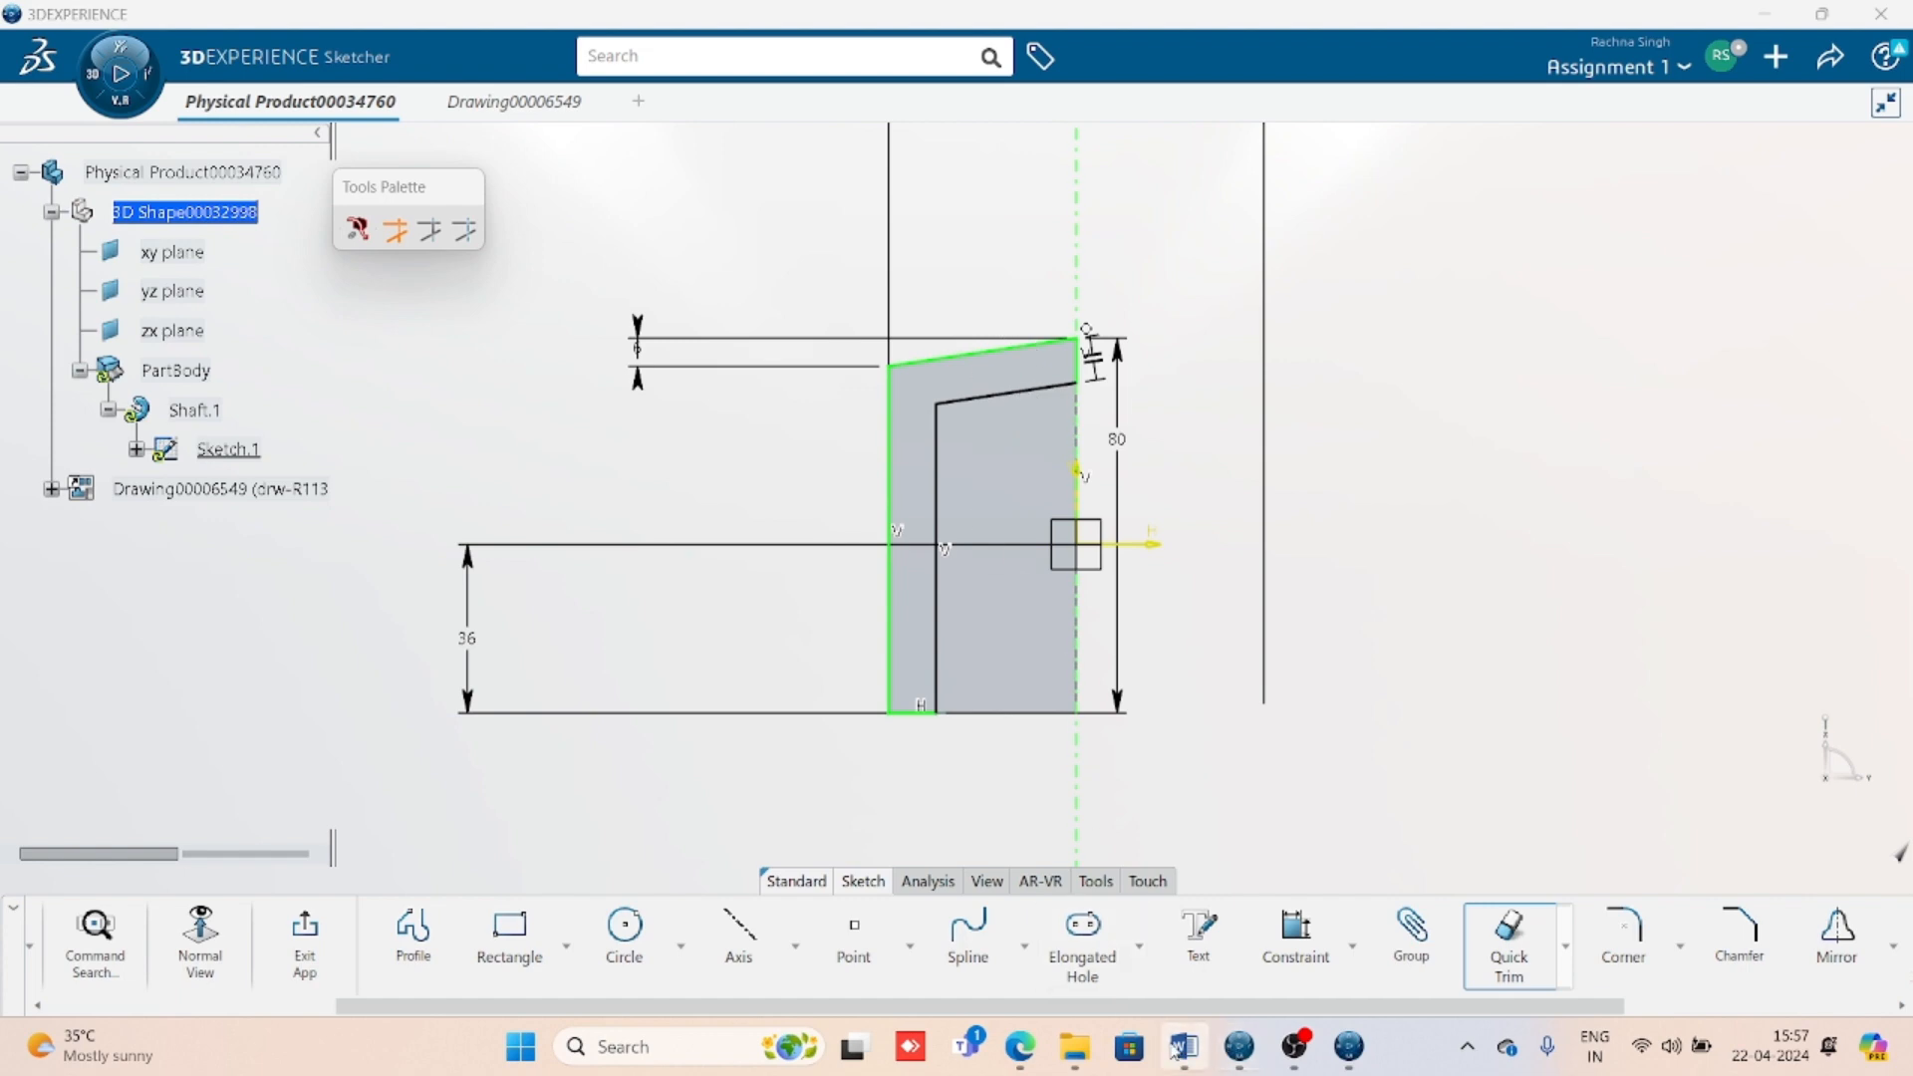
click(1182, 1047)
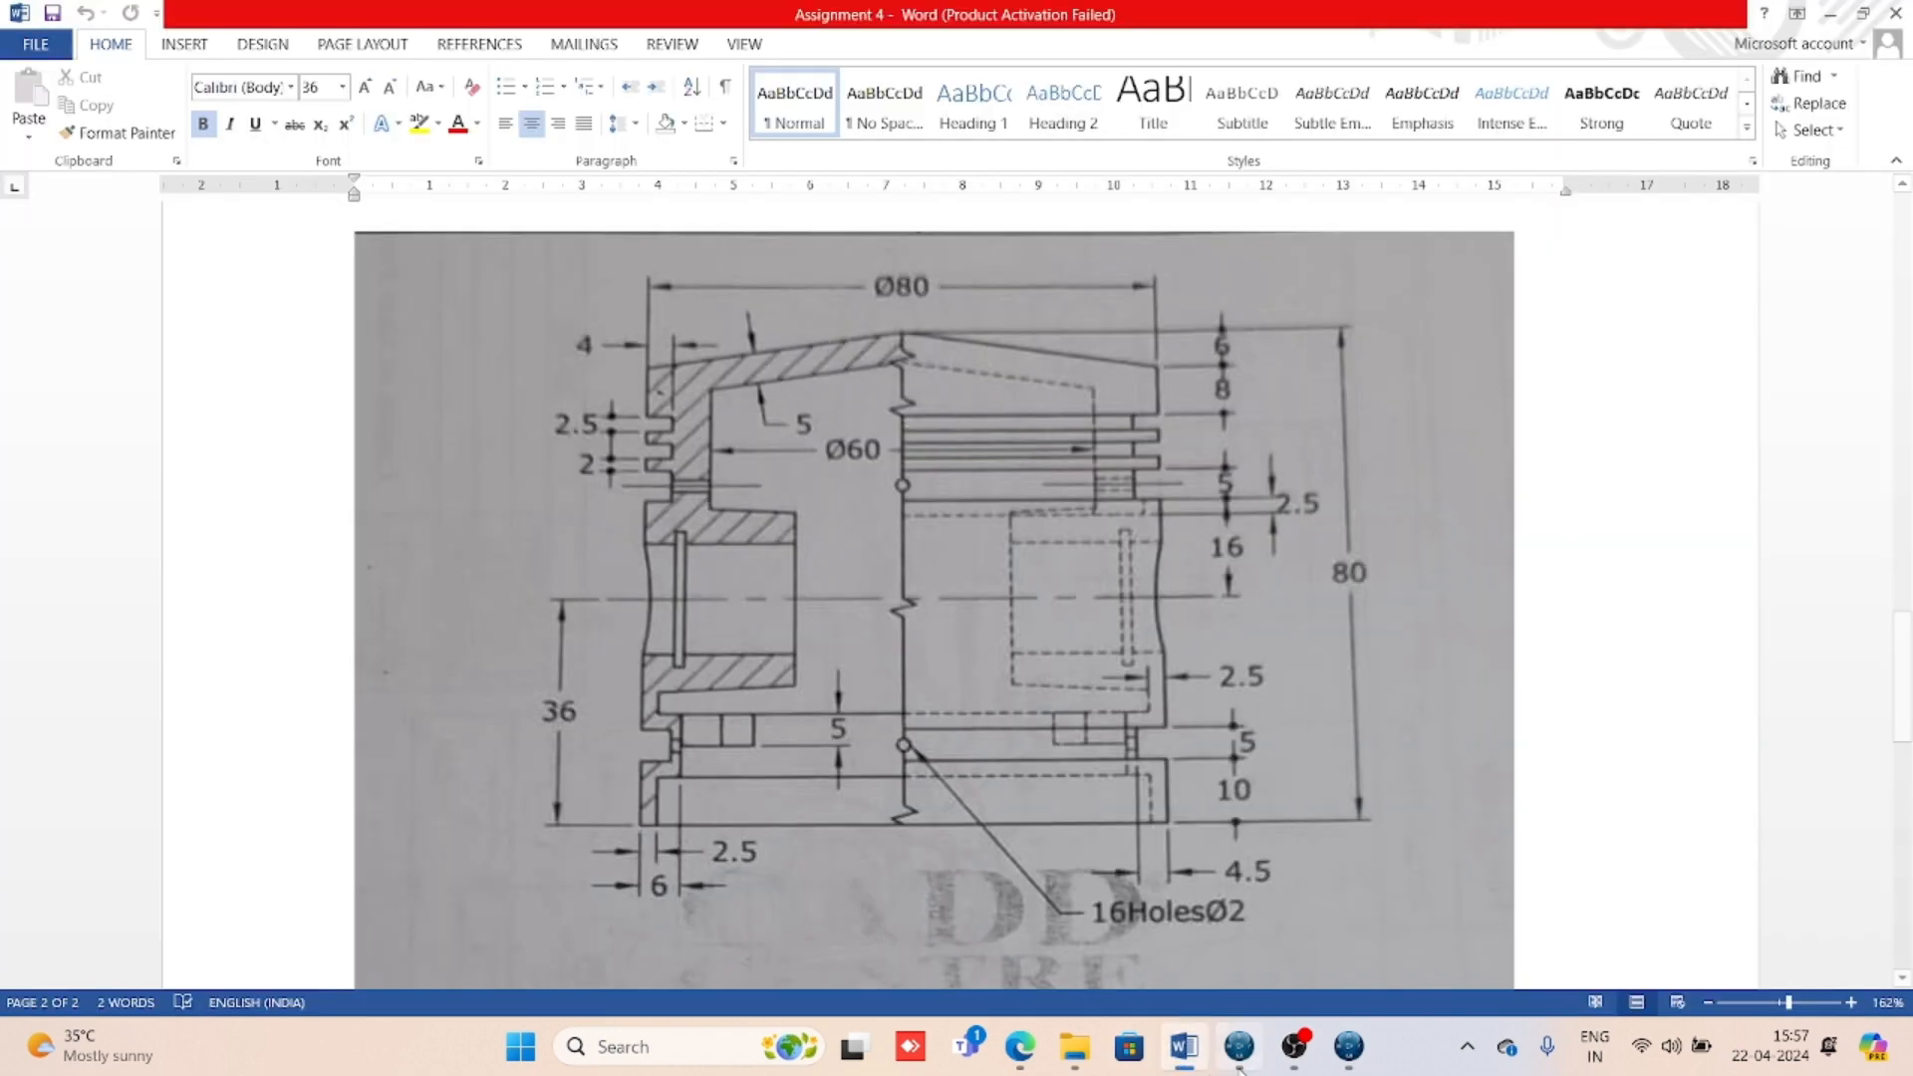
click(1348, 1046)
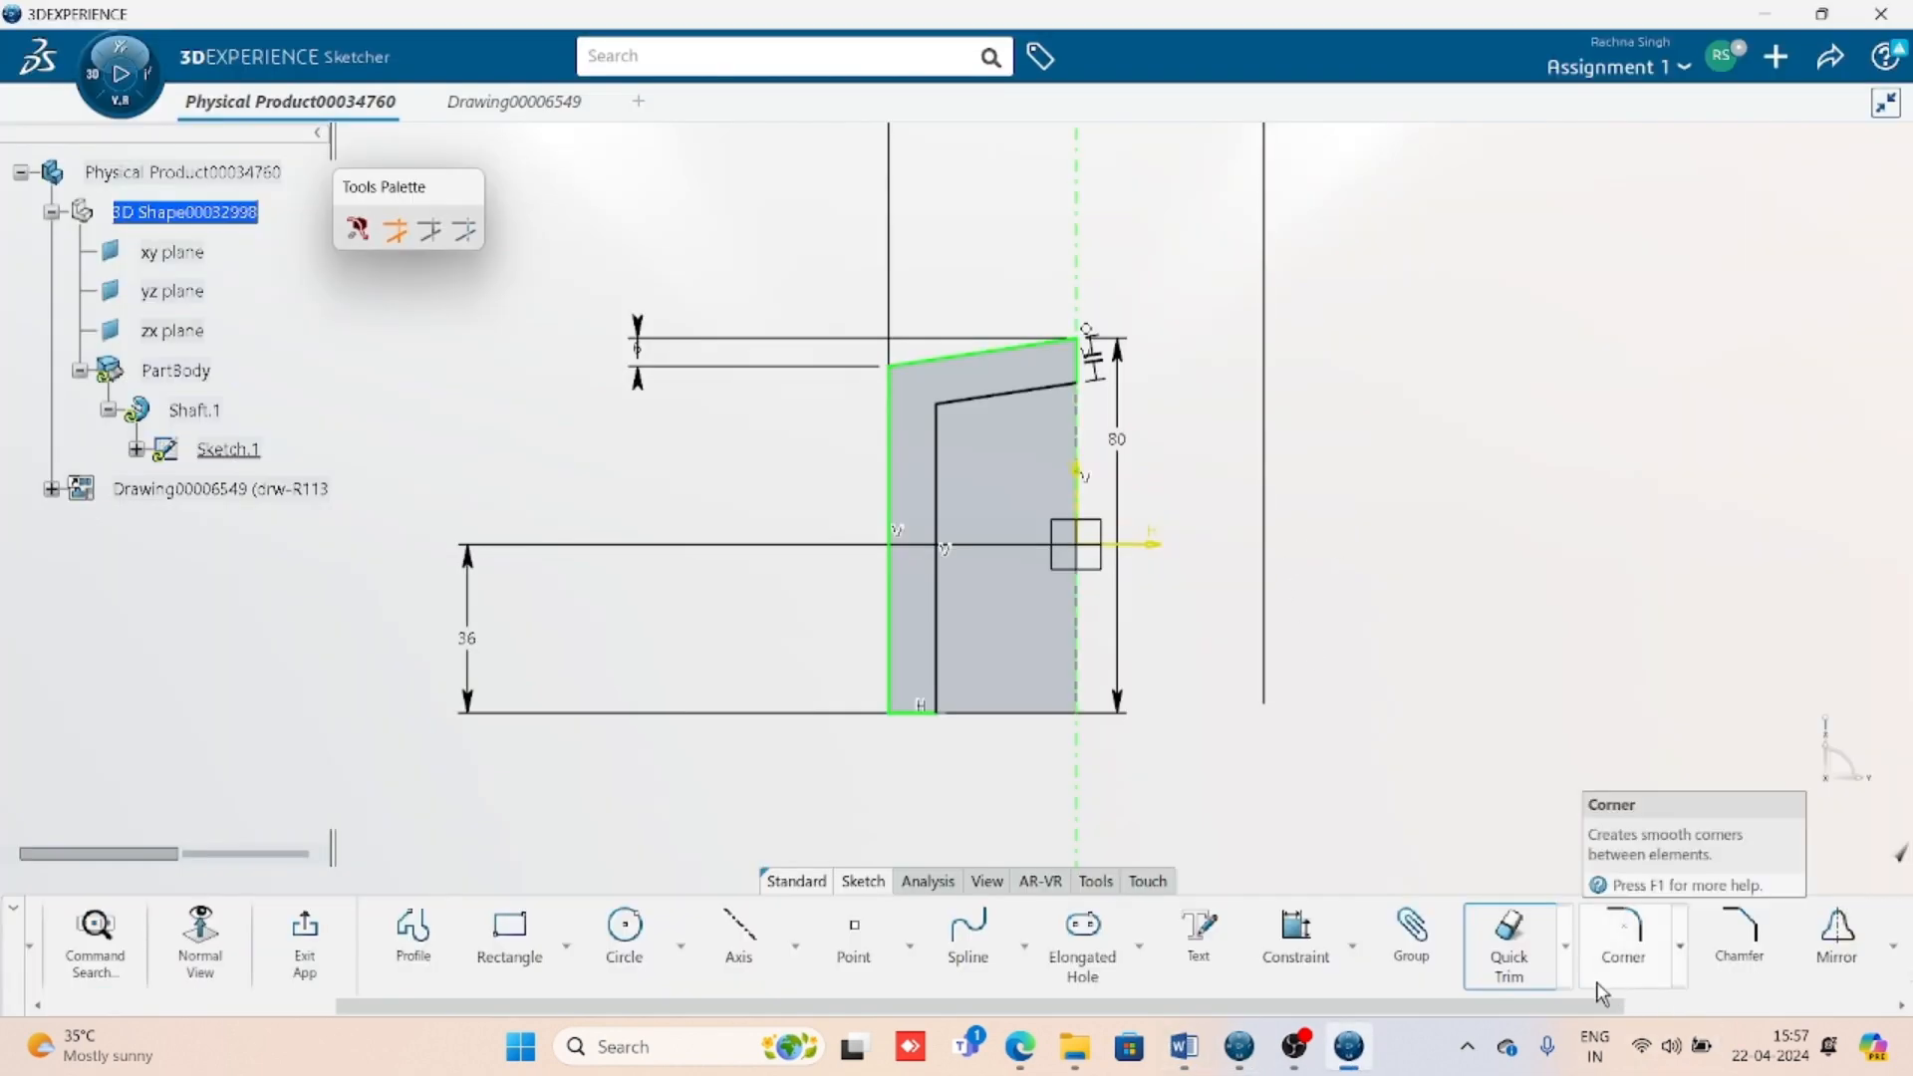
- Constrain the distance between the outer and inner sloped top edges of the profile to 5 mm
click(1296, 937)
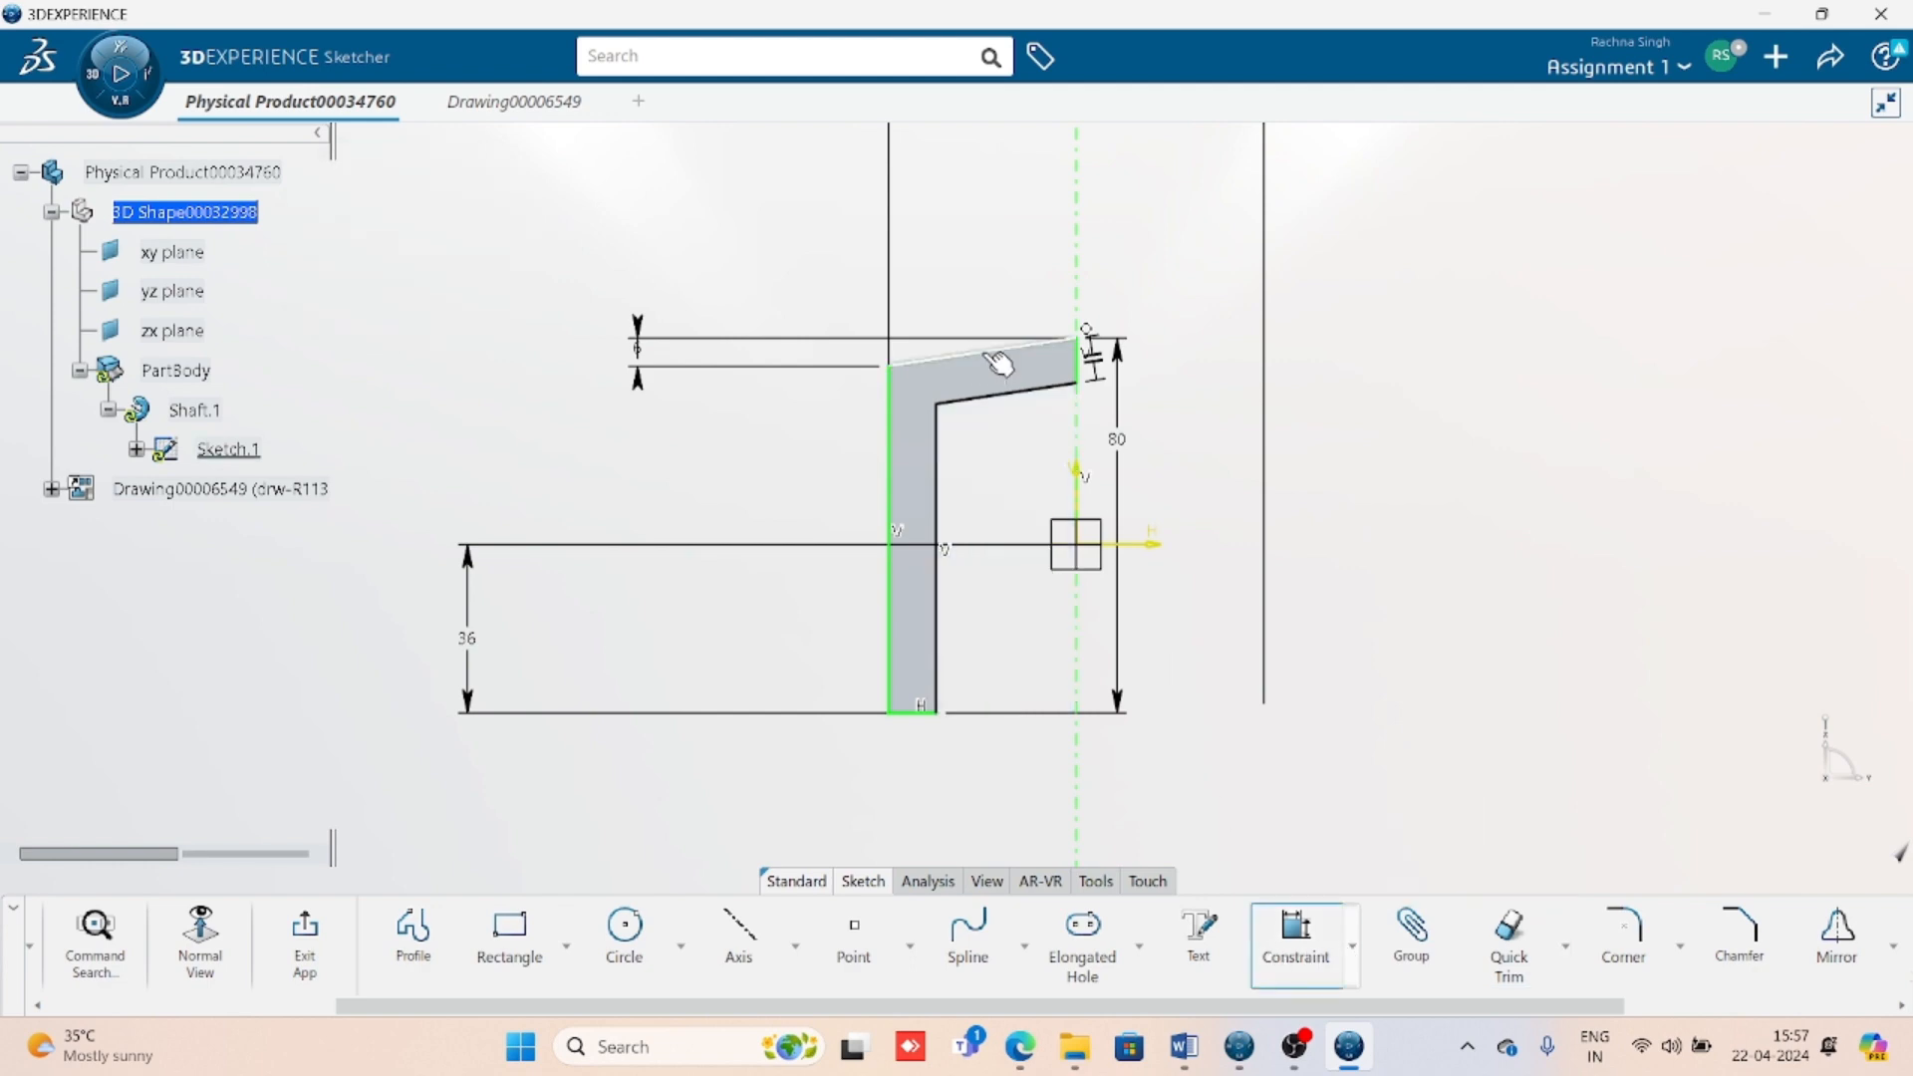
click(994, 352)
click(1014, 392)
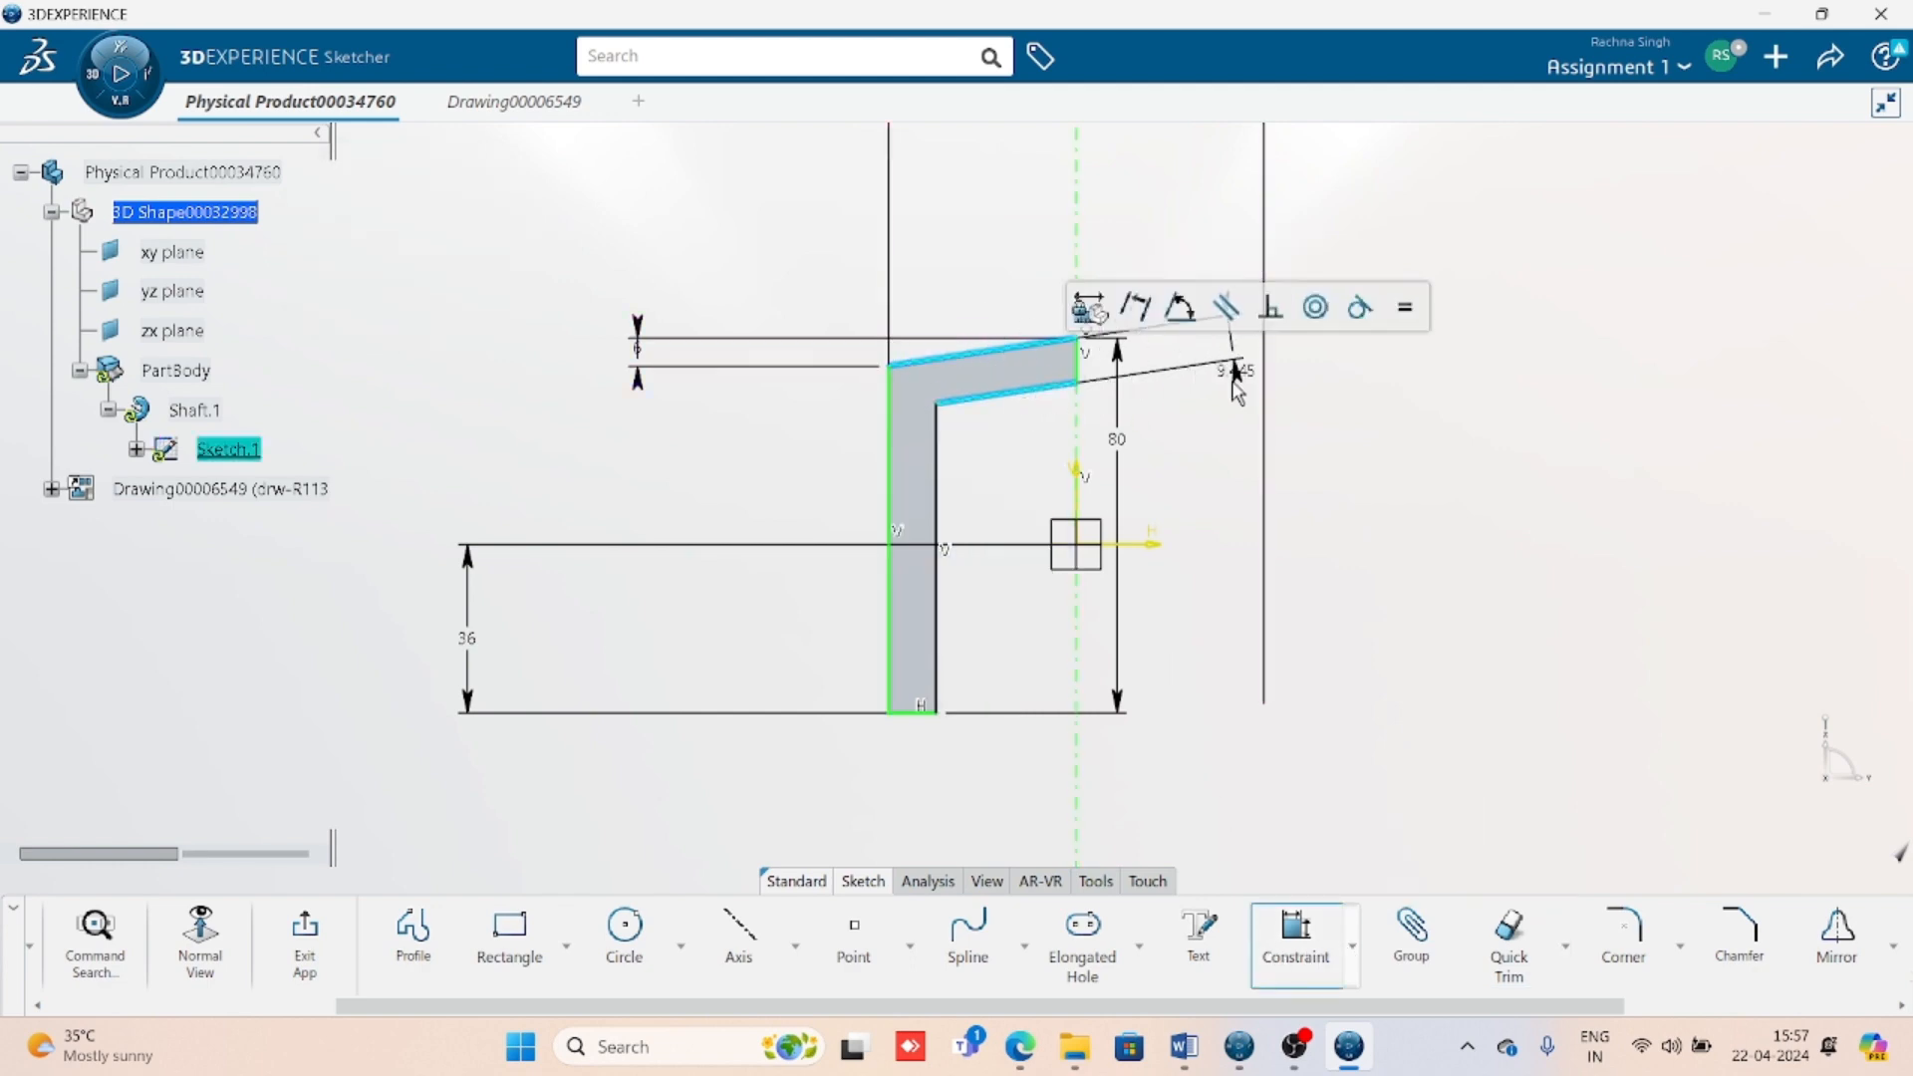
click(1205, 411)
key(Return)
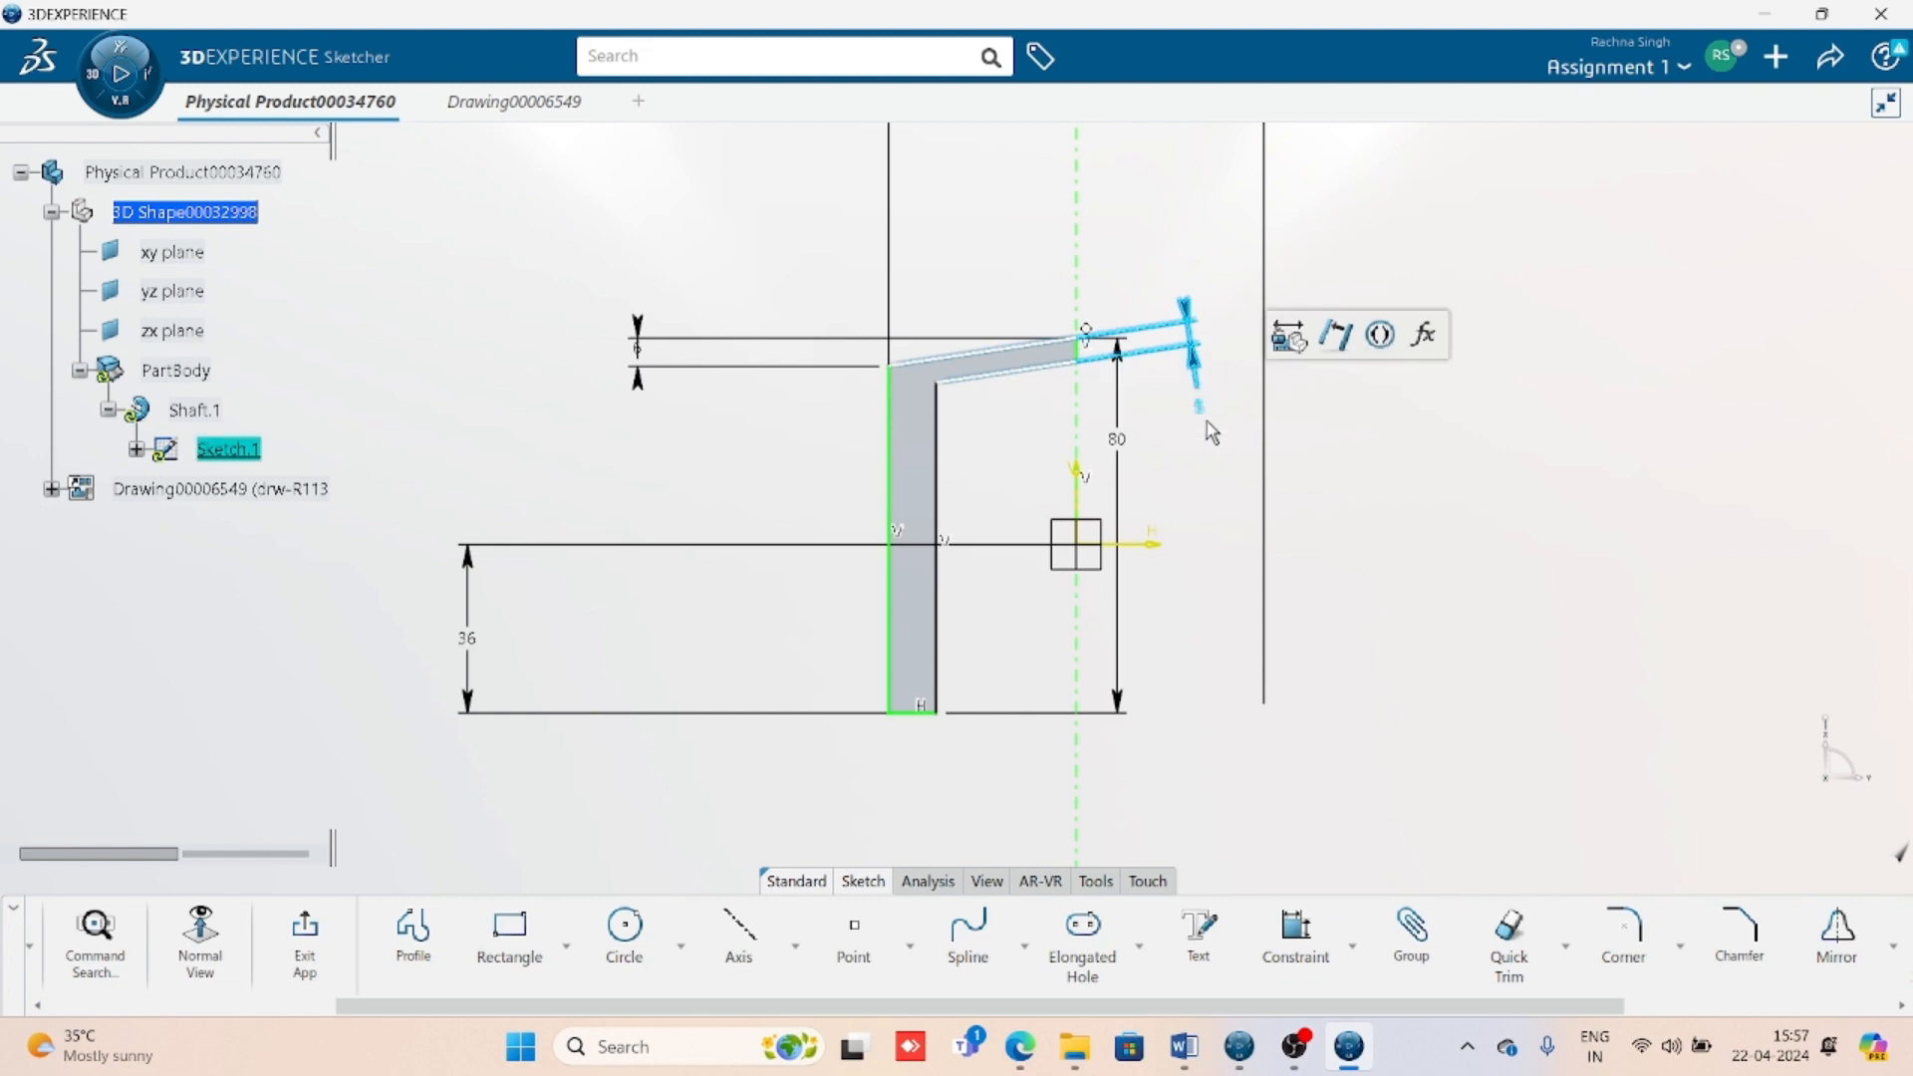
click(1413, 577)
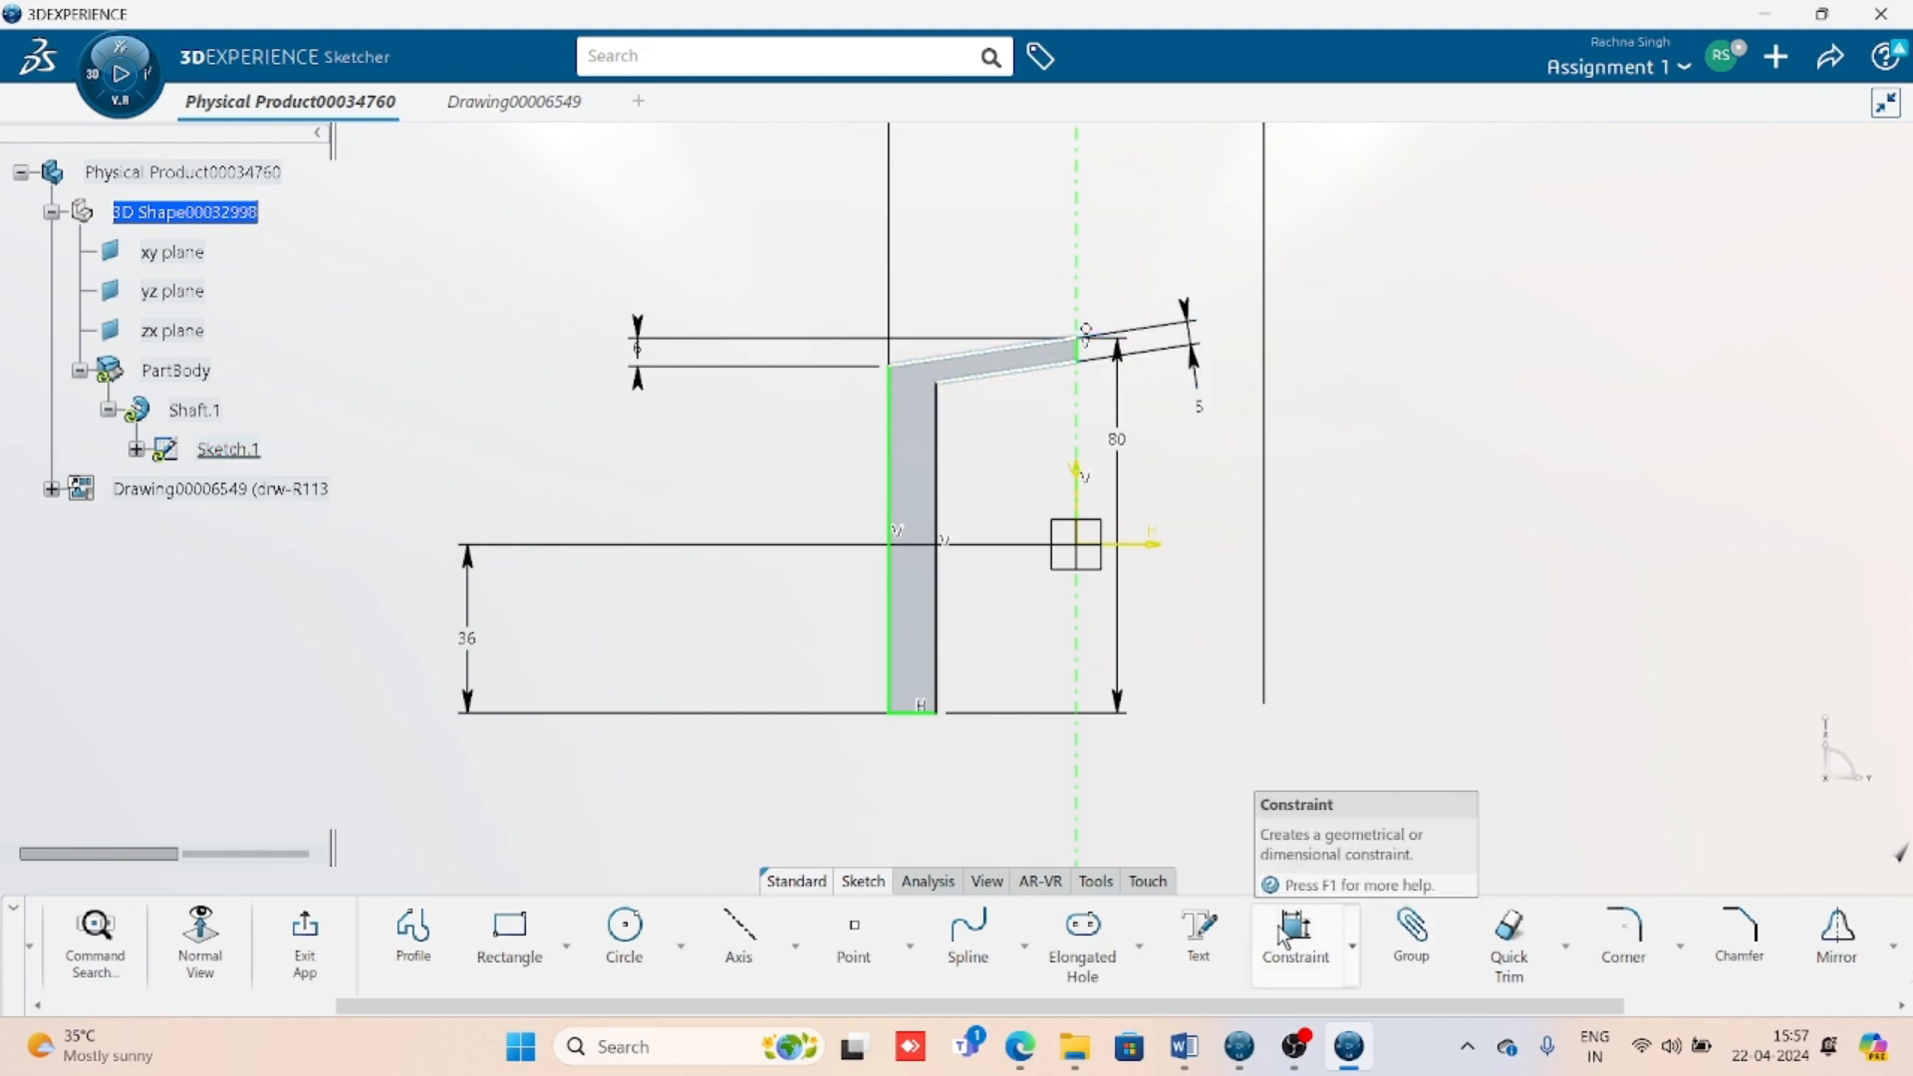
- Dimension the inner vertical line to the axis as a diameter and set it to 60 mm
click(1295, 932)
click(942, 680)
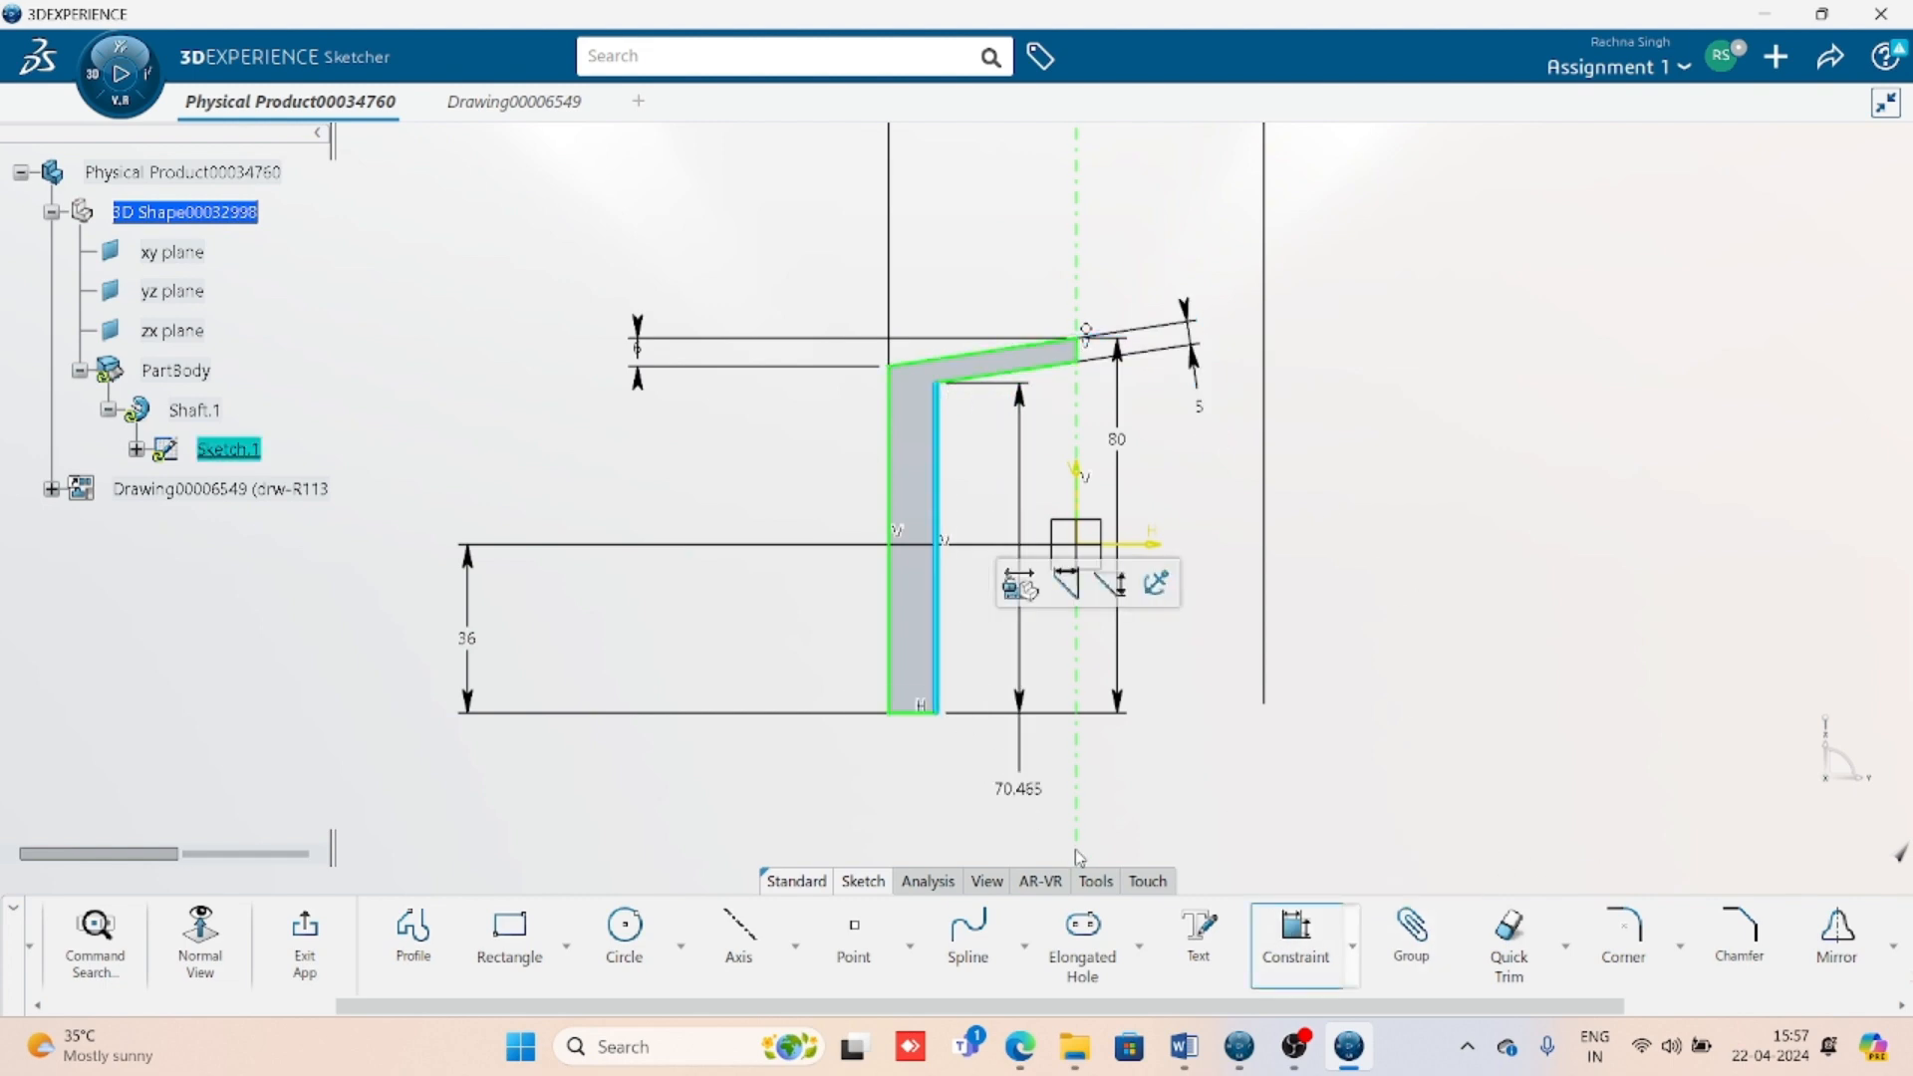
click(1078, 807)
right_click(996, 775)
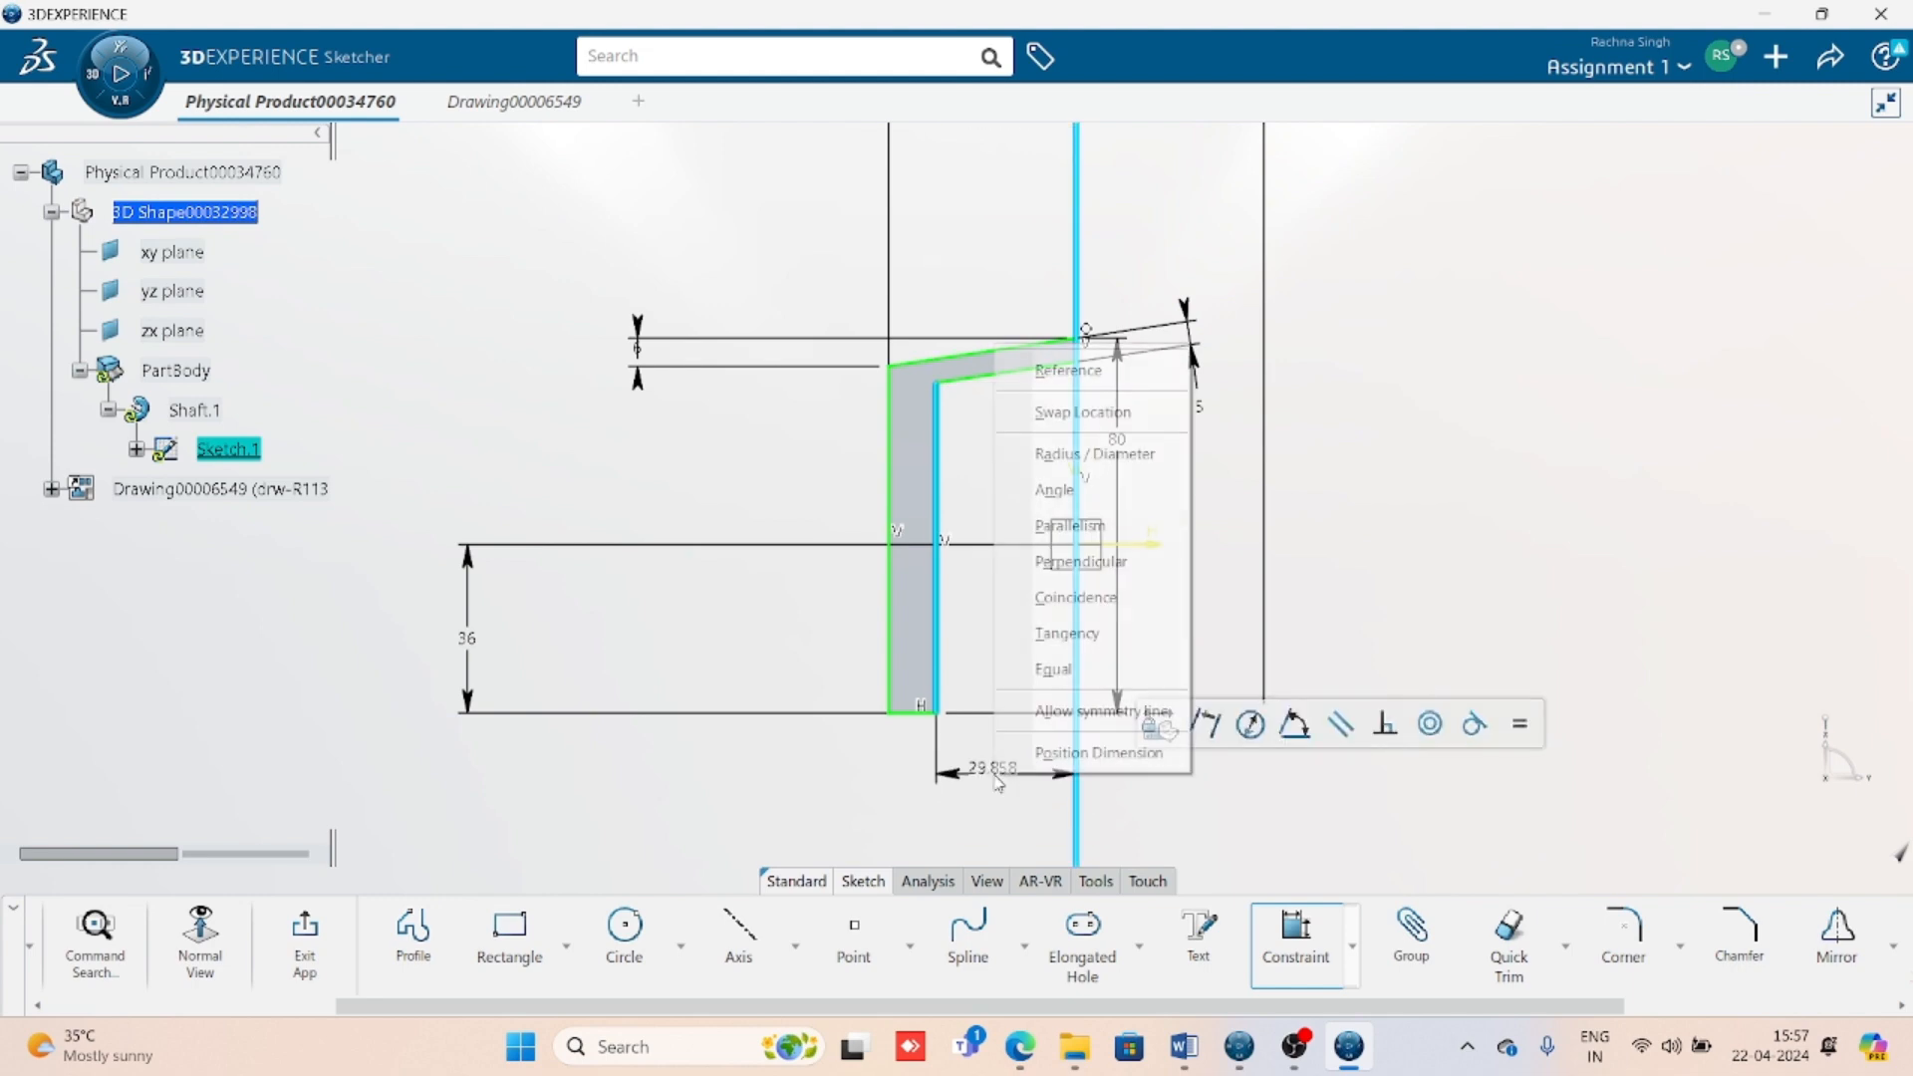
click(1053, 456)
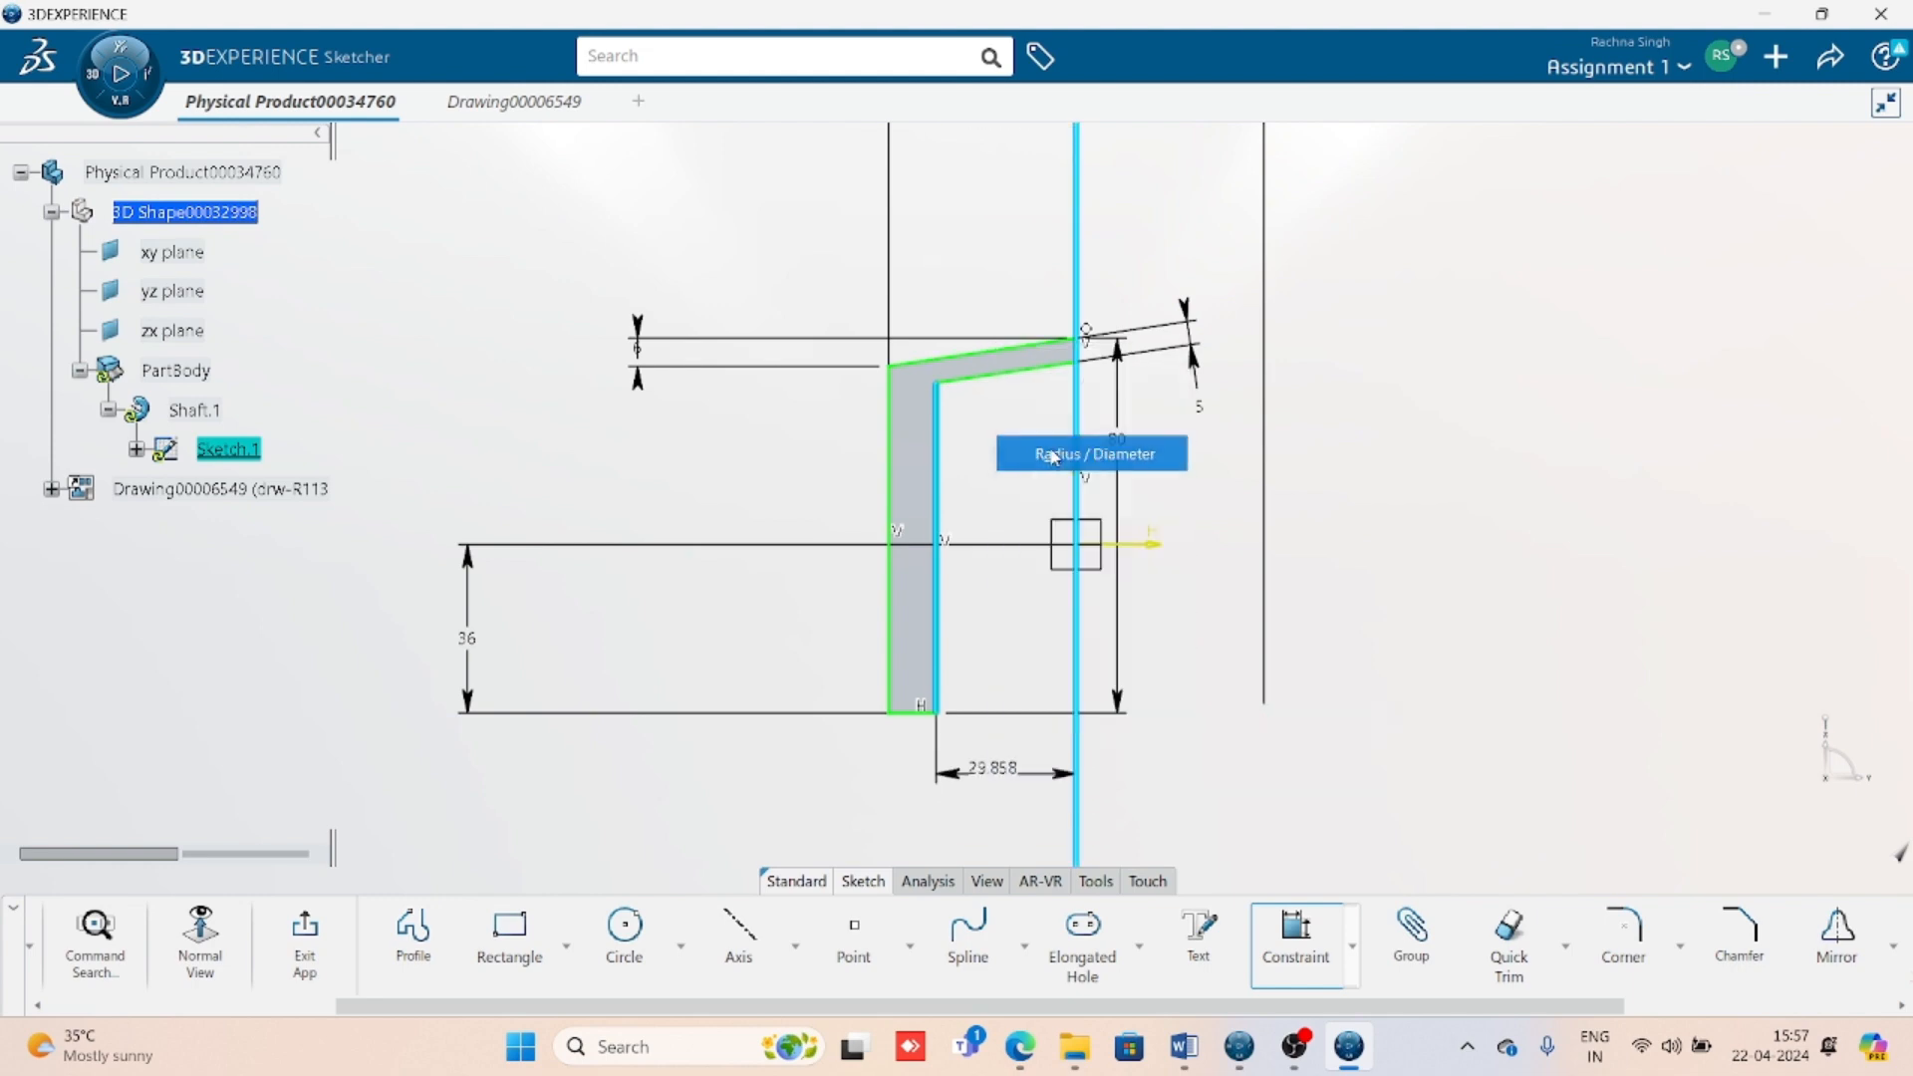
click(1012, 783)
text(60)
key(Return)
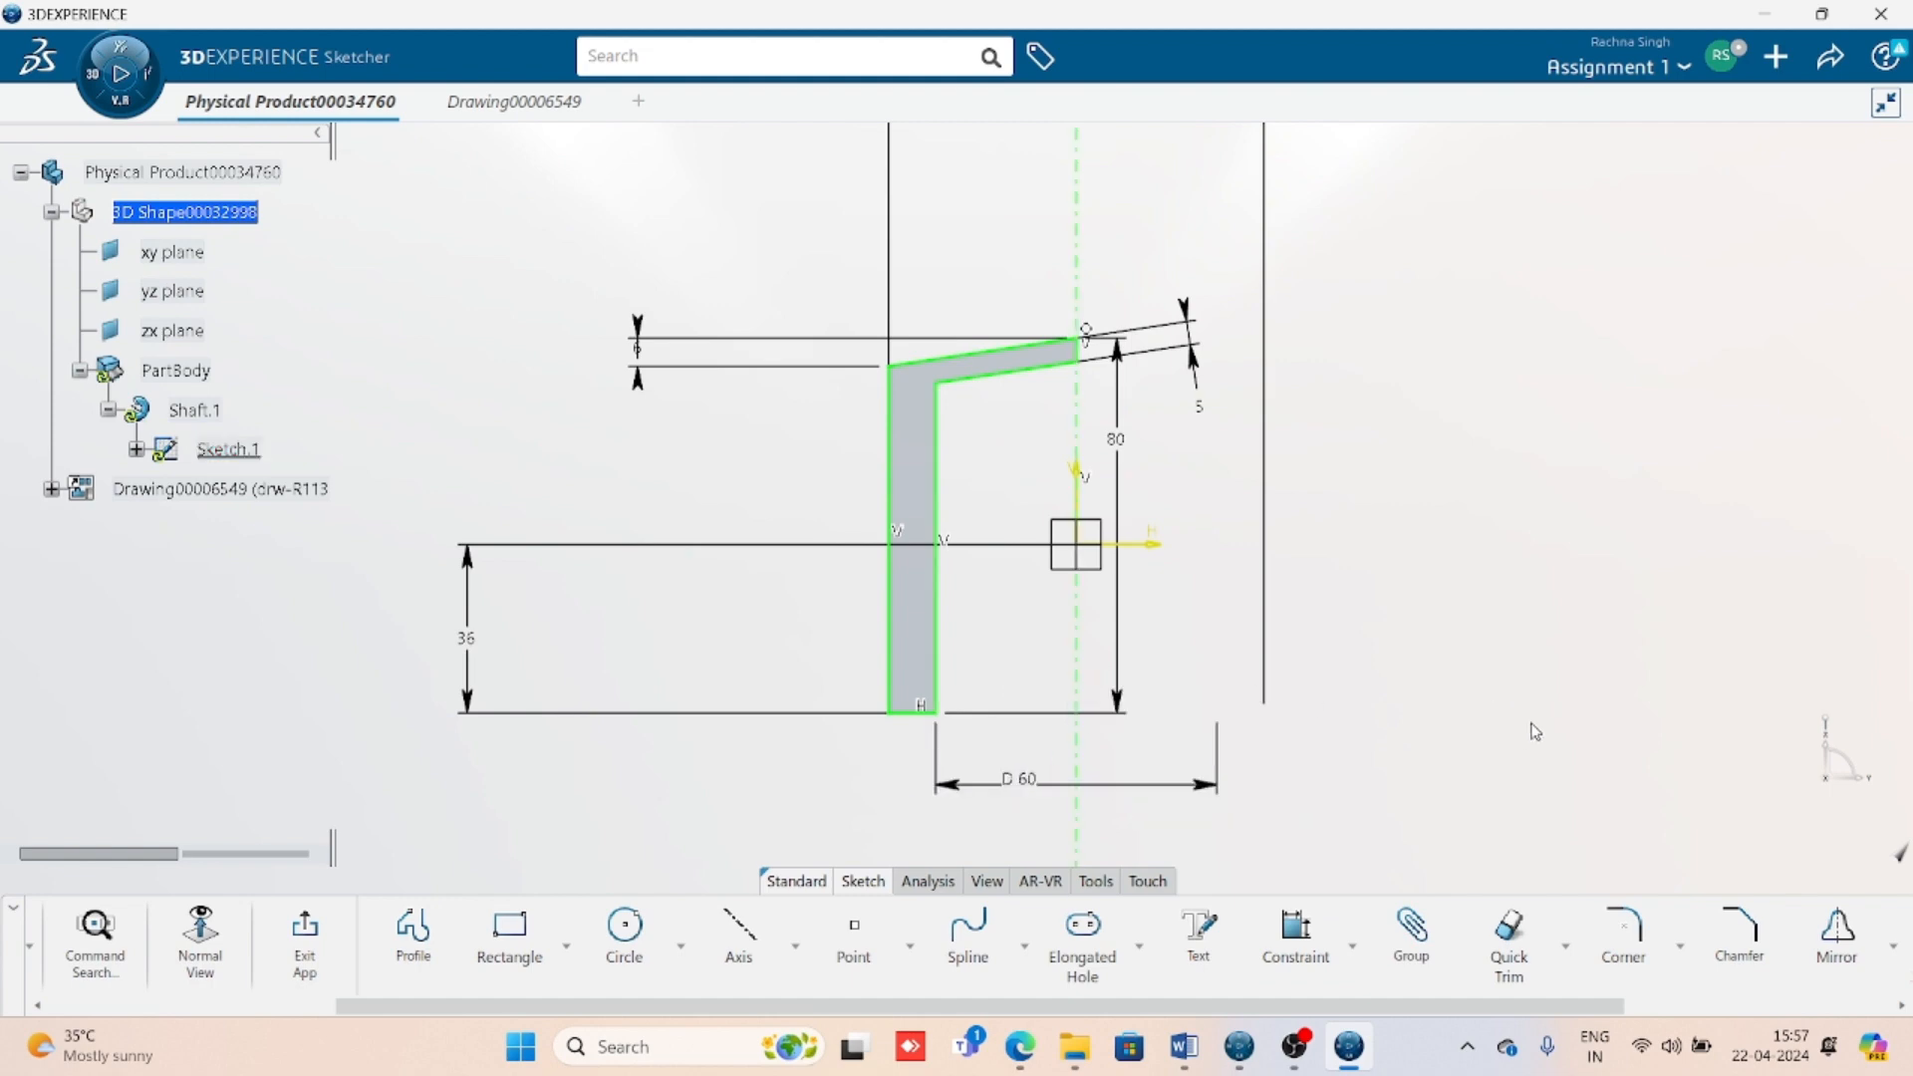
- Exit the profile sketch, switch to the drawing and update the current sheet to show the hollow shaft
click(315, 945)
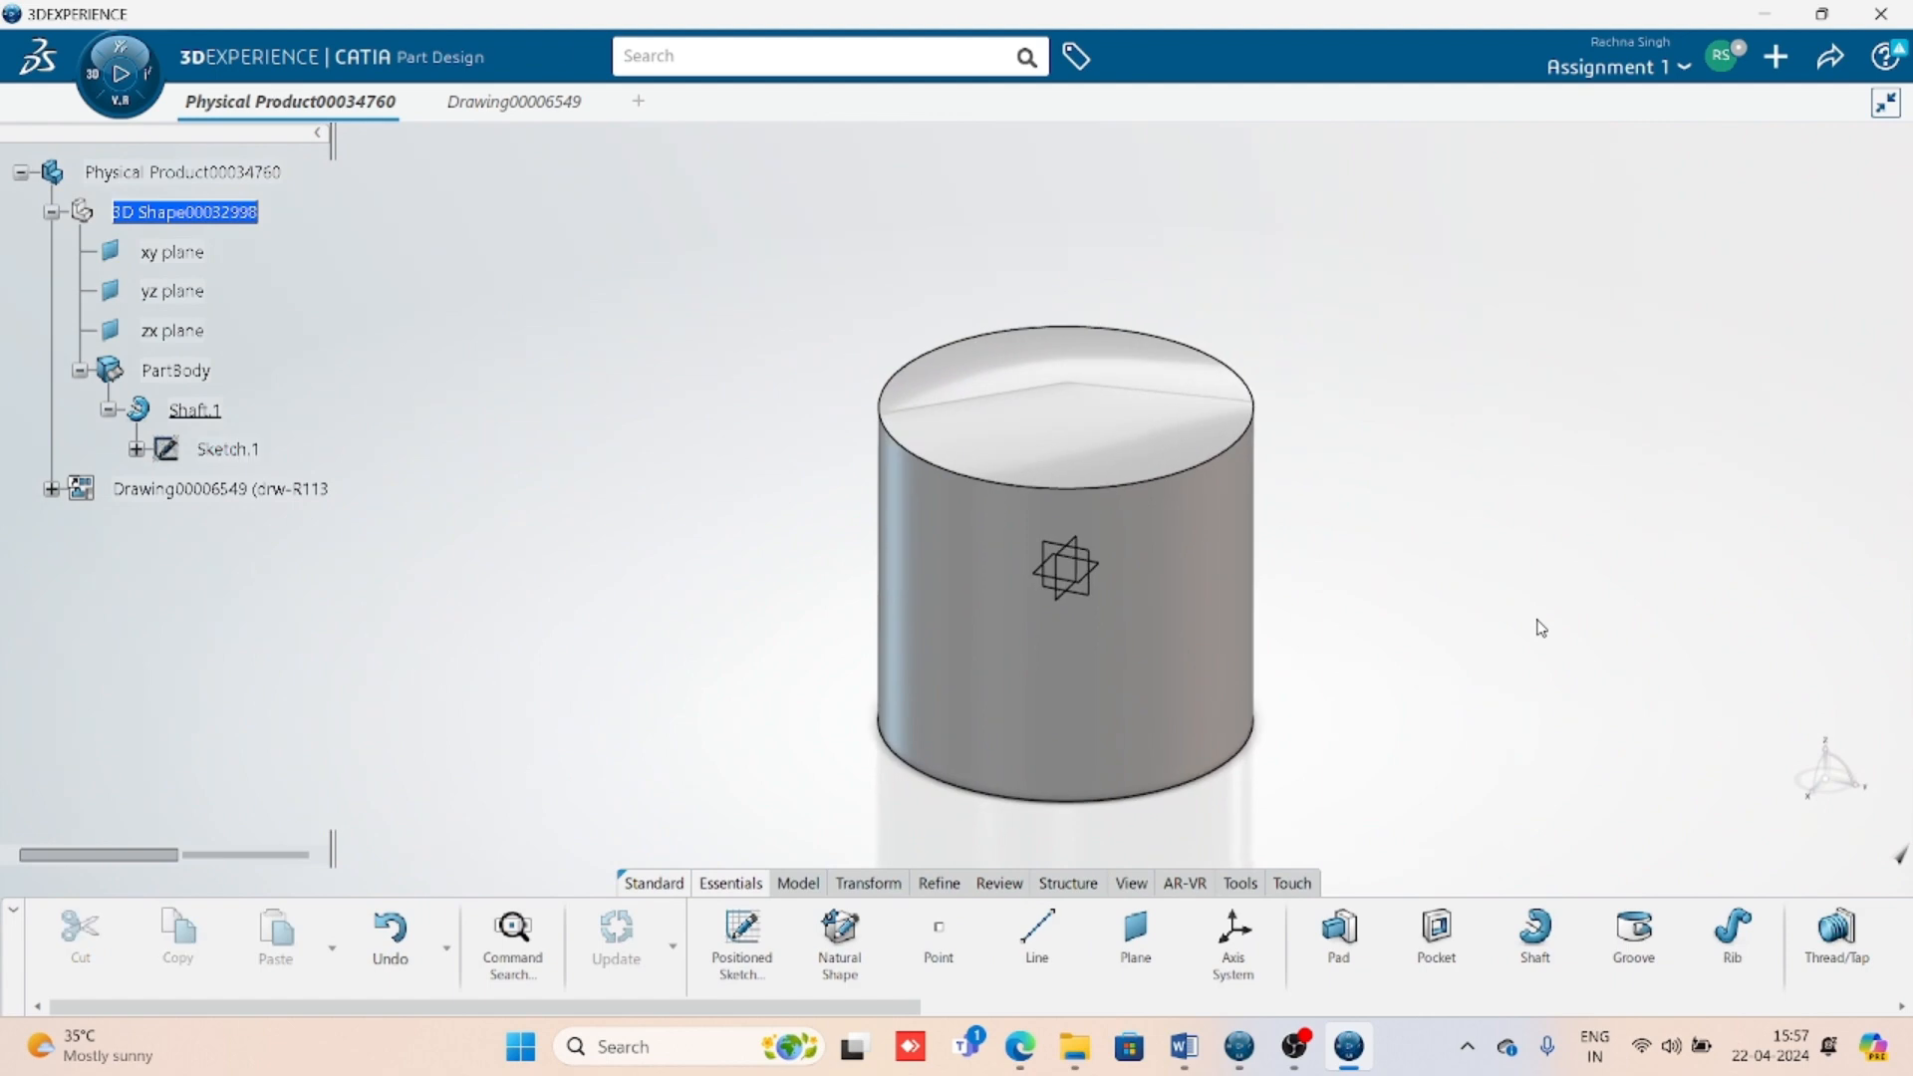
key(ctrl+Tab)
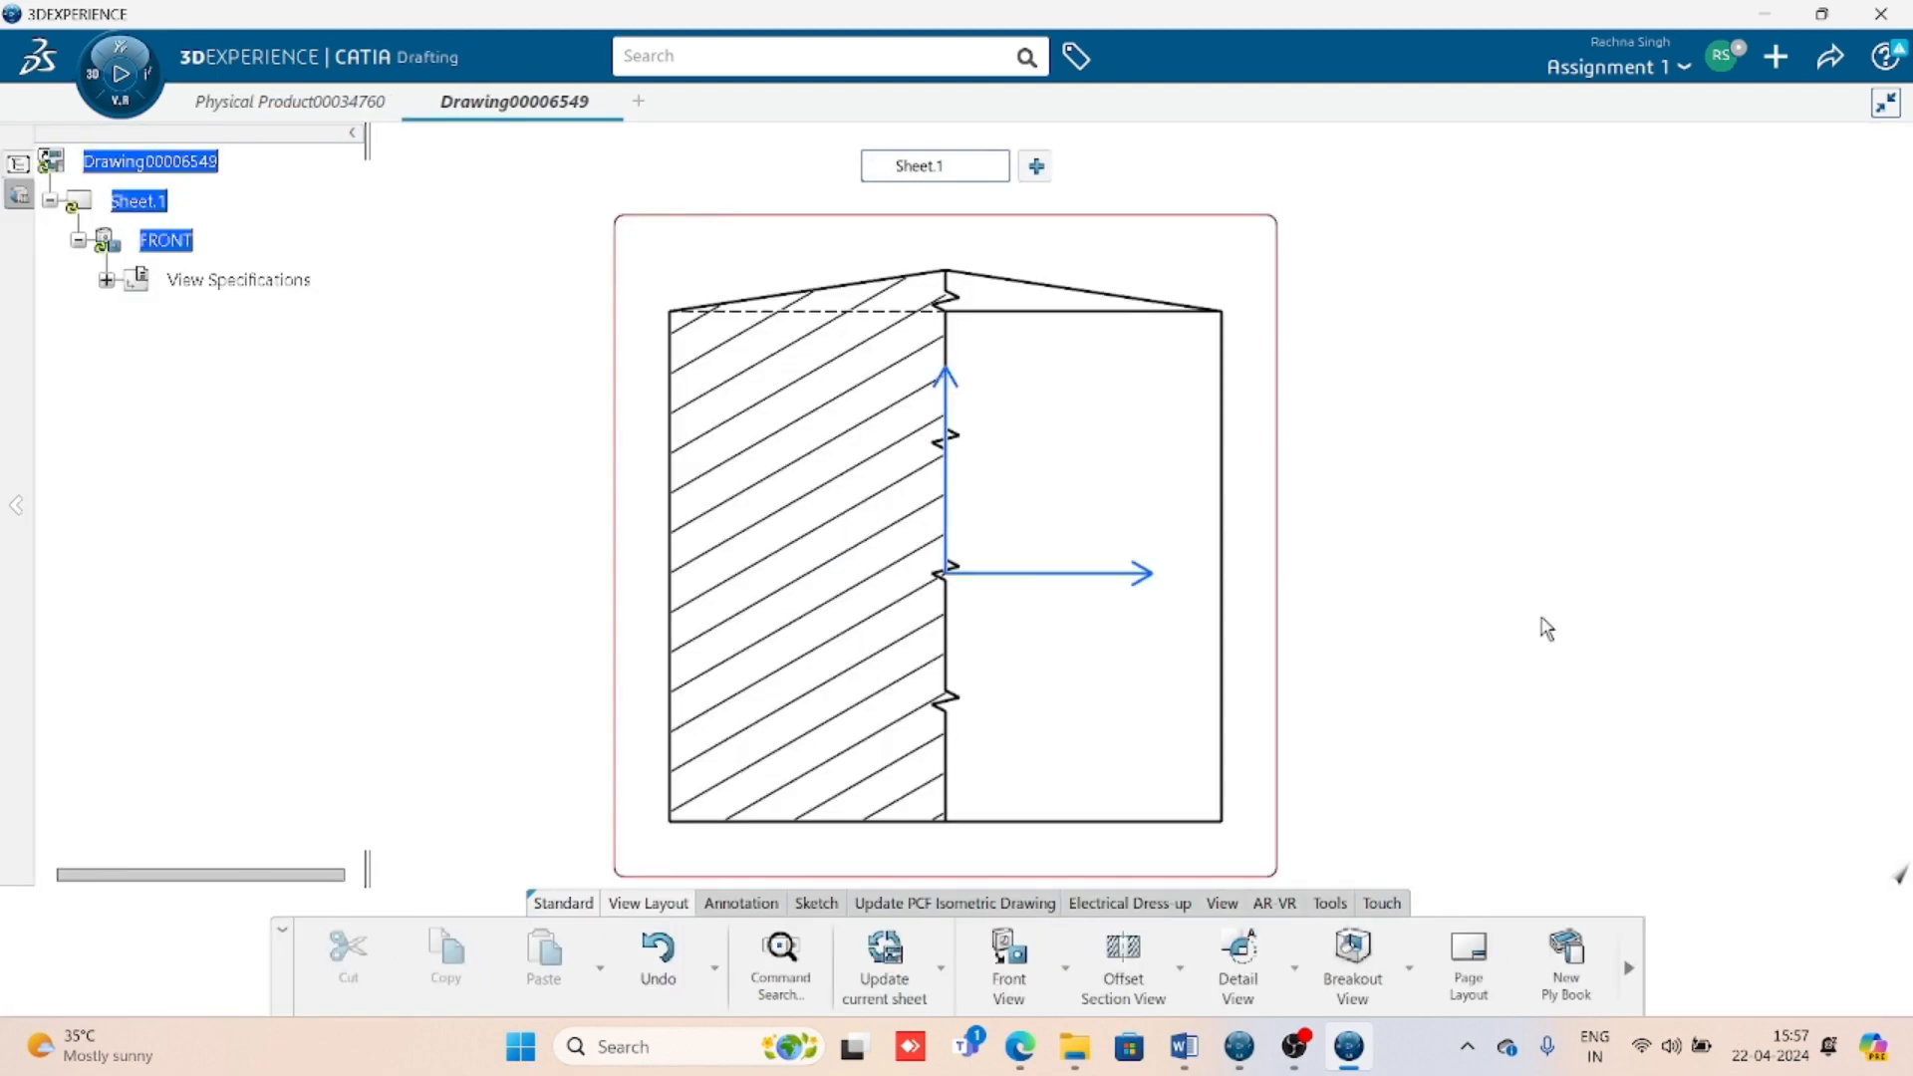
click(885, 952)
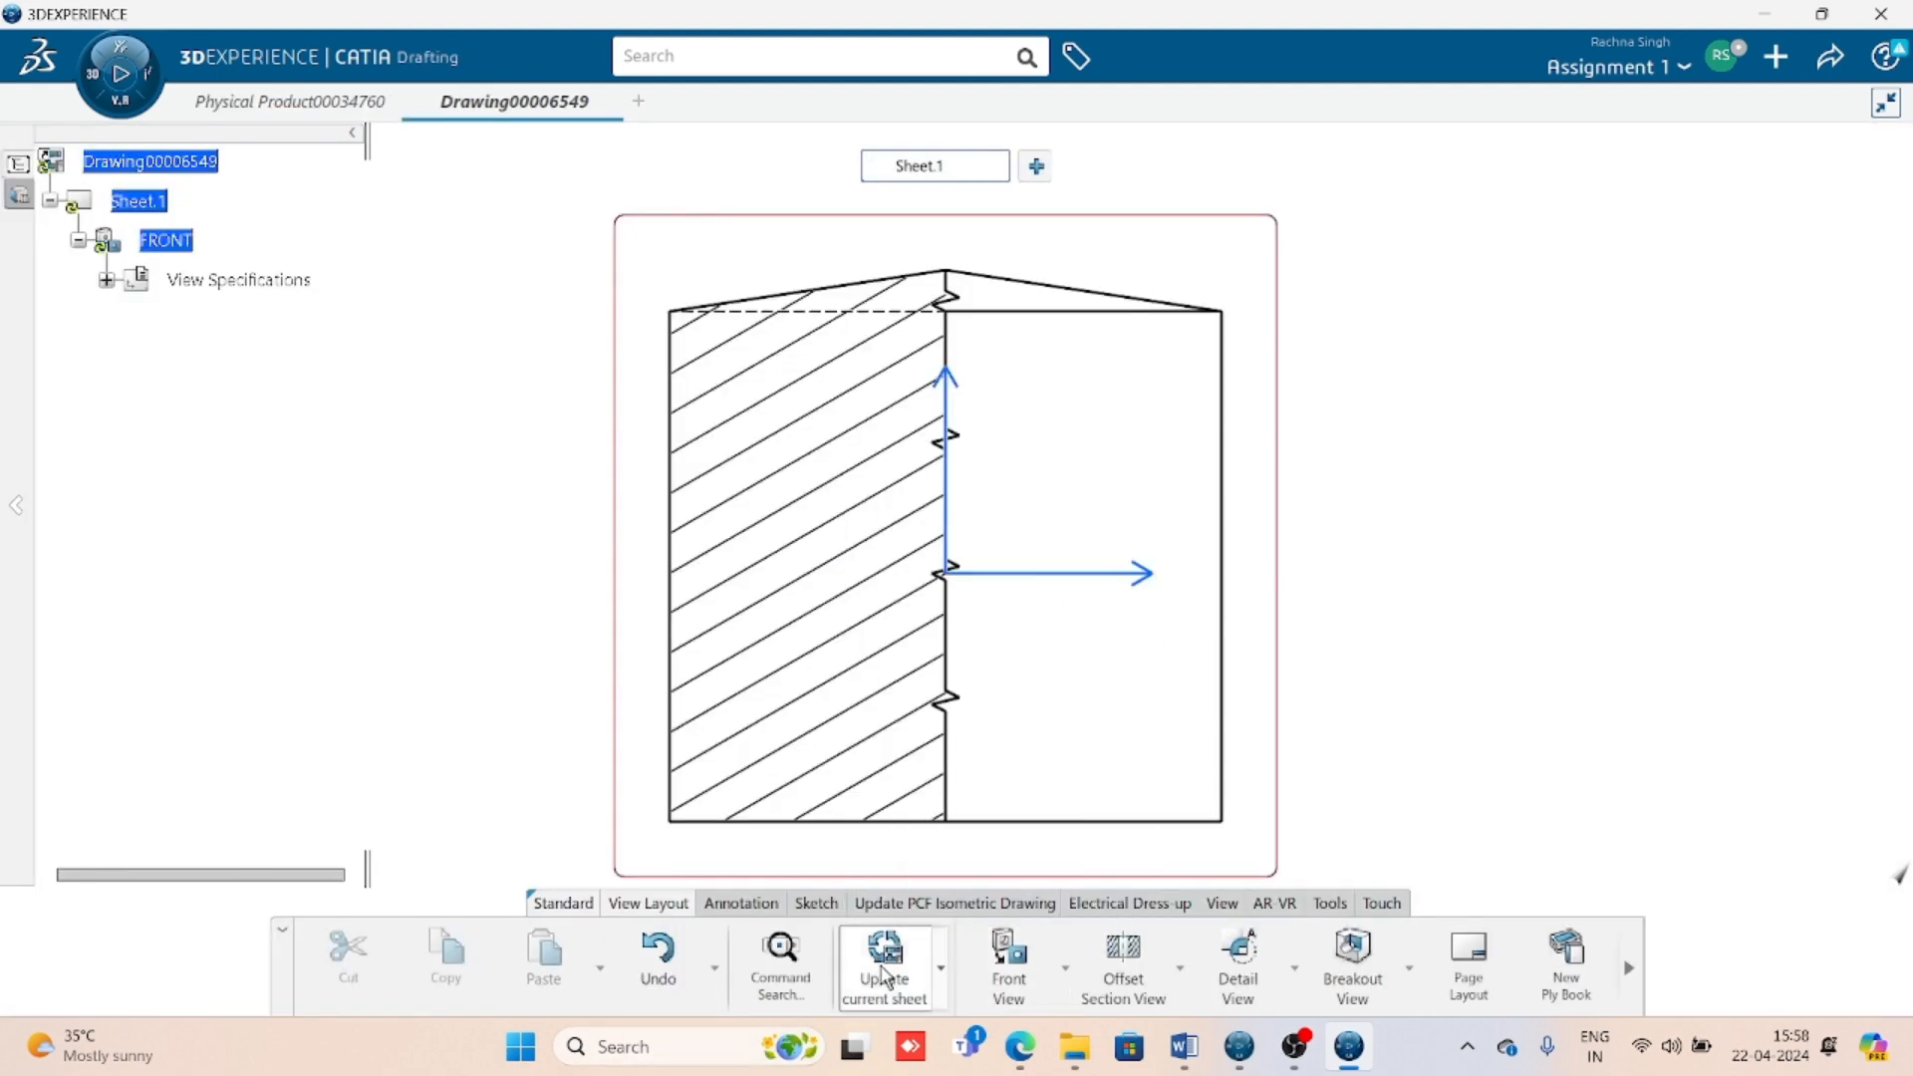
middle_drag(1442, 665, 1399, 637)
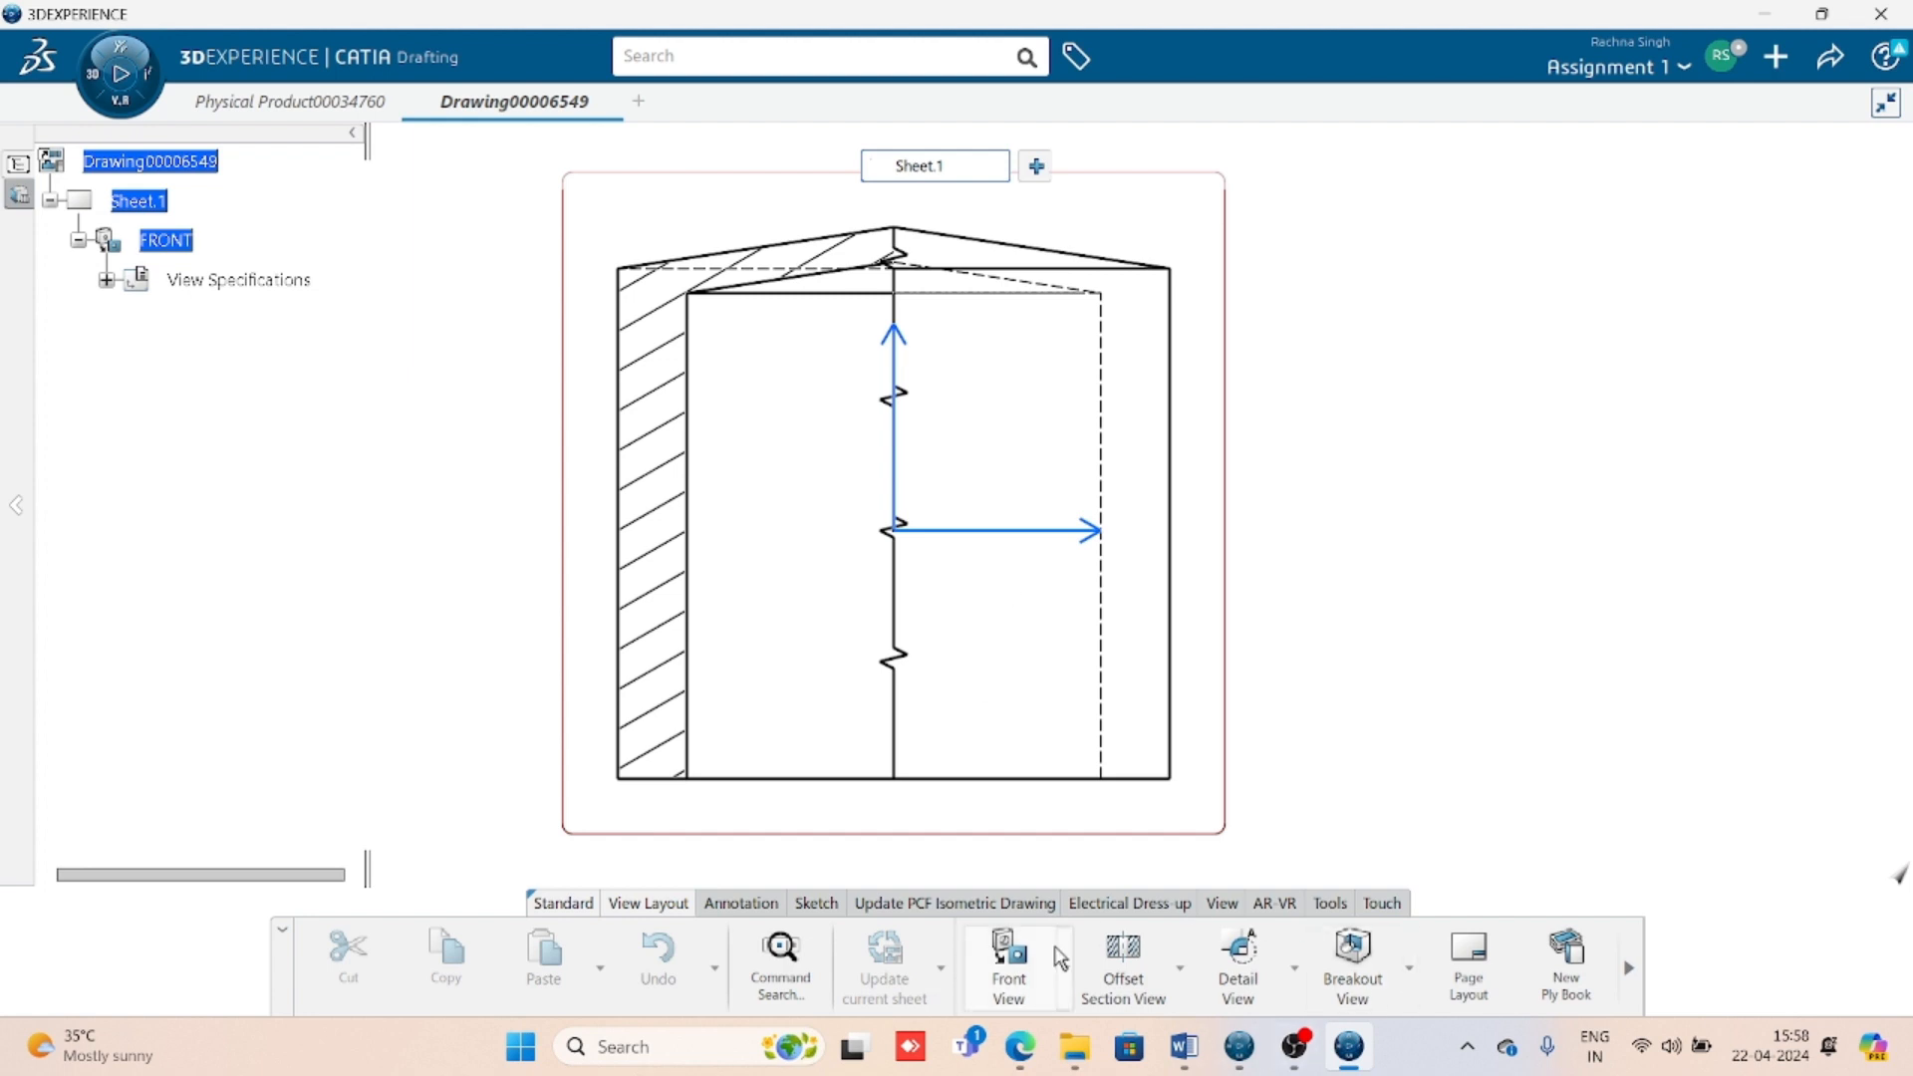
- Dimension the part's overall height from base to apex, placing it beside the right side of the front view
click(739, 903)
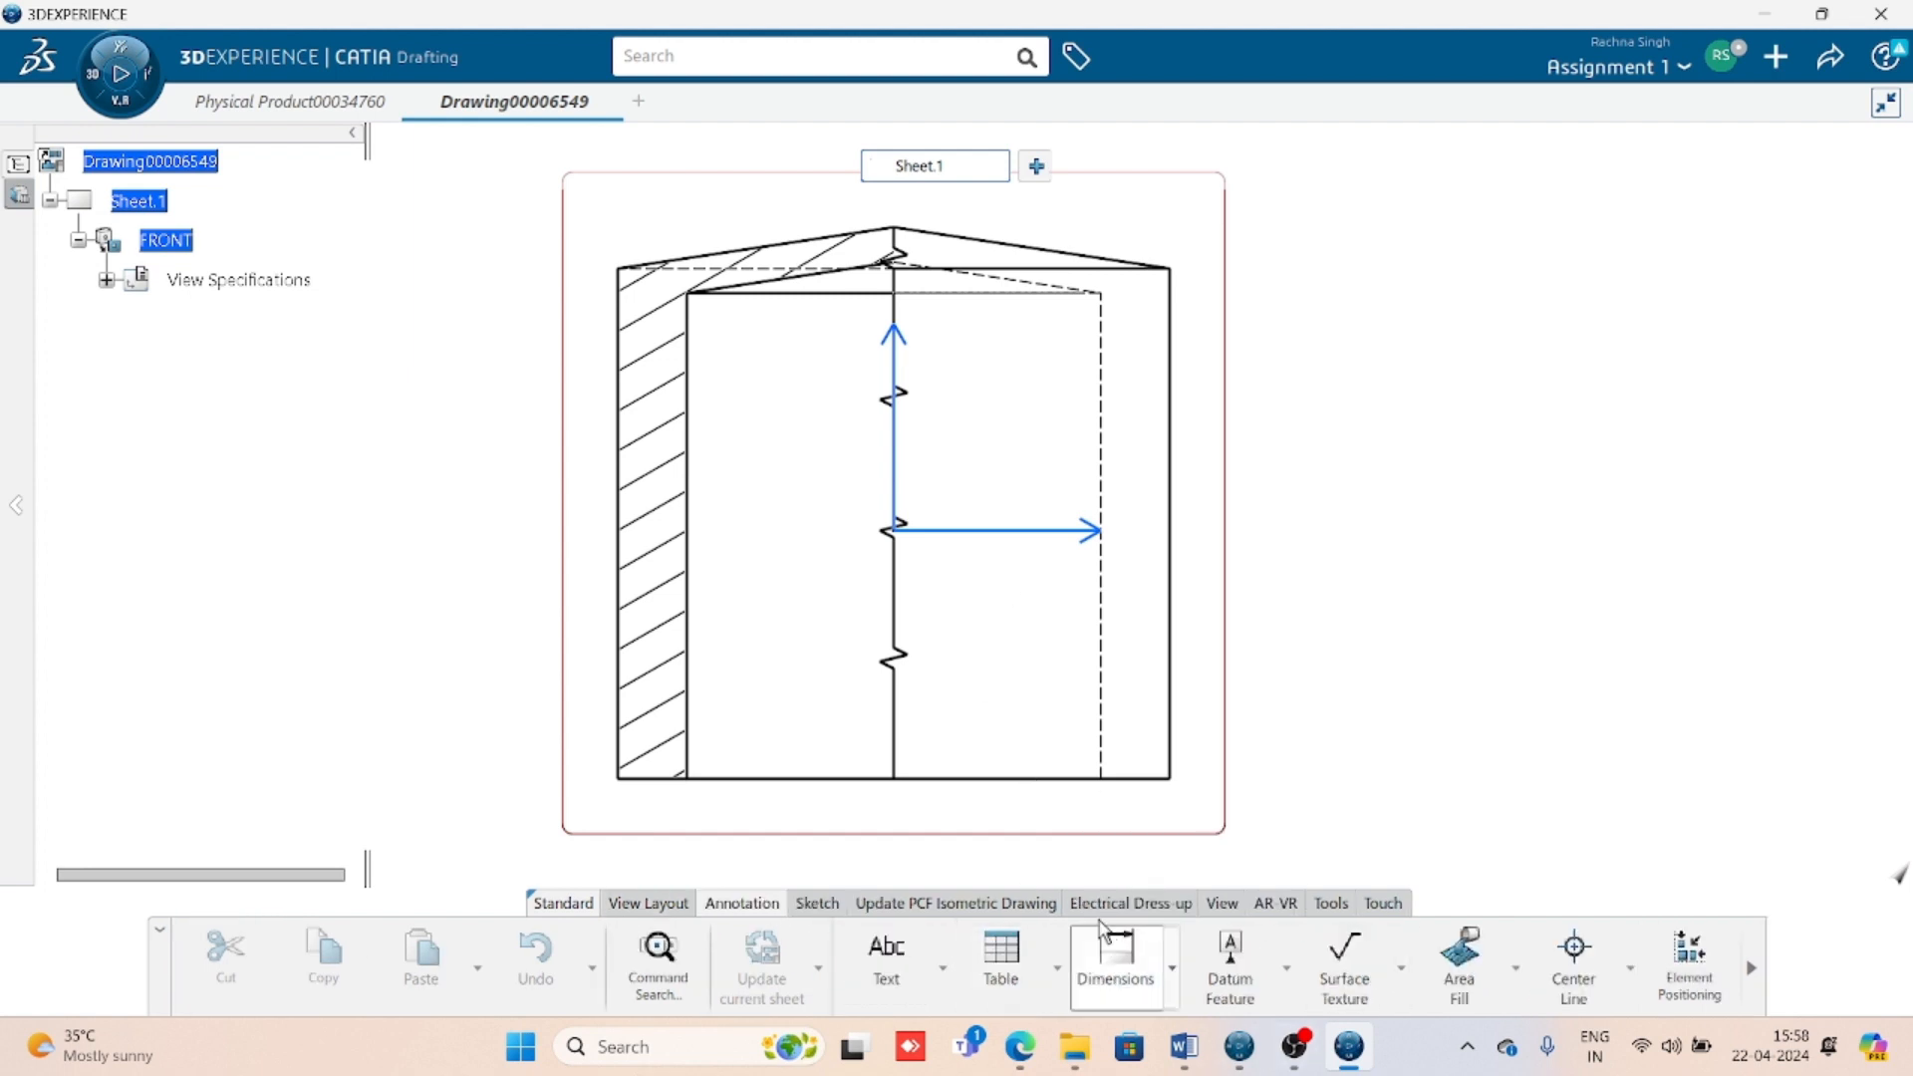
click(1115, 957)
click(762, 781)
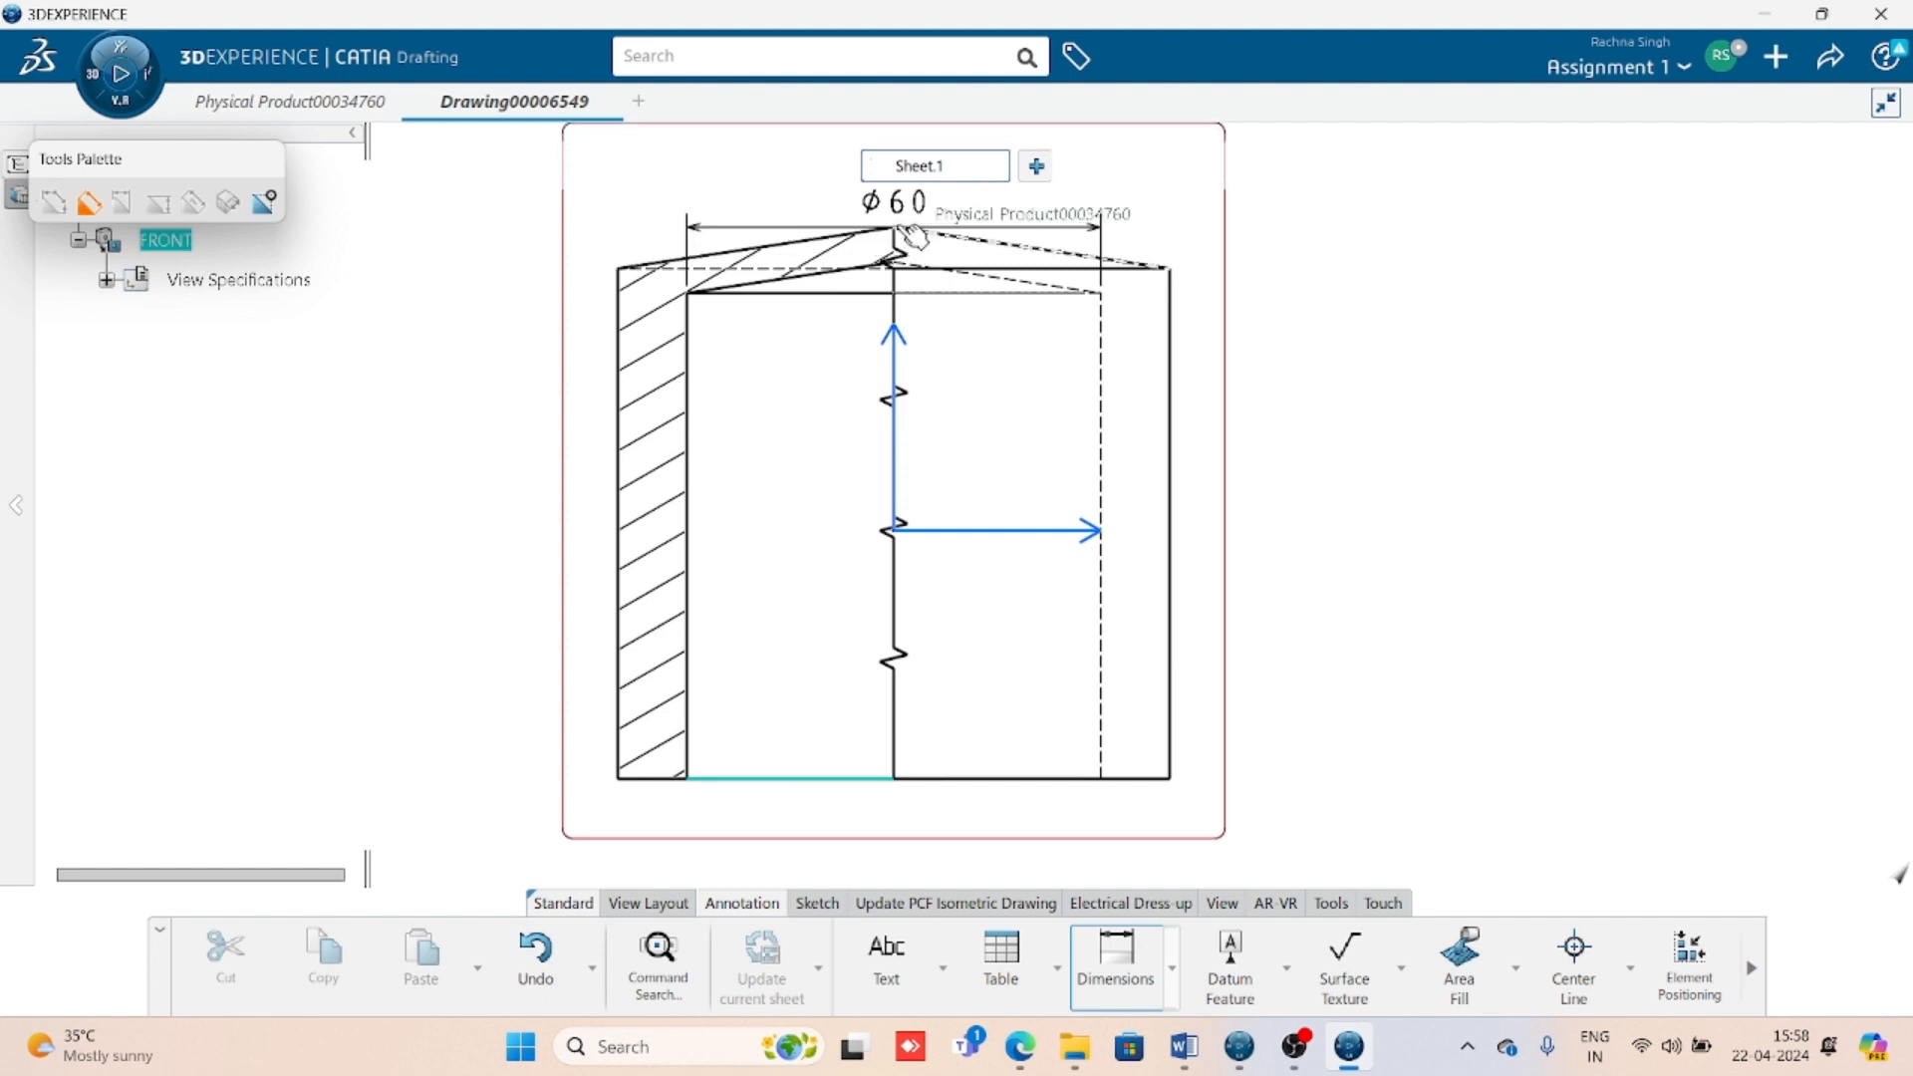
click(873, 227)
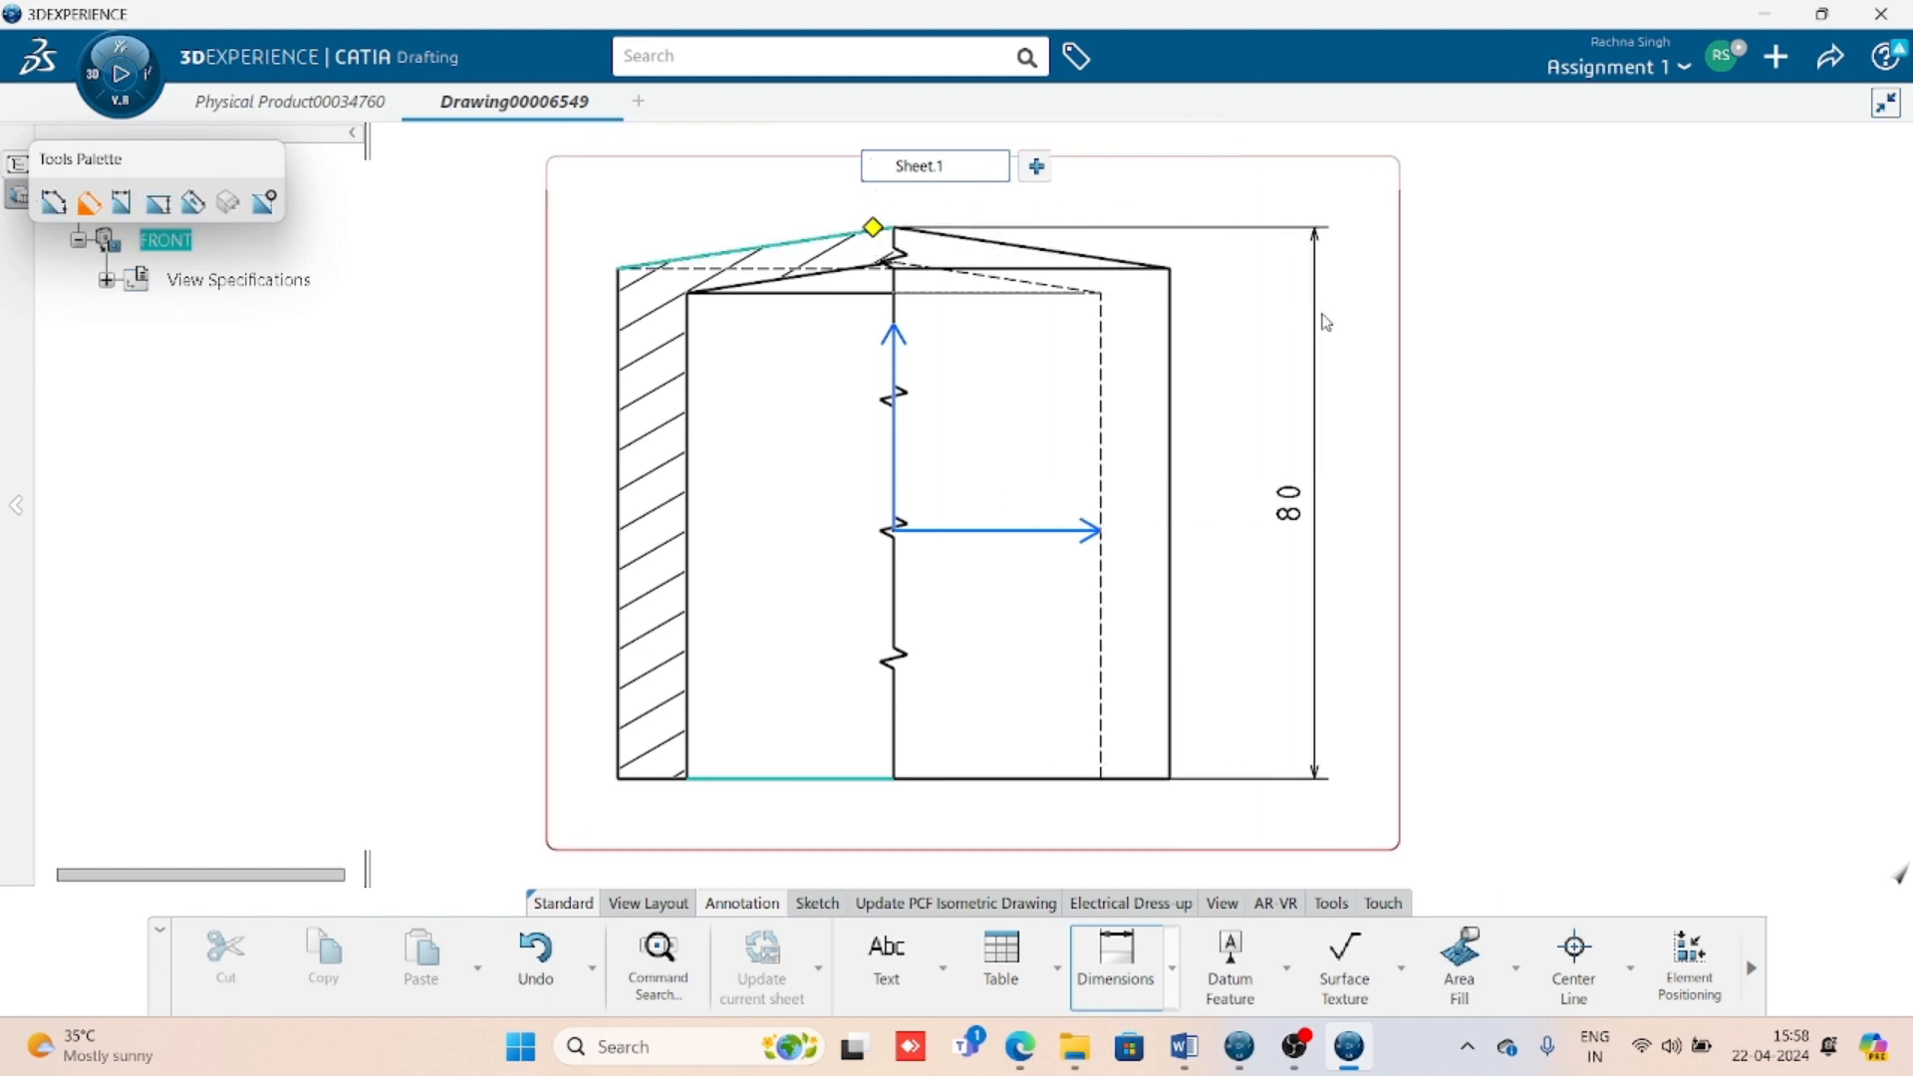
click(1363, 413)
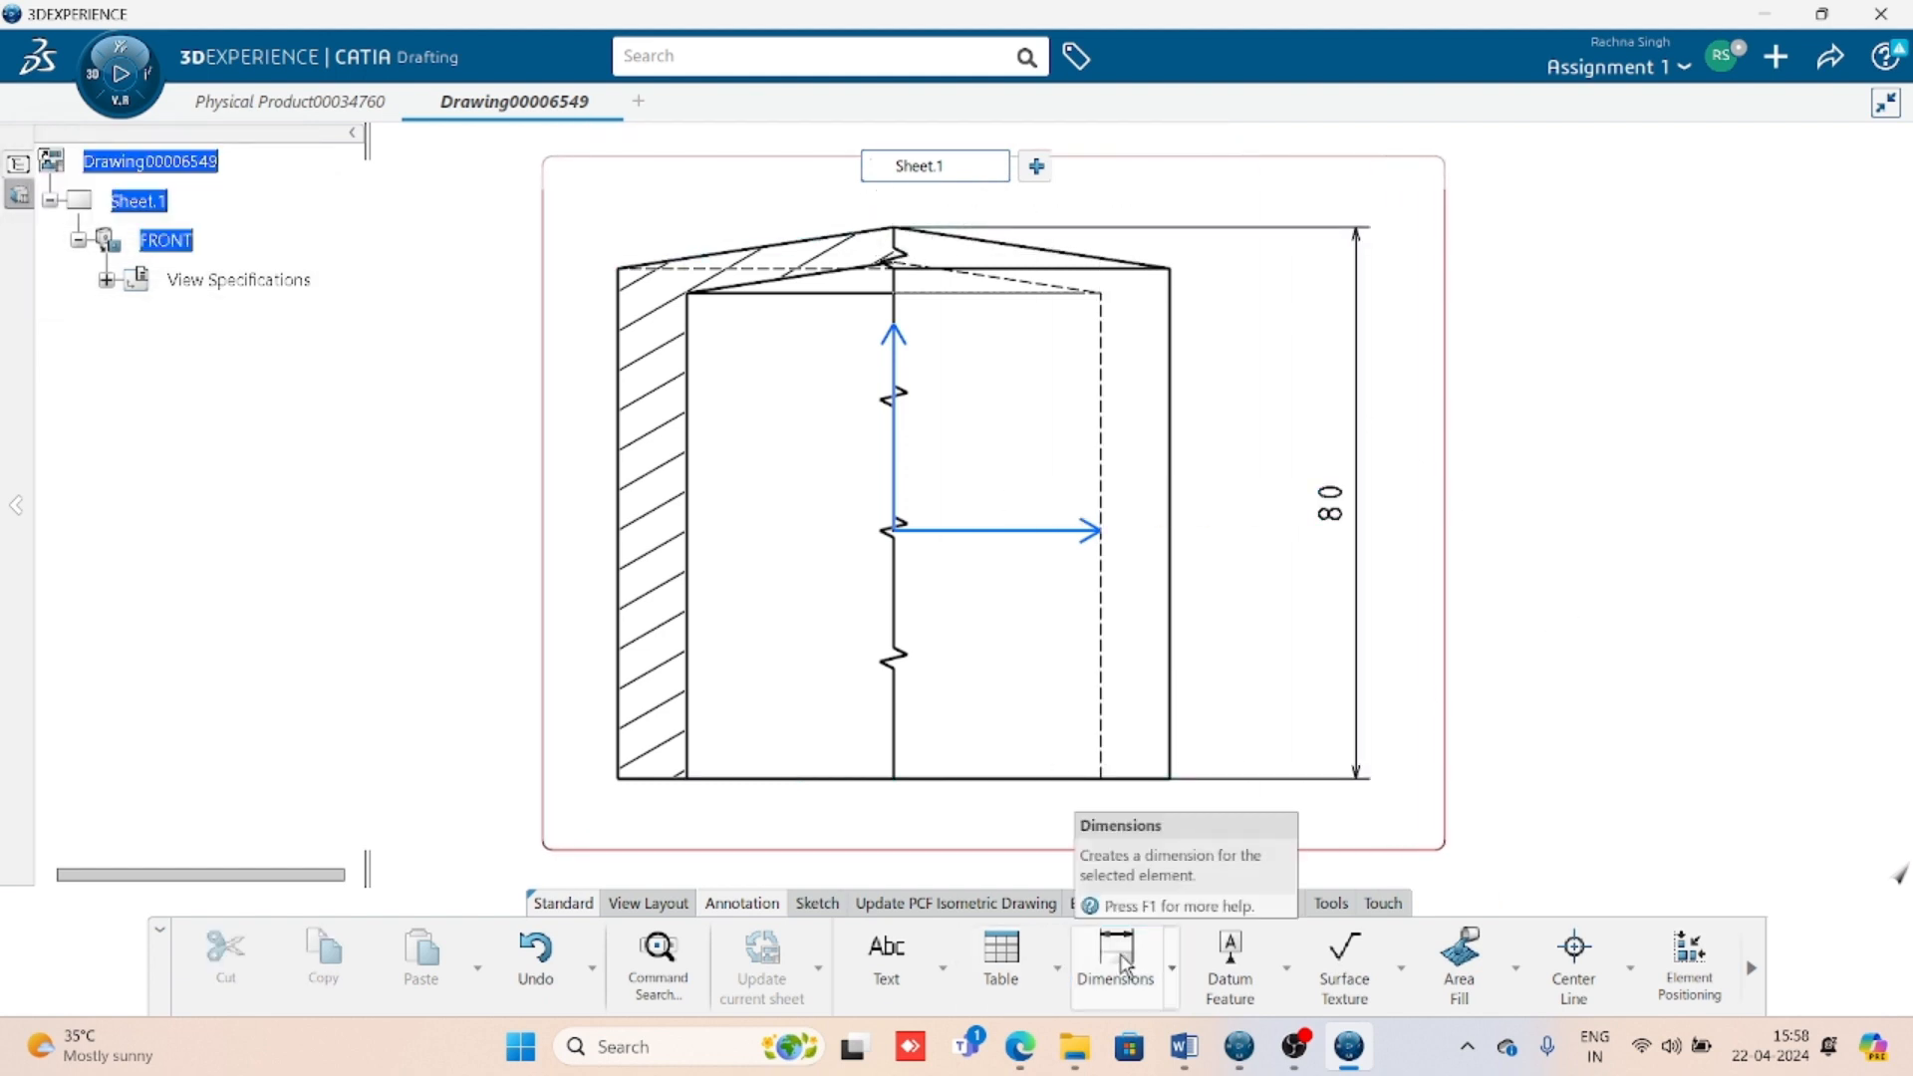
- Dimension the part's outer diameter, placing the dimension above the front view
click(620, 582)
mouse_move(853, 423)
middle_down()
mouse_move(848, 639)
mouse_move(851, 623)
middle_up()
click(902, 317)
middle_drag(982, 623, 967, 438)
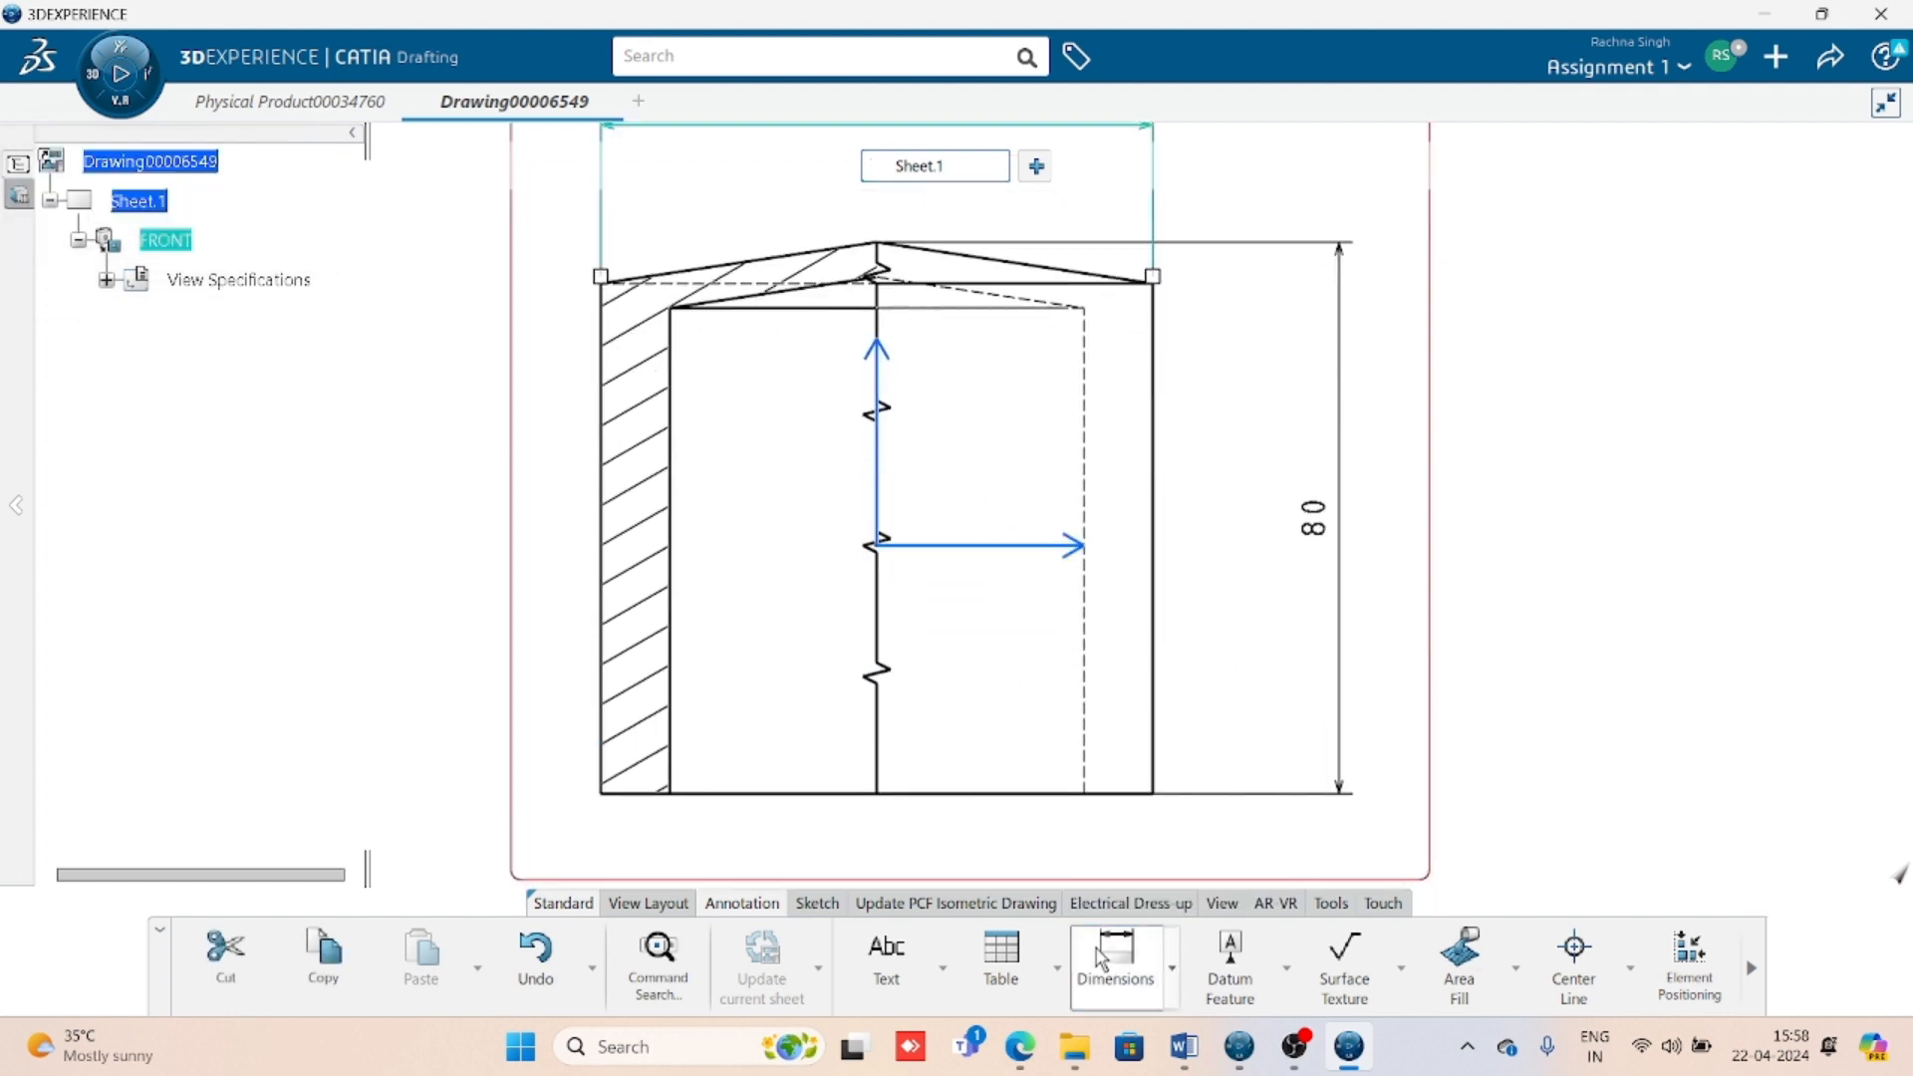
- Dimension the inner bore's diameter, placing the dimension below the front view
click(670, 463)
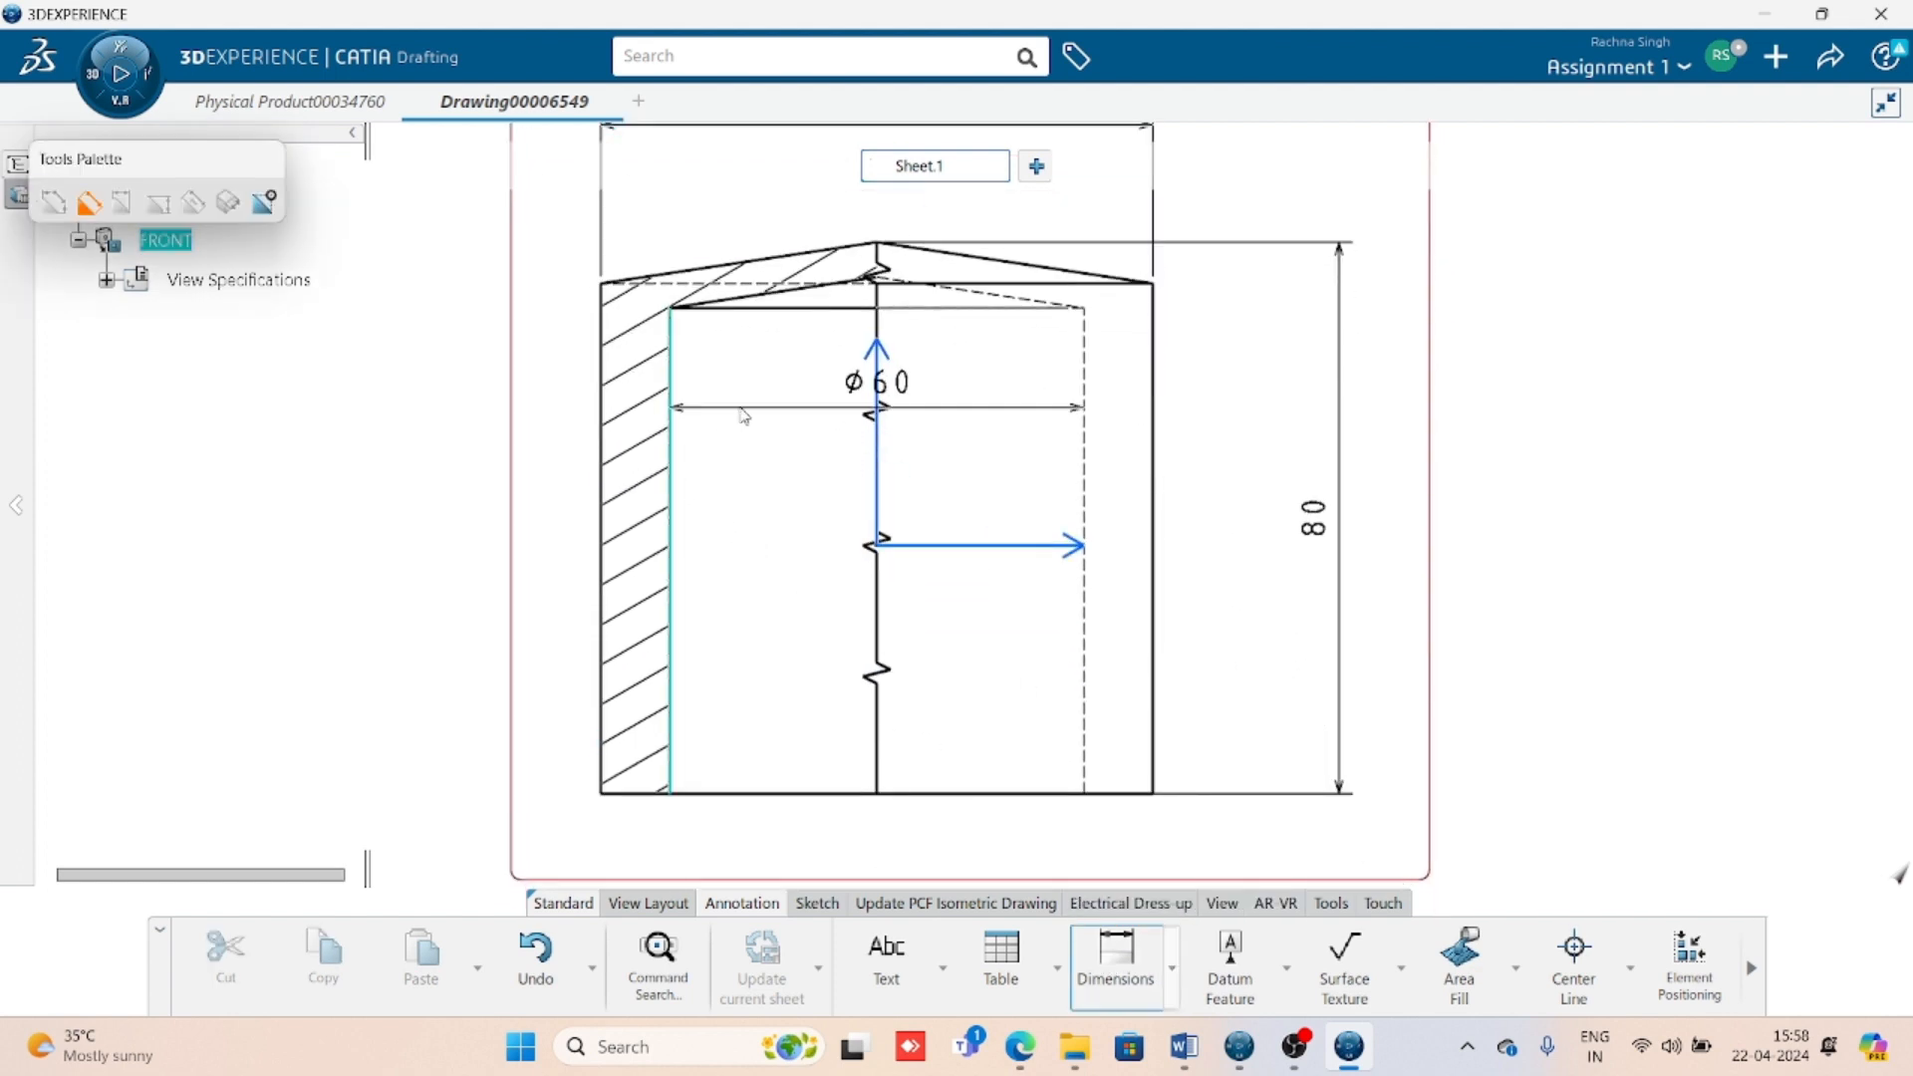
middle_drag(786, 841, 843, 645)
click(836, 690)
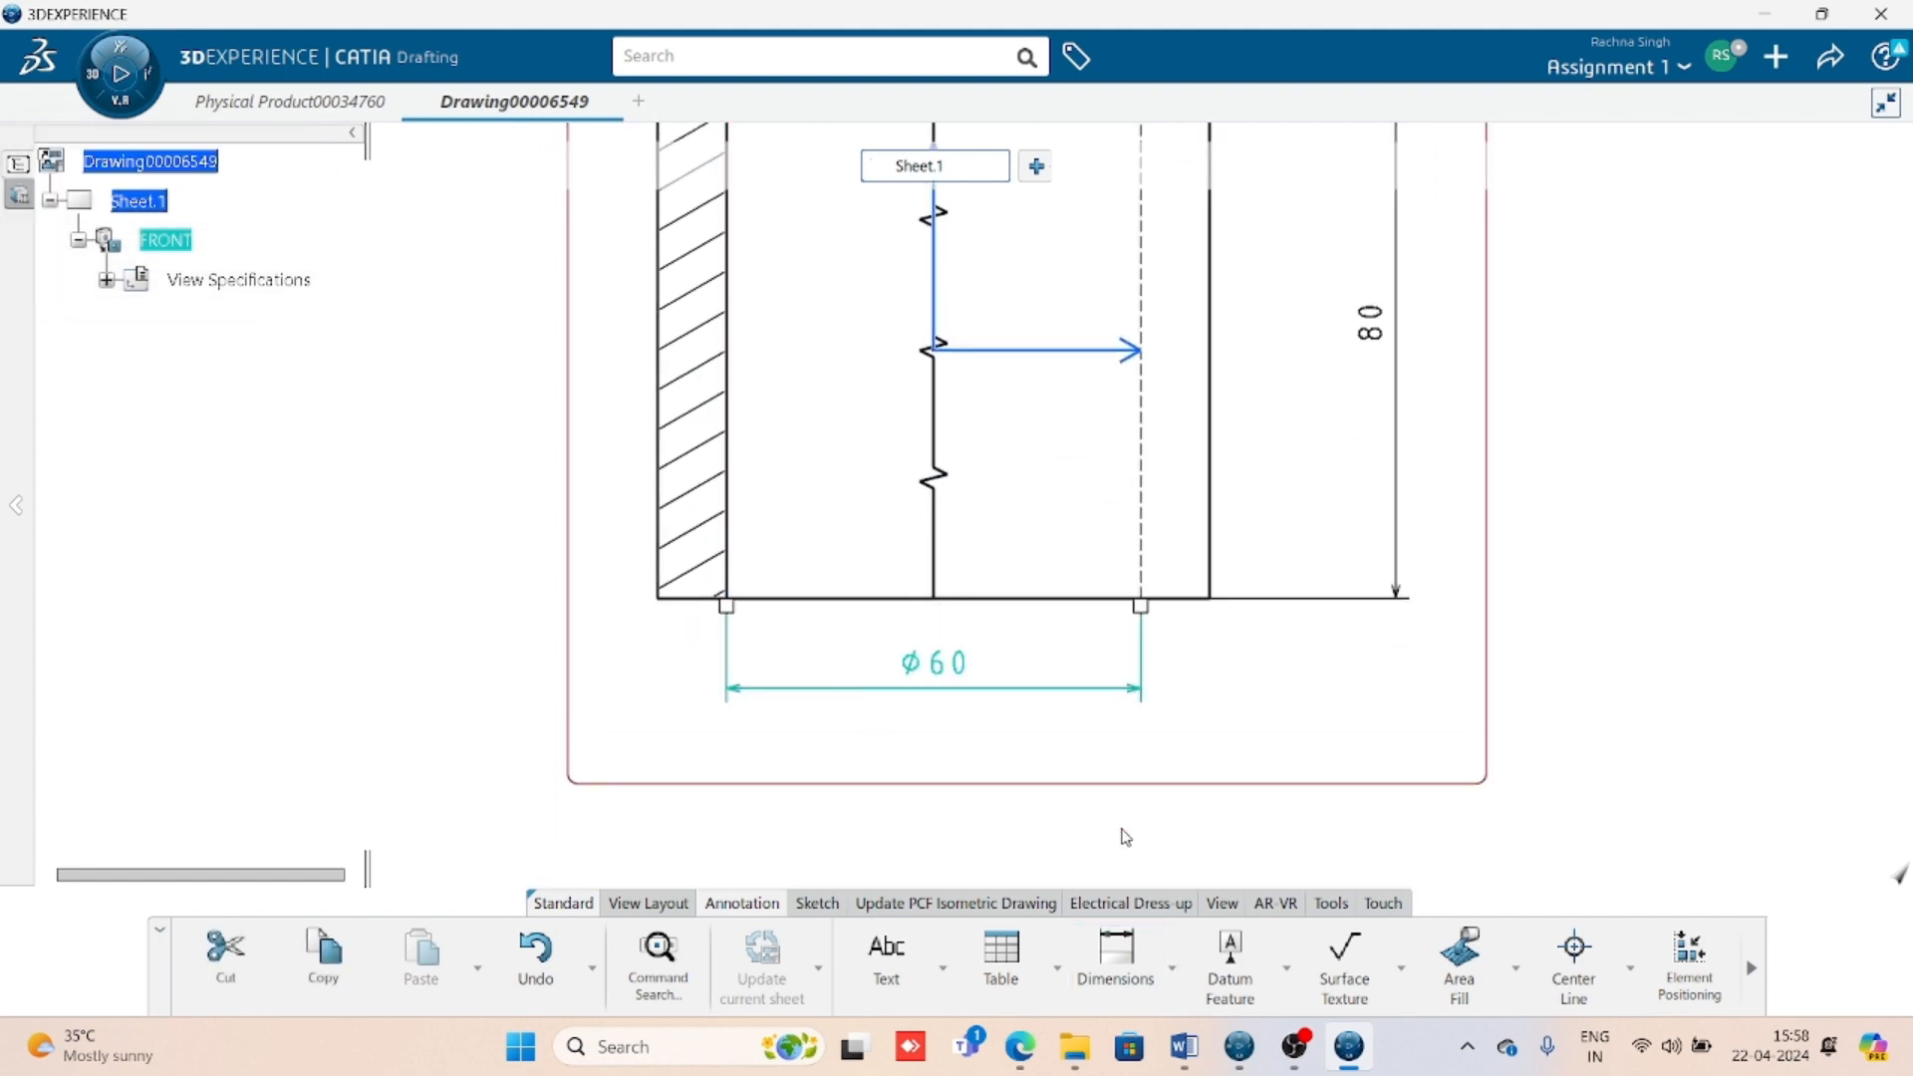
click(1171, 831)
- Dimension the thickness of the sloped top wall between its inner and outer edges in the front view
middle_drag(1247, 722, 1231, 828)
click(1126, 958)
middle_drag(1049, 464, 1059, 793)
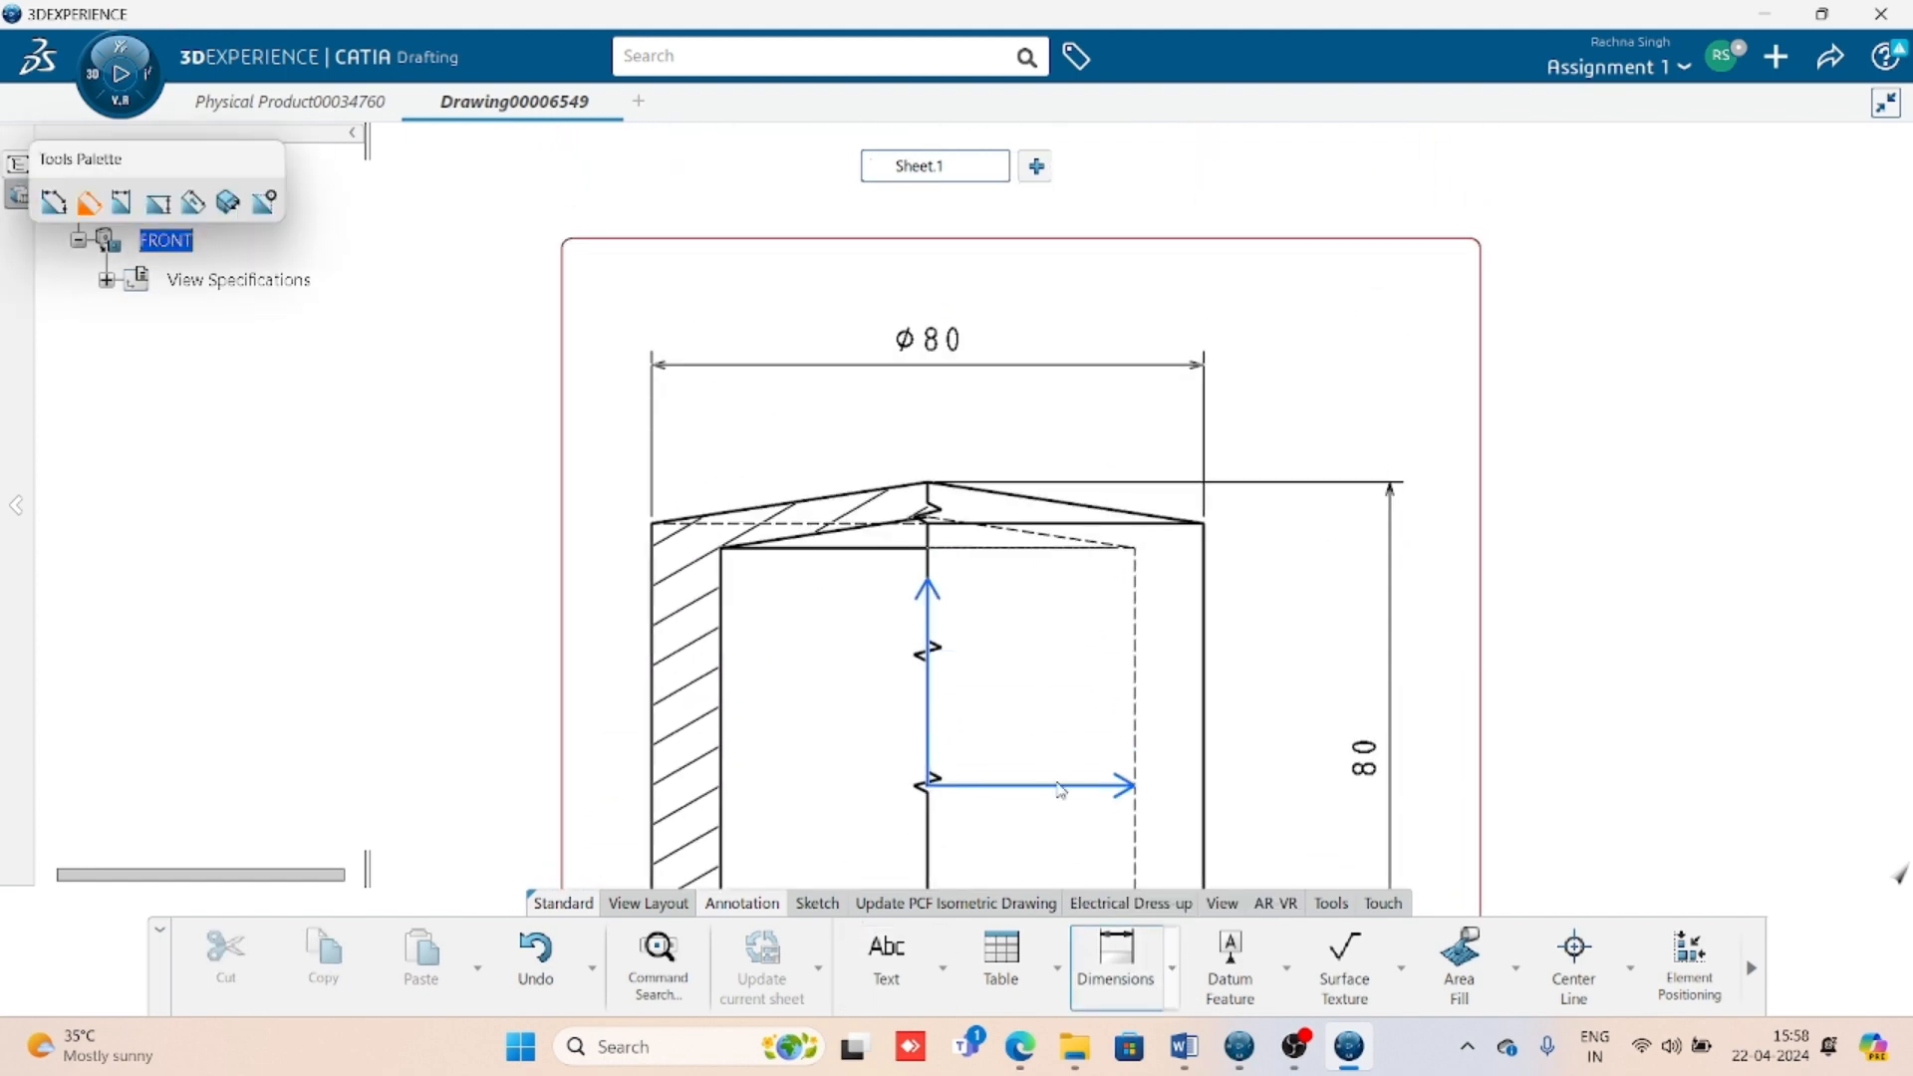
click(825, 539)
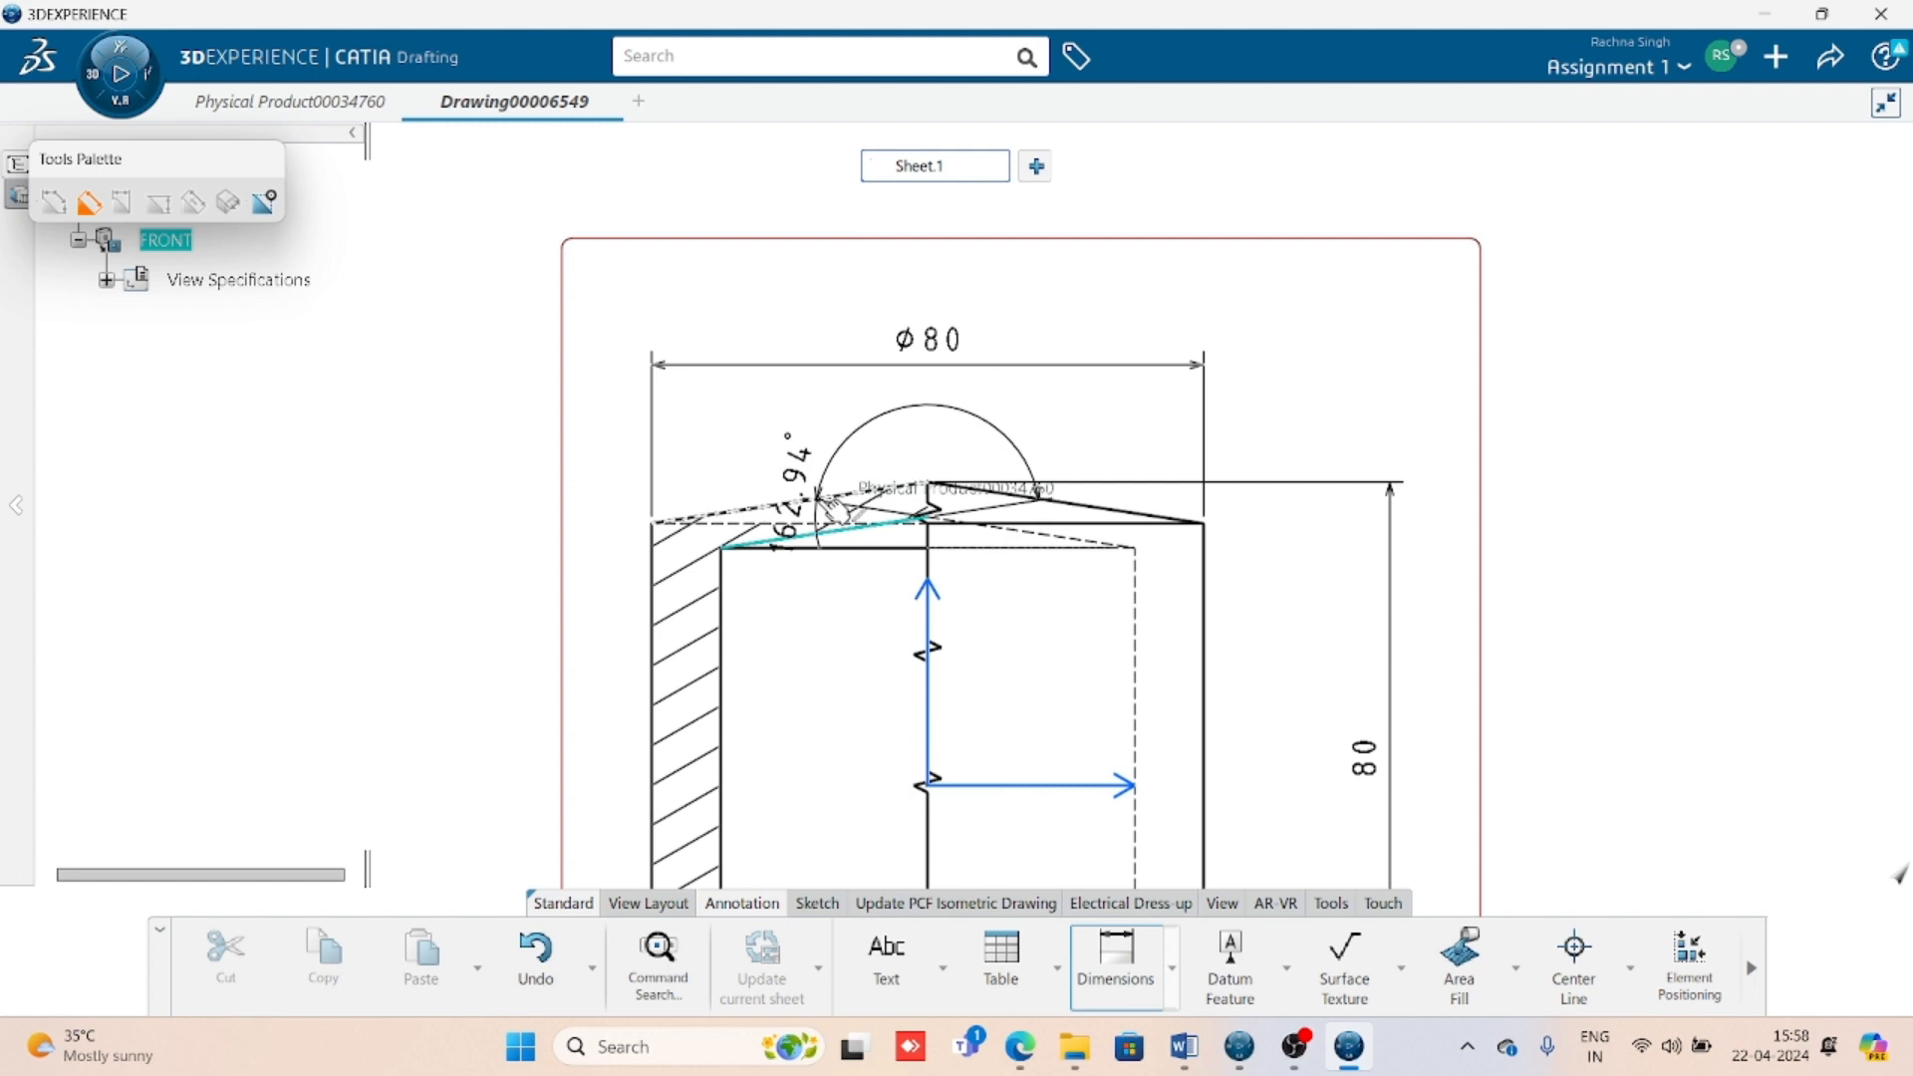
click(829, 497)
click(1145, 419)
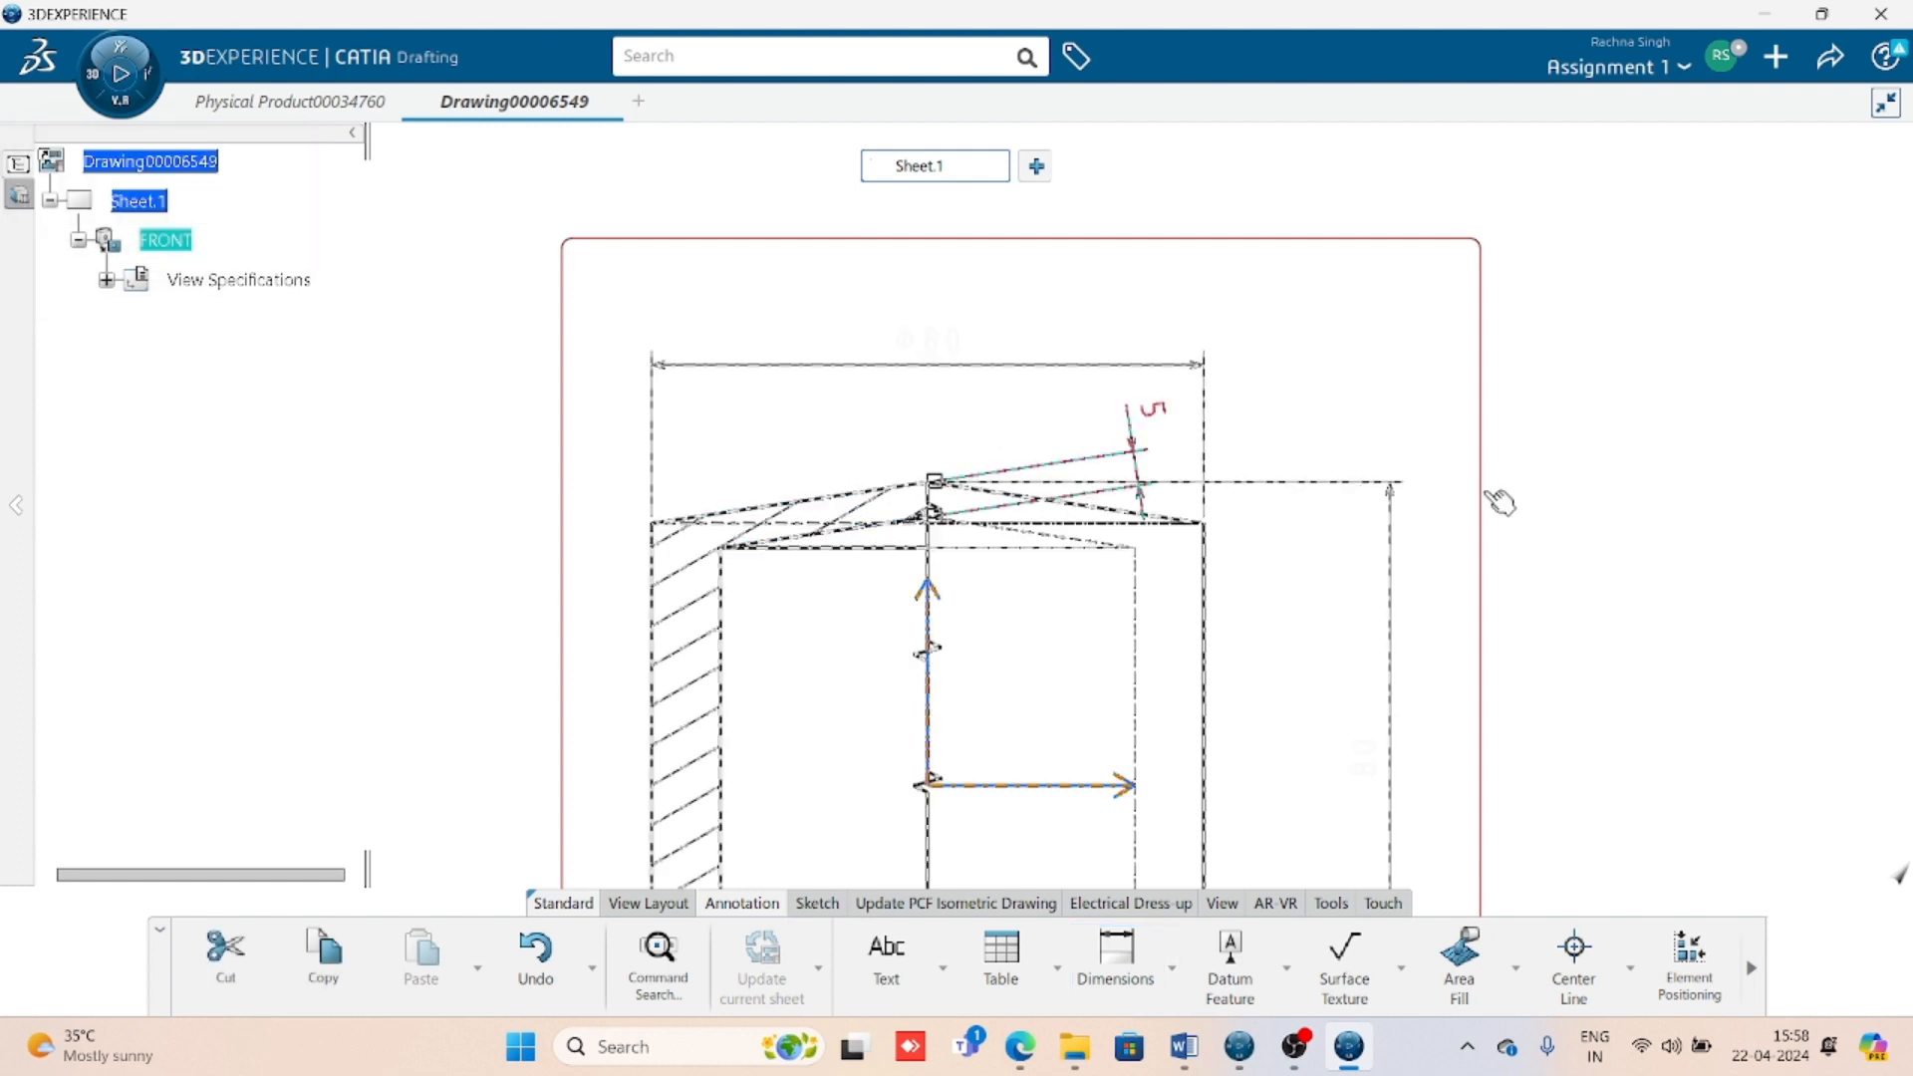
middle_drag(1527, 633, 1601, 551)
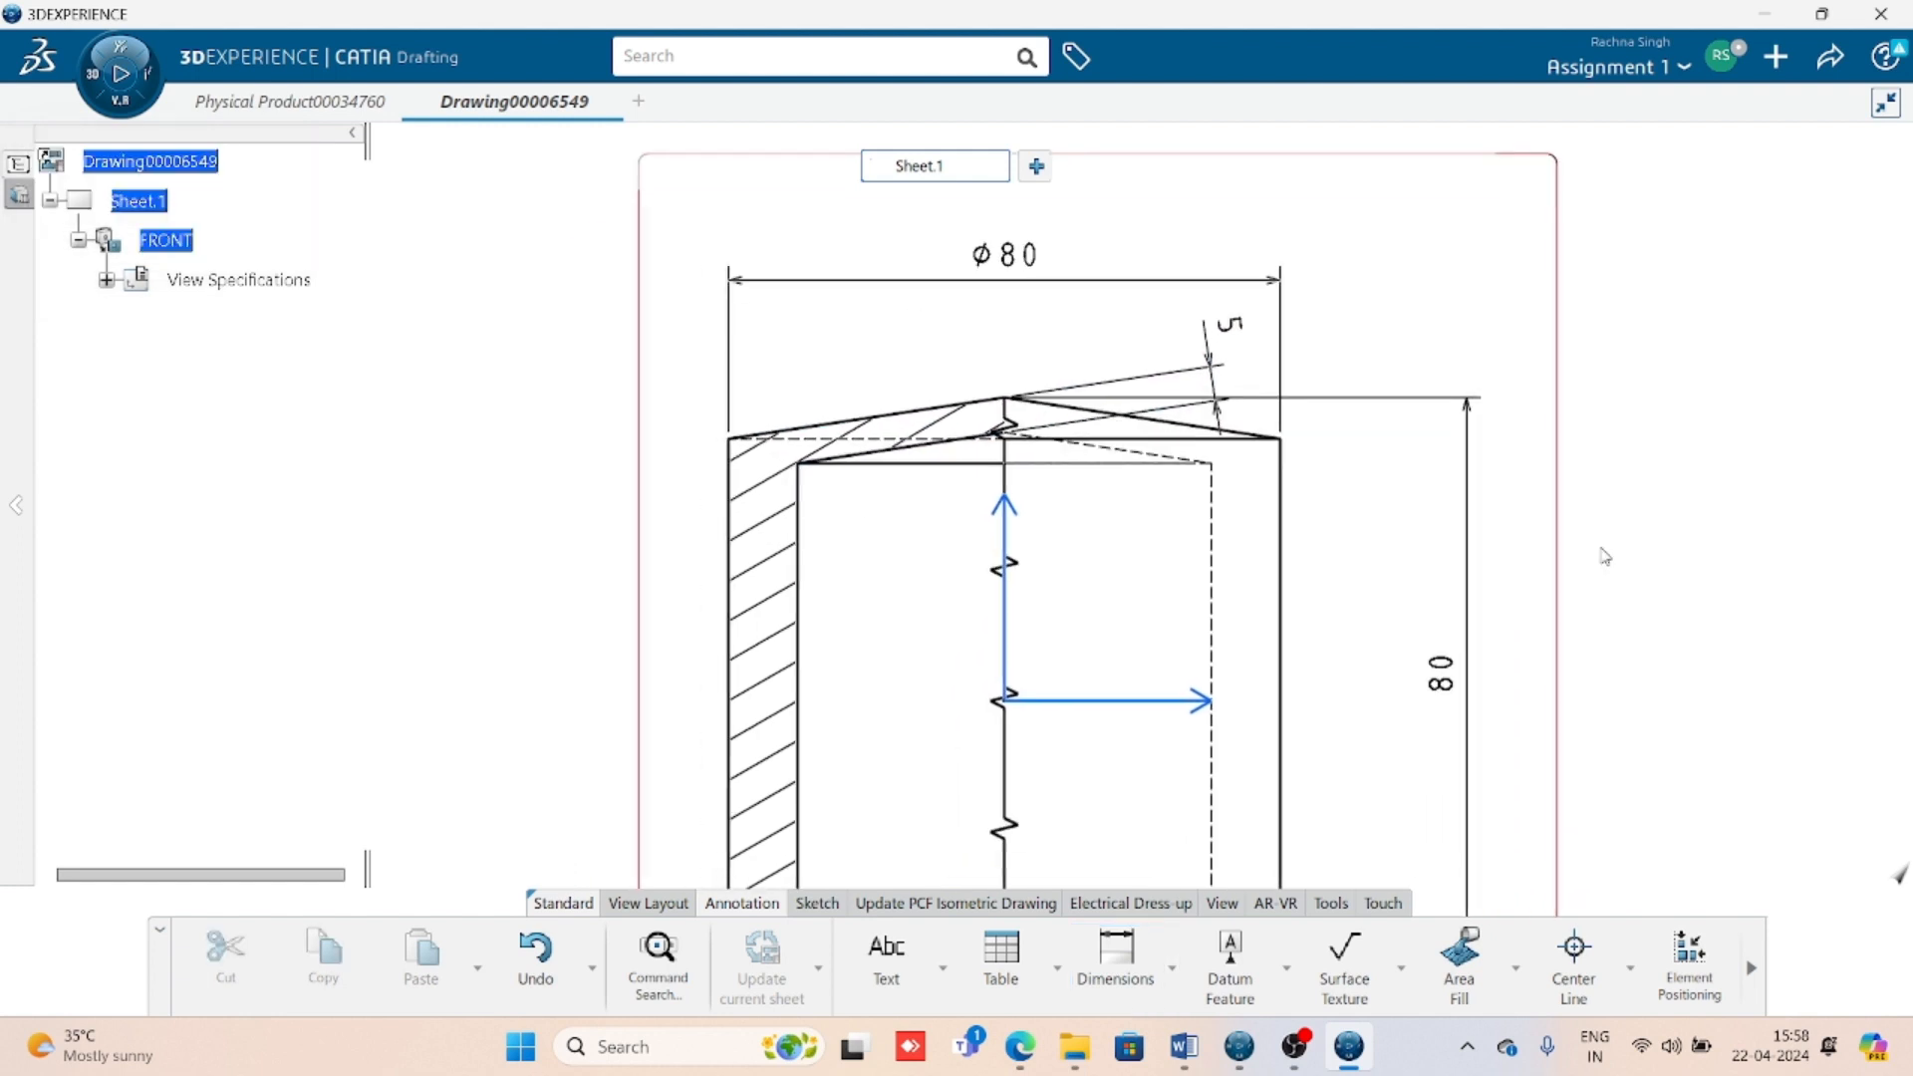
click(1117, 956)
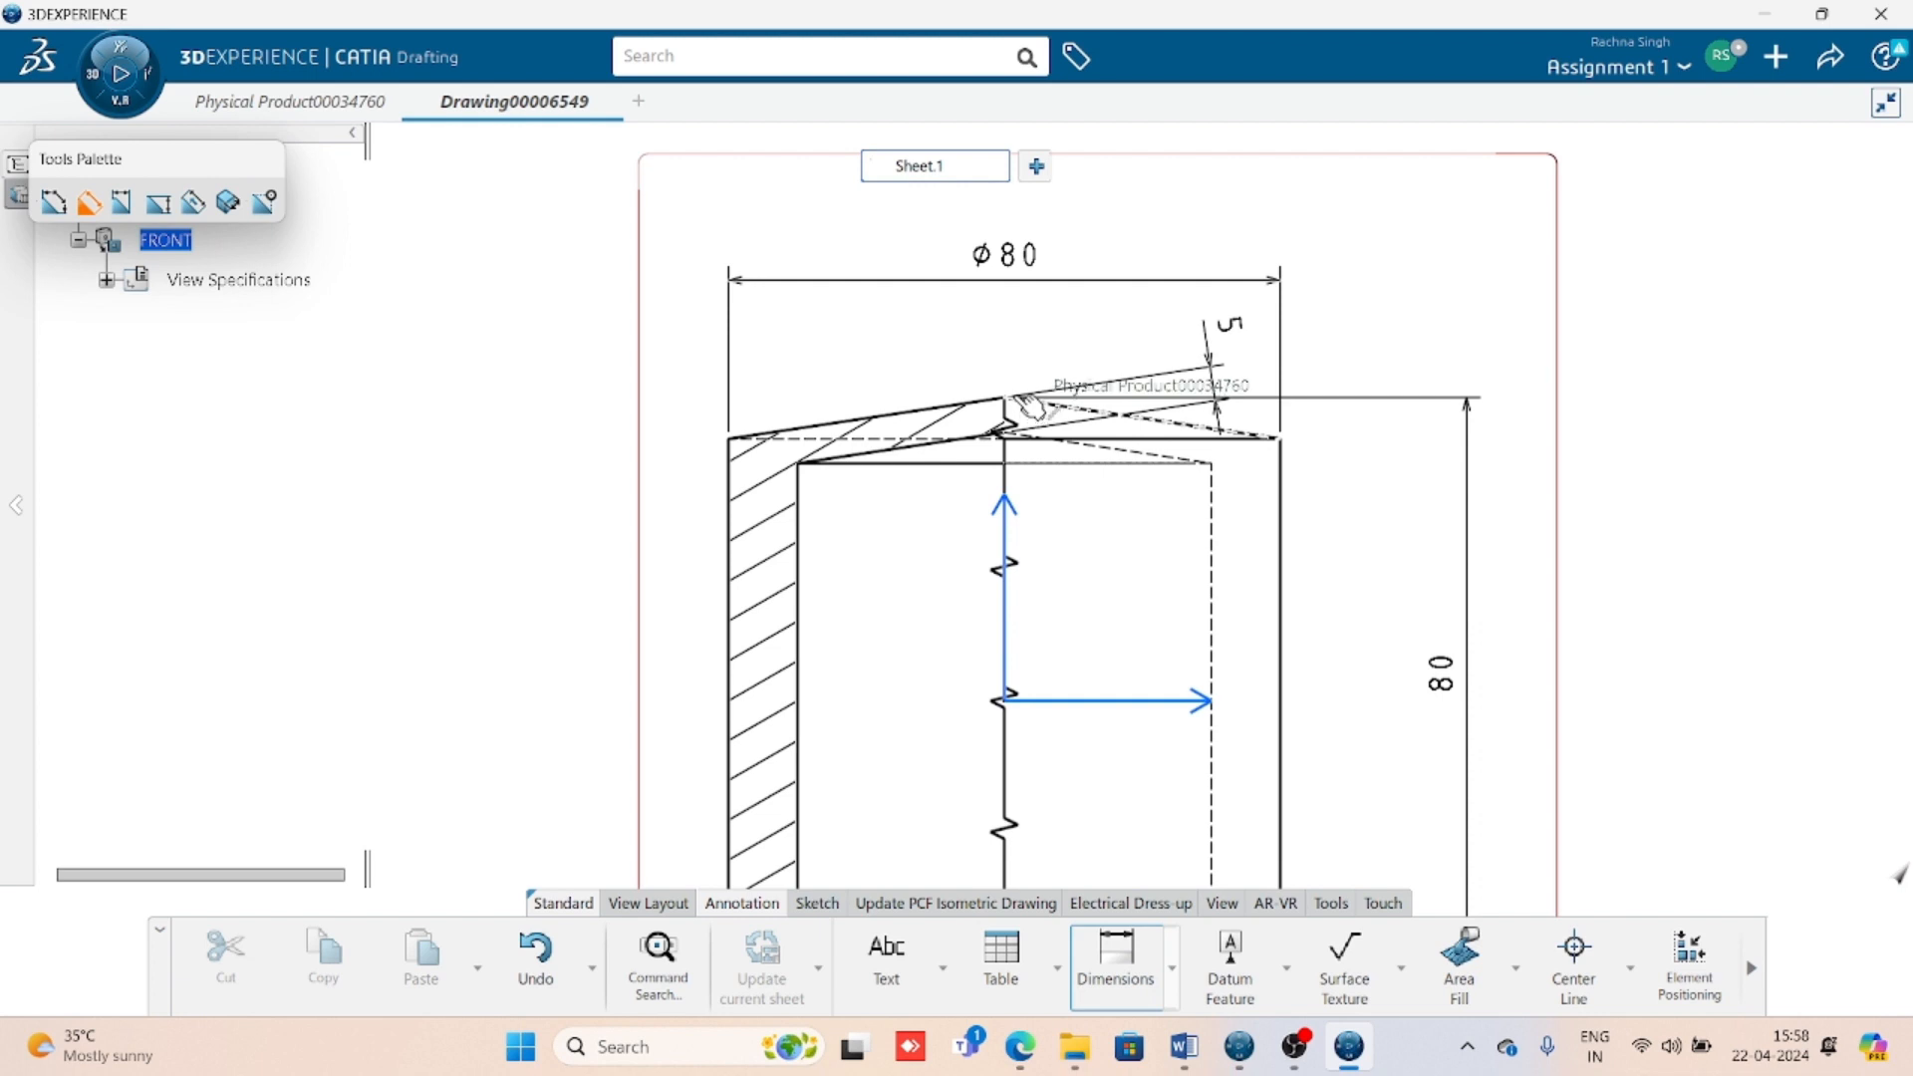
click(1029, 407)
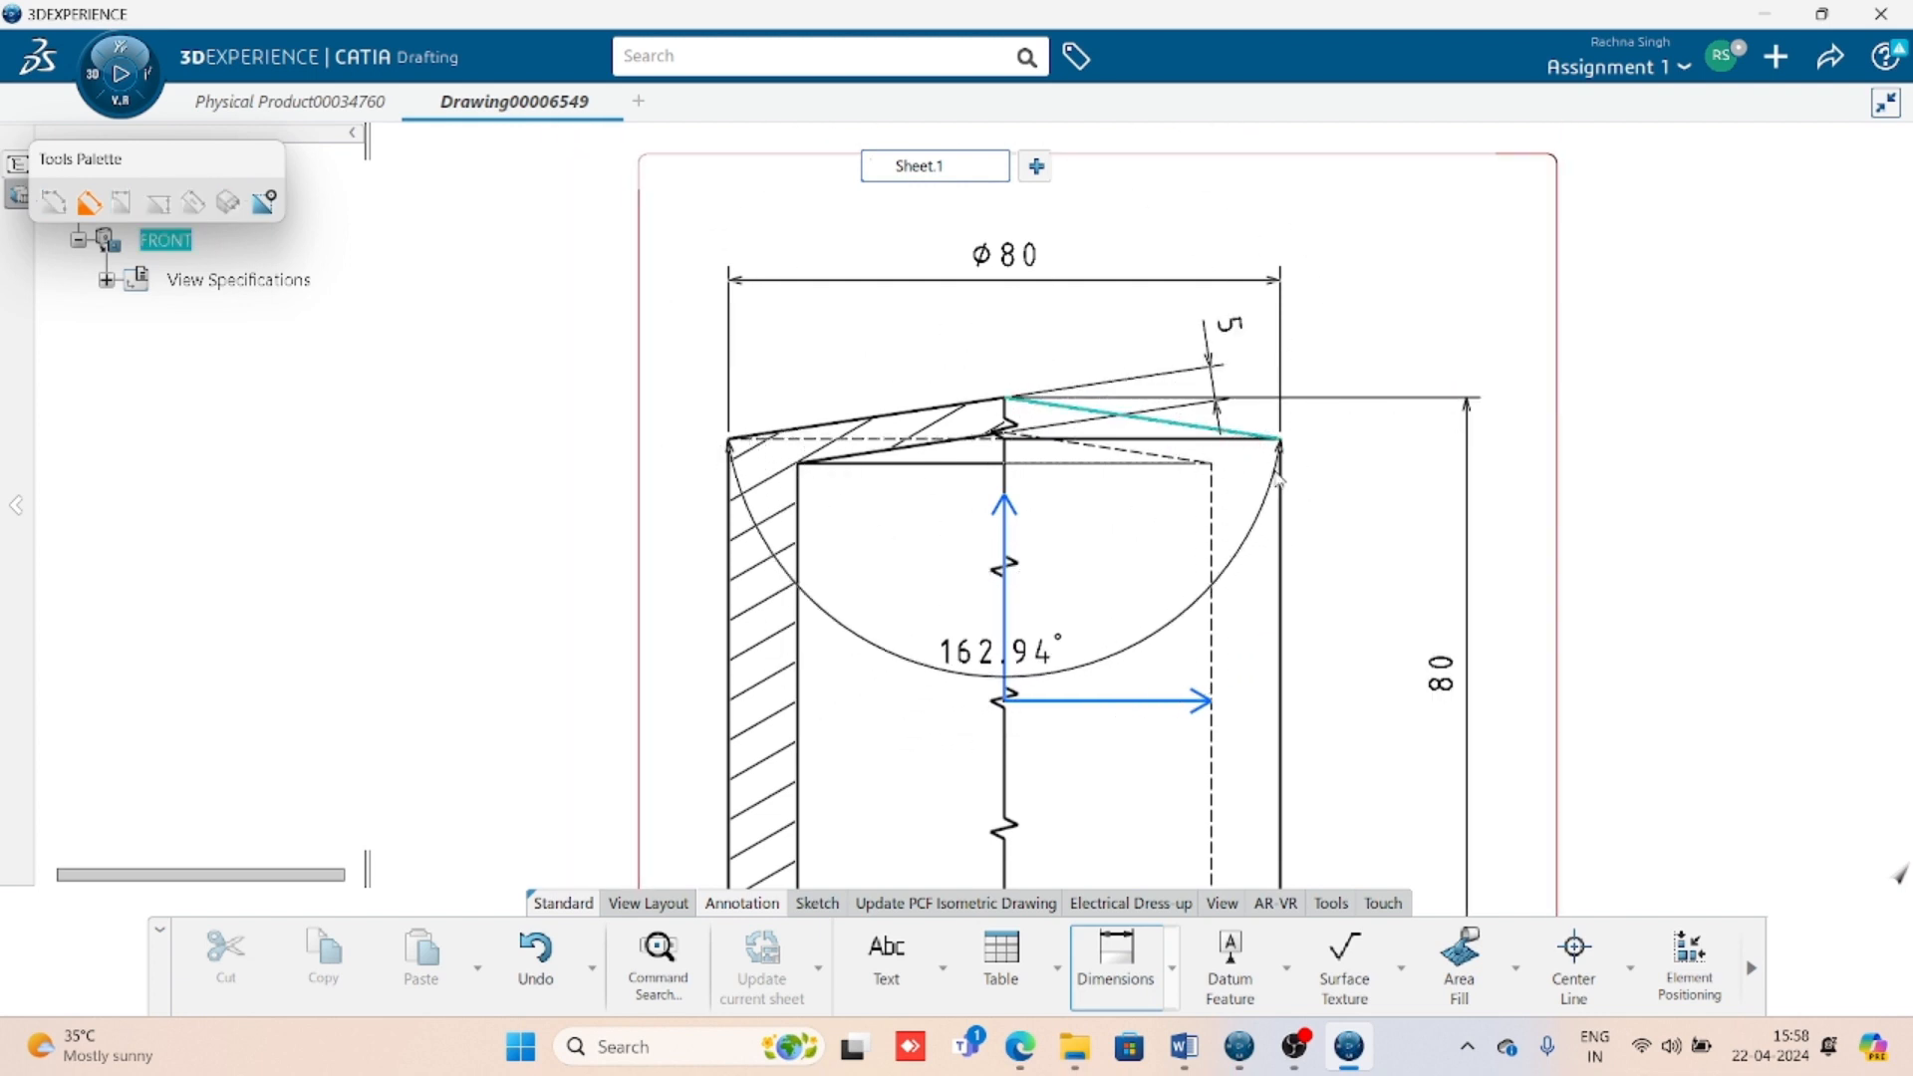
click(1280, 481)
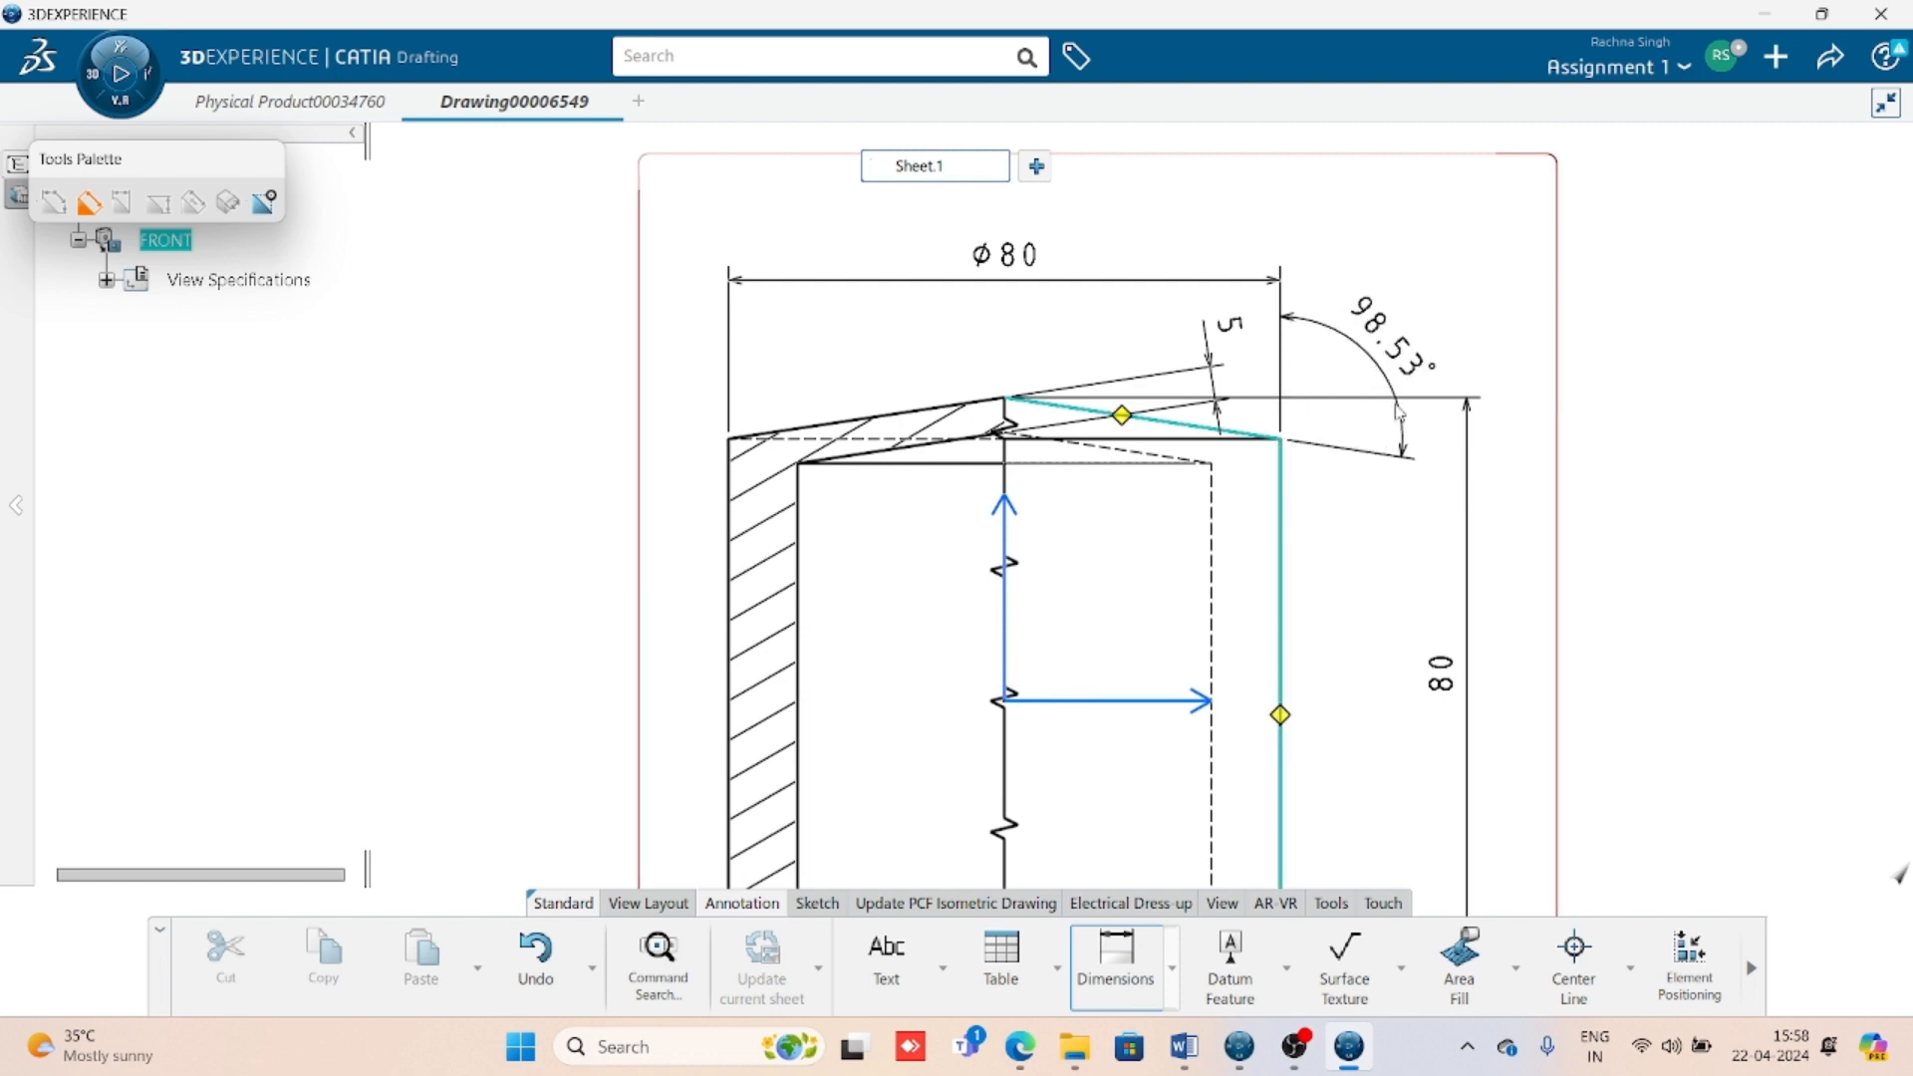
right_click(1398, 412)
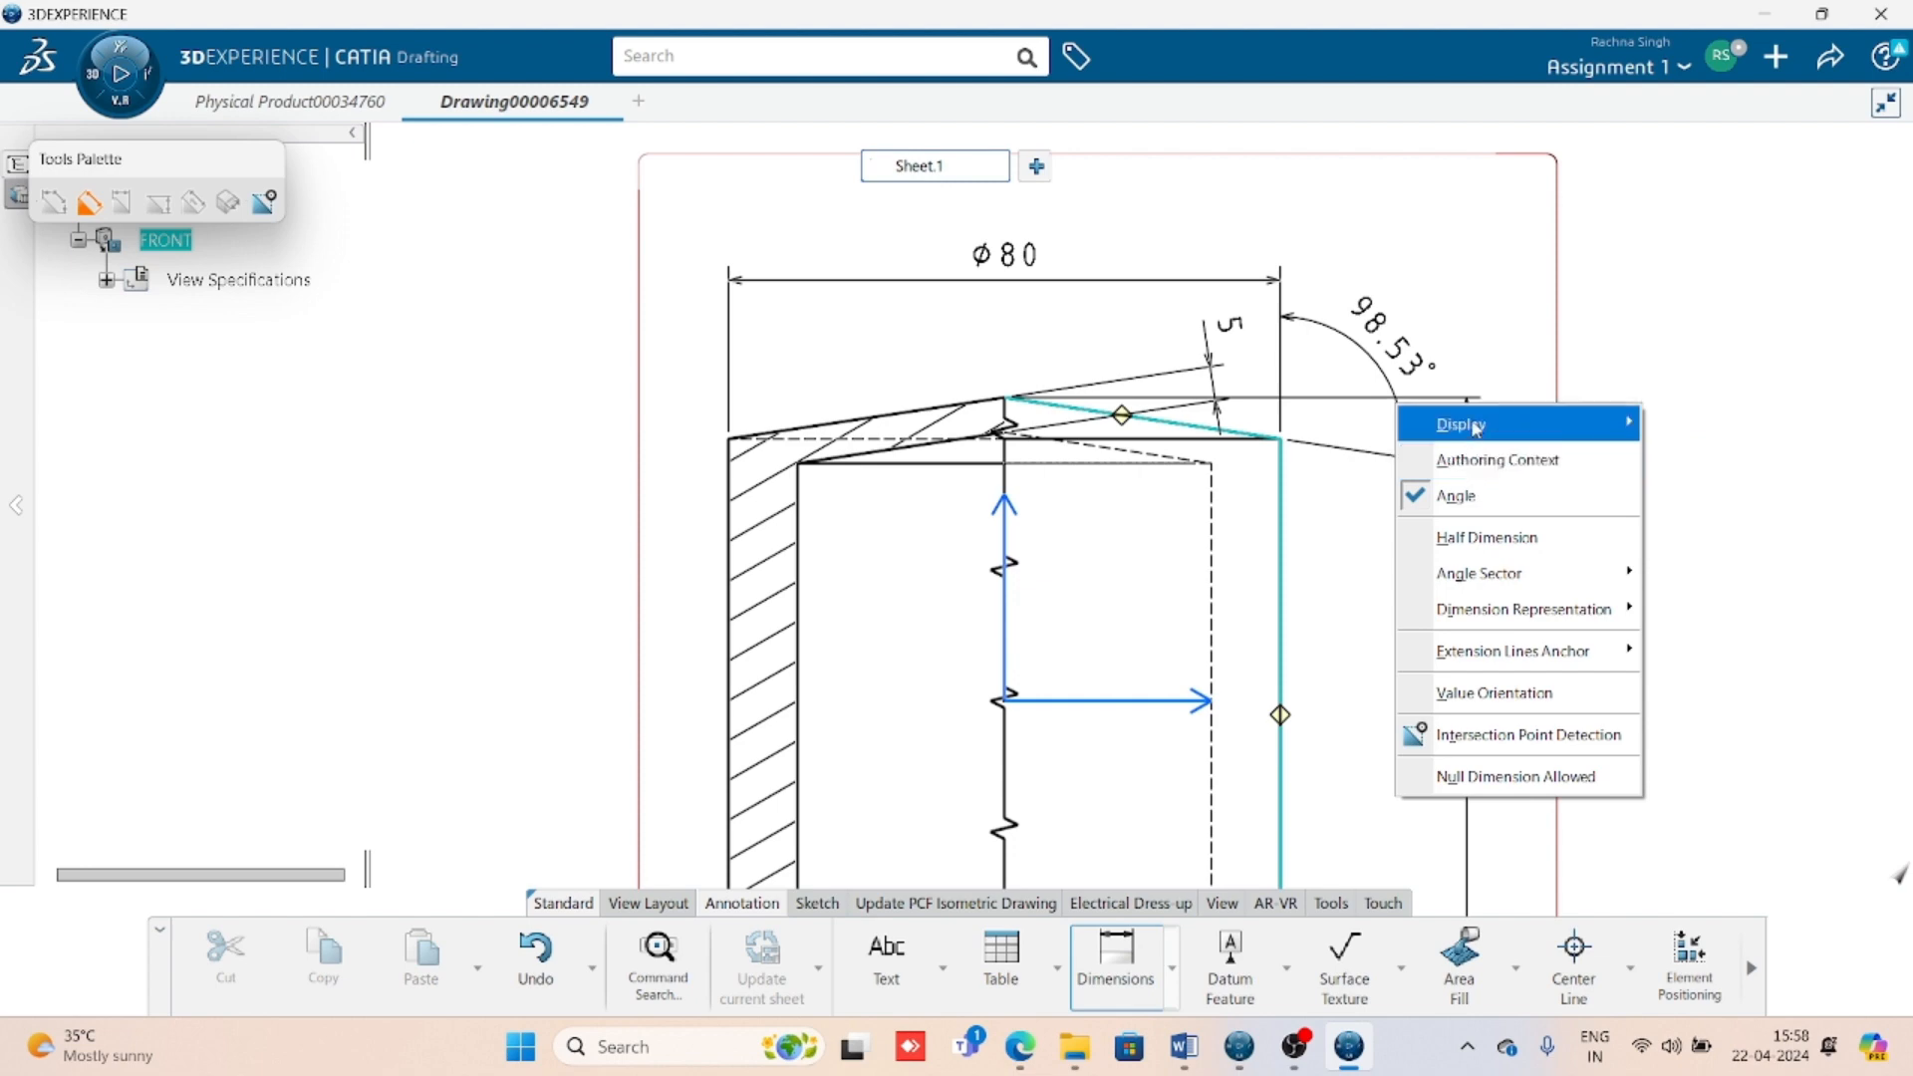
mouse_move(1475, 426)
mouse_move(1509, 616)
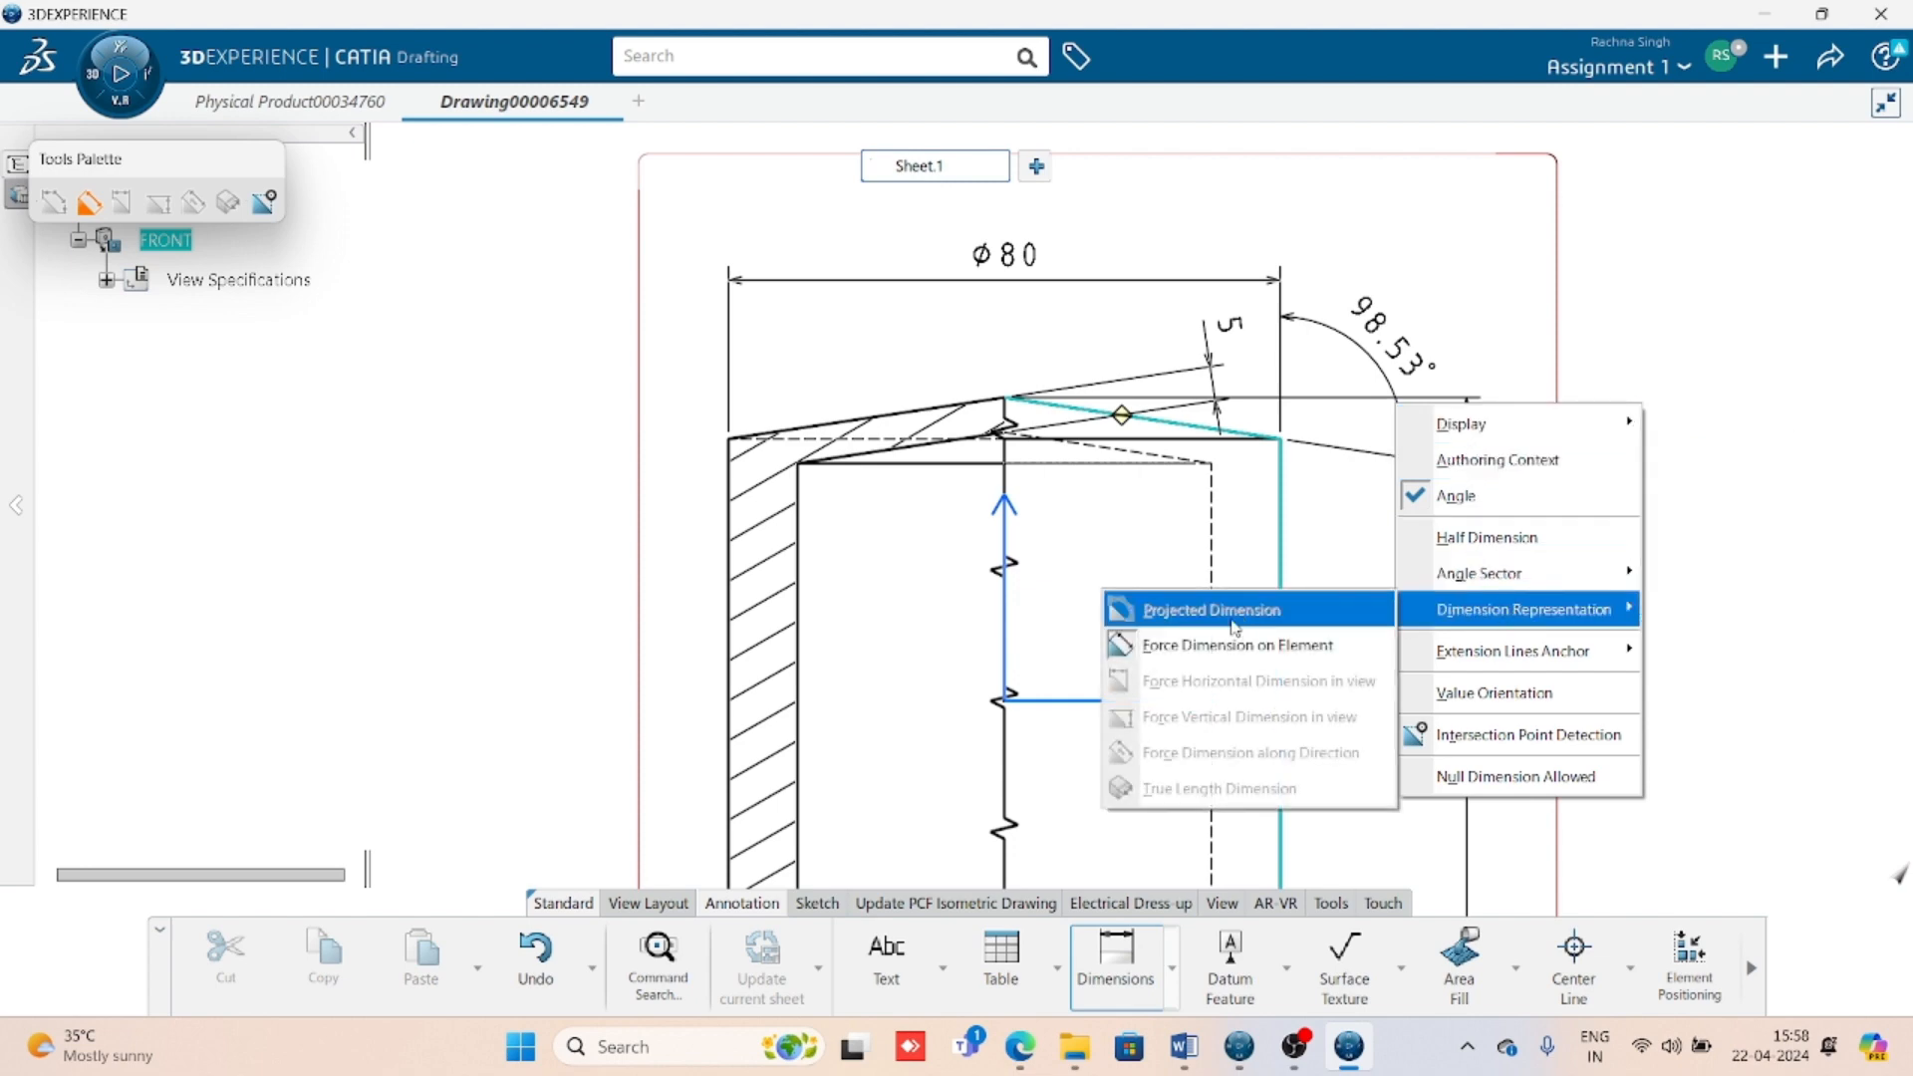
click(1231, 642)
click(1231, 643)
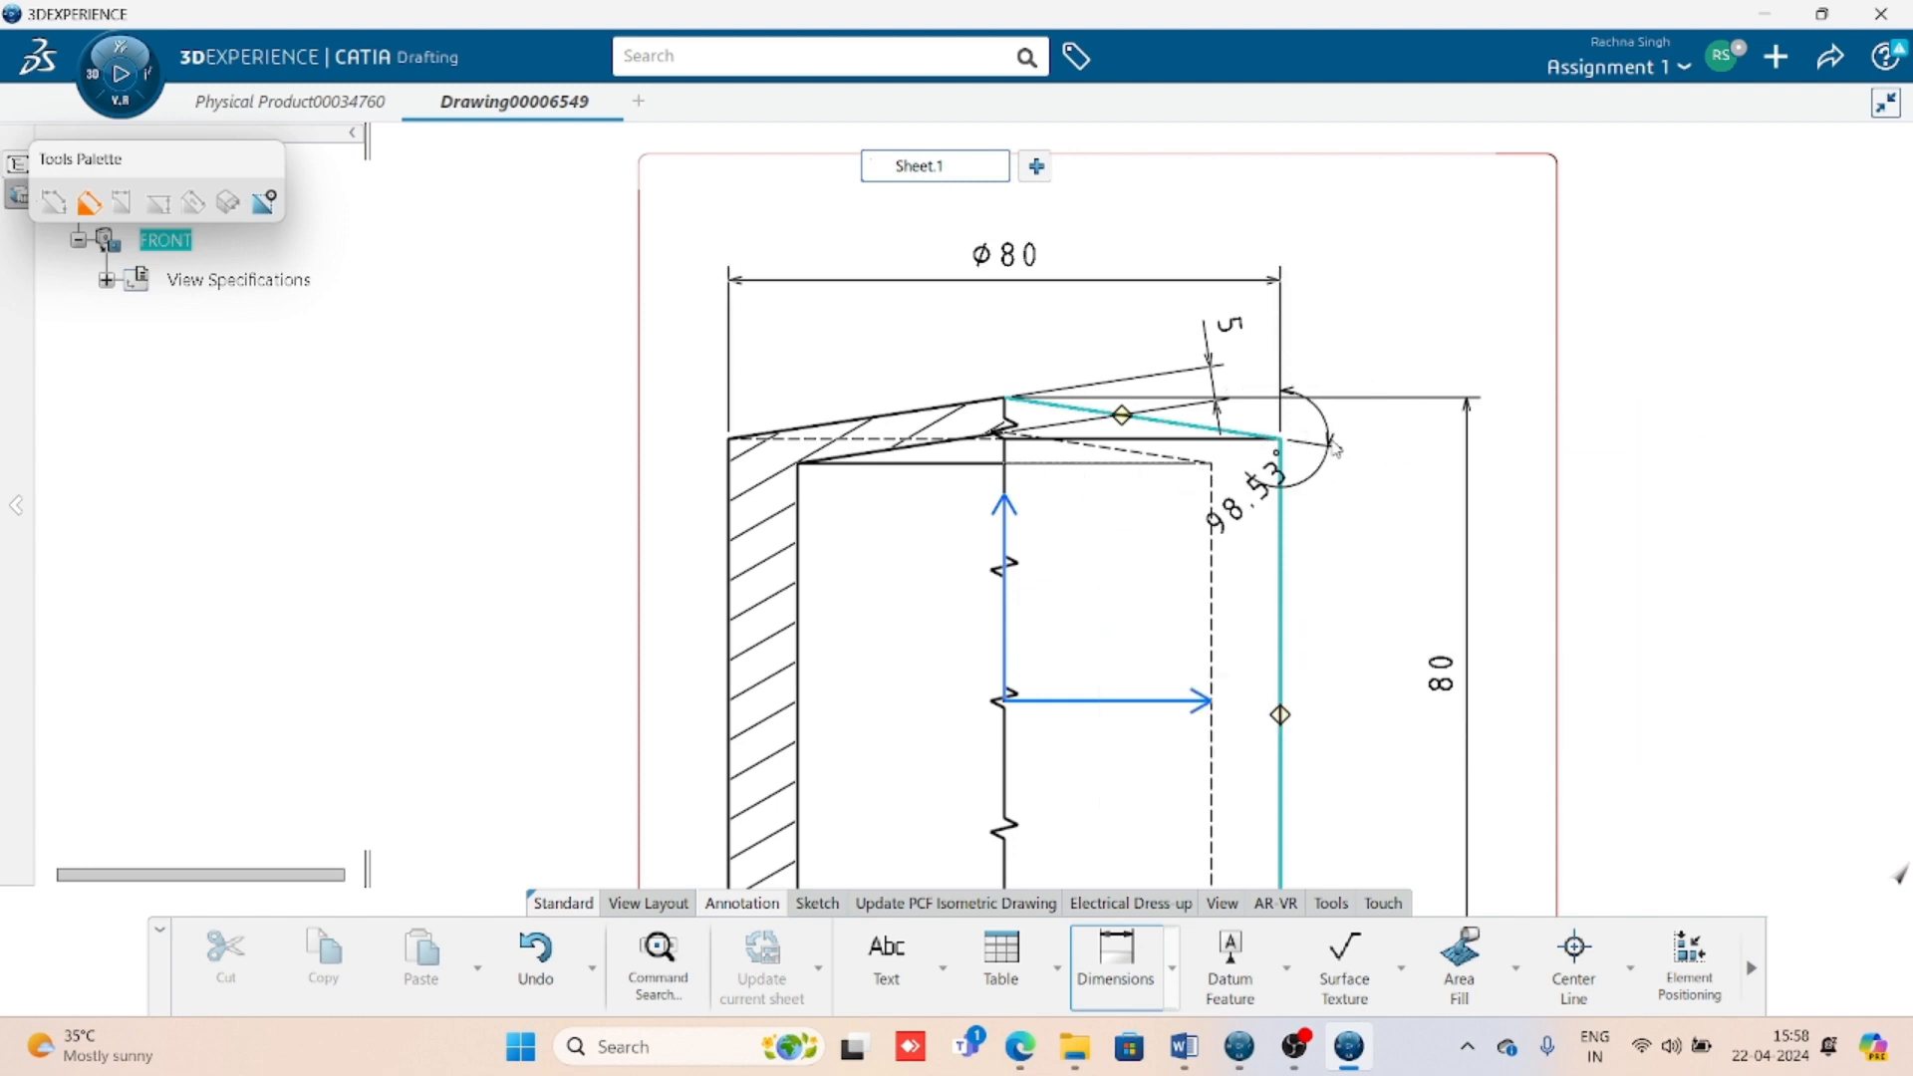
key(Escape)
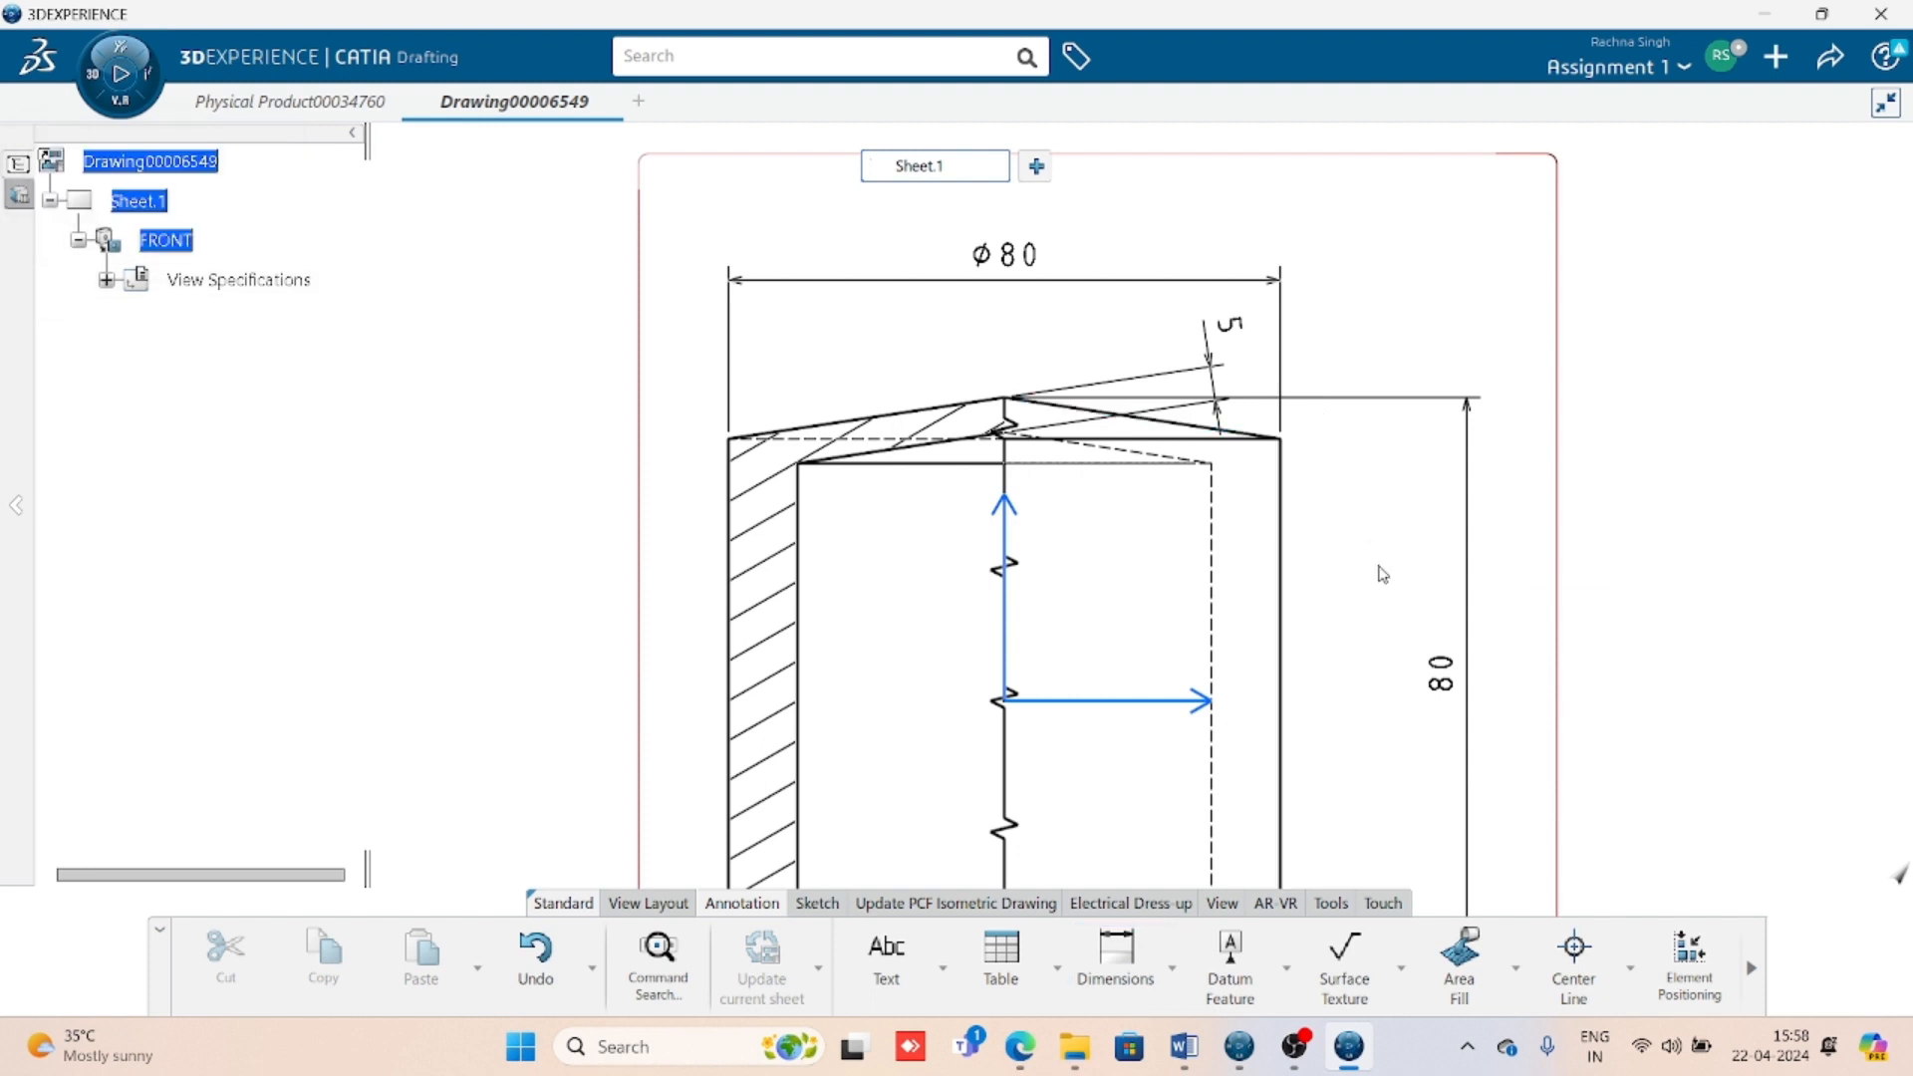
- Dimension the vertical rise of the sloped top edge with a forced vertical representation, placing it between the front view and the overall height dimension
click(1123, 971)
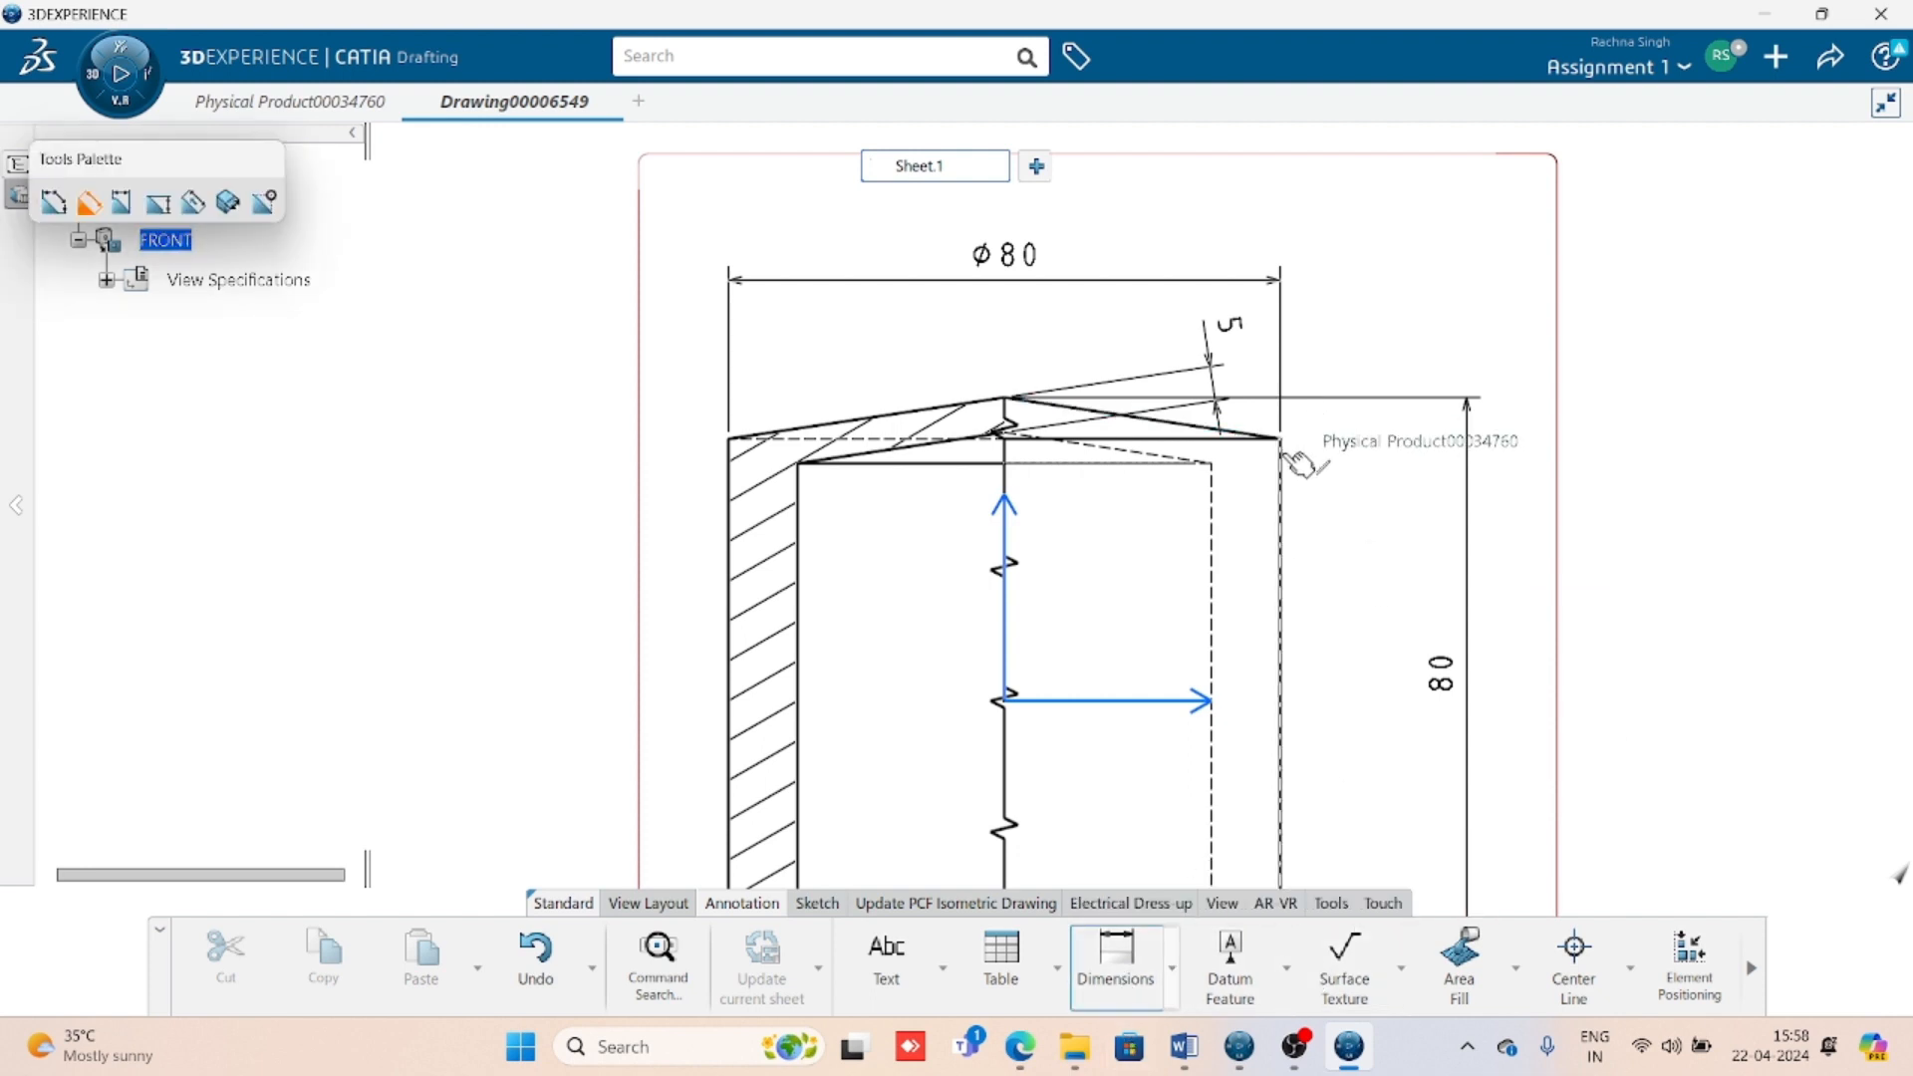
click(1278, 441)
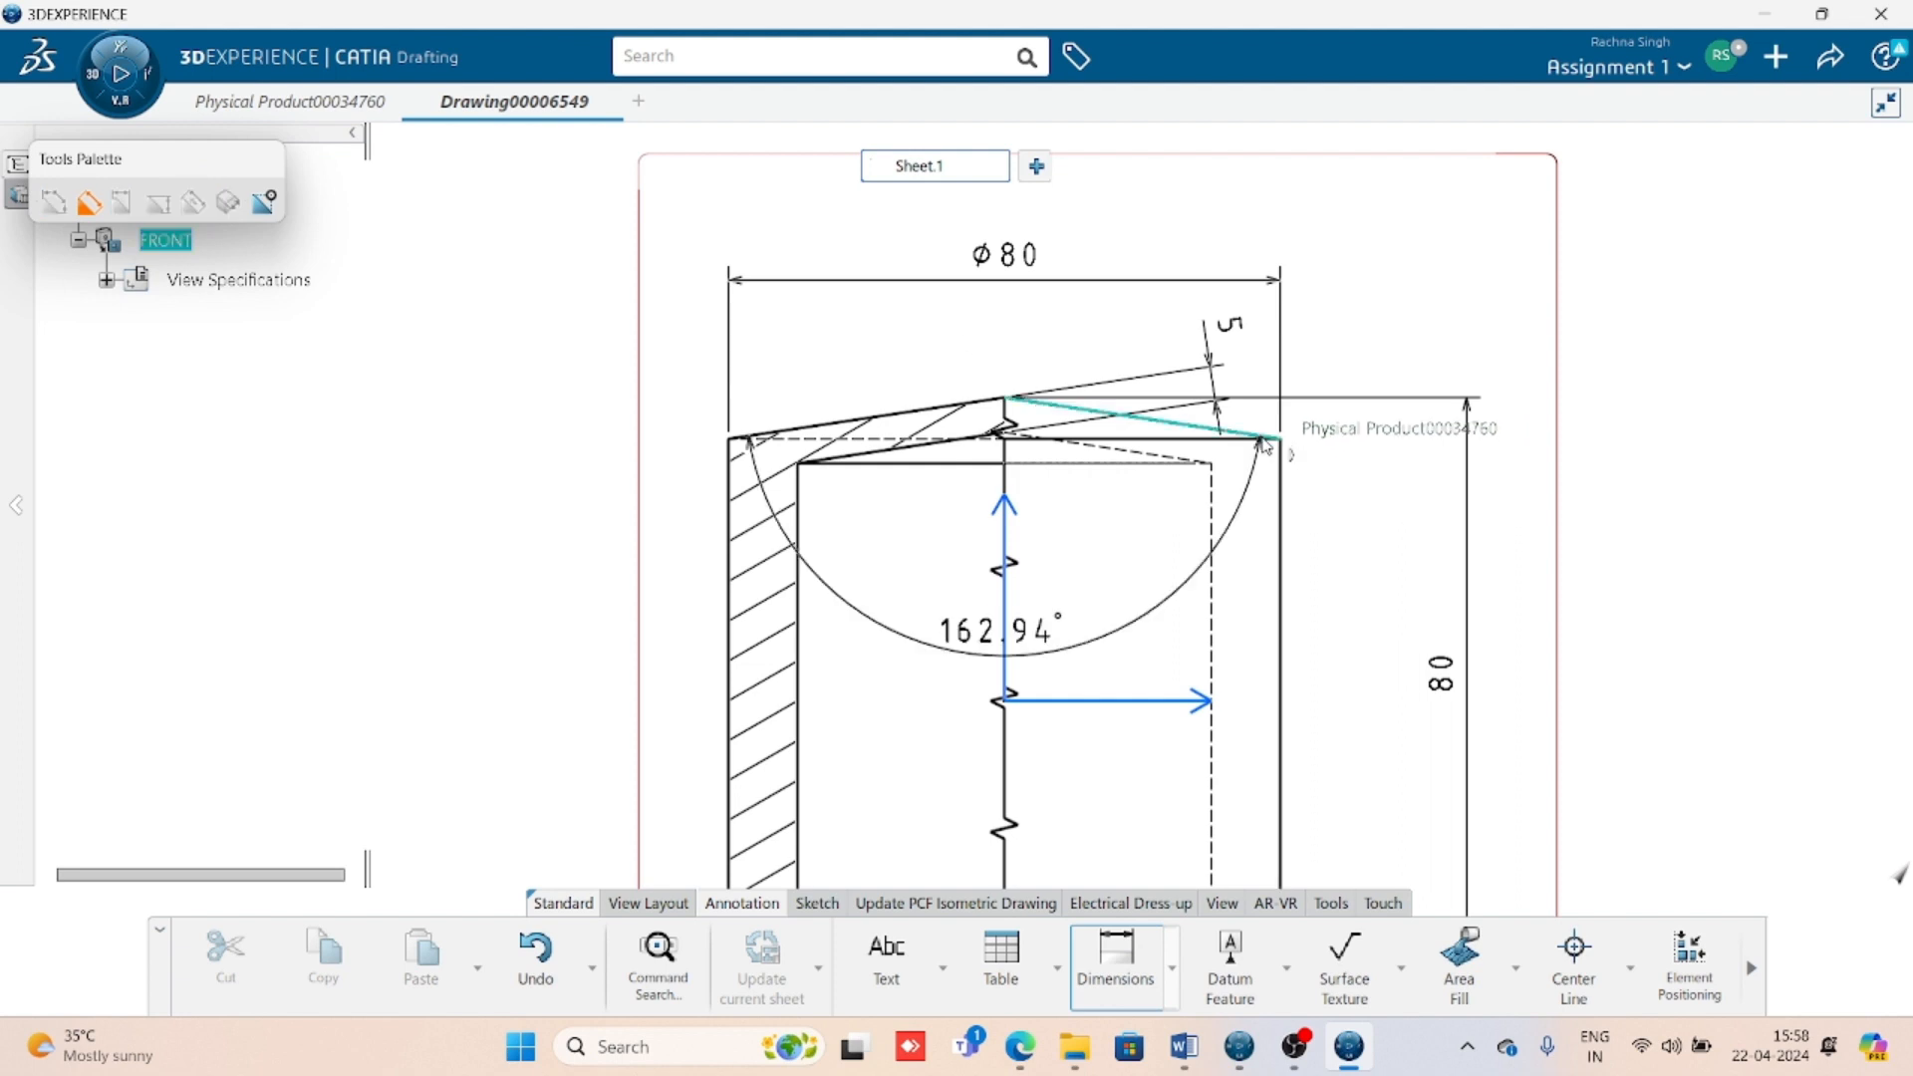
right_click(1341, 348)
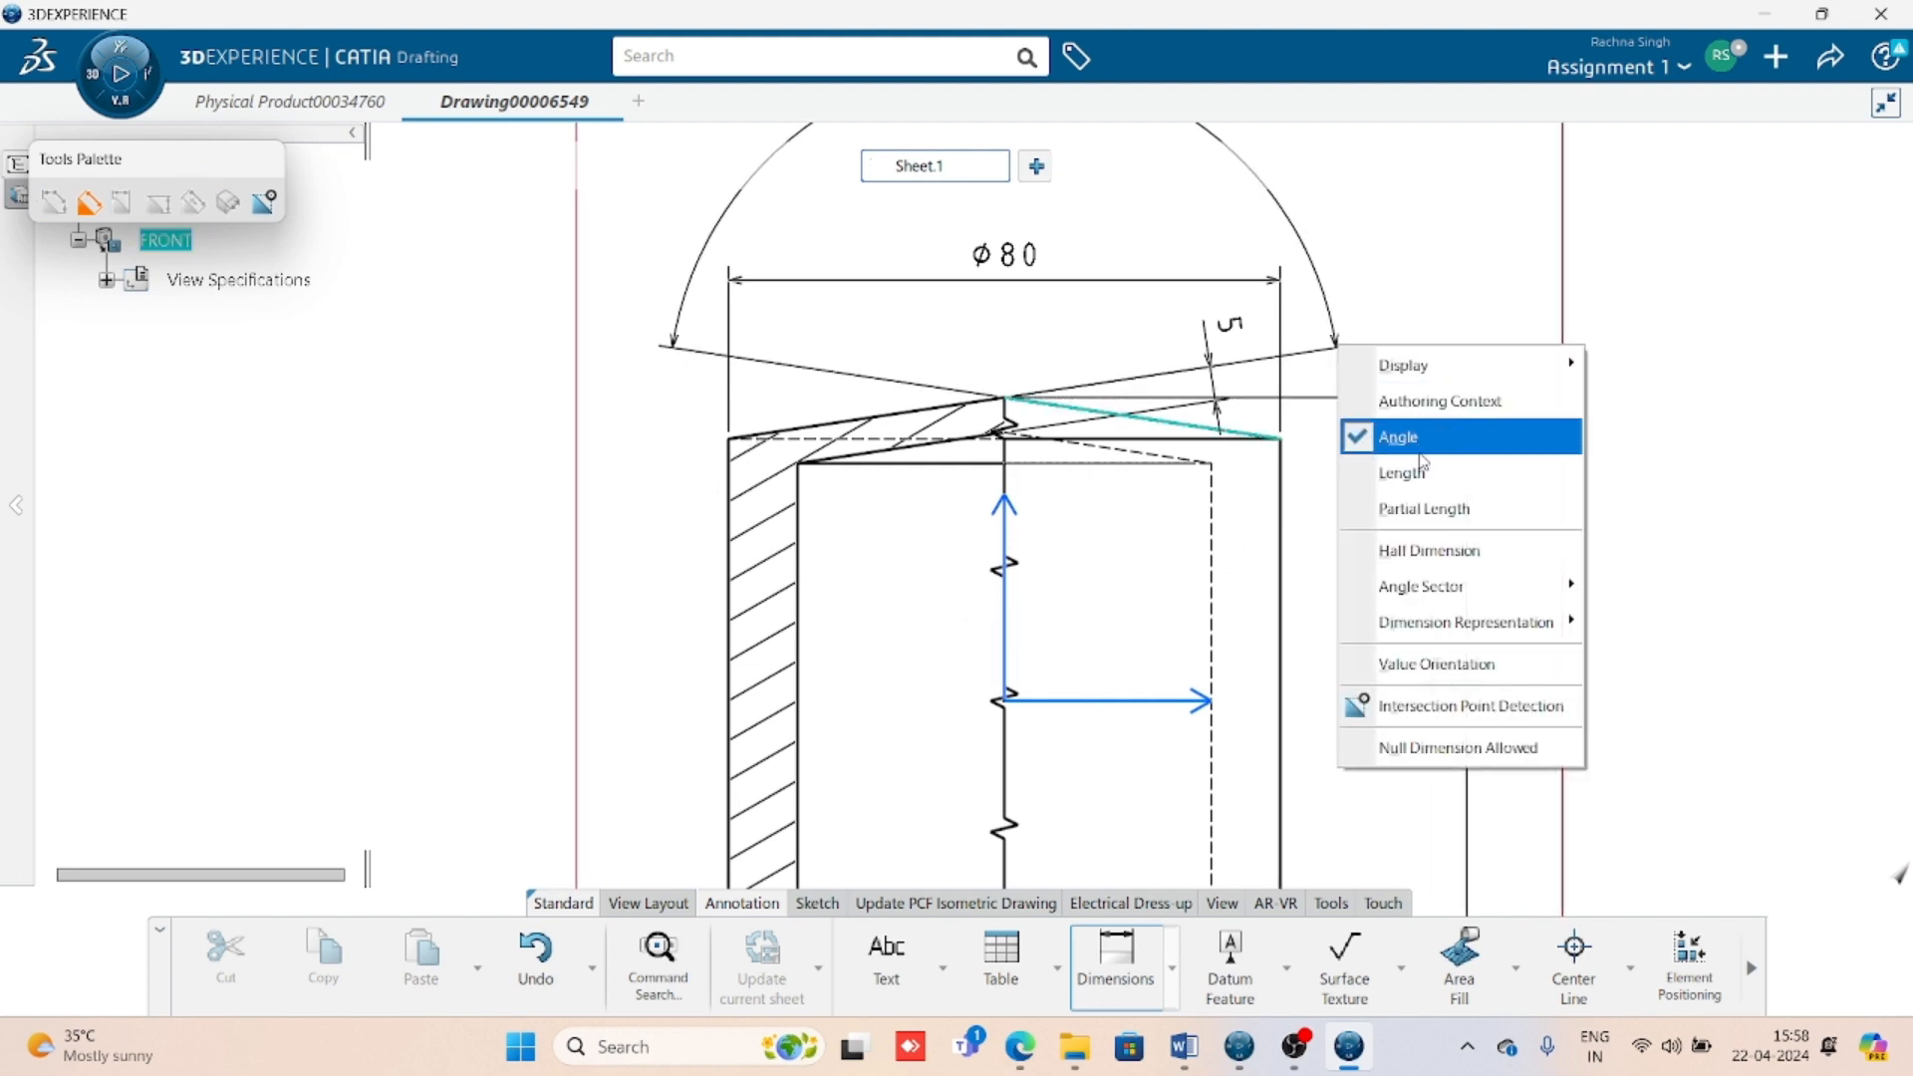
click(1420, 473)
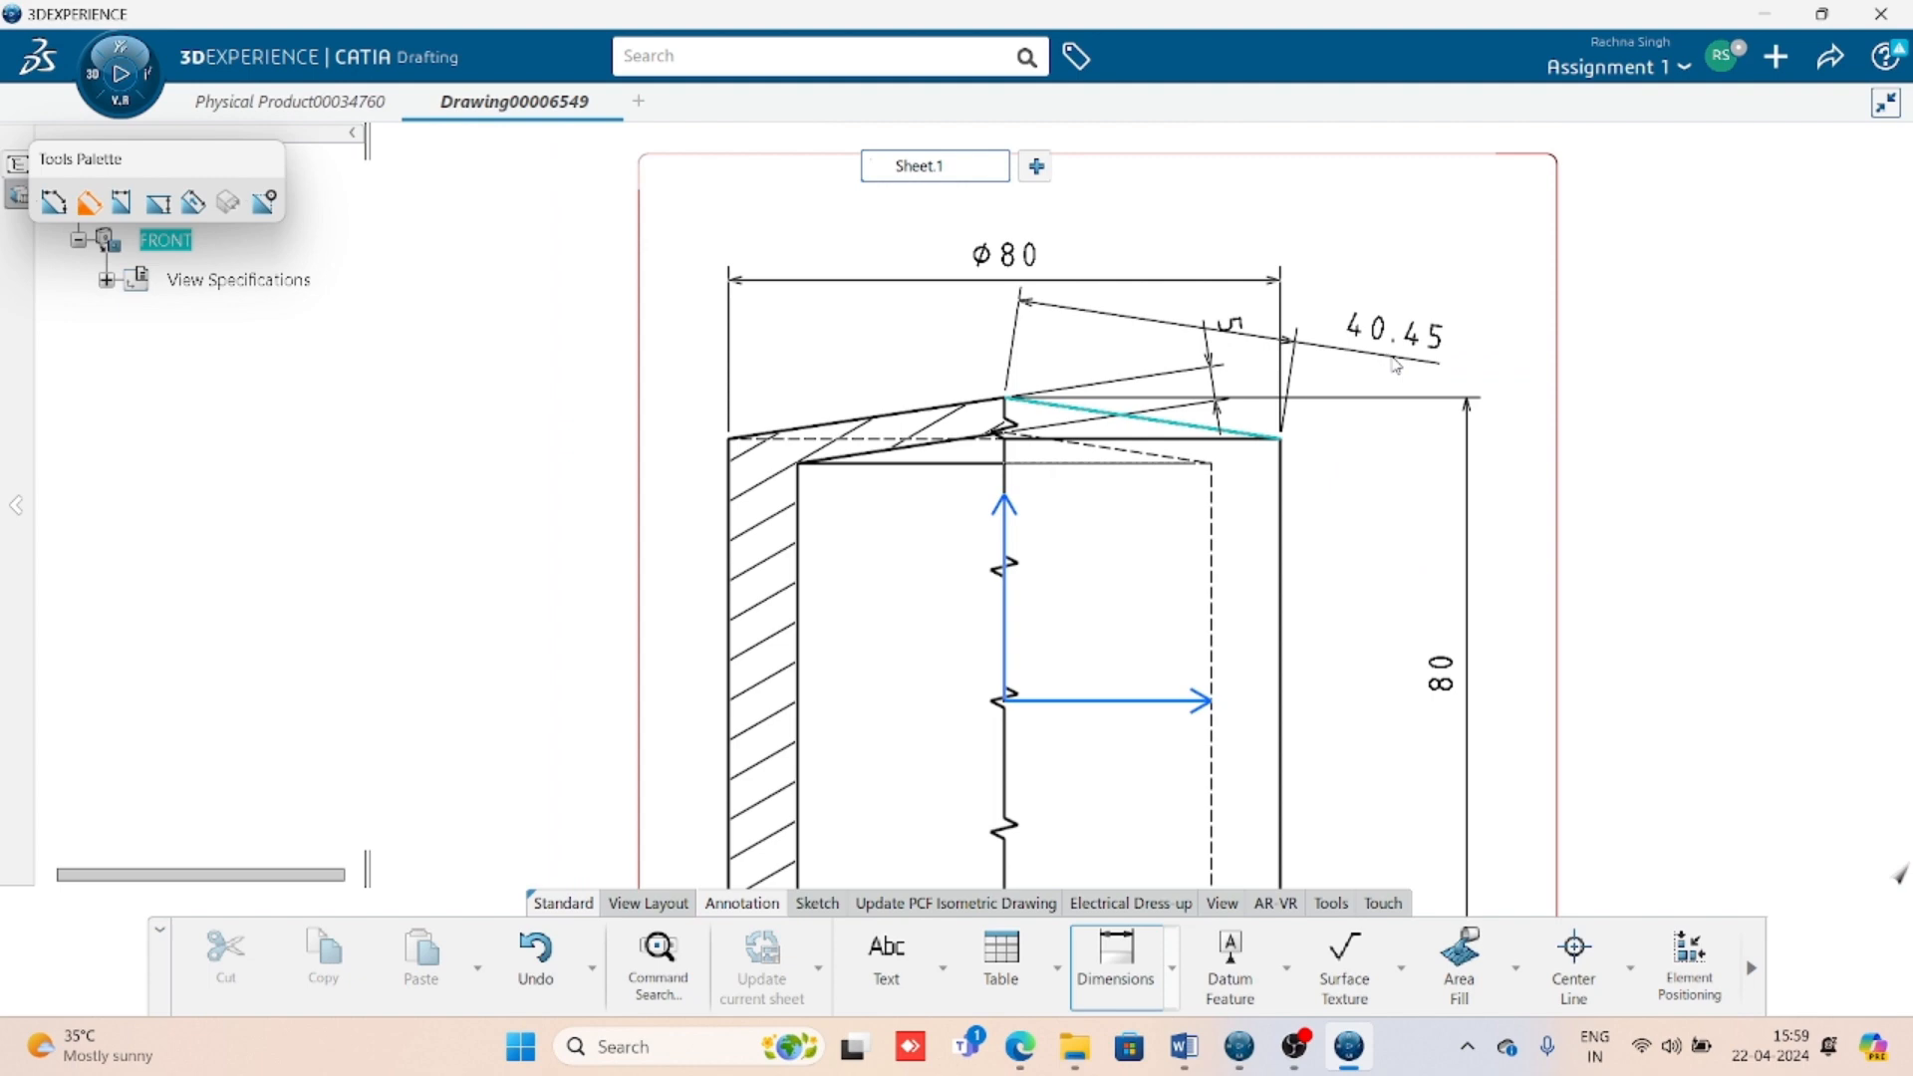
right_click(1394, 359)
mouse_move(1510, 560)
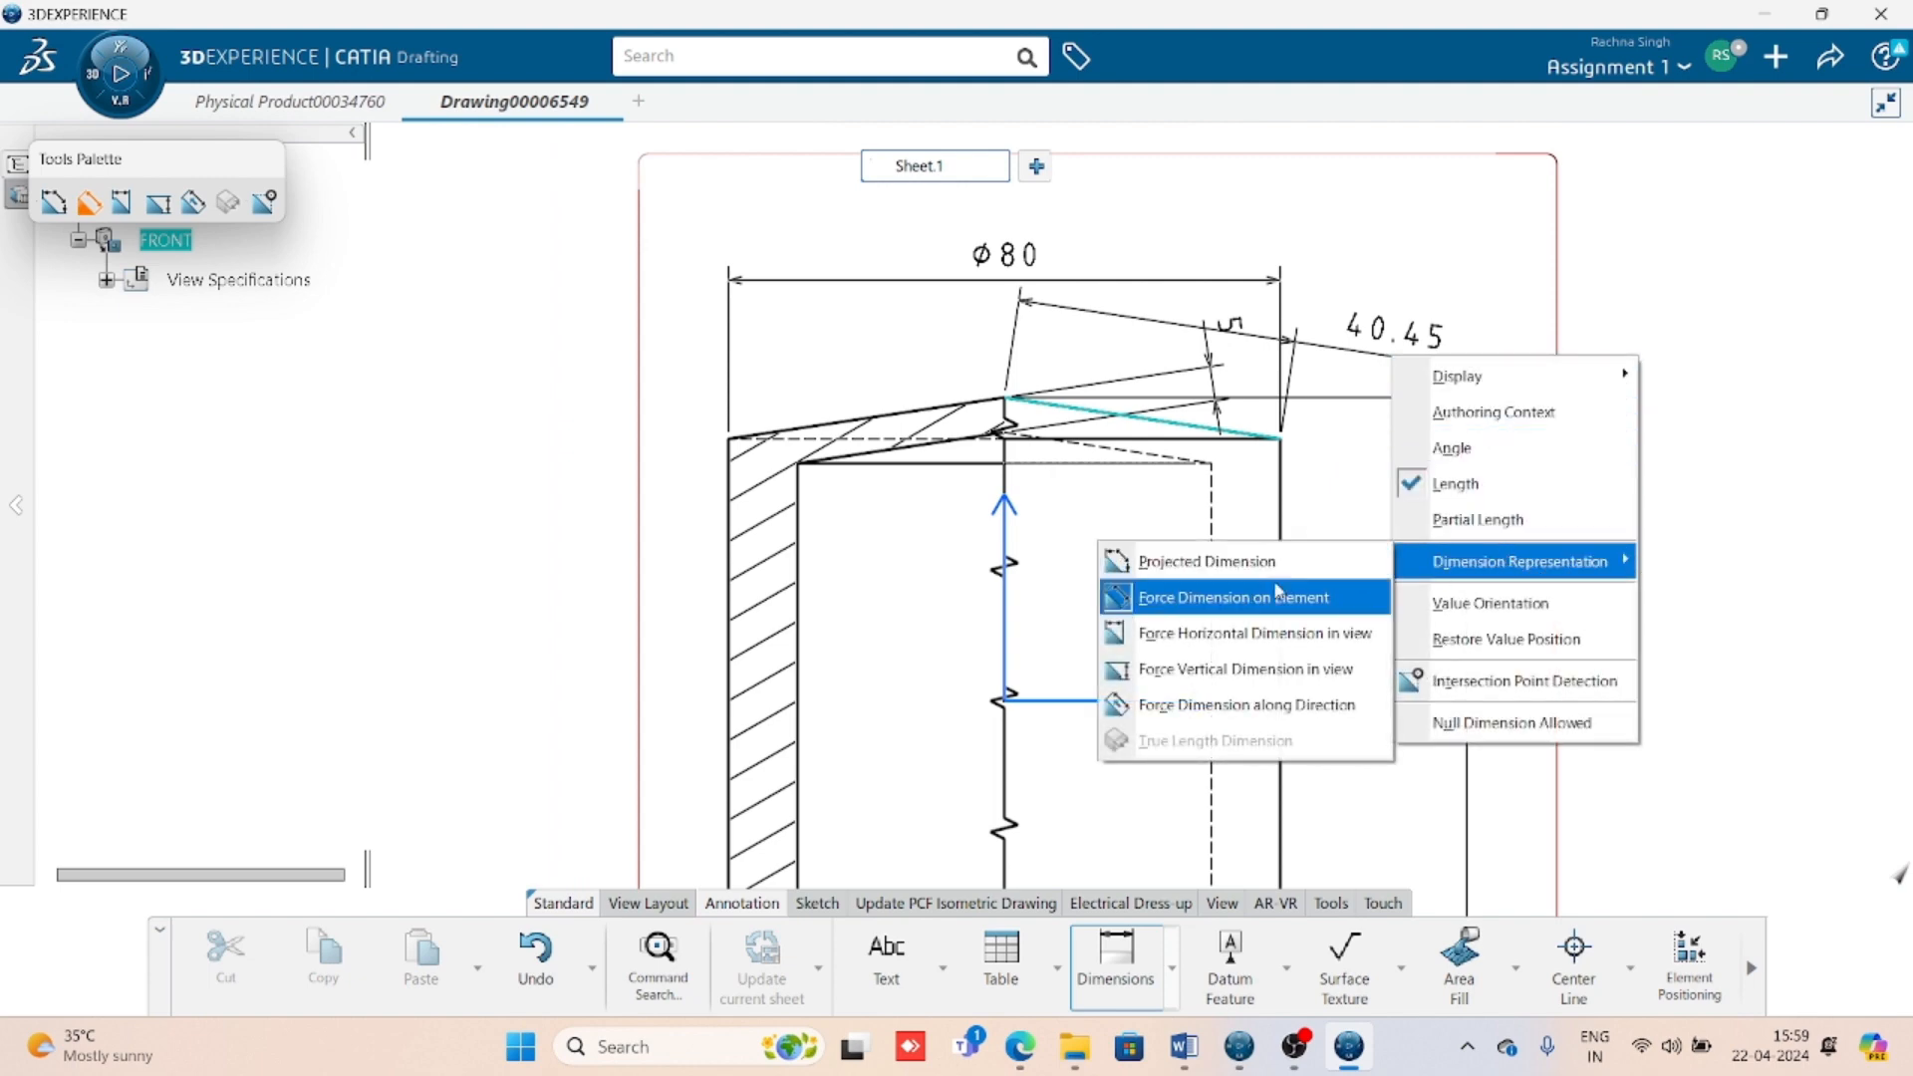
click(1280, 669)
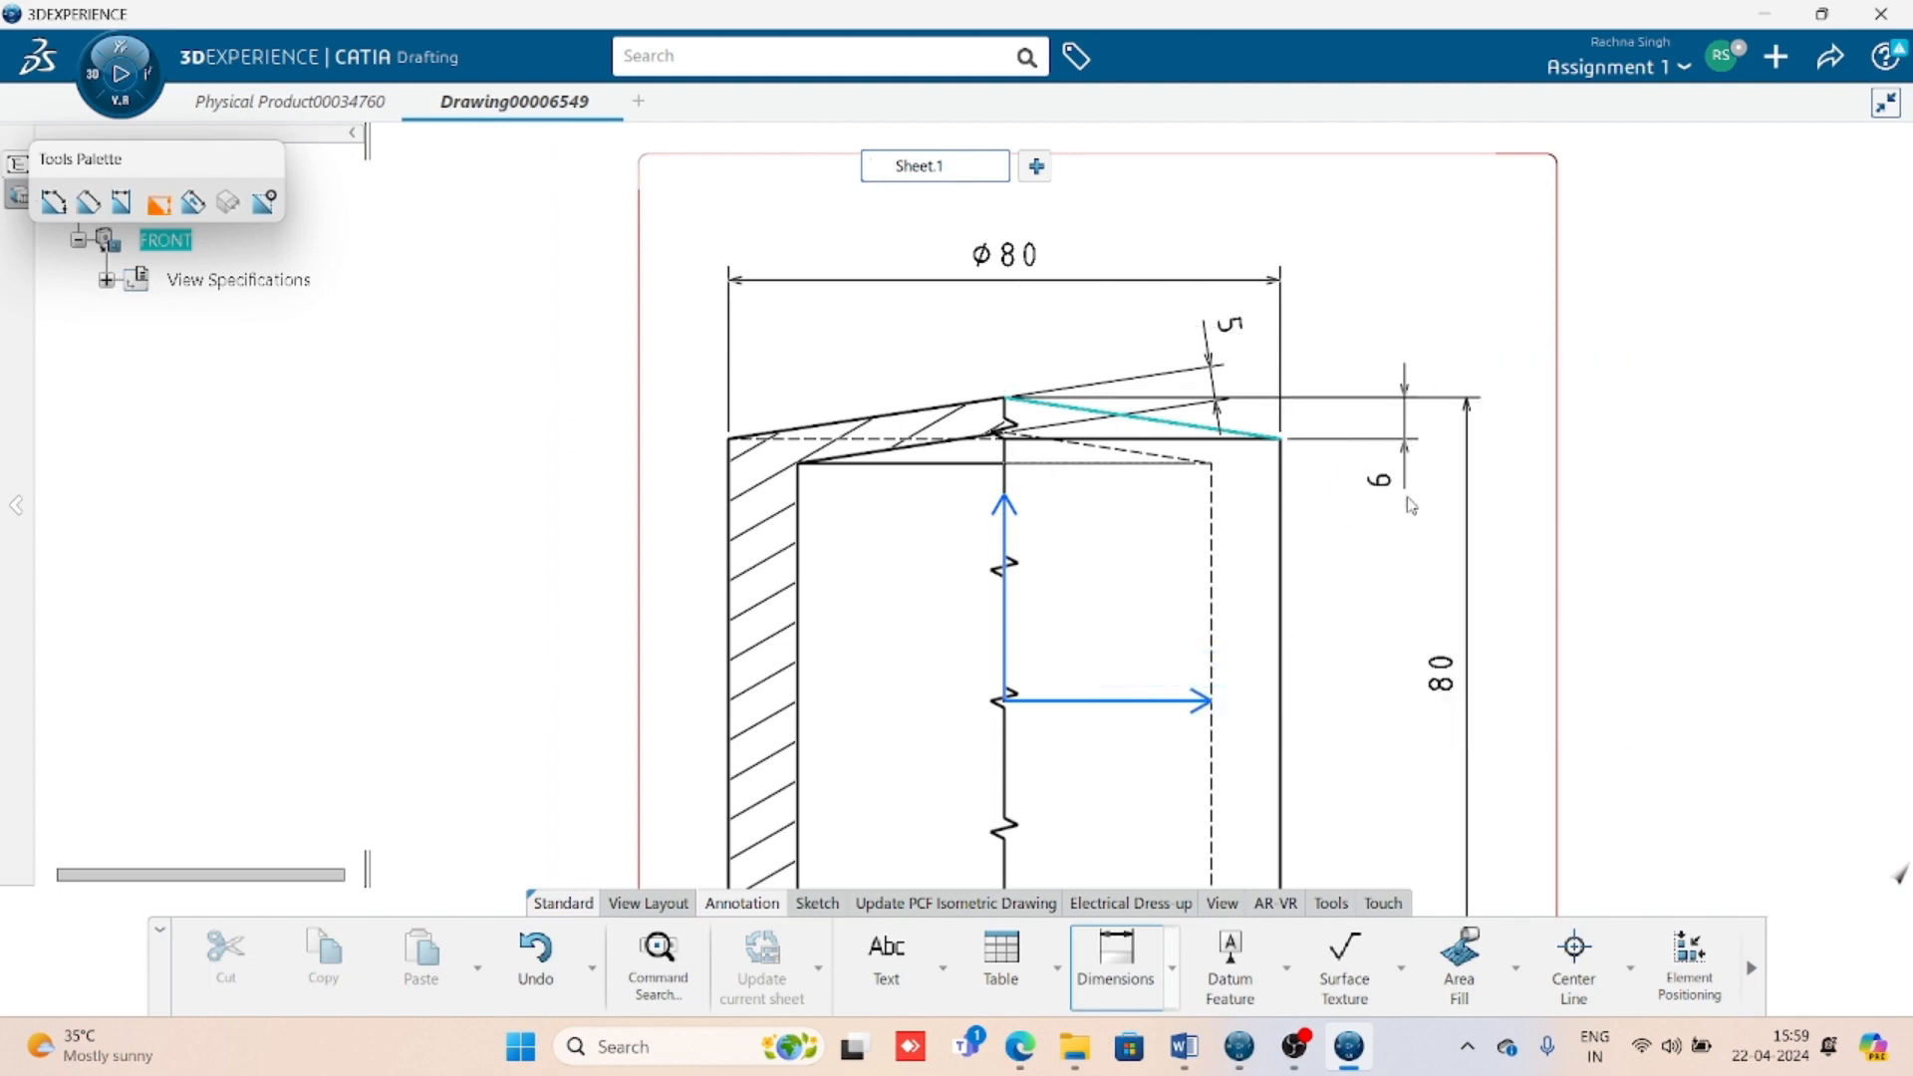
click(1356, 511)
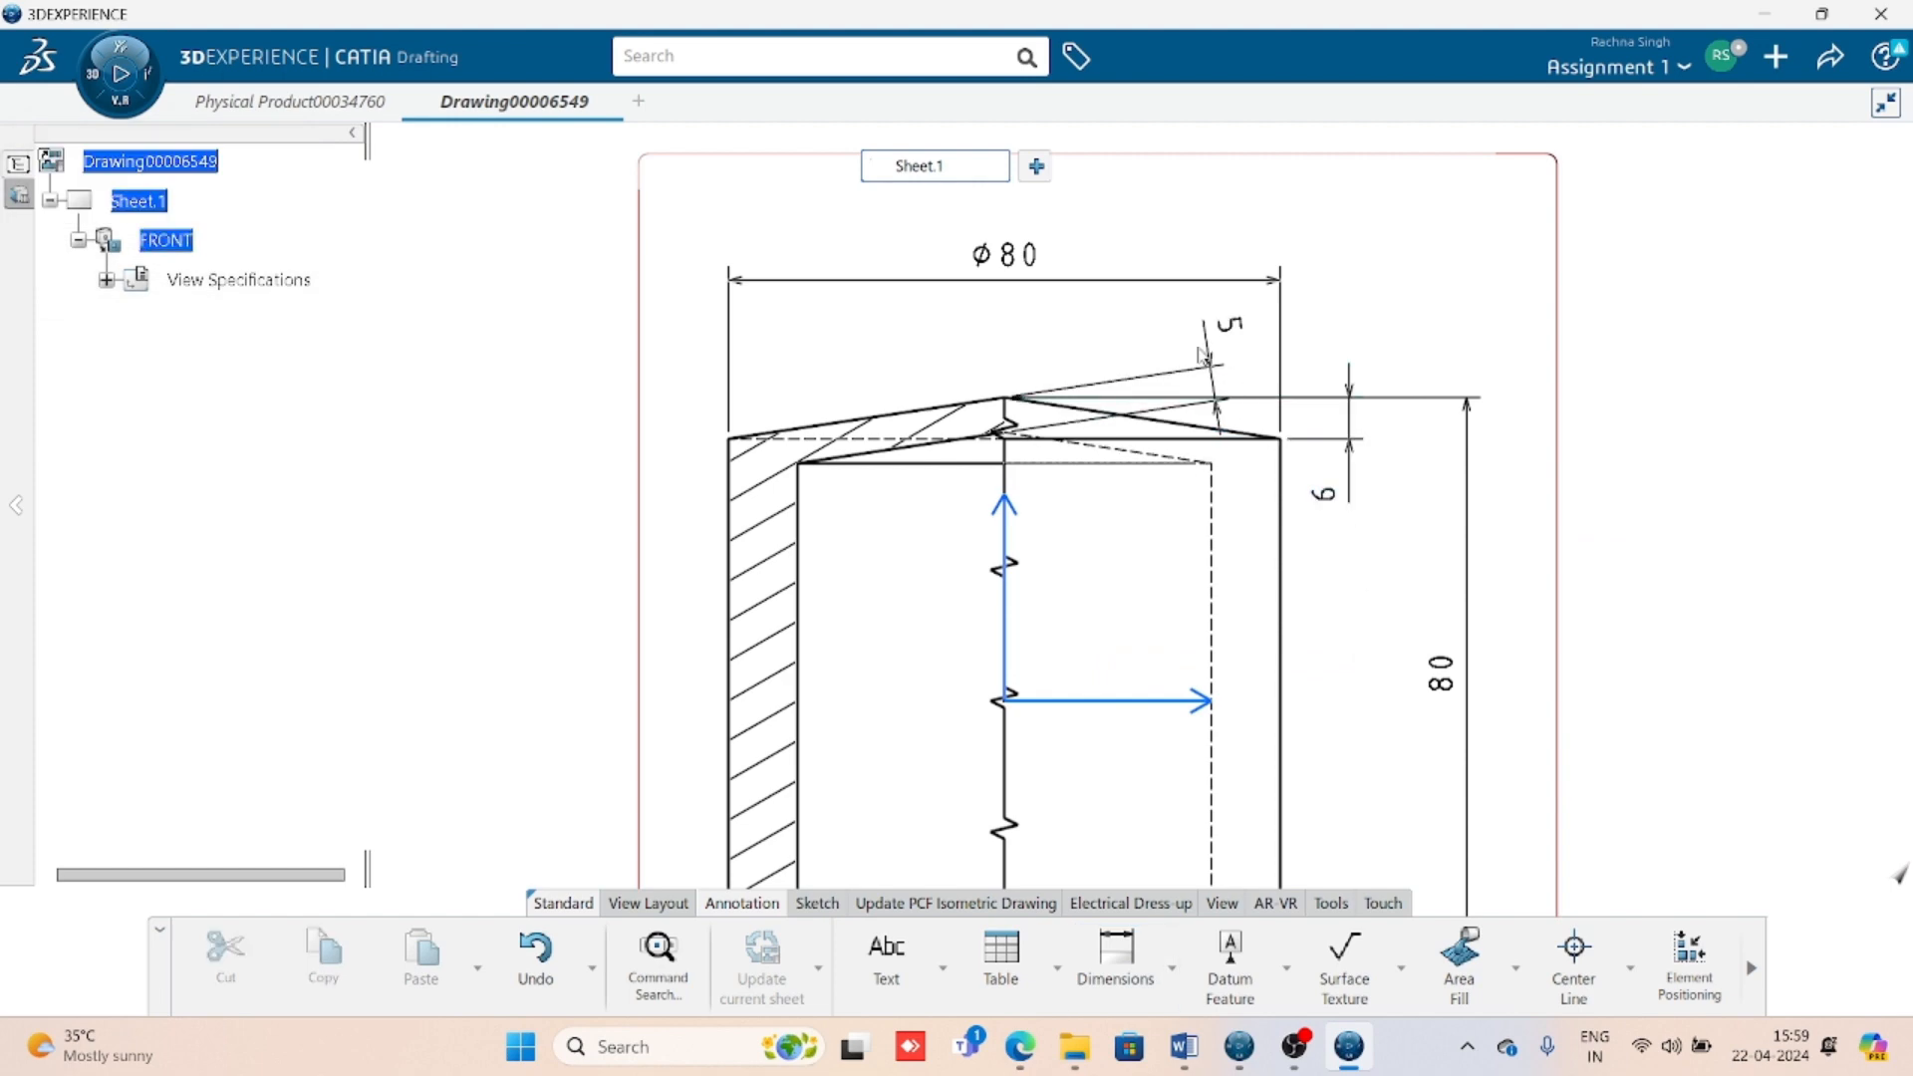
- Move the top wall's thickness dimension onto the hatched half of the front view
drag(1203, 354, 905, 516)
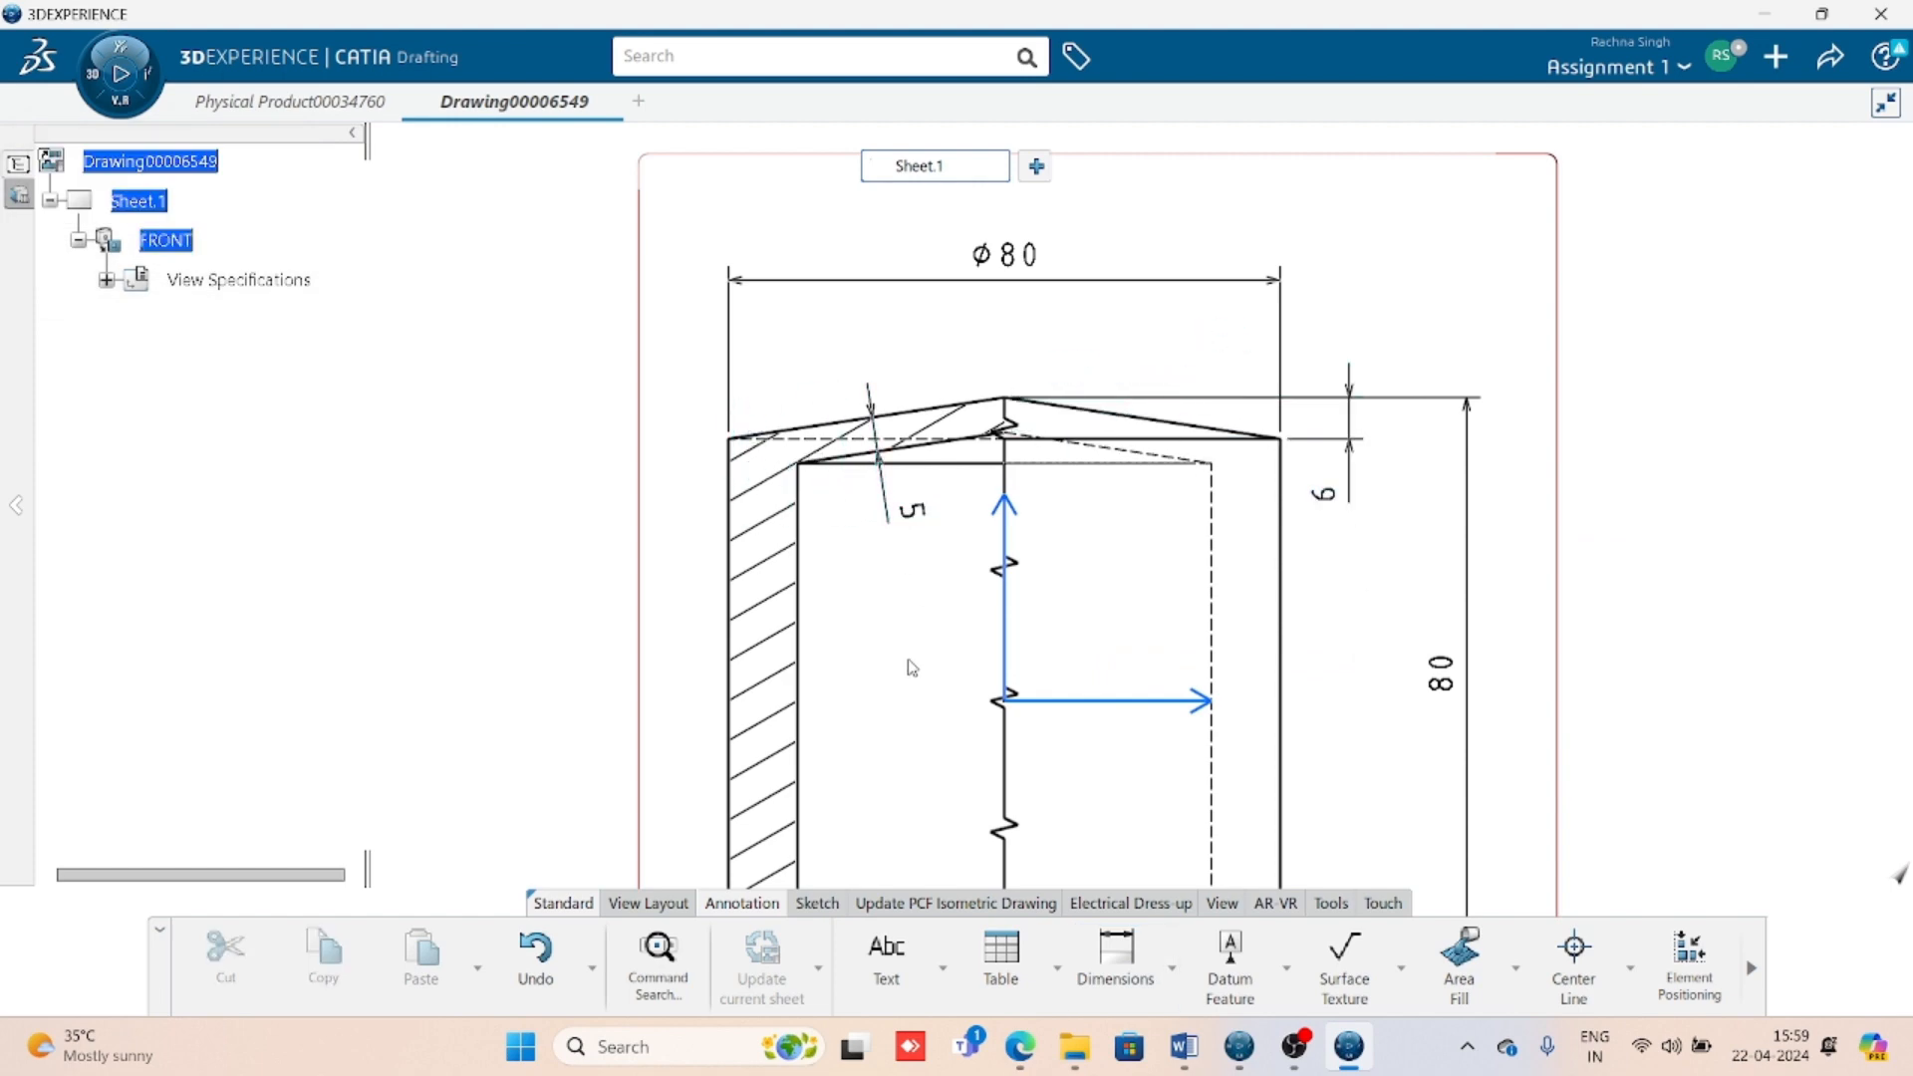
mouse_move(1401, 636)
middle_down()
mouse_move(1409, 544)
mouse_move(1335, 618)
middle_up()
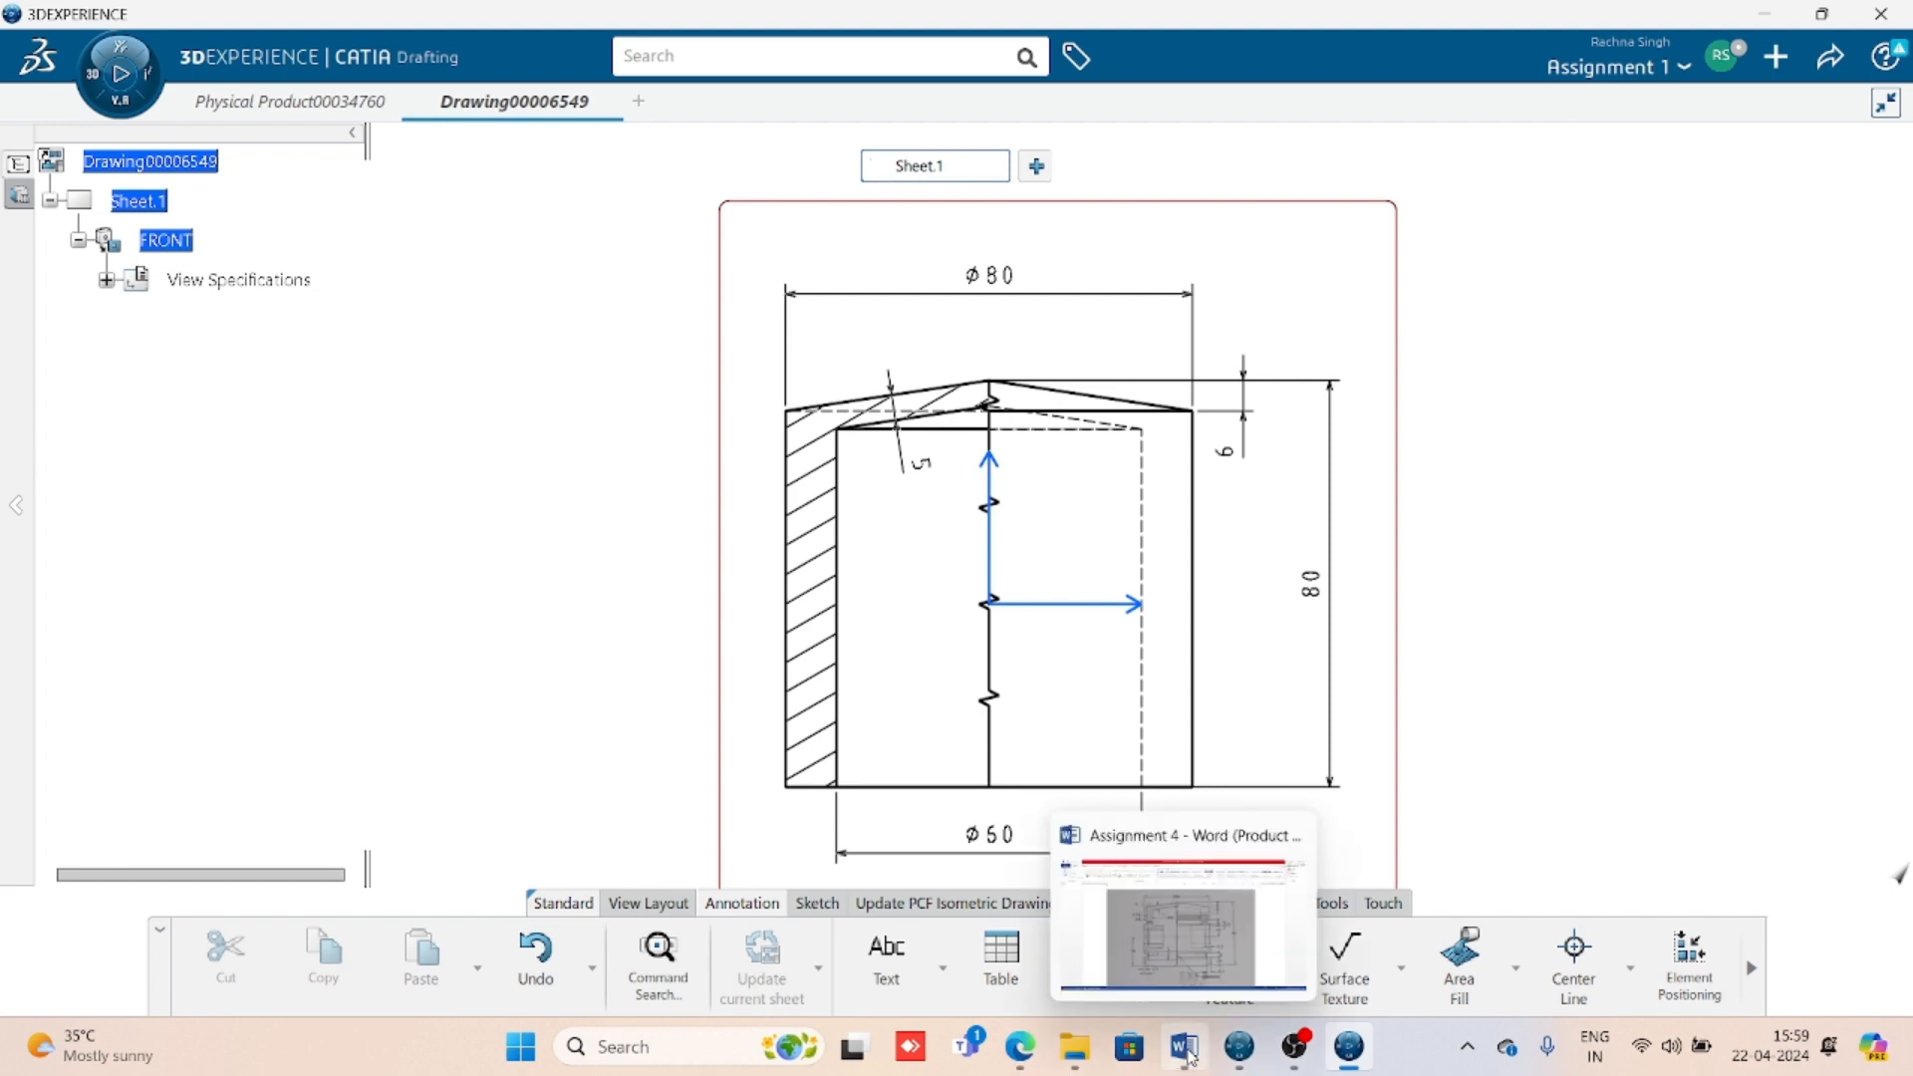
- Check the reference drawing in the Word document, return to CATIA and reopen the shaft's profile sketch in the part for editing
click(1185, 1046)
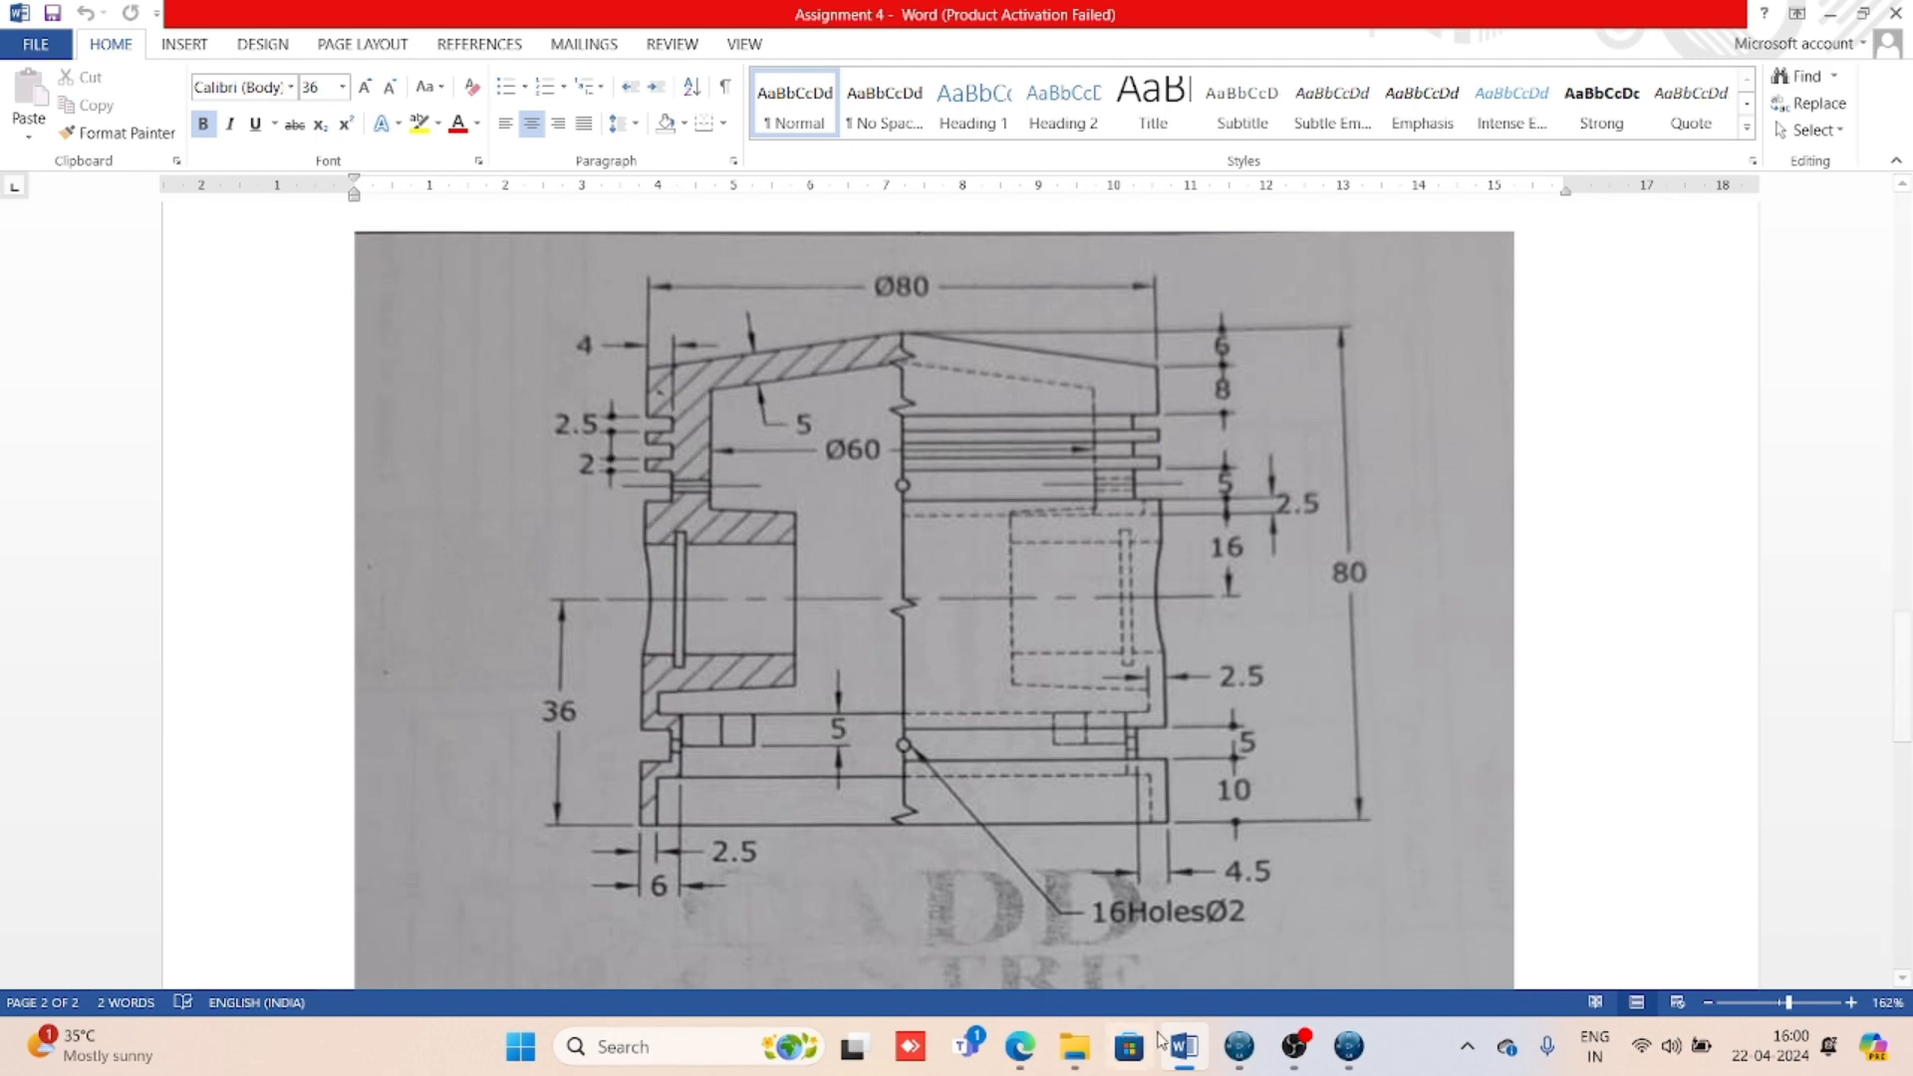
click(1350, 1046)
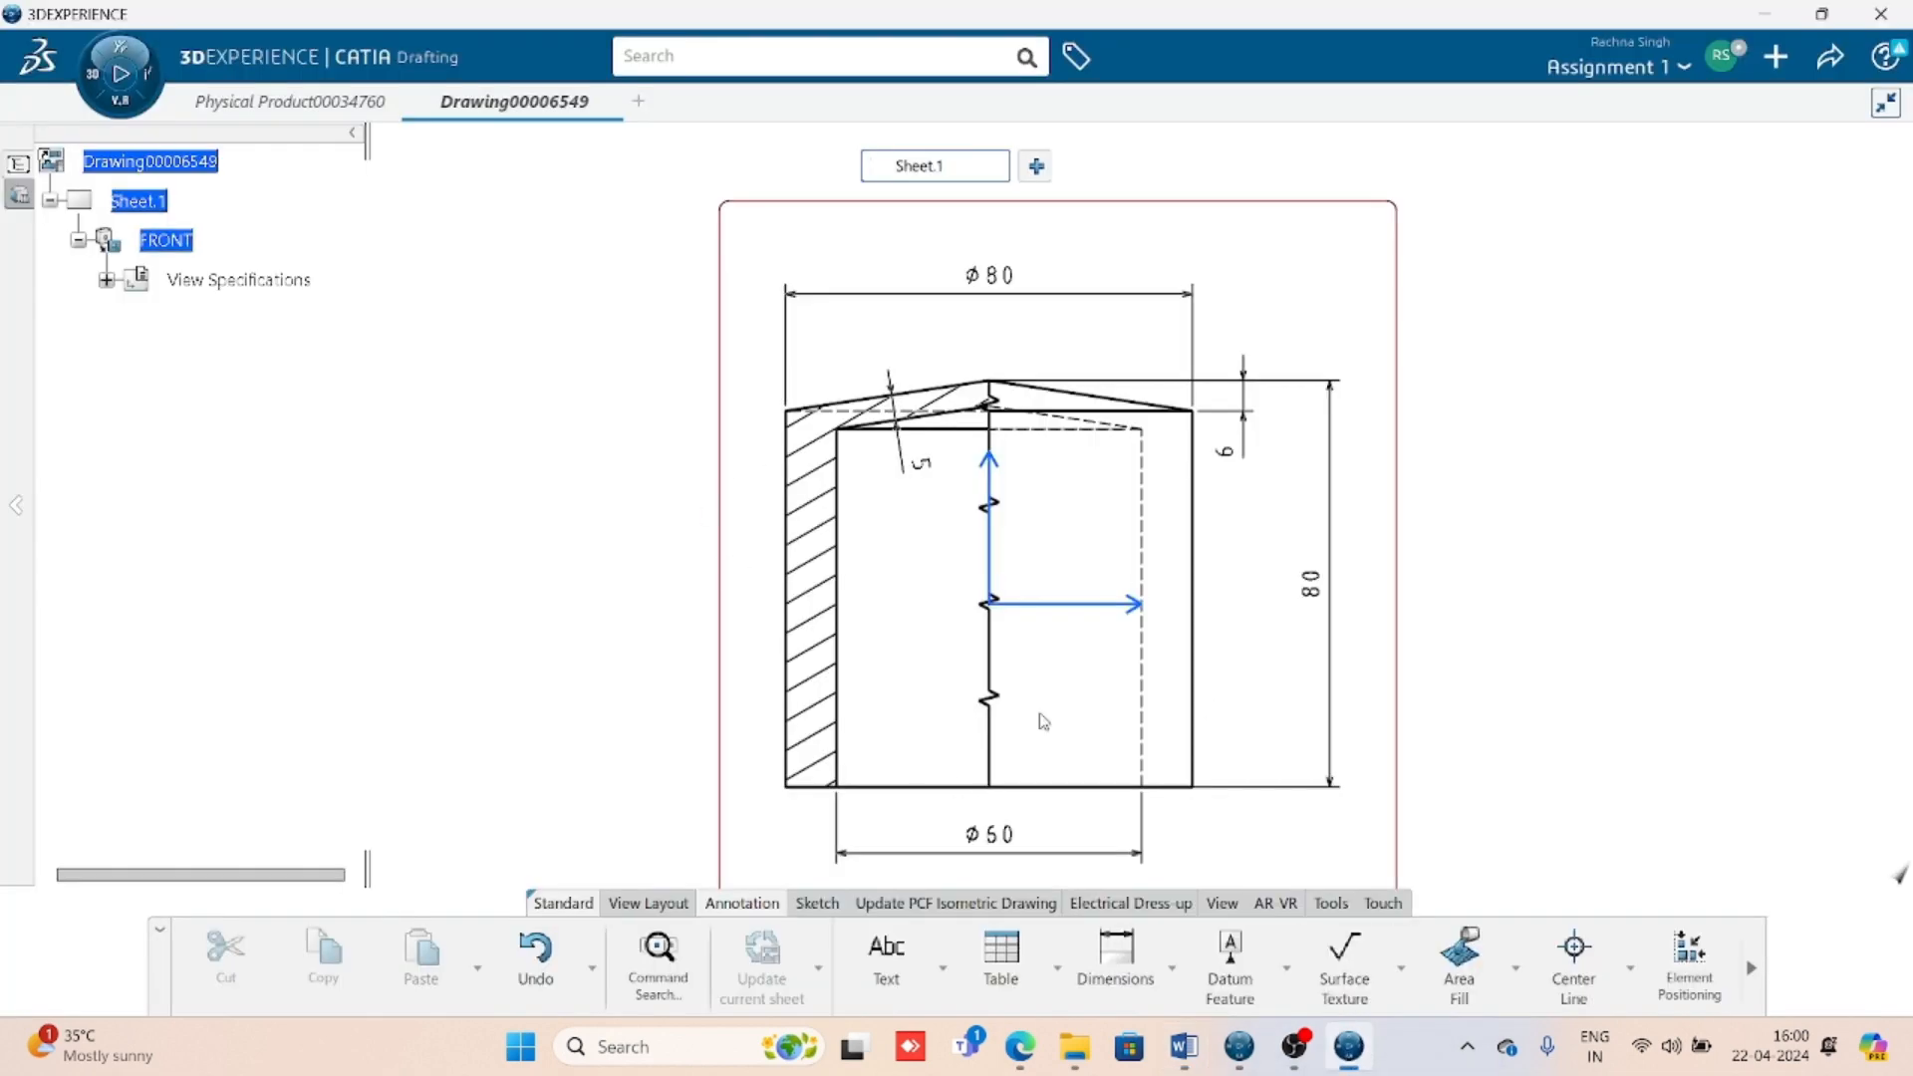
click(261, 104)
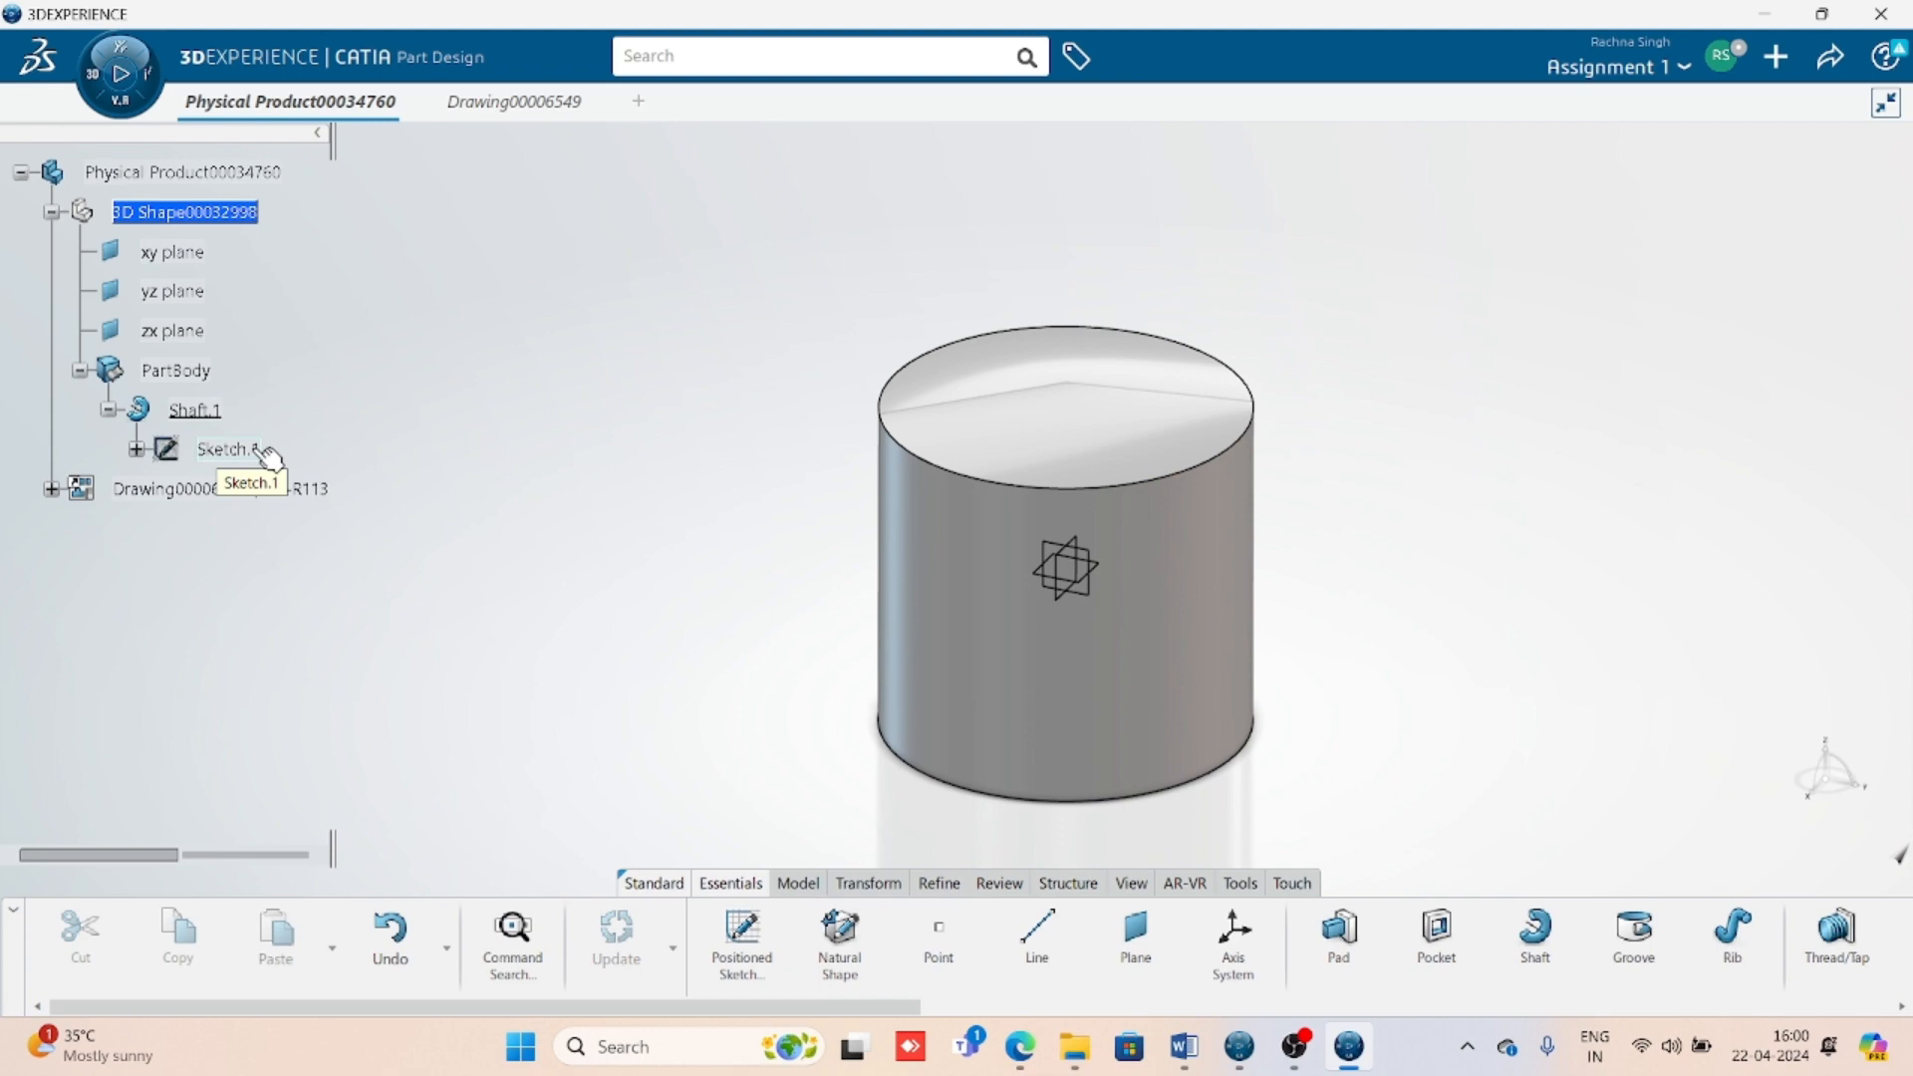
double_click(265, 450)
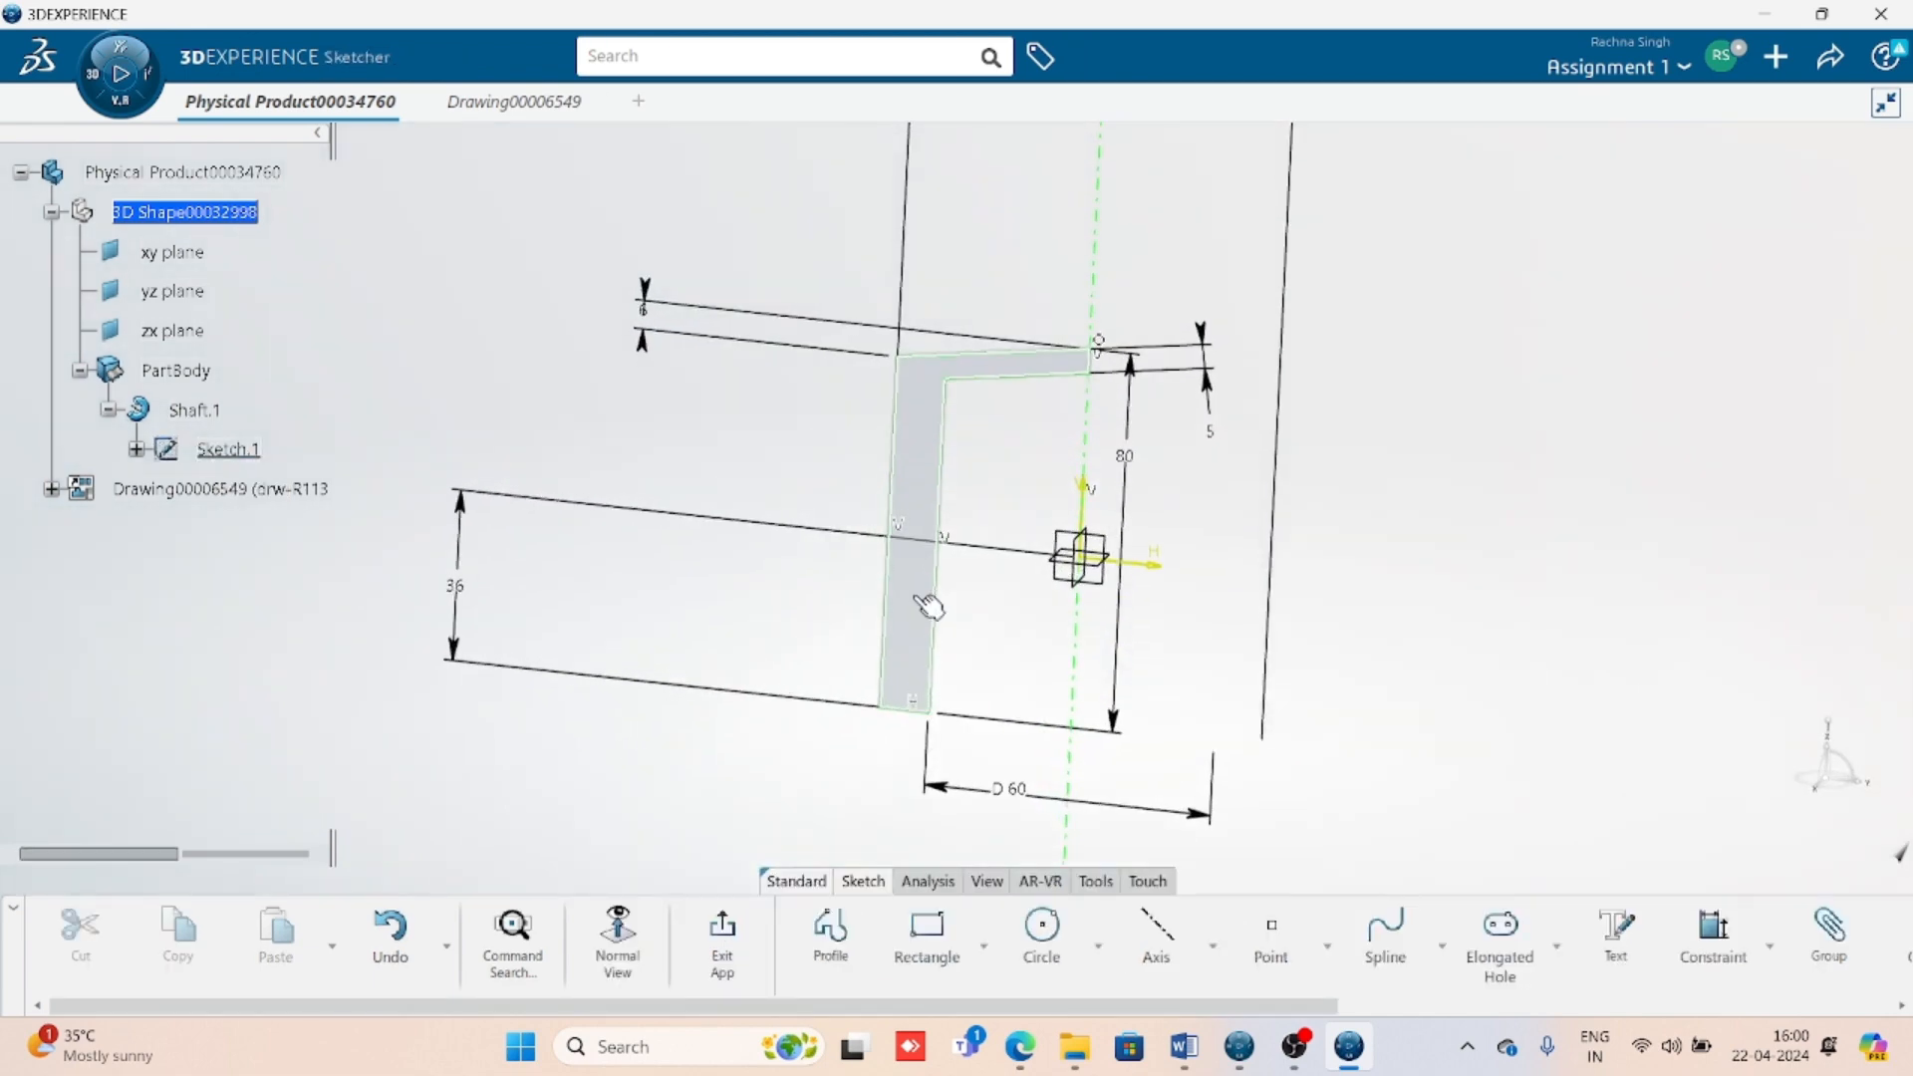
- Sketch three aligned rectangles about 12 mm wide, stacked vertically across the profile's outer wall line below the sloped top
click(927, 924)
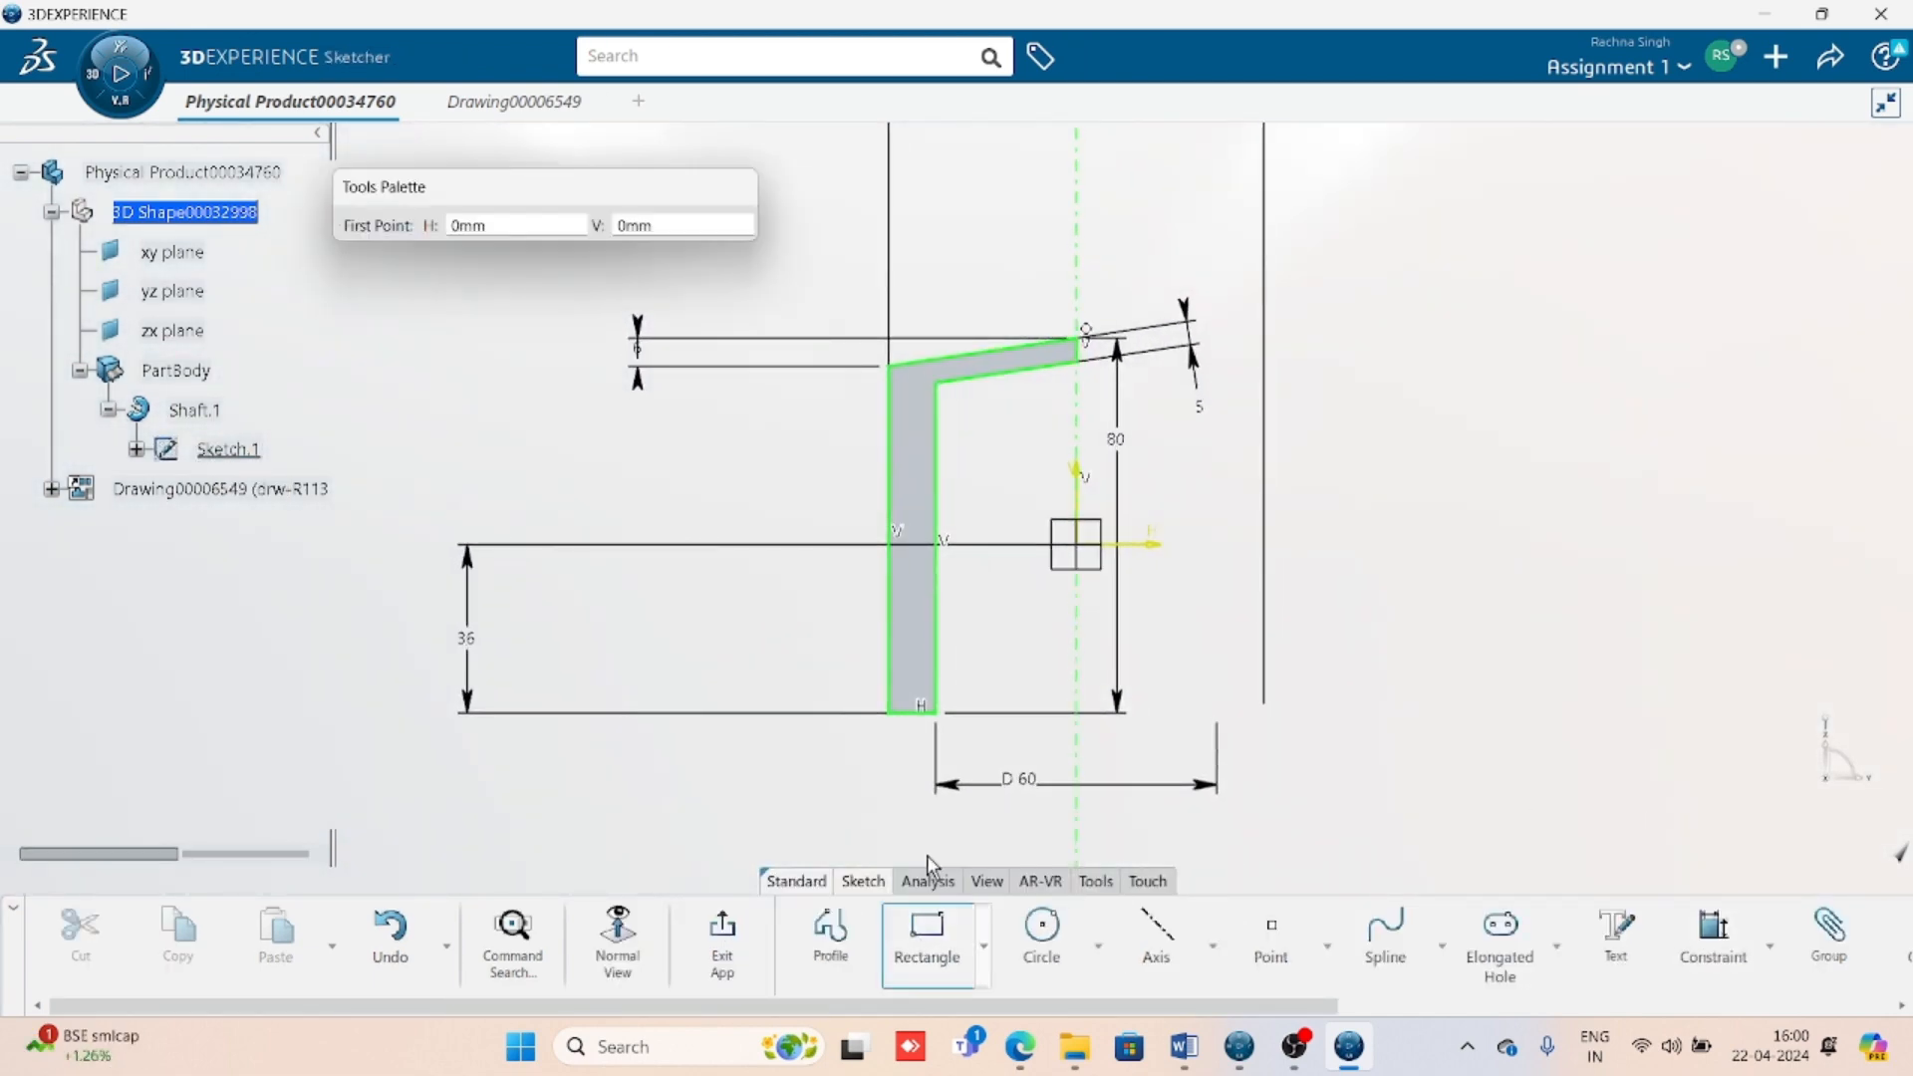
click(851, 404)
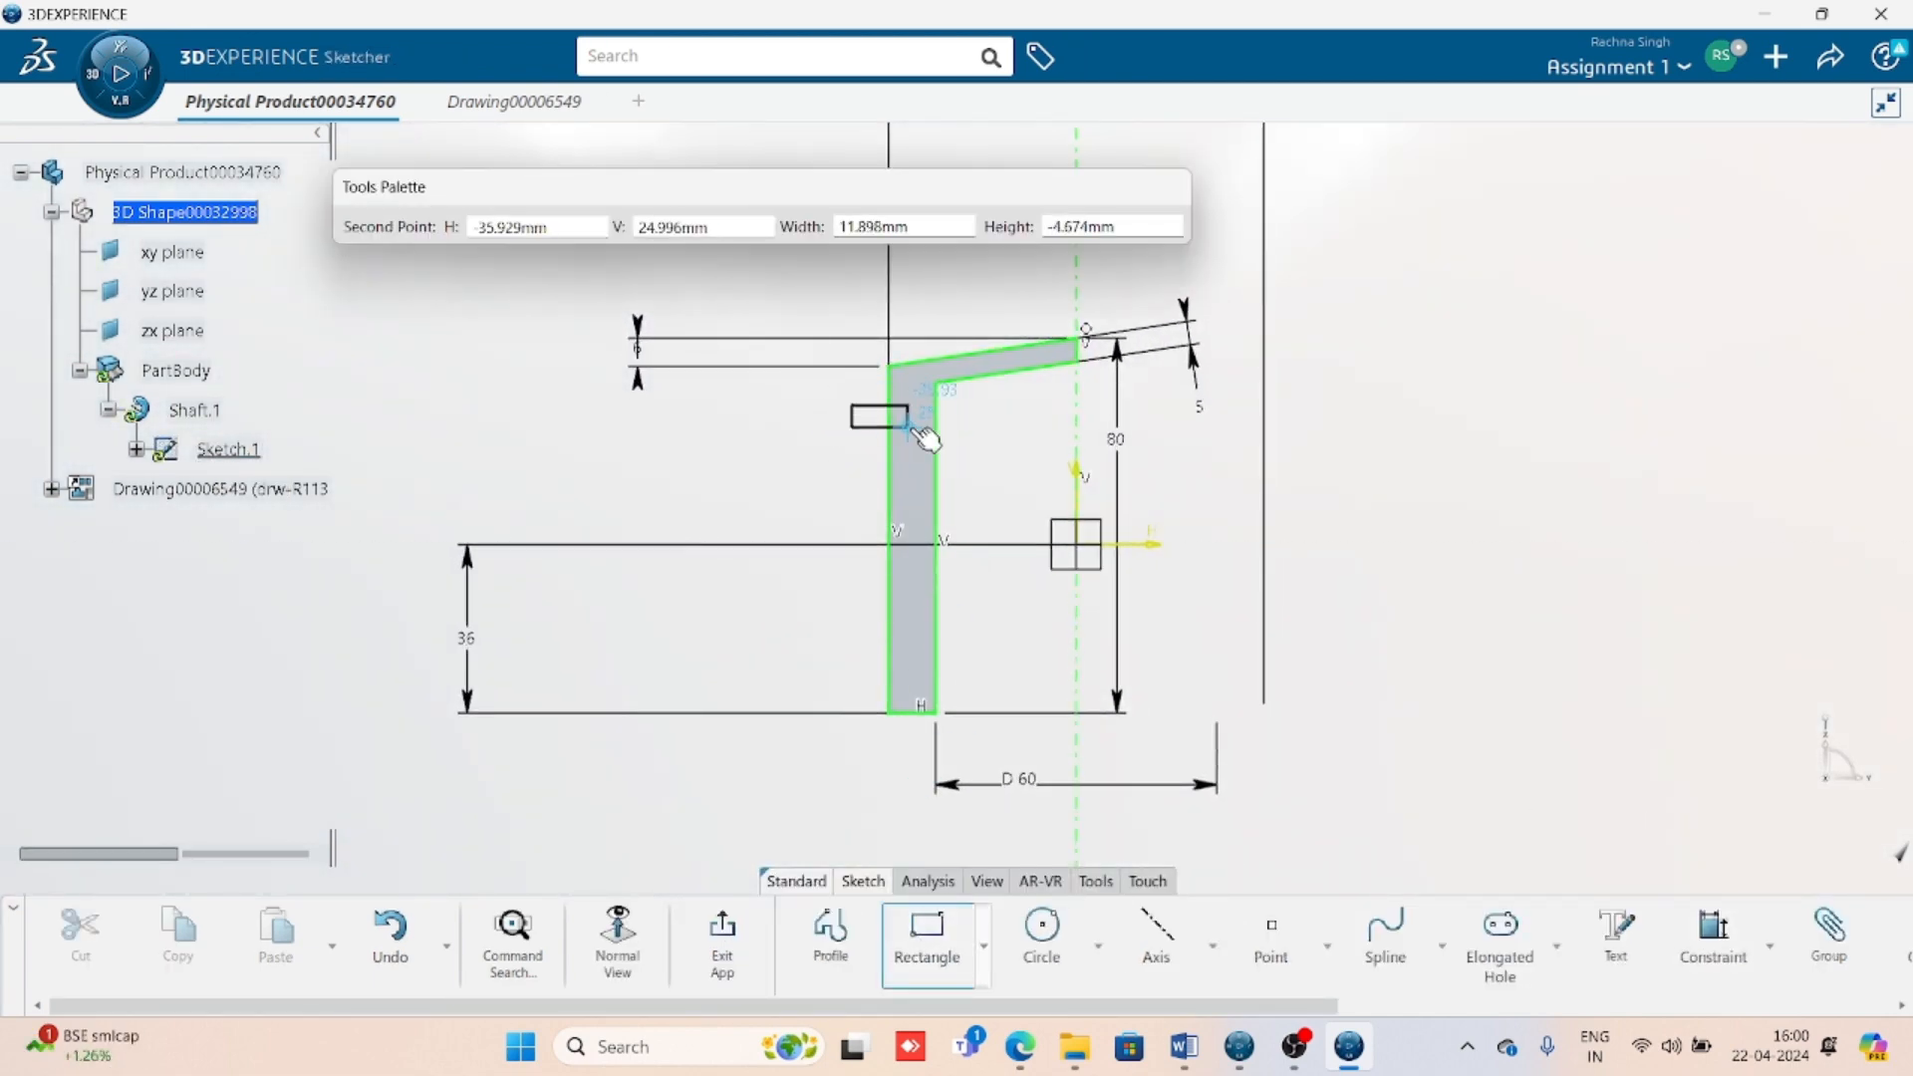
click(908, 428)
click(927, 924)
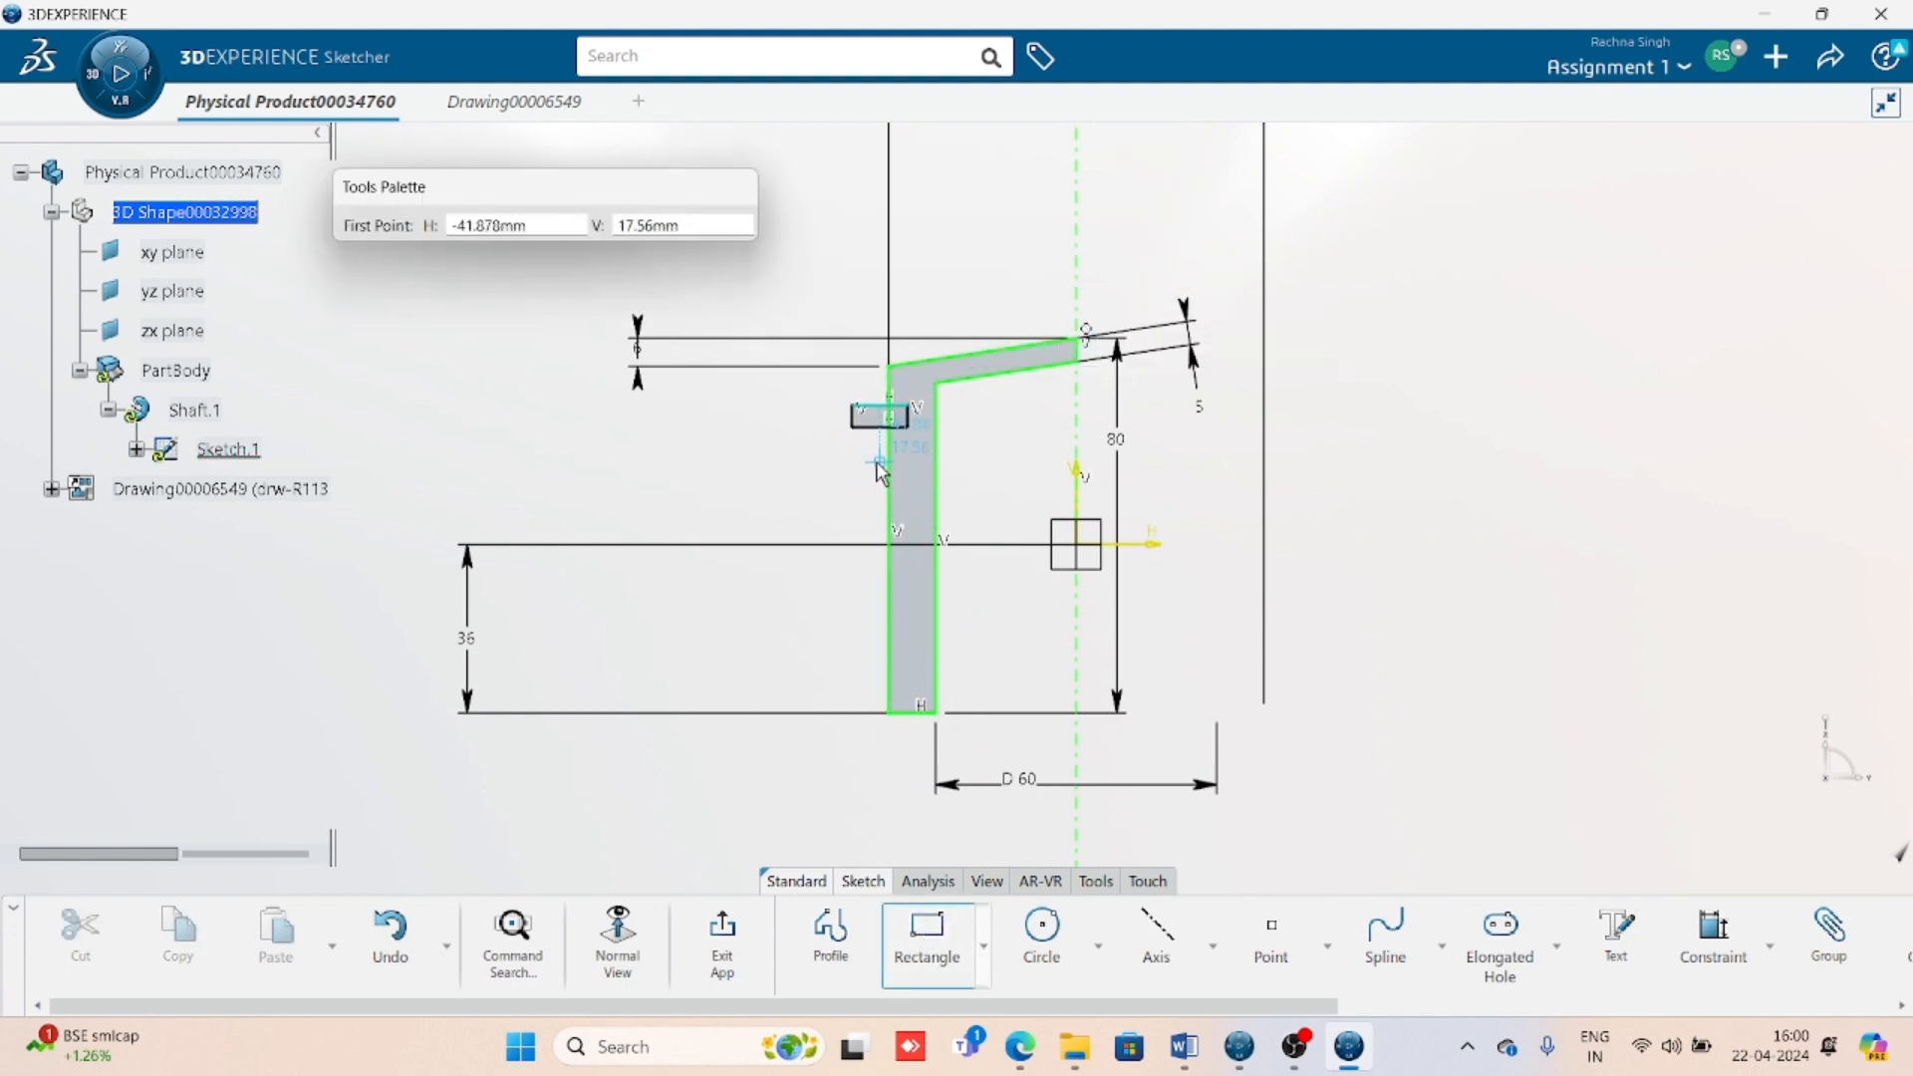
click(855, 445)
click(909, 464)
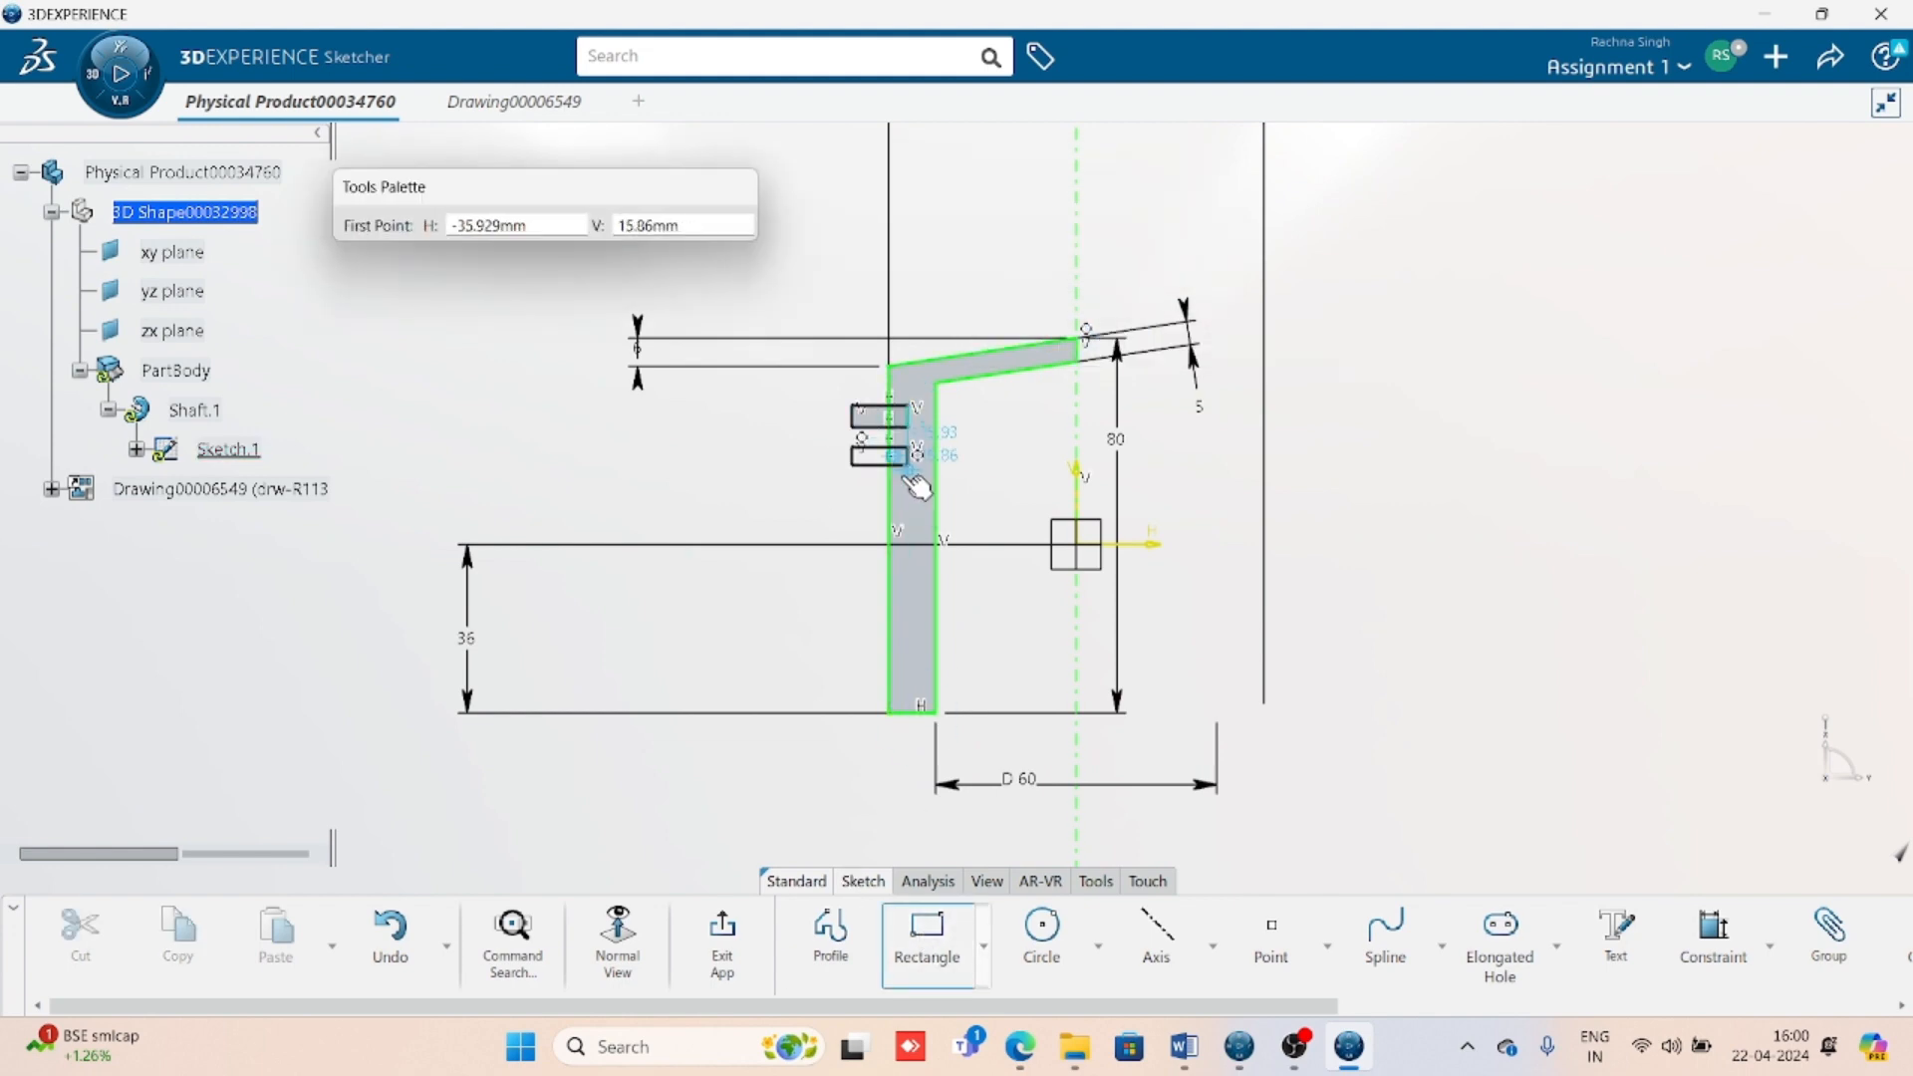
click(851, 492)
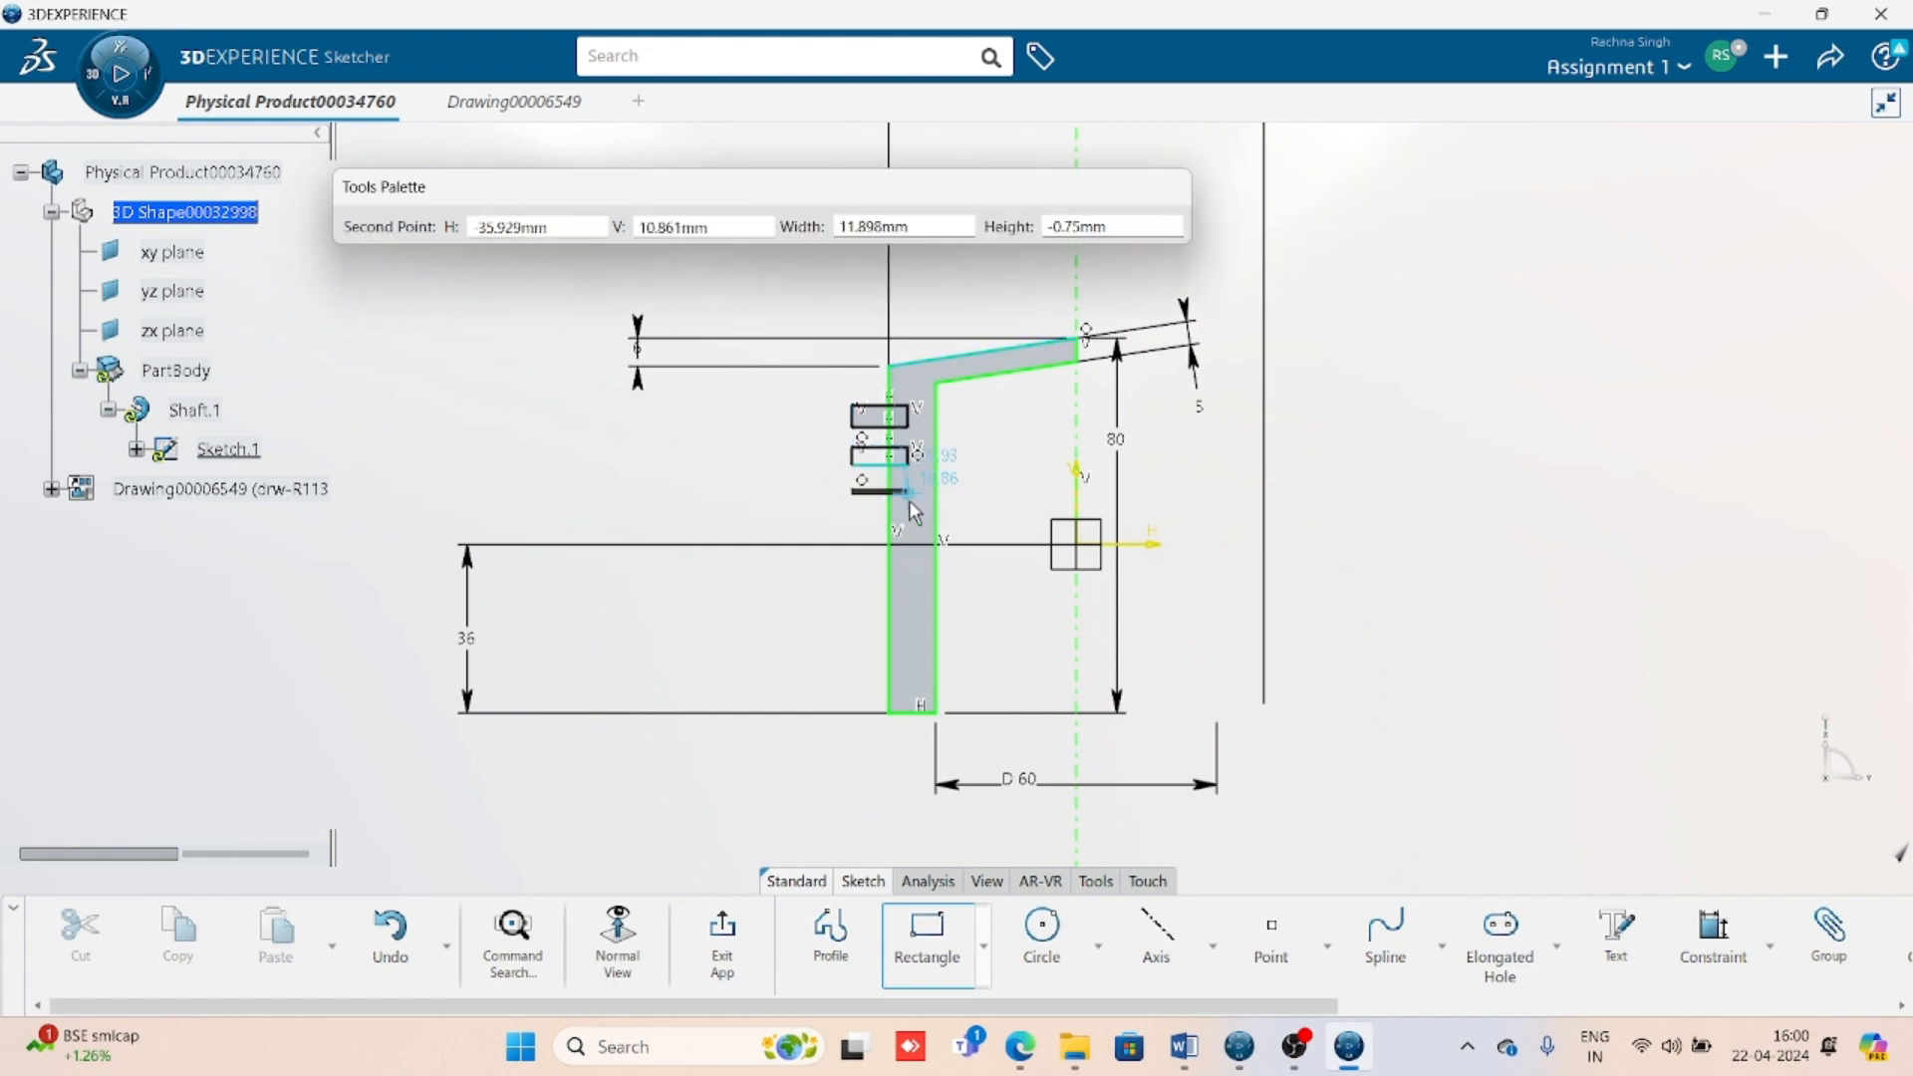
click(909, 510)
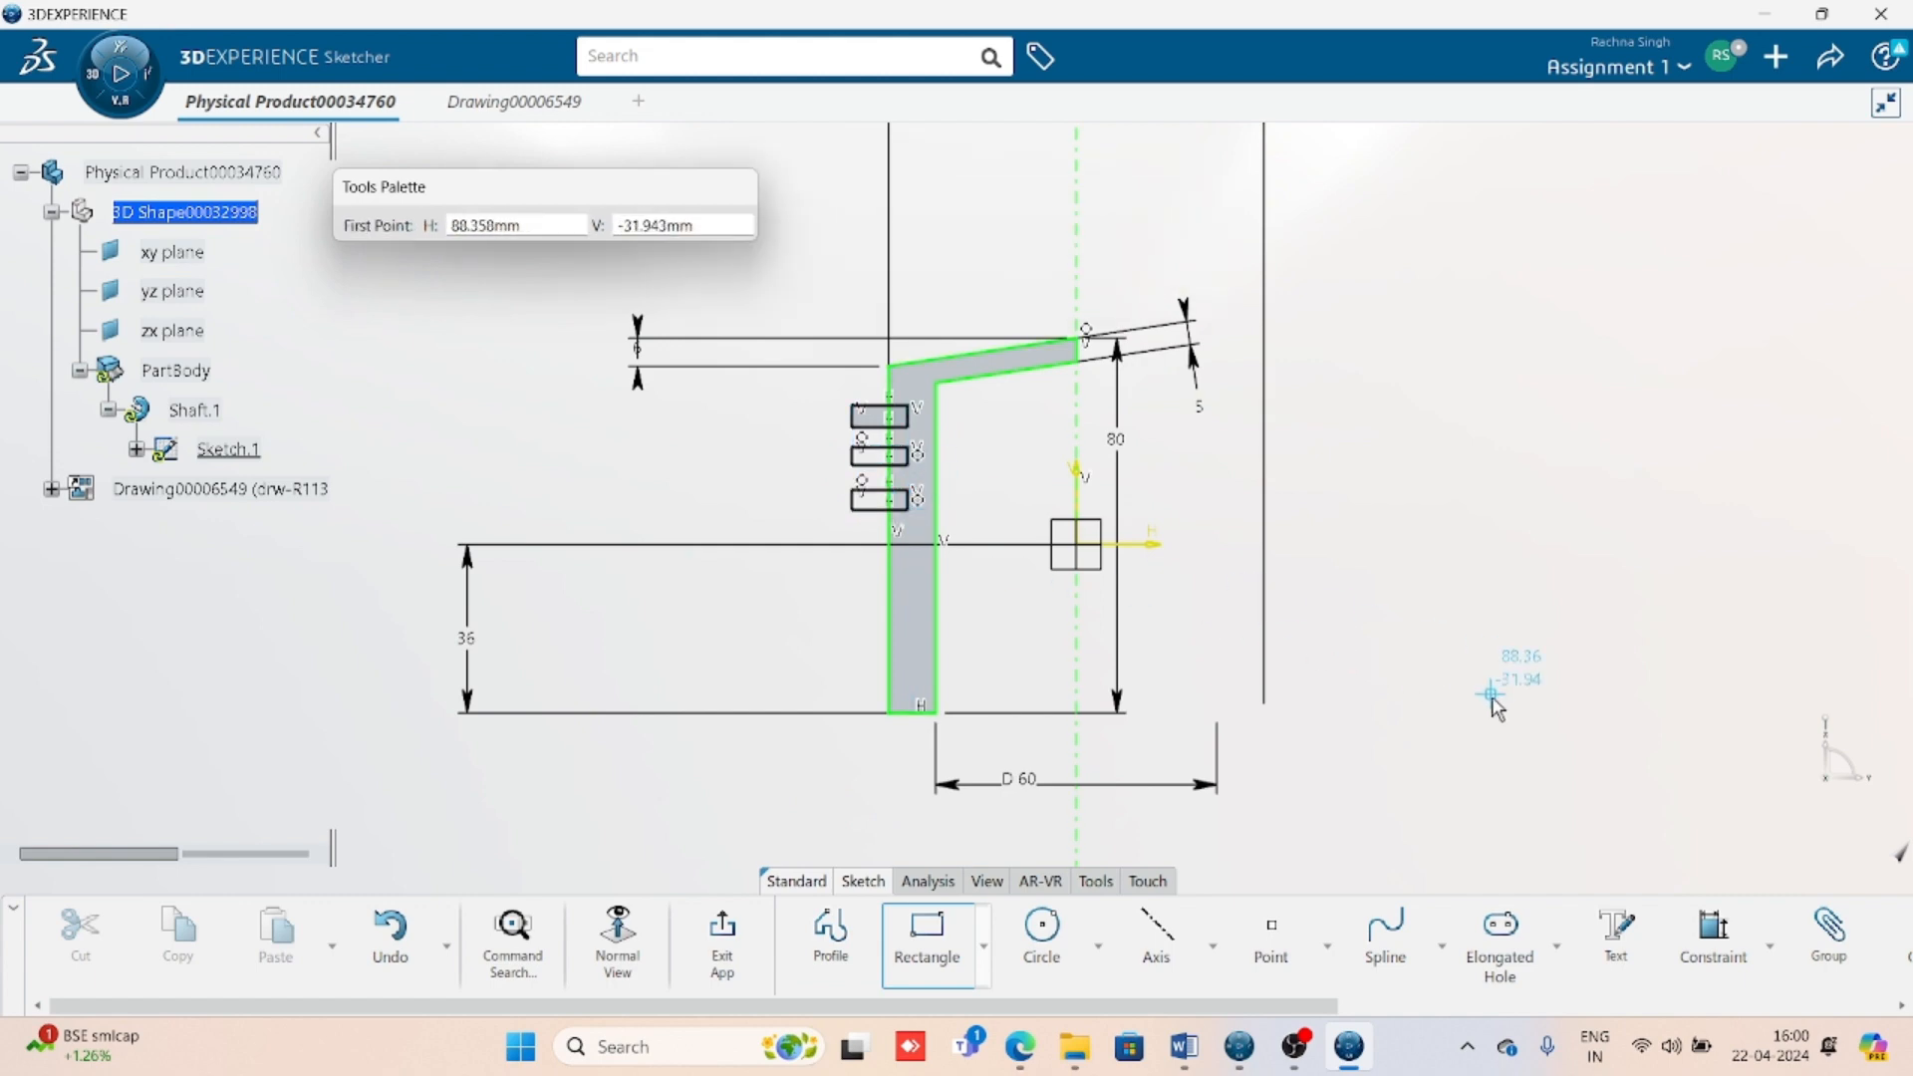
key(Escape)
- Quick Trim the rectangle portions outside the outer wall and the wall segments across them, leaving three open grooves in the profile
mouse_move(992, 635)
middle_down()
mouse_move(1003, 710)
mouse_move(1060, 644)
mouse_move(1053, 600)
middle_up()
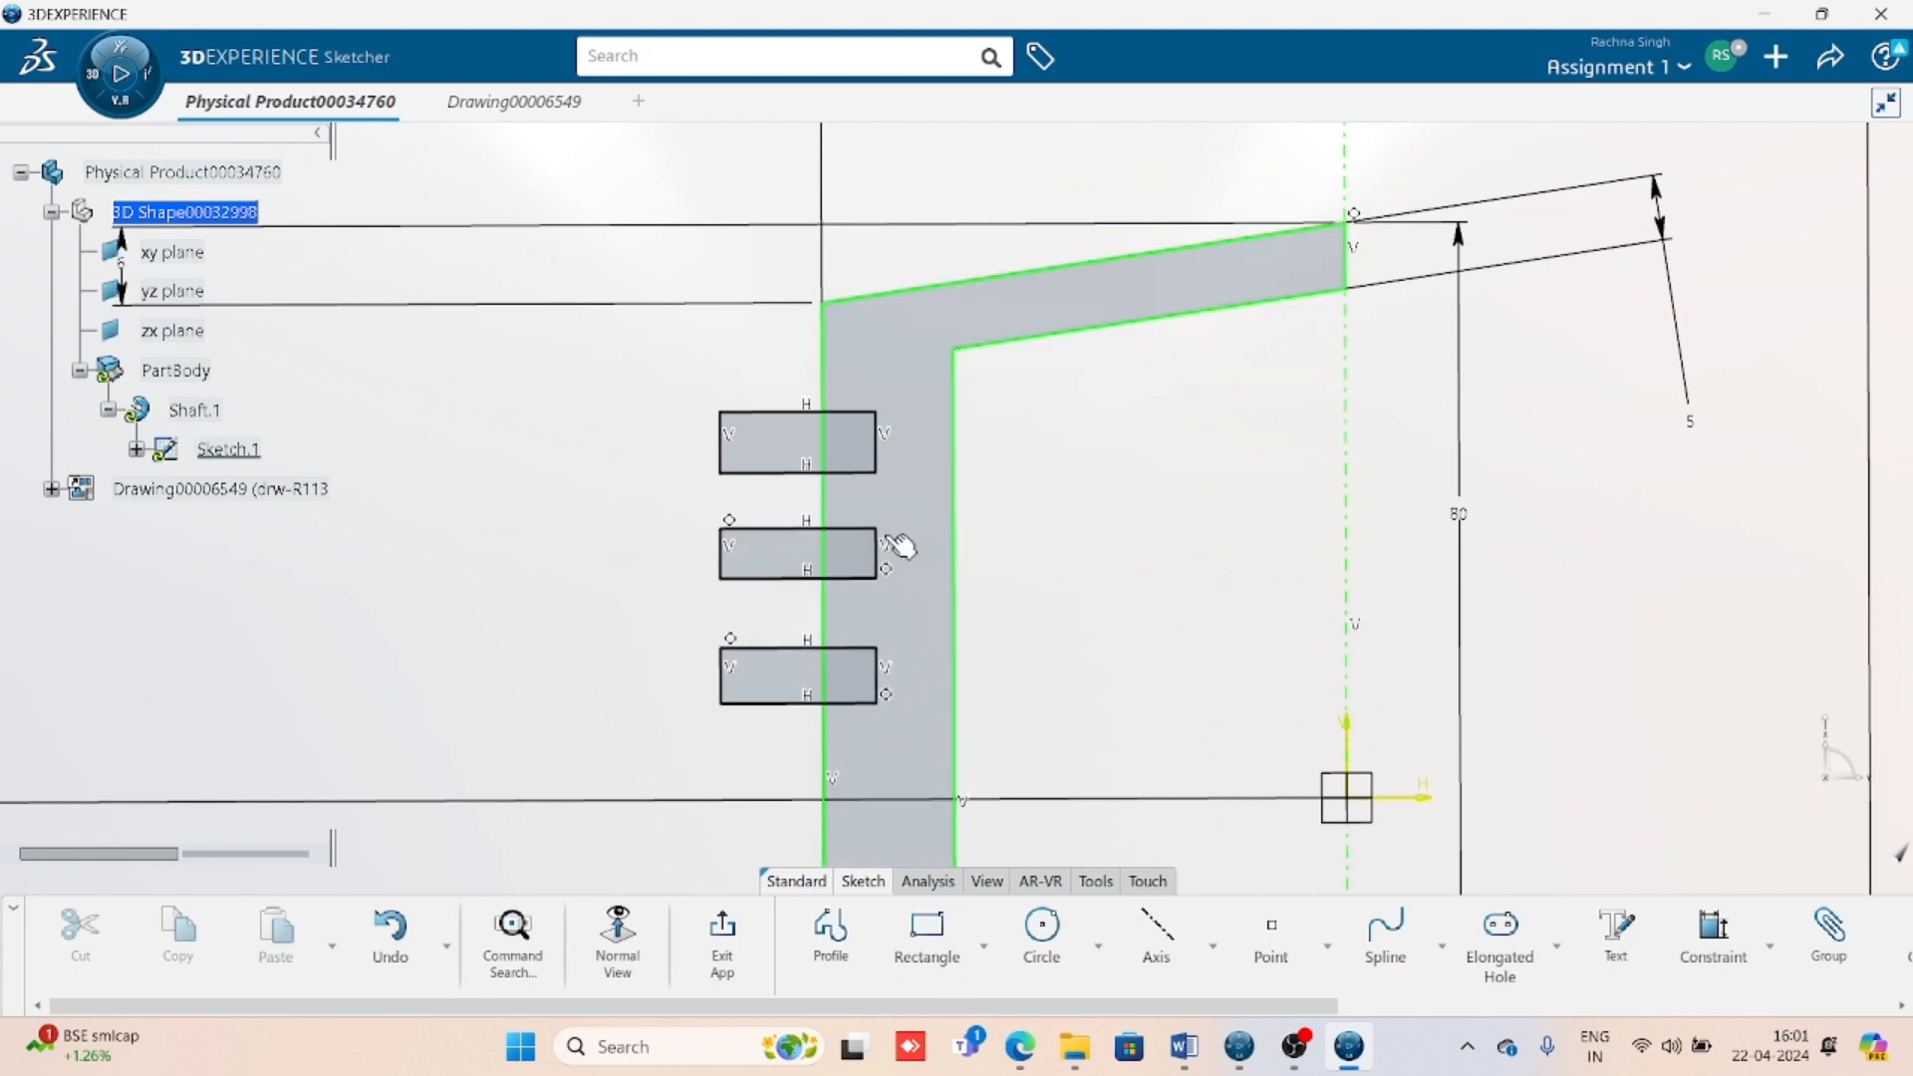
middle_drag(1204, 699, 1201, 623)
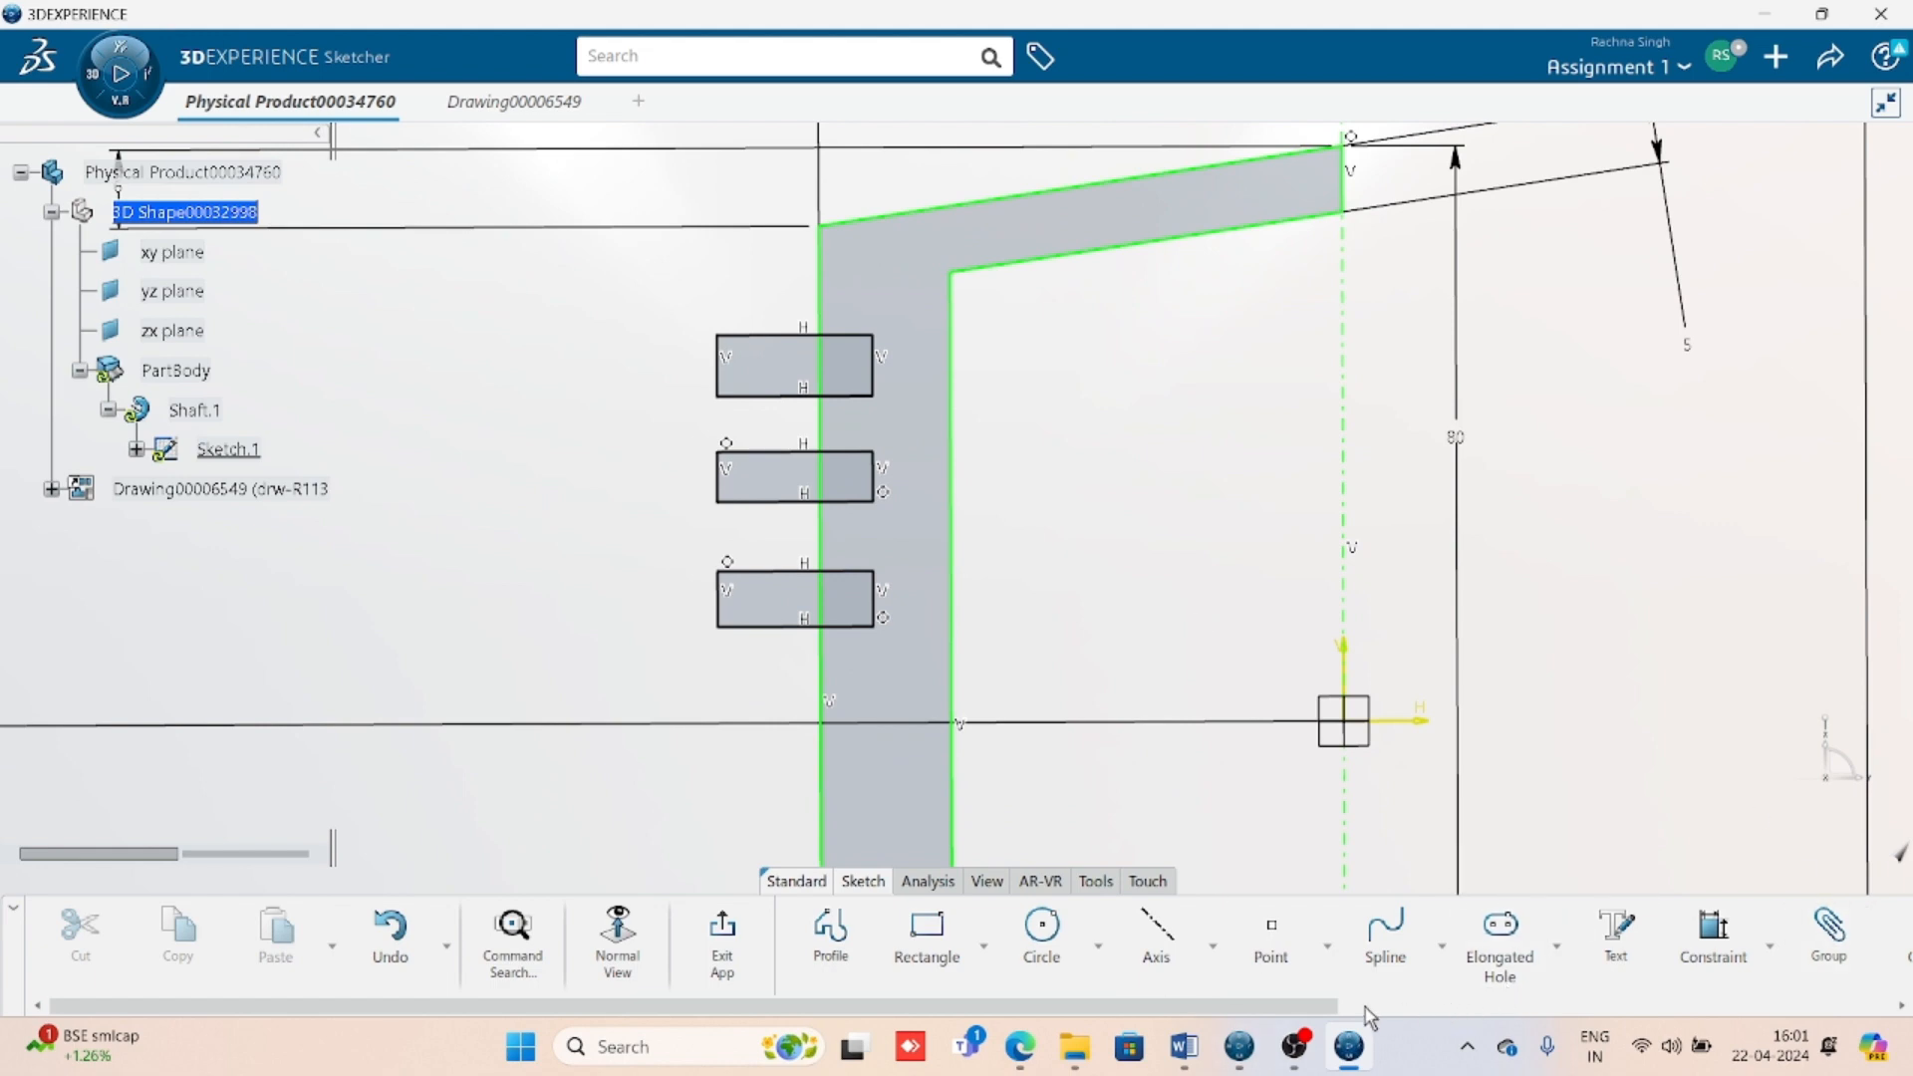
drag(1371, 1007, 1594, 997)
click(1539, 942)
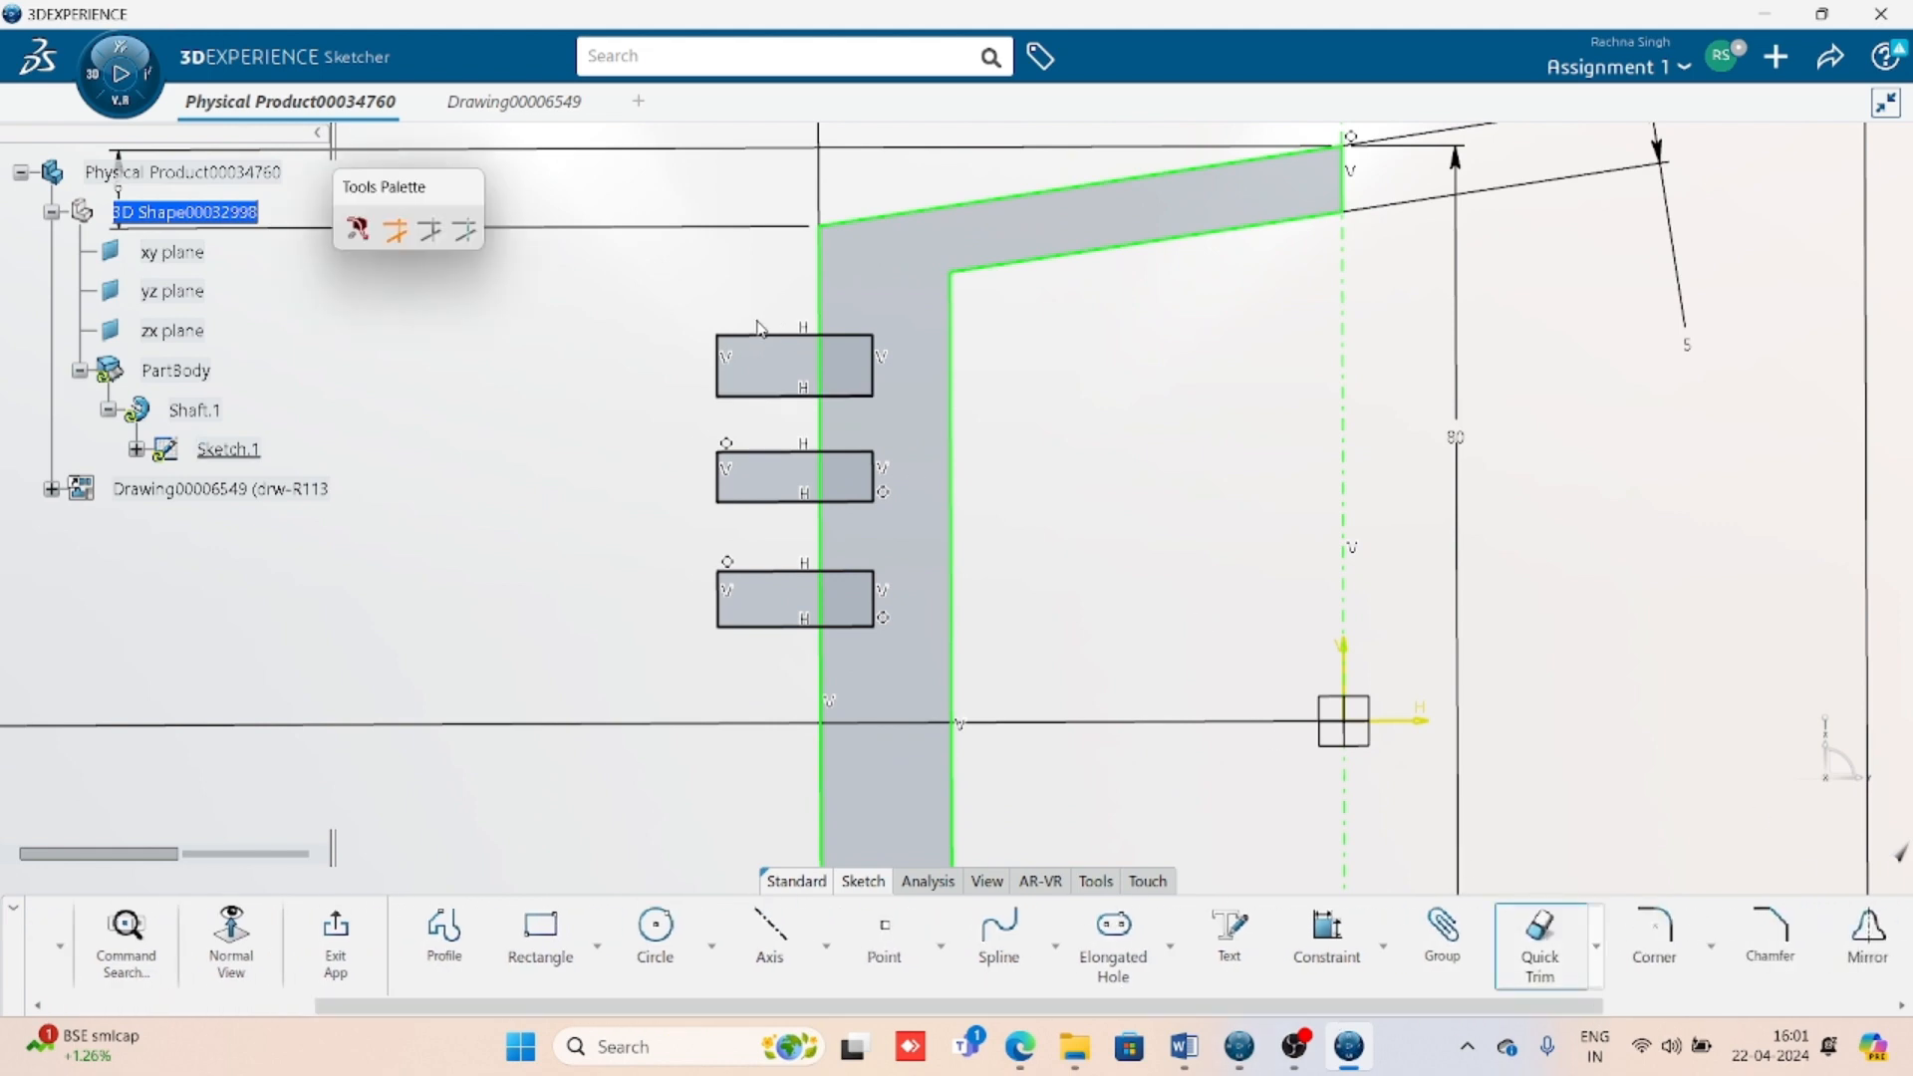
click(754, 336)
click(718, 362)
click(762, 397)
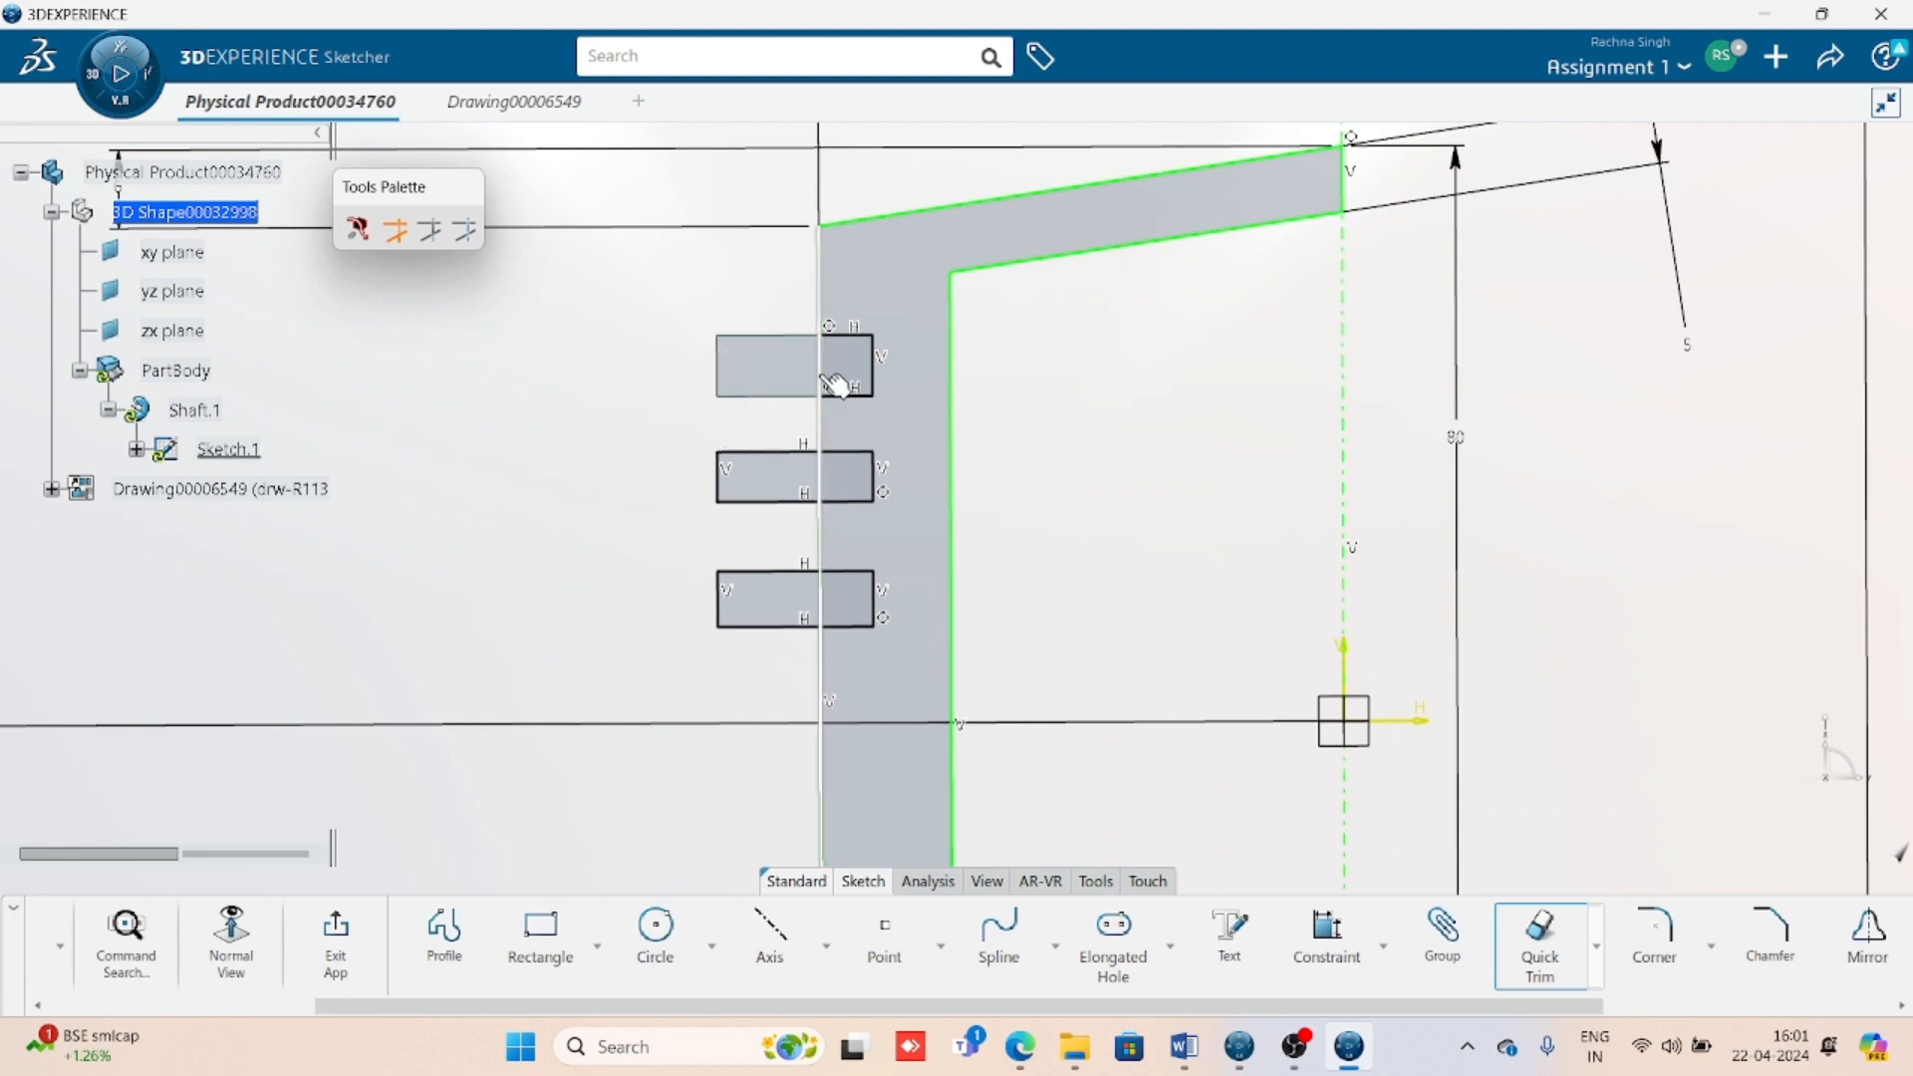
click(785, 453)
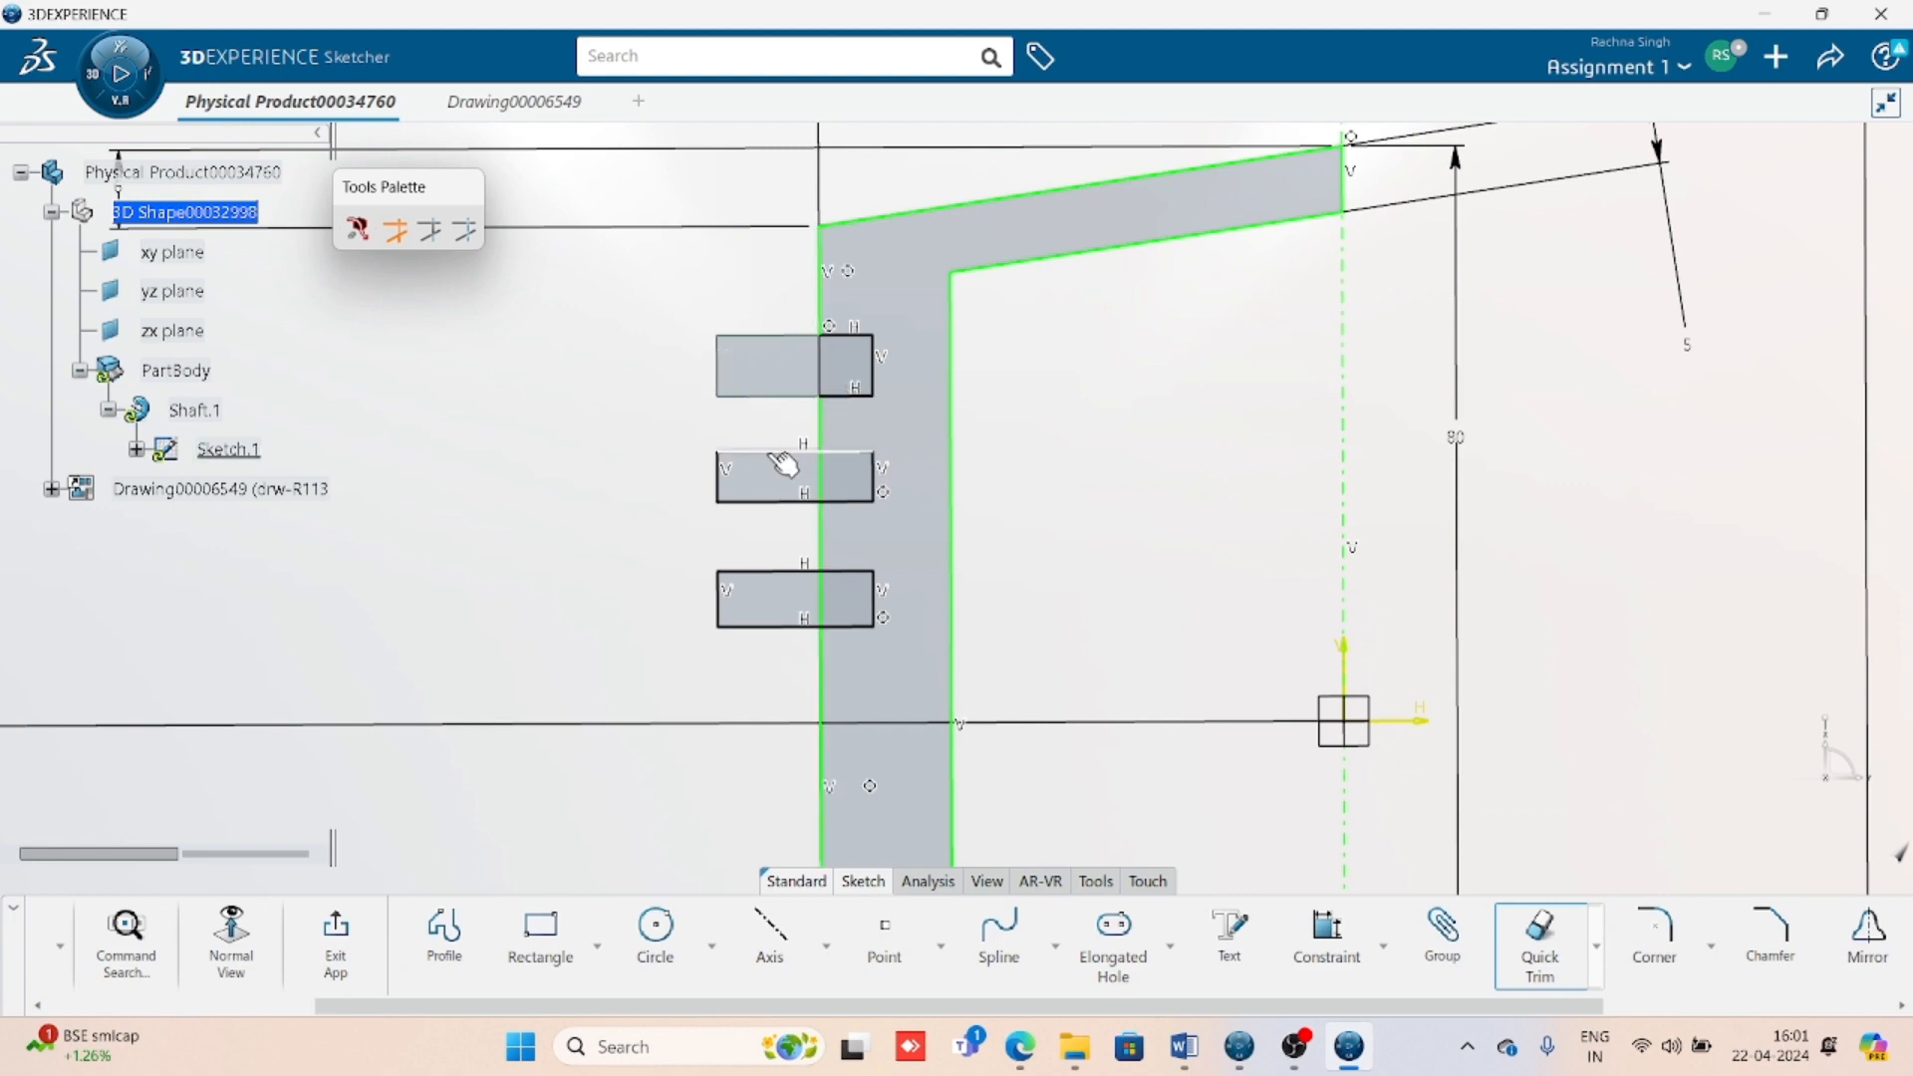
click(718, 480)
click(767, 504)
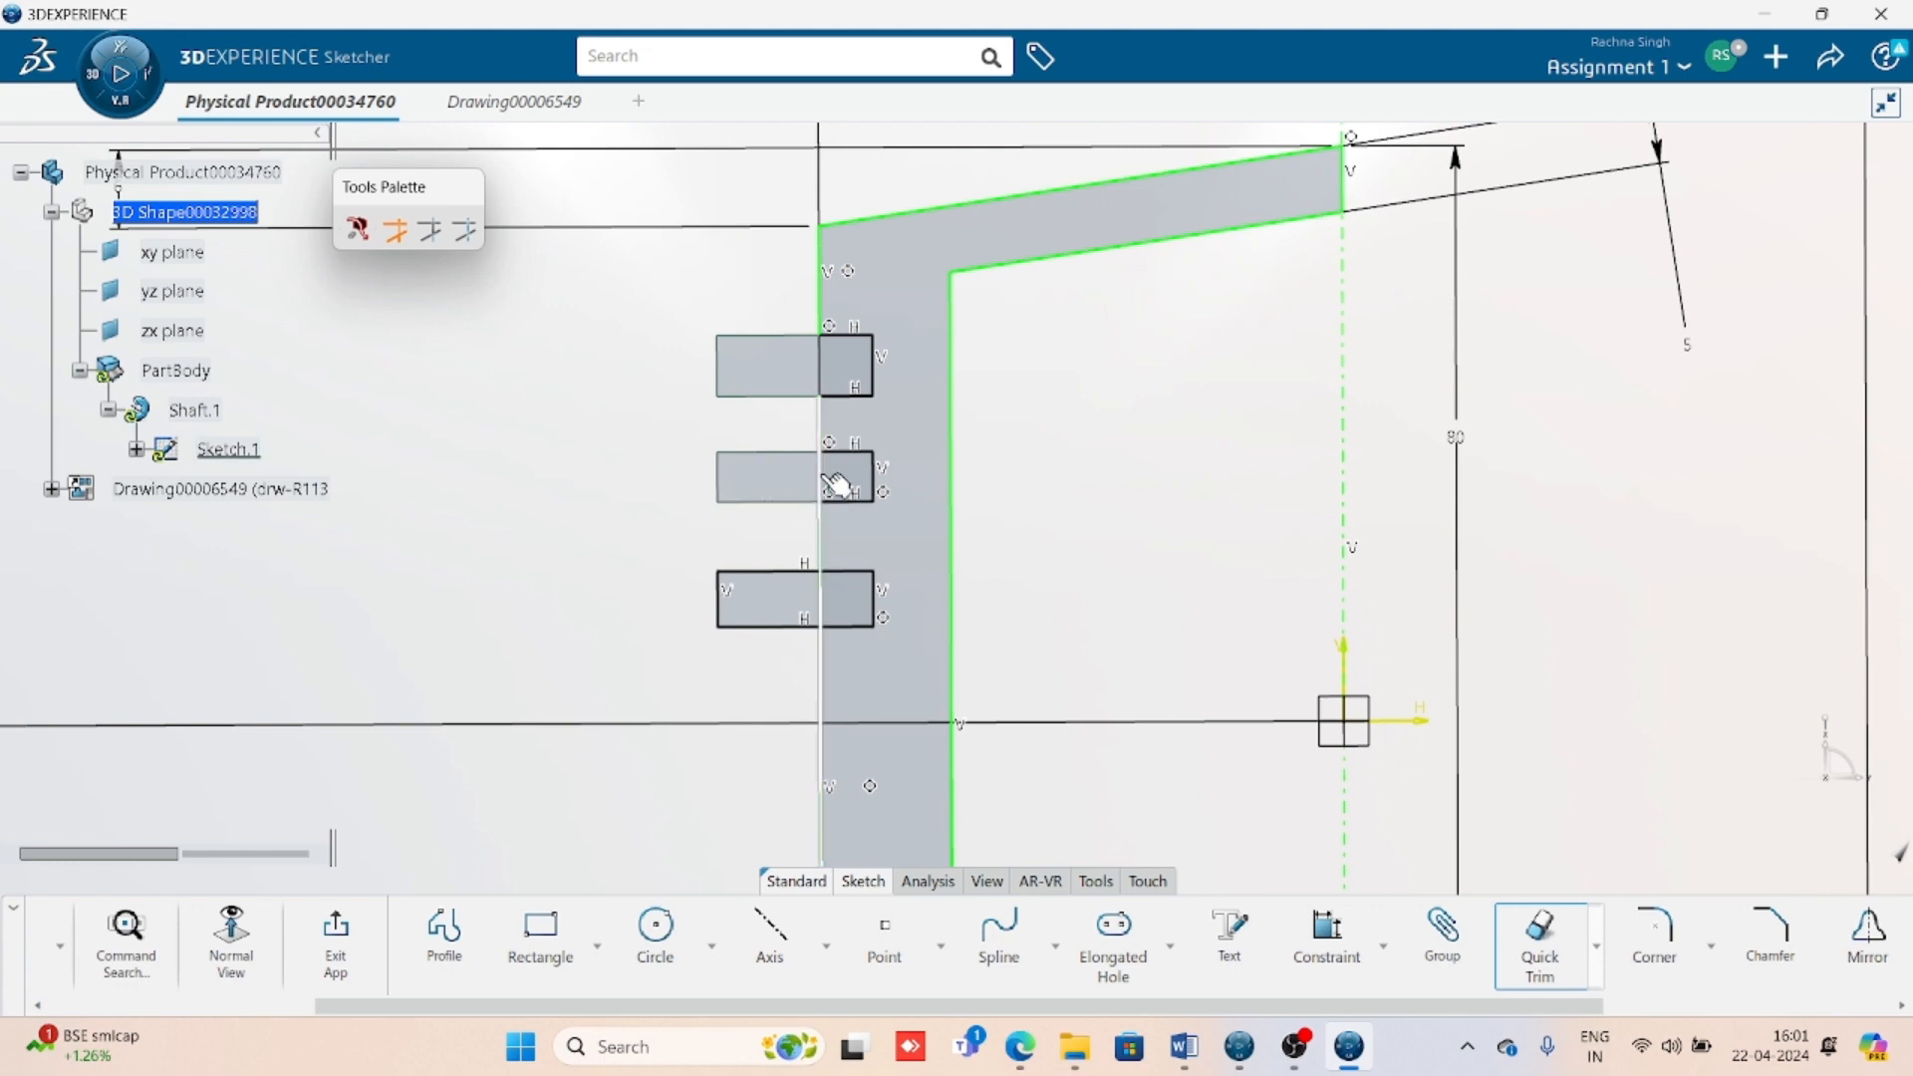
click(778, 583)
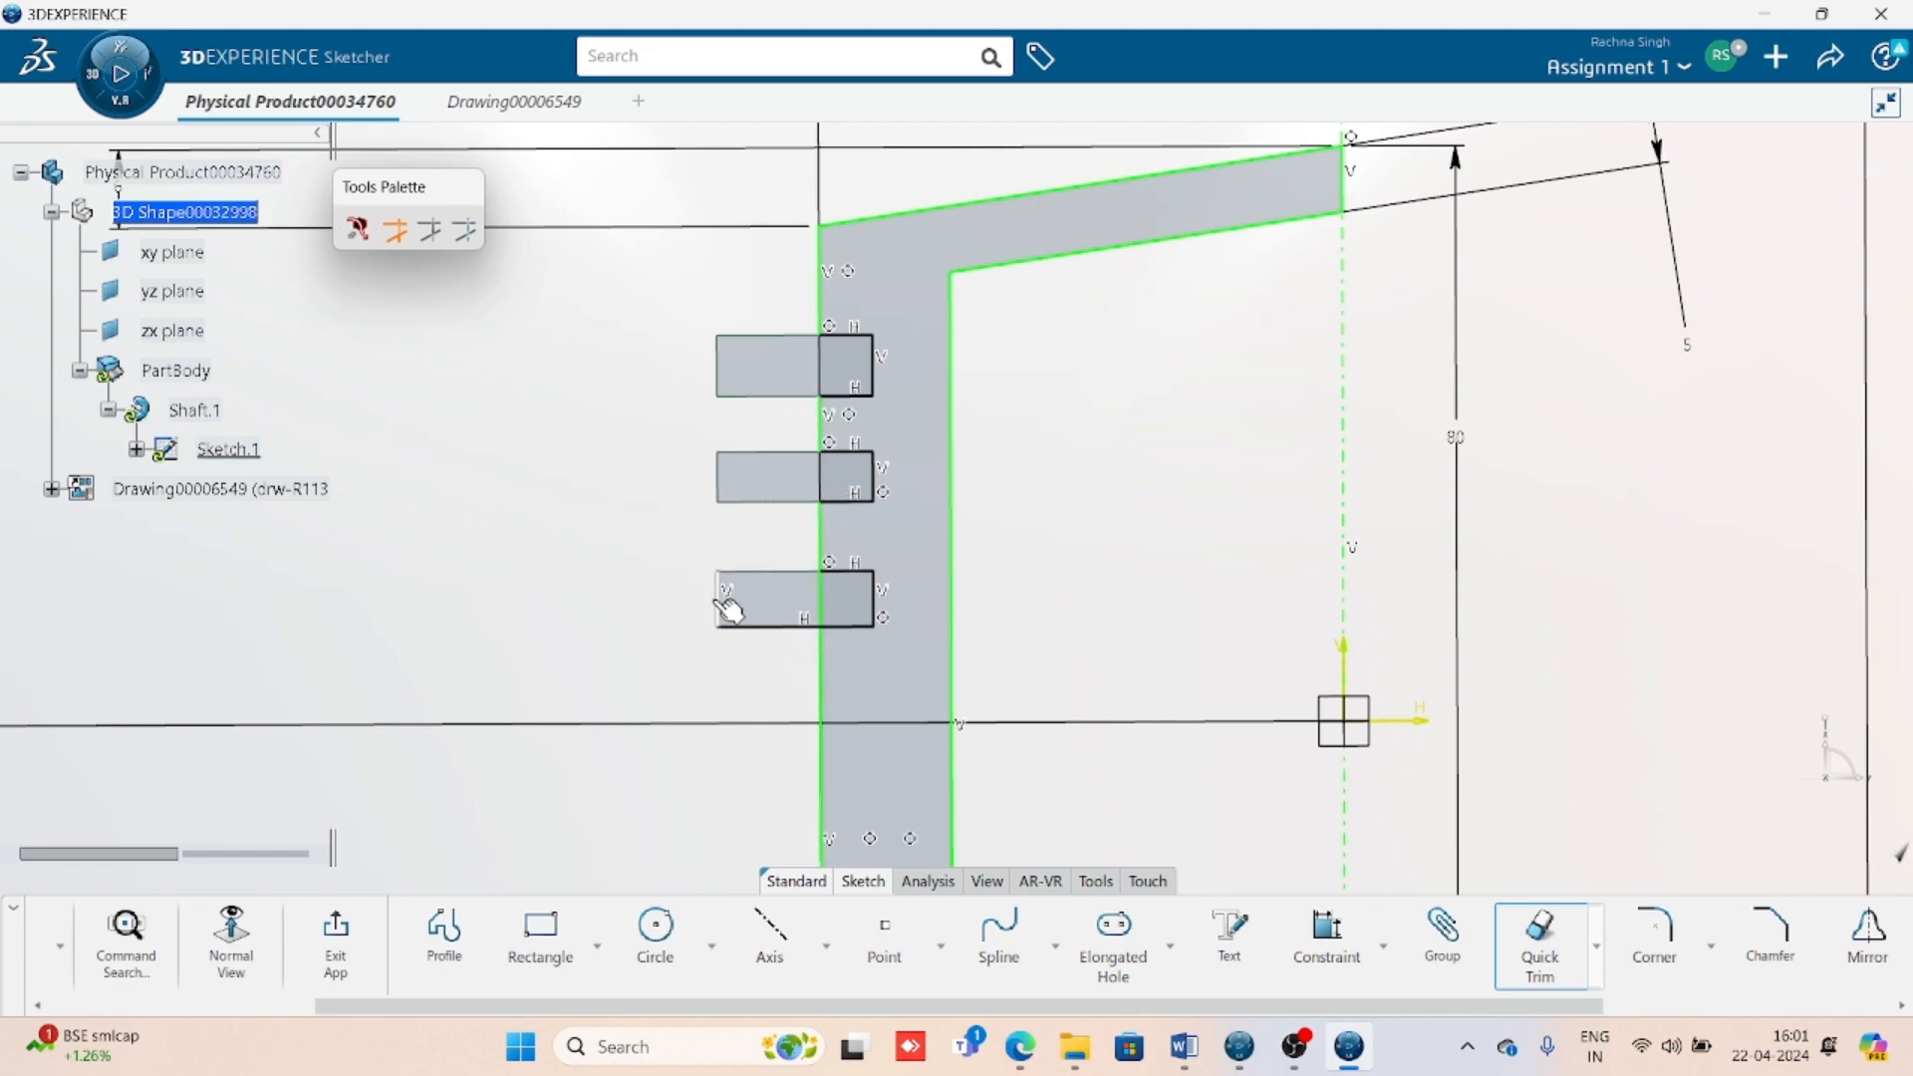
click(758, 630)
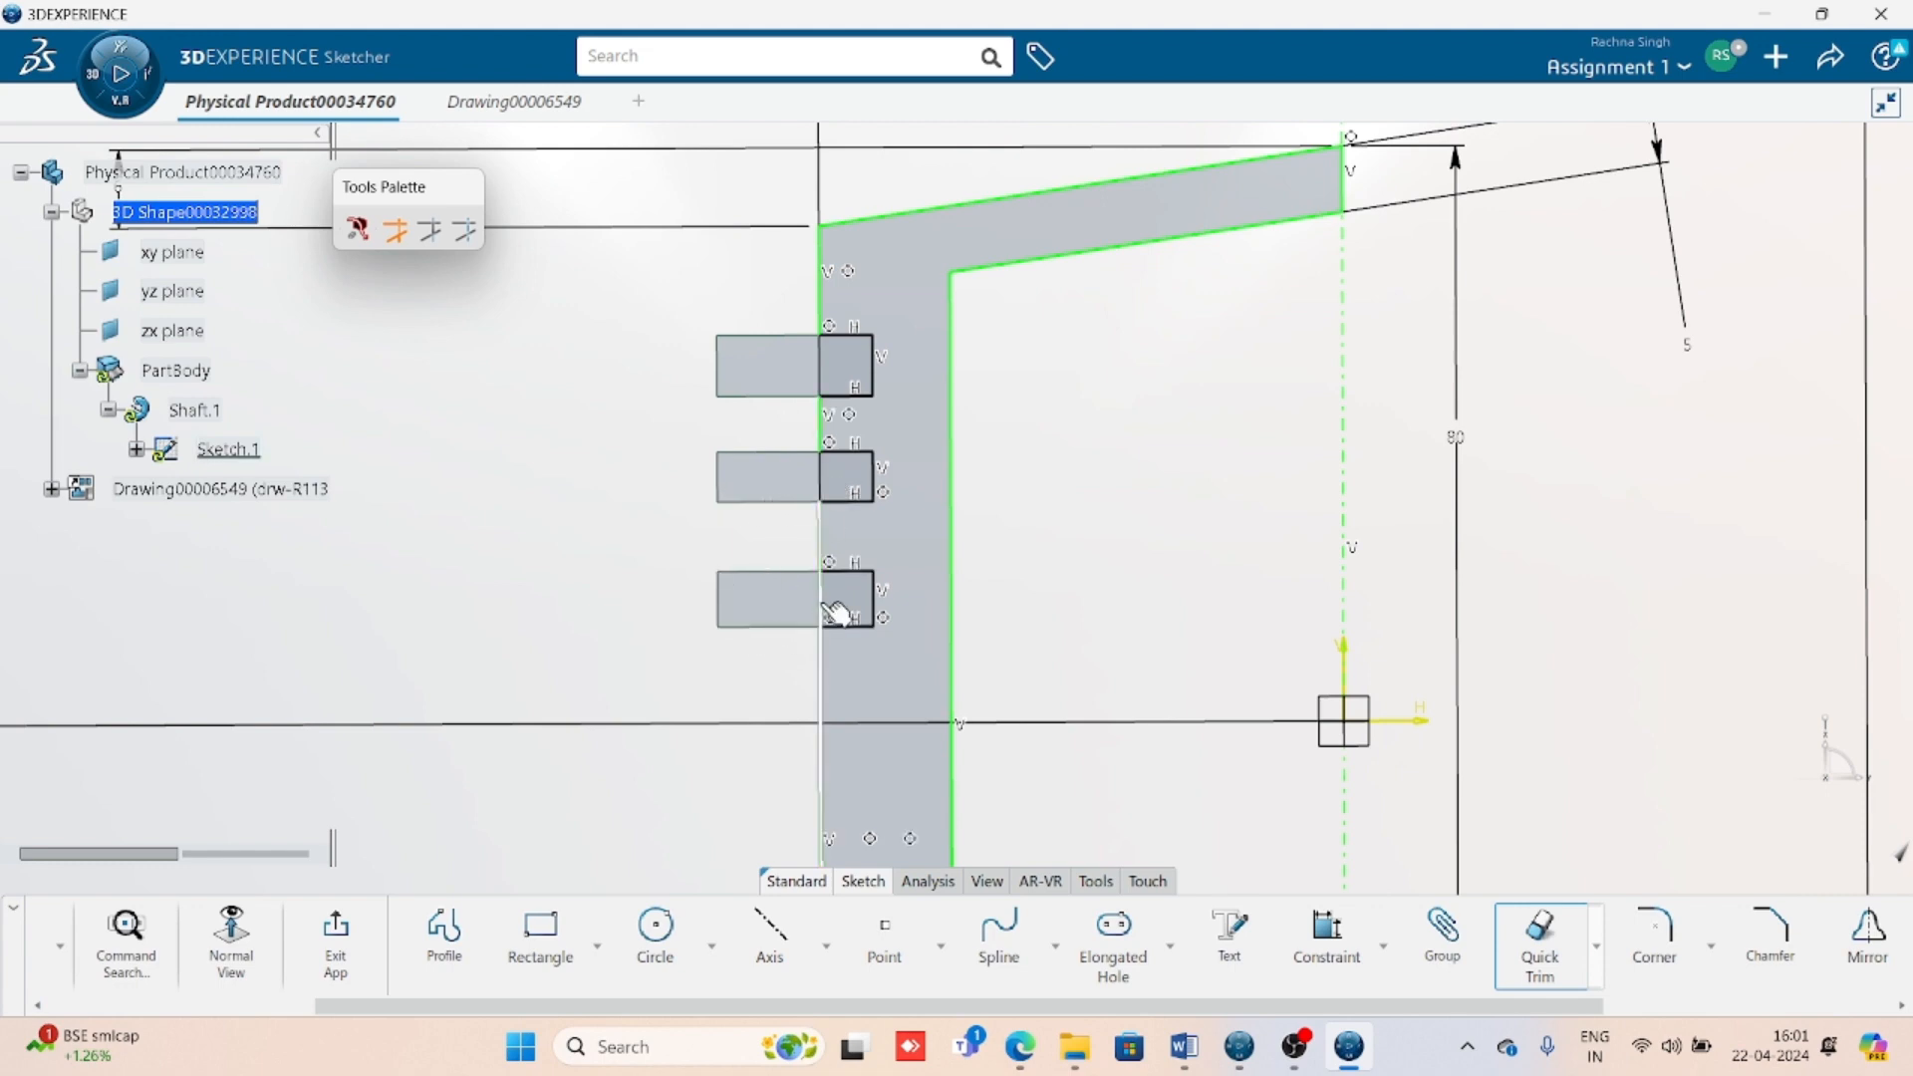
key(Escape)
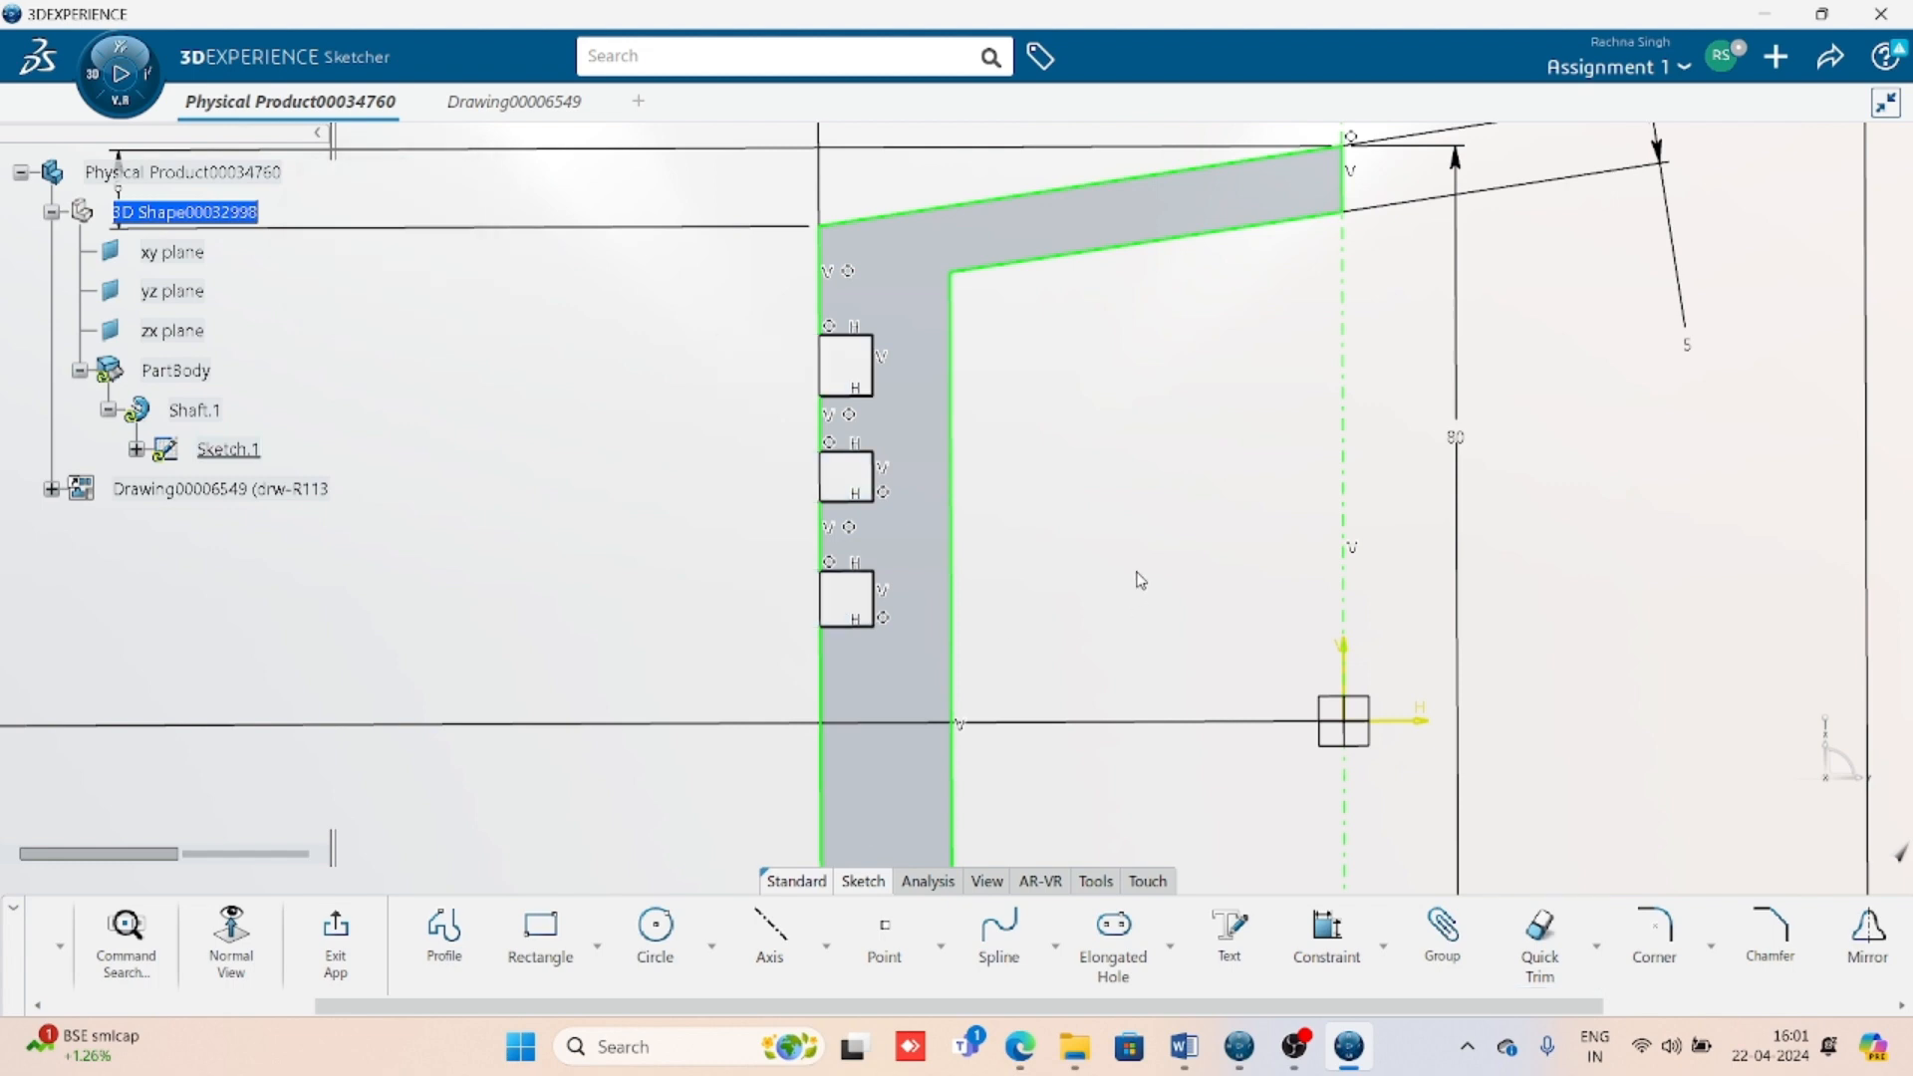
- Check the groove sizes in the Word reference drawing and constrain the uppermost groove's depth from the outer wall to 4 mm
scroll(1112, 544, up, 5)
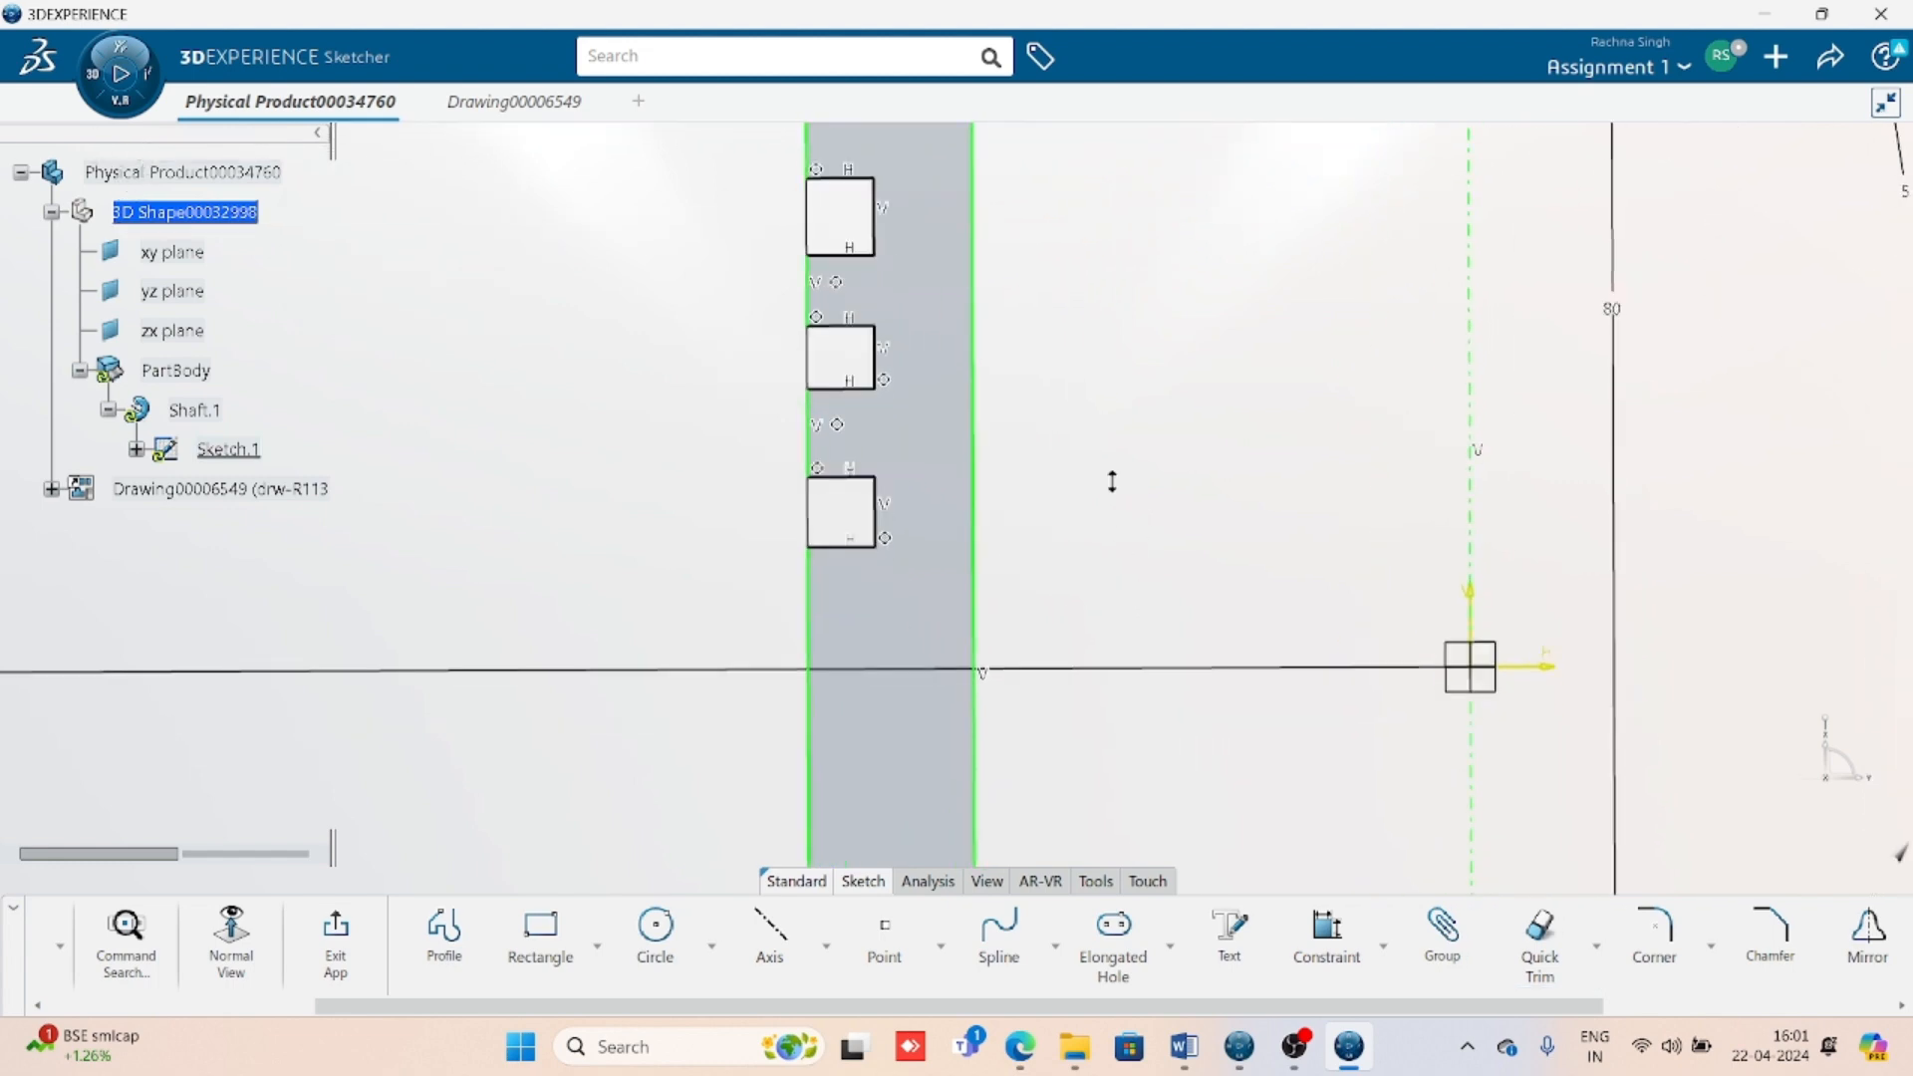
click(1184, 1046)
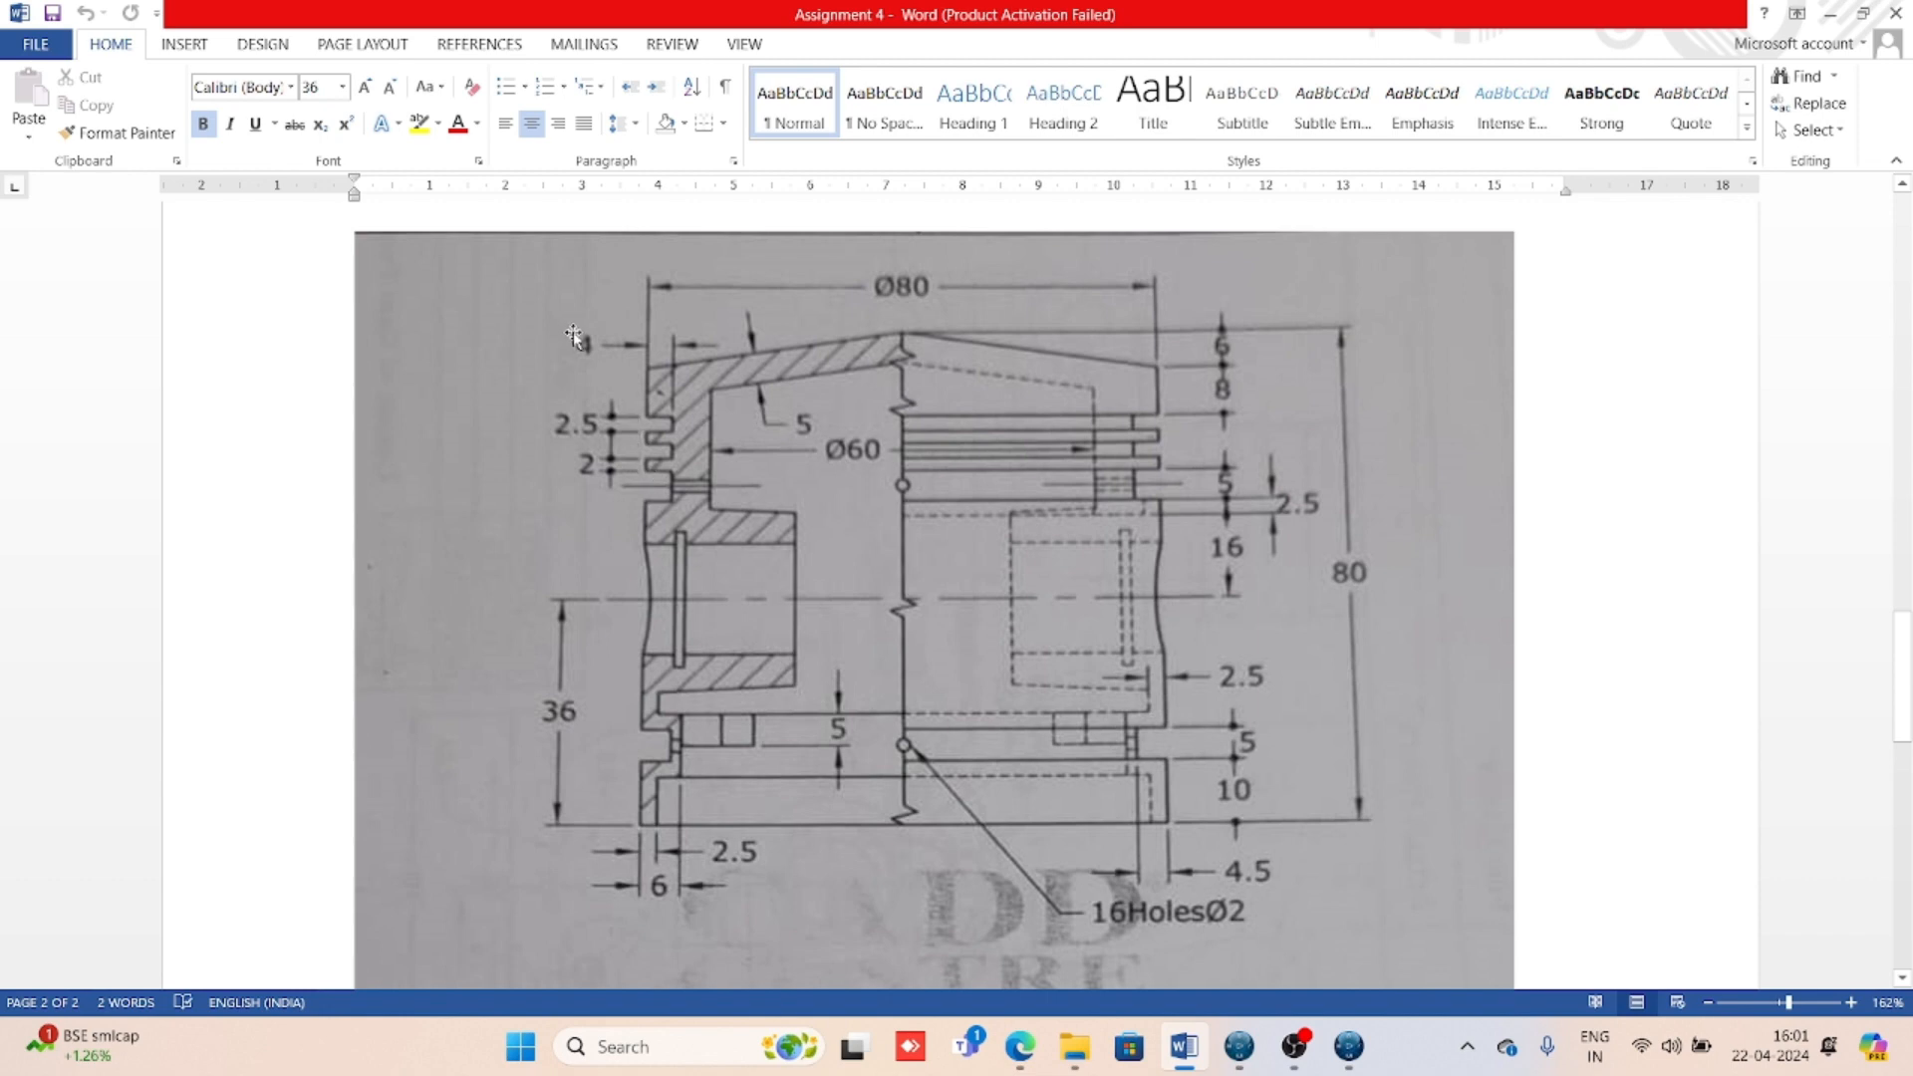
click(1348, 1046)
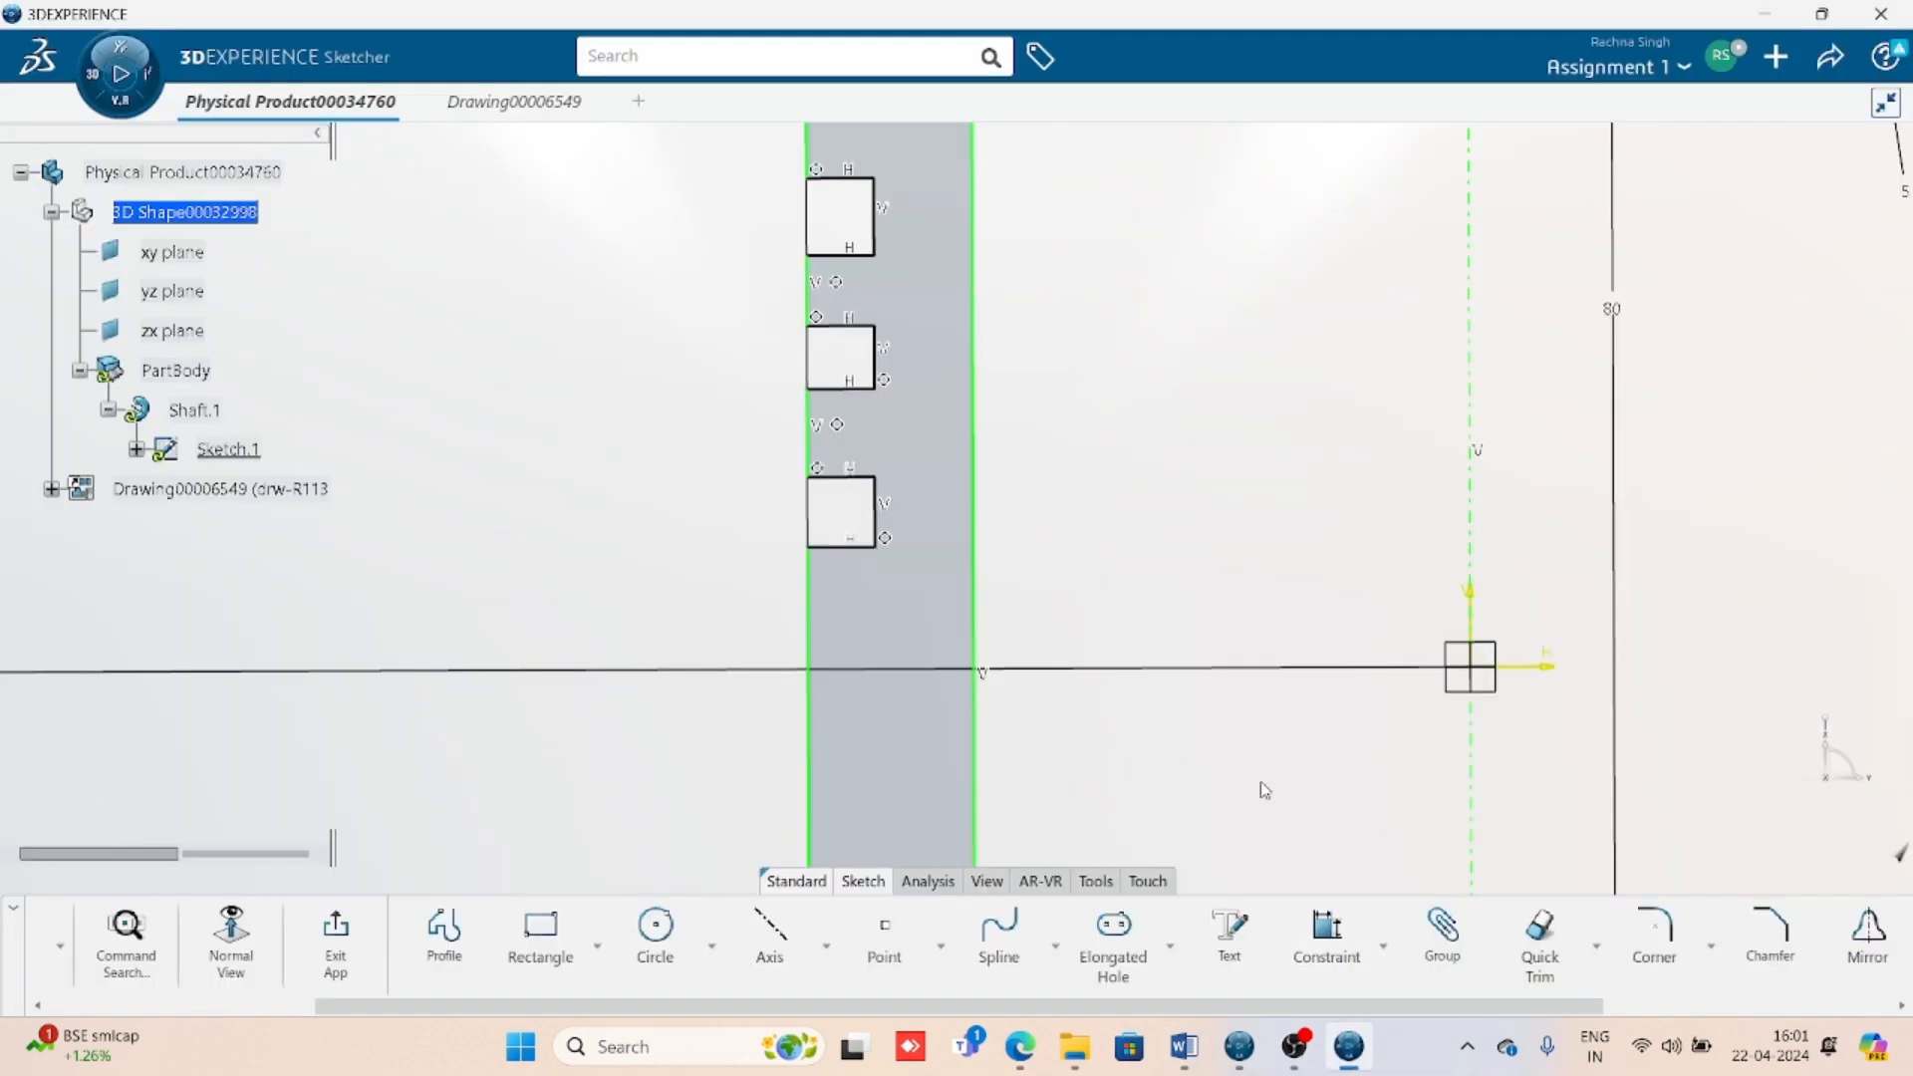
click(1328, 941)
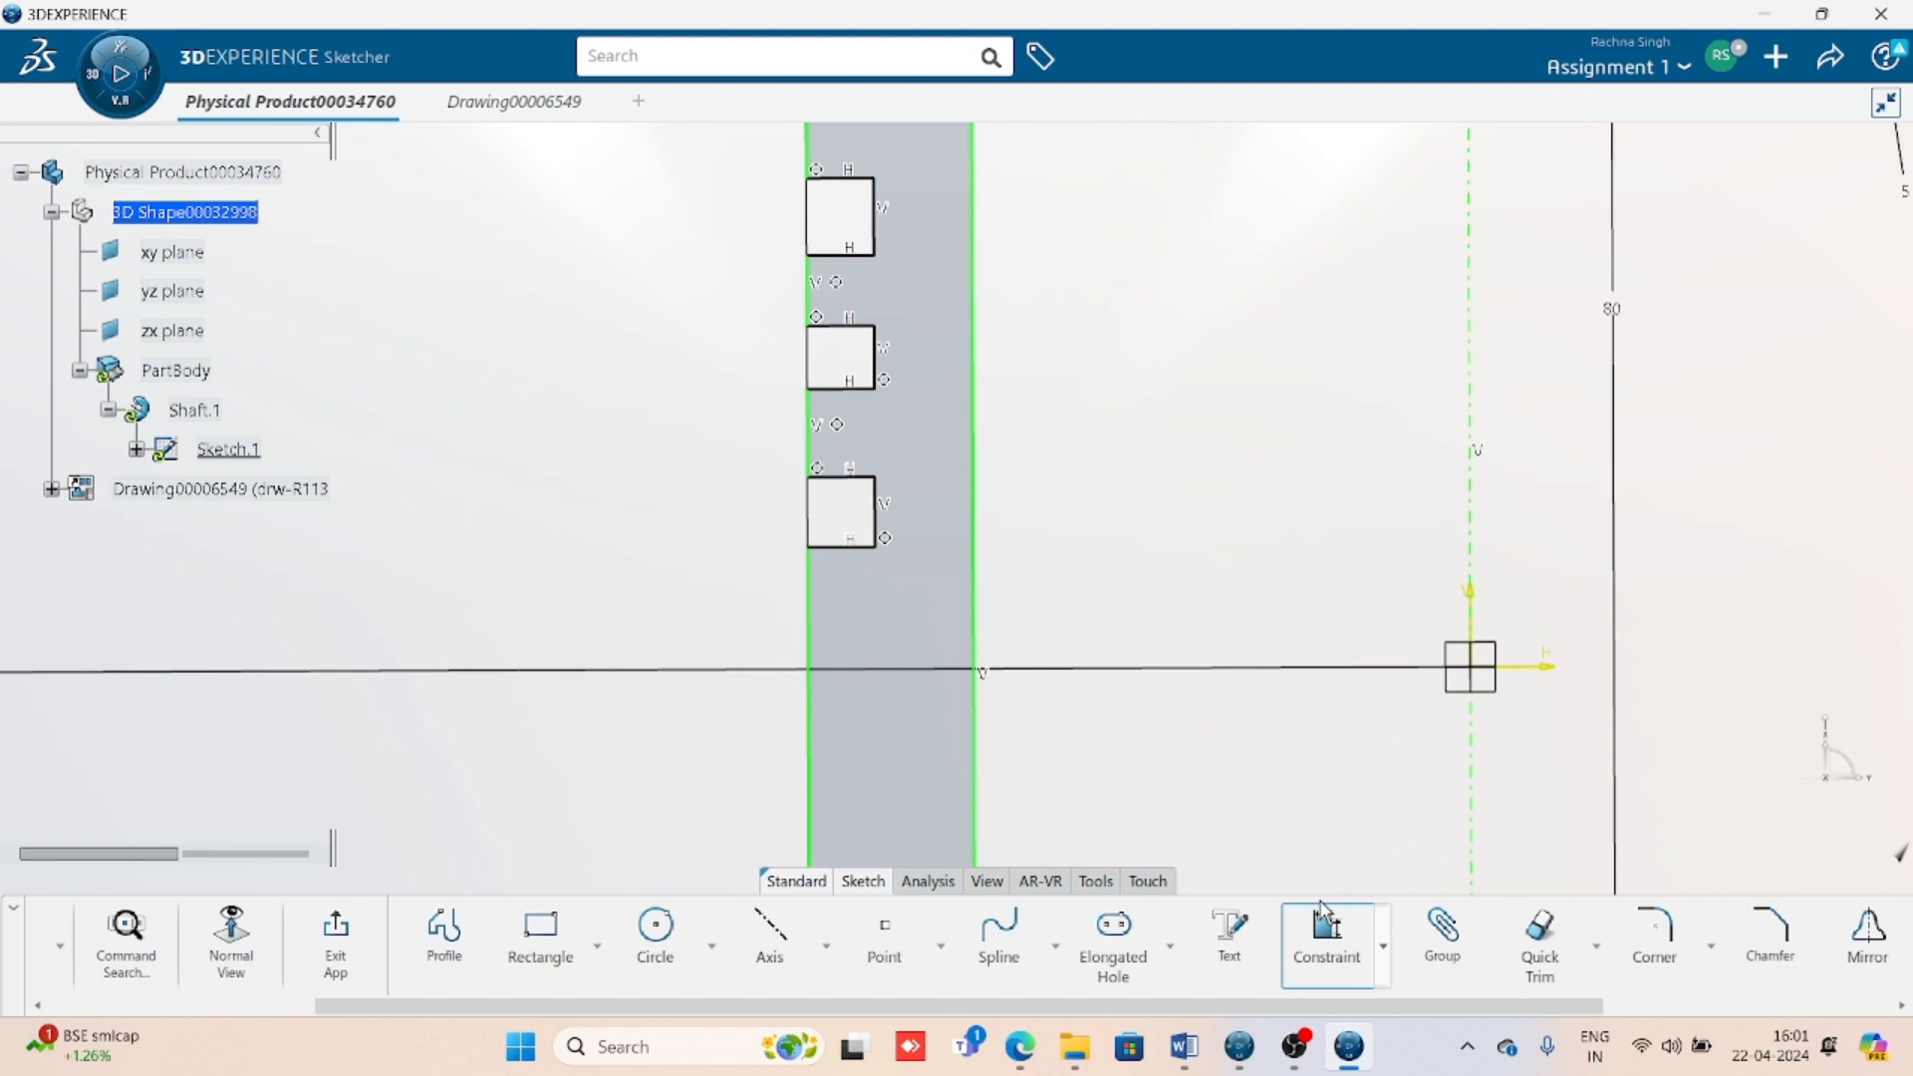
click(819, 153)
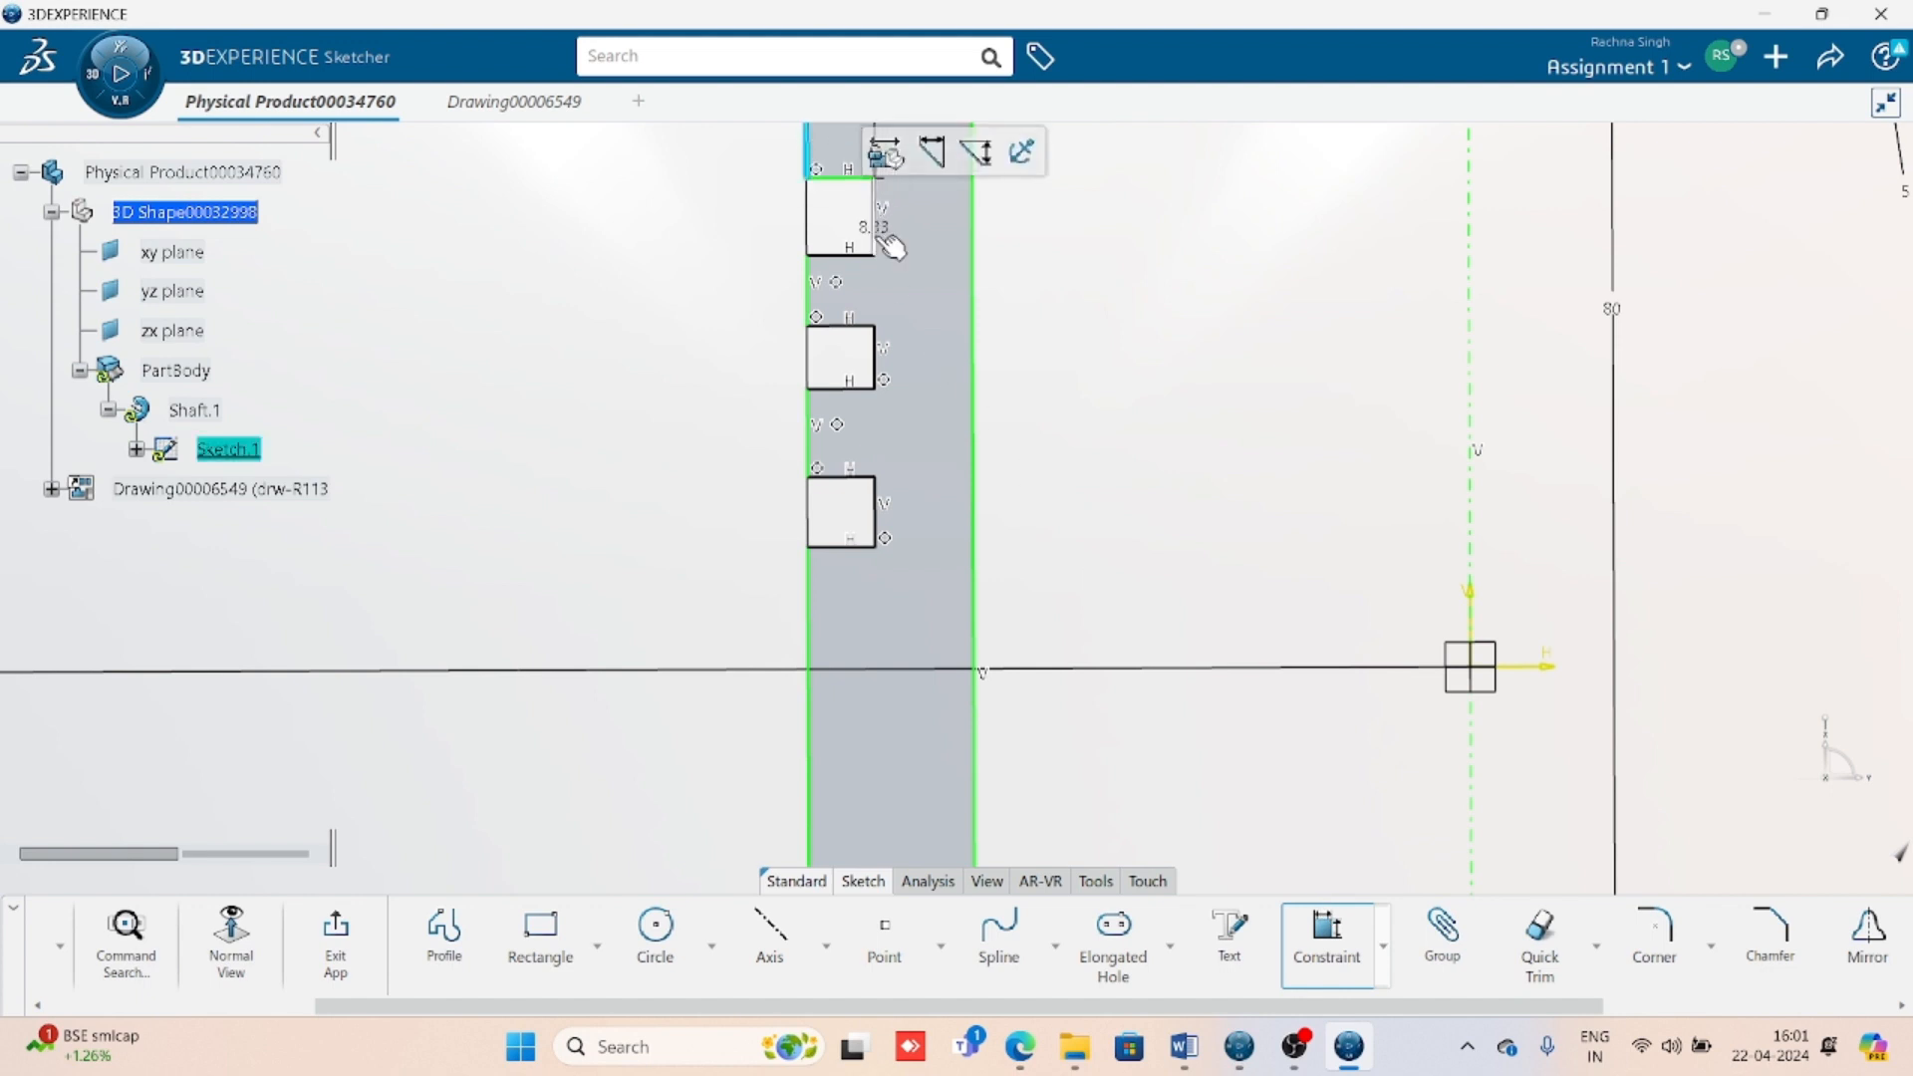
click(876, 238)
middle_drag(603, 241, 619, 366)
click(650, 247)
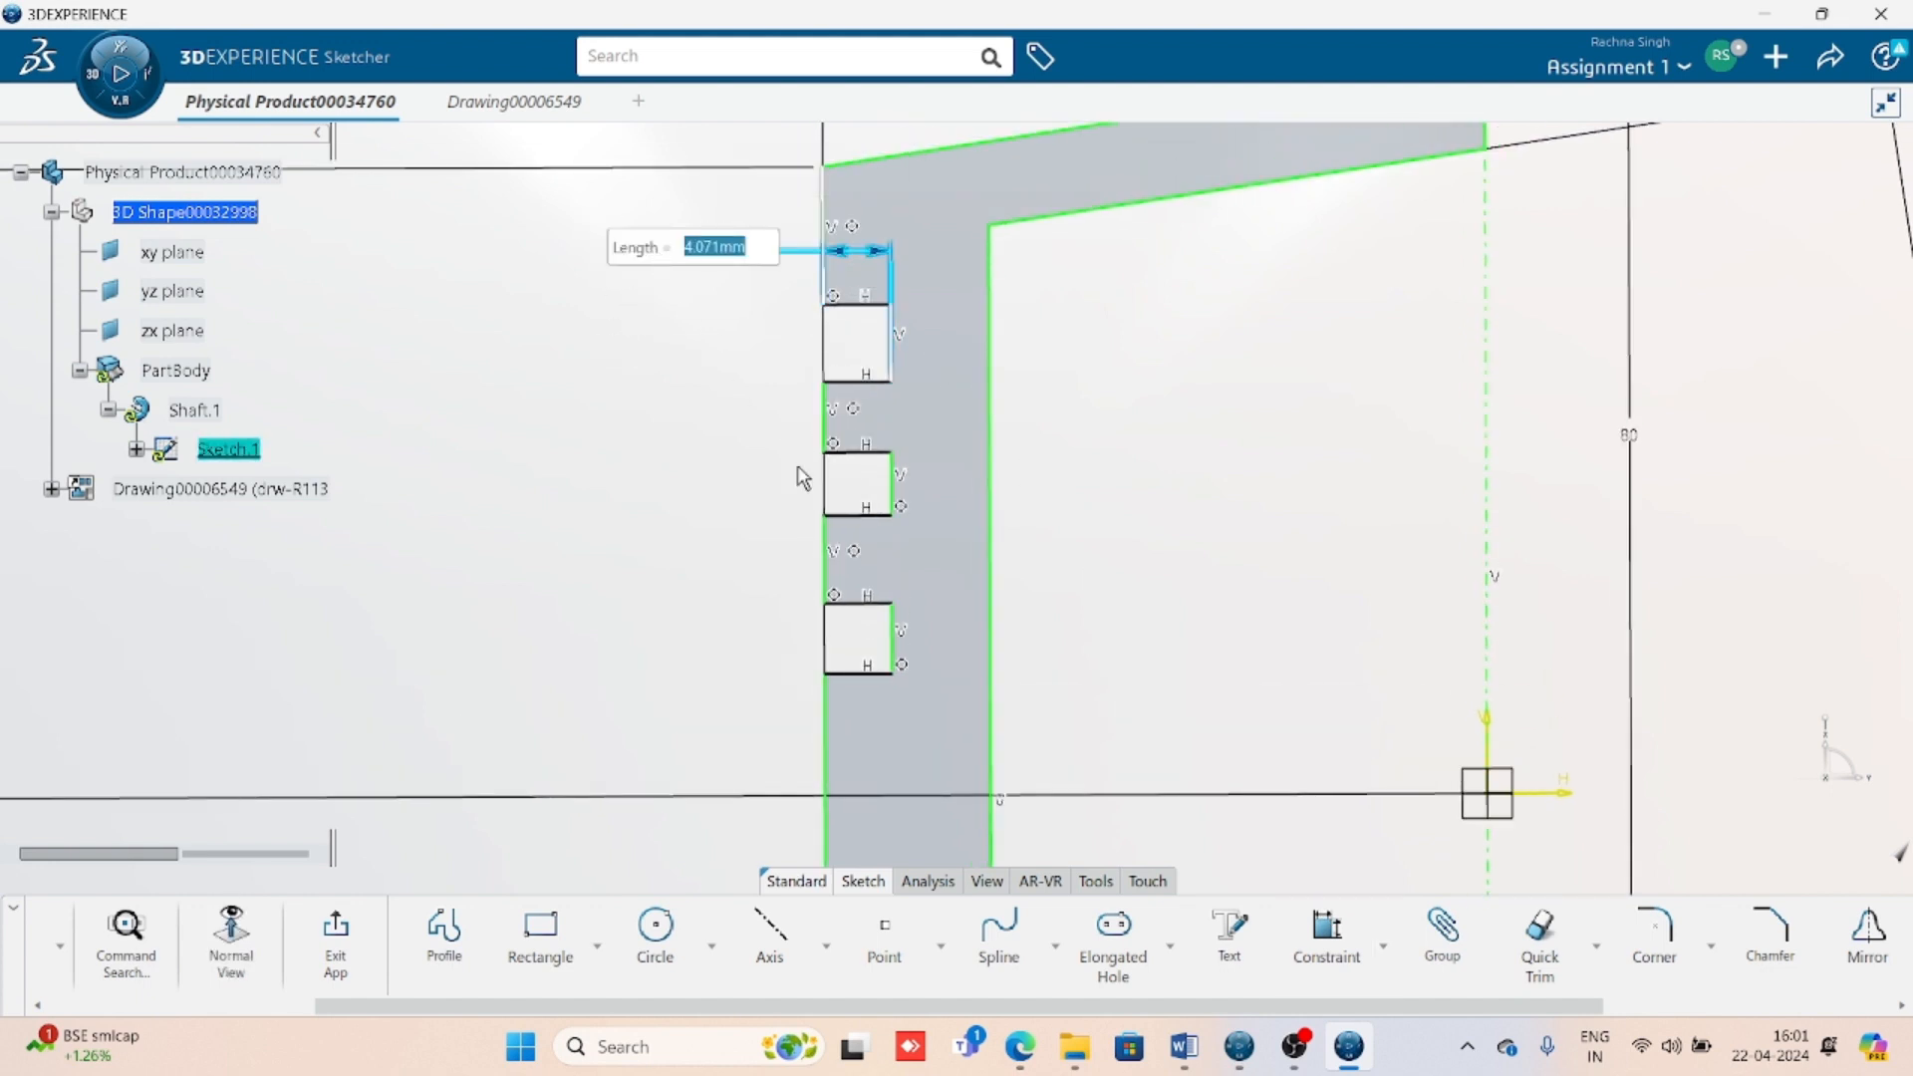
text(4)
key(Return)
click(1238, 491)
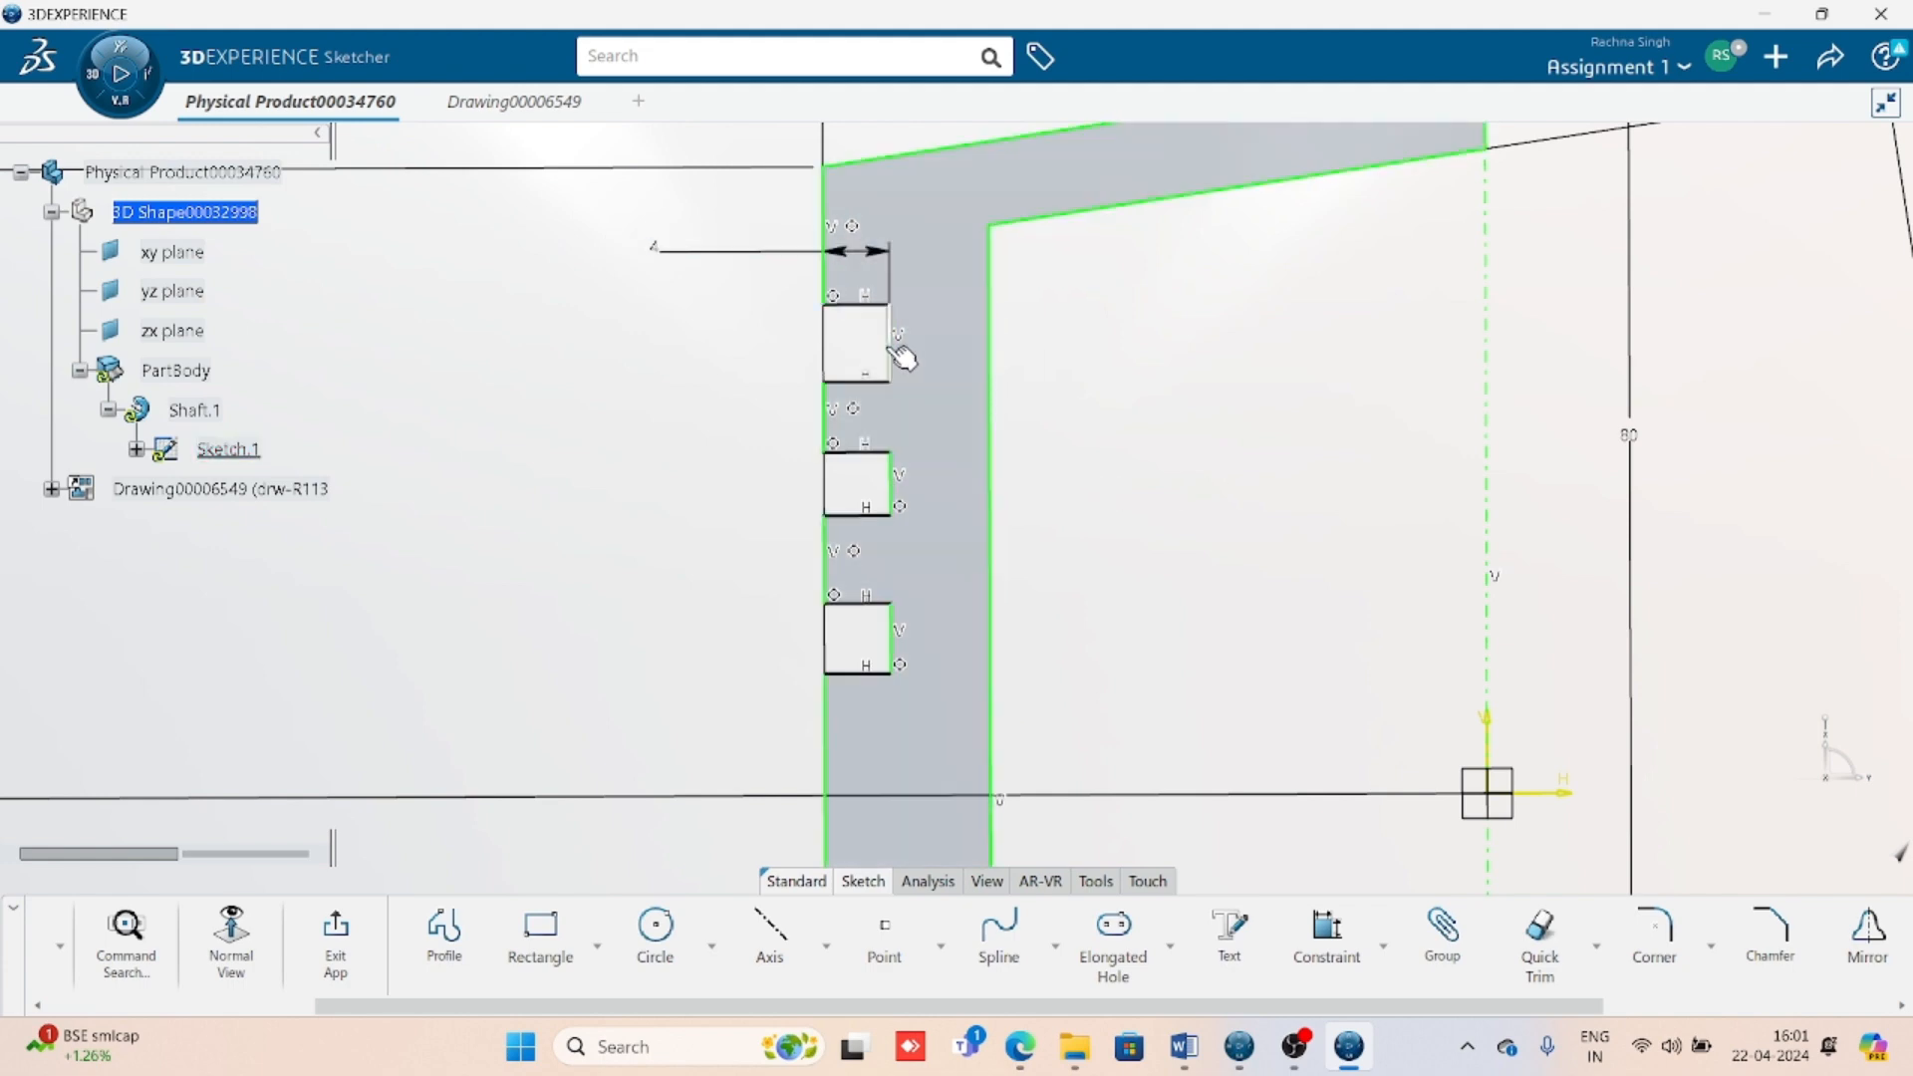
- Constrain the height of the uppermost groove to 2.5 mm along its inner vertical edge
click(889, 354)
click(1326, 932)
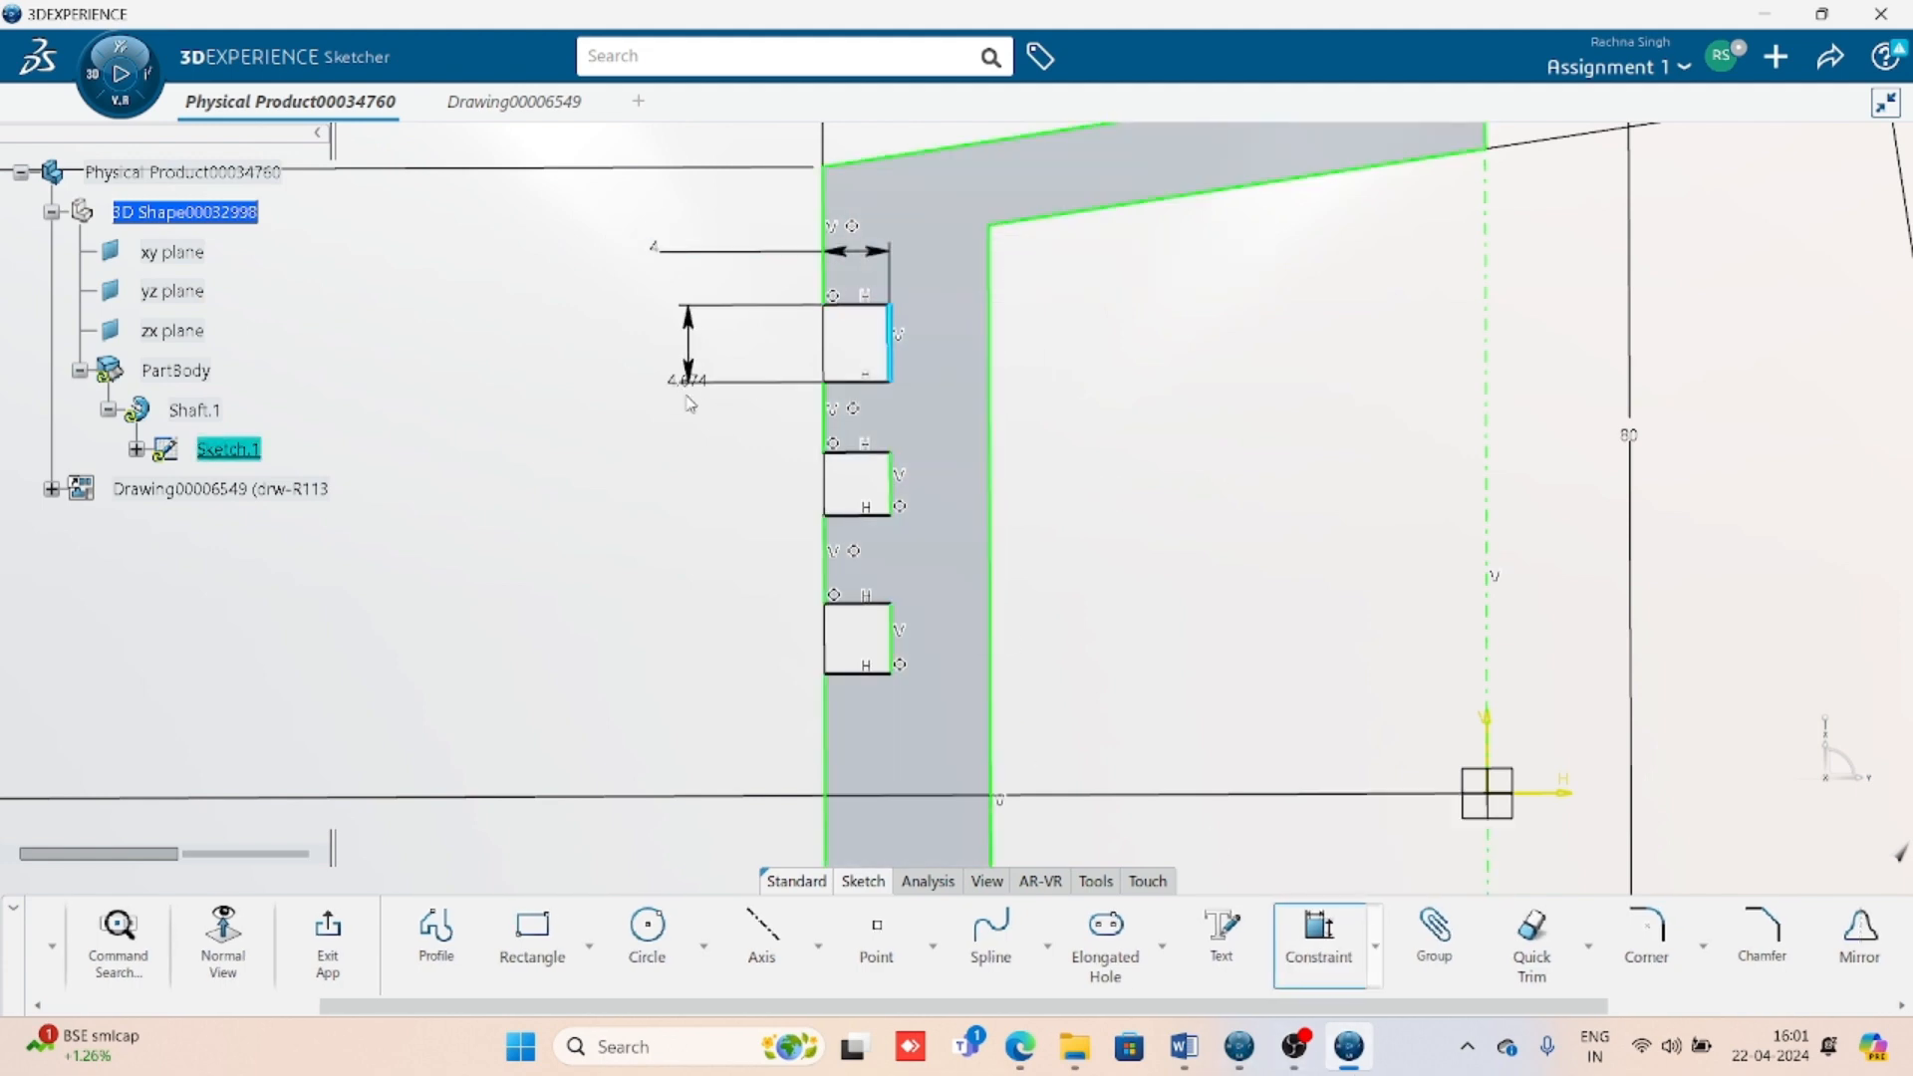
click(704, 300)
text(2.5)
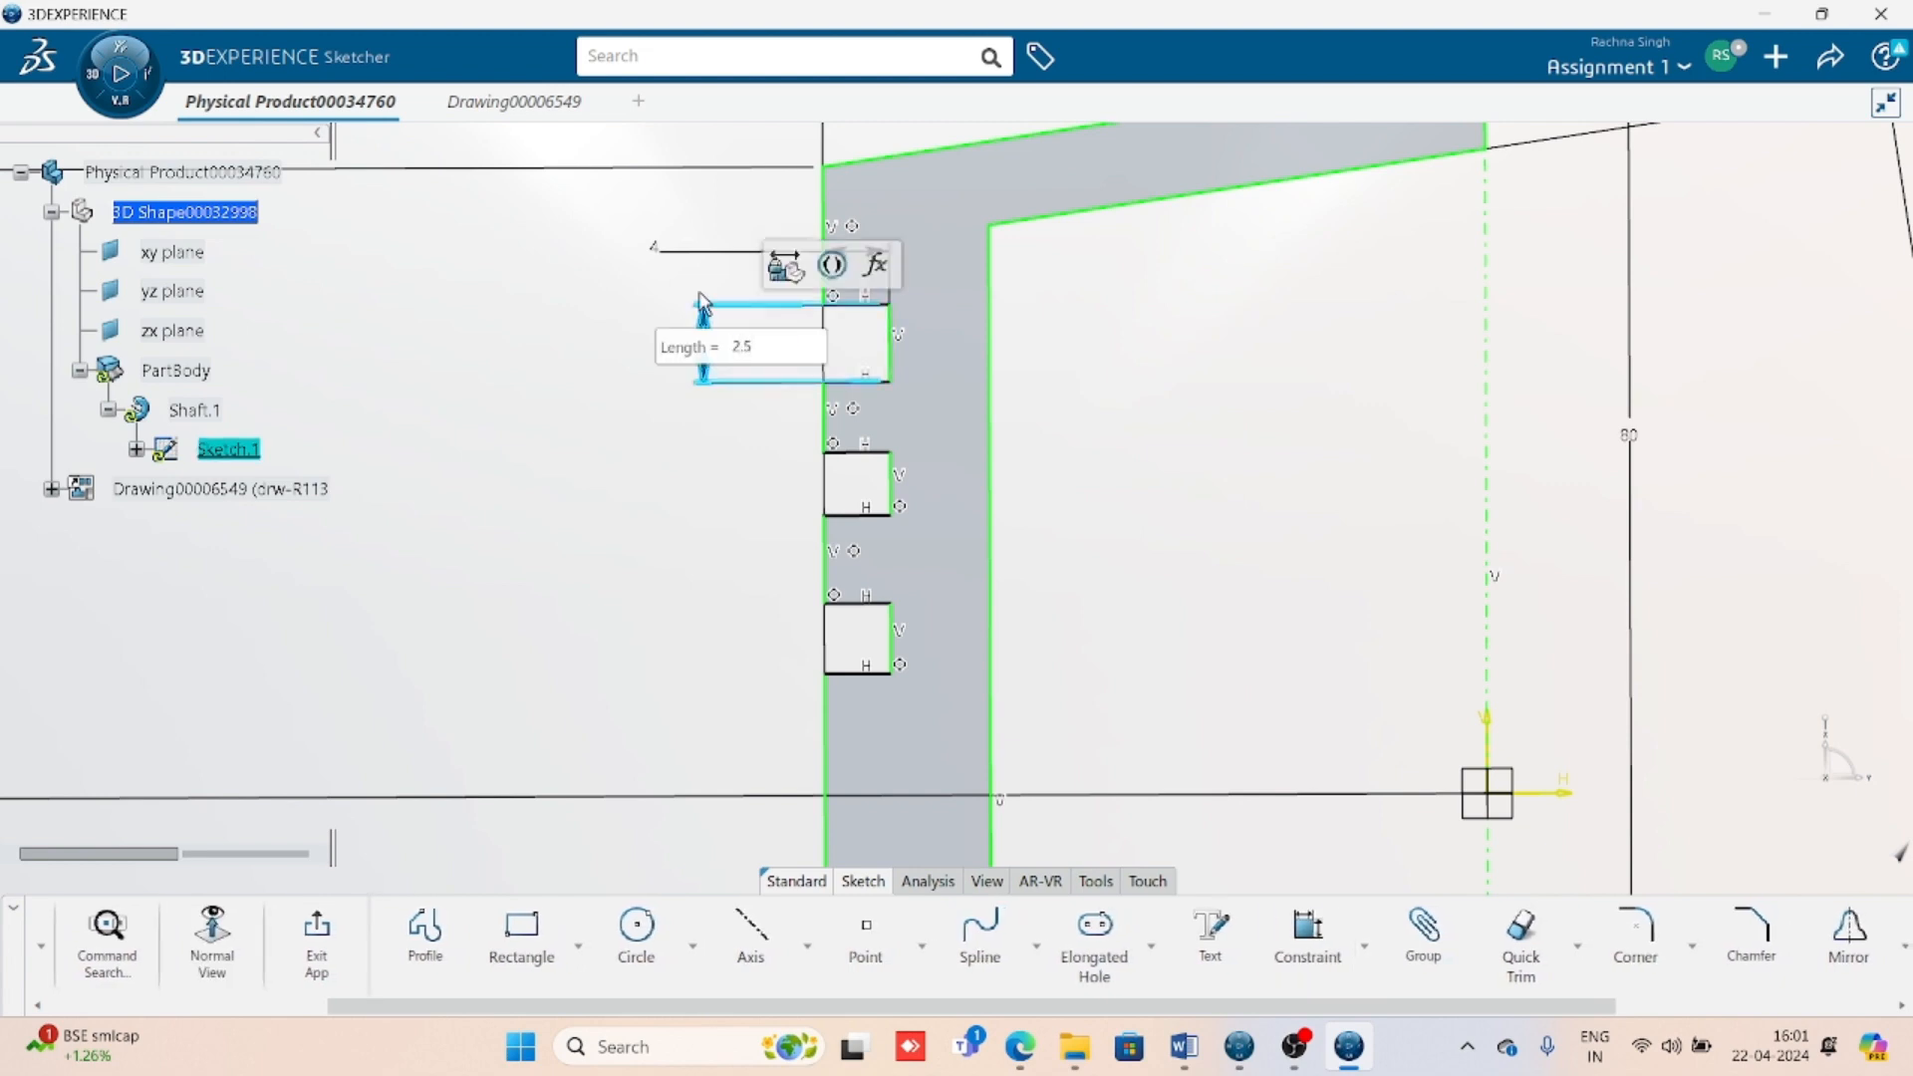
key(Return)
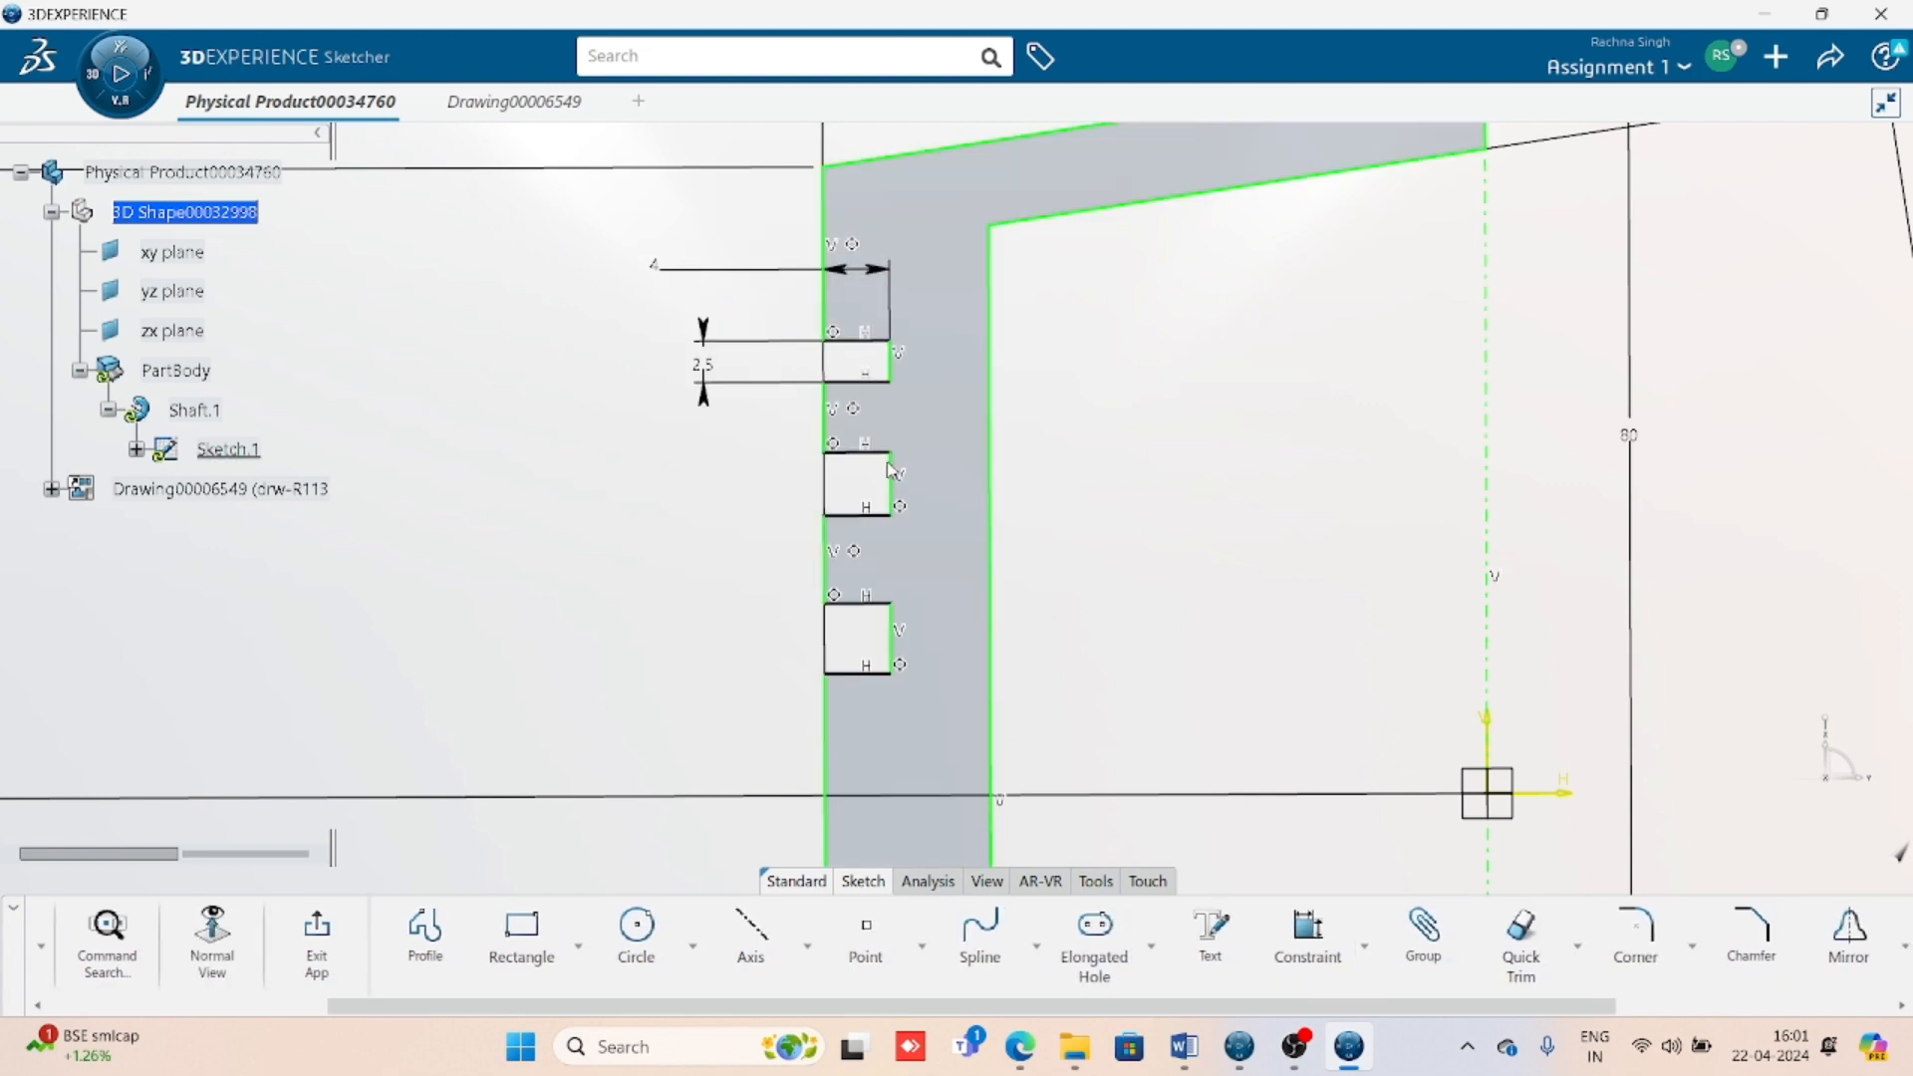
- Apply an Equal constraint between the inner vertical edges of the middle and uppermost grooves
click(889, 483)
ctrl+click(889, 363)
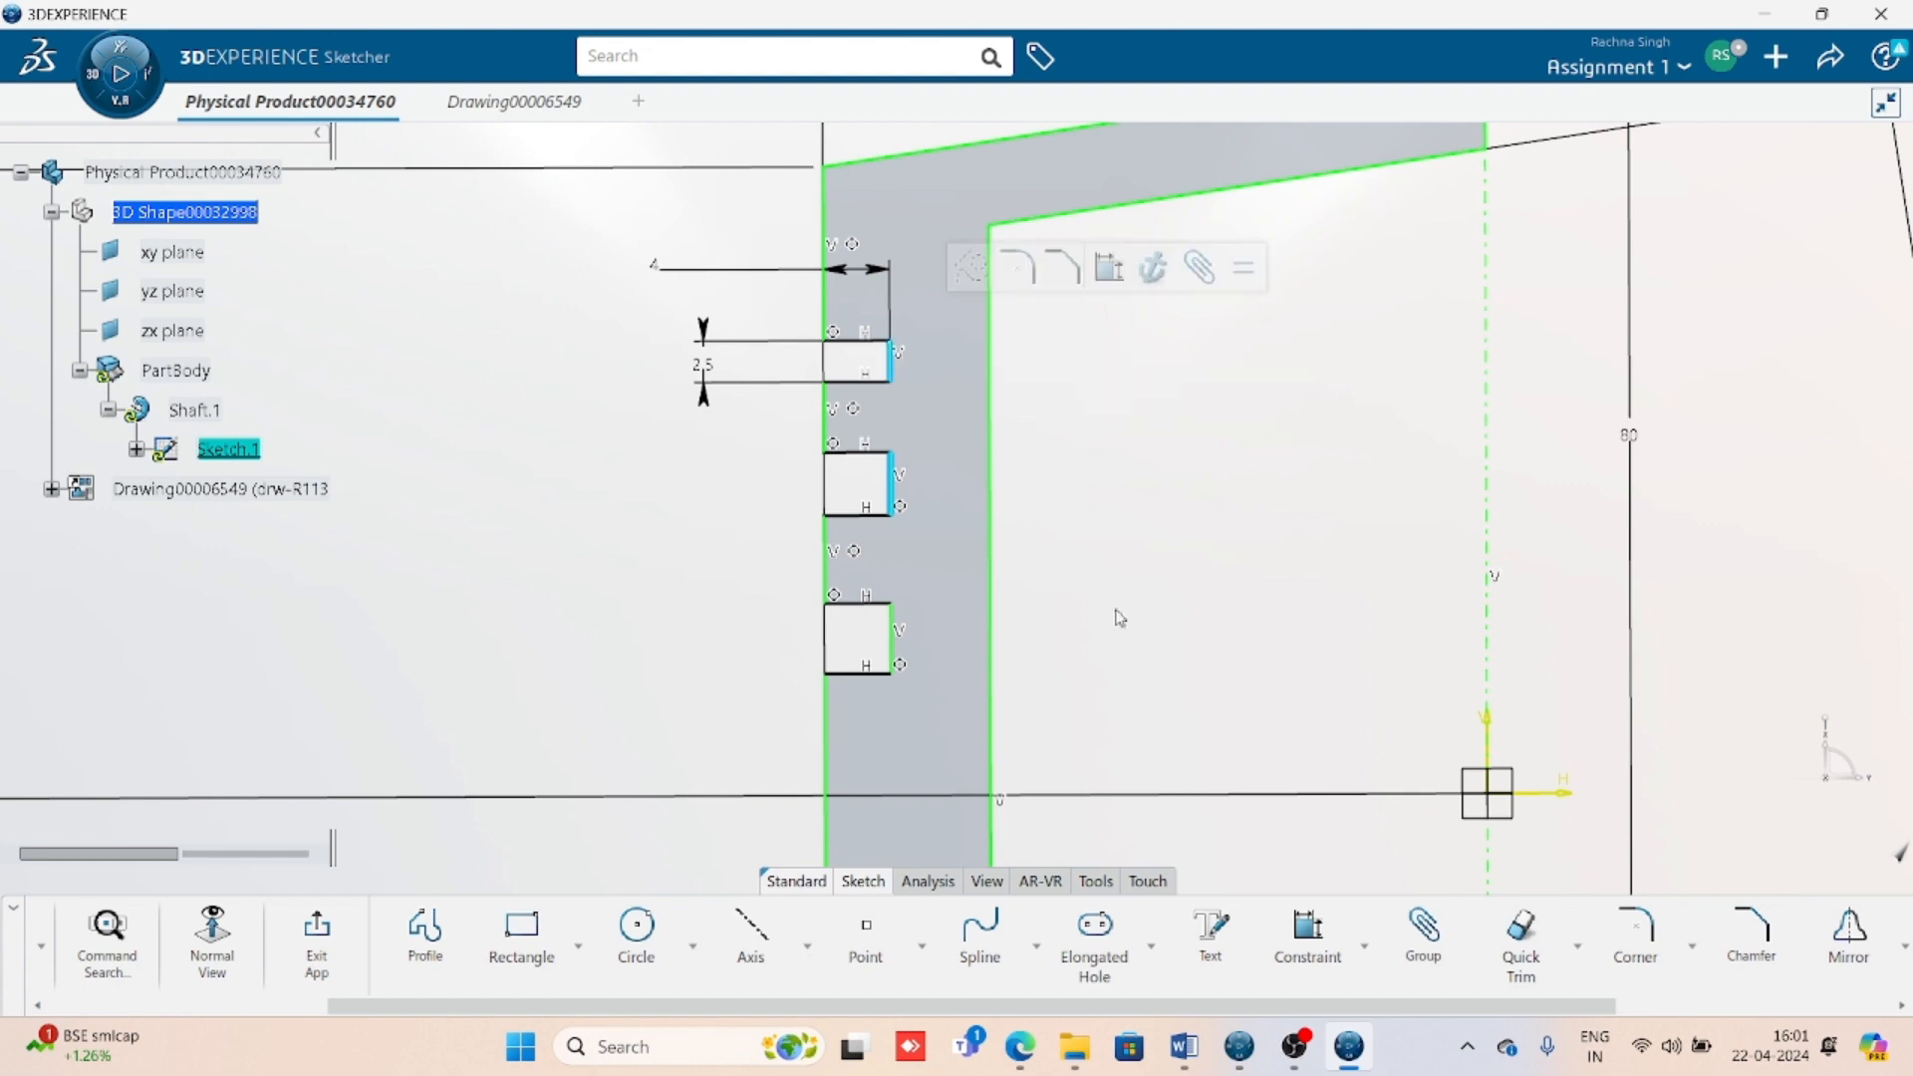
click(1364, 947)
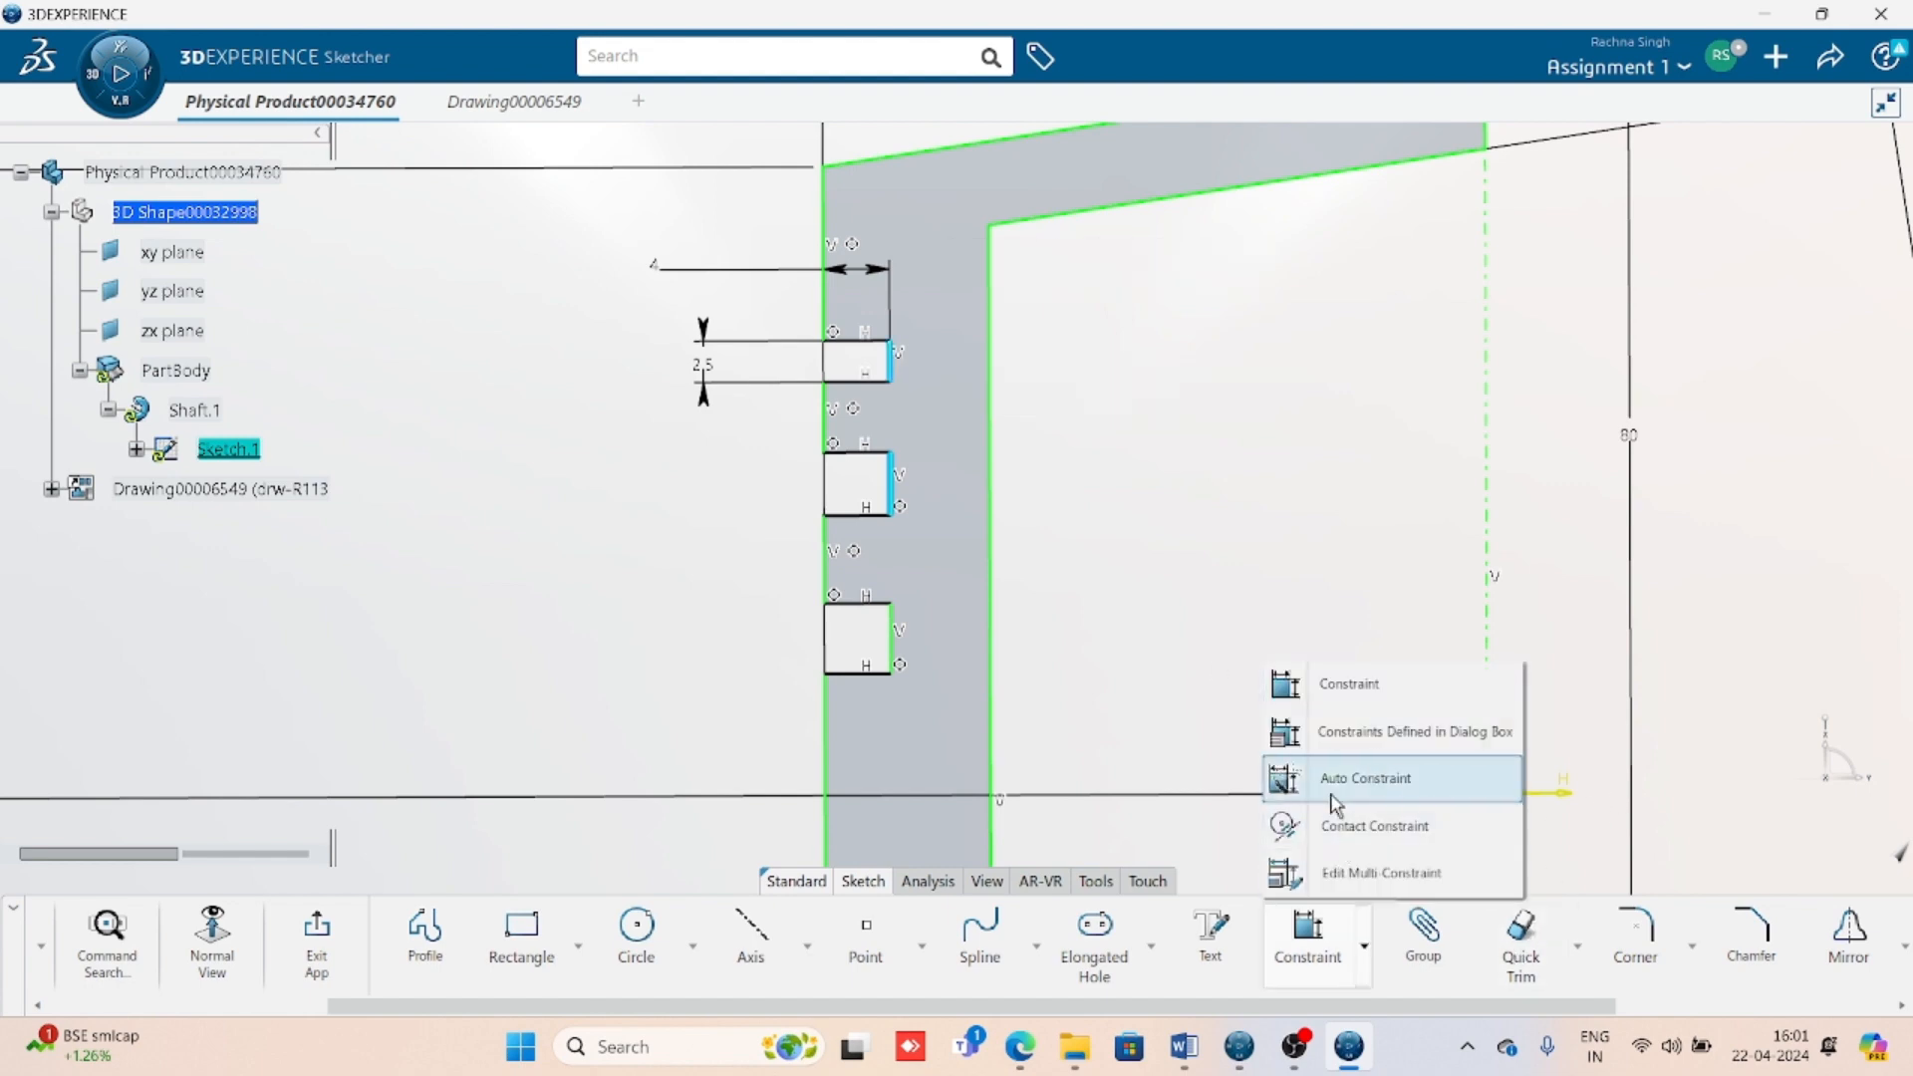
click(1336, 734)
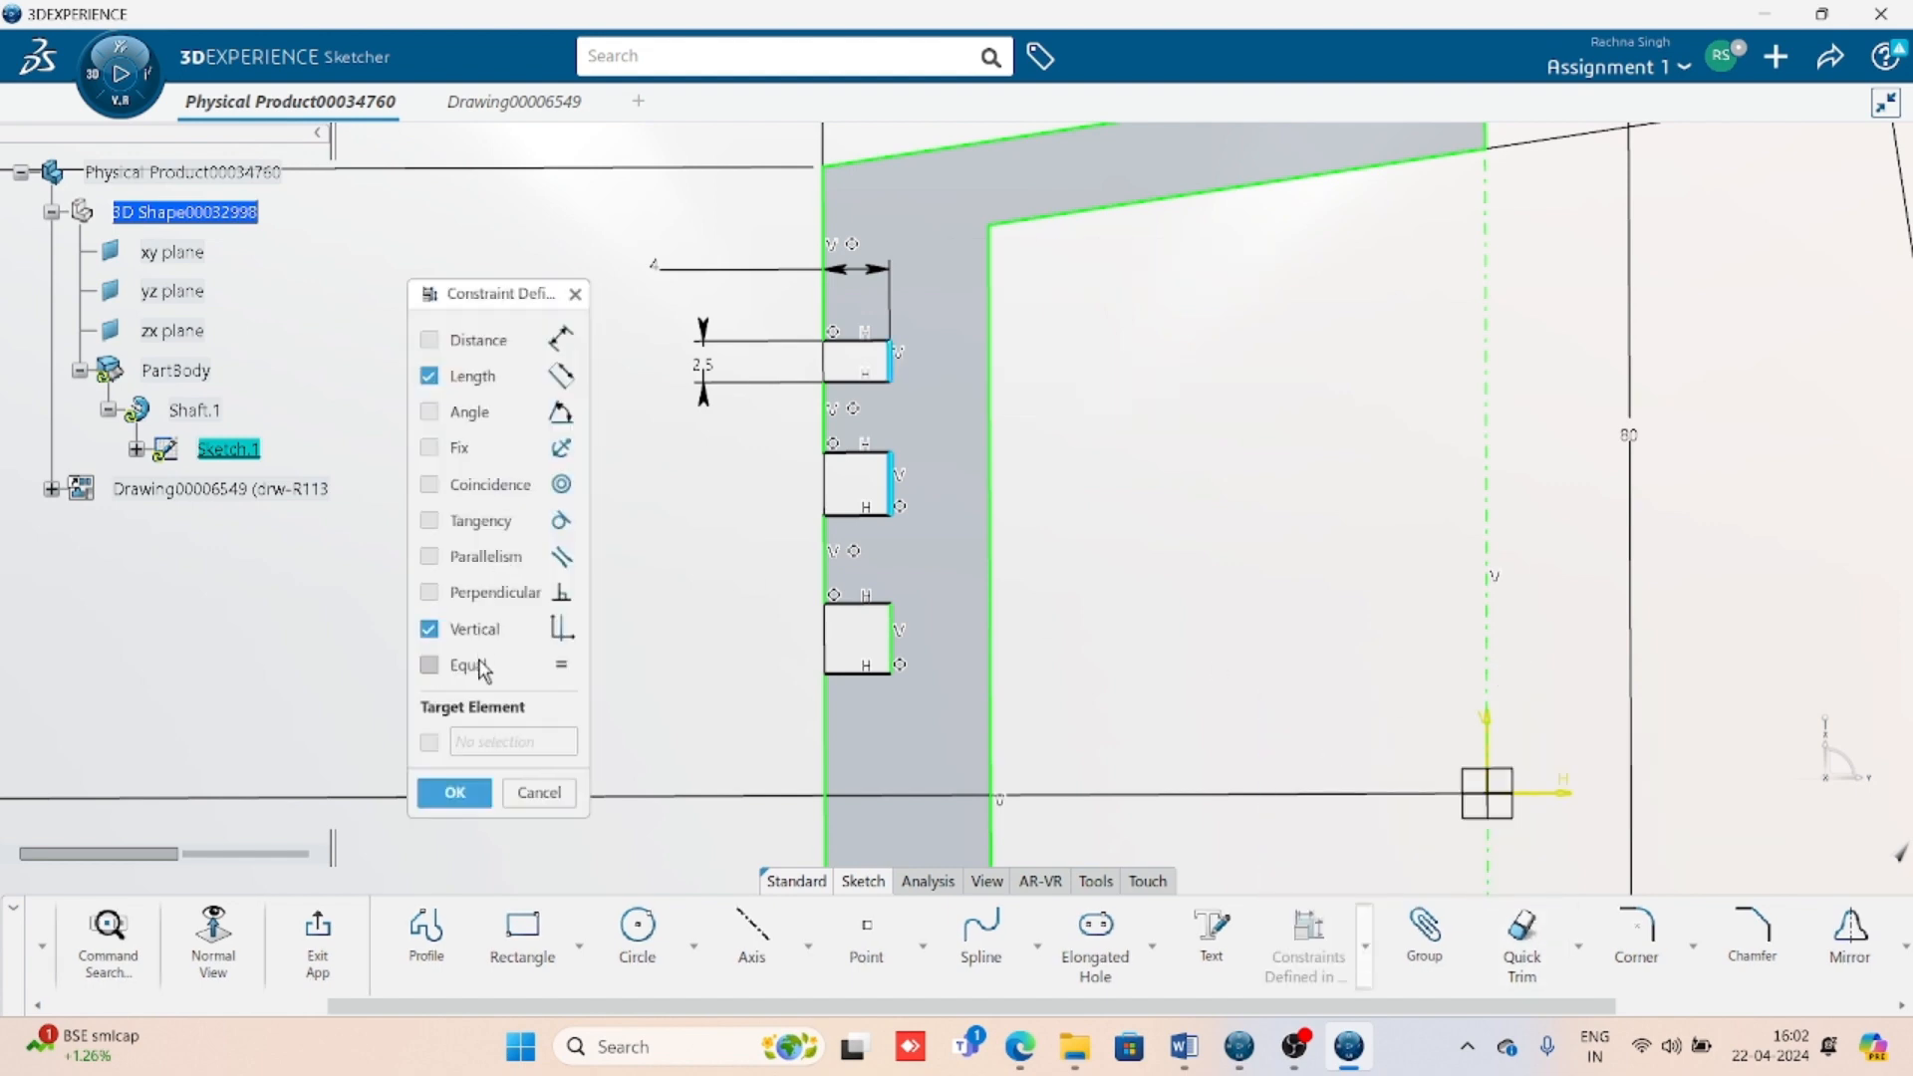
click(481, 667)
click(454, 792)
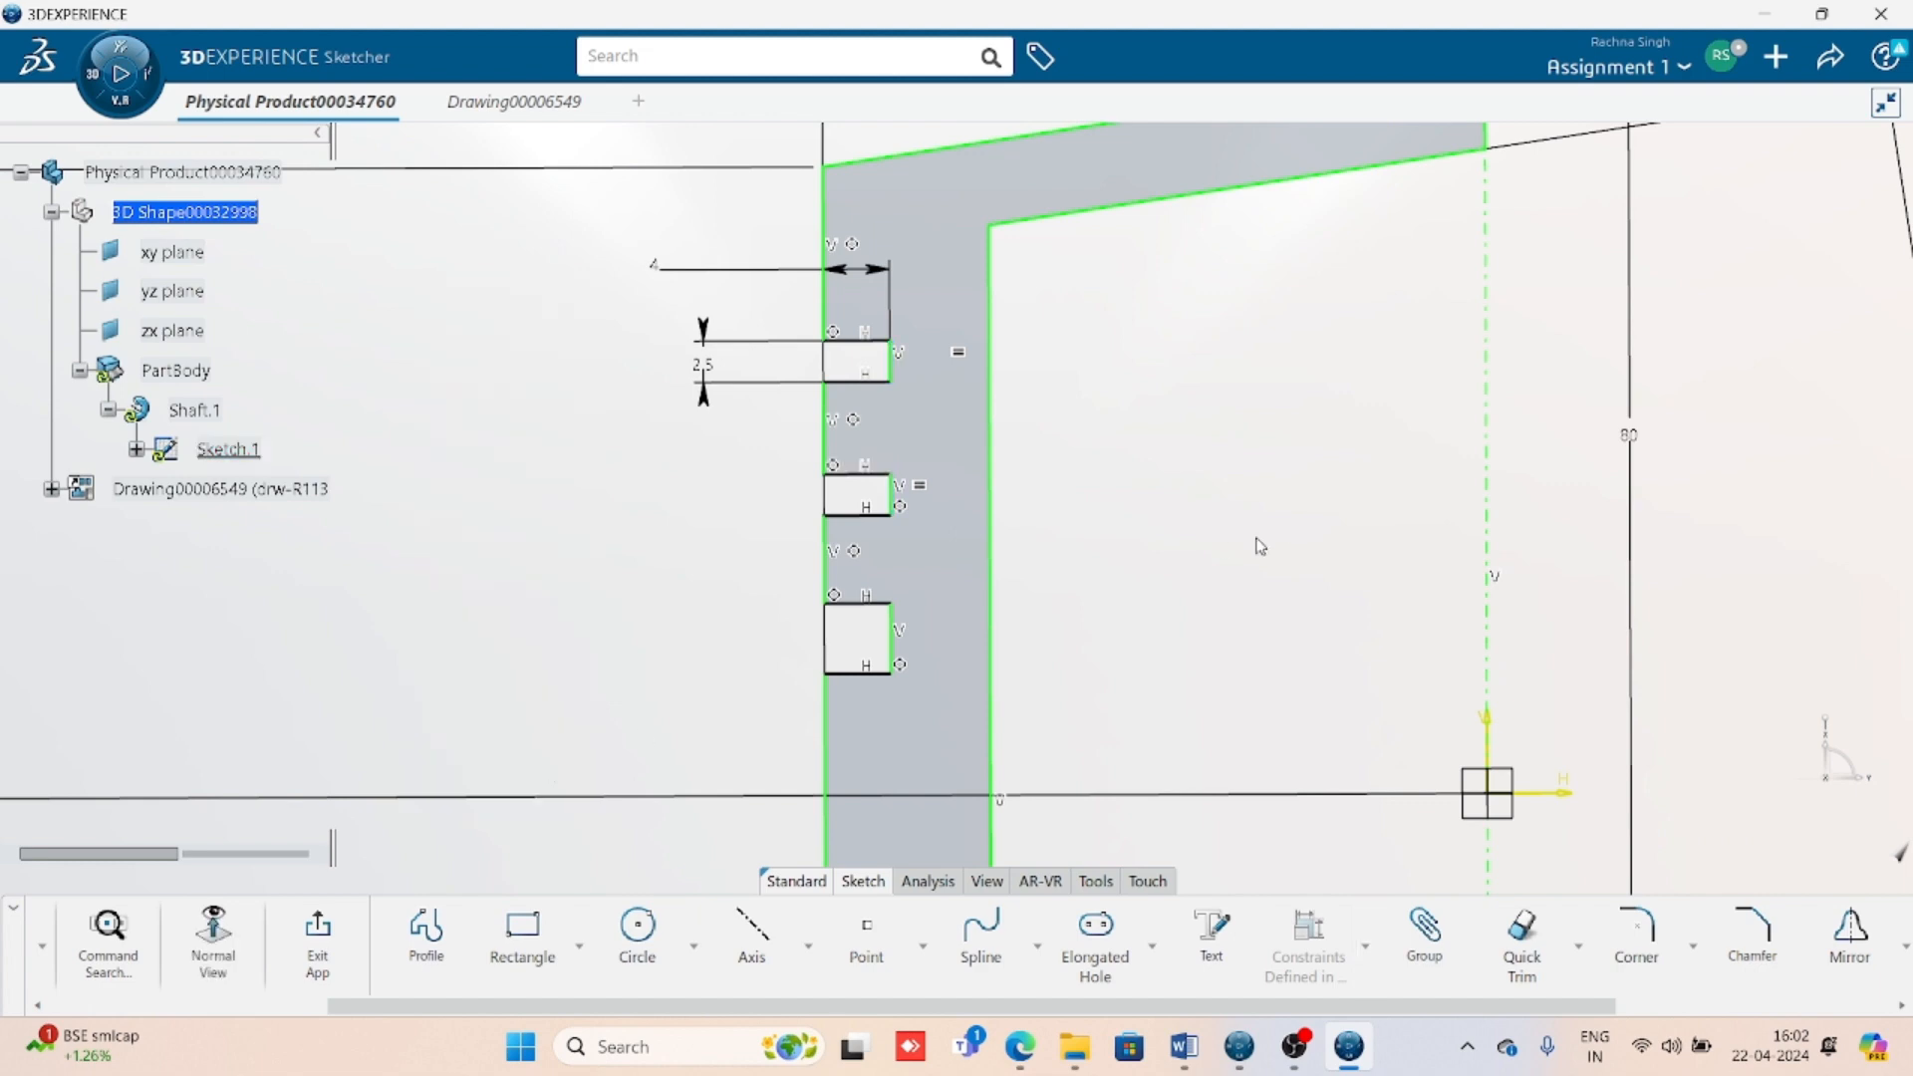
- Constrain the outer wall segment between the middle and lowest grooves to a length of 2 mm
click(1365, 947)
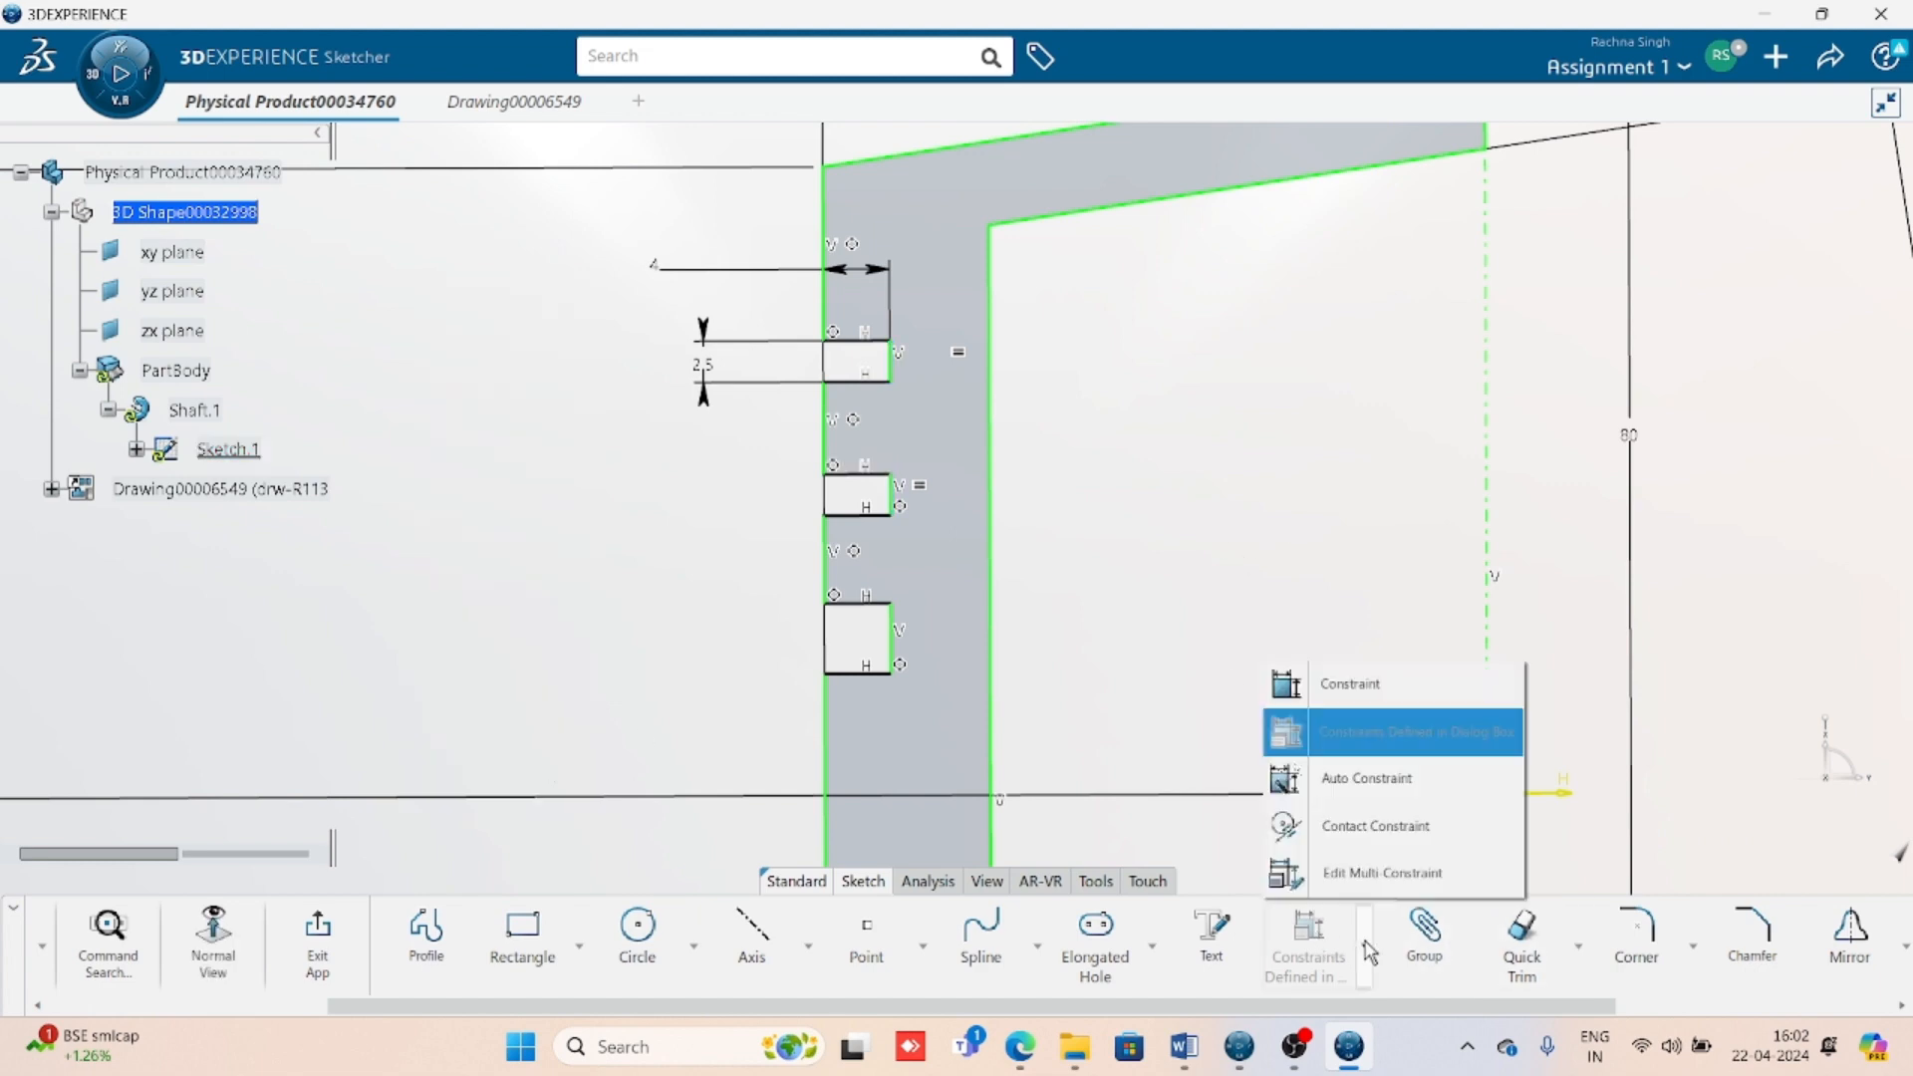
click(1305, 688)
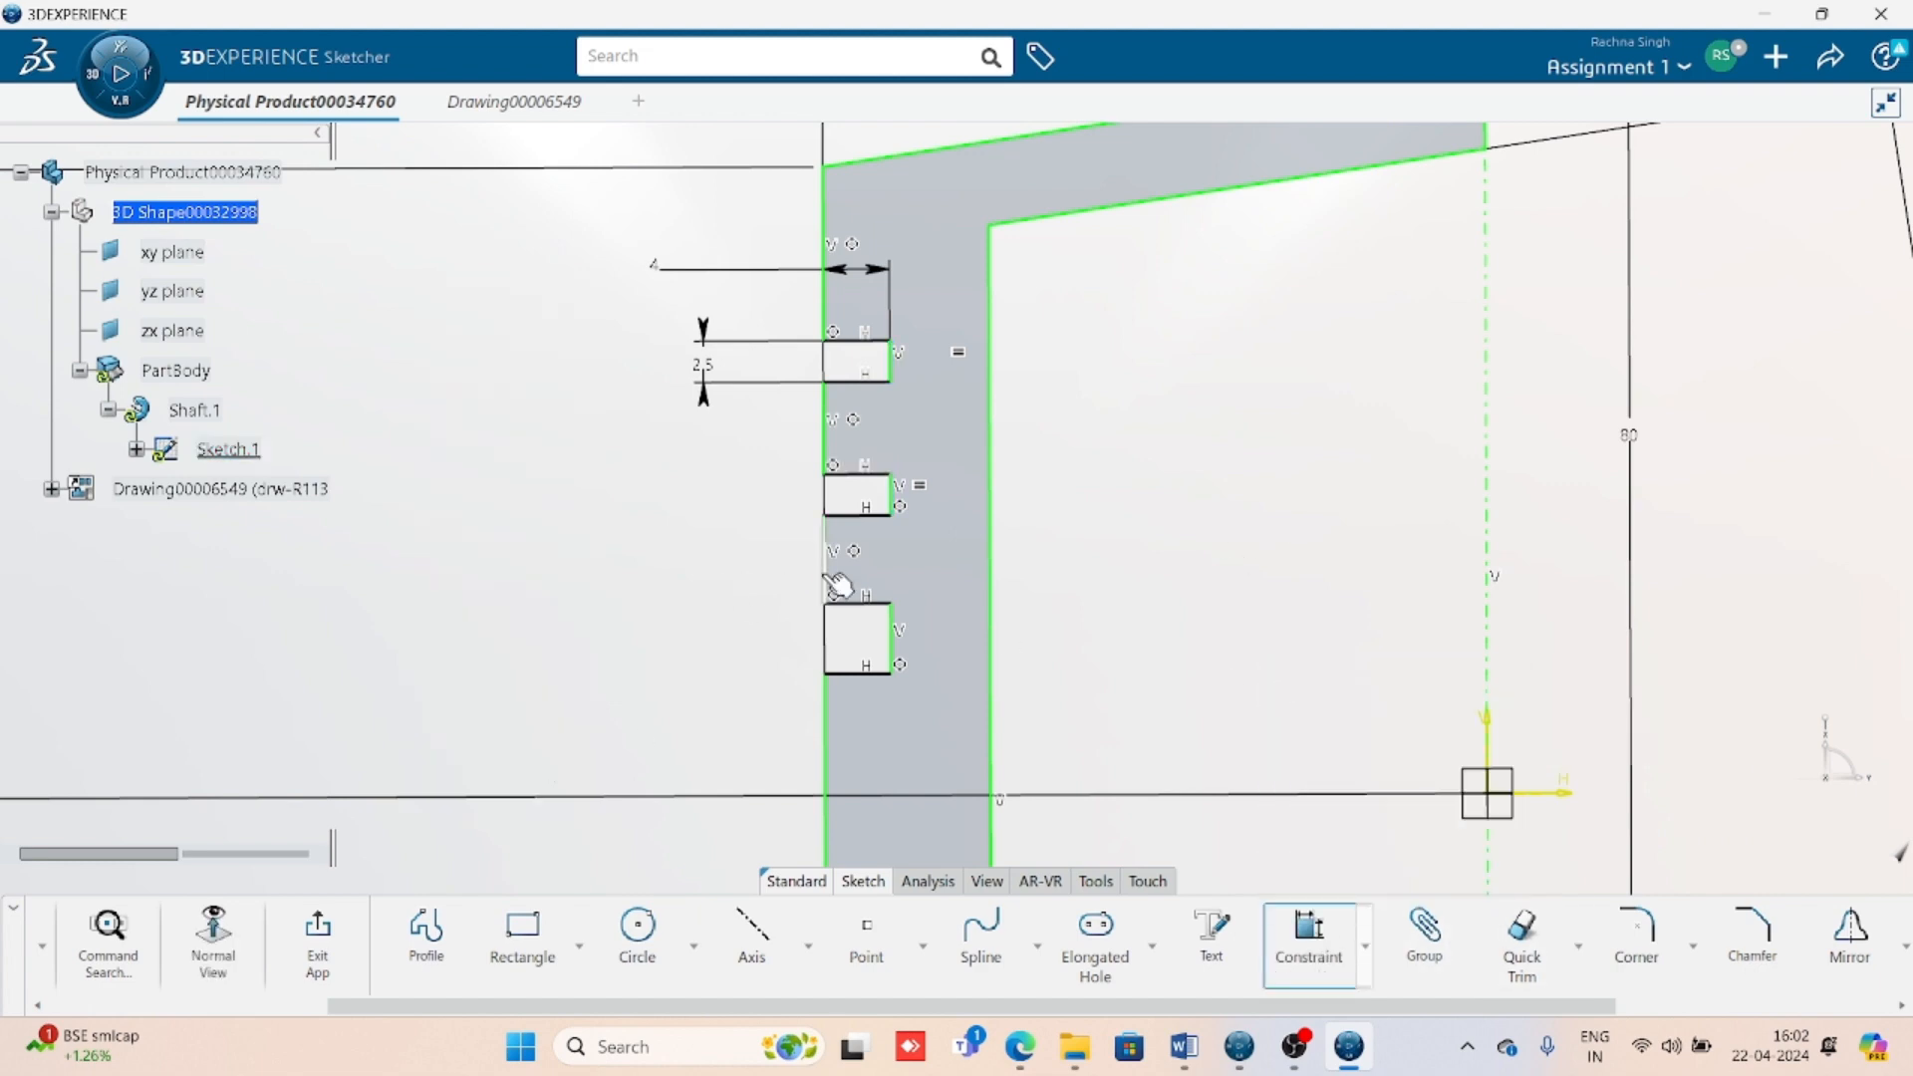
click(824, 570)
click(761, 568)
text(2)
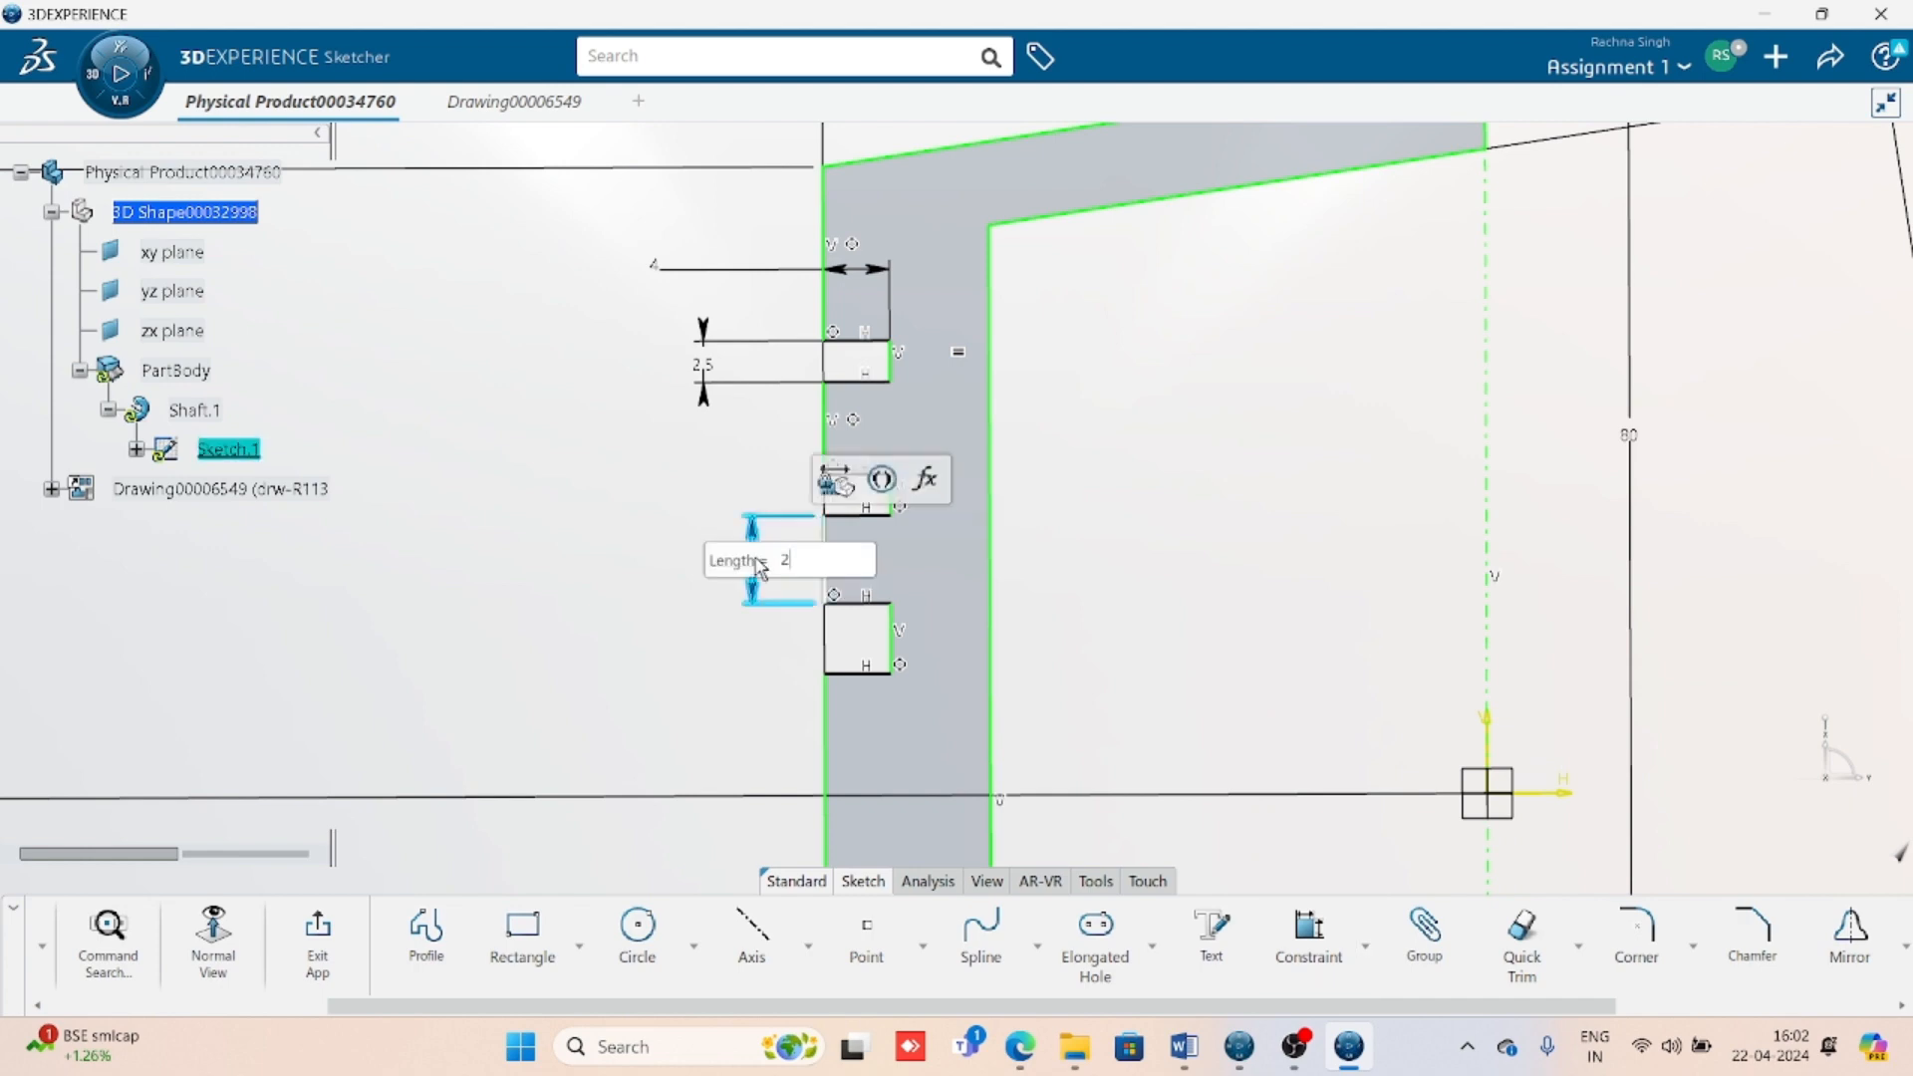
key(Return)
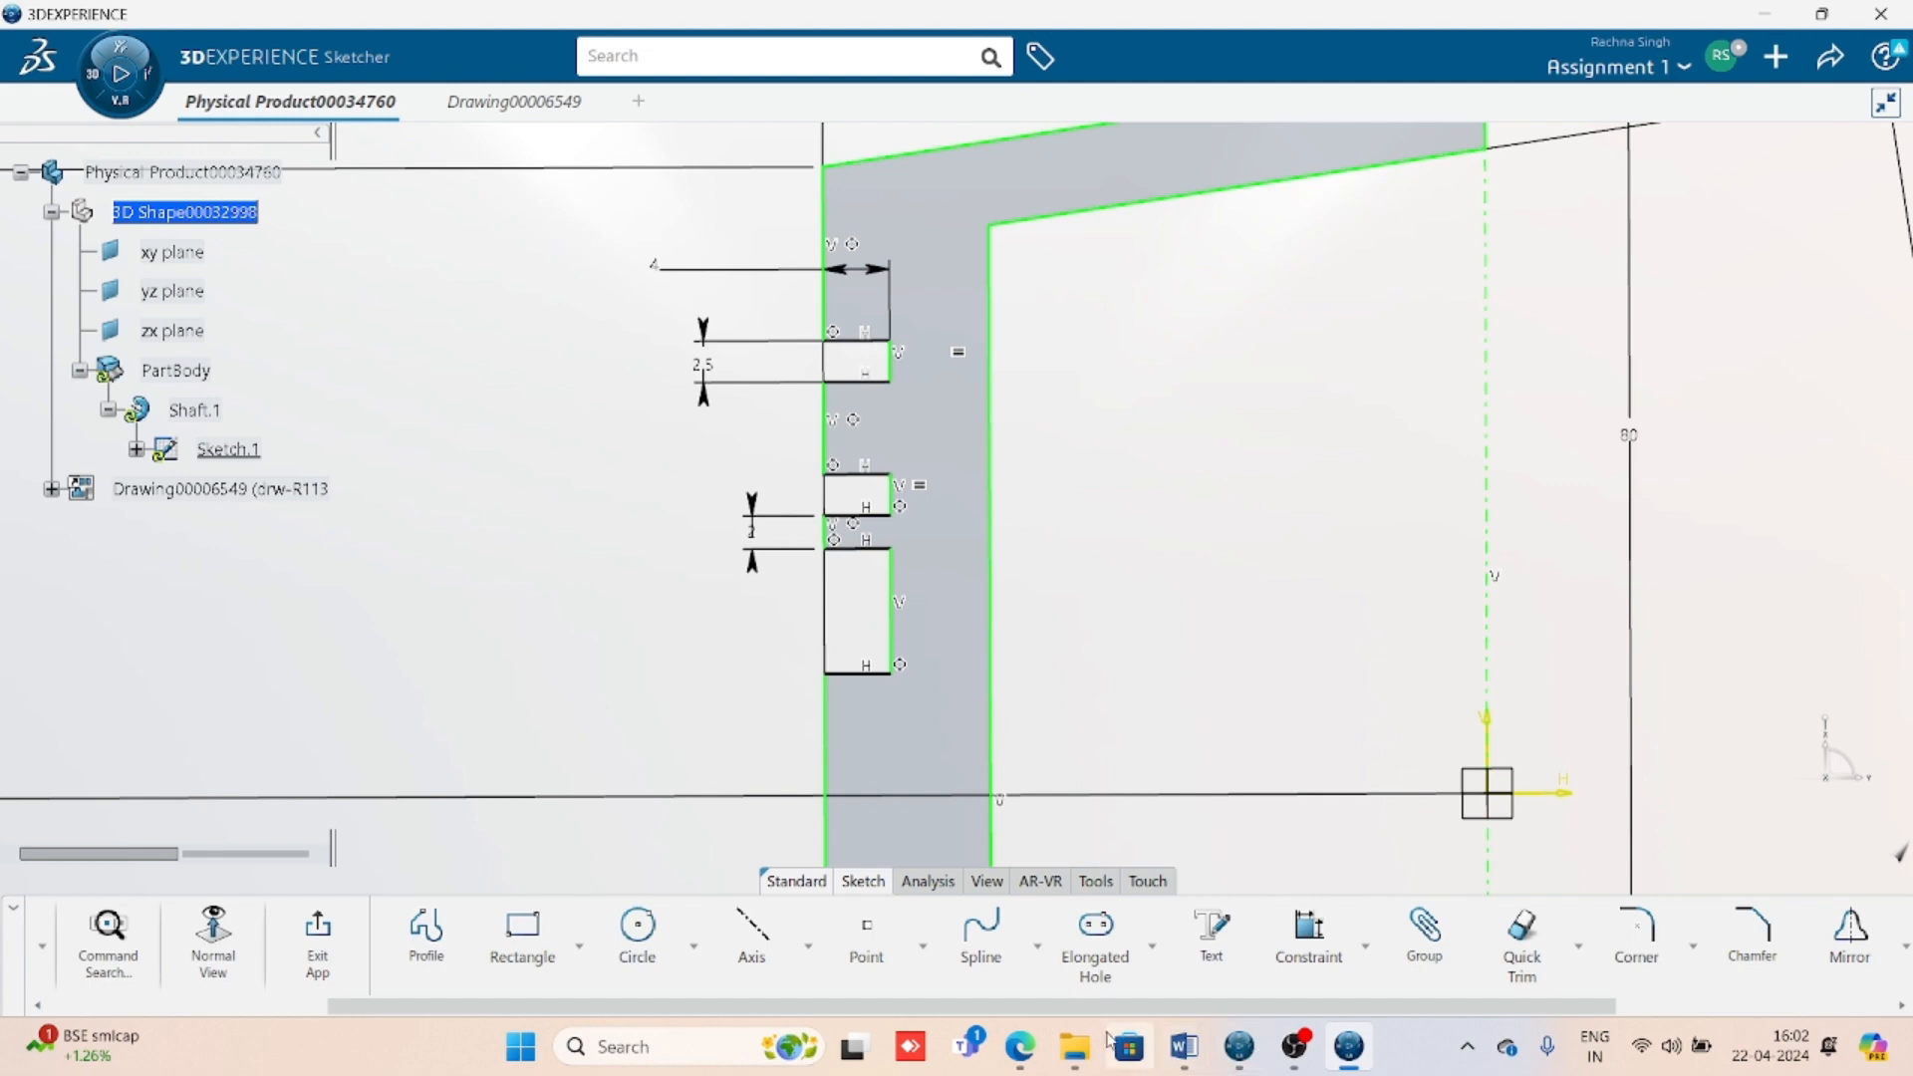
- Check the lowest groove's height in the Word reference drawing and constrain its inner vertical edge to 5 mm in the sketch
click(1195, 1052)
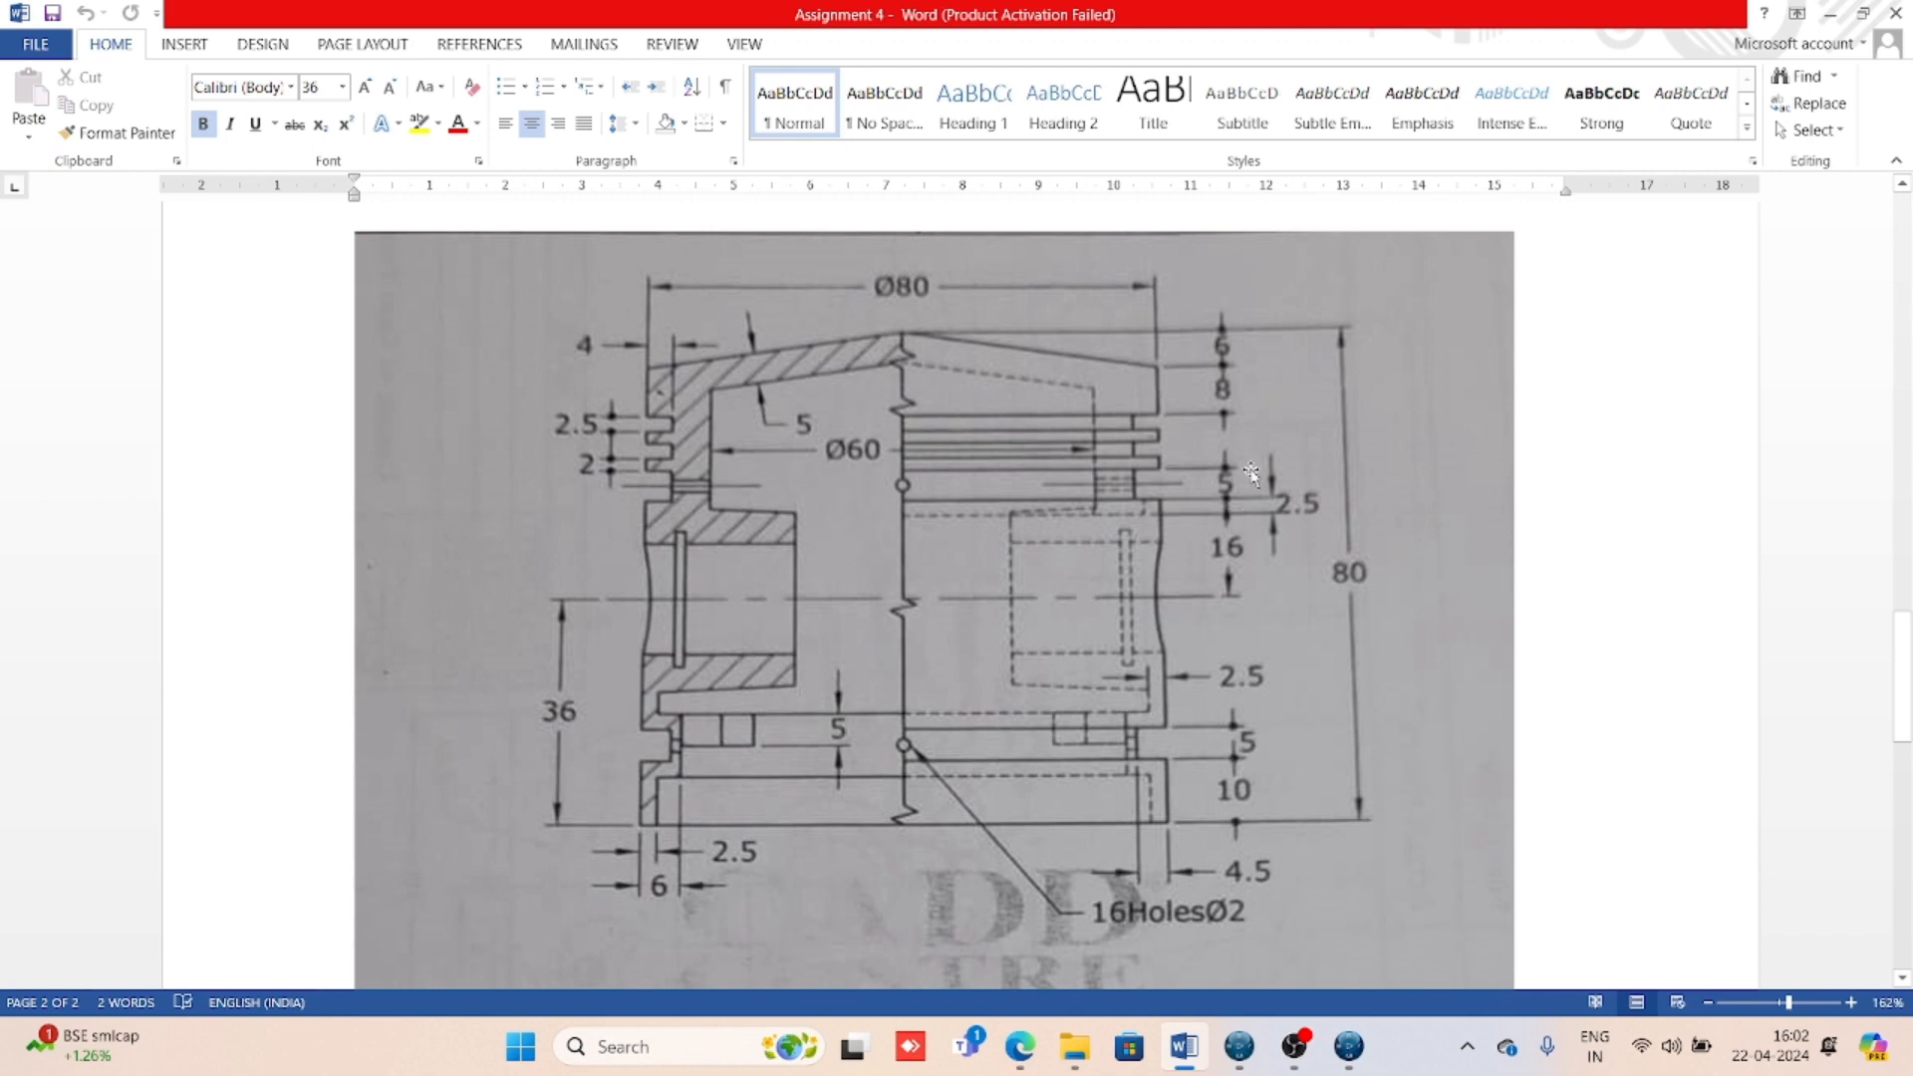
click(1348, 1046)
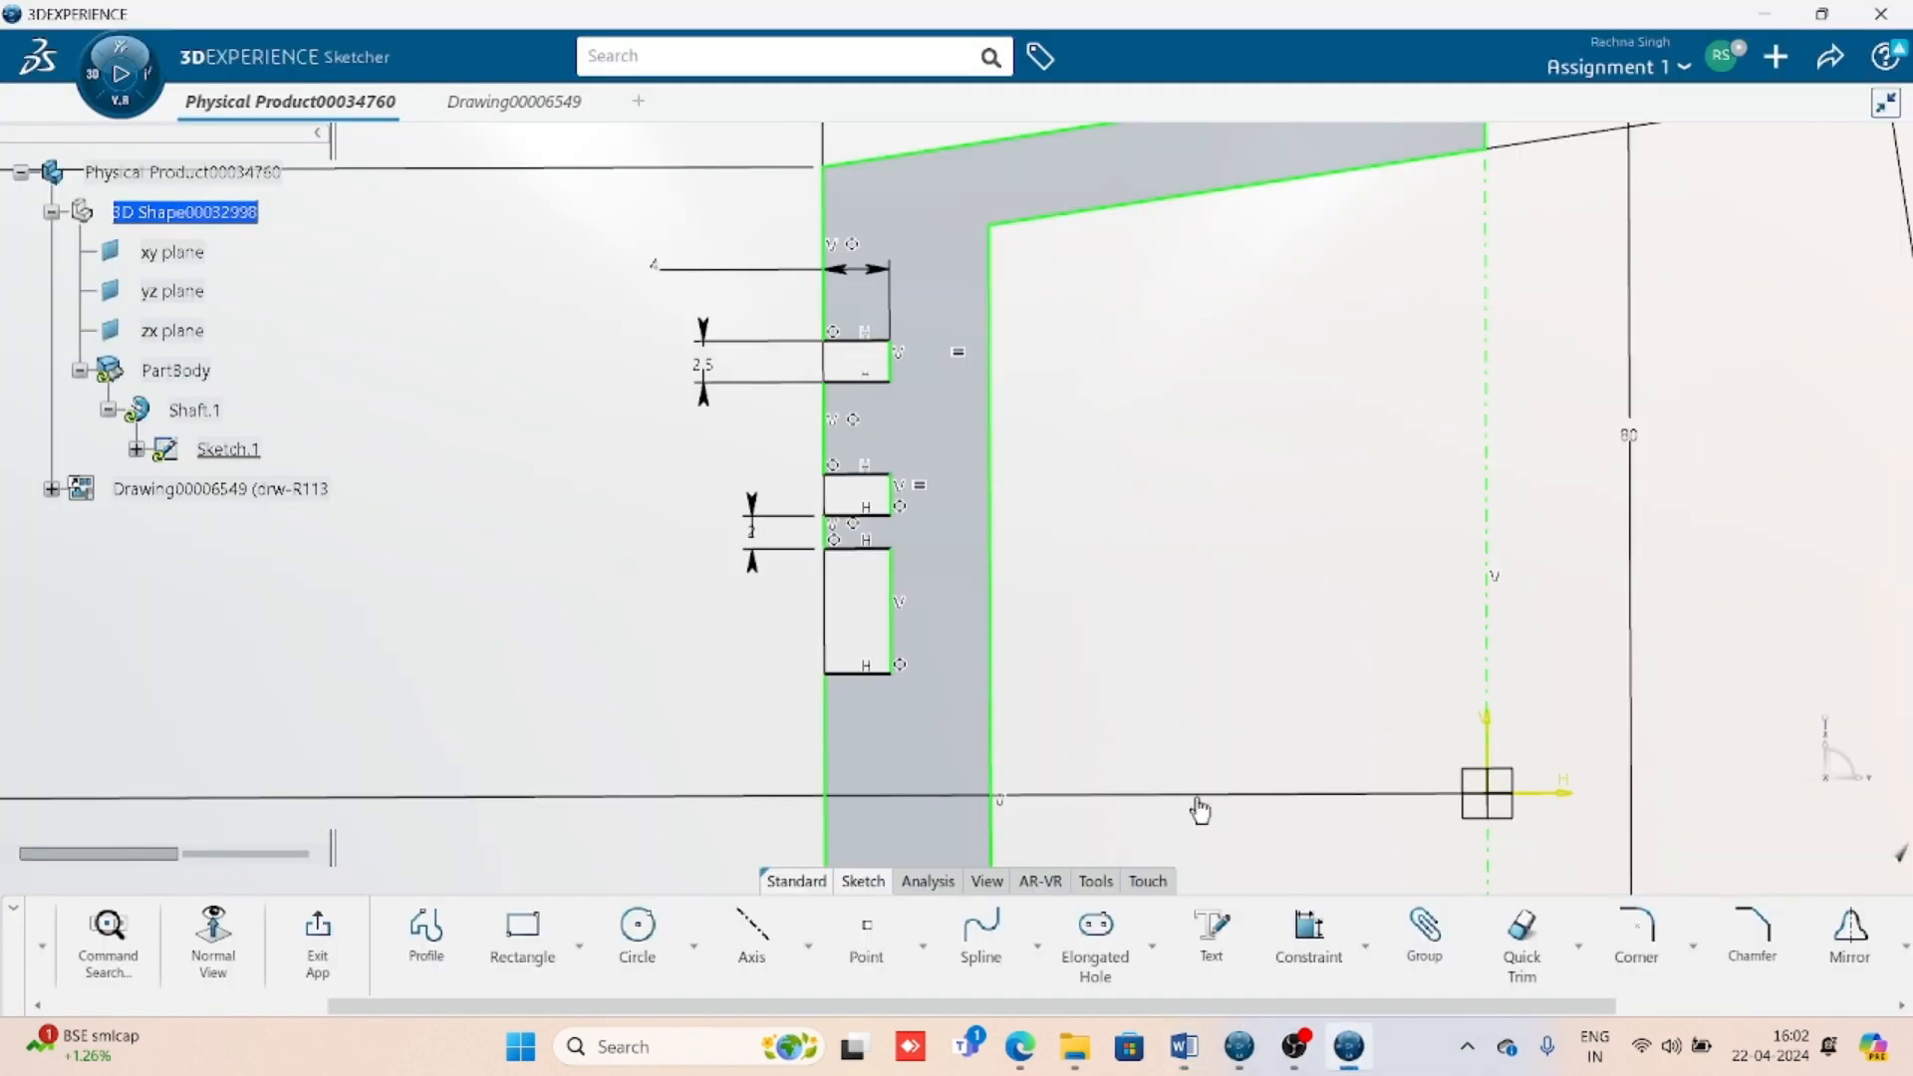
click(1308, 932)
click(890, 608)
click(700, 622)
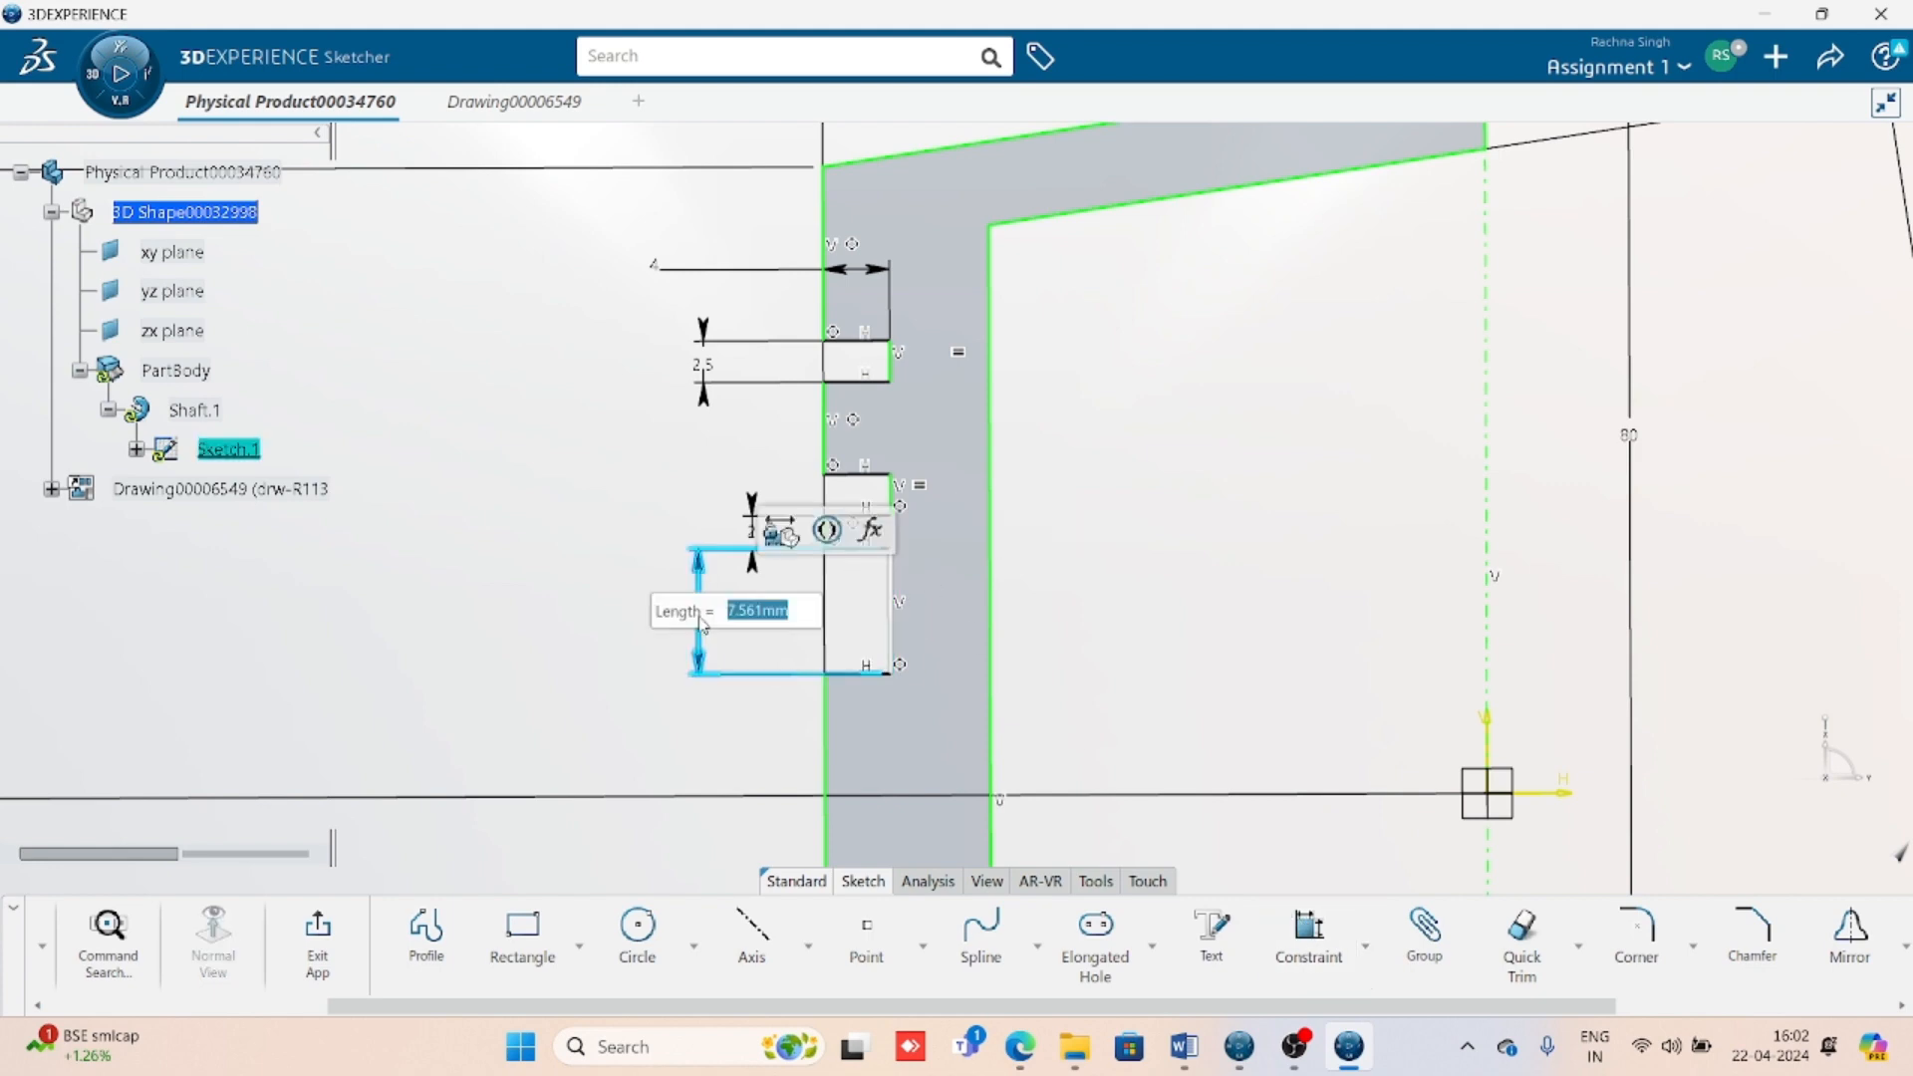
text(6)
key(Return)
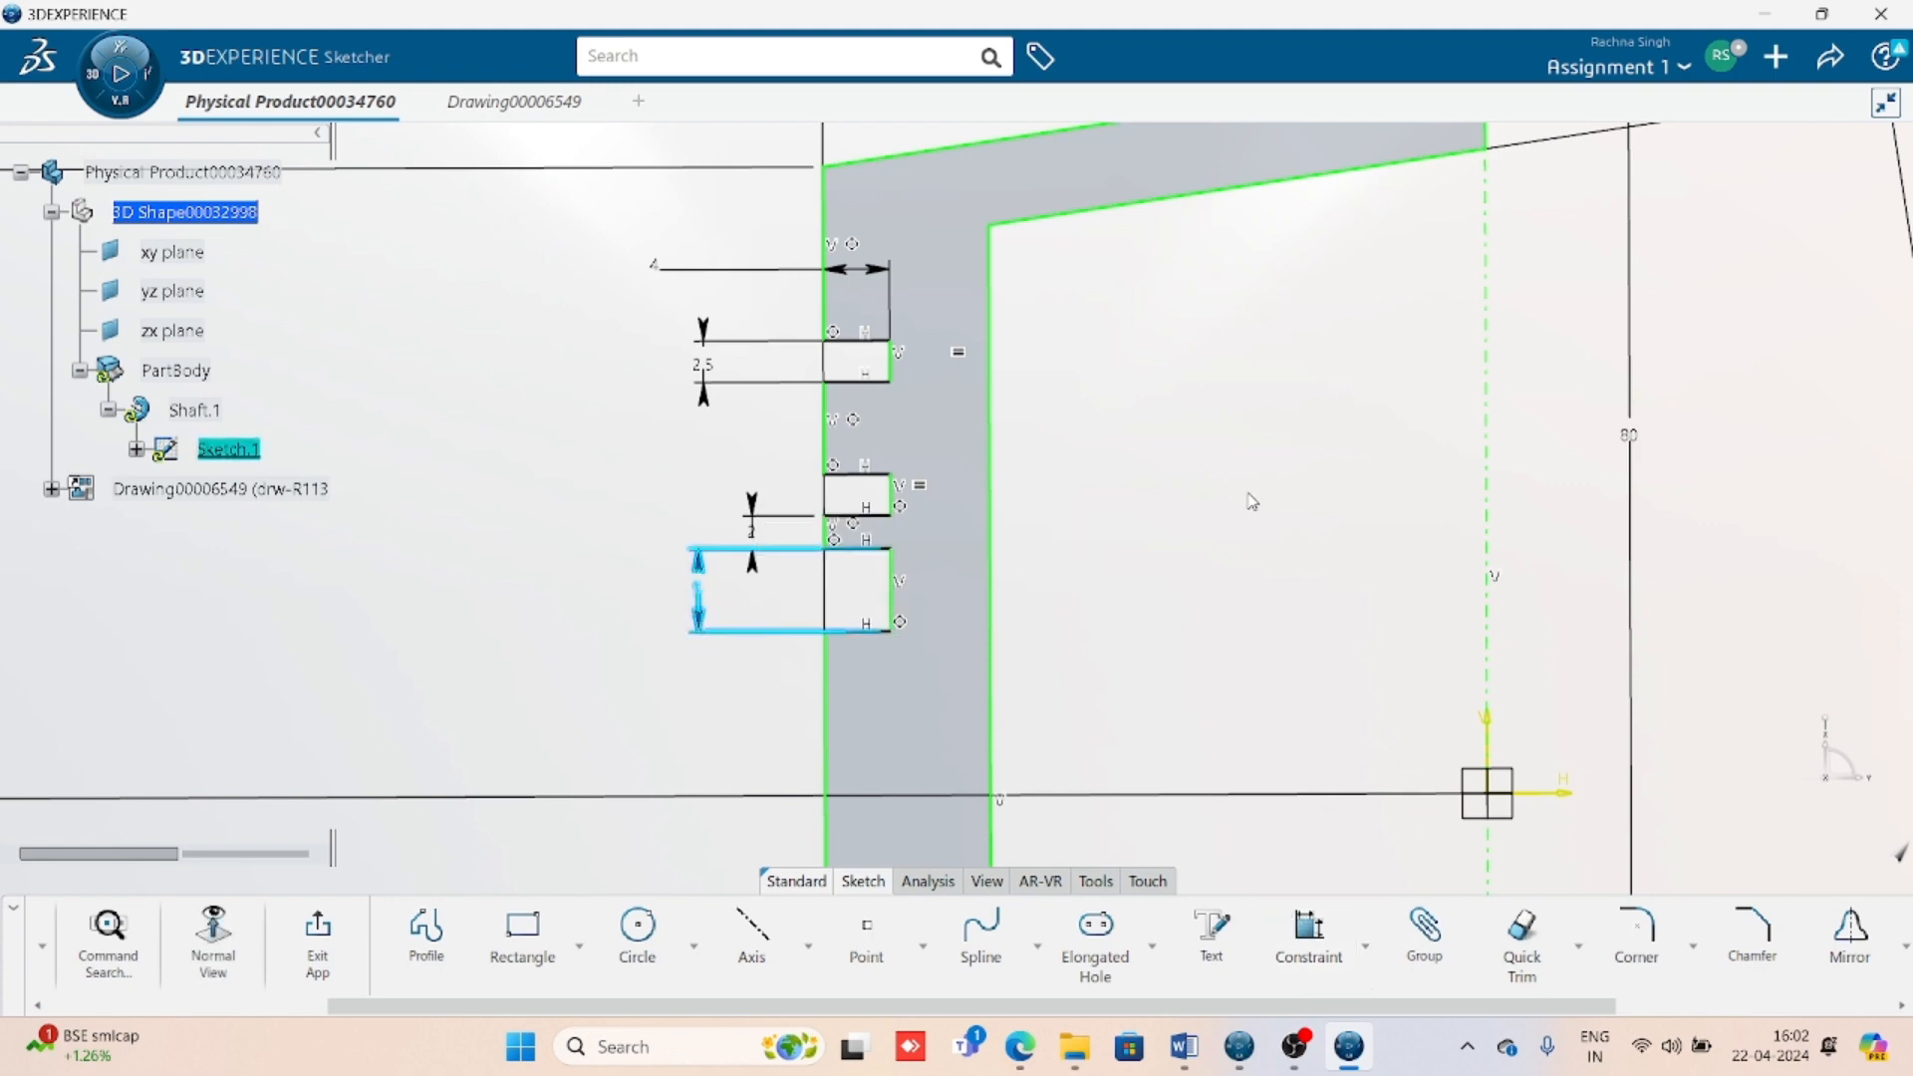
click(1247, 501)
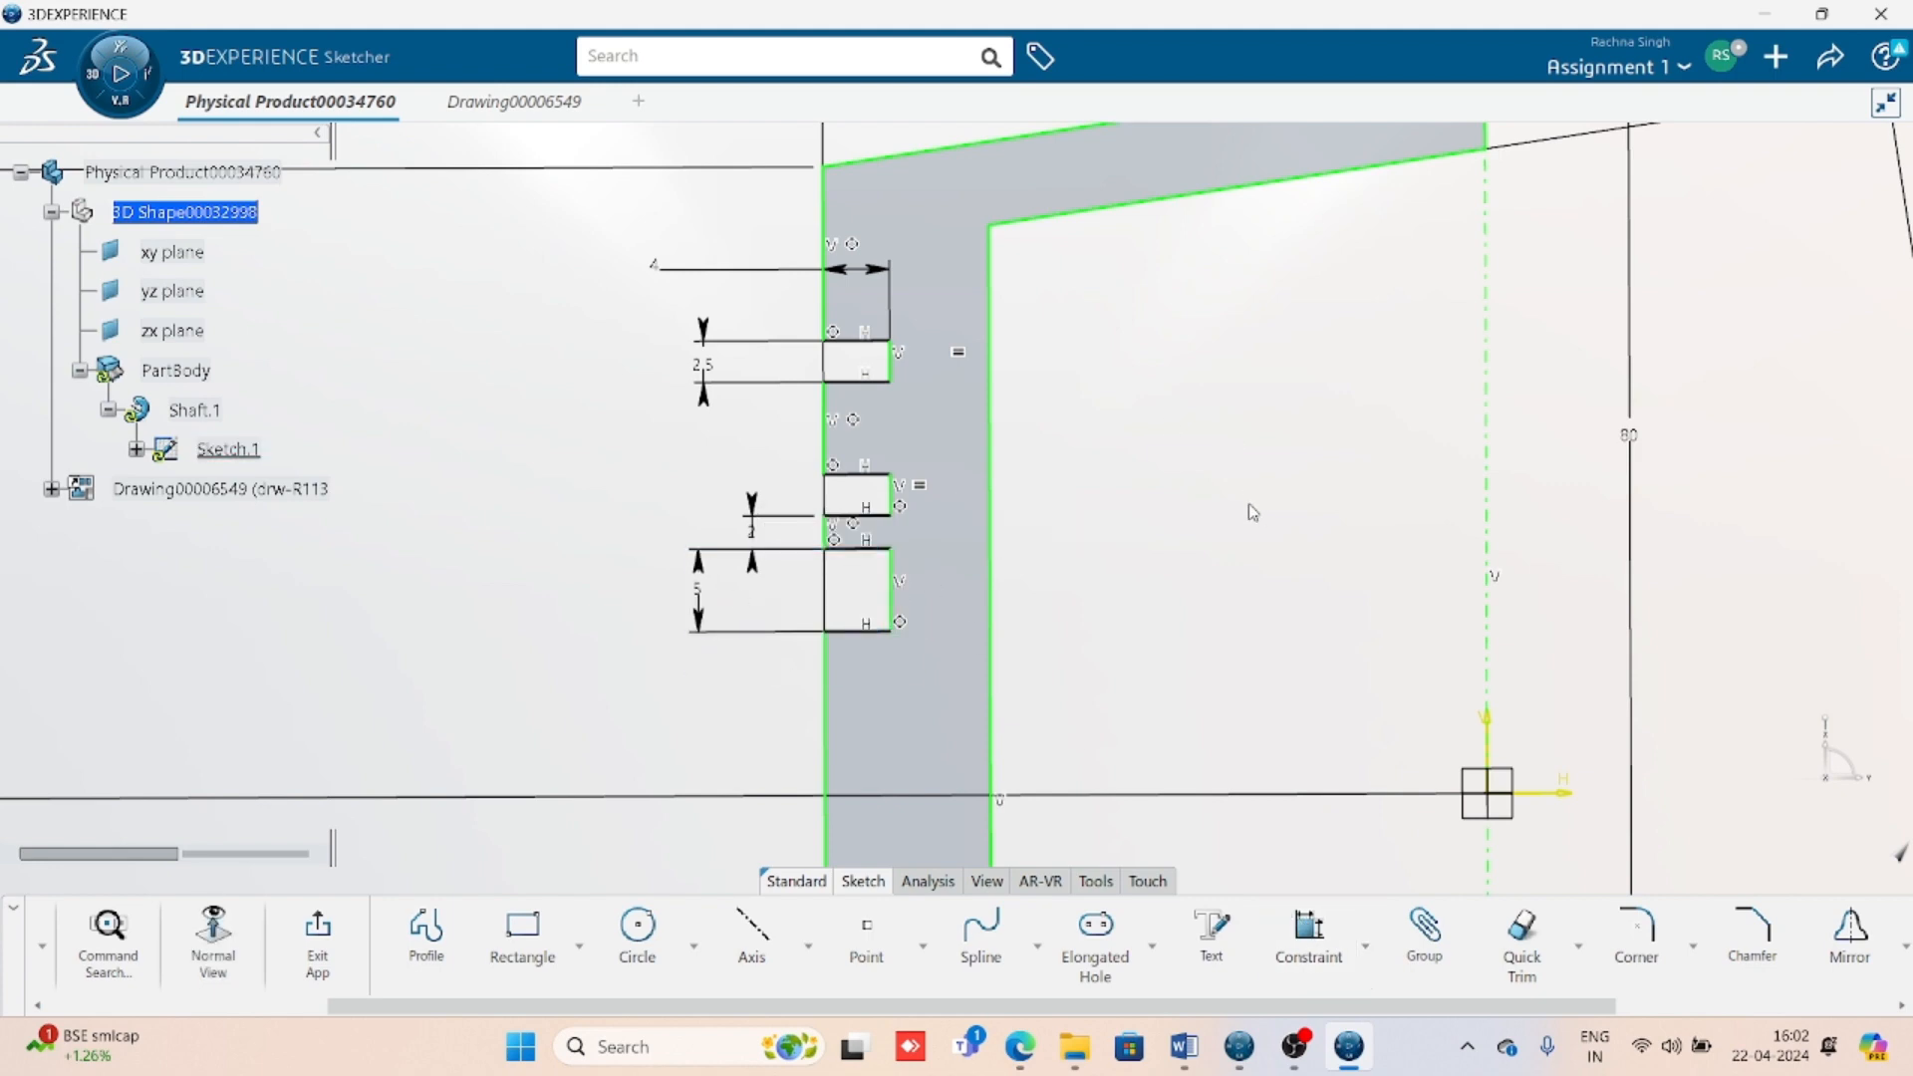
- Apply an Equal constraint between the two outer wall segments that separate the three grooves
click(835, 439)
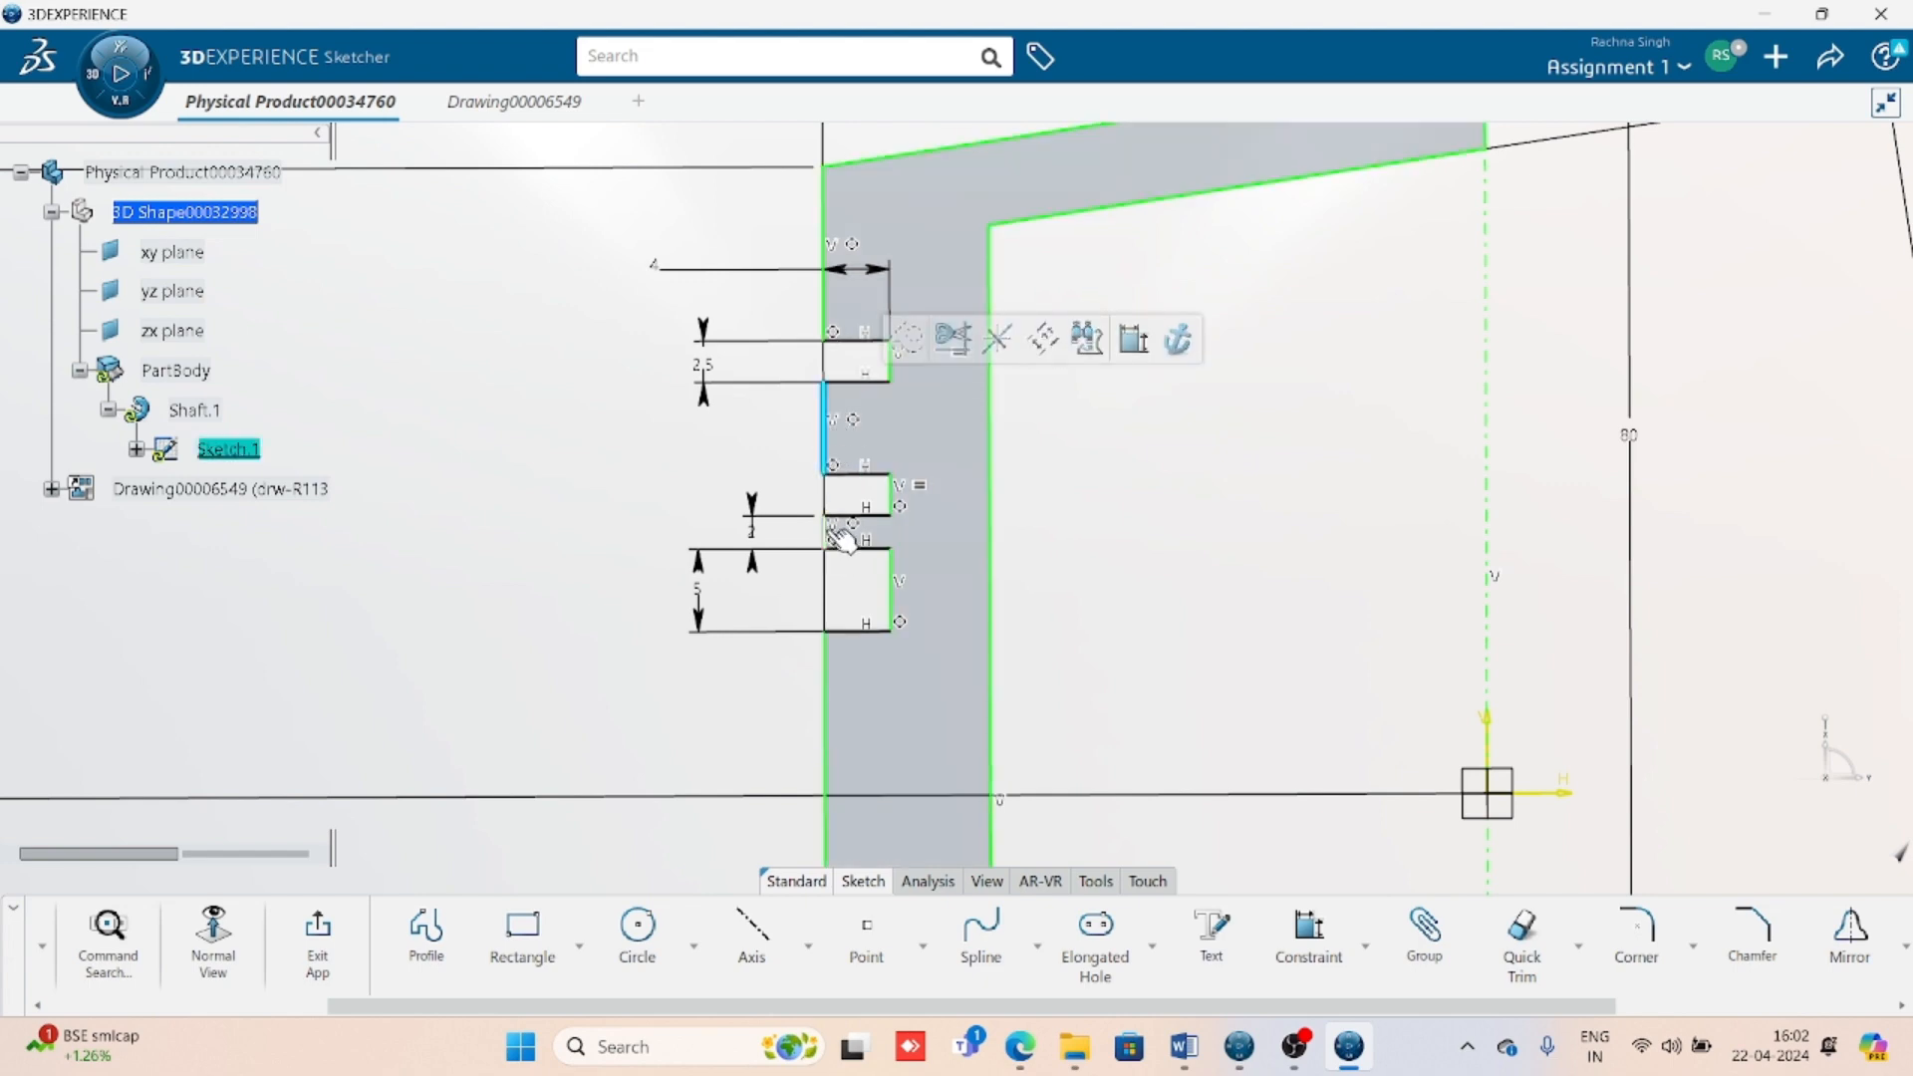
ctrl+click(837, 536)
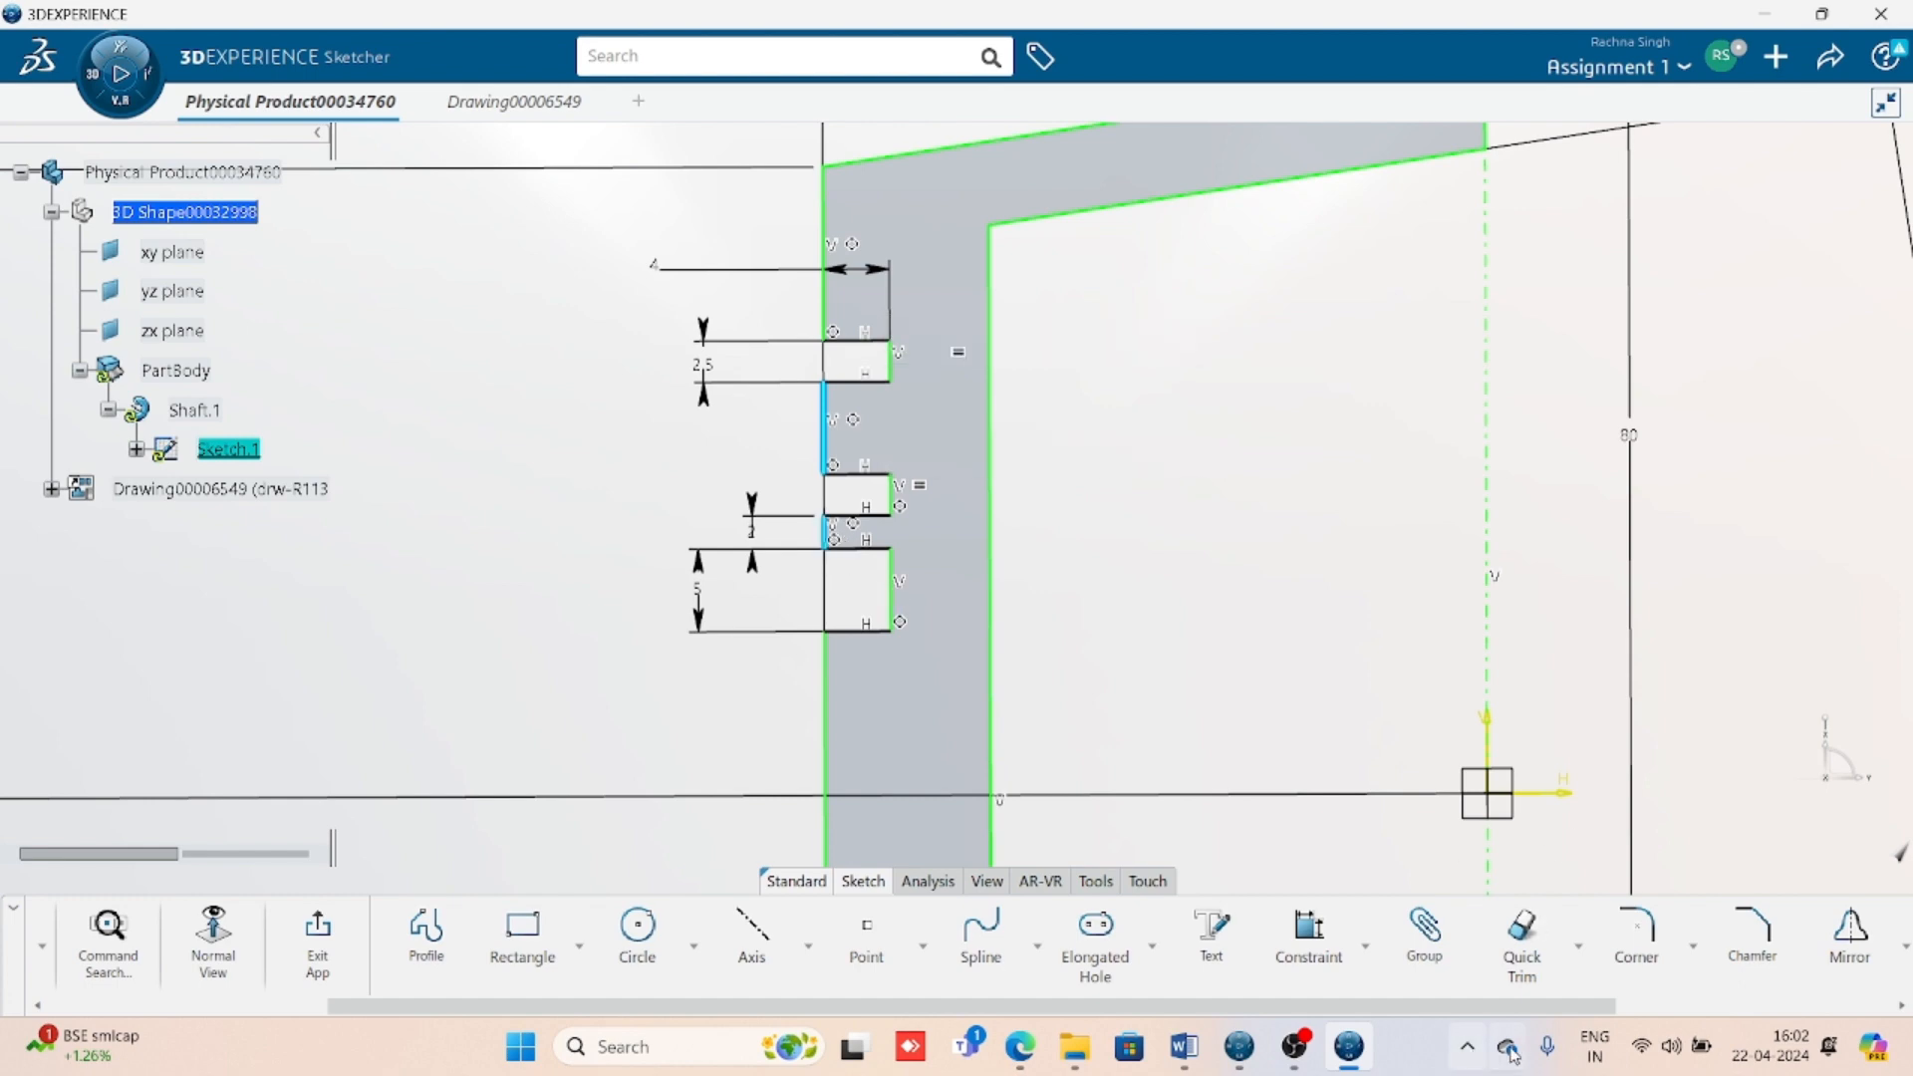
click(1369, 951)
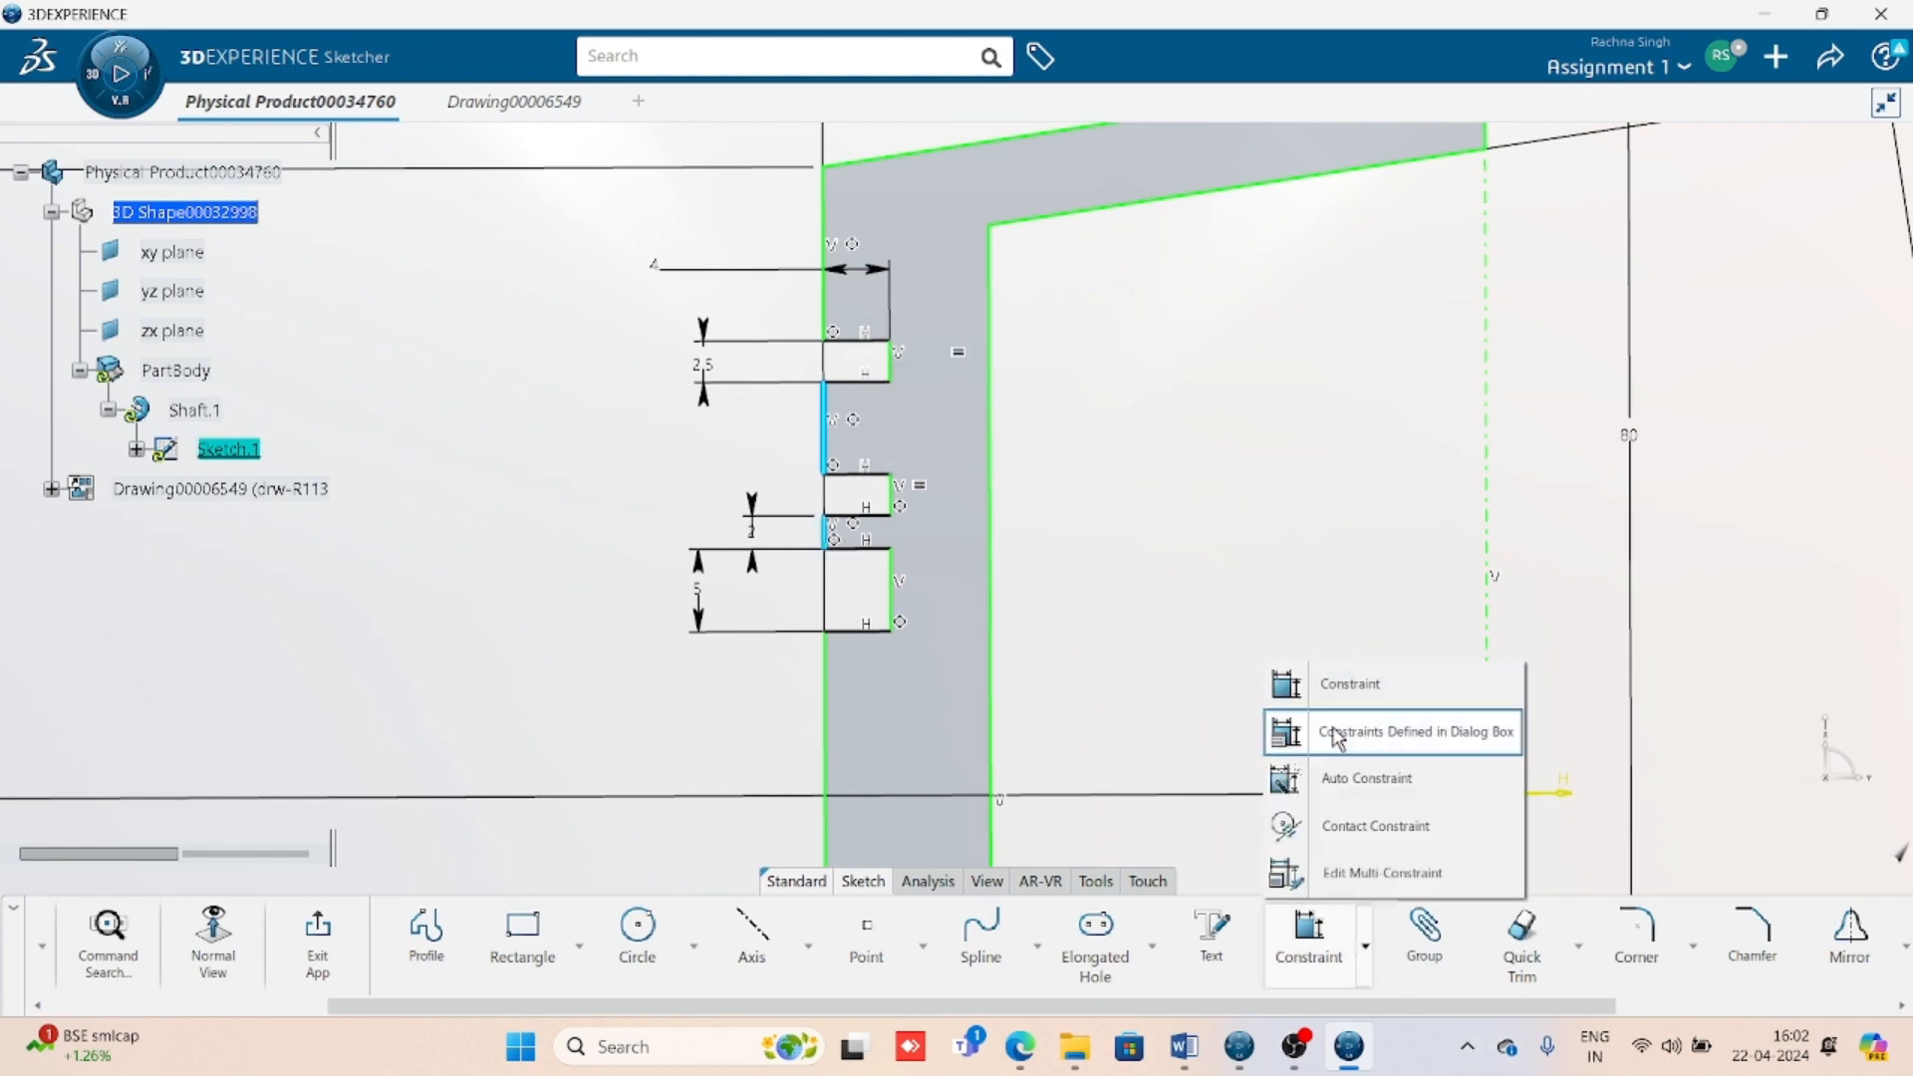
click(1295, 732)
click(428, 665)
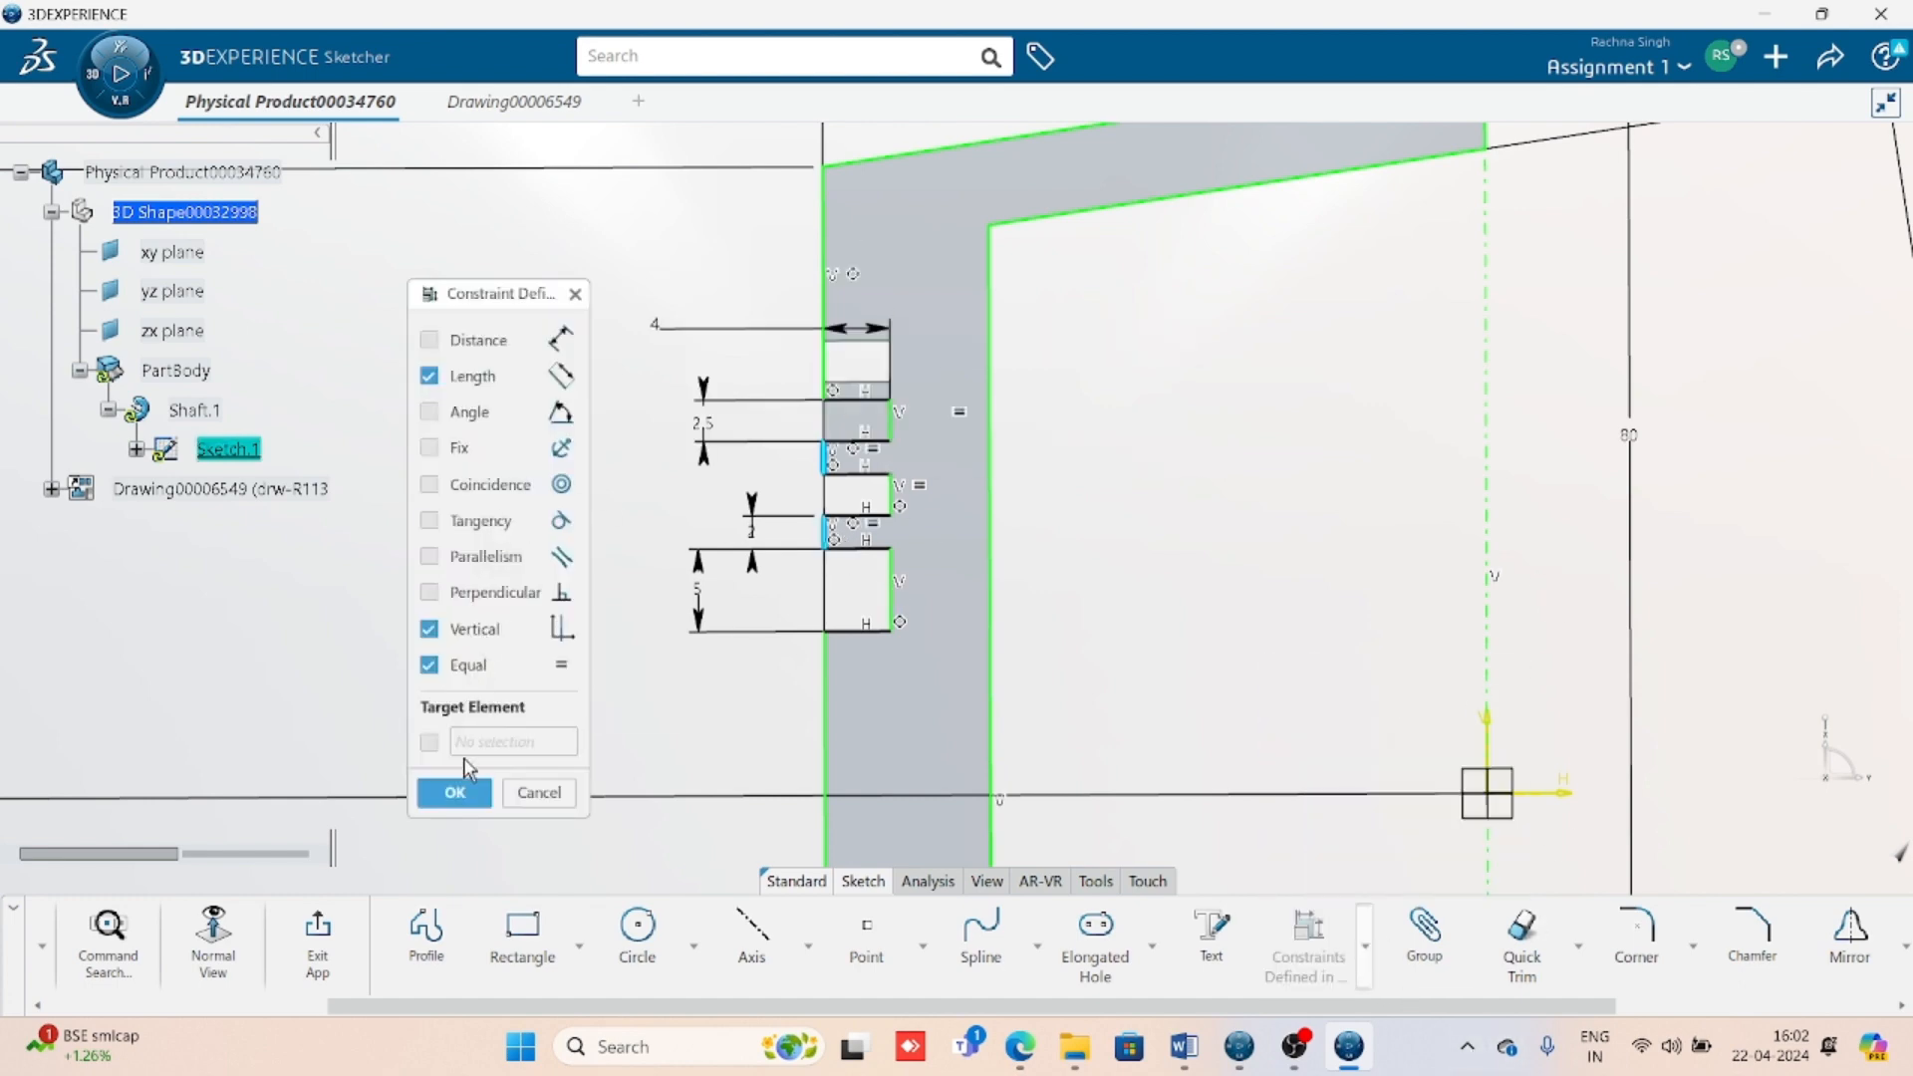
click(455, 792)
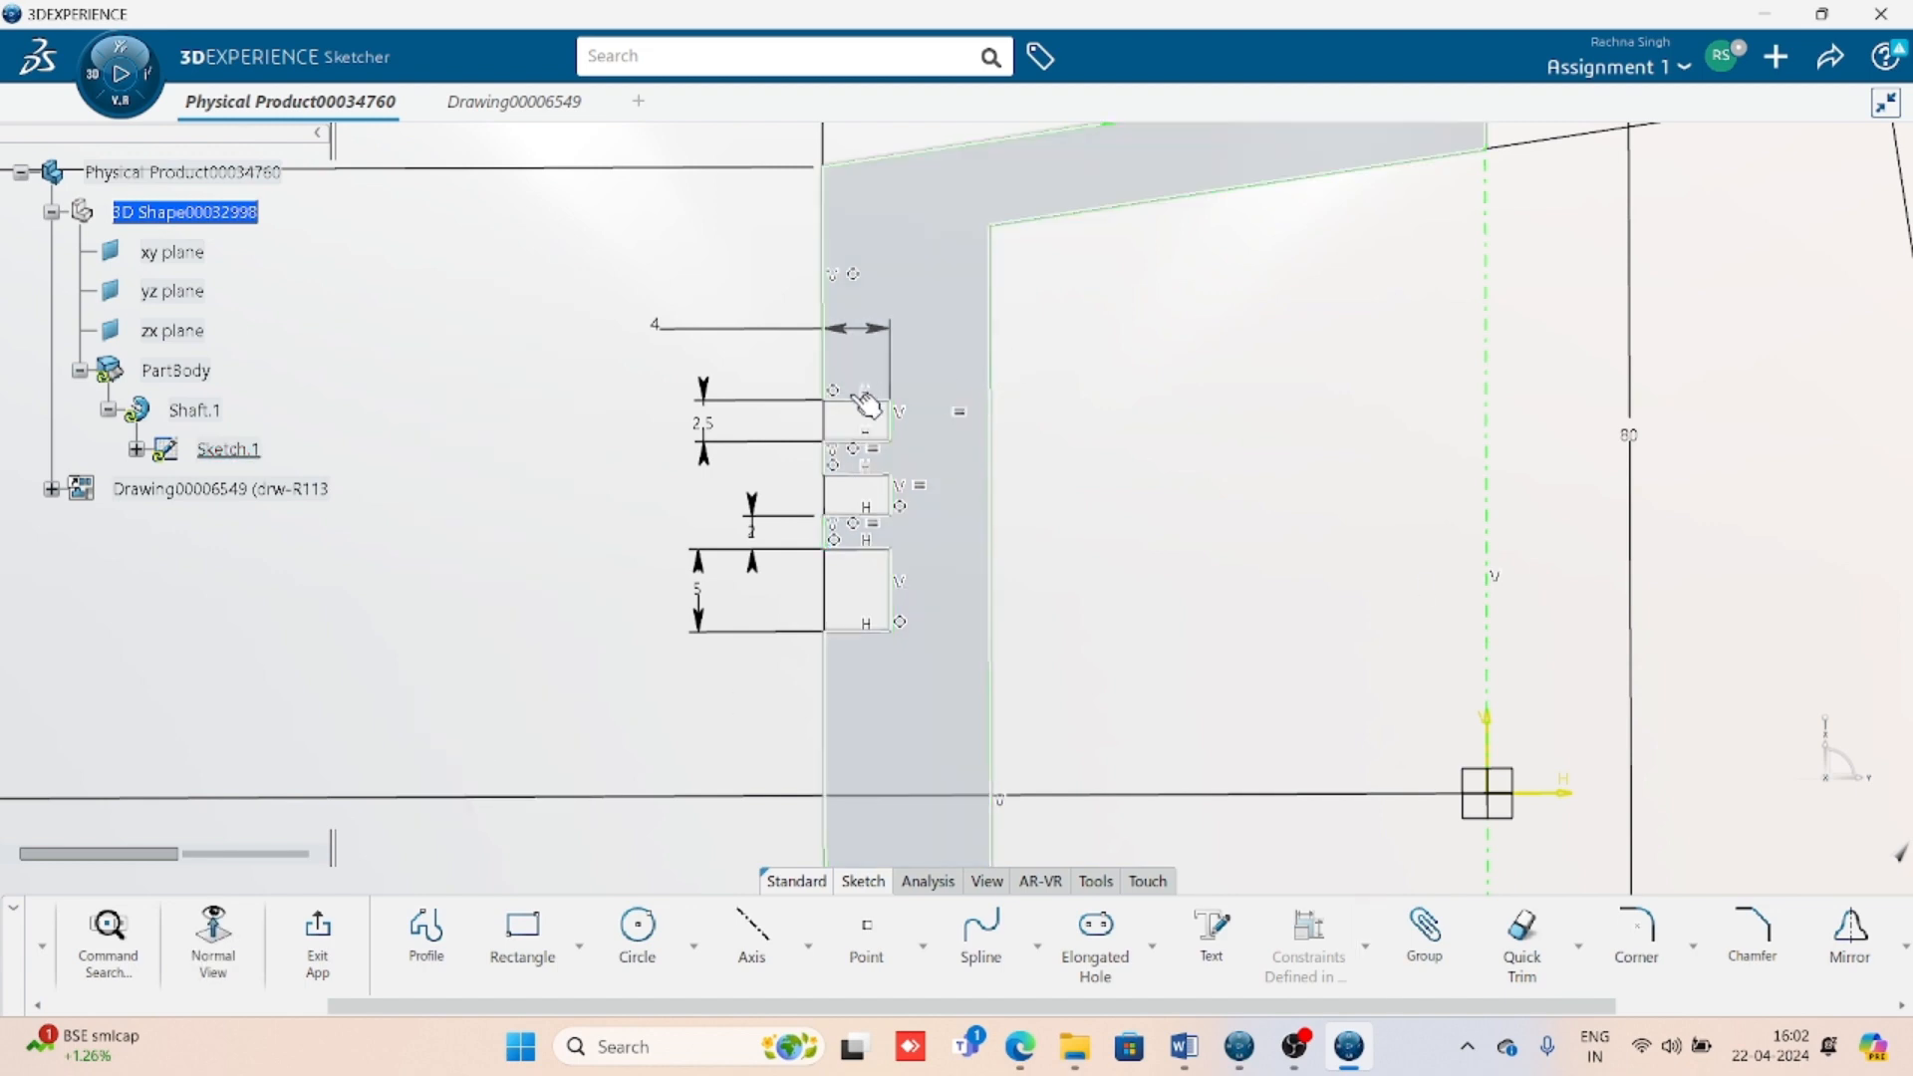
- Move the stack of three grooves up along the outer wall, closer to the sloped top
click(850, 319)
mouse_move(842, 312)
mouse_down()
mouse_move(845, 261)
mouse_move(815, 489)
mouse_move(845, 332)
mouse_move(842, 392)
mouse_move(863, 375)
mouse_move(876, 397)
mouse_move(867, 445)
mouse_move(855, 317)
mouse_move(843, 503)
mouse_move(870, 281)
mouse_move(866, 301)
mouse_up()
click(1186, 561)
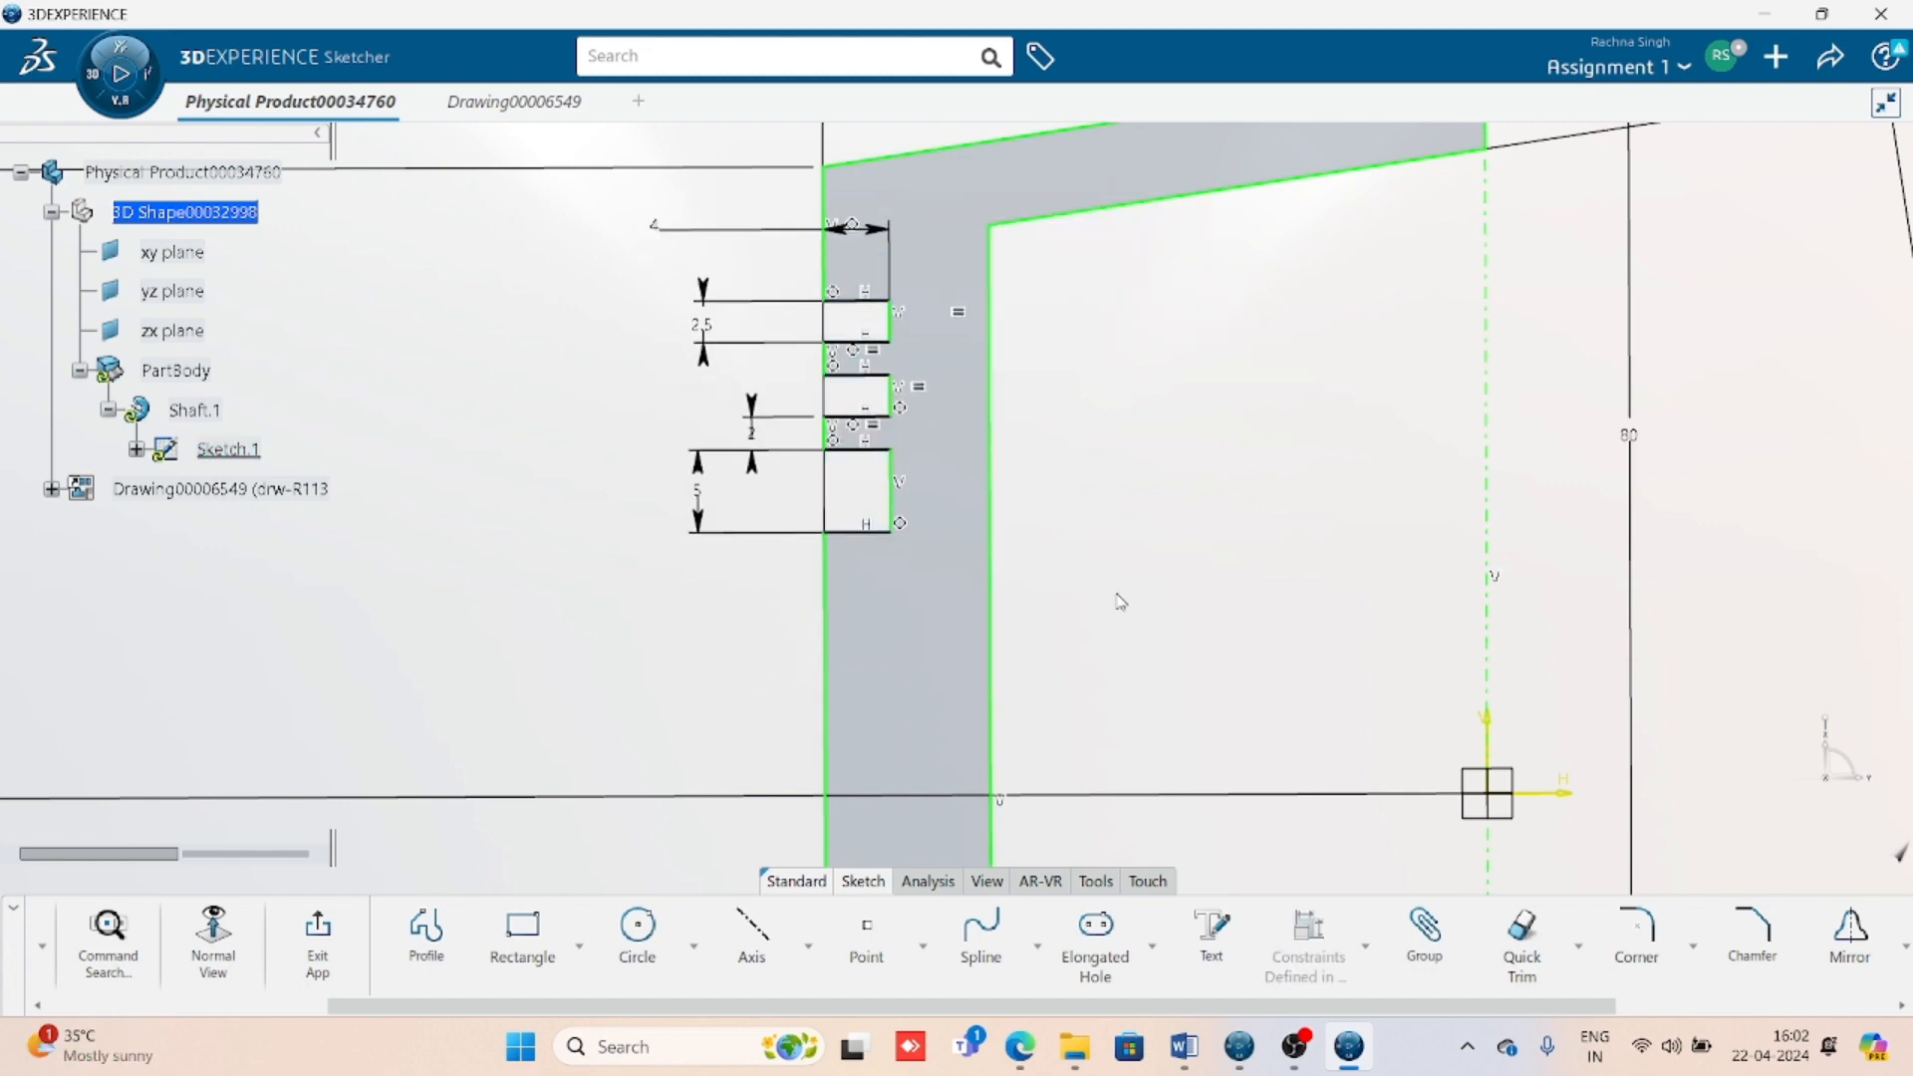
- Check the groove position in the Word reference drawing and constrain the lowest groove's lower edge to 16 mm above the horizontal axis
click(1186, 1046)
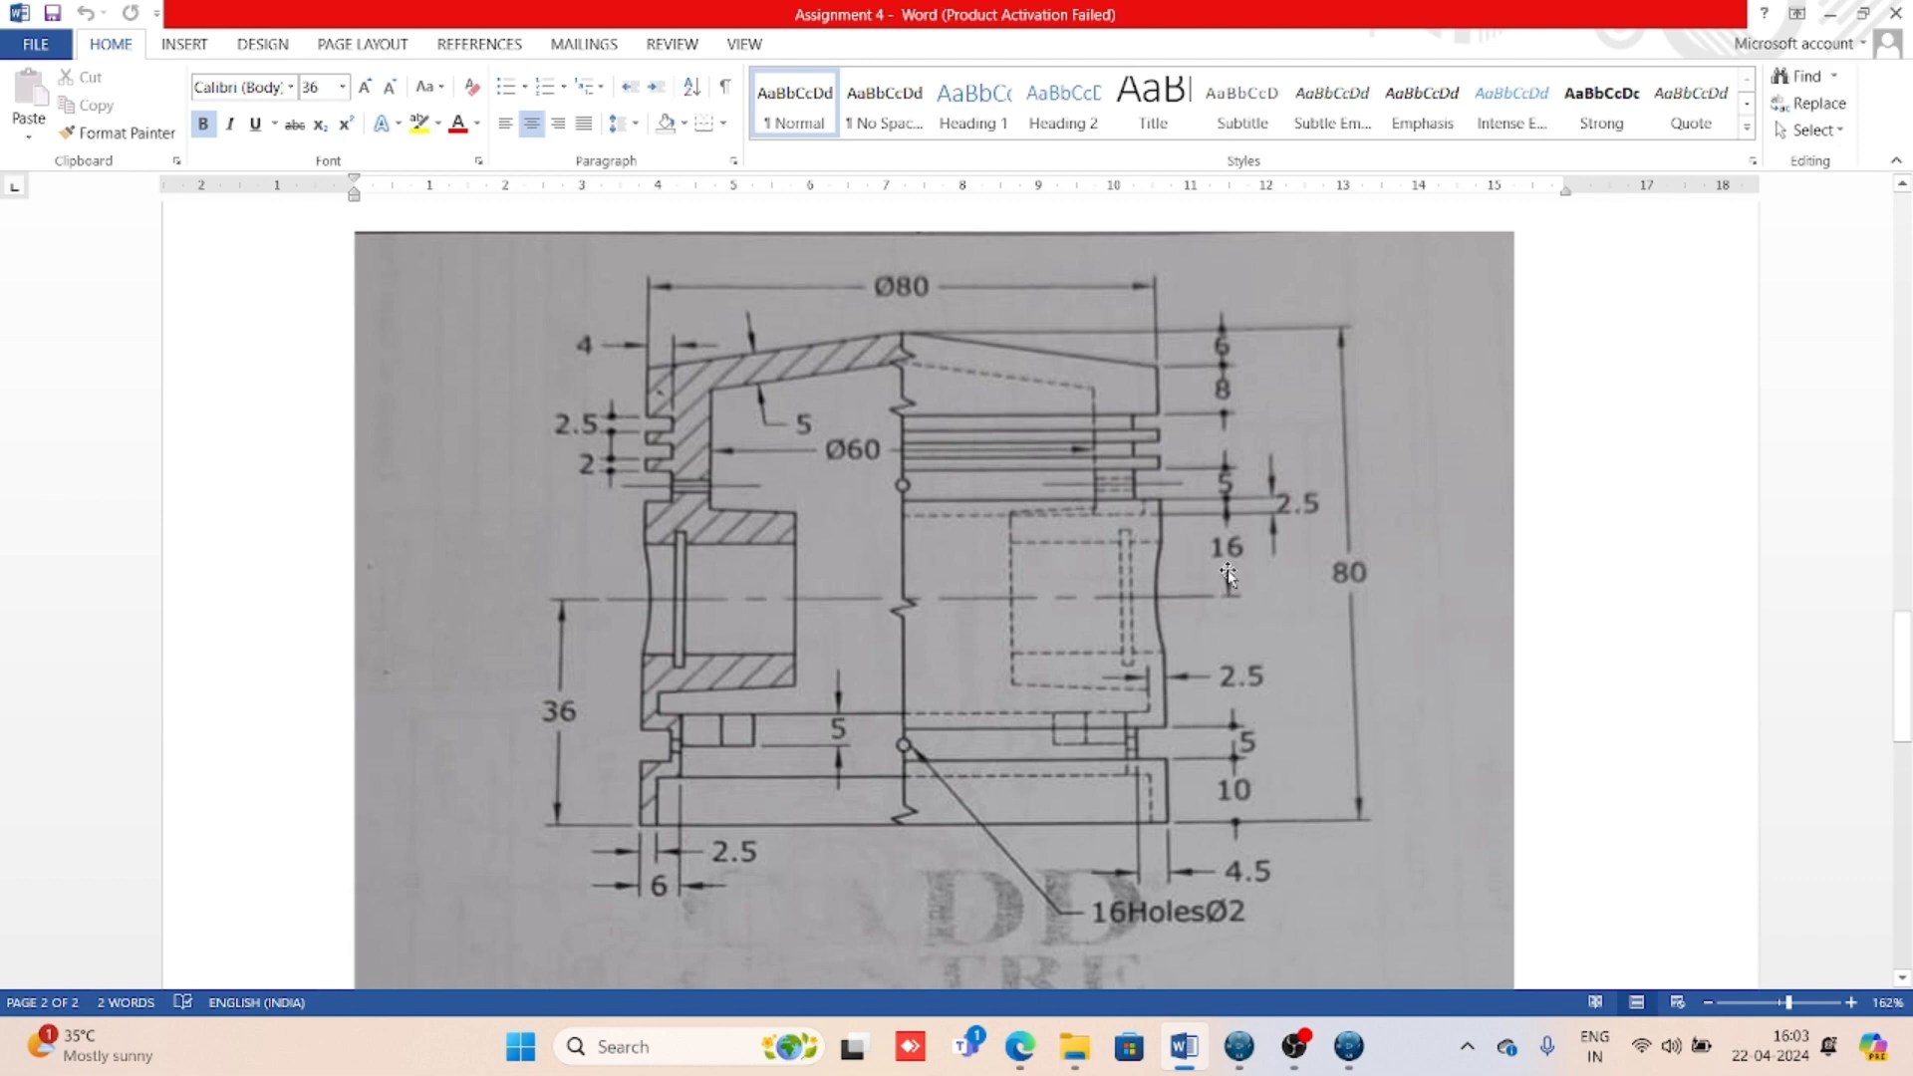
click(1348, 1046)
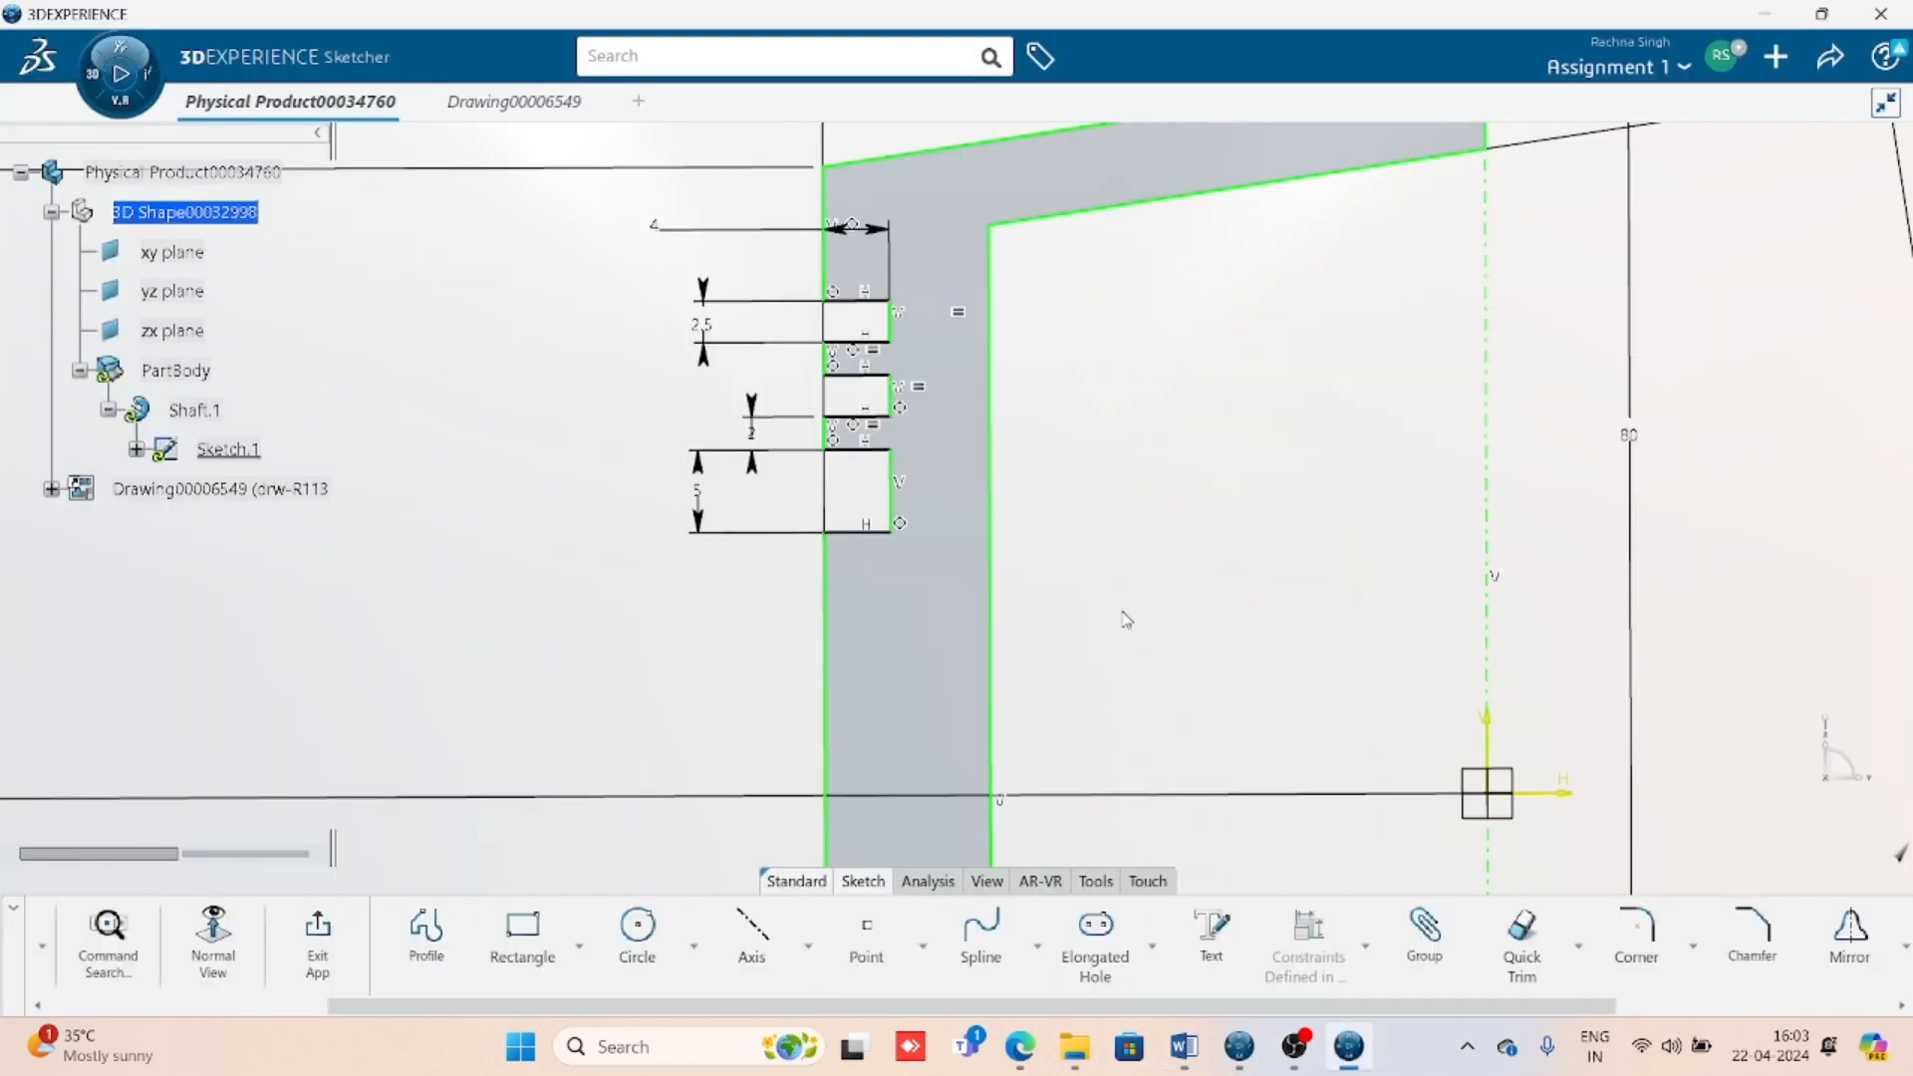
click(1365, 945)
click(1335, 683)
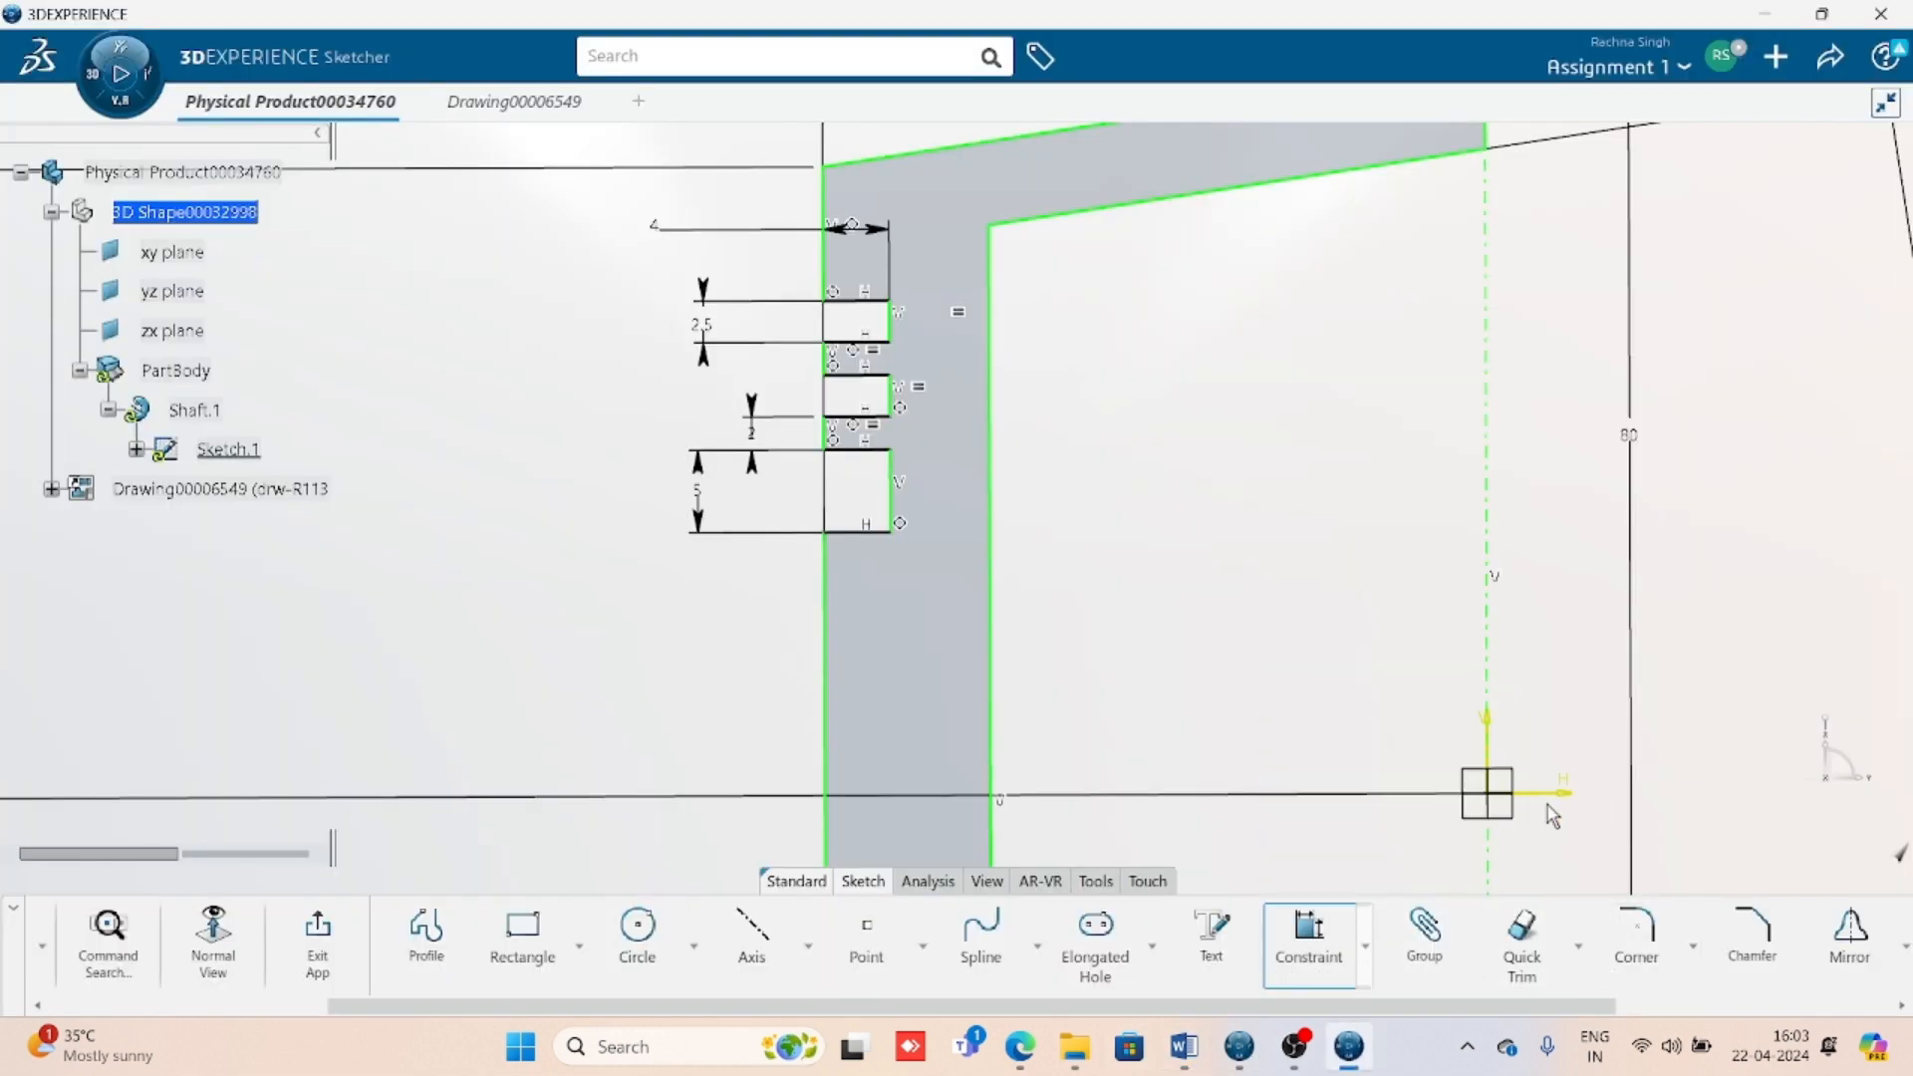
click(857, 532)
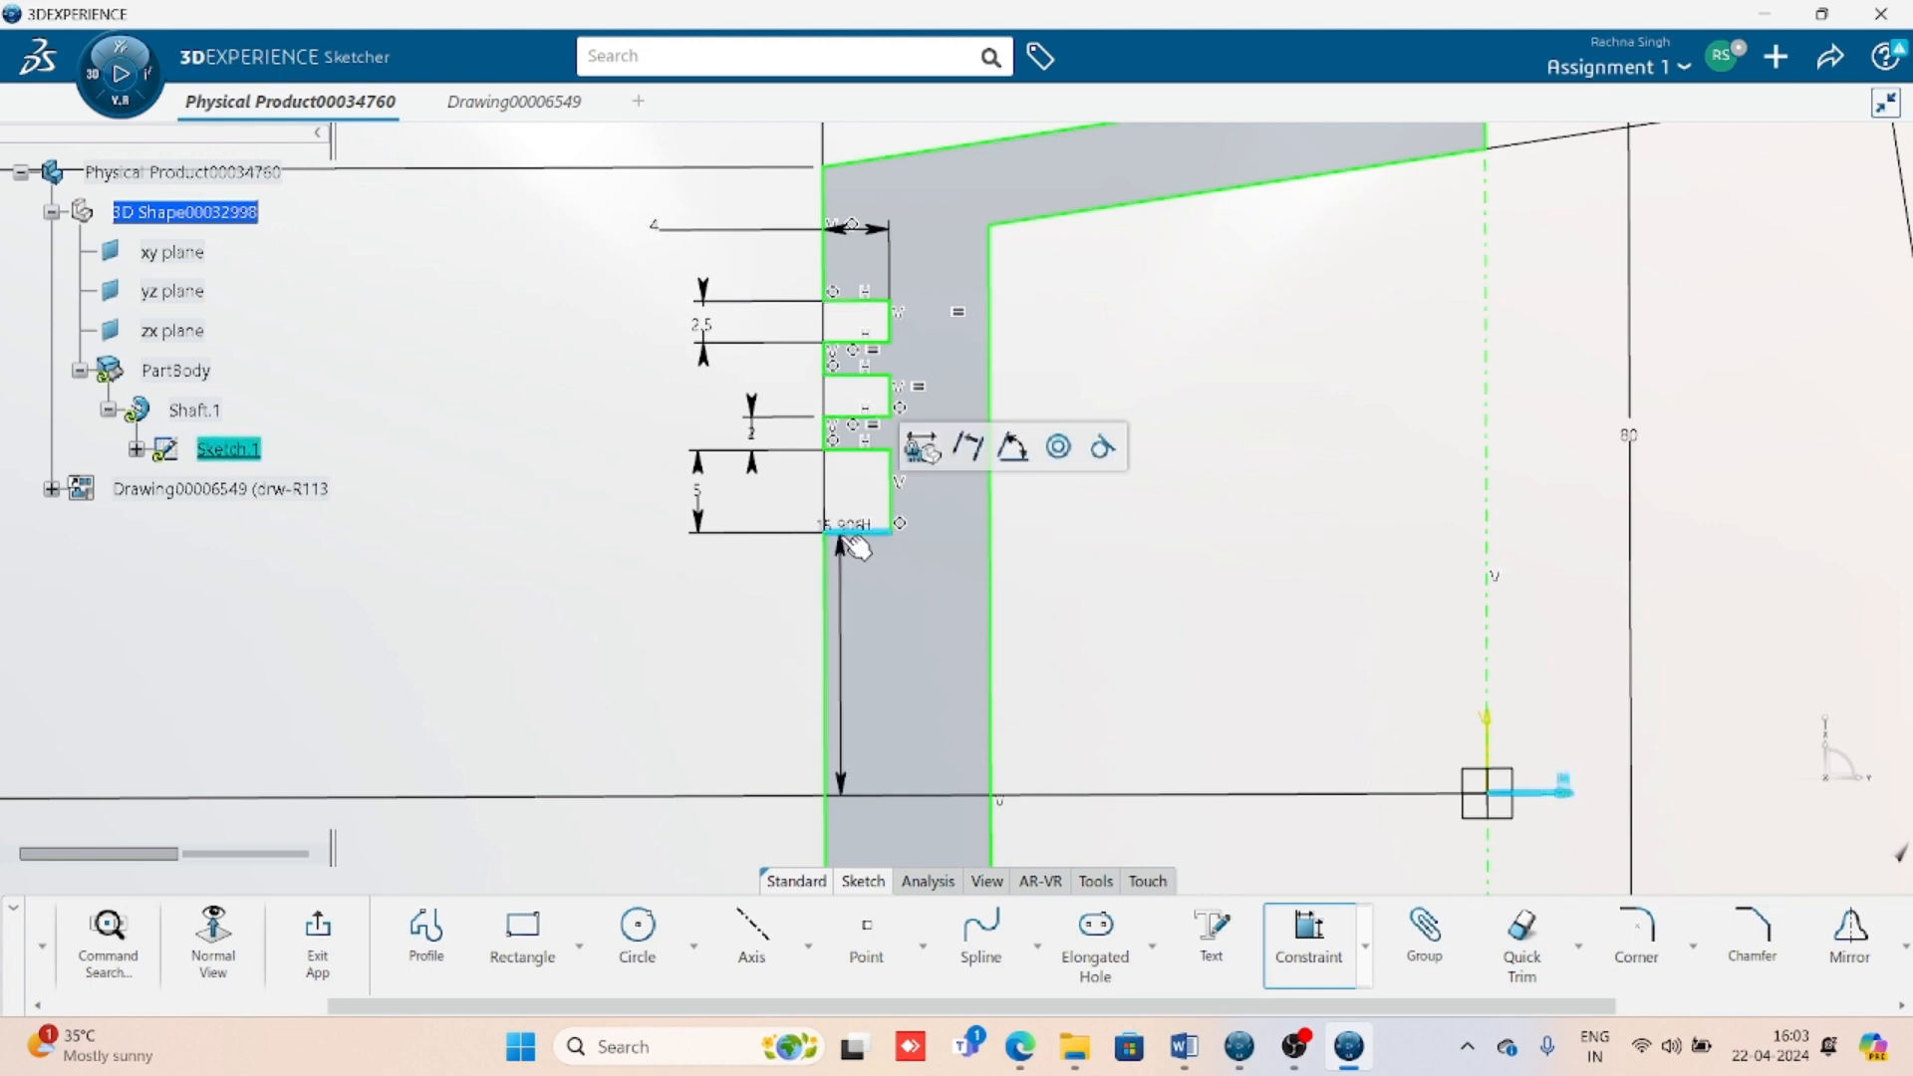
click(732, 642)
text(10)
key(Return)
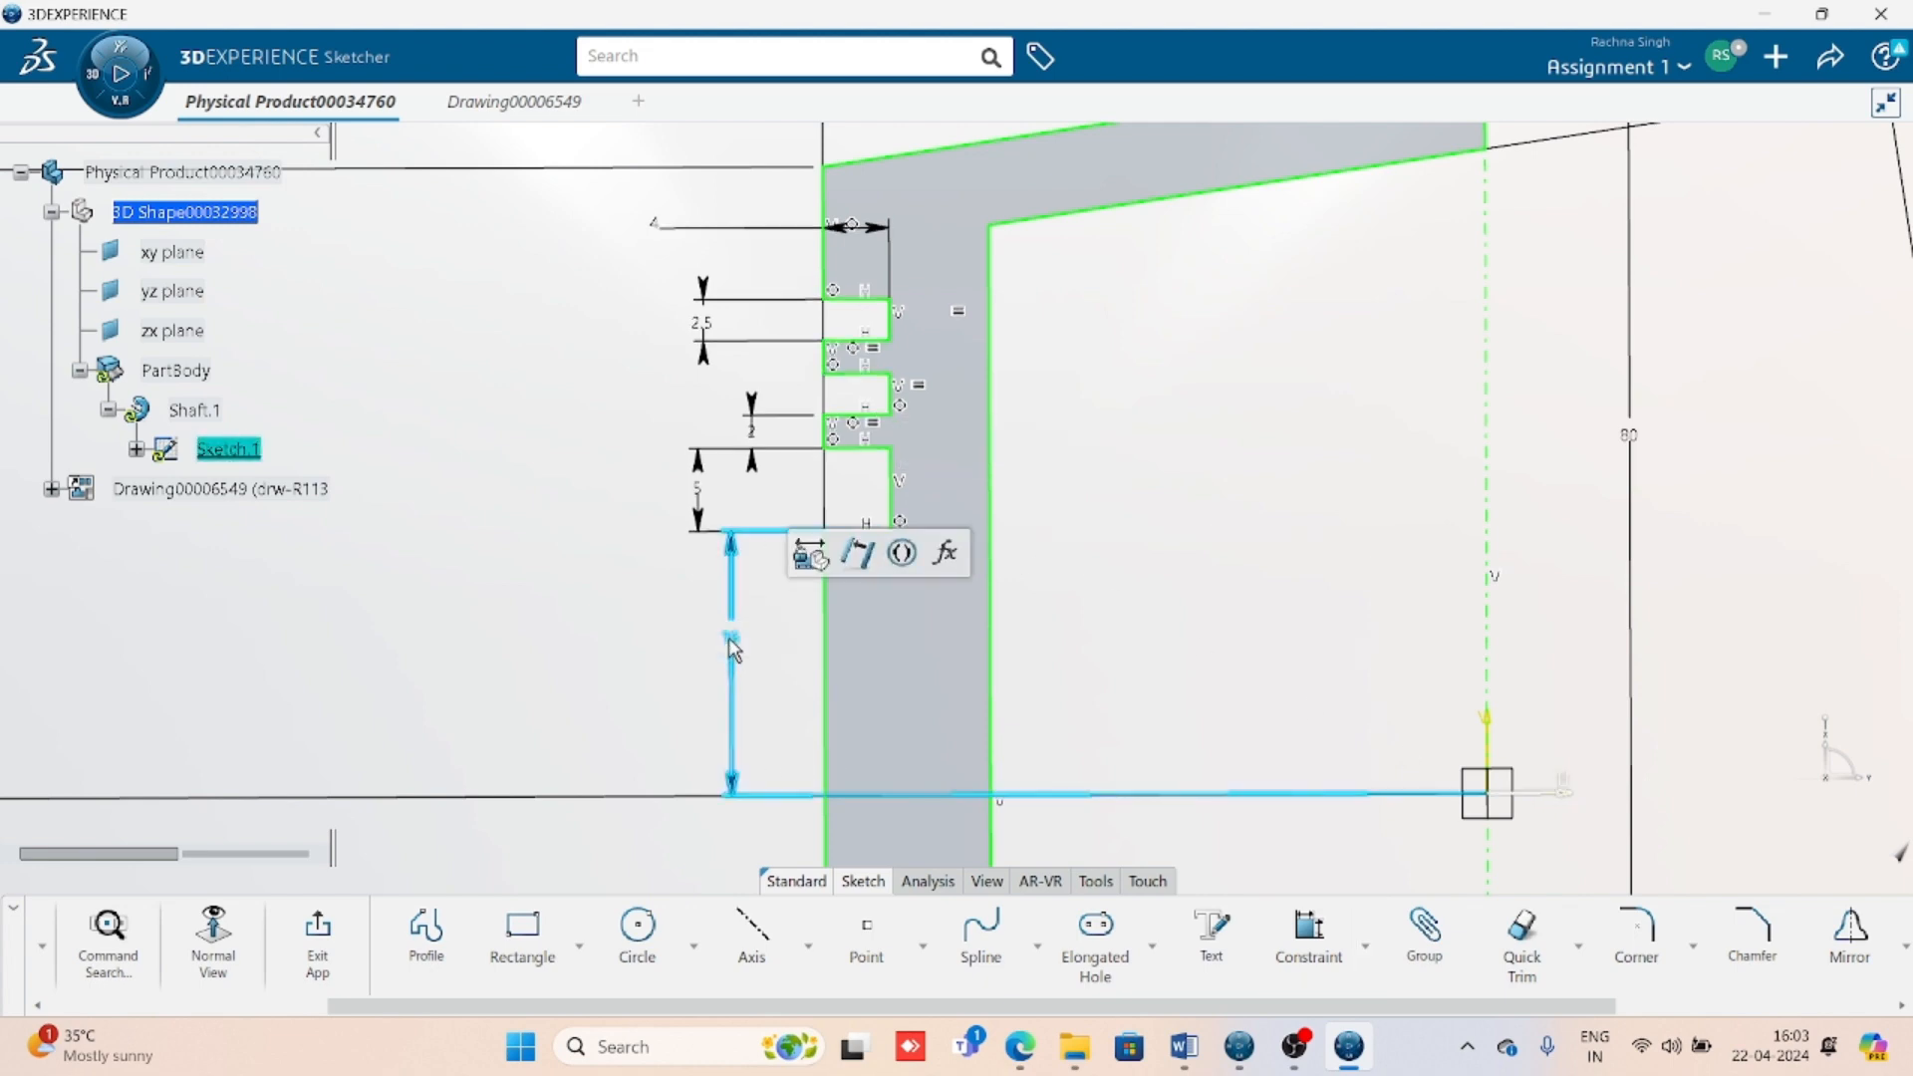
click(1496, 578)
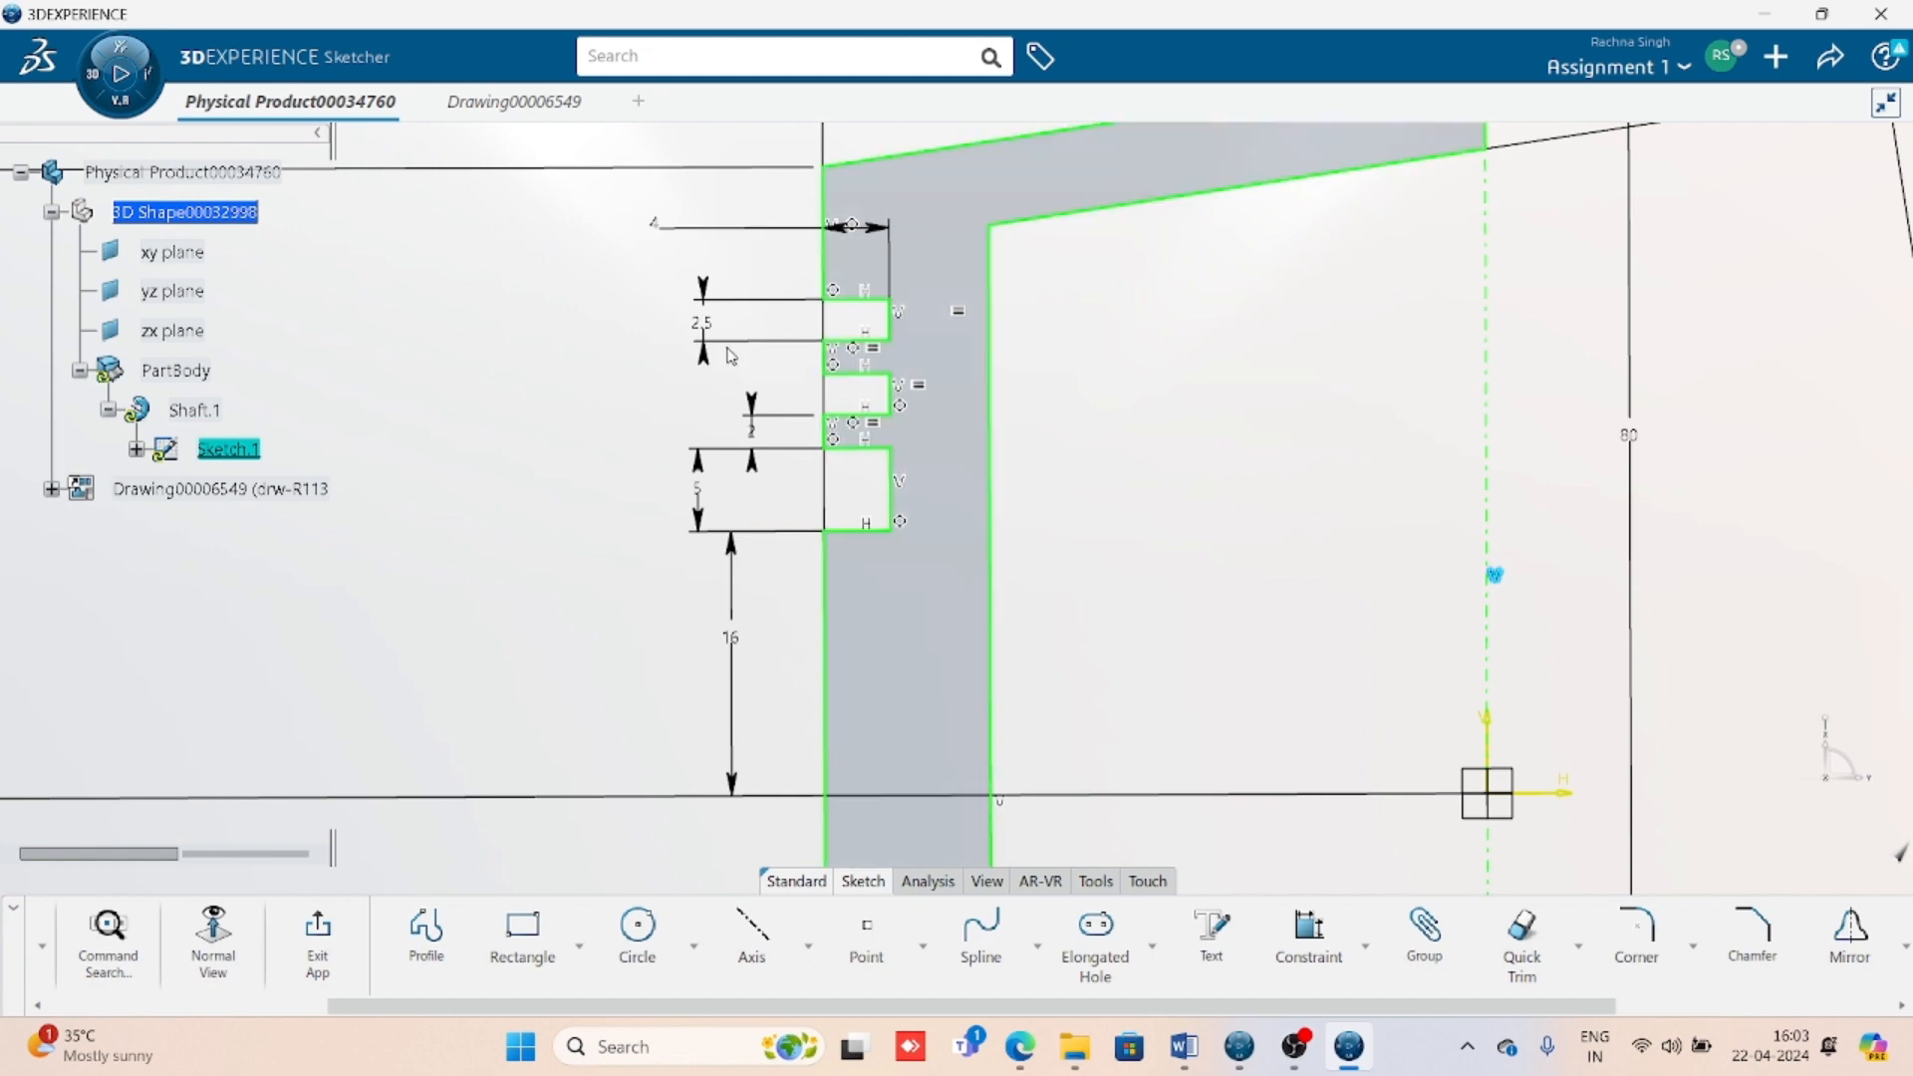
- Exit the profile sketch to rebuild the shaft and inspect the ring grooves on the piston
scroll(1200, 465, down, 3)
scroll(1106, 589, up, 2)
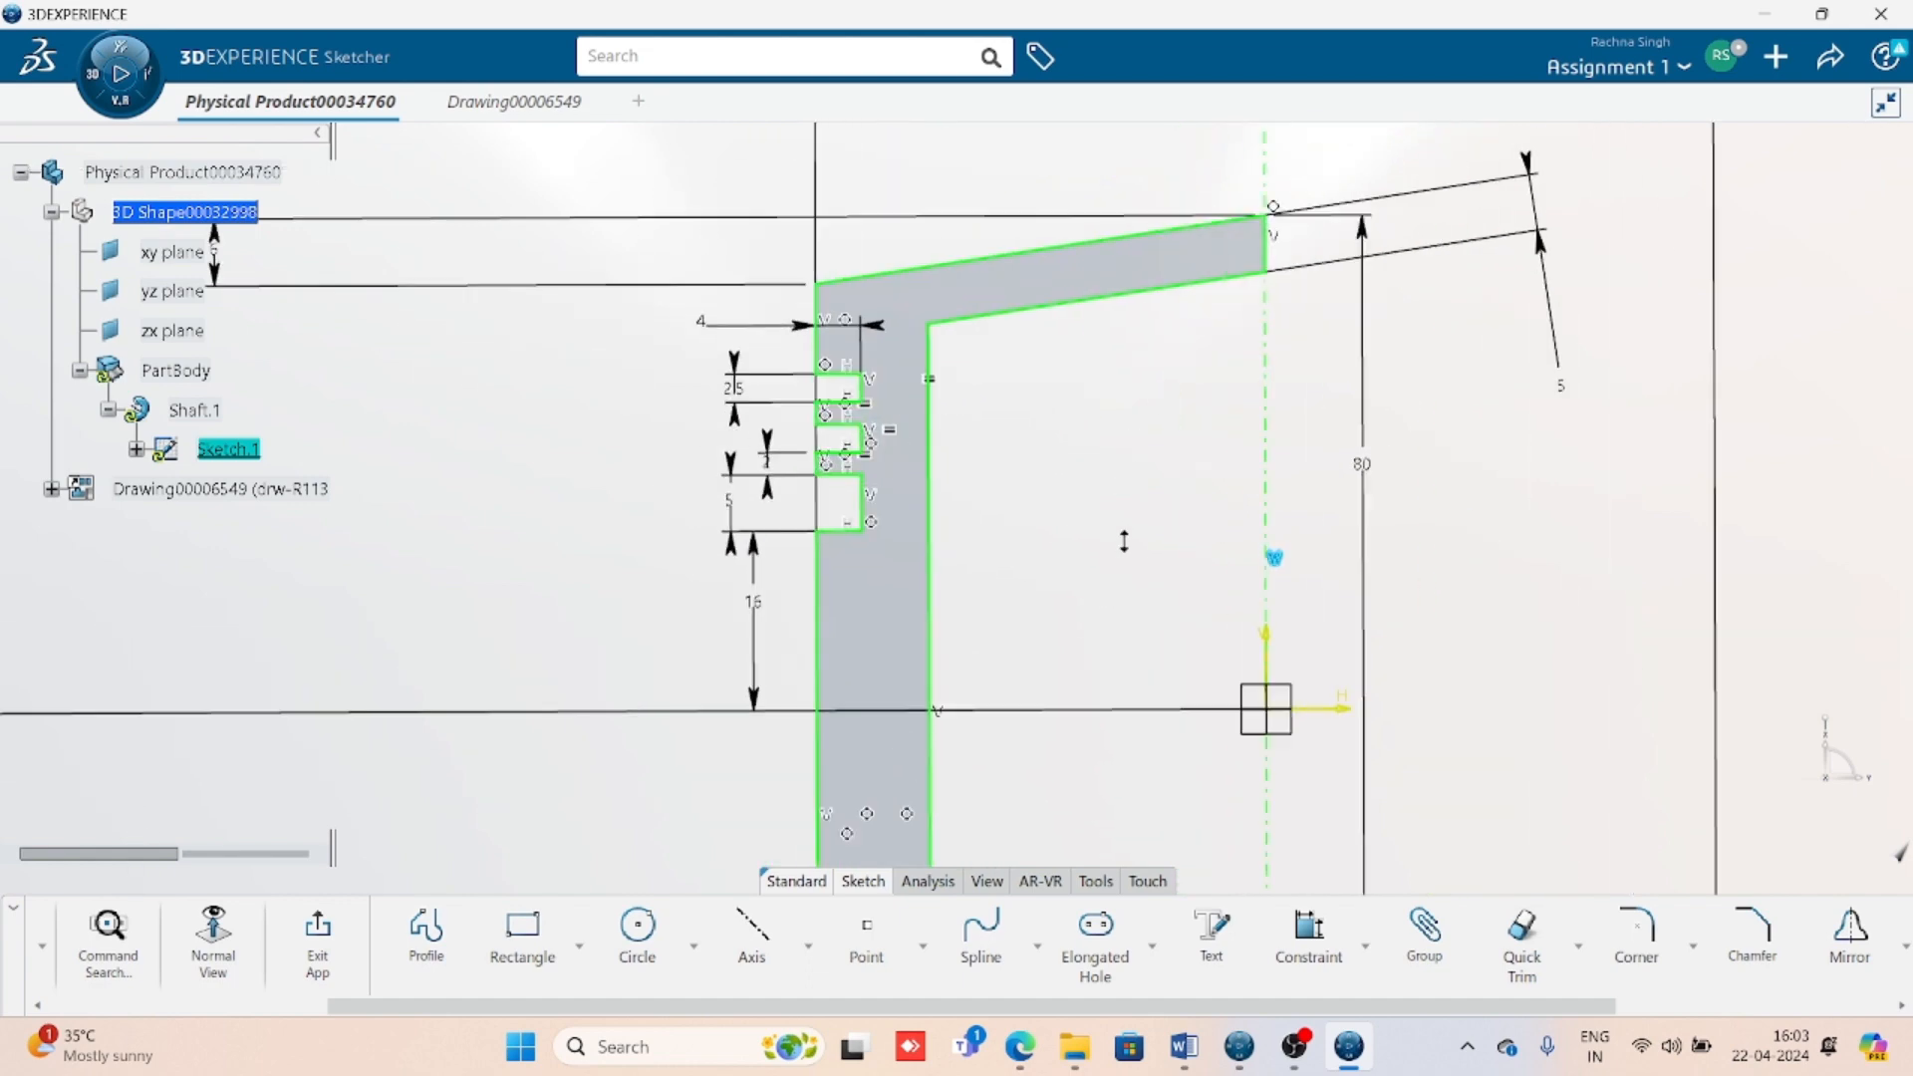
scroll(1142, 499, down, 2)
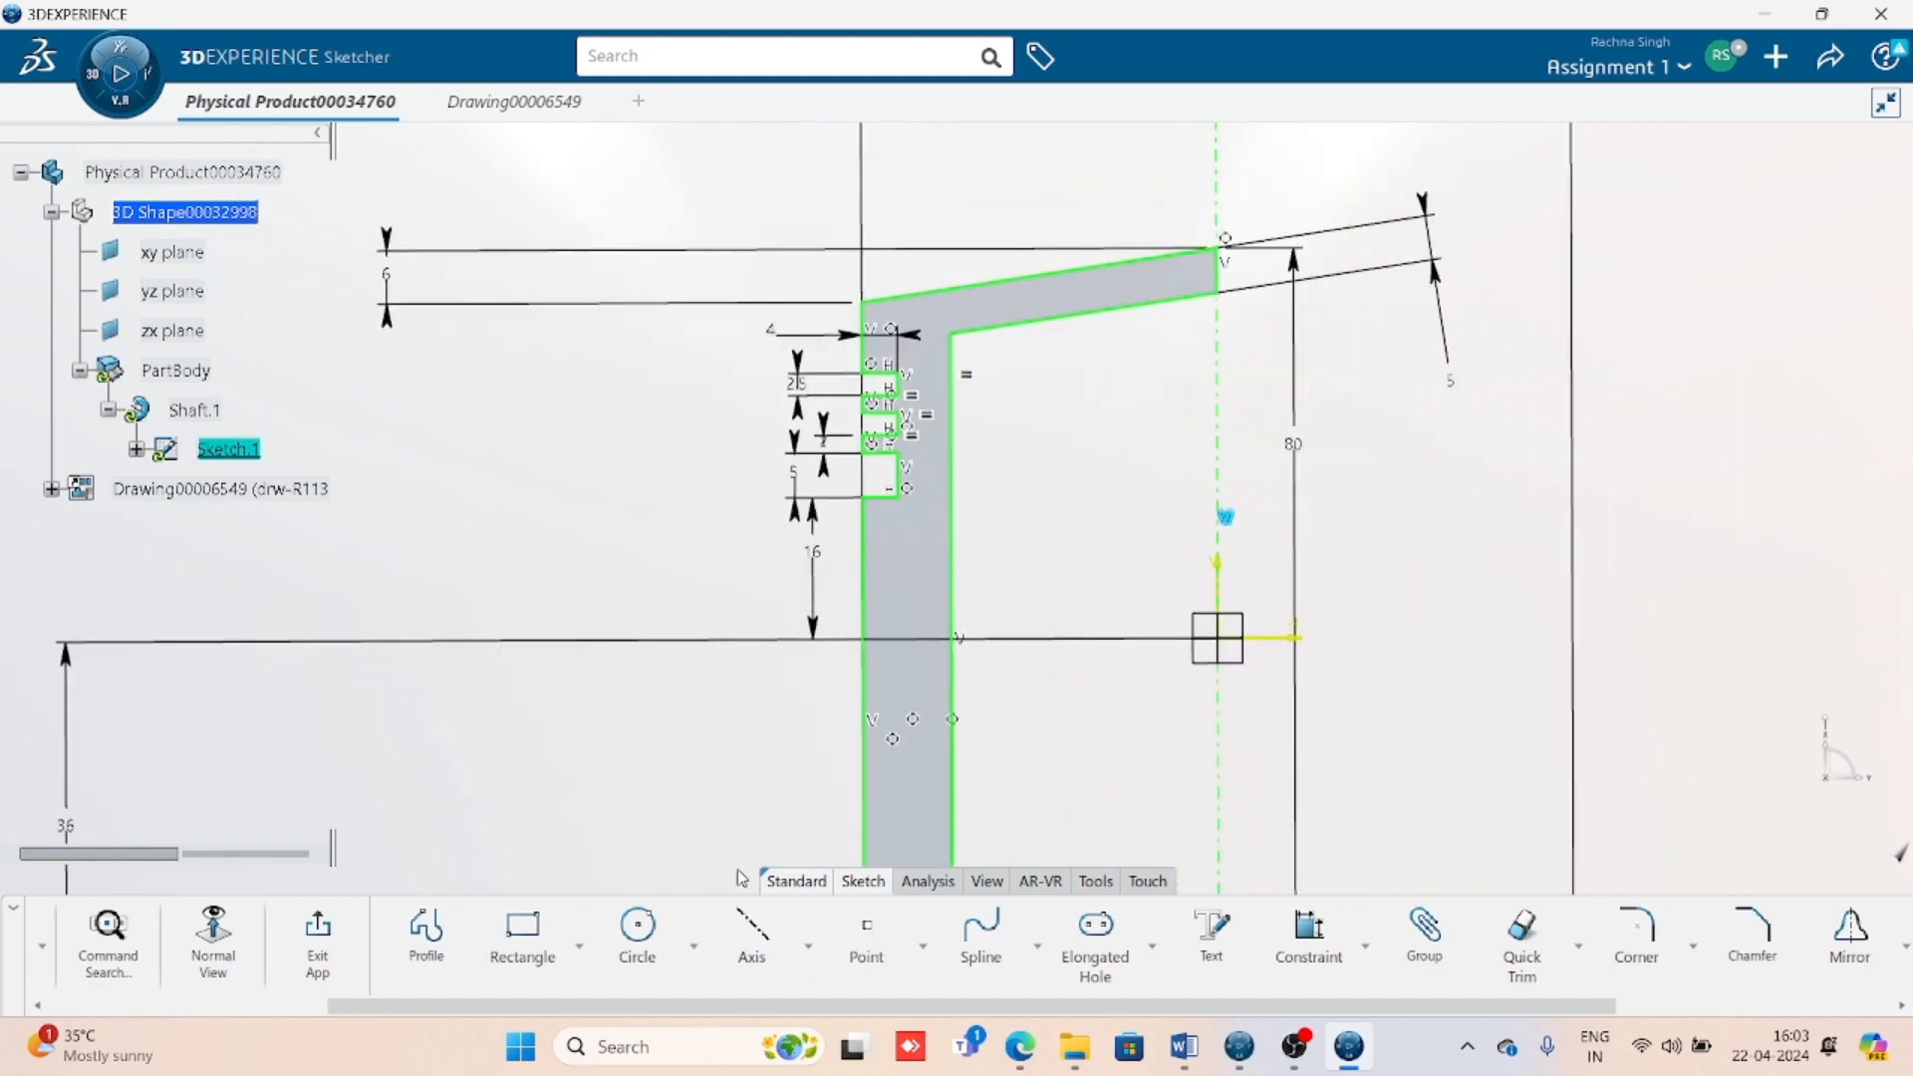
click(317, 936)
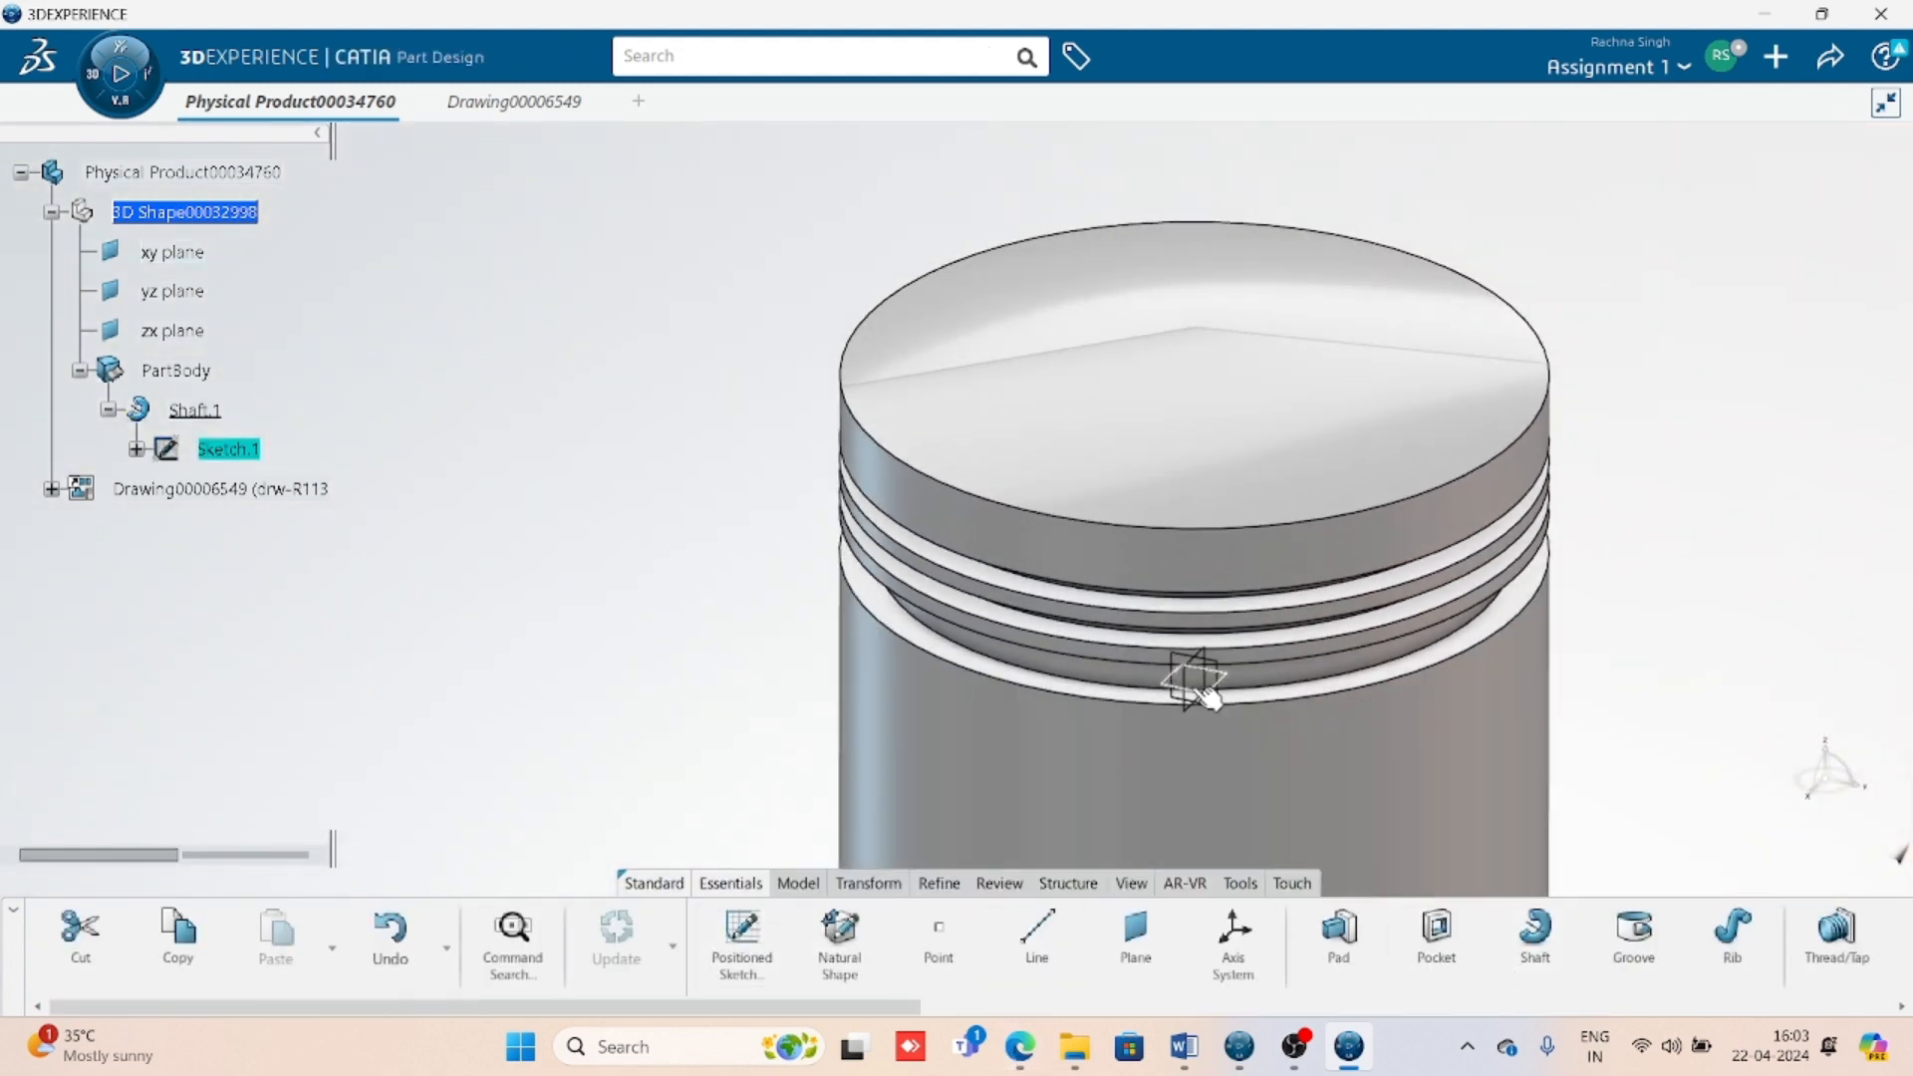
middle_drag(1197, 690, 1123, 414)
middle_drag(1427, 554, 1270, 595)
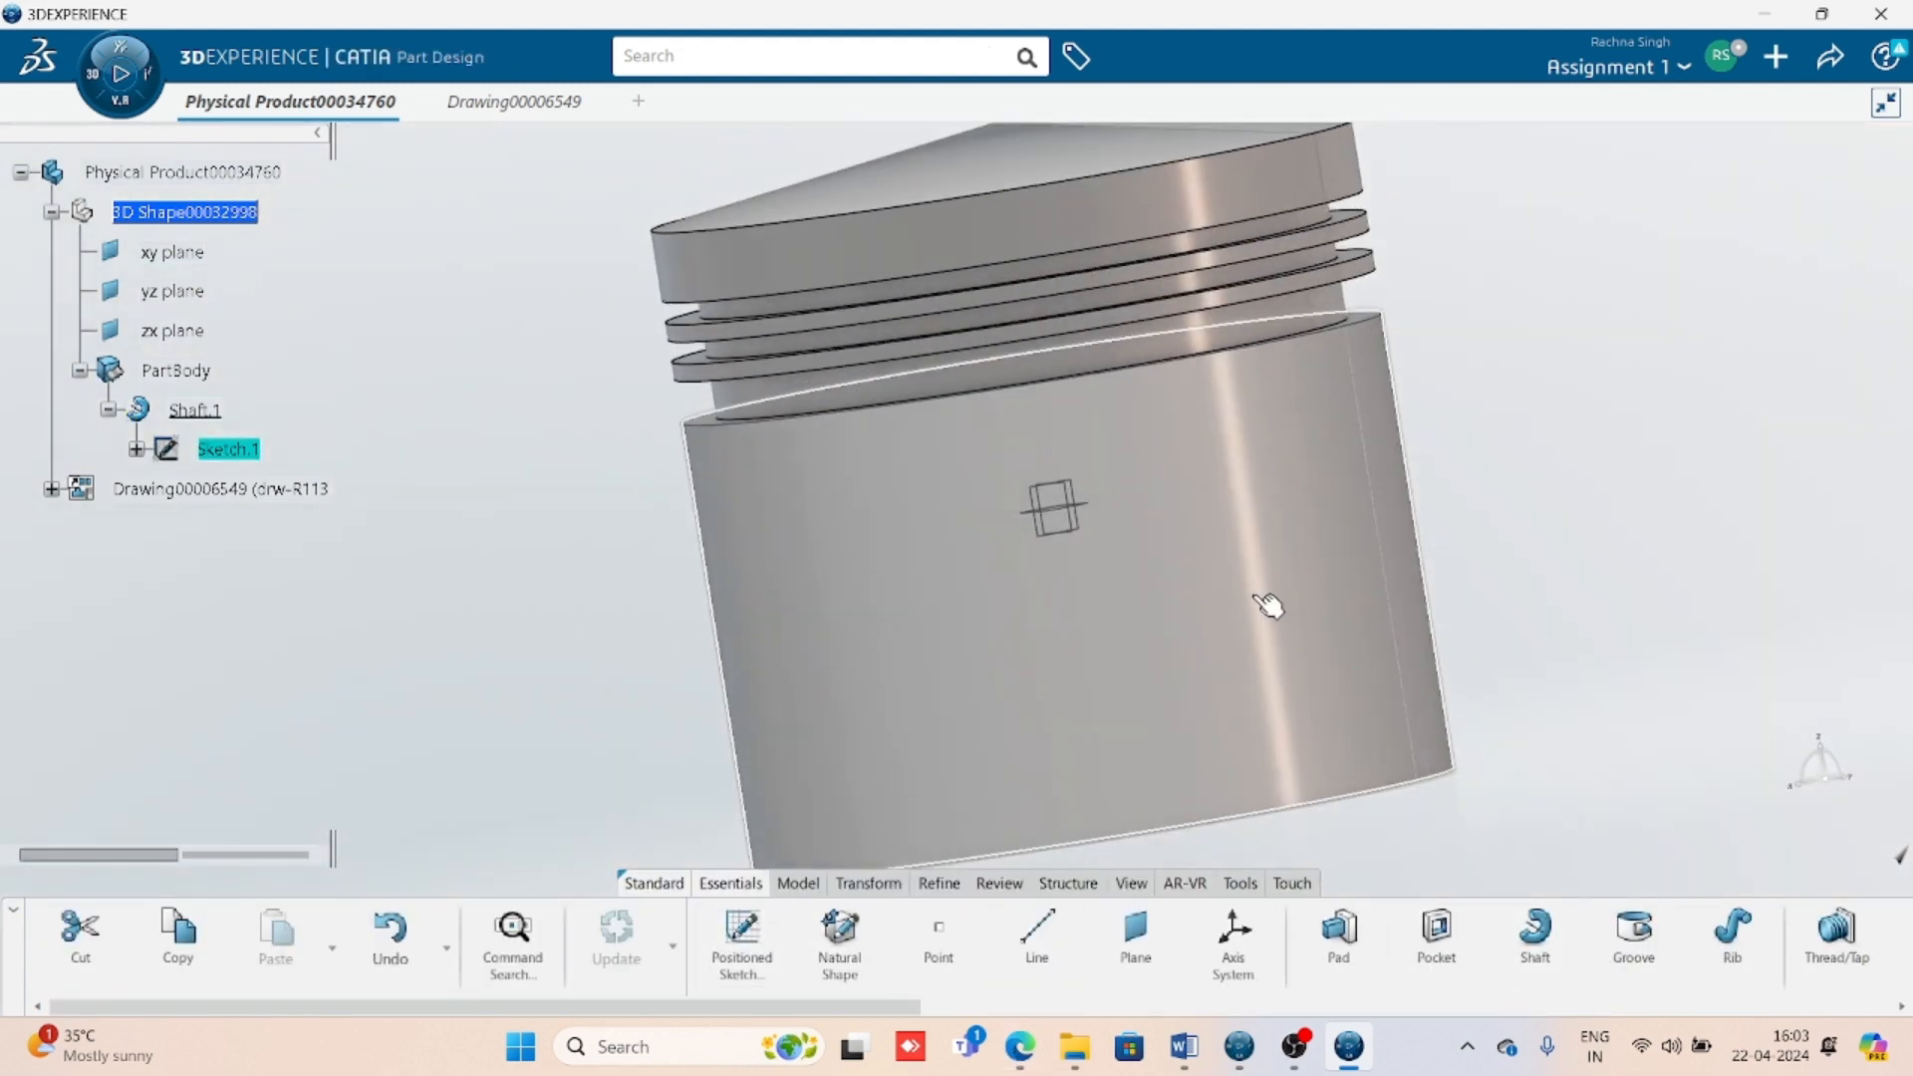
- Update the drawing sheet from the modified part and compare the front view's grooves with the Word reference drawing
key(ctrl+Tab)
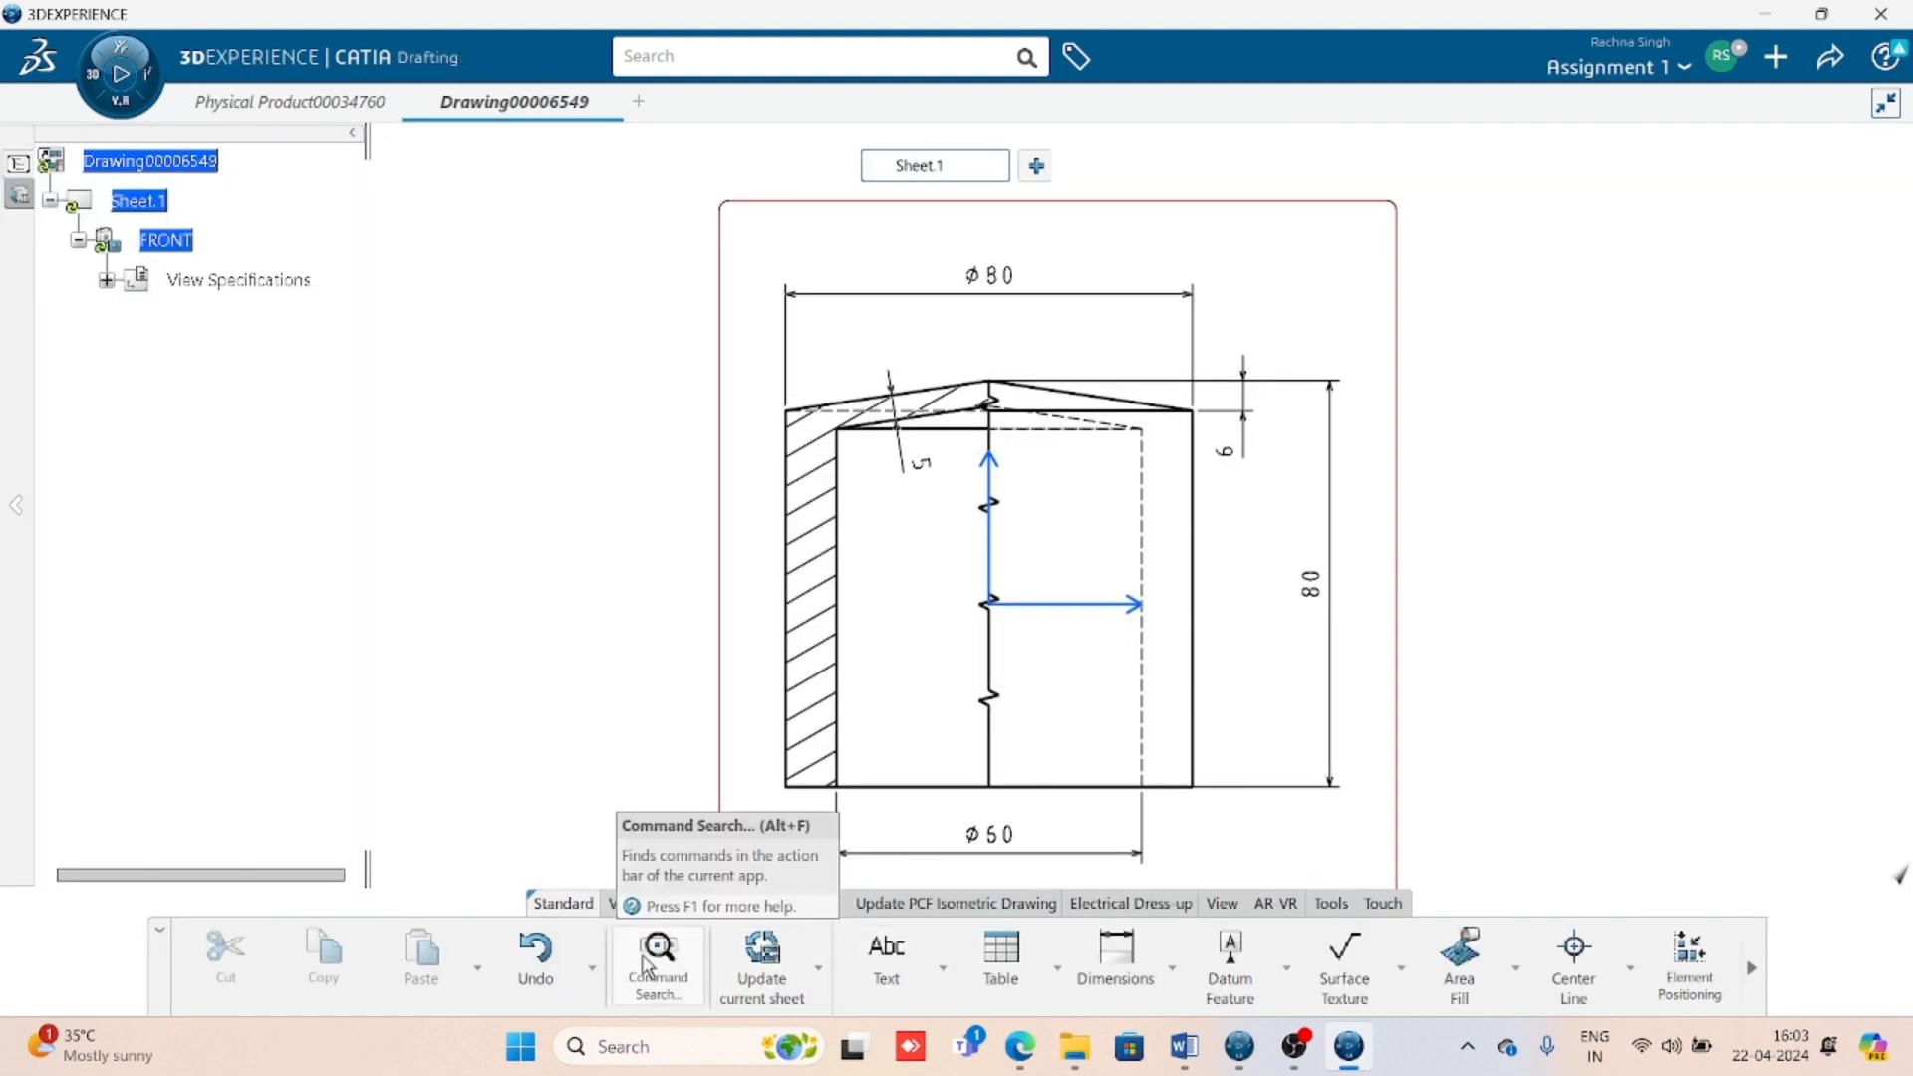
click(762, 952)
ctrl+middle_drag(1389, 606, 1422, 551)
mouse_move(1023, 703)
middle_down()
mouse_move(1136, 716)
mouse_move(1154, 674)
middle_up()
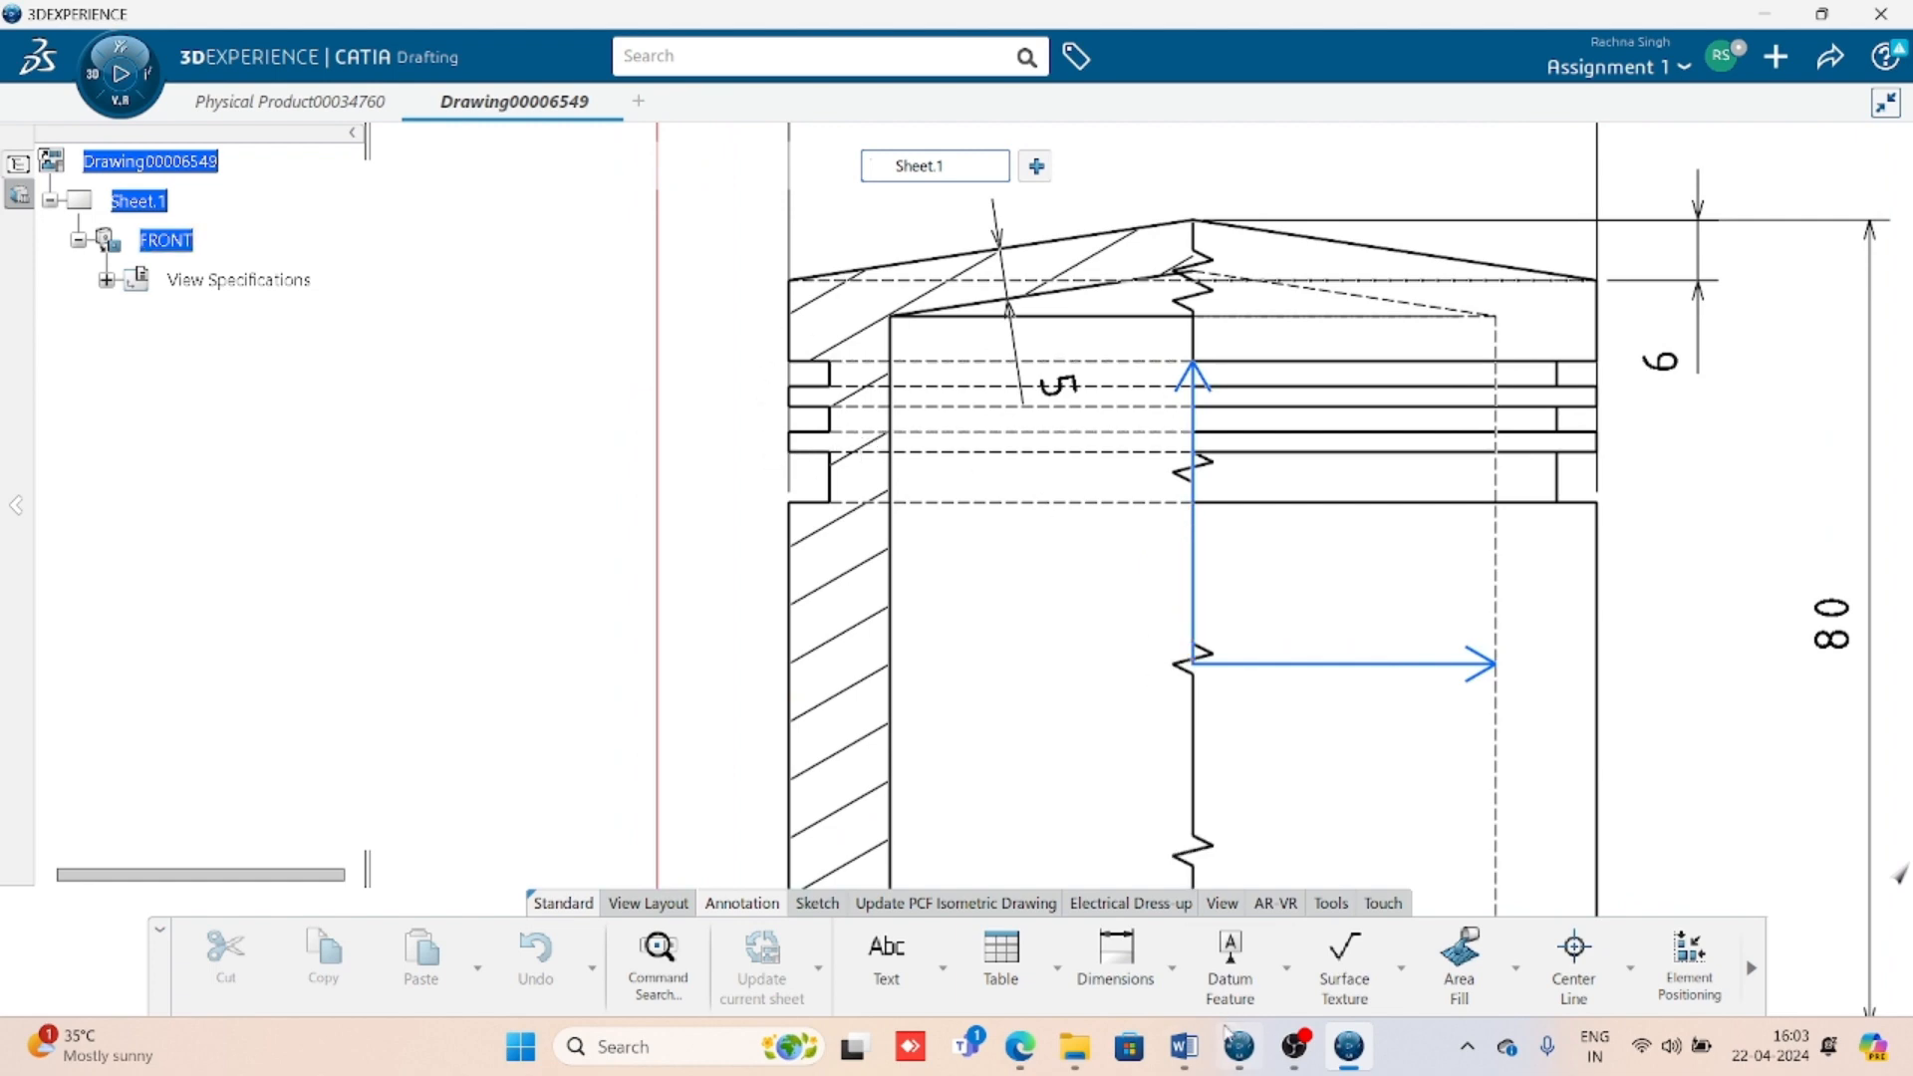
click(1183, 1046)
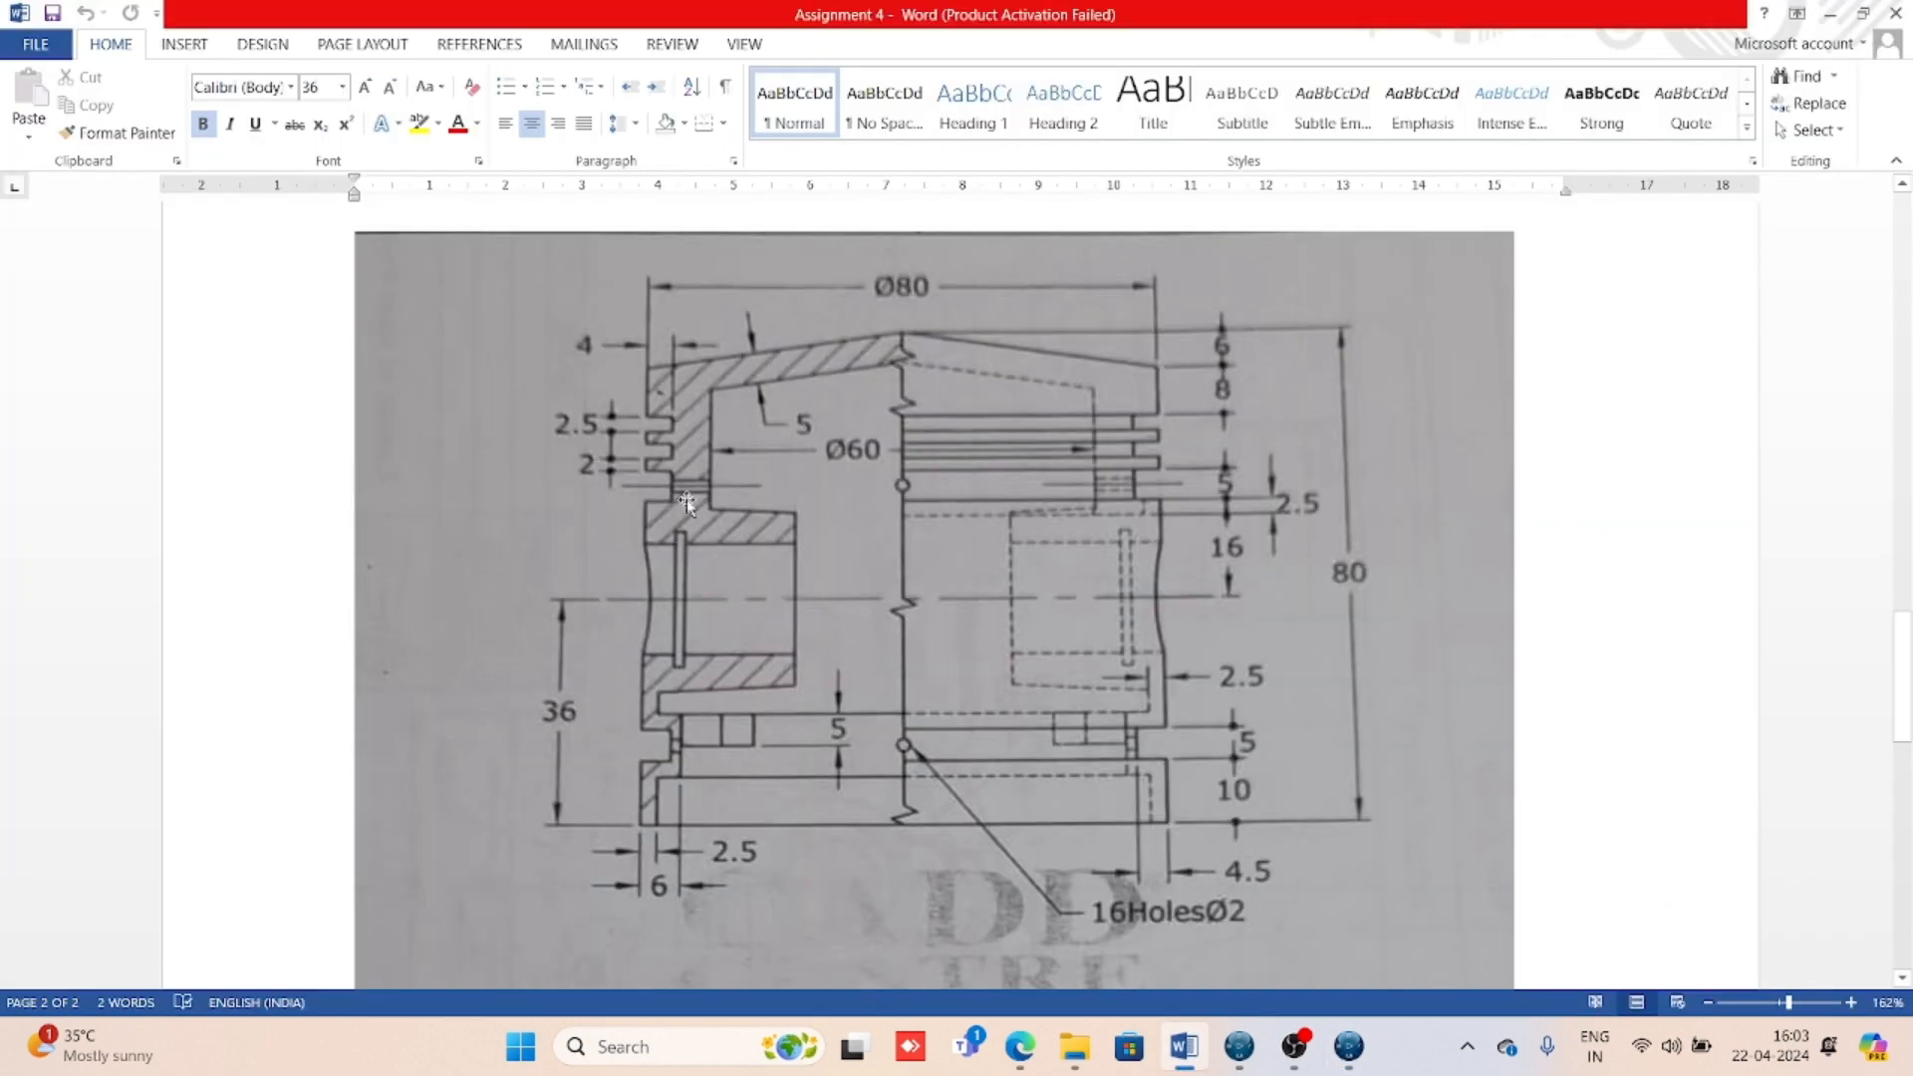
- Return to the CATIA drawing and dimension the heights of the top and lowest ring grooves on the front view's sectioned side
scroll(715, 443, up, 10)
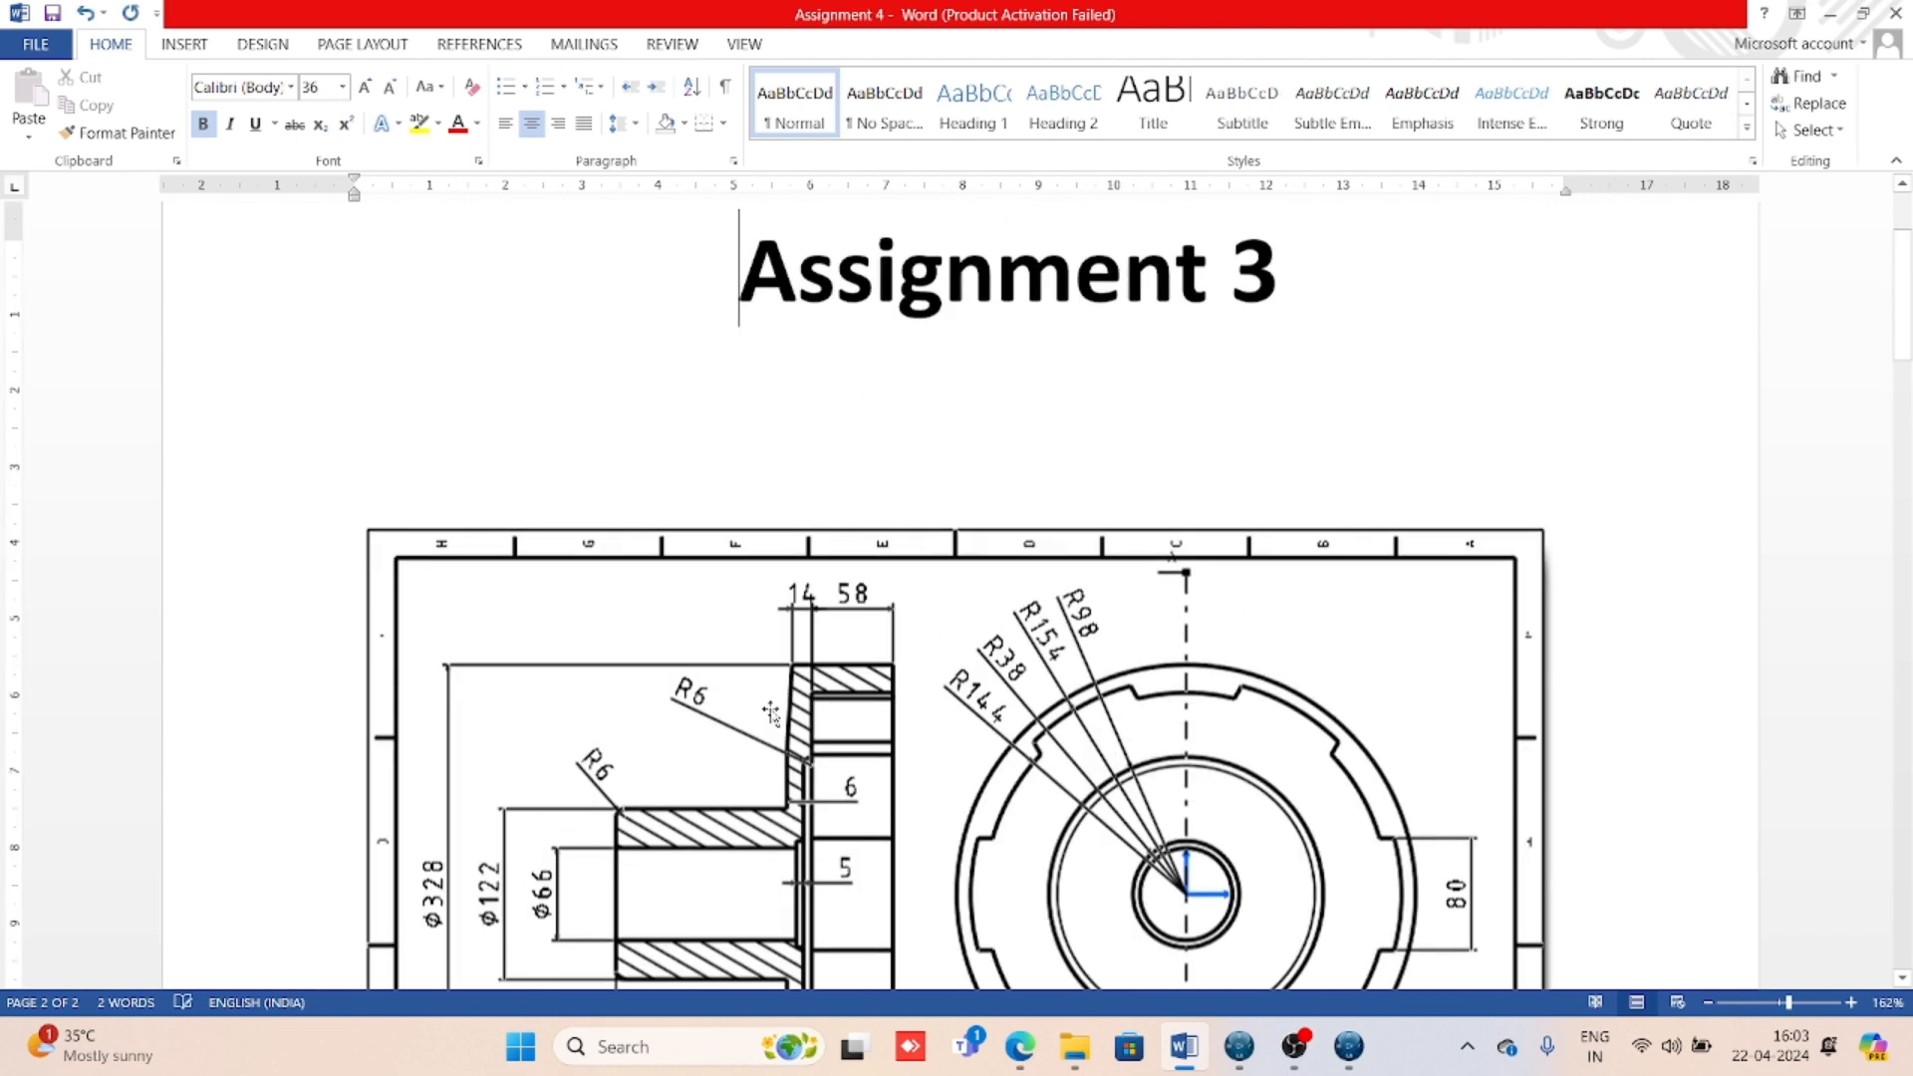
click(1348, 1046)
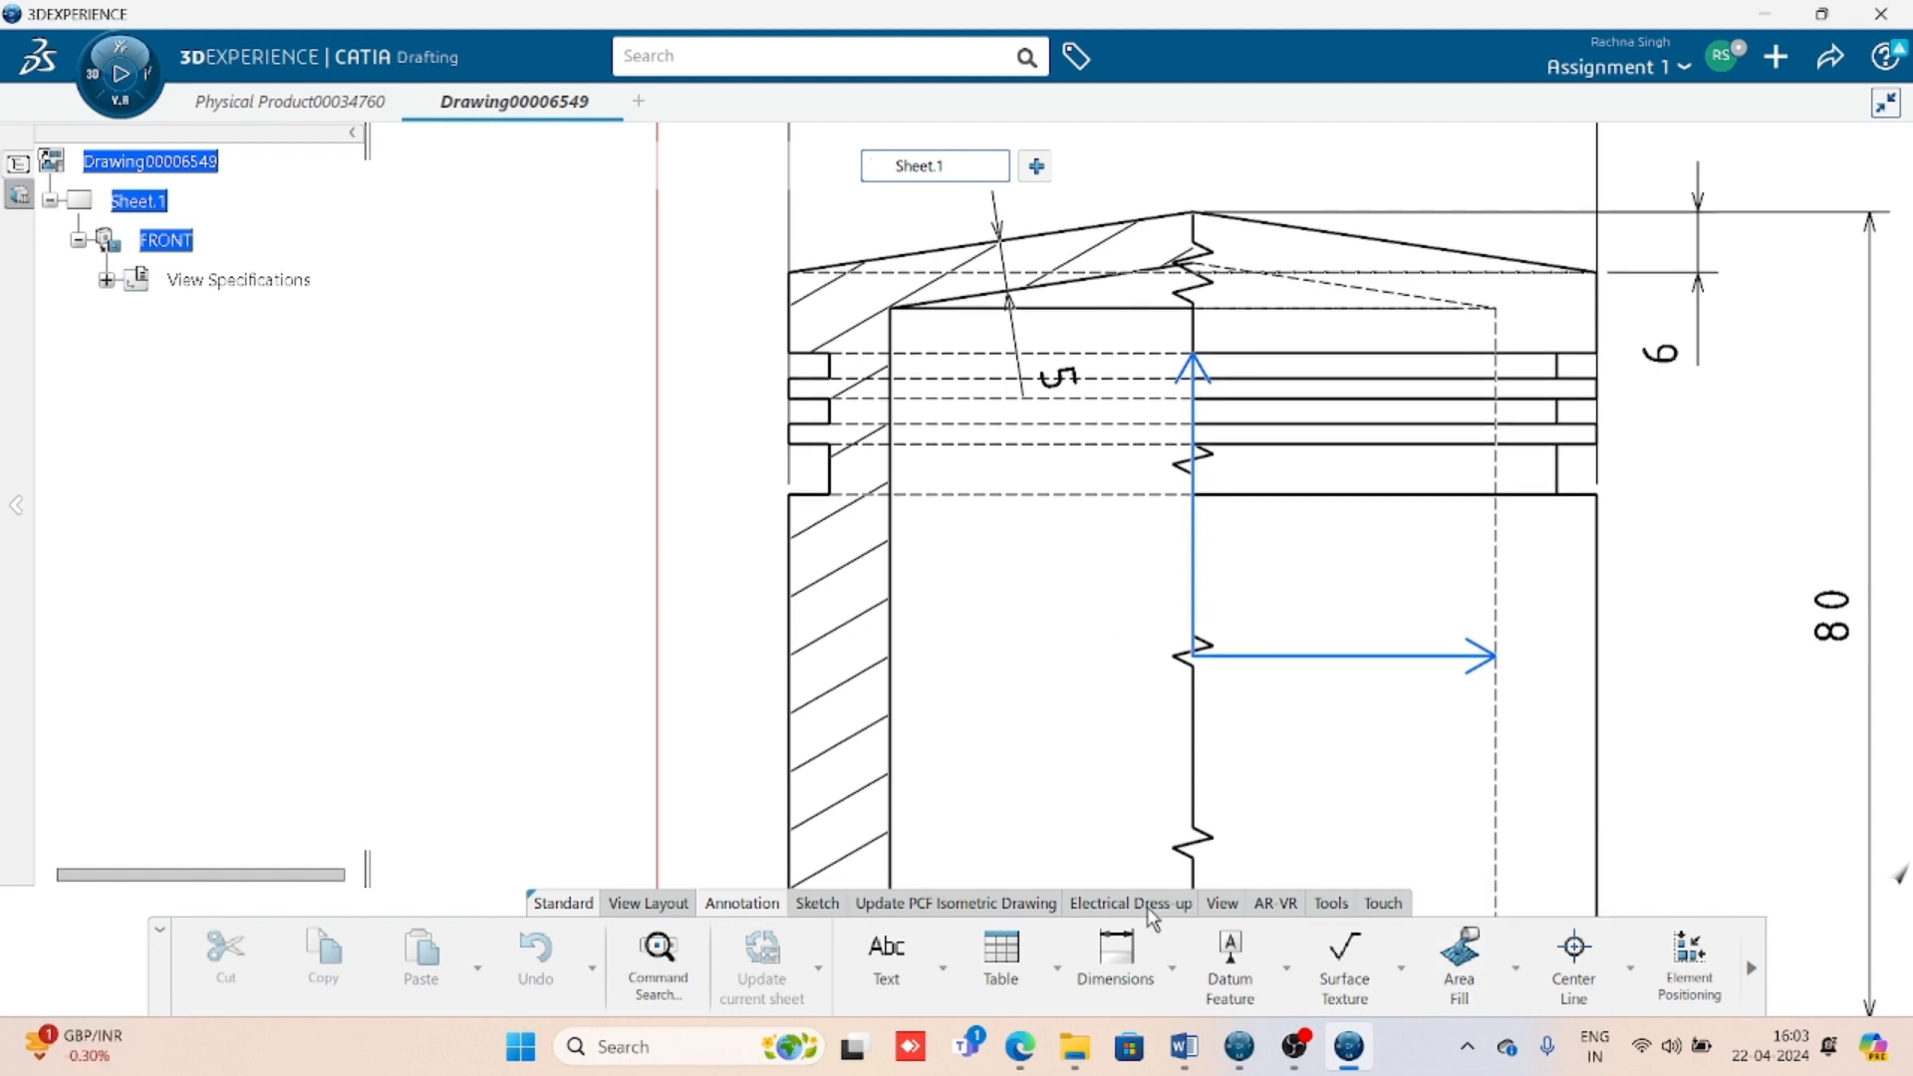
click(1118, 961)
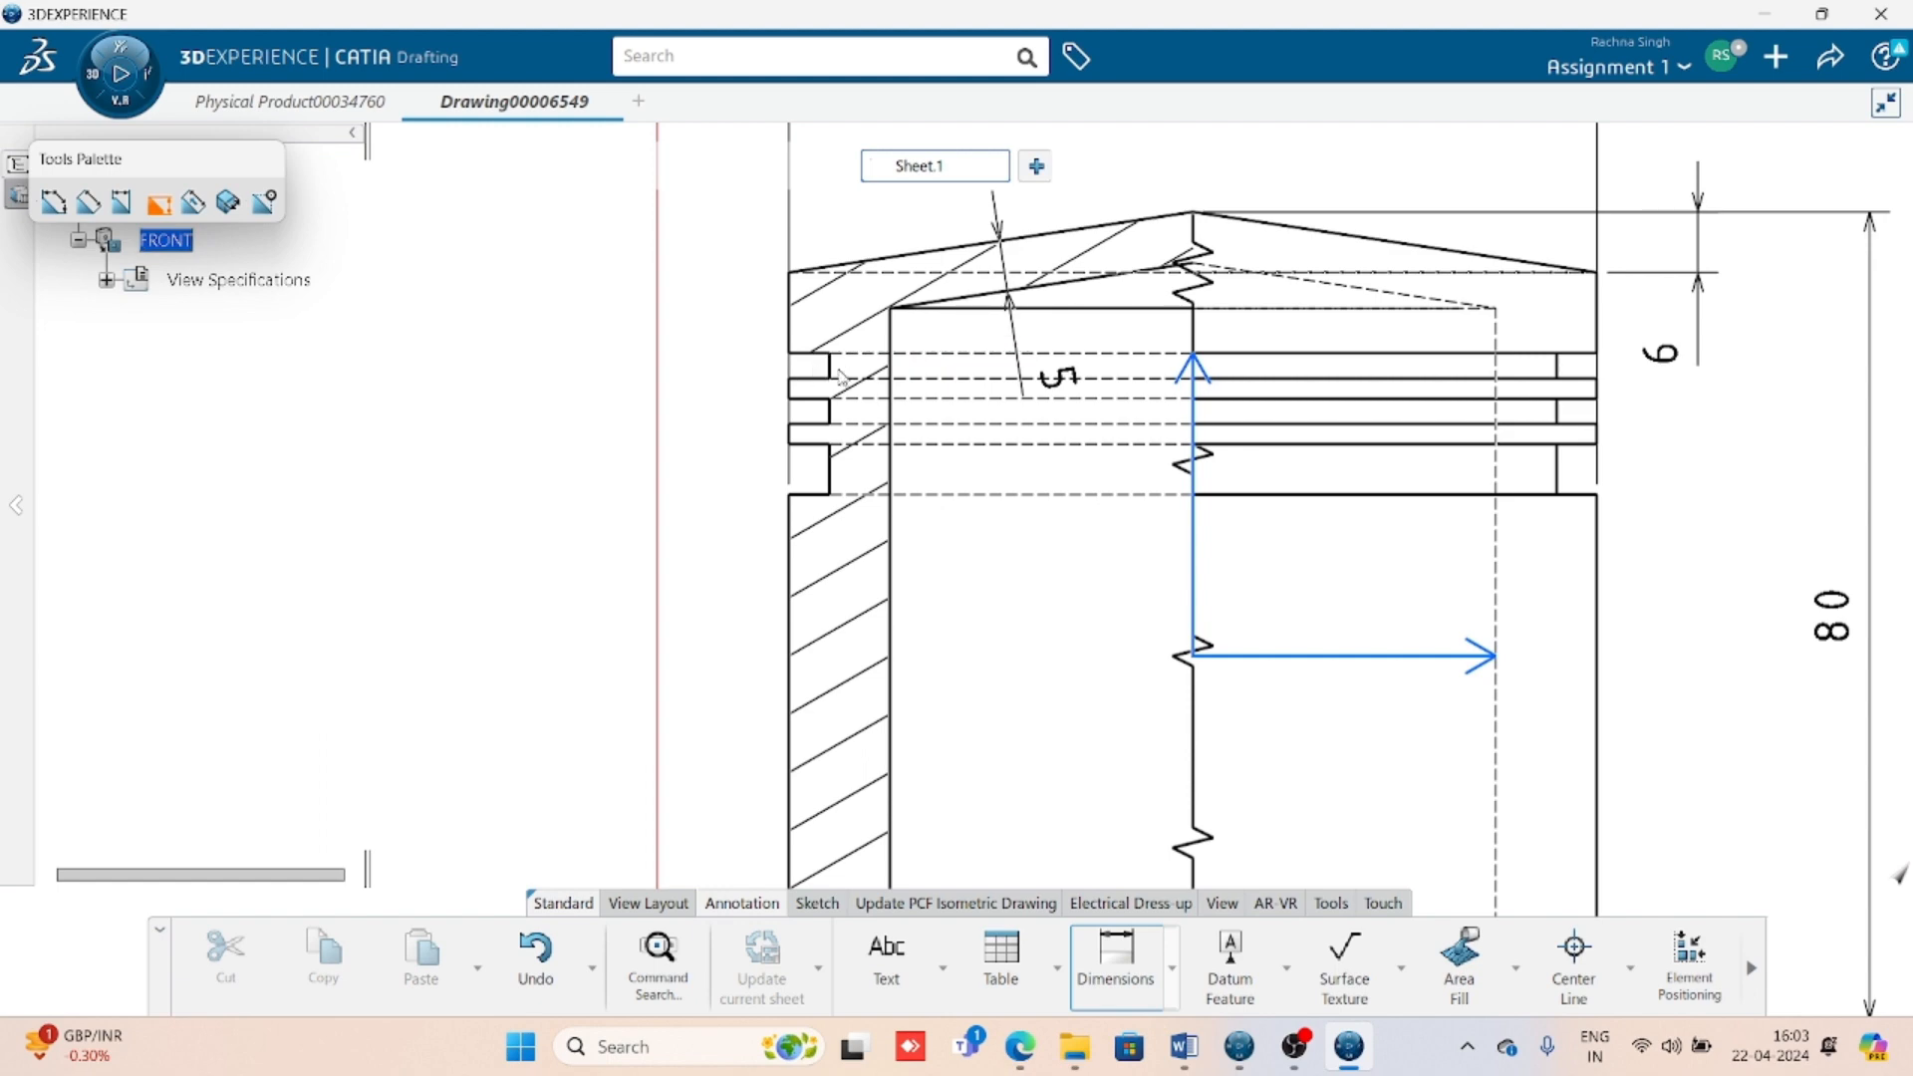
click(829, 370)
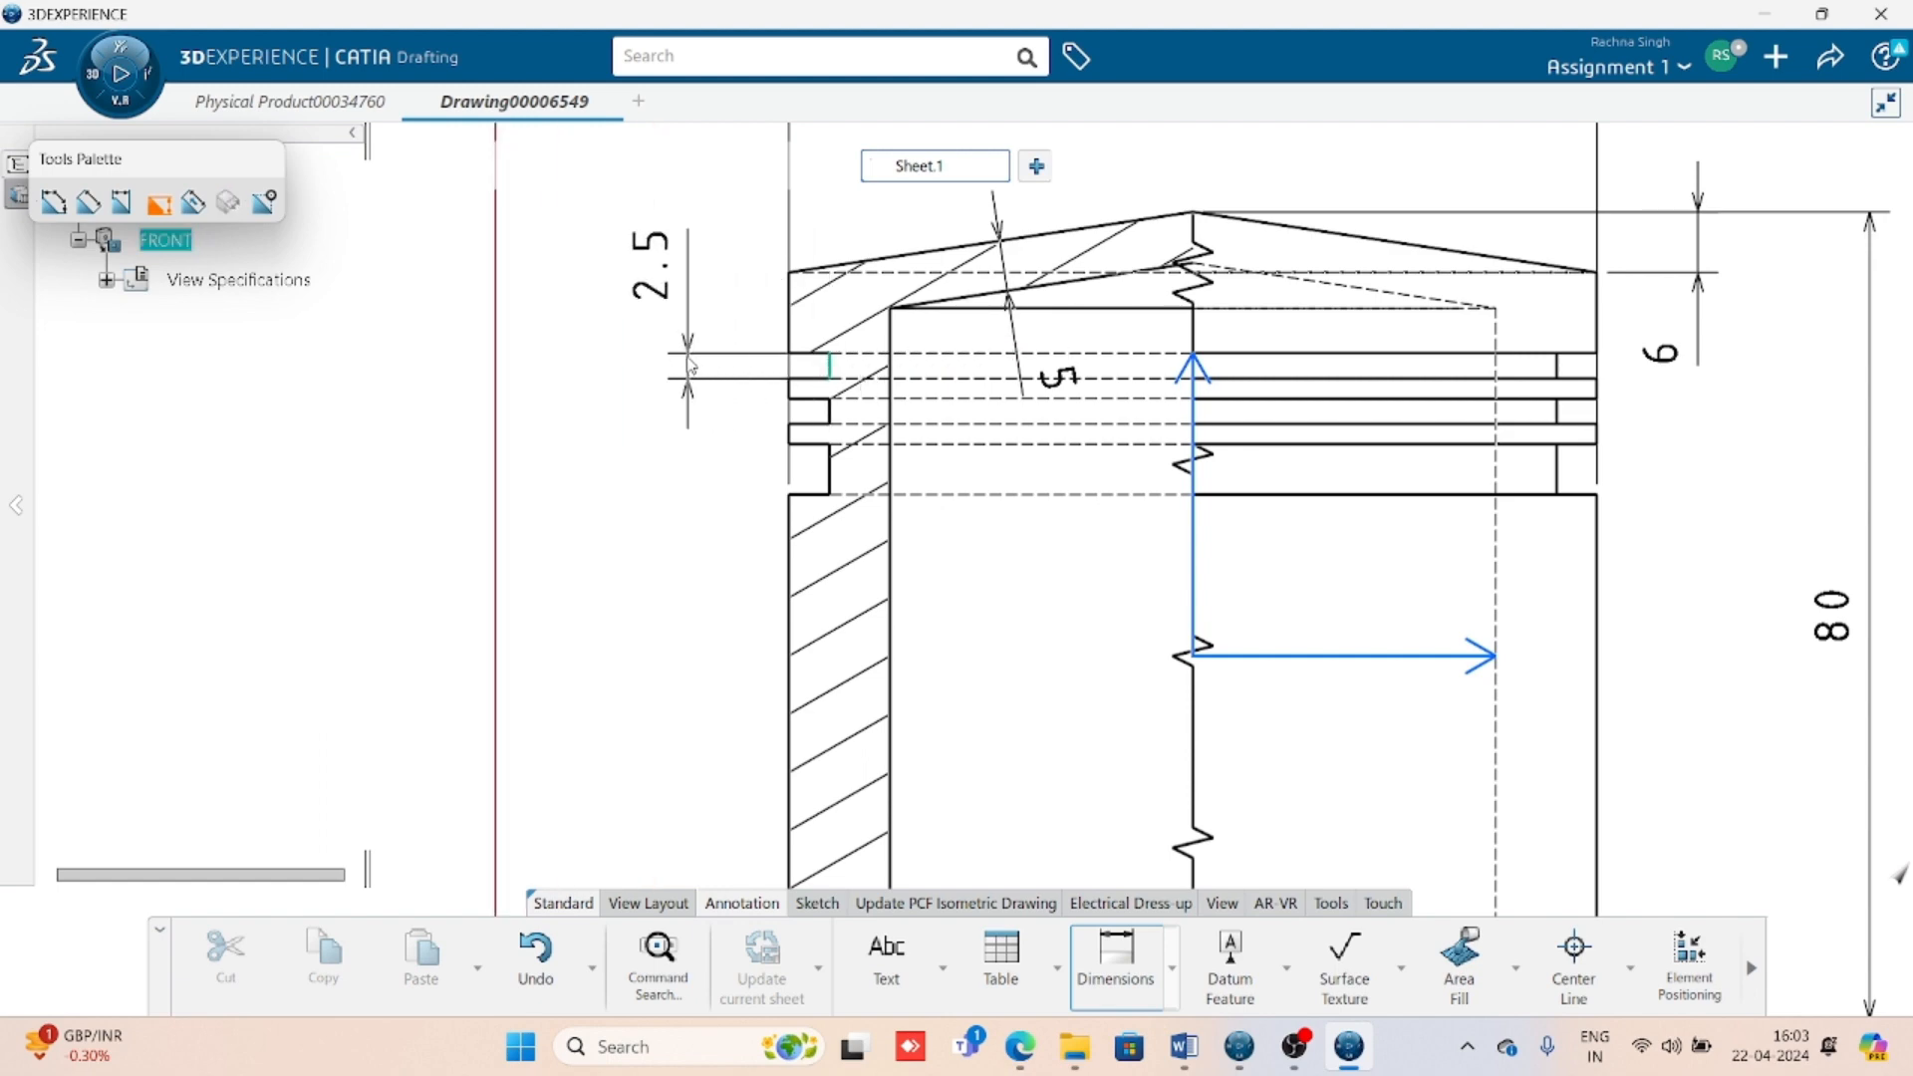
click(688, 361)
click(1116, 958)
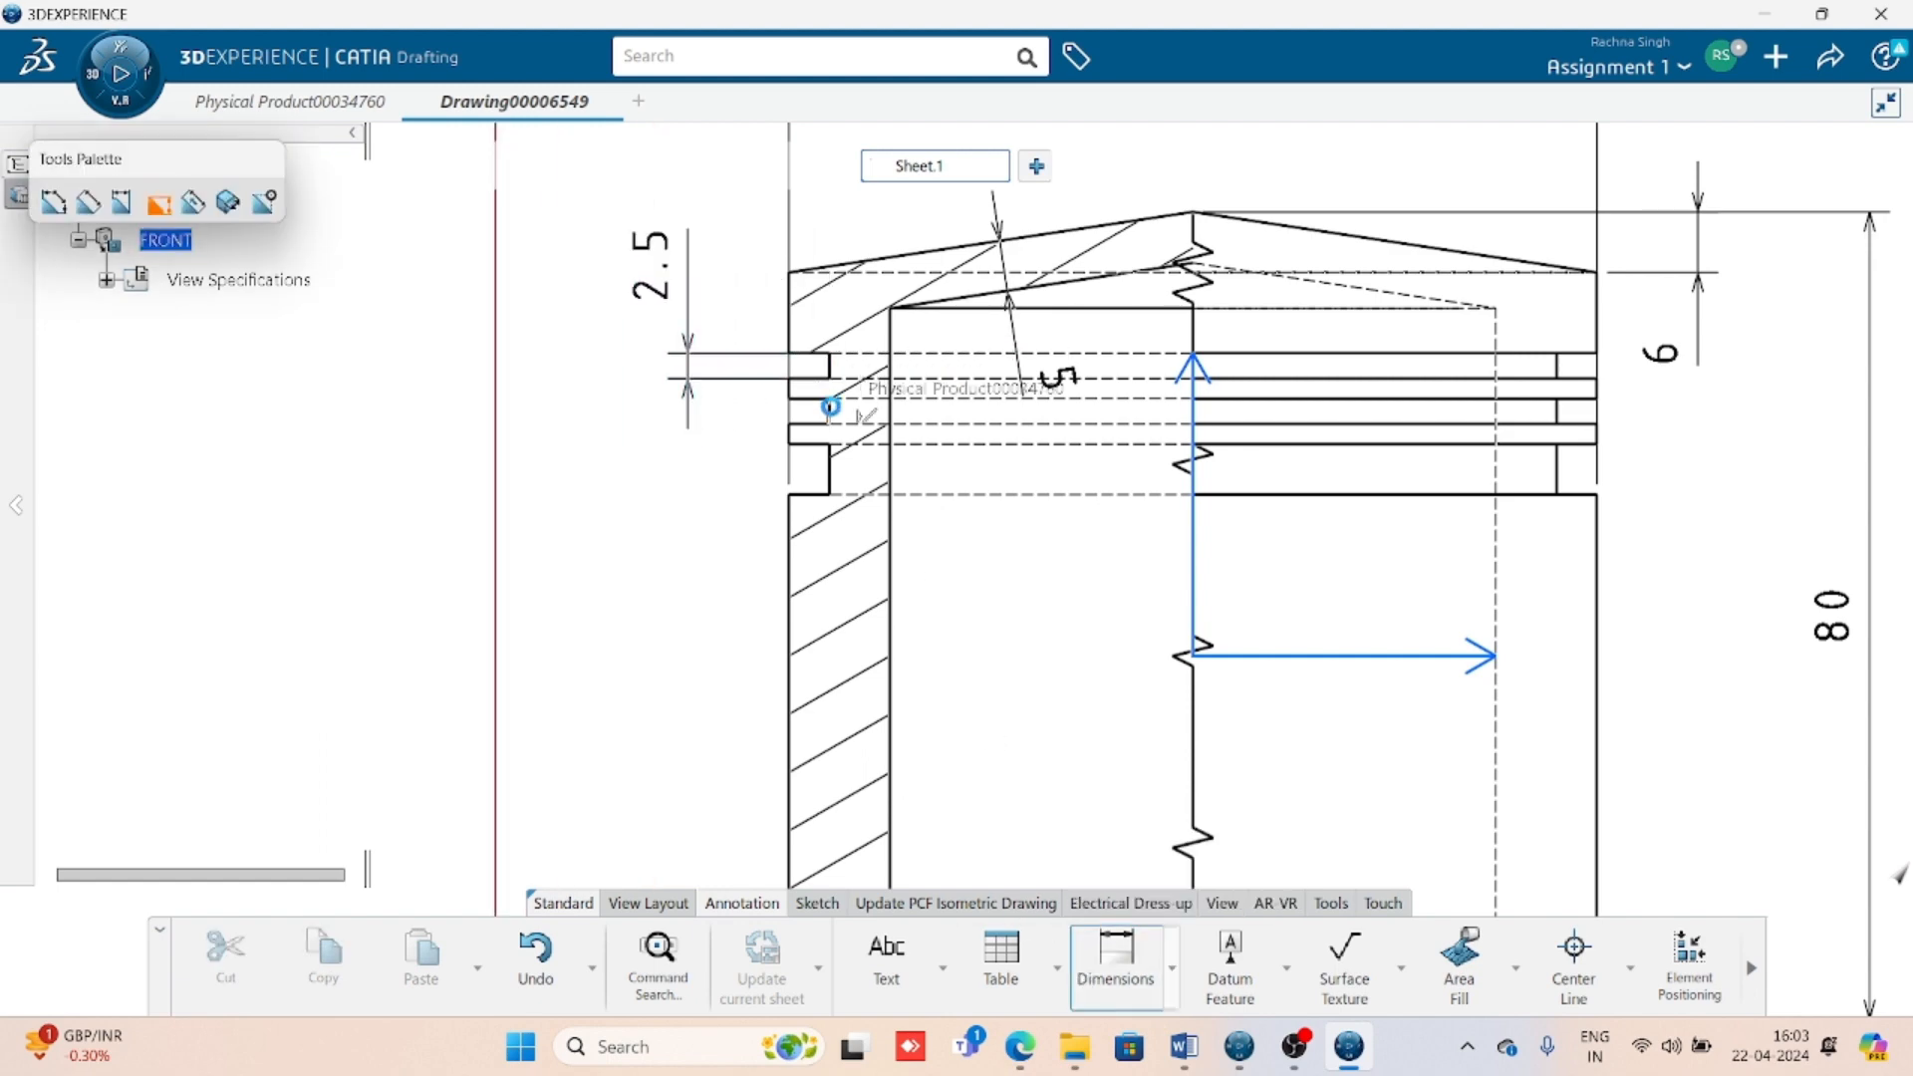
click(833, 468)
click(596, 468)
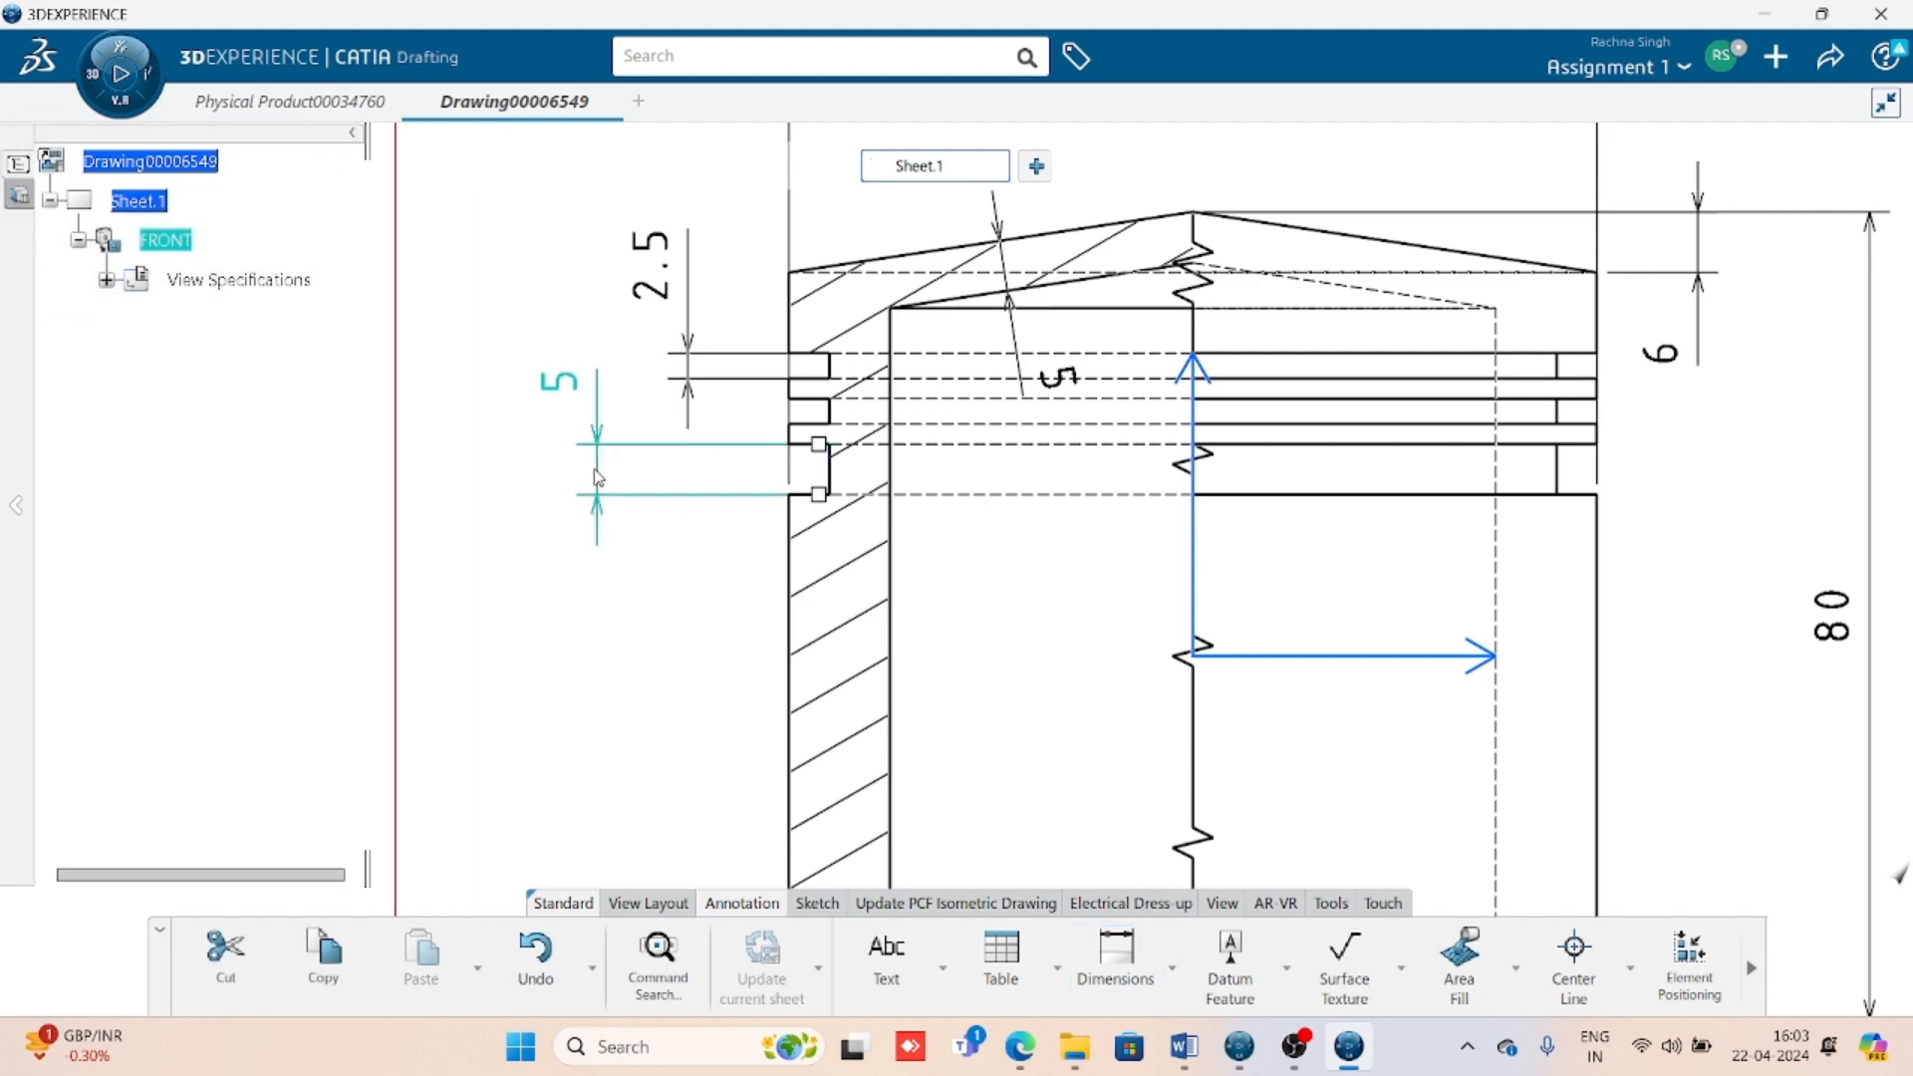
- Dimension the ring groove depth from the outer wall to the top groove's floor, forcing it horizontal and placing it above the view
click(1116, 954)
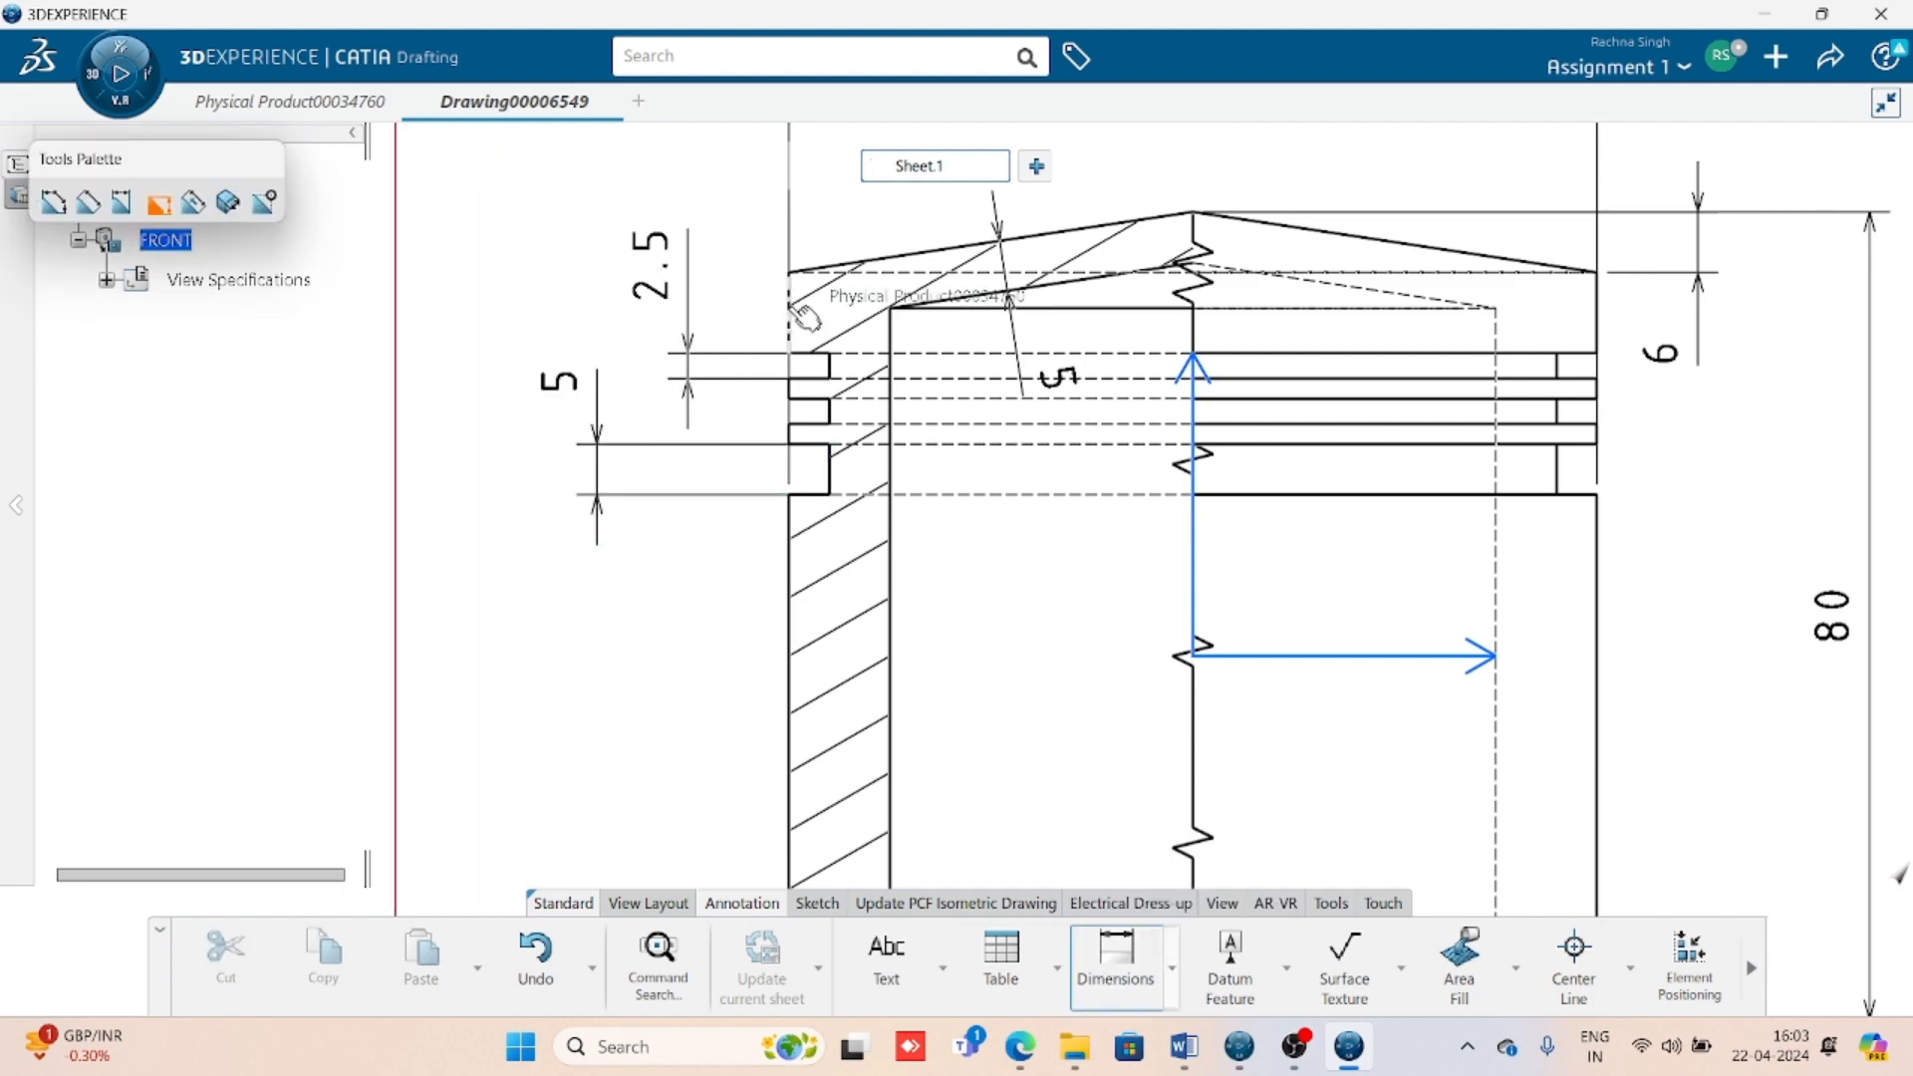
click(792, 309)
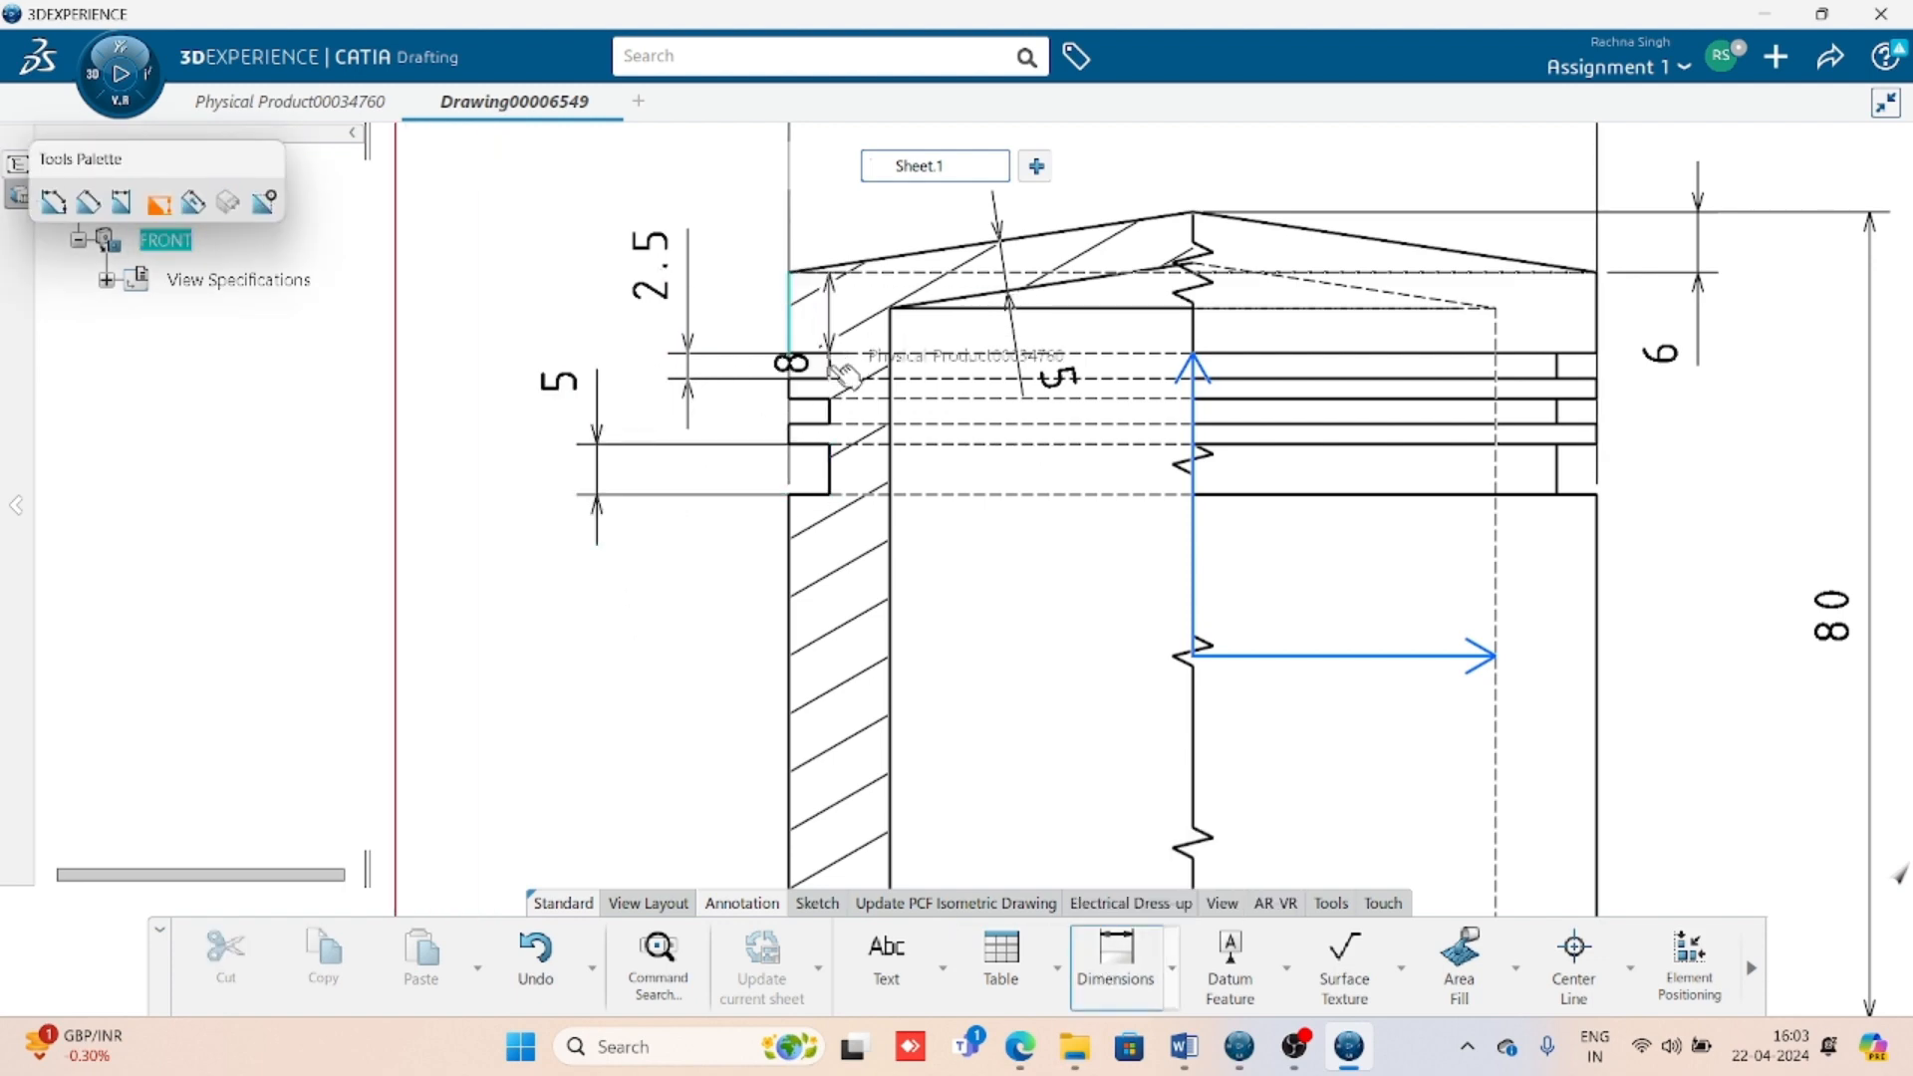
click(833, 368)
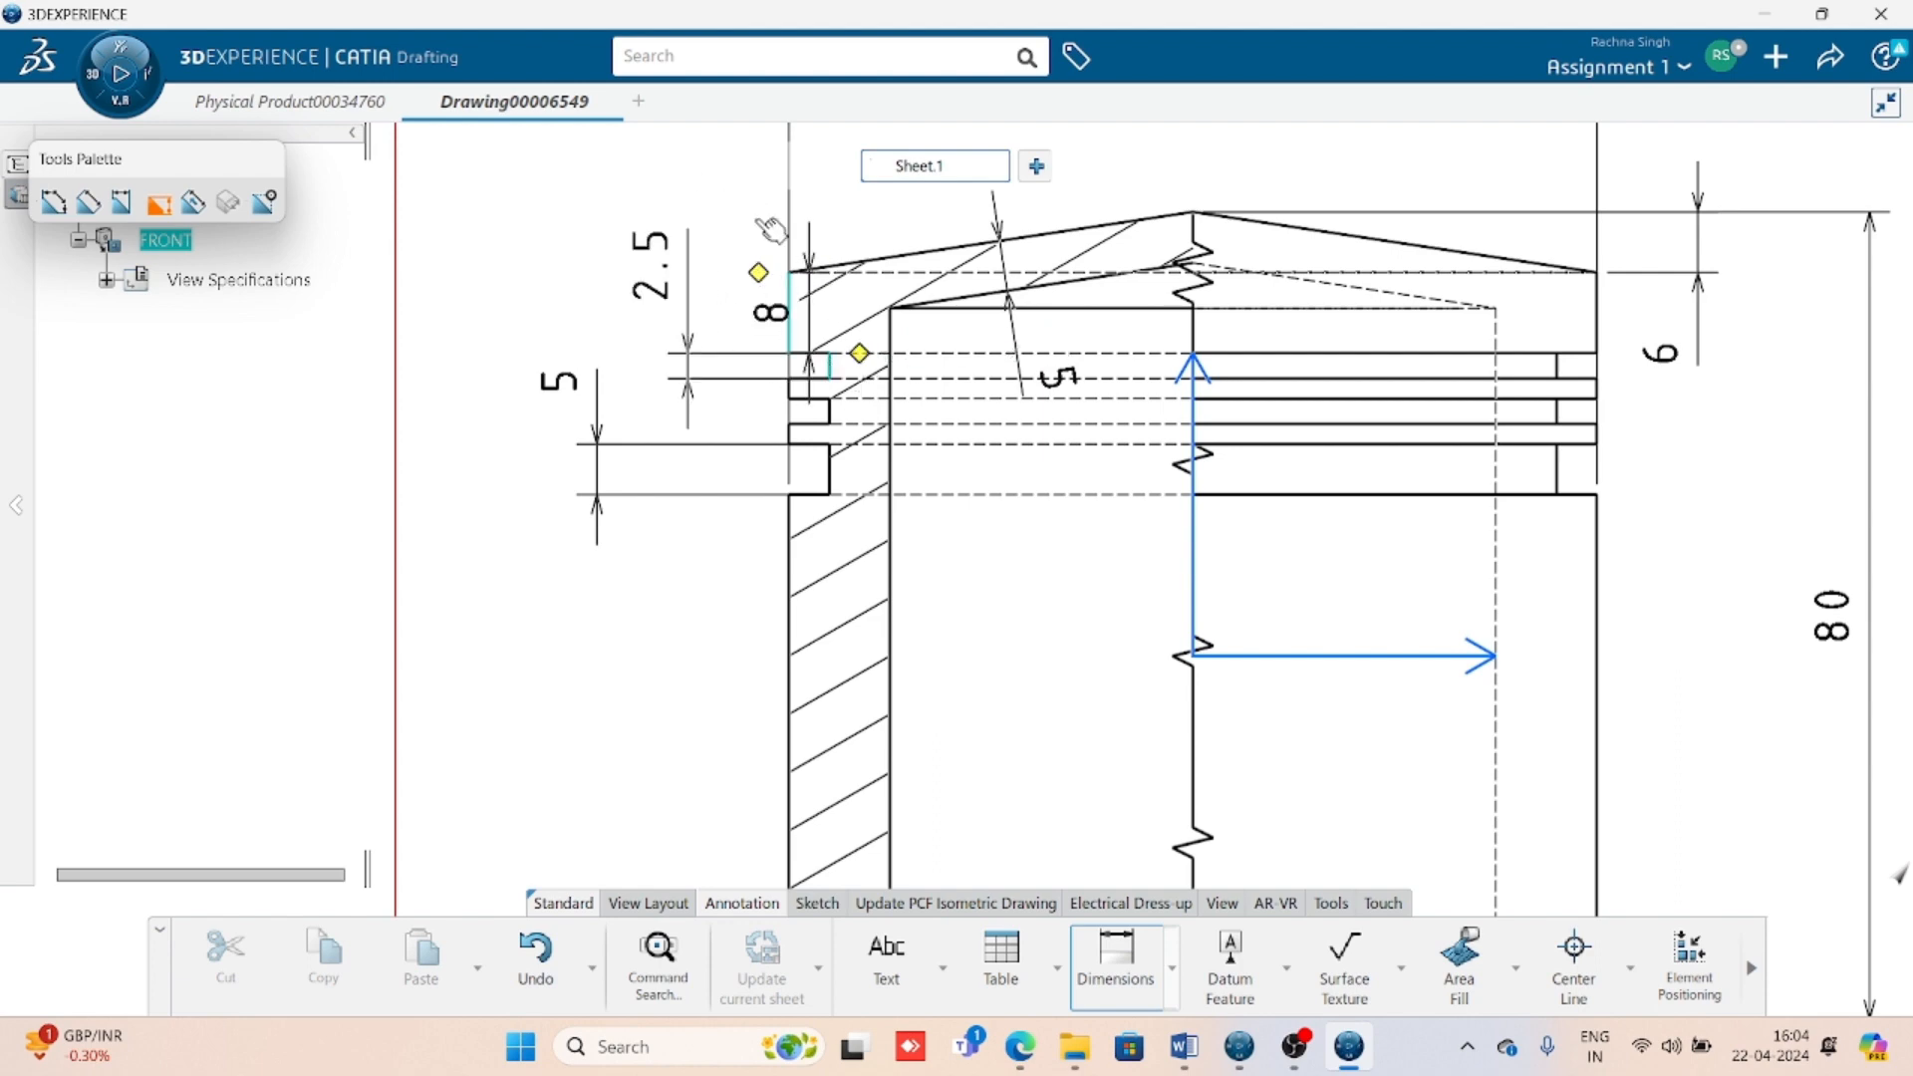
right_click(753, 213)
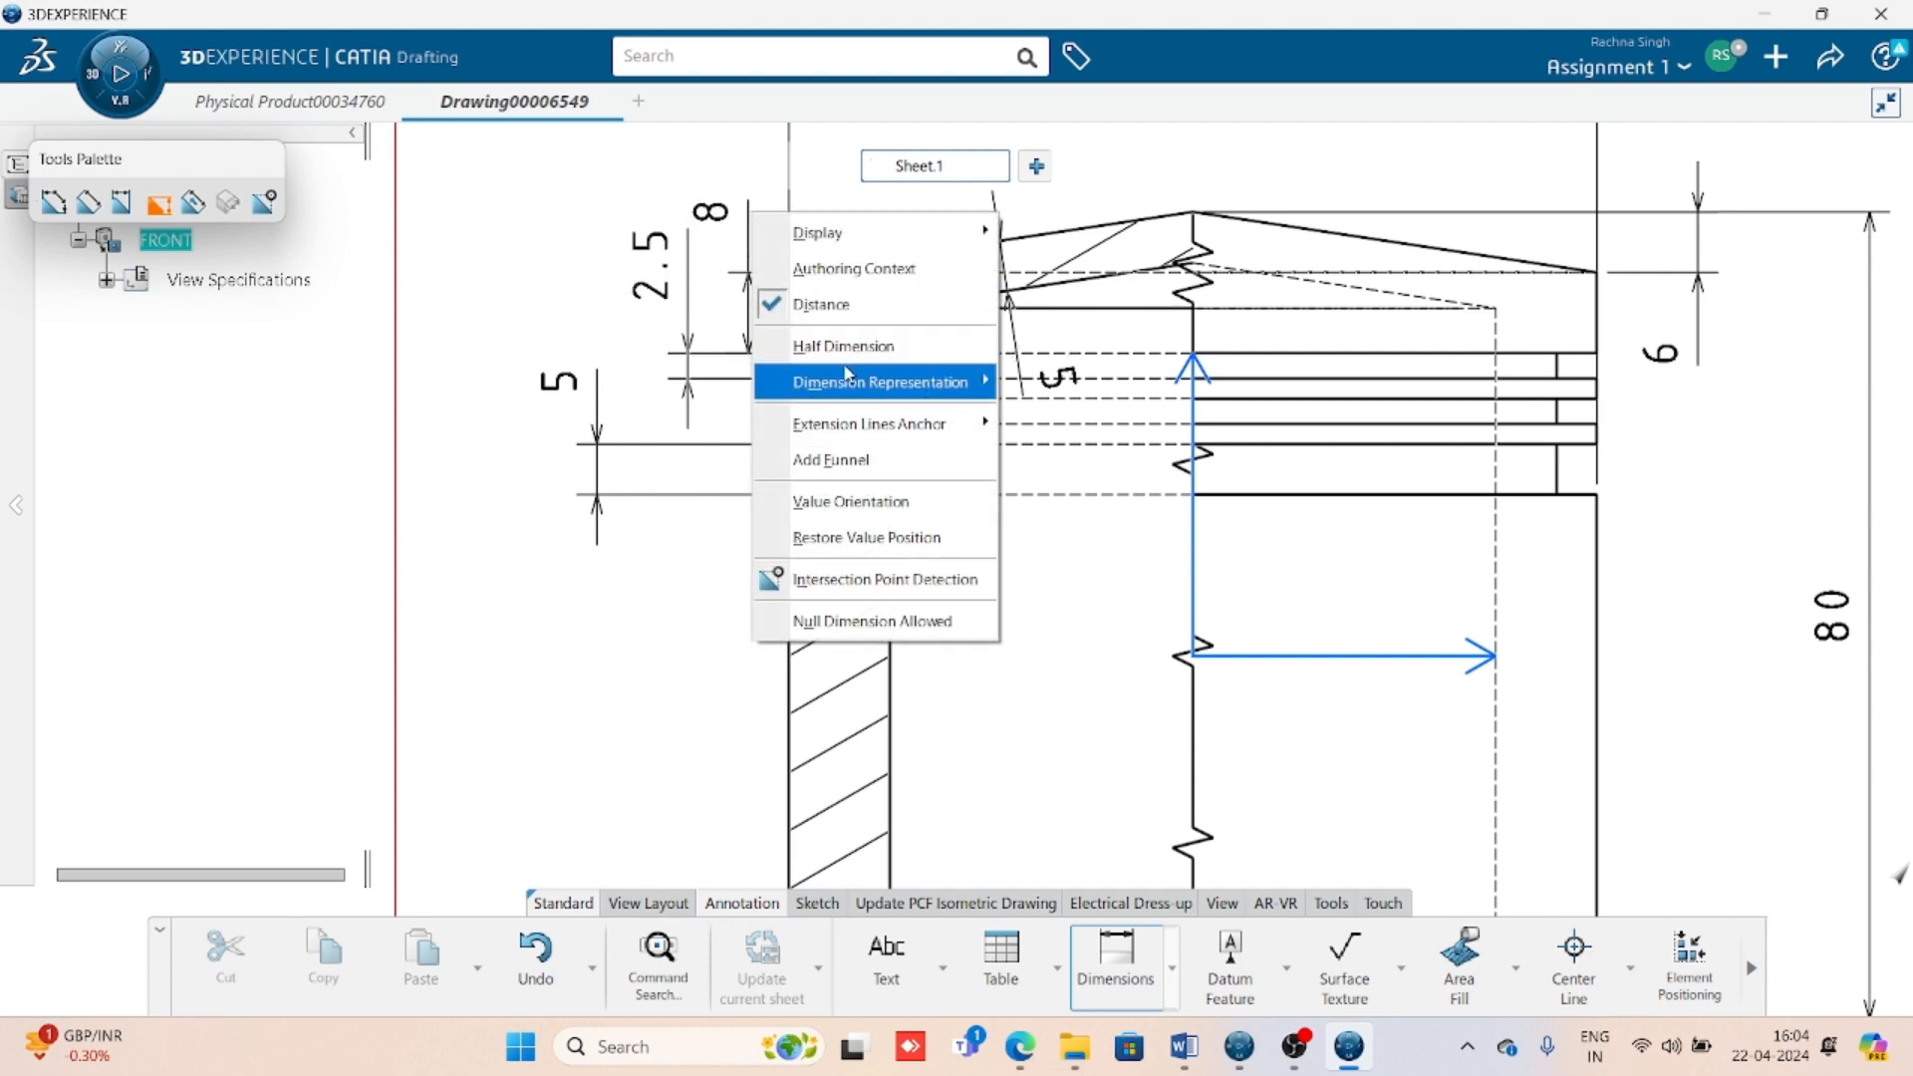
mouse_move(847, 374)
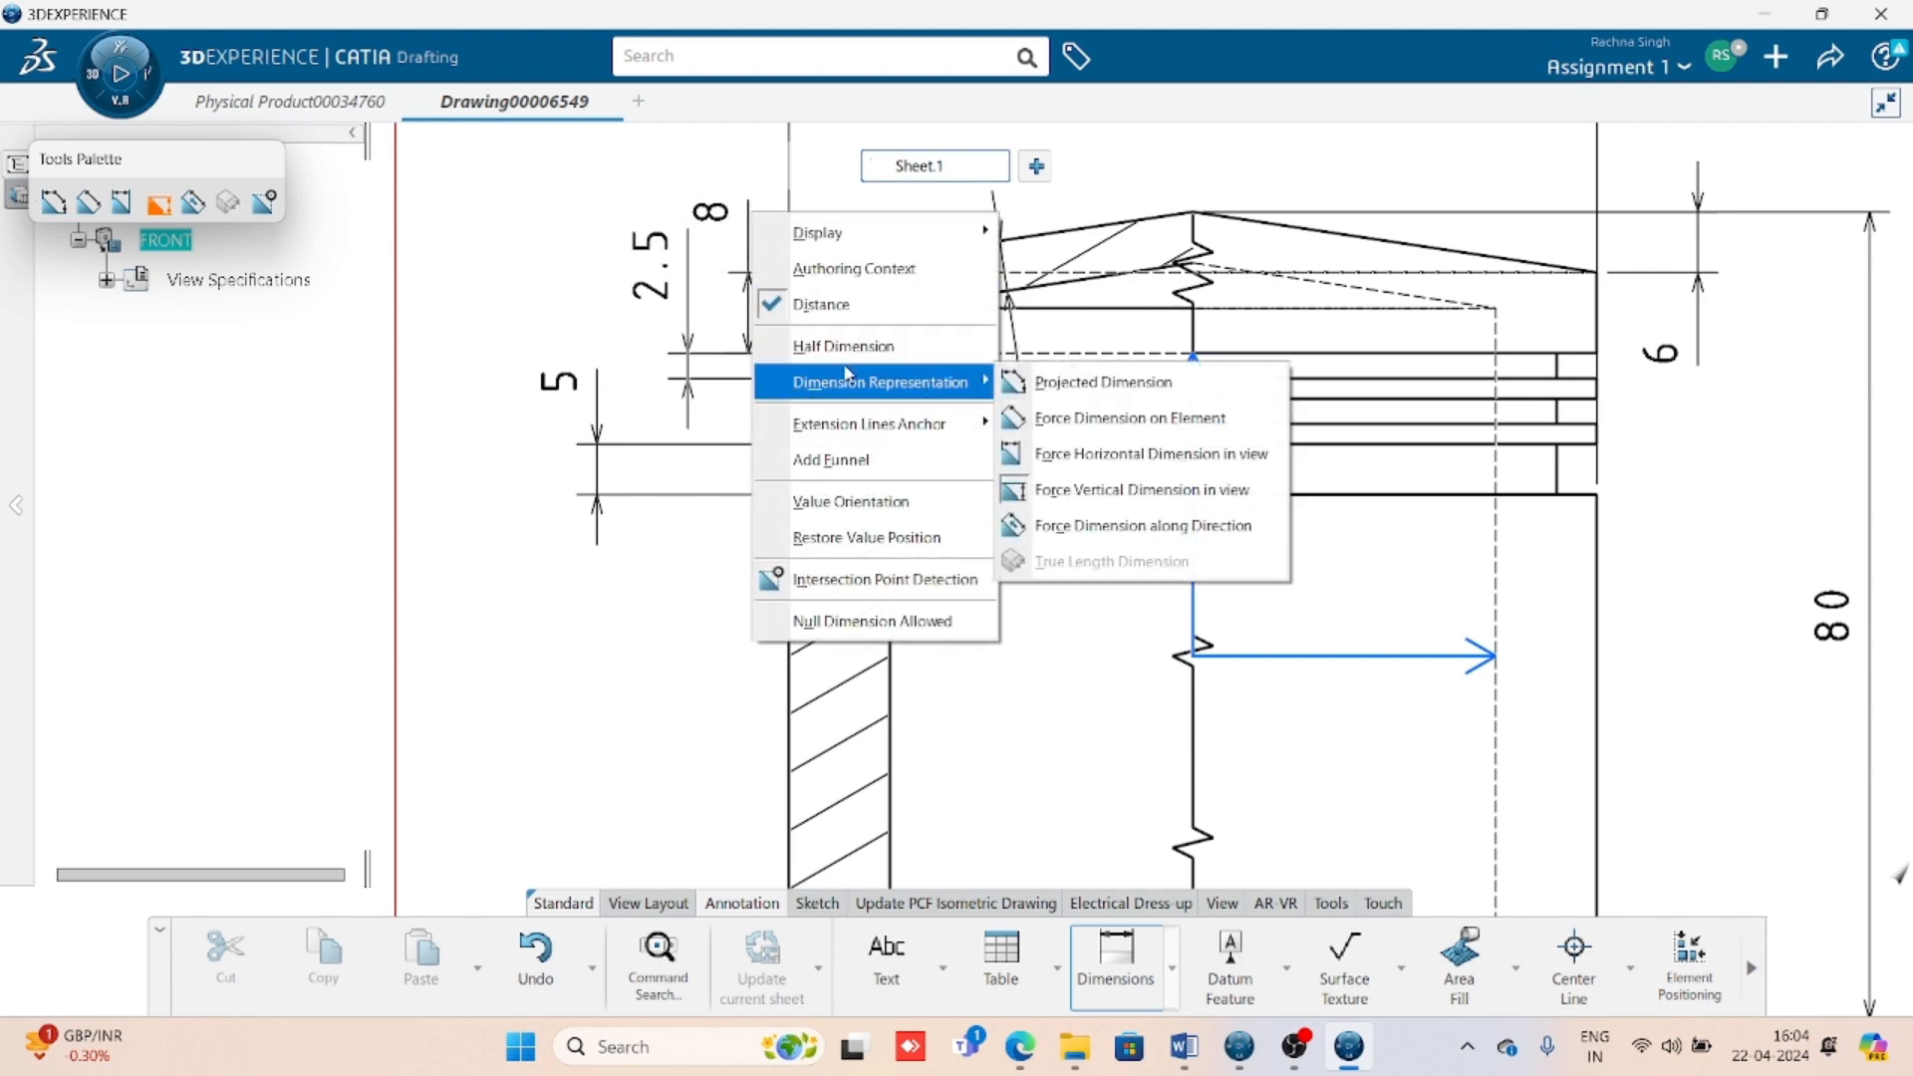
click(1150, 457)
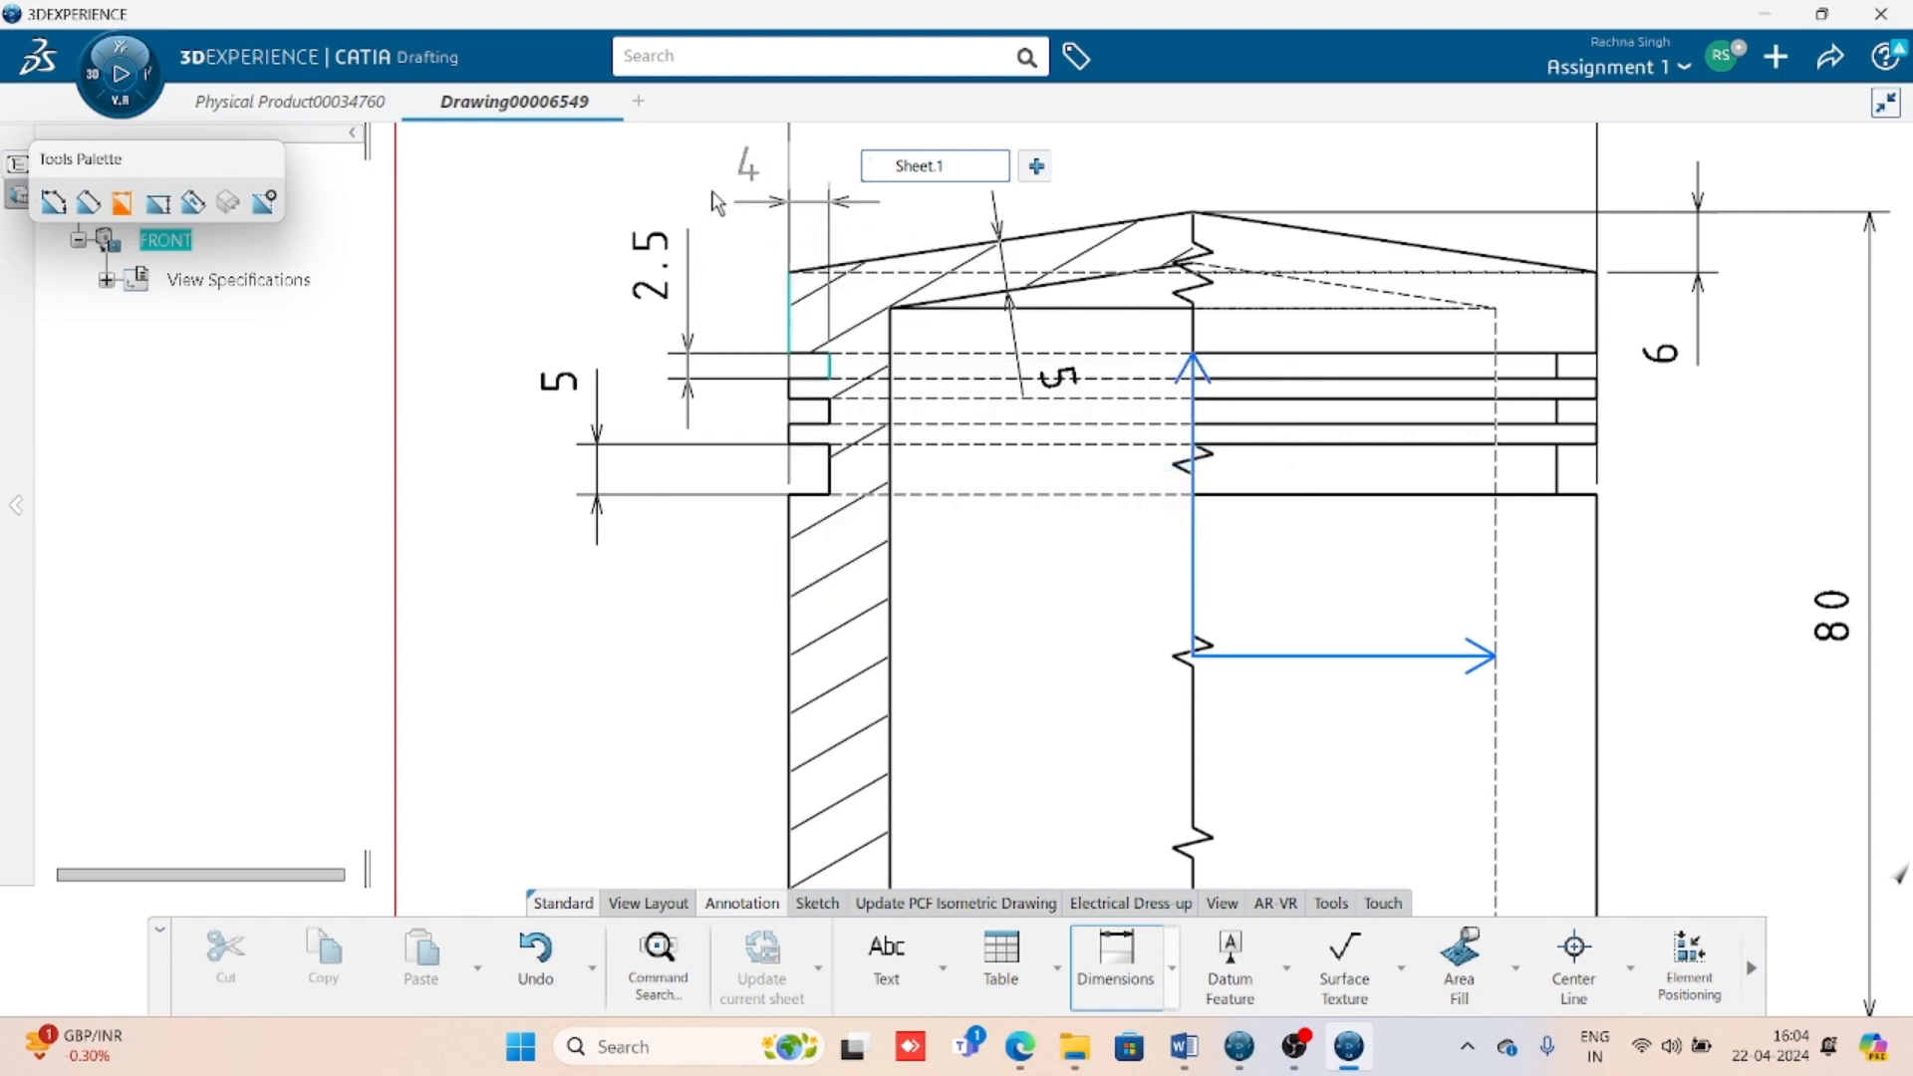
mouse_move(679, 205)
middle_down()
mouse_move(617, 493)
mouse_move(600, 395)
middle_up()
click(546, 350)
click(559, 809)
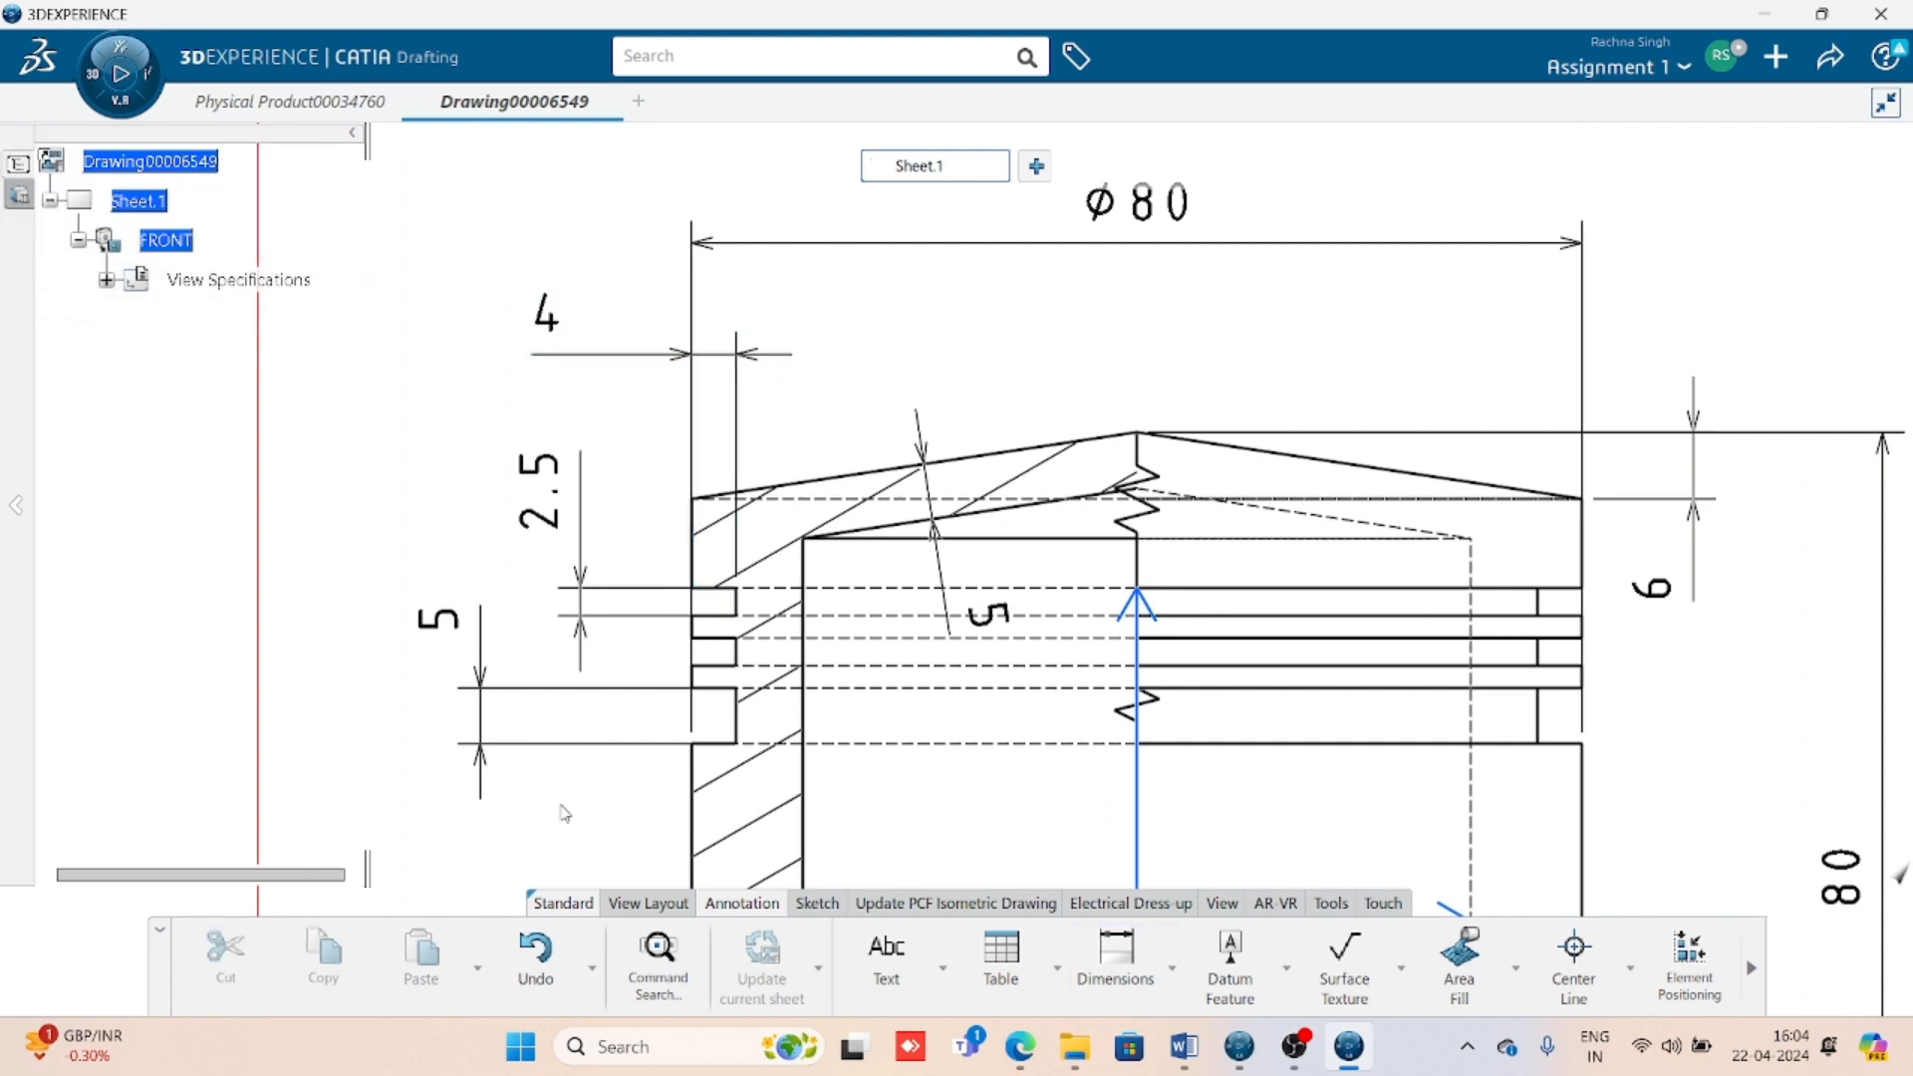
- Dimension the thickness of the land between the middle and lowest ring grooves on the sectioned side
mouse_move(606, 794)
middle_down()
mouse_move(679, 645)
mouse_move(680, 663)
mouse_move(737, 642)
middle_up()
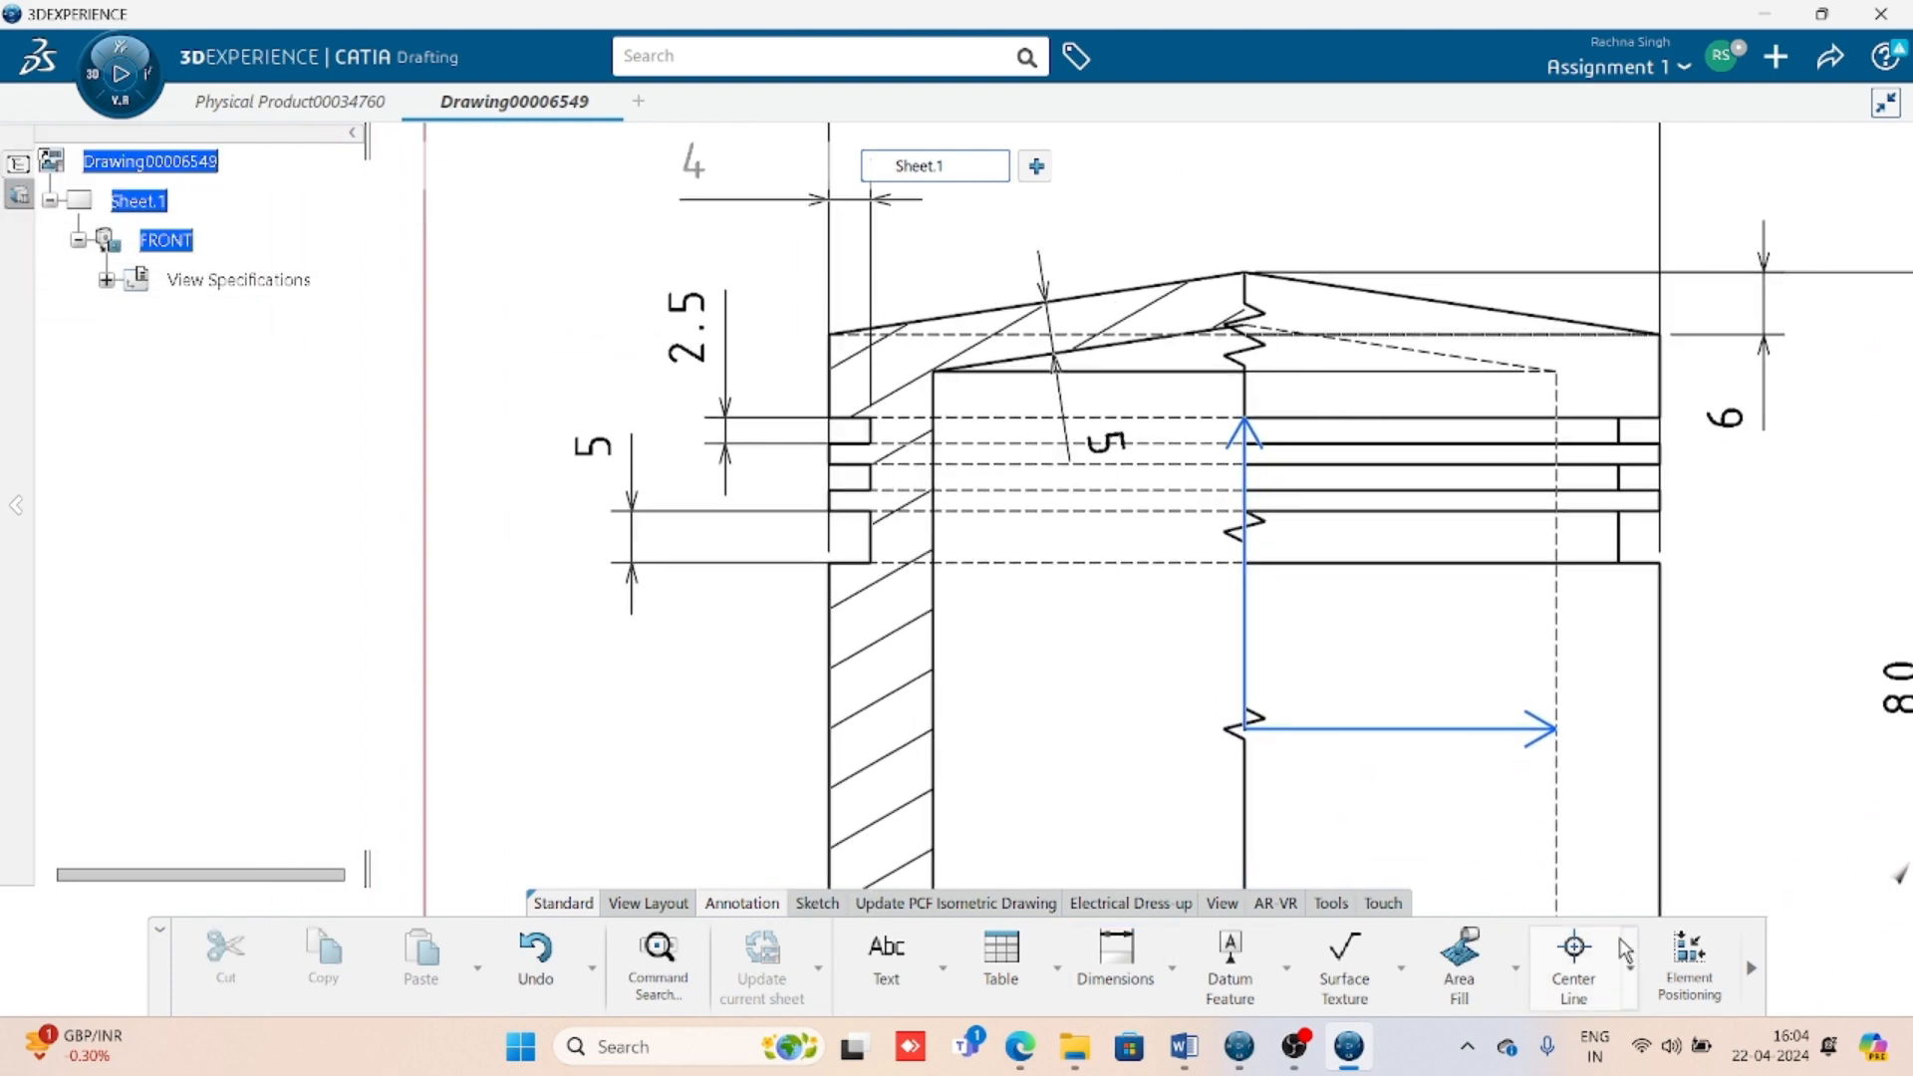
click(1153, 949)
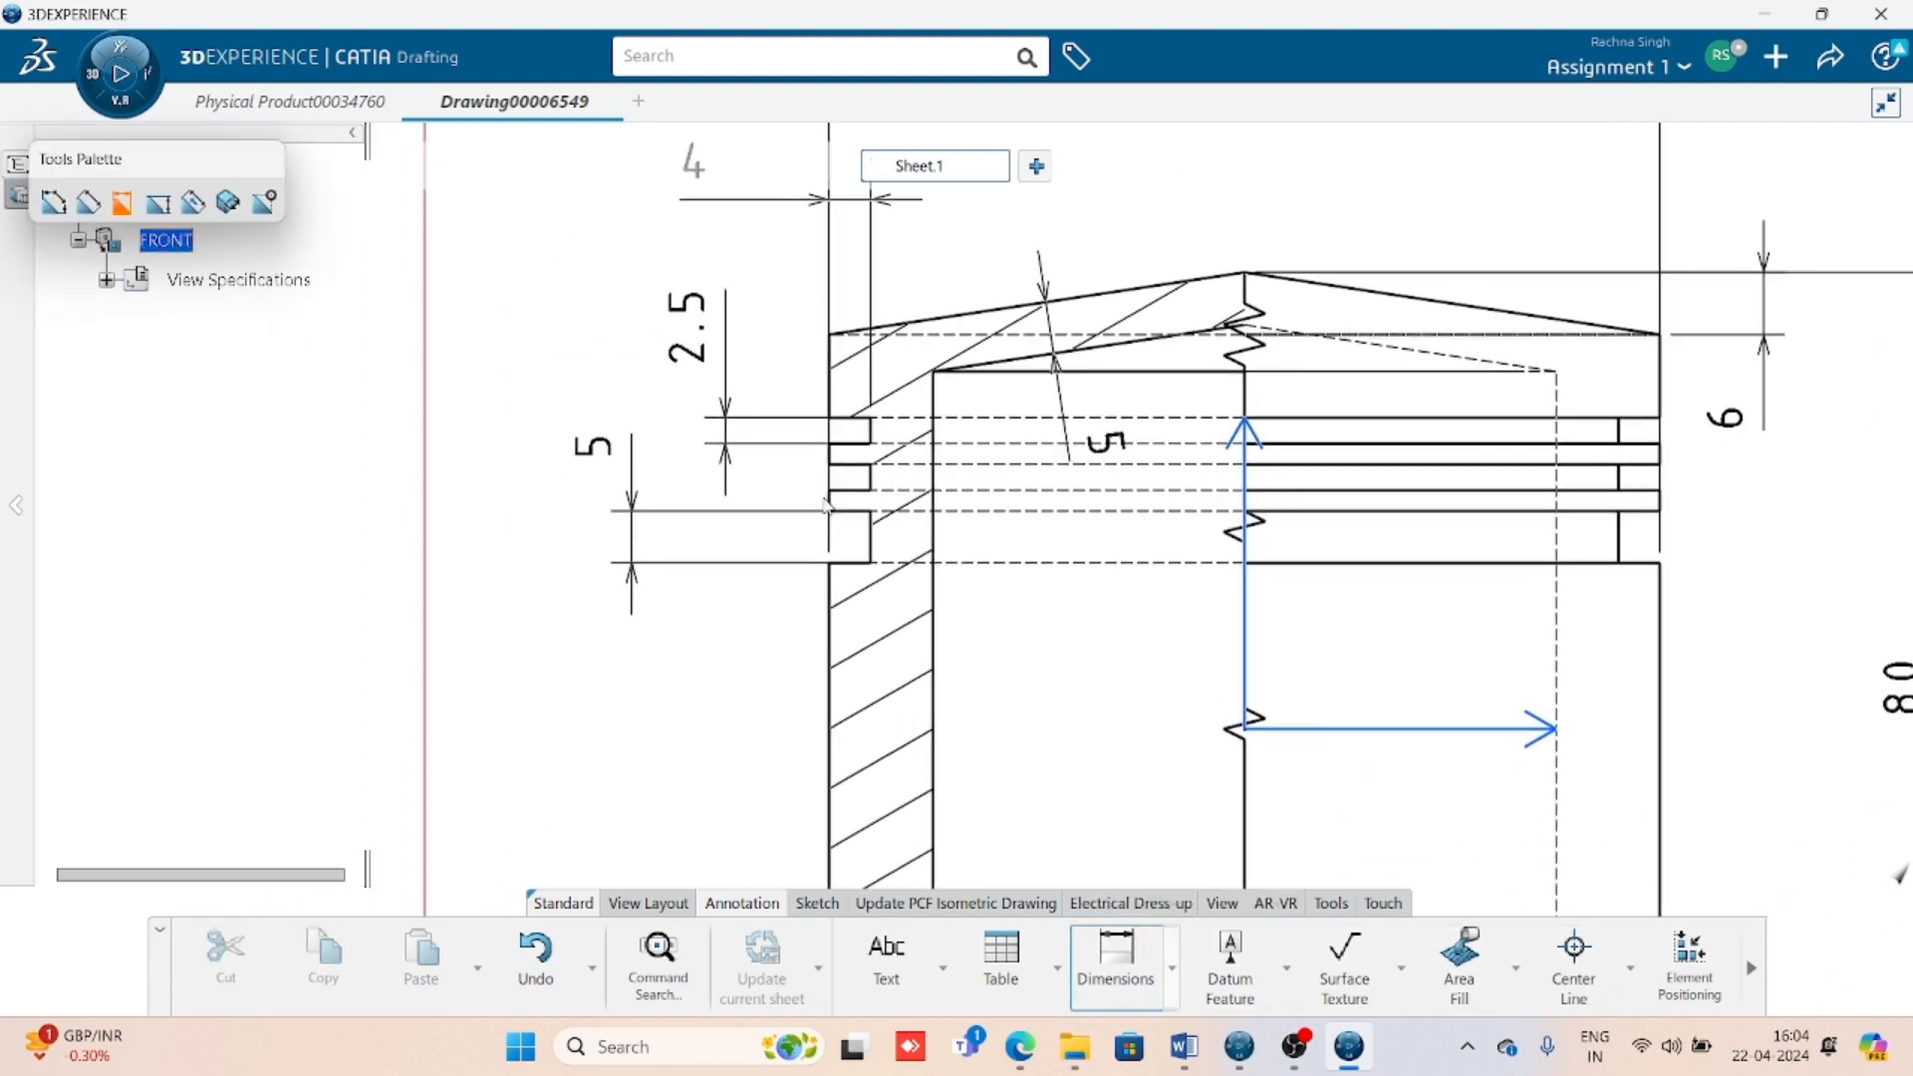
click(827, 500)
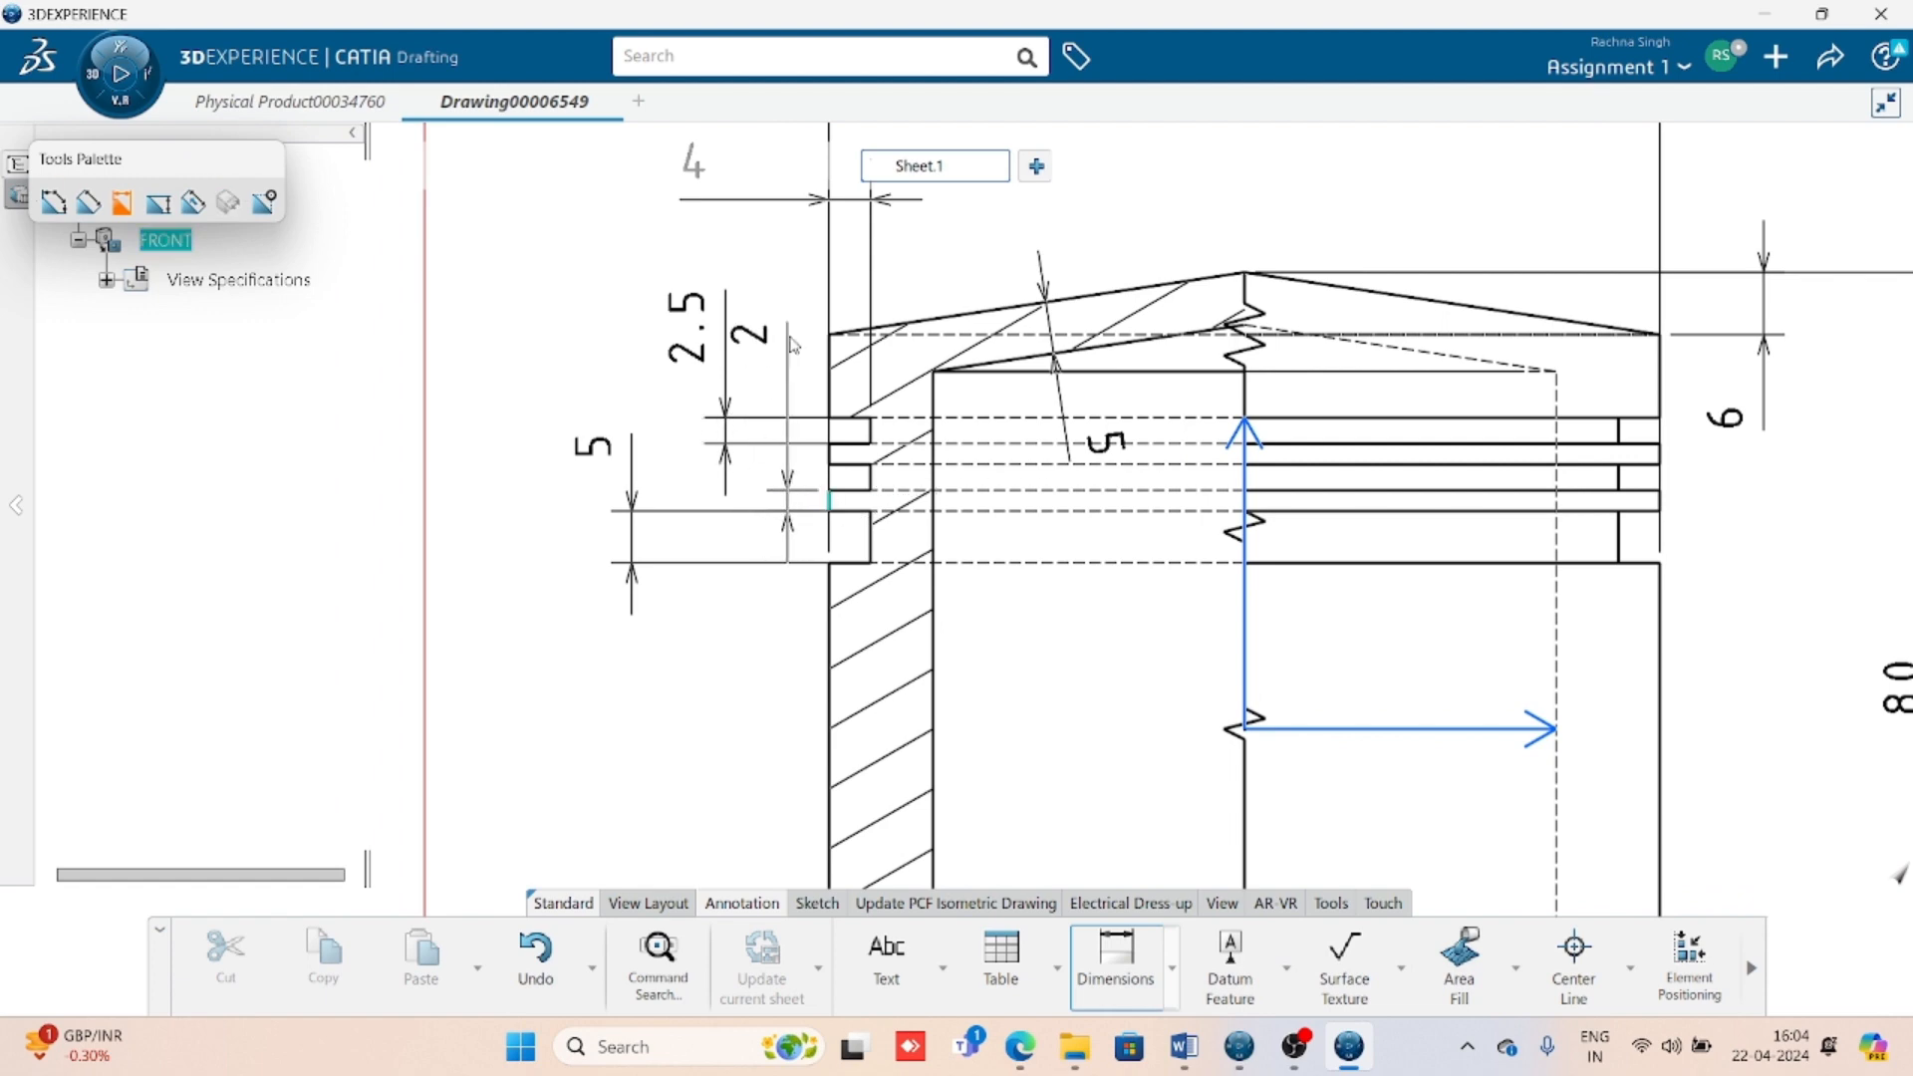
click(792, 345)
click(1170, 745)
- Dimension the distance from the horizontal axis to the lowest groove's lower edge, forcing it vertical and placing it beside the overall height
mouse_move(1170, 743)
middle_down()
mouse_move(1012, 521)
mouse_move(1010, 544)
middle_up()
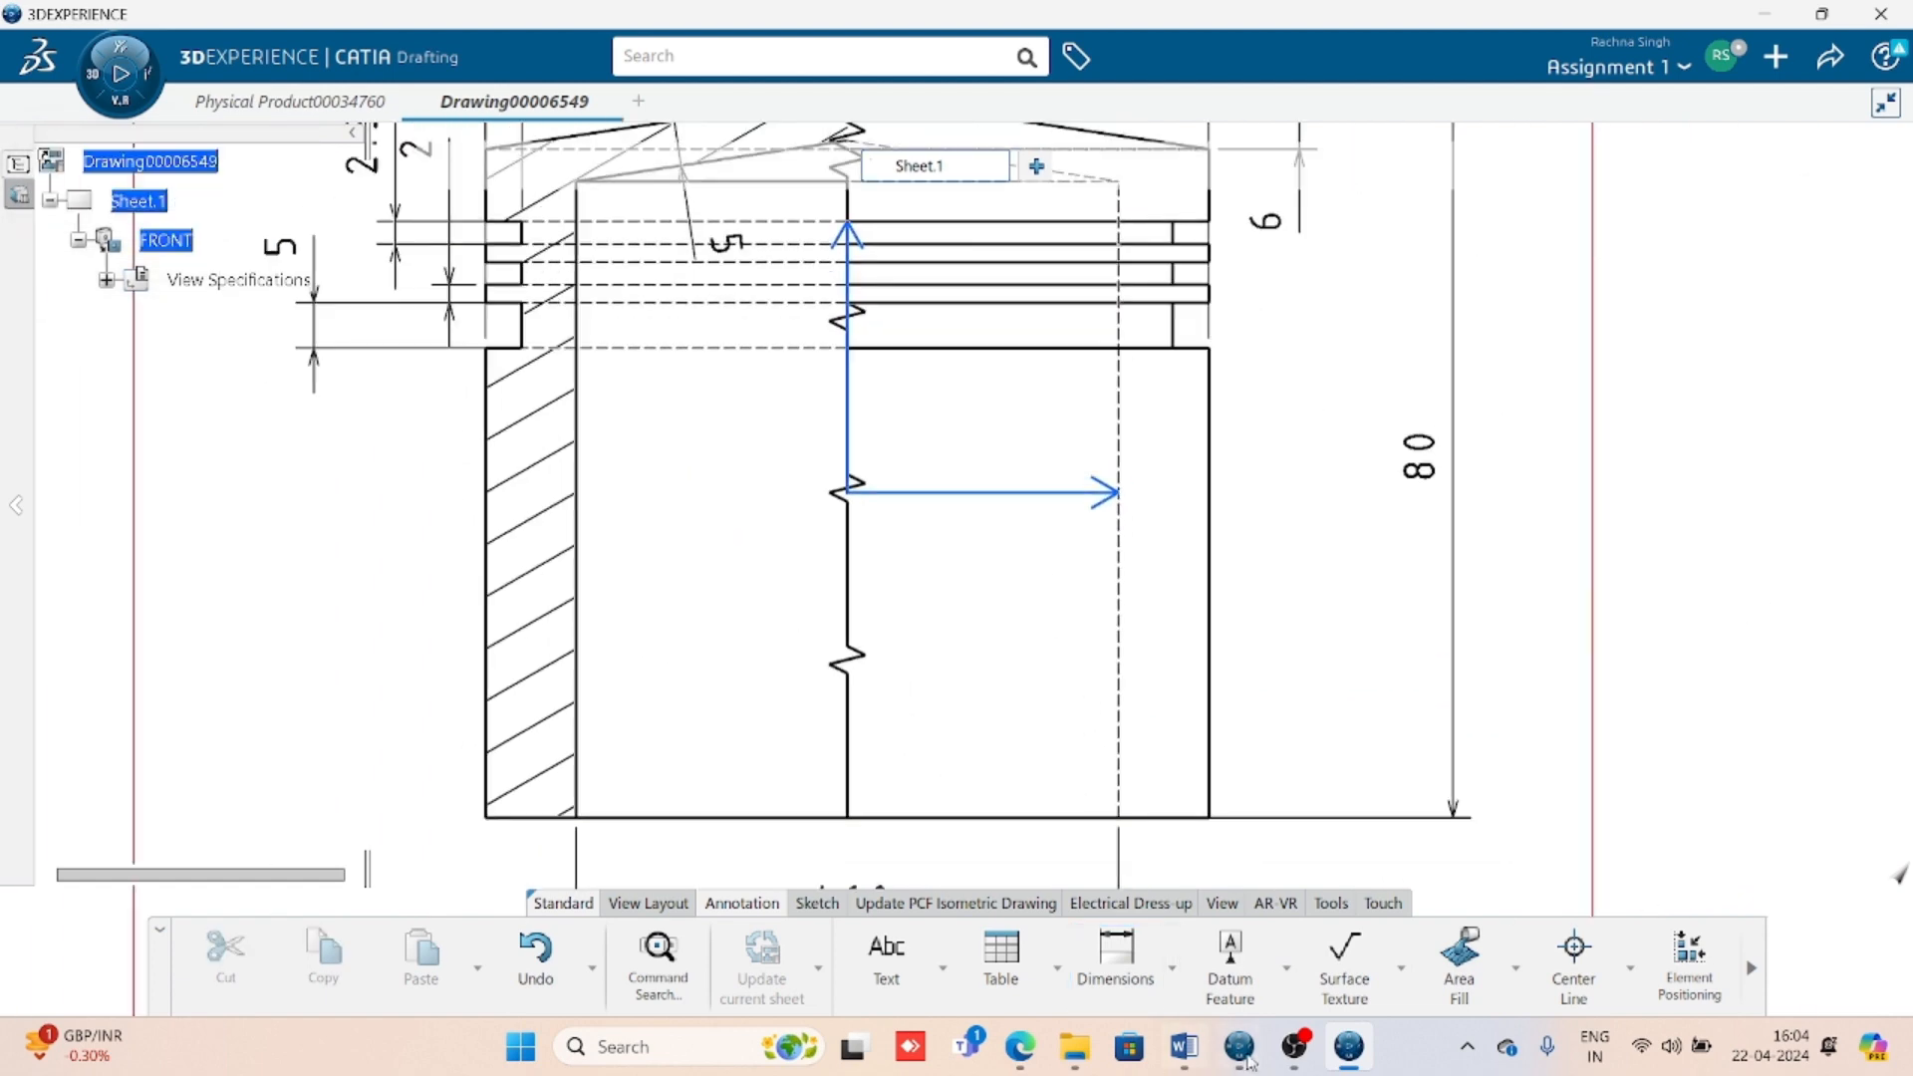
click(1117, 957)
click(1054, 492)
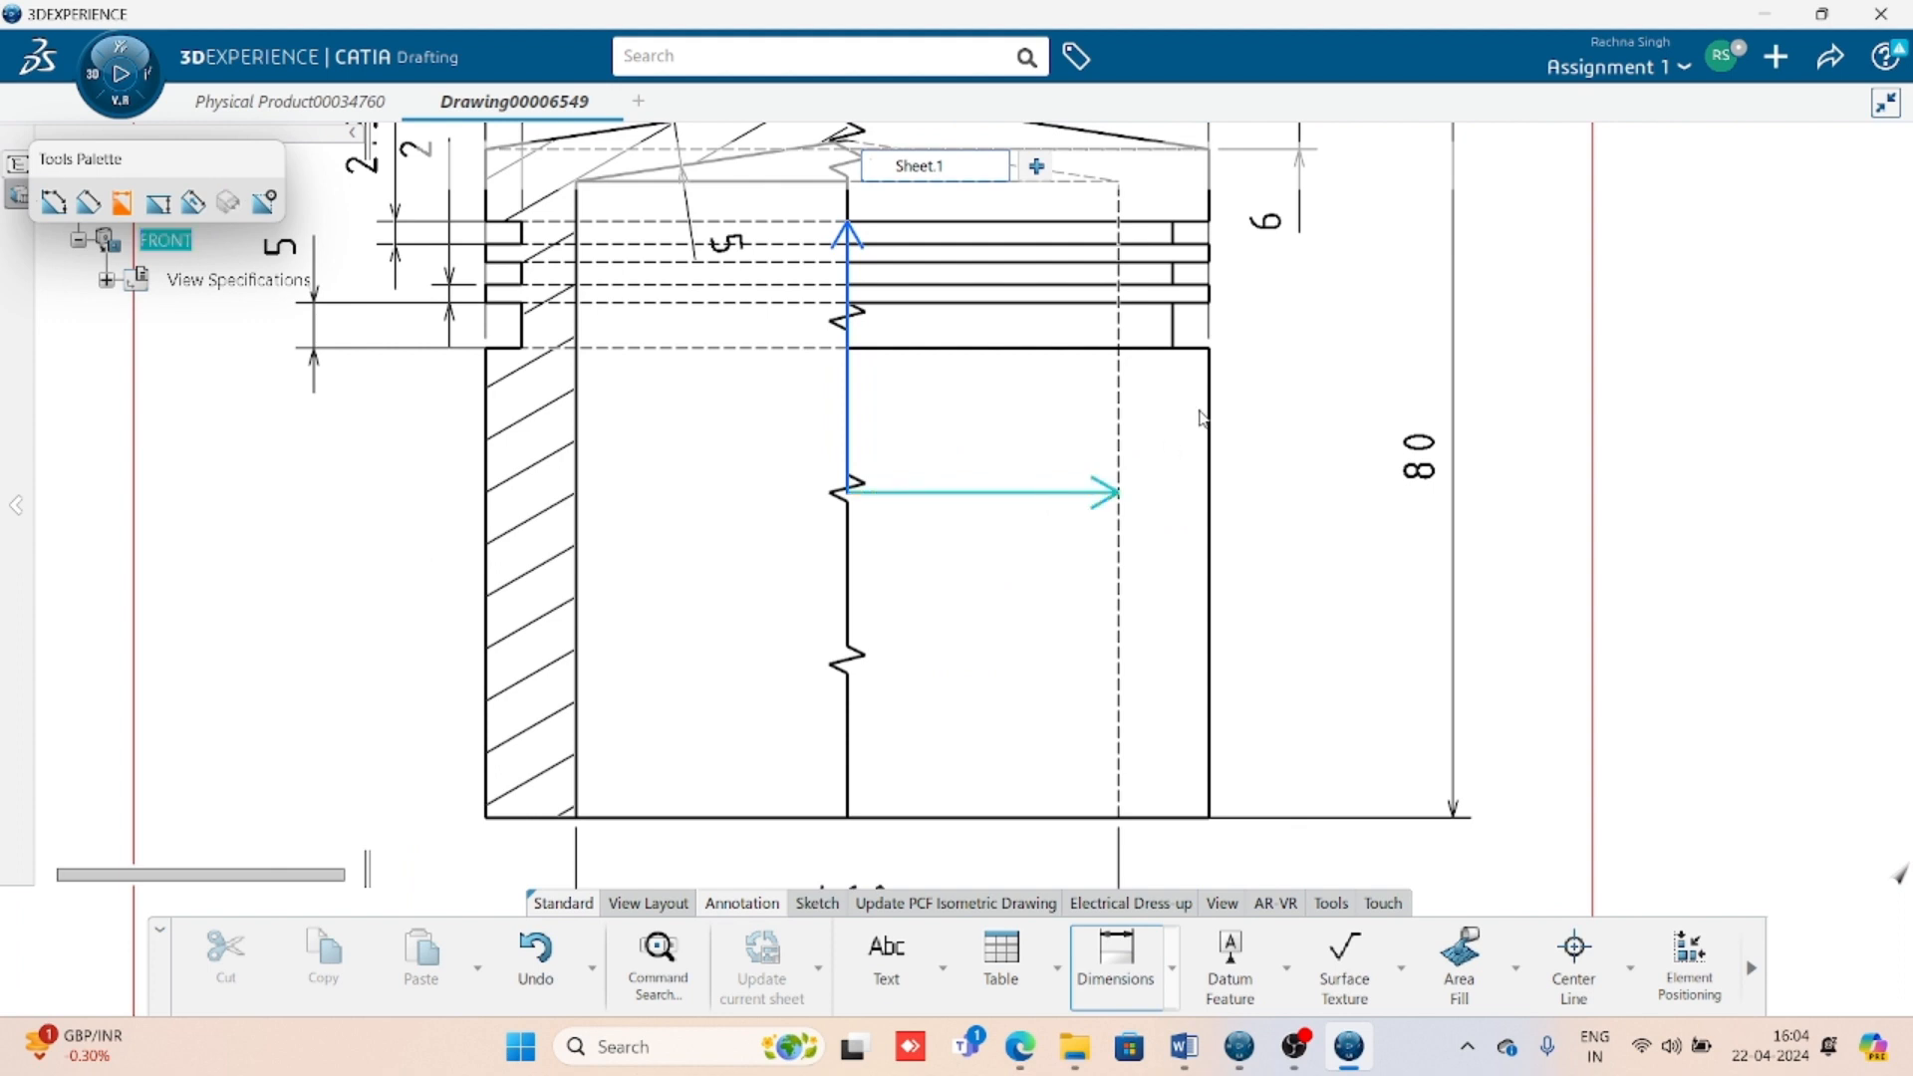
click(1205, 348)
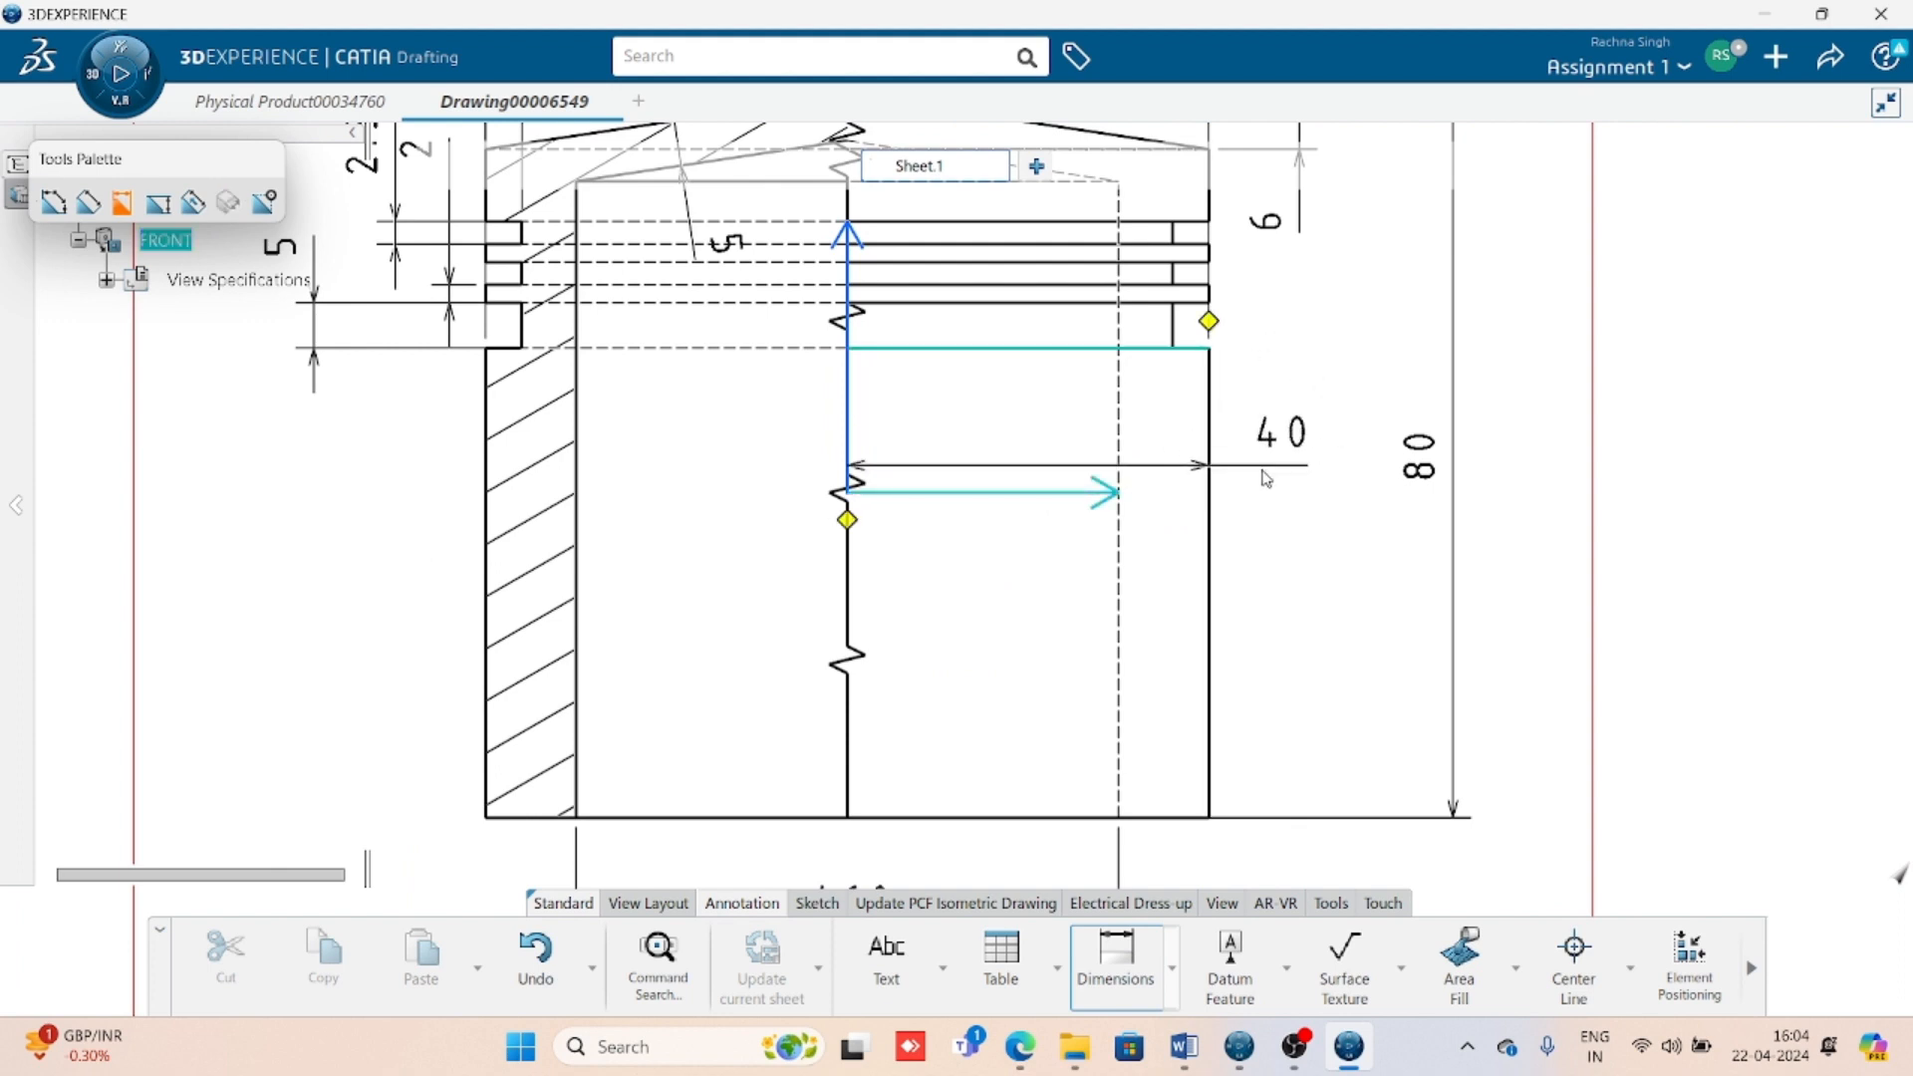
right_click(1288, 446)
mouse_move(1465, 614)
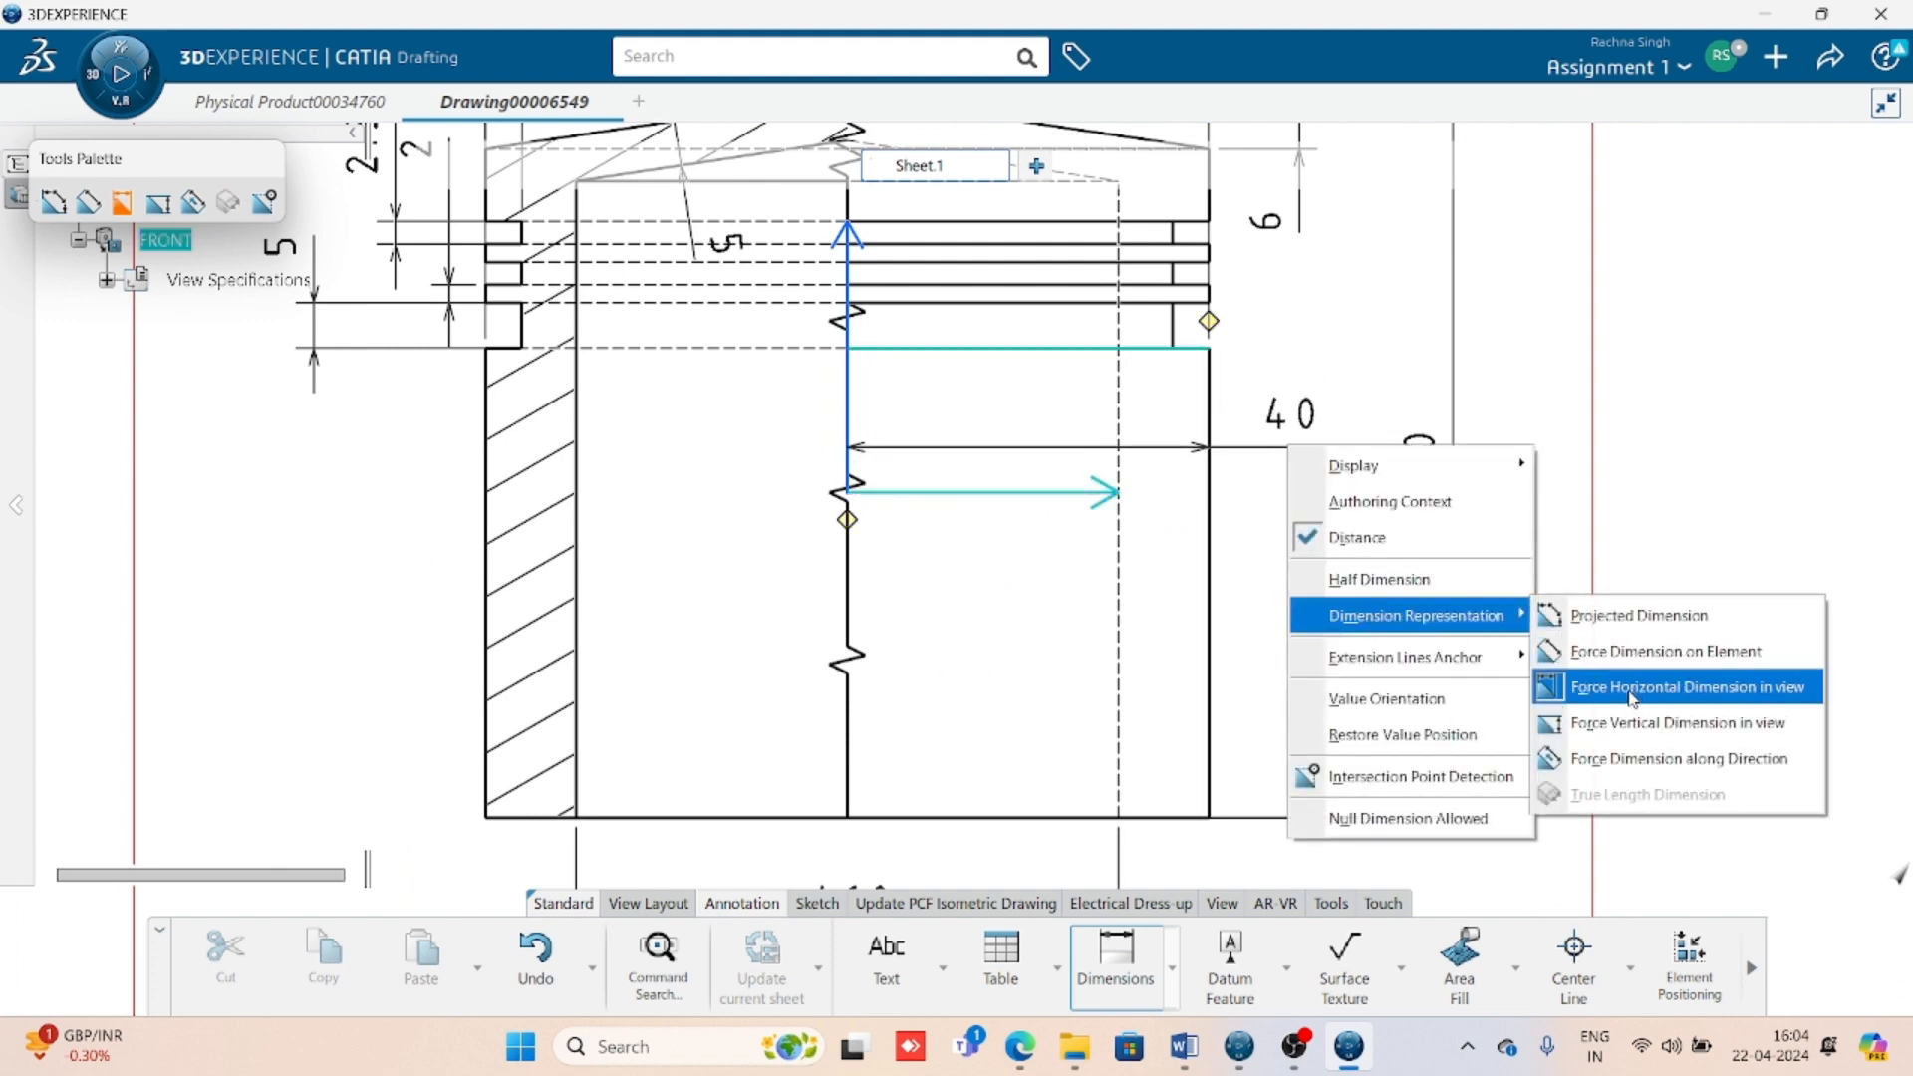
click(1624, 721)
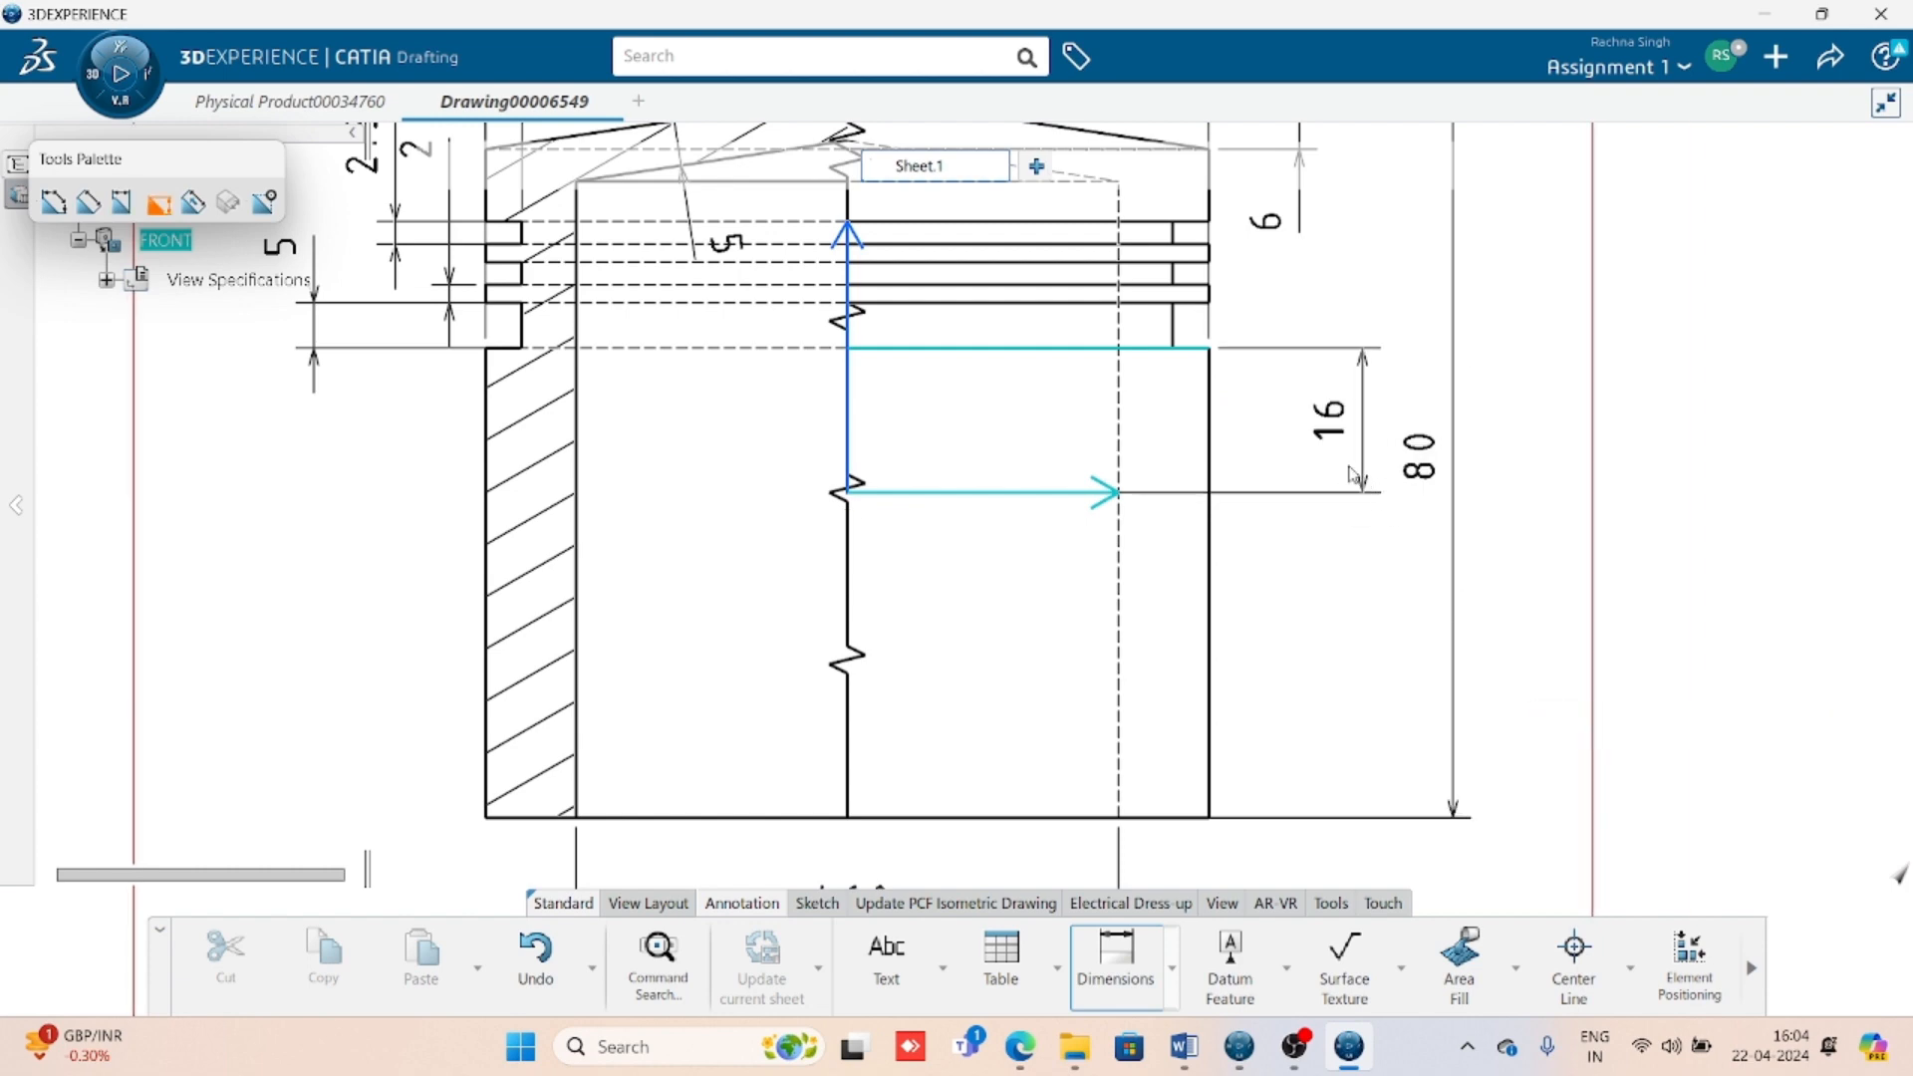
click(1305, 598)
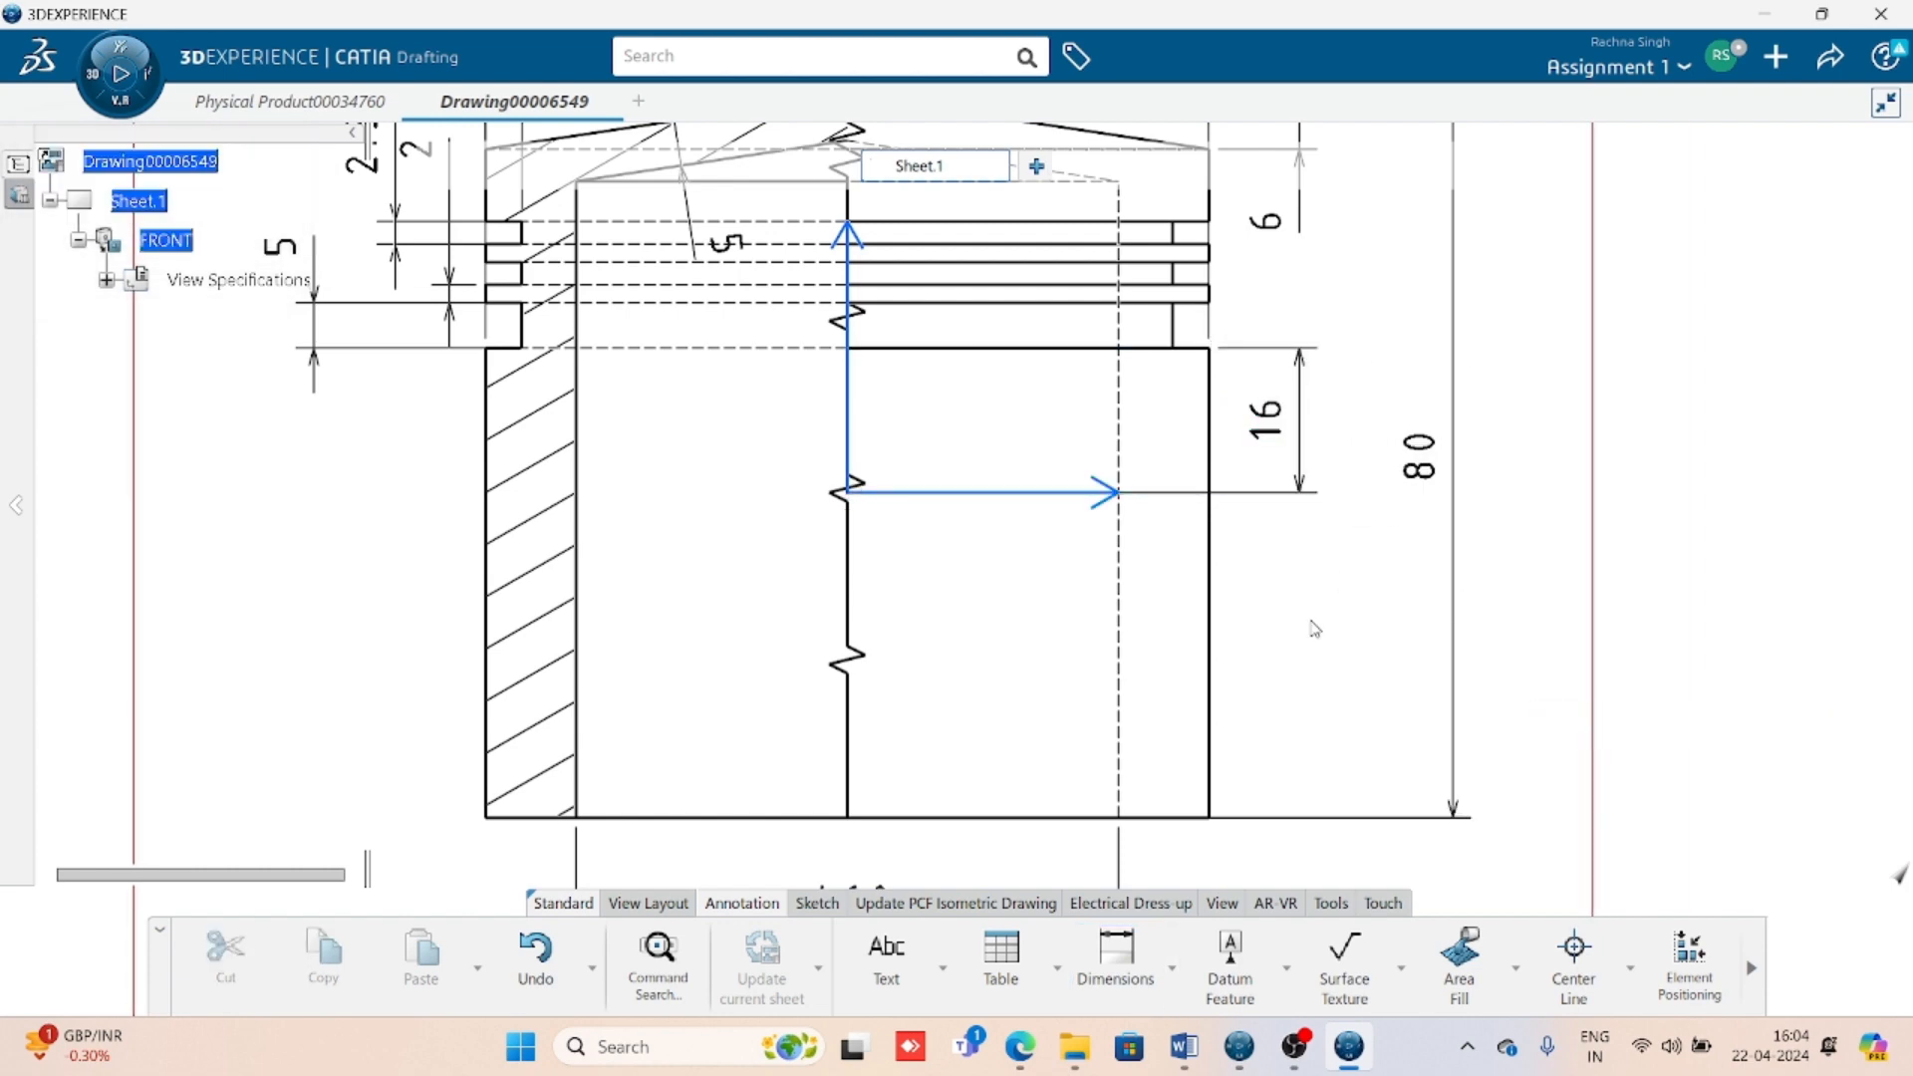
- Examine the remaining front view features and the circular sectioned view in the Word reference, and return to the CATIA drawing
mouse_move(1006, 588)
middle_down()
mouse_move(1097, 654)
mouse_move(1179, 643)
mouse_move(1085, 667)
mouse_move(1080, 721)
mouse_move(1085, 677)
middle_up()
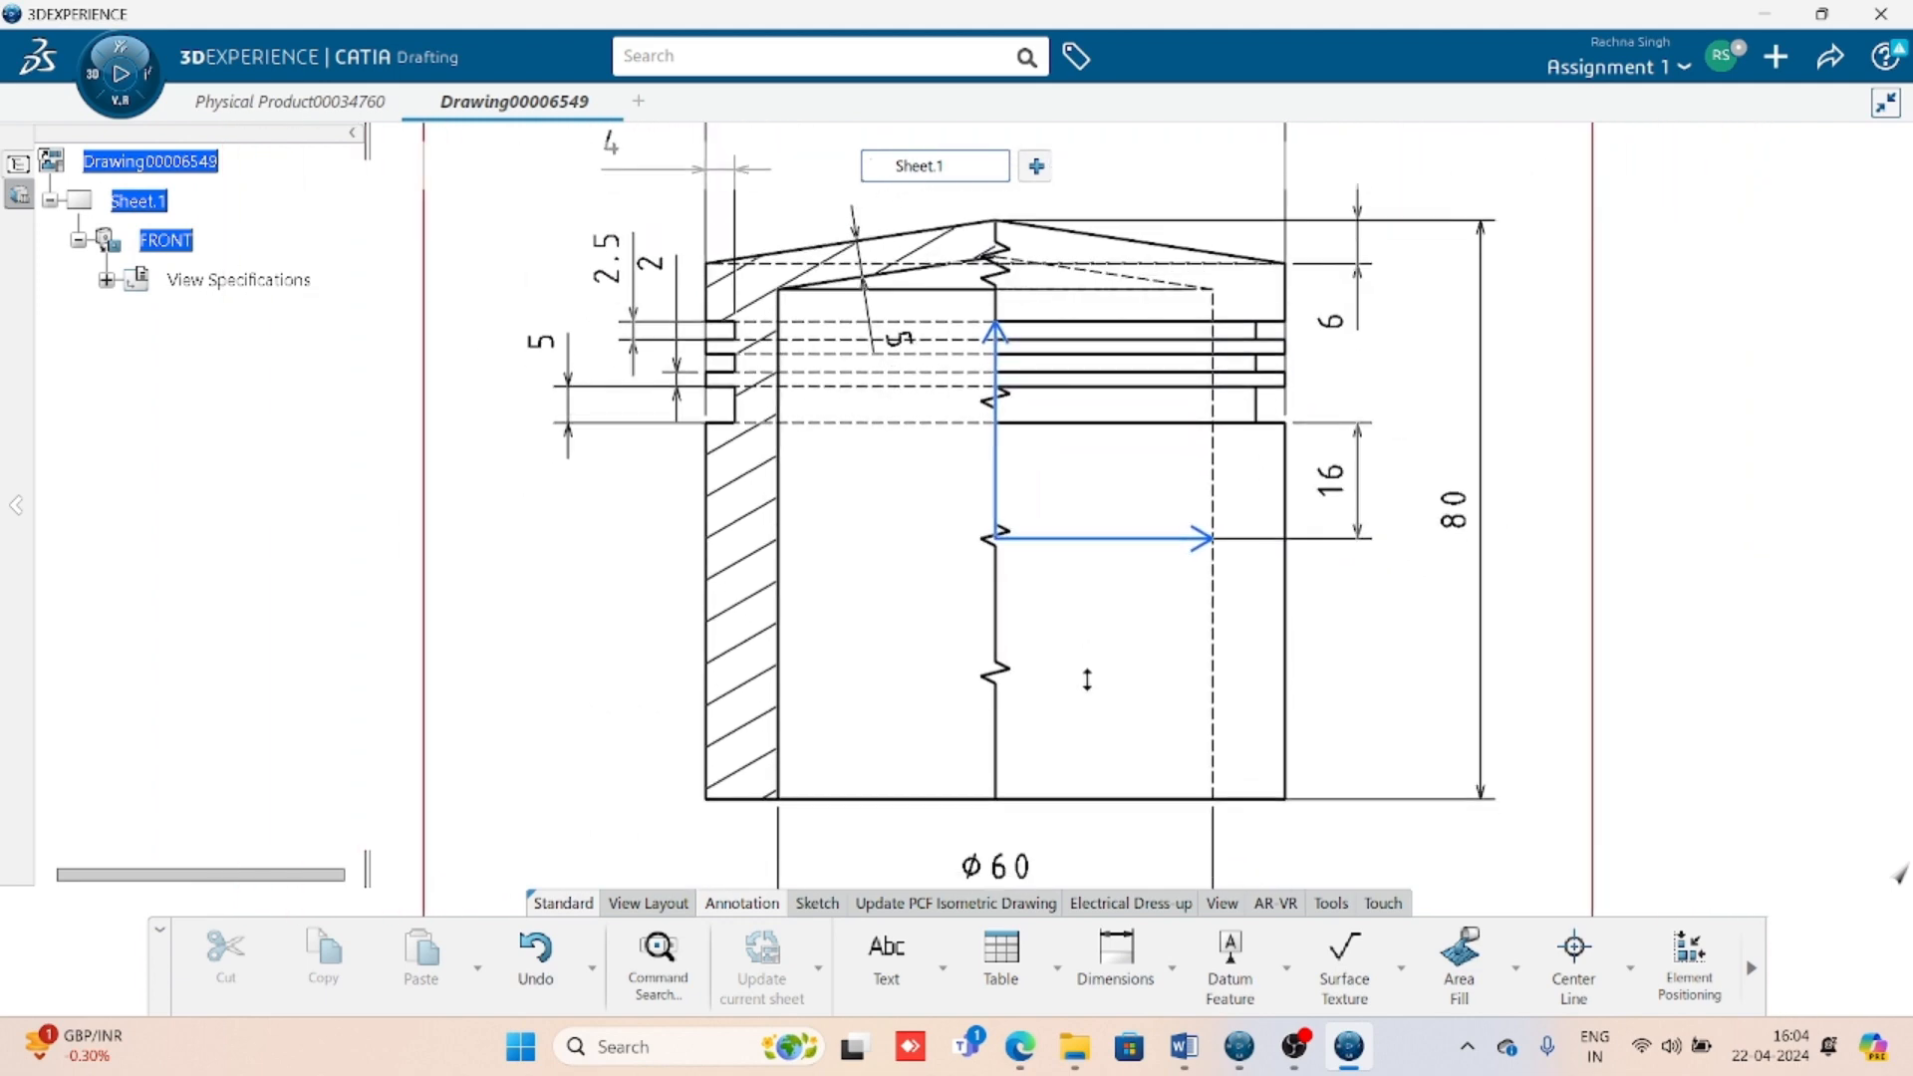
click(1184, 1046)
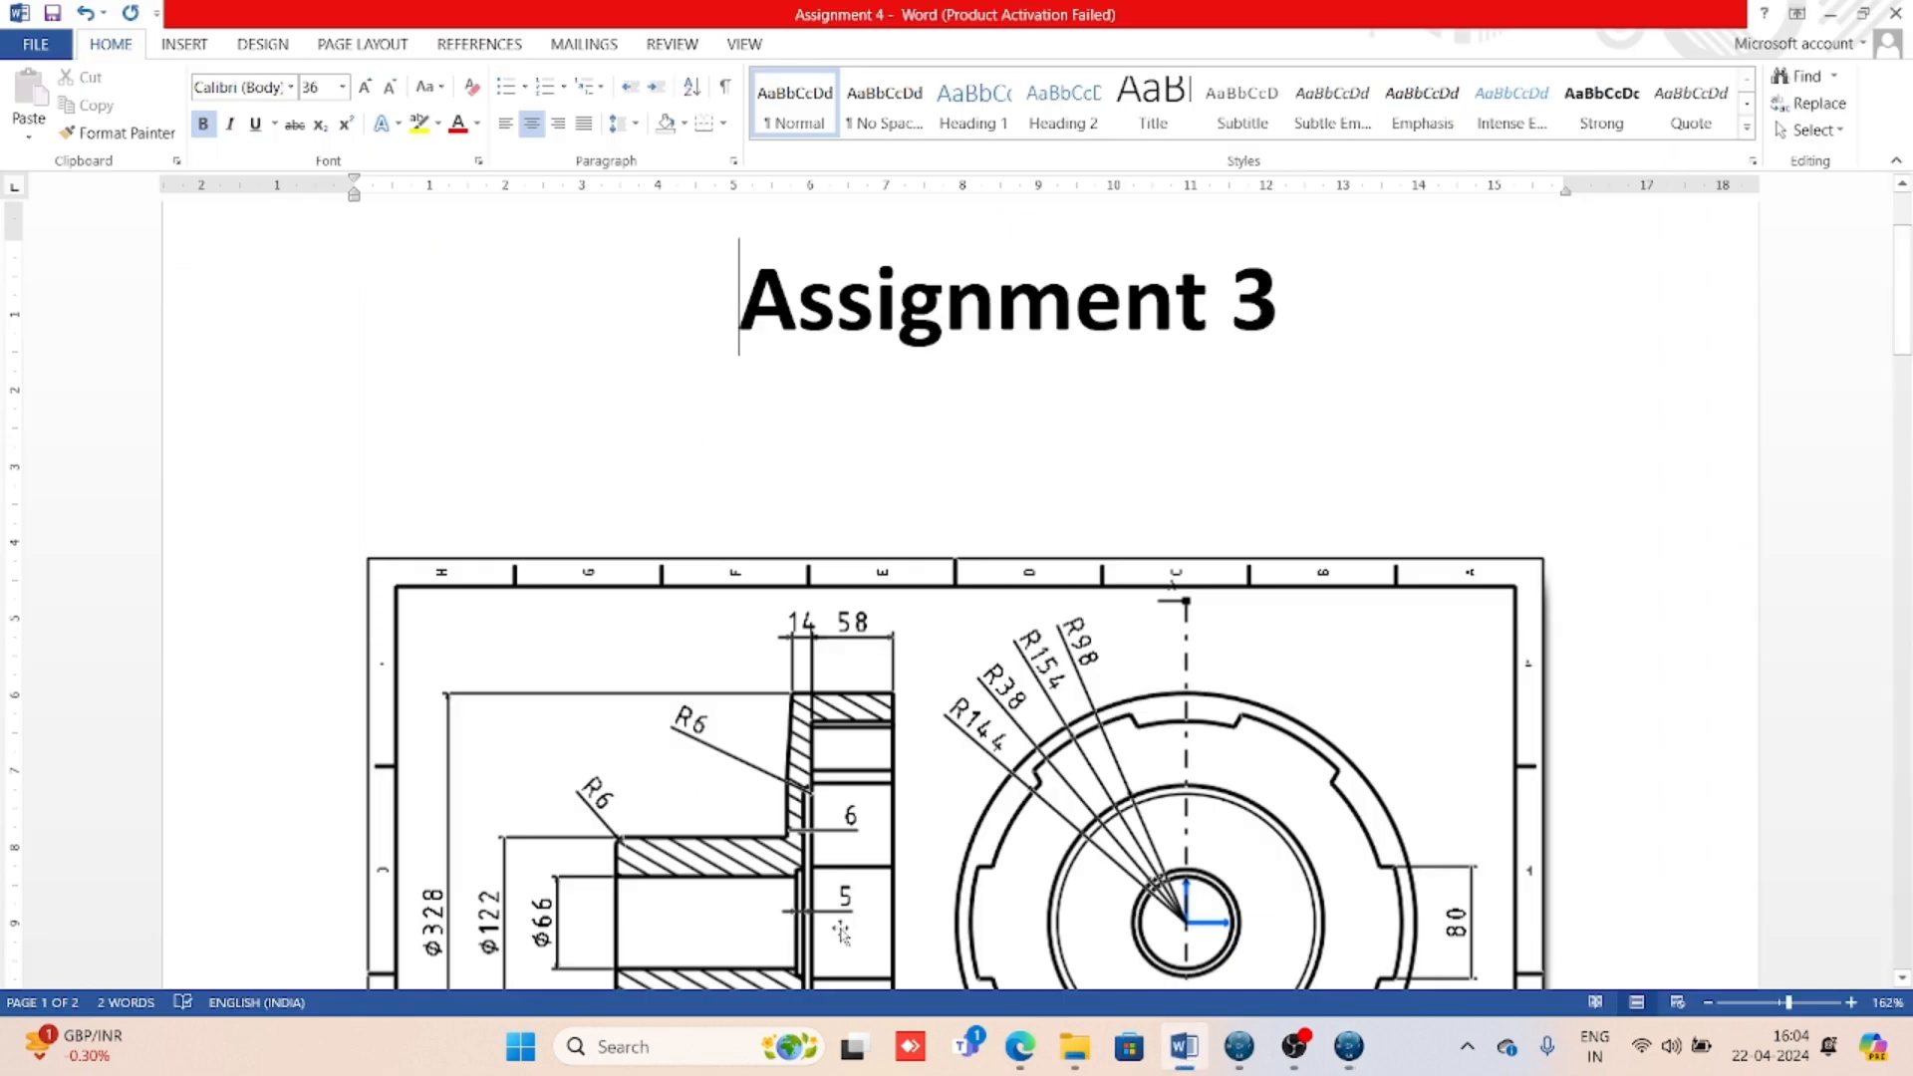
scroll(1050, 738, down, 1)
scroll(1050, 738, down, 15)
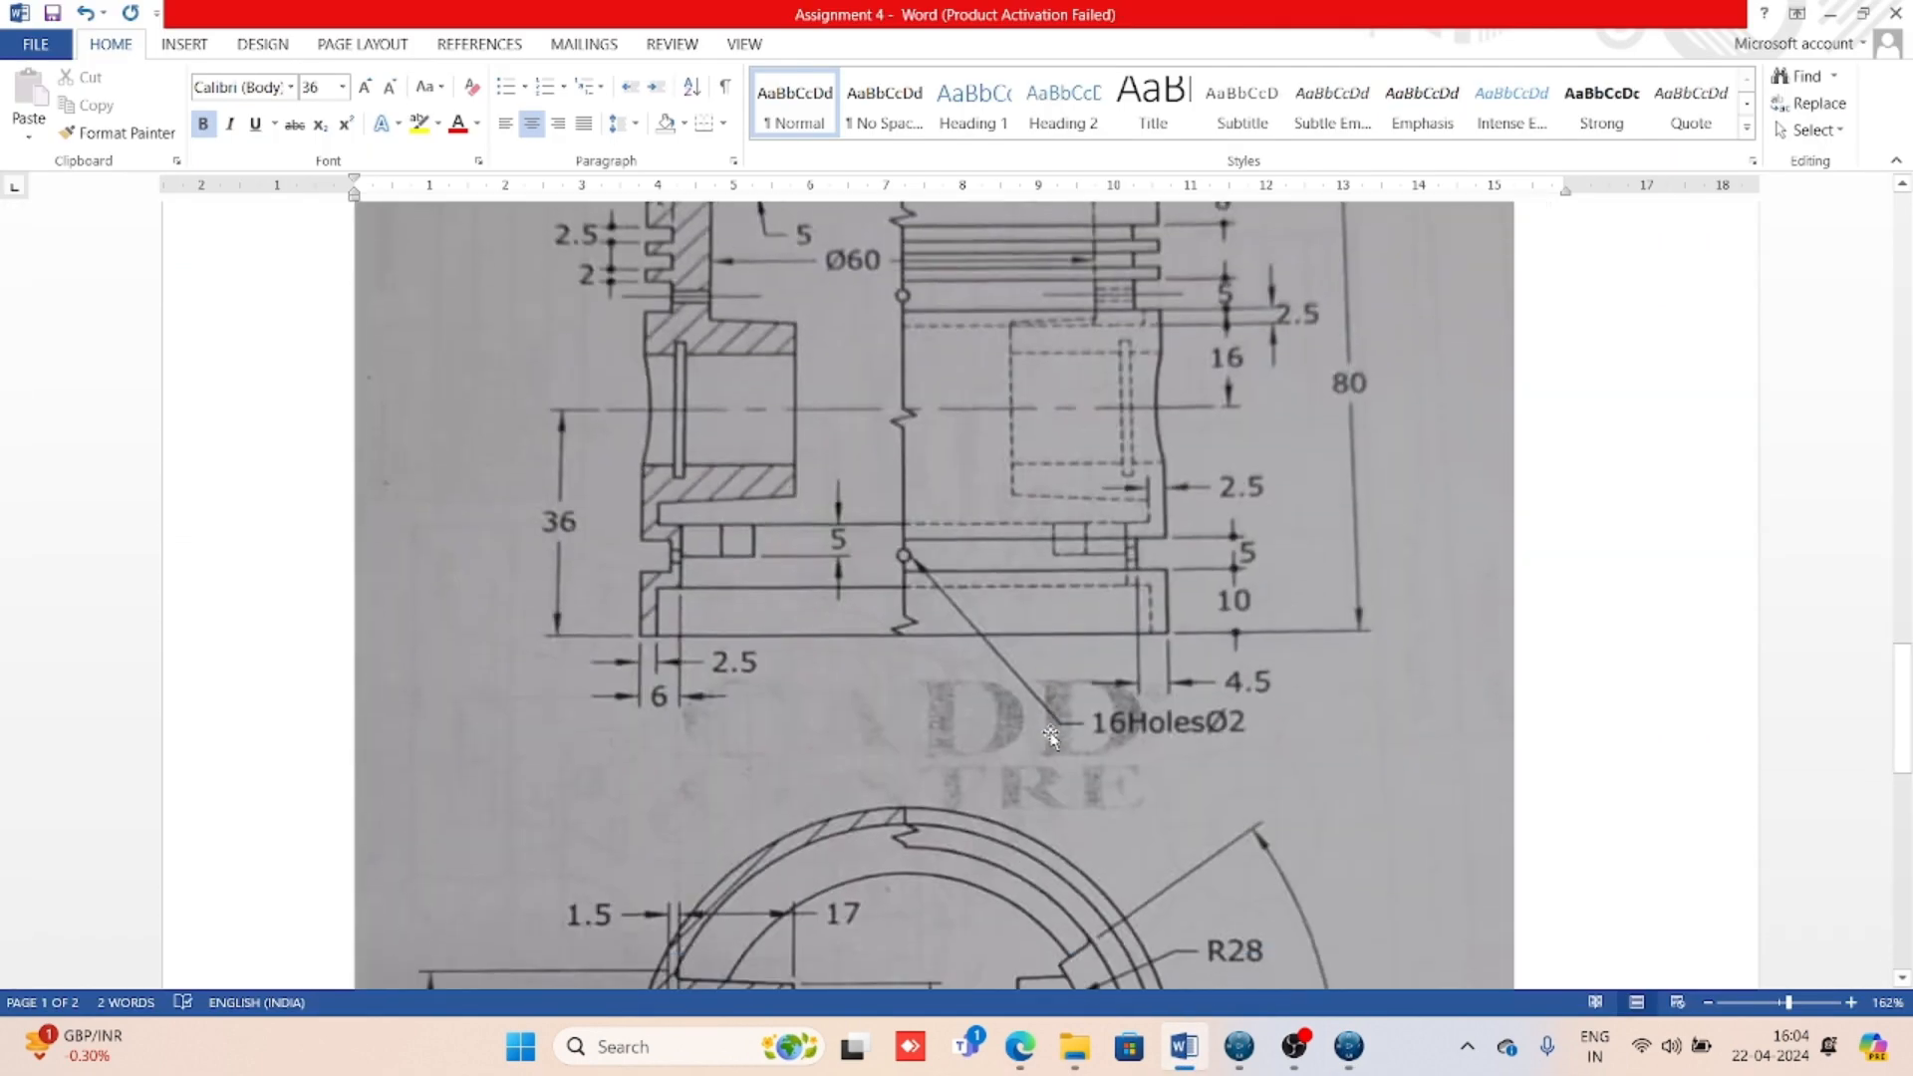
scroll(1051, 737, up, 1)
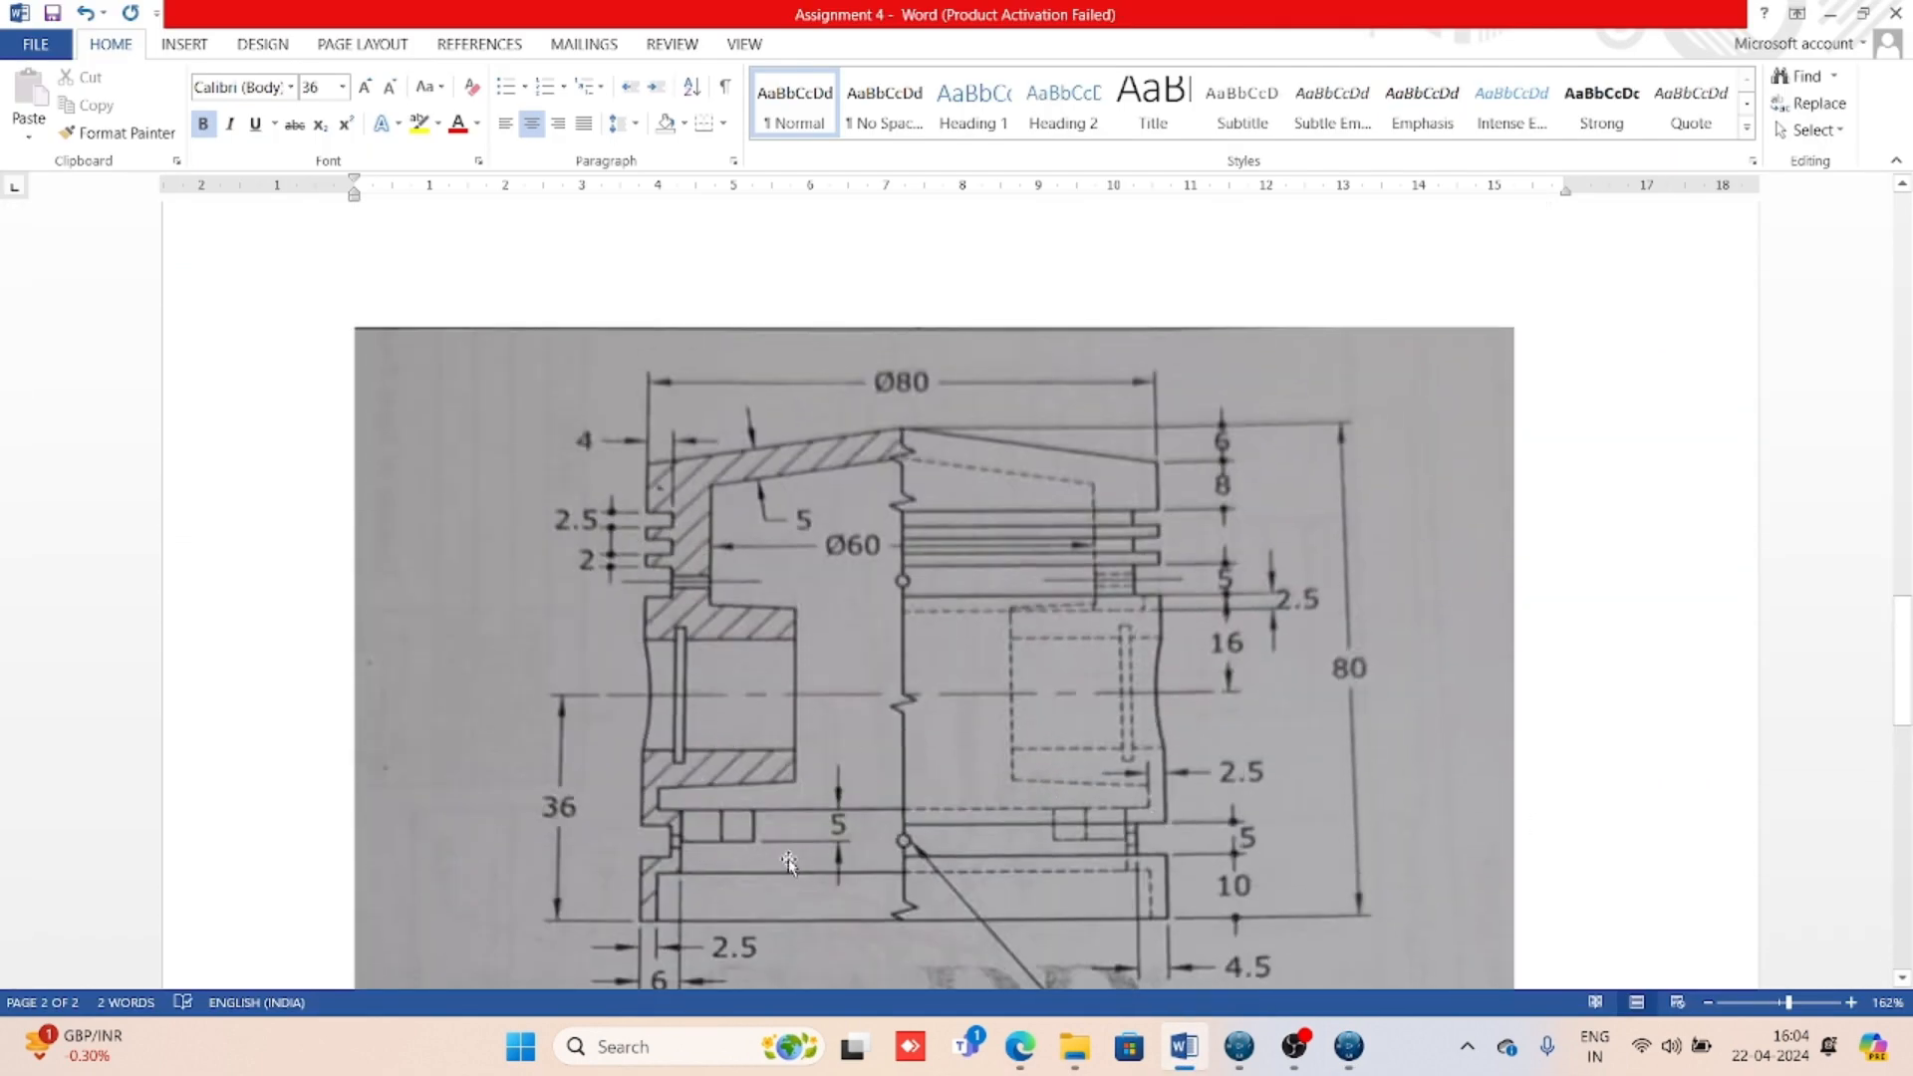
scroll(660, 754, down, 1)
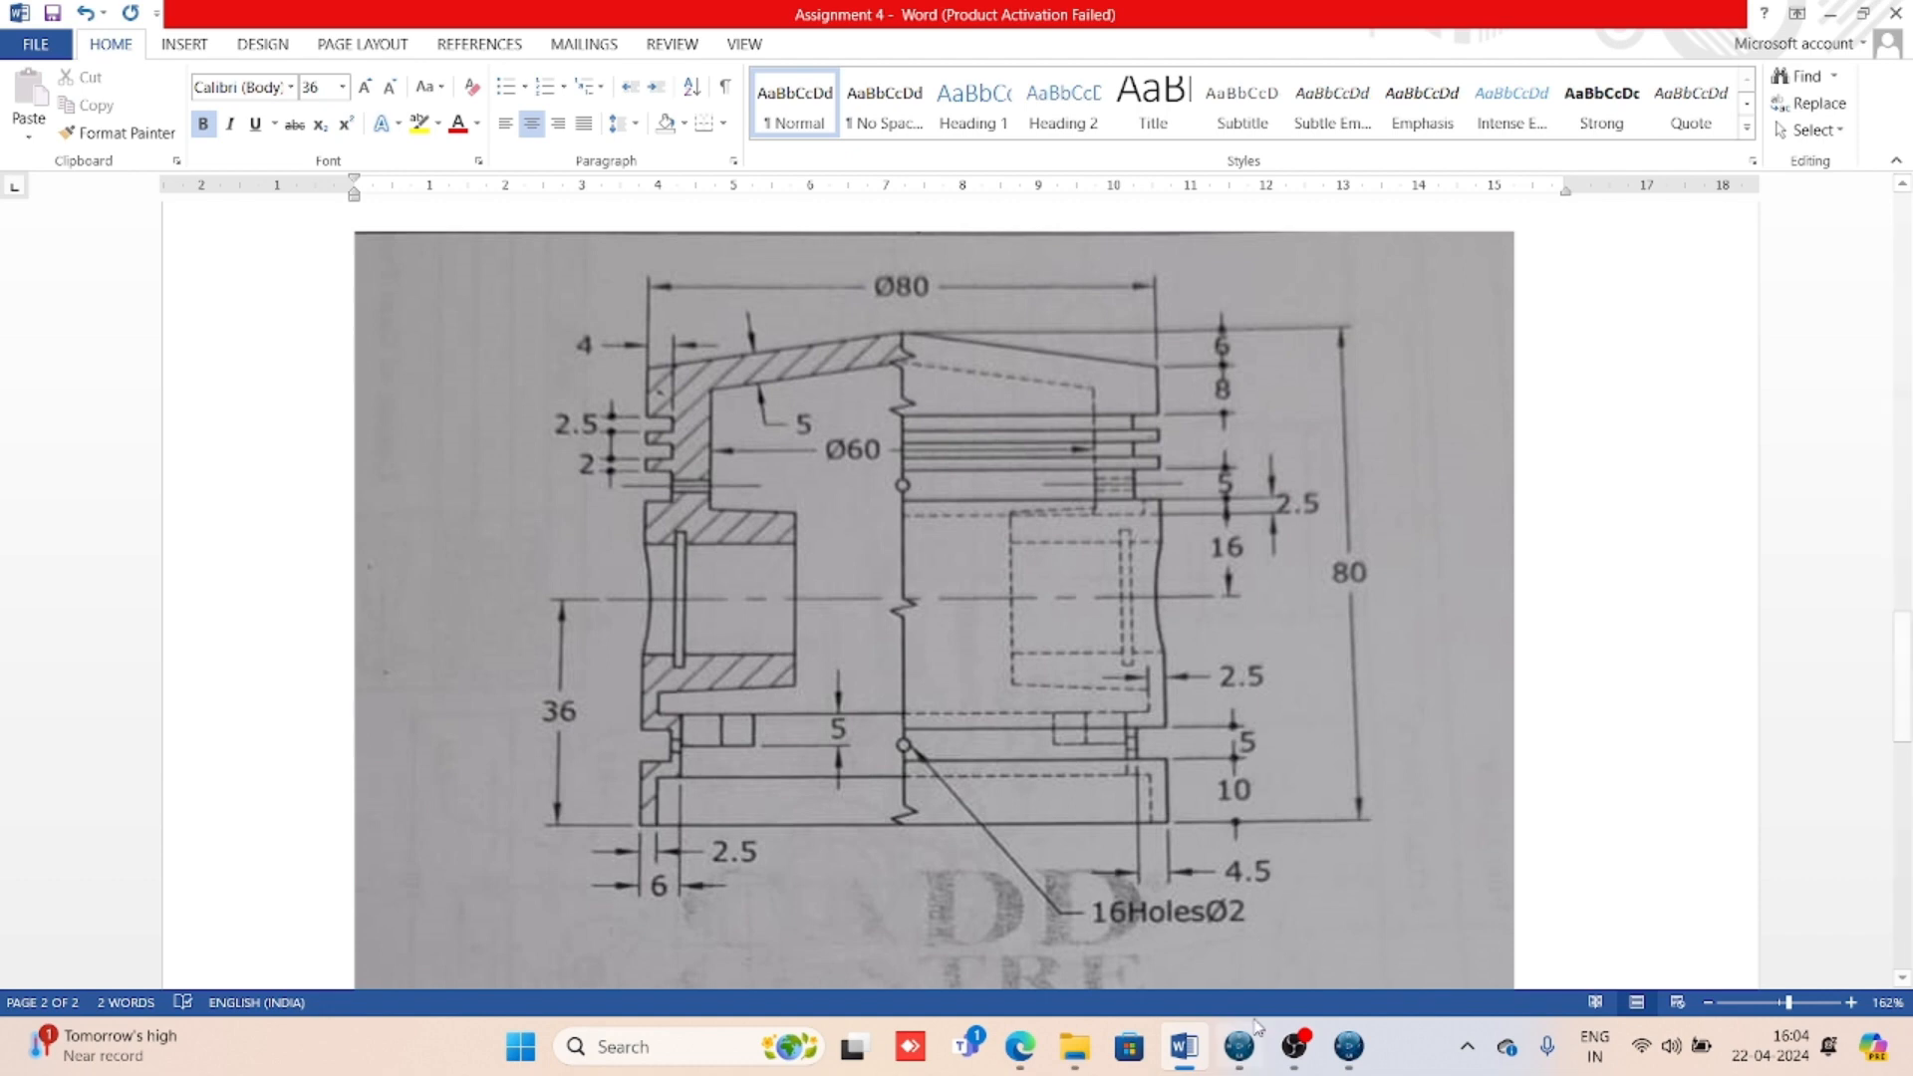
scroll(965, 590, down, 10)
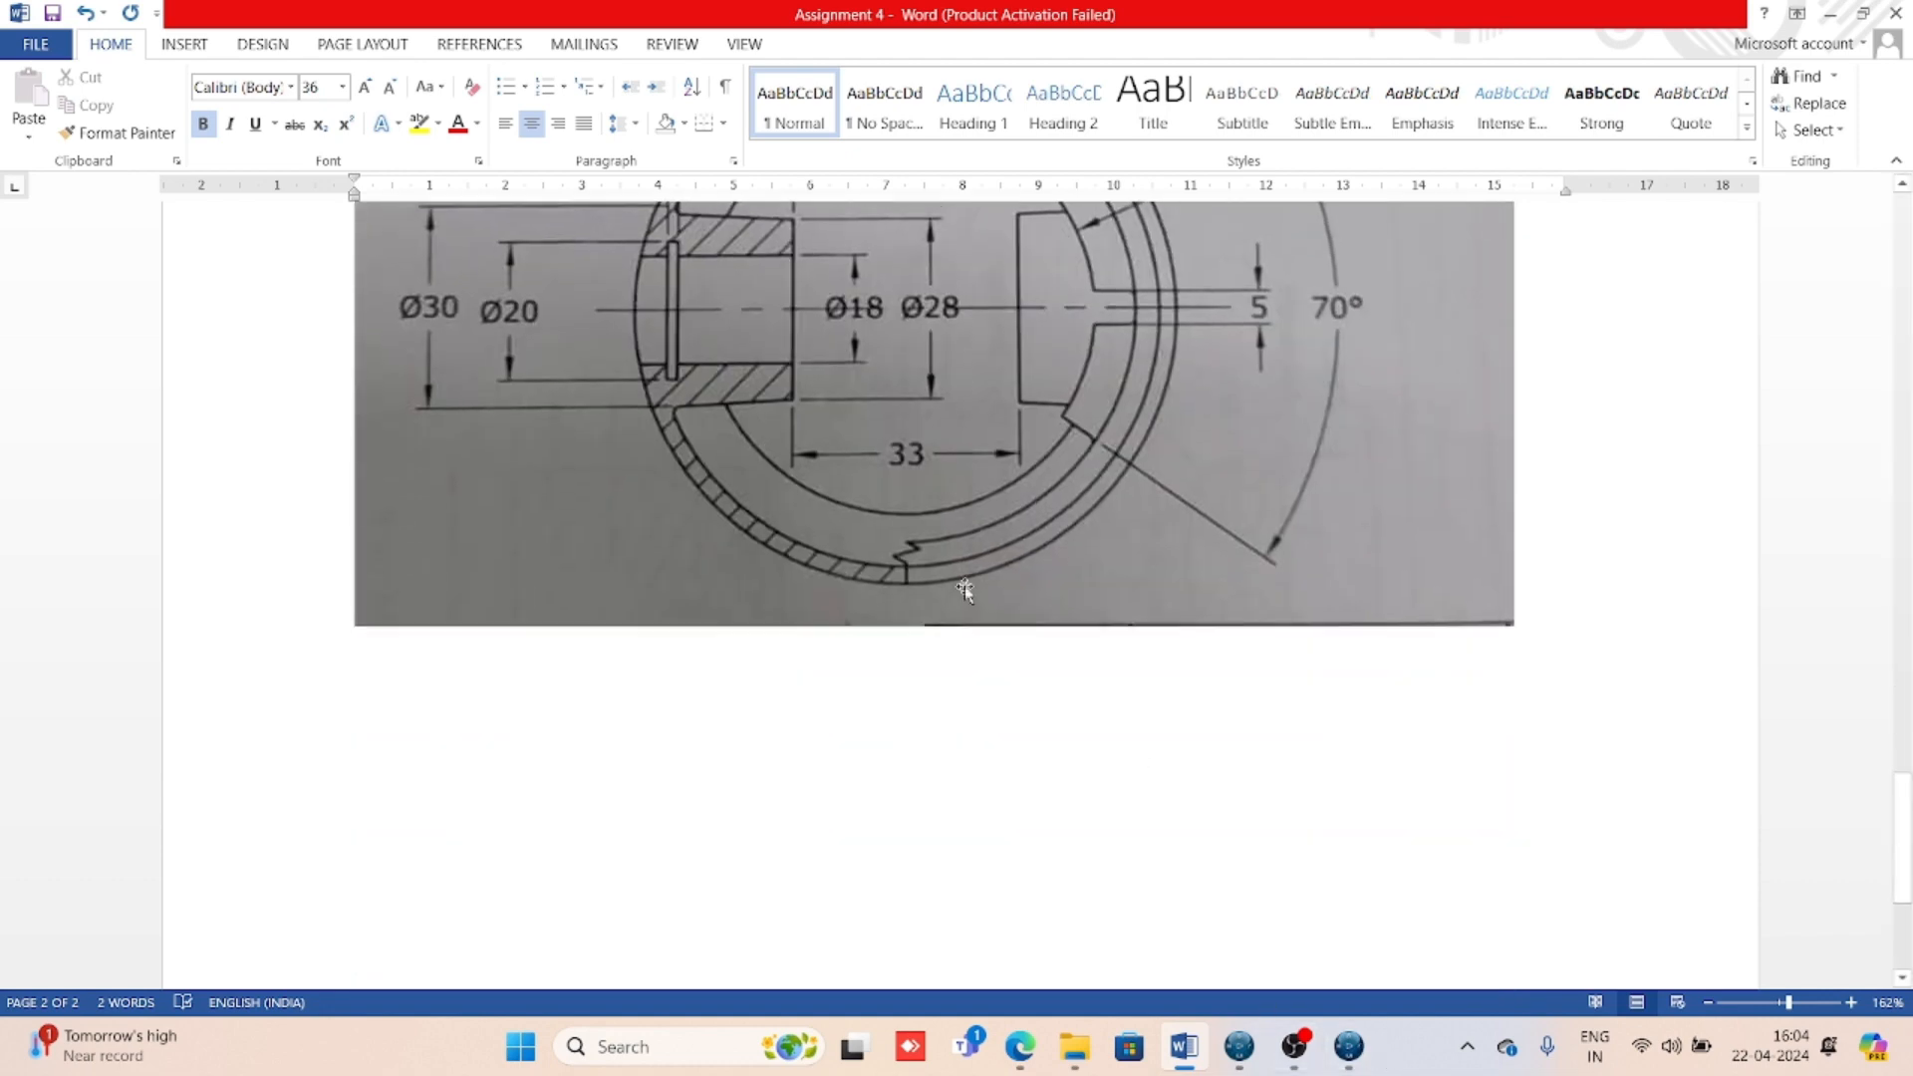
scroll(964, 590, up, 3)
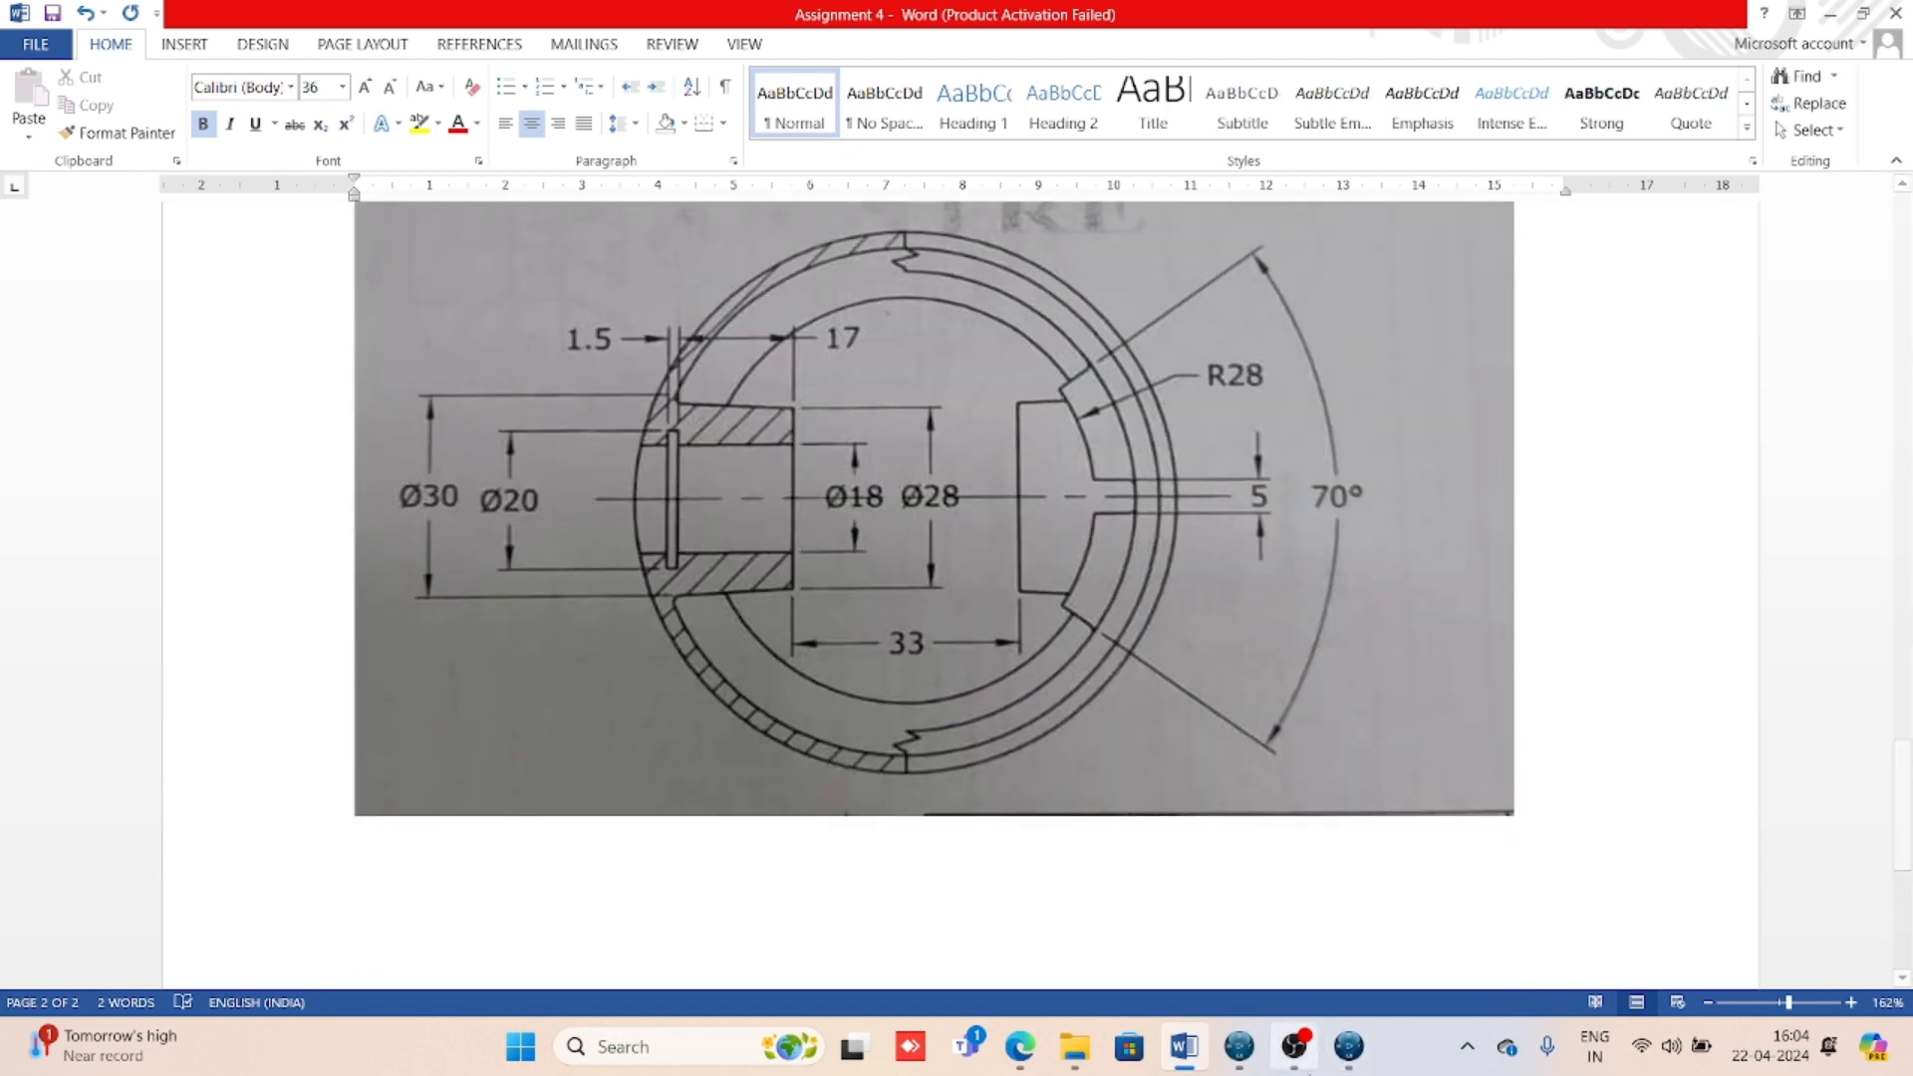
click(1348, 1046)
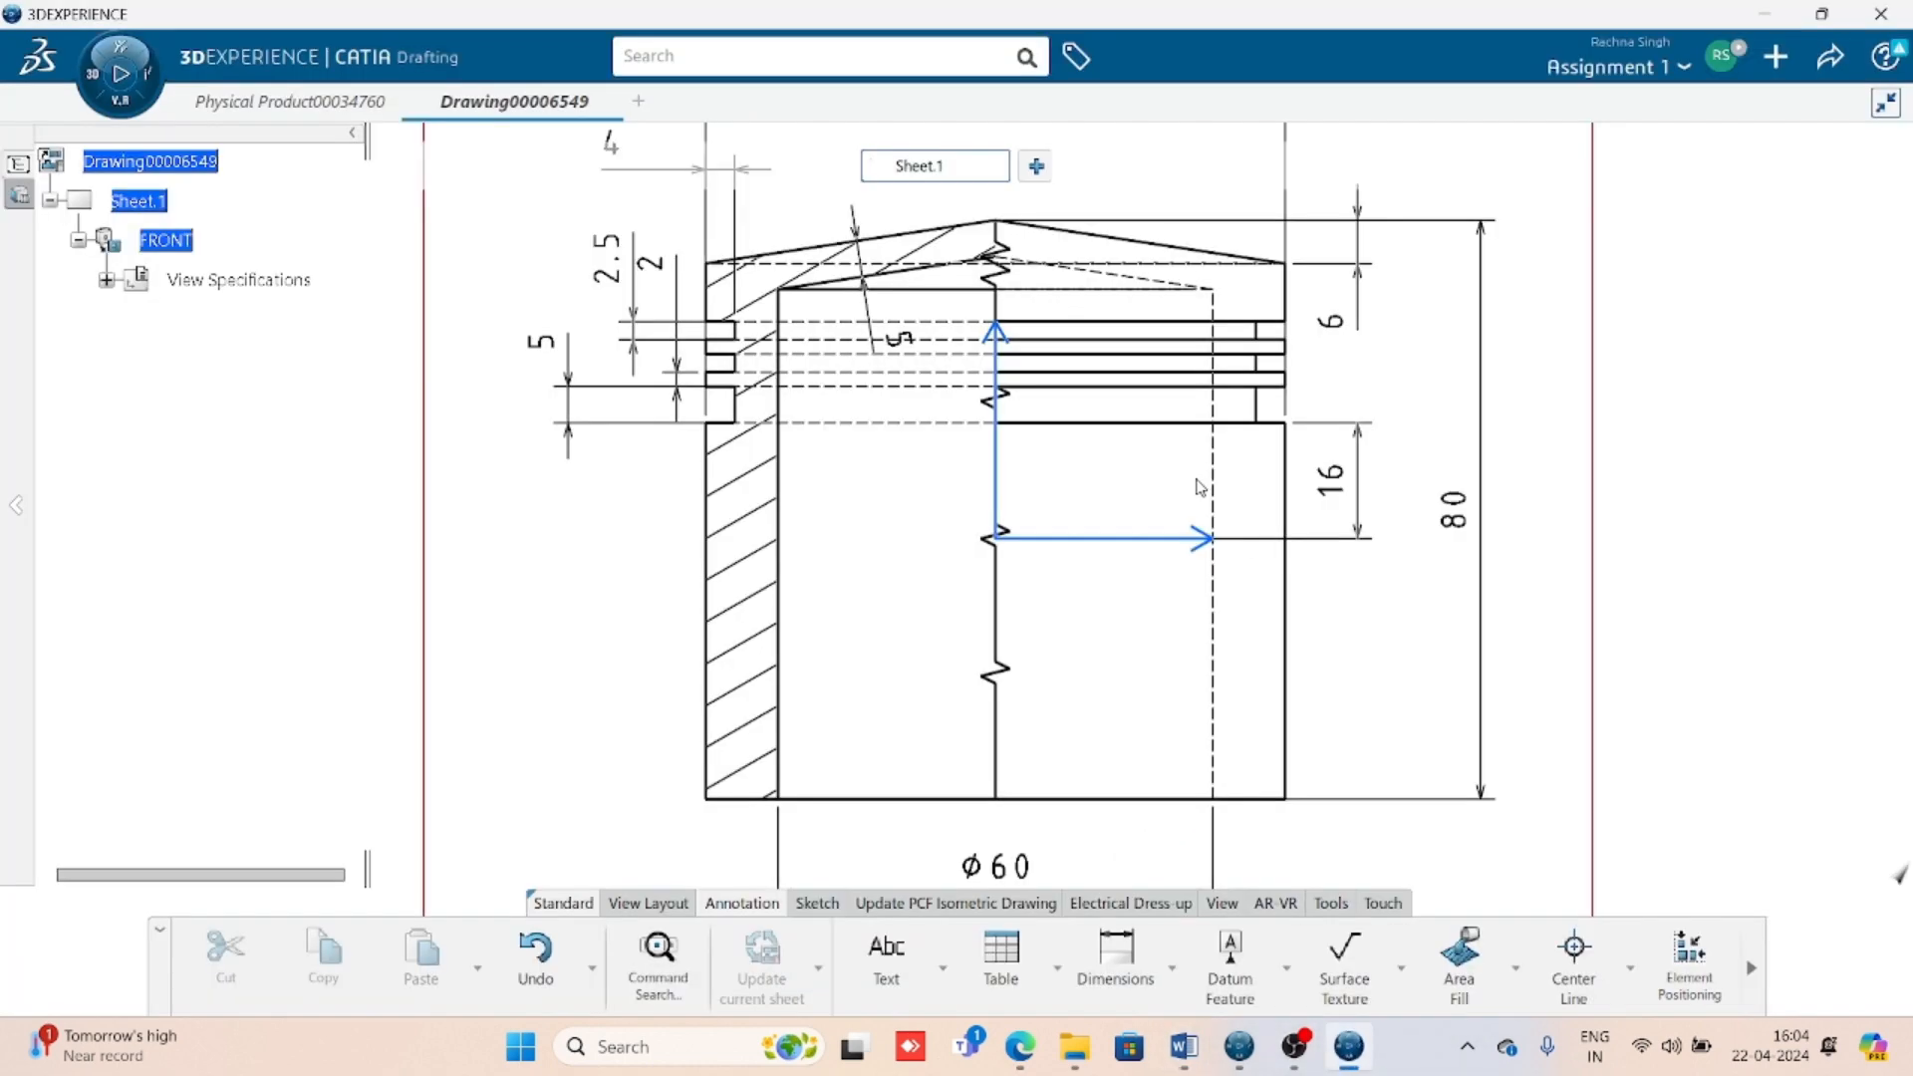
scroll(1165, 578, down, 3)
mouse_move(1181, 609)
middle_down()
mouse_move(1234, 491)
mouse_move(1149, 655)
mouse_move(1163, 630)
middle_up()
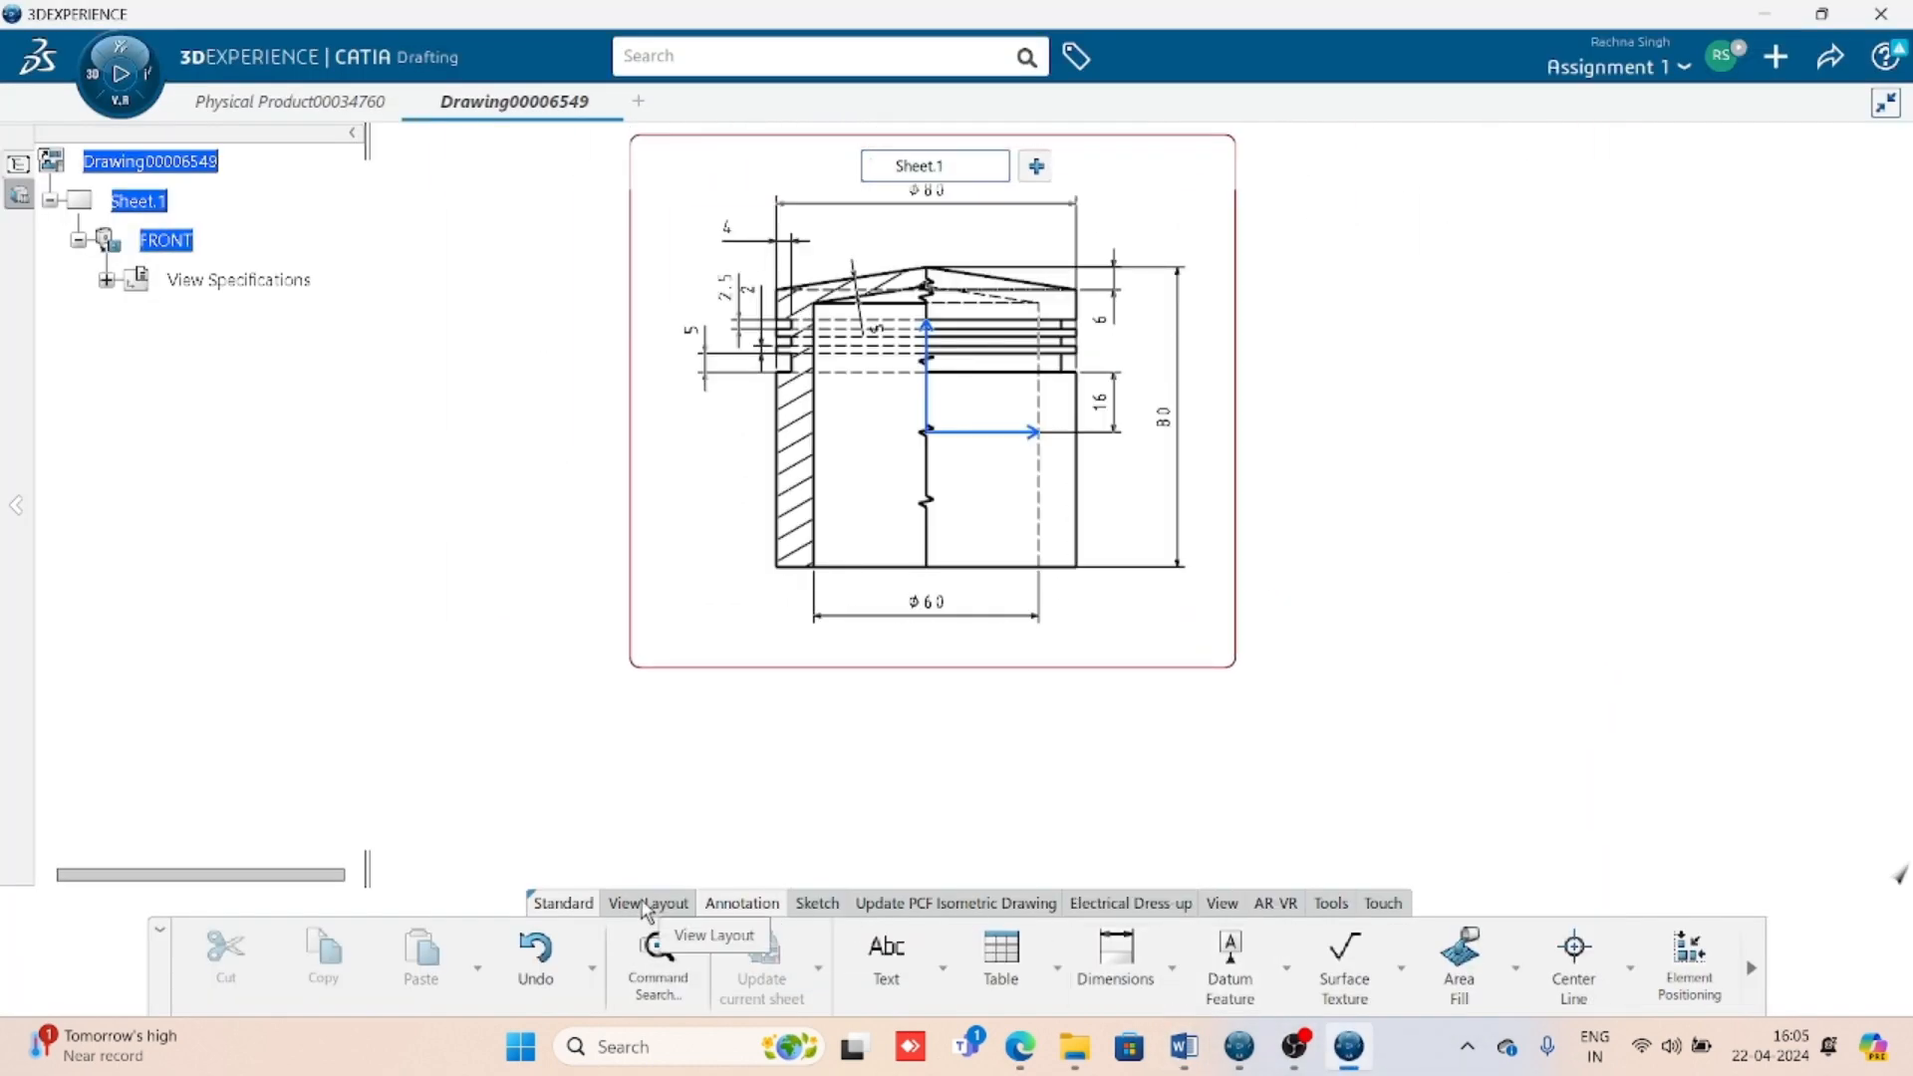
click(646, 907)
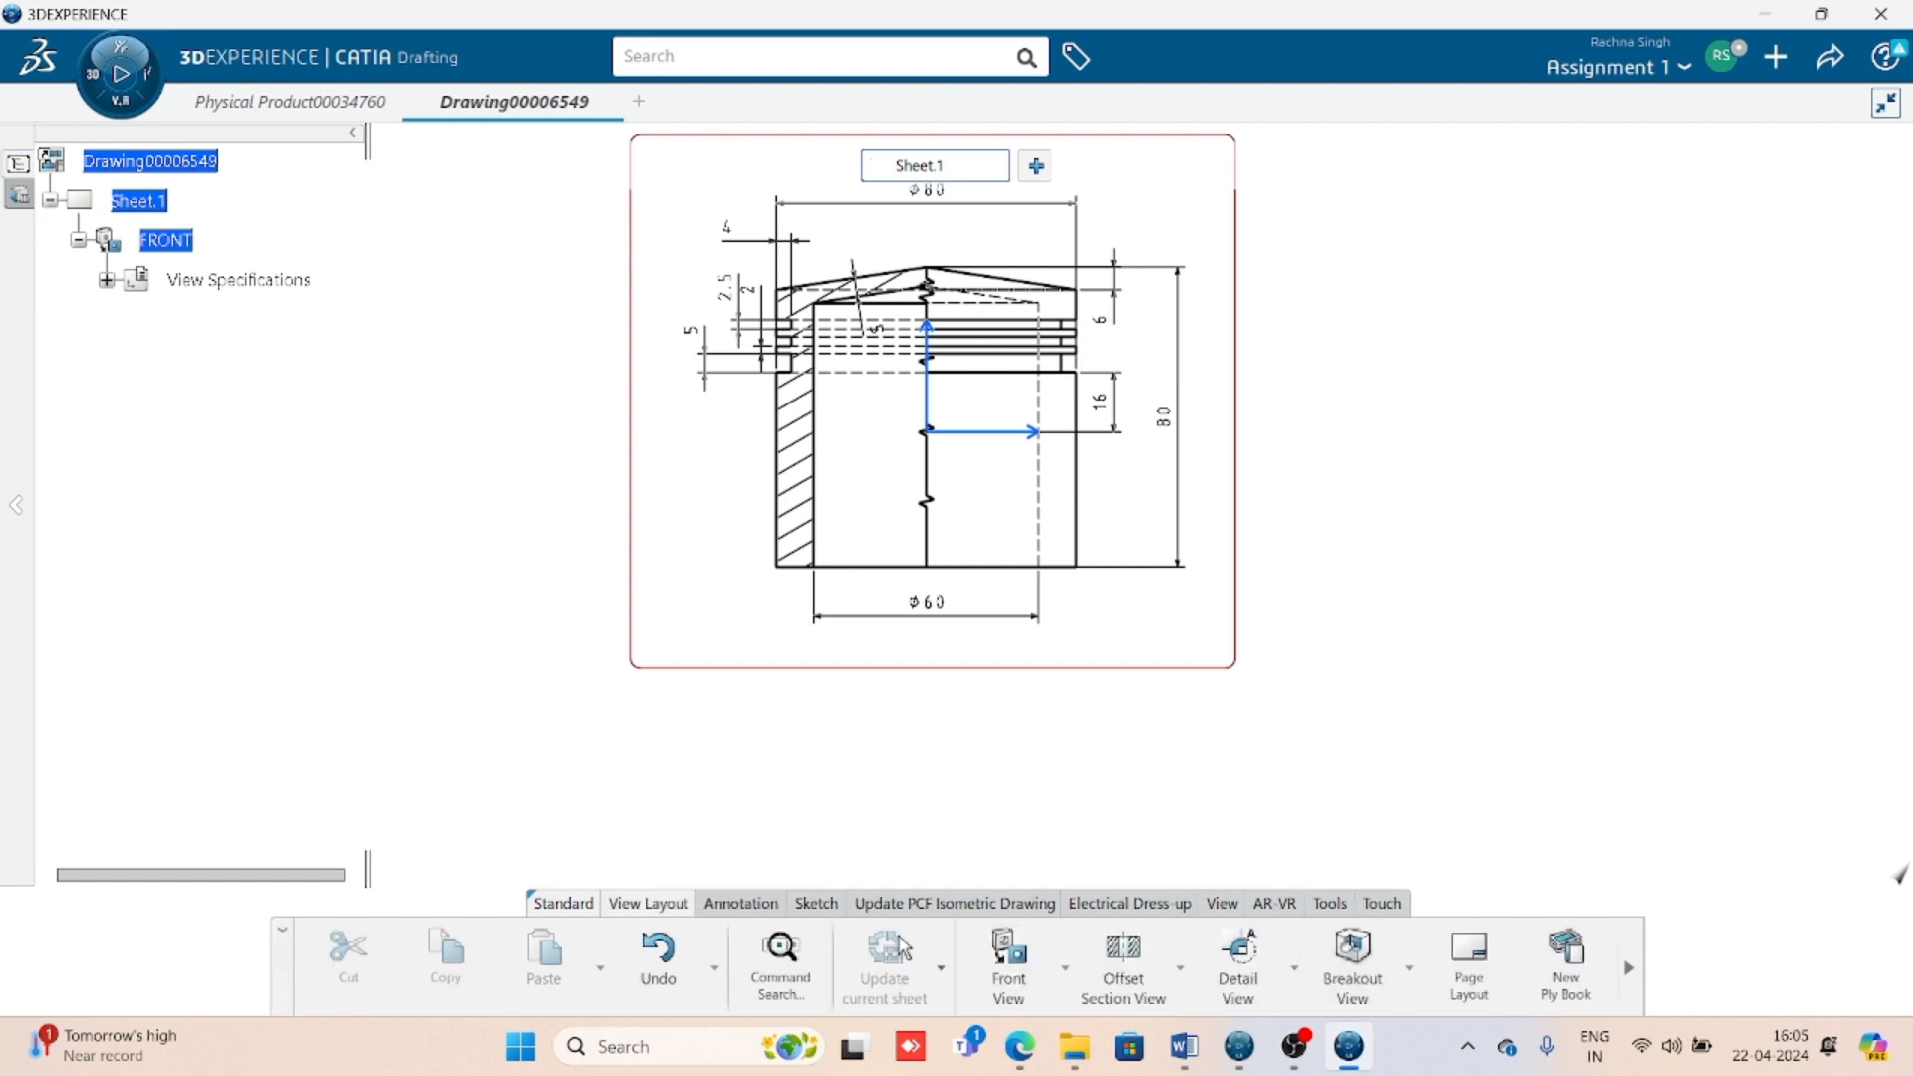
click(1065, 968)
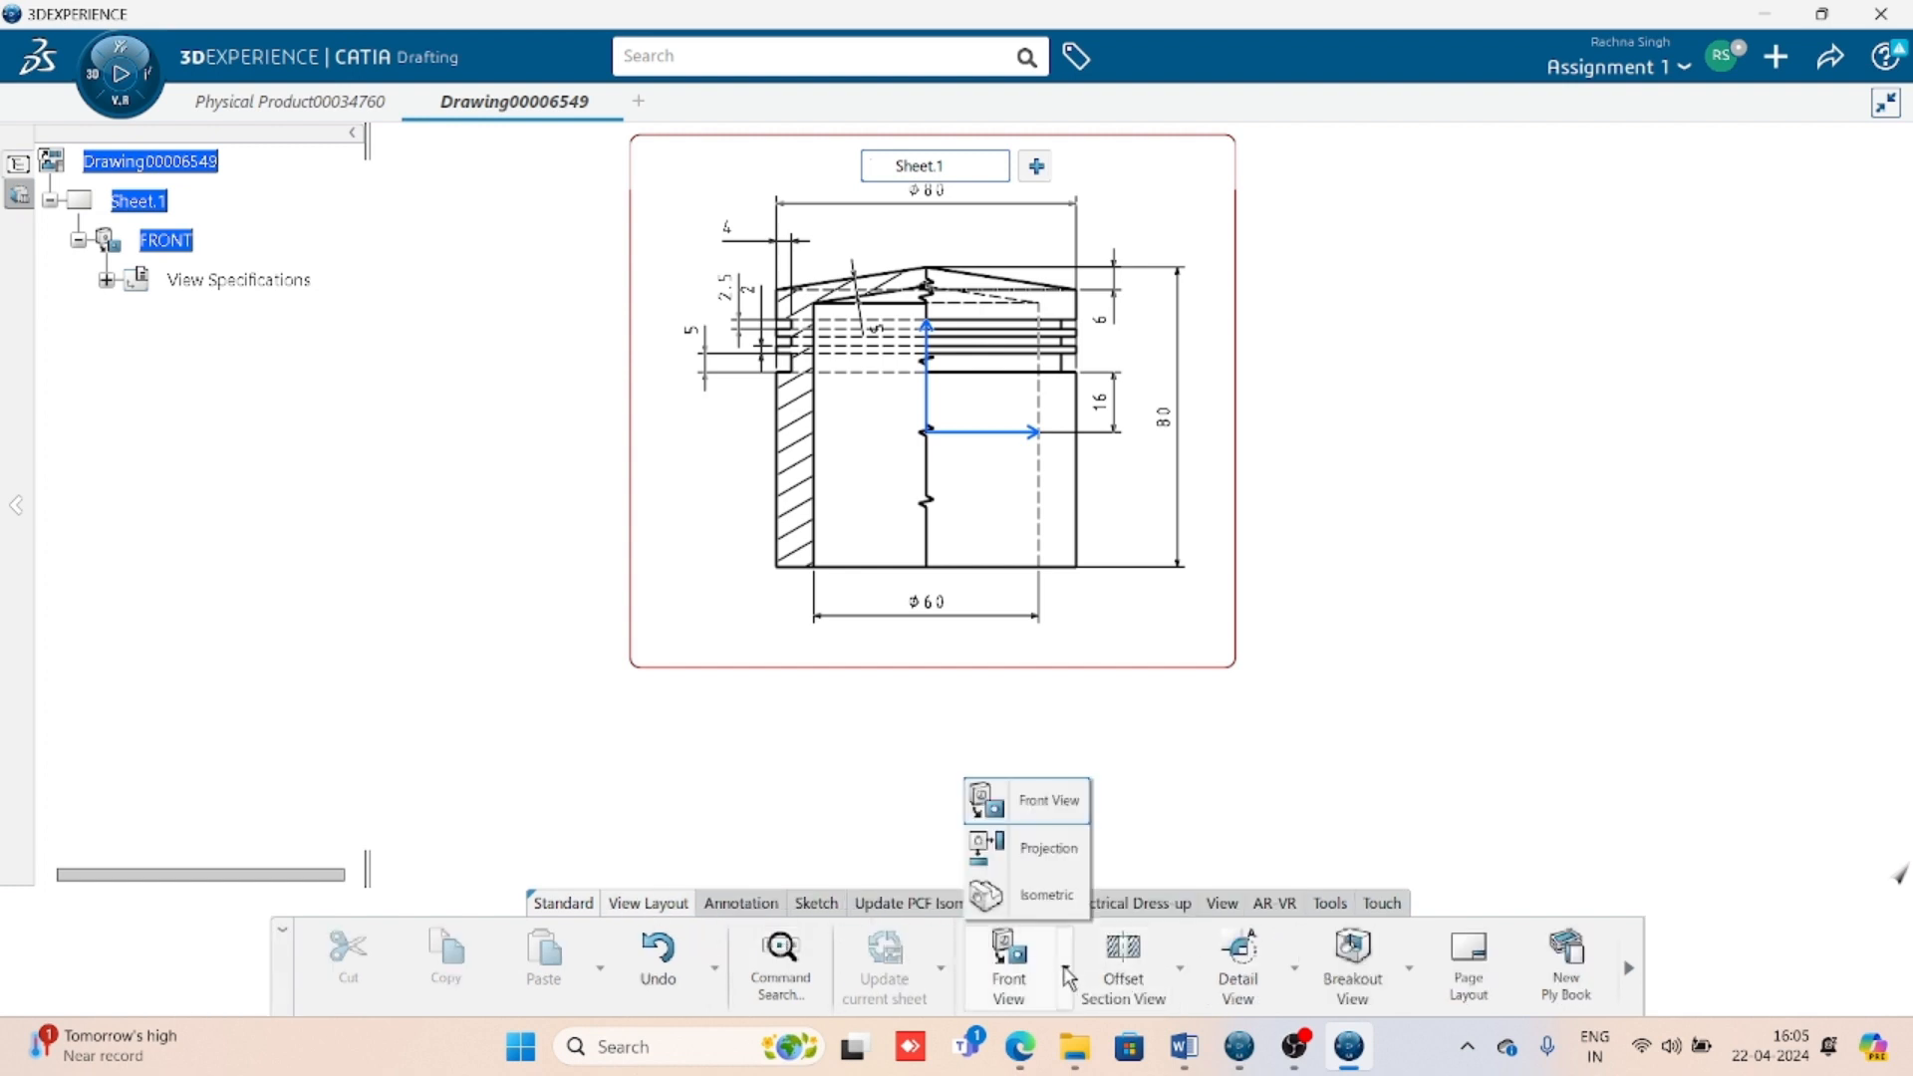
click(1026, 847)
mouse_move(1171, 673)
middle_down()
mouse_move(1188, 416)
mouse_move(1165, 508)
middle_up()
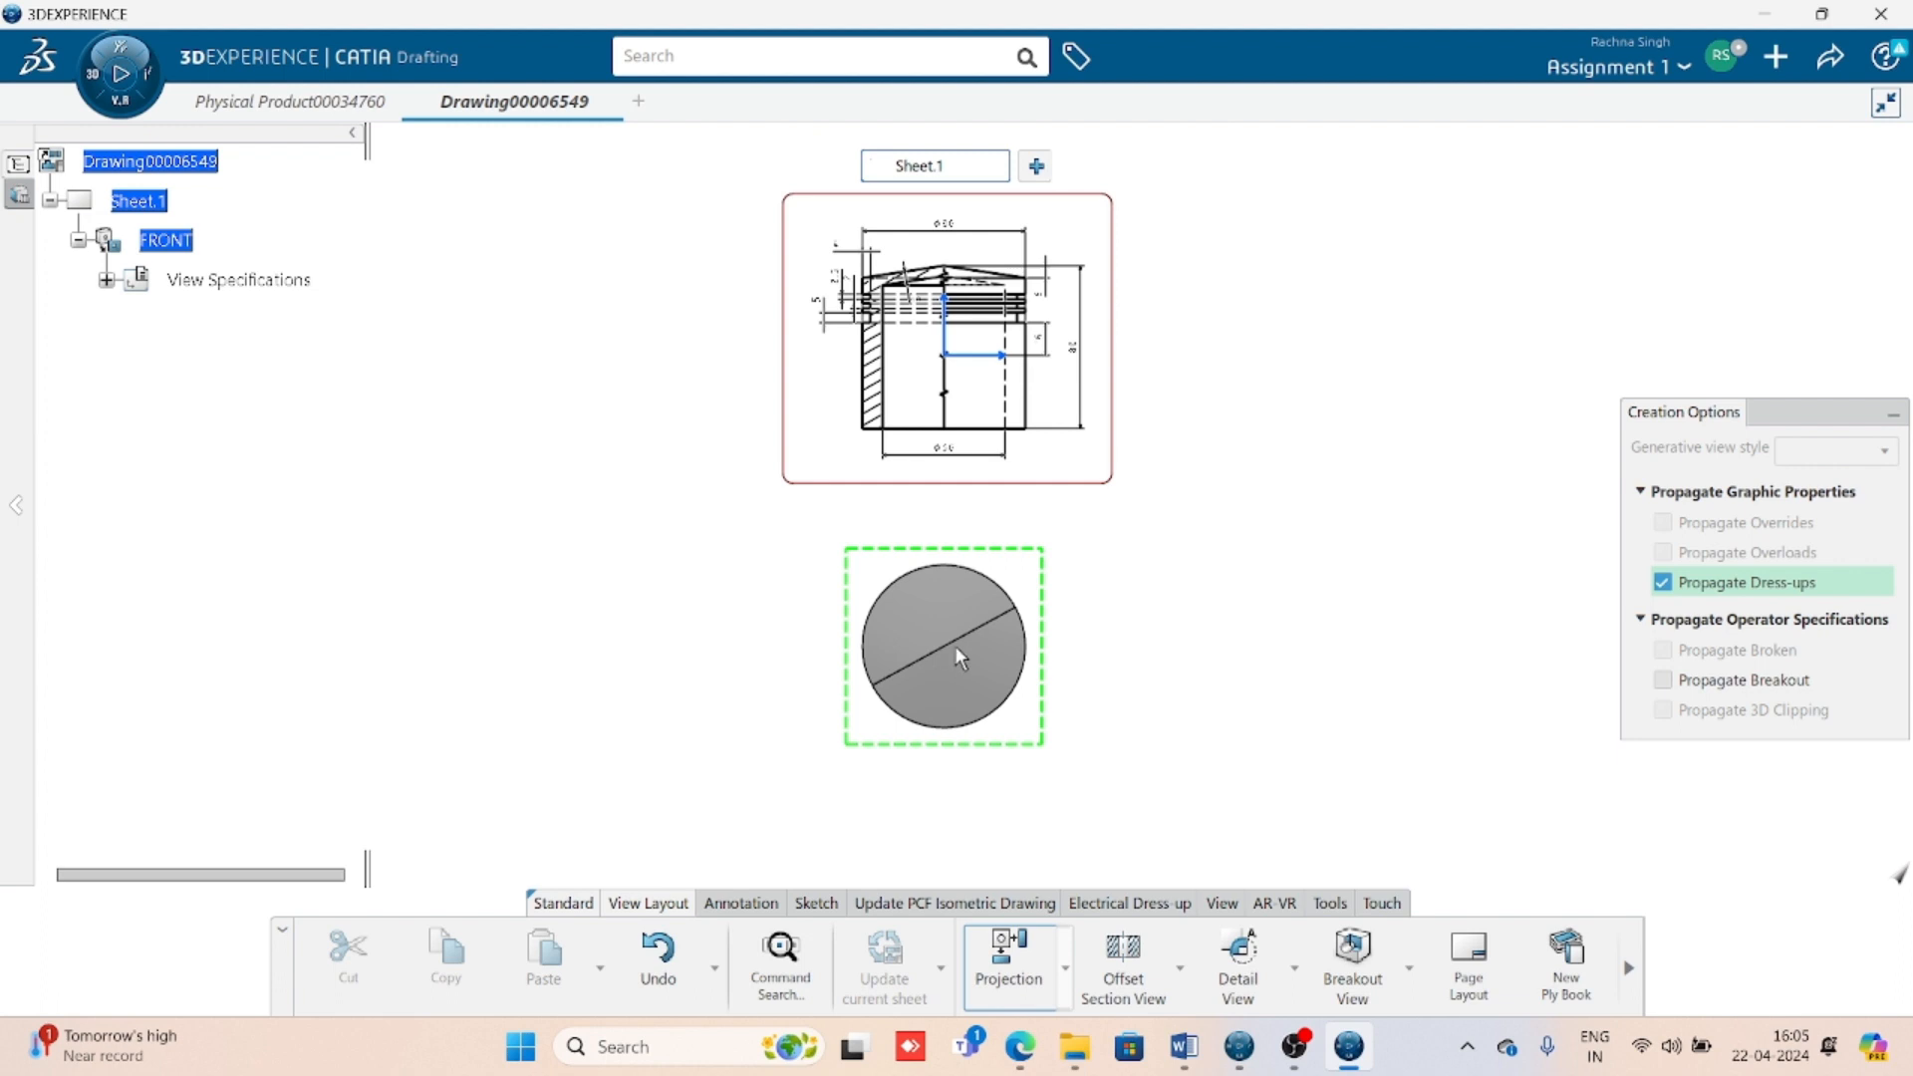
key(Escape)
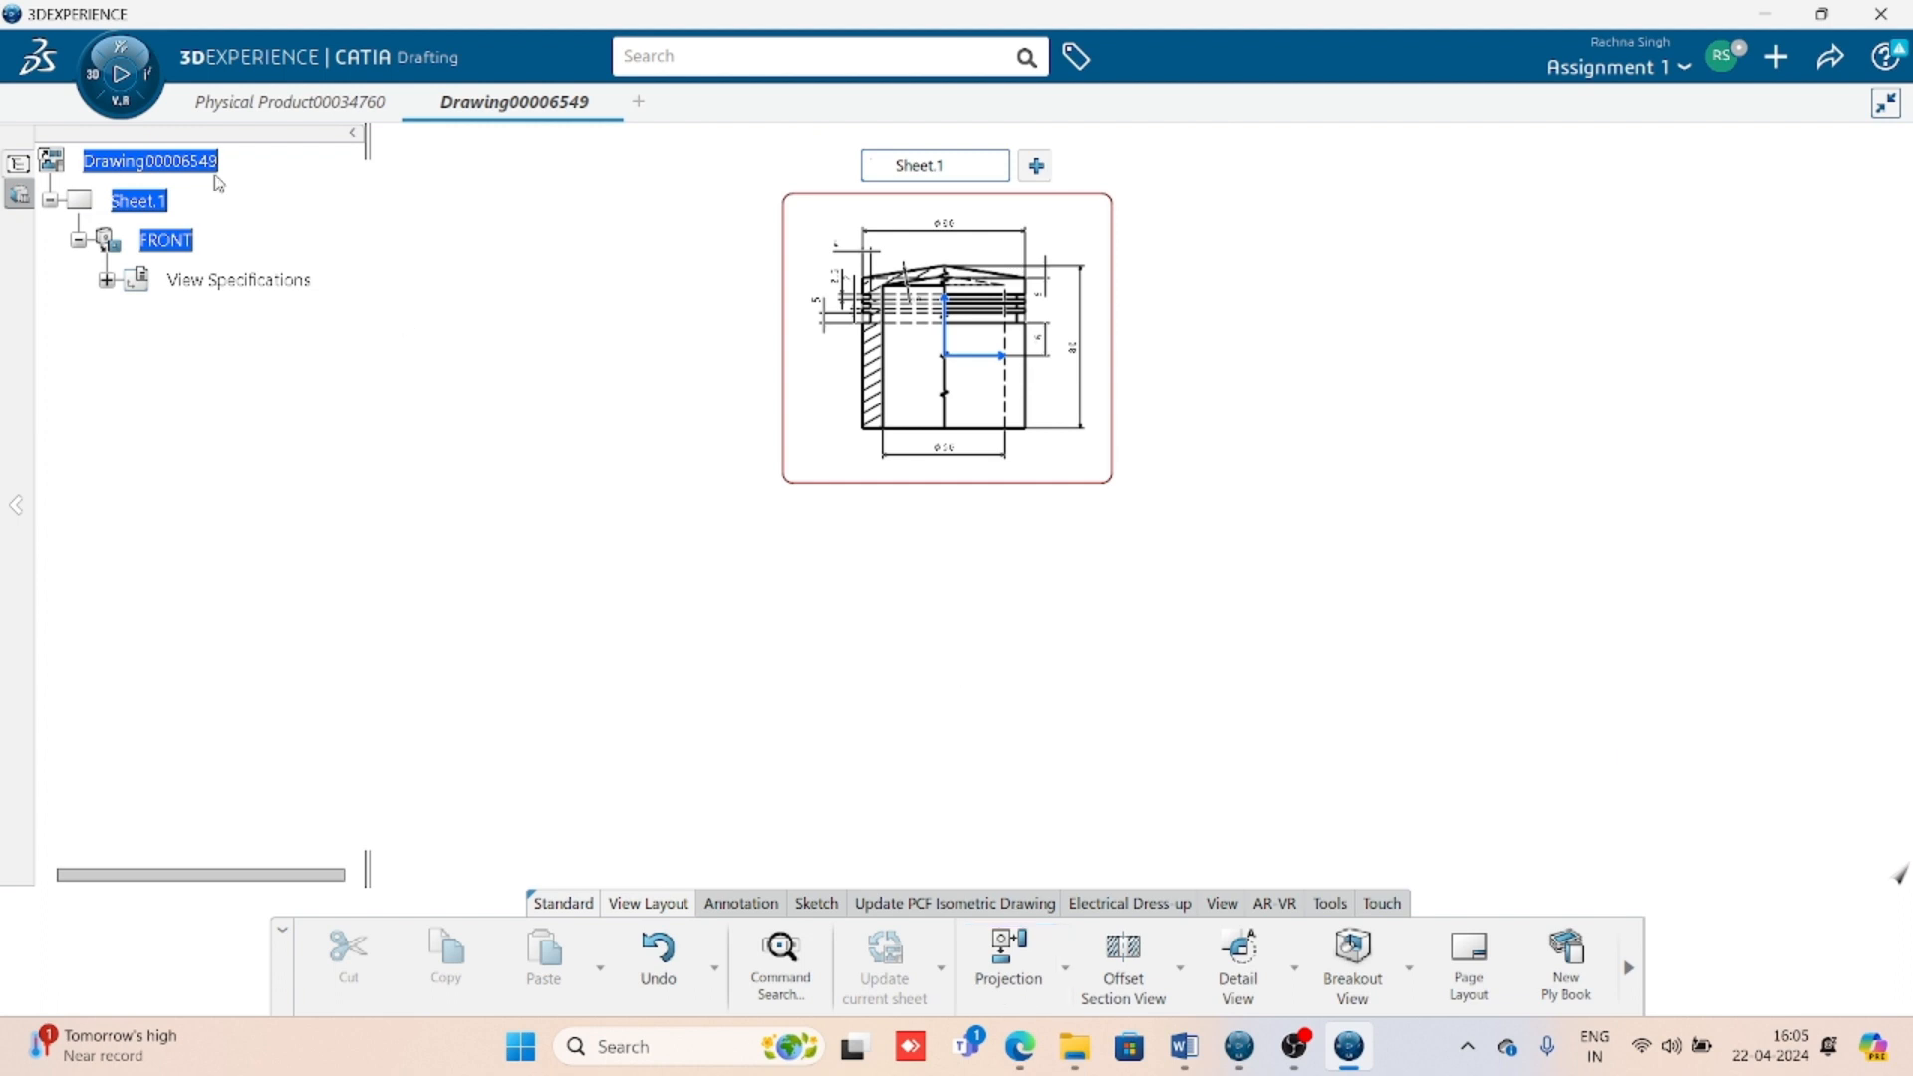
- Set the projection method of Sheet.1 to third angle standard
right_click(145, 199)
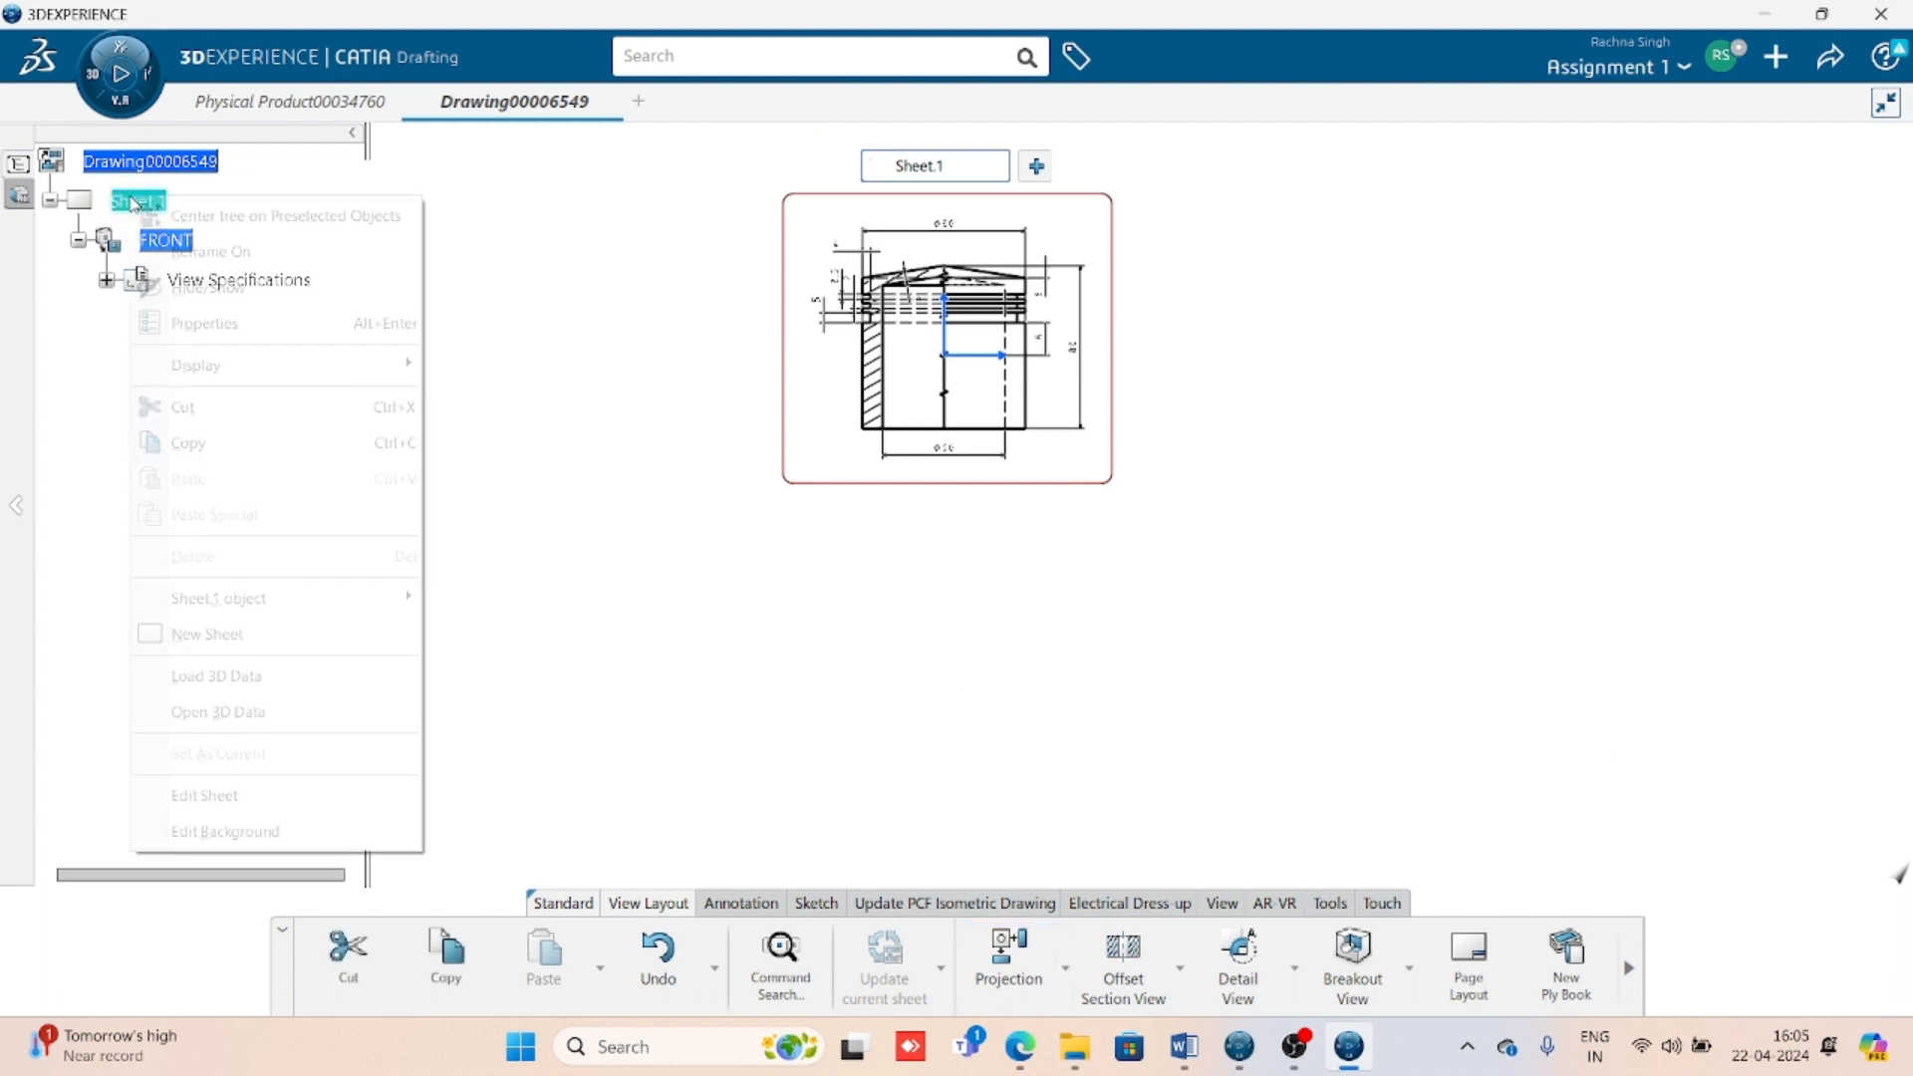
click(217, 324)
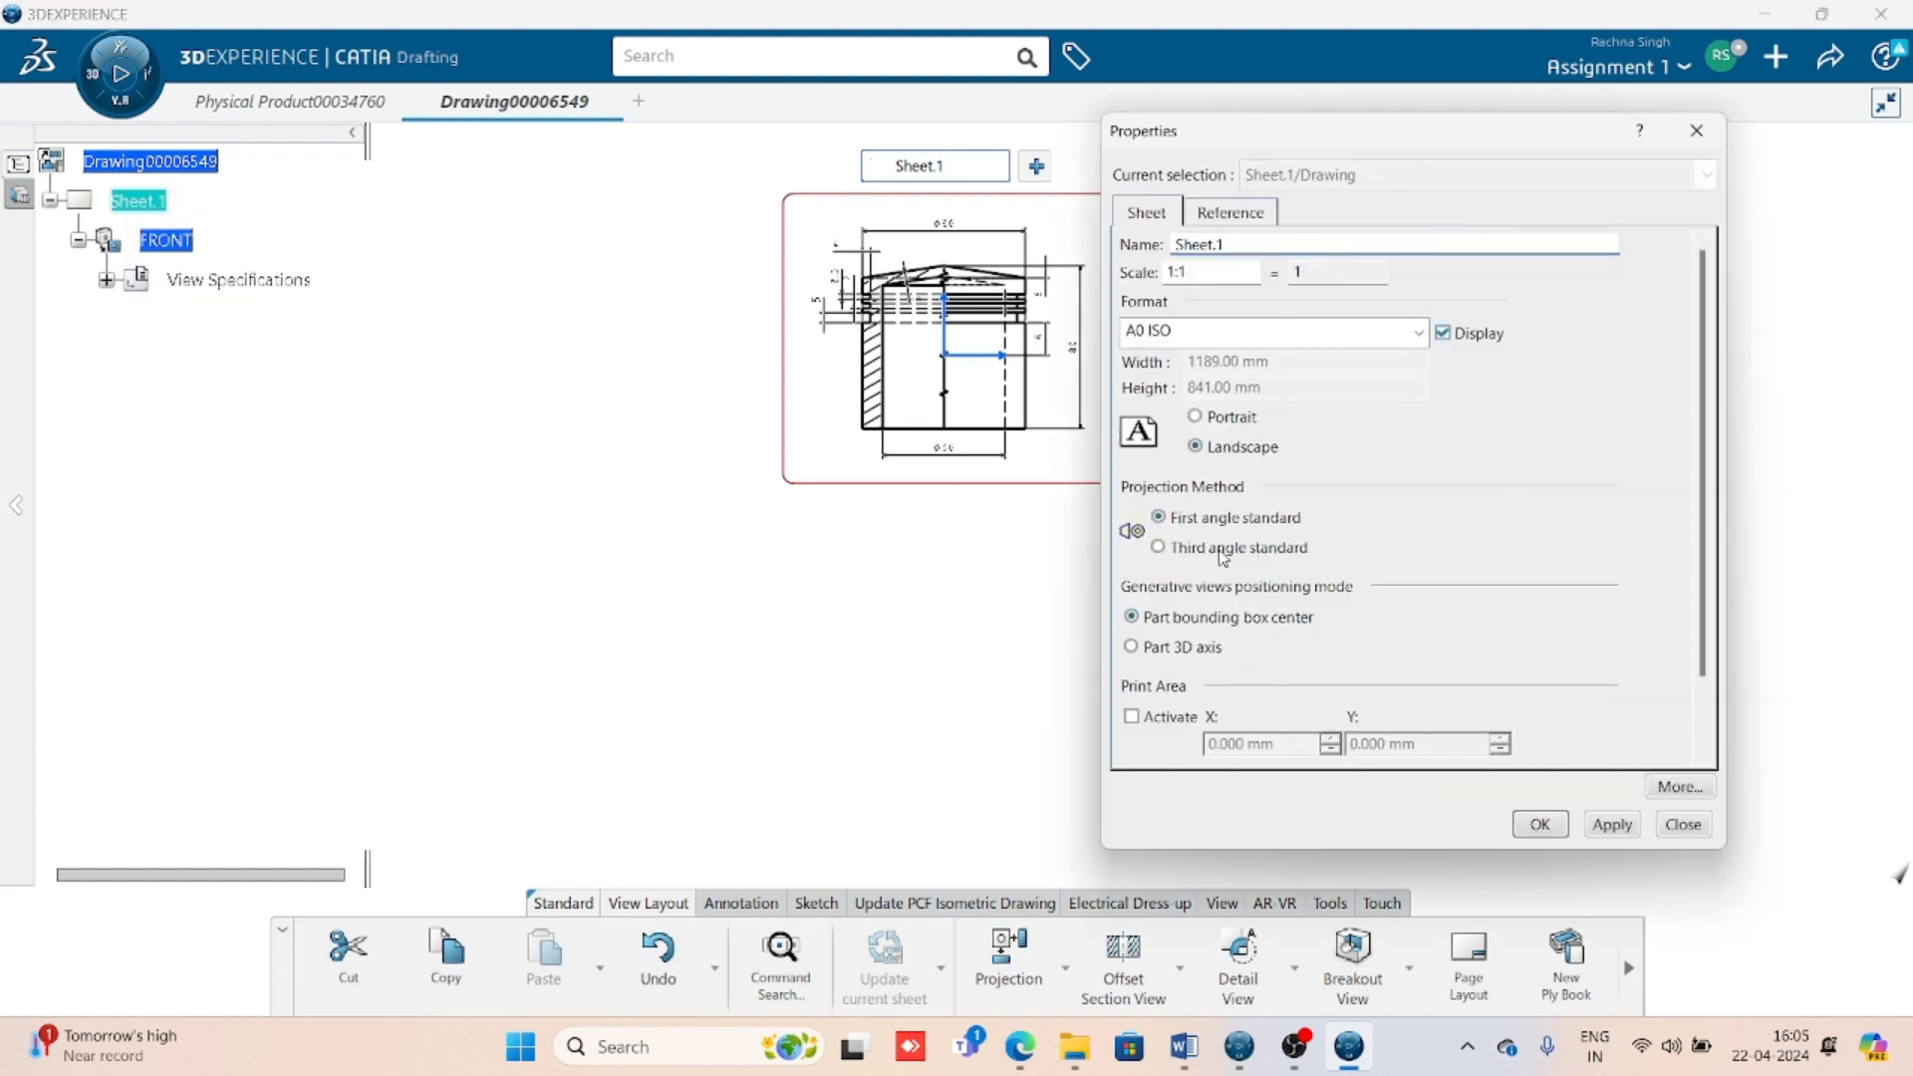
click(1210, 548)
click(1524, 829)
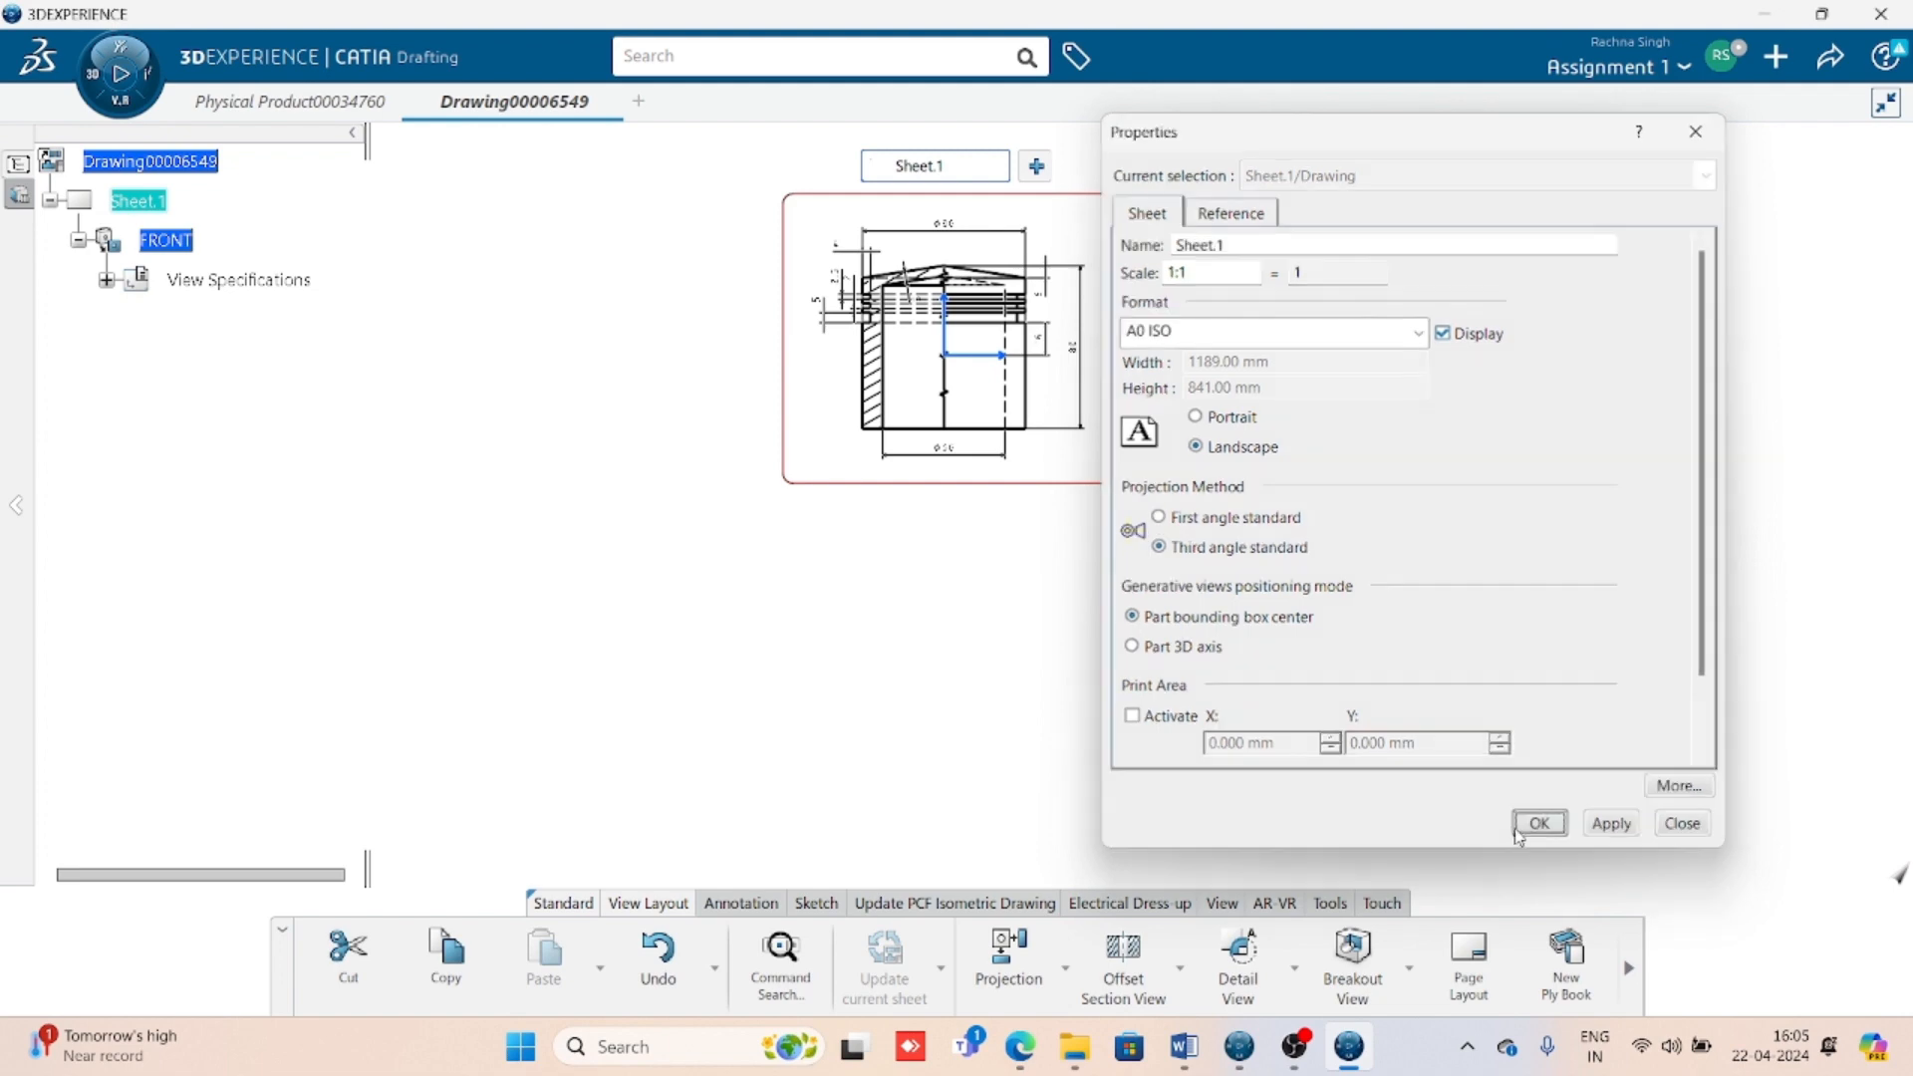
- Project a bottom view of the piston and place it below the front view
click(1036, 954)
click(934, 704)
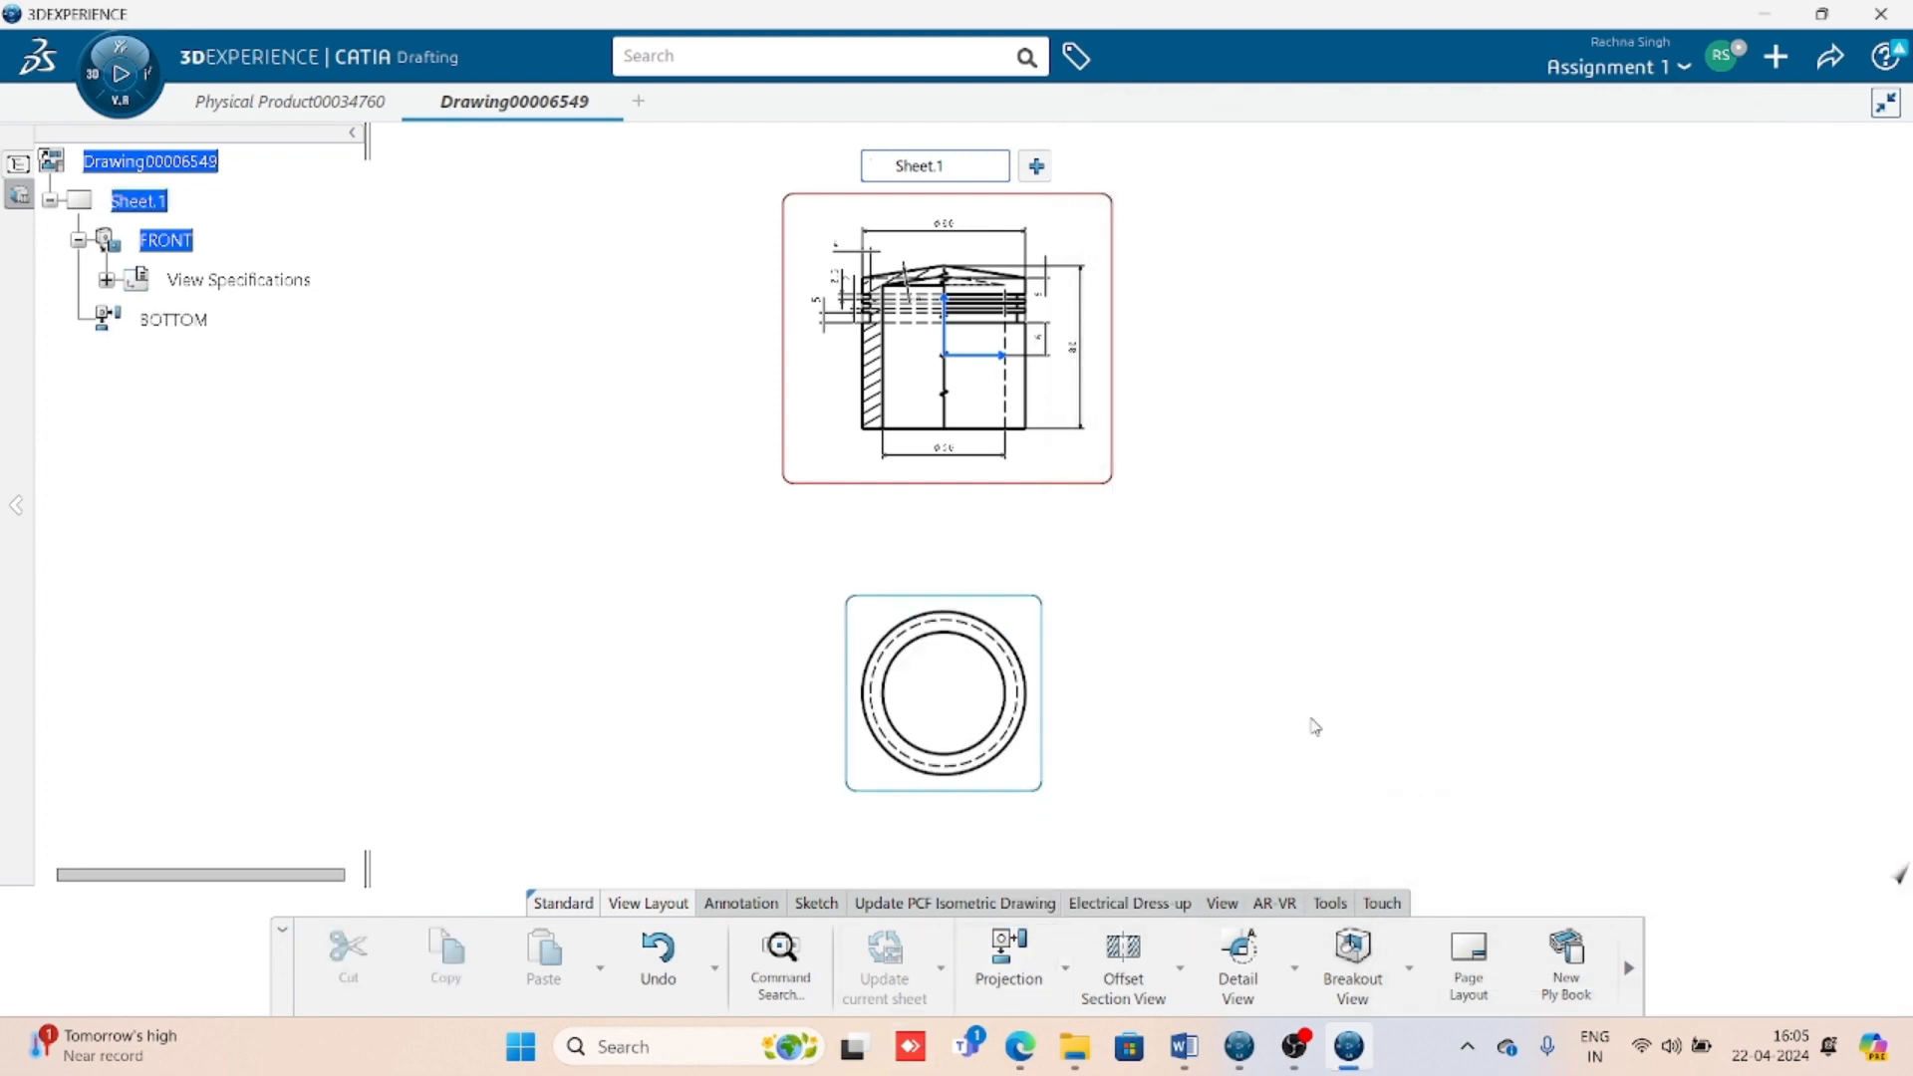
middle_drag(1311, 726, 1239, 670)
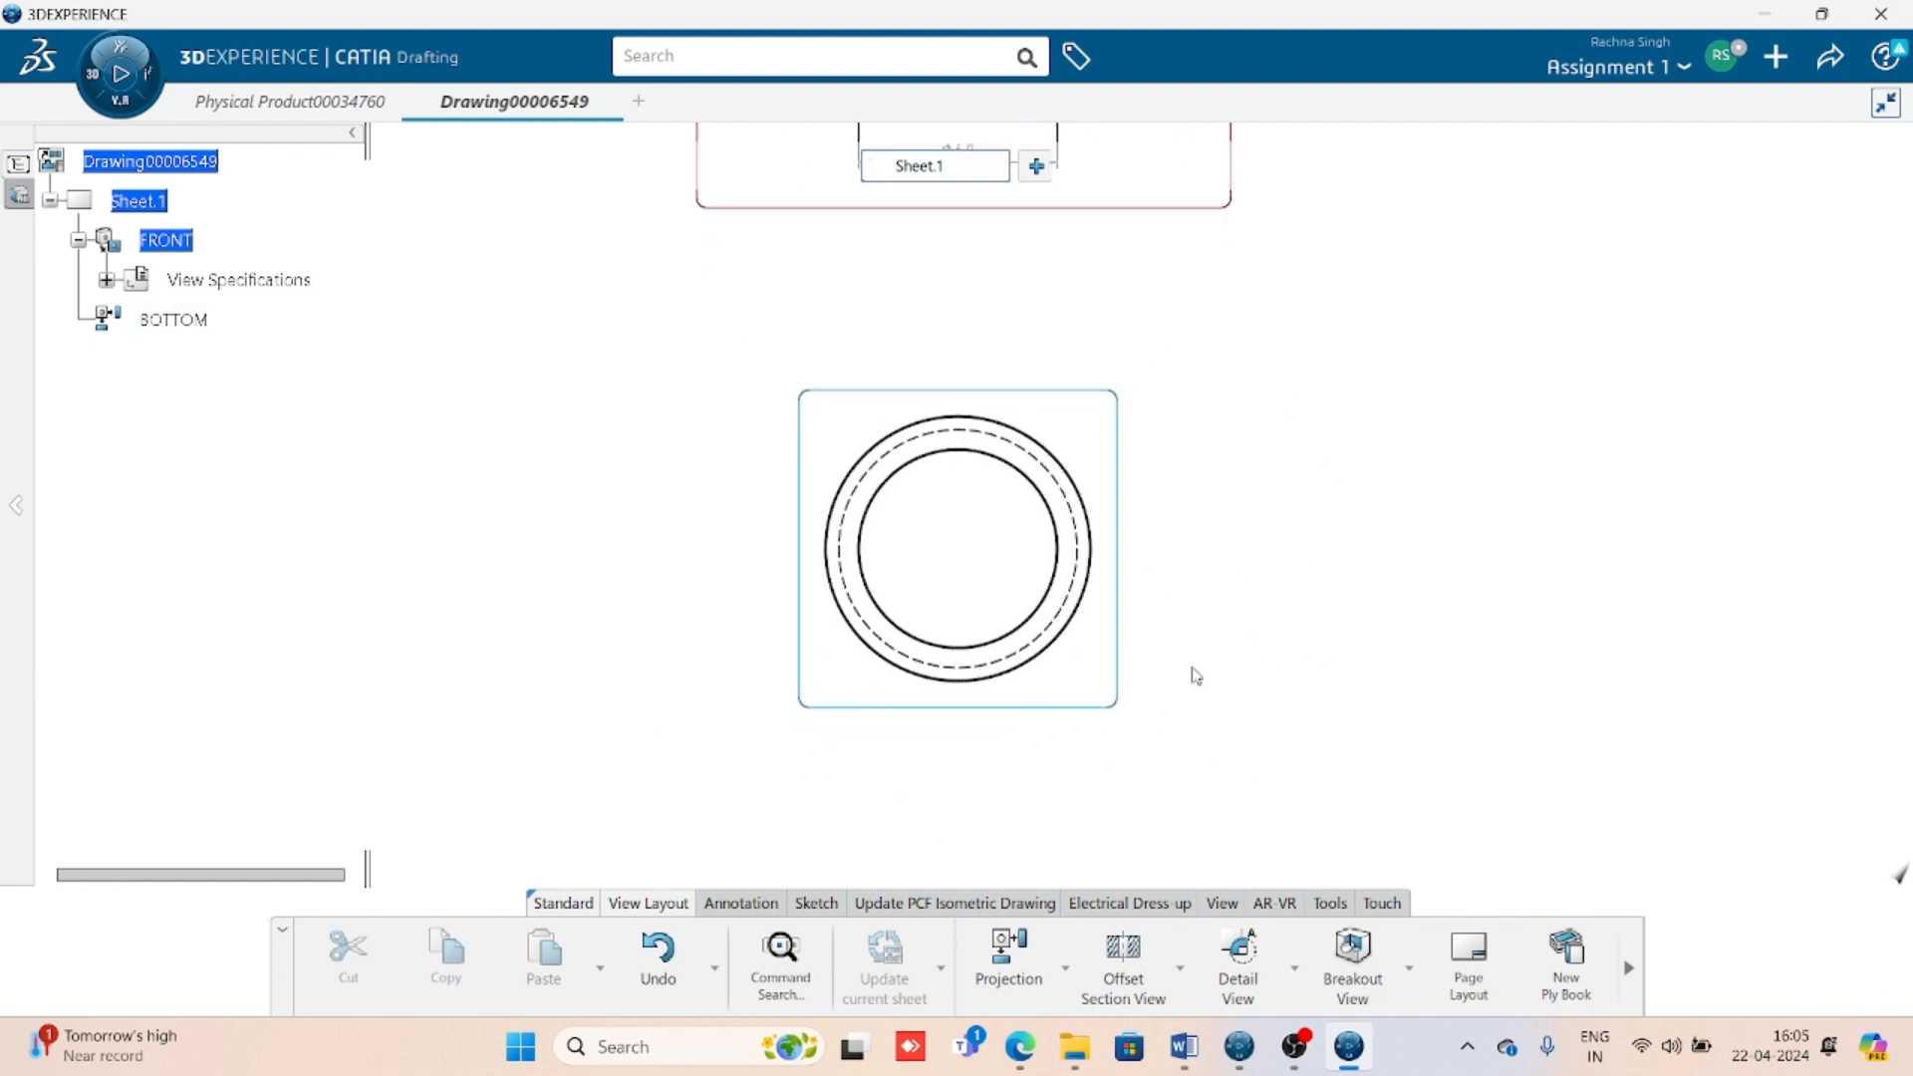
- Check the half-sectioned circular view in the Word reference, and make the bottom view active in the CATIA drawing
click(1184, 1046)
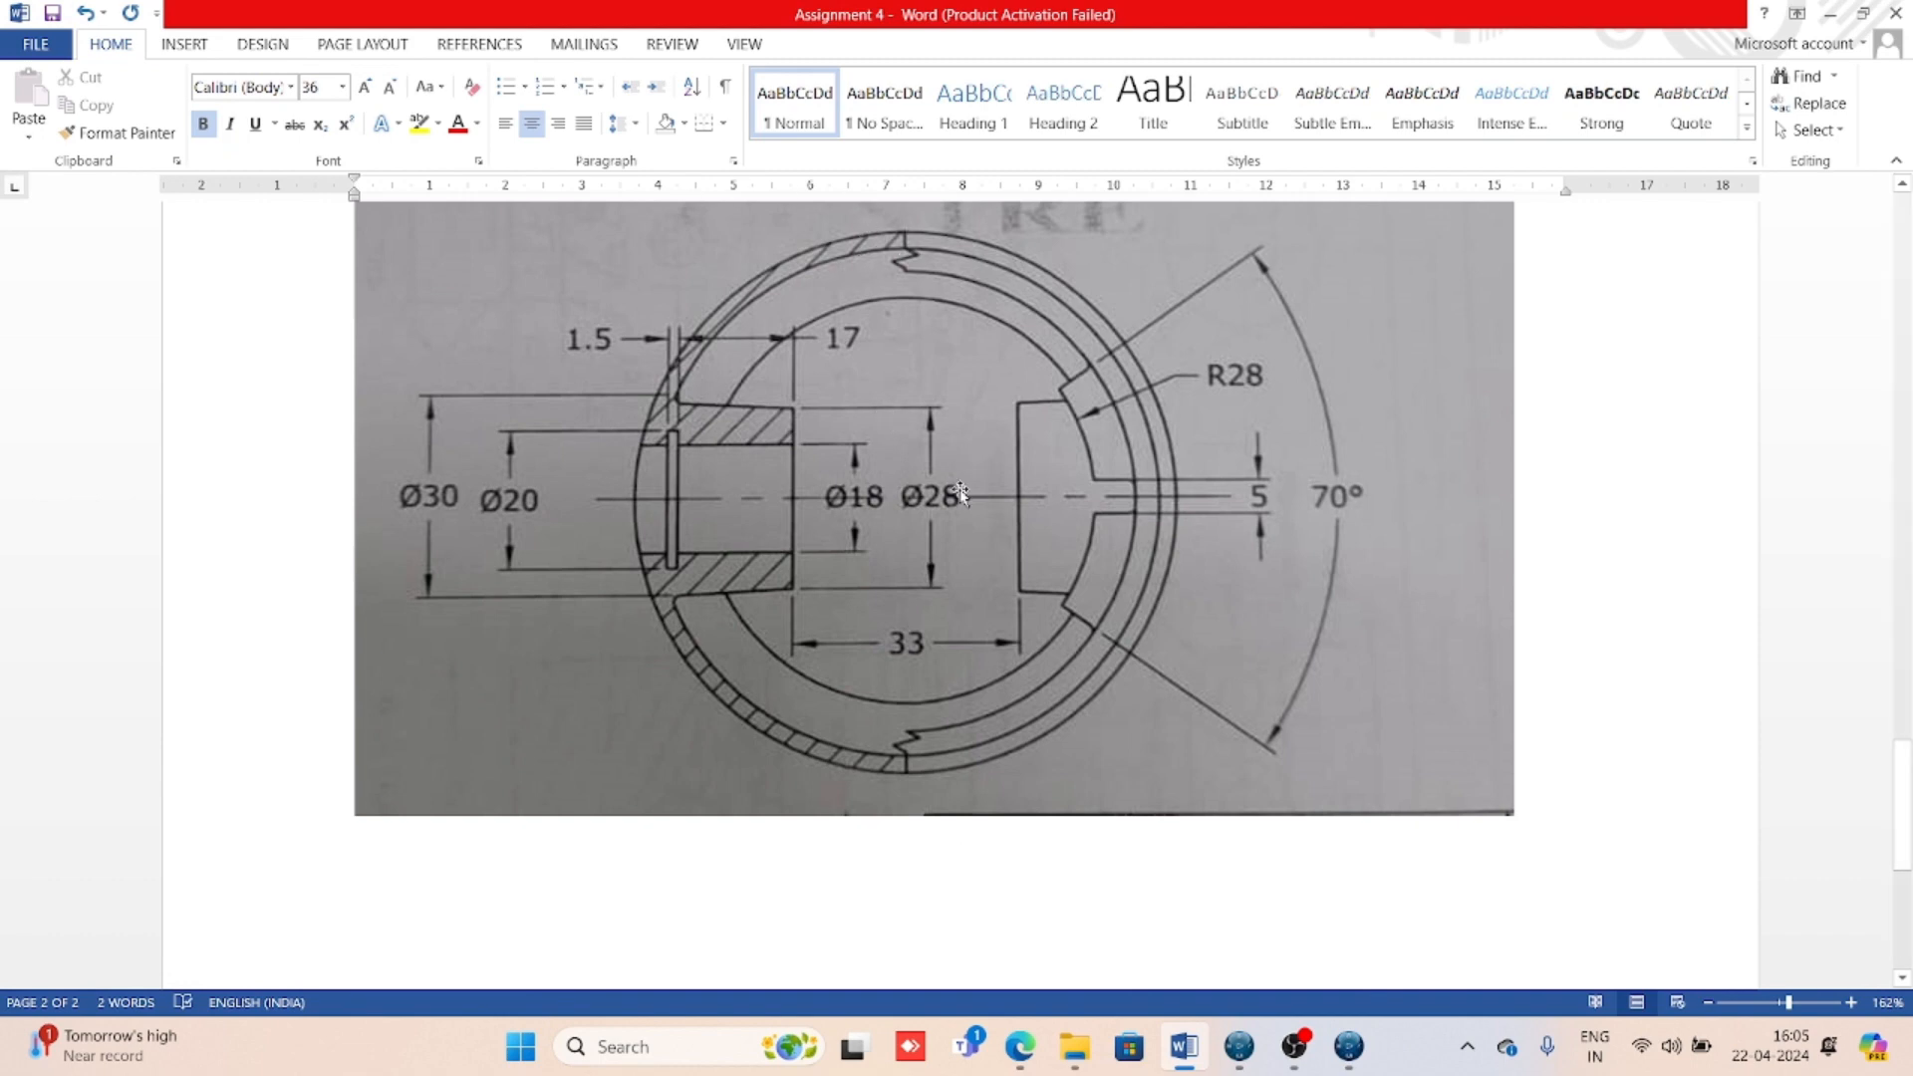
click(1348, 1046)
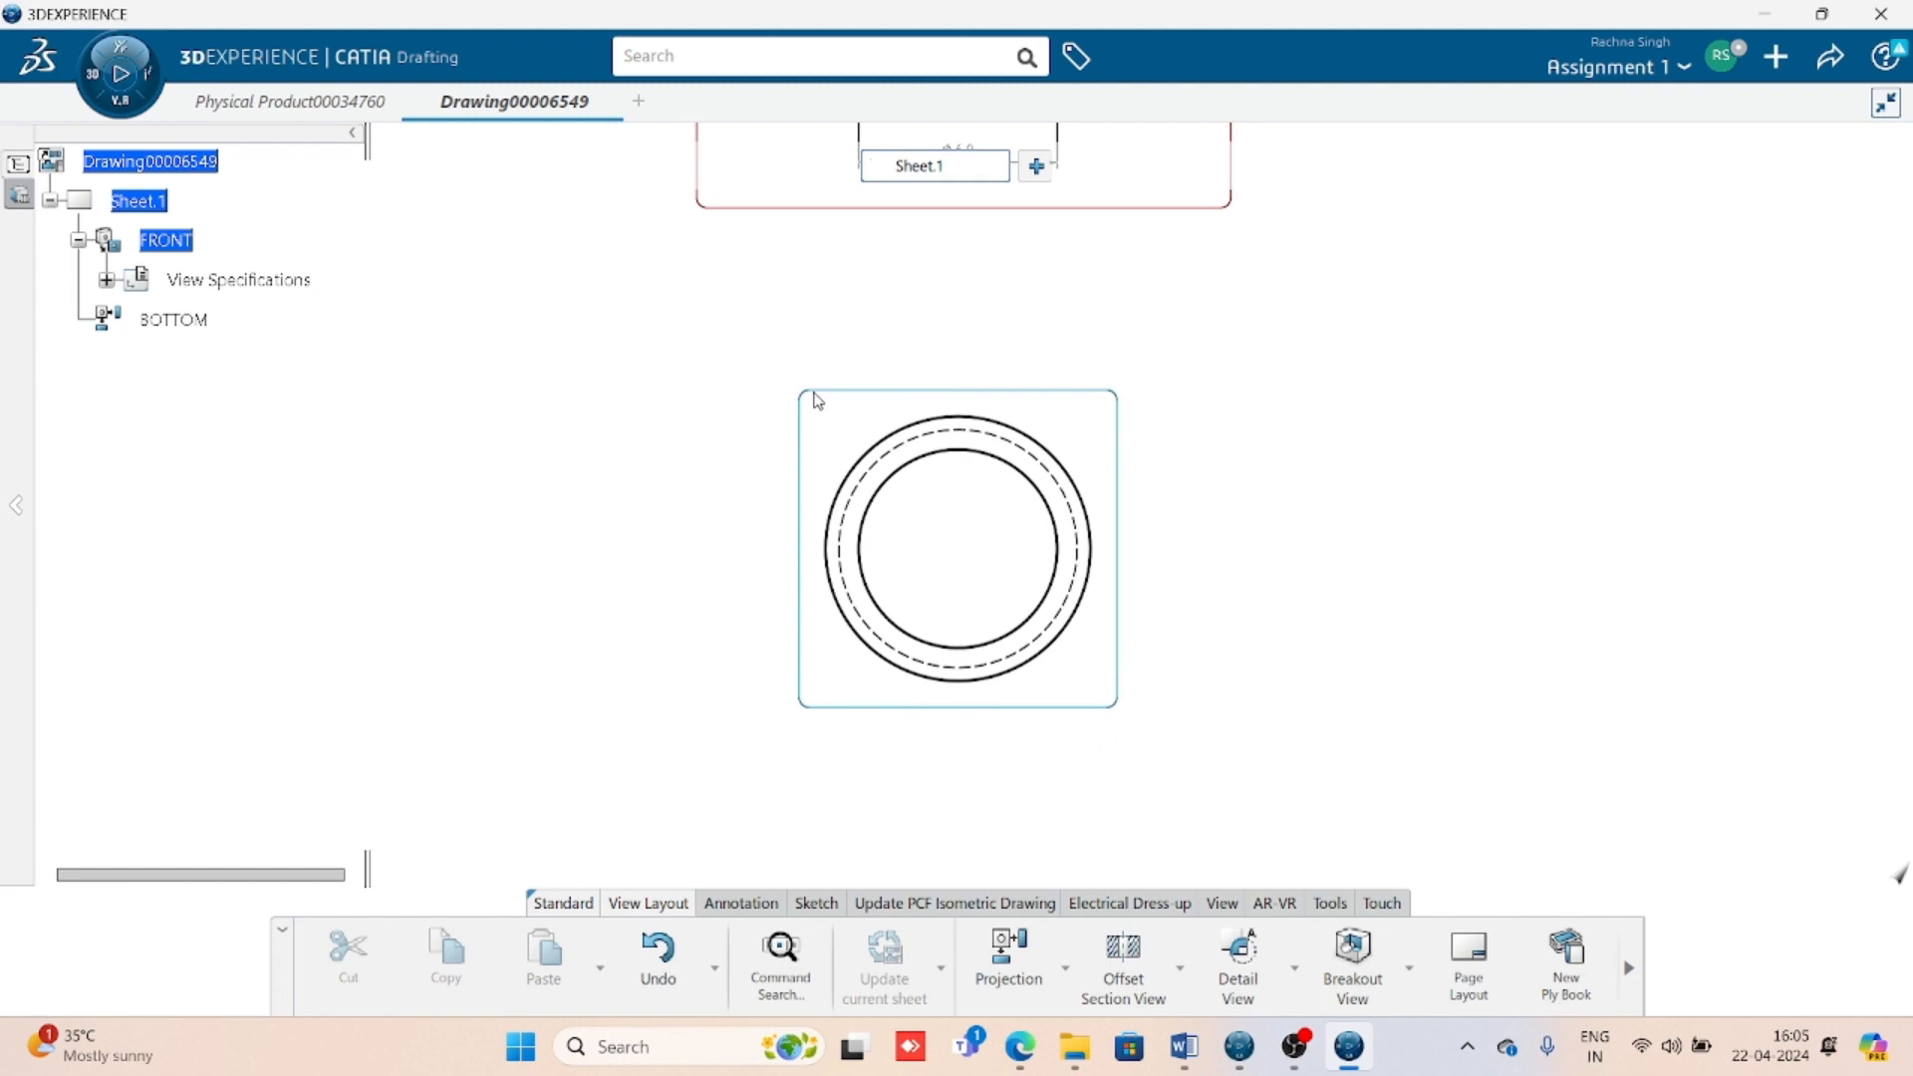
scroll(851, 468, up, 5)
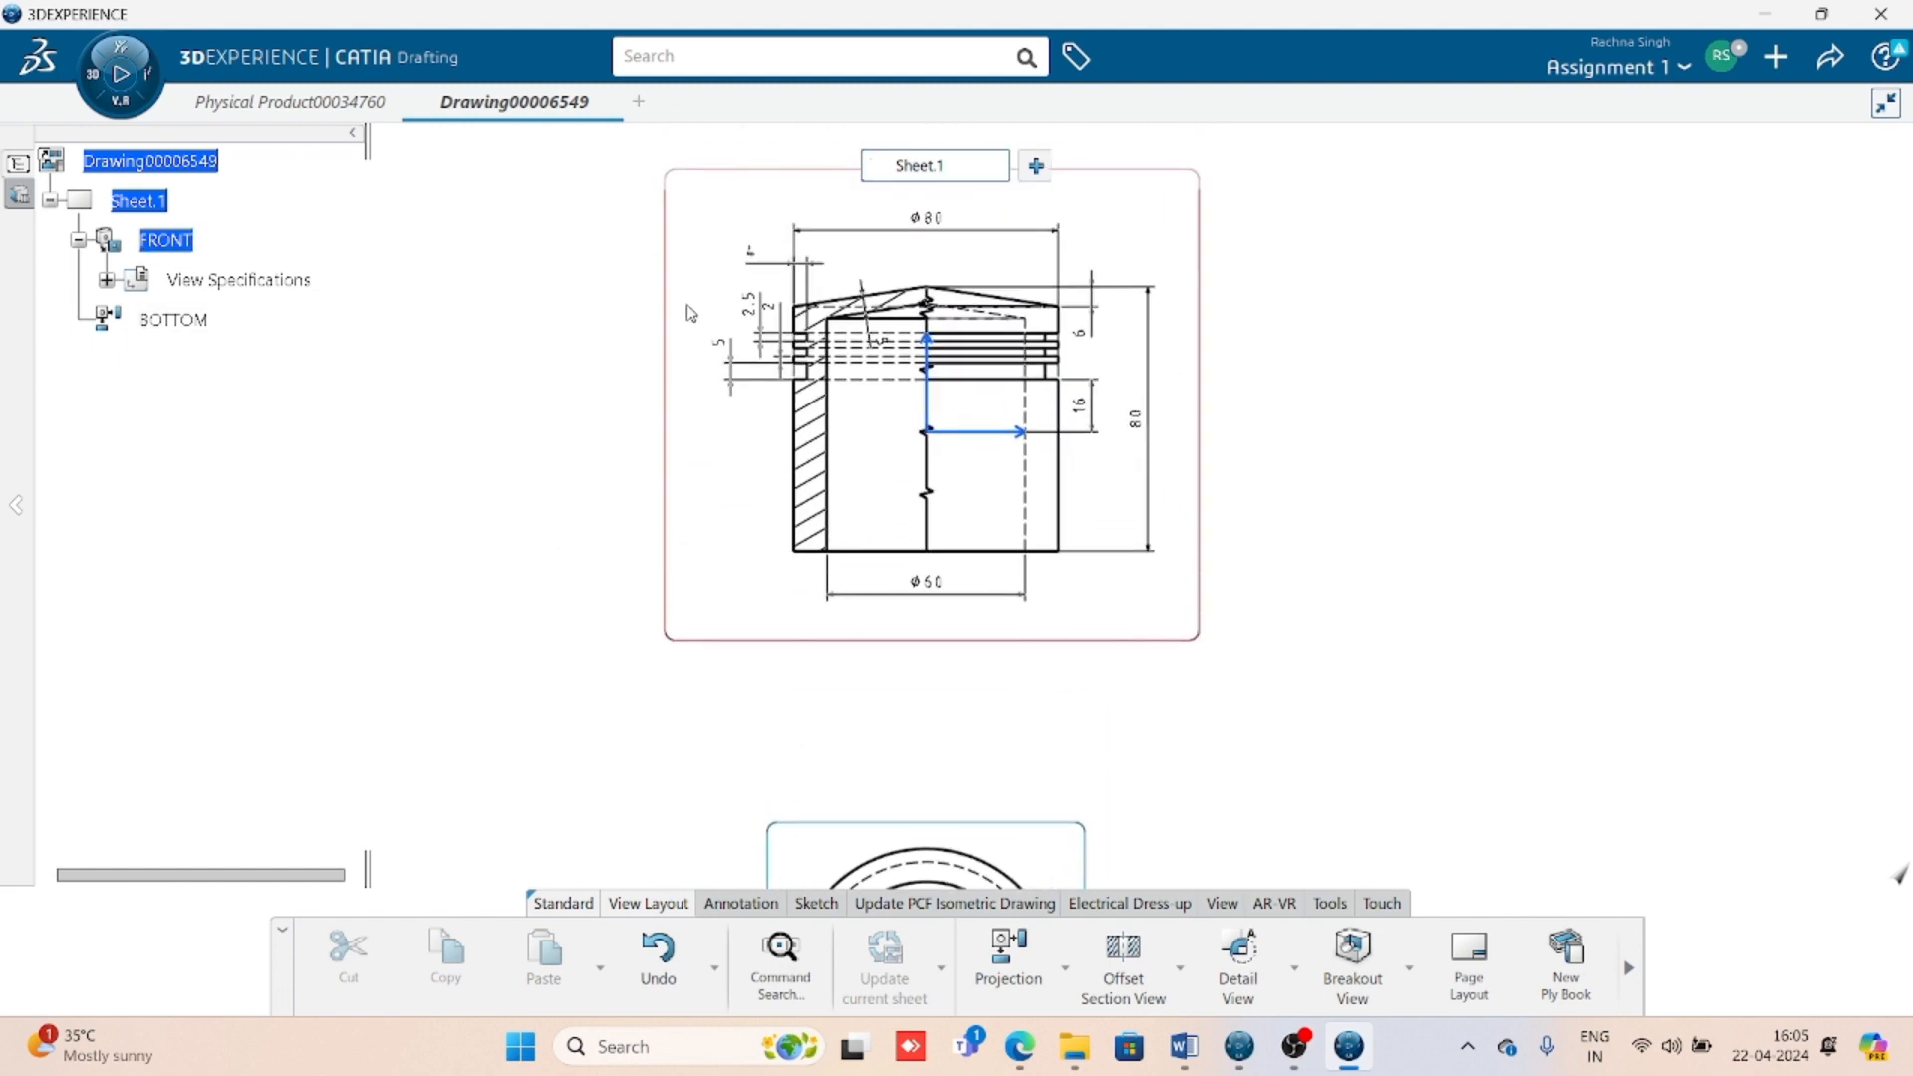
scroll(901, 753, down, 3)
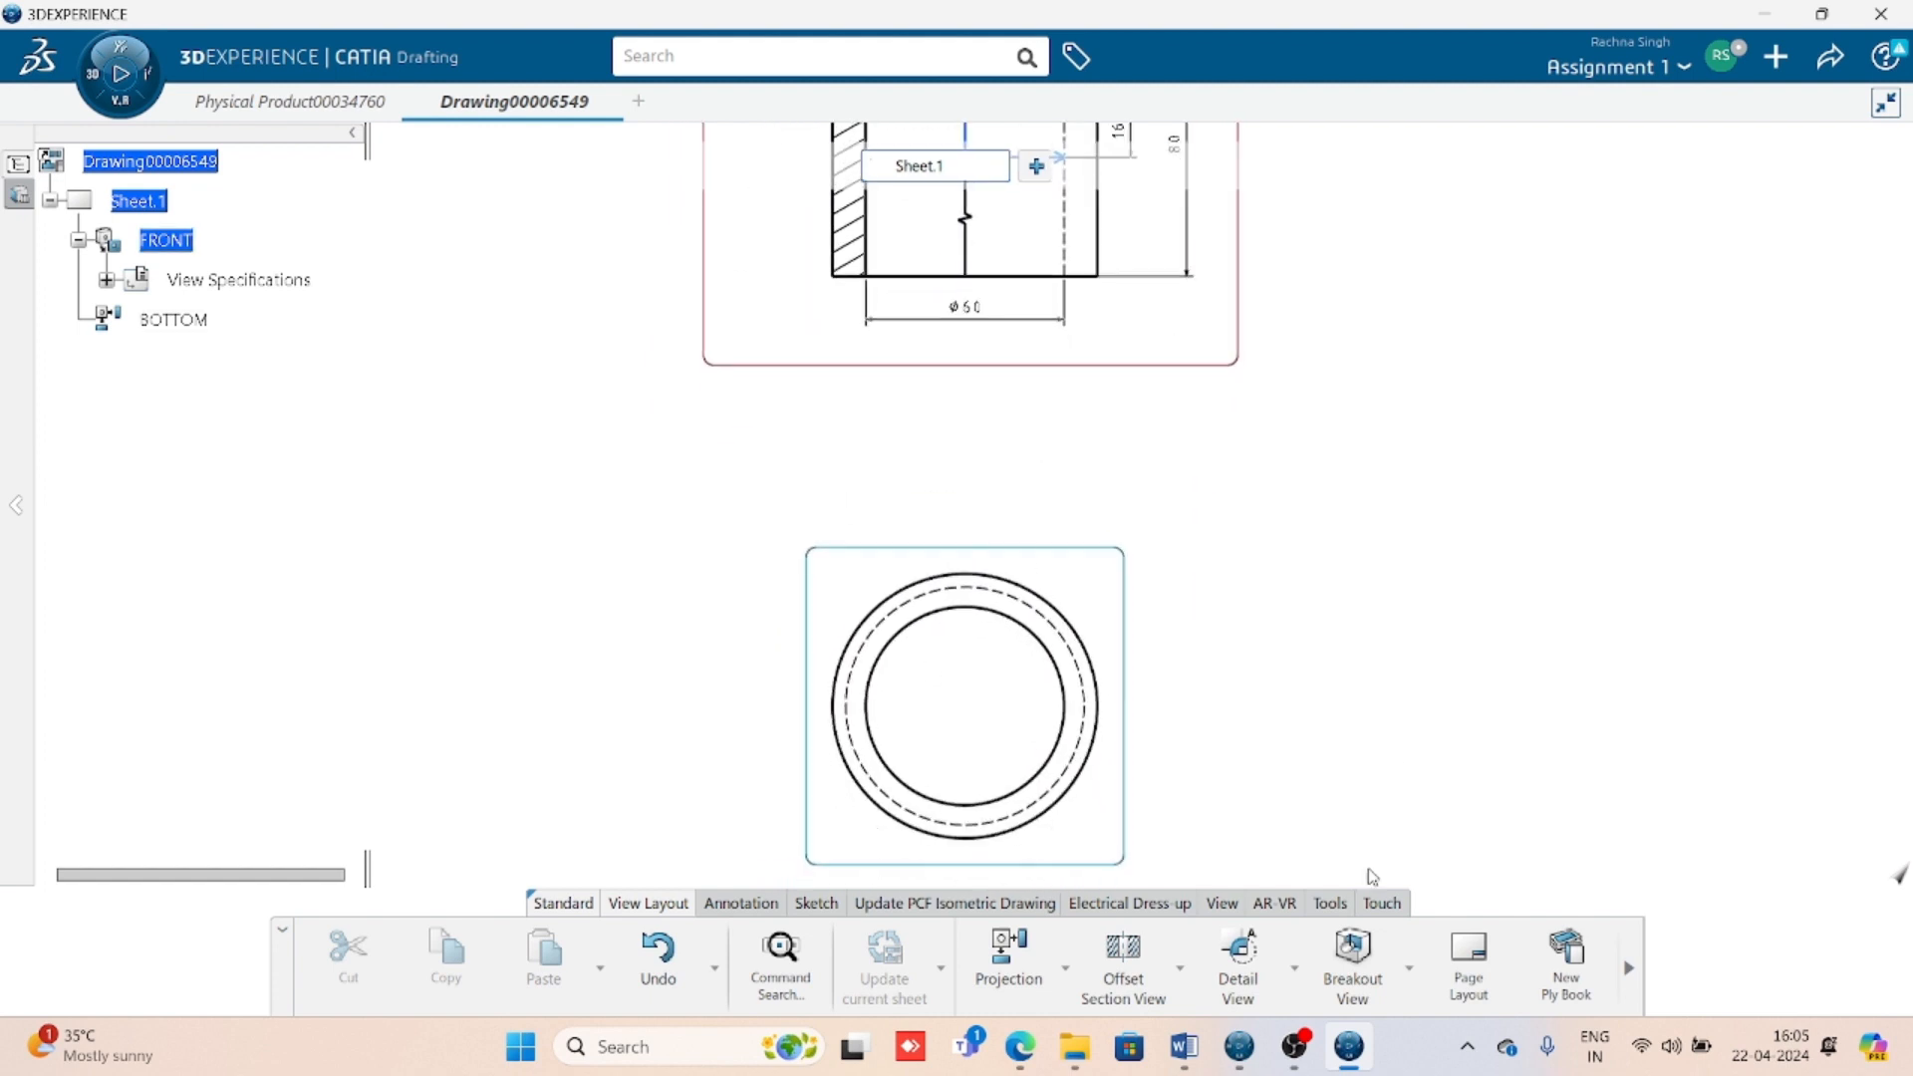
middle_drag(1042, 673, 997, 527)
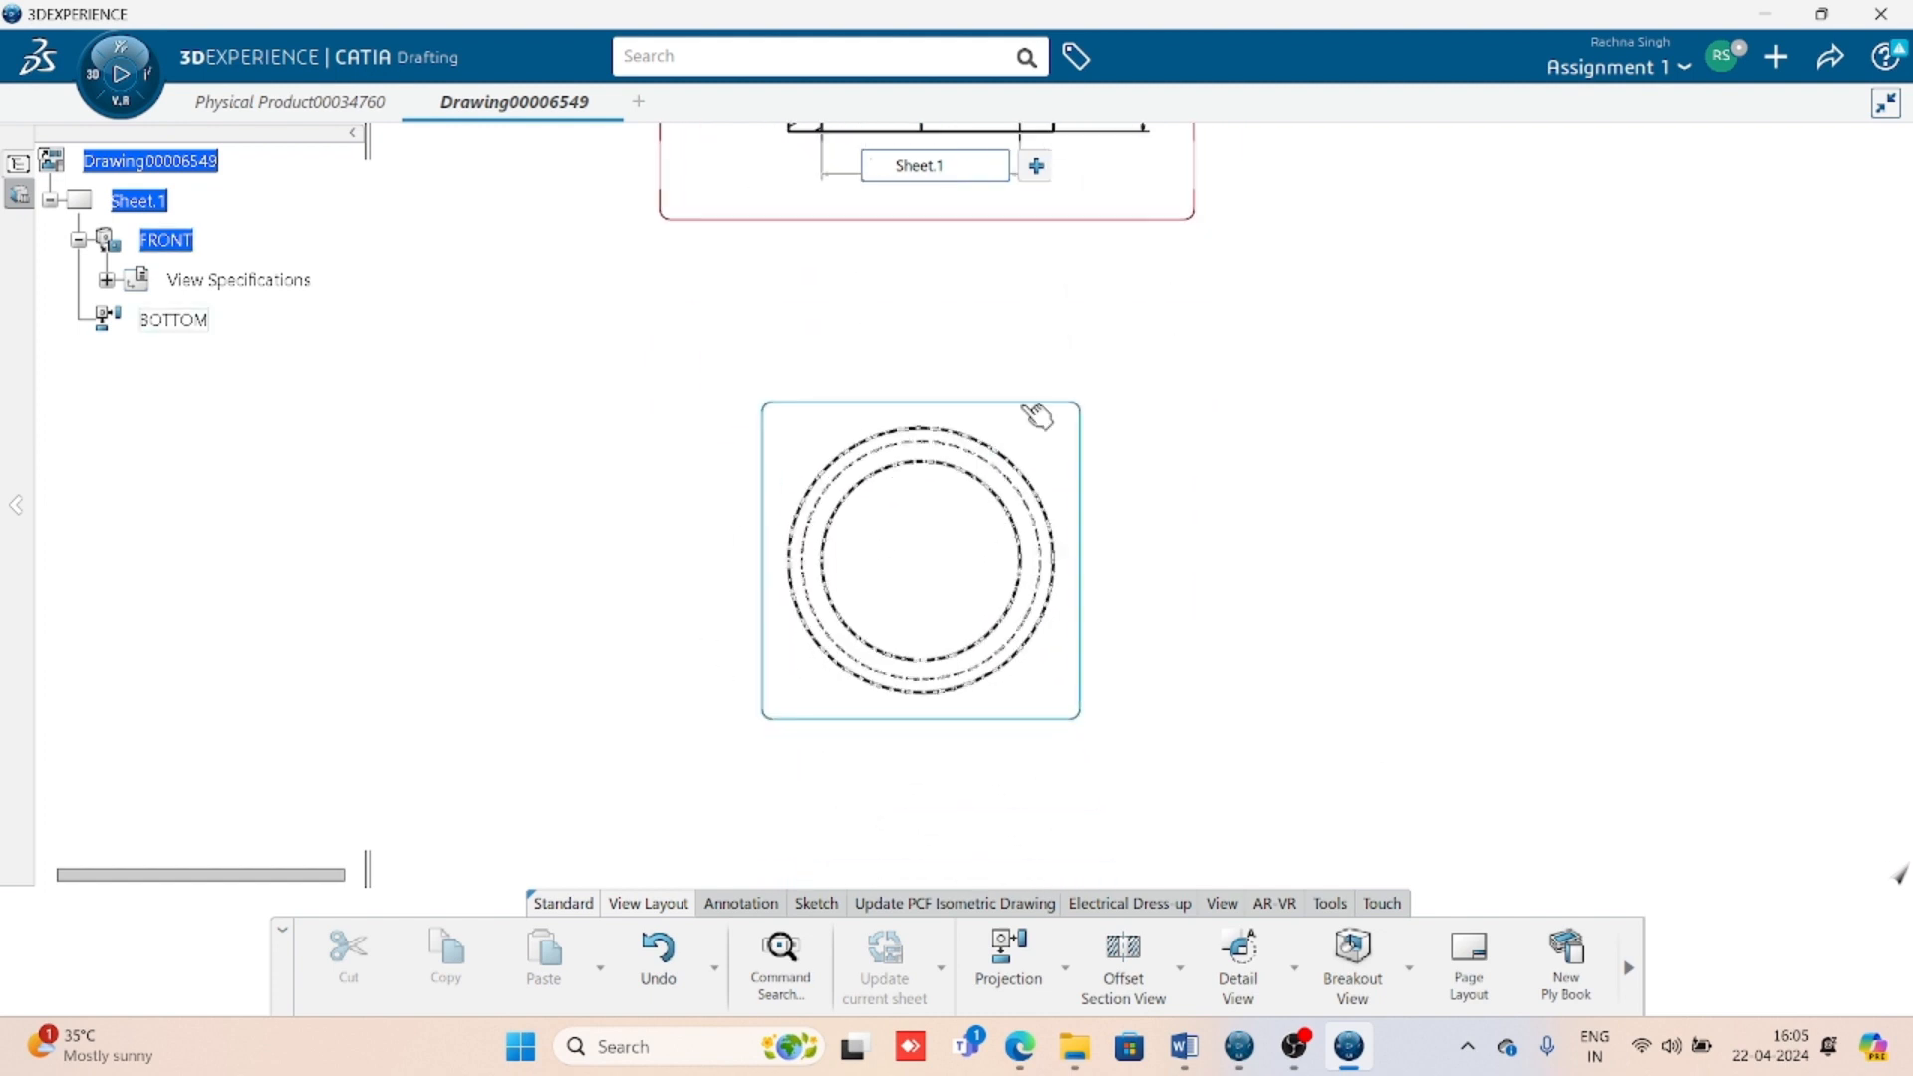
double_click(1036, 416)
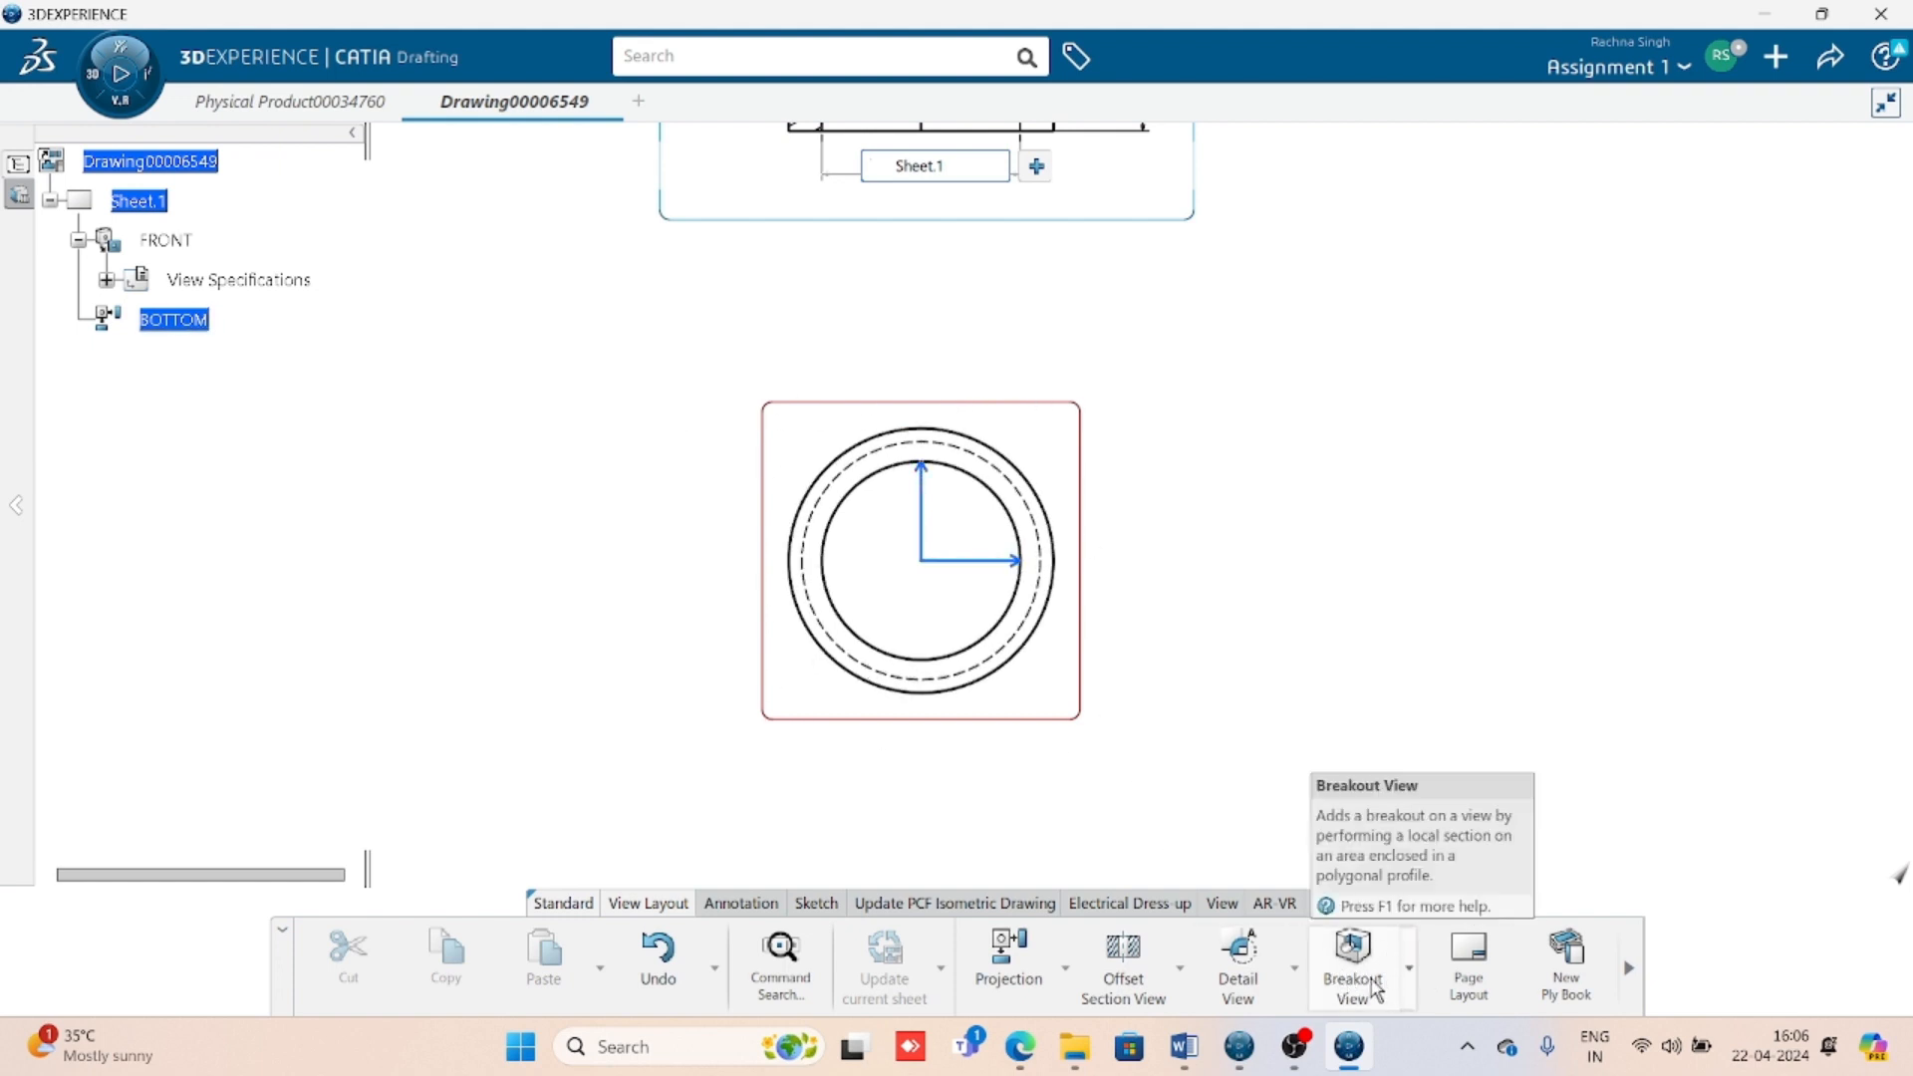
- Add a breakout to the bottom view with a rectangular profile from the vertical axis around its left half, at a 4 mm depth
click(1375, 986)
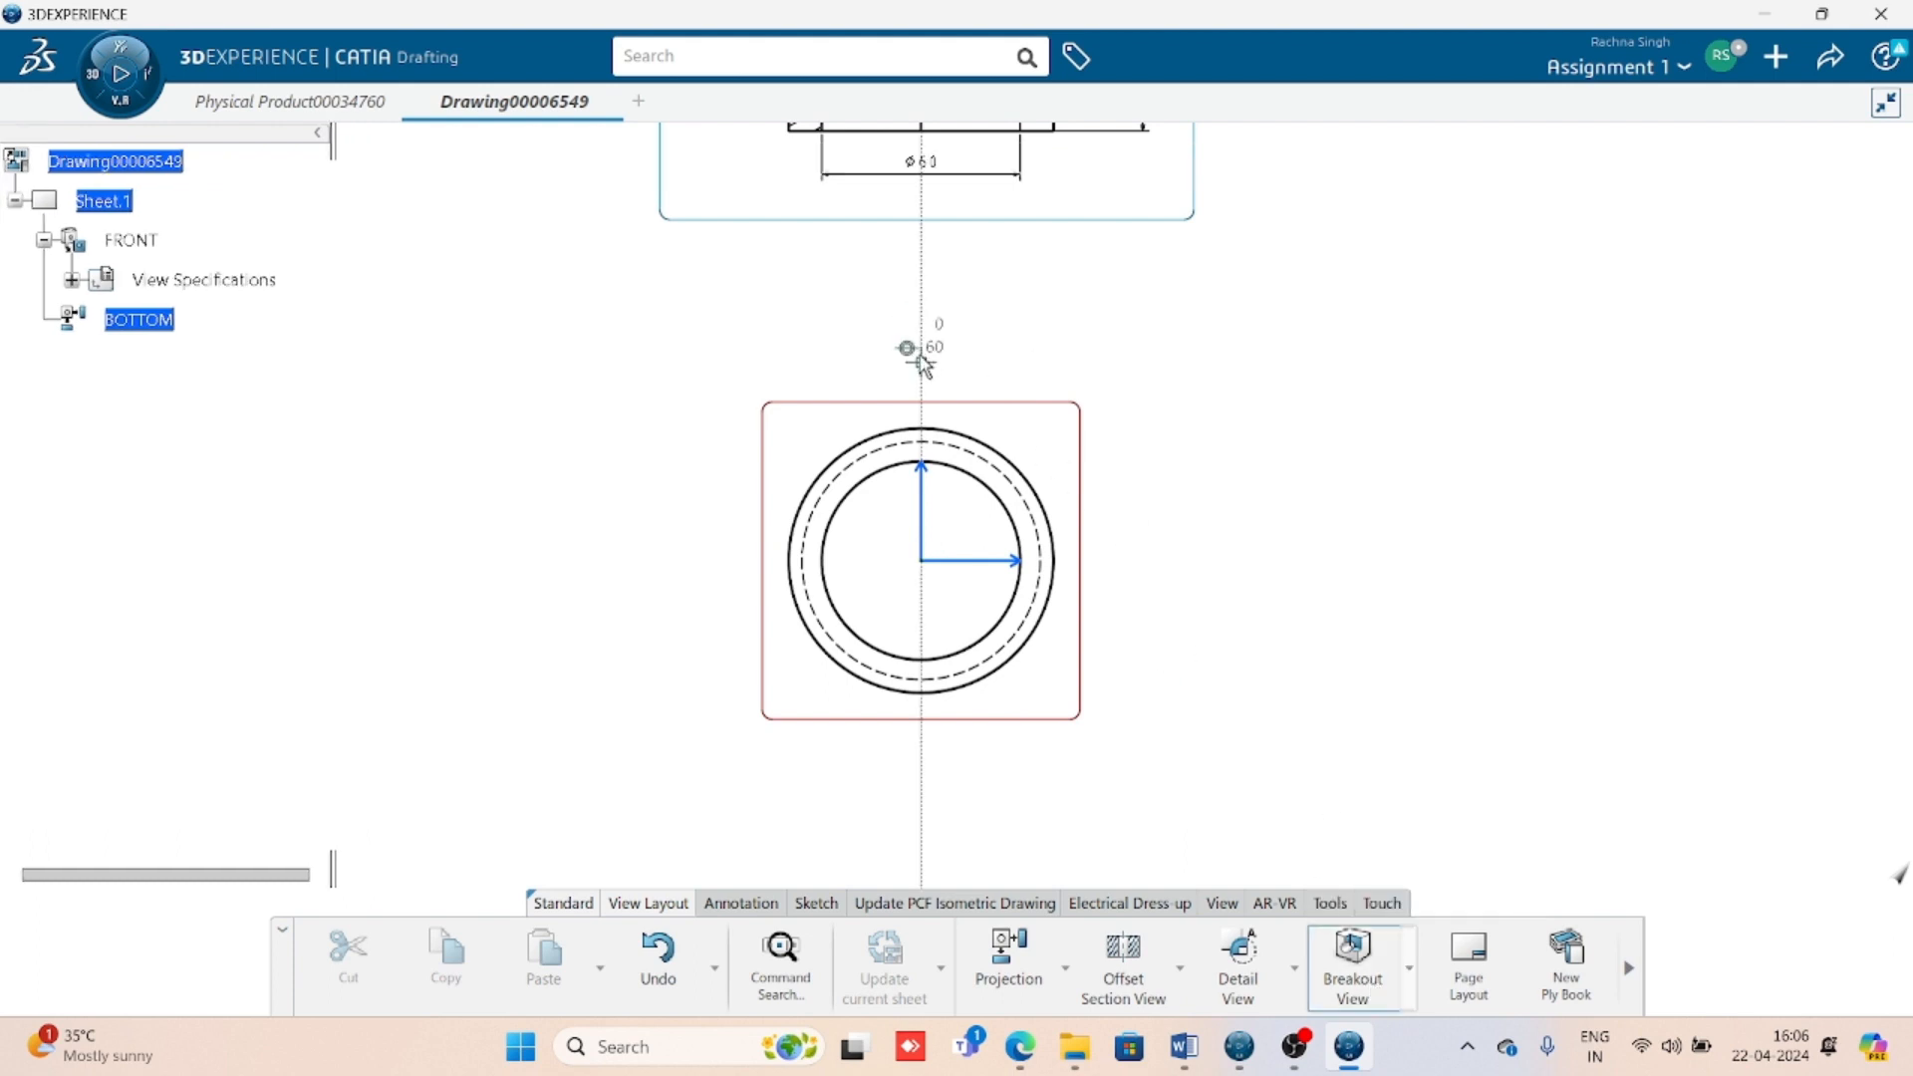
click(921, 361)
click(920, 794)
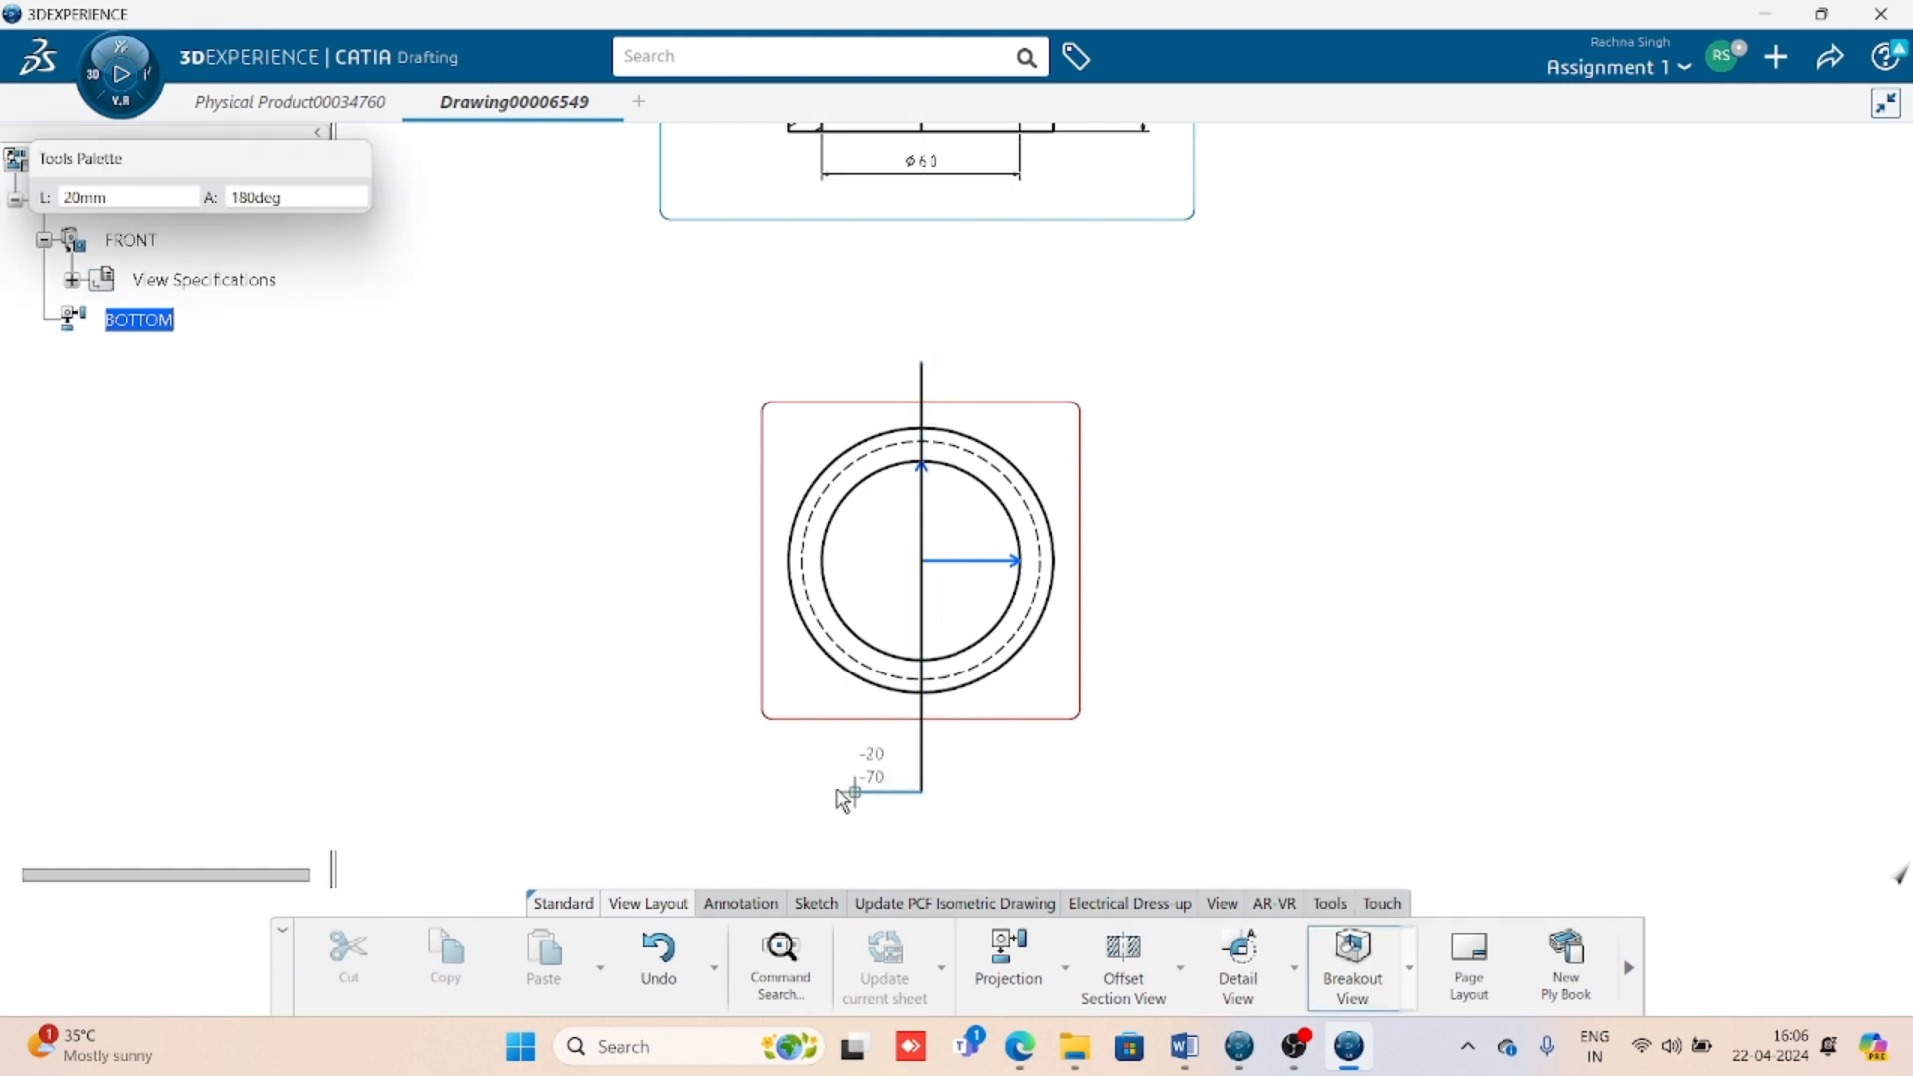
click(690, 794)
click(689, 360)
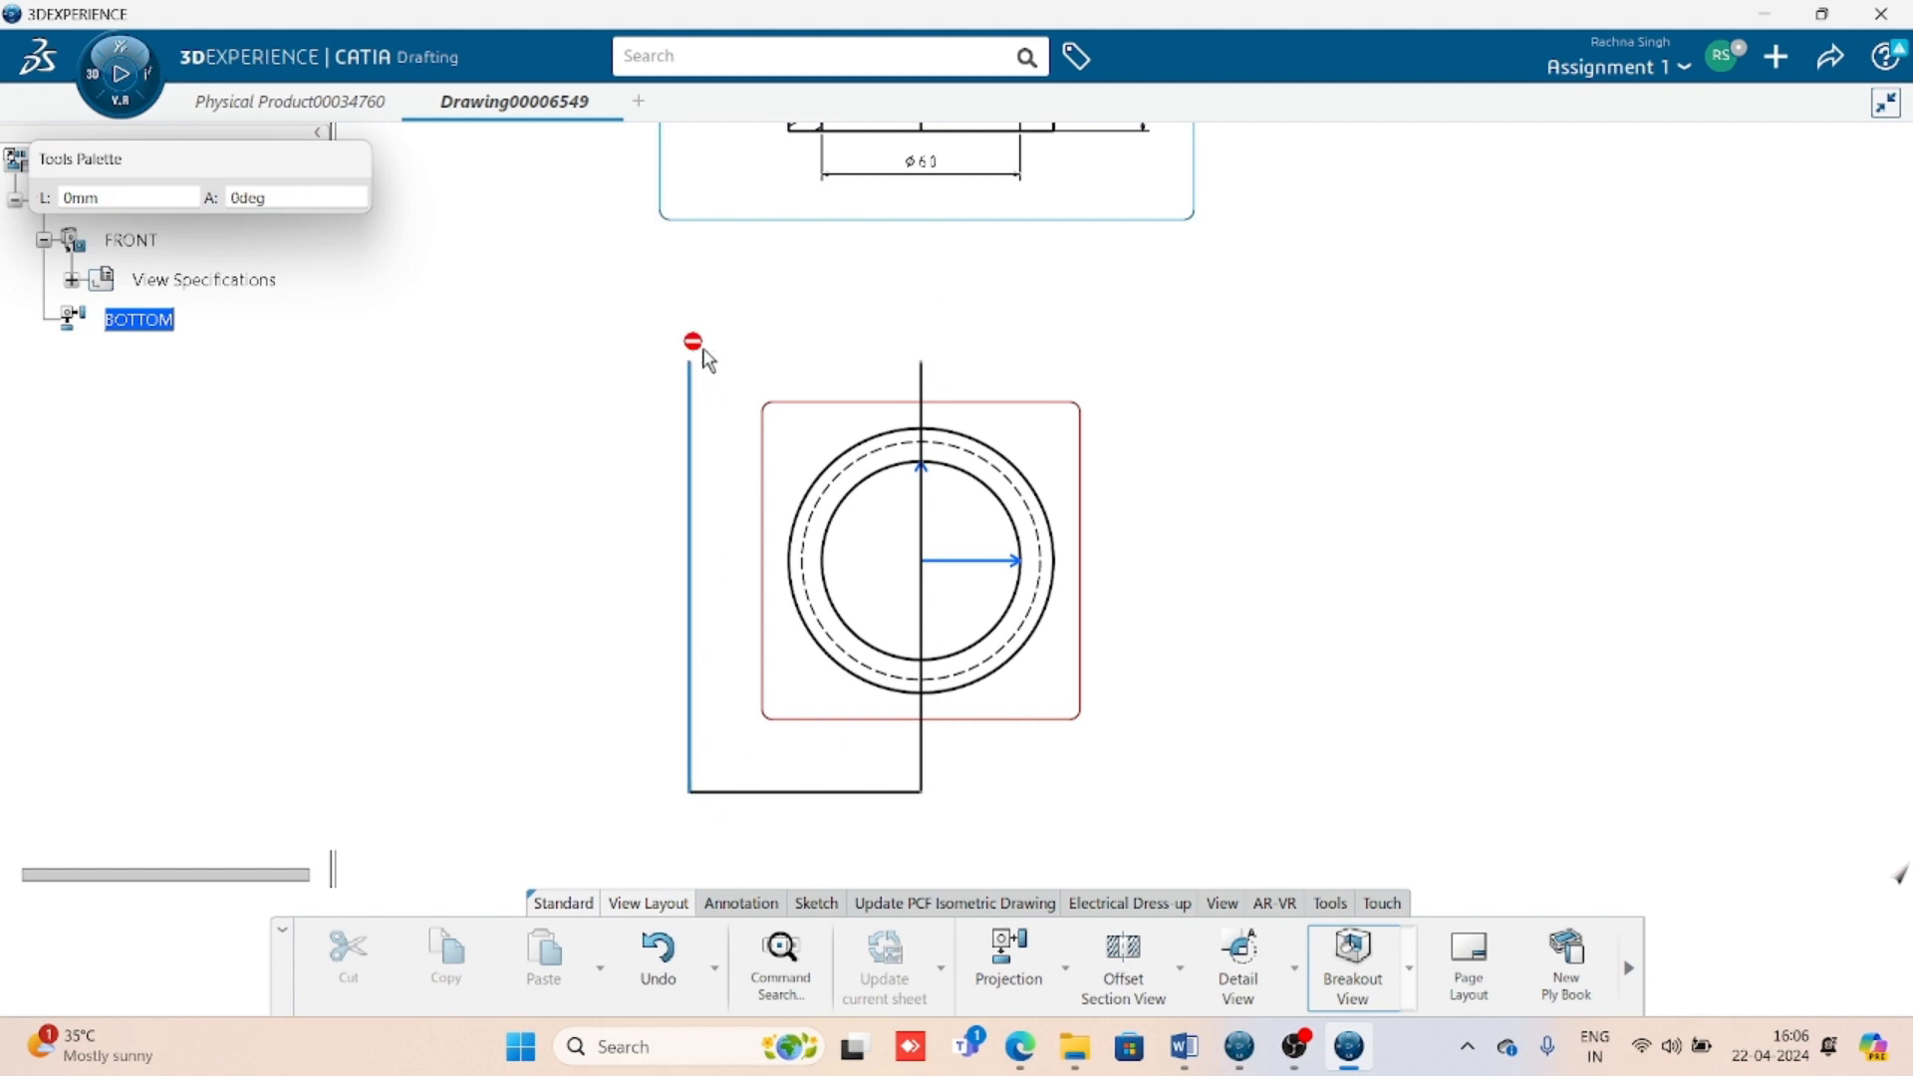
click(921, 361)
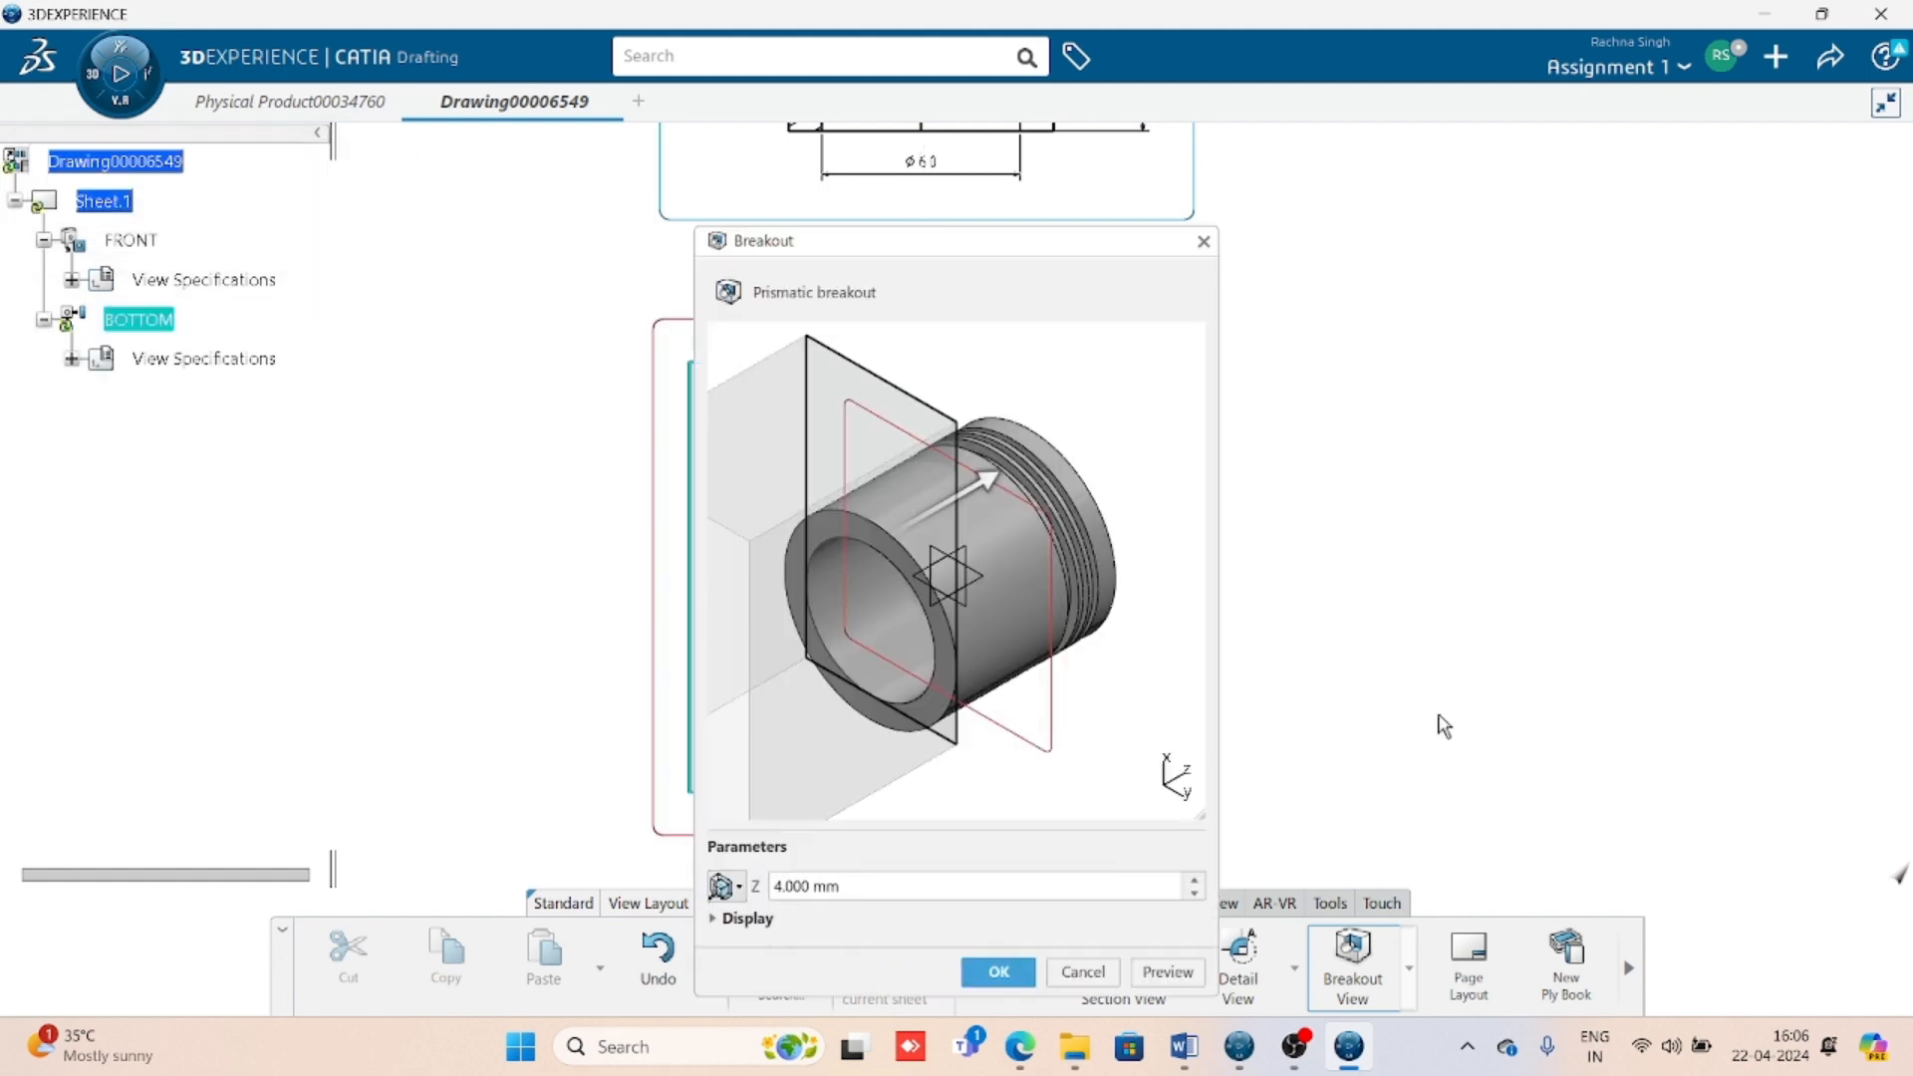
click(999, 973)
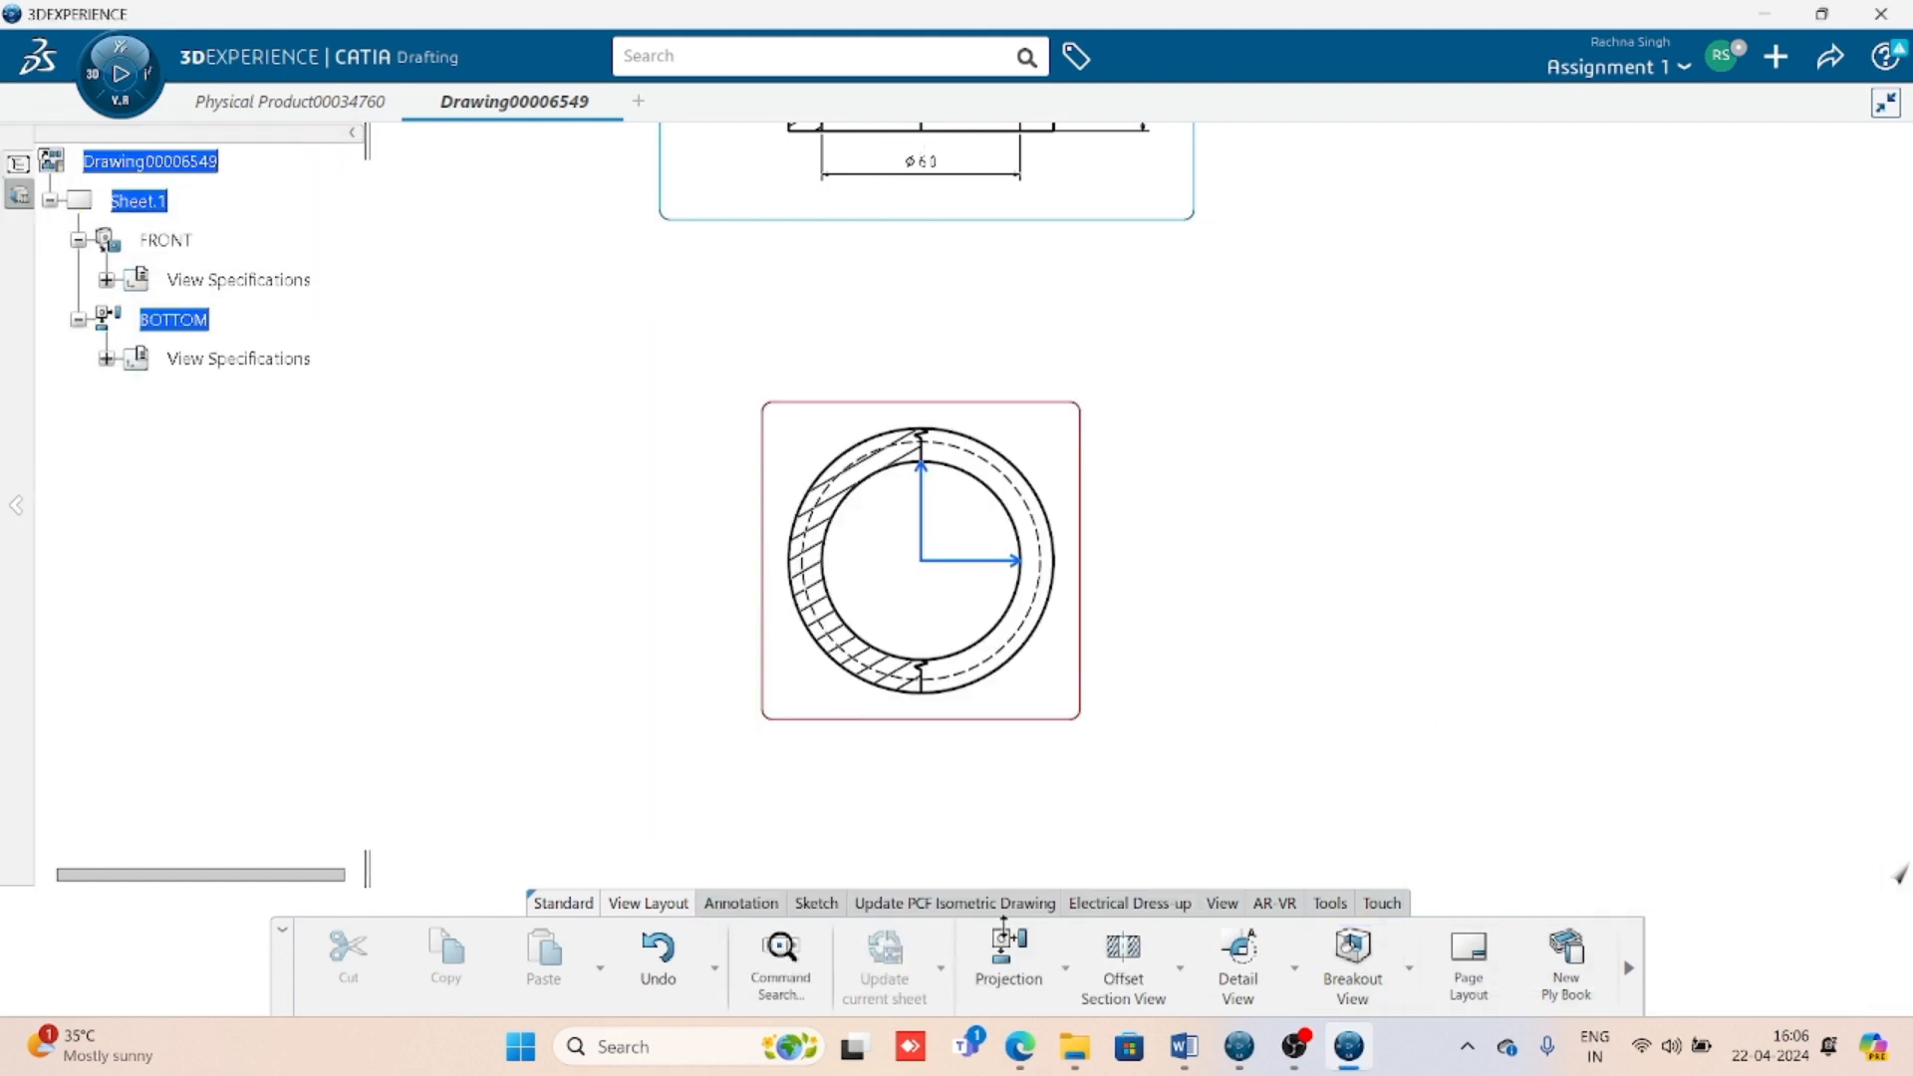
- Switch from the drawing to the piston's 3D part model
middle_drag(1265, 581, 1301, 556)
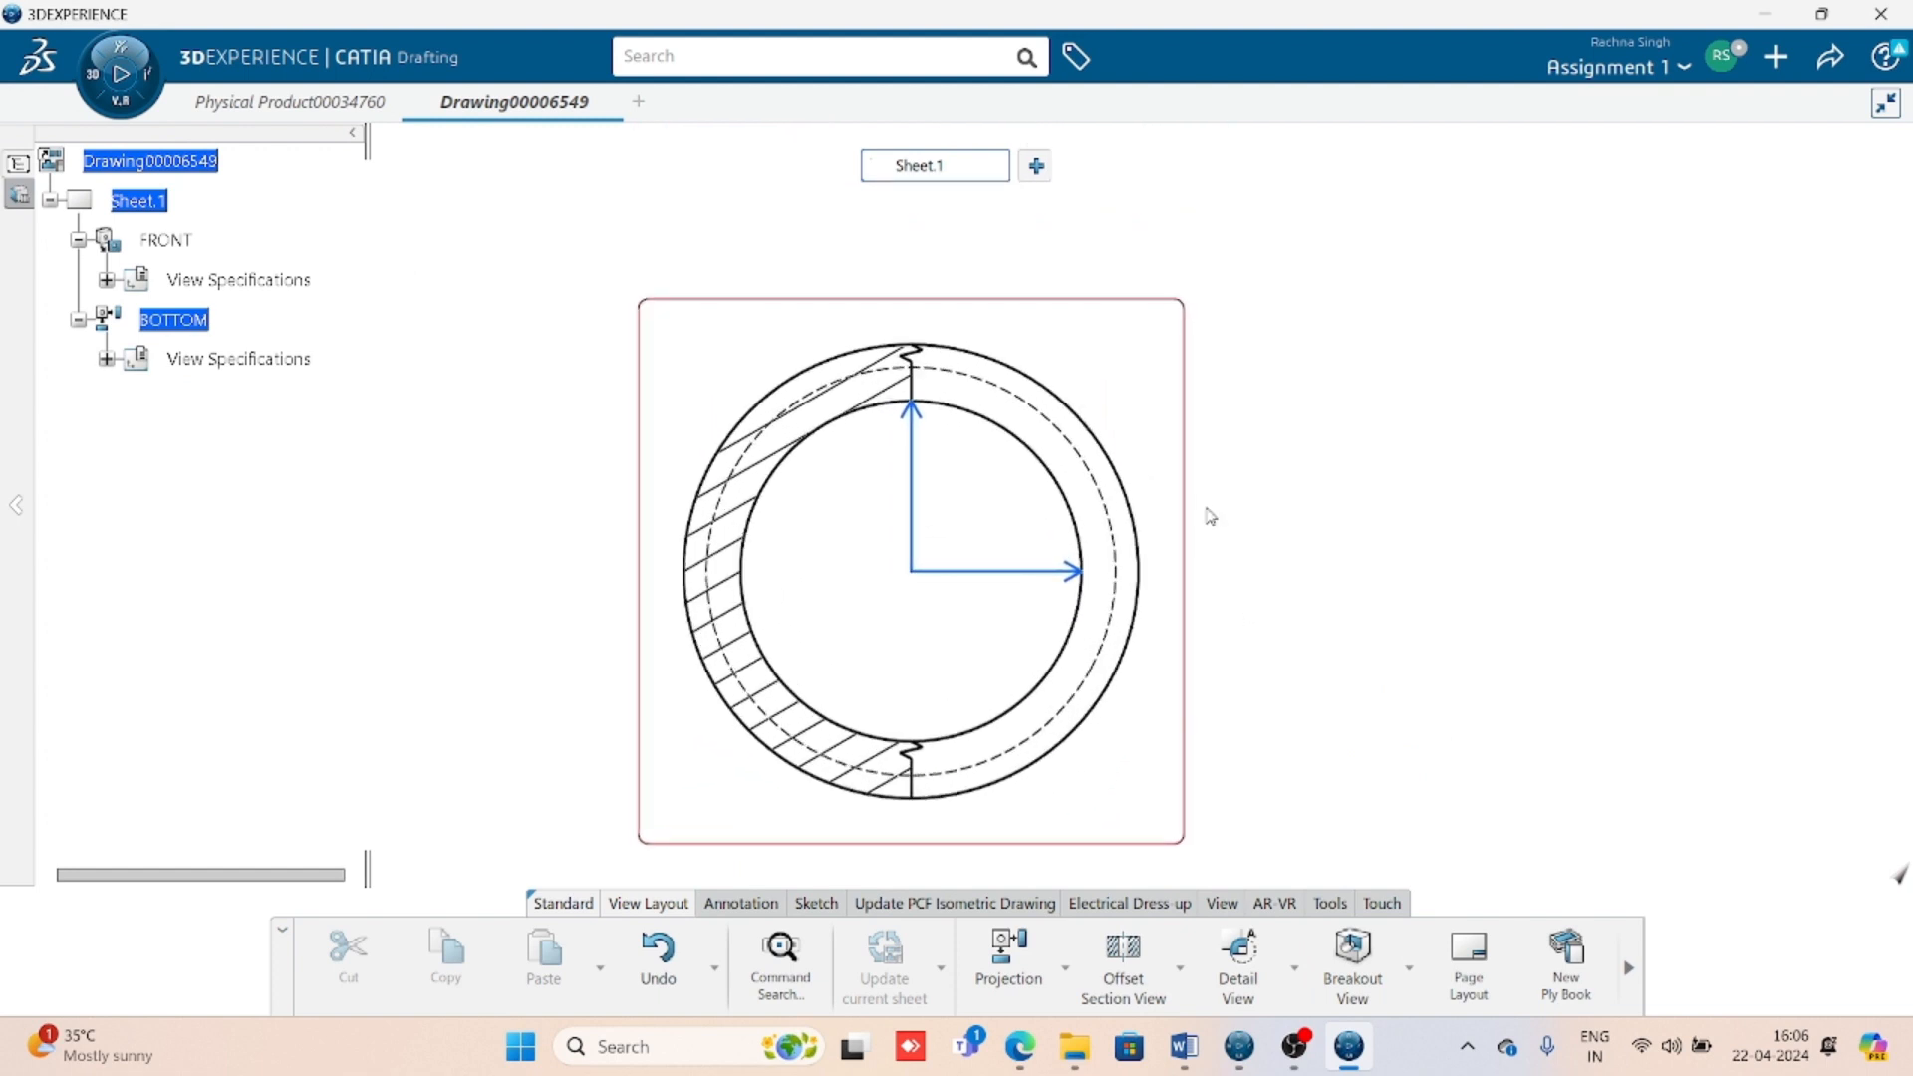
key(ctrl+Tab)
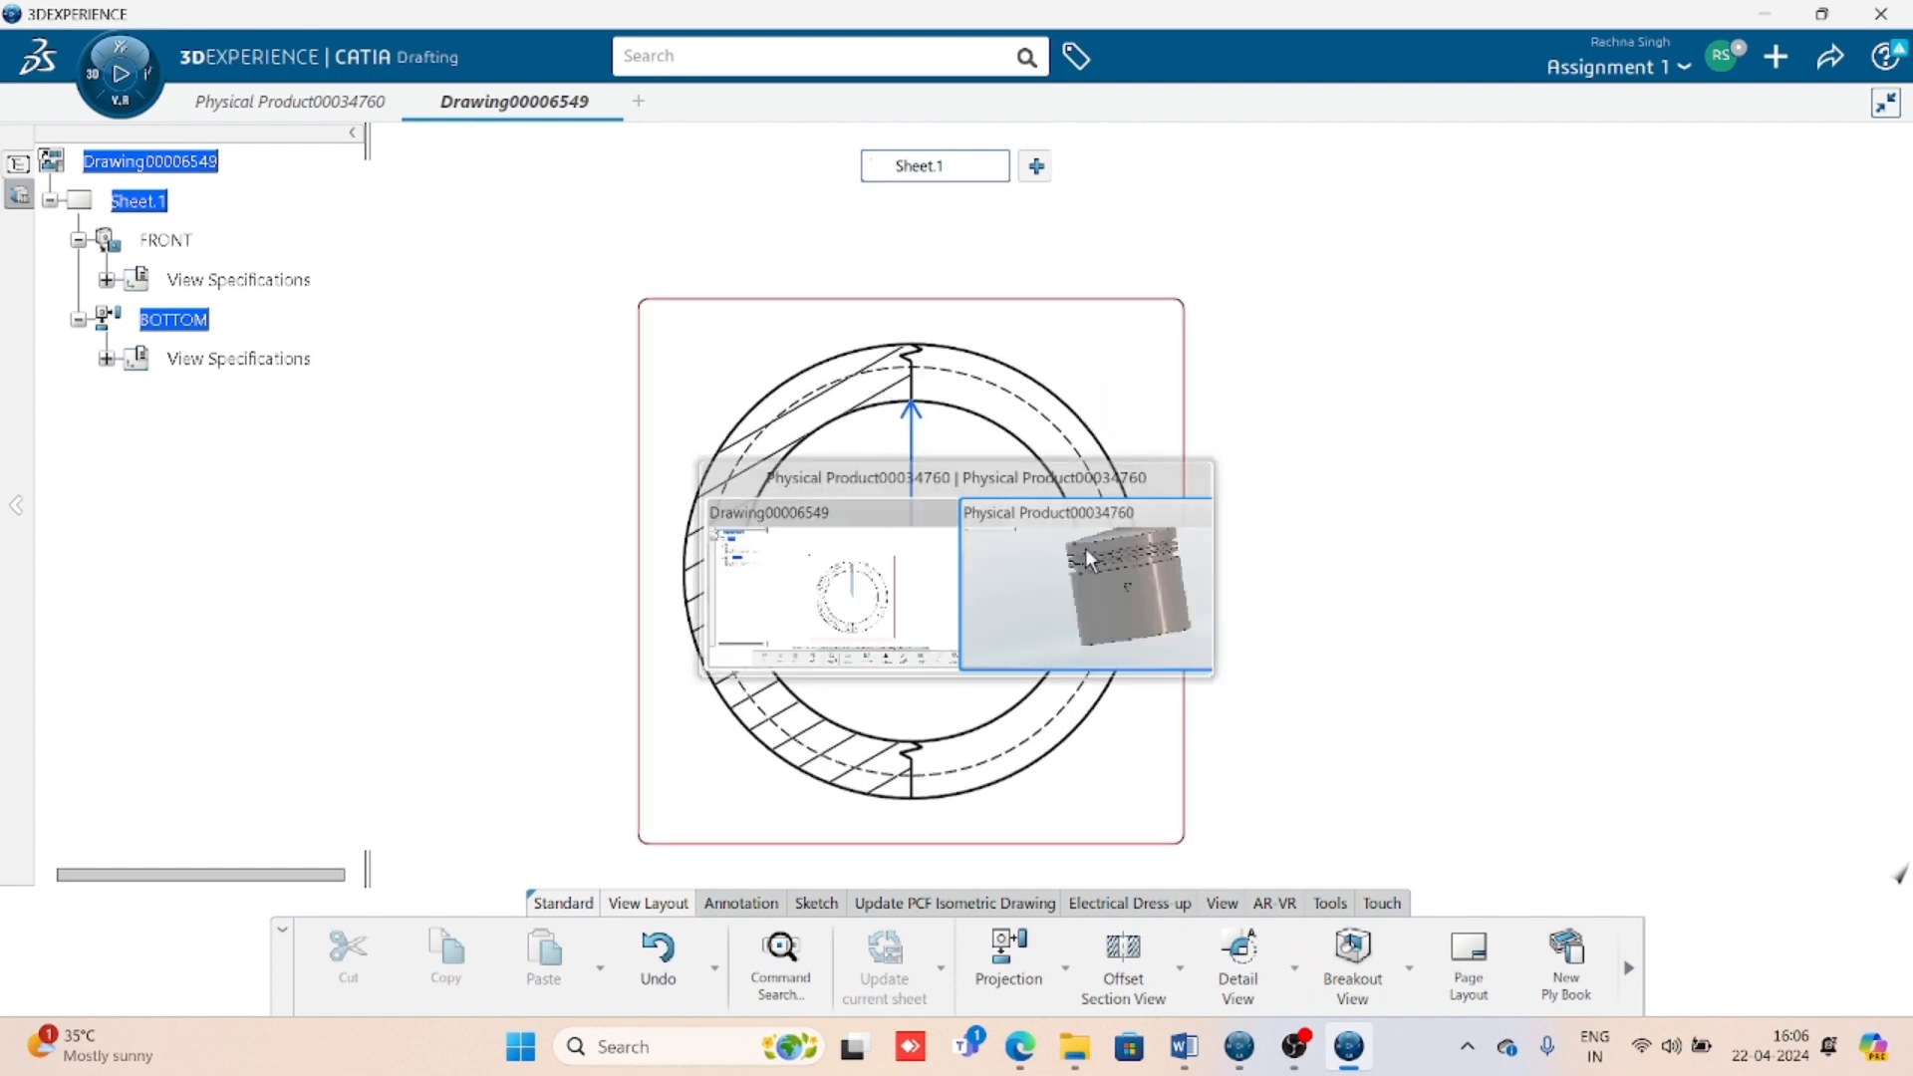
middle_drag(970, 569, 1129, 632)
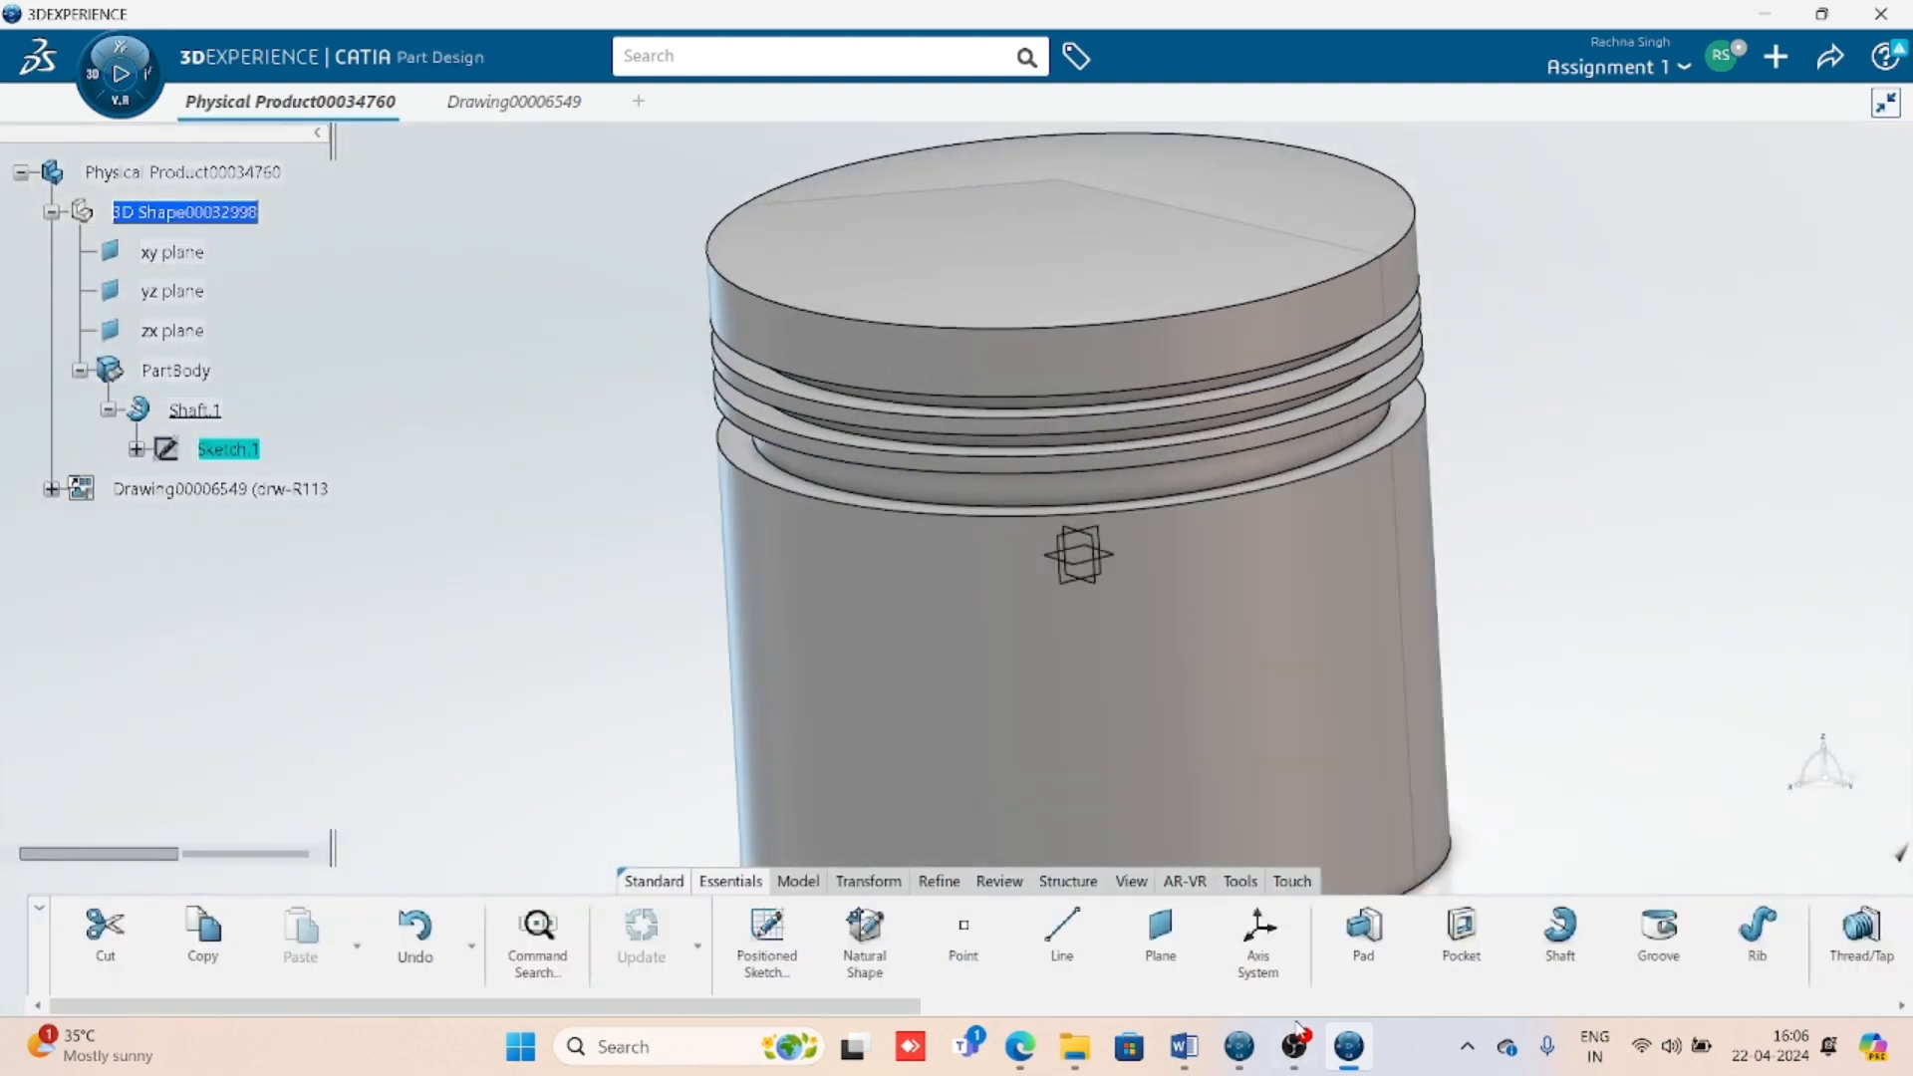
- Examine the grooves and wall details of the piston's front view in the Word reference, and return to the CATIA part model
click(1186, 1048)
scroll(603, 523, up, 10)
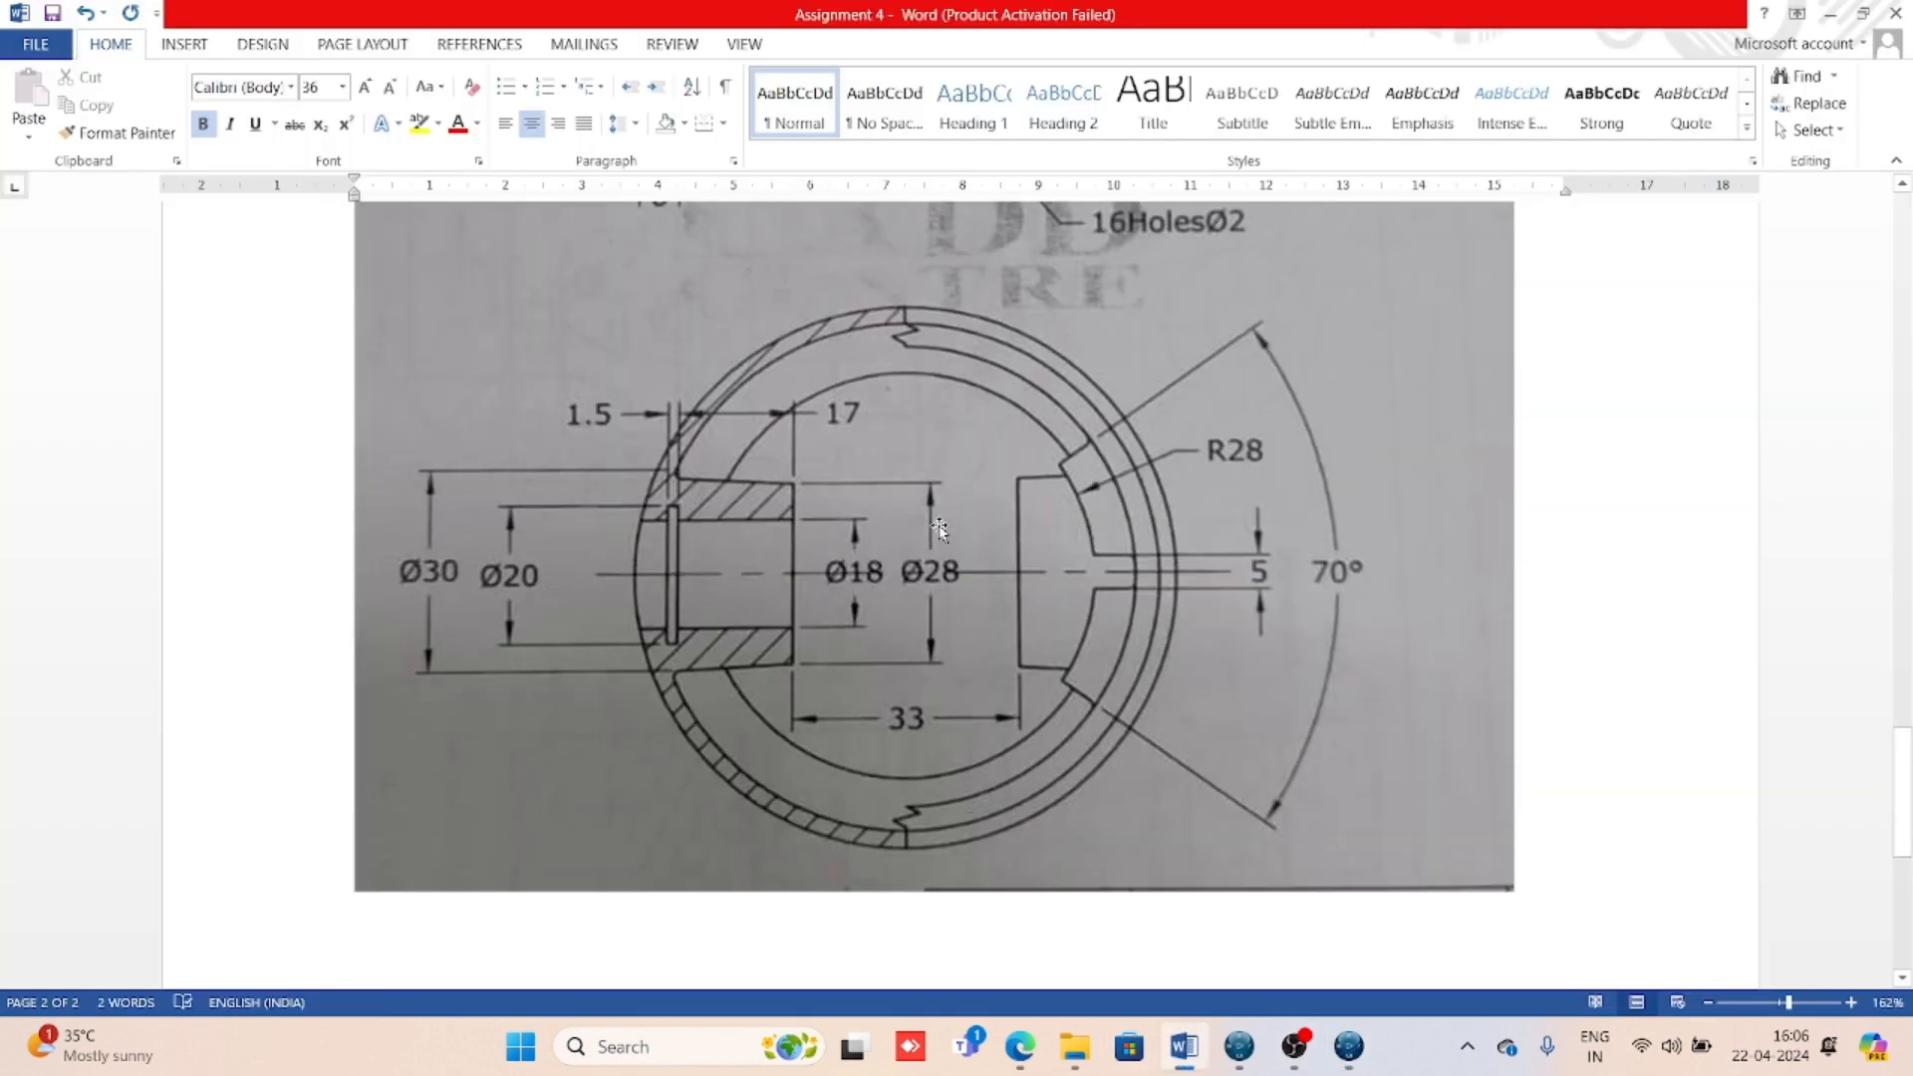
scroll(942, 547, down, 3)
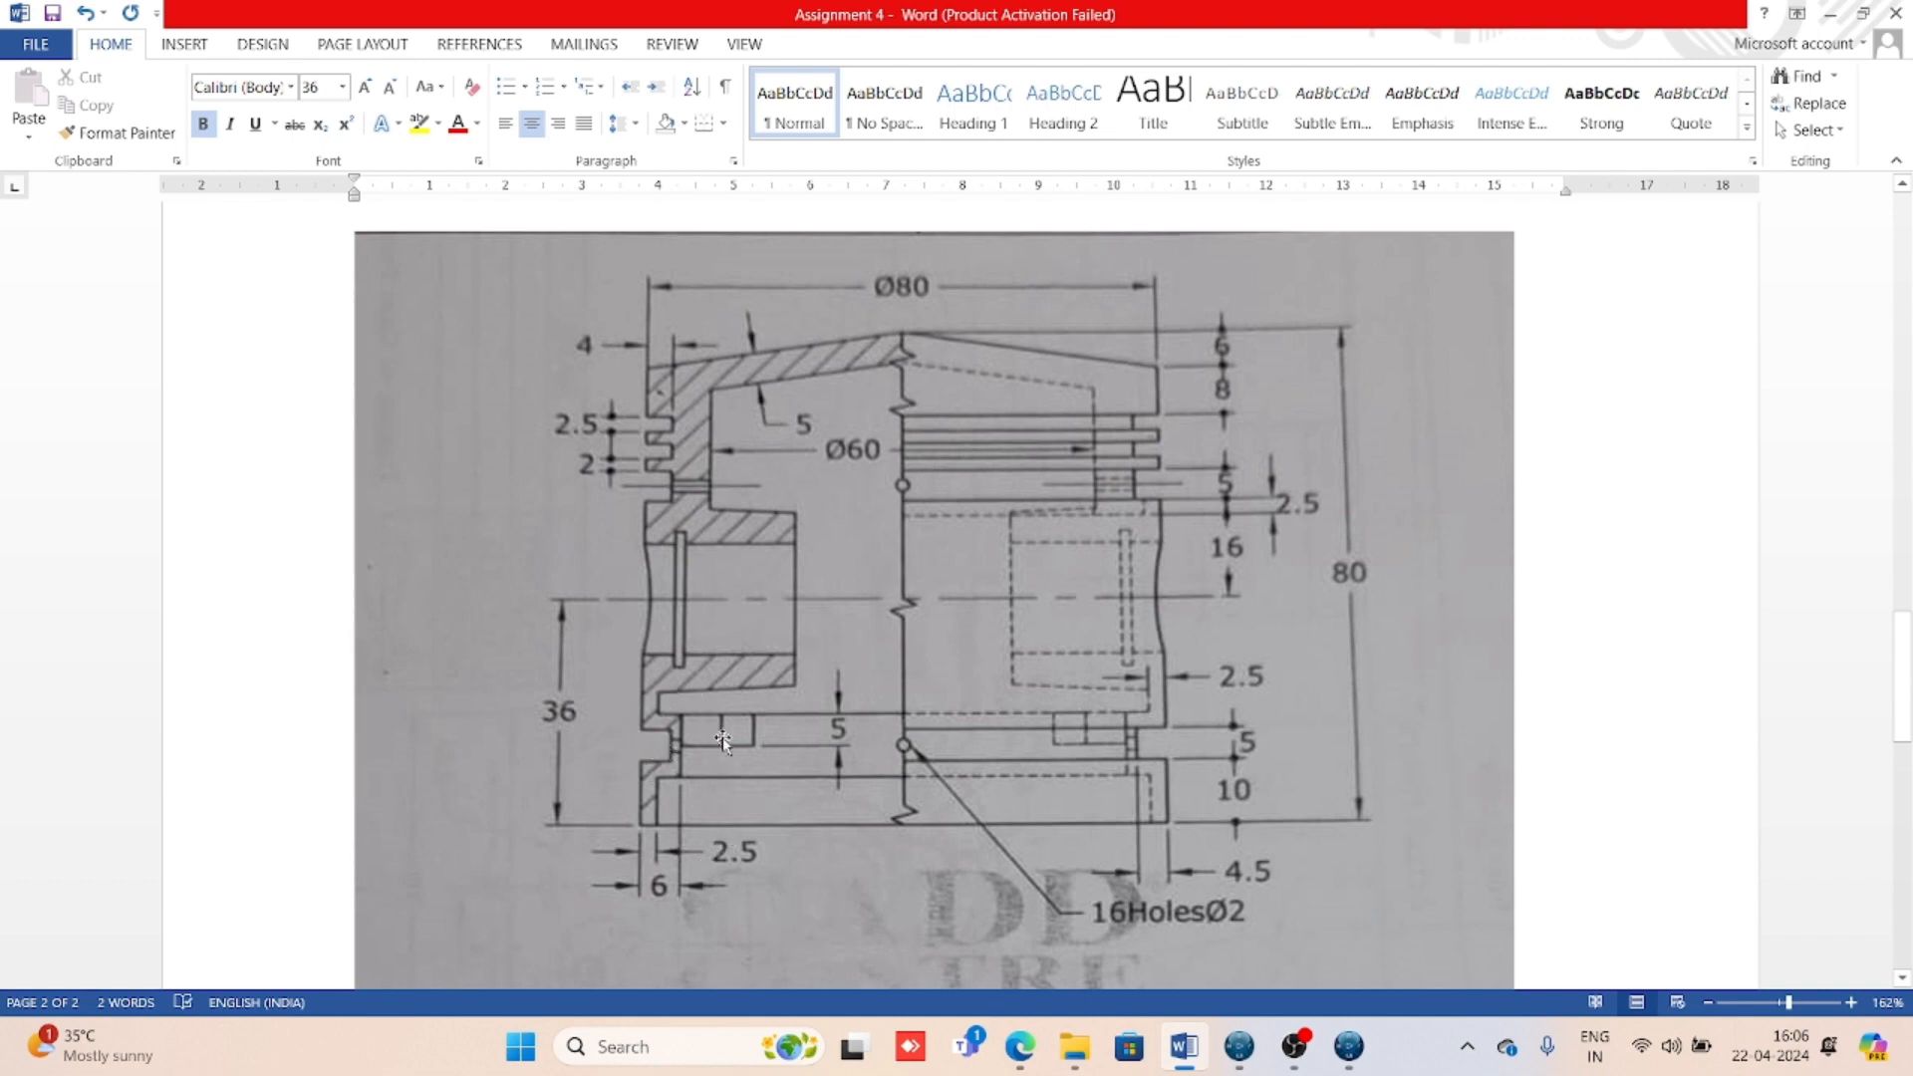
scroll(853, 890, up, 10)
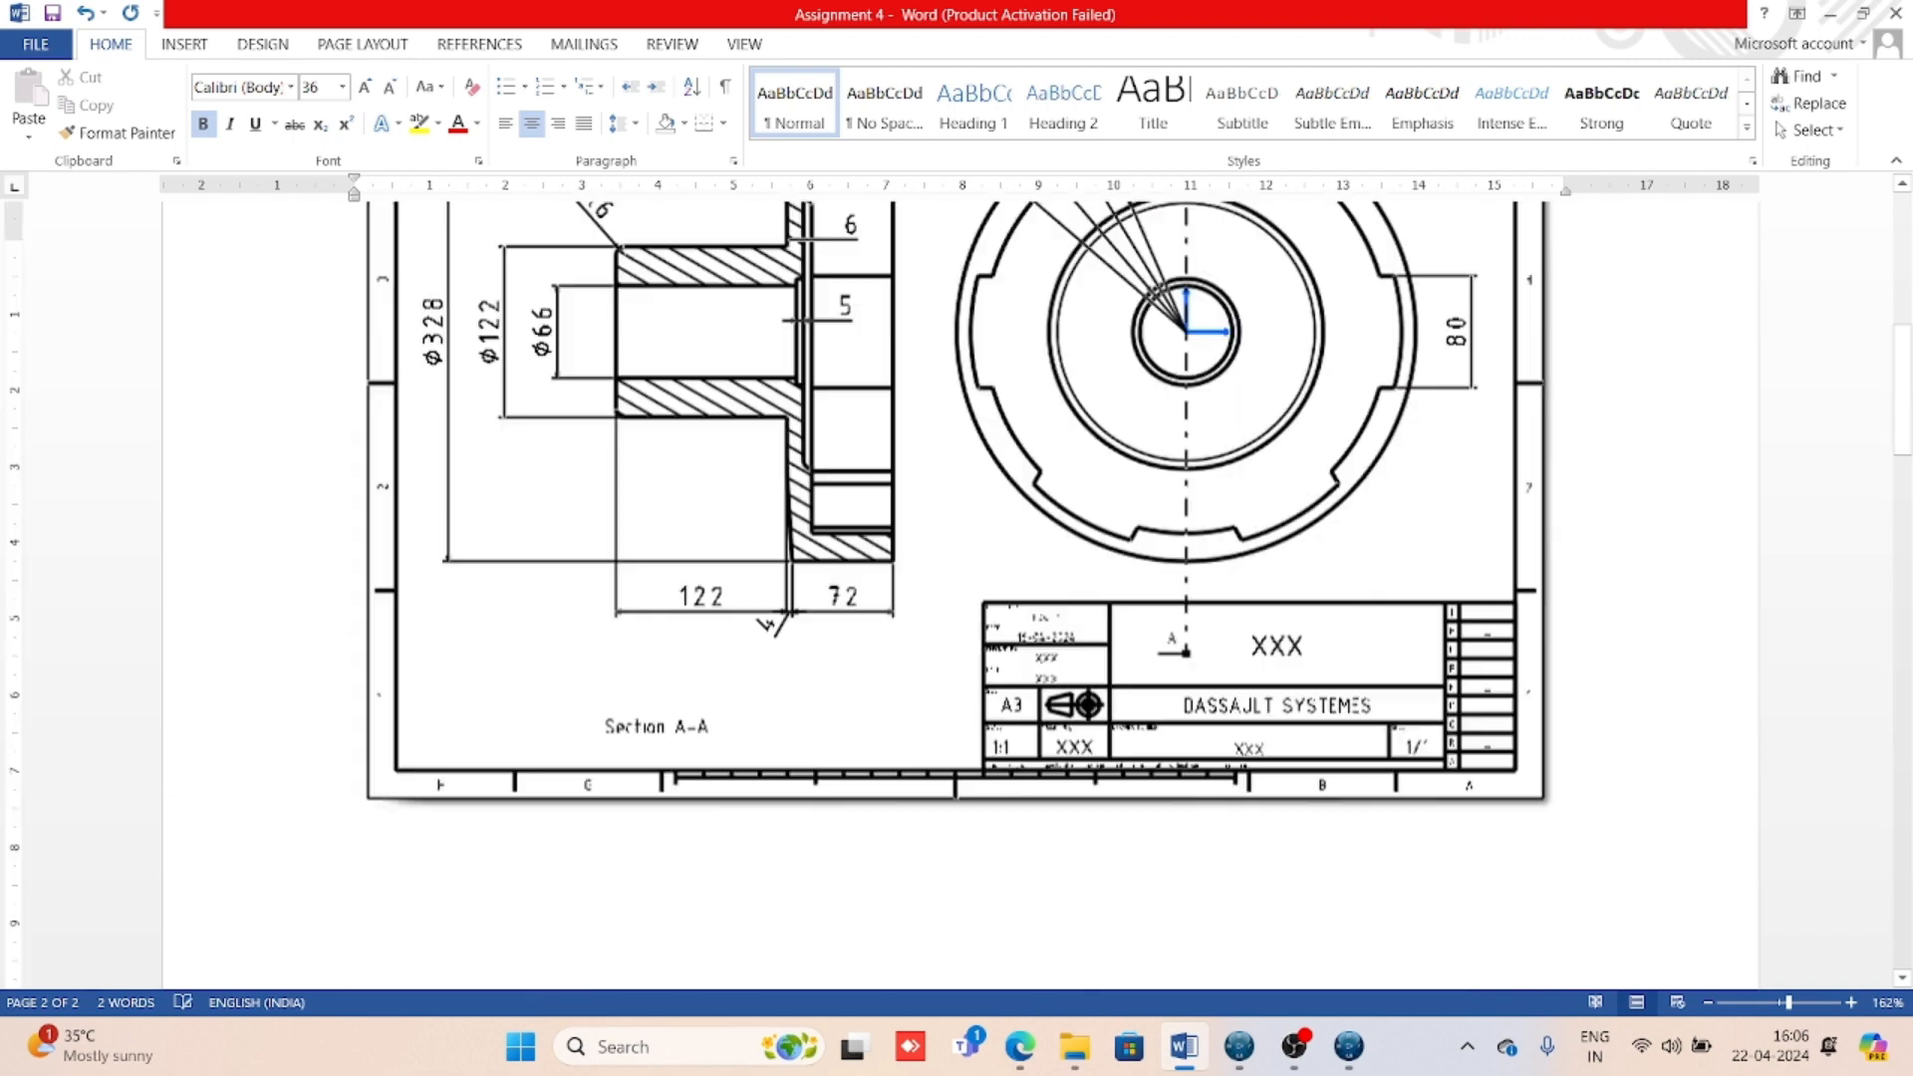
scroll(1106, 786, down, 10)
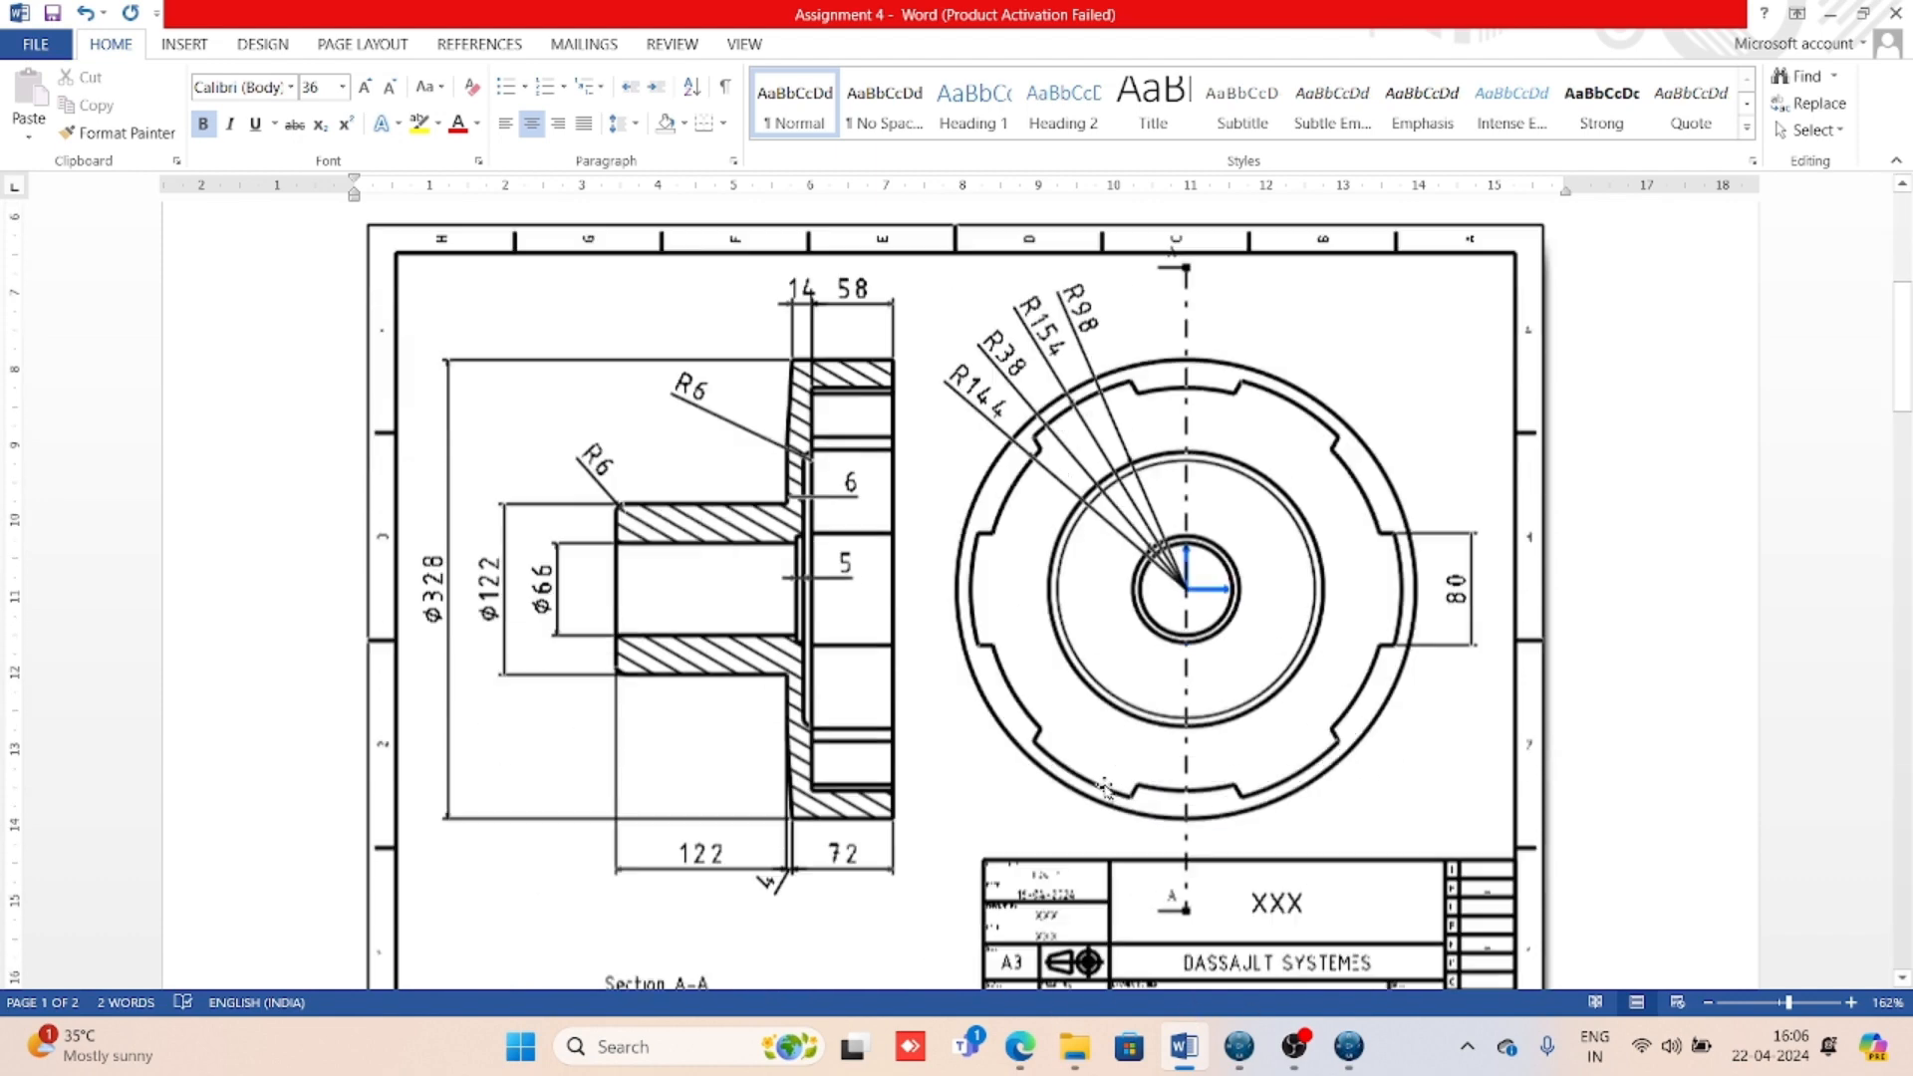
scroll(1277, 760, down, 6)
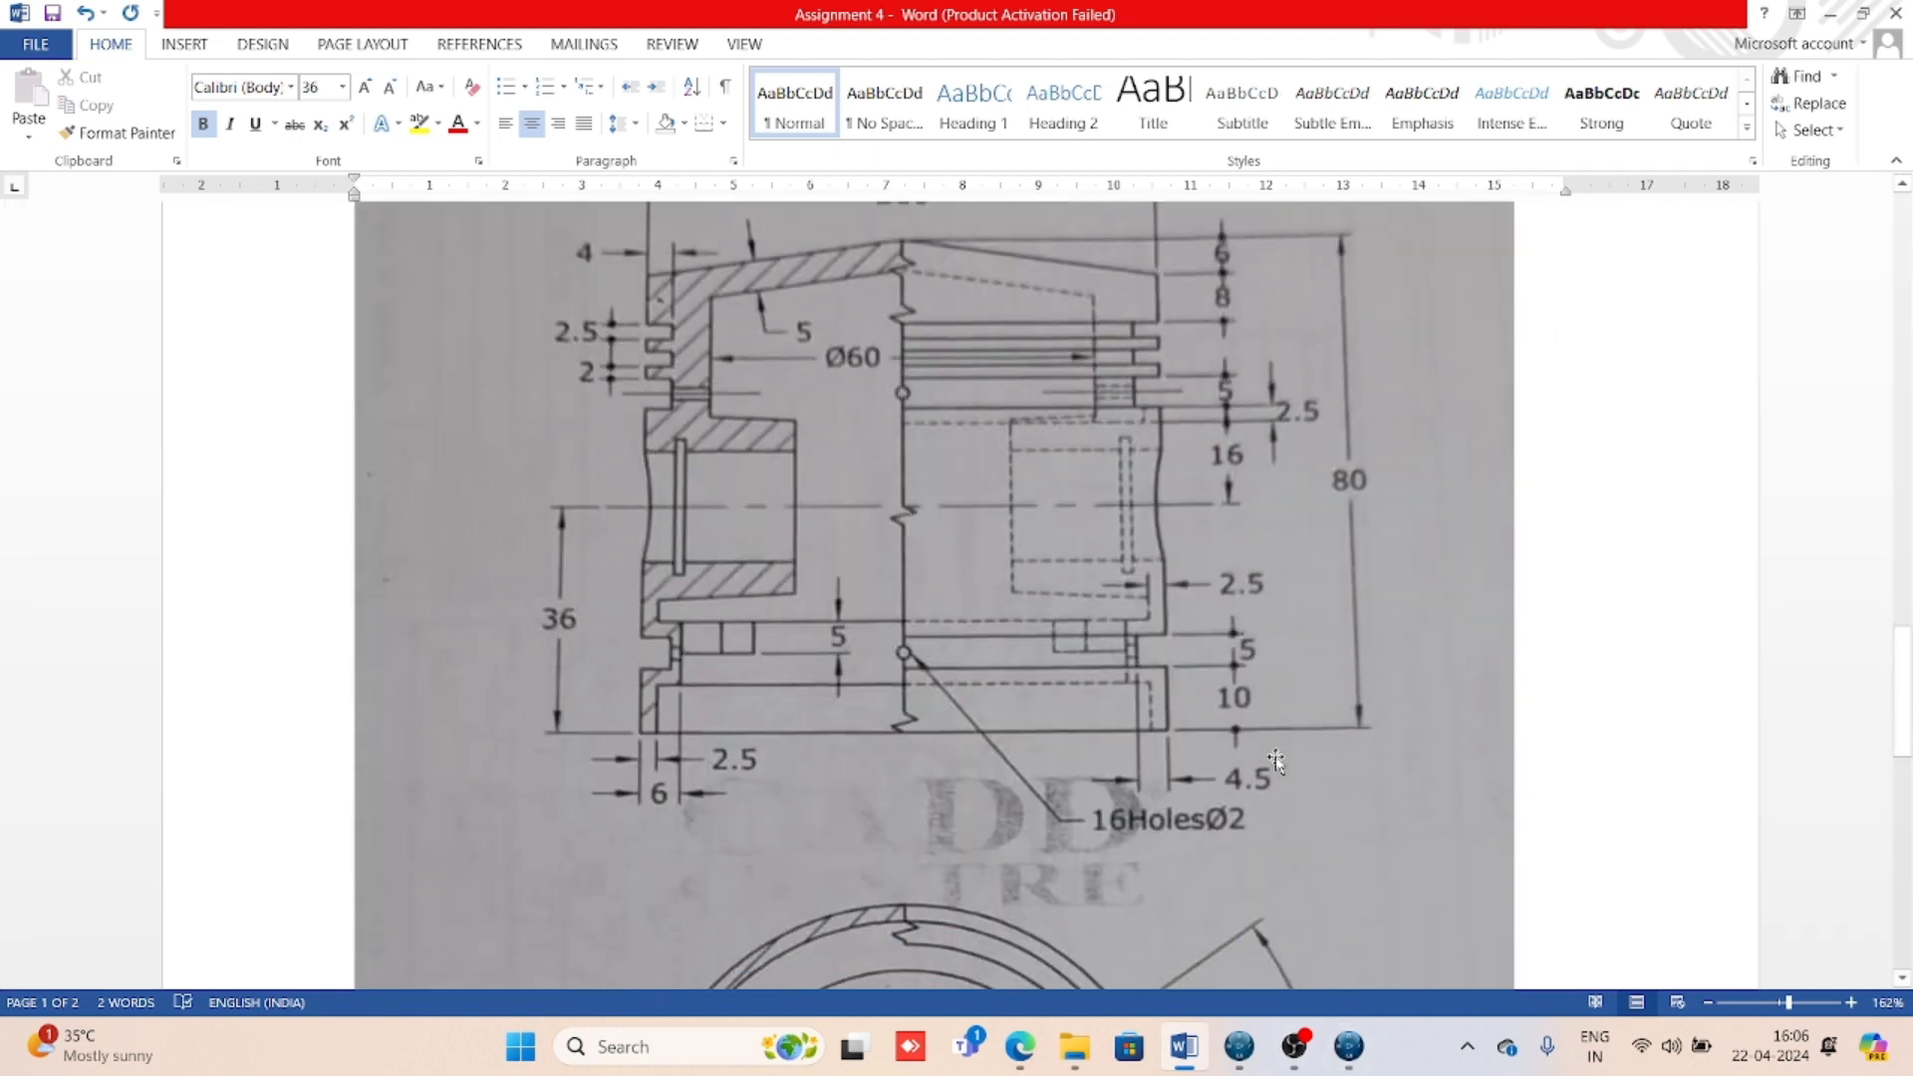
click(1348, 1046)
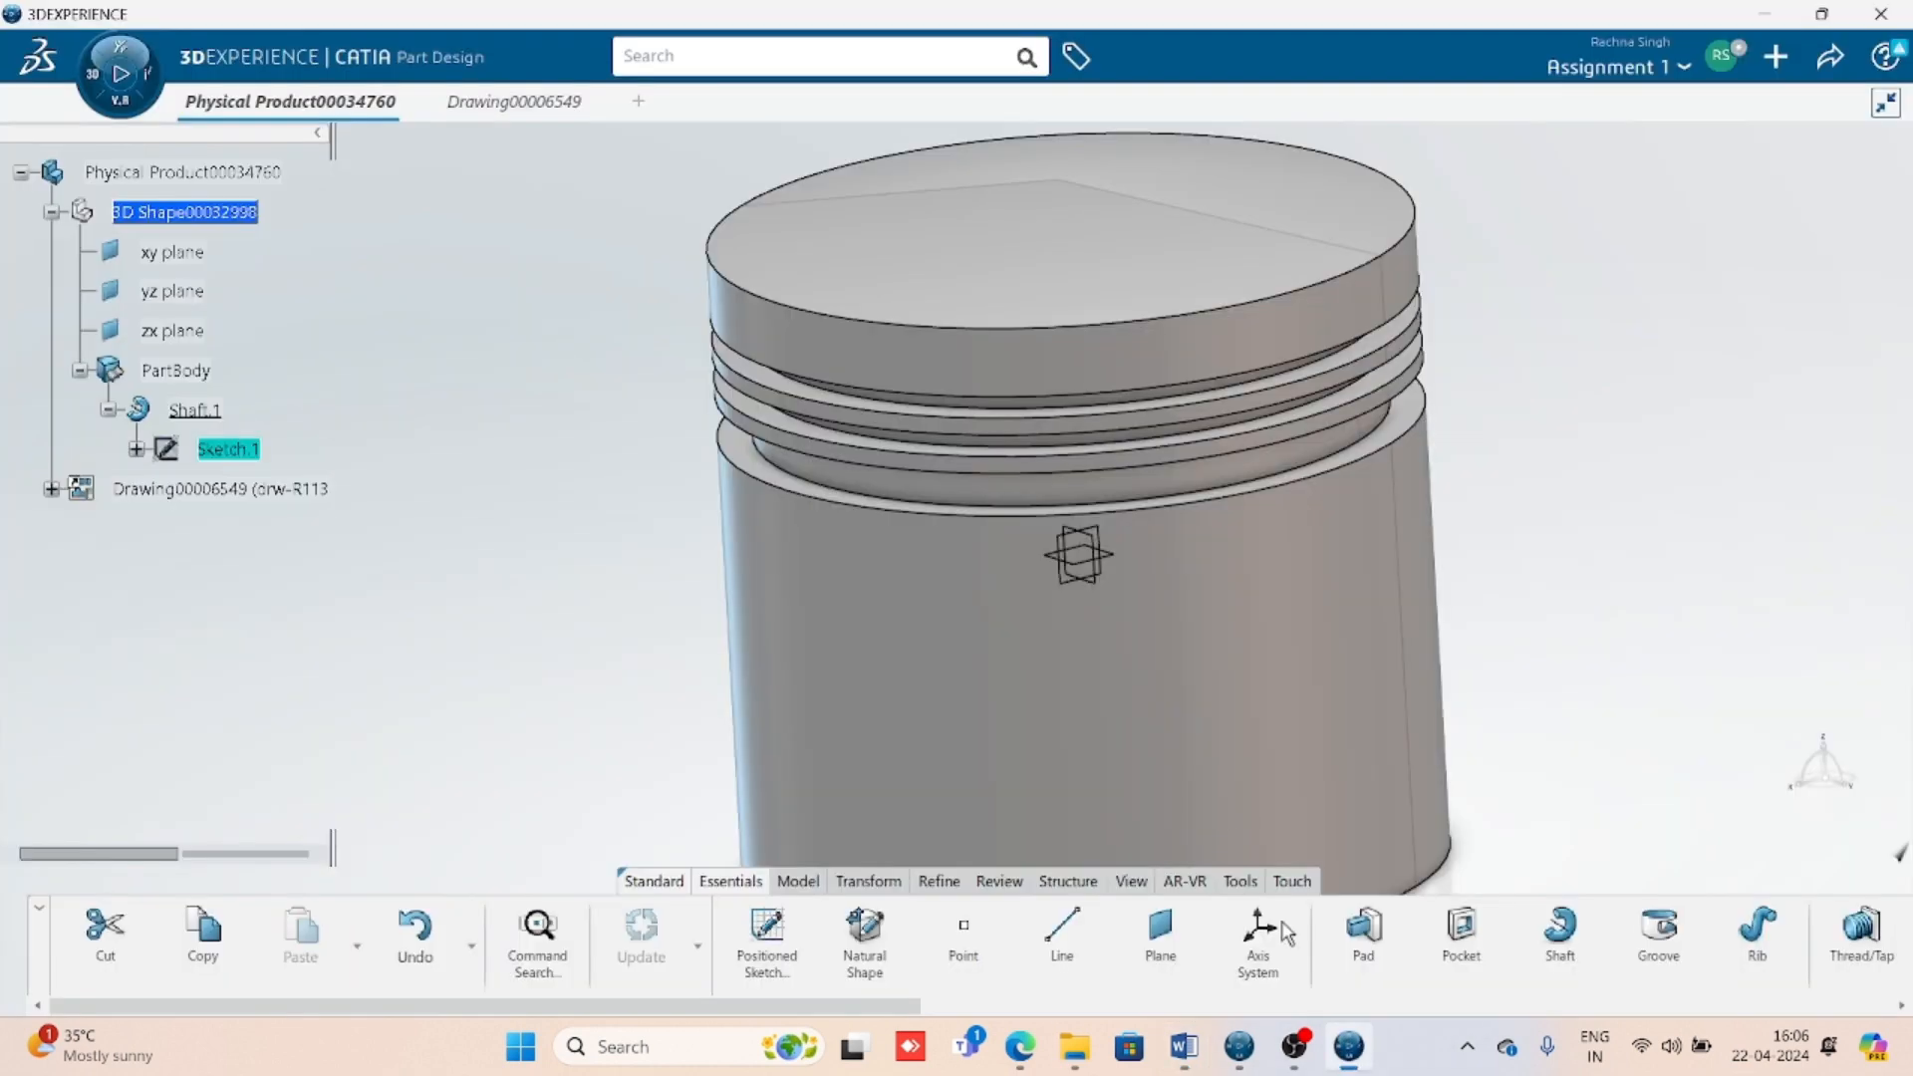
mouse_move(1089, 555)
middle_down()
mouse_move(814, 305)
mouse_move(863, 389)
mouse_move(851, 435)
middle_up()
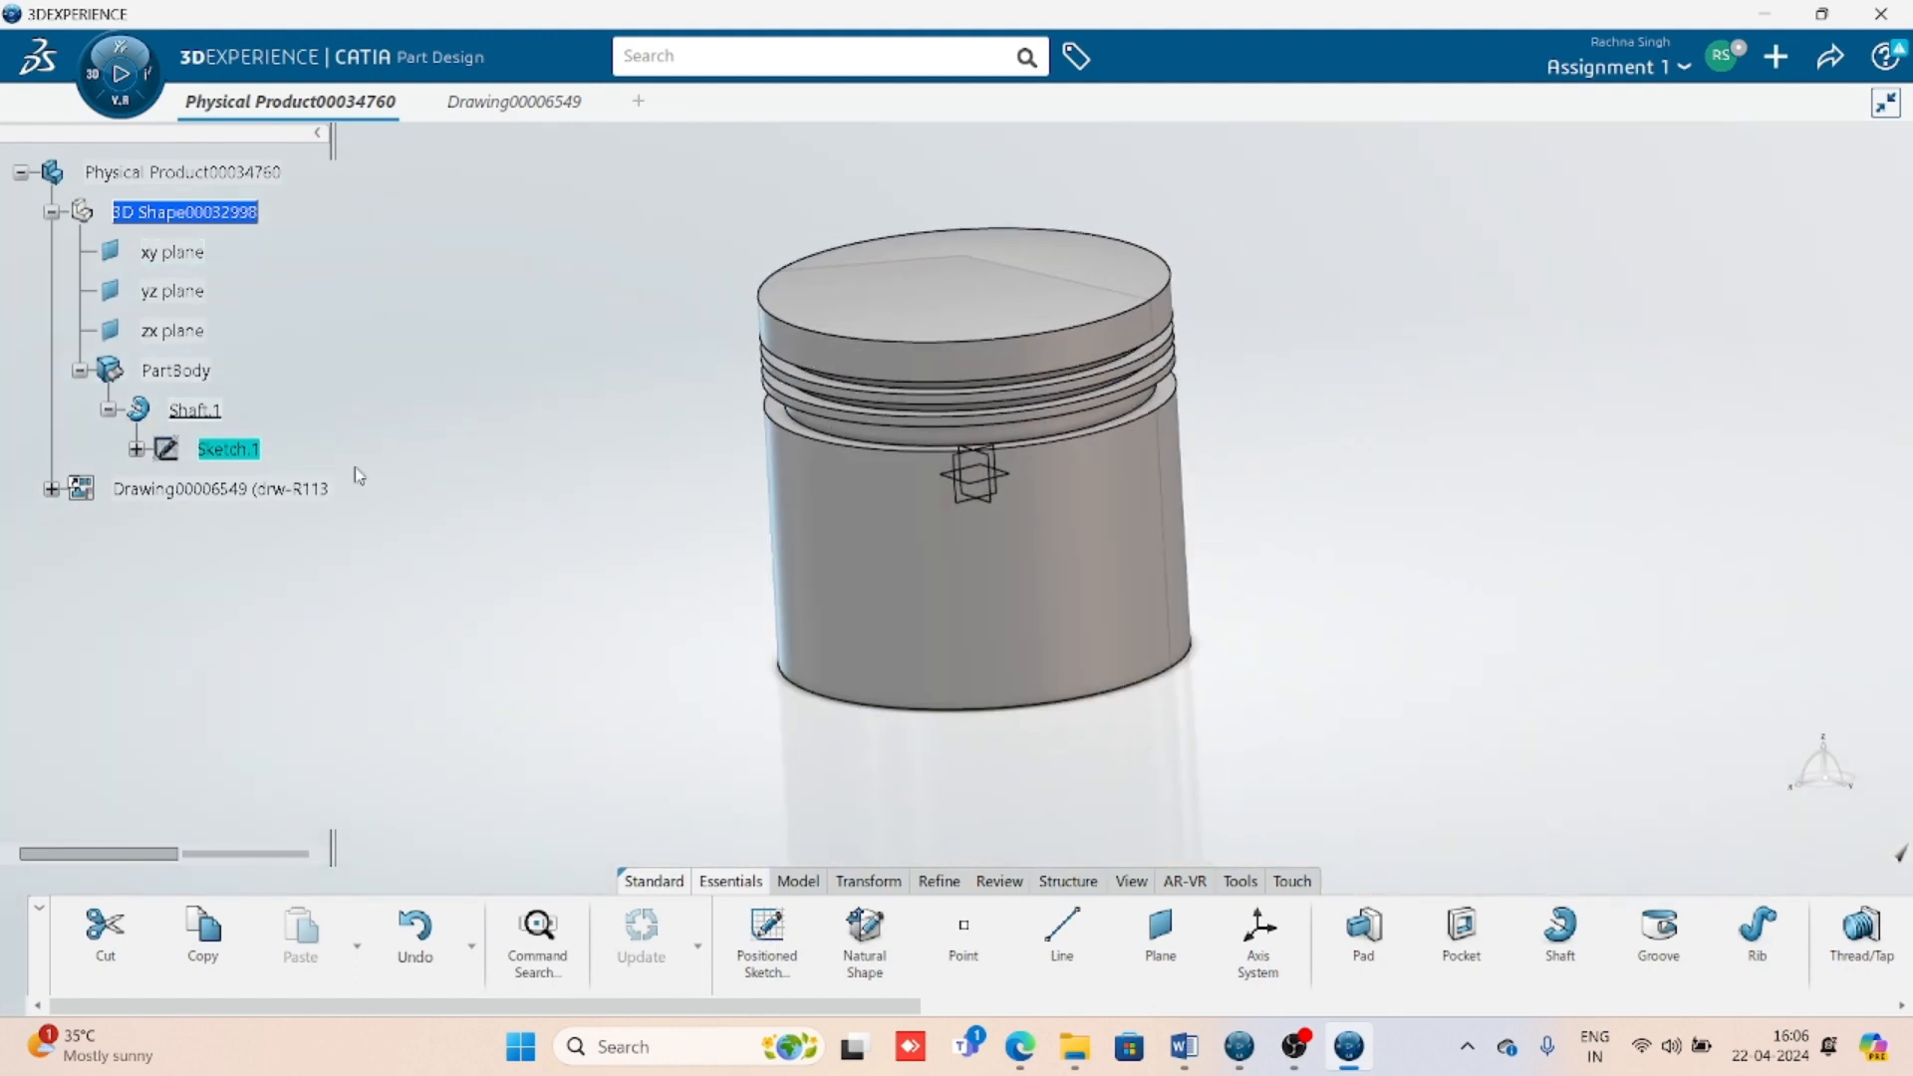
- Open the profile sketch of the piston's shaft feature for editing at the lower end of the wall
double_click(999, 692)
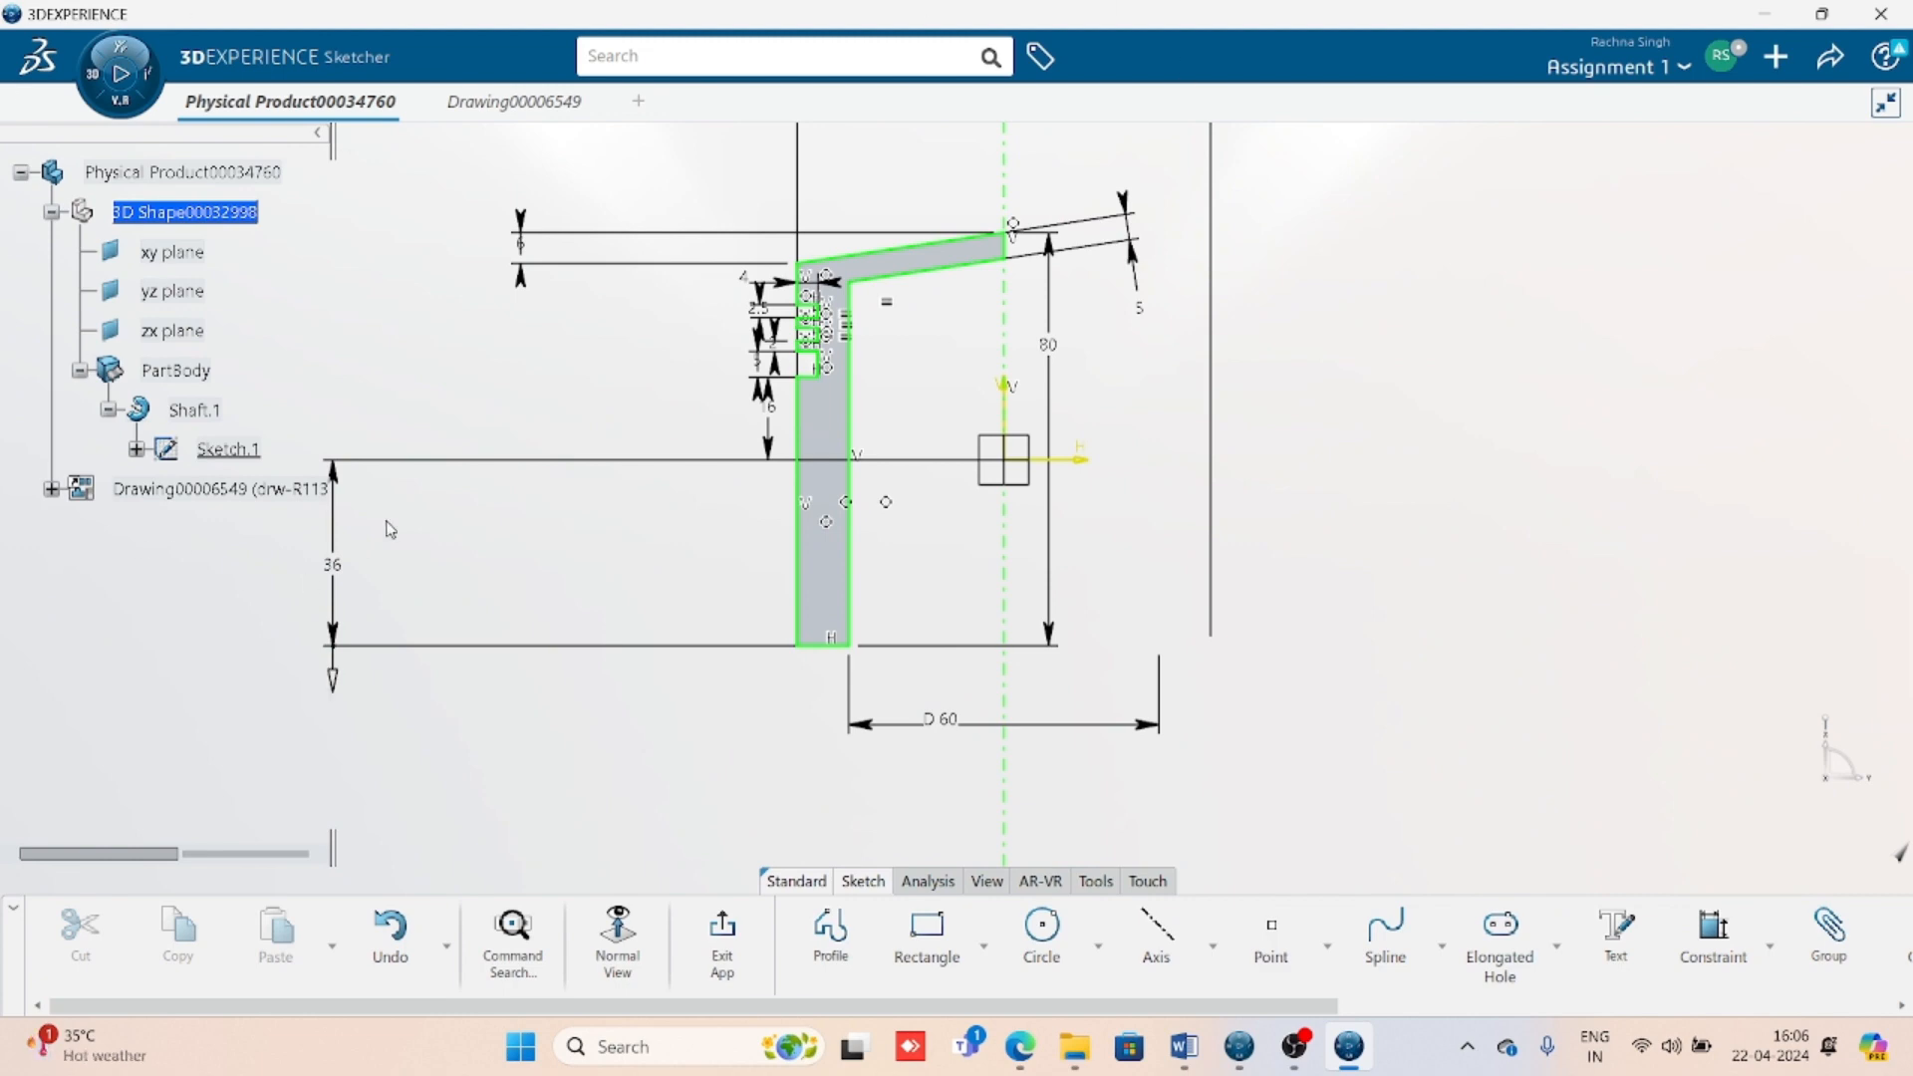
mouse_move(646, 438)
middle_down()
mouse_move(691, 628)
mouse_move(780, 493)
middle_up()
middle_drag(434, 512, 641, 520)
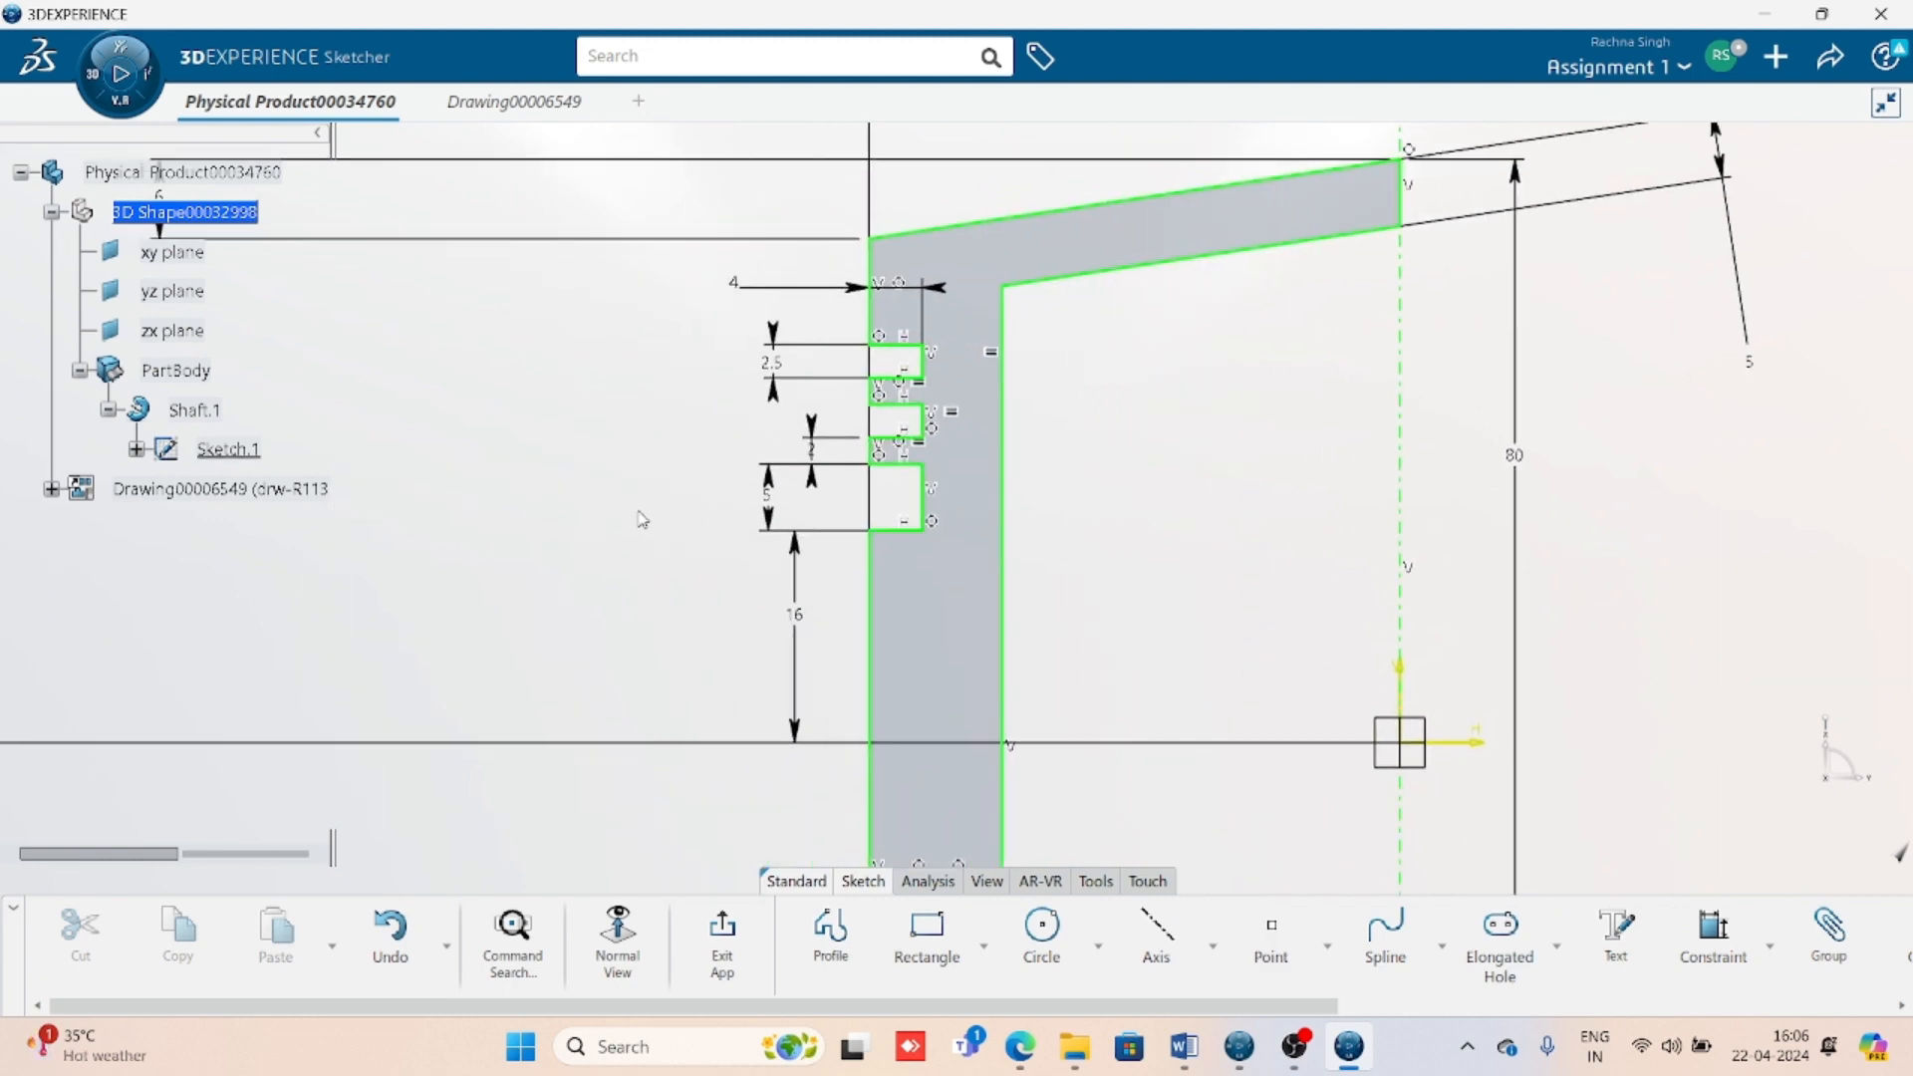
mouse_move(1046, 671)
middle_down()
mouse_move(1003, 431)
mouse_move(1162, 636)
mouse_move(1118, 472)
middle_up()
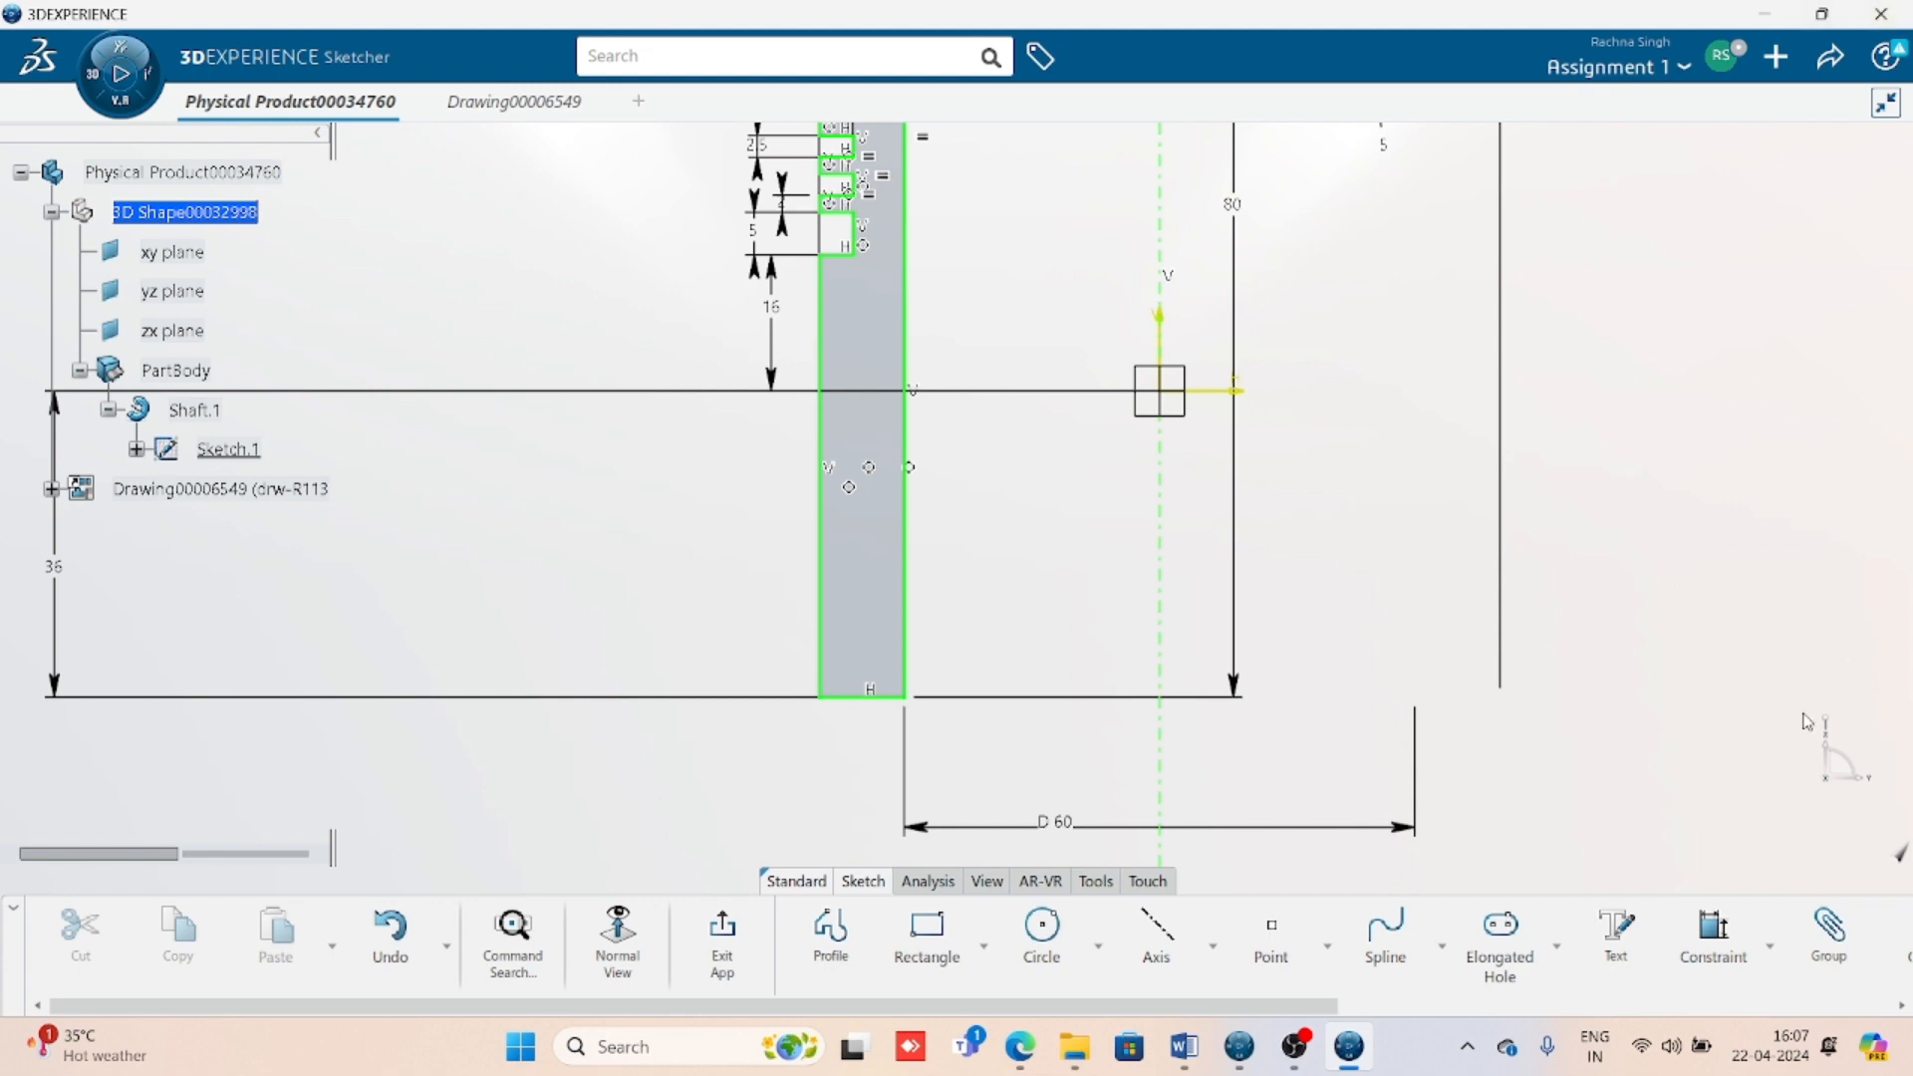
click(831, 936)
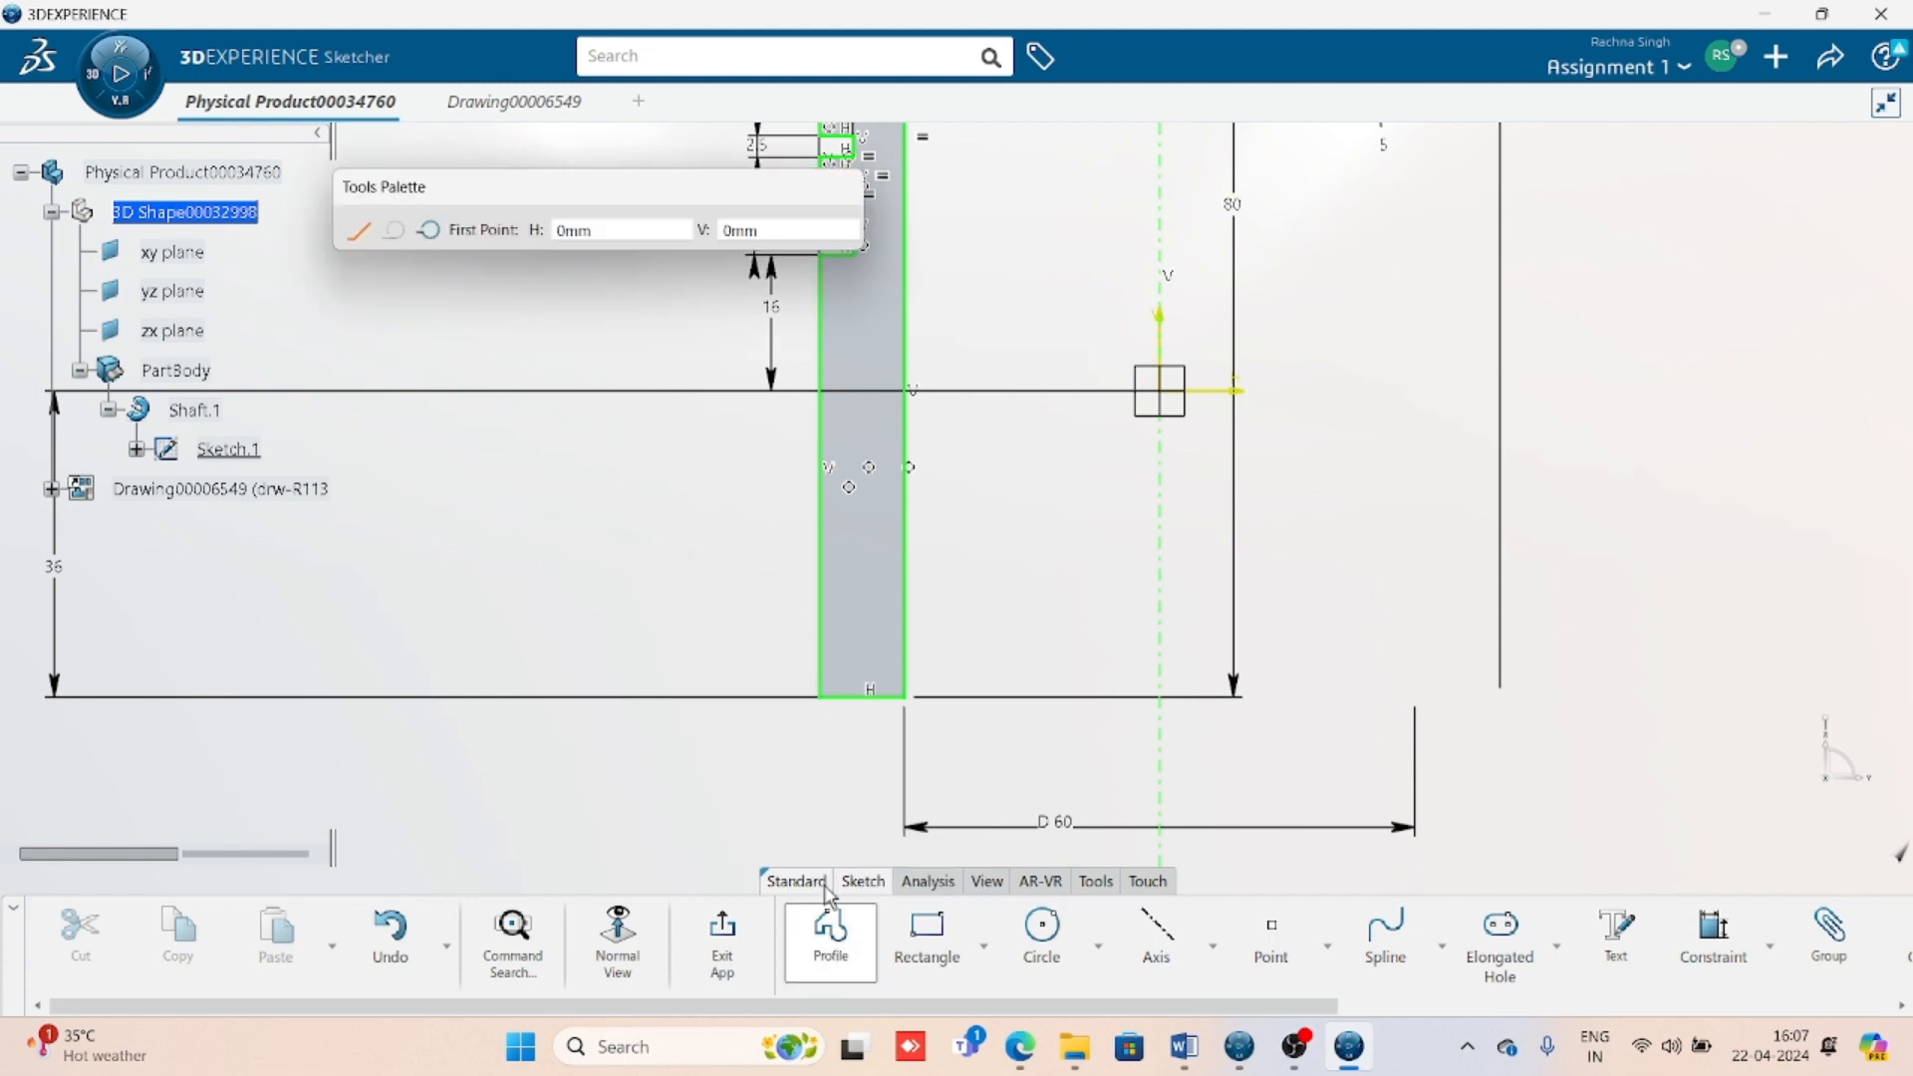
click(838, 741)
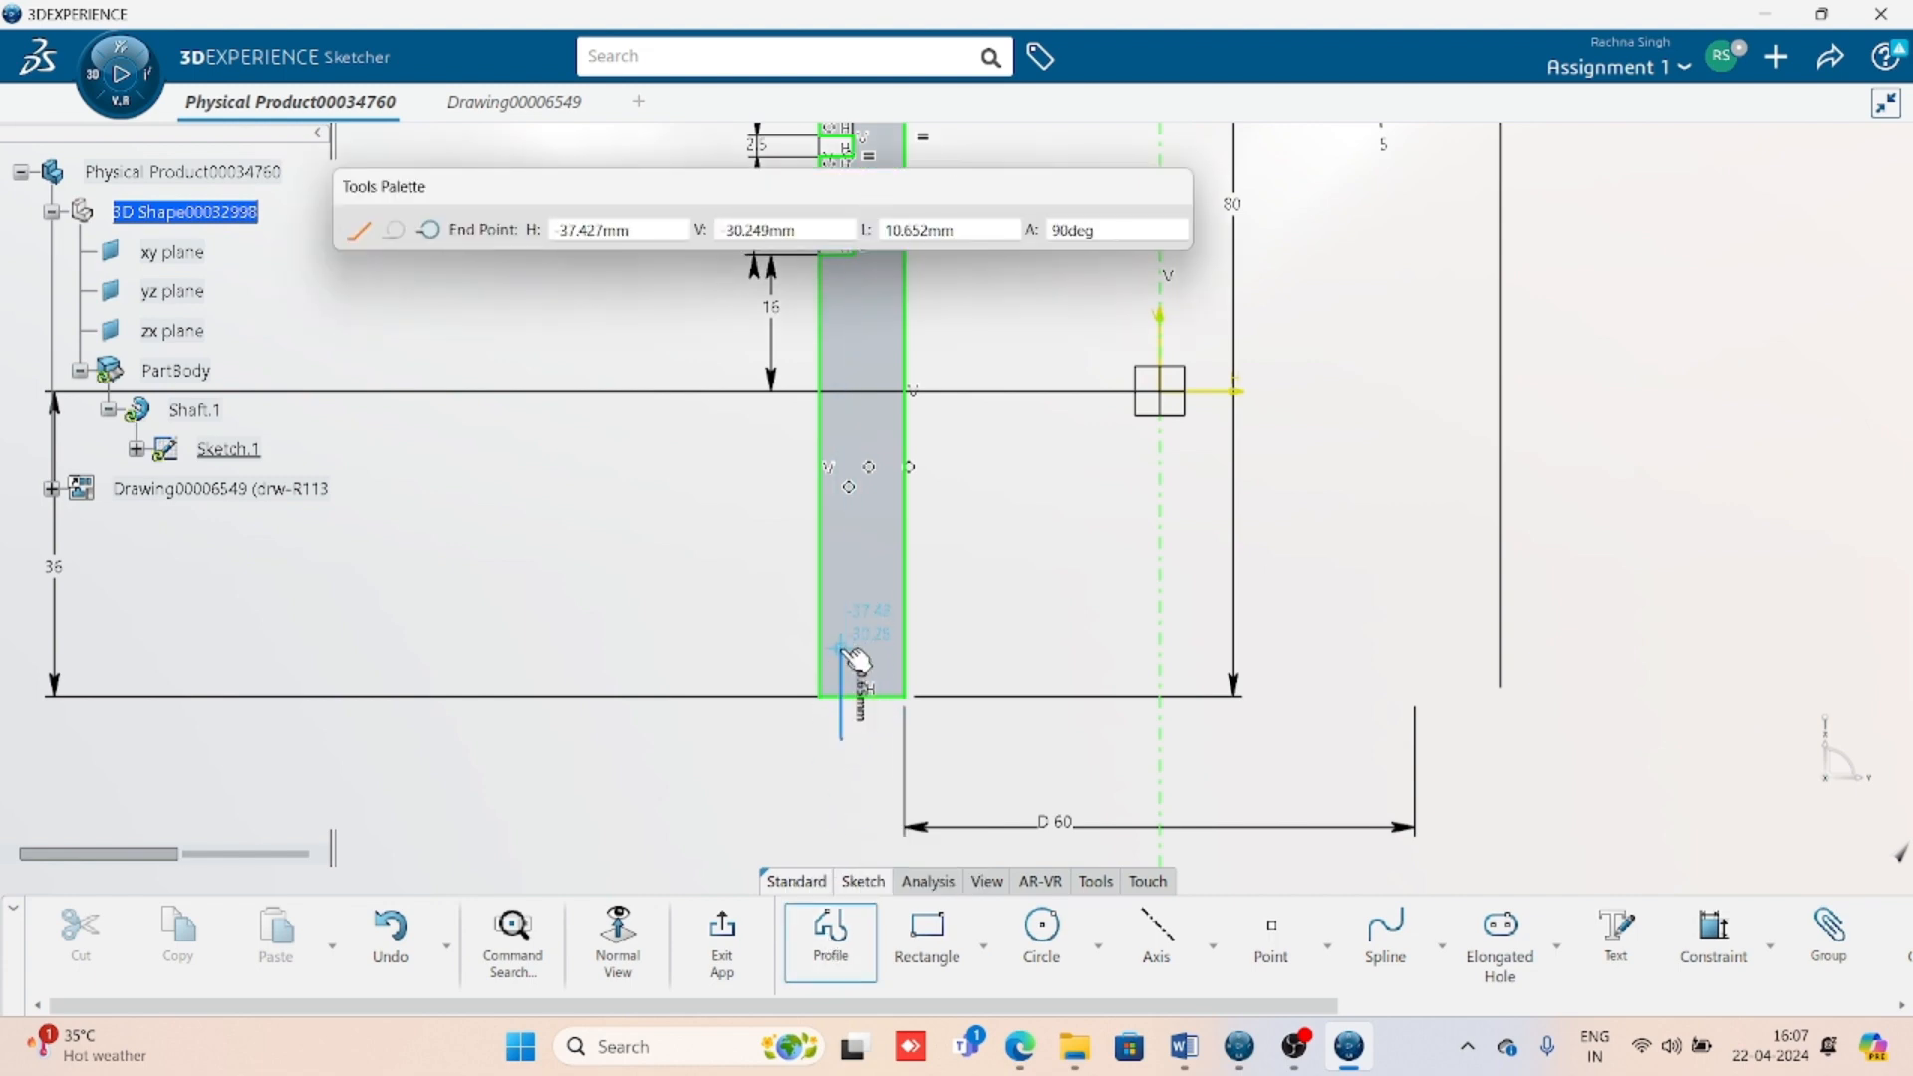
key(Escape)
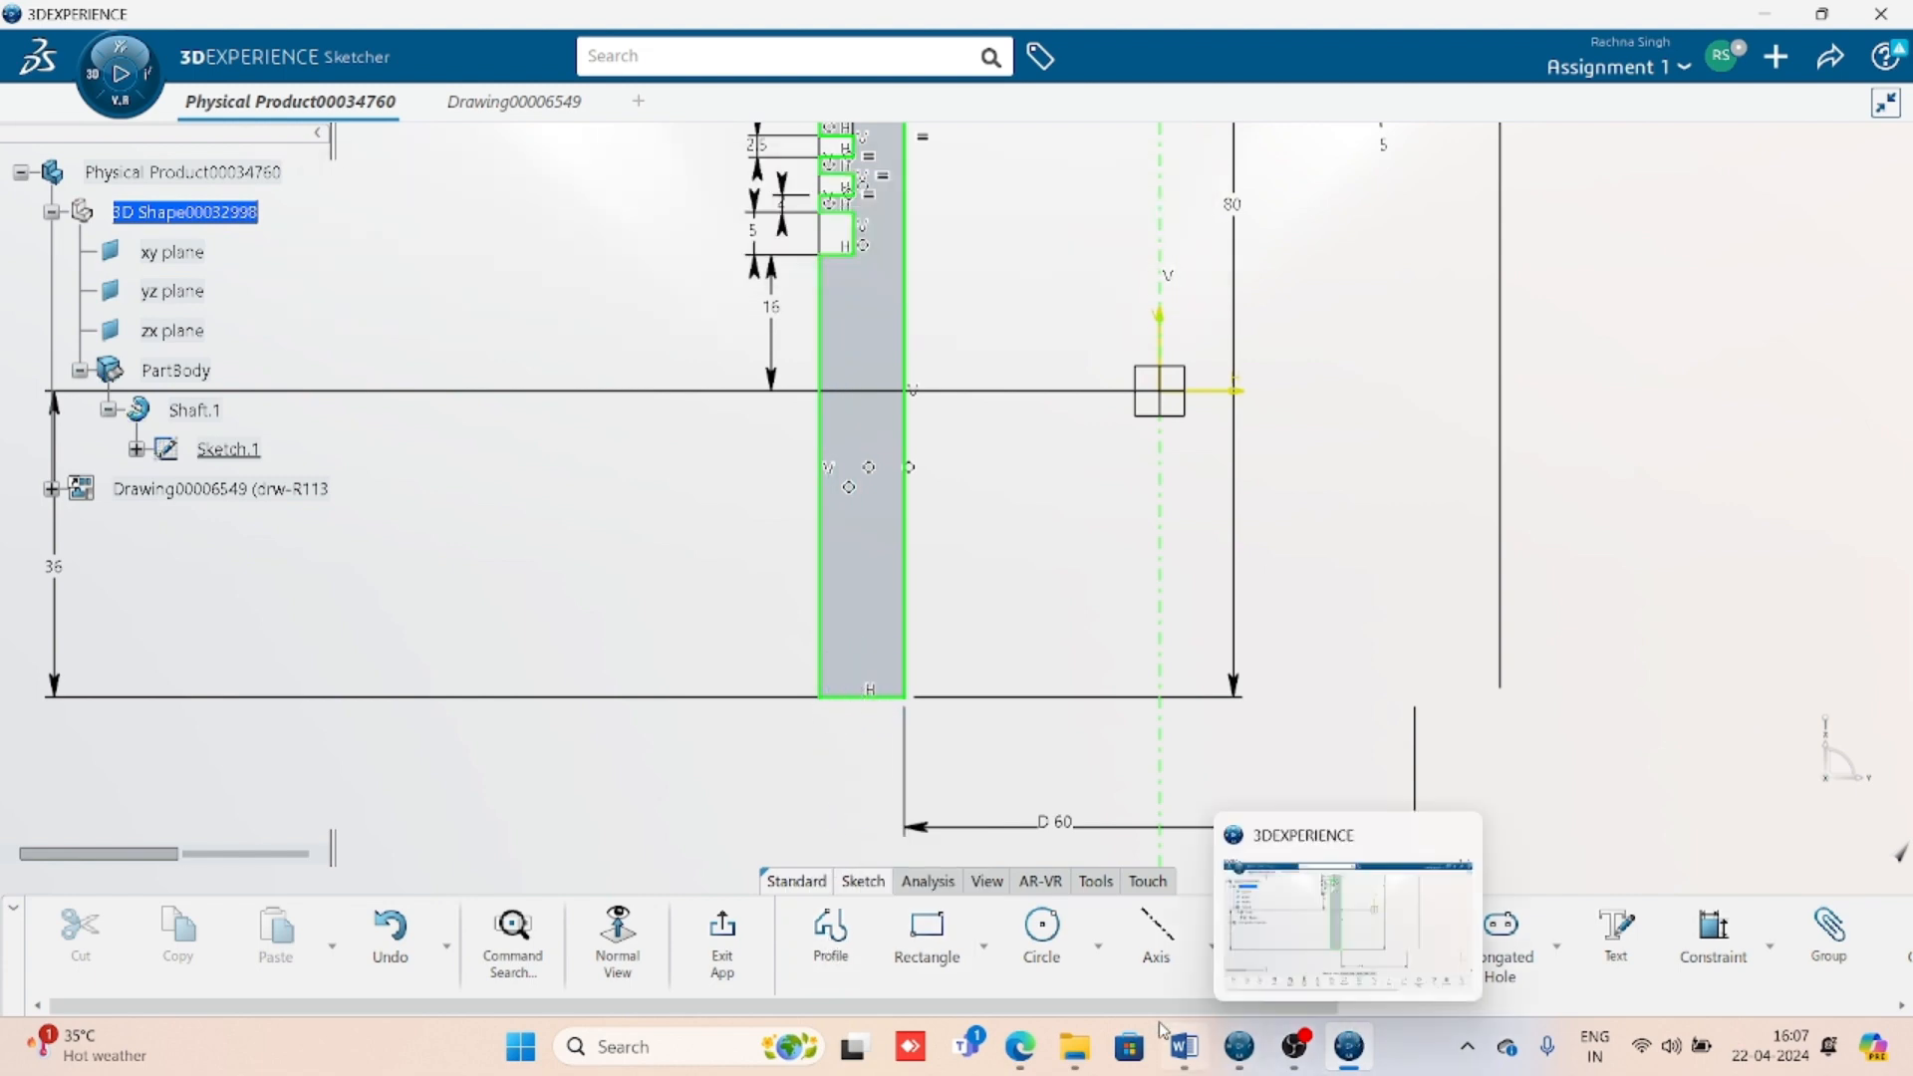
- Check the lower groove in the Word reference, and sketch a rectangle across the wall's outer edge near its lower end
click(1173, 1050)
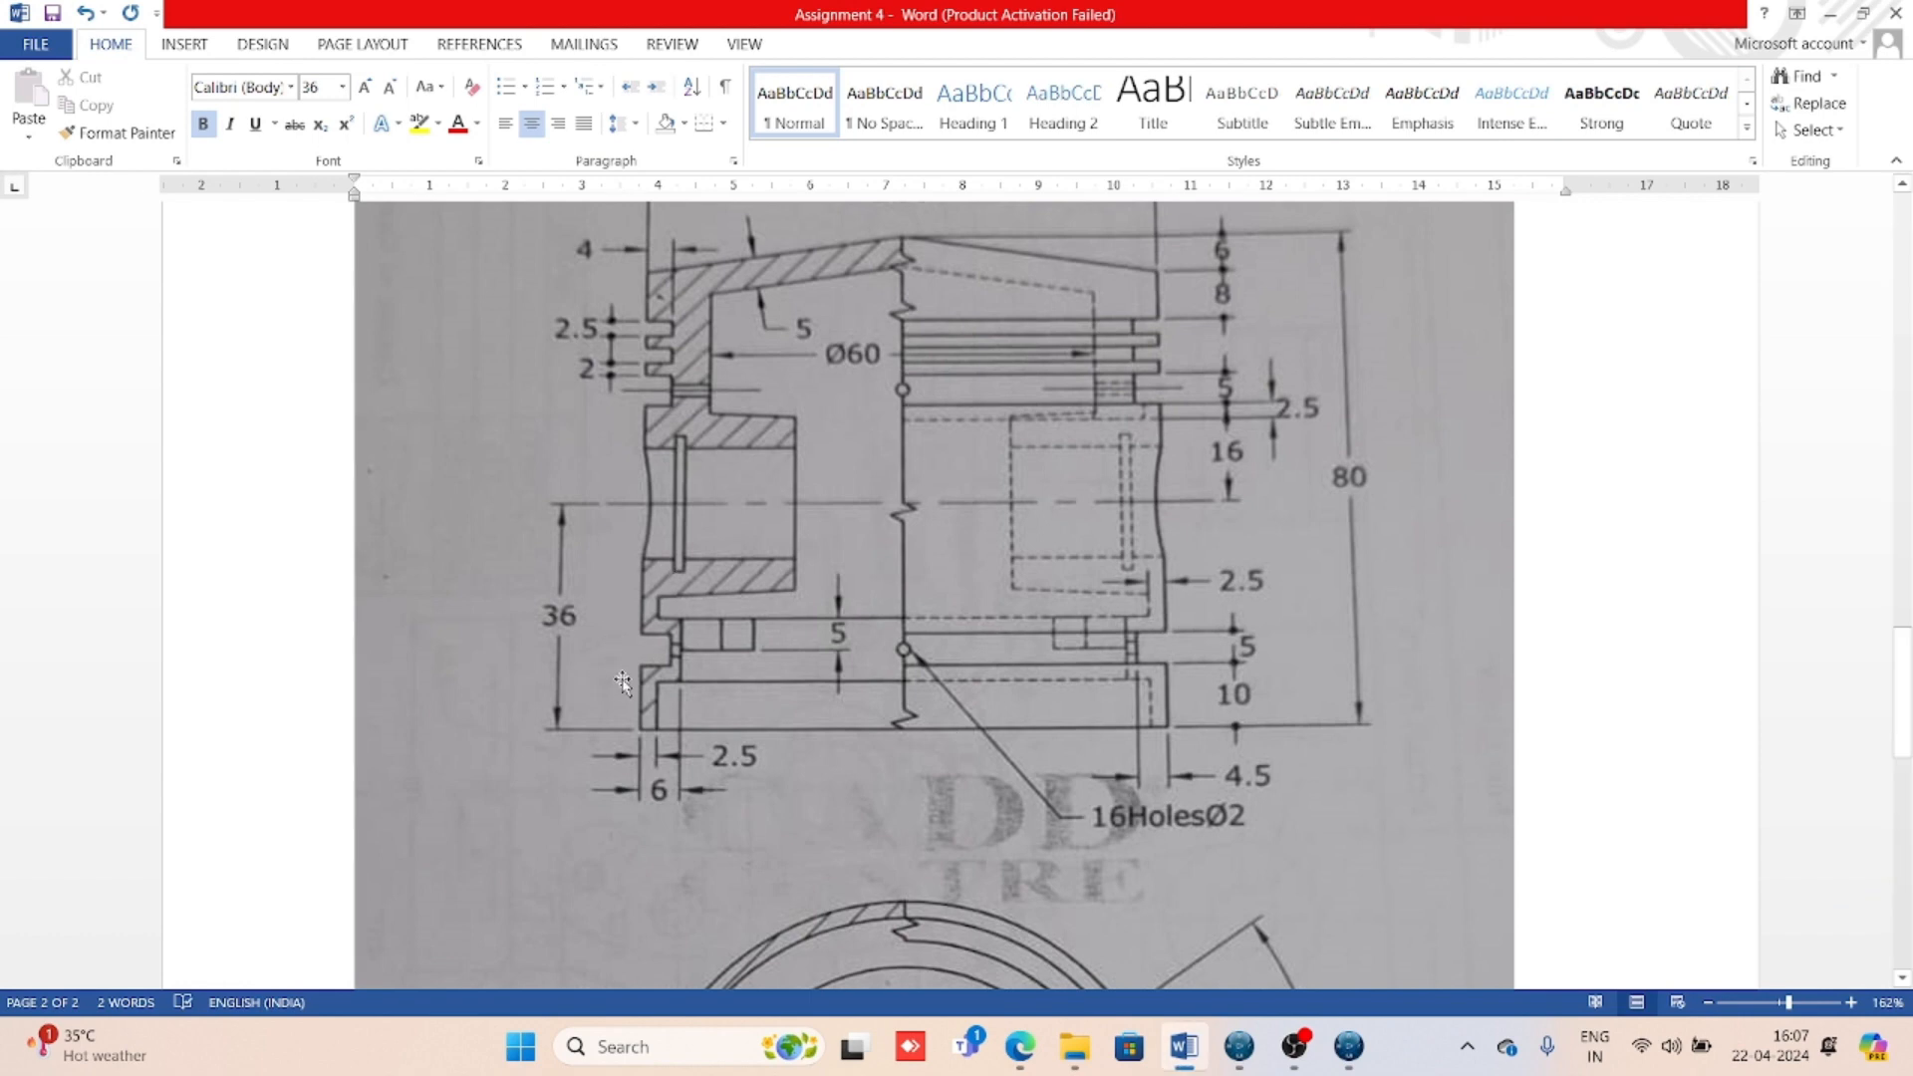
click(1348, 1046)
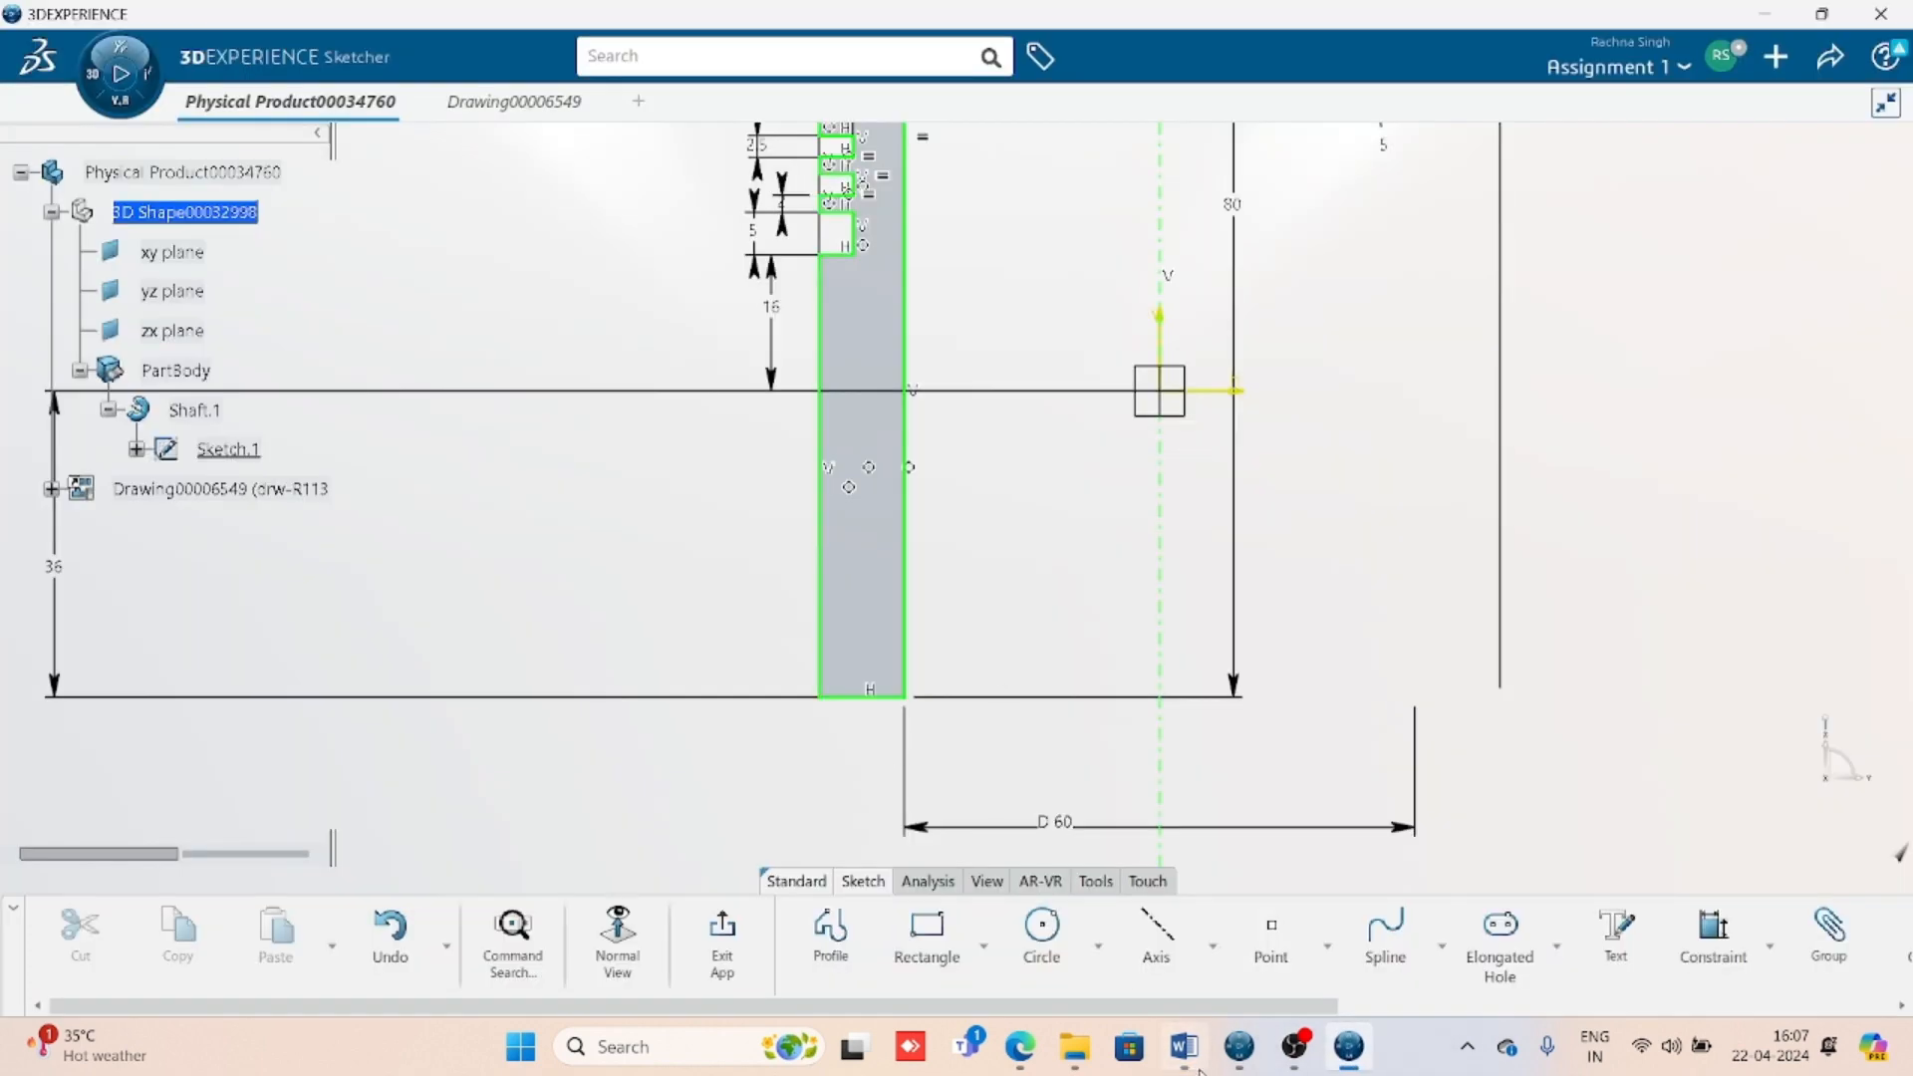
click(925, 936)
click(750, 586)
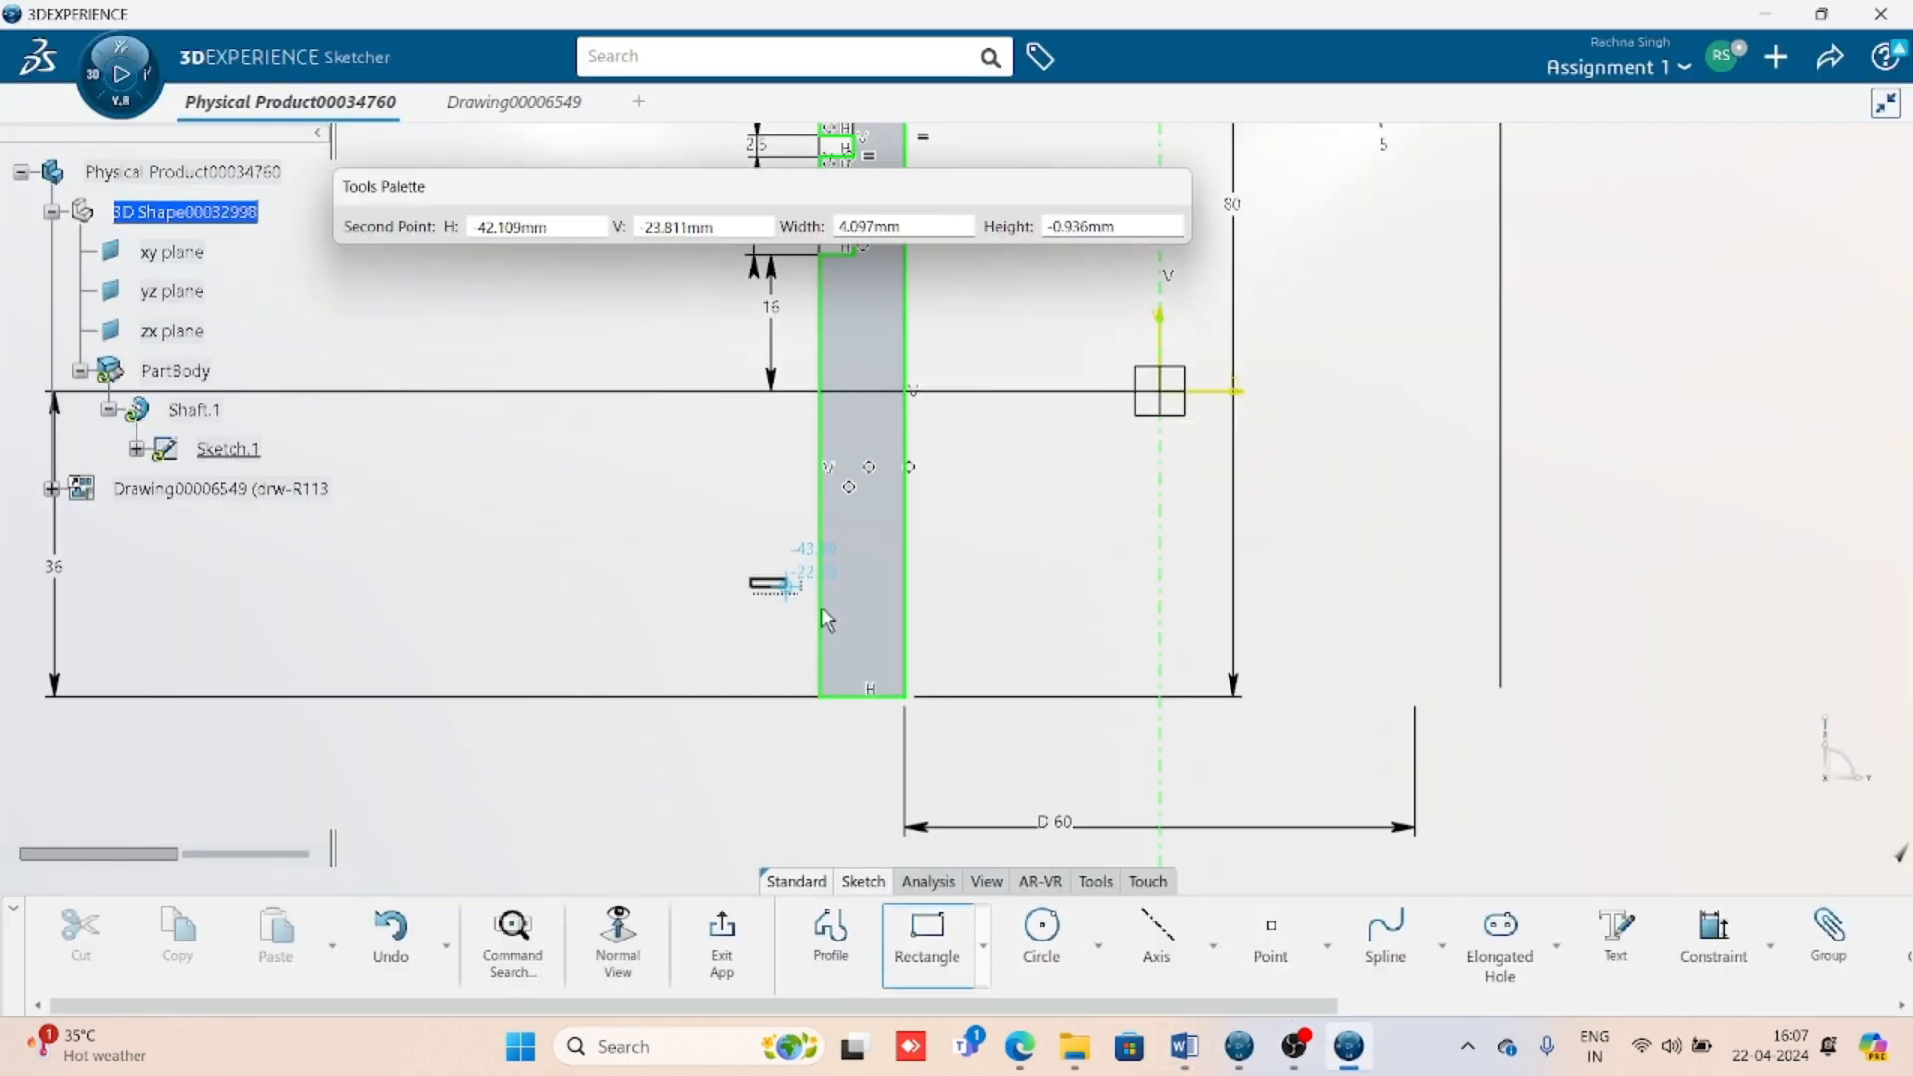
click(854, 642)
click(726, 811)
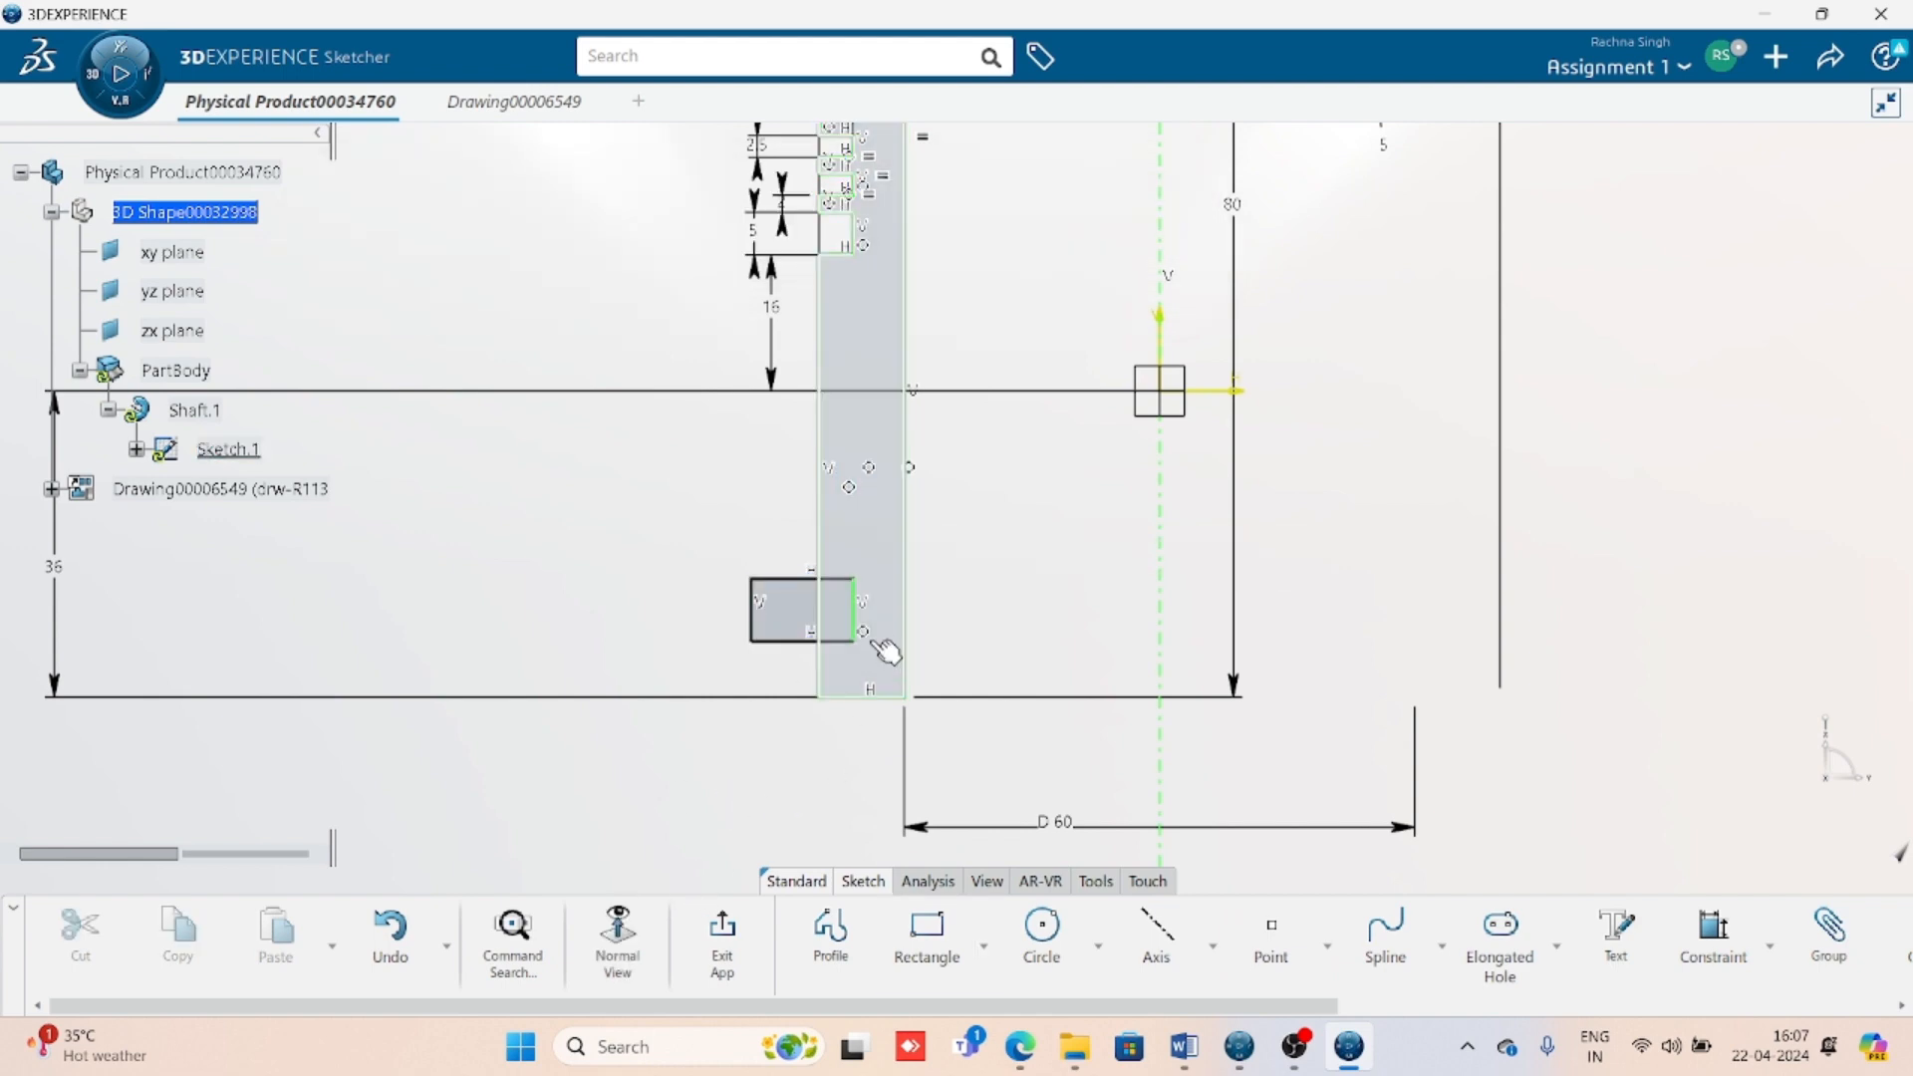
- Delete the coincidence constraint on the rectangle's inner vertical side
click(883, 648)
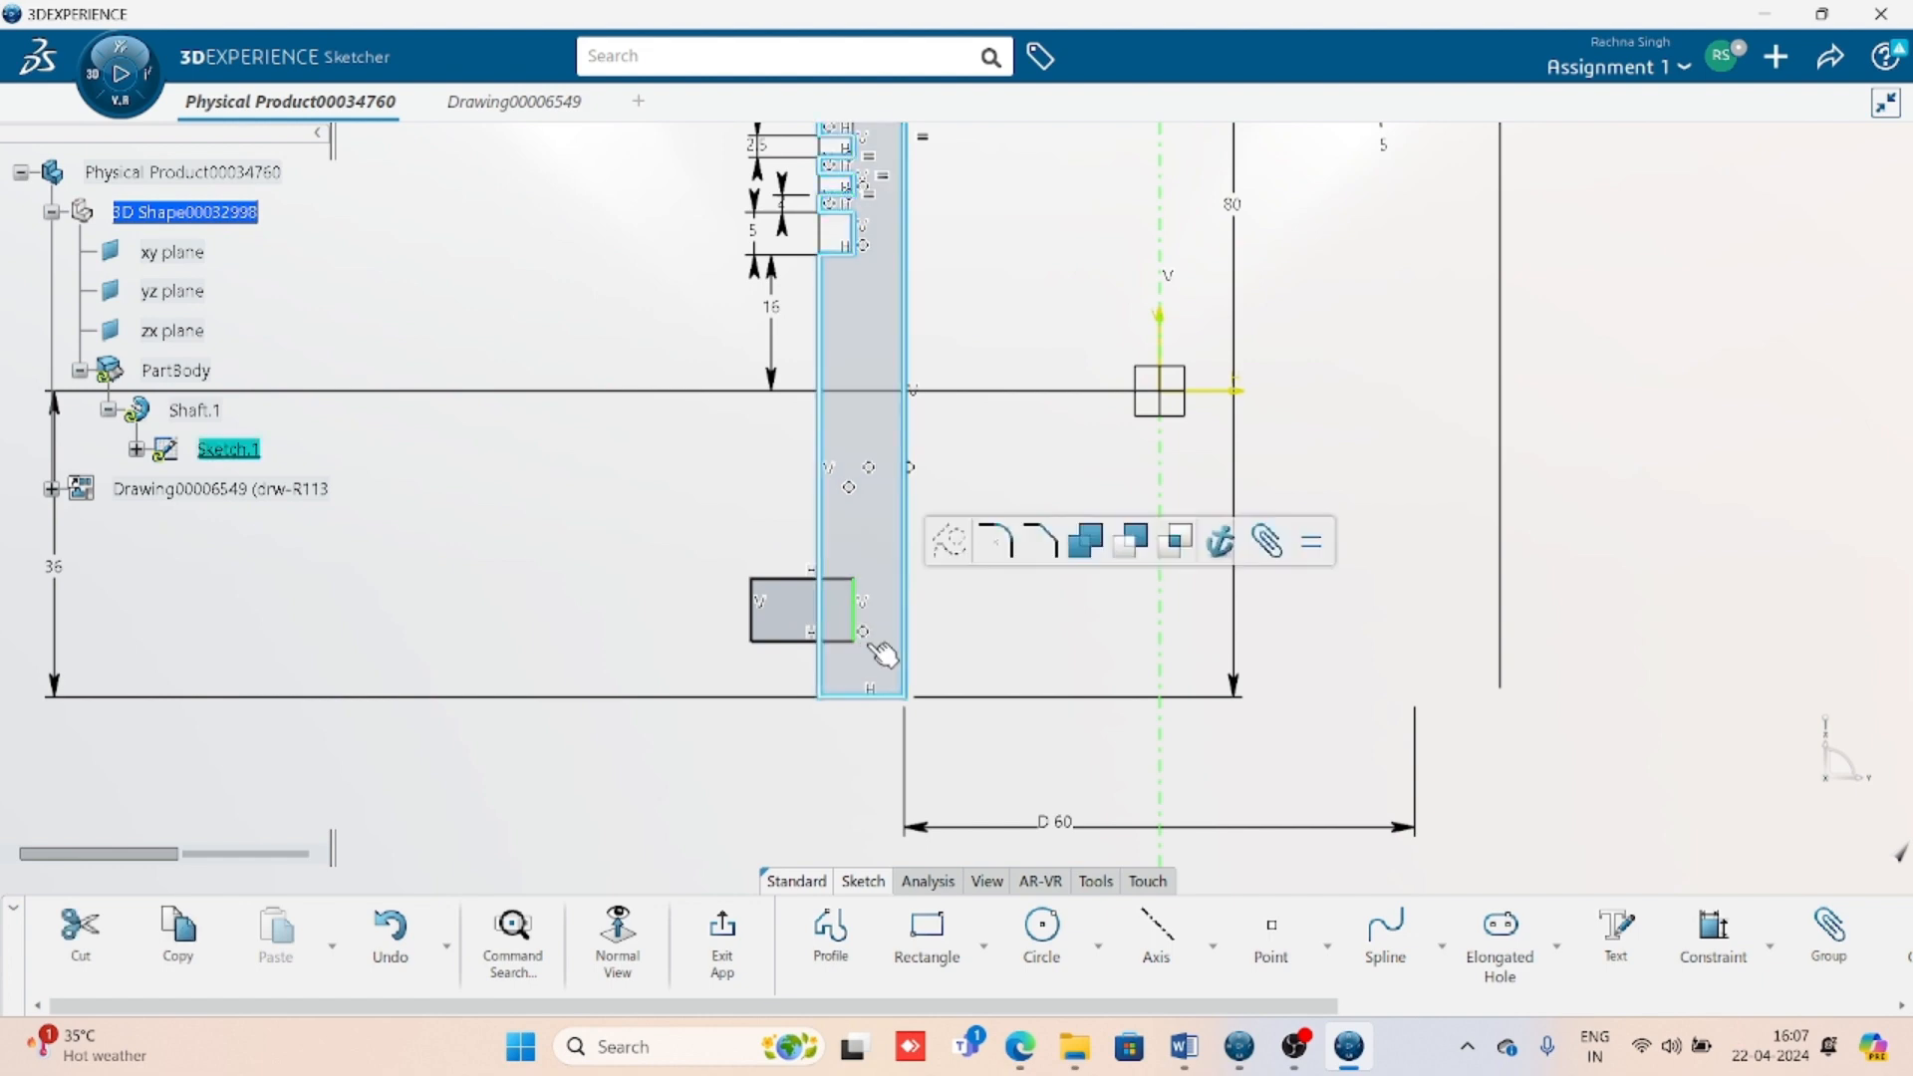
click(1092, 674)
scroll(995, 692, up, 2)
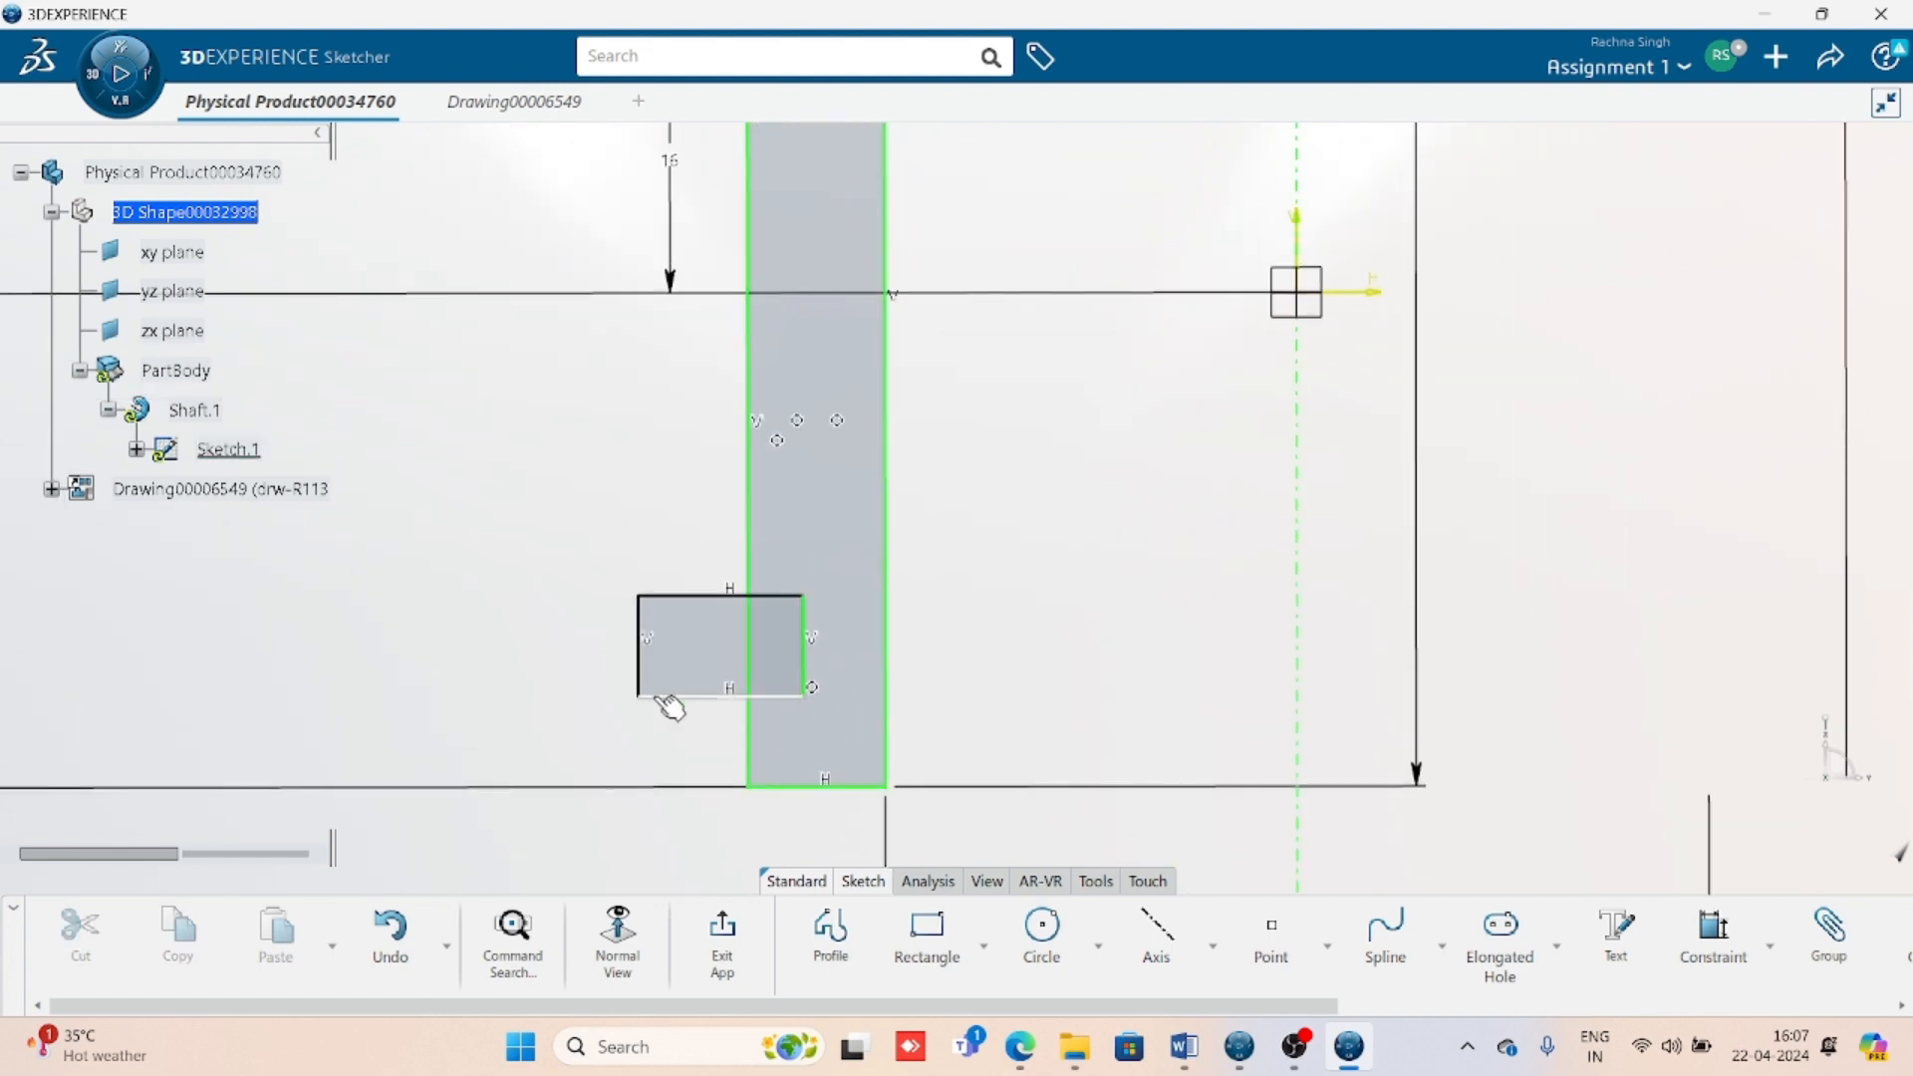
click(813, 688)
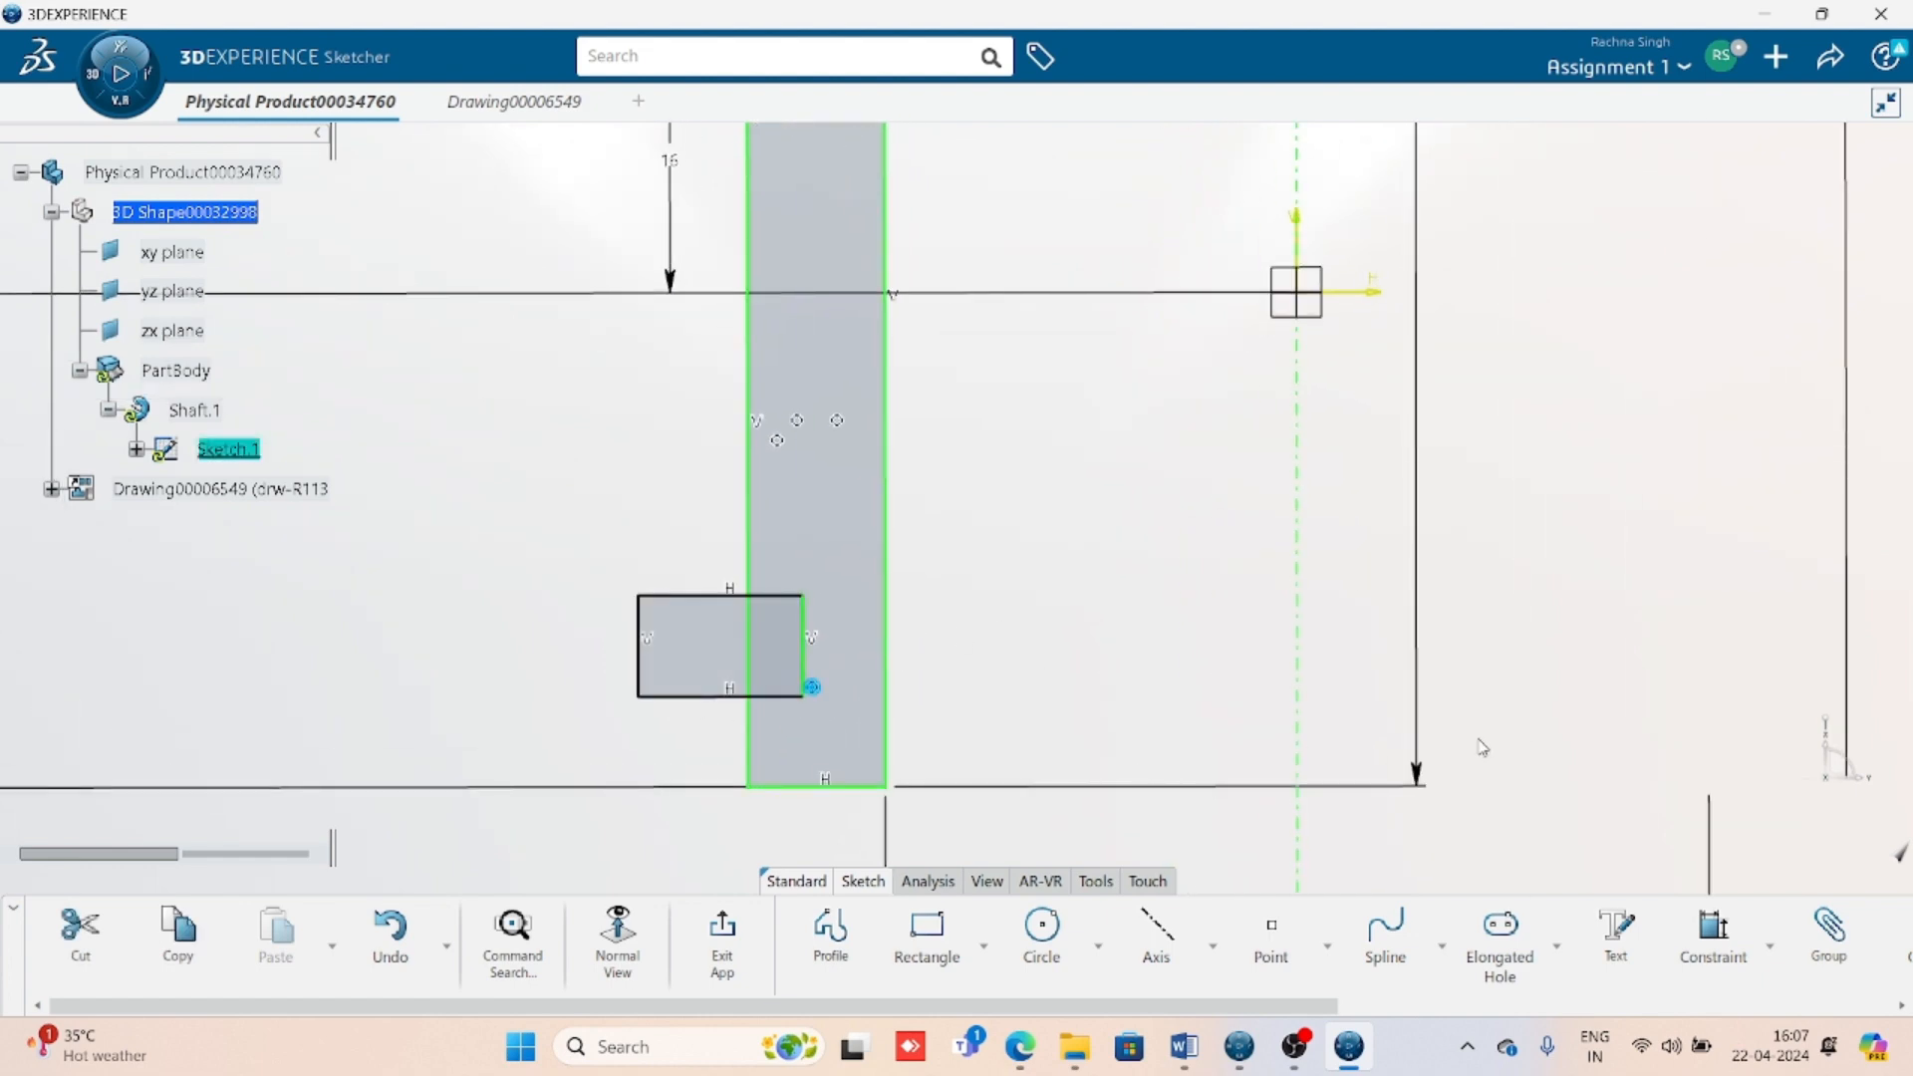
click(1557, 693)
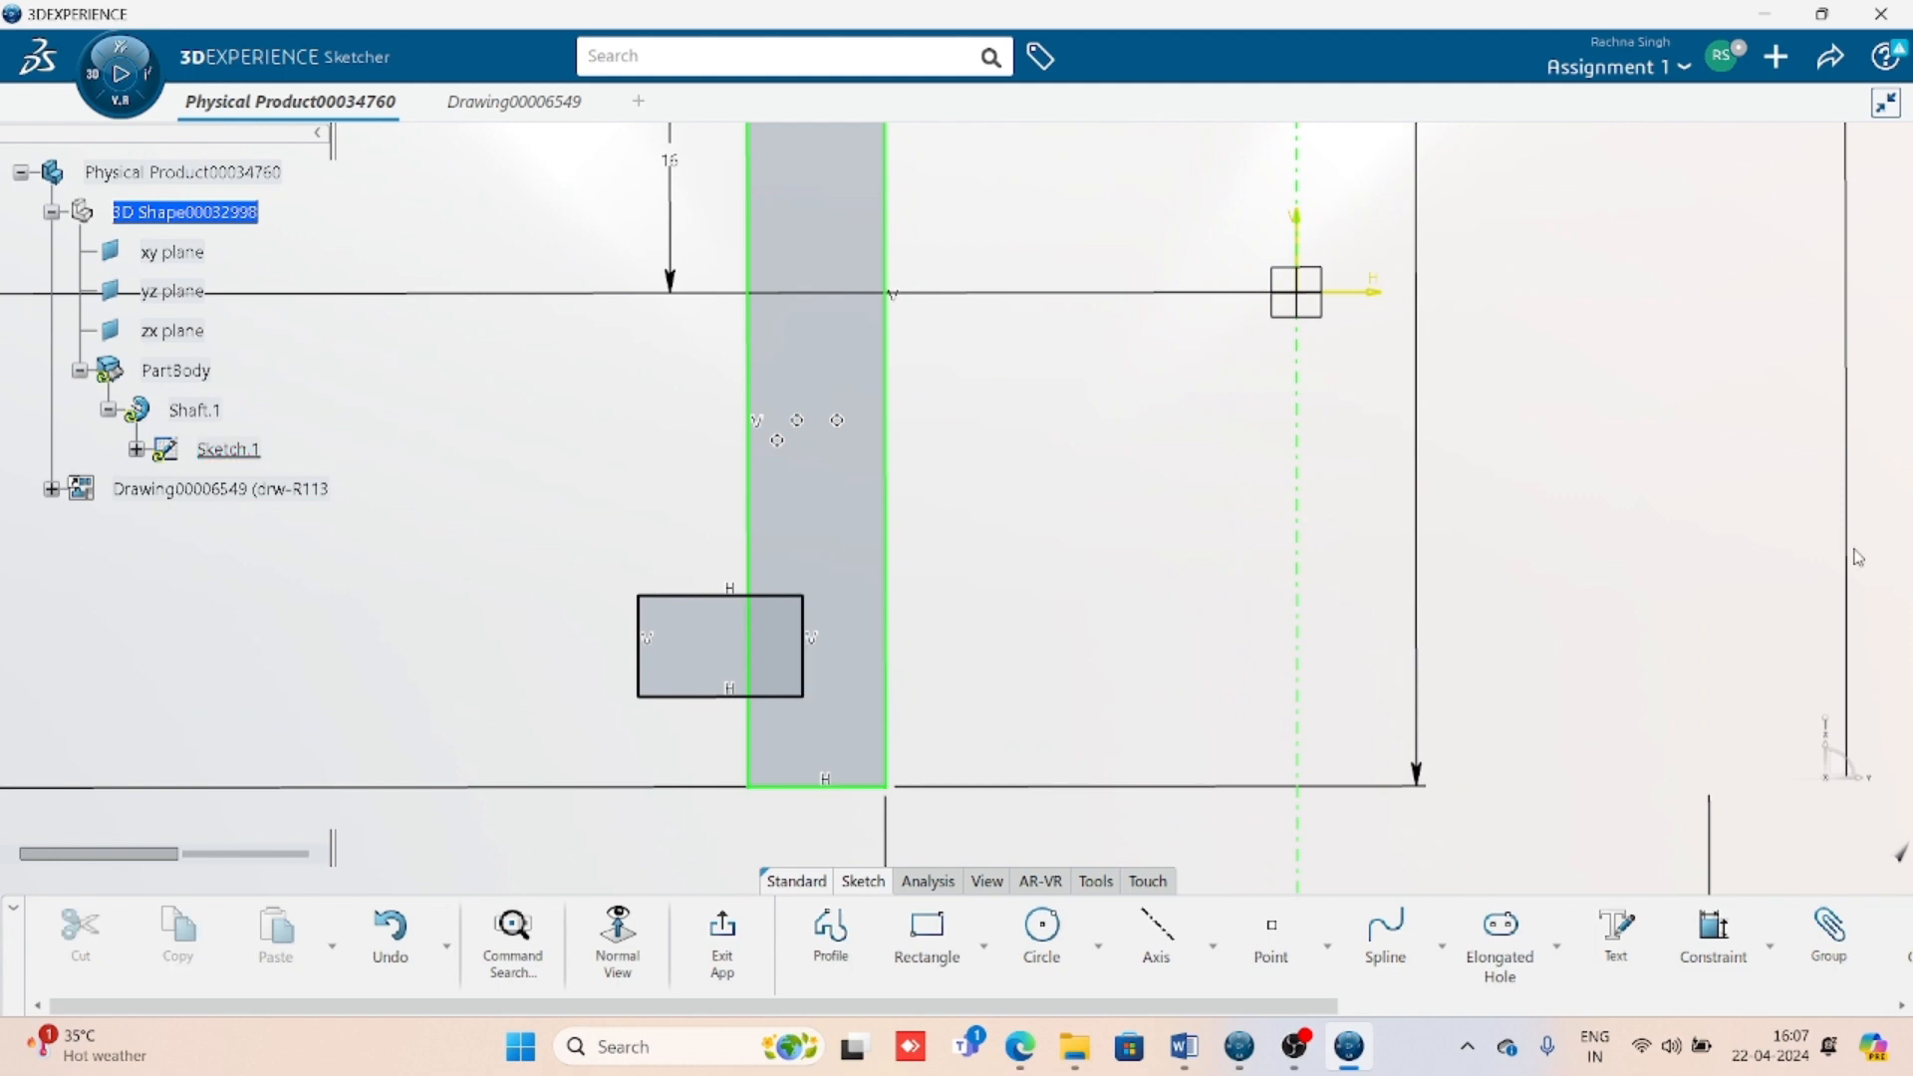
- Trim away the rectangle's parts outside the wall and the wall edge across it to leave an open groove
drag(1308, 1004, 1498, 1006)
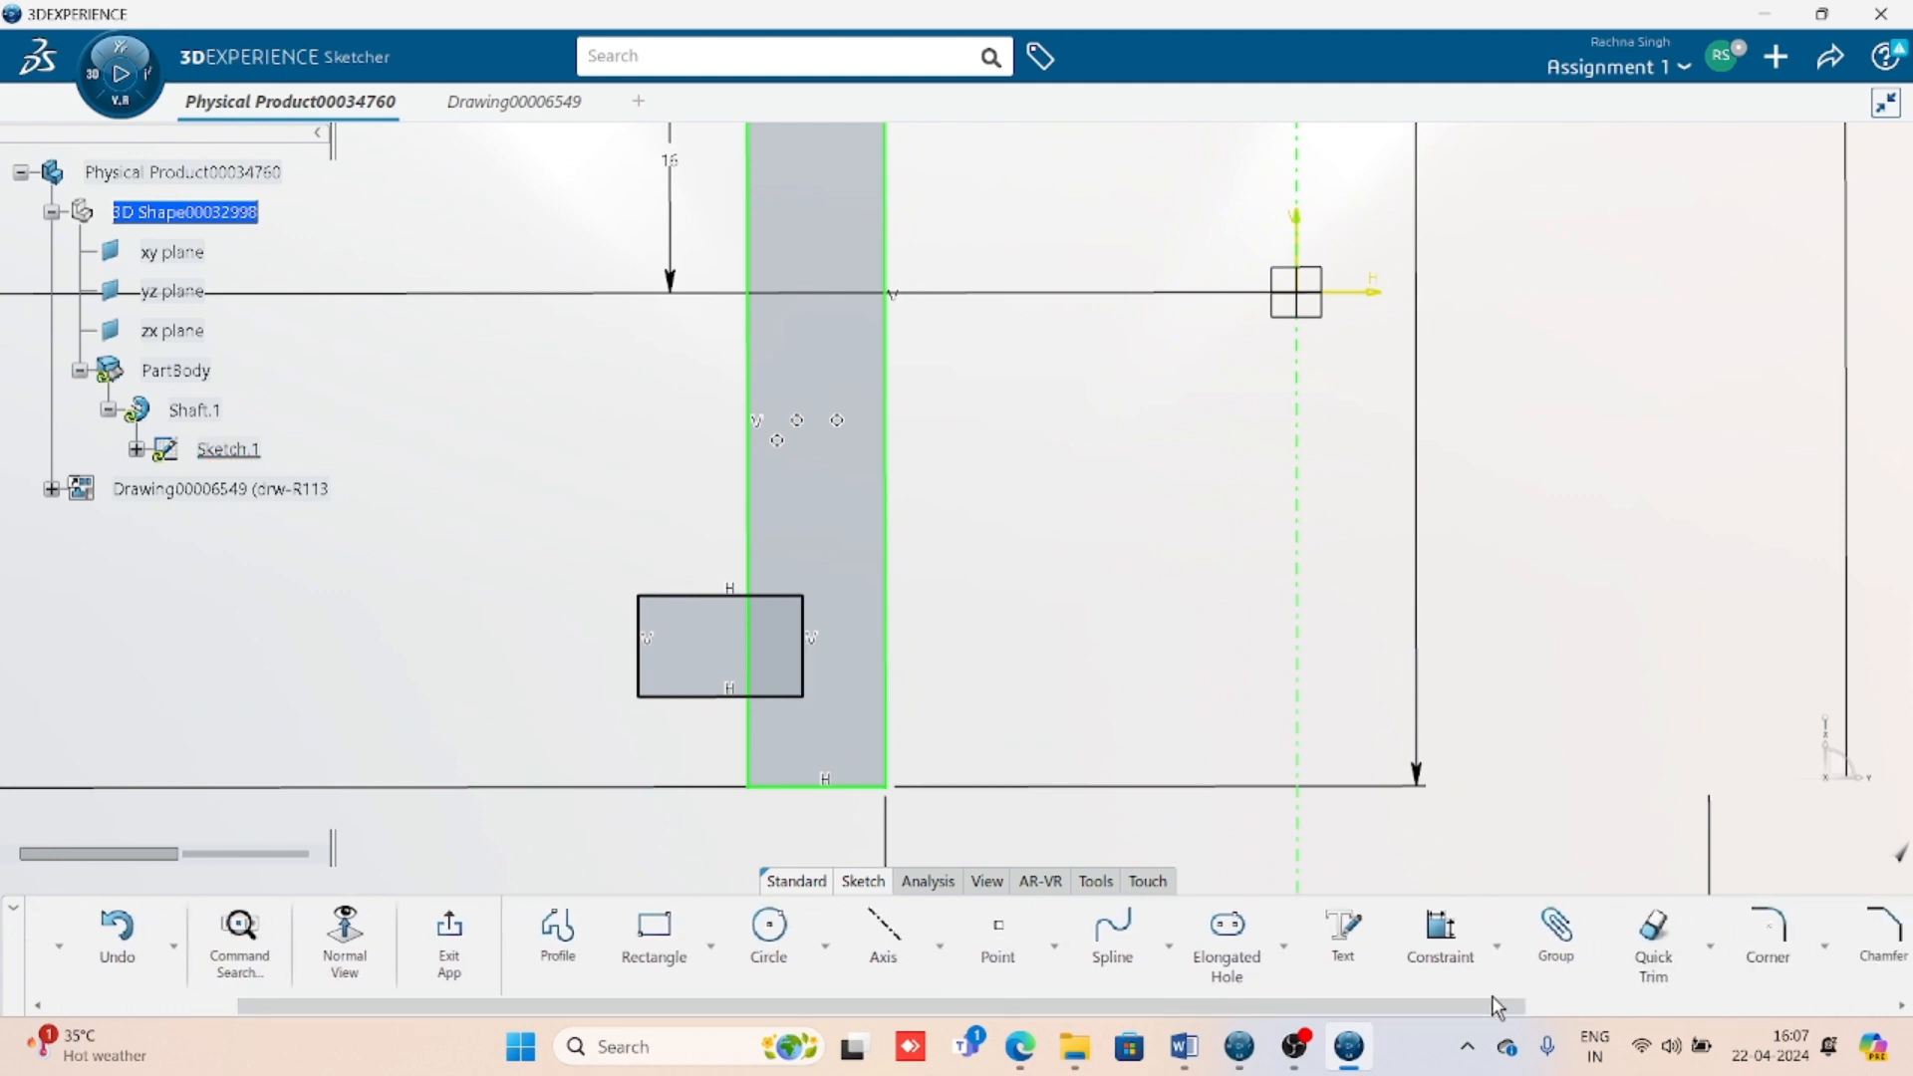
click(1653, 940)
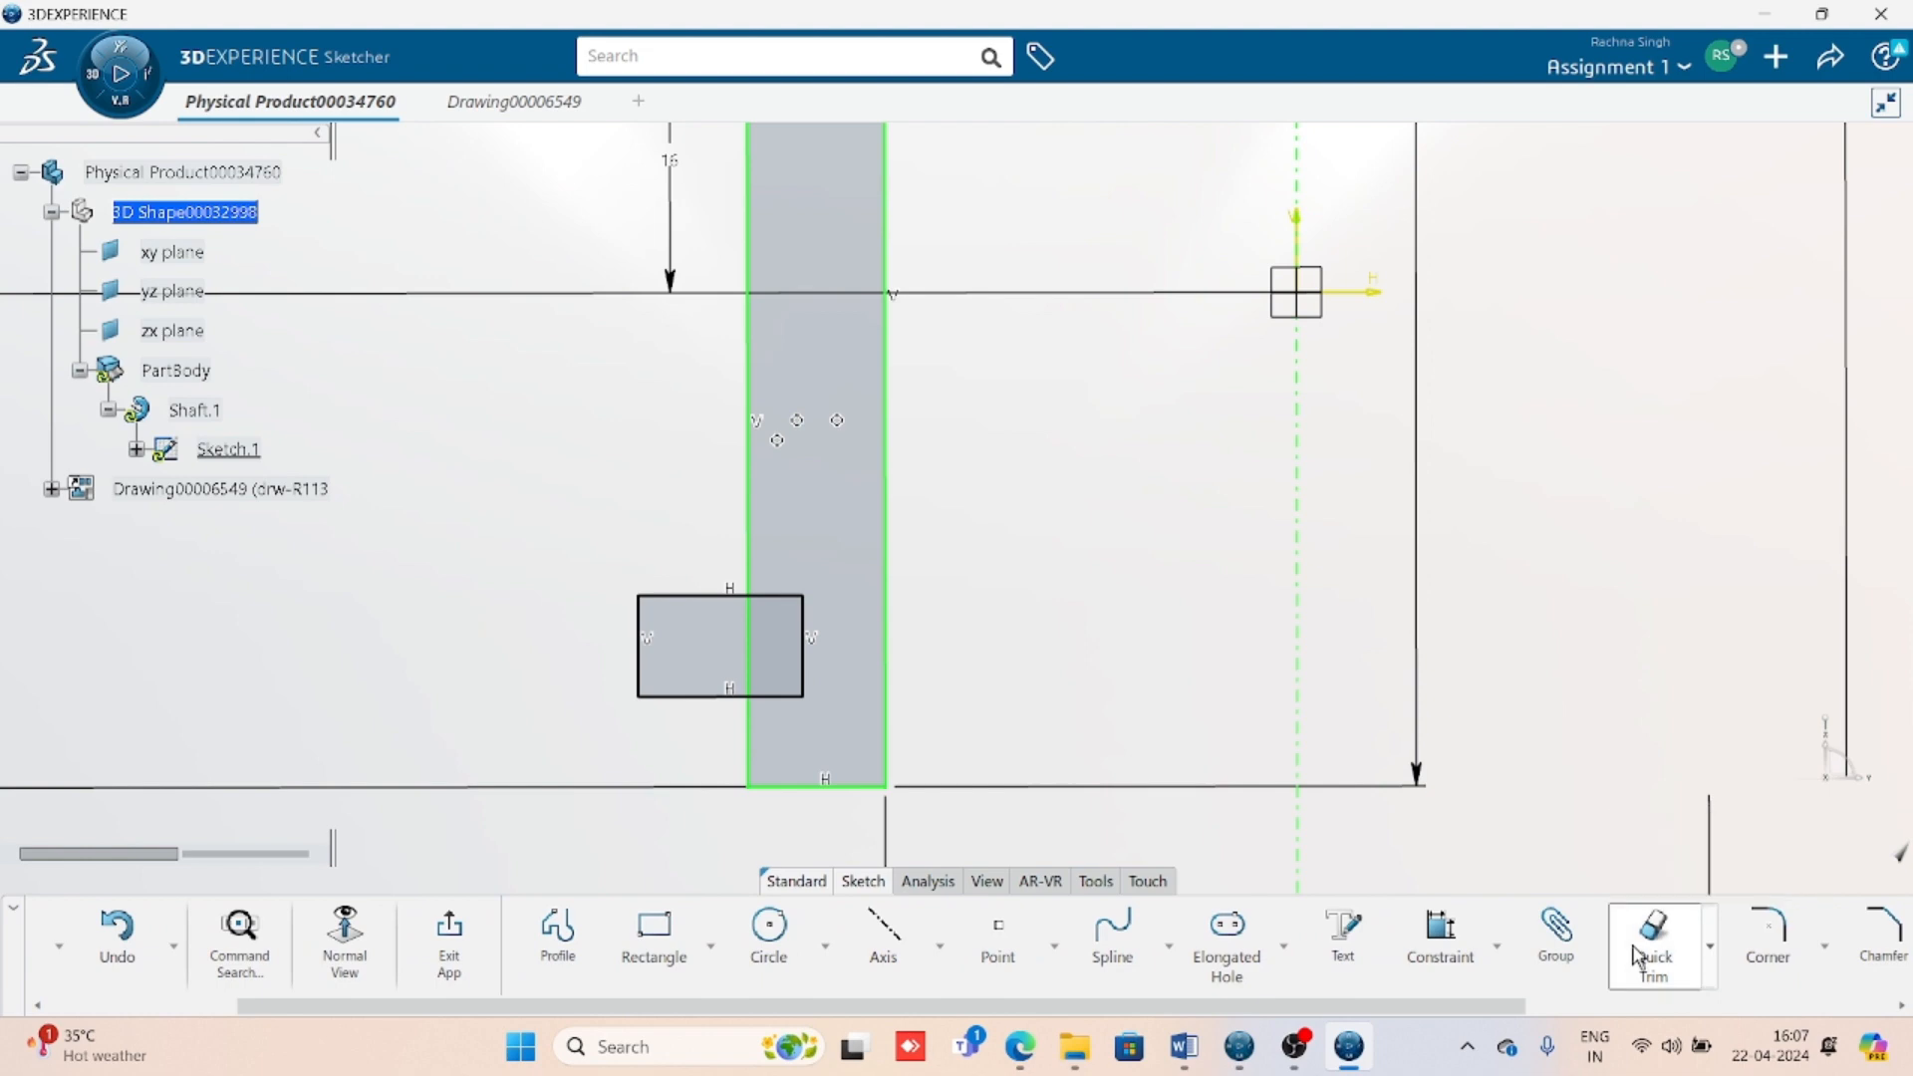
click(713, 597)
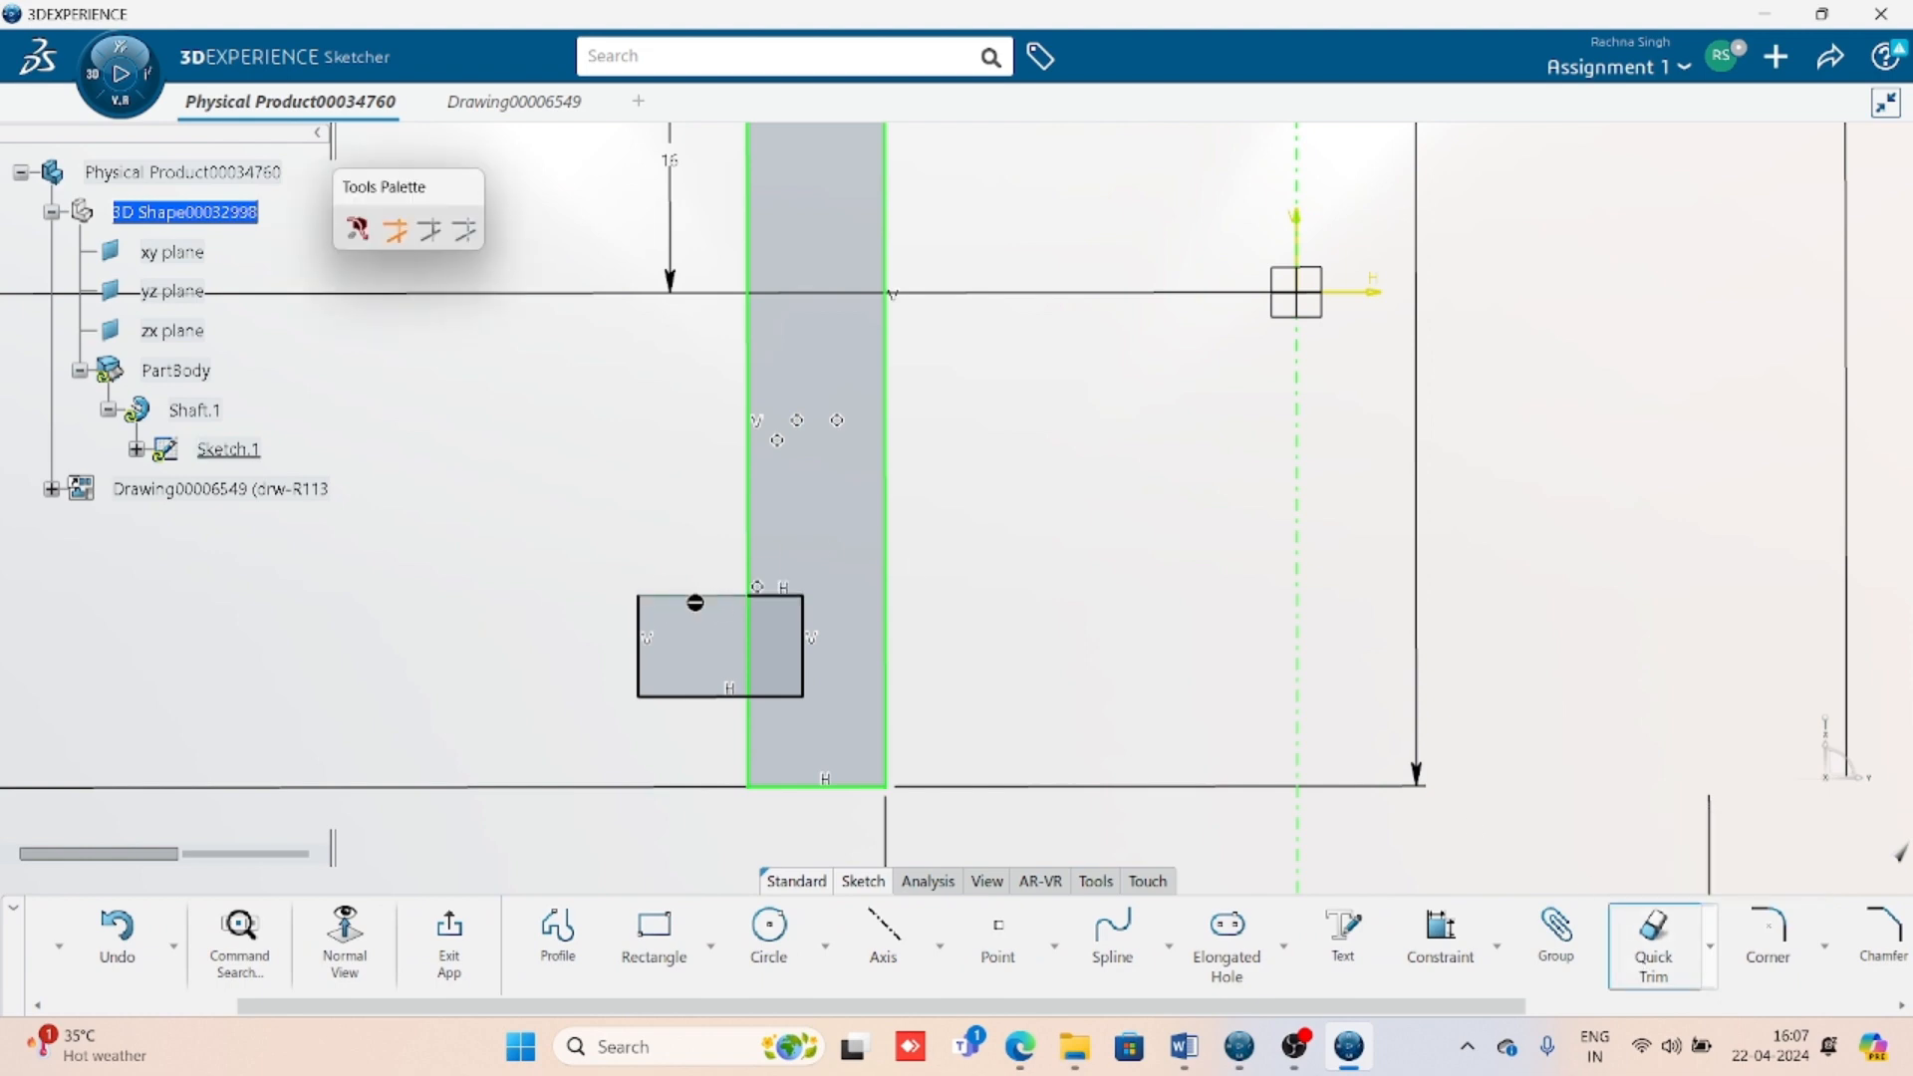
click(656, 665)
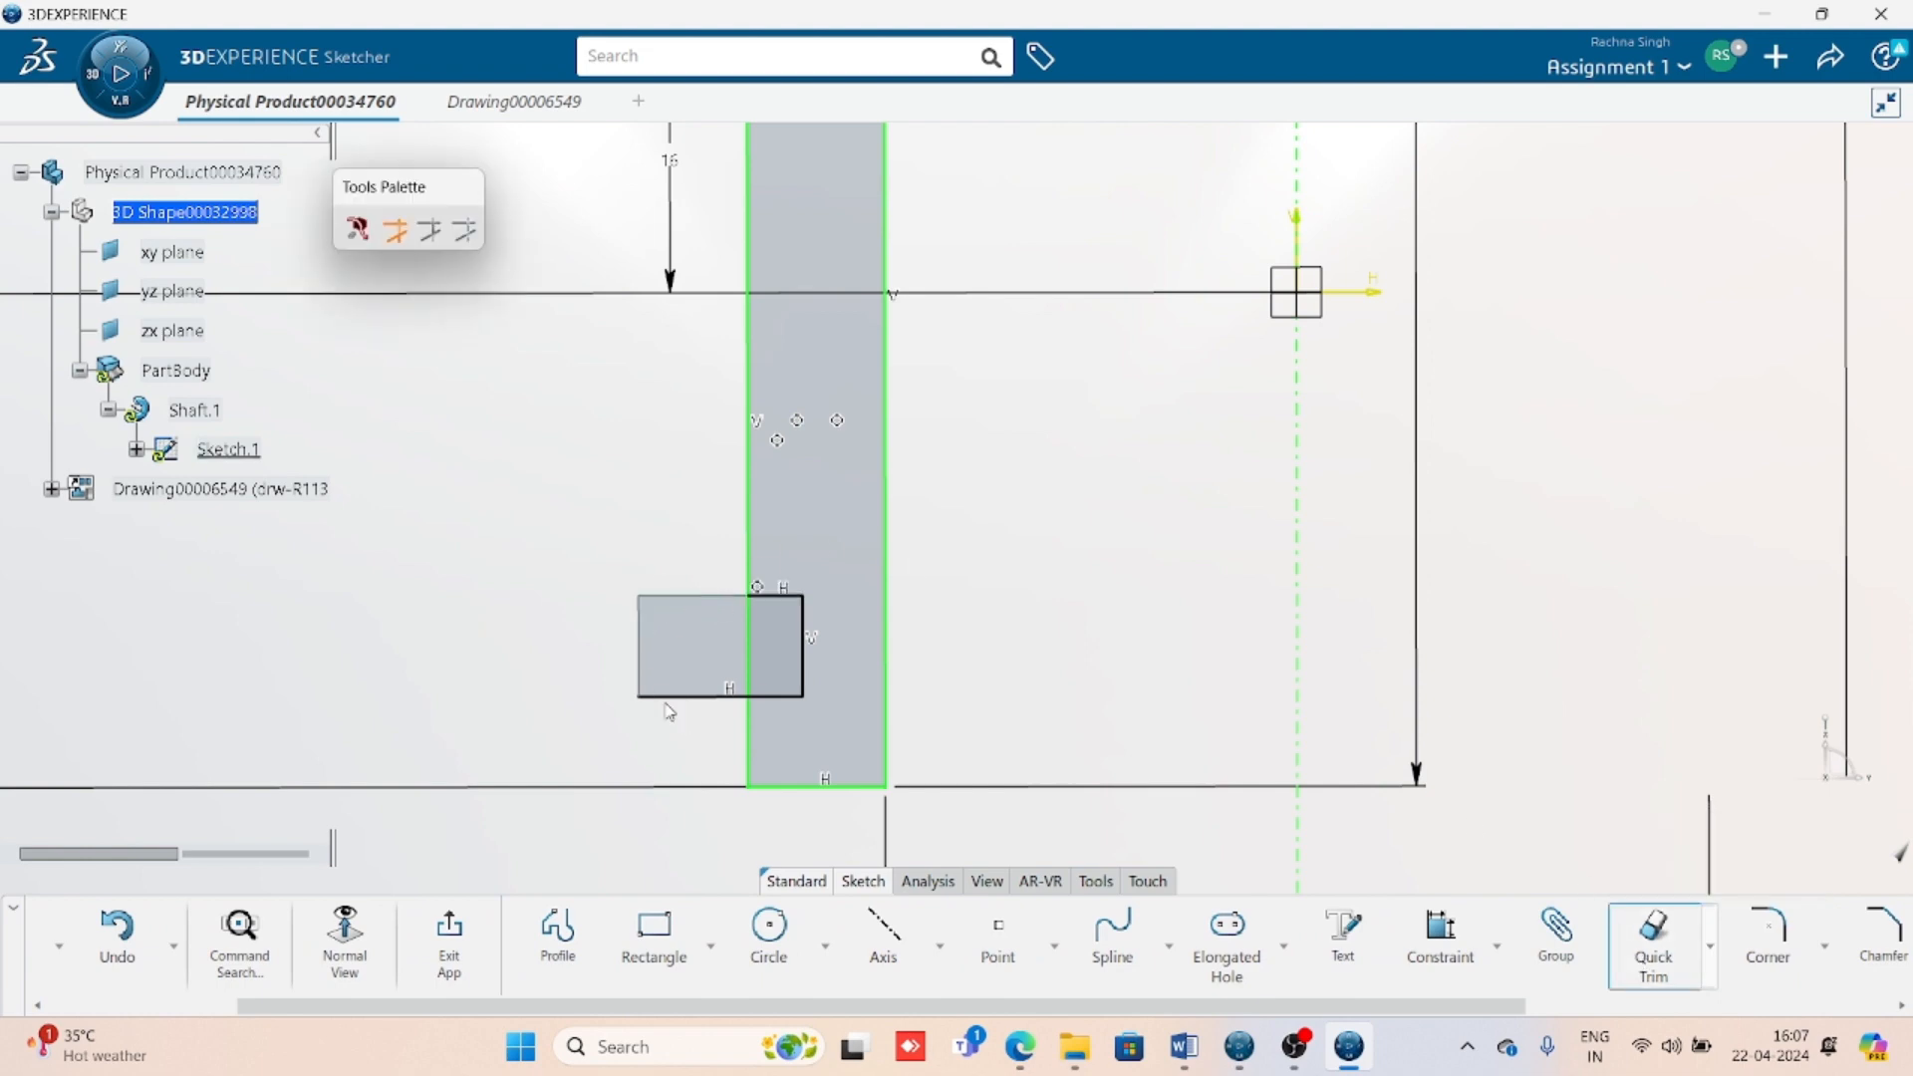
click(765, 685)
mouse_move(1096, 715)
middle_down()
mouse_move(1209, 610)
mouse_move(1140, 674)
middle_up()
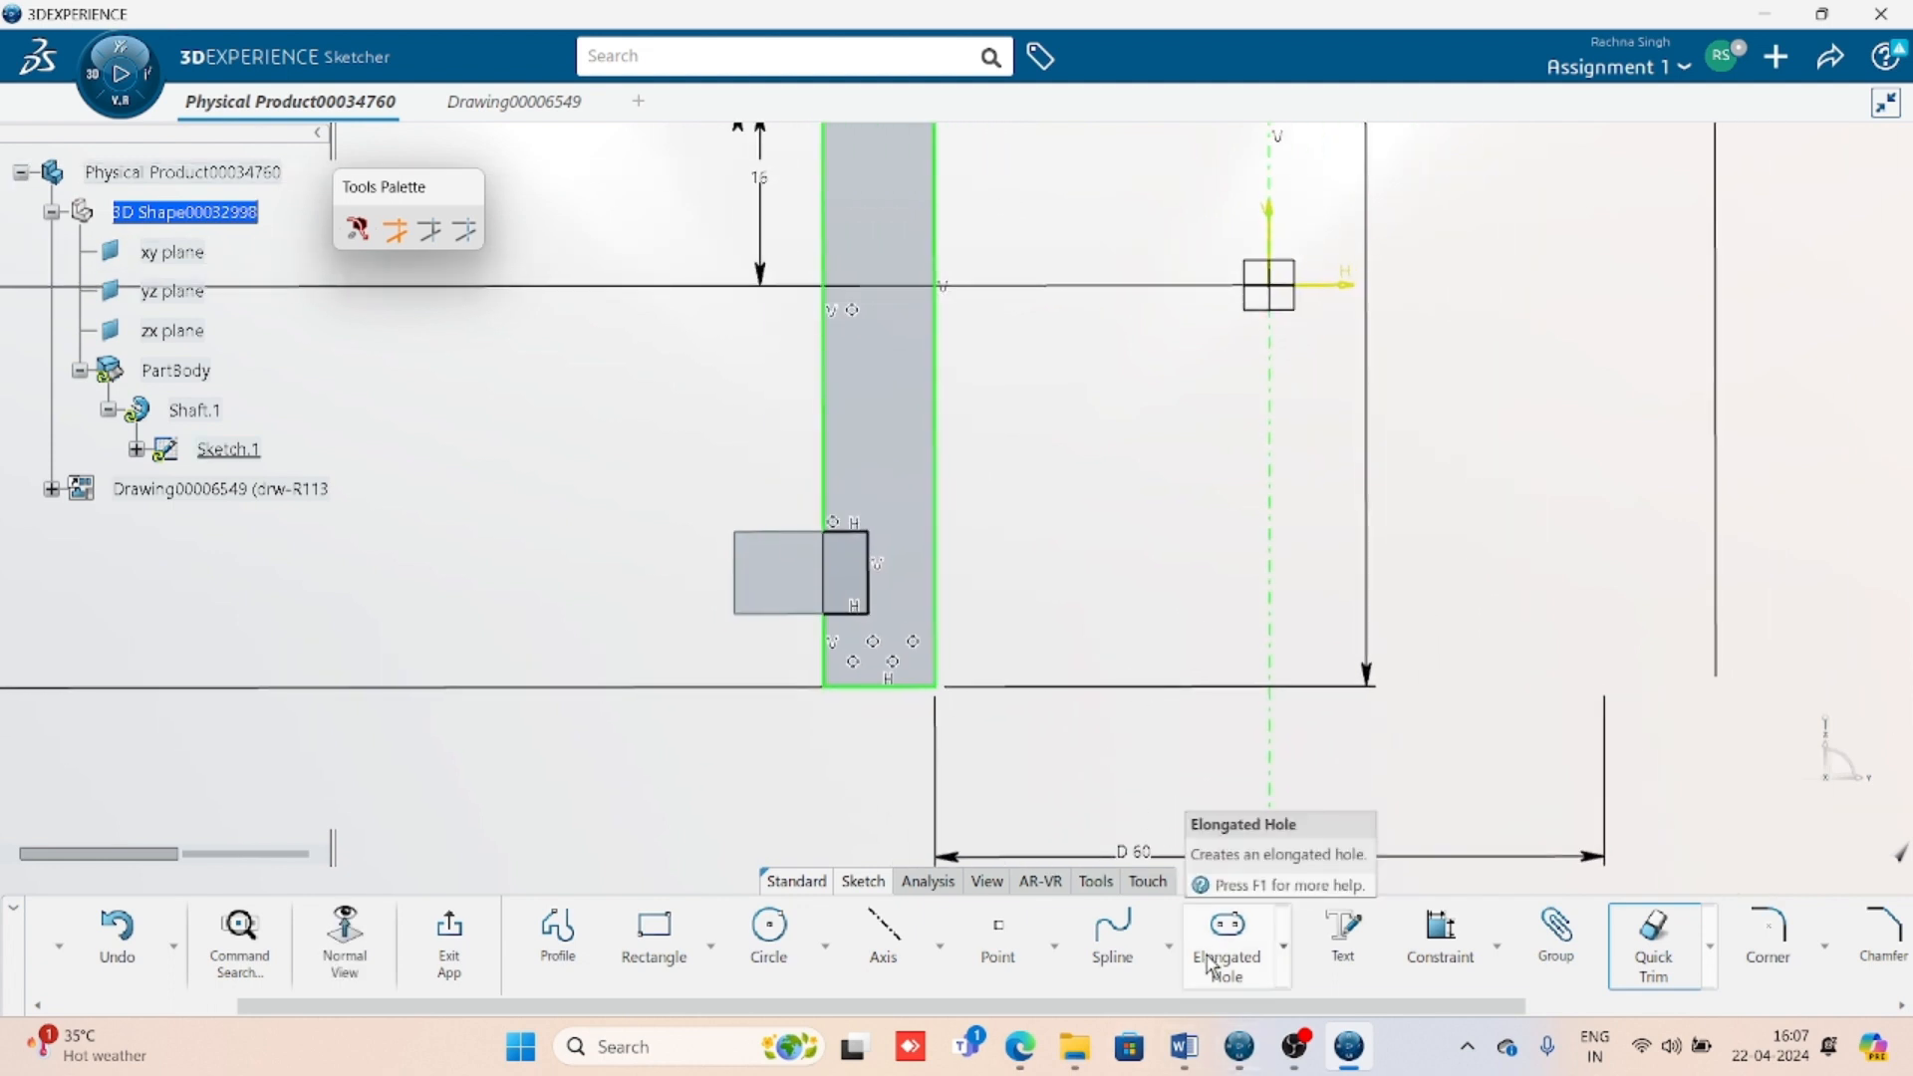
- Check the lower groove's position, height and depth dimensions in the Word reference, and return to the sketch
click(1184, 1046)
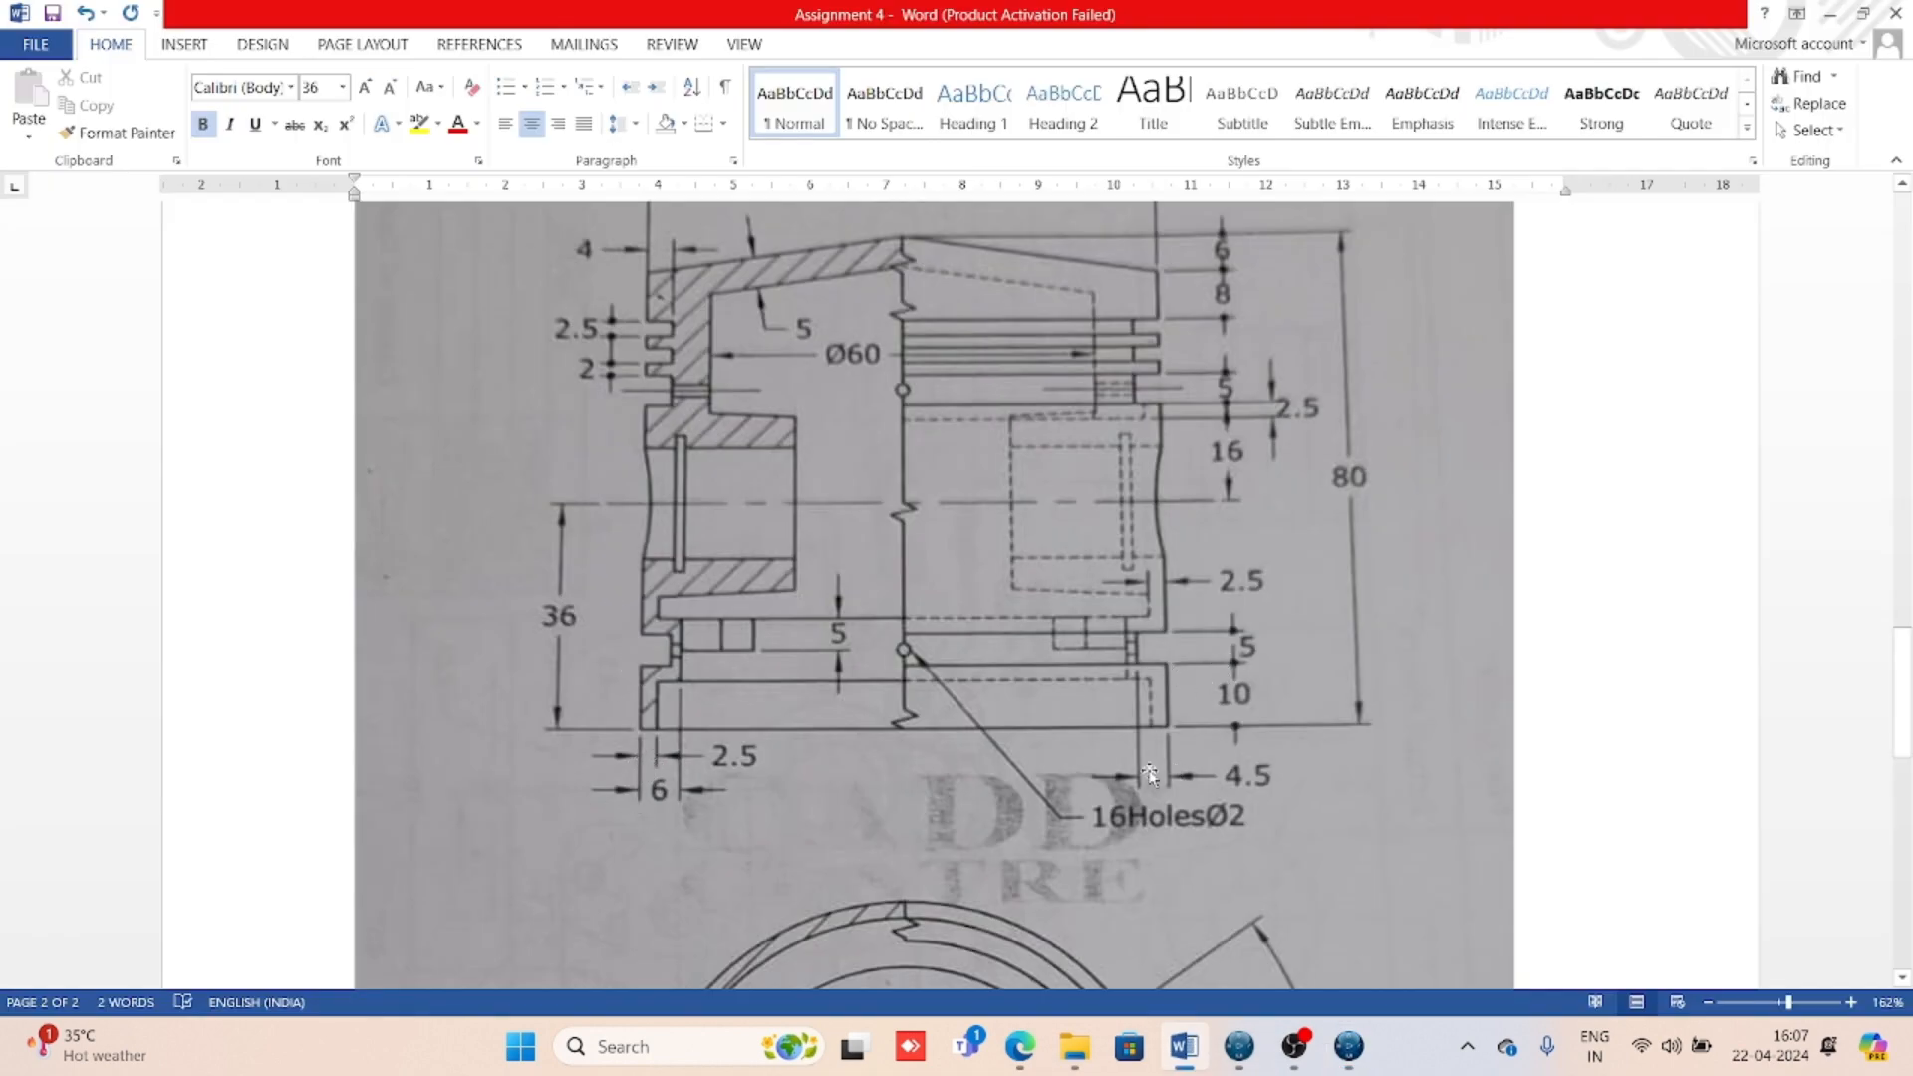
click(1347, 1064)
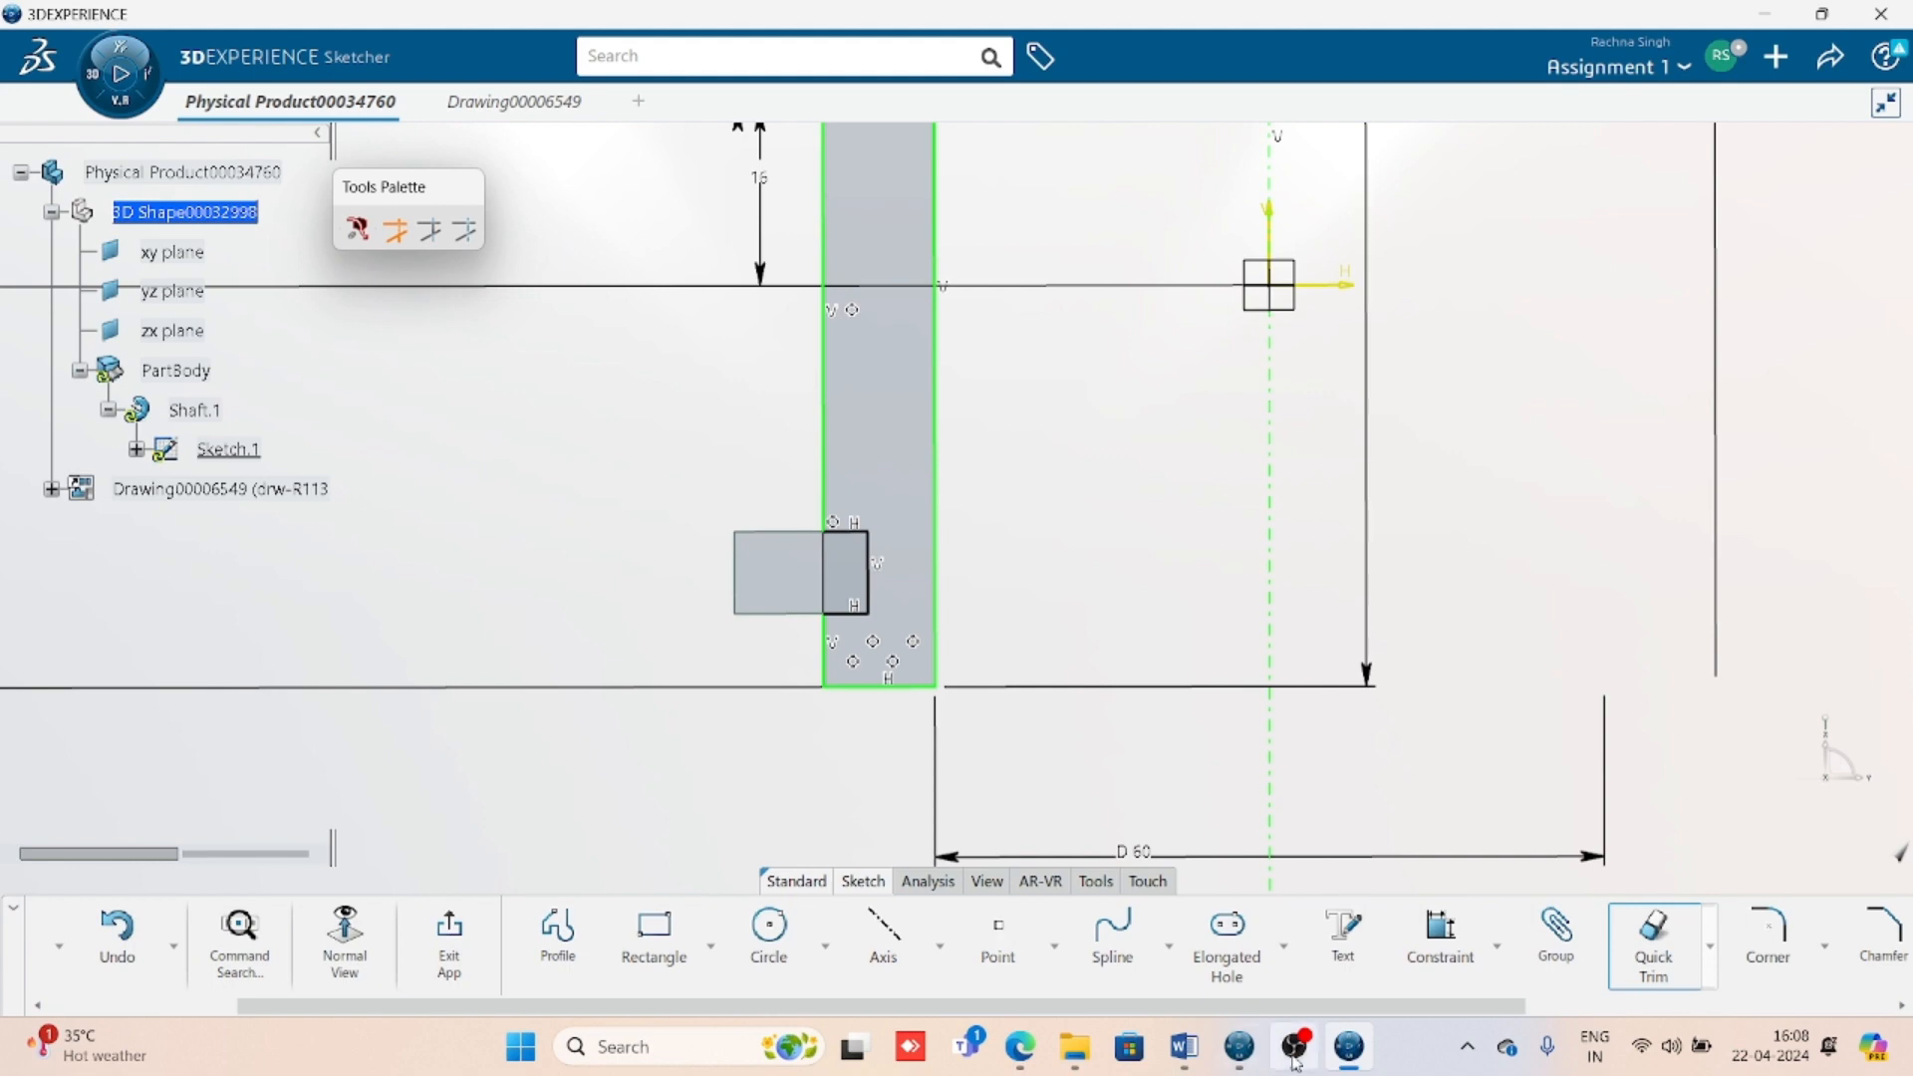
click(1183, 1046)
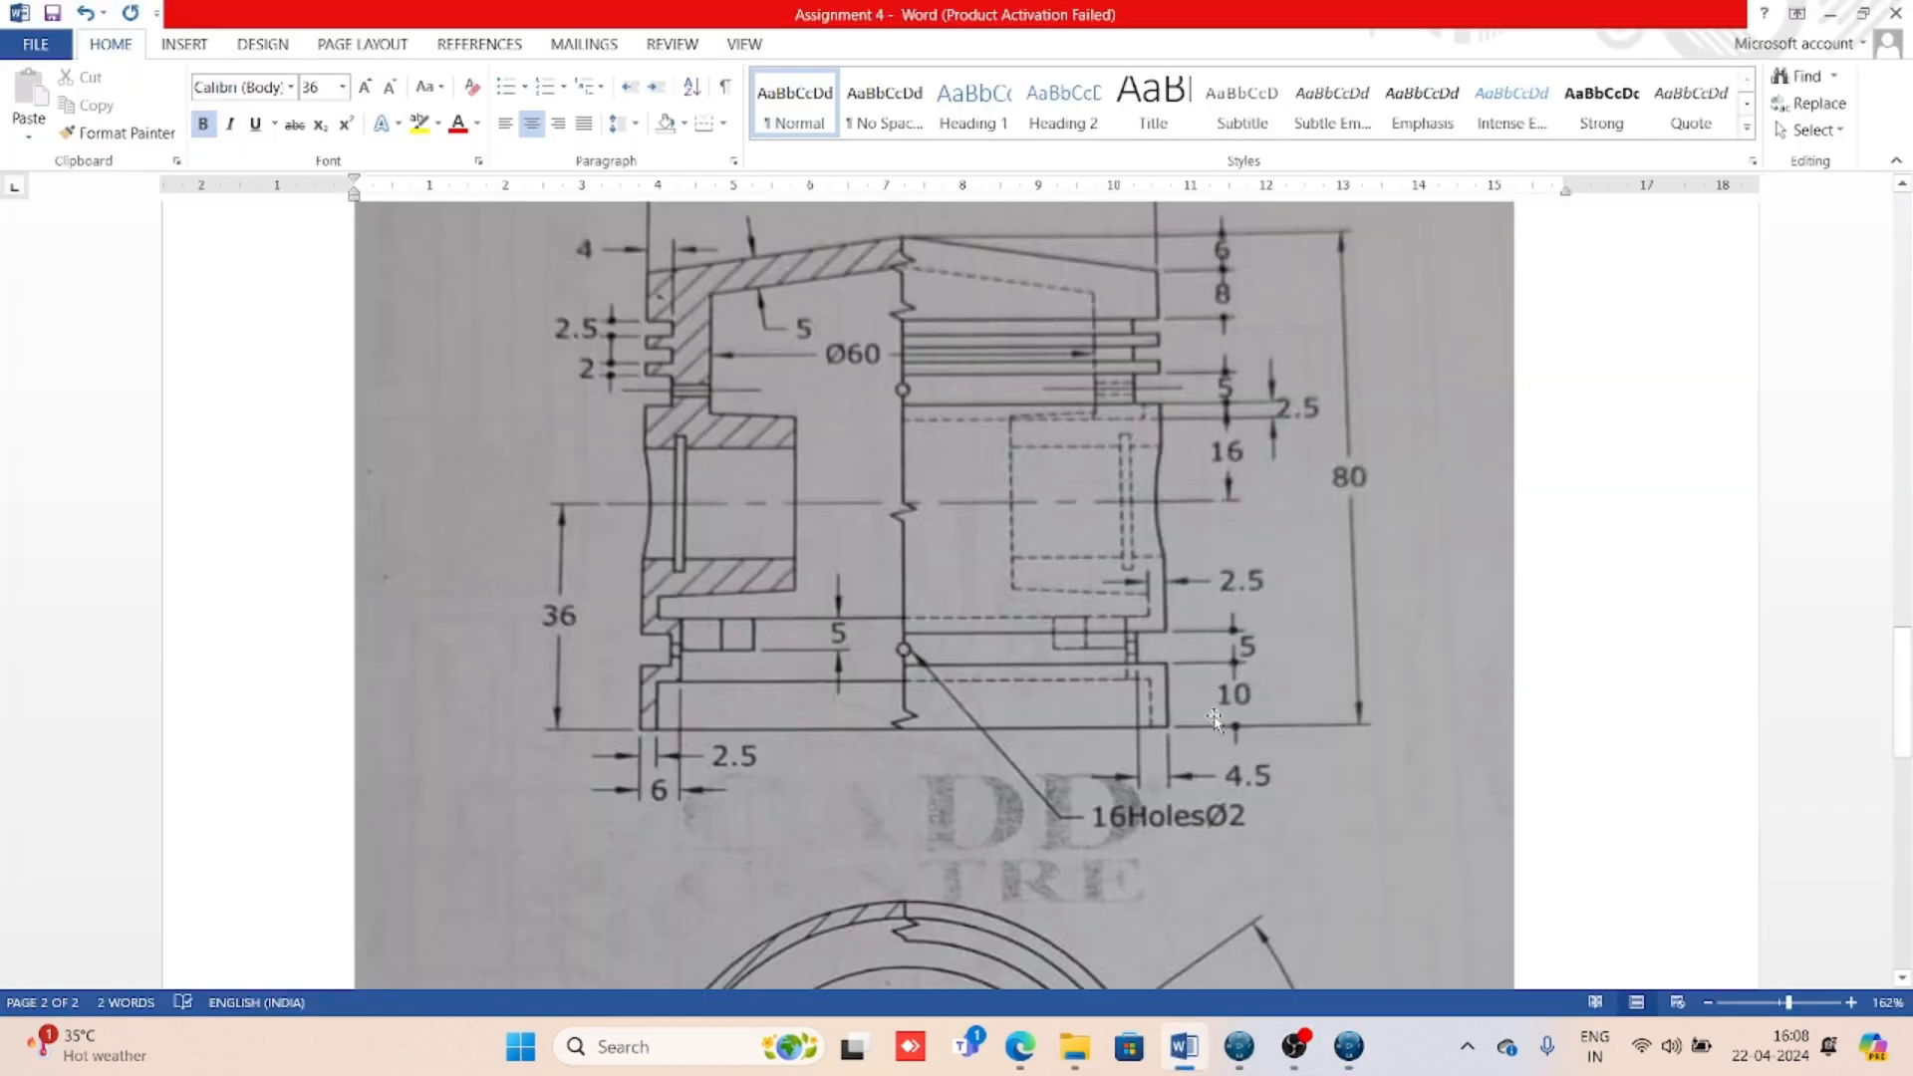
click(1347, 1046)
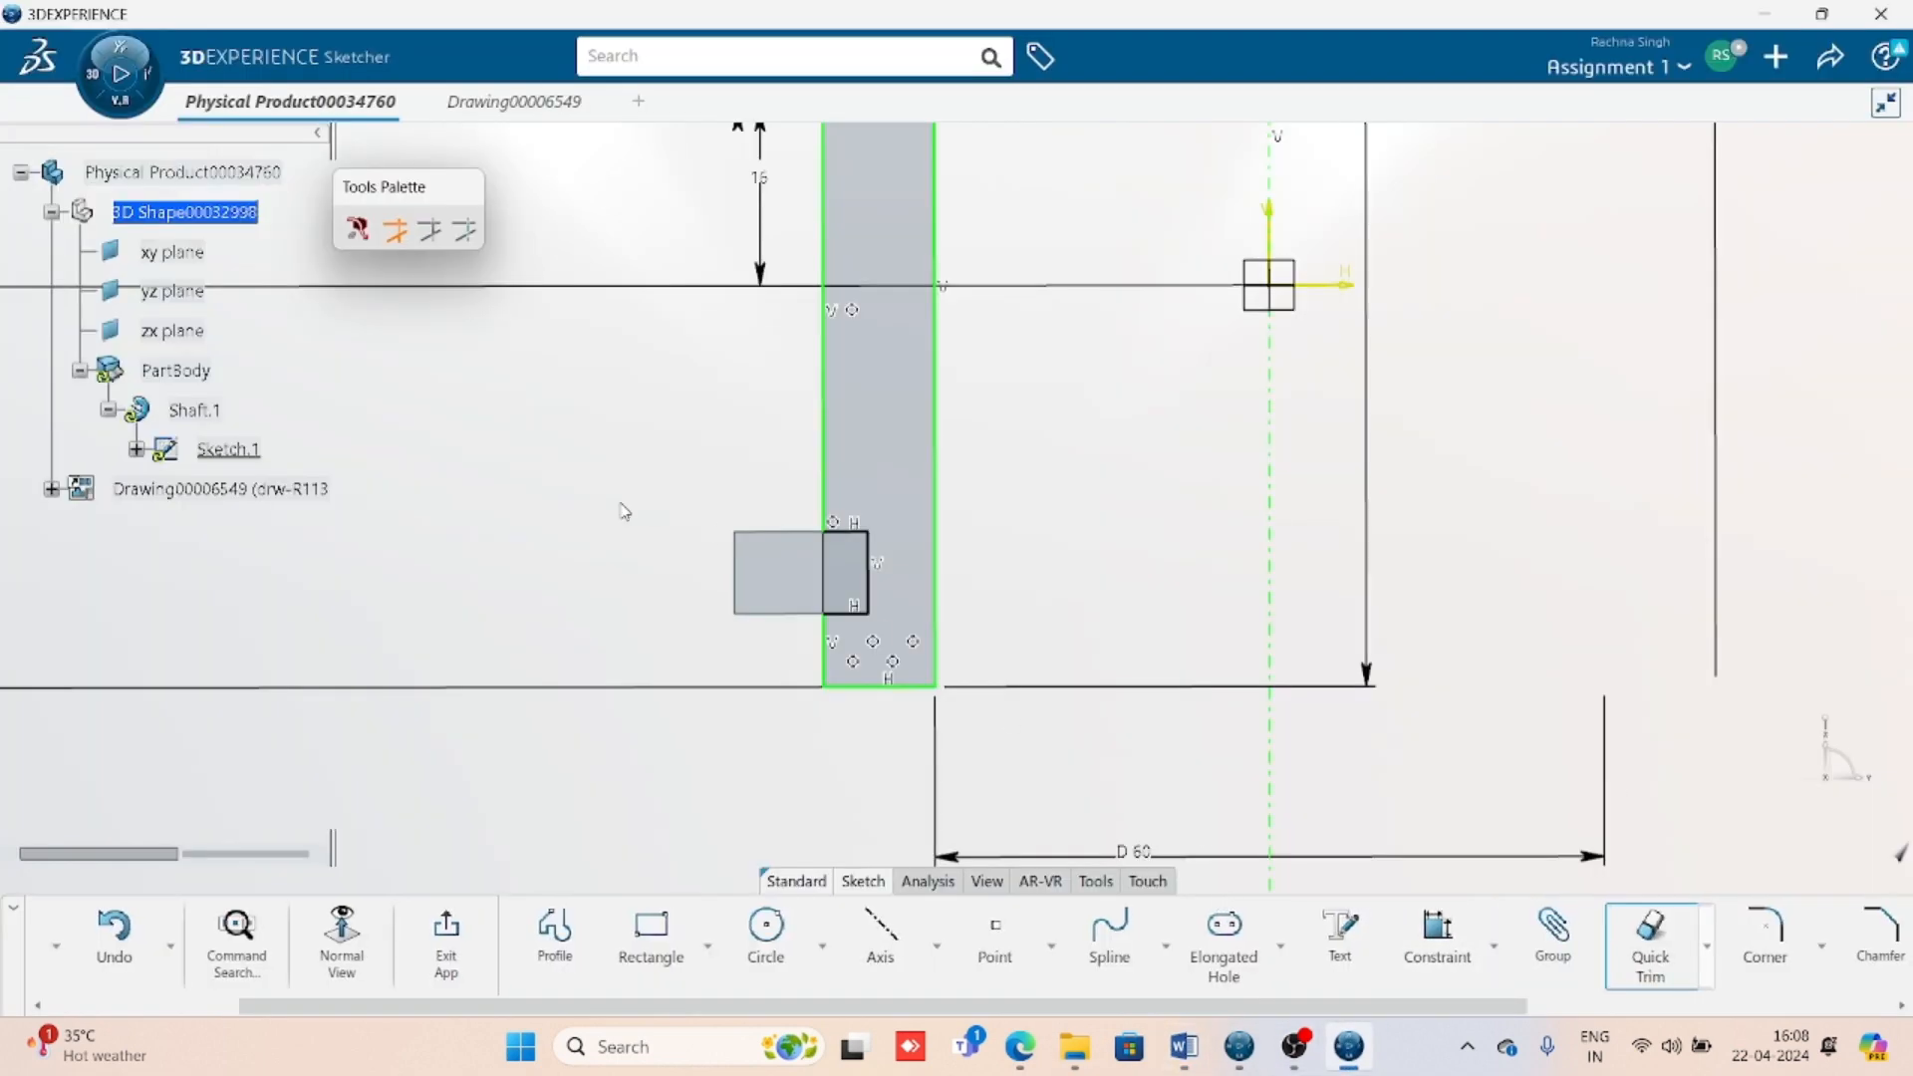
click(827, 653)
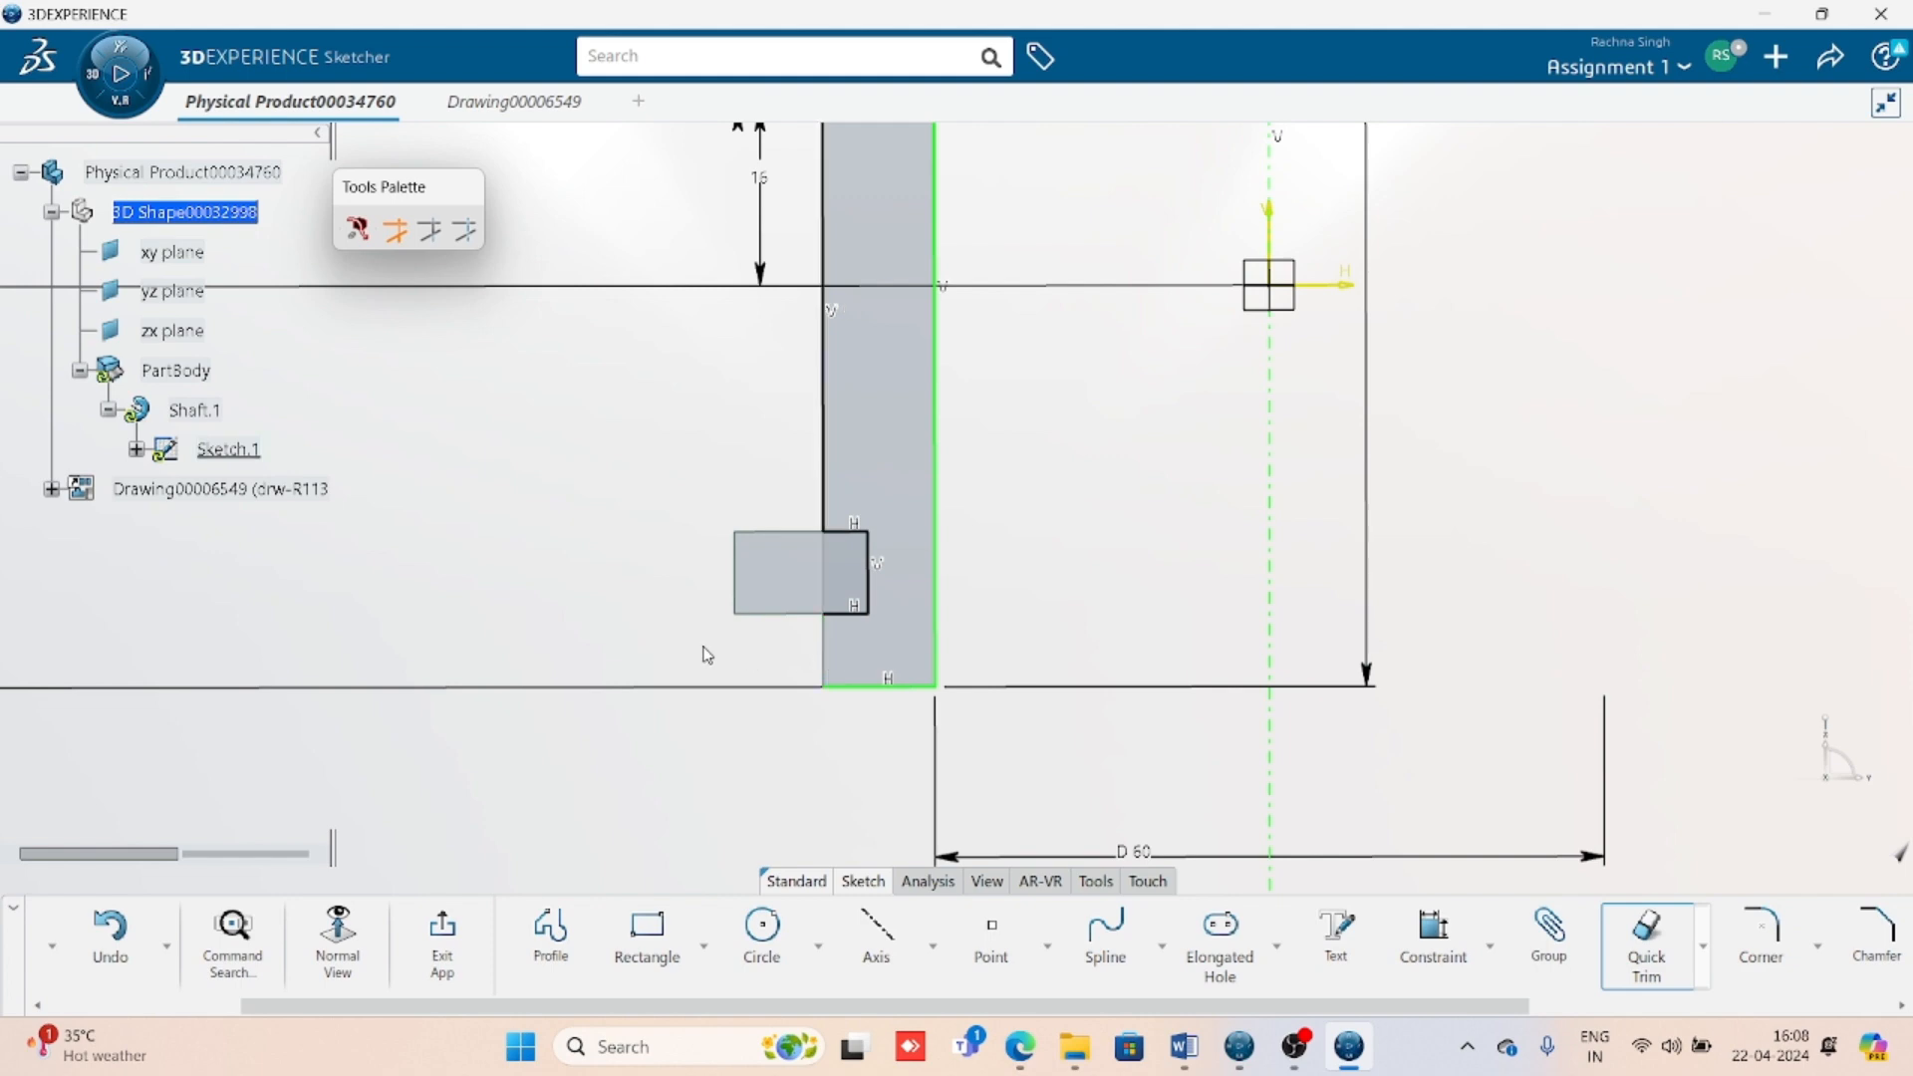
key(ctrl+z)
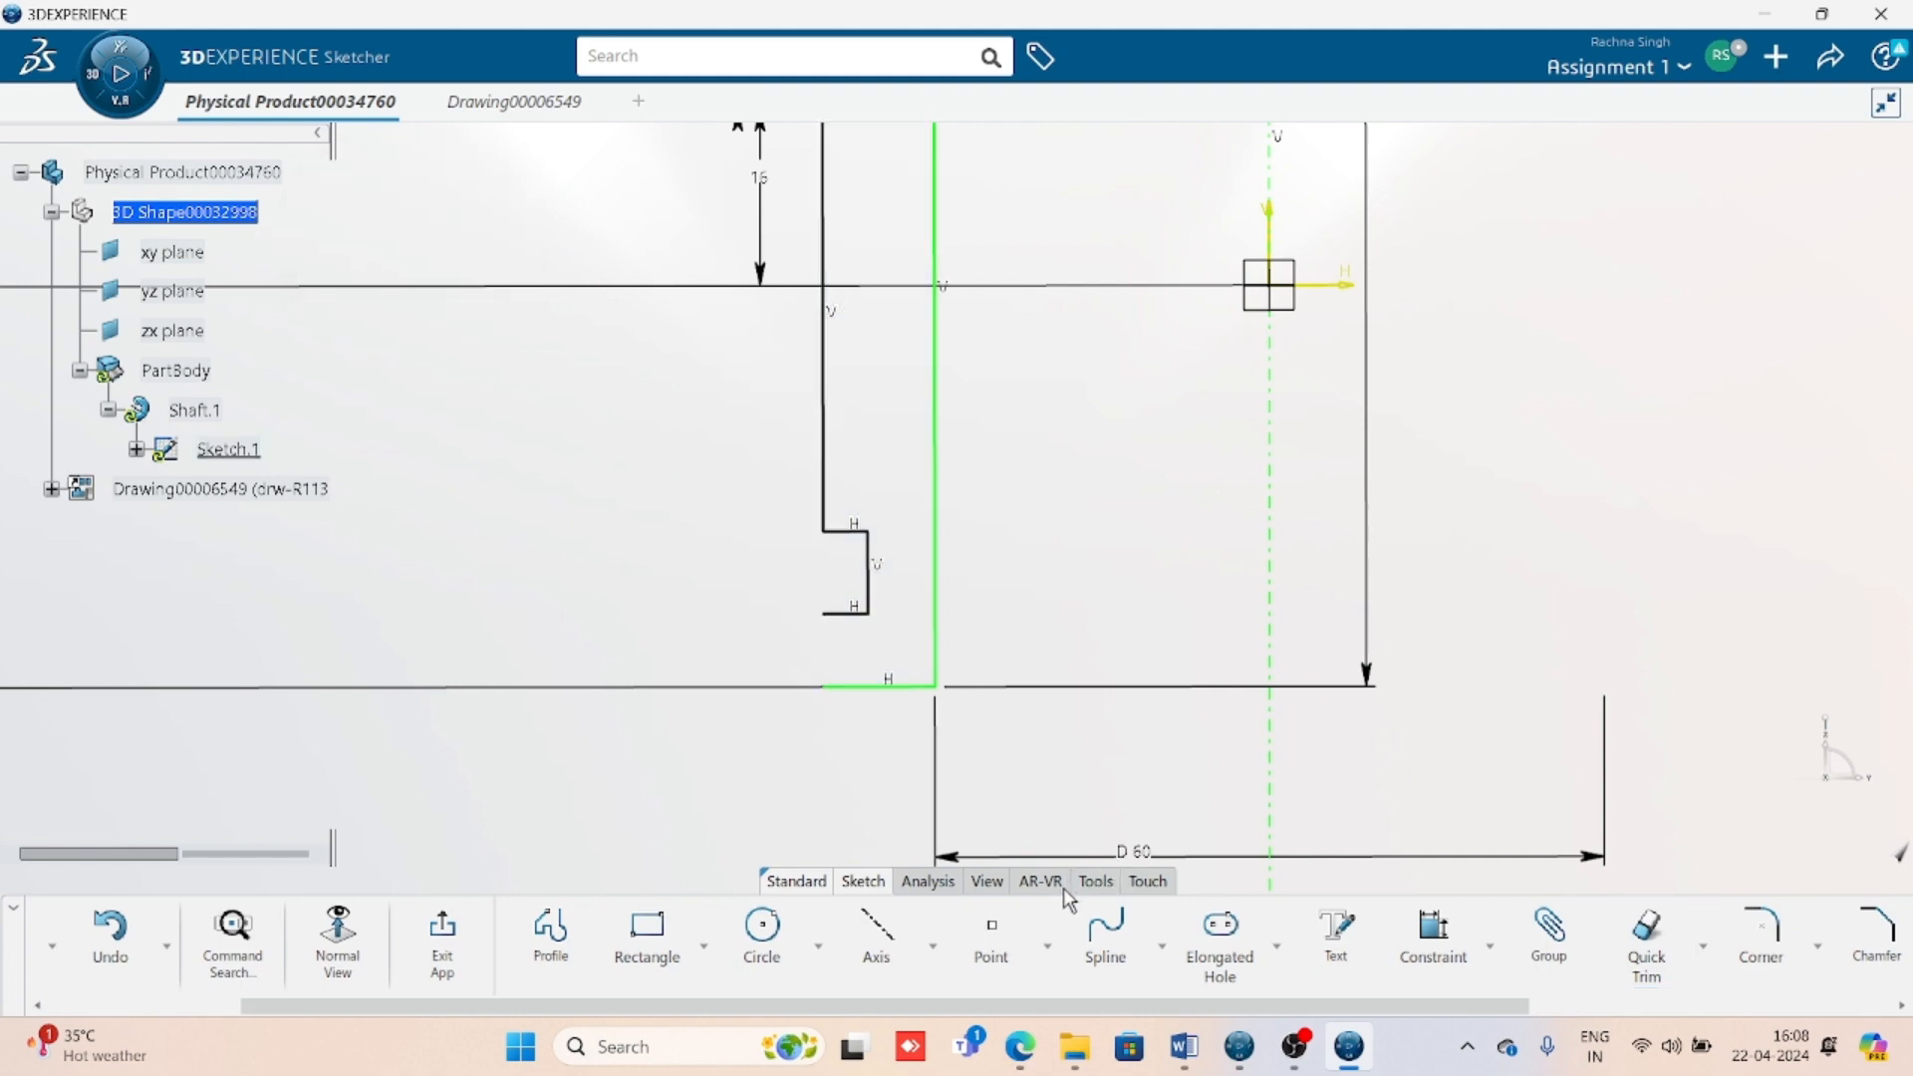
click(1270, 792)
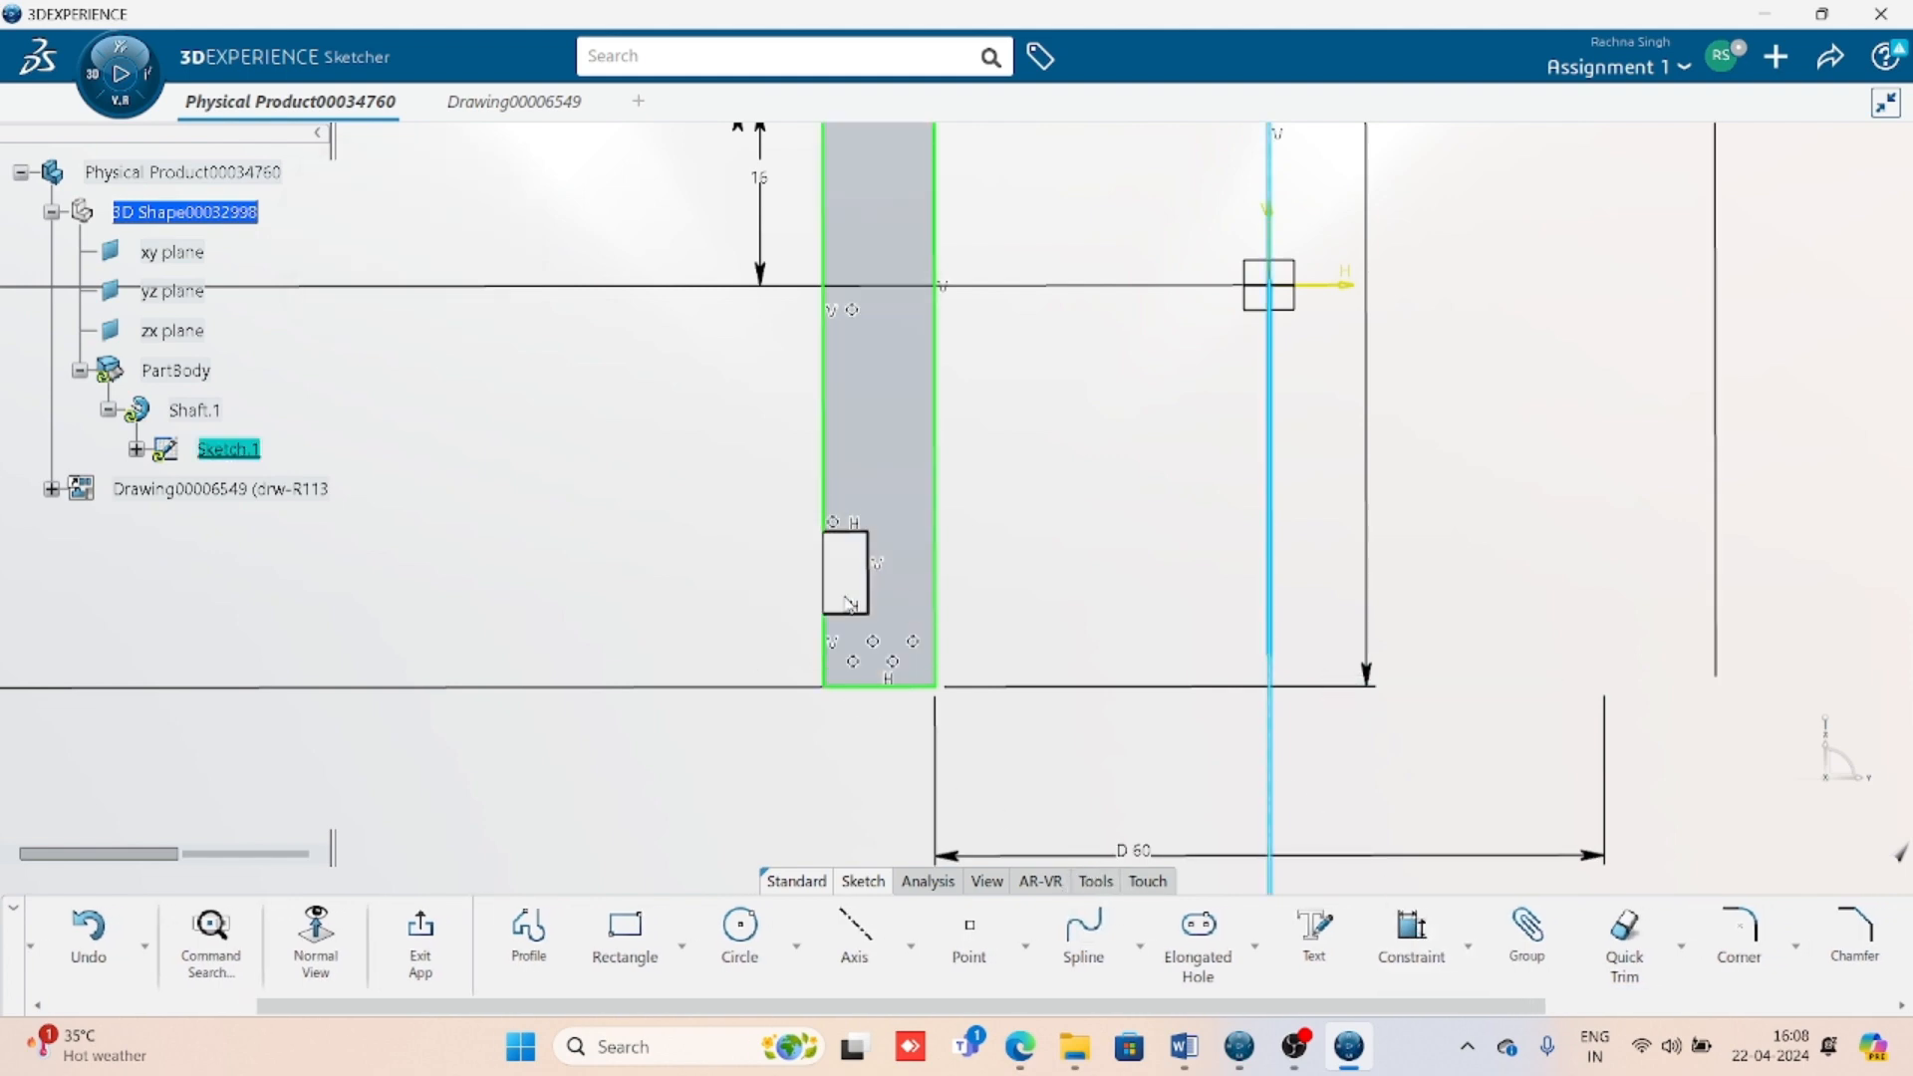
- Dimension the wall's outer edge below the lower groove and set its length to 10 mm
click(827, 654)
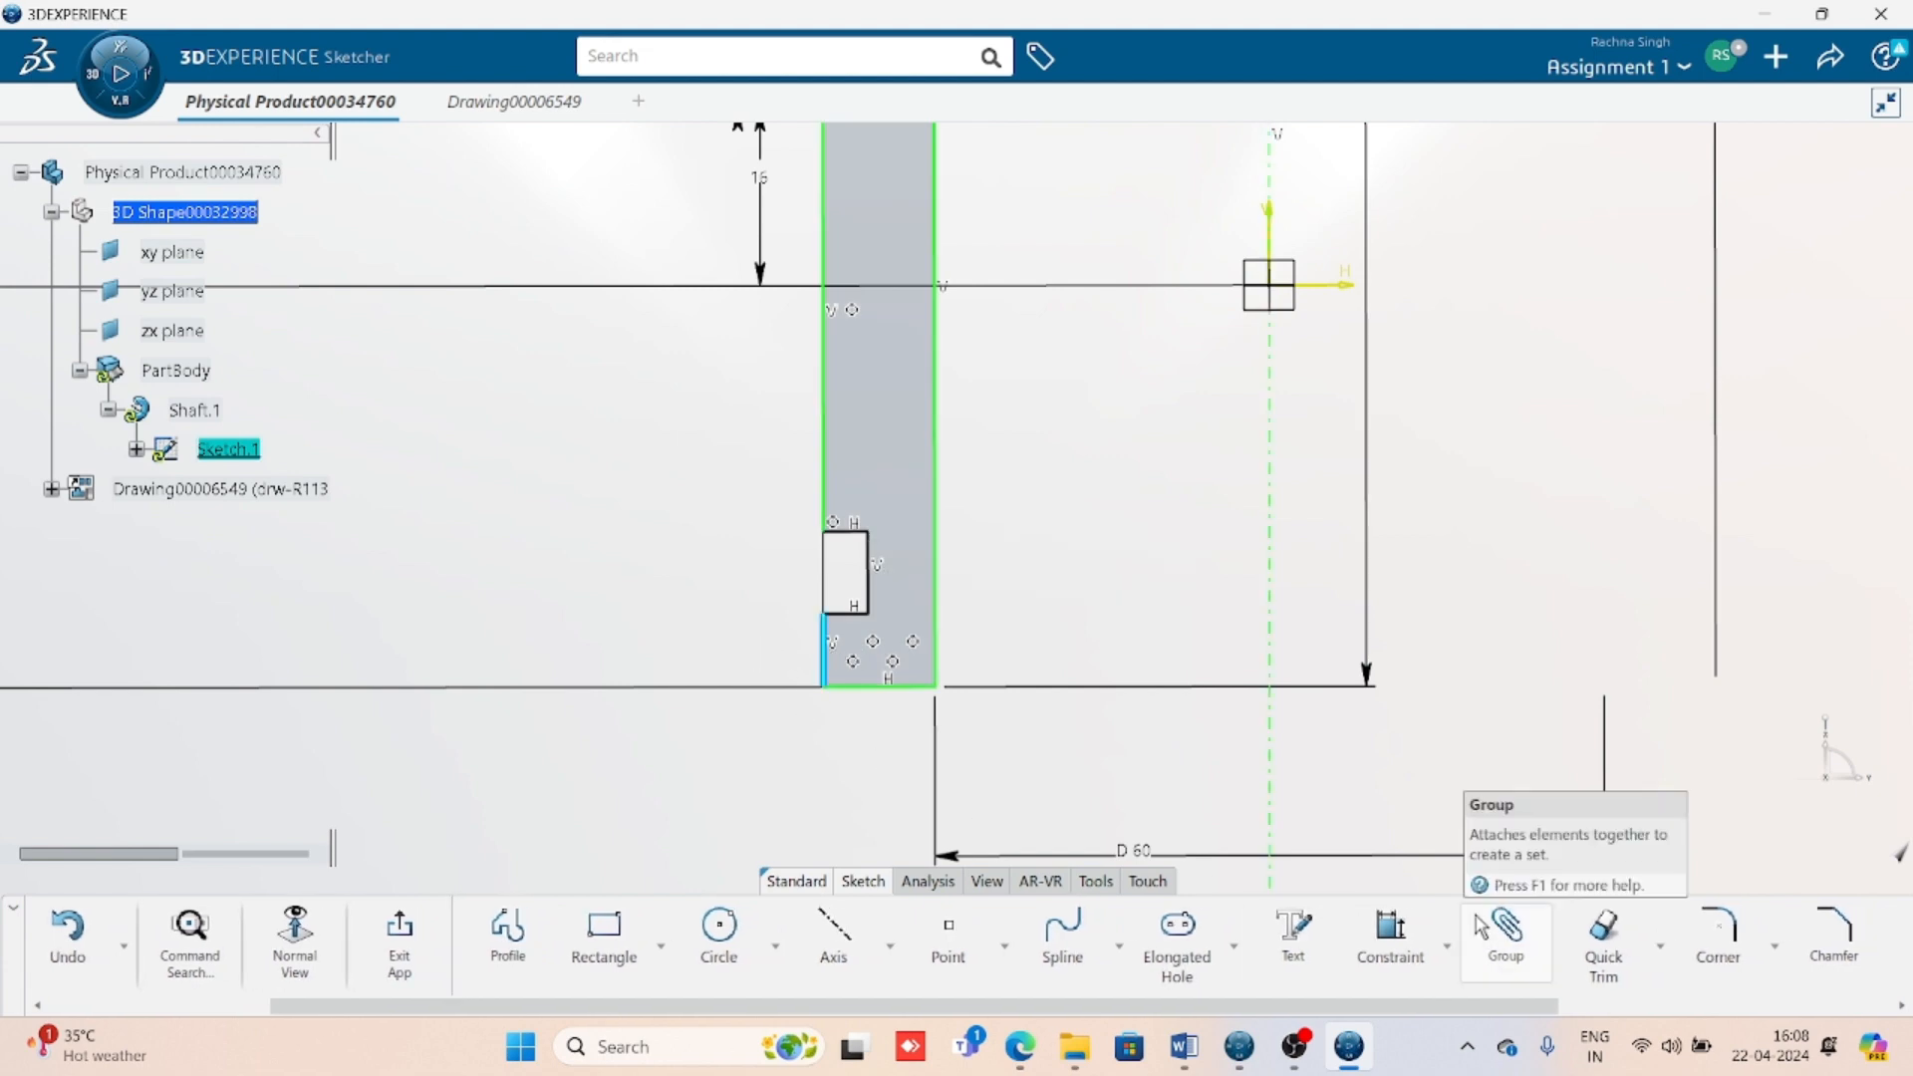
click(1411, 939)
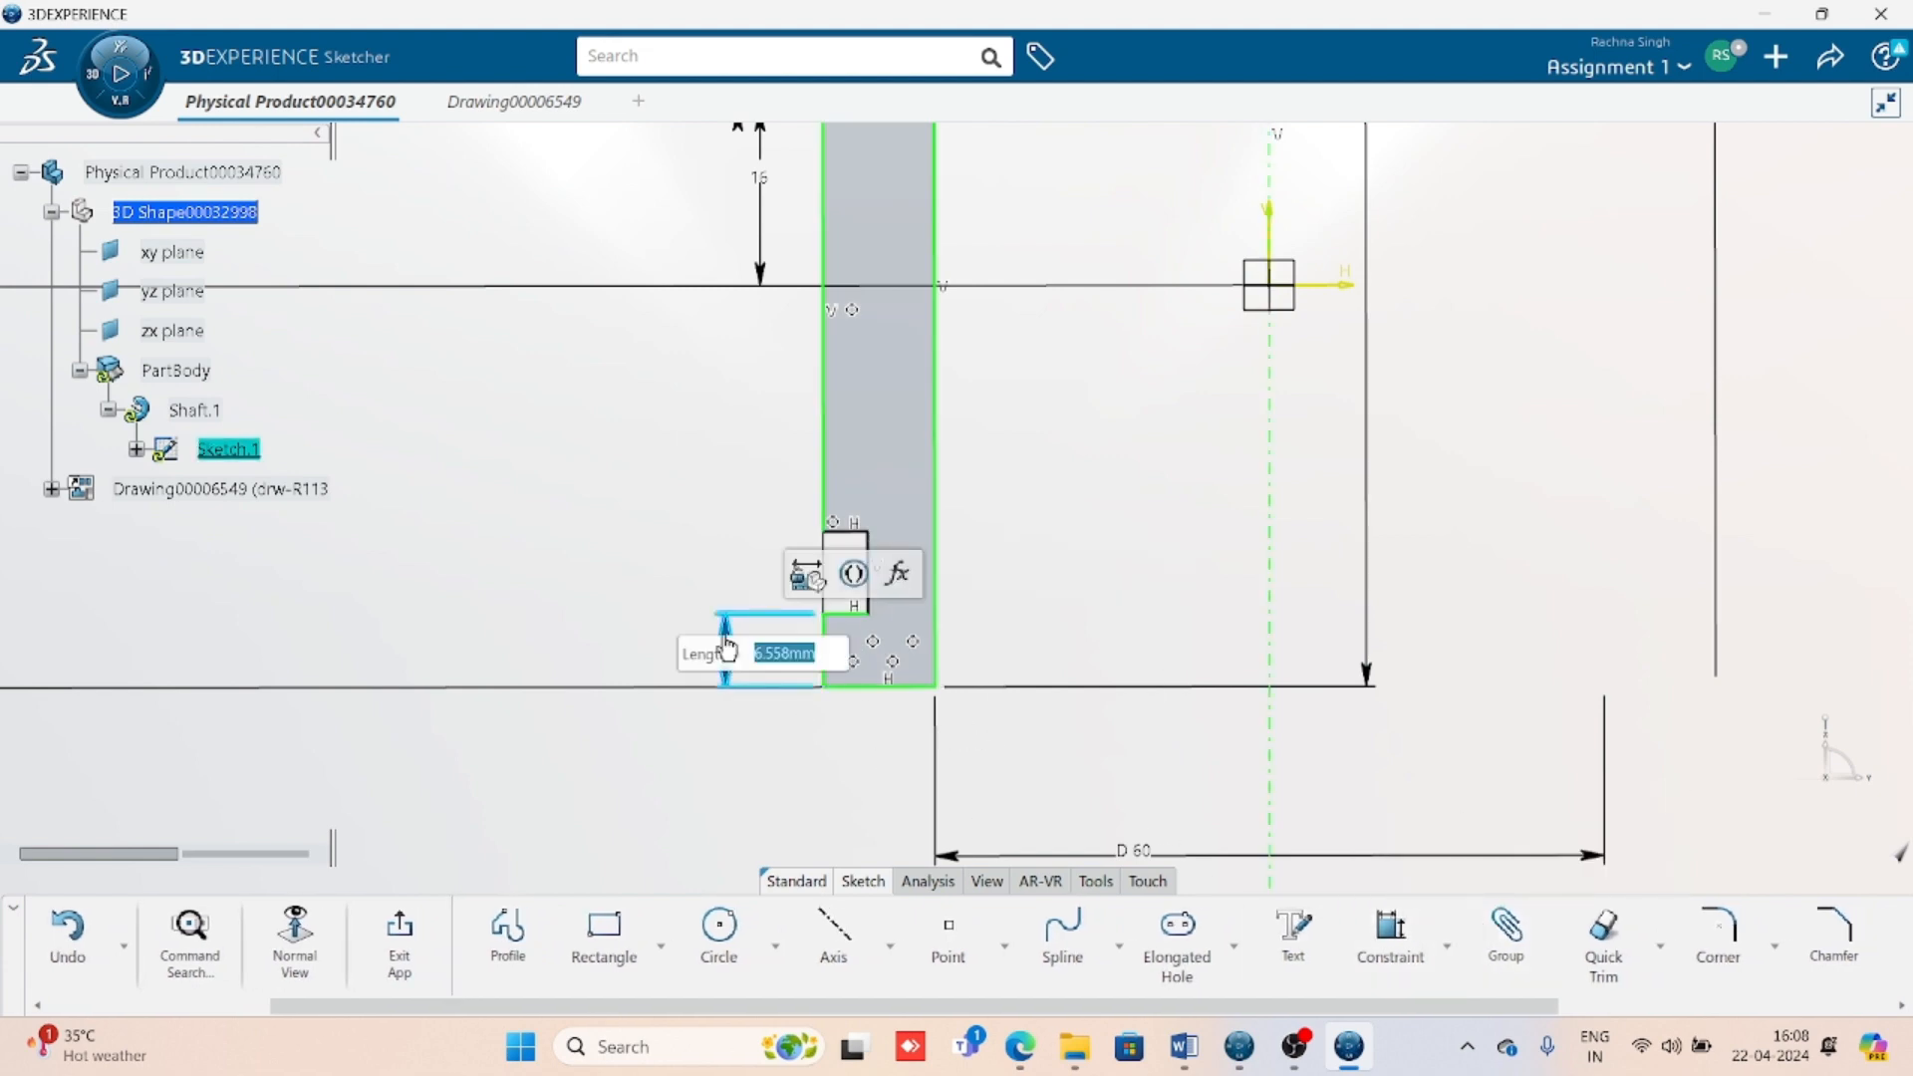
click(725, 643)
text(10)
key(Return)
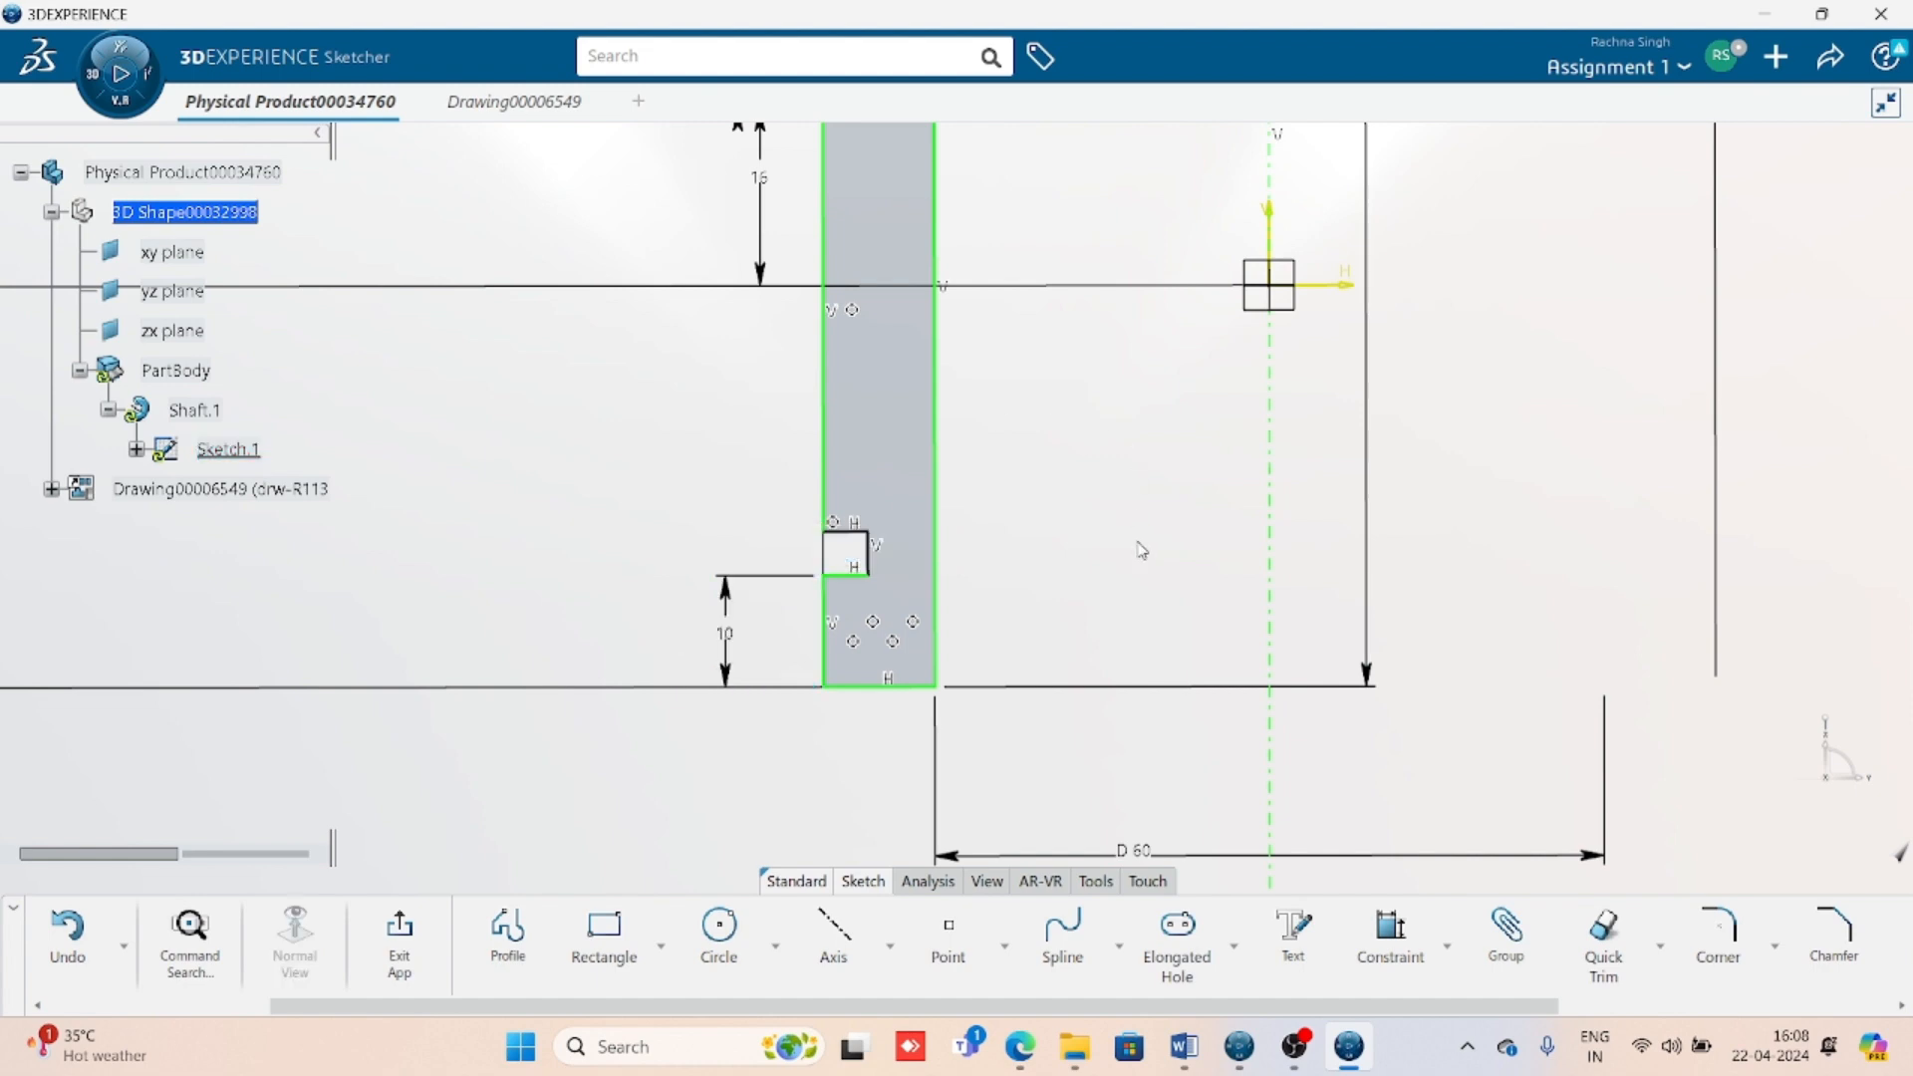
- Dimension the lower groove's vertical inner side and set its length to 5 mm
click(1389, 937)
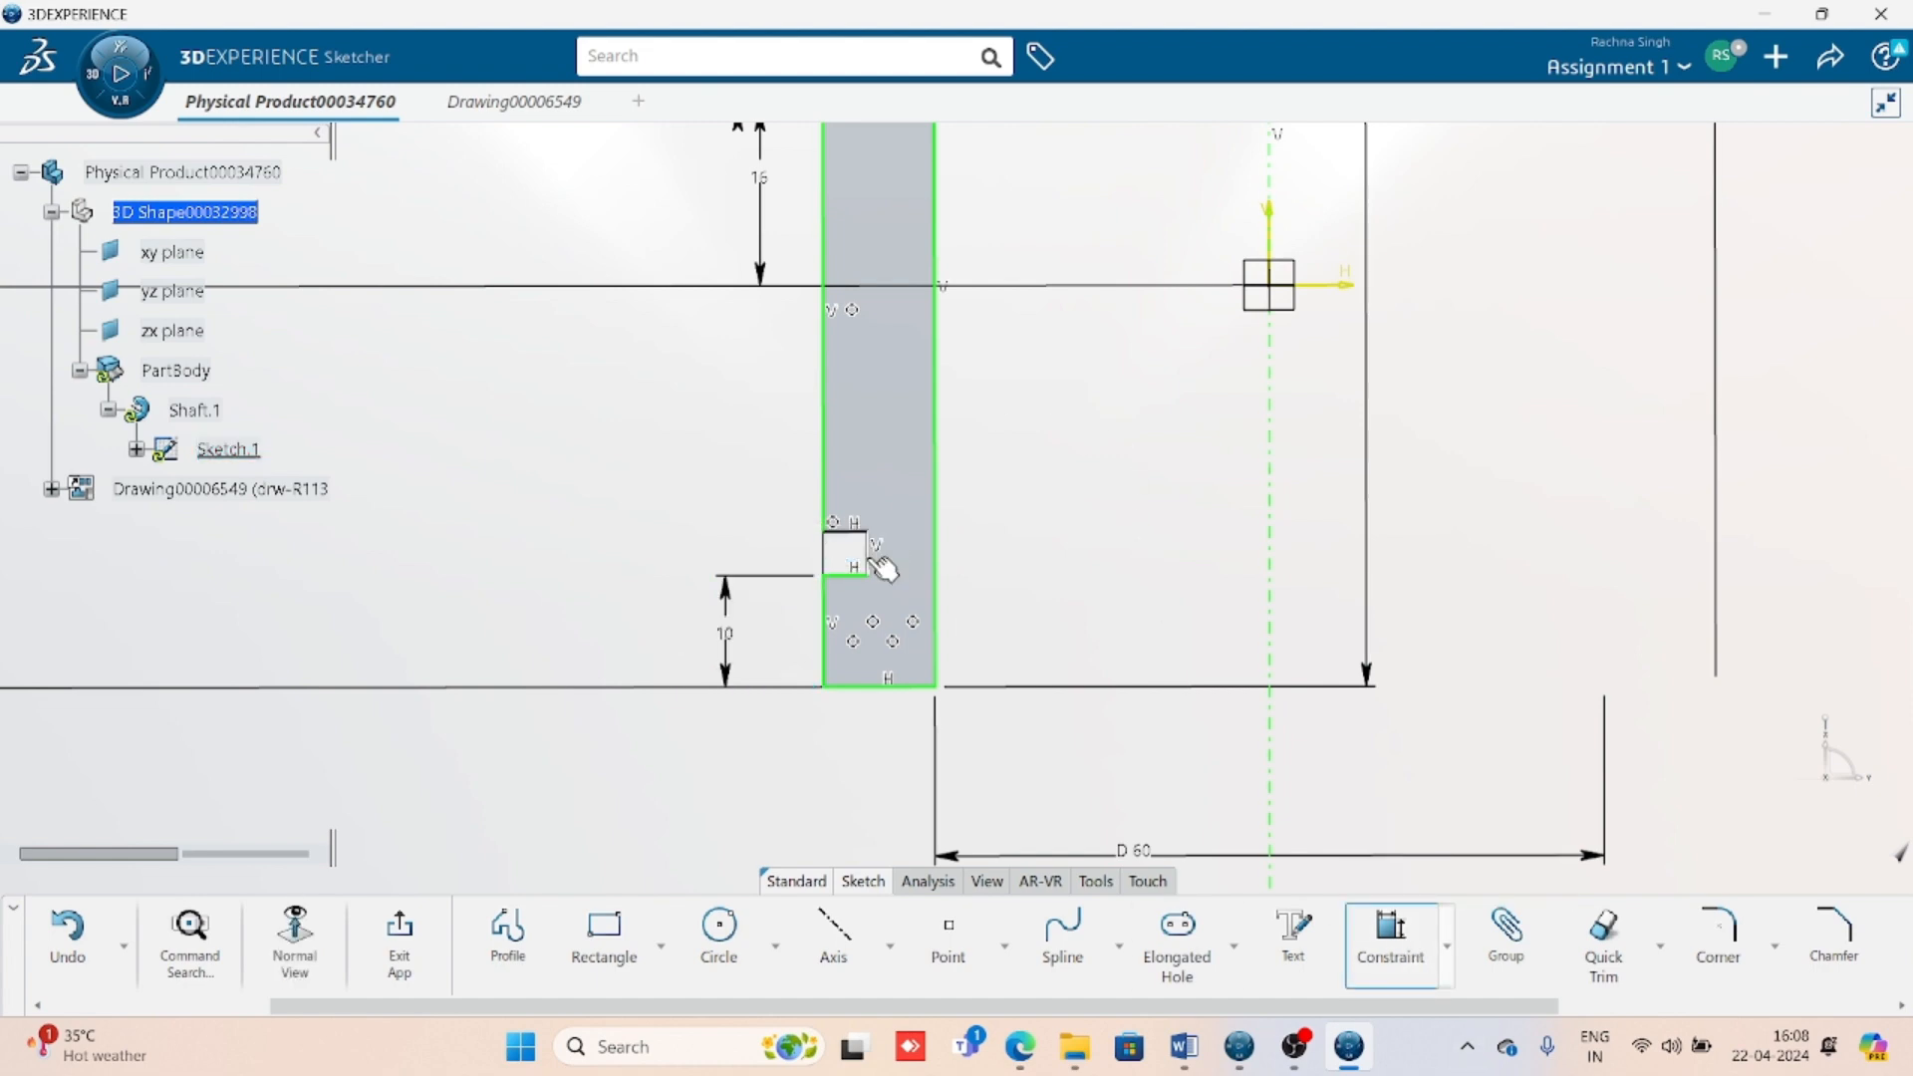
click(869, 556)
click(658, 485)
text(5)
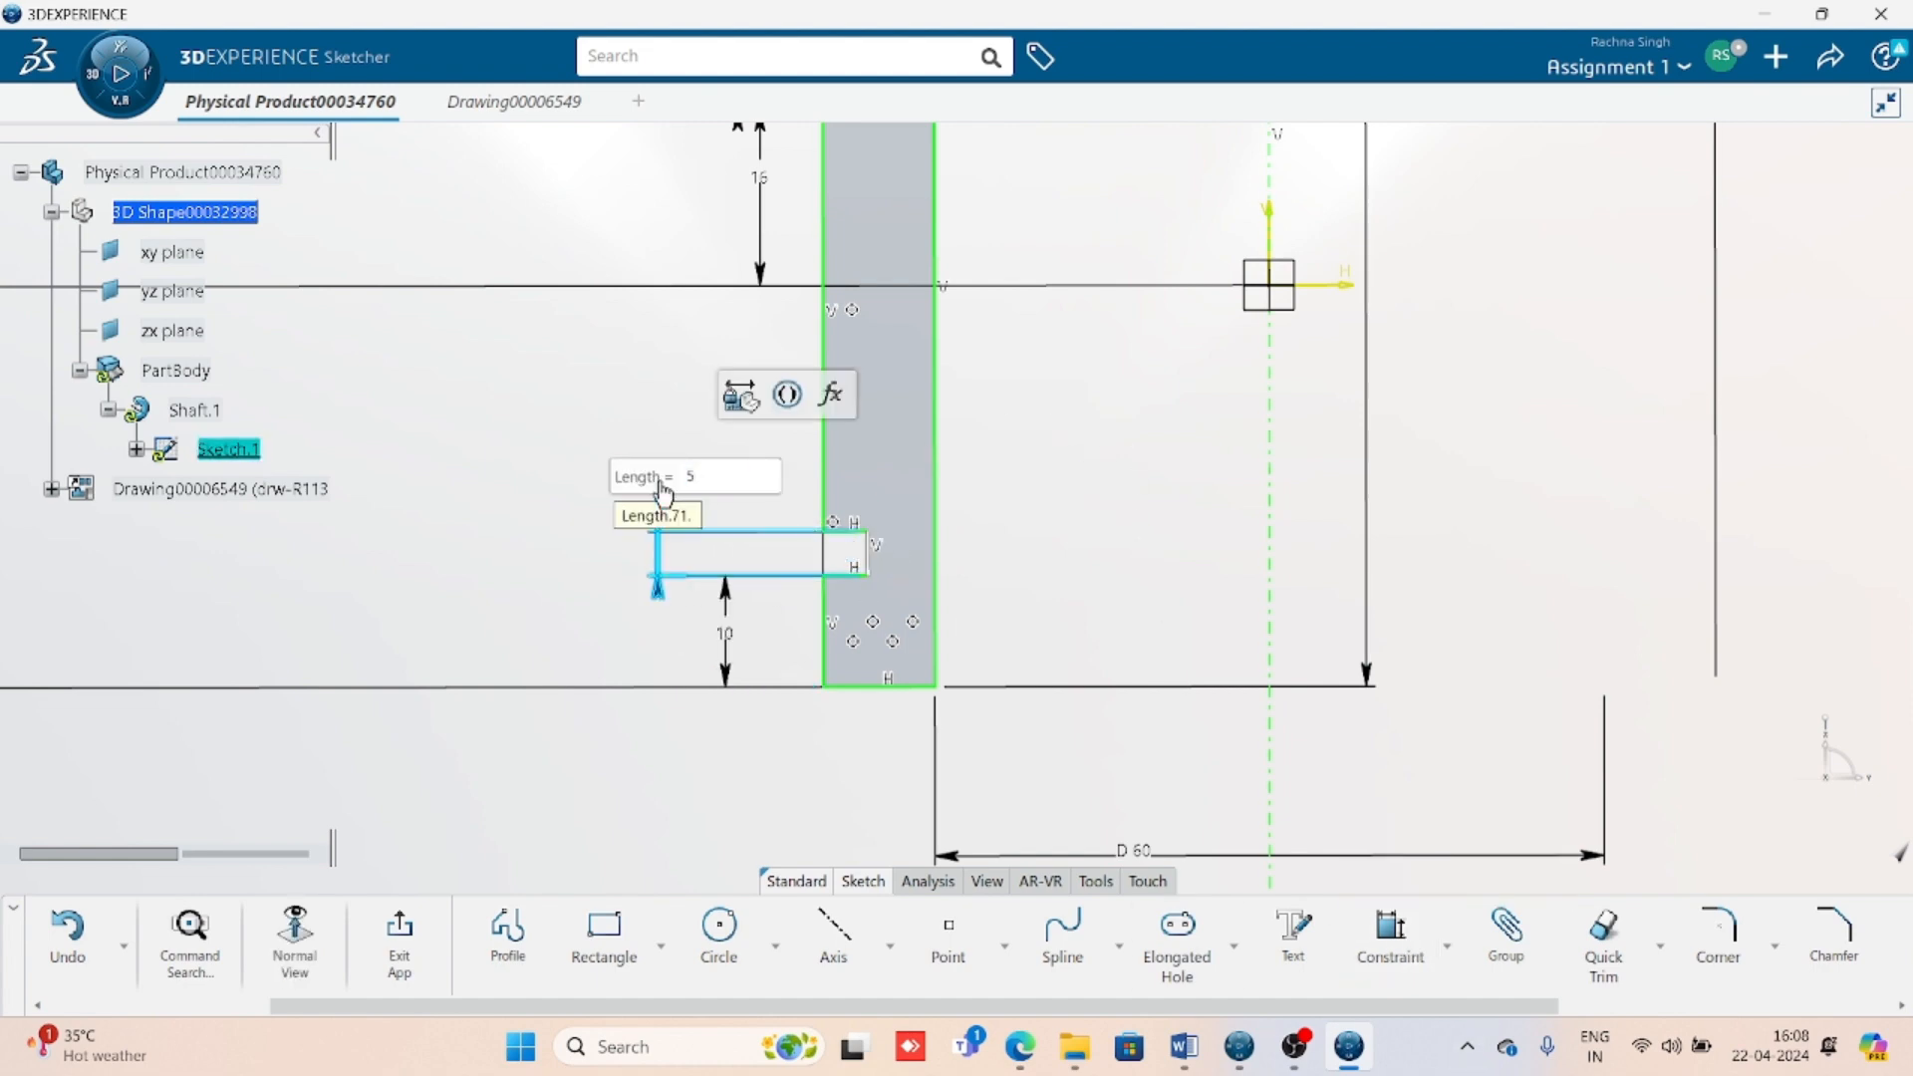
key(Return)
click(1220, 510)
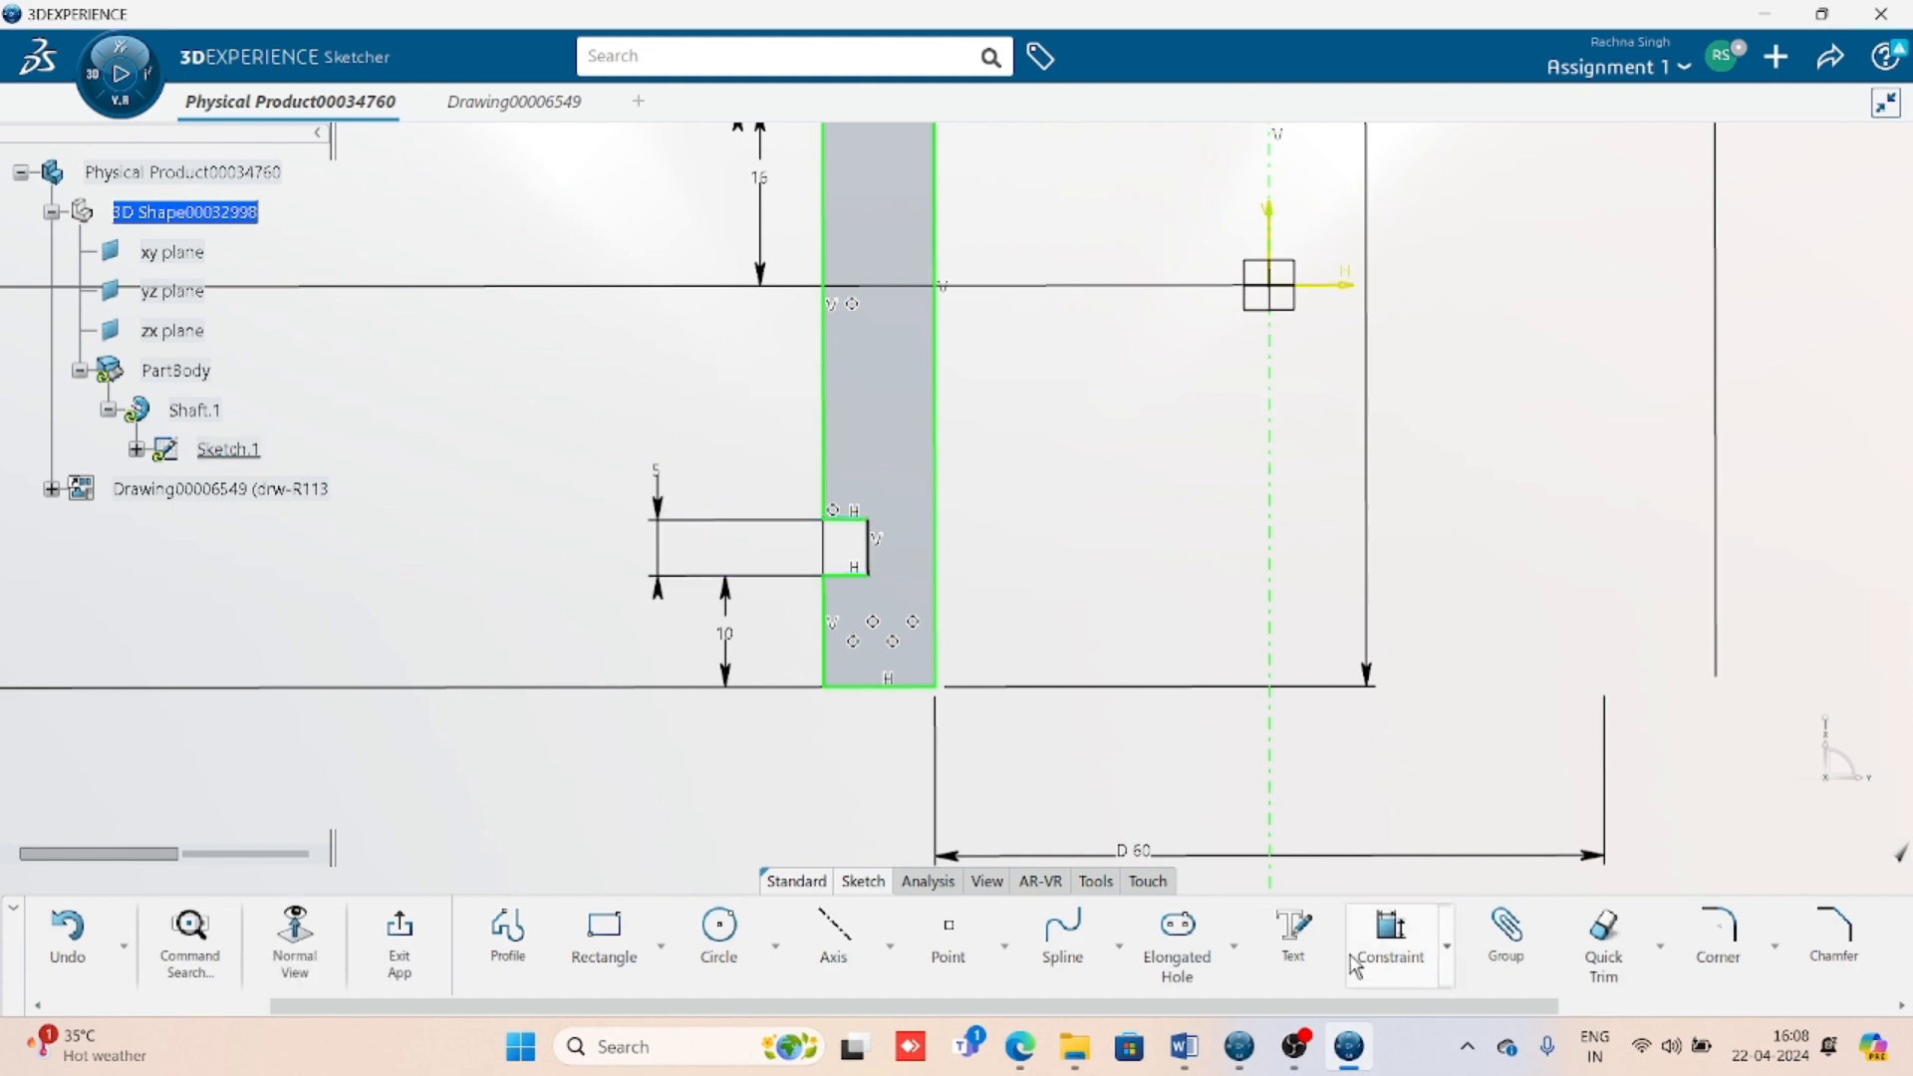
- Dimension the lower groove's depth from the wall's outer edge to its inner side and set it to 4.5 mm
click(1378, 936)
click(832, 623)
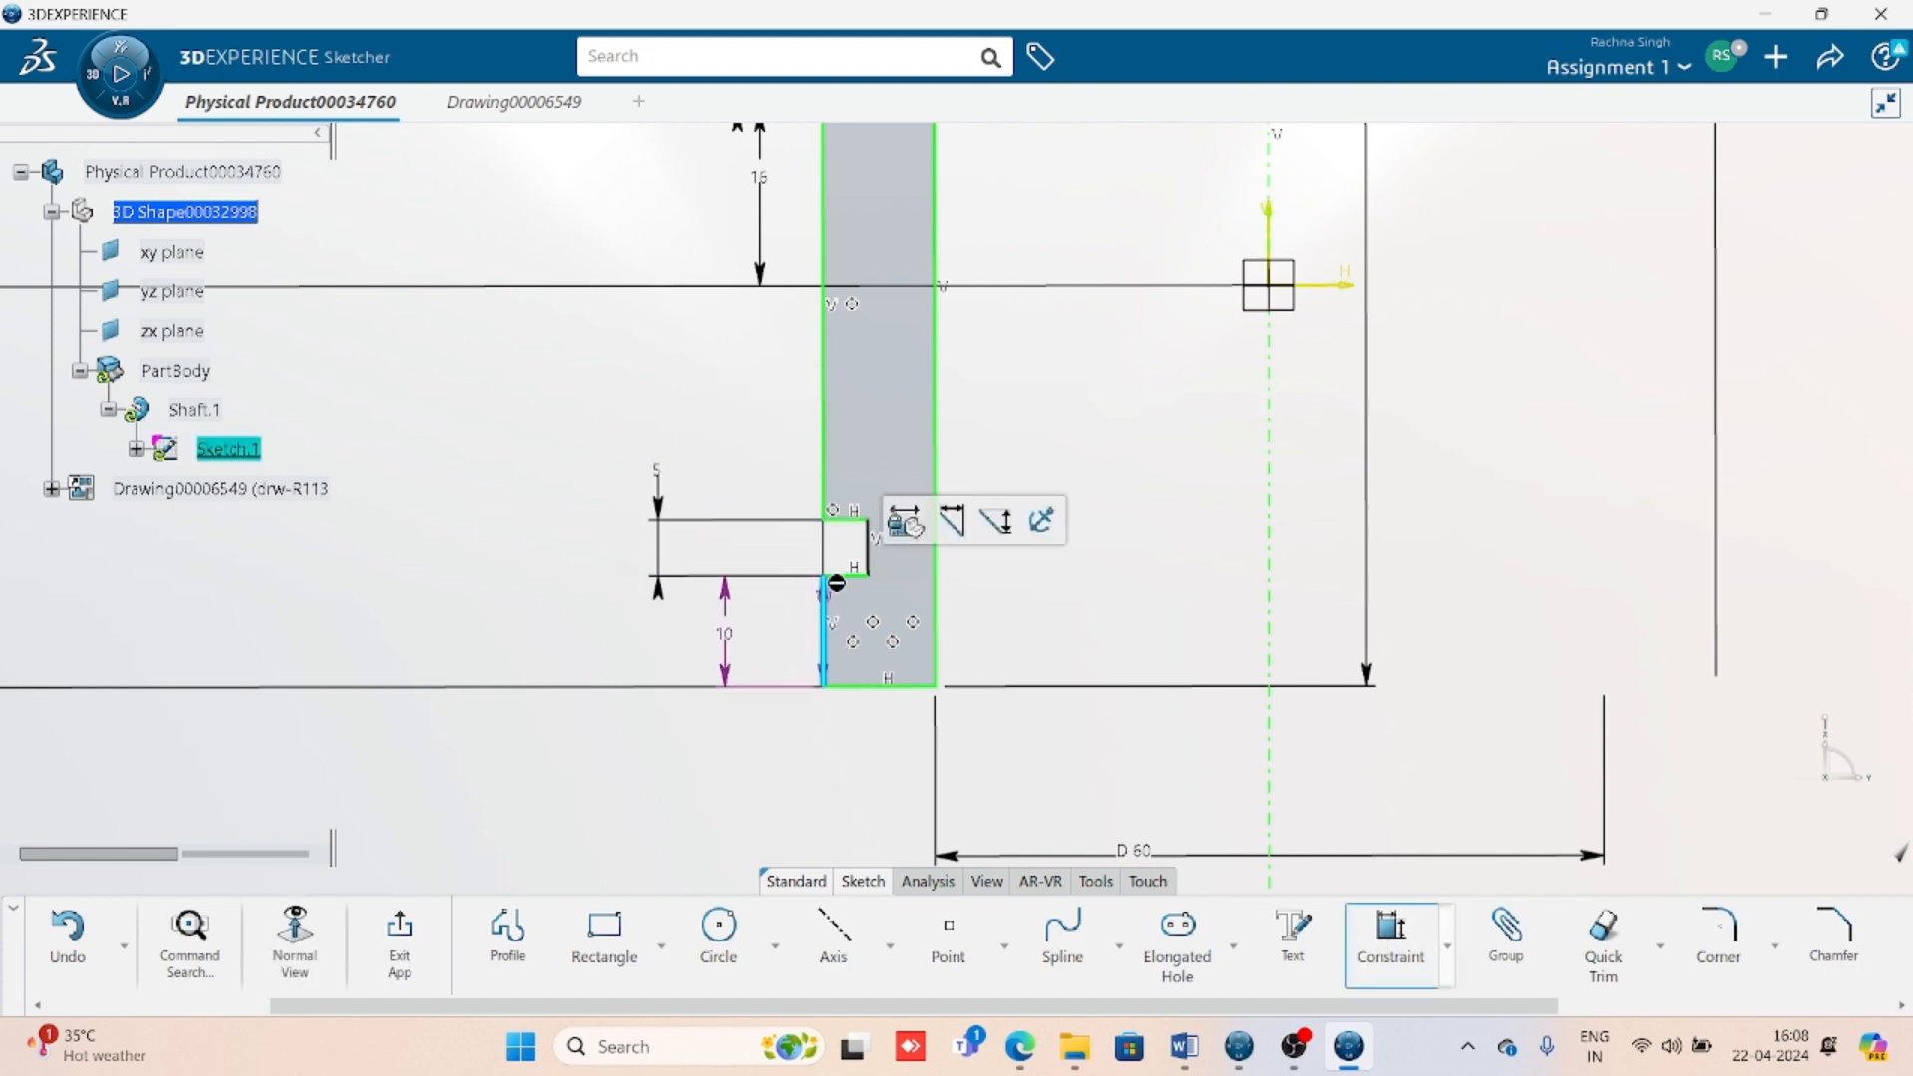
click(865, 574)
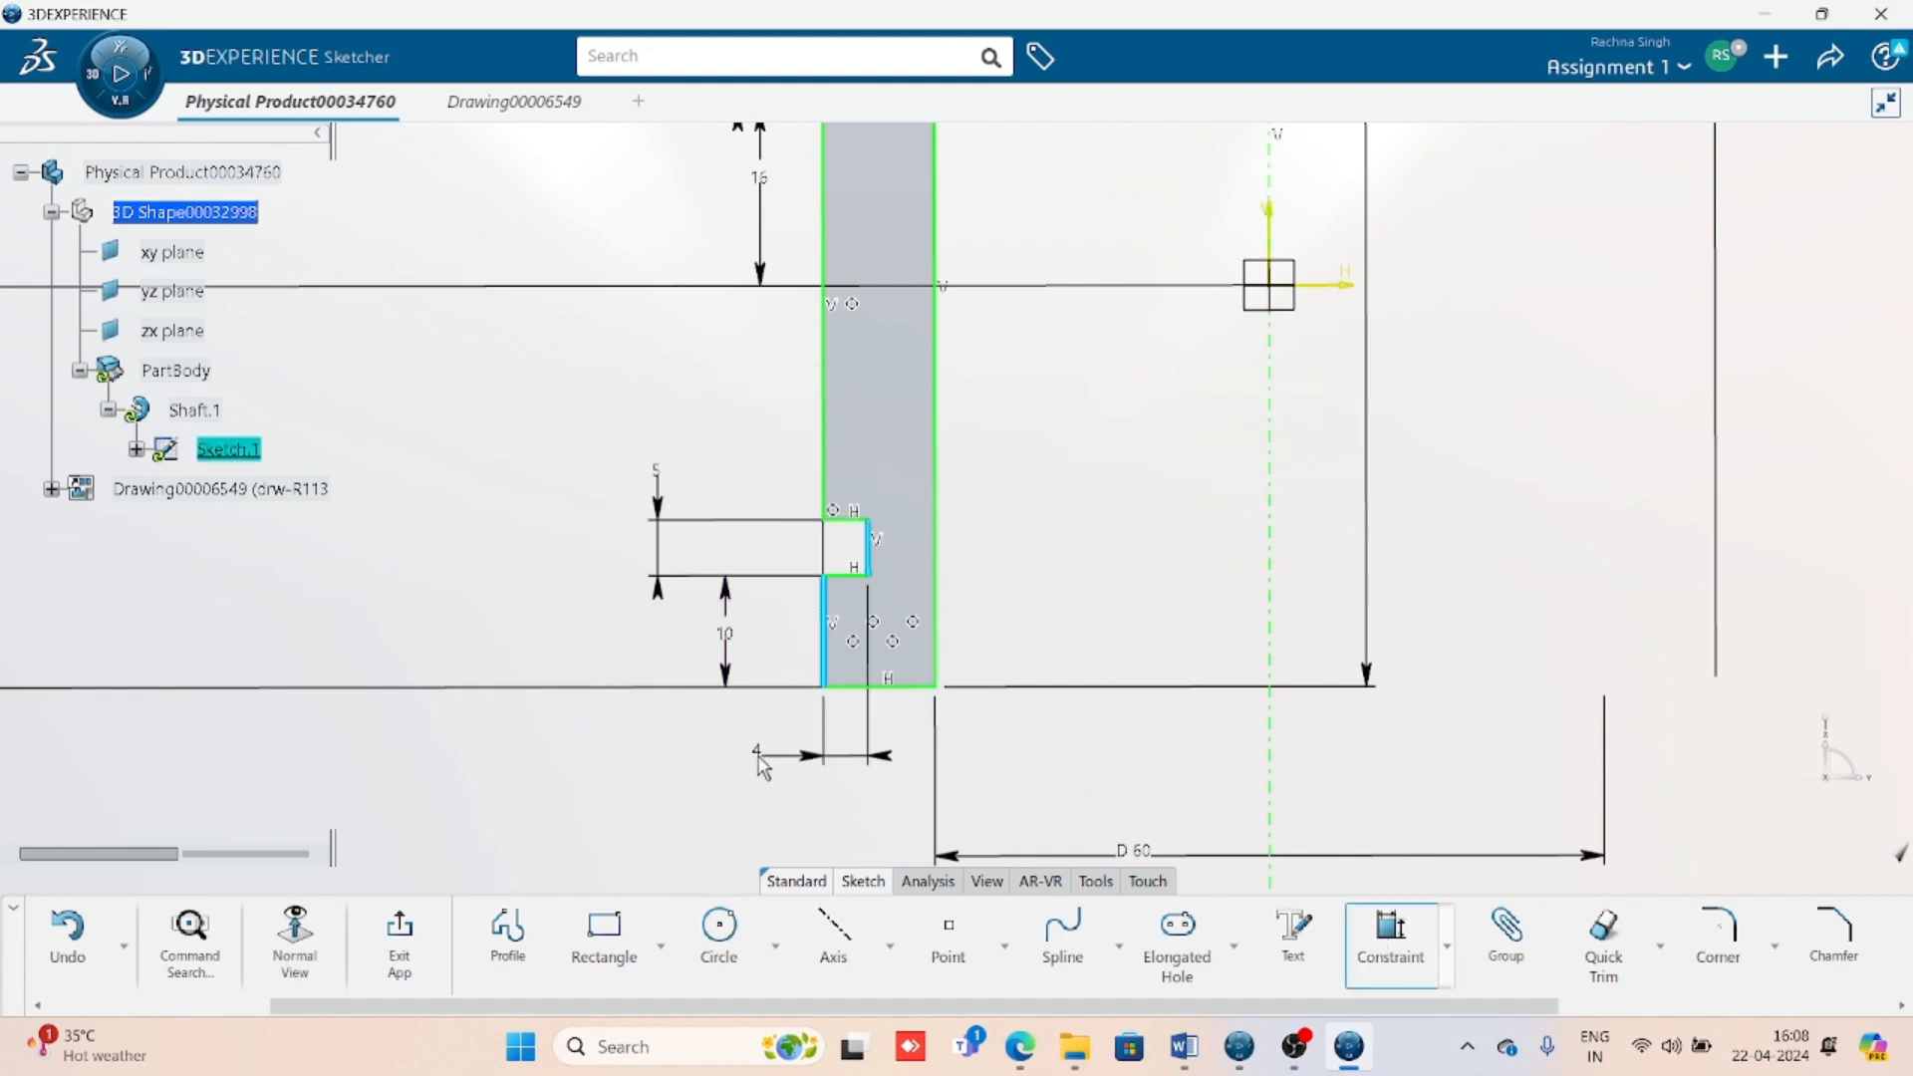
click(754, 749)
text(4.5)
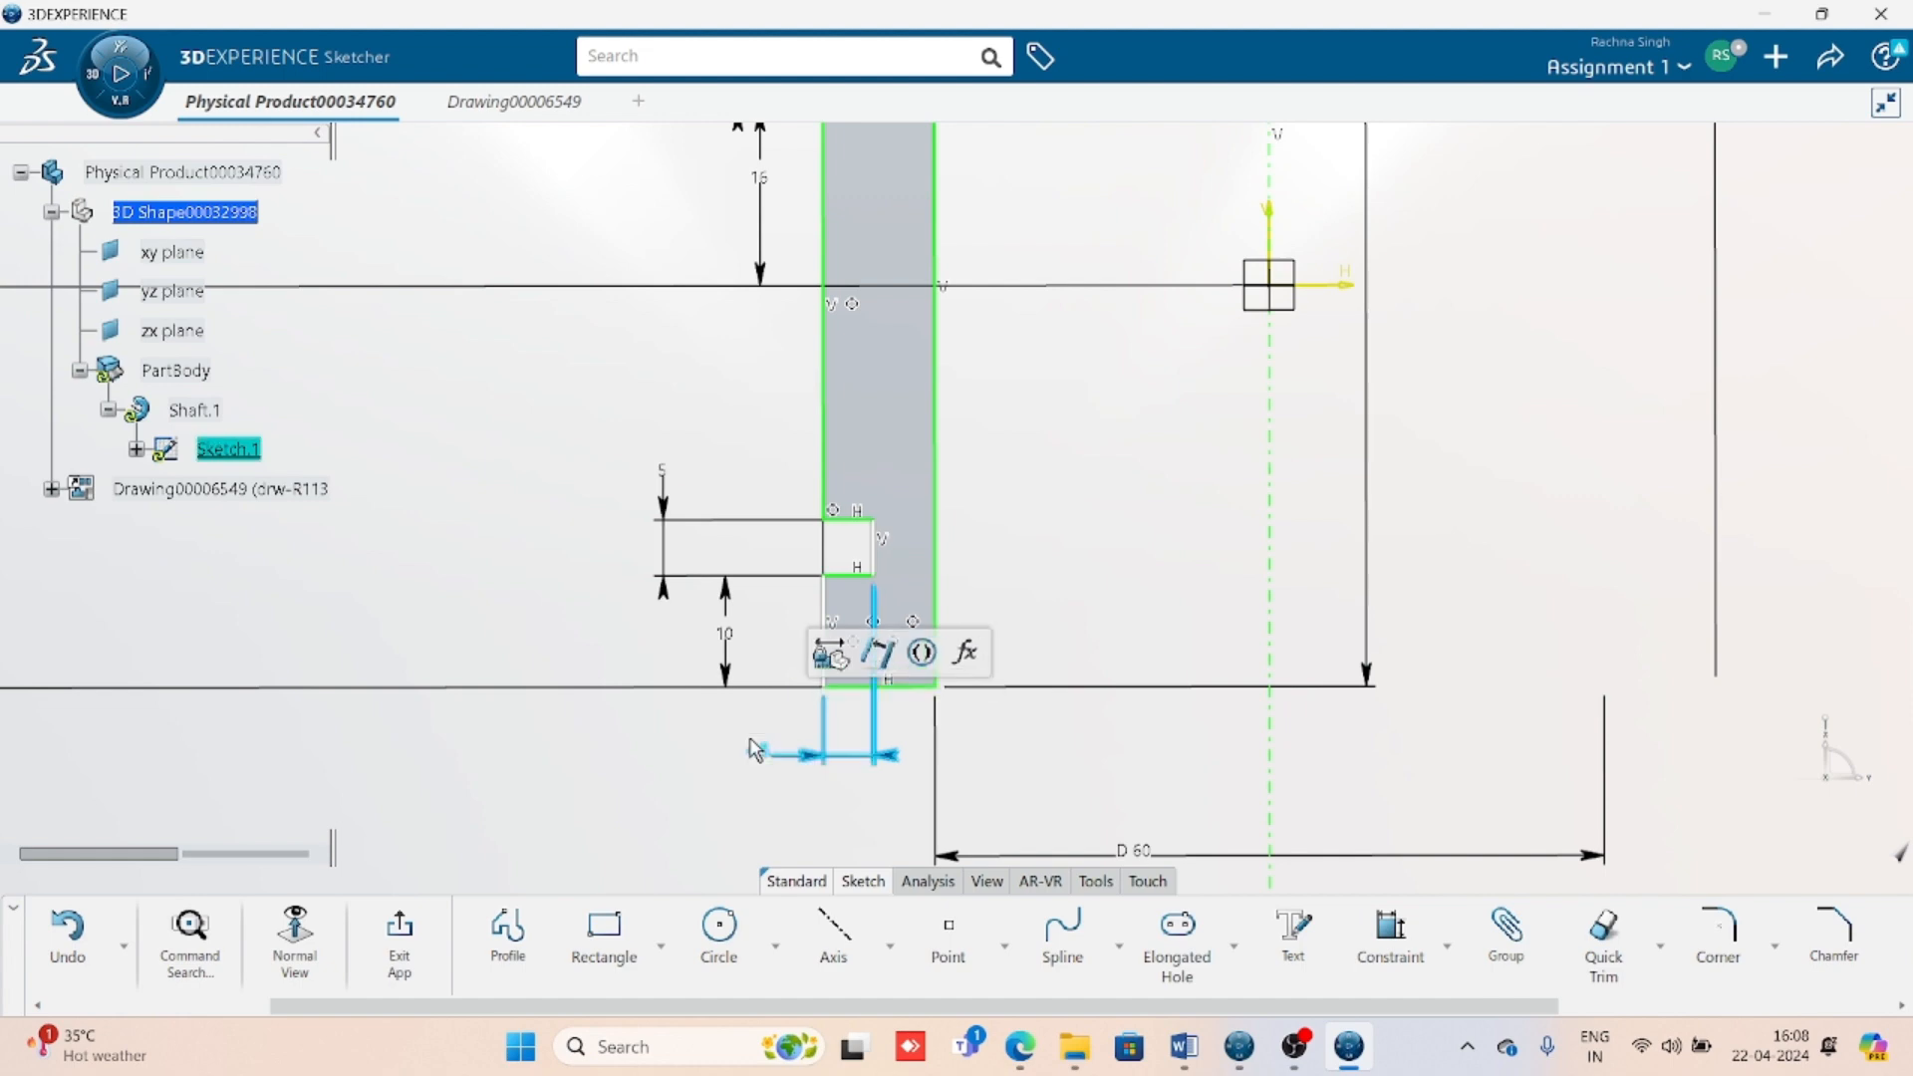
key(Return)
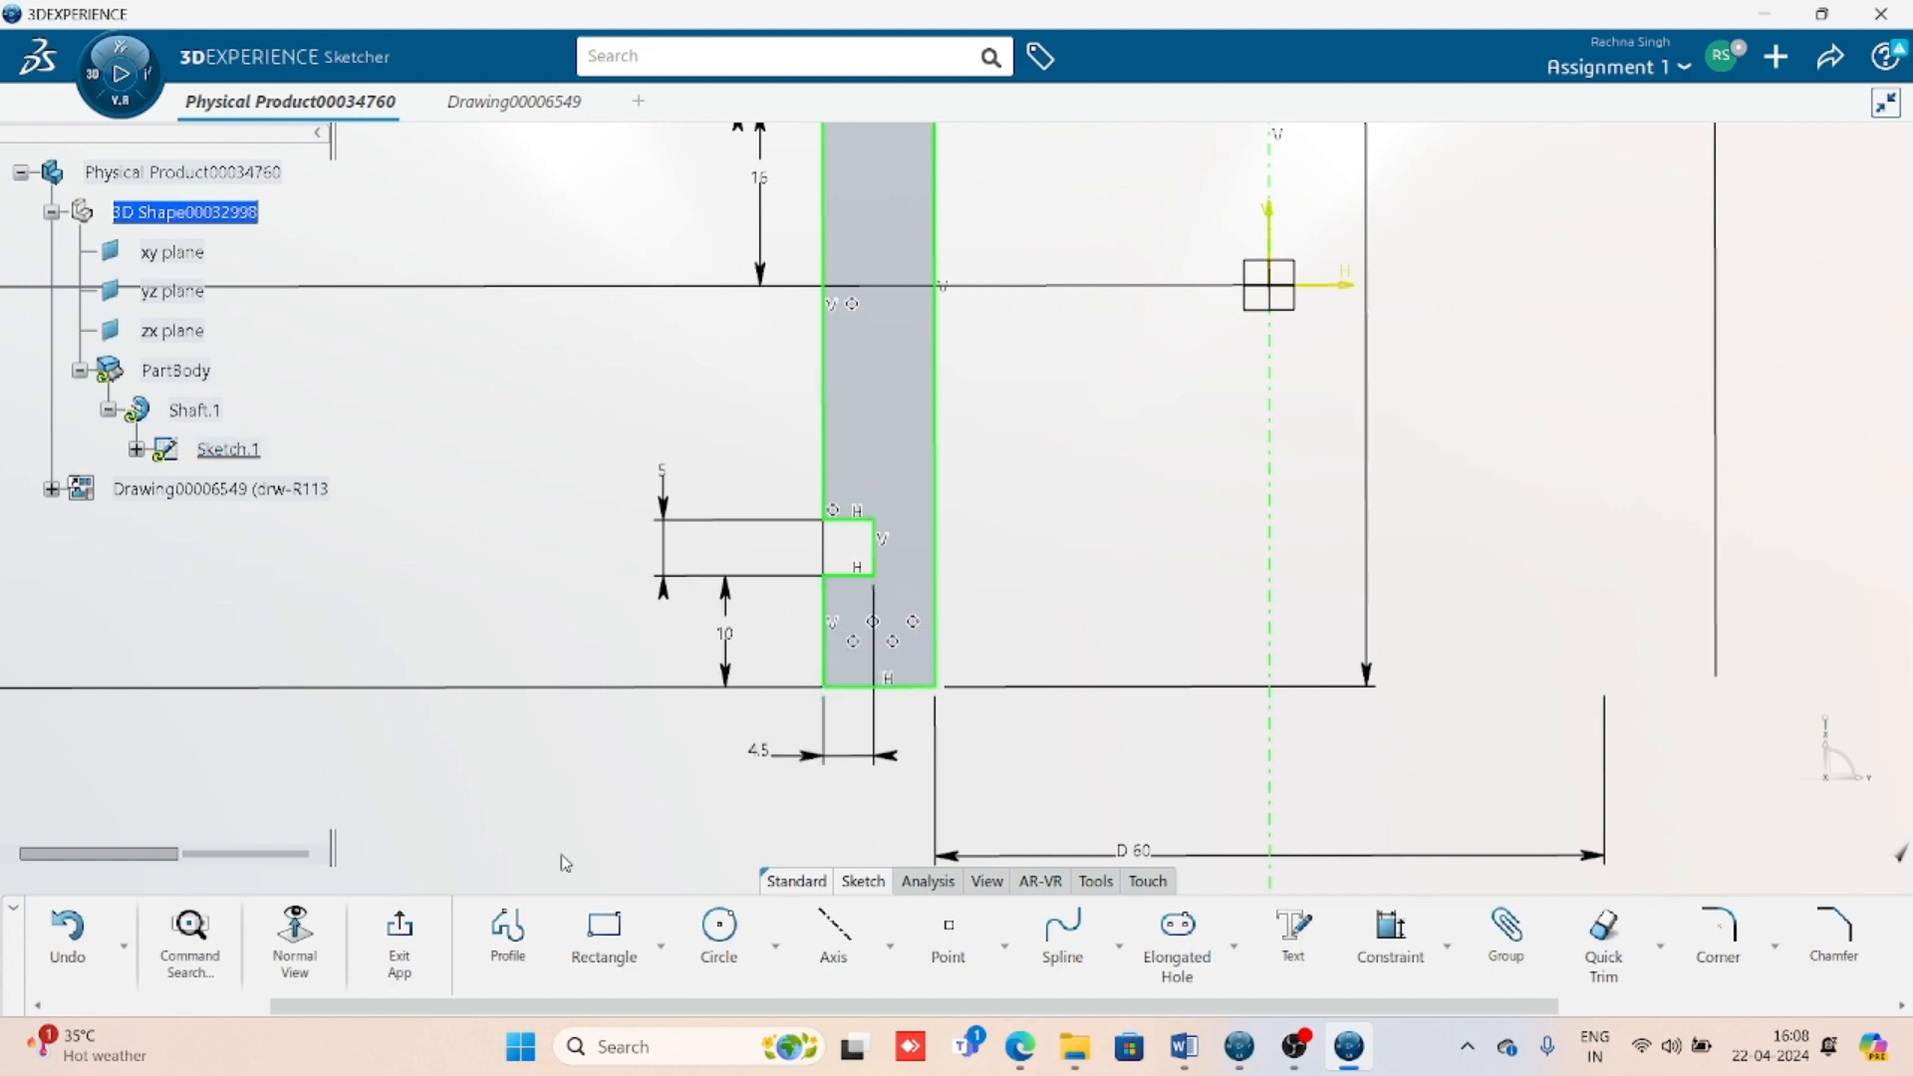
- Finish the shaft profile sketch, switch to the piston drawing, and update the current sheet with the lower groove
click(385, 954)
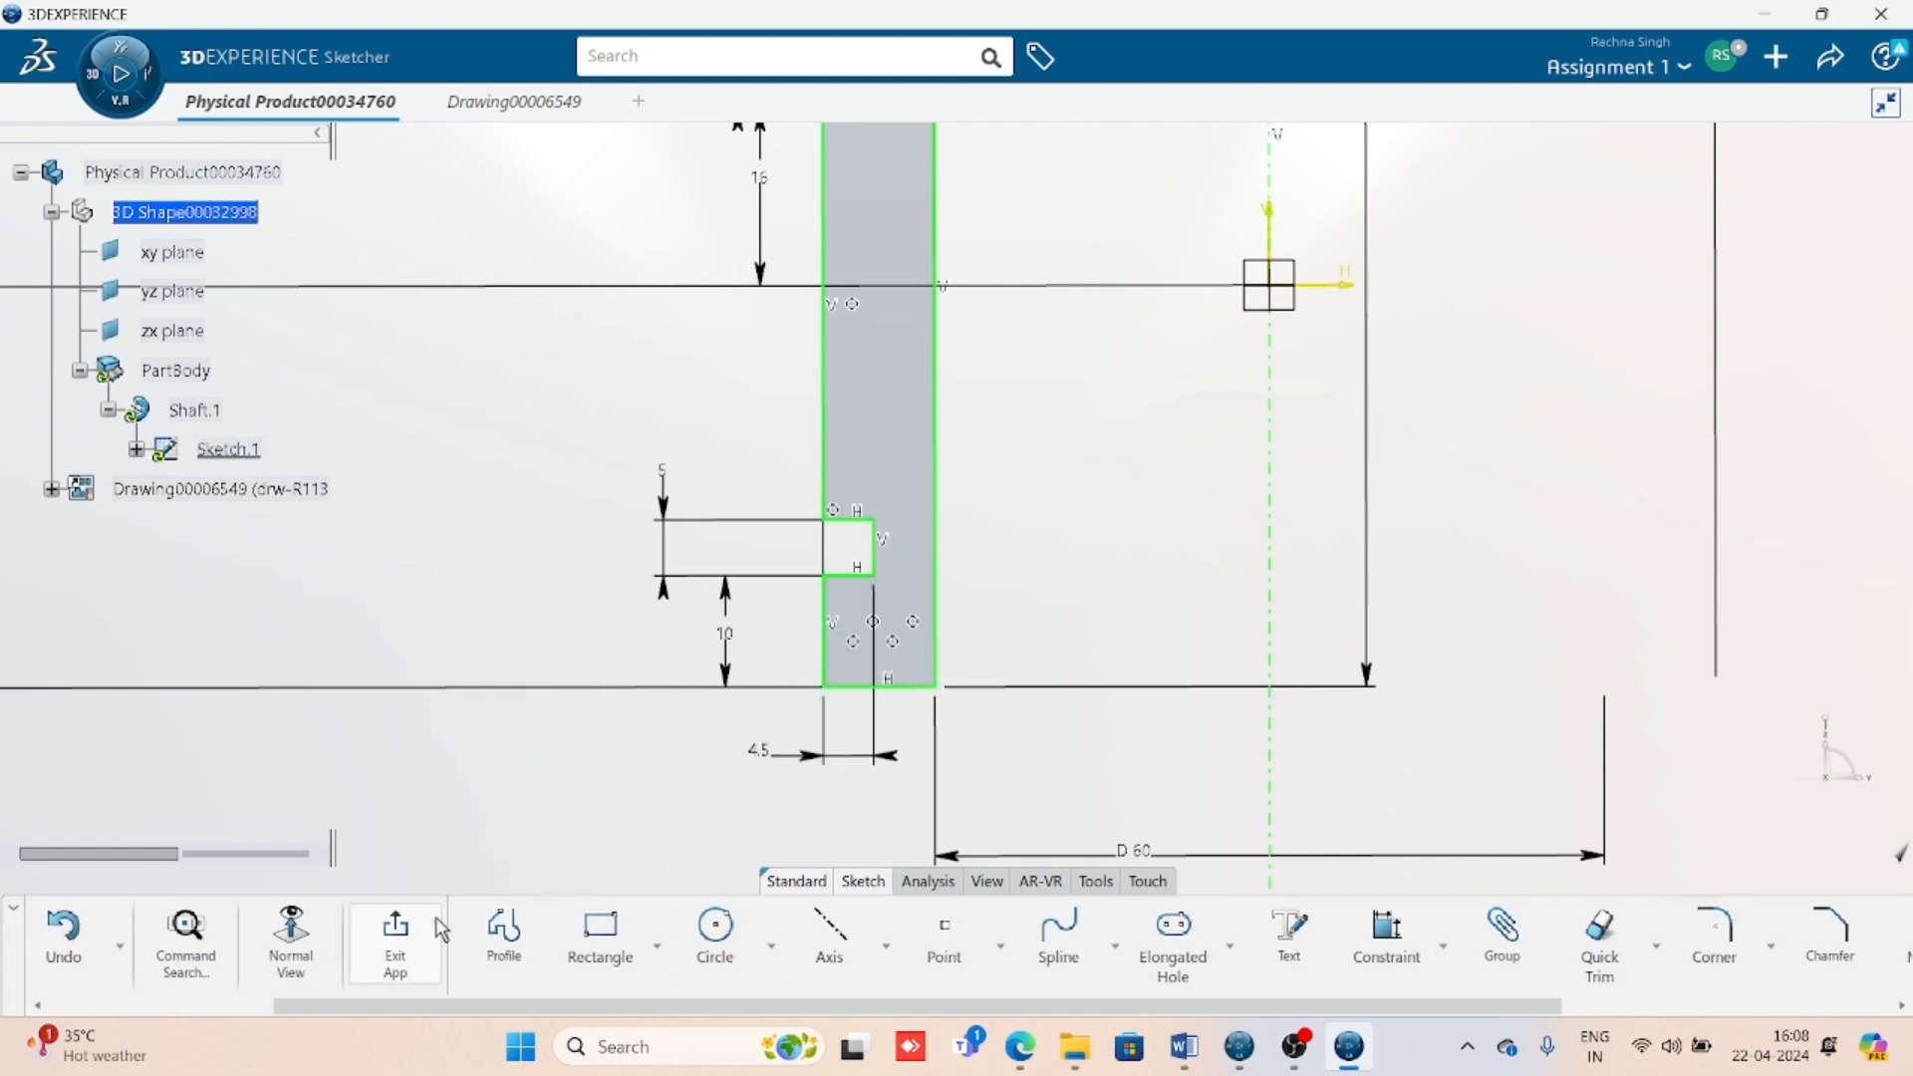
click(384, 951)
middle_drag(935, 576, 996, 576)
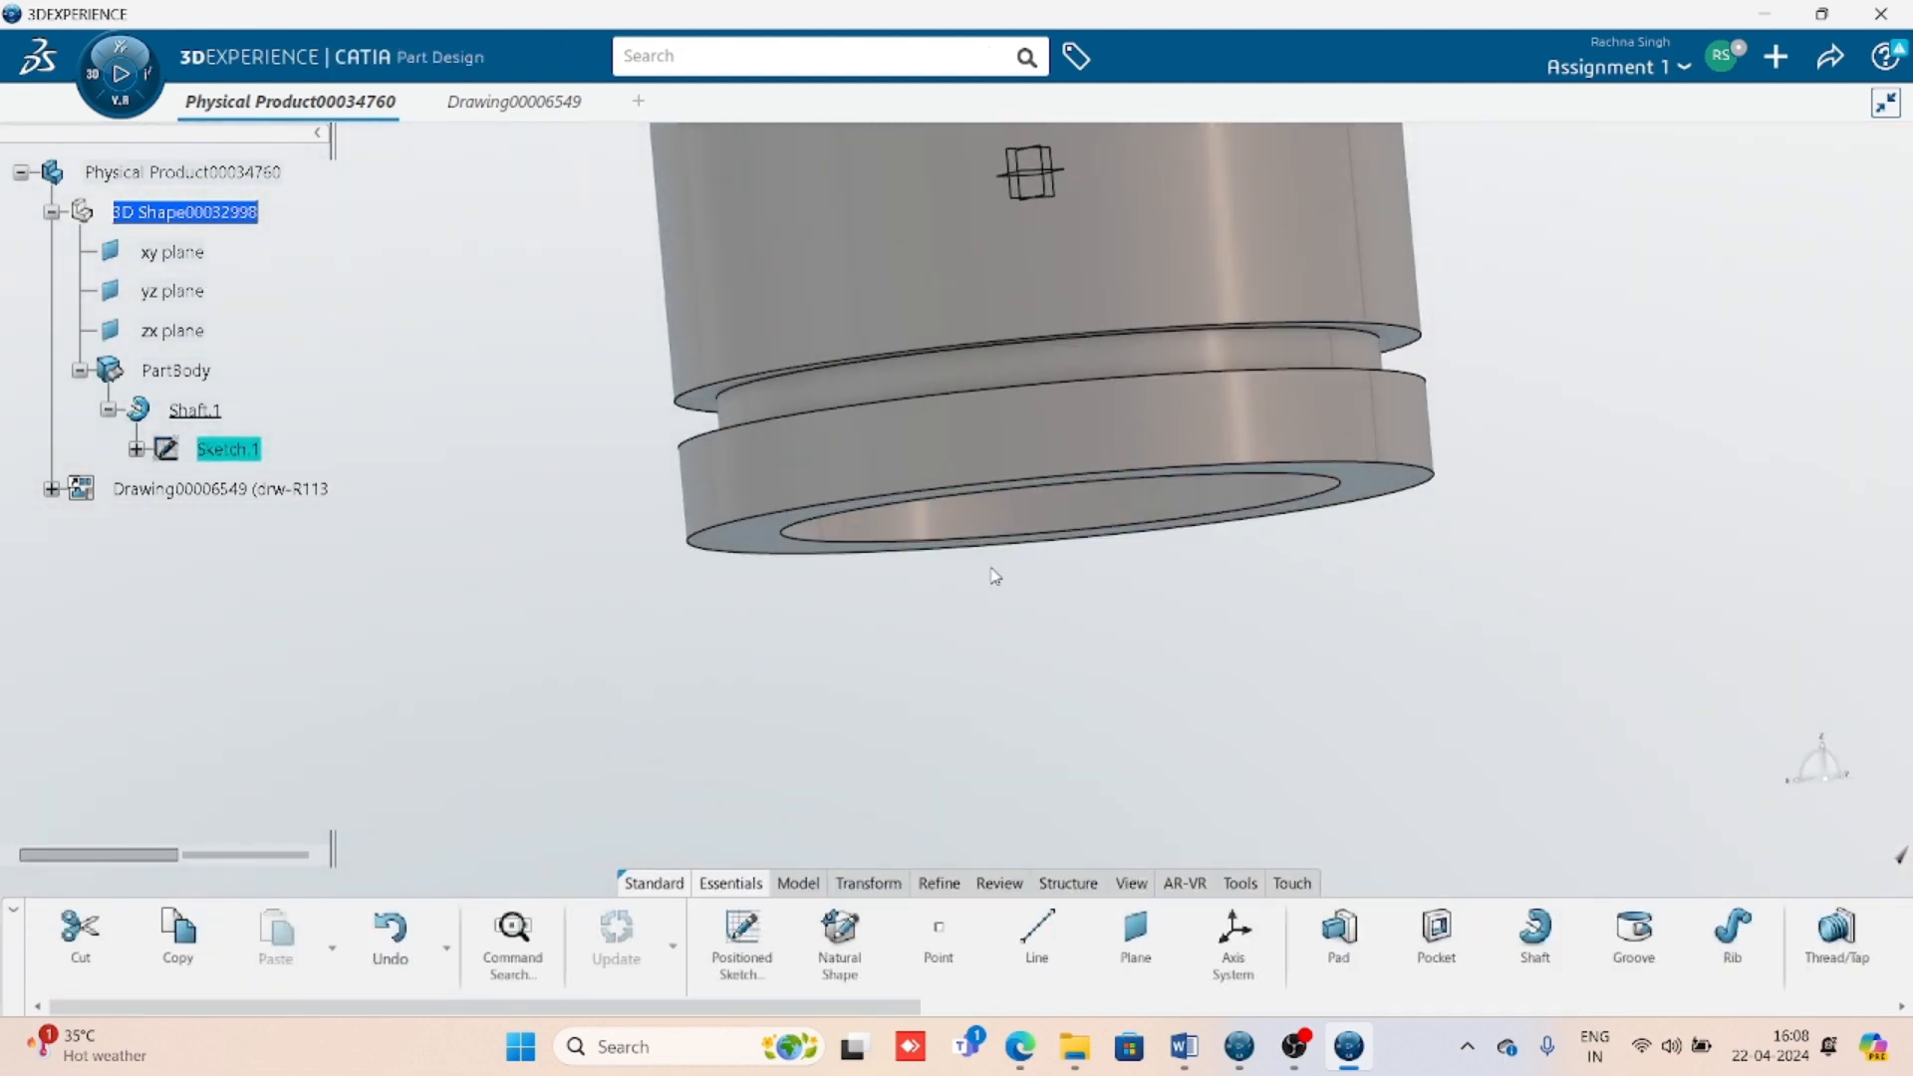
key(ctrl+Tab)
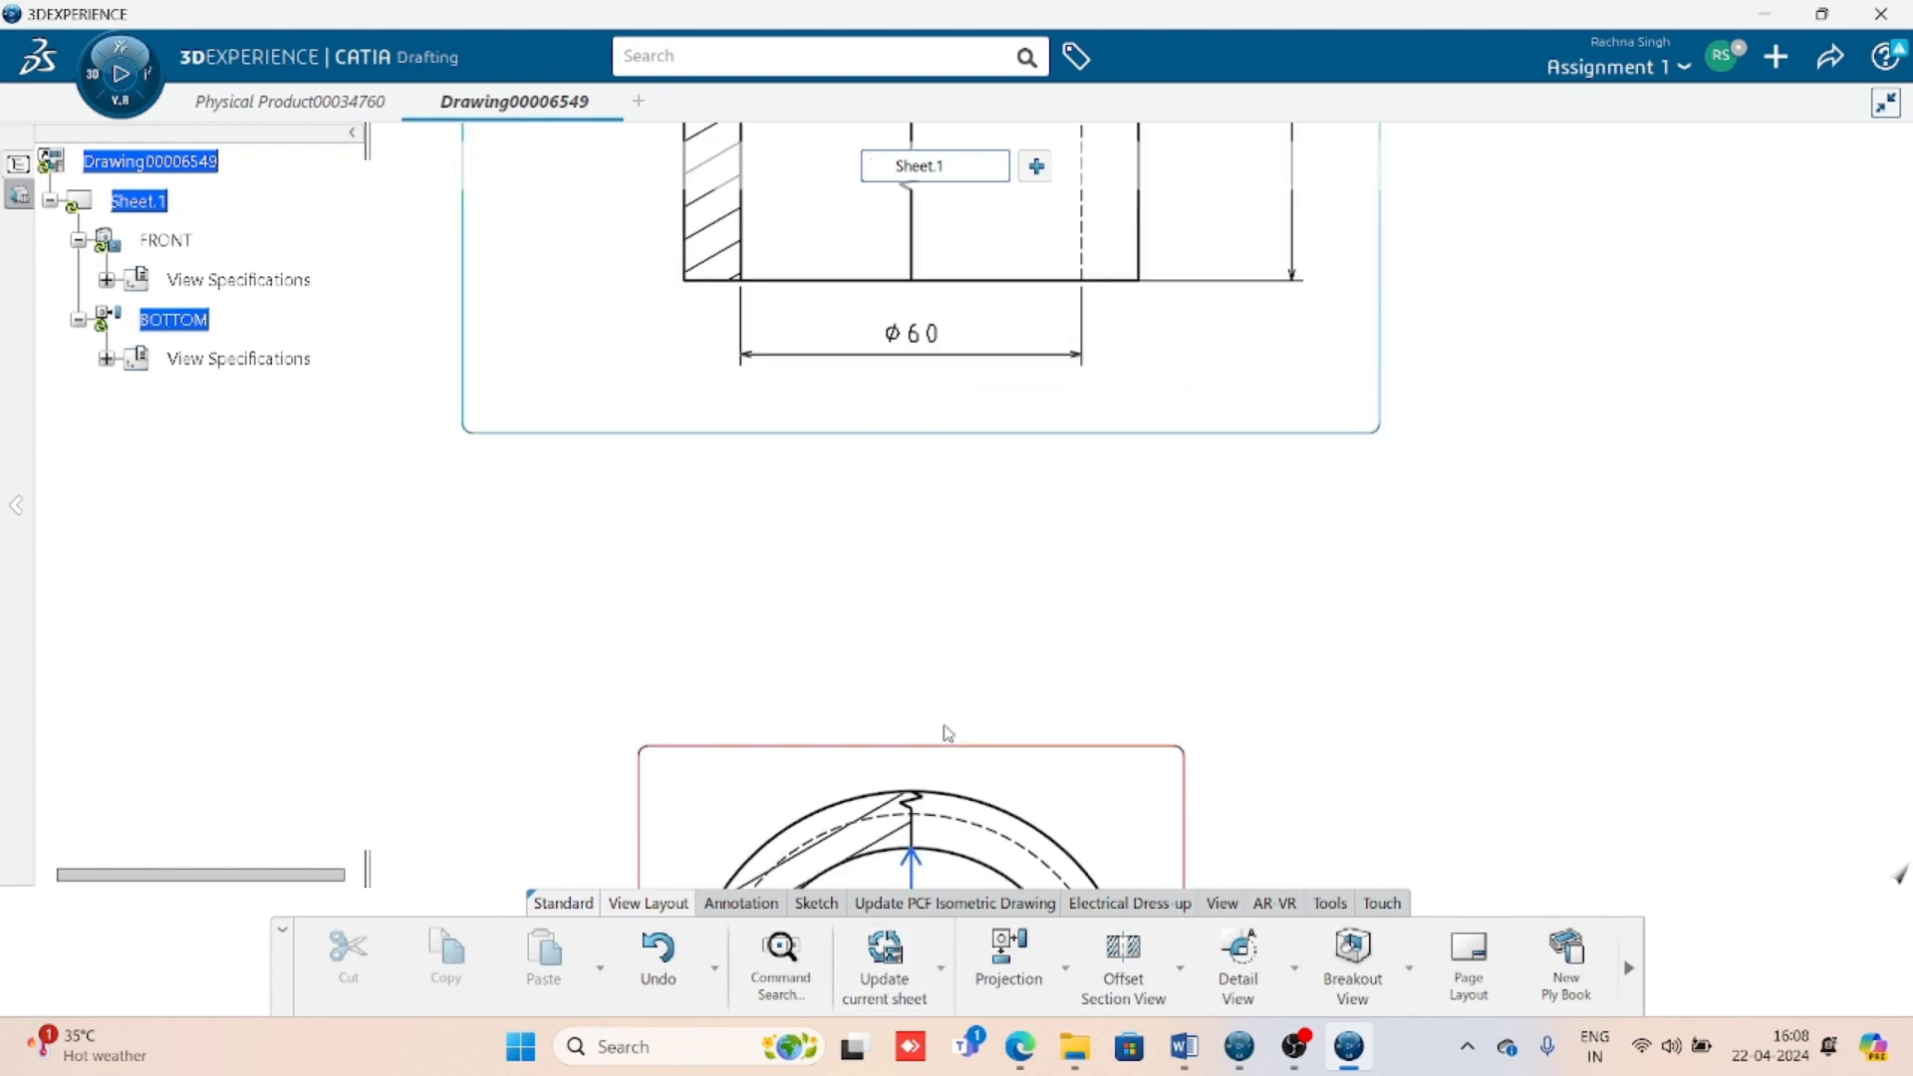
click(885, 961)
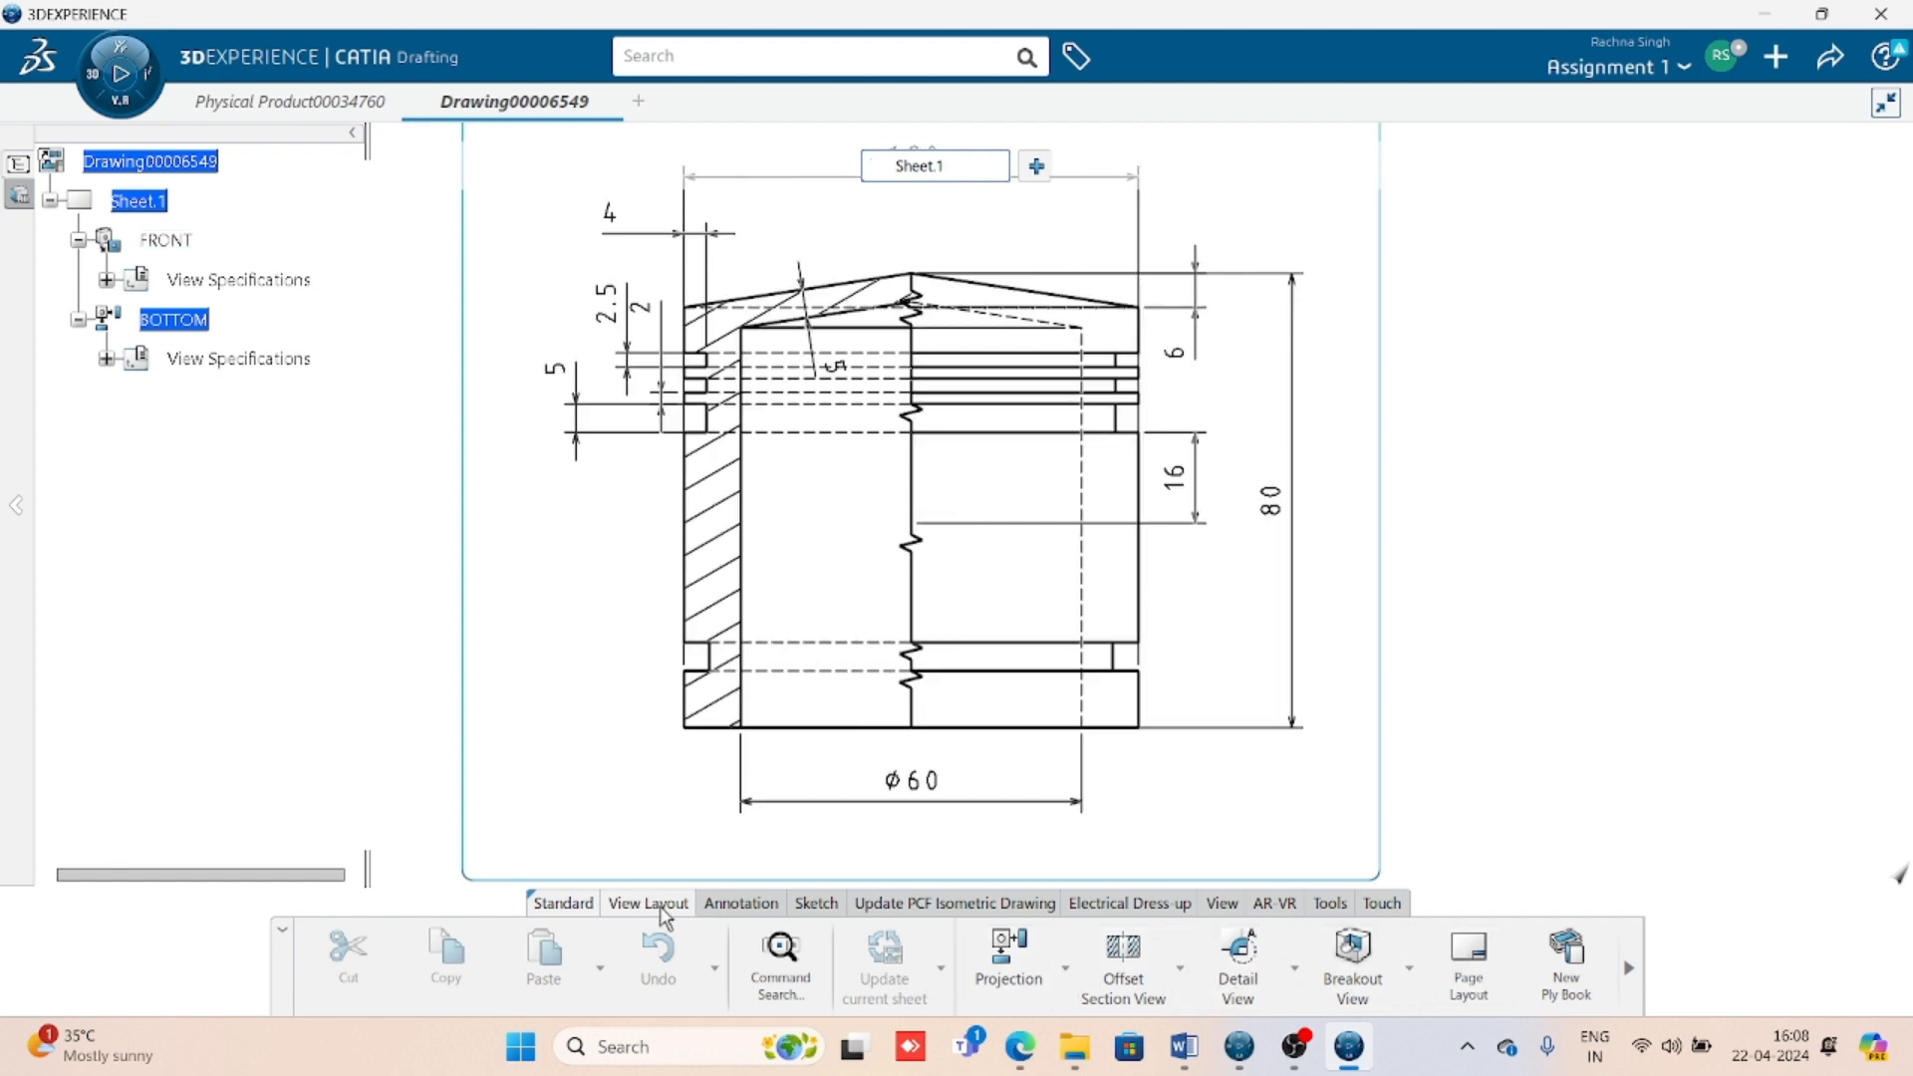
- Dimension the height of the land below the lower groove and the lower groove's height on the front view's unsectioned side
click(741, 903)
click(1115, 957)
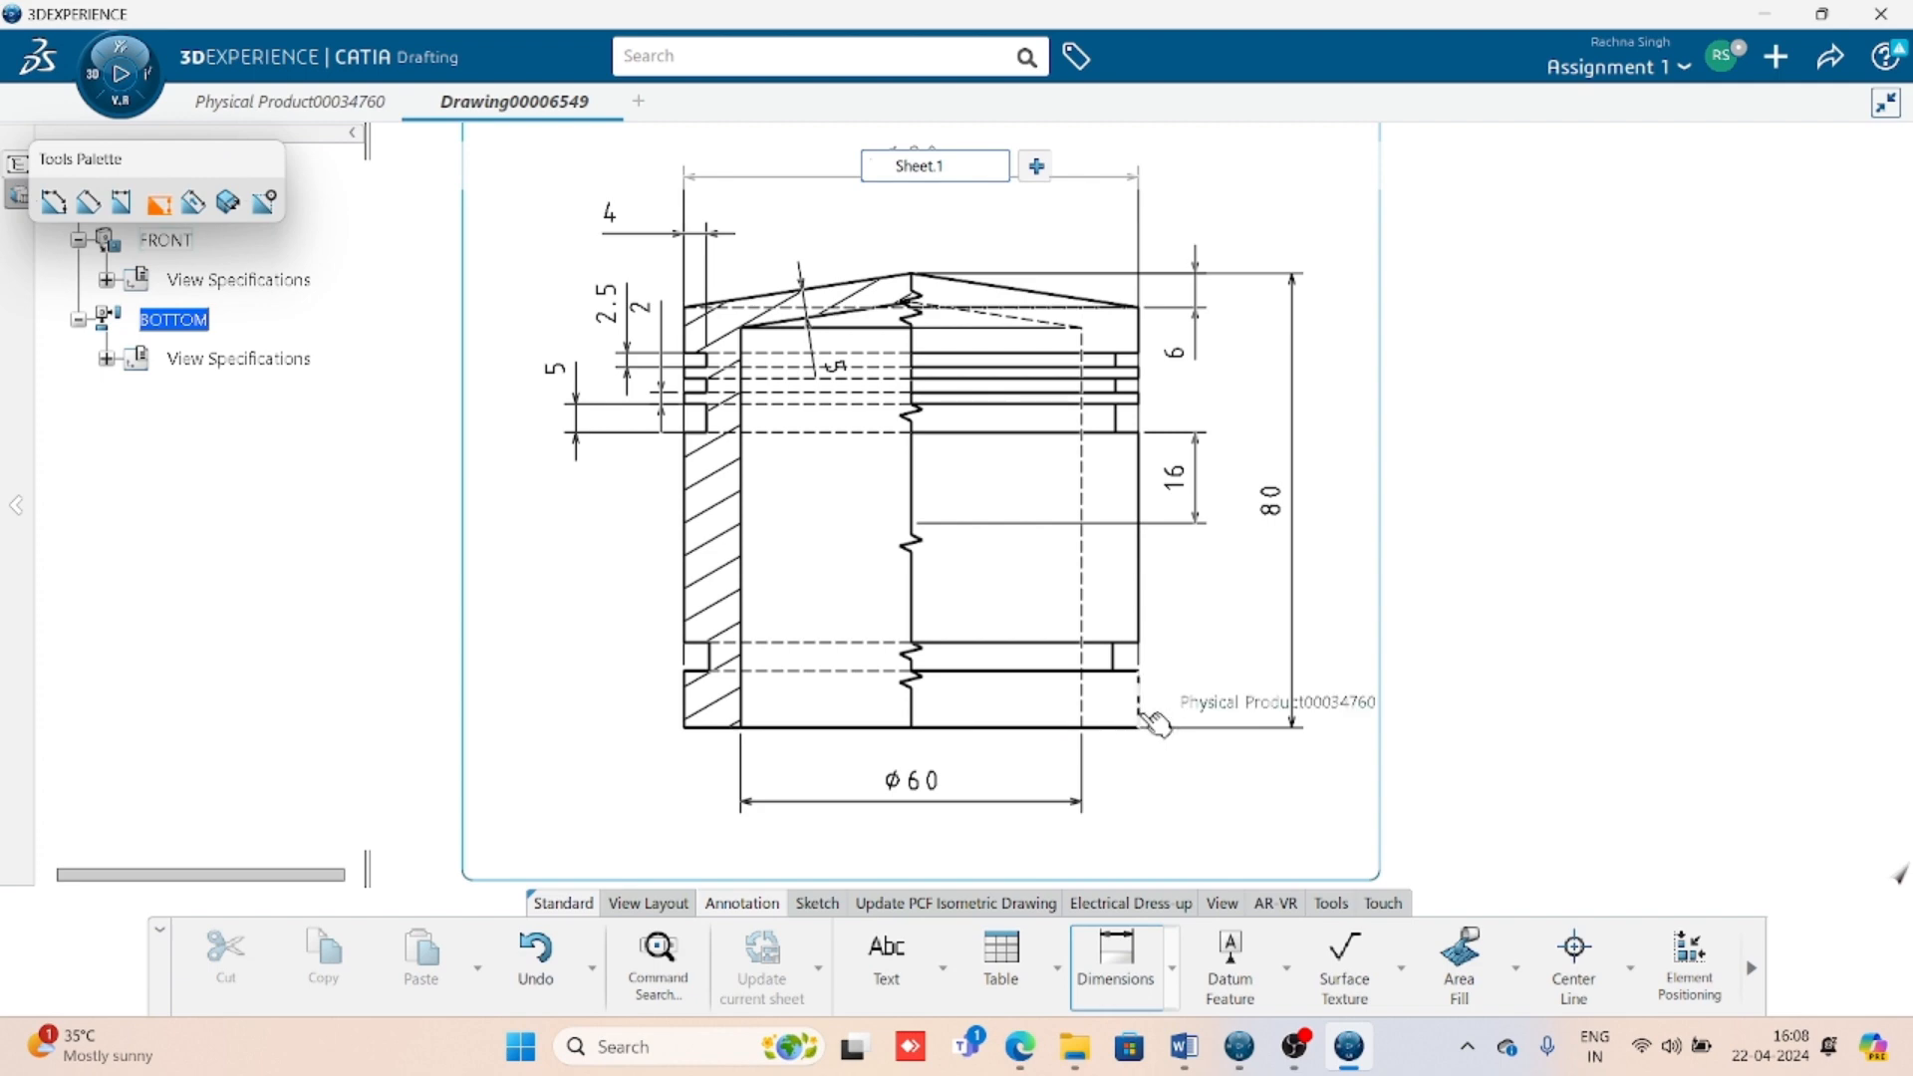
click(1146, 712)
click(1217, 697)
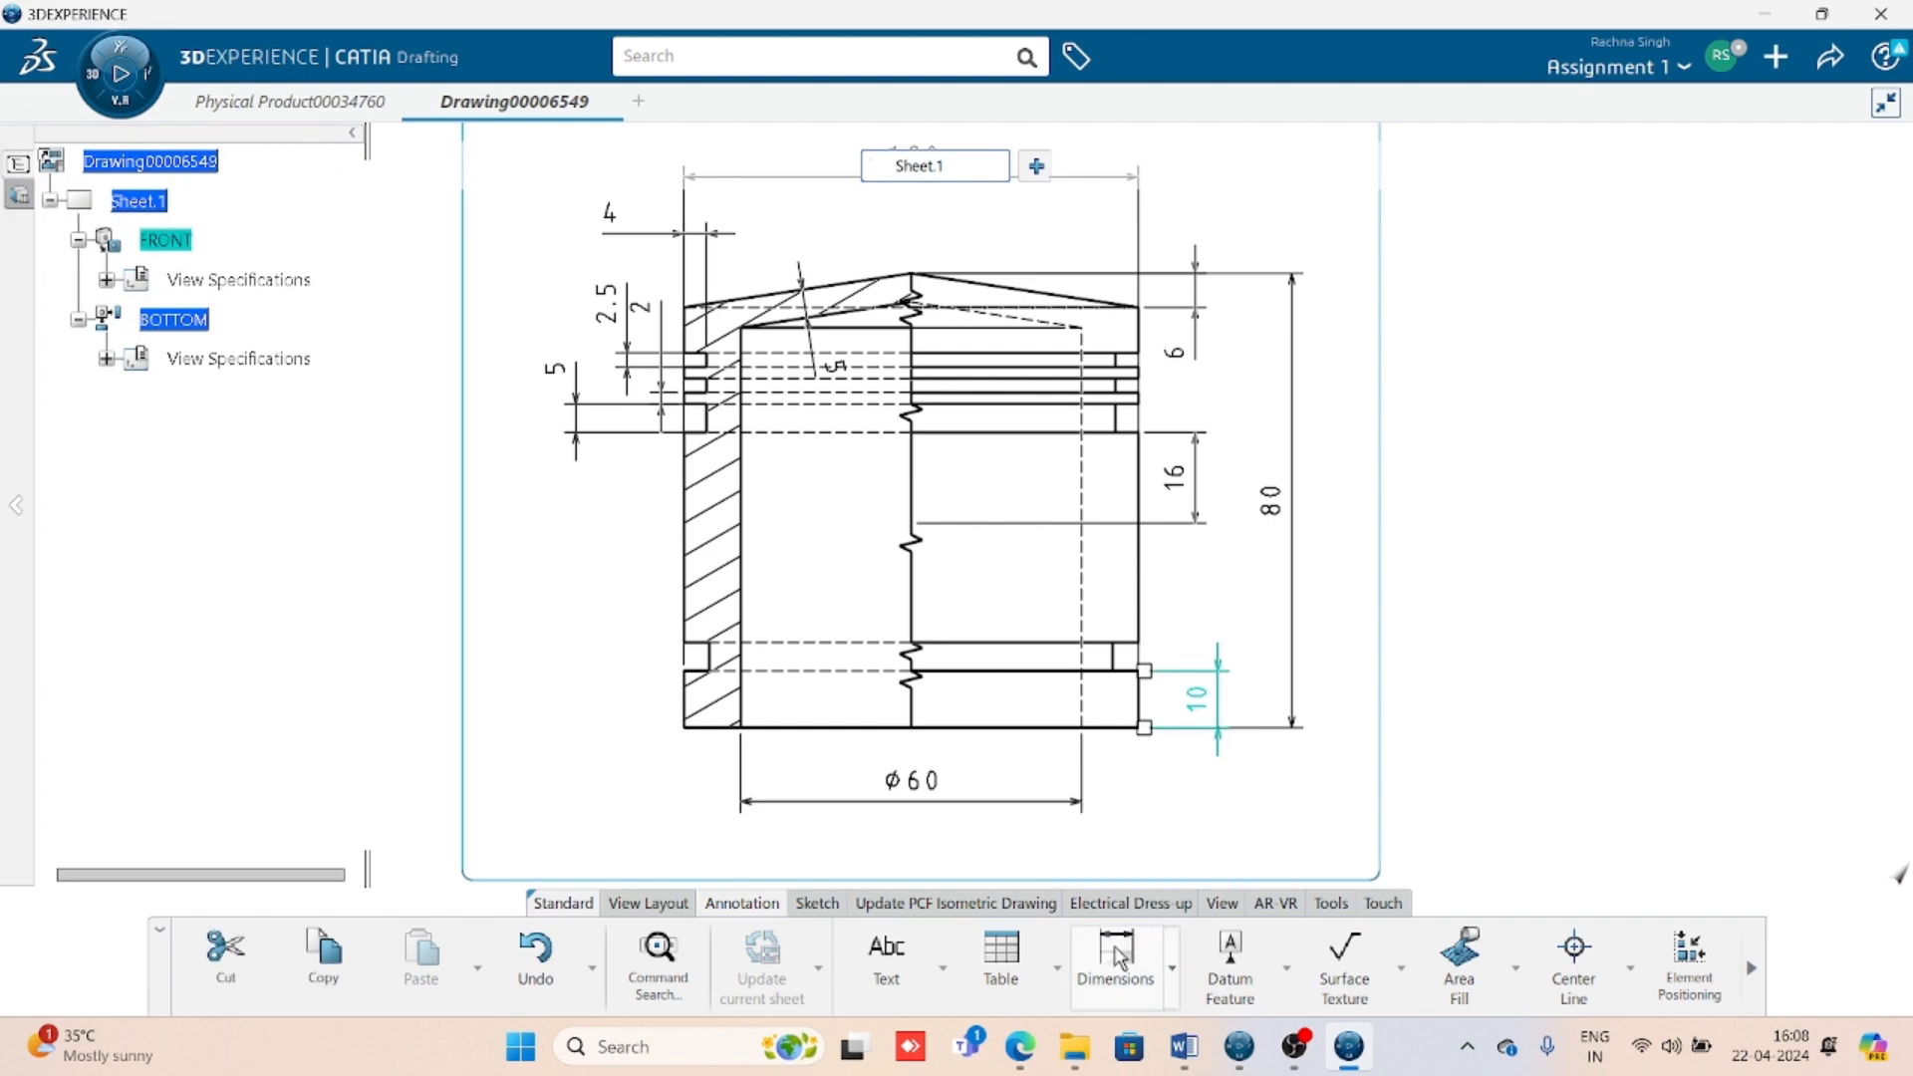
click(1117, 956)
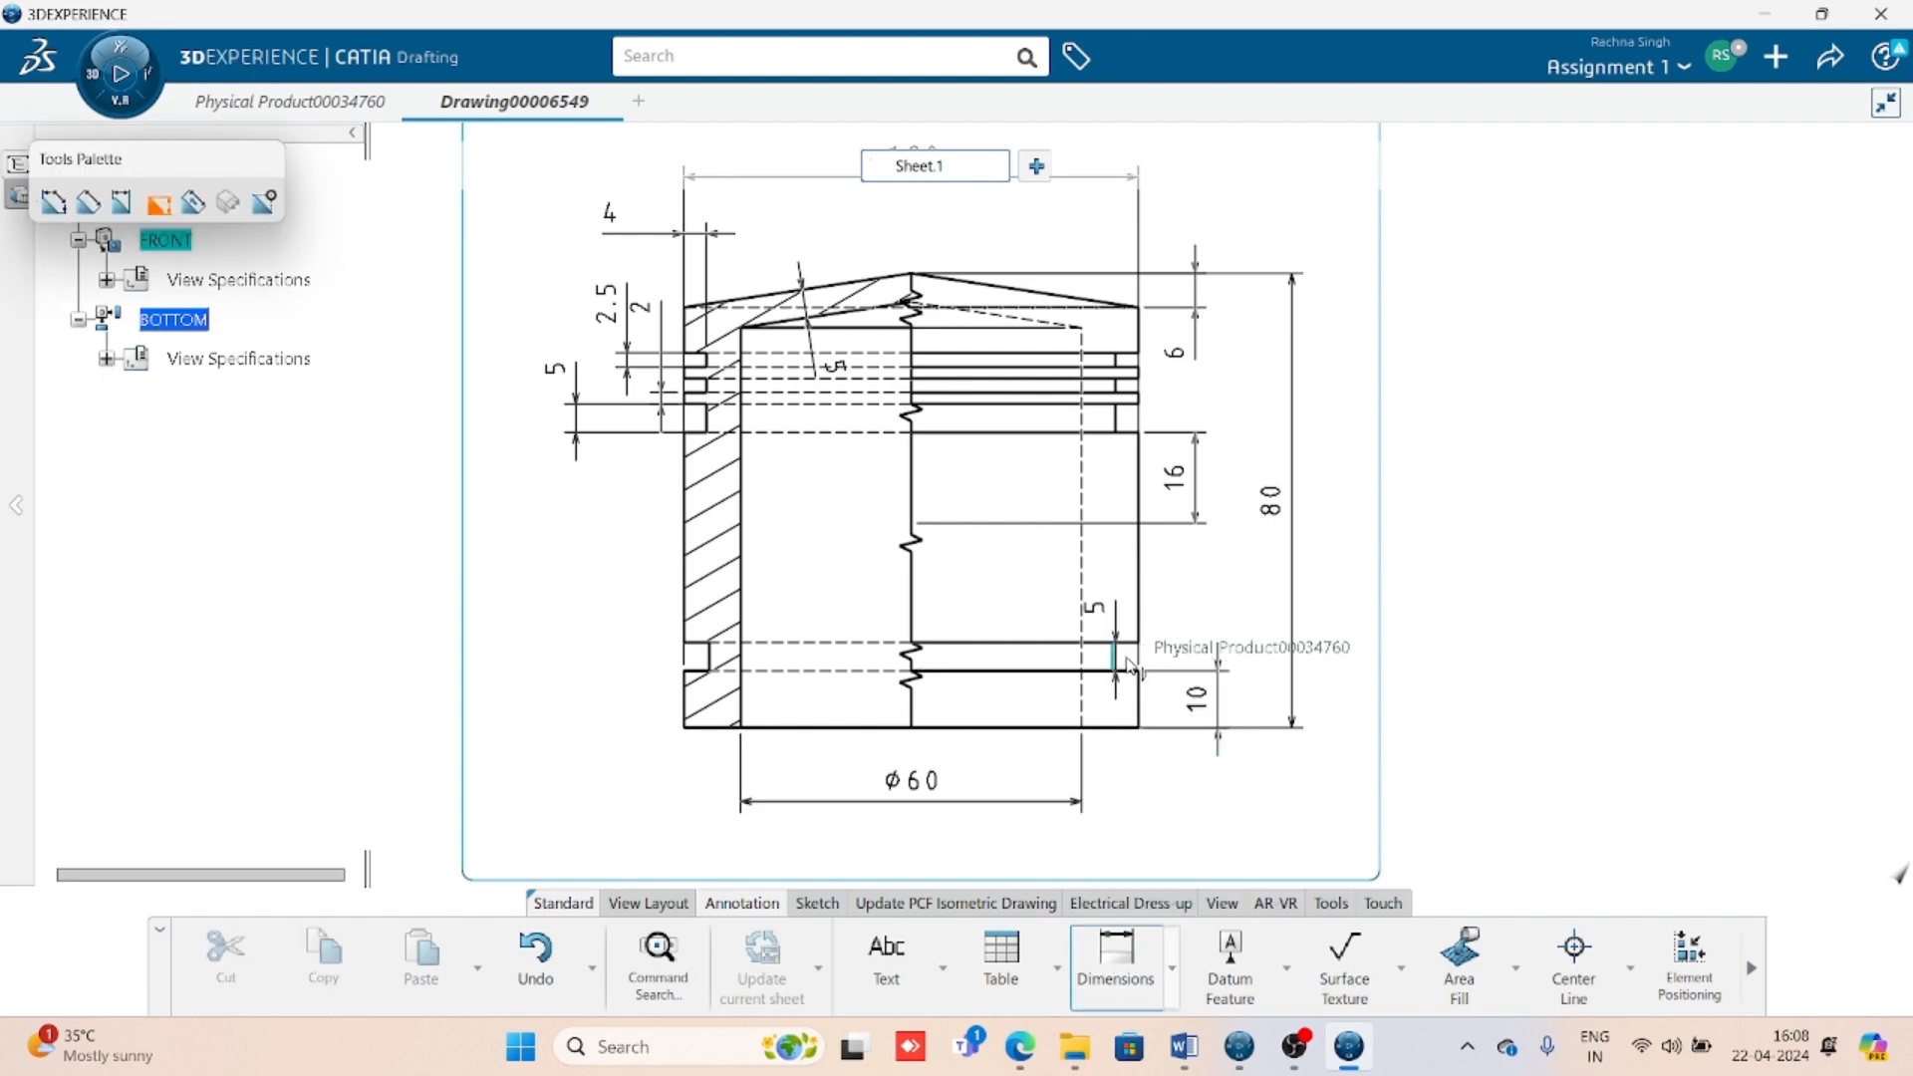
click(1244, 638)
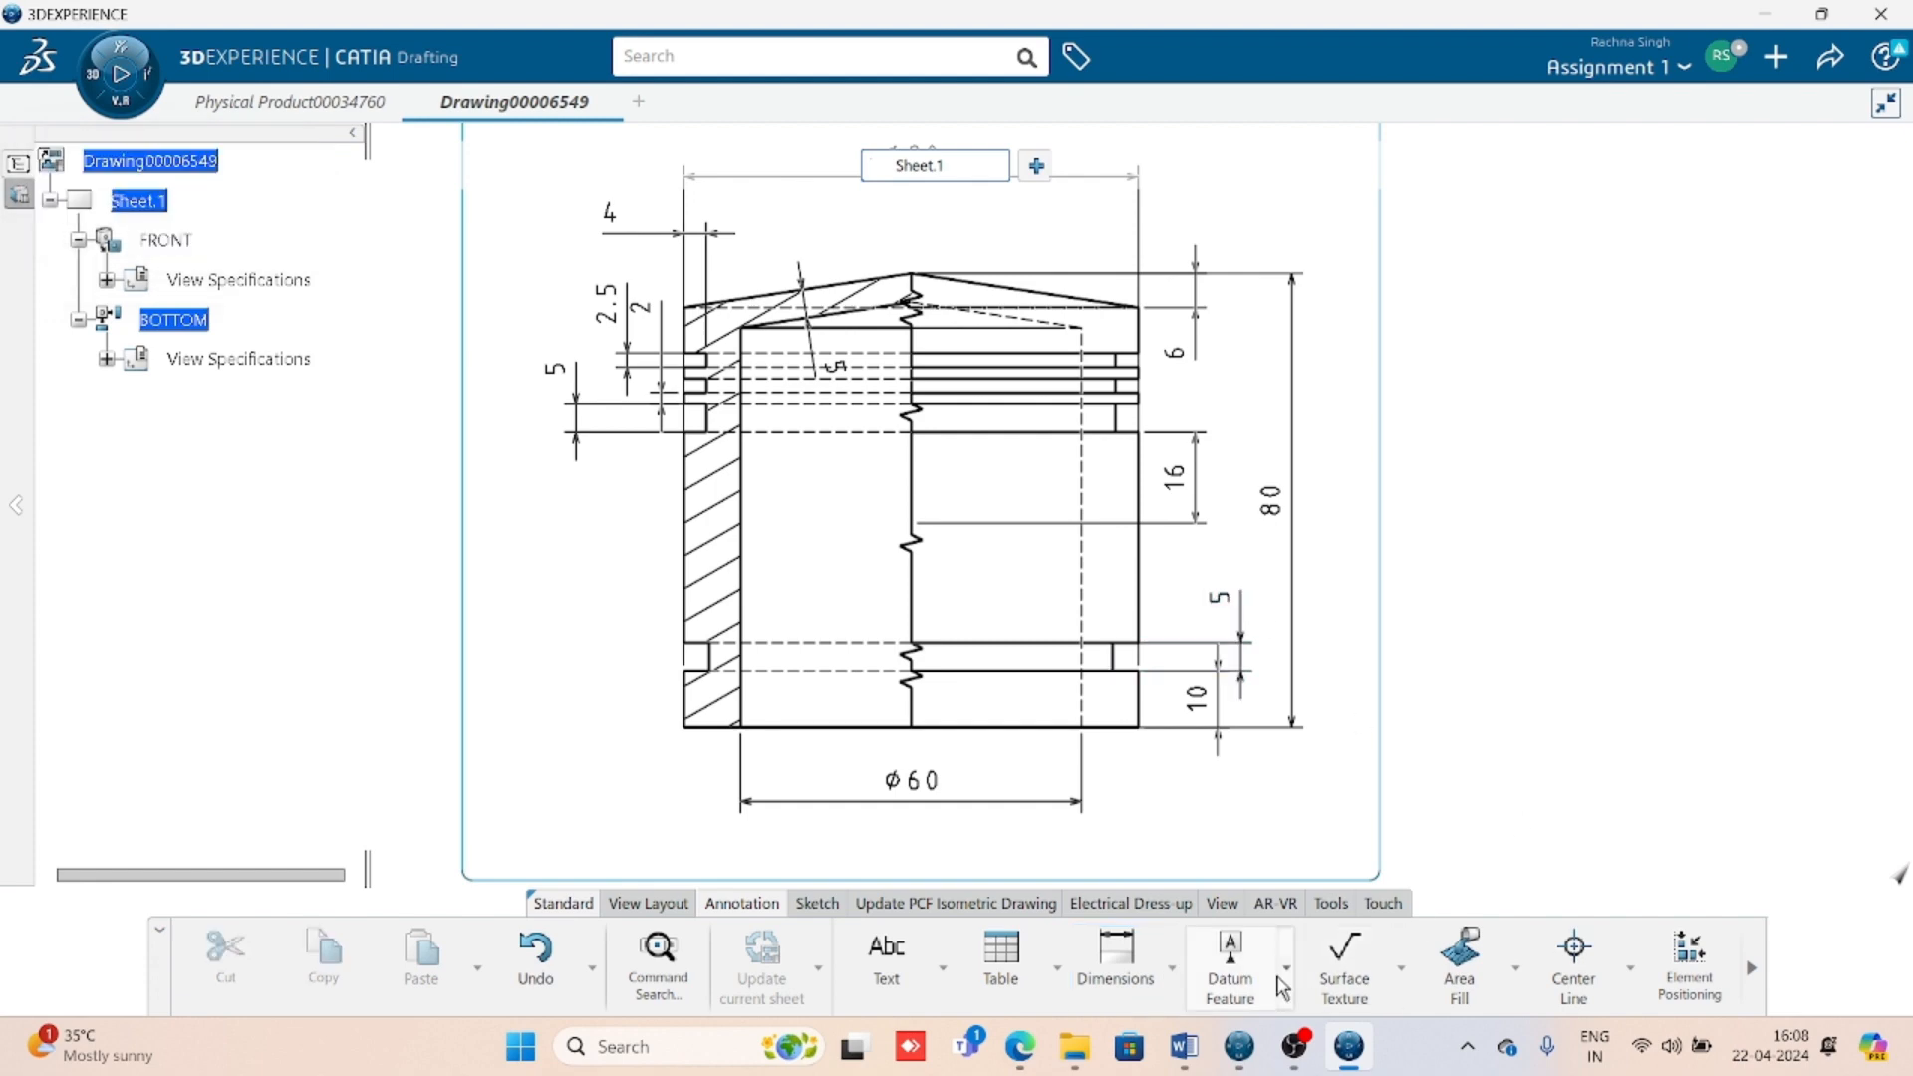
- Dimension the lower groove's depth from the piston's outer edge and place the dimension below the front view
click(1106, 951)
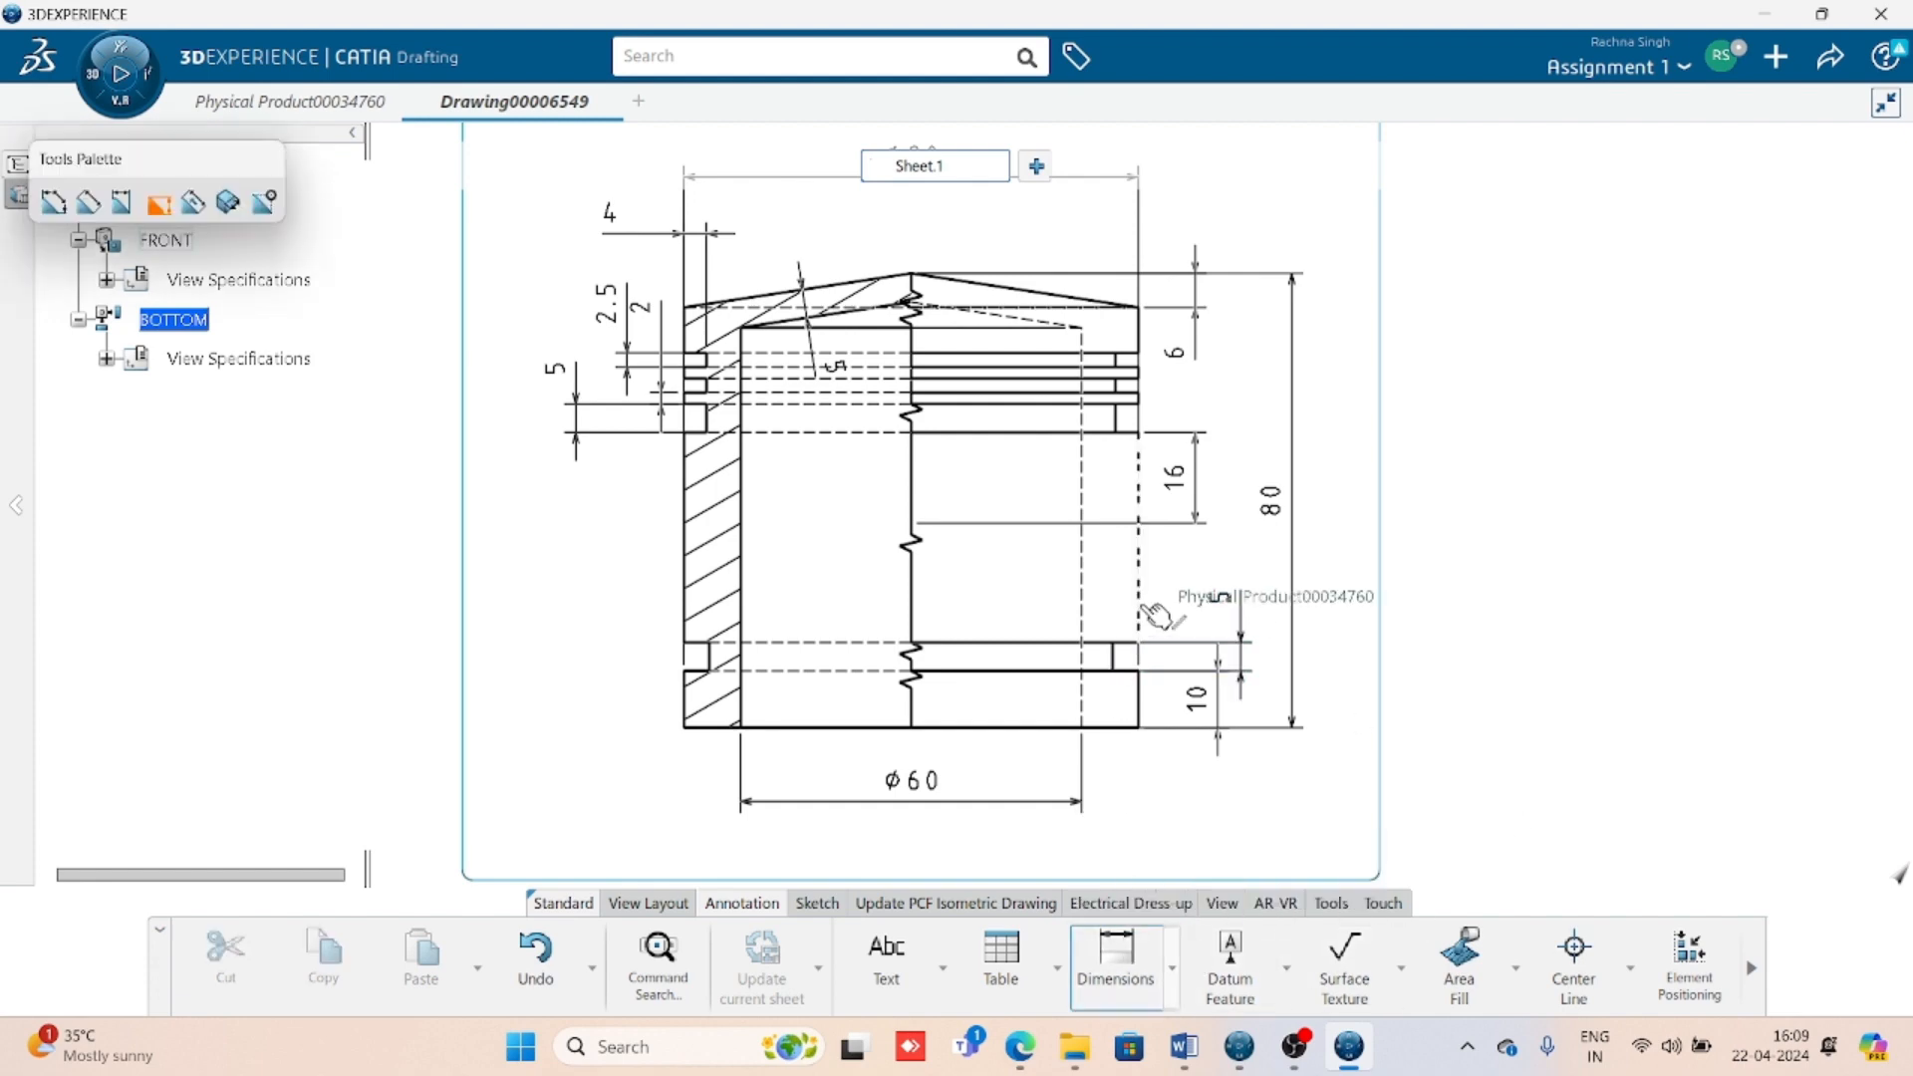
click(1141, 602)
click(1113, 658)
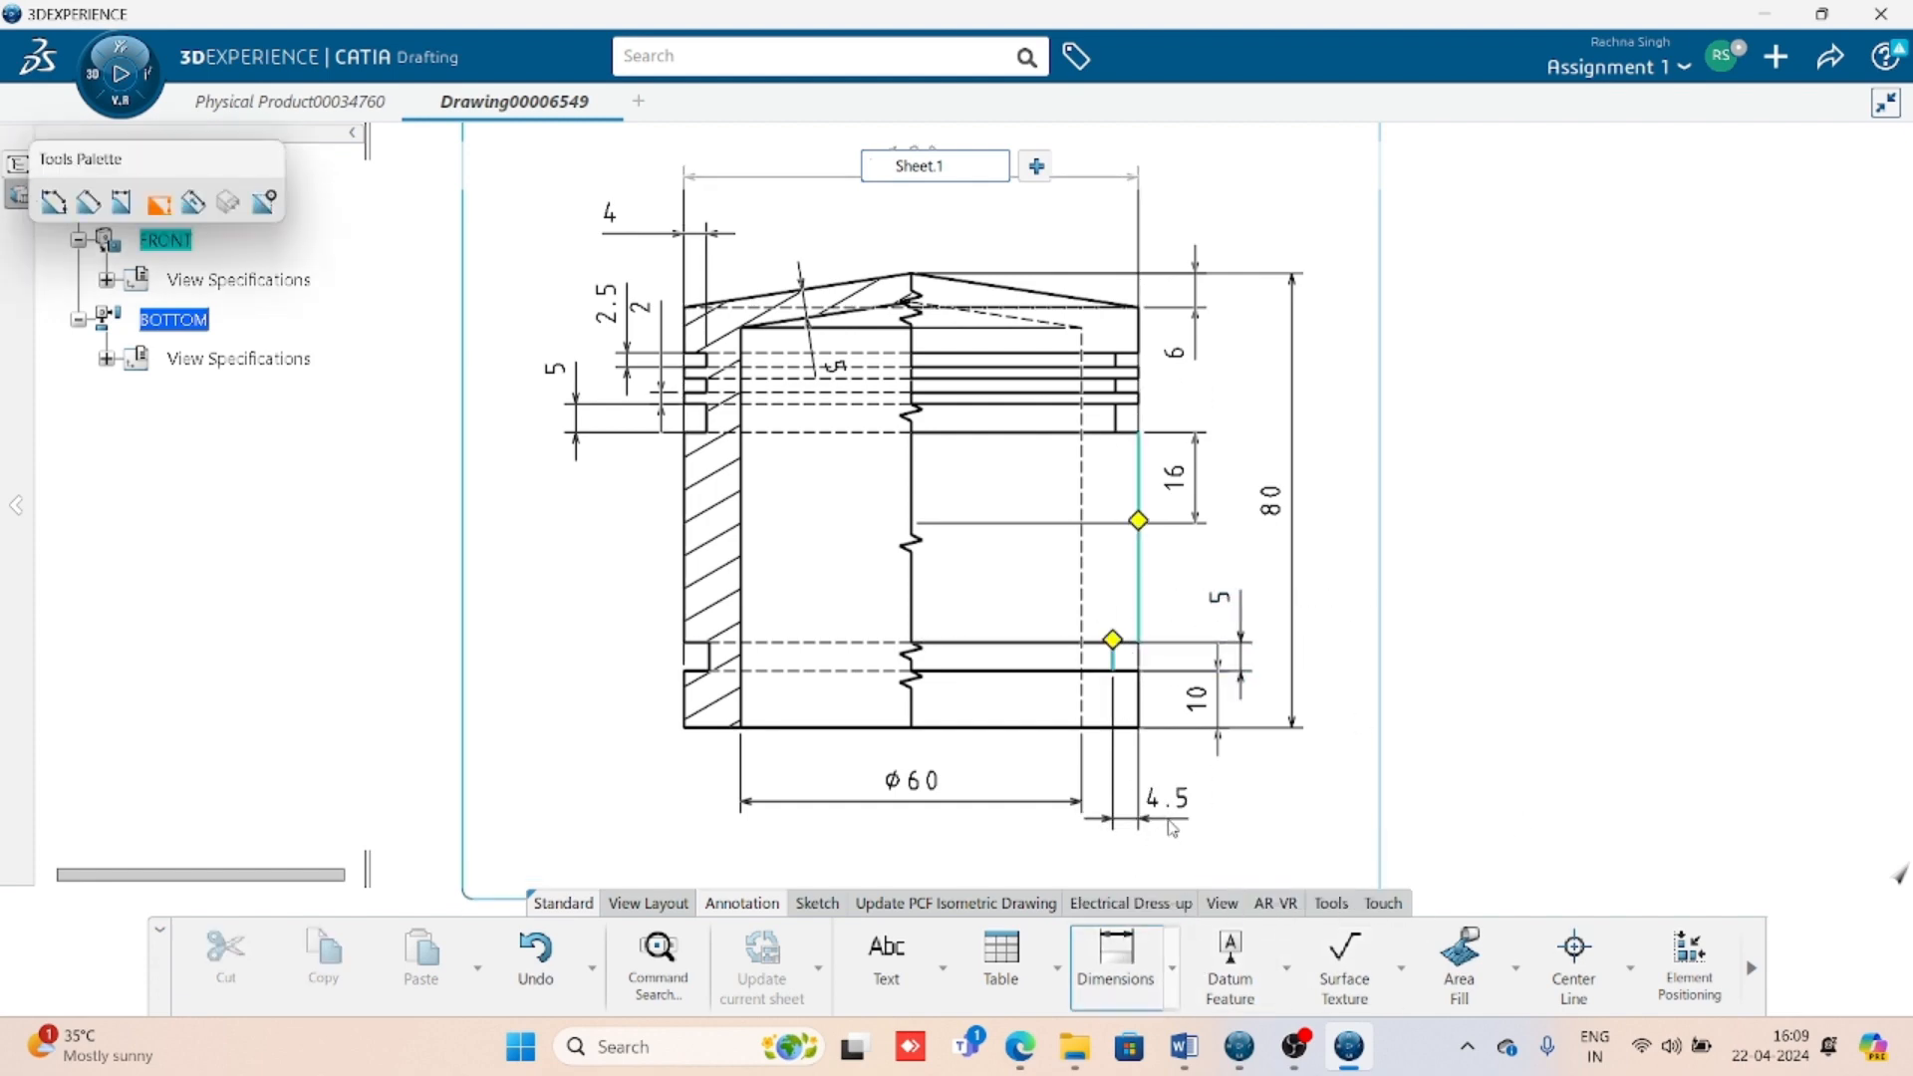
click(1241, 828)
scroll(1485, 768, down, 2)
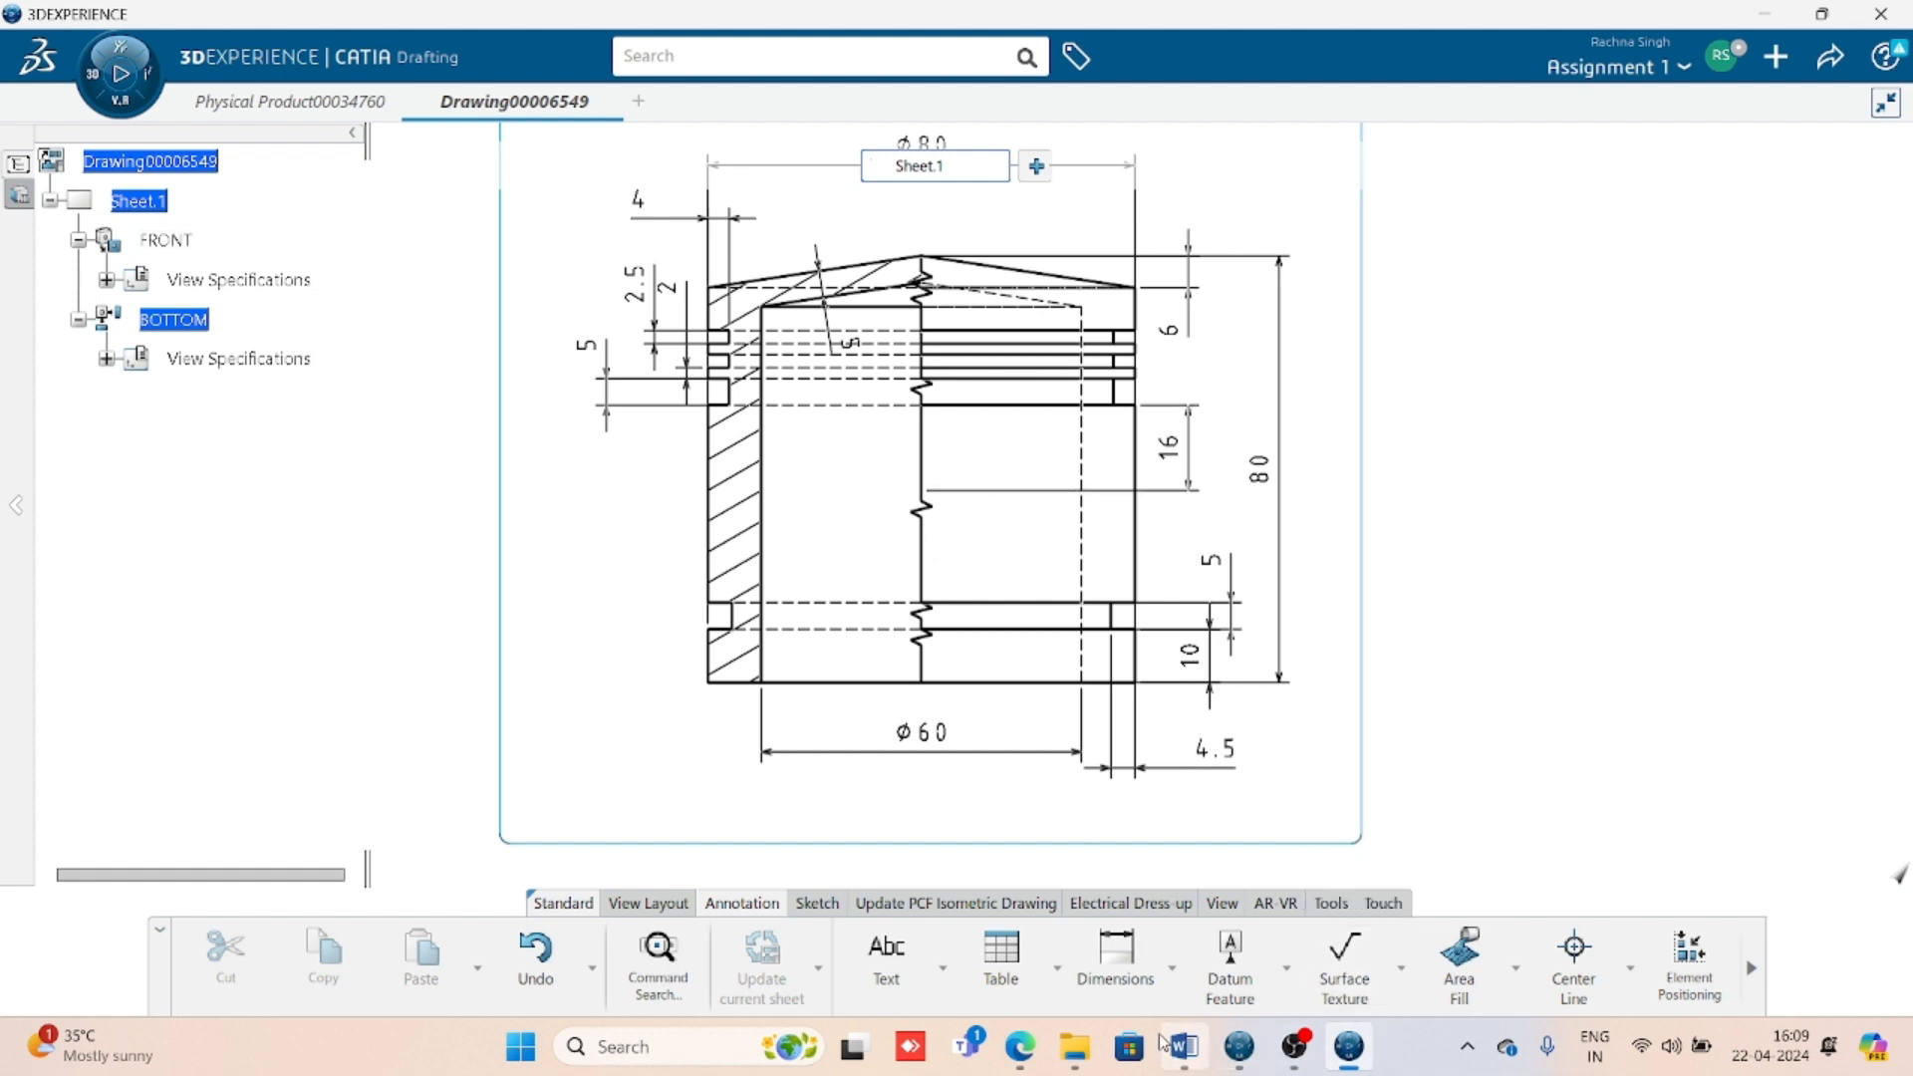
- Examine the piston's lower inner wall steps and their dimensions in the Word reference, and return to CATIA
mouse_move(1162, 1043)
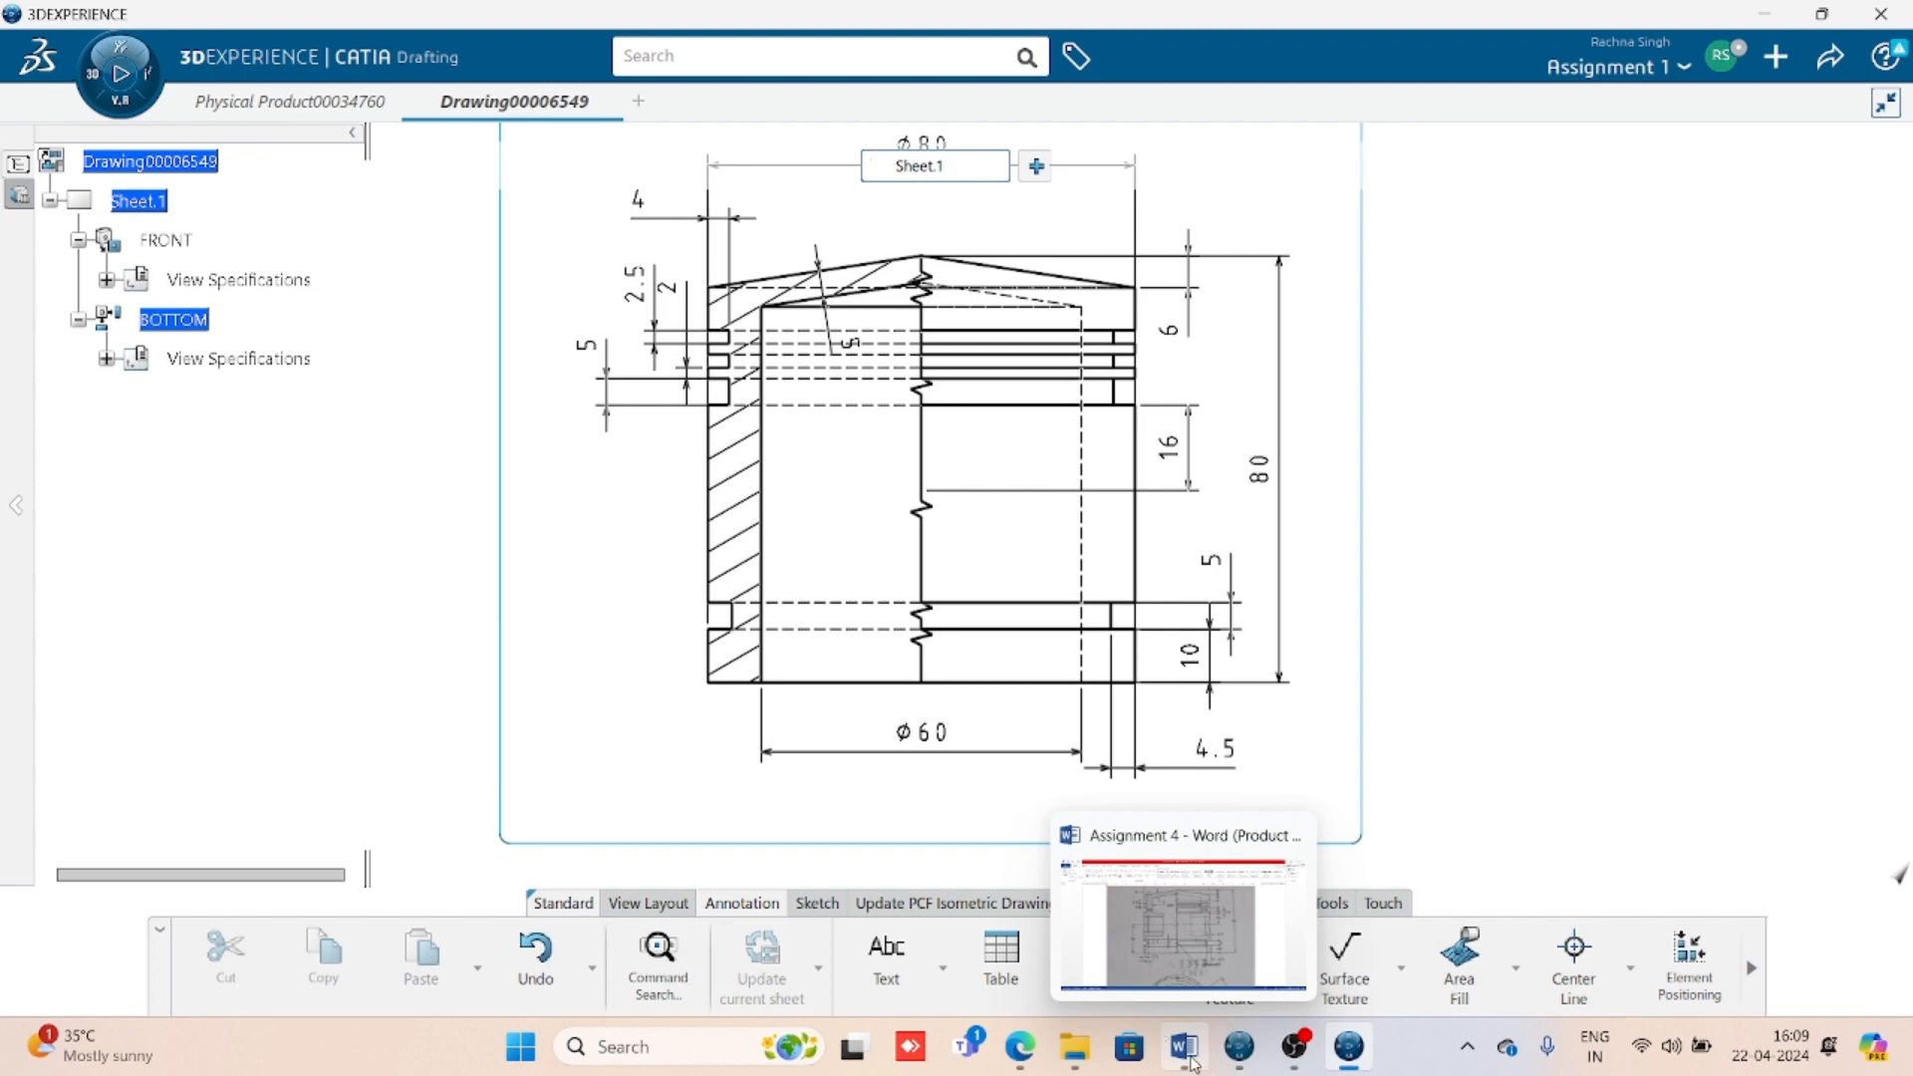
click(1185, 1059)
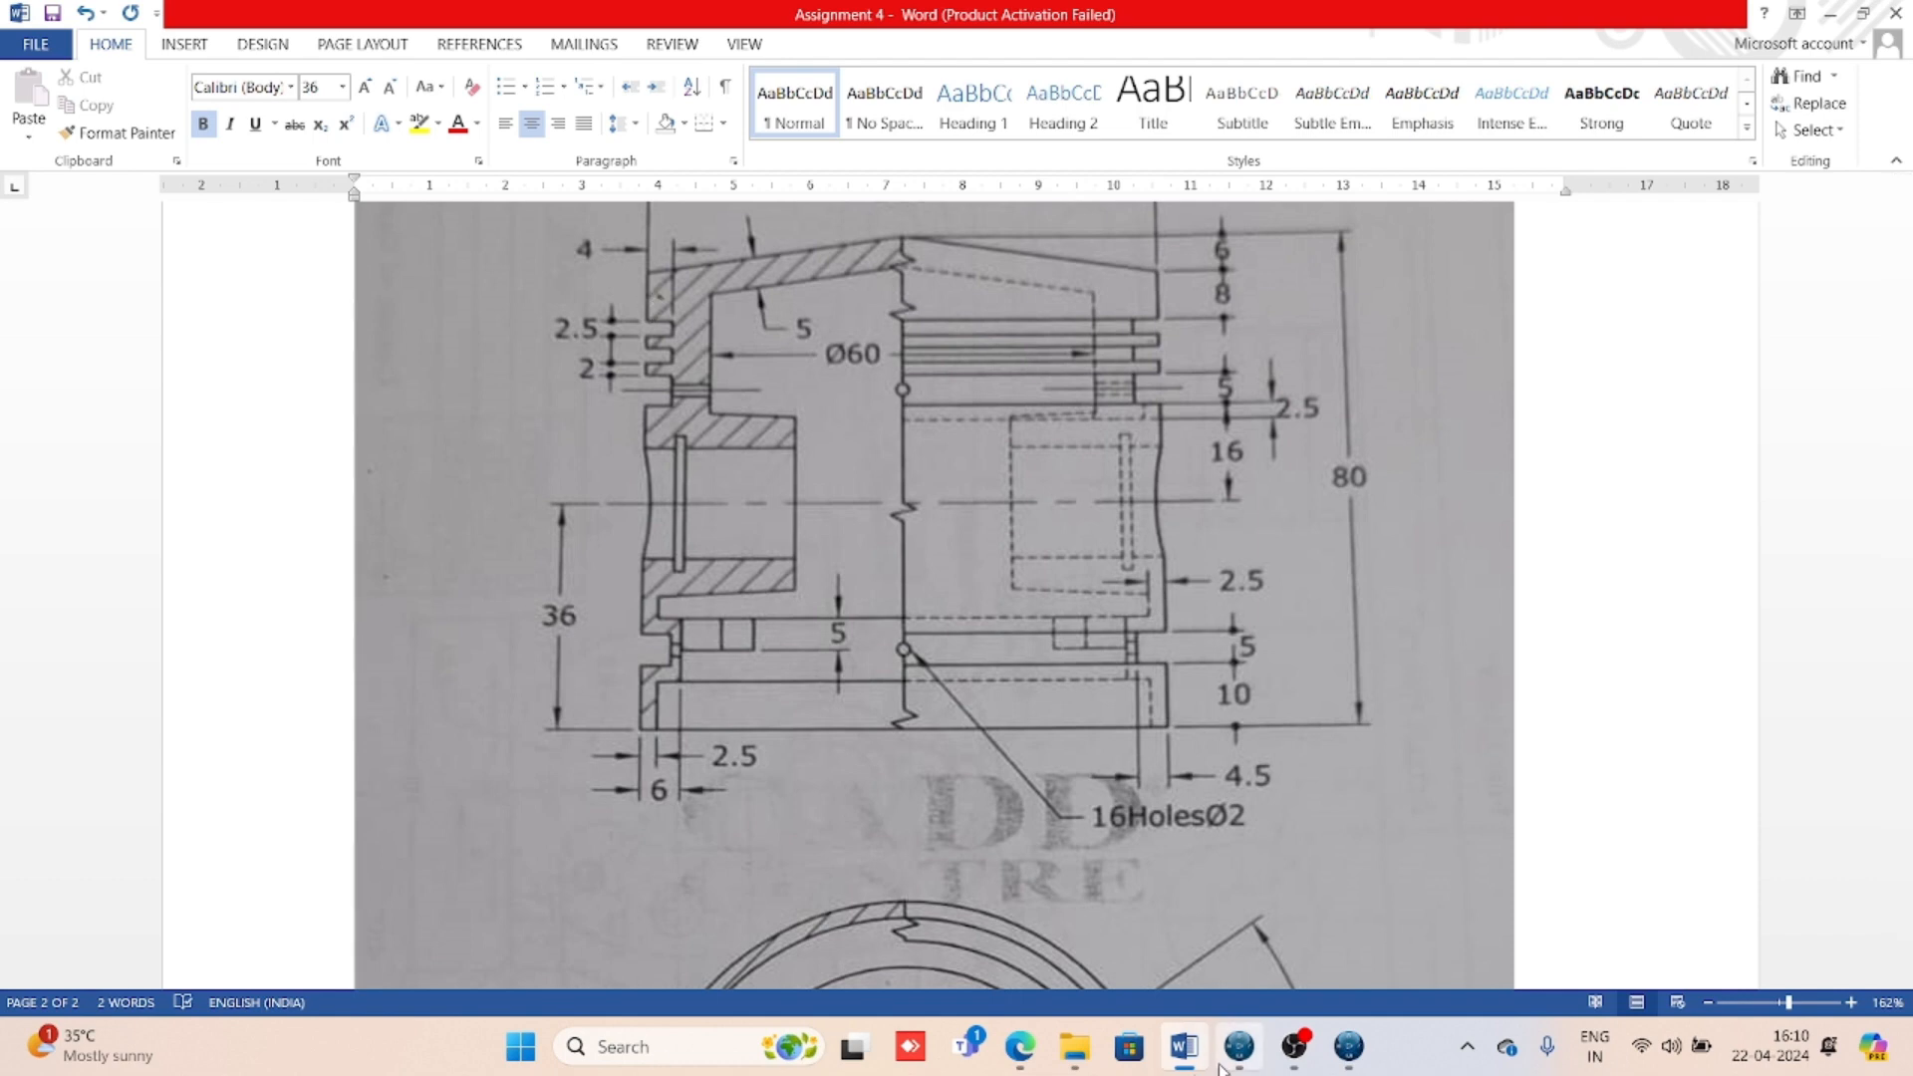
click(1348, 1046)
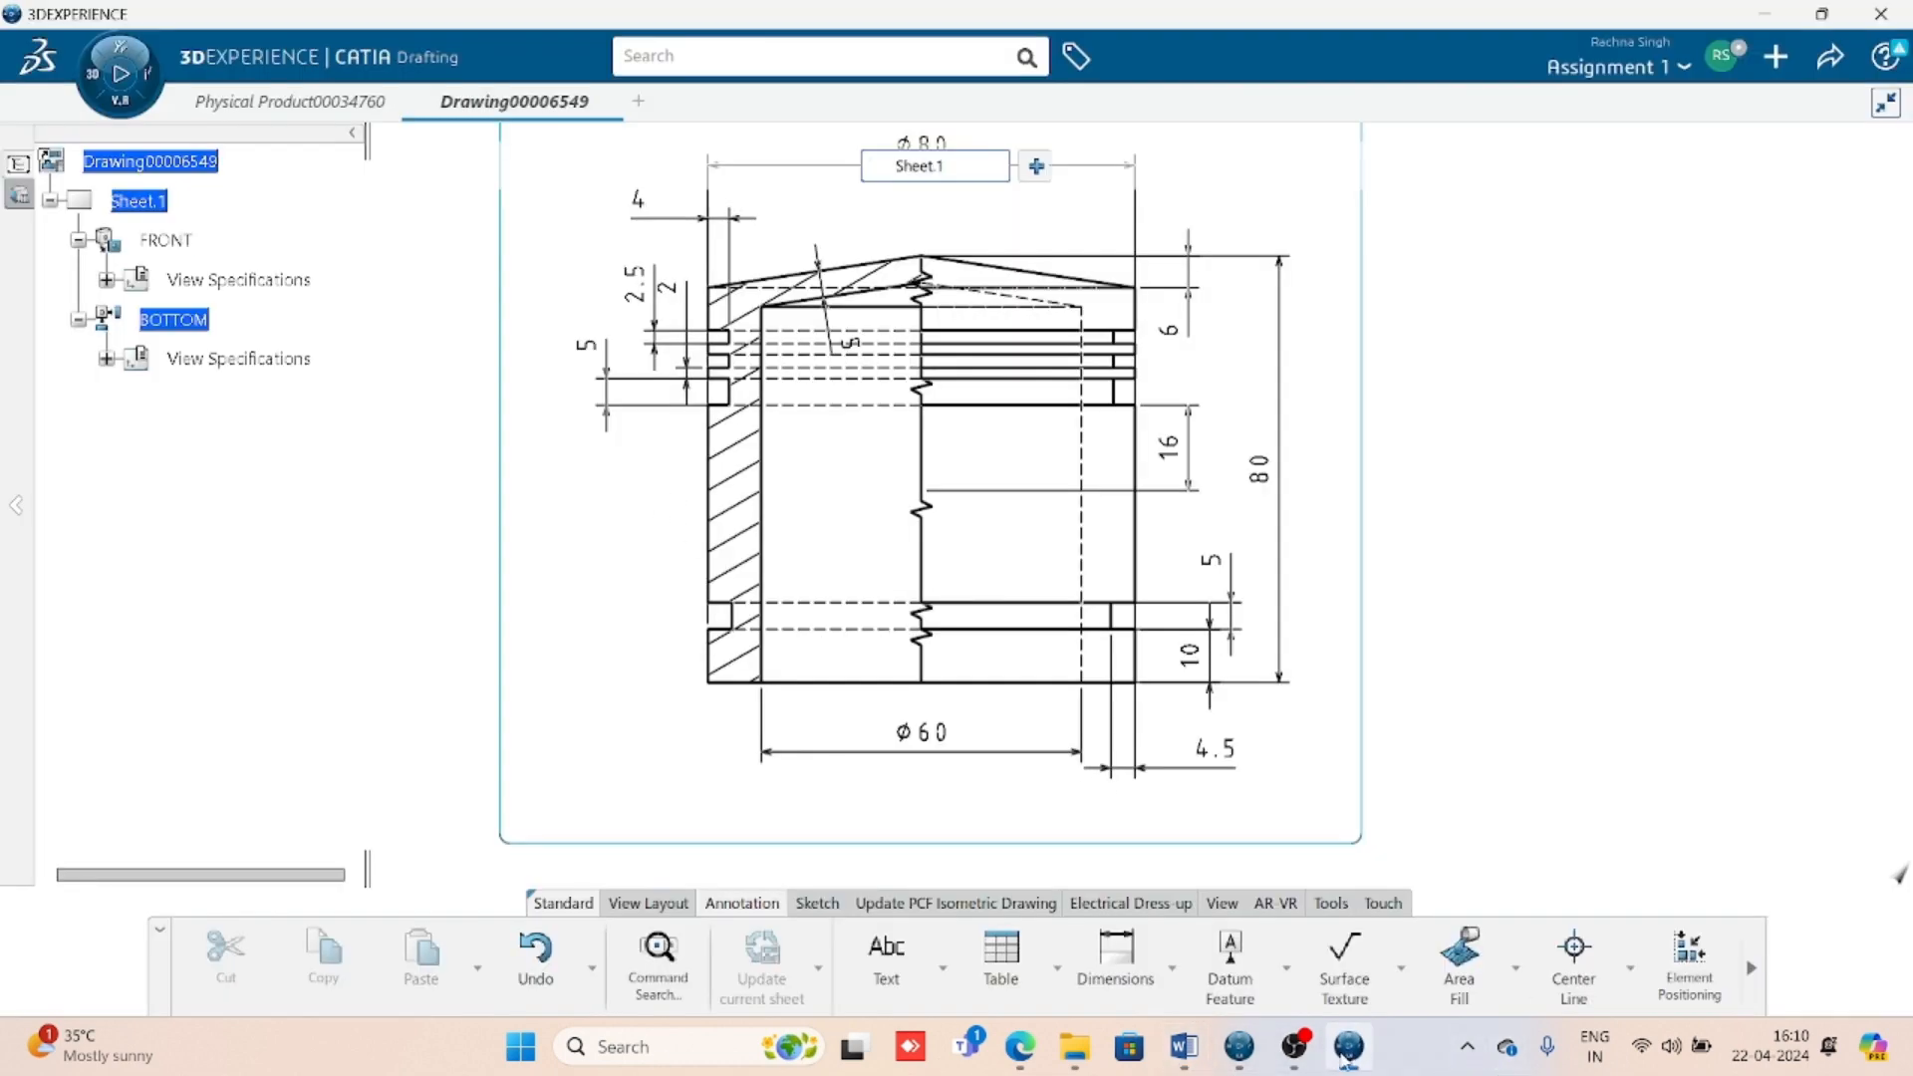
- Switch to the piston part and open the shaft's profile sketch for editing
key(ctrl+Tab)
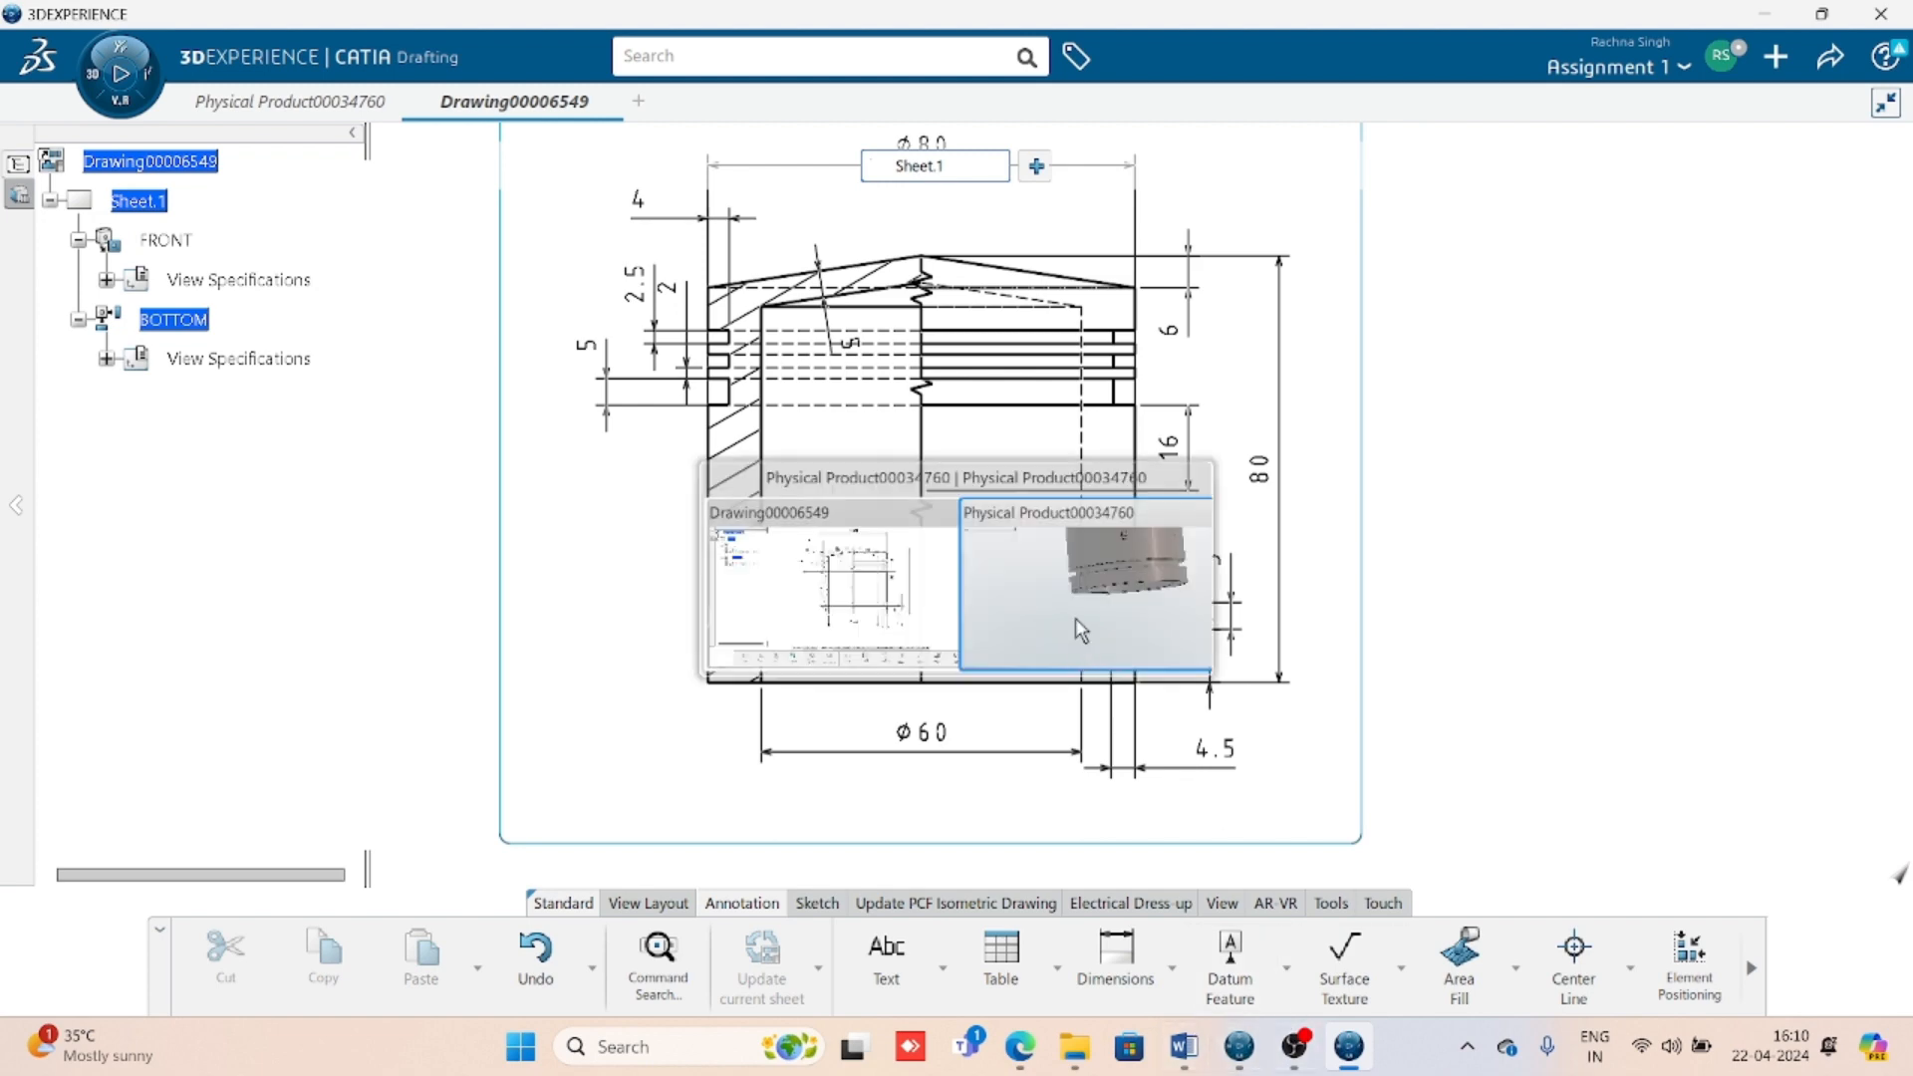
middle_drag(1076, 457, 966, 558)
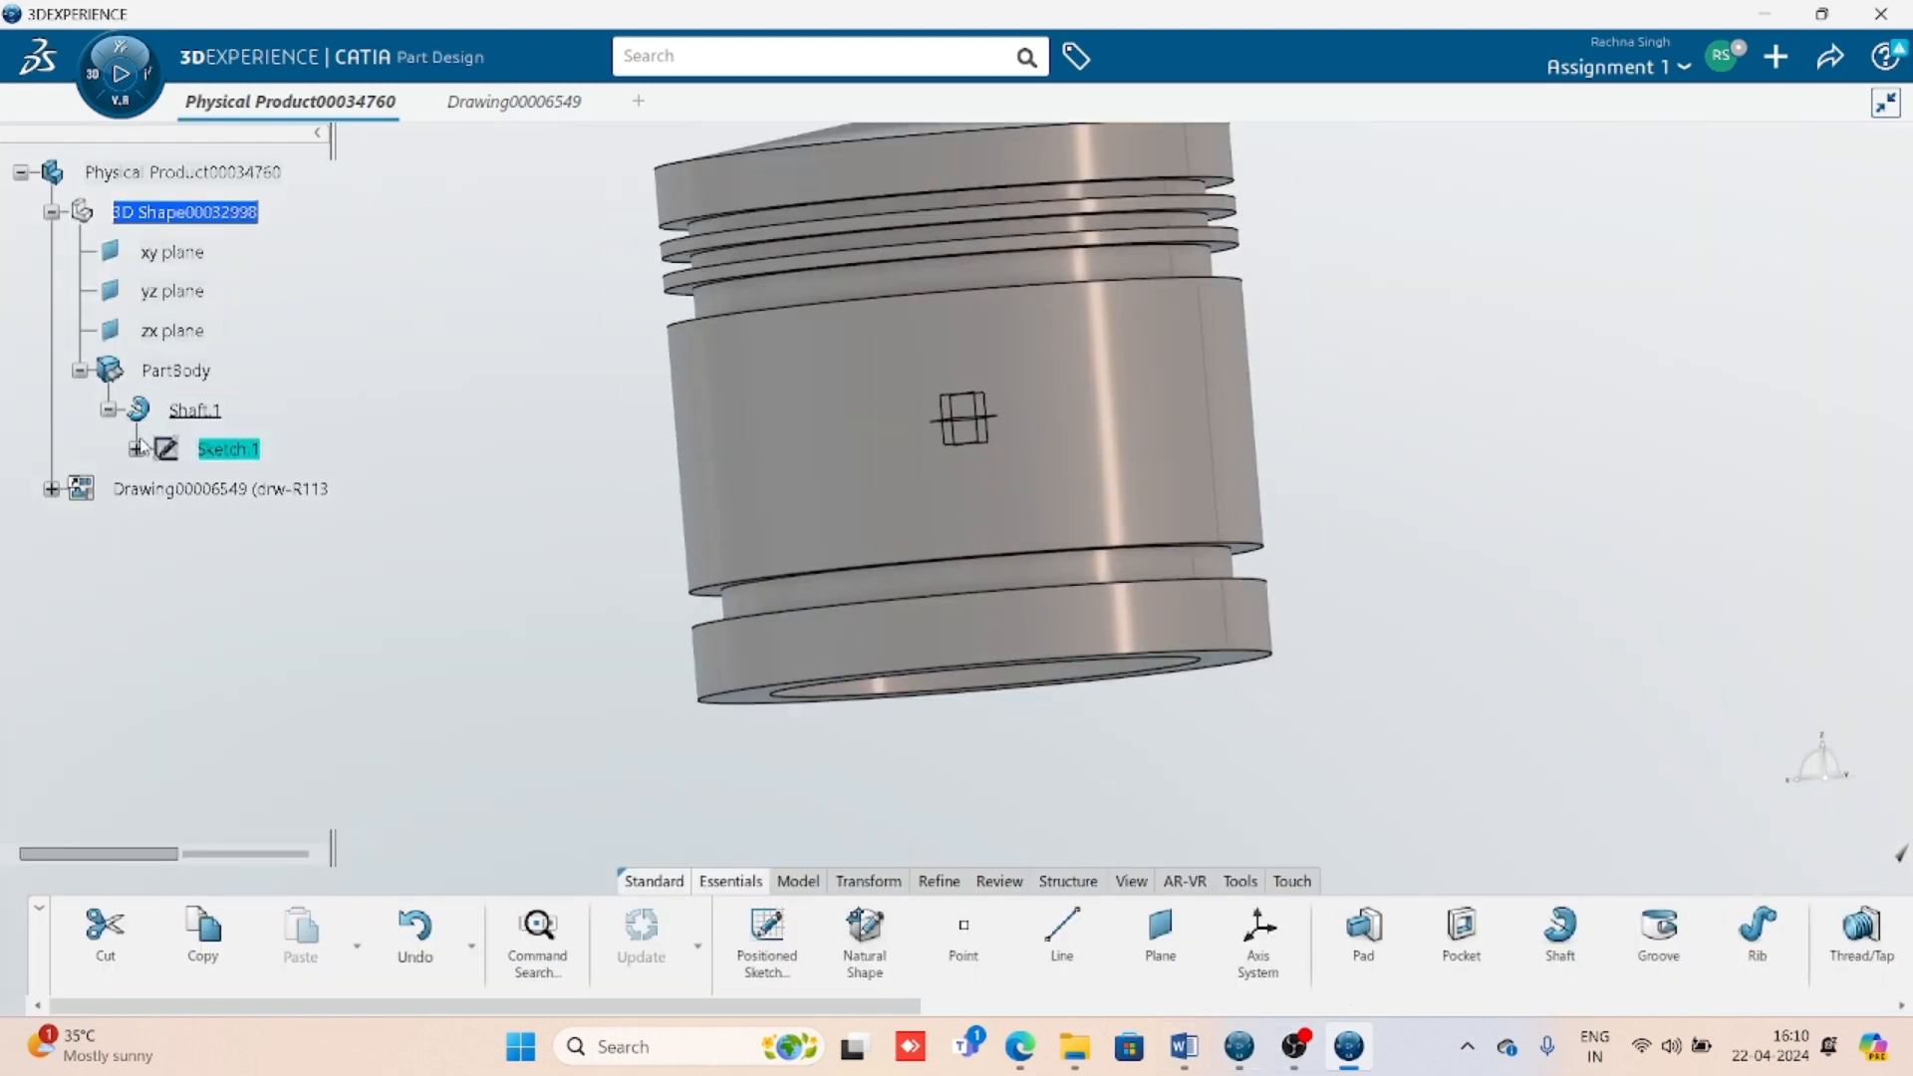
double_click(255, 450)
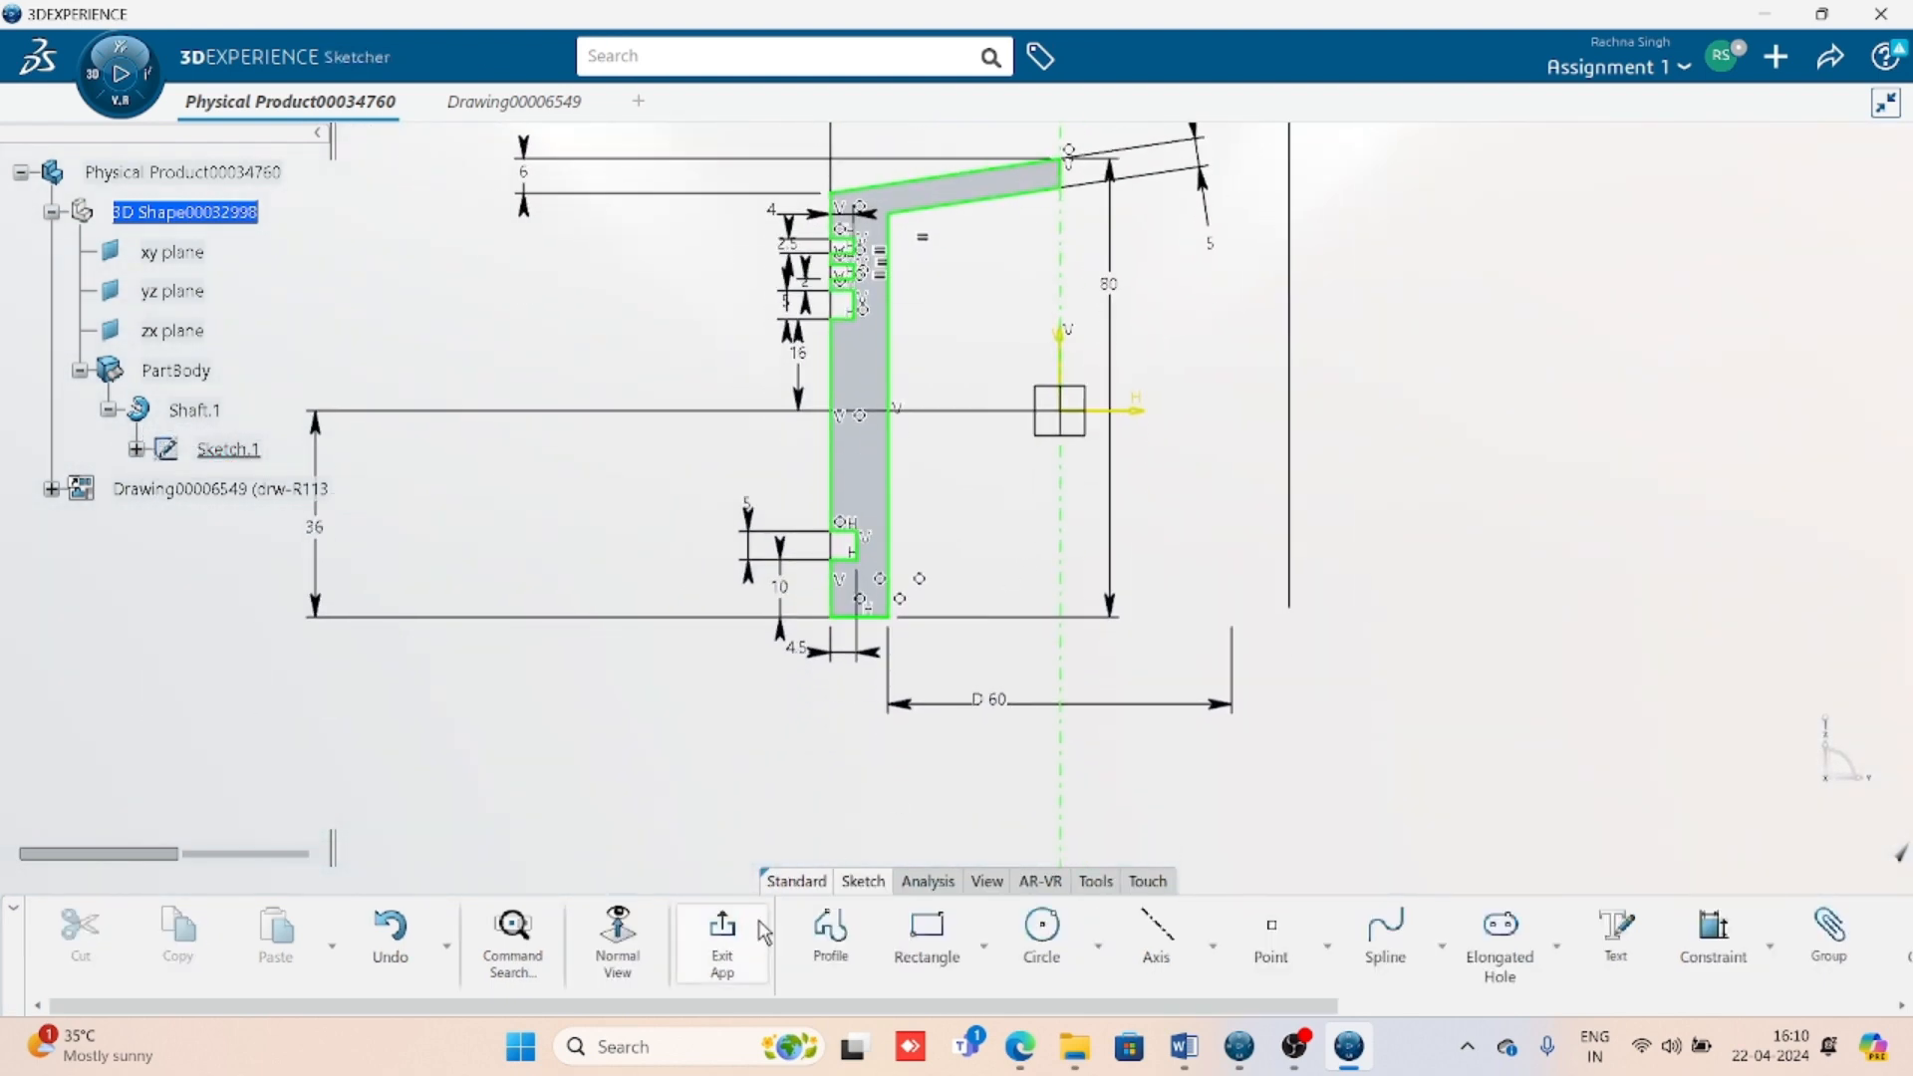
- Sketch a stepped inner profile from below the wall's base, about 6.5 mm inside its outer edge behind the groove, up to and along the horizontal axis
middle_drag(922, 780, 964, 641)
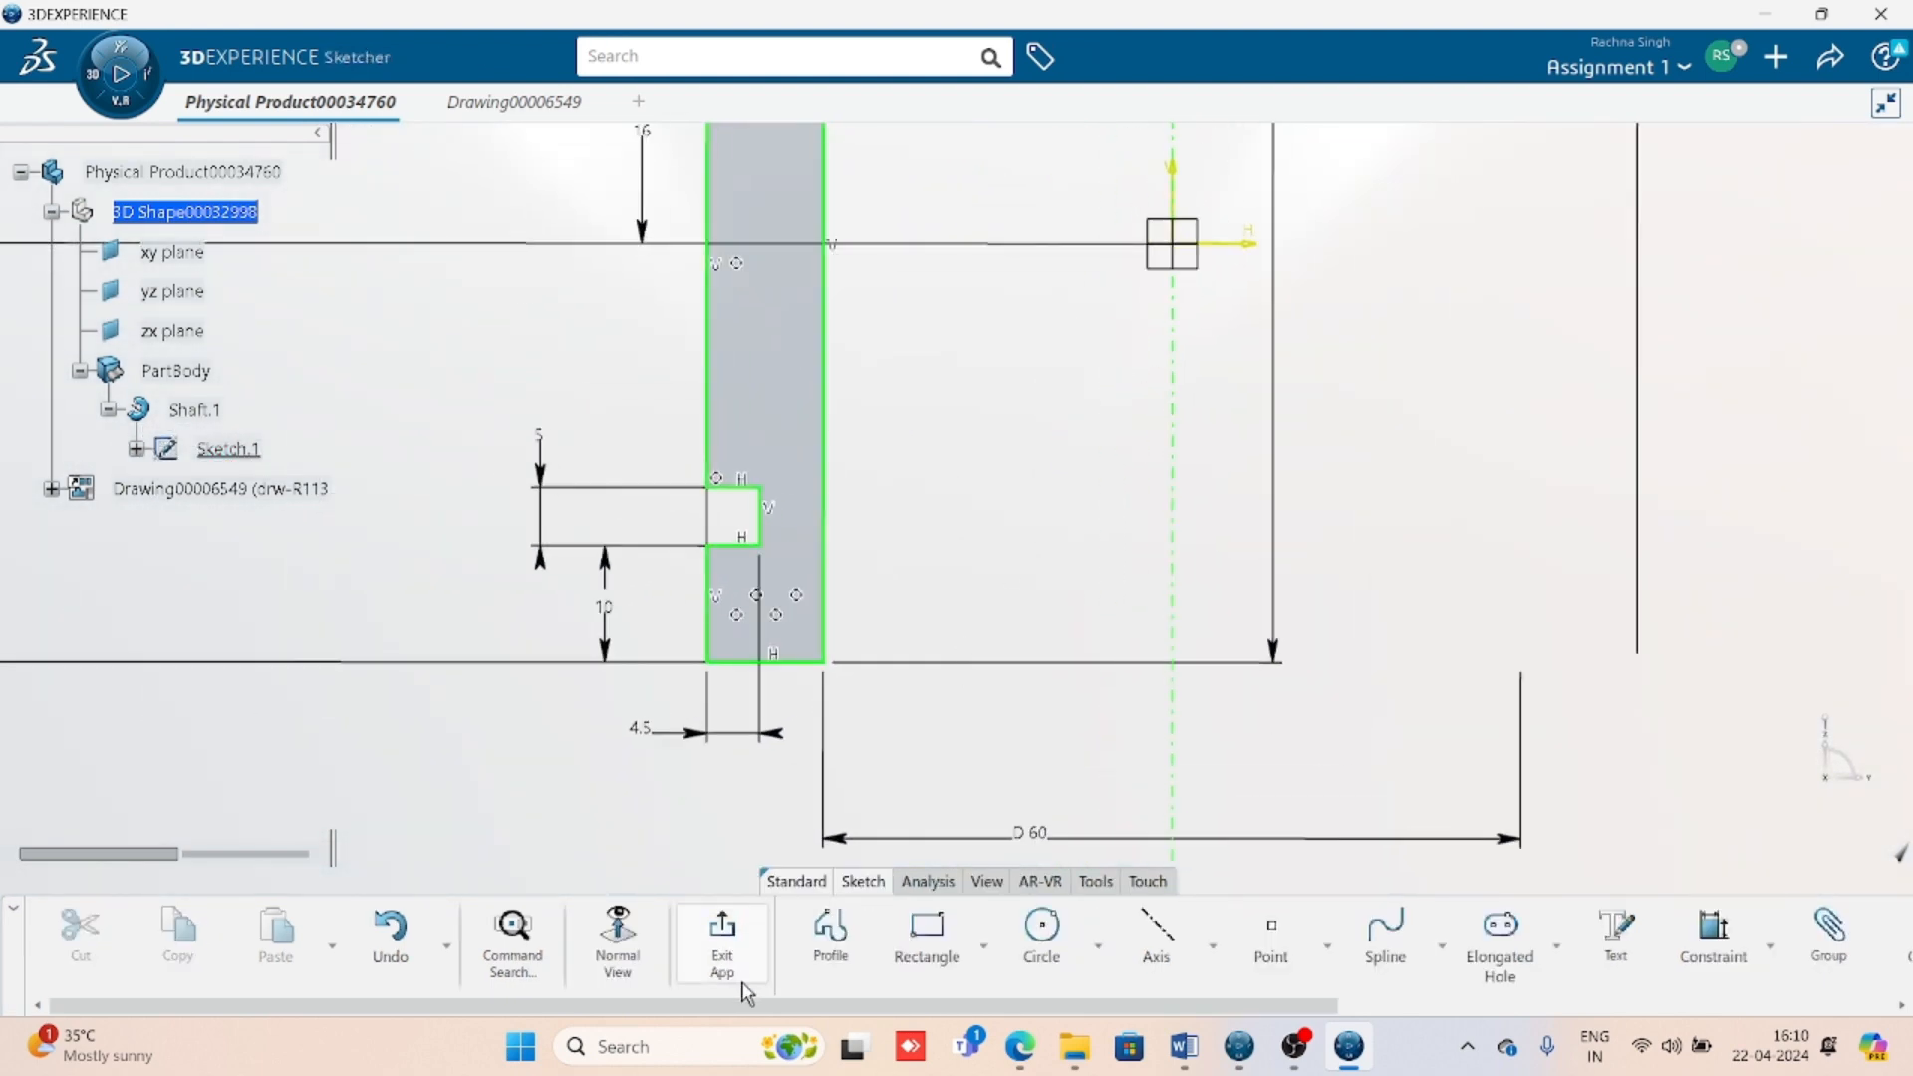
click(824, 941)
mouse_move(784, 835)
middle_down()
mouse_move(1017, 841)
mouse_move(983, 752)
middle_up()
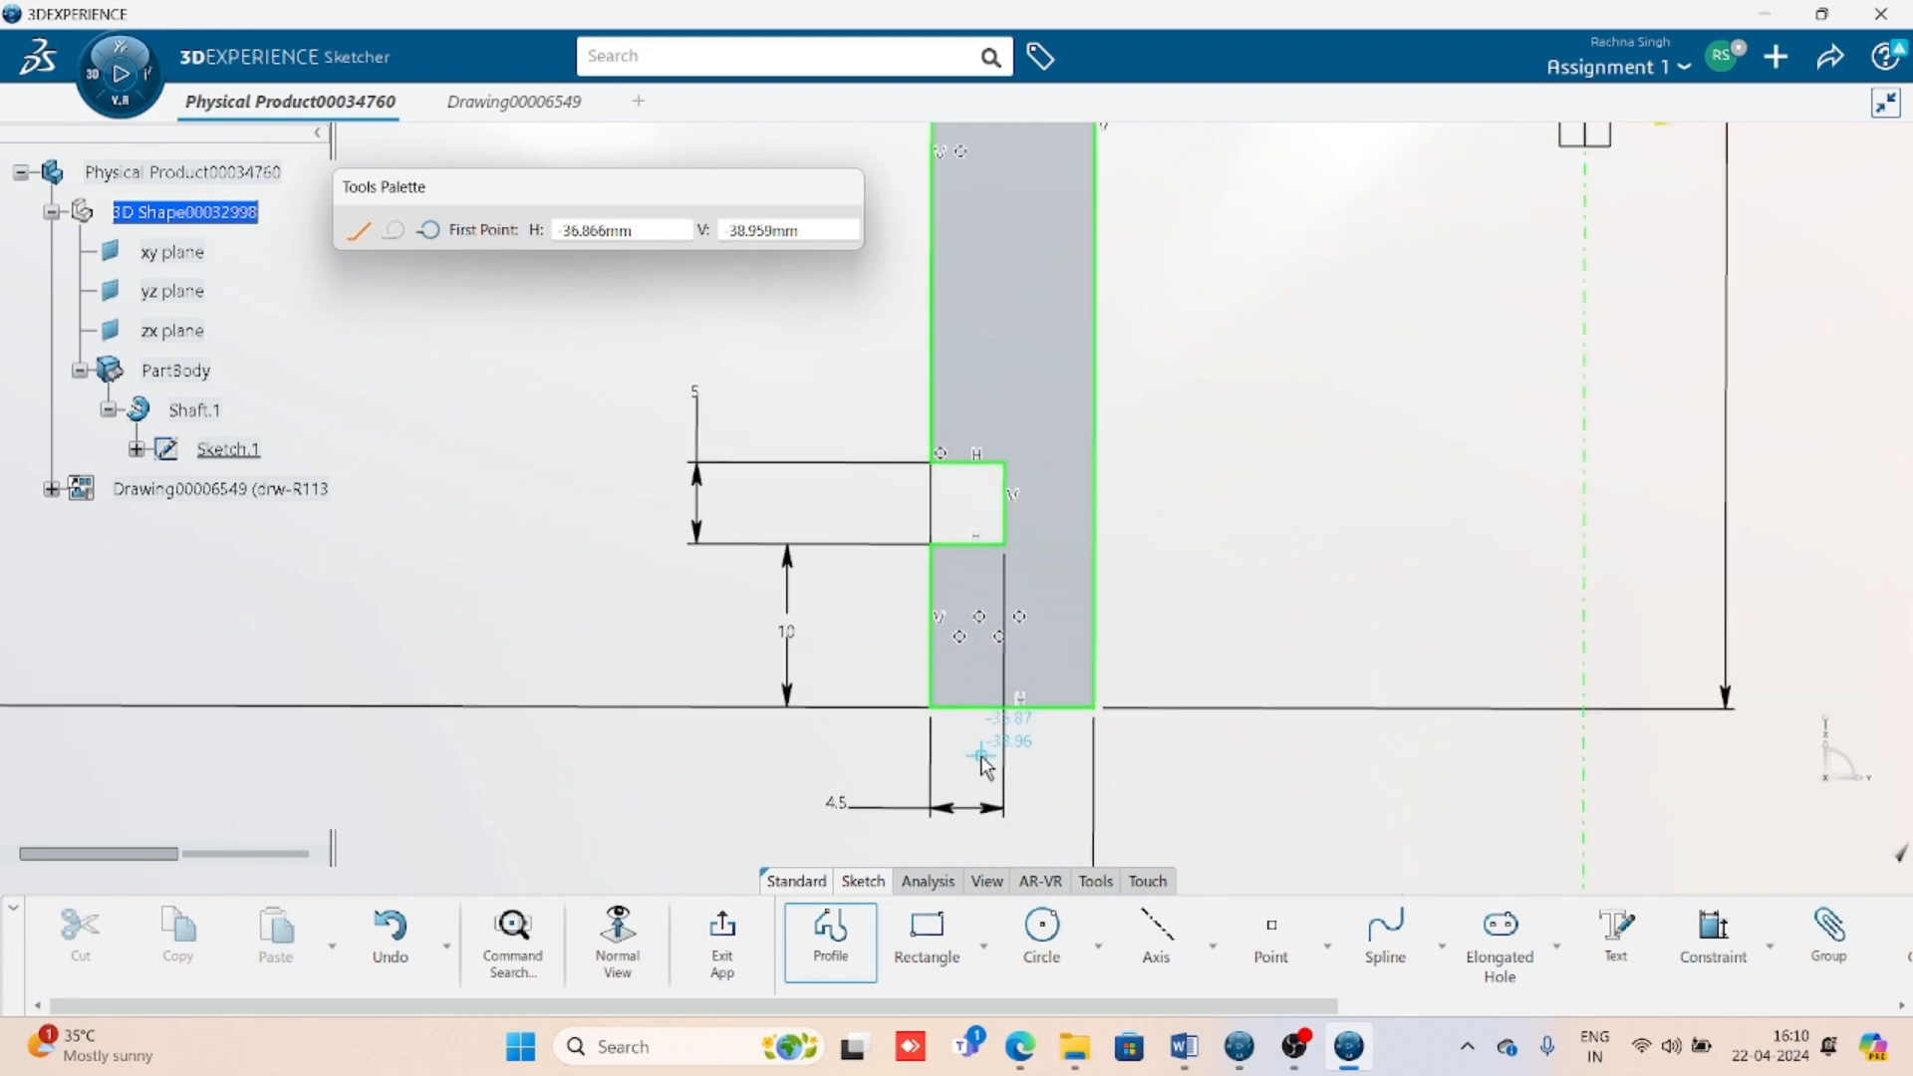
click(982, 757)
click(981, 588)
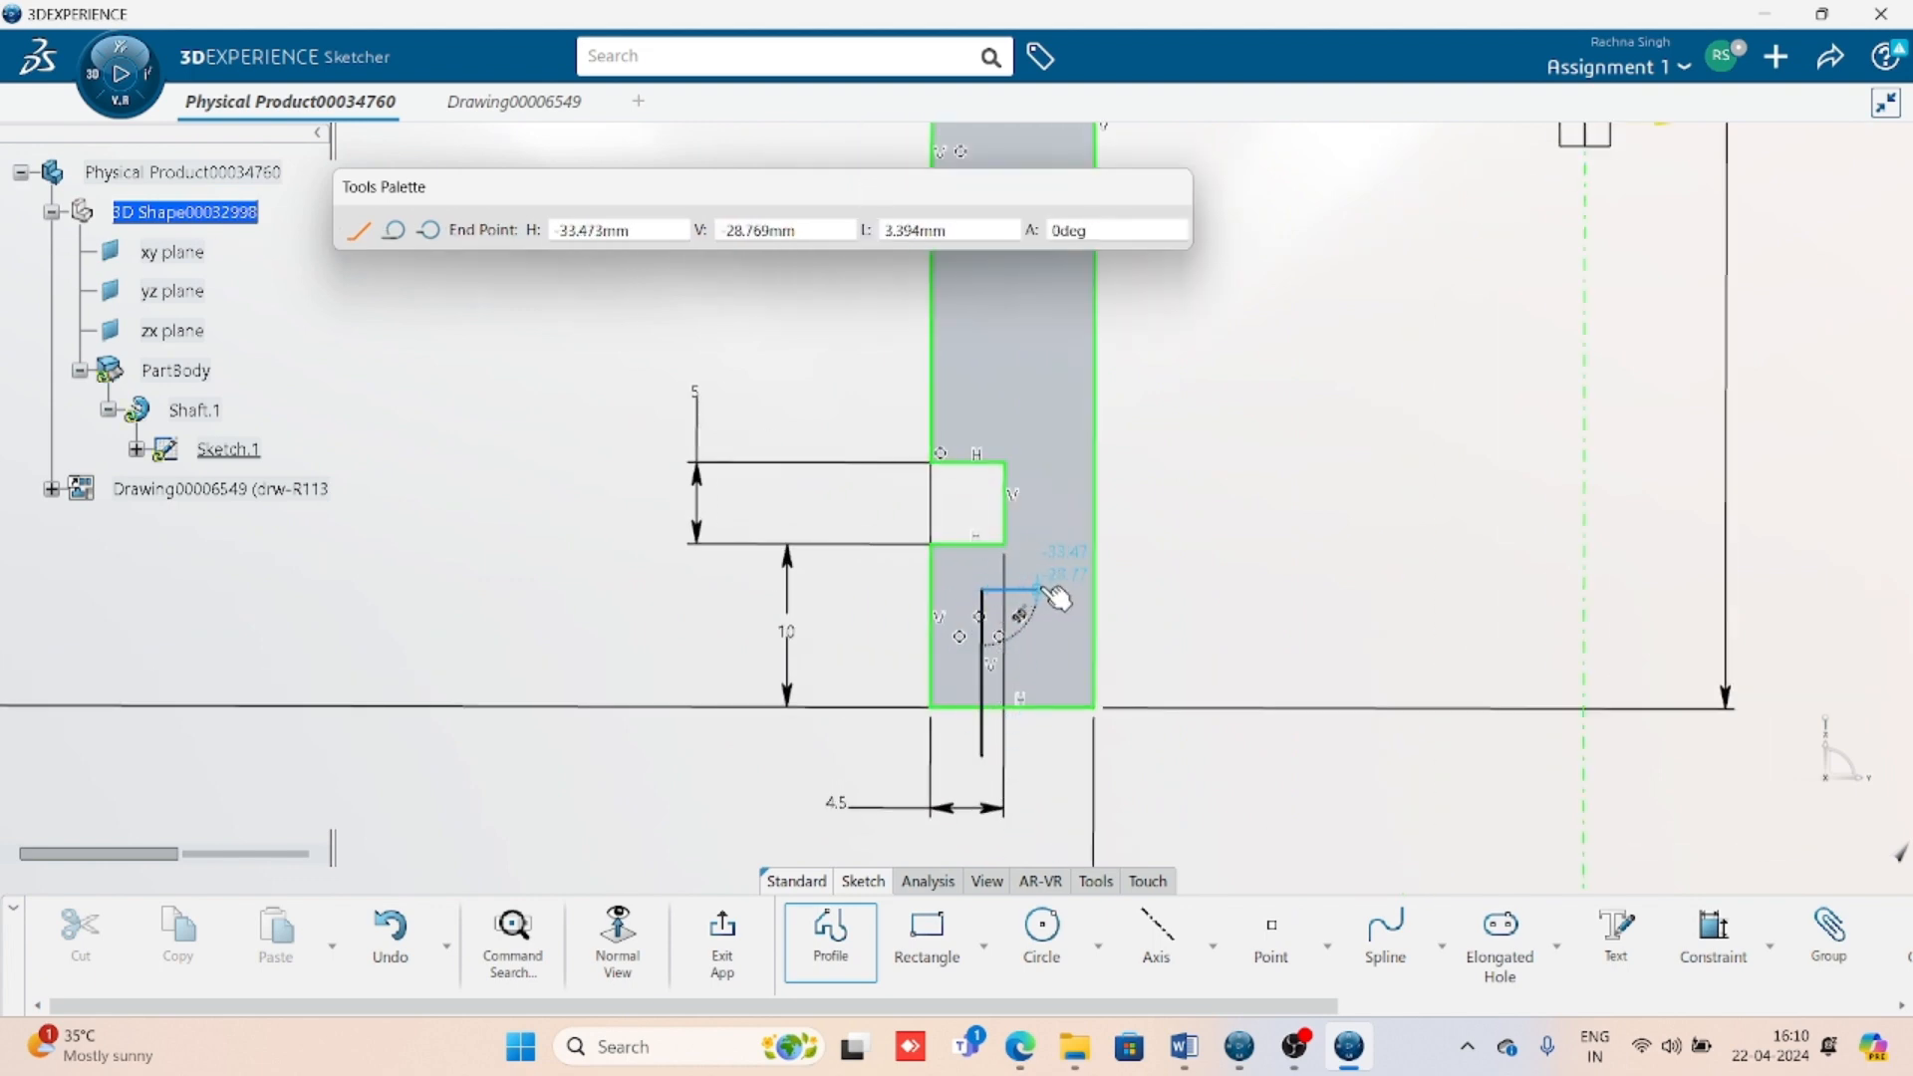
click(1038, 589)
click(1042, 390)
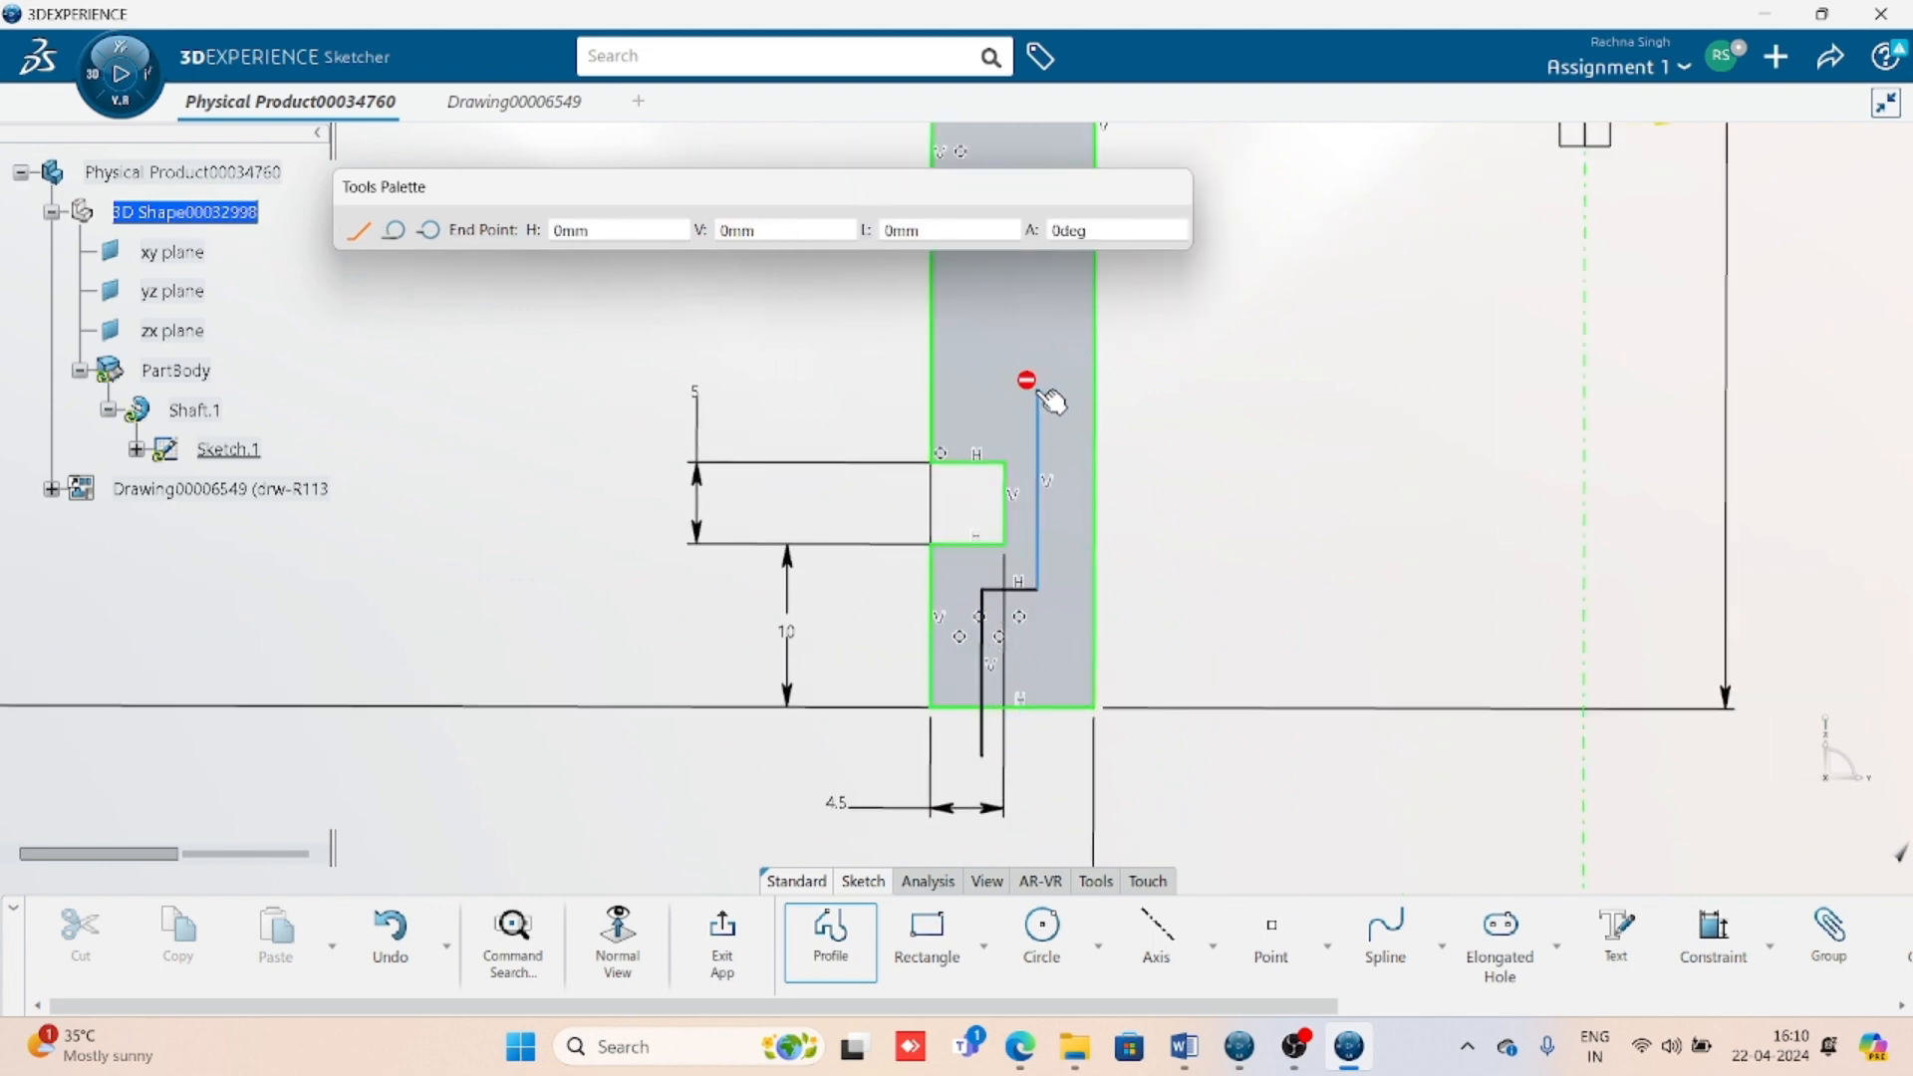
click(964, 389)
middle_drag(964, 389, 887, 702)
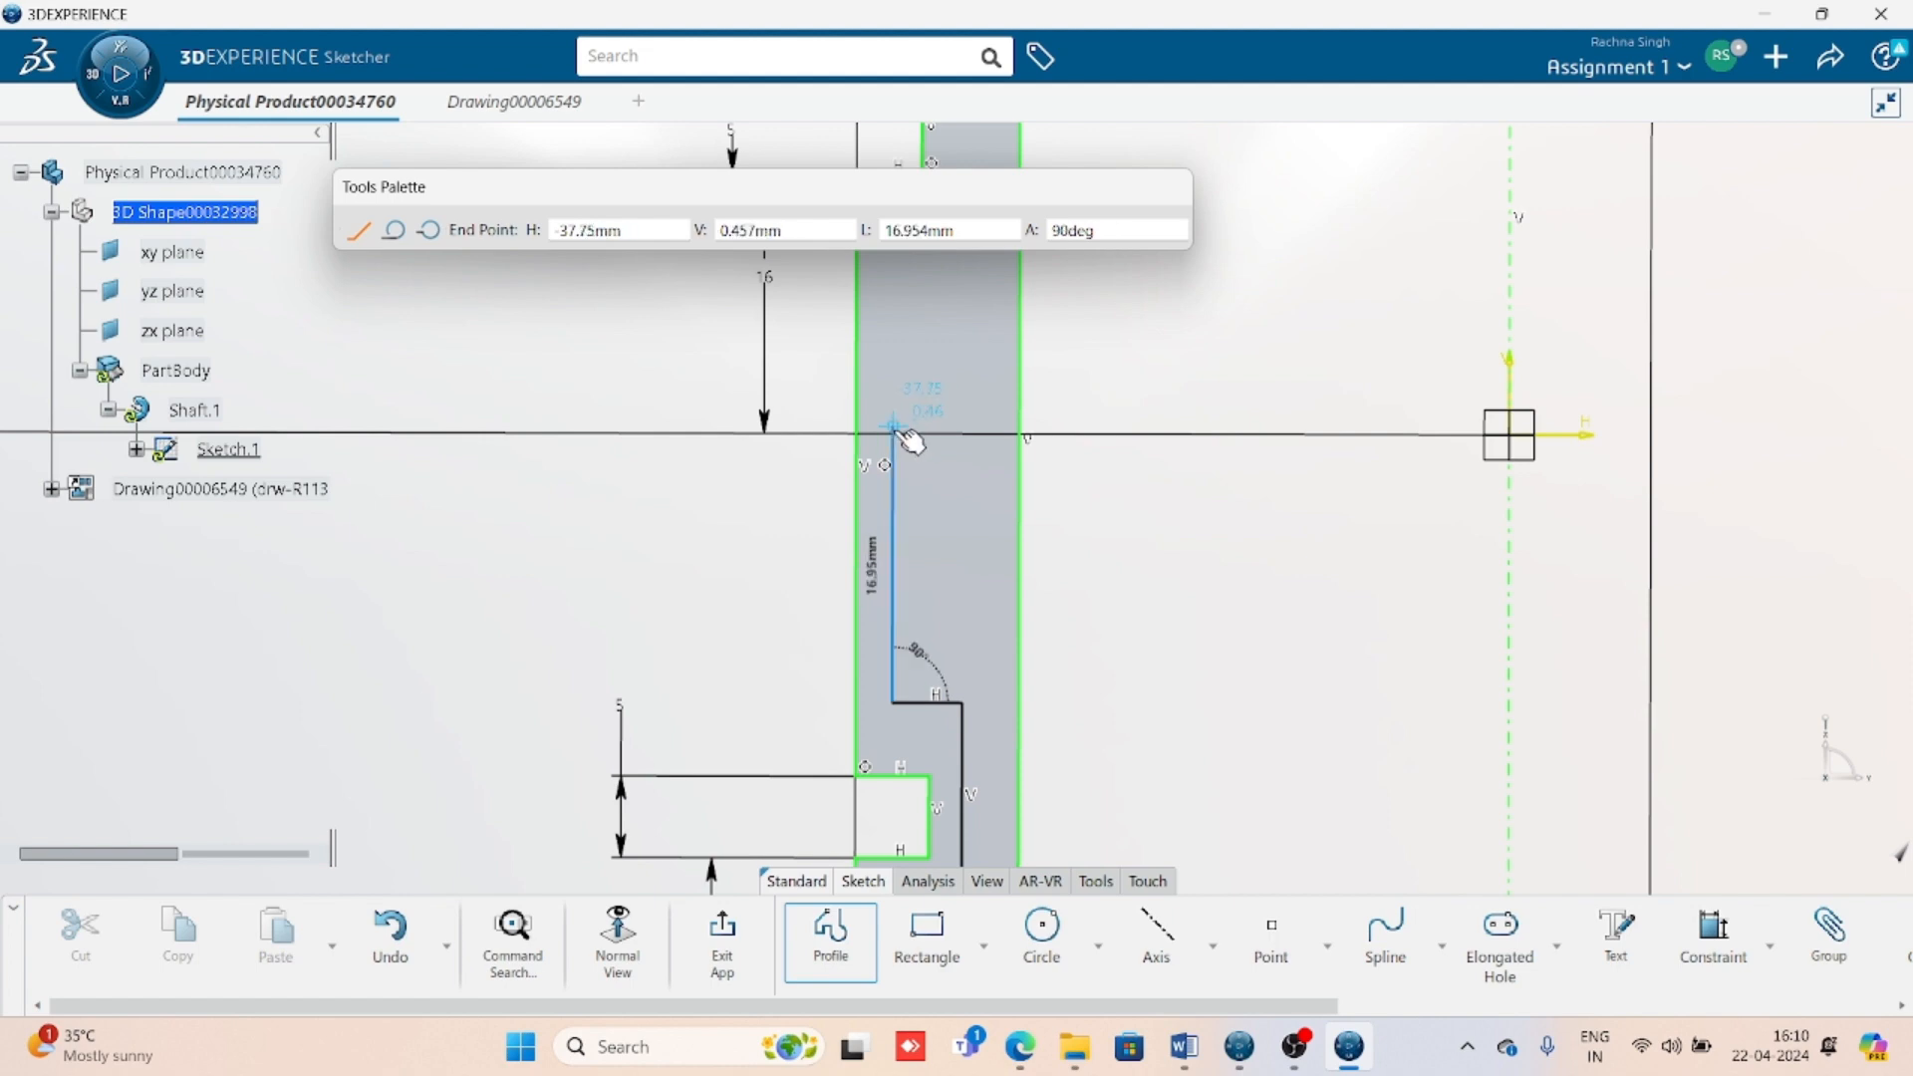
click(892, 432)
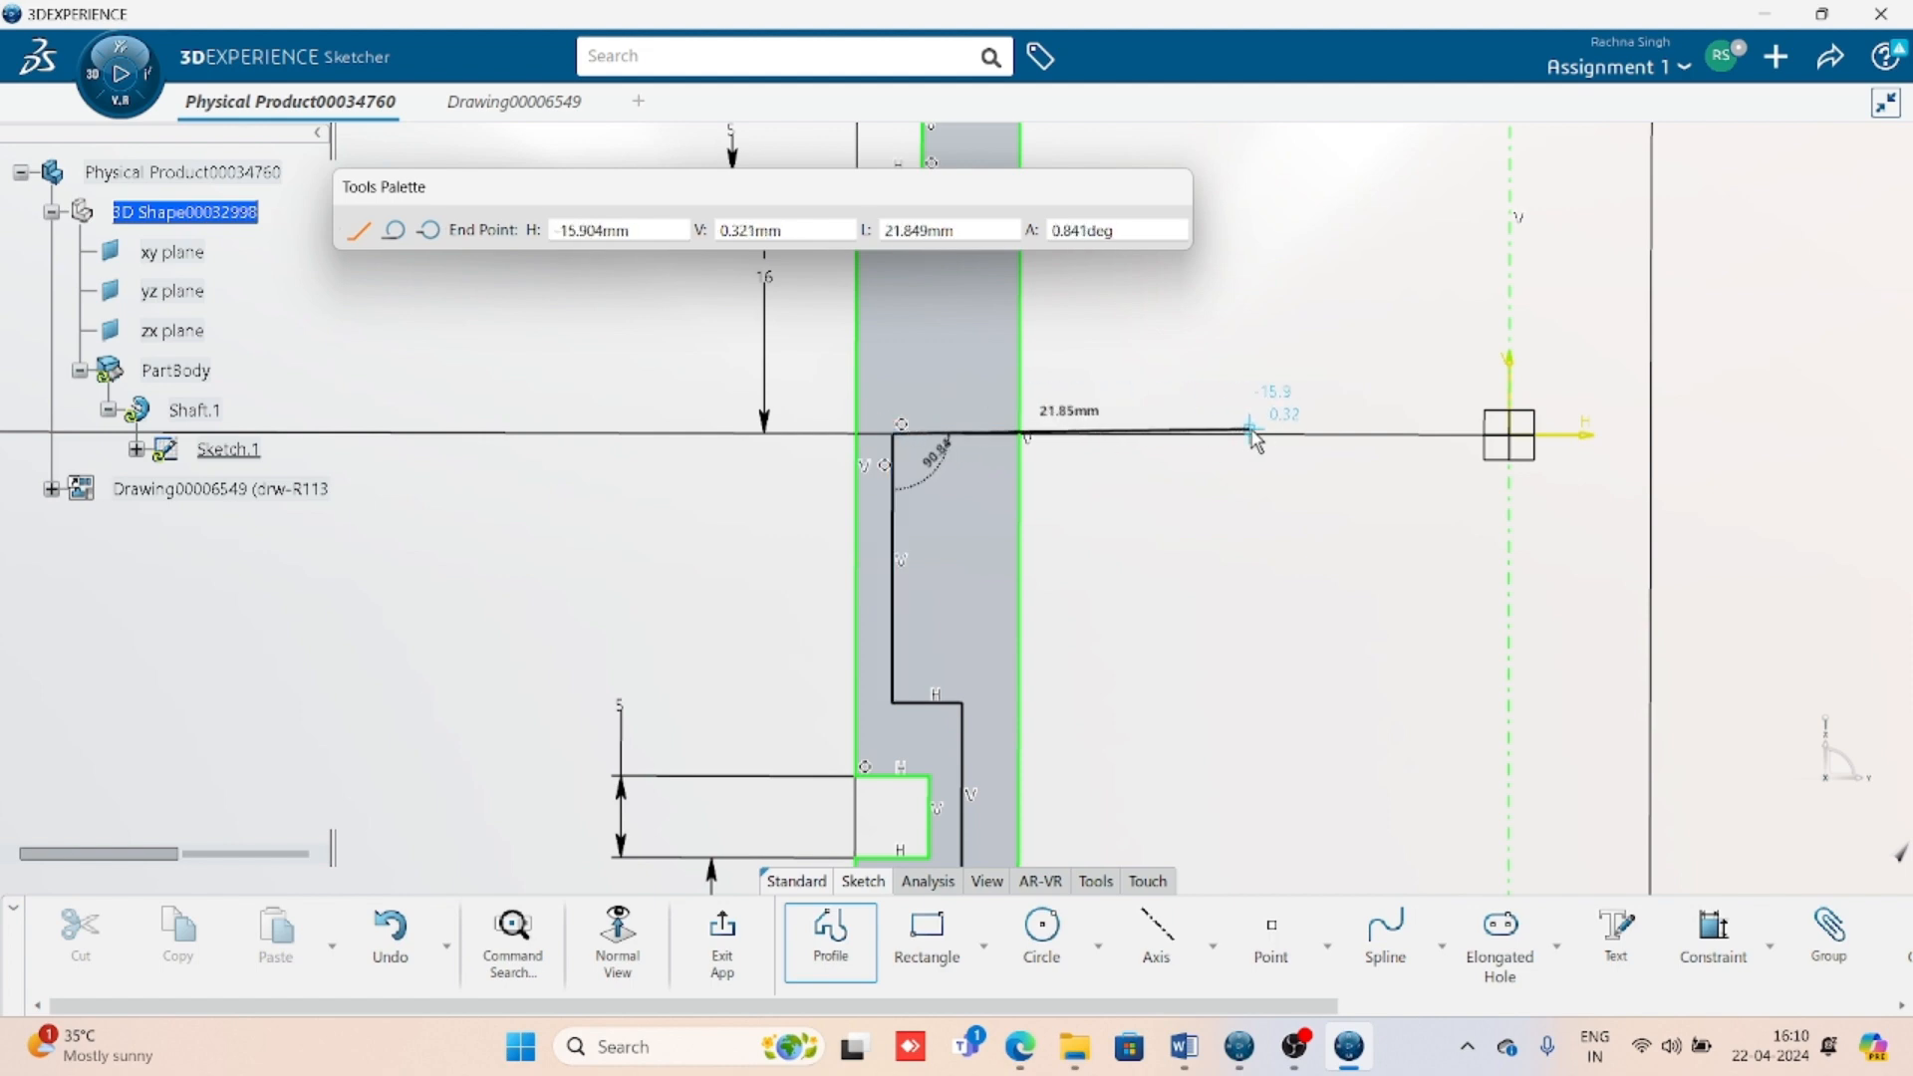
click(1172, 438)
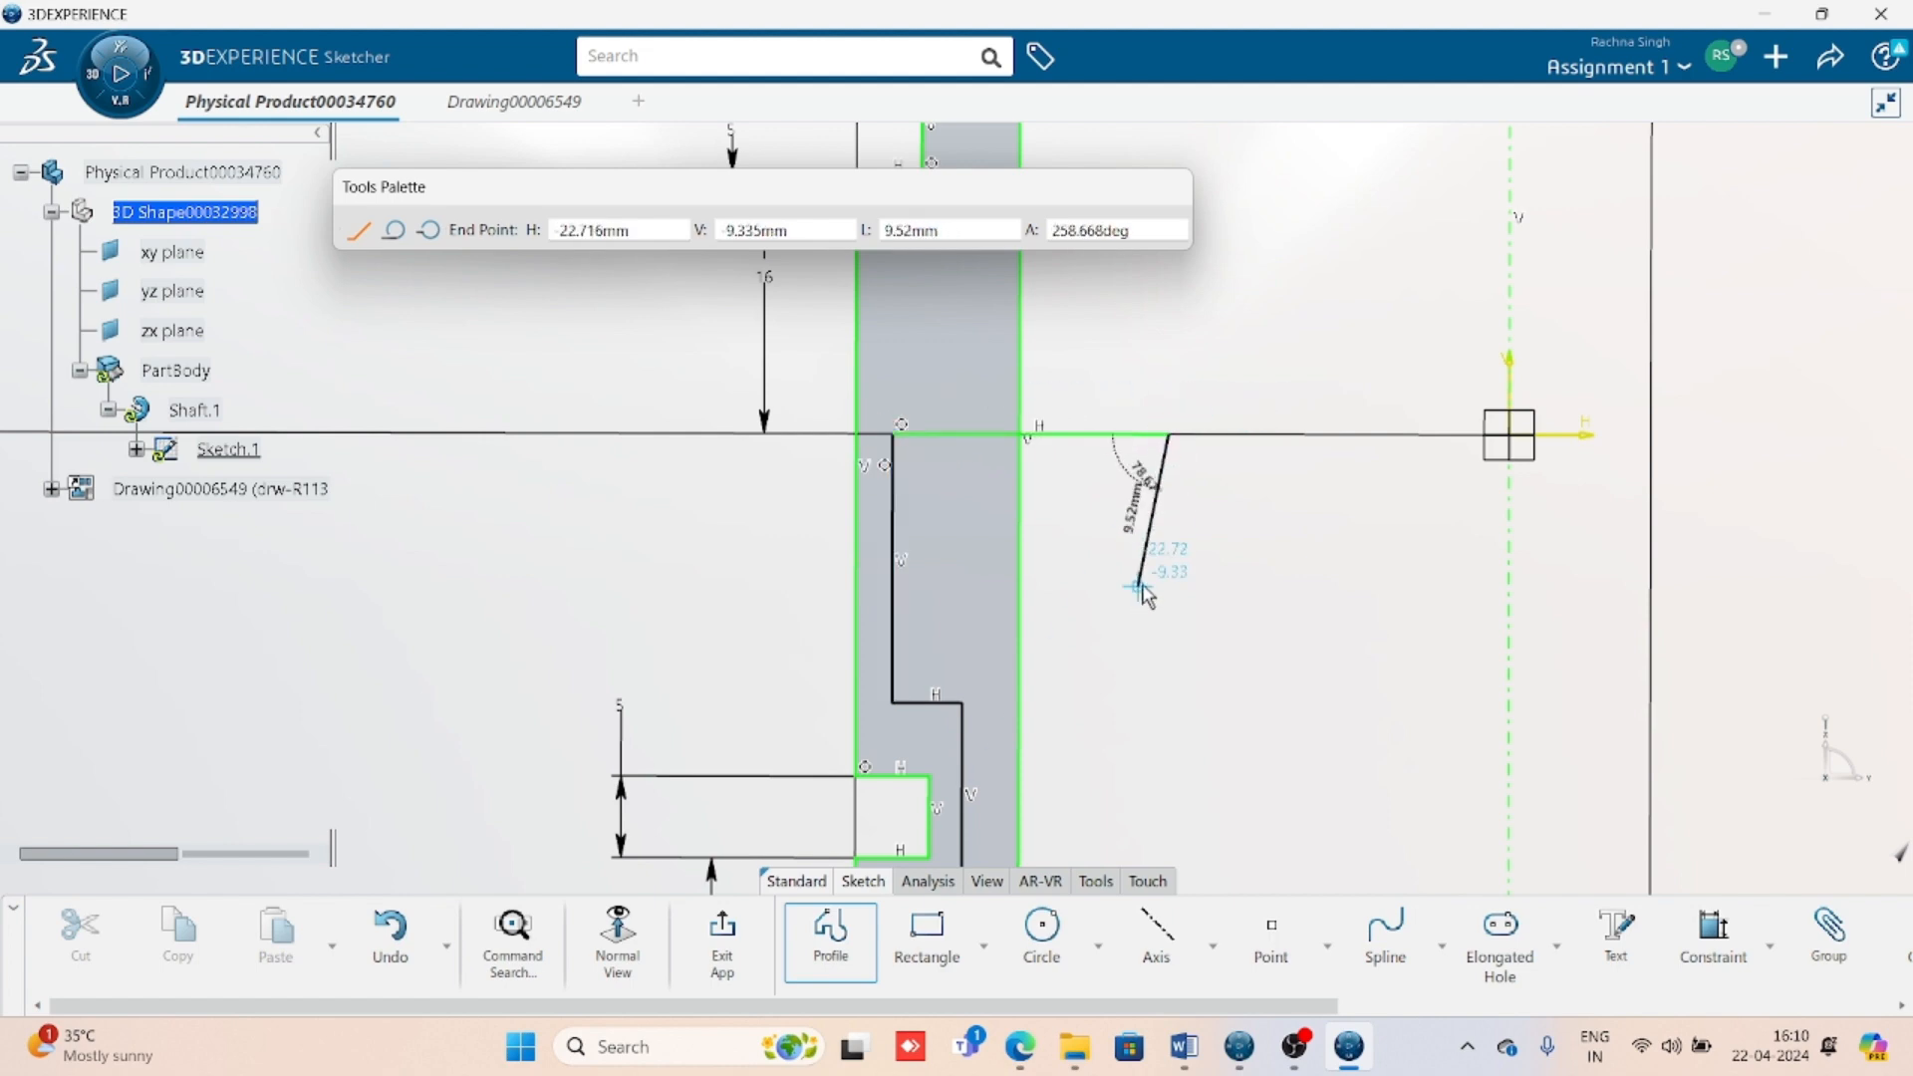
key(Escape)
- Quick Trim the horizontal line beyond the wall's inner side and the old inner wall edge below that line
middle_drag(1199, 672, 1172, 525)
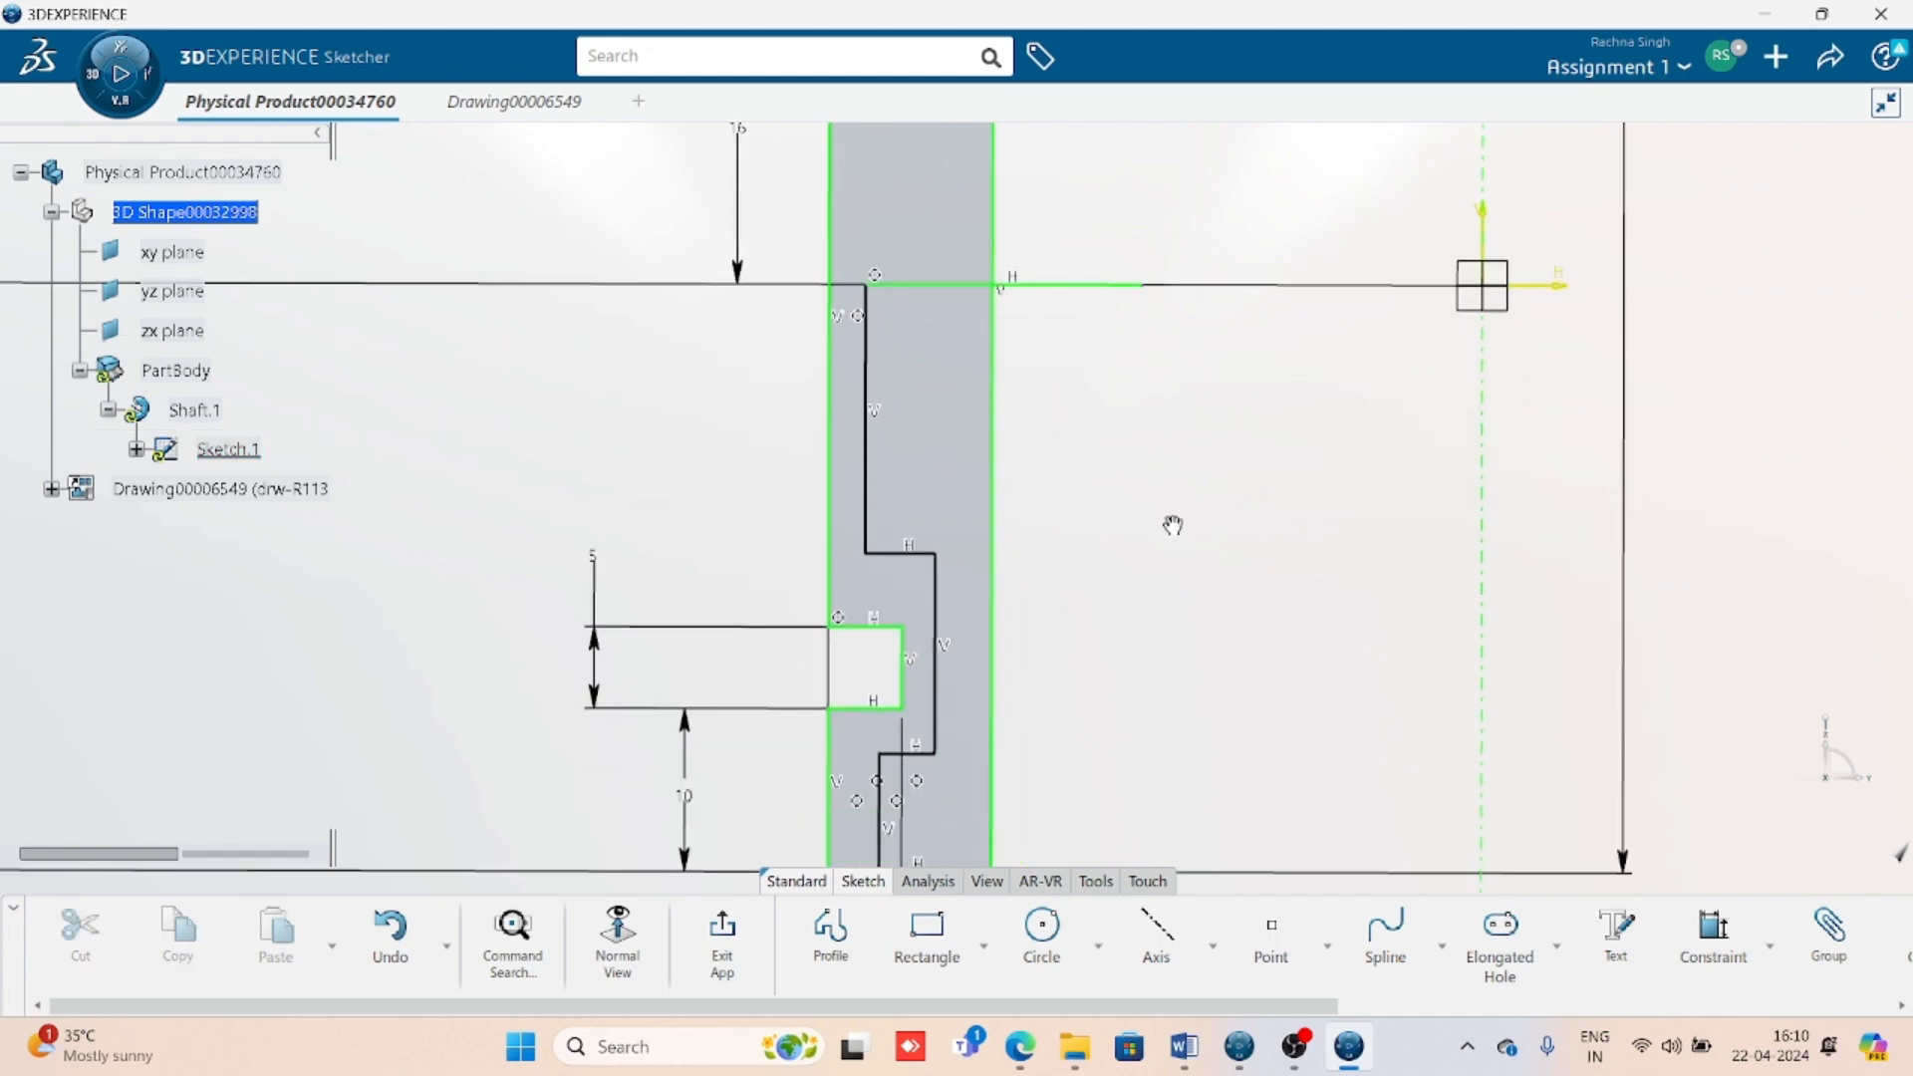
click(1572, 1005)
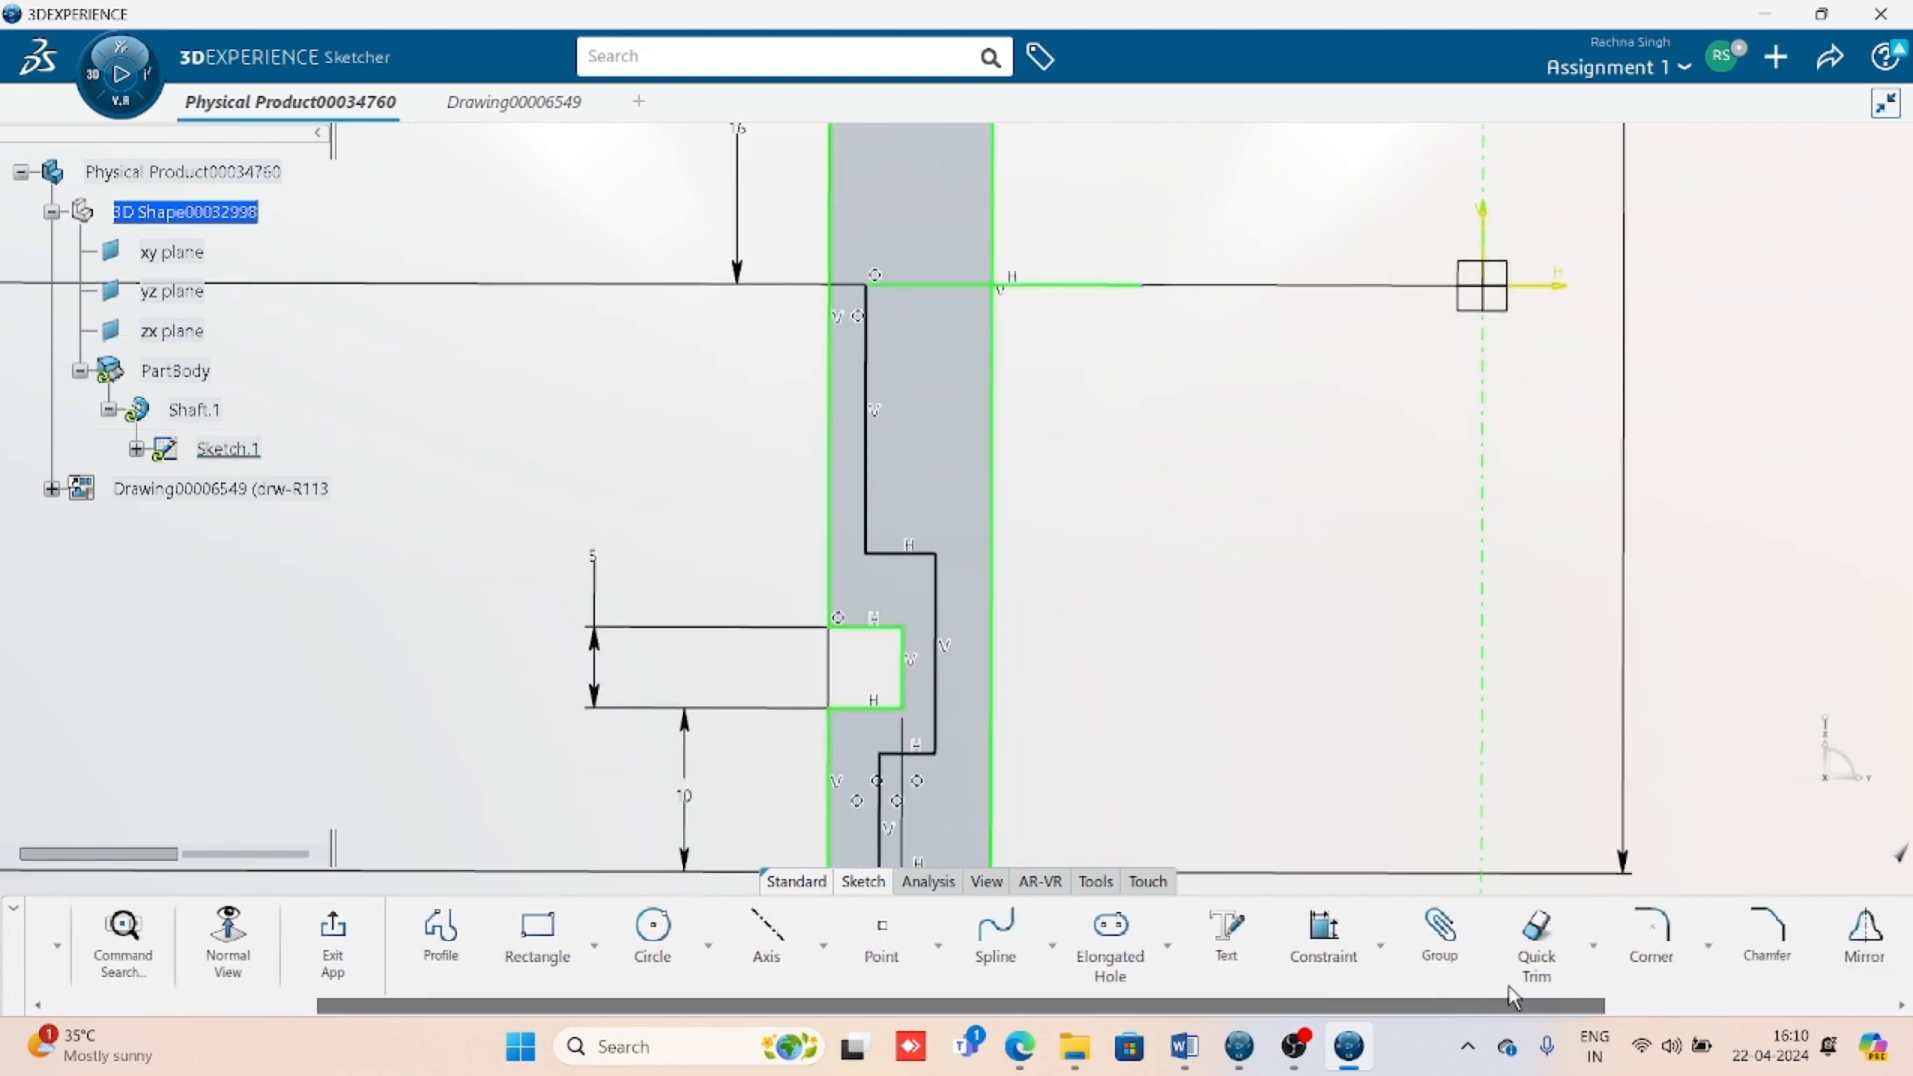
click(1453, 941)
middle_drag(1152, 344, 1153, 493)
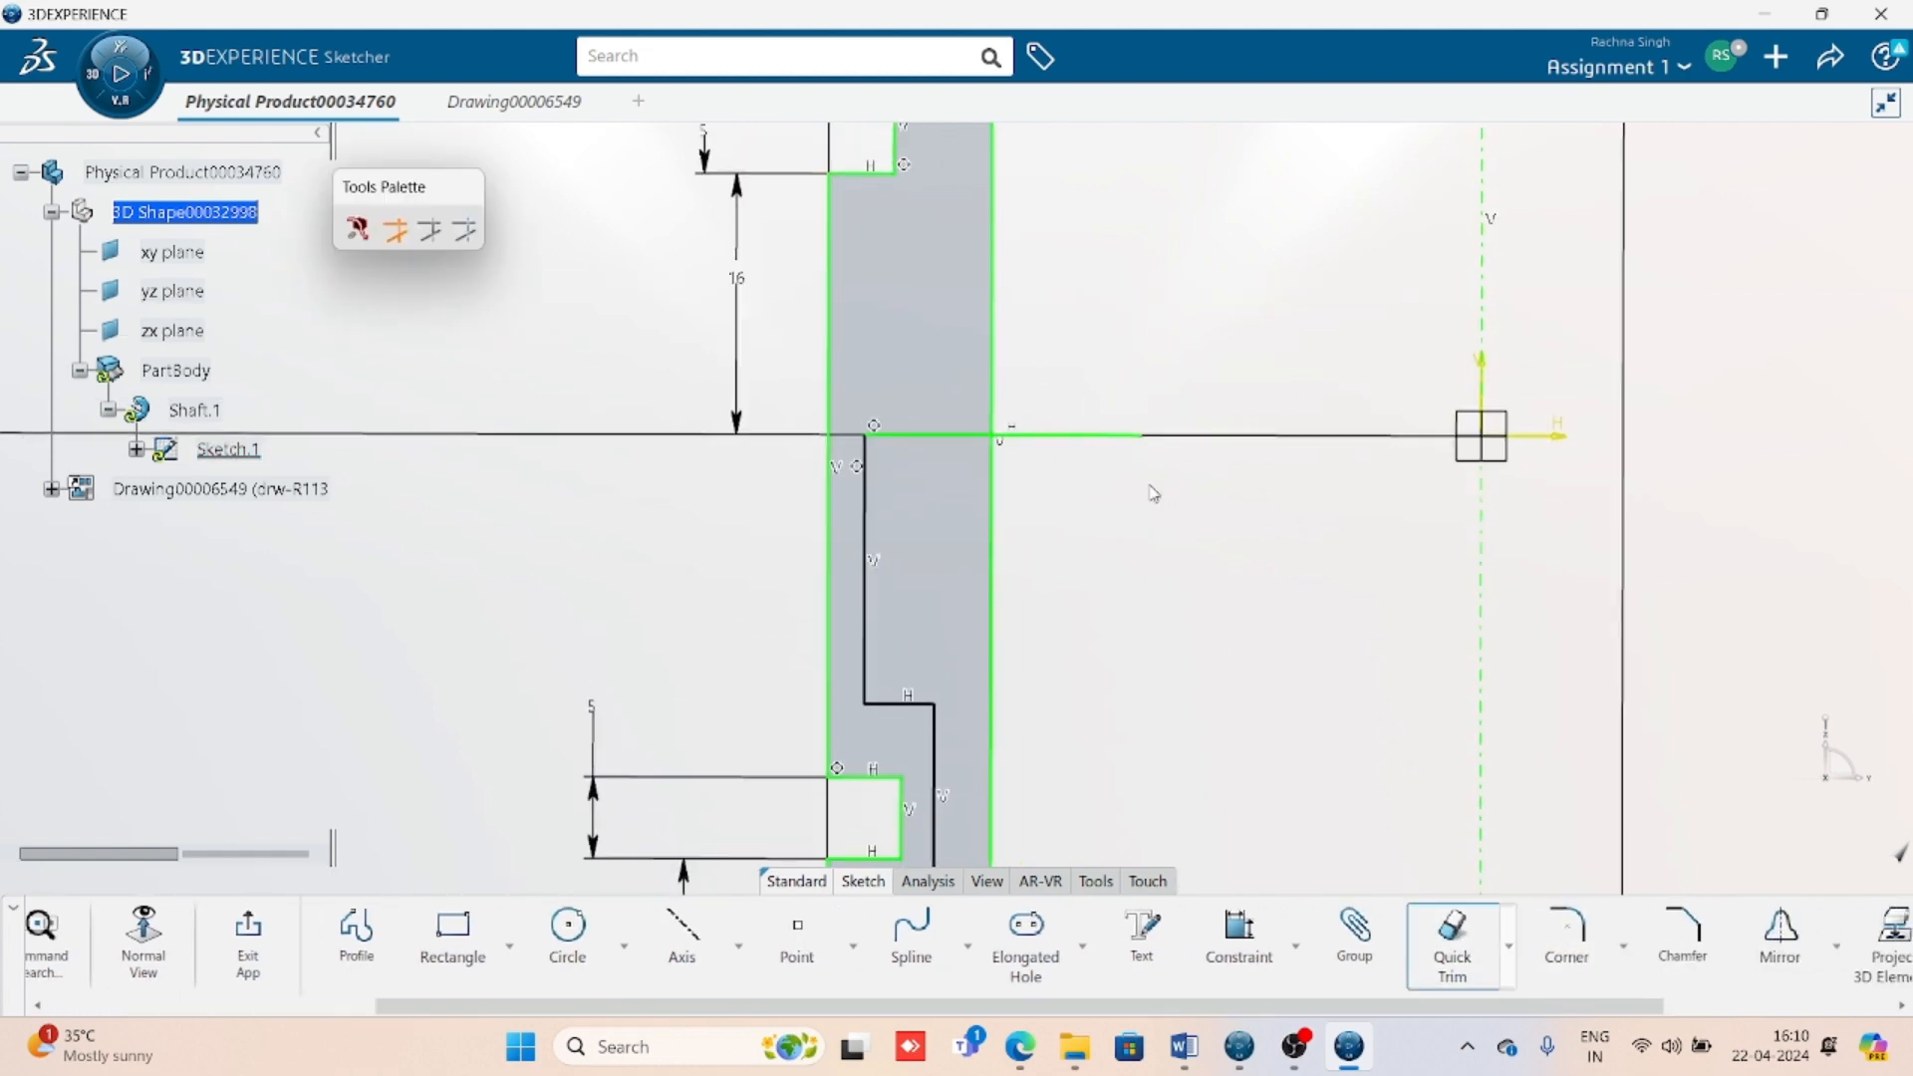
click(1091, 439)
click(995, 560)
- Quick Trim the excess of the wall's bottom edge and the overhanging end of the new stepped profile below it
mouse_move(1097, 717)
middle_down()
mouse_move(1042, 644)
mouse_move(1031, 576)
middle_up()
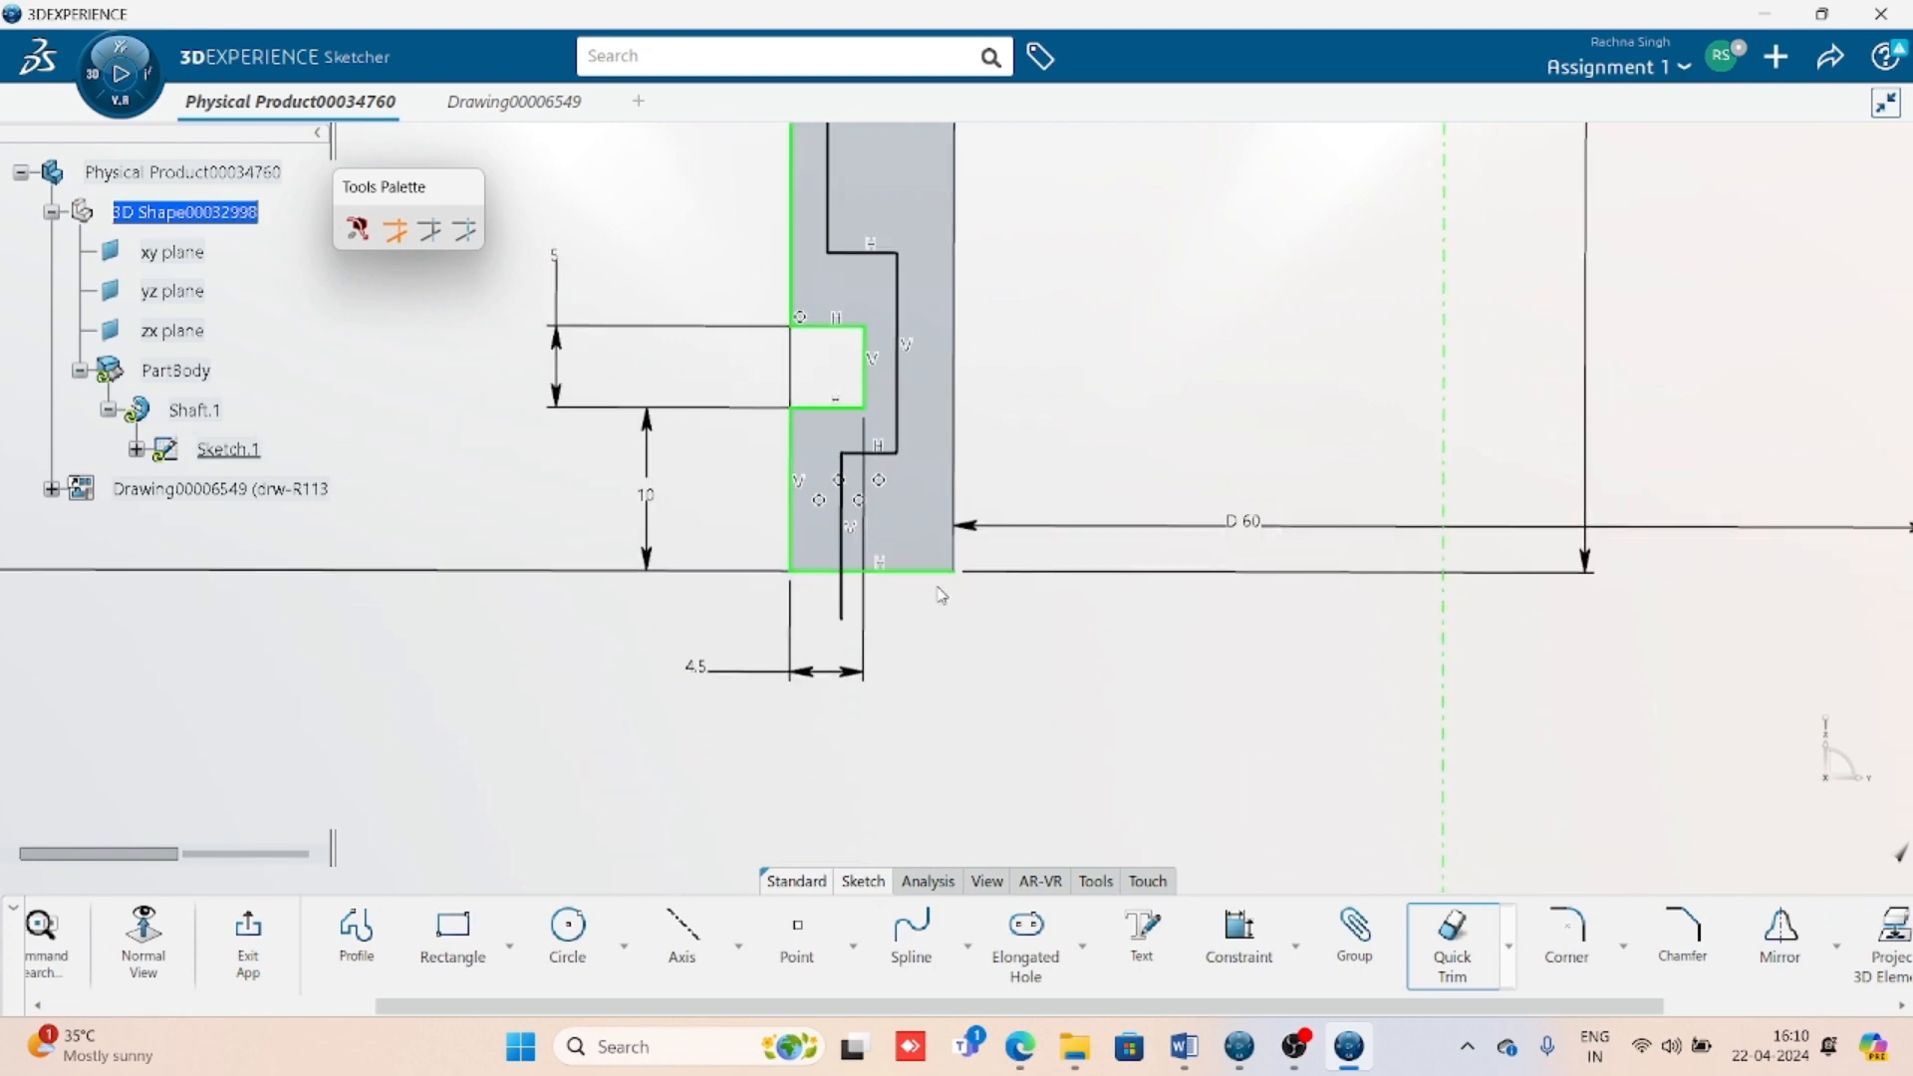
click(916, 572)
click(845, 601)
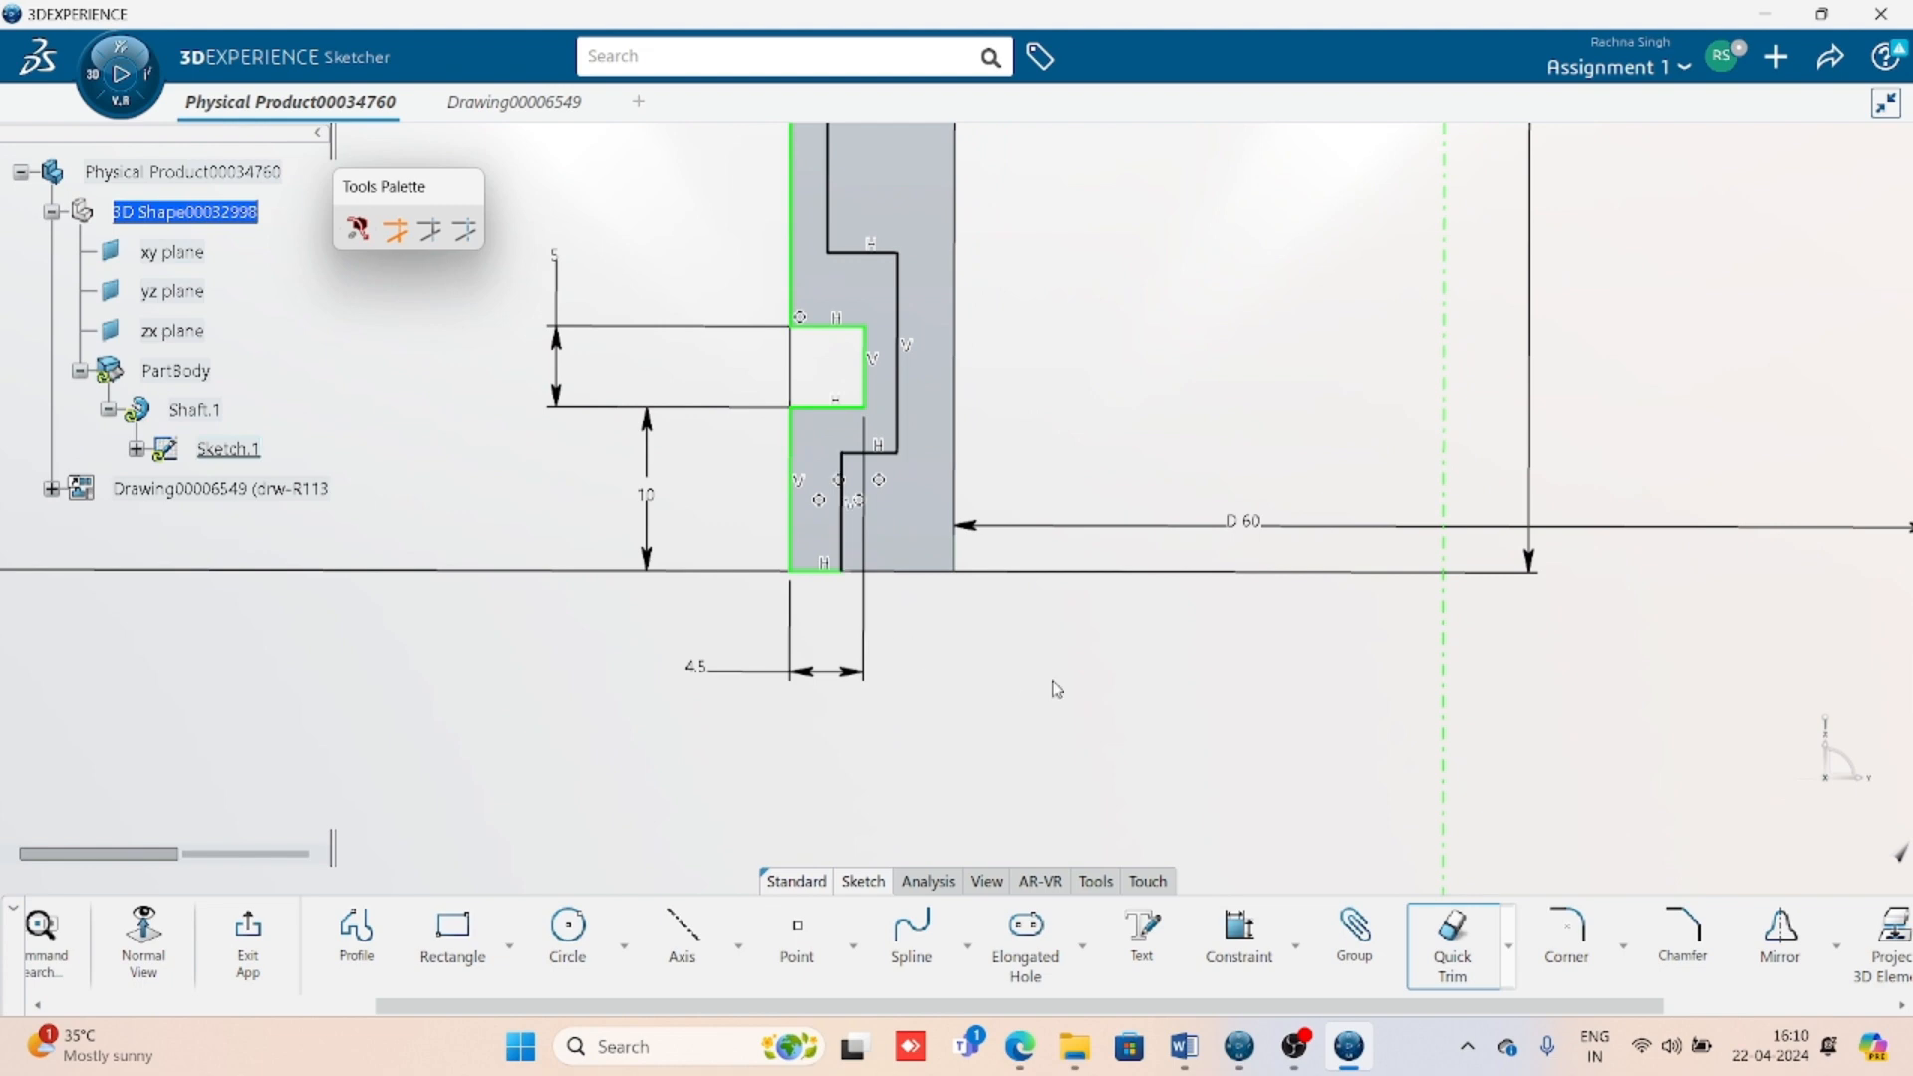
middle_drag(1056, 682, 1151, 509)
key(Escape)
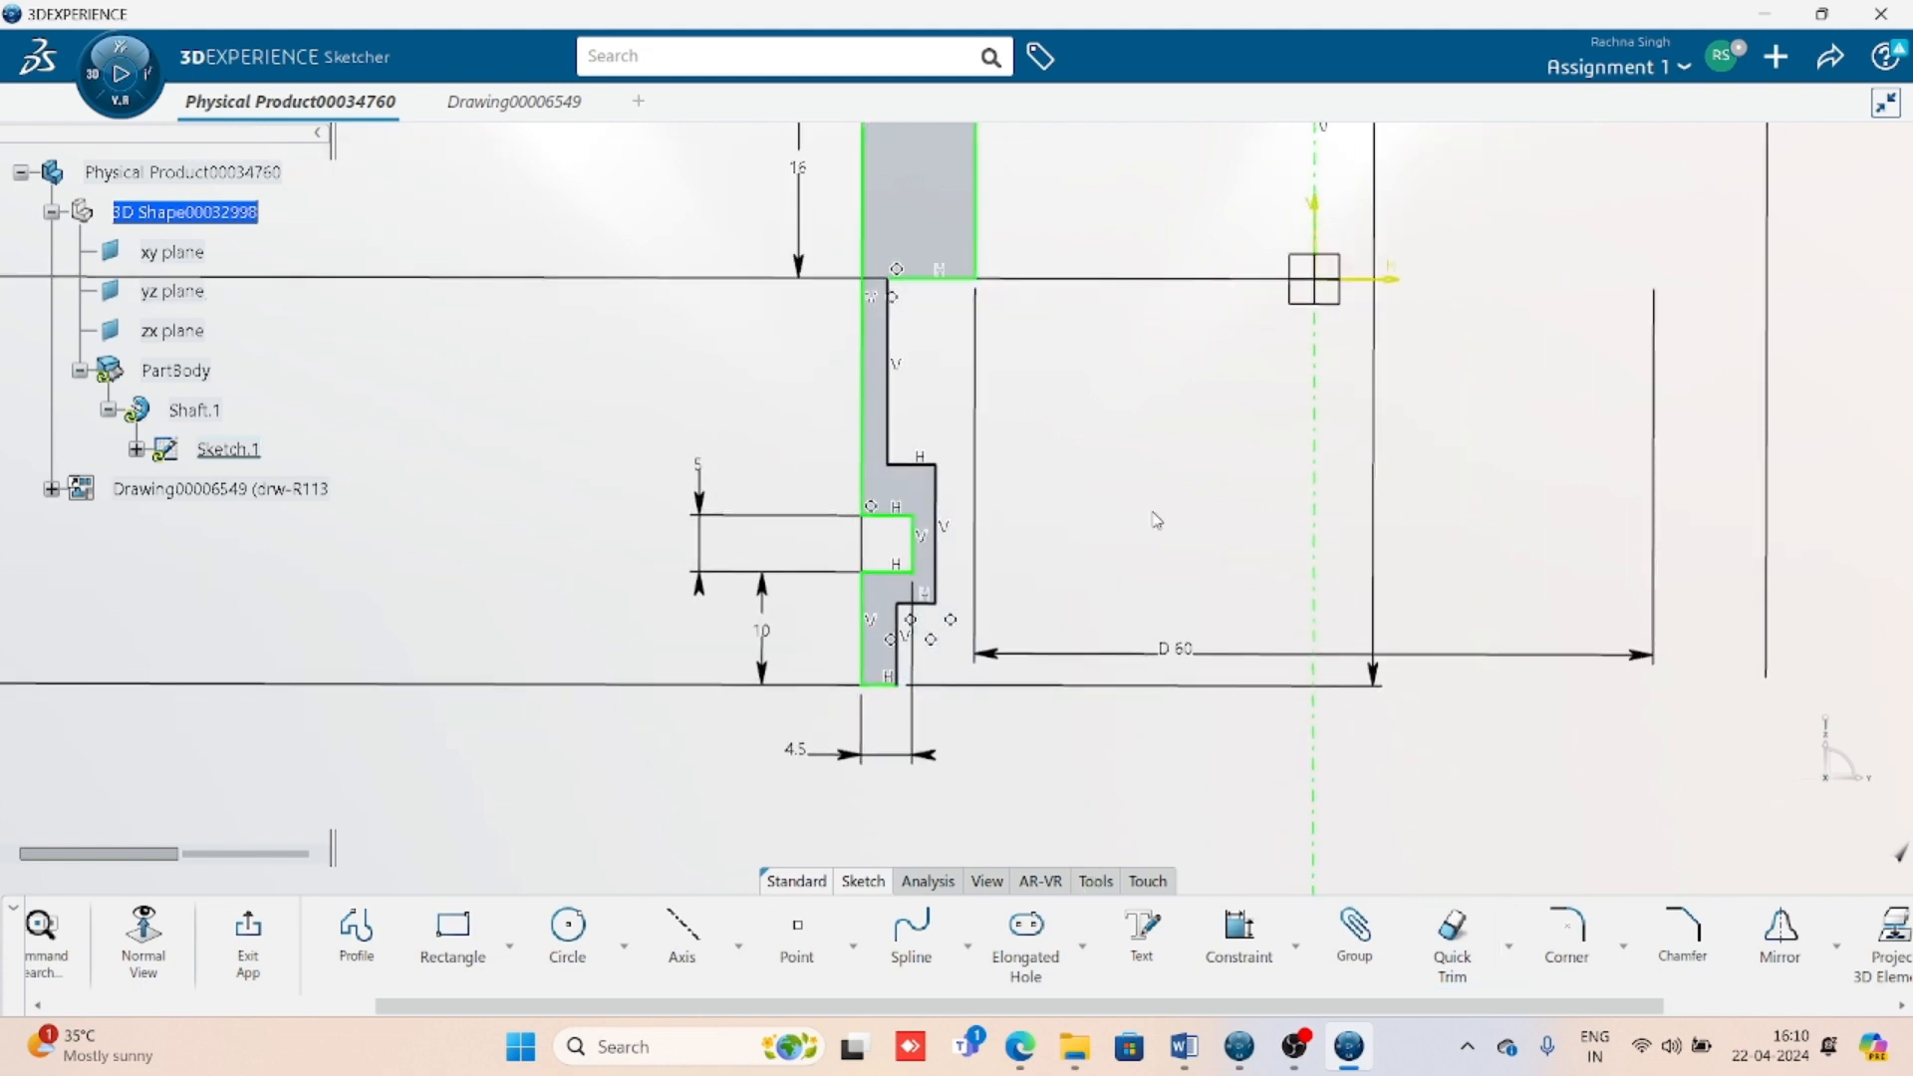
- Check the lower wall thicknesses in the Word reference and dimension the wall's thickness behind the lower groove to 6 mm in CATIA
click(1184, 1046)
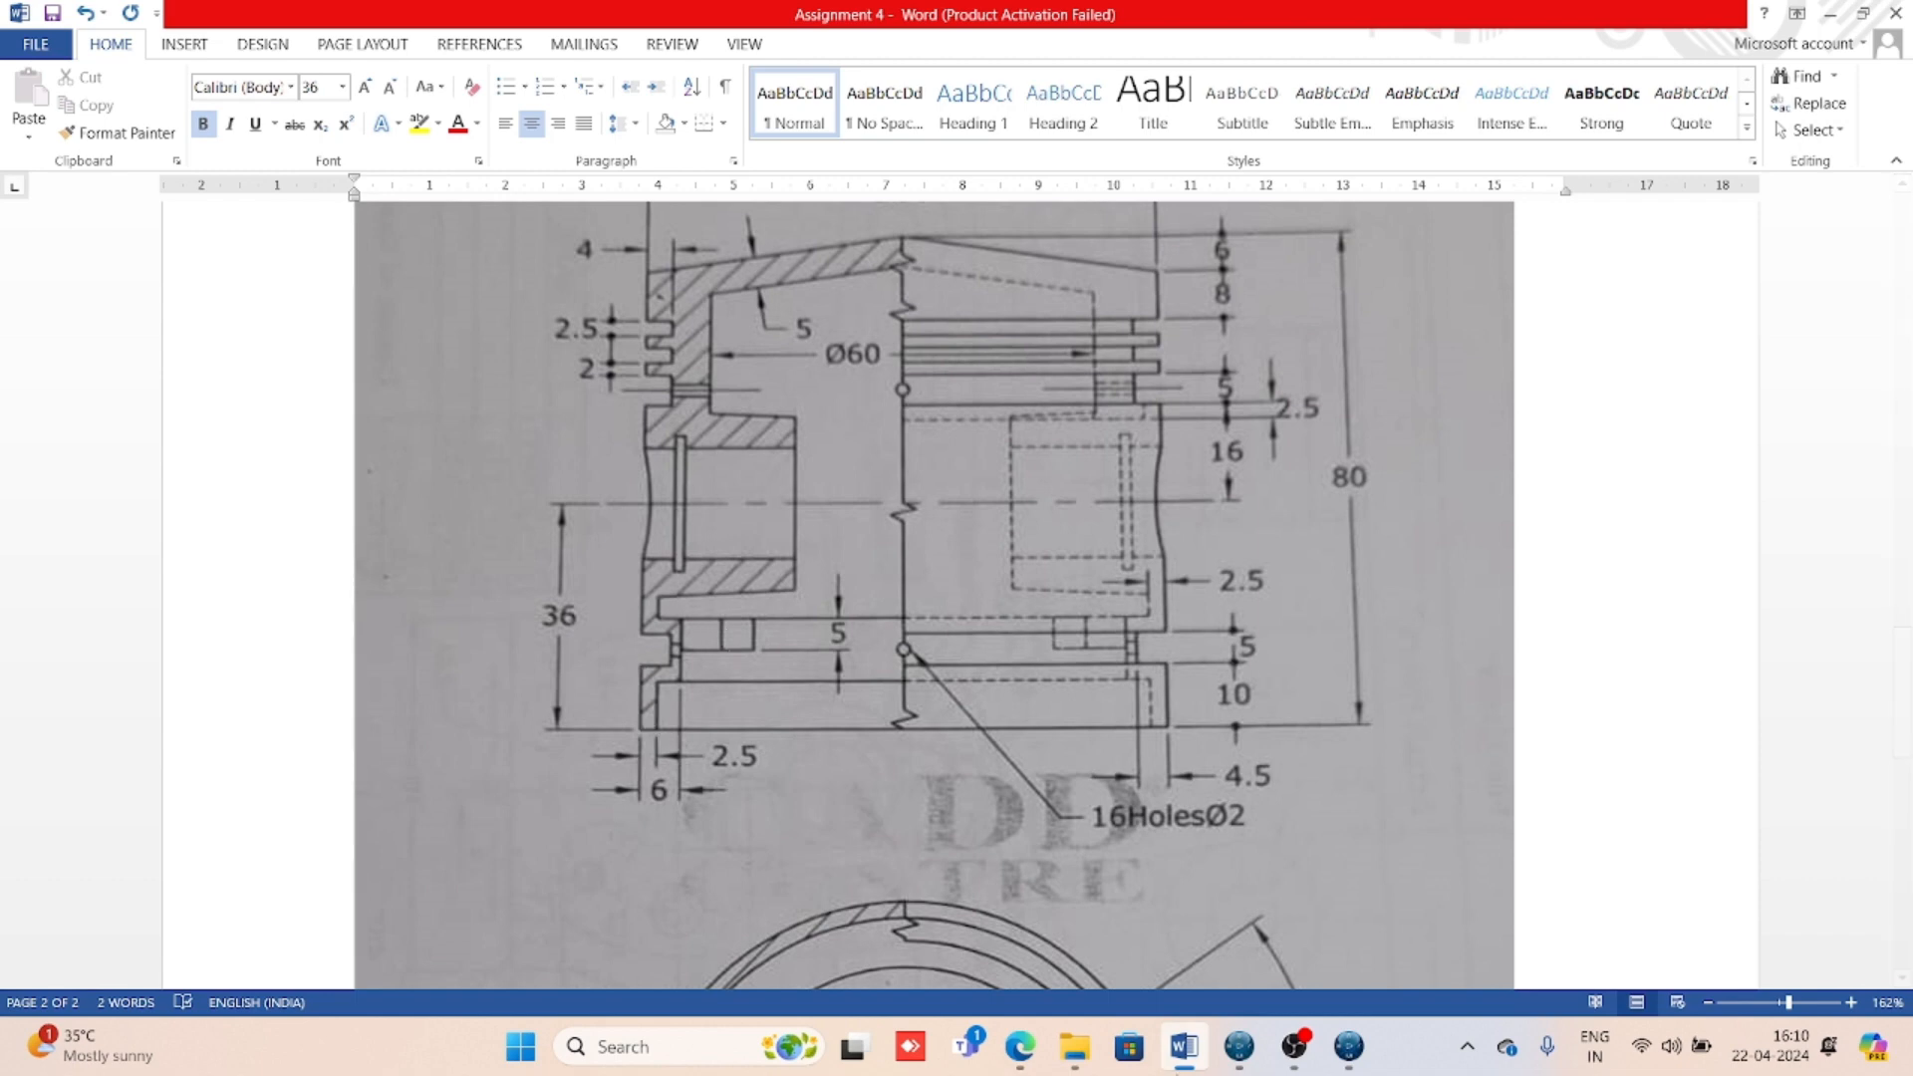
click(1348, 1048)
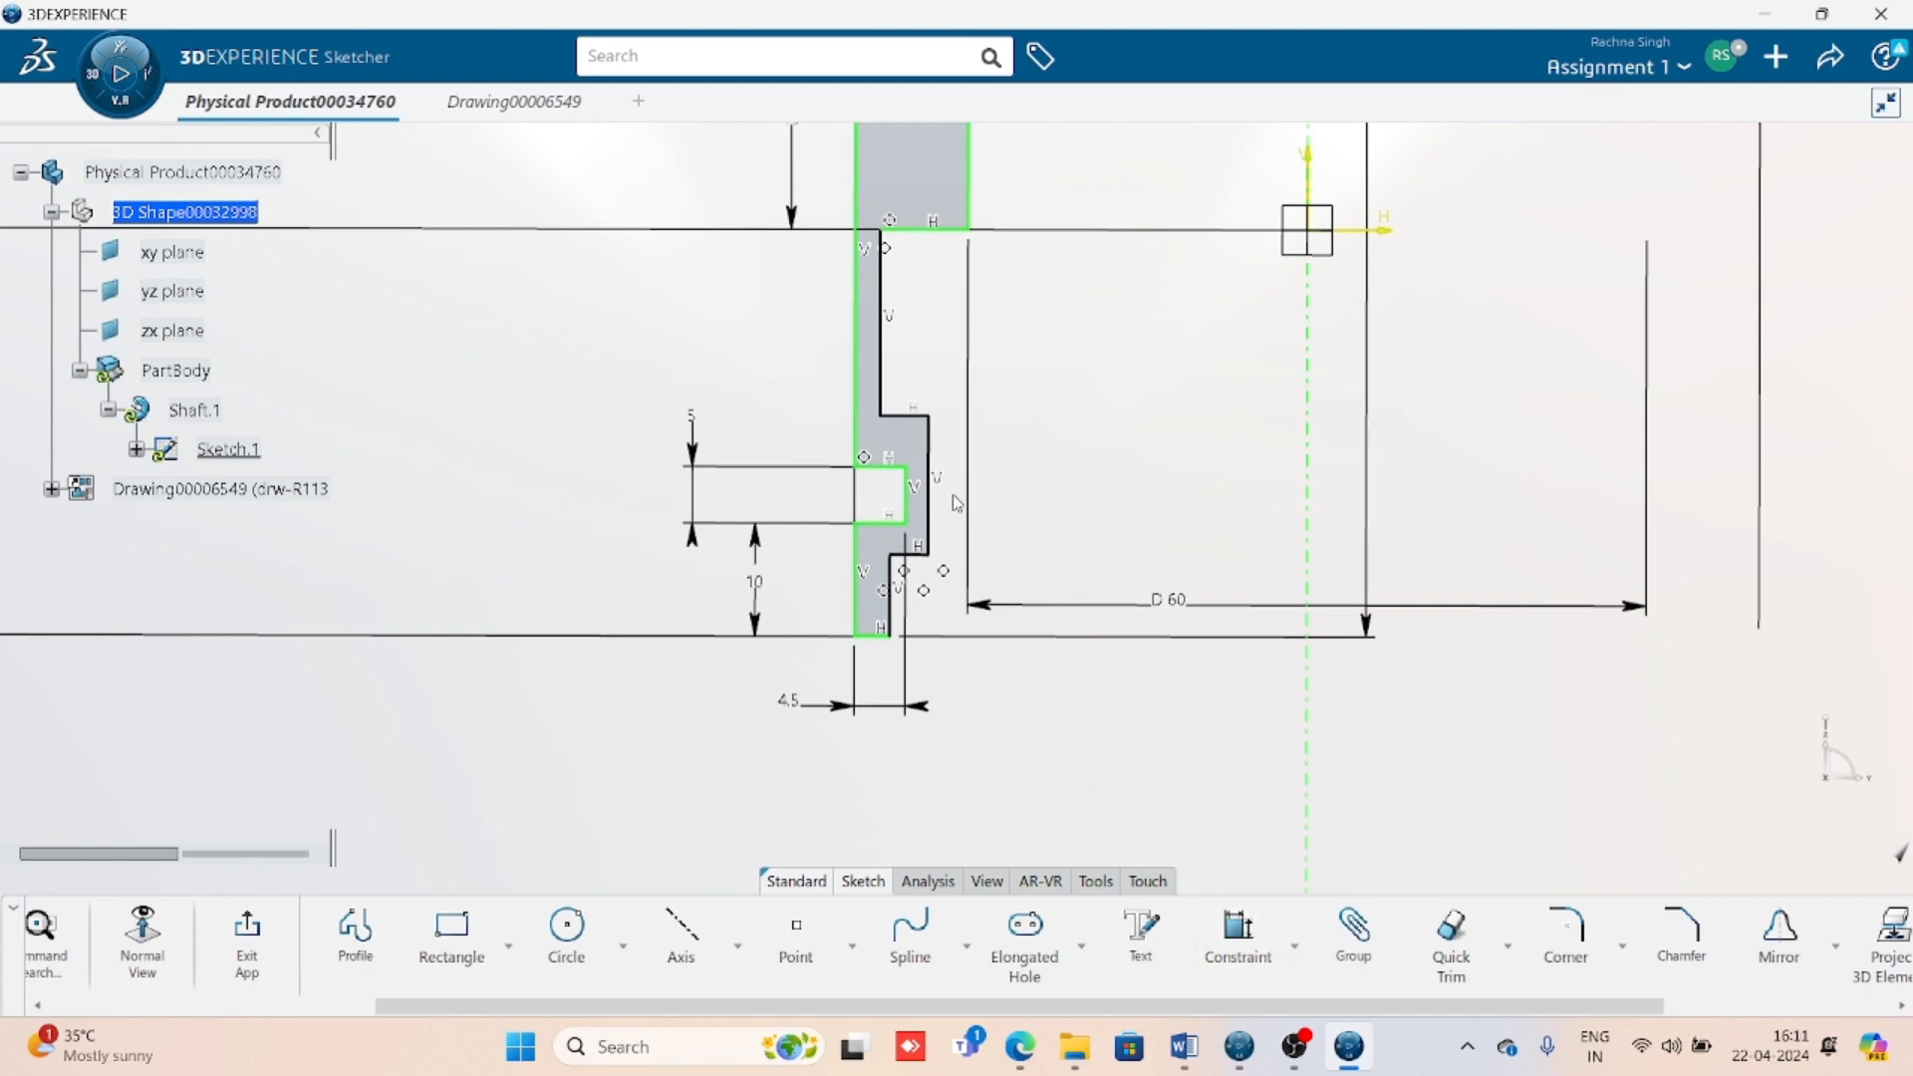
click(928, 473)
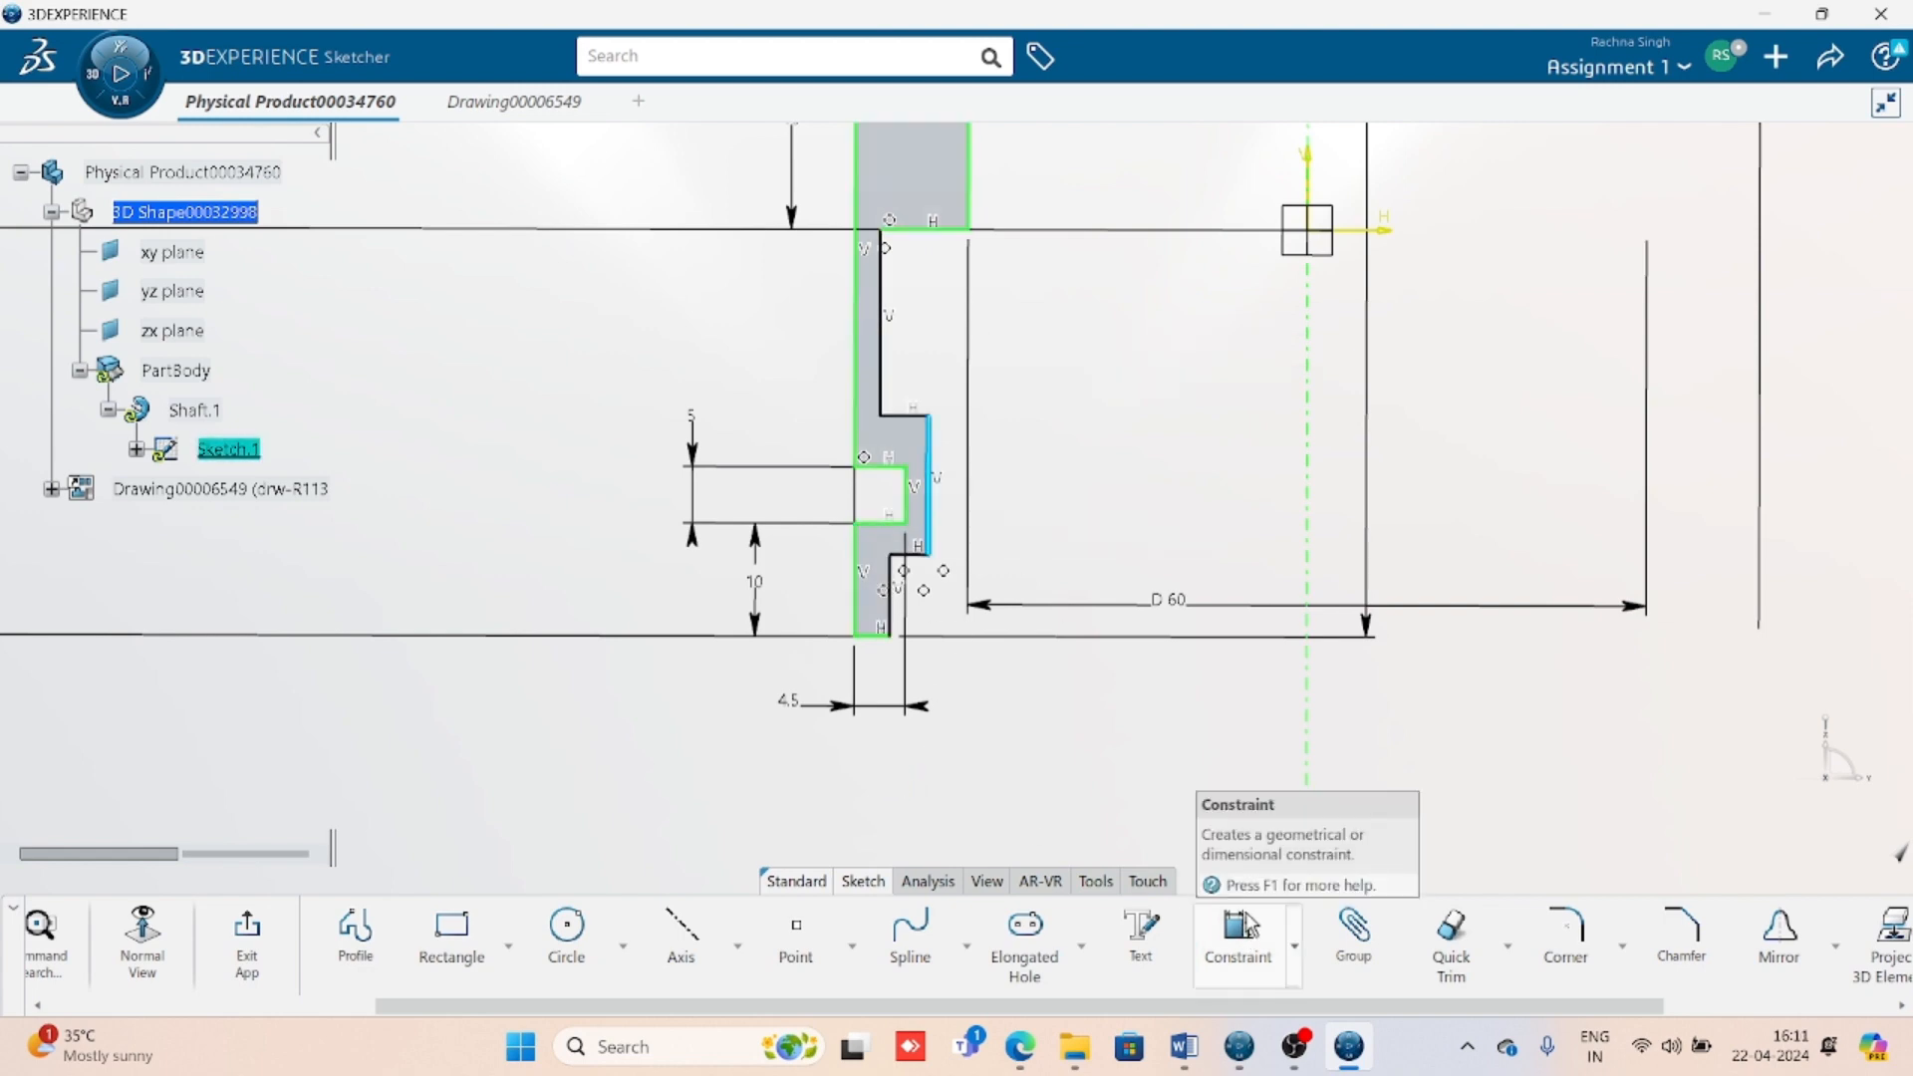
click(1205, 928)
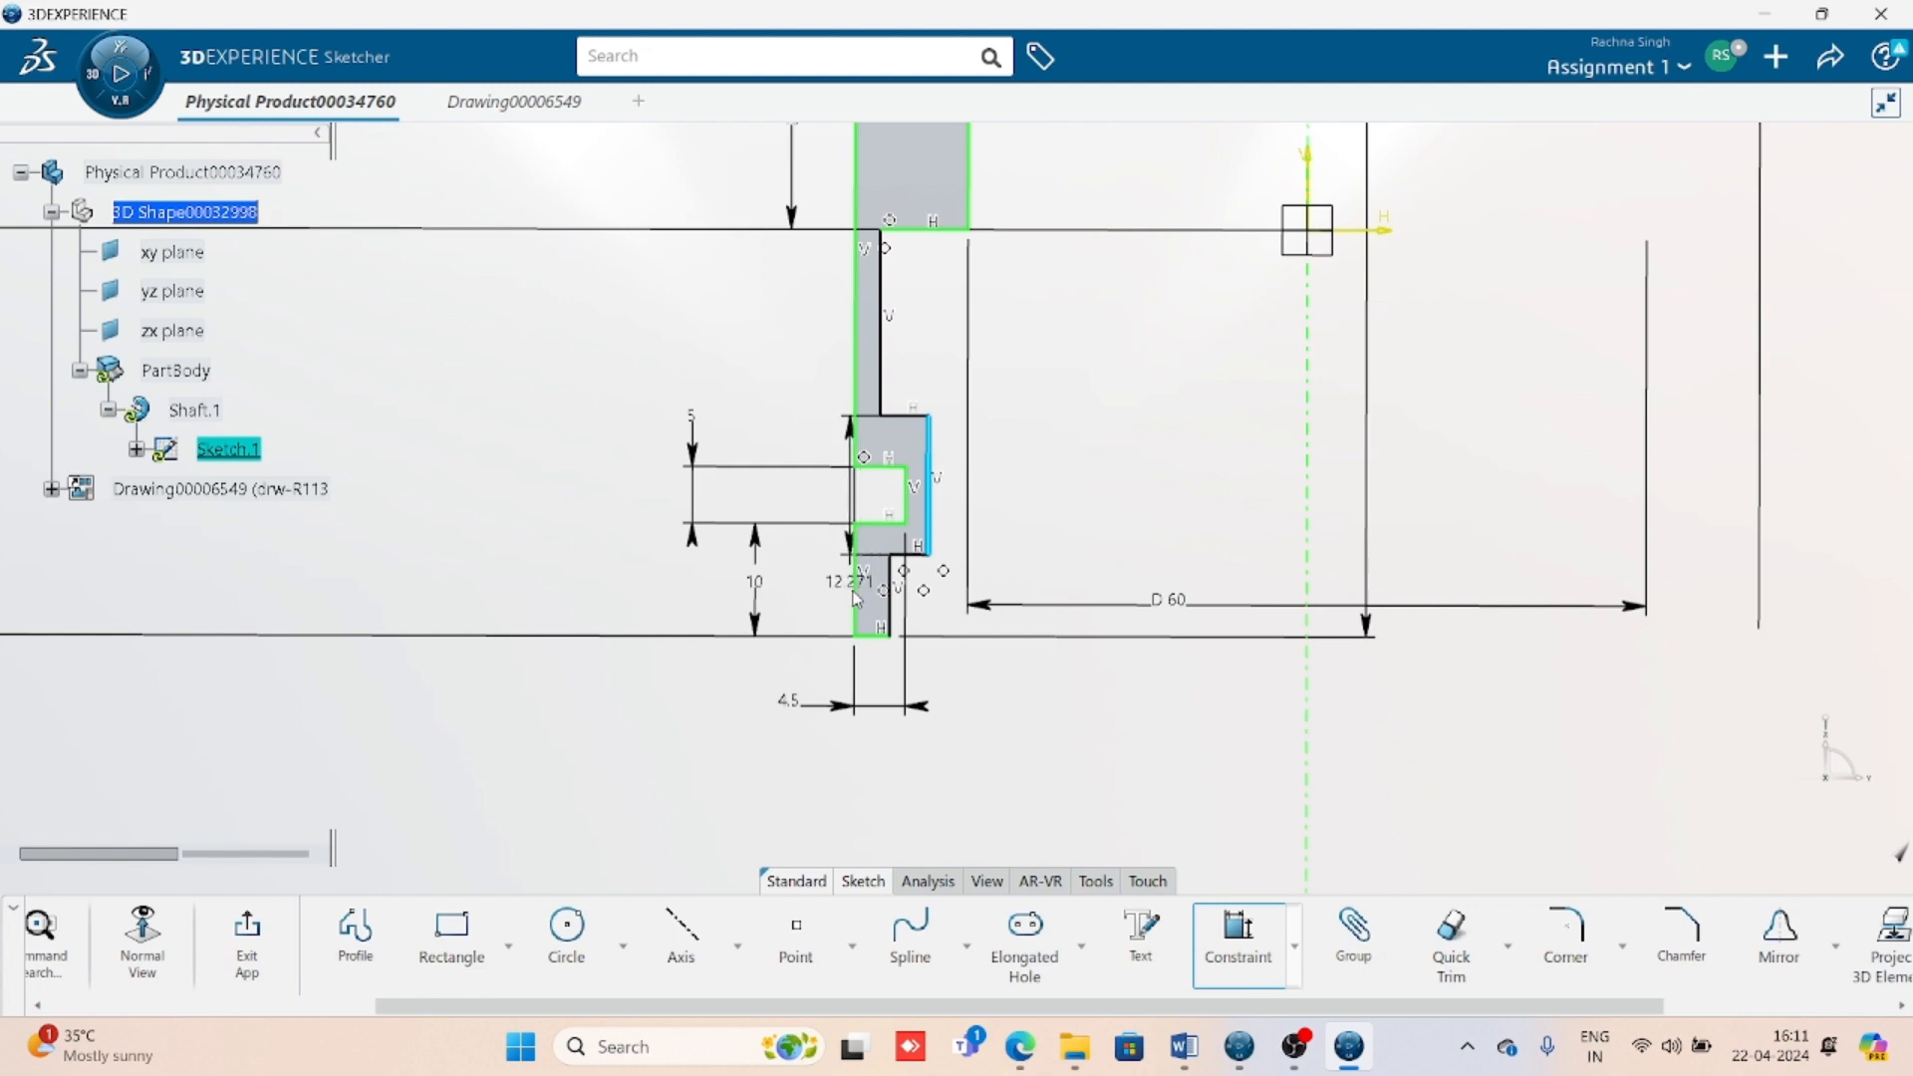
click(854, 576)
click(886, 782)
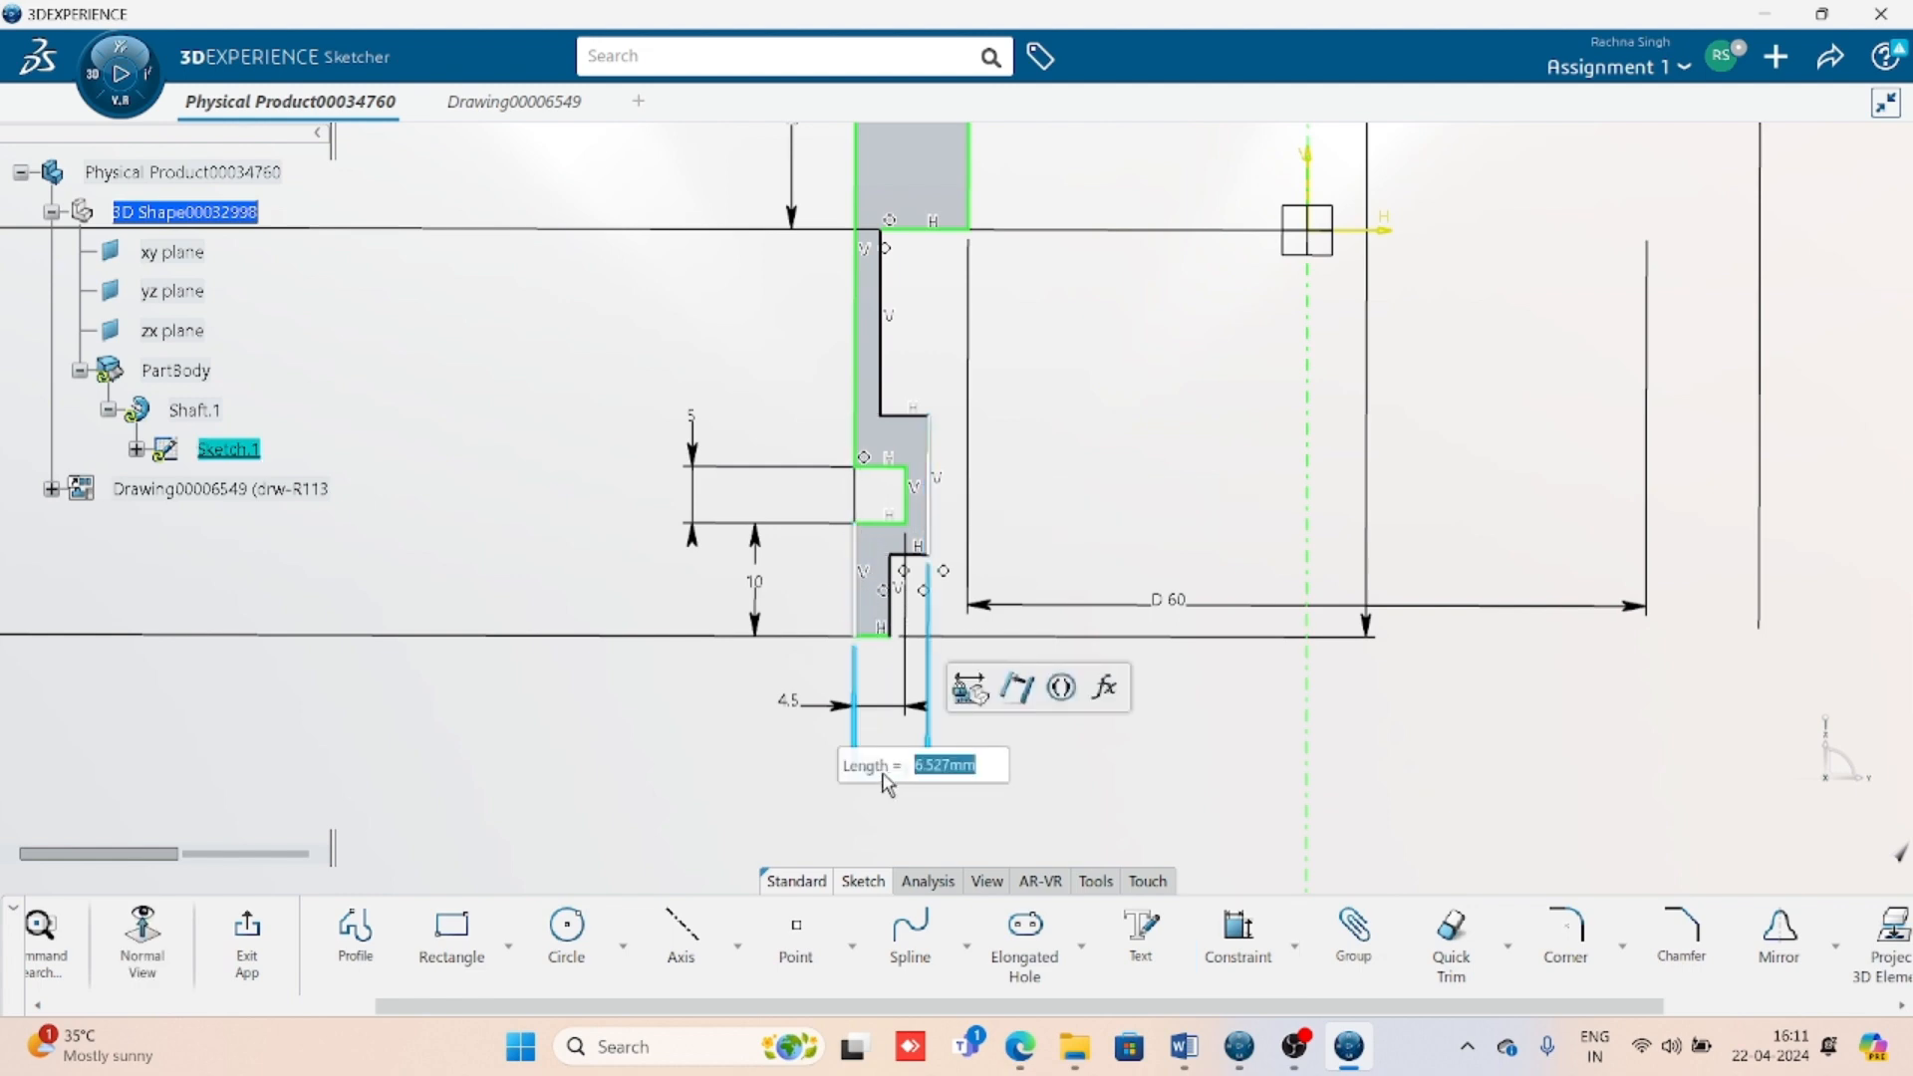
text(6)
key(Return)
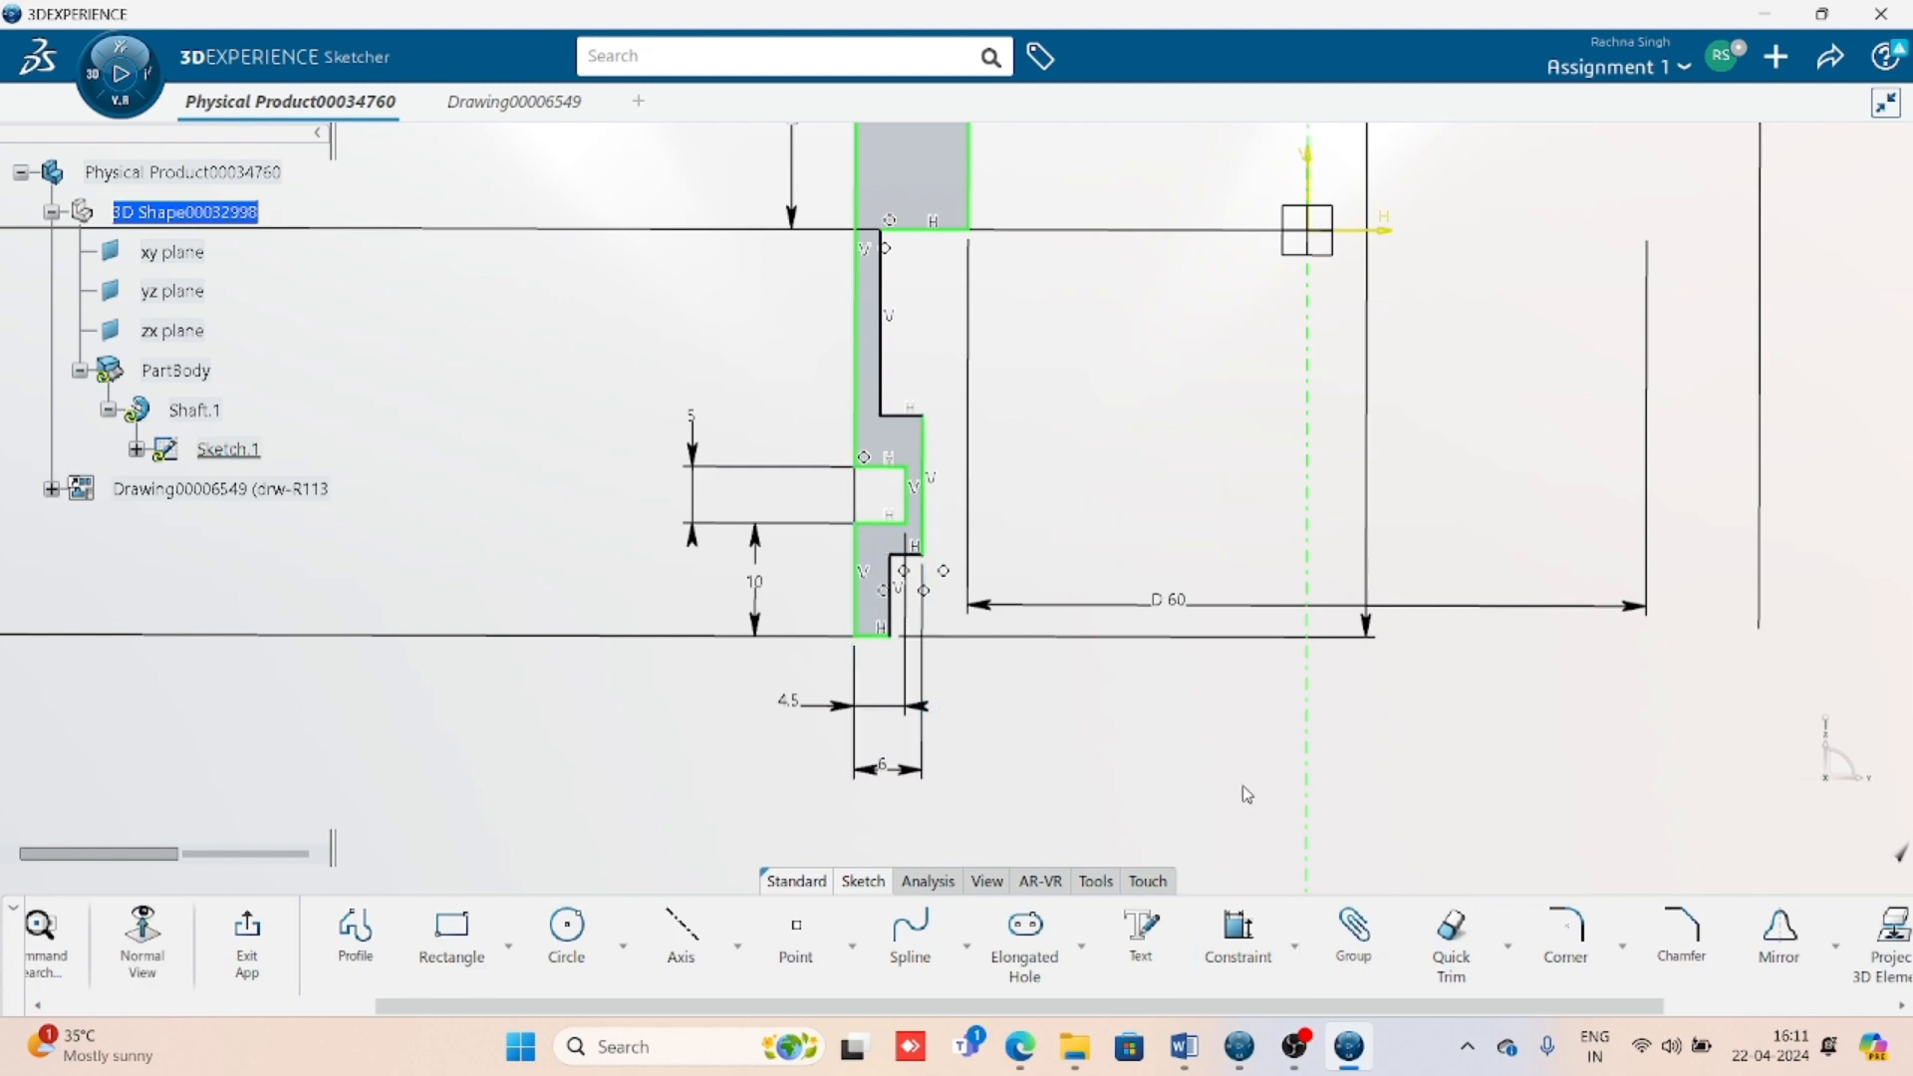
- Dimension the wall's thickness at its base and set it to 2.5 mm
click(1239, 935)
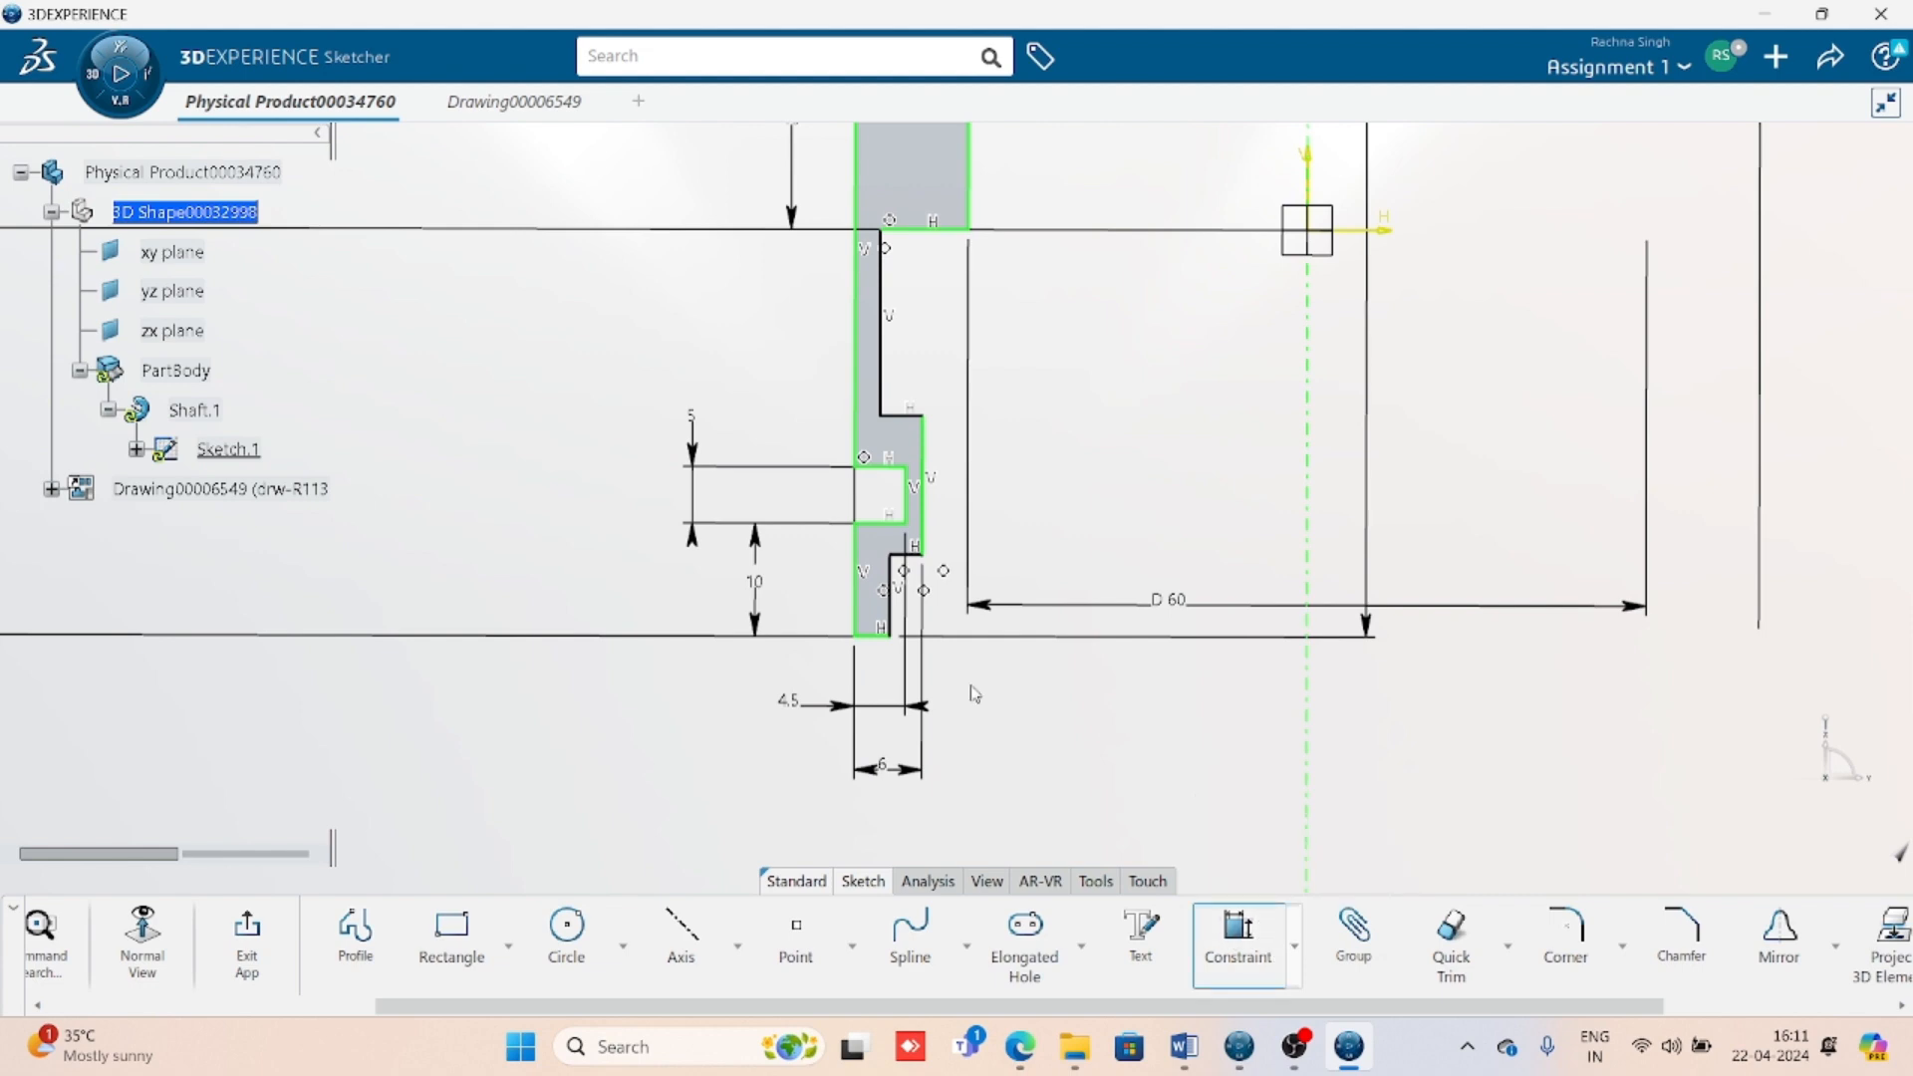
click(901, 597)
click(787, 663)
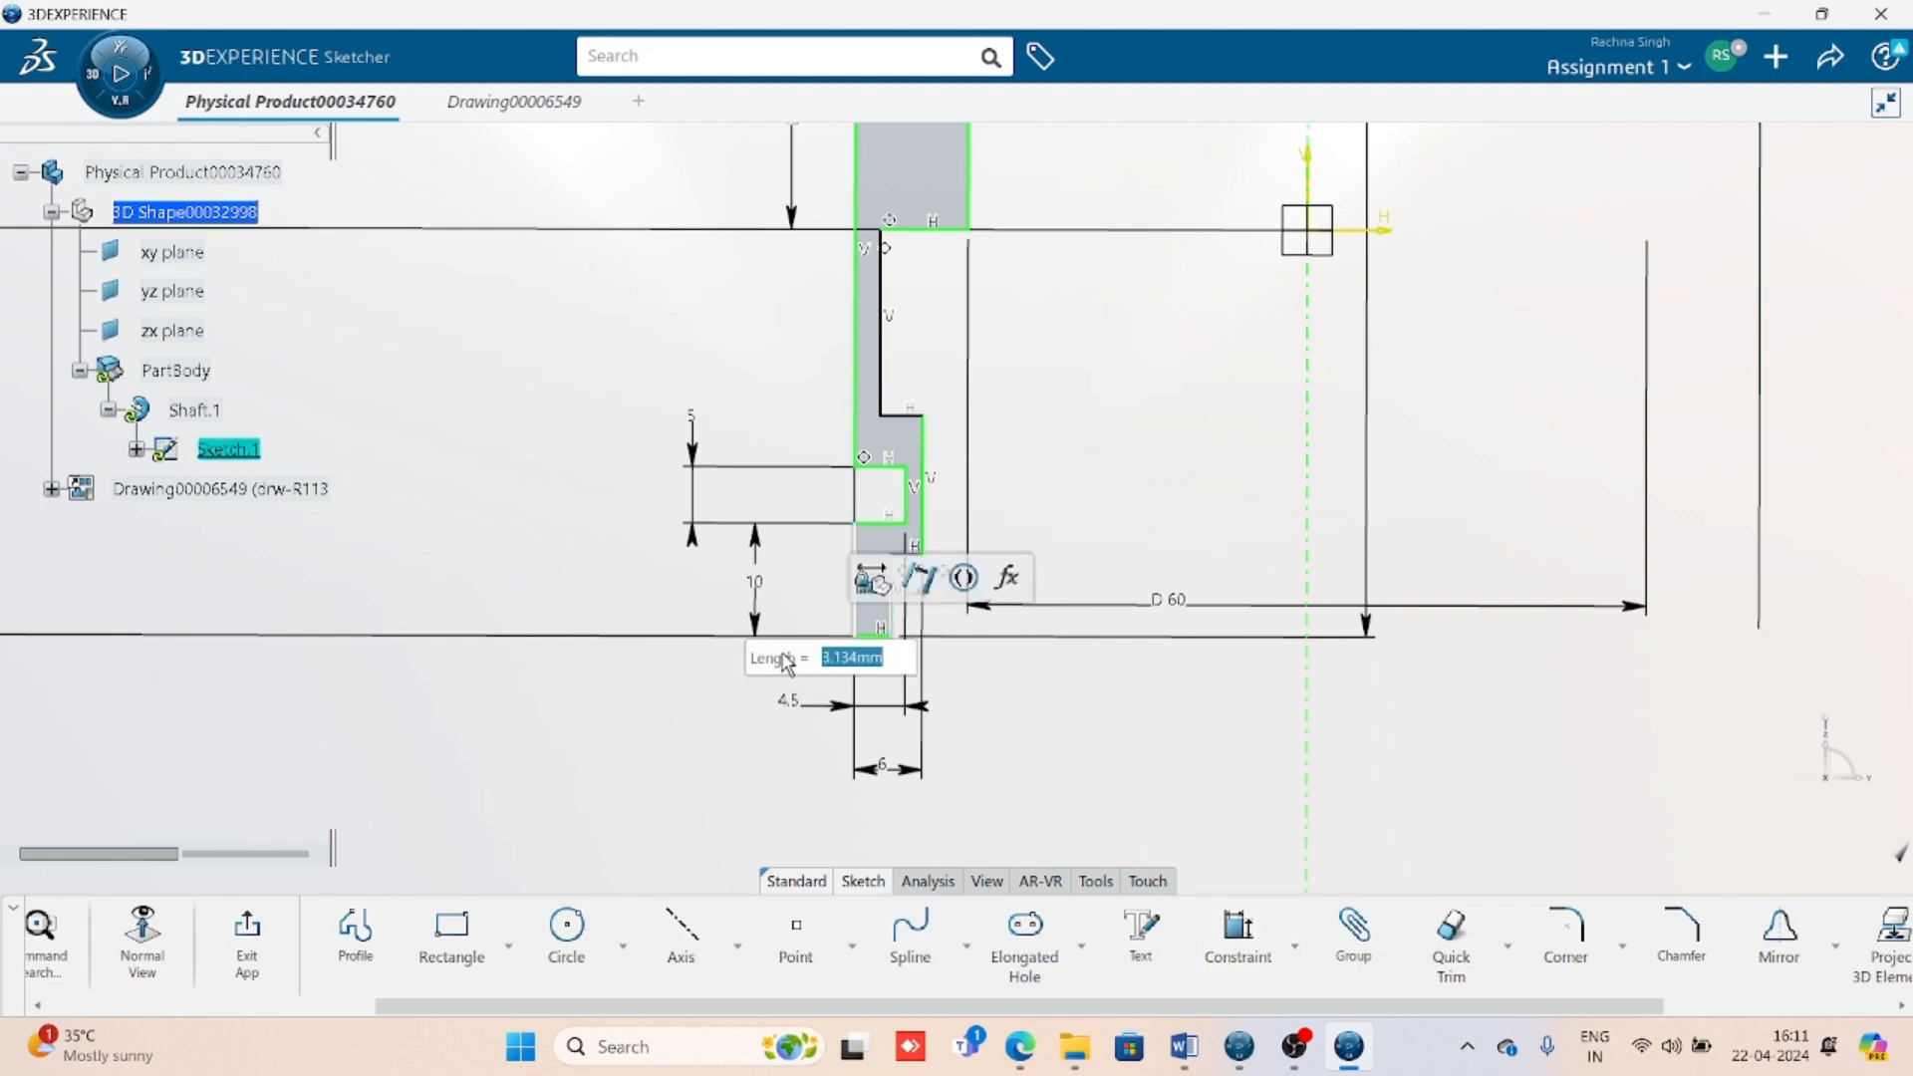
text(2.5)
key(Return)
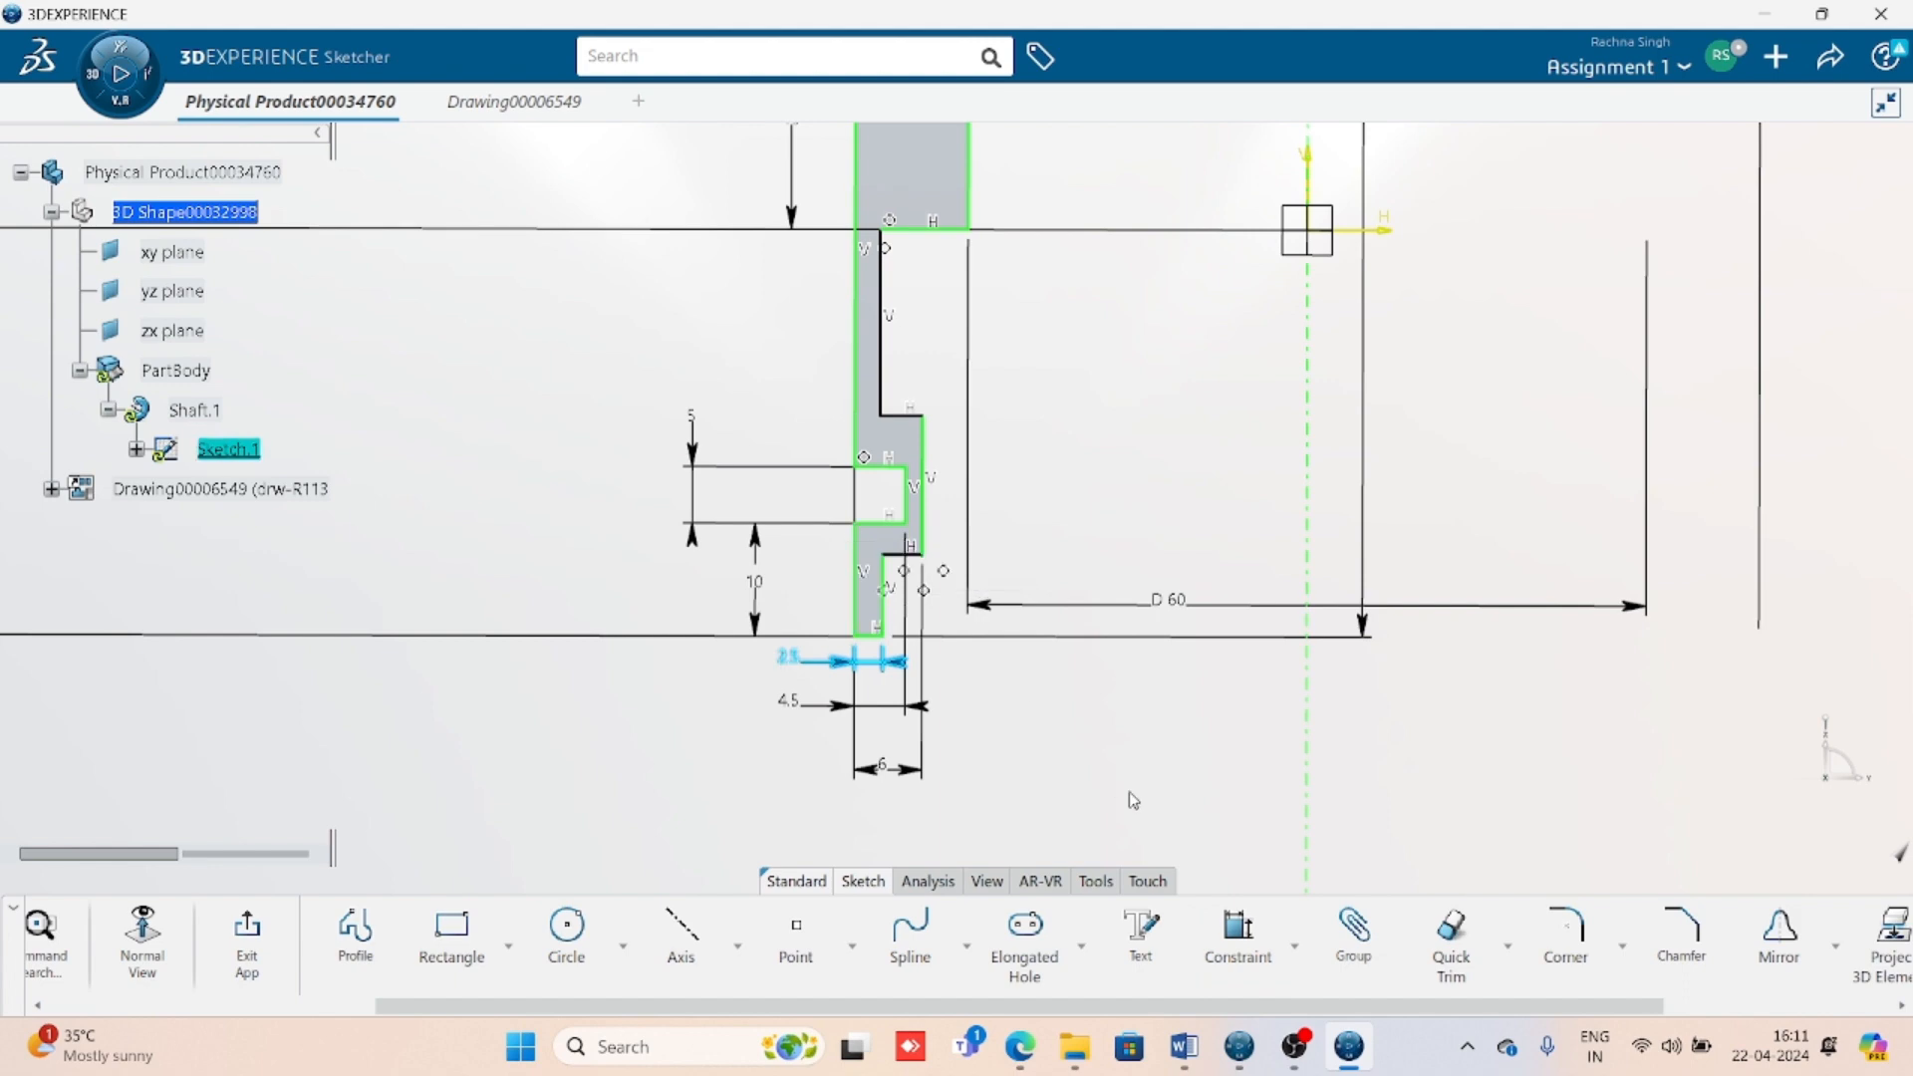
- Dimension the offset between the lower groove's bottom edge and the inner step below it to 2.5 mm
click(1238, 931)
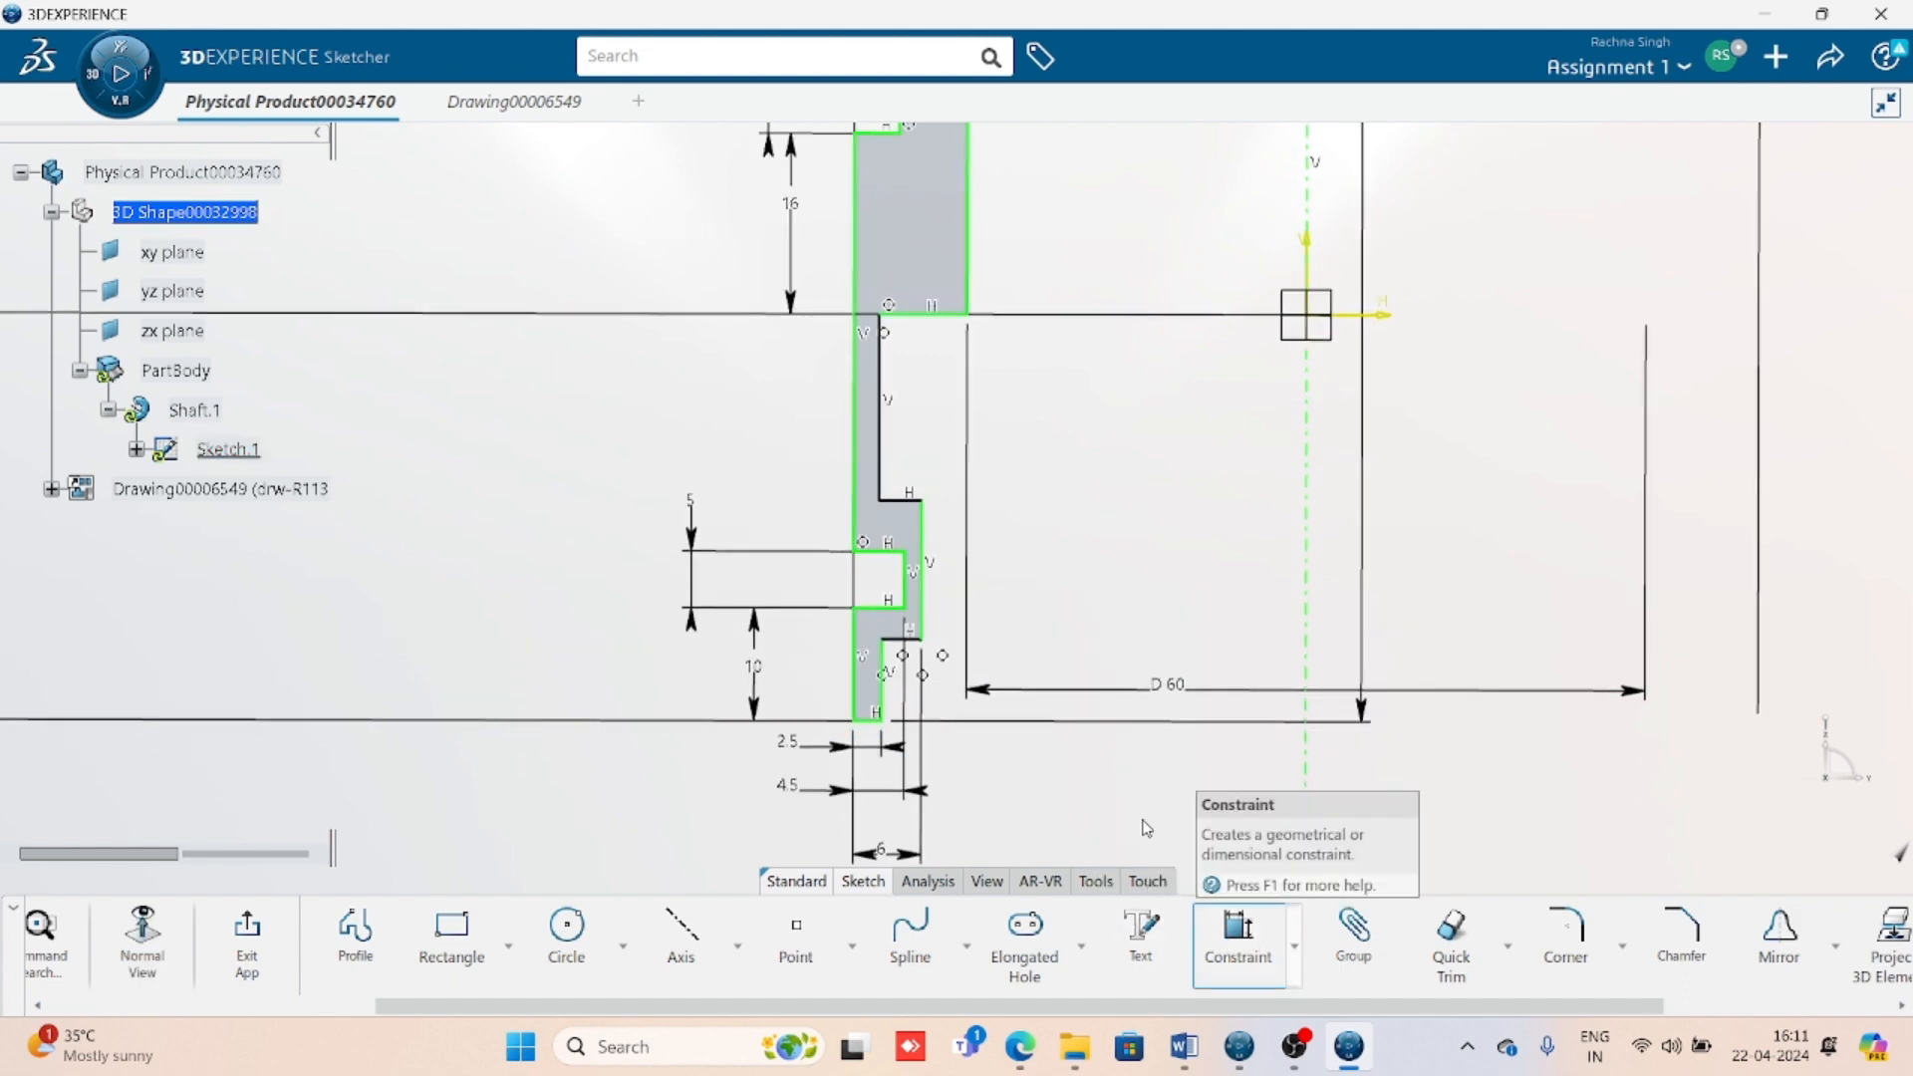
click(886, 610)
click(908, 638)
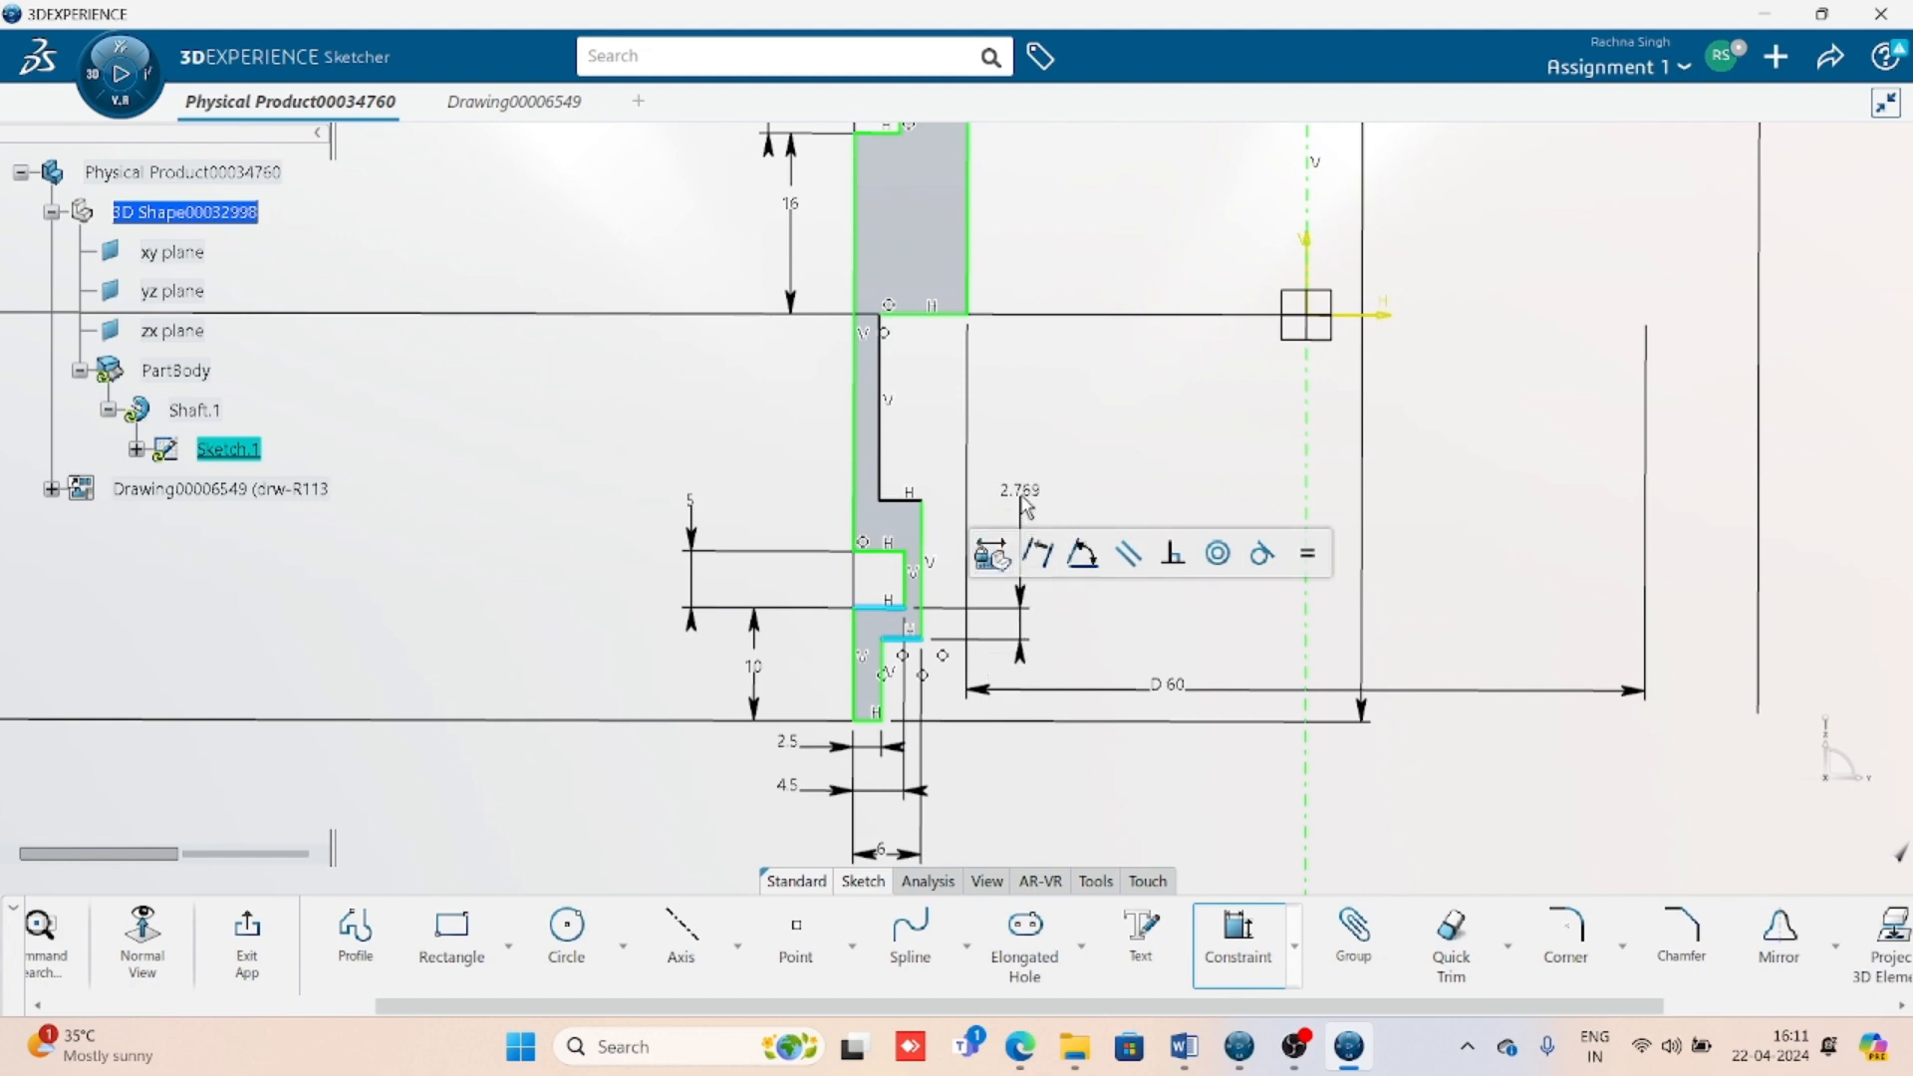
click(1018, 499)
text(2.5)
key(Return)
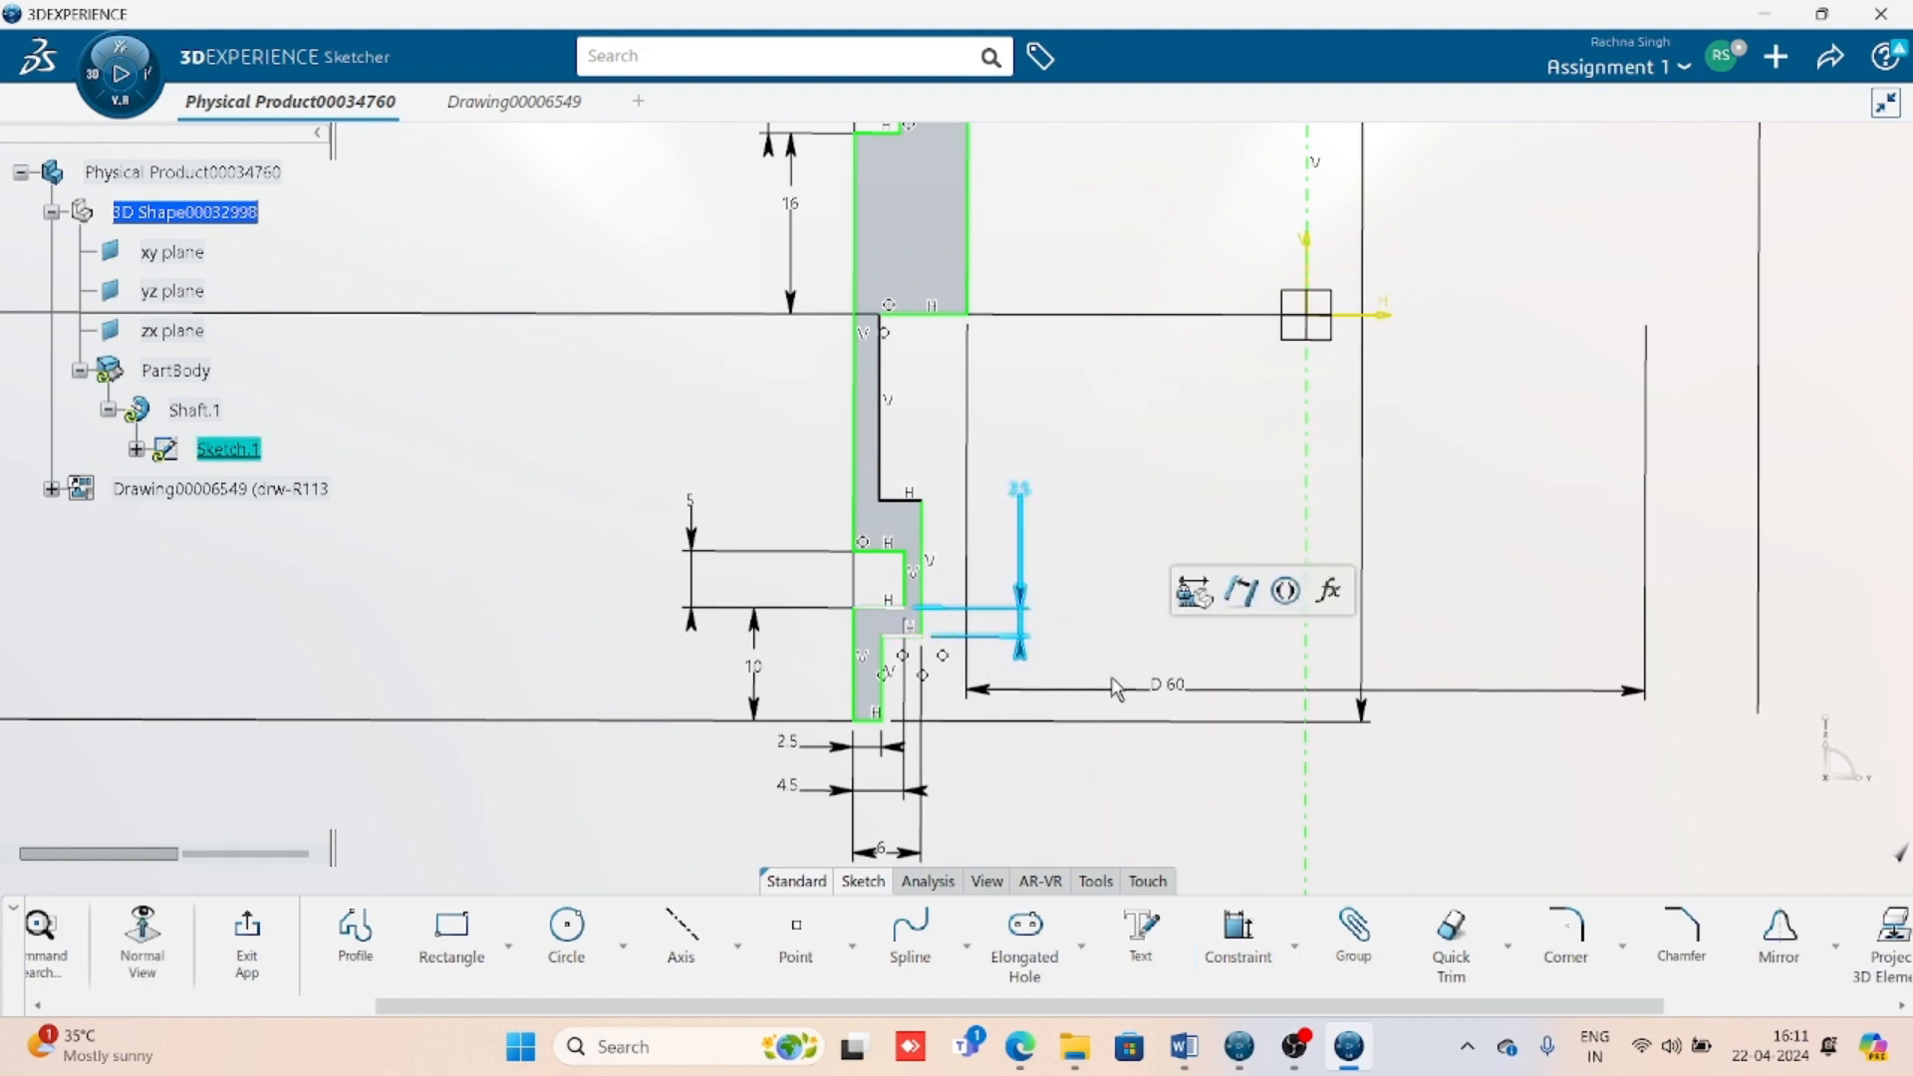
- Dimension the offset between the lower groove's top edge and the inner step above it to 2.5 mm
click(896, 560)
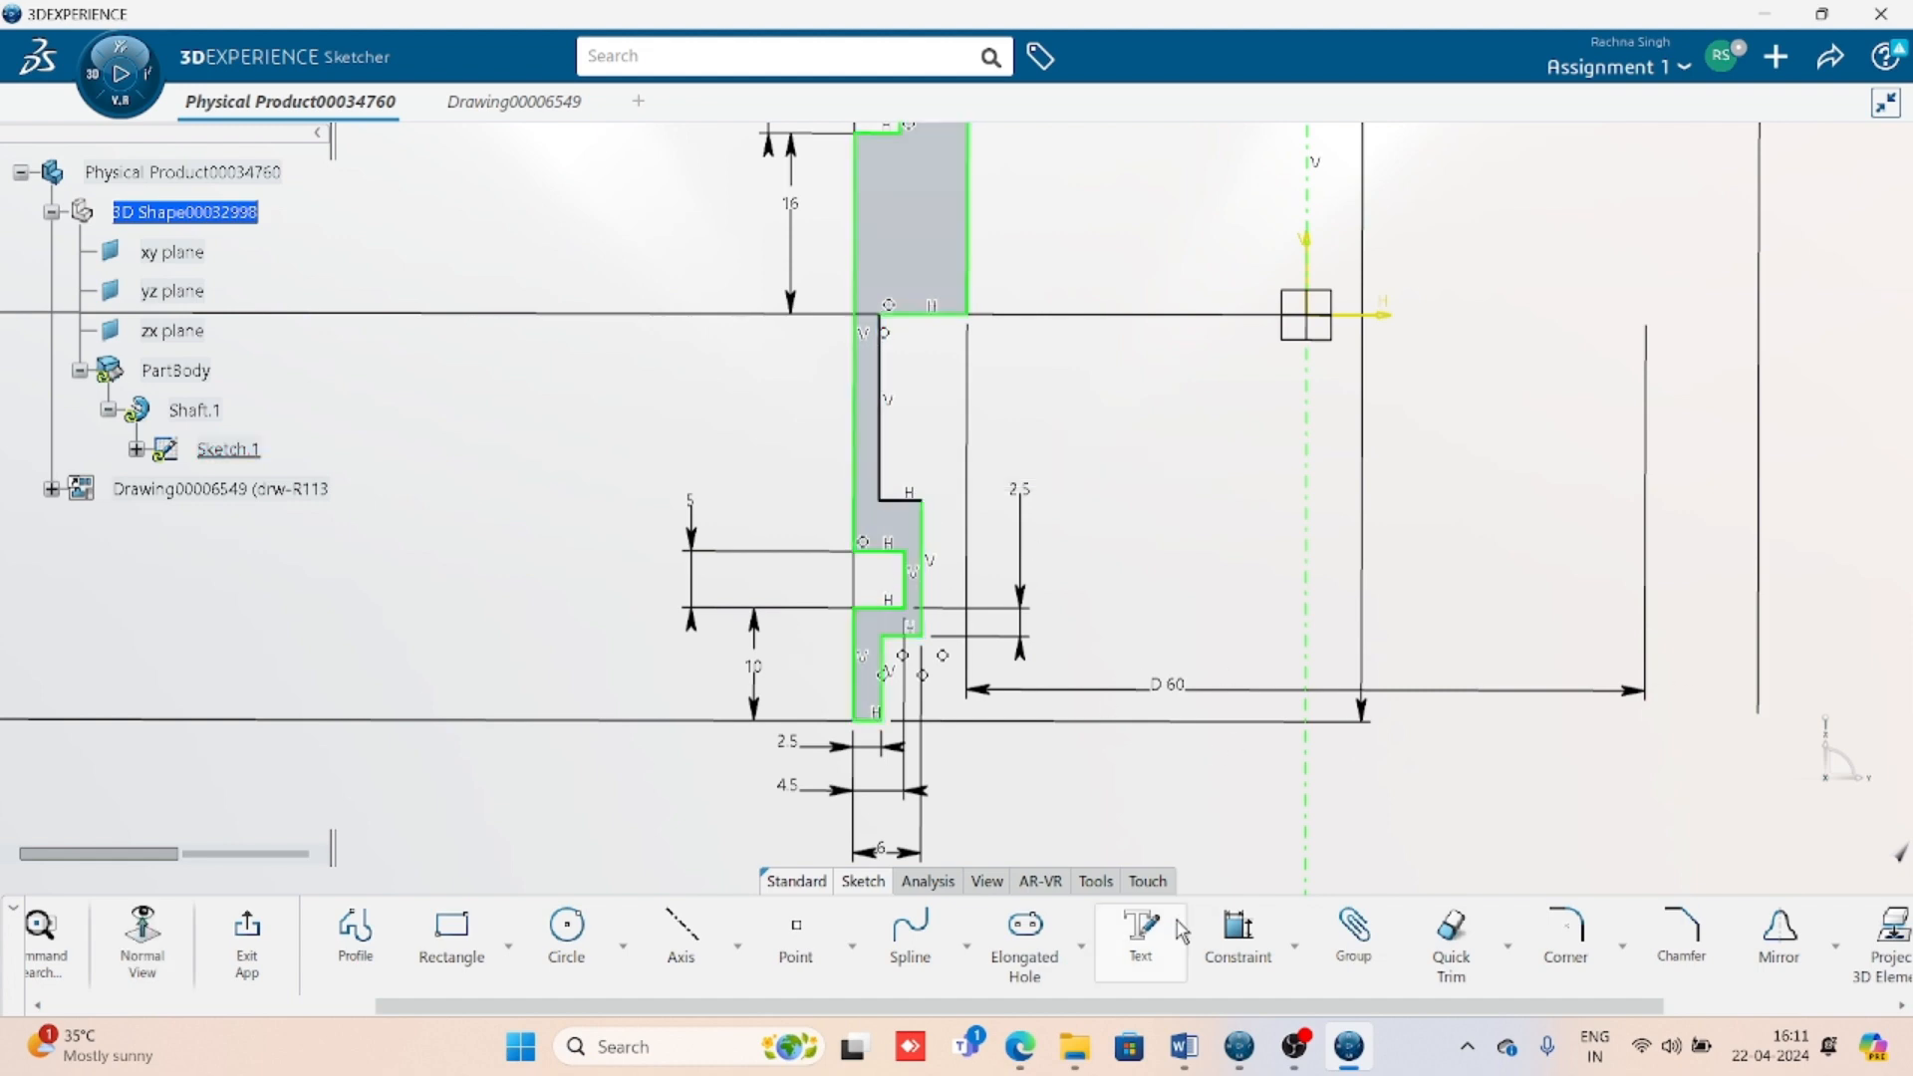
click(1238, 932)
click(918, 498)
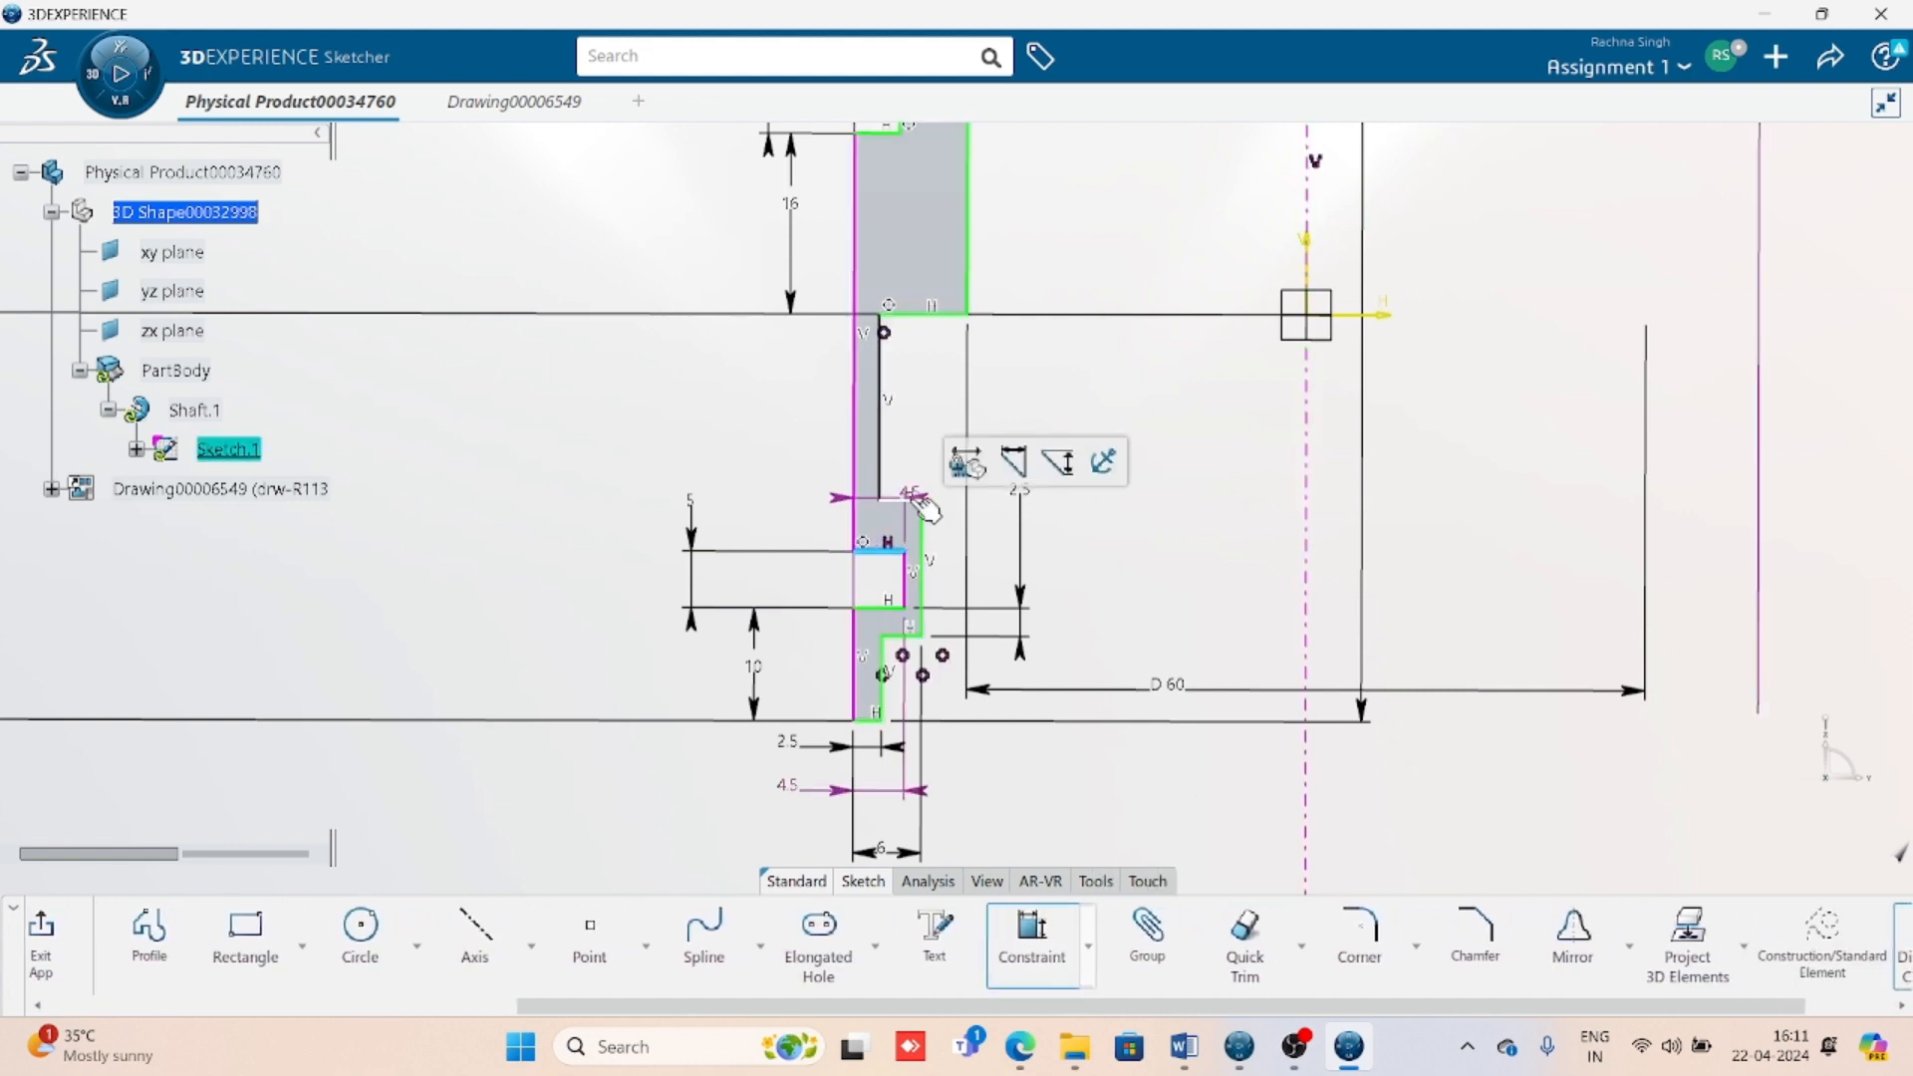
click(913, 499)
click(939, 445)
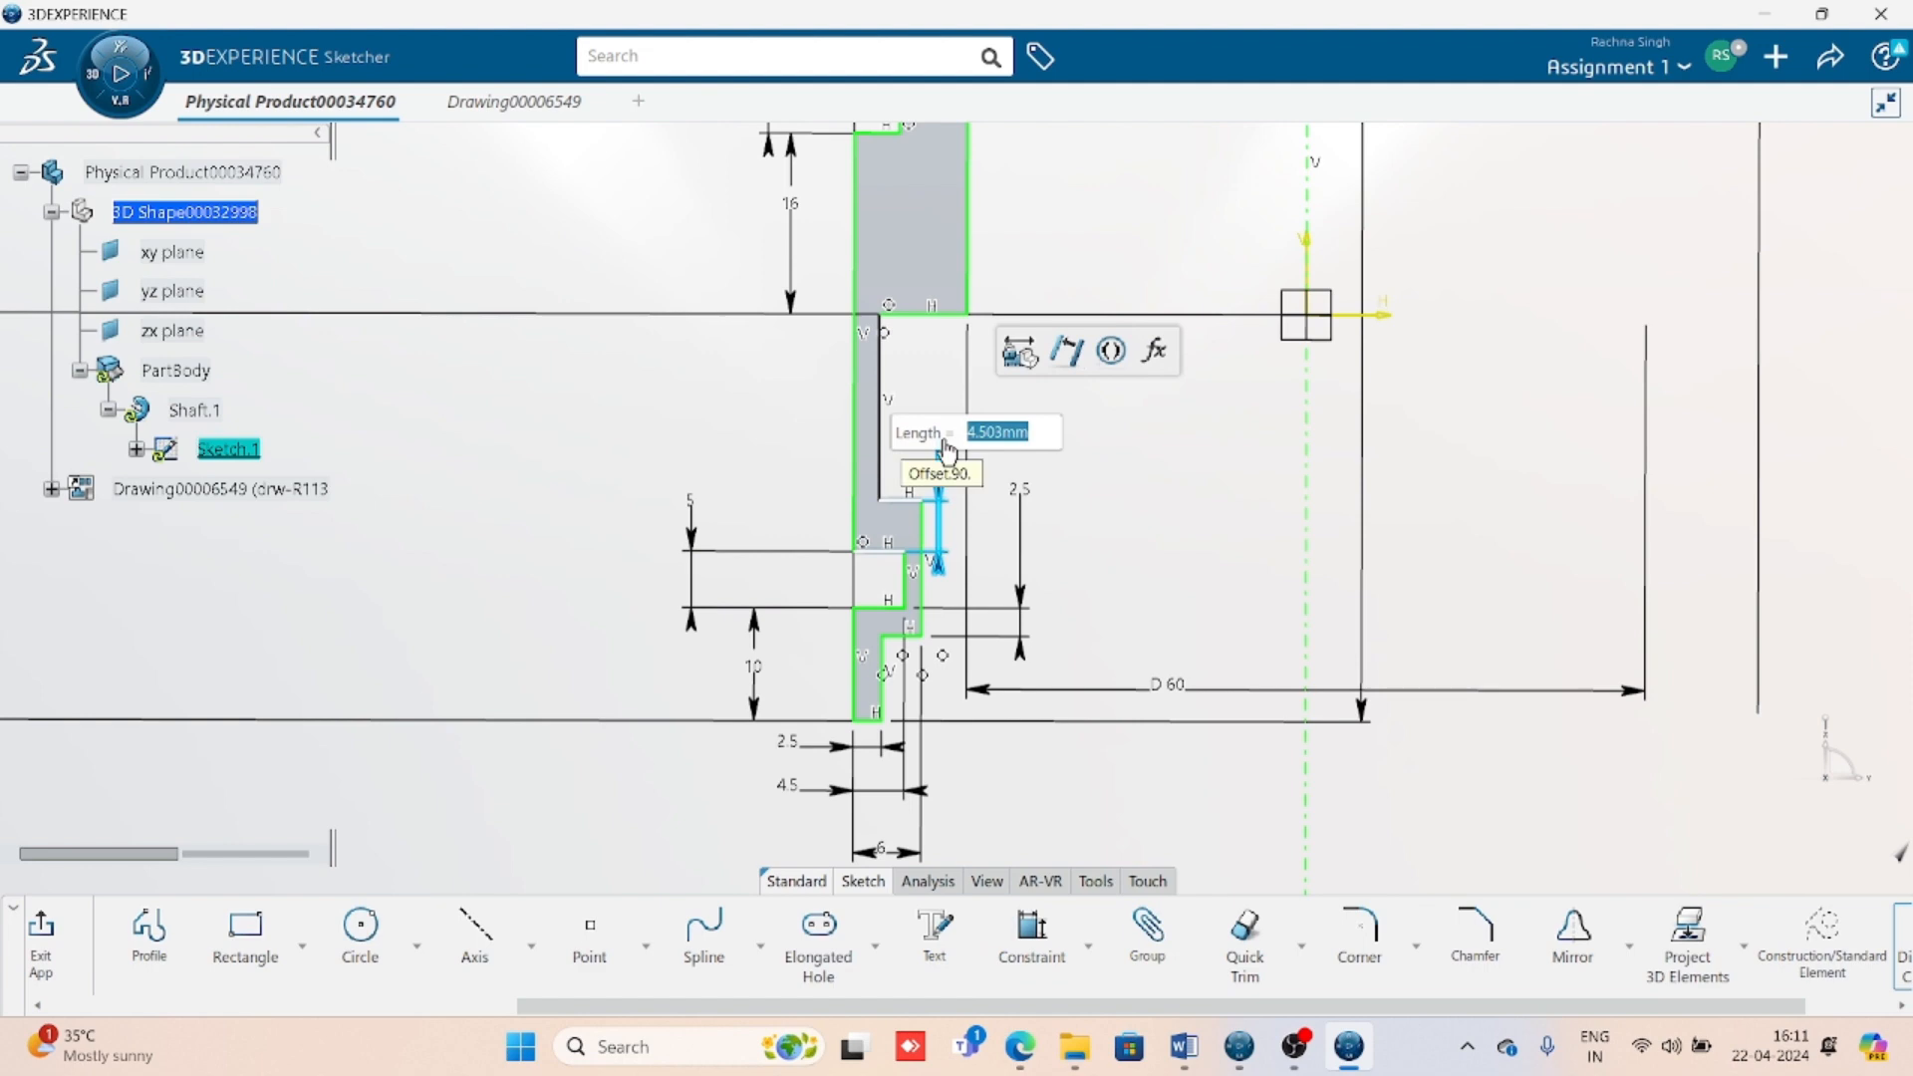
text(2.5)
key(Return)
click(1091, 457)
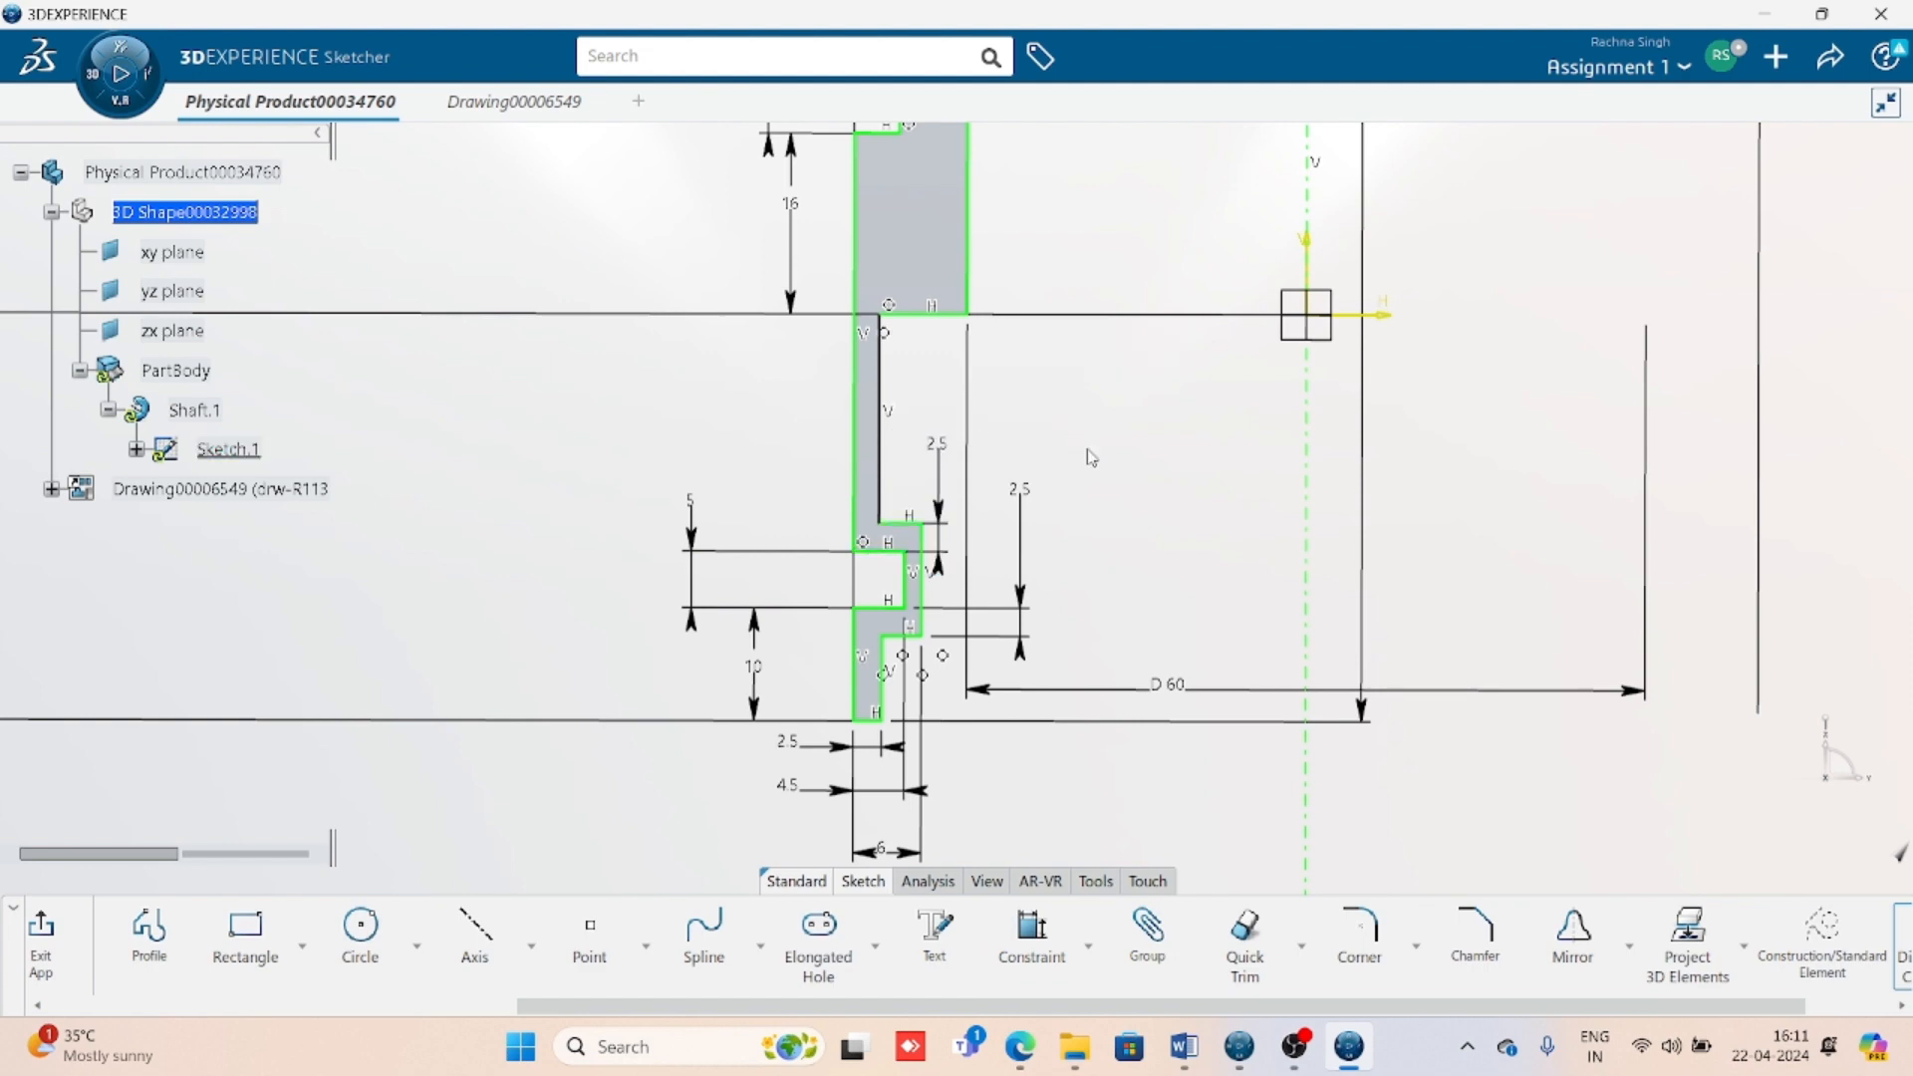
- Dimension the thickness of the thin wall above the lower groove and set it to 2.5 mm
click(1032, 932)
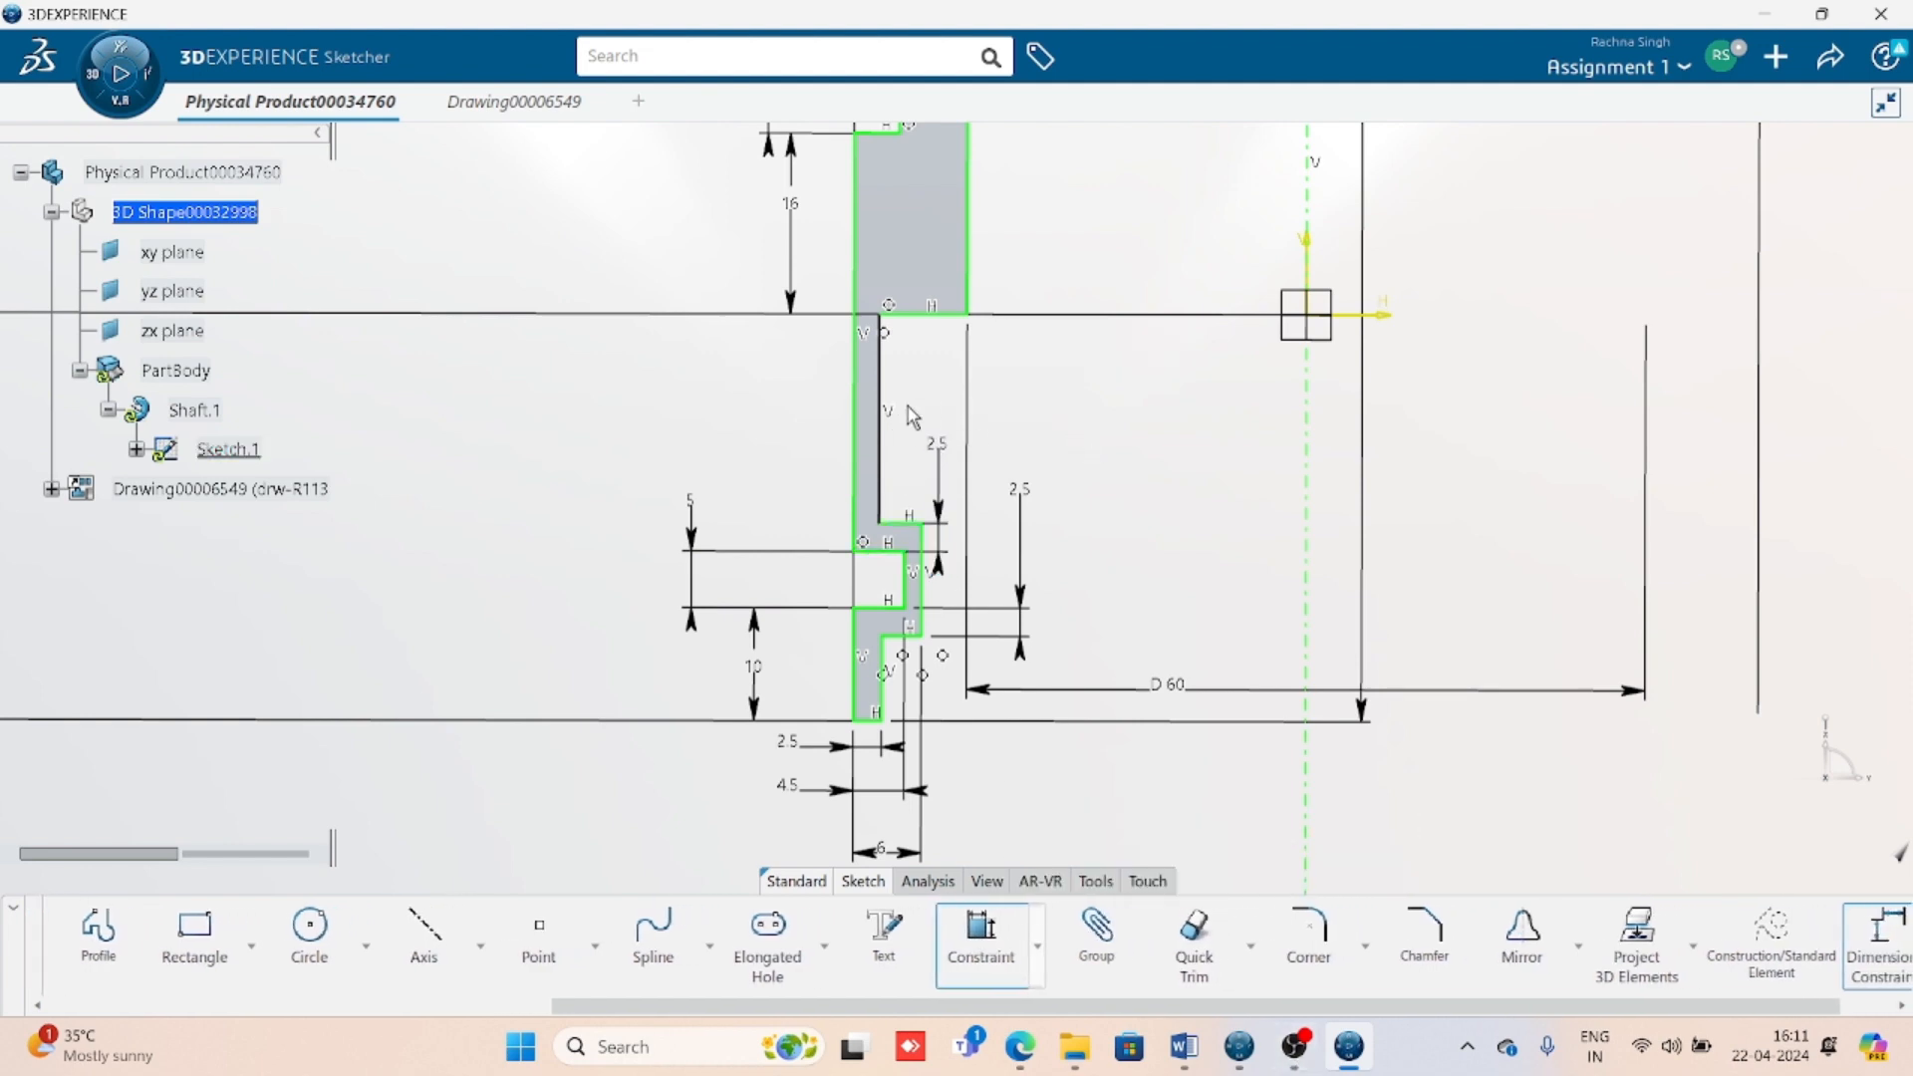
click(878, 455)
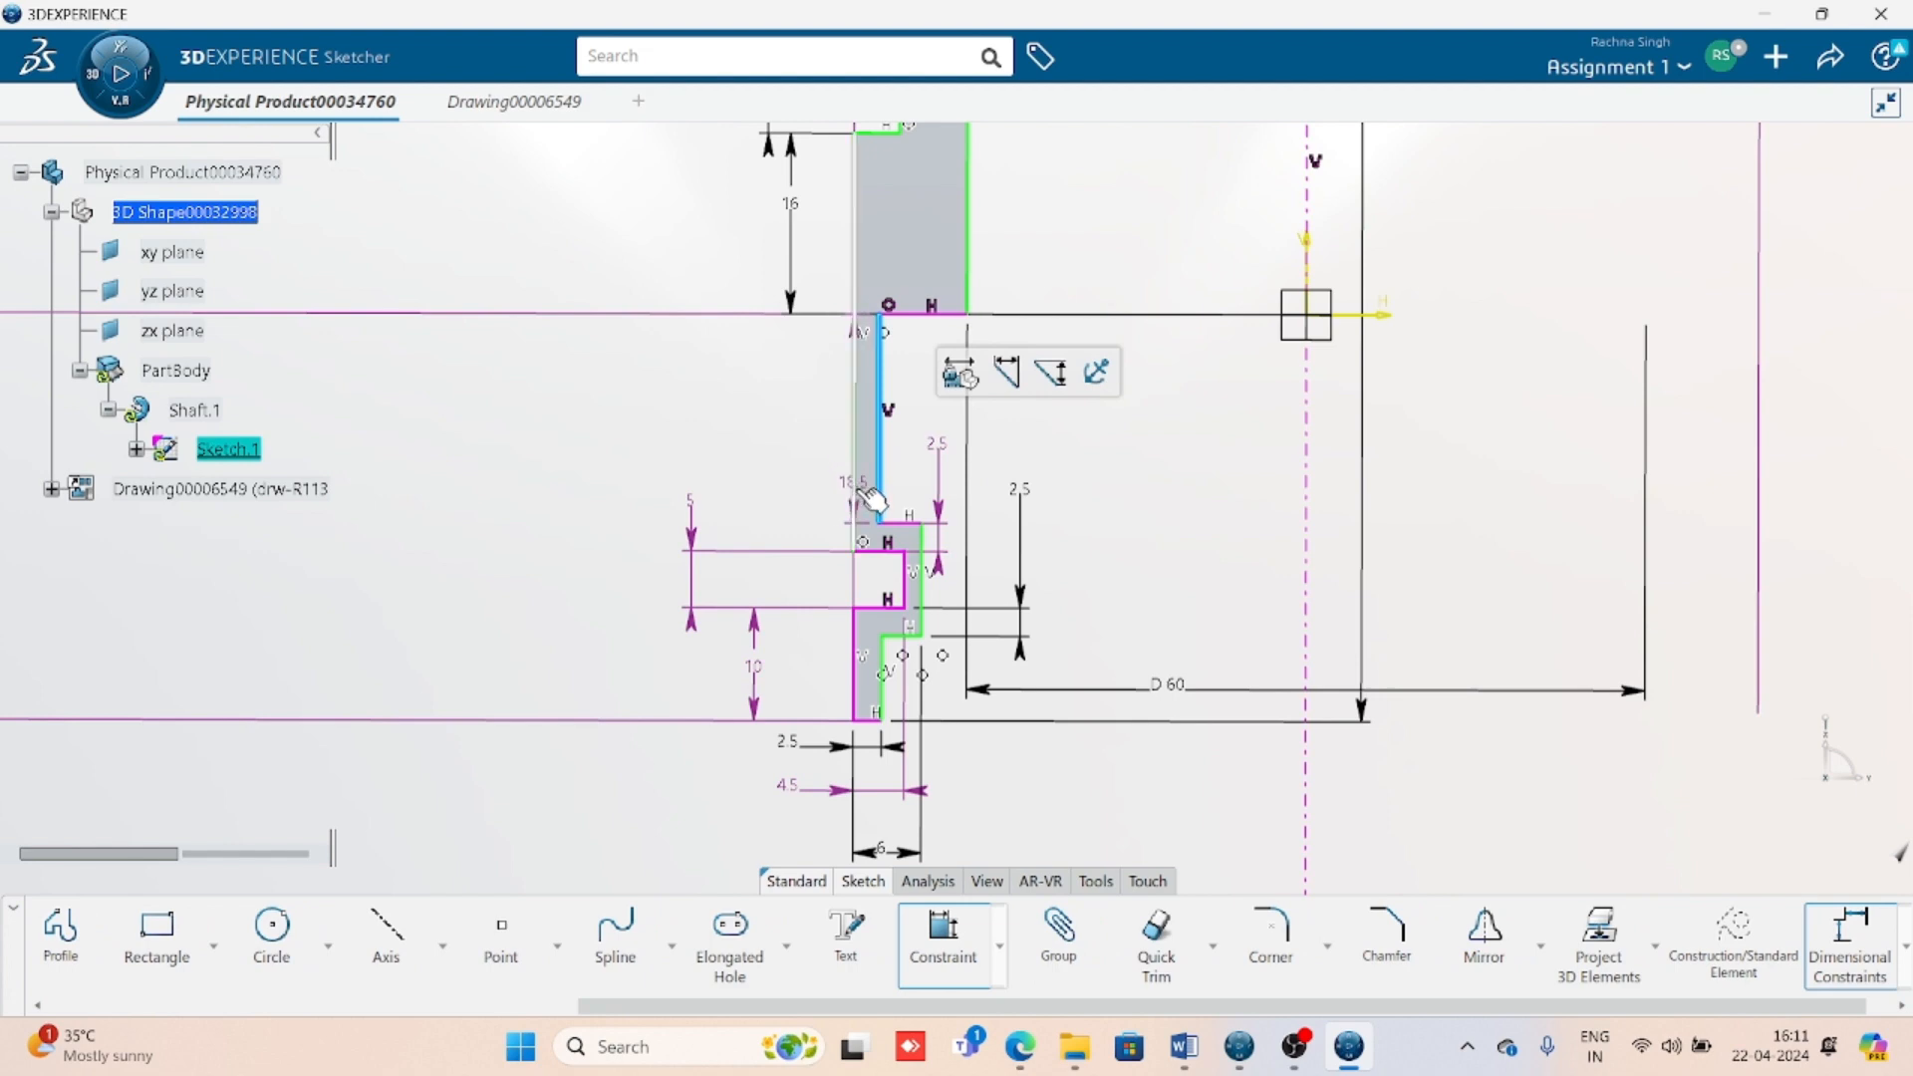
click(854, 490)
click(797, 438)
text(2.5)
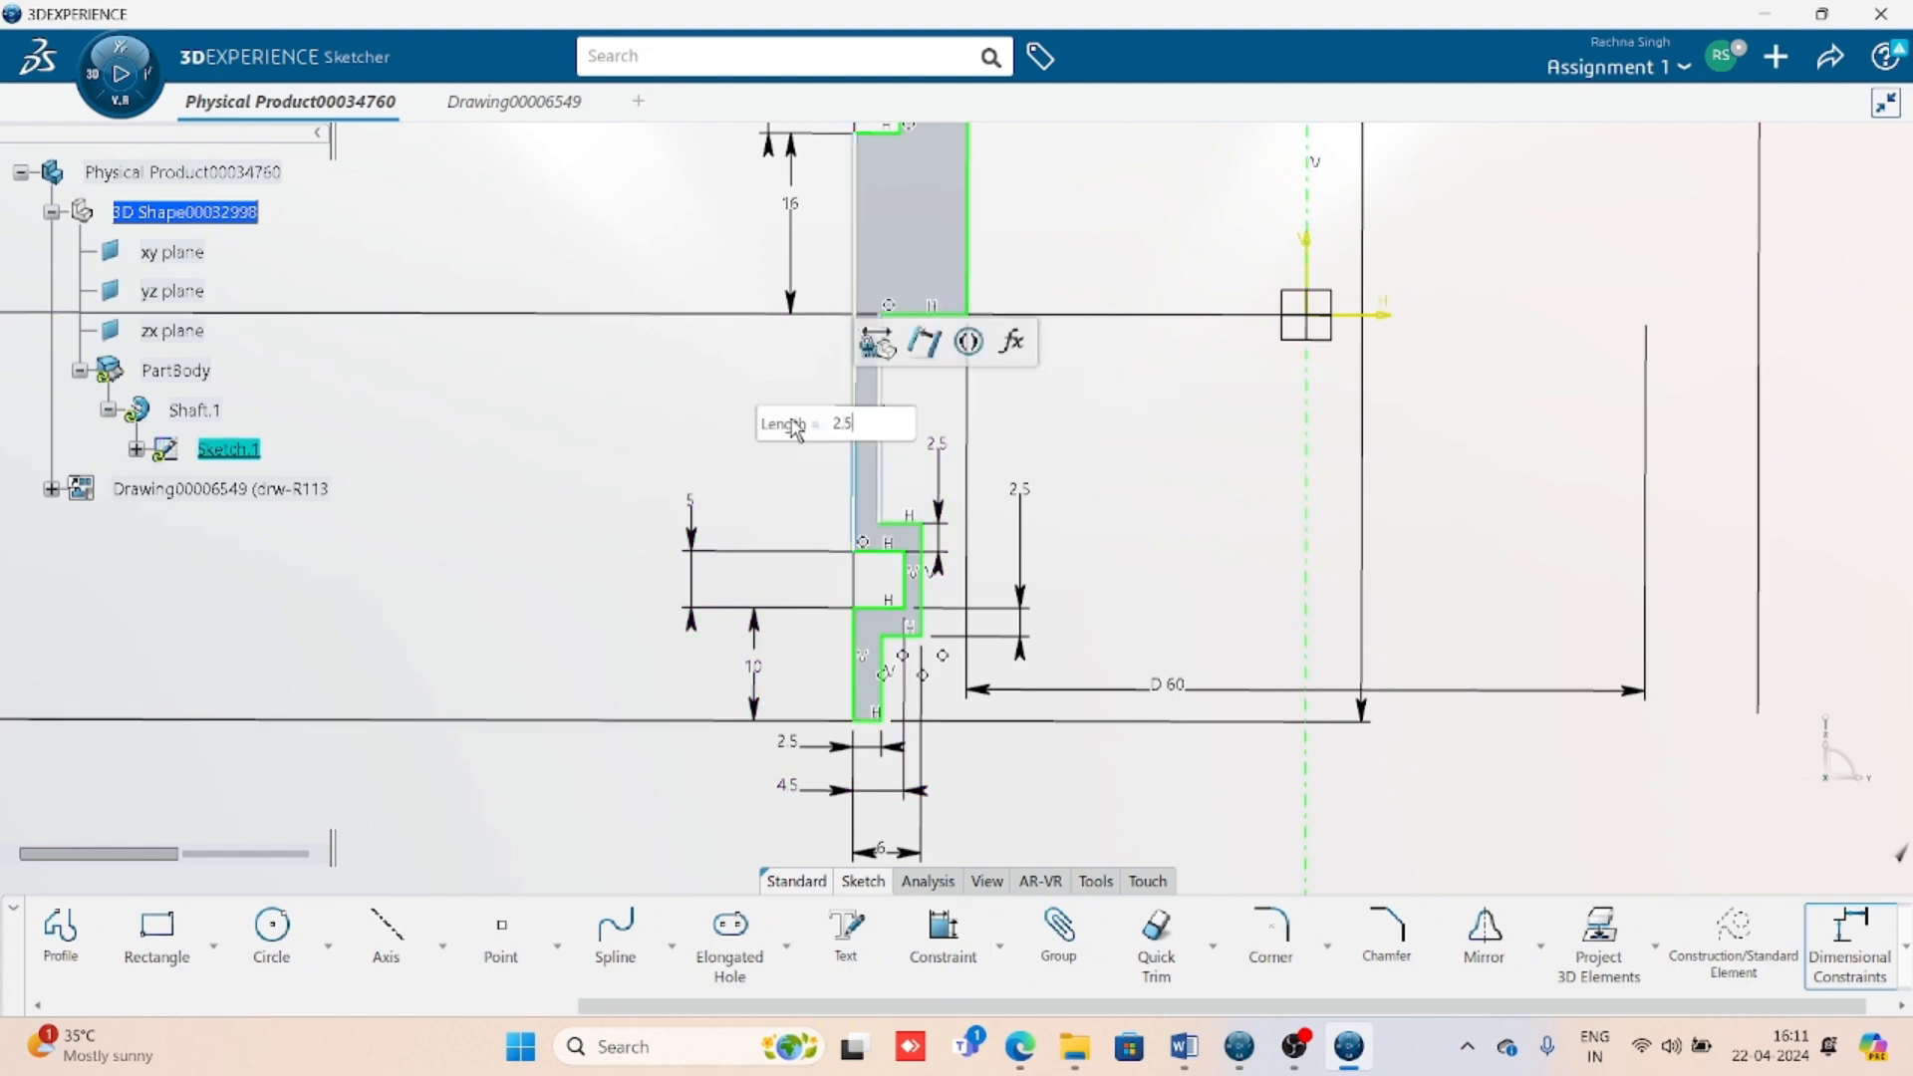
key(Return)
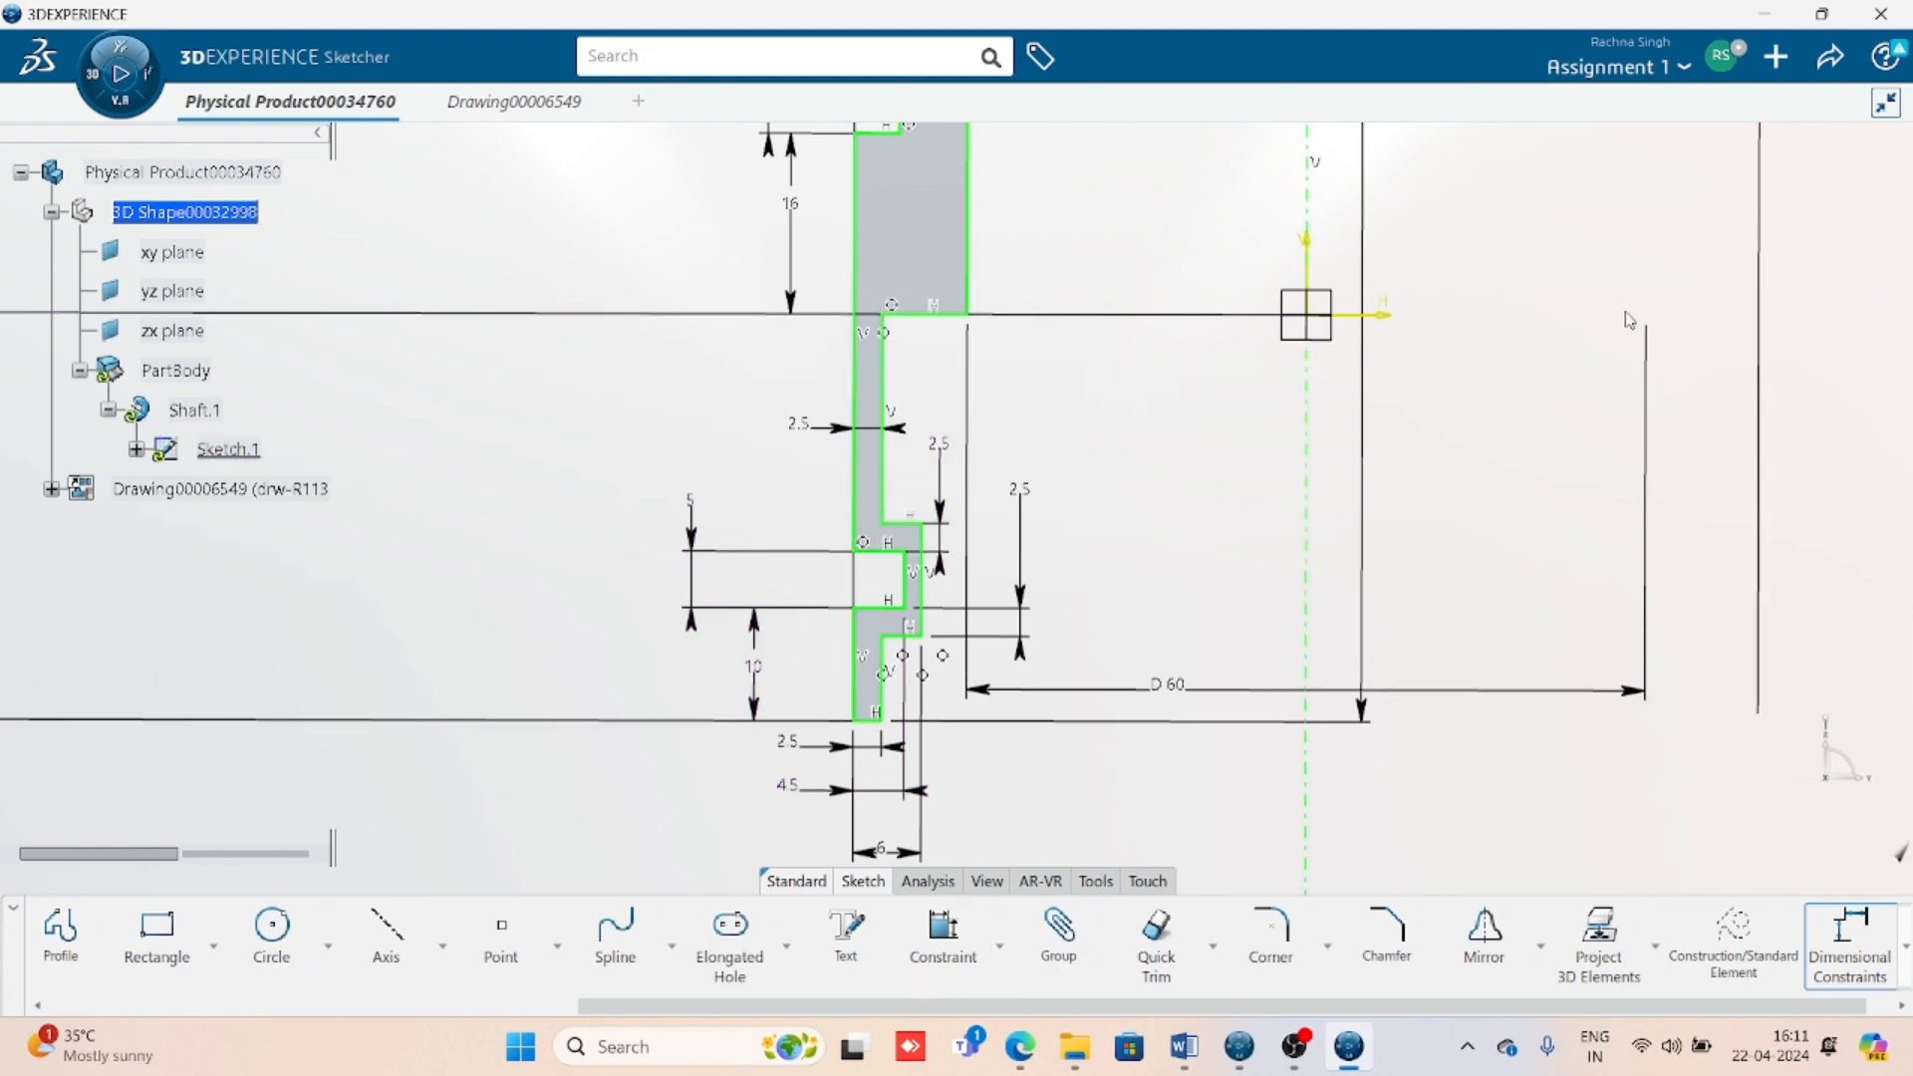
- Check the complete profile against the Word reference, return to CATIA and exit the sketch
mouse_move(1116, 438)
middle_down()
mouse_move(1120, 607)
mouse_move(1123, 588)
mouse_move(1020, 618)
mouse_move(1020, 638)
middle_up()
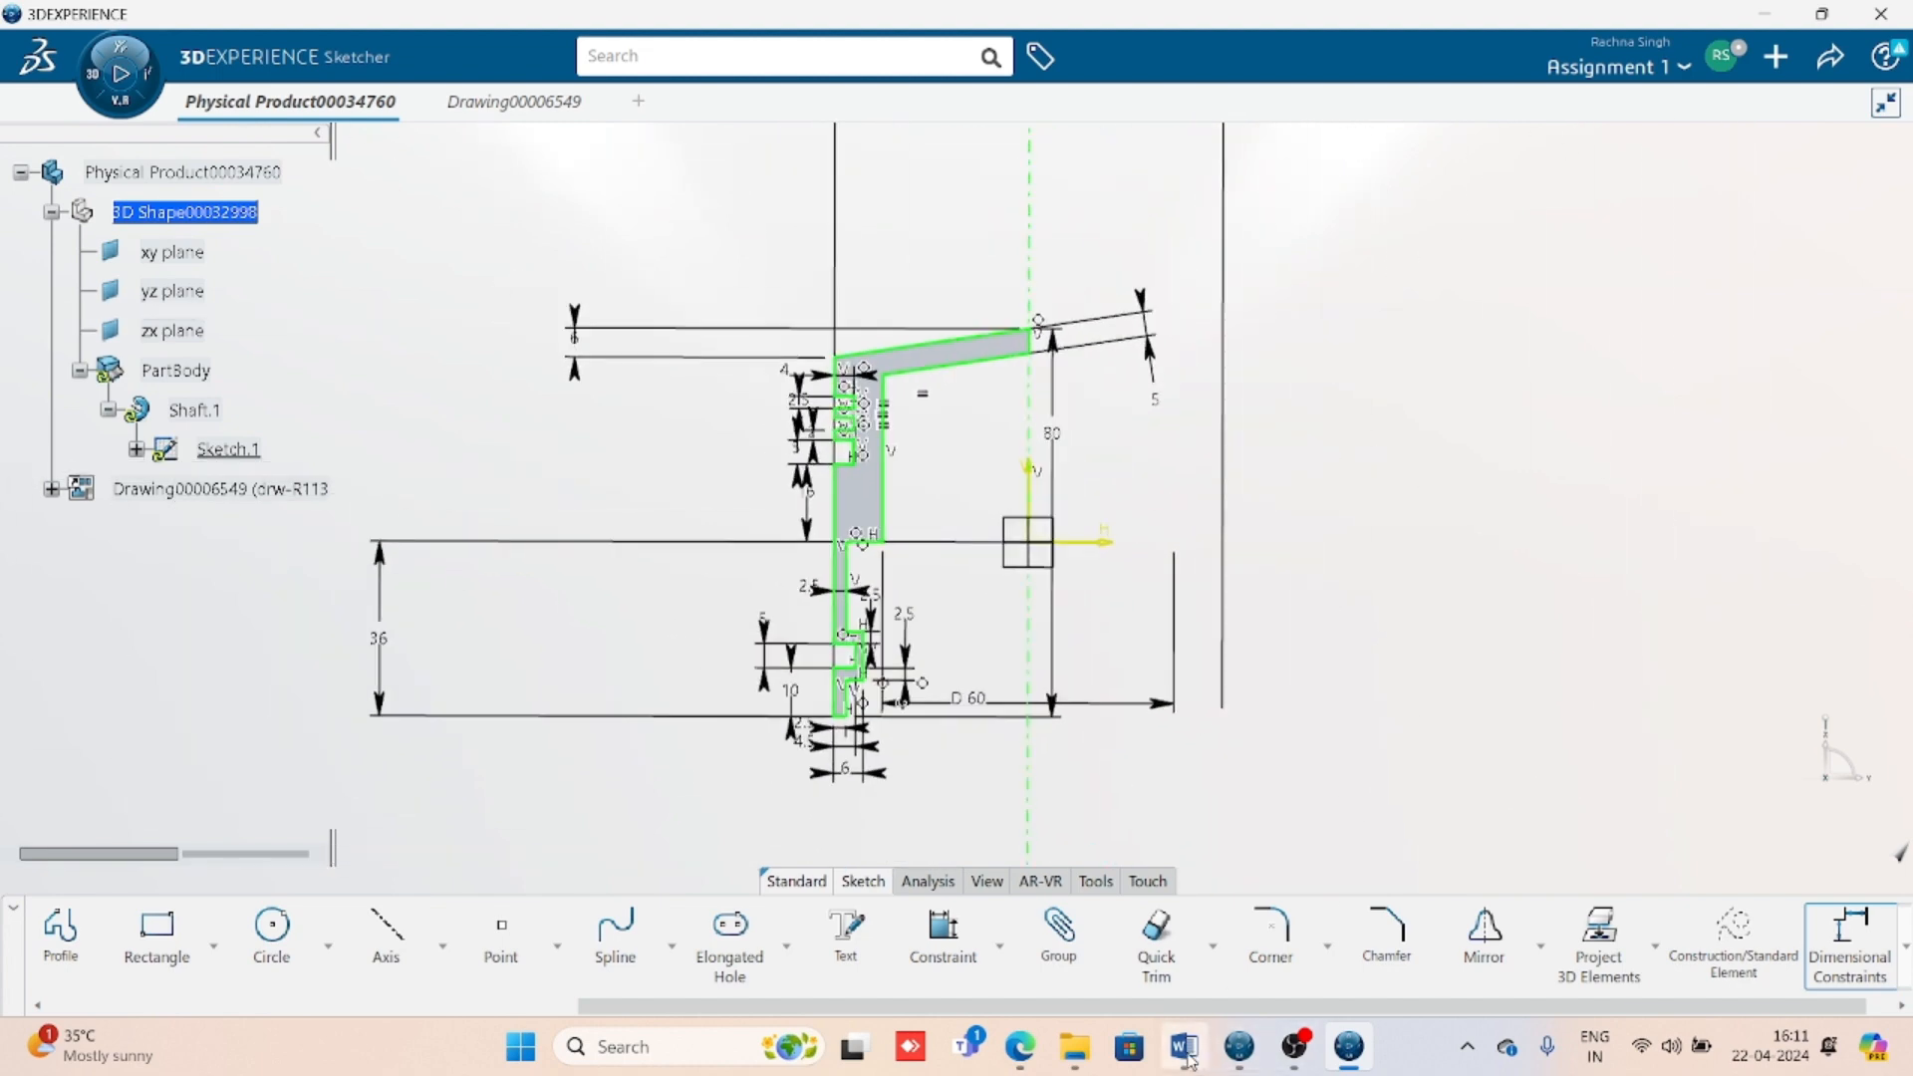
click(1188, 1055)
click(1348, 1046)
mouse_move(996, 727)
middle_down()
mouse_move(1021, 639)
mouse_move(988, 667)
mouse_move(1137, 265)
mouse_move(1104, 476)
mouse_move(1110, 621)
middle_up()
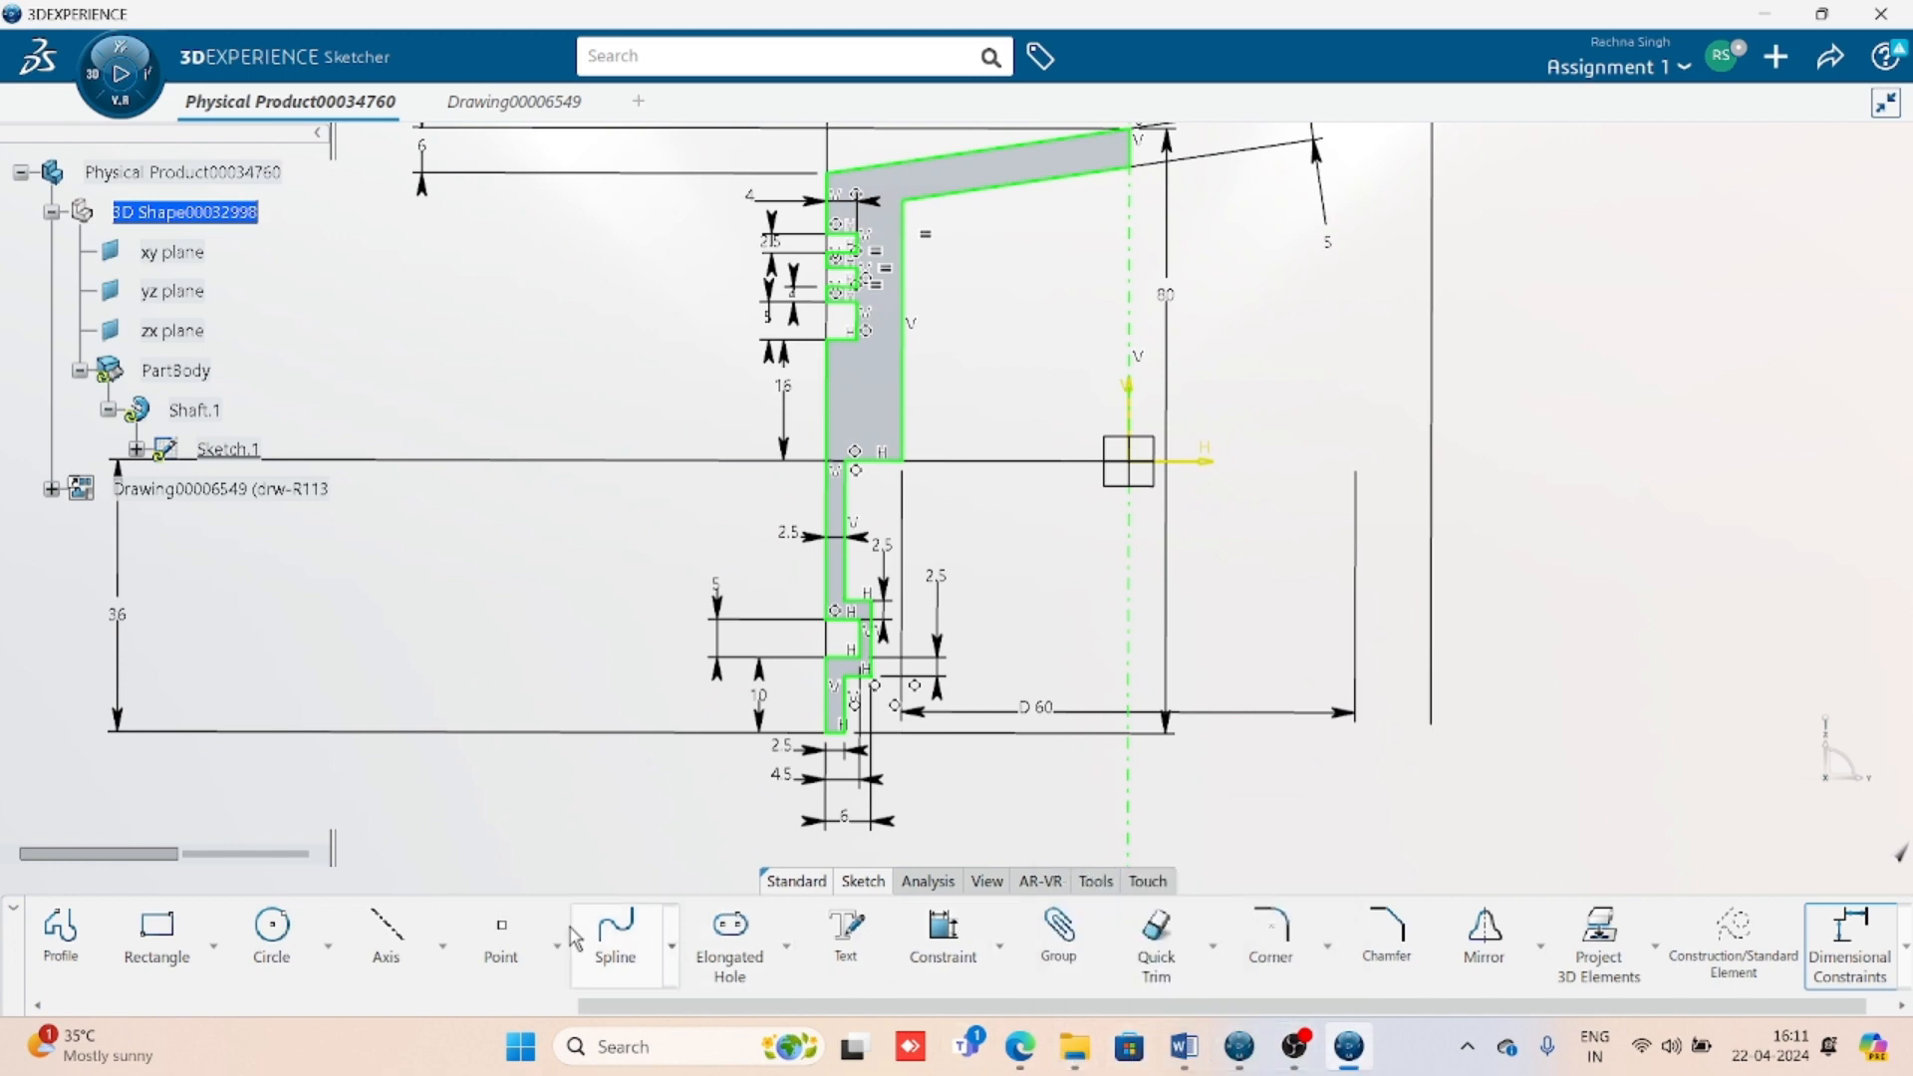
drag(868, 1004, 550, 1004)
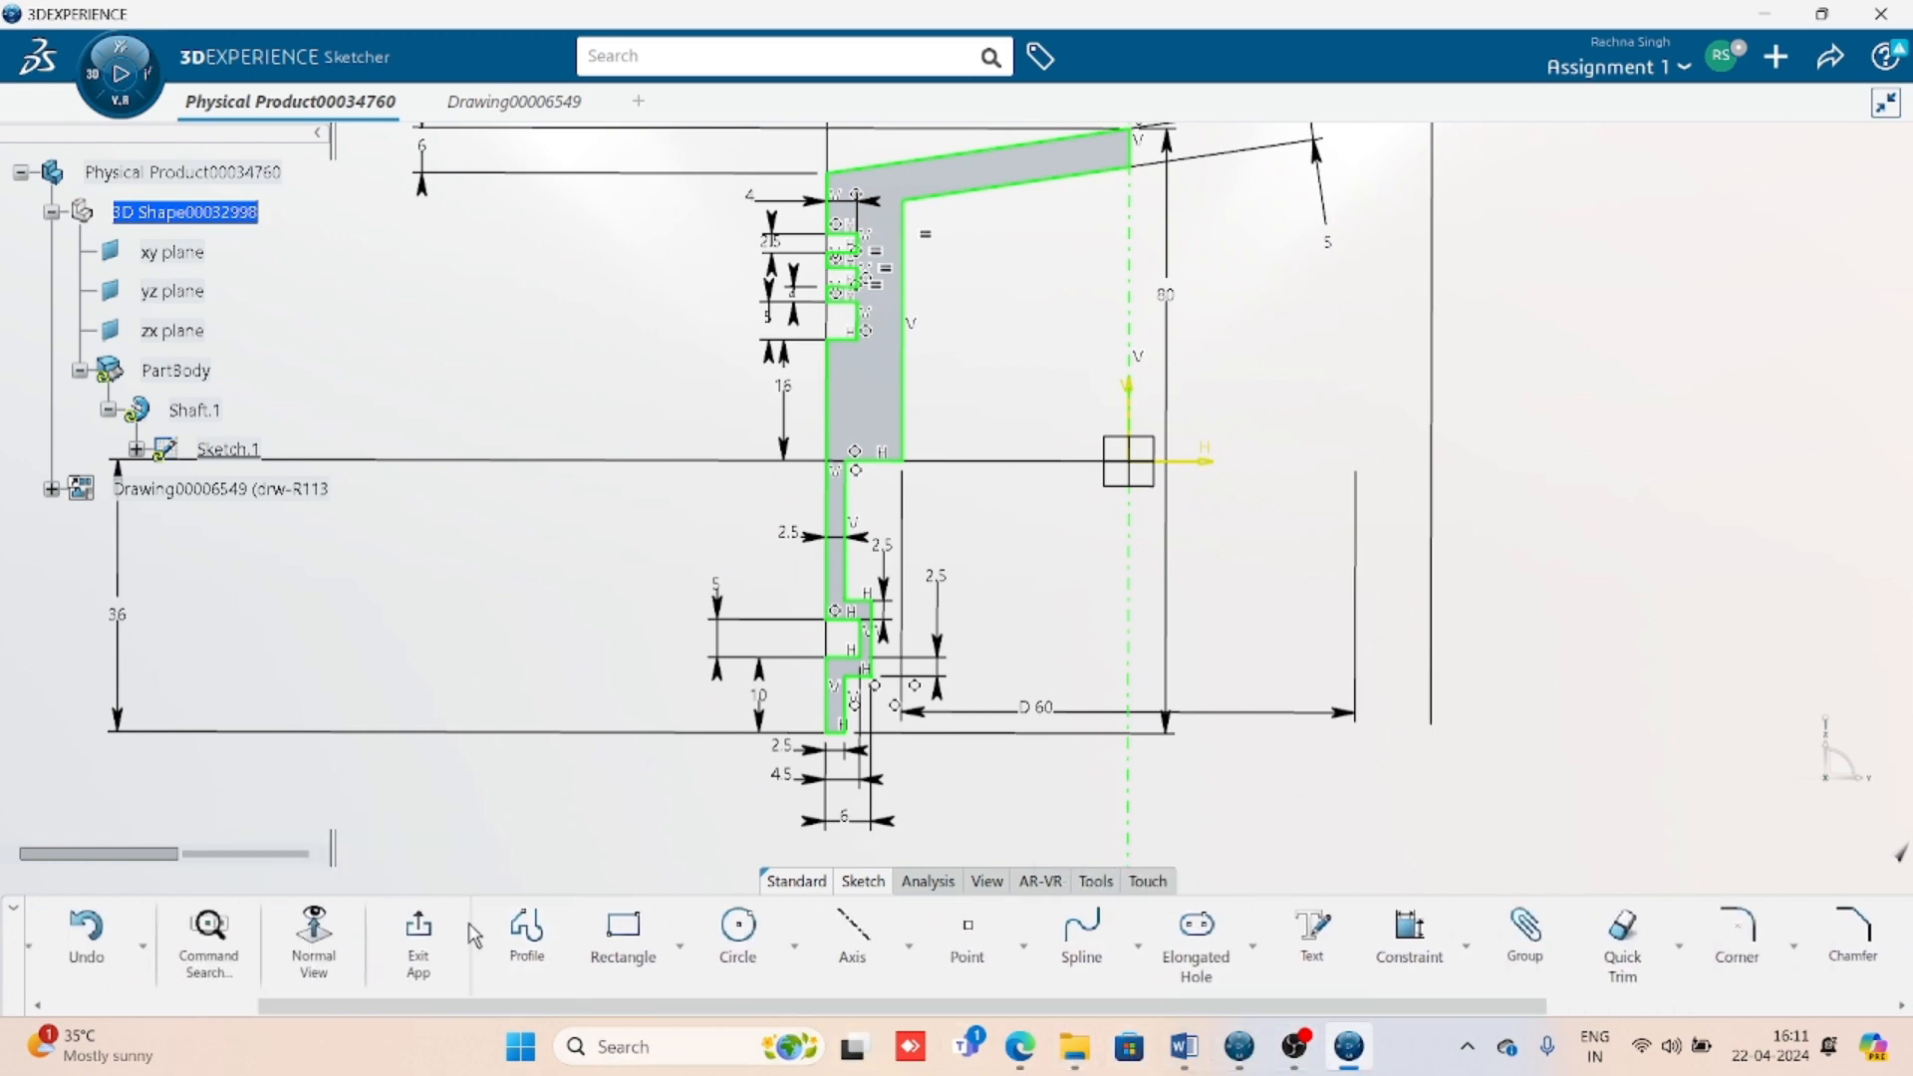
click(418, 942)
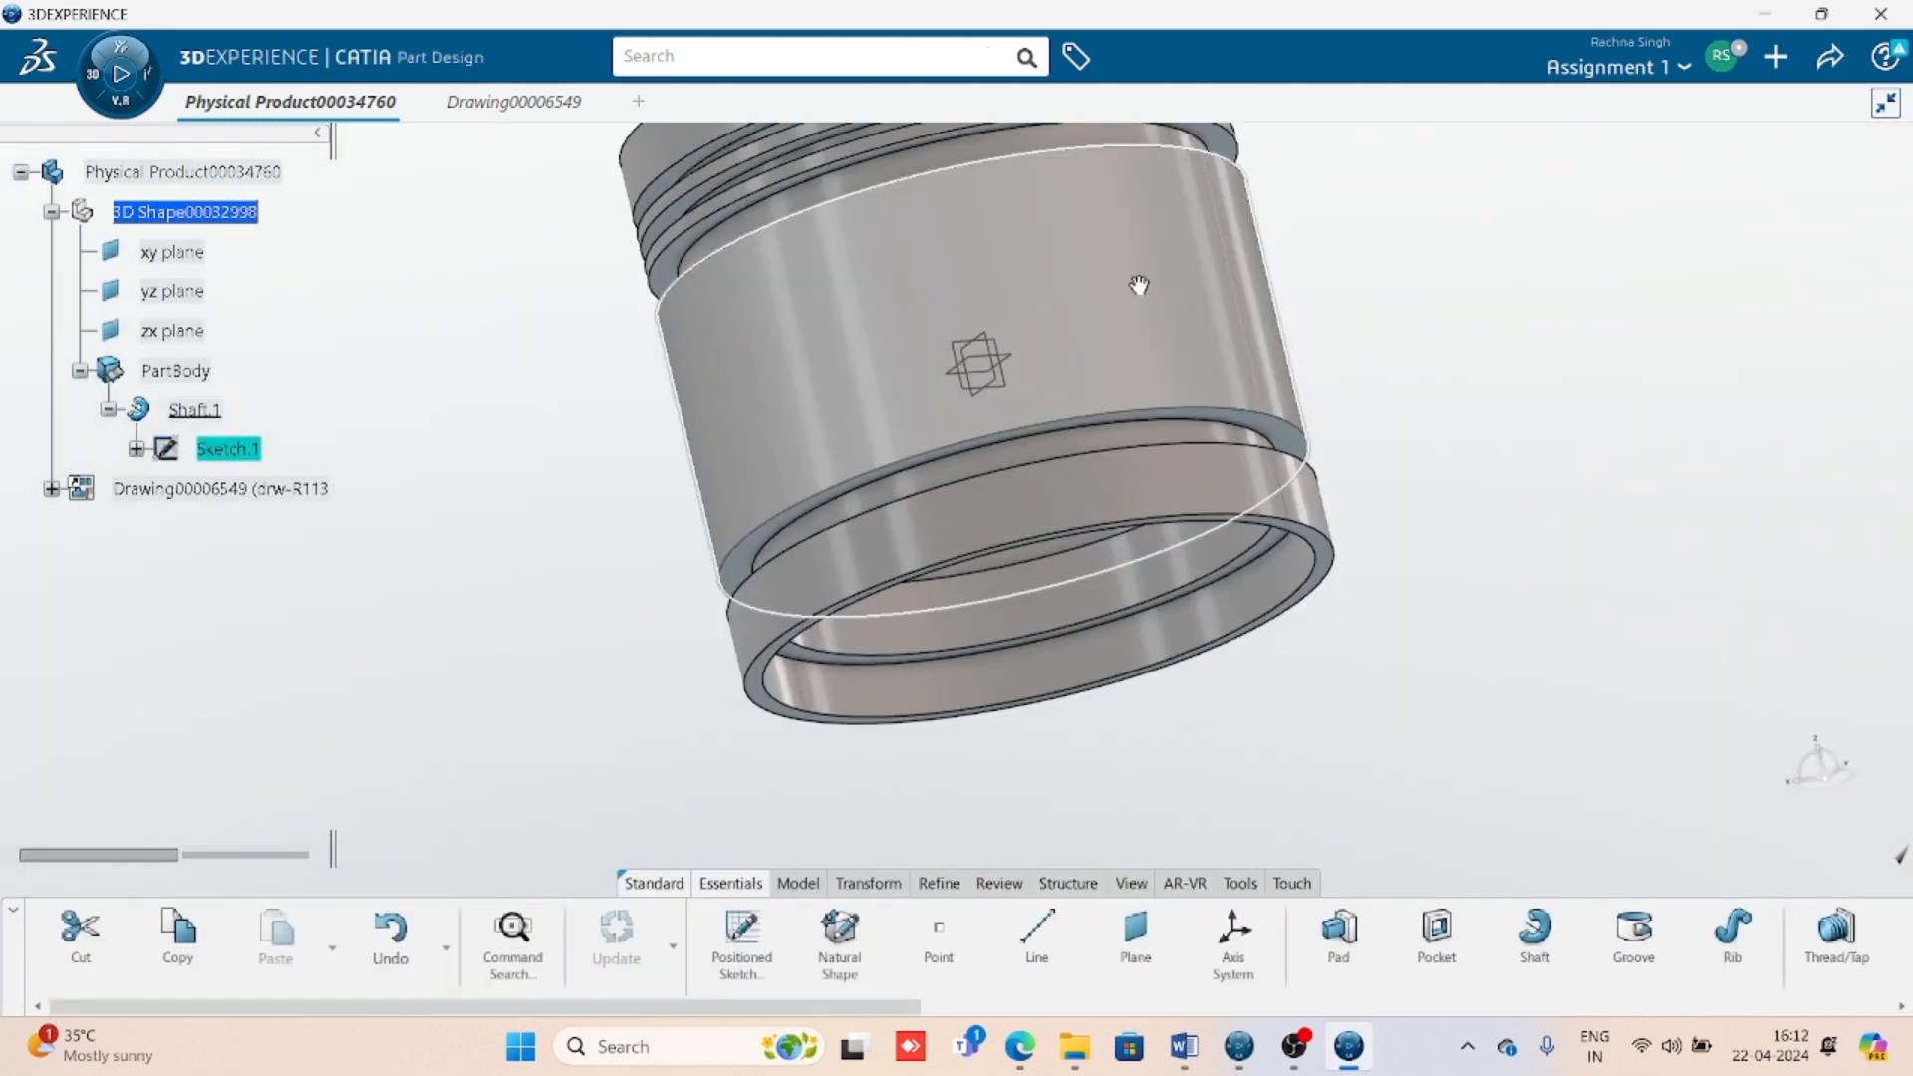
- Update the current sheet in the drawing, examine the front view's stepped wall section and return to the part
key(ctrl+Tab)
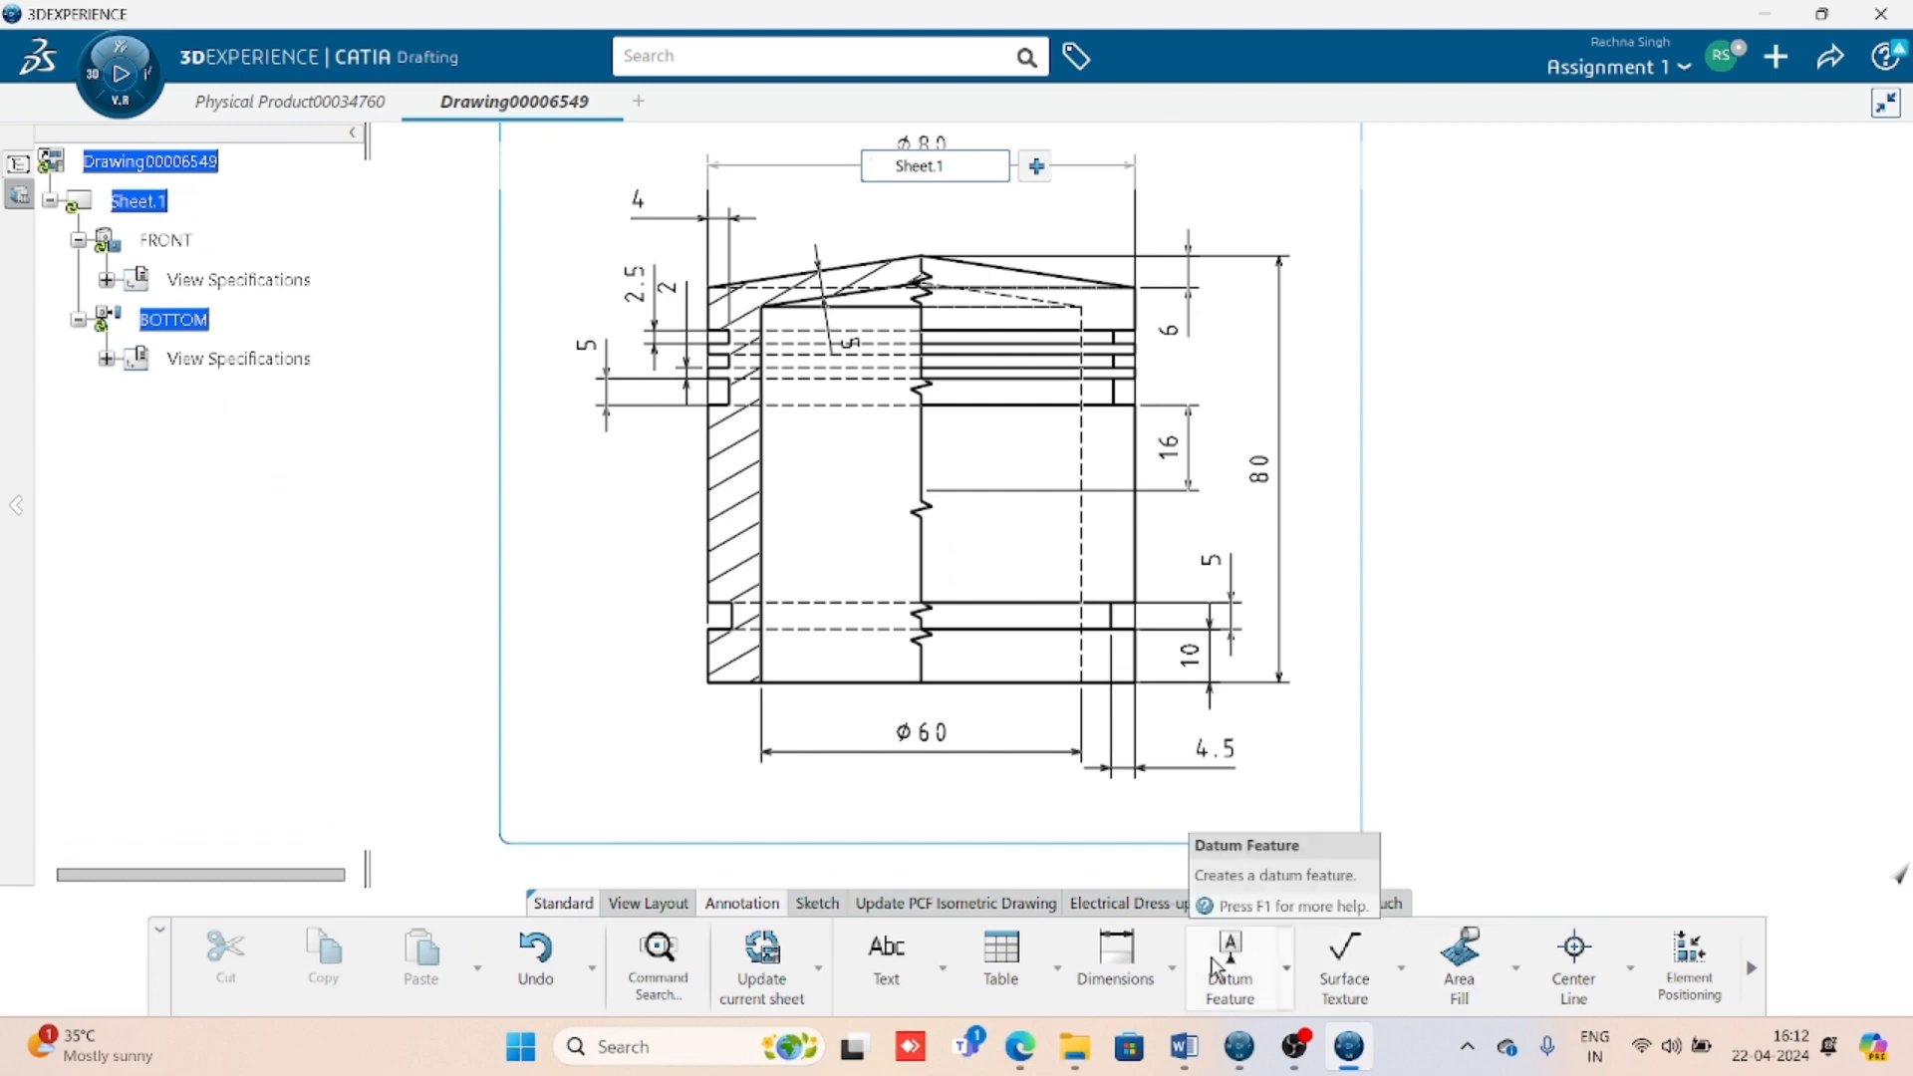
click(747, 954)
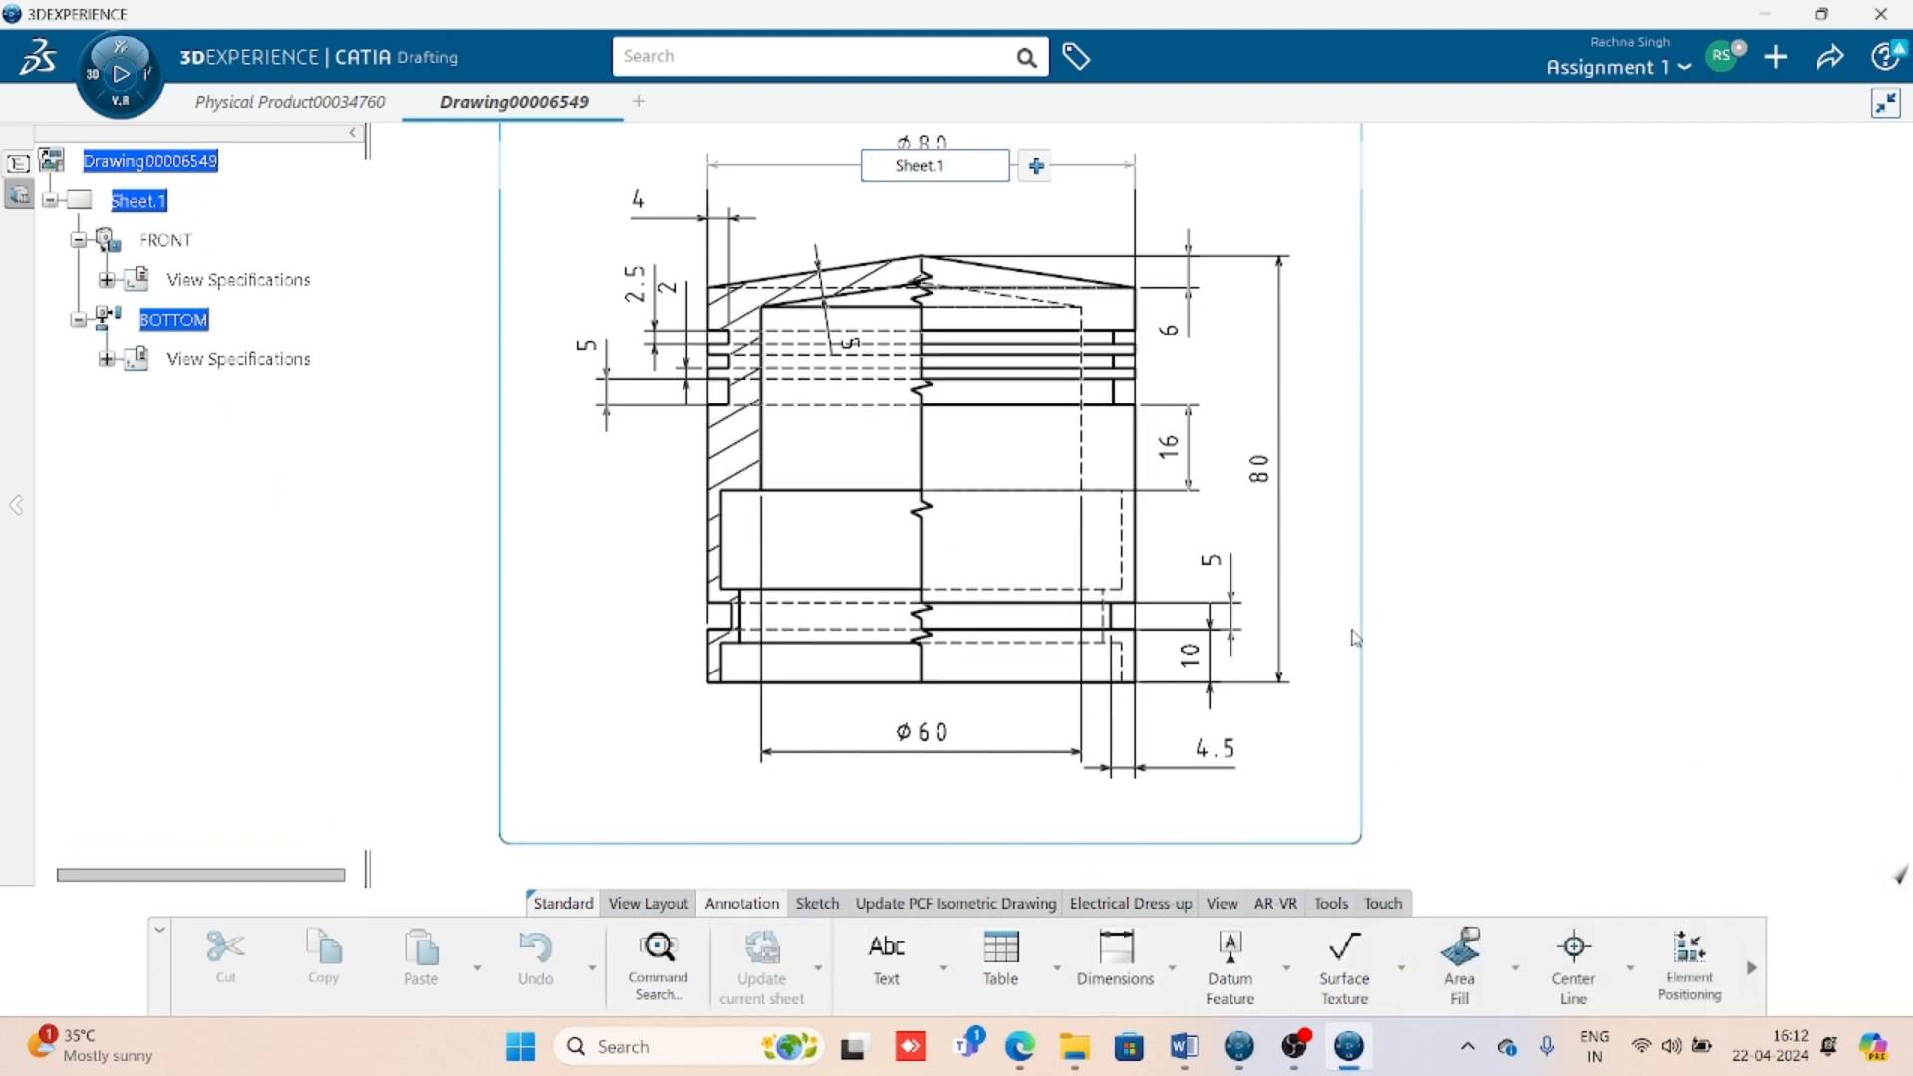
middle_drag(1373, 612, 1468, 505)
scroll(1026, 538, up, 6)
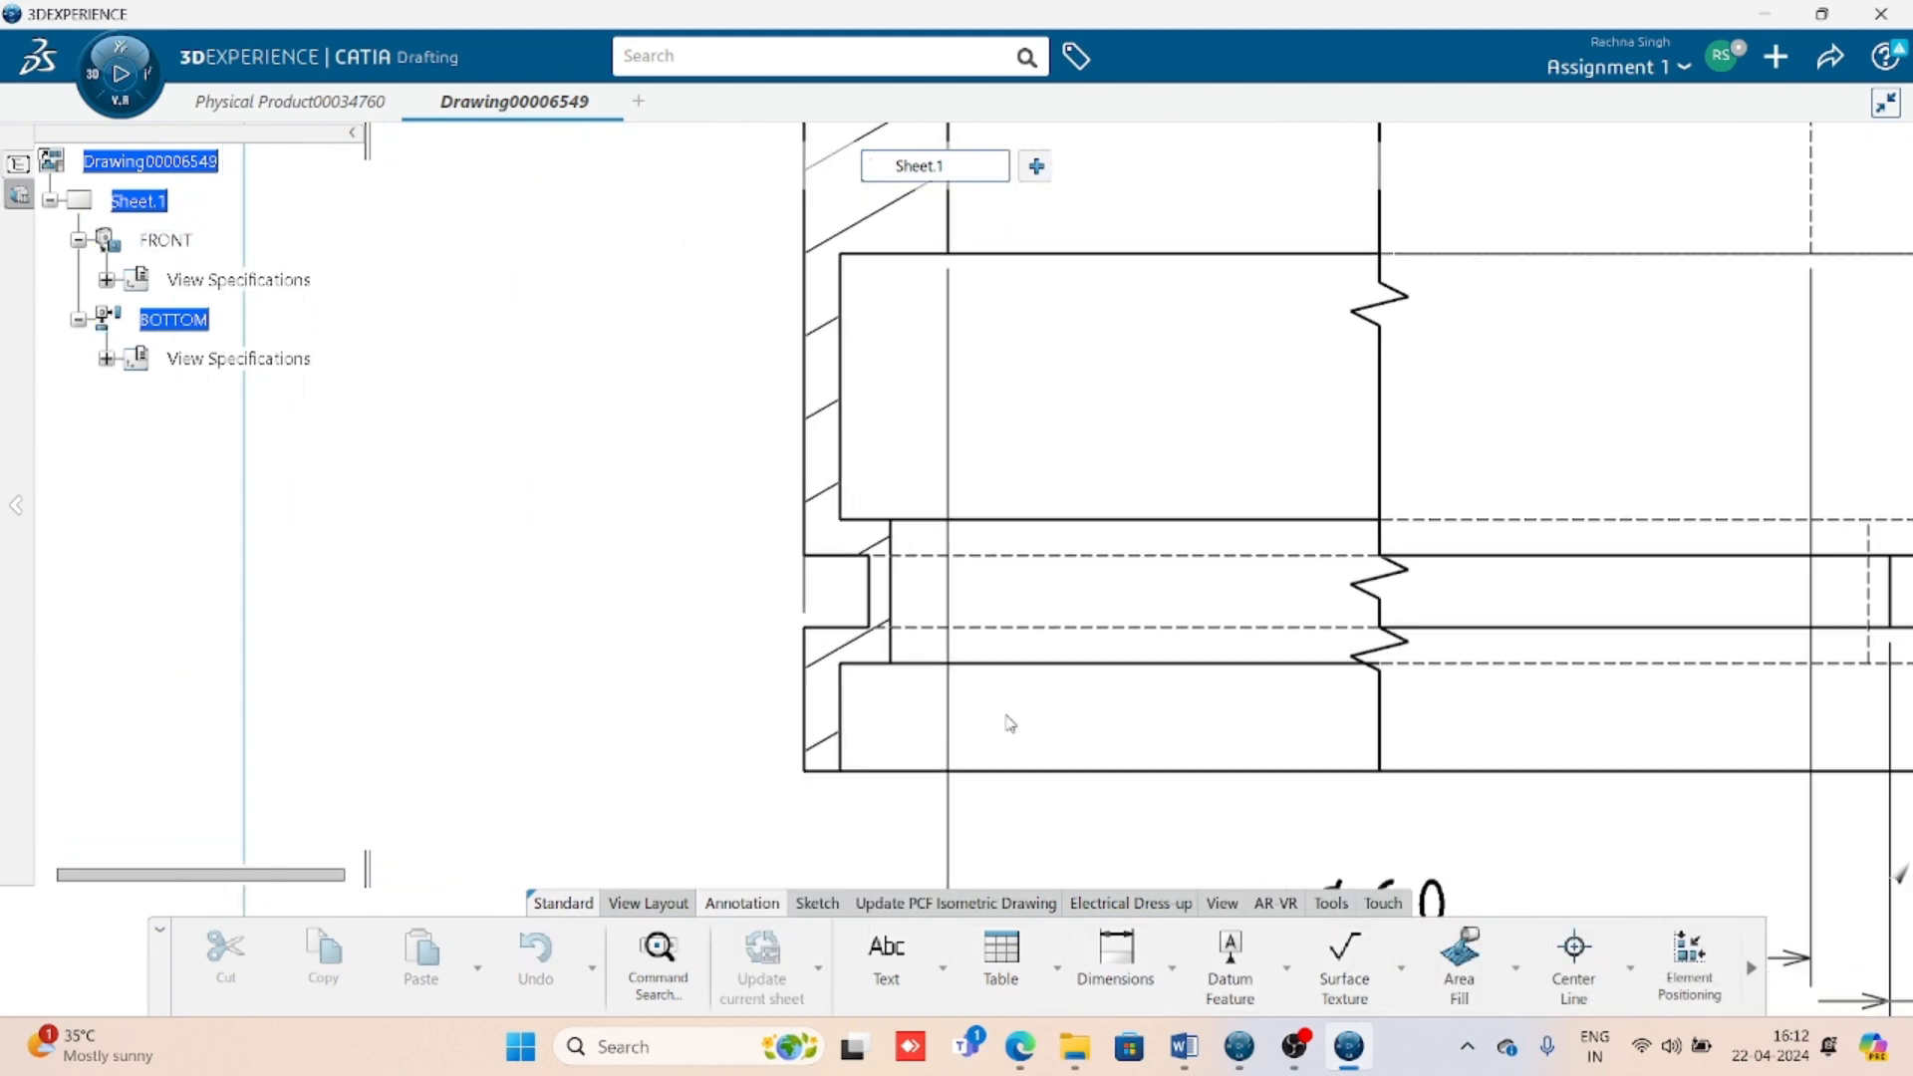
mouse_move(903, 454)
middle_down()
mouse_move(917, 632)
mouse_move(1003, 613)
middle_up()
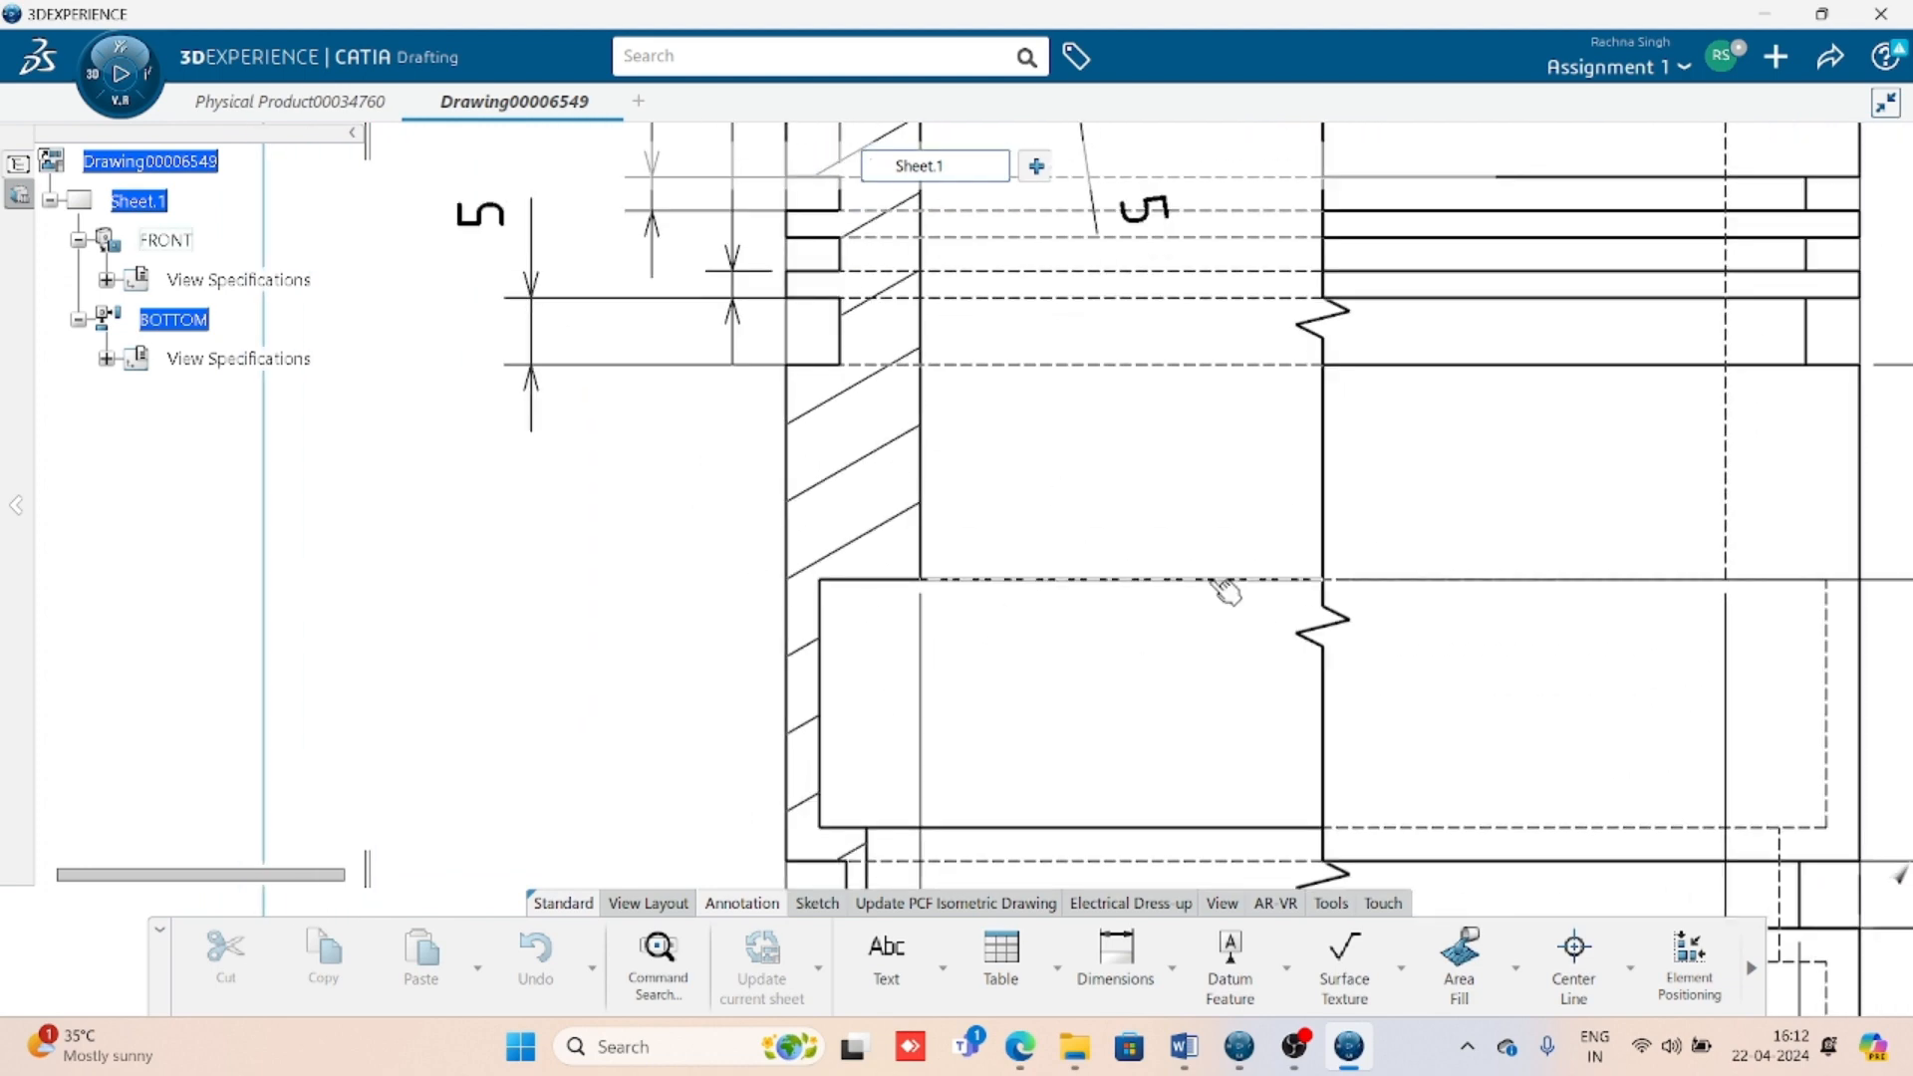
middle_drag(1139, 734, 1144, 710)
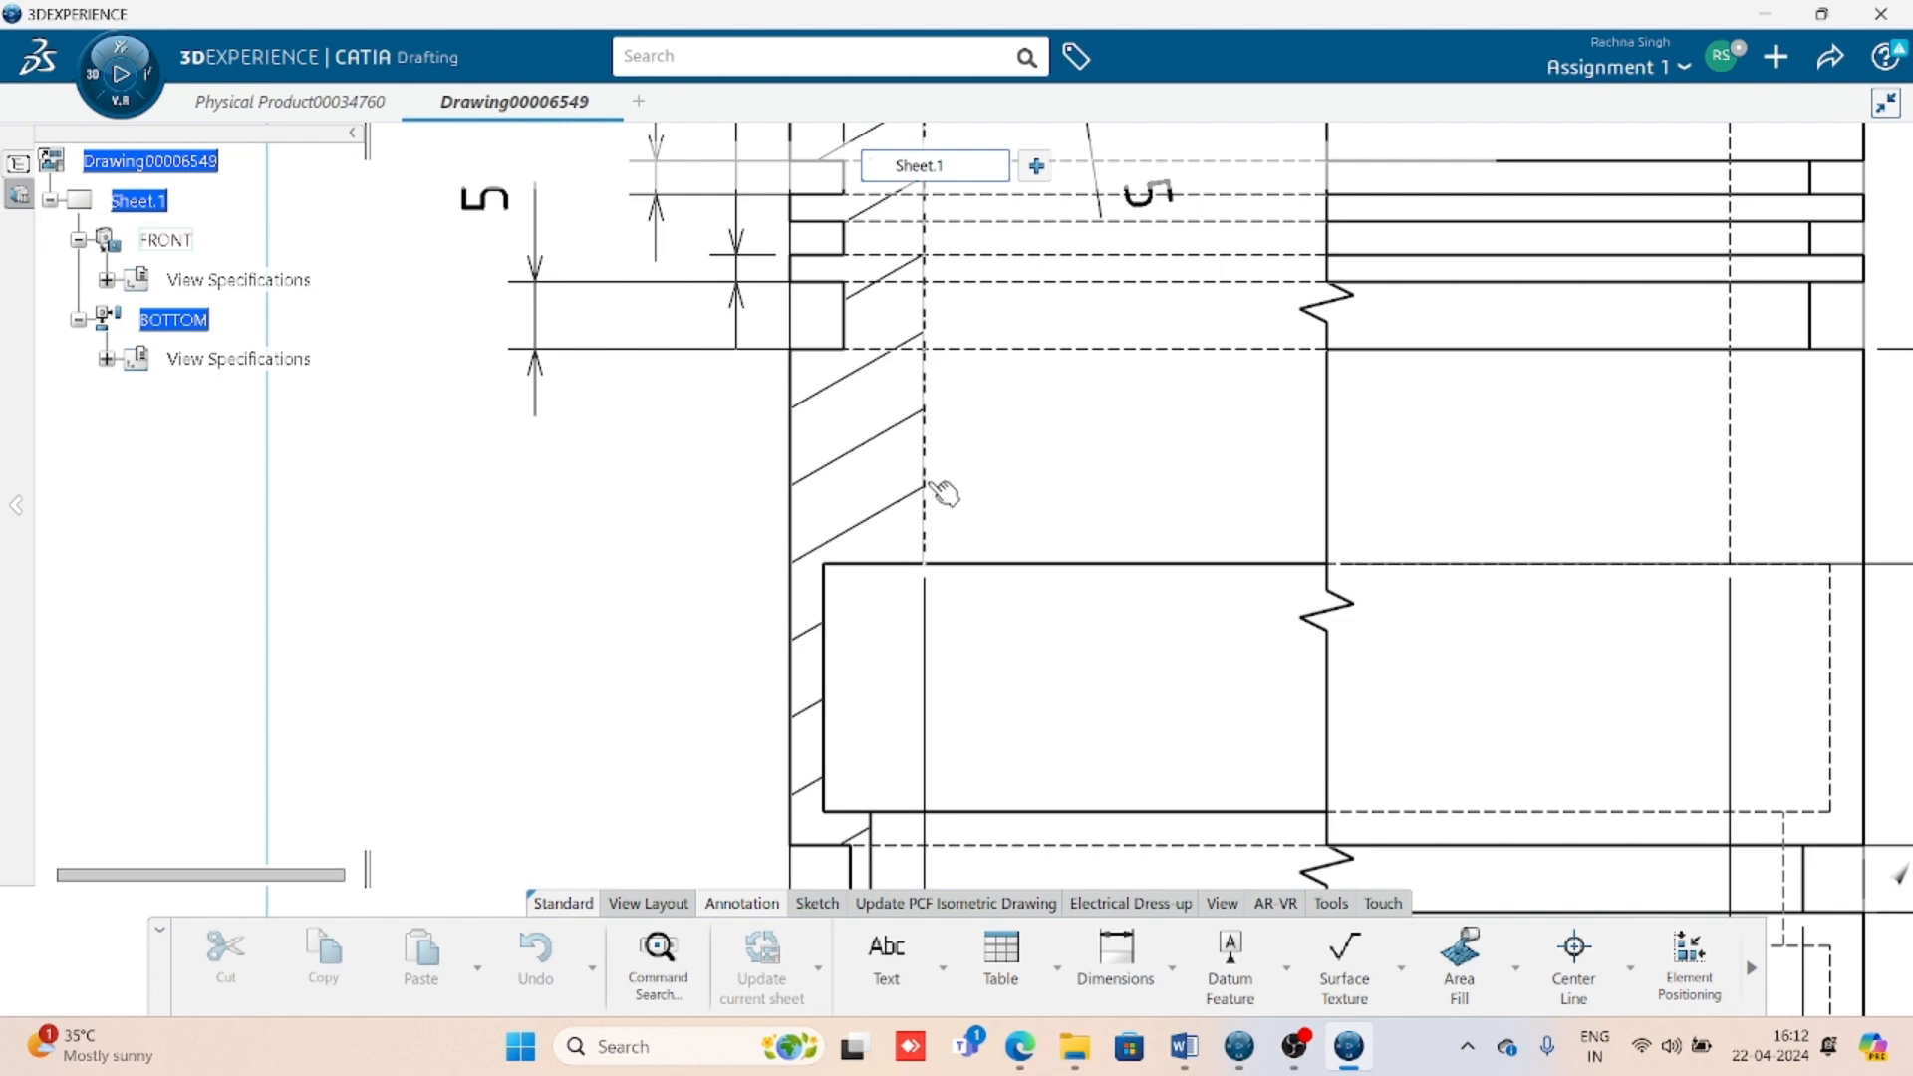
key(ctrl+Tab)
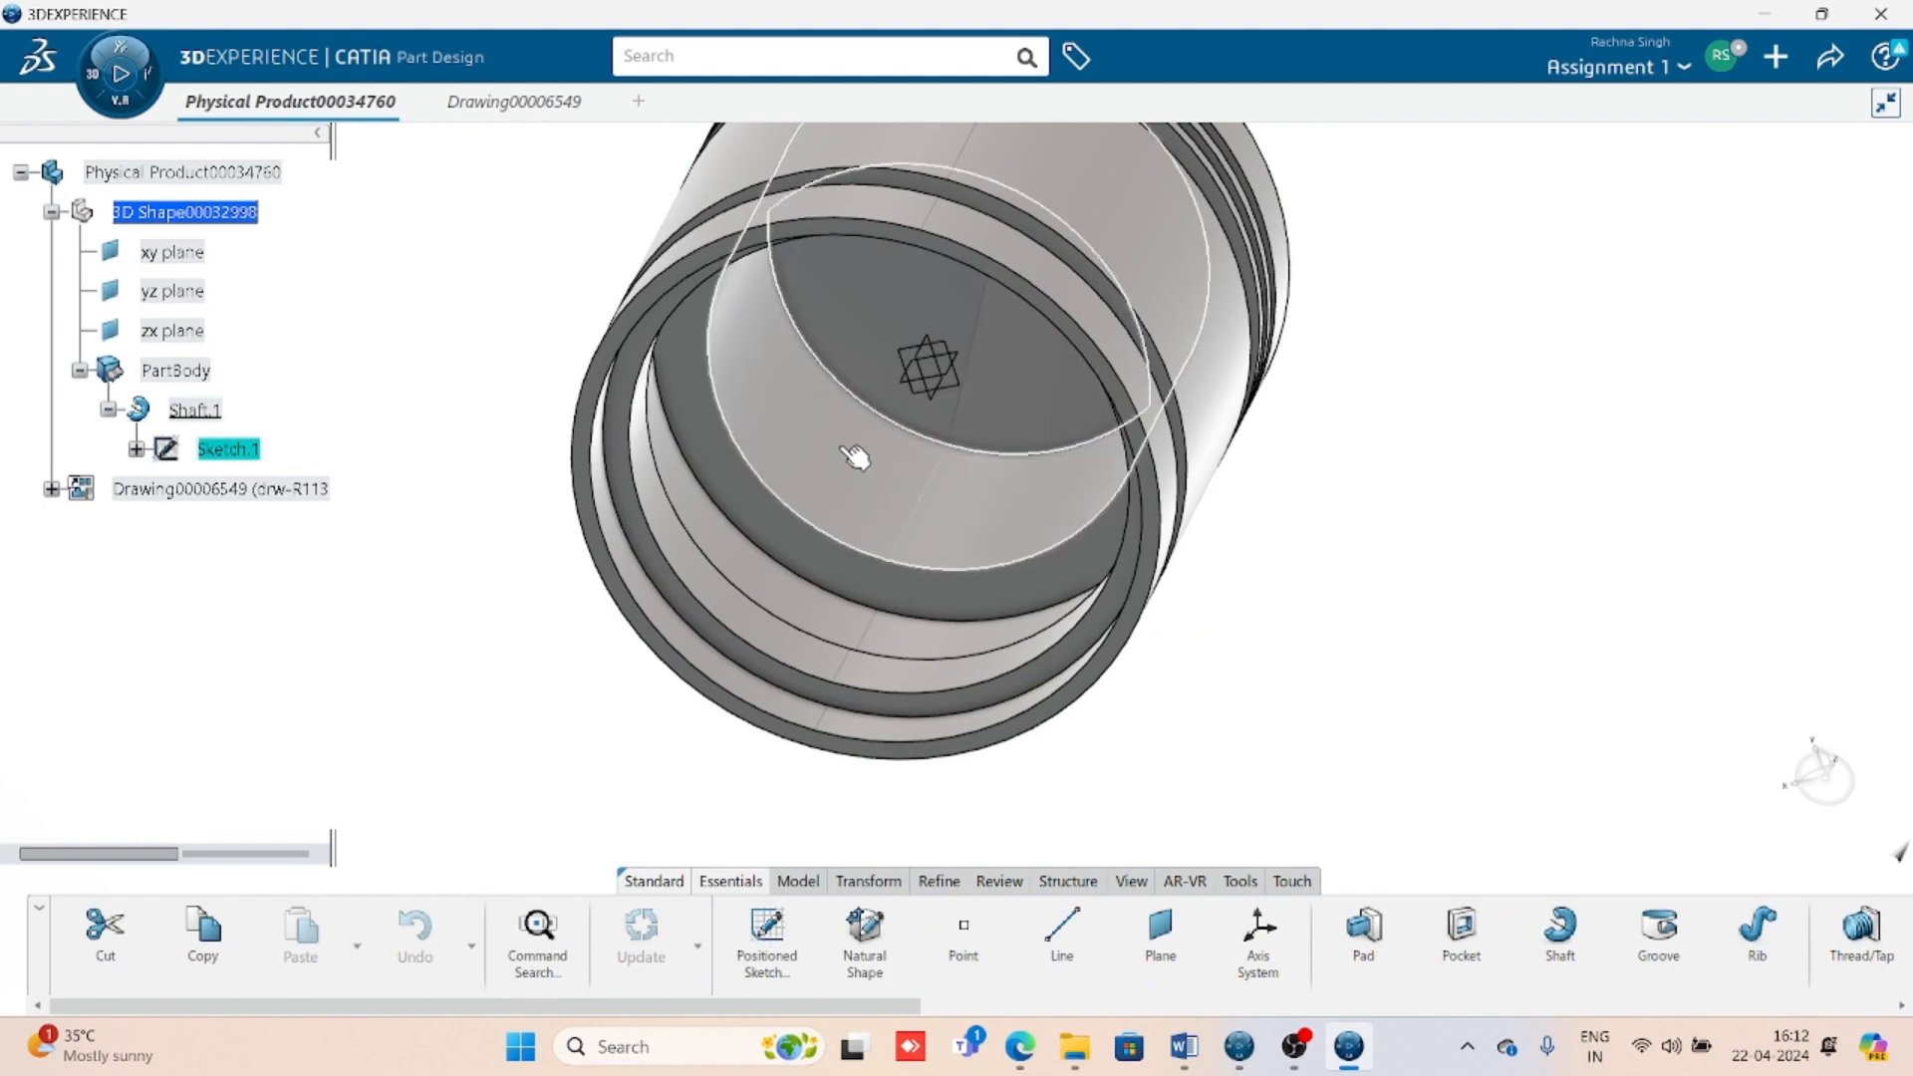
double_click(670, 547)
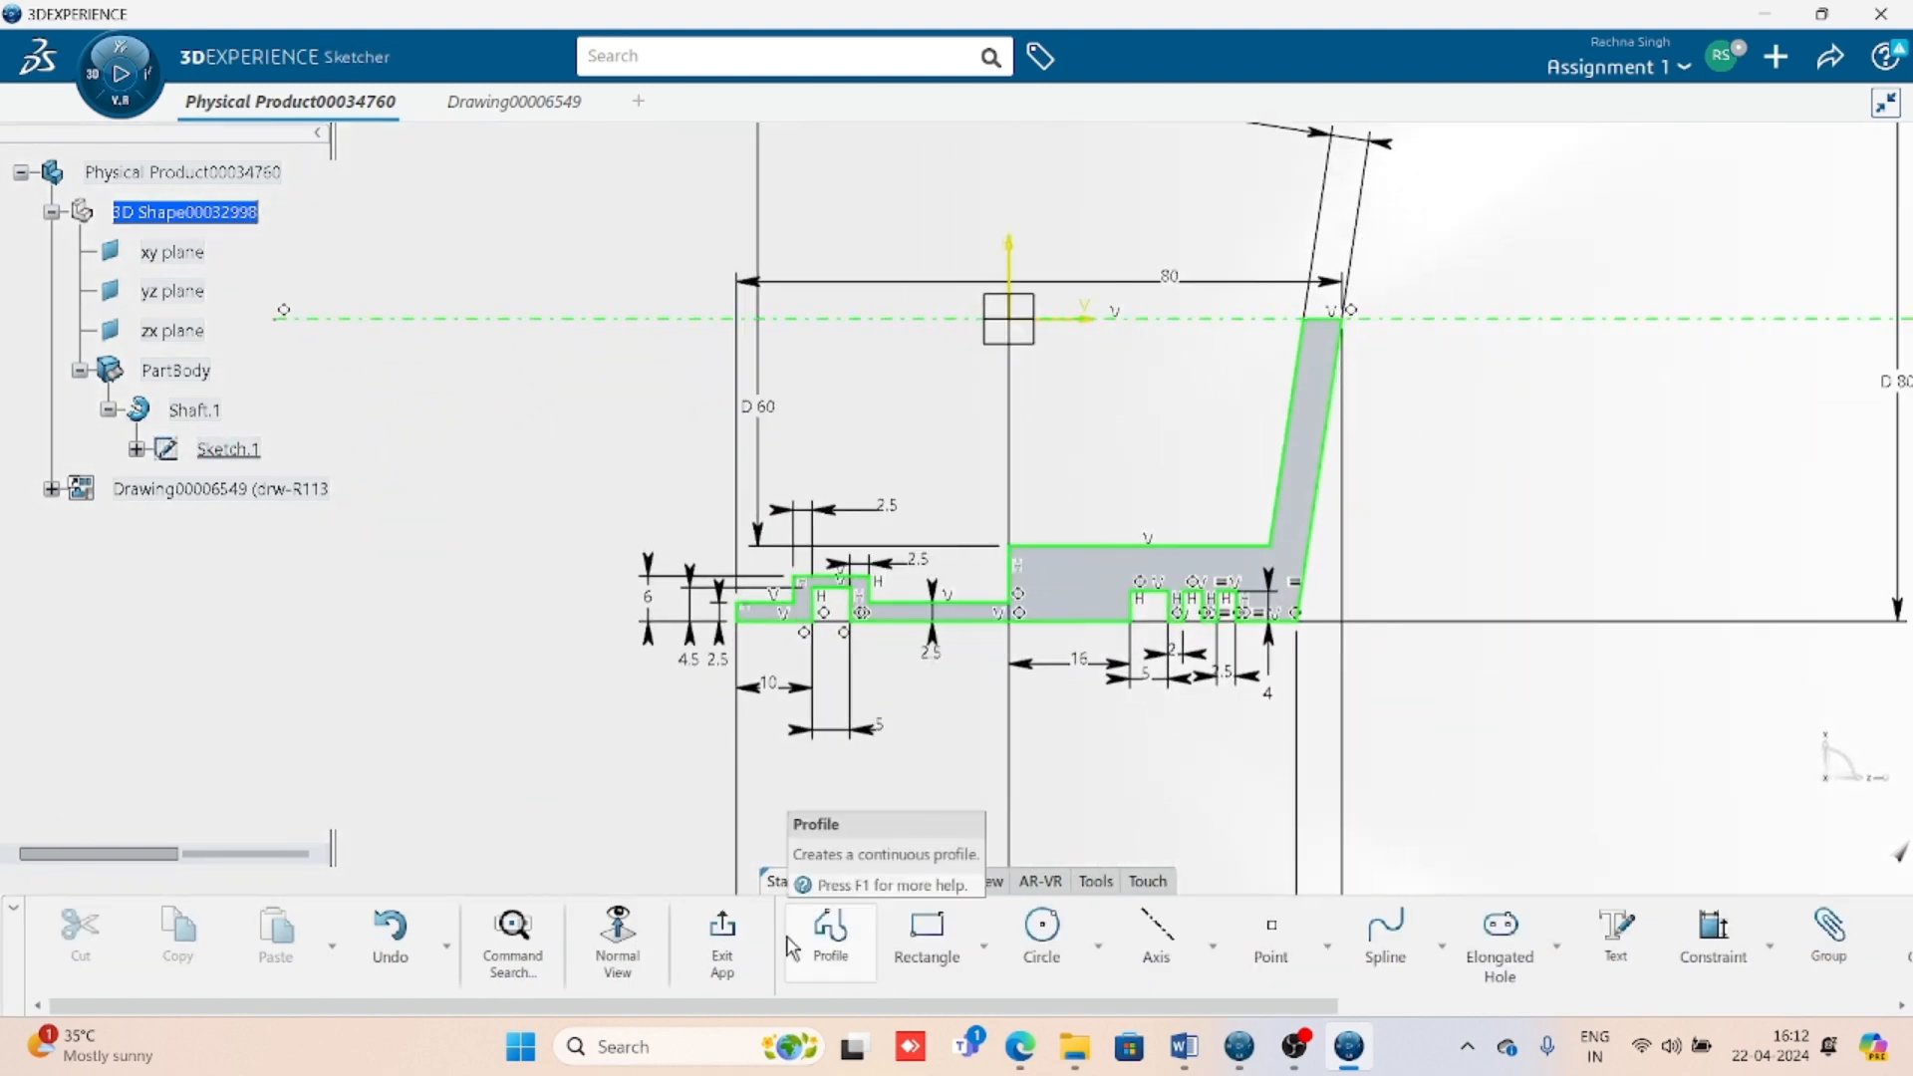
drag(762, 946, 717, 958)
click(708, 964)
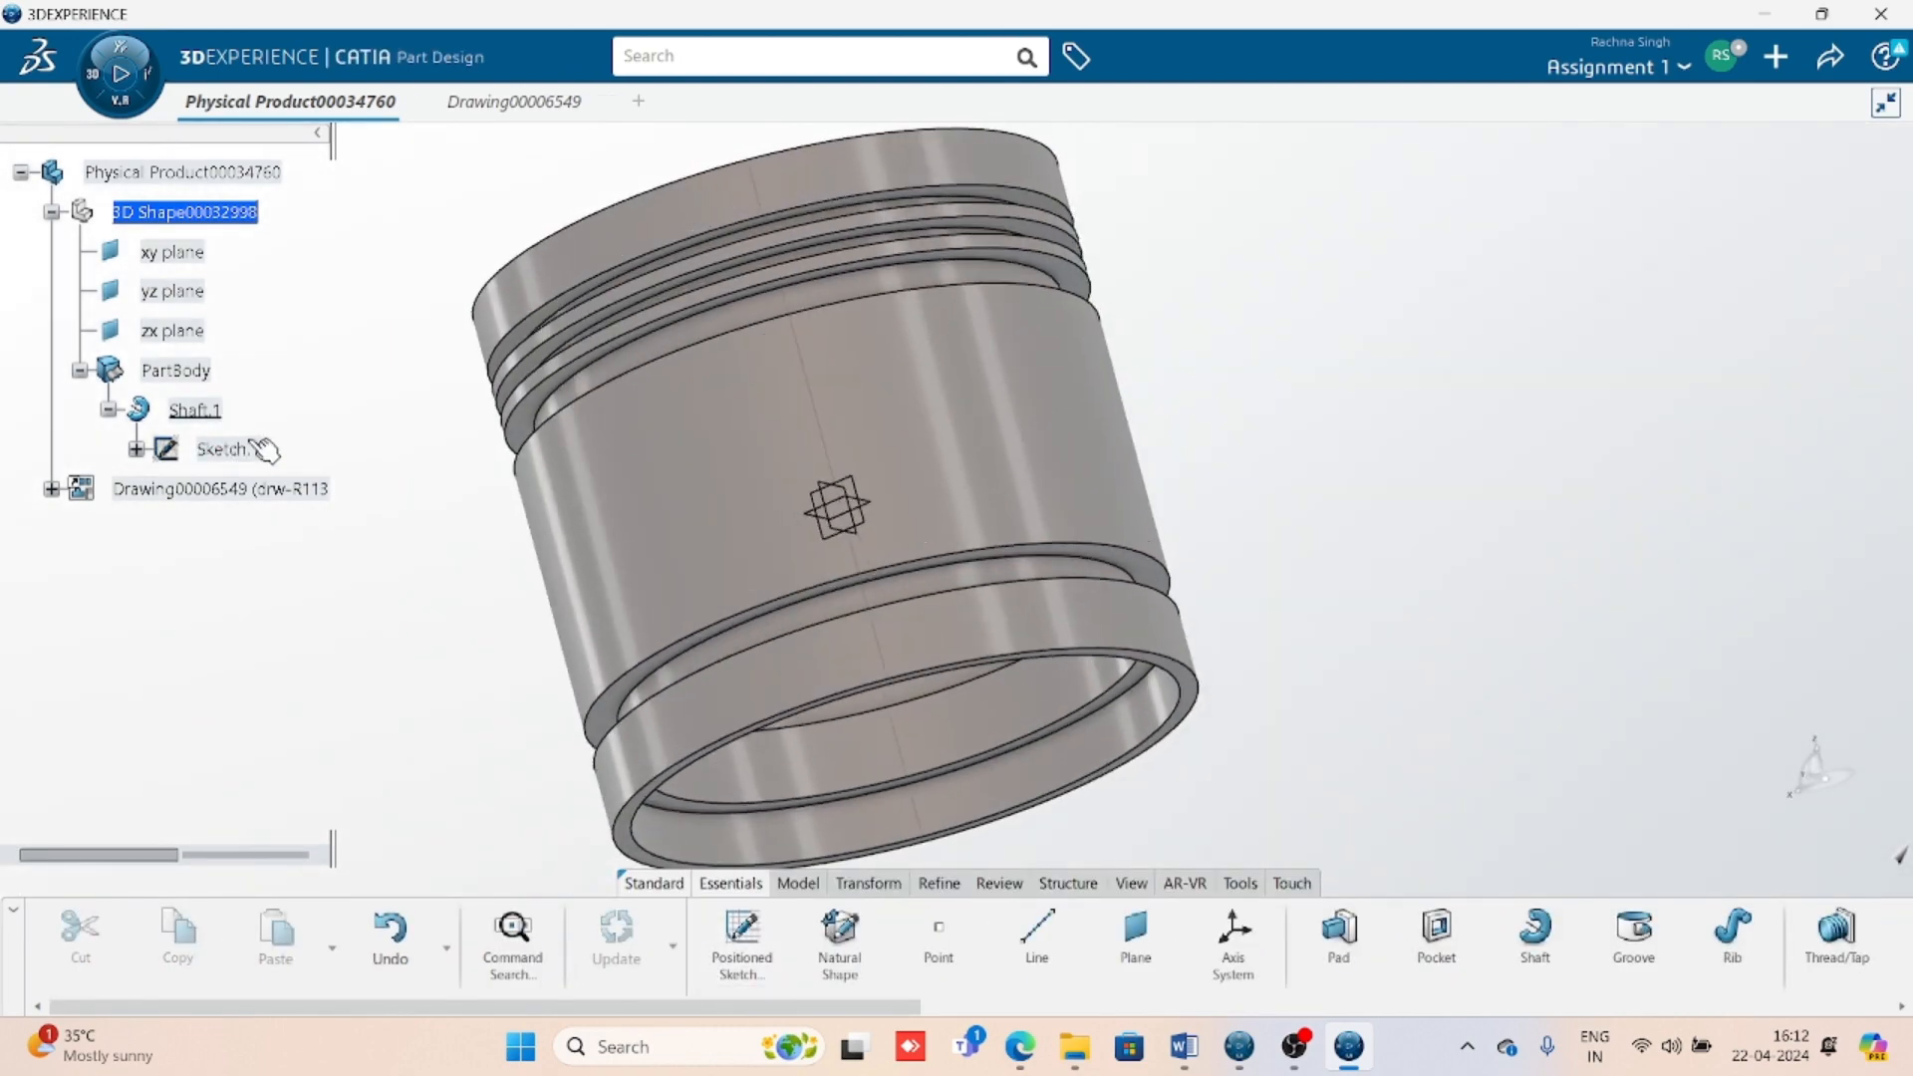
- Reopen the shaft's profile sketch for editing and orient it to the normal view
double_click(257, 448)
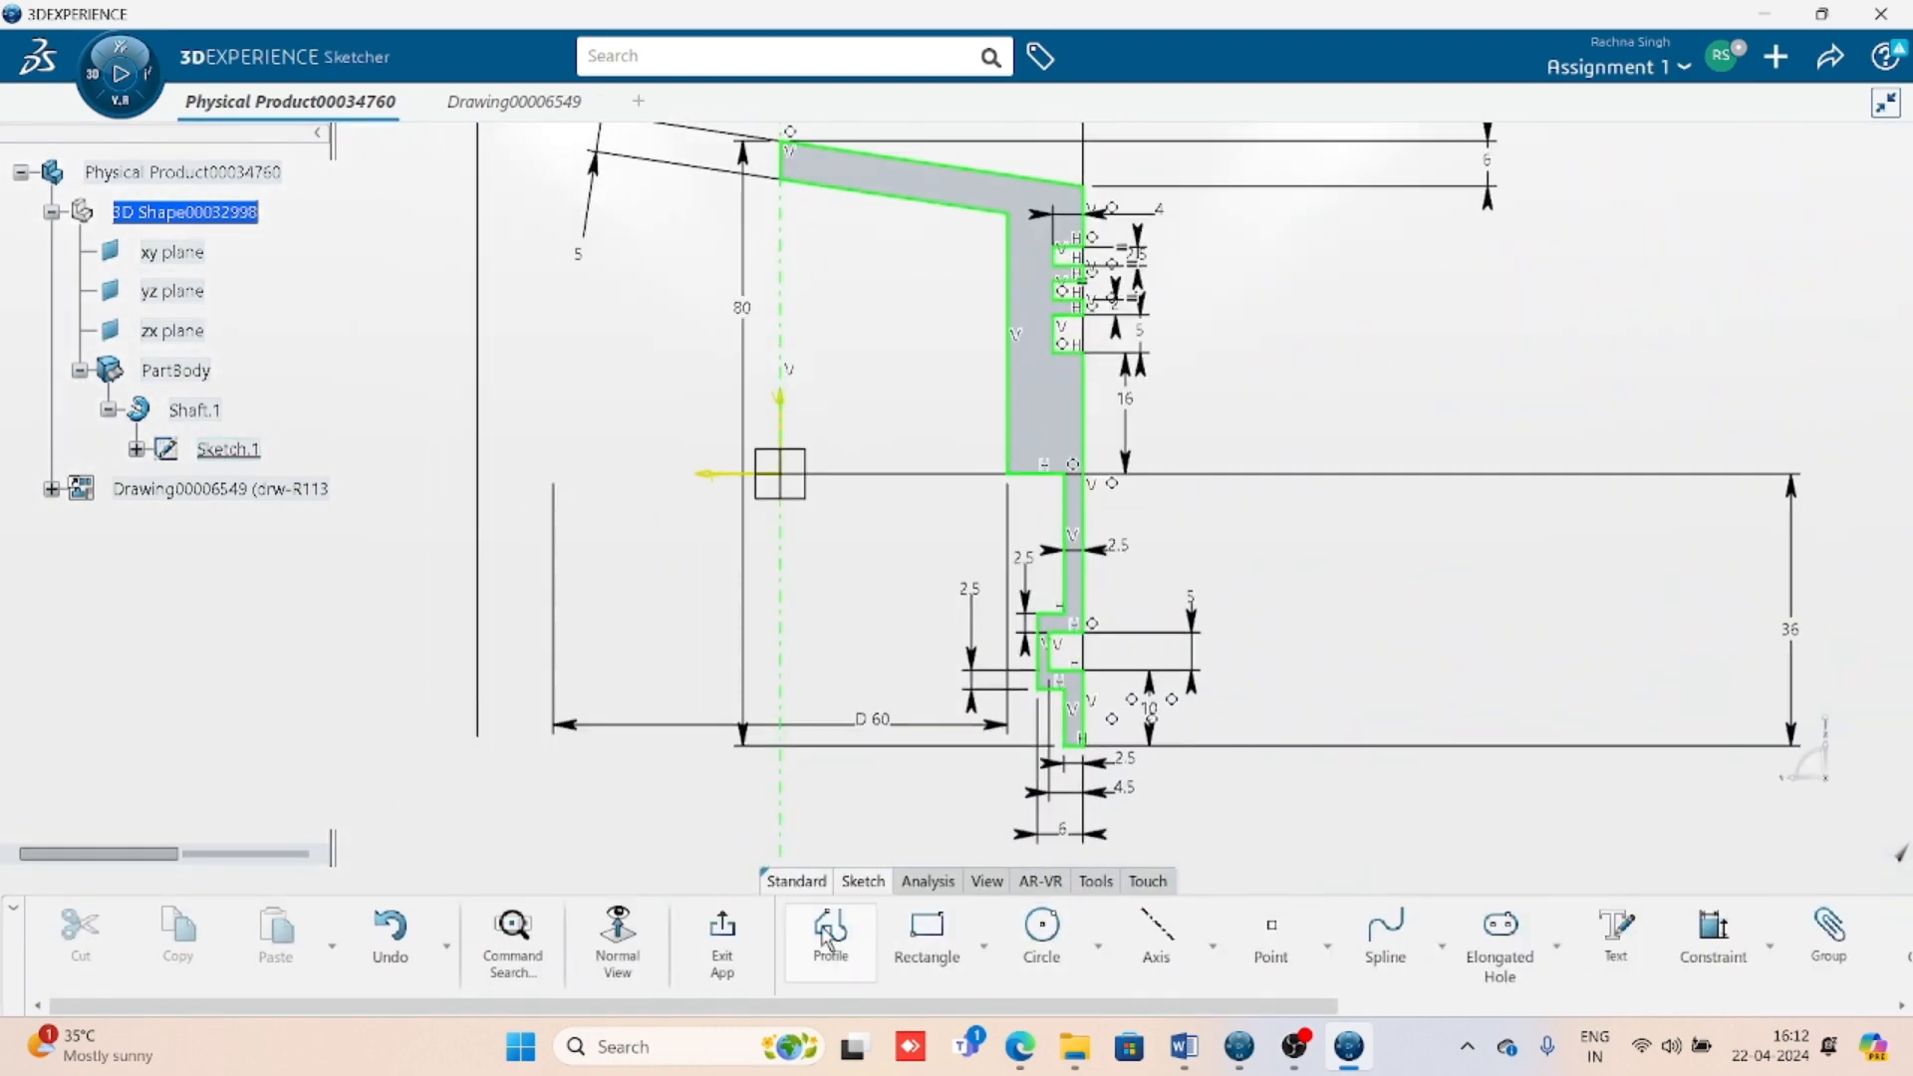
click(643, 952)
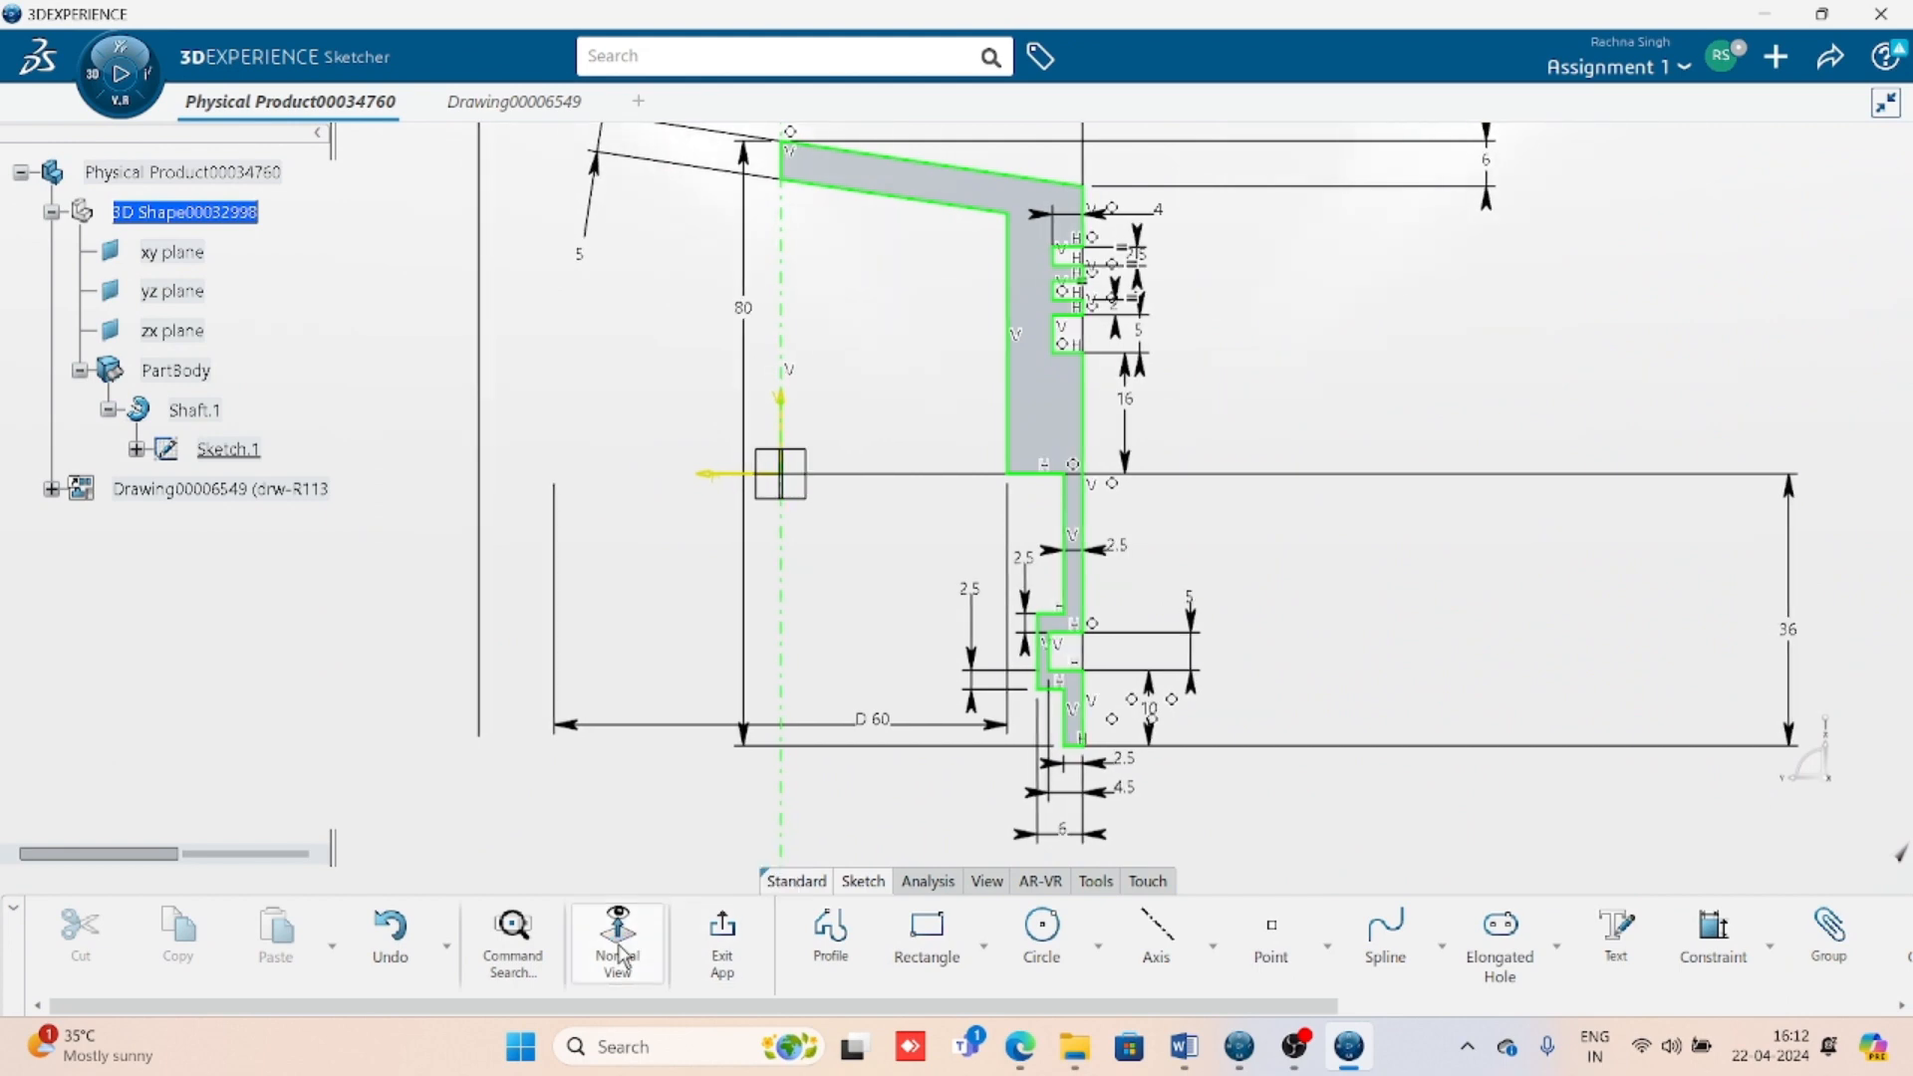
click(620, 954)
scroll(958, 797, up, 5)
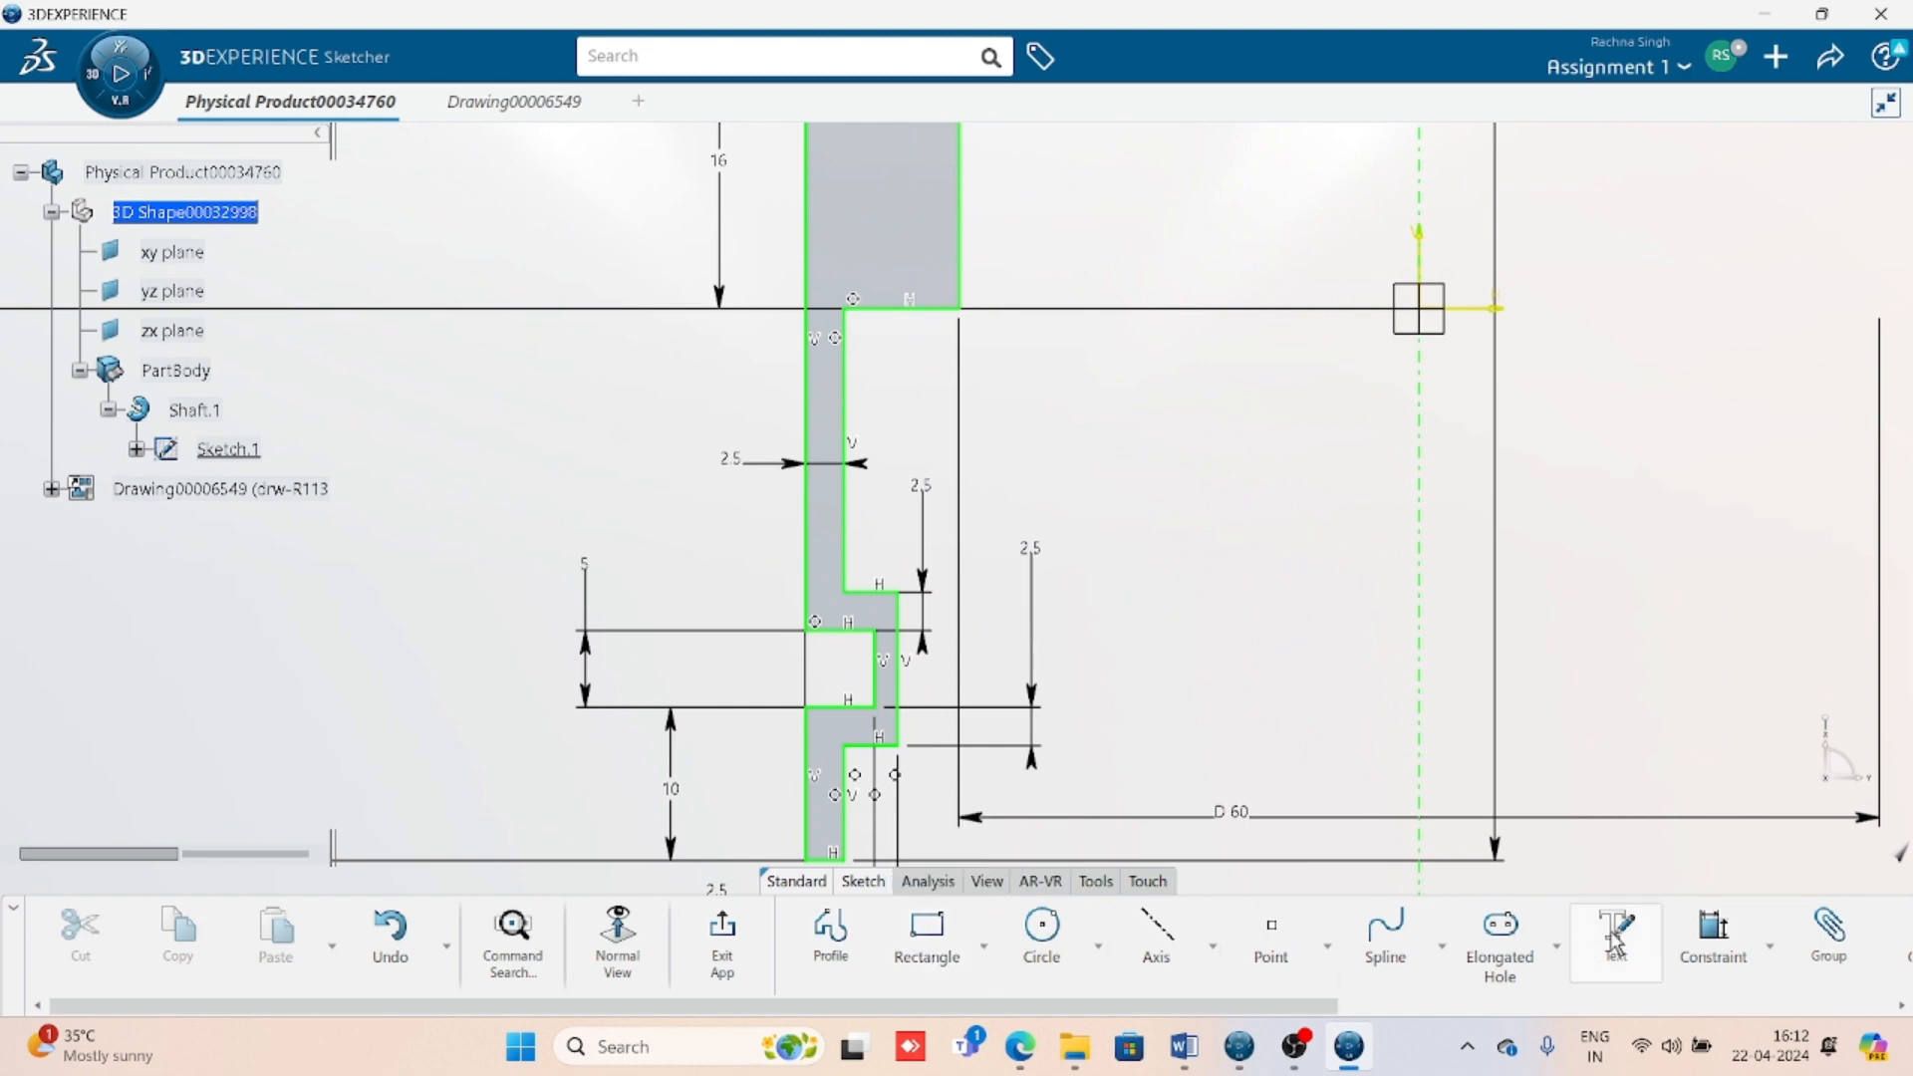
click(1714, 941)
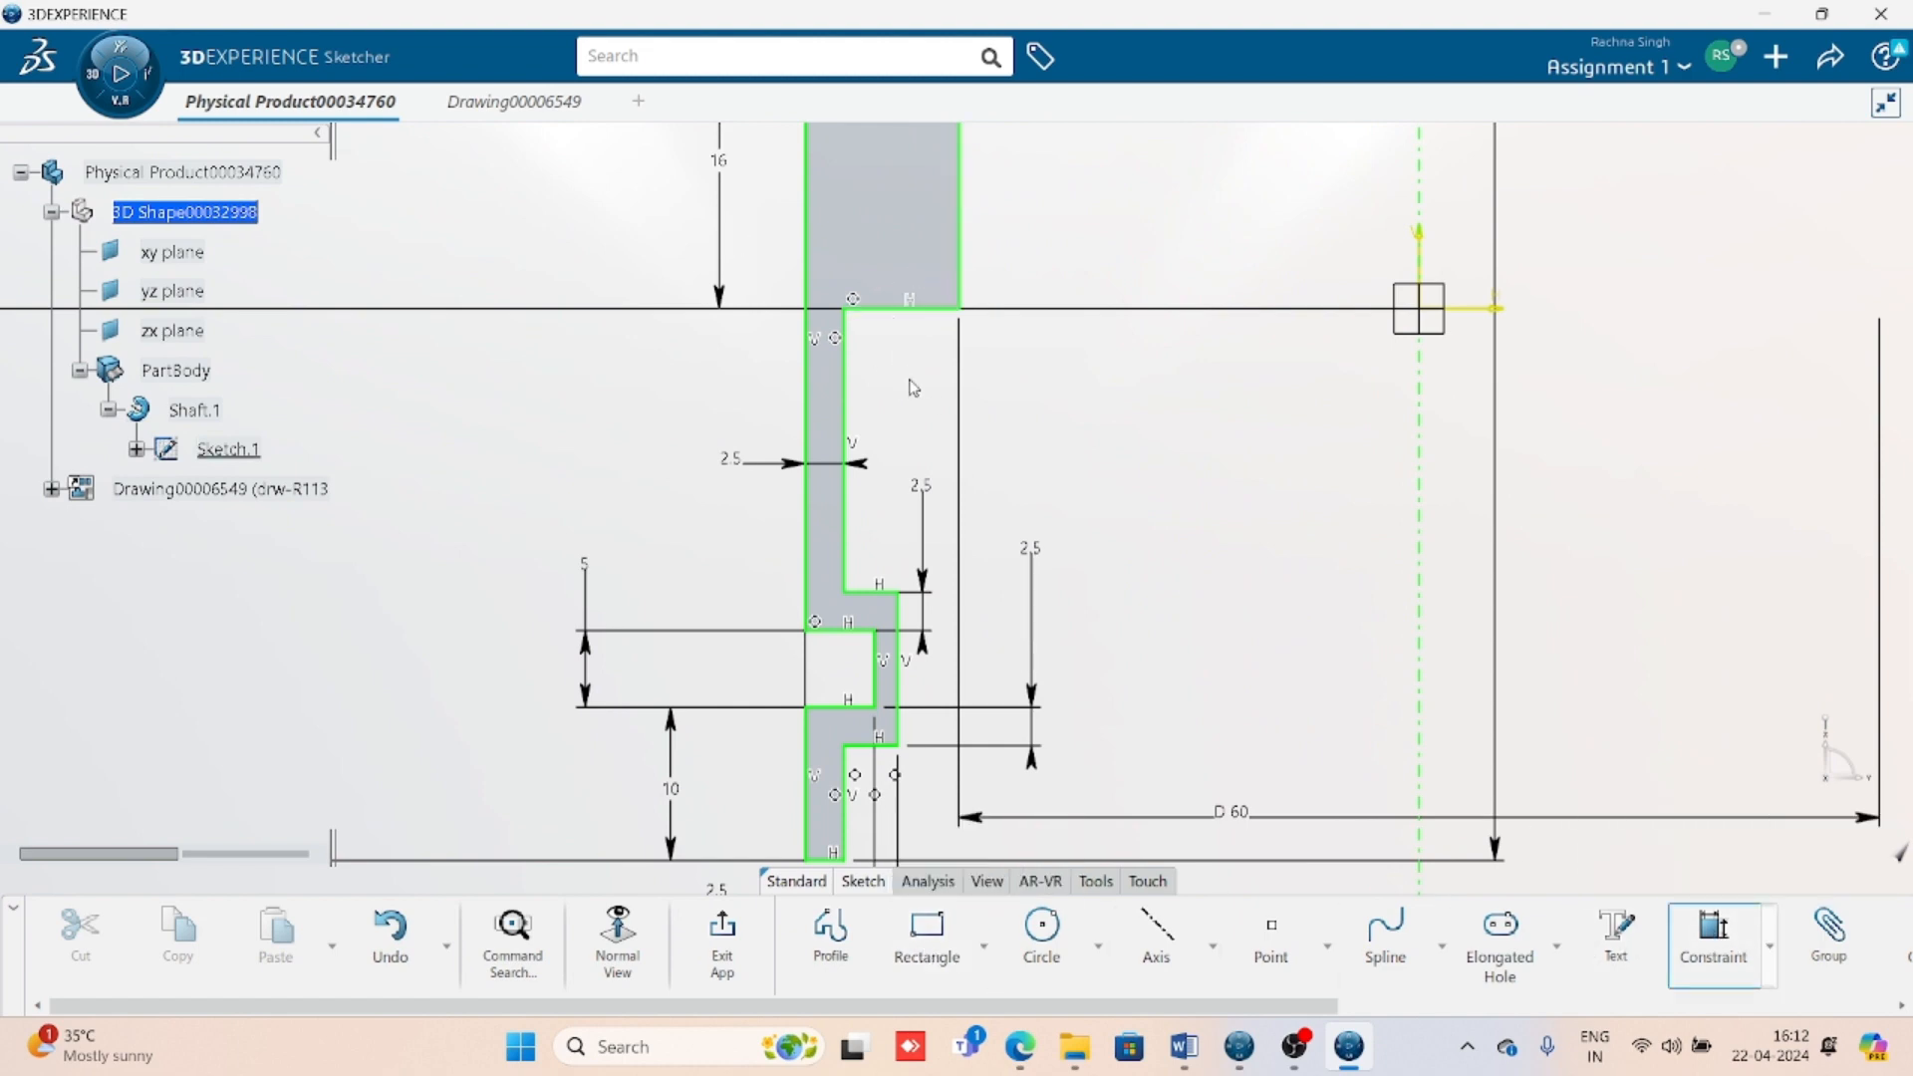
mouse_move(910, 388)
middle_down()
mouse_move(901, 555)
mouse_move(863, 533)
middle_up()
key(Escape)
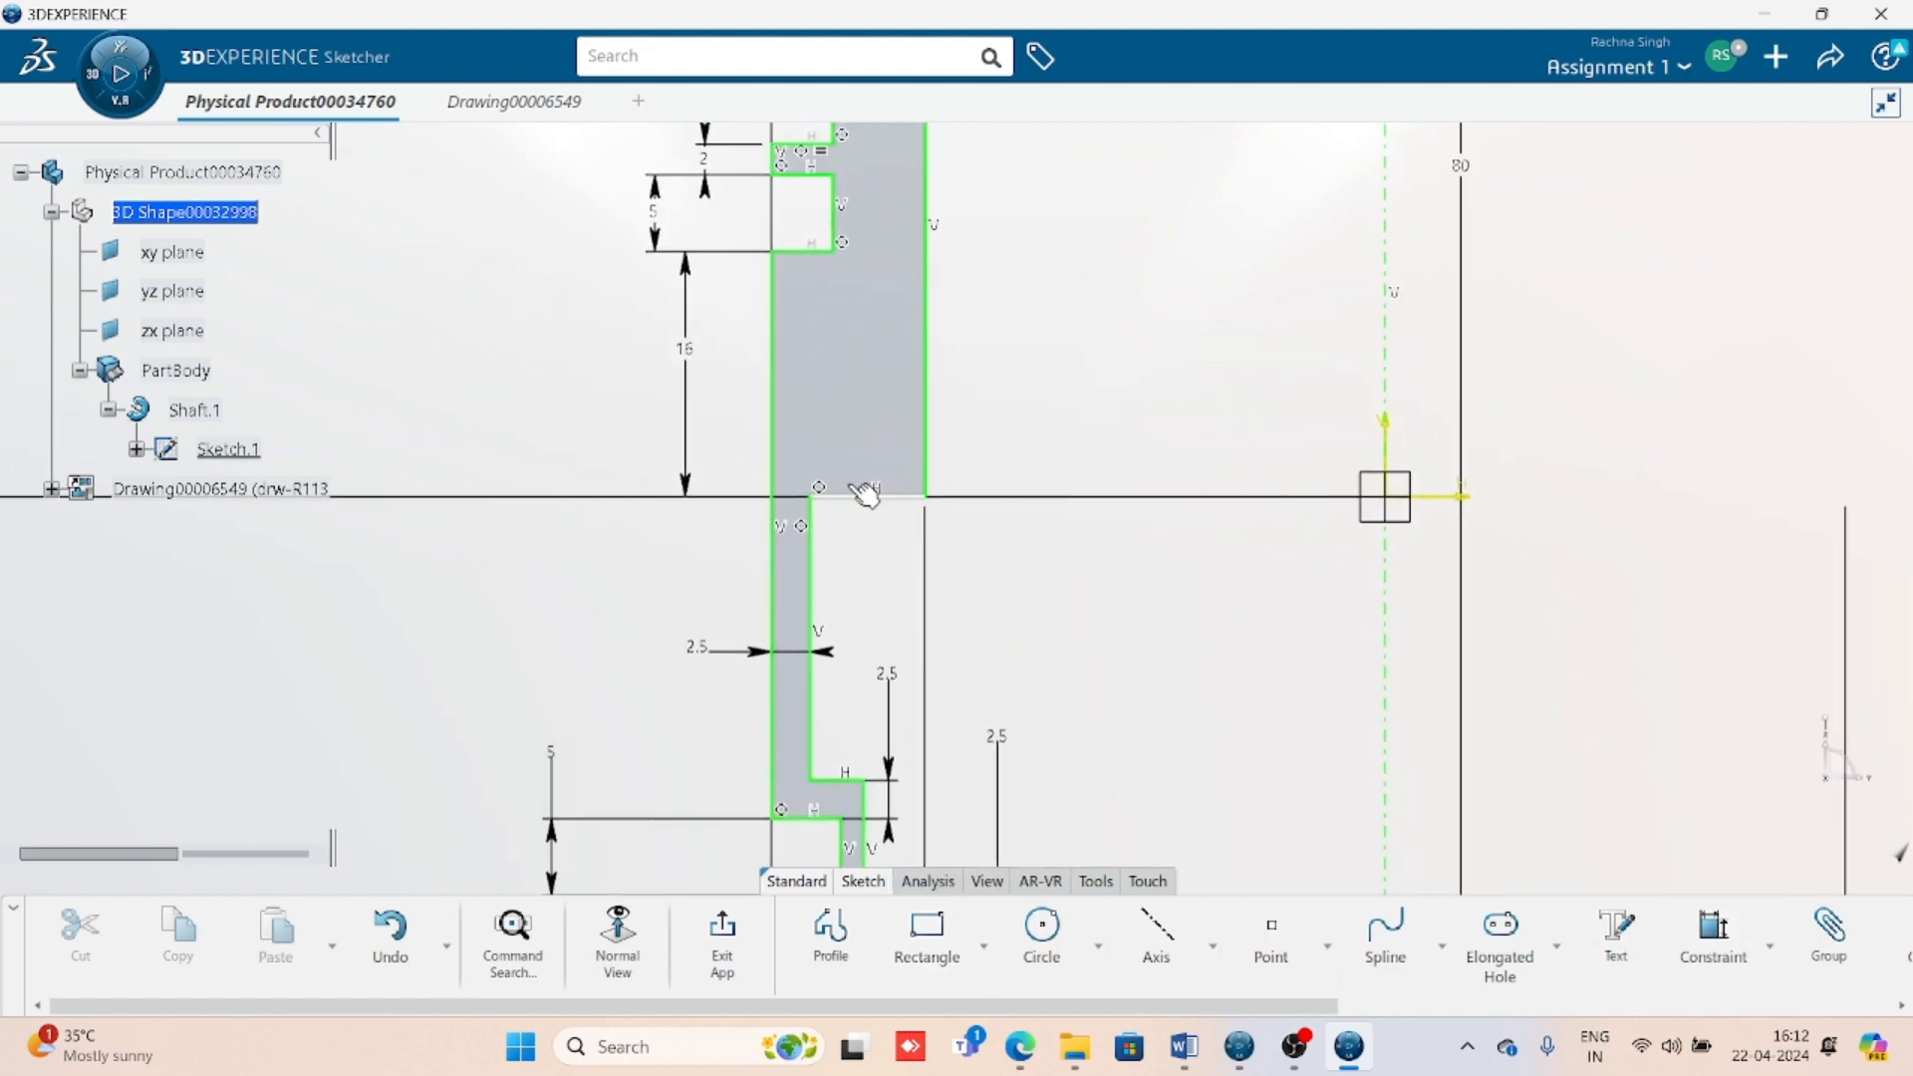
click(831, 489)
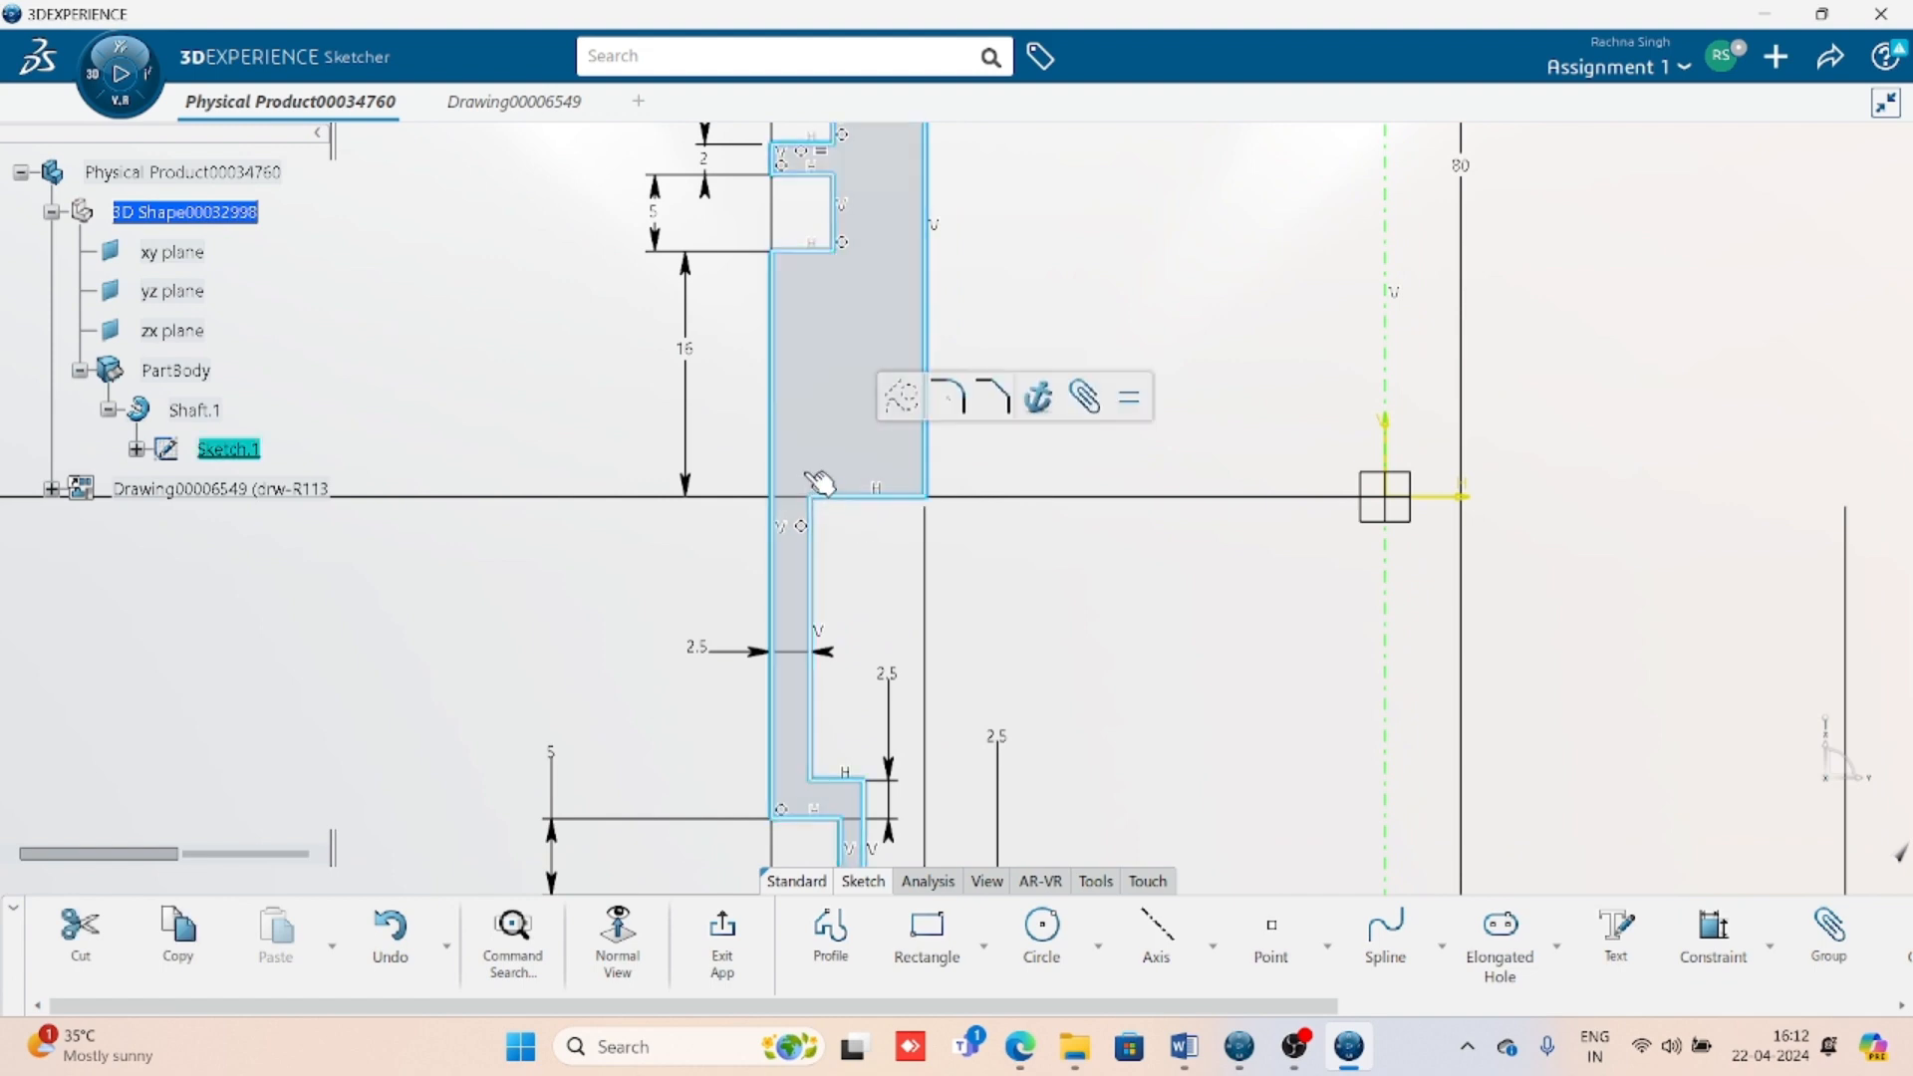
key(Escape)
click(831, 490)
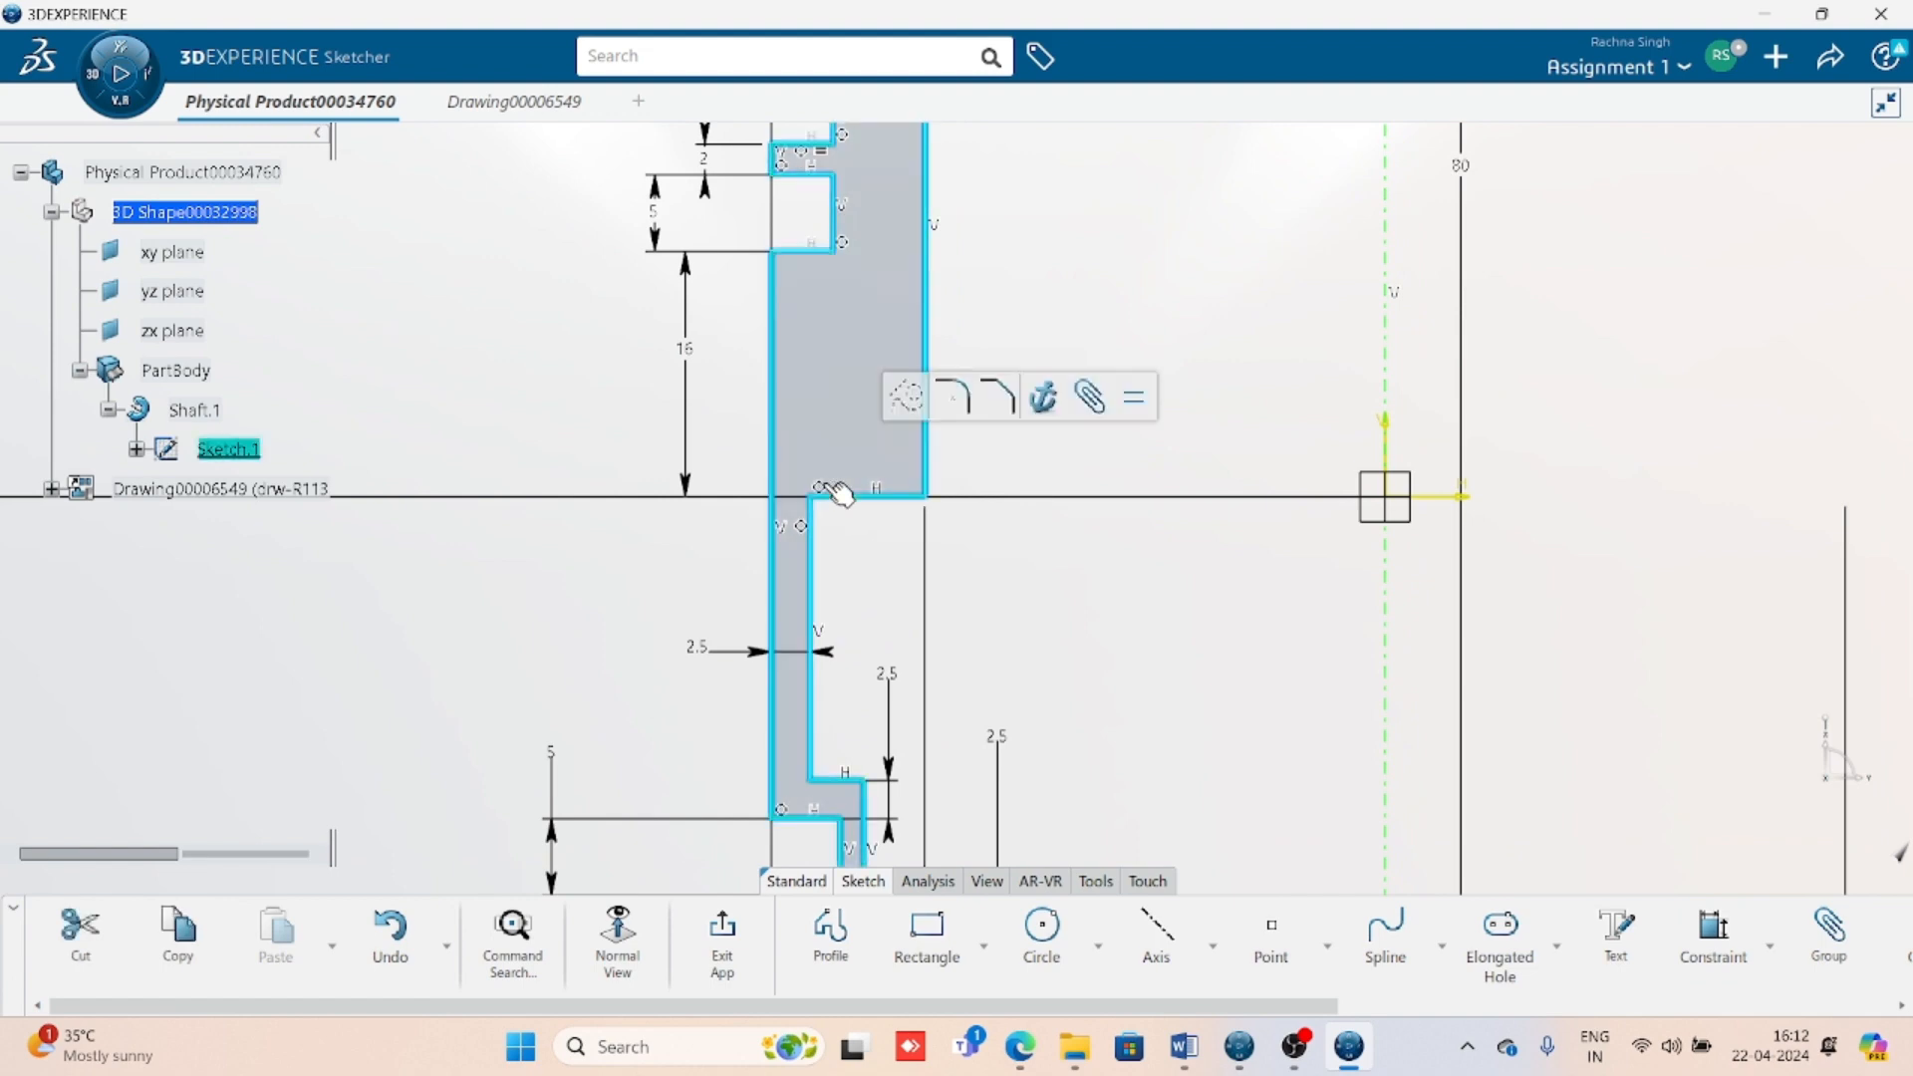
key(Escape)
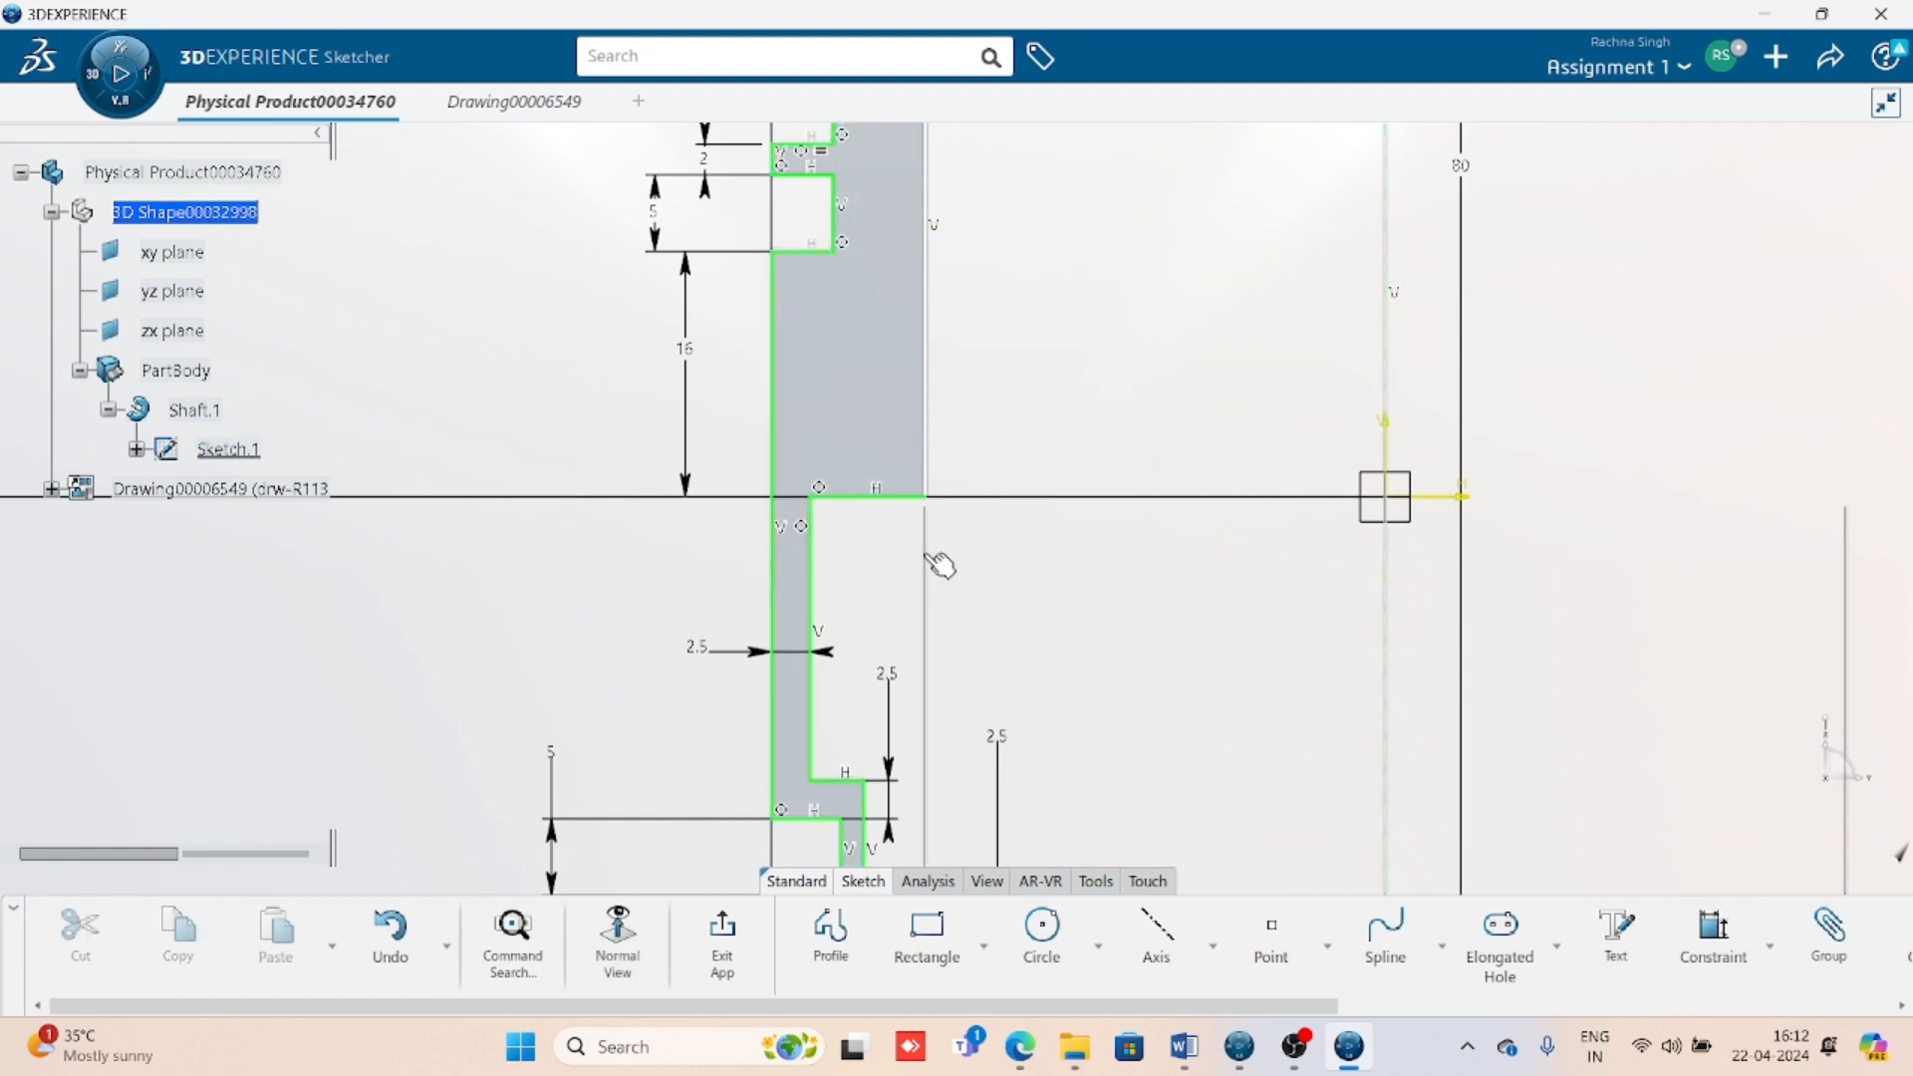
click(820, 491)
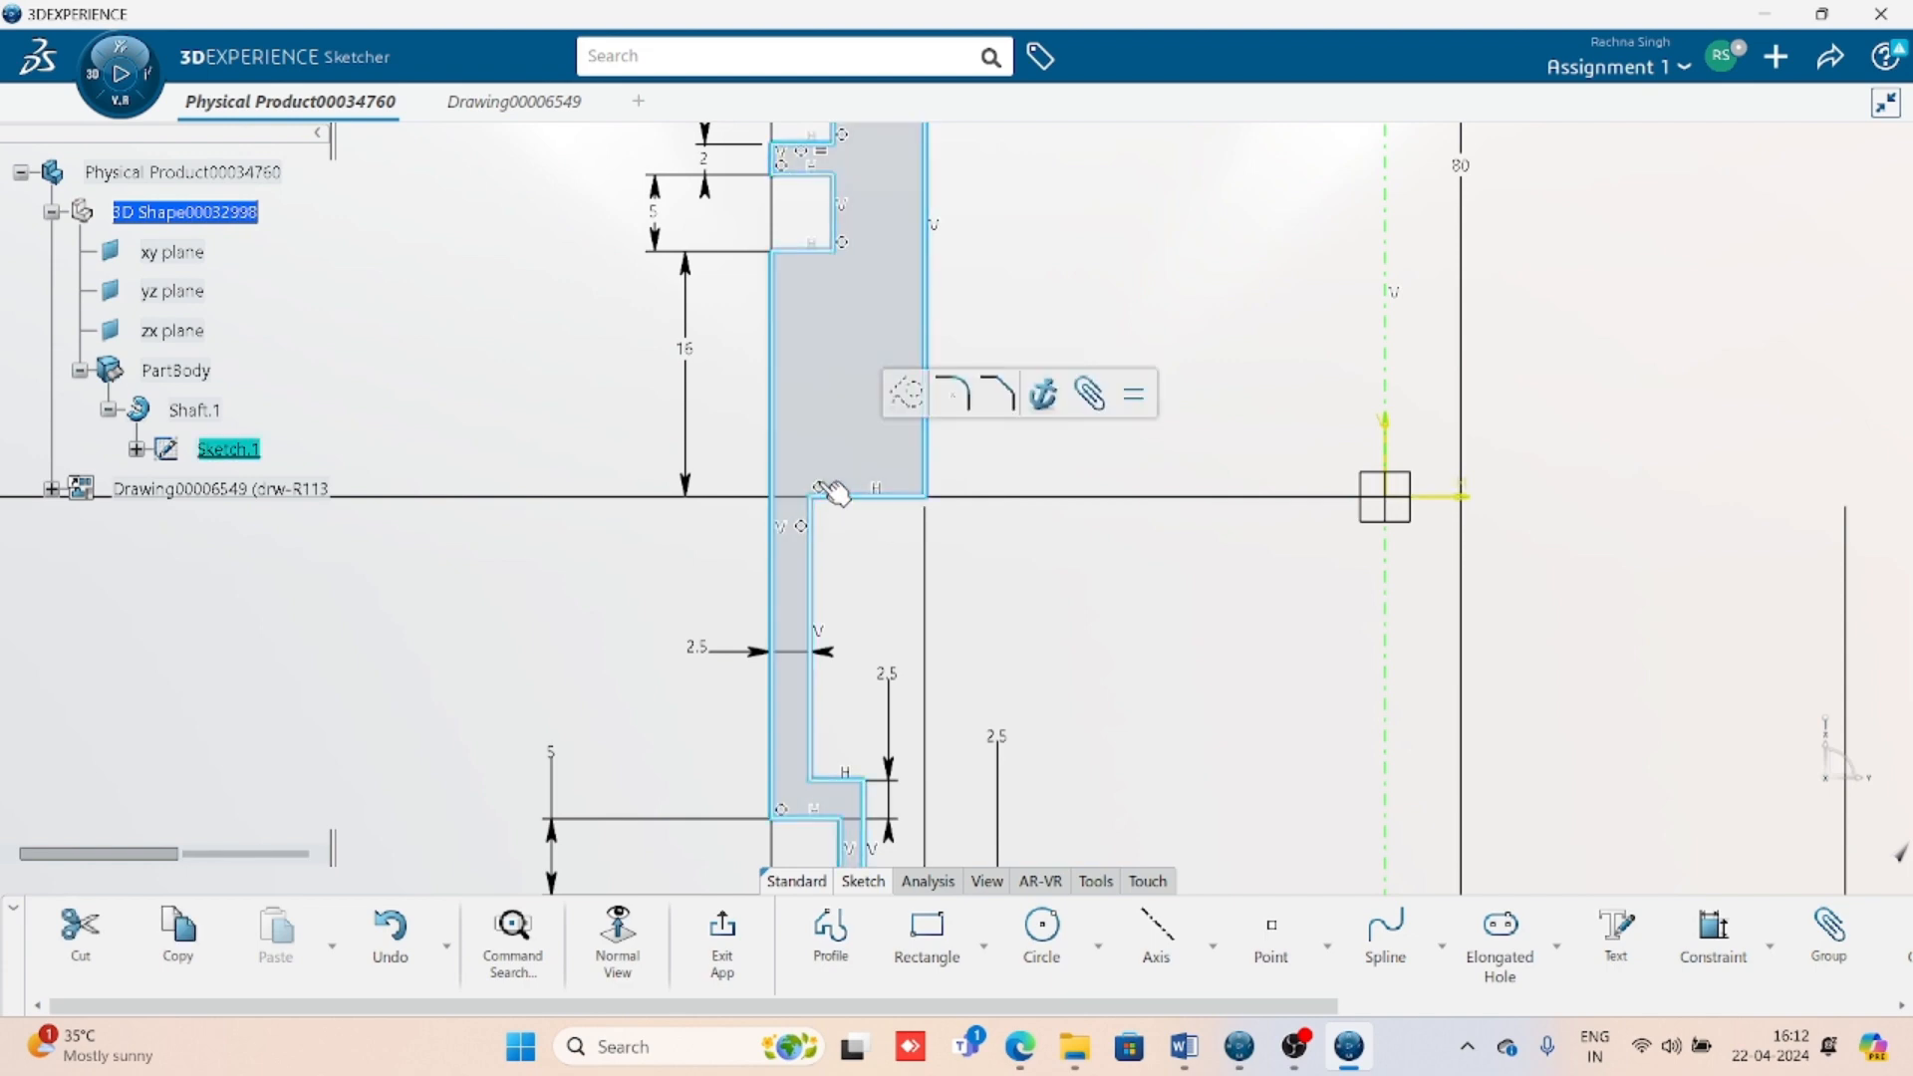
key(Escape)
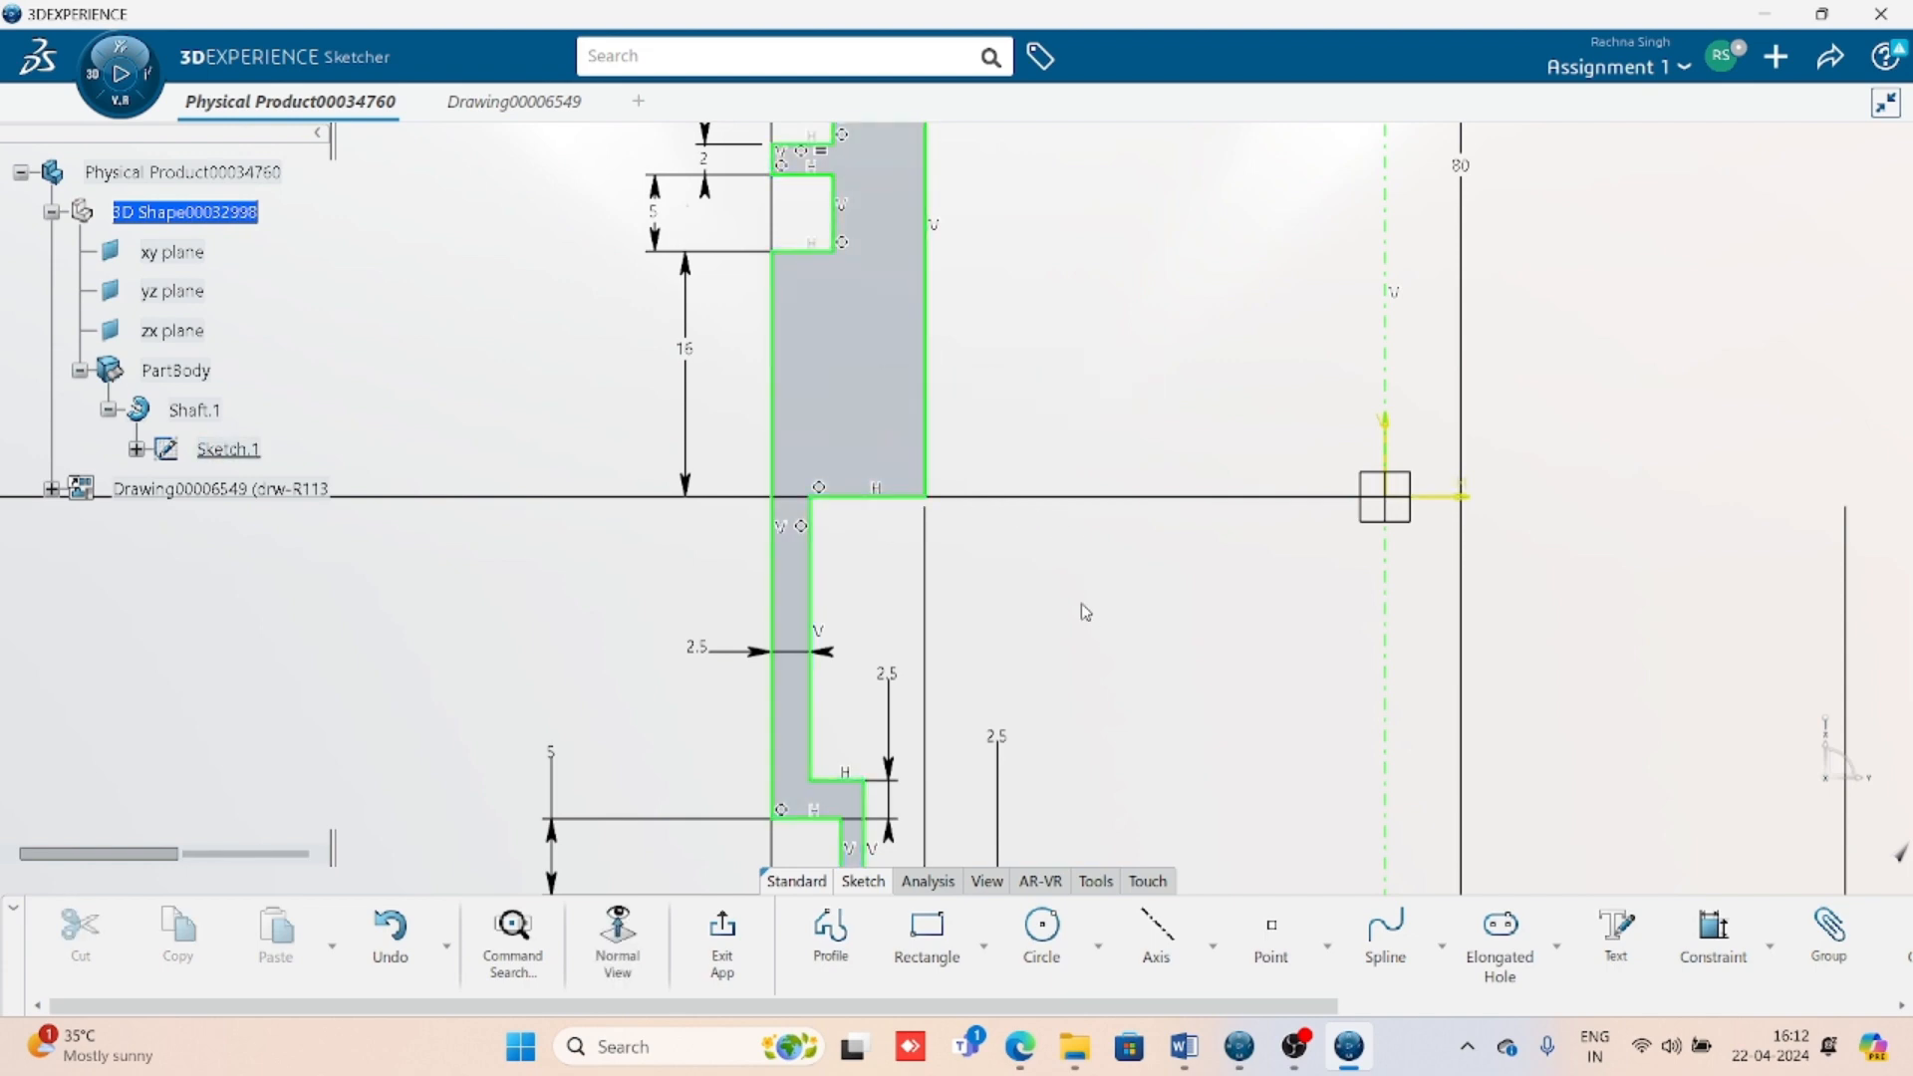
- Delete the coincidence constraint on the thick wall's lower edge and dimension that edge 2.5 mm below the 5 mm groove above it
click(818, 487)
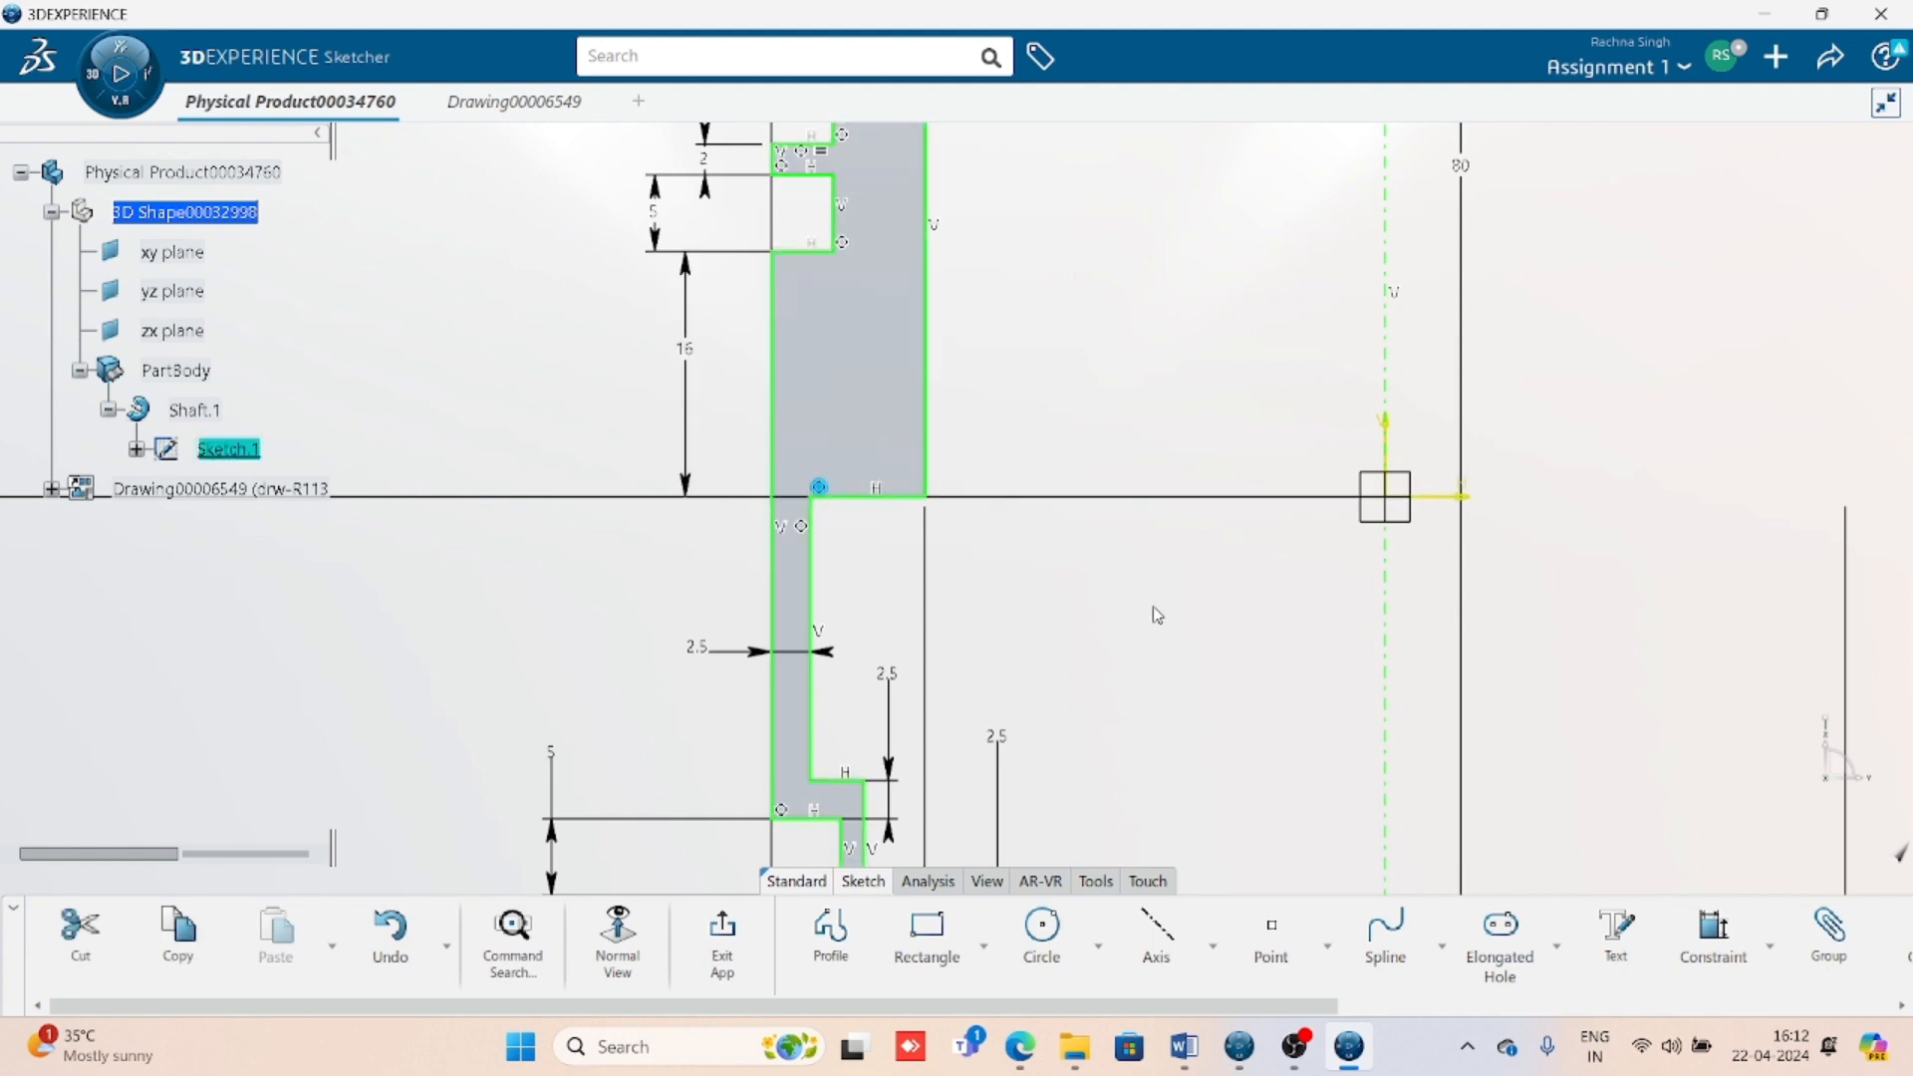
key(Delete)
click(1712, 931)
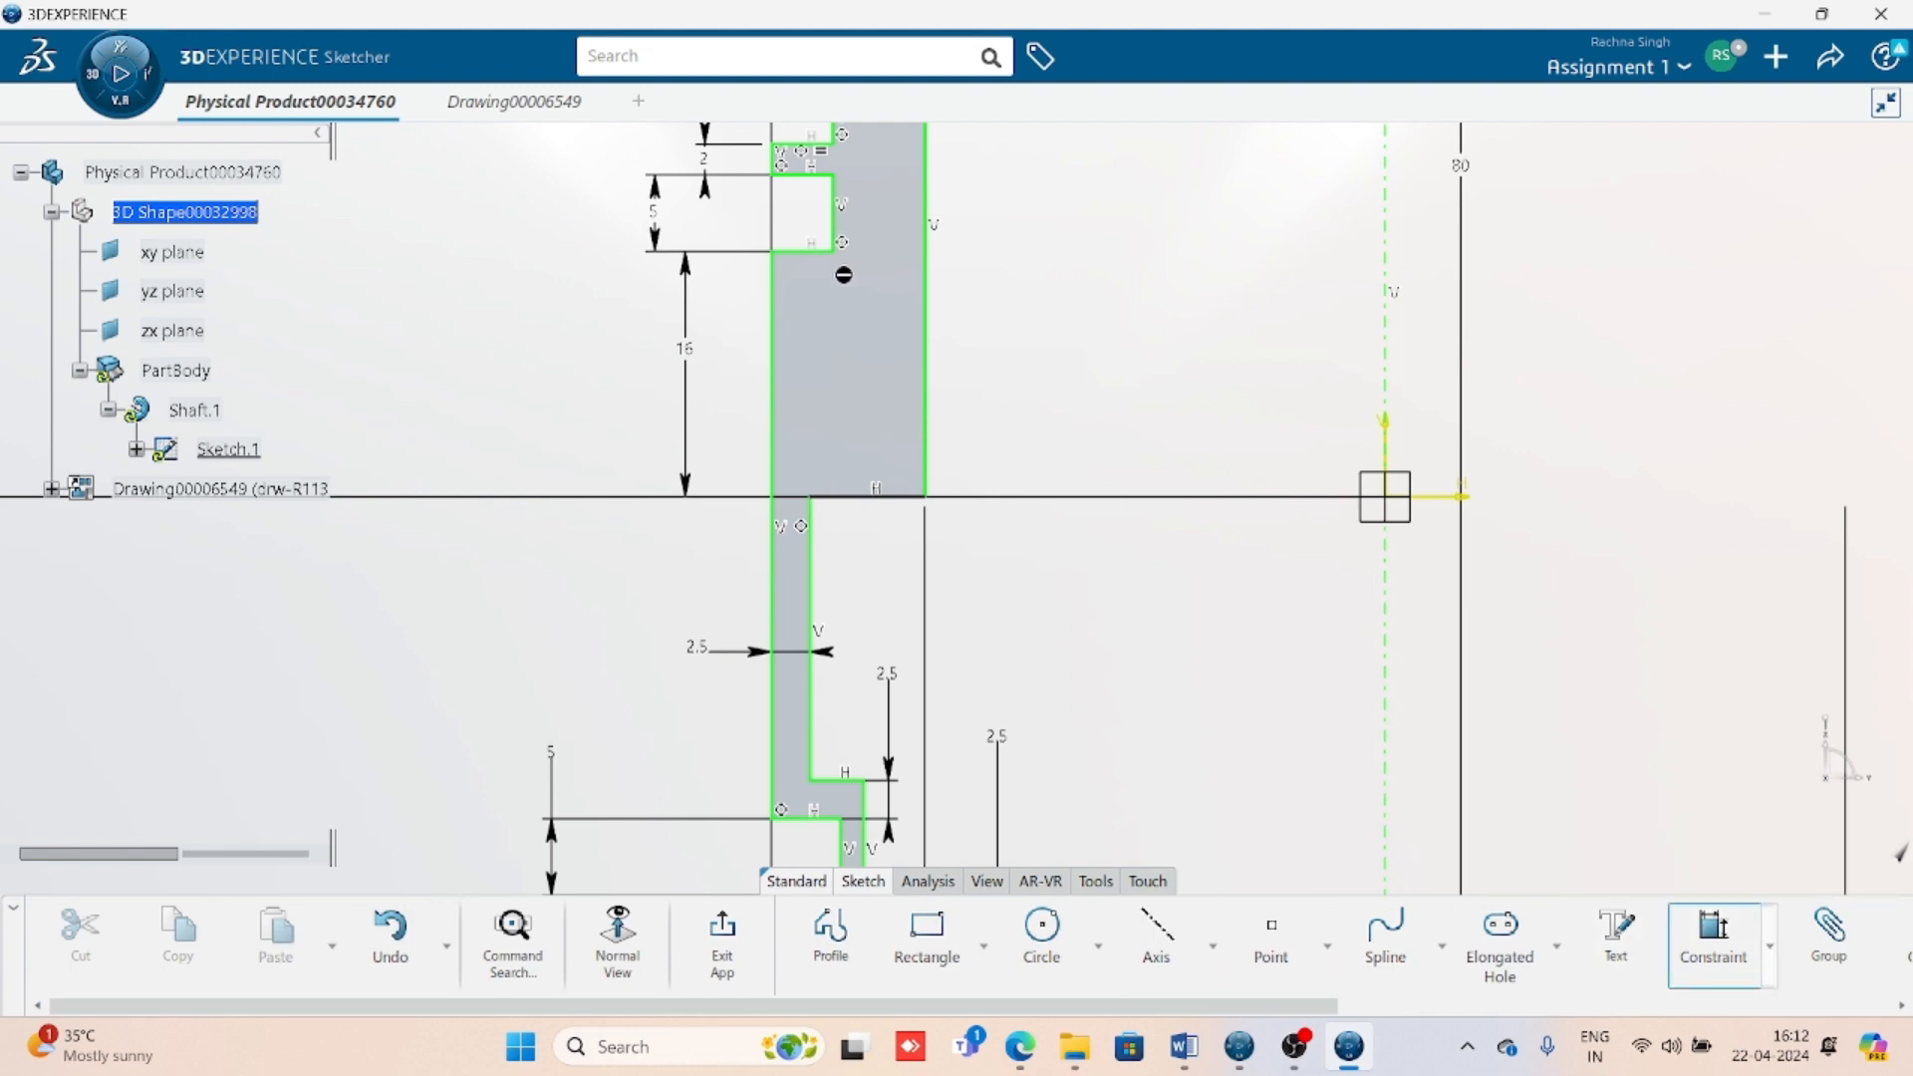
click(807, 253)
click(894, 498)
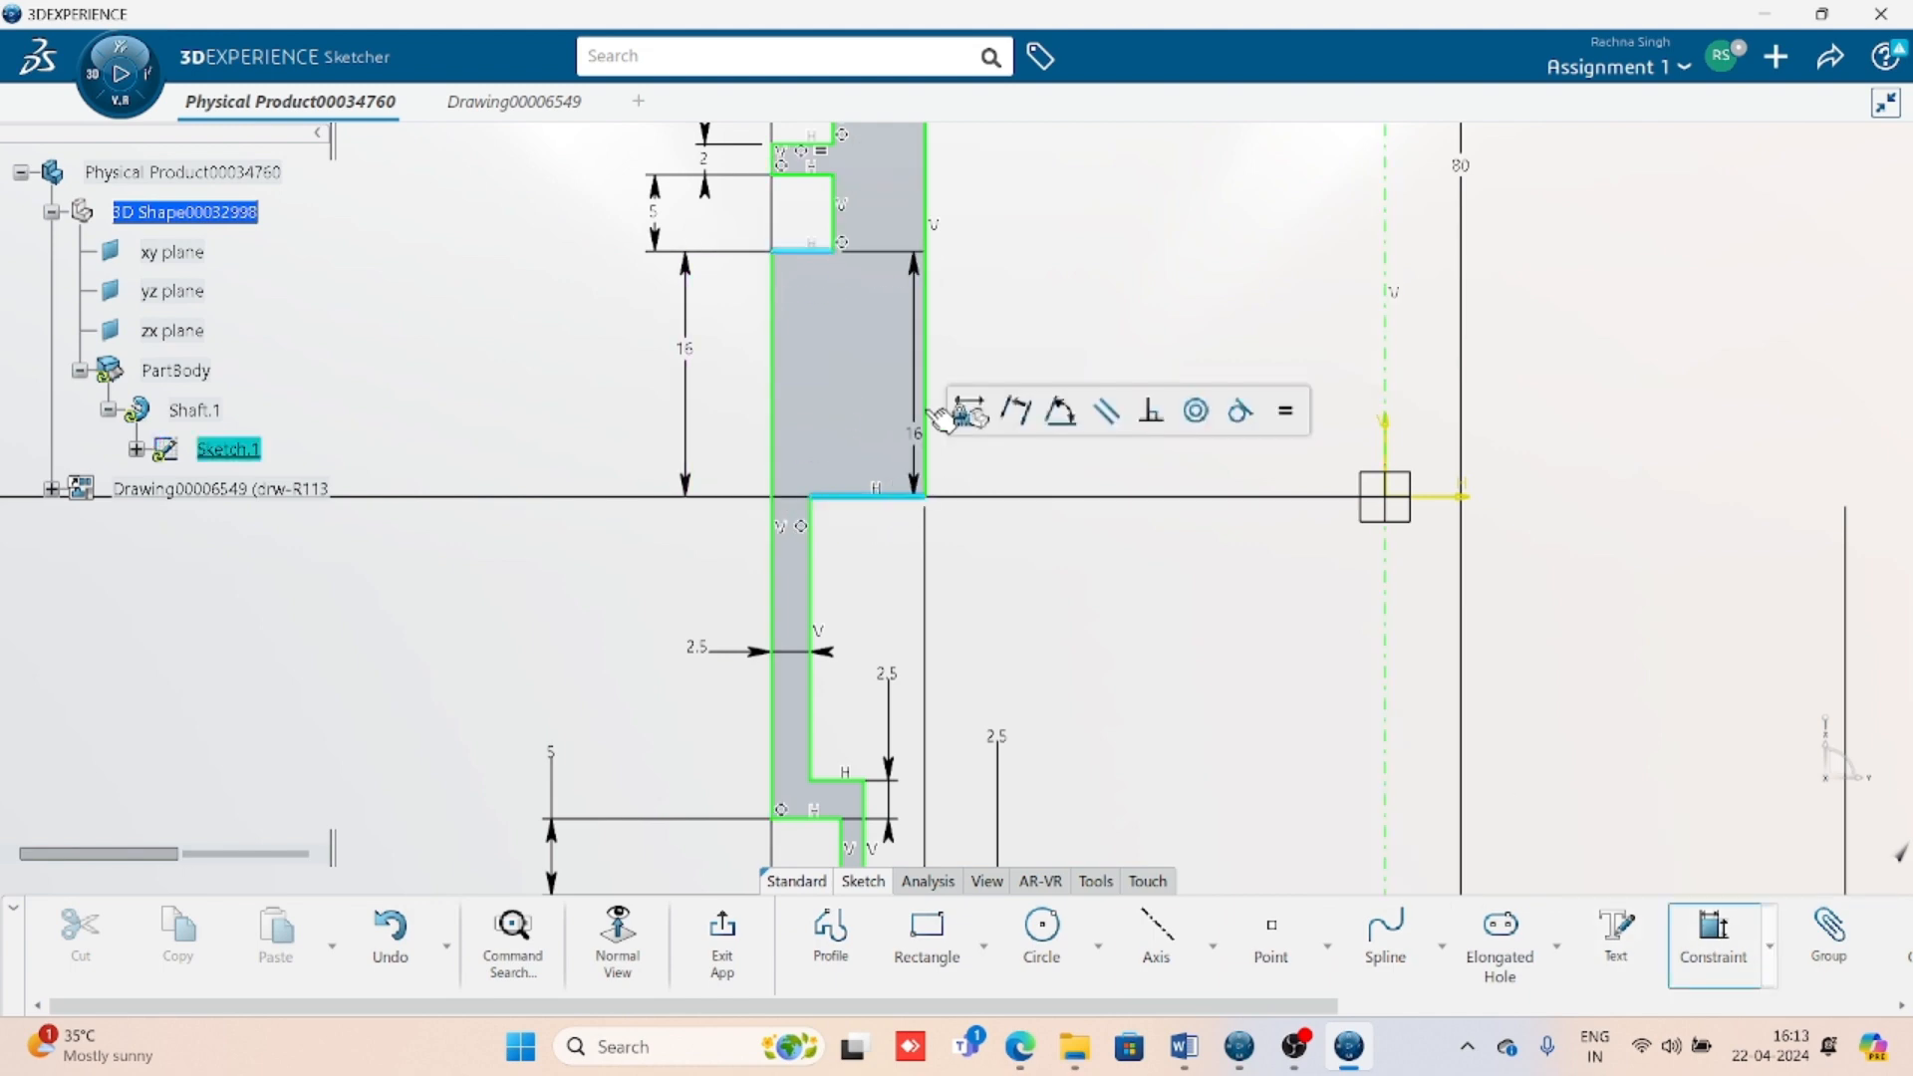
click(1006, 306)
text(2)
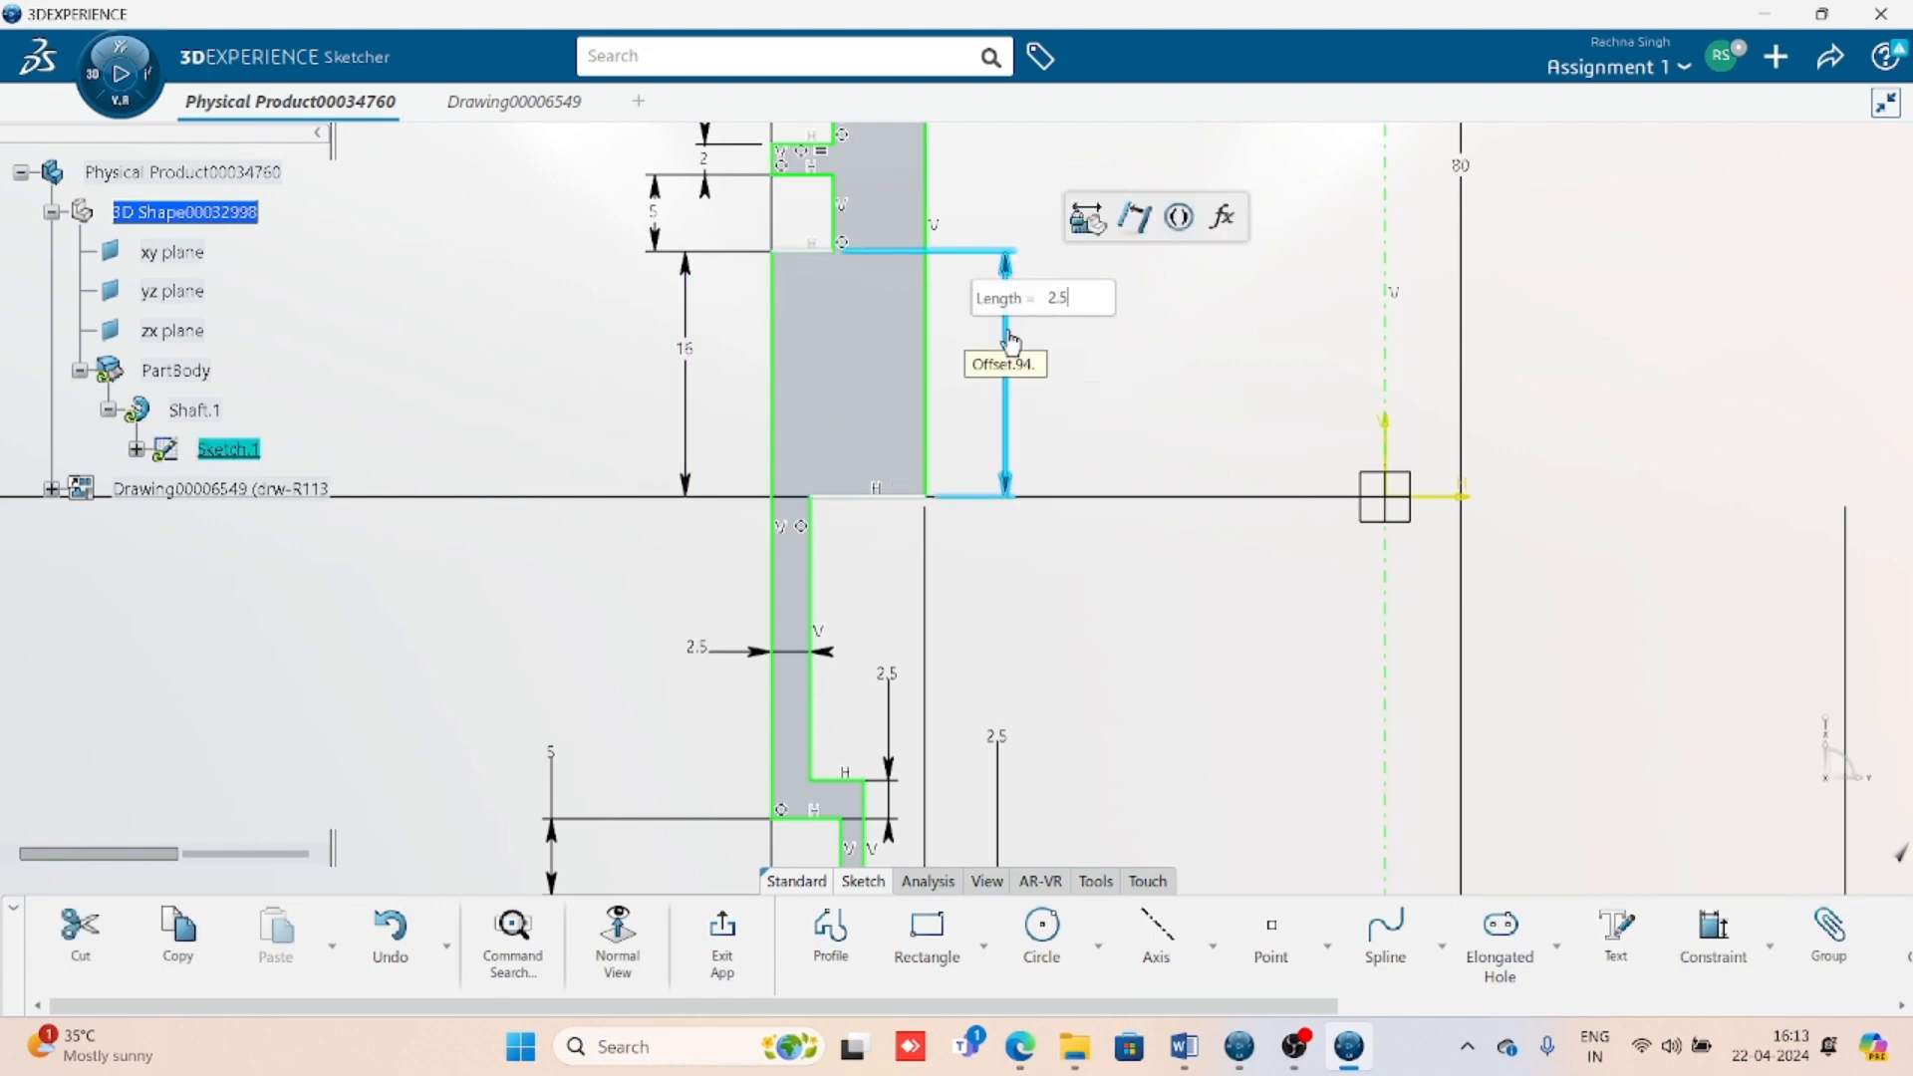
text(.5)
key(Return)
- Exit the sketch and switch to the piston drawing
middle_drag(1054, 531, 1060, 529)
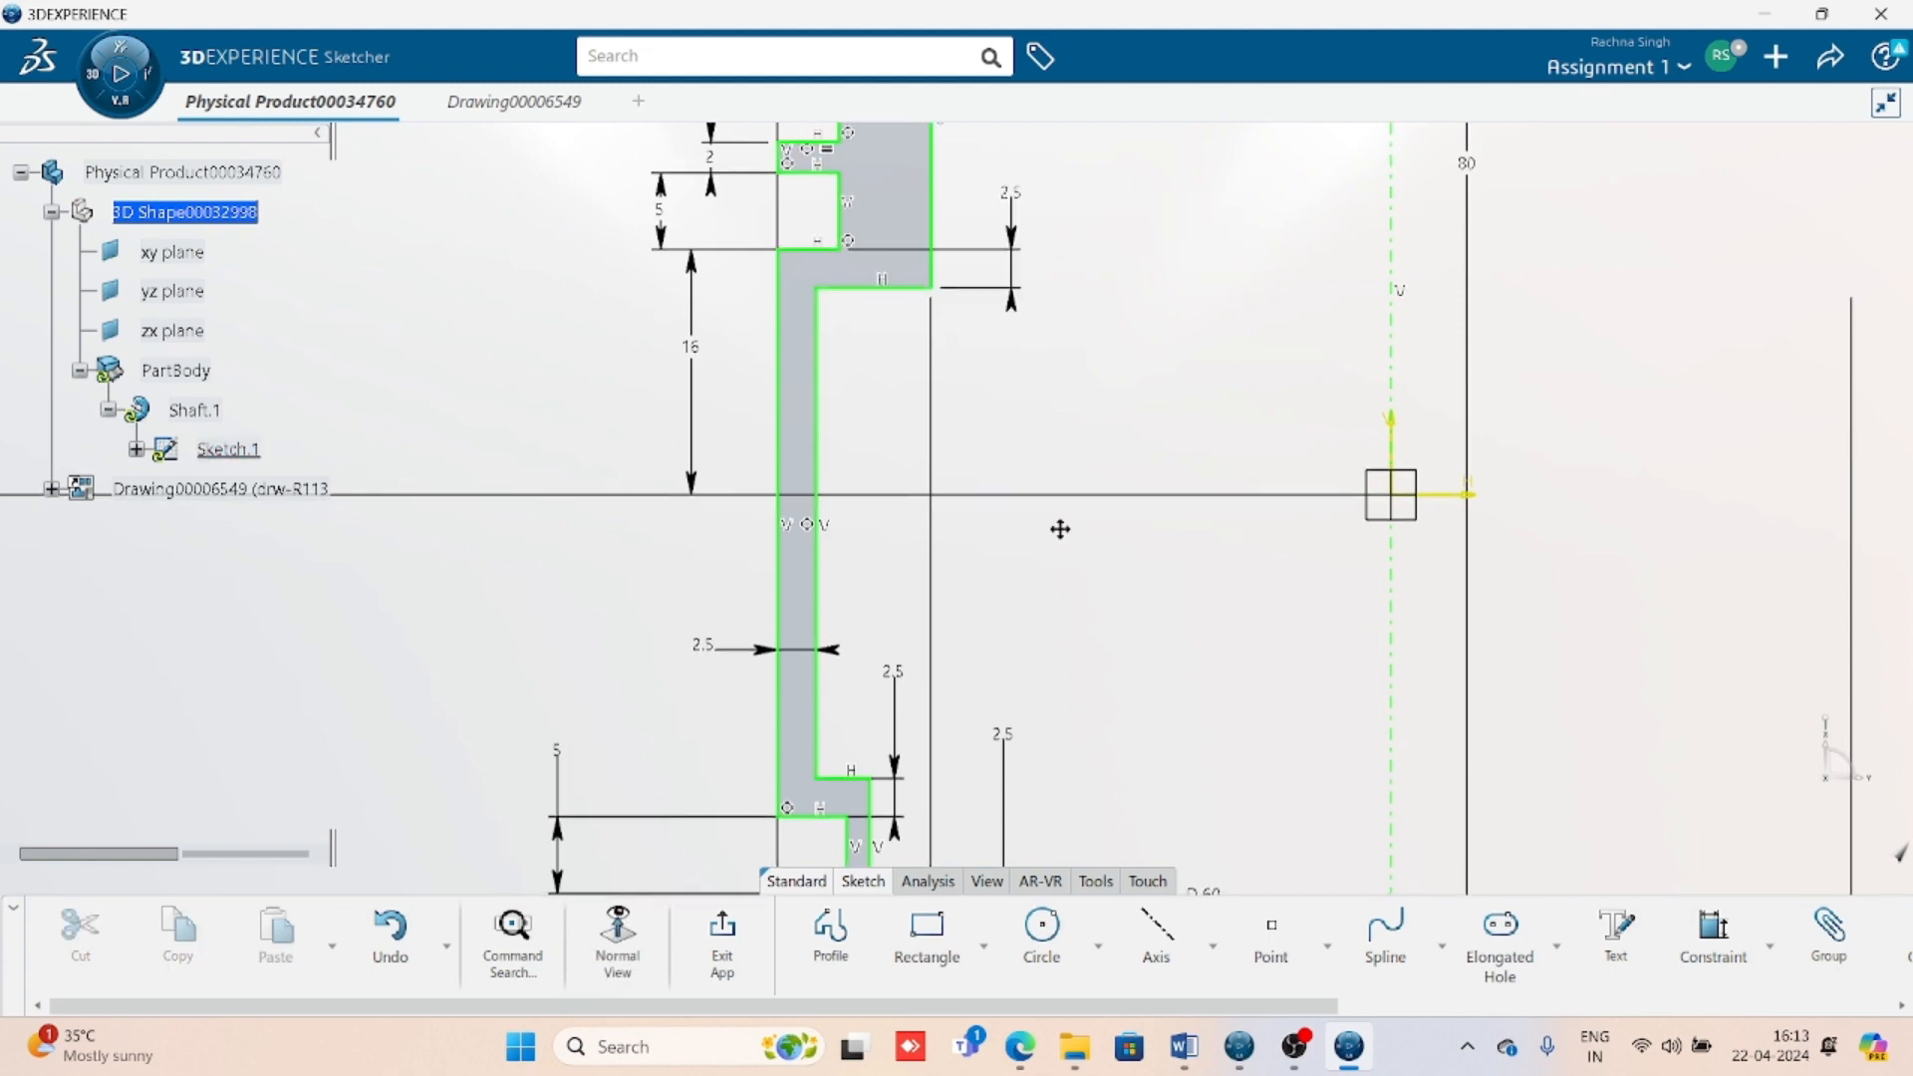
click(722, 947)
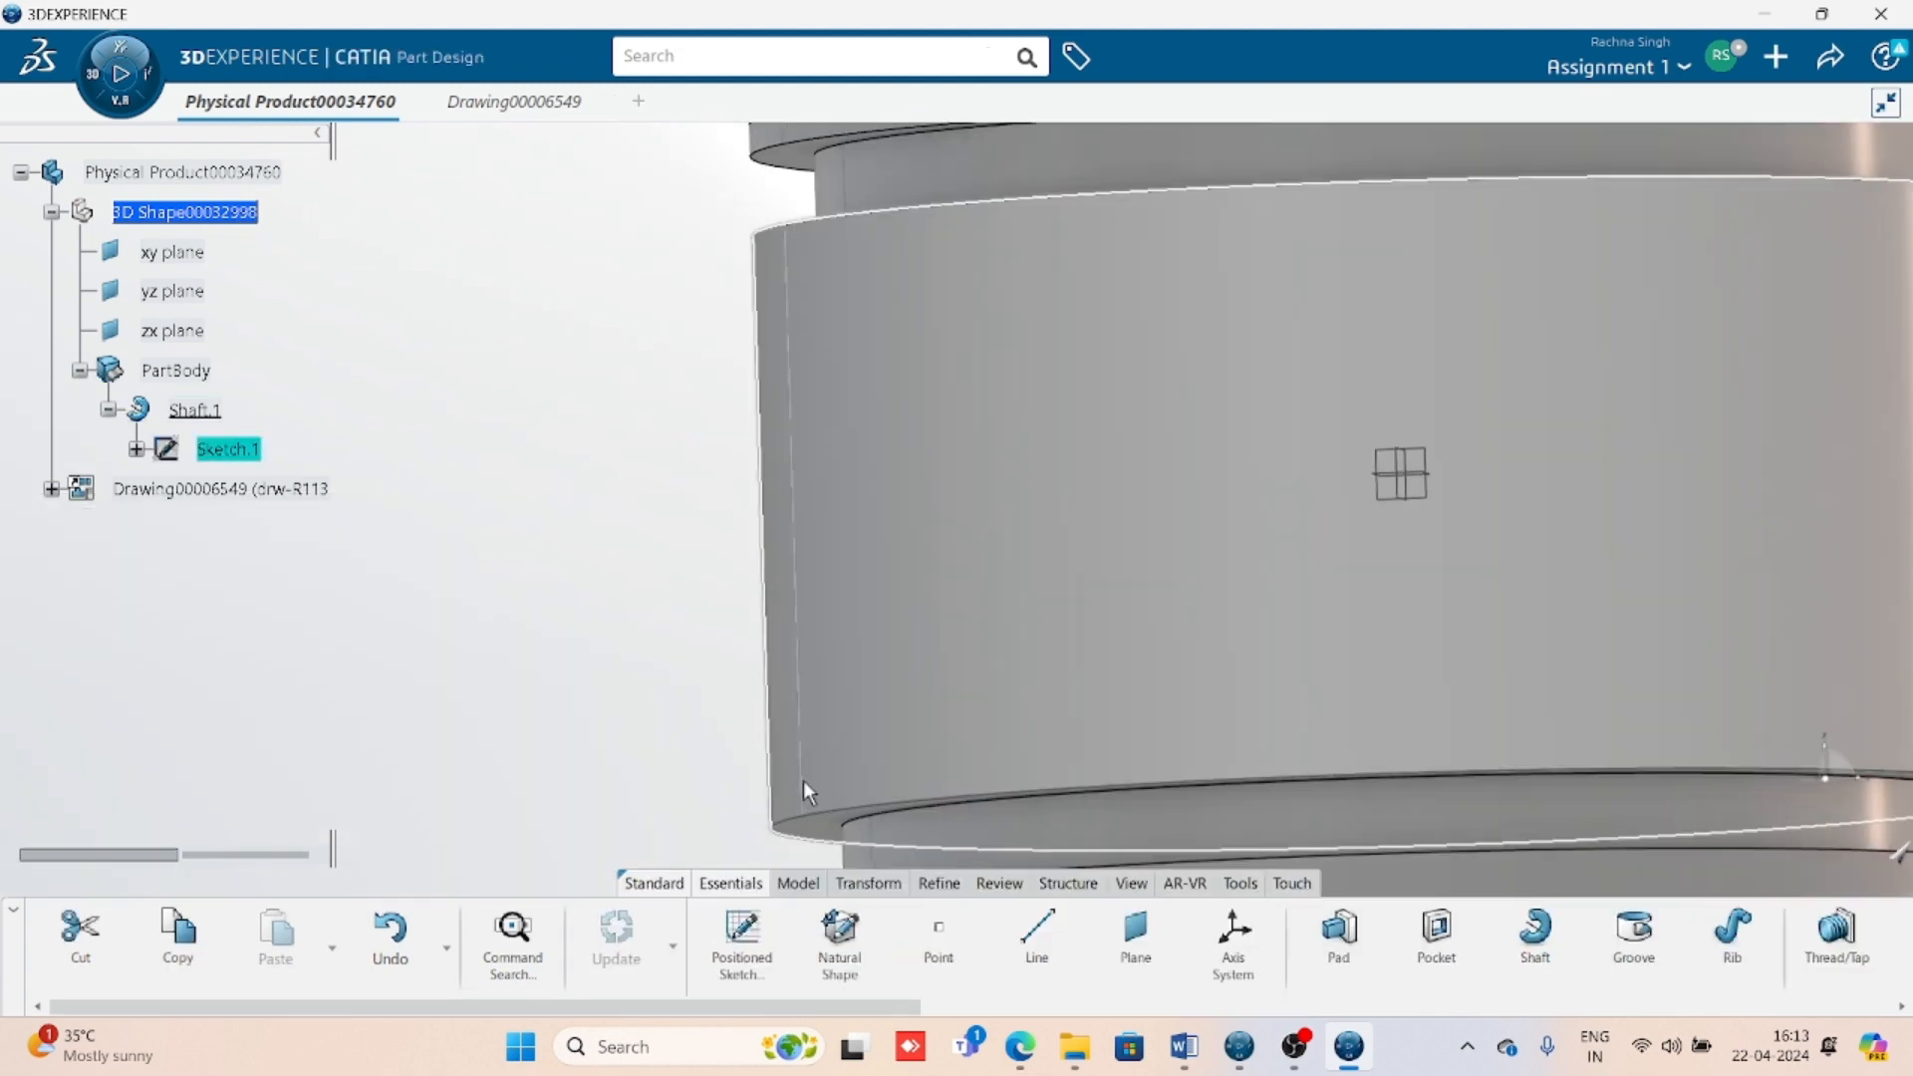
key(ctrl+Tab)
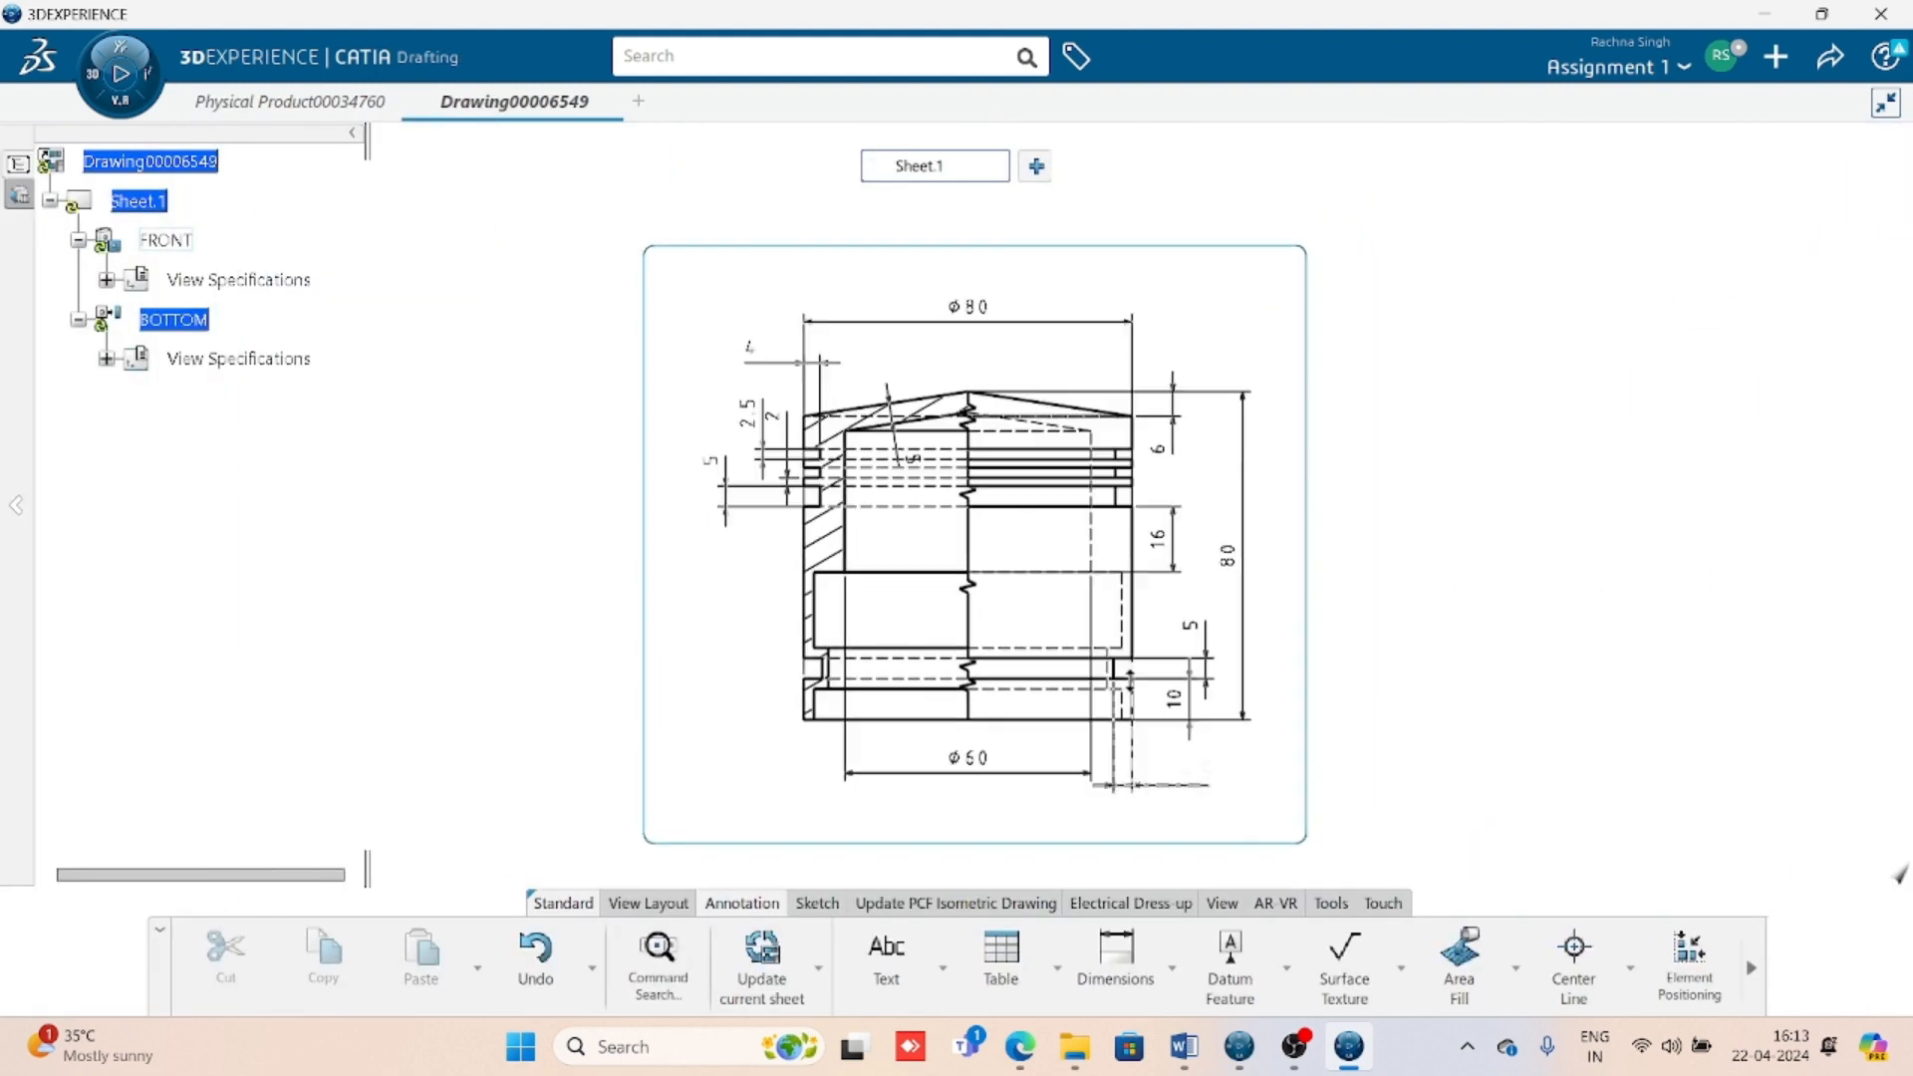
- Update the current drawing sheet so its views and dimensions match the changed piston model
click(761, 956)
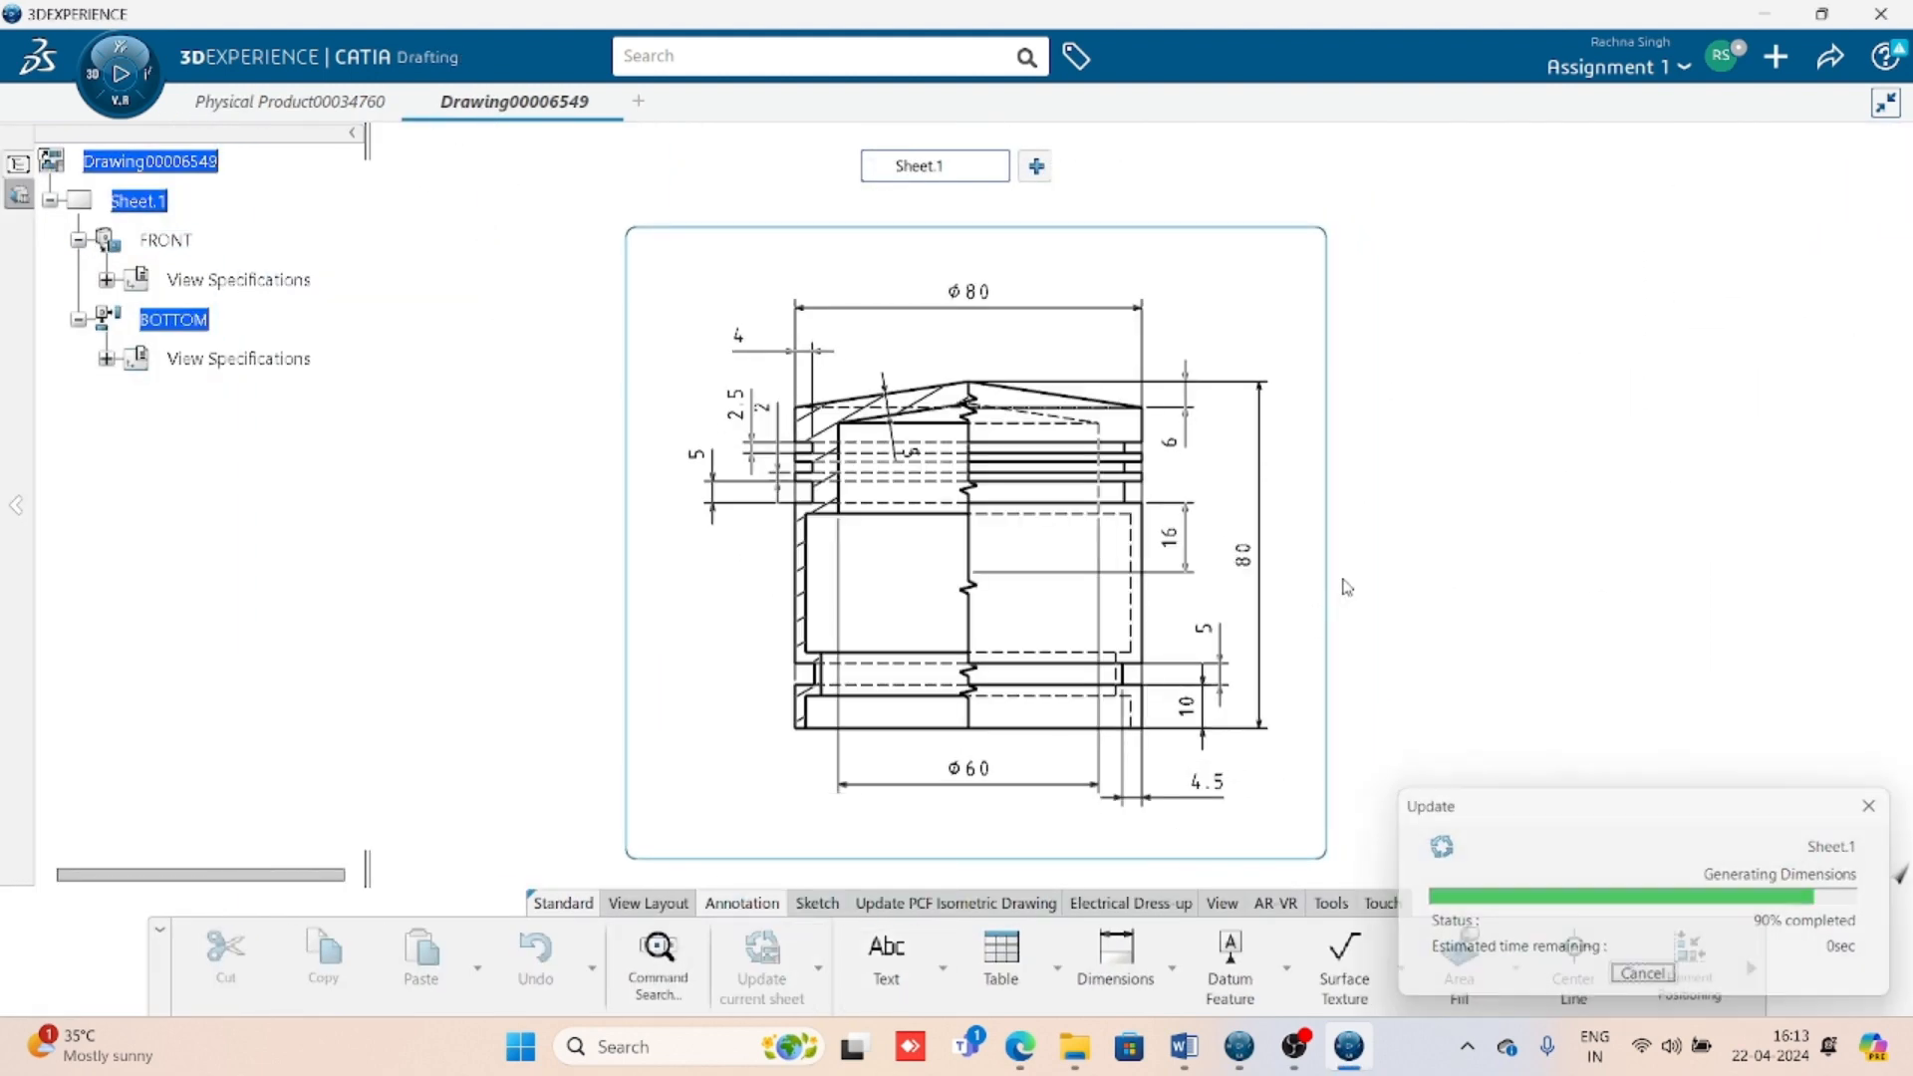
middle_drag(1361, 597, 1395, 517)
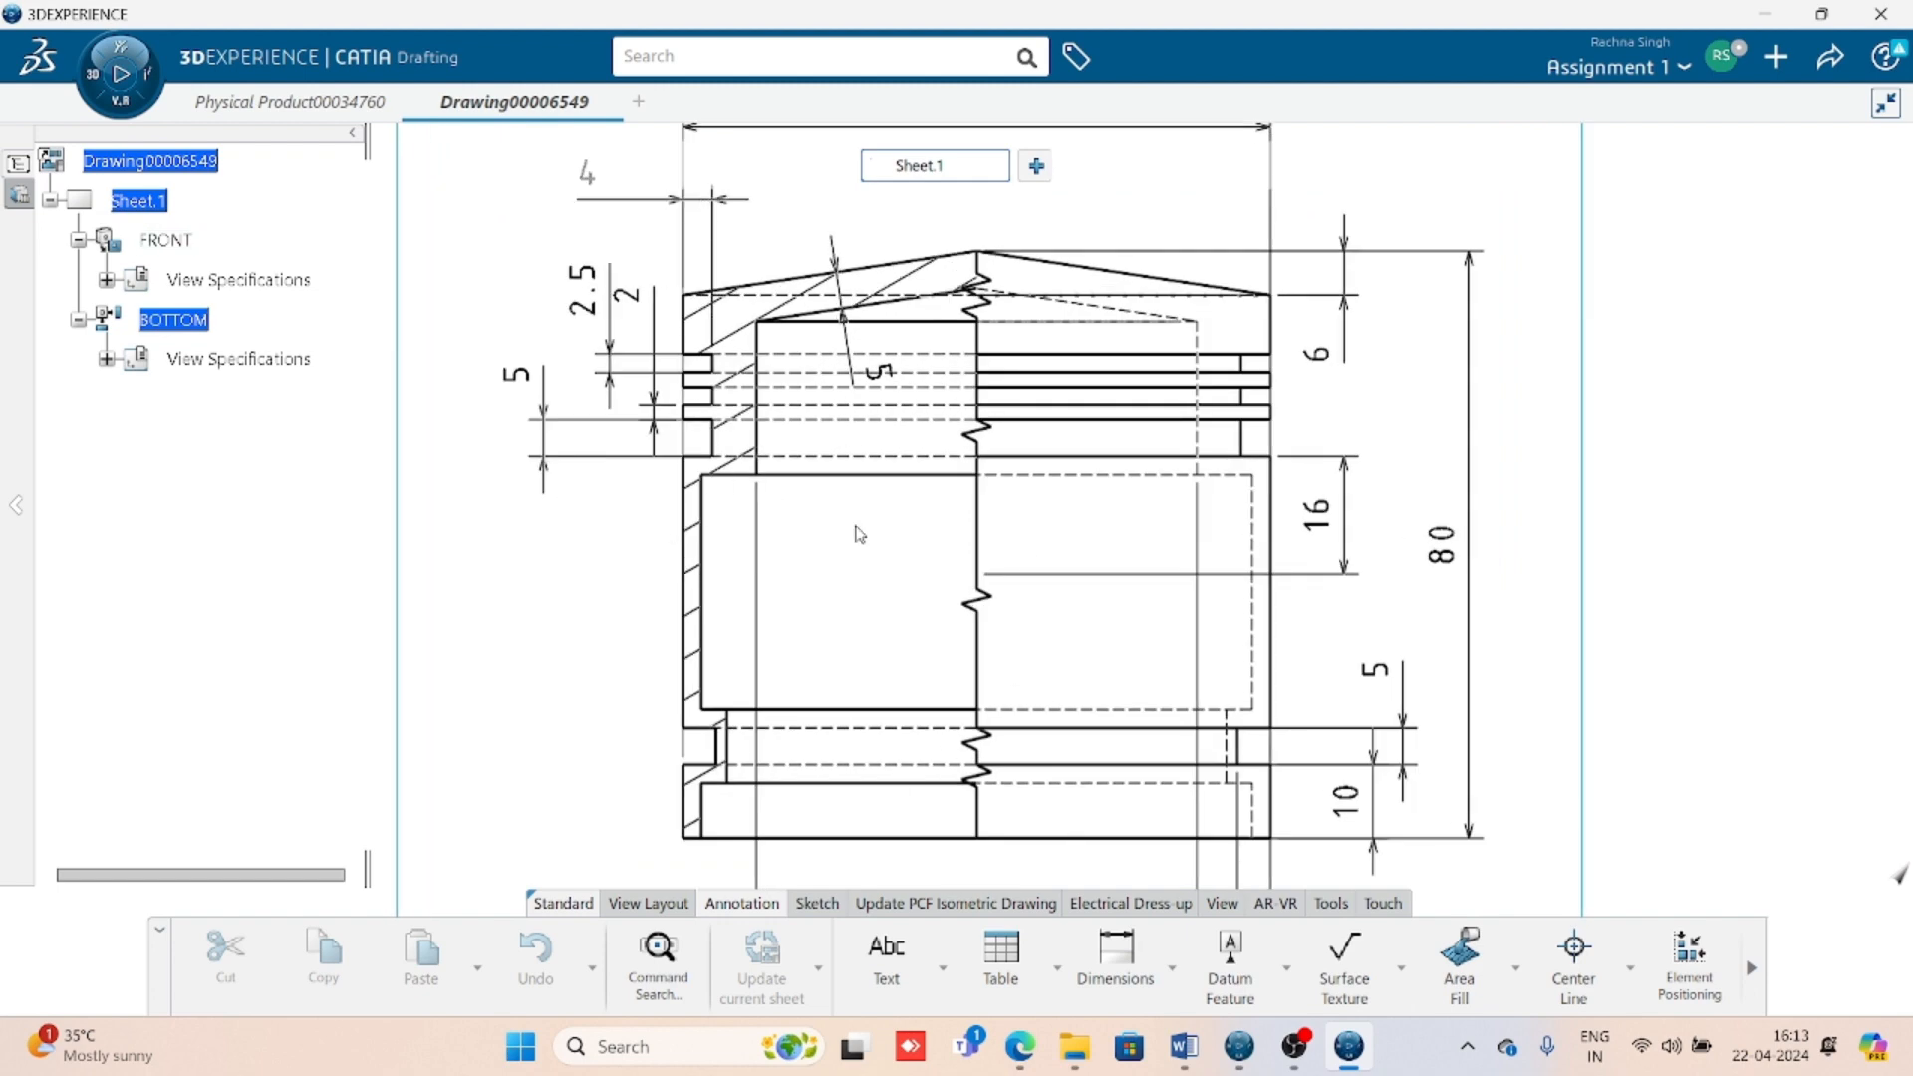
- Examine the pin boss dimensions in the Assignment 4 reference drawing in Word and compare them with the drawing sheet and the 3D part in CATIA
click(1184, 1046)
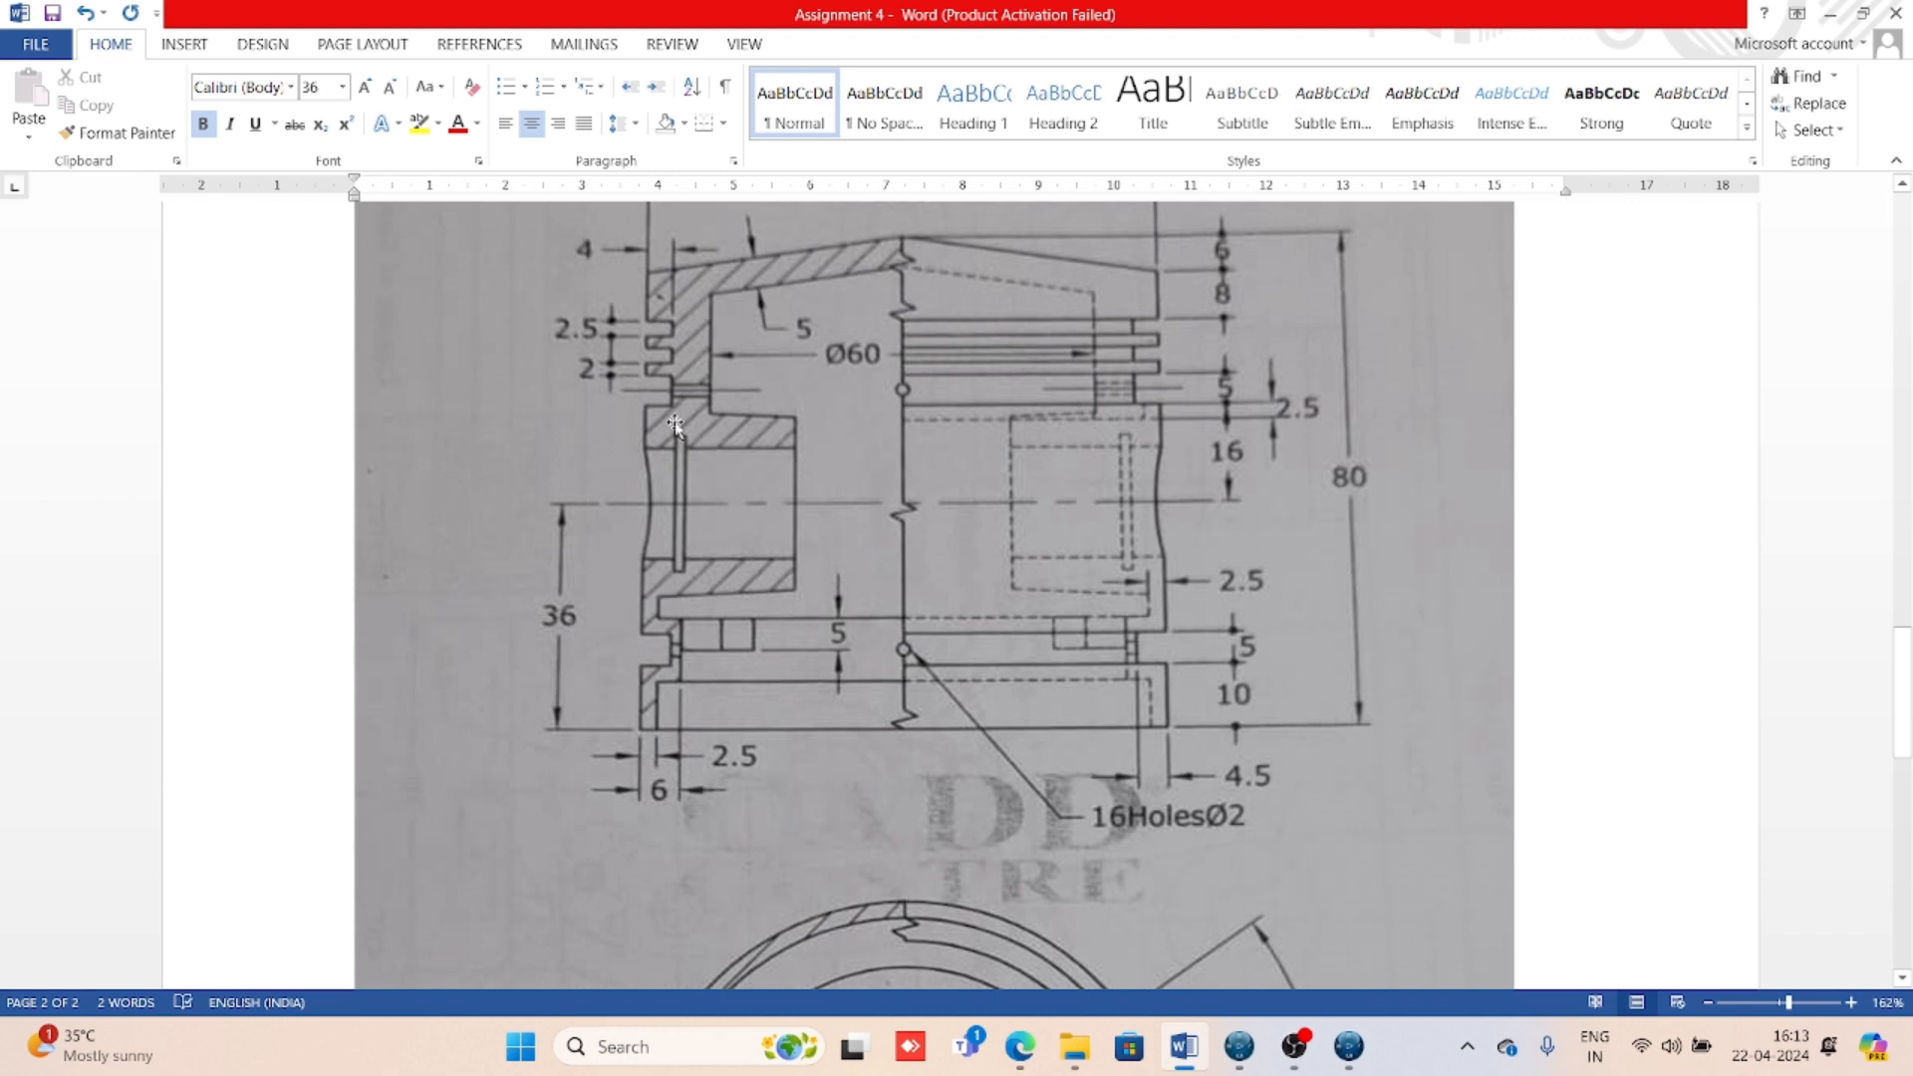
scroll(704, 598, down, 3)
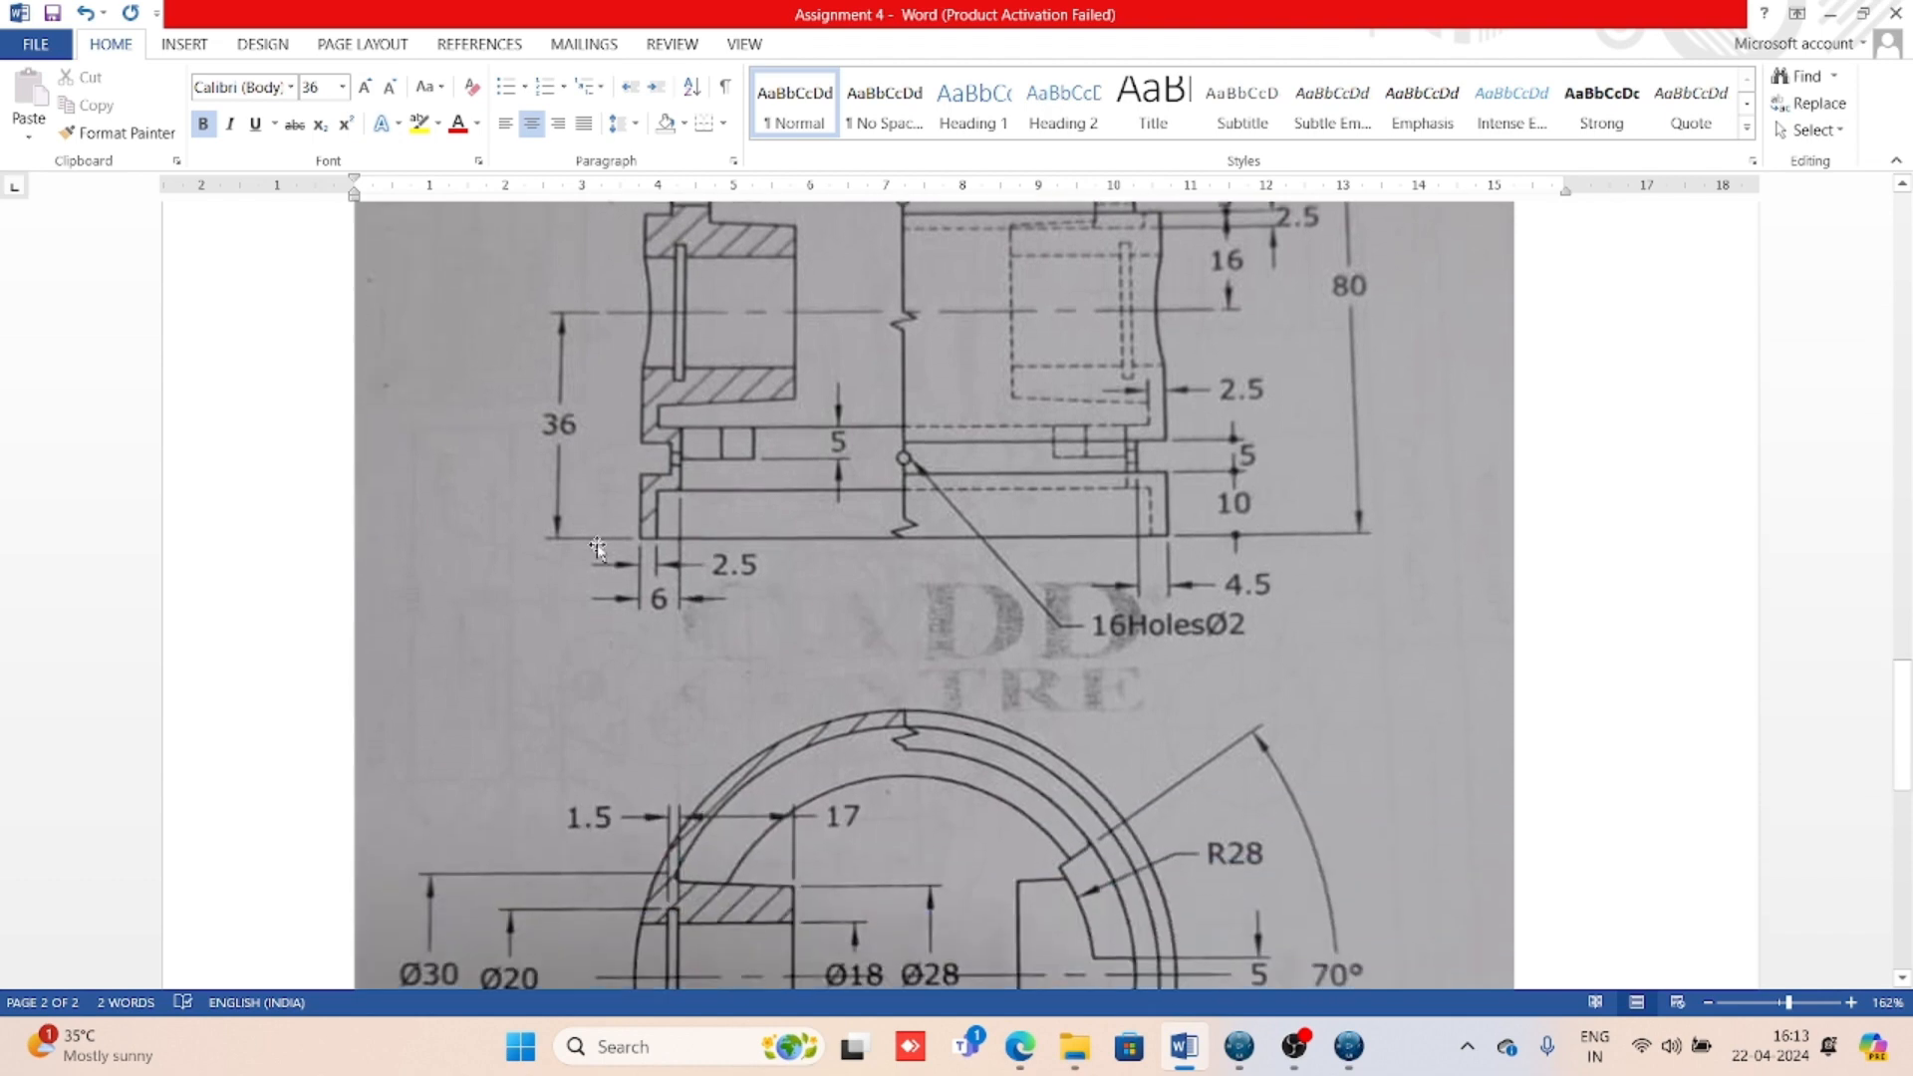
scroll(817, 712, down, 3)
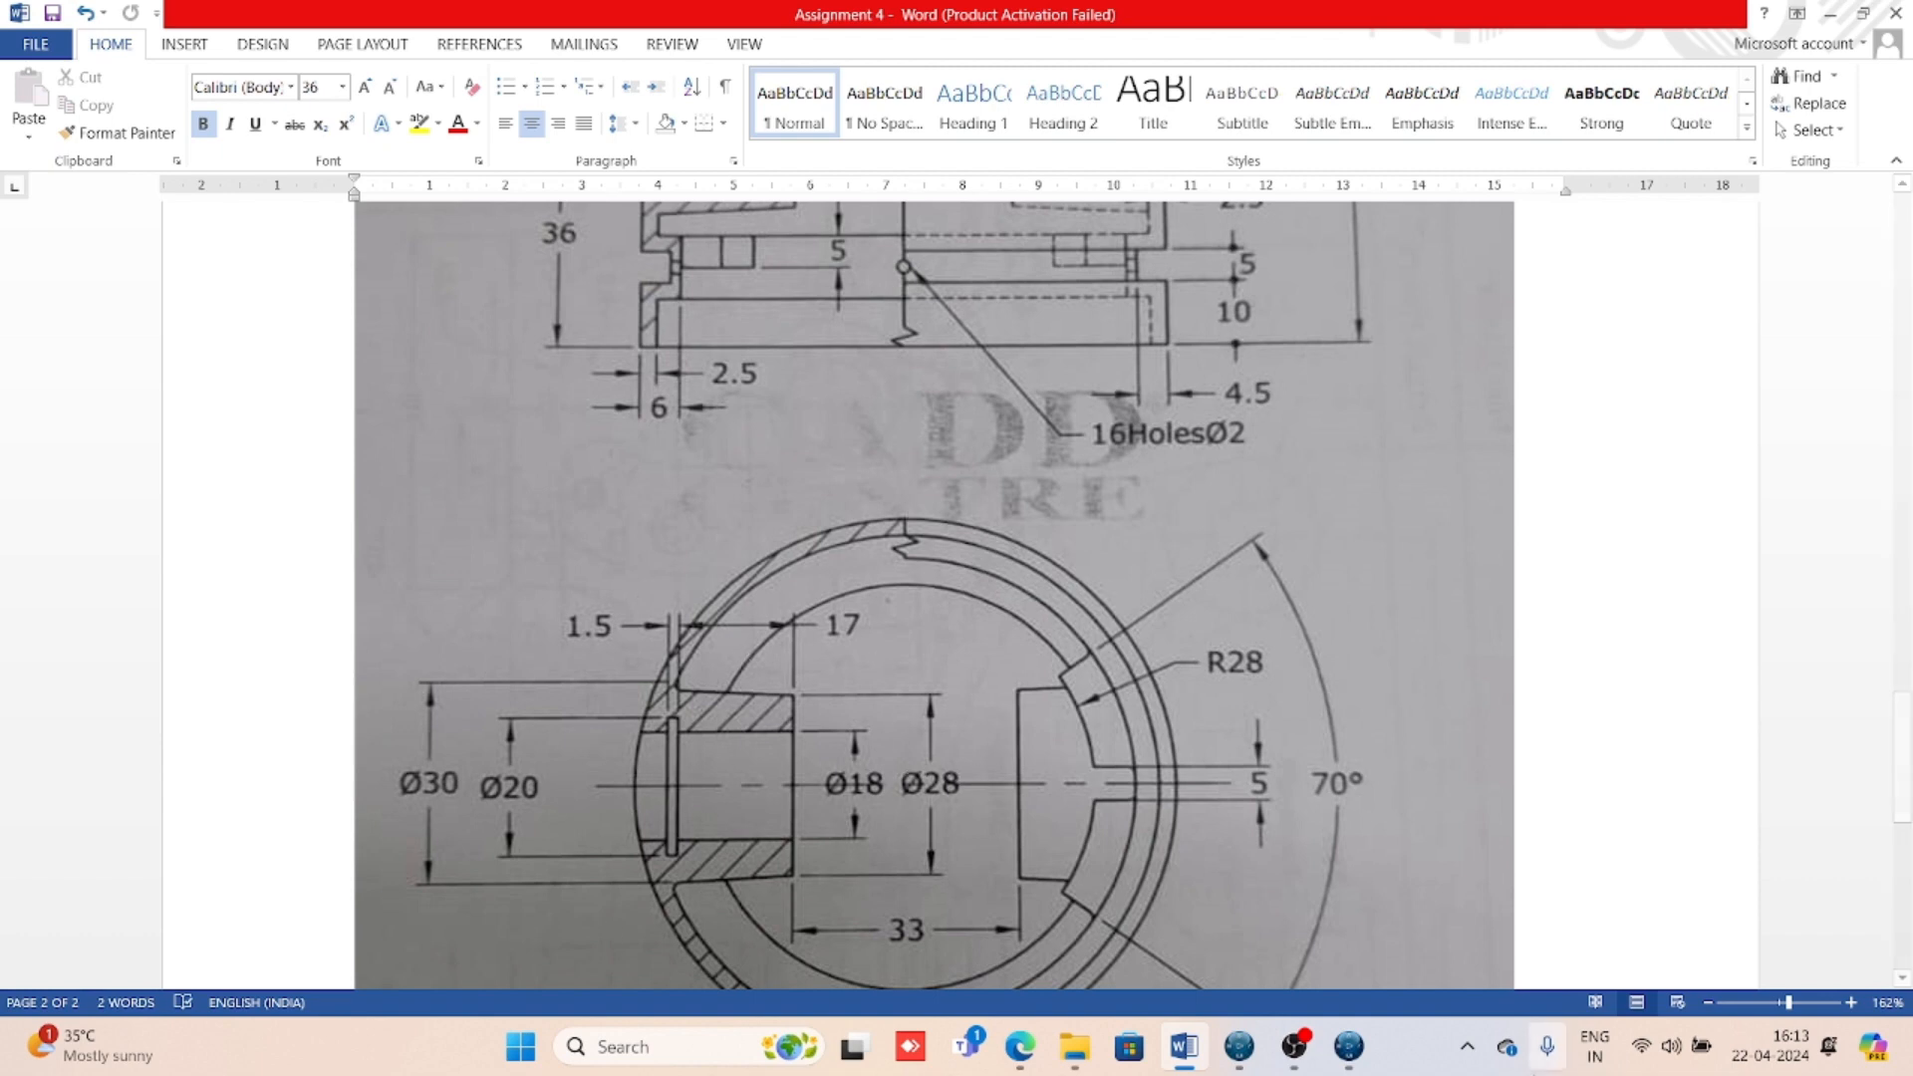
click(1348, 1046)
middle_drag(1070, 550, 1067, 499)
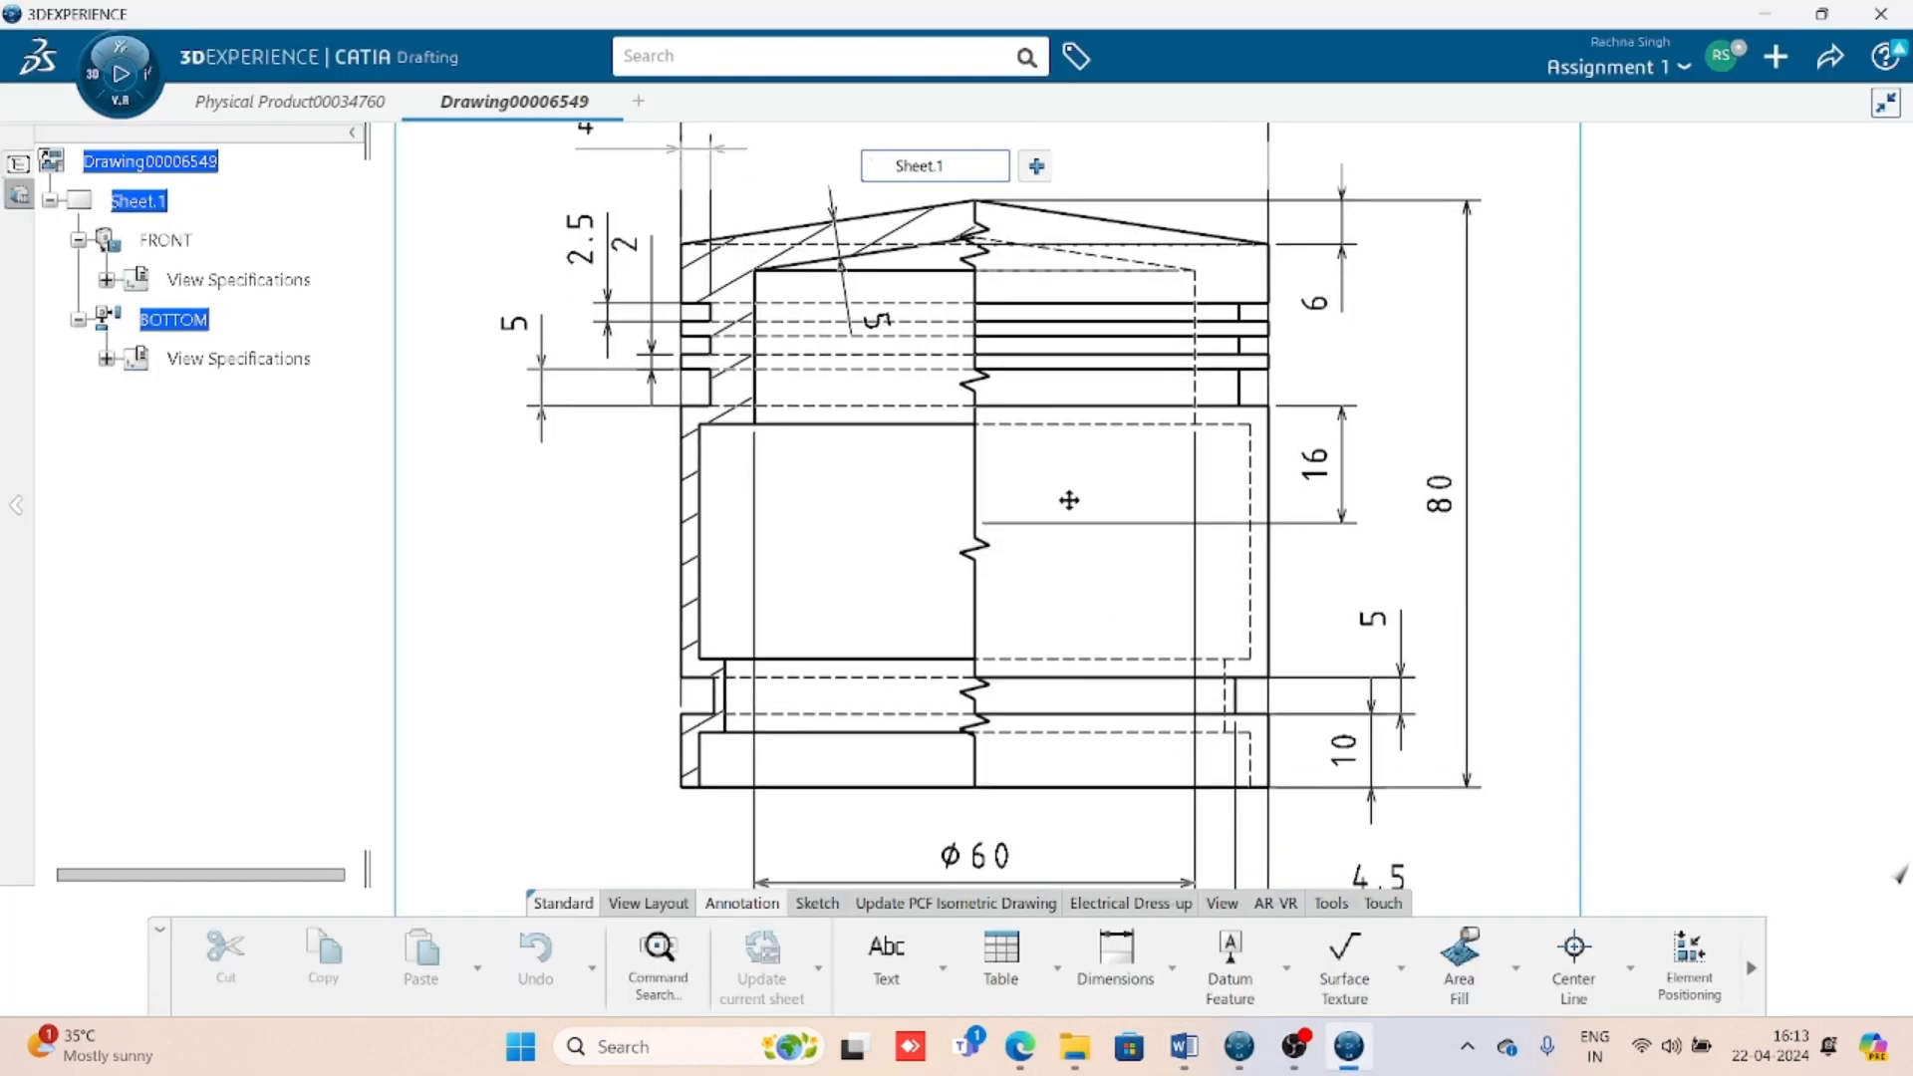
key(ctrl+Tab)
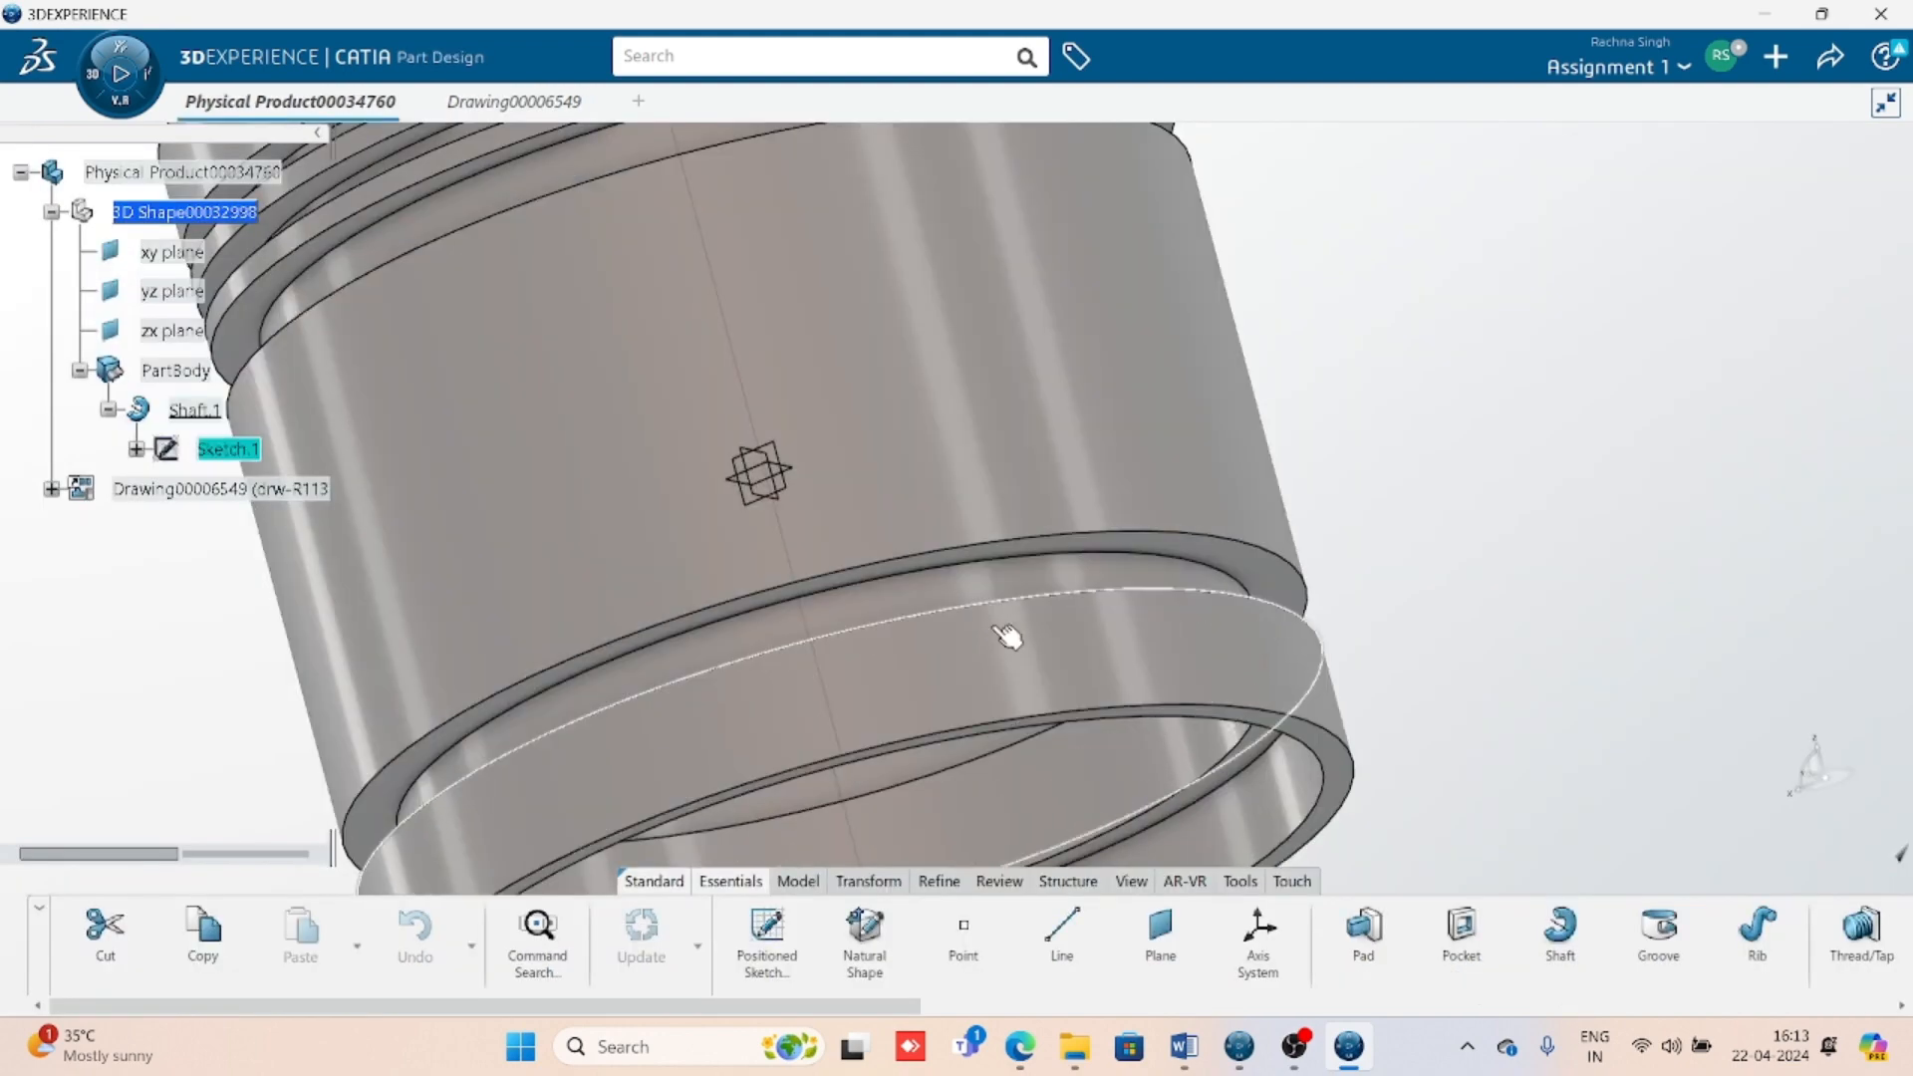
middle_drag(911, 399, 937, 518)
click(1195, 1045)
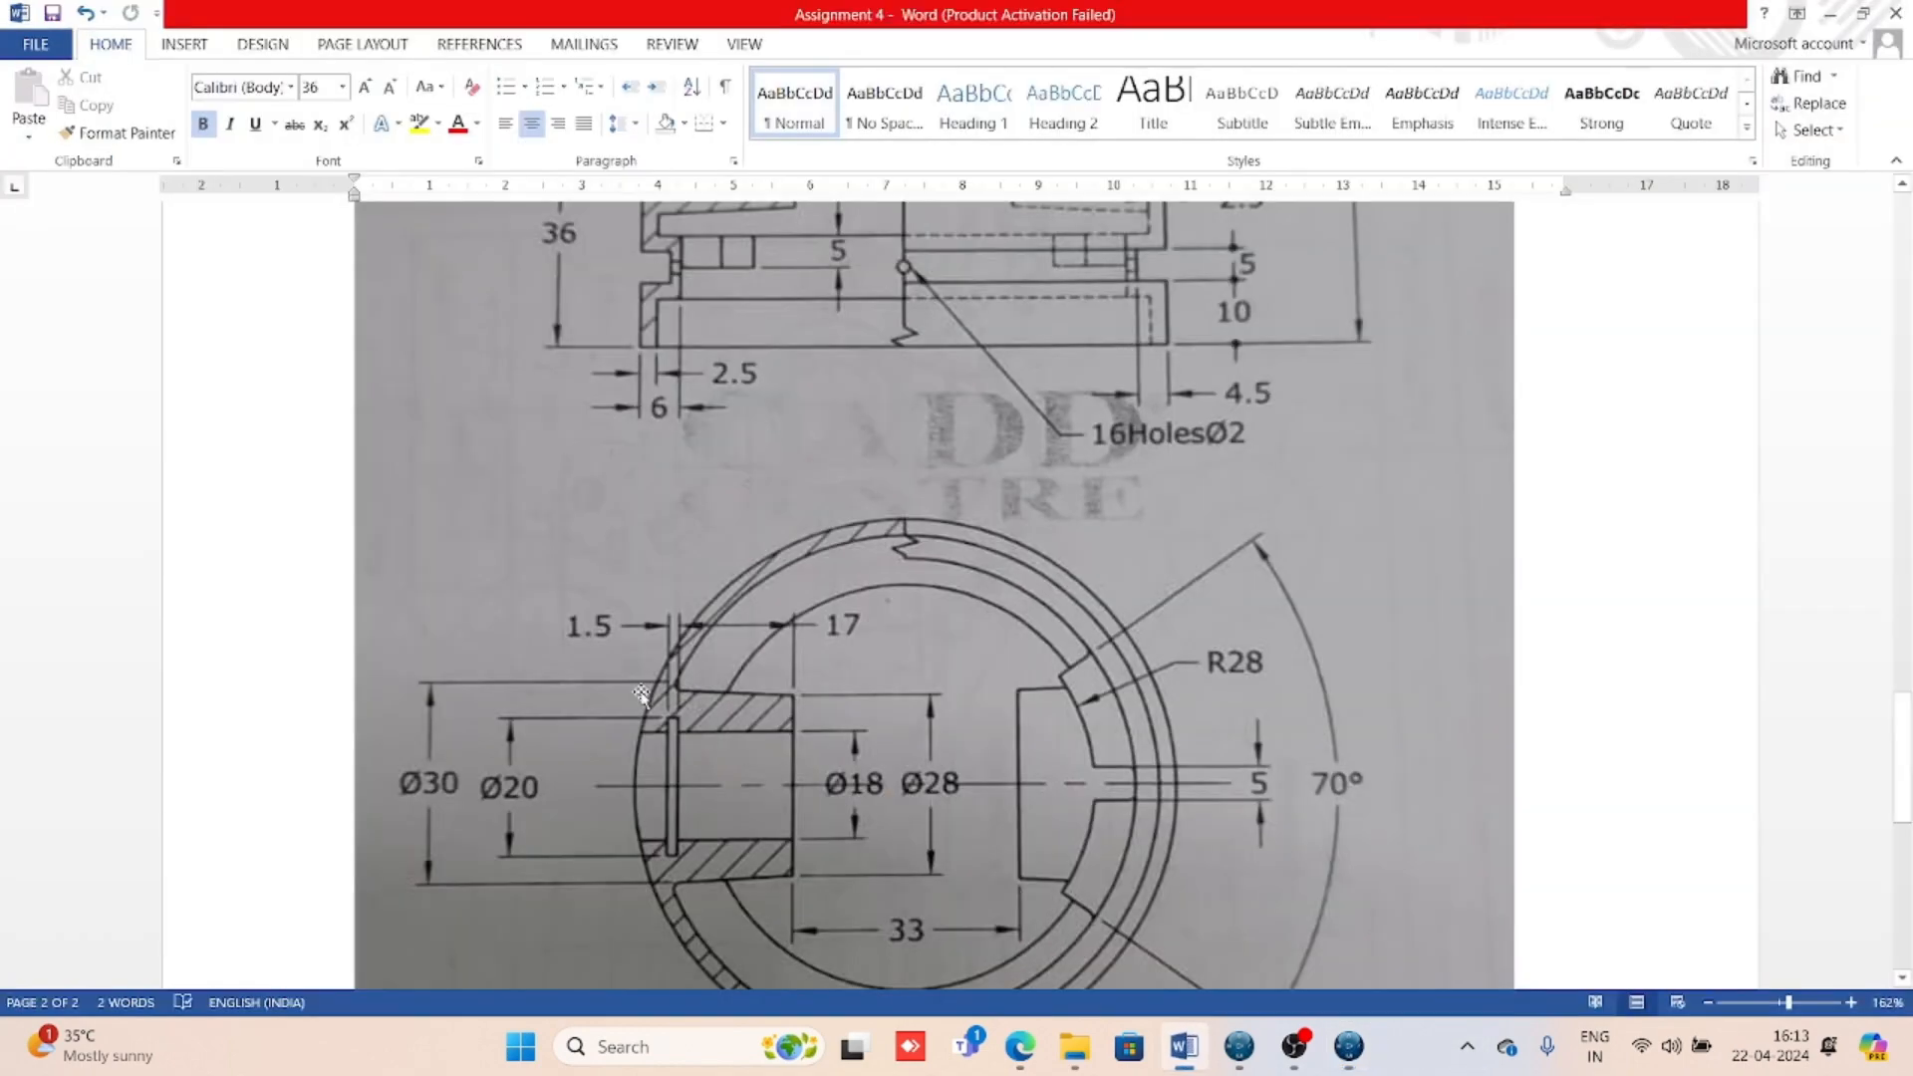
scroll(527, 244, up, 2)
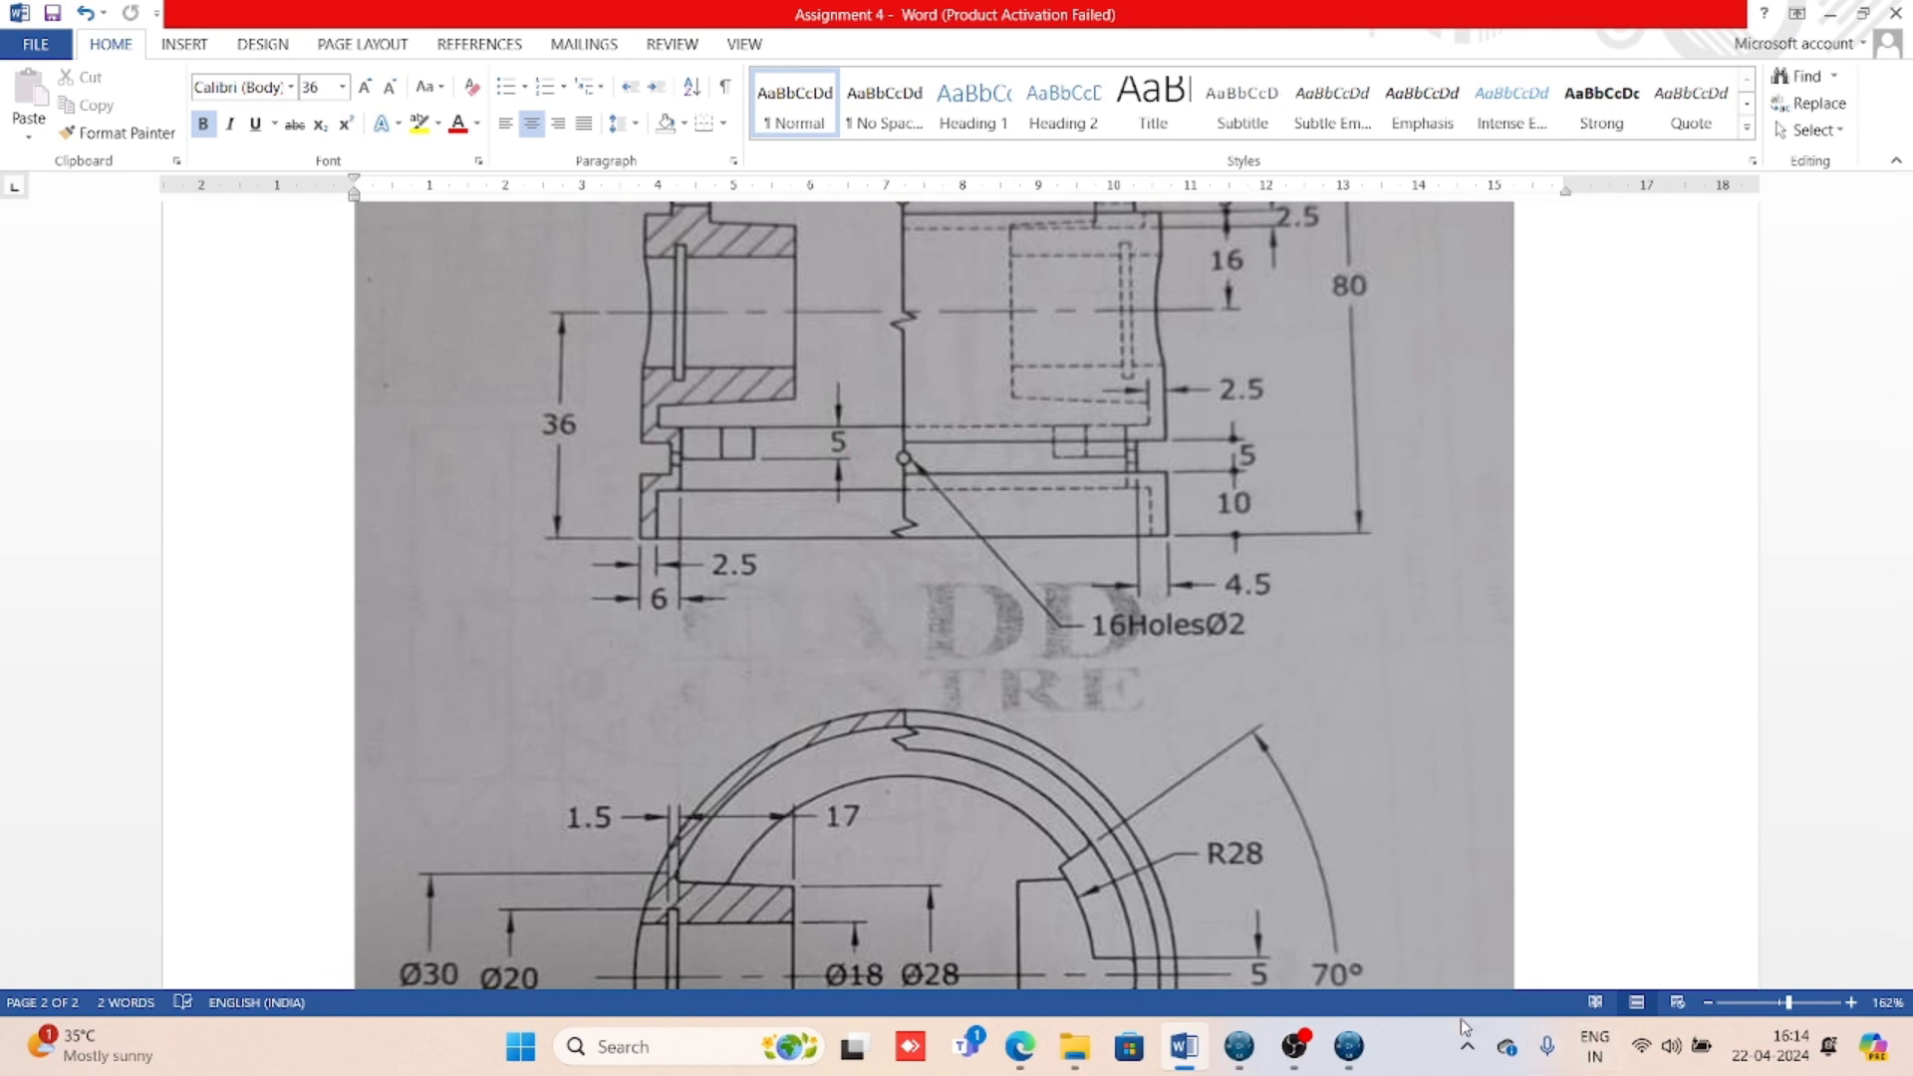
click(1348, 1045)
- Start a positioned sketch on the xy plane of the piston part
mouse_move(742, 458)
middle_down()
mouse_move(1076, 452)
mouse_move(1081, 518)
middle_up()
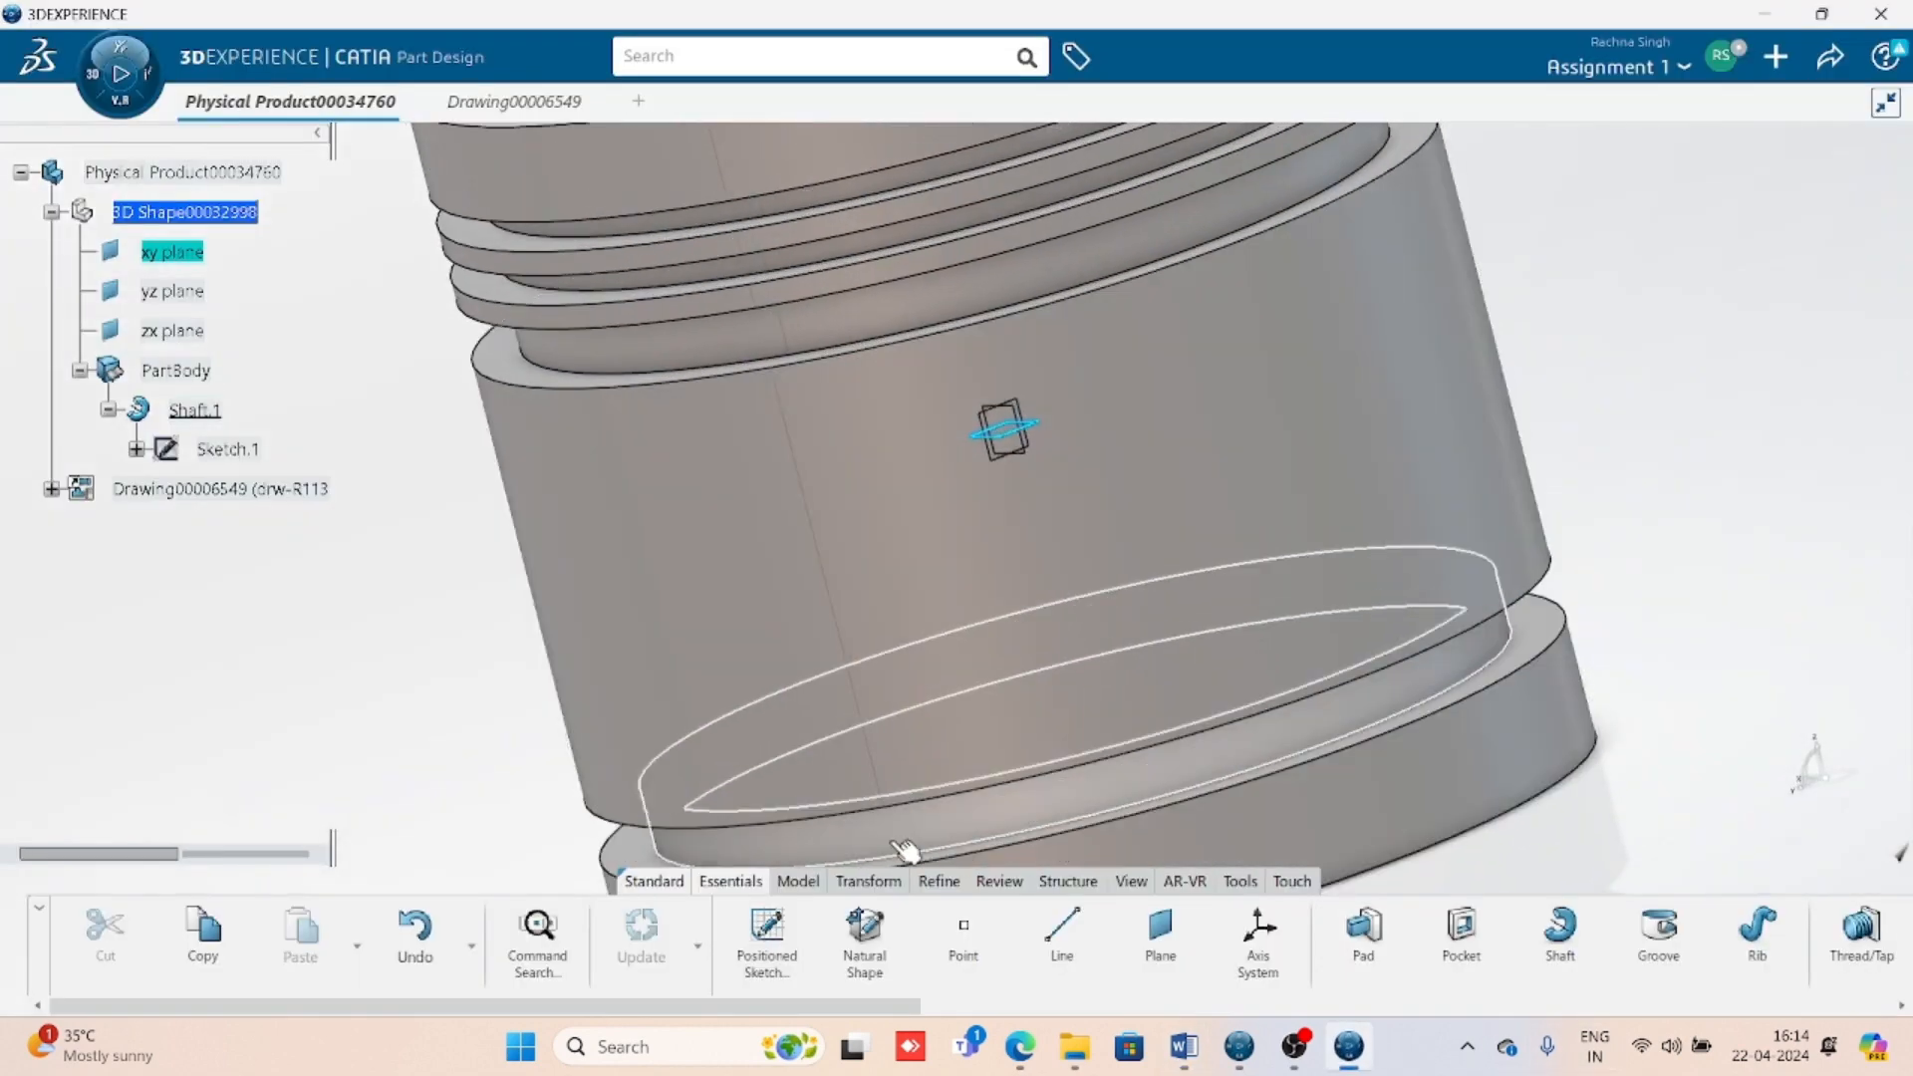
click(788, 945)
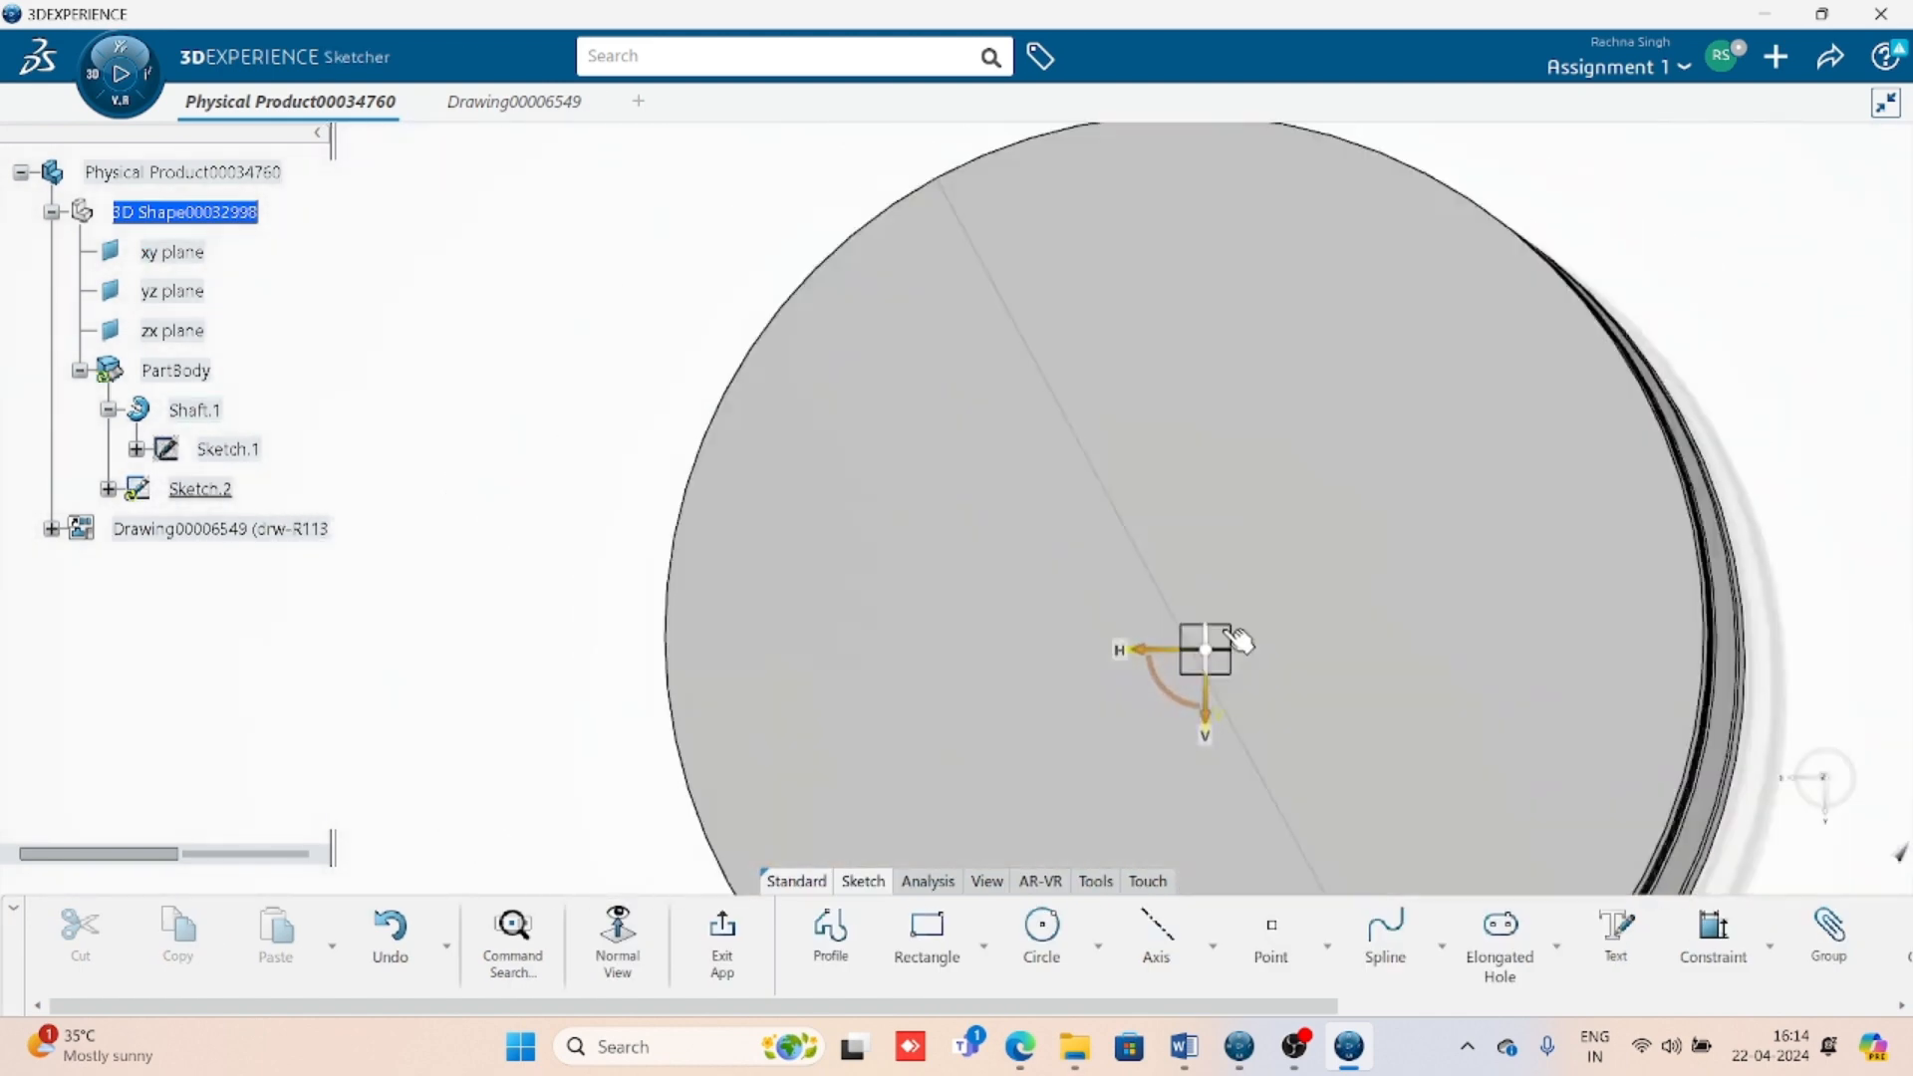
mouse_move(1285, 644)
middle_down()
mouse_move(1161, 445)
mouse_move(1145, 555)
middle_up()
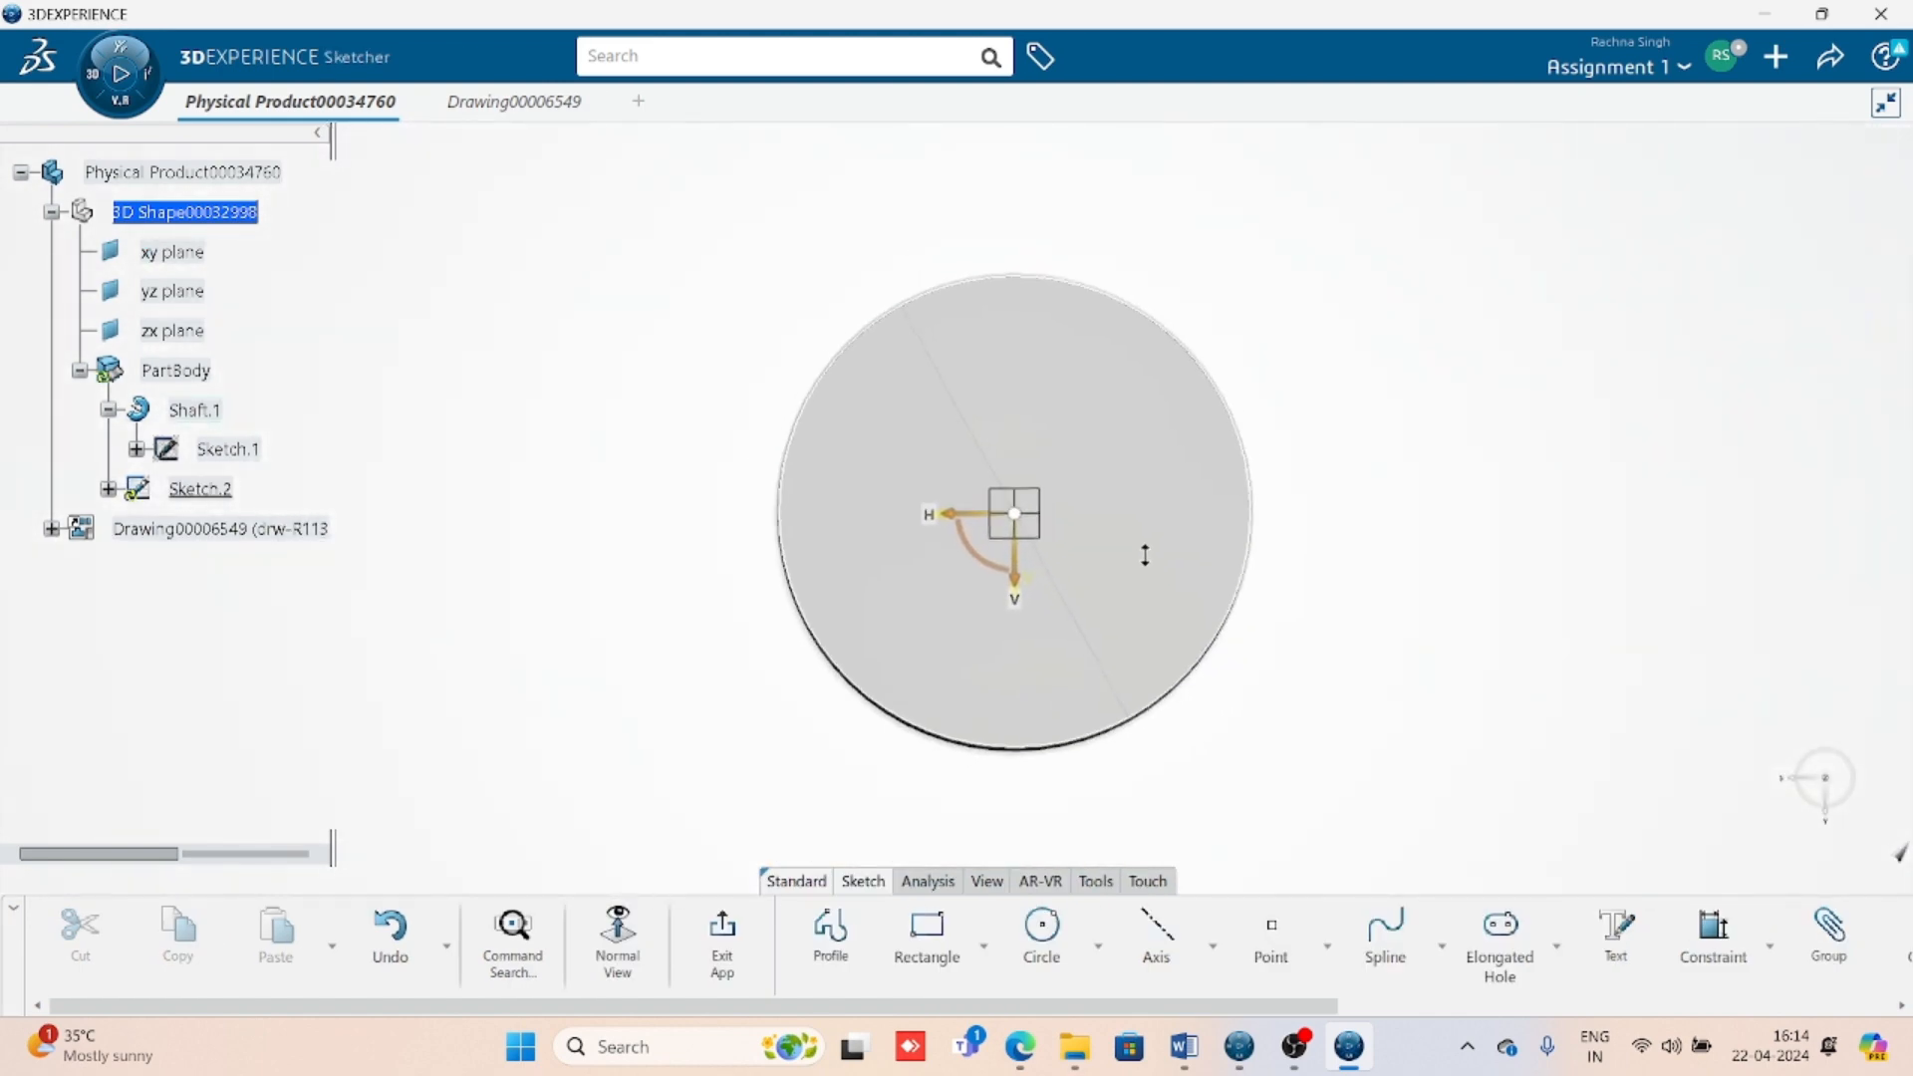
middle_drag(1285, 583, 1192, 579)
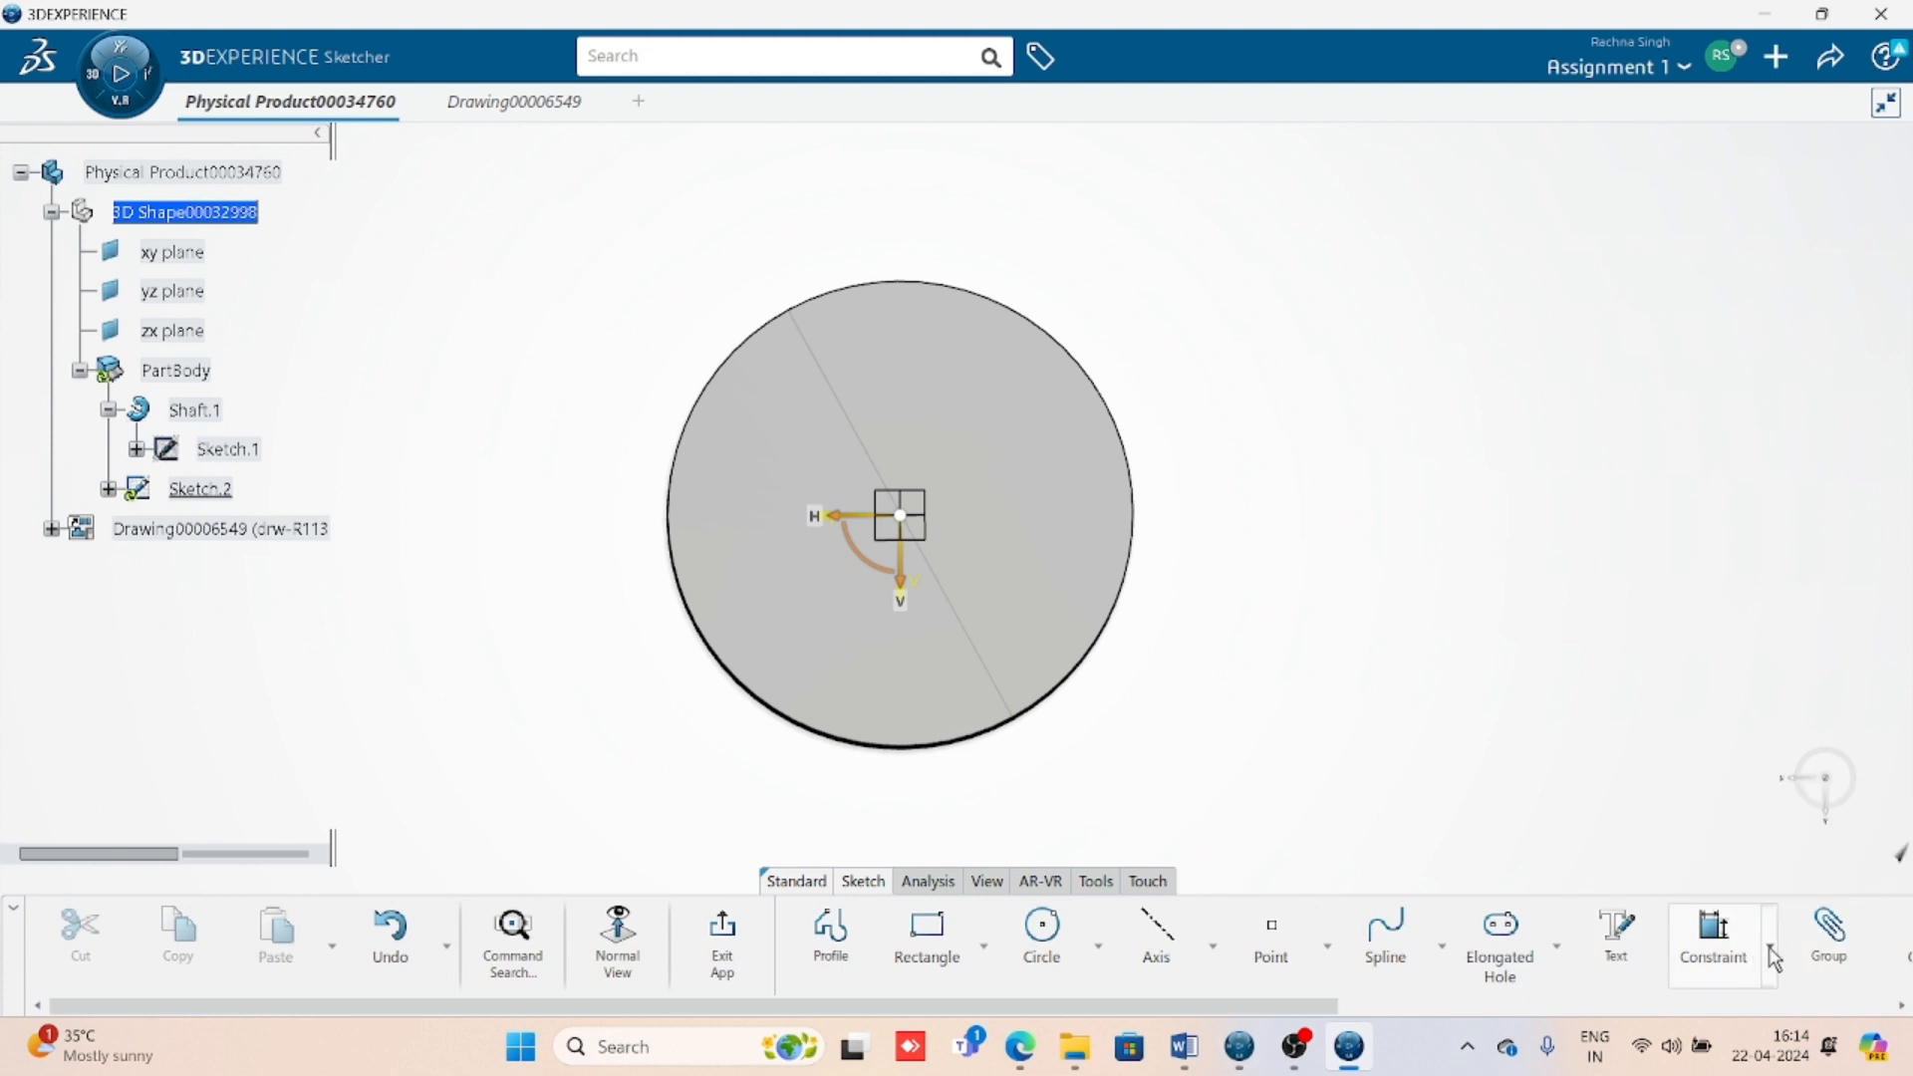
- Cut the piston by the sketch plane and flip the sketch to the opposite normal view
click(981, 883)
drag(1048, 1008, 1734, 973)
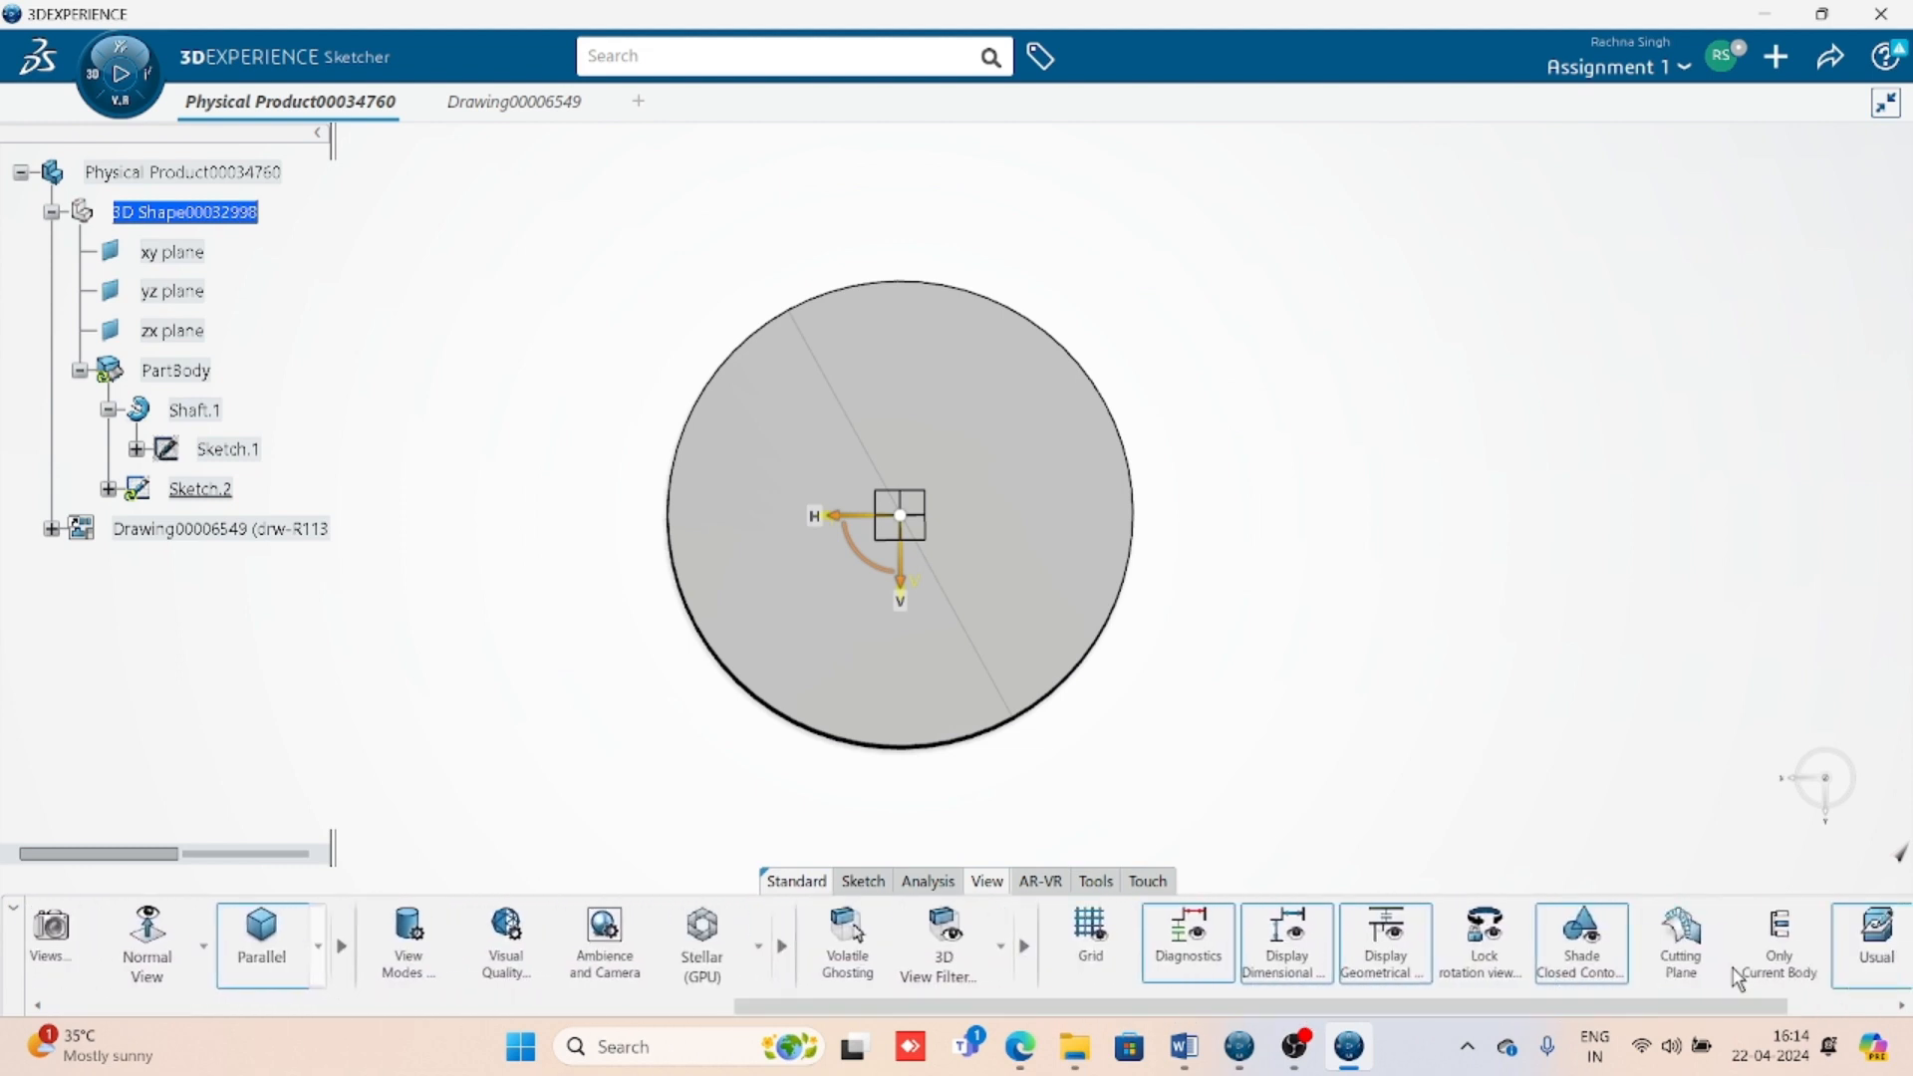
click(1678, 946)
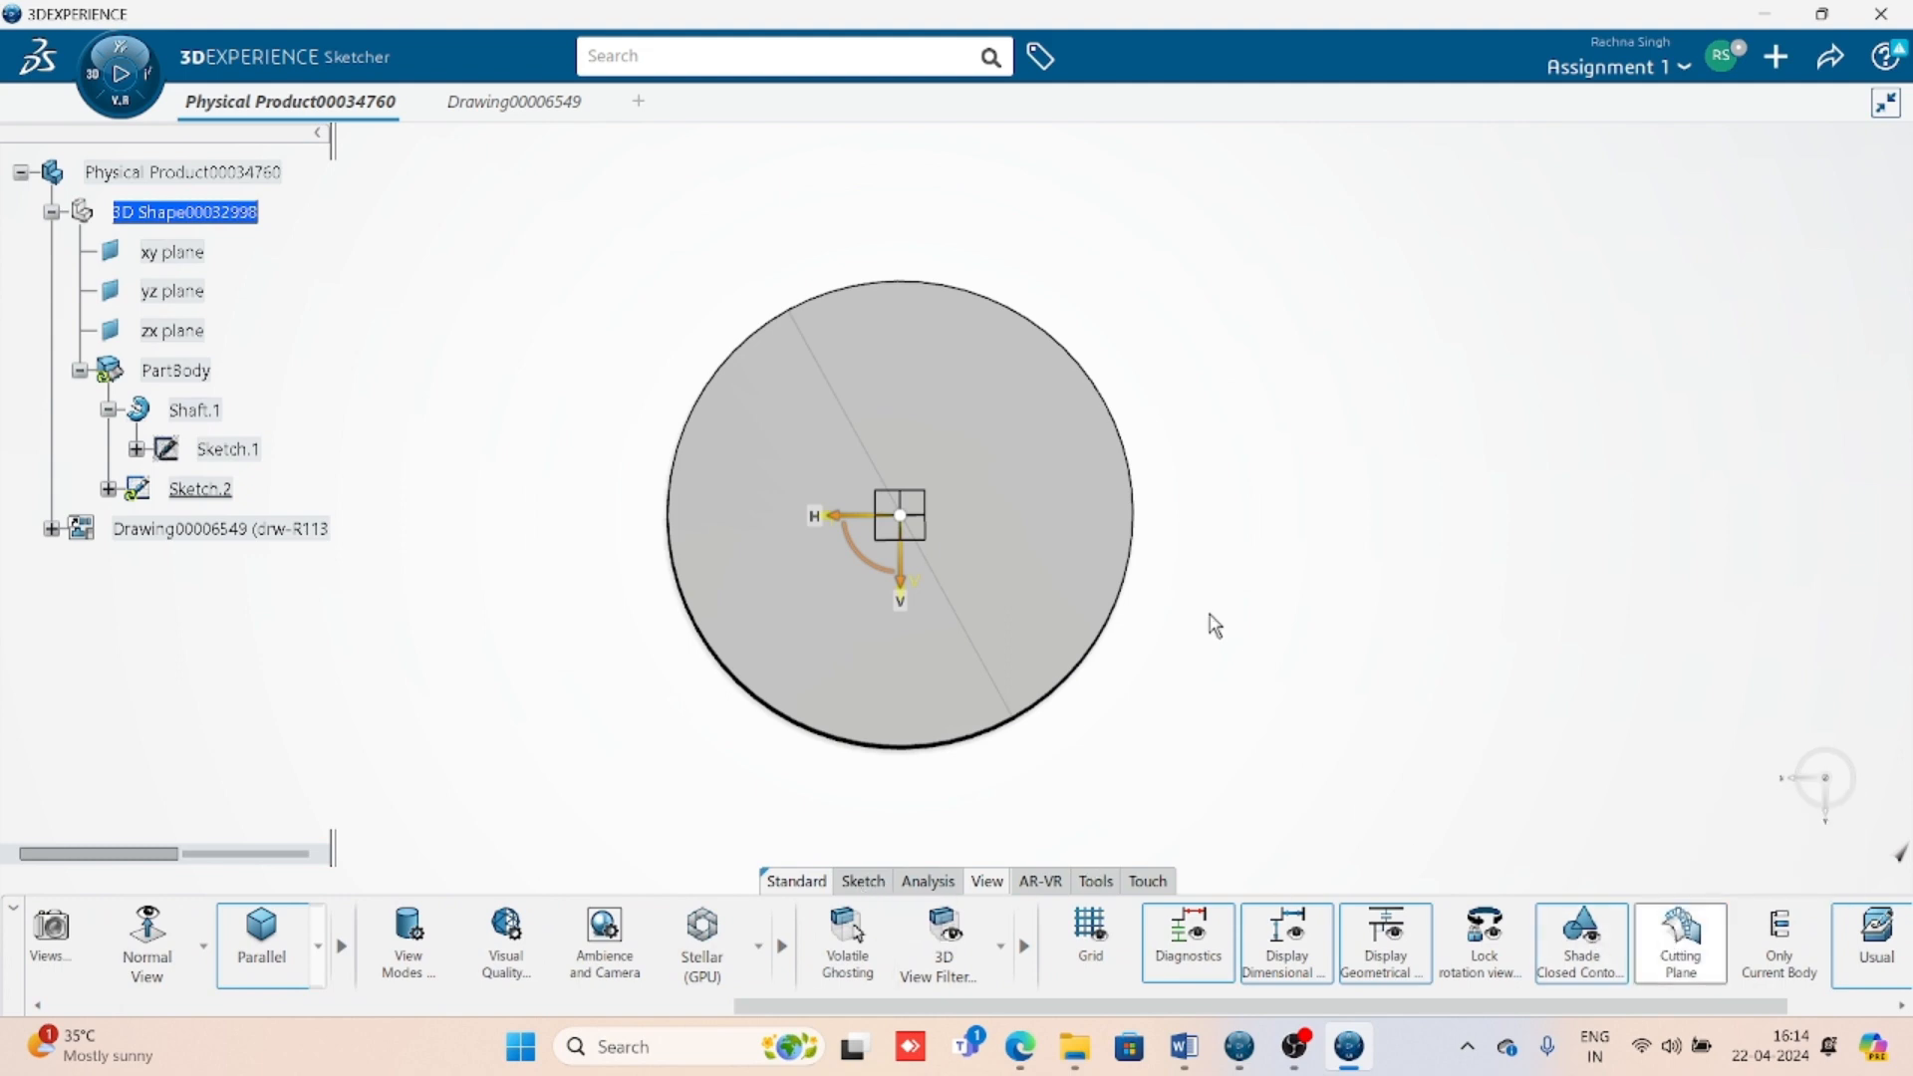
mouse_move(1229, 650)
middle_down()
mouse_move(1383, 636)
mouse_move(1398, 618)
middle_up()
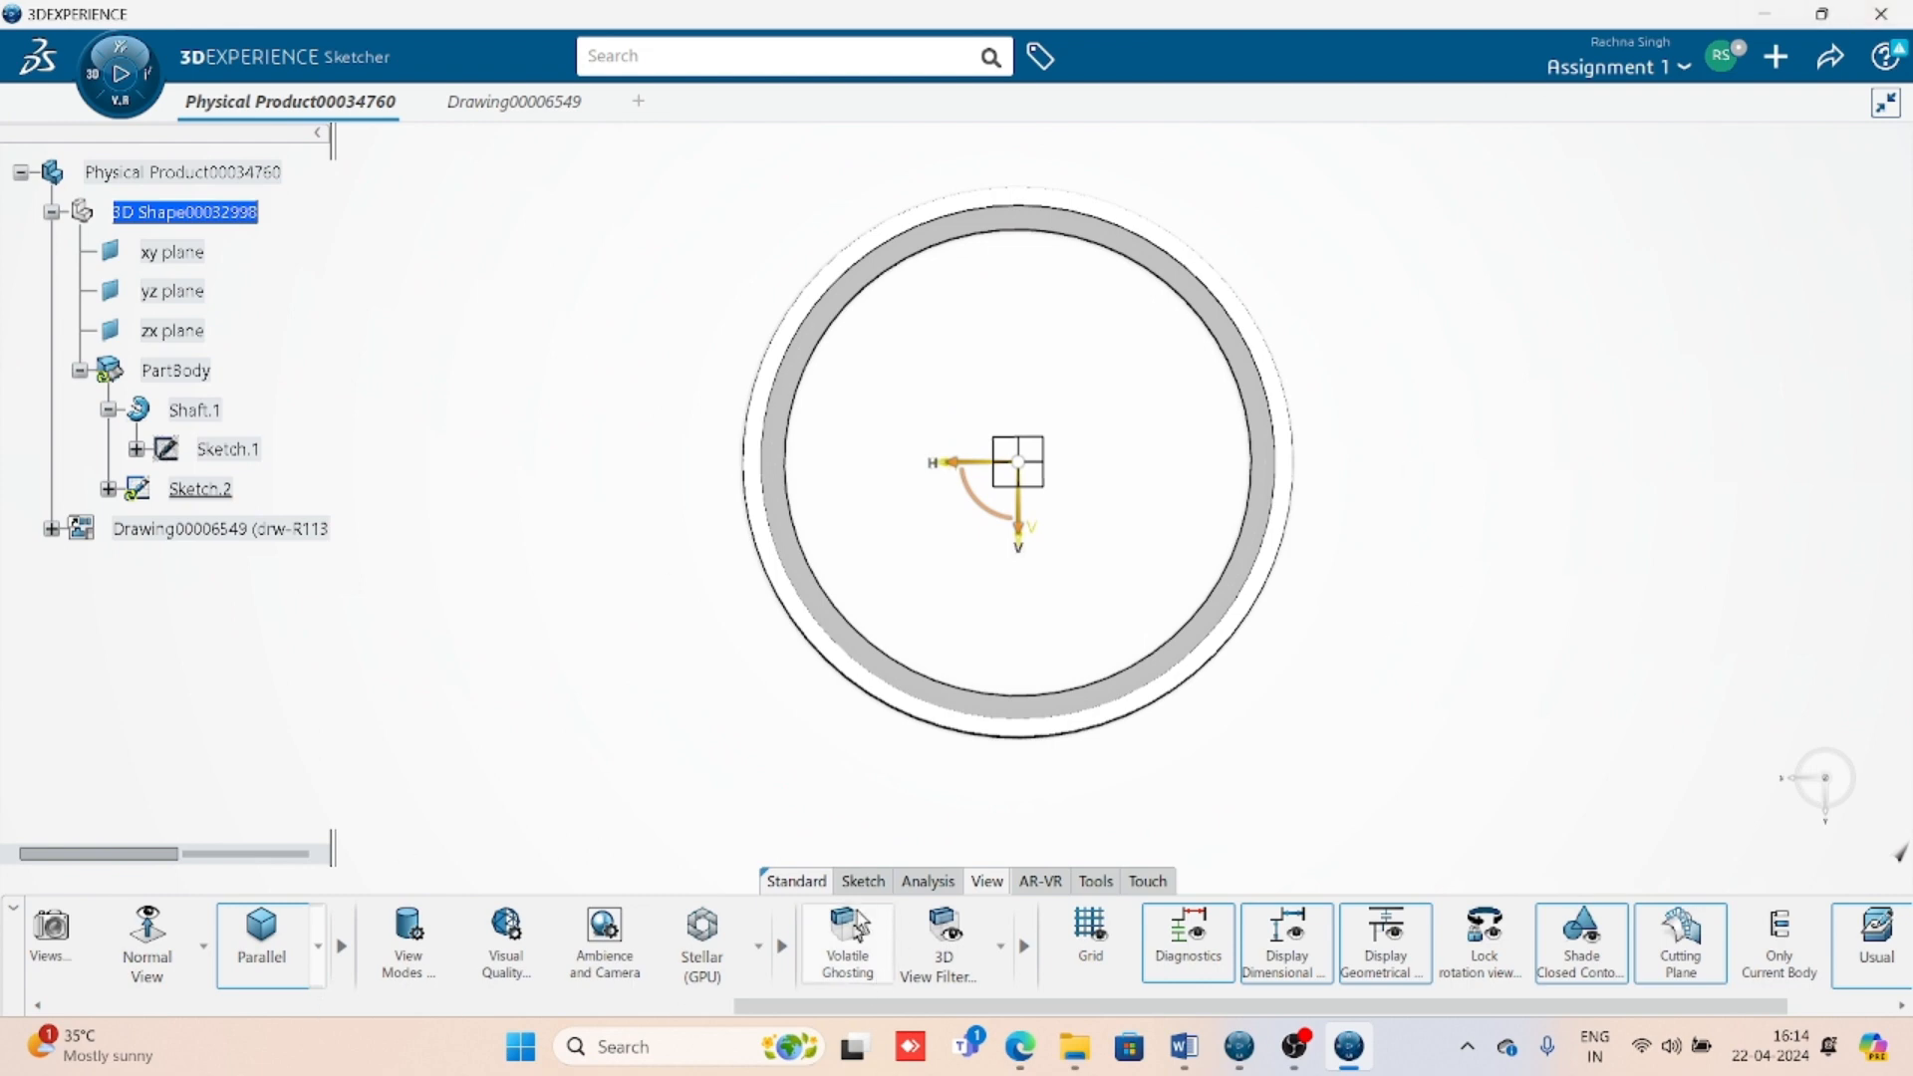
drag(988, 1006, 763, 1008)
click(546, 957)
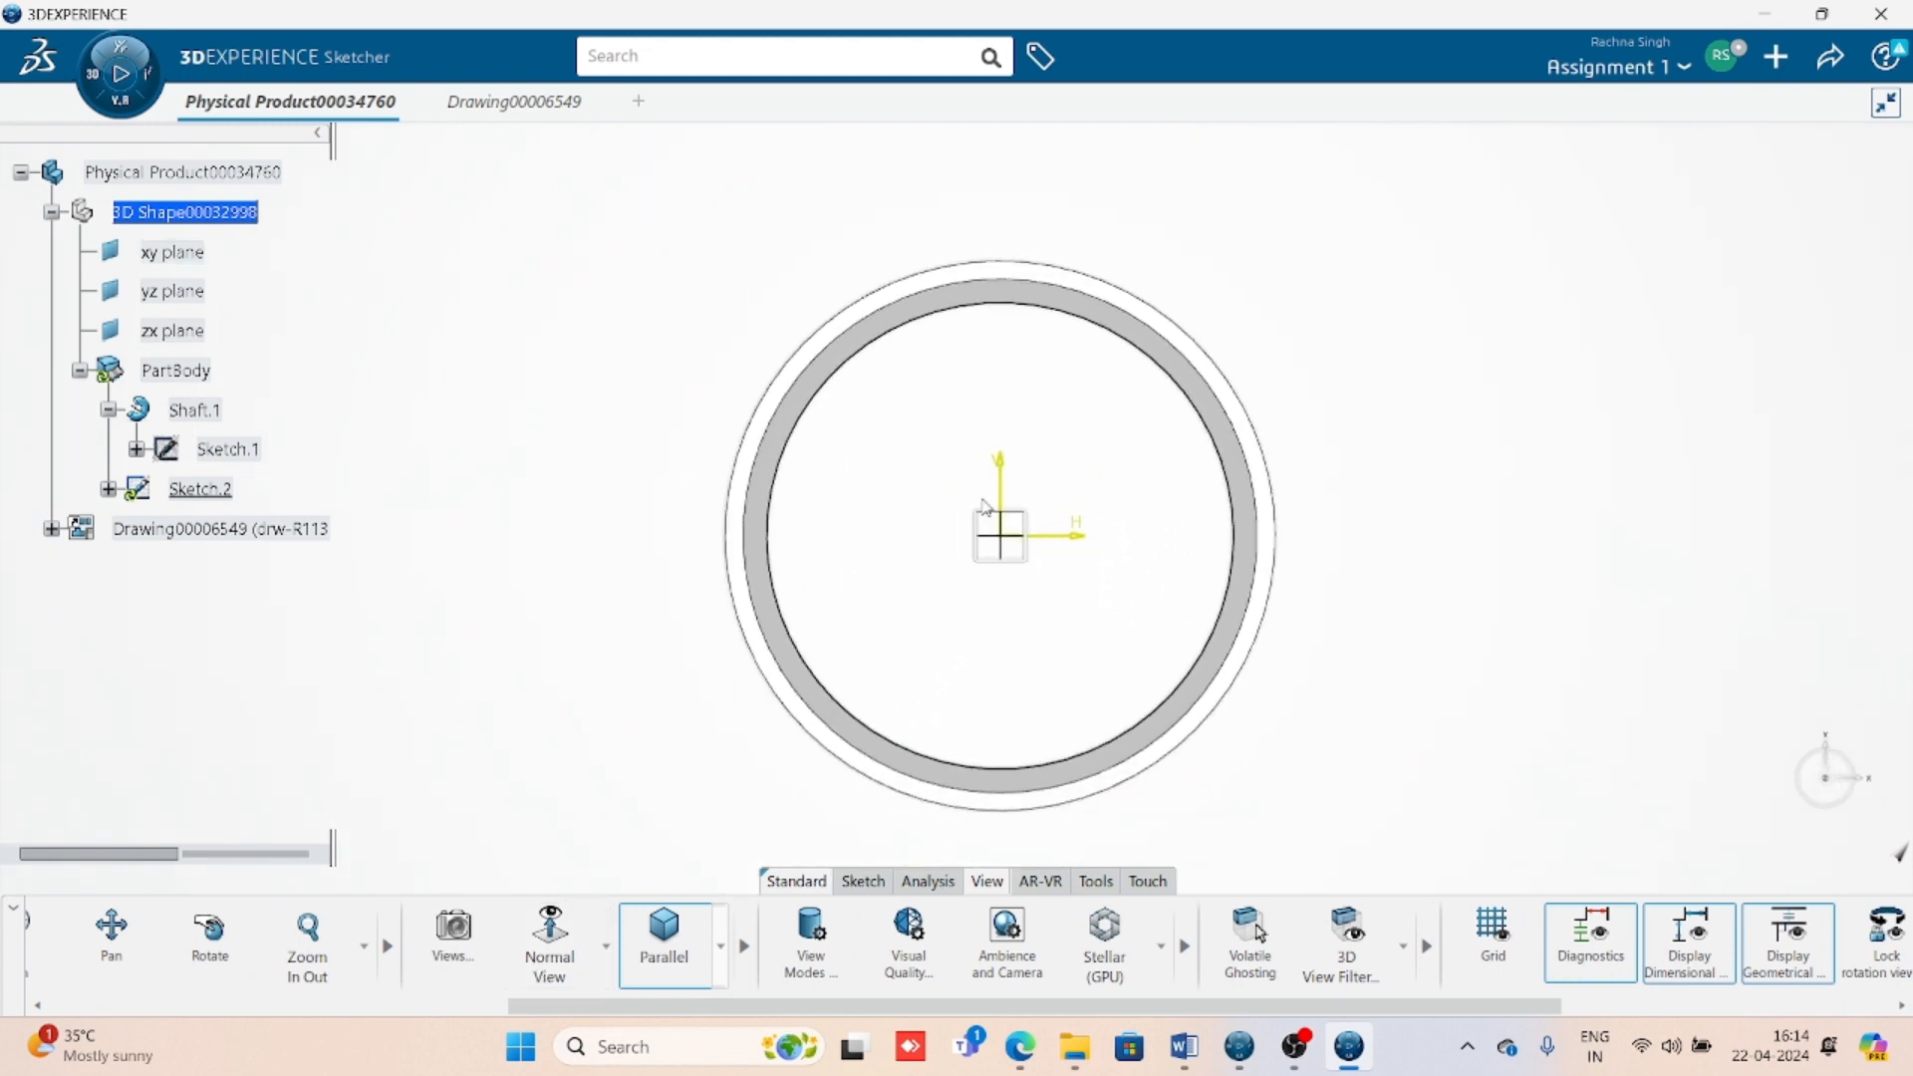
- Sketch a closed profile across the ring's left wall, about 17.5 mm high outside, with a sloped top and a notch about 5 by 5.5 mm underneath
click(859, 882)
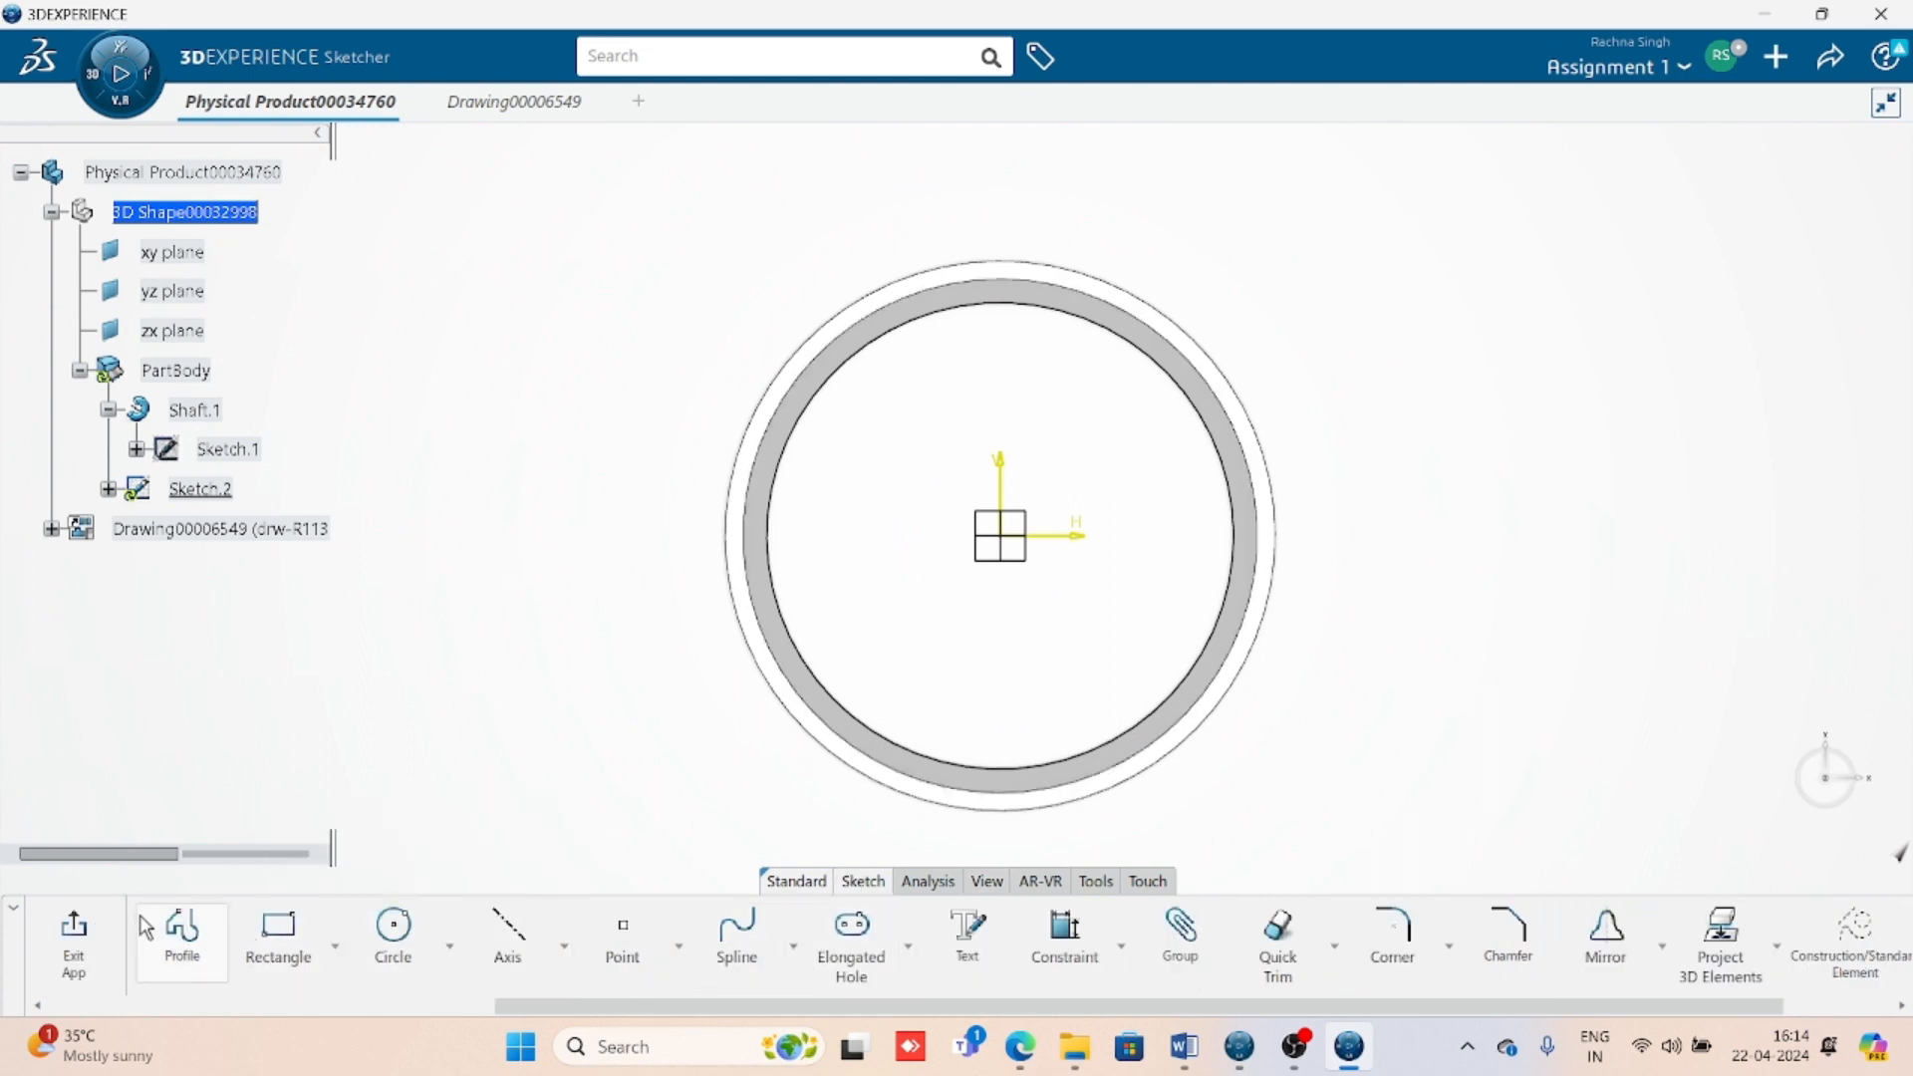
click(181, 931)
click(696, 504)
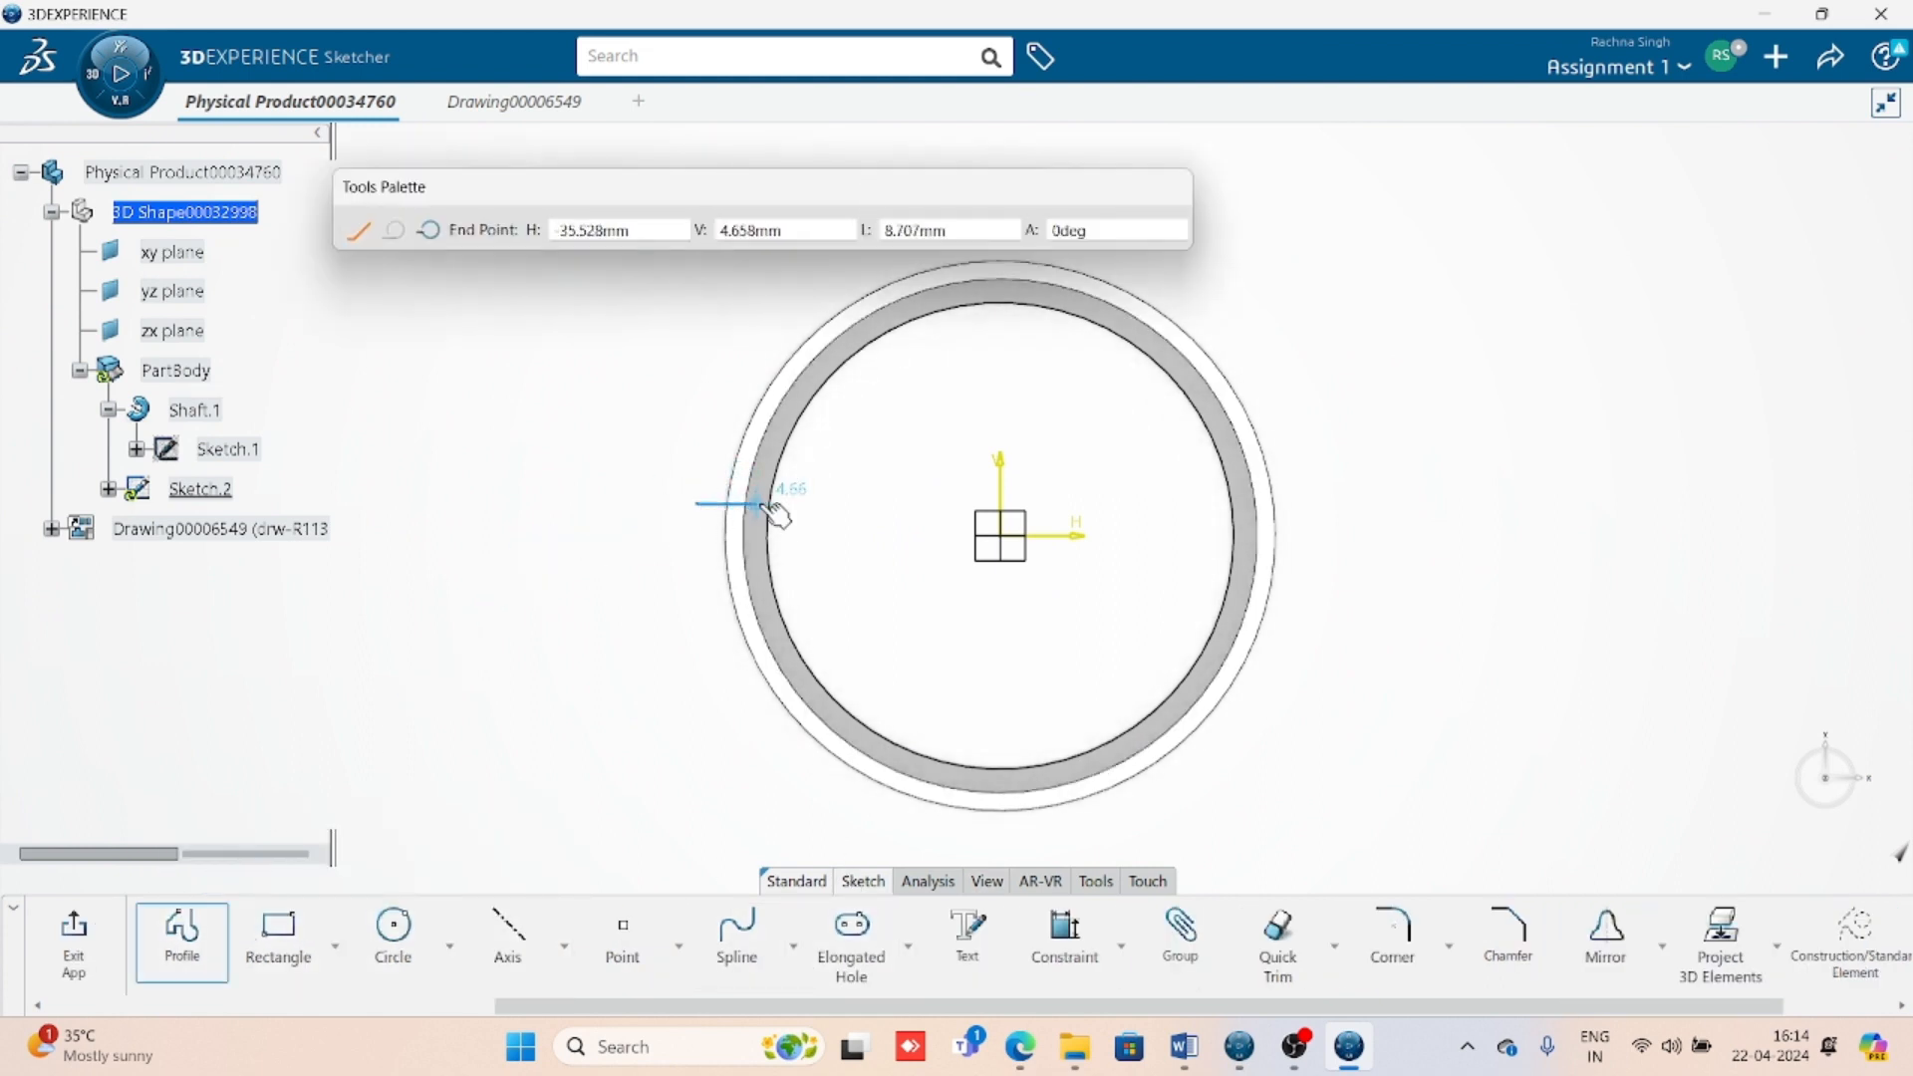
click(800, 503)
click(800, 465)
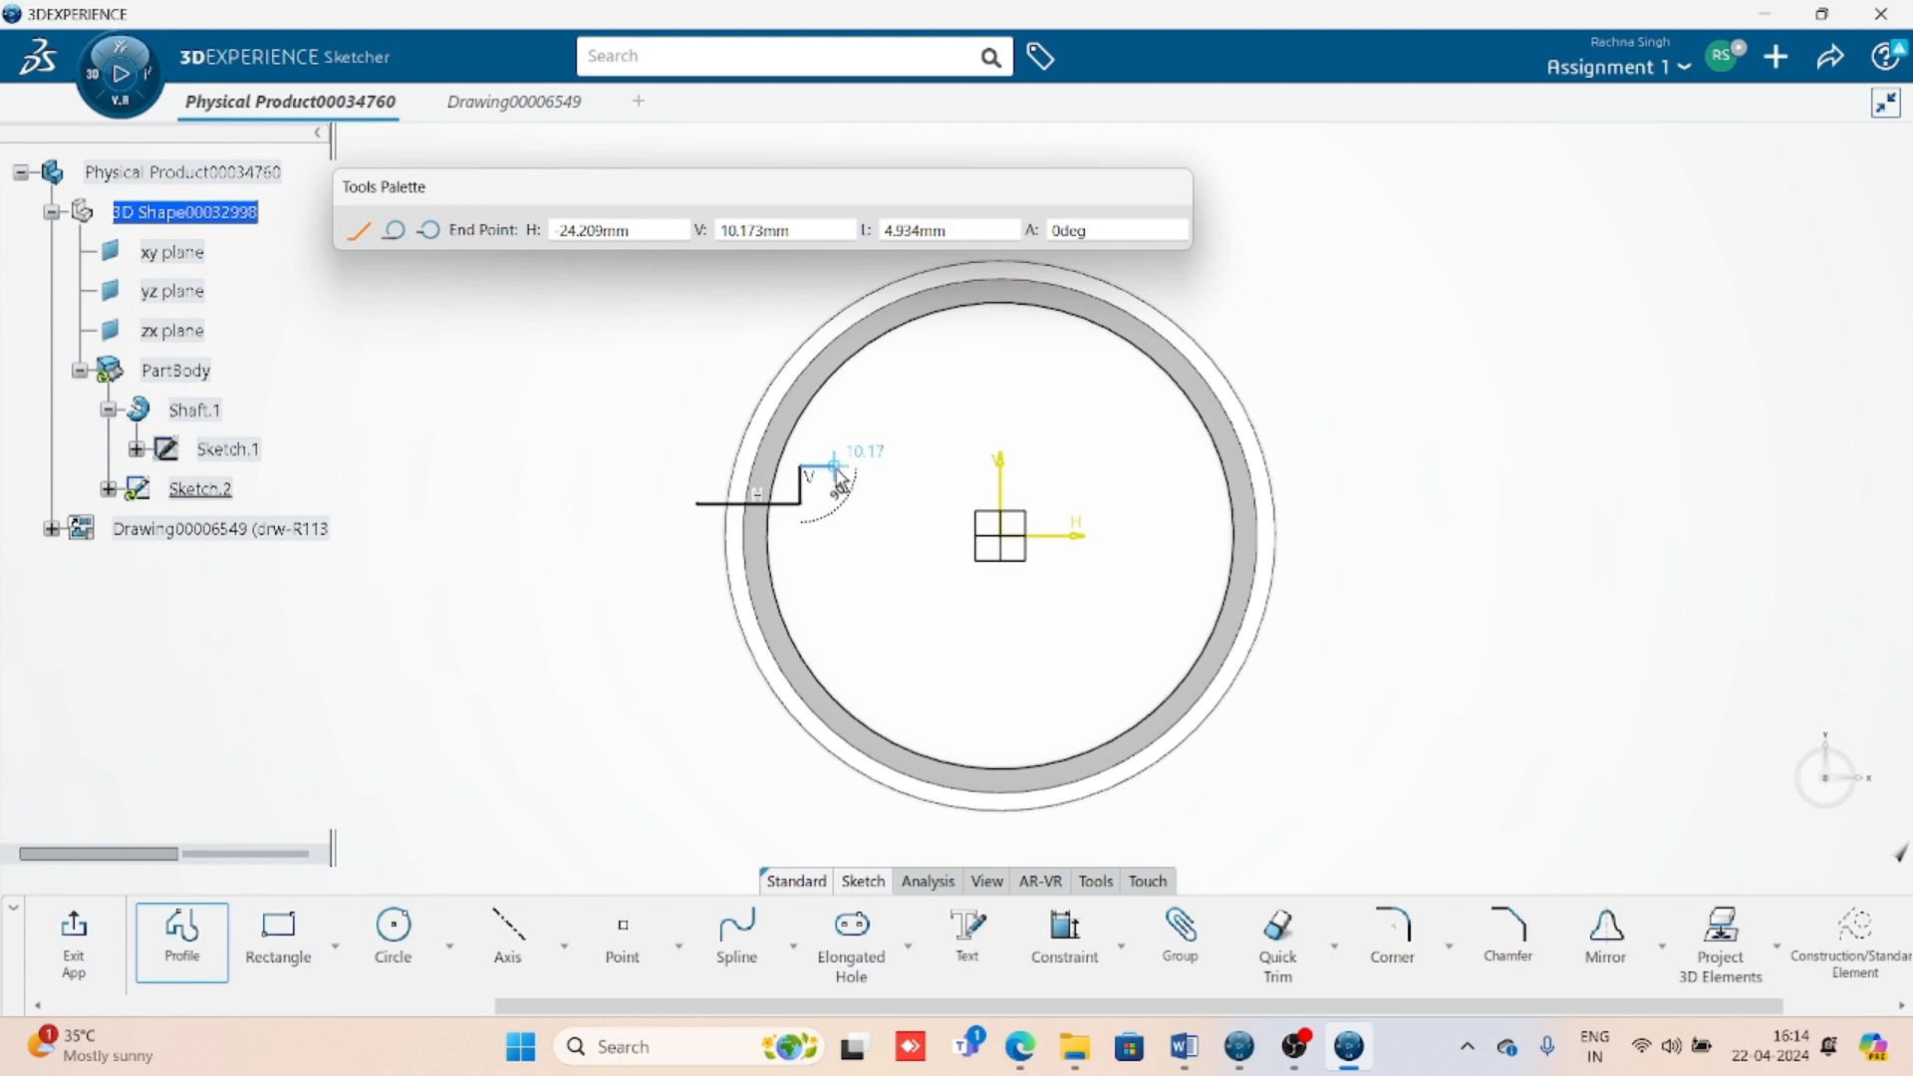
click(835, 465)
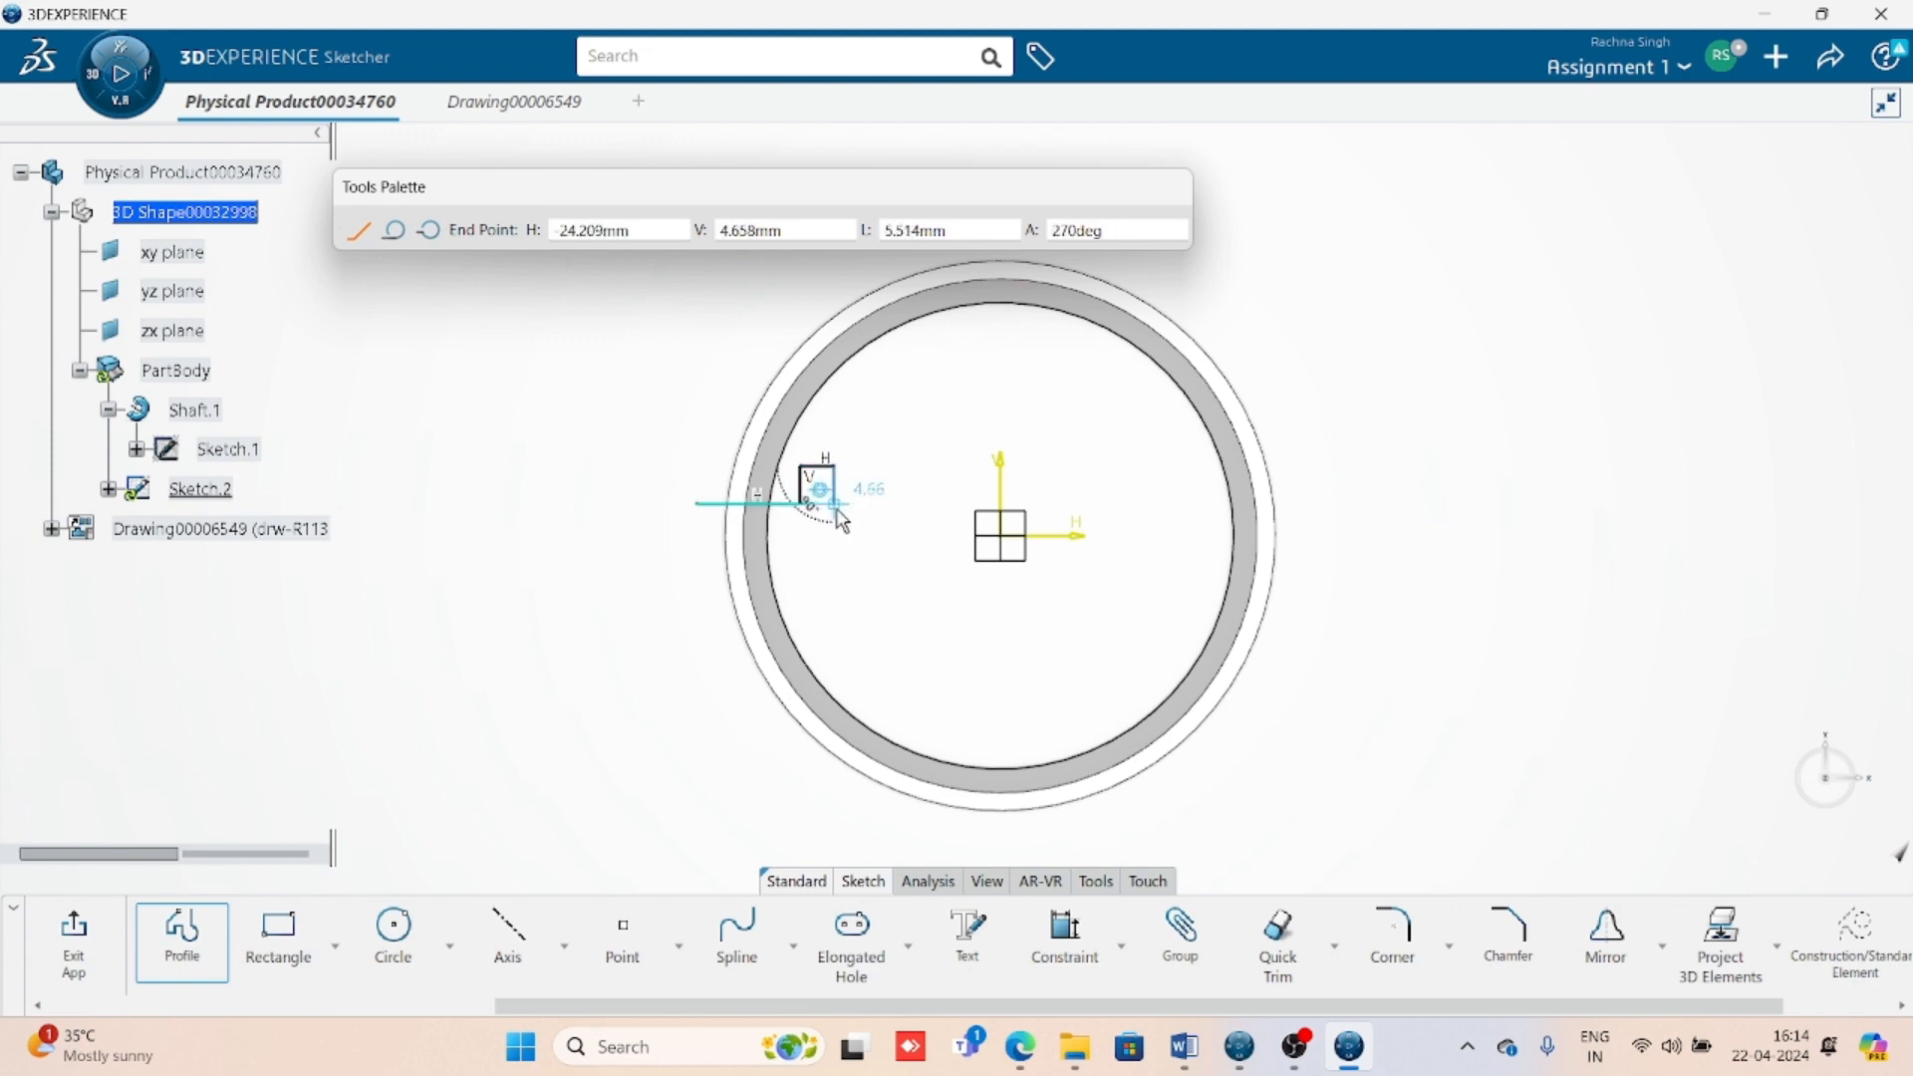
click(835, 503)
click(900, 503)
click(901, 436)
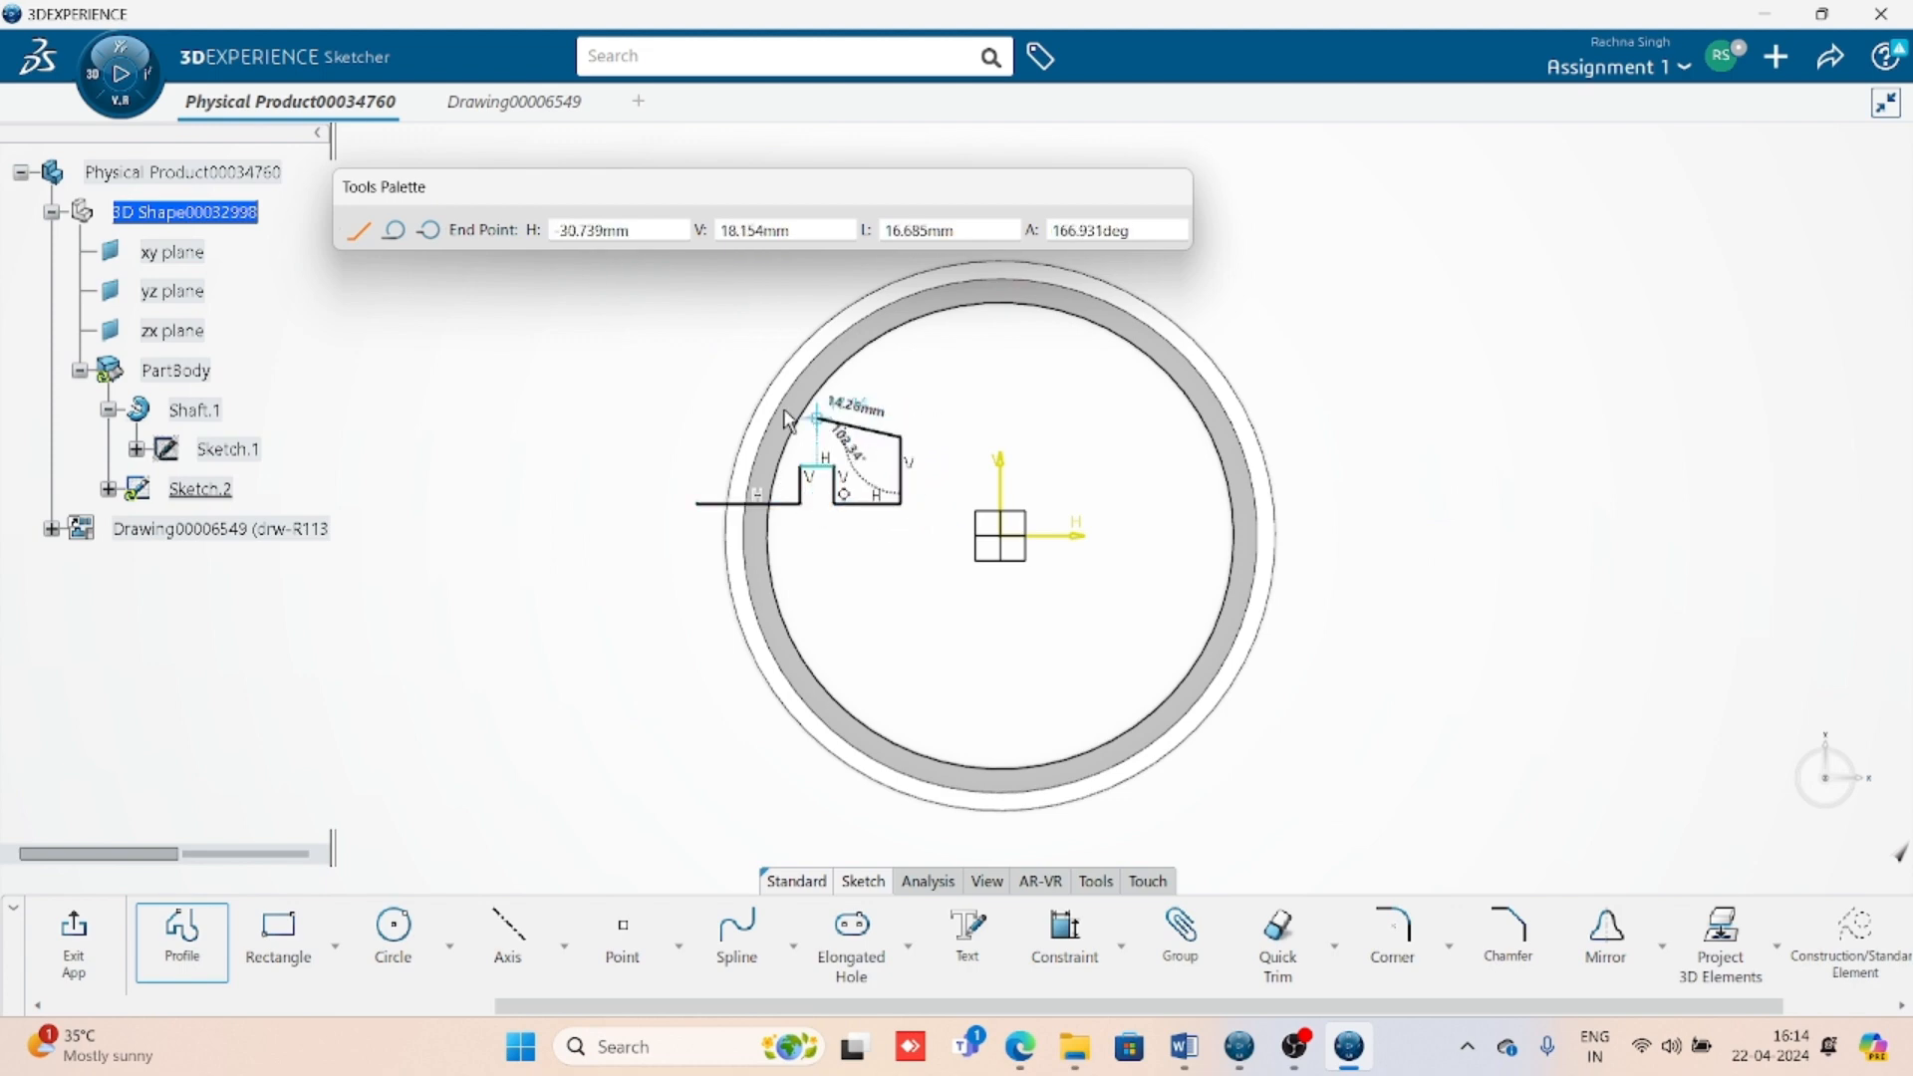
click(697, 383)
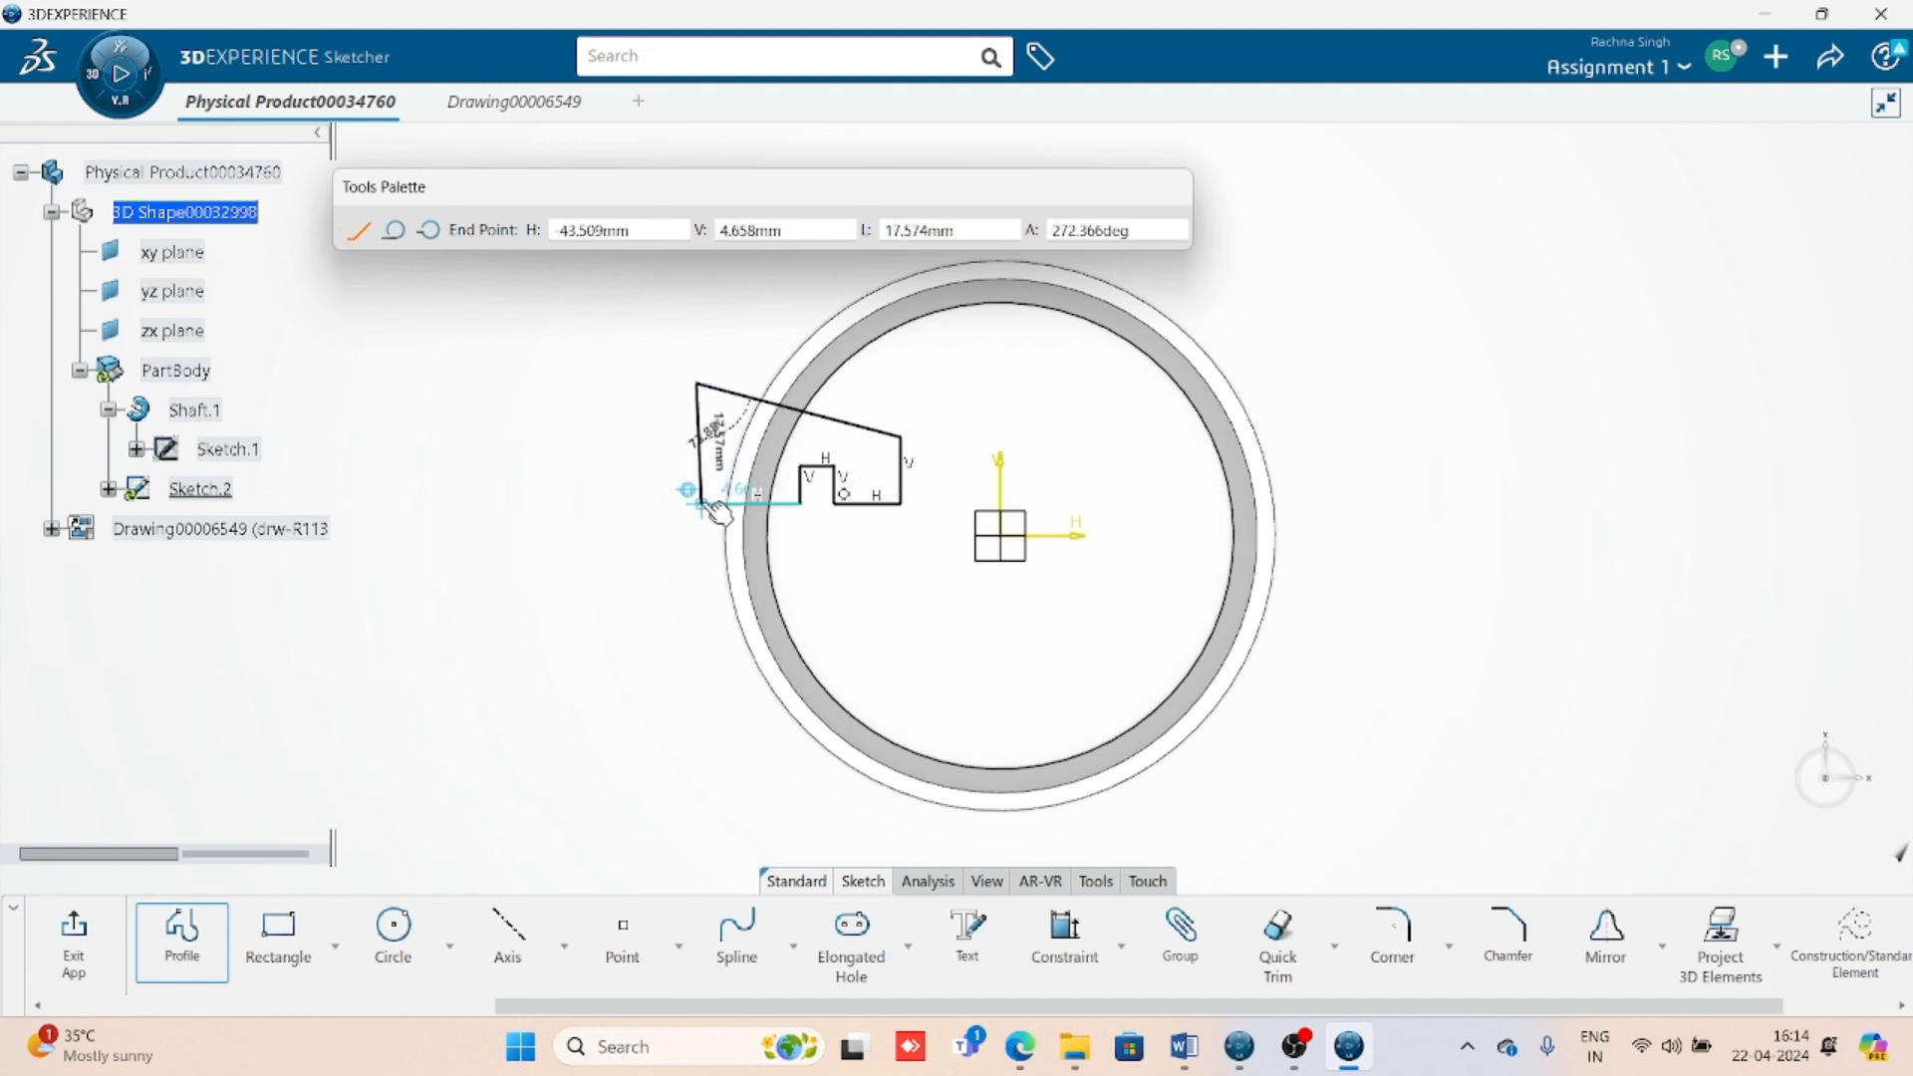
click(698, 503)
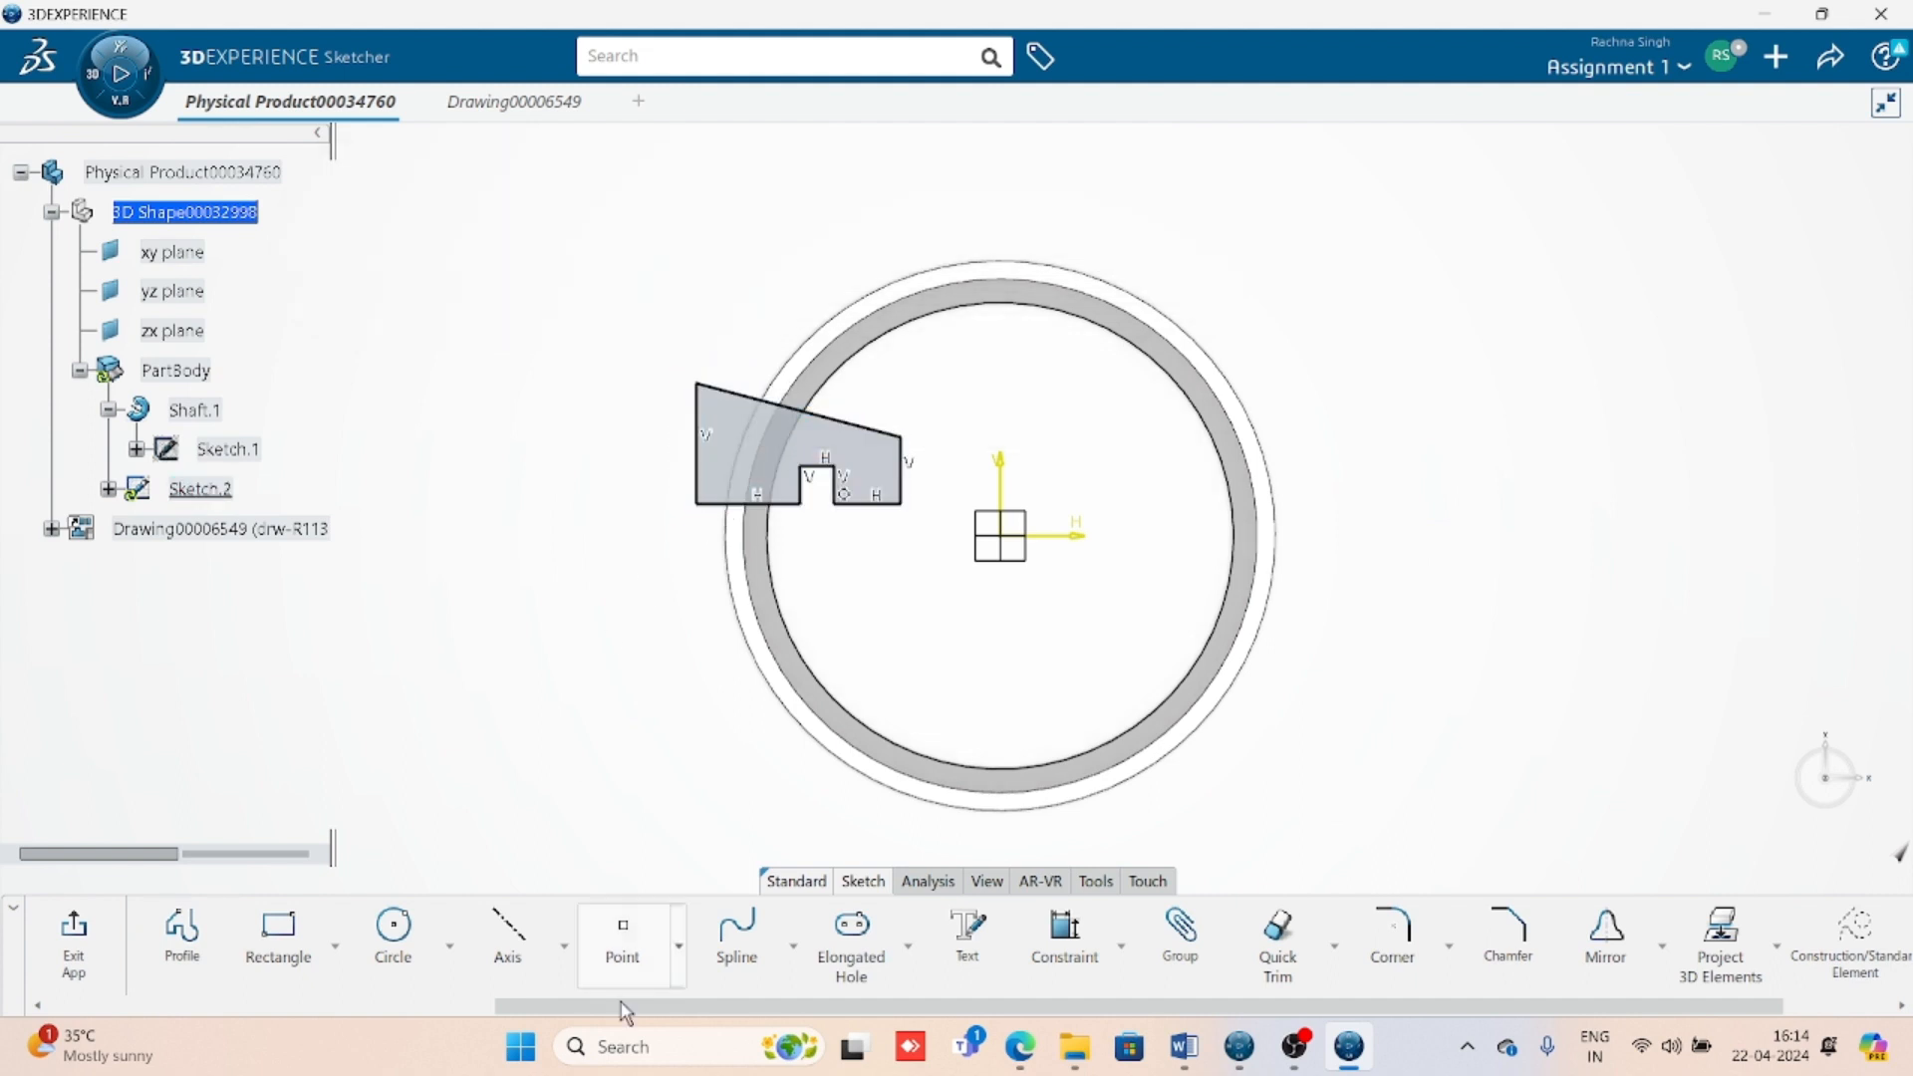
- Draw a horizontal axis through the sketch origin, spanning the full width of the ring below the profile
click(508, 936)
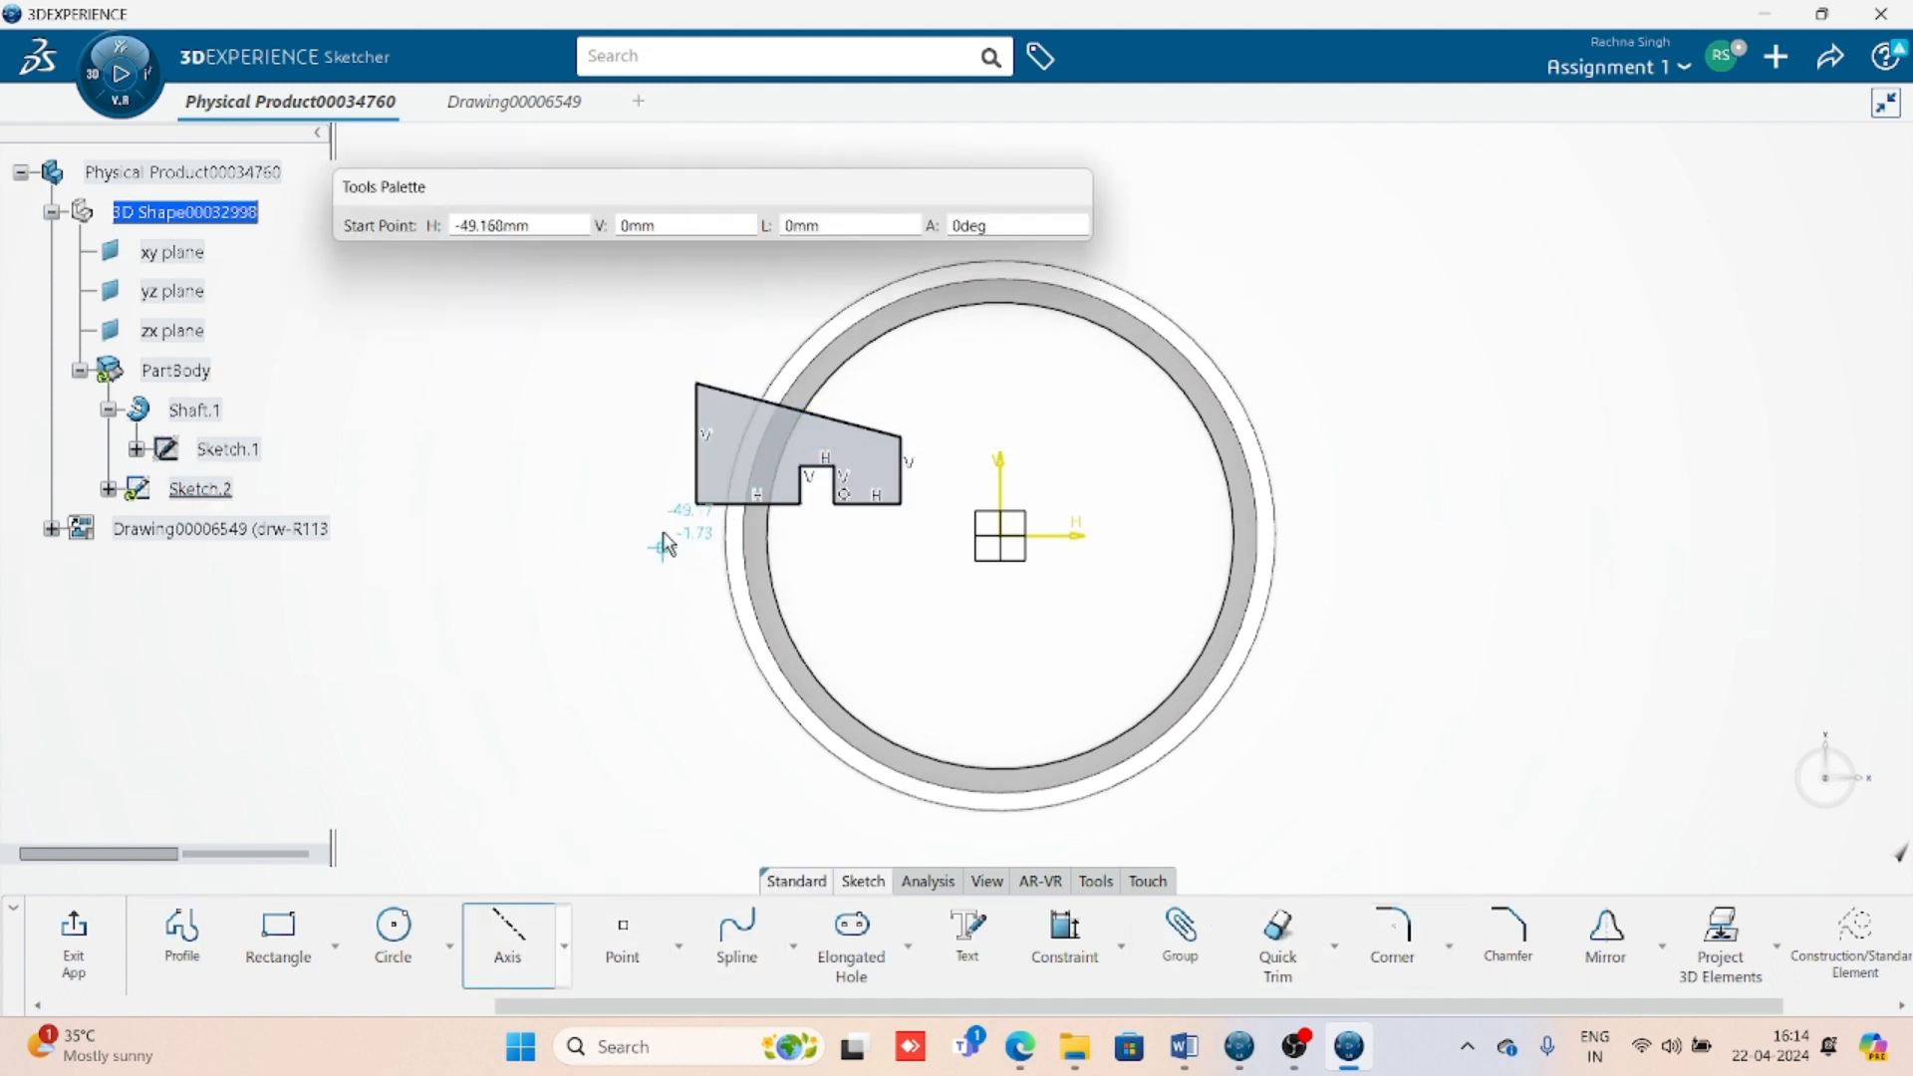
click(655, 535)
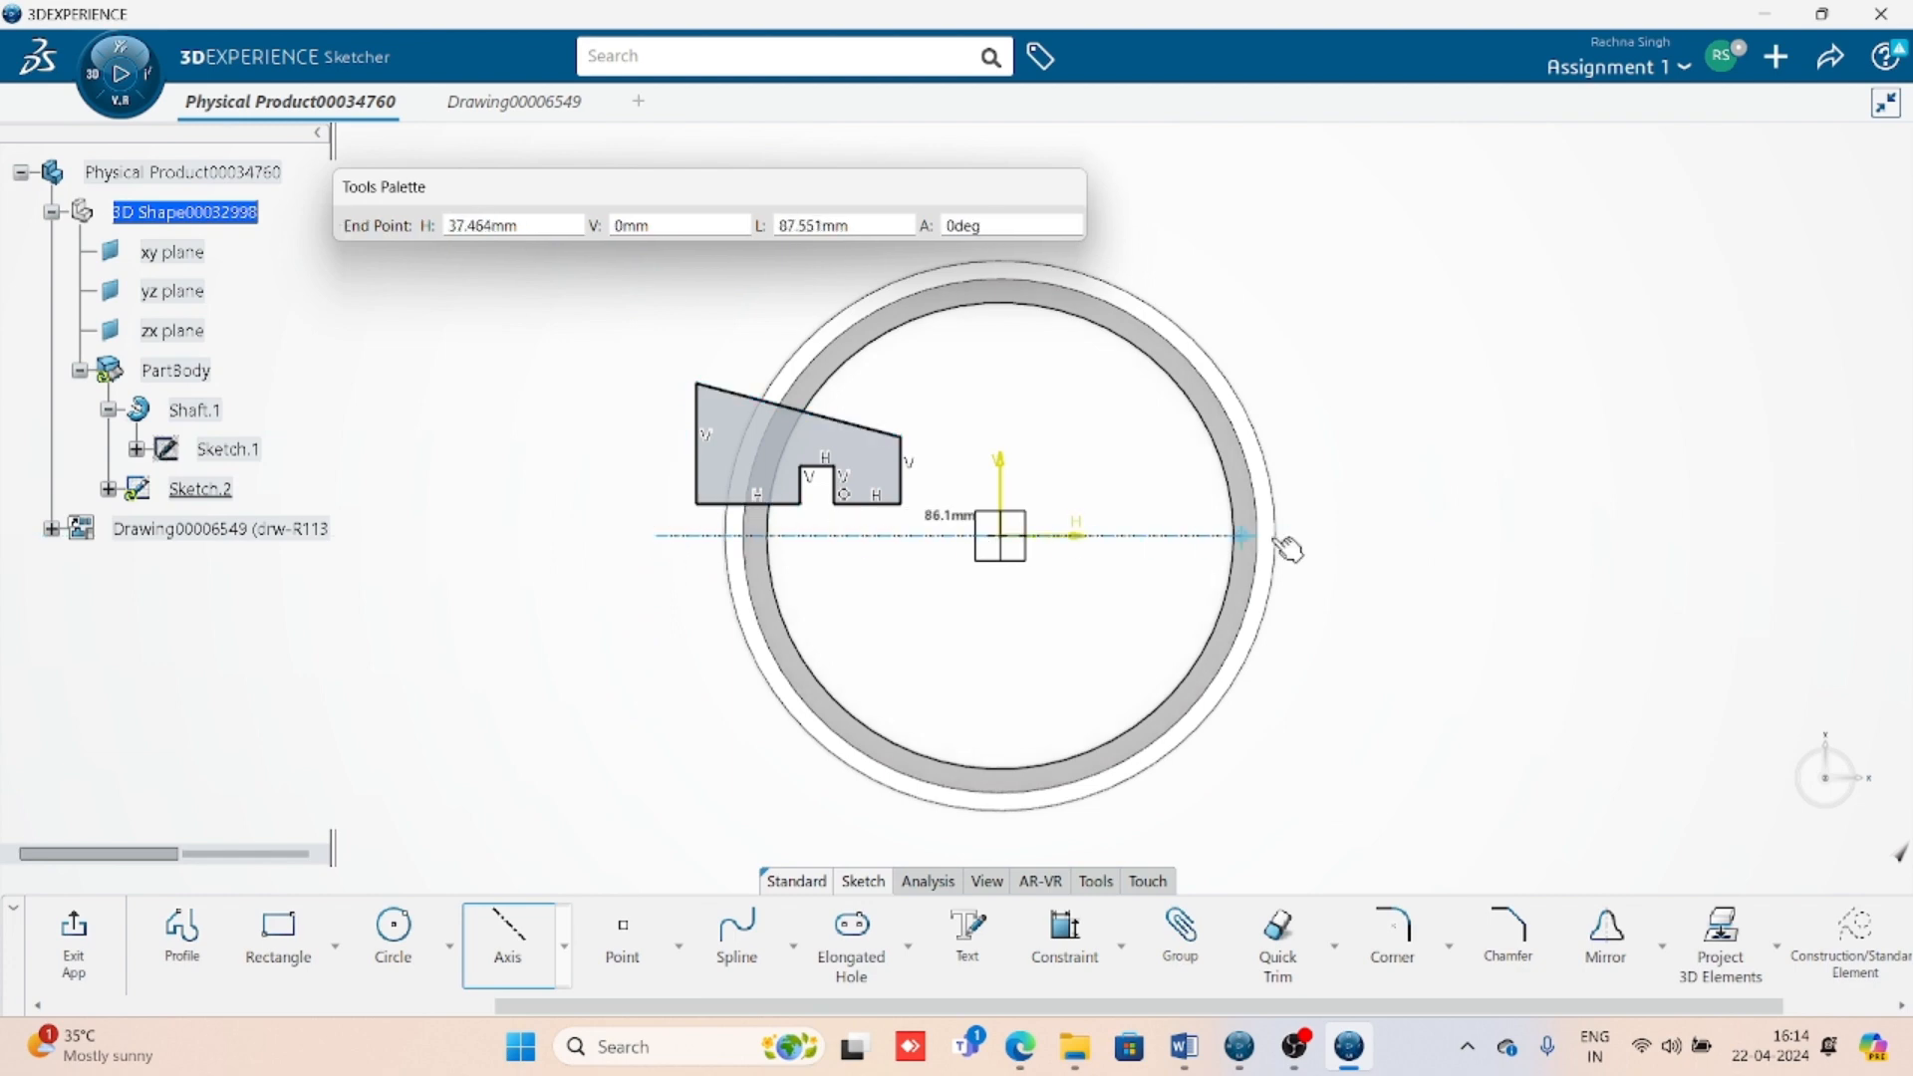
click(1421, 536)
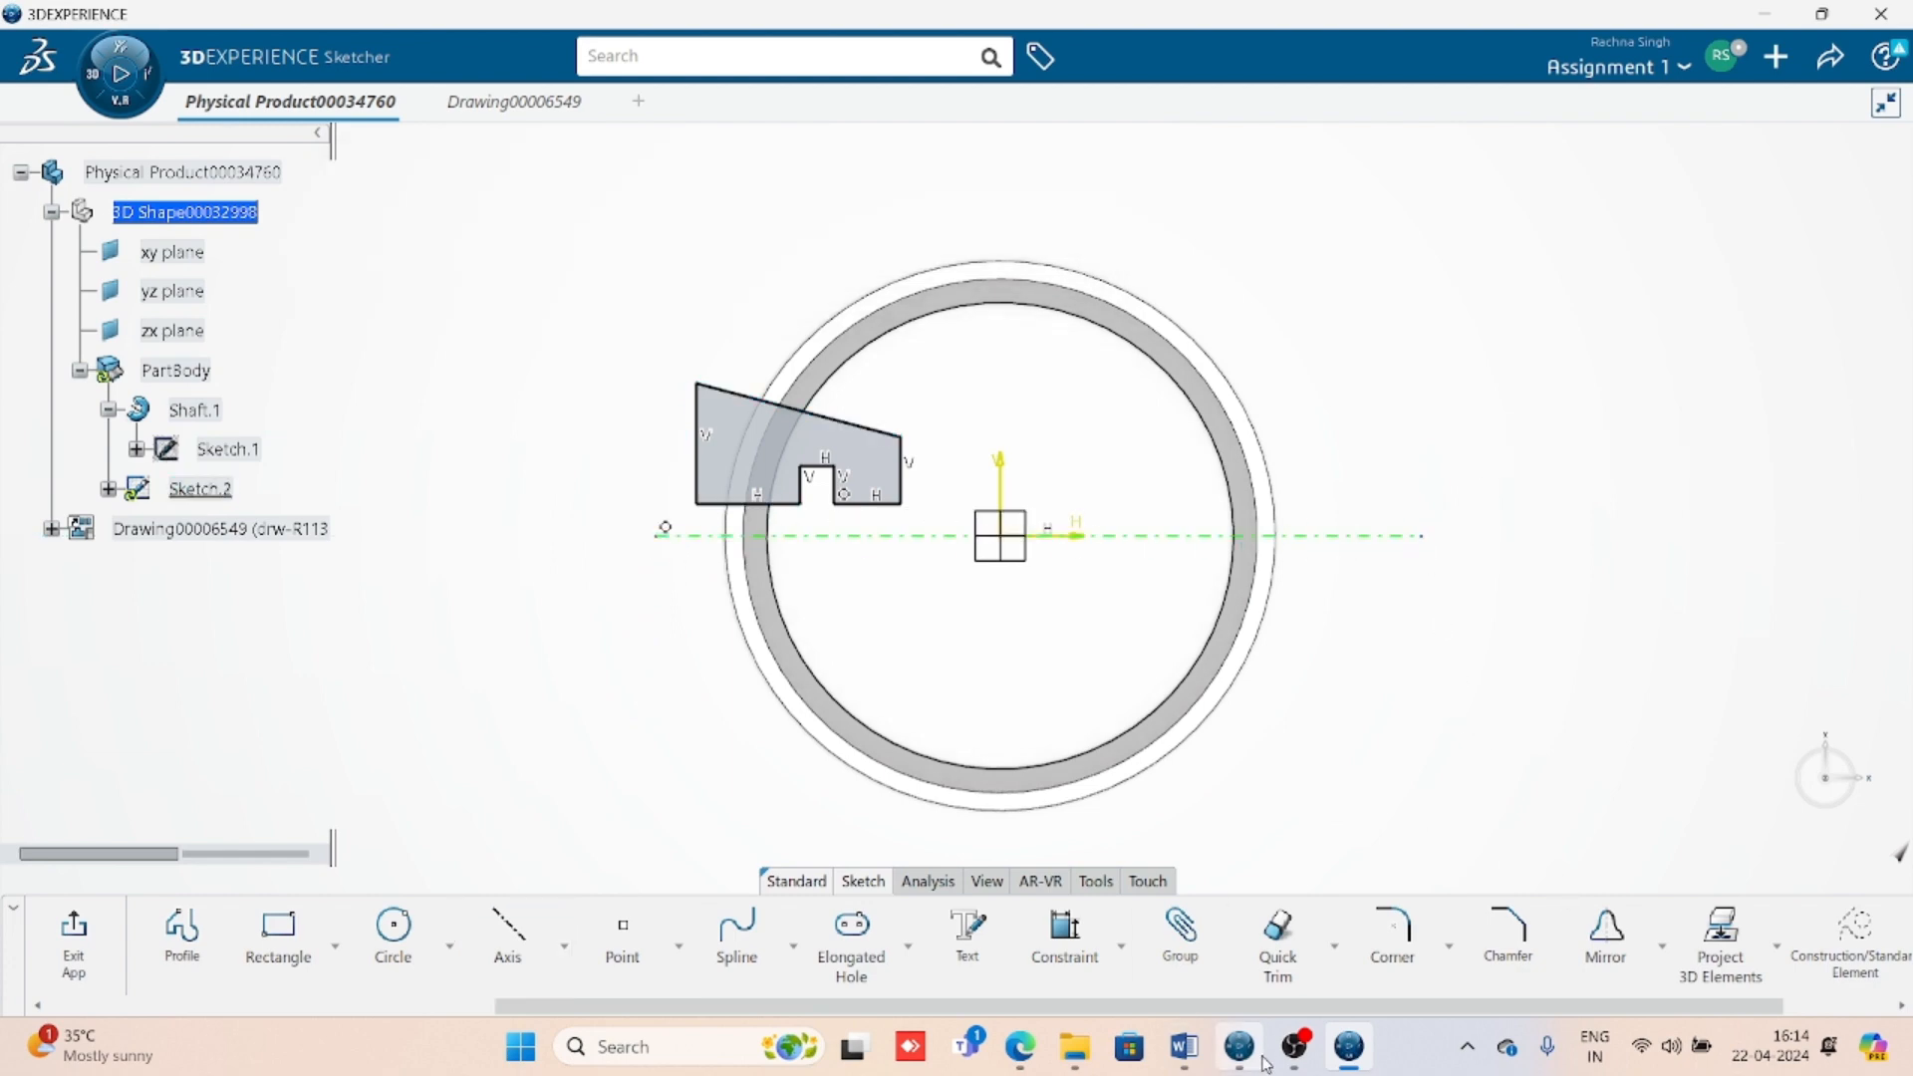
- Following the reference drawing, dimension the profile's lower right edge from the horizontal axis as a diameter of 18 mm
click(1184, 1046)
scroll(866, 750, down, 4)
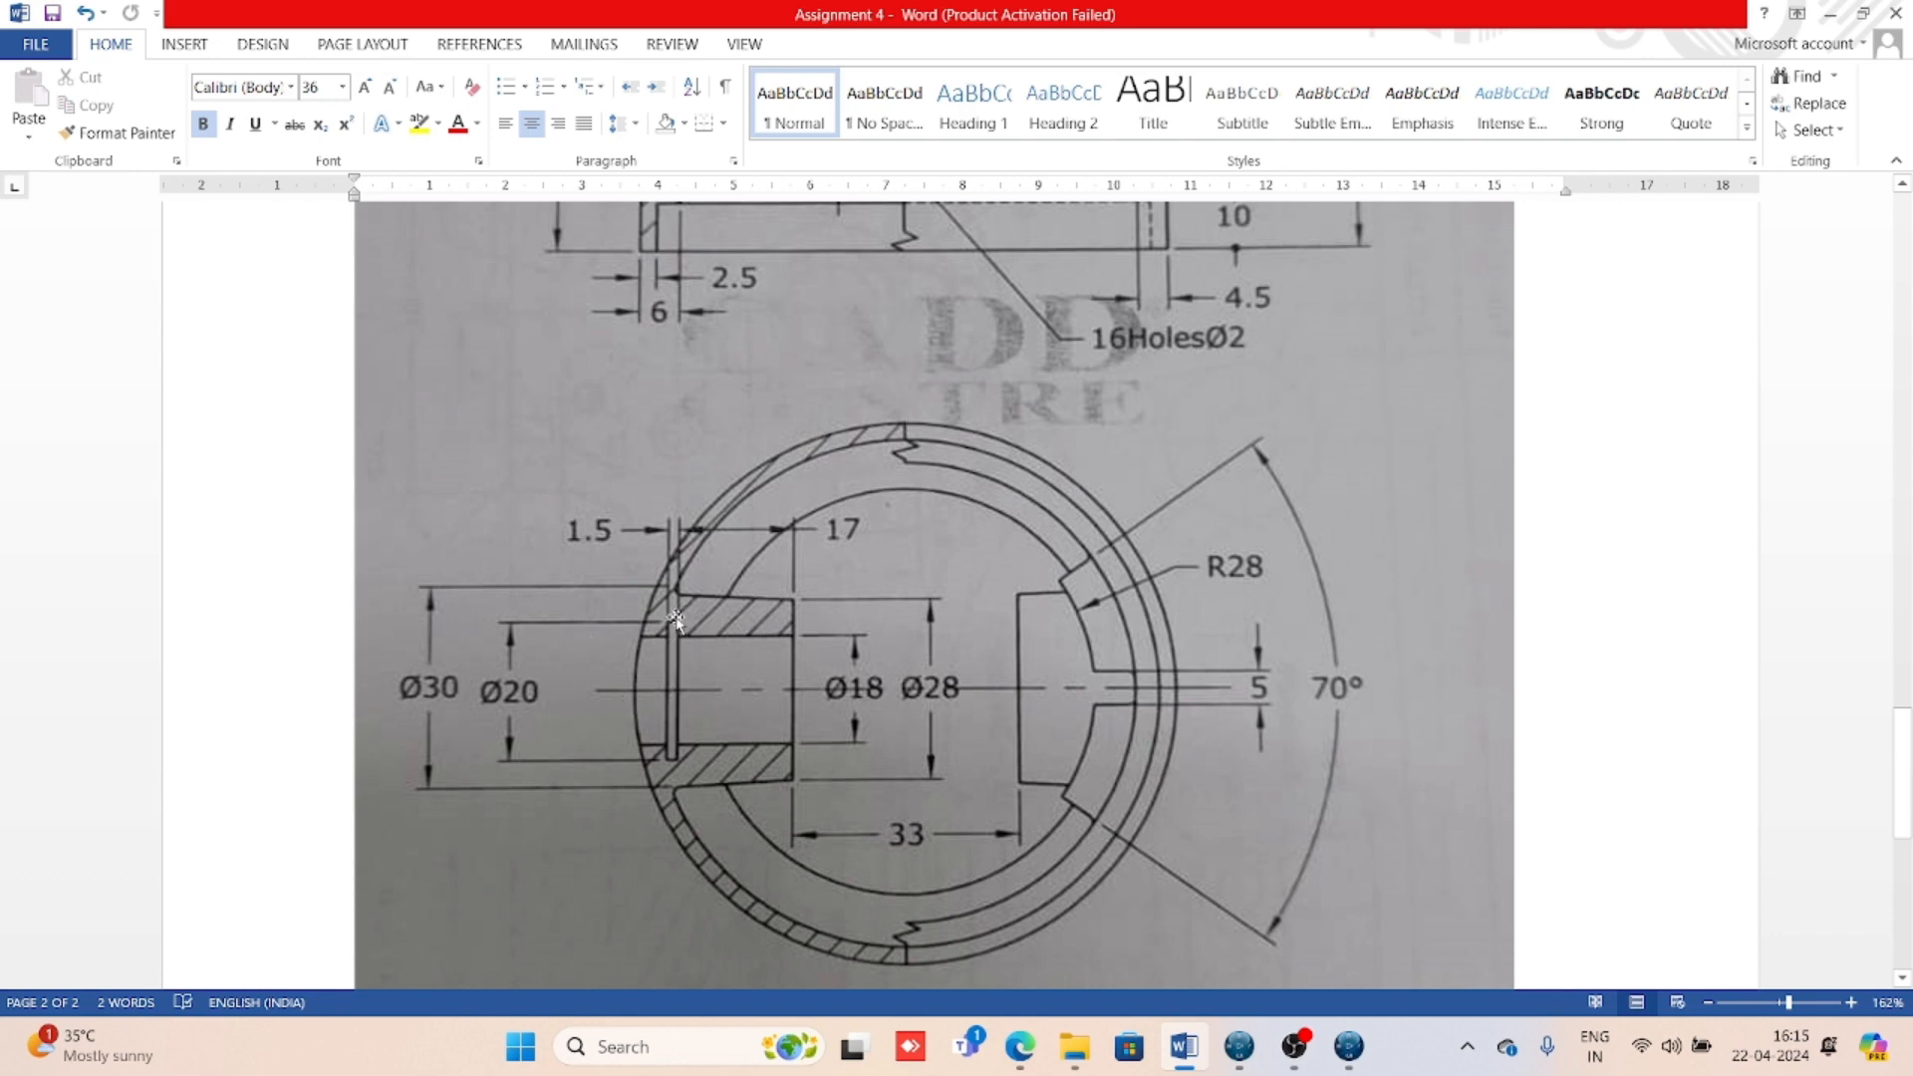
click(1348, 1046)
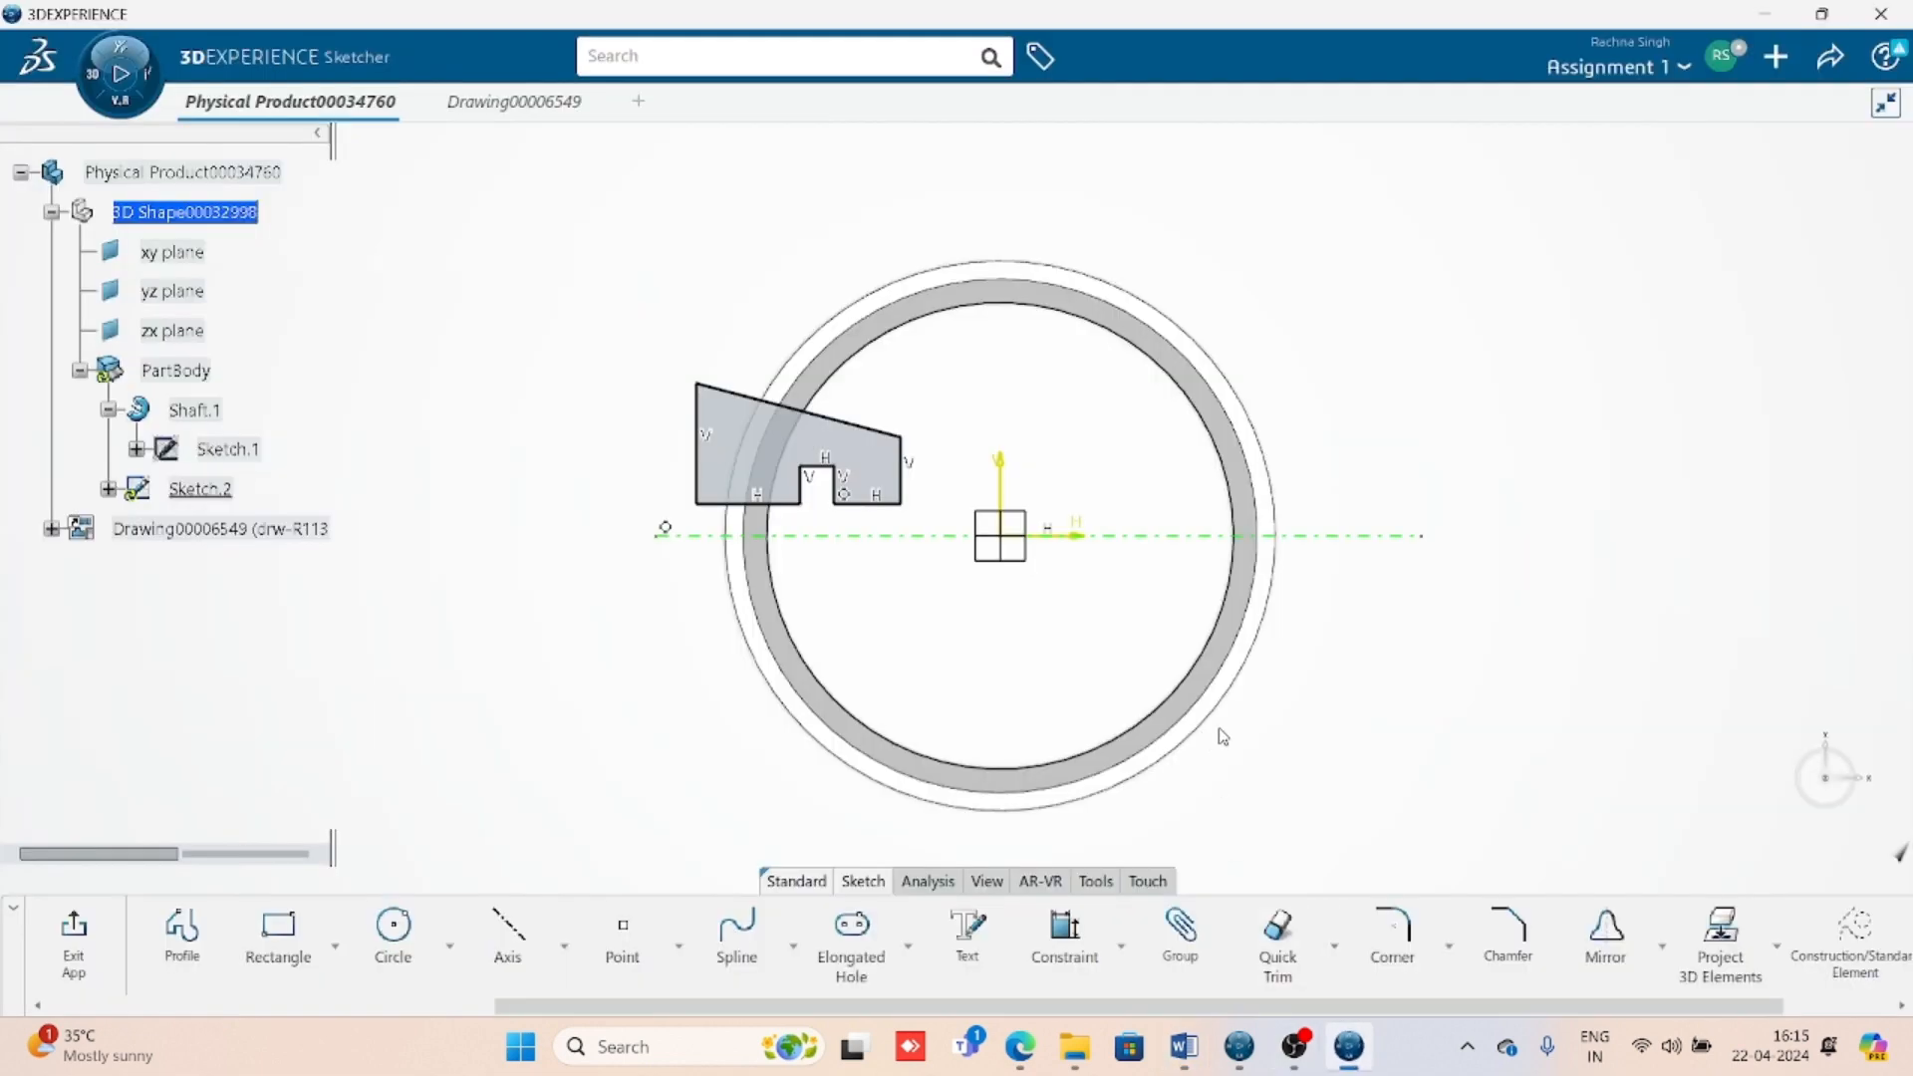
click(1066, 961)
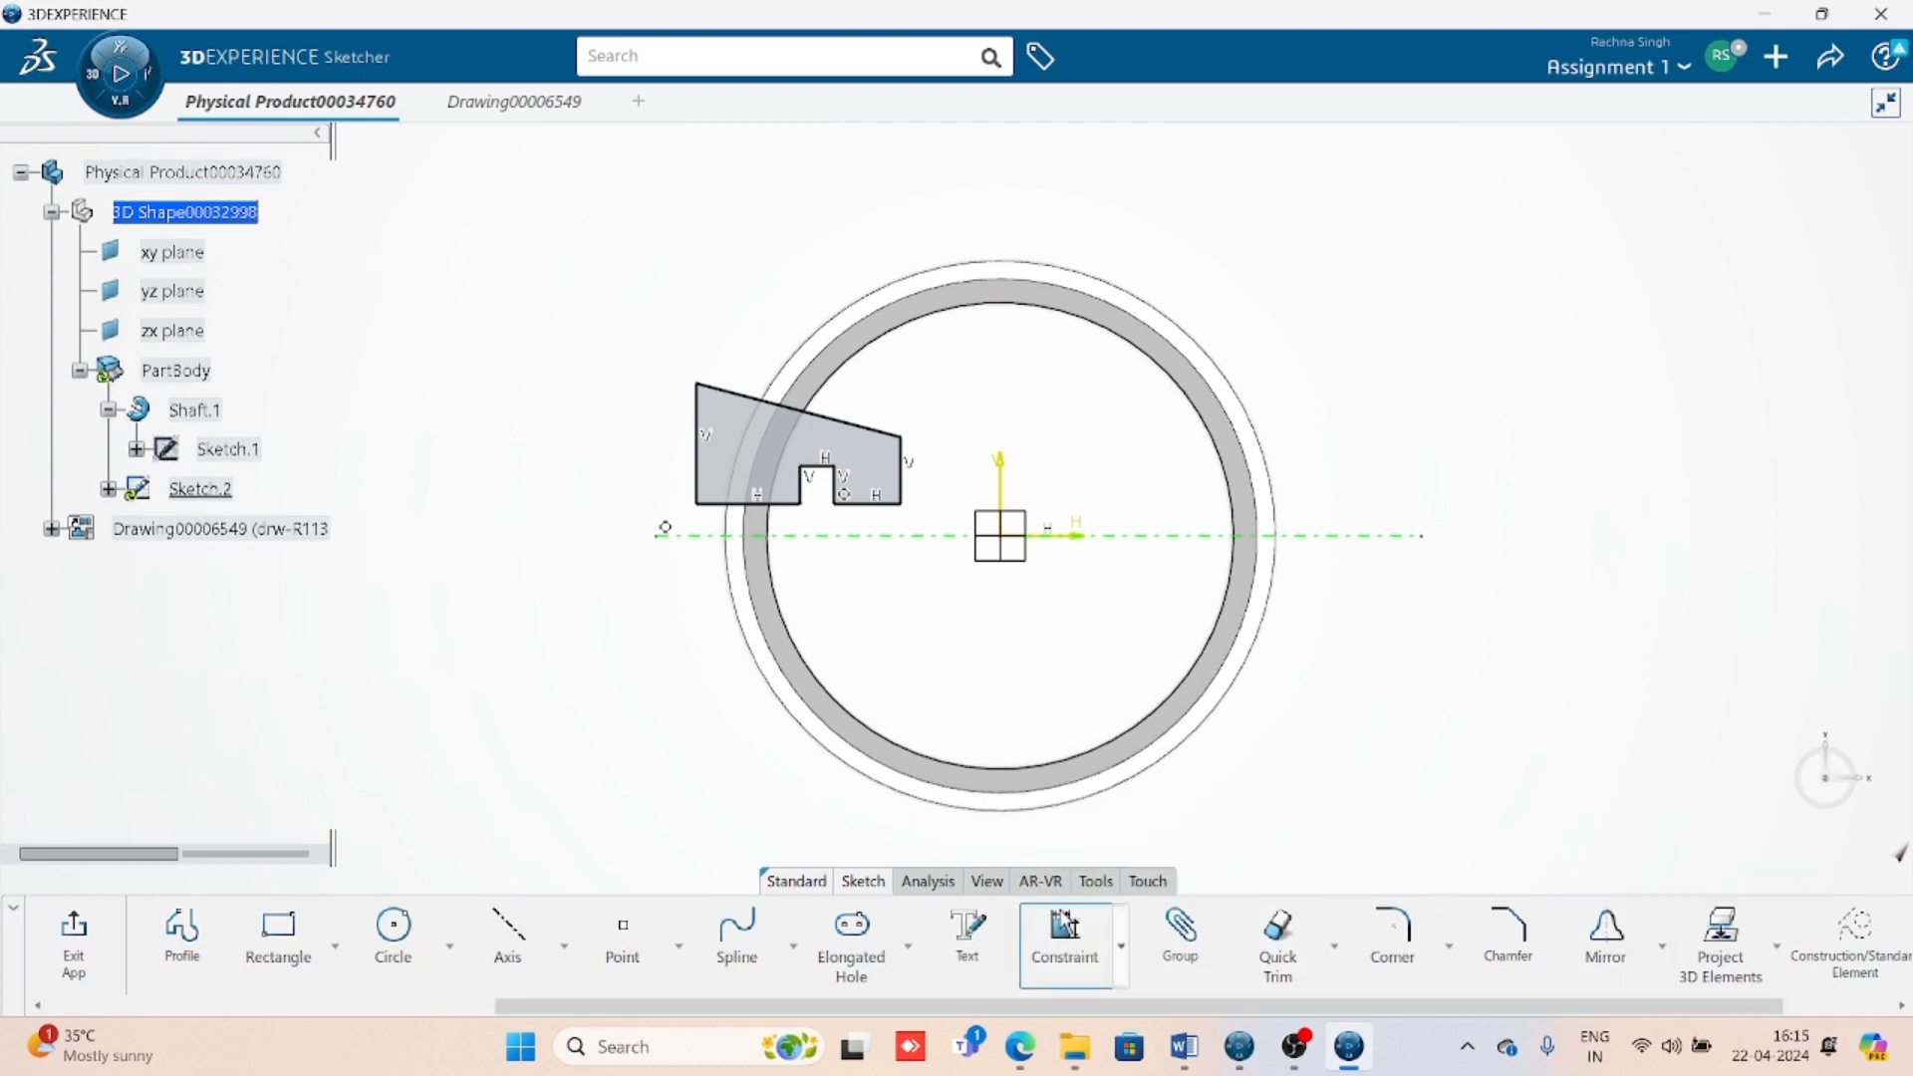
click(874, 503)
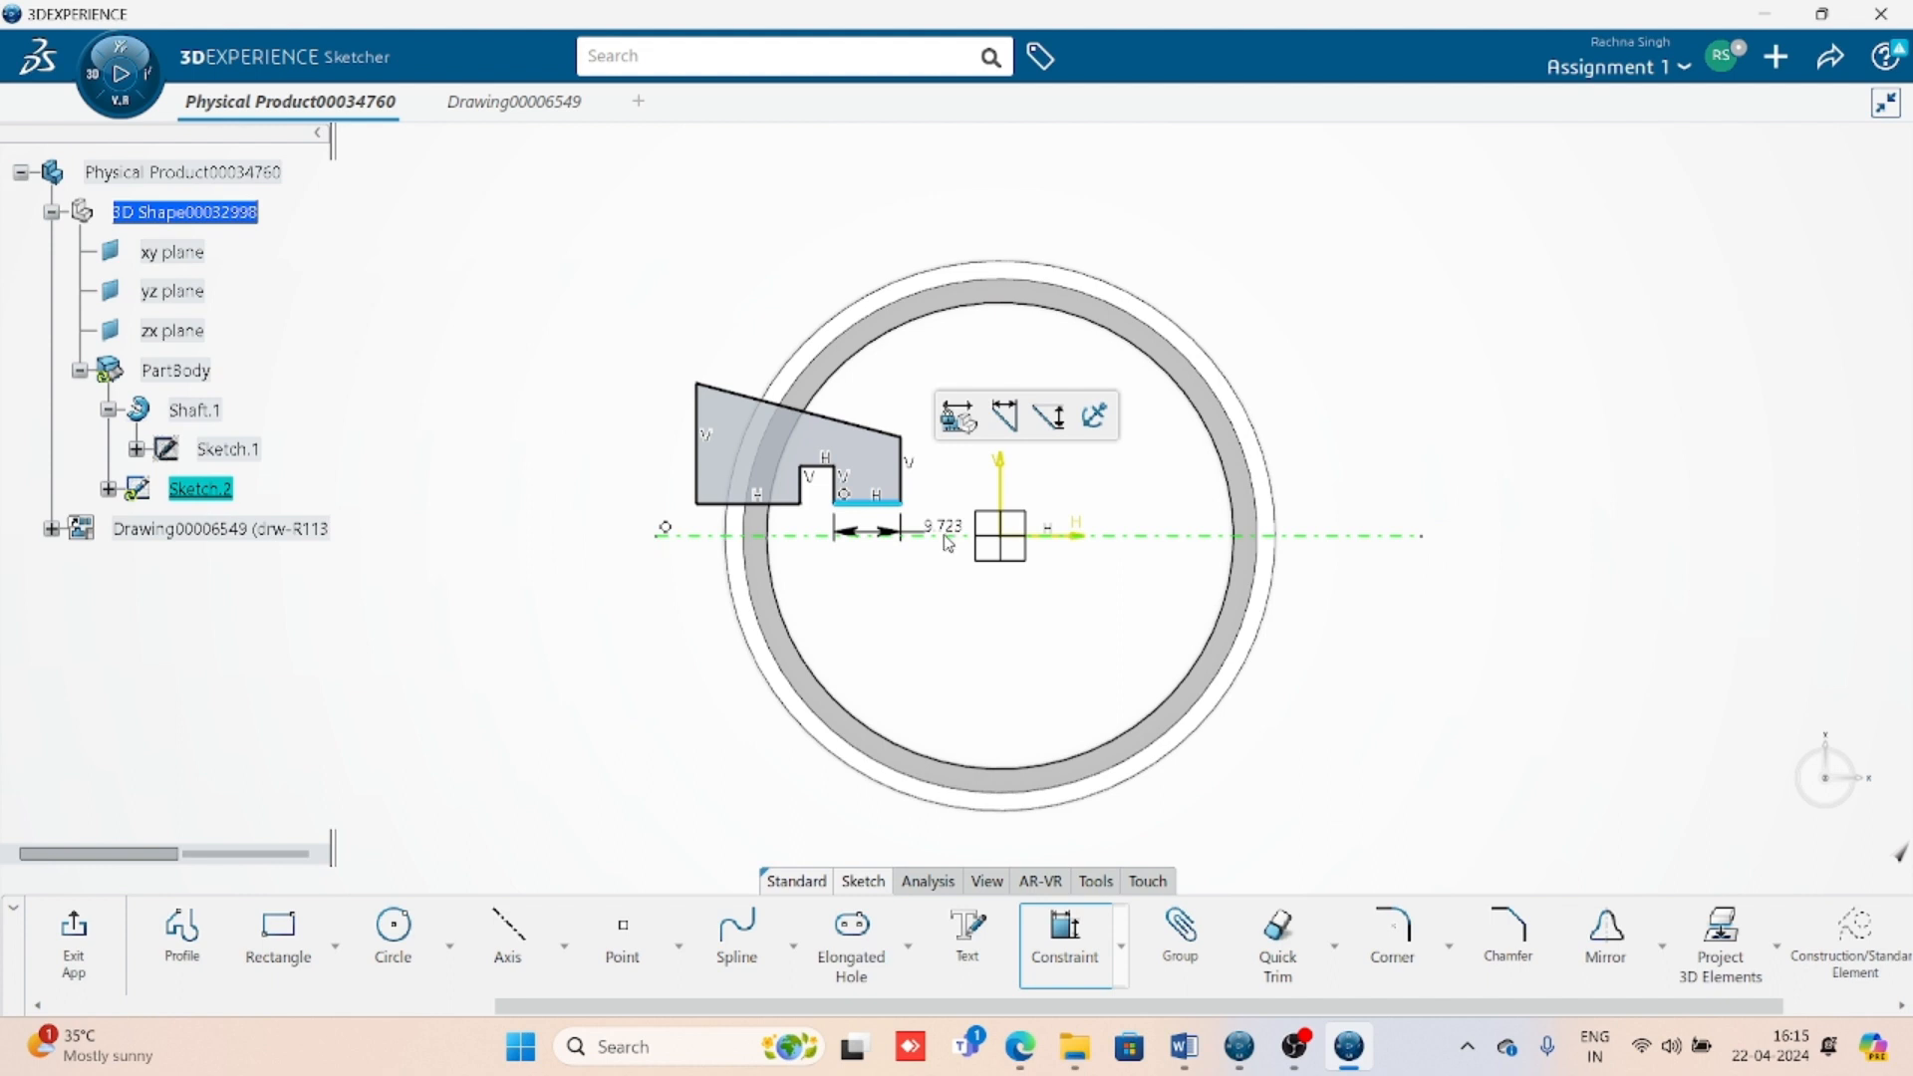
click(947, 536)
right_click(929, 630)
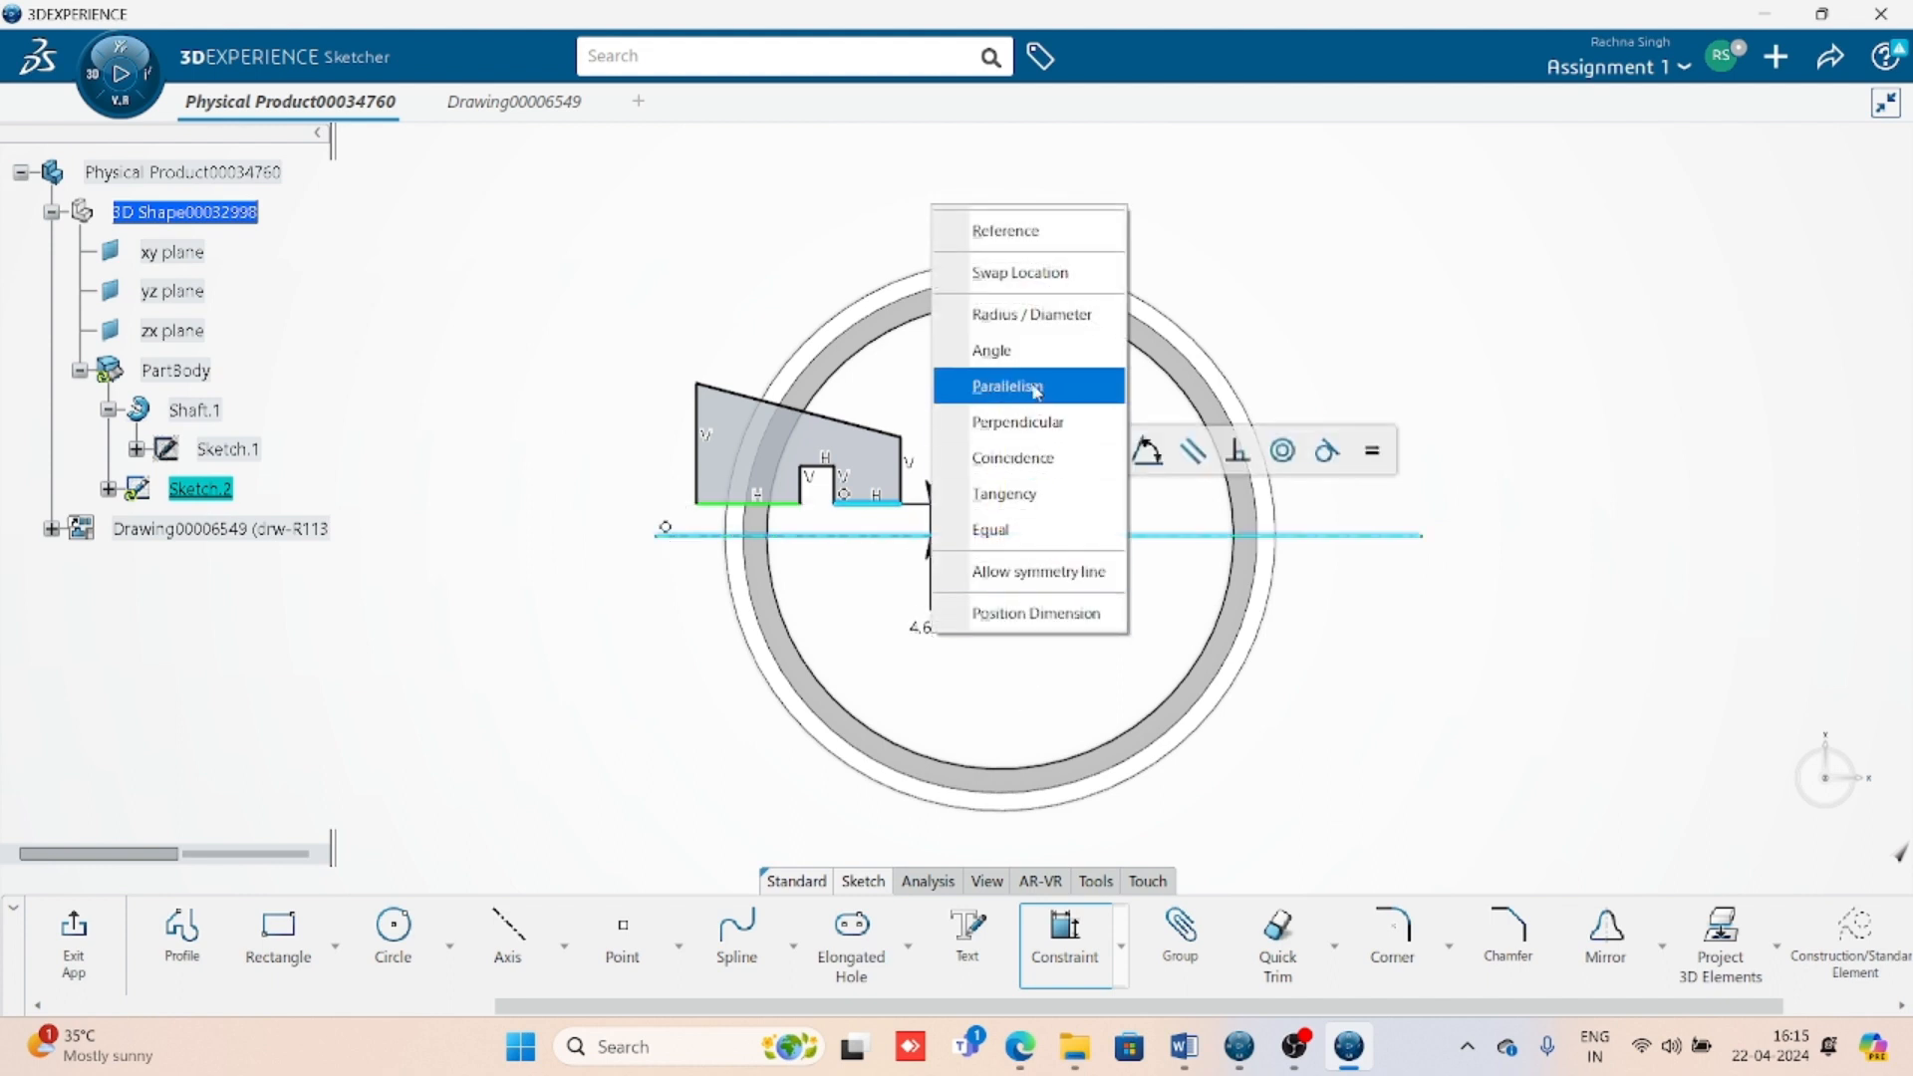
click(1031, 314)
click(941, 638)
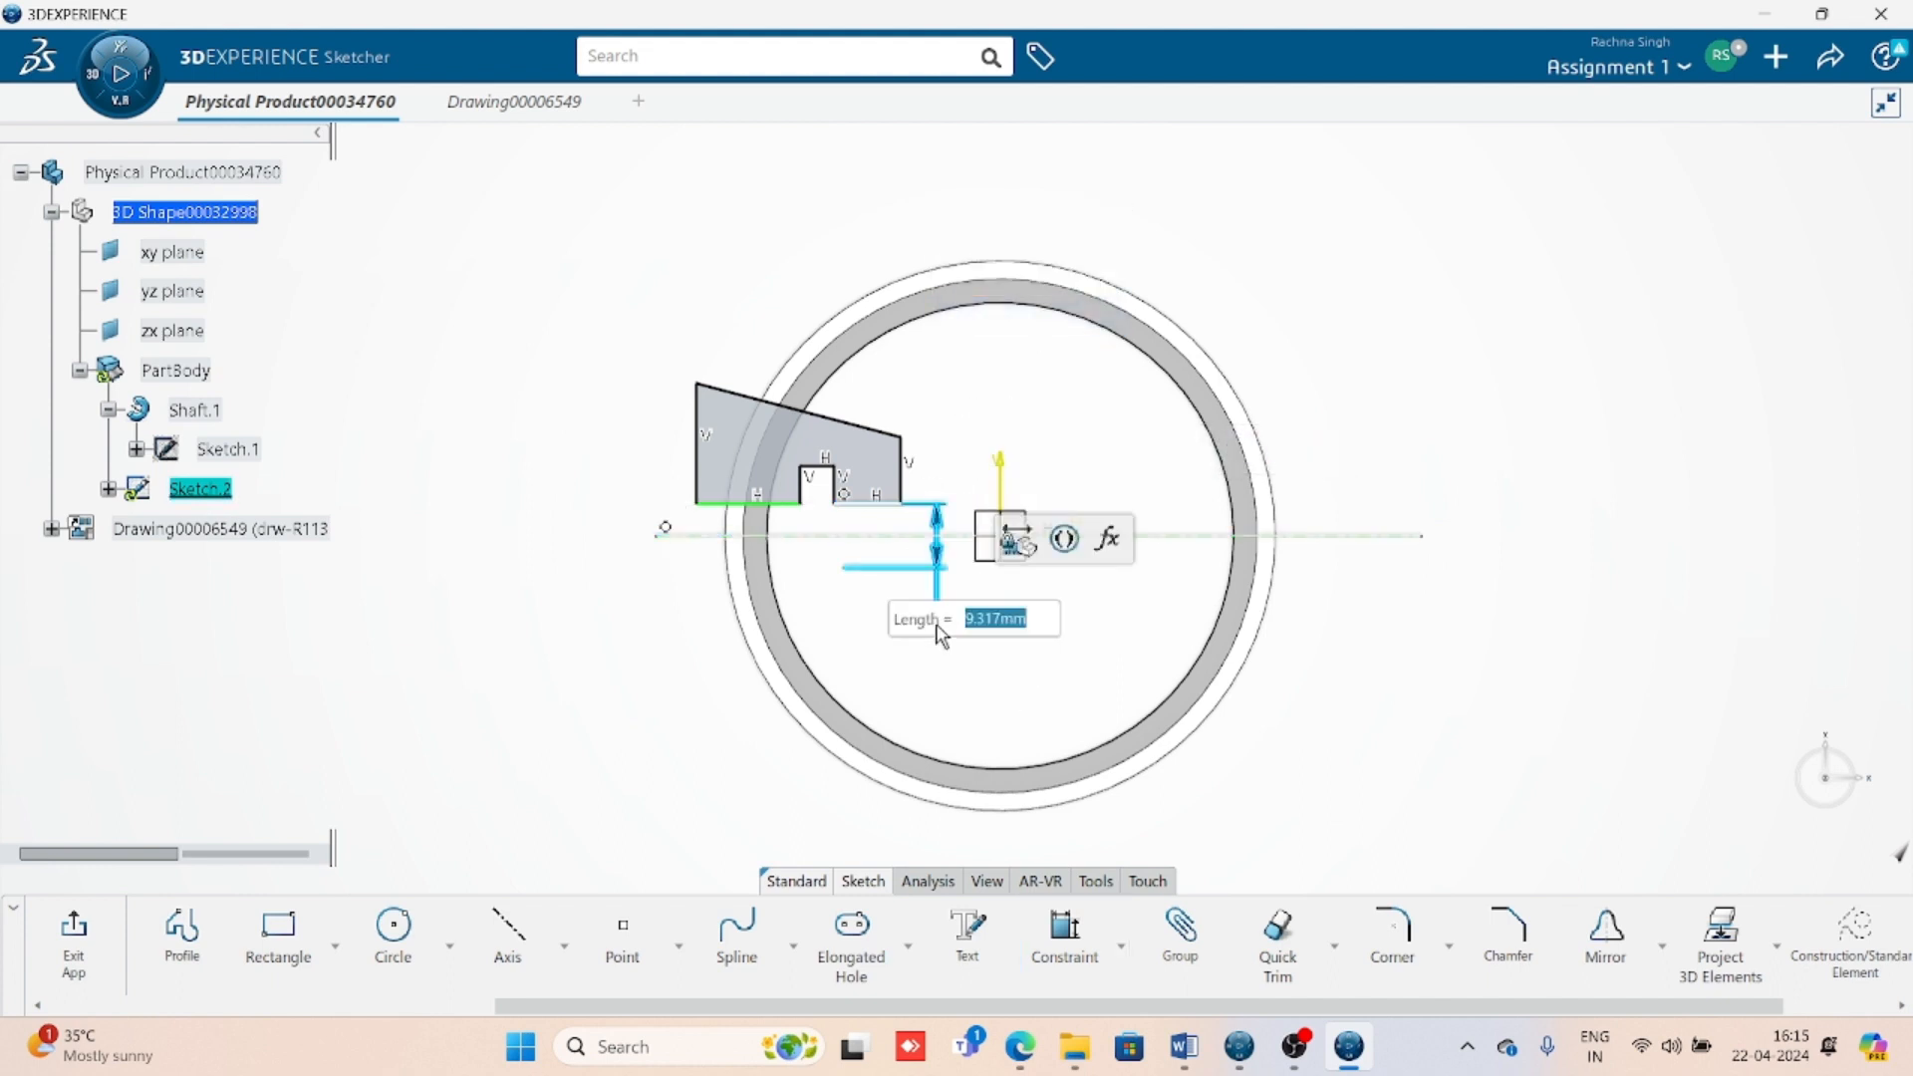
text(18)
key(Return)
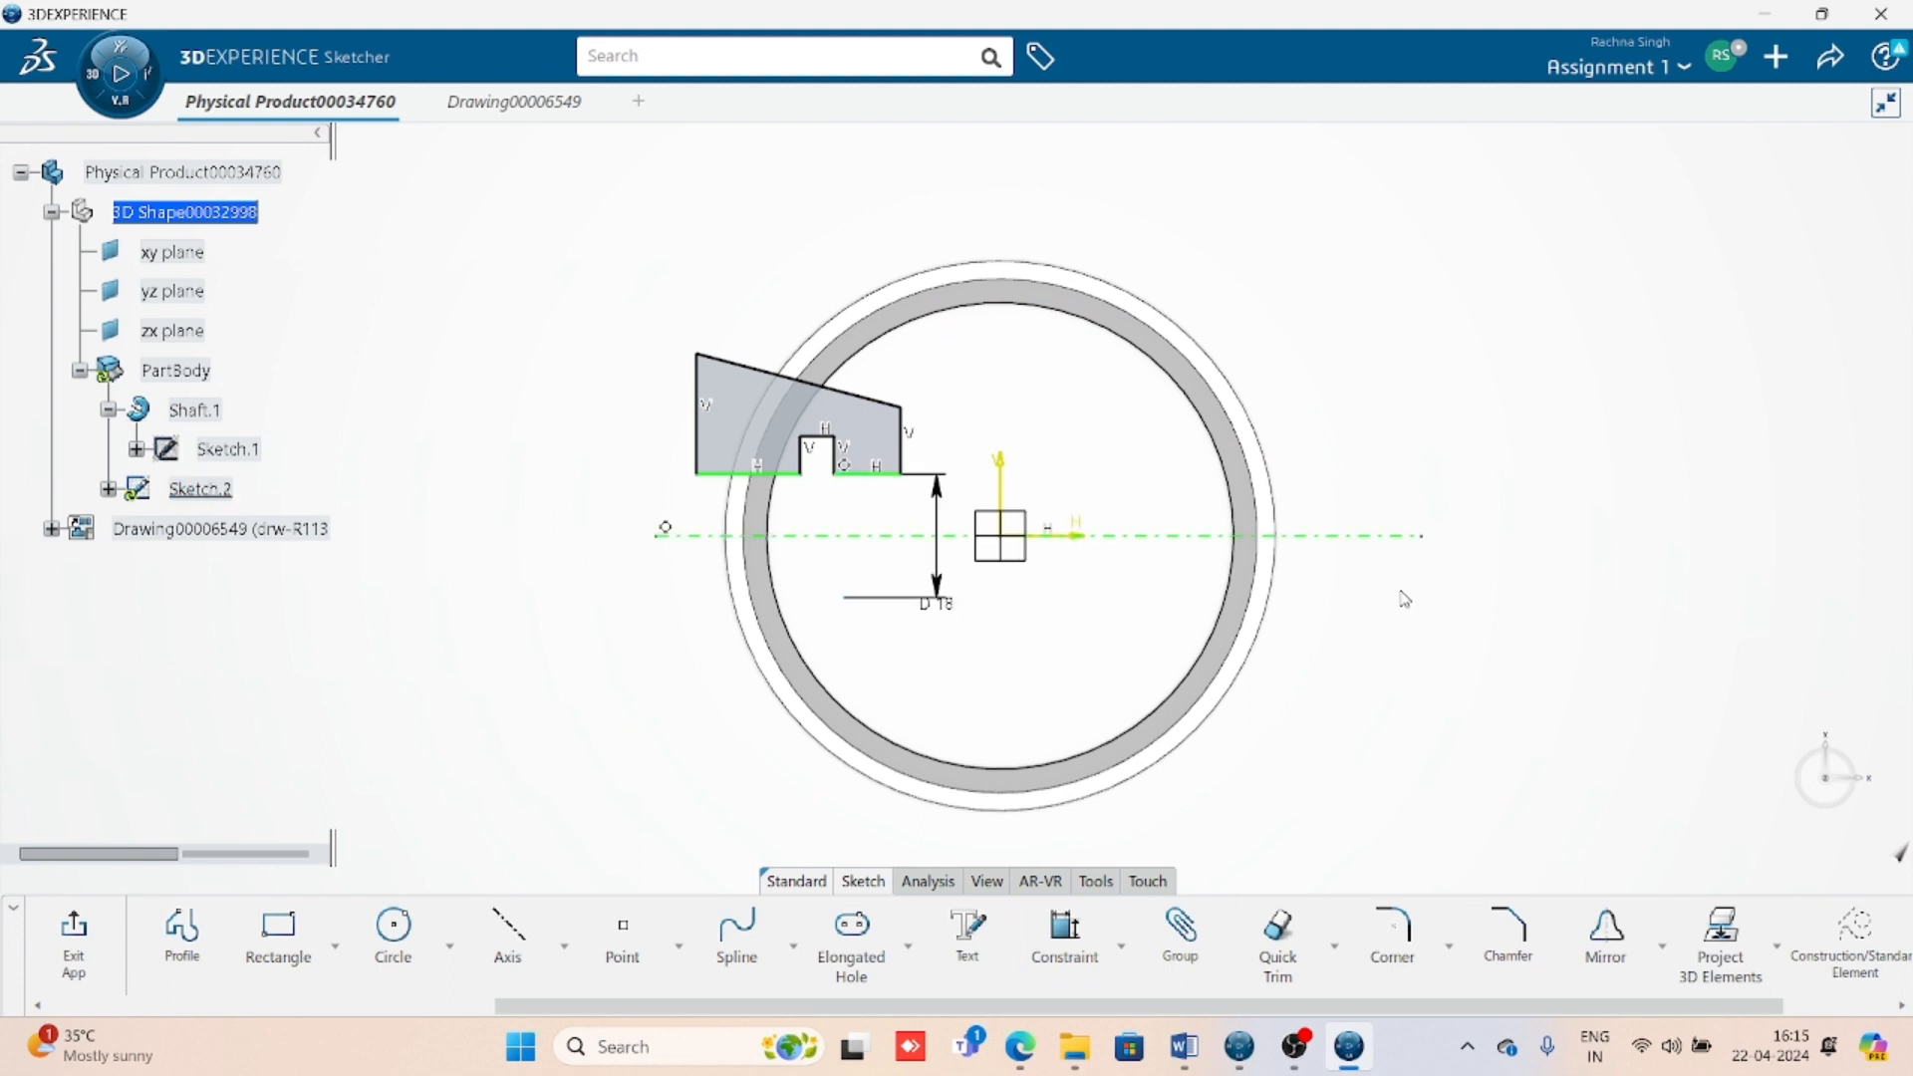
- Dimension the notch's upper edge from the horizontal axis as a diameter of 20 mm
click(1064, 936)
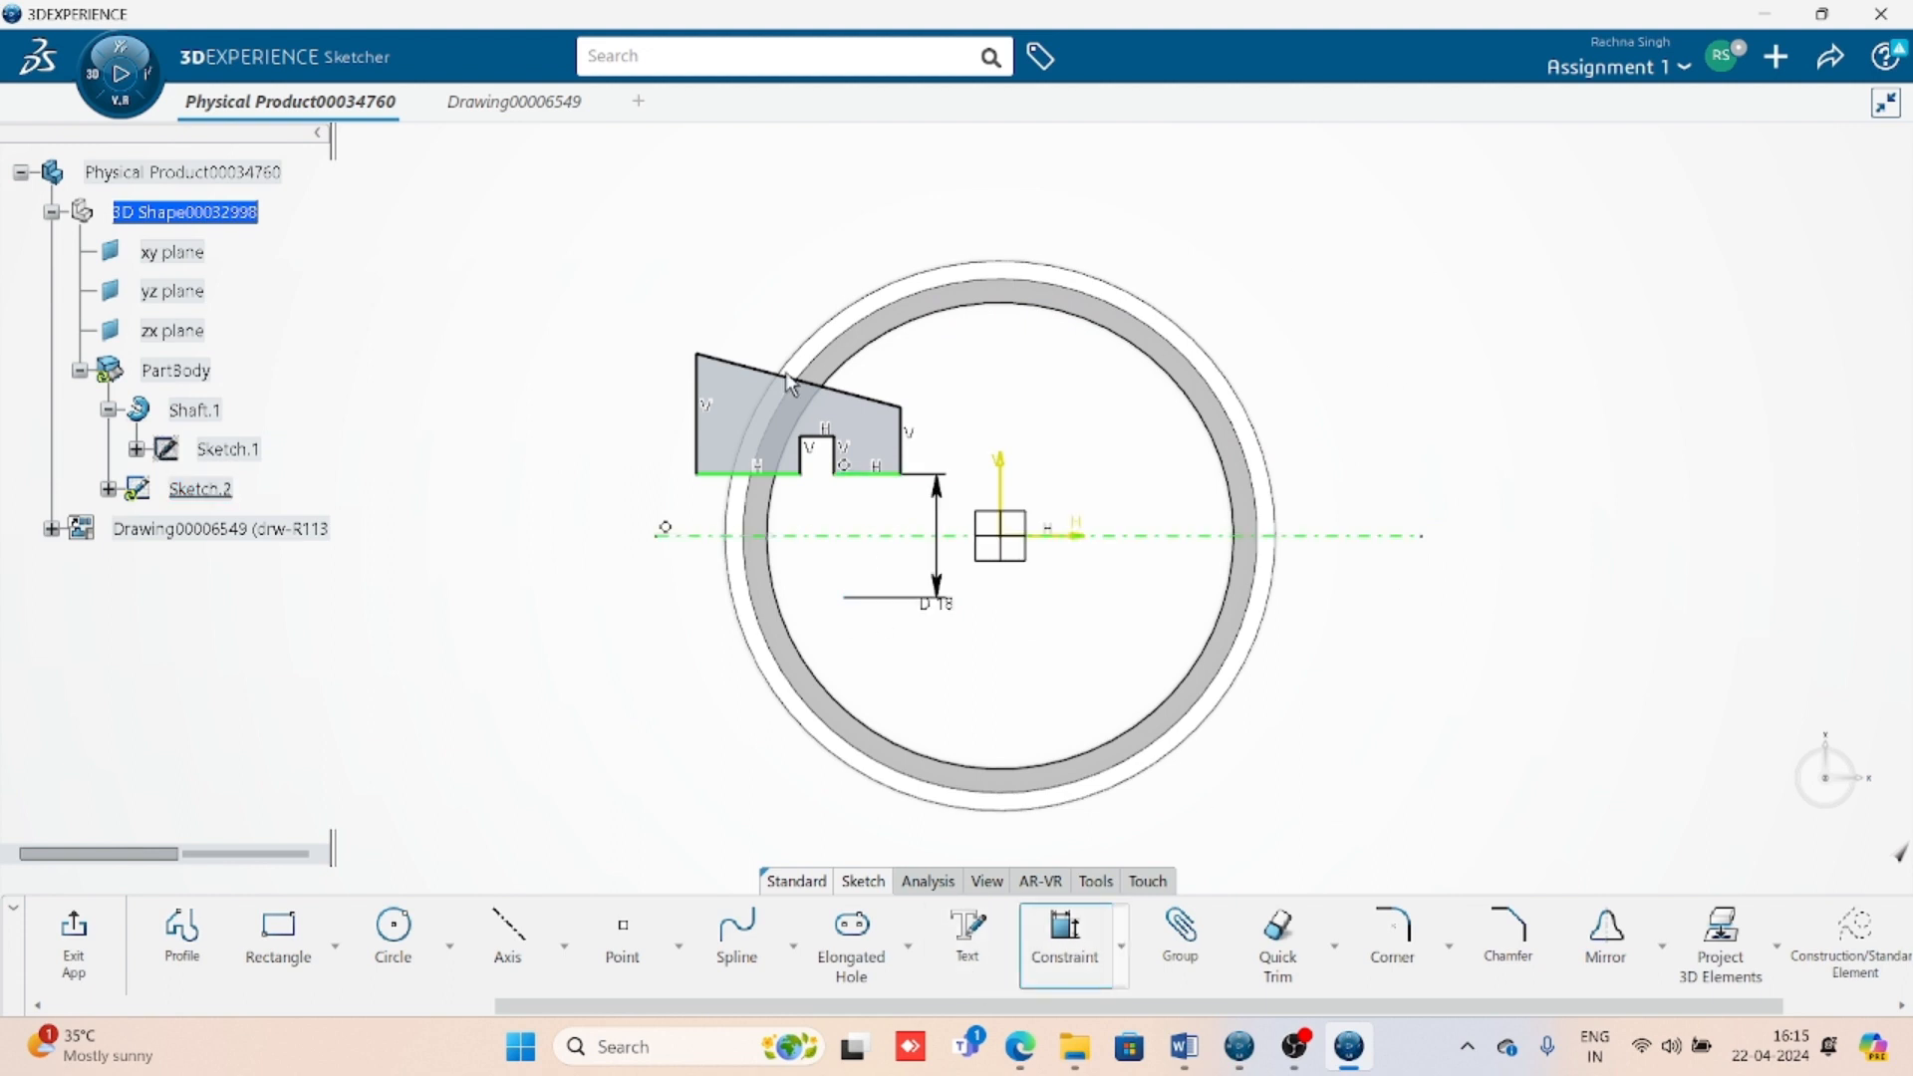
click(829, 439)
click(969, 536)
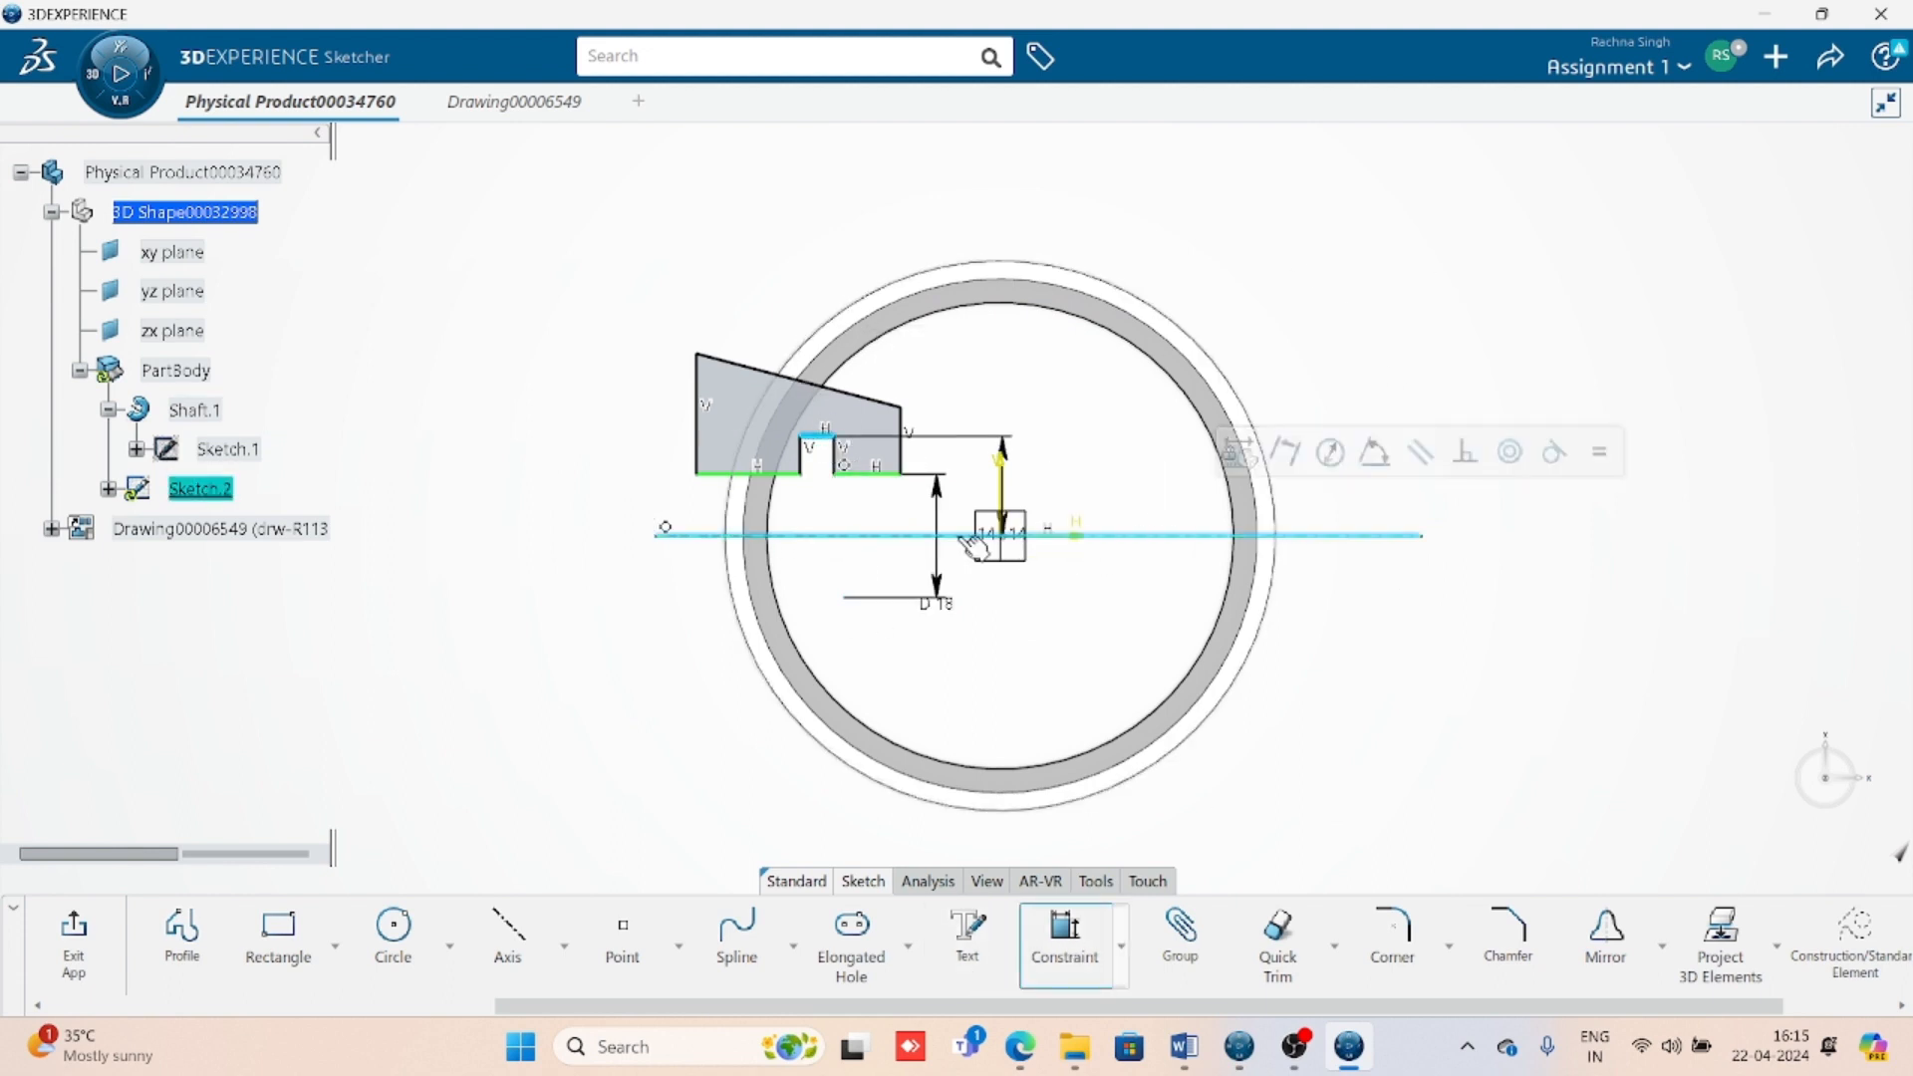
right_click(847, 523)
click(942, 632)
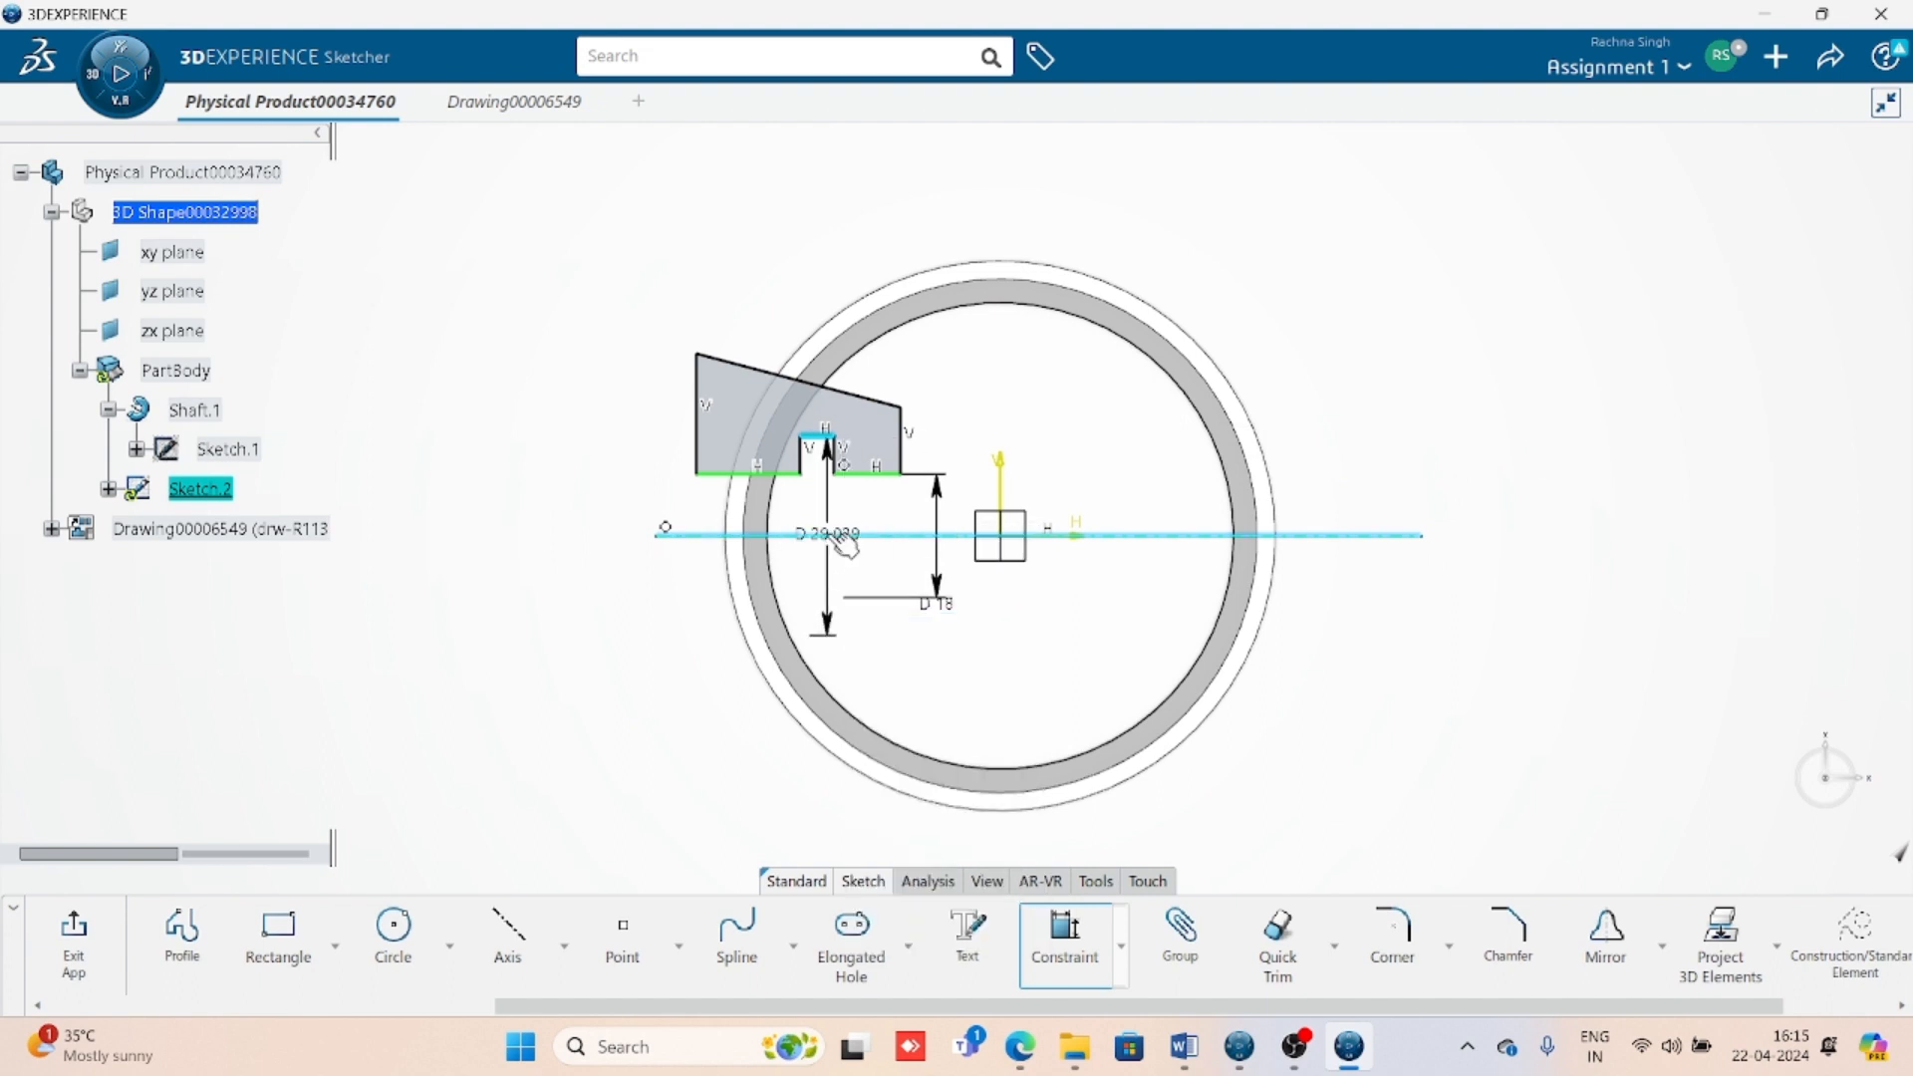
click(835, 535)
text(20)
key(Return)
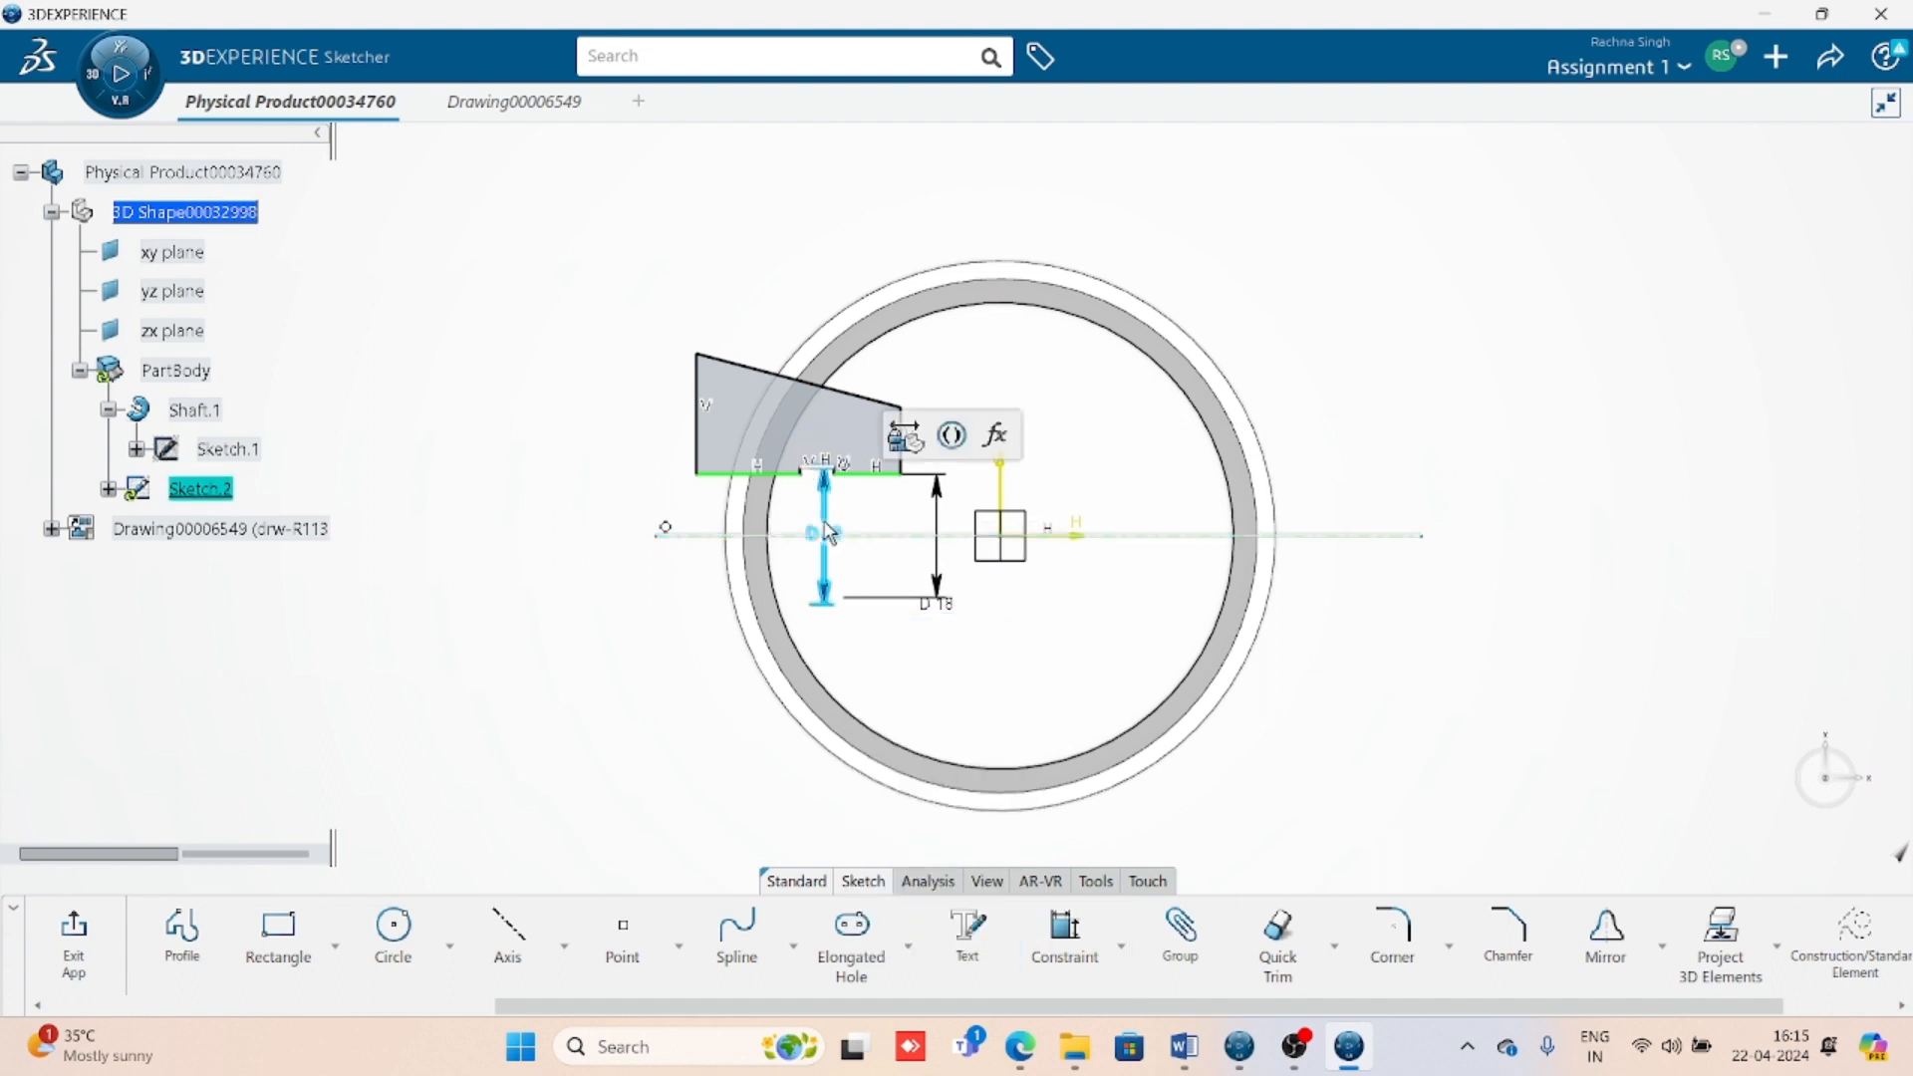
- Following the reference drawing, dimension the inner end point of the profile's sloped edge from the horizontal axis as a diameter of 28 mm
click(1183, 1046)
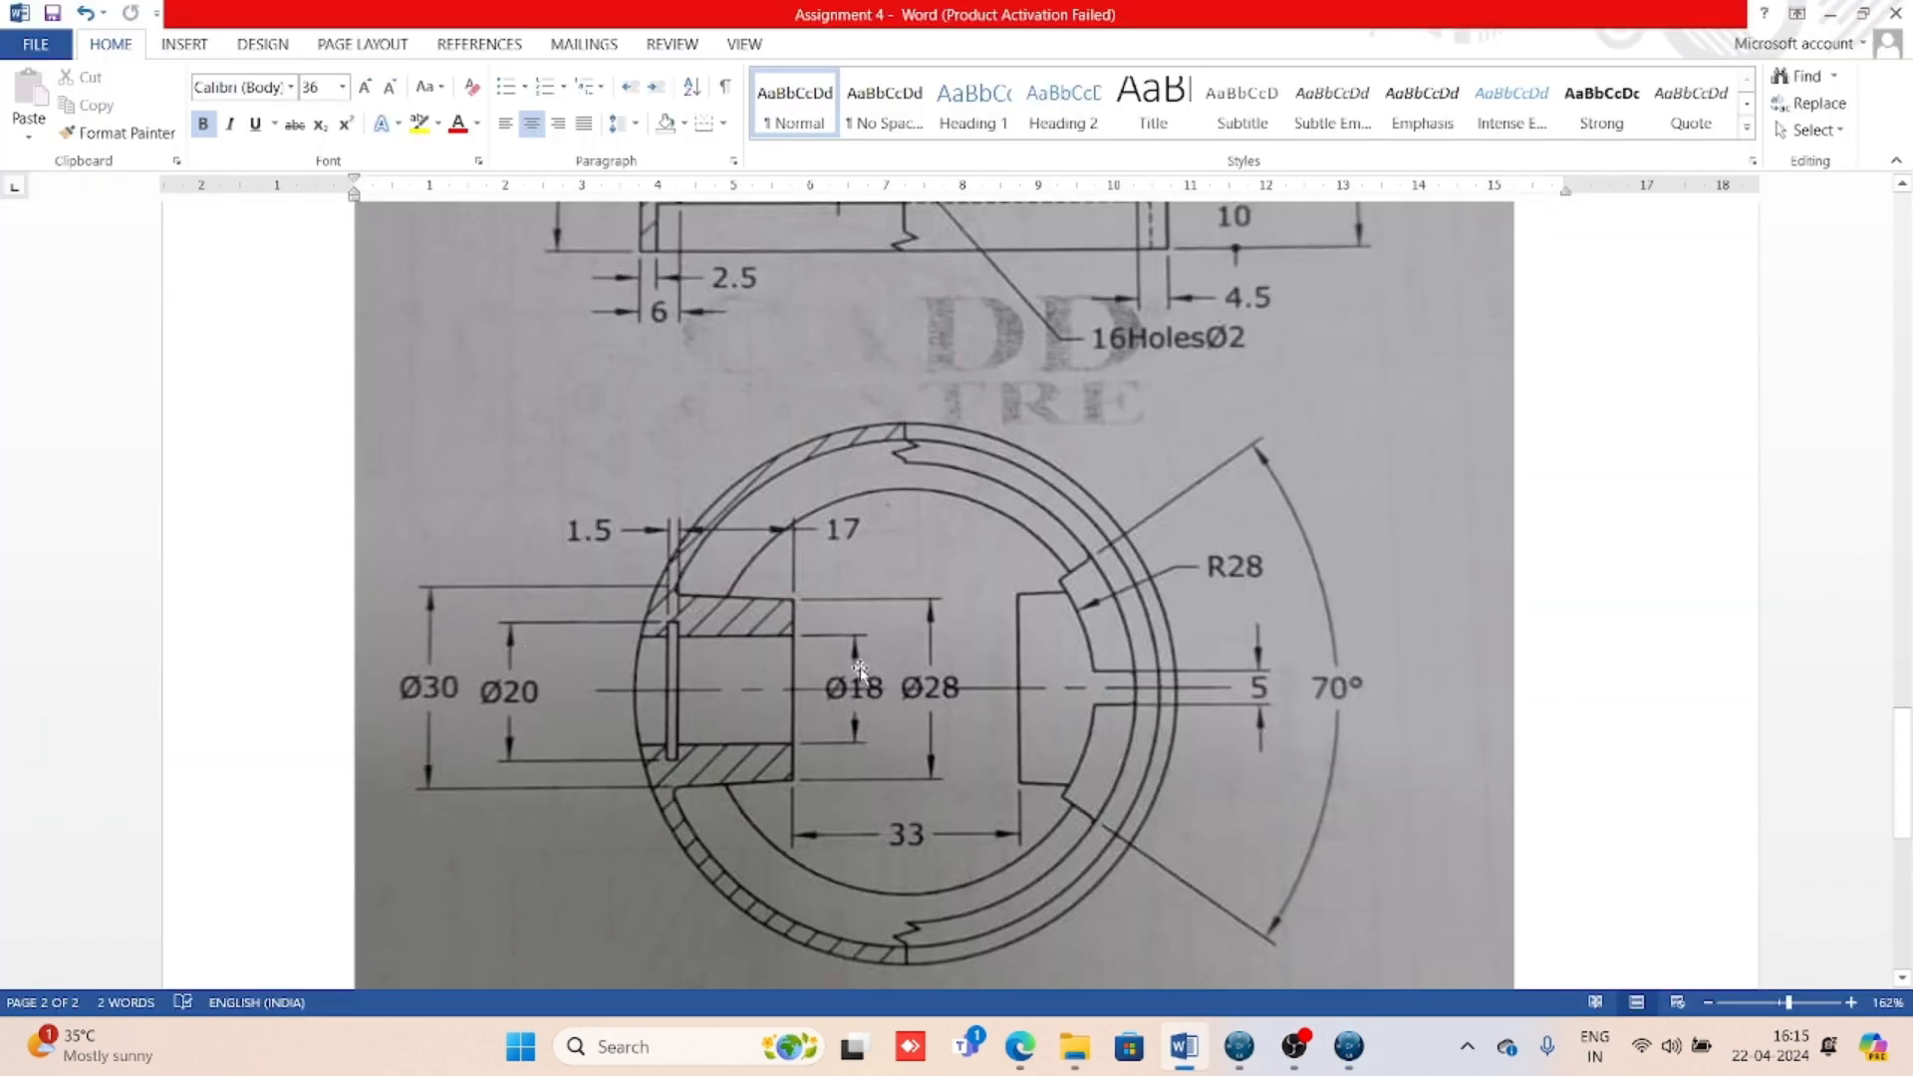
click(1348, 1046)
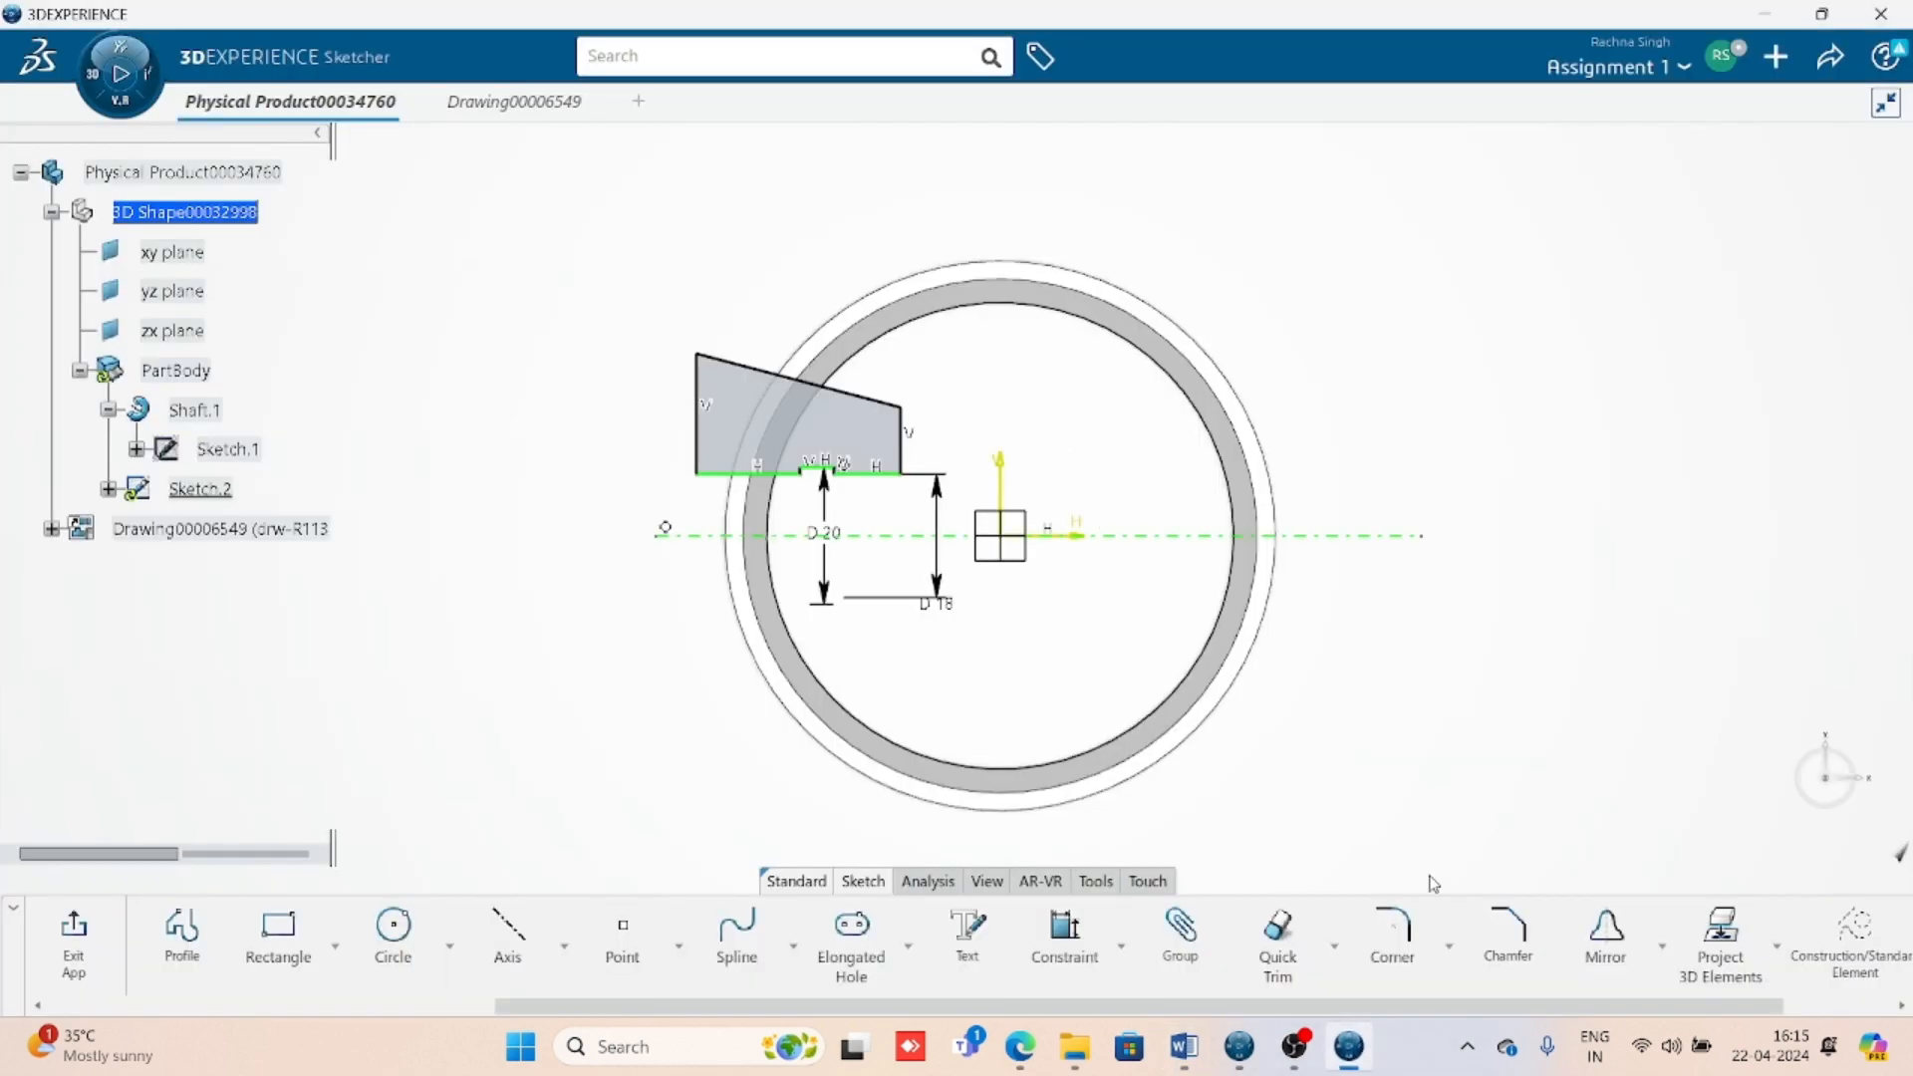
click(1064, 931)
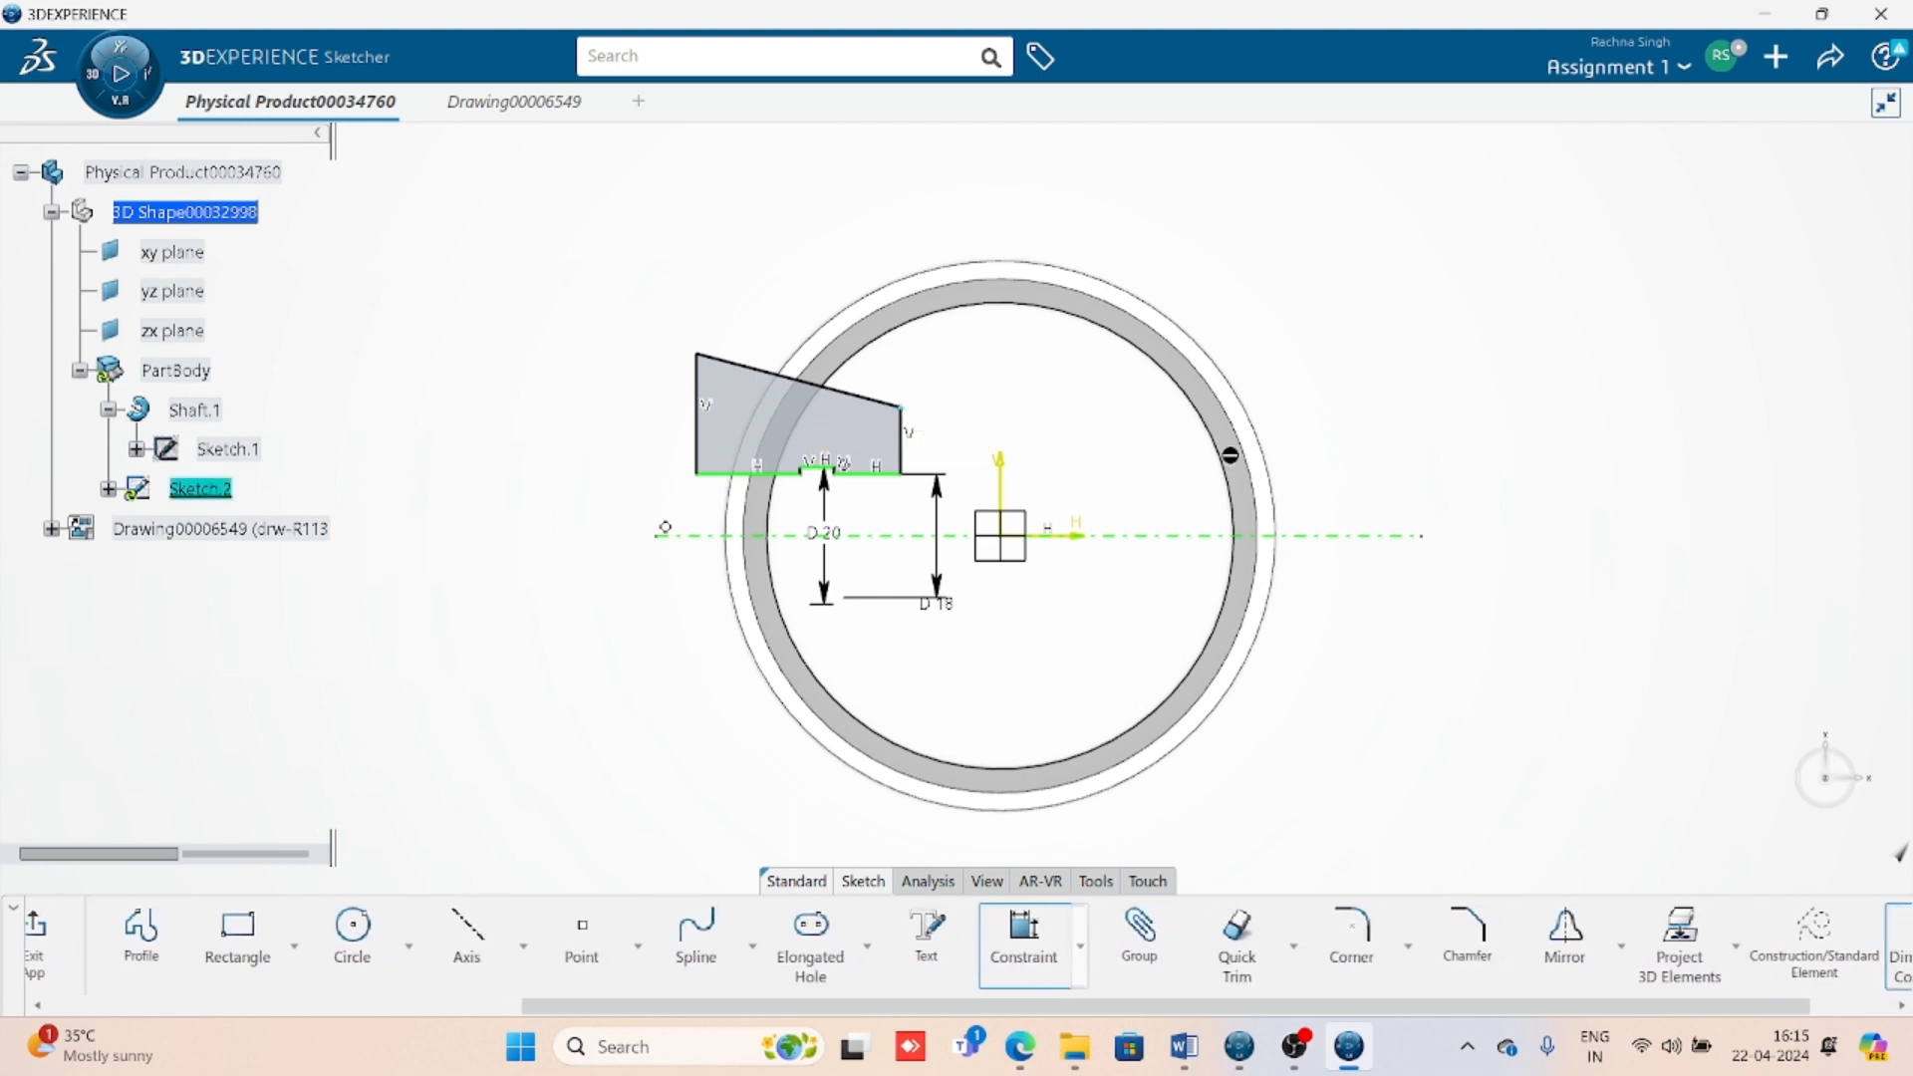
click(1190, 535)
right_click(1110, 449)
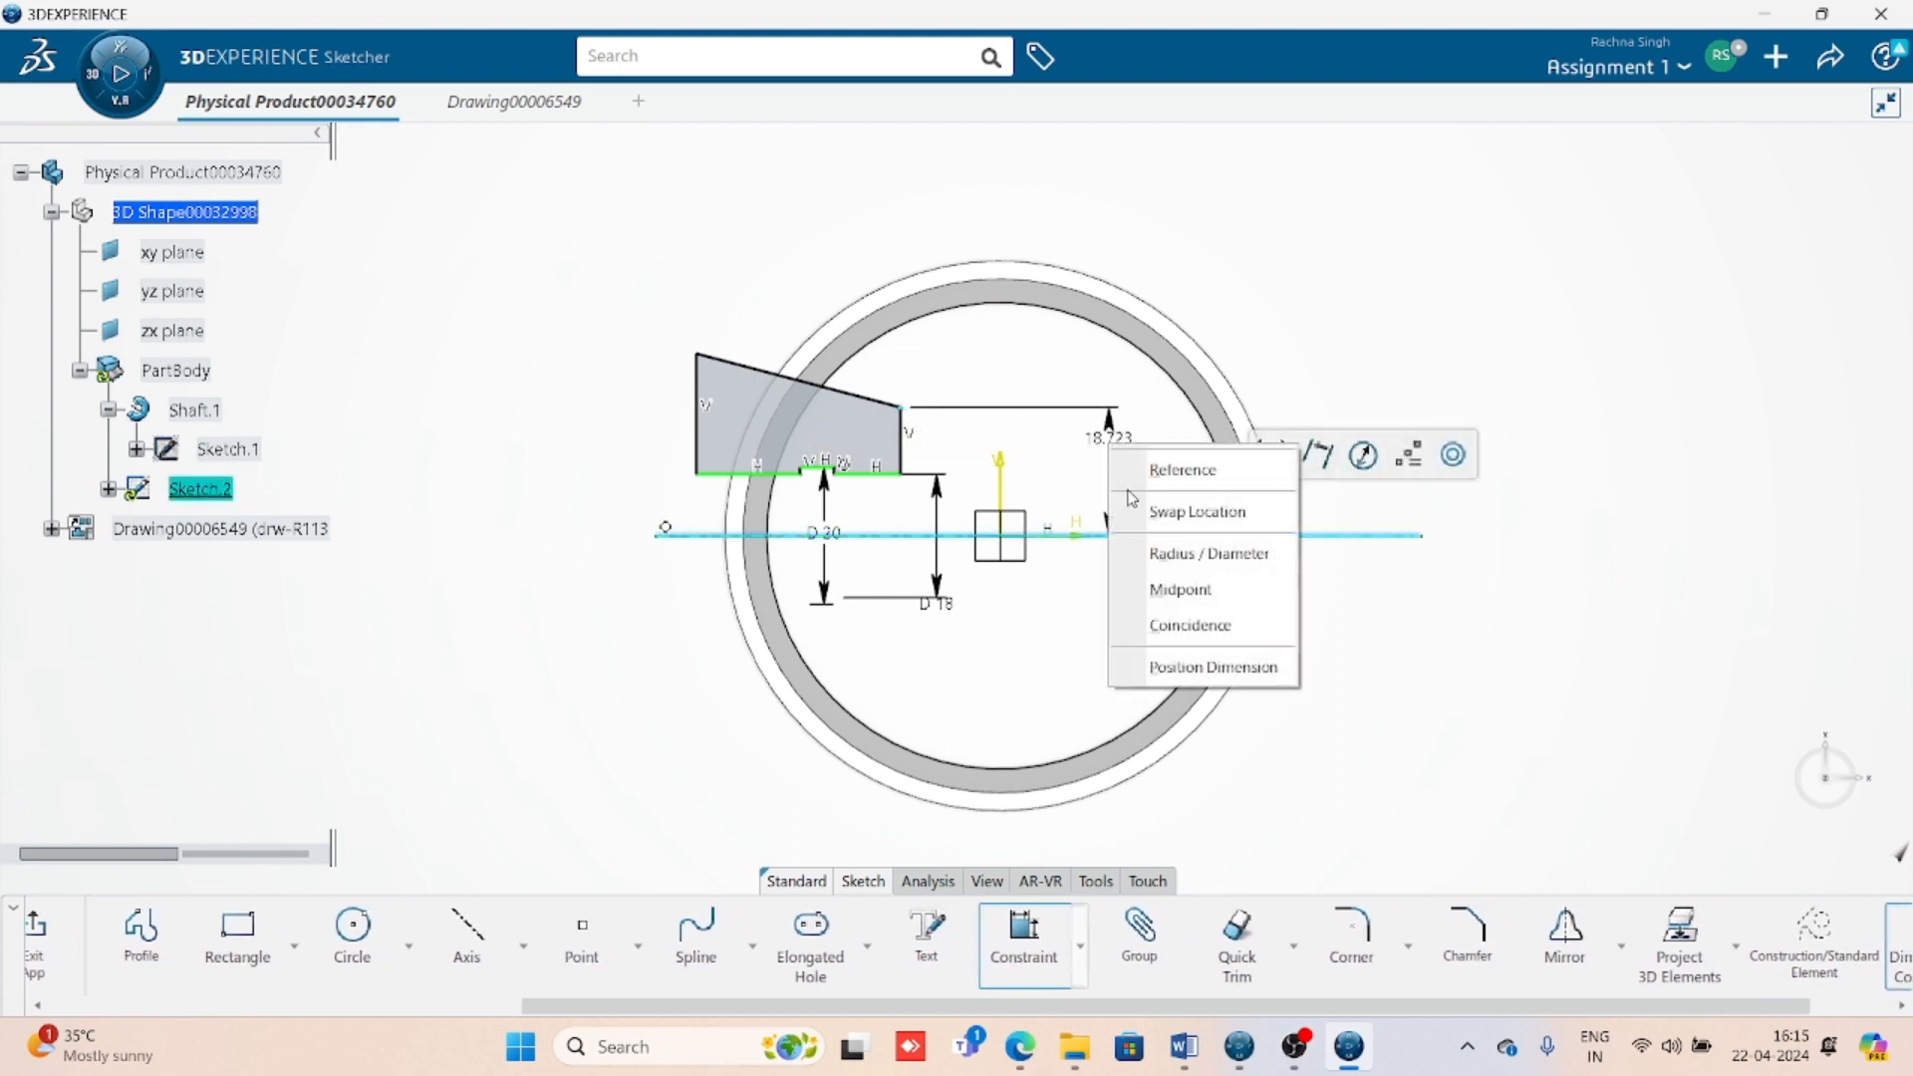
click(1178, 553)
click(1144, 502)
text(28)
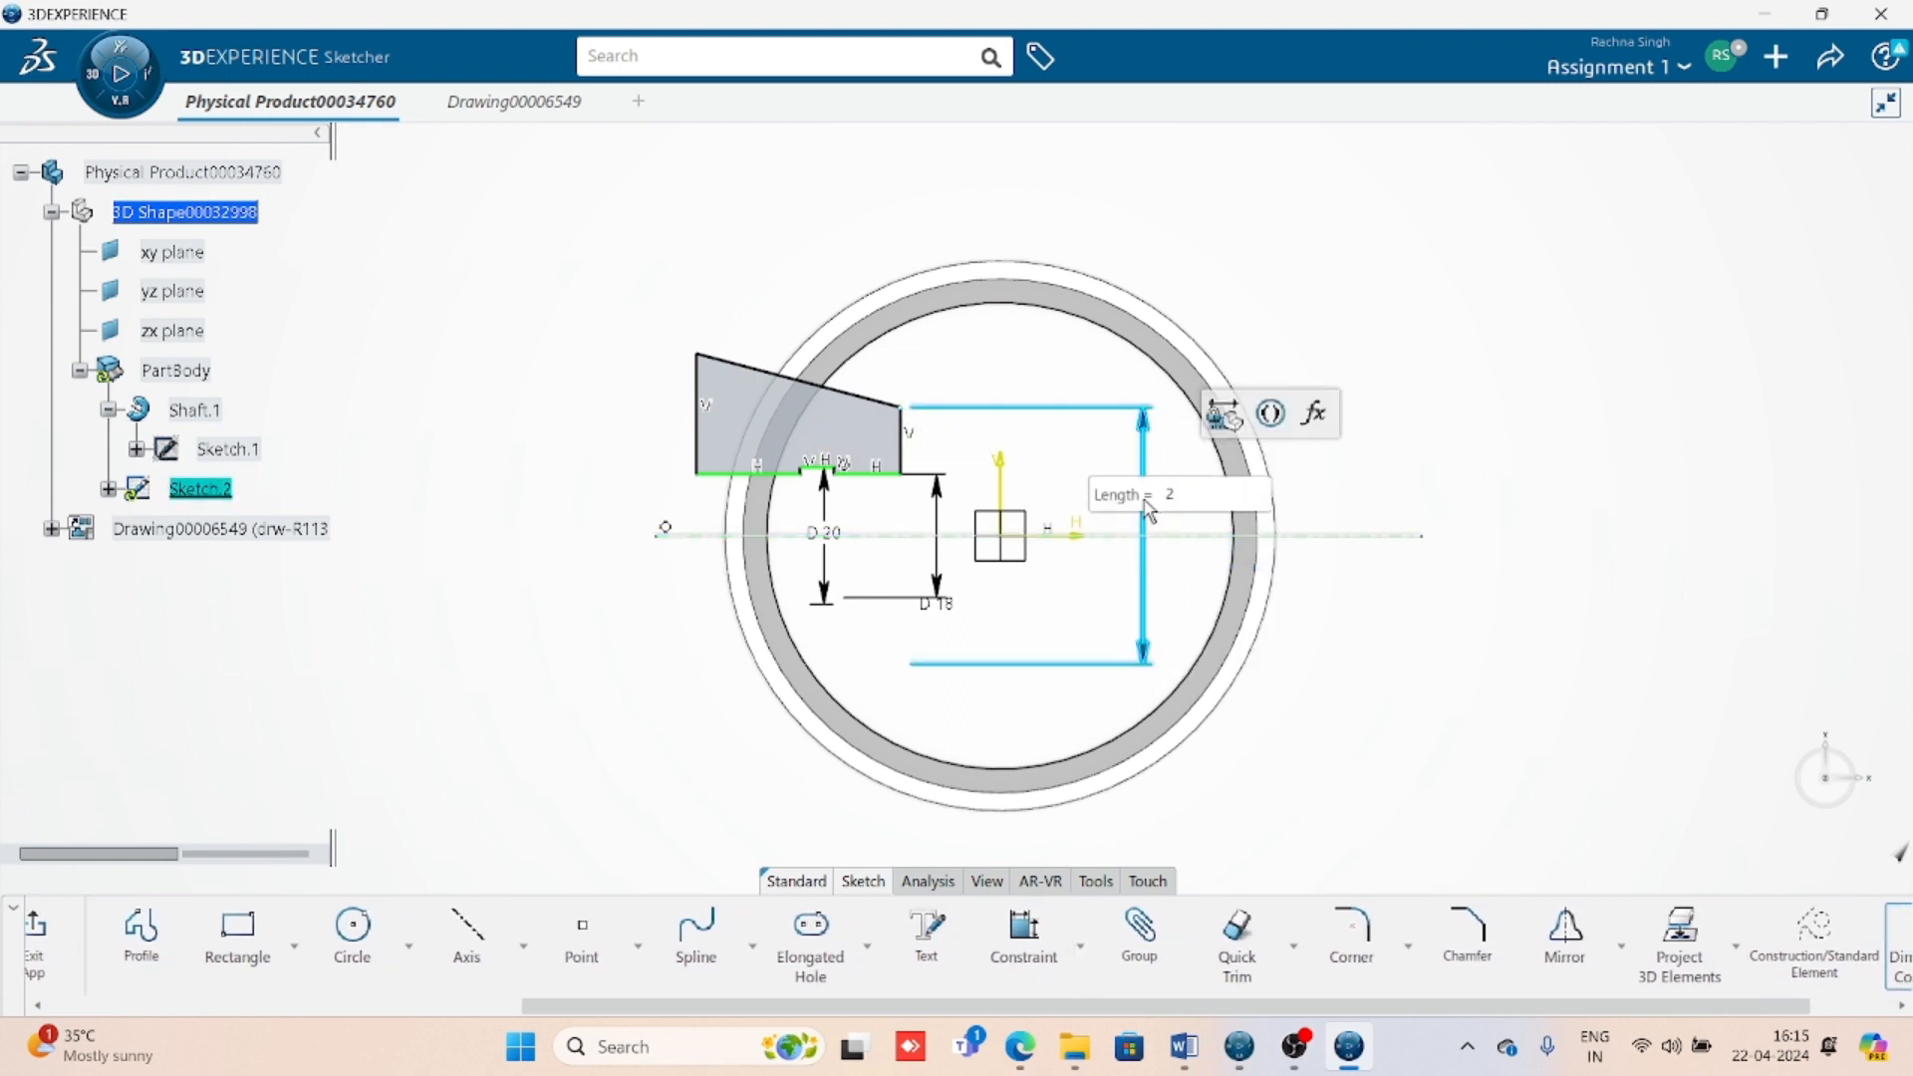
key(Return)
click(1537, 678)
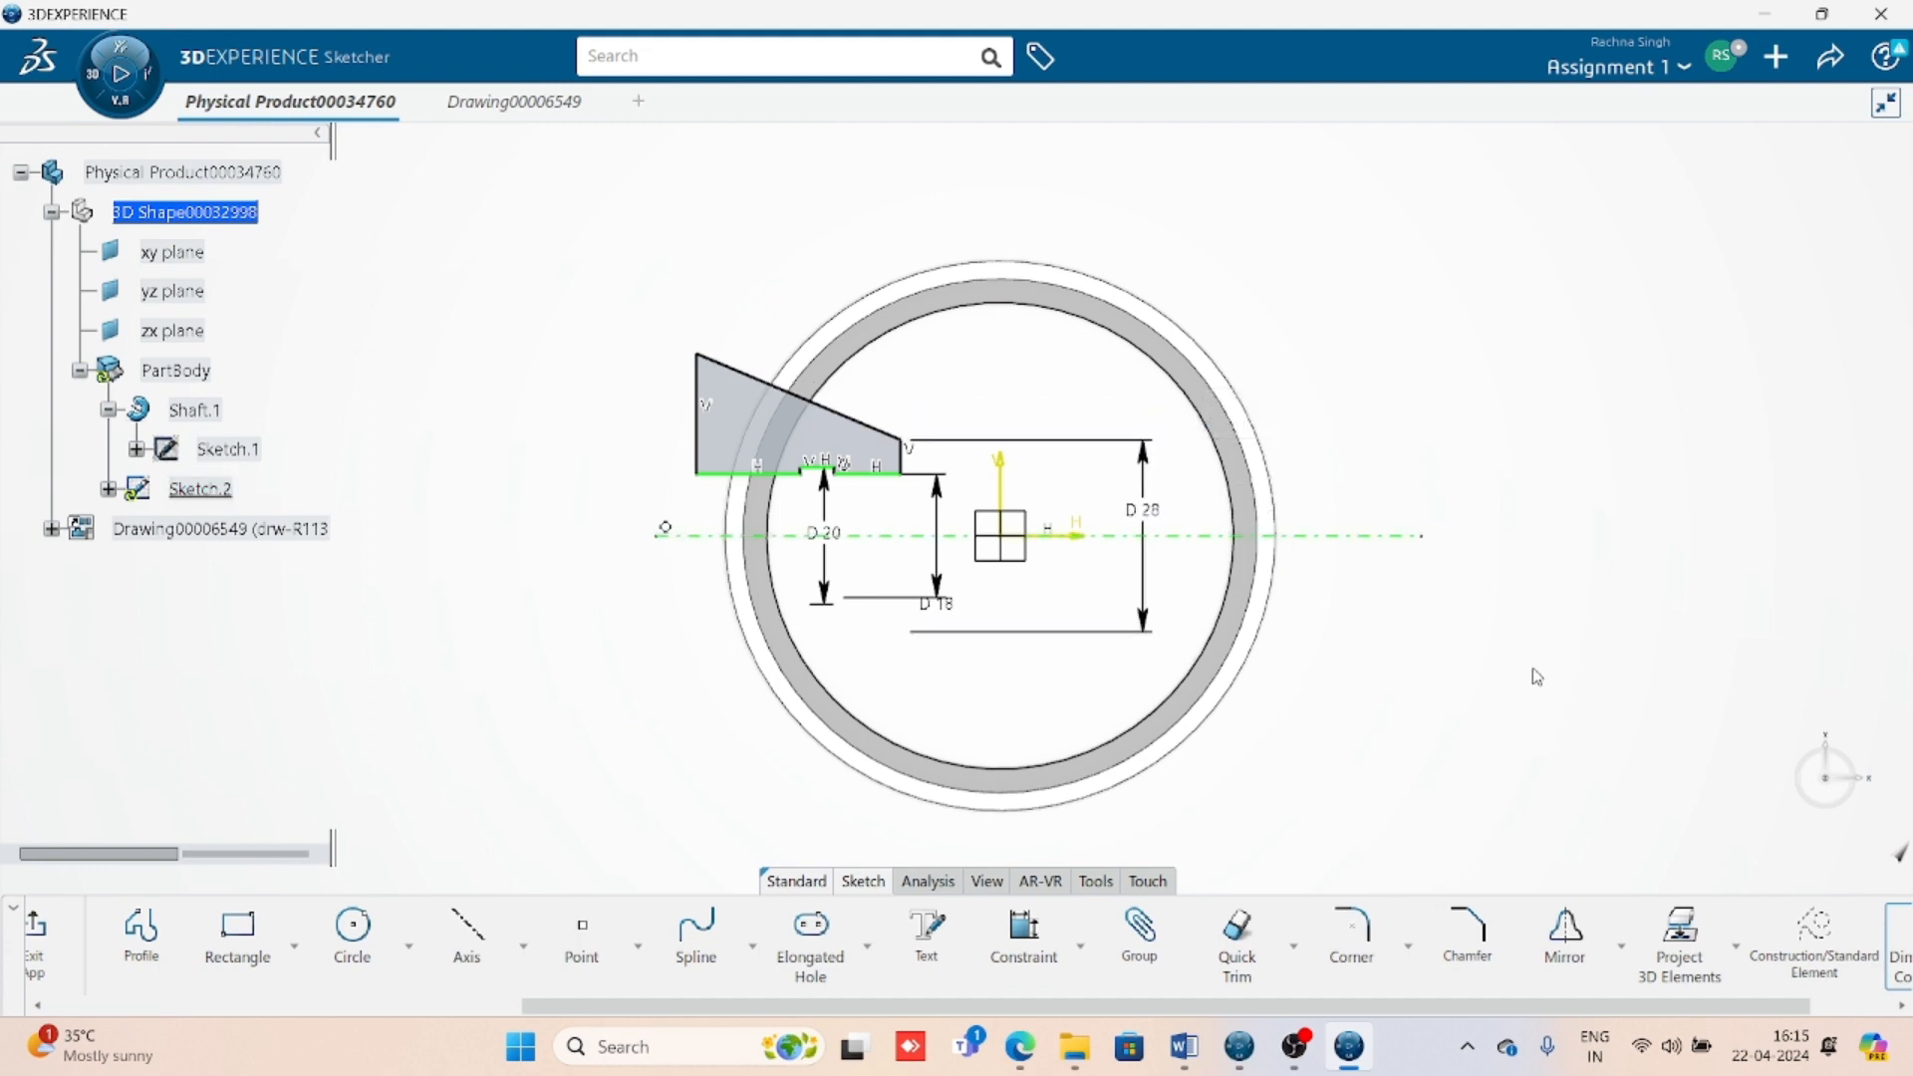
- Check the reference drawing and project the outer circular edge of the cut ring section into the sketch
click(1183, 1046)
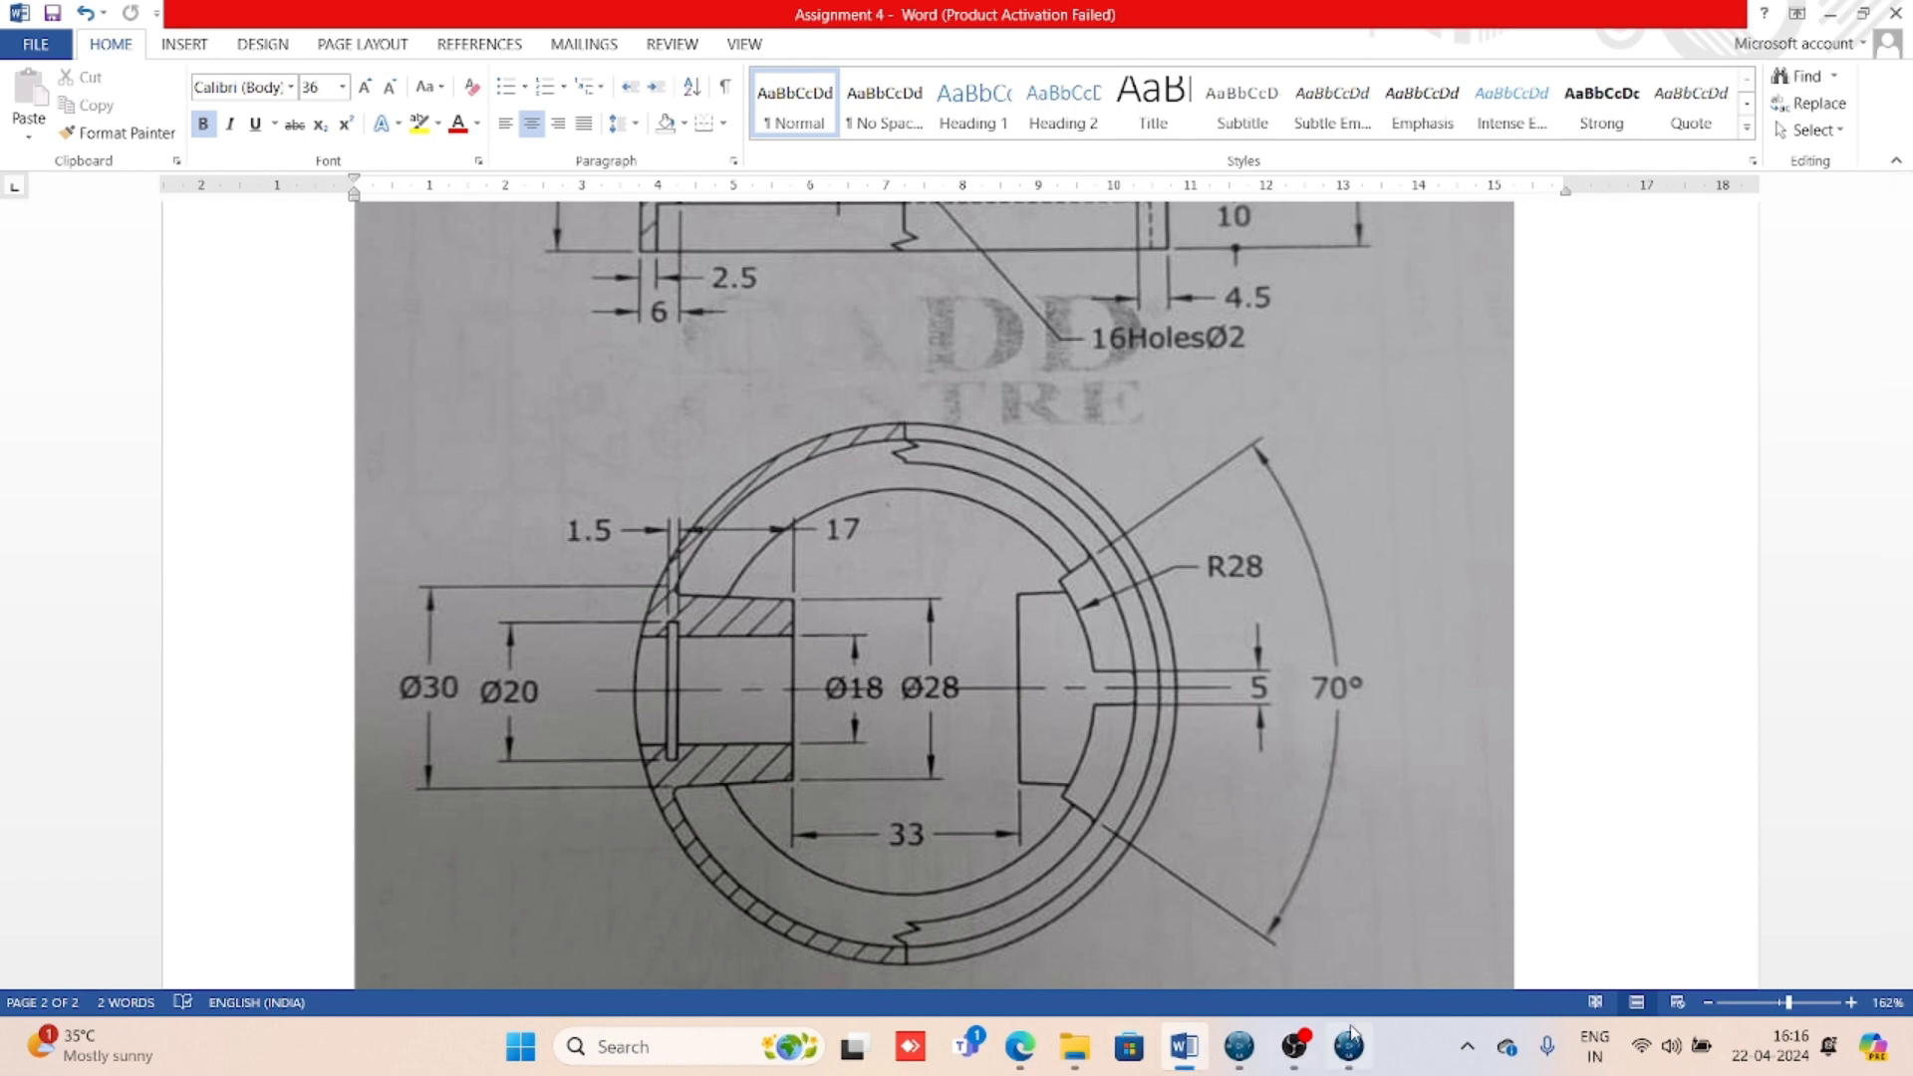
mouse_move(1360, 1064)
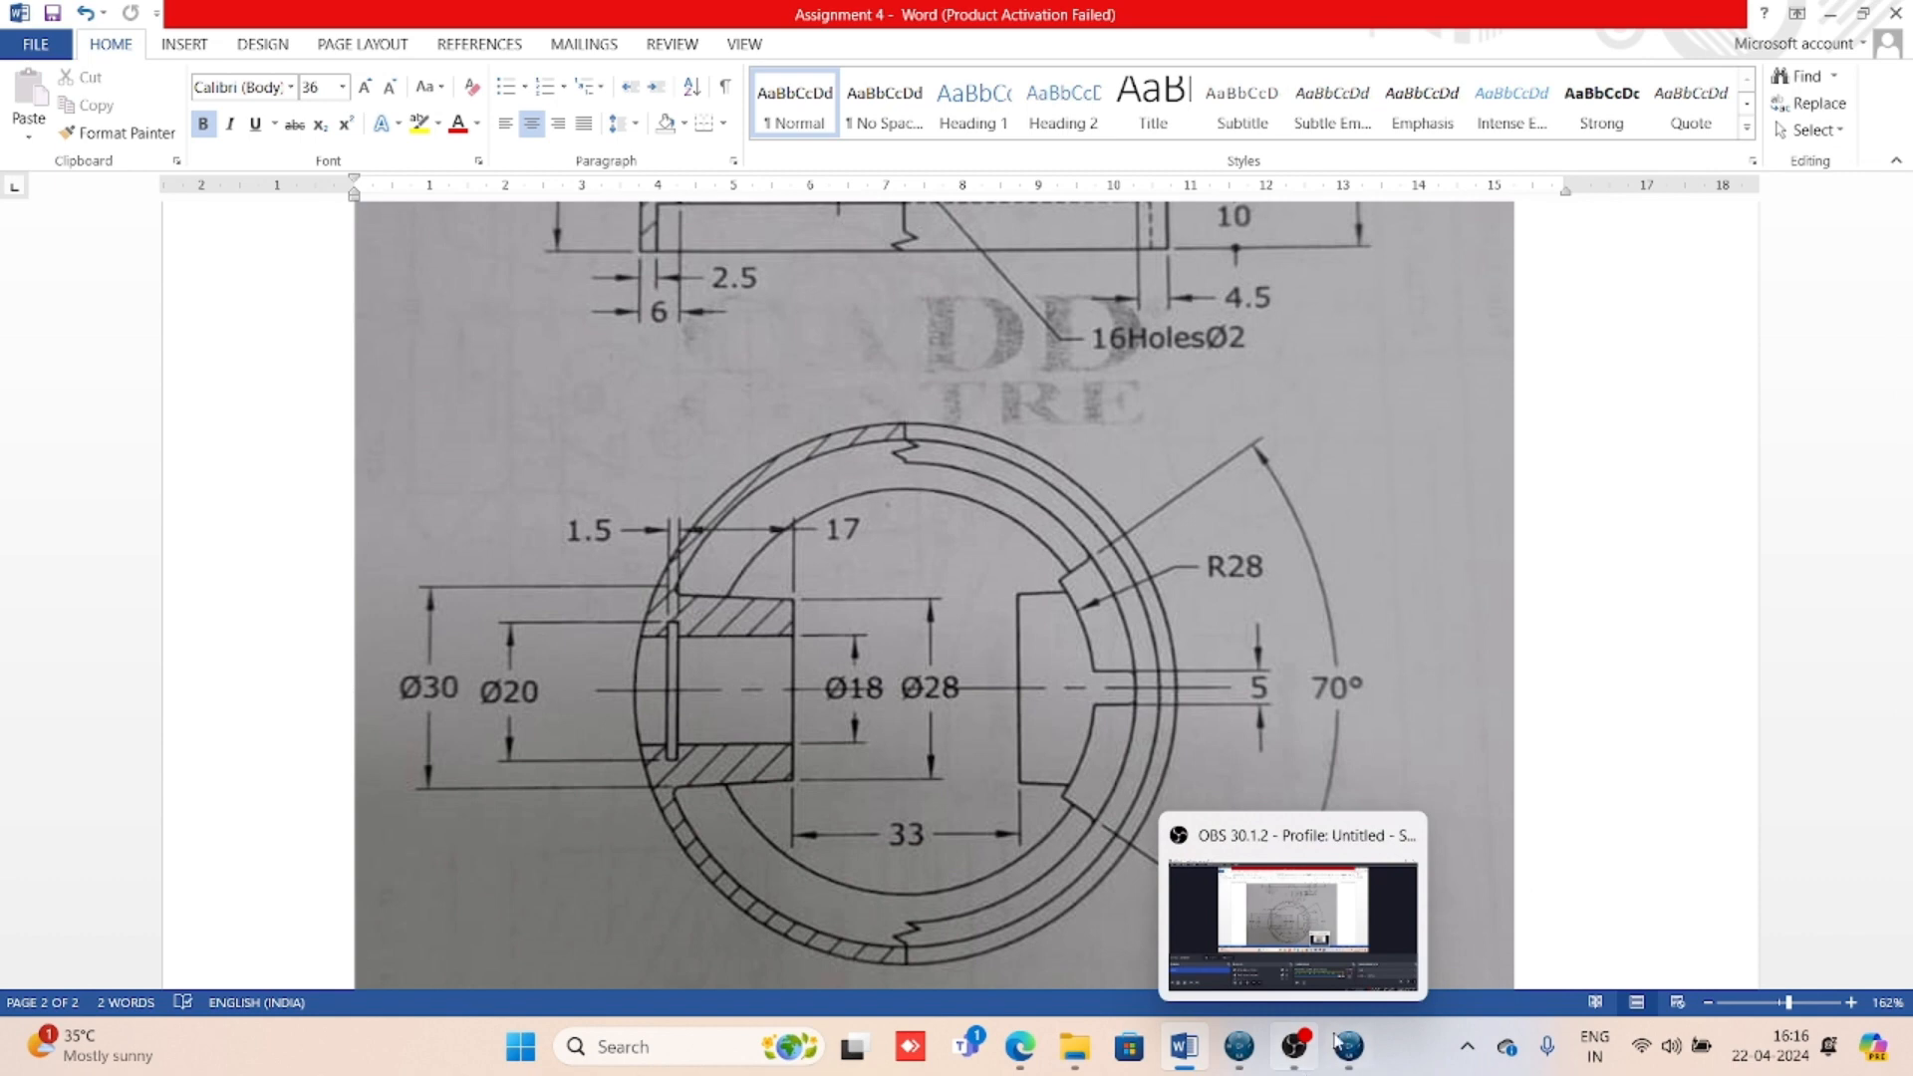
click(1353, 1056)
mouse_move(812, 674)
middle_down()
mouse_move(837, 699)
mouse_move(747, 652)
middle_up()
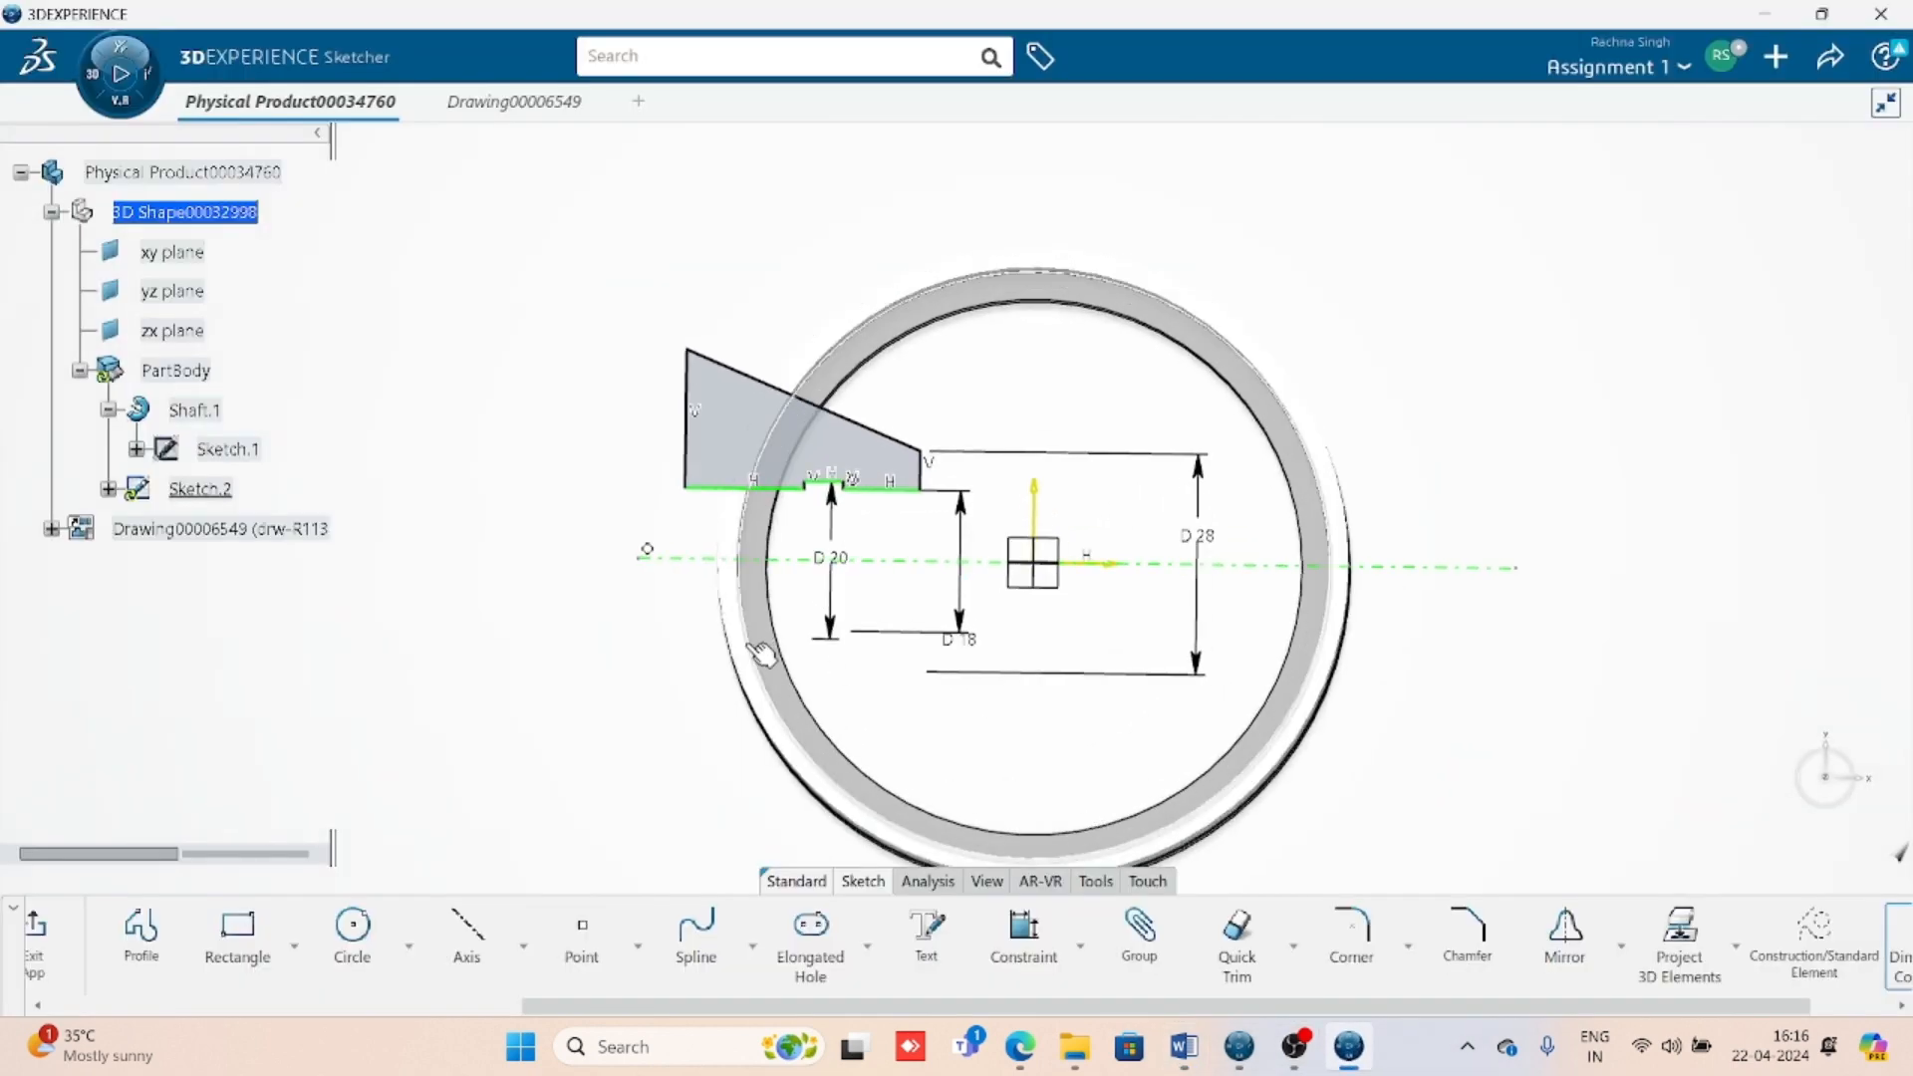
click(763, 644)
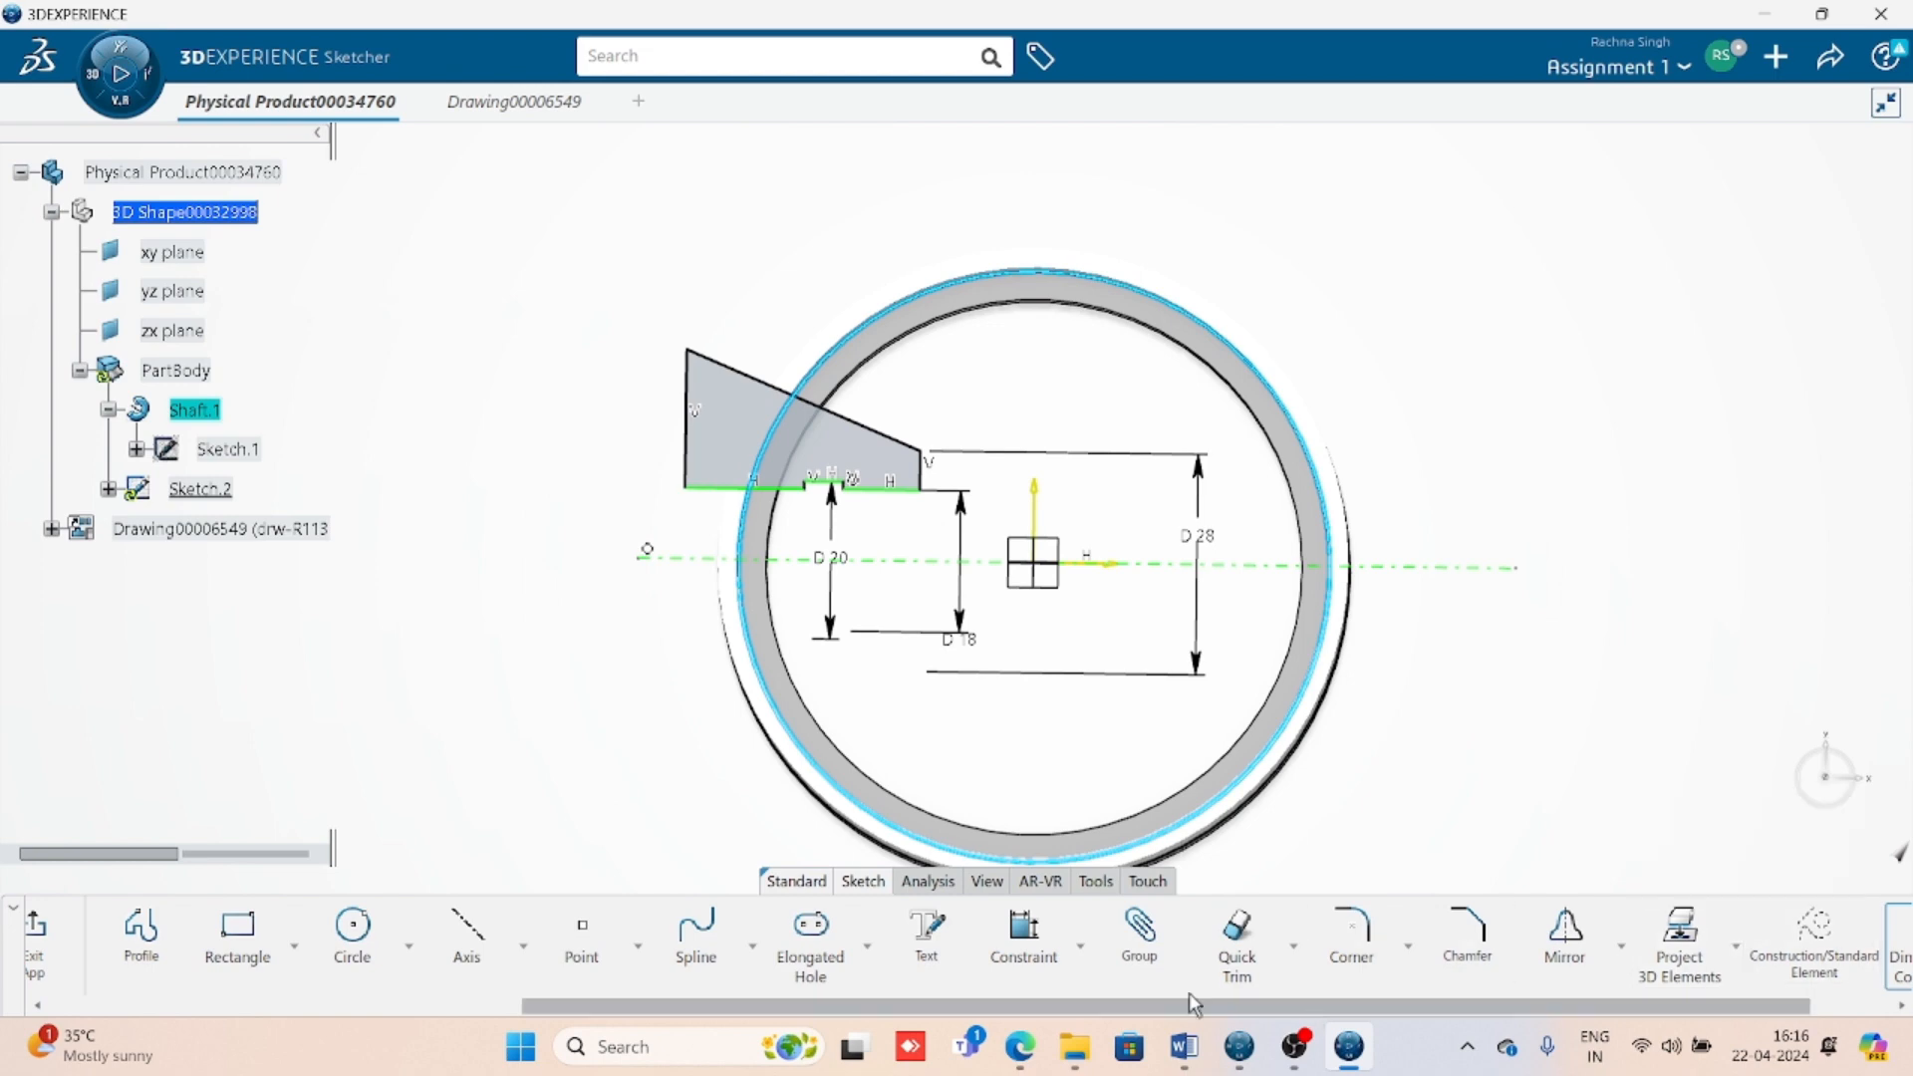
click(1736, 948)
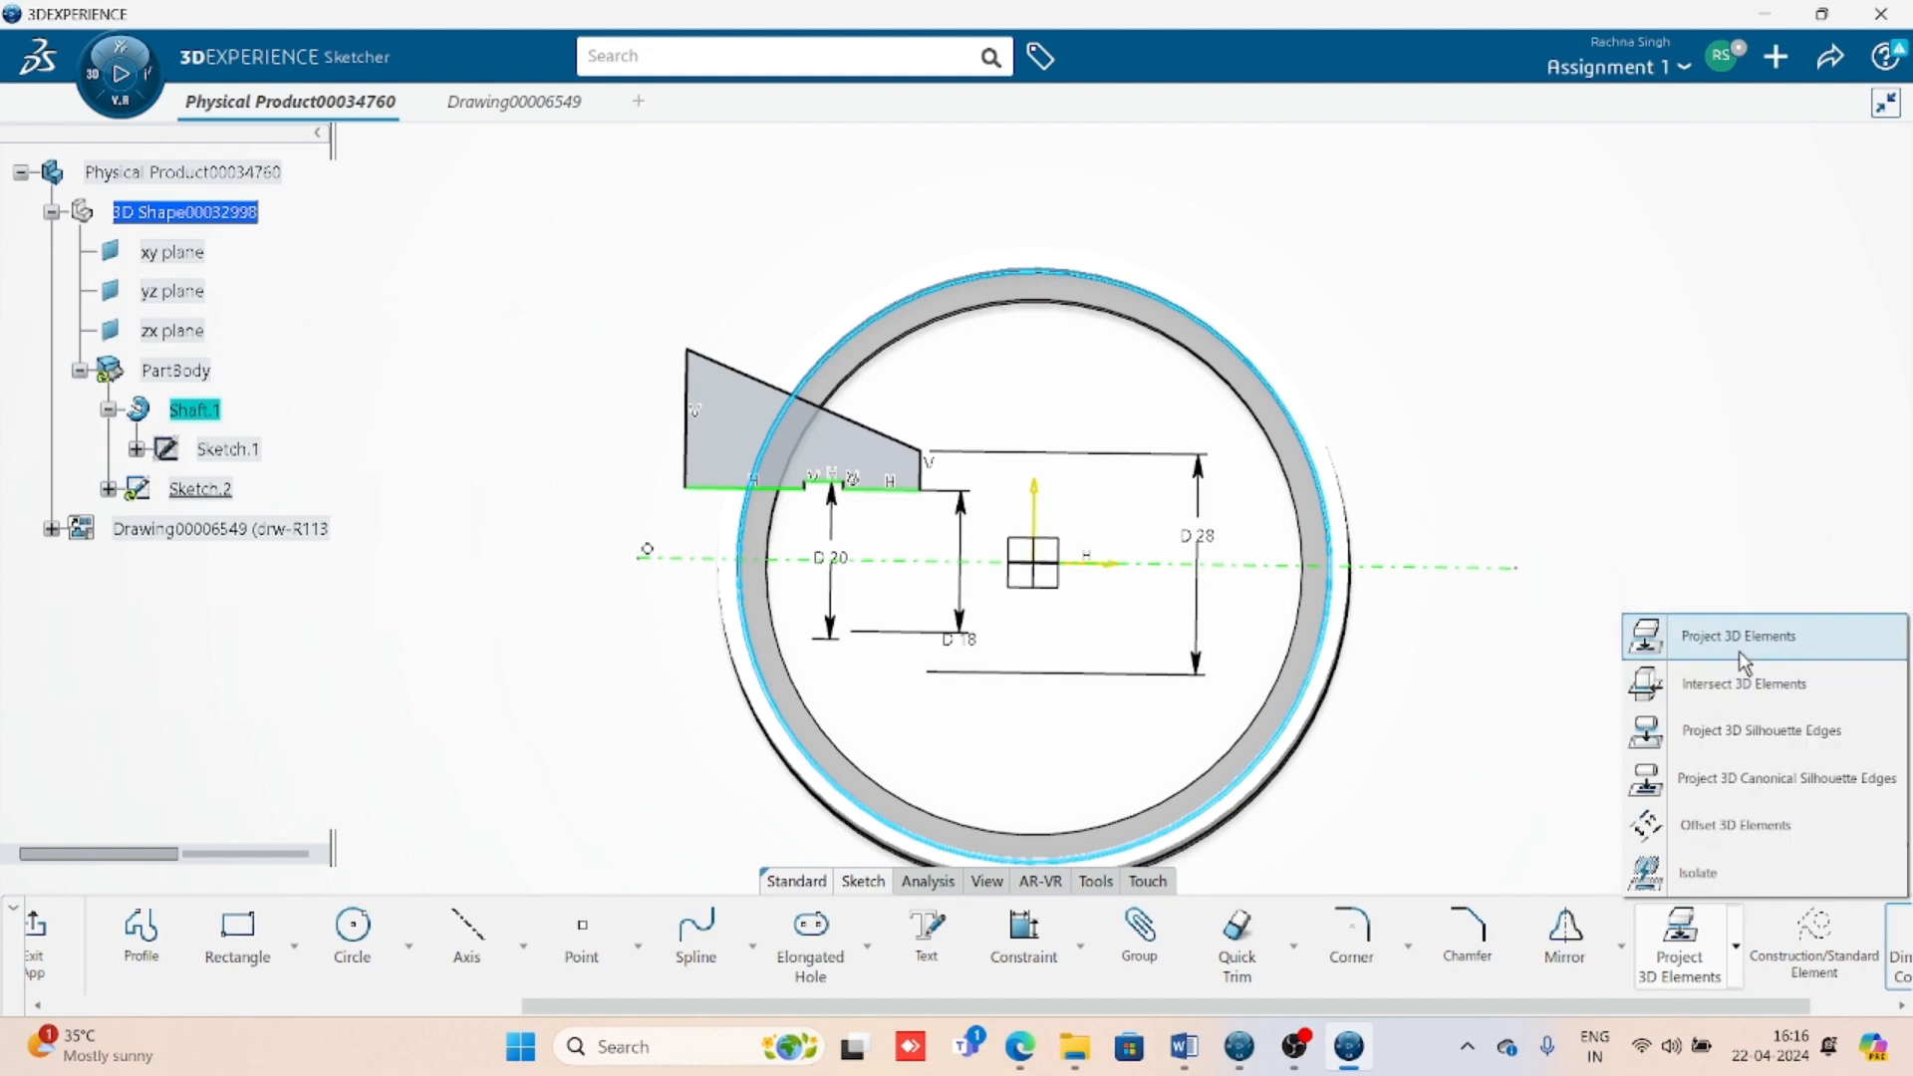
click(1646, 638)
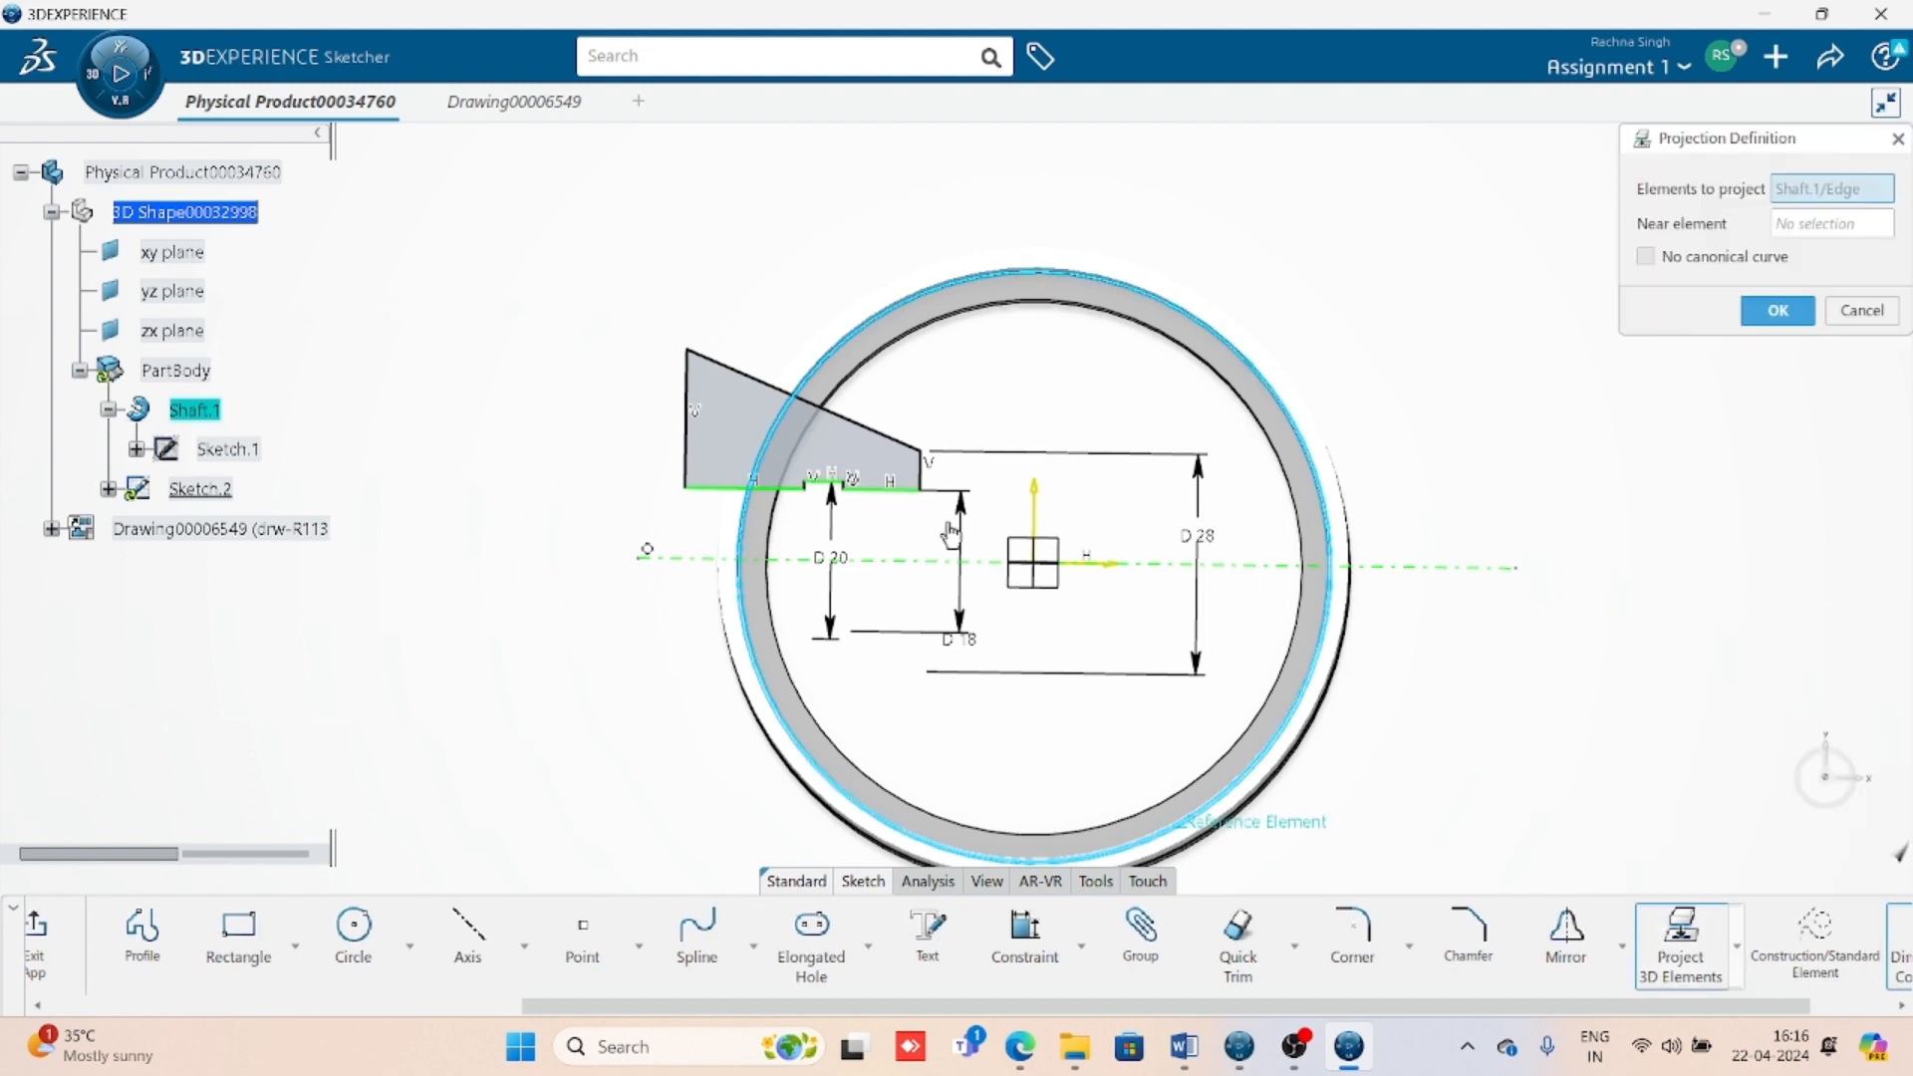
click(1765, 314)
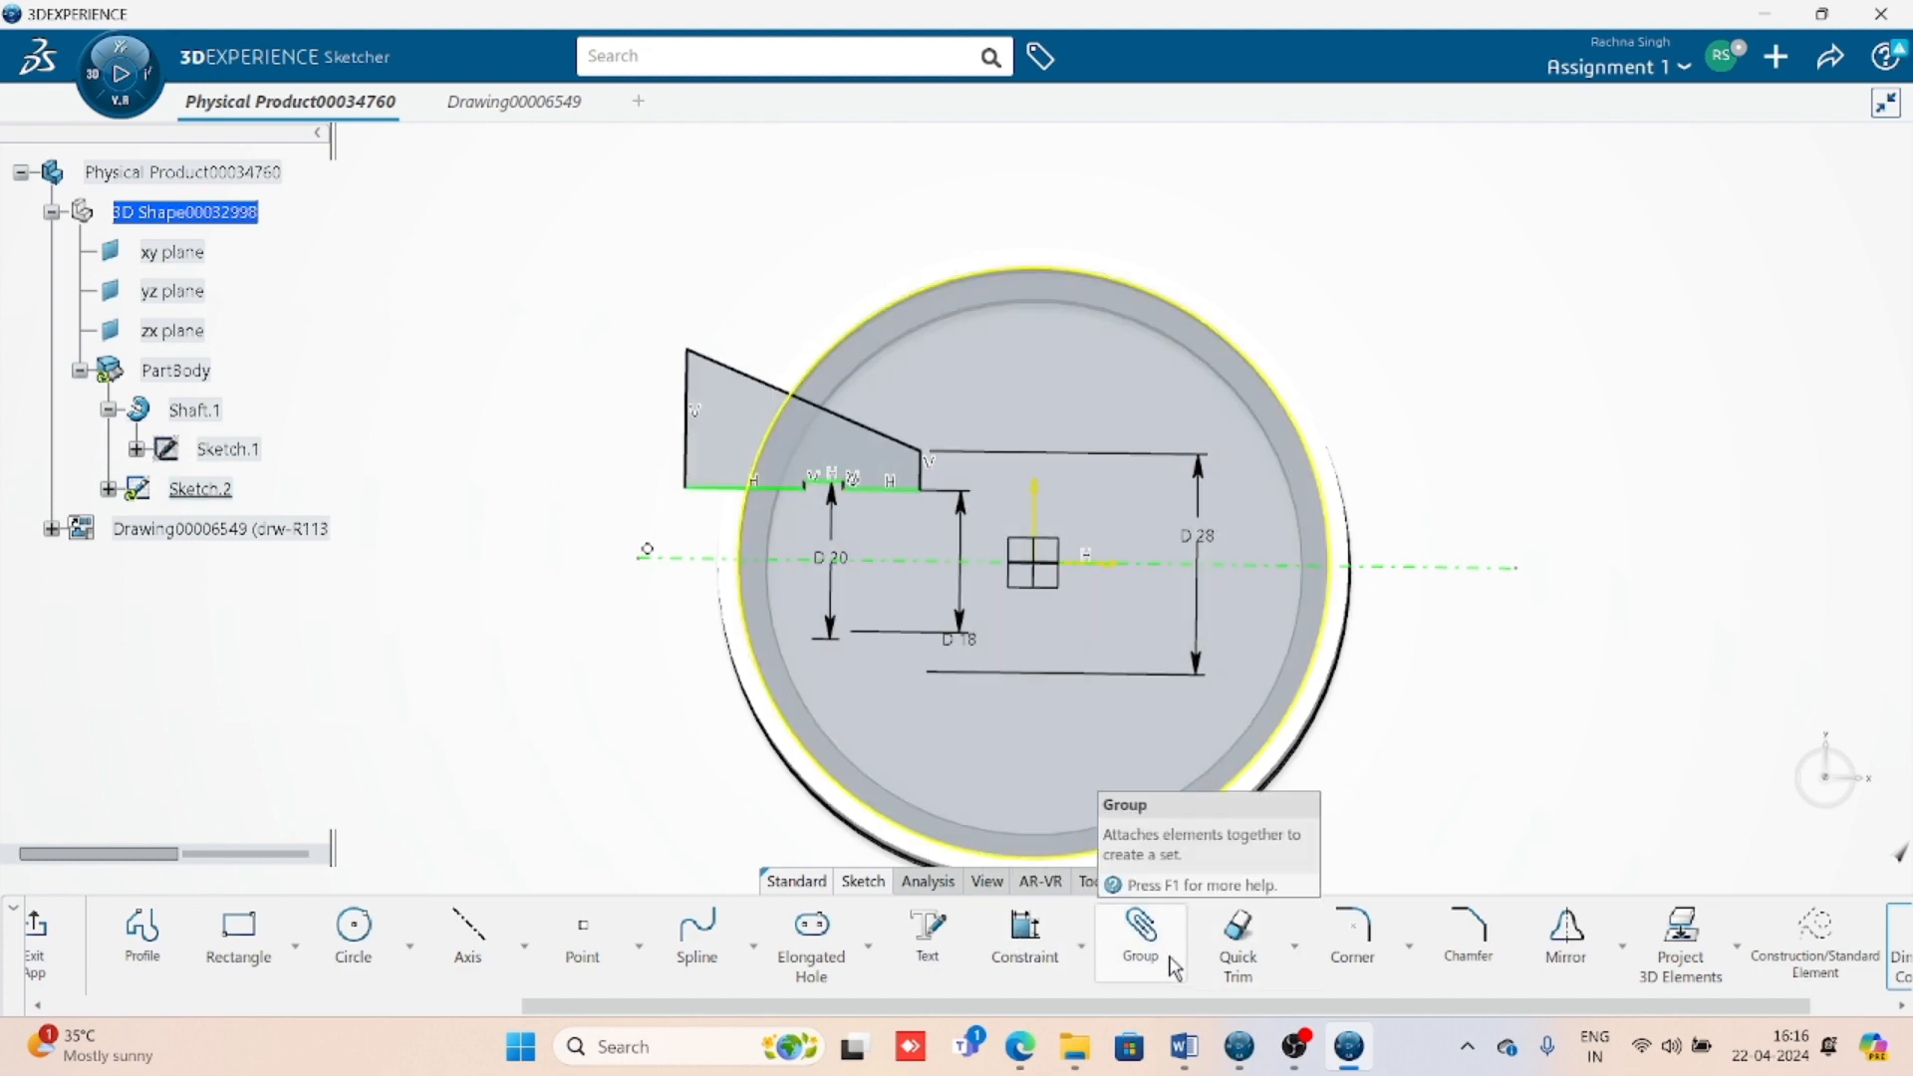
- Create intersection points between the projected circle and the profile's sloped edge
click(639, 951)
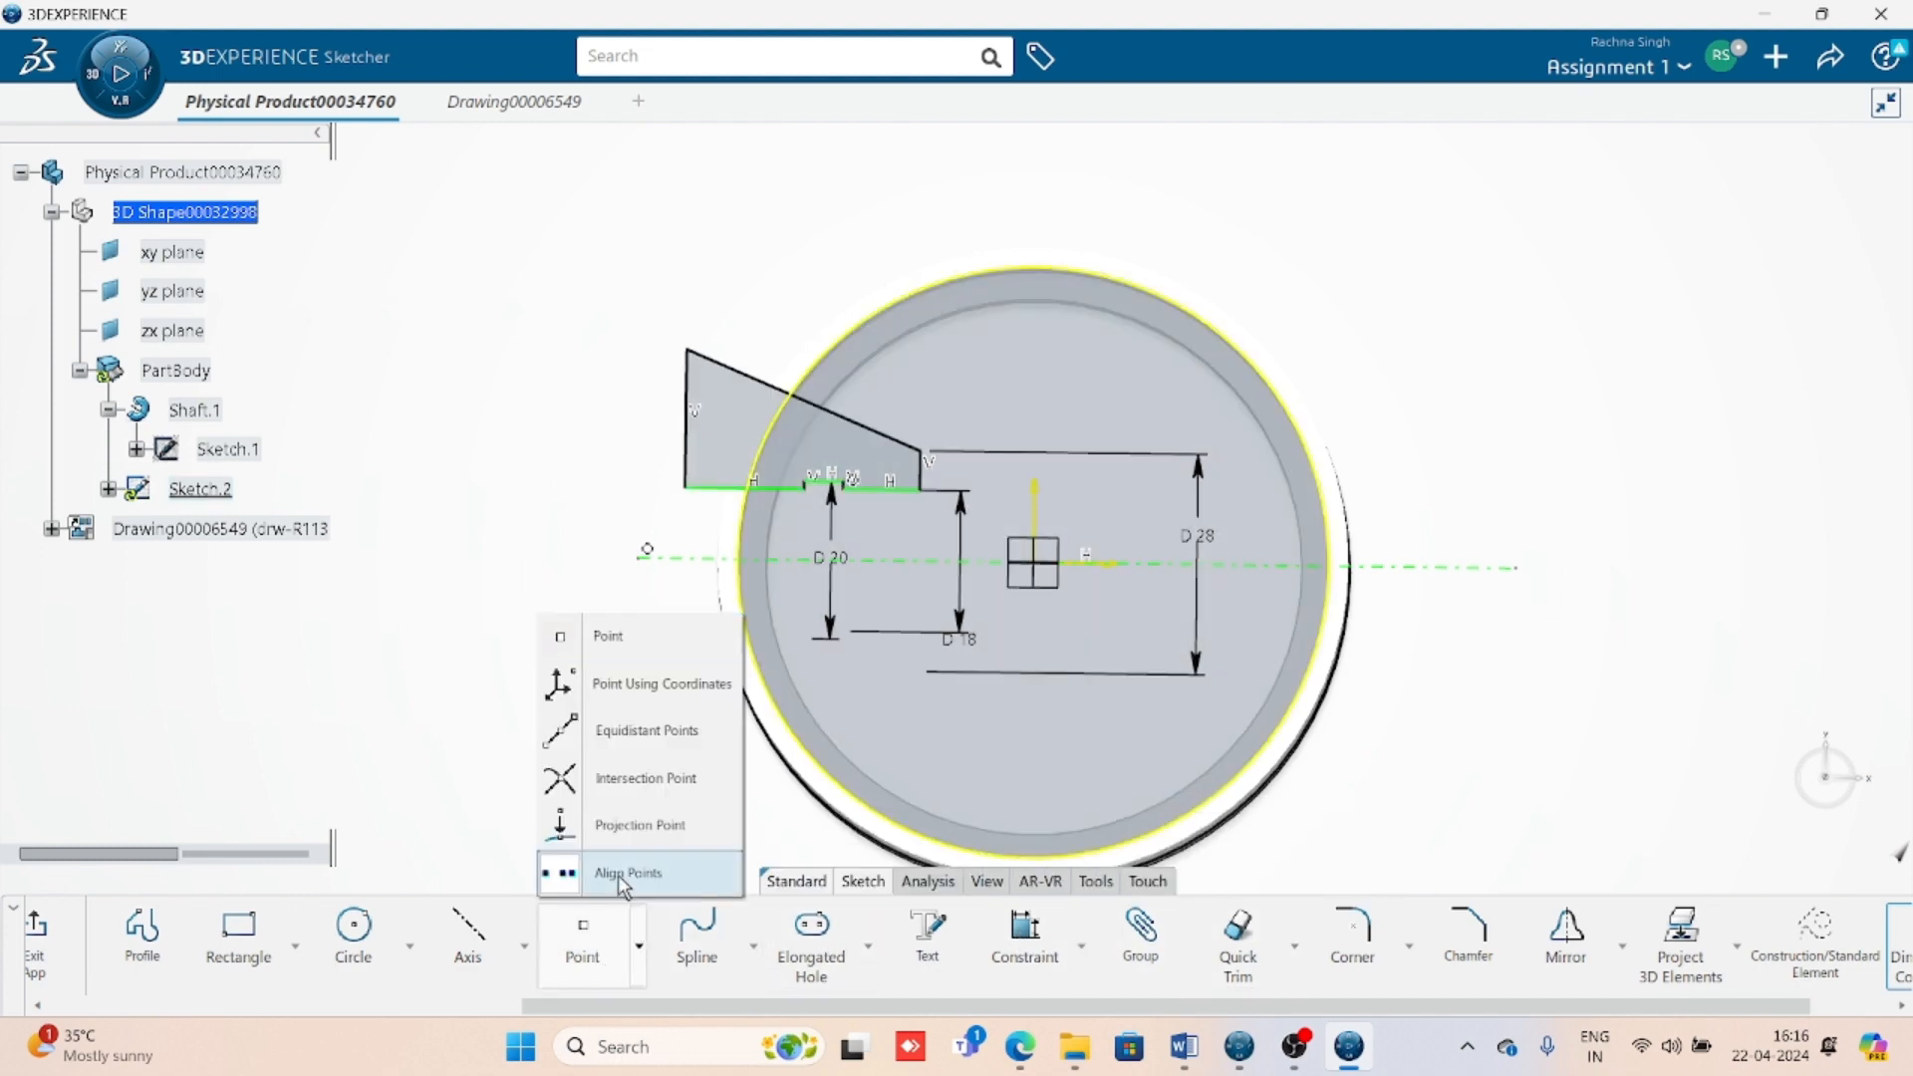
click(647, 779)
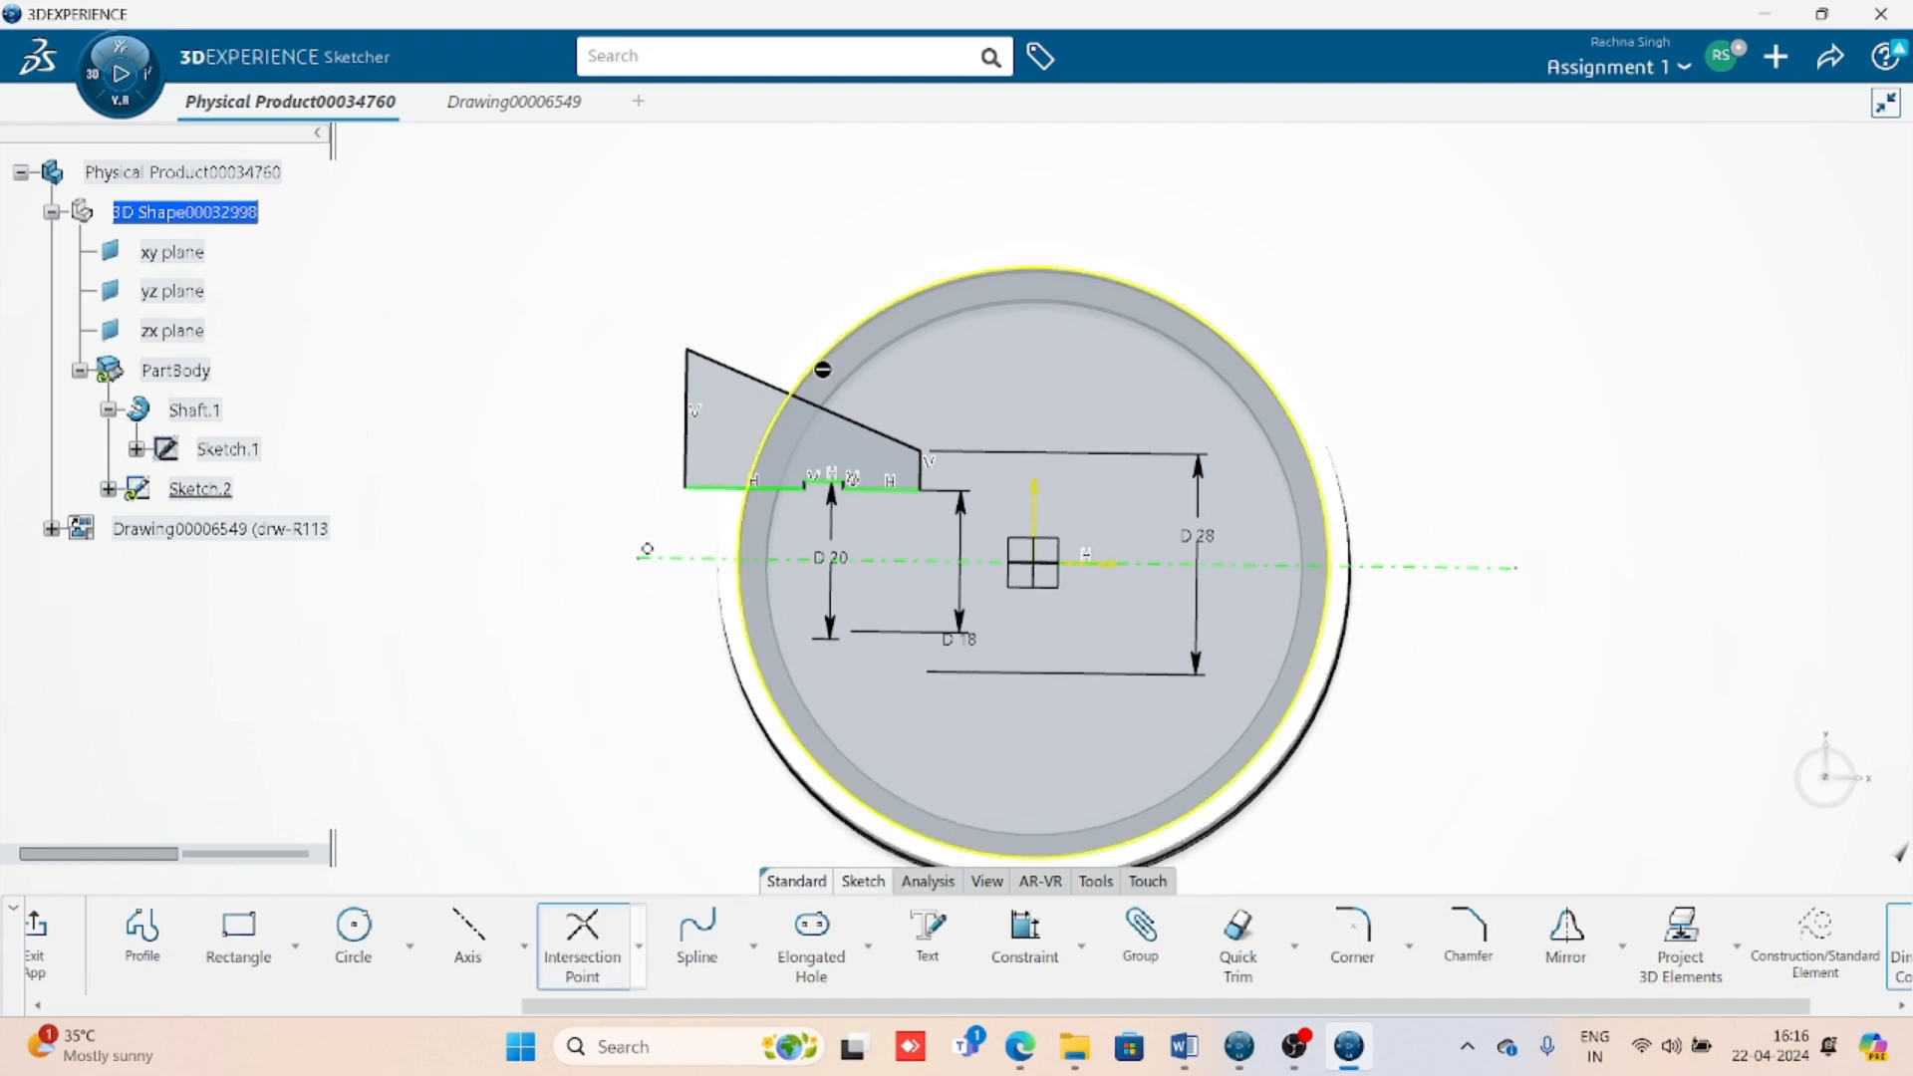
click(833, 368)
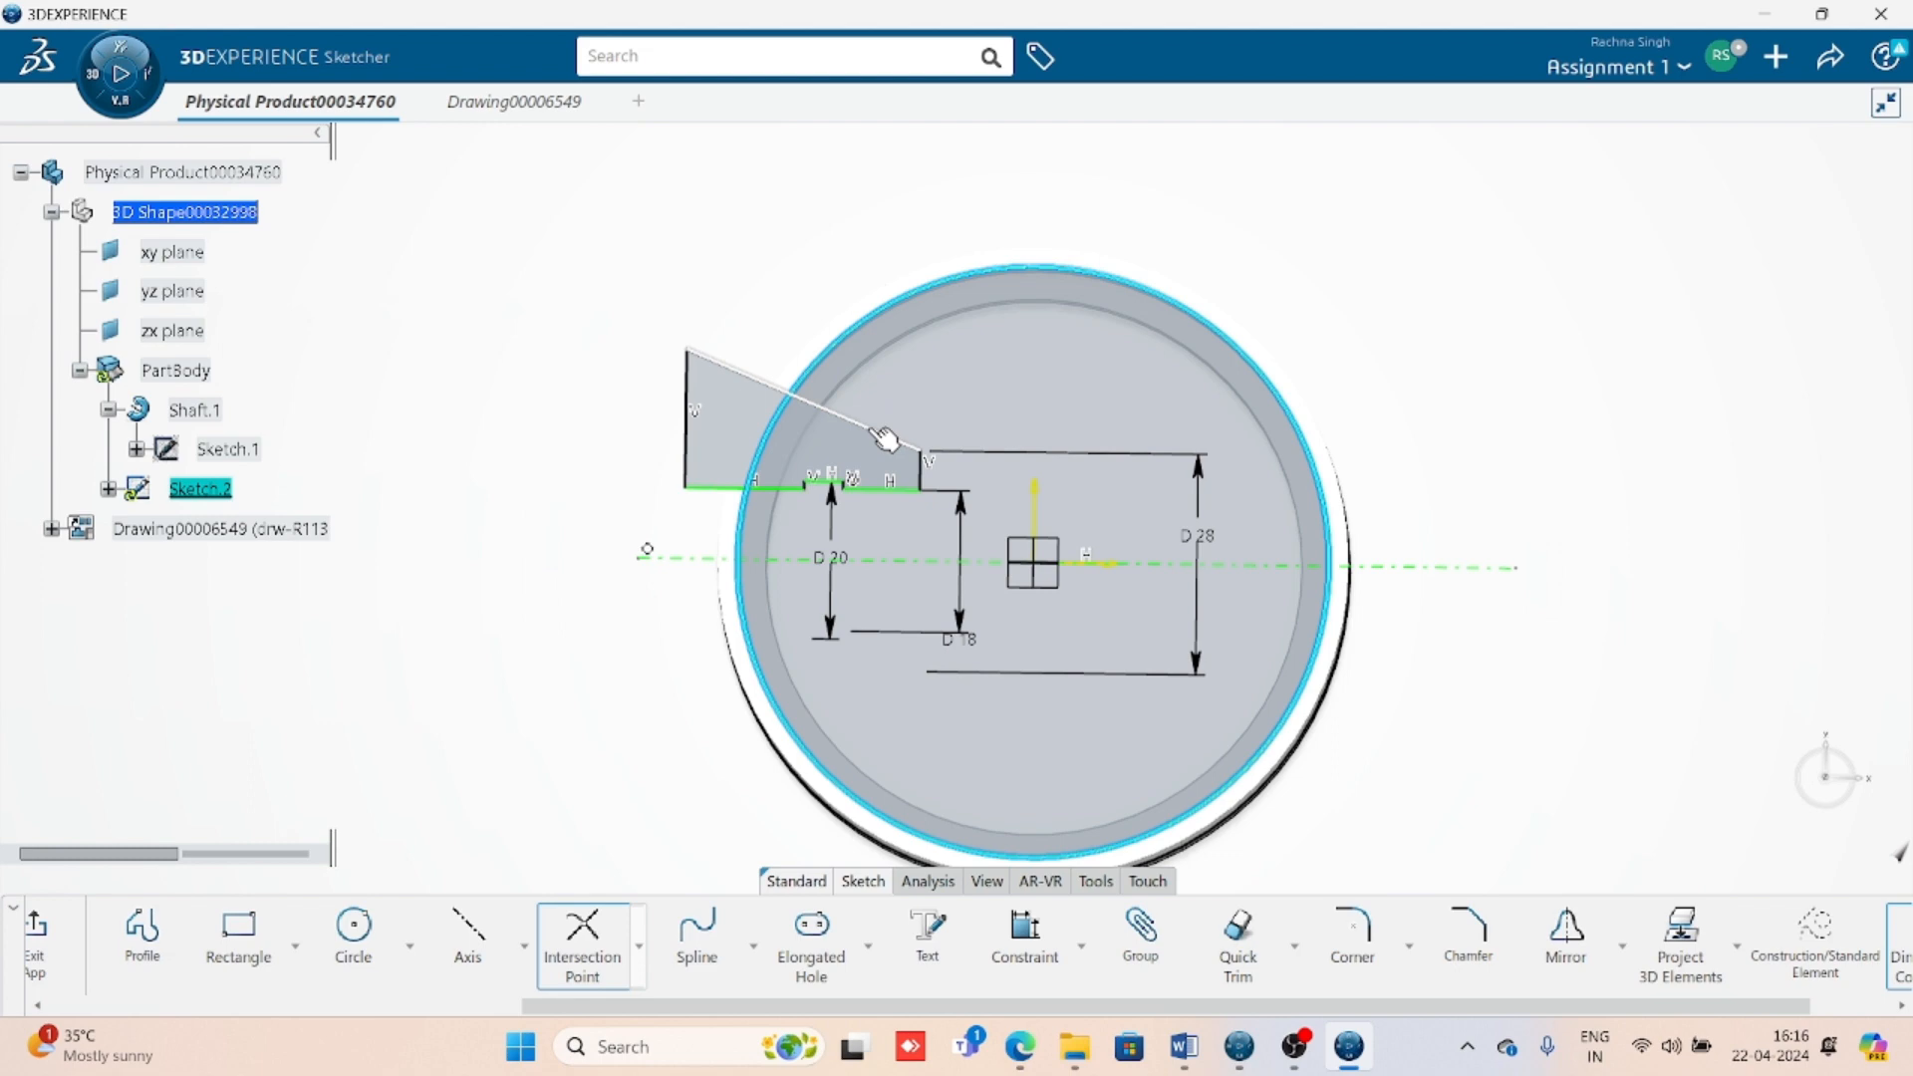
click(884, 438)
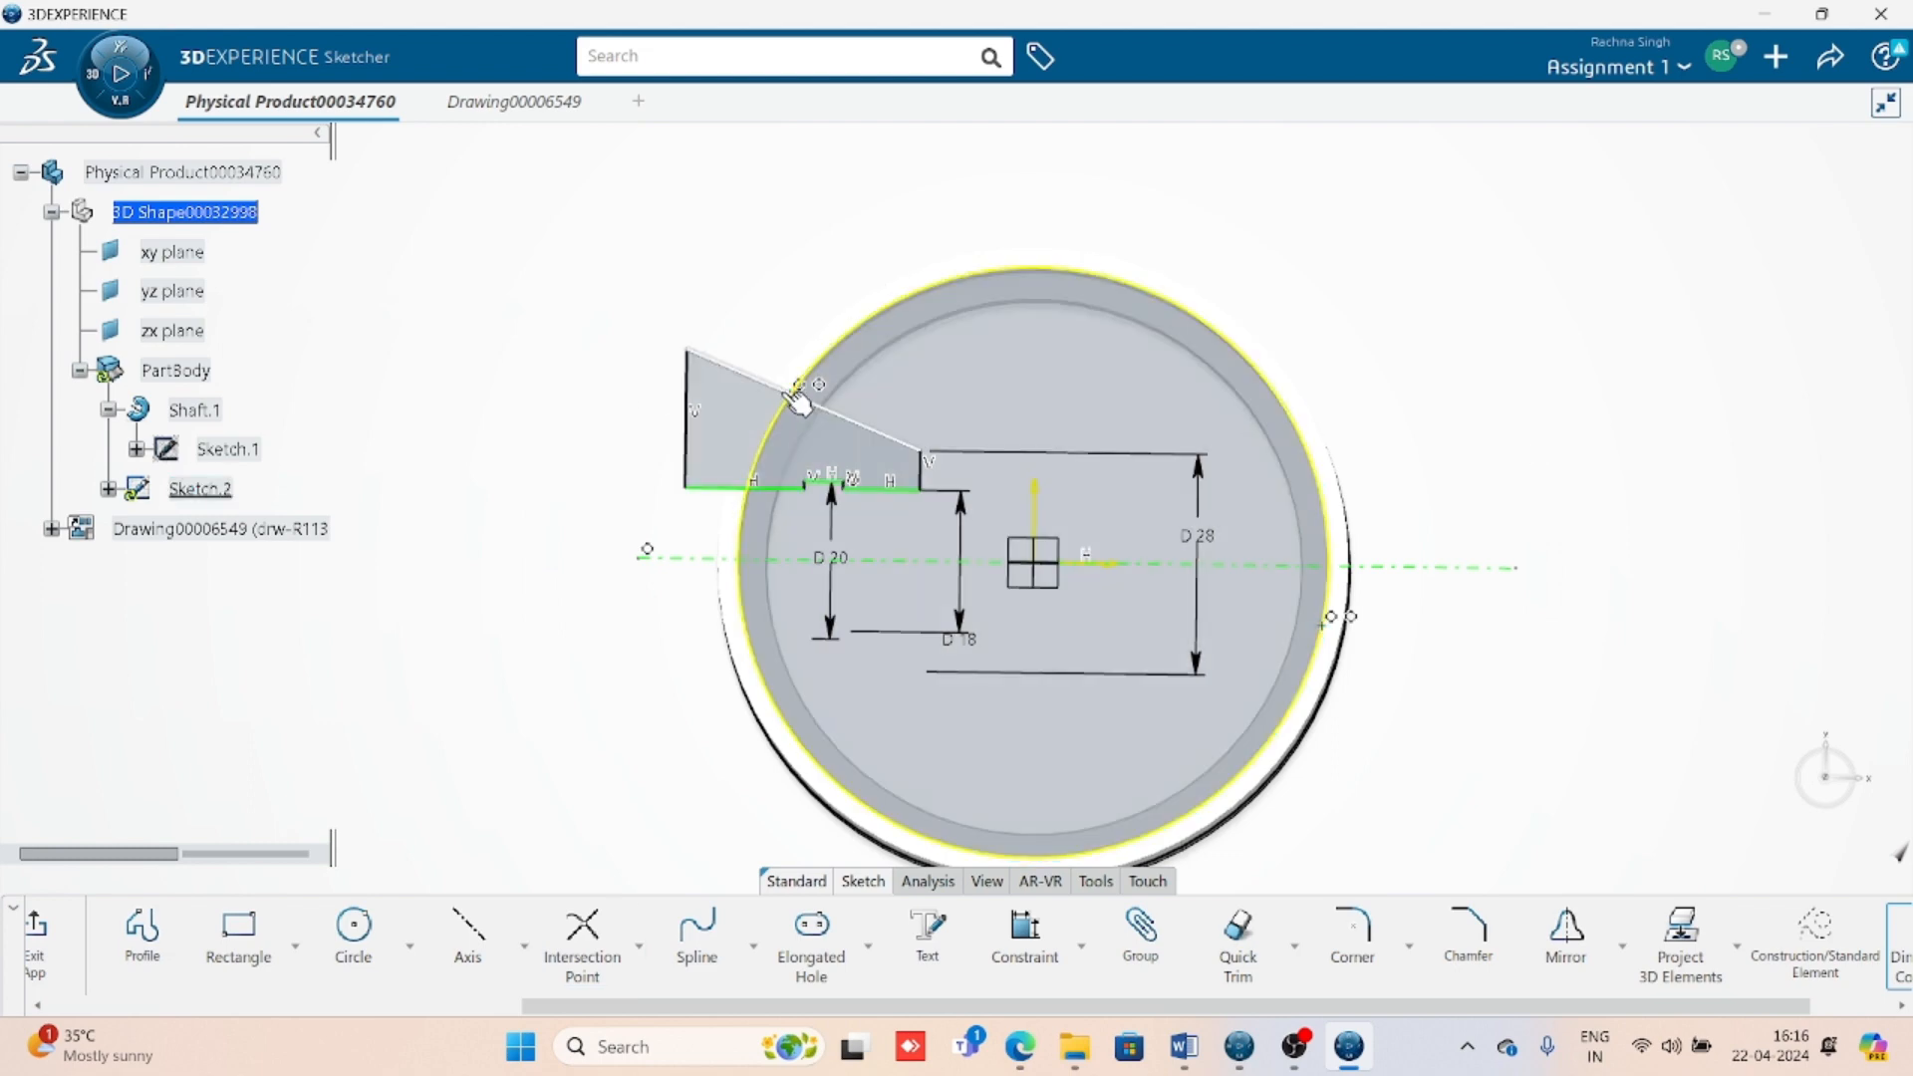
click(795, 395)
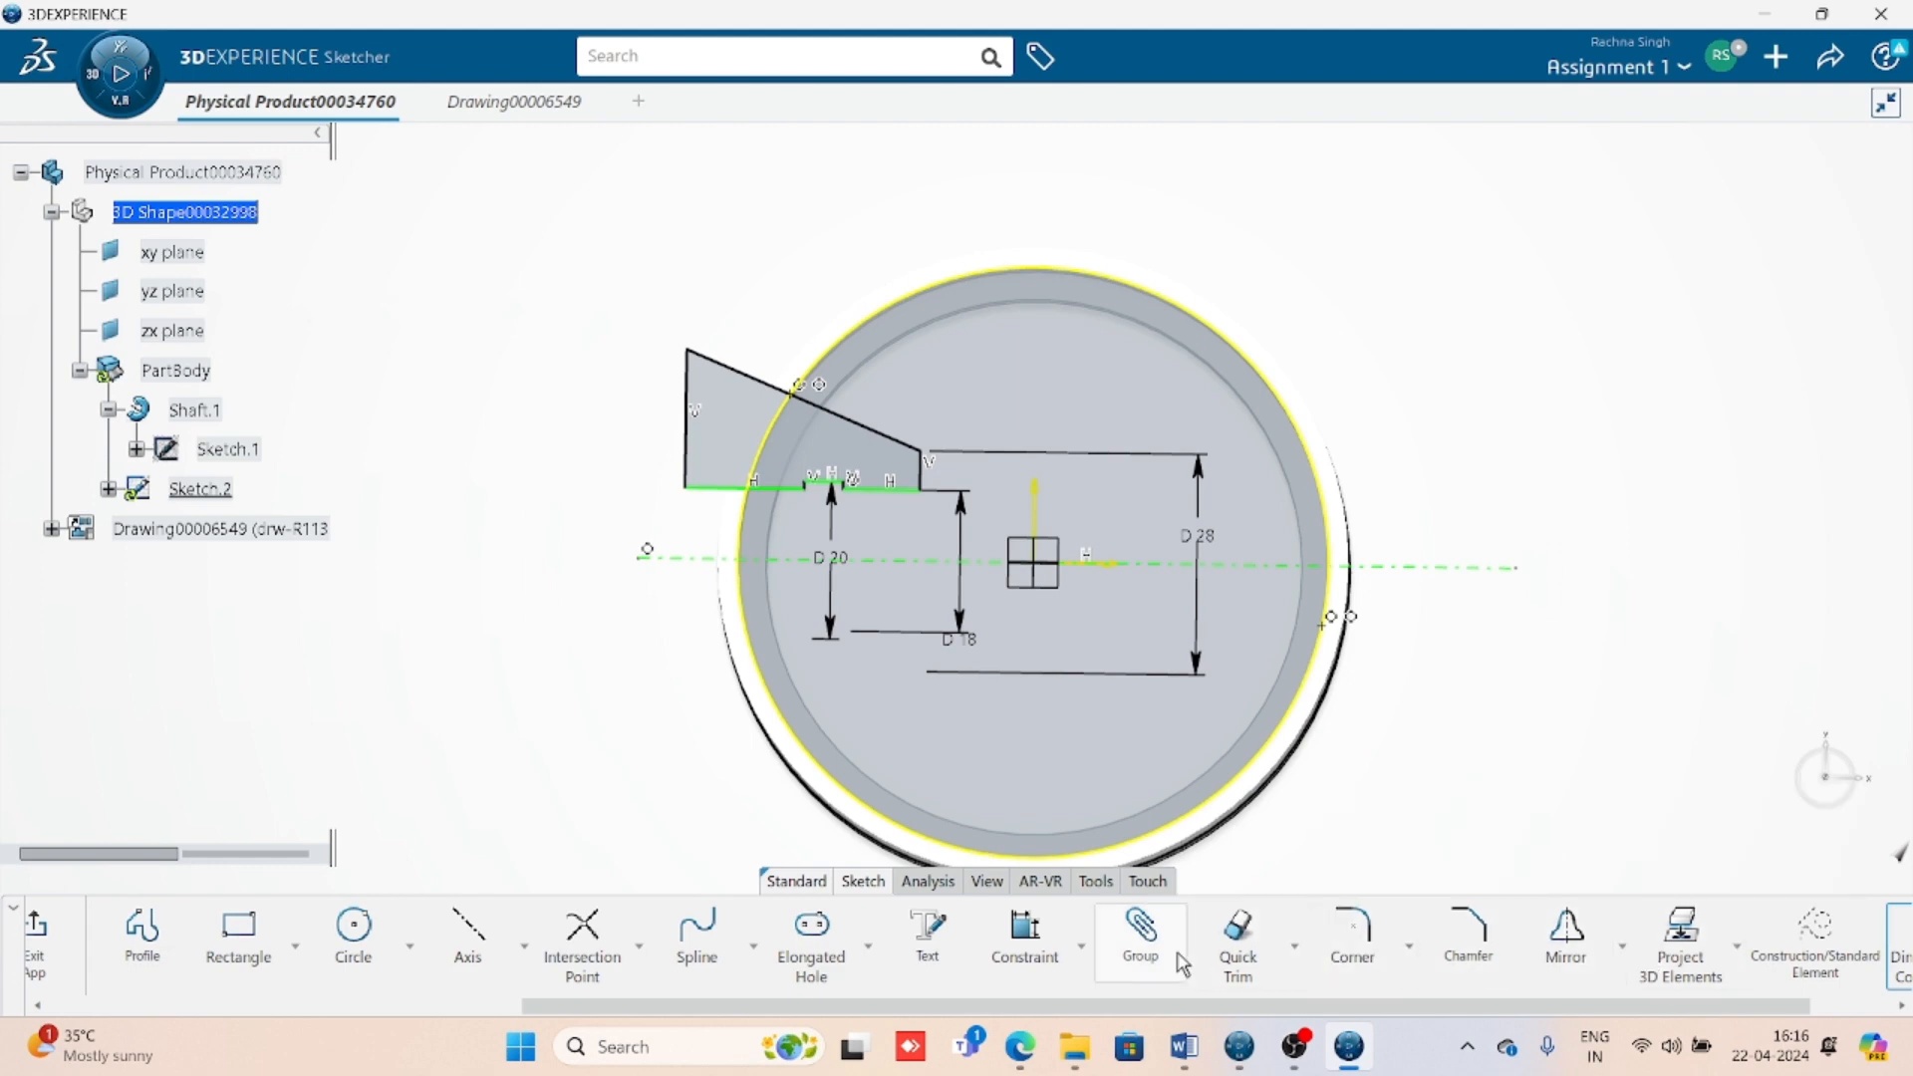
- Dimension the intersection point on the profile's sloped edge from the horizontal axis as a diameter of 30 mm
click(1023, 957)
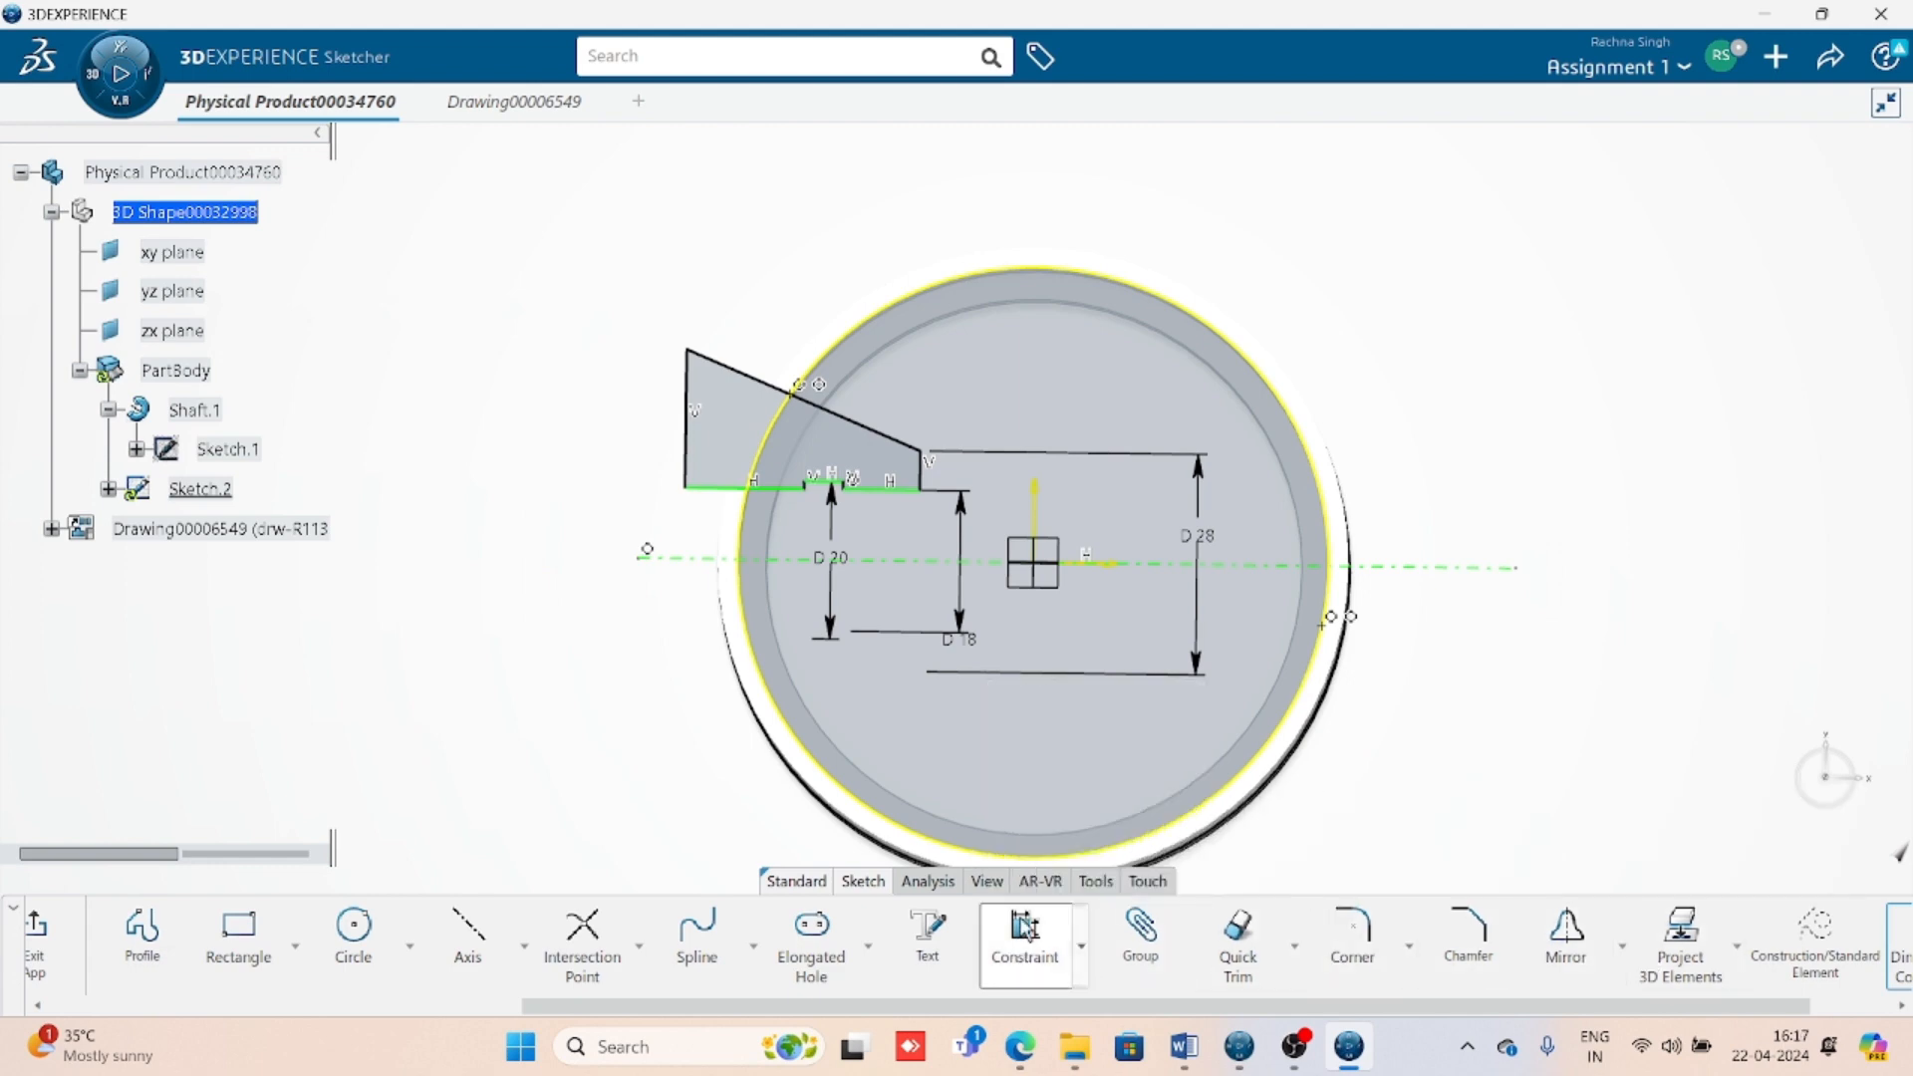
click(798, 389)
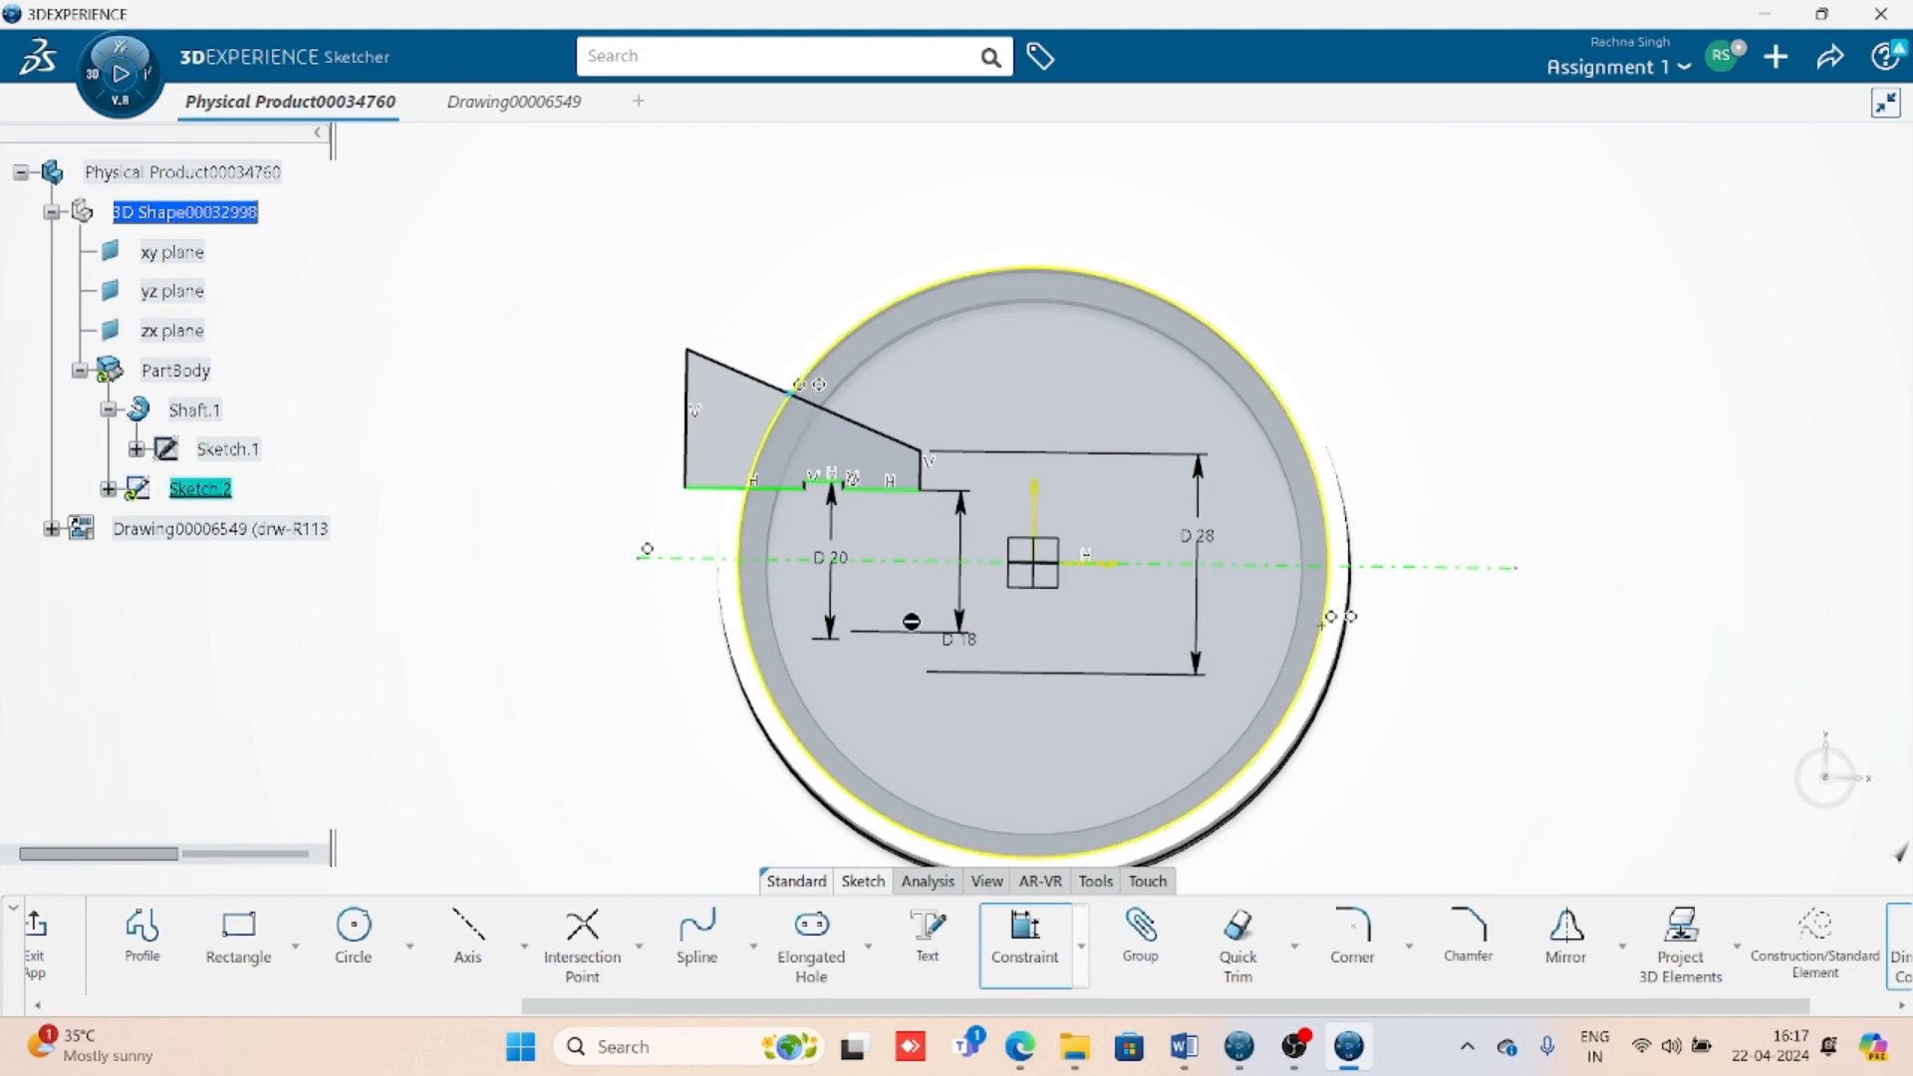
click(1155, 569)
right_click(488, 483)
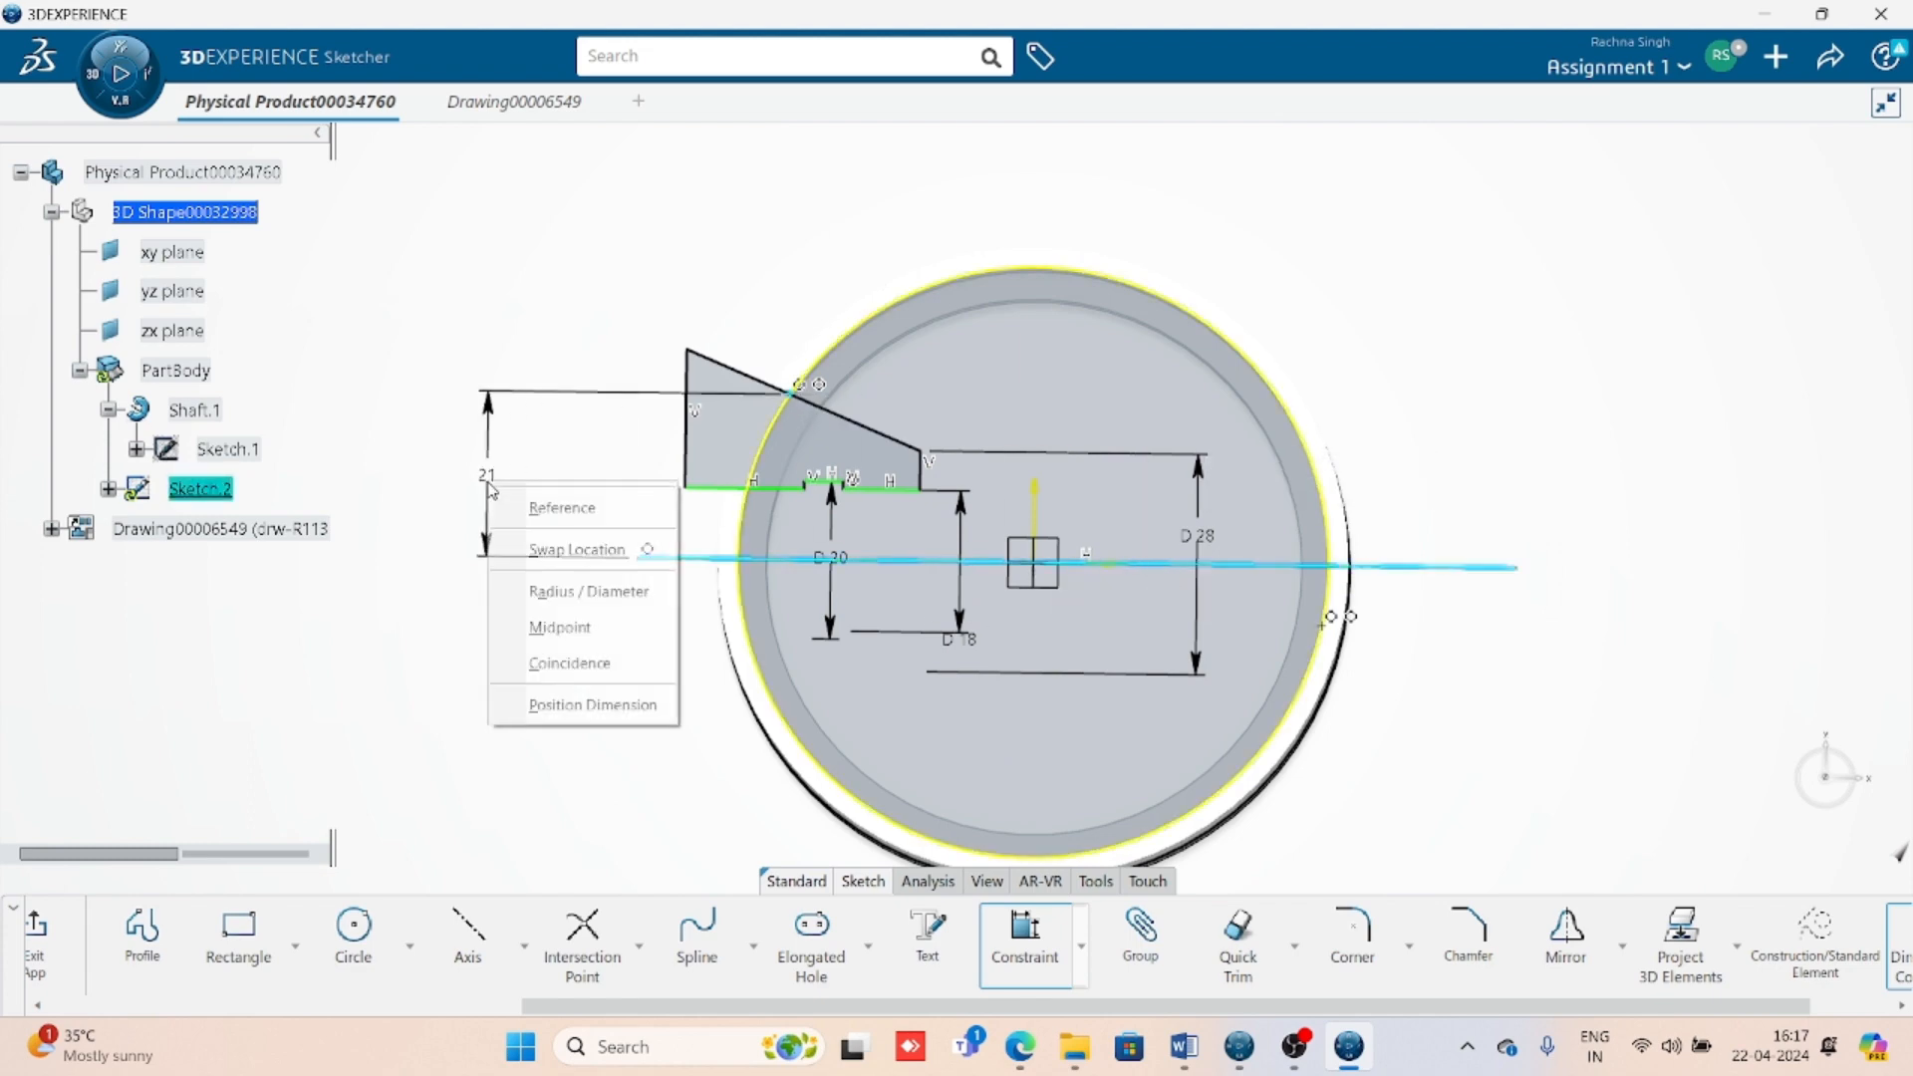
click(582, 591)
text(3)
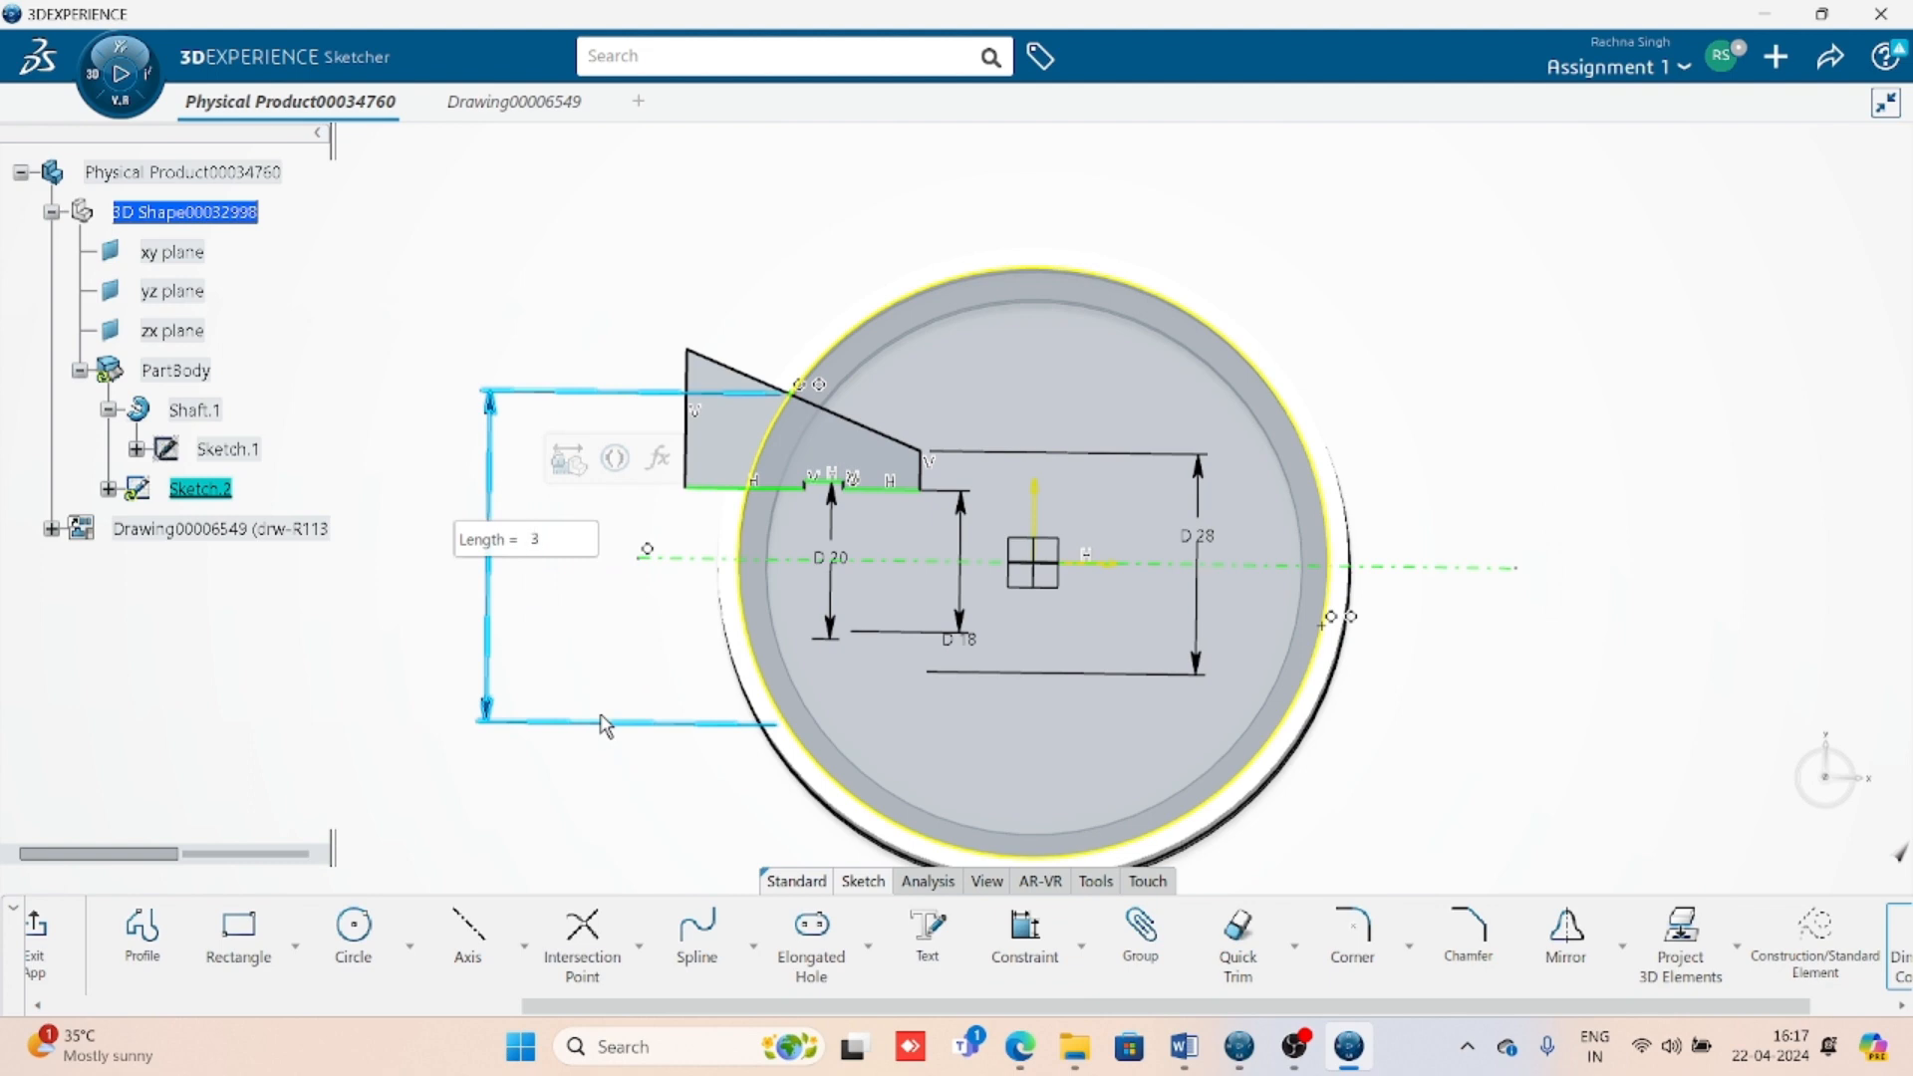
text(0)
key(Return)
click(1562, 668)
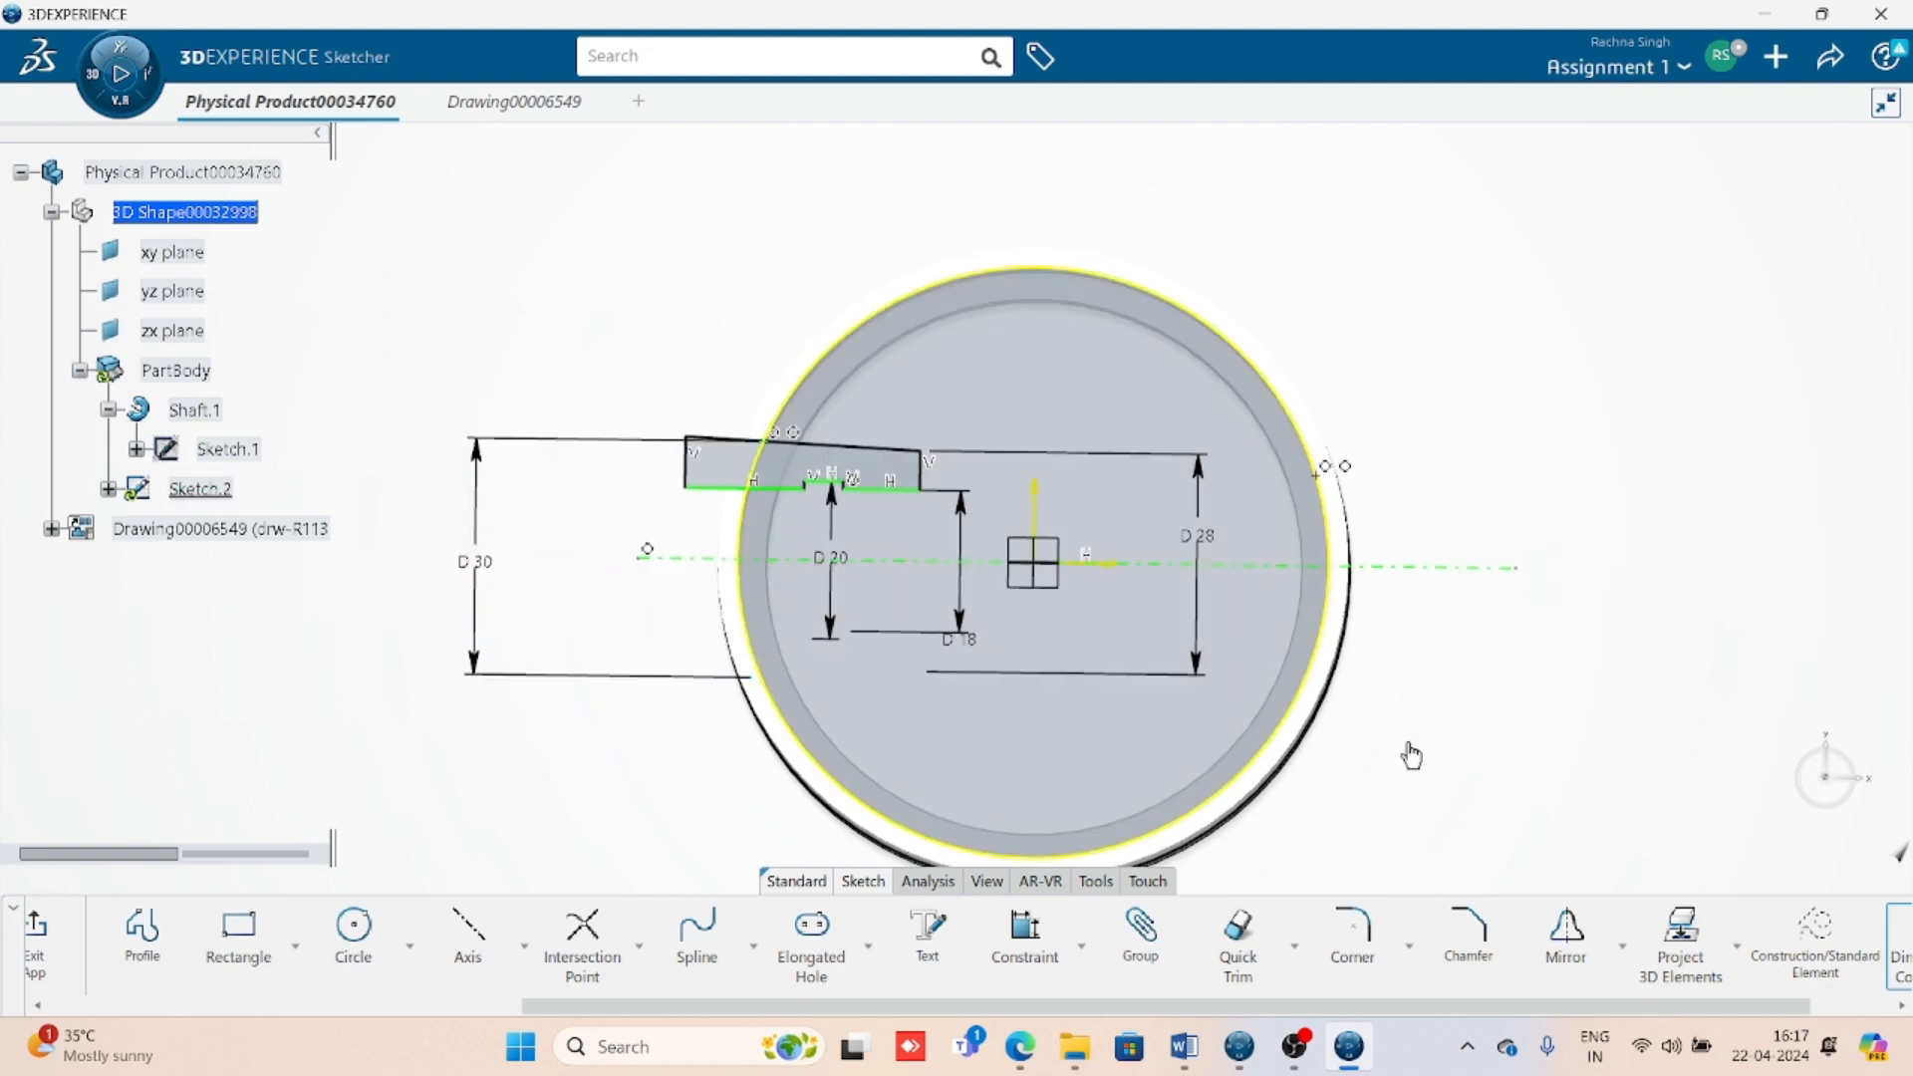
- Check the boss spacing in the reference drawing and mirror the whole profile about the sketch's vertical axis
middle_drag(1411, 753, 1440, 642)
mouse_move(946, 619)
middle_down()
mouse_move(1050, 640)
mouse_move(1058, 610)
middle_up()
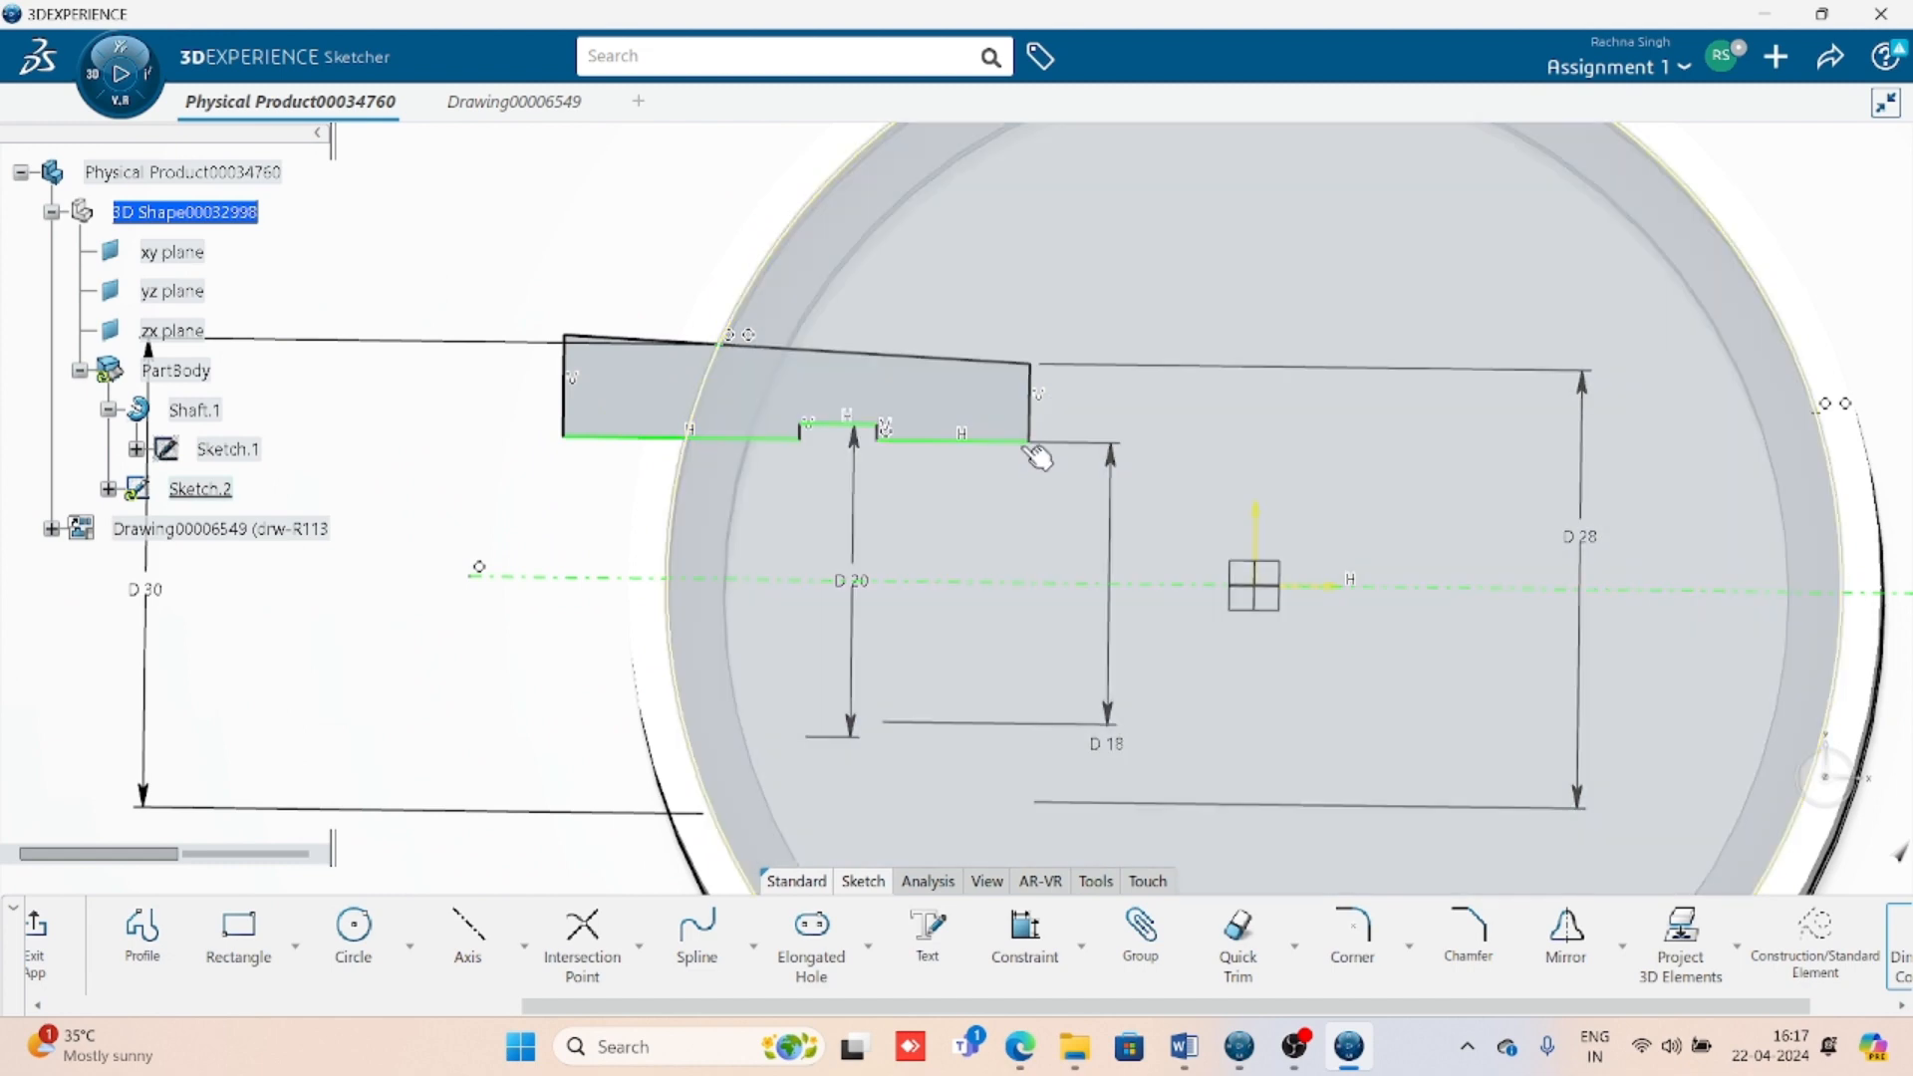
mouse_move(1348, 502)
middle_down()
mouse_move(1280, 479)
mouse_move(1291, 532)
middle_up()
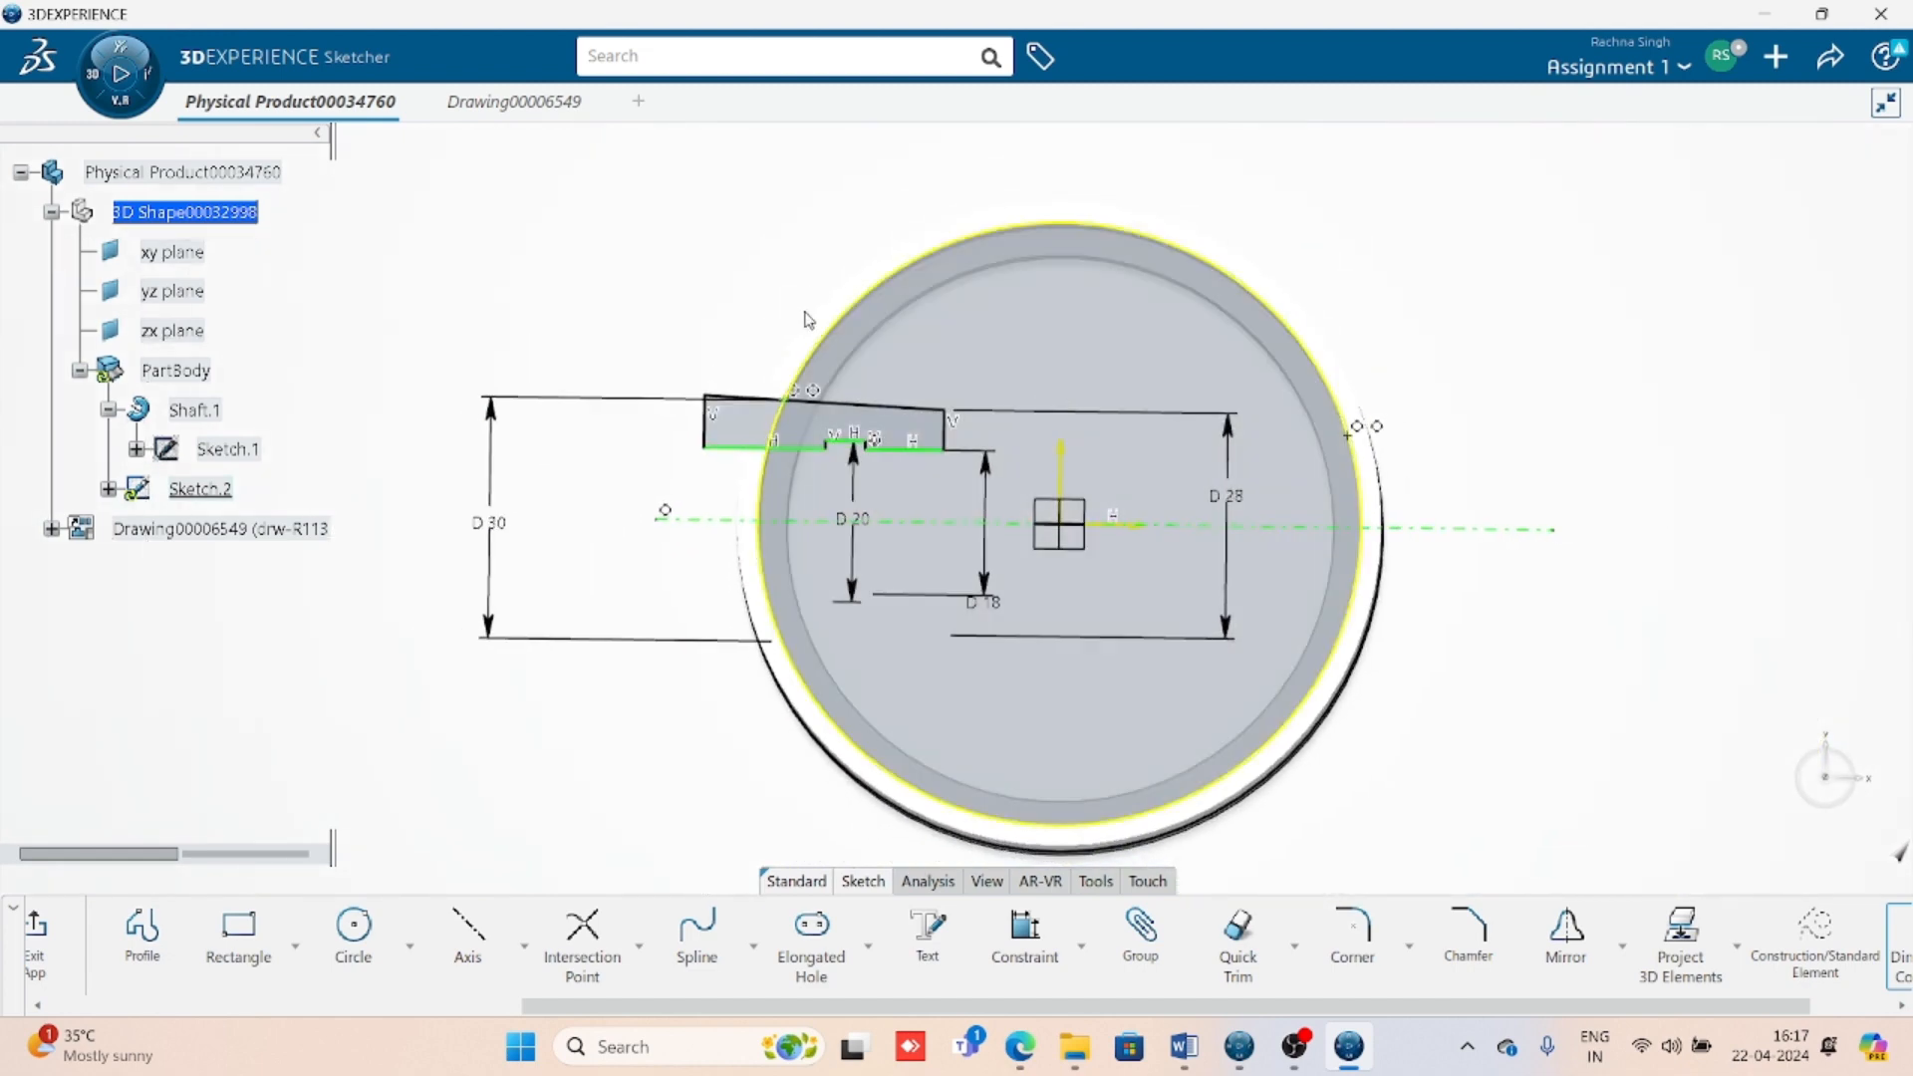
click(1174, 1054)
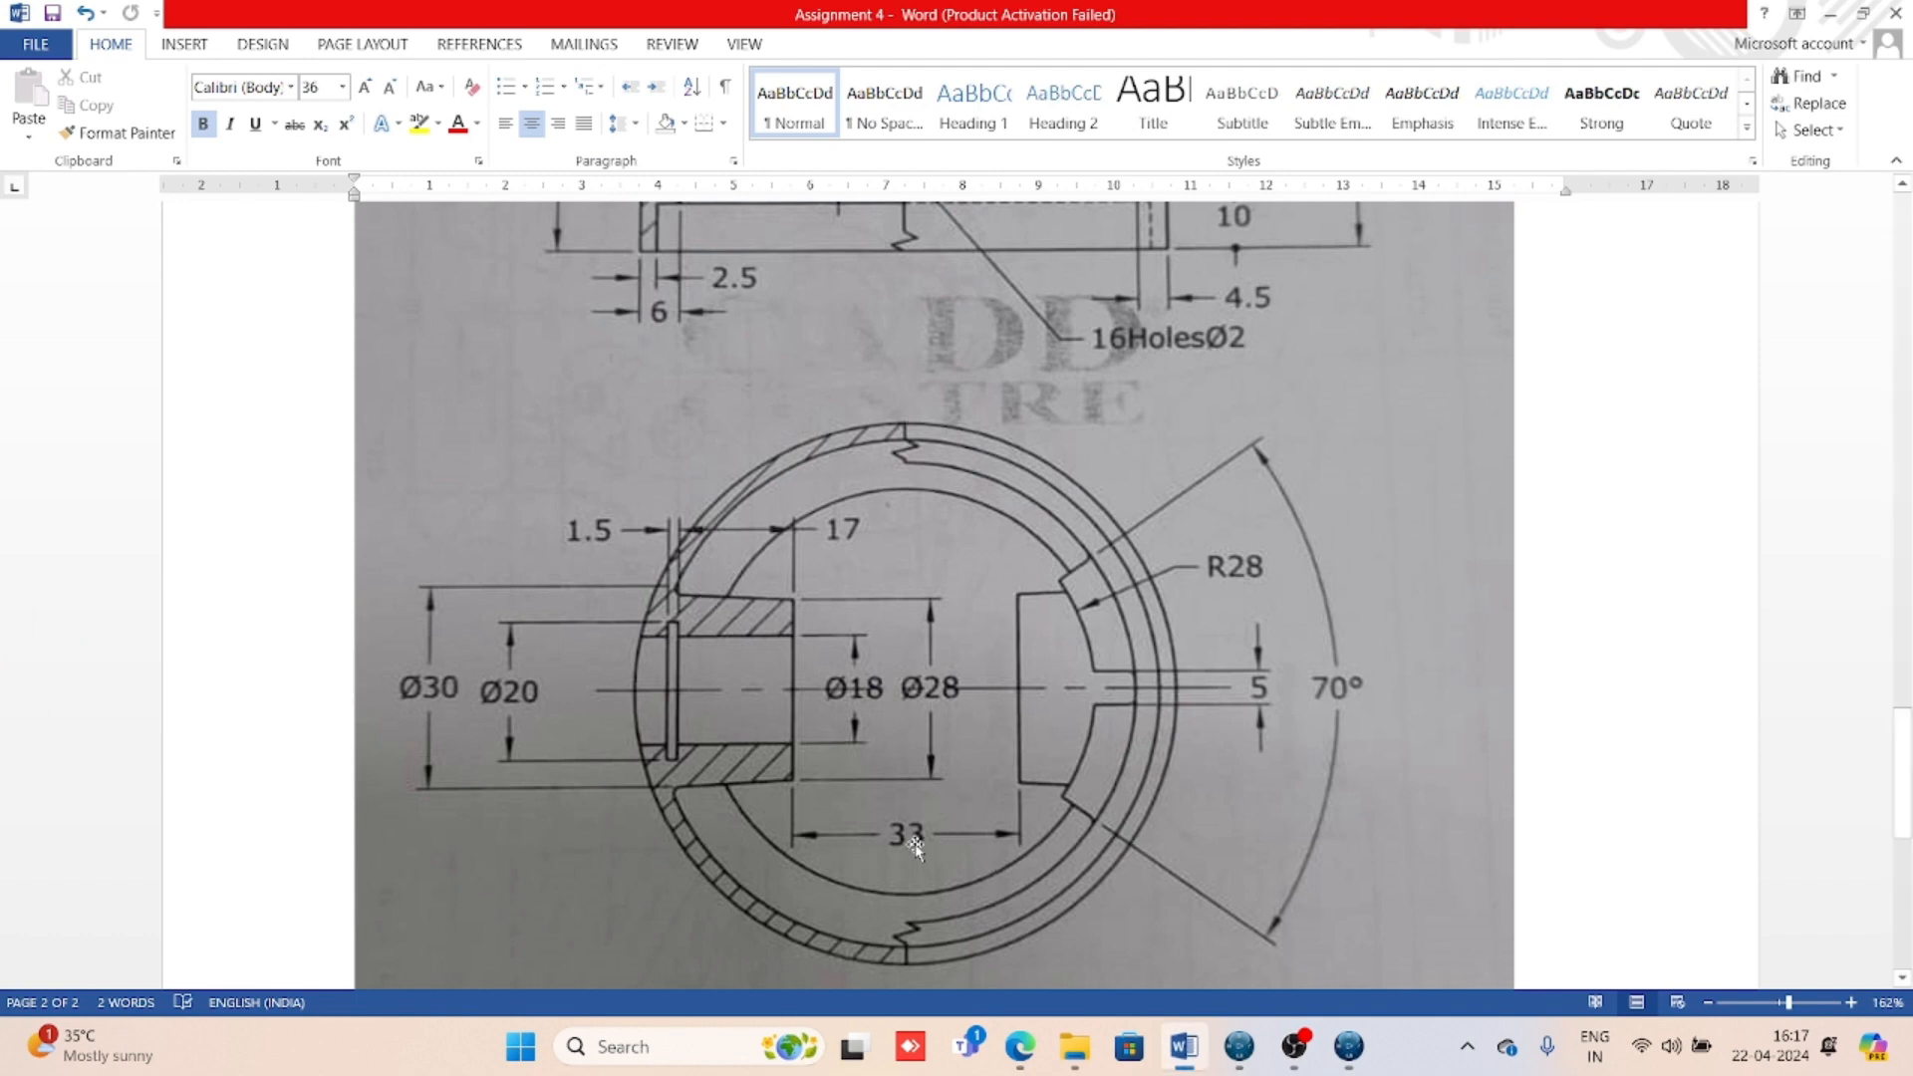
click(1345, 1048)
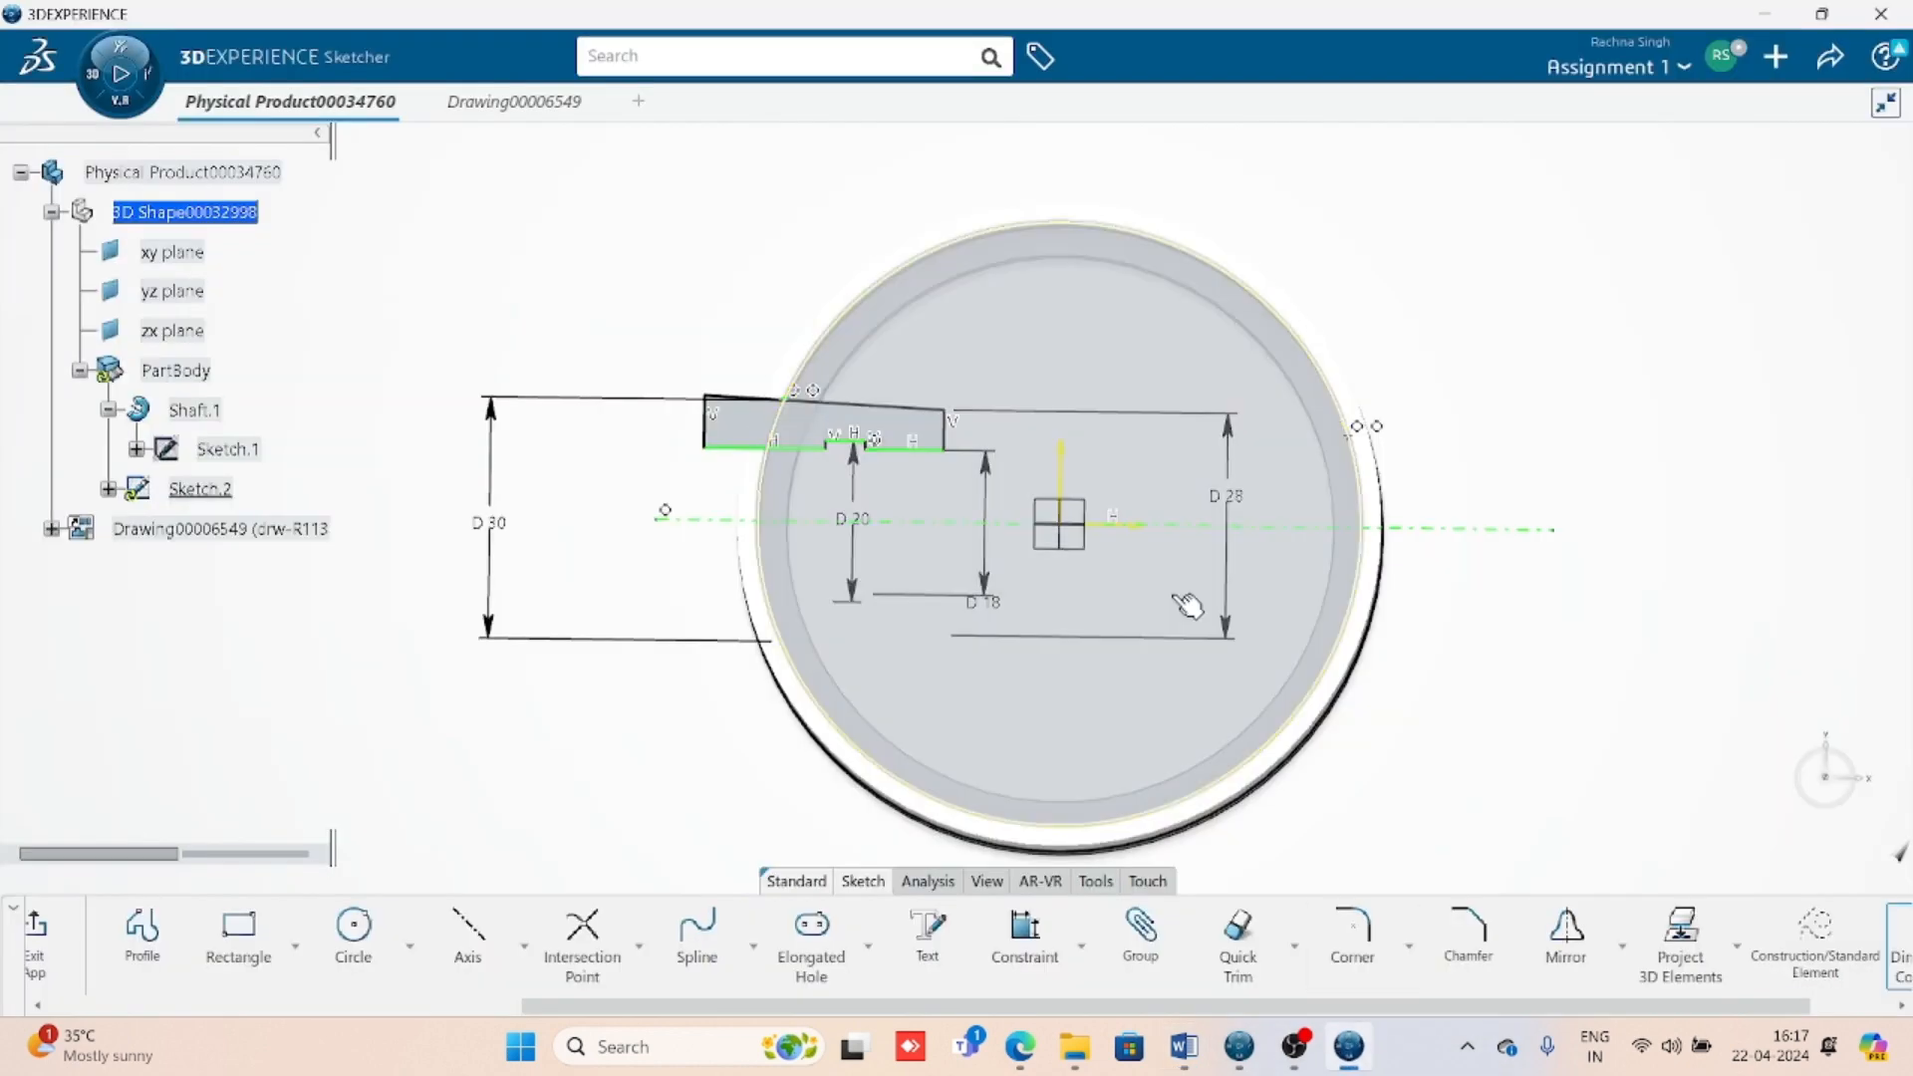
mouse_move(571, 302)
mouse_down()
mouse_move(957, 398)
mouse_move(989, 491)
mouse_move(964, 487)
mouse_up()
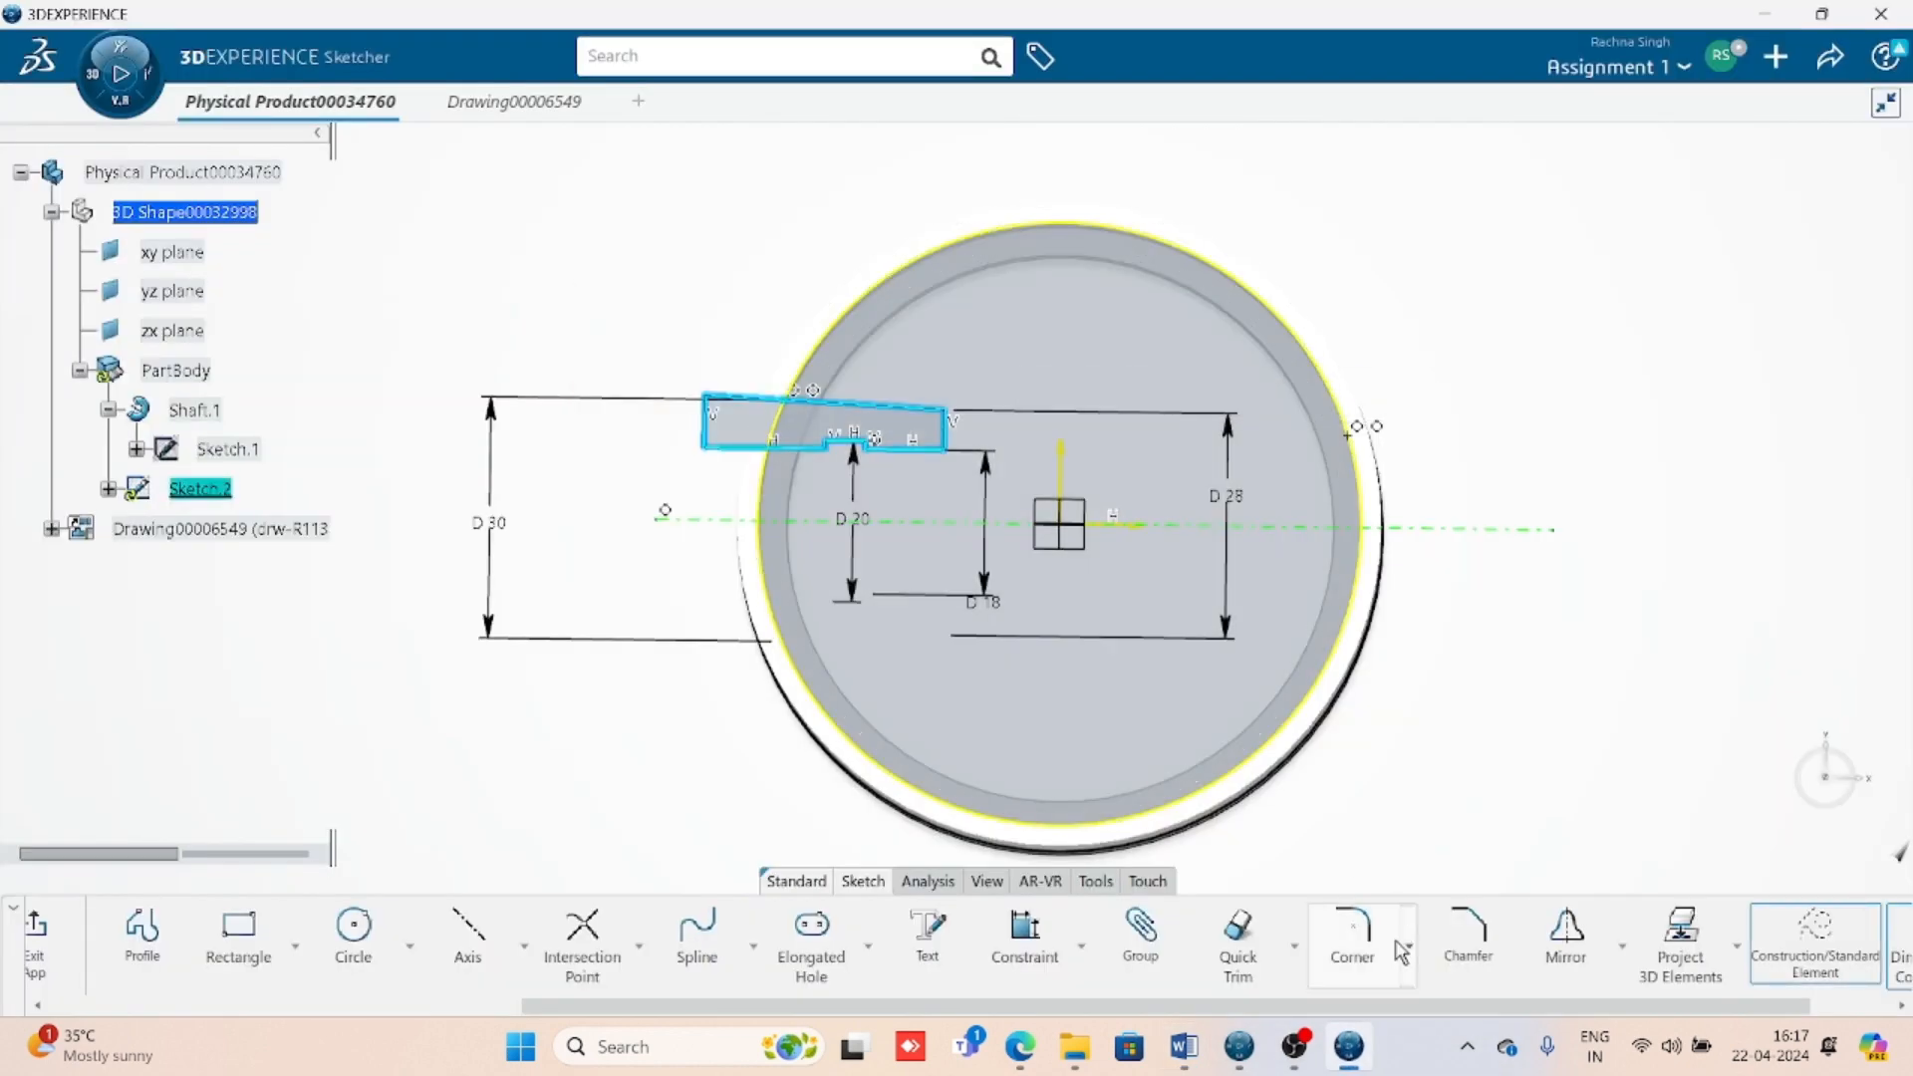
click(1567, 941)
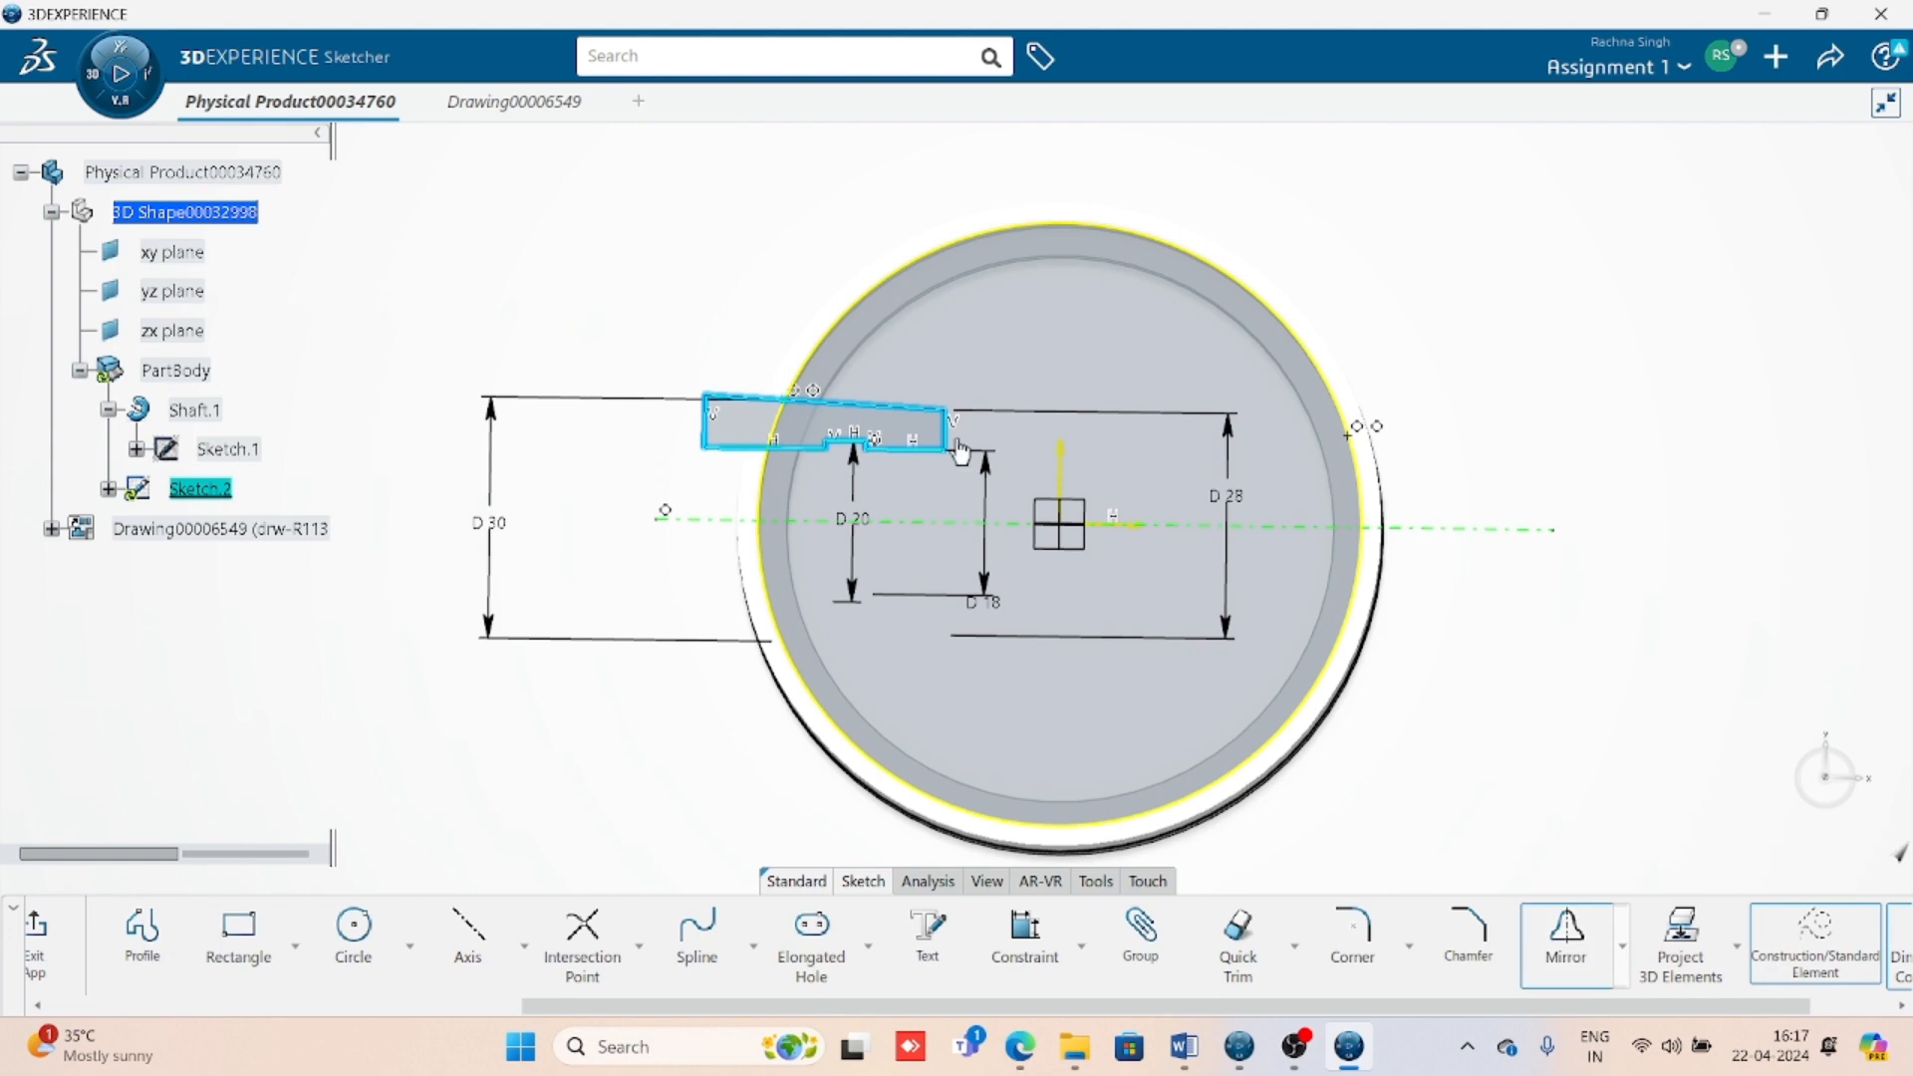
click(1062, 452)
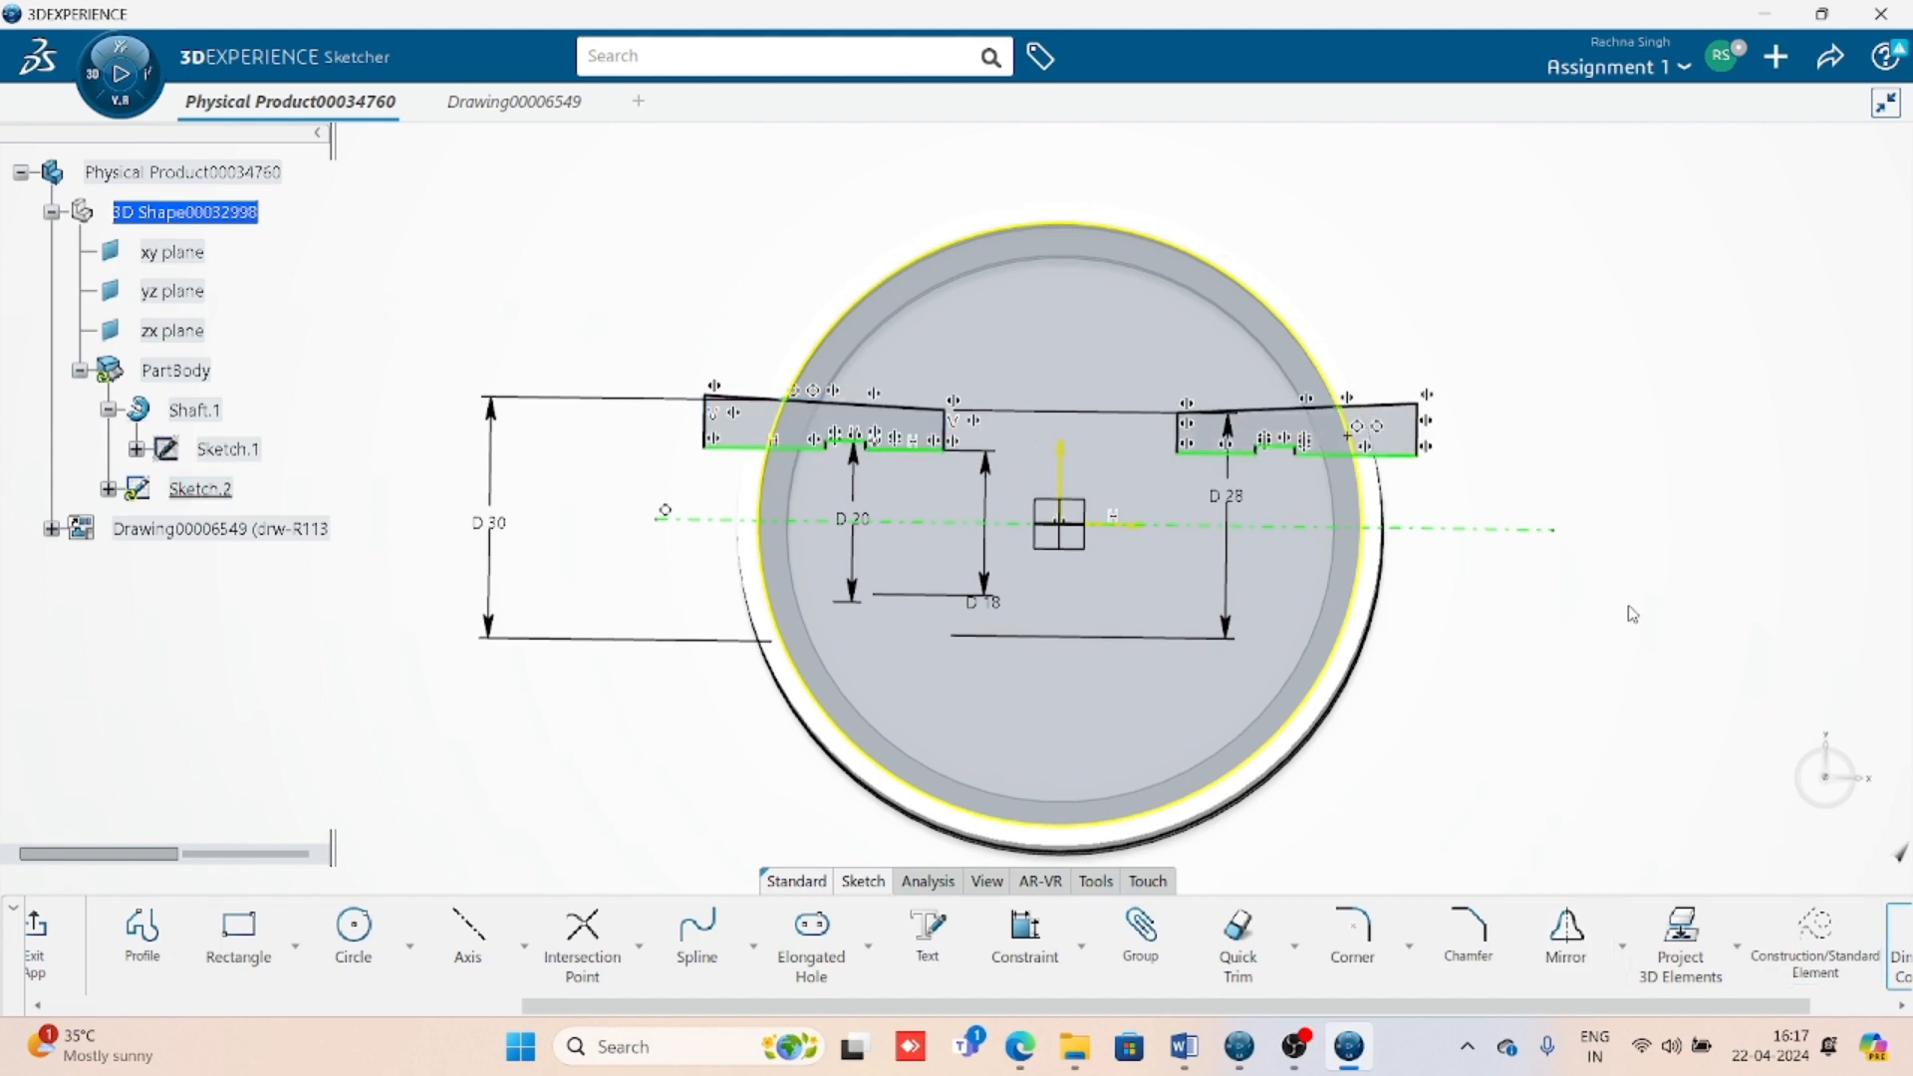
- Dimension the horizontal gap between the inner vertical edges of the two boss profiles as 33 mm
click(1041, 945)
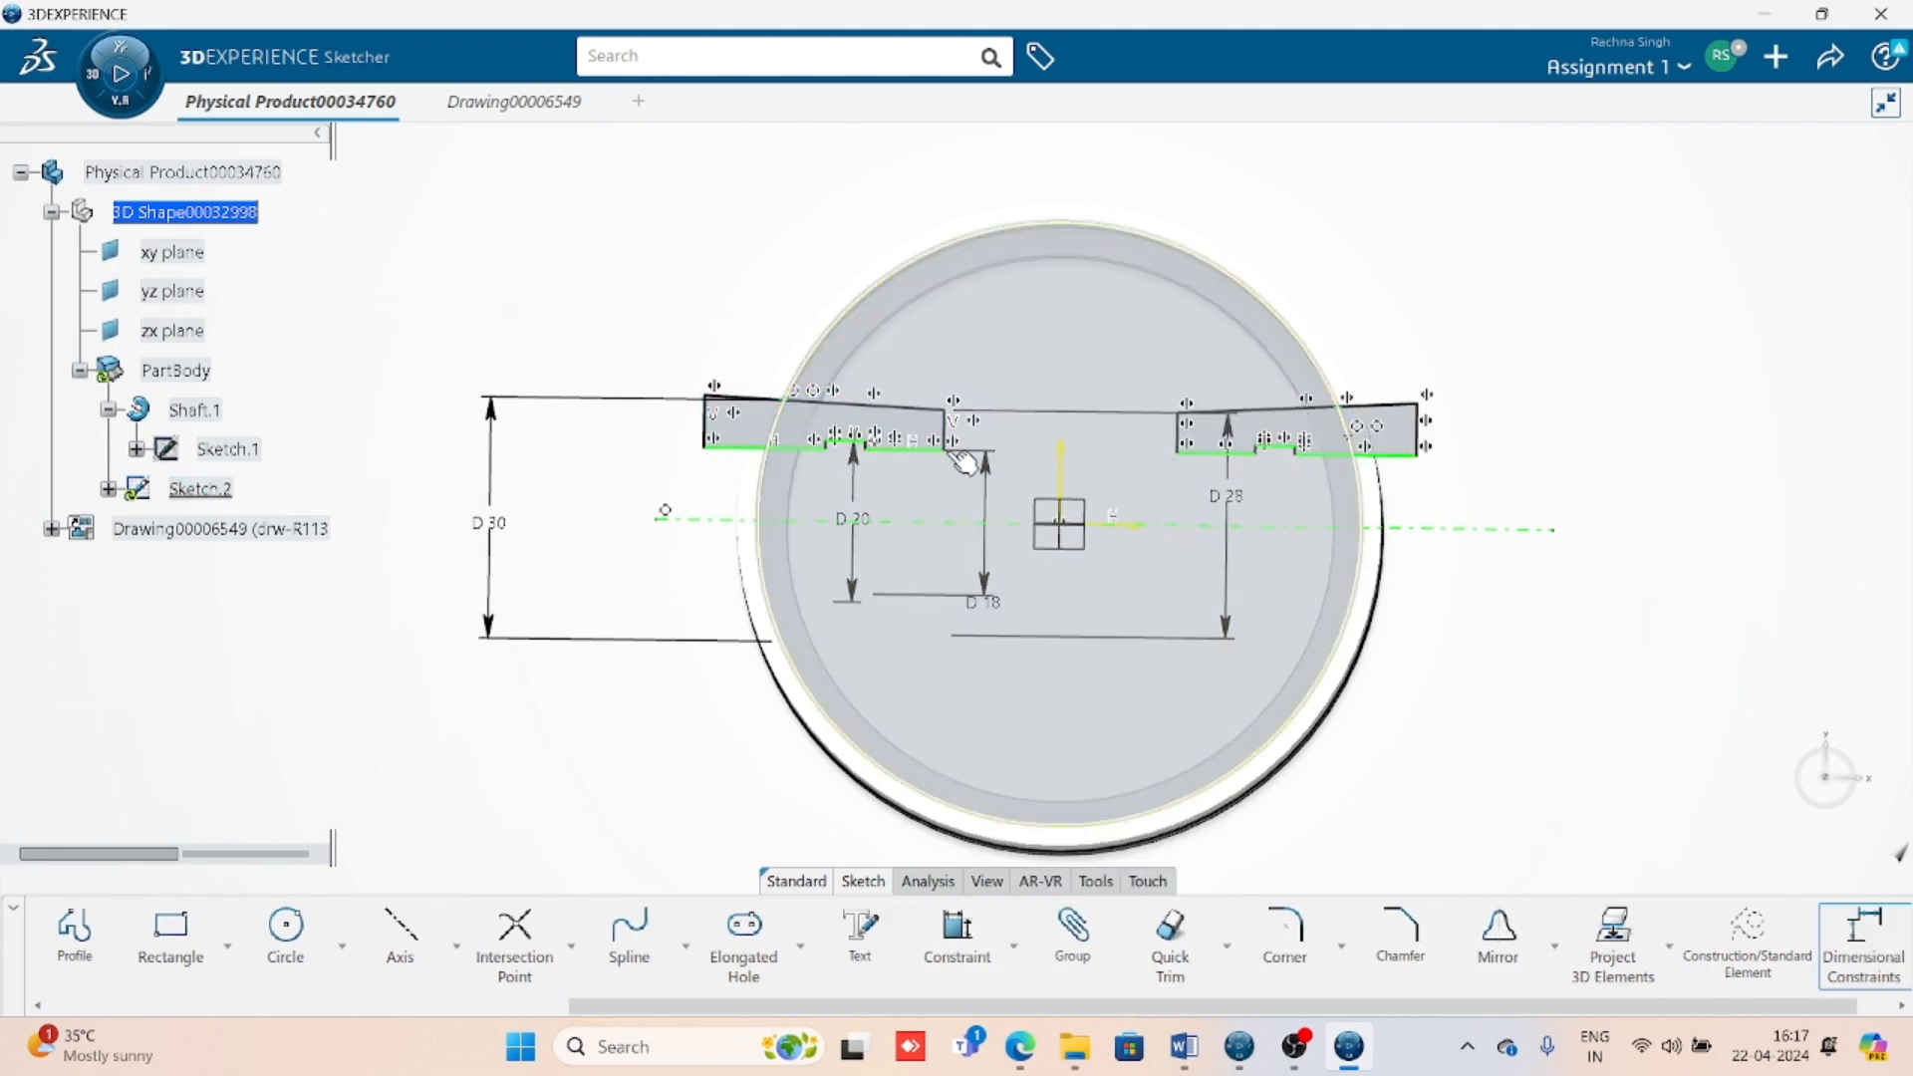
click(945, 433)
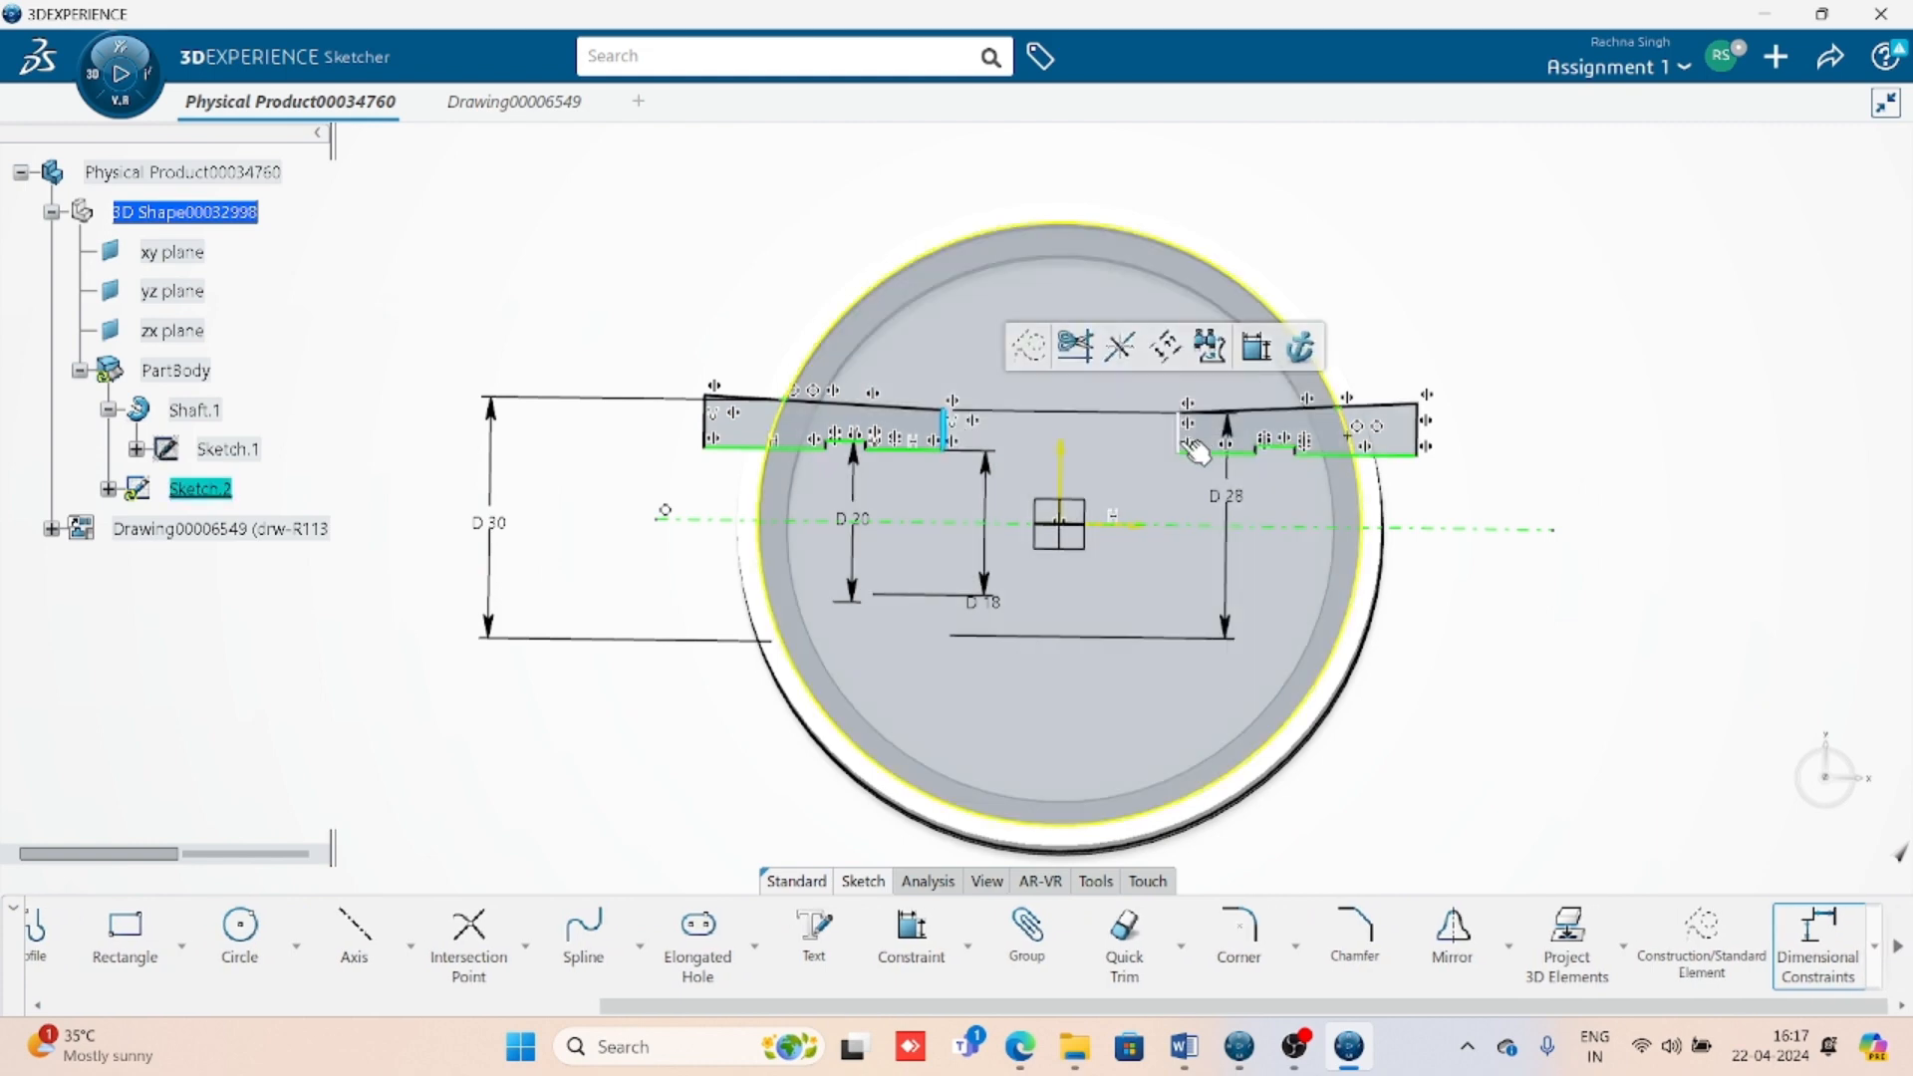
click(1177, 435)
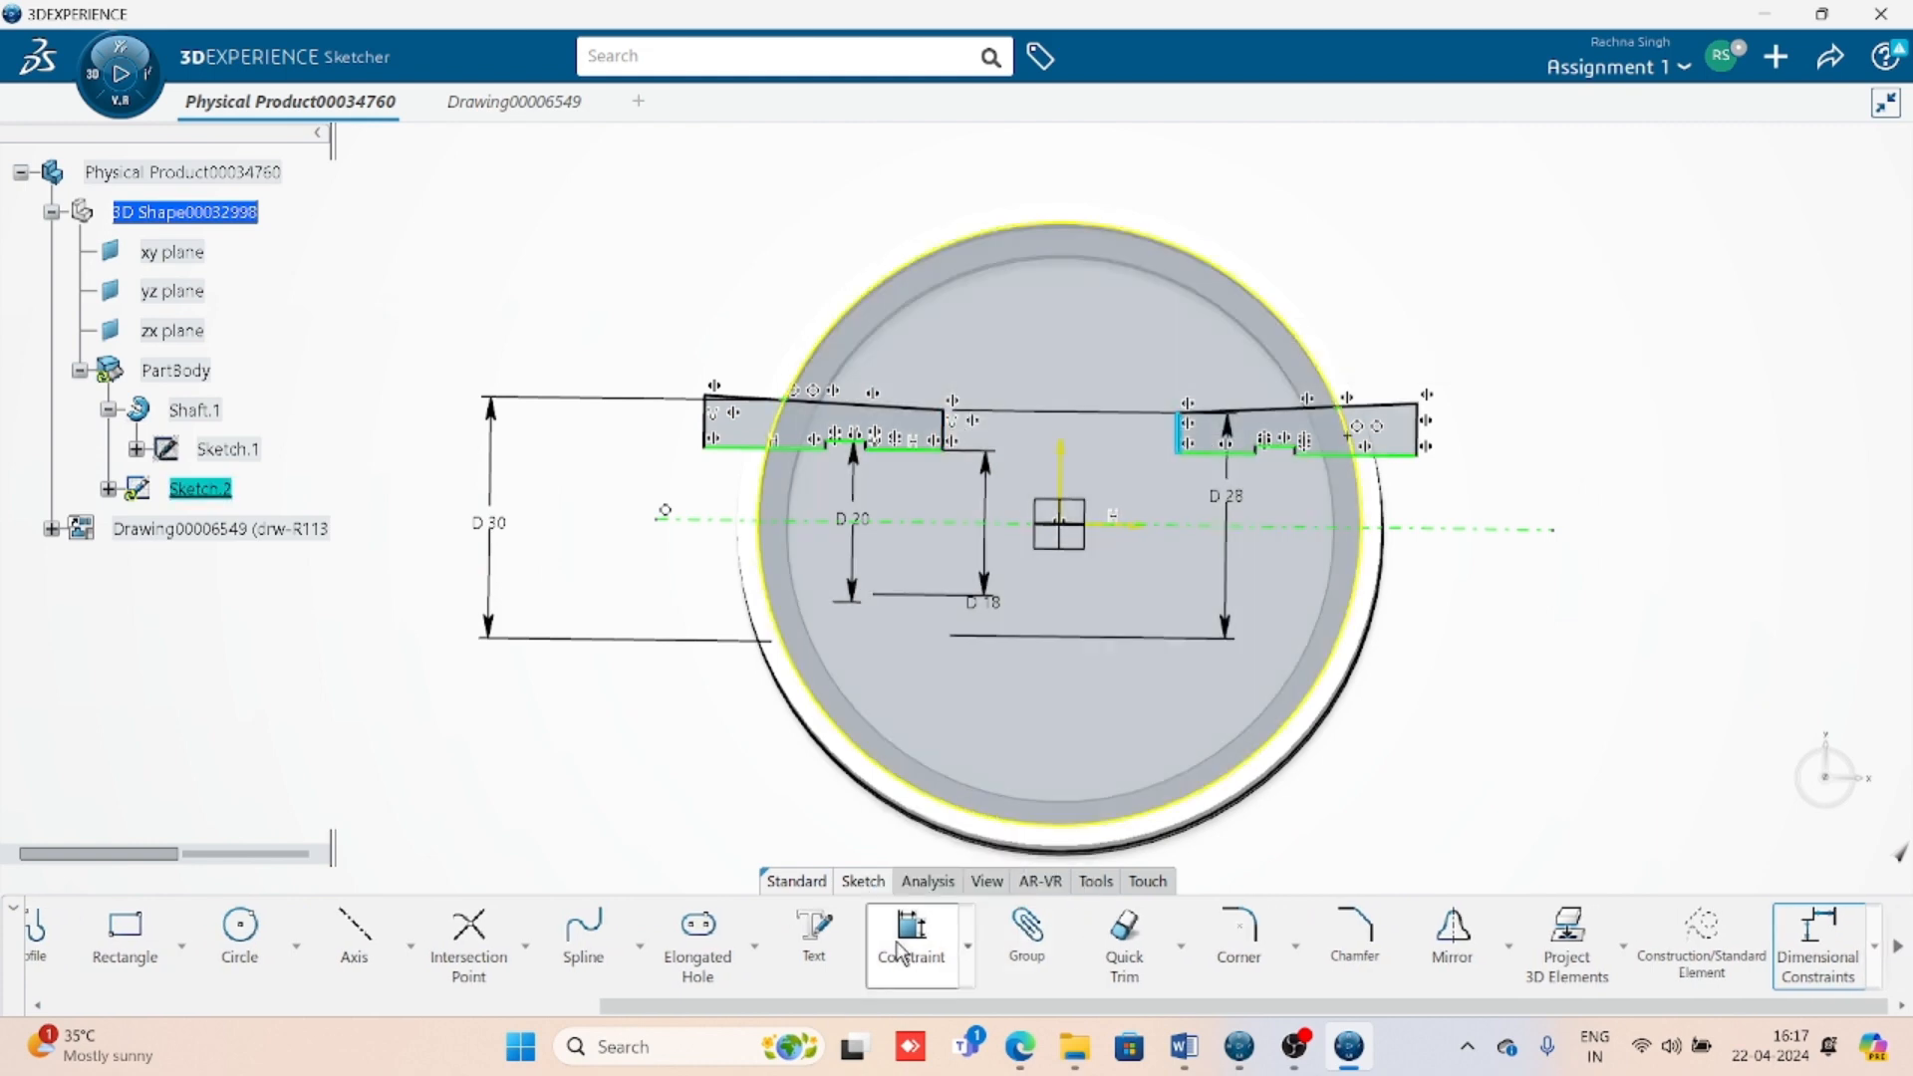
click(908, 942)
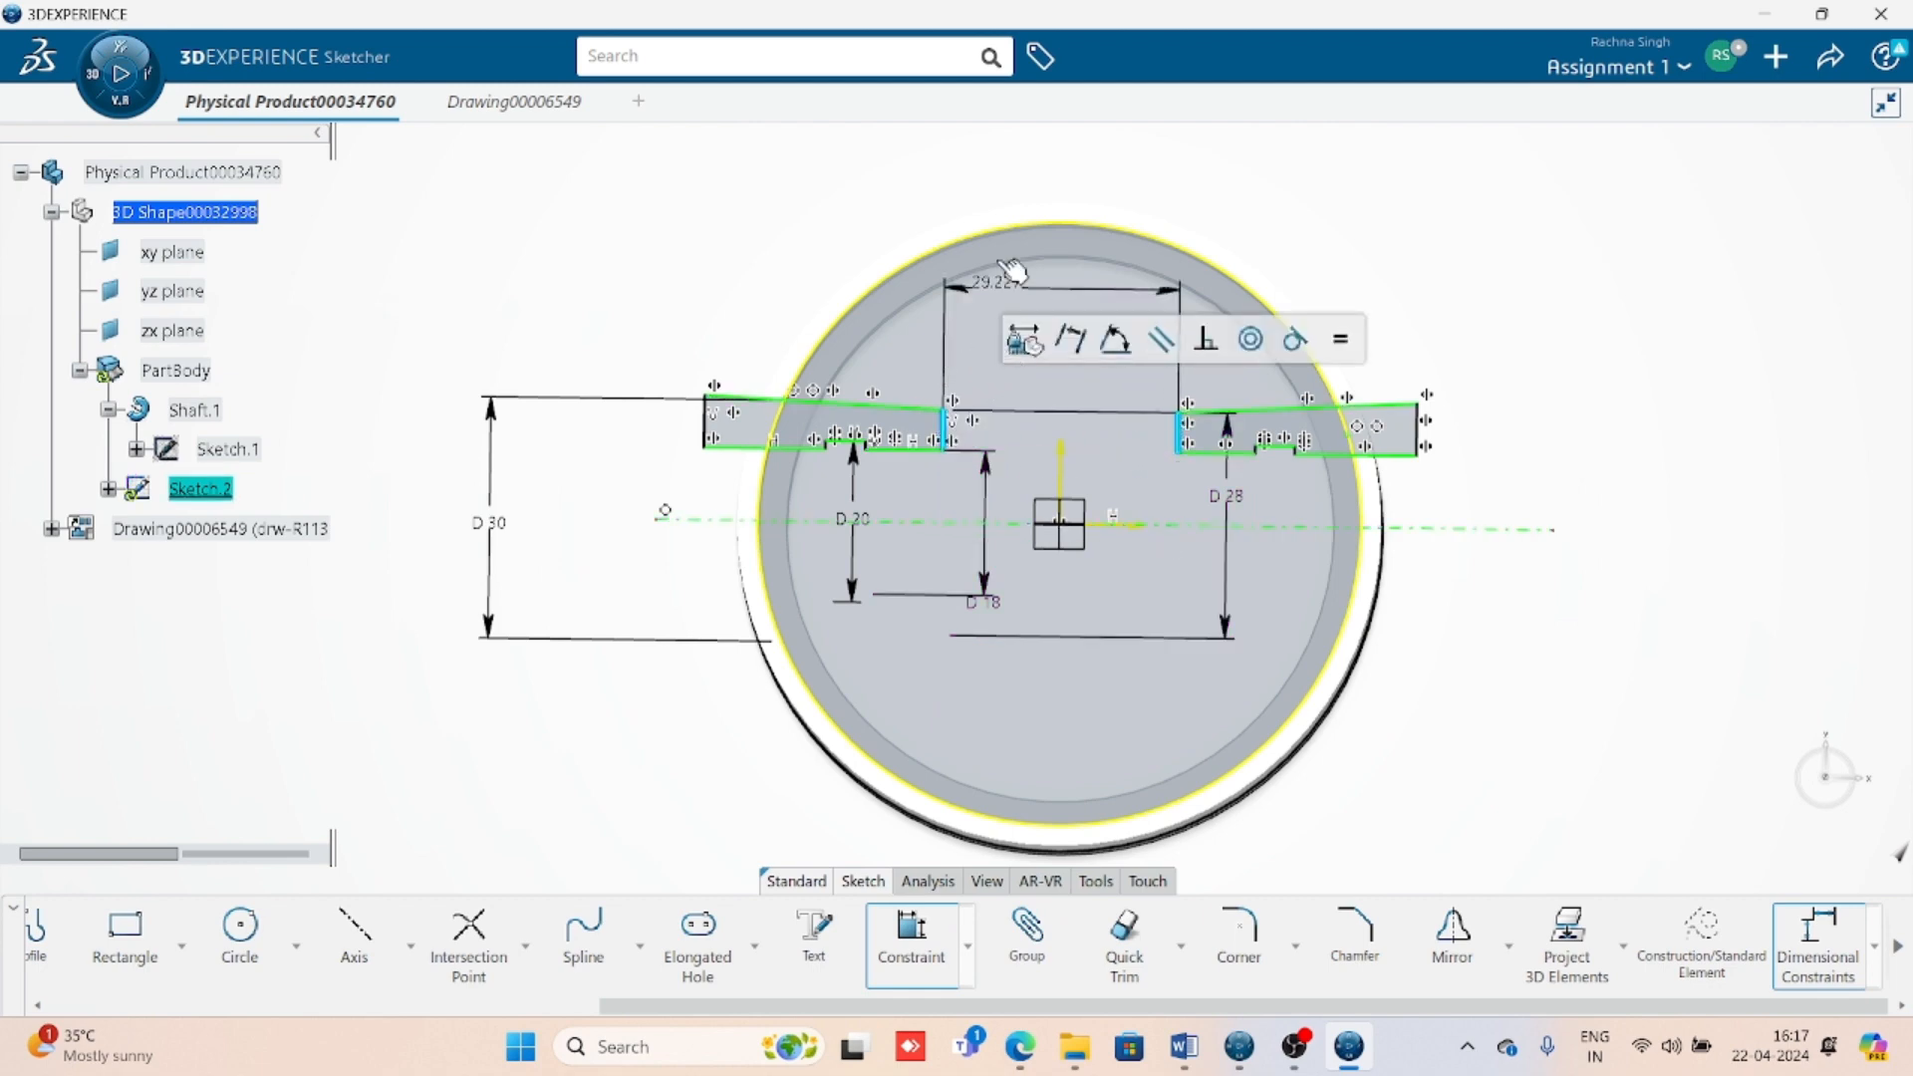
click(1033, 179)
text(33)
key(Return)
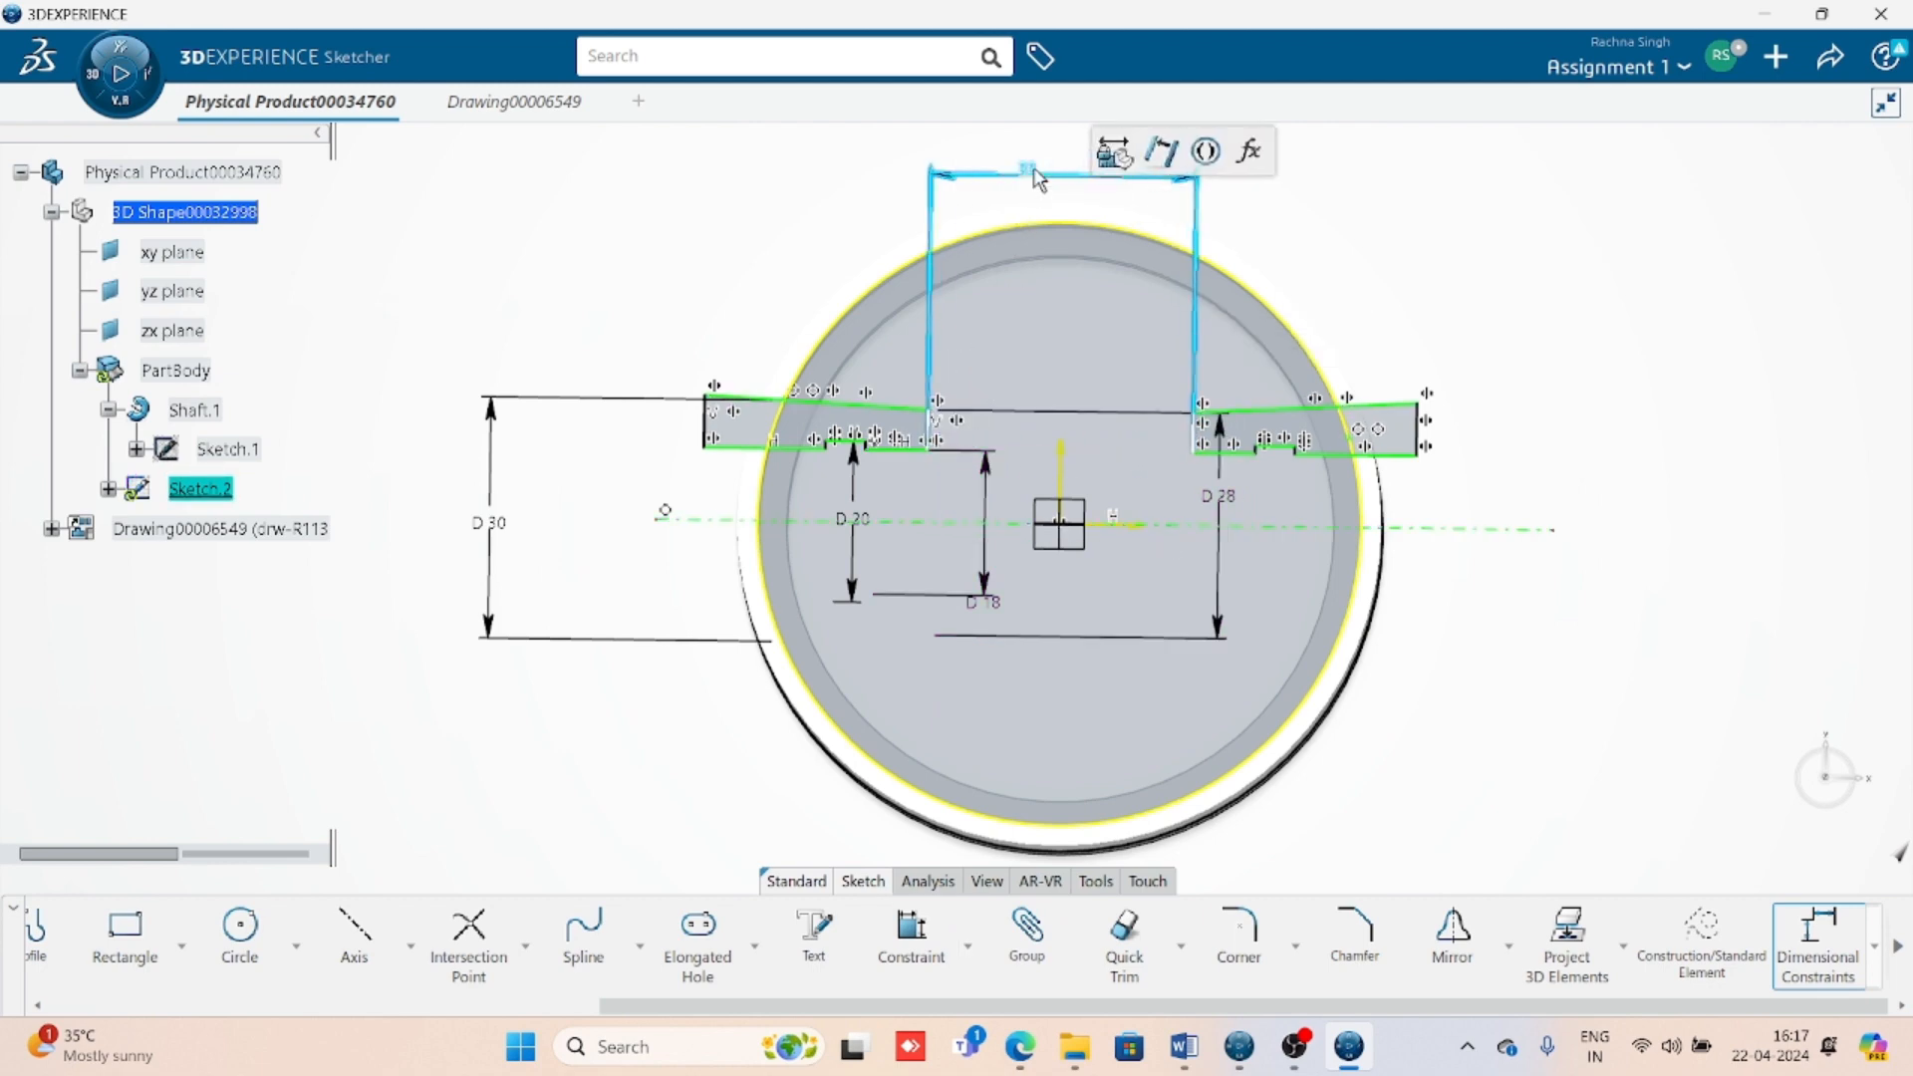
click(1516, 649)
middle_drag(1517, 685, 1559, 701)
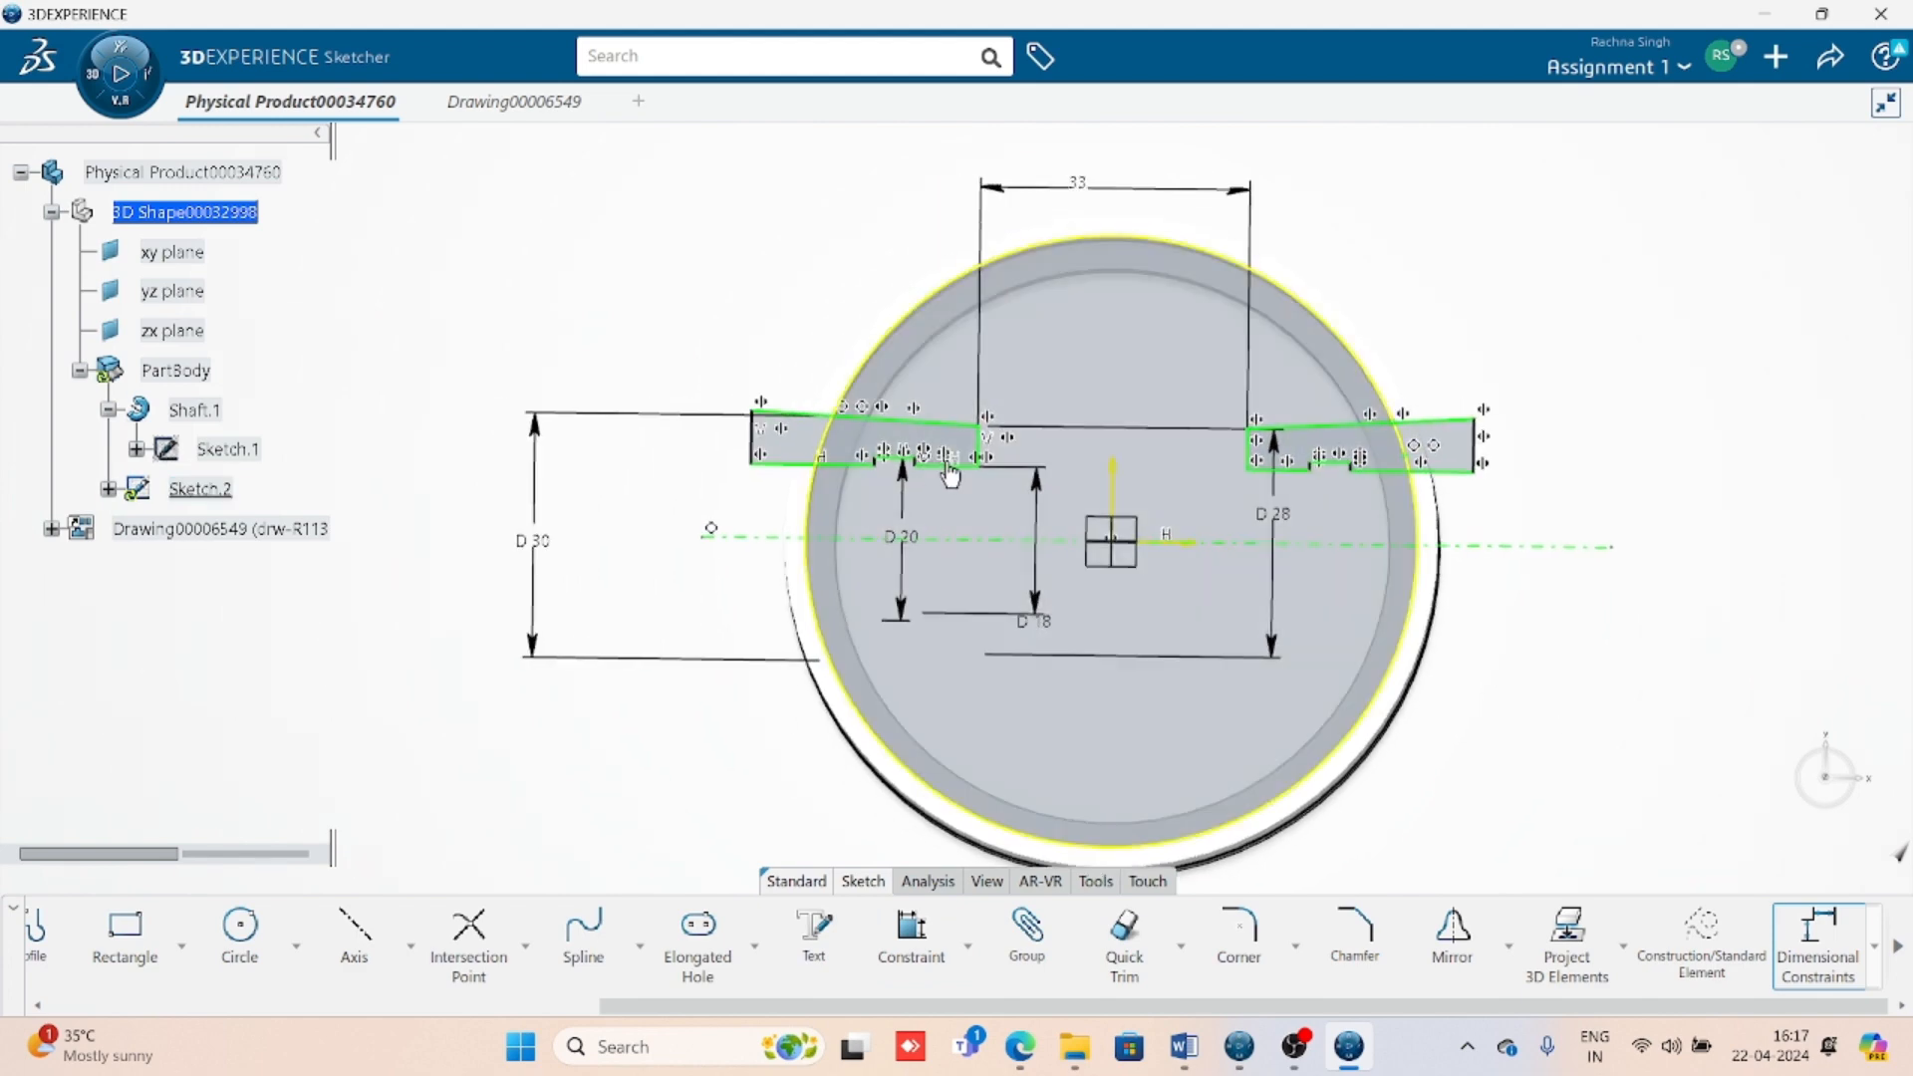
- Check the groove dimensions in the reference drawing and set the length of the original profile's inner lower edge to 17 mm
click(1184, 1046)
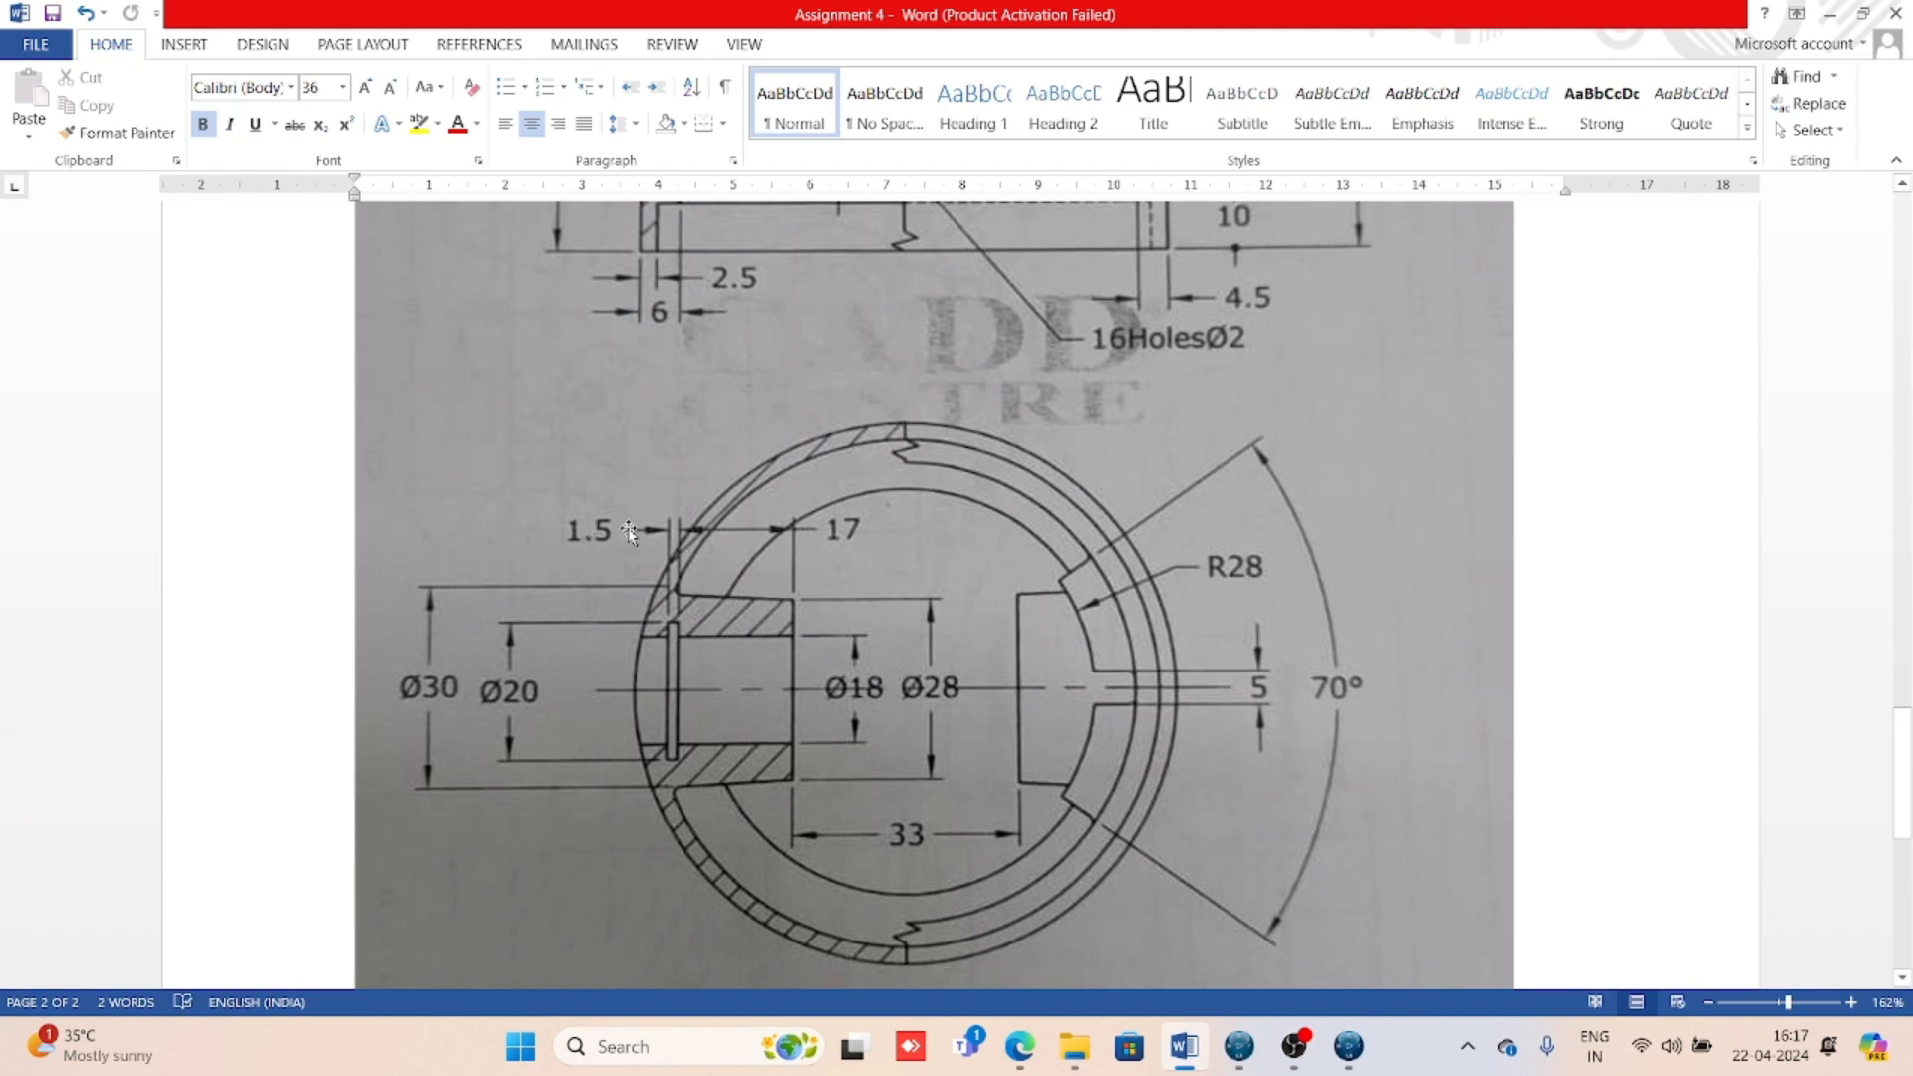
click(1371, 1051)
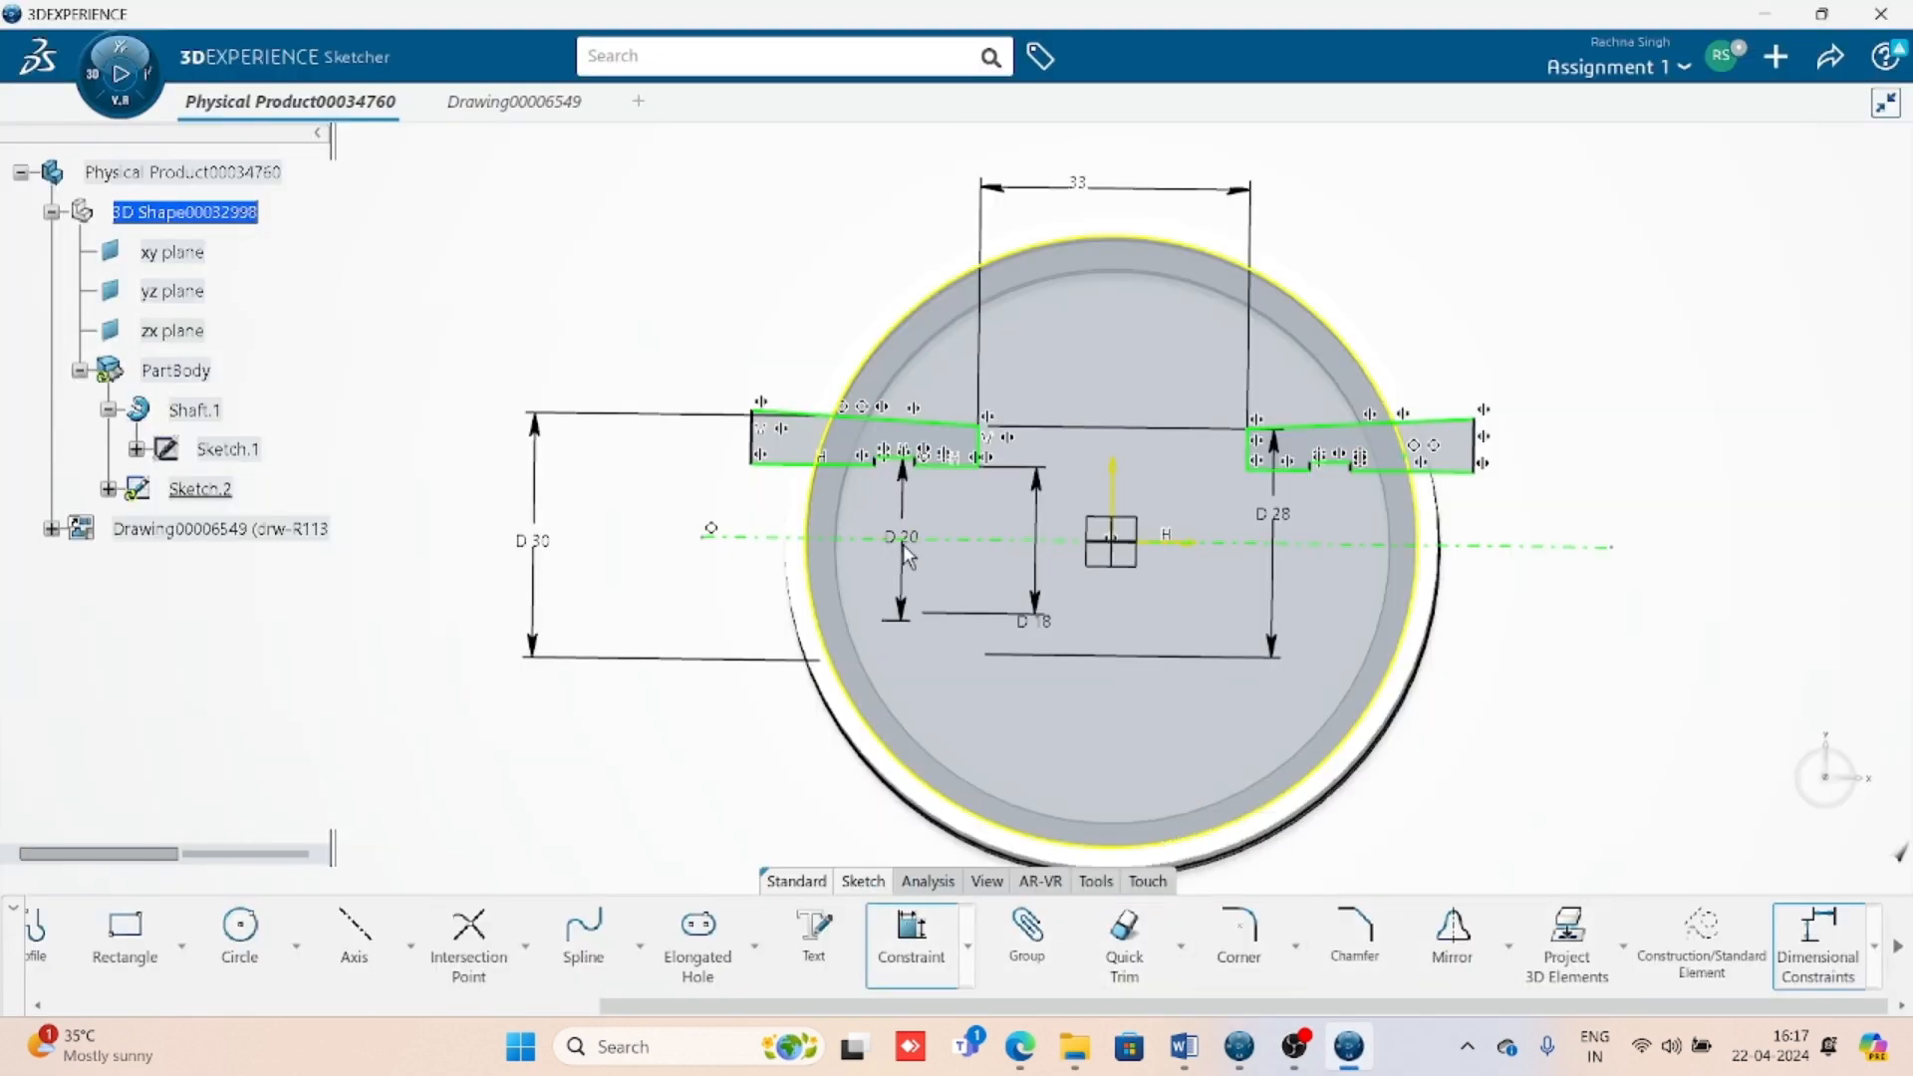
click(954, 465)
click(757, 745)
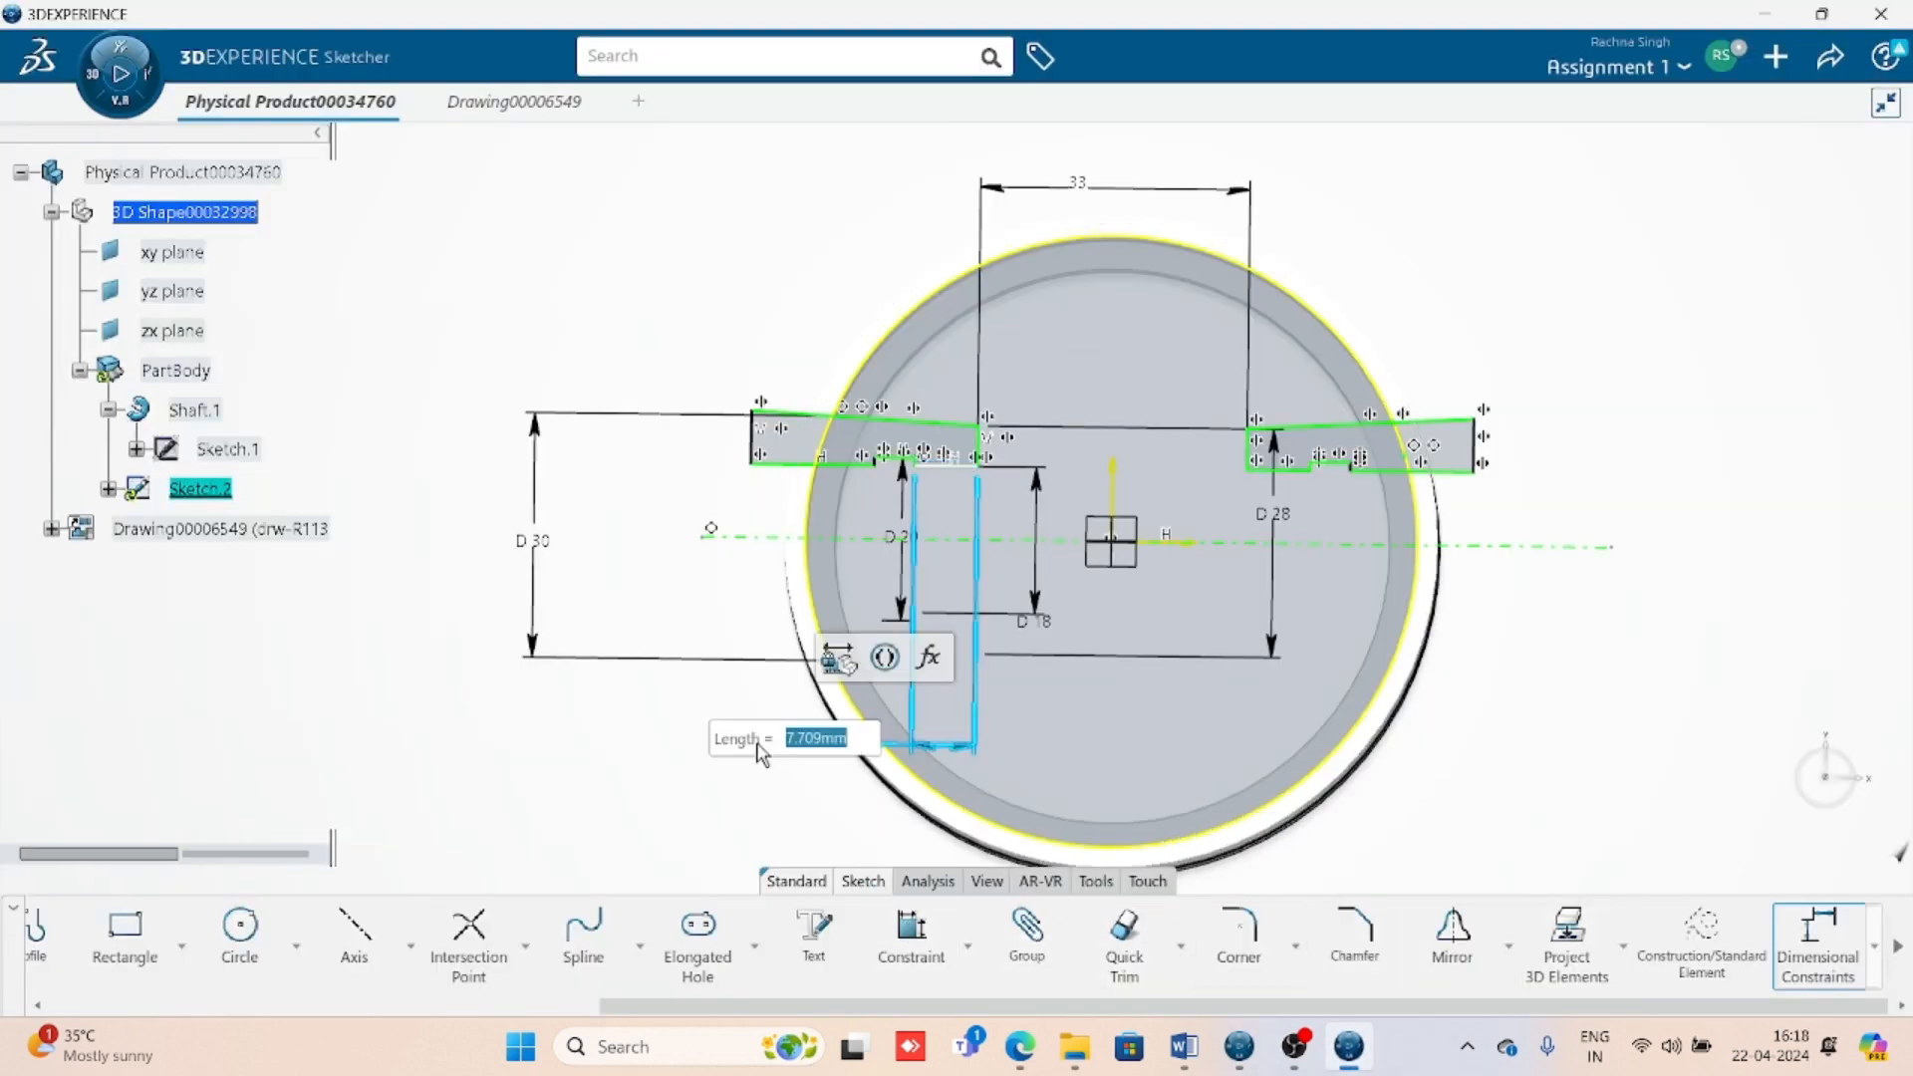
text(17)
key(Return)
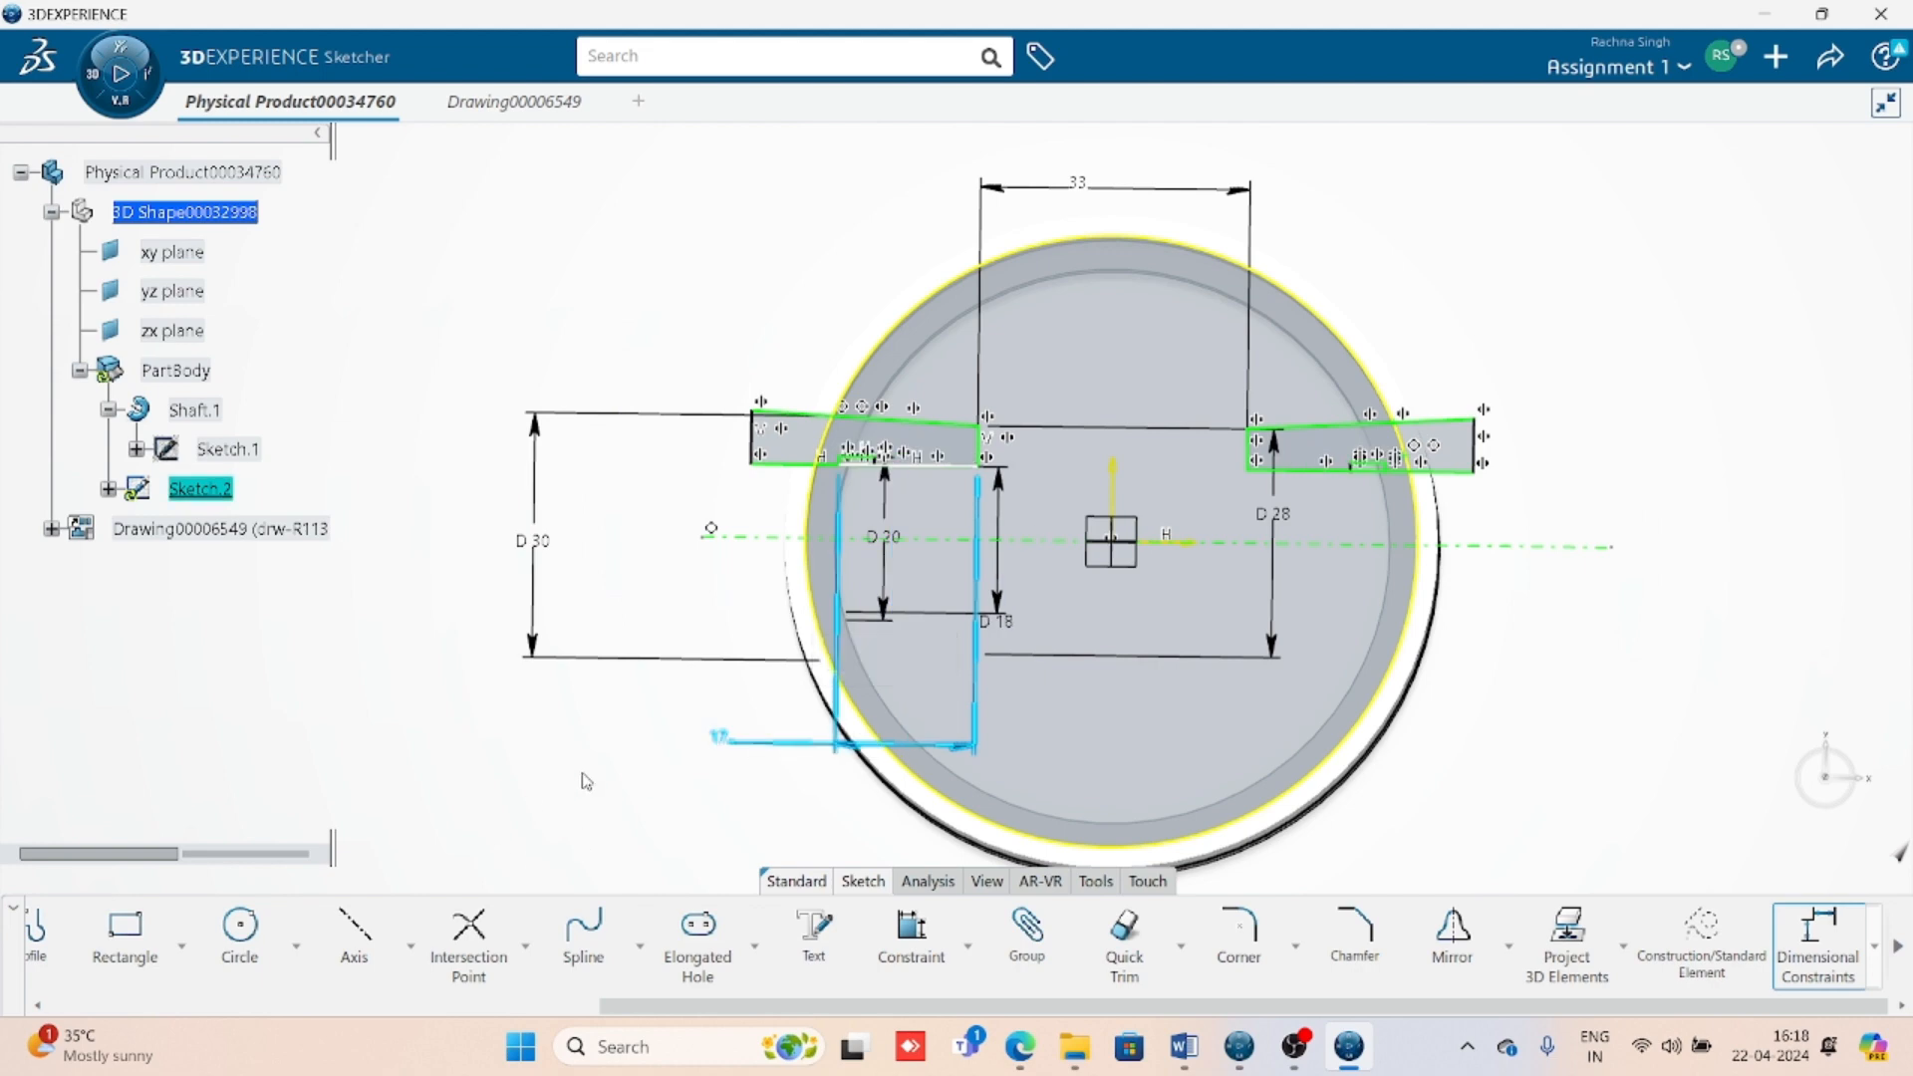
click(582, 773)
mouse_move(895, 719)
middle_down()
mouse_move(905, 760)
mouse_move(1110, 688)
mouse_move(1144, 351)
middle_up()
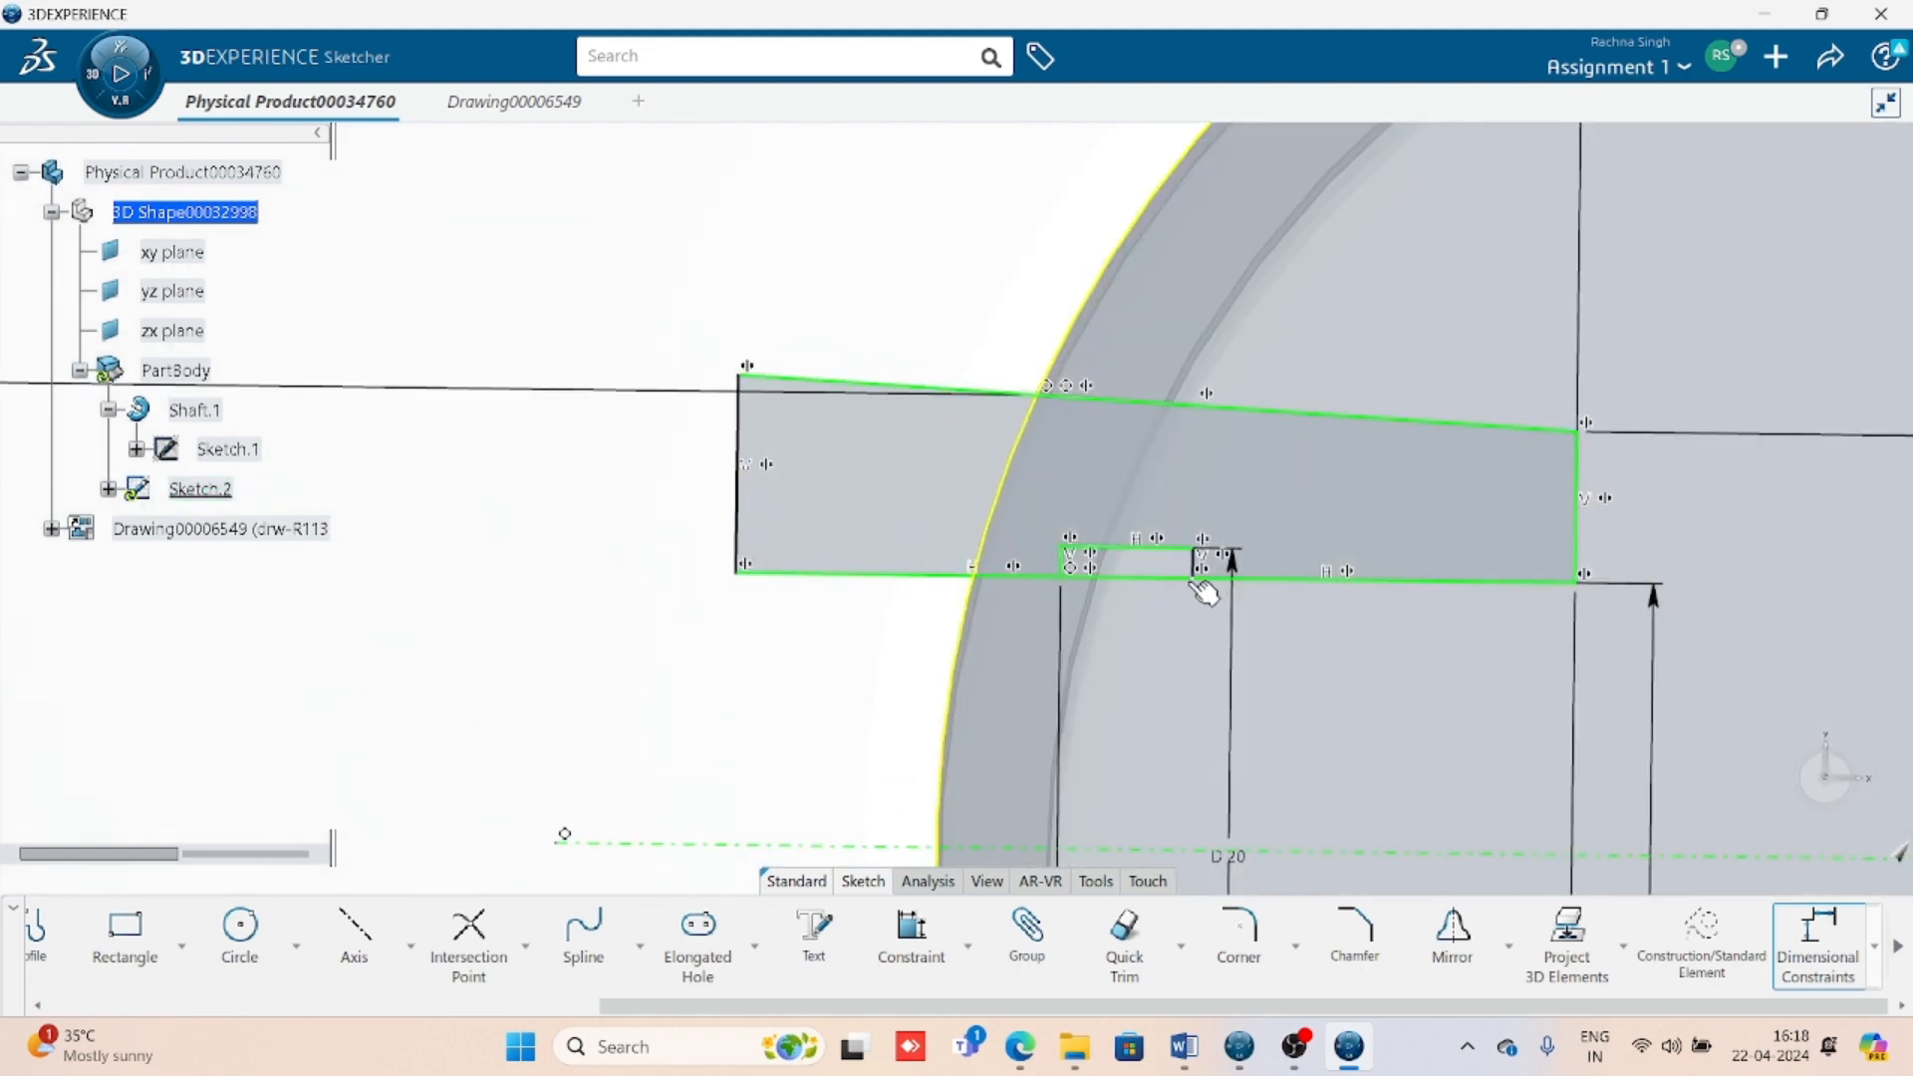
- Move the groove's free vertical side outward past its fixed side and dimension the groove width as 1.5 mm
drag(1208, 558, 974, 541)
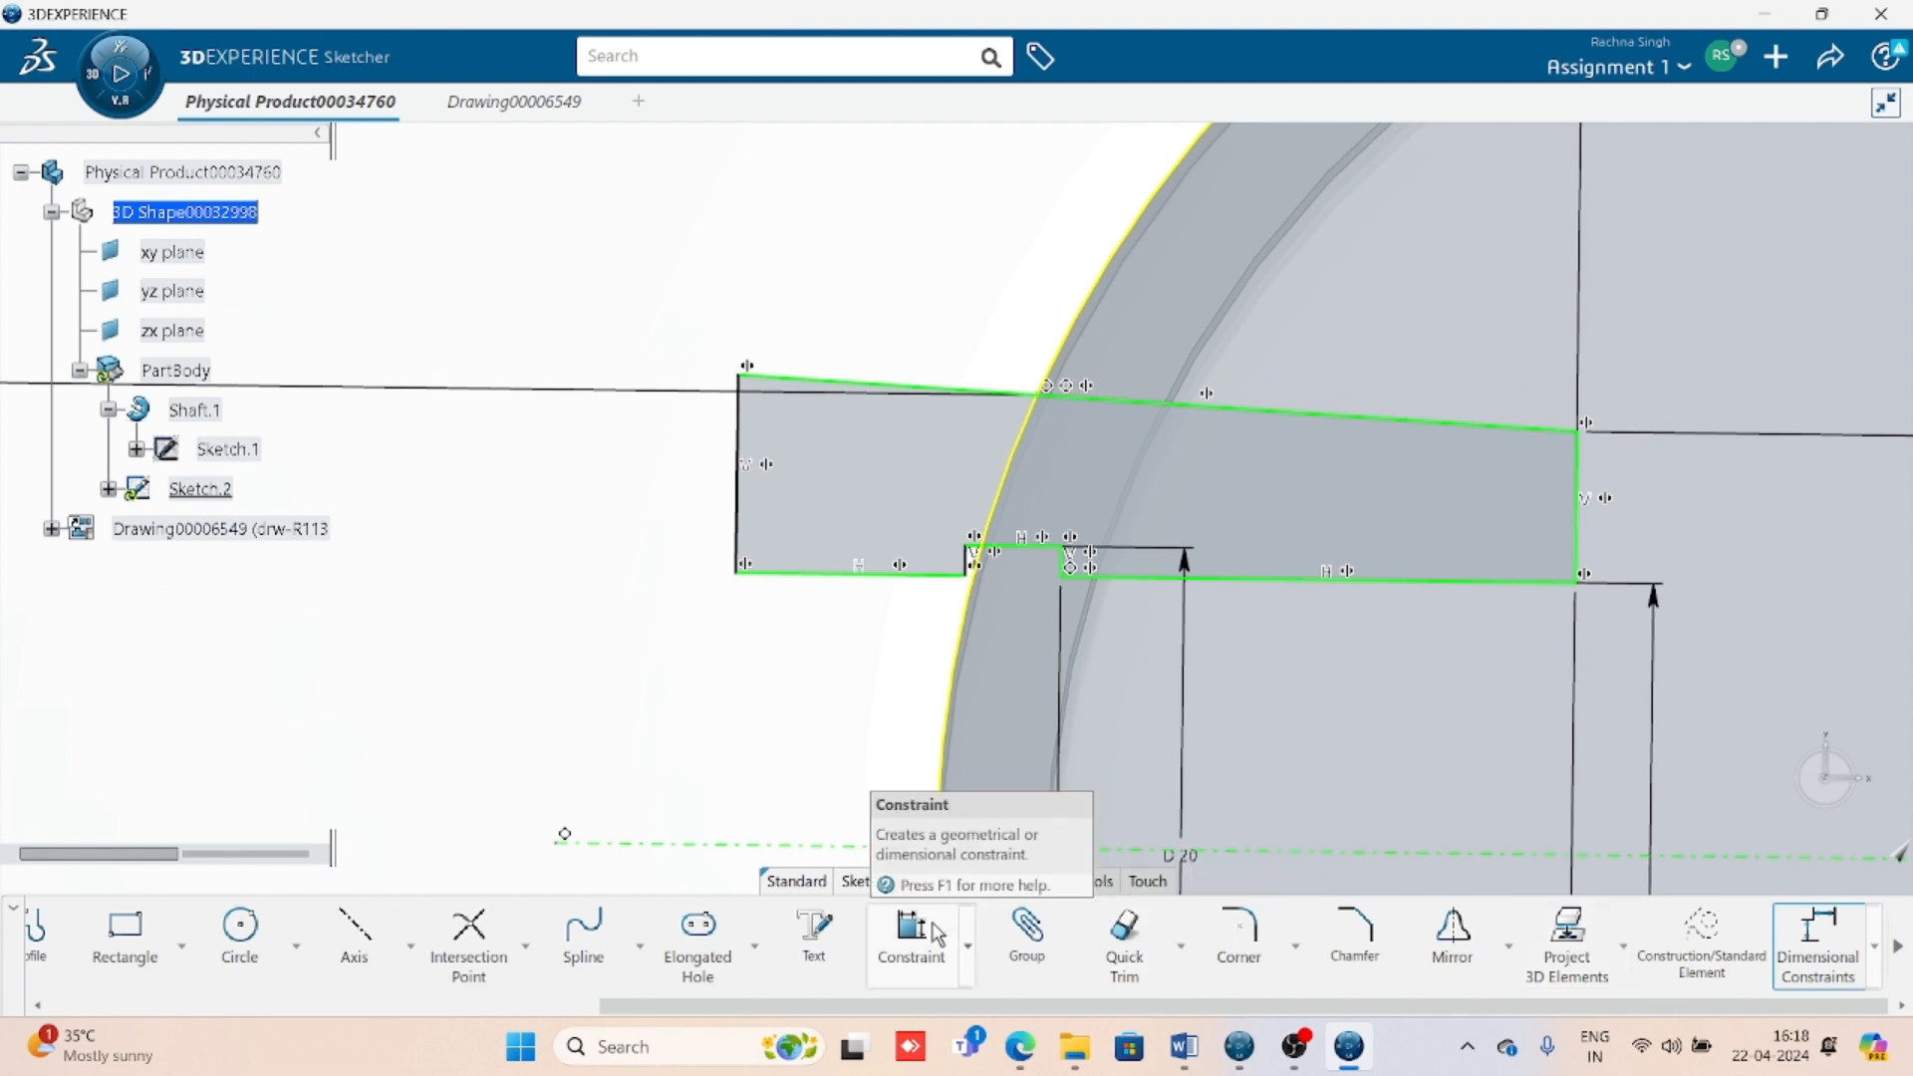
click(911, 936)
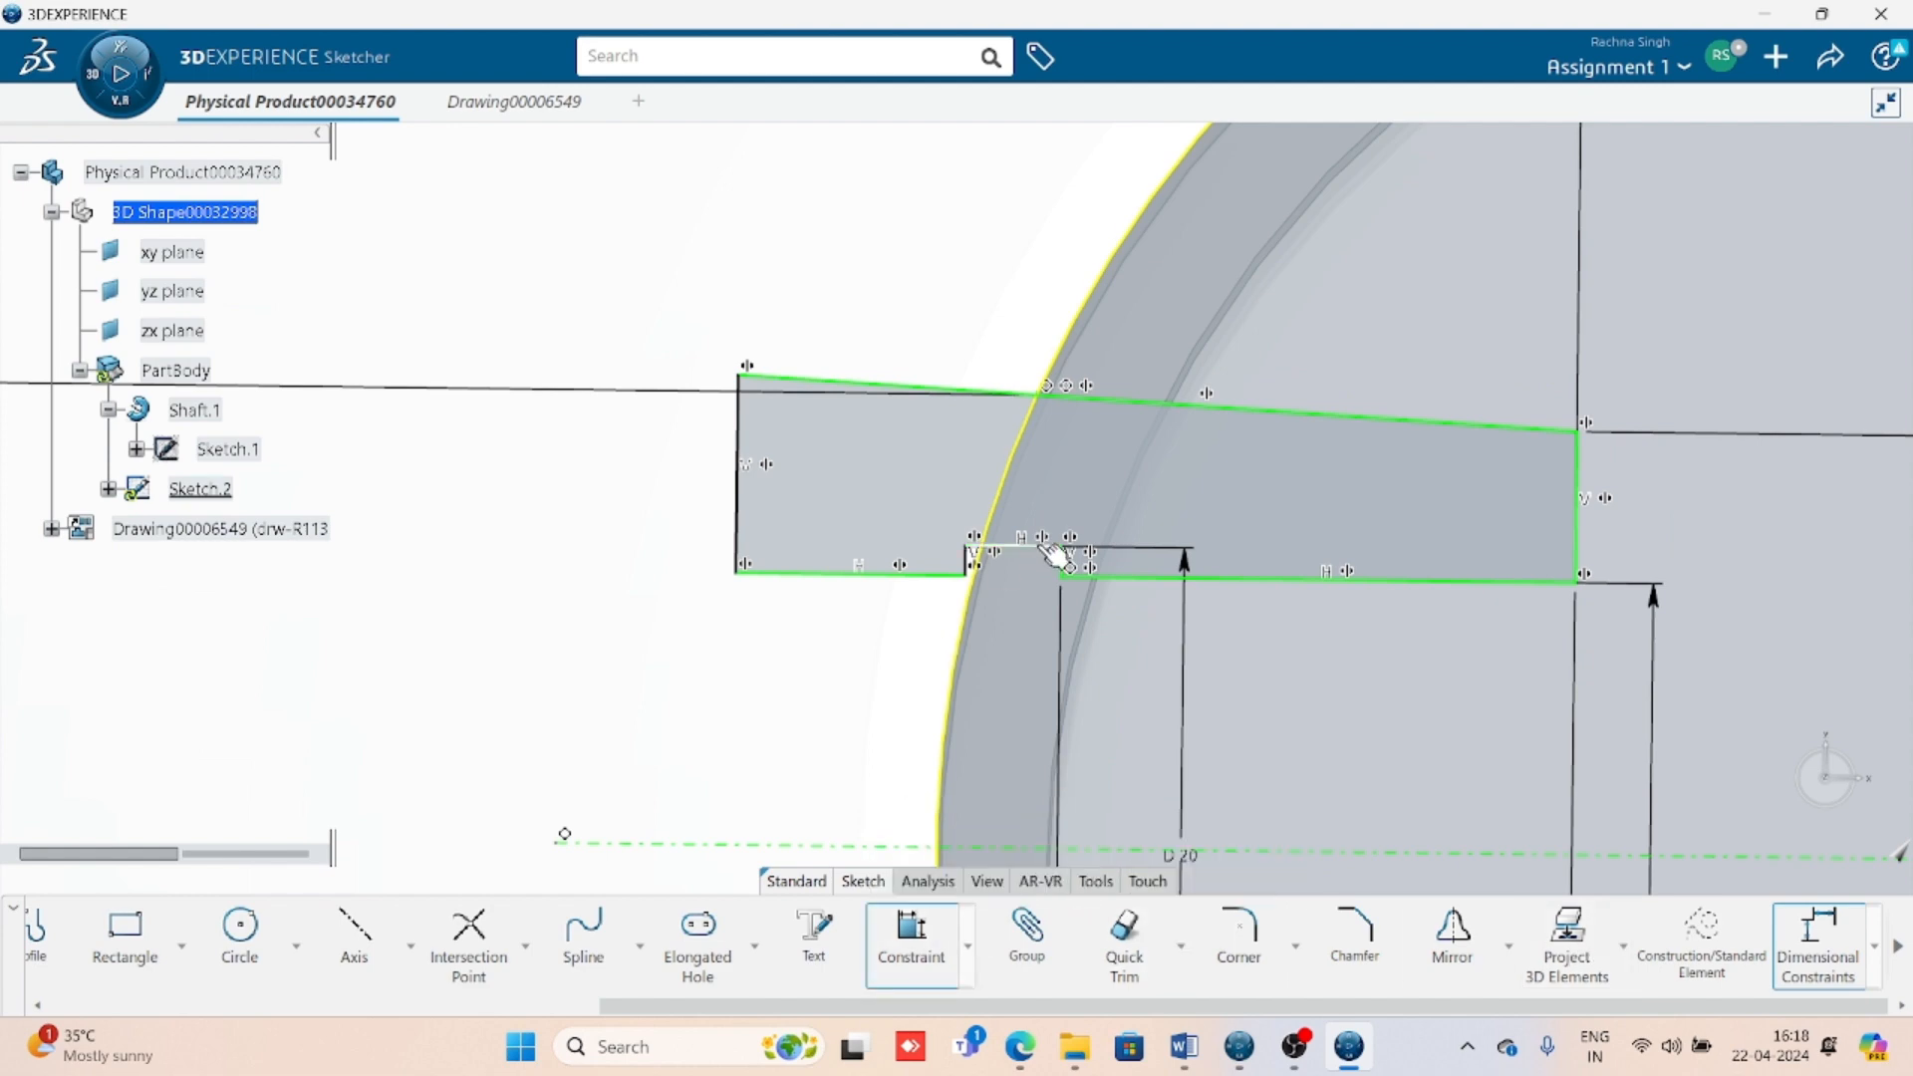
click(1036, 546)
click(882, 251)
text(1)
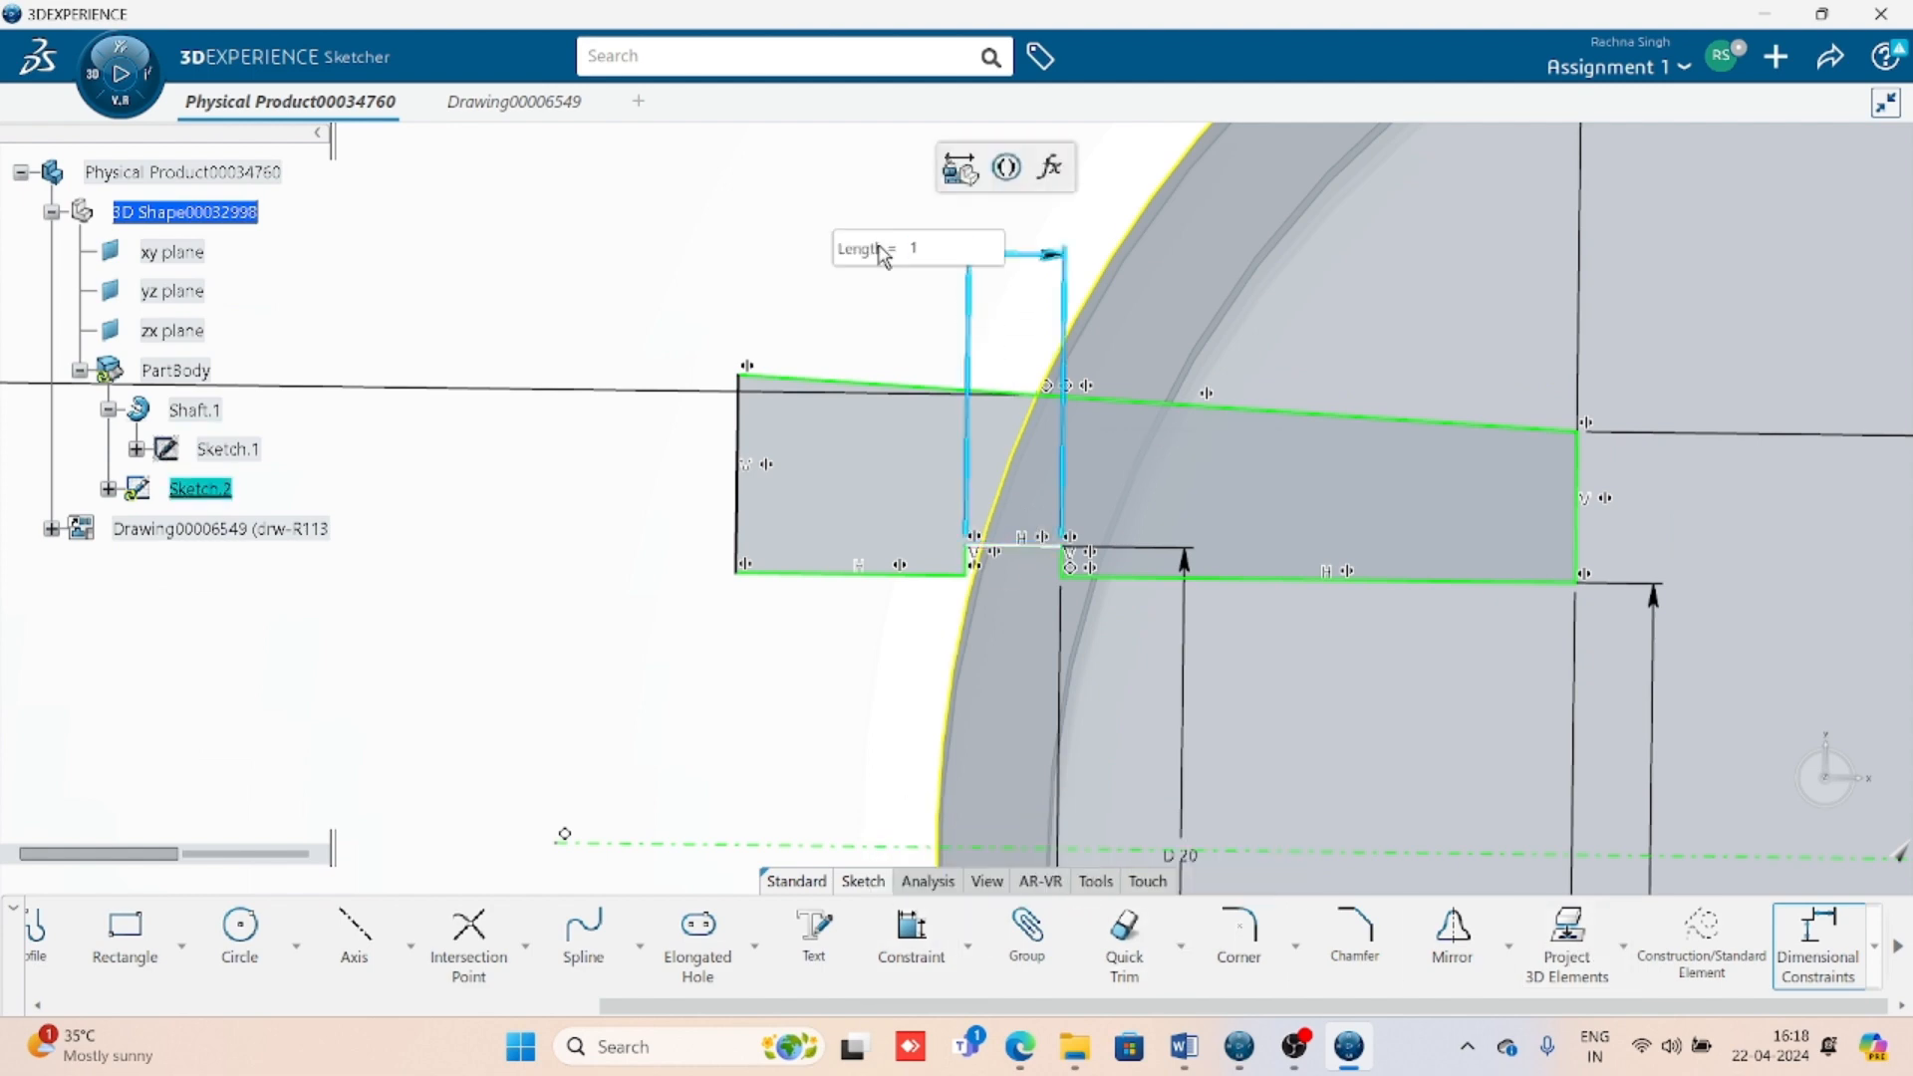
text(.5)
key(Return)
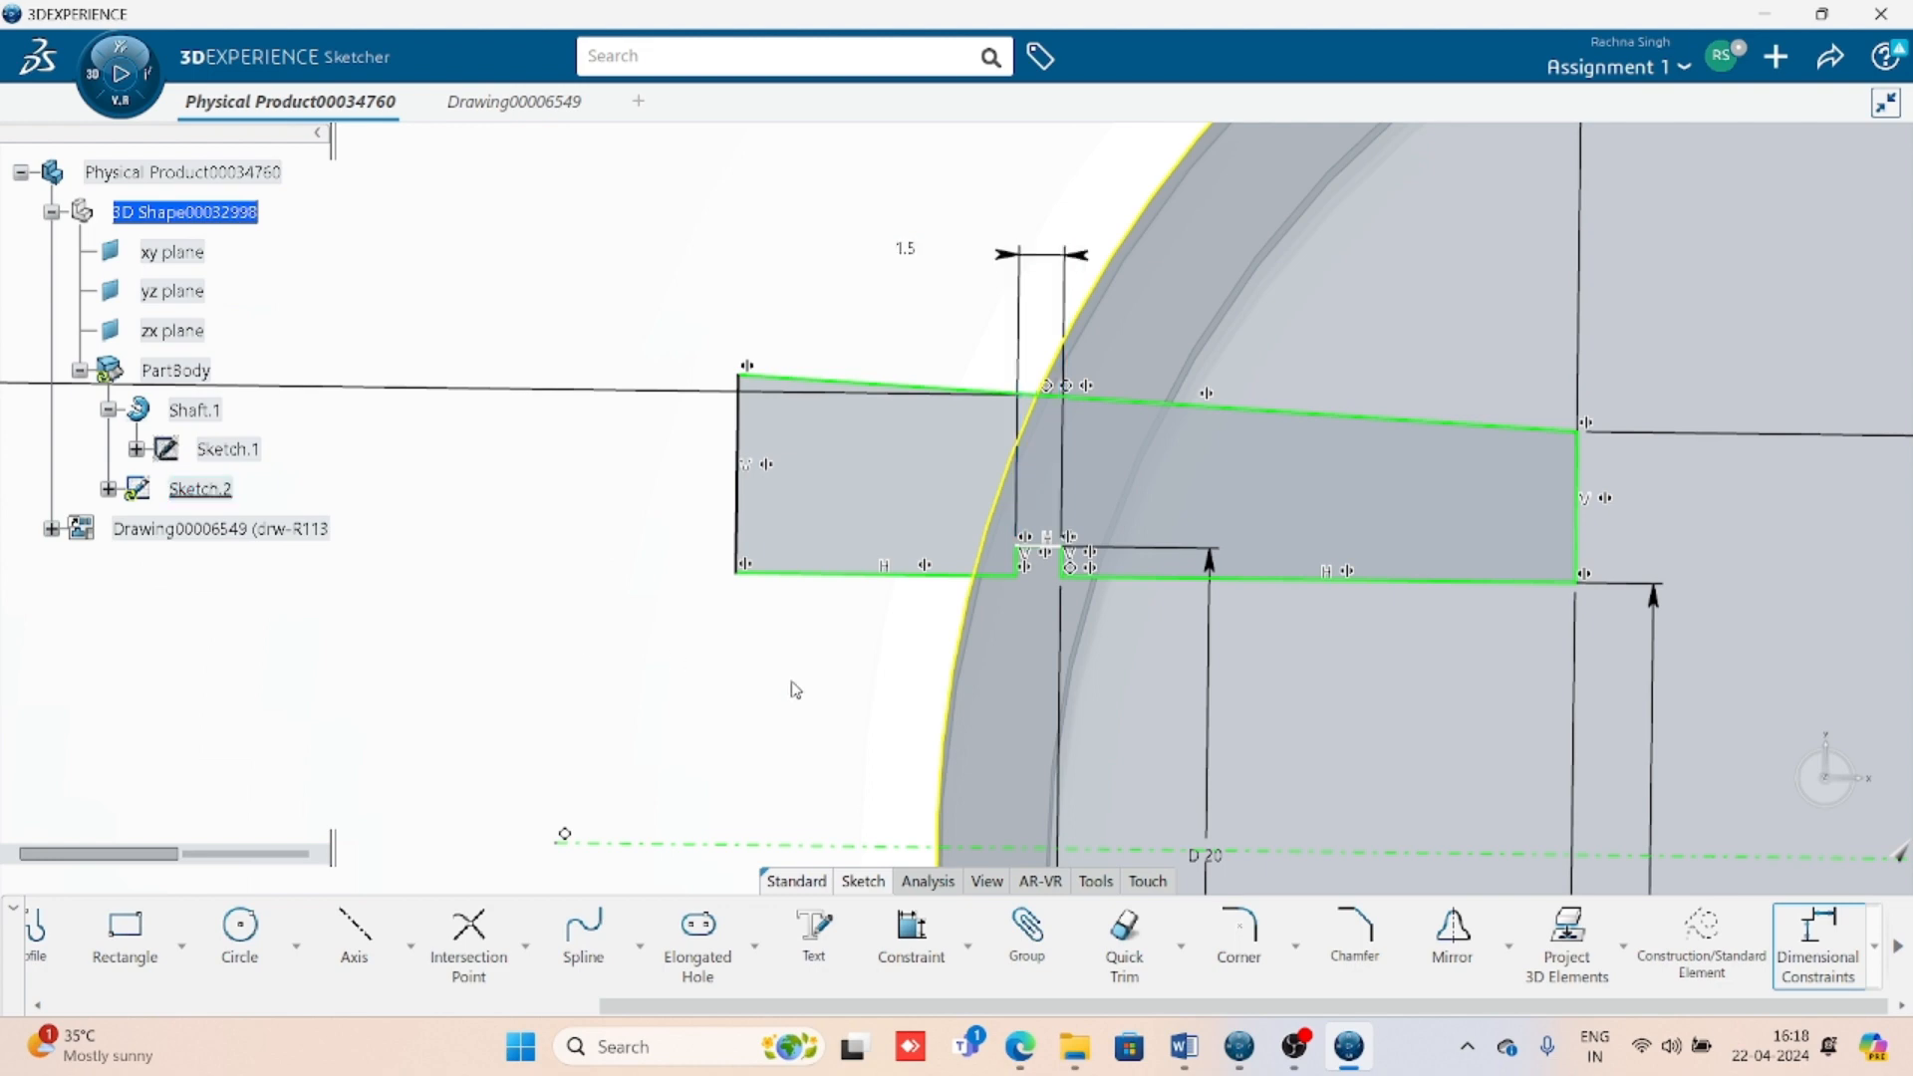
- Move the groove's outer side outward and set the groove width back to 1.5 mm
middle_drag(790, 683, 790, 517)
middle_drag(958, 308, 902, 481)
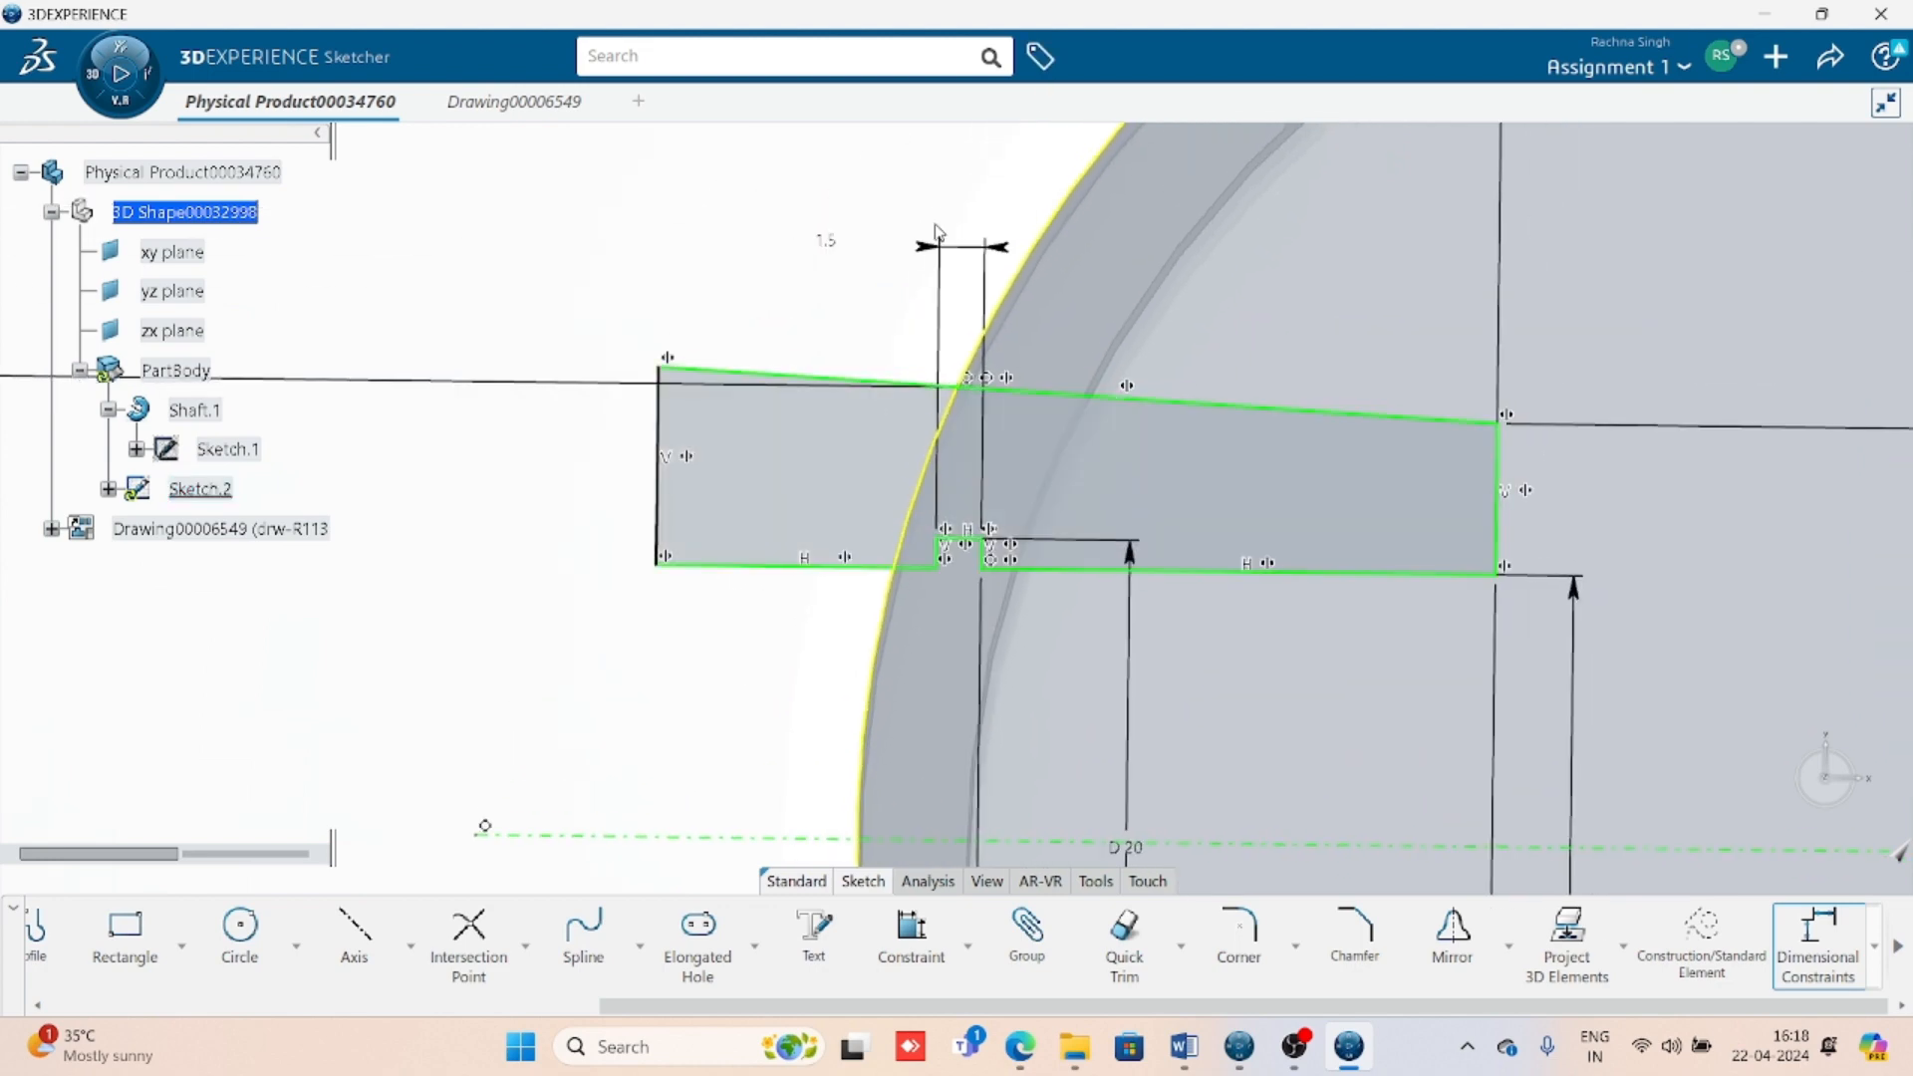
mouse_move(937, 253)
mouse_down()
mouse_move(847, 522)
mouse_move(909, 532)
mouse_up()
click(823, 254)
double_click(816, 241)
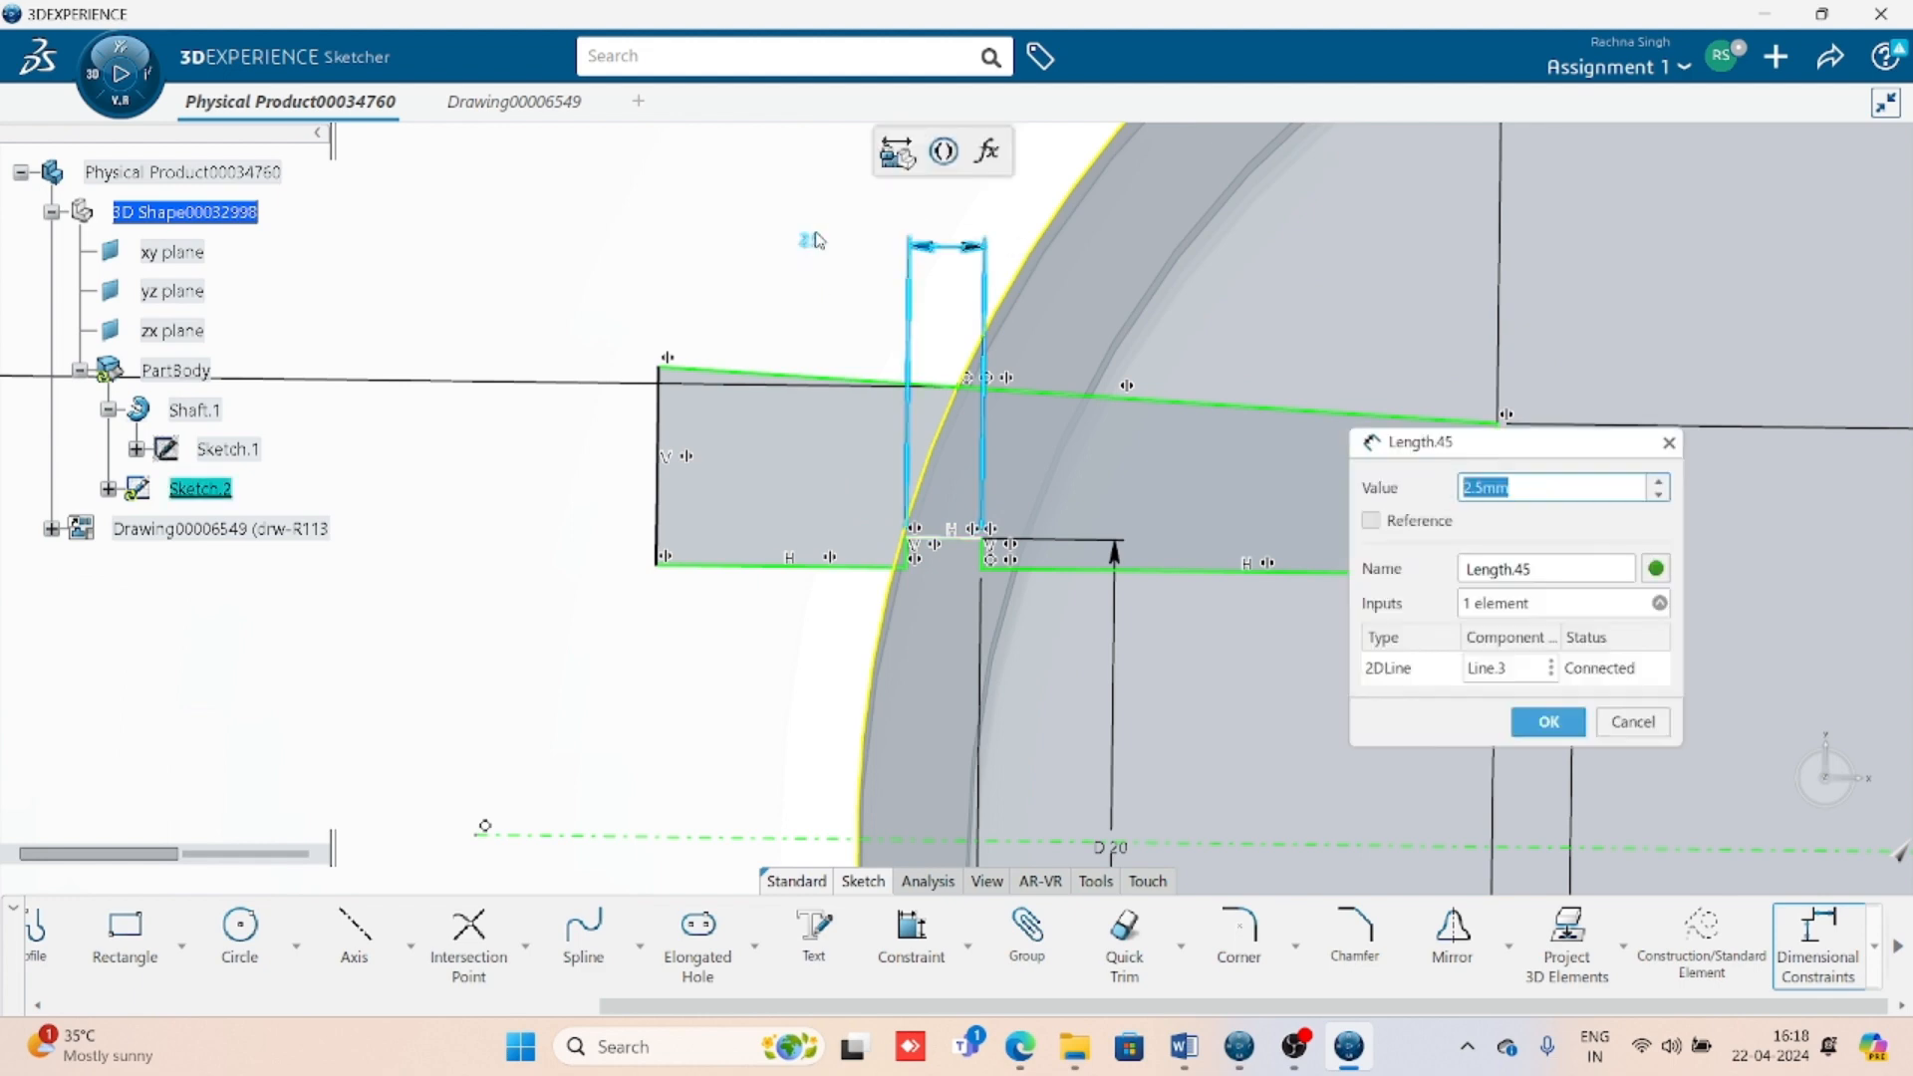
text(1.5)
key(Return)
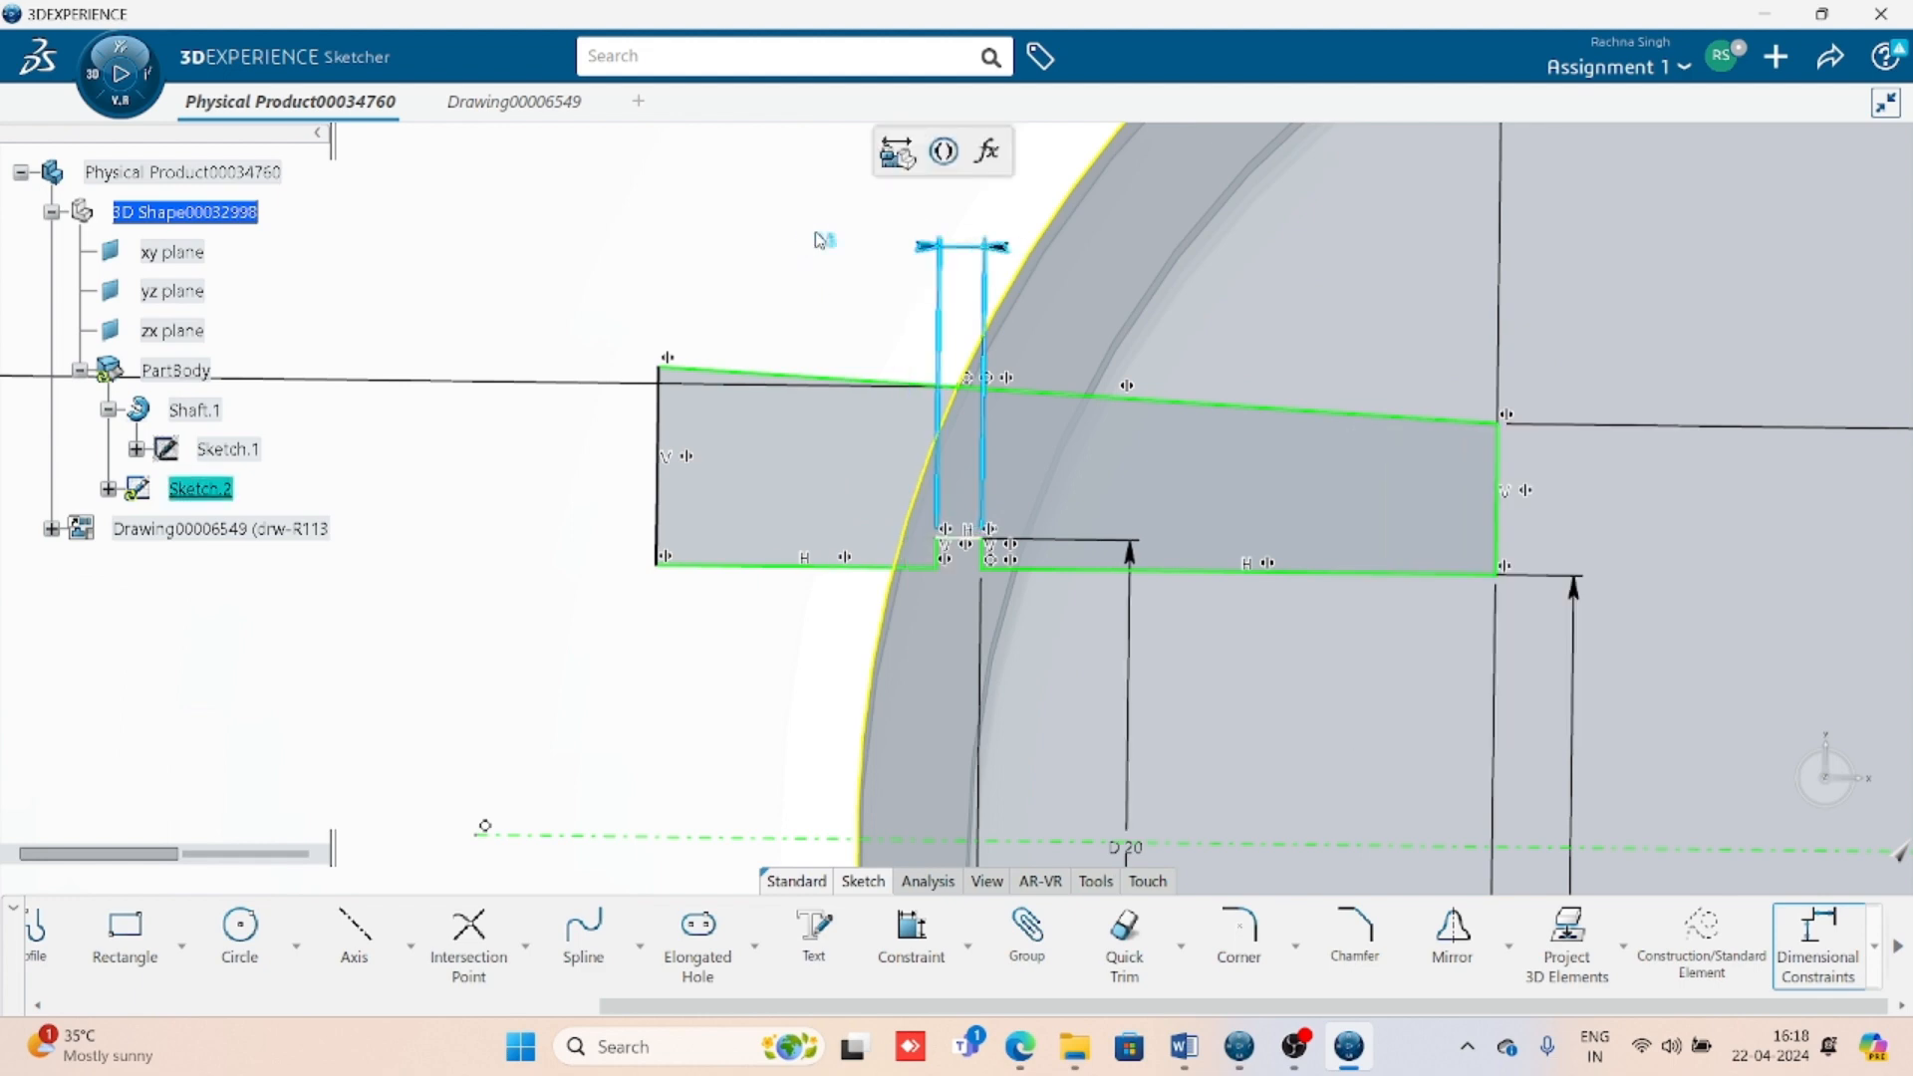
click(471, 699)
mouse_move(658, 700)
ctrl+middle_down()
mouse_move(692, 713)
mouse_move(705, 690)
ctrl+middle_up()
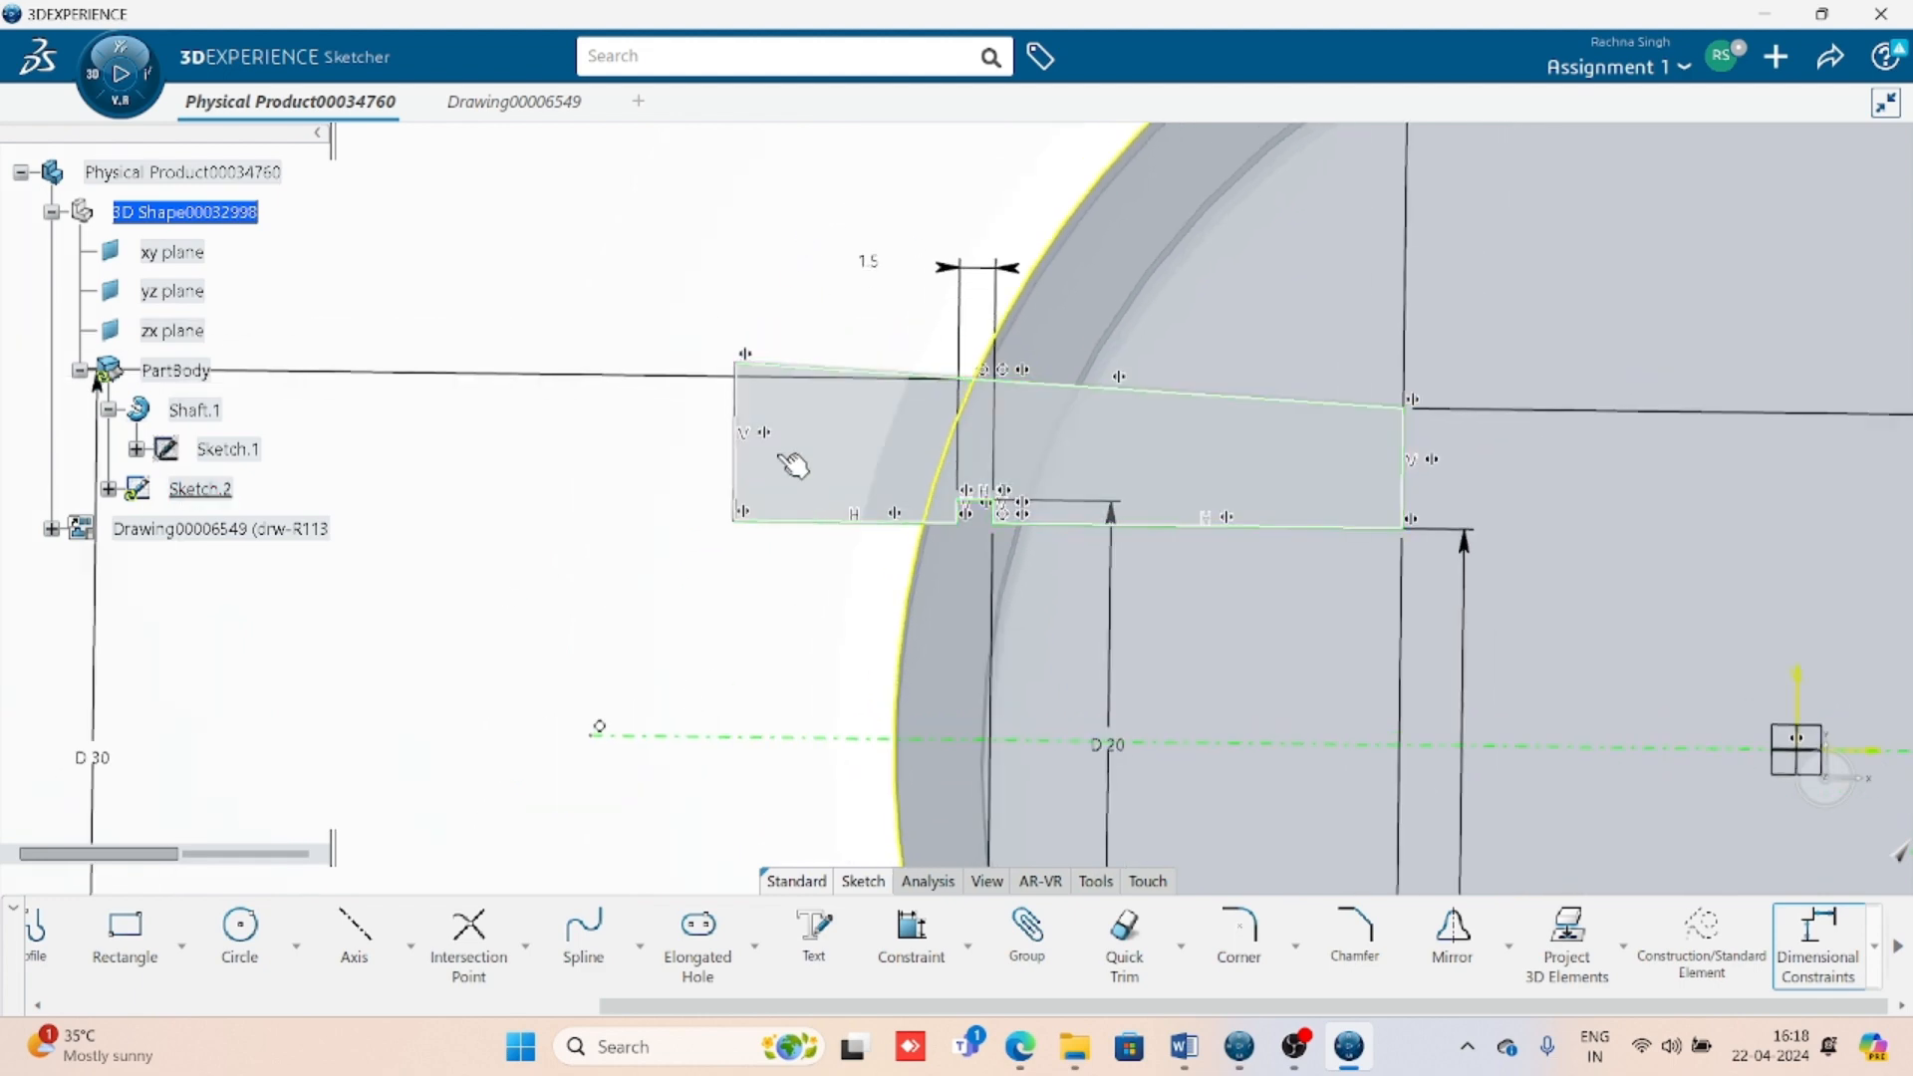
- Move the profile's outer vertical edge inward and dimension the lower edge between it and the groove as 5 mm
drag(738, 473, 825, 480)
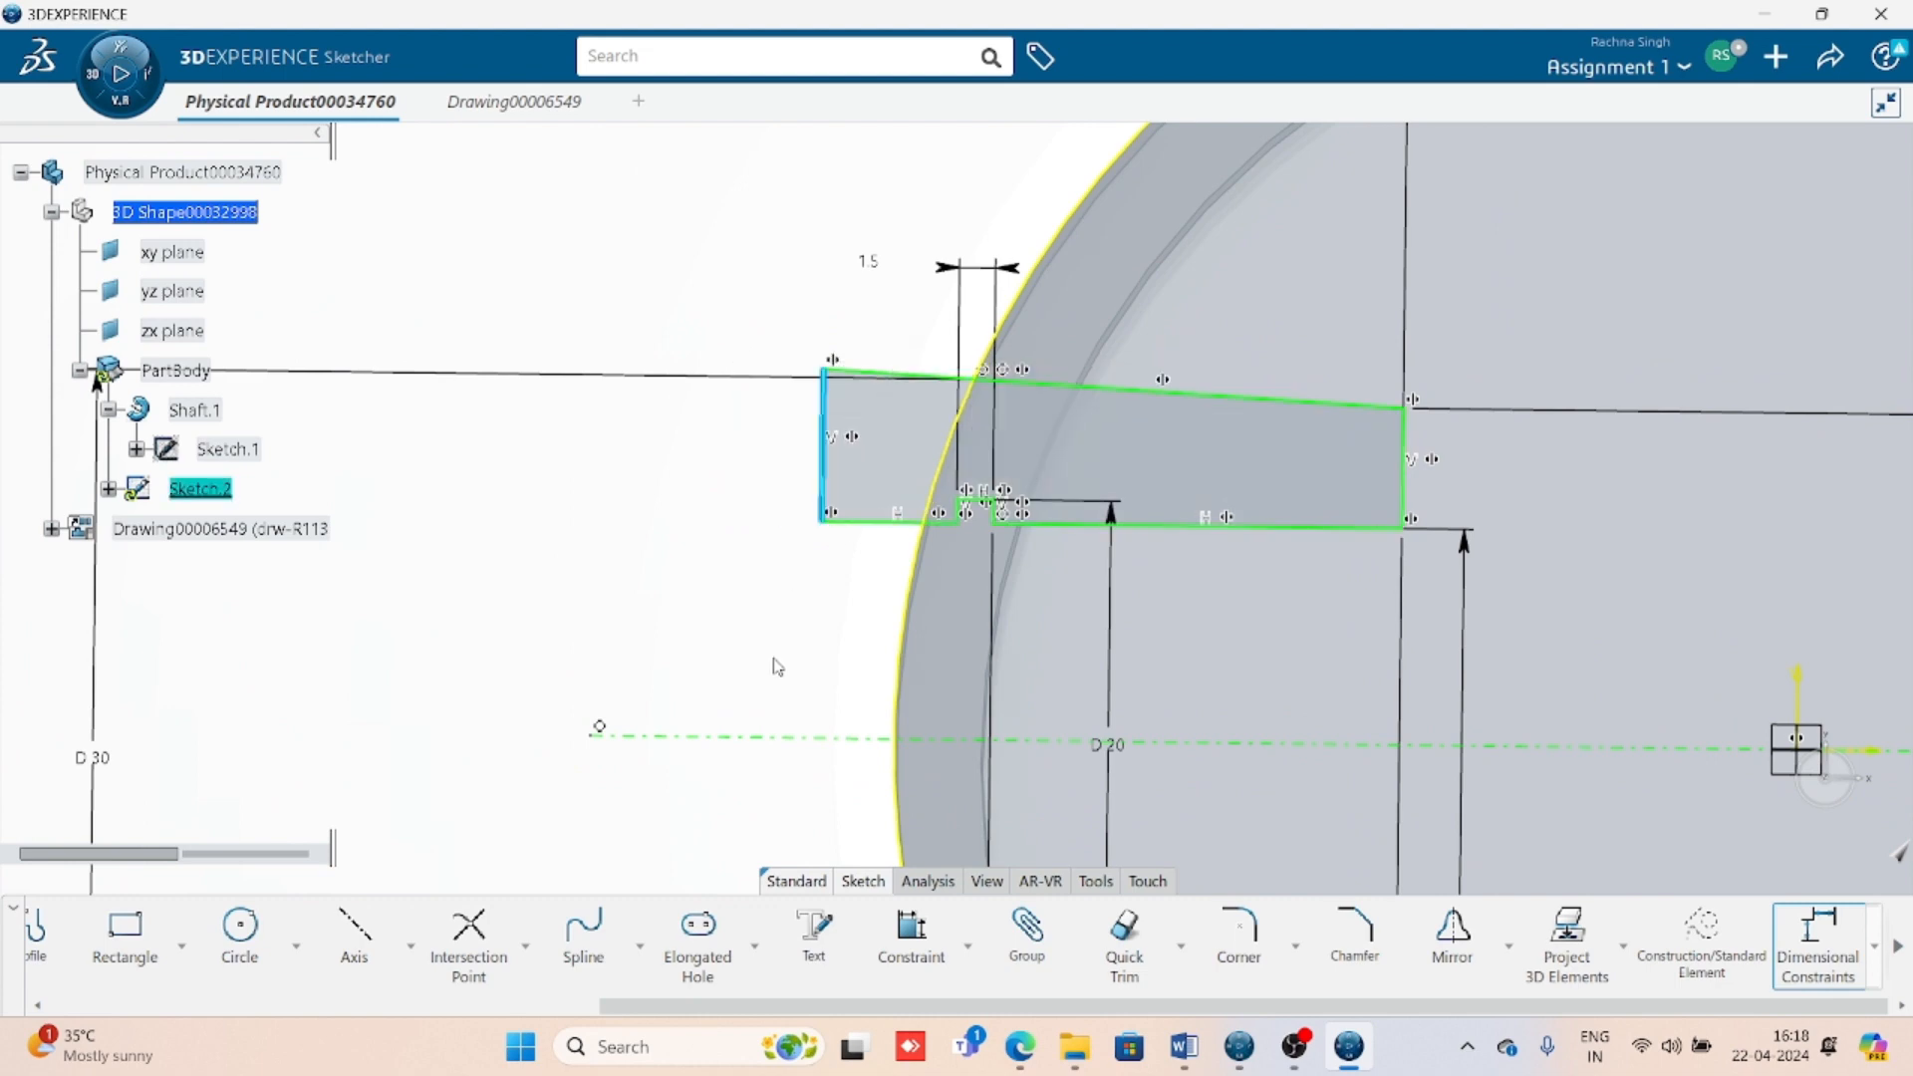
click(775, 661)
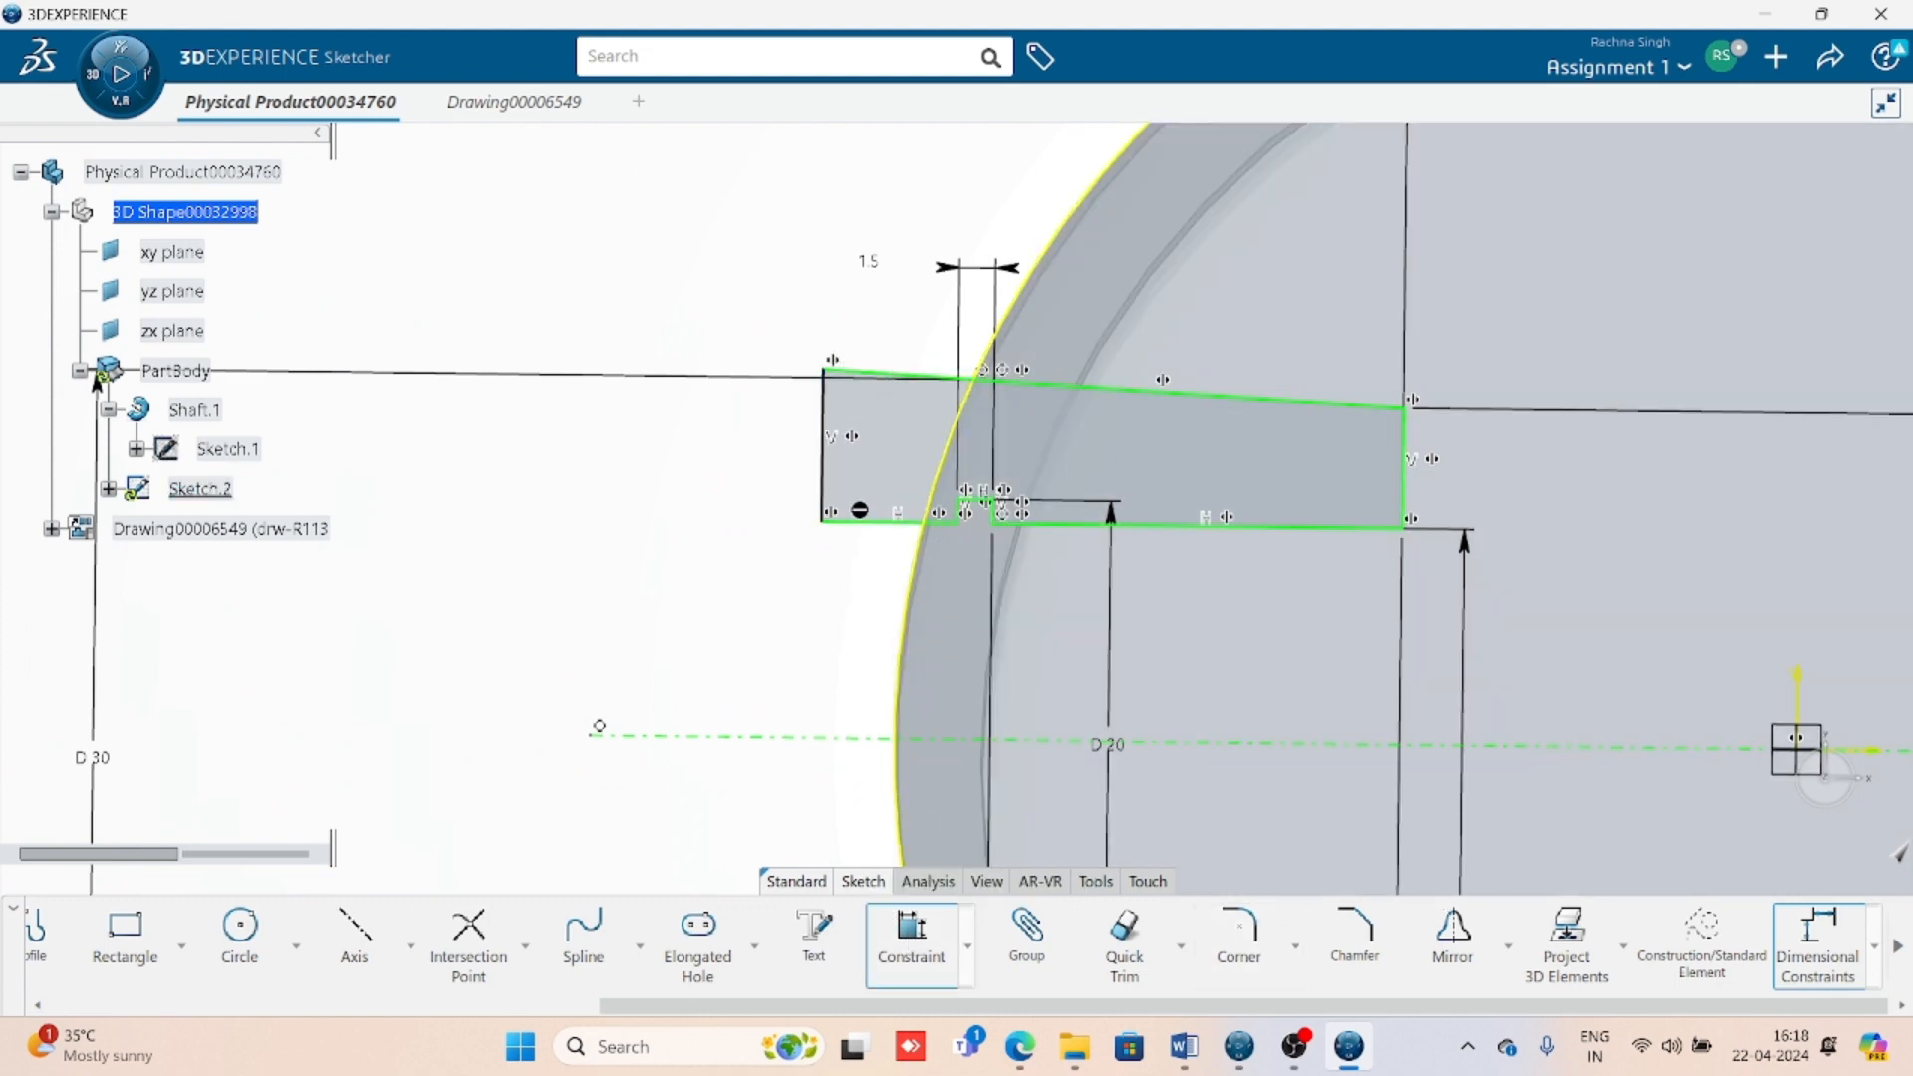
click(877, 522)
click(706, 602)
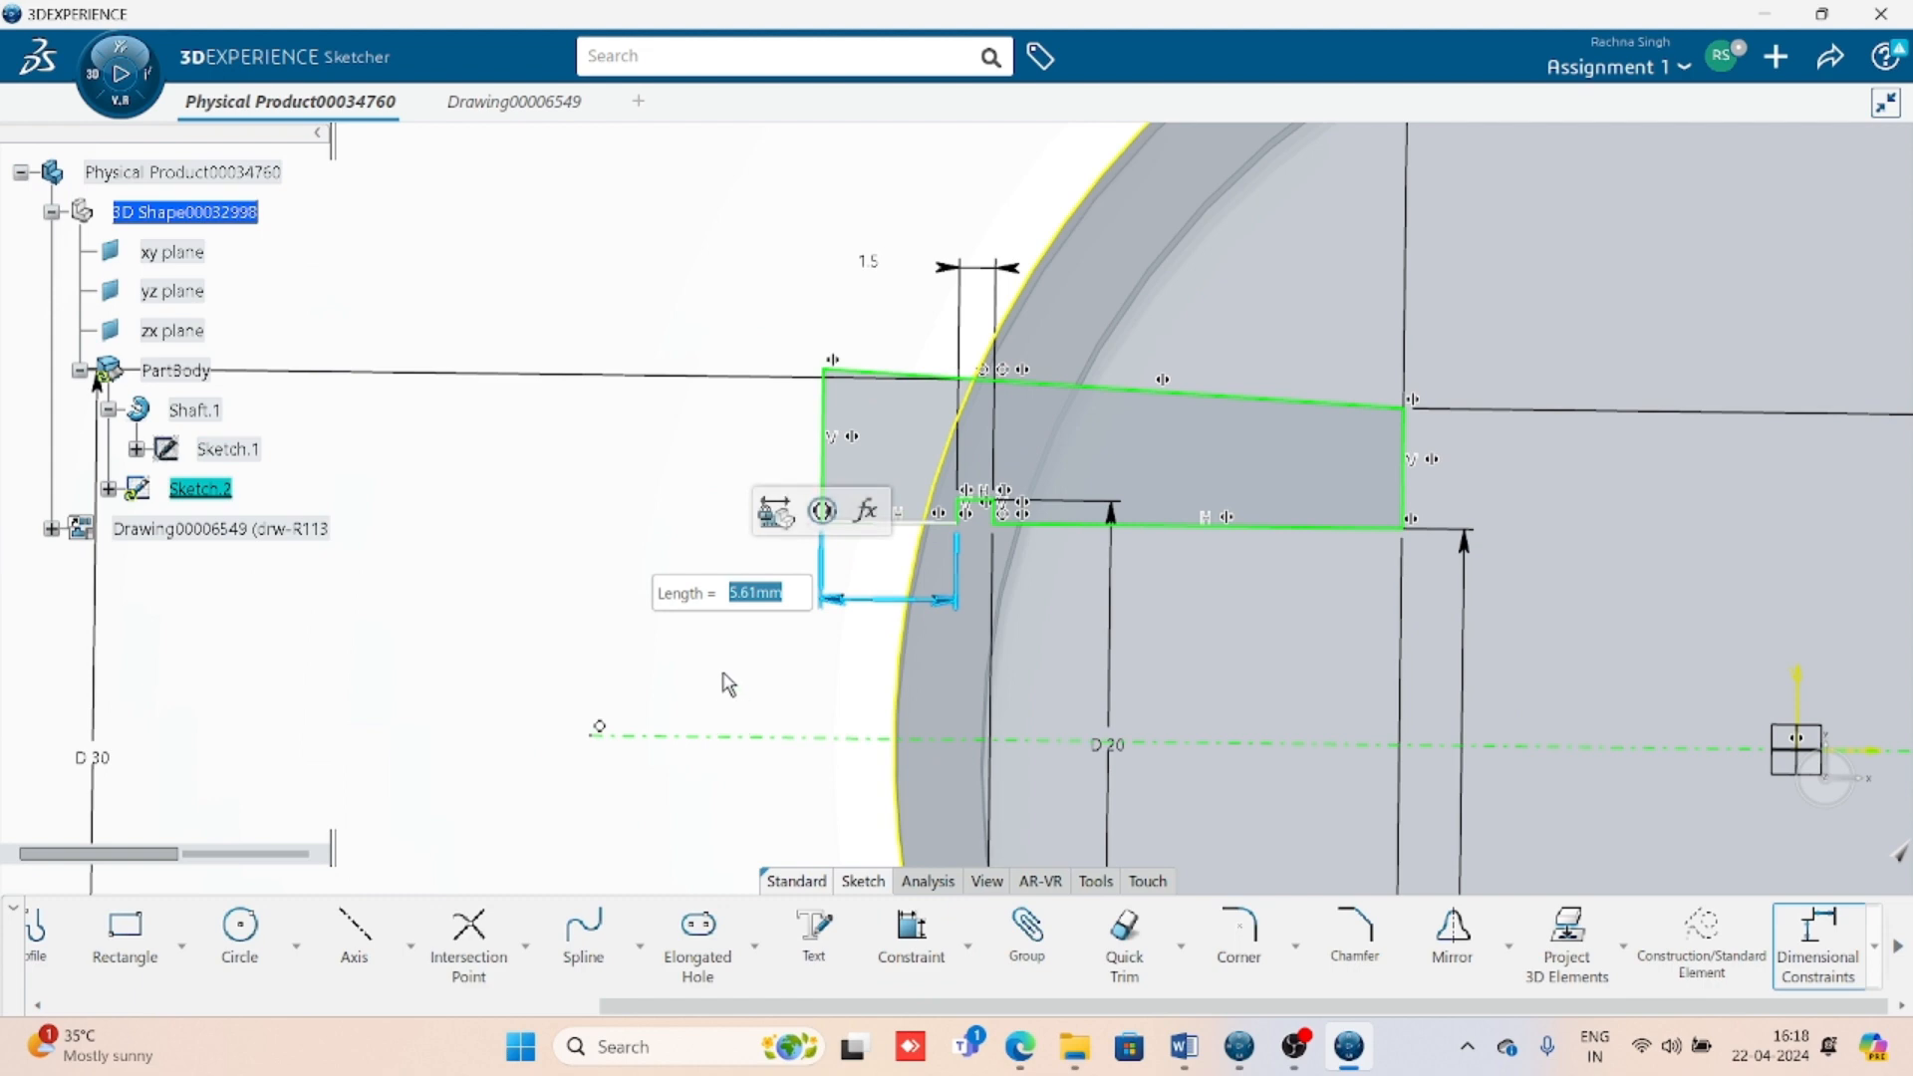
text(5)
key(Return)
click(510, 584)
mouse_move(643, 617)
middle_down()
mouse_move(611, 559)
mouse_move(585, 559)
middle_up()
middle_drag(739, 479, 607, 504)
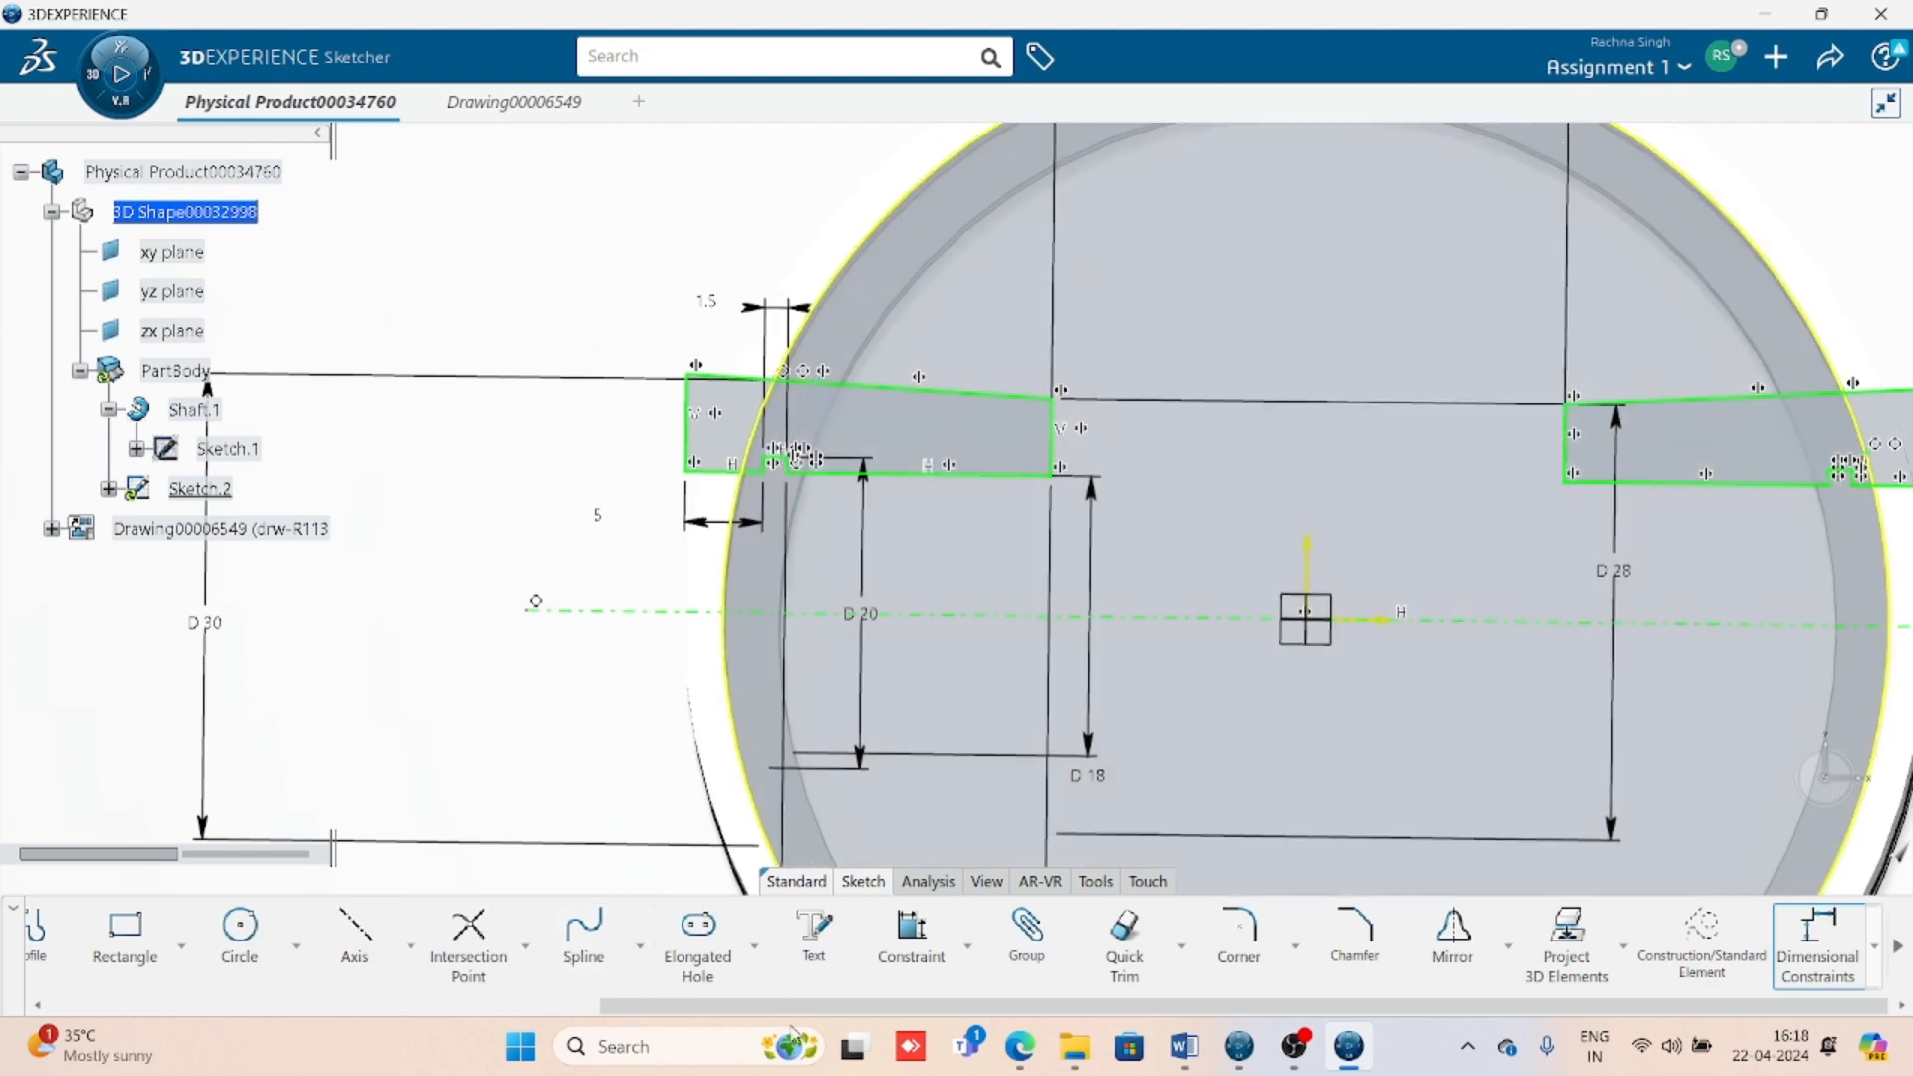
- Run Sketch Analysis and convert the projected circle to a construction element
click(947, 879)
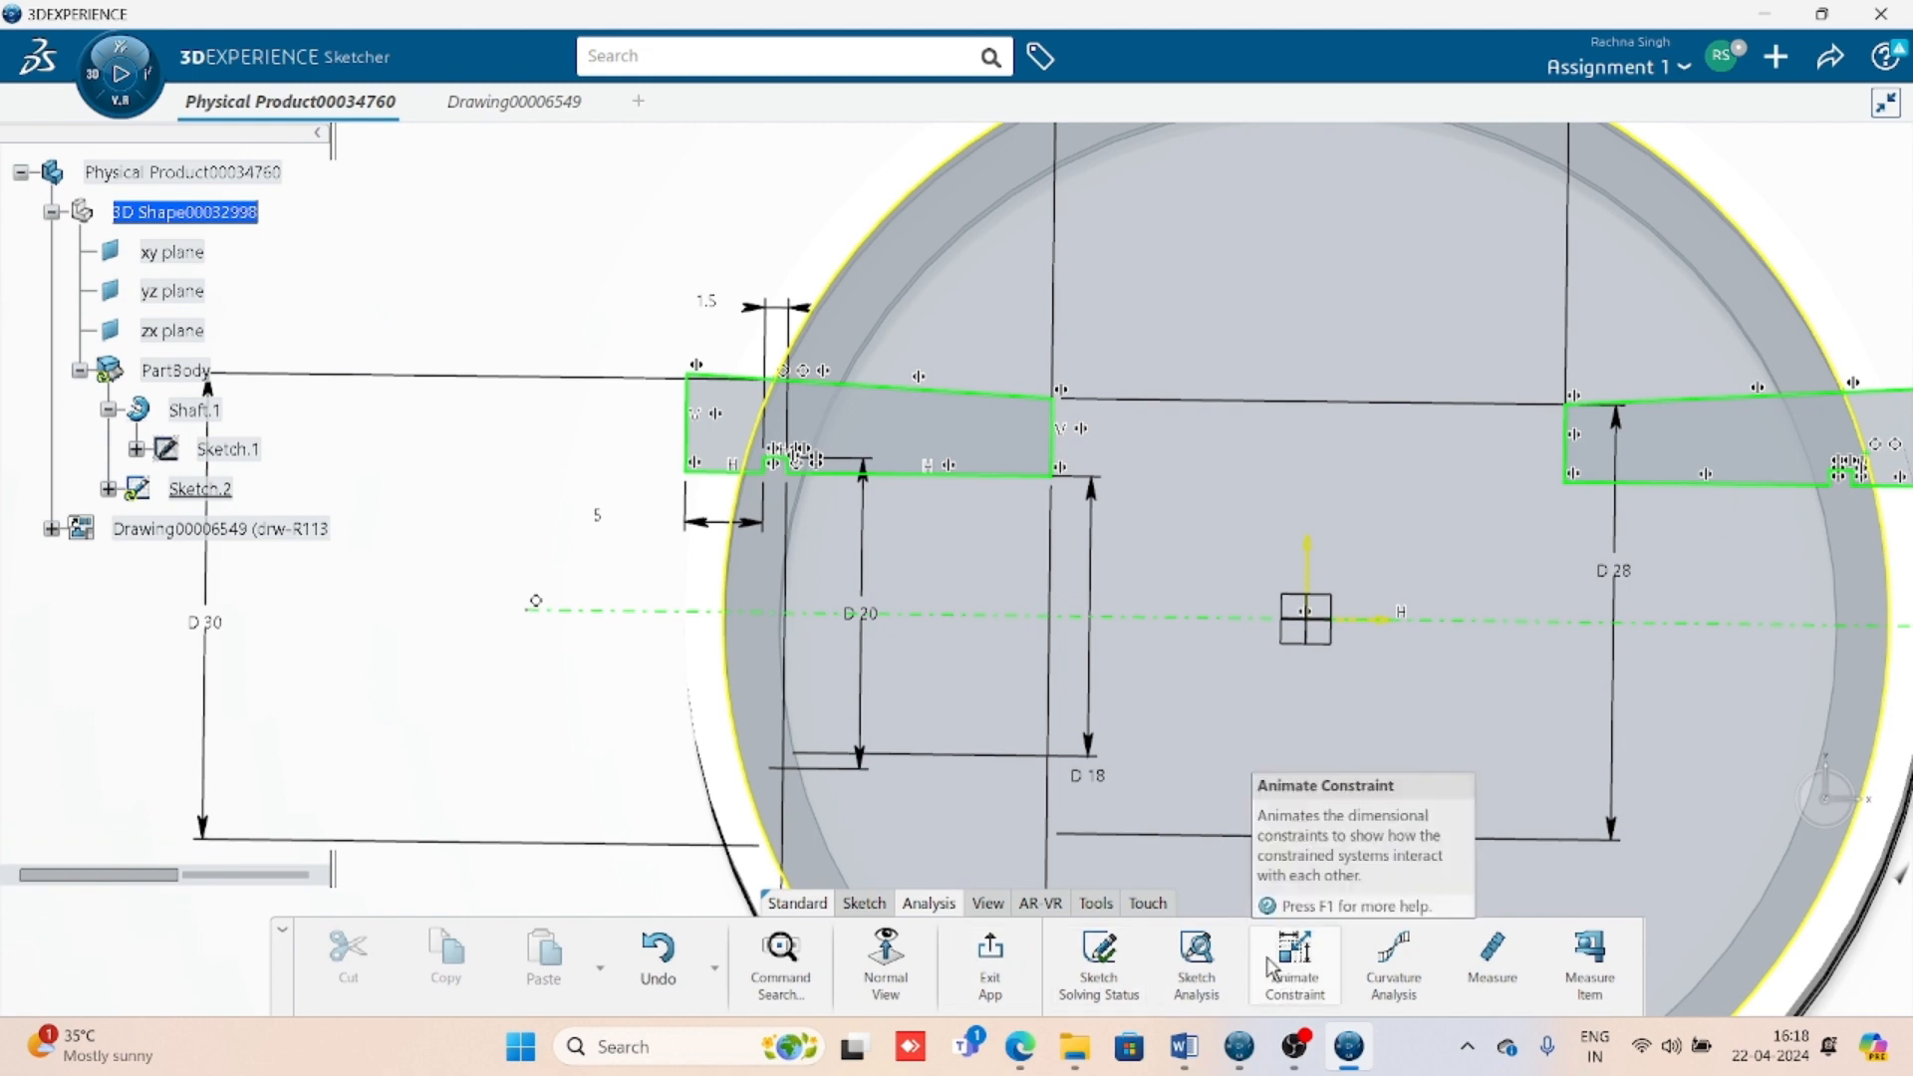
click(1197, 961)
scroll(448, 556, down, 5)
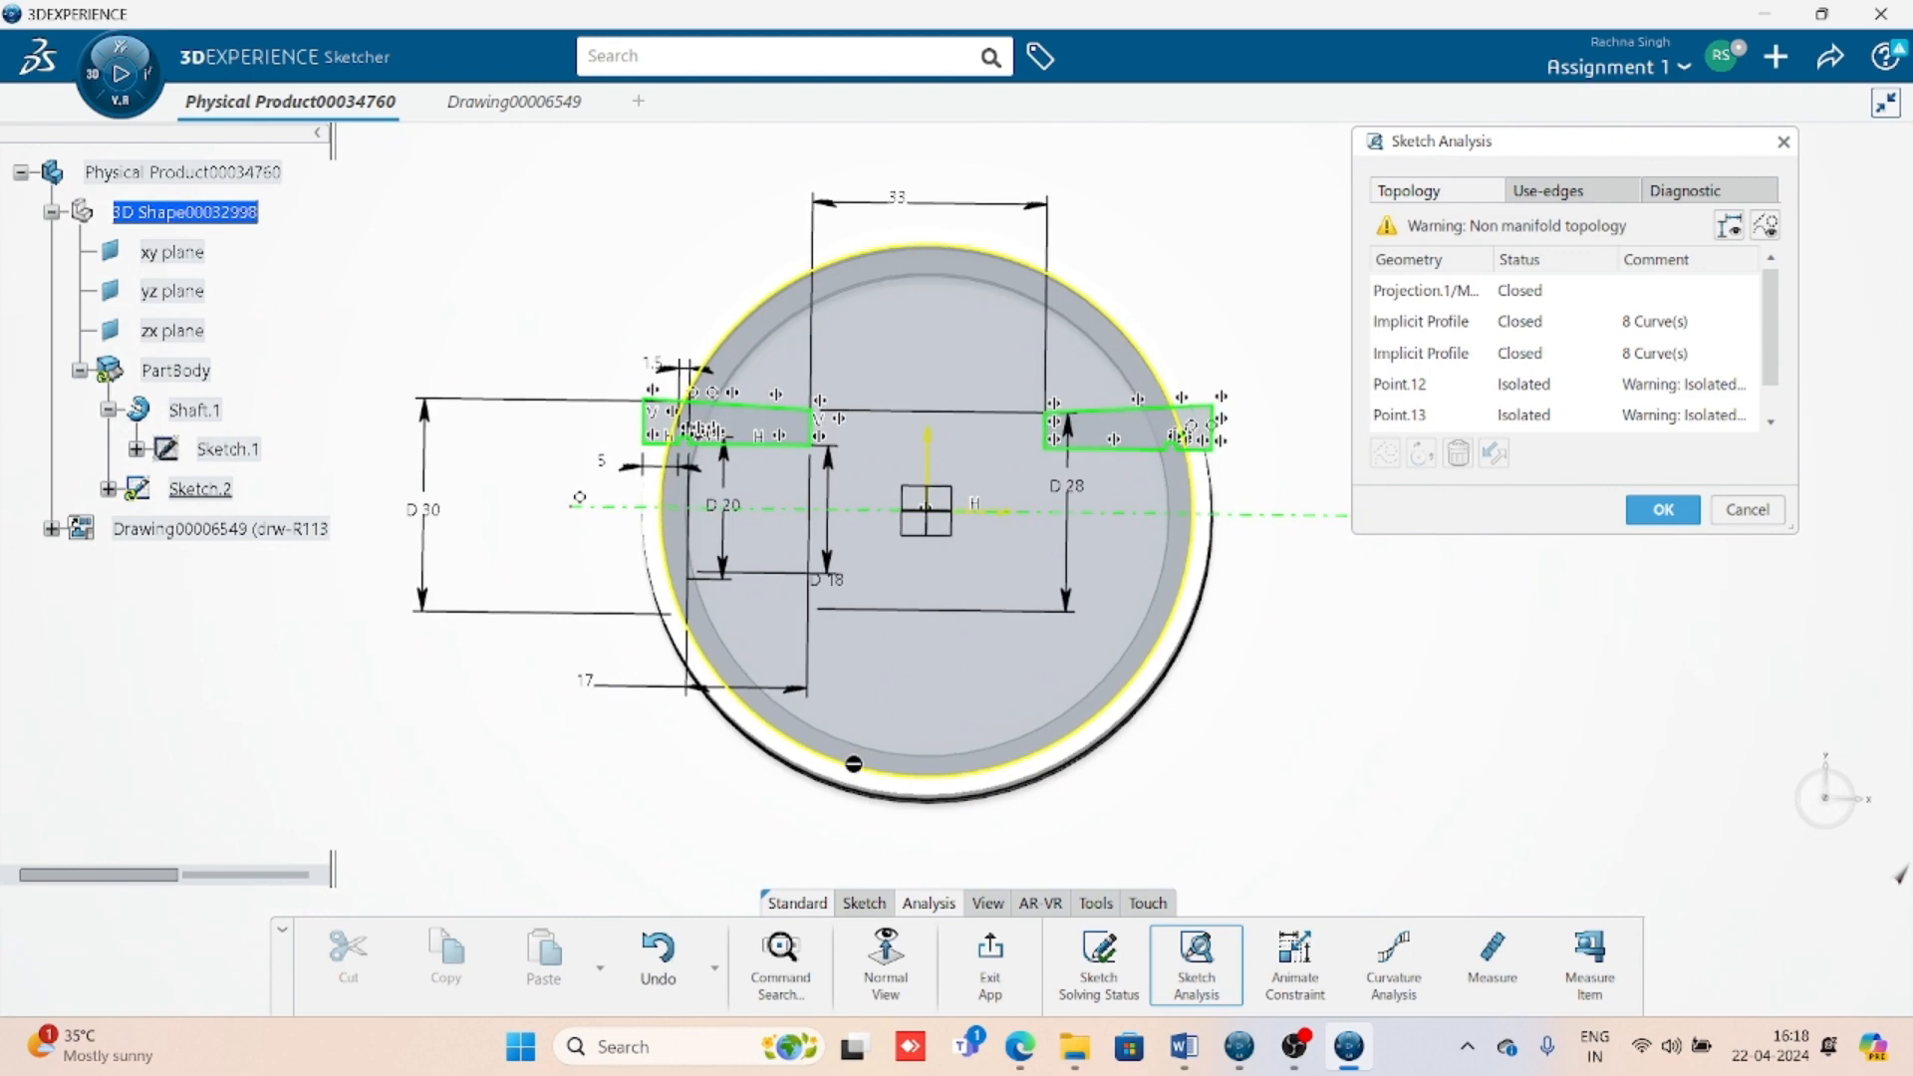
middle_drag(854, 764, 849, 813)
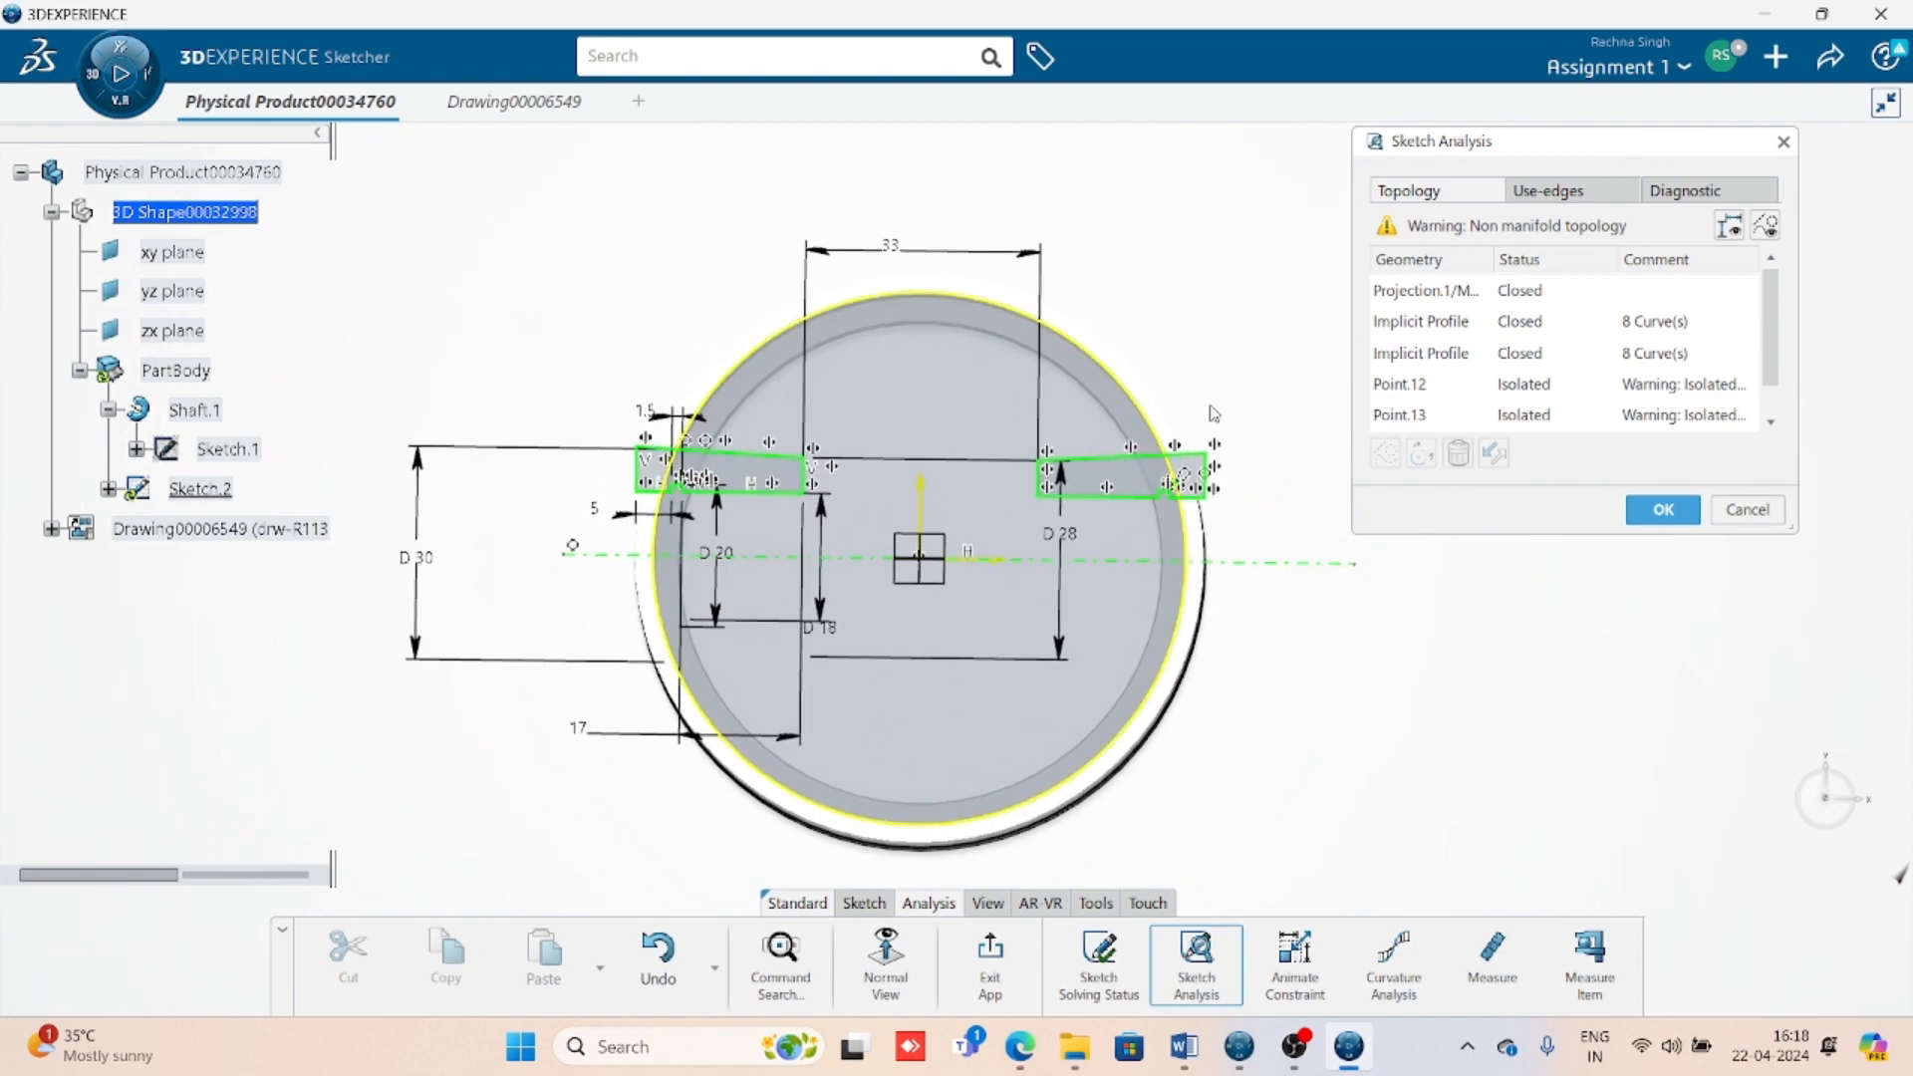
click(1438, 294)
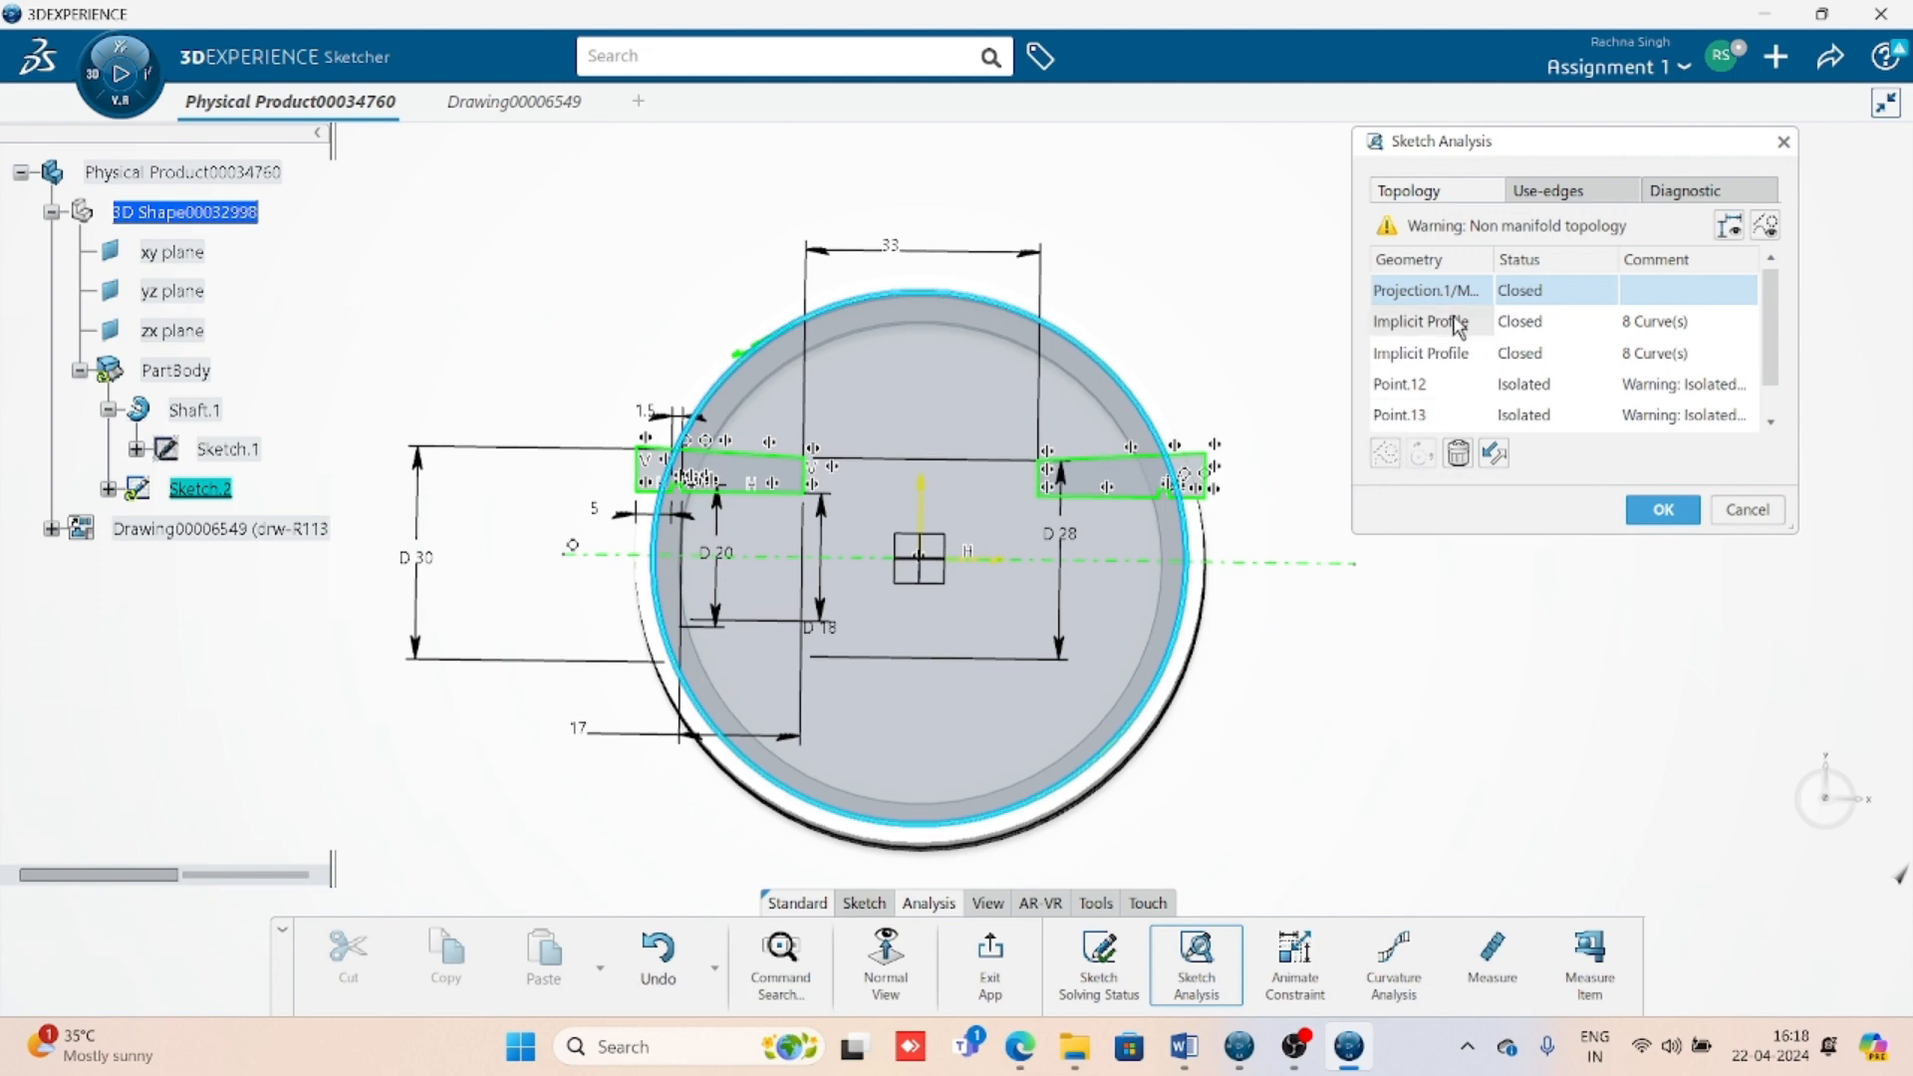
click(1383, 457)
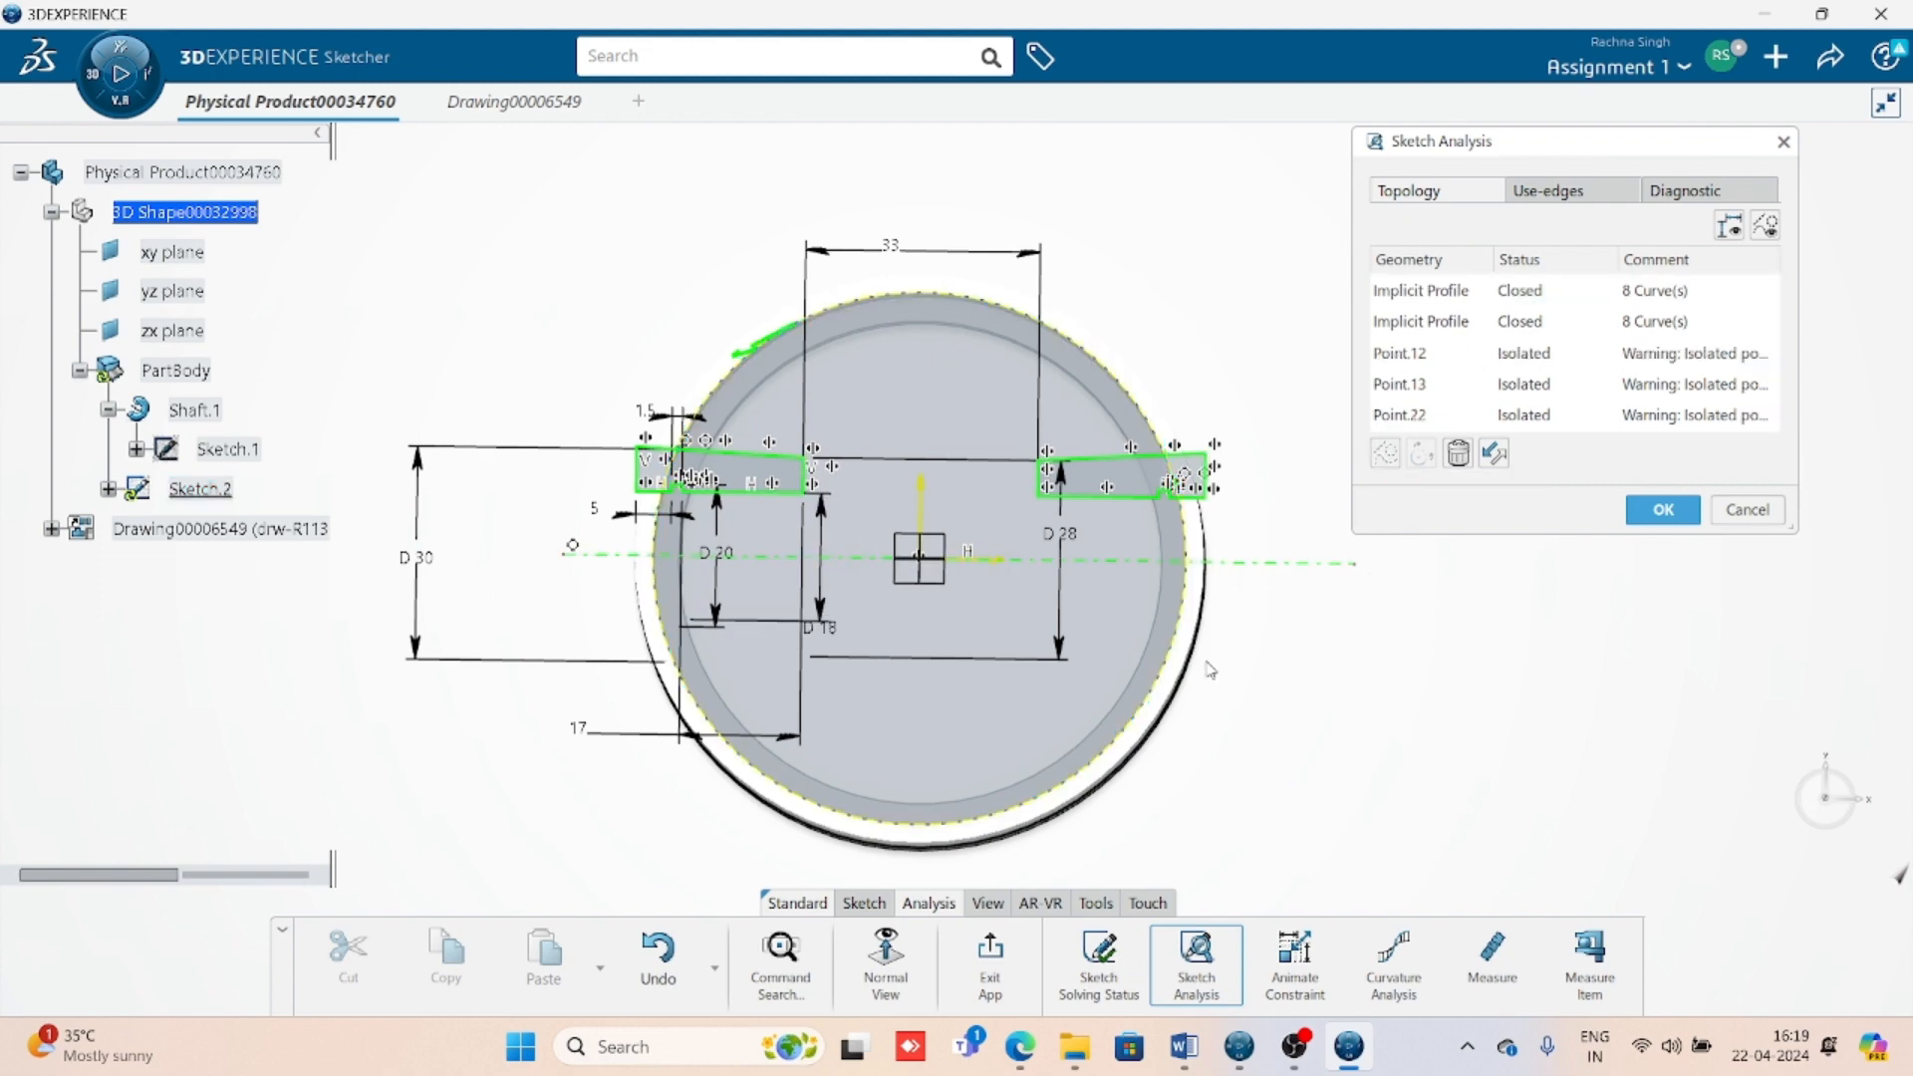
- Check the two profiles in Sketch Analysis, convert isolated points Point.12, Point.13 and Point.22 to construction elements, and accept the analysis
click(1433, 293)
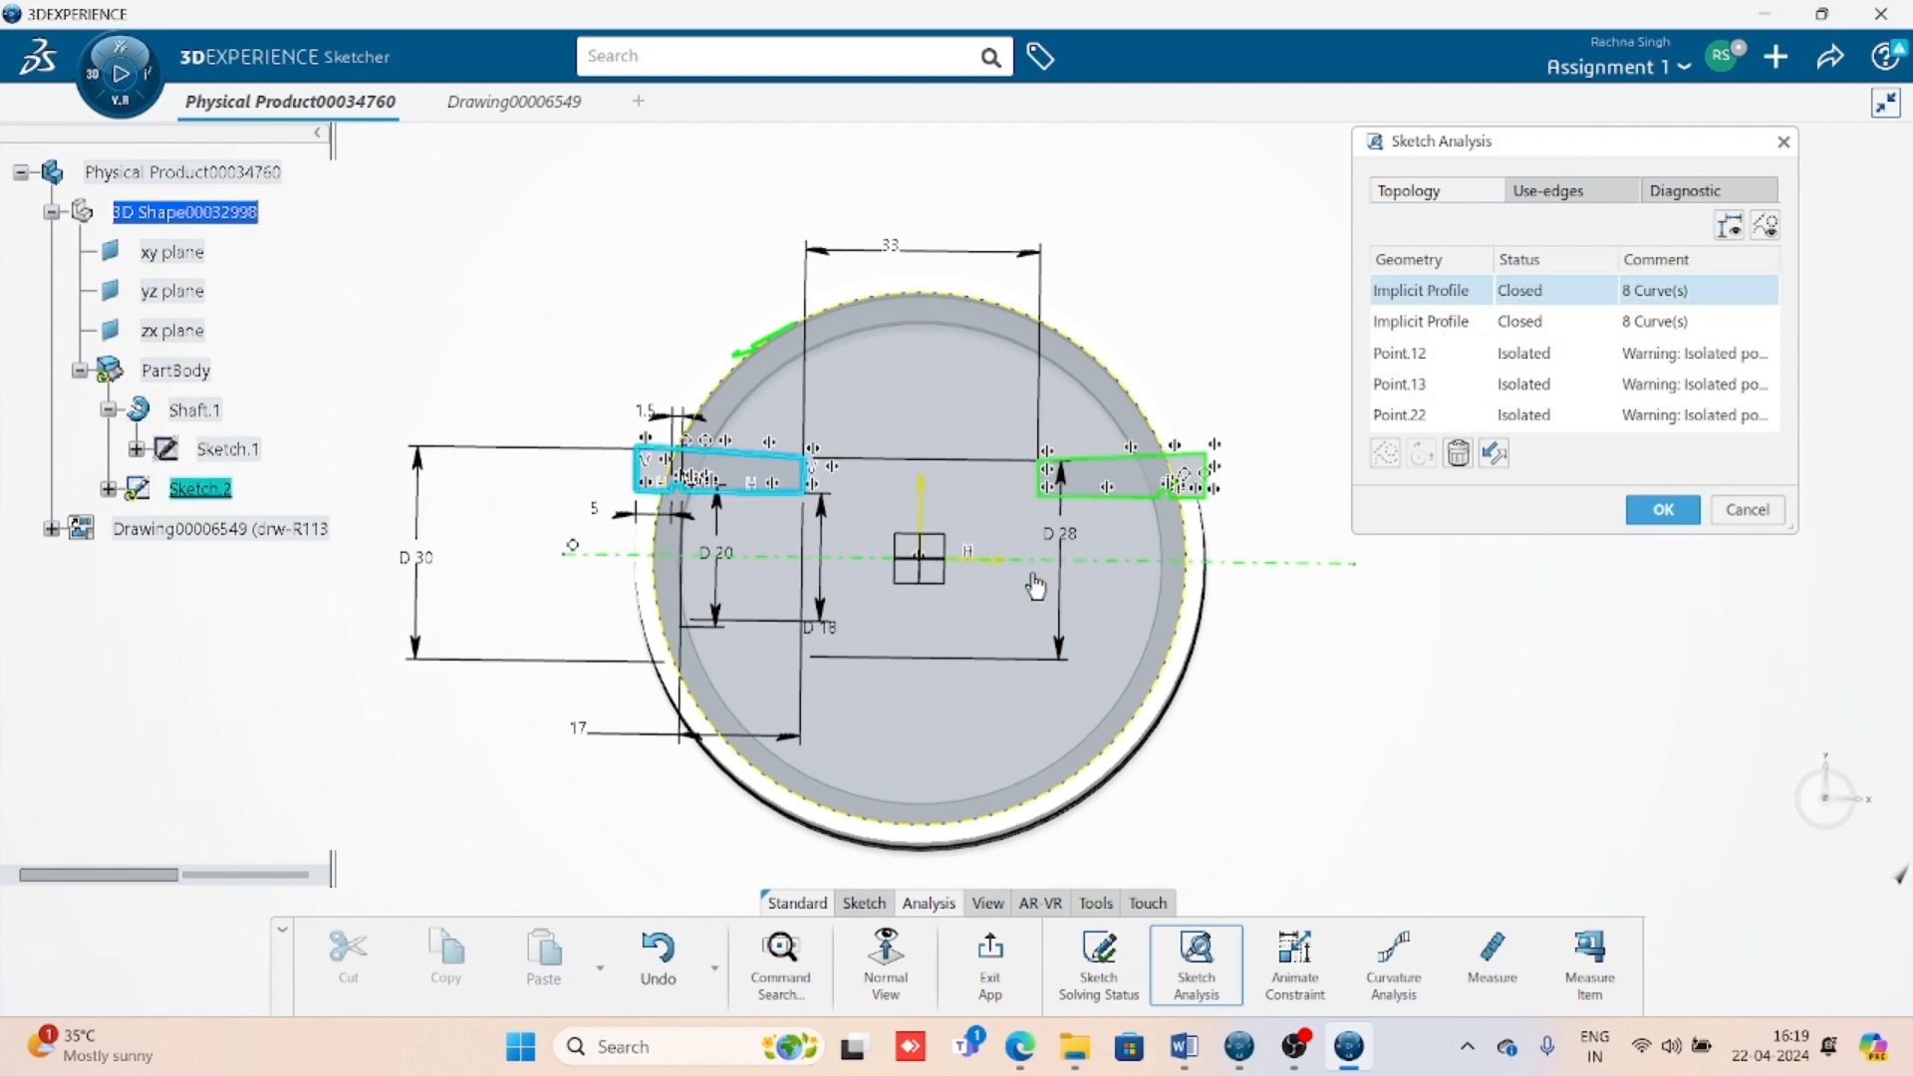
click(1445, 329)
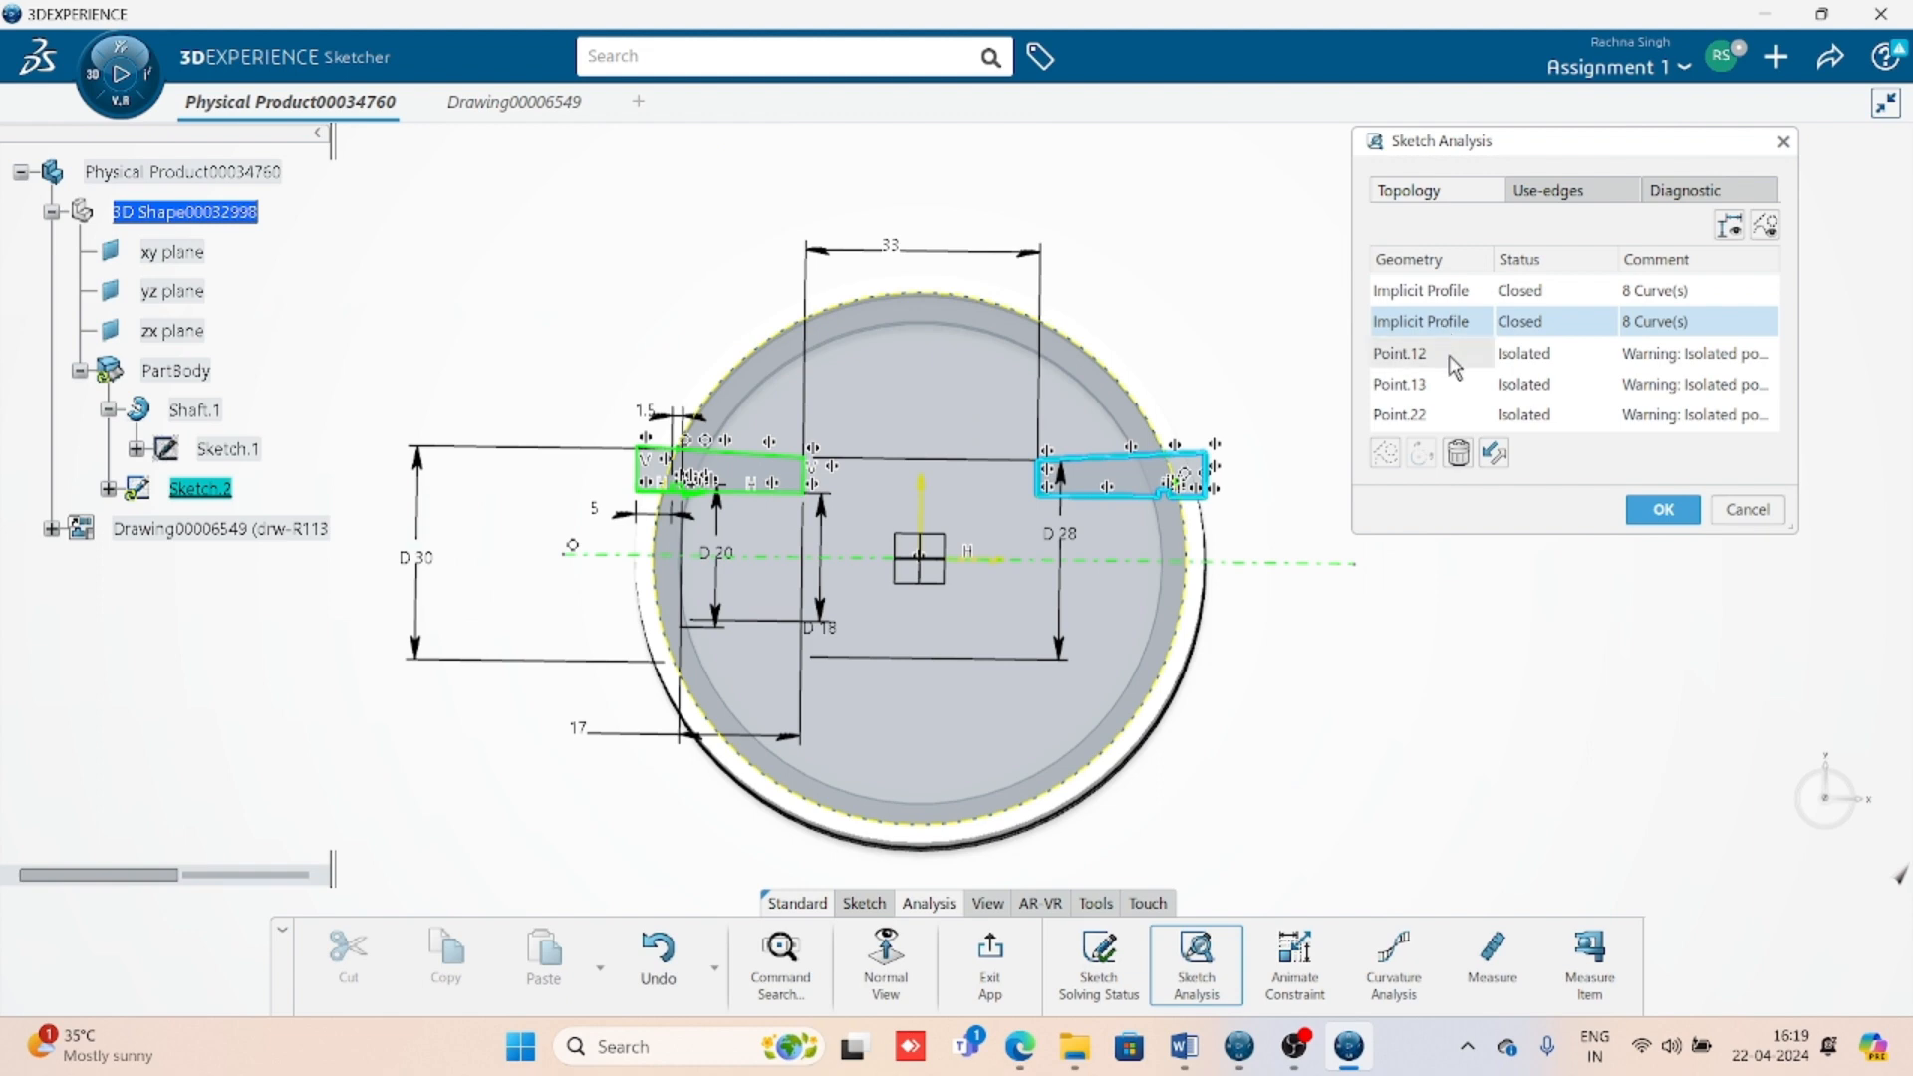
click(1449, 355)
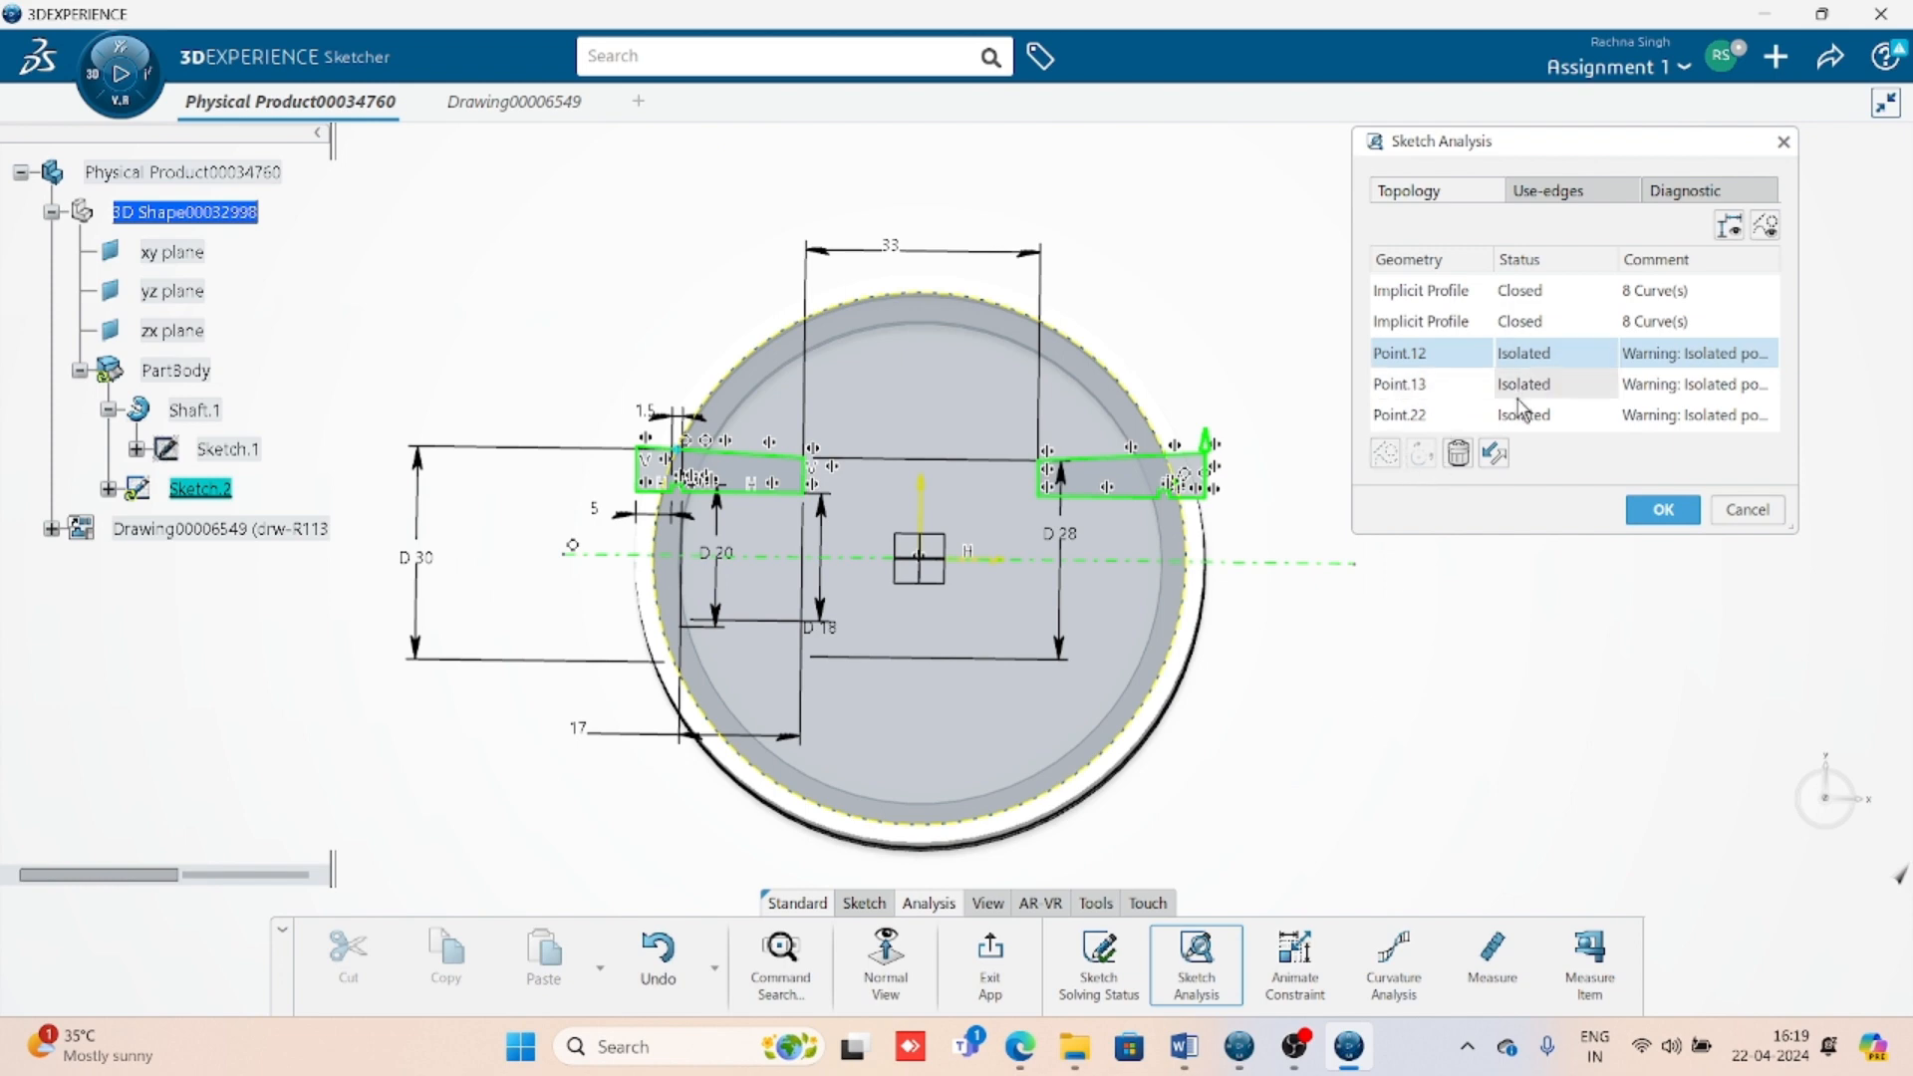
click(1384, 454)
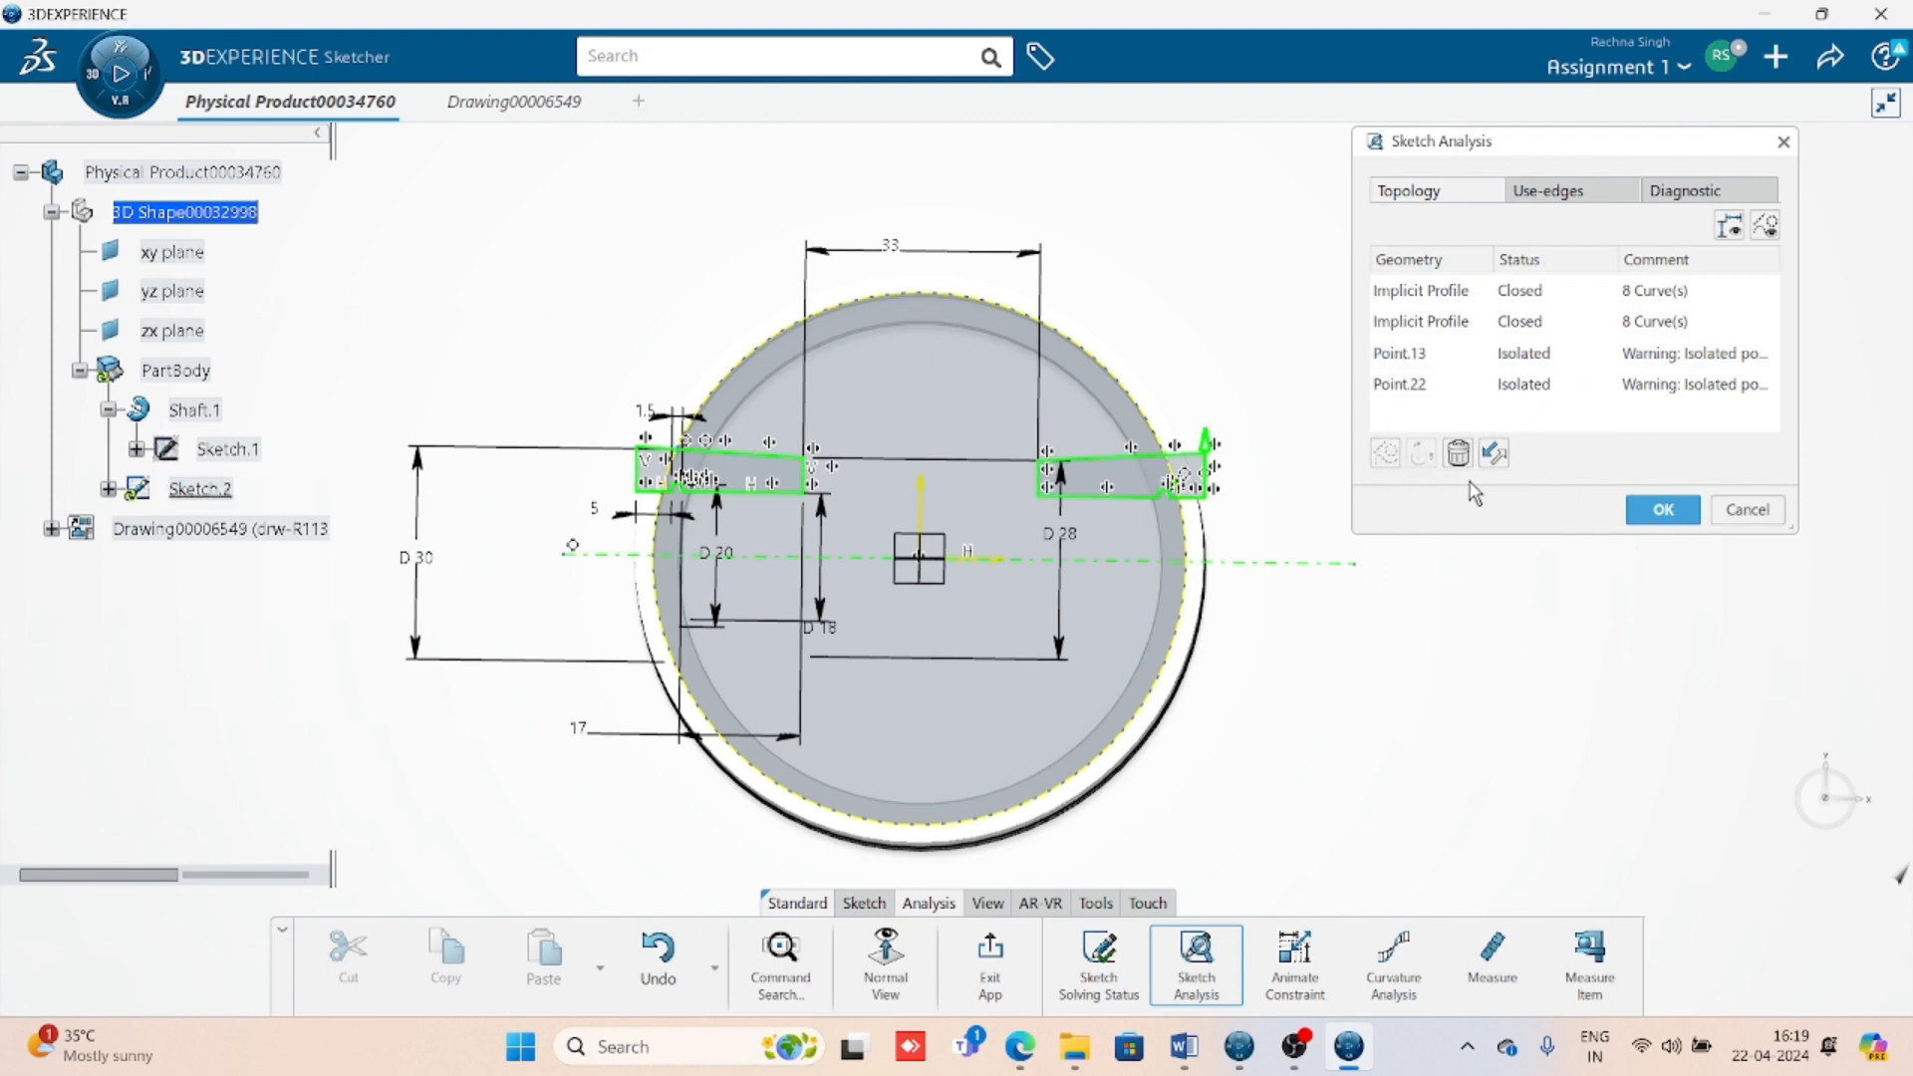
click(1421, 349)
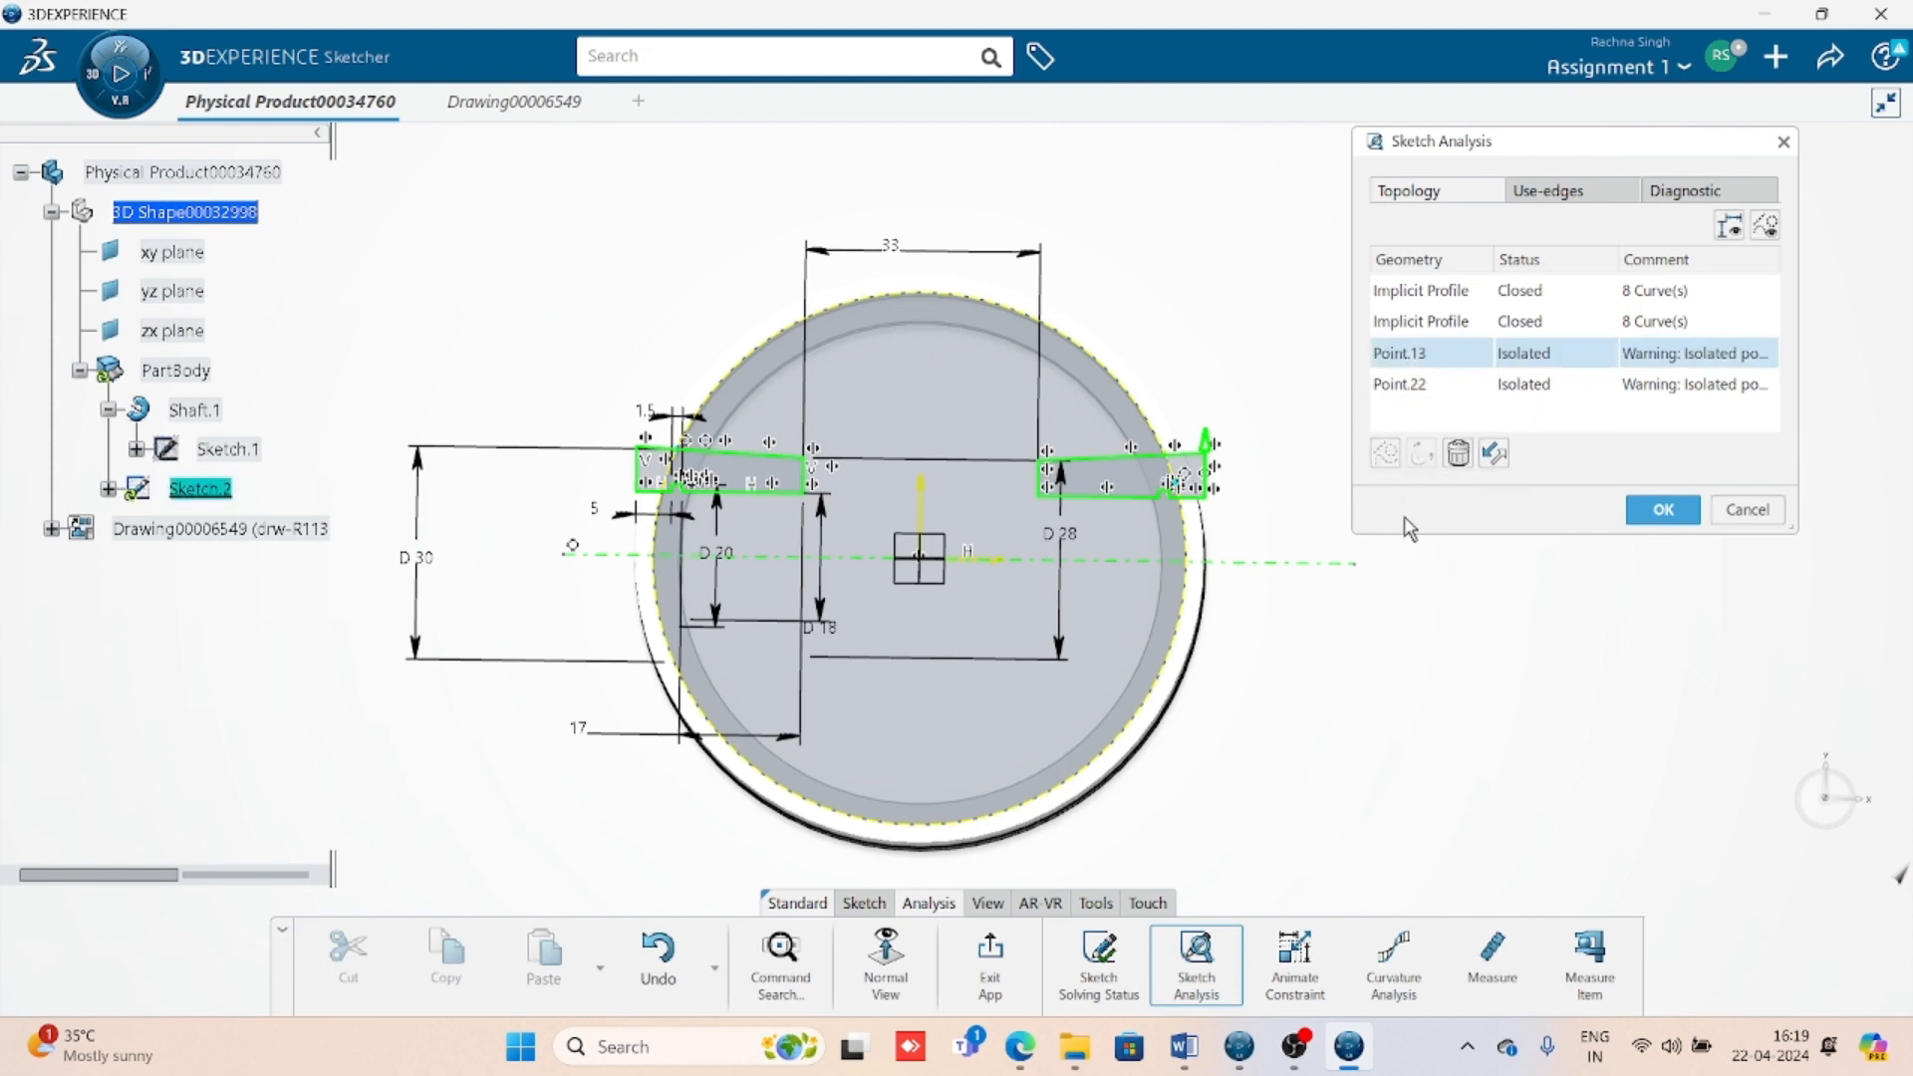
click(1384, 454)
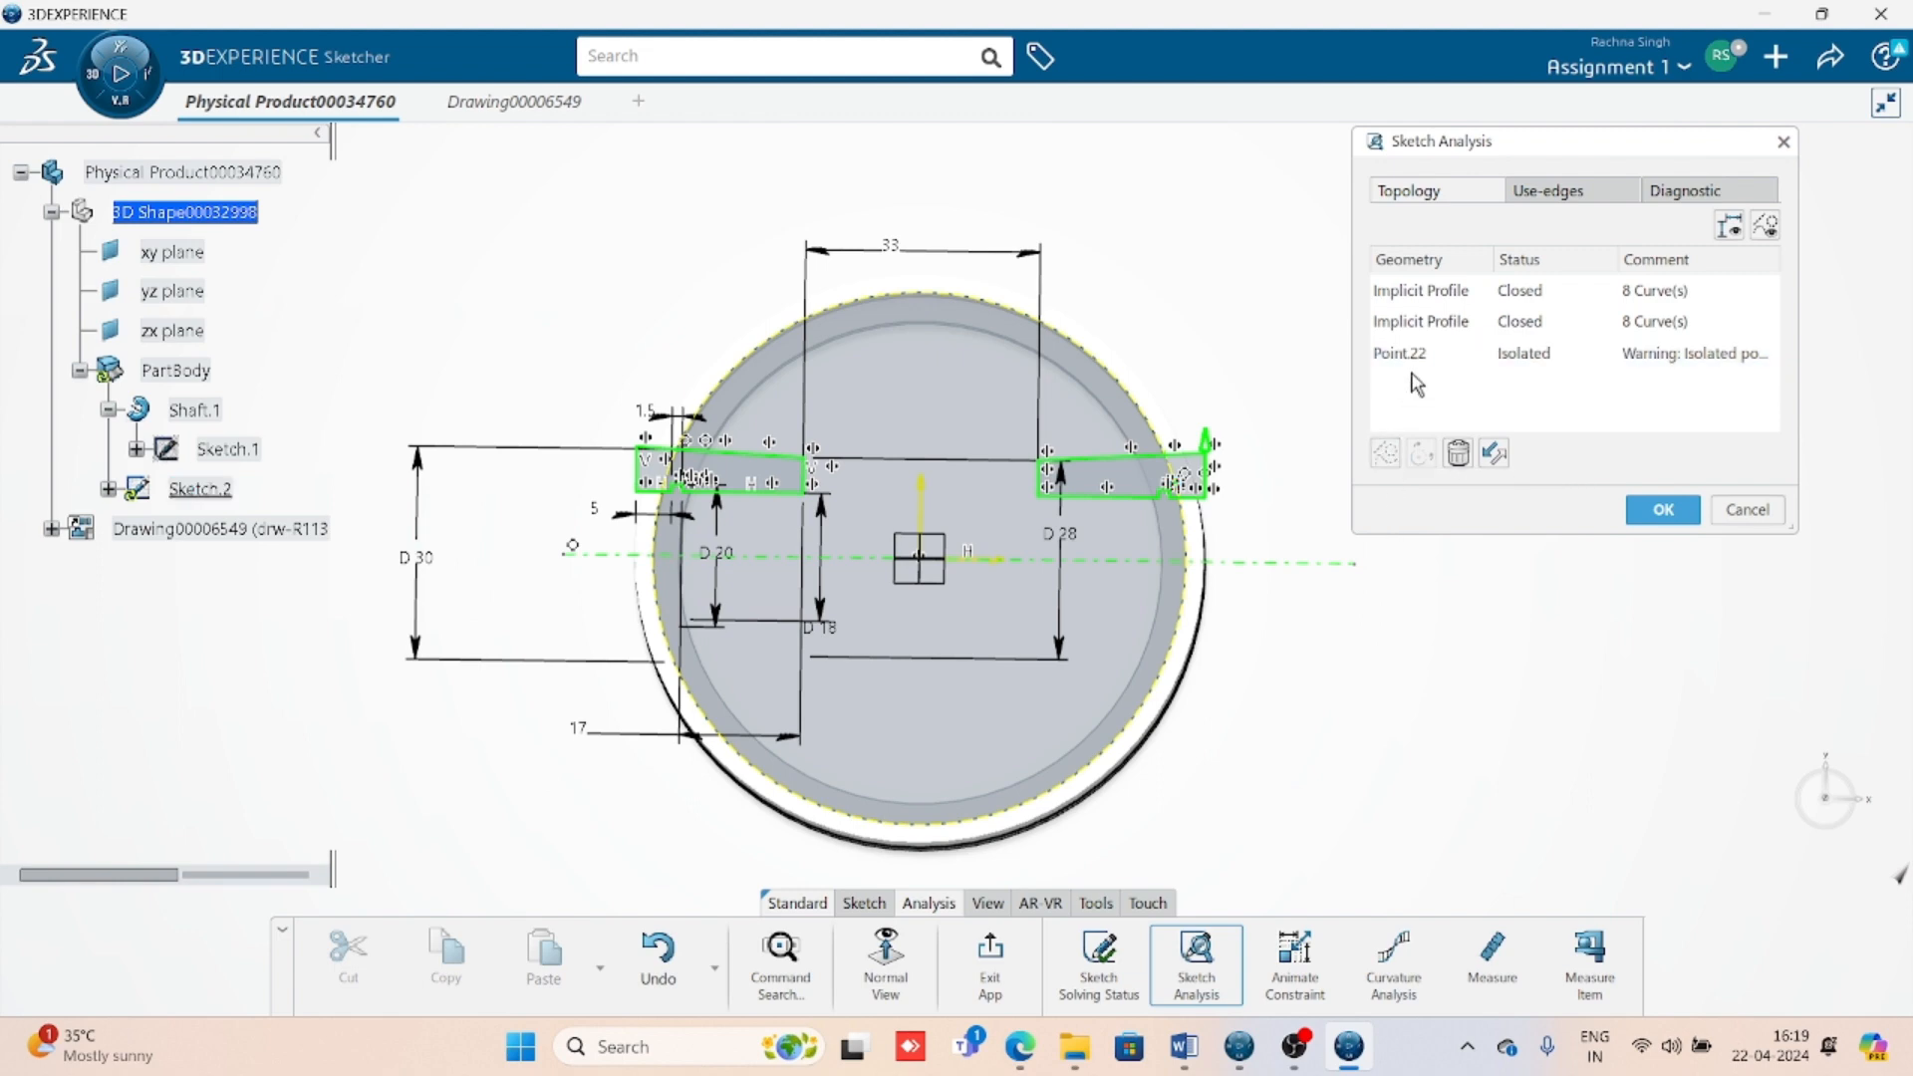
click(1405, 354)
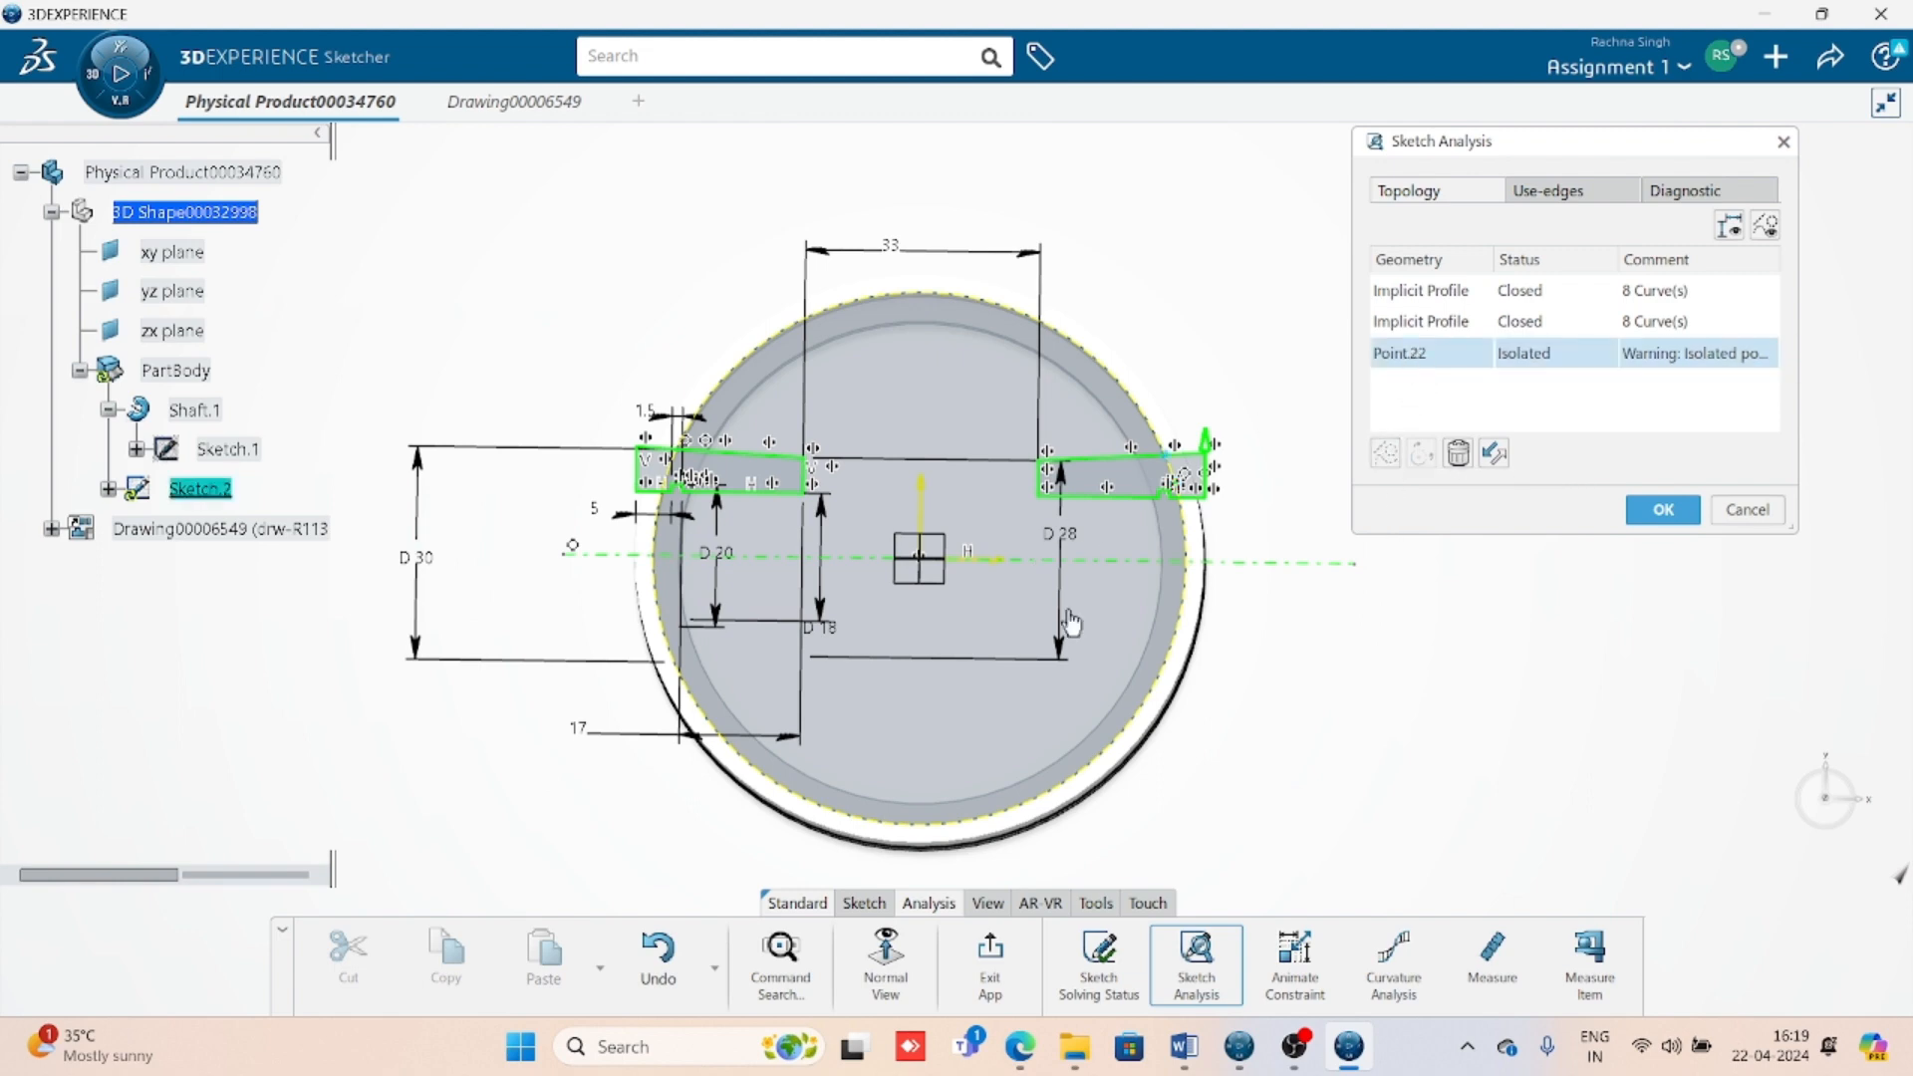
click(1384, 455)
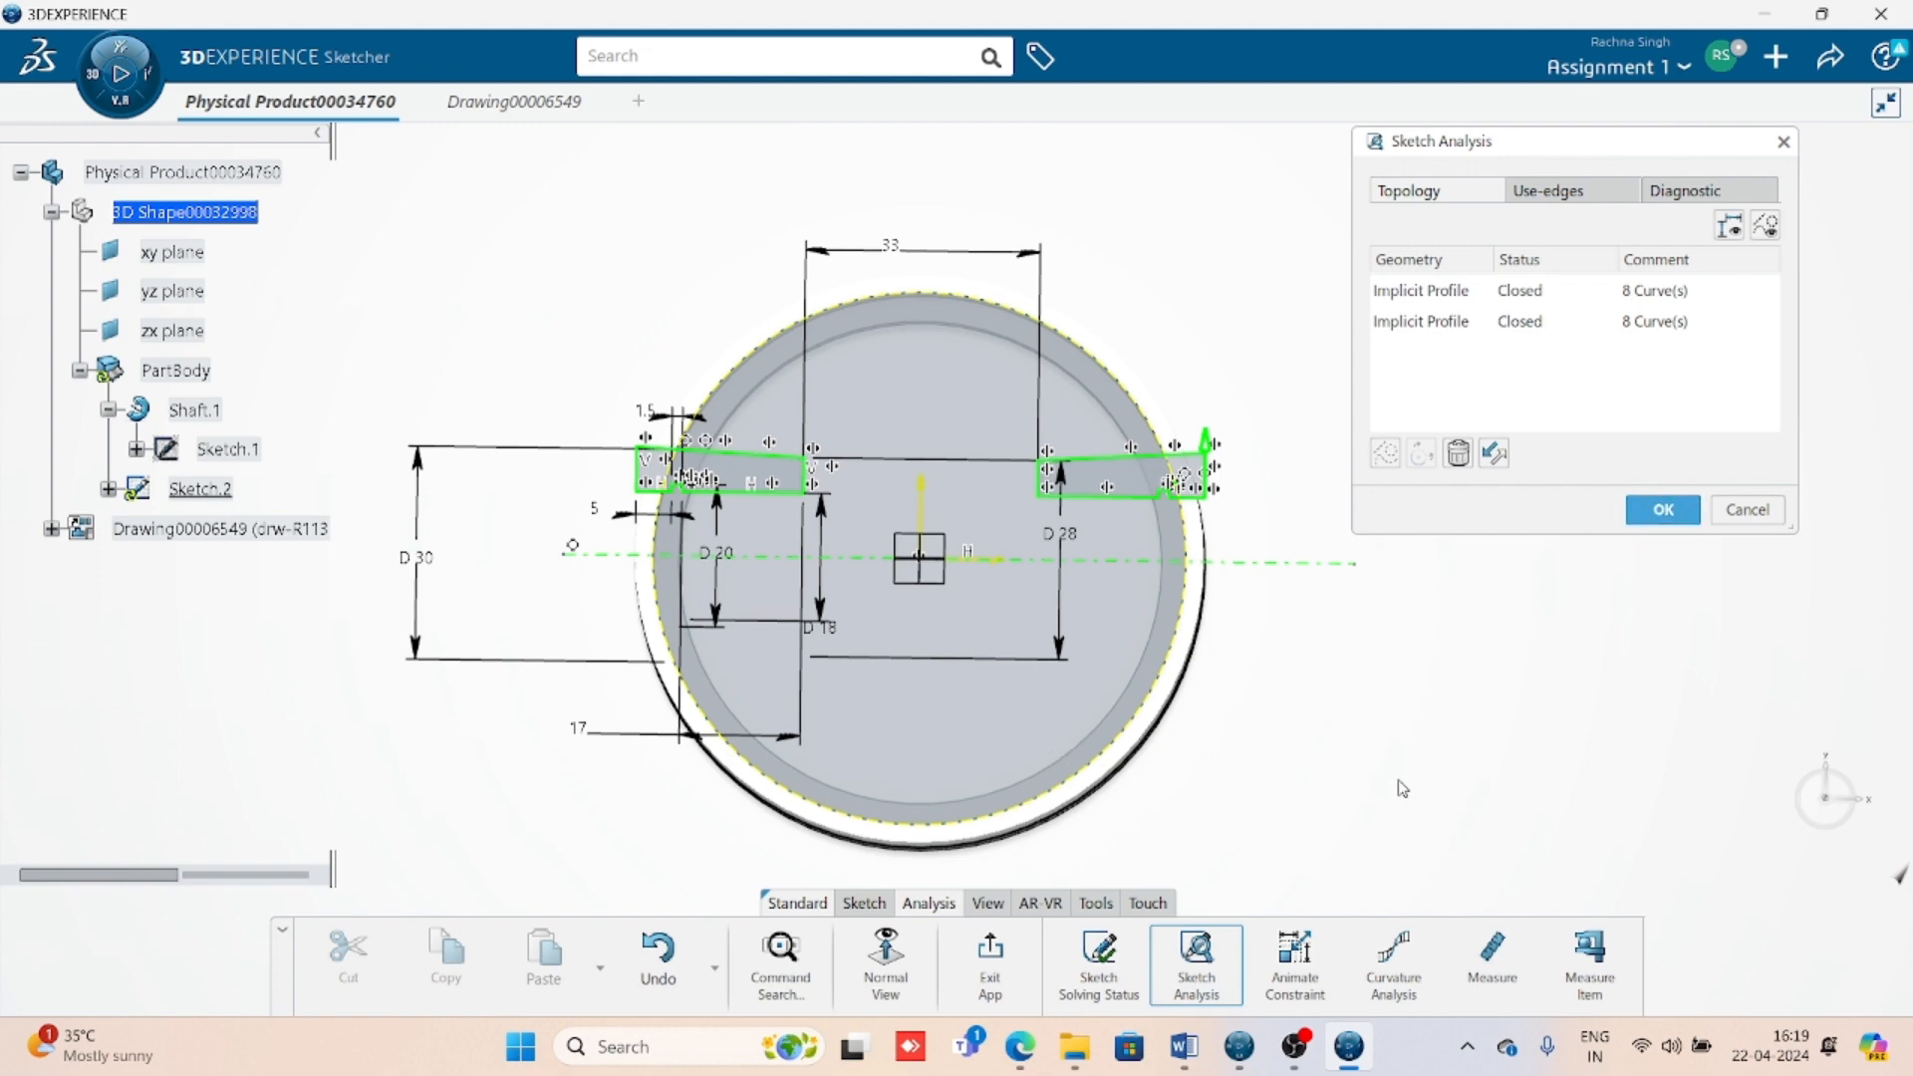
click(1654, 511)
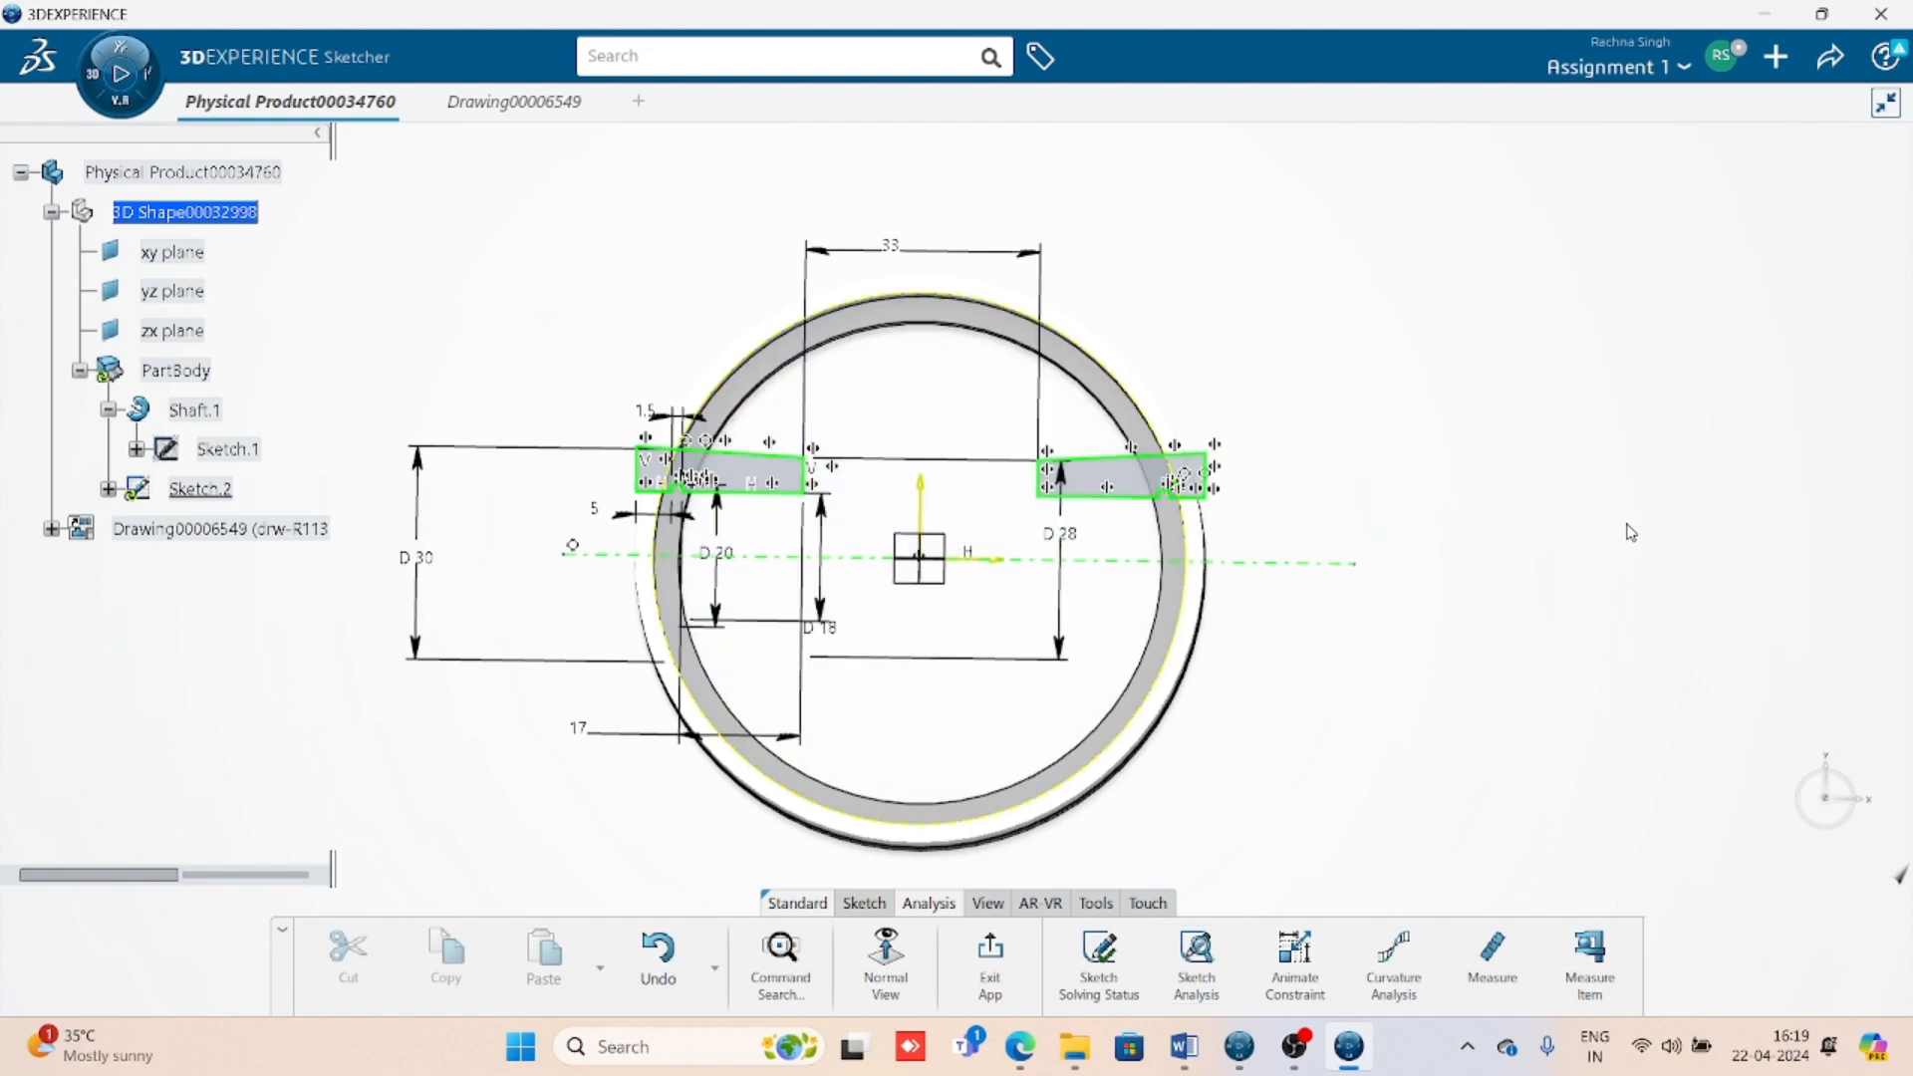
- Exit the sketch and revolve the pin boss profiles 360° about the sketch axis with a Shaft feature
middle_drag(1291, 698, 1420, 640)
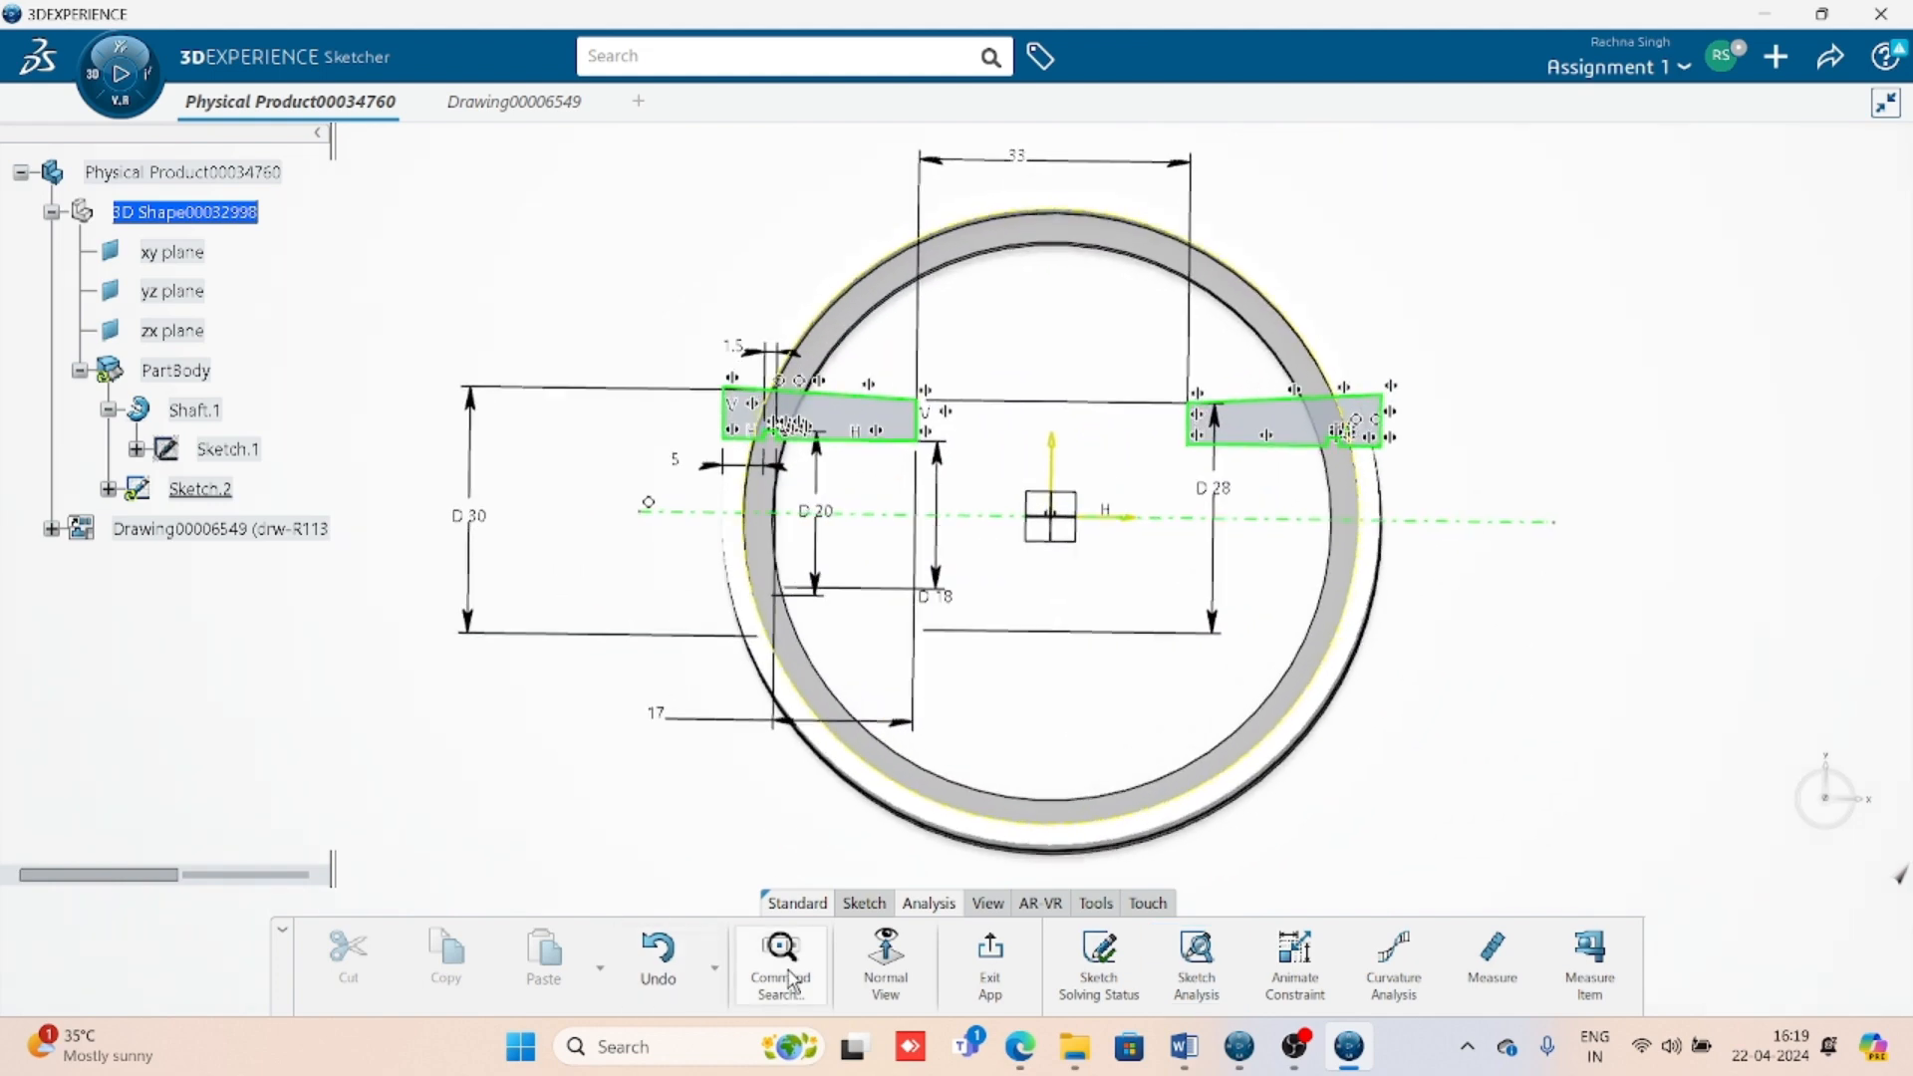
click(989, 972)
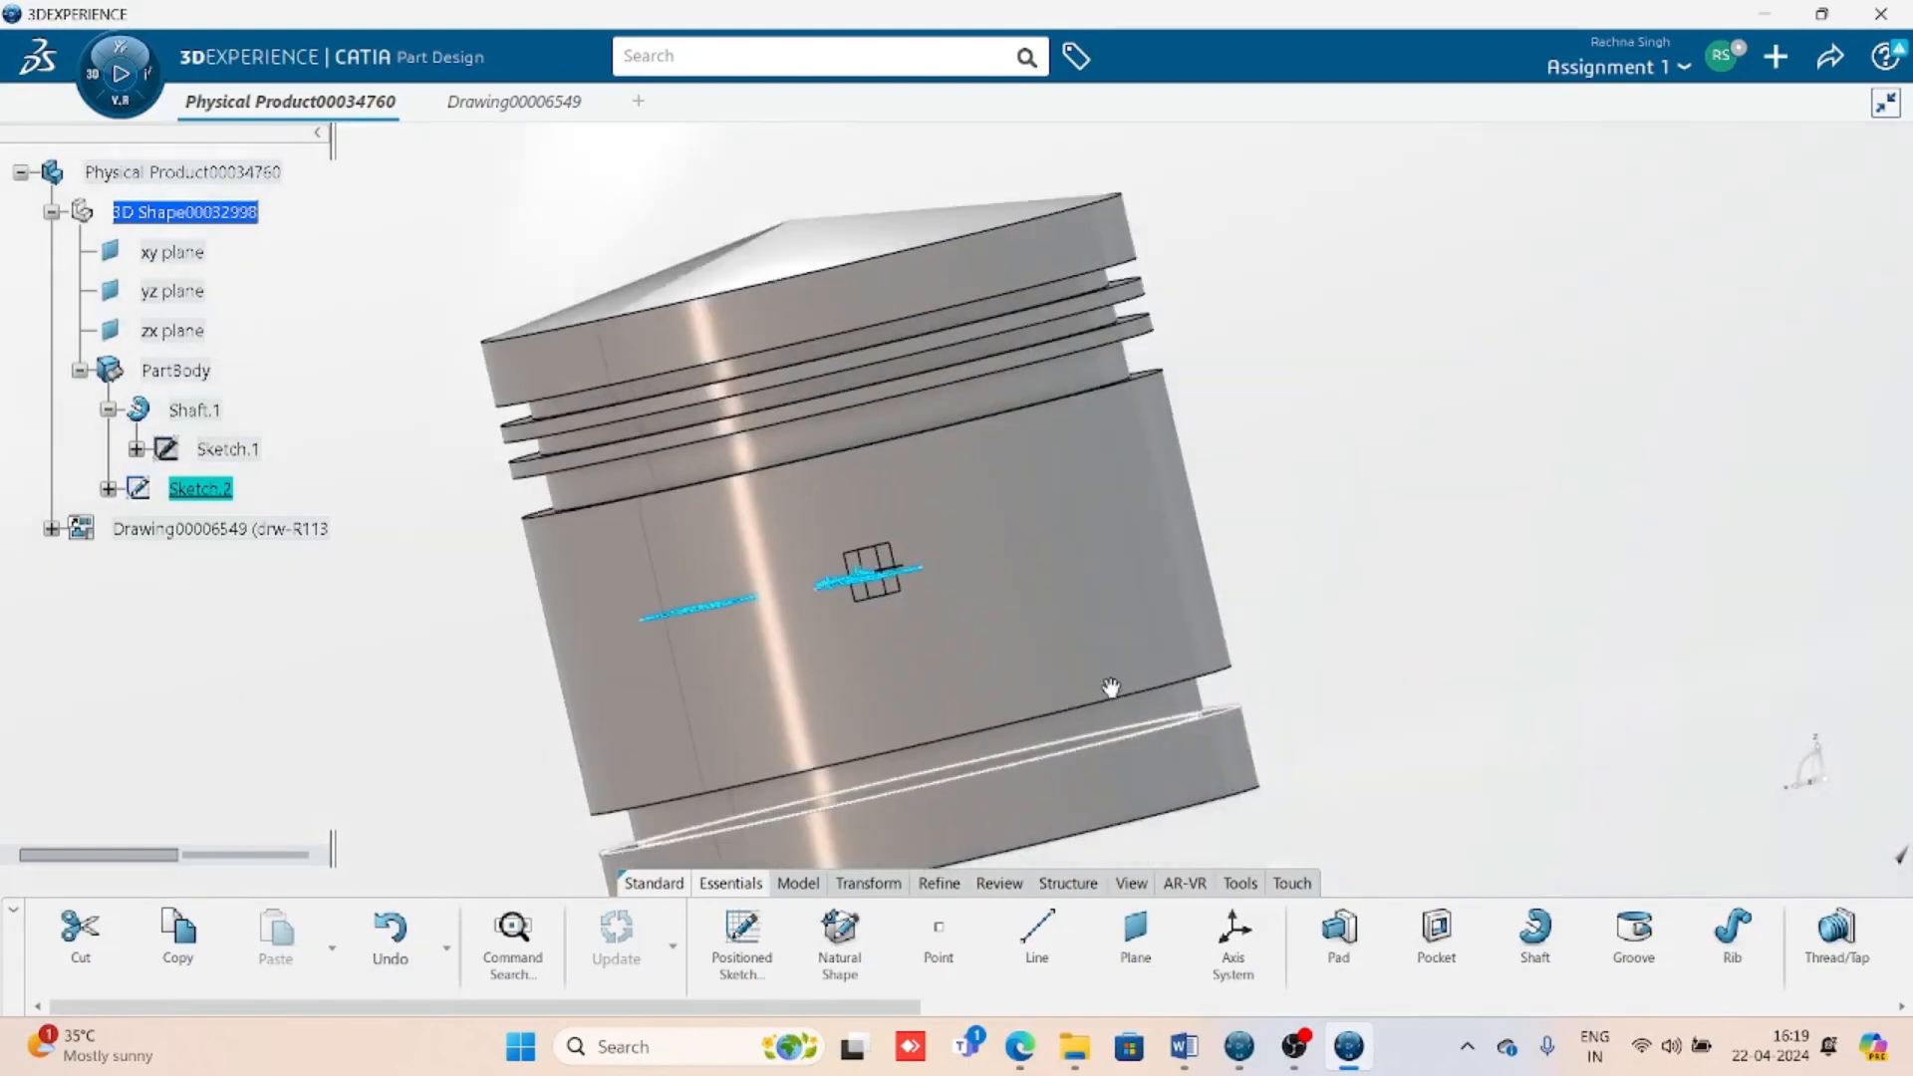
mouse_move(1111, 688)
middle_down()
mouse_move(905, 479)
mouse_move(871, 282)
mouse_move(572, 542)
mouse_move(901, 432)
mouse_move(956, 469)
middle_up()
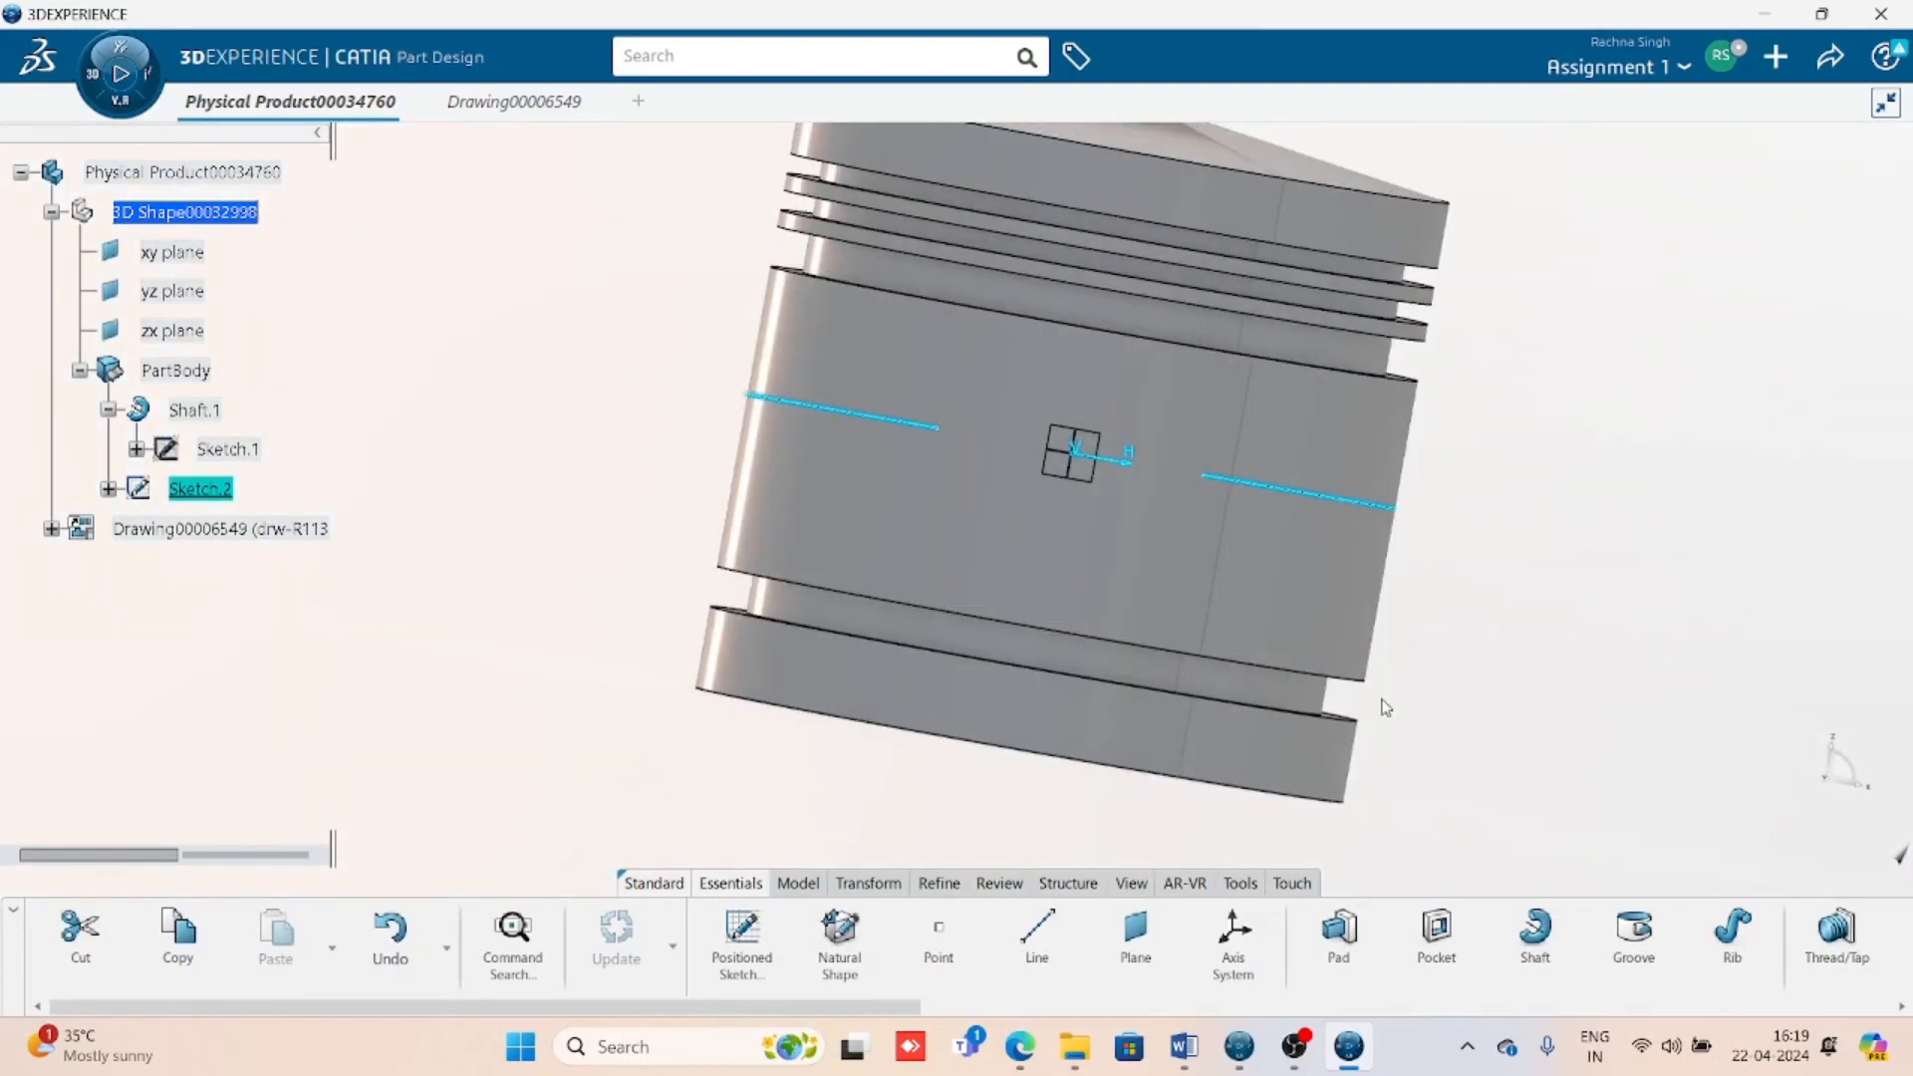
click(1534, 936)
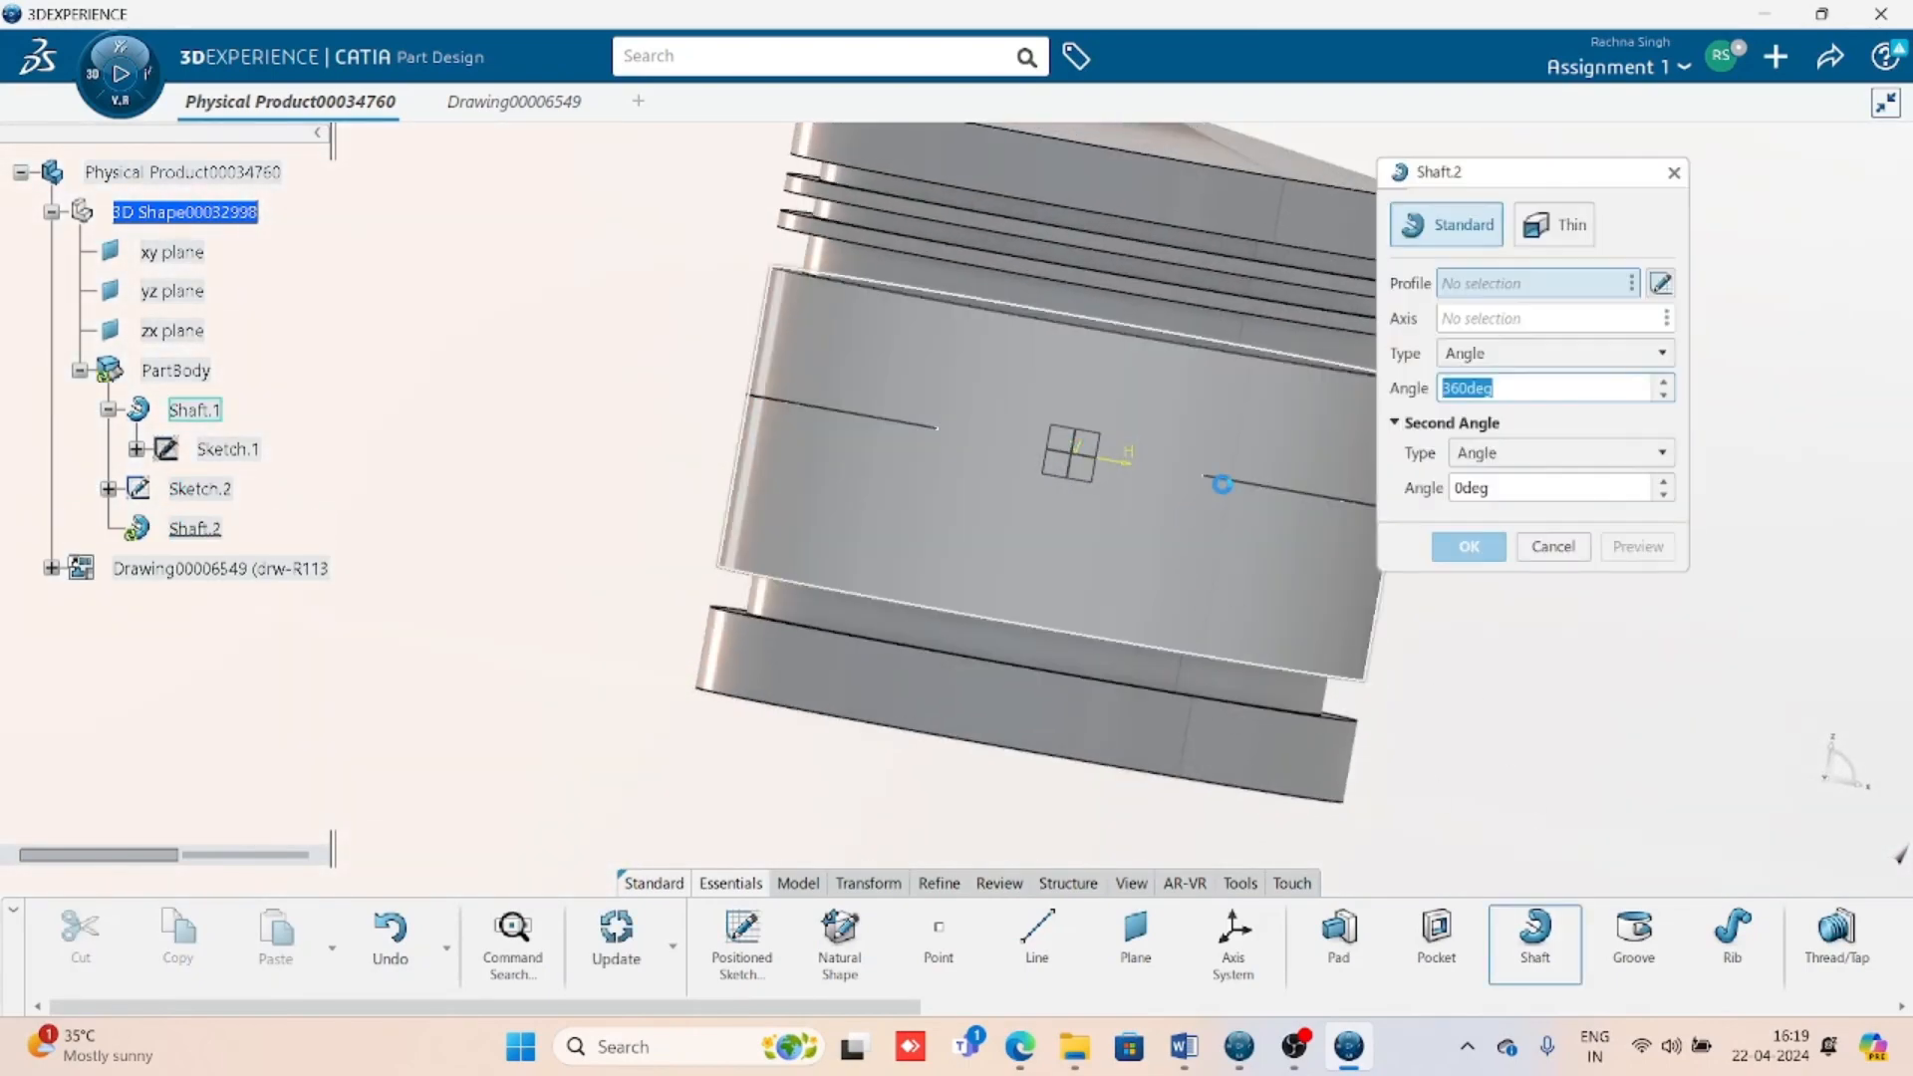
click(1246, 485)
middle_drag(811, 541, 847, 610)
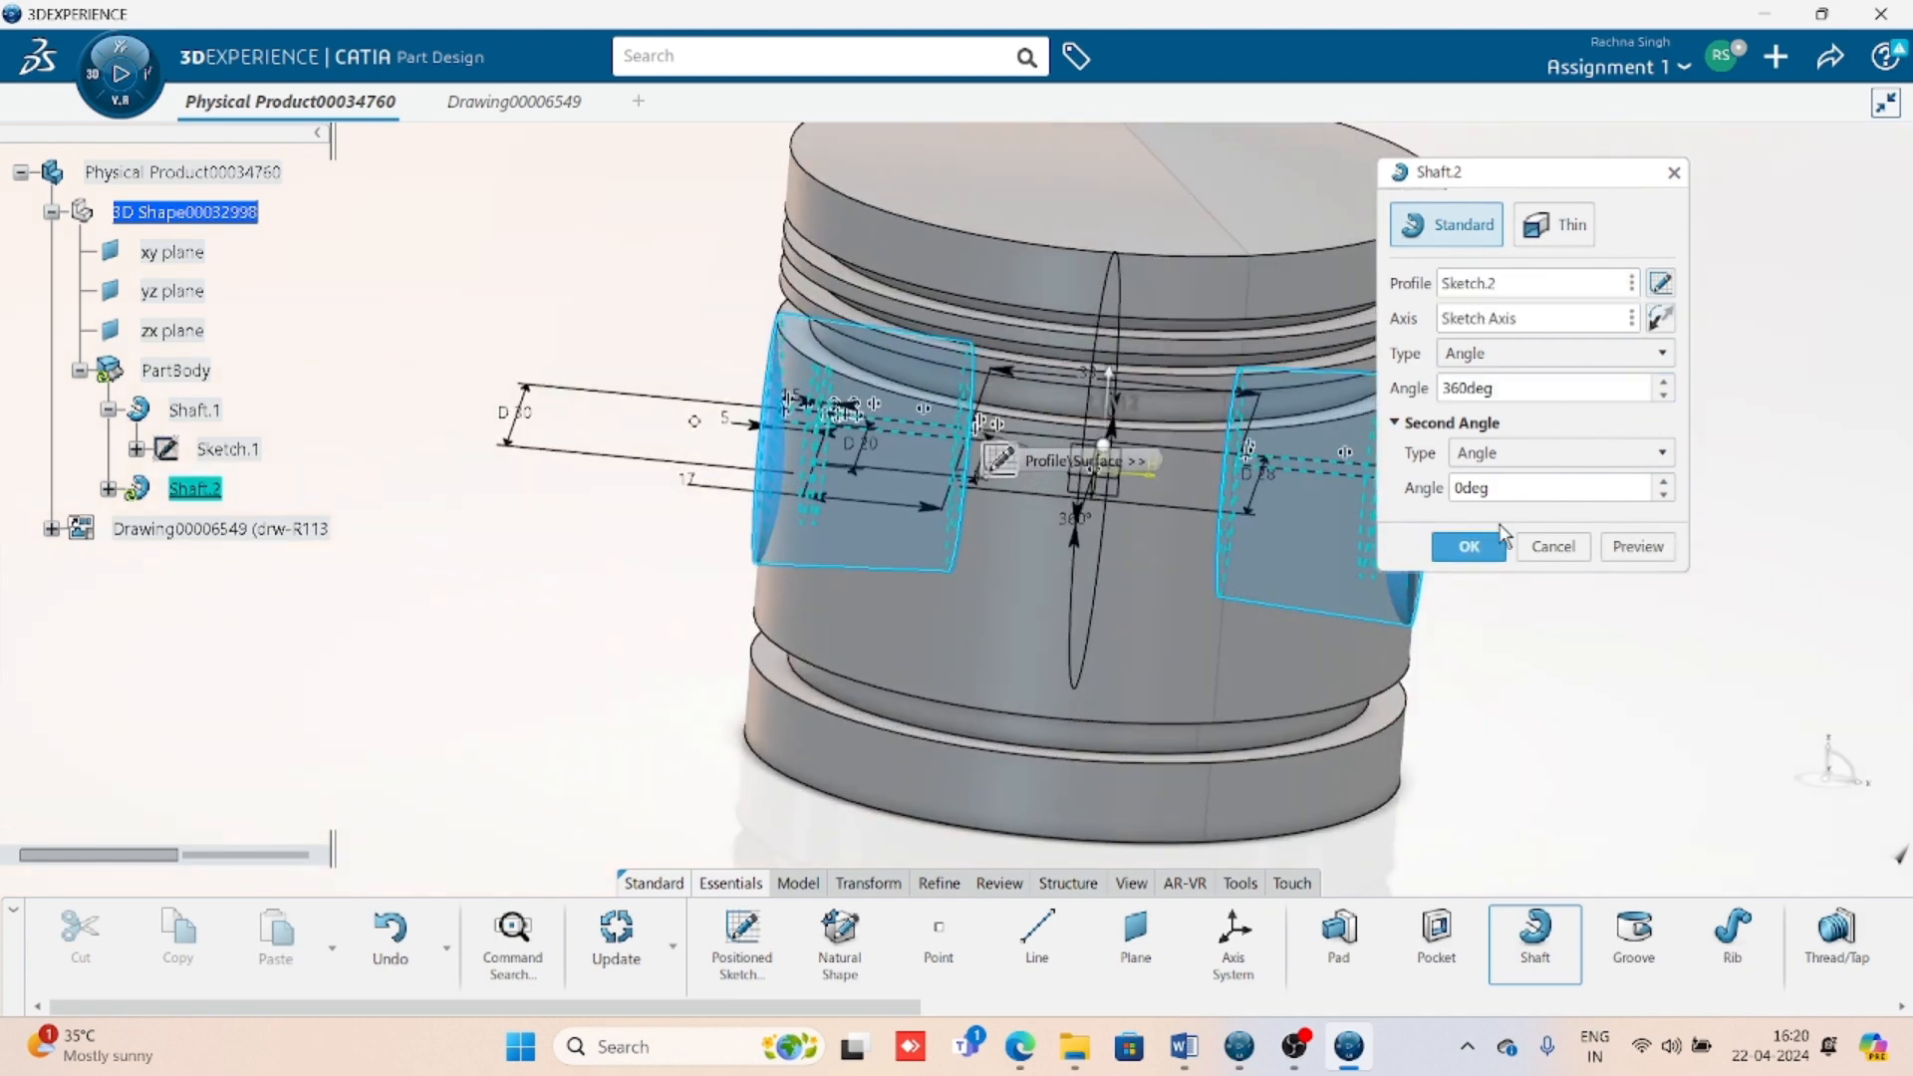
click(1490, 546)
mouse_move(1511, 727)
middle_down()
mouse_move(866, 602)
mouse_move(485, 618)
mouse_move(120, 577)
mouse_move(803, 631)
mouse_move(807, 598)
middle_up()
- Switch to the piston drawing and update the current sheet to include the pin bosses in both views
key(ctrl+Tab)
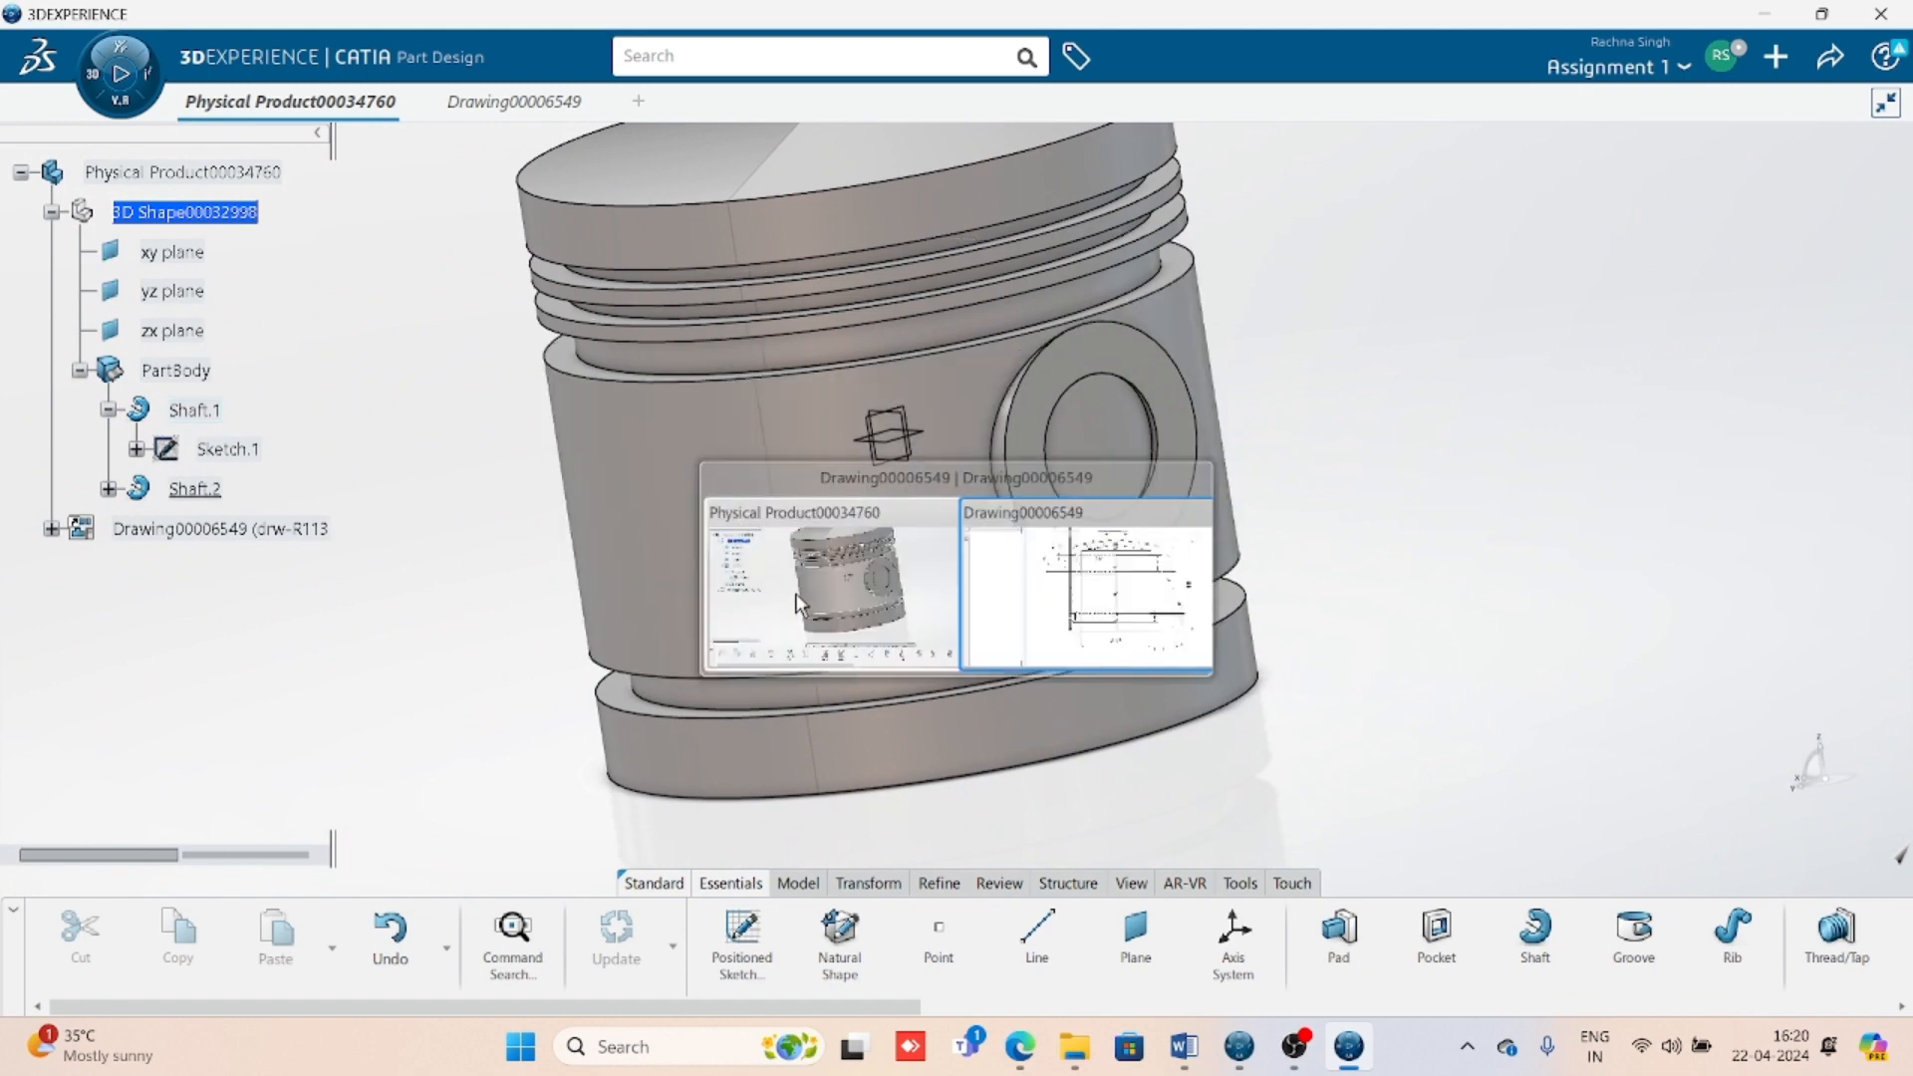
click(759, 954)
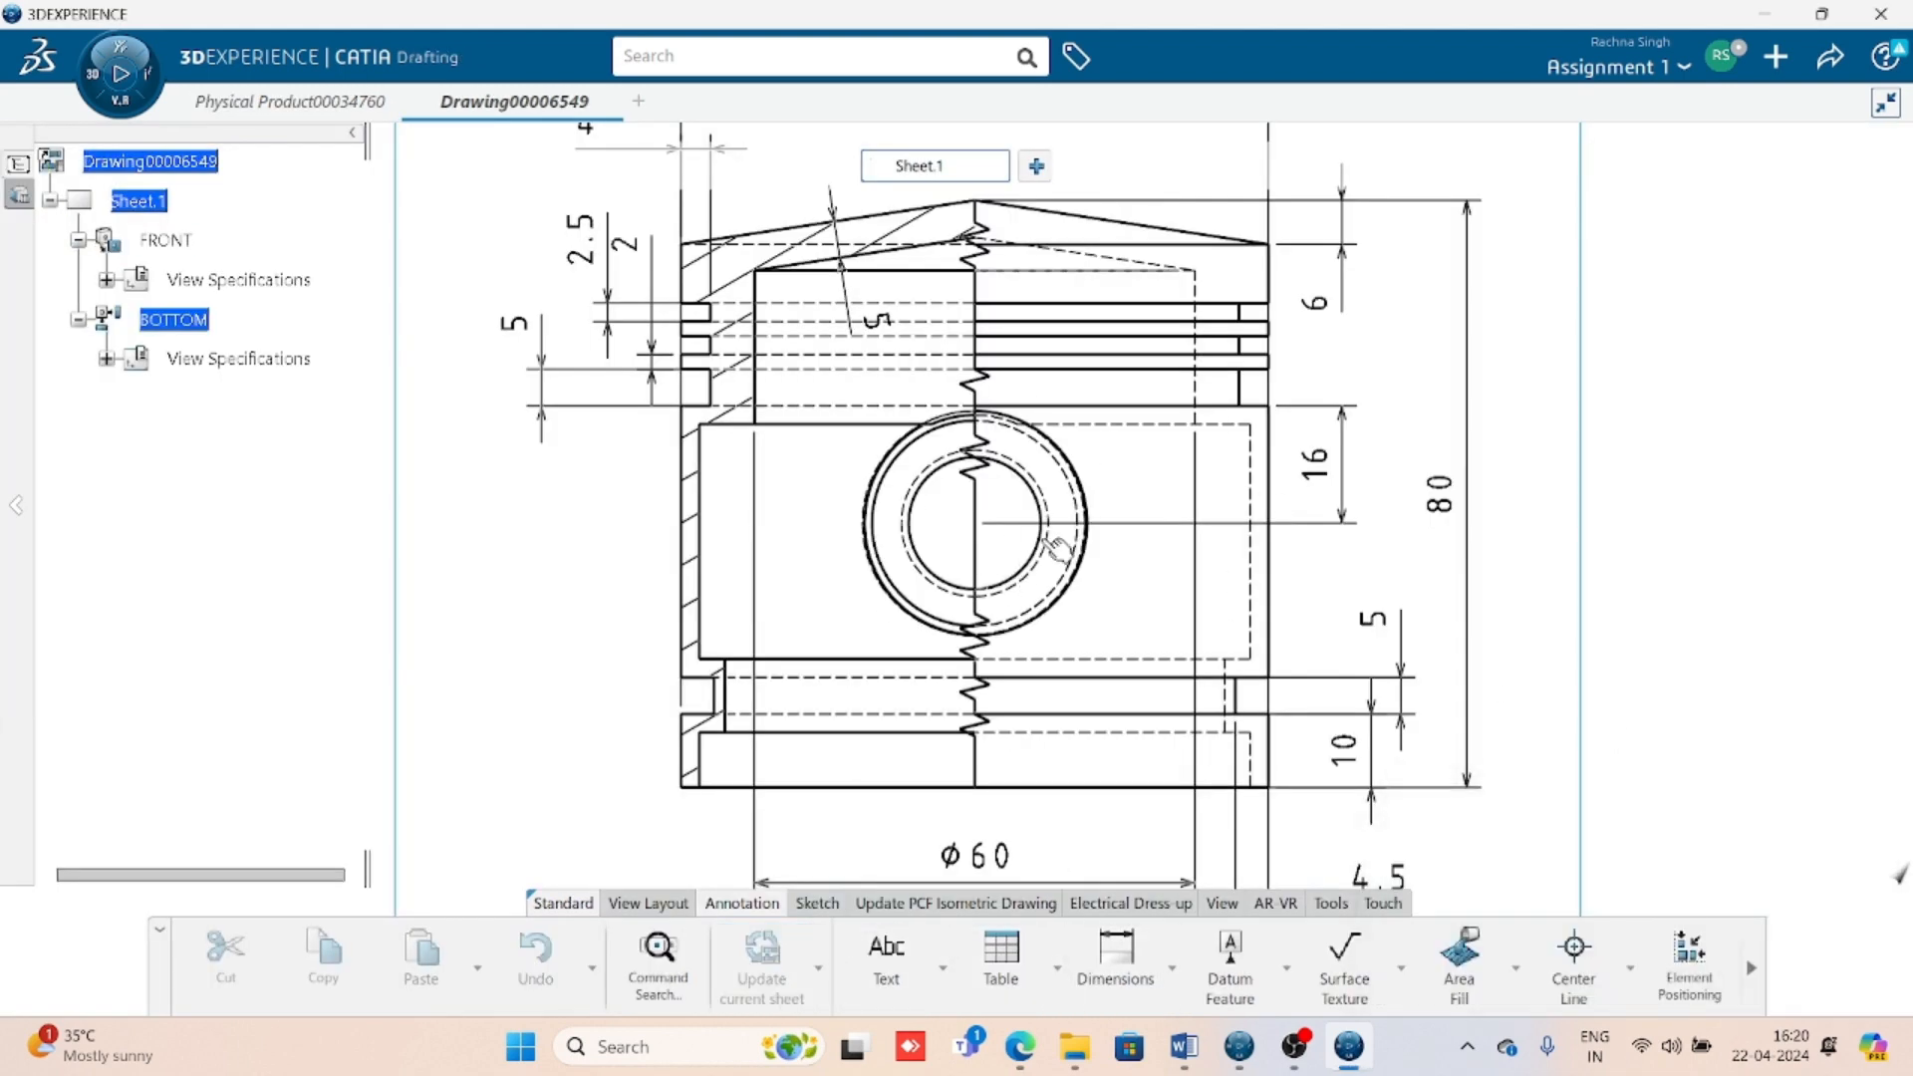
scroll(1058, 546, down, 5)
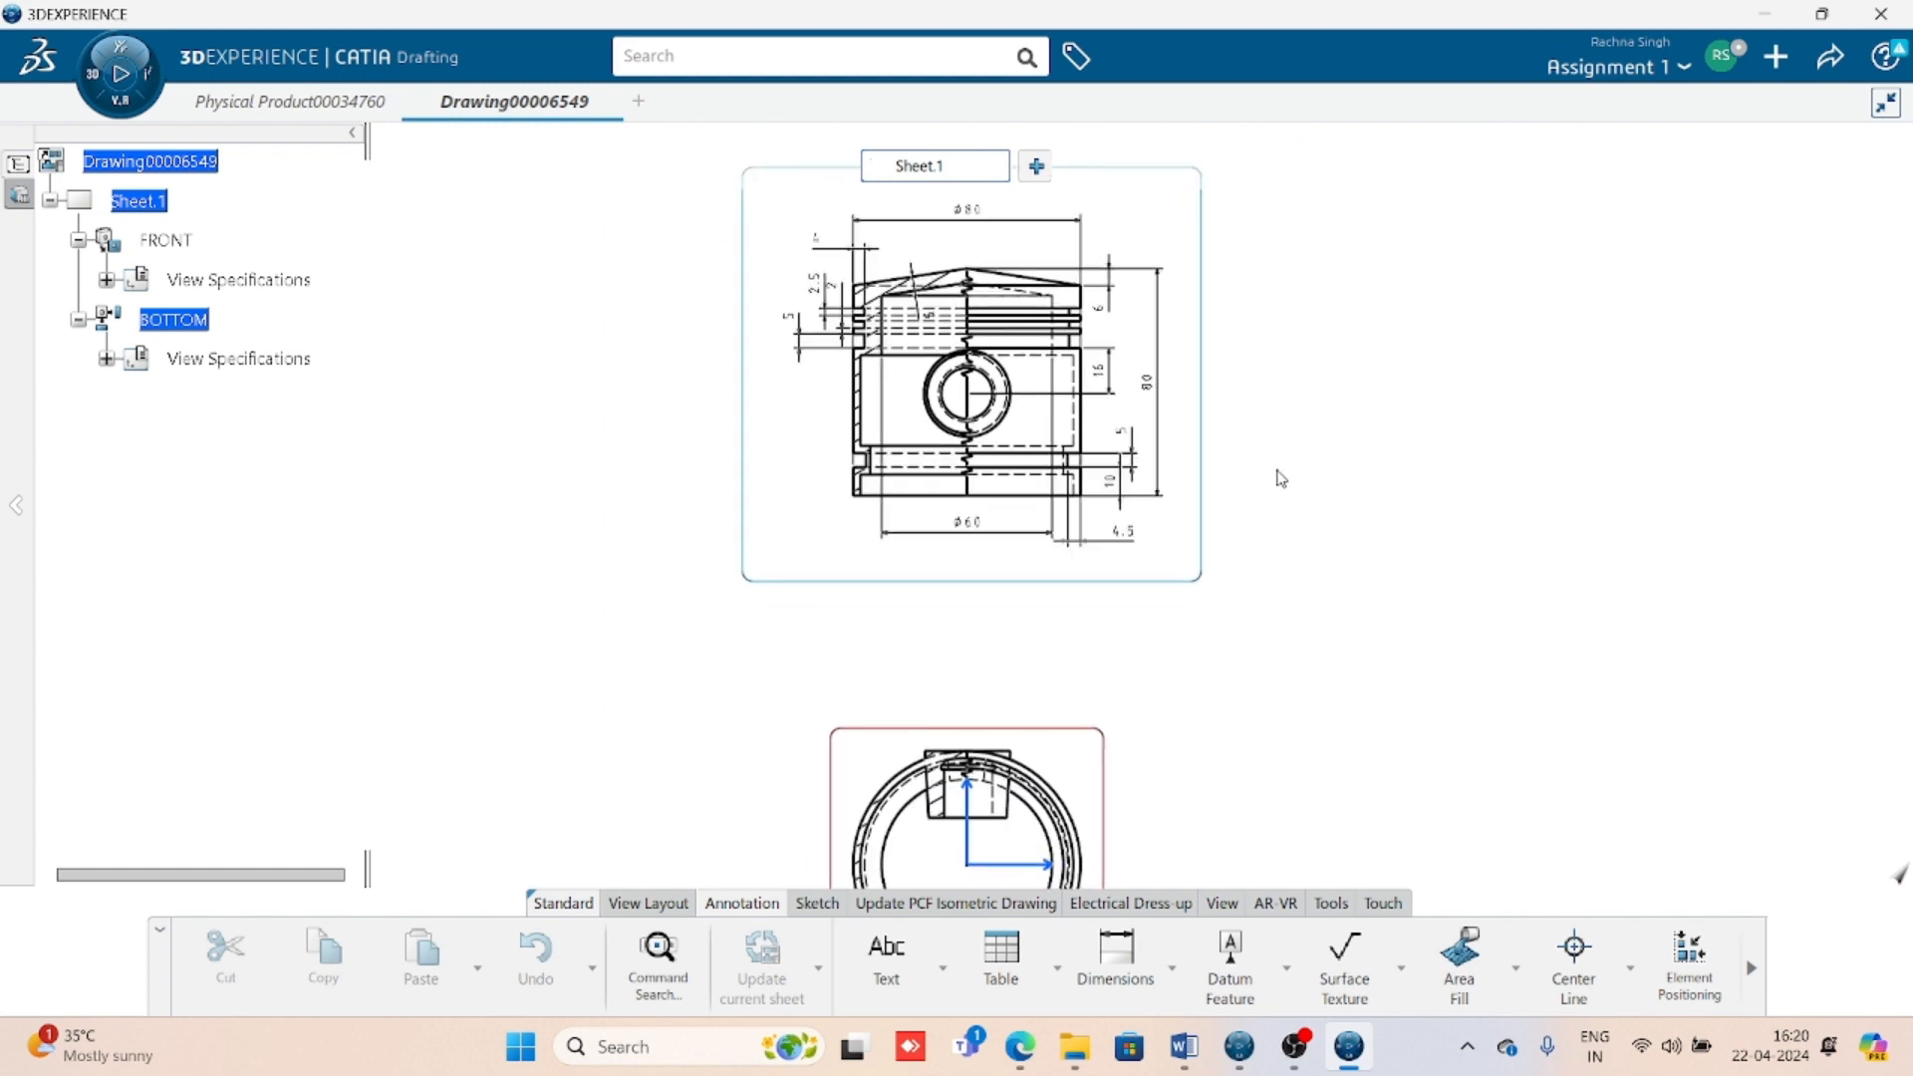
middle_drag(957, 628, 936, 532)
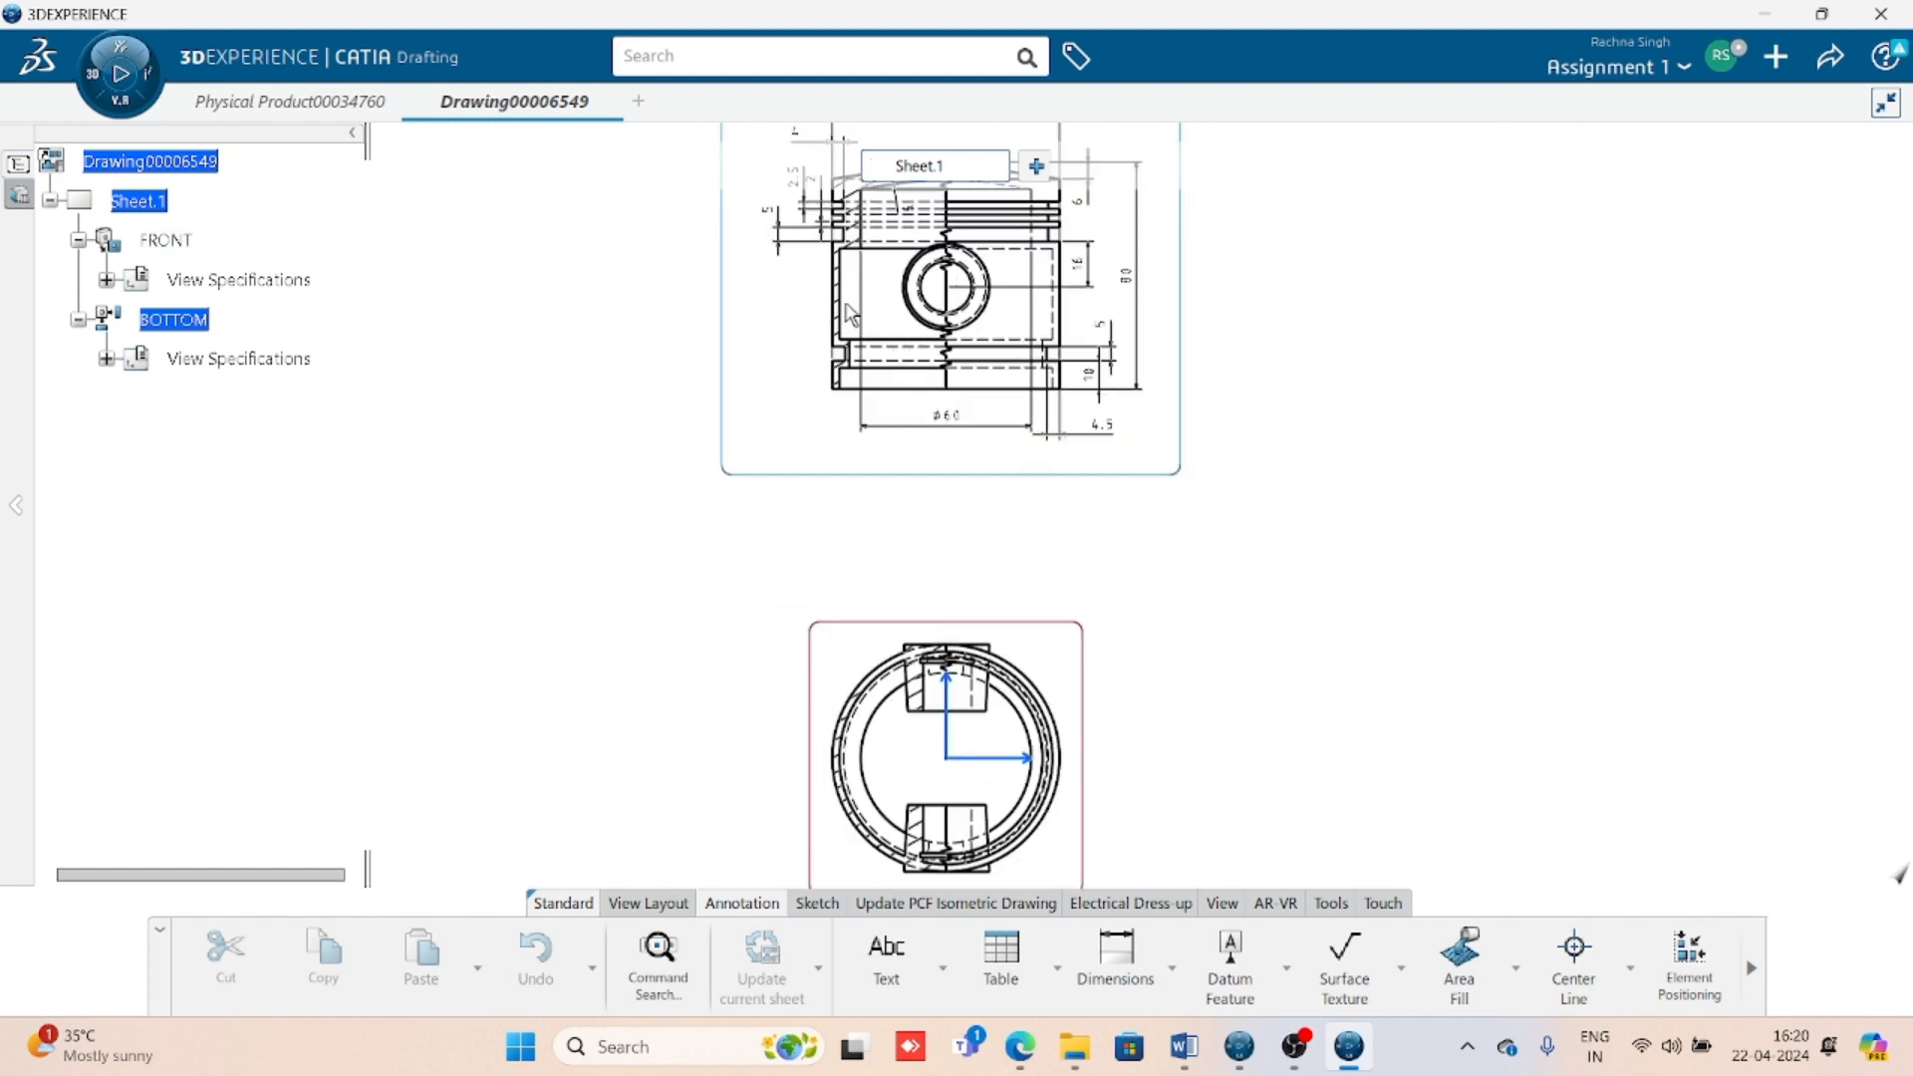
middle_drag(1200, 475, 1069, 556)
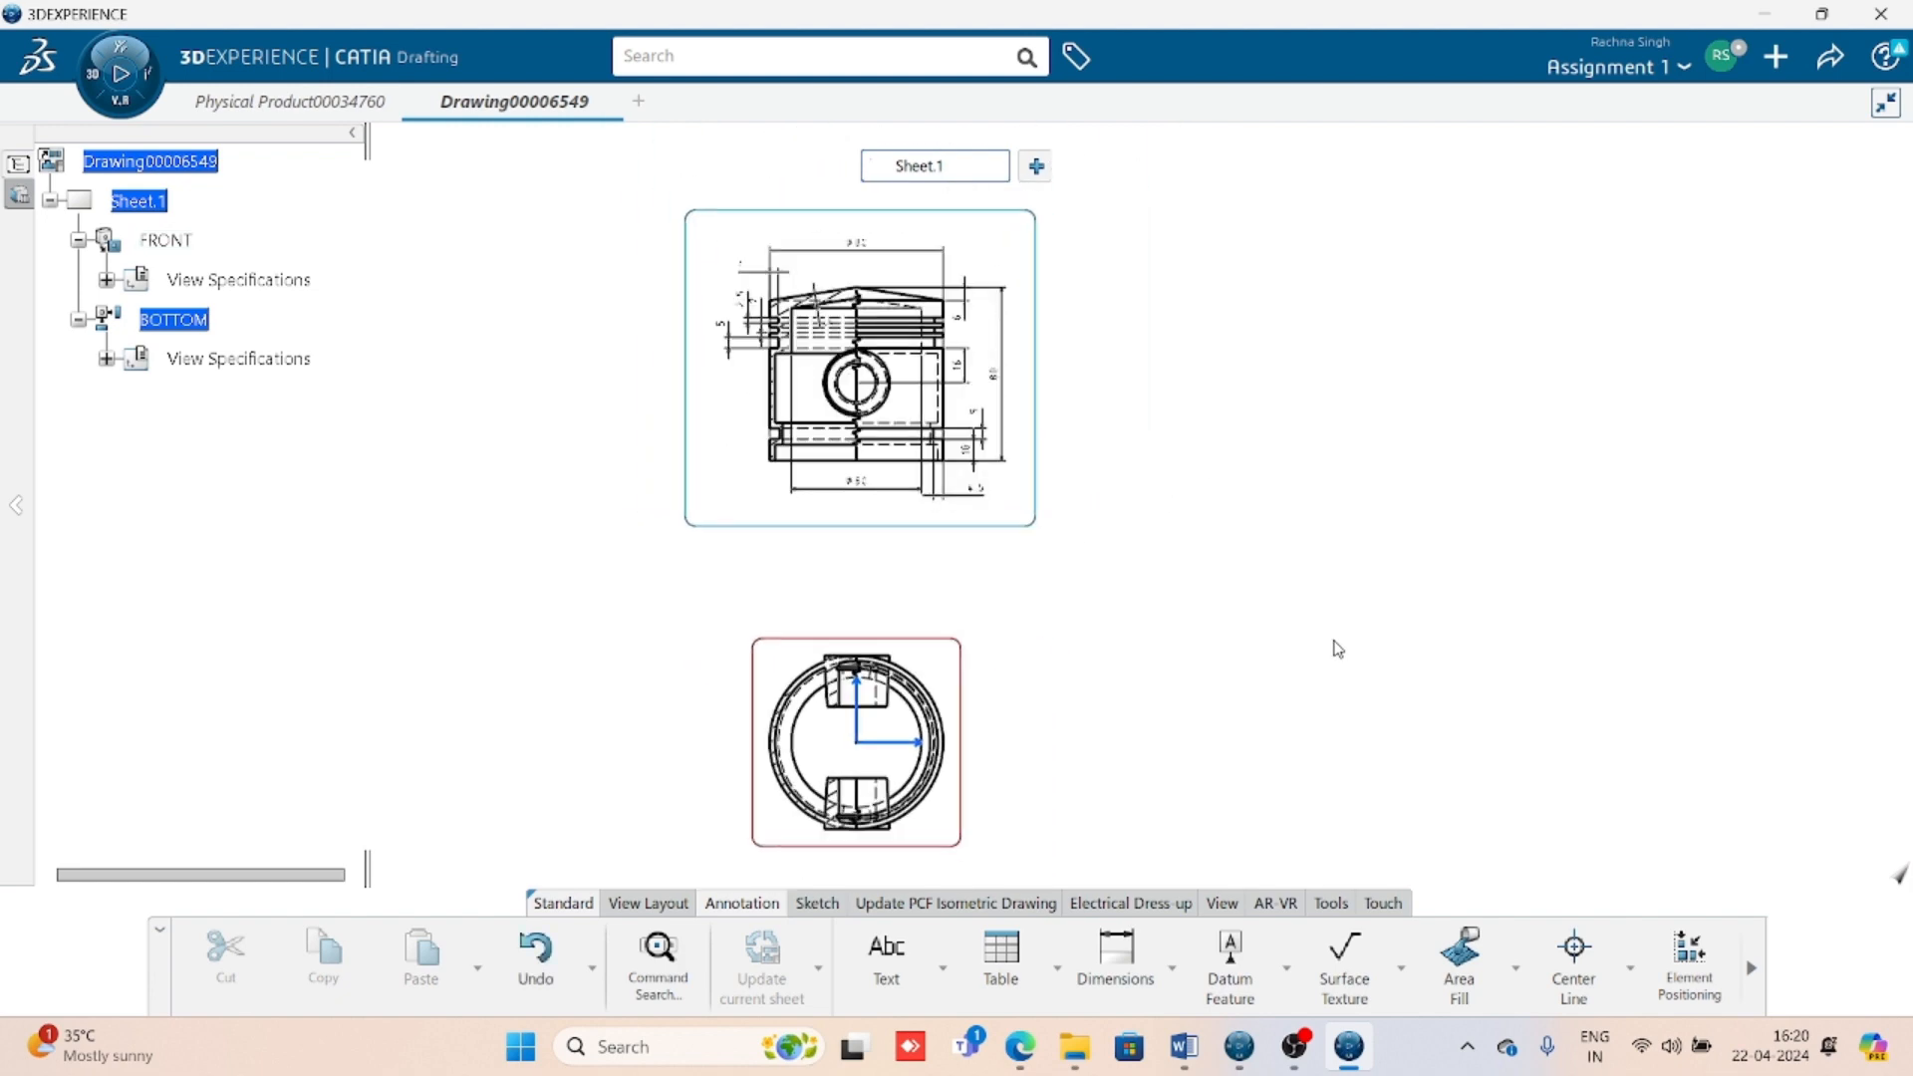
click(653, 903)
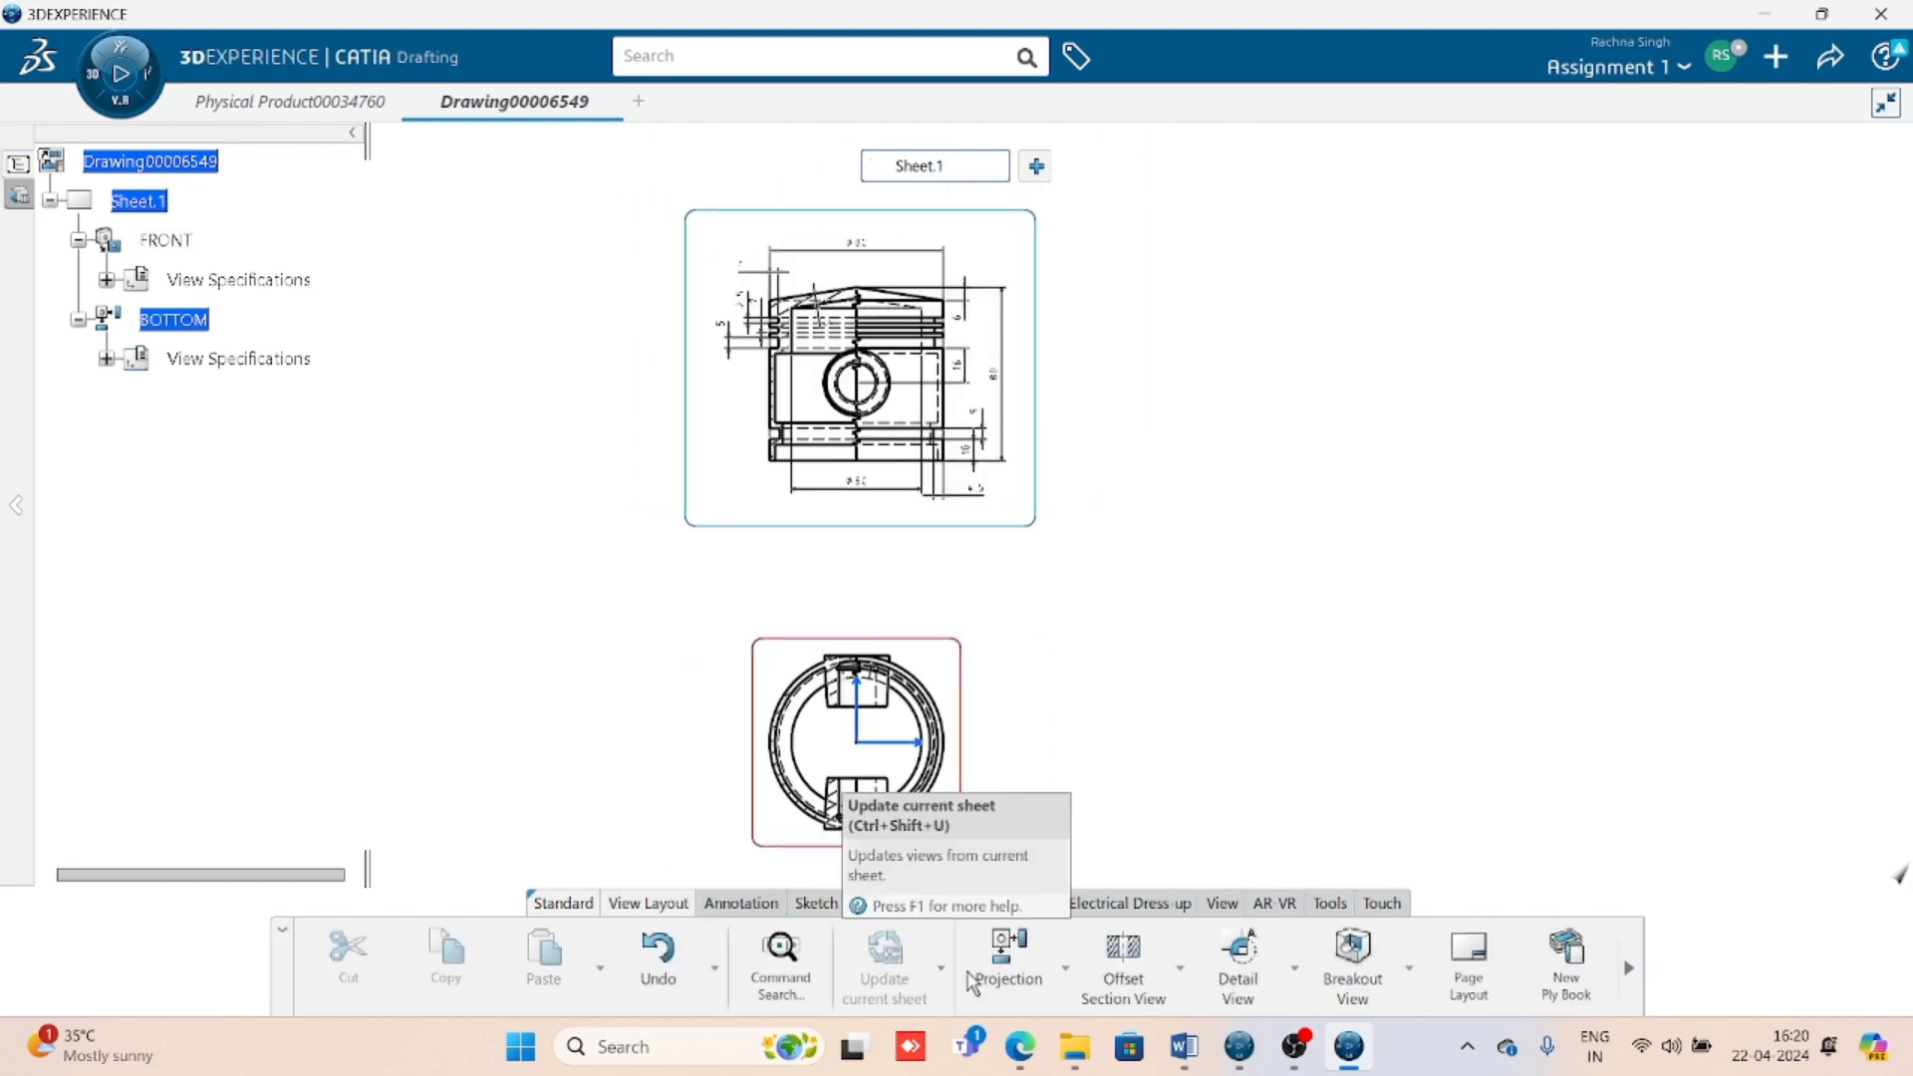
click(1038, 977)
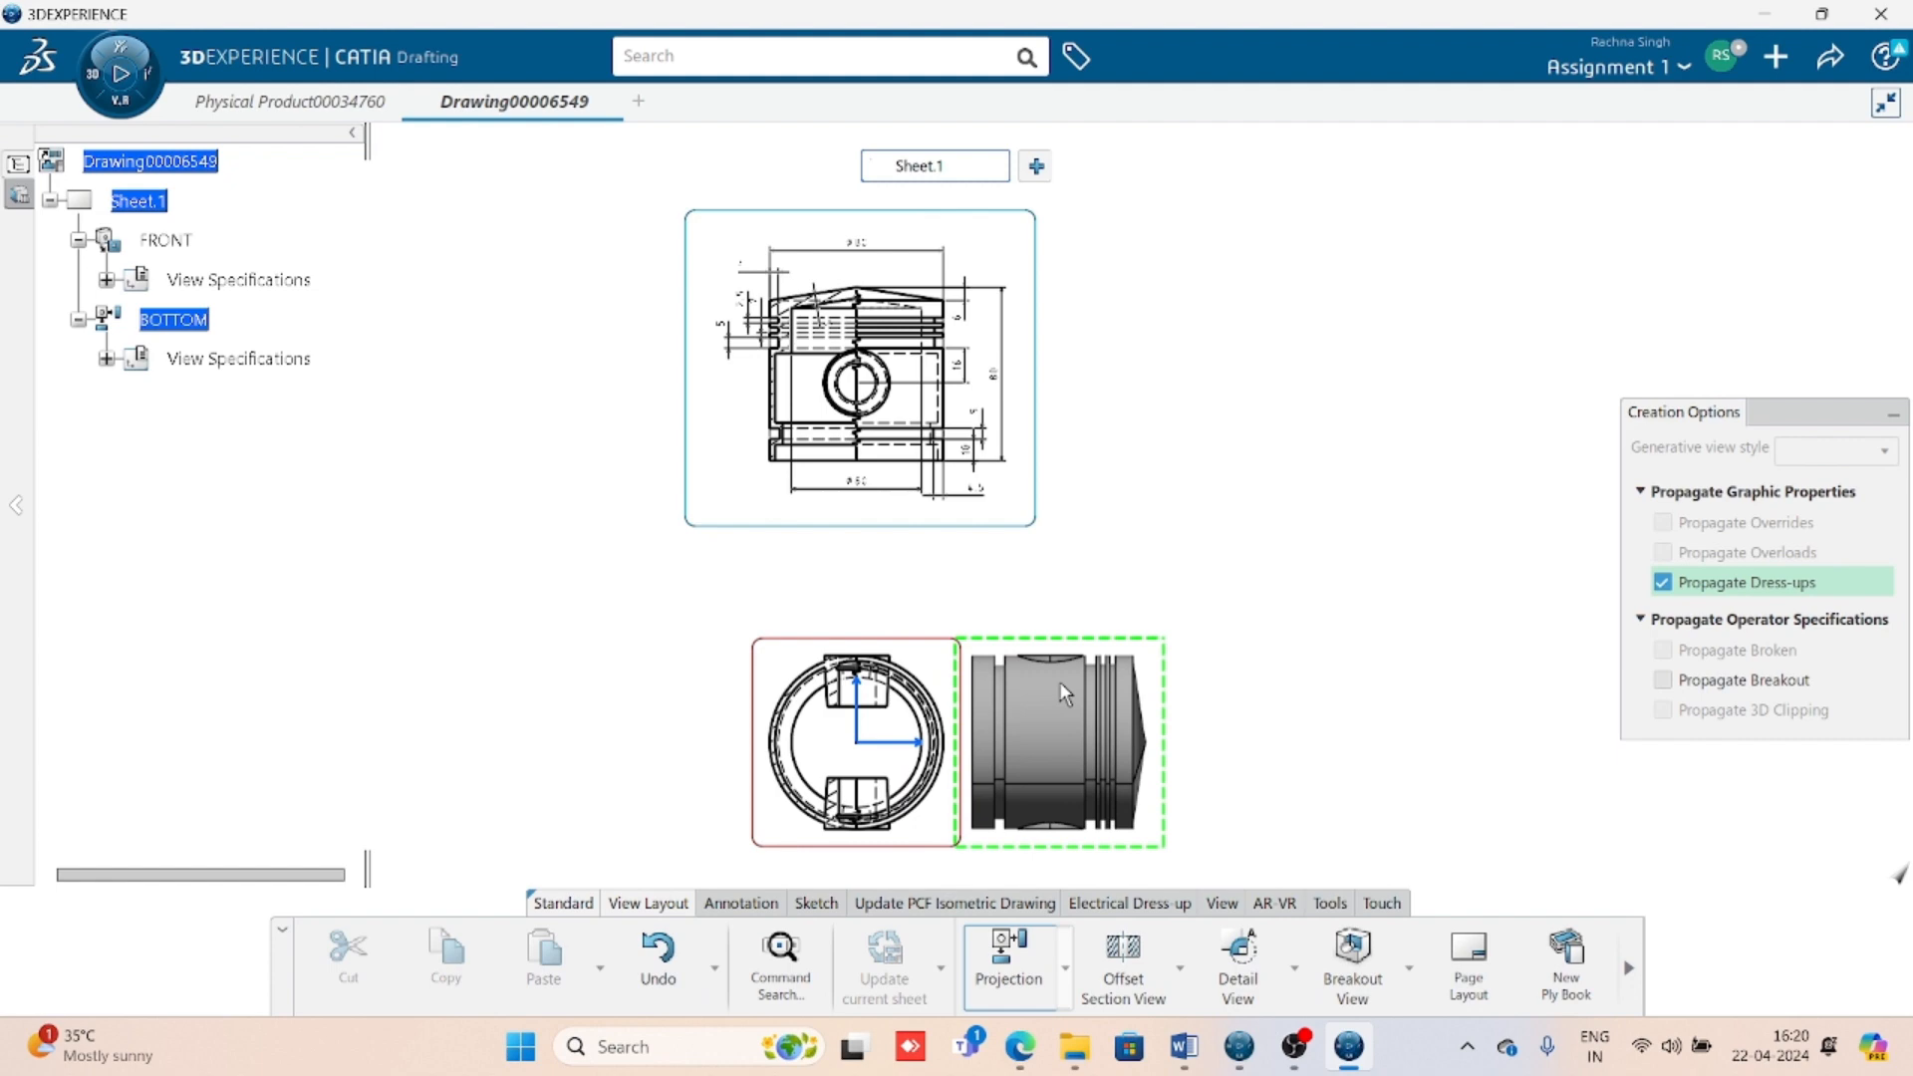
key(Escape)
middle_drag(1093, 640, 1090, 598)
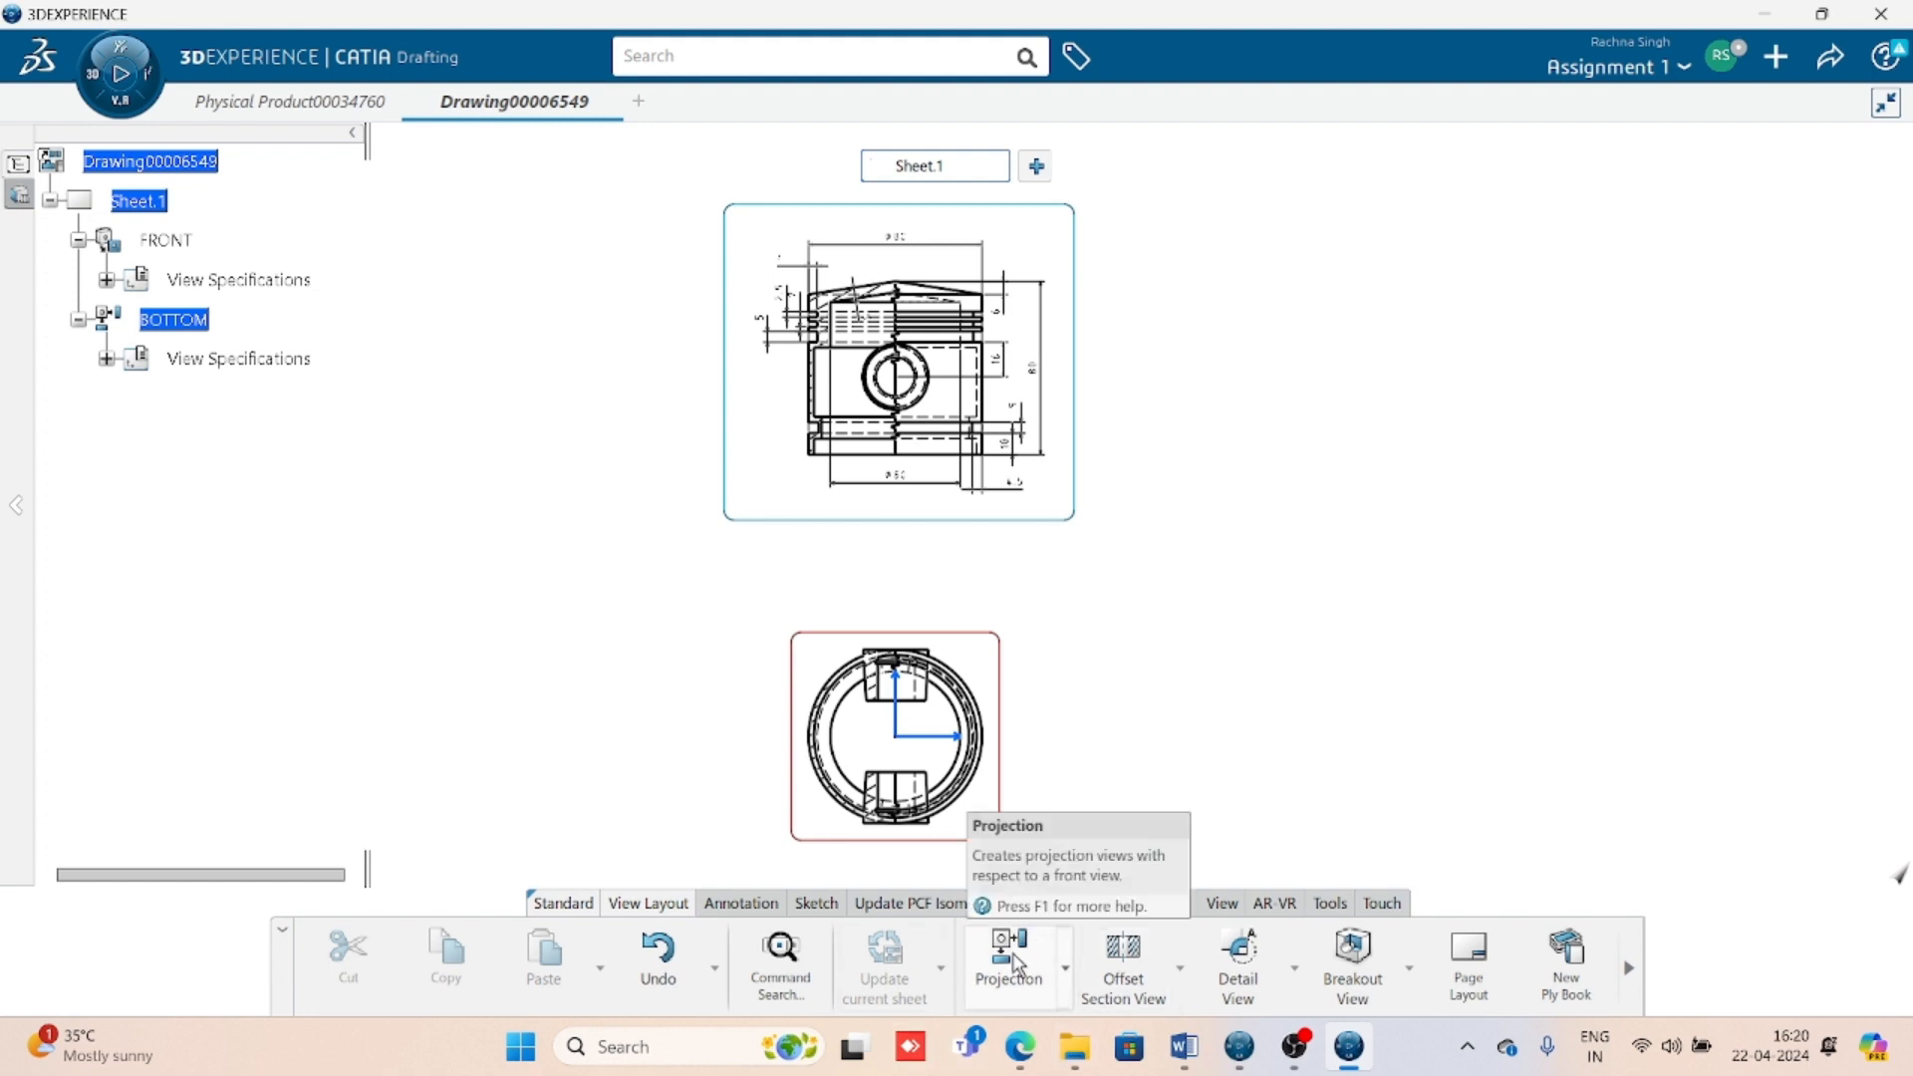
- Create a second front view facing perpendicular to the pin axis, rotate it 90° so the crown faces up, and place it beside the existing front view
click(1065, 968)
click(1049, 802)
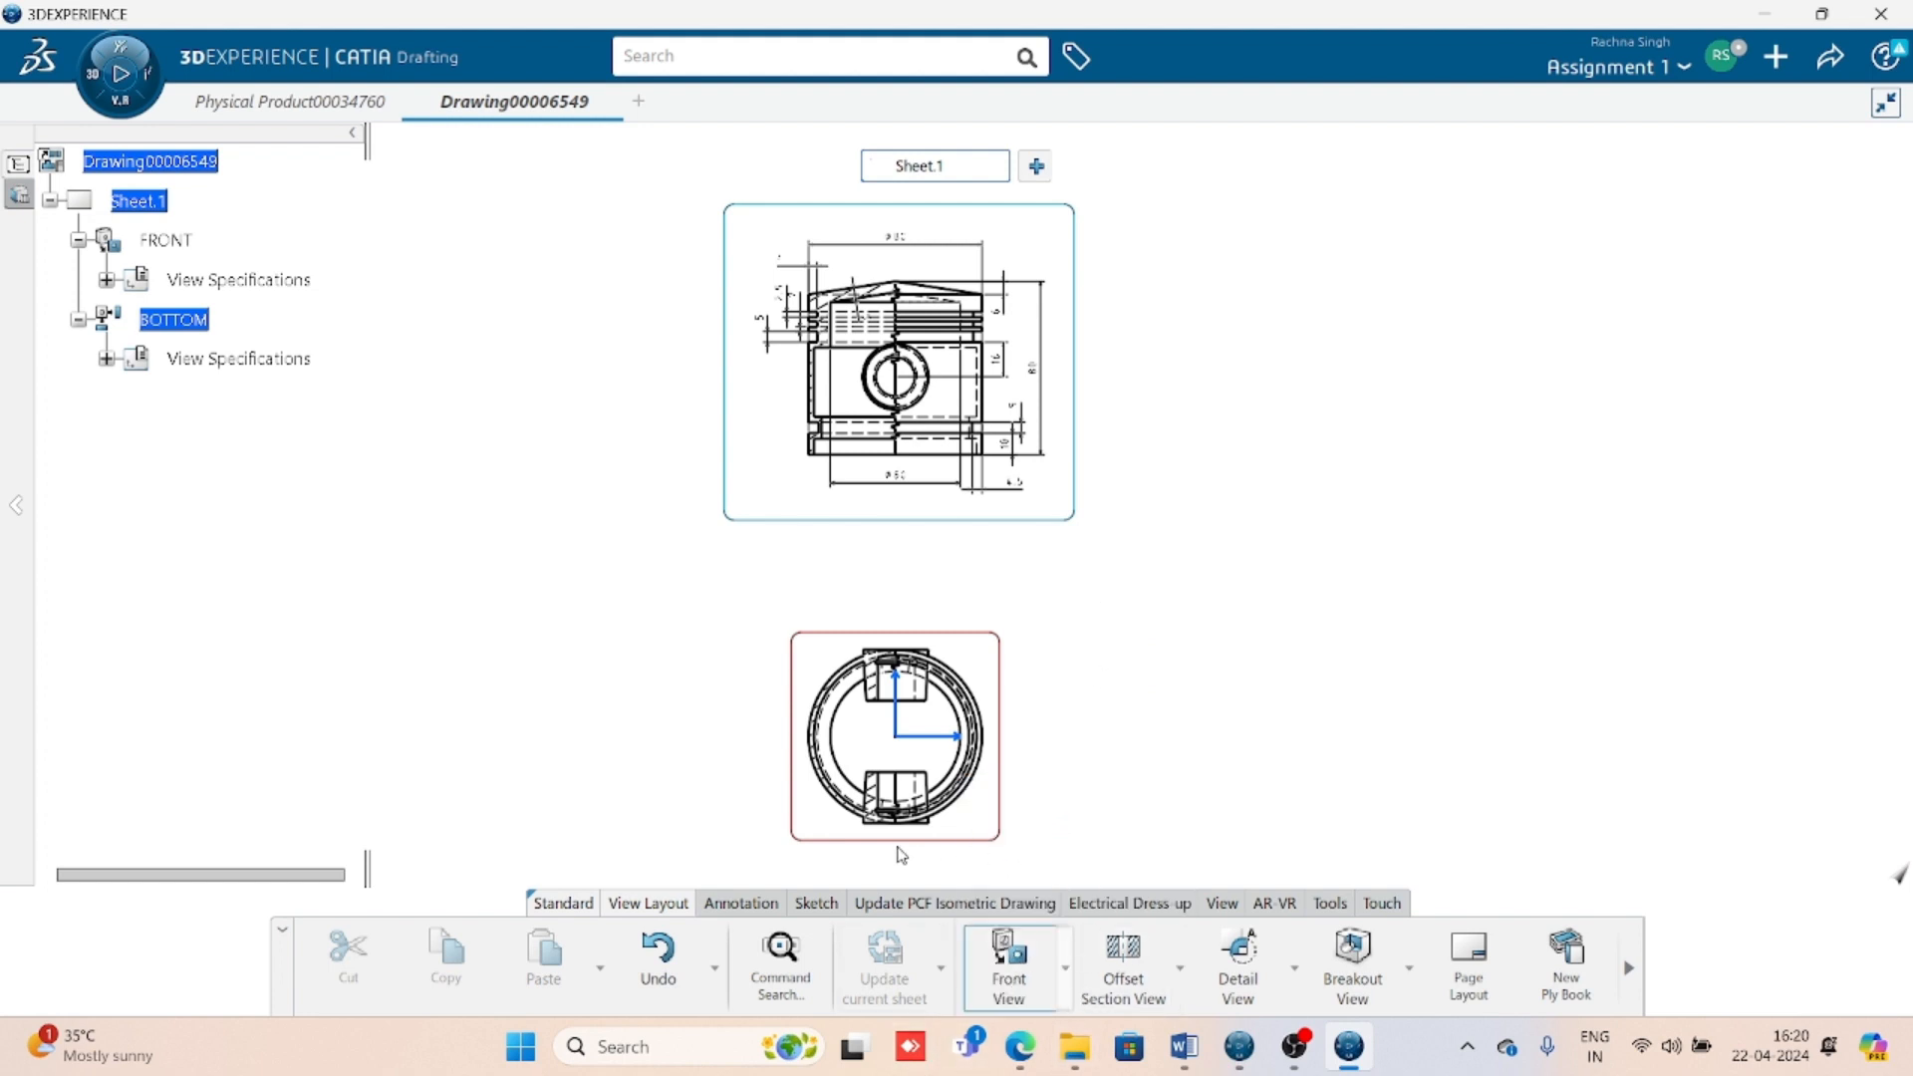
key(ctrl+Tab)
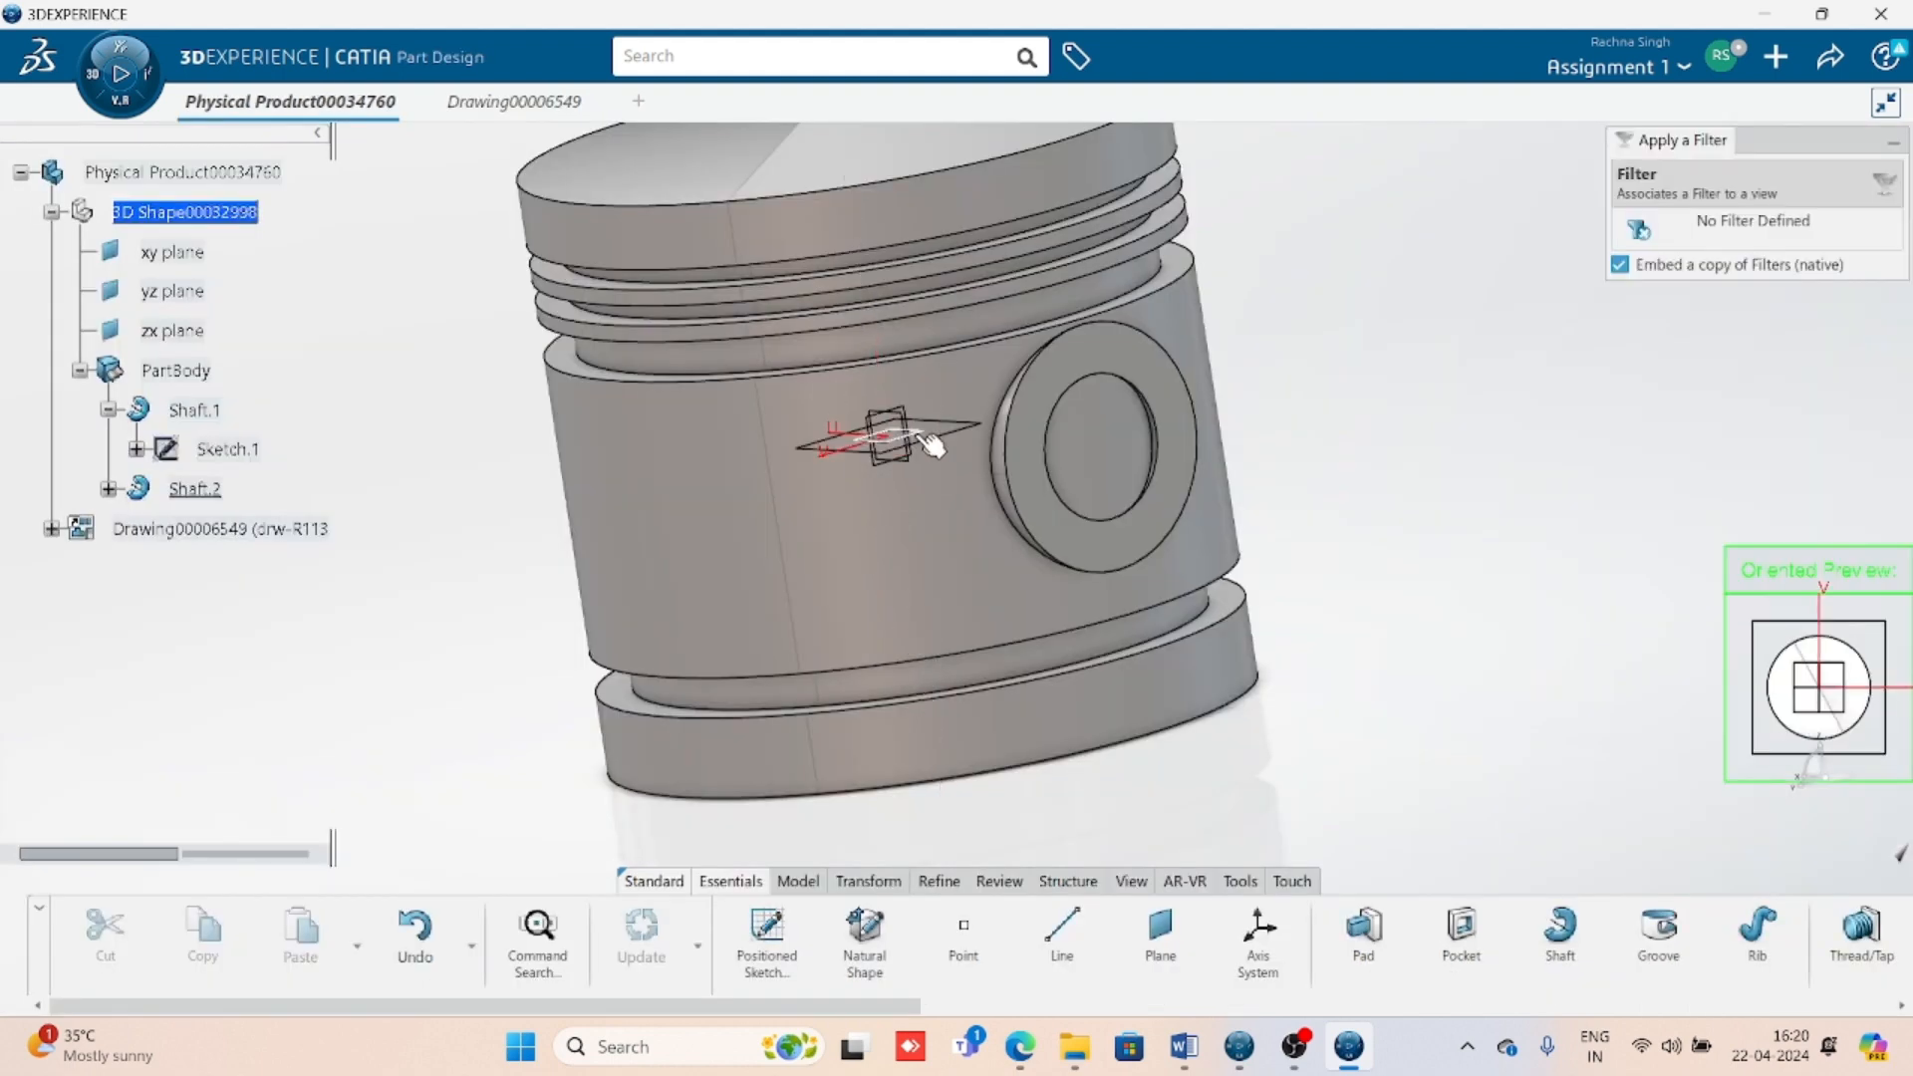
click(1172, 589)
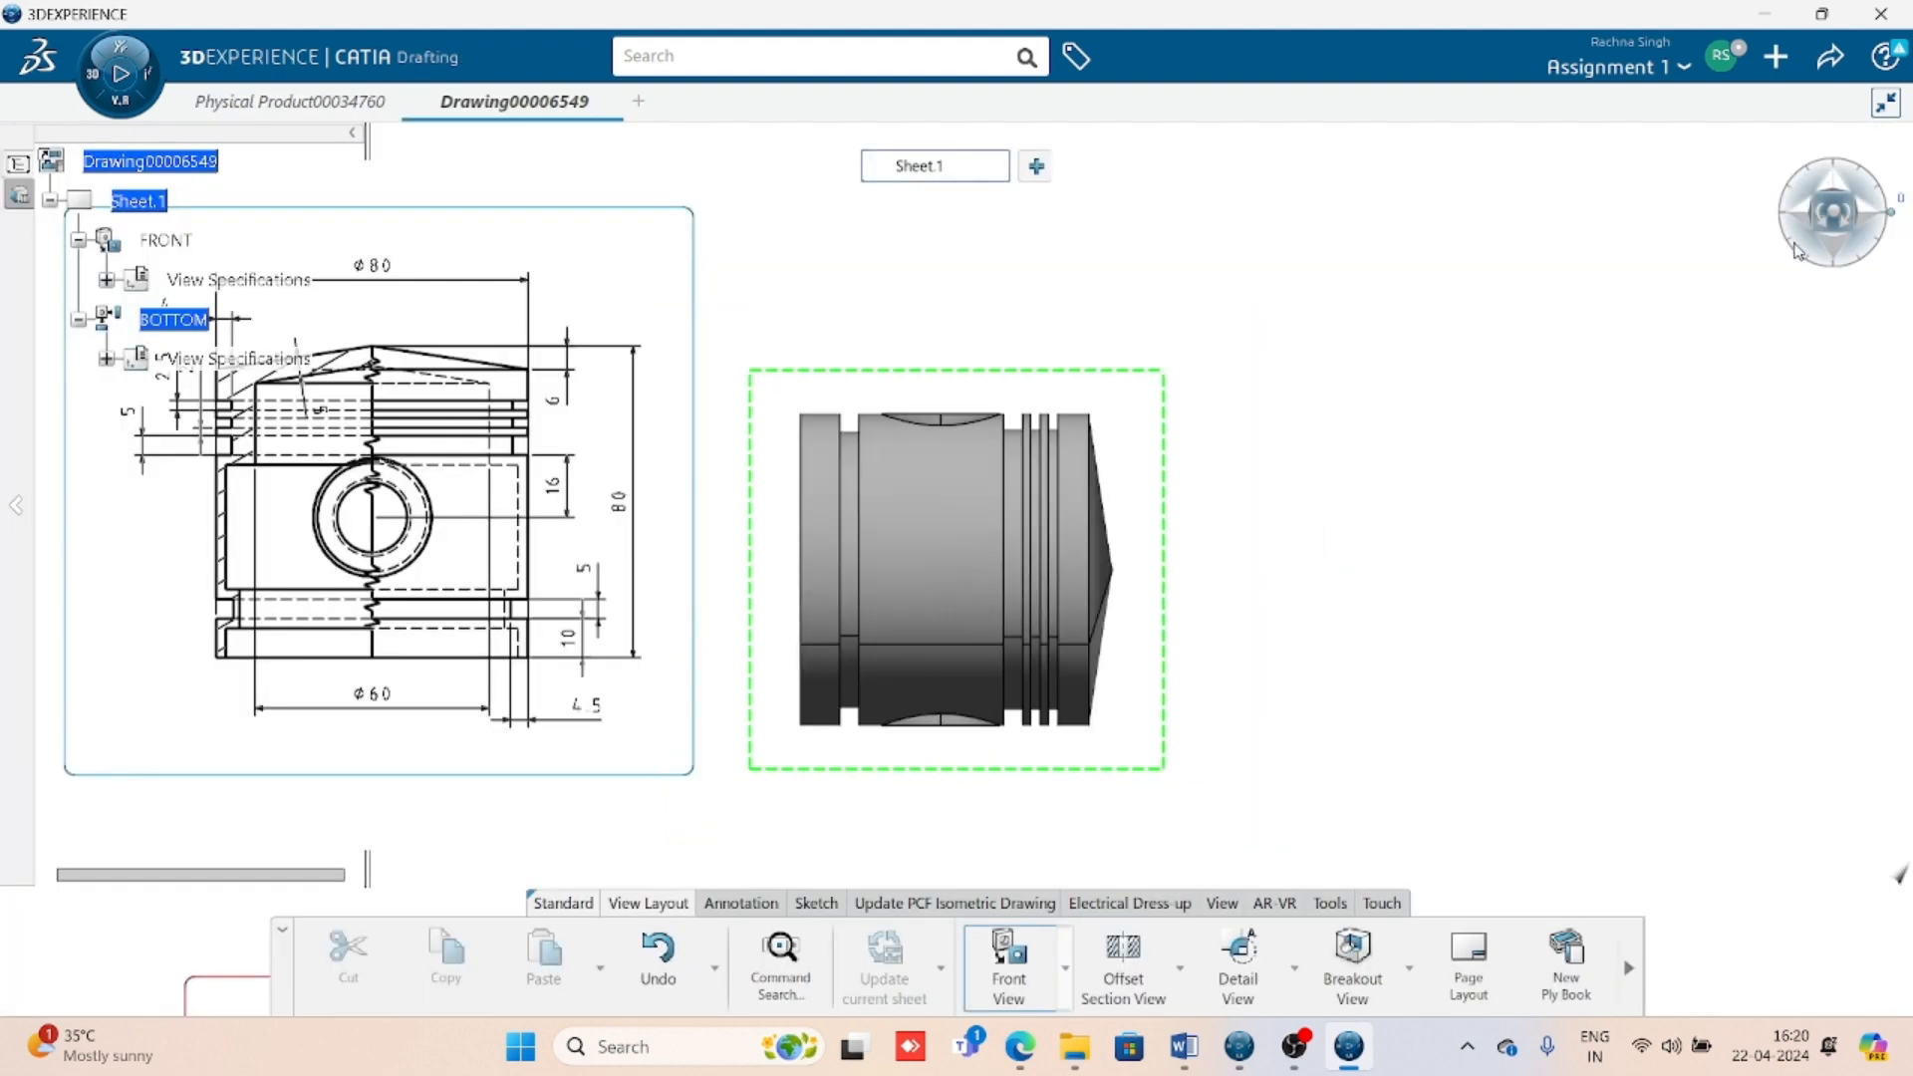
drag(1896, 217, 1823, 137)
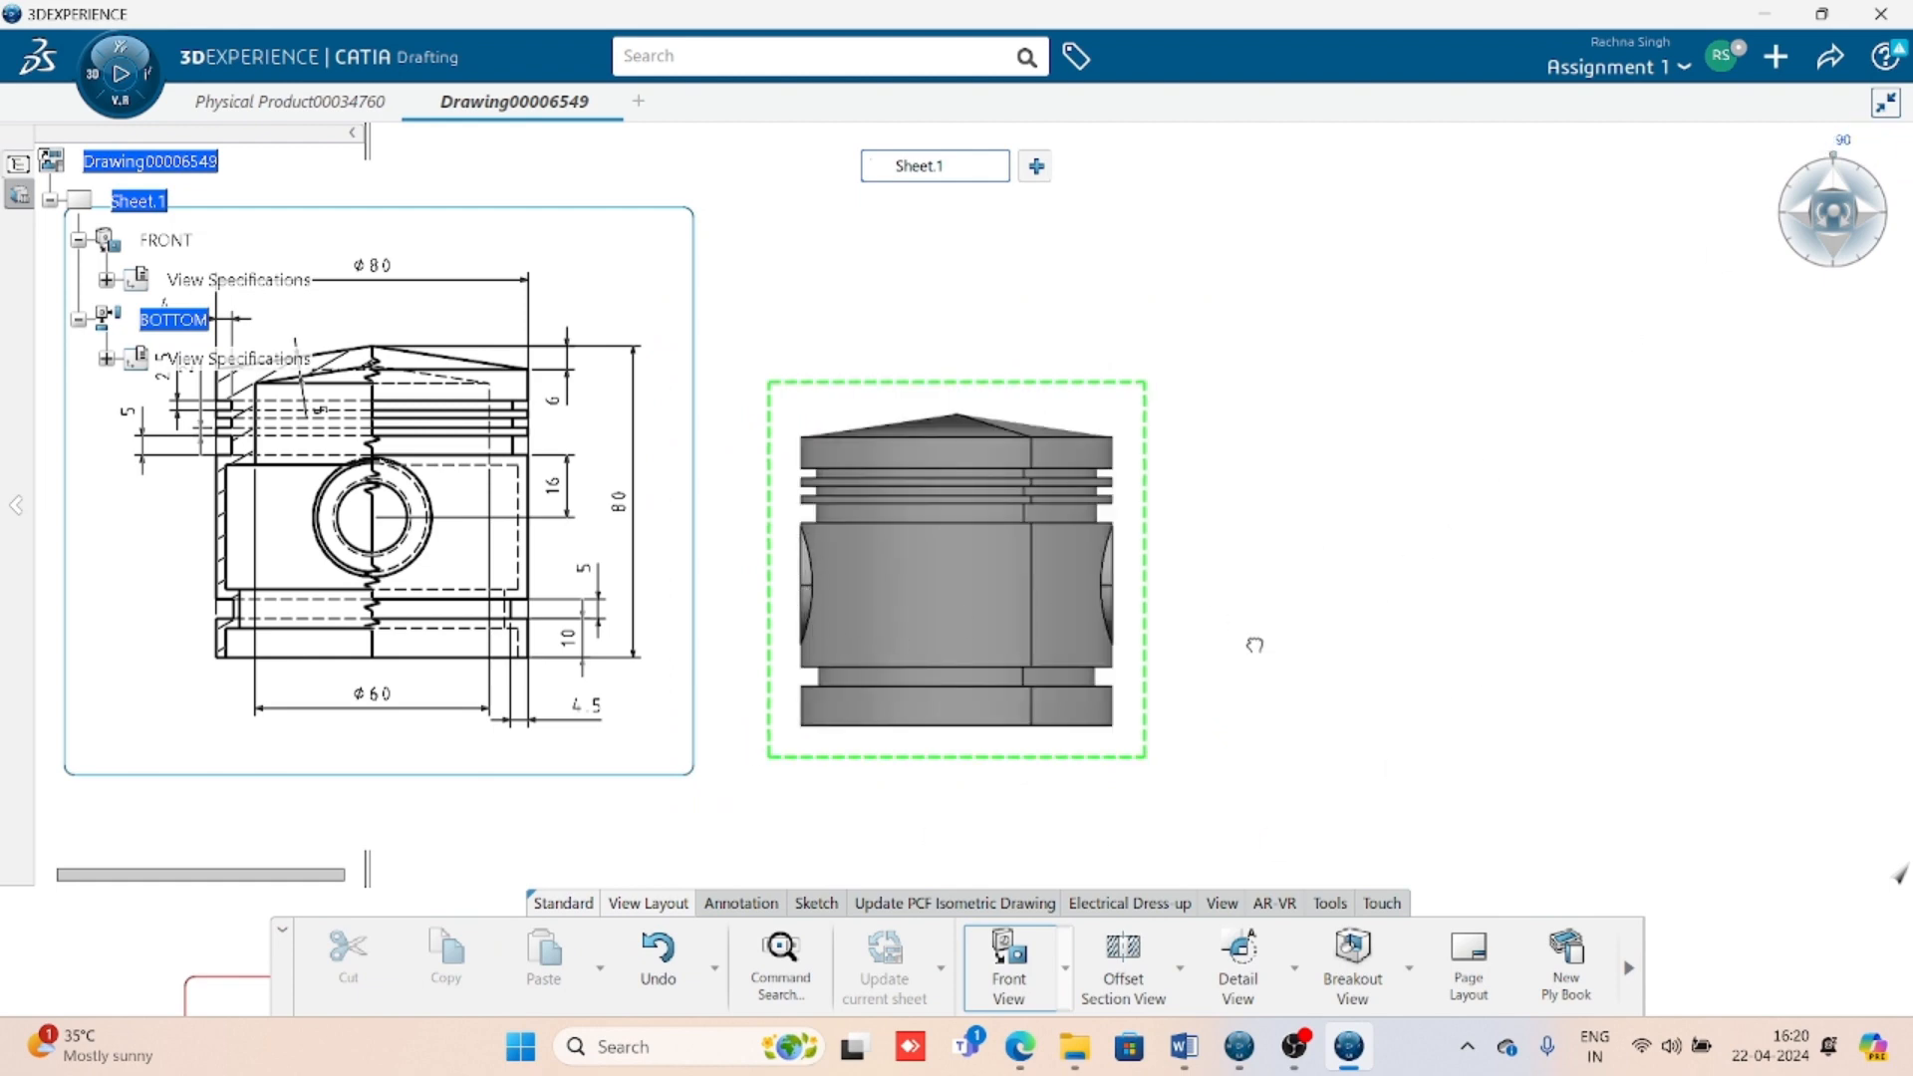
click(1254, 645)
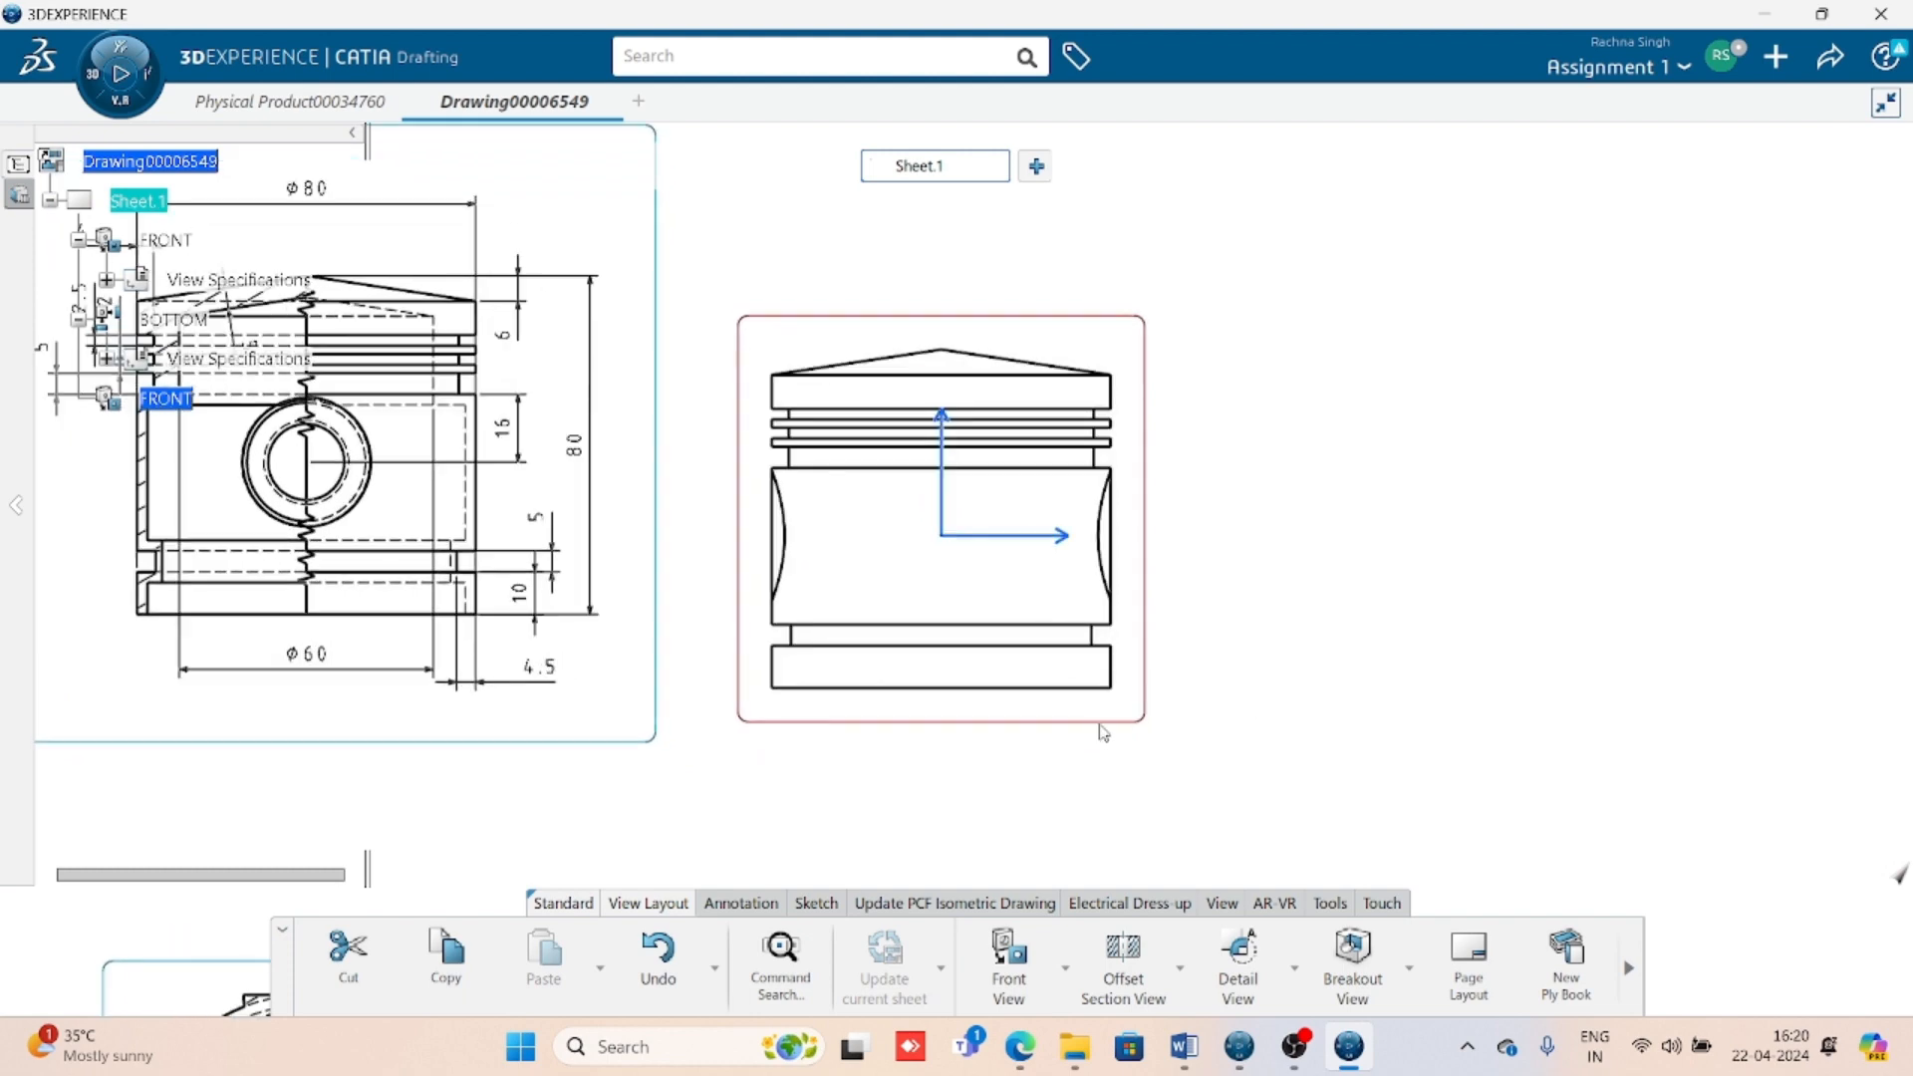
drag(1114, 722, 1173, 645)
click(1152, 666)
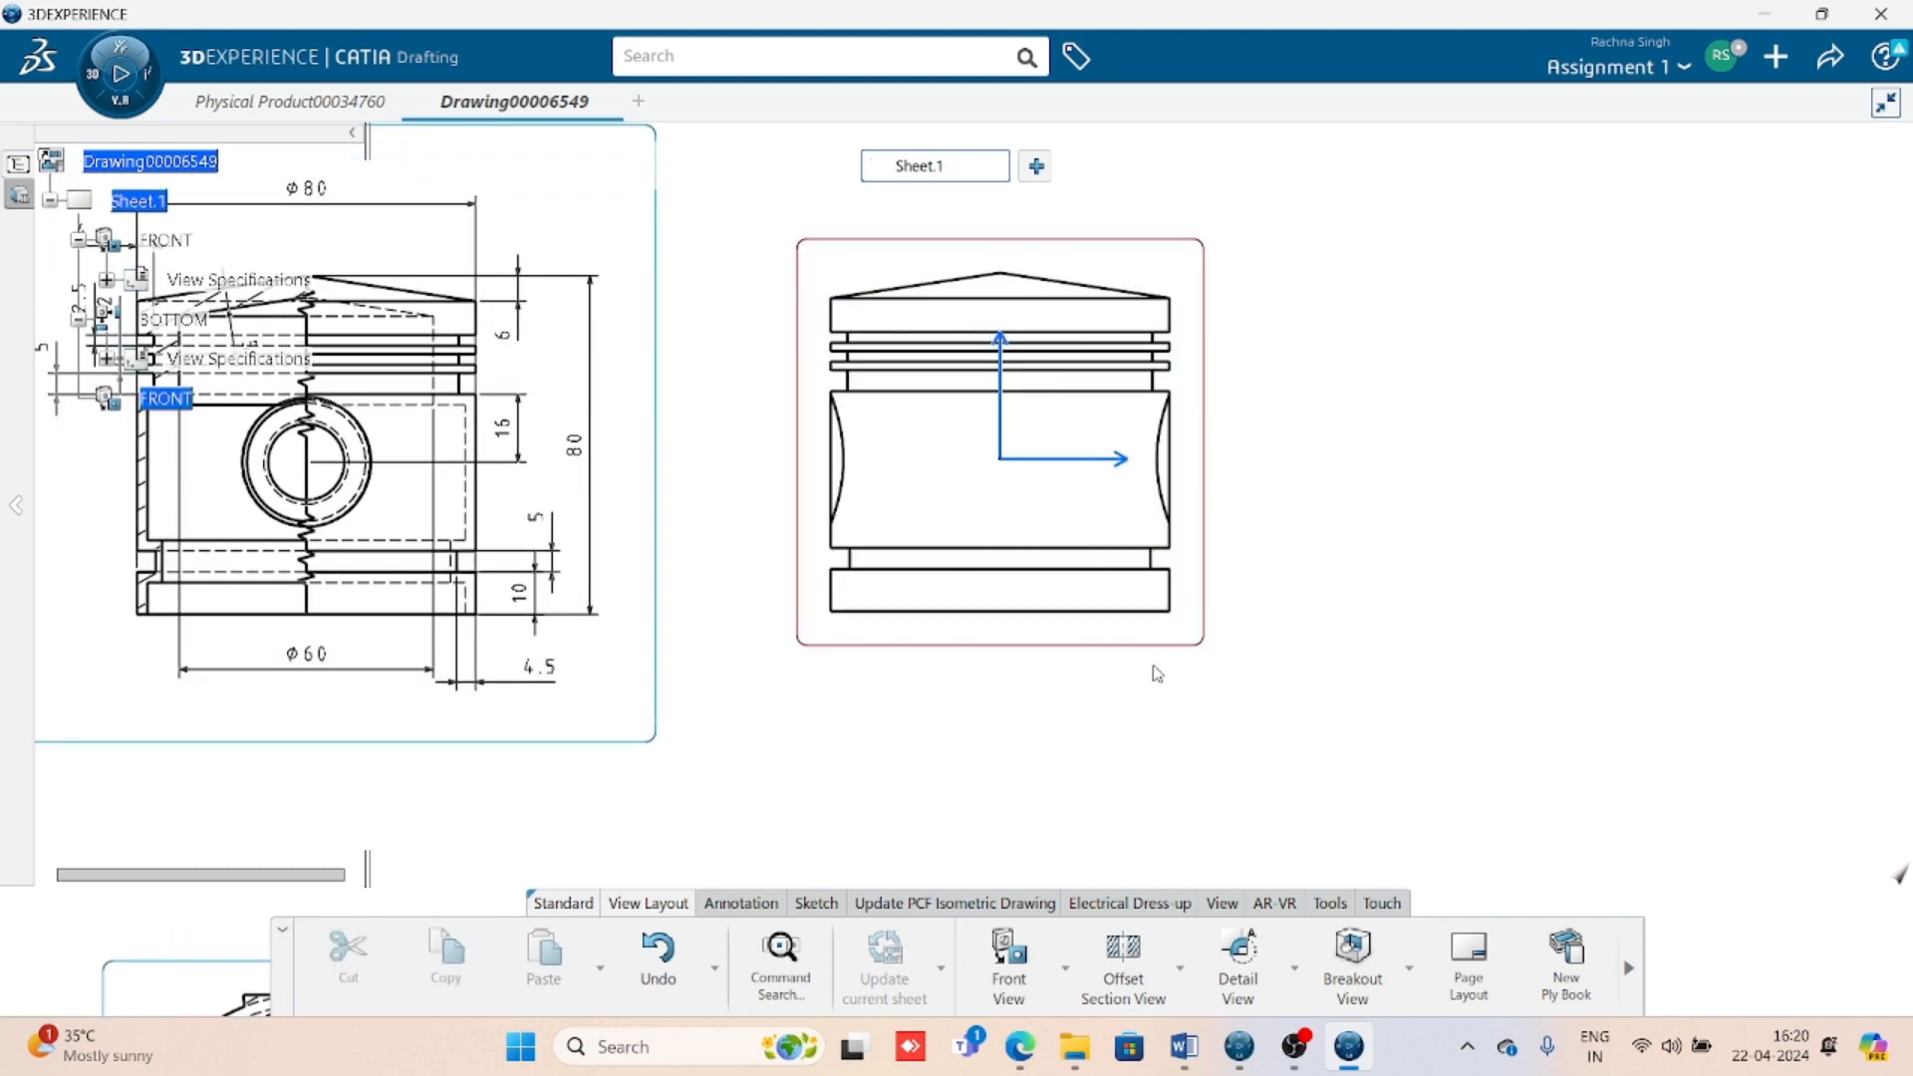
- Create a breakout on the left half of the new front view using a rectangle about 60 by 130 mm bounded by the vertical centreline
click(1366, 967)
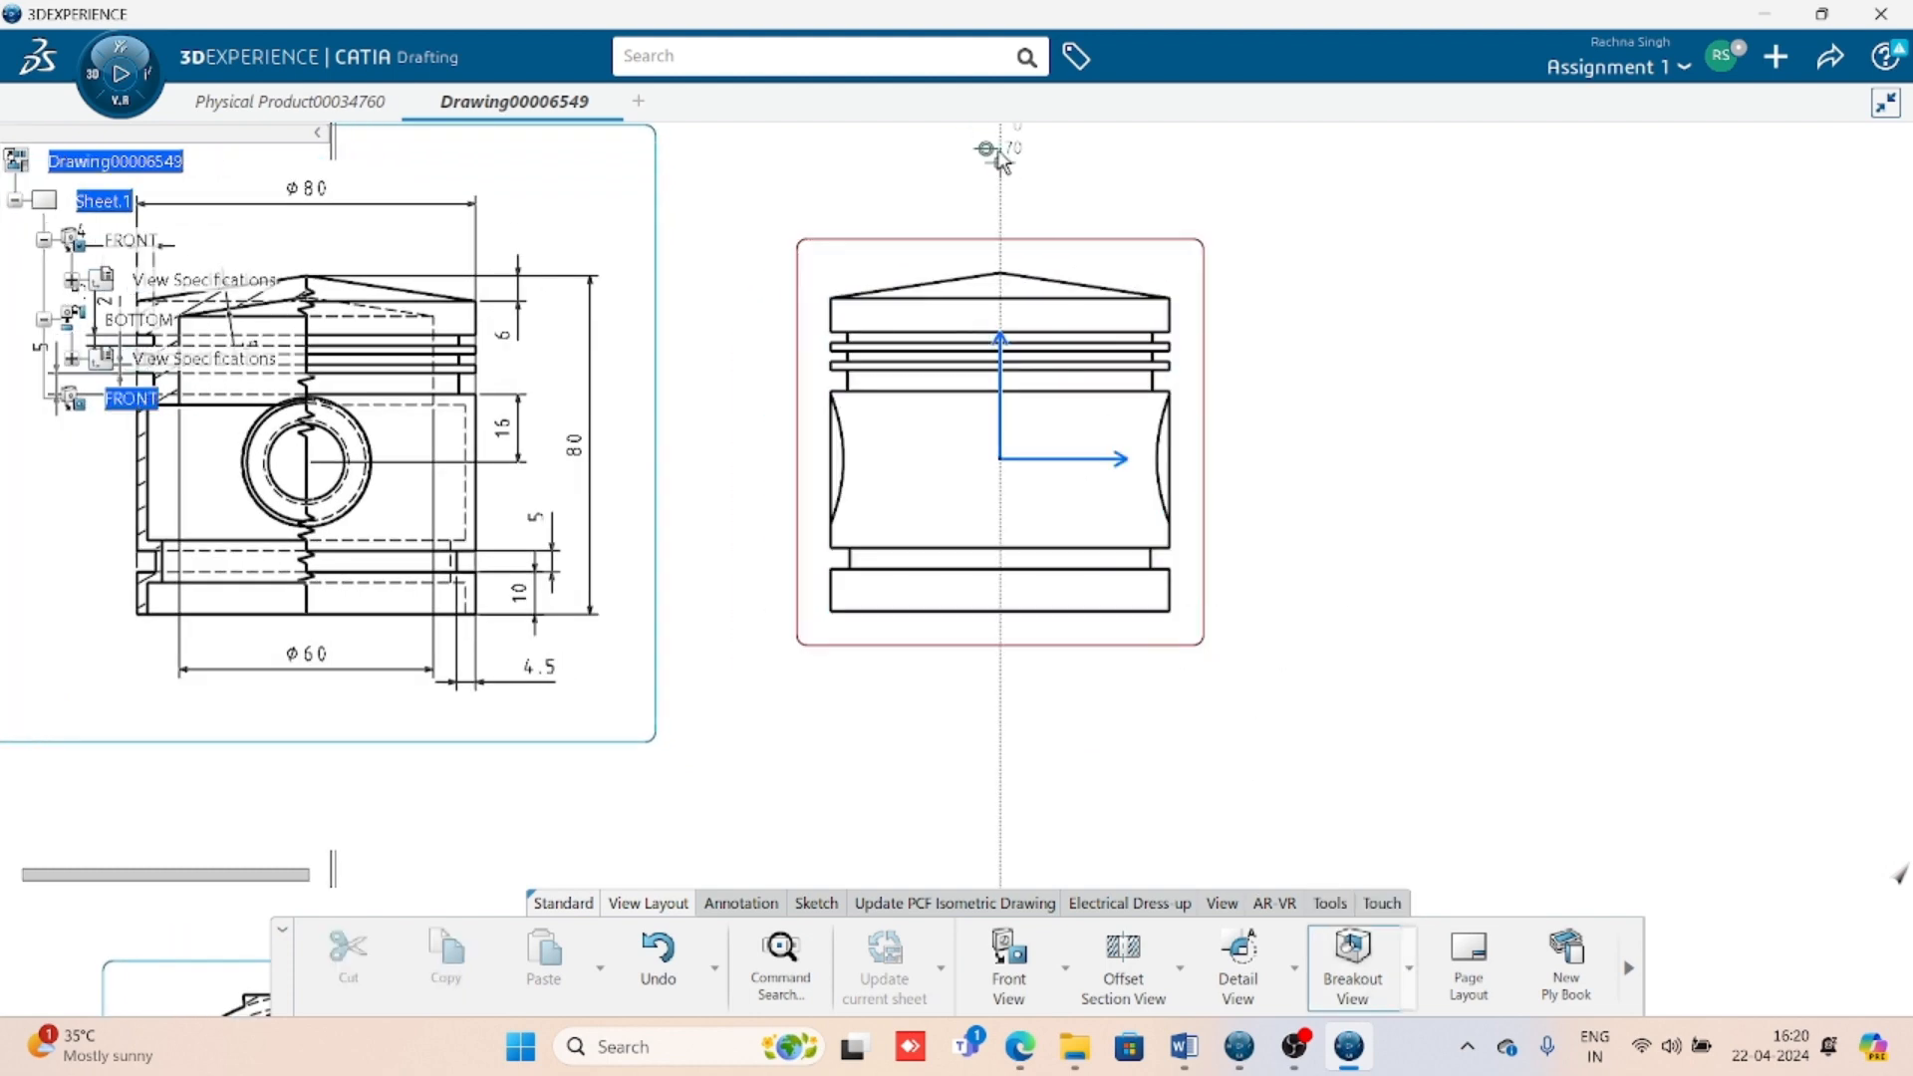
click(999, 204)
click(999, 754)
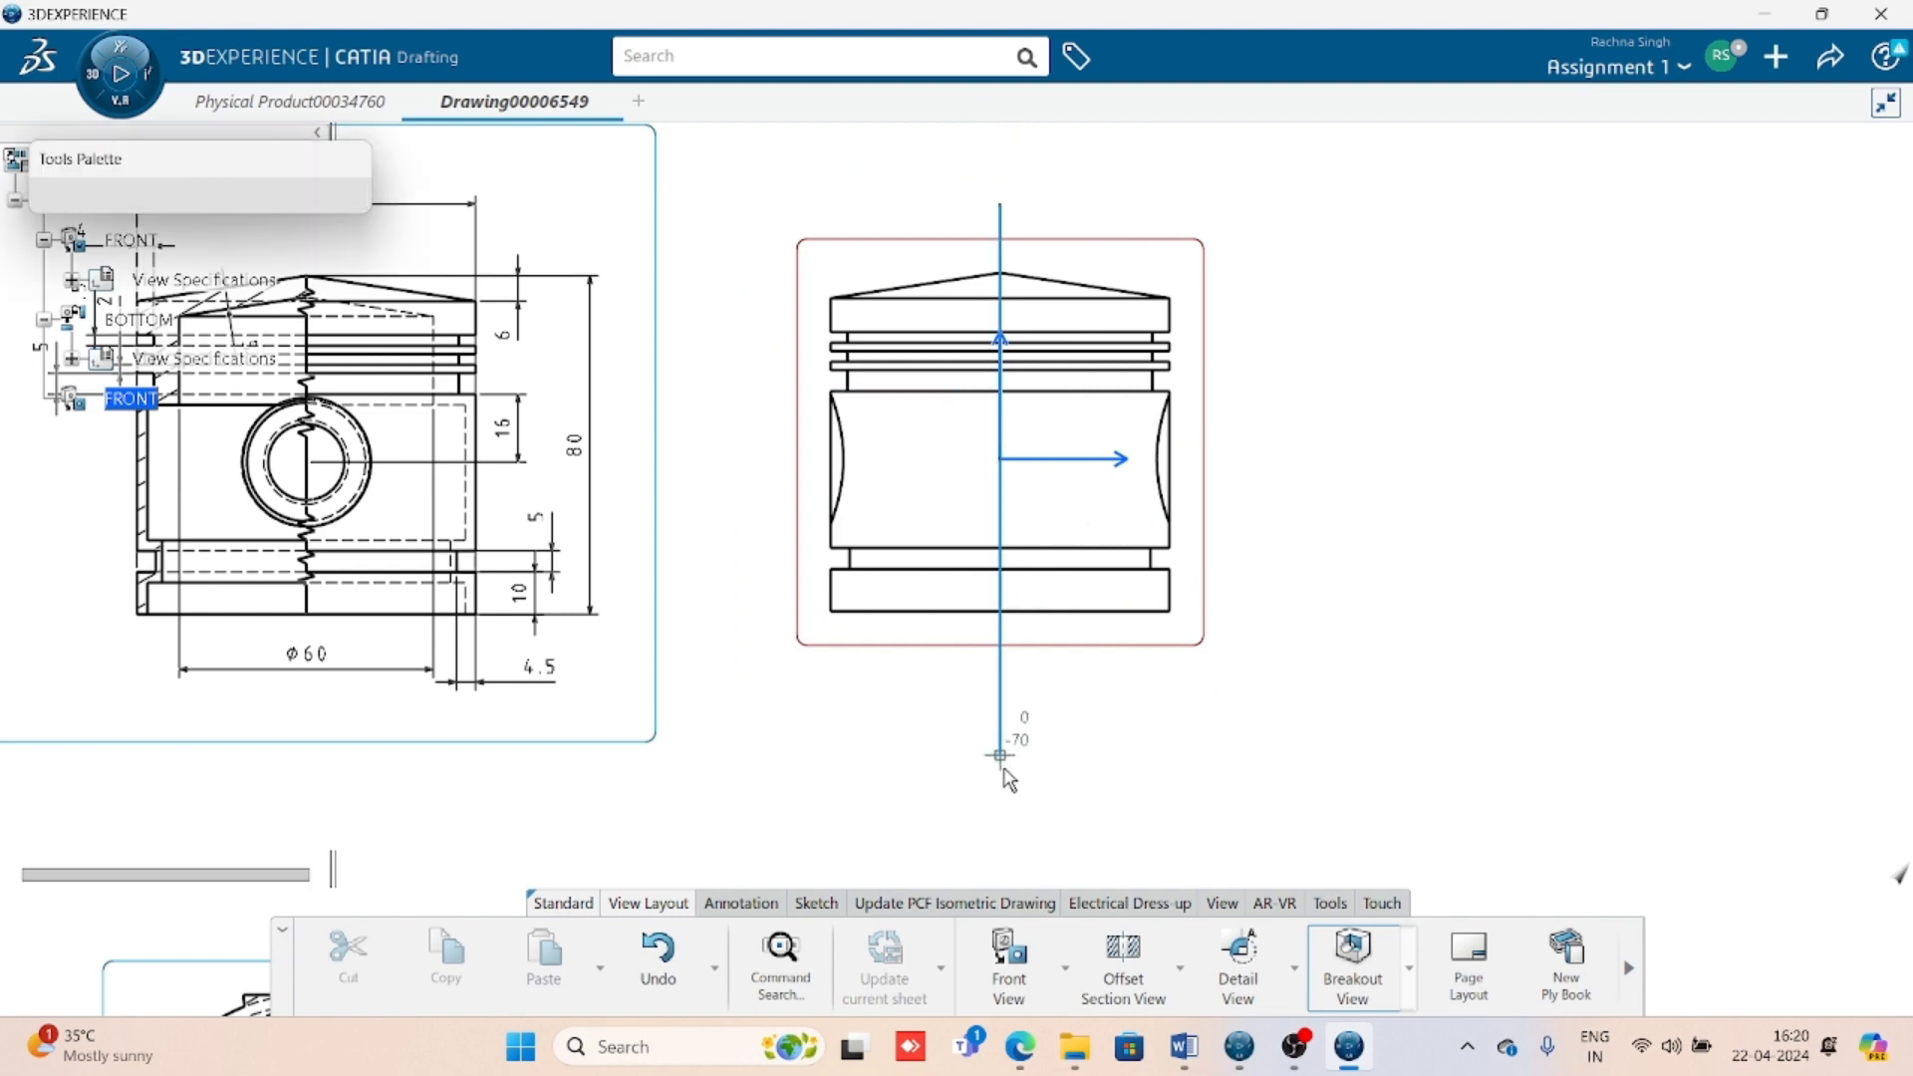
click(745, 754)
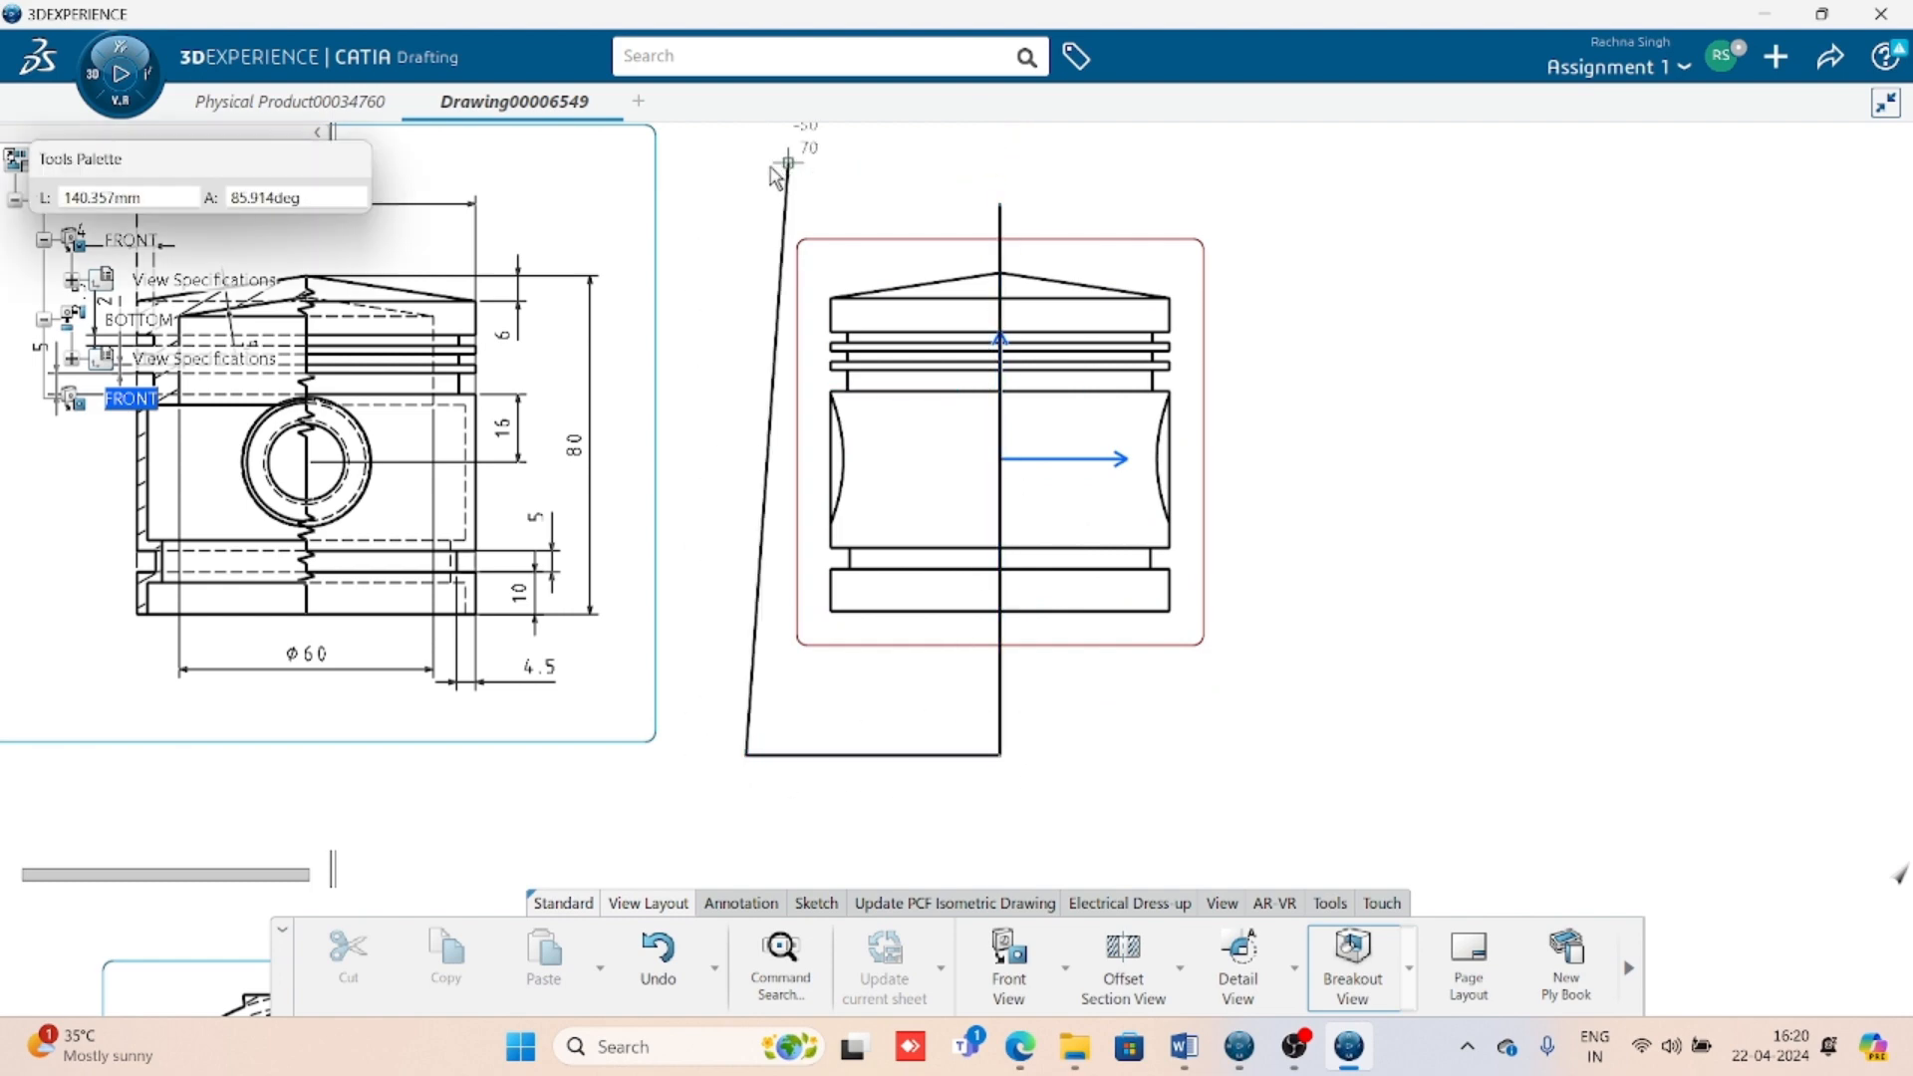
click(745, 205)
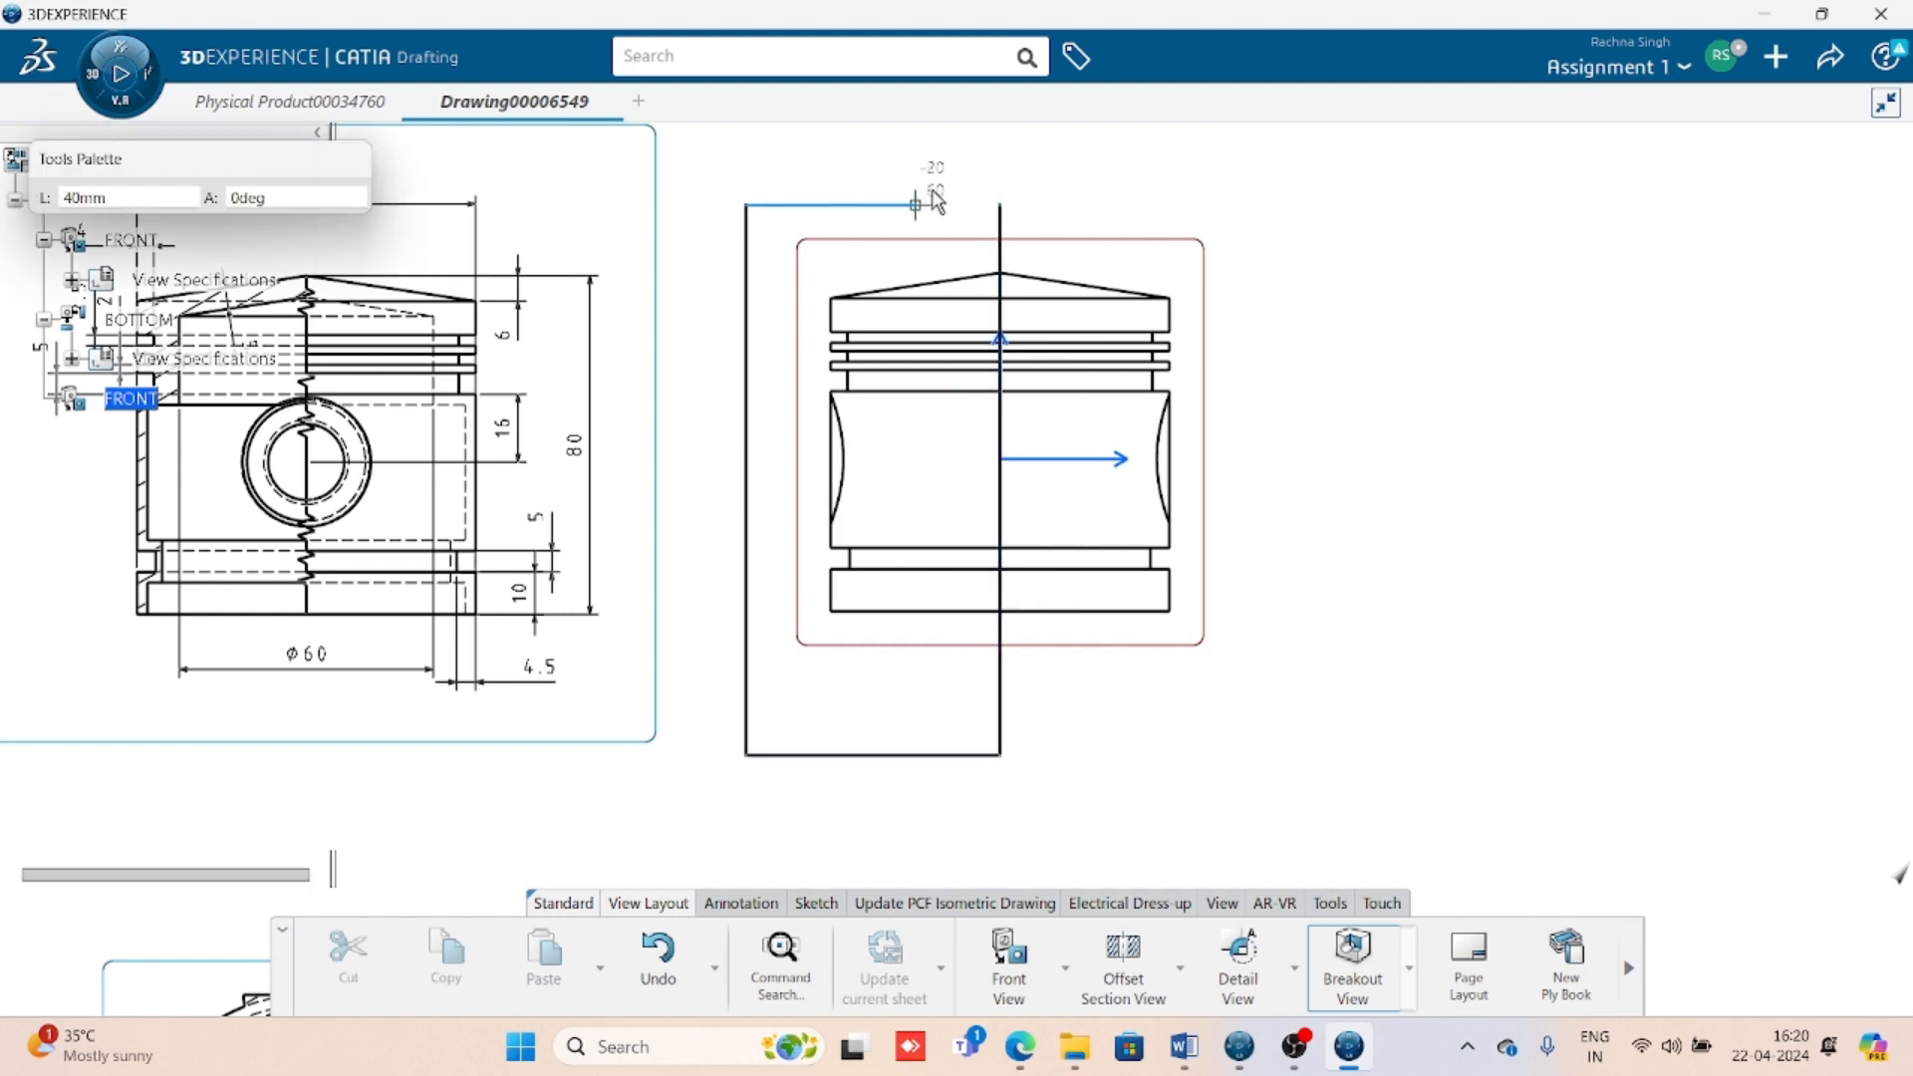
click(1001, 205)
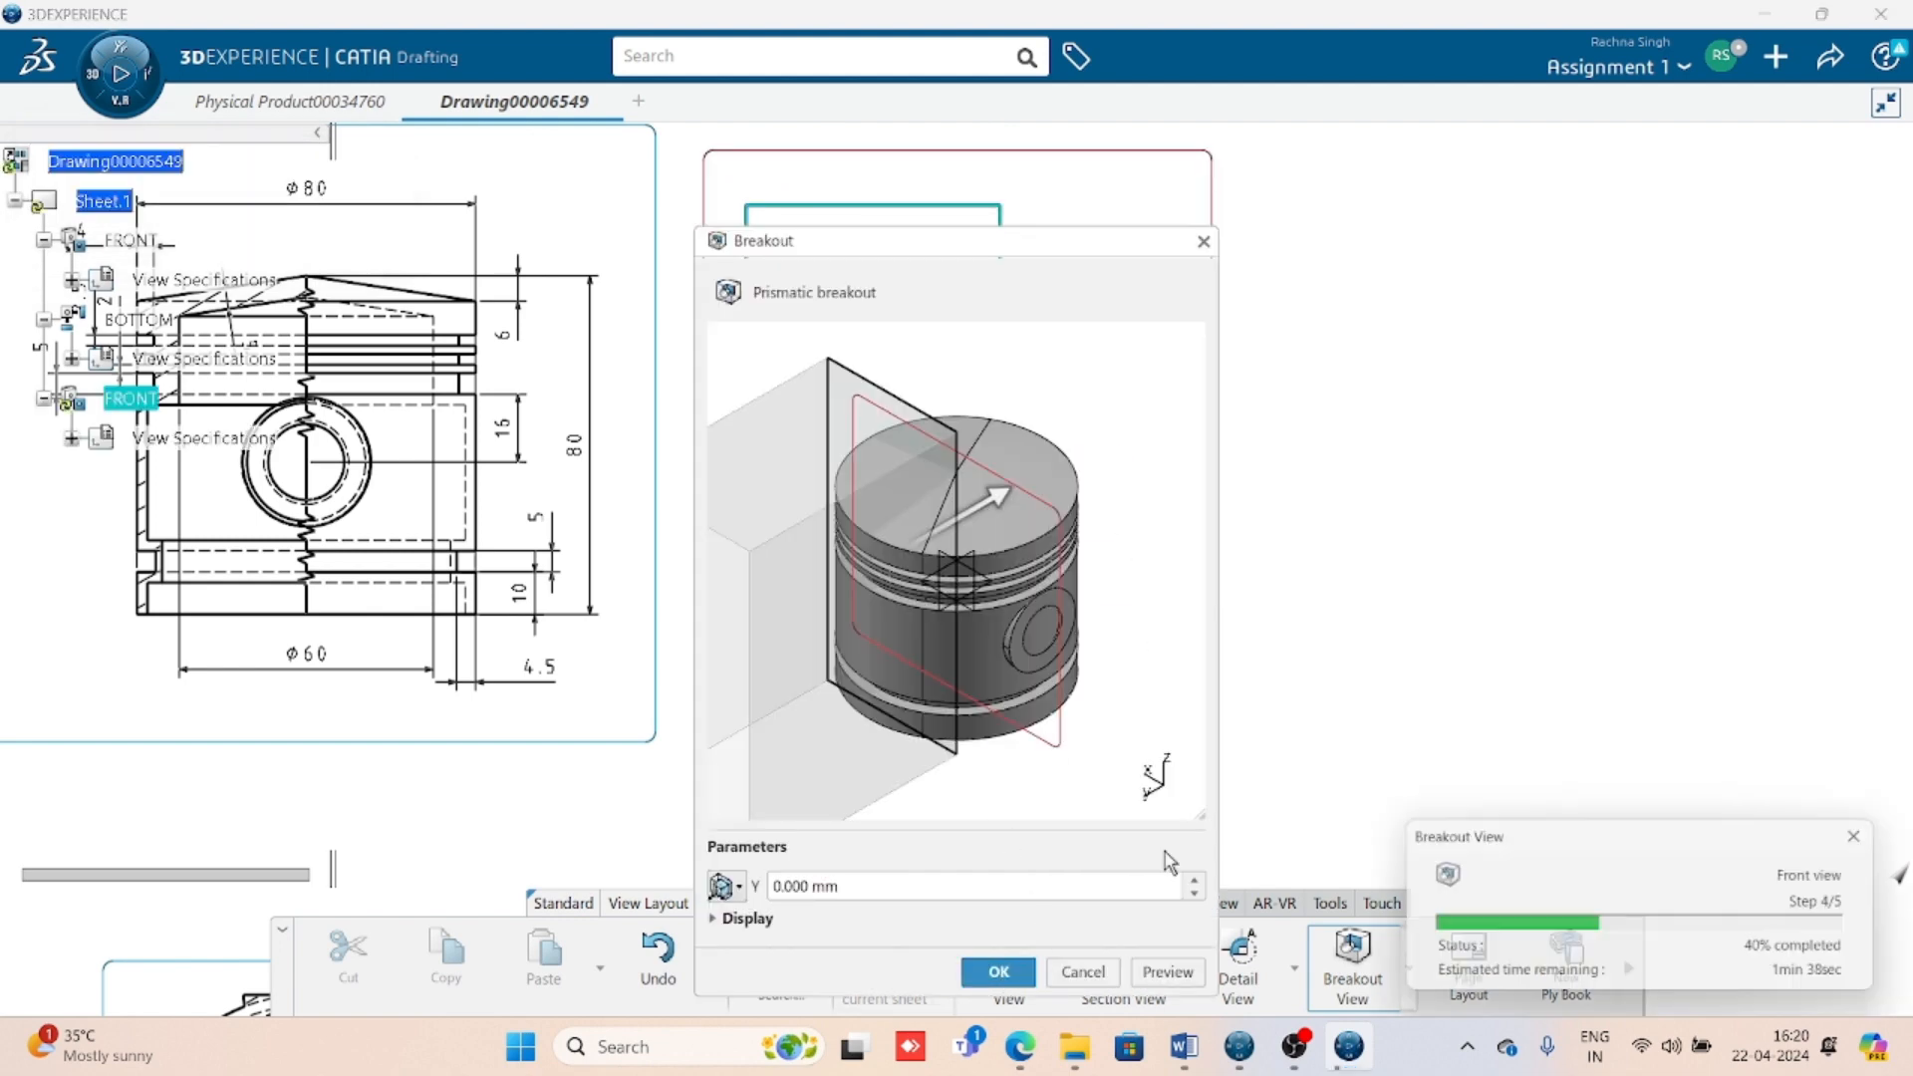
mouse_move(1094, 755)
middle_down()
mouse_move(1123, 692)
mouse_move(1111, 645)
middle_up()
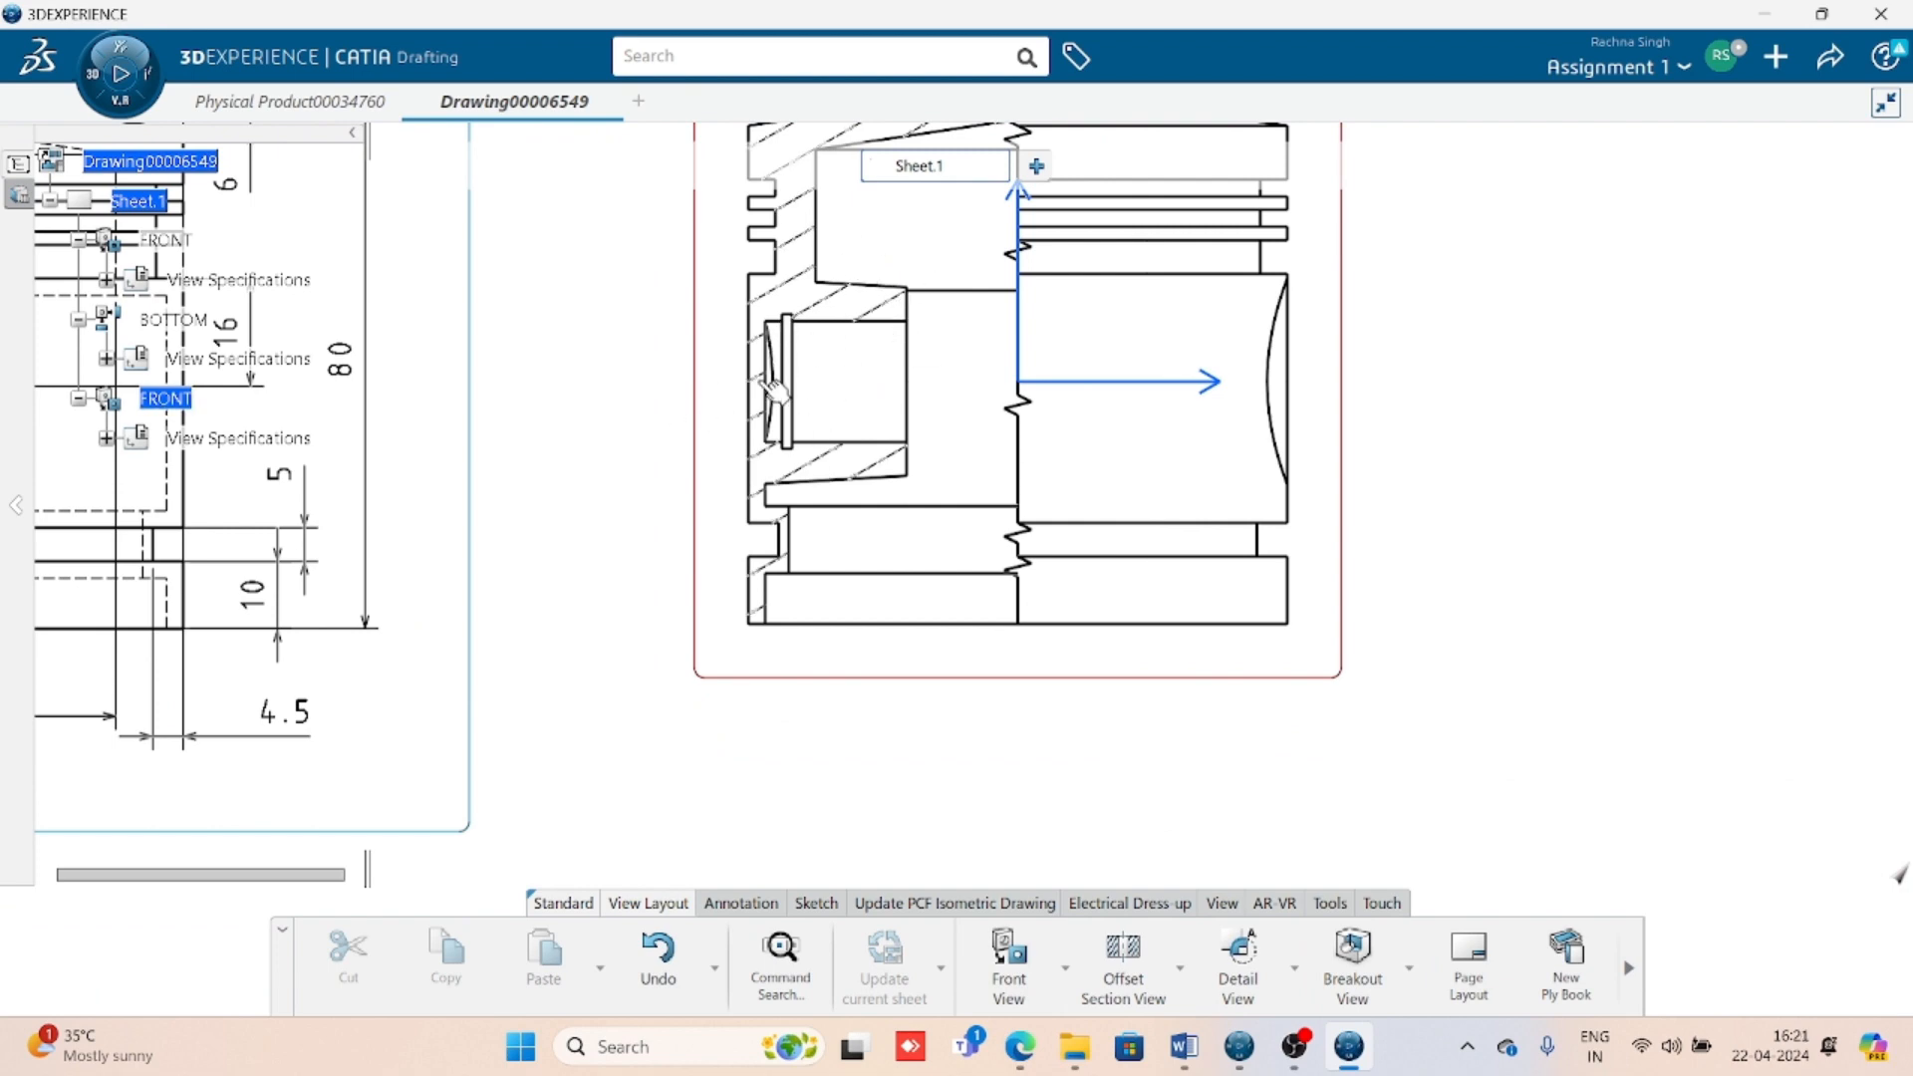
middle_drag(775, 388, 924, 438)
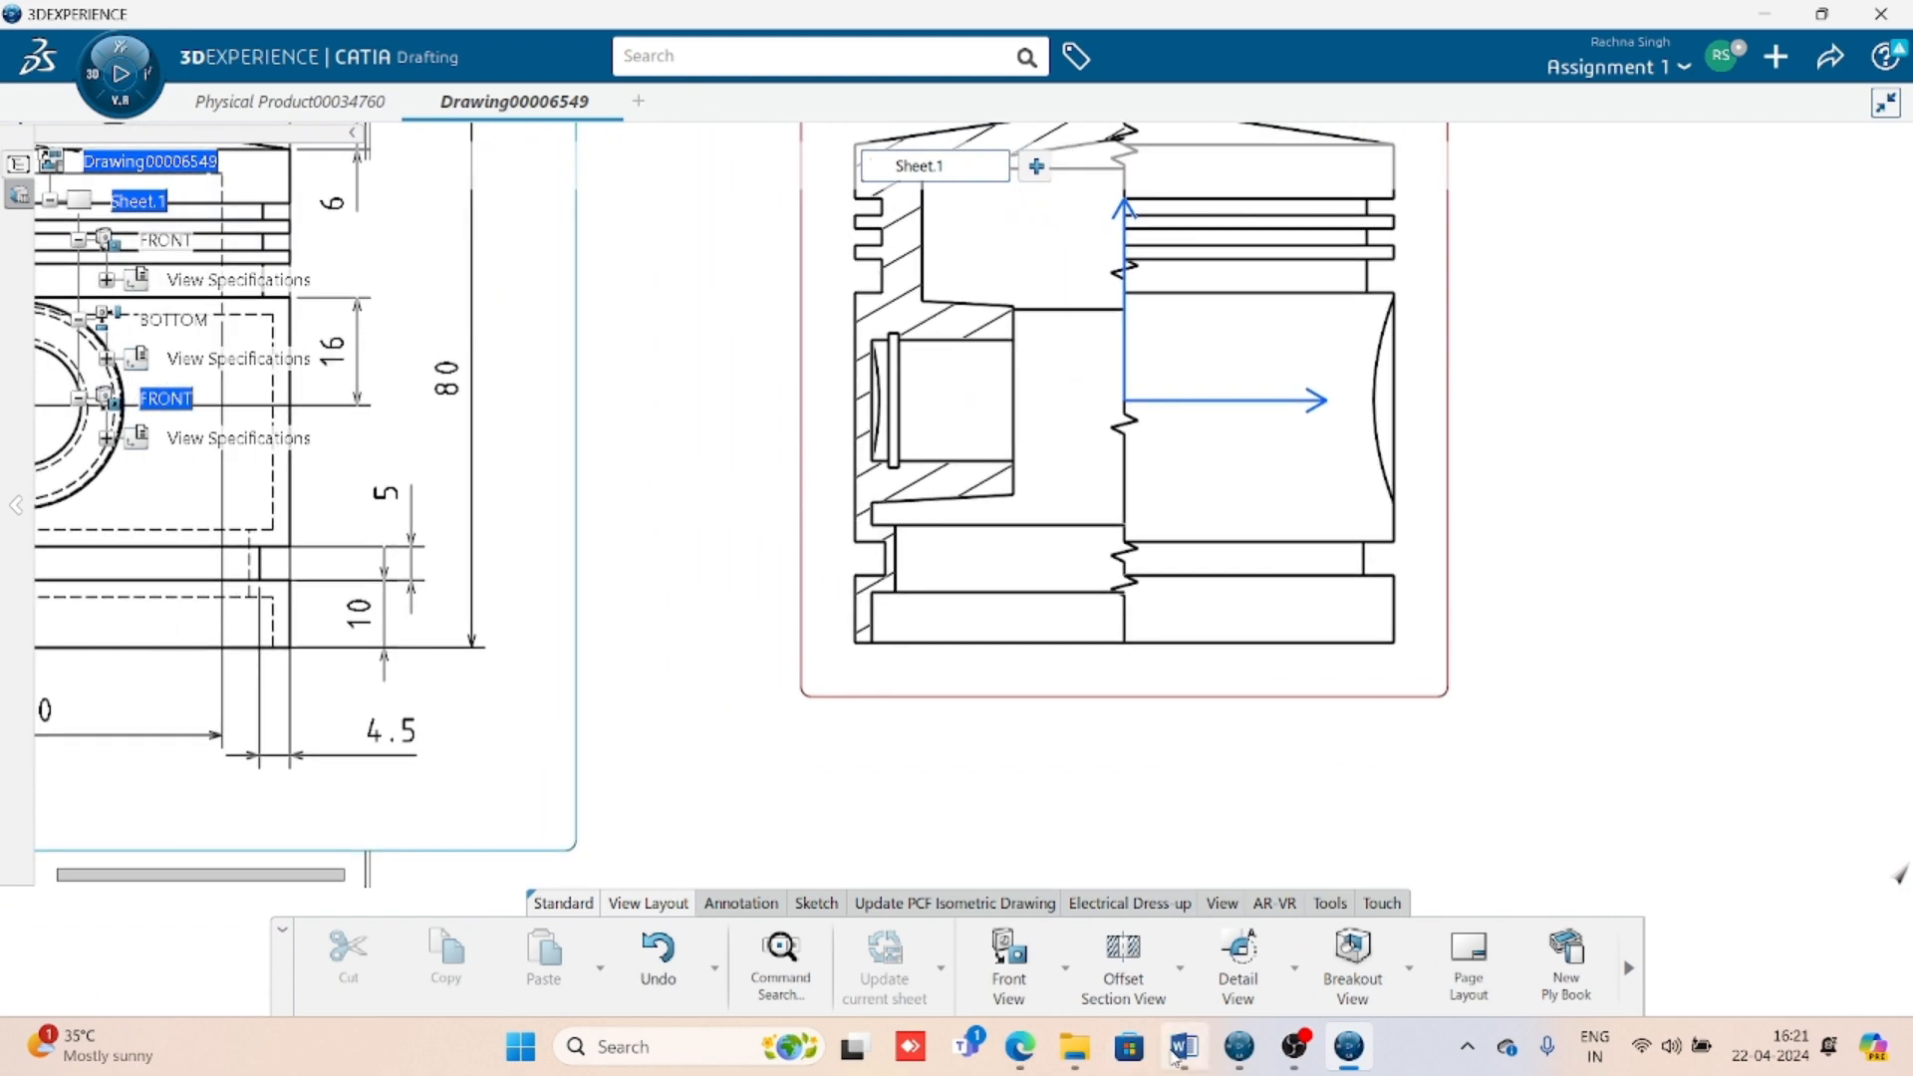
- Check the pin bore and boss details in the Assignment 4 reference document and compare them with the piston drawing's new front view
click(1184, 1047)
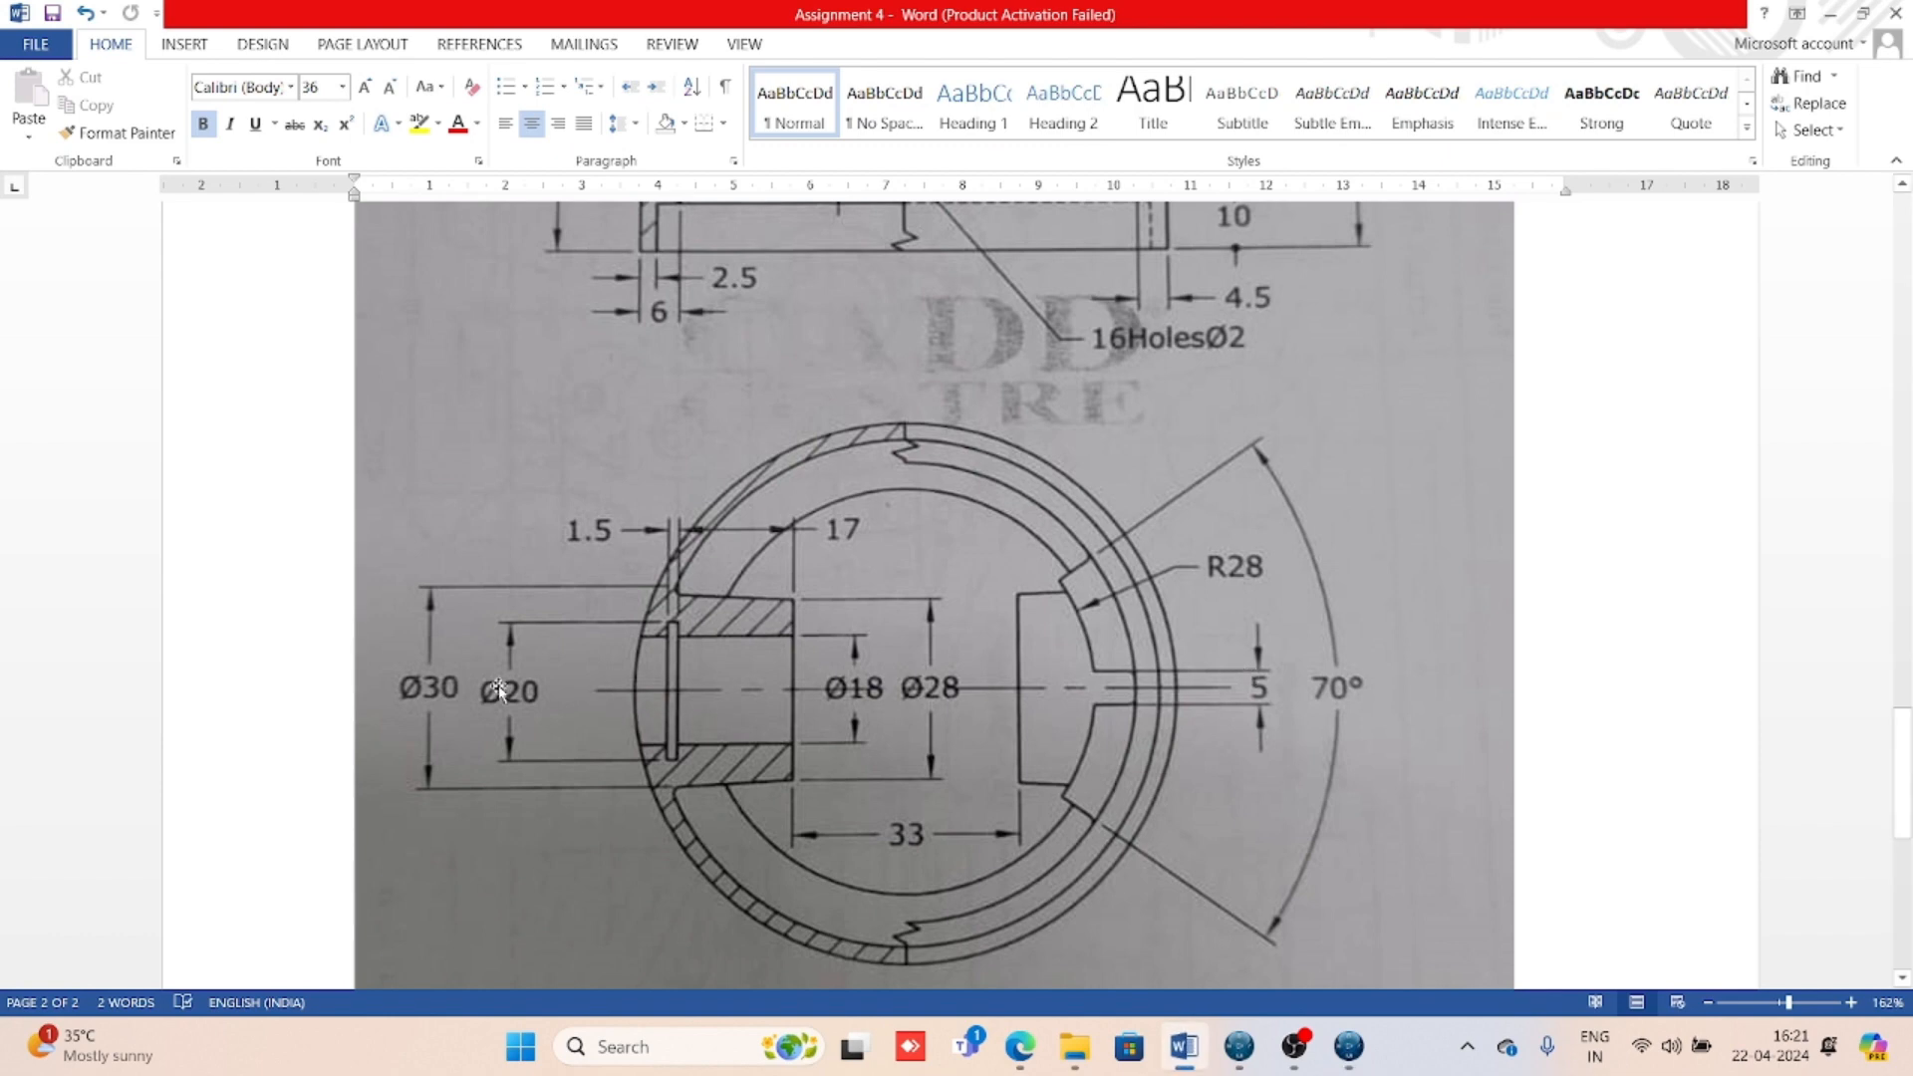
scroll(498, 688, up, 3)
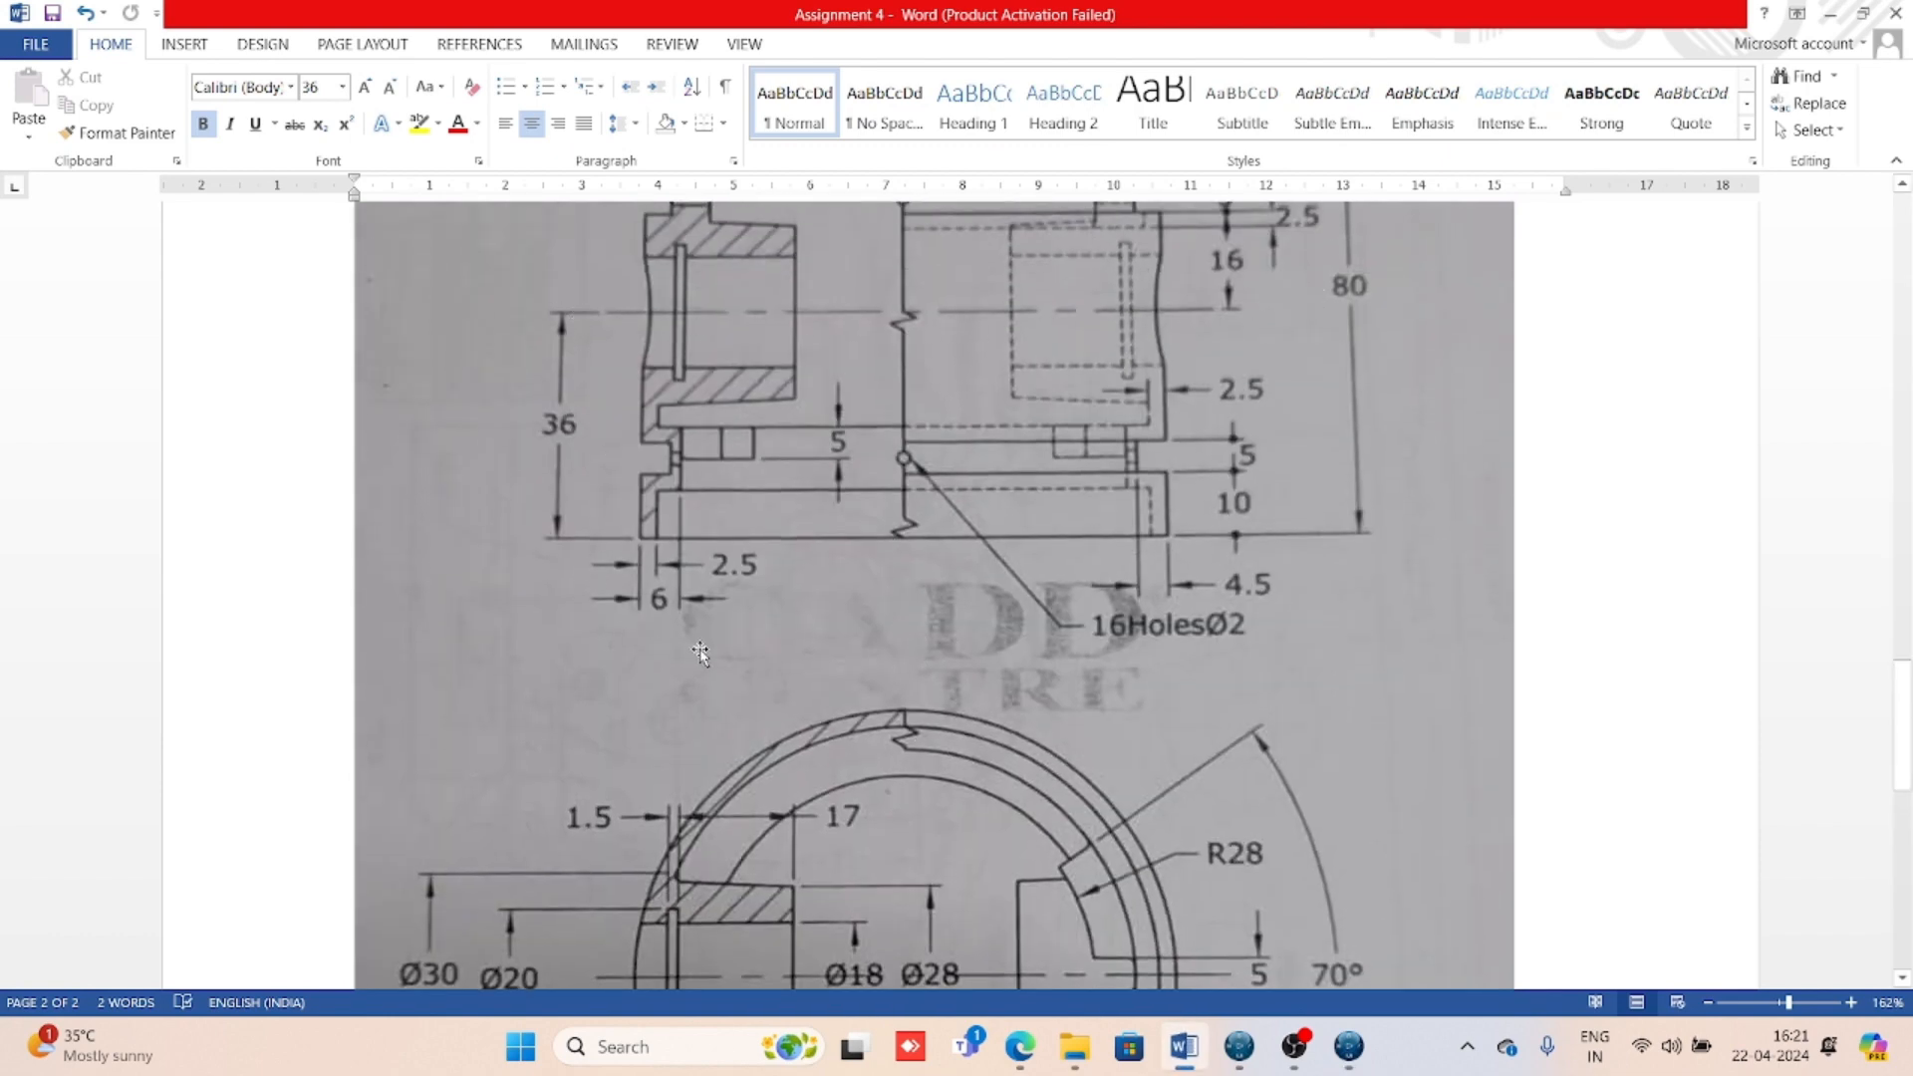
click(1349, 1046)
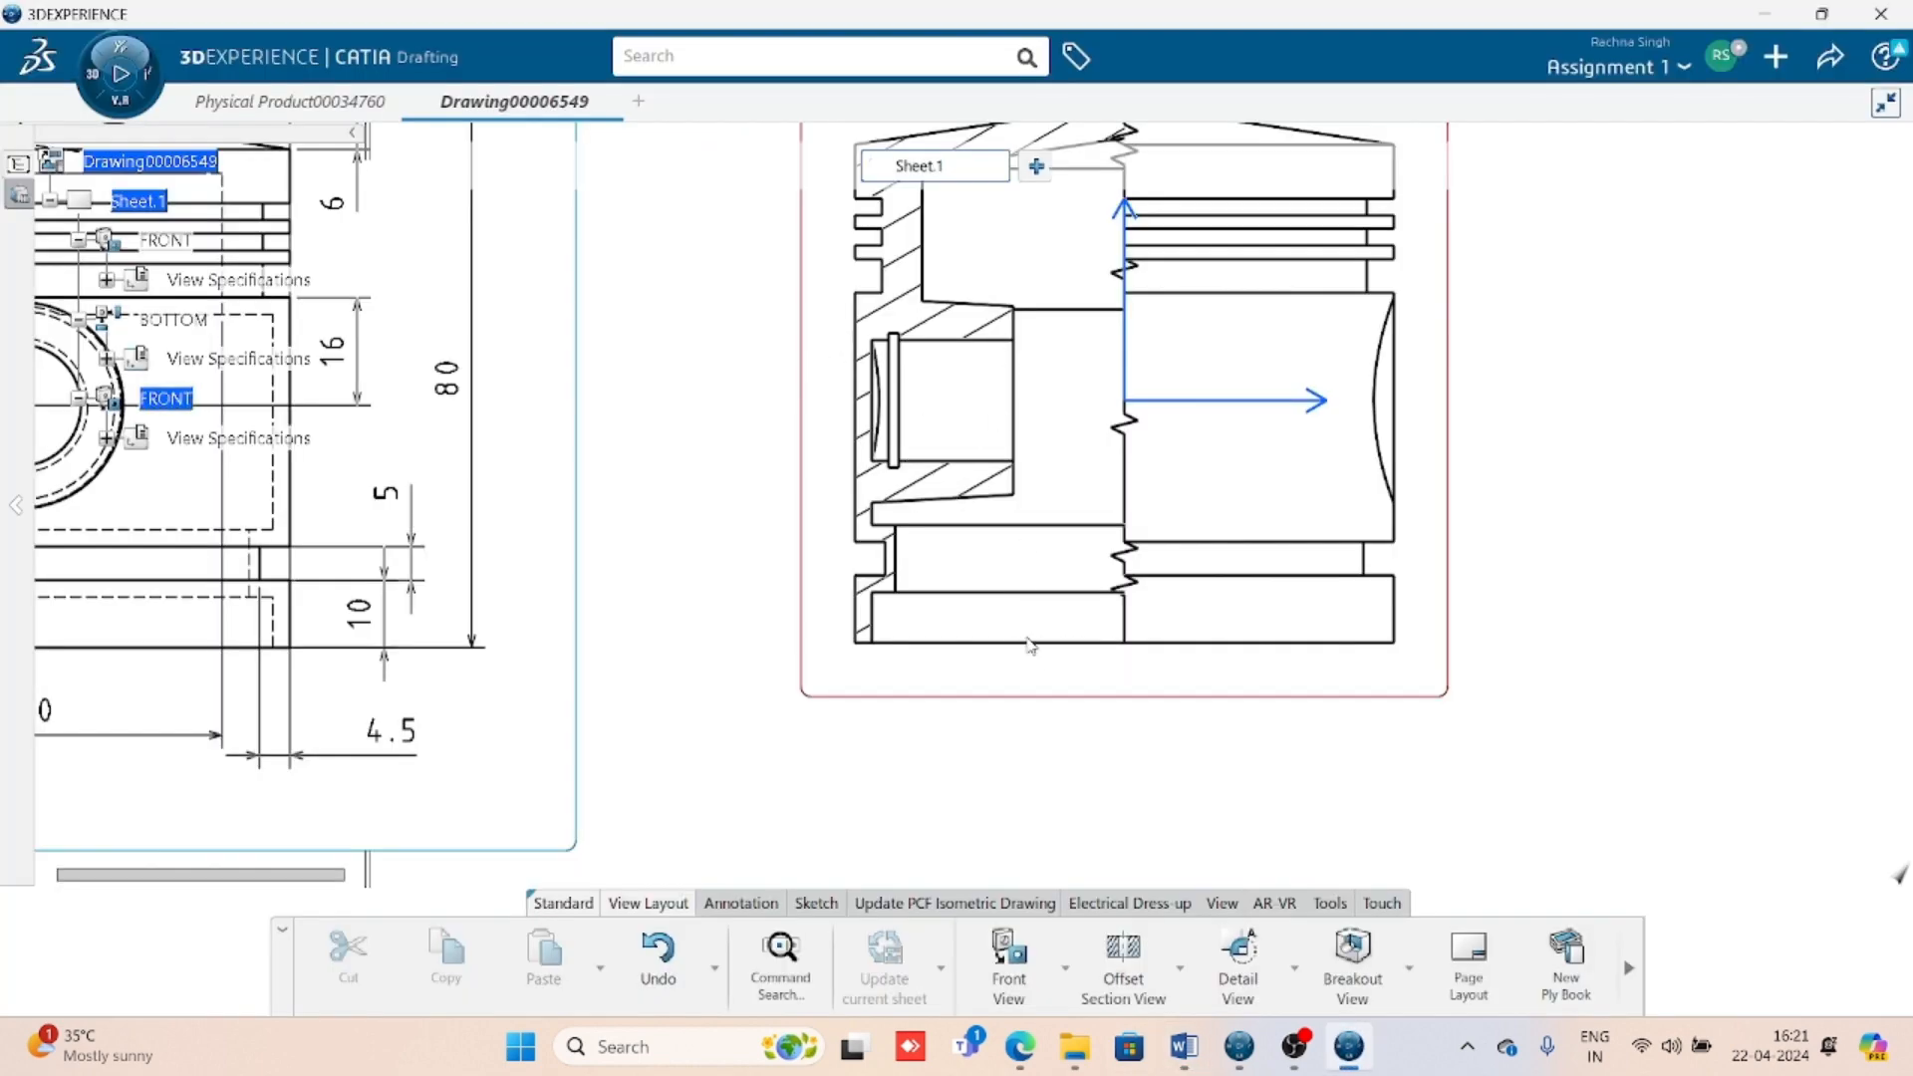
scroll(1027, 786, down, 5)
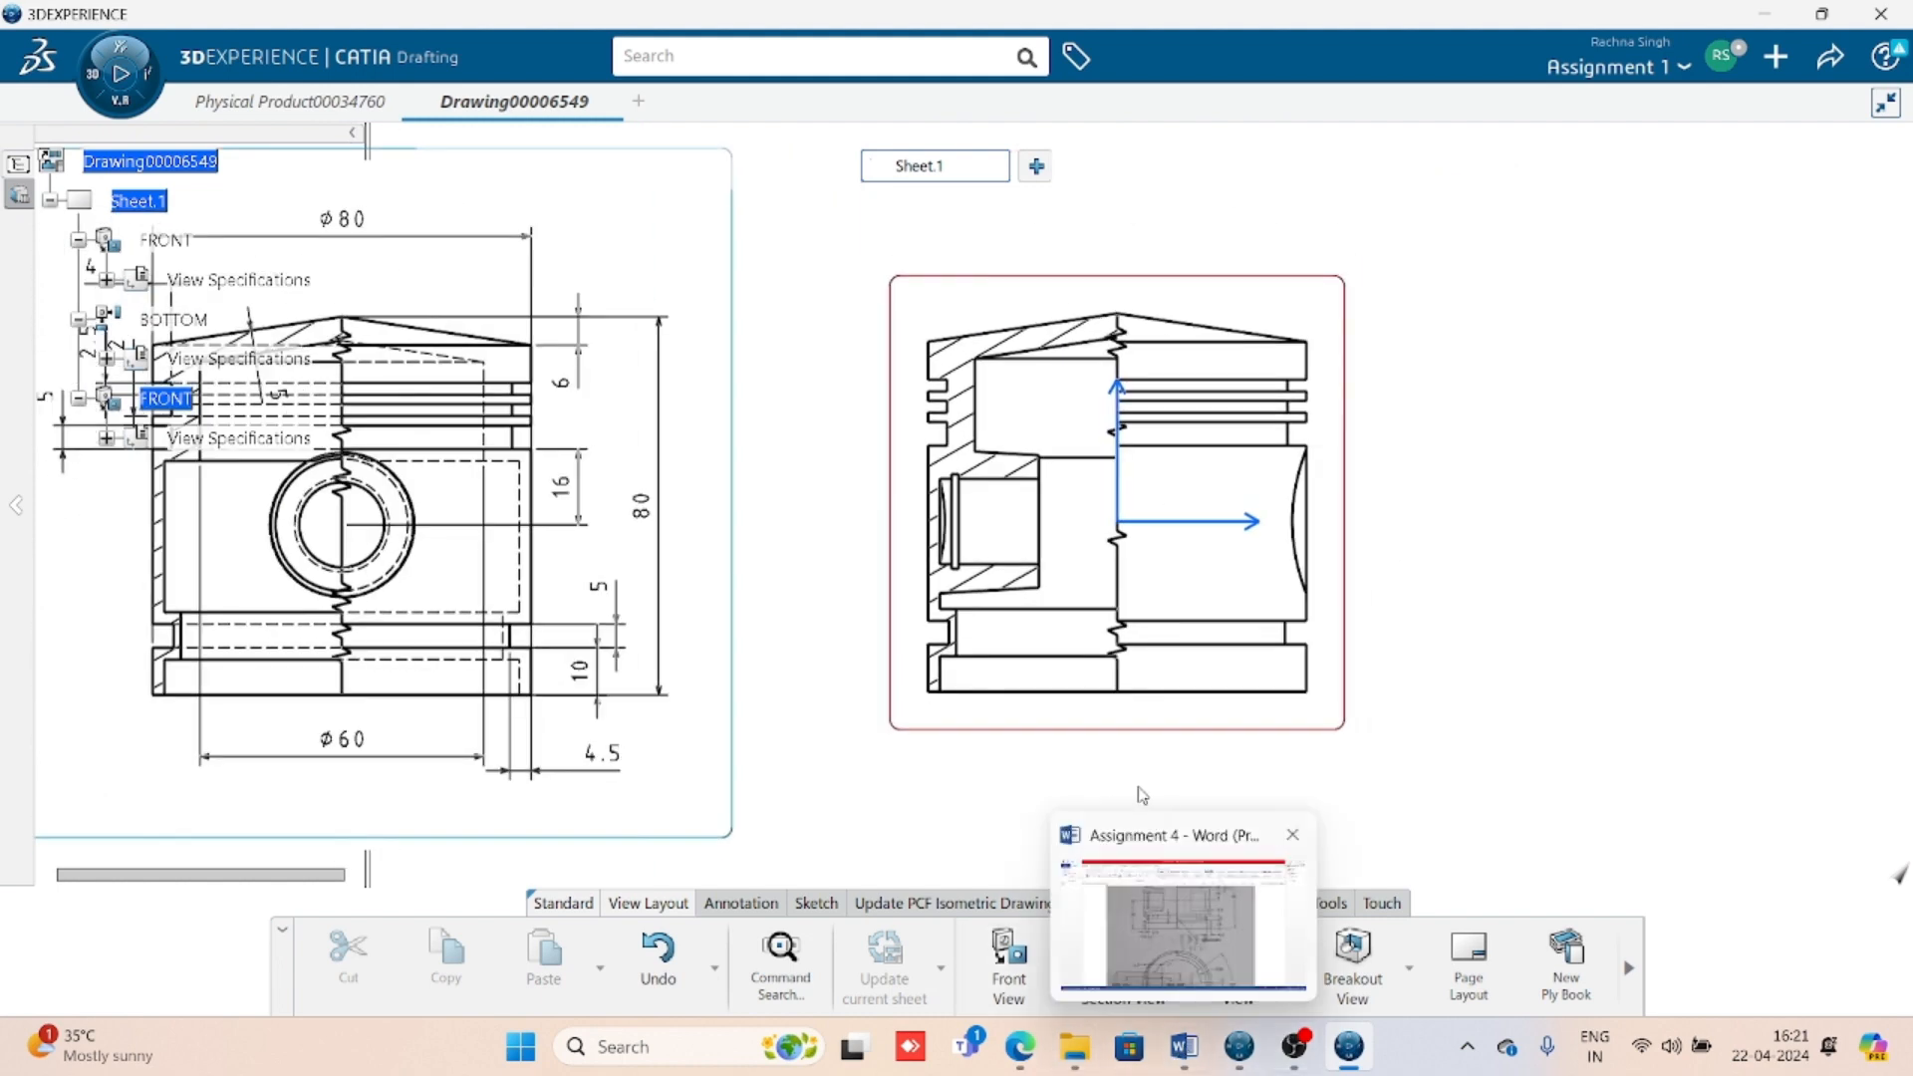
- Switch to the 3D part, sketch on the outer face of a pin boss, project the inner bore circle into it, and exit the sketch
key(ctrl+Tab)
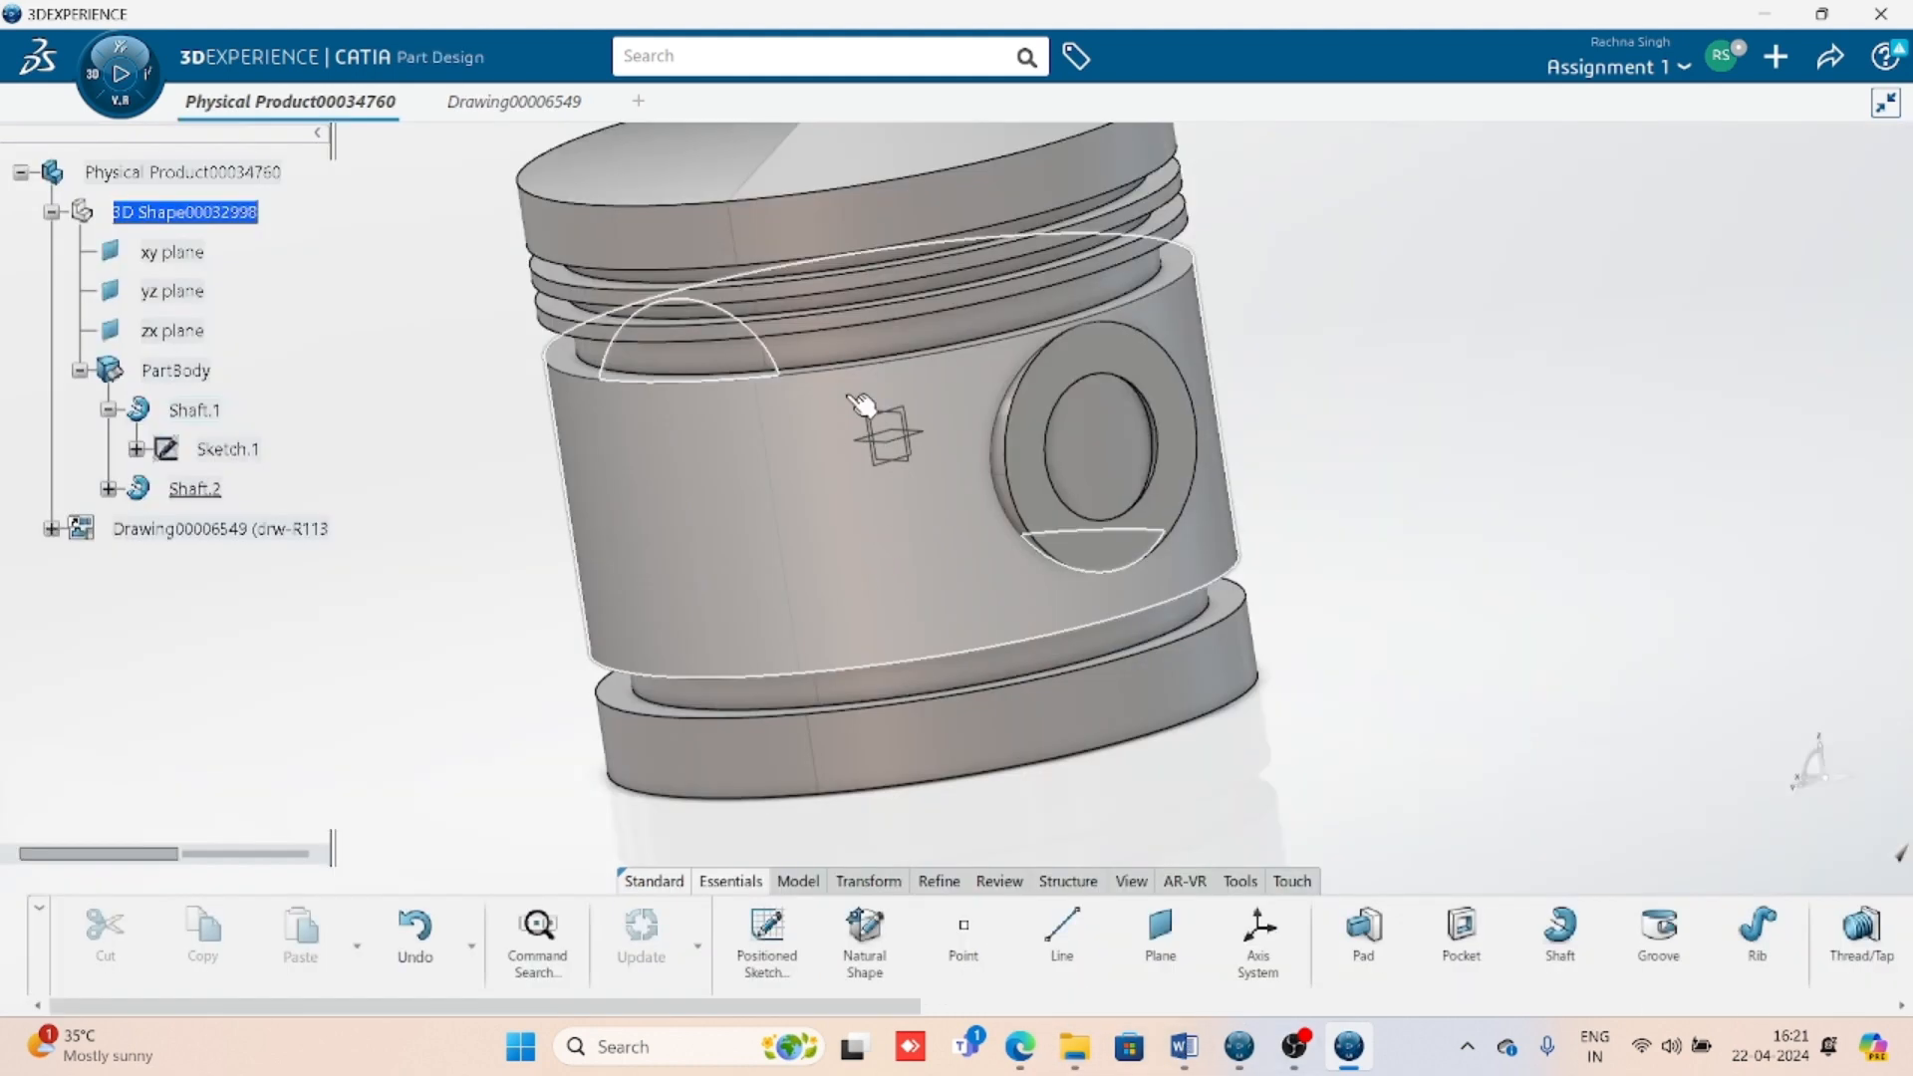
mouse_move(987, 523)
middle_down()
mouse_move(948, 522)
mouse_move(996, 600)
mouse_move(933, 580)
middle_up()
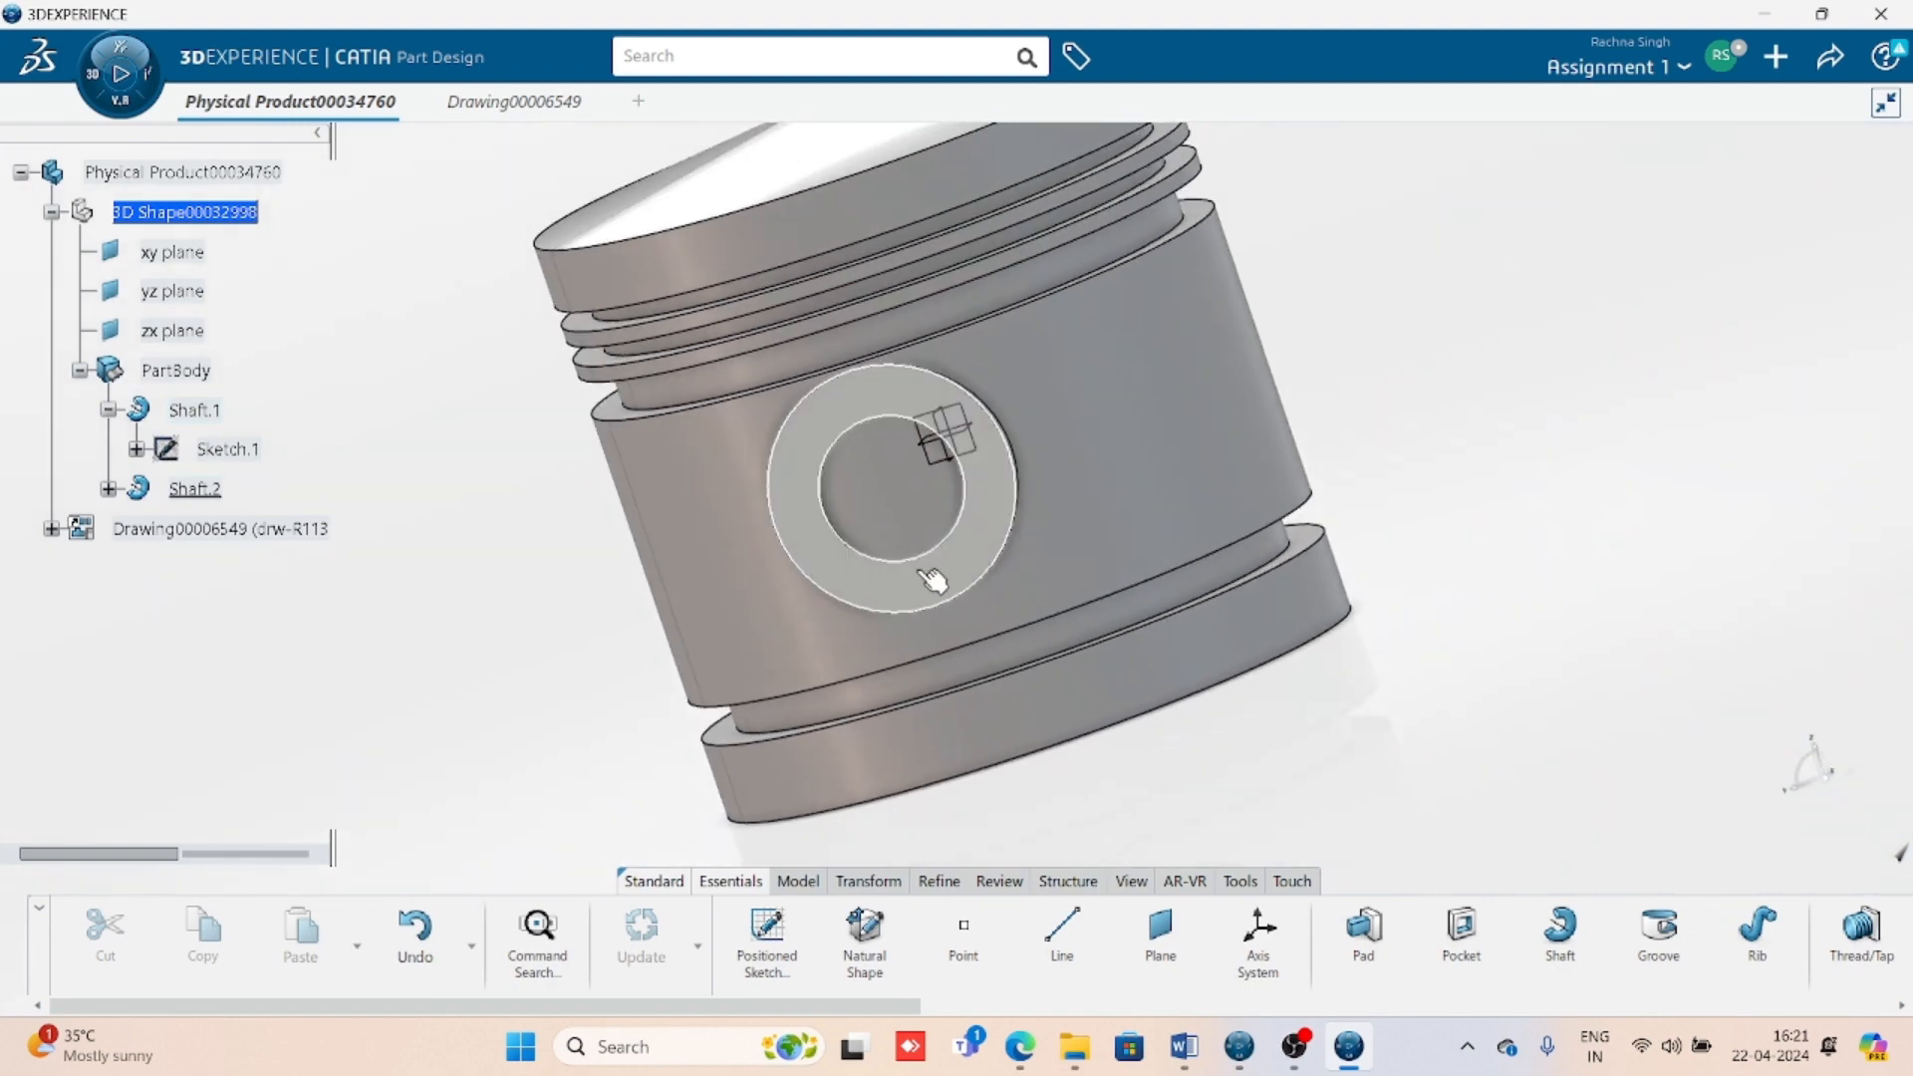
click(973, 578)
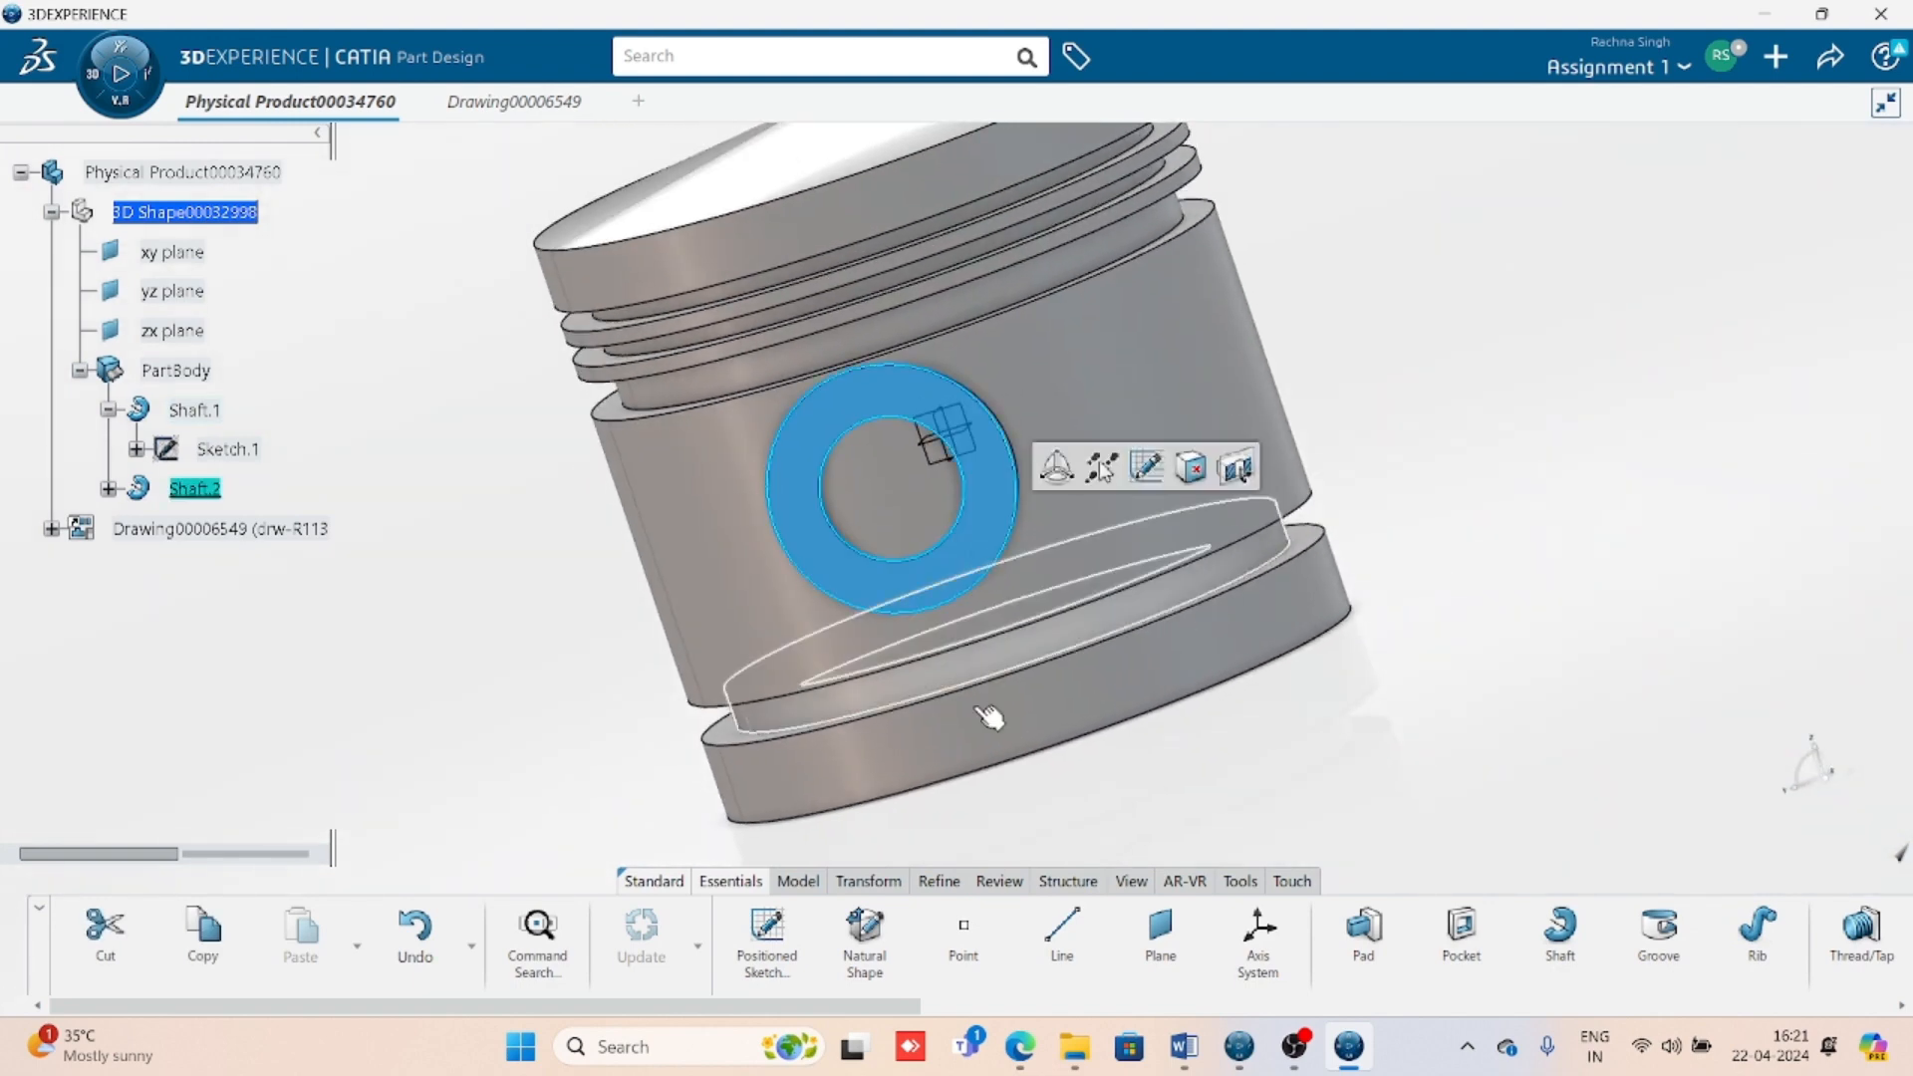
click(772, 941)
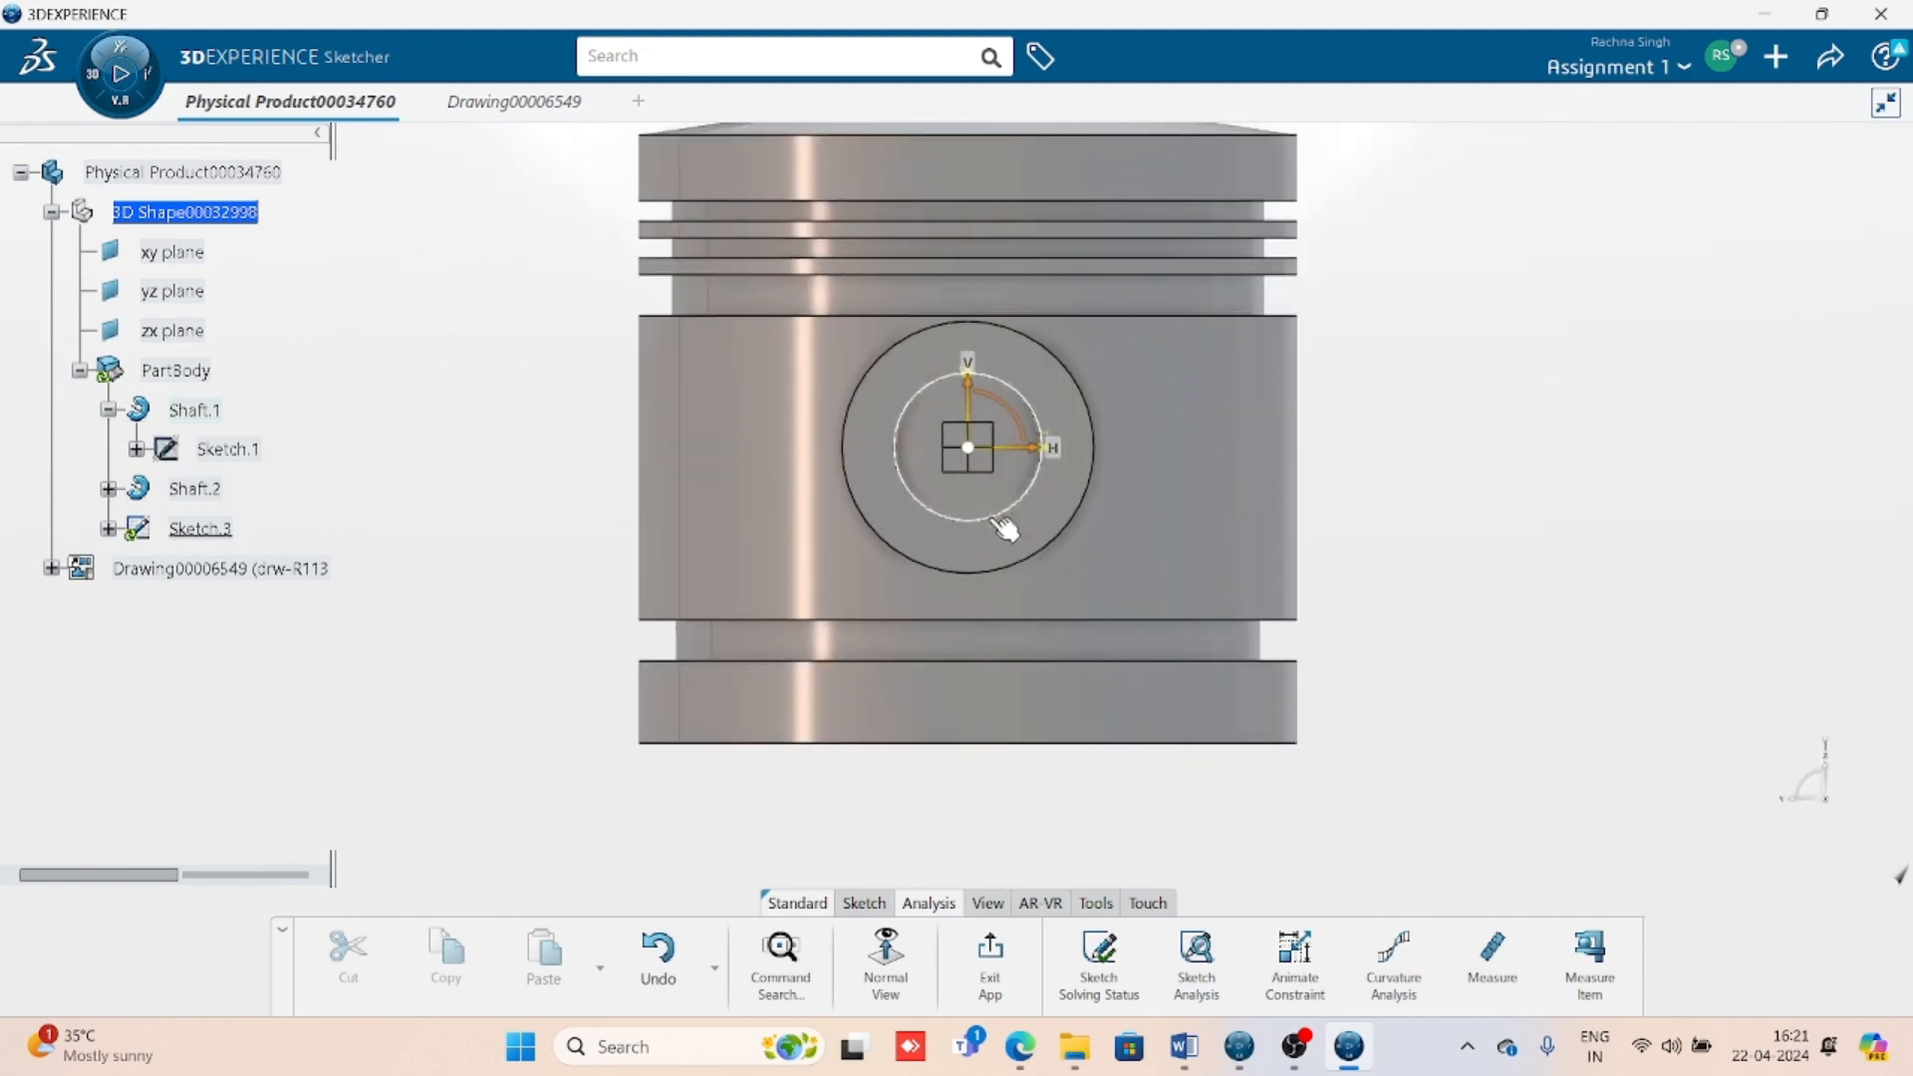
click(999, 520)
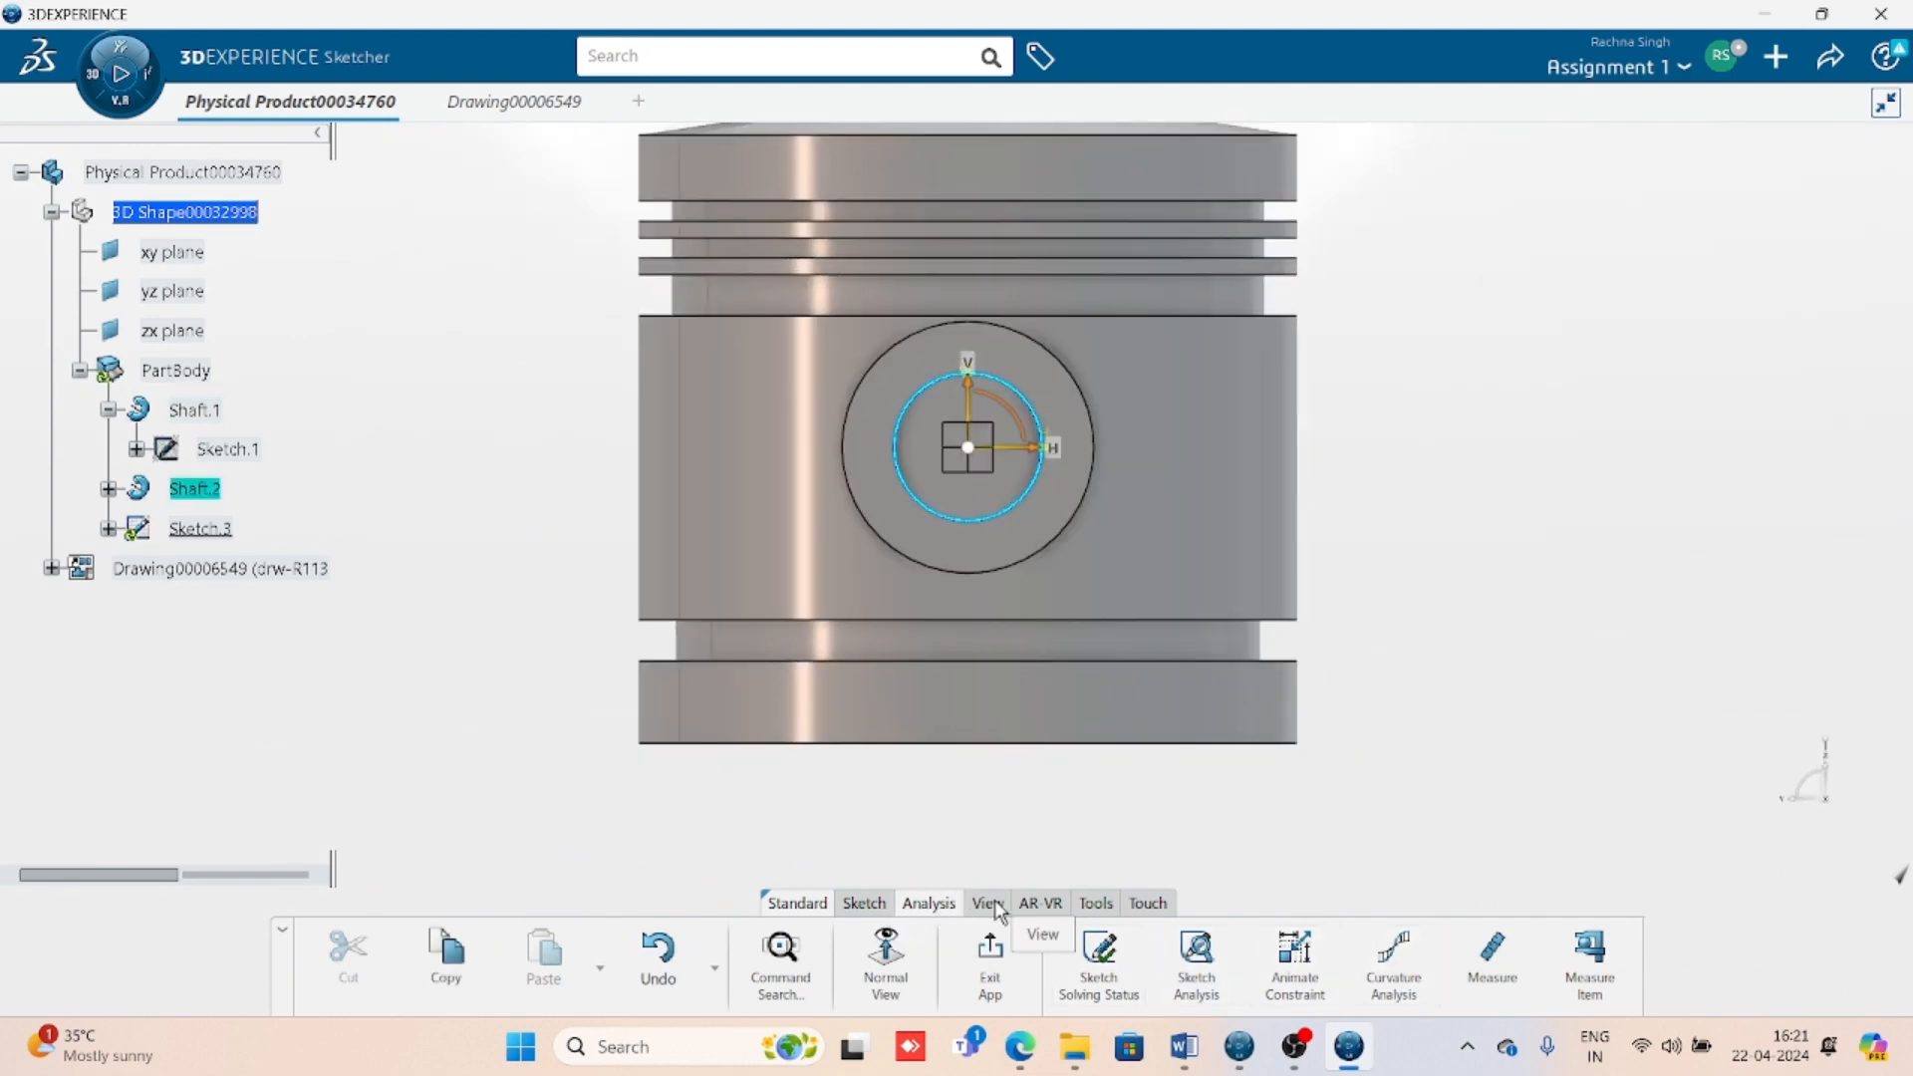
click(865, 903)
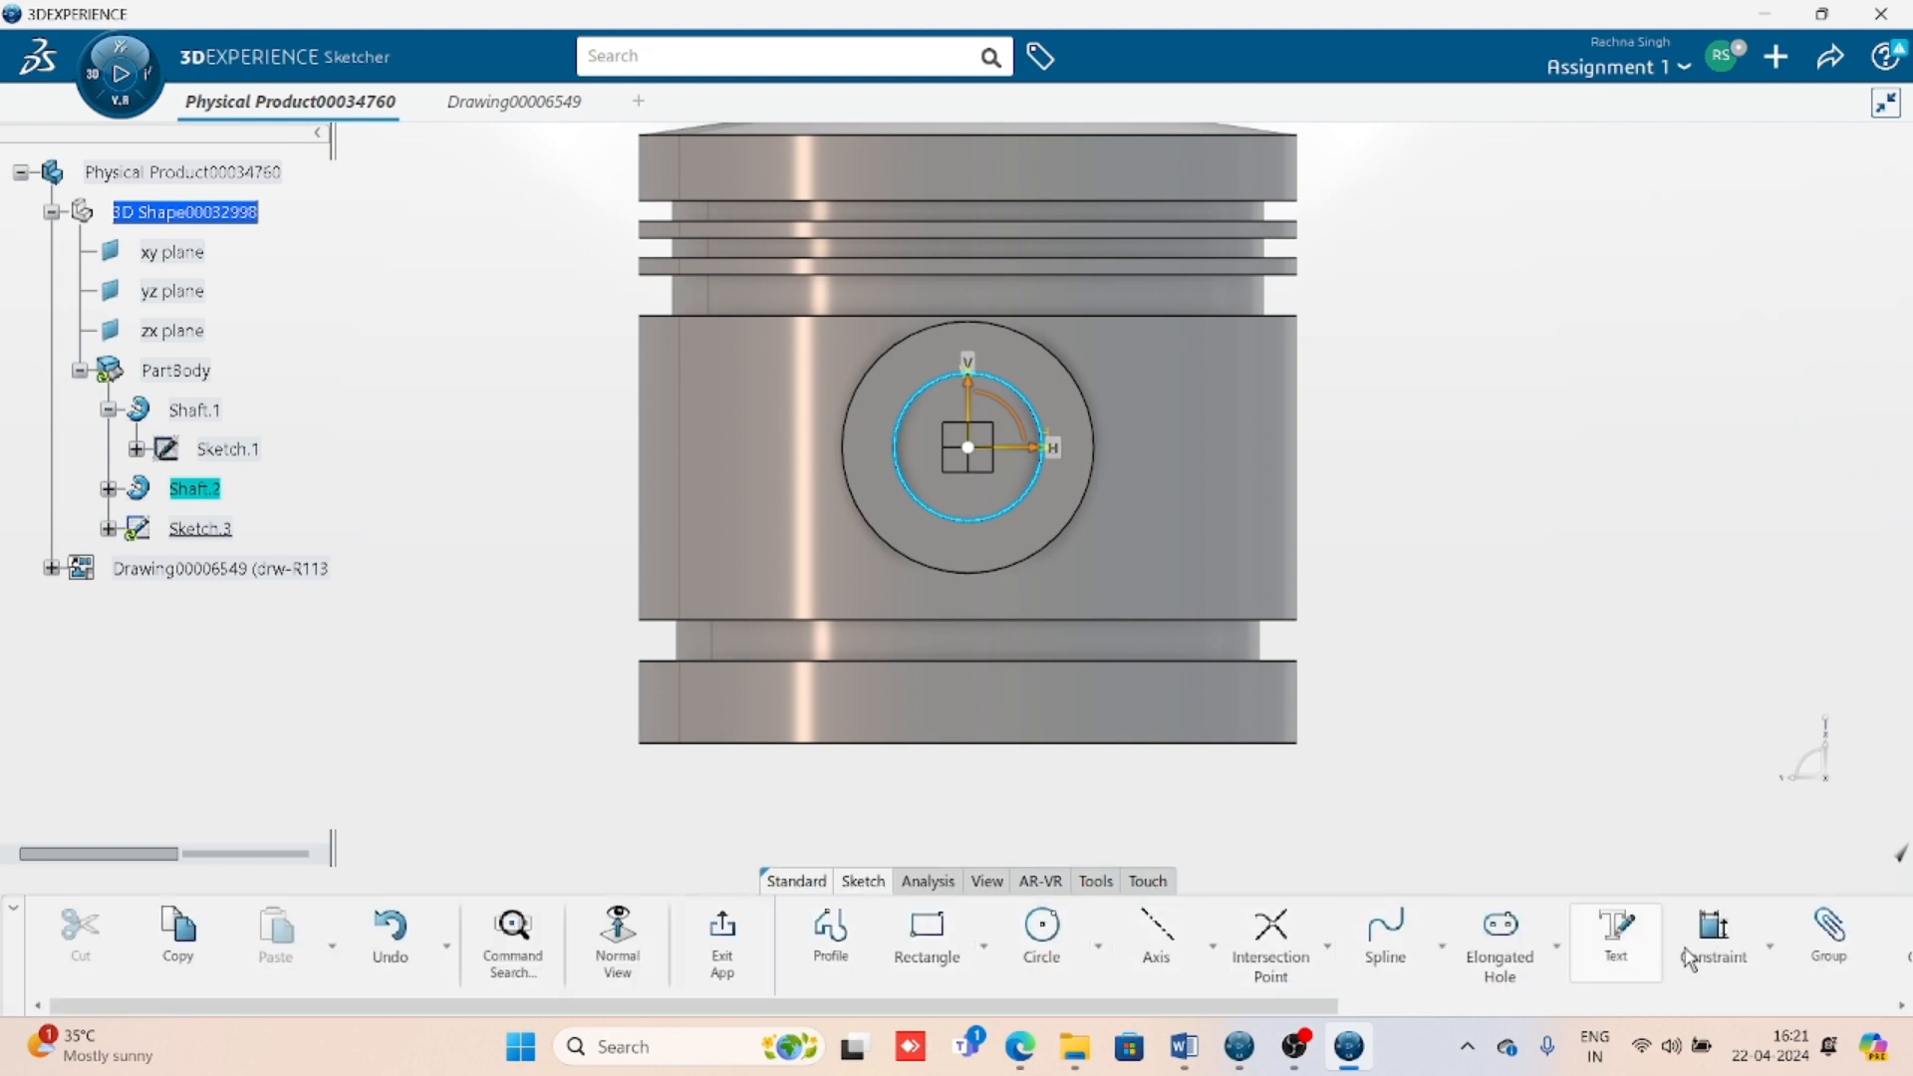
drag(1325, 1016, 1839, 1011)
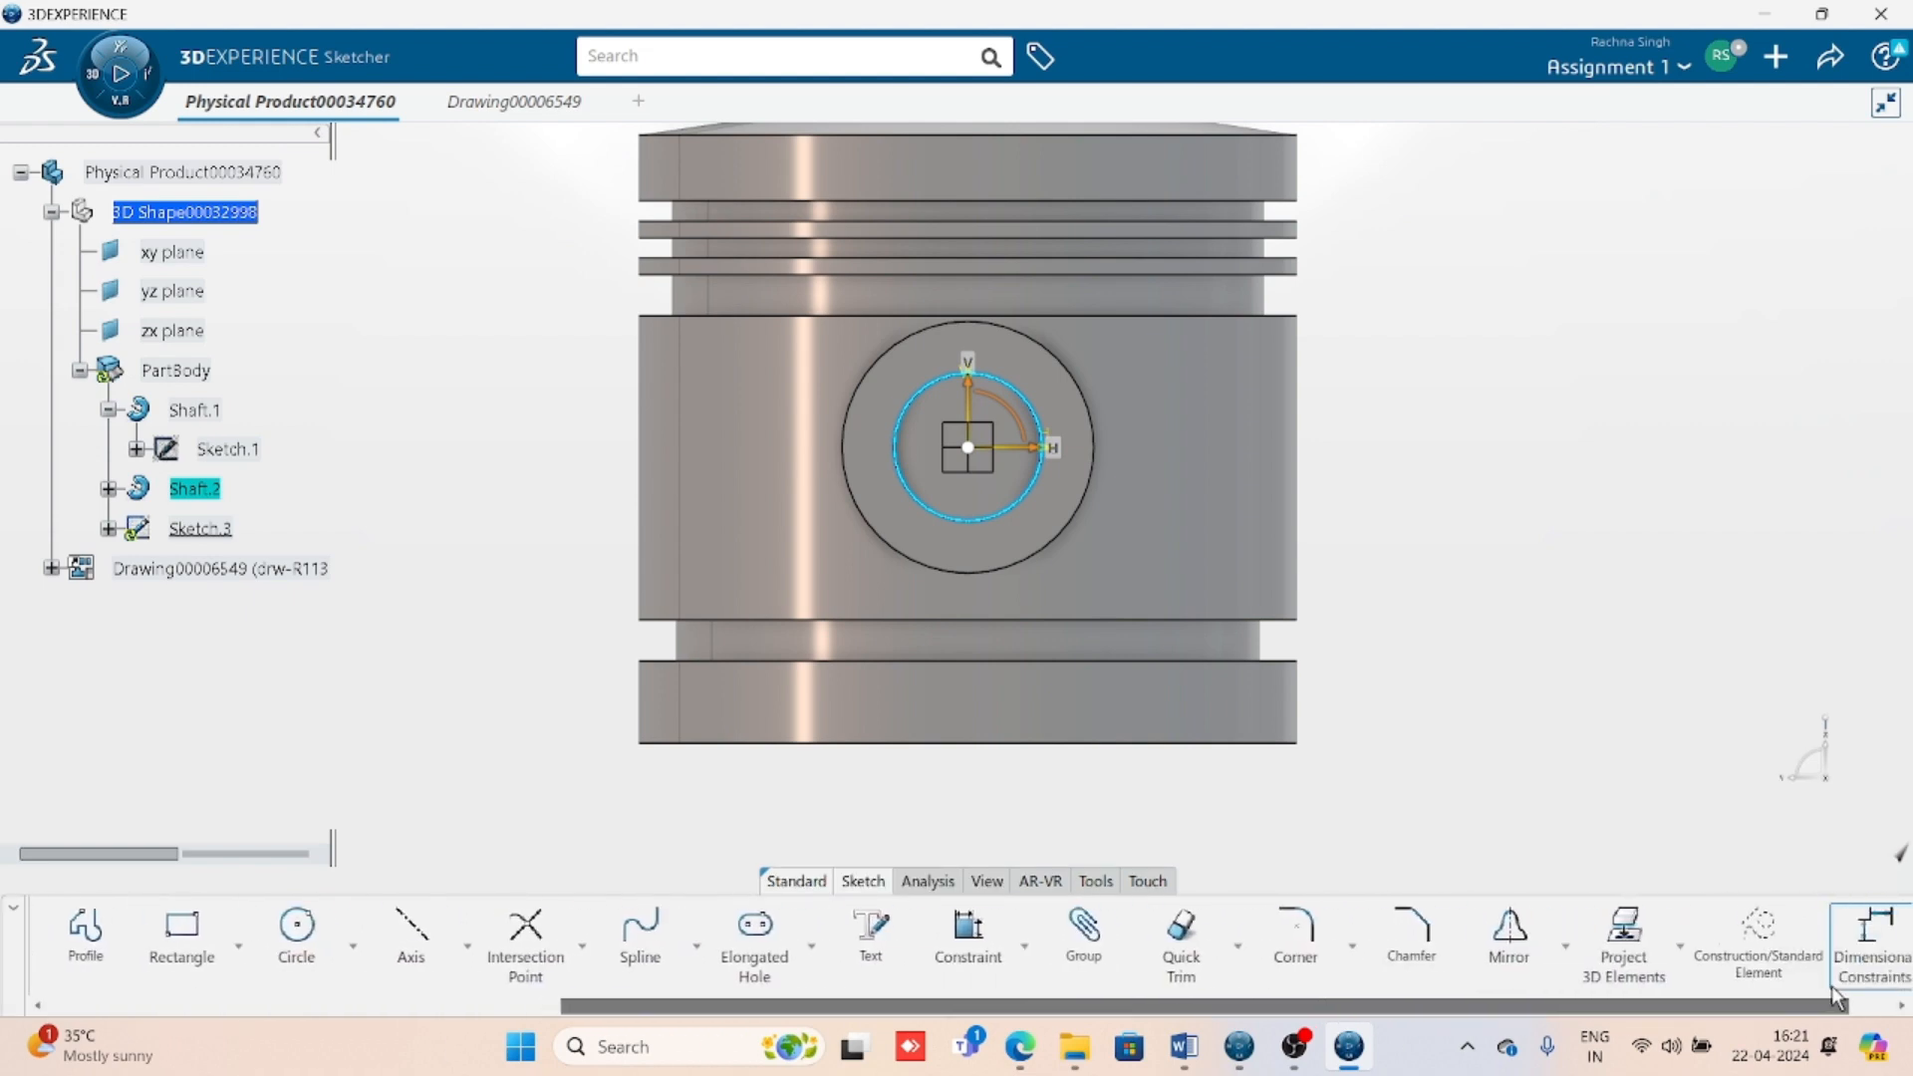
click(1680, 949)
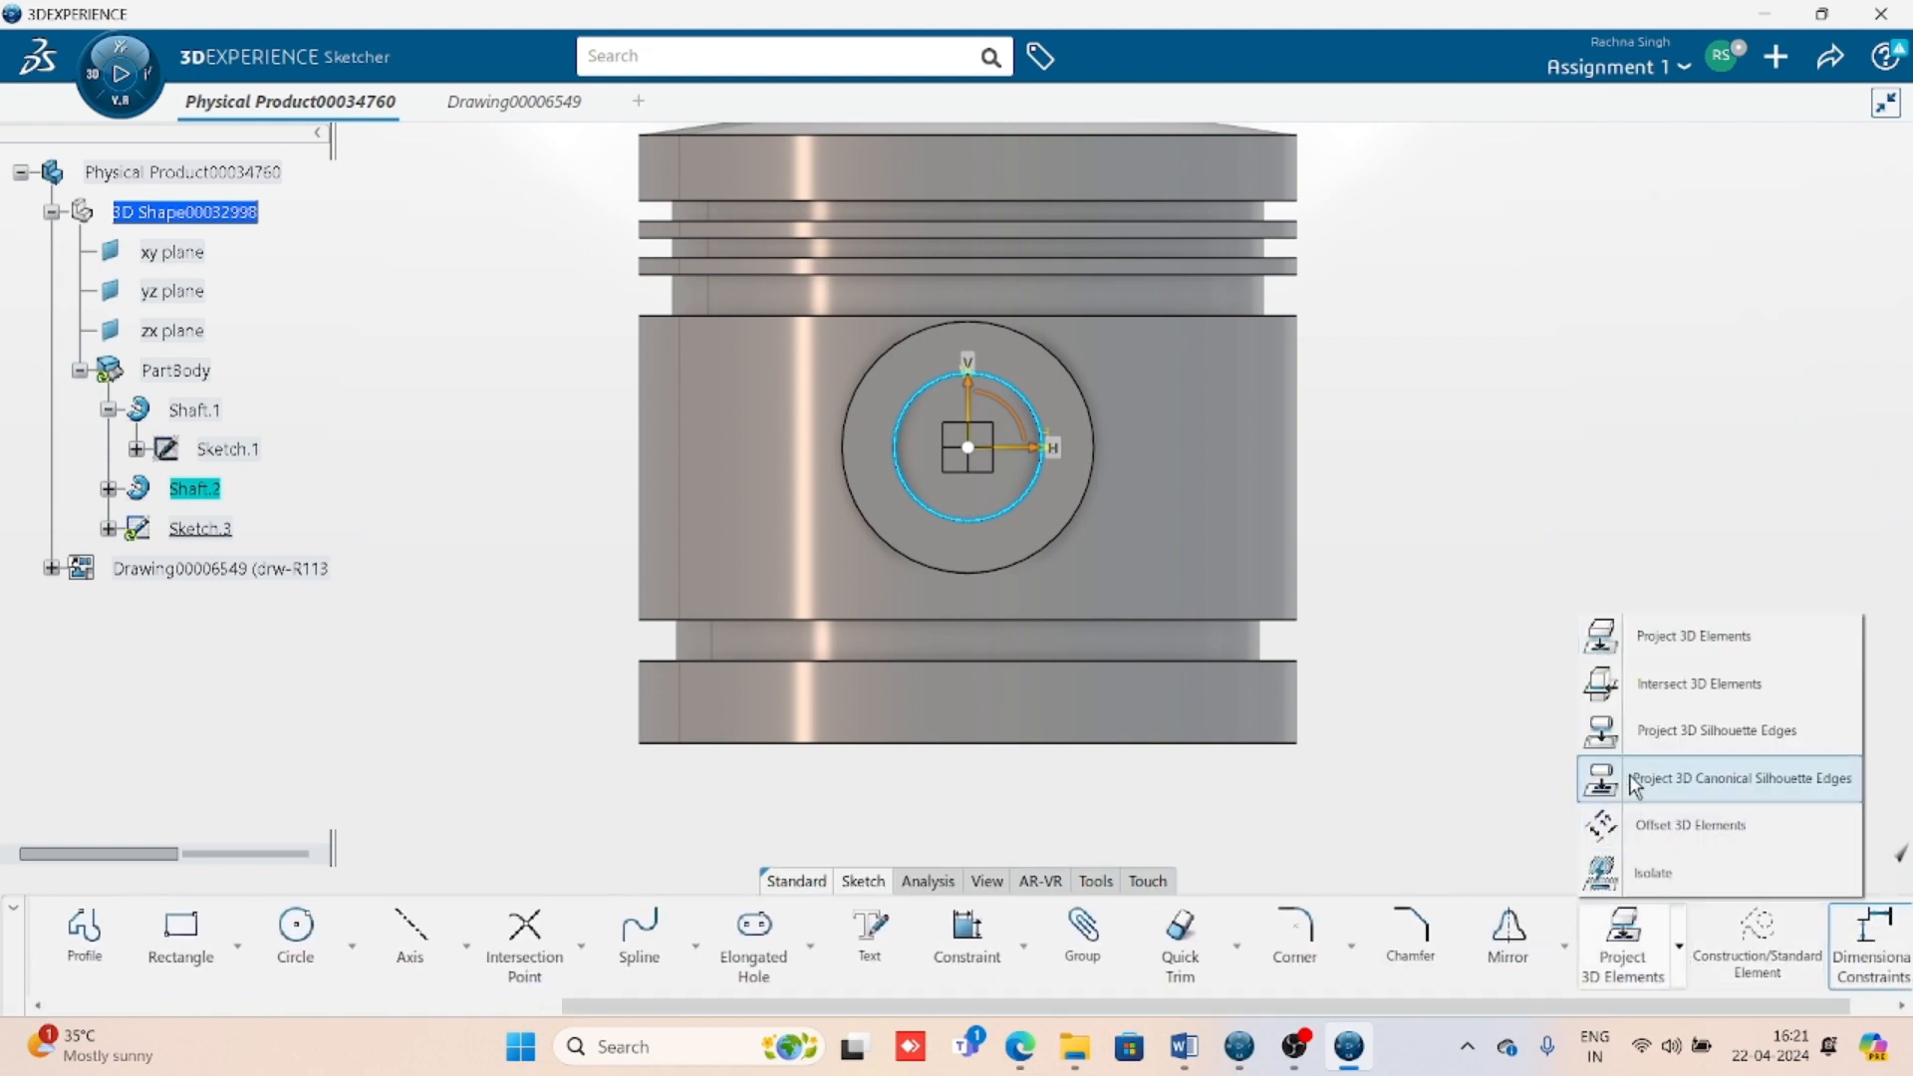
click(1677, 638)
click(1777, 310)
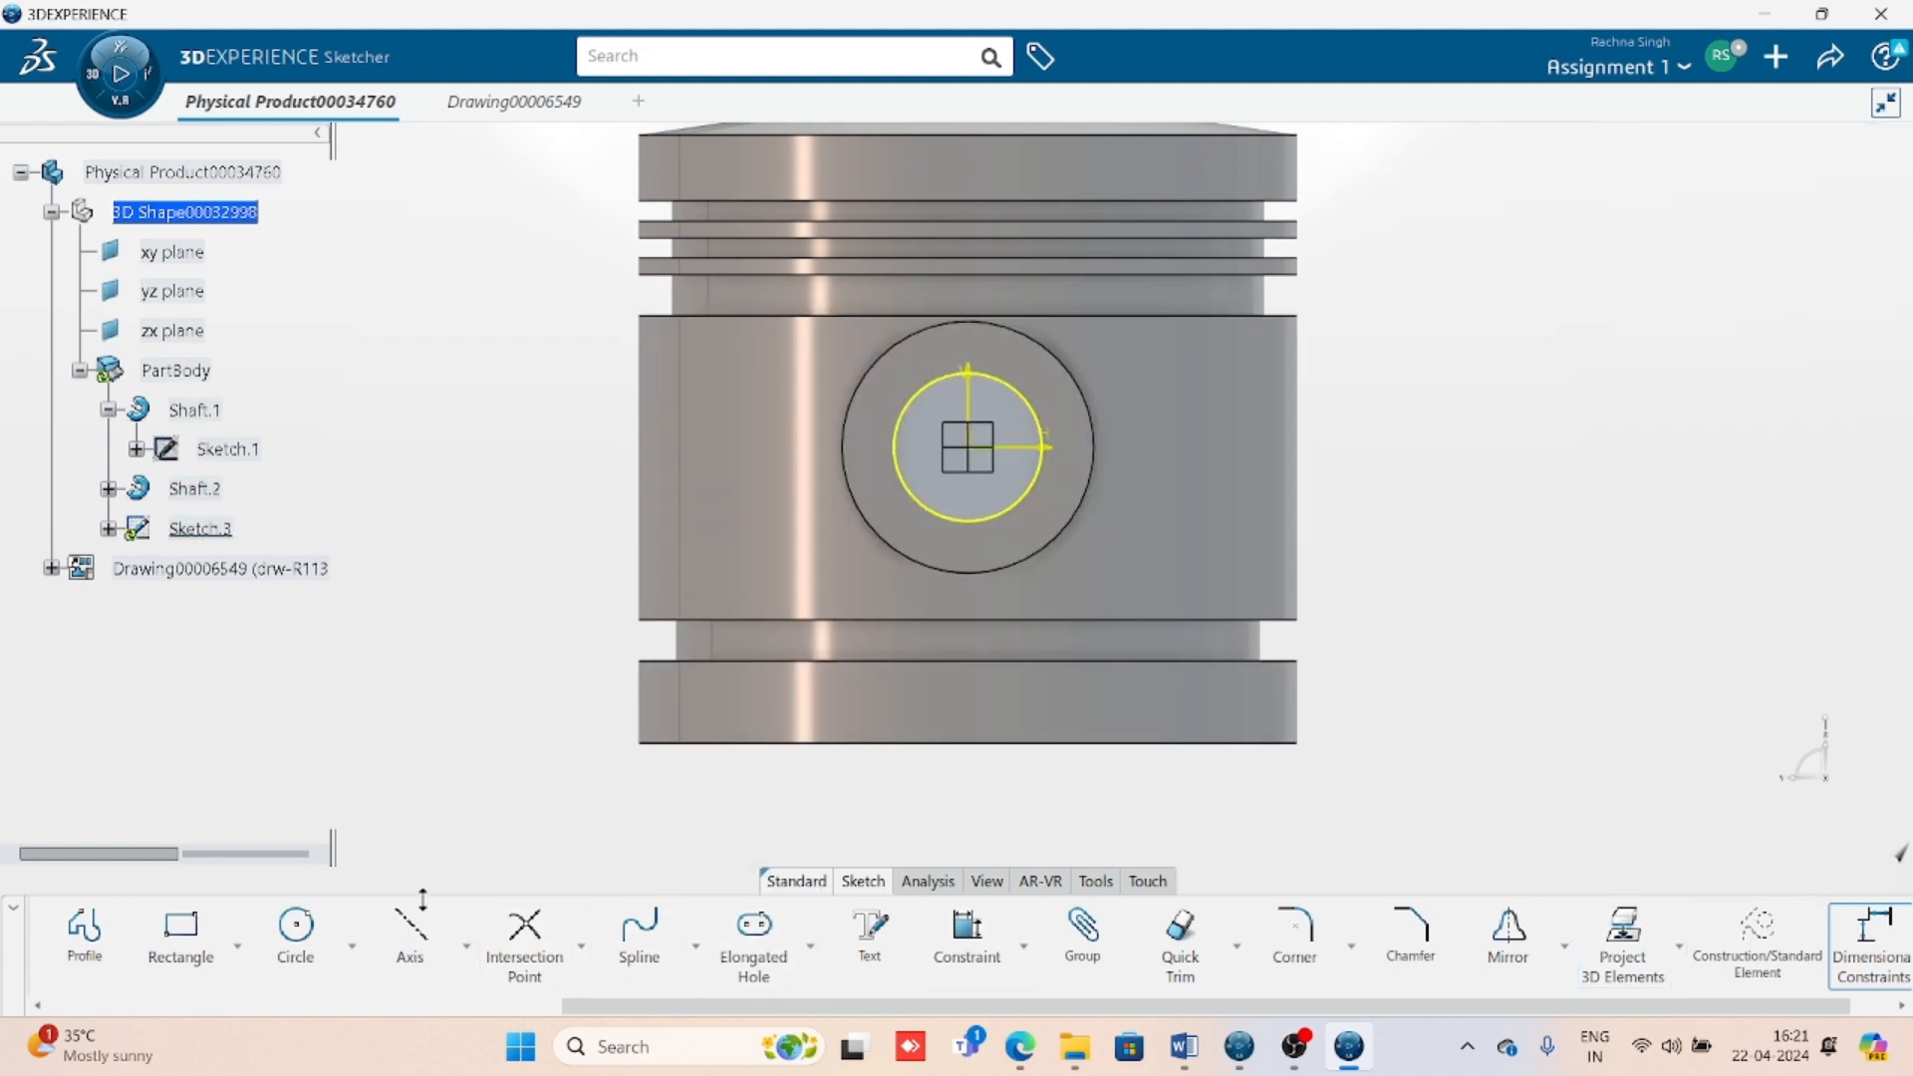
drag(1030, 1003, 606, 1002)
click(593, 936)
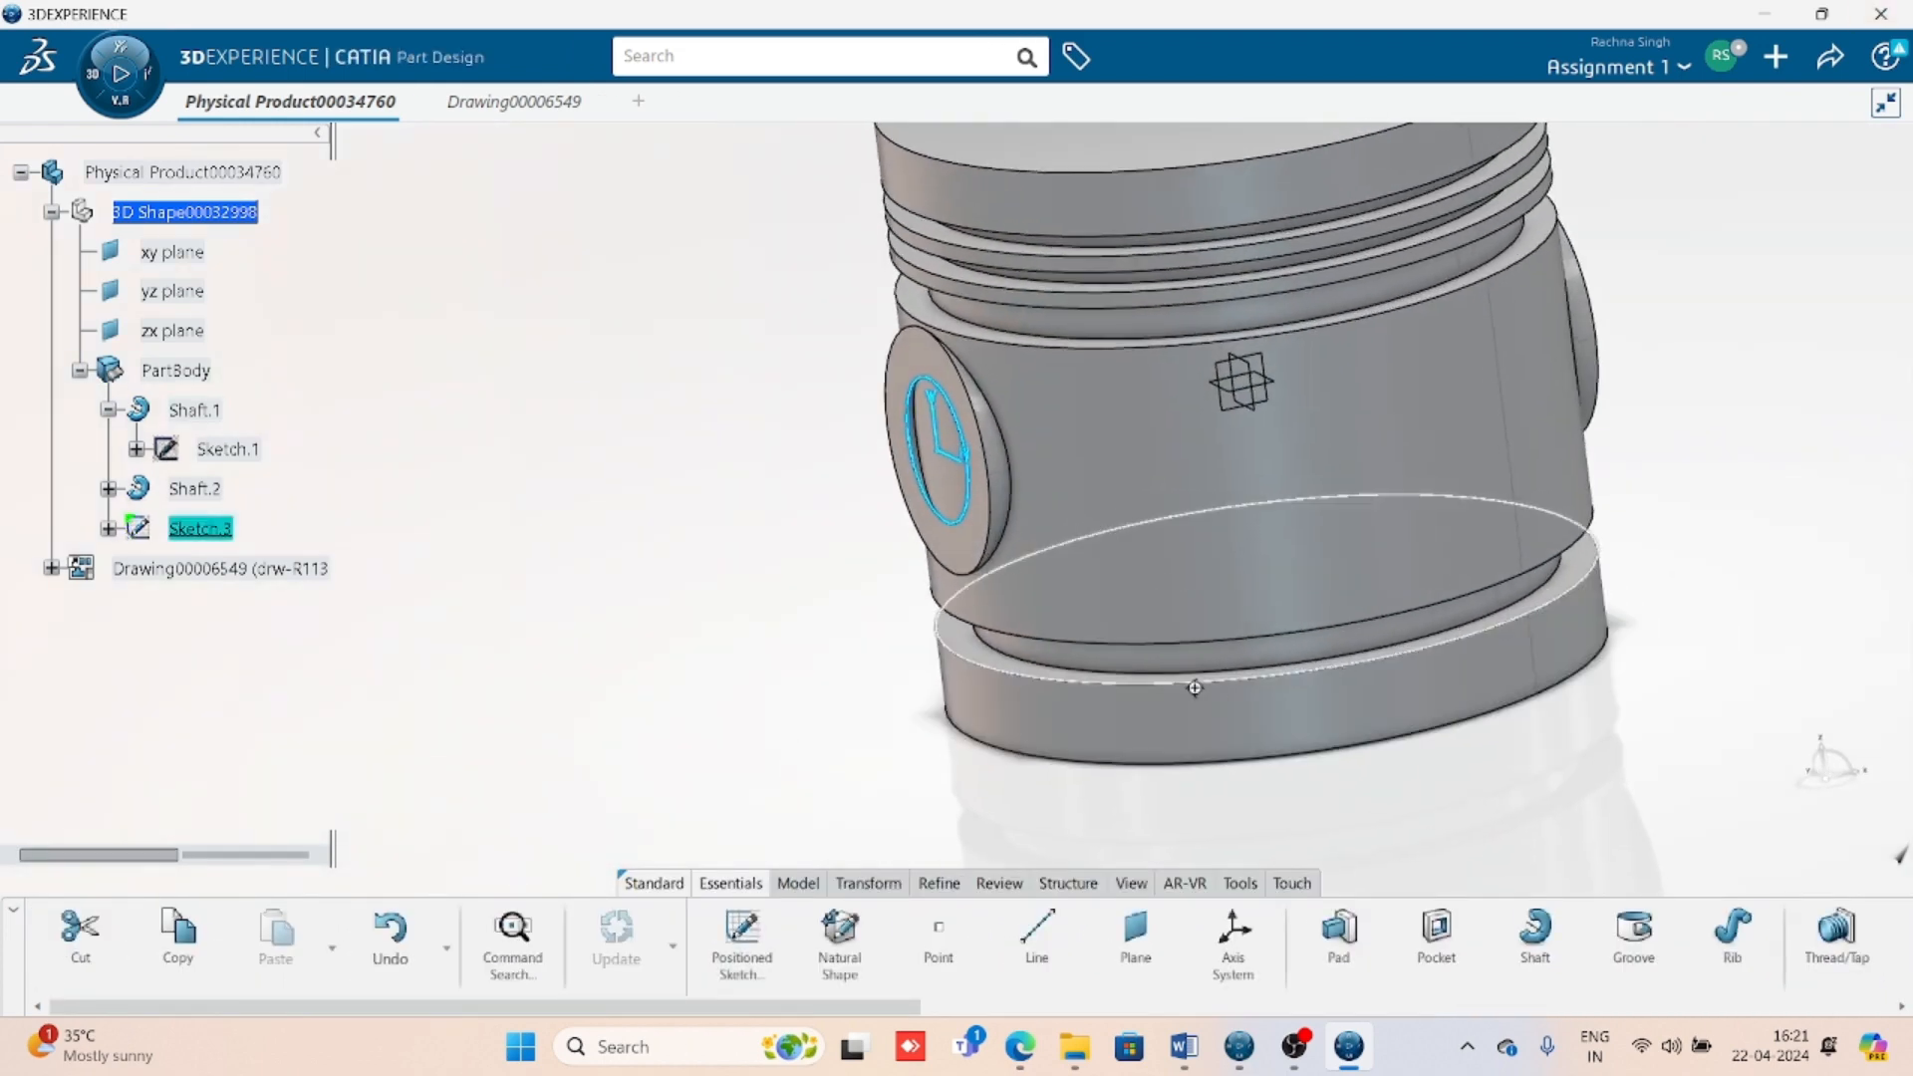
- Cut the projected bore circle through both pin bosses with a Pocket whose first limit is Up to last
click(1420, 958)
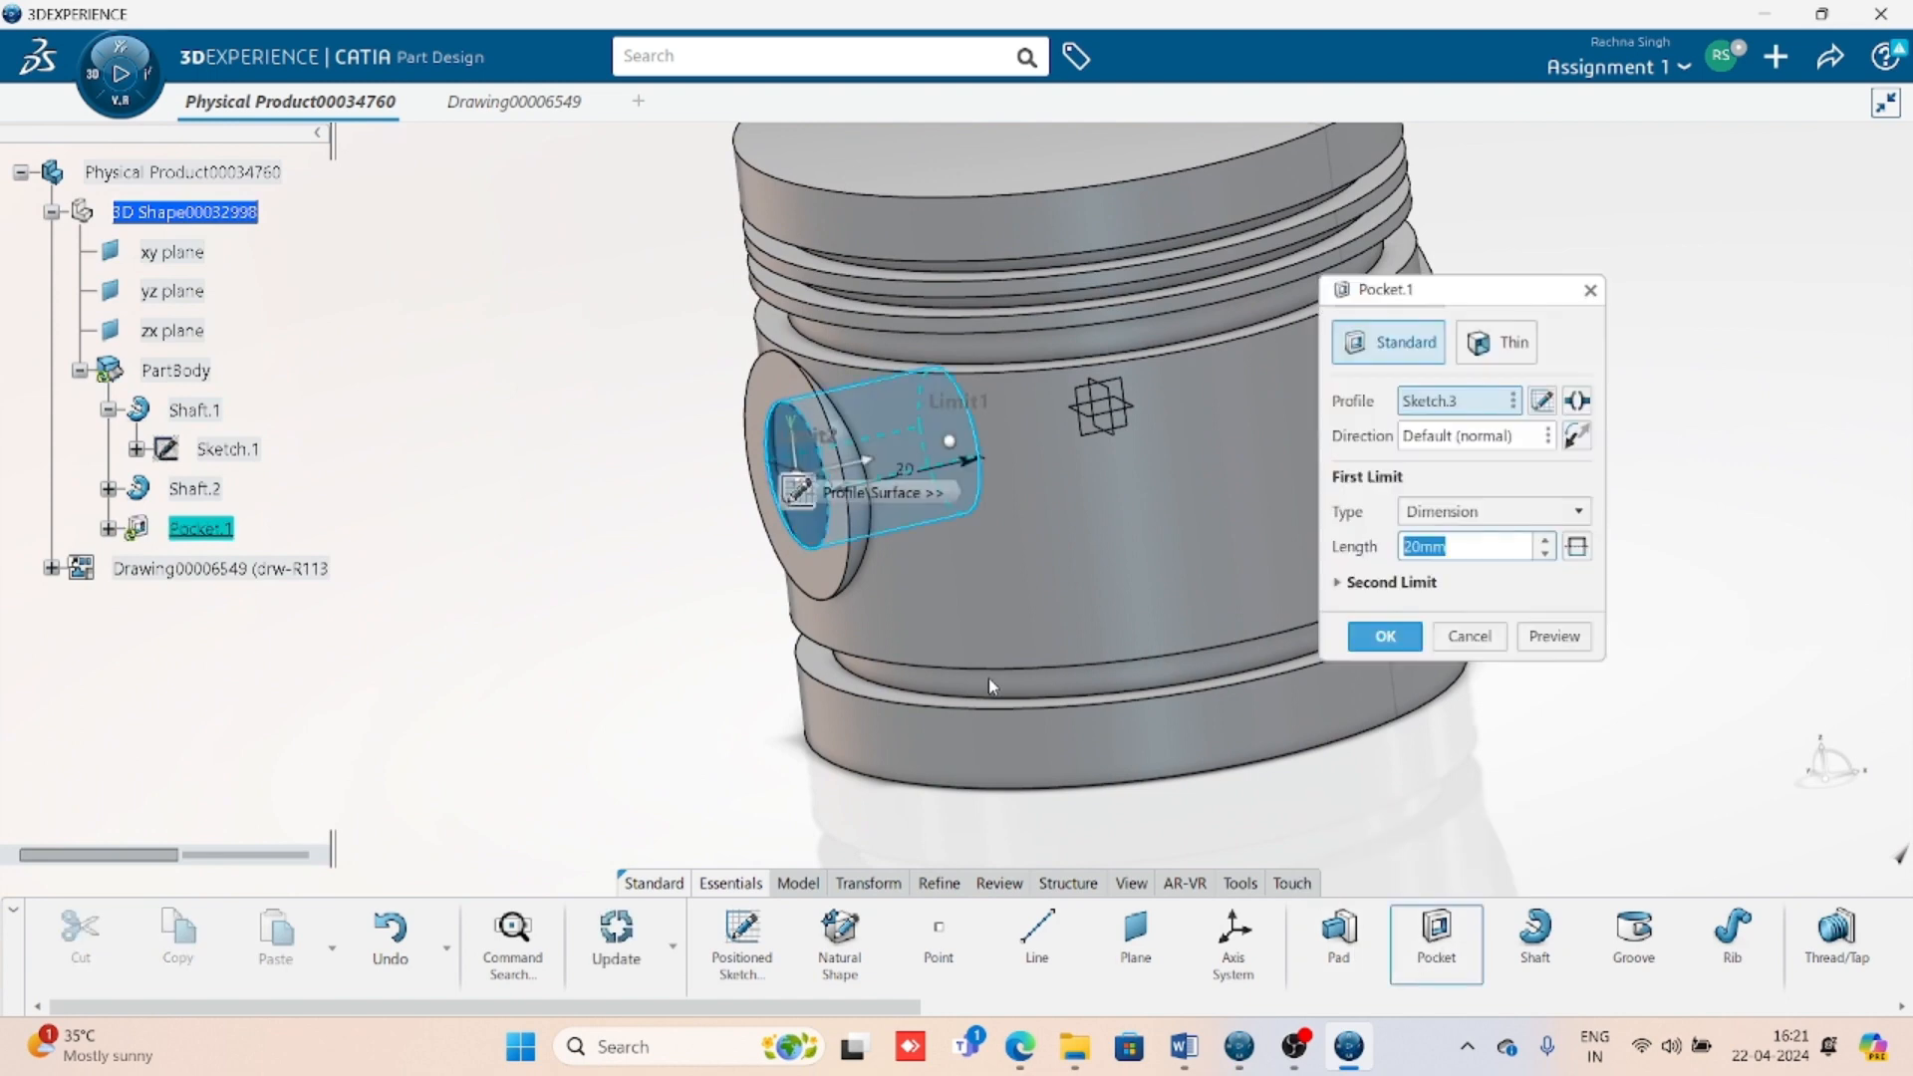
click(1470, 510)
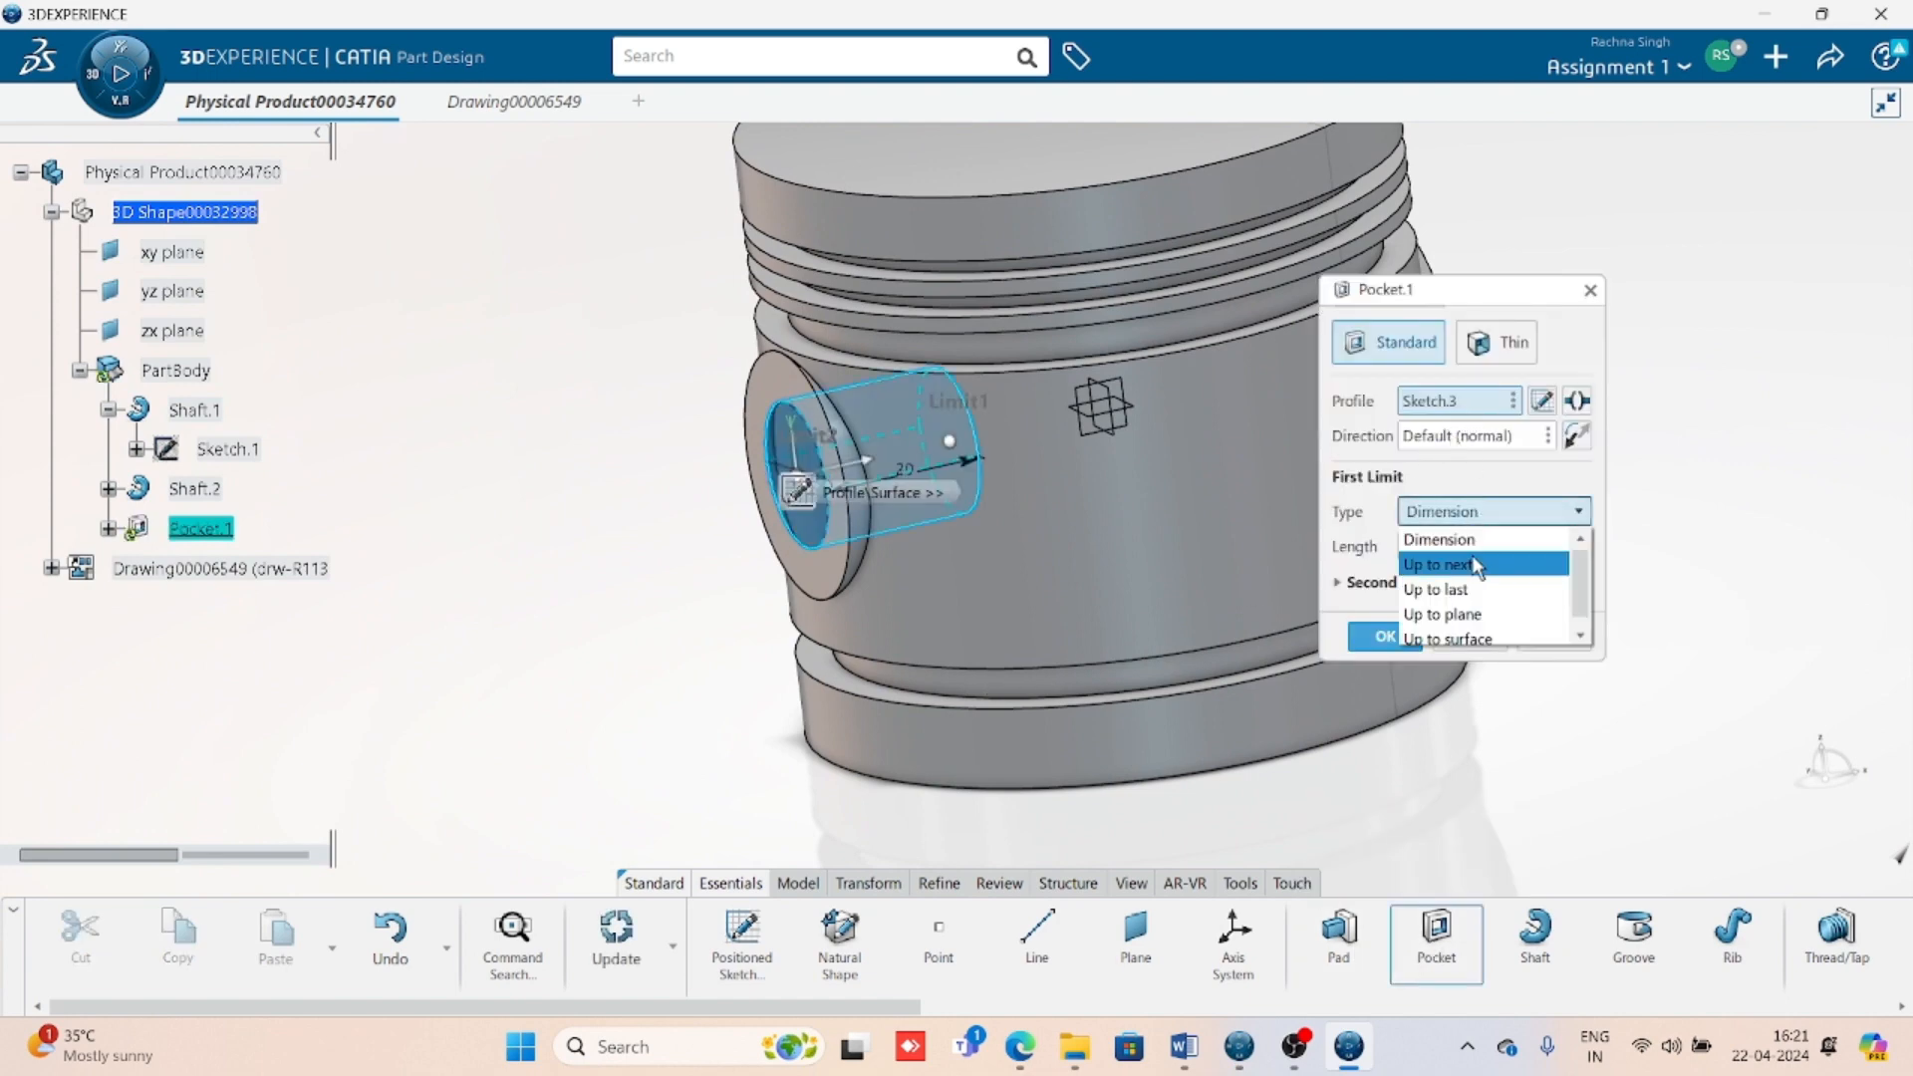
click(1466, 588)
middle_drag(1064, 603, 1111, 625)
click(1385, 635)
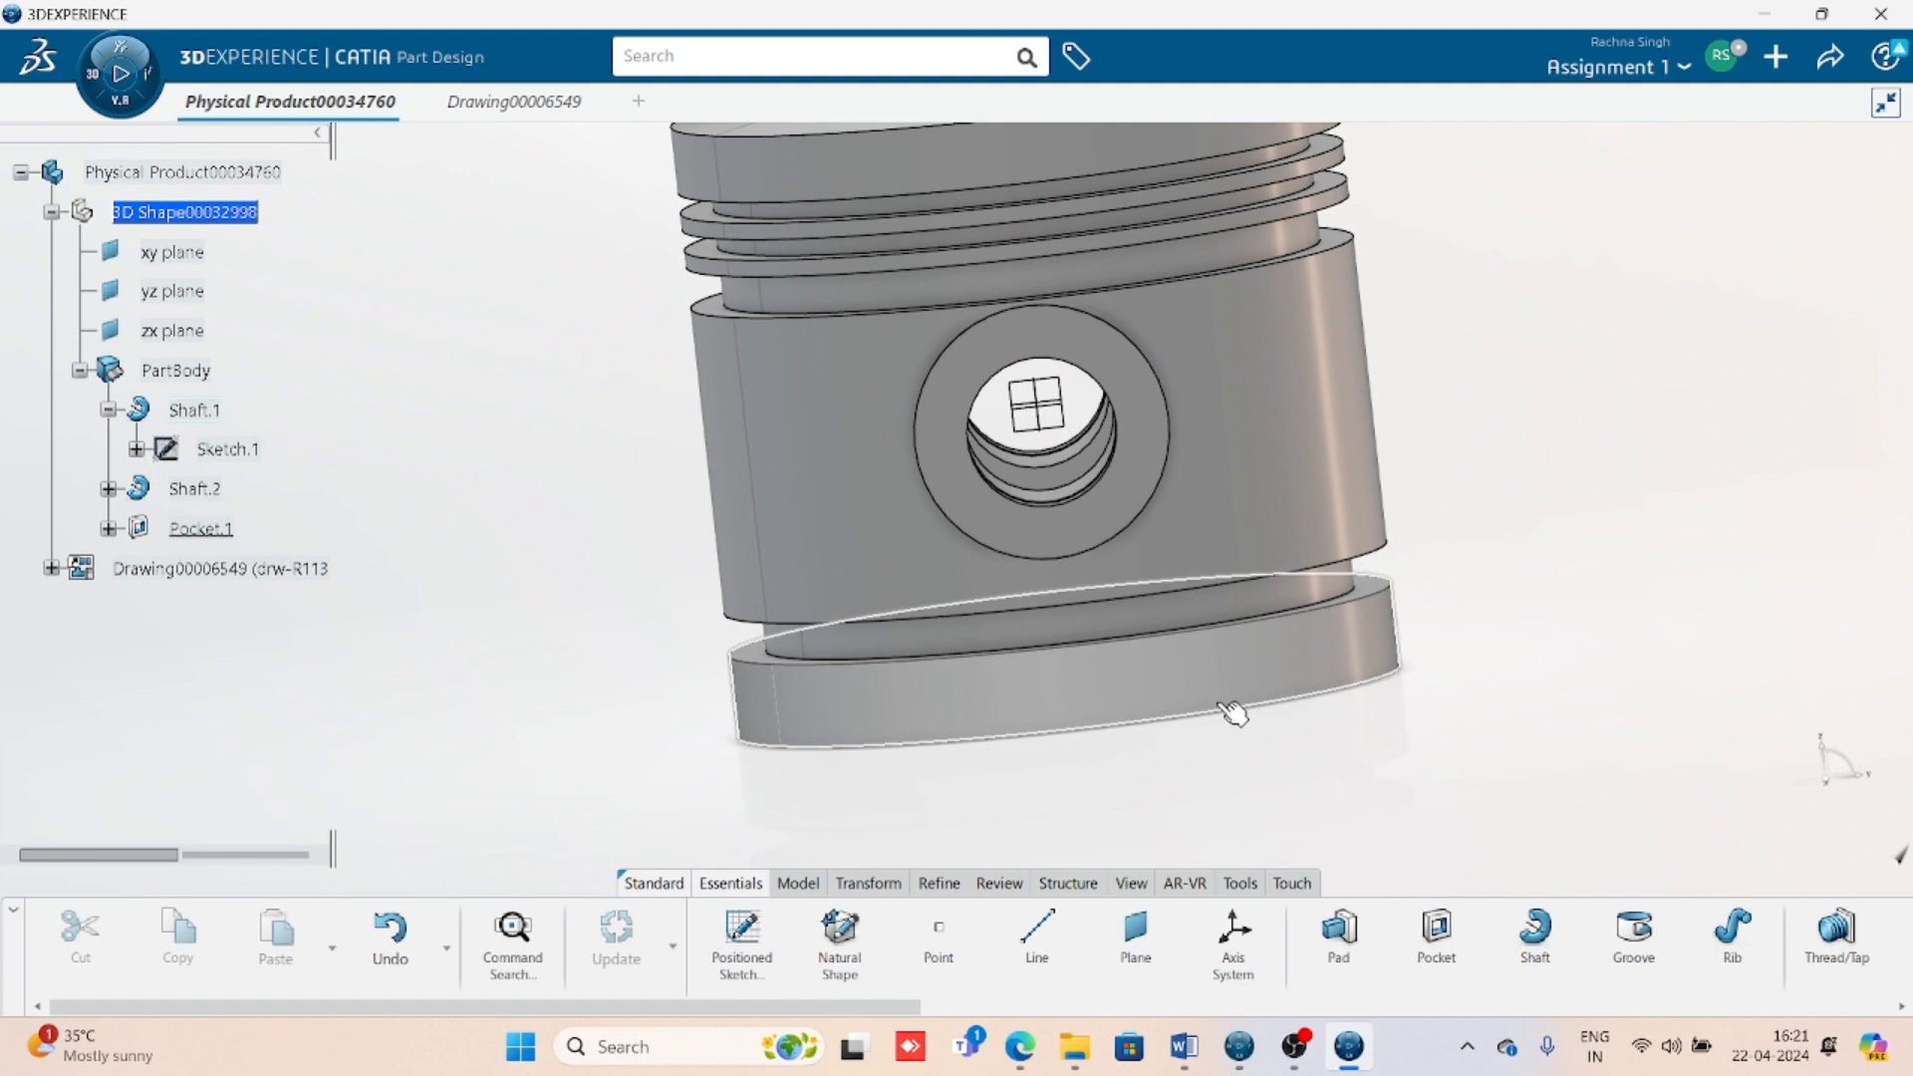
- Update the current sheet in the piston drawing to include the pocketed pin bore, and return to the 3D part
key(ctrl+Tab)
click(910, 949)
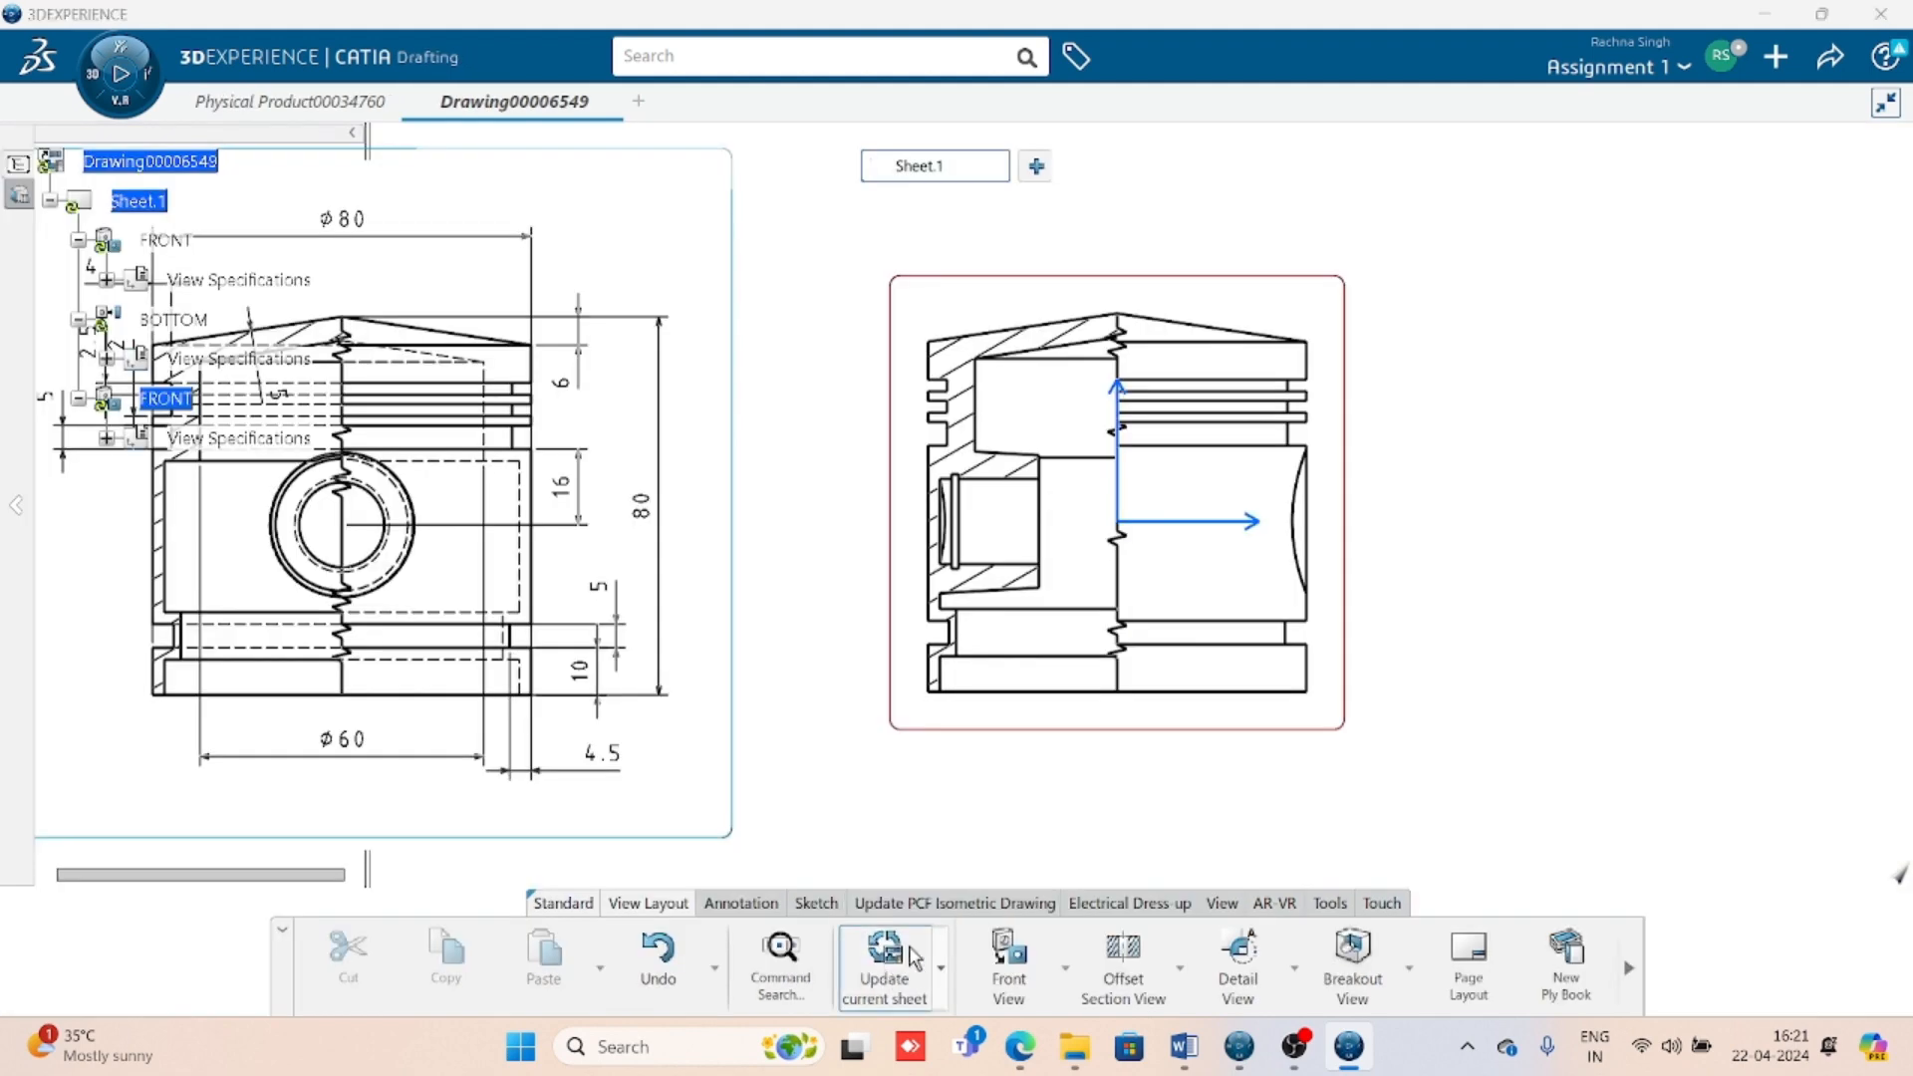
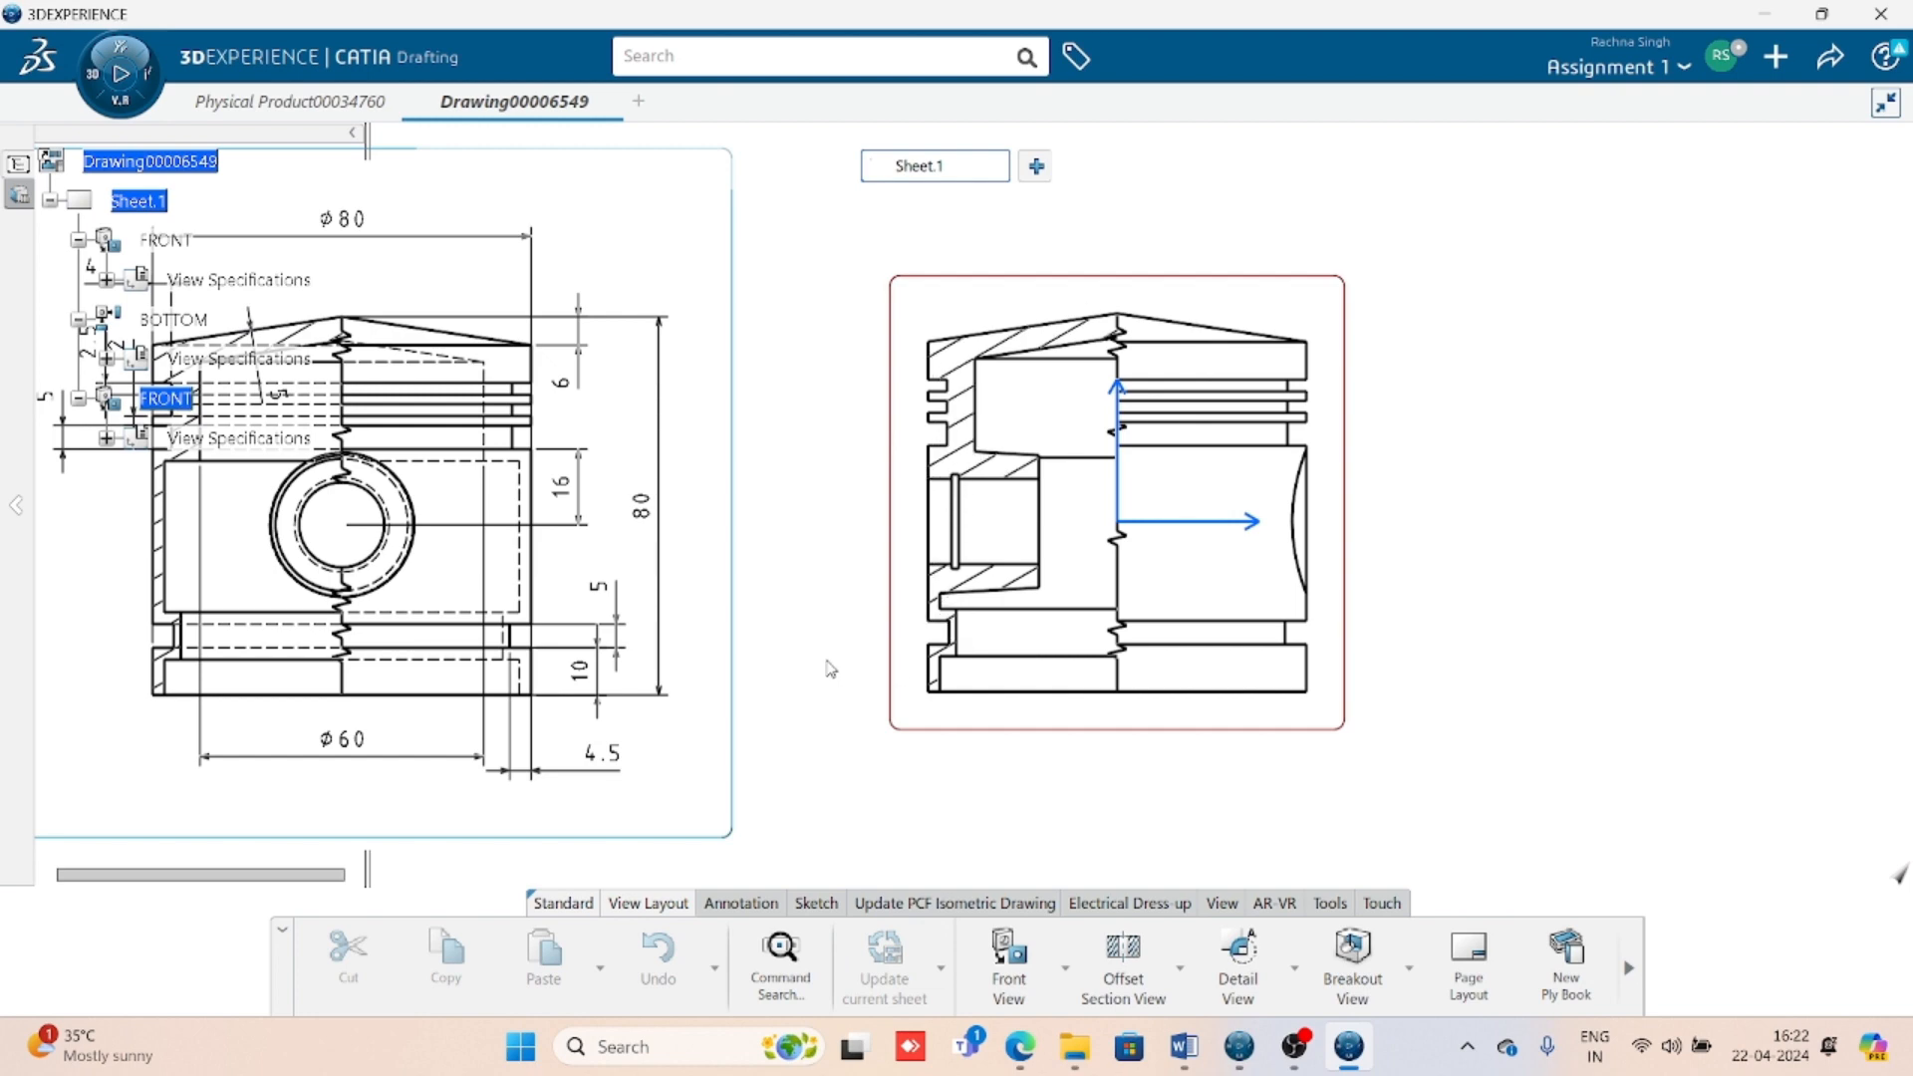
key(ctrl+Tab)
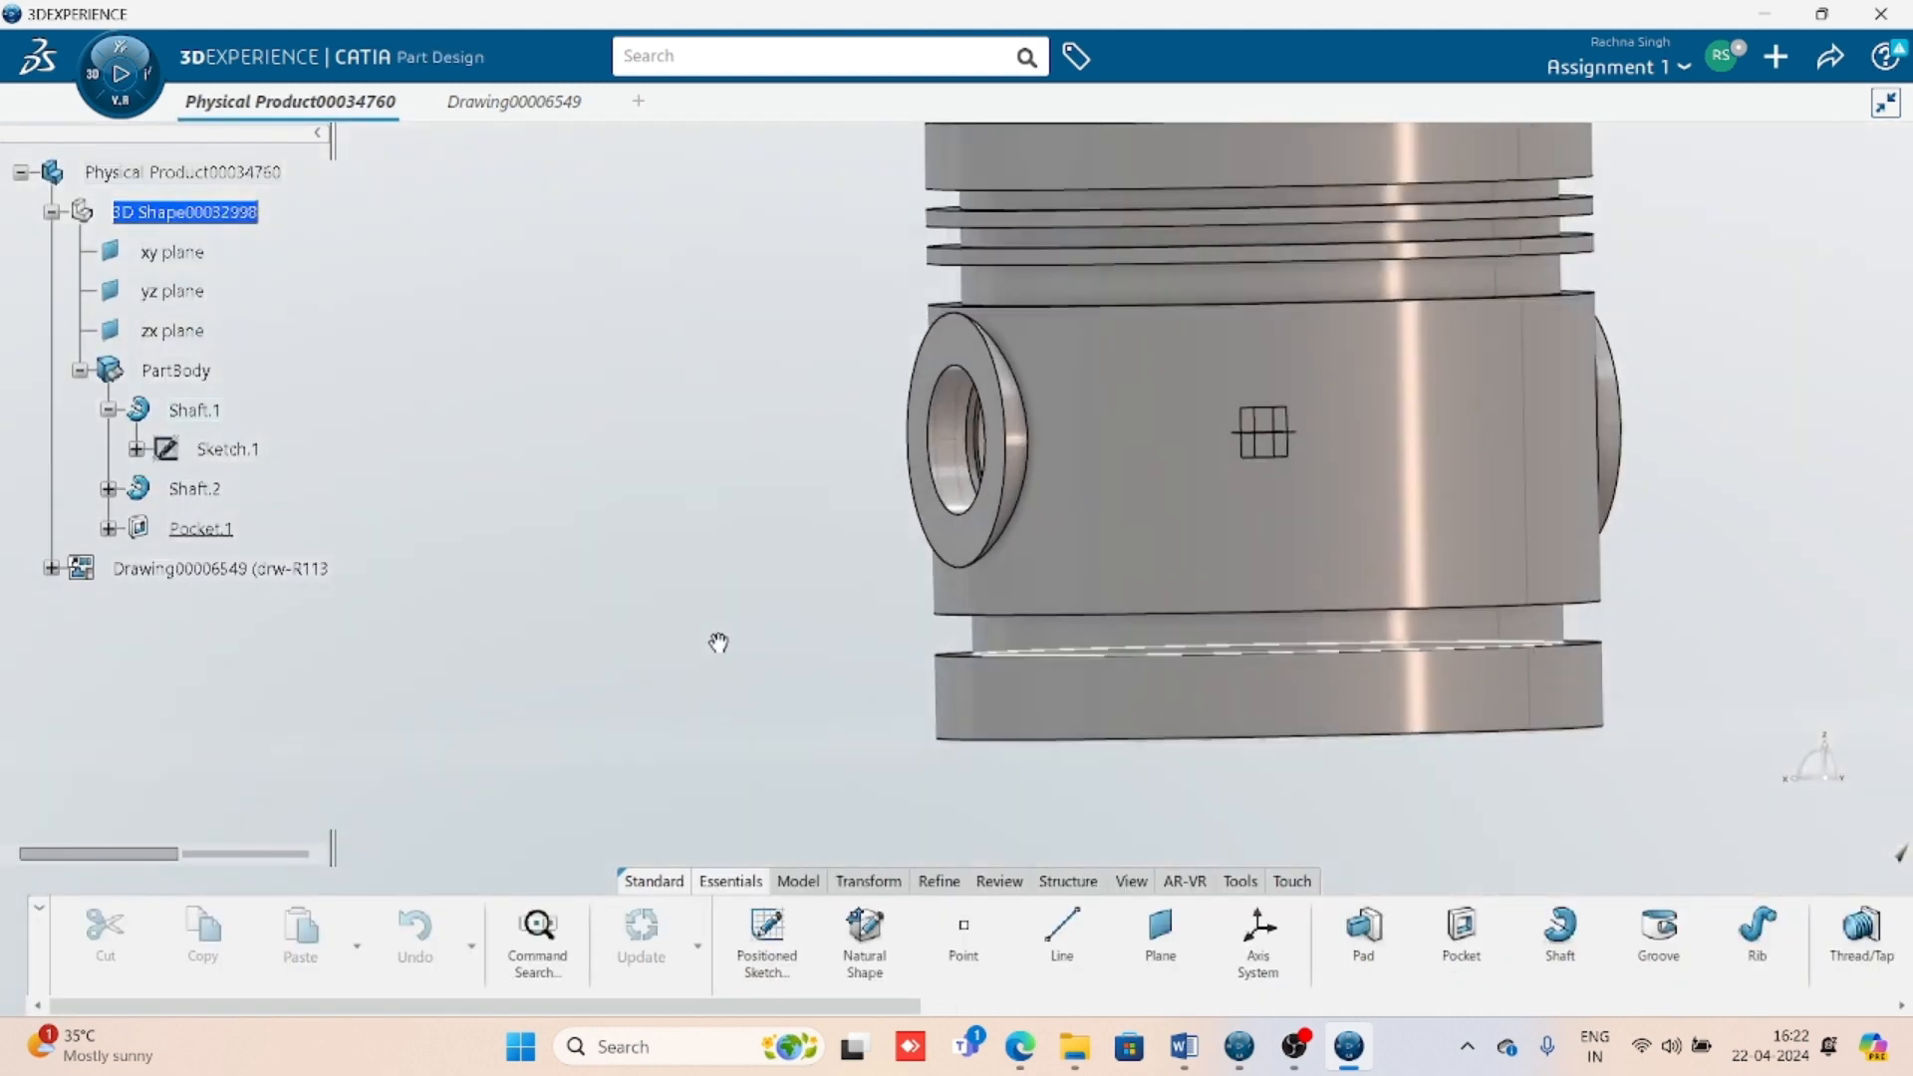
- Try to remove the protruding side and annular end faces of both pin bosses with Remove Face, accepting deactivation of the feature
middle_drag(947, 436, 890, 610)
middle_drag(474, 628, 622, 694)
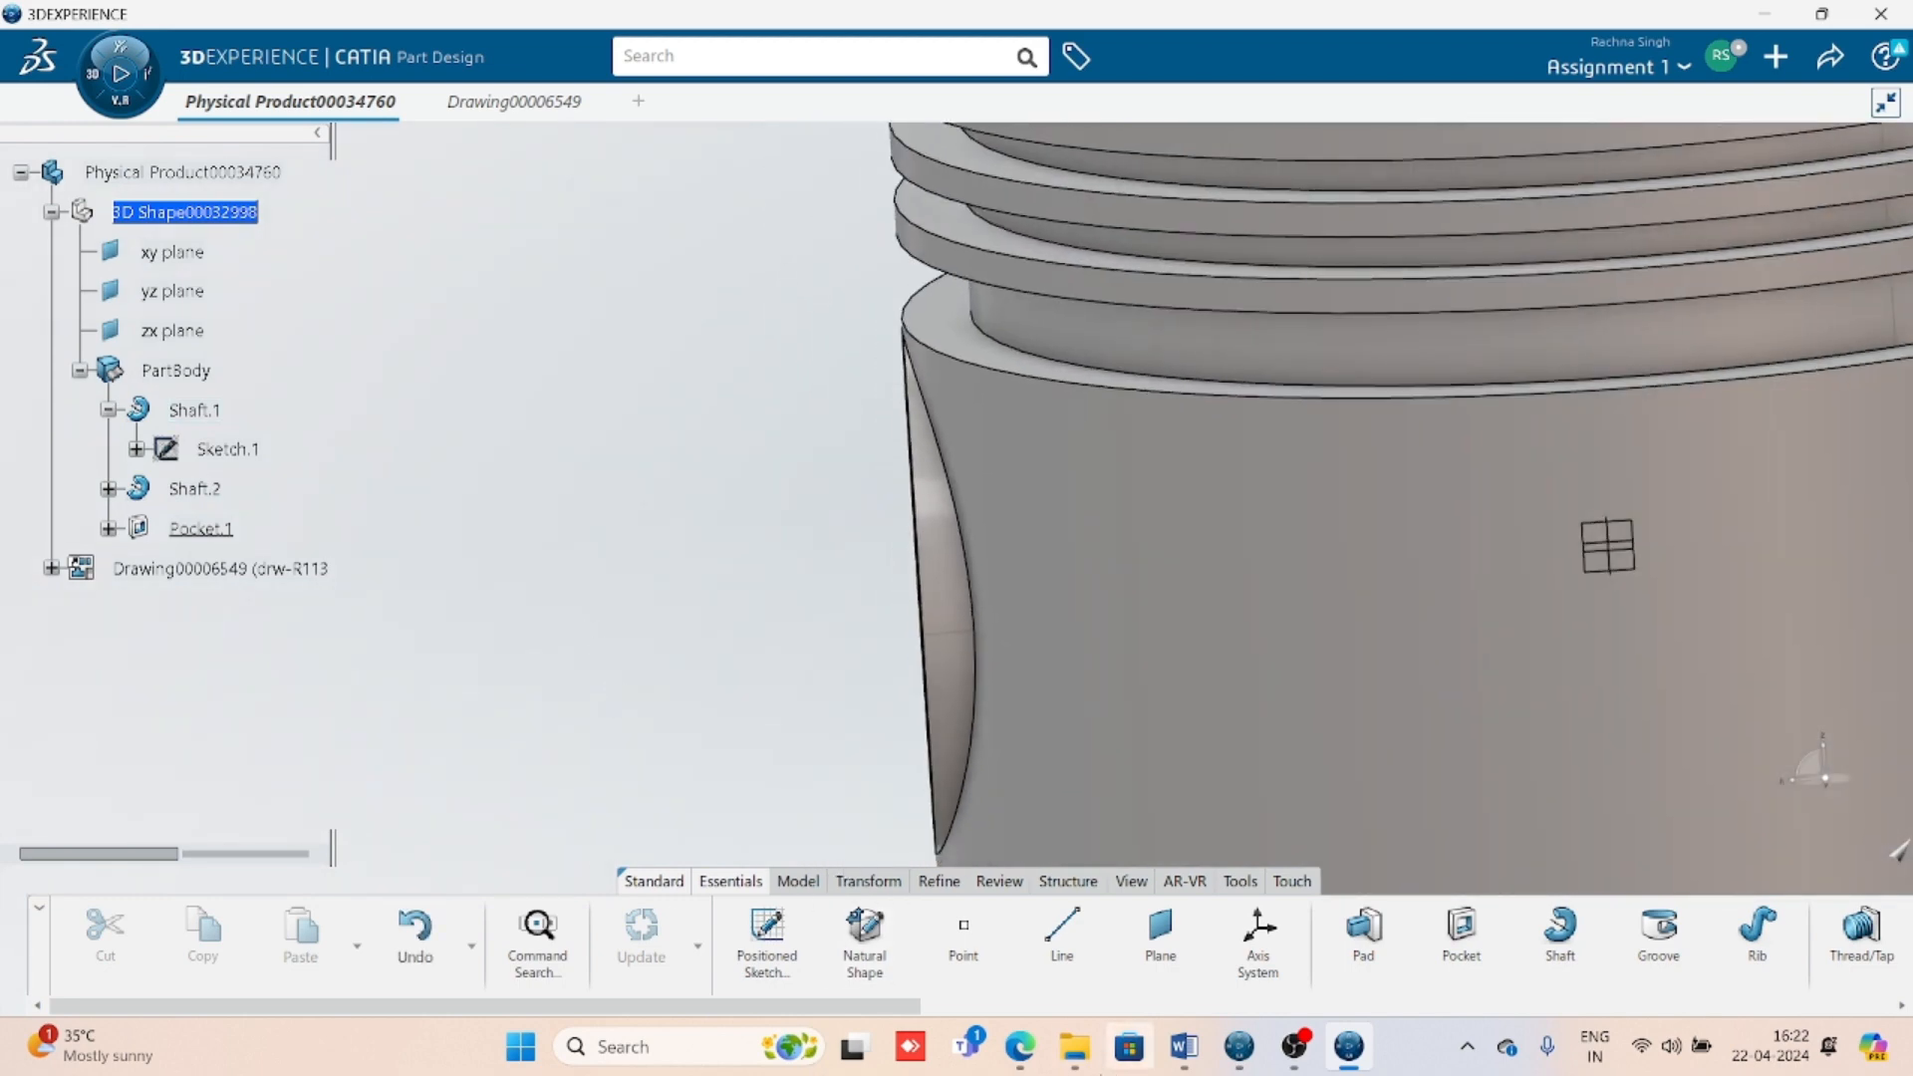
drag(900, 1006, 1340, 992)
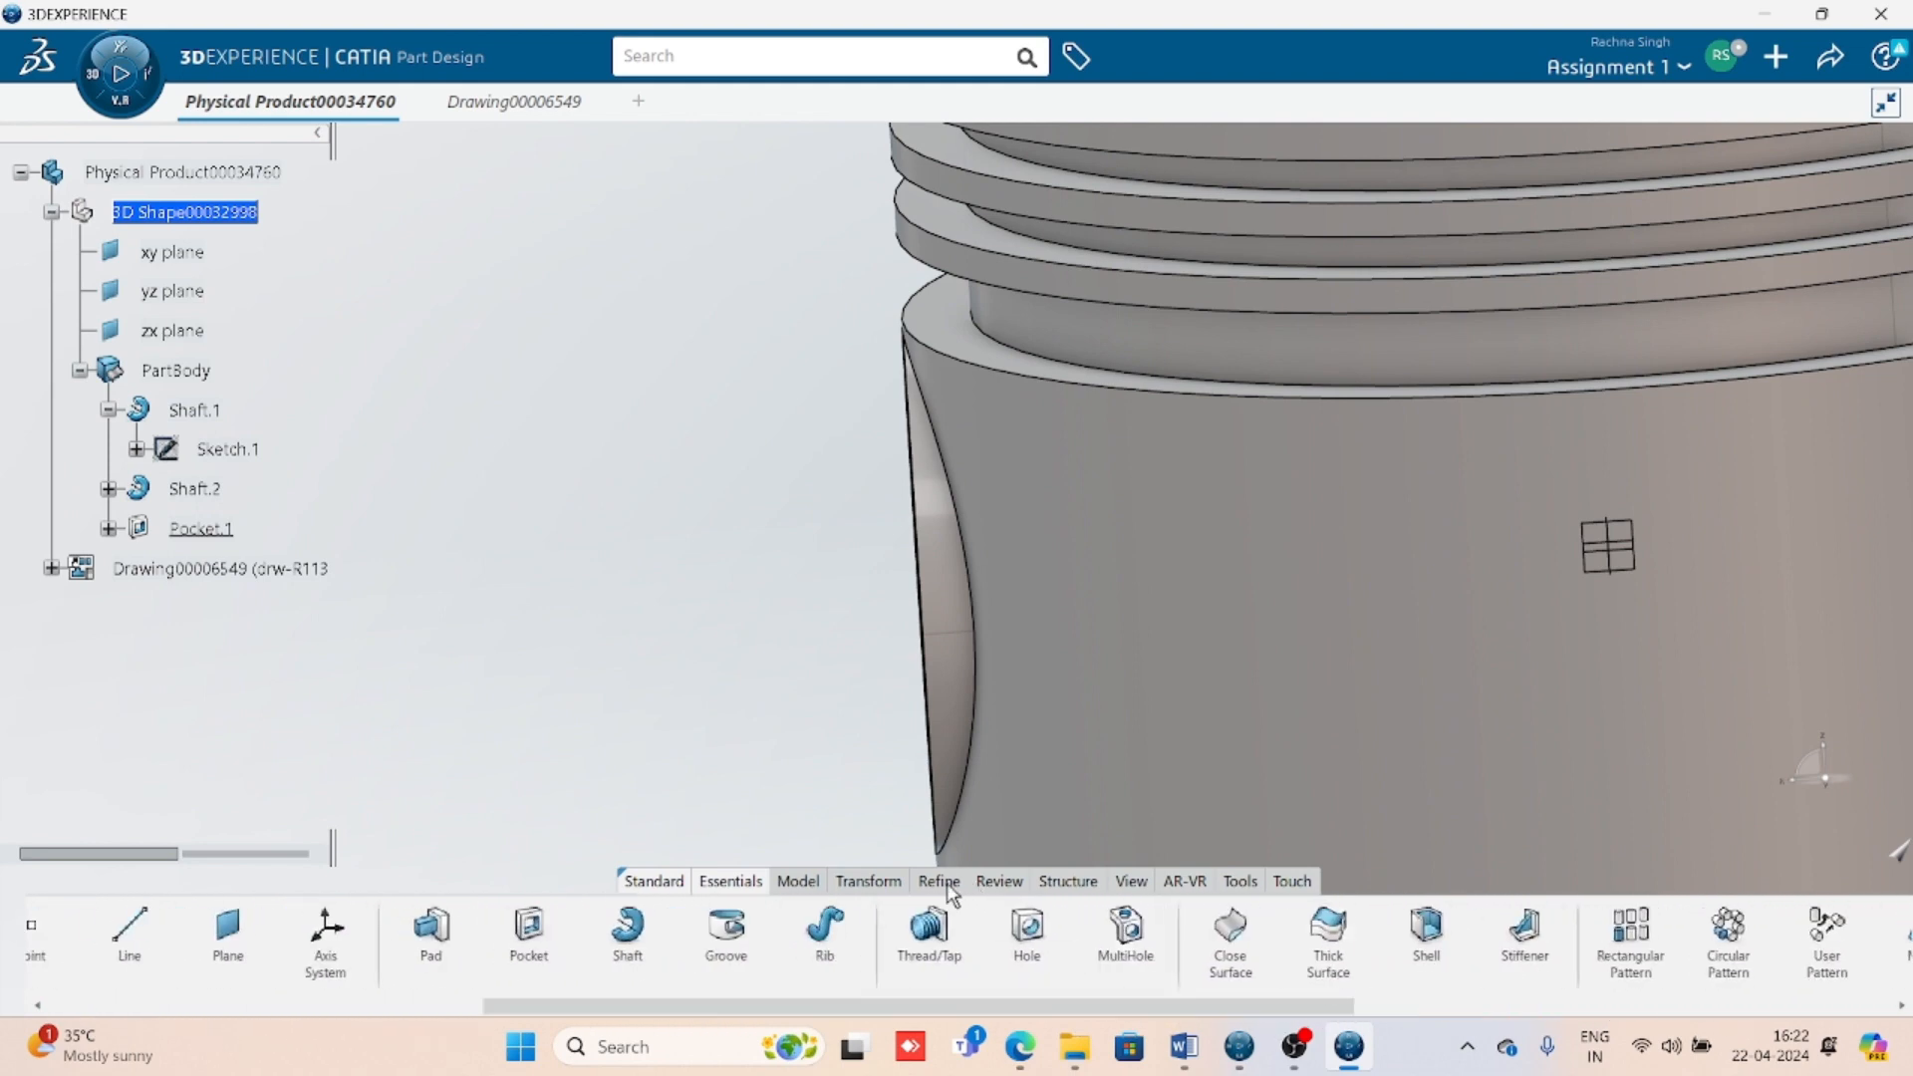
click(798, 881)
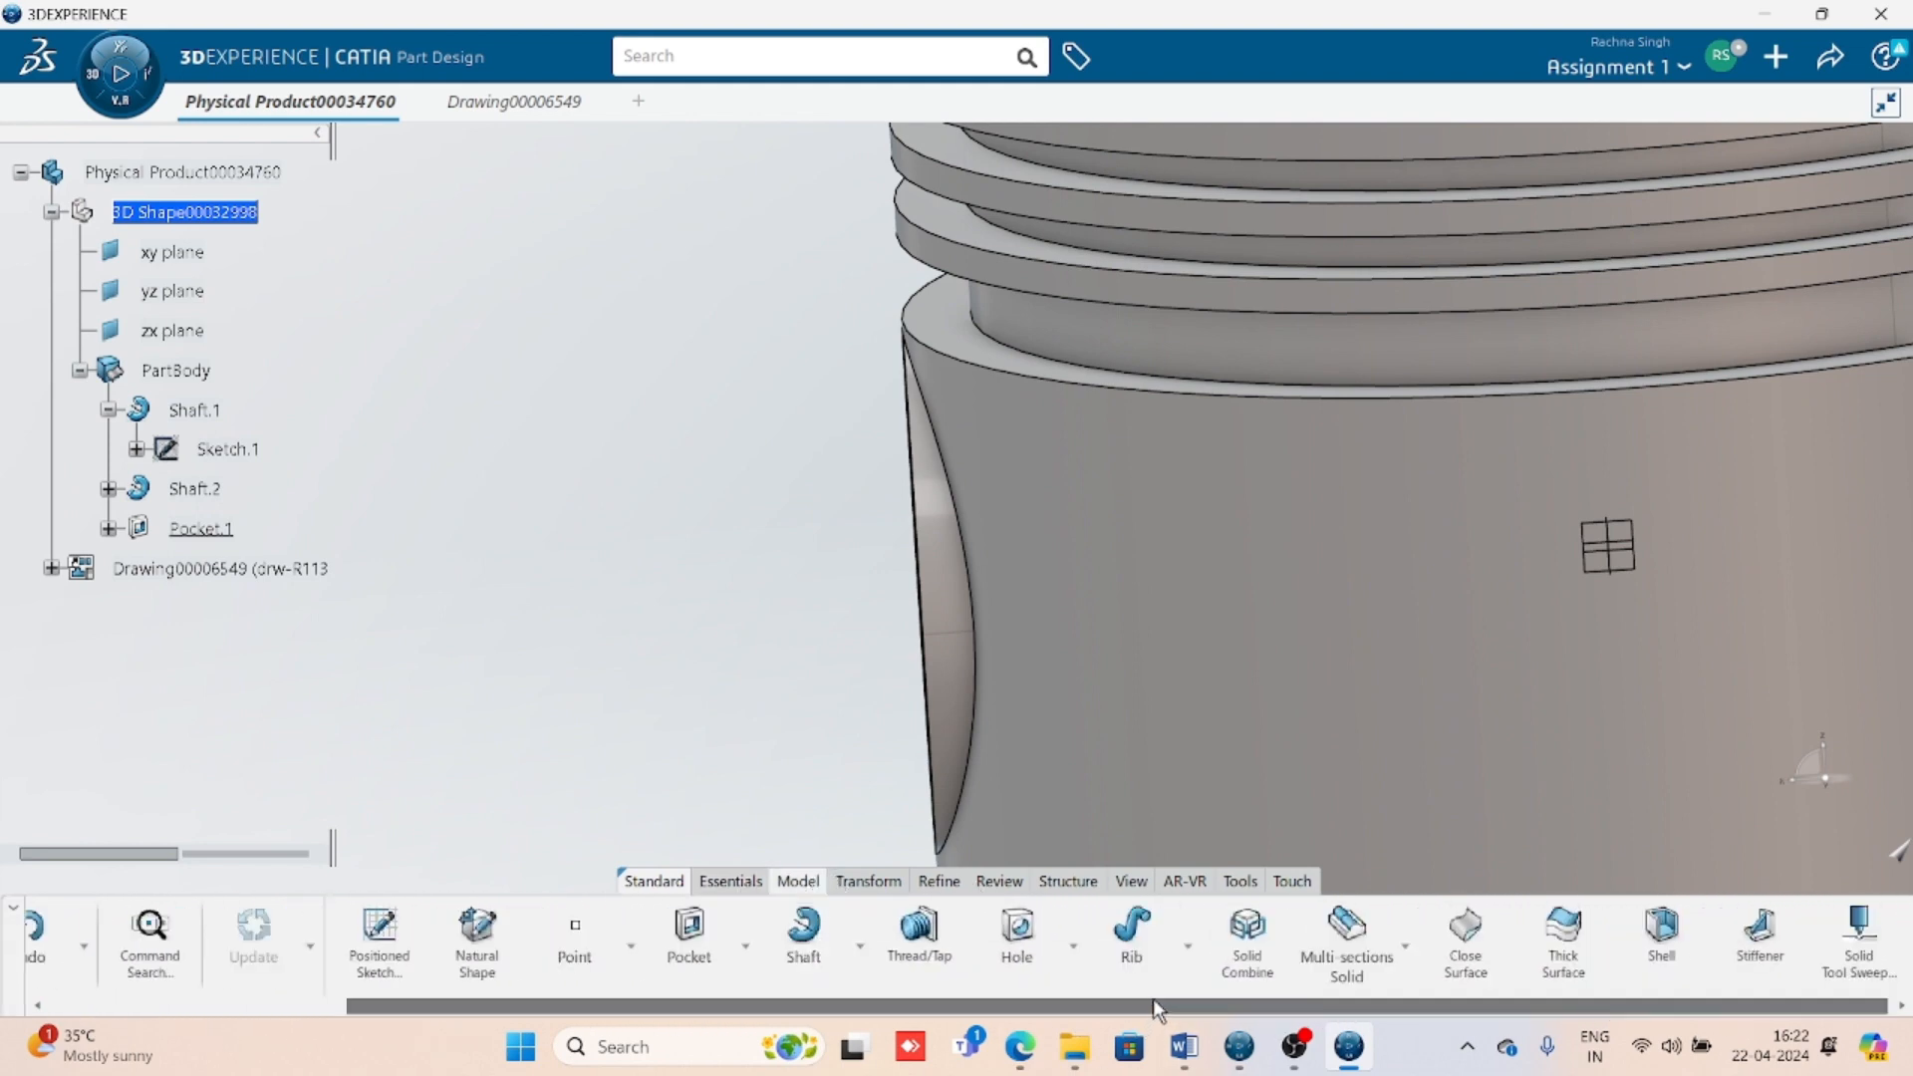
click(868, 881)
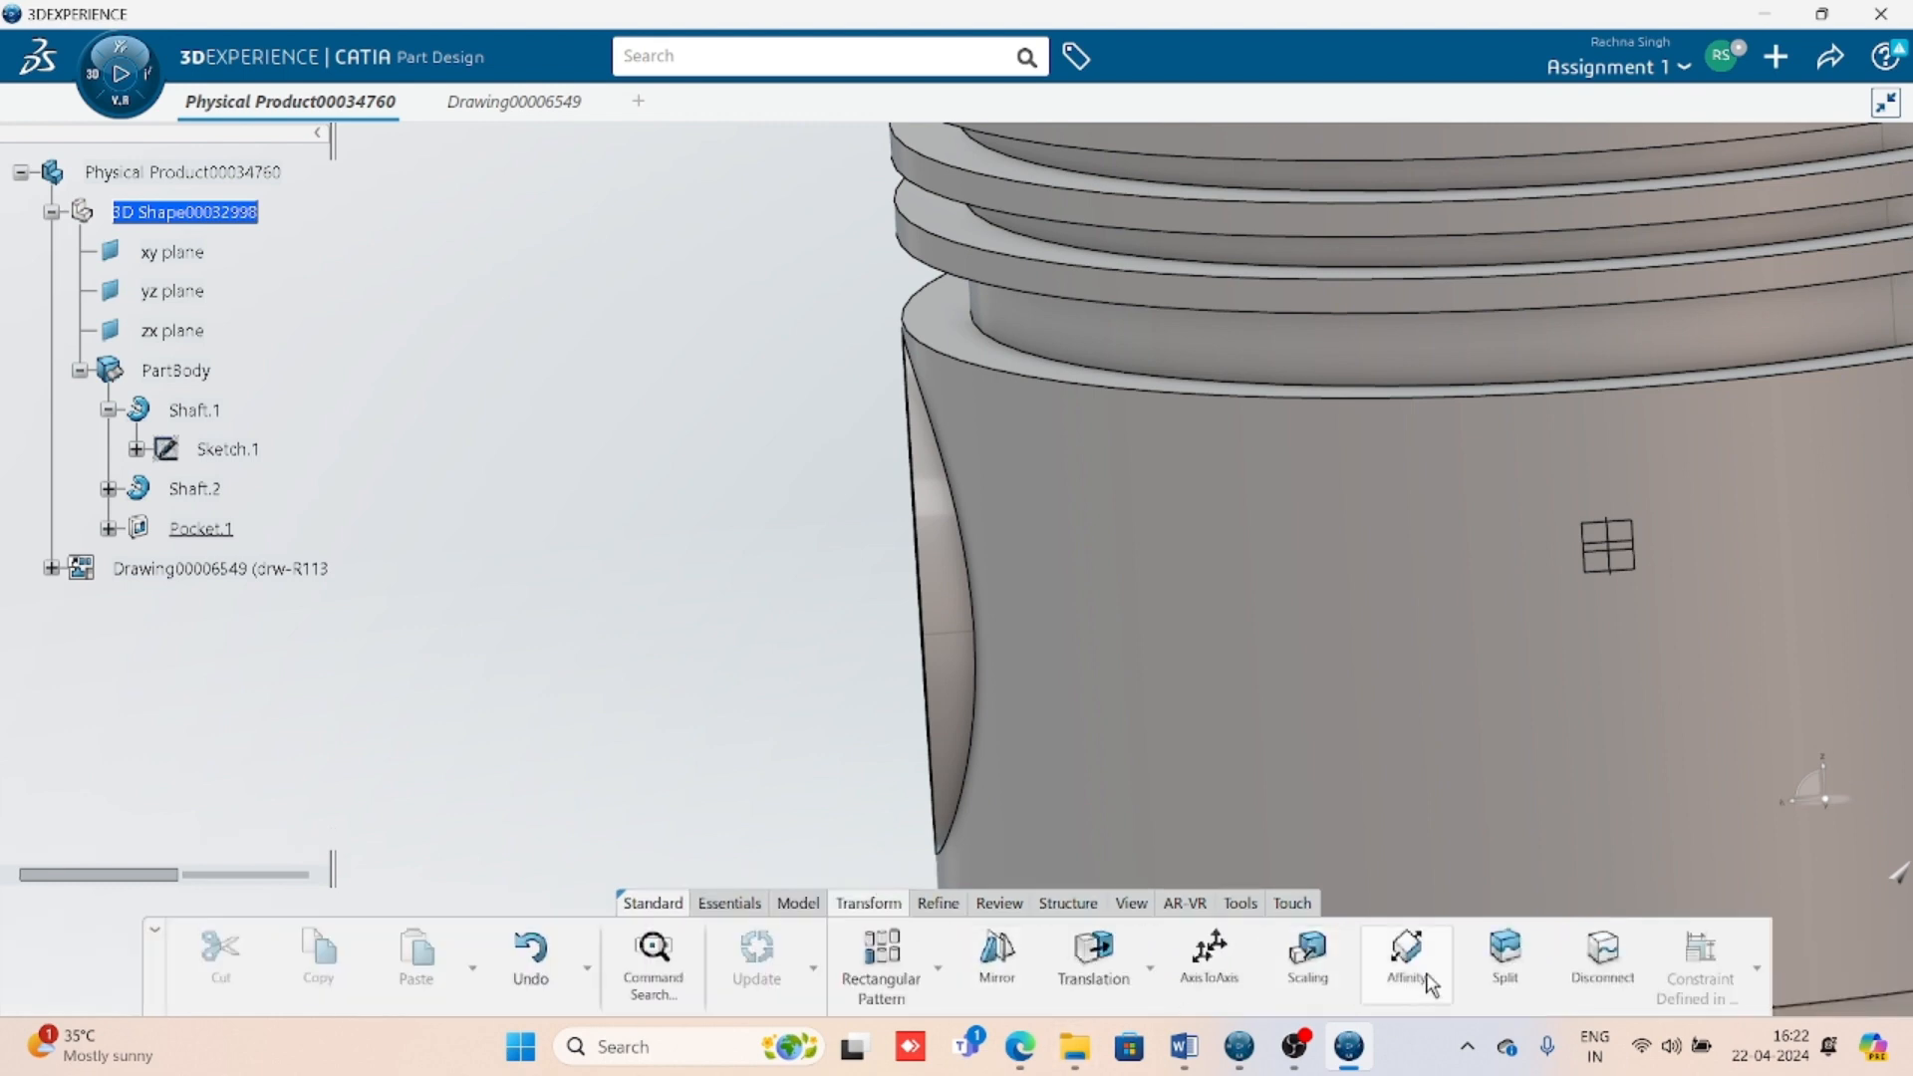
click(937, 904)
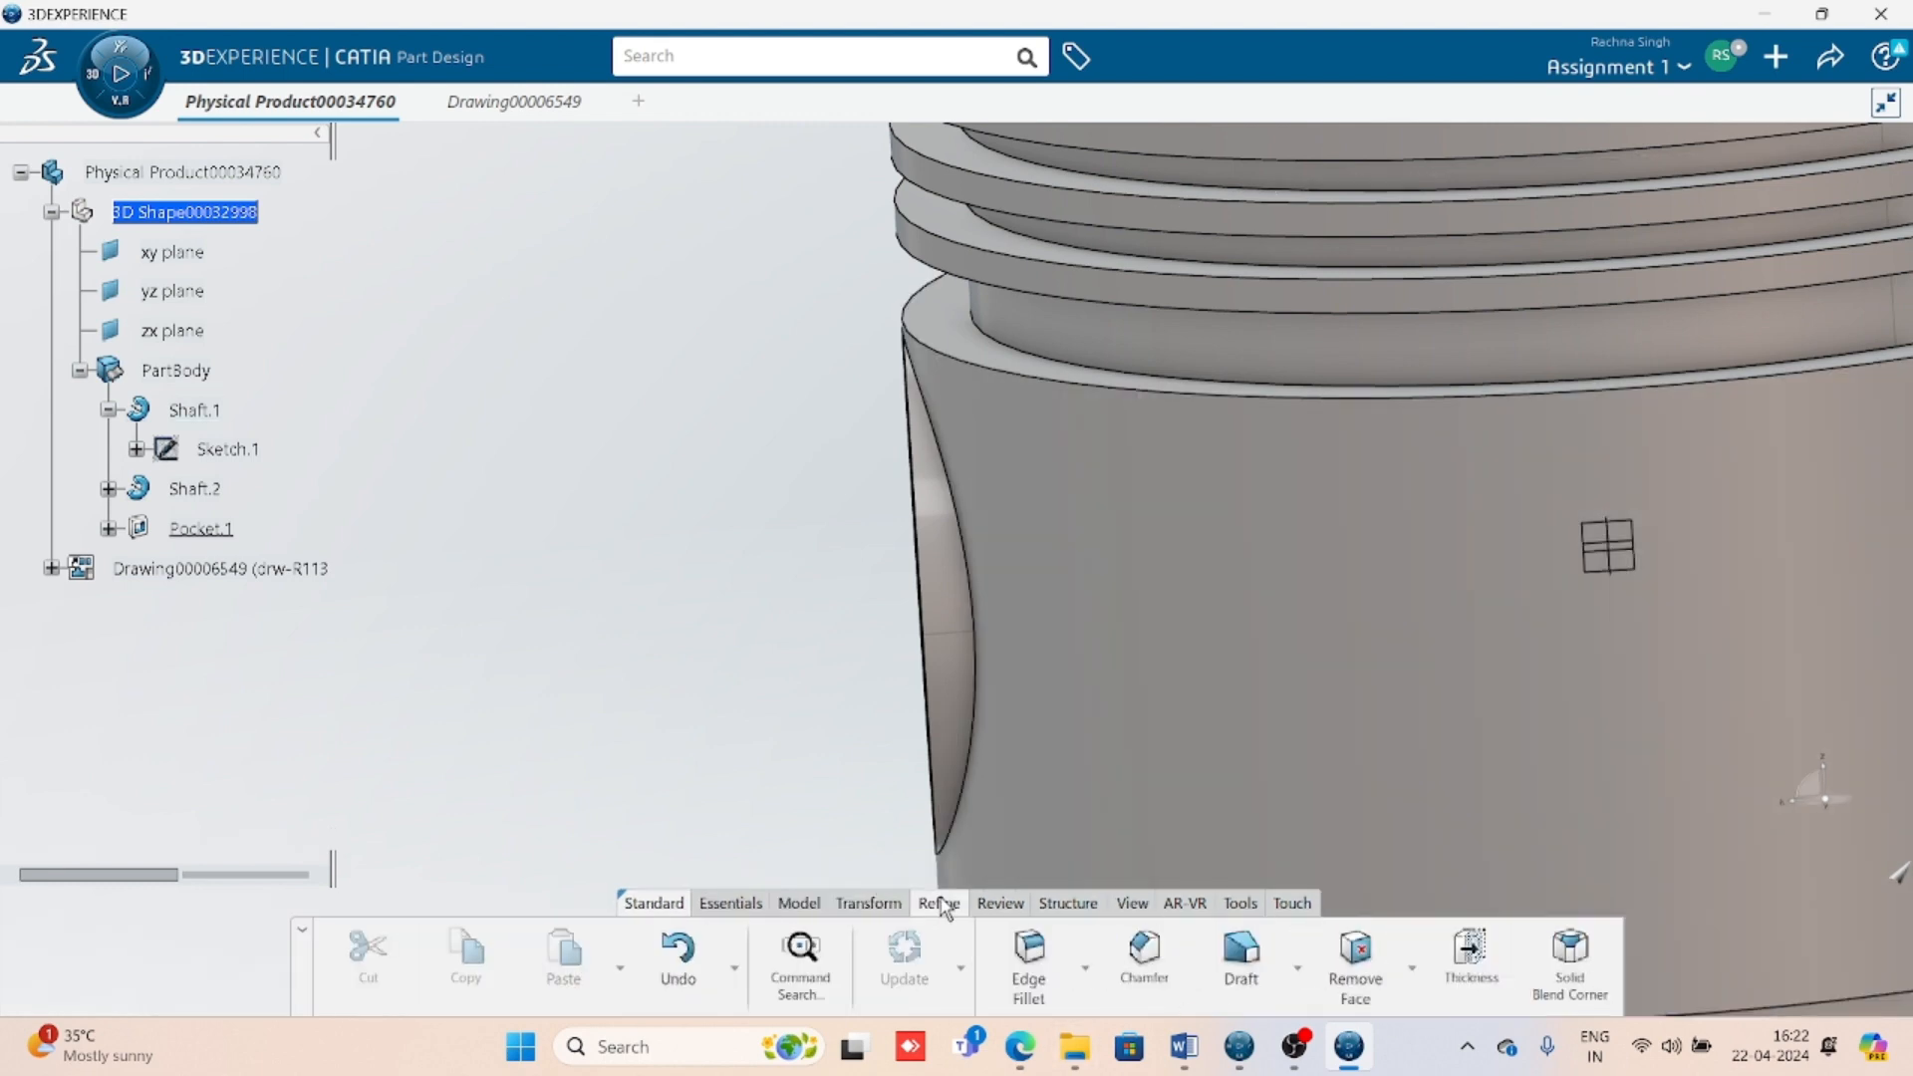
click(1361, 954)
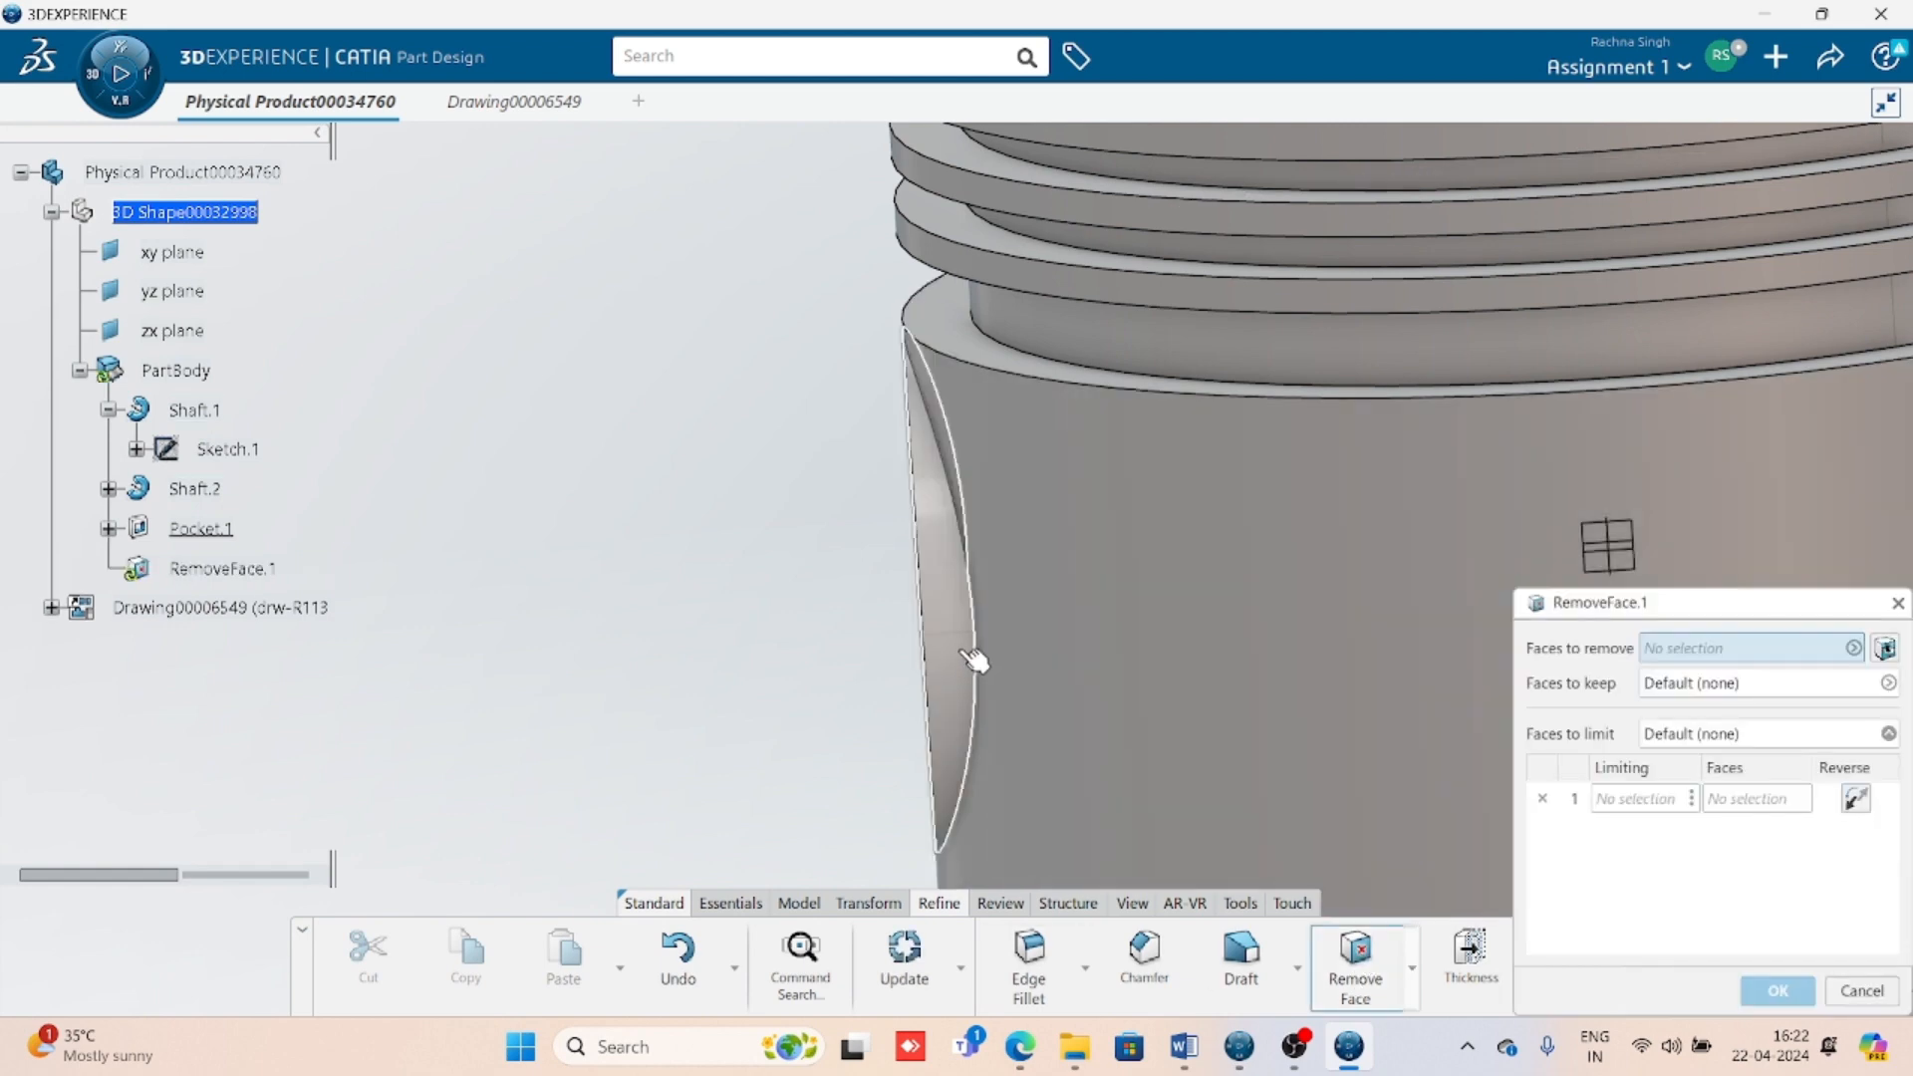
click(975, 660)
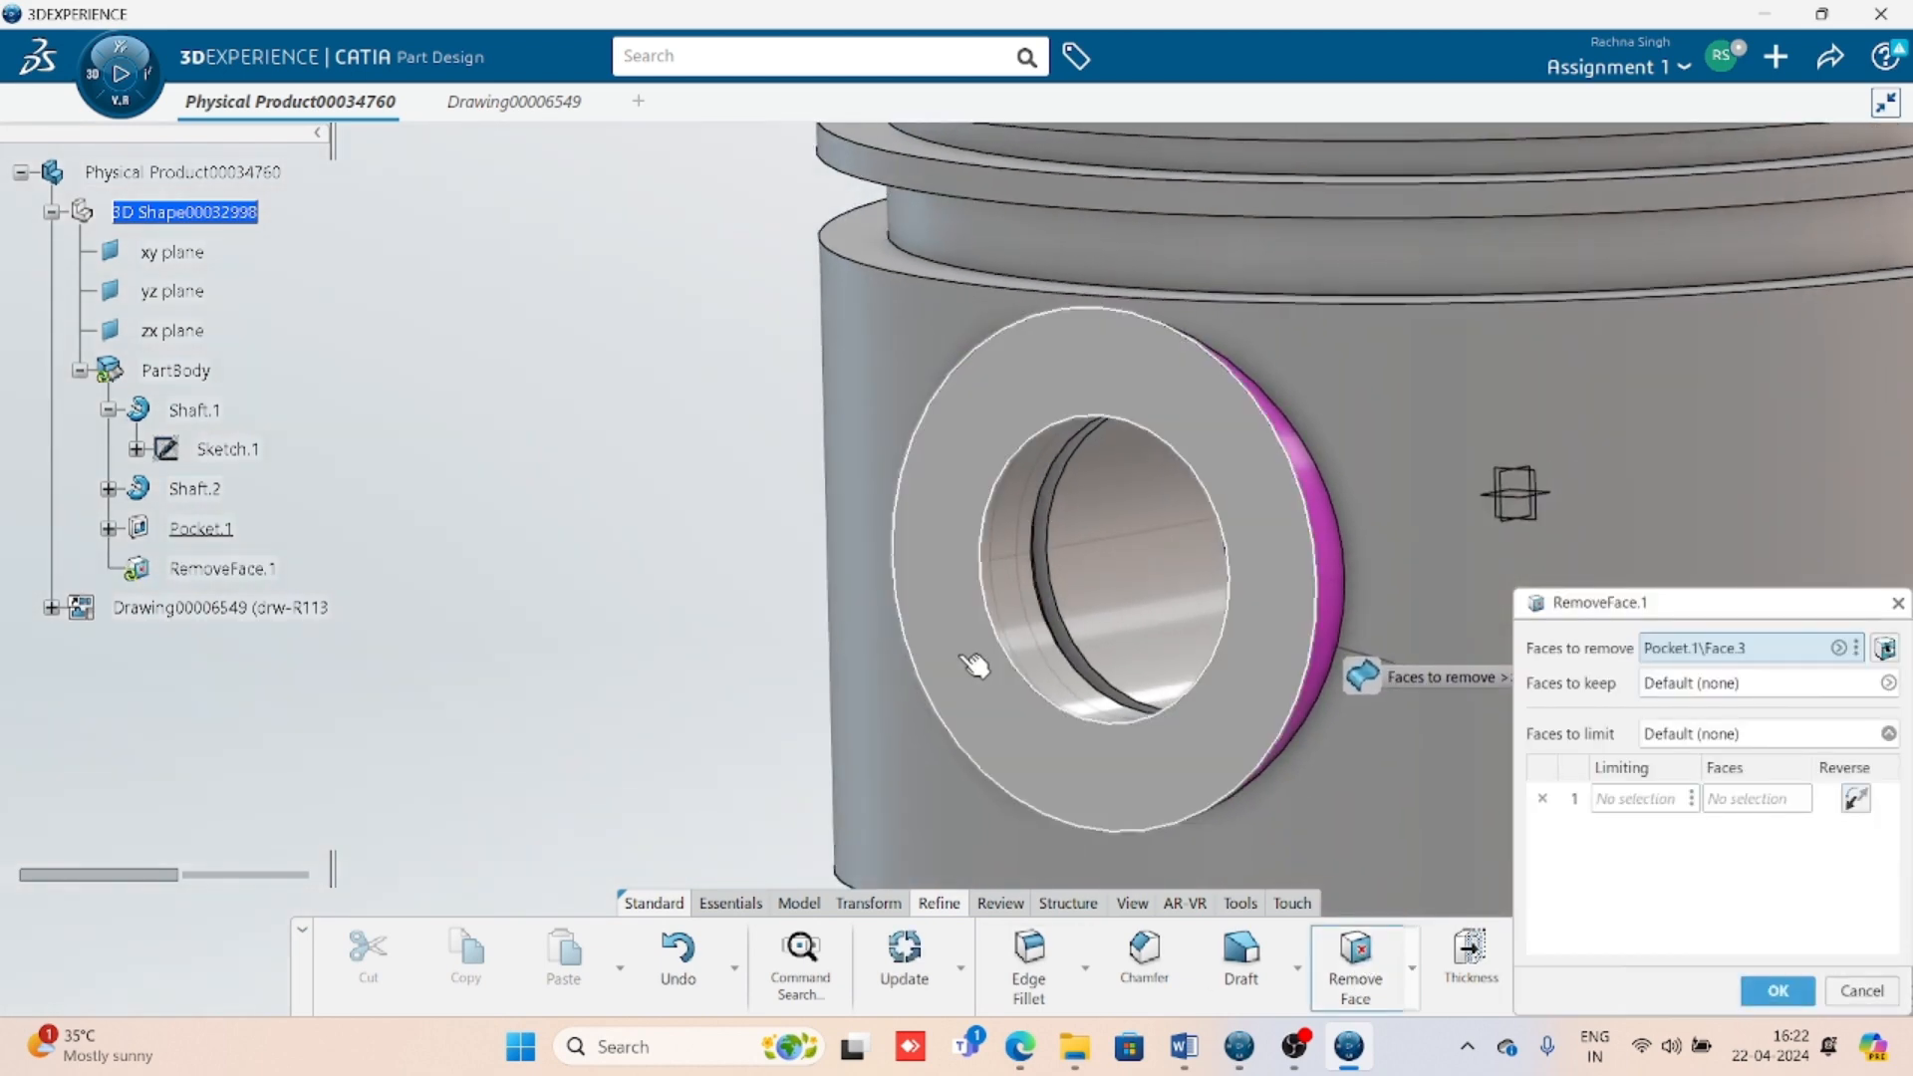
click(964, 658)
middle_drag(845, 727, 1395, 469)
click(802, 523)
click(1423, 407)
click(1778, 990)
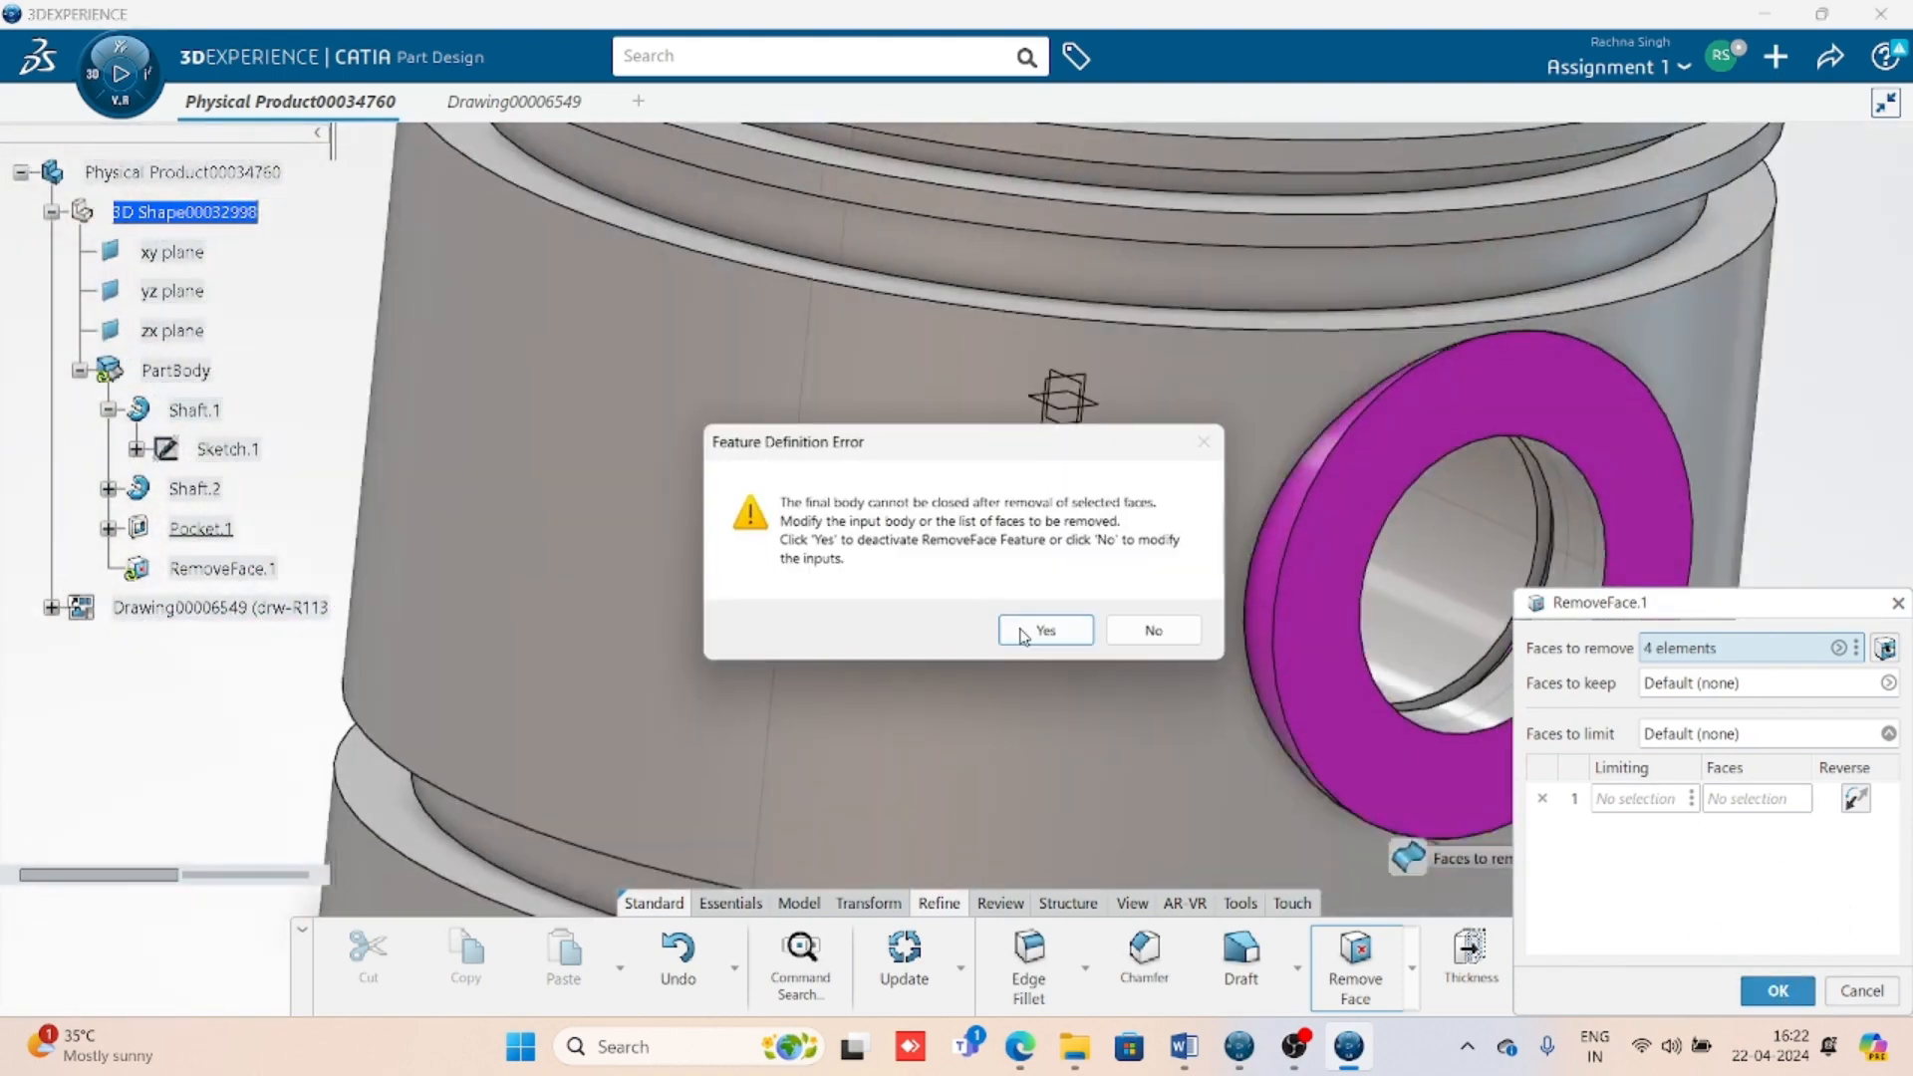
click(1048, 632)
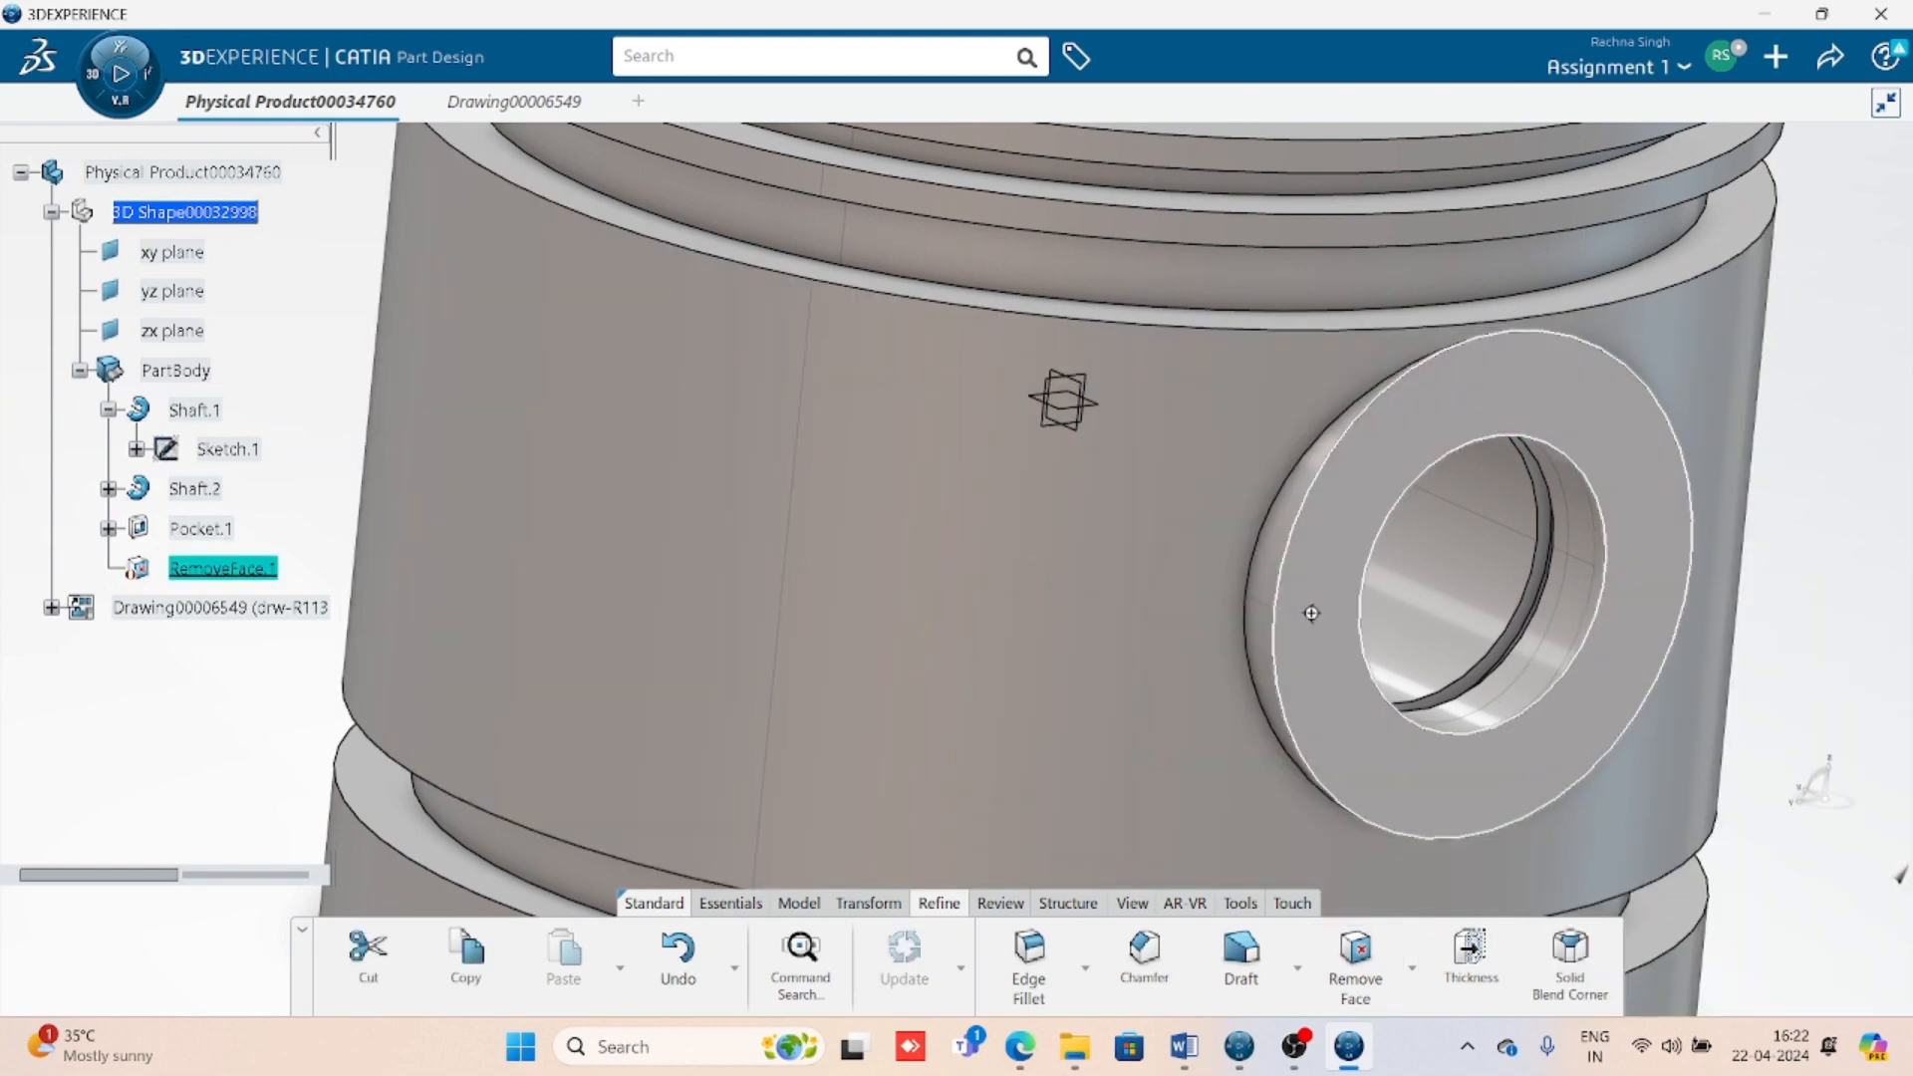
- Try adding the skirt's outer cylindrical face as a face to keep in the Remove Face feature, and delete the feature
scroll(1071, 743, down, 5)
middle_drag(1061, 737, 1126, 715)
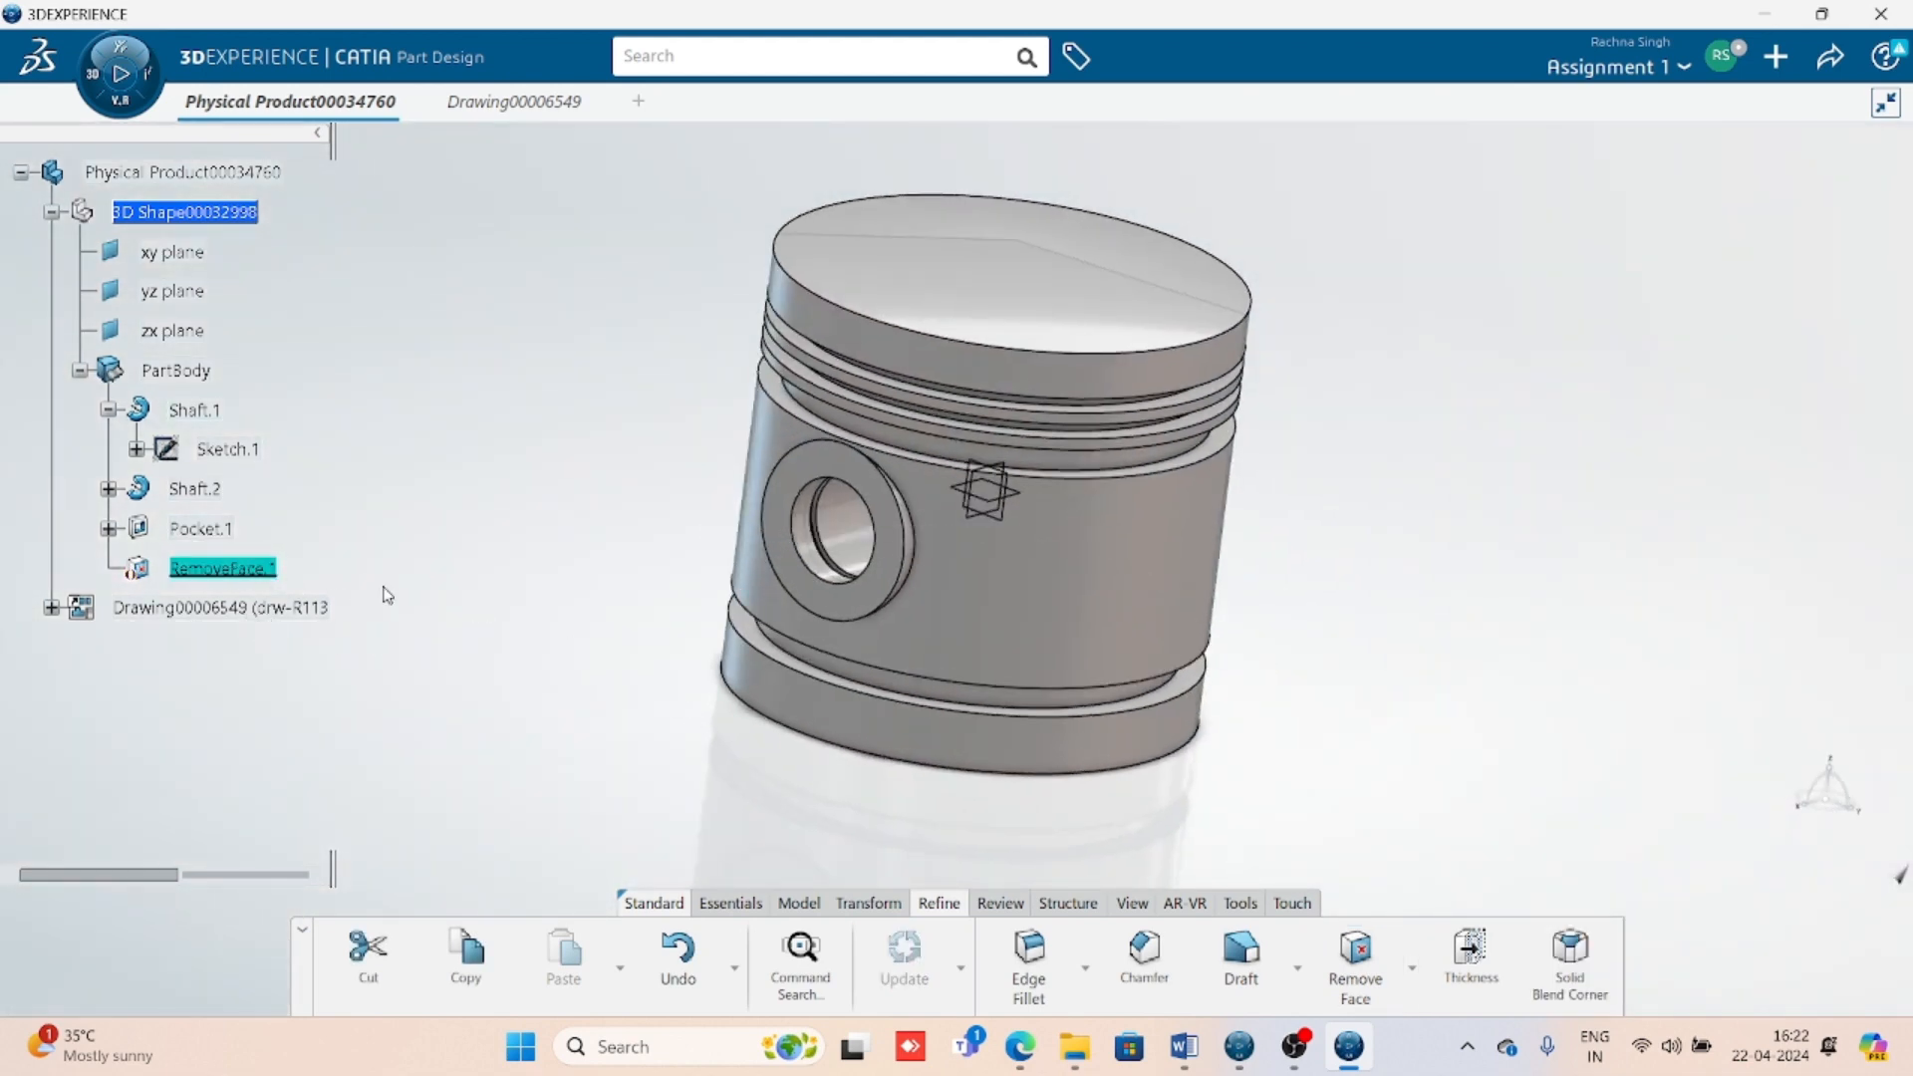
double_click(267, 573)
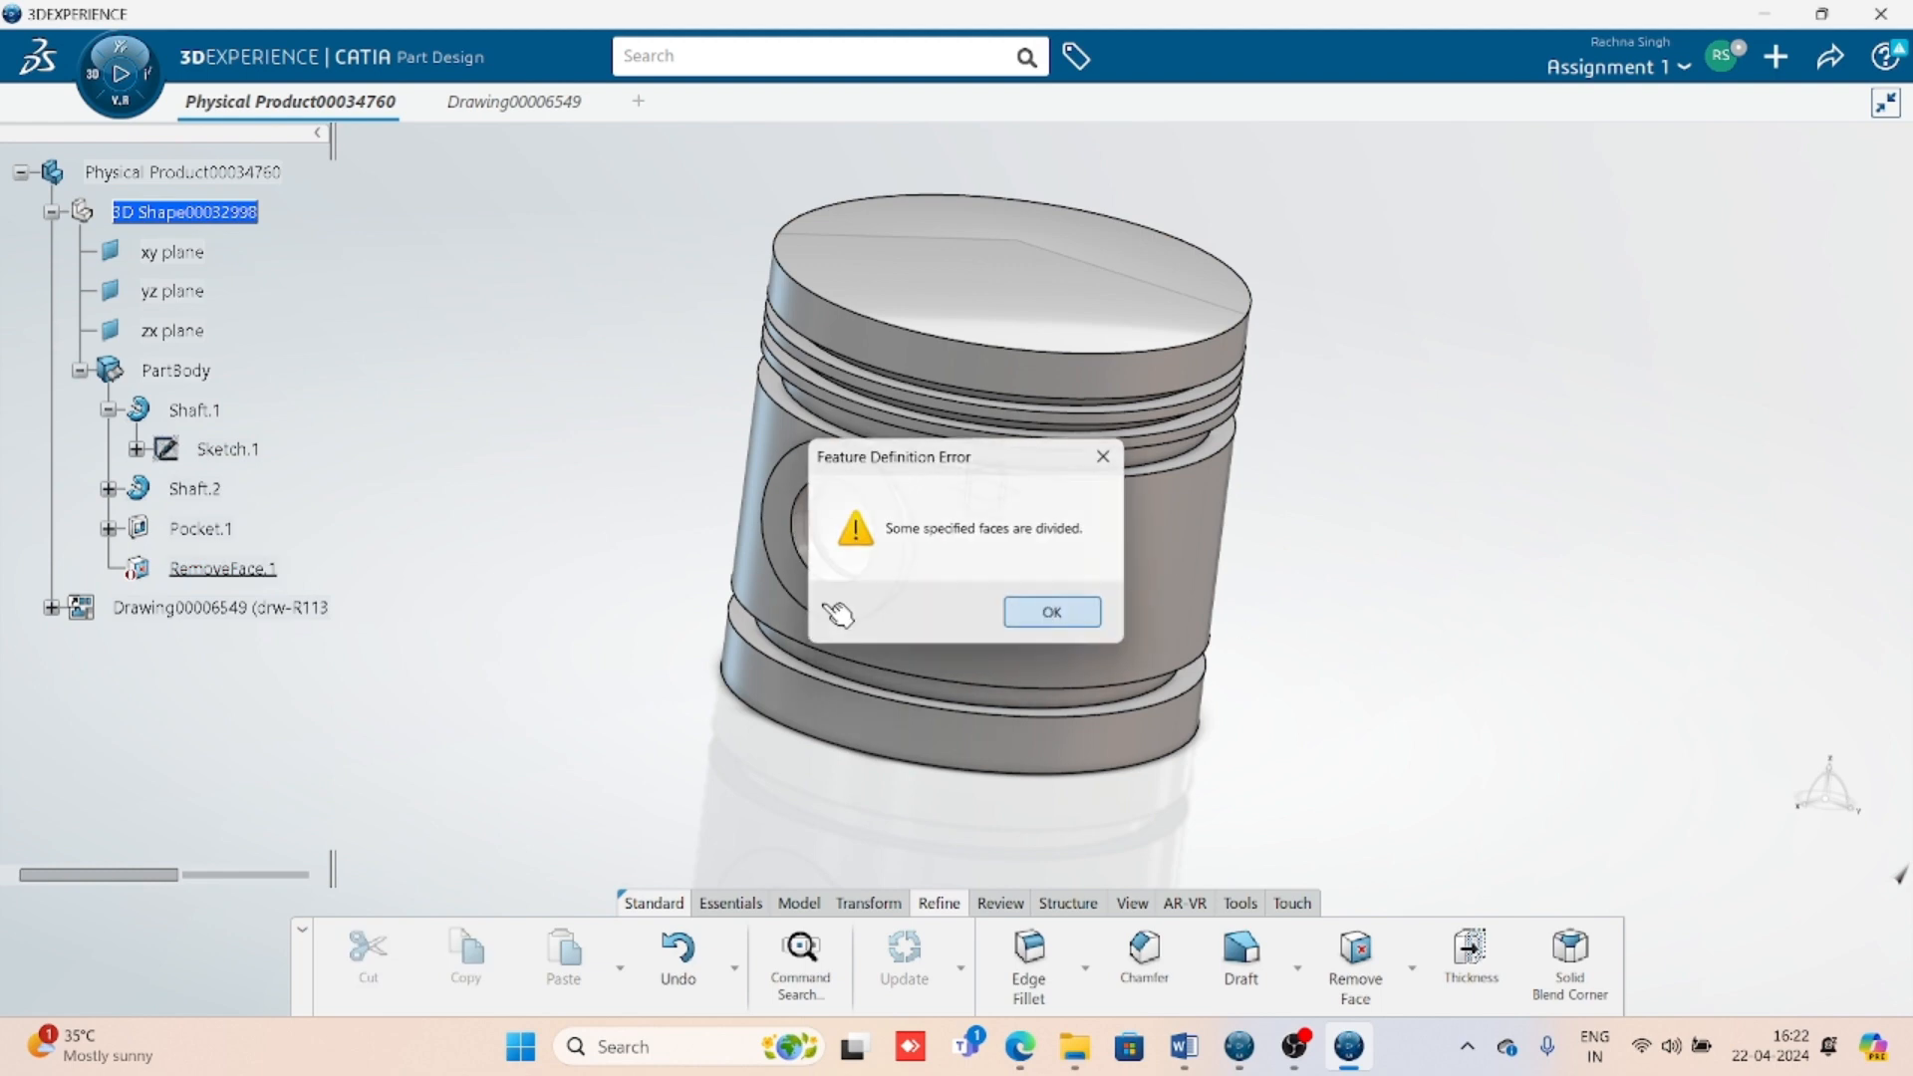
click(1038, 613)
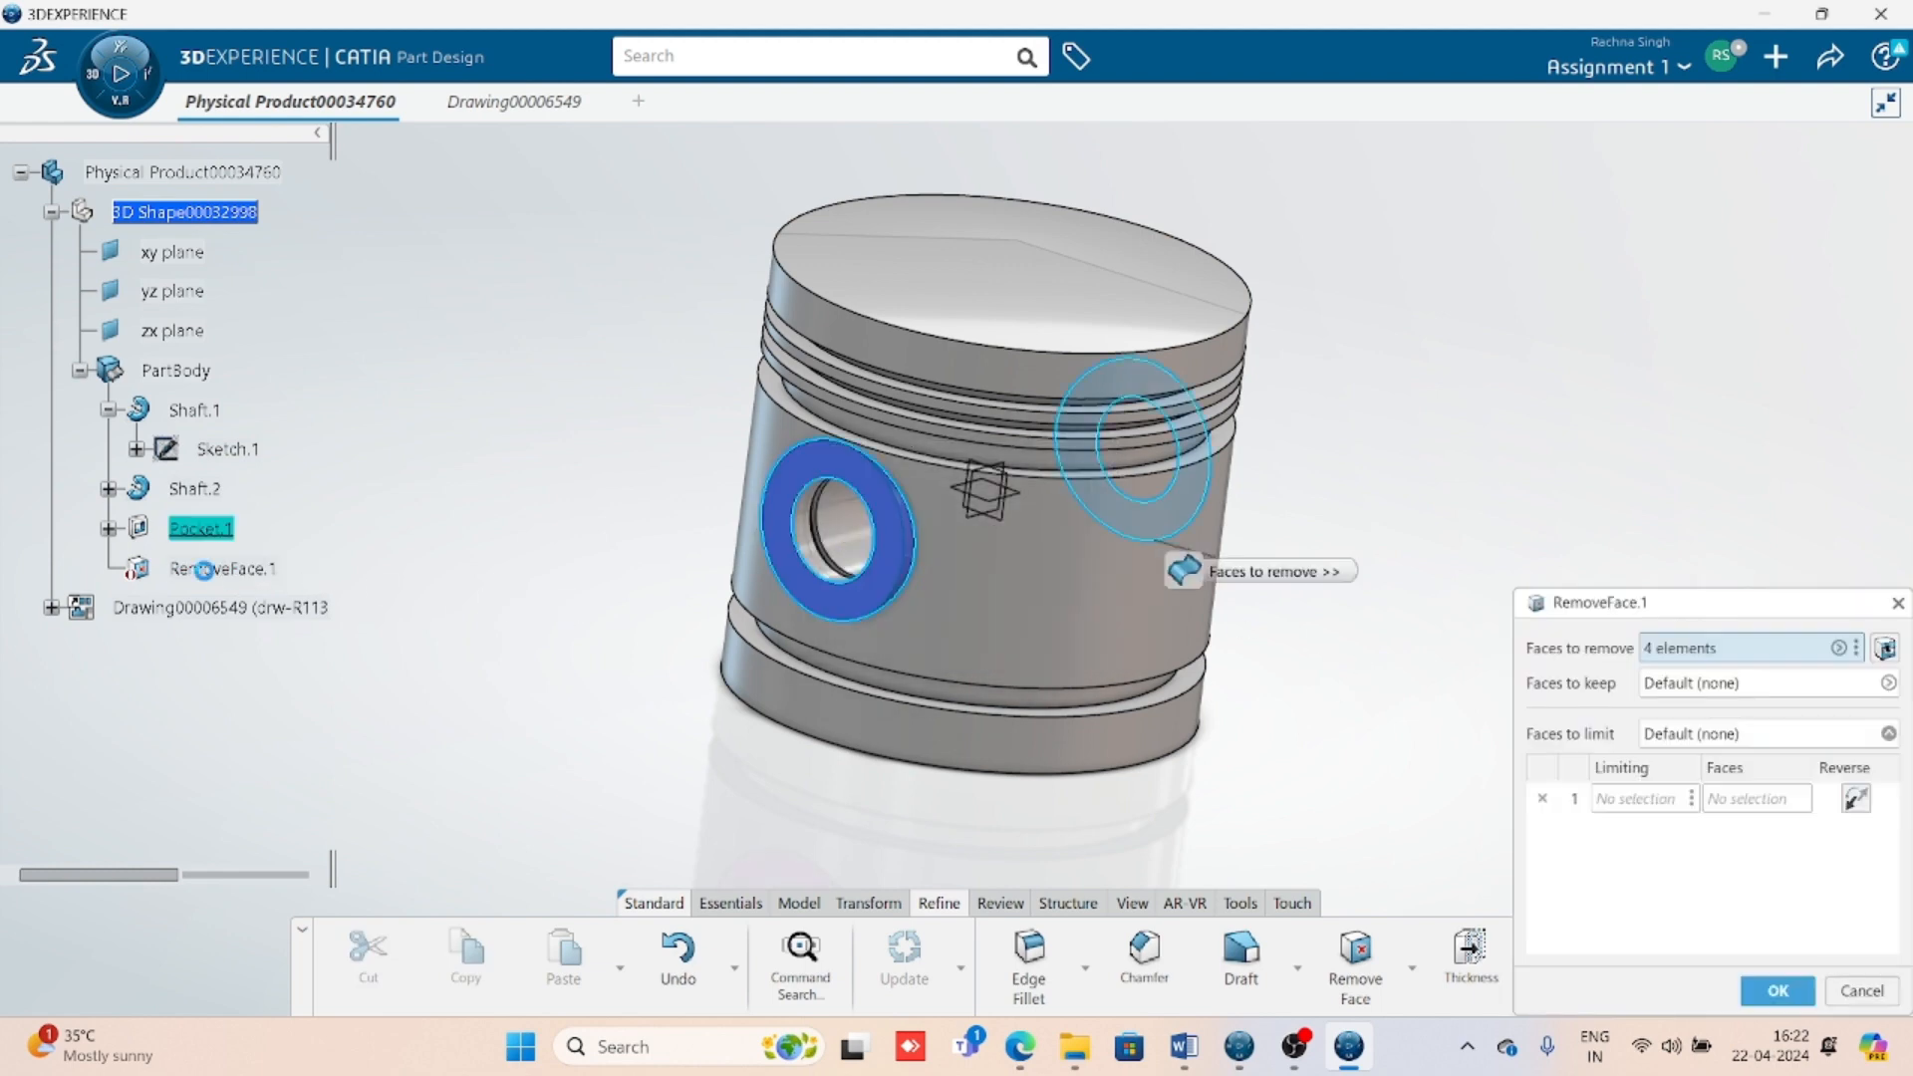
click(1658, 685)
click(932, 612)
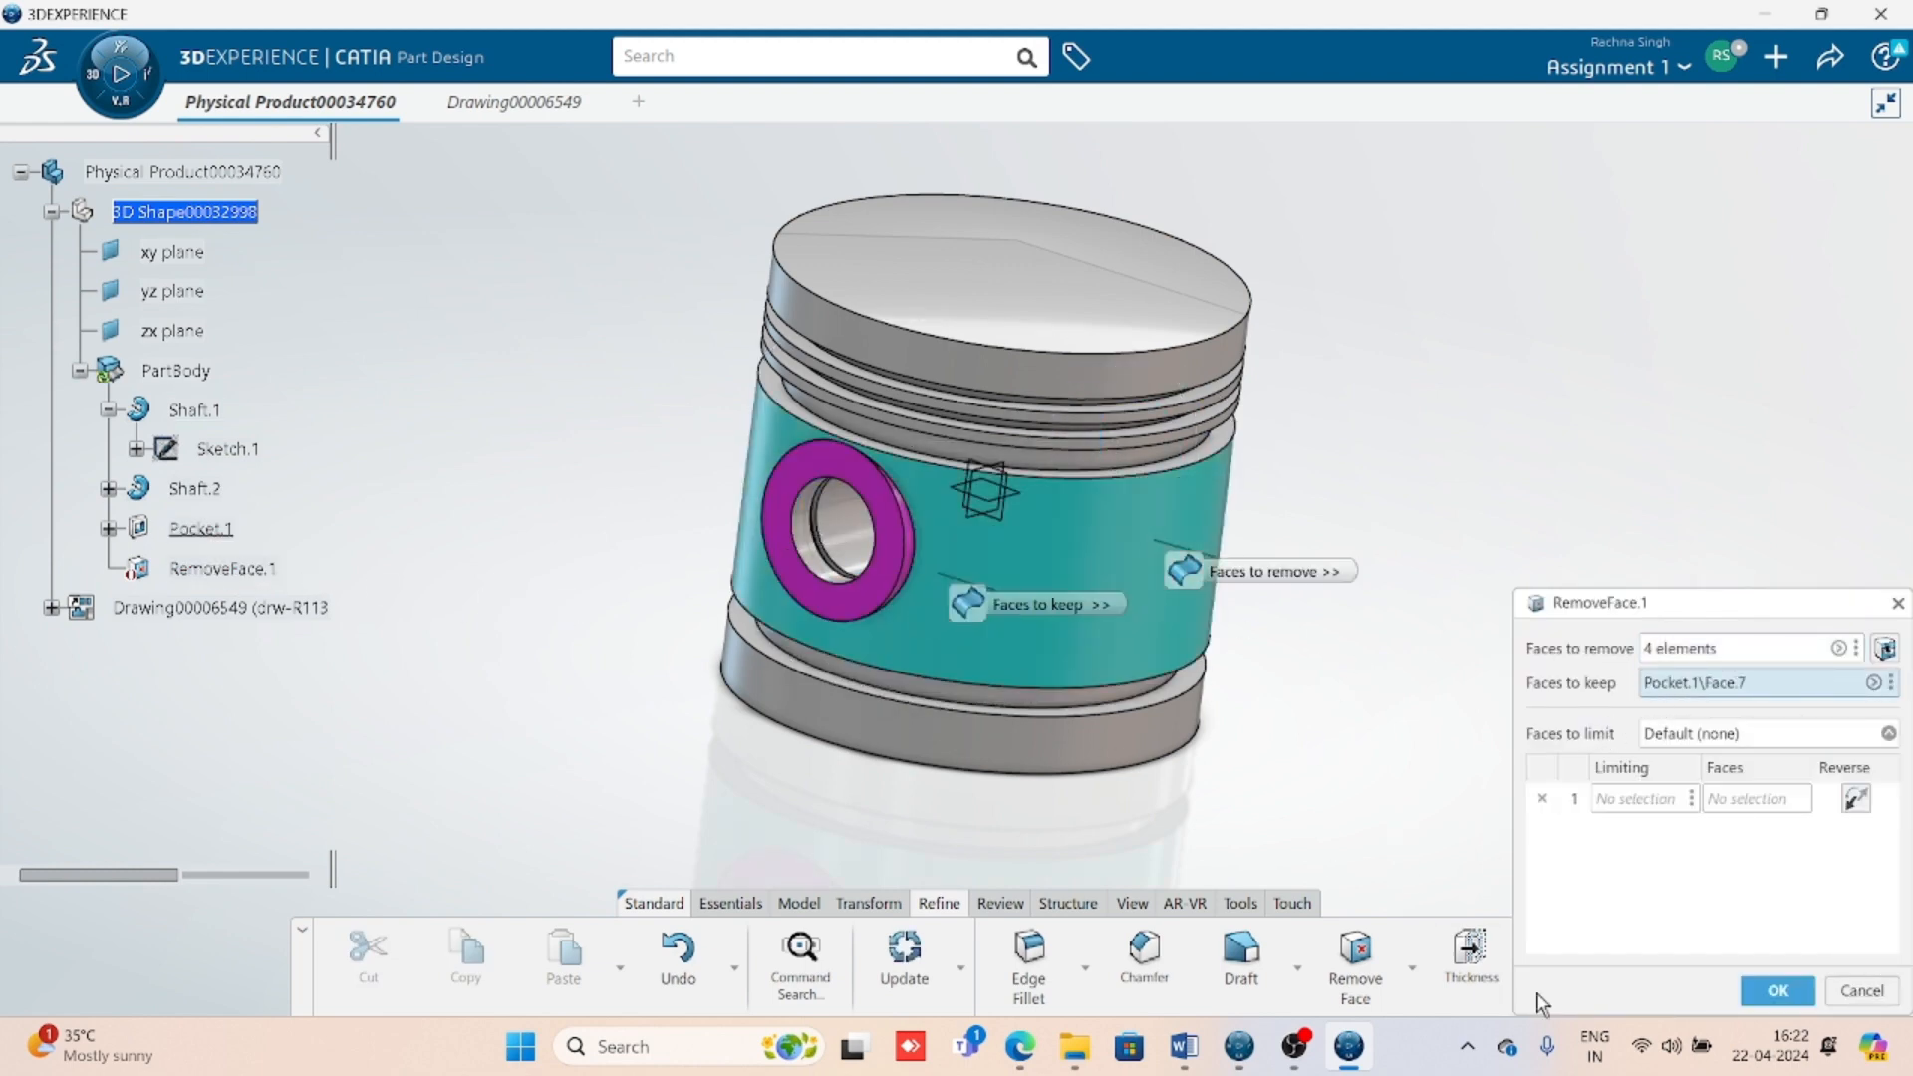
click(1777, 990)
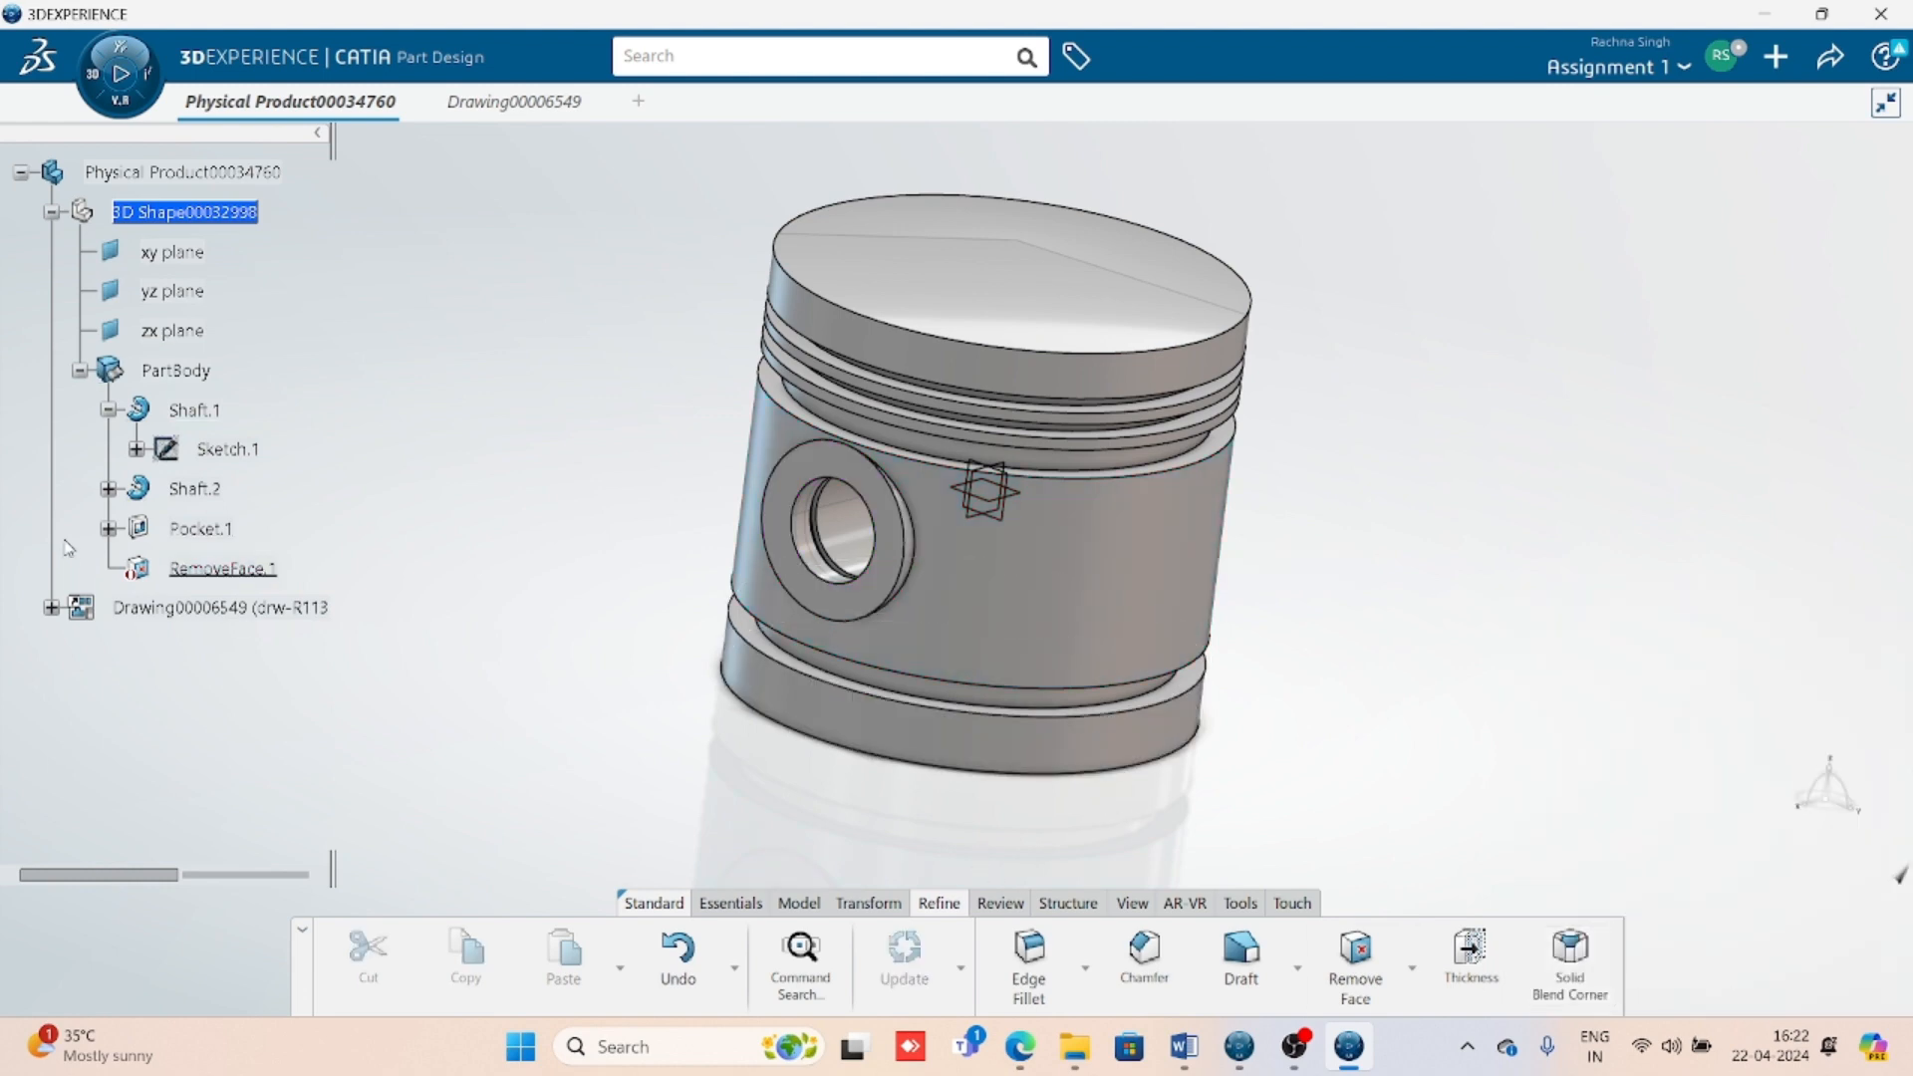
click(221, 570)
key(Delete)
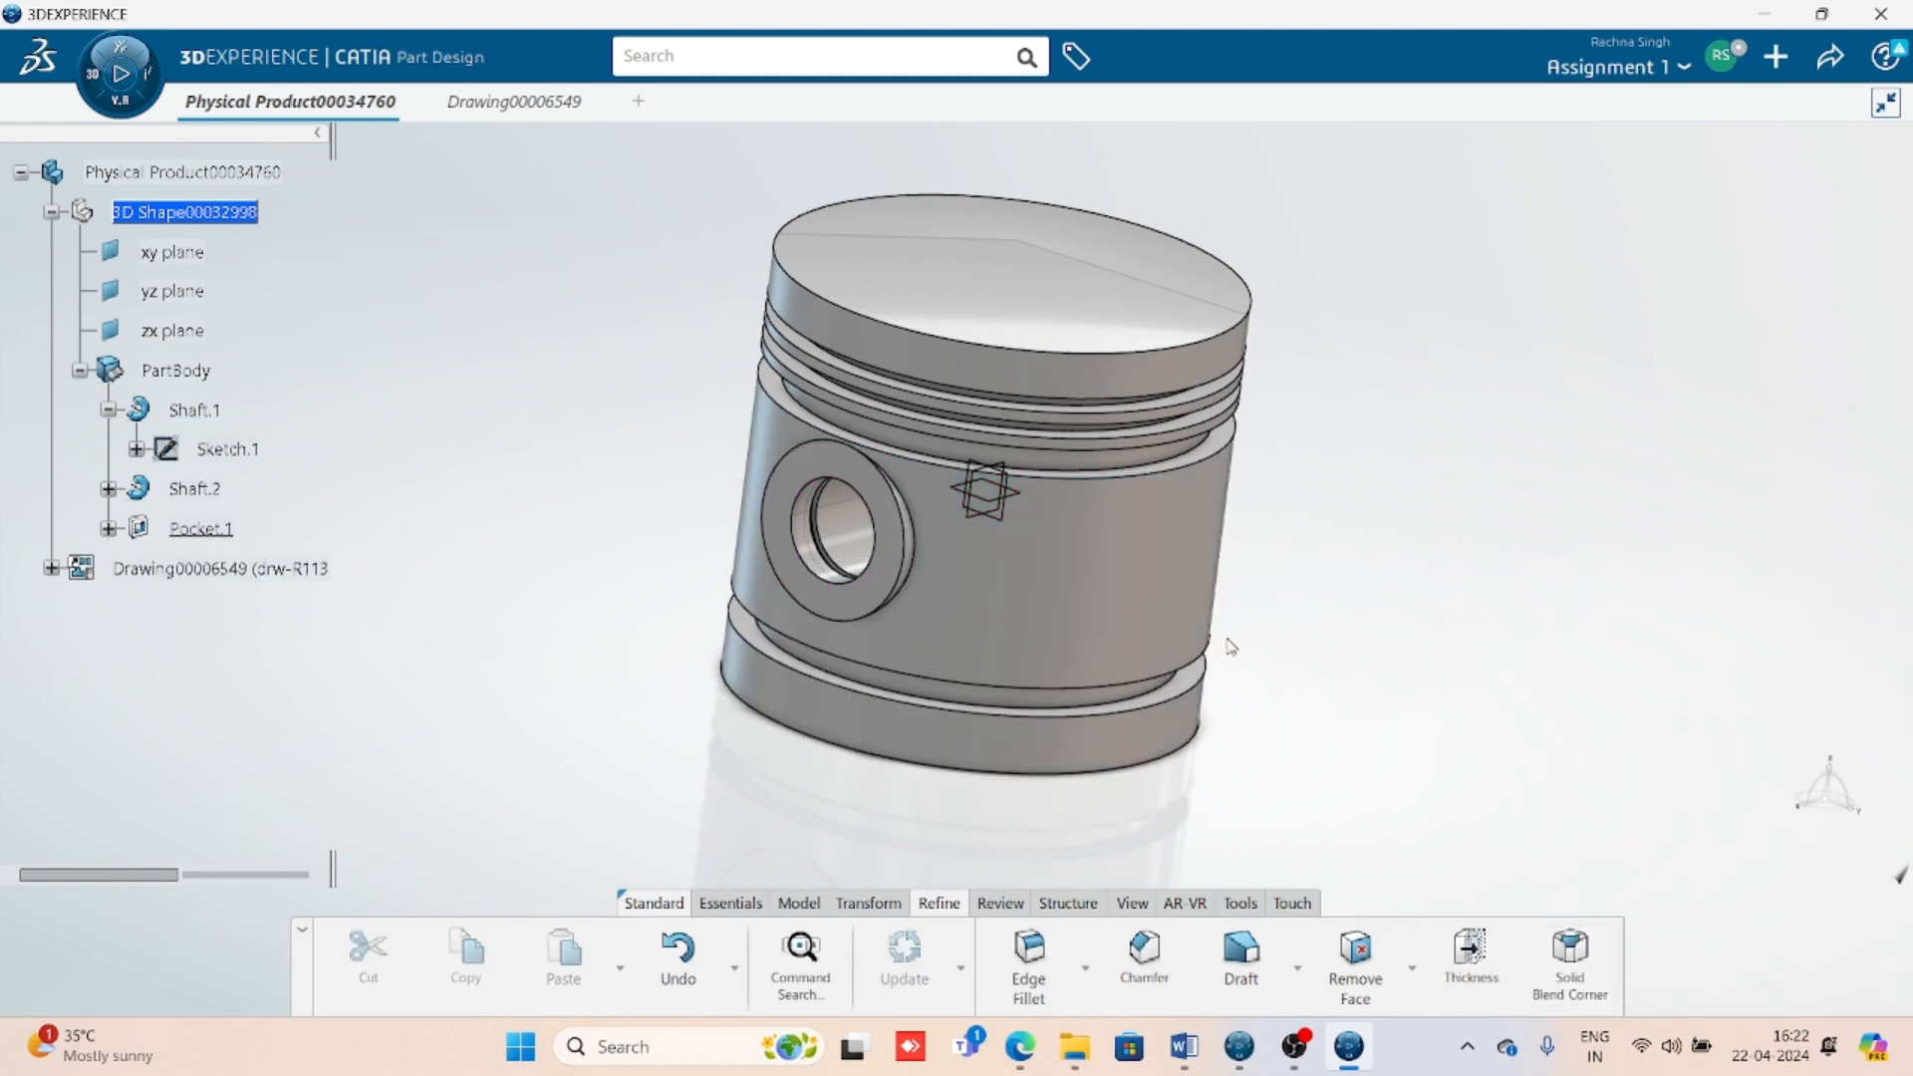
- Define Shaft.2 as the in-work object so that new features are inserted before Pocket.1
middle_drag(400, 681, 923, 704)
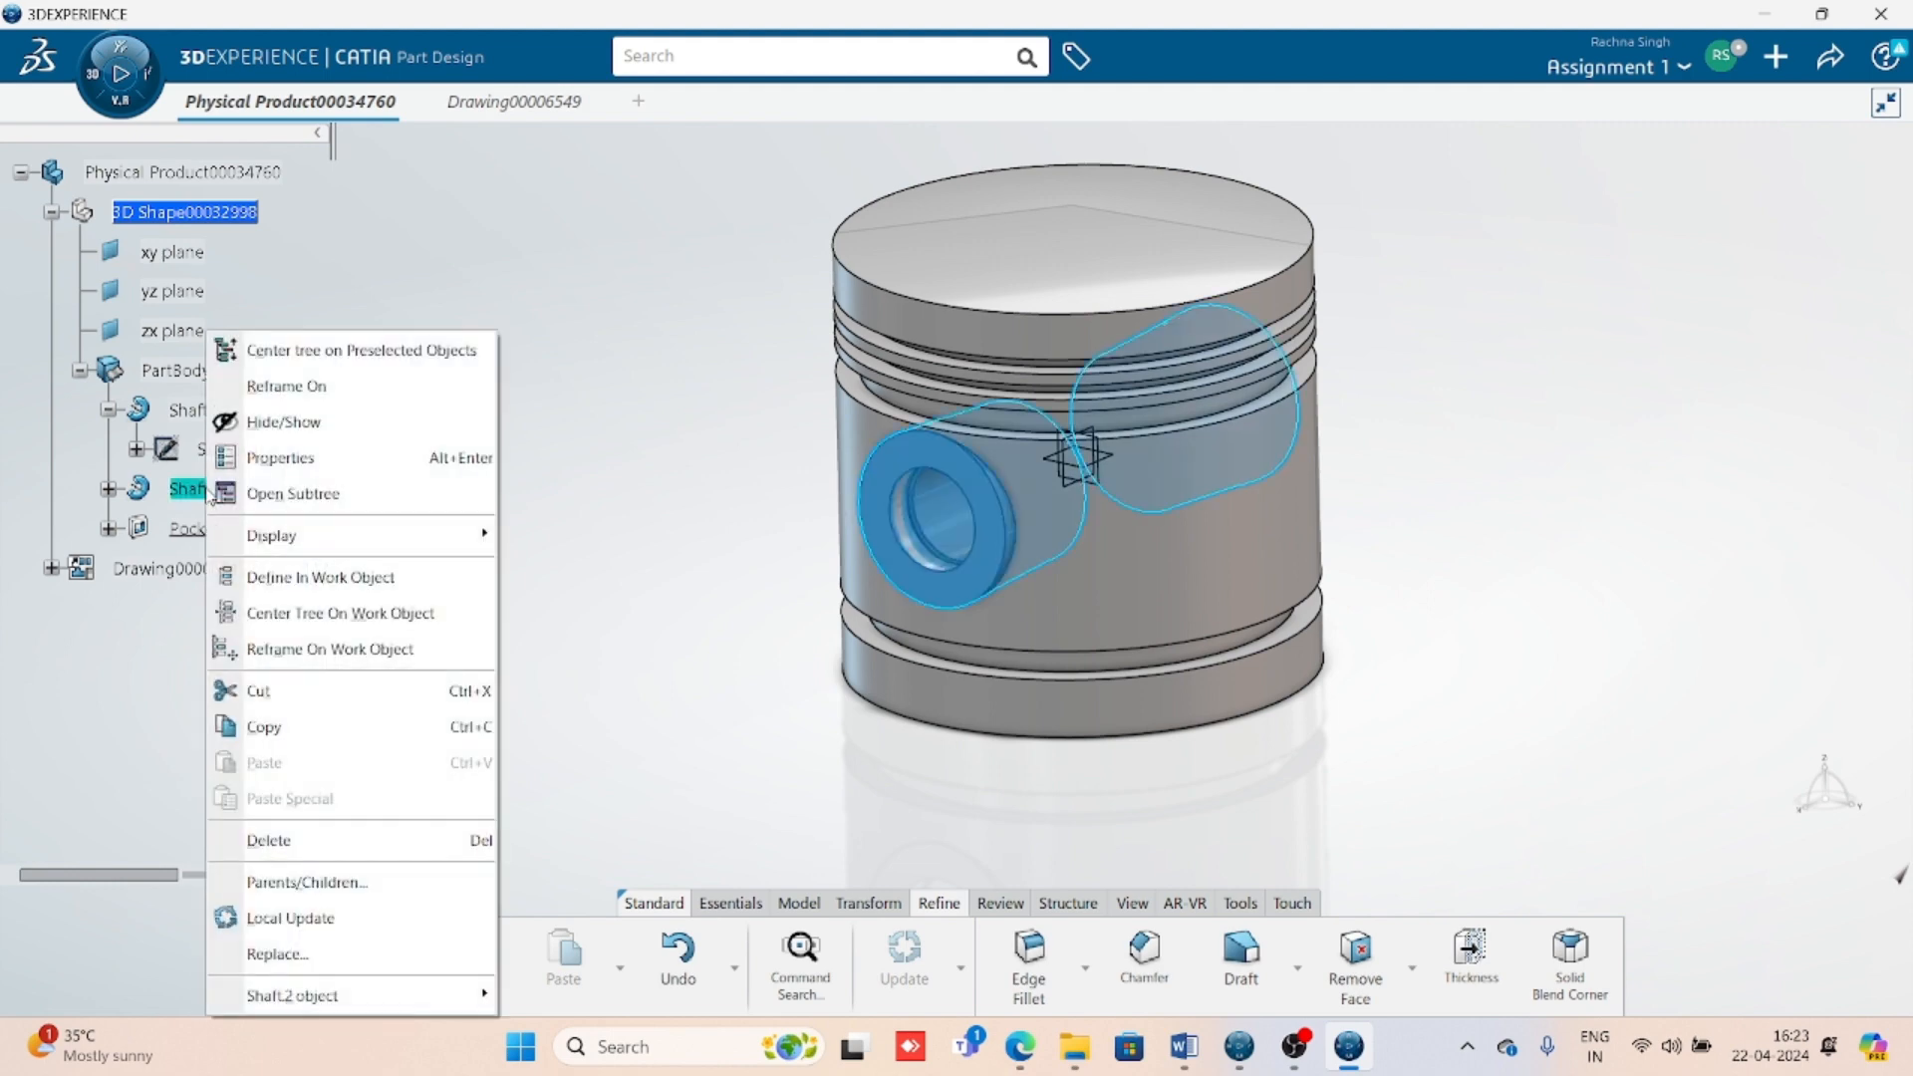
right_click(212, 488)
click(349, 458)
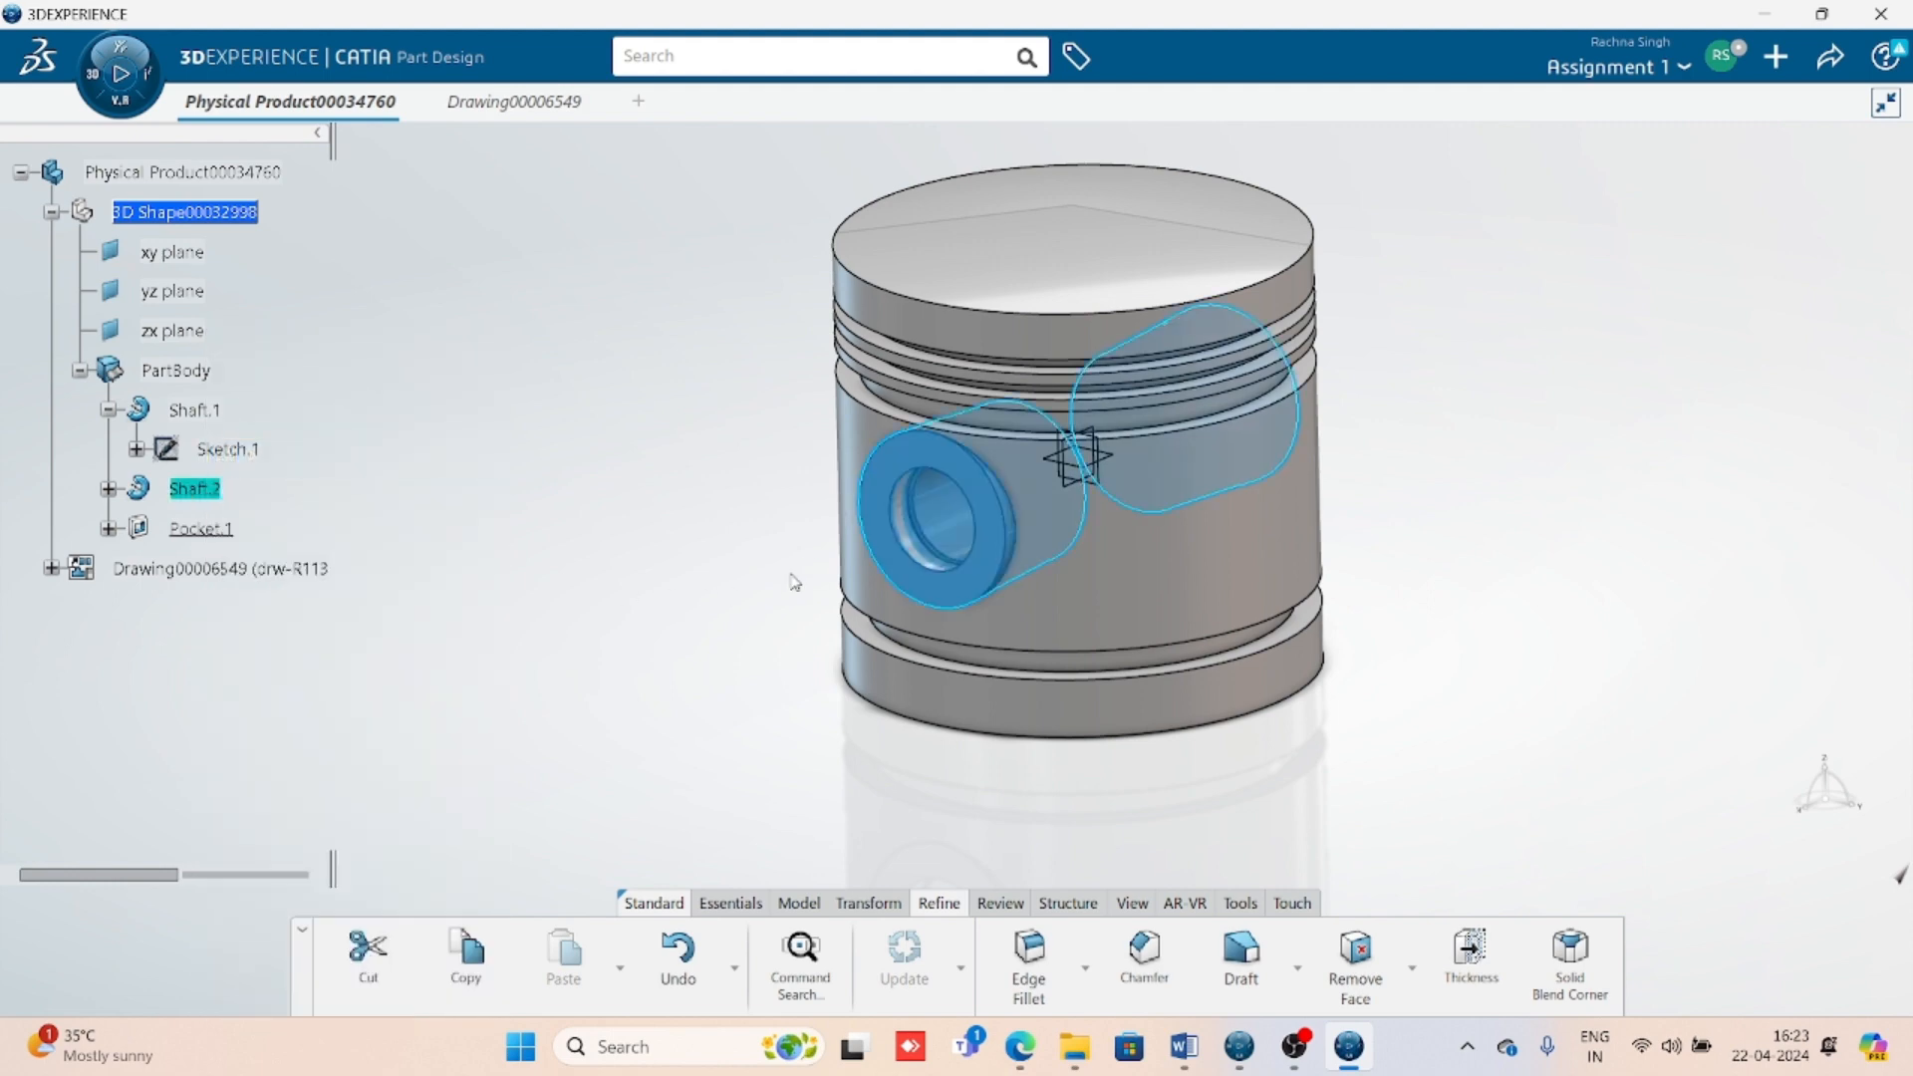
click(1682, 825)
right_click(207, 488)
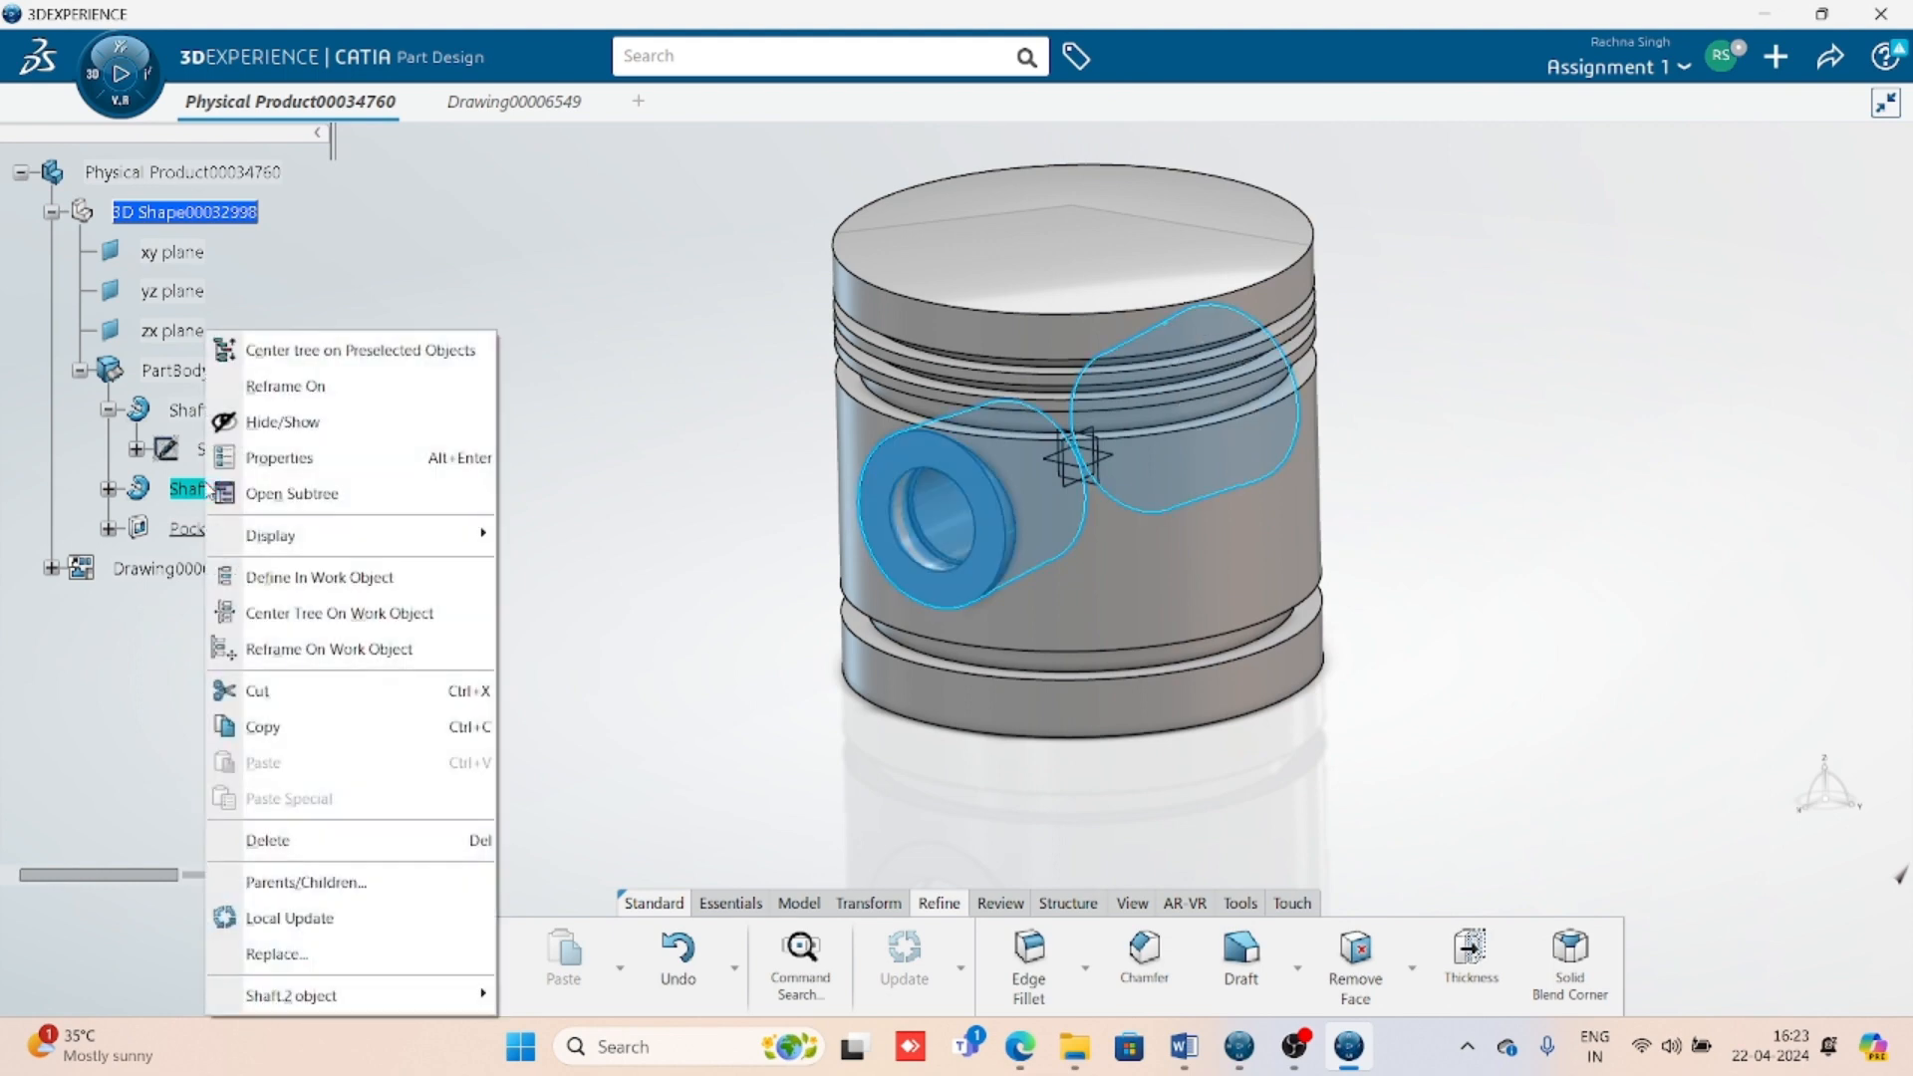
click(385, 578)
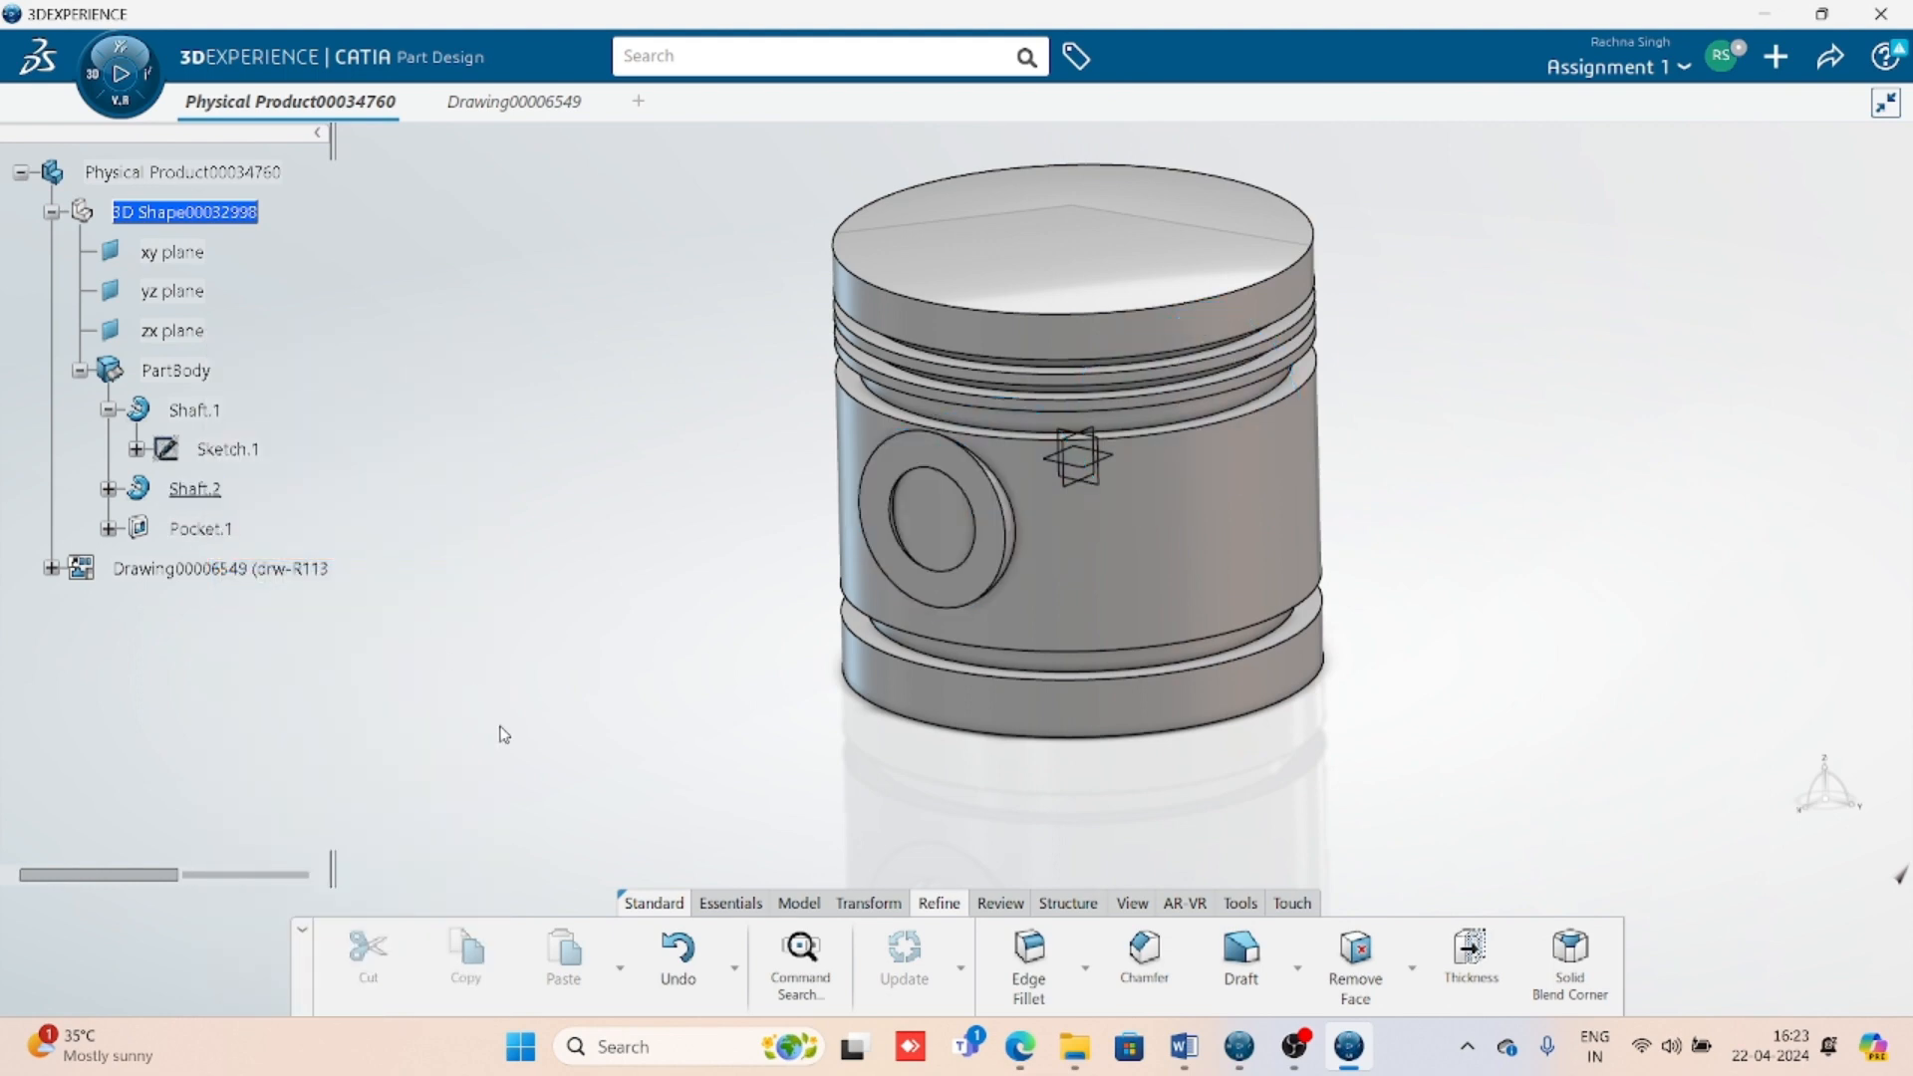
- Remove the protruding outer side face, annular end face and inner bore face of one pin boss with Remove Face
middle_drag(995, 610, 867, 733)
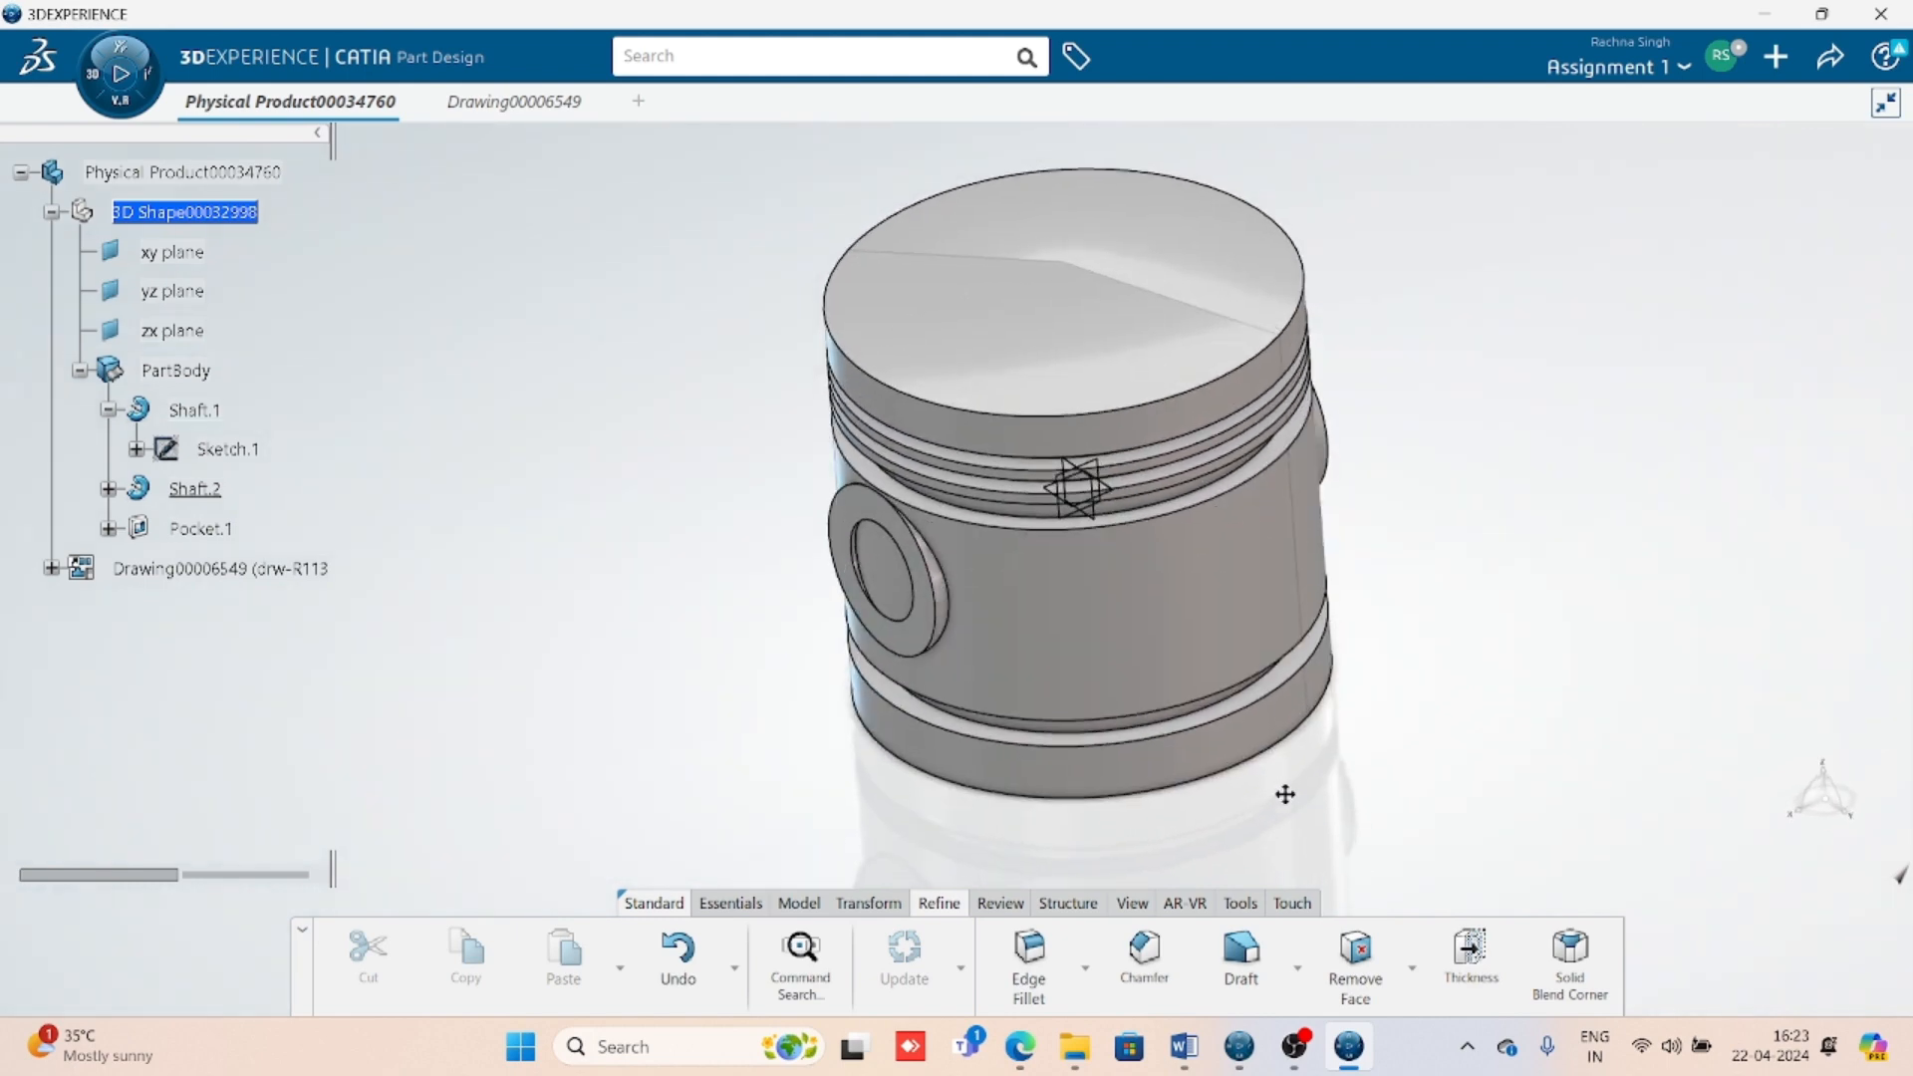
scroll(1296, 777, up, 3)
click(1353, 979)
middle_drag(917, 798, 922, 611)
click(995, 544)
click(994, 548)
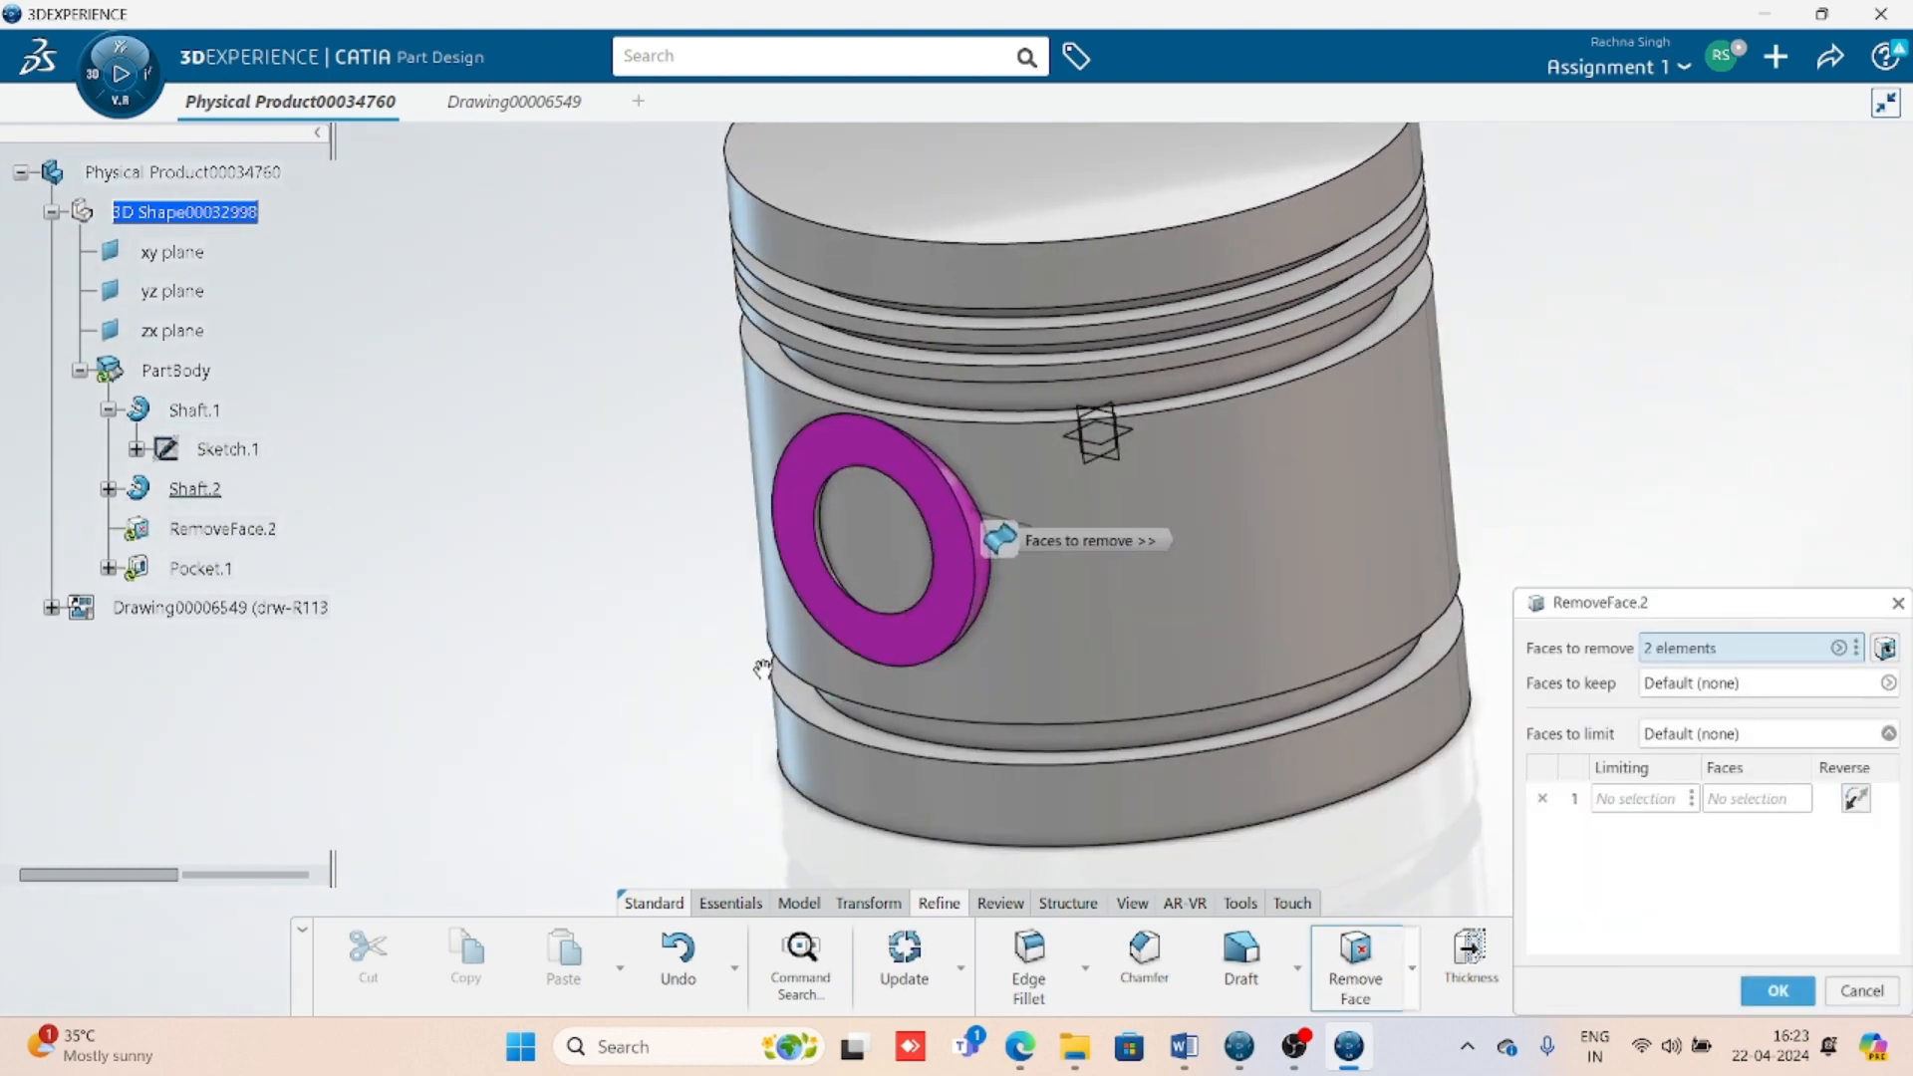
scroll(990, 598, up, 4)
click(772, 520)
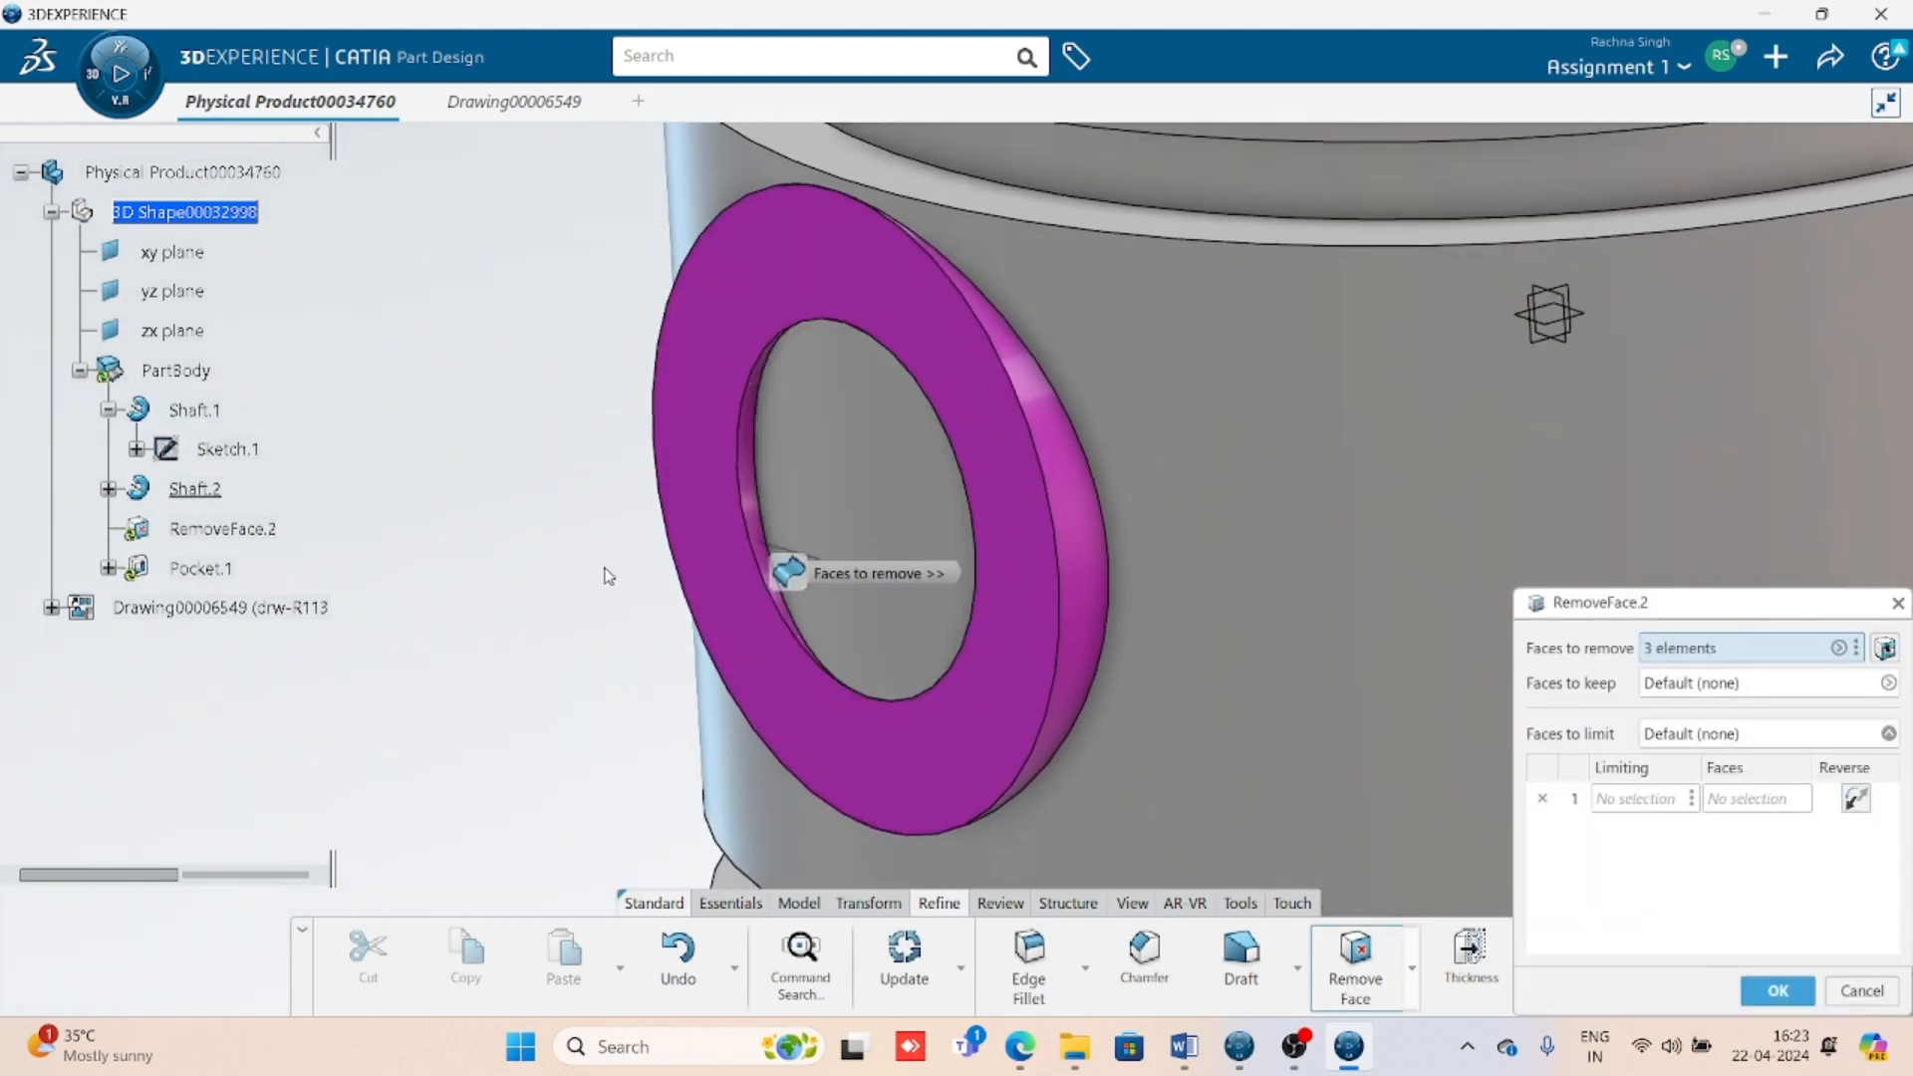
middle_drag(771, 520, 1216, 615)
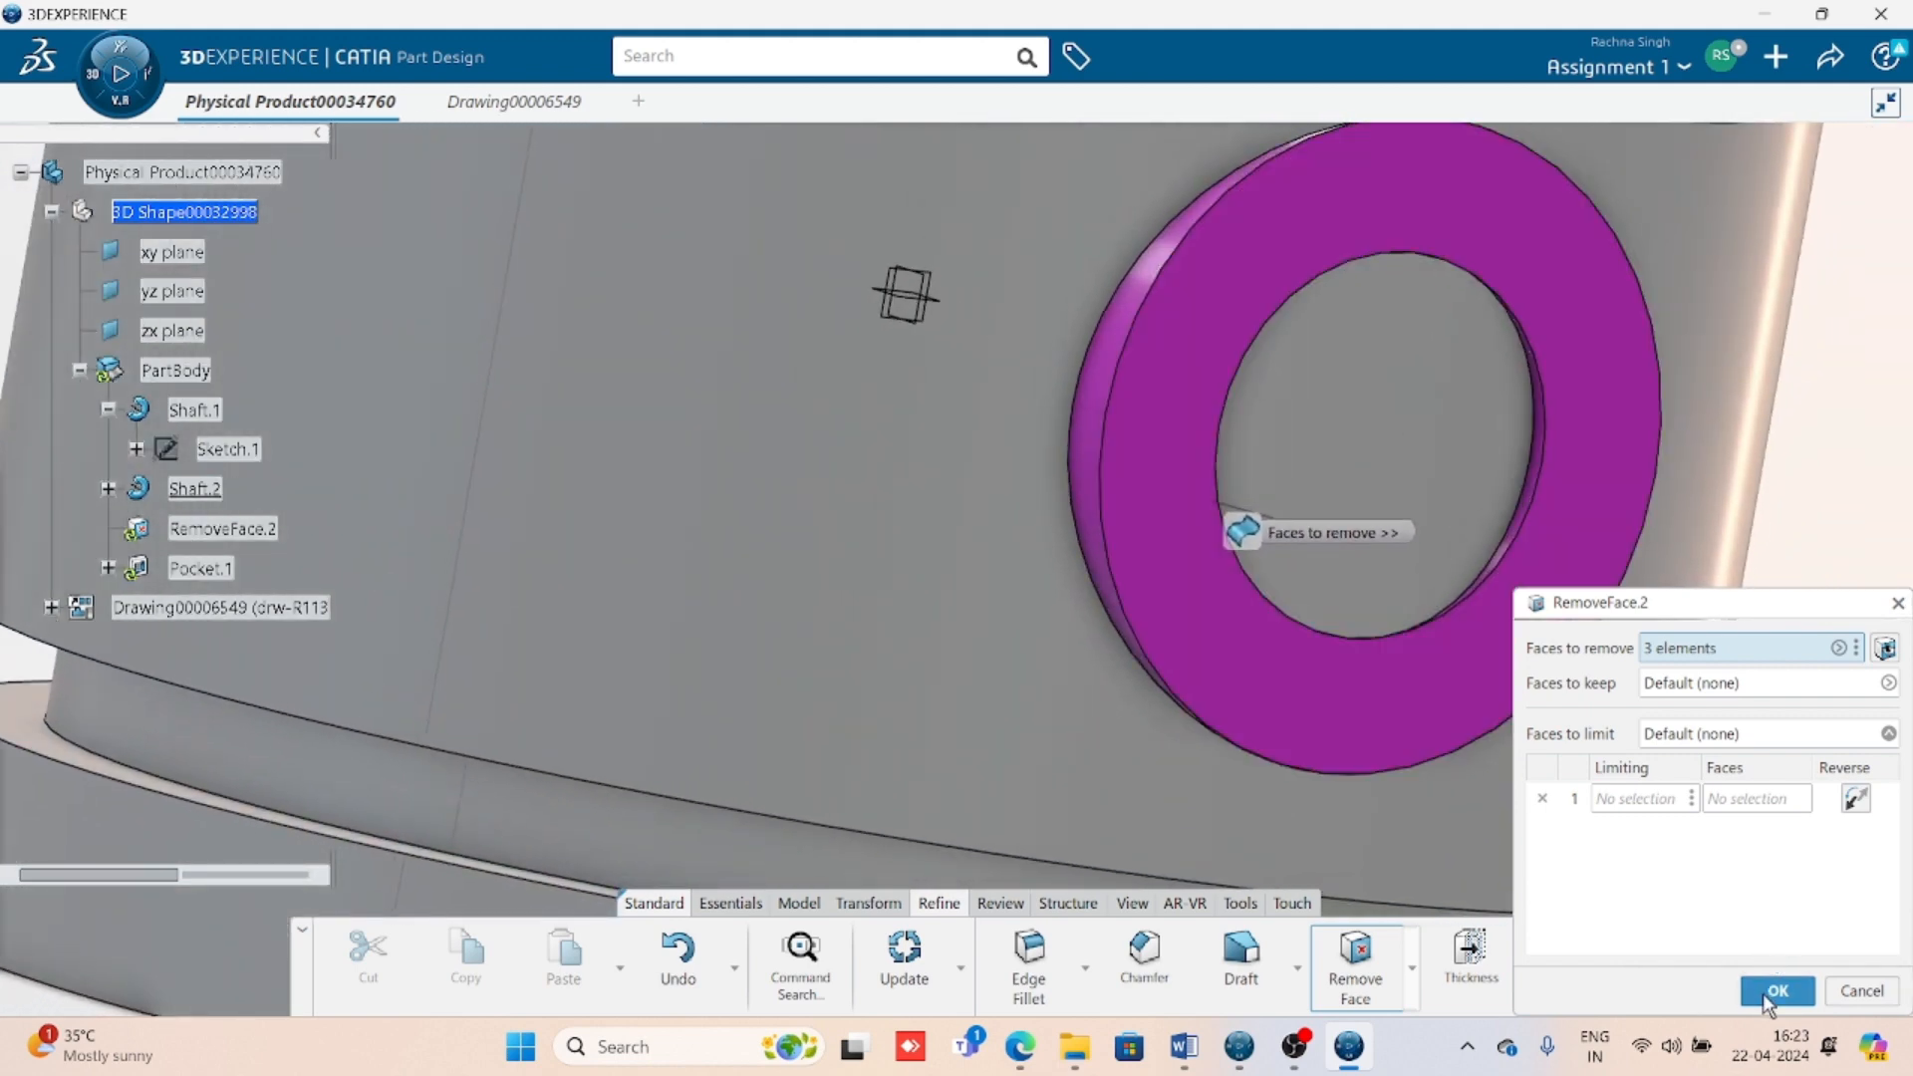
click(1763, 993)
- Remove the protruding outer side face, annular end face and inner bore face of the opposite pin boss with Remove Face
scroll(1254, 502, down, 5)
middle_drag(1132, 499, 1282, 675)
scroll(1069, 719, up, 3)
middle_drag(1069, 719, 1113, 500)
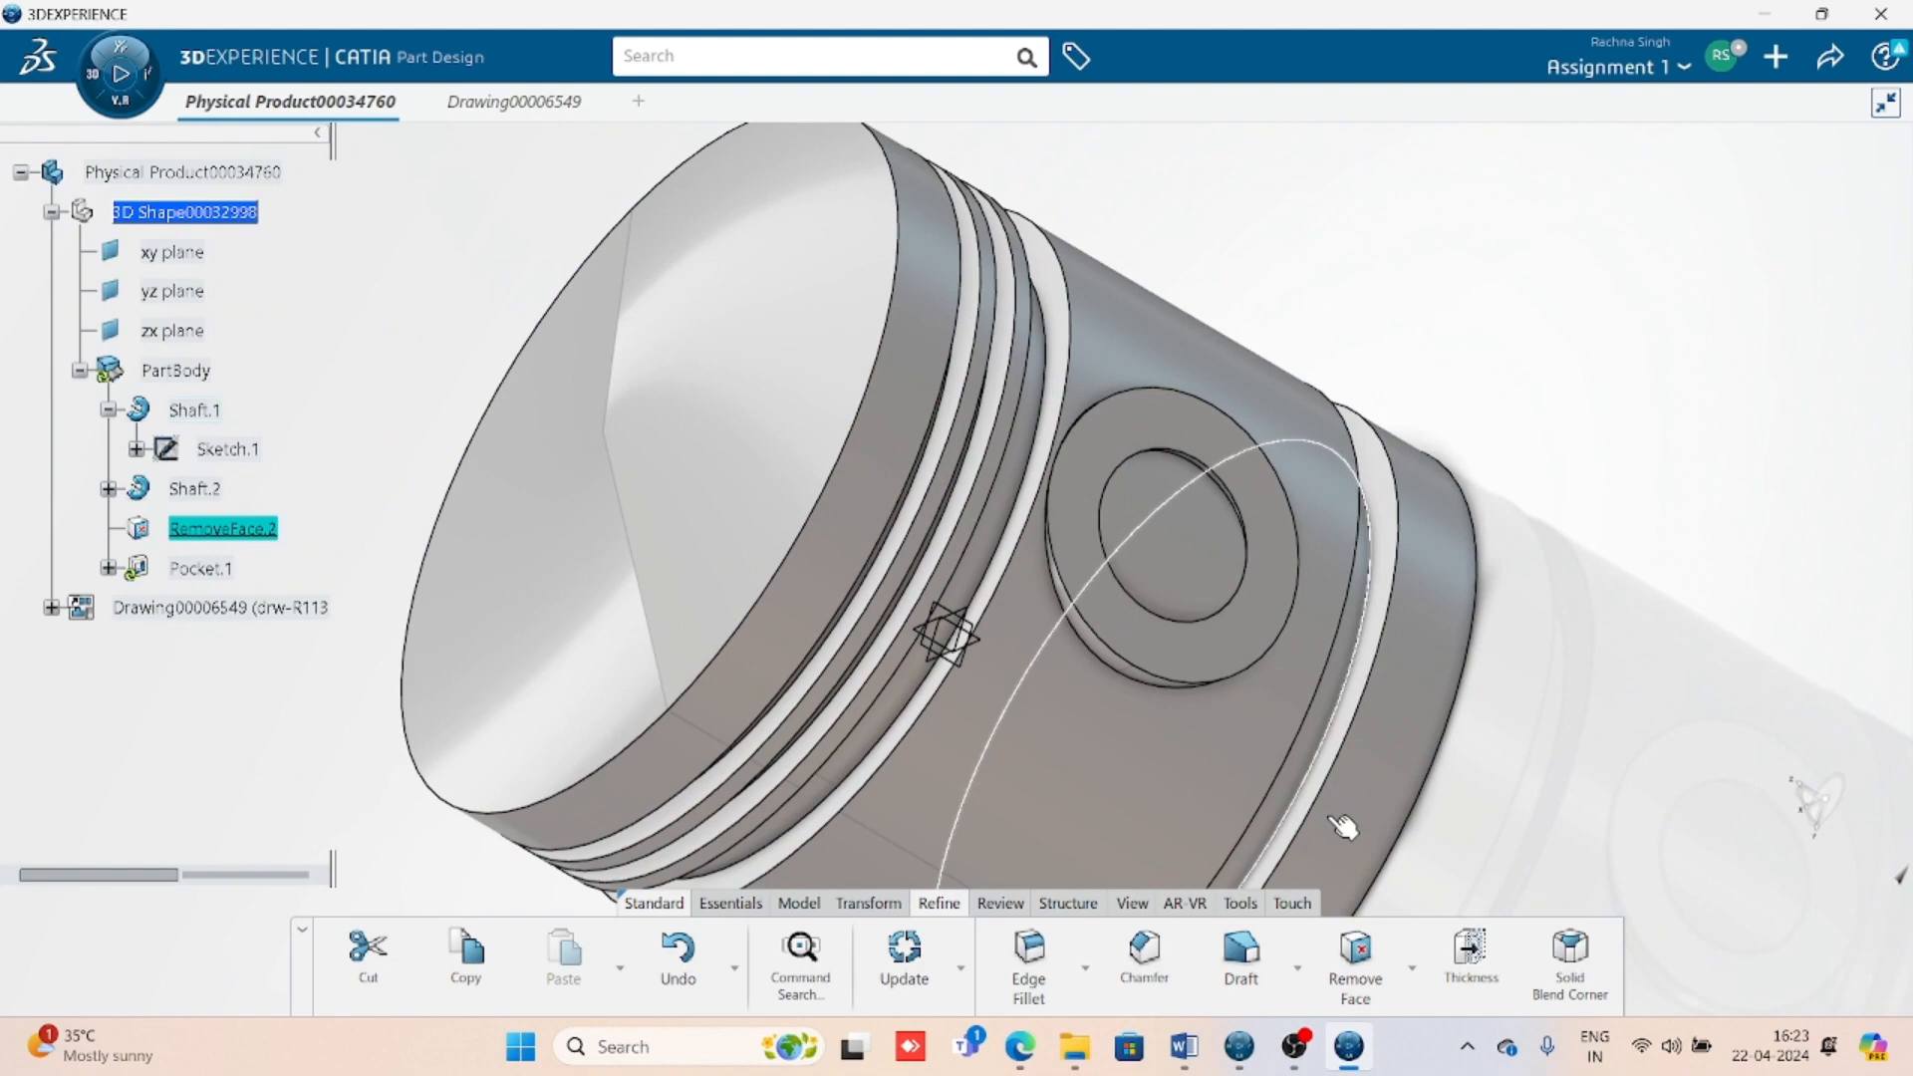
click(1355, 952)
click(1201, 653)
middle_drag(1011, 826, 837, 482)
click(958, 373)
middle_drag(961, 378, 931, 760)
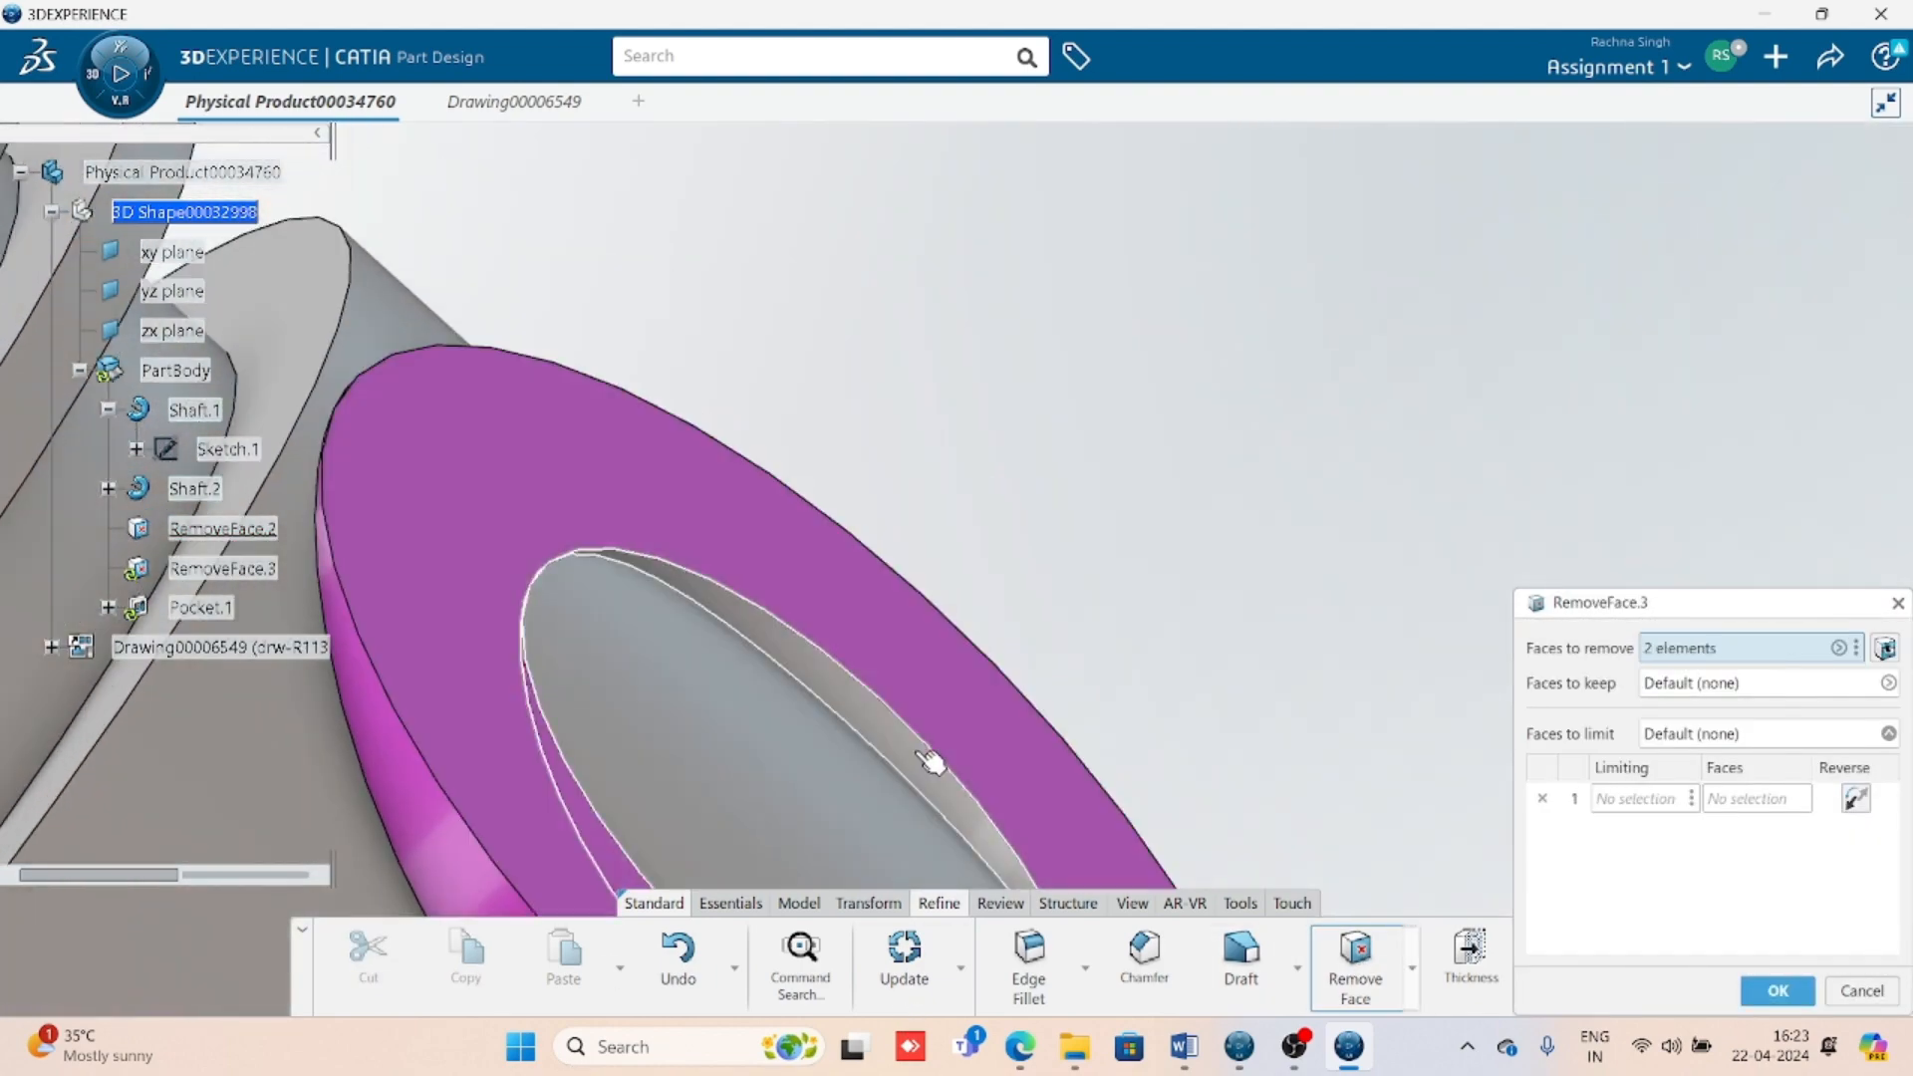
click(916, 760)
middle_drag(1101, 582, 879, 591)
click(1777, 990)
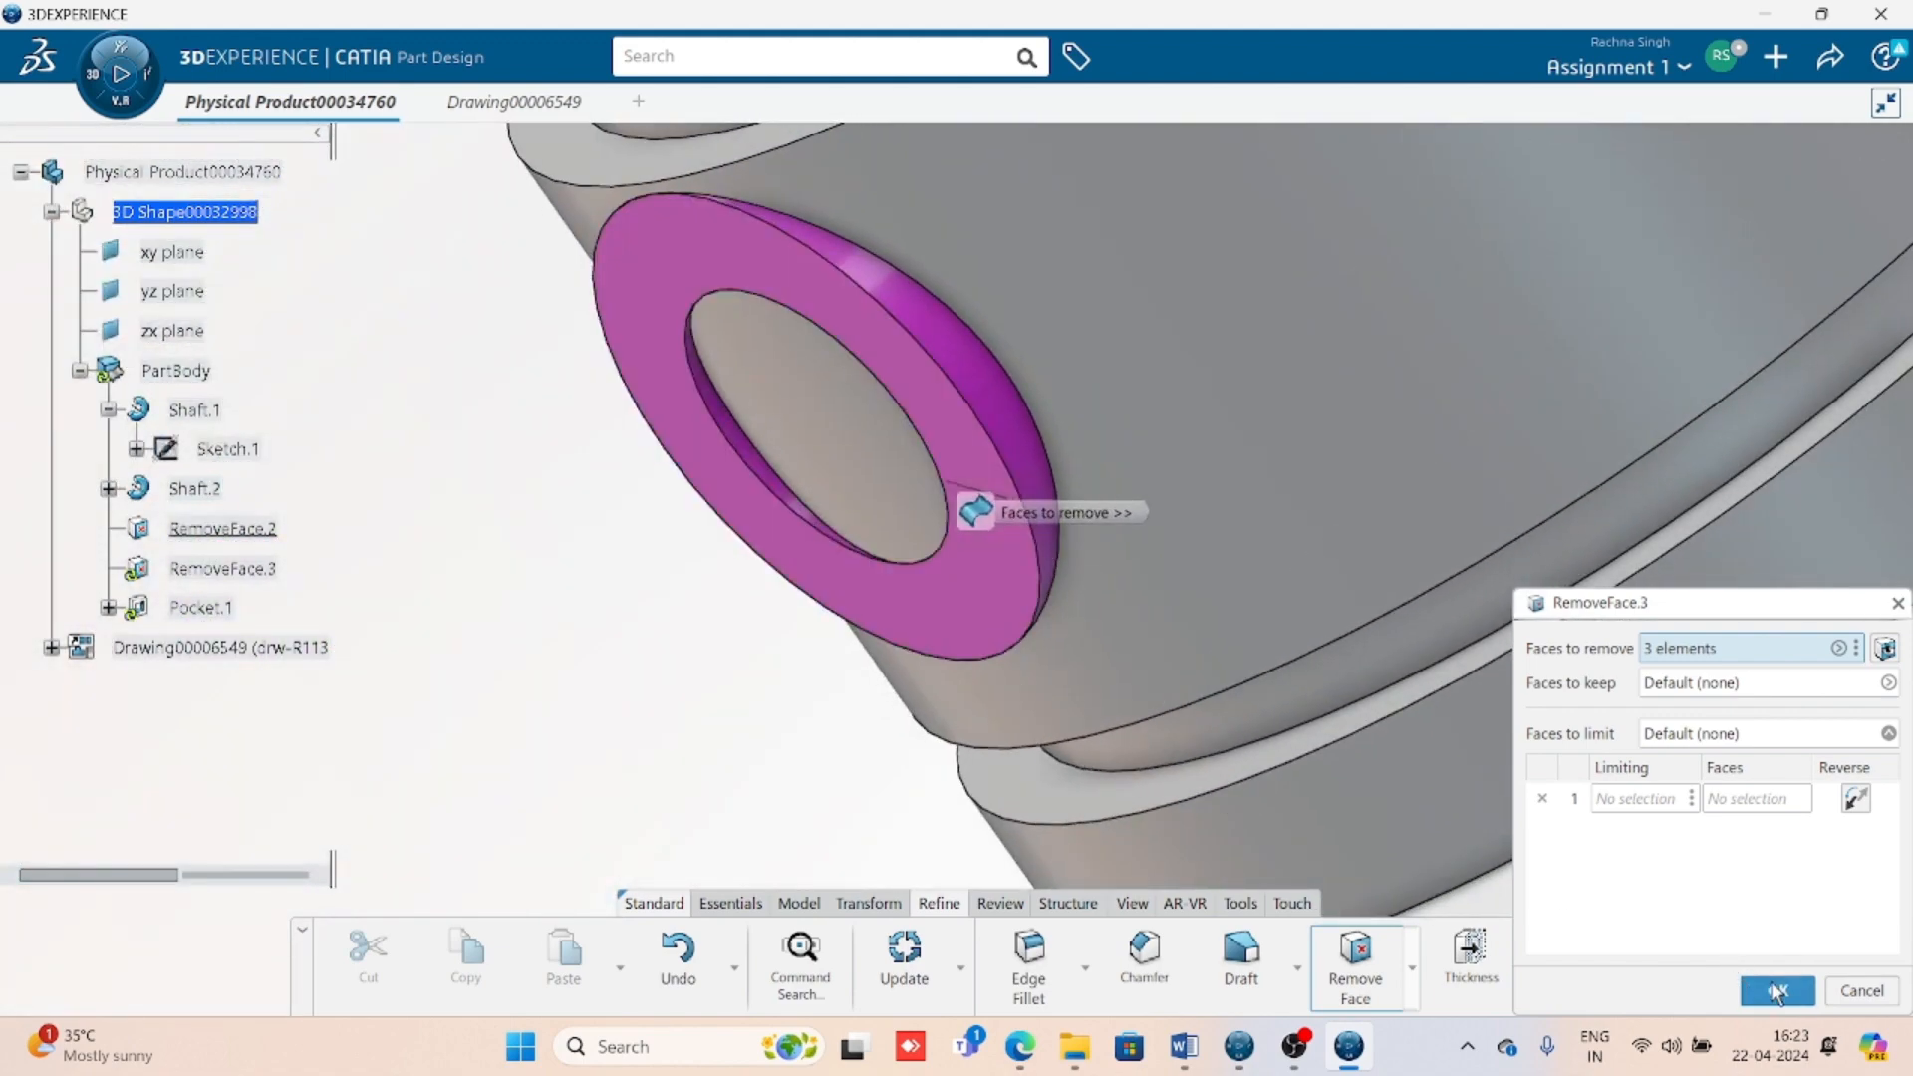
click(1176, 605)
middle_drag(762, 653, 790, 867)
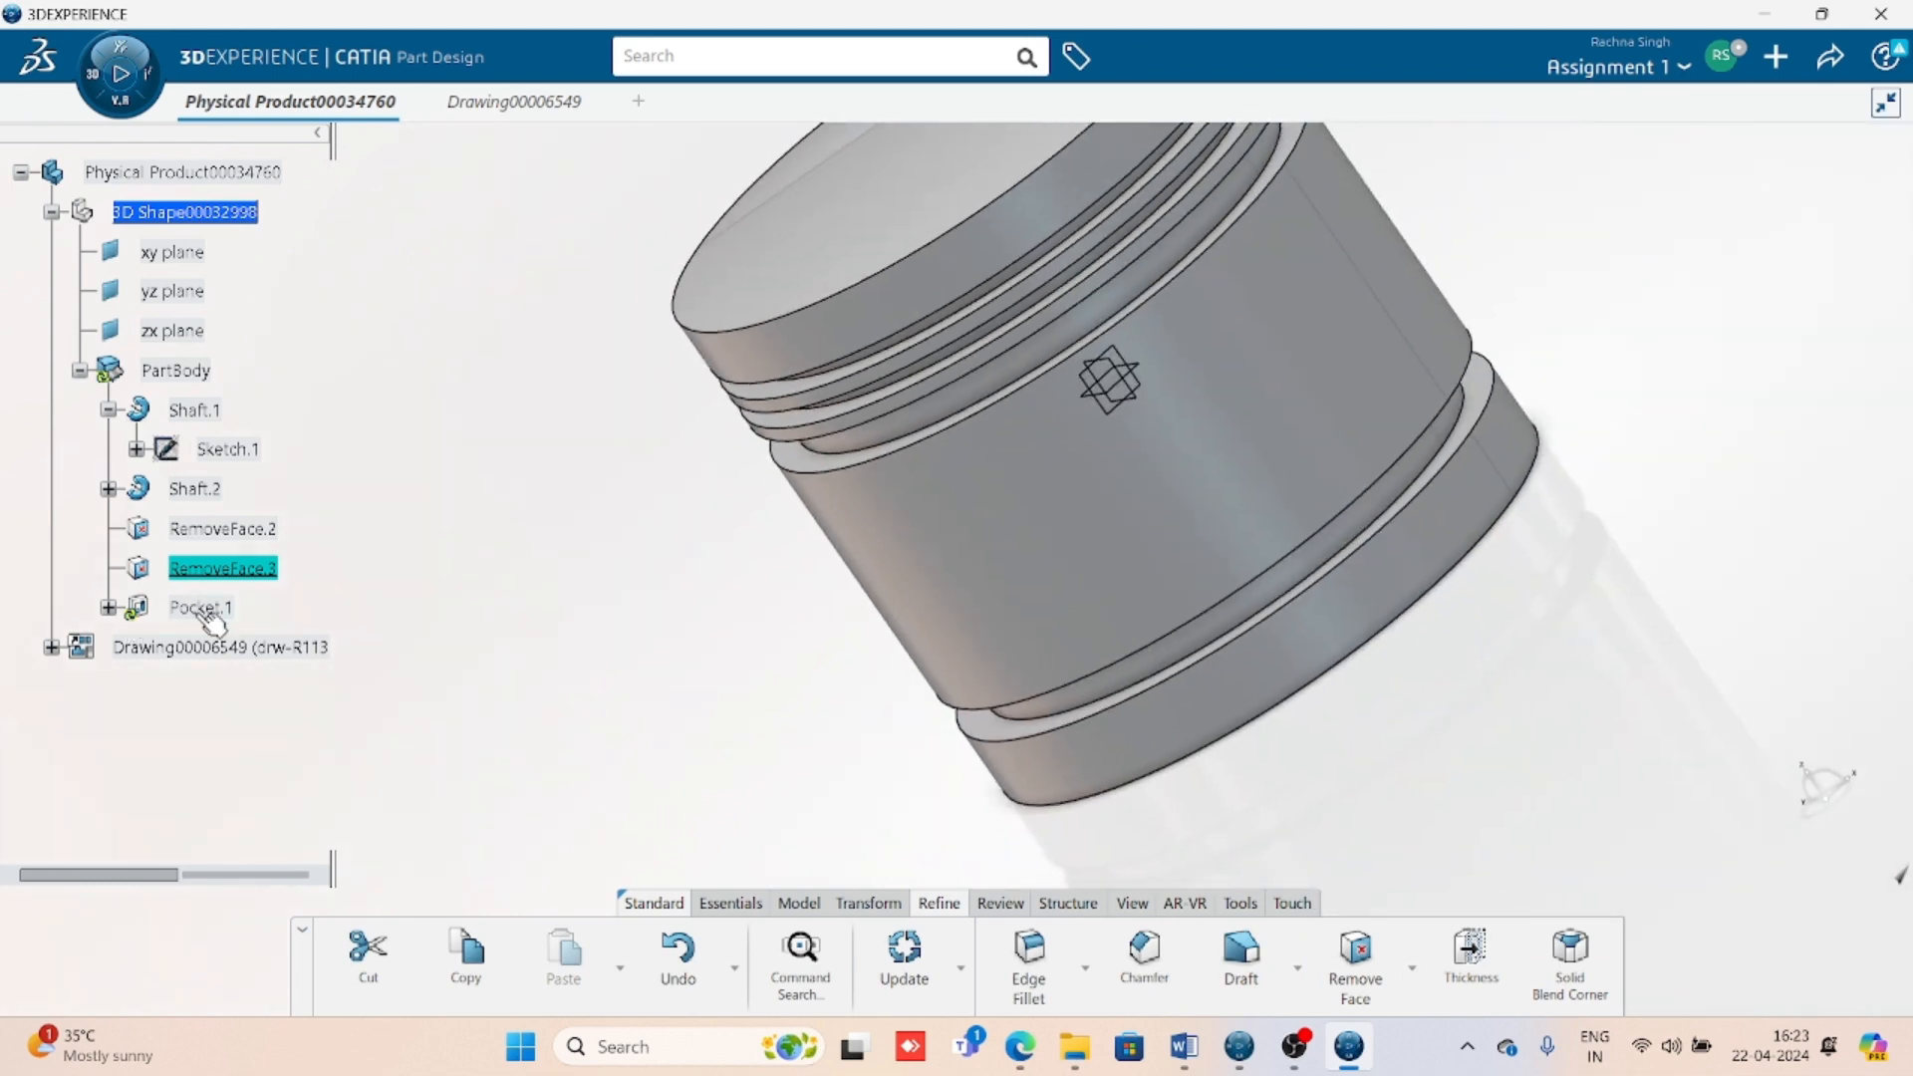
- Define Pocket.1 as the in-work object, try to update the part, and dismiss the update diagnosis
right_click(212, 616)
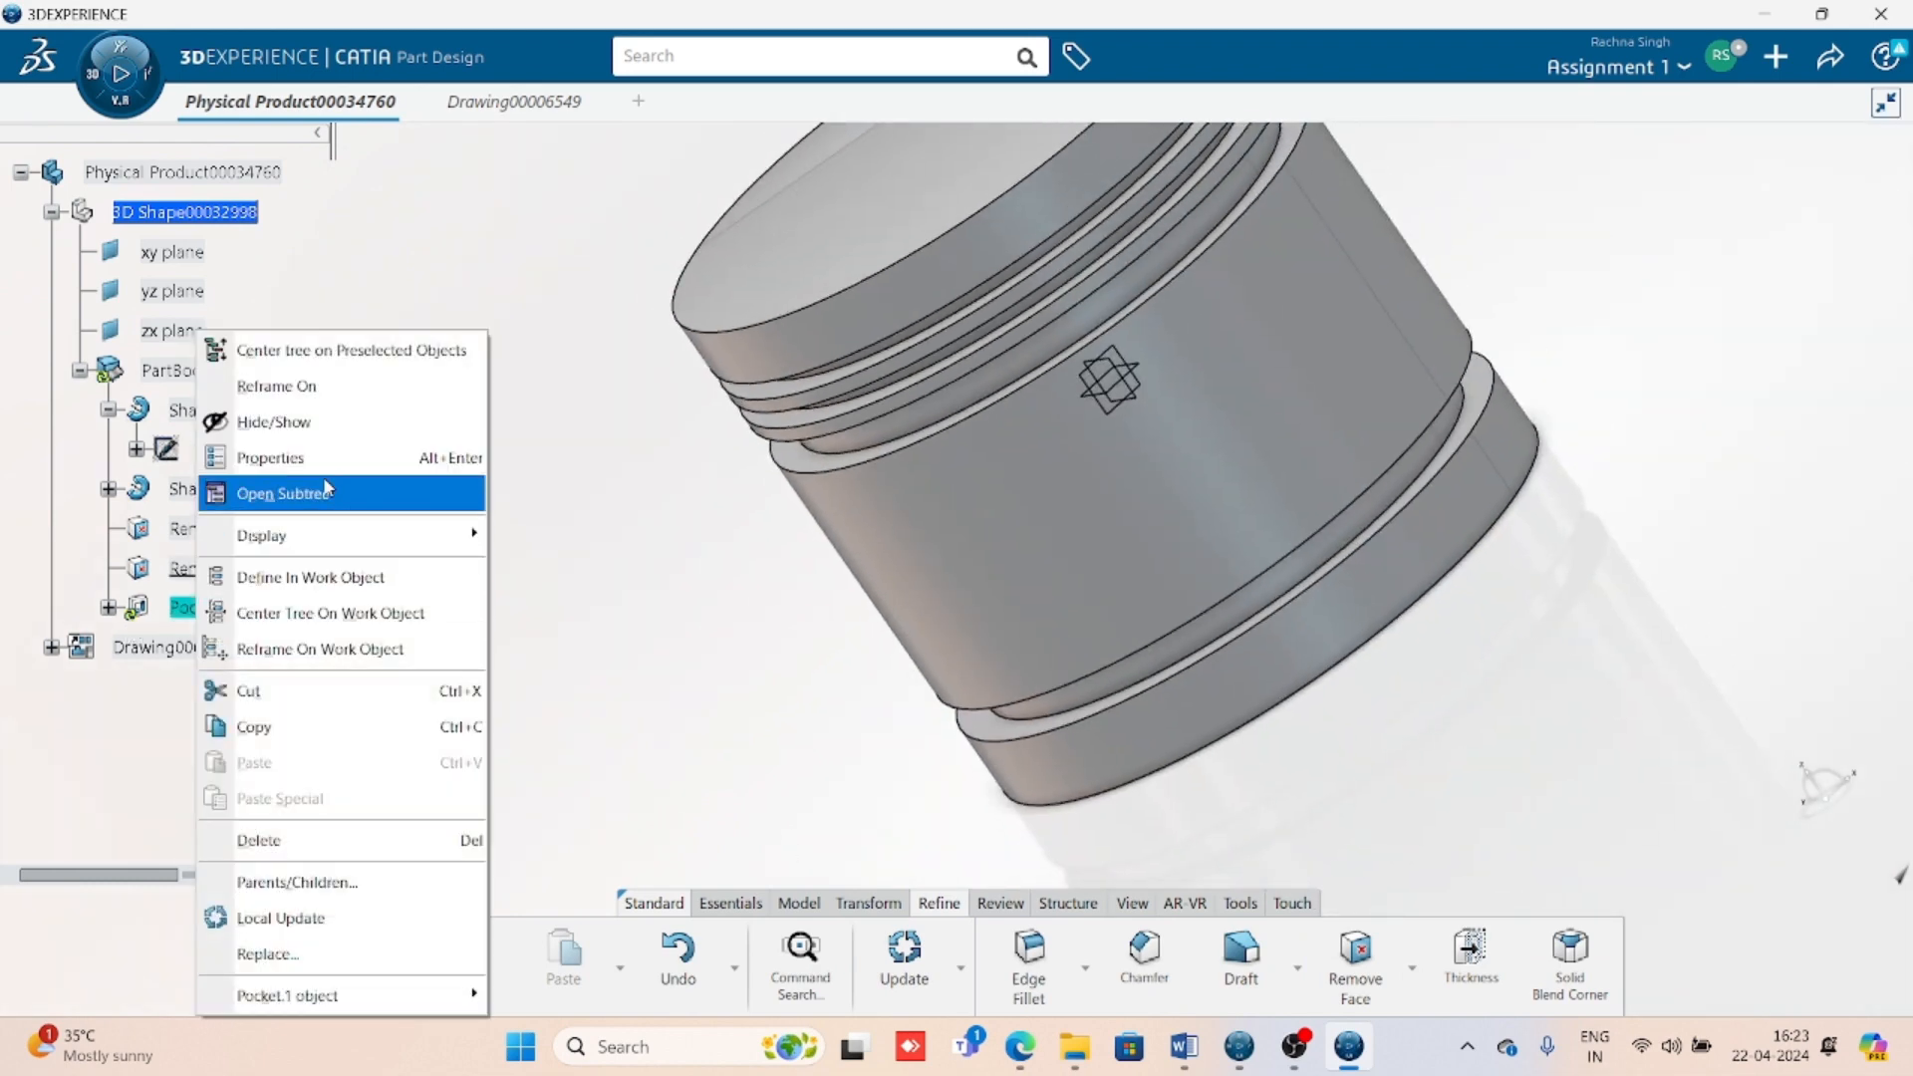
click(317, 578)
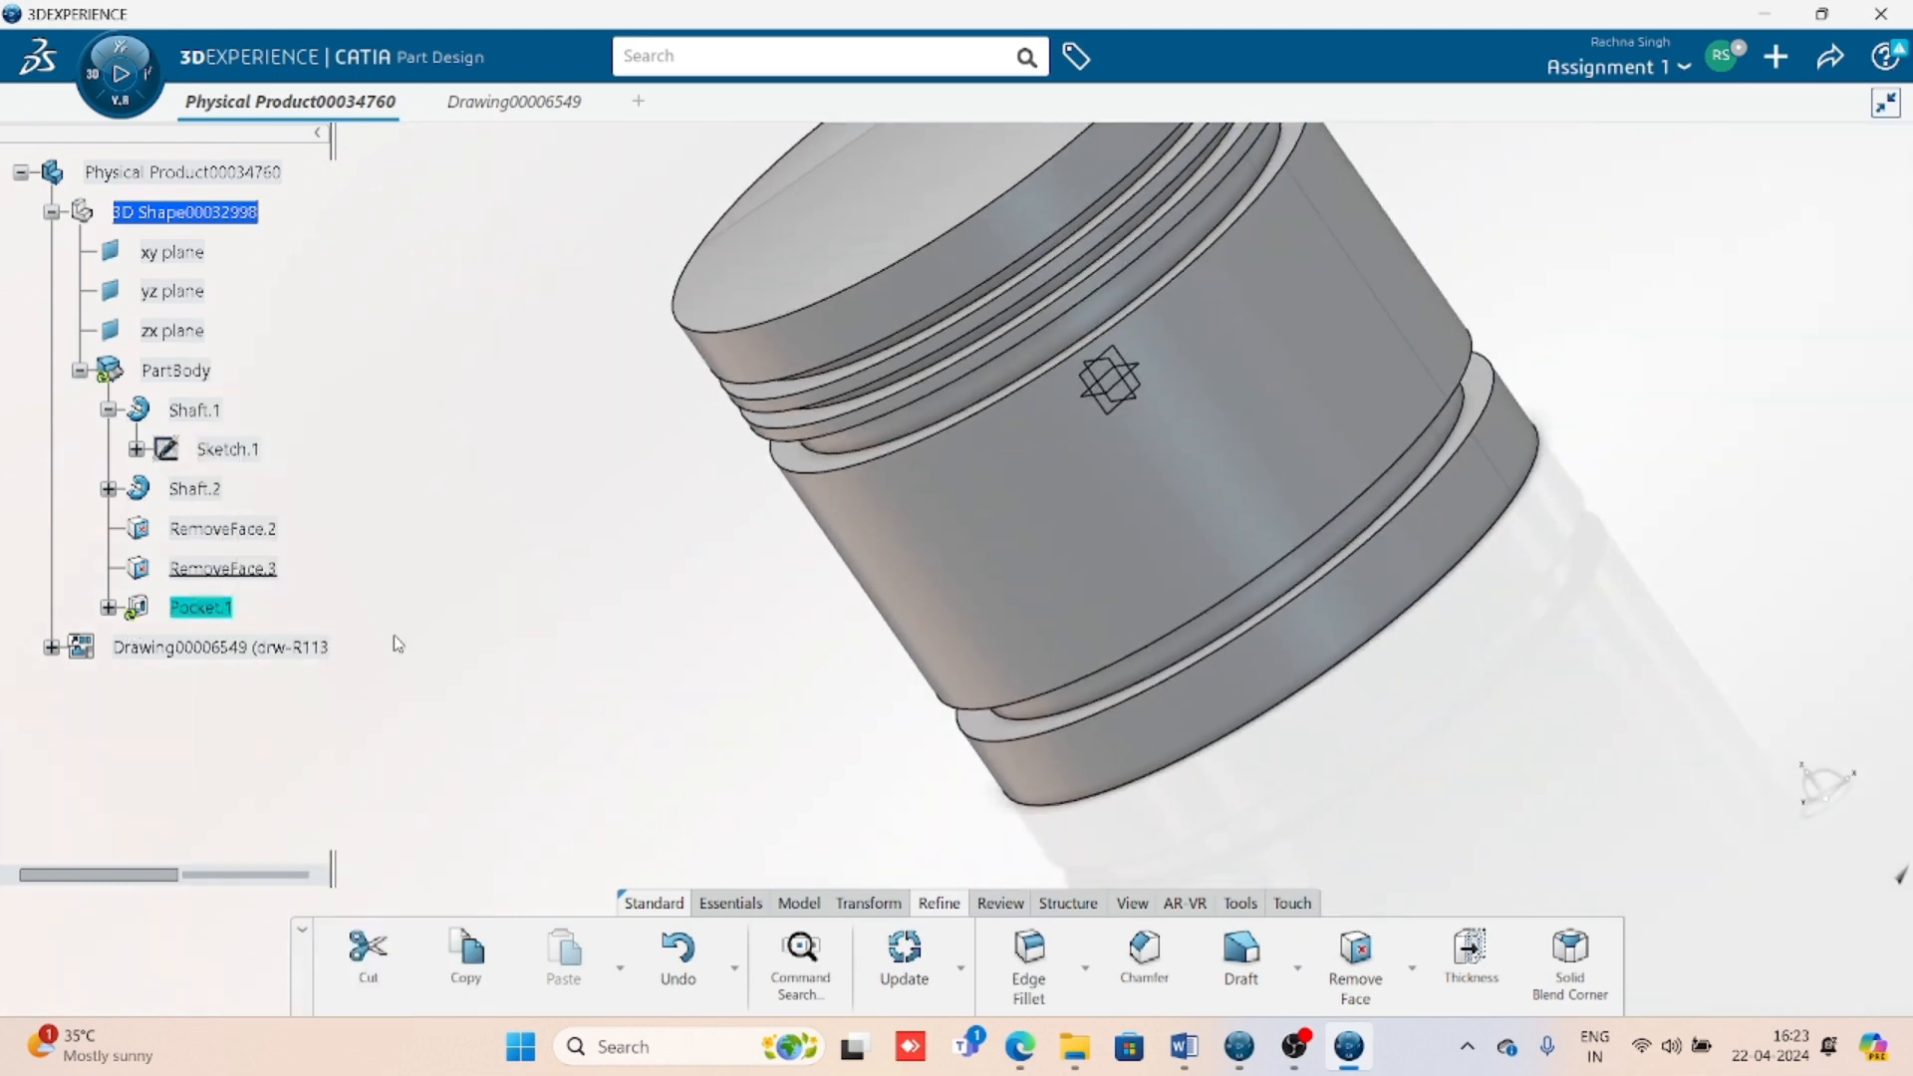
right_click(219, 617)
click(302, 581)
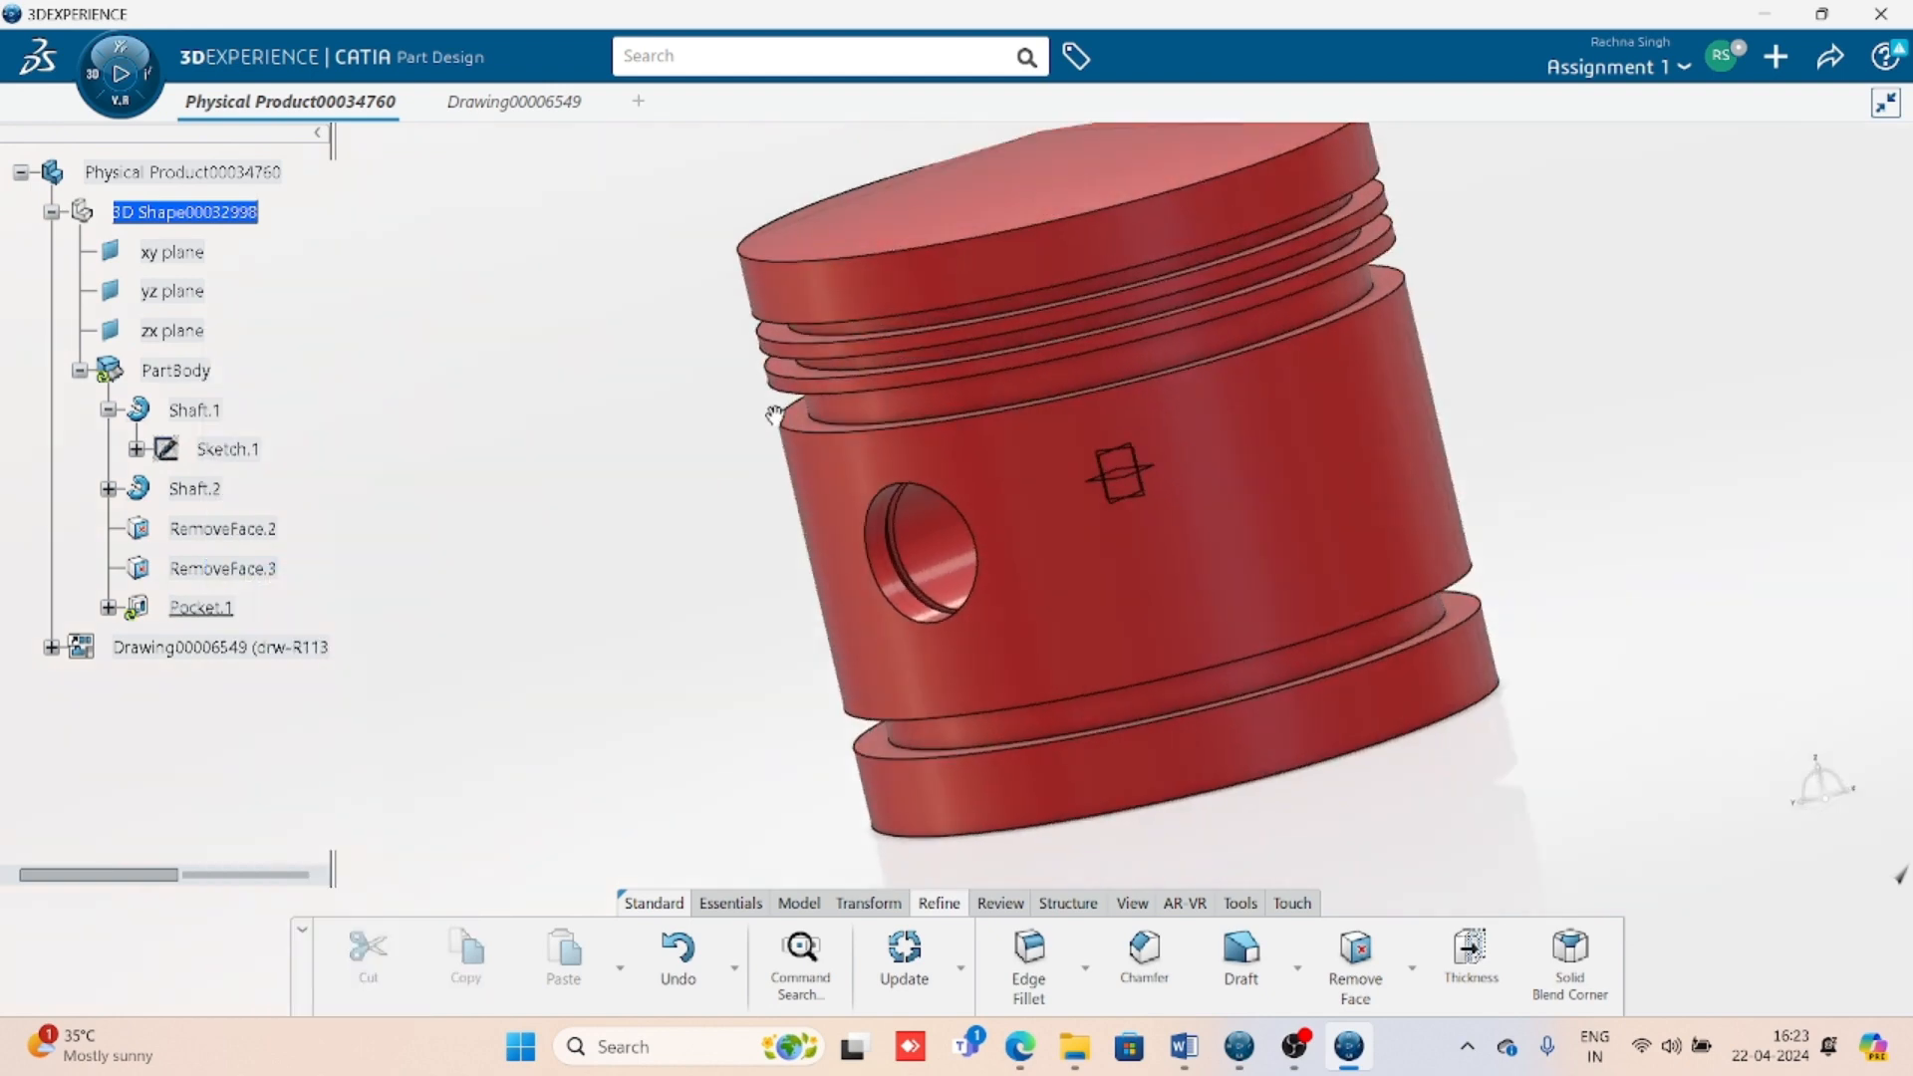
click(901, 956)
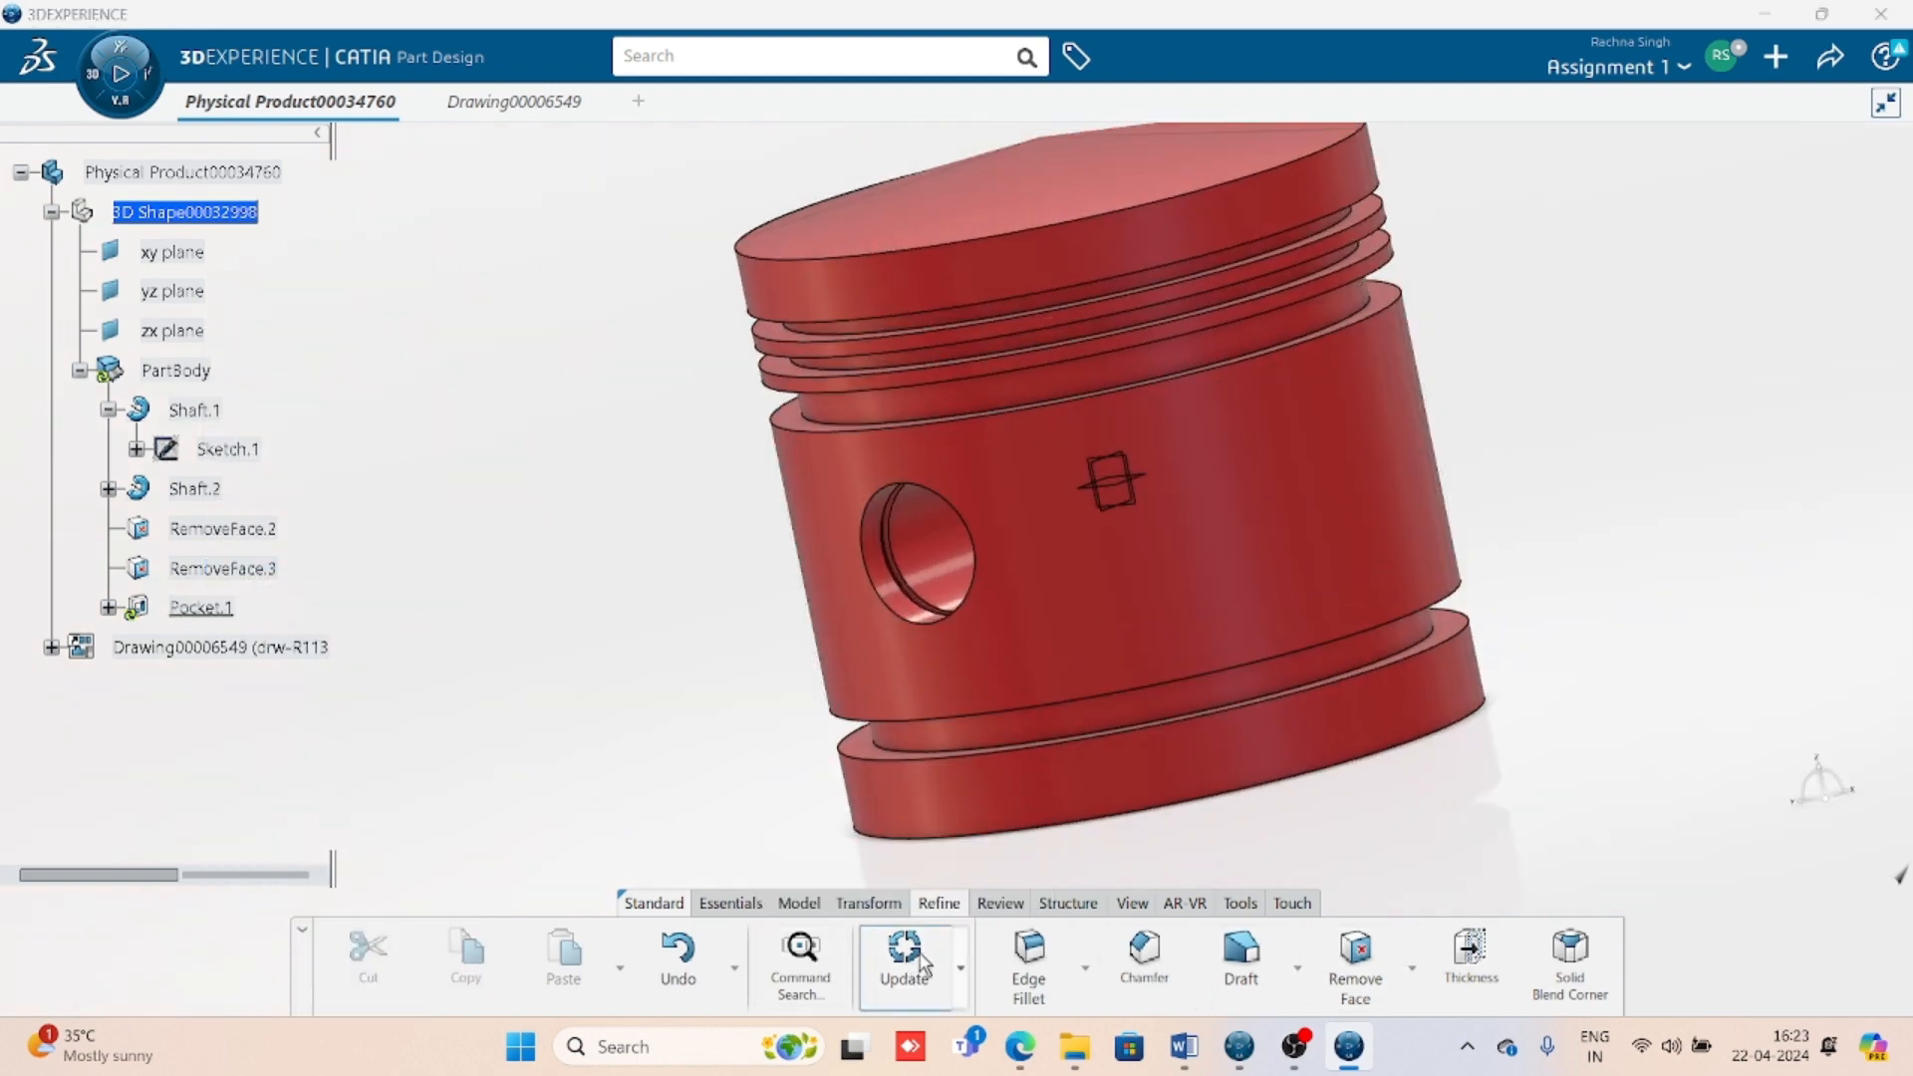
click(1853, 974)
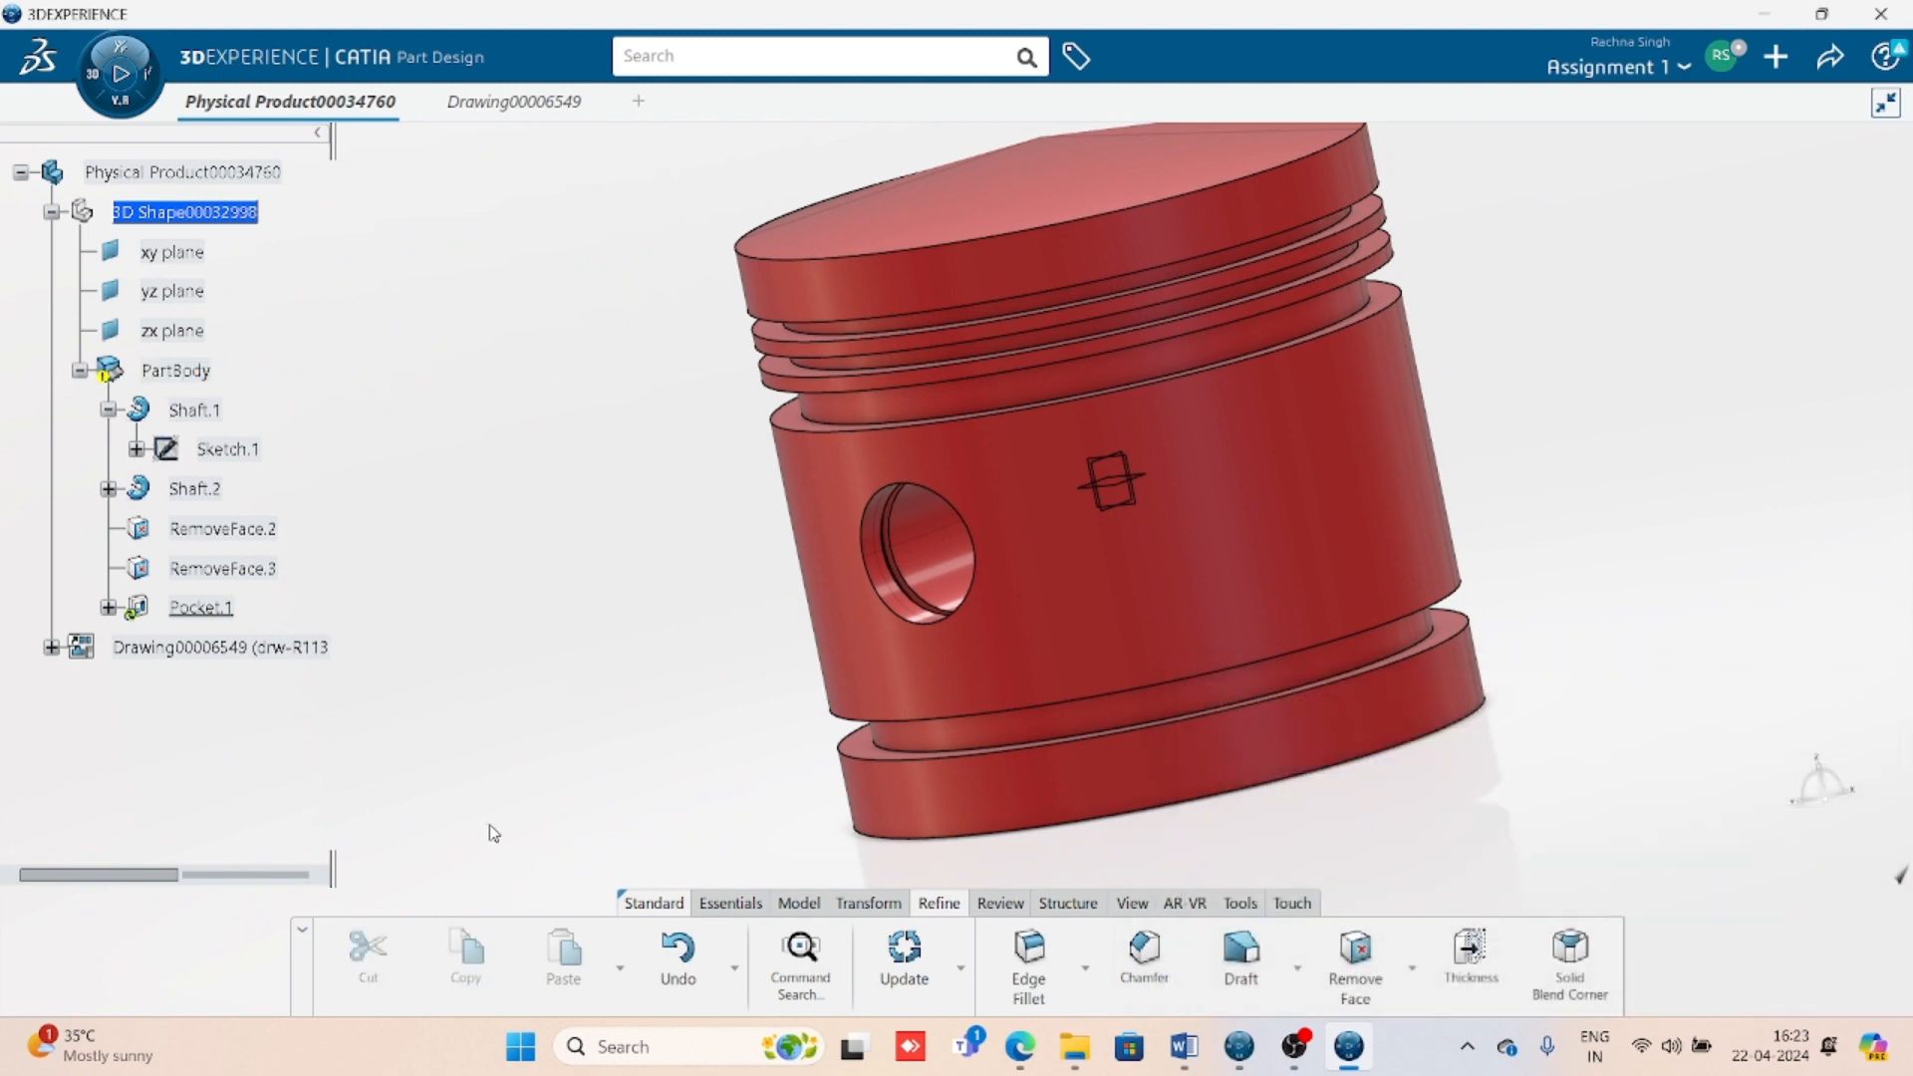
- Set the length of the outermost bore section to 6 mm in the Shaft.2 boss sketch and exit the sketch
double_click(239, 449)
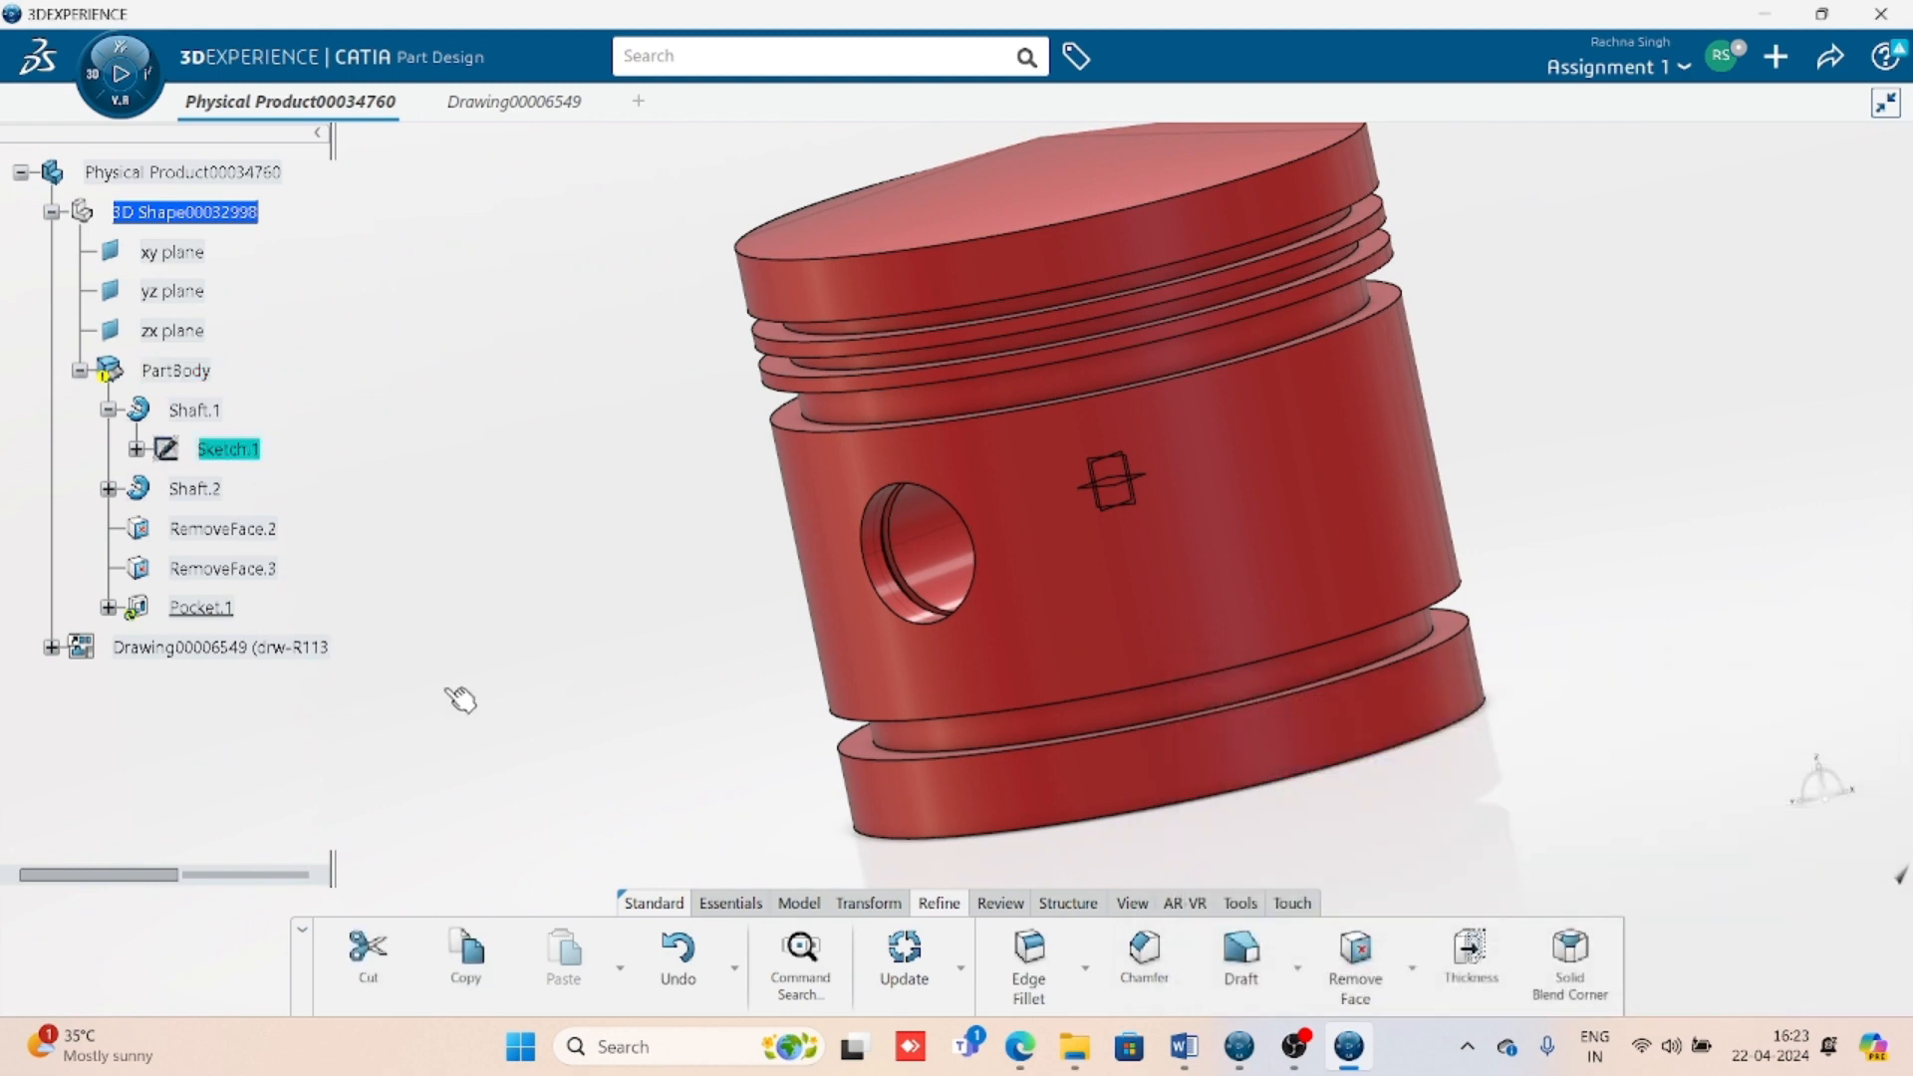
click(721, 941)
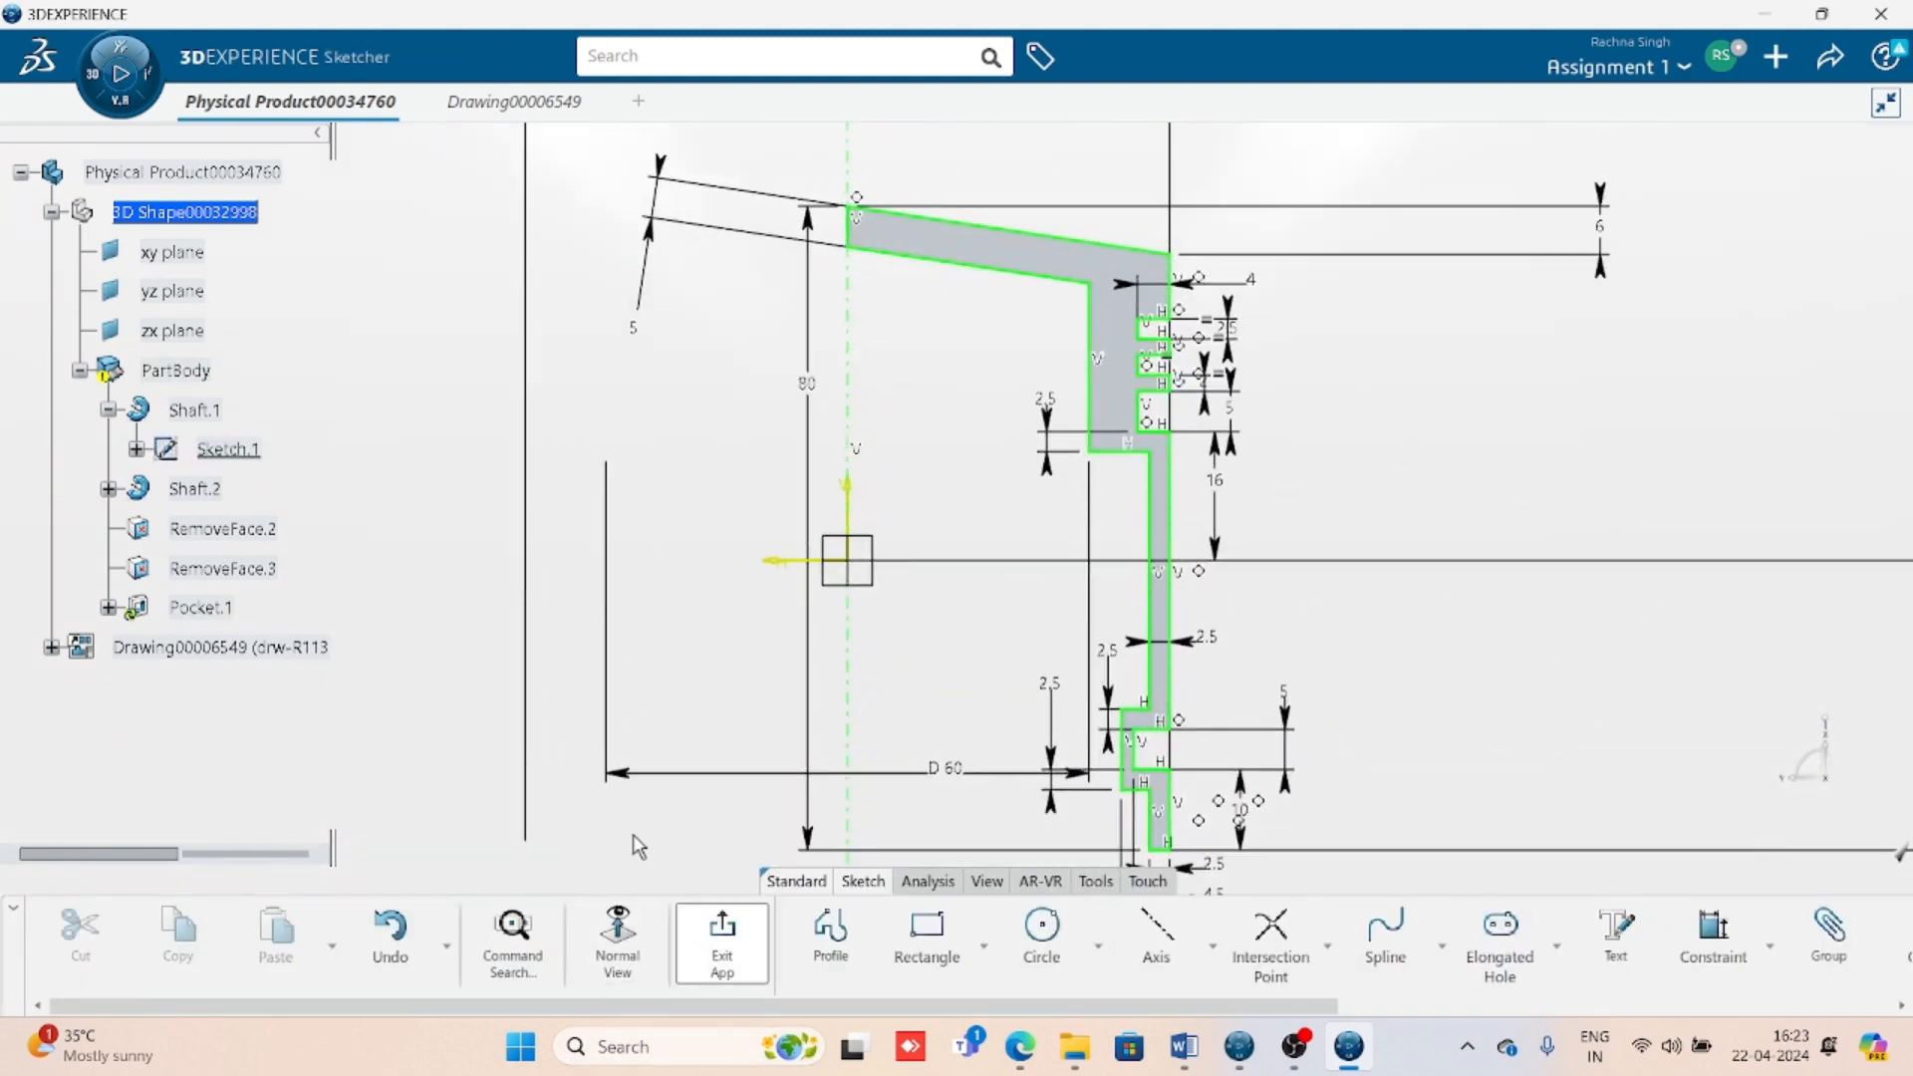
click(108, 488)
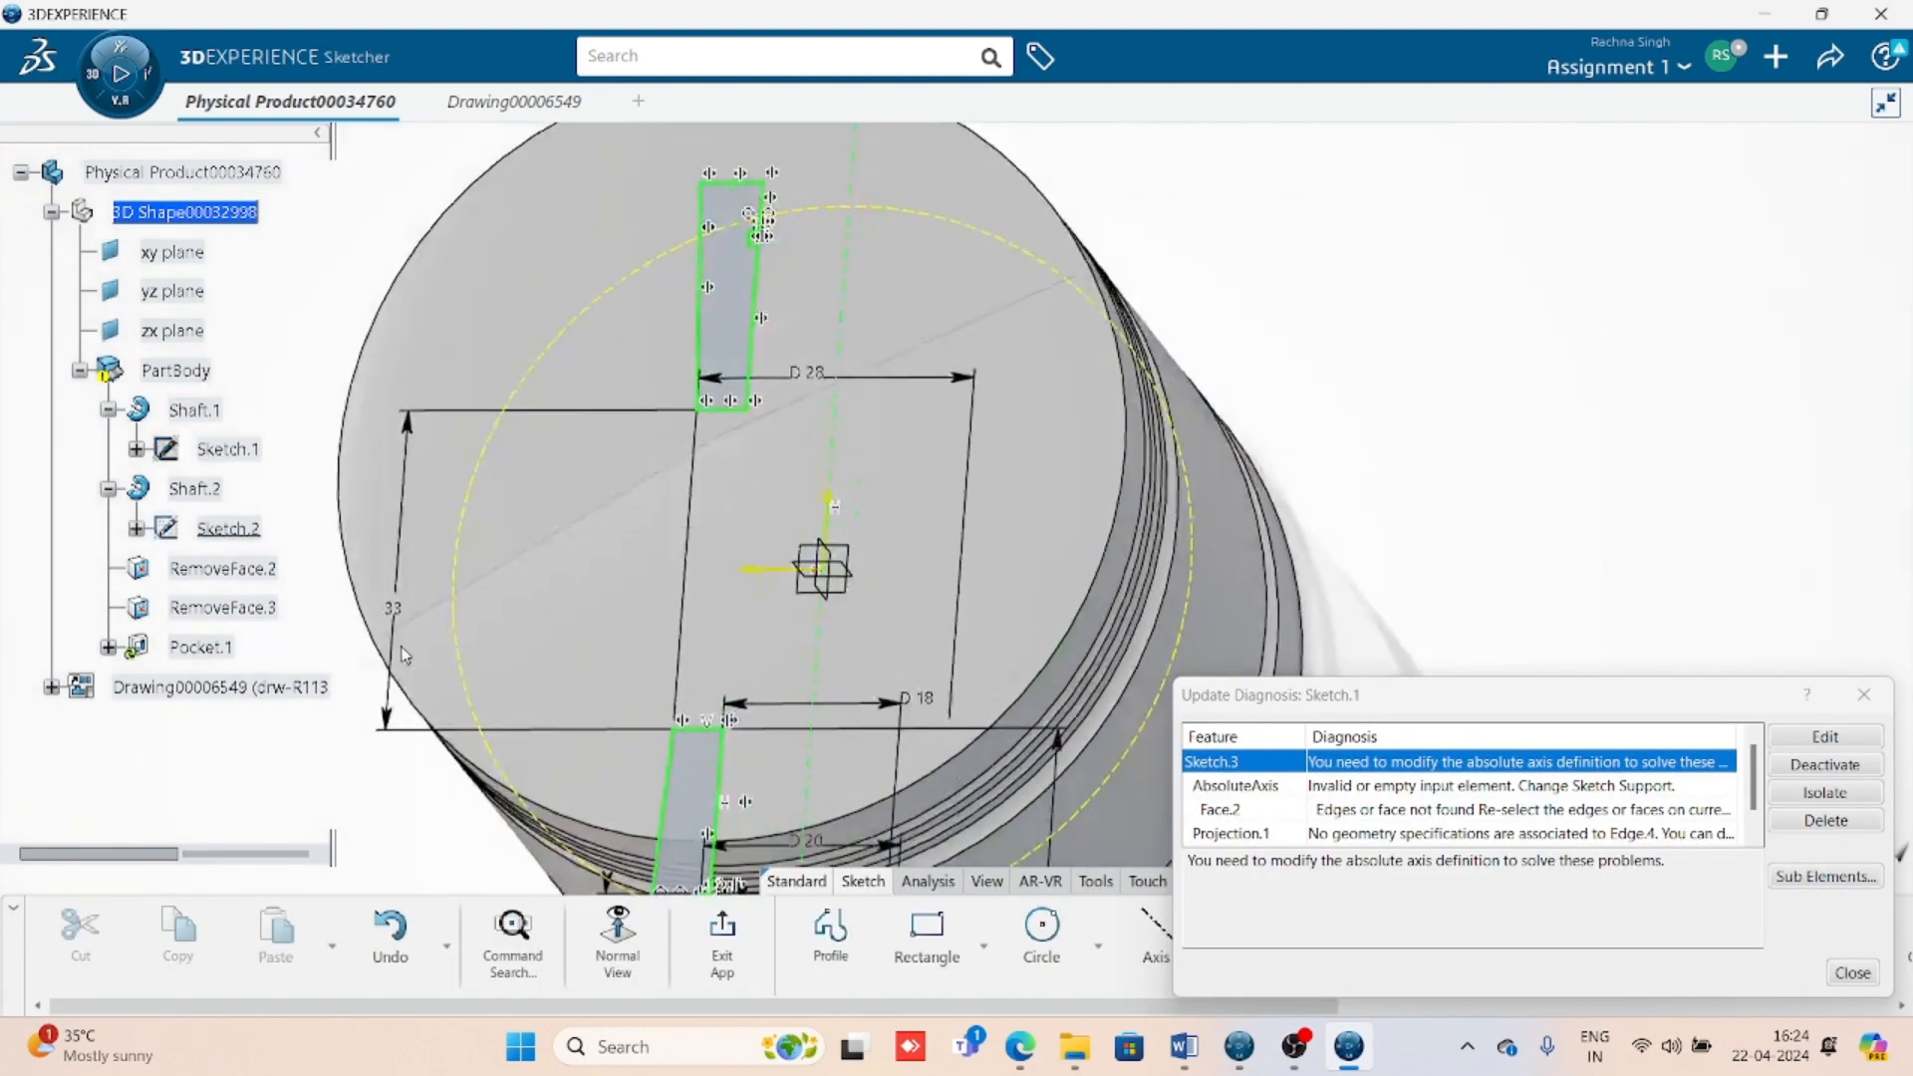
mouse_move(734, 768)
middle_down()
mouse_move(870, 558)
mouse_move(874, 755)
middle_up()
ctrl+middle_drag(874, 755, 889, 688)
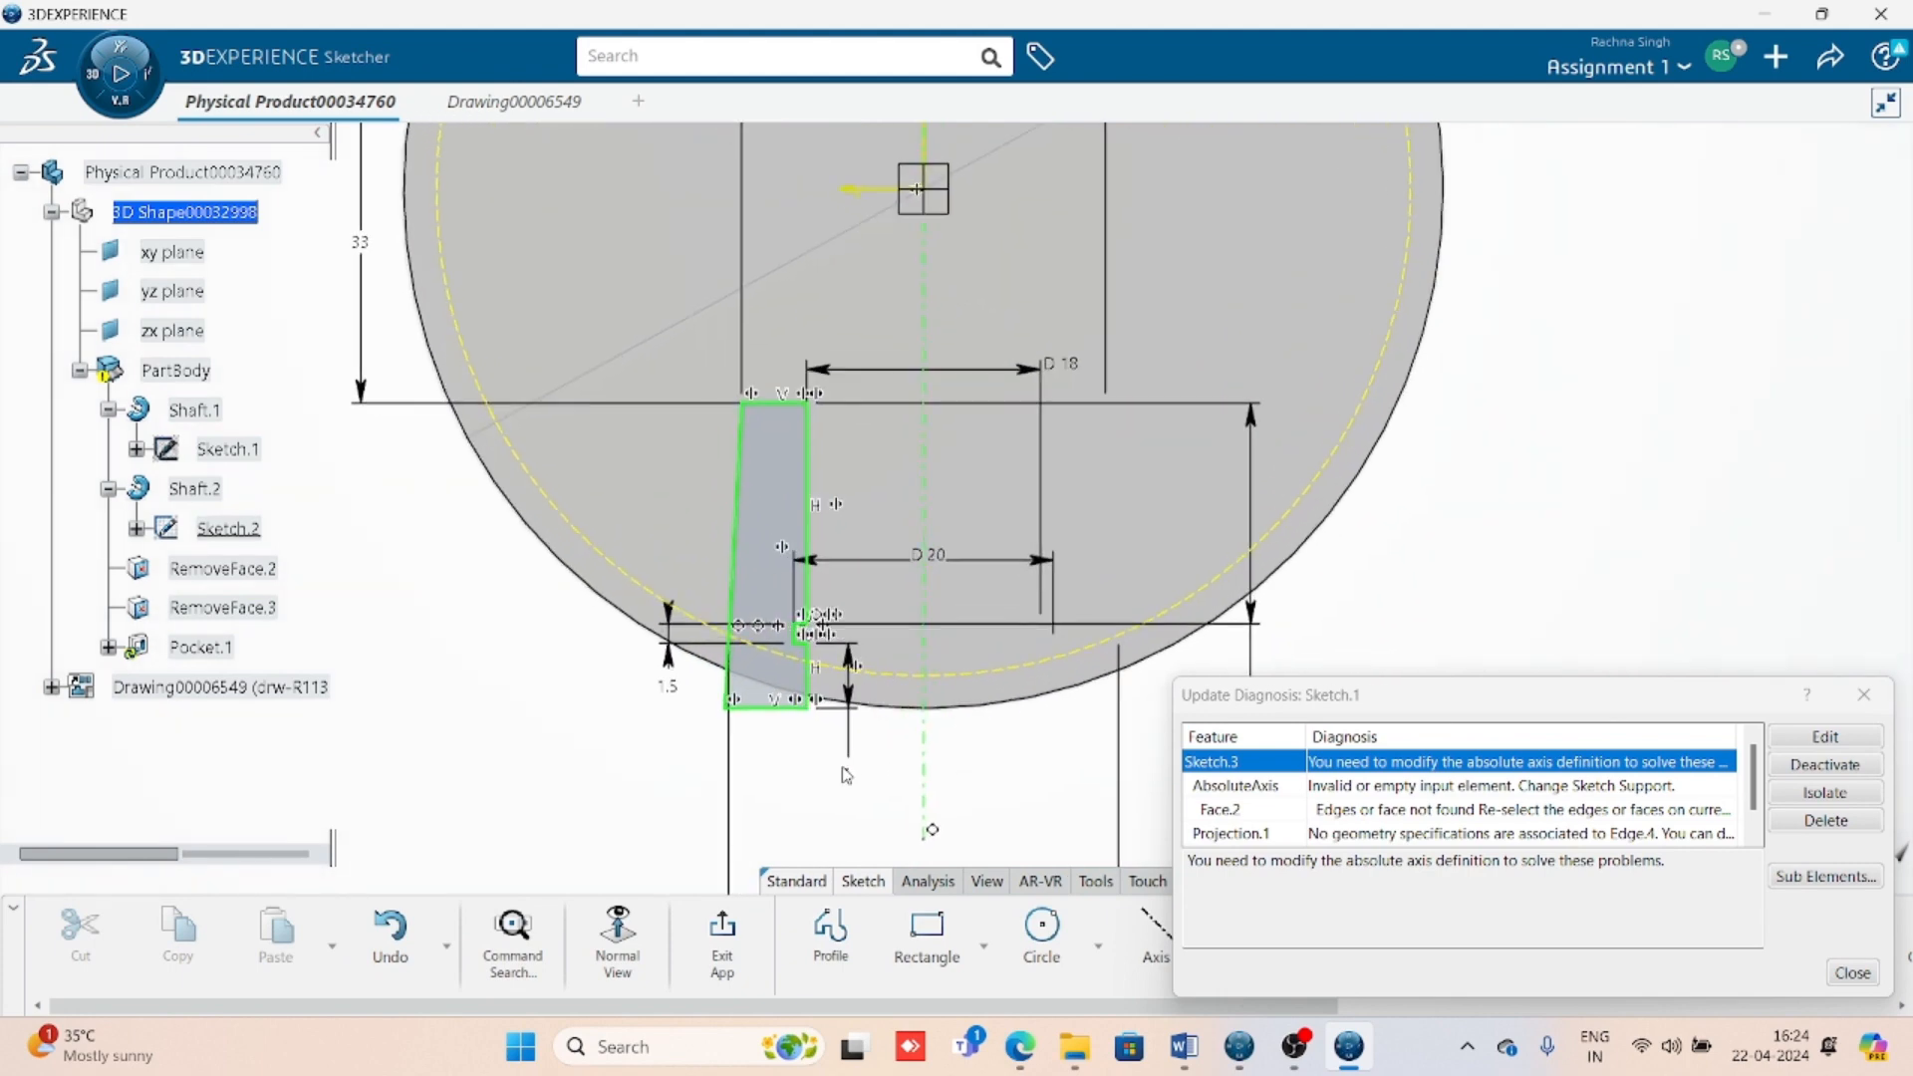
double_click(852, 776)
text(6)
key(Return)
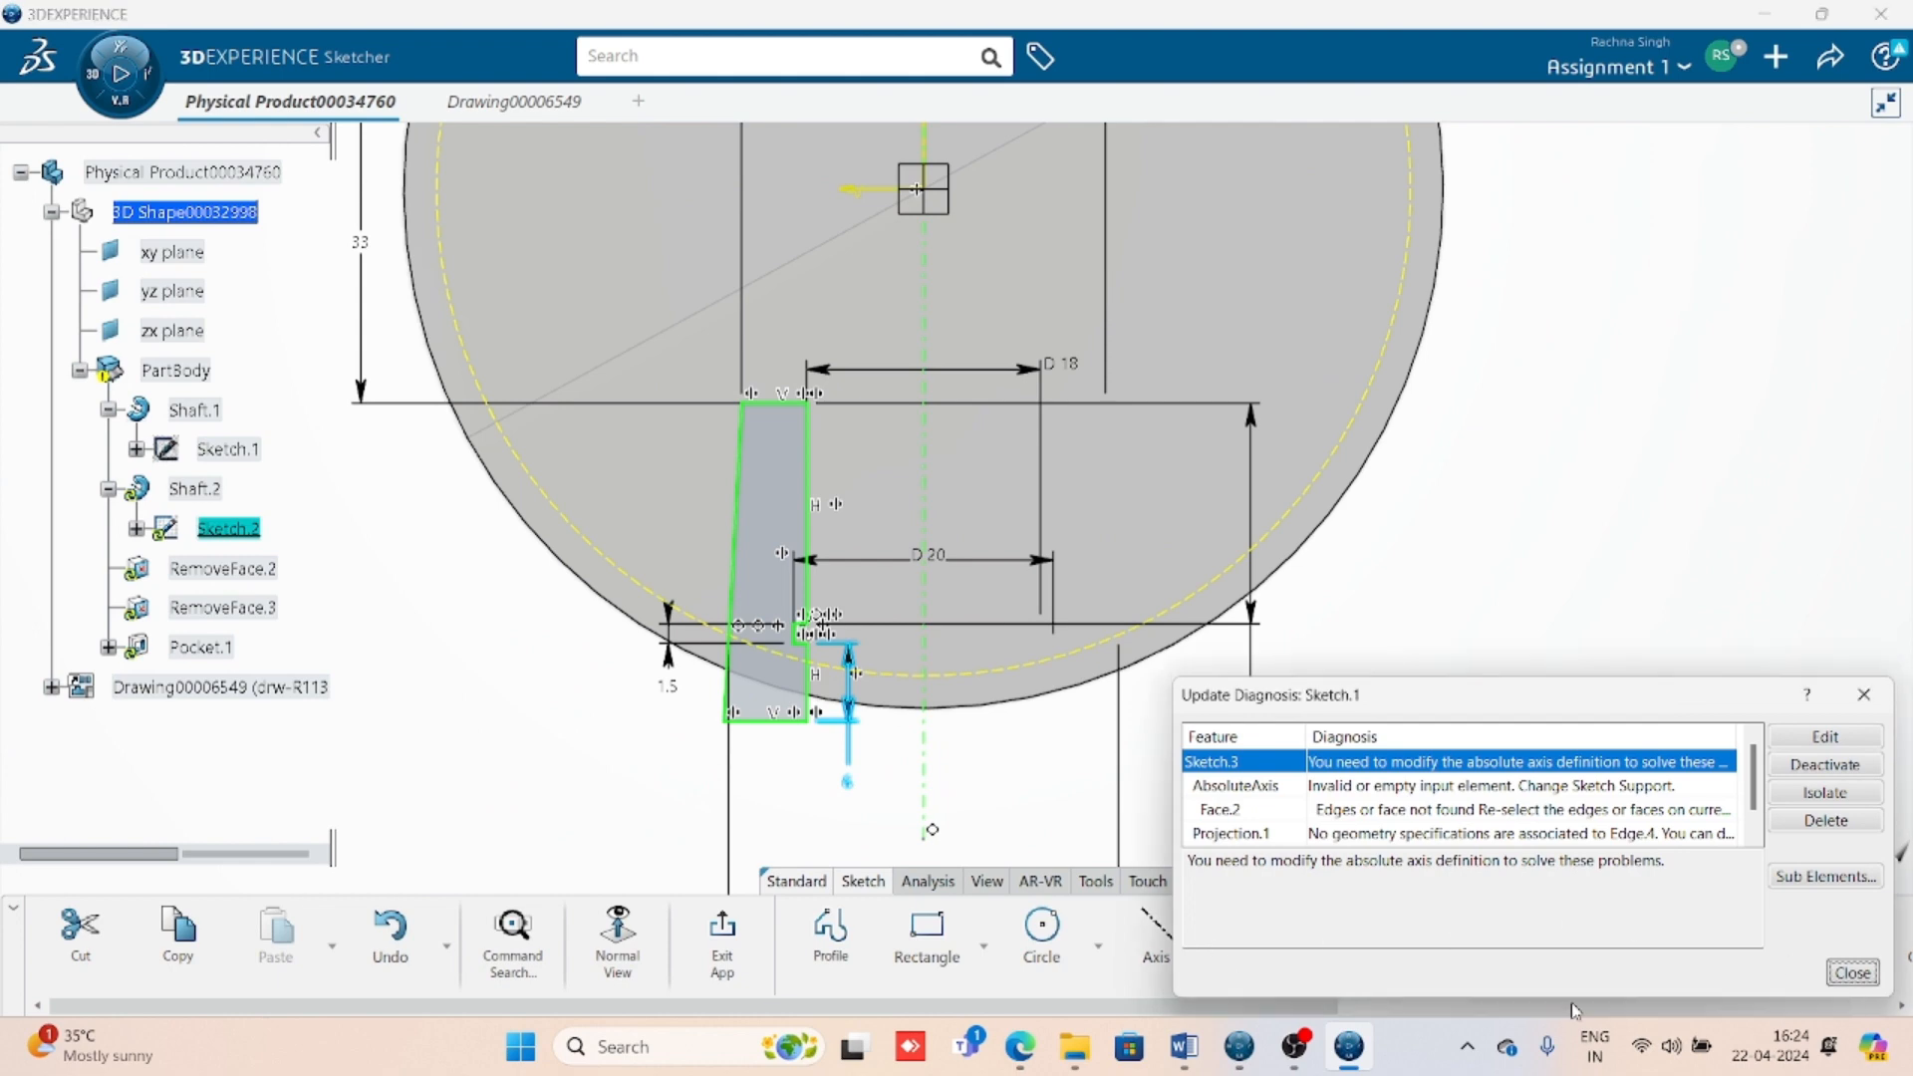
click(1851, 969)
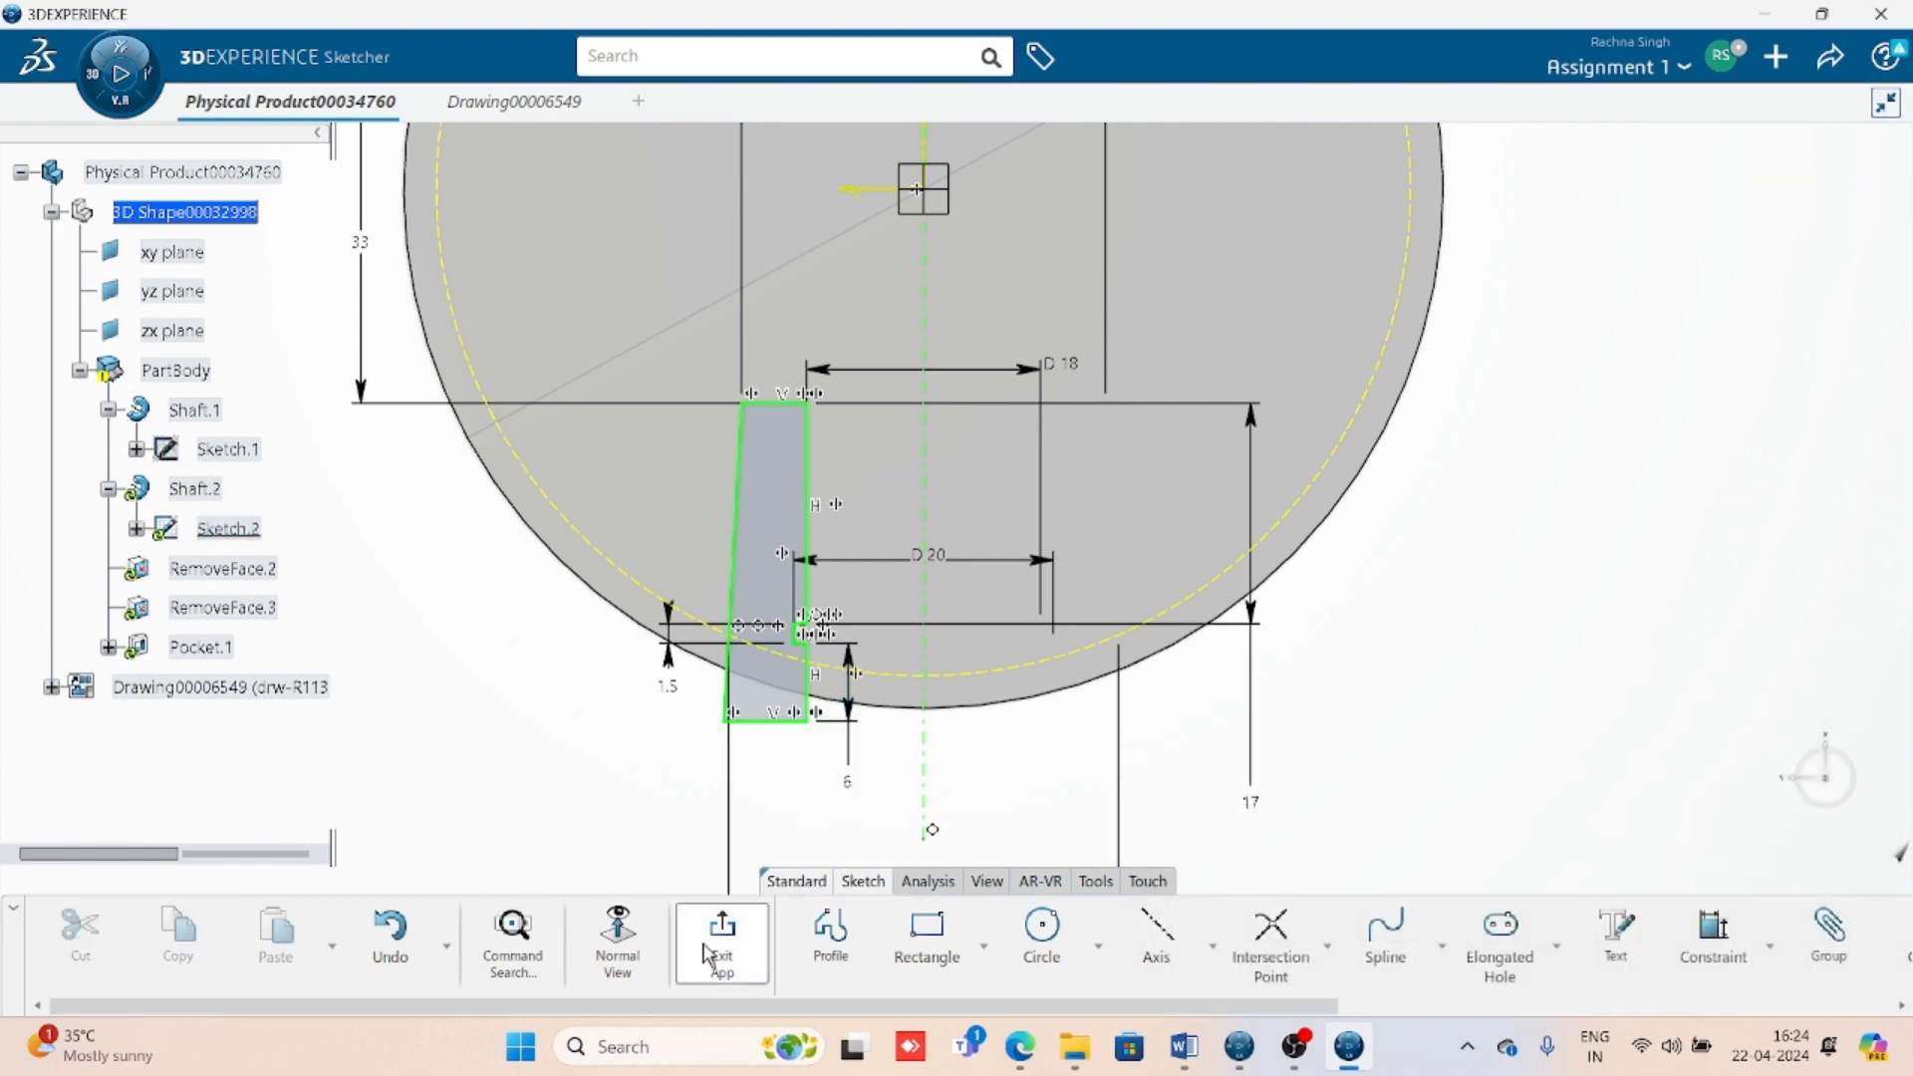
click(715, 946)
click(1836, 965)
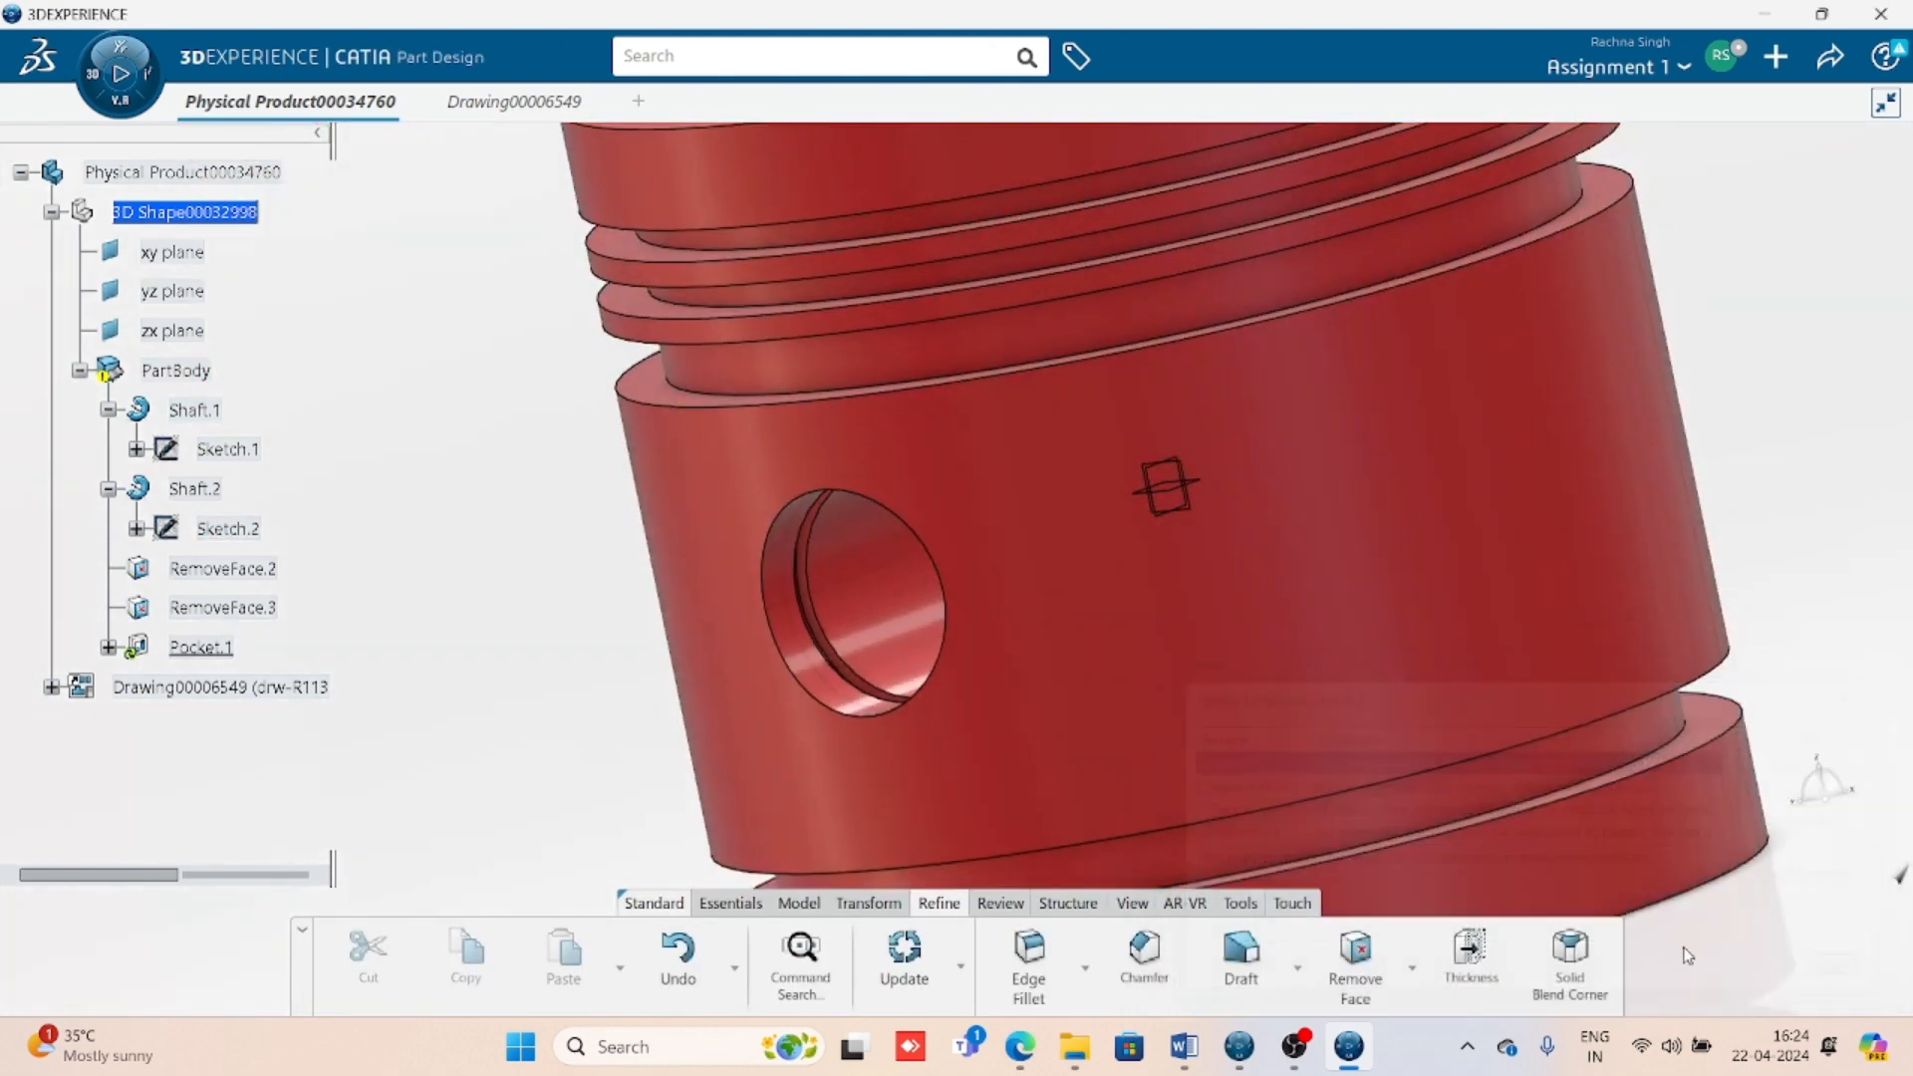
- Review the faces selected in RemoveFace.3 and accept its definition
double_click(254, 609)
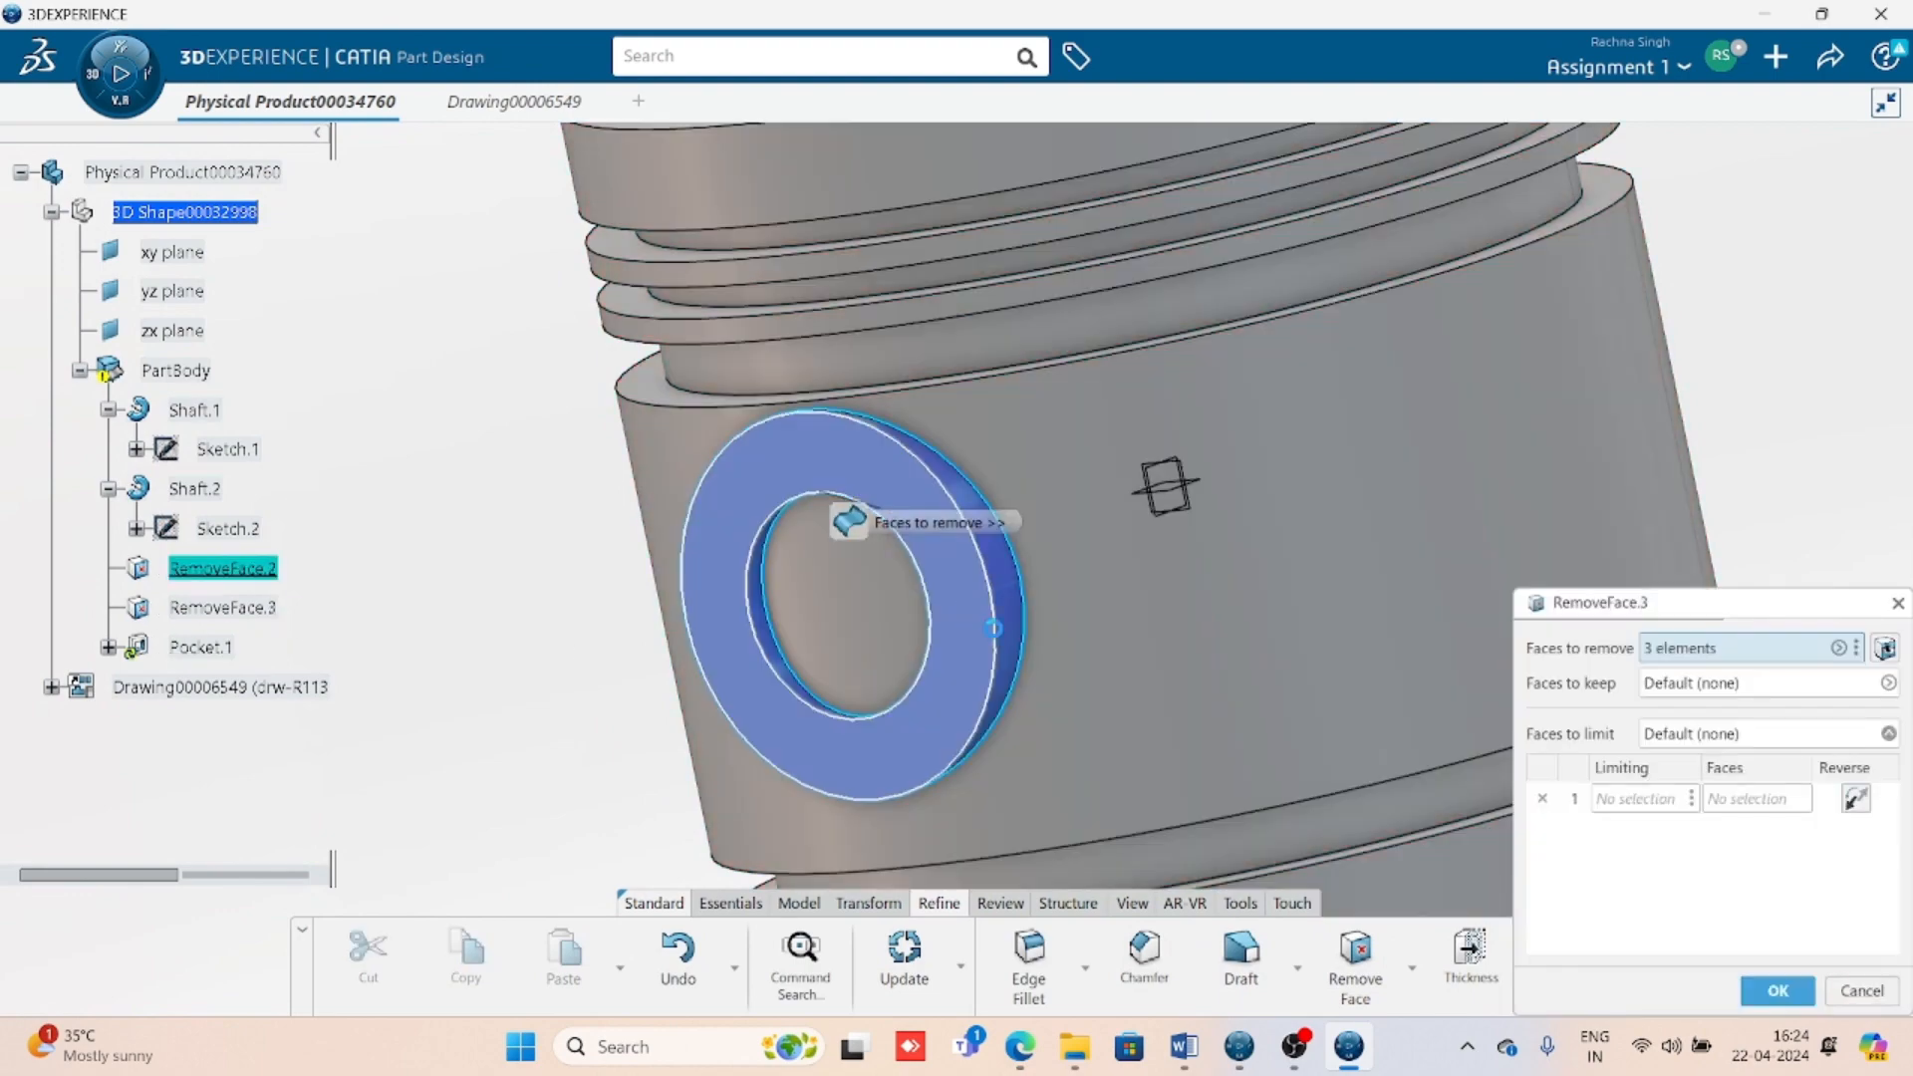
middle_drag(1159, 643, 1229, 751)
click(1777, 990)
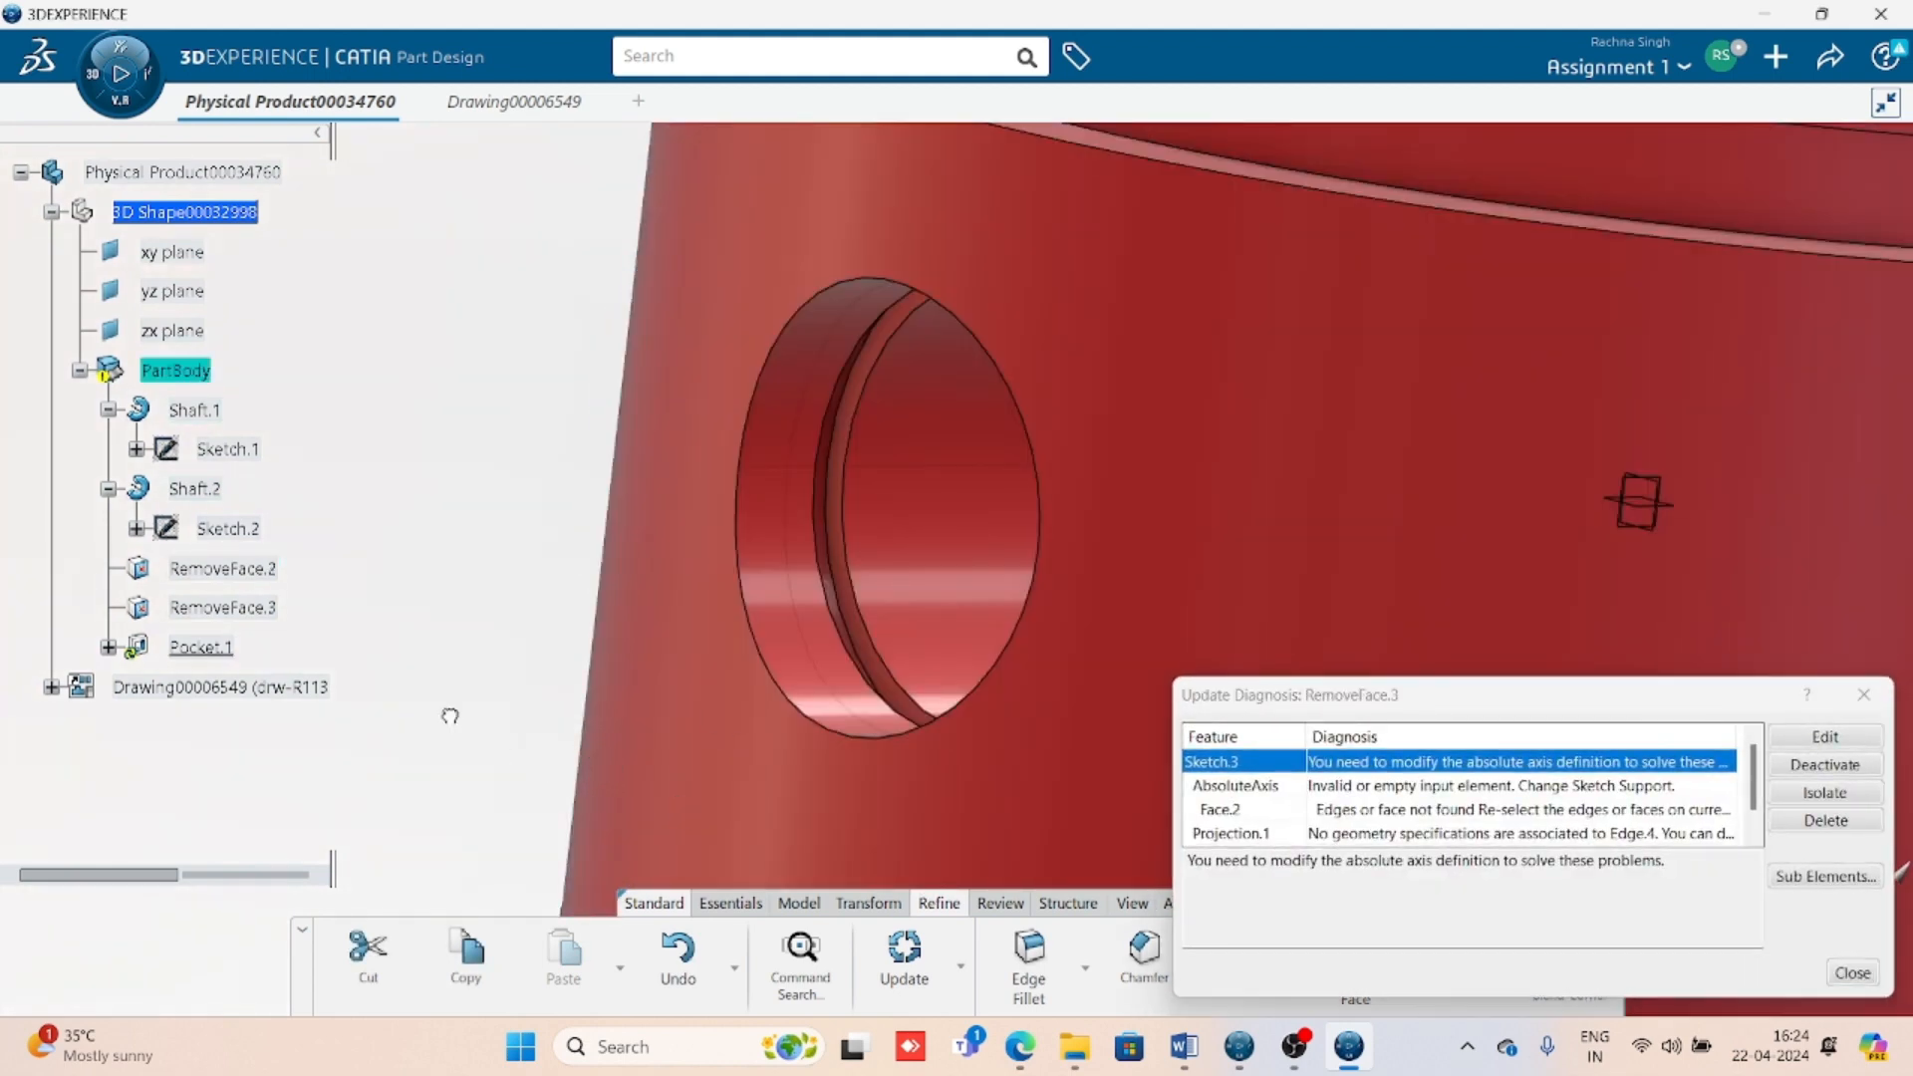
- Isolate the AbsoluteAxis and Sketch.3 entries in the update diagnosis to repair the pocket's broken references
click(1335, 787)
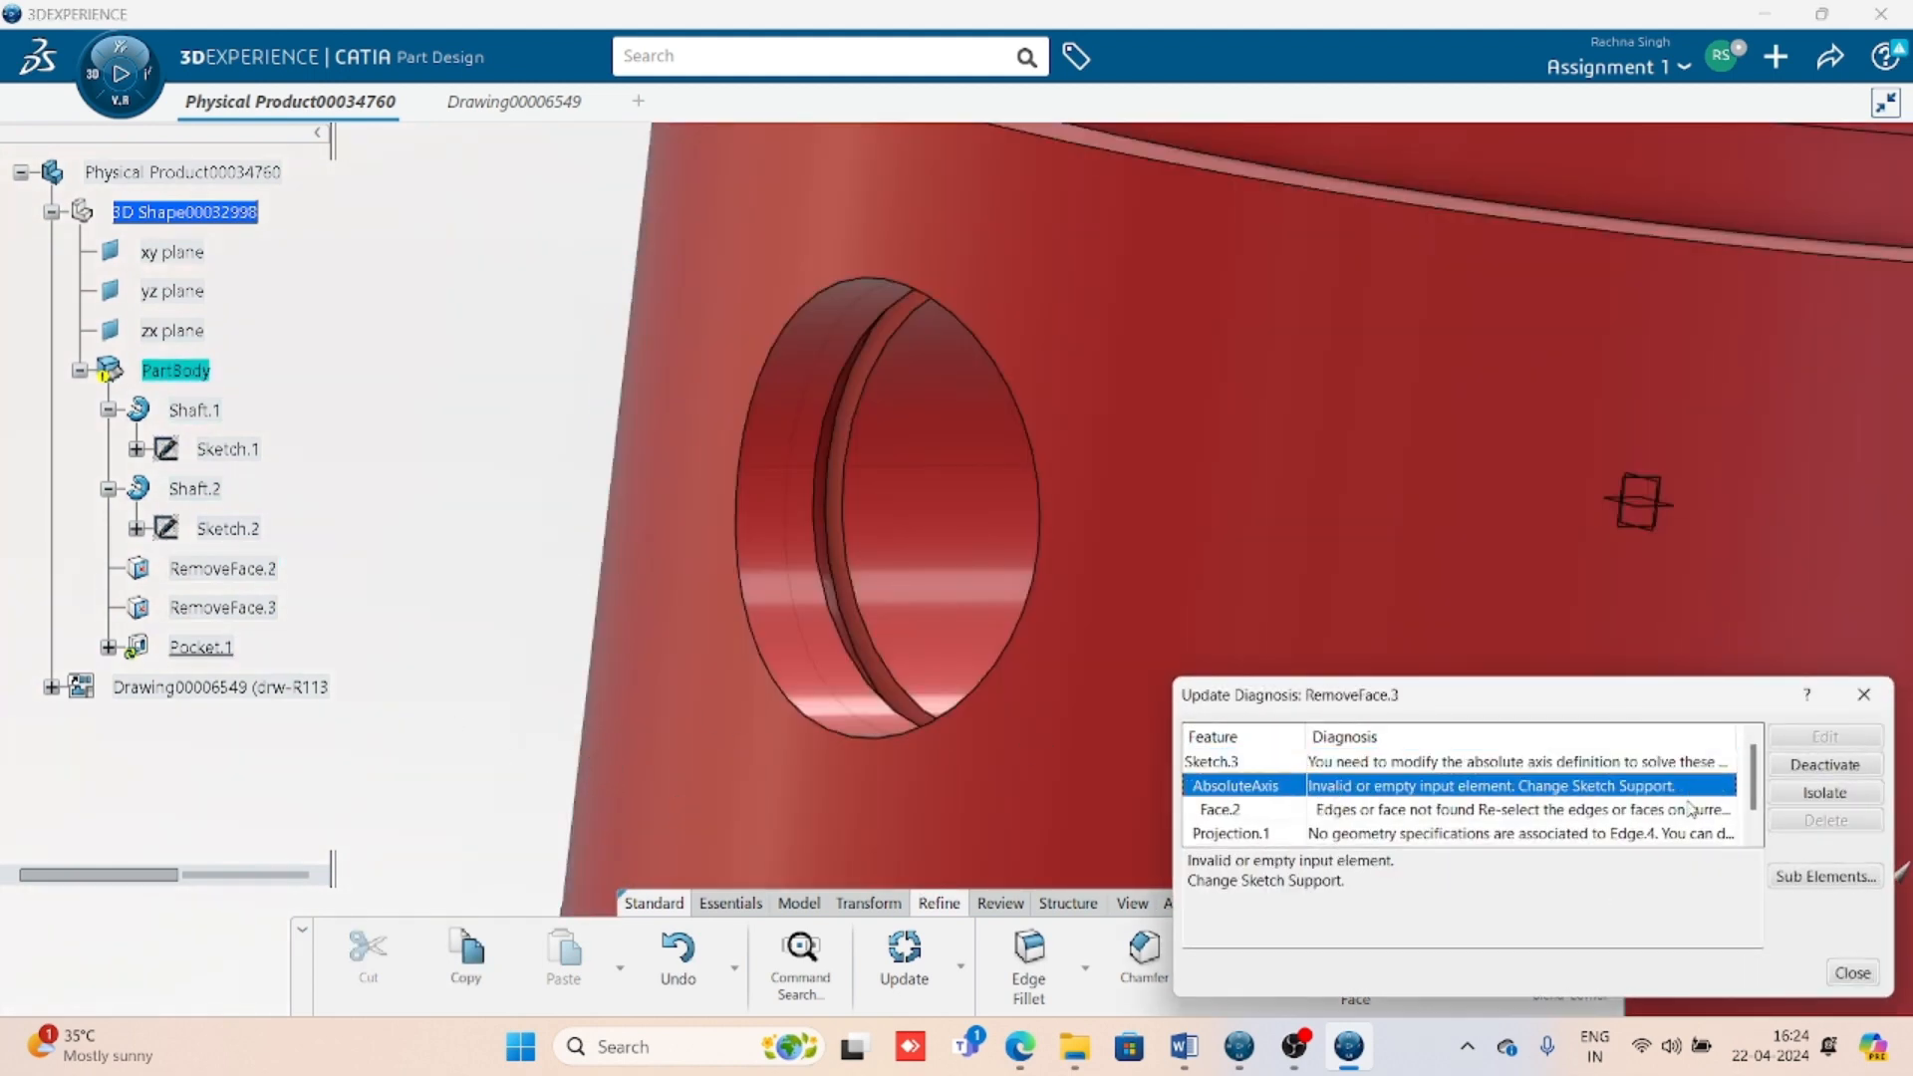
click(1805, 794)
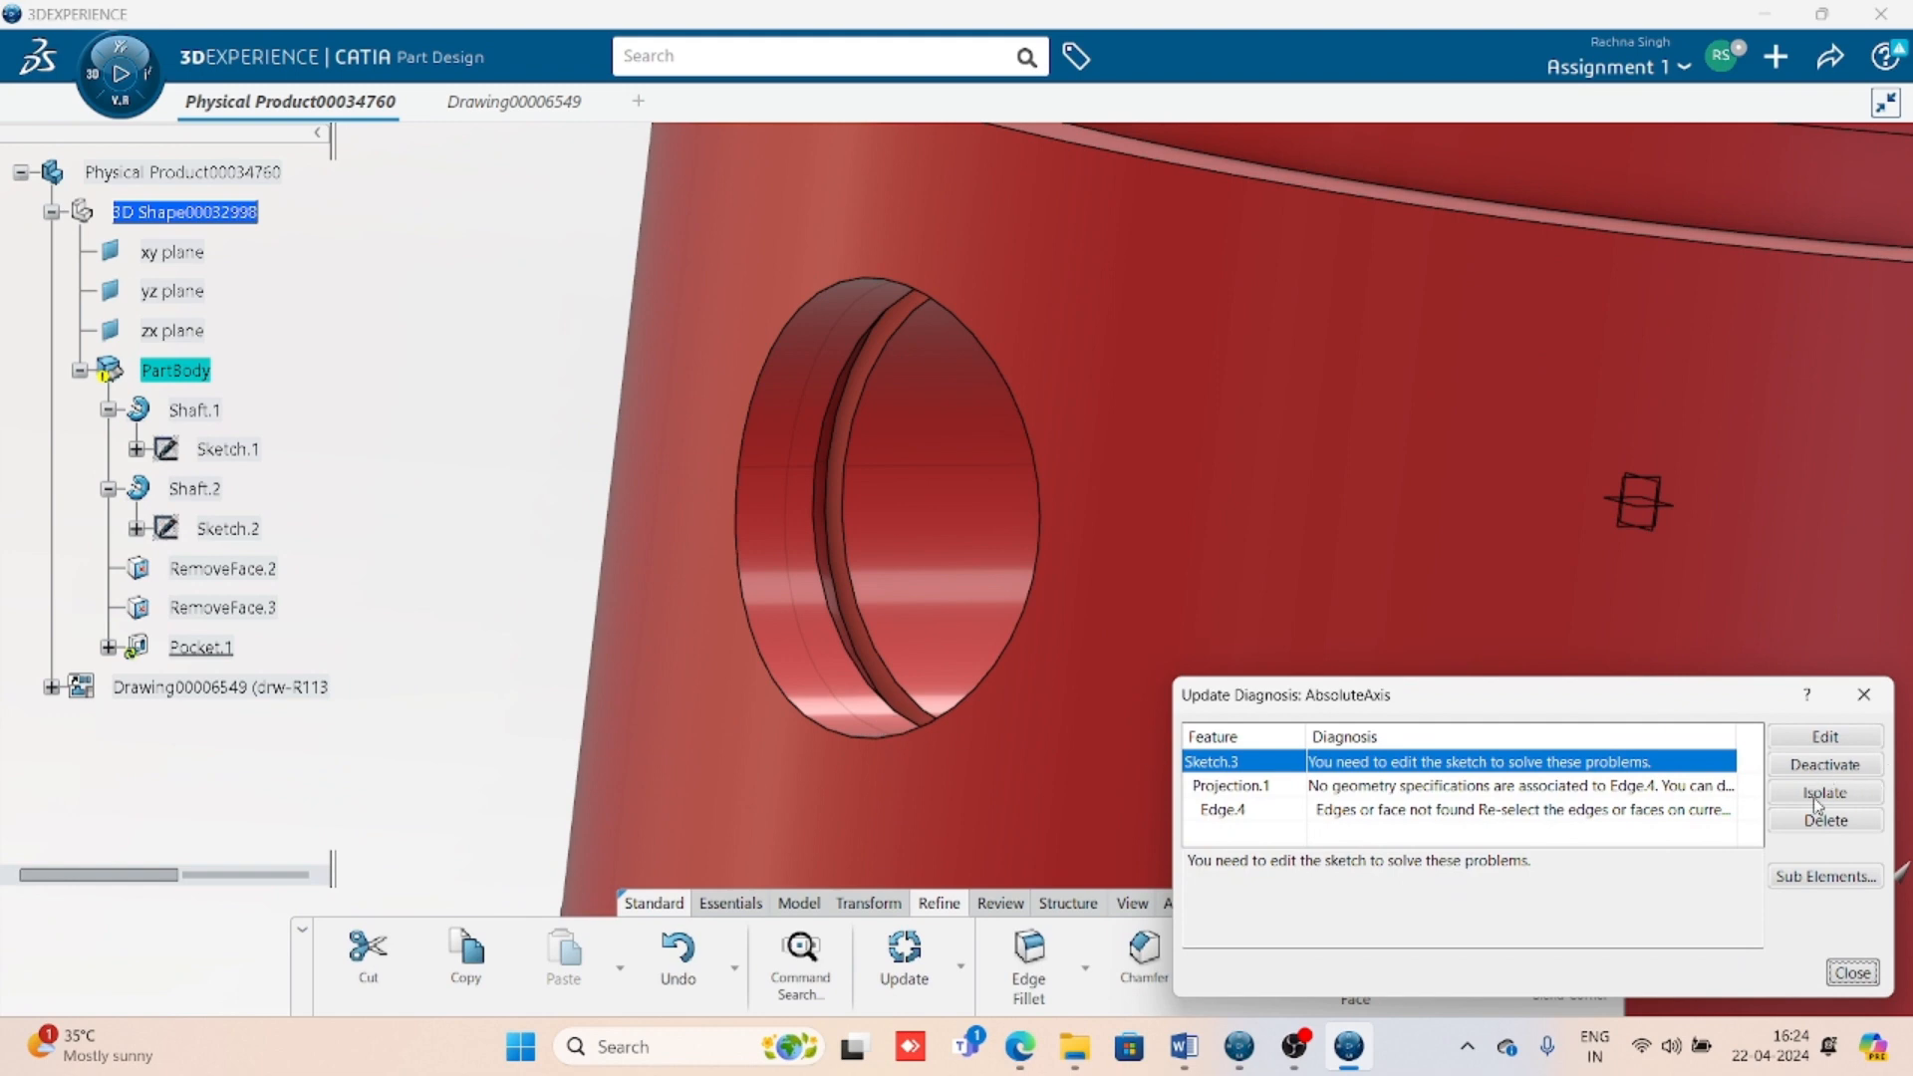
click(1814, 799)
middle_drag(483, 643, 1218, 573)
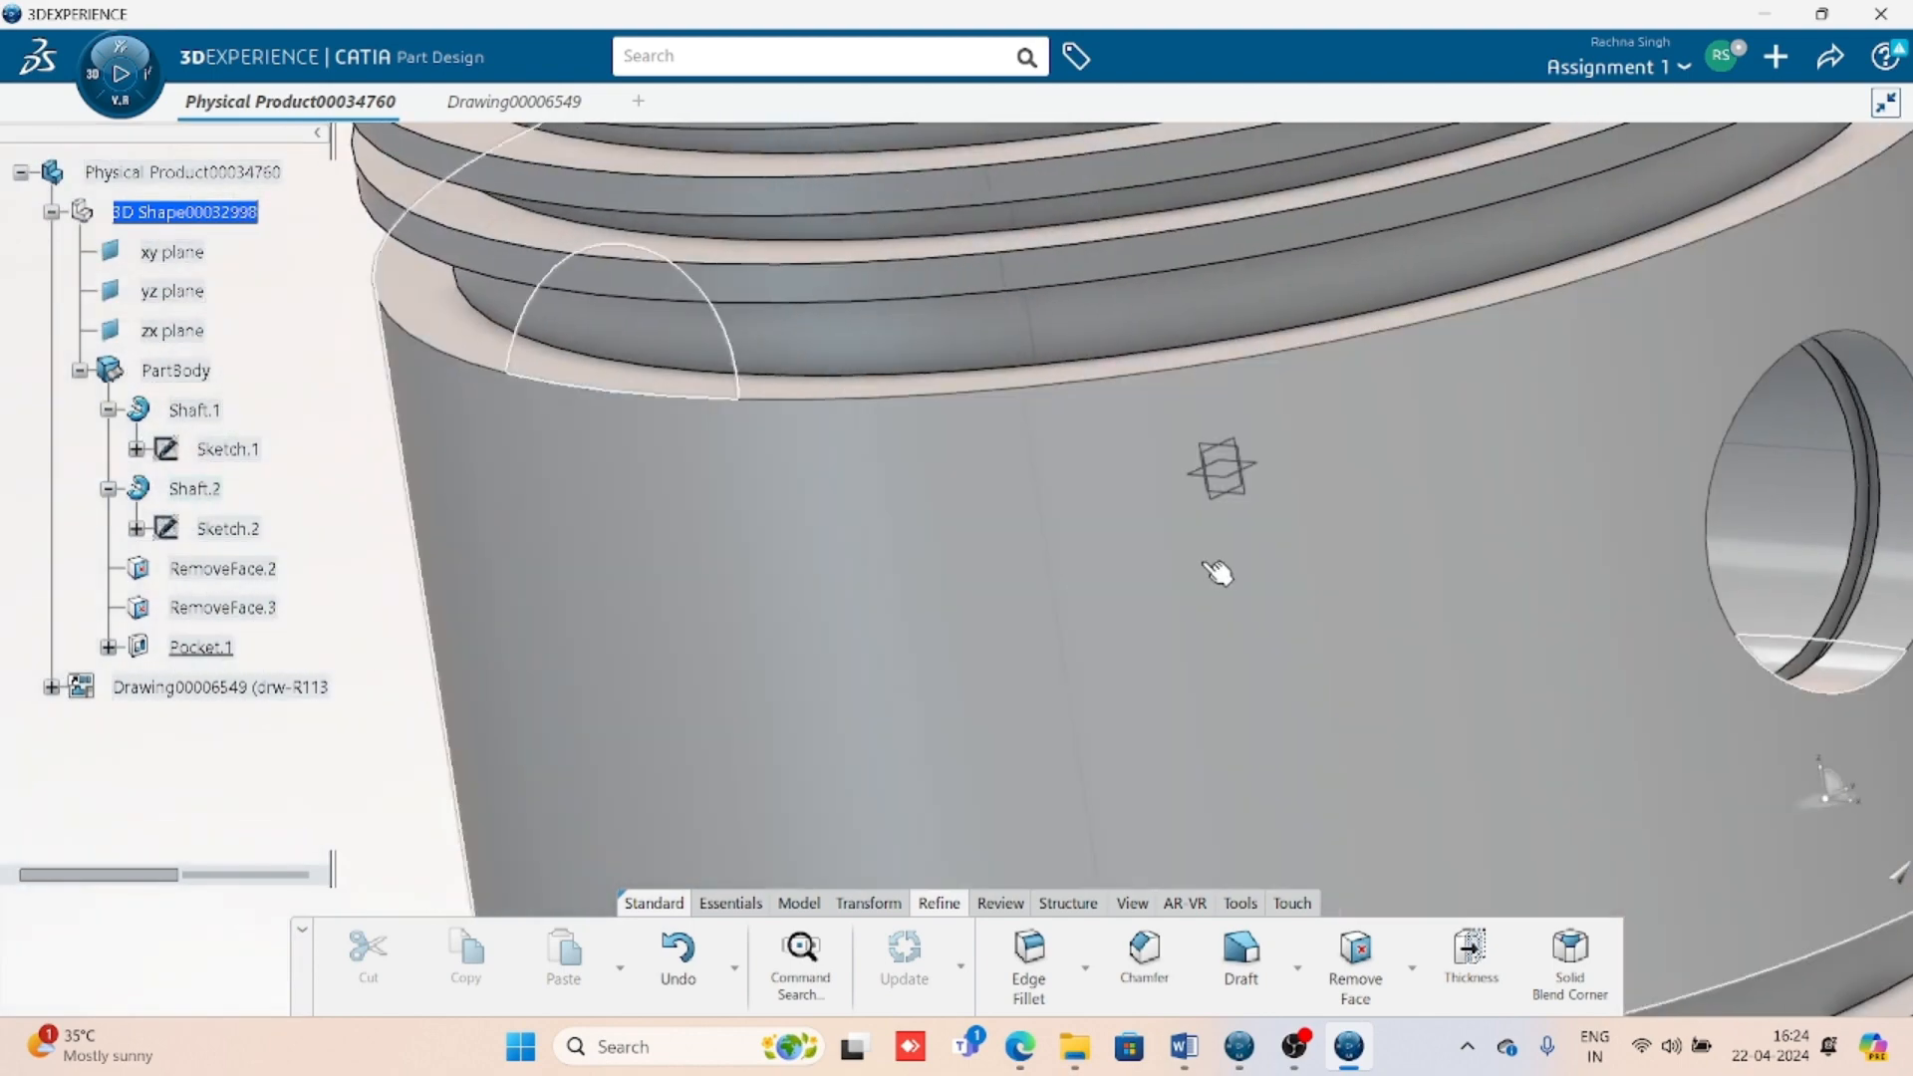
- Switch to the piston drawing and update the current sheet with the trimmed pin bosses
key(ctrl+Tab)
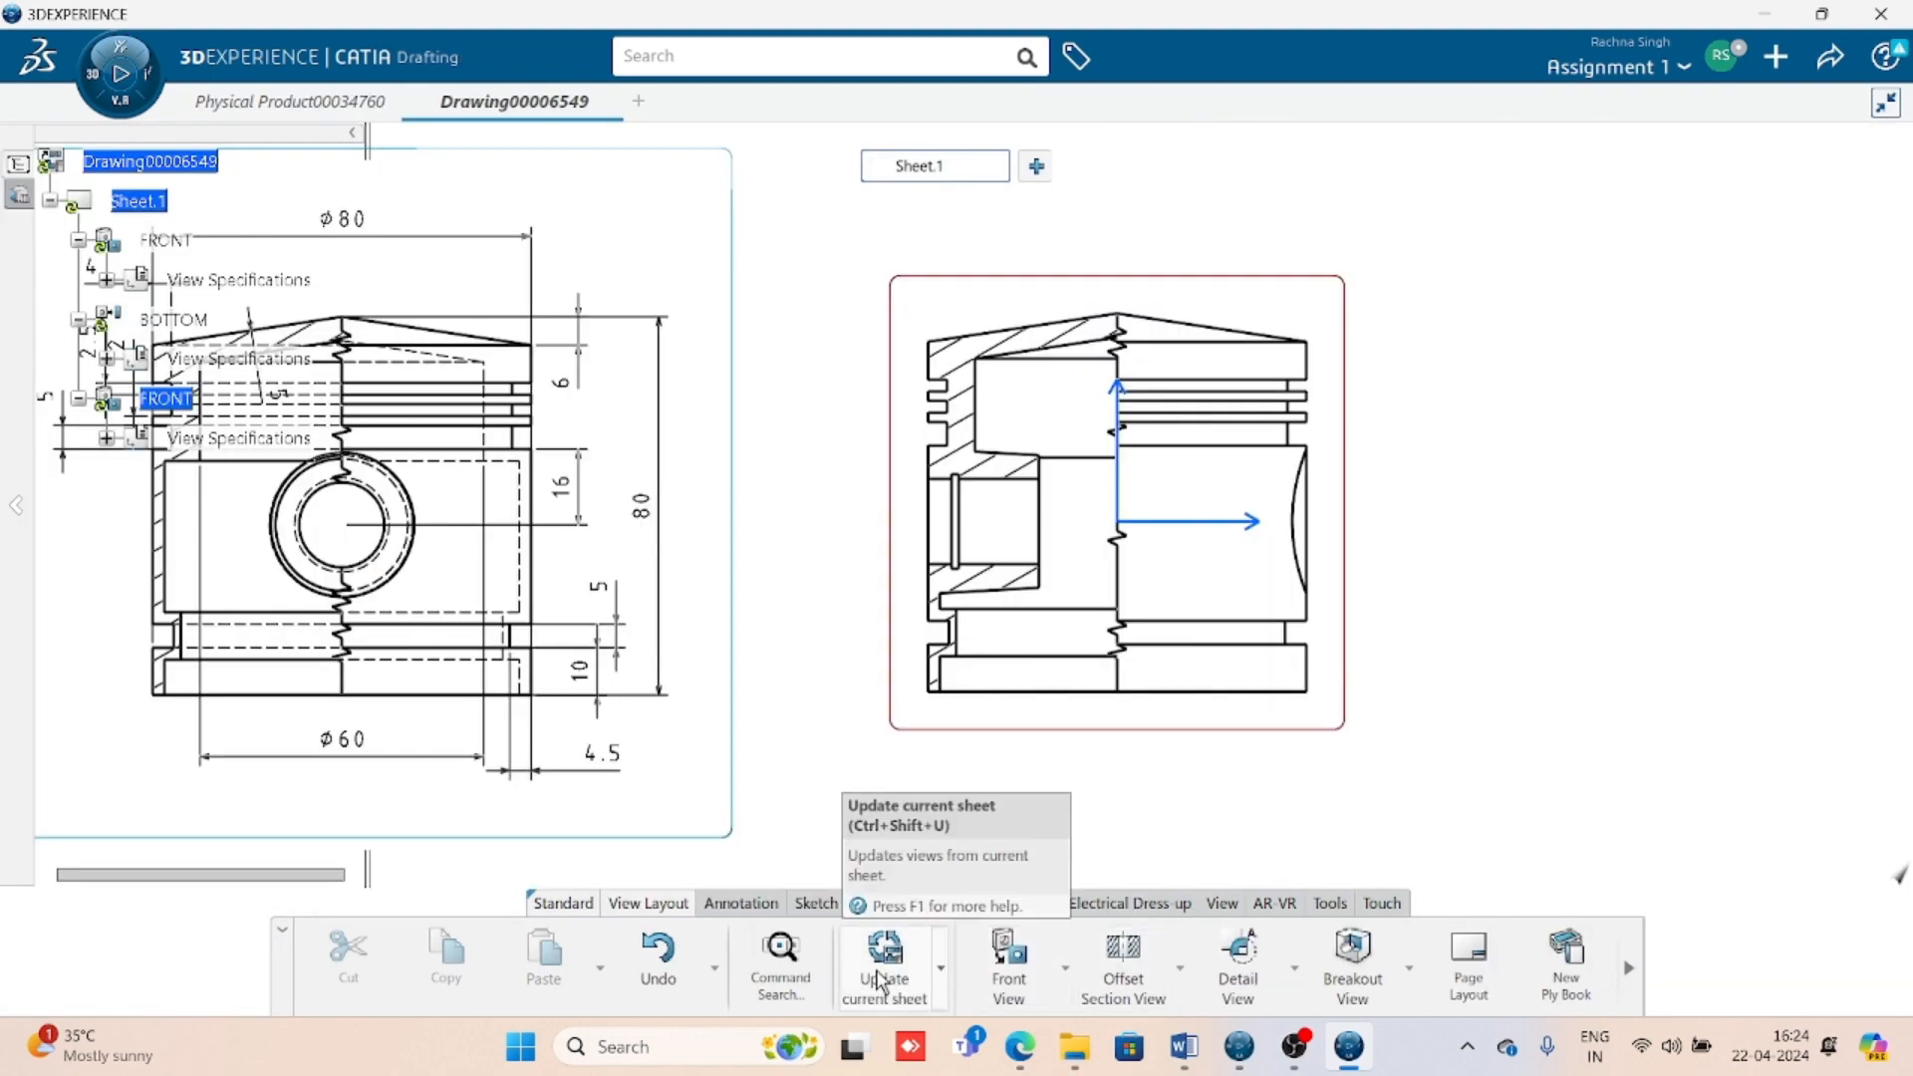
click(900, 987)
middle_drag(1053, 750, 1248, 448)
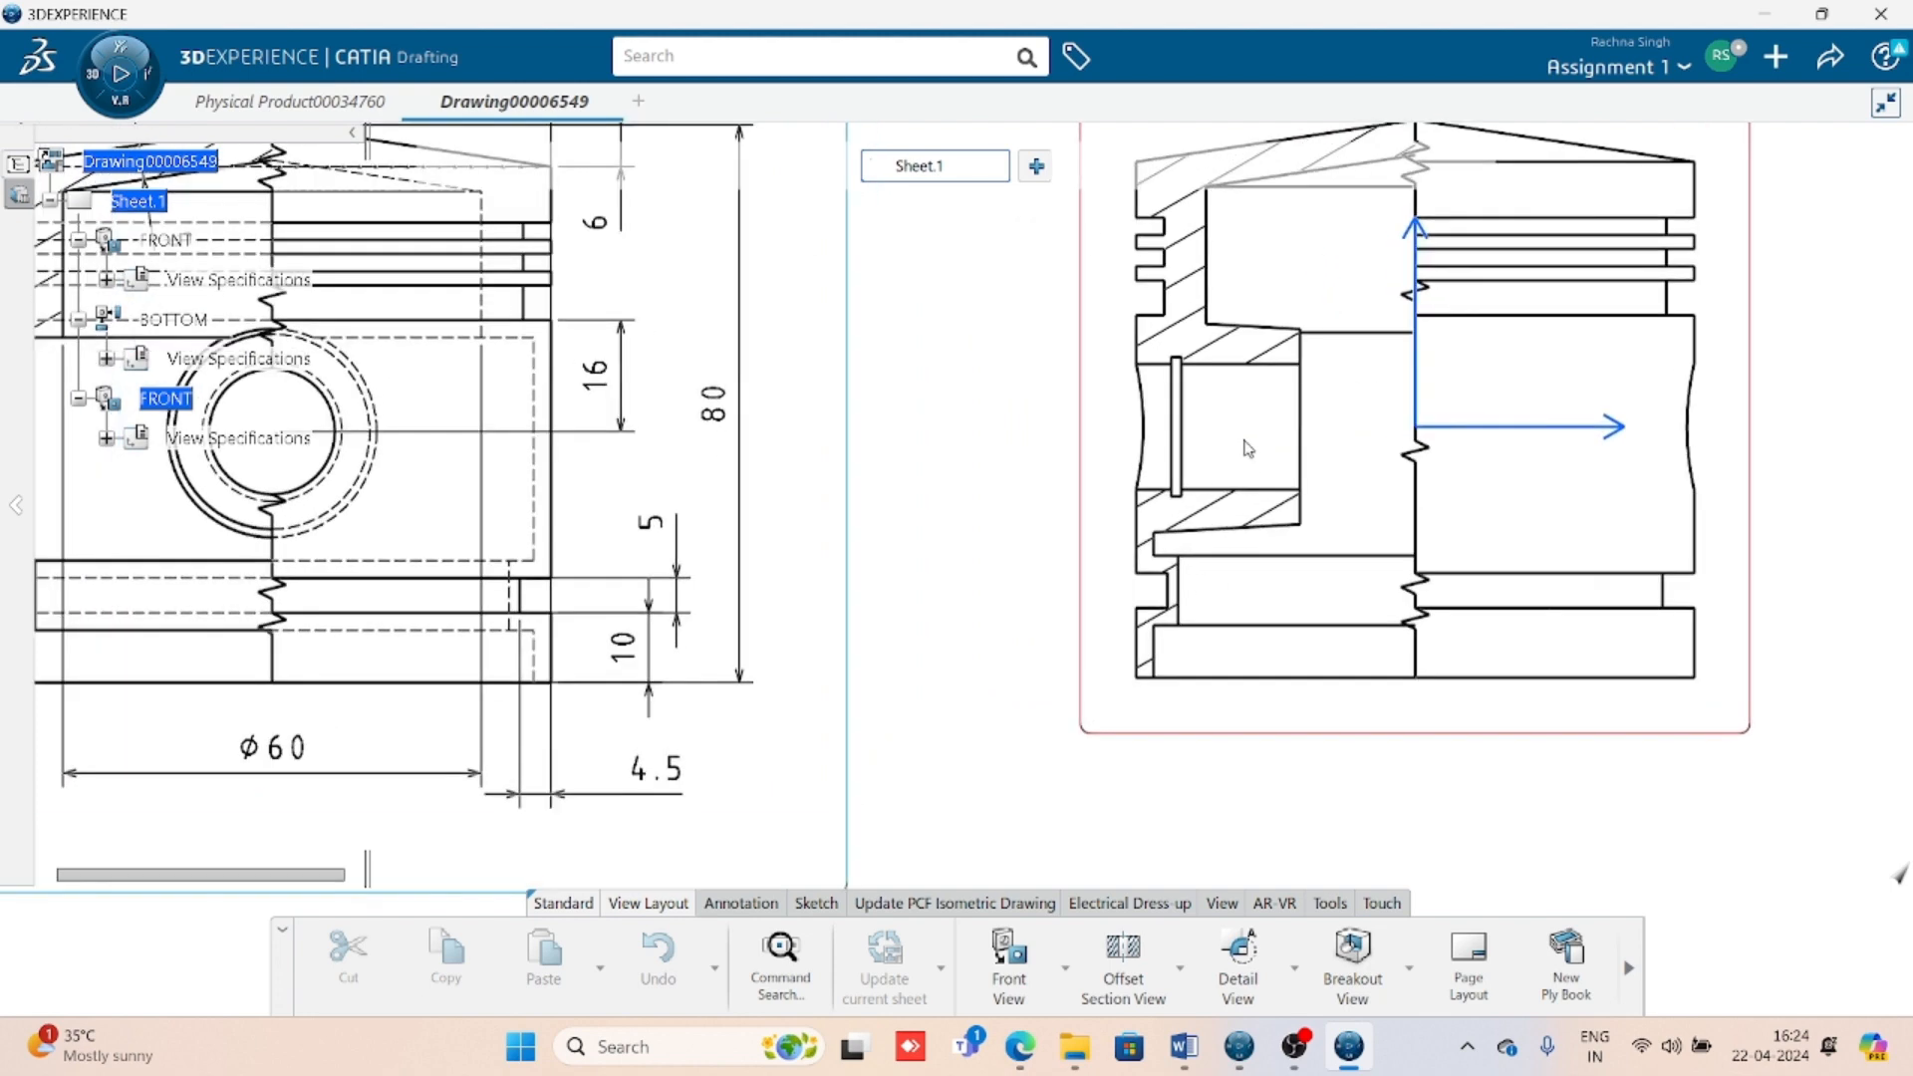
middle_drag(1225, 588, 1068, 663)
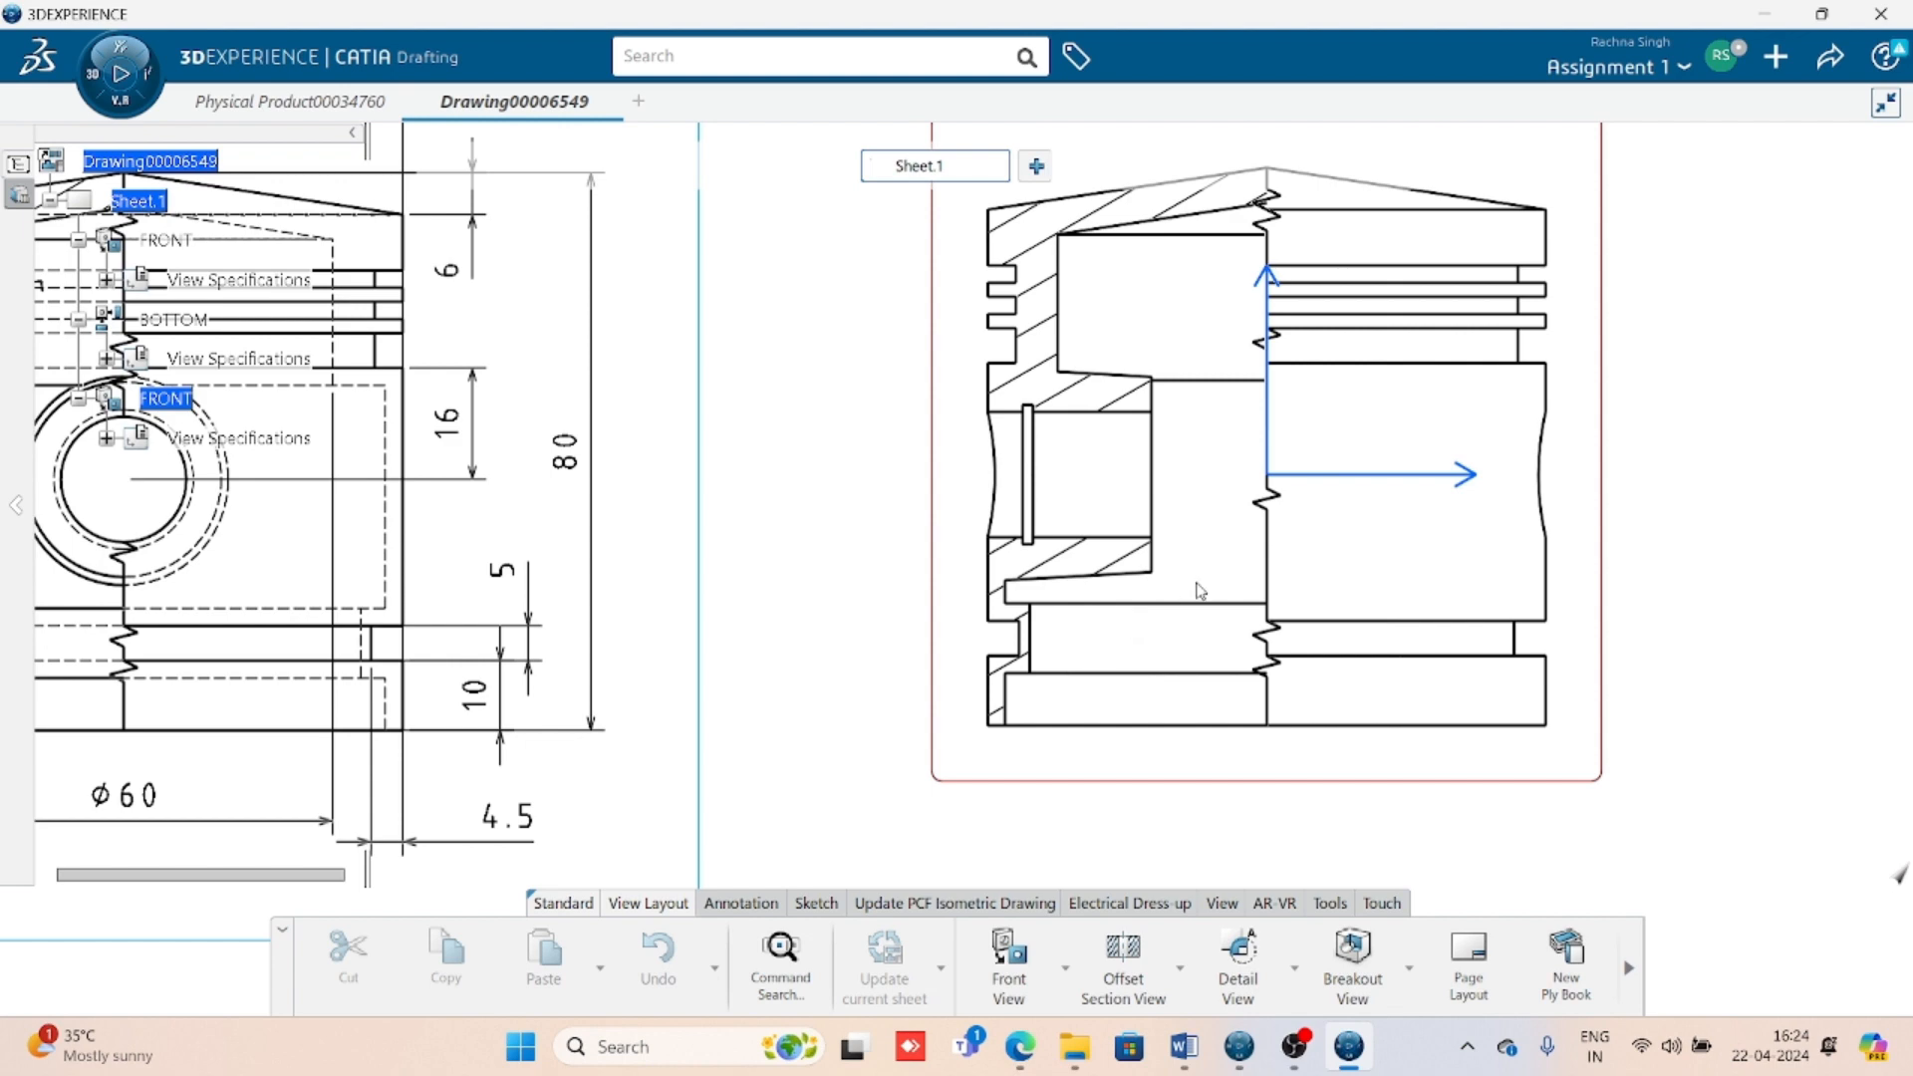
mouse_move(1329, 692)
middle_down()
mouse_move(1298, 525)
mouse_move(1282, 640)
middle_up()
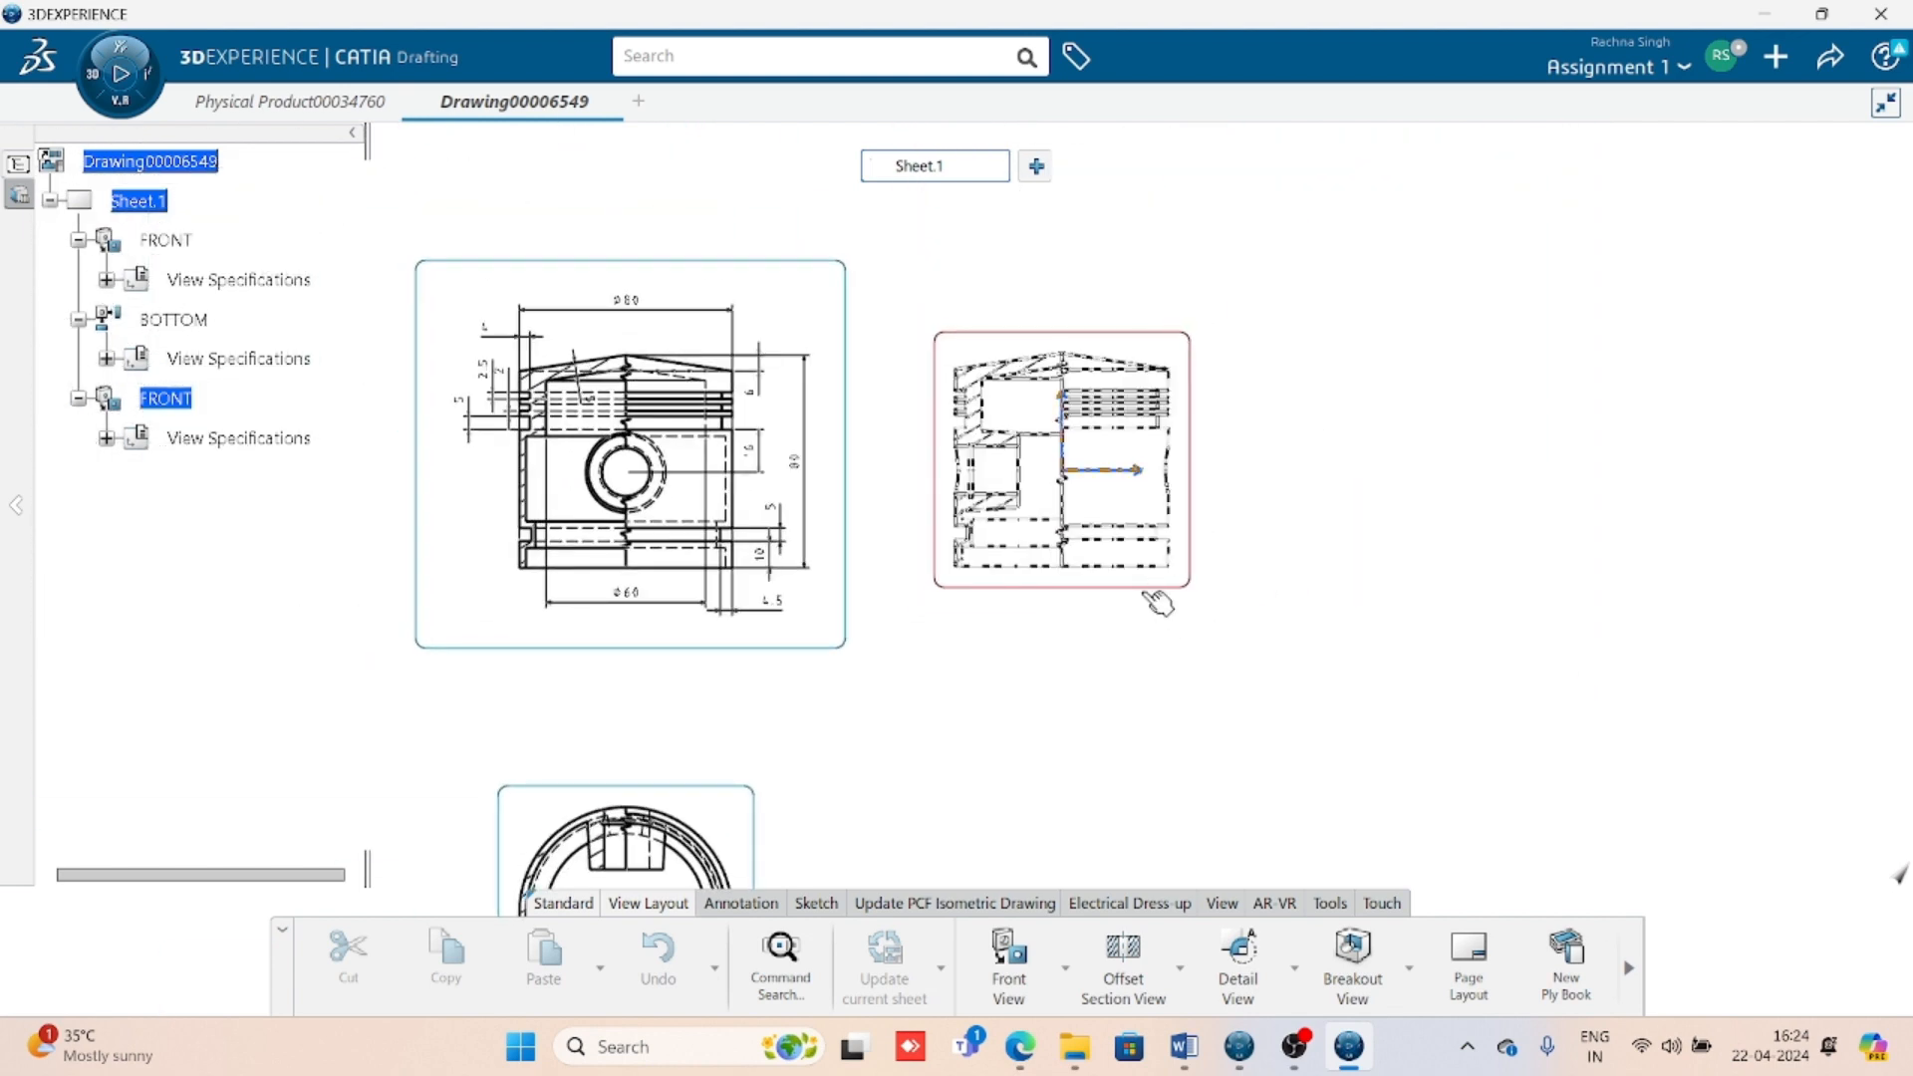
- Create a bottom projection view beneath the second front view, the half-sectioned one
click(1150, 588)
click(1333, 658)
middle_drag(1278, 806, 1276, 665)
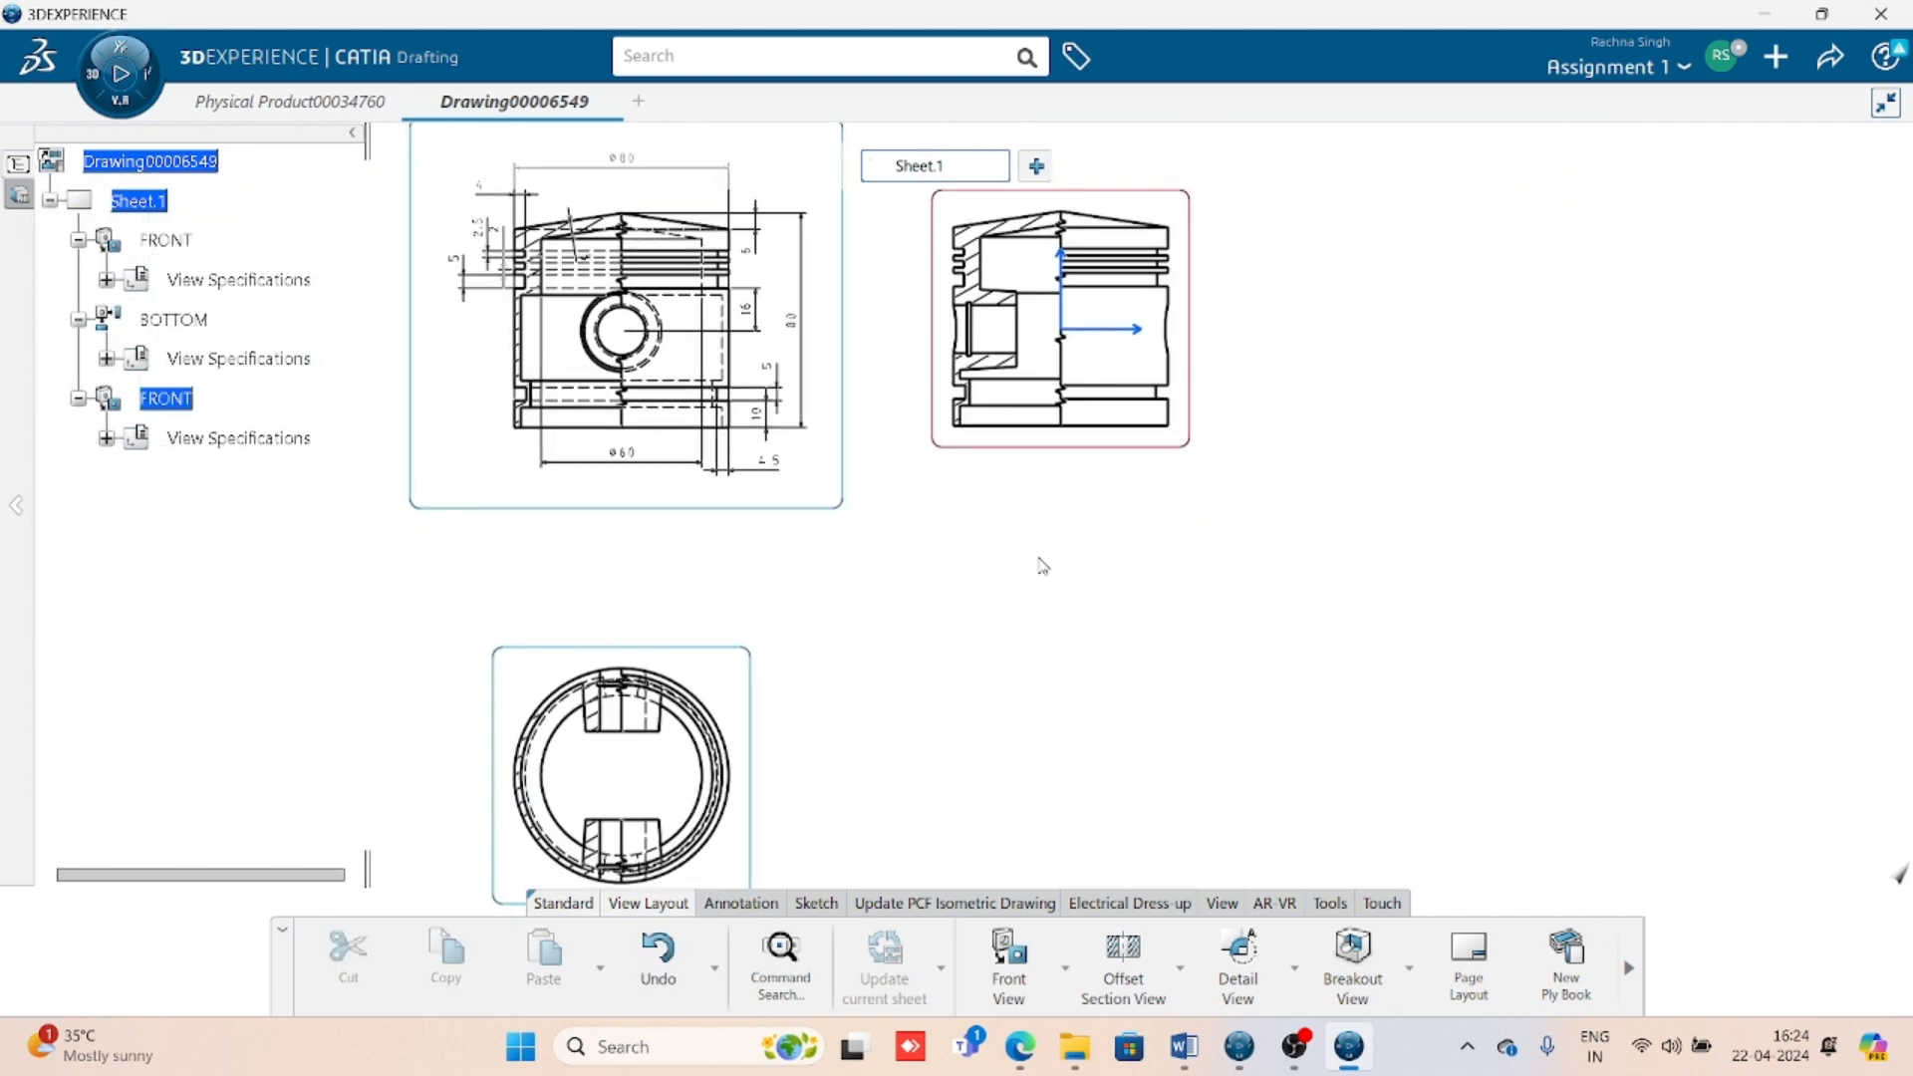
click(1064, 968)
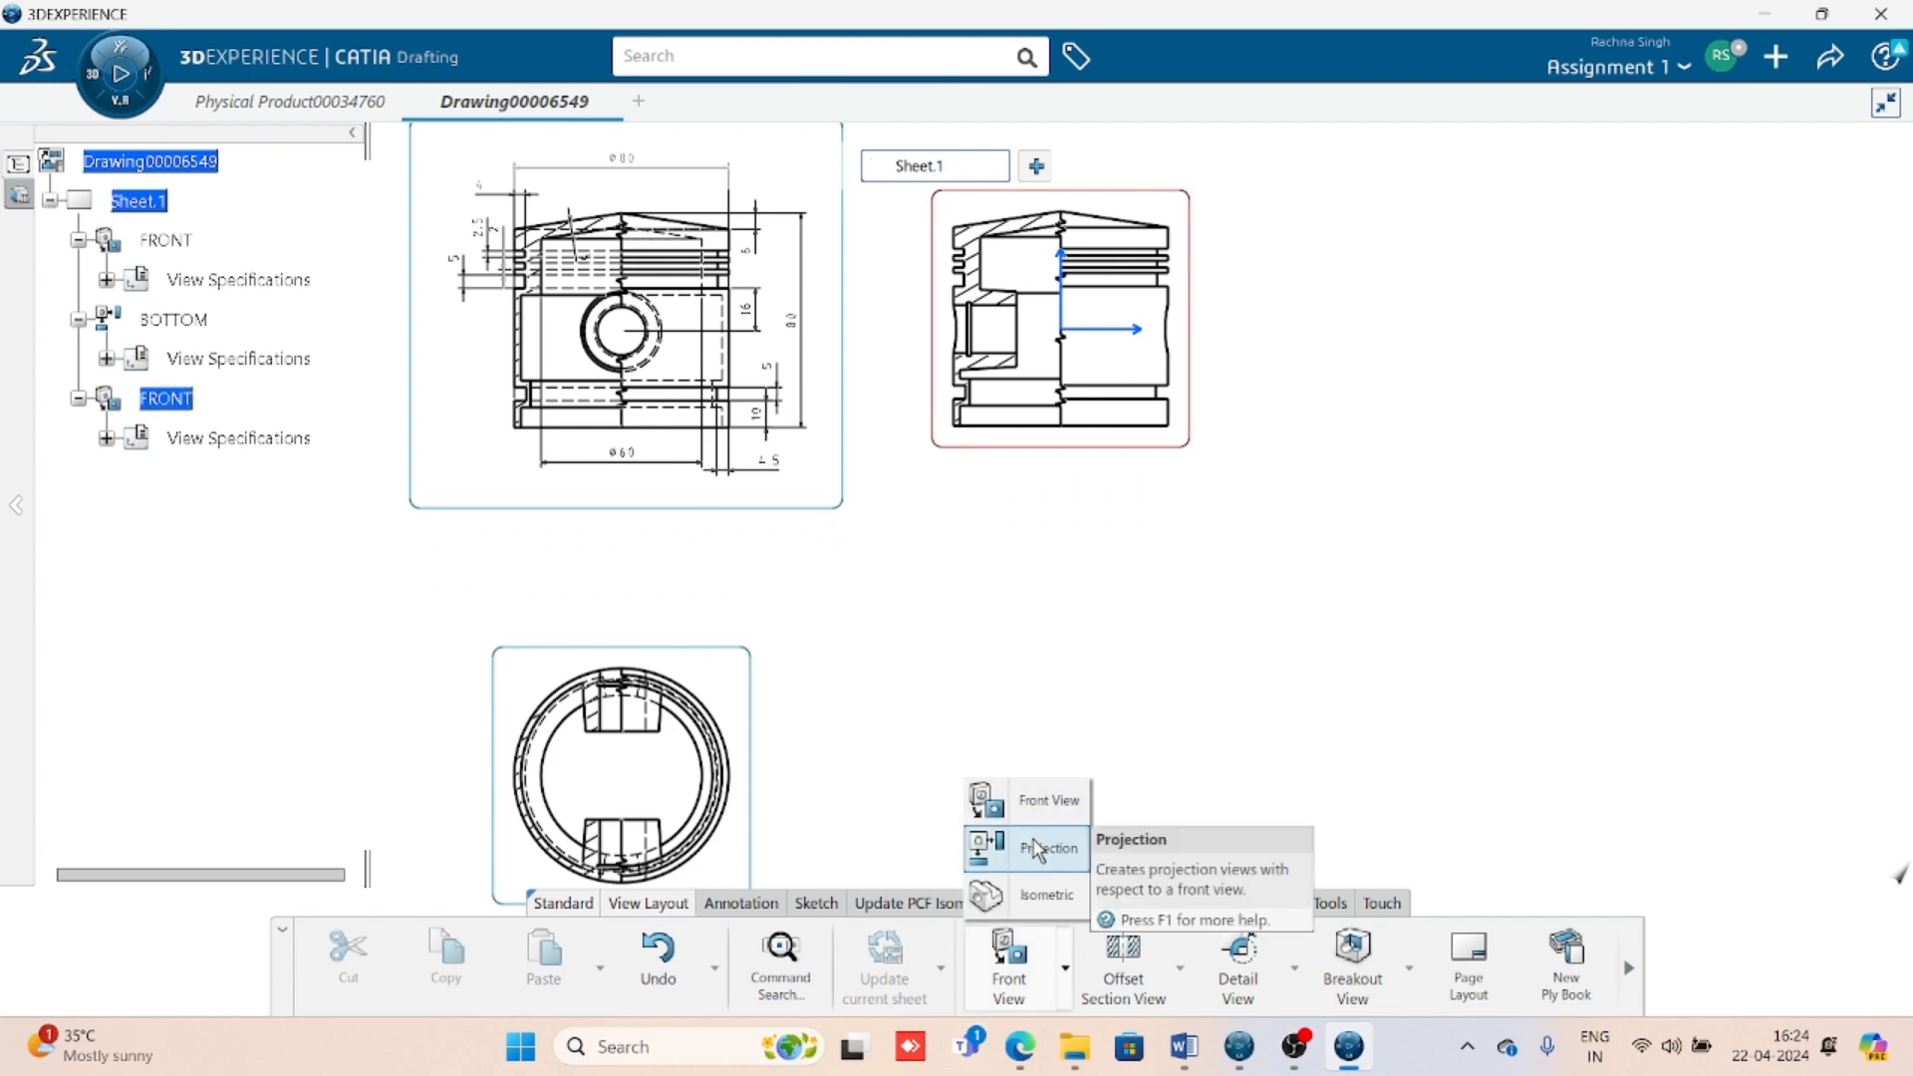
click(1037, 845)
click(1093, 730)
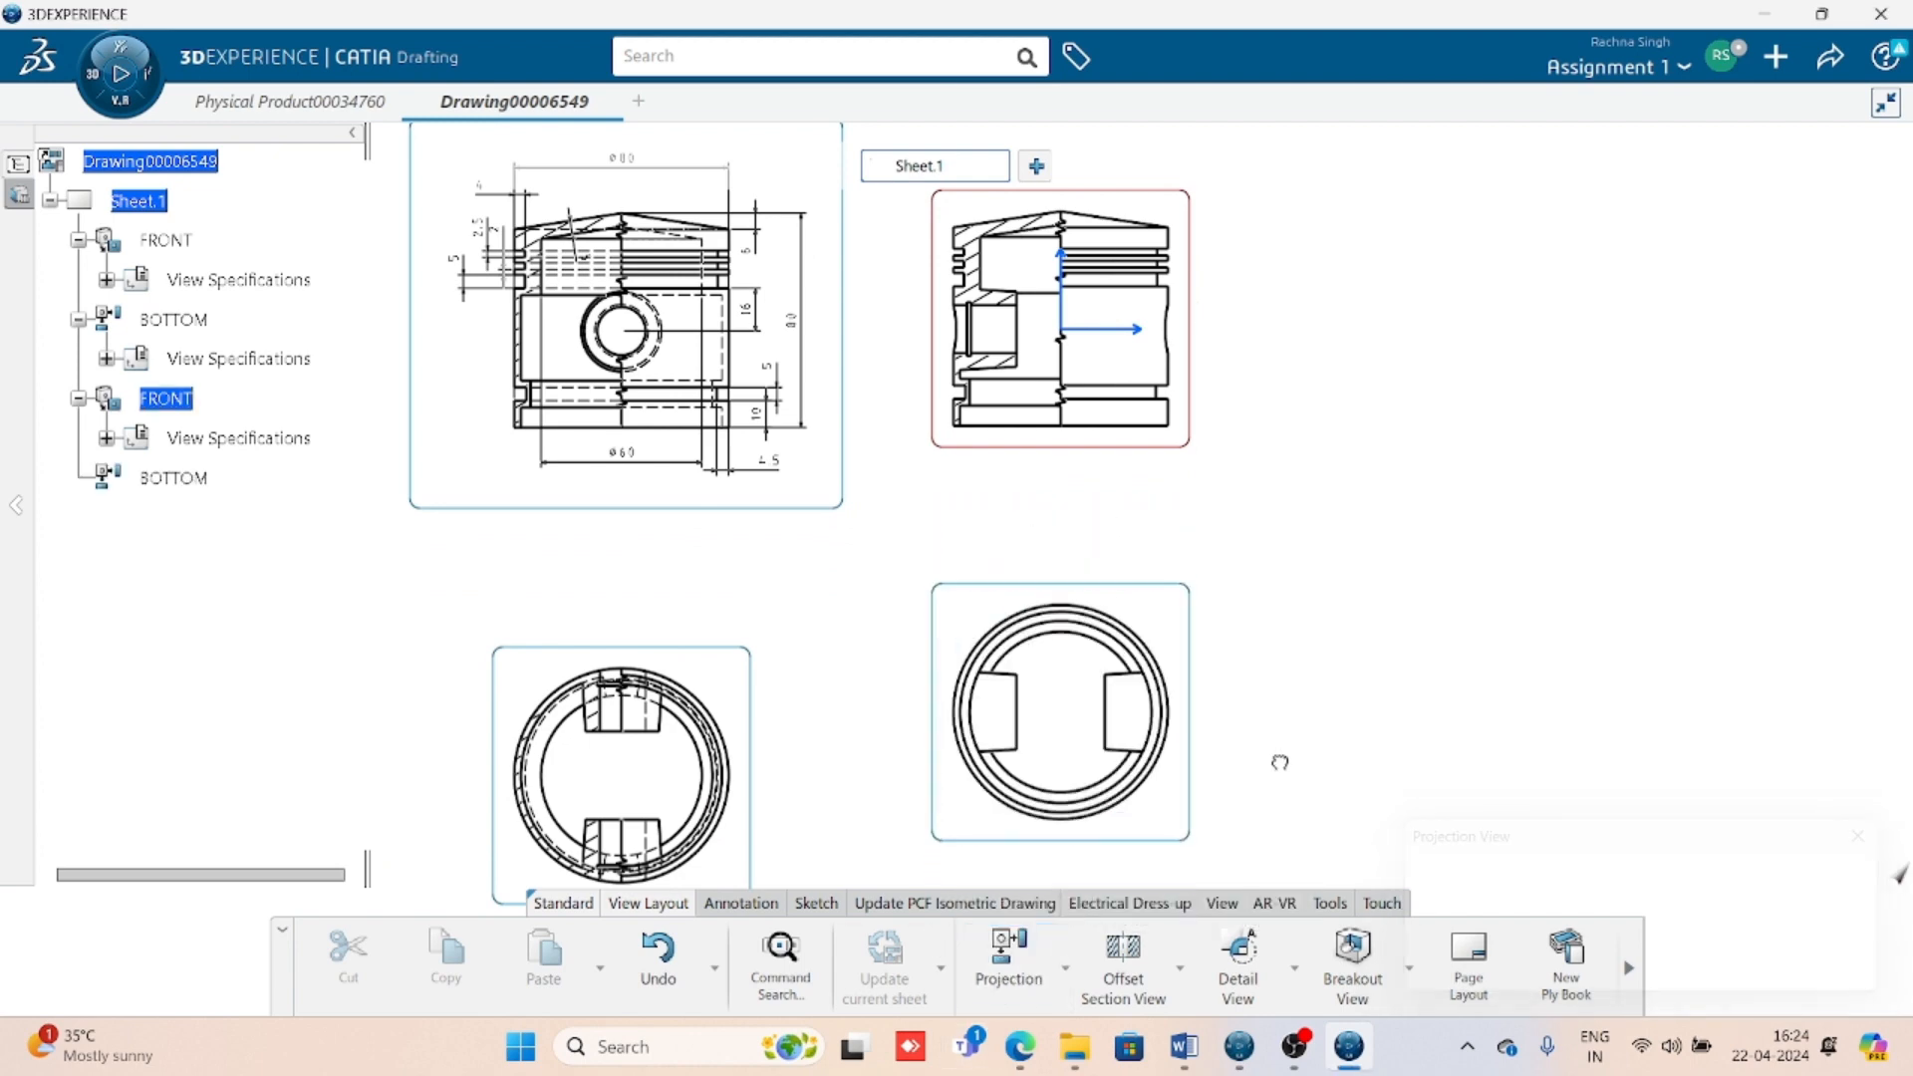
- Activate the new bottom view and add a breakout section with a rectangular profile about 60 mm wide enclosing its left half
middle_drag(1276, 760, 1345, 533)
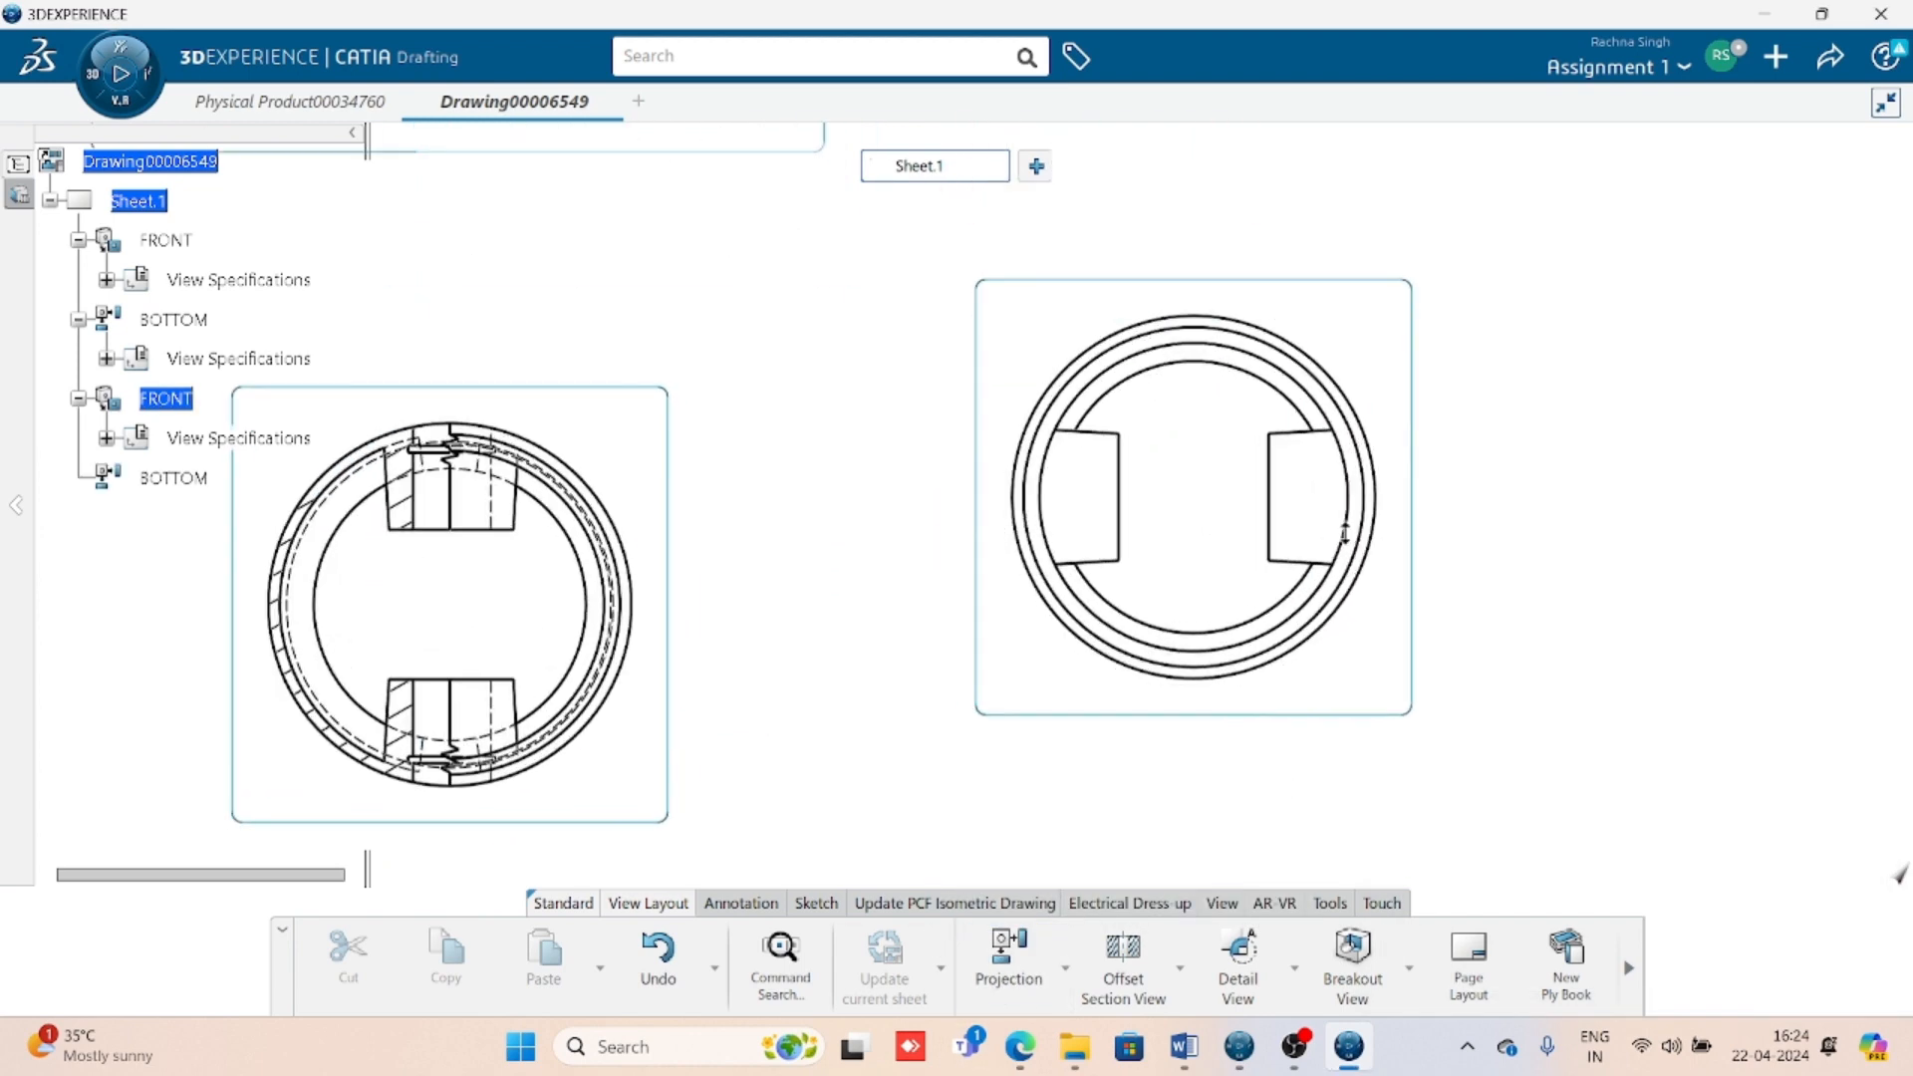
double_click(1323, 728)
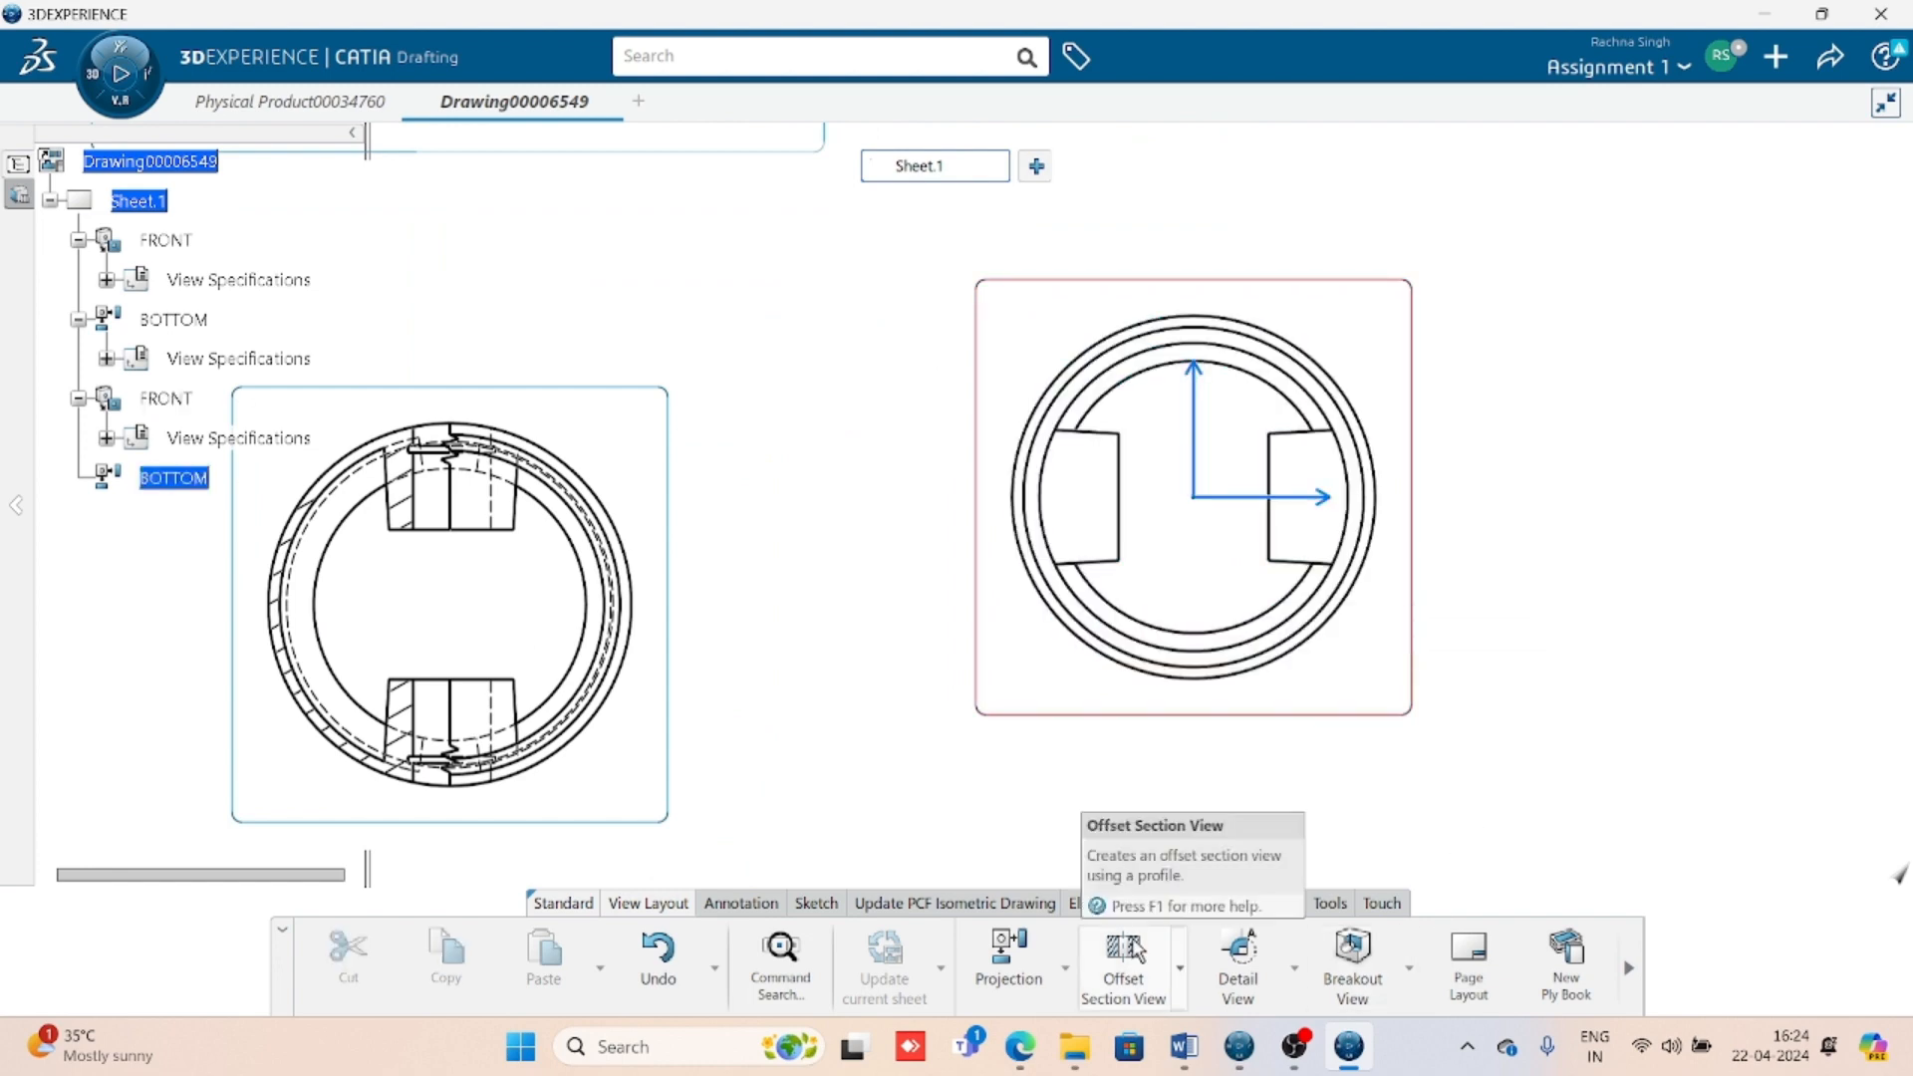
click(1352, 952)
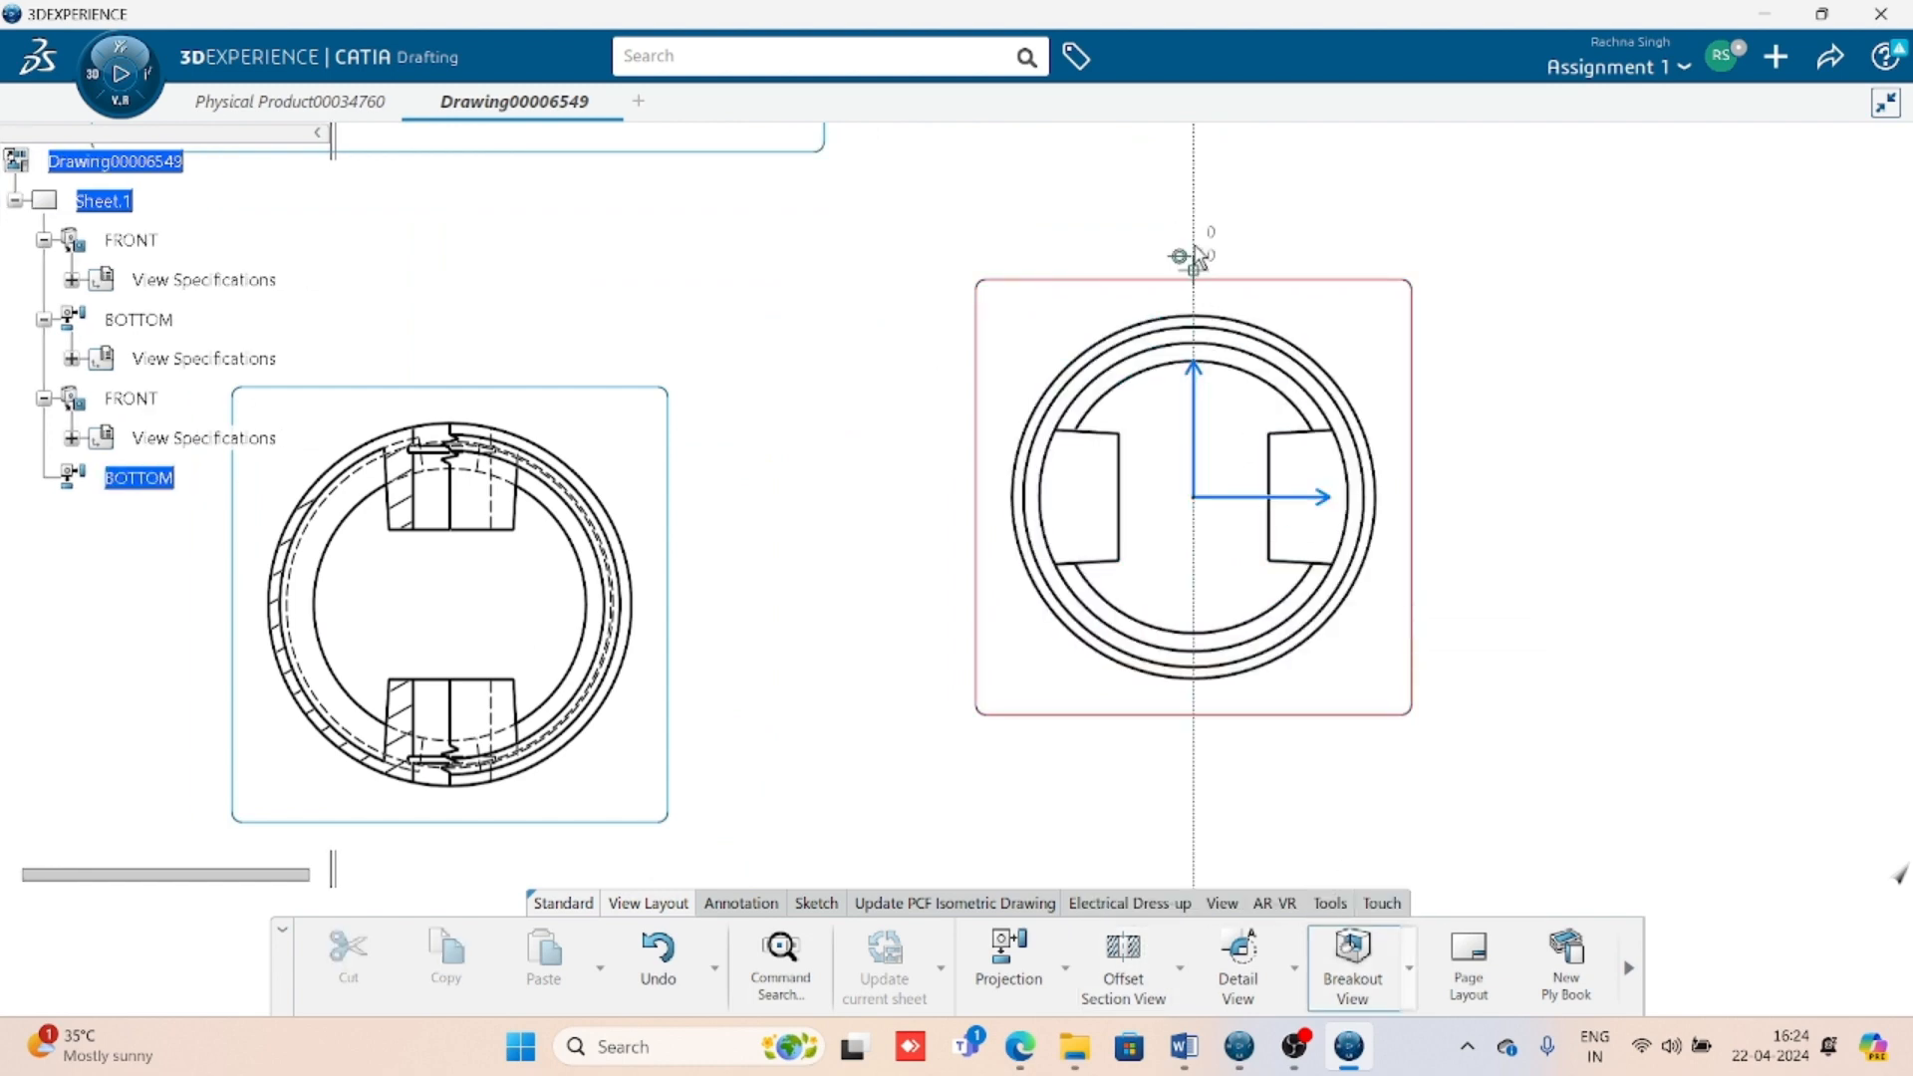
click(1193, 227)
click(1193, 724)
click(922, 725)
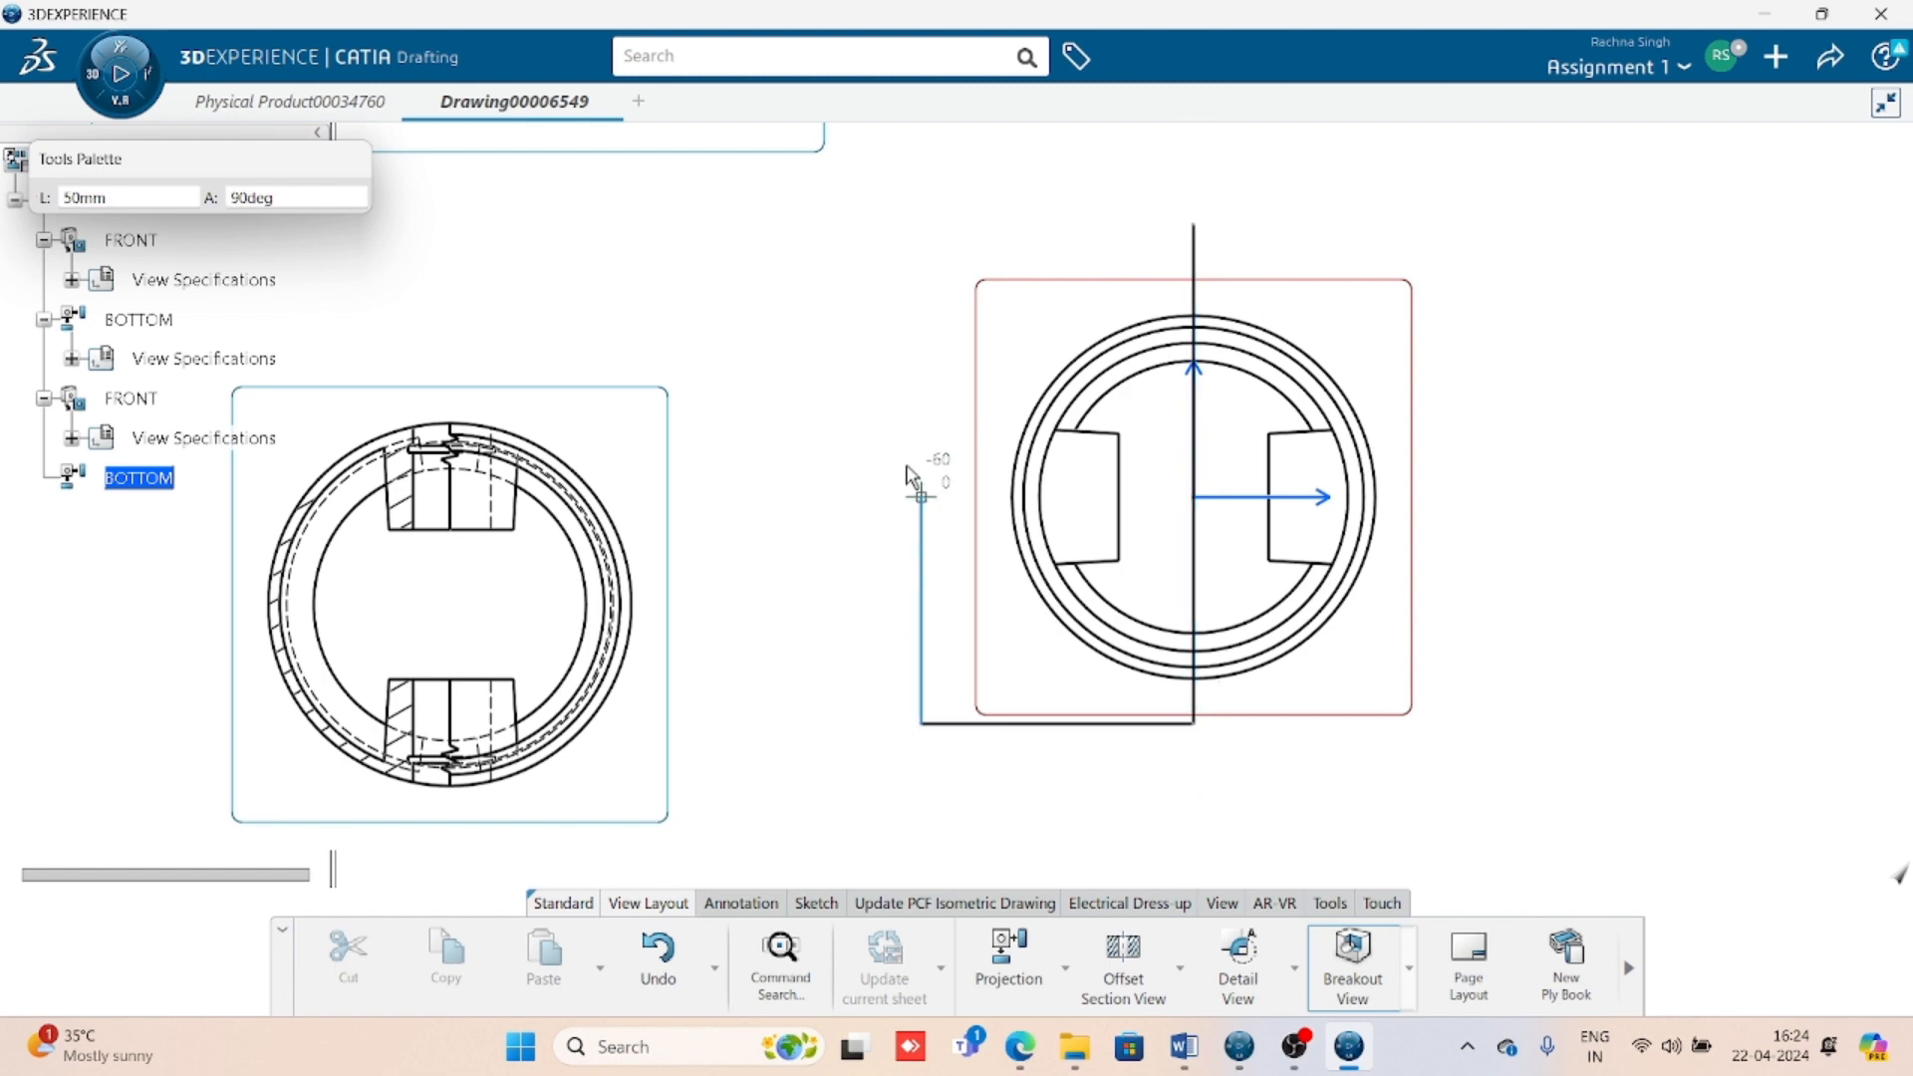
click(922, 225)
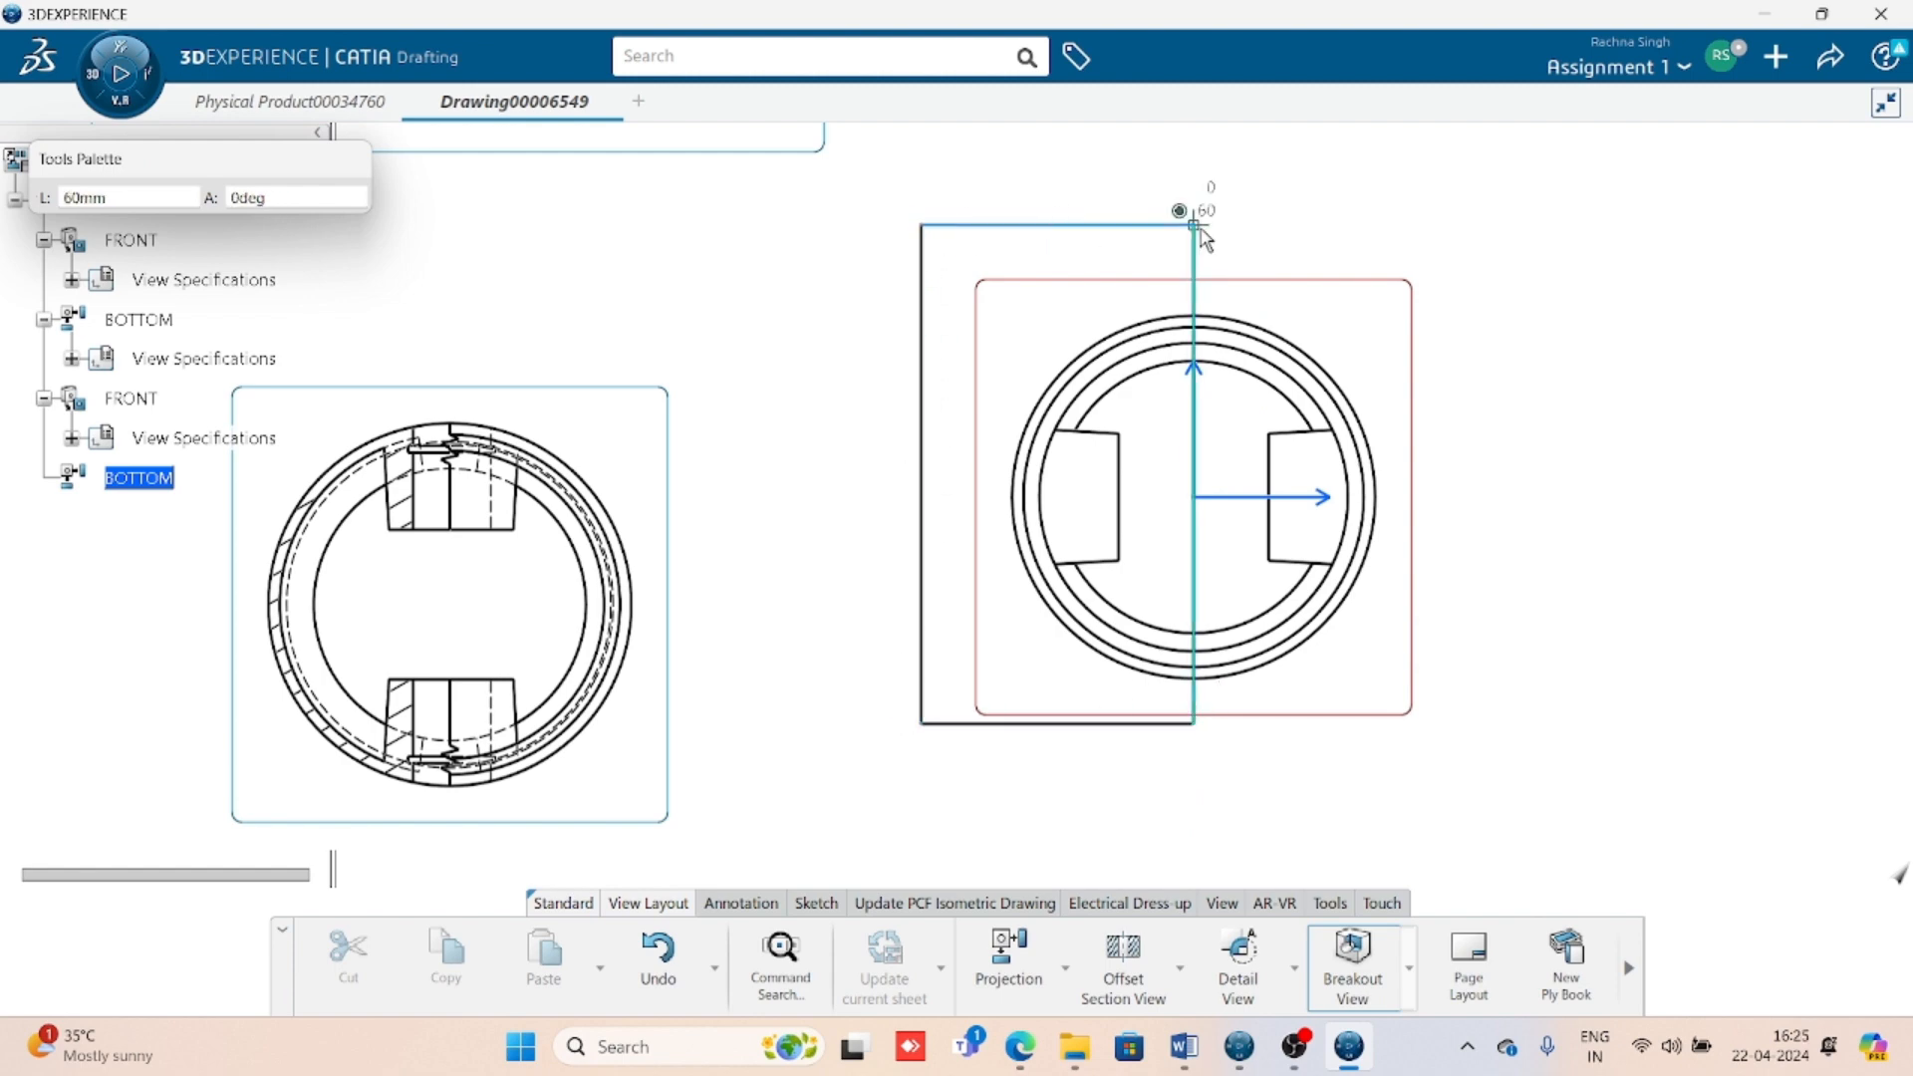
click(1195, 226)
click(998, 971)
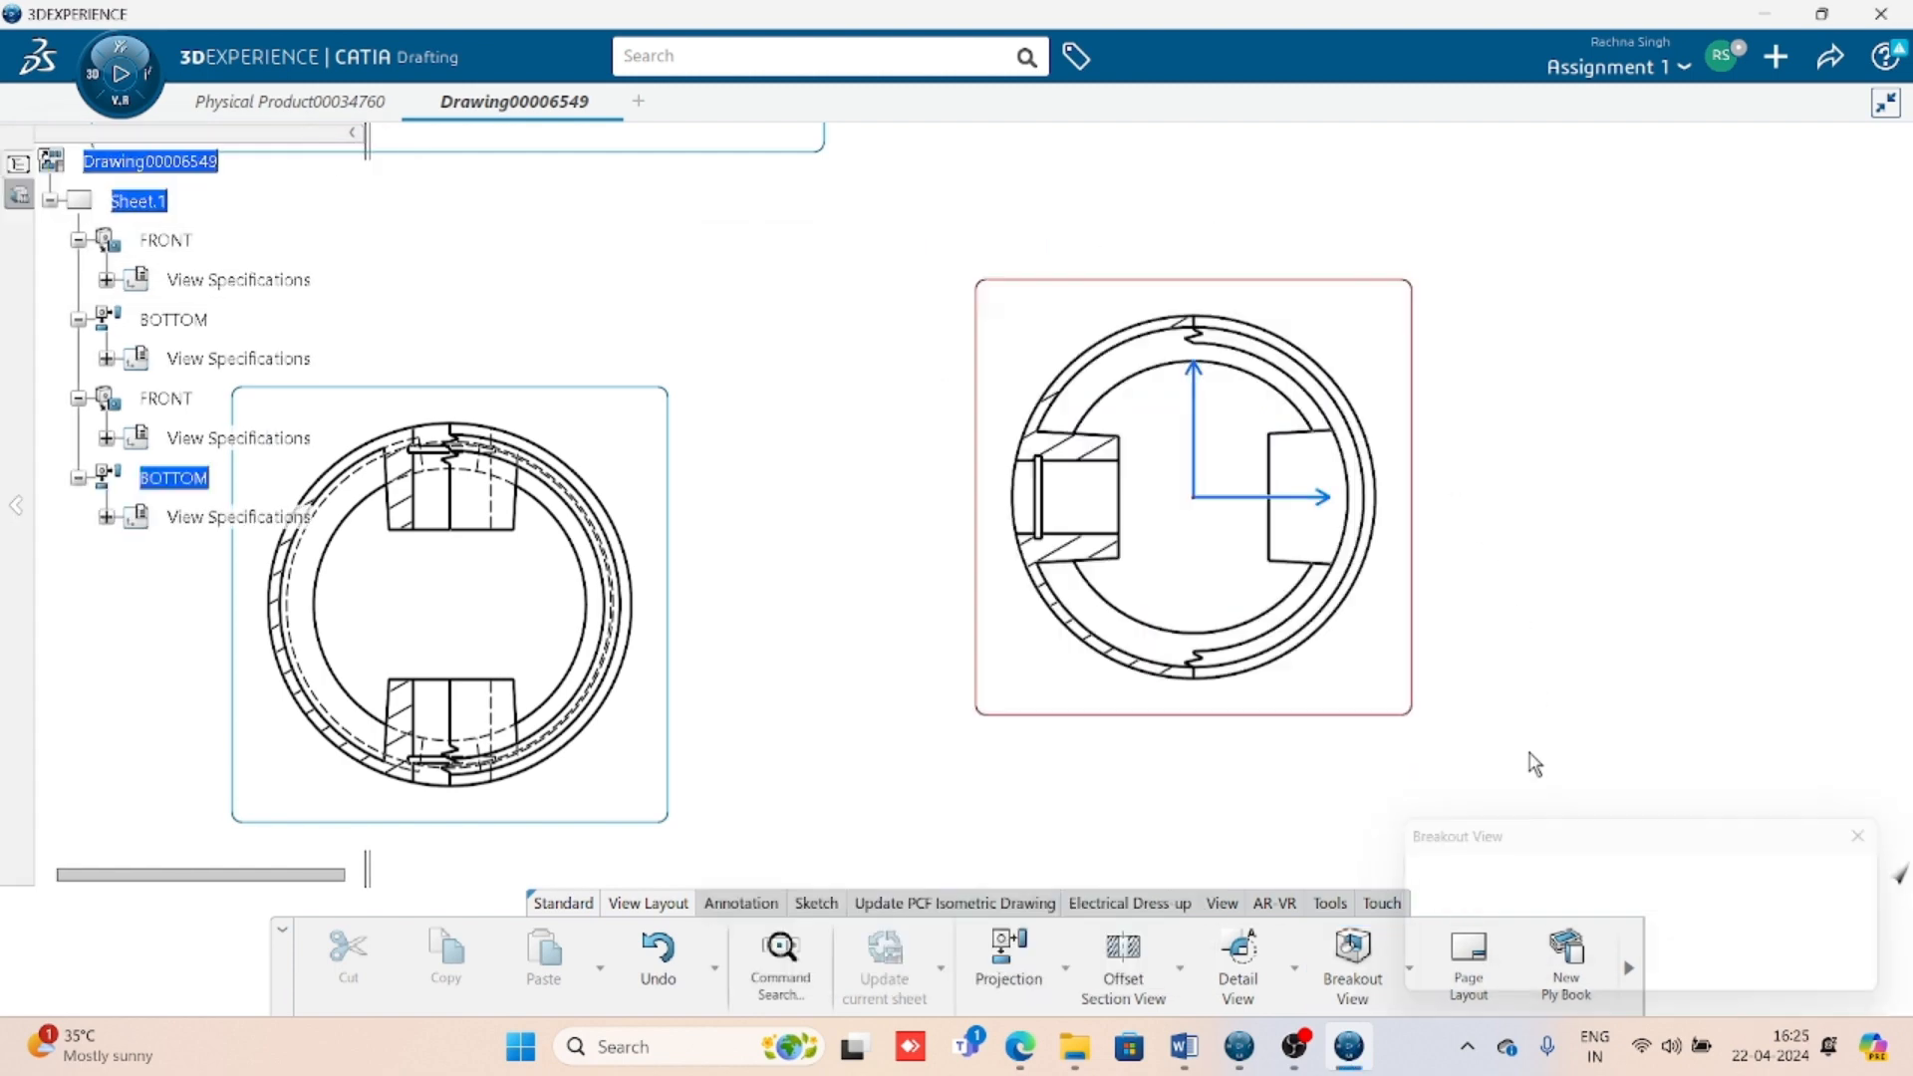
middle_drag(1344, 767, 1356, 618)
middle_drag(1356, 618, 1214, 579)
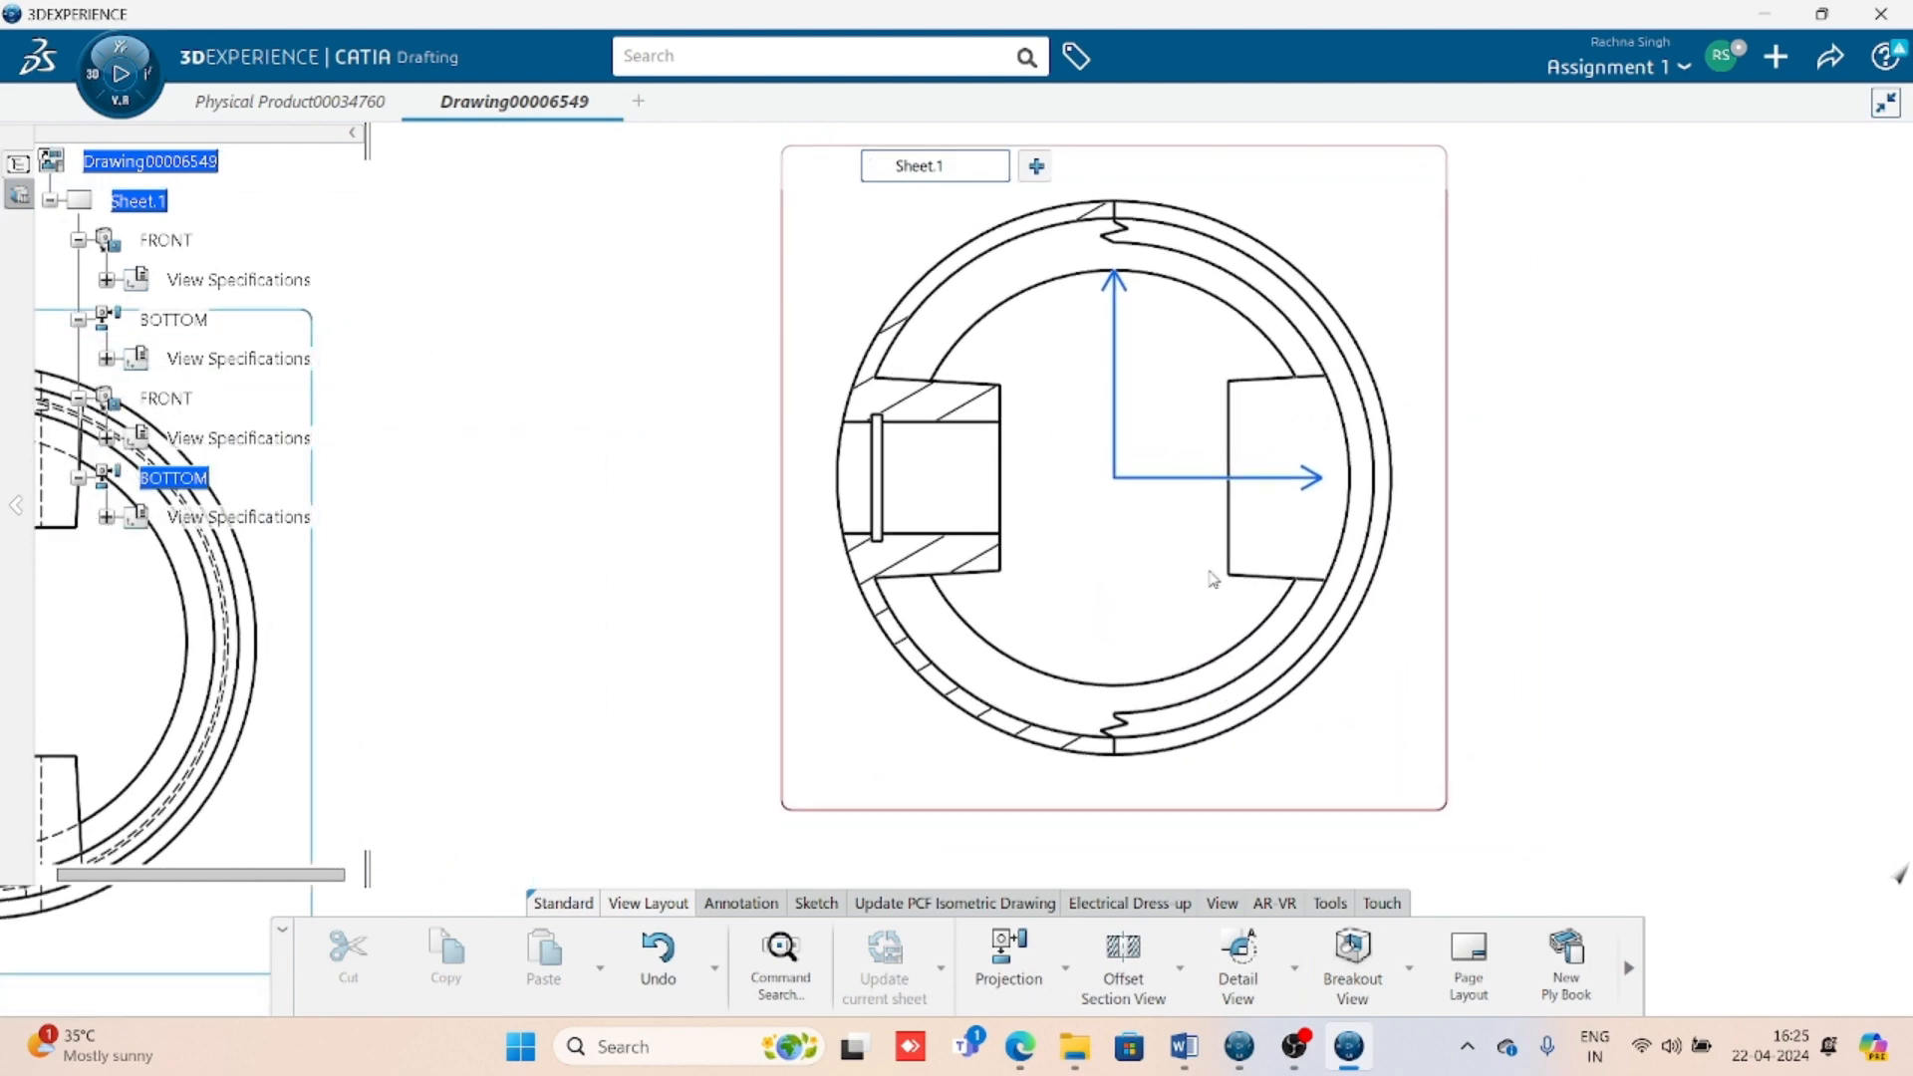
- Switch to the Word reference drawing and examine the lower skirt section and the bottom view's inner lug dimensions
click(1184, 1052)
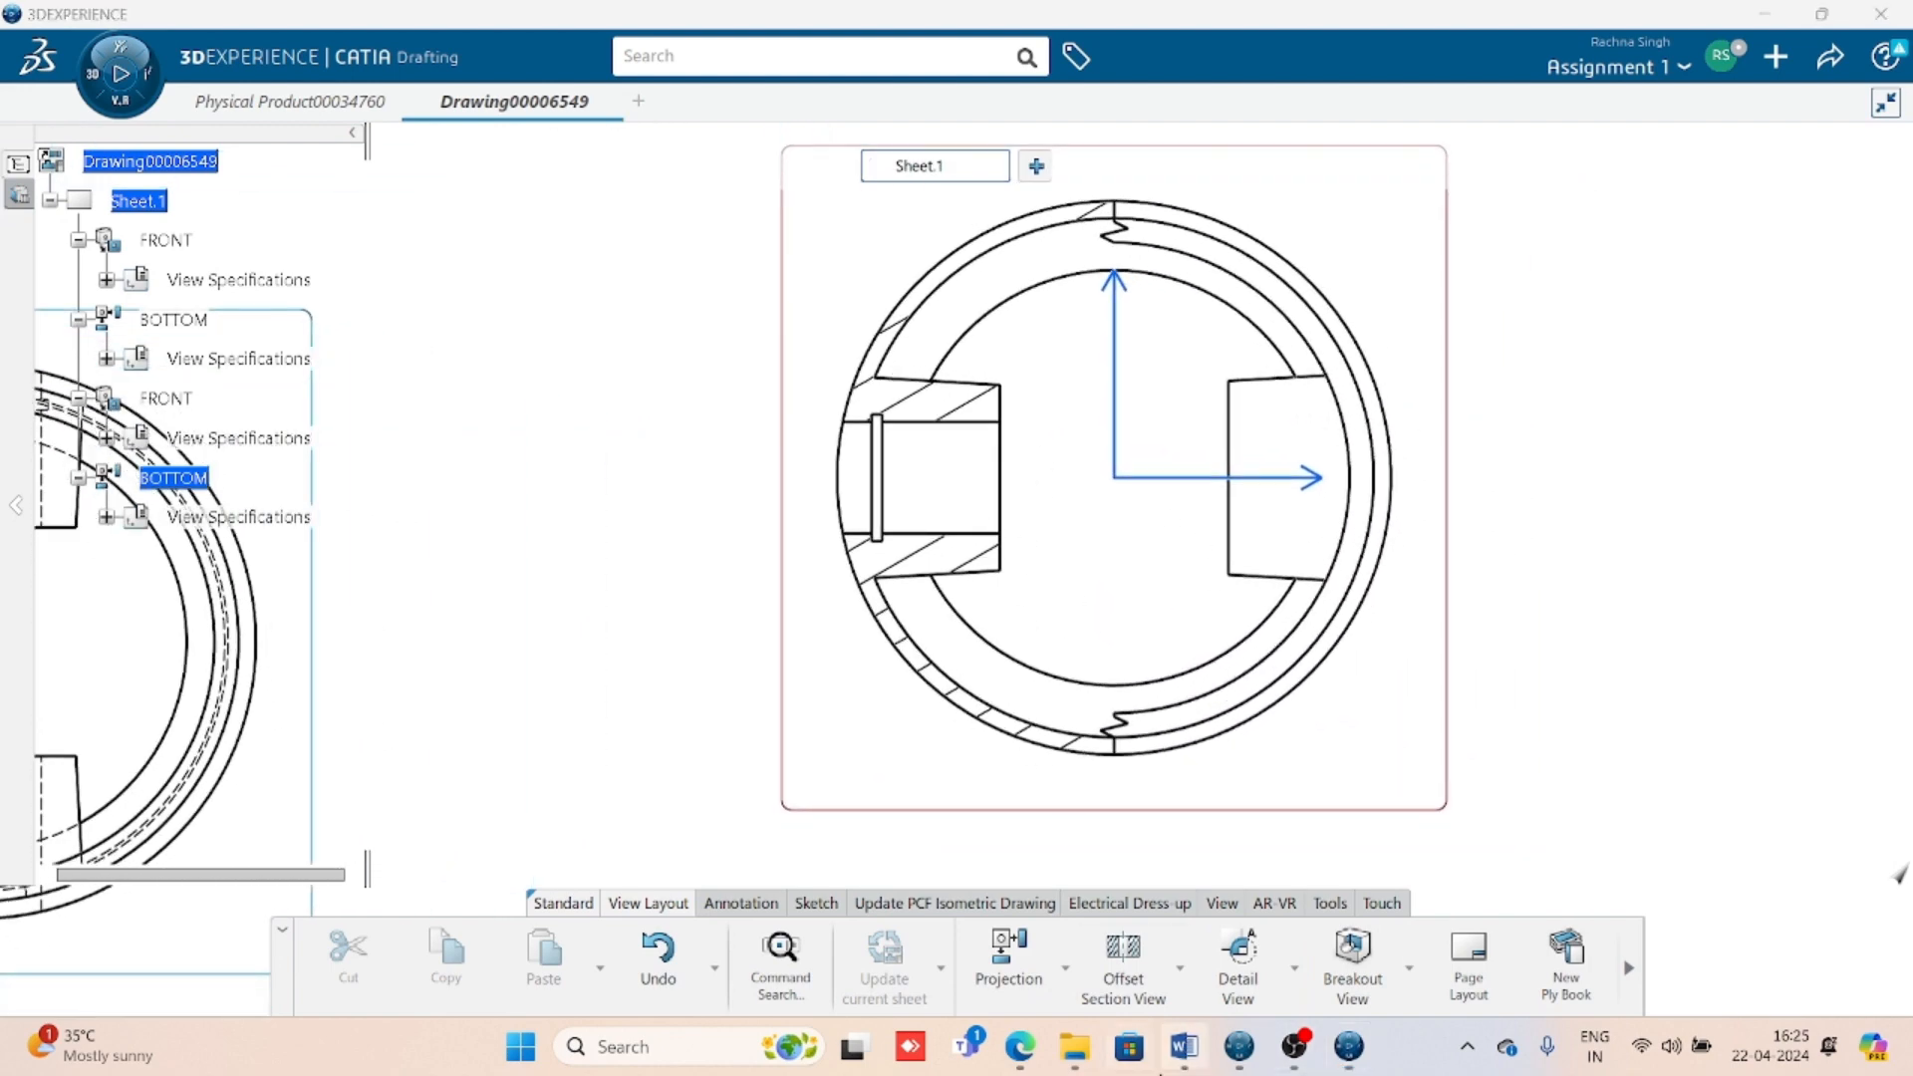
scroll(1091, 802, down, 5)
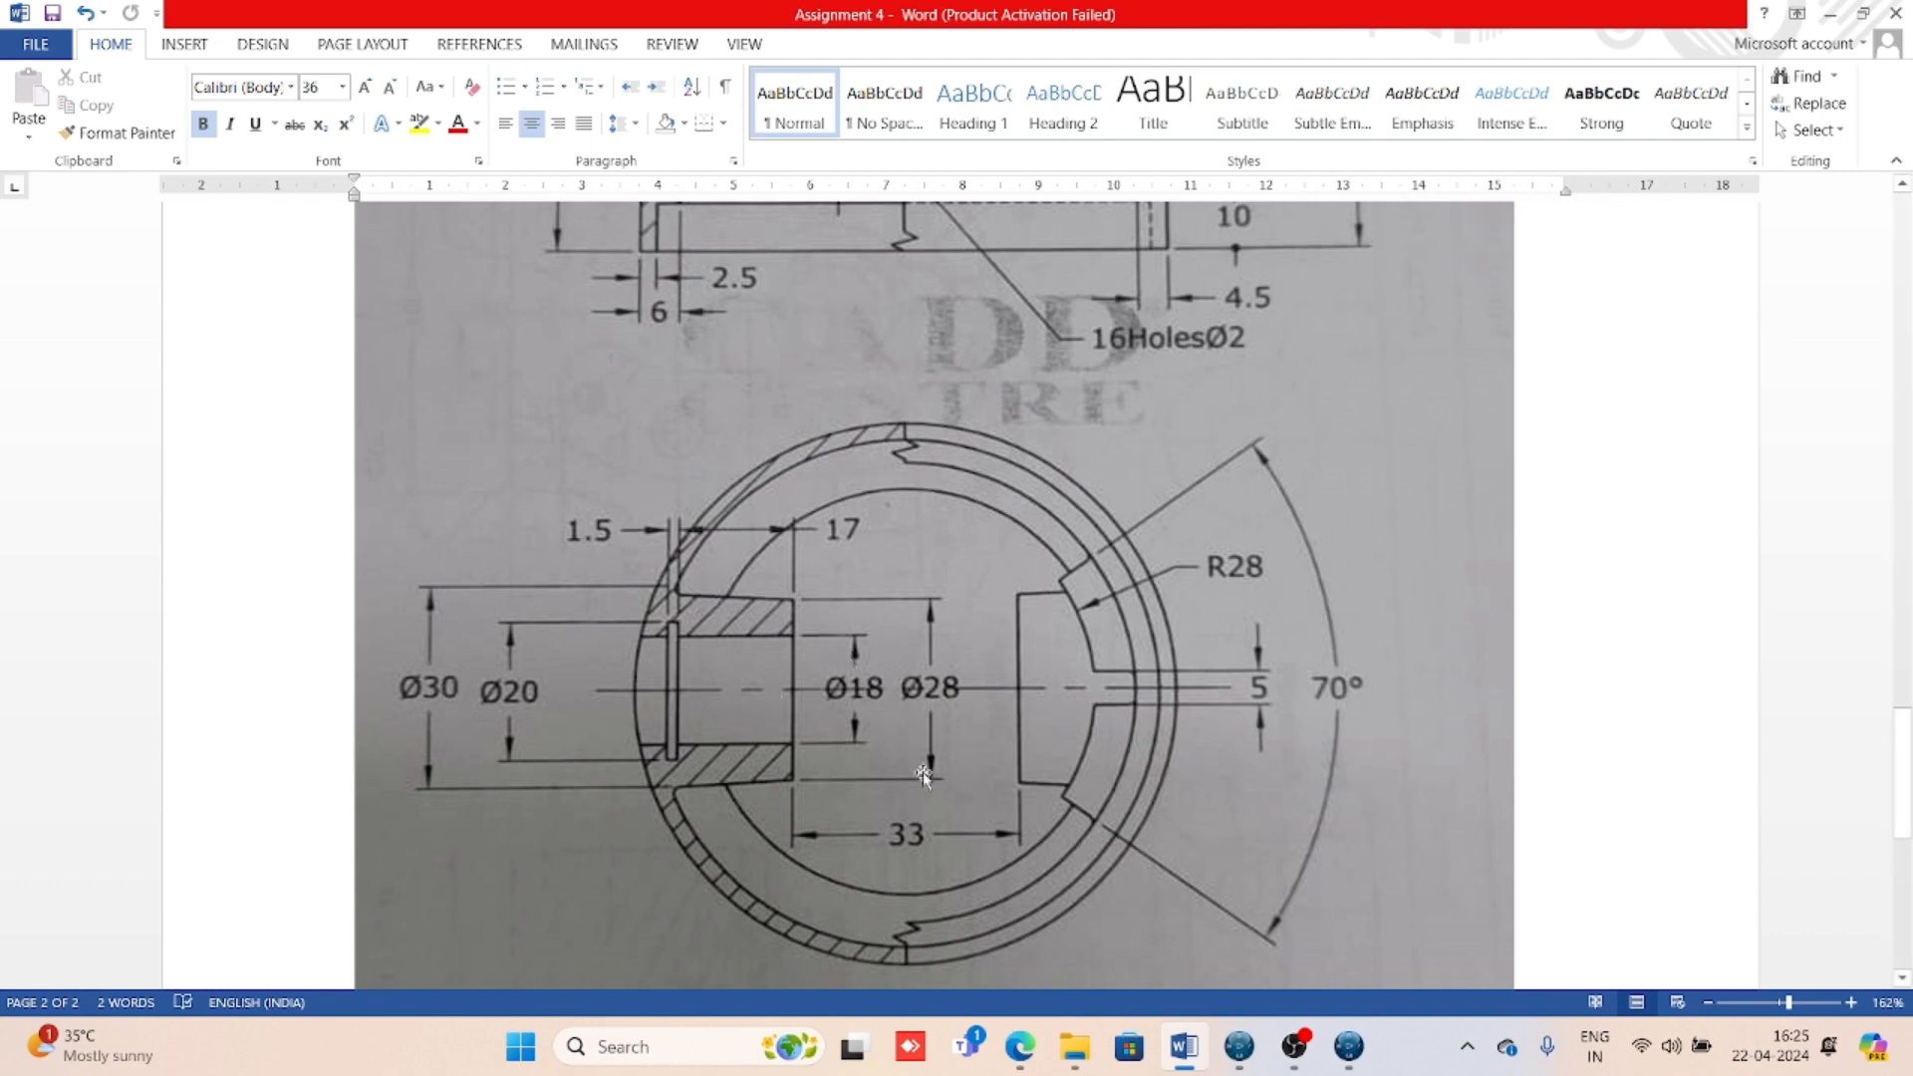
scroll(922, 773, up, 5)
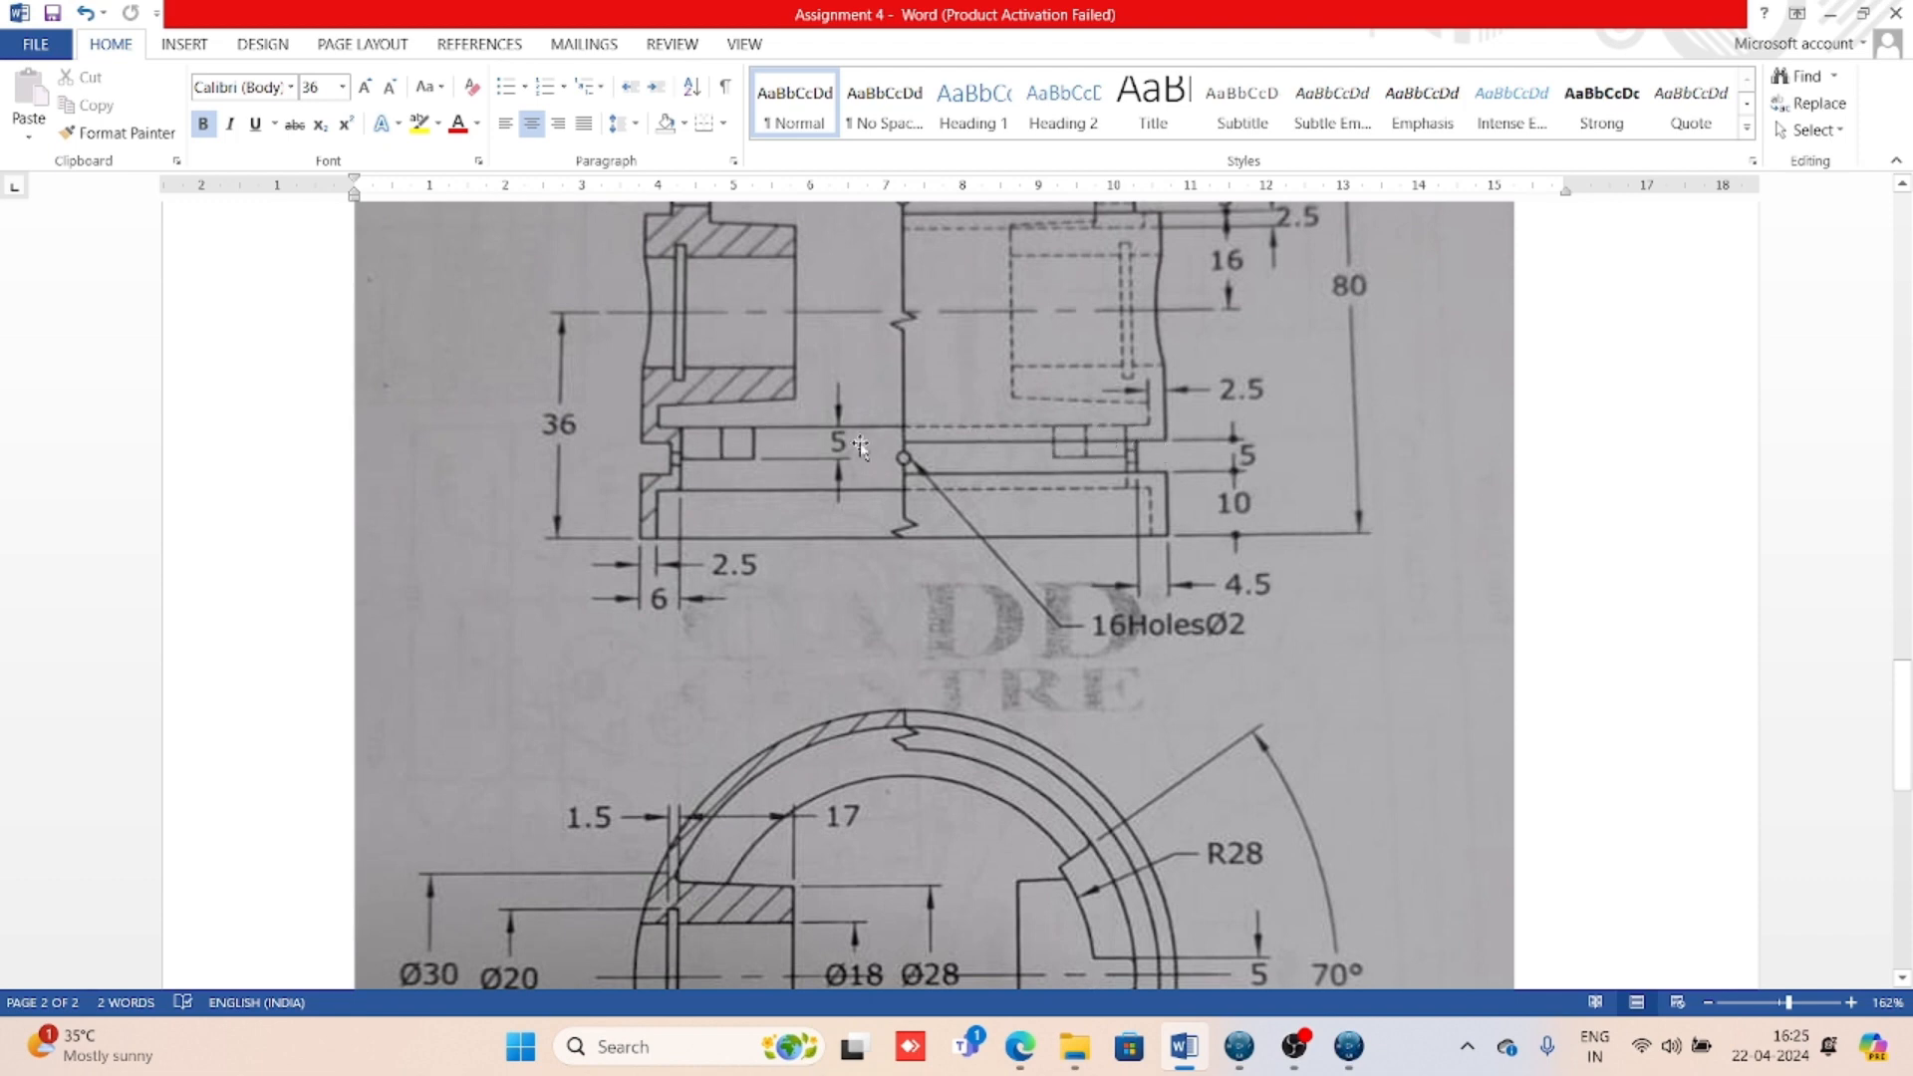
scroll(1175, 777, down, 3)
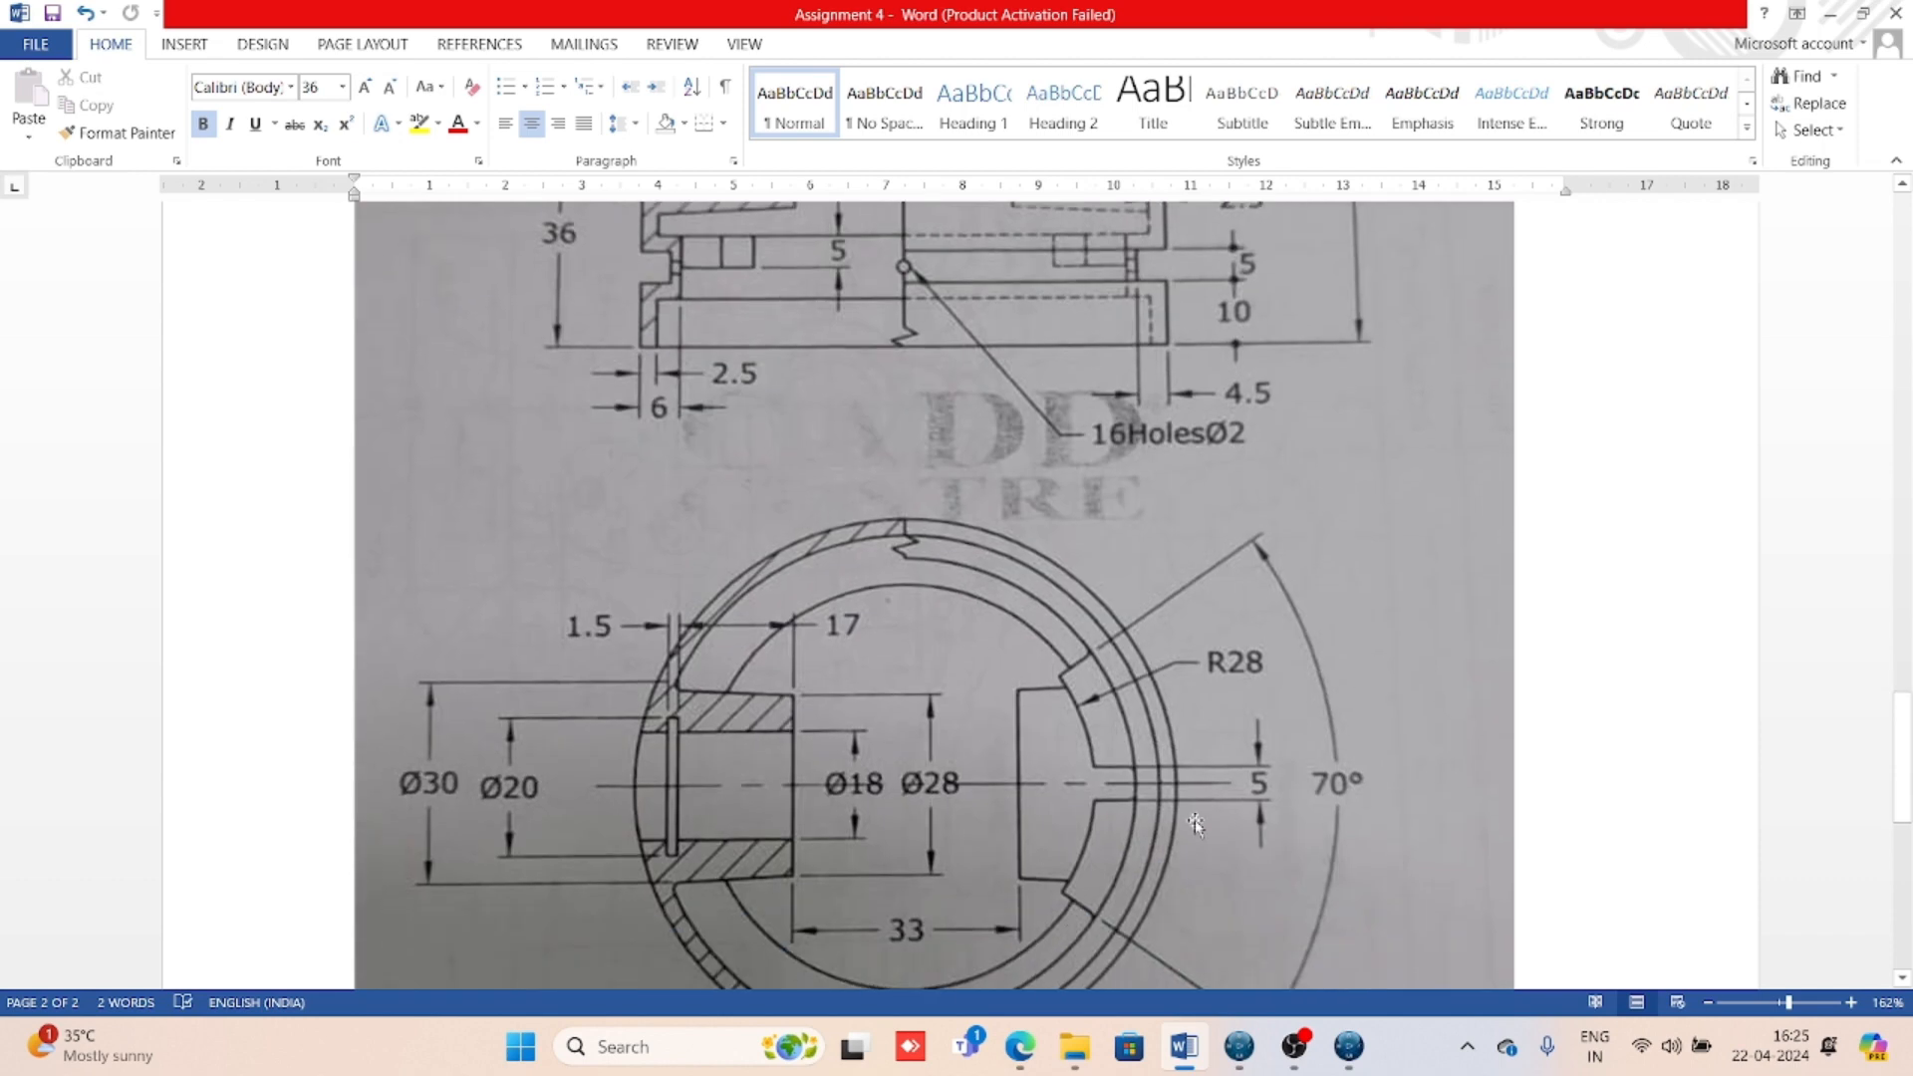
scroll(1063, 764, up, 3)
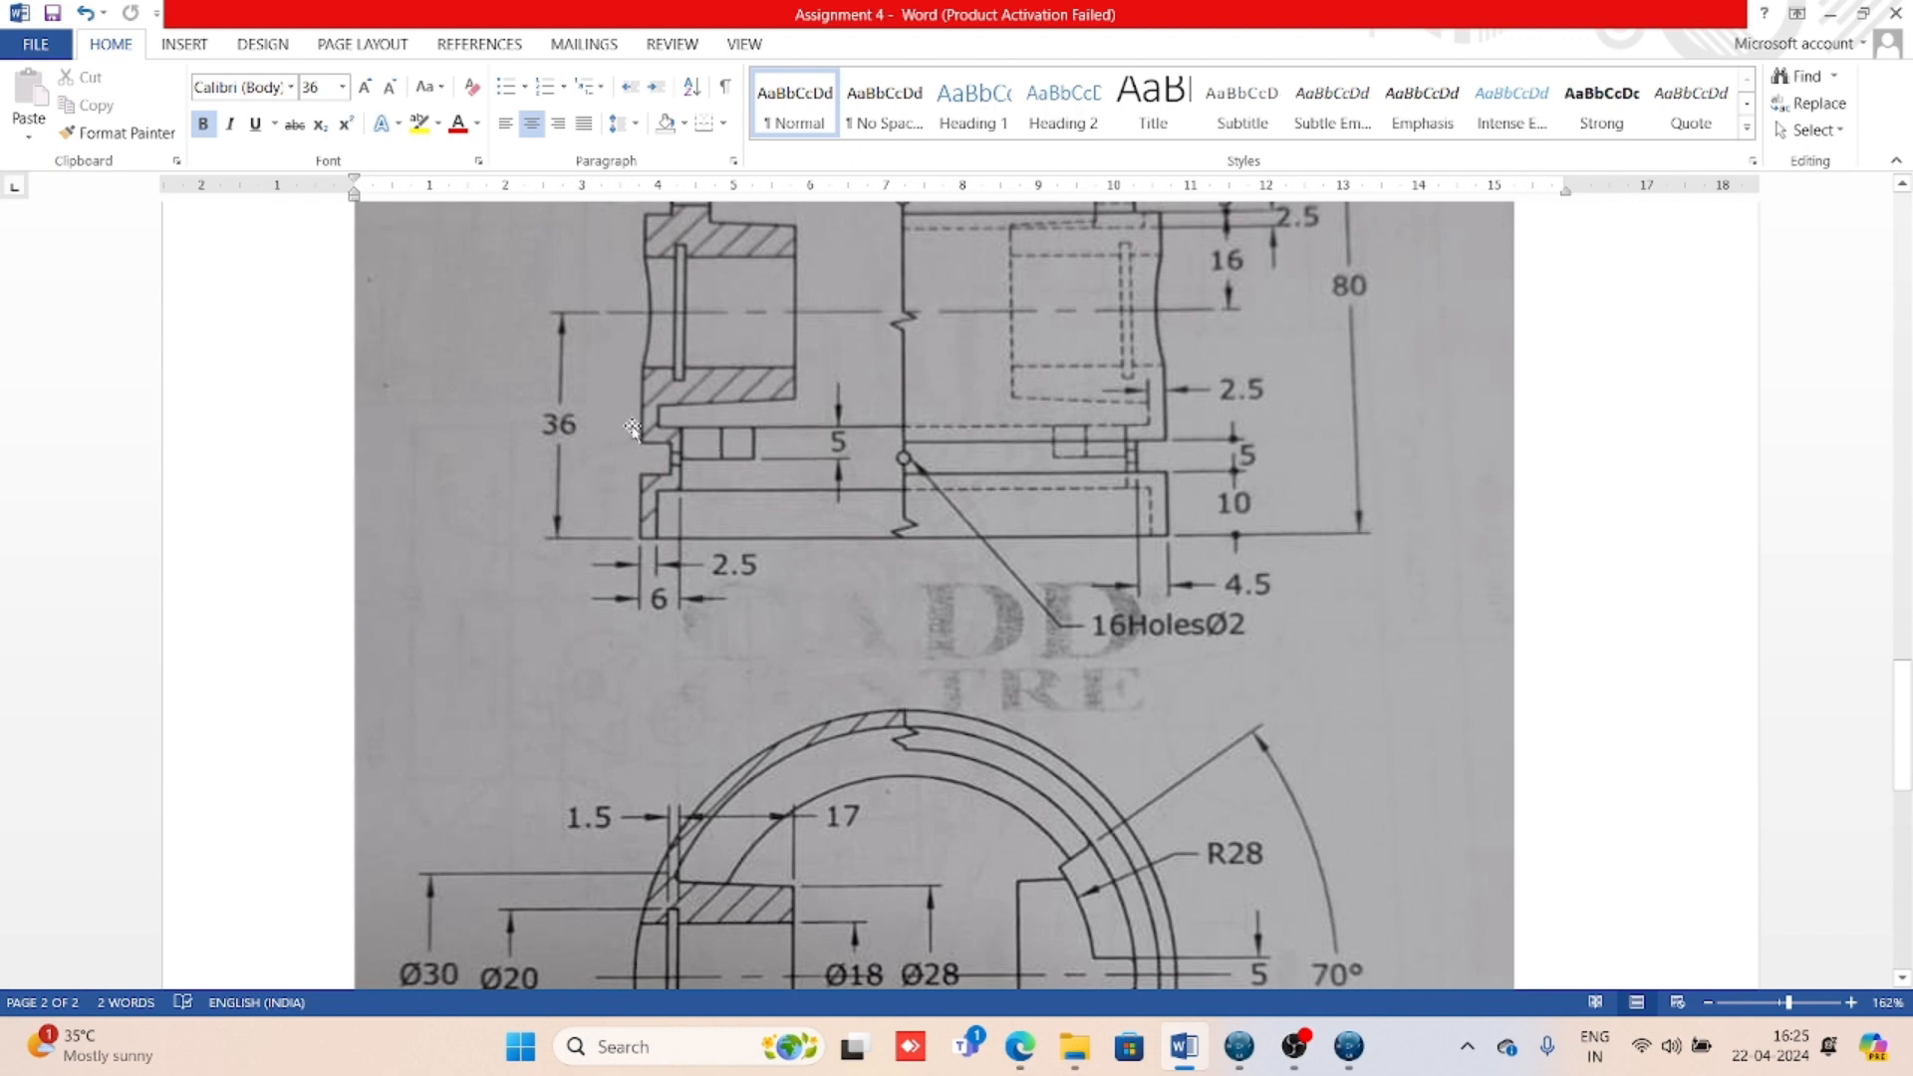
- Switch to 3DEXPERIENCE, inspect the underside and inner ledges of the piston part, and return to the piston drawing
mouse_move(1248, 1033)
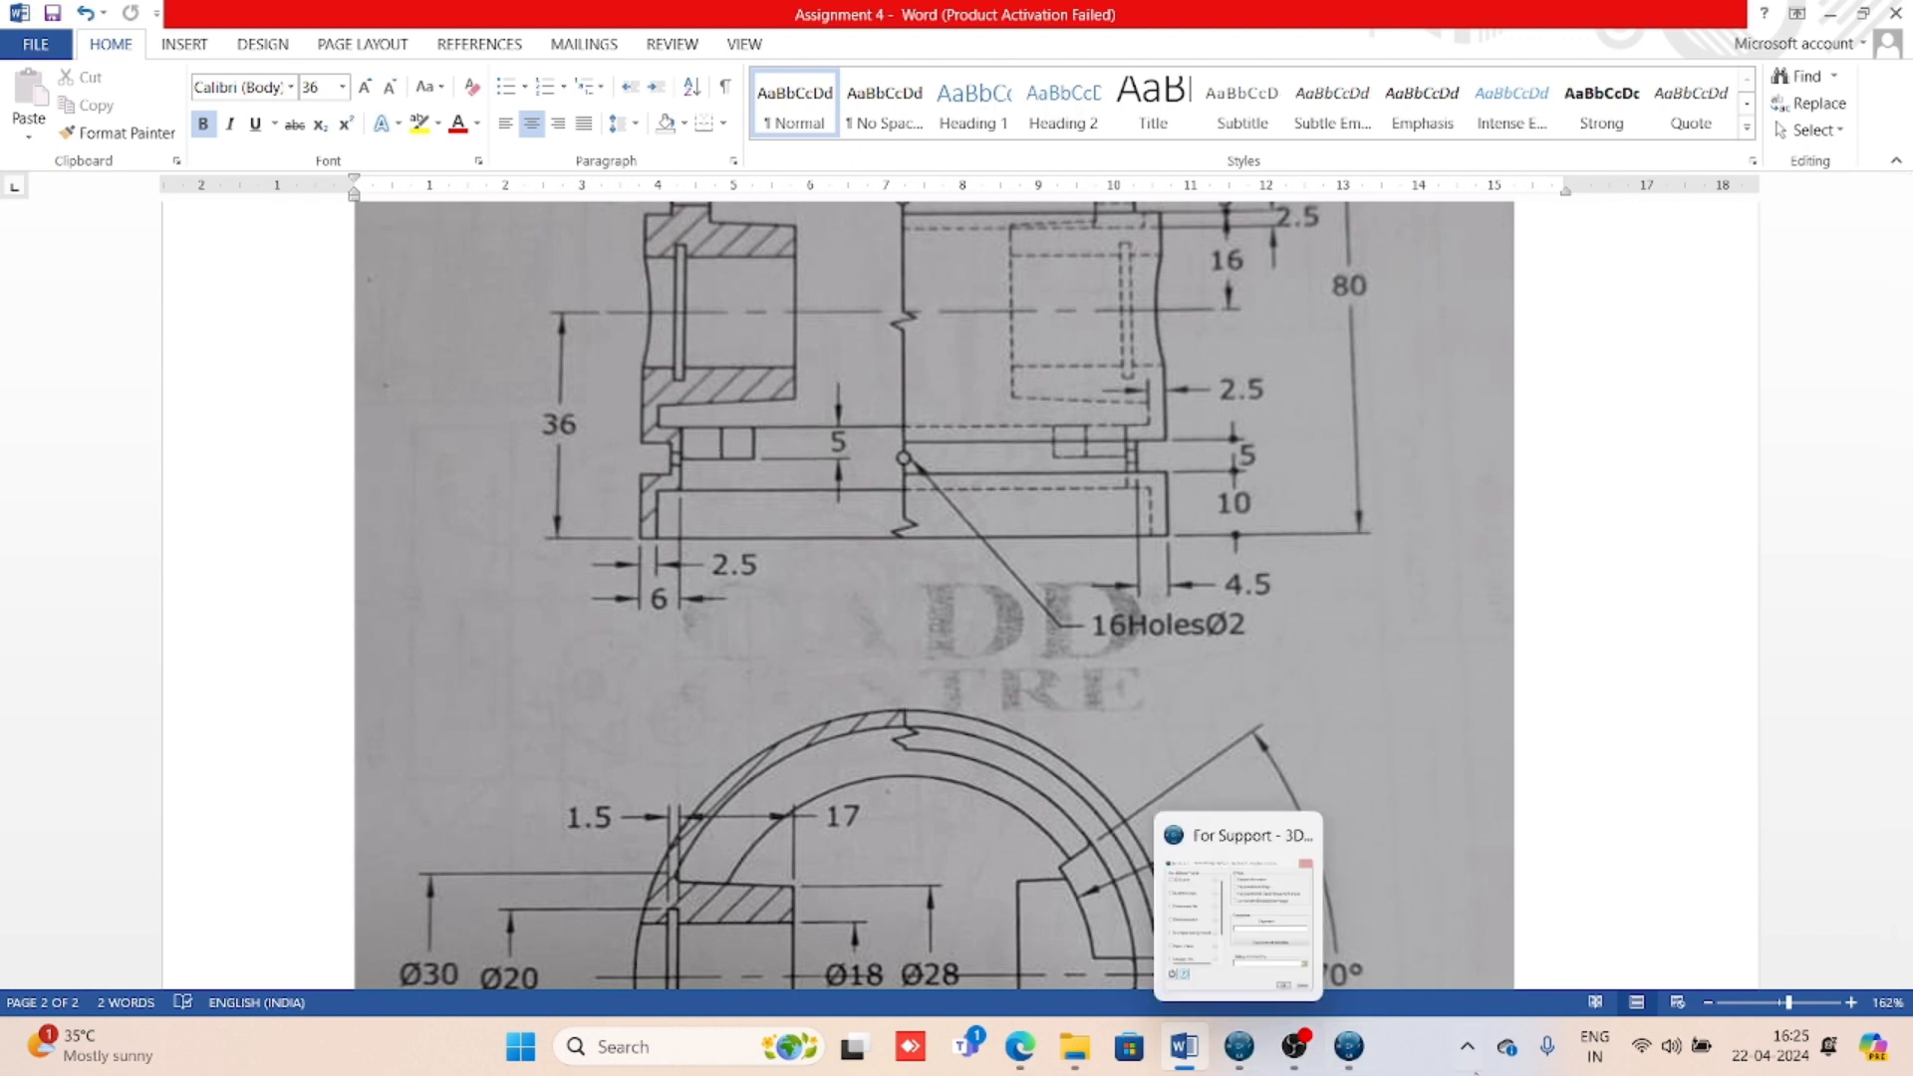
click(1353, 1046)
key(ctrl+Tab)
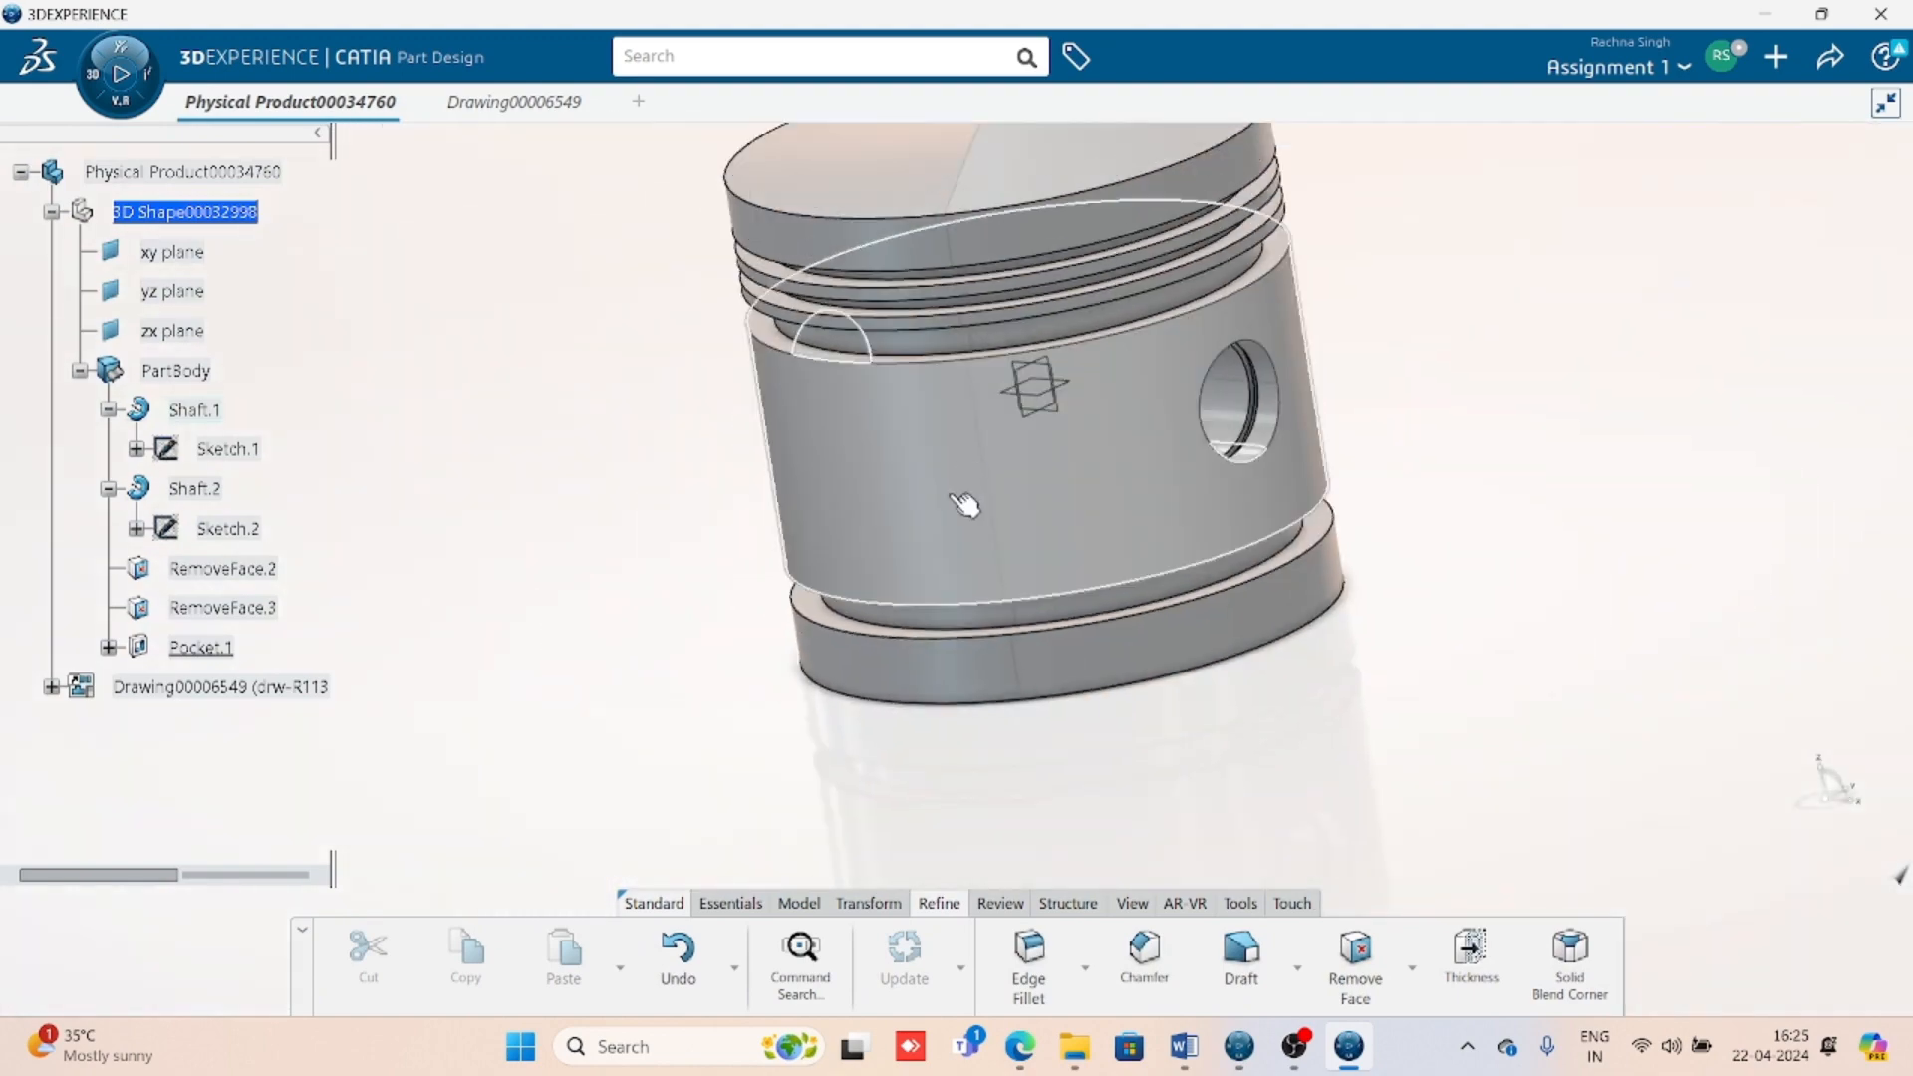
middle_drag(957, 498, 906, 555)
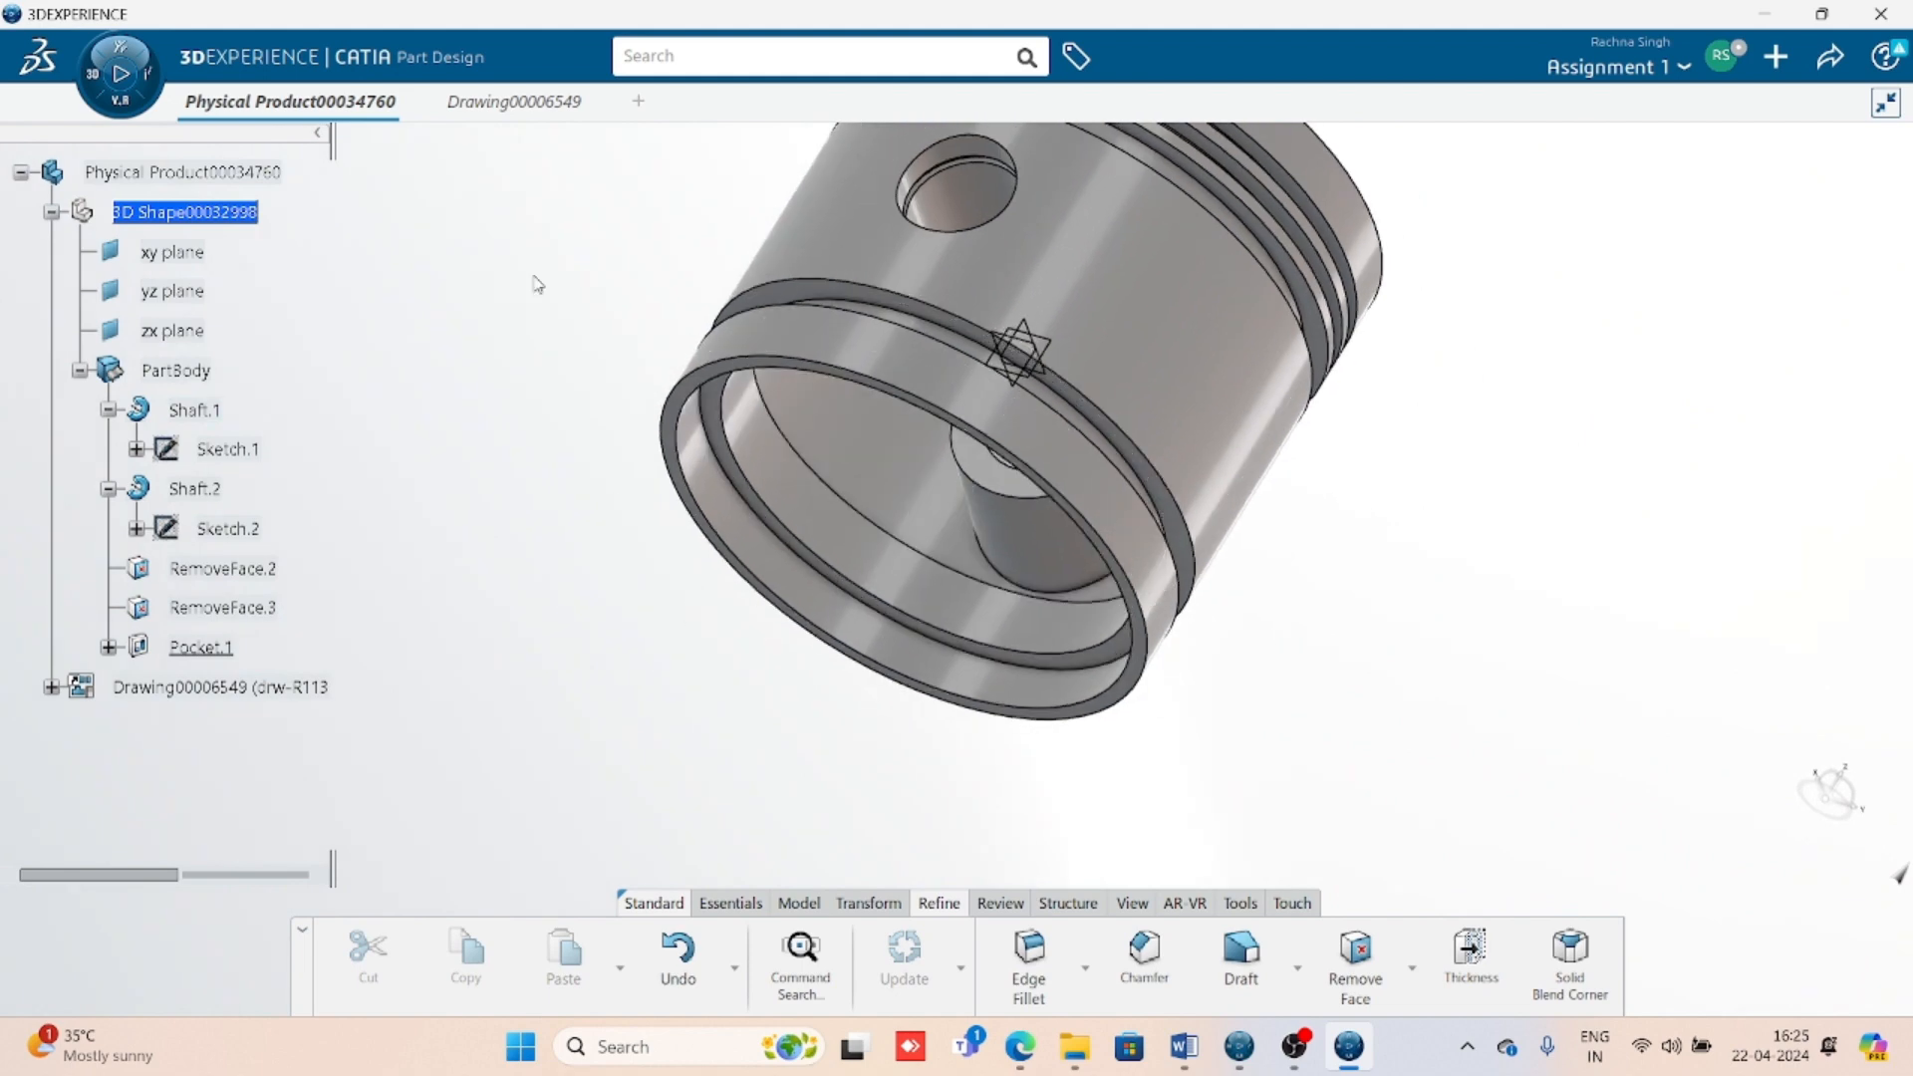
click(513, 100)
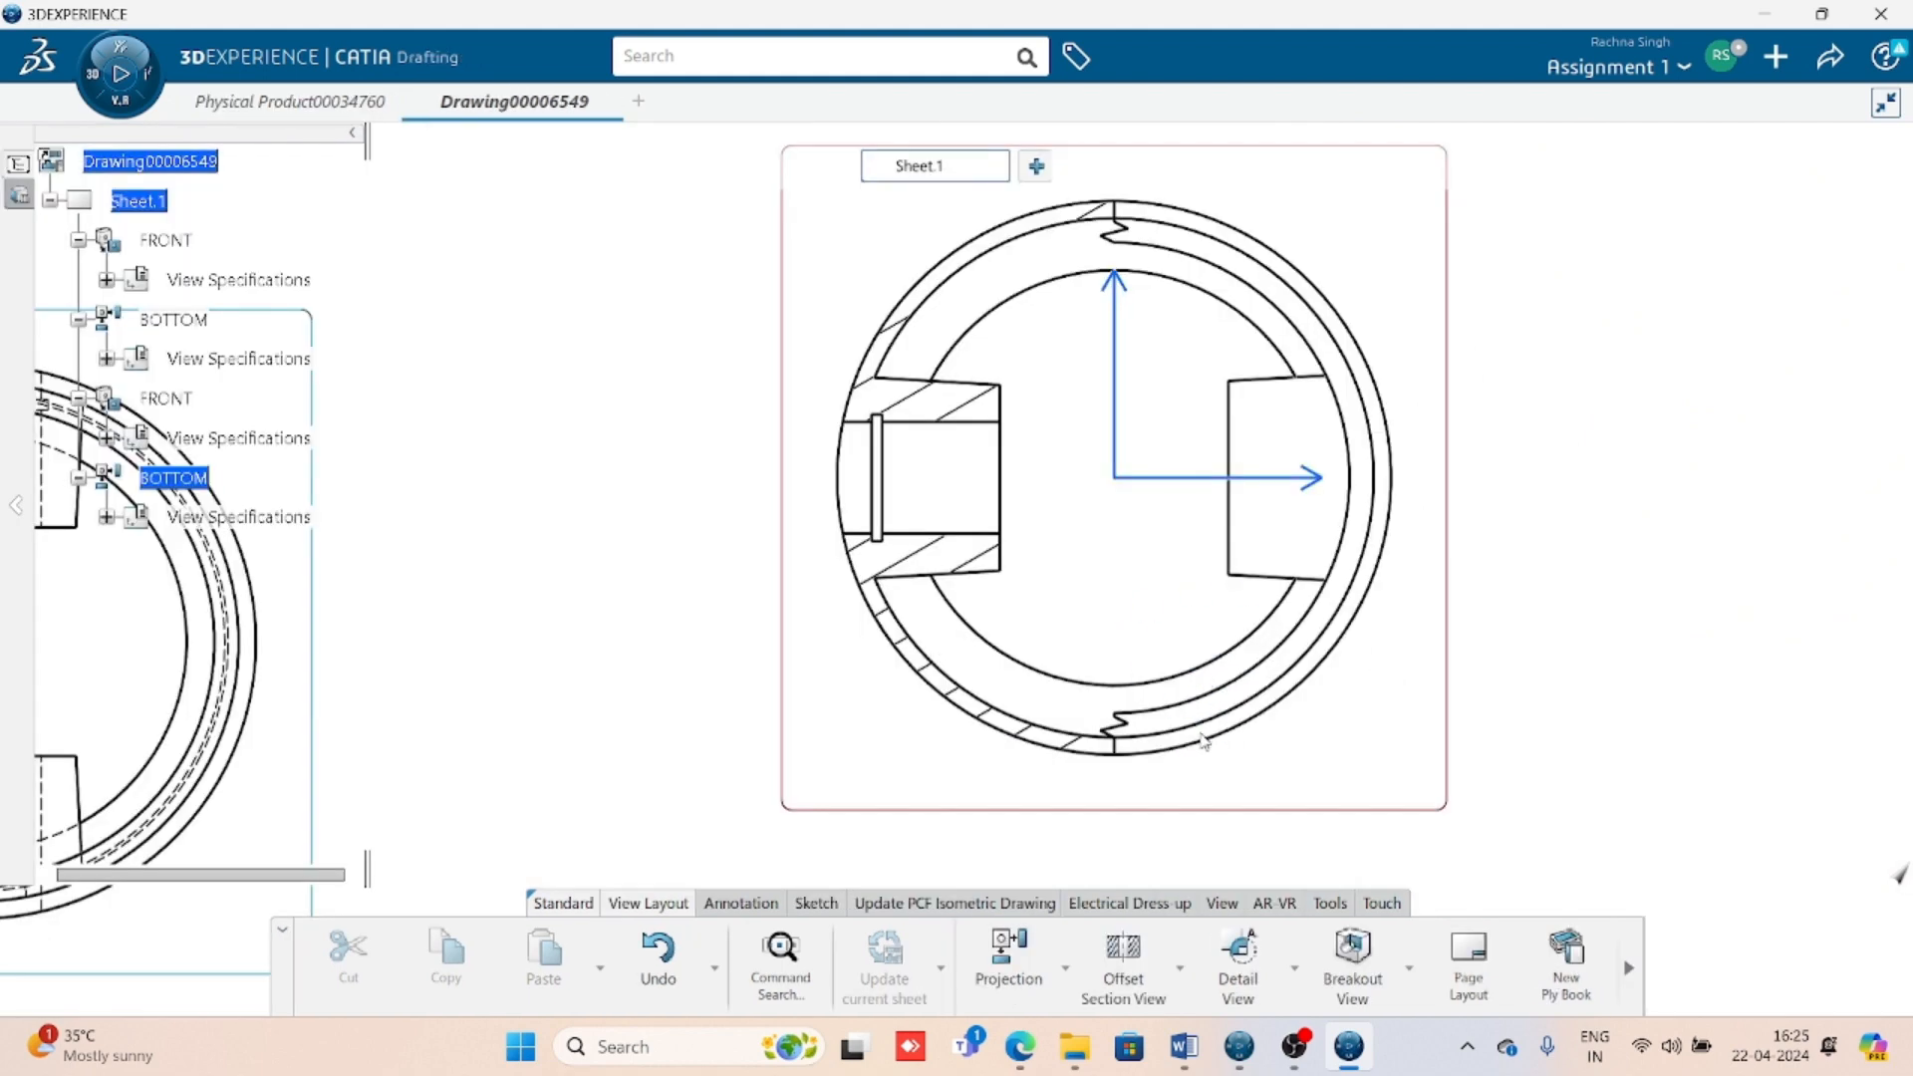
- Dimension the height from the piston's base to the upper inner ledge in the half-sectioned front view
mouse_move(1205, 740)
middle_down()
mouse_move(1452, 561)
mouse_move(1003, 730)
mouse_move(1000, 820)
middle_up()
mouse_move(995, 571)
middle_down()
mouse_move(1024, 704)
mouse_move(781, 841)
mouse_move(979, 727)
middle_up()
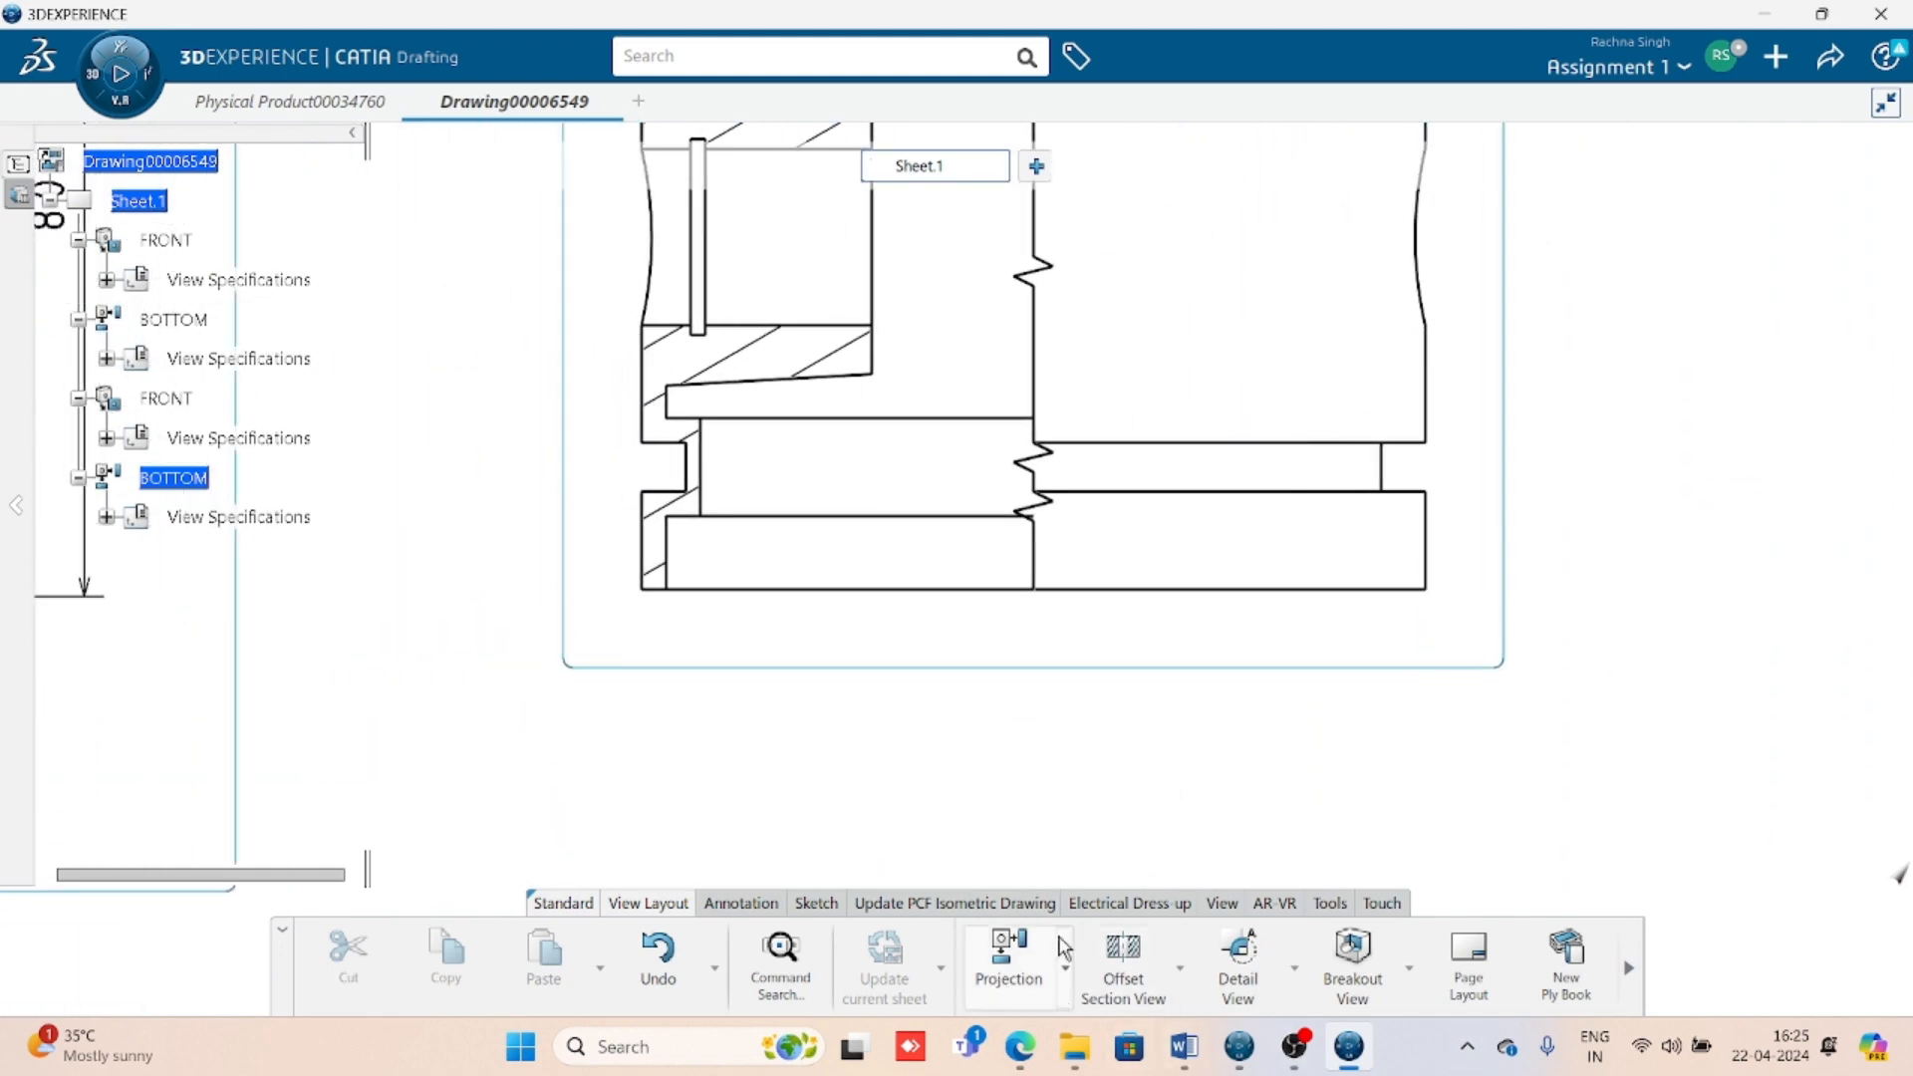
click(732, 903)
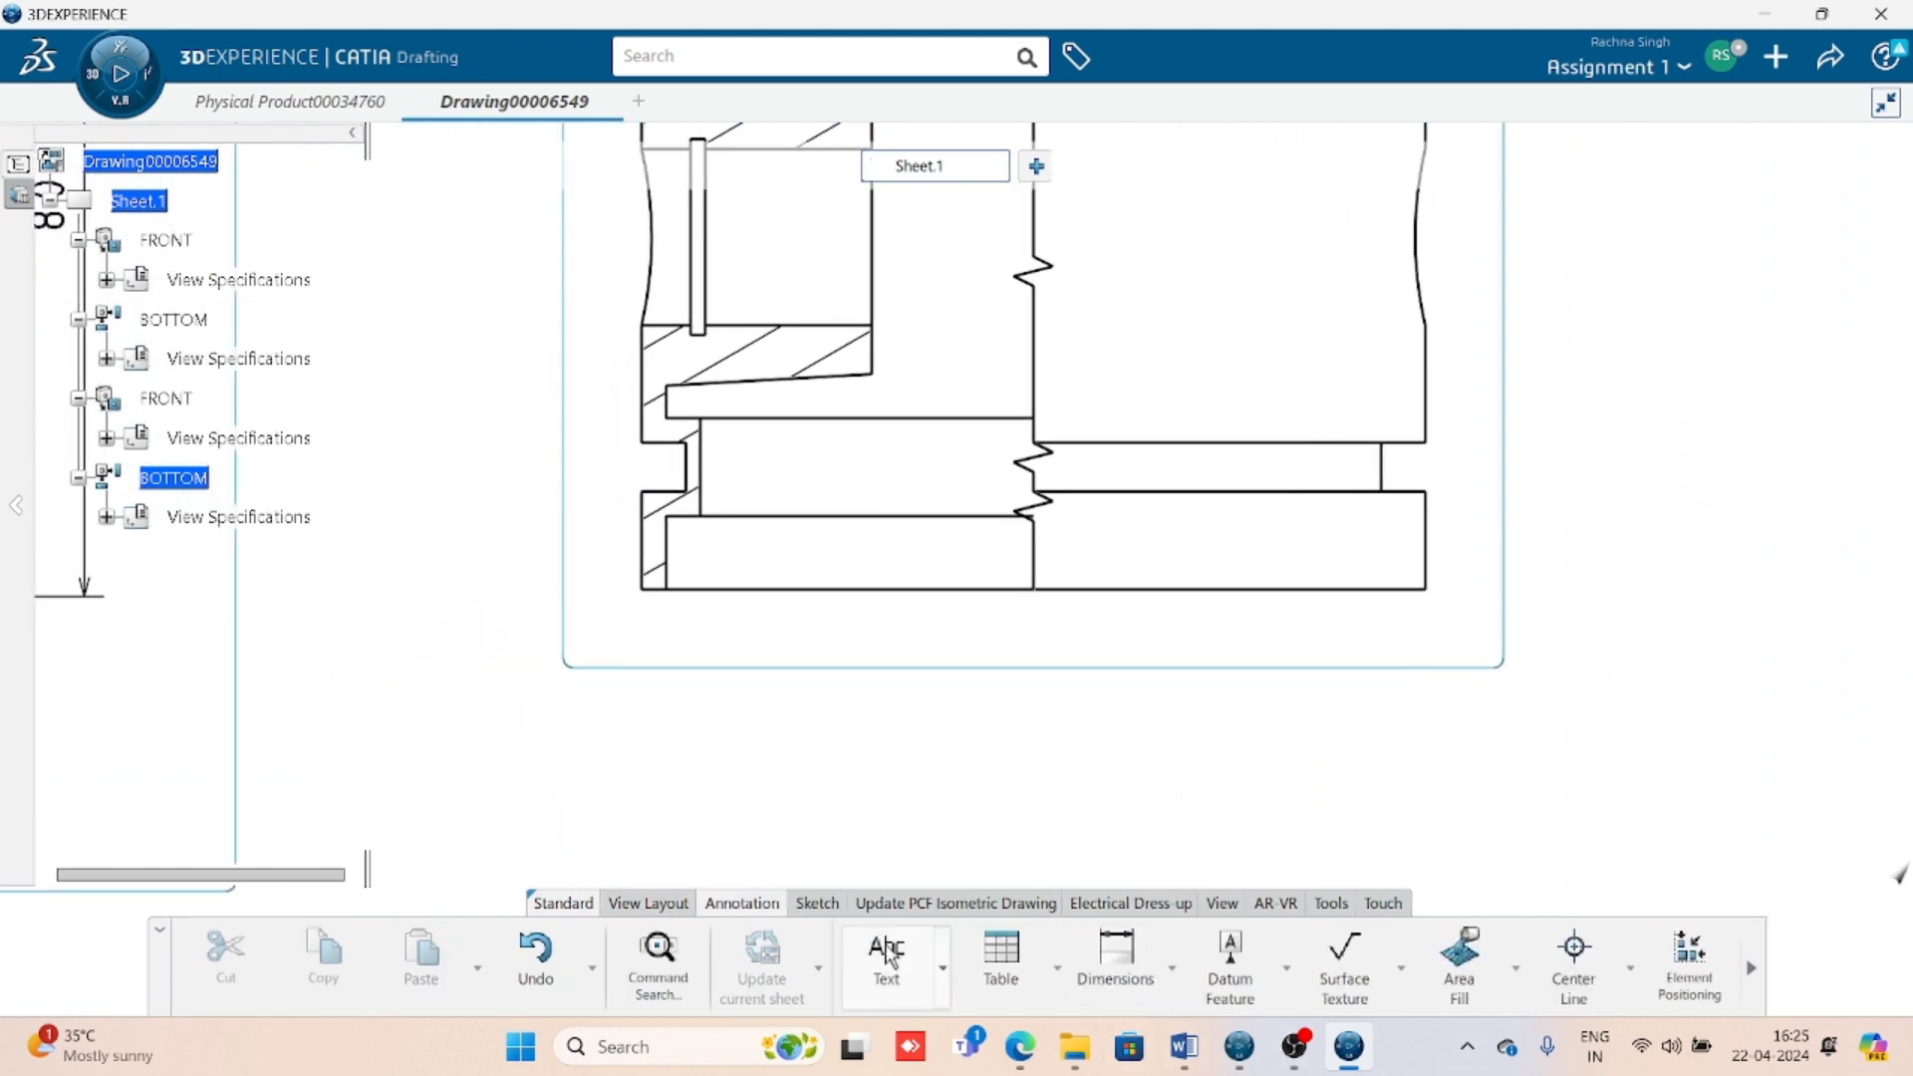
click(1143, 962)
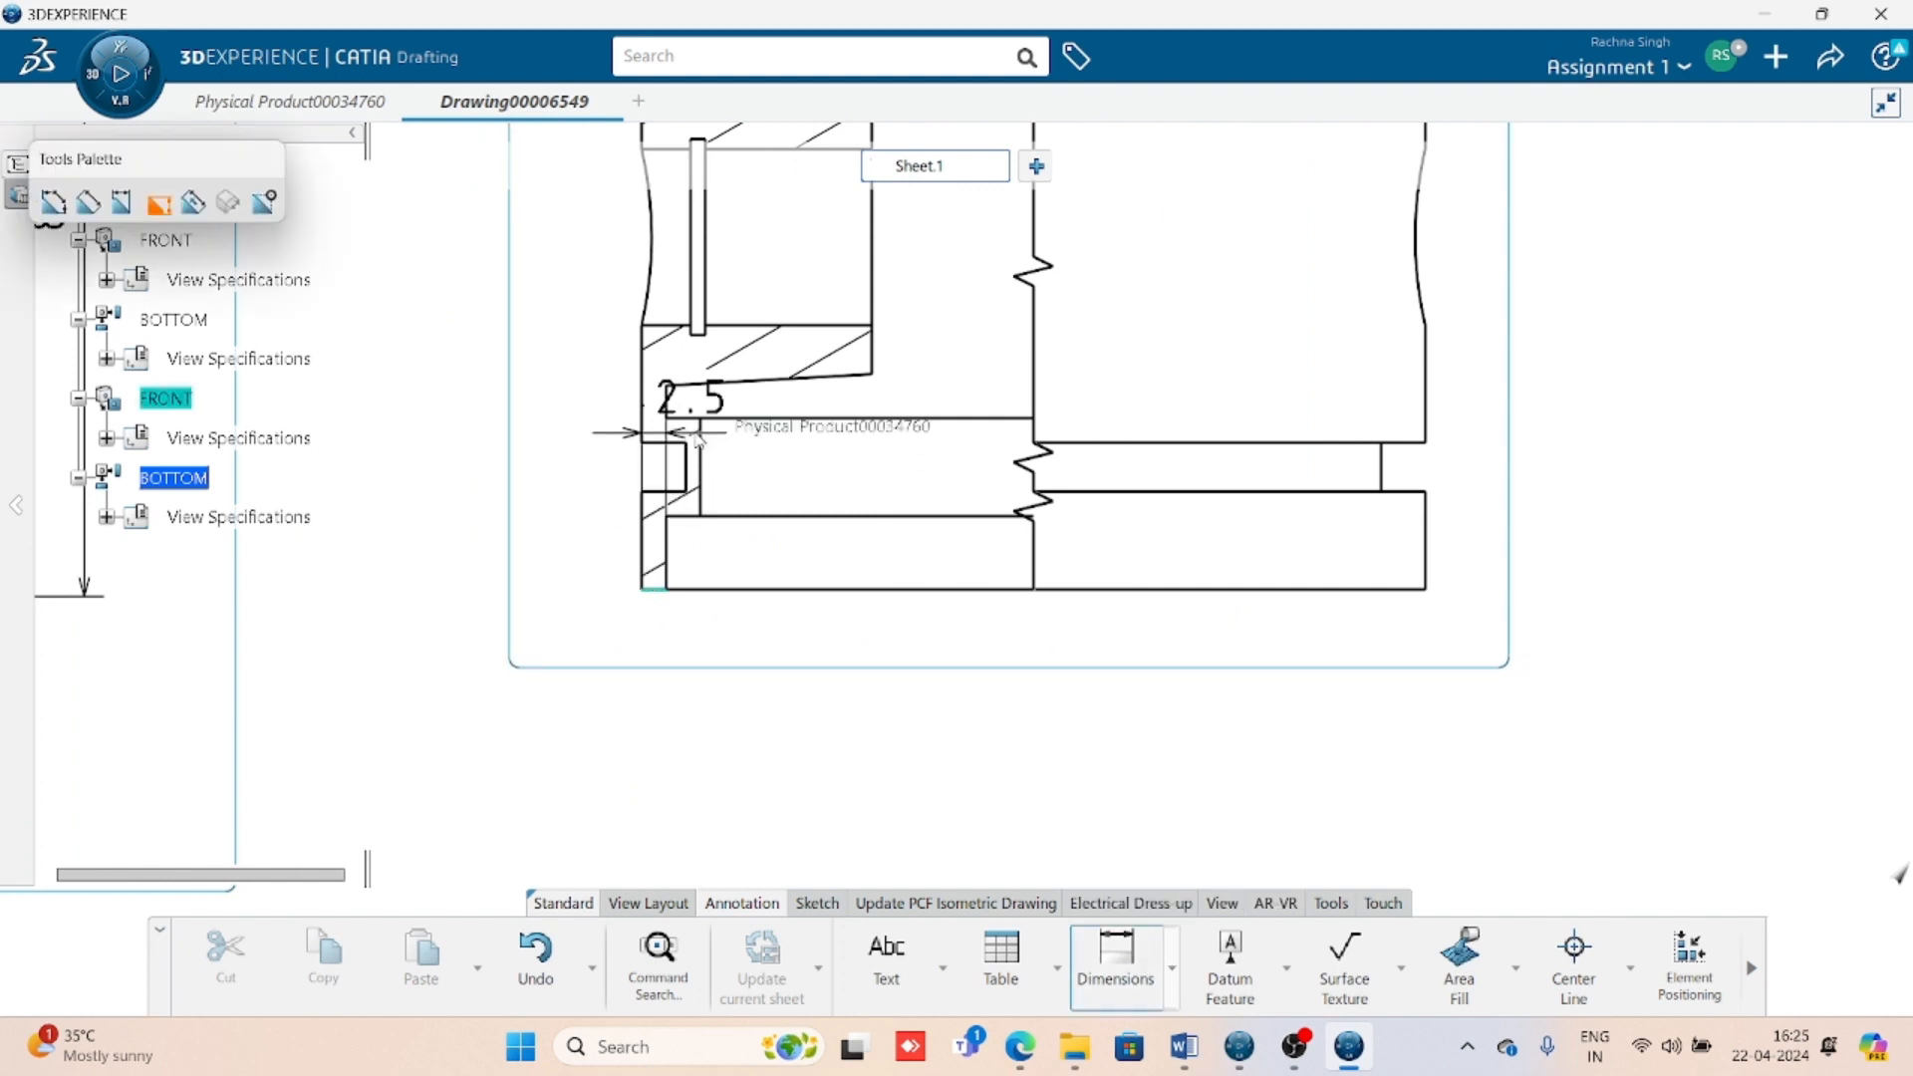
click(696, 420)
click(526, 518)
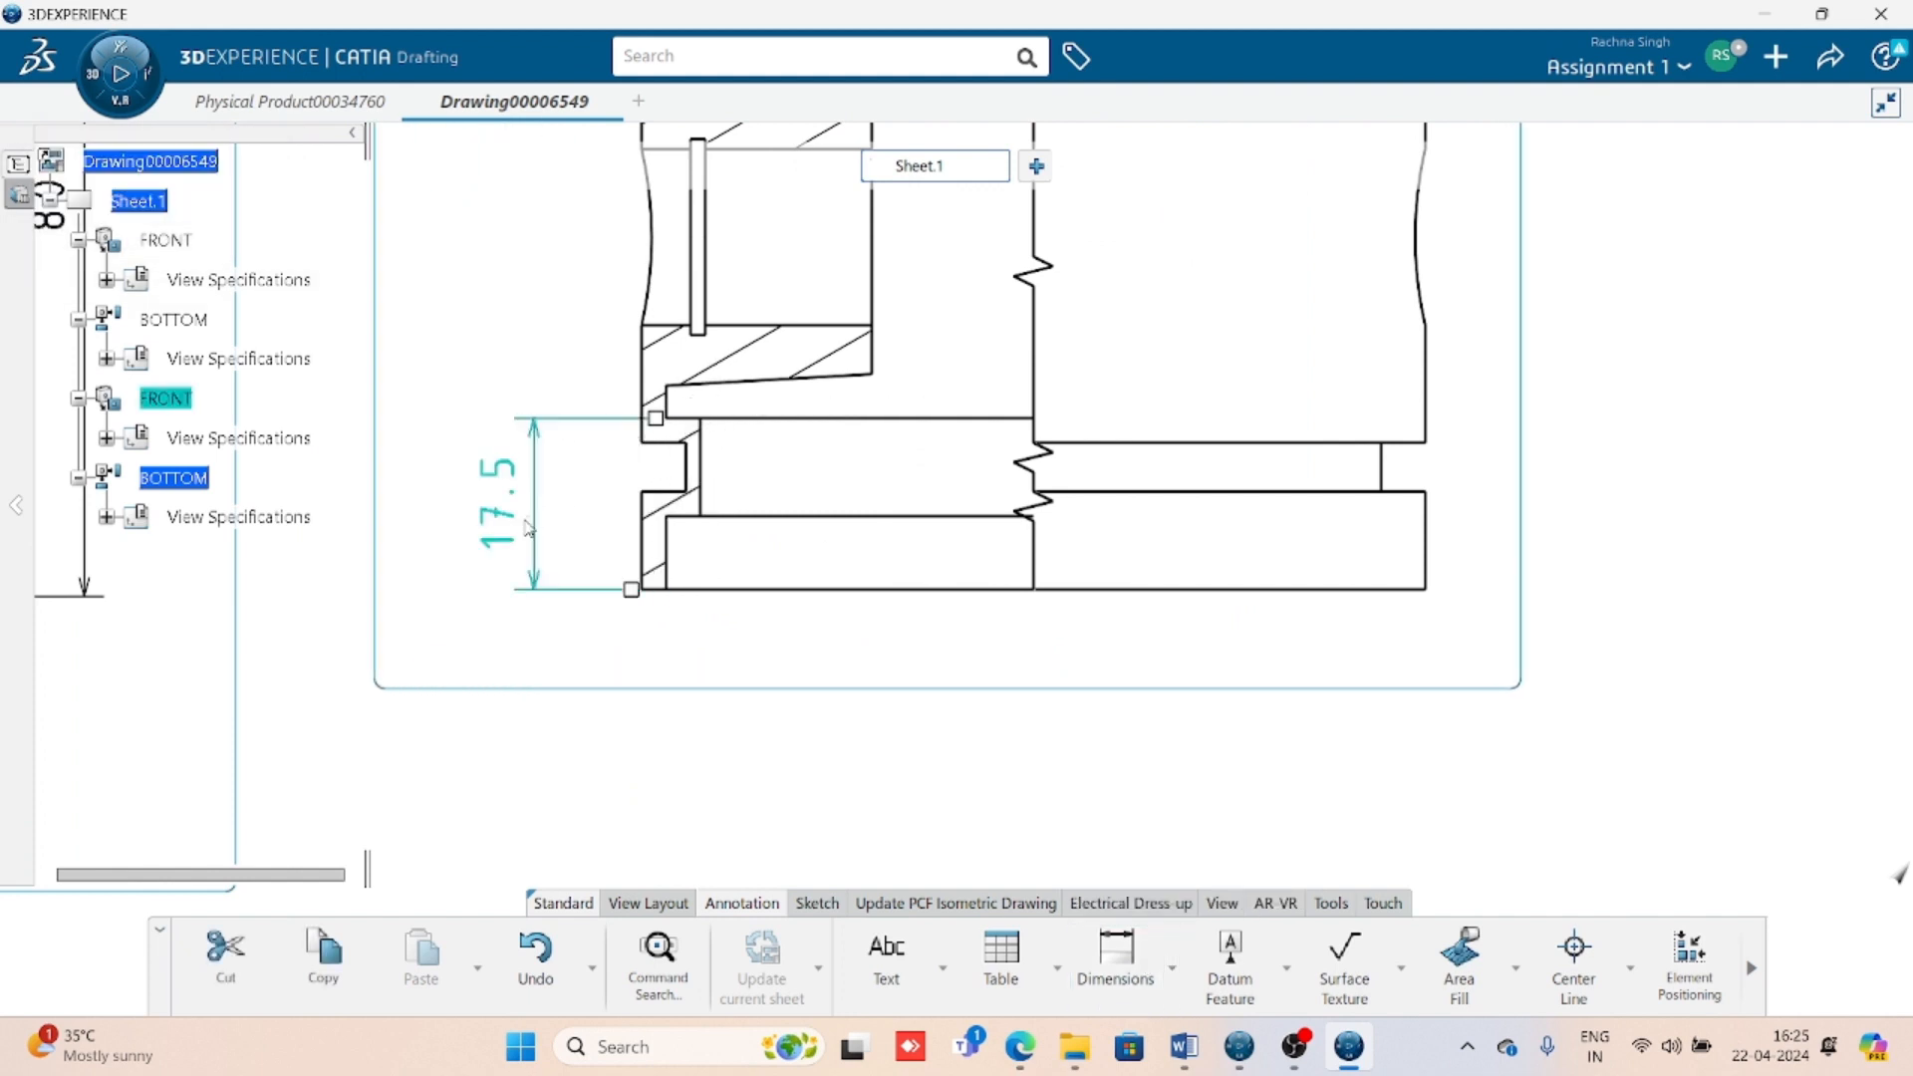
click(550, 684)
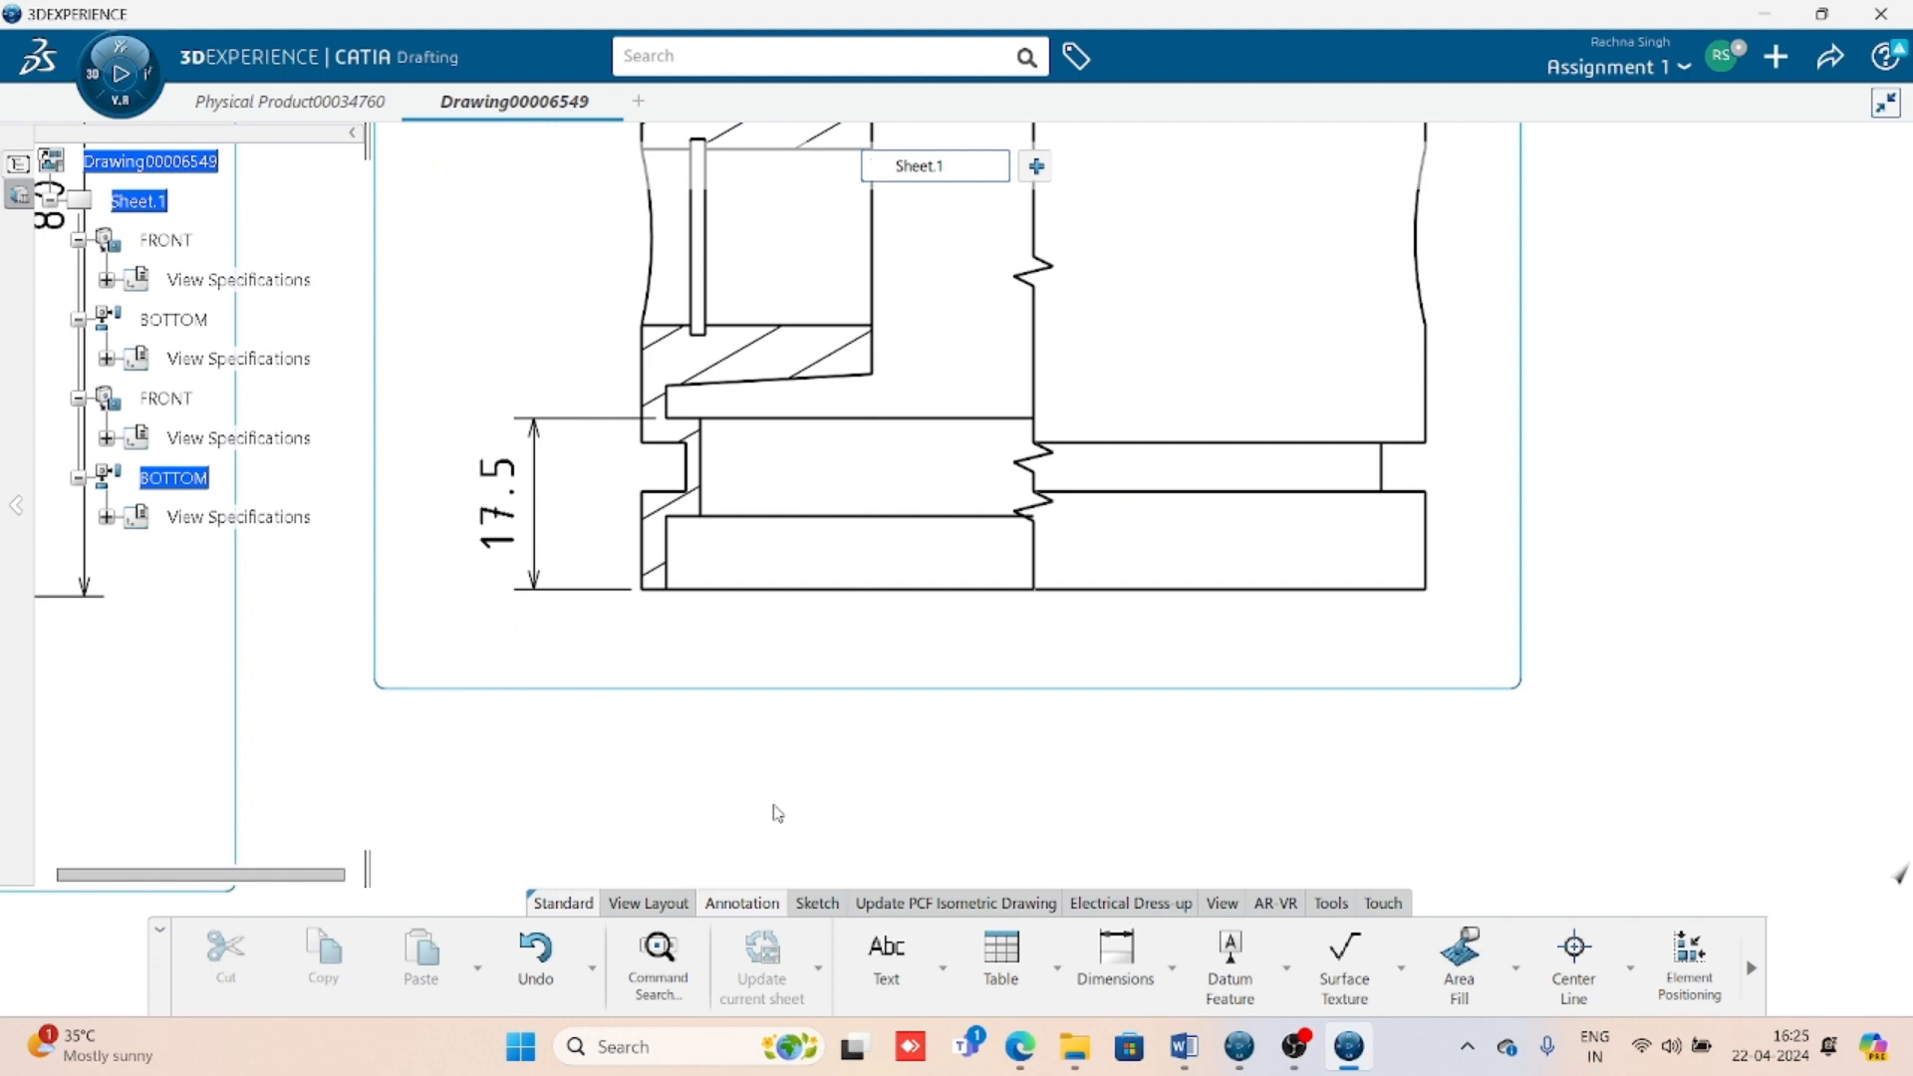
- Return to the piston part and start an offset plane referenced to the bottom rim face of the skirt
key(ctrl+Tab)
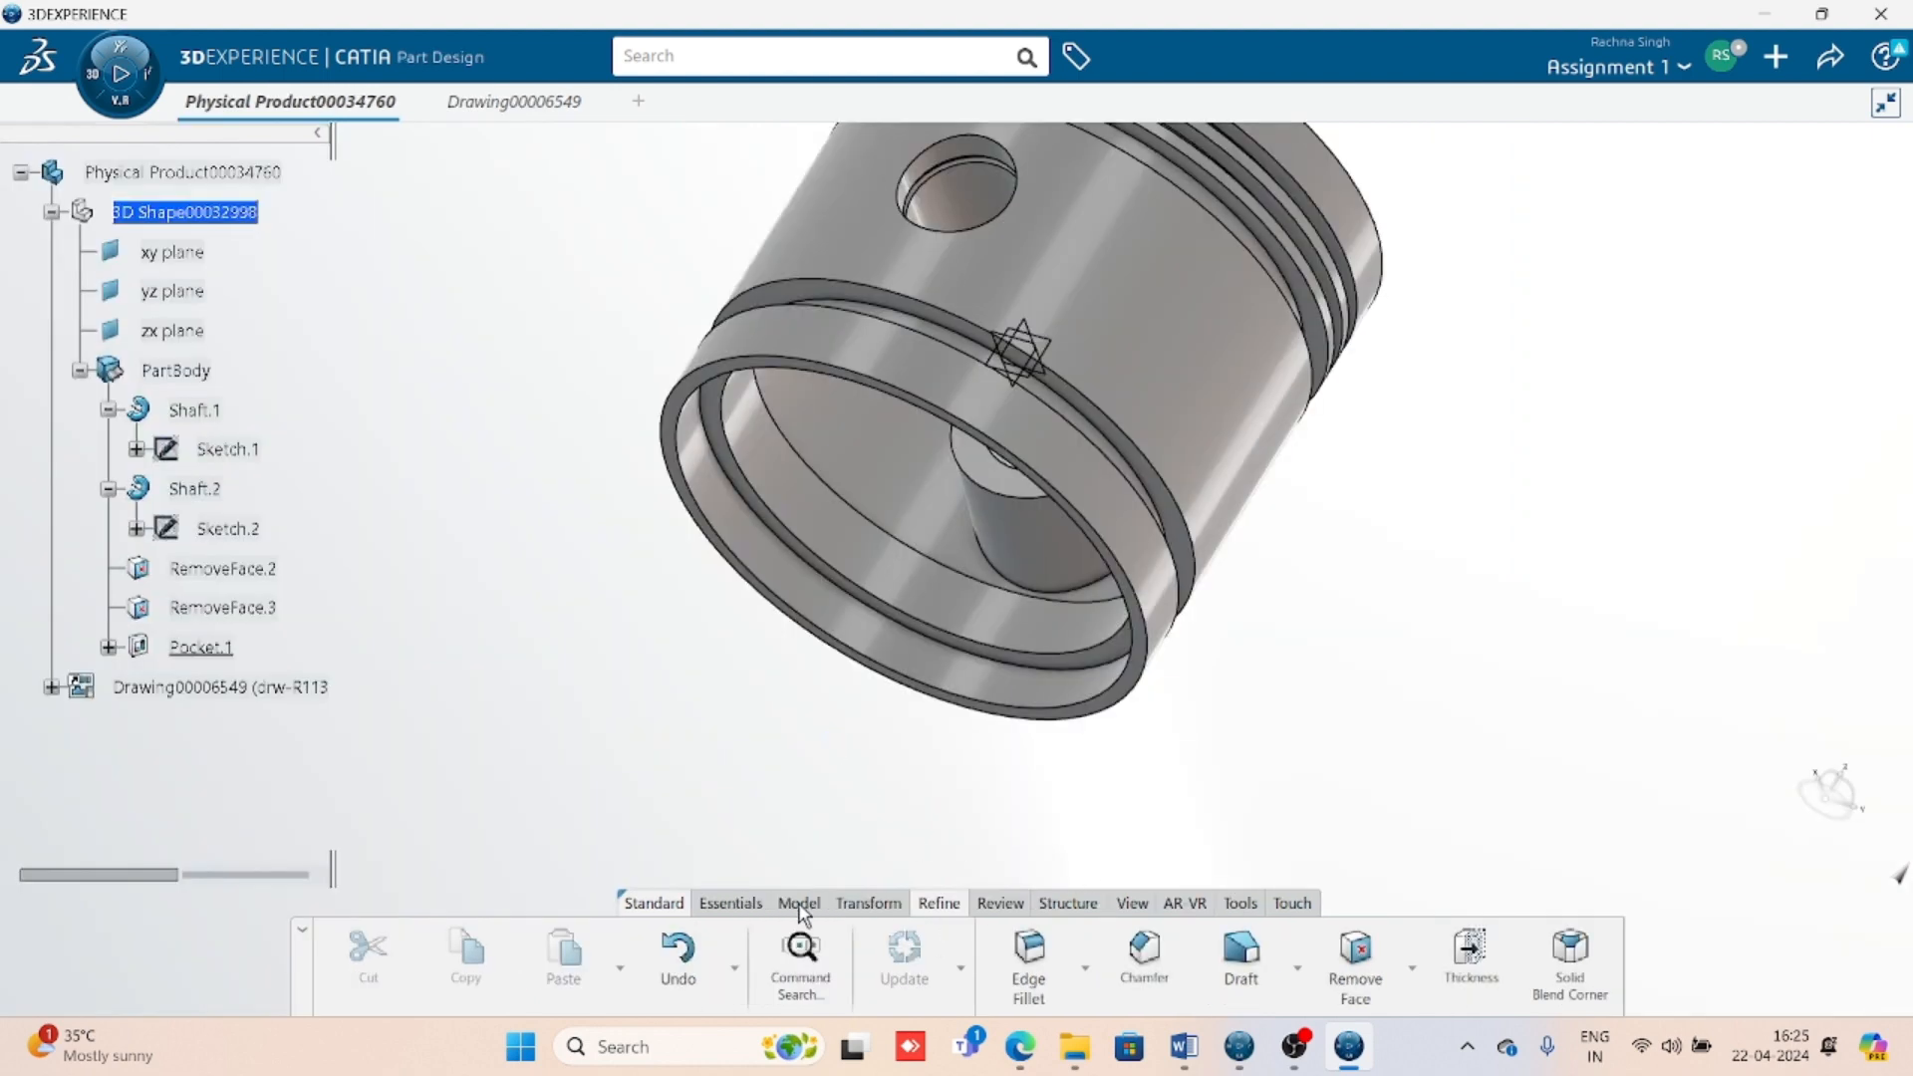
click(799, 900)
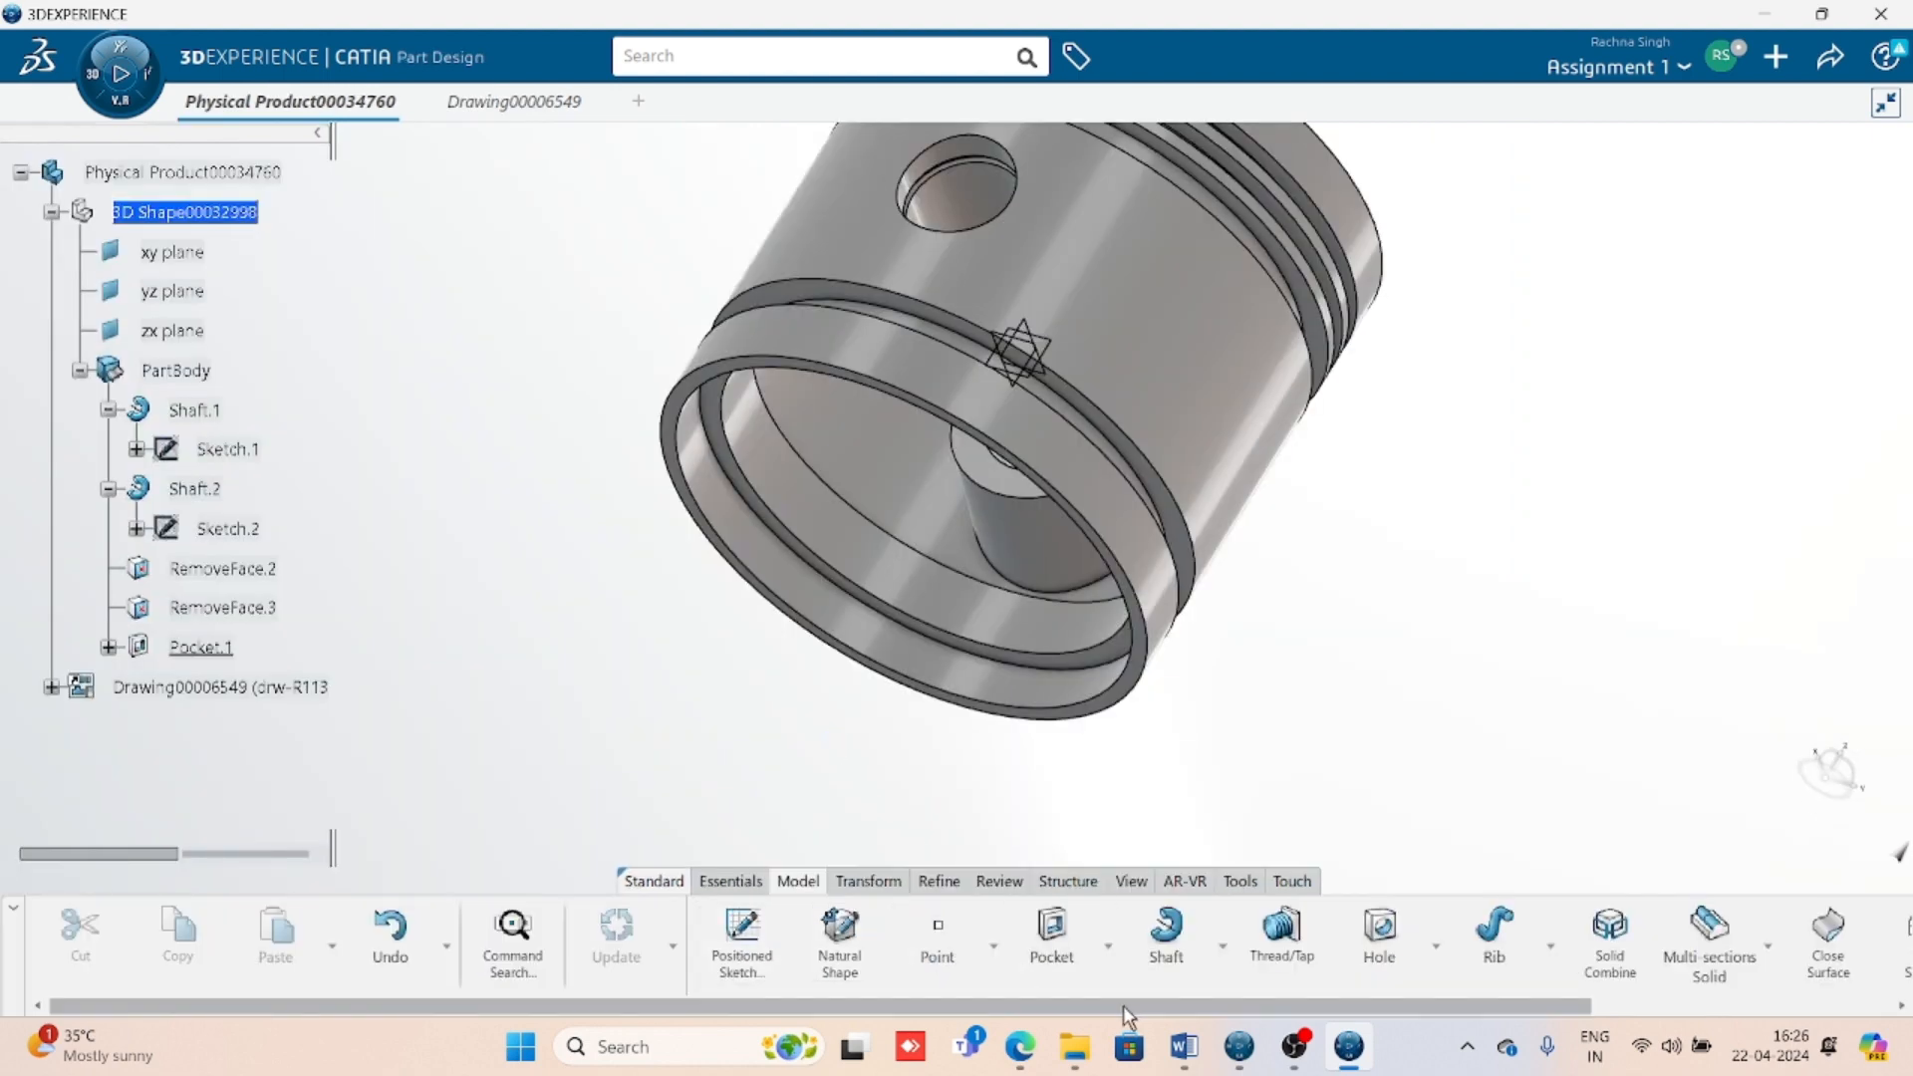
drag(1122, 1007, 1646, 1012)
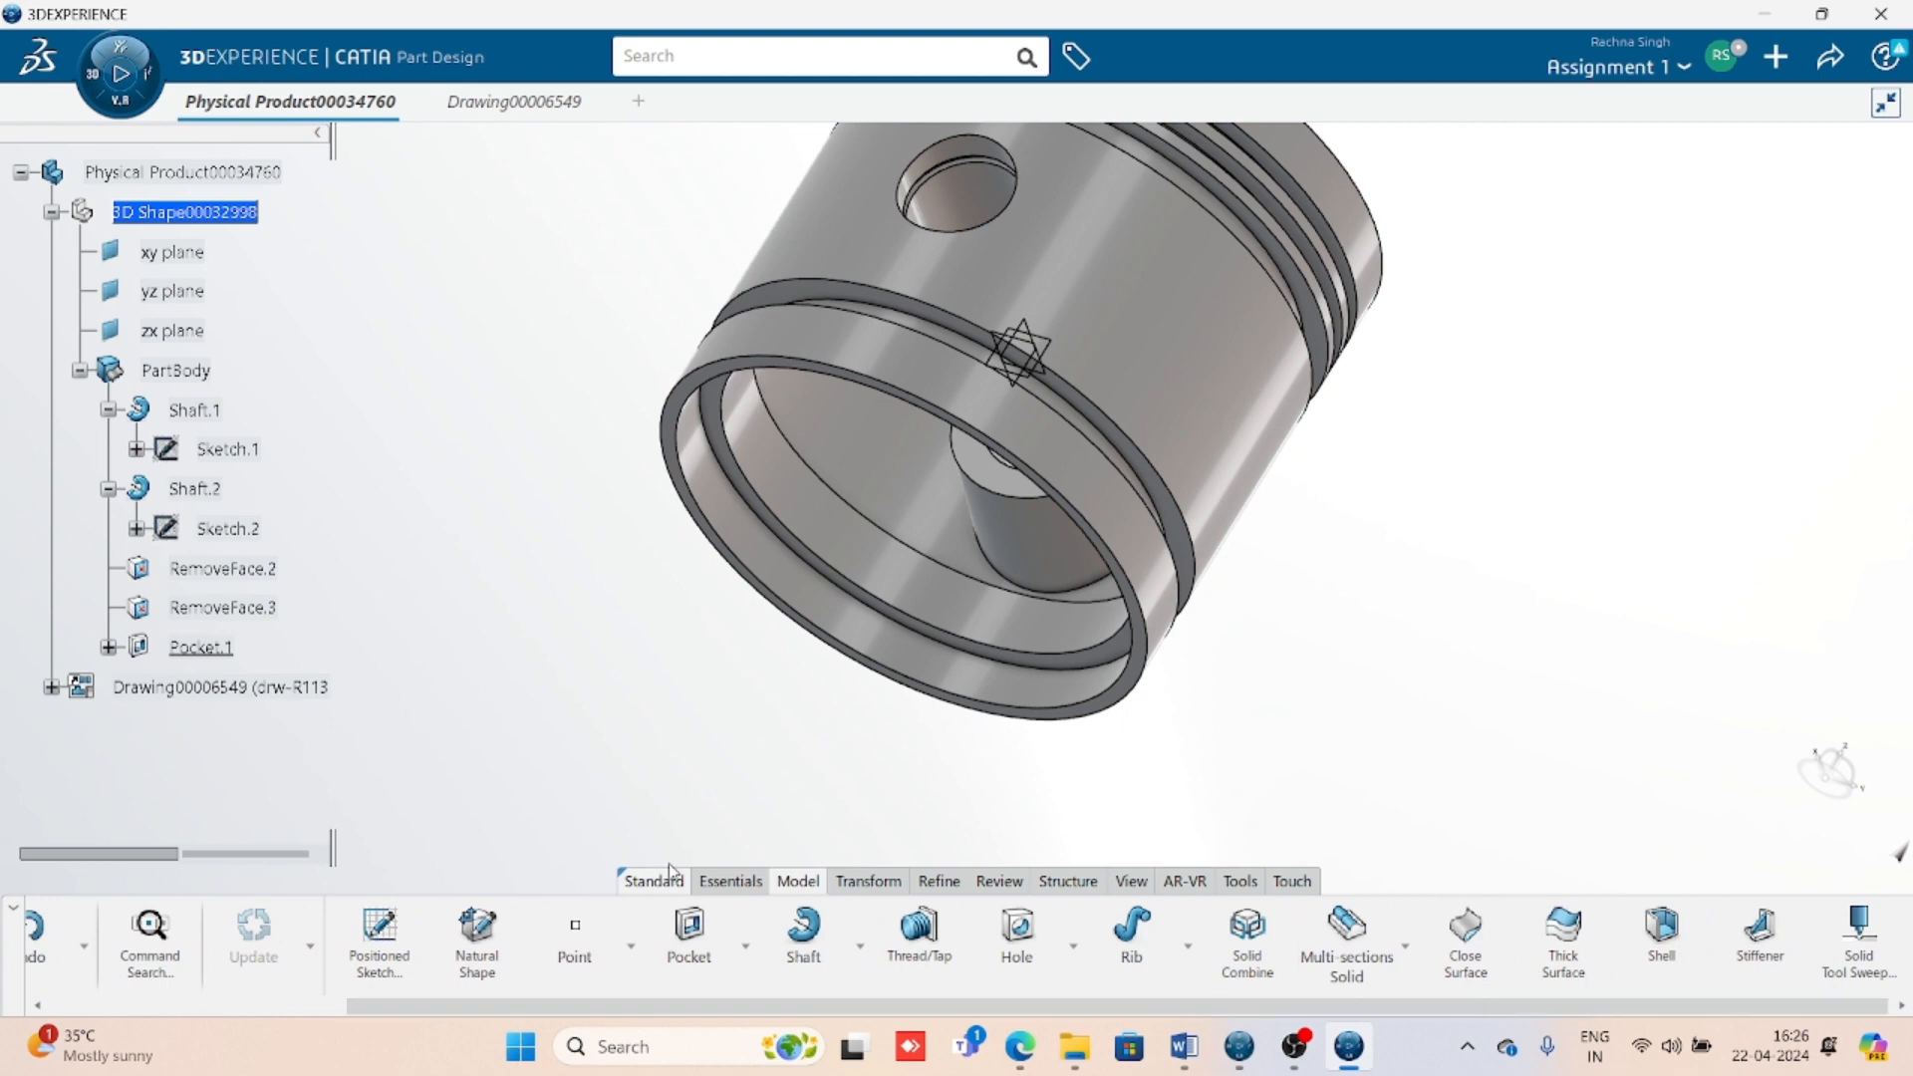
click(869, 885)
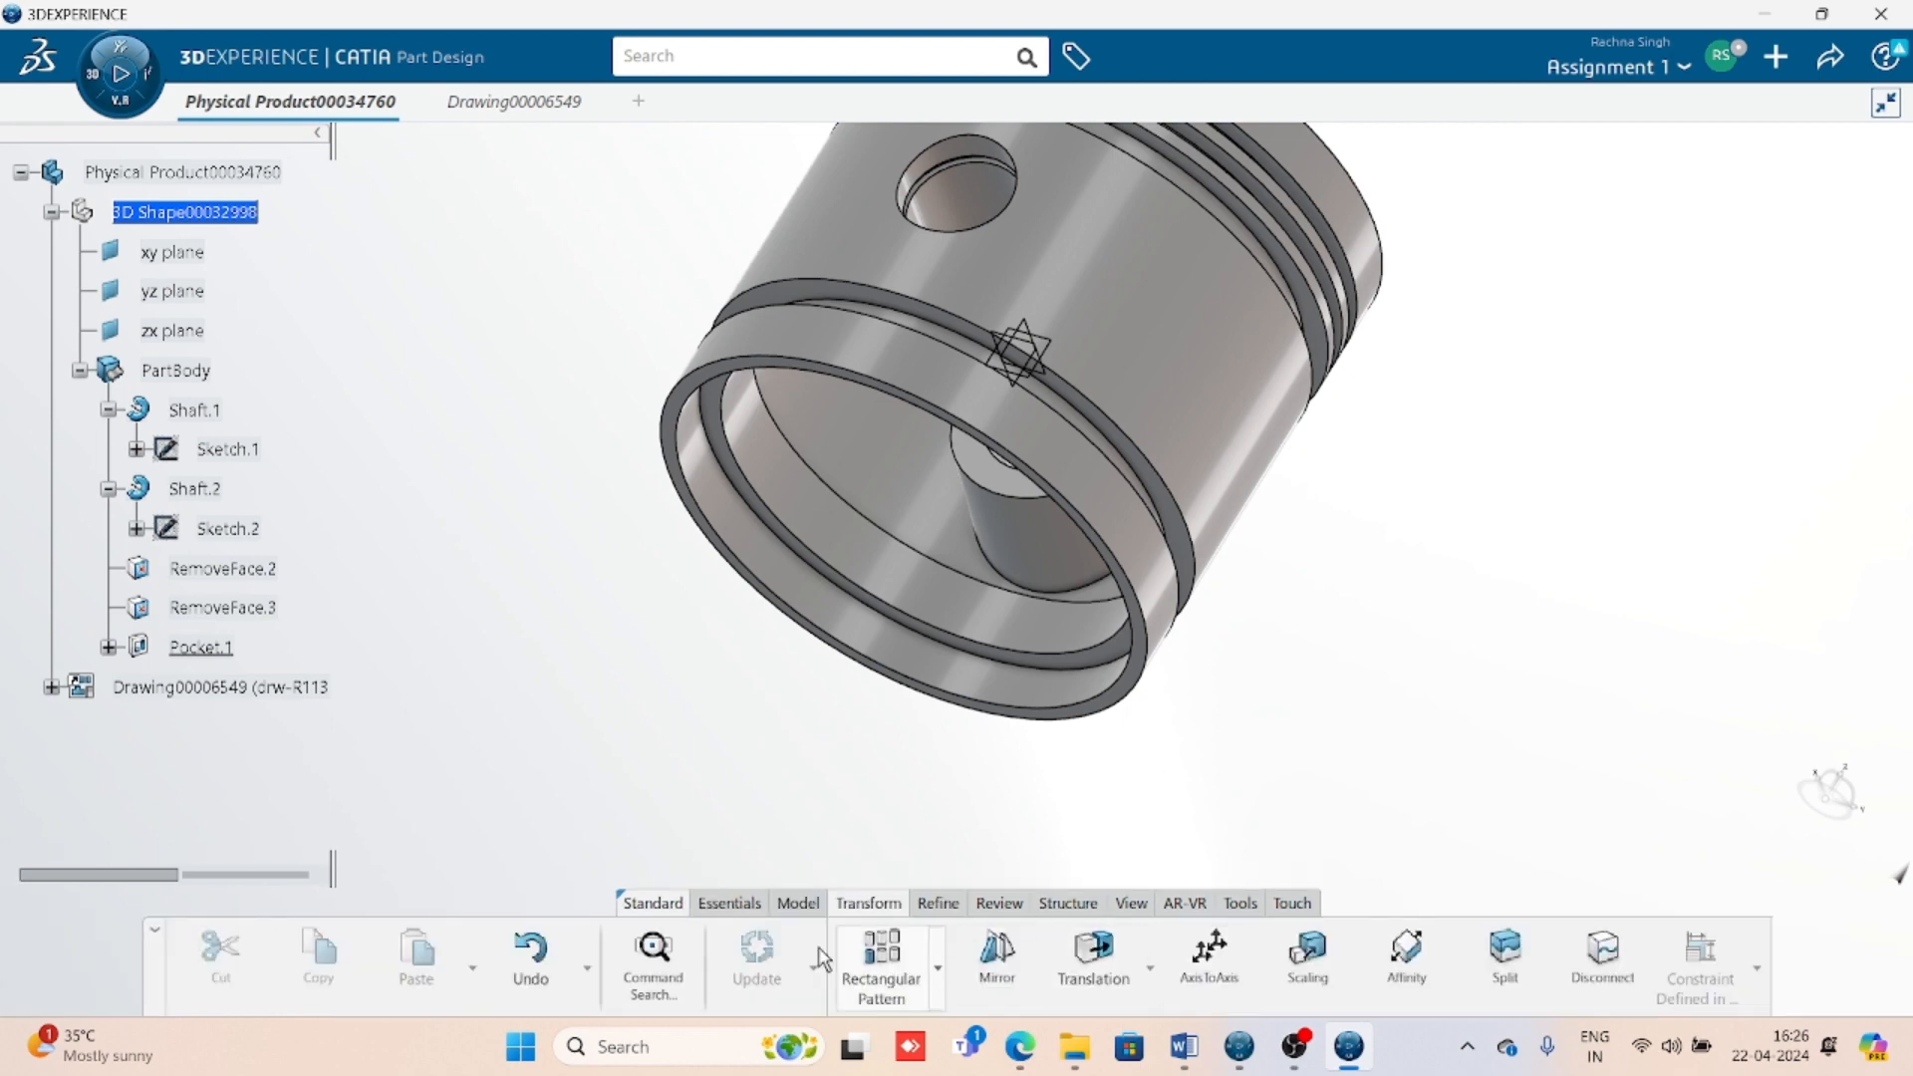
click(704, 904)
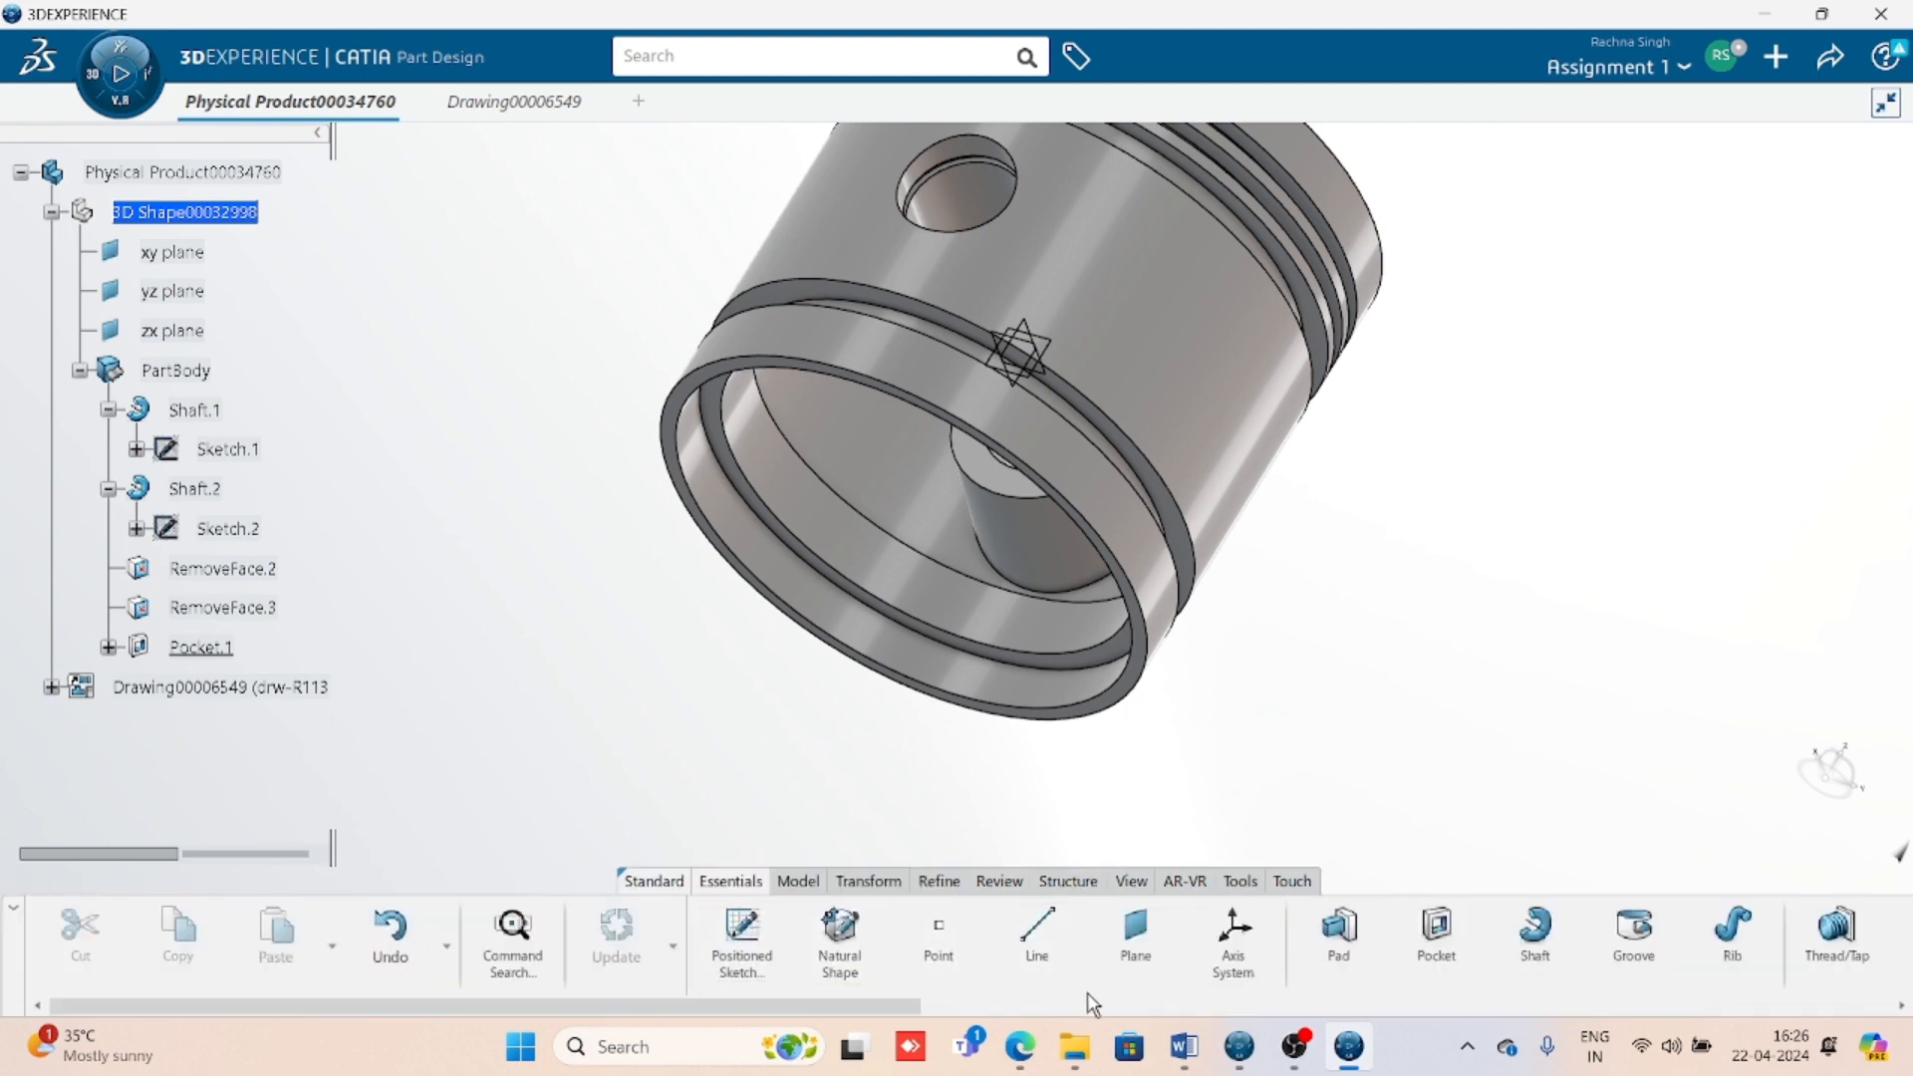
click(1138, 954)
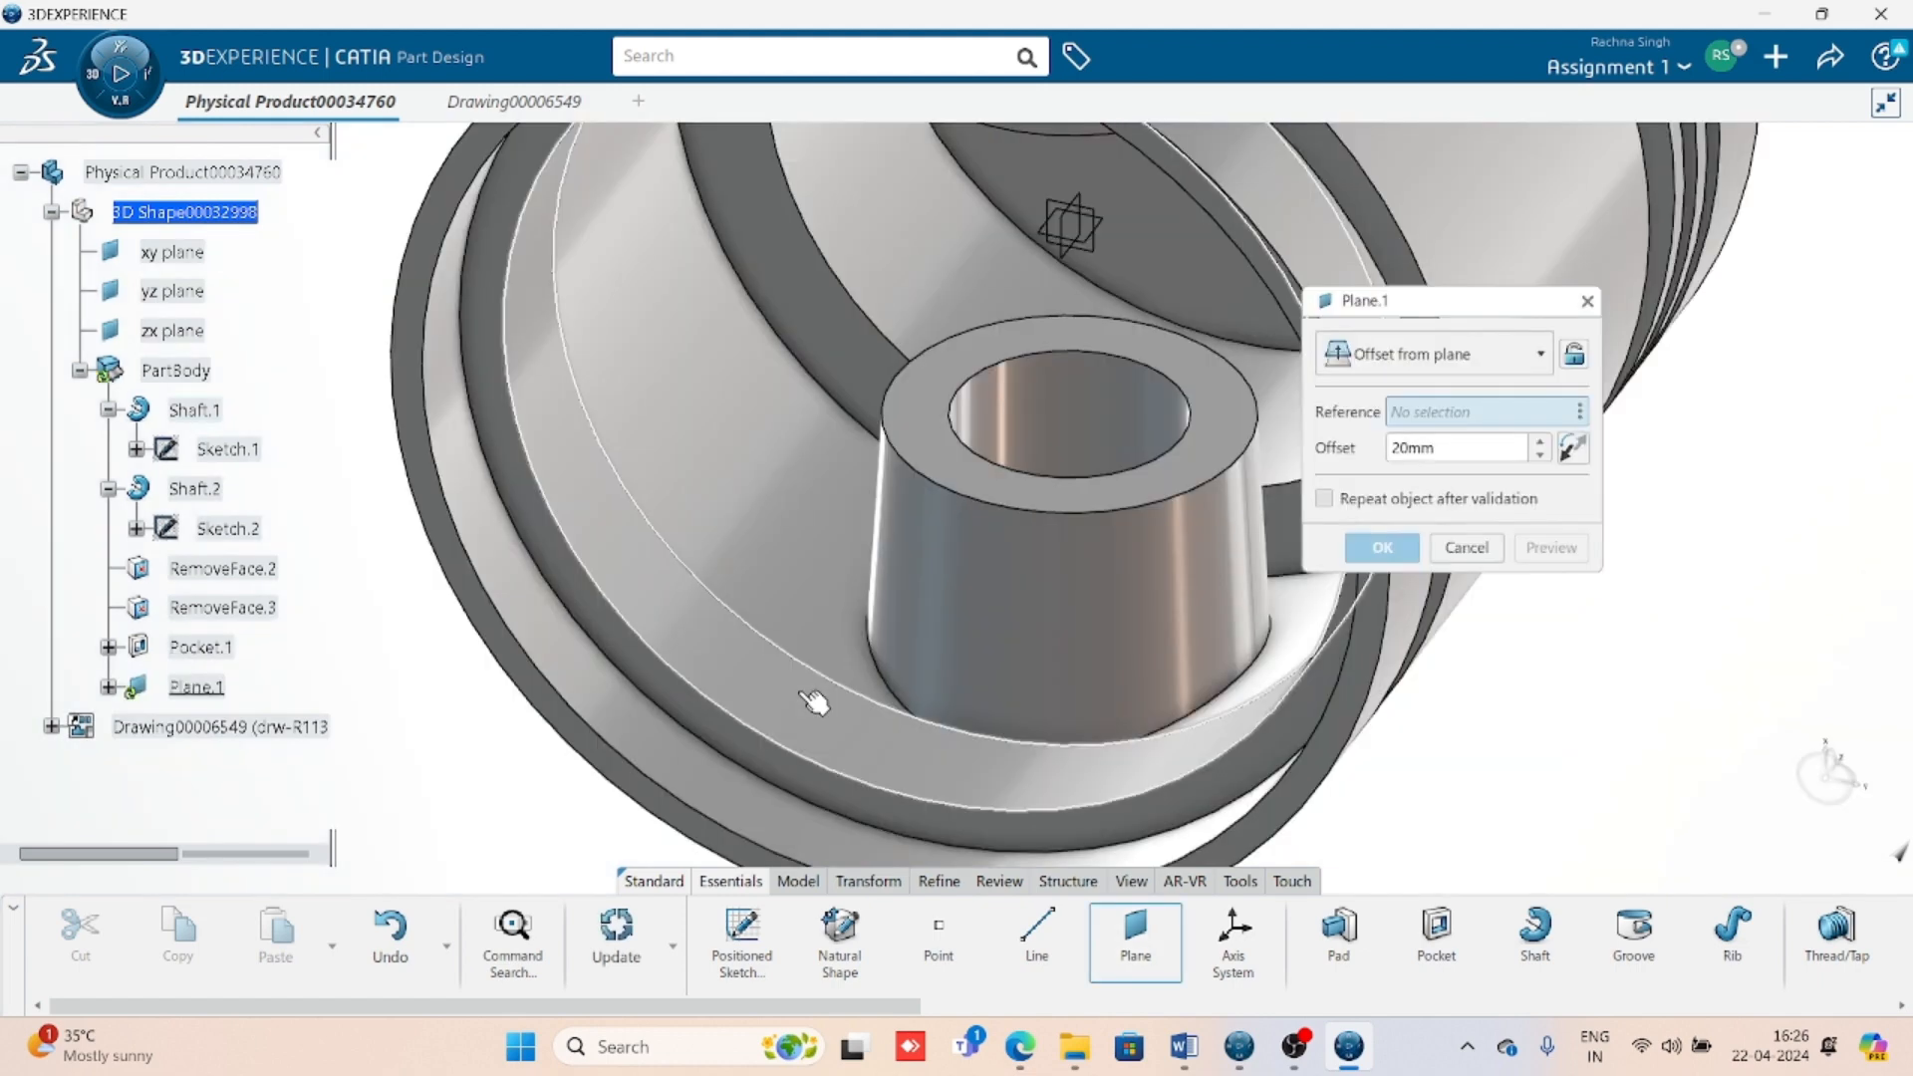
mouse_move(774, 664)
middle_down()
mouse_move(997, 517)
mouse_move(775, 659)
middle_up()
click(750, 691)
scroll(888, 418, up, 5)
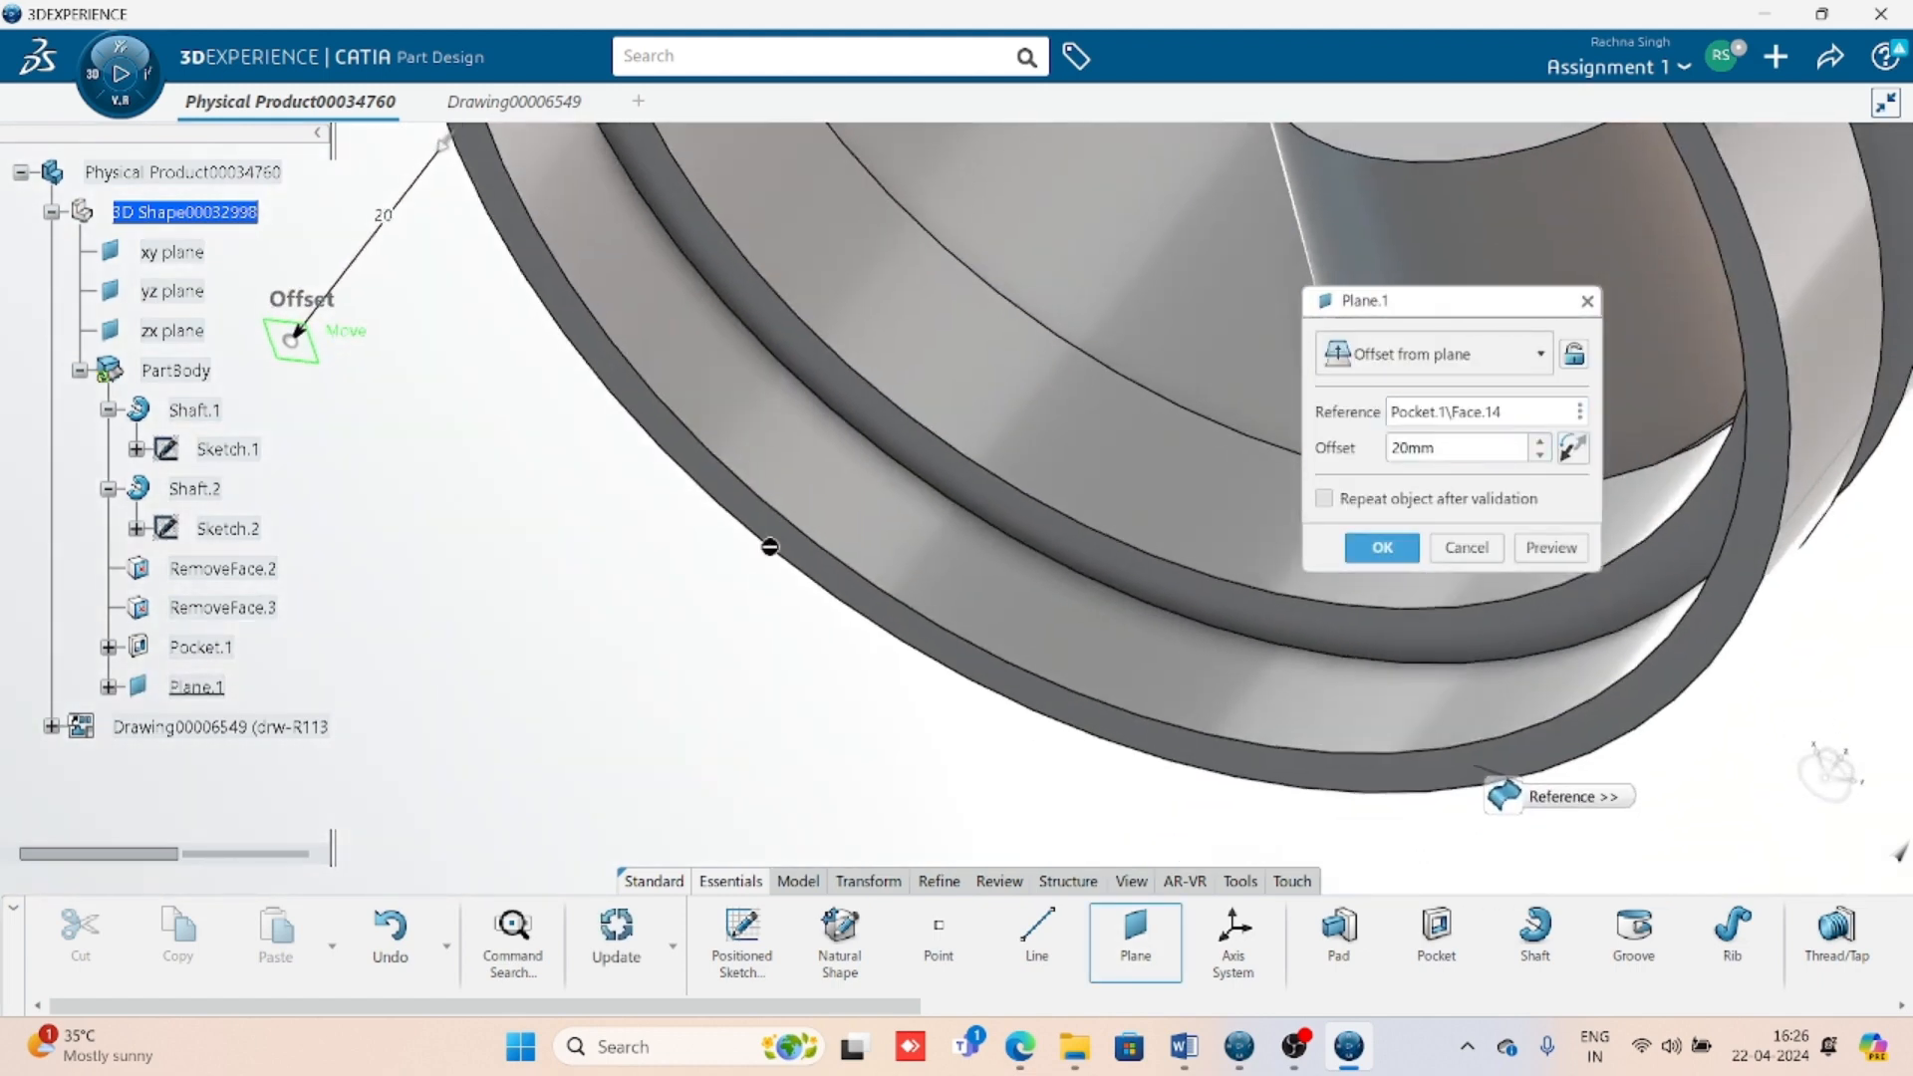
- Set the plane's offset to 17.5 mm, reverse its direction into the piston, and create it
scroll(946, 560, down, 5)
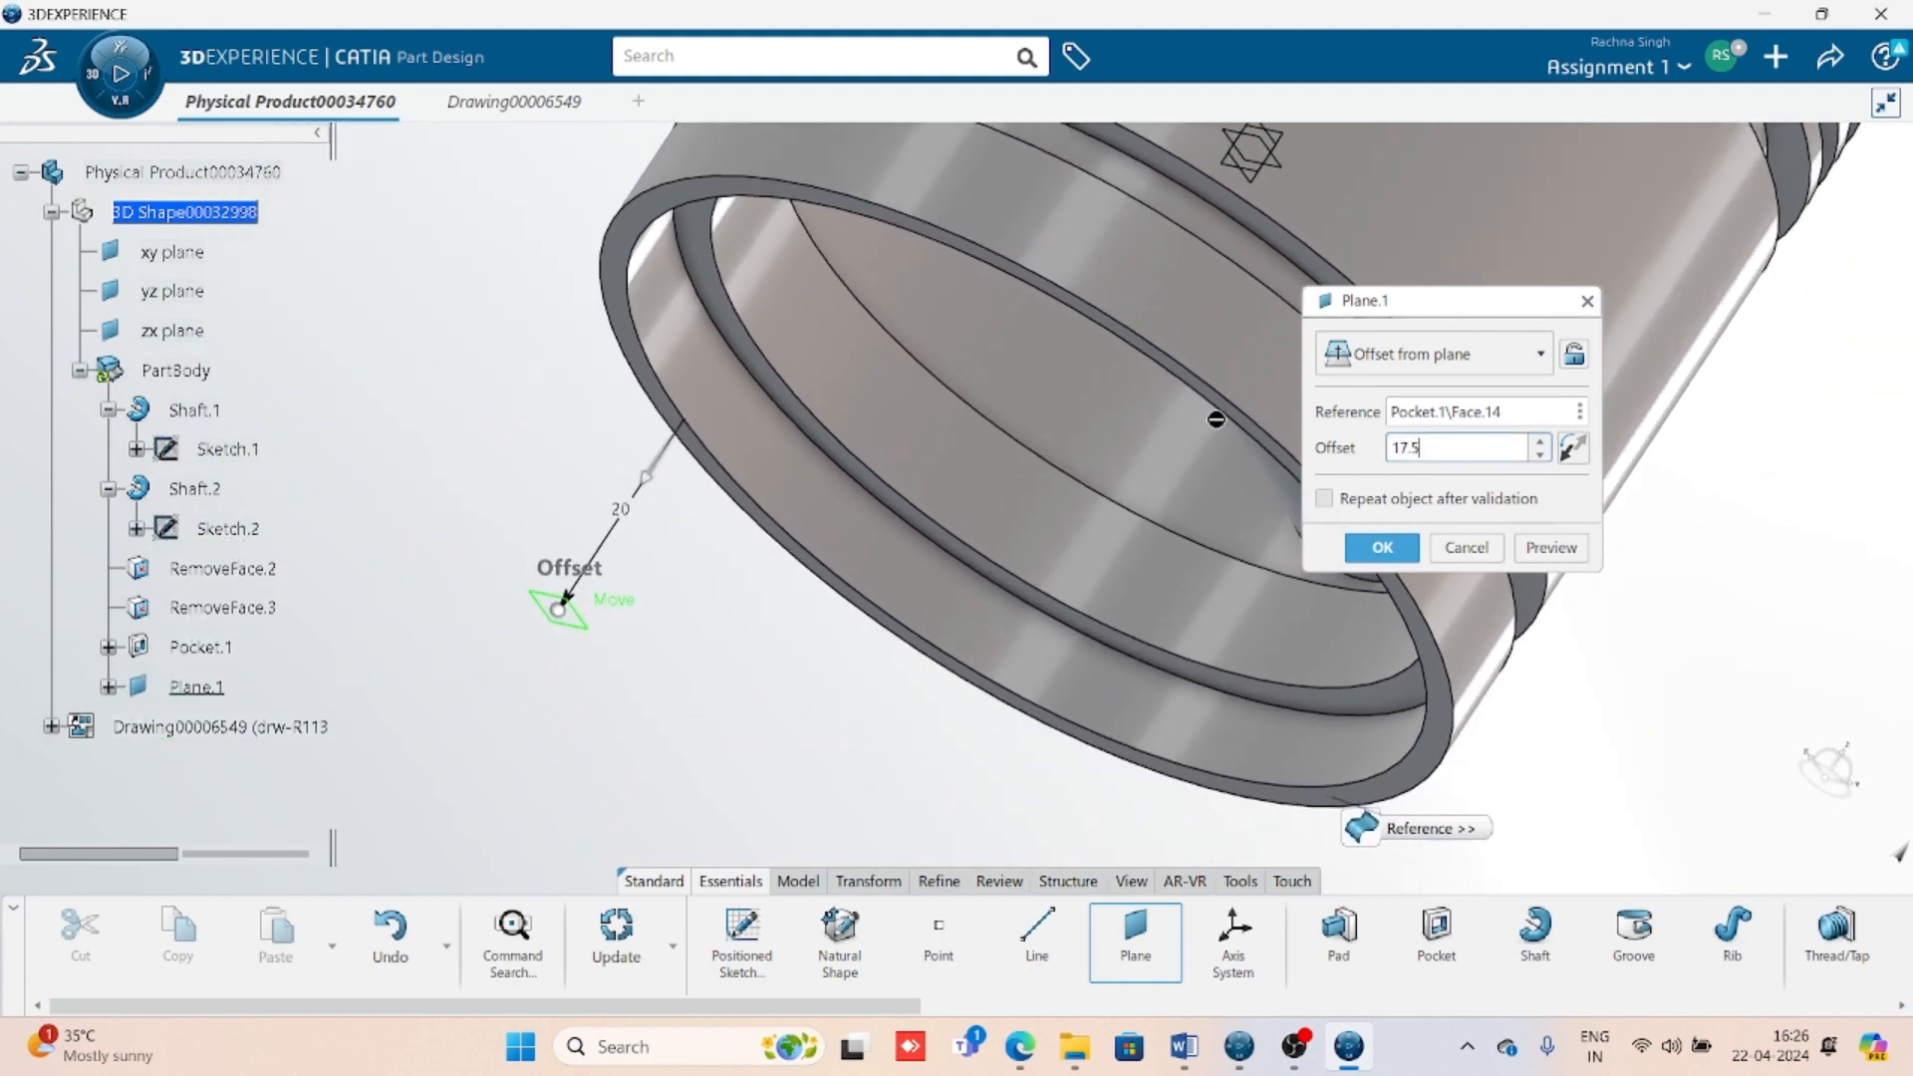
click(1554, 556)
middle_drag(777, 687, 948, 672)
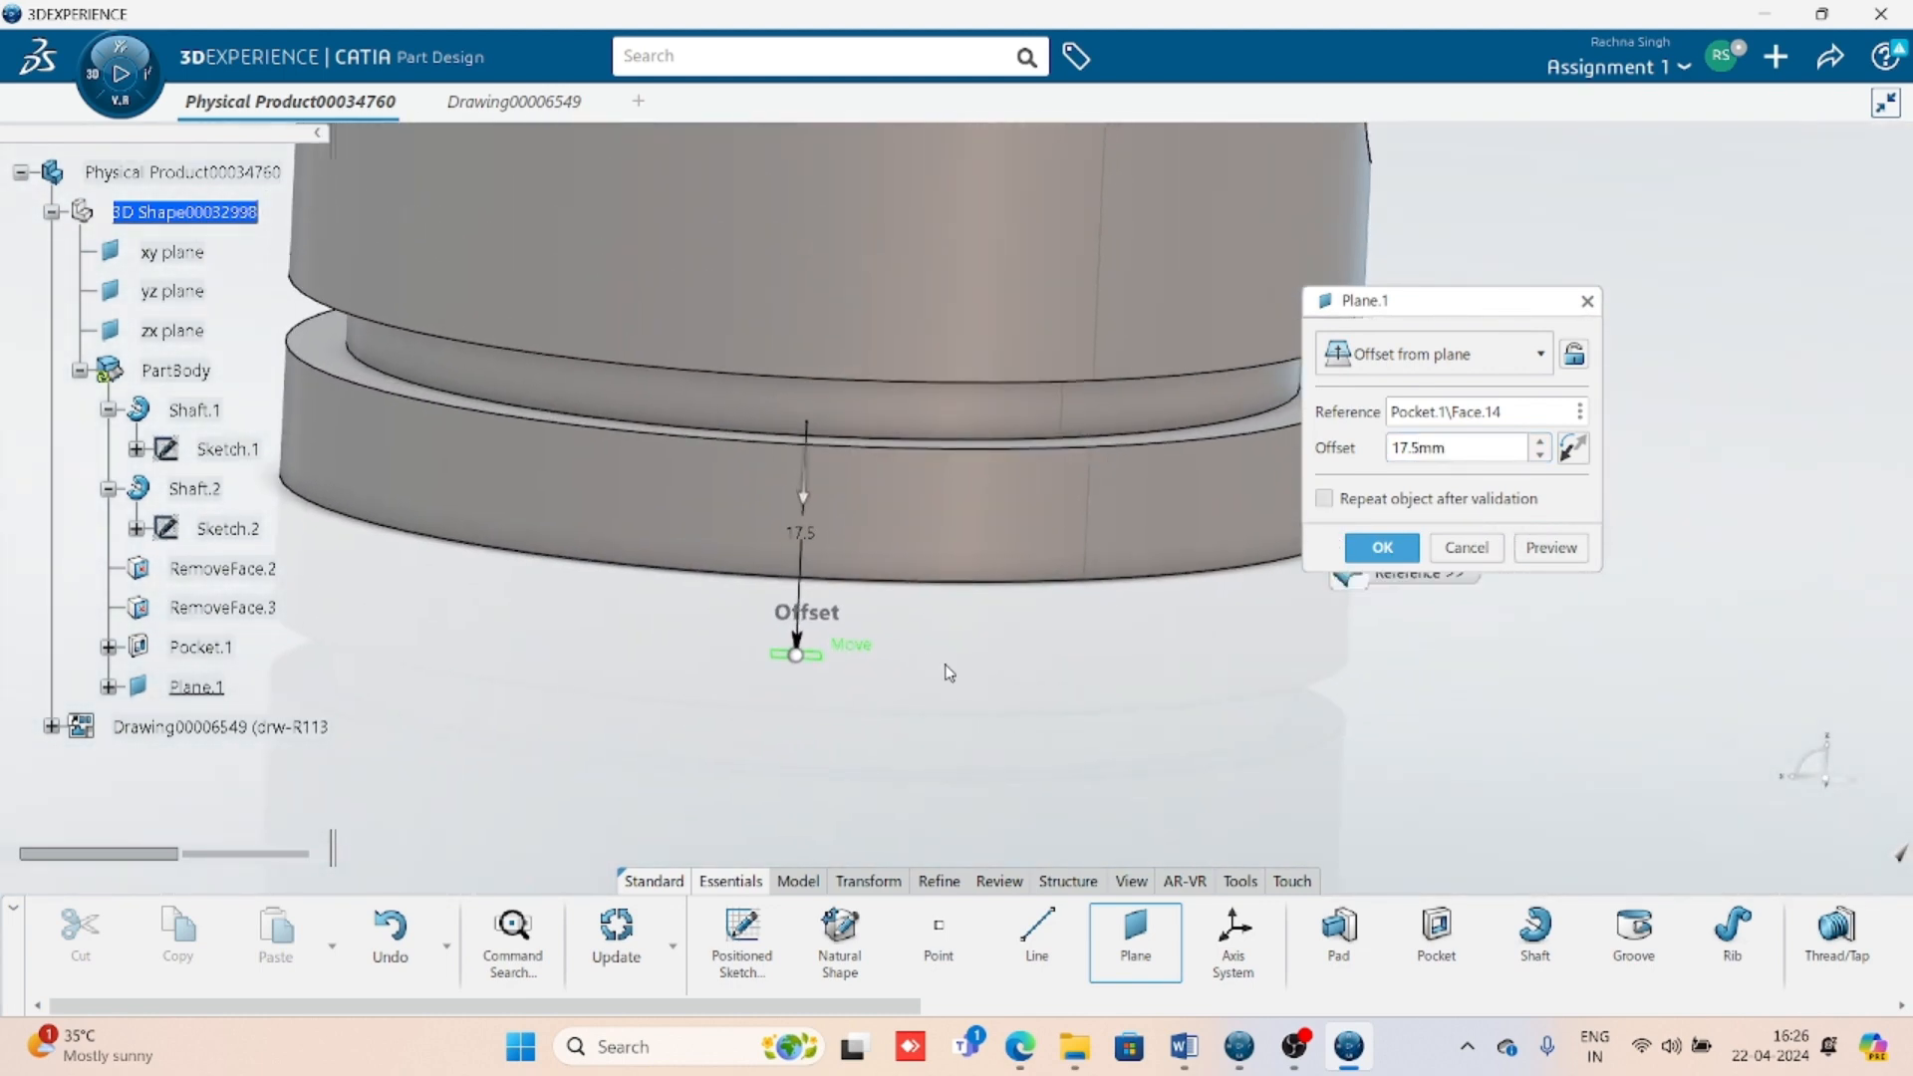
click(1573, 448)
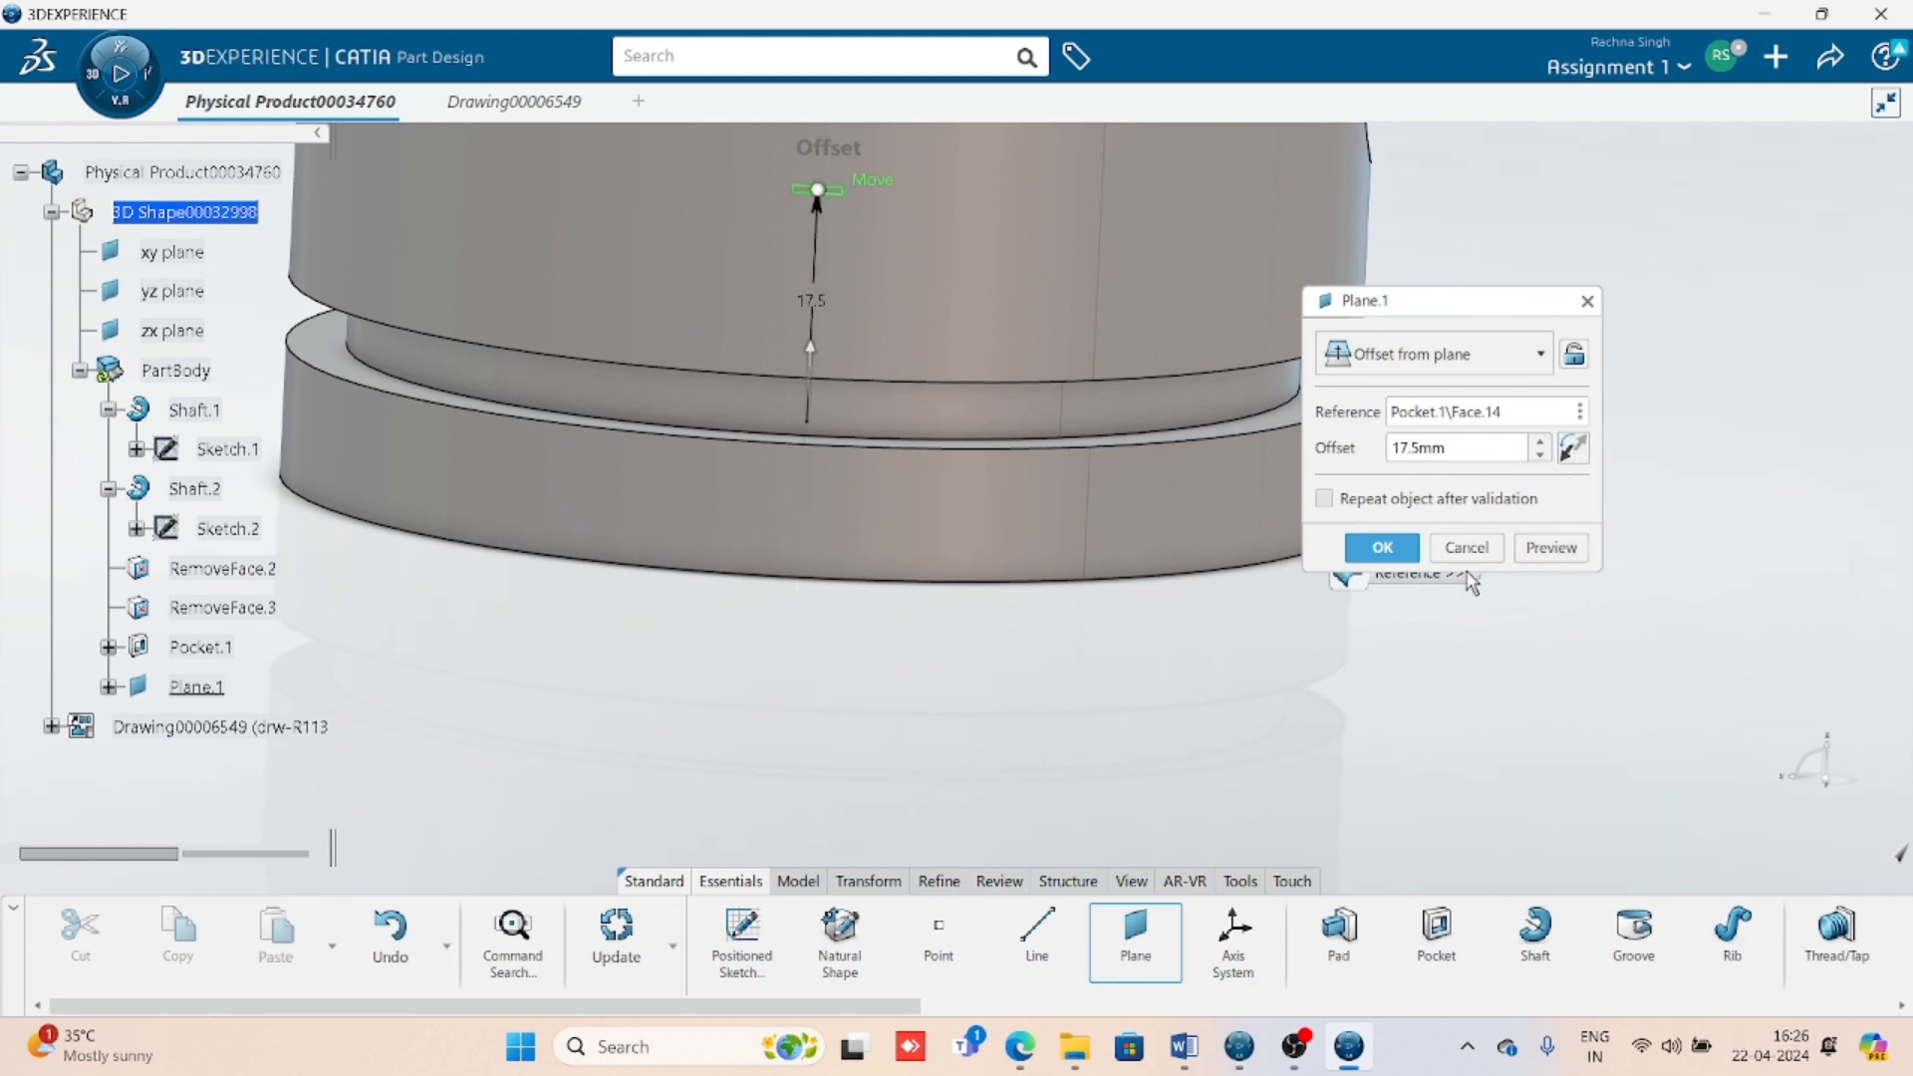
click(1365, 563)
mouse_move(777, 671)
middle_down()
mouse_move(909, 372)
mouse_move(1038, 338)
mouse_move(820, 427)
mouse_move(794, 632)
mouse_move(747, 483)
middle_up()
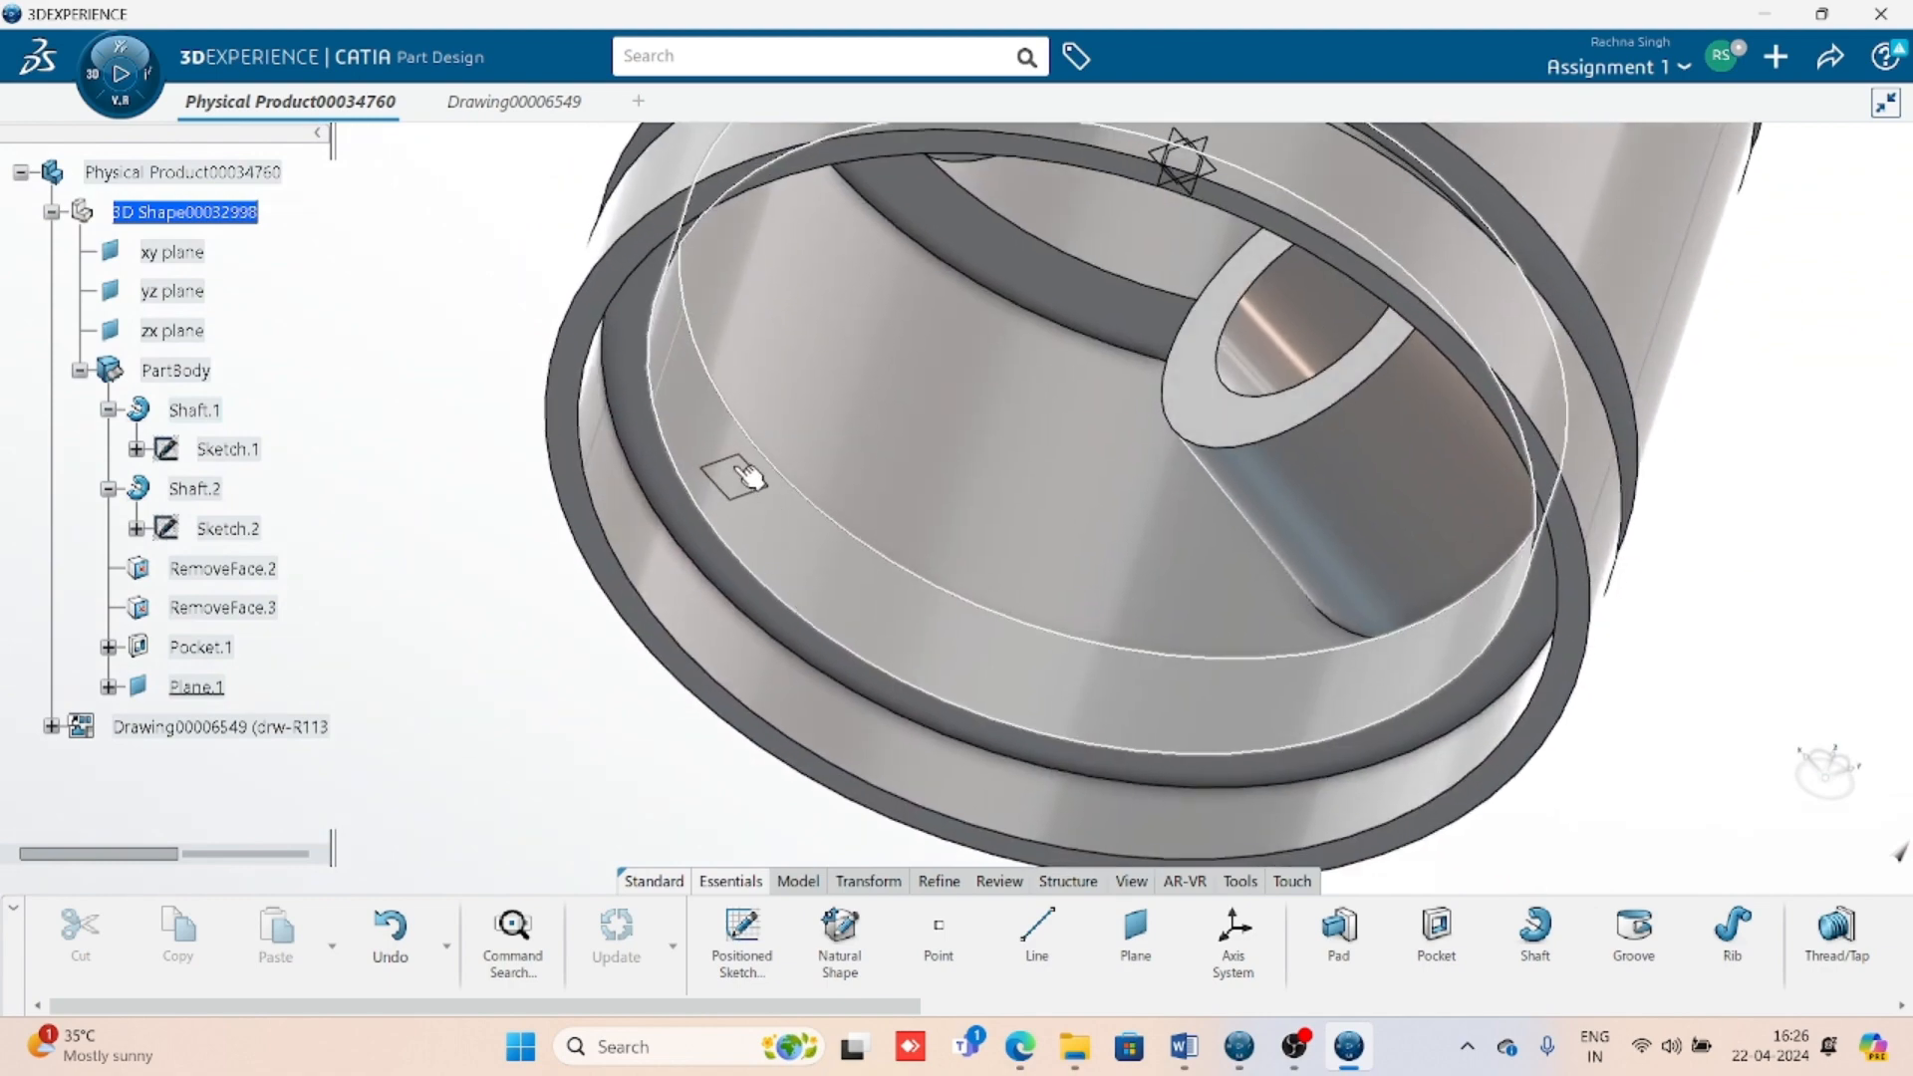
- Start a positioned sketch on the new offset plane inside the skirt and view it normal to the sketch
click(749, 498)
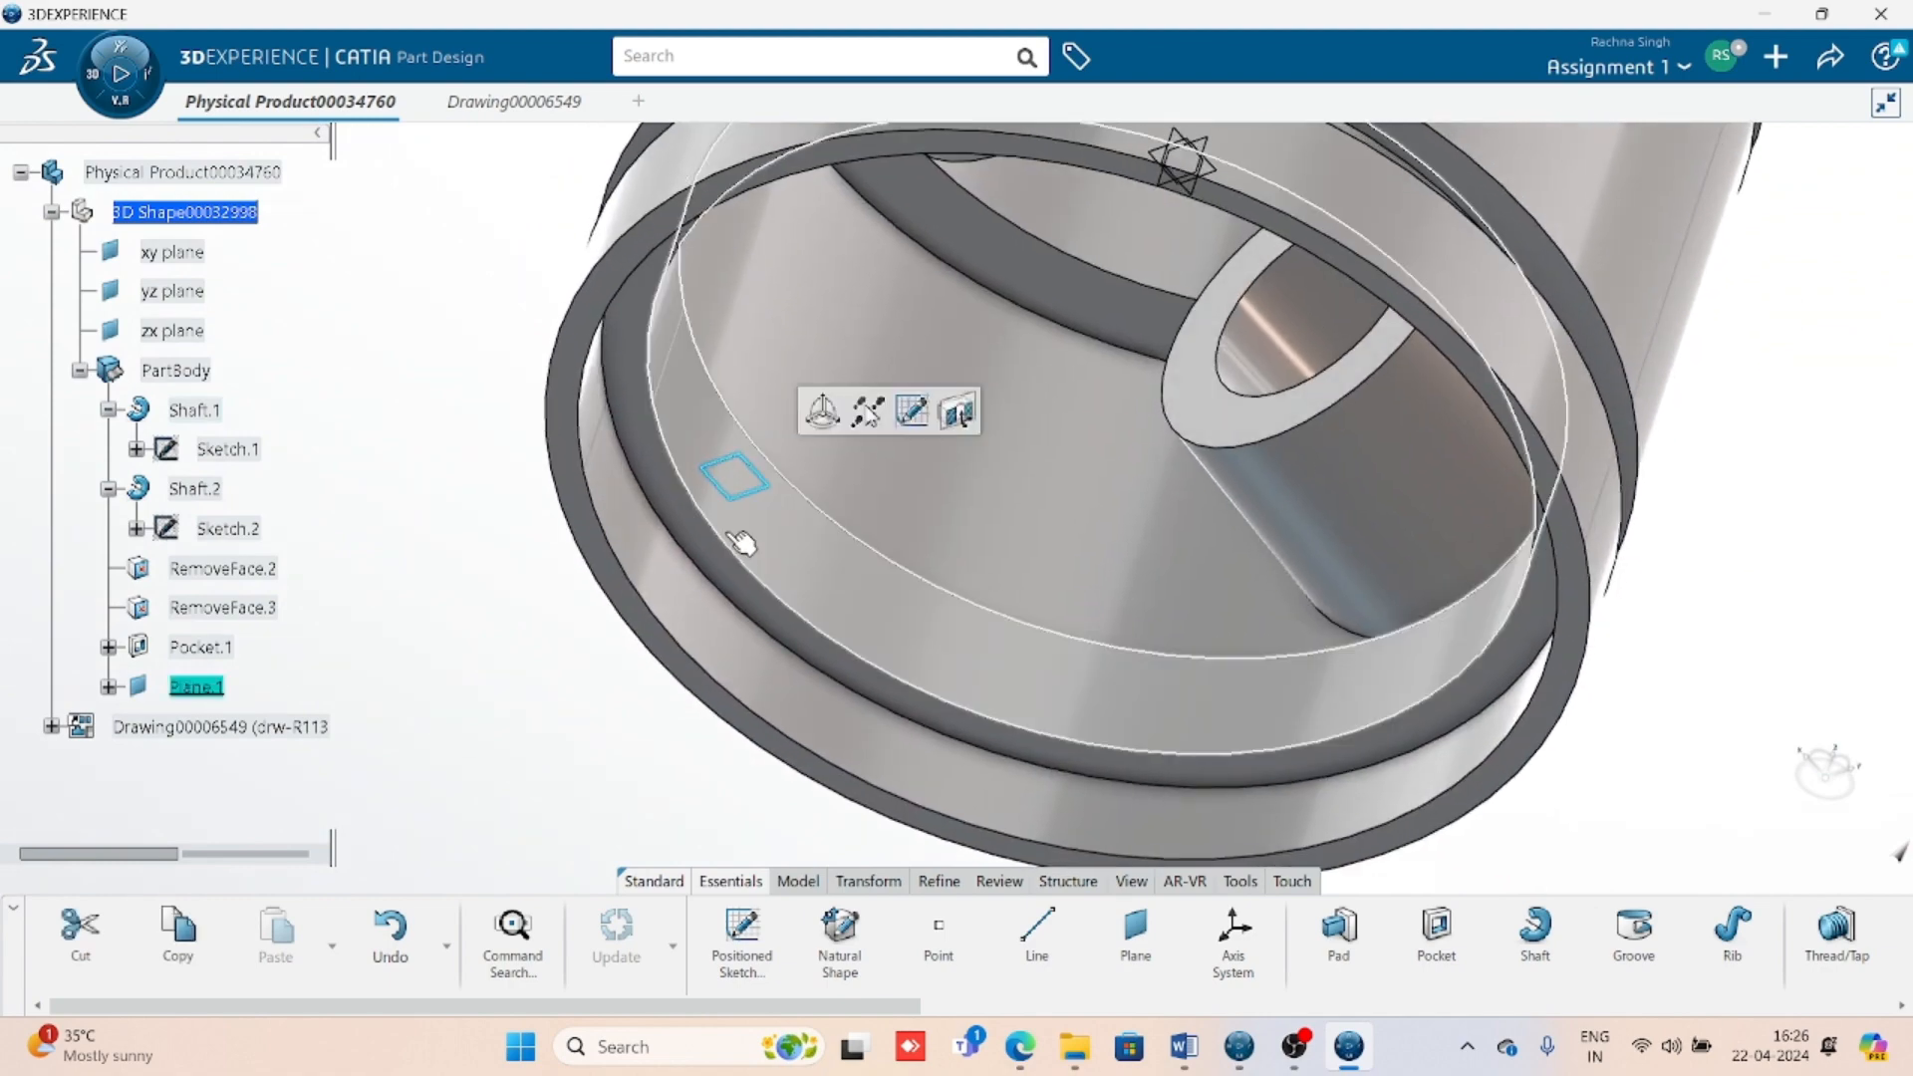
click(738, 941)
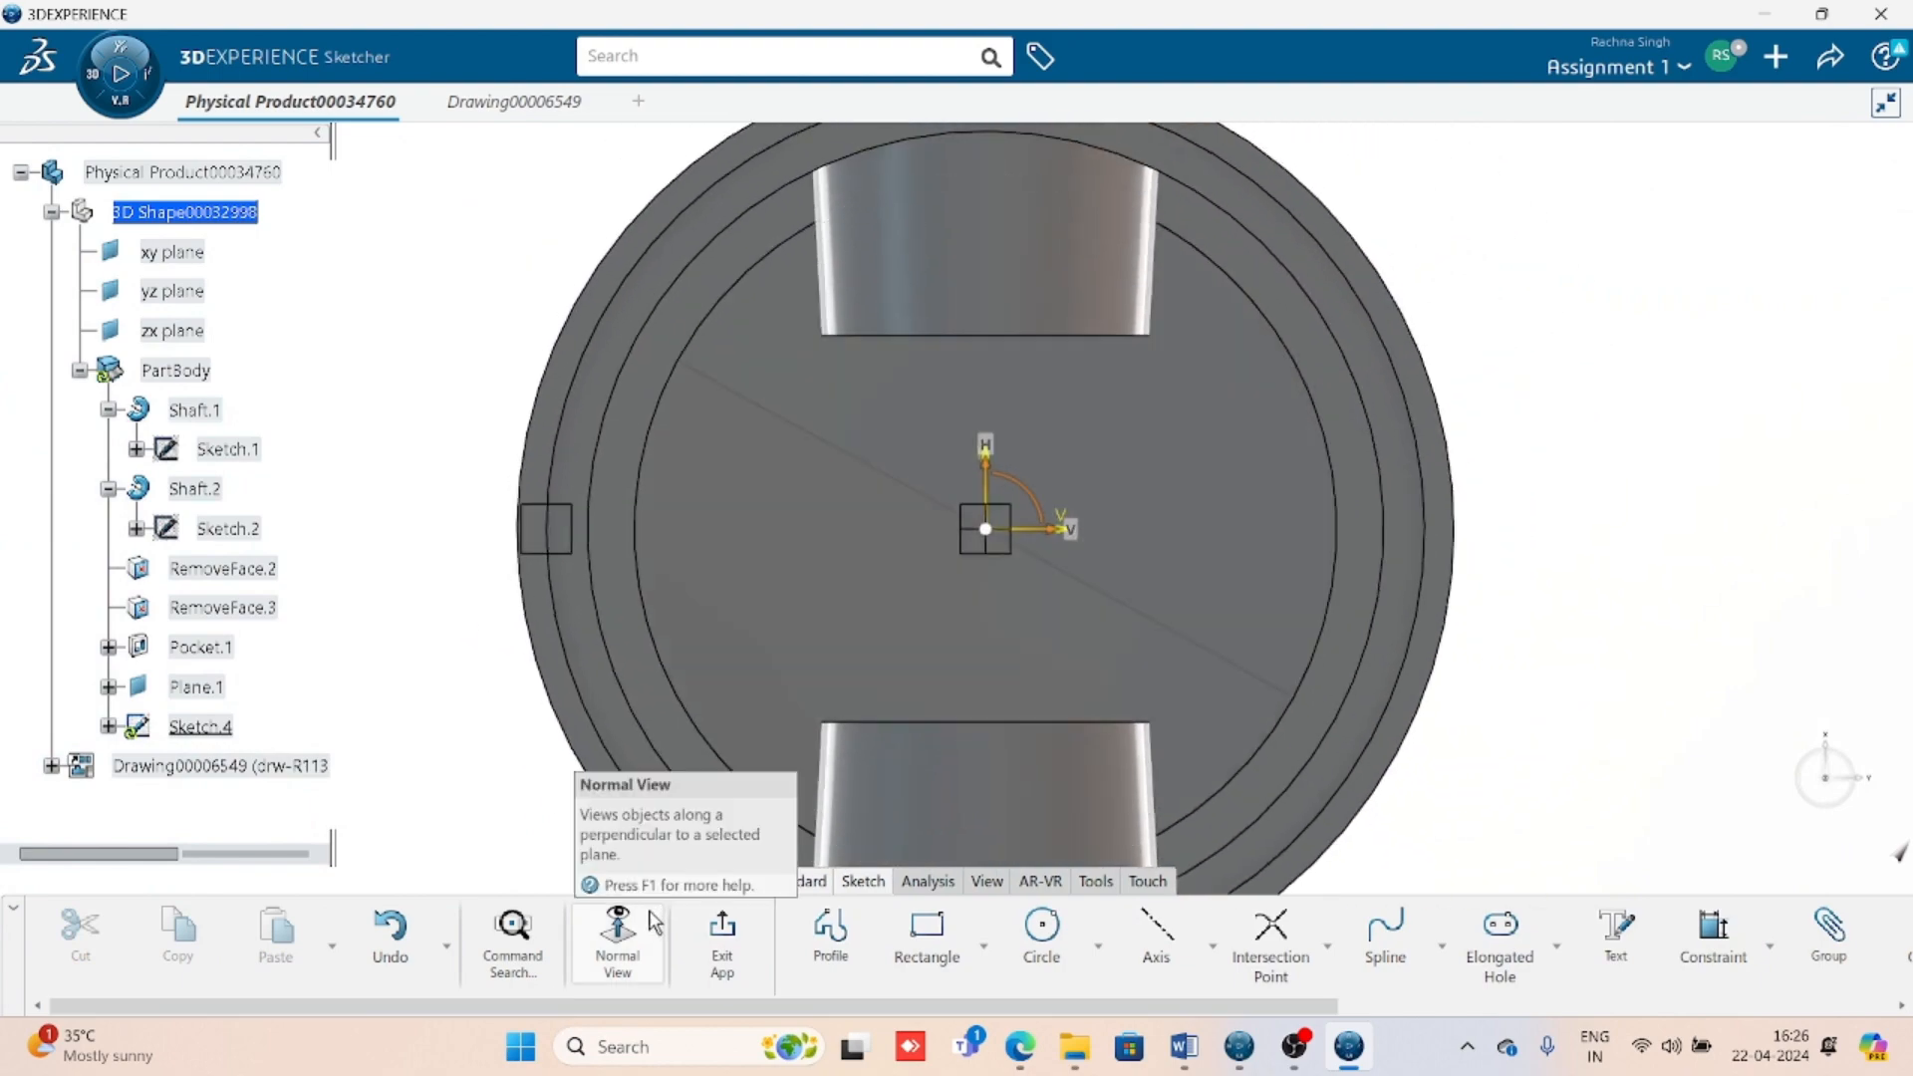
click(628, 939)
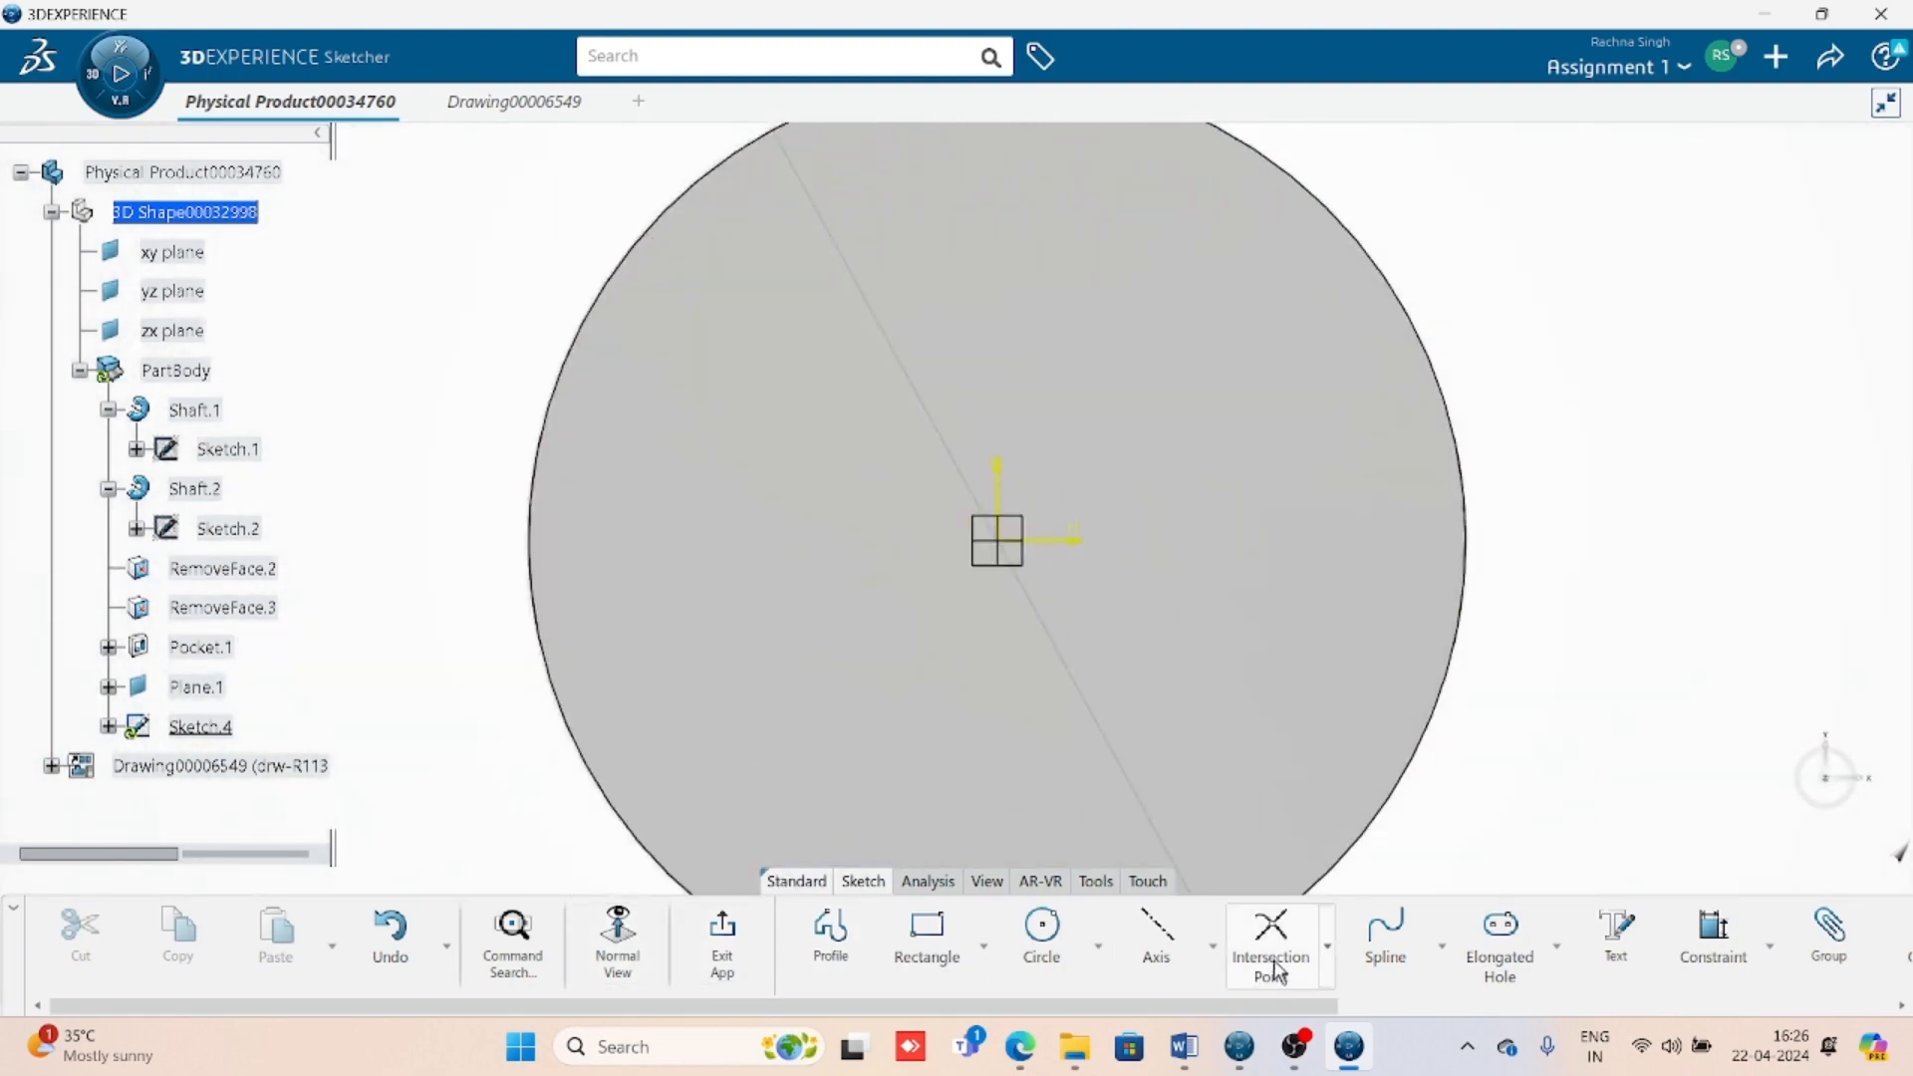
- Cut the part display at the sketch plane and flip the normal view to see the pin bosses from the skirt's underside
click(987, 883)
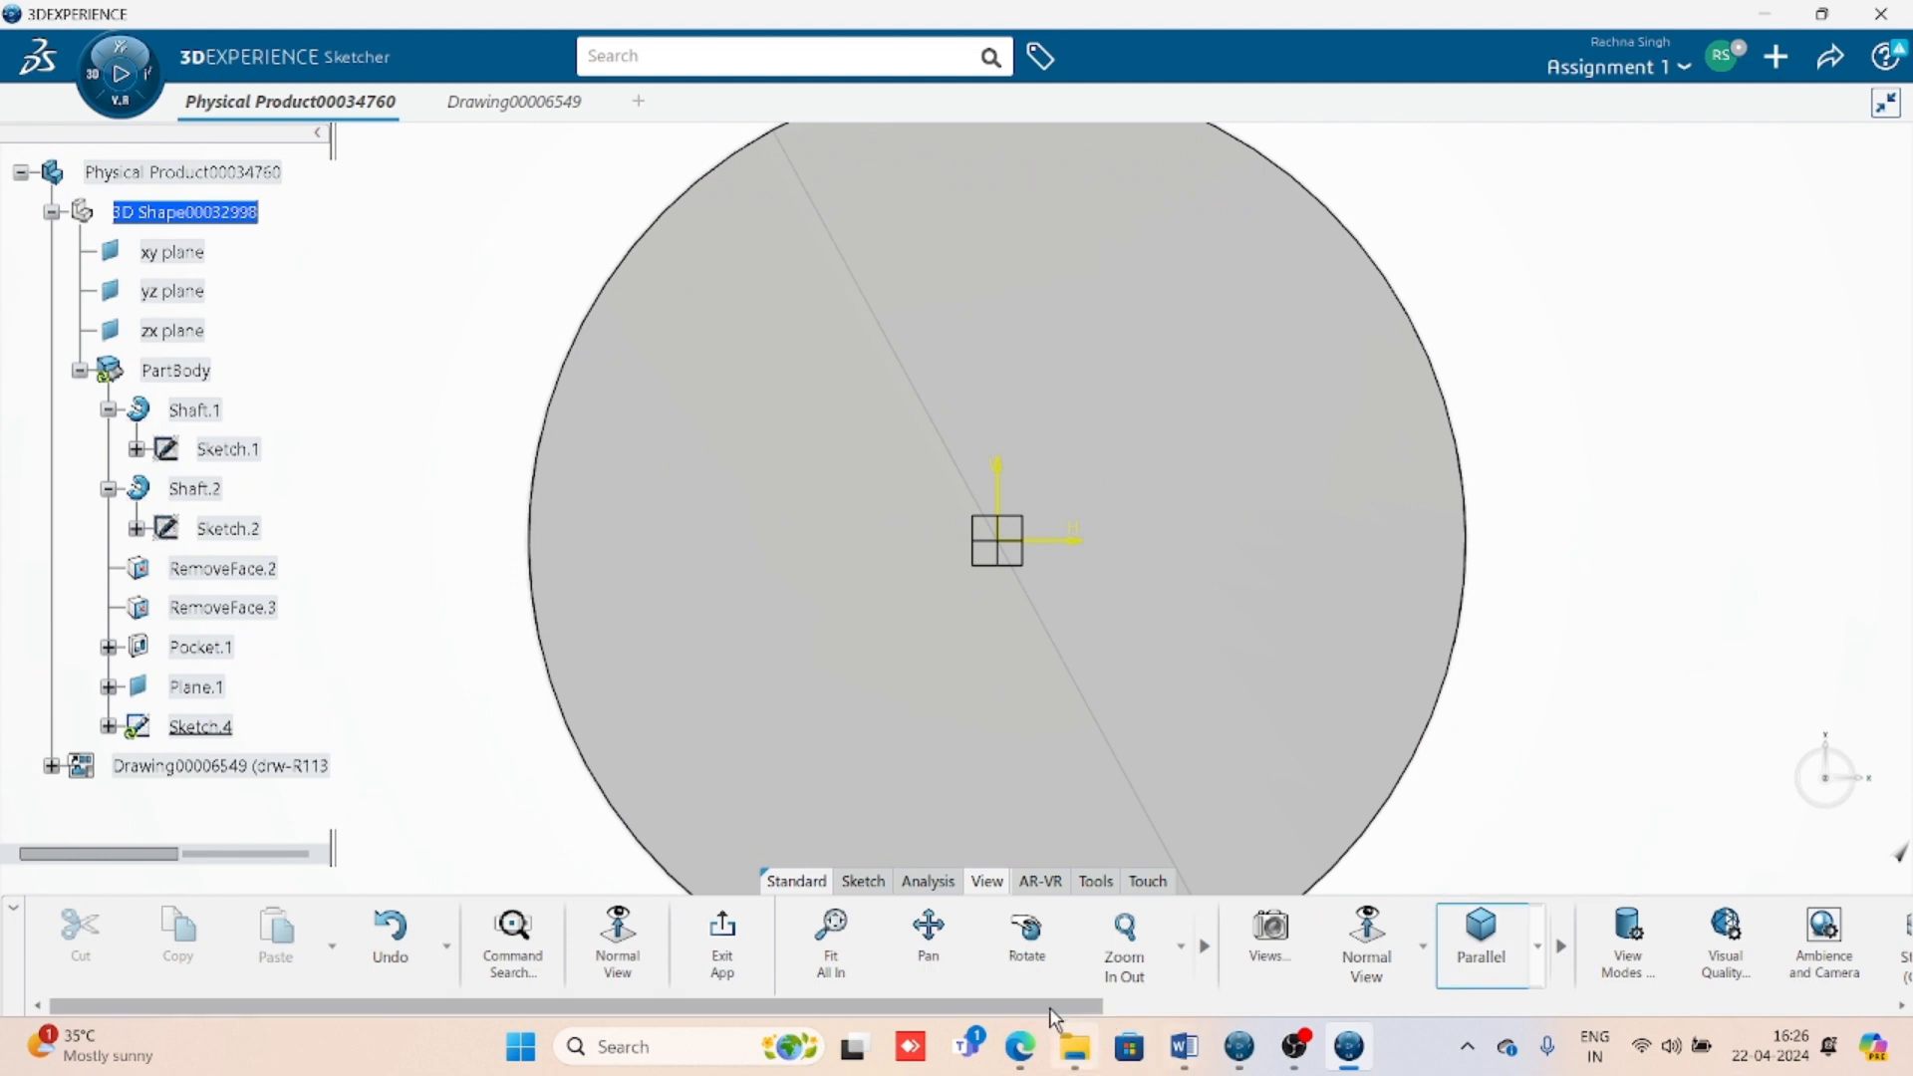
drag(1065, 1007, 1630, 999)
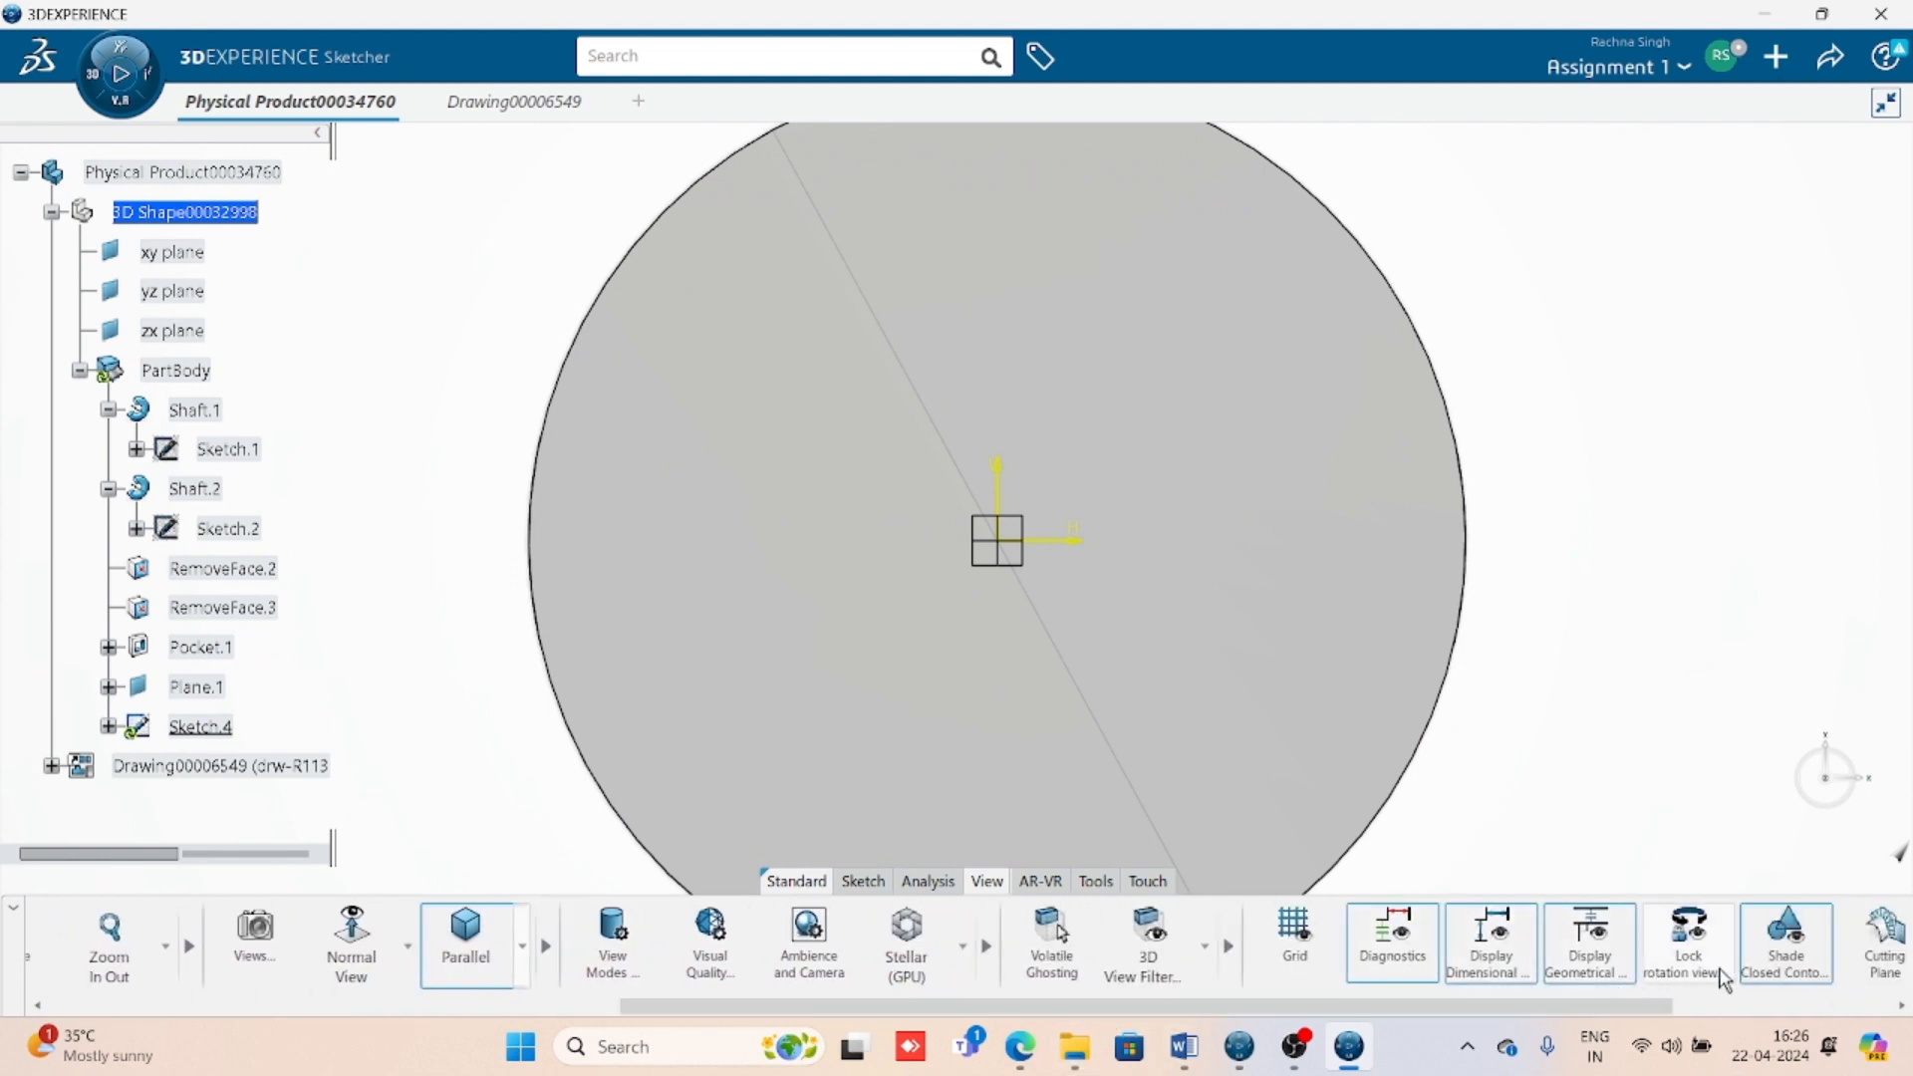
click(1905, 954)
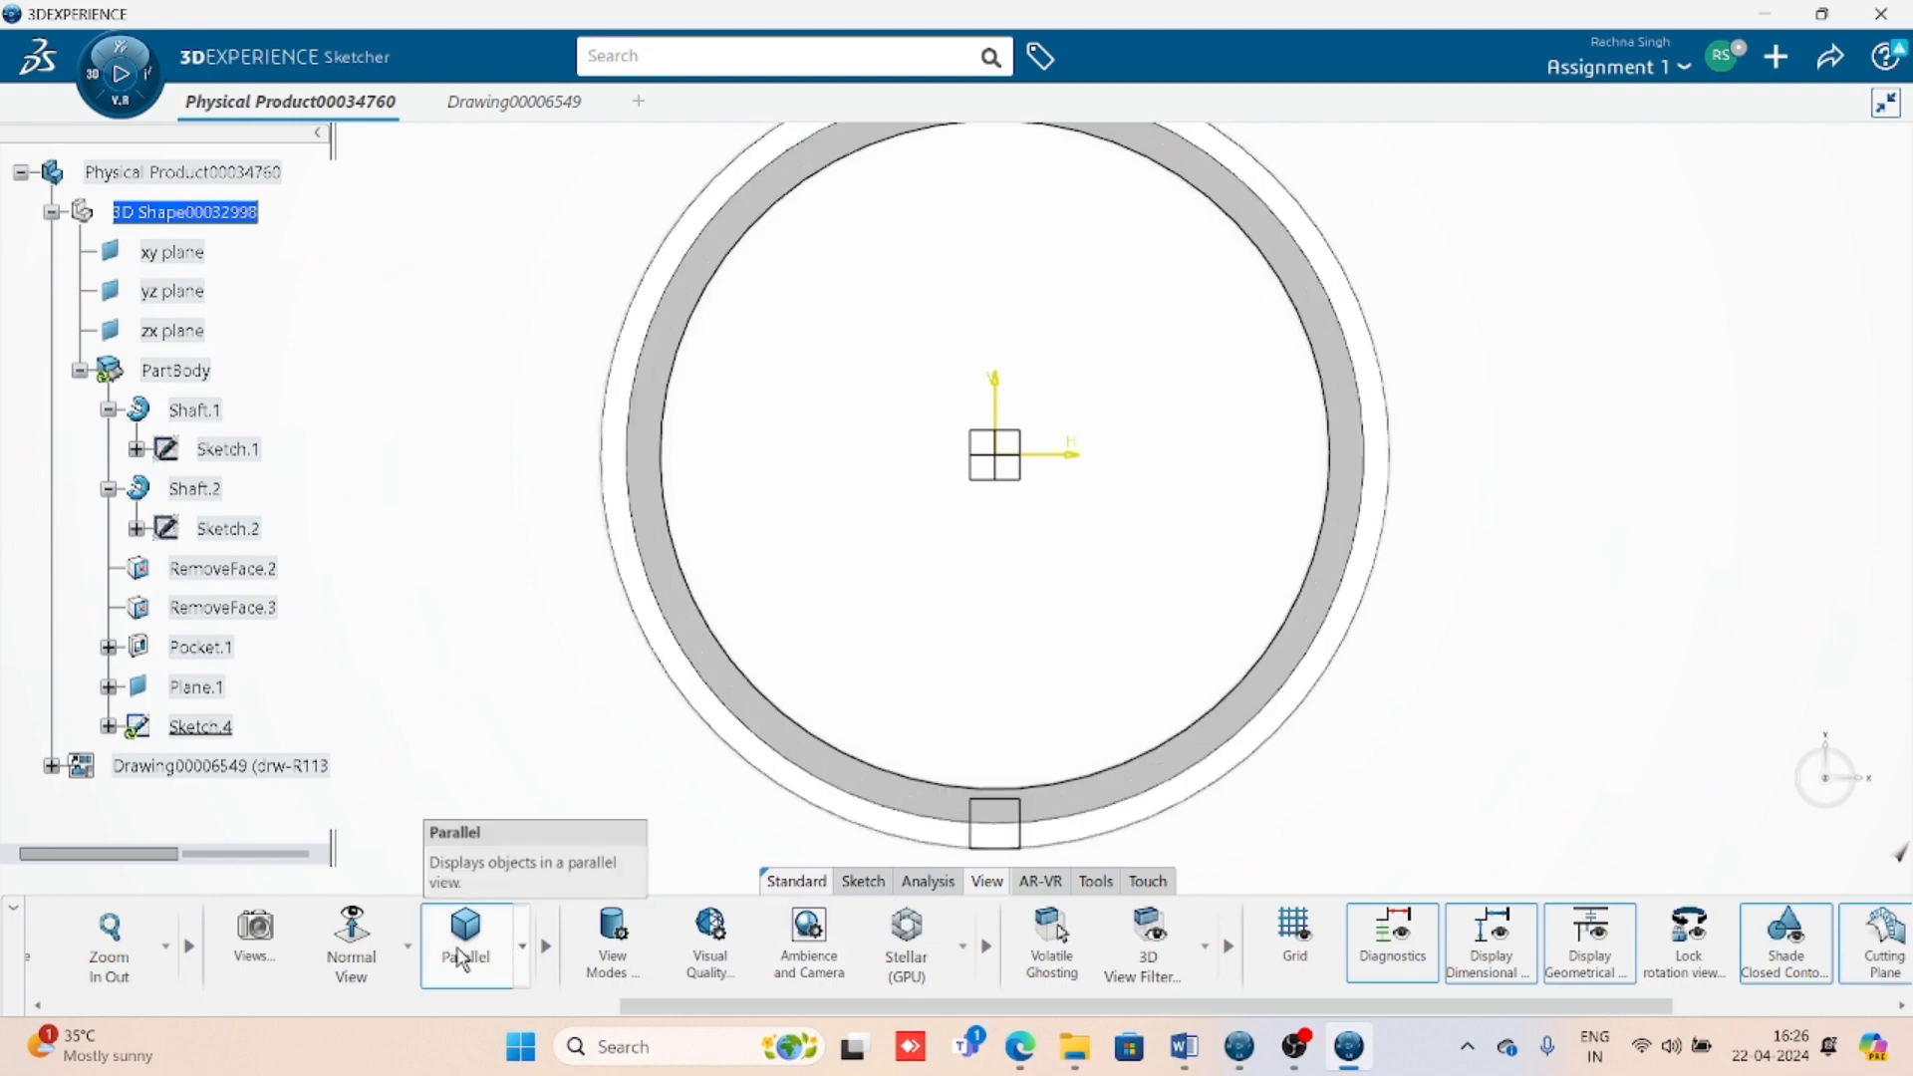
click(346, 949)
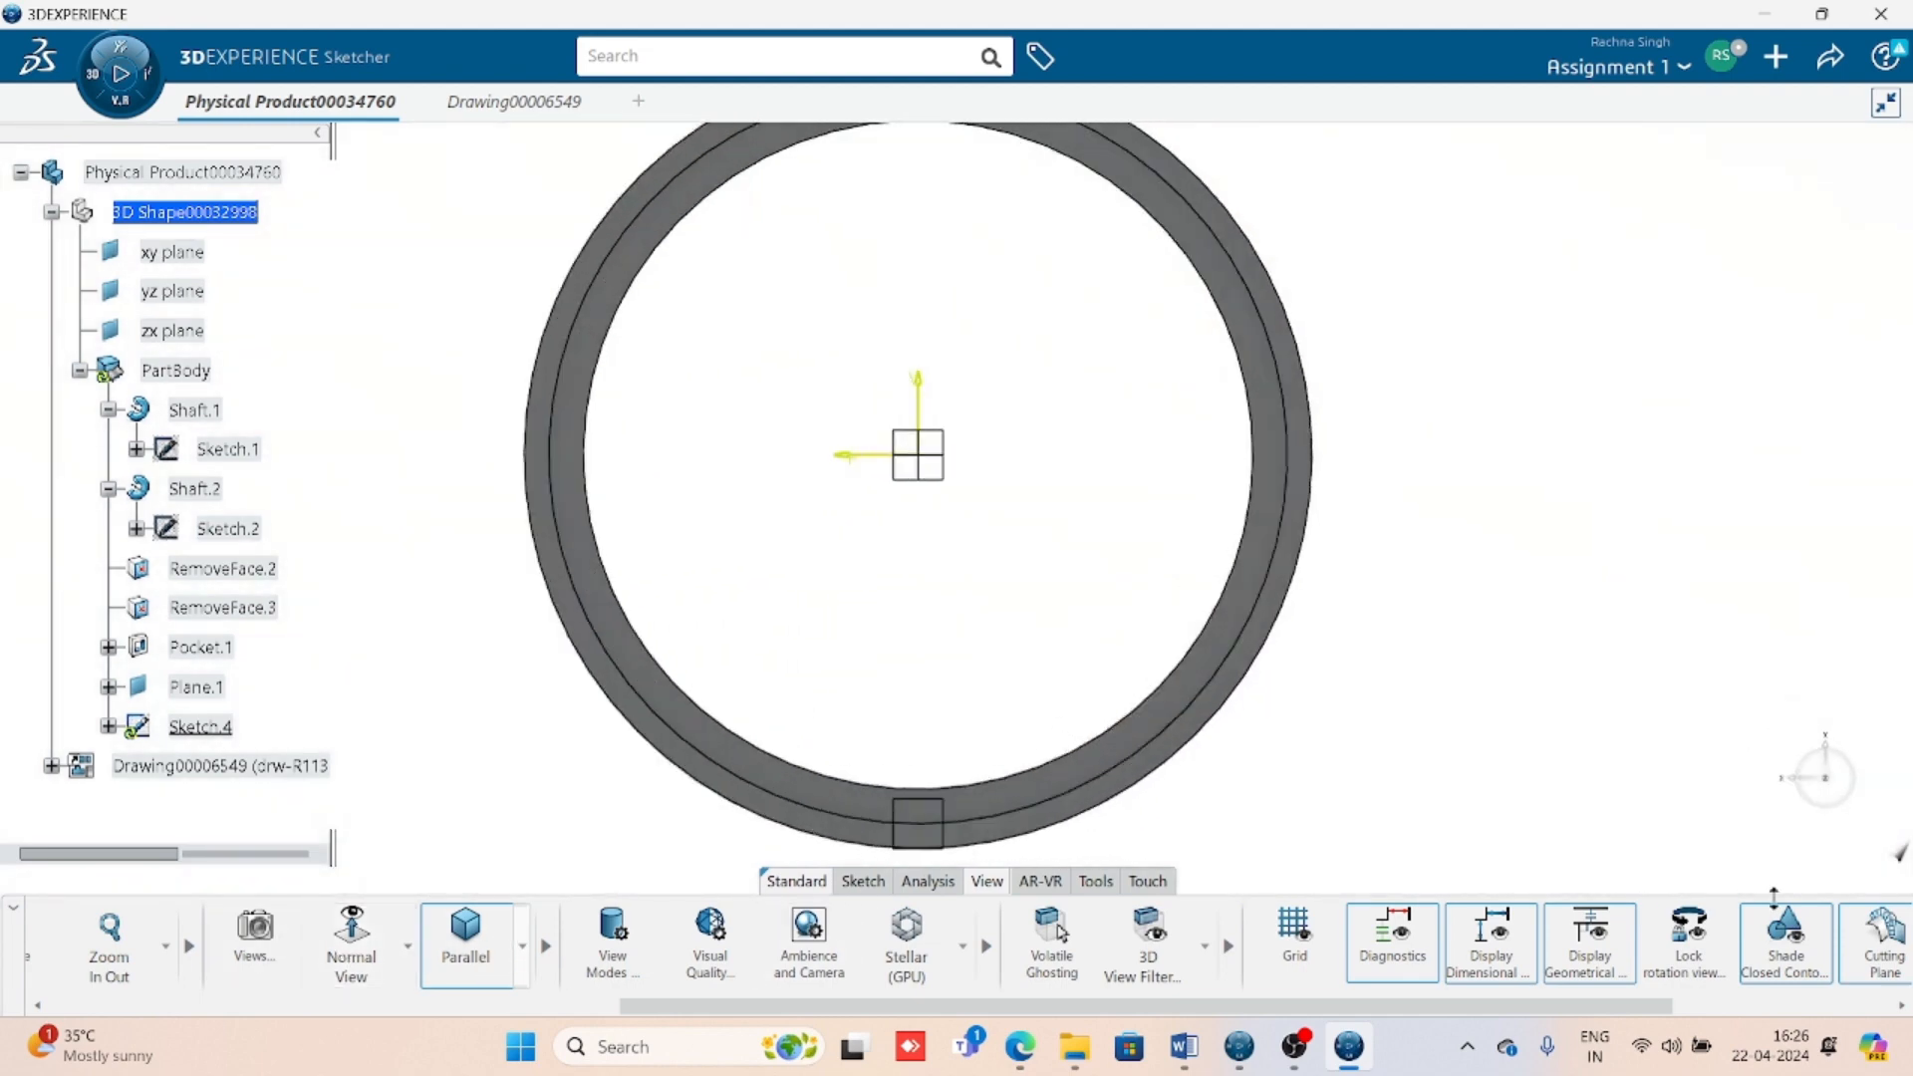
click(1905, 954)
click(1883, 953)
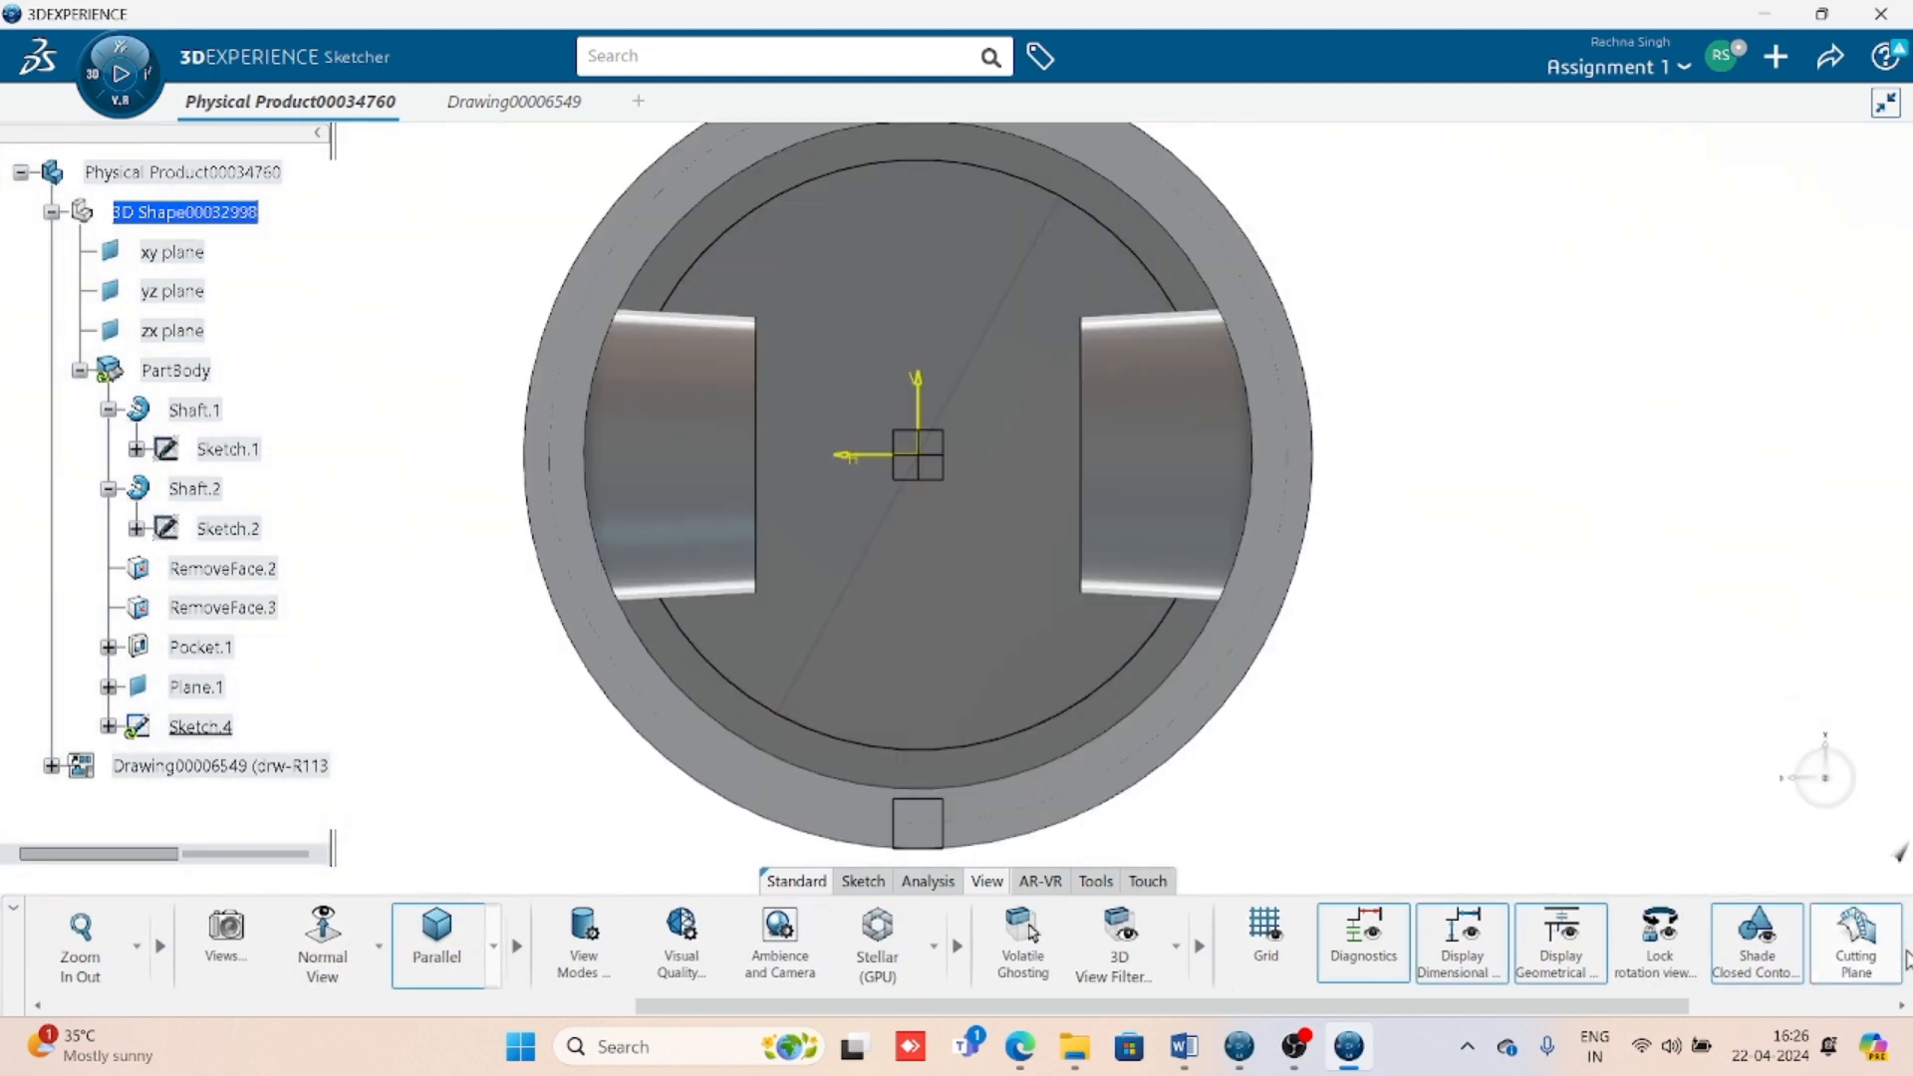
middle_drag(1674, 536, 1669, 583)
scroll(1654, 597, down, 2)
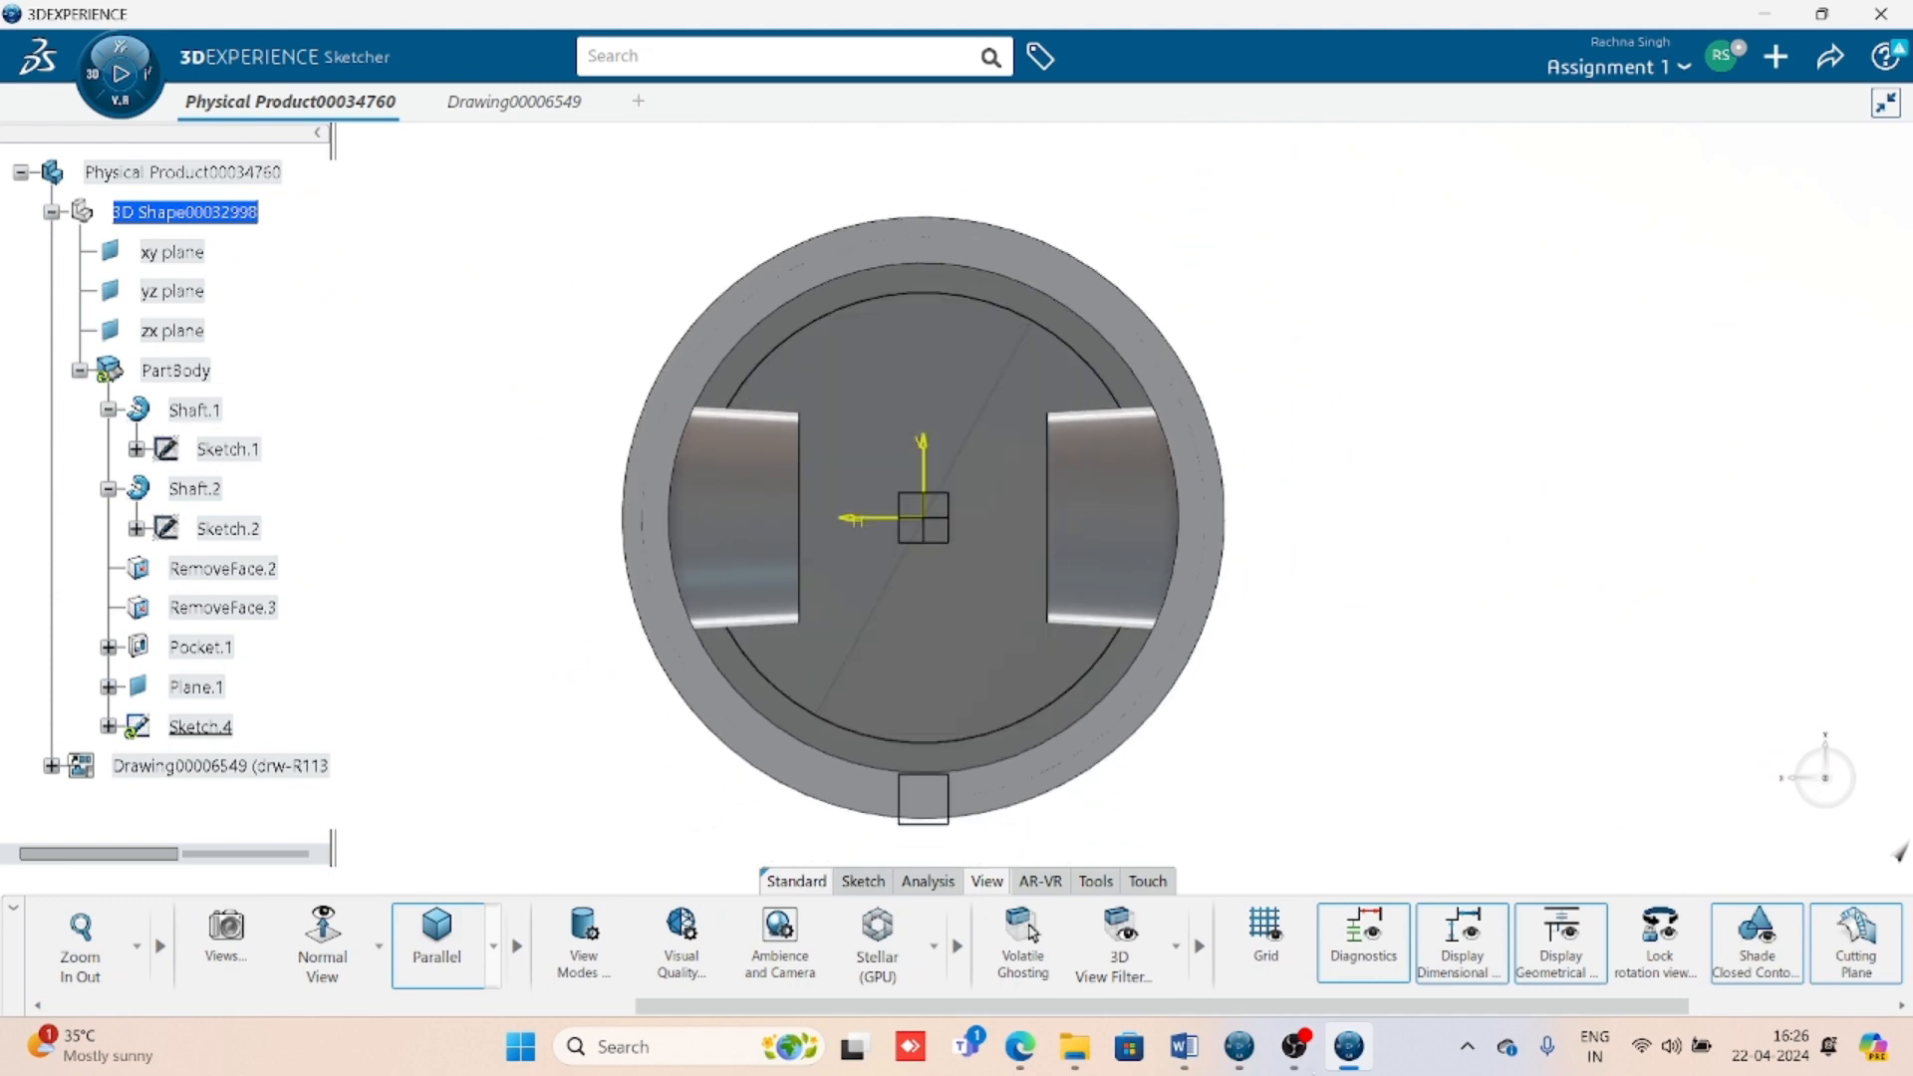
- Switch to Word, examine the half-sectioned circular view for the lug dimensions, and return to 3DEXPERIENCE
click(1183, 1046)
scroll(1229, 724, down, 3)
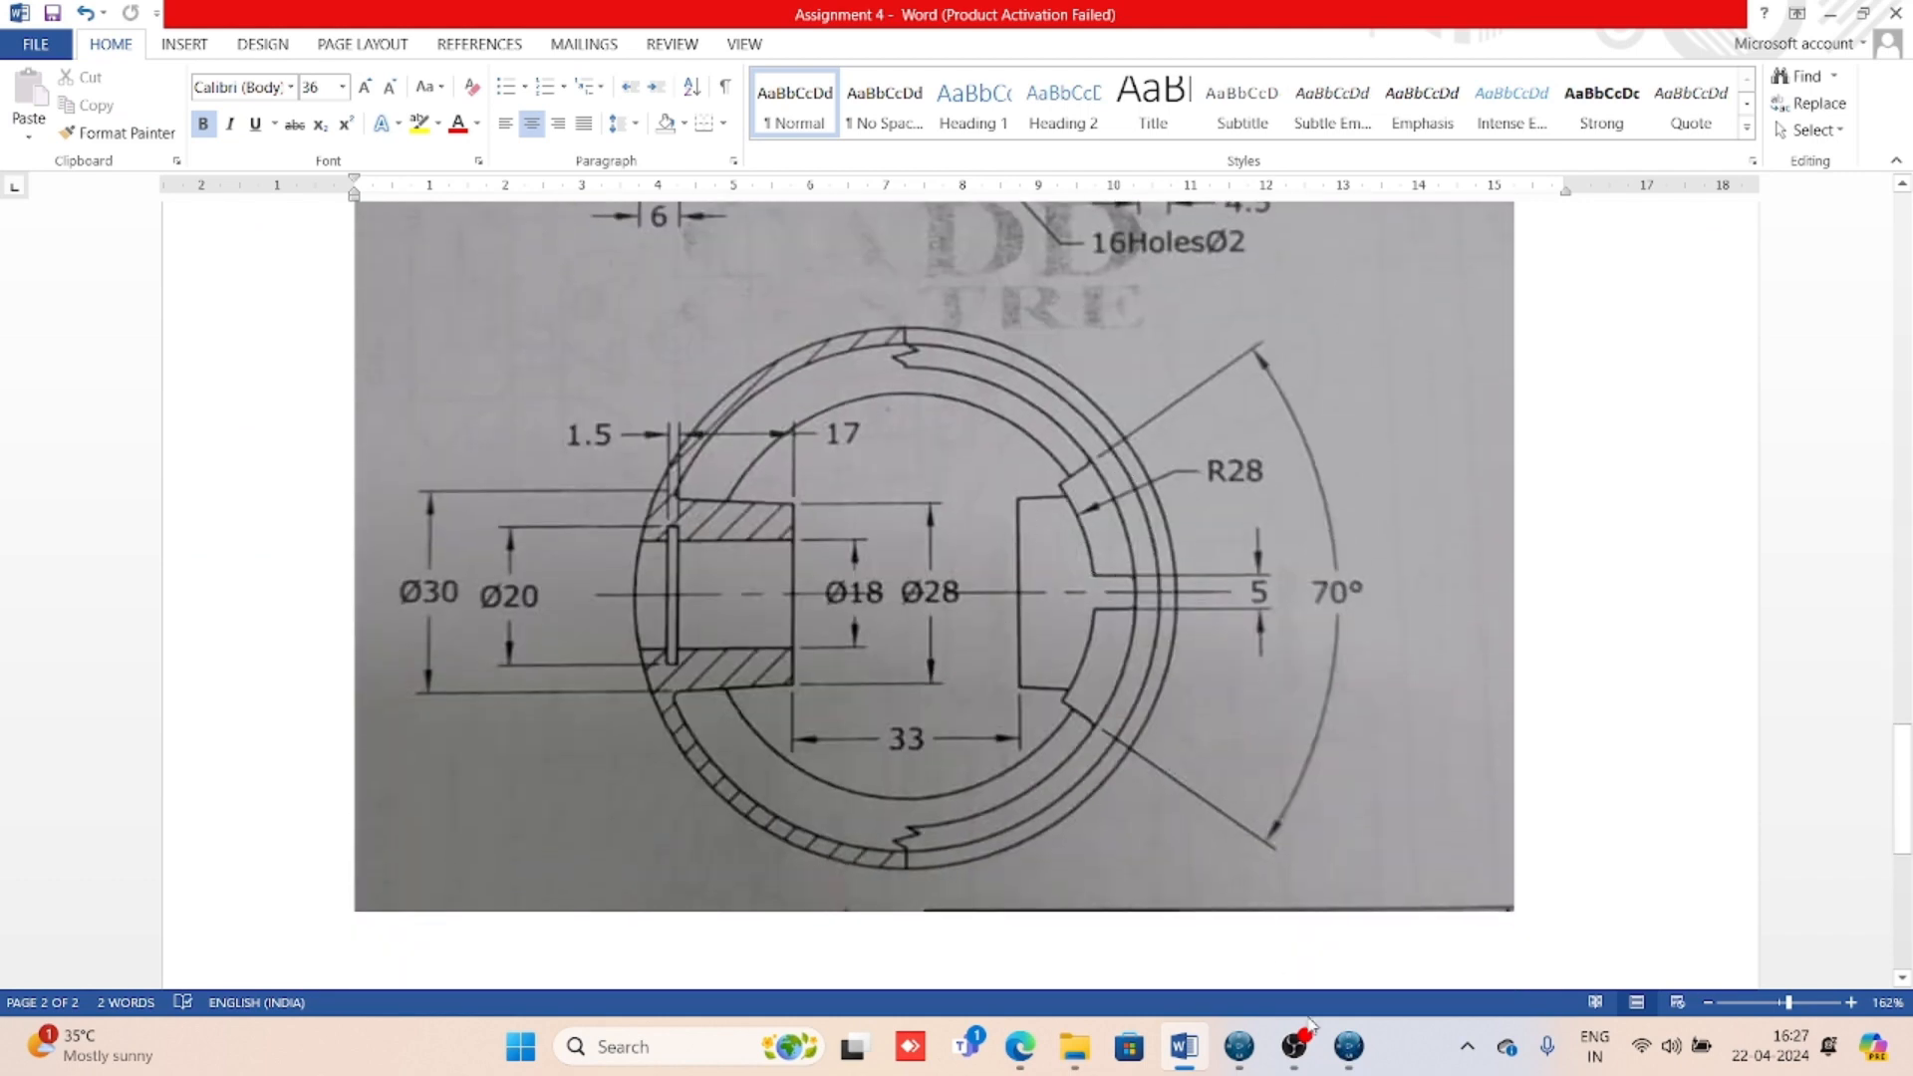
click(1348, 1046)
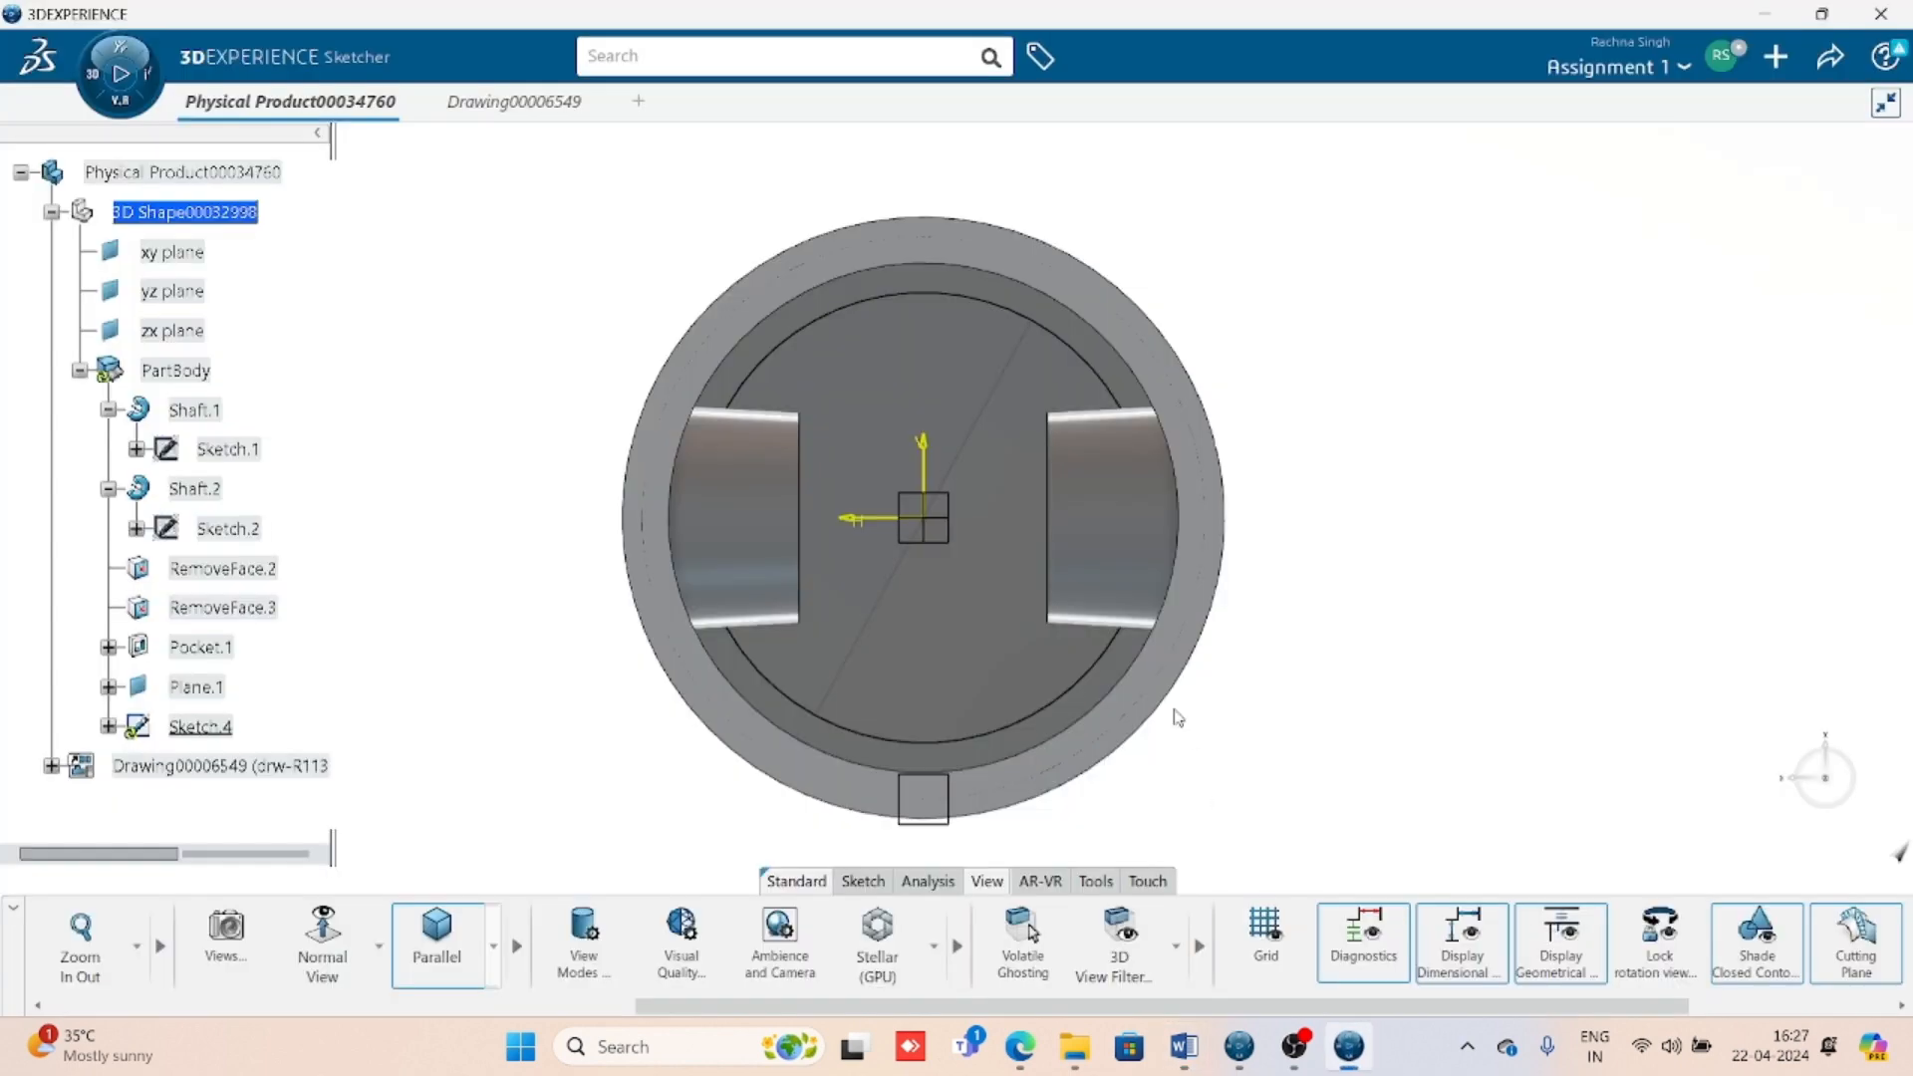
- Sketch a triangle from the origin across one pin boss and delete its outer side, leaving two diverging lines
click(863, 880)
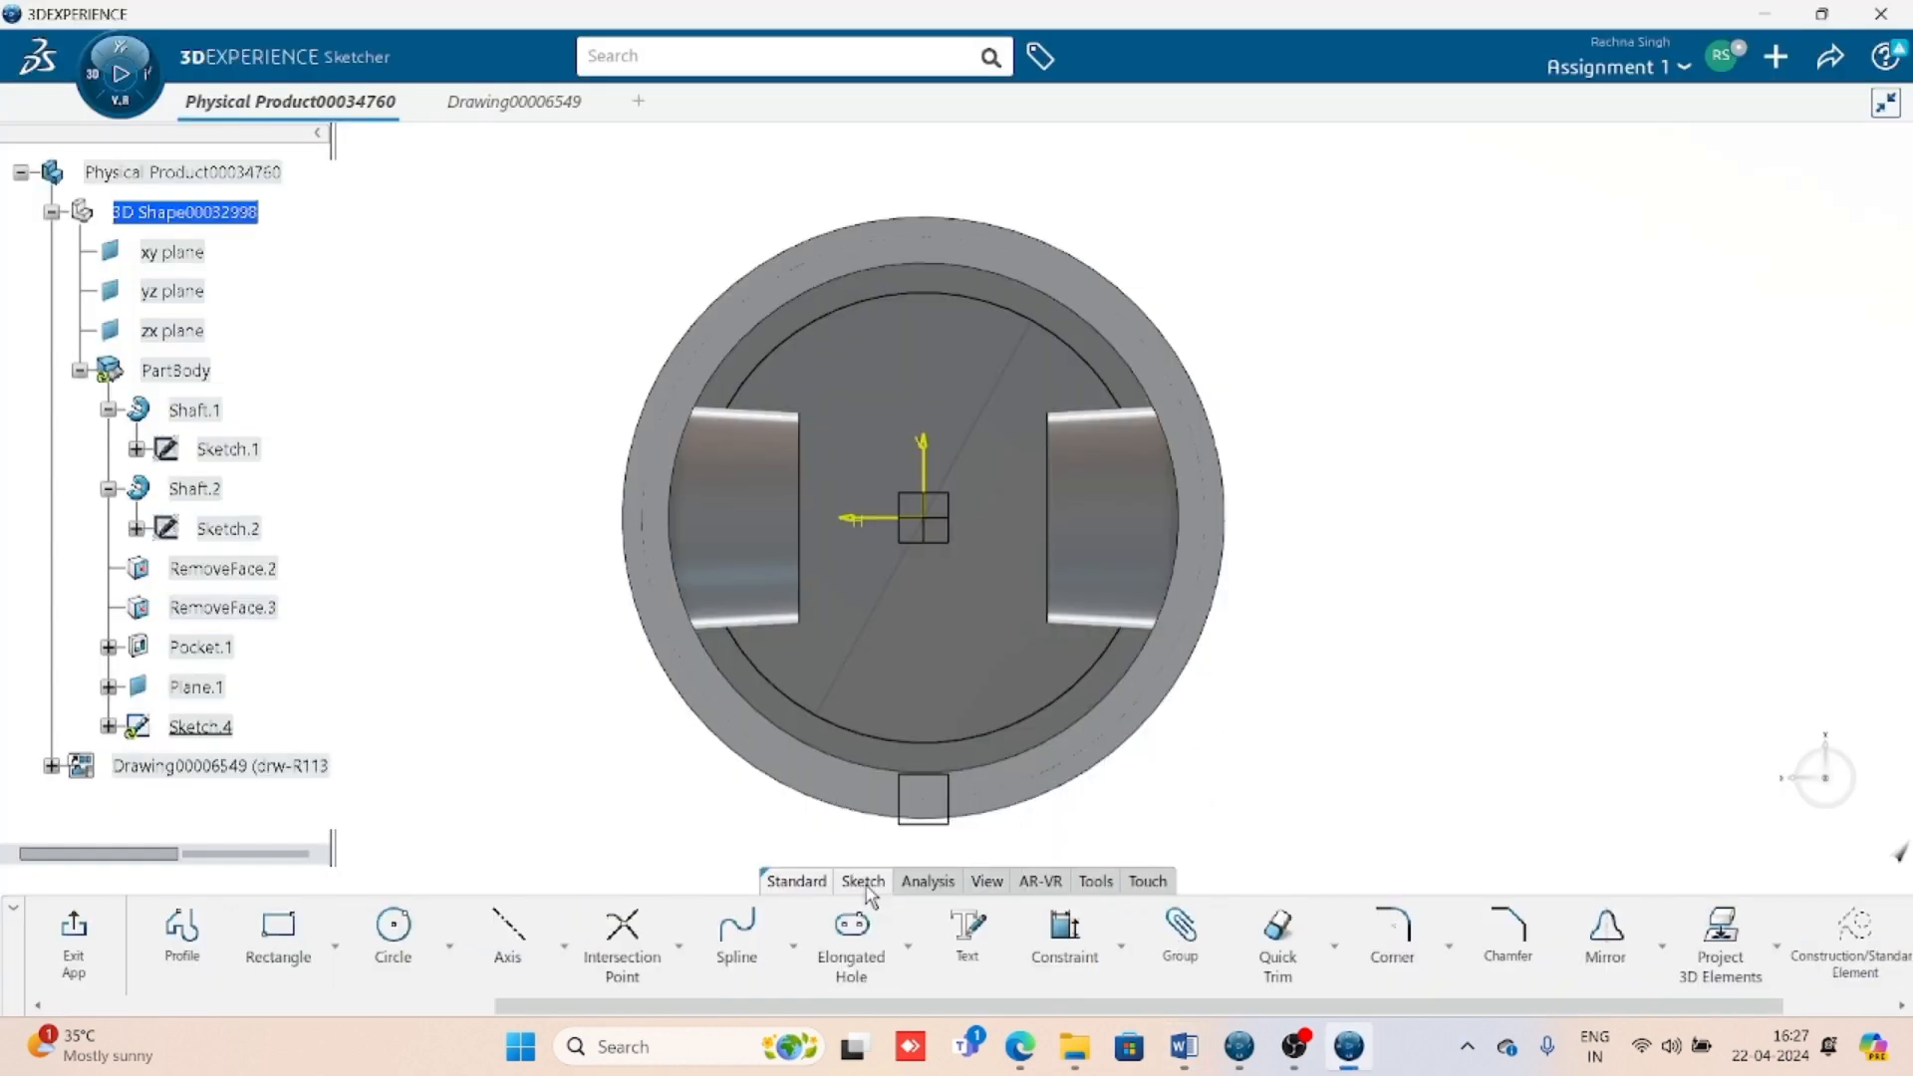
click(169, 935)
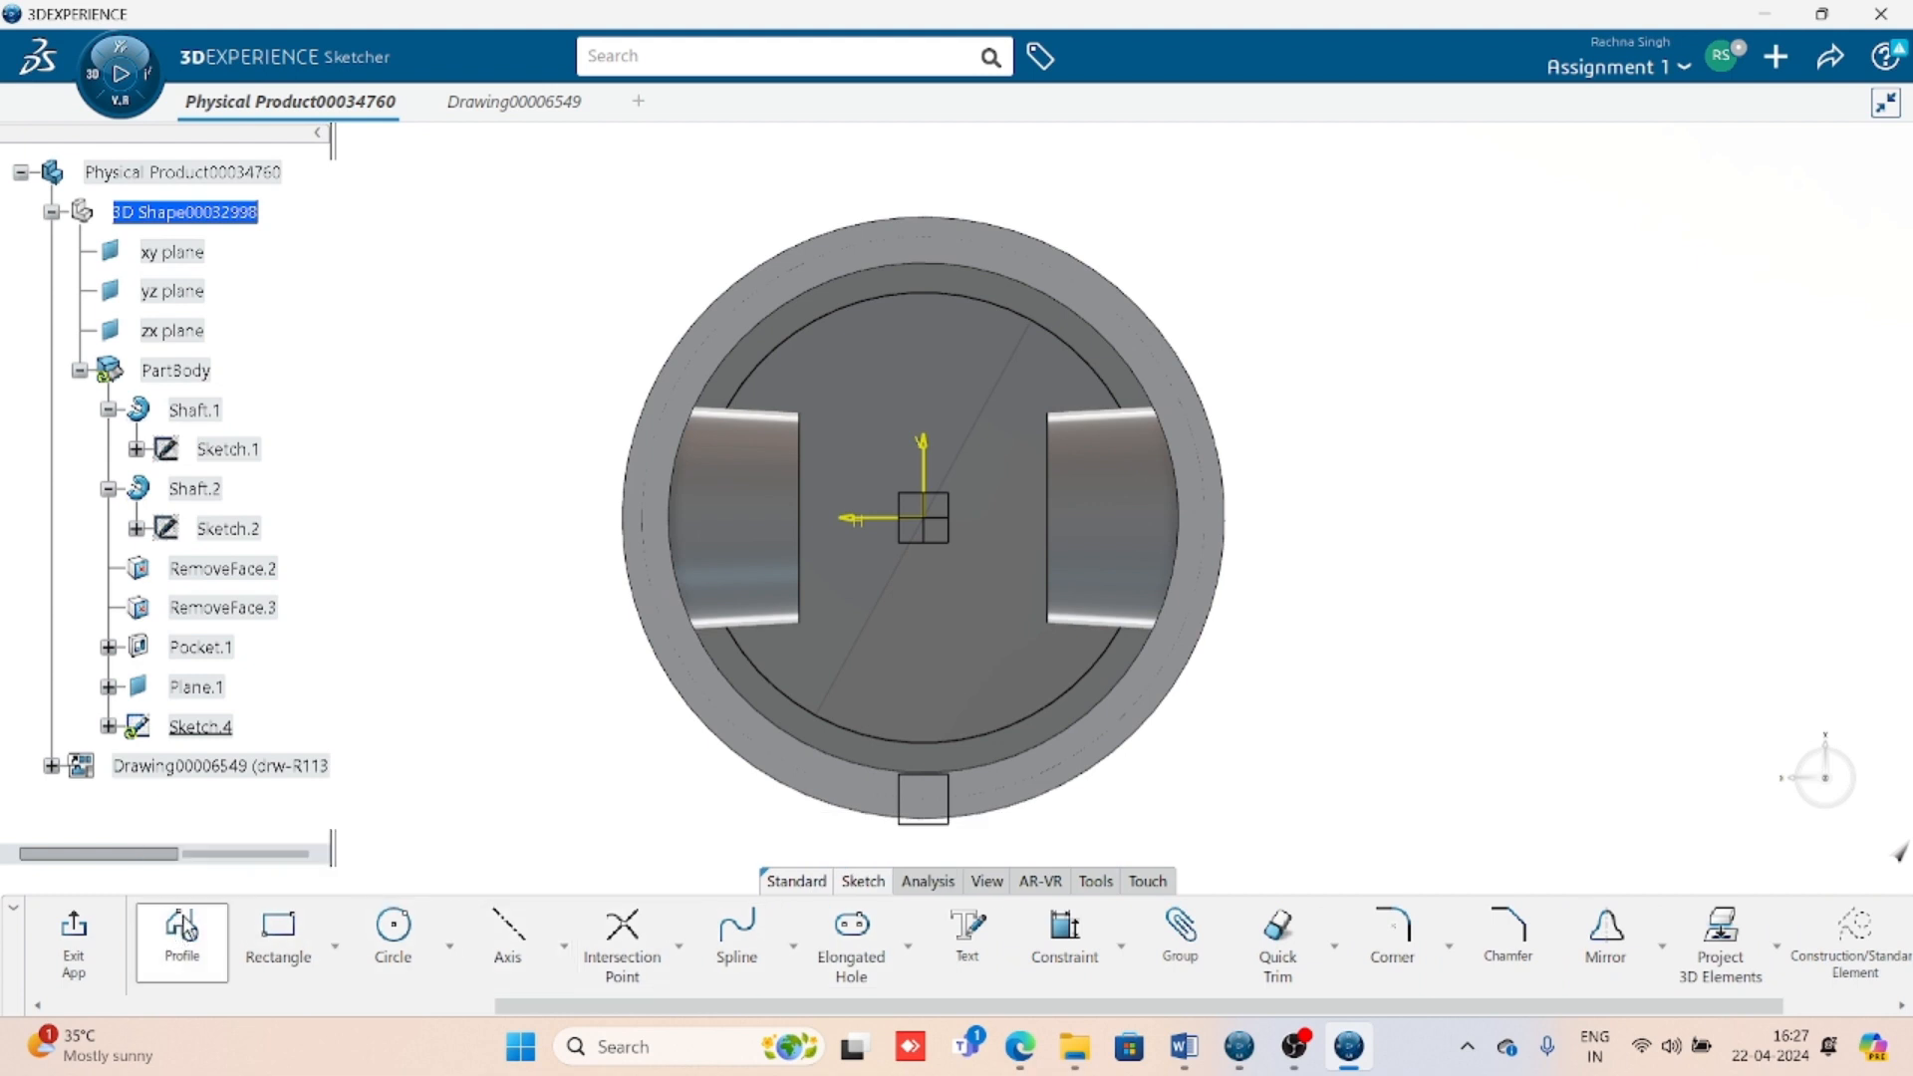
click(926, 519)
click(1283, 324)
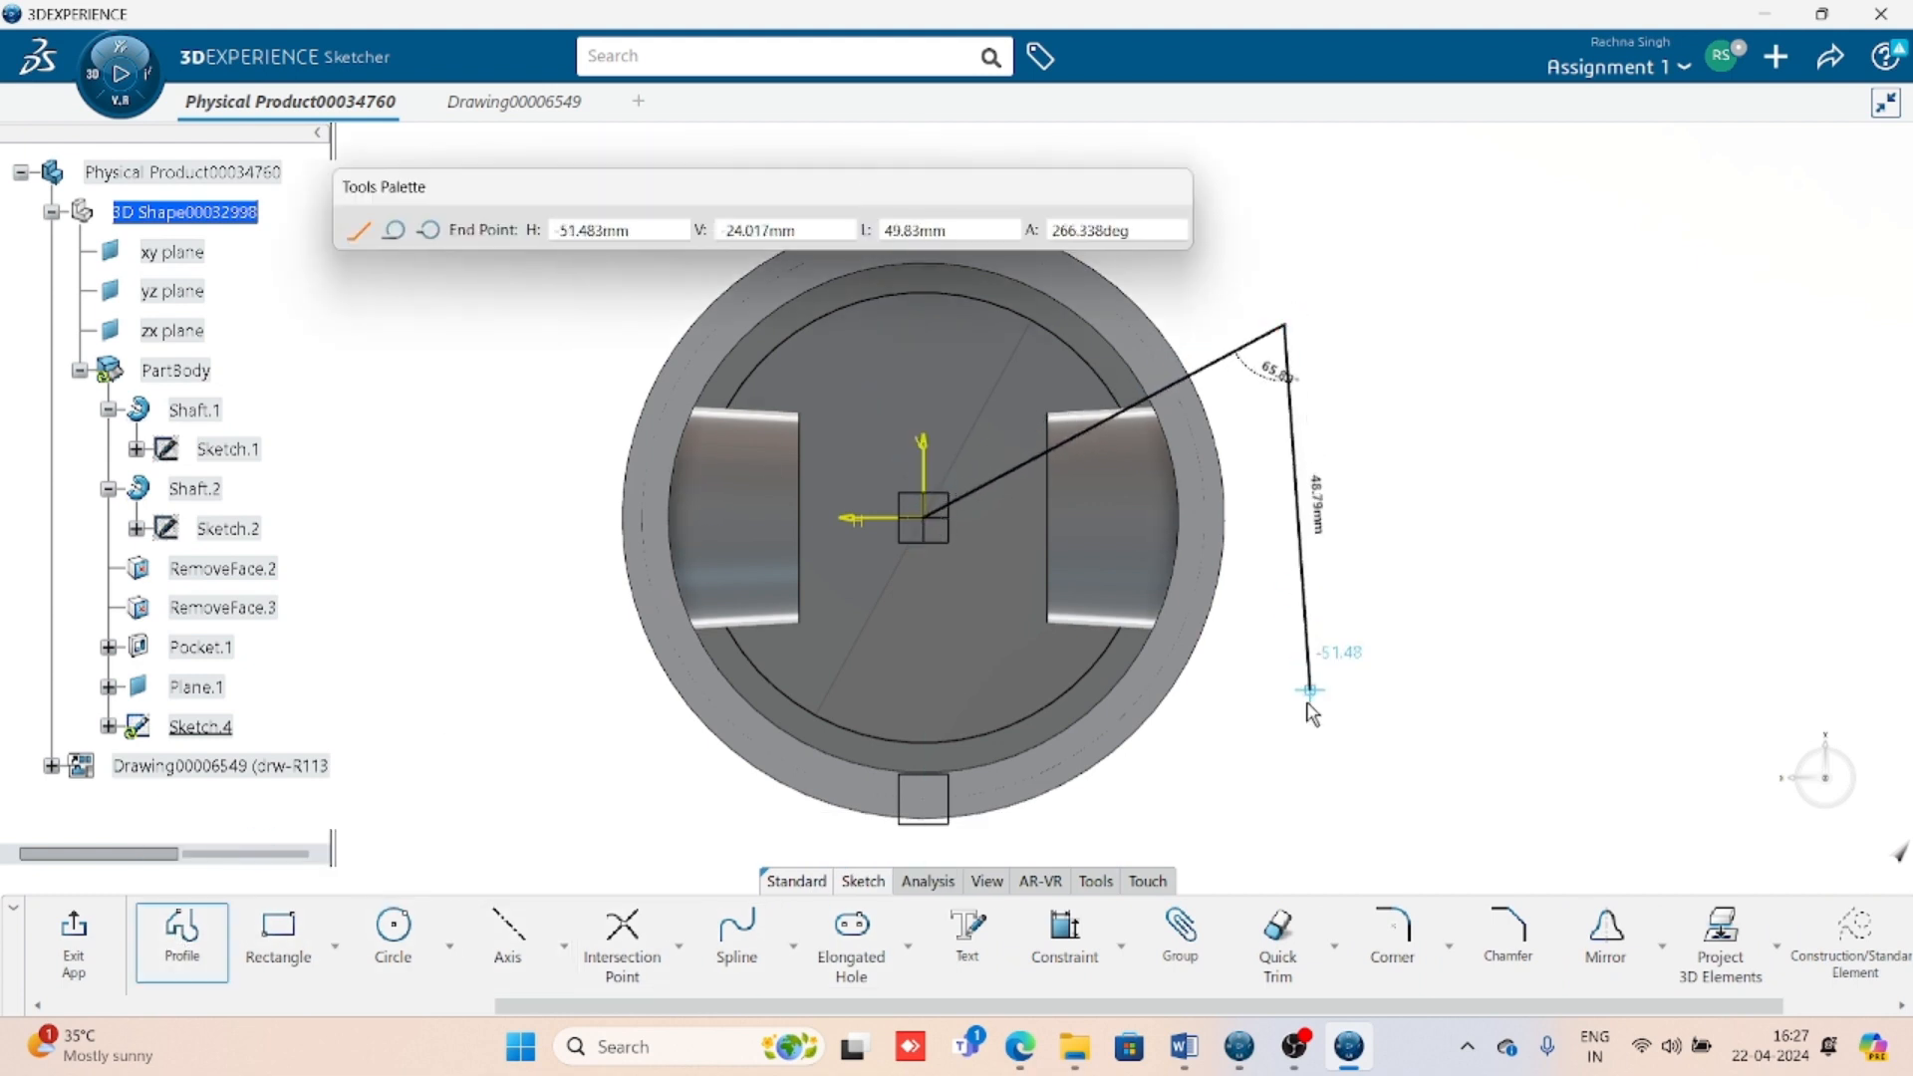
click(1279, 745)
click(924, 518)
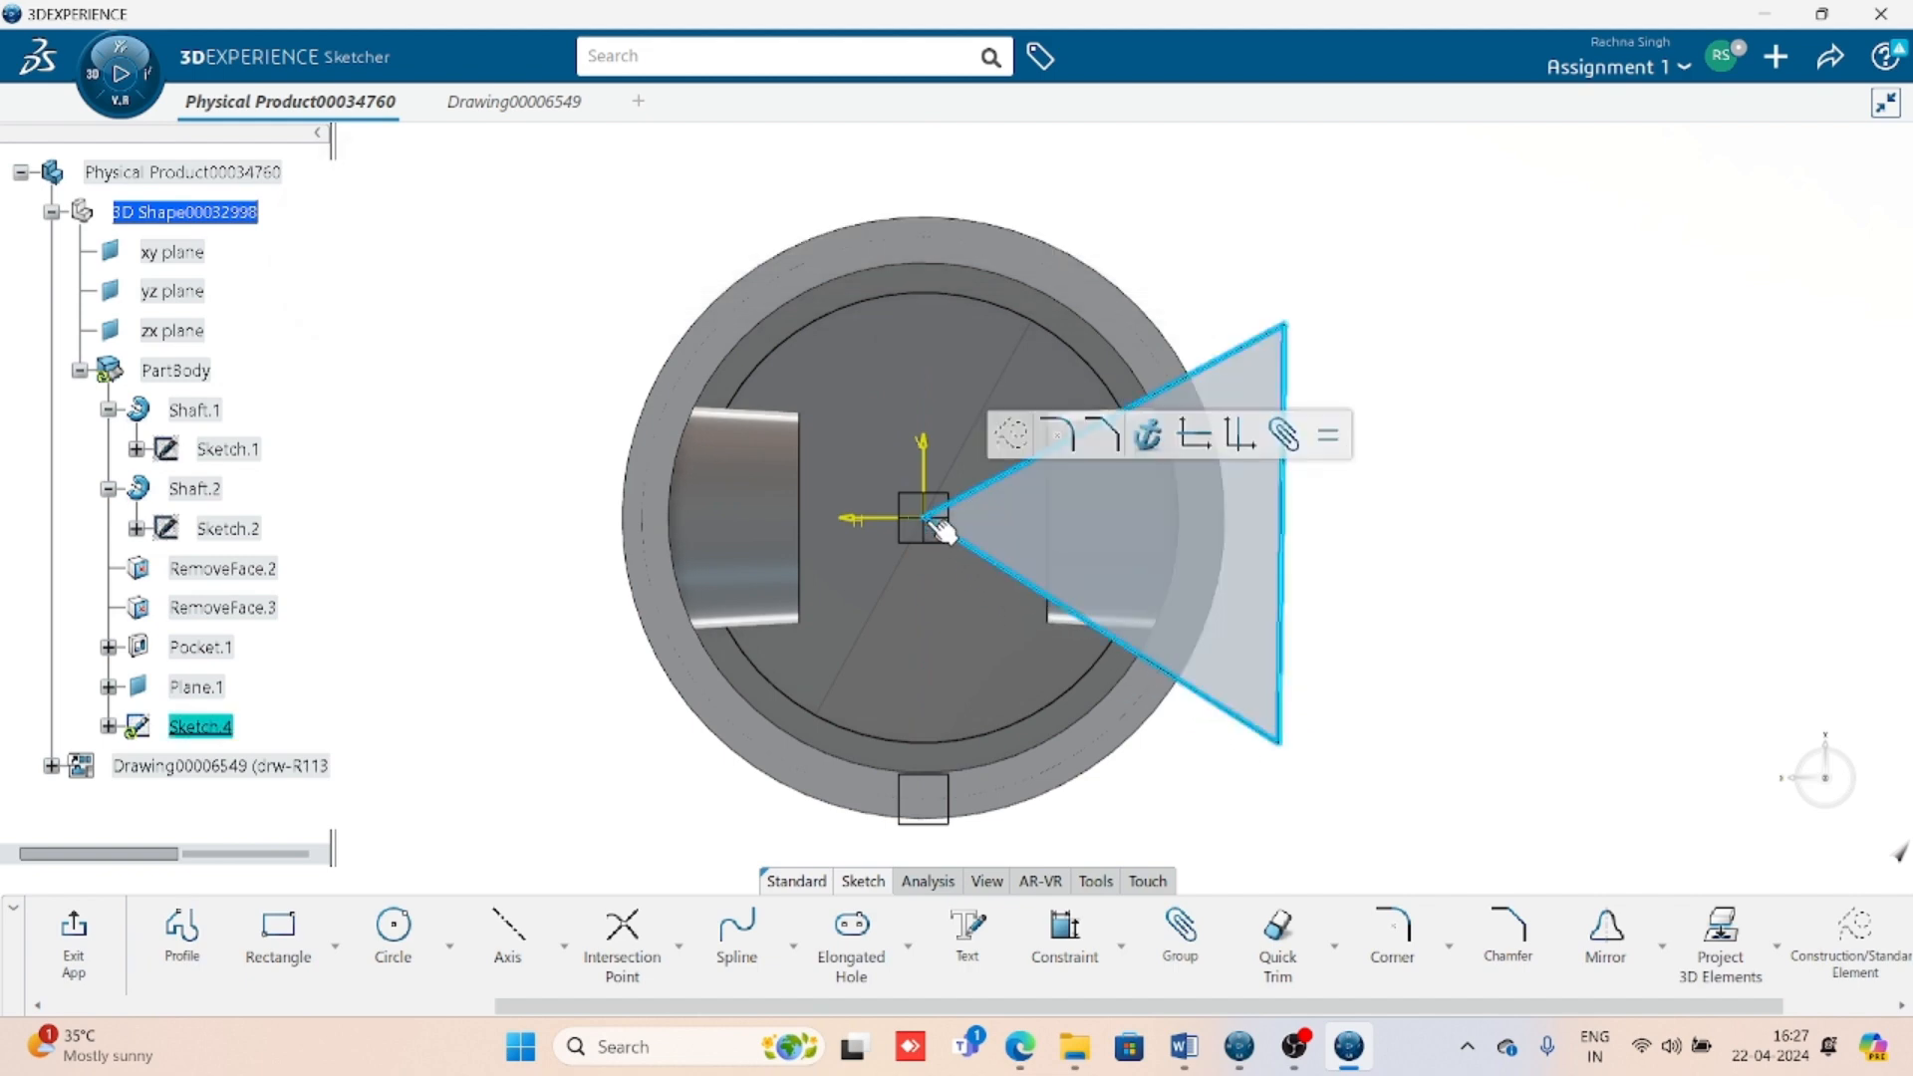
click(1283, 594)
key(Delete)
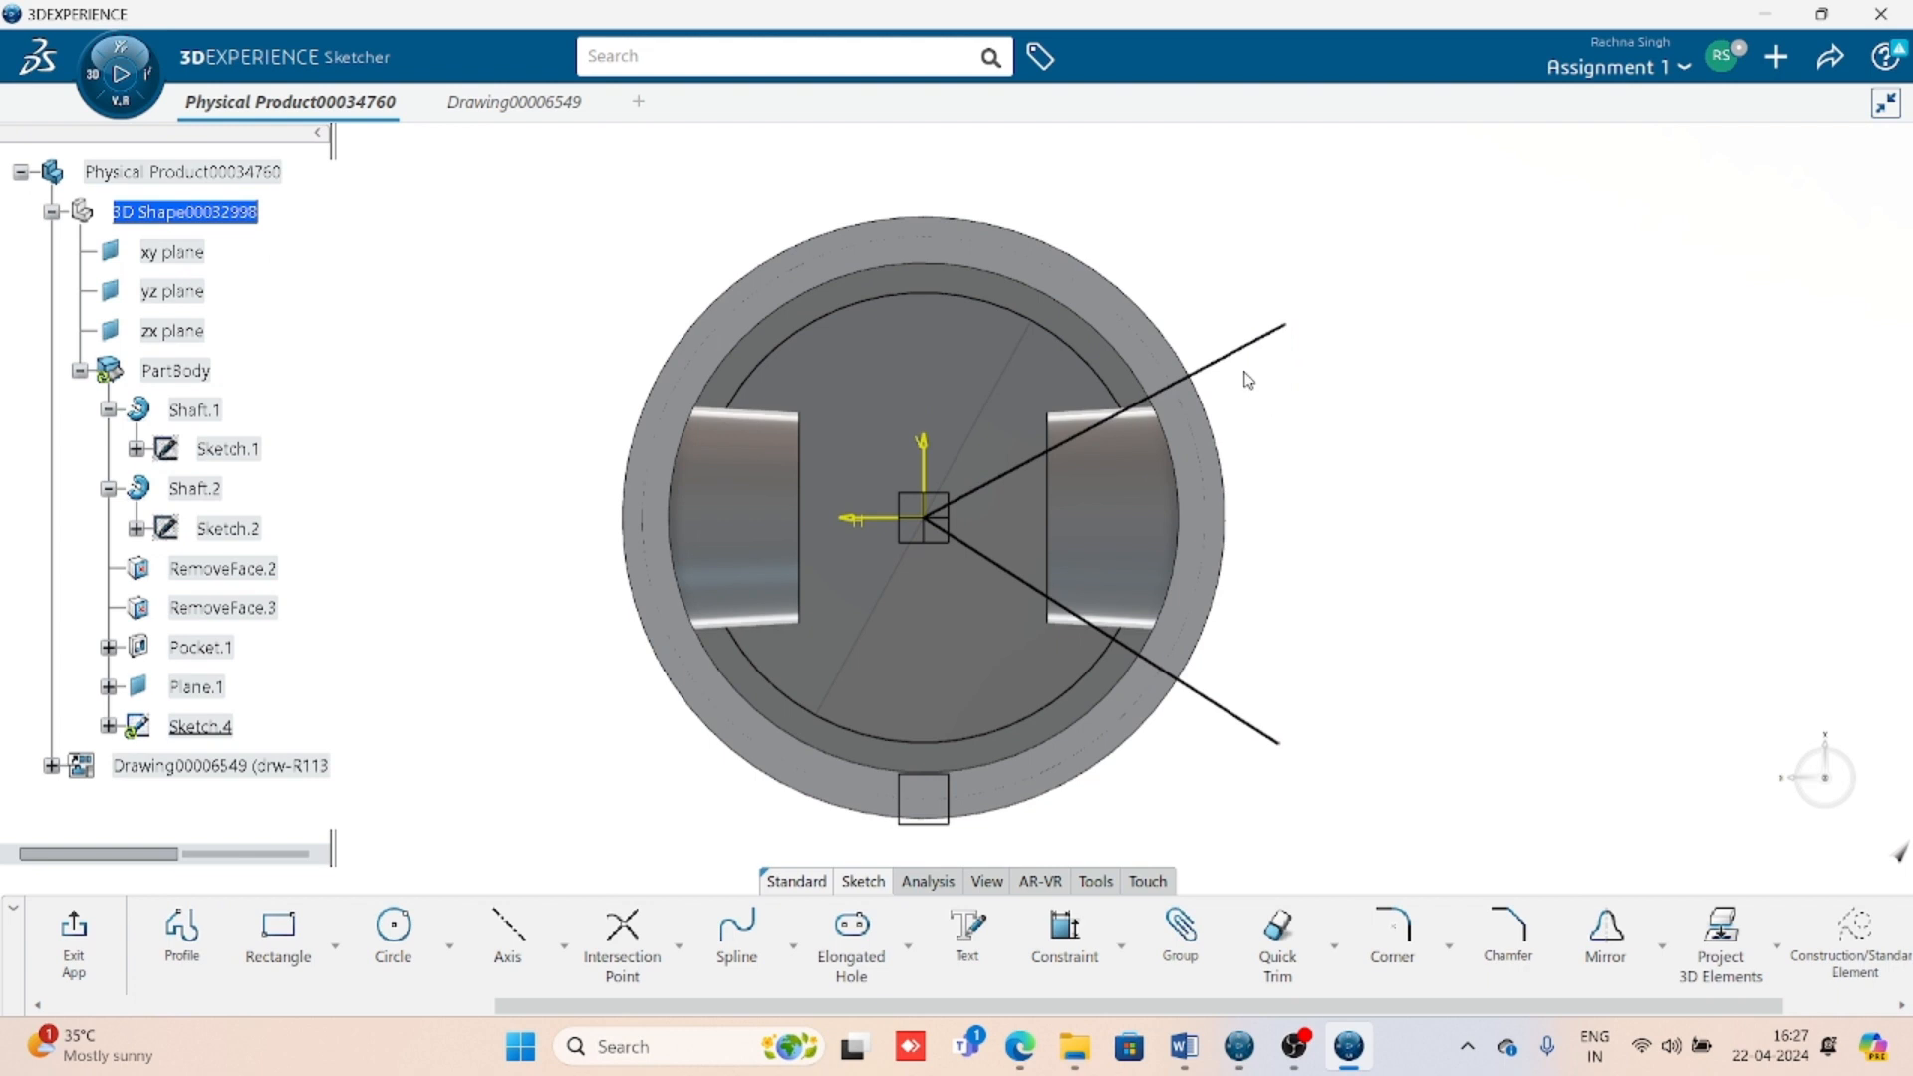
- Constrain the two diverging lines to be symmetric about the sketch's horizontal axis
click(1263, 339)
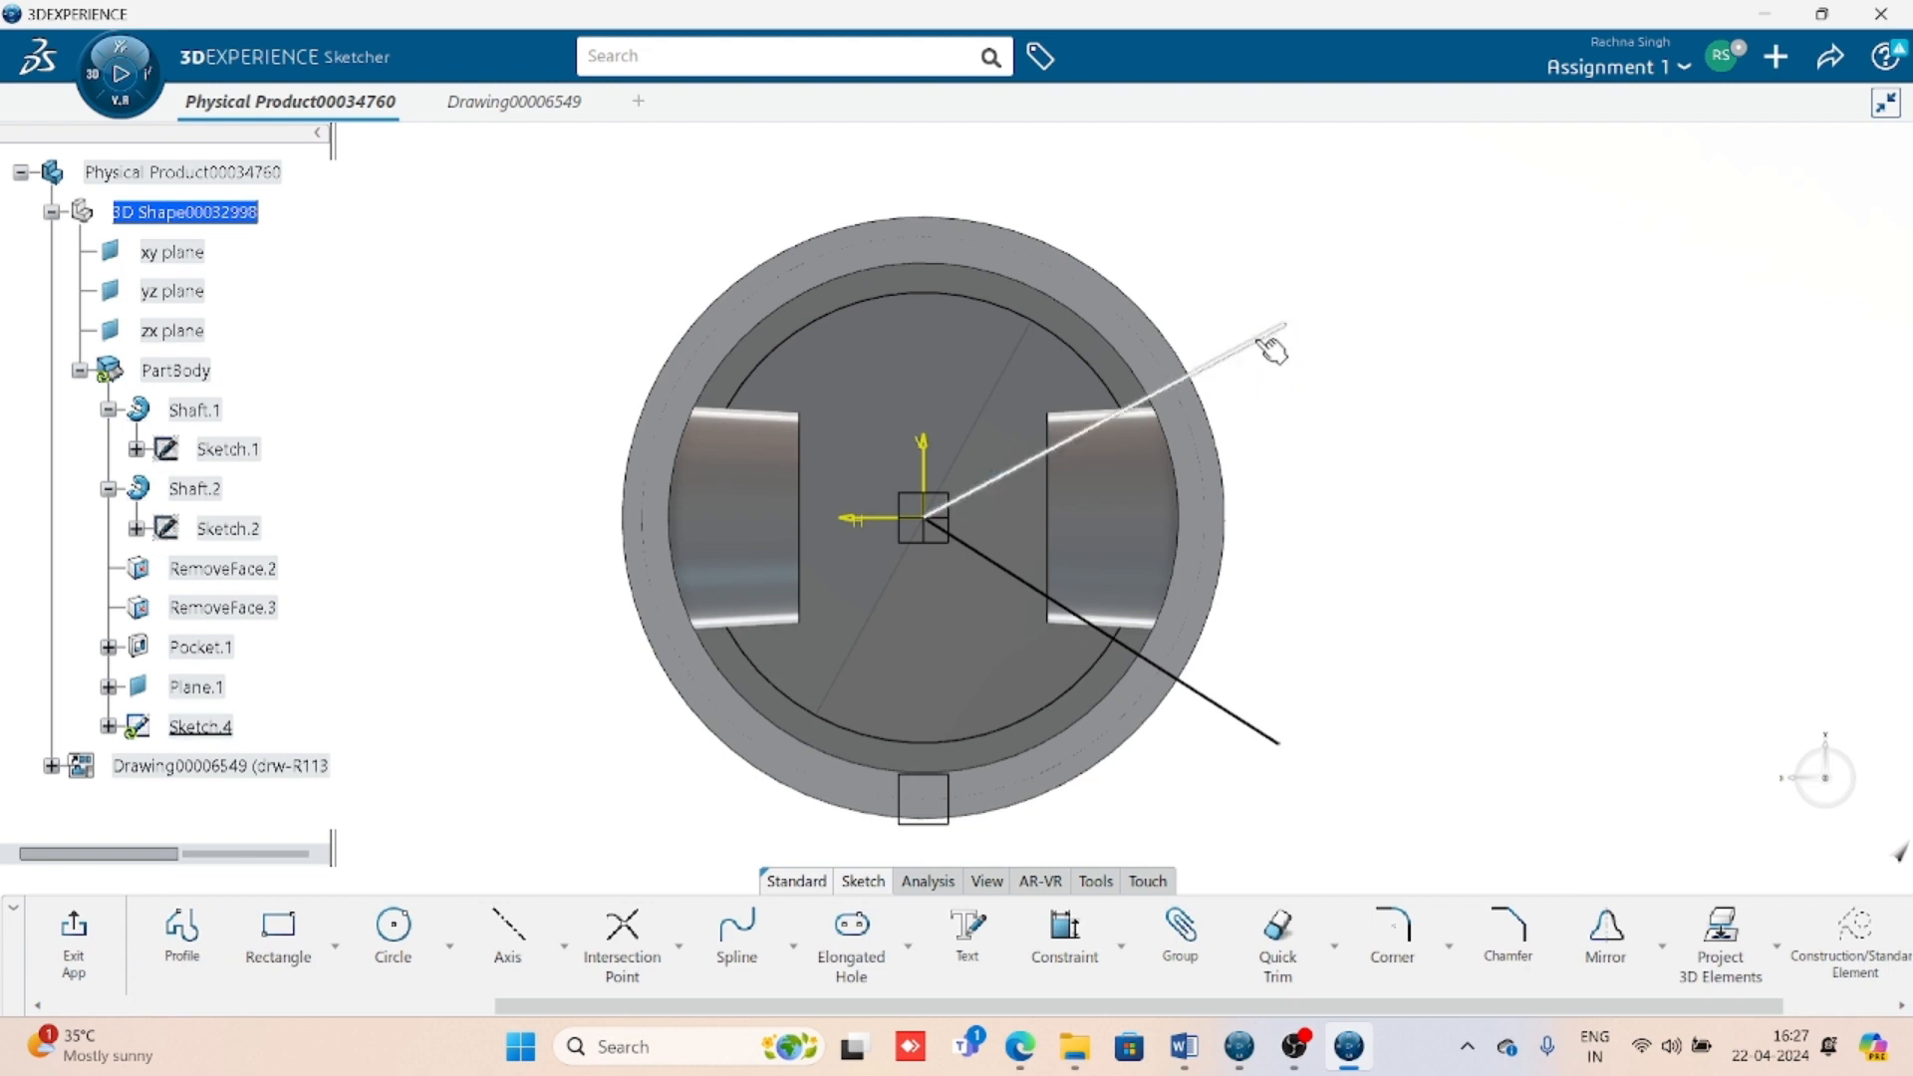
ctrl+click(1253, 729)
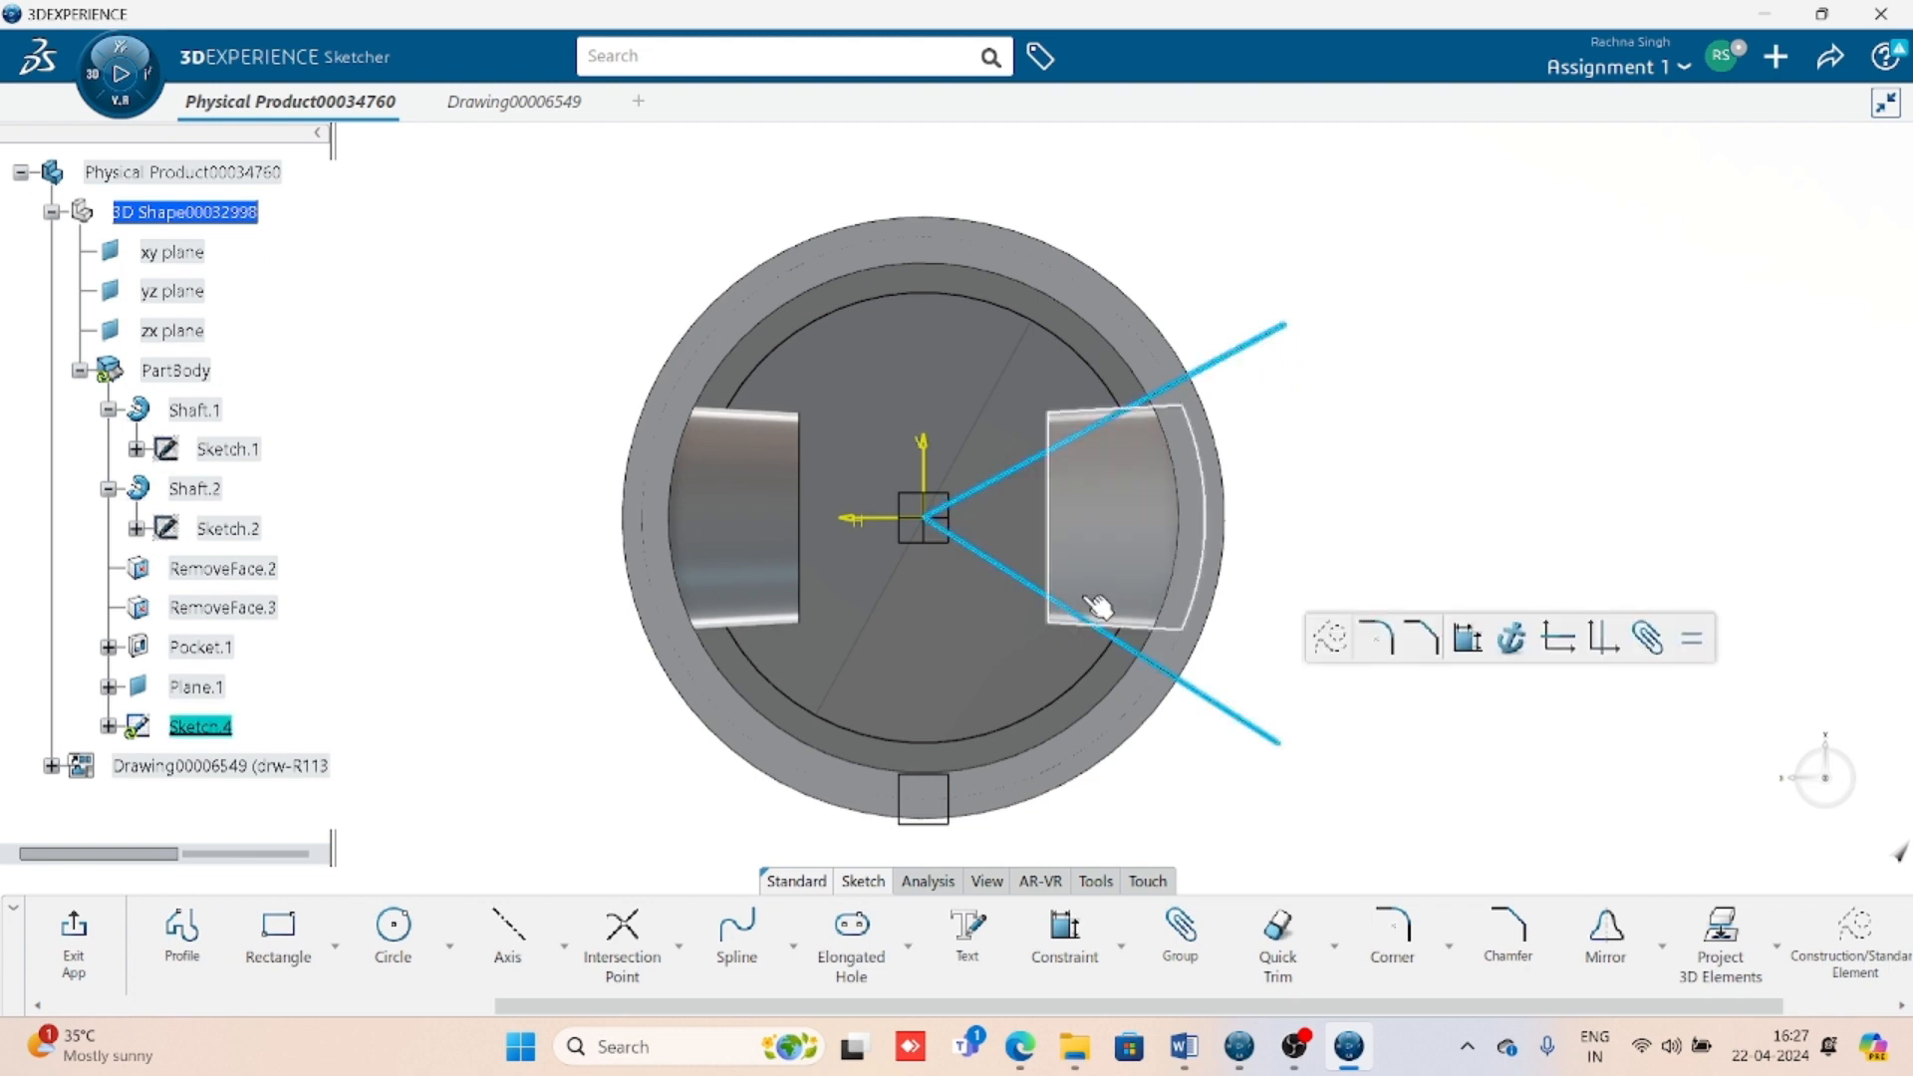
ctrl+click(859, 521)
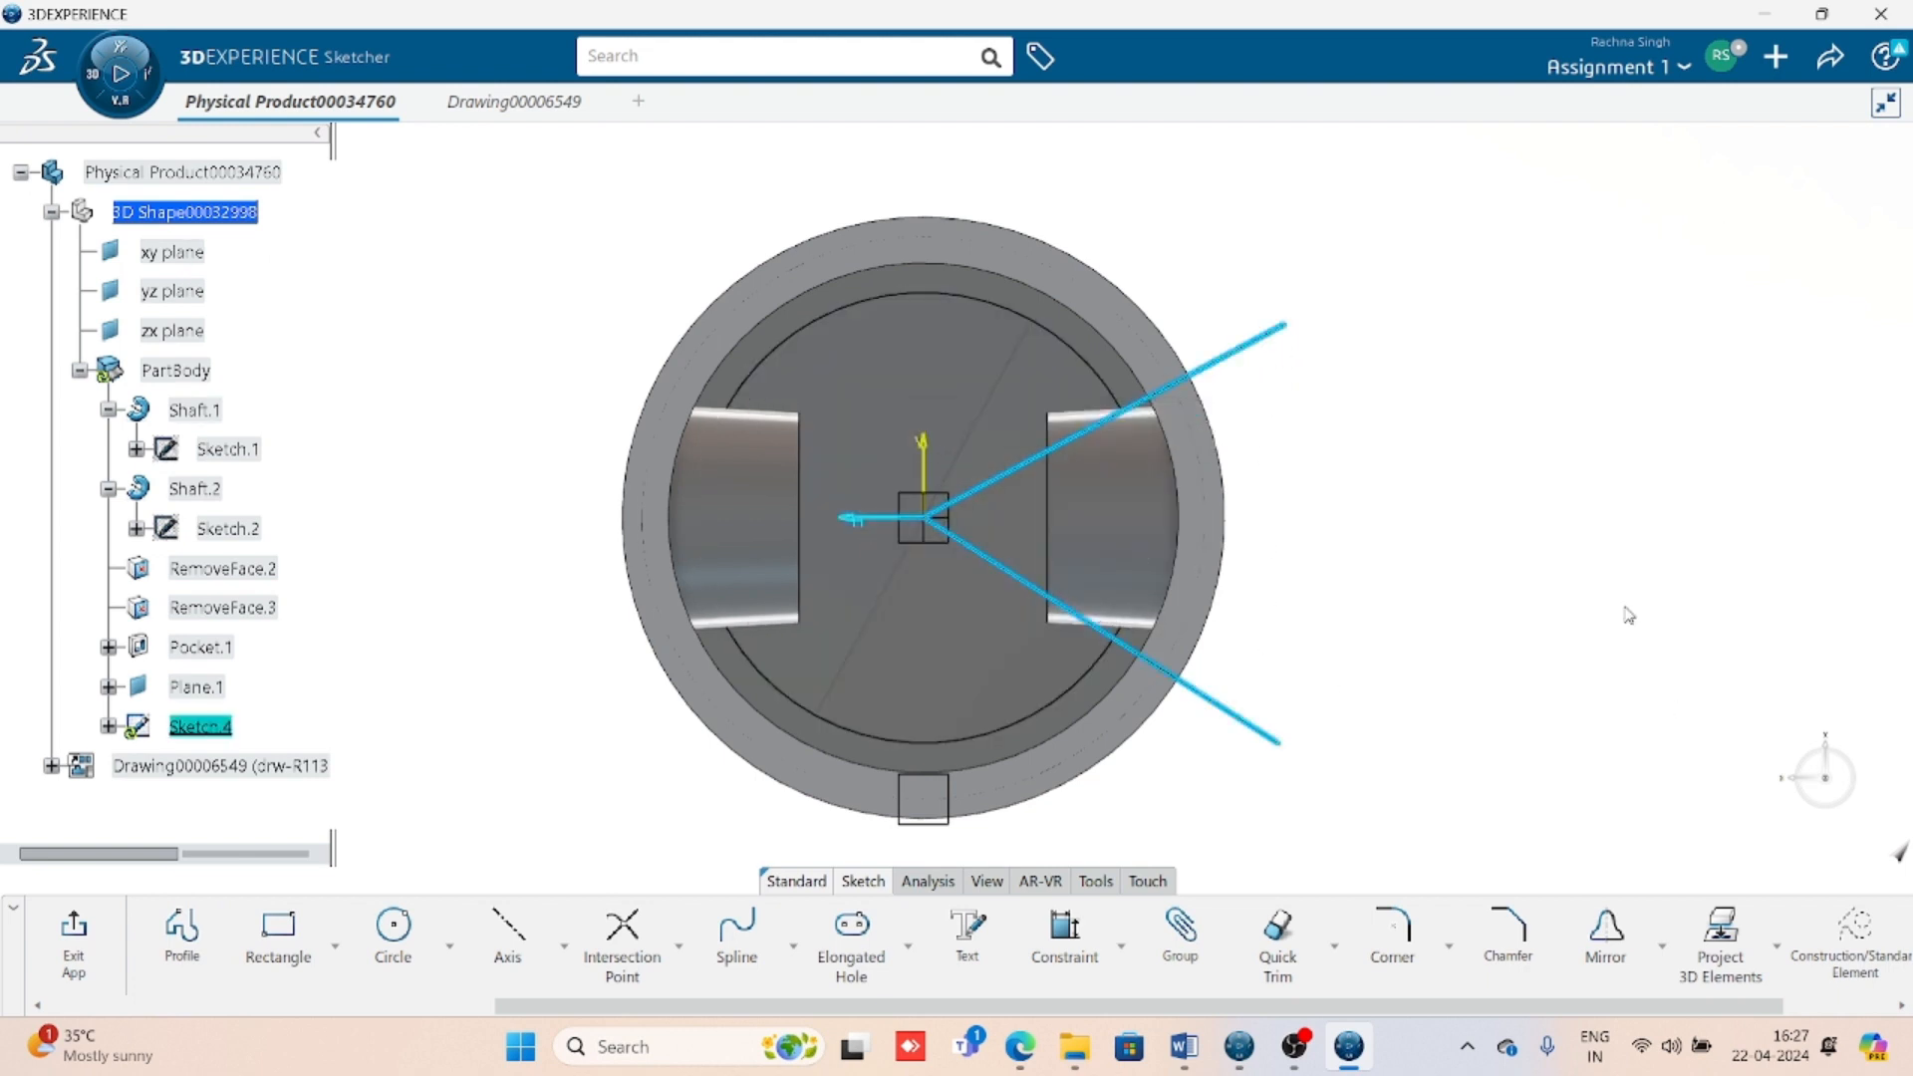
click(1122, 947)
click(1145, 737)
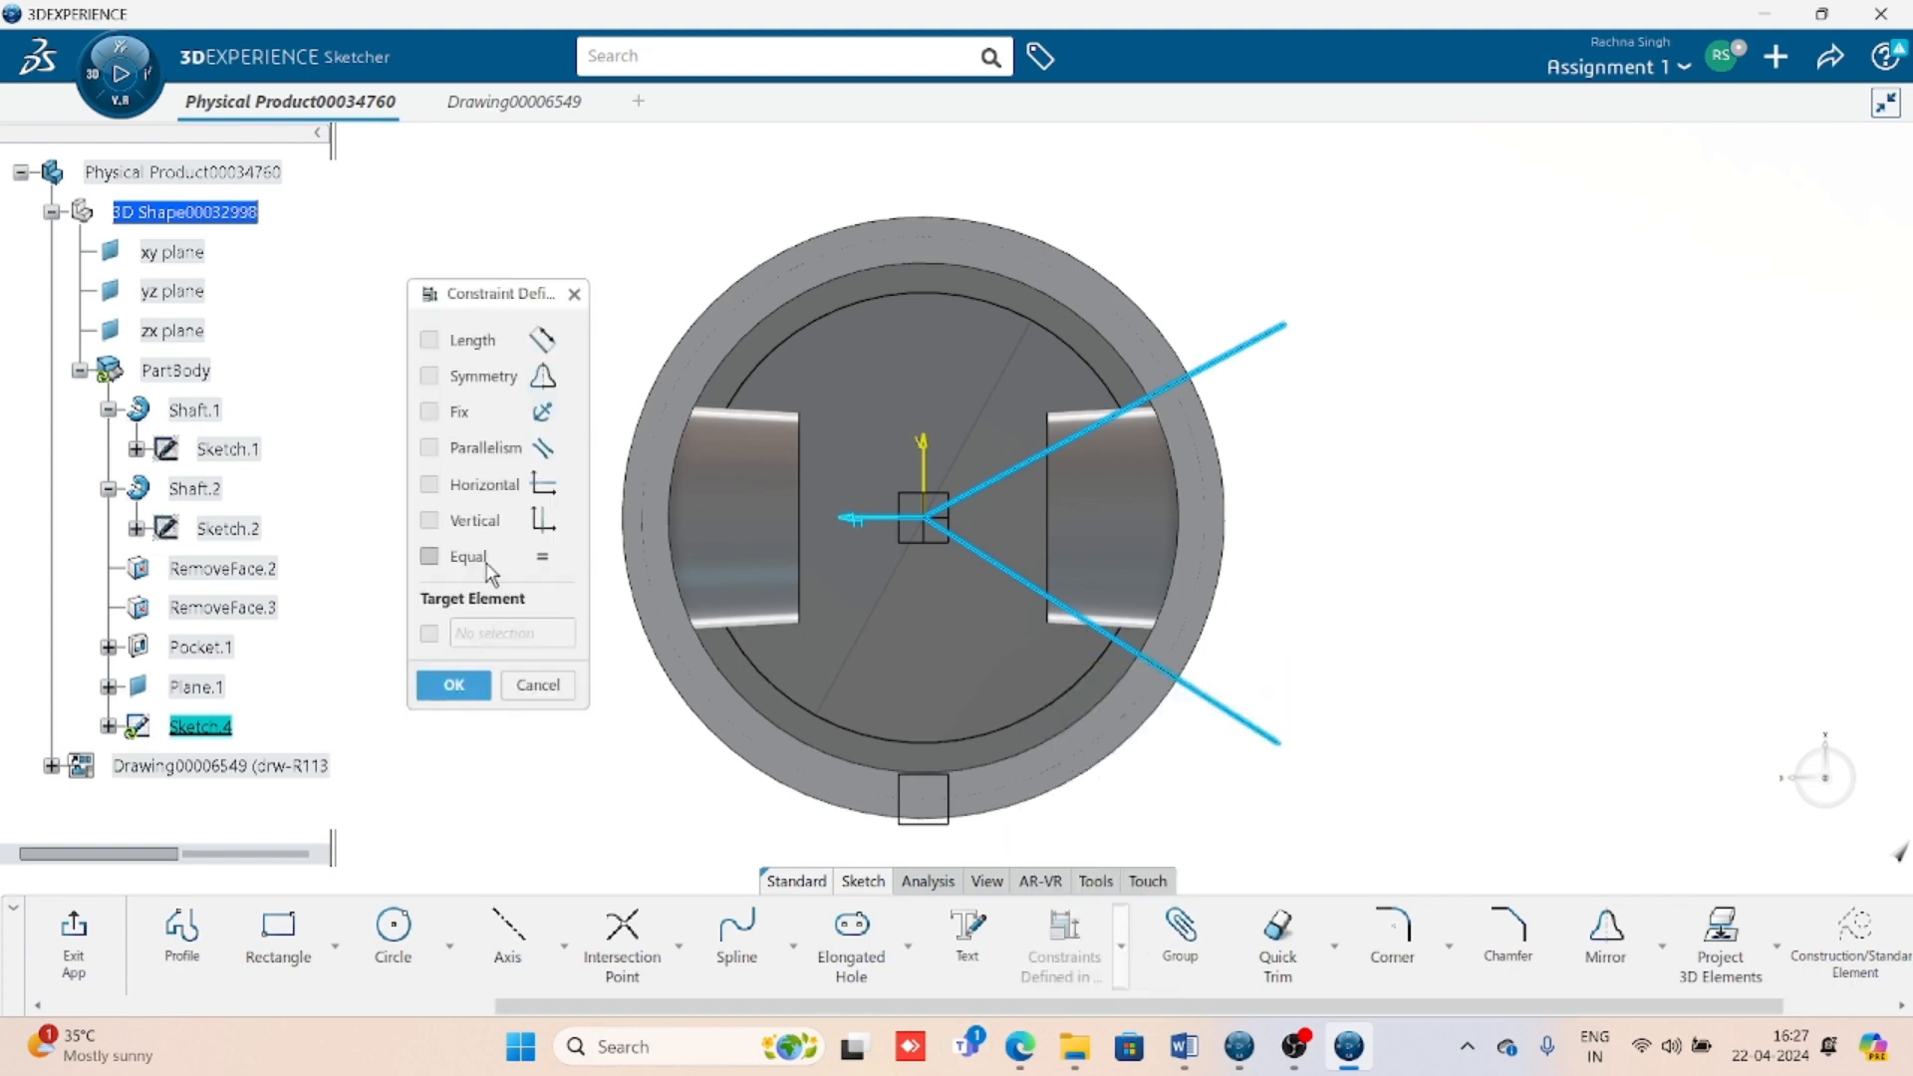
click(485, 383)
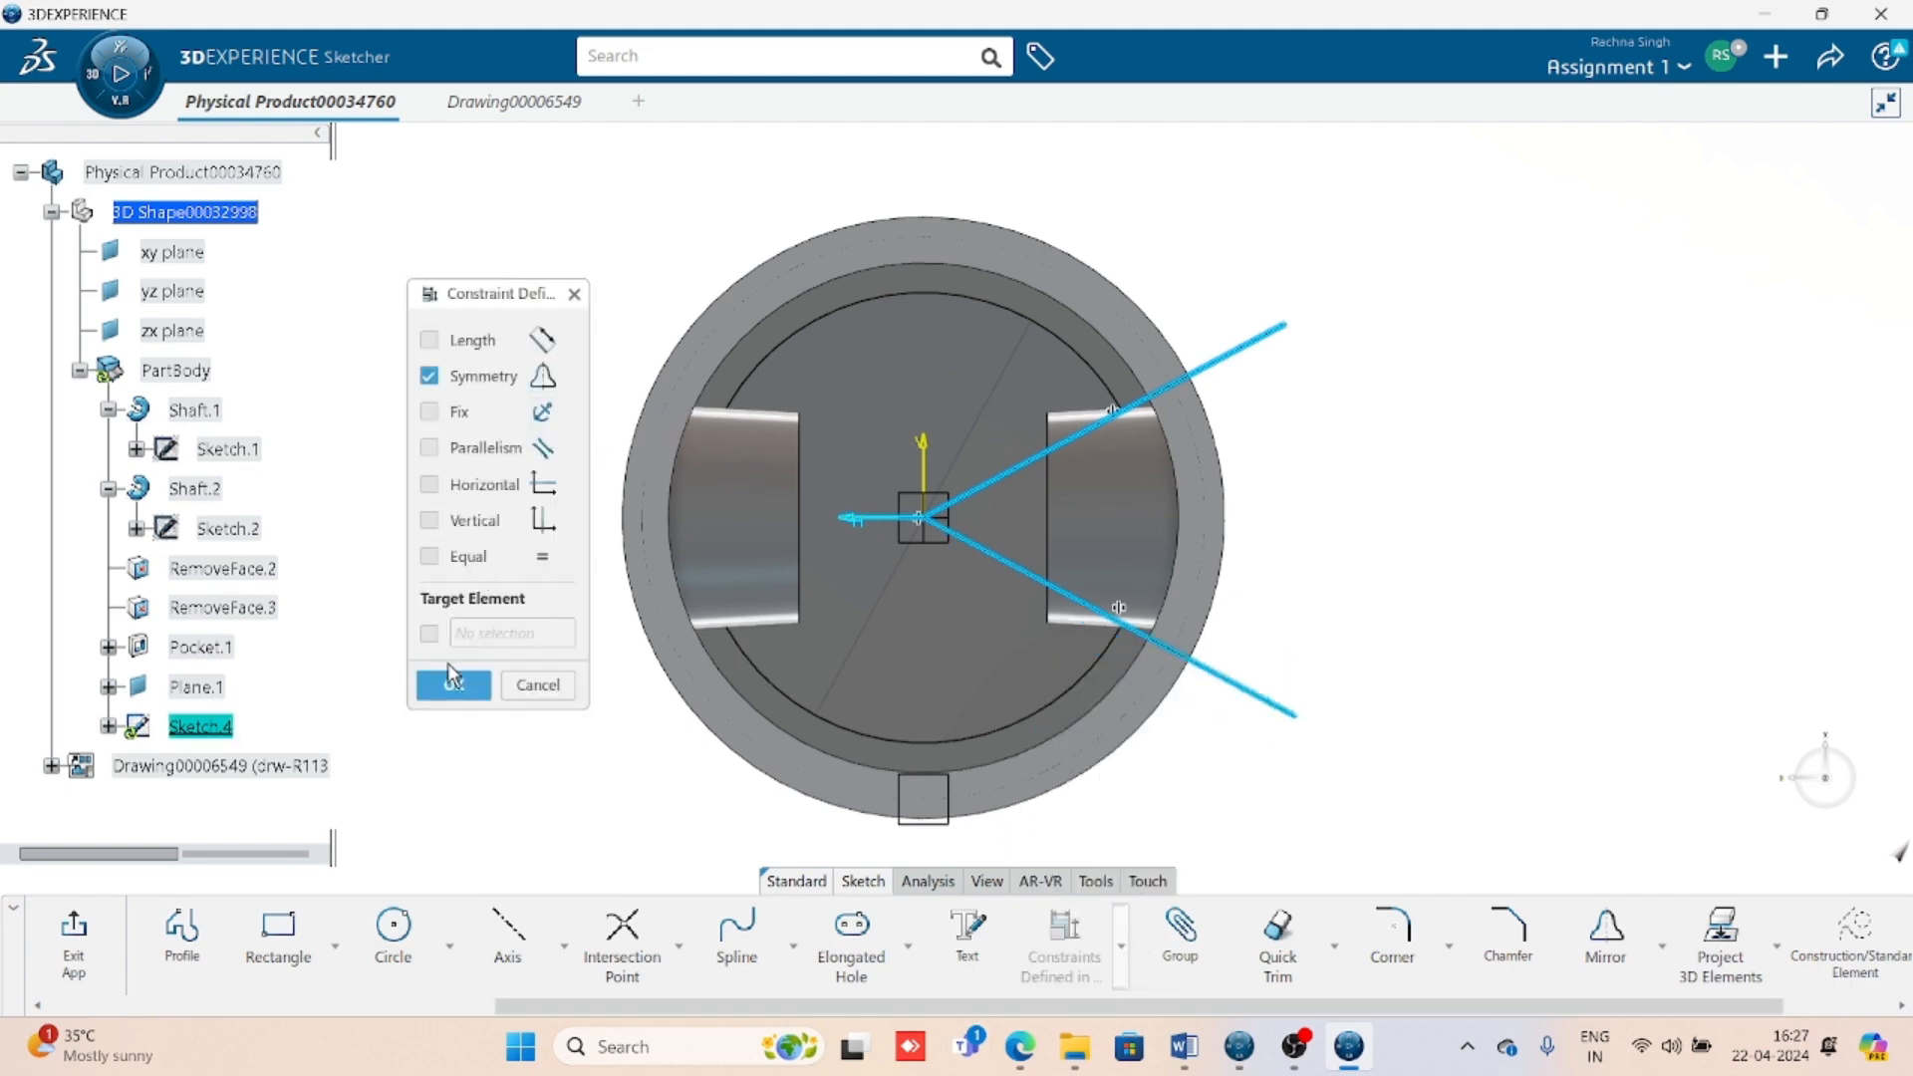
click(453, 684)
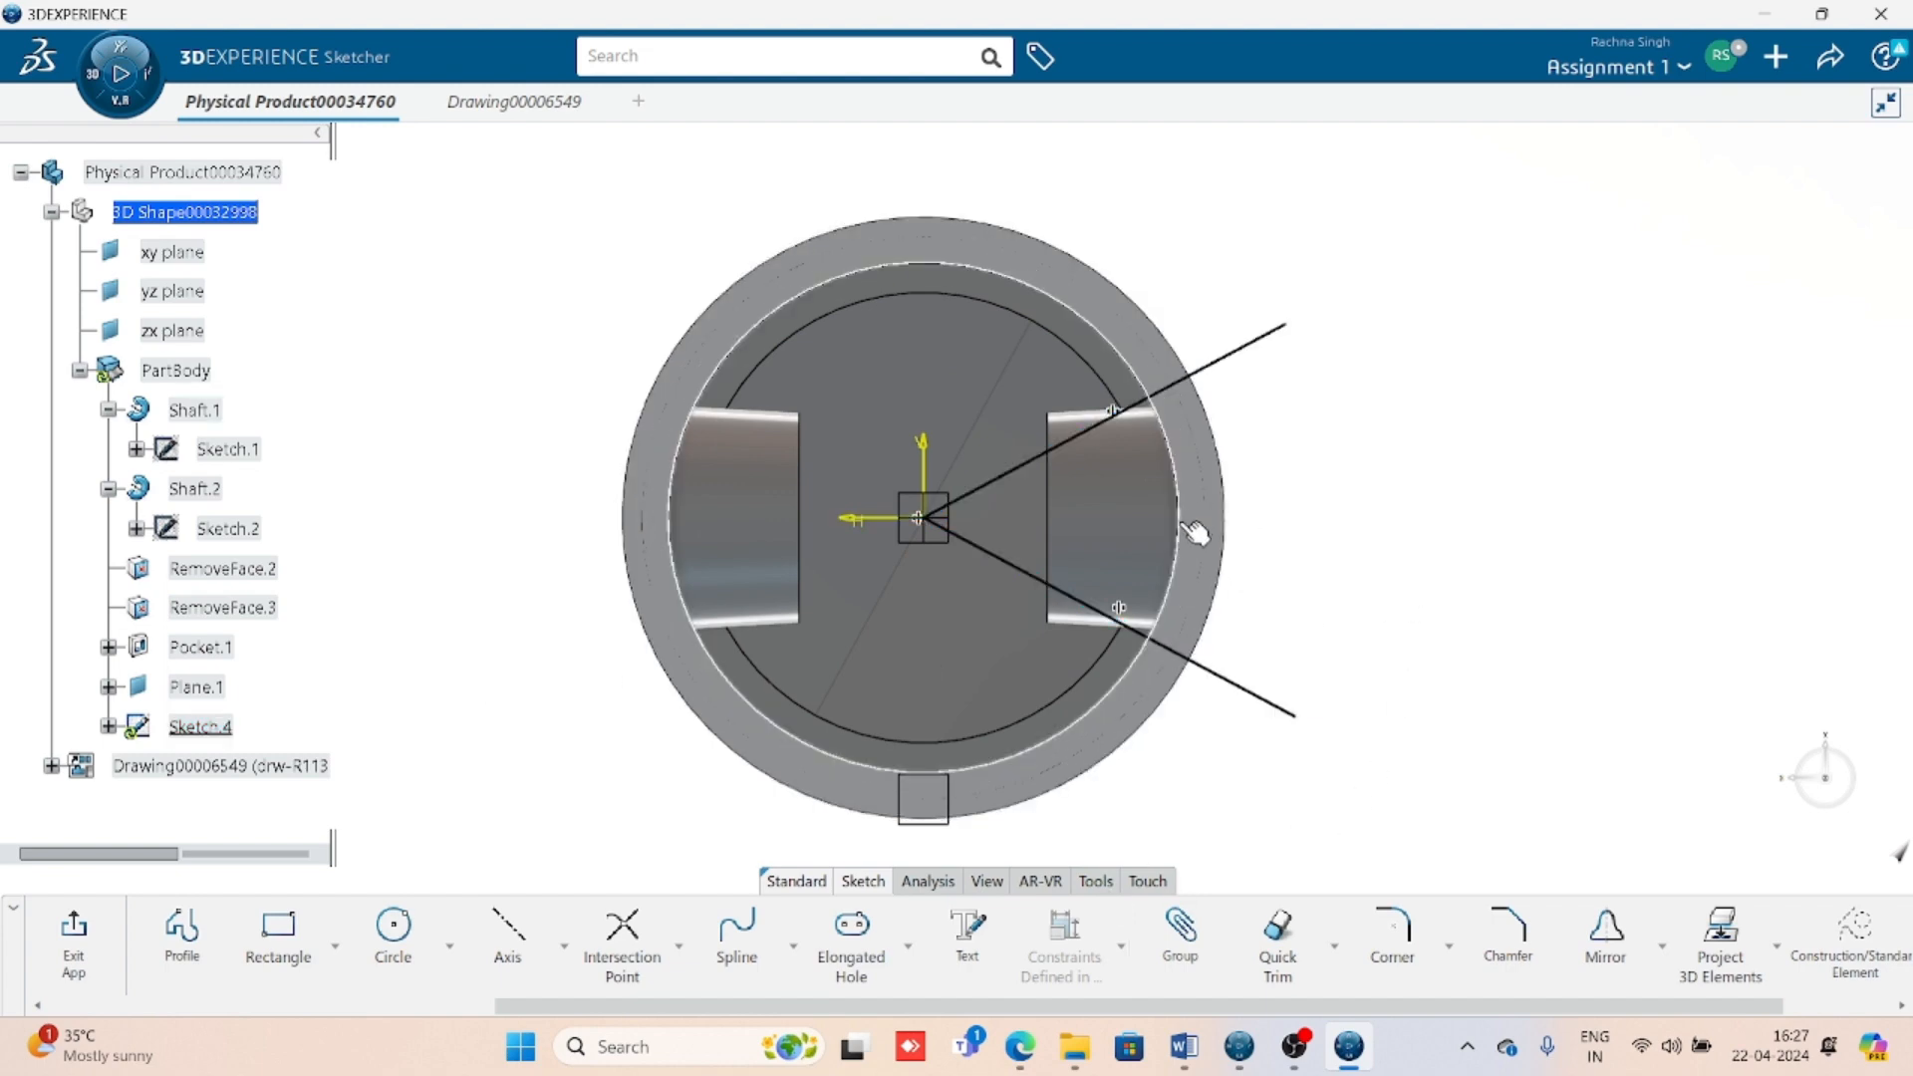
- Switch to Word to check the lug angle and radius in the reference drawing, and return to 3DEXPERIENCE
click(1184, 1046)
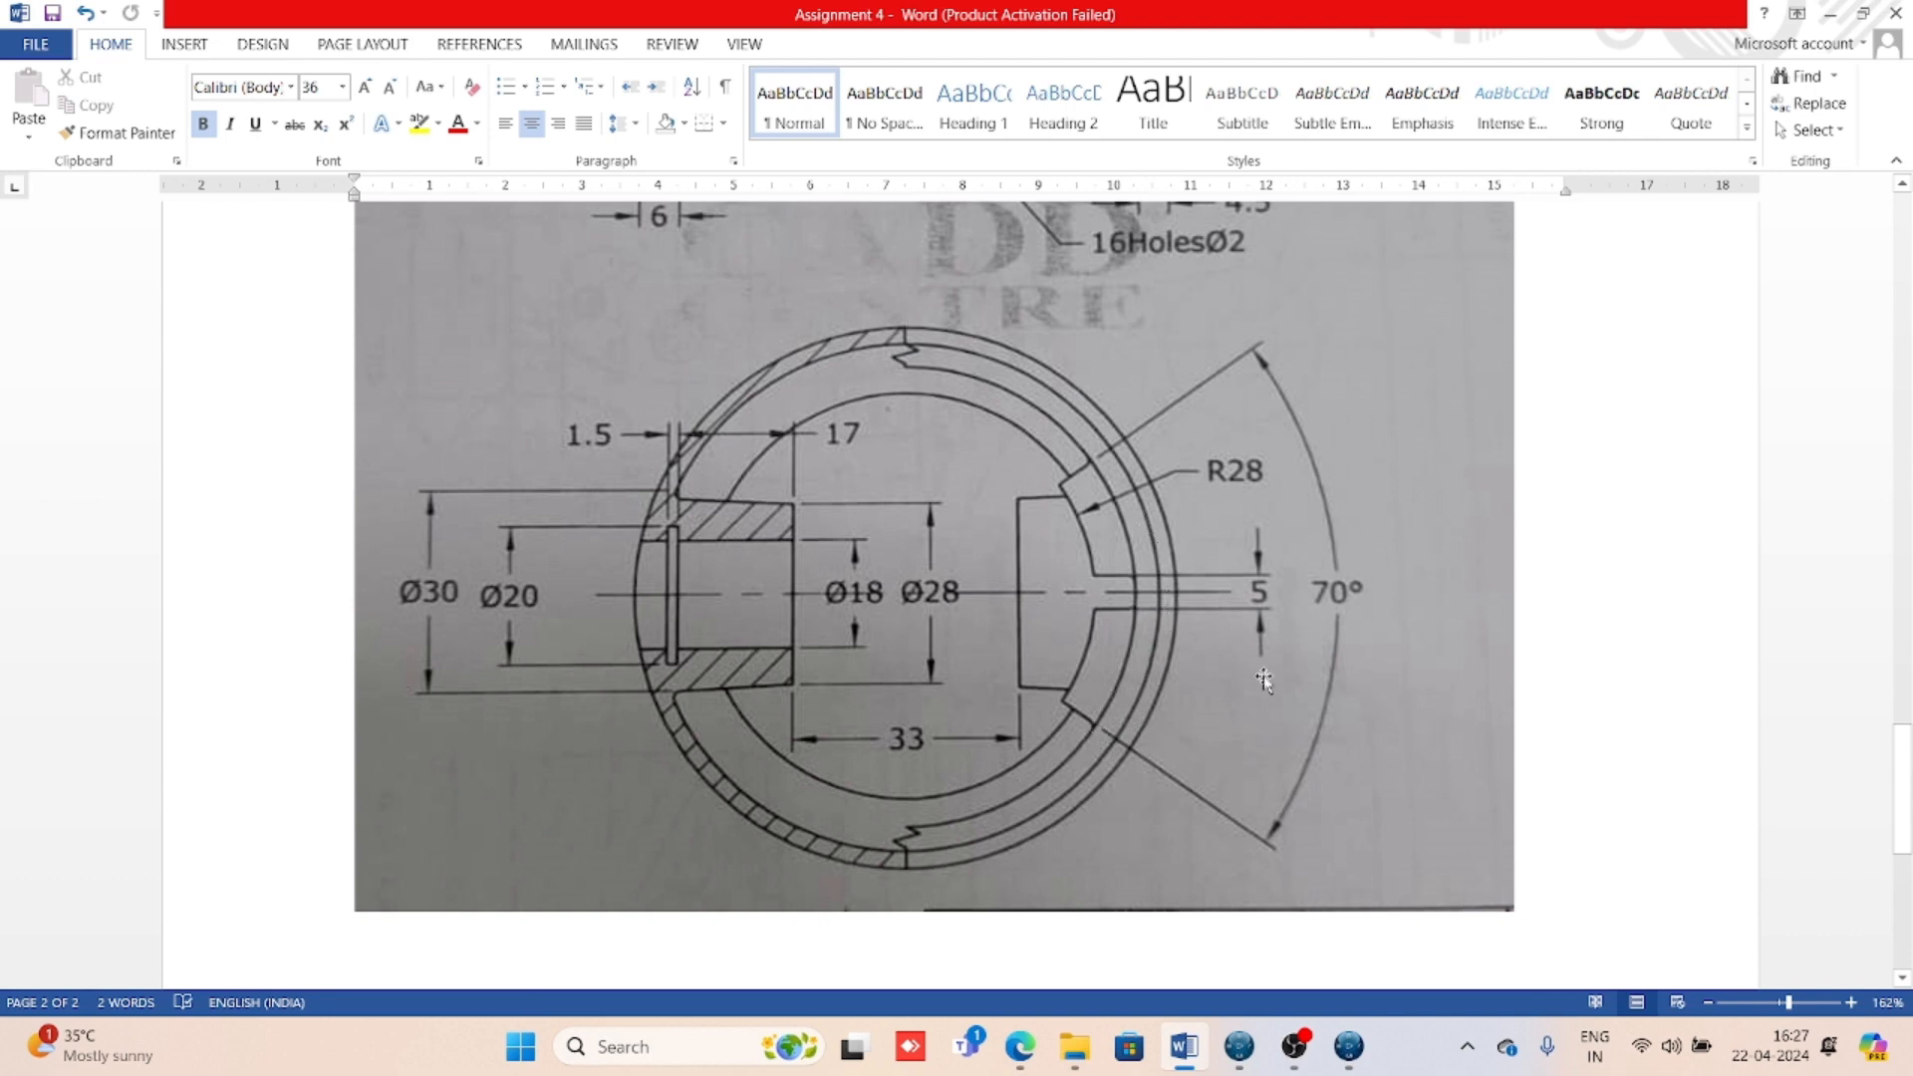
scroll(1291, 920, up, 10)
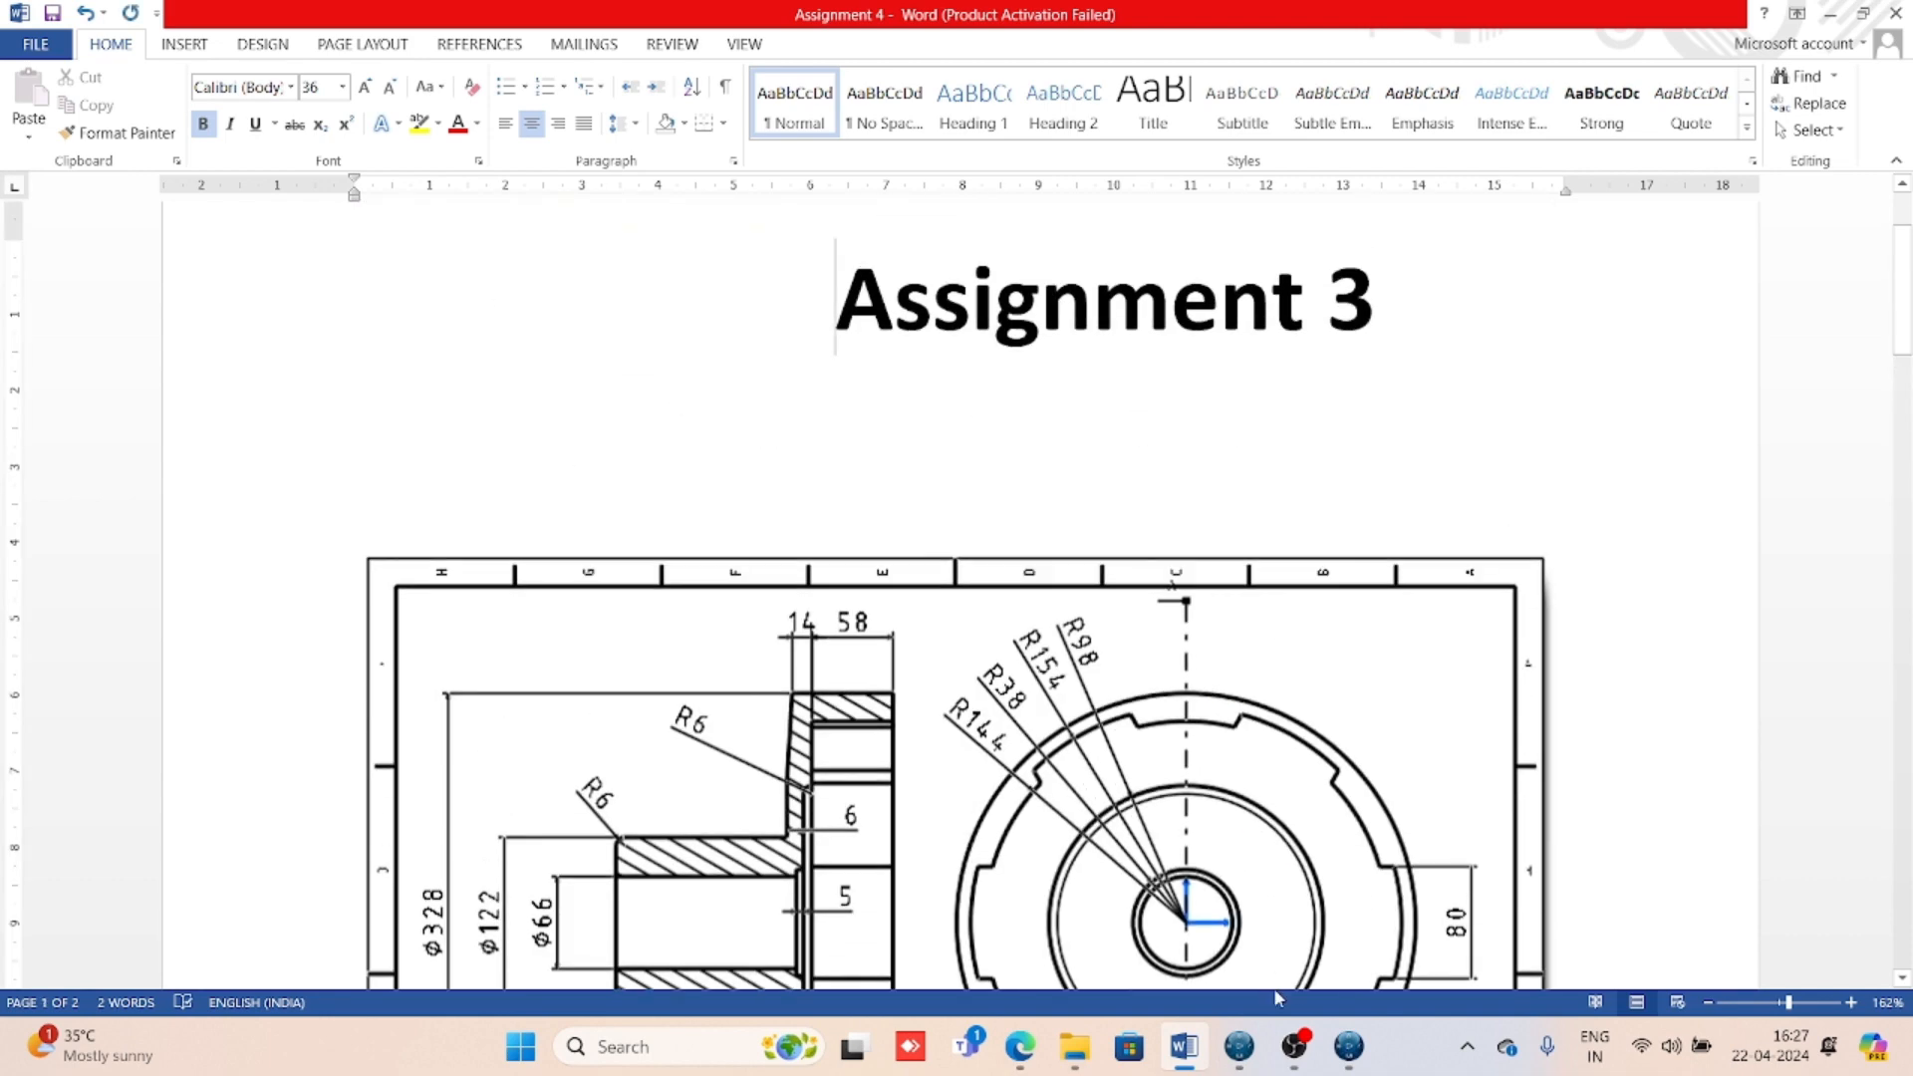
click(1349, 1046)
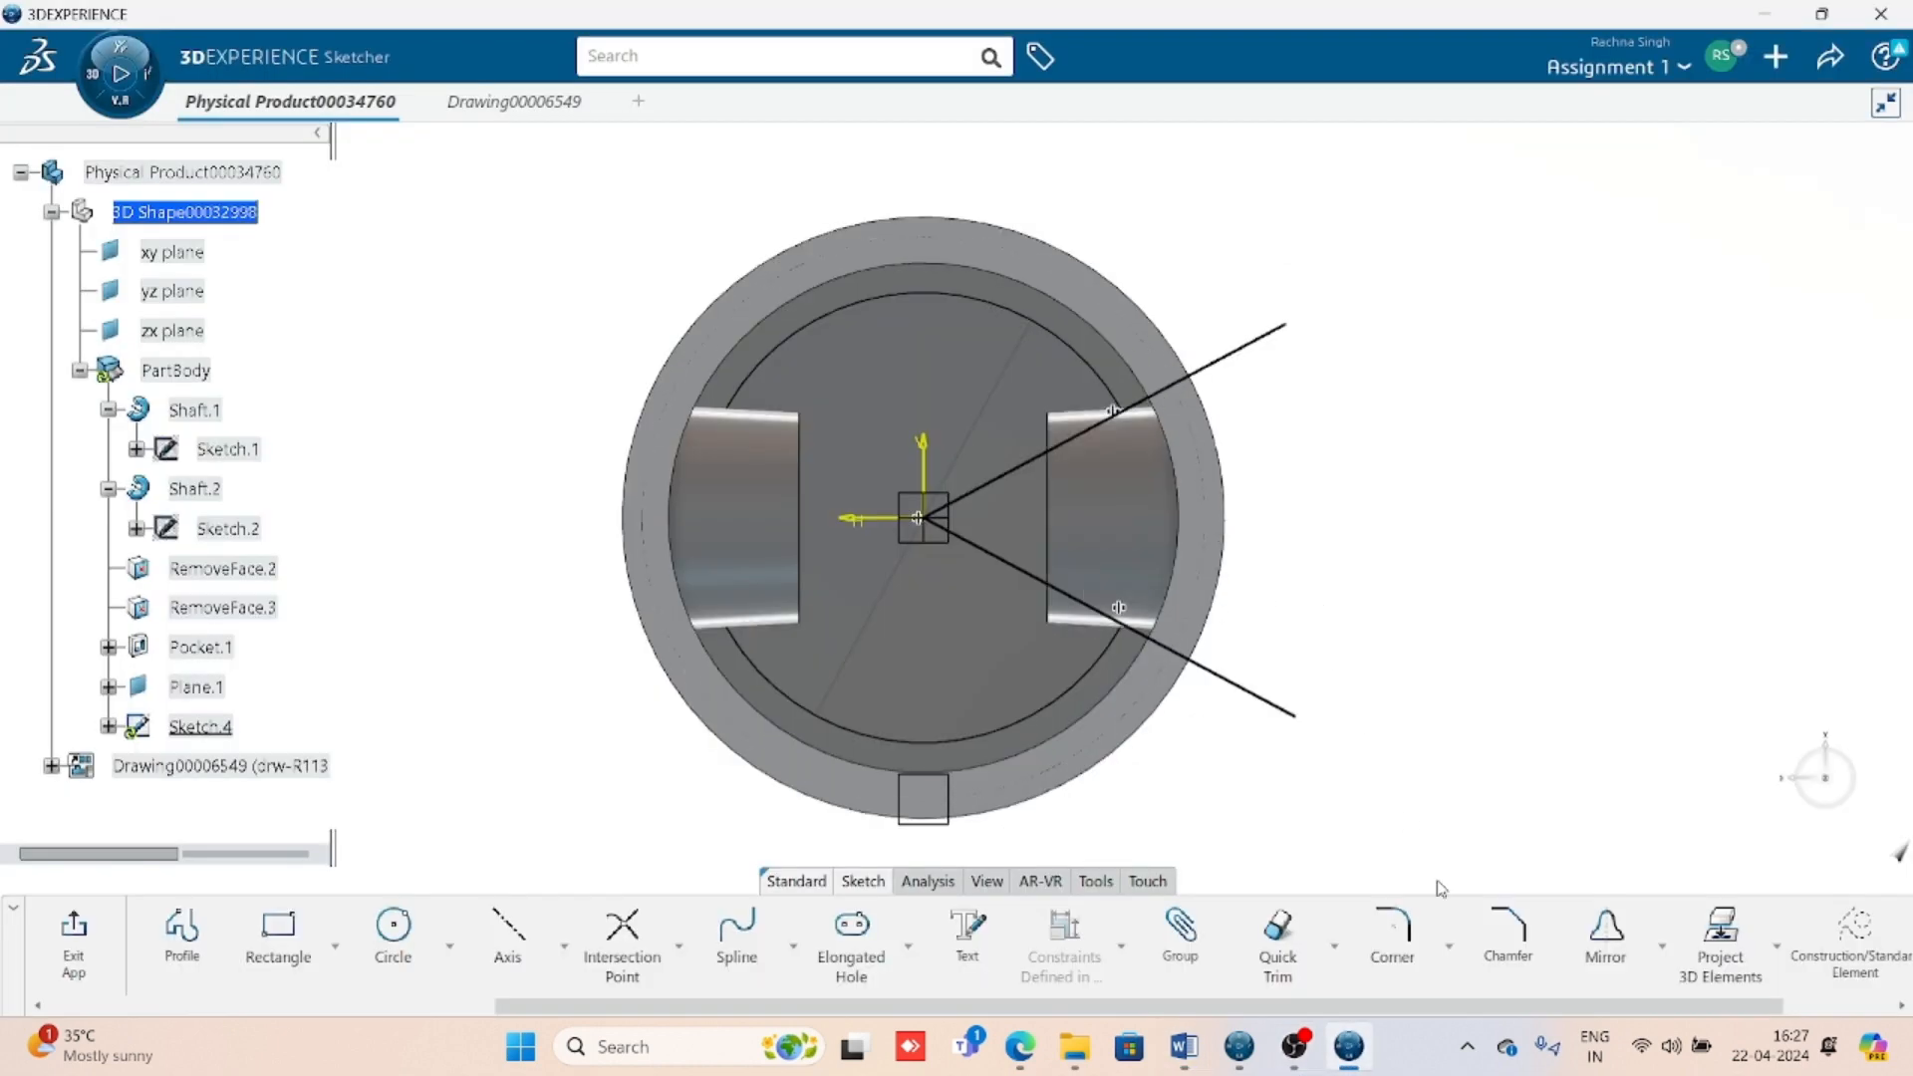
- Project the inner circular edge of the piston skirt onto the sketch plane
click(1123, 949)
click(1440, 669)
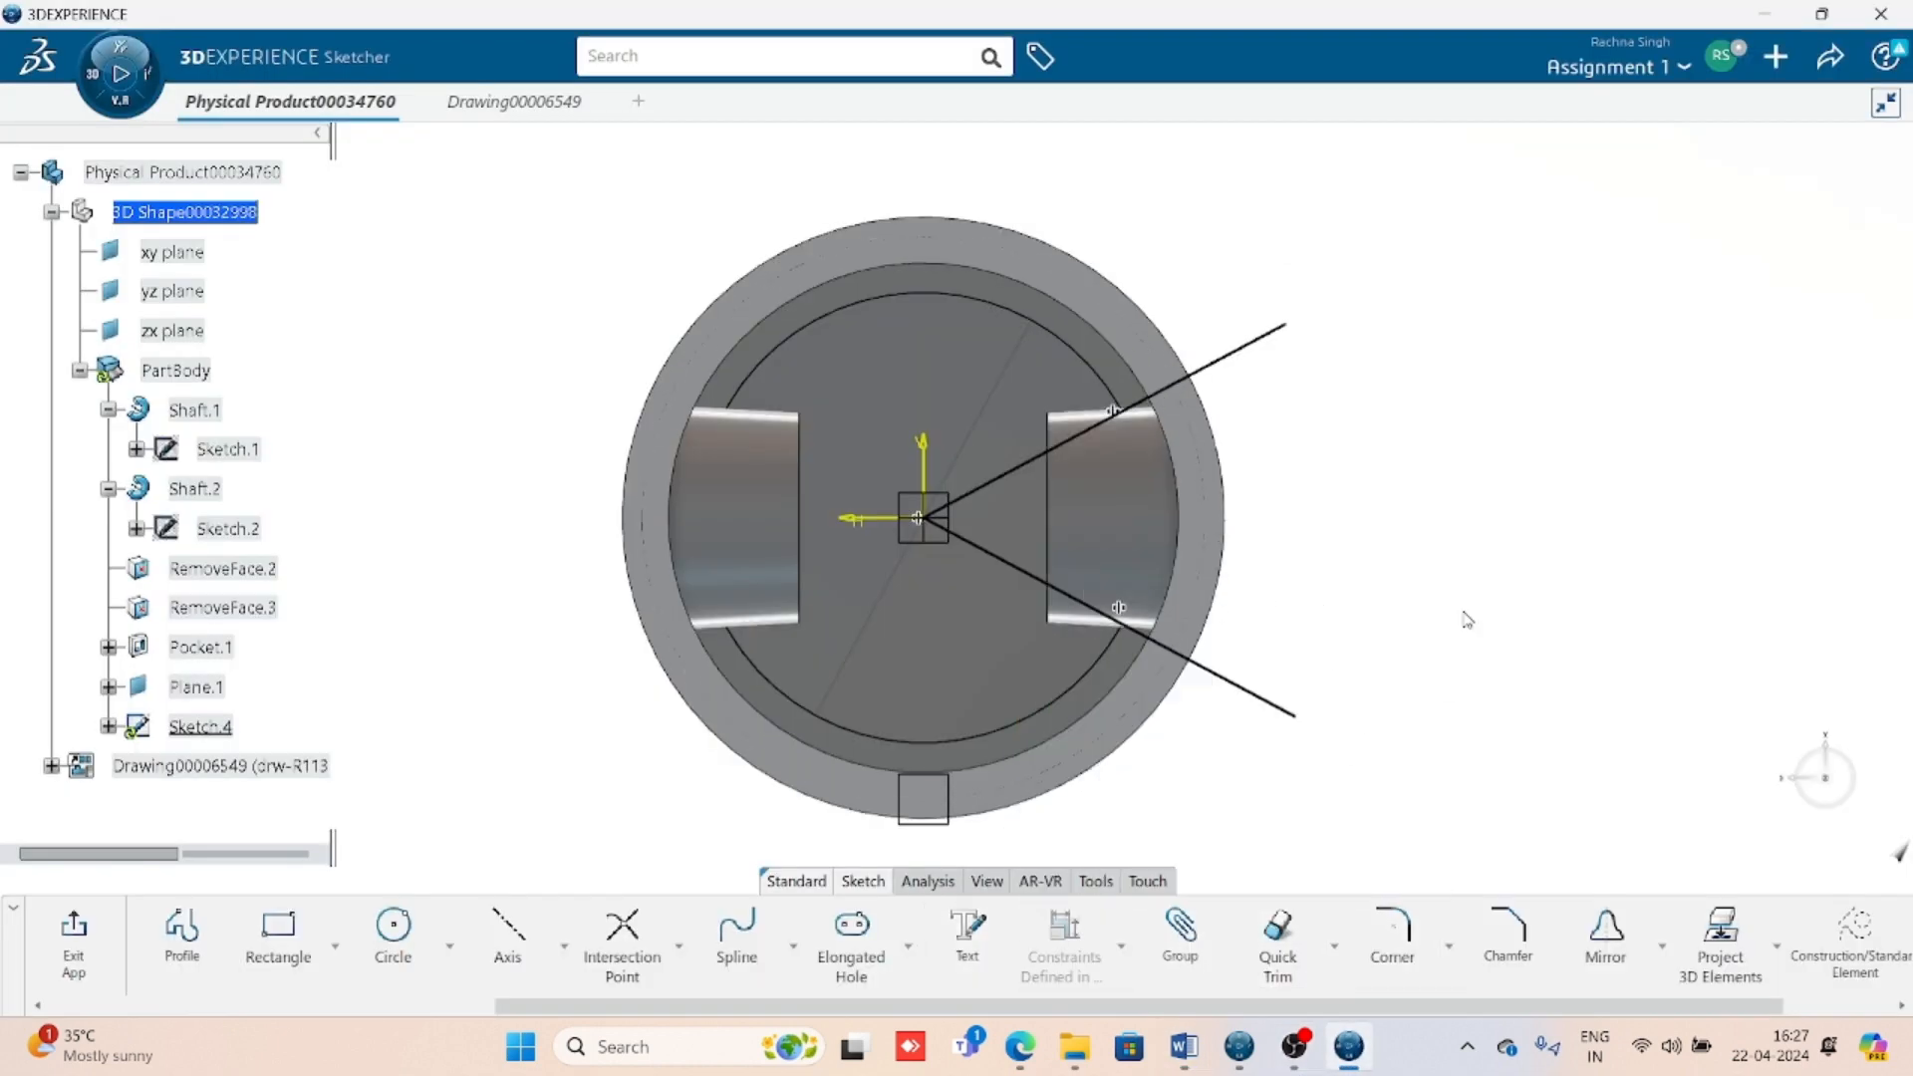
click(1186, 510)
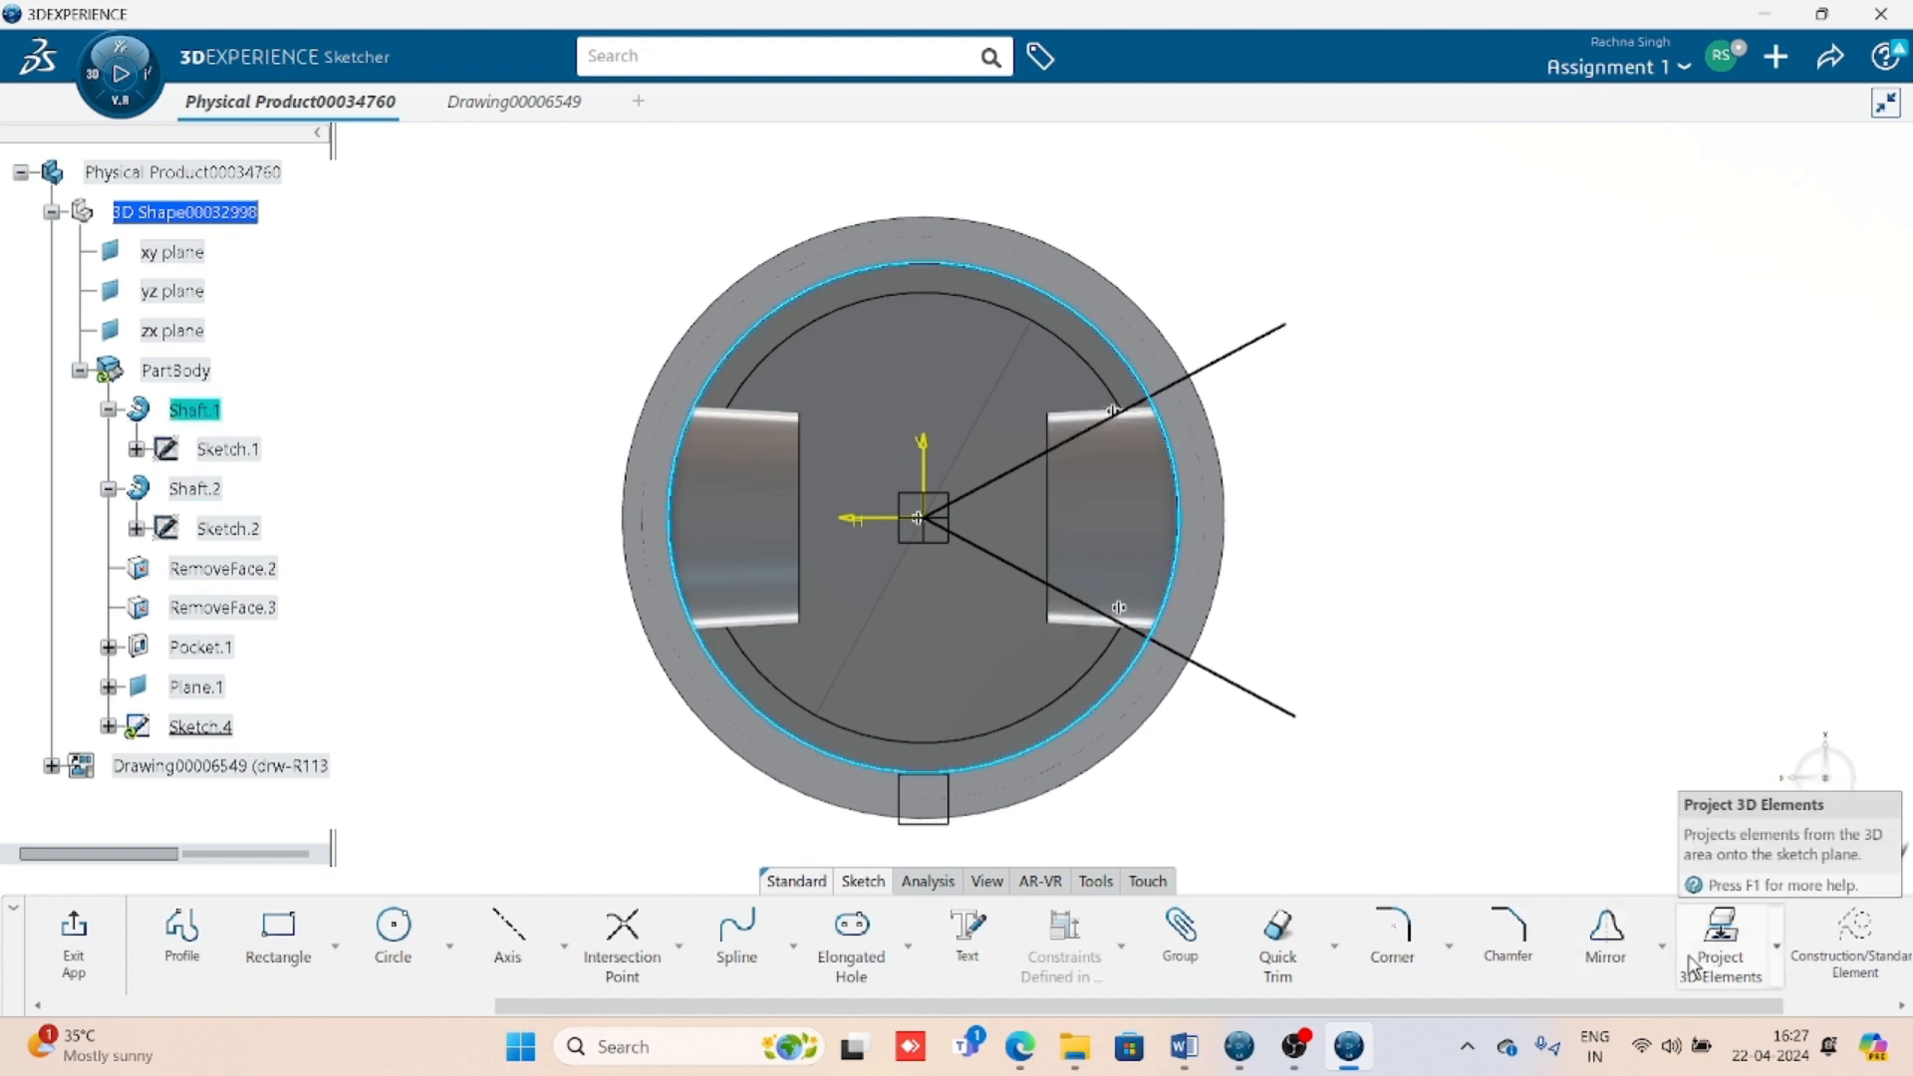
click(1738, 961)
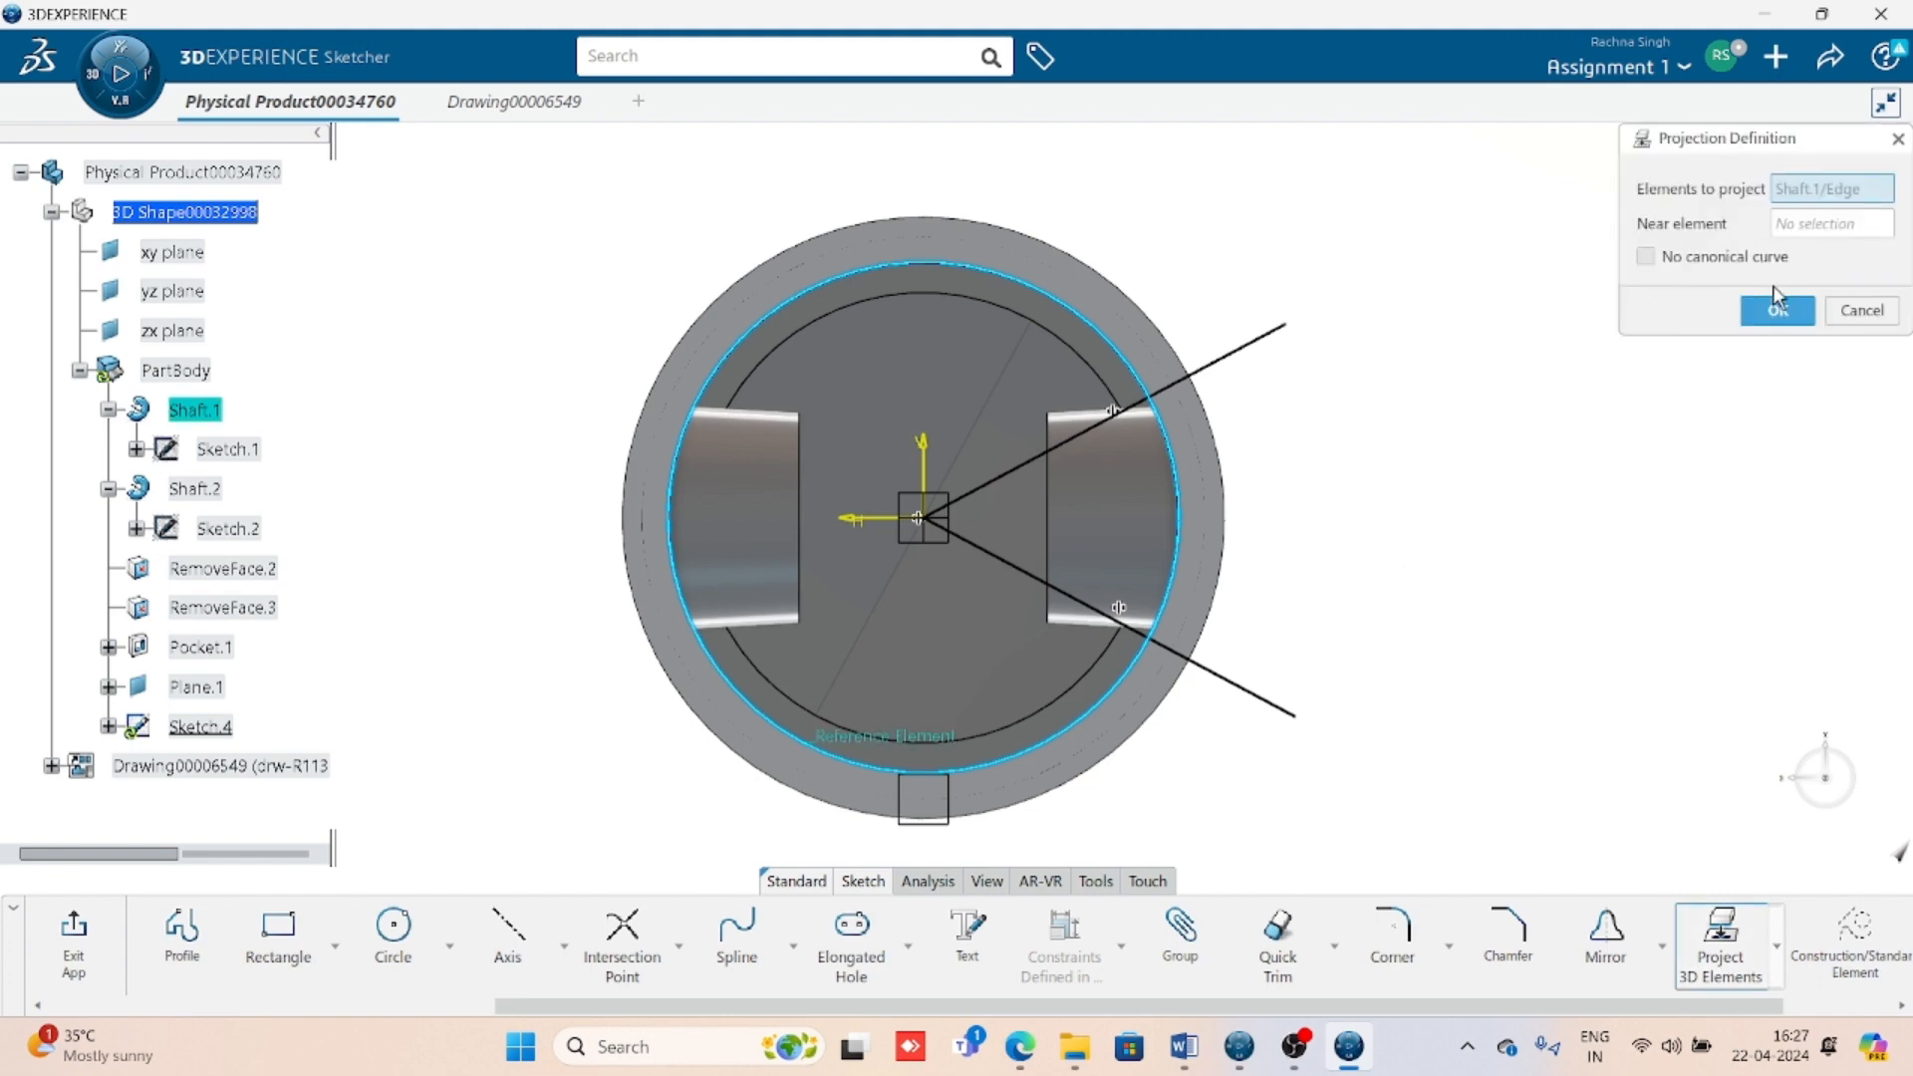
click(1778, 310)
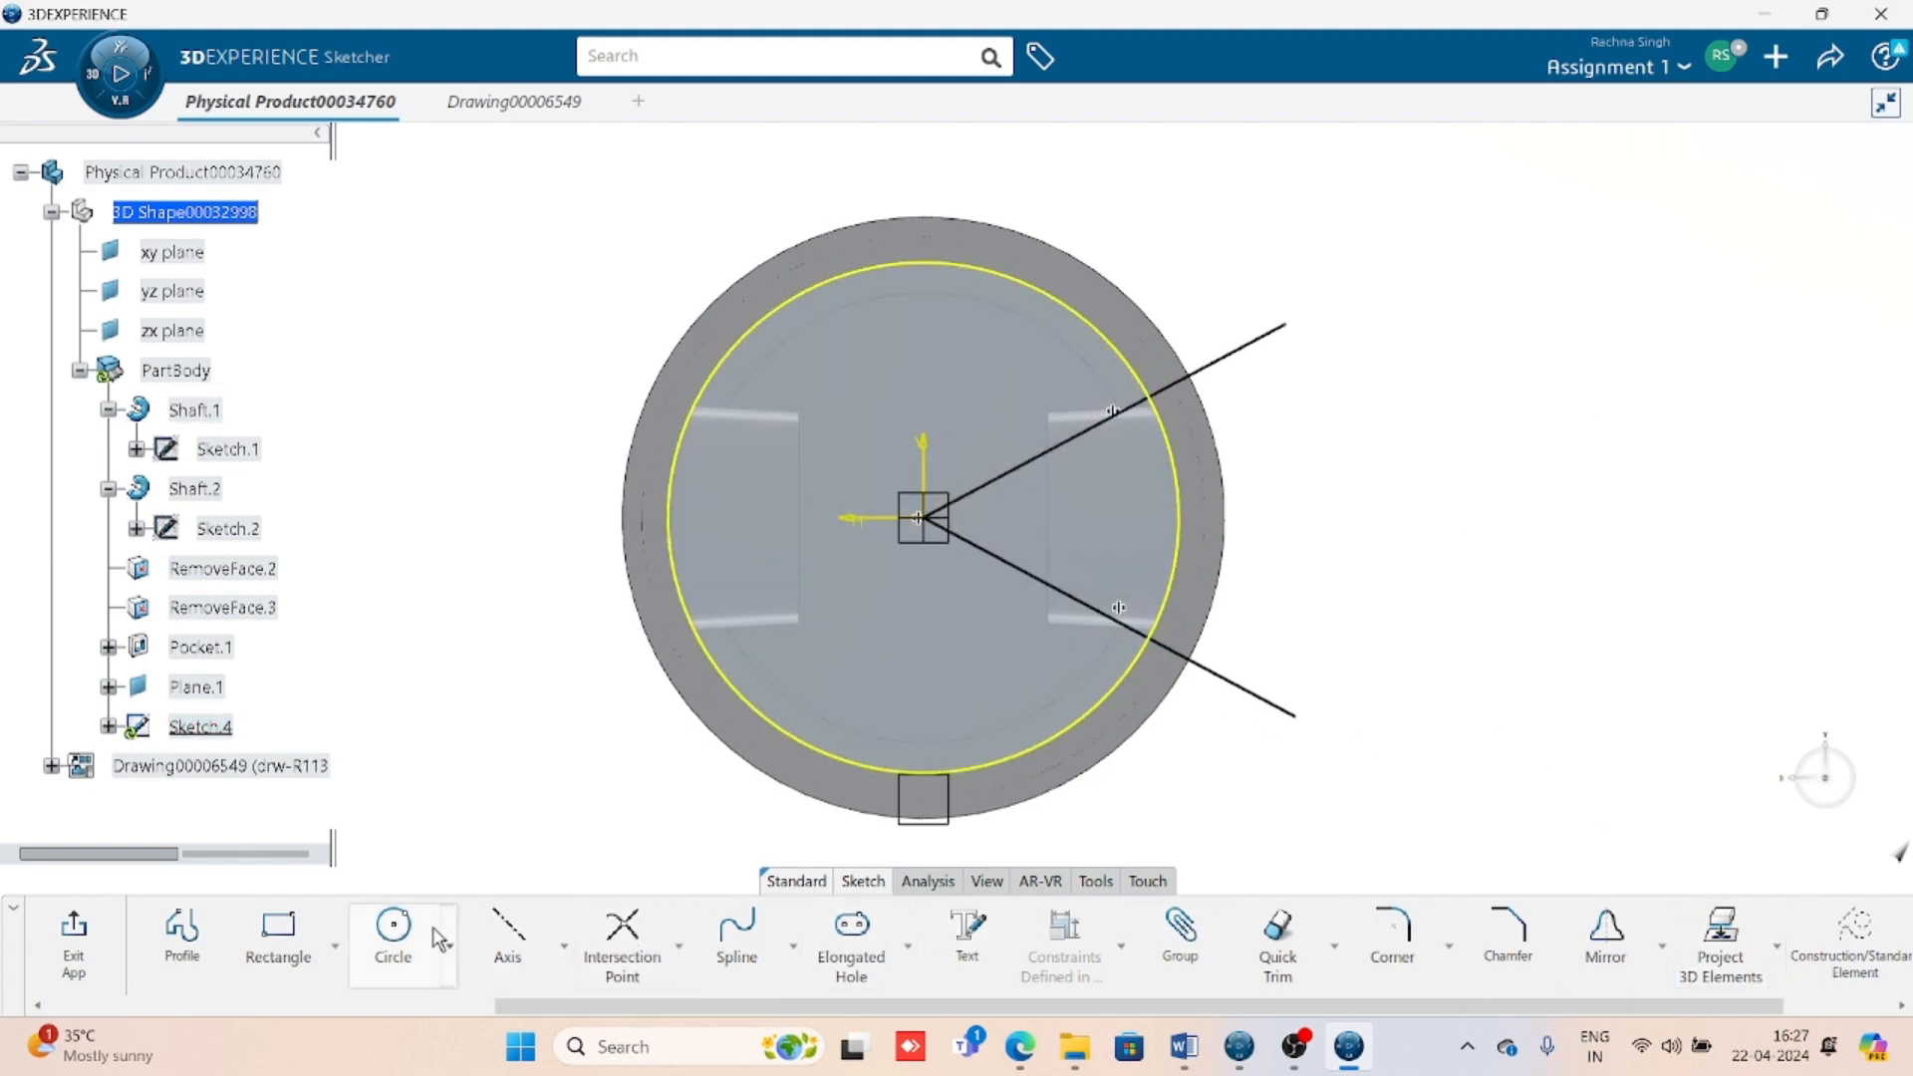
- Sketch a circle centred on the origin inside the projected edge and constrain its radius to 28 mm
click(396, 931)
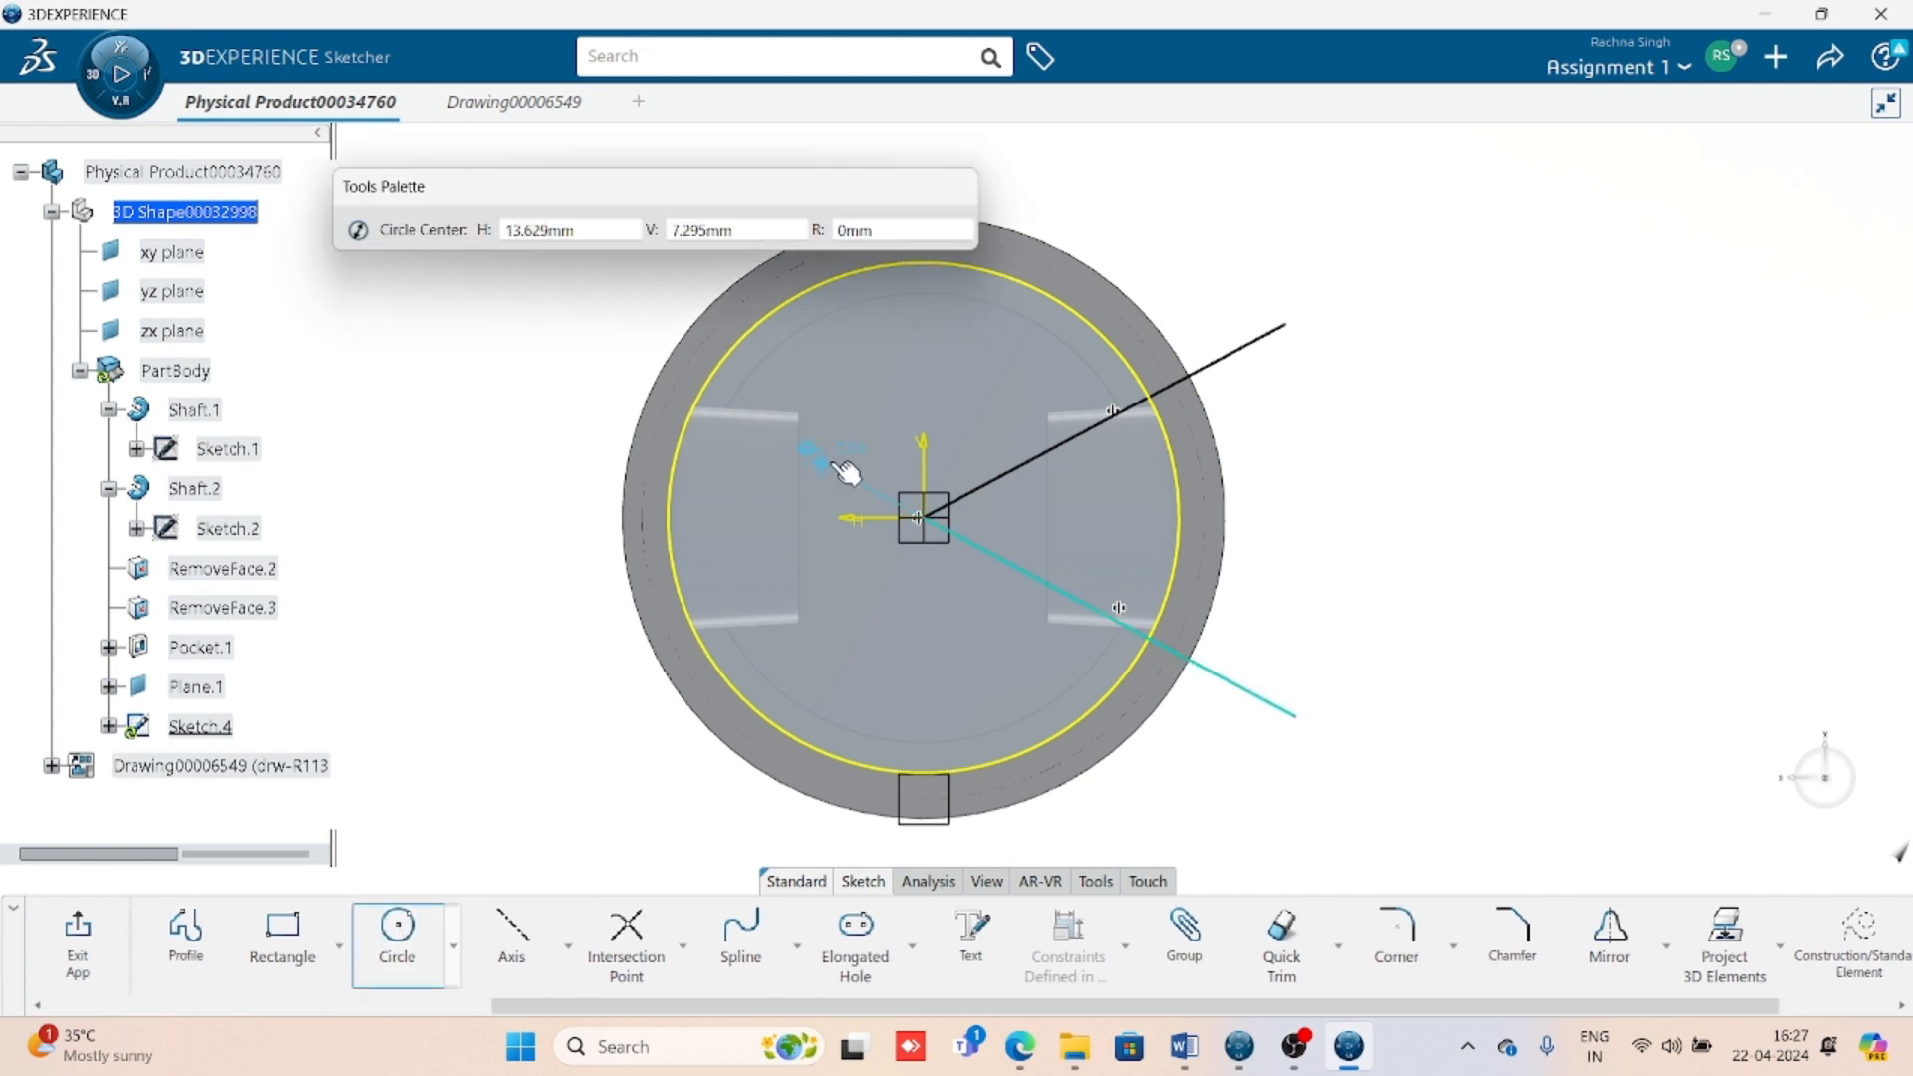
click(933, 518)
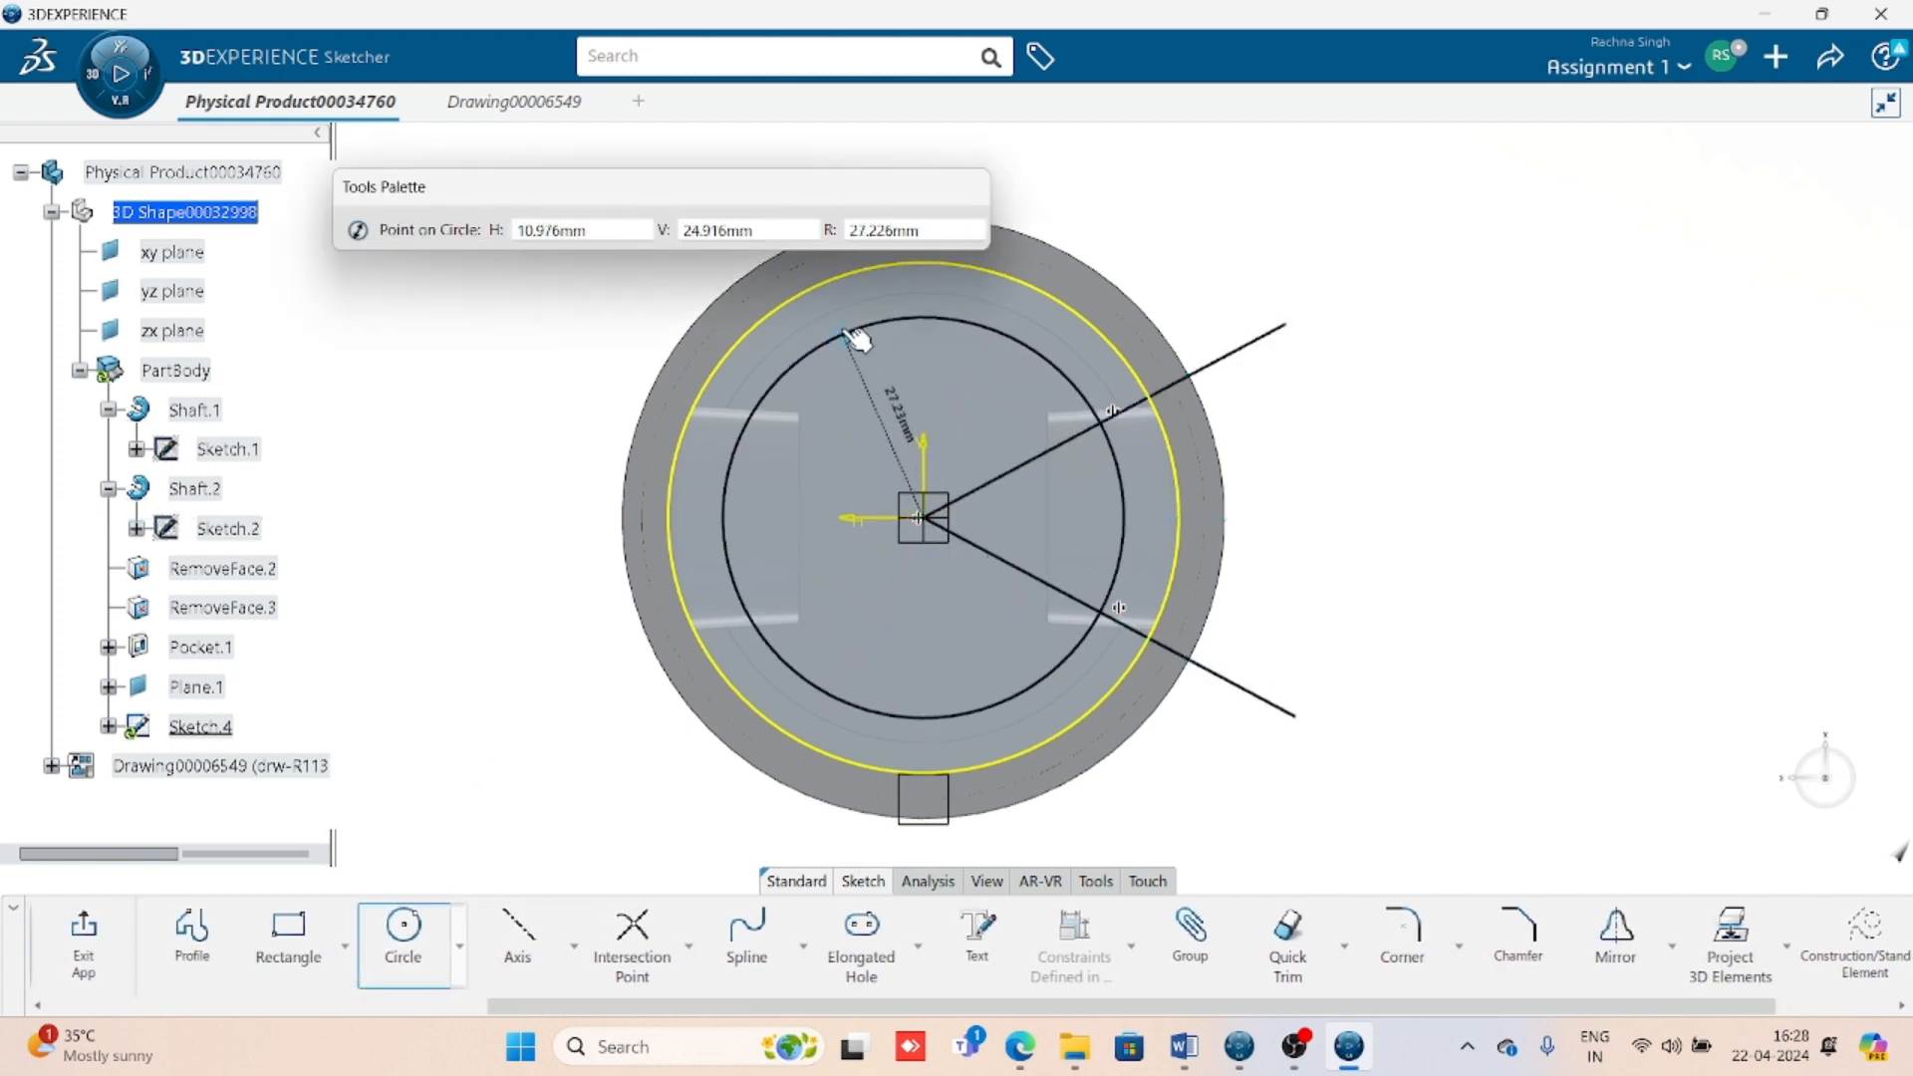
click(857, 326)
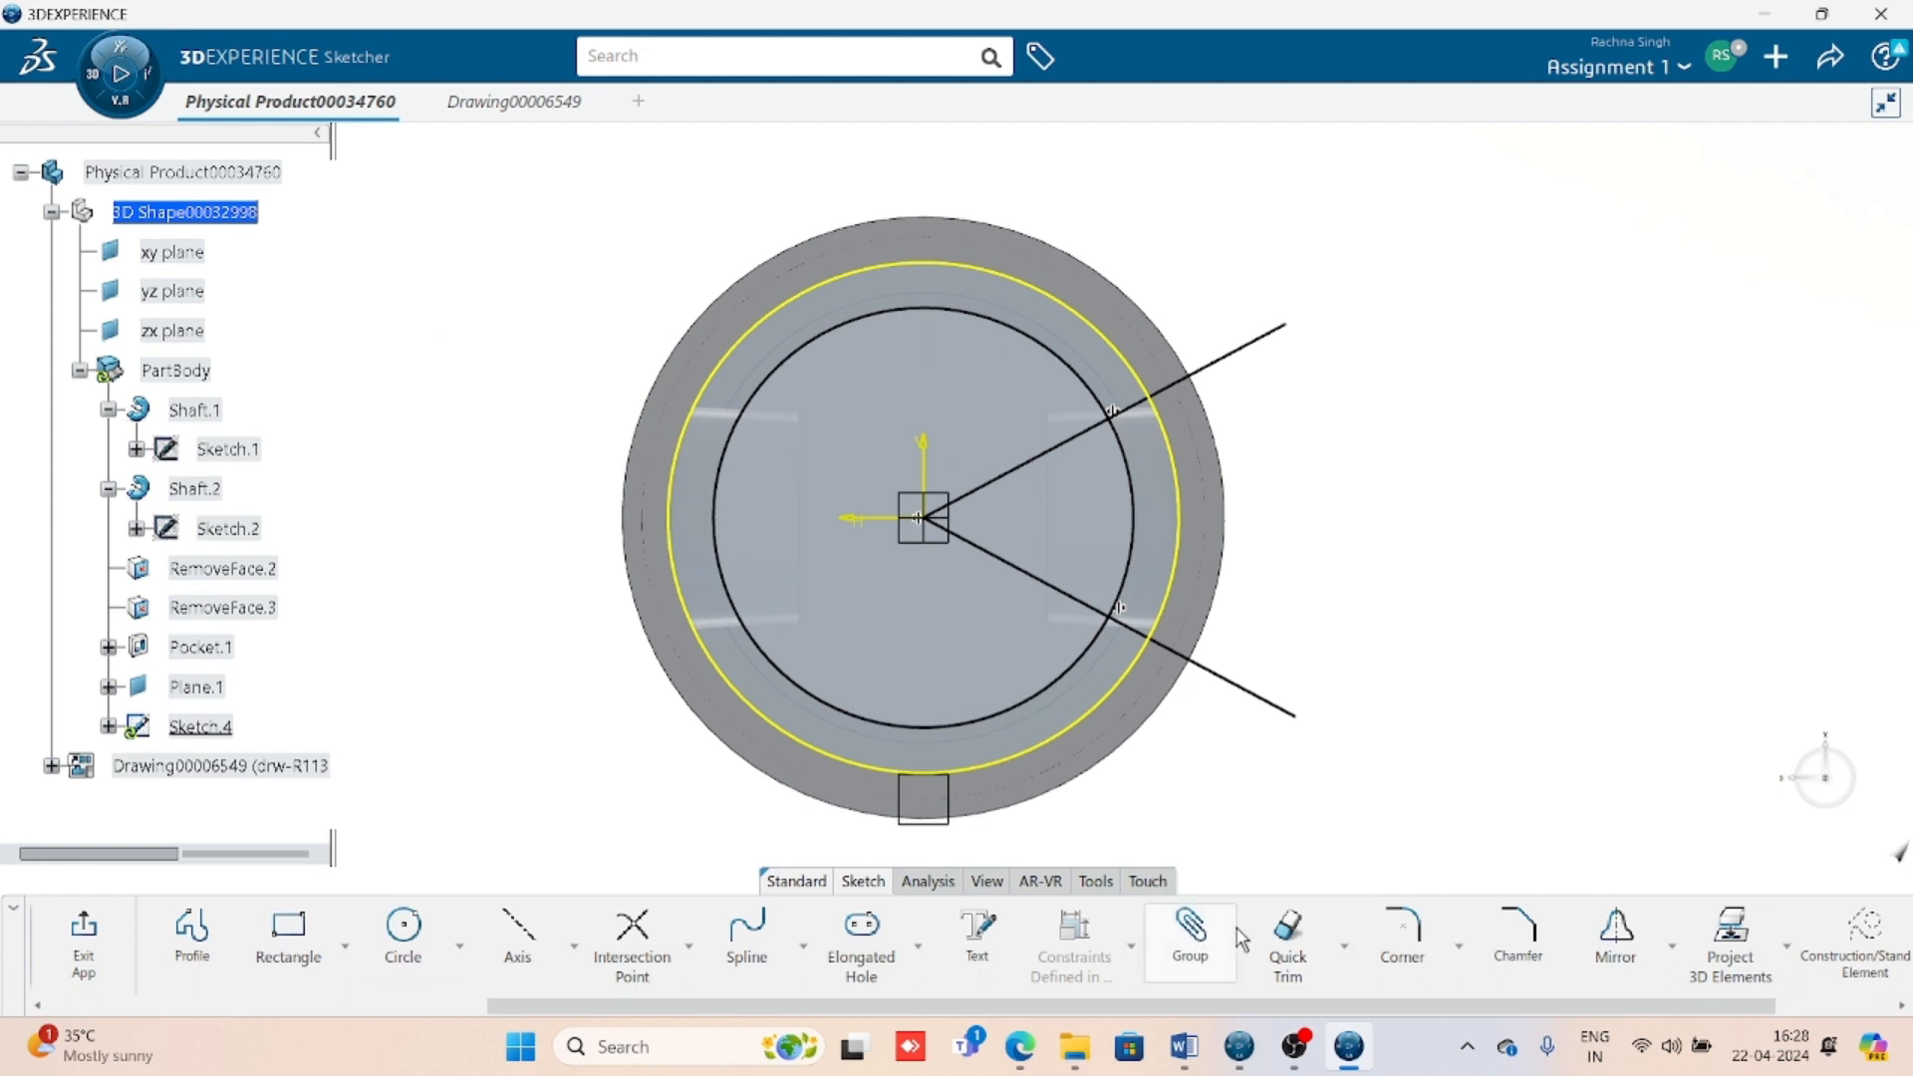
click(1132, 944)
click(1128, 675)
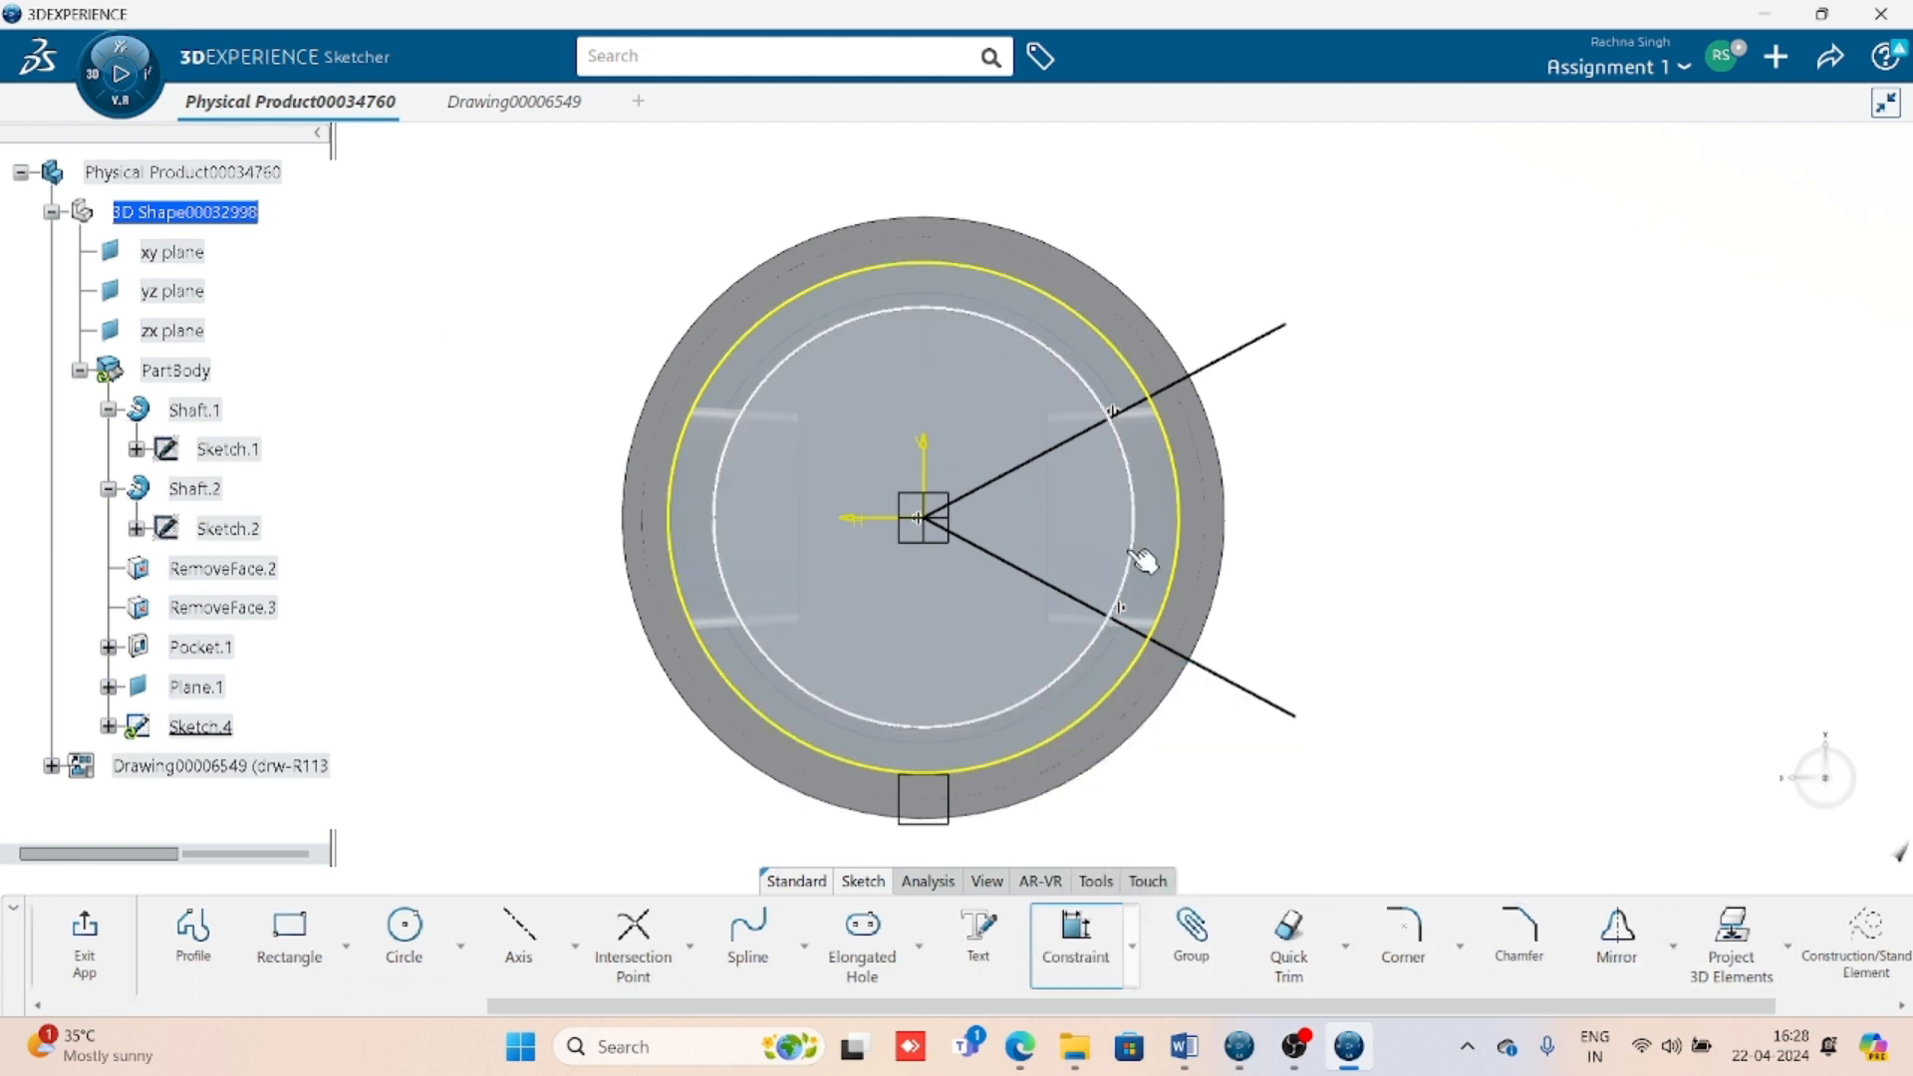
click(1132, 550)
click(1357, 642)
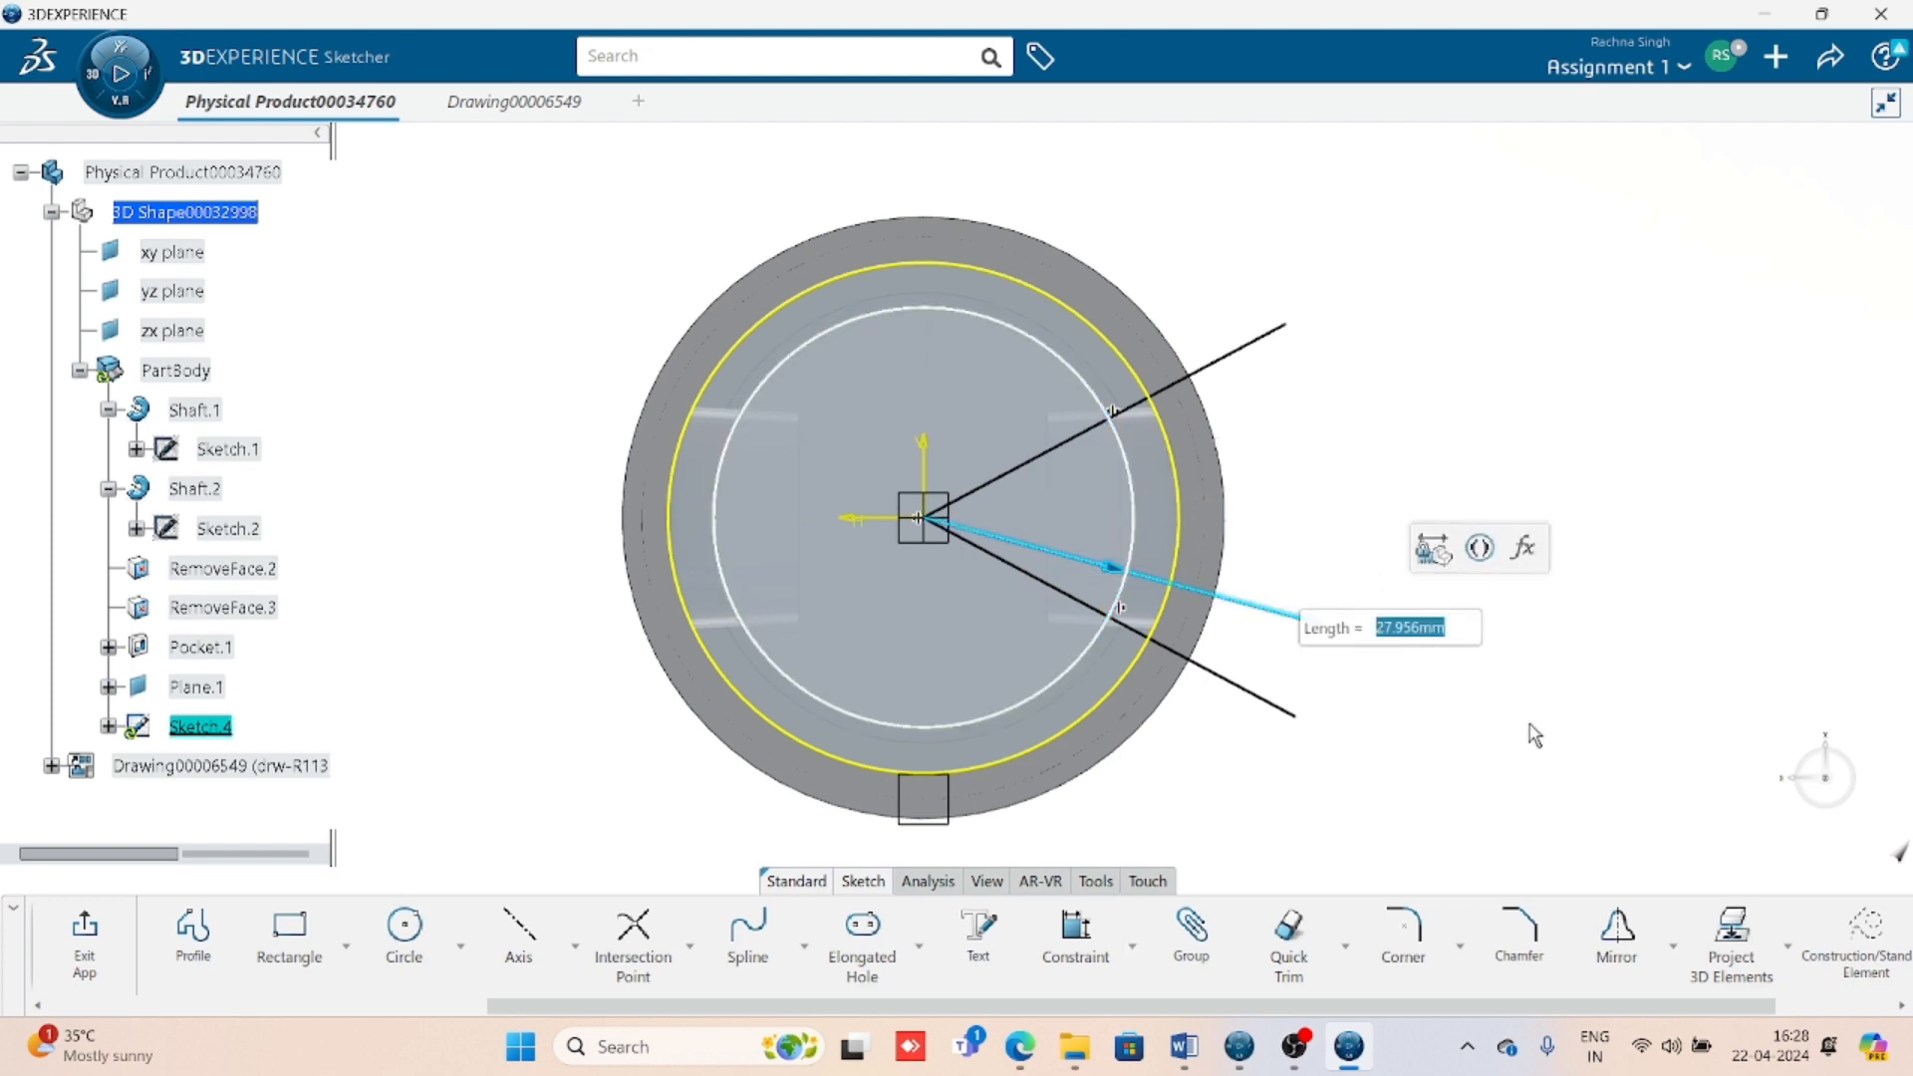
key(Return)
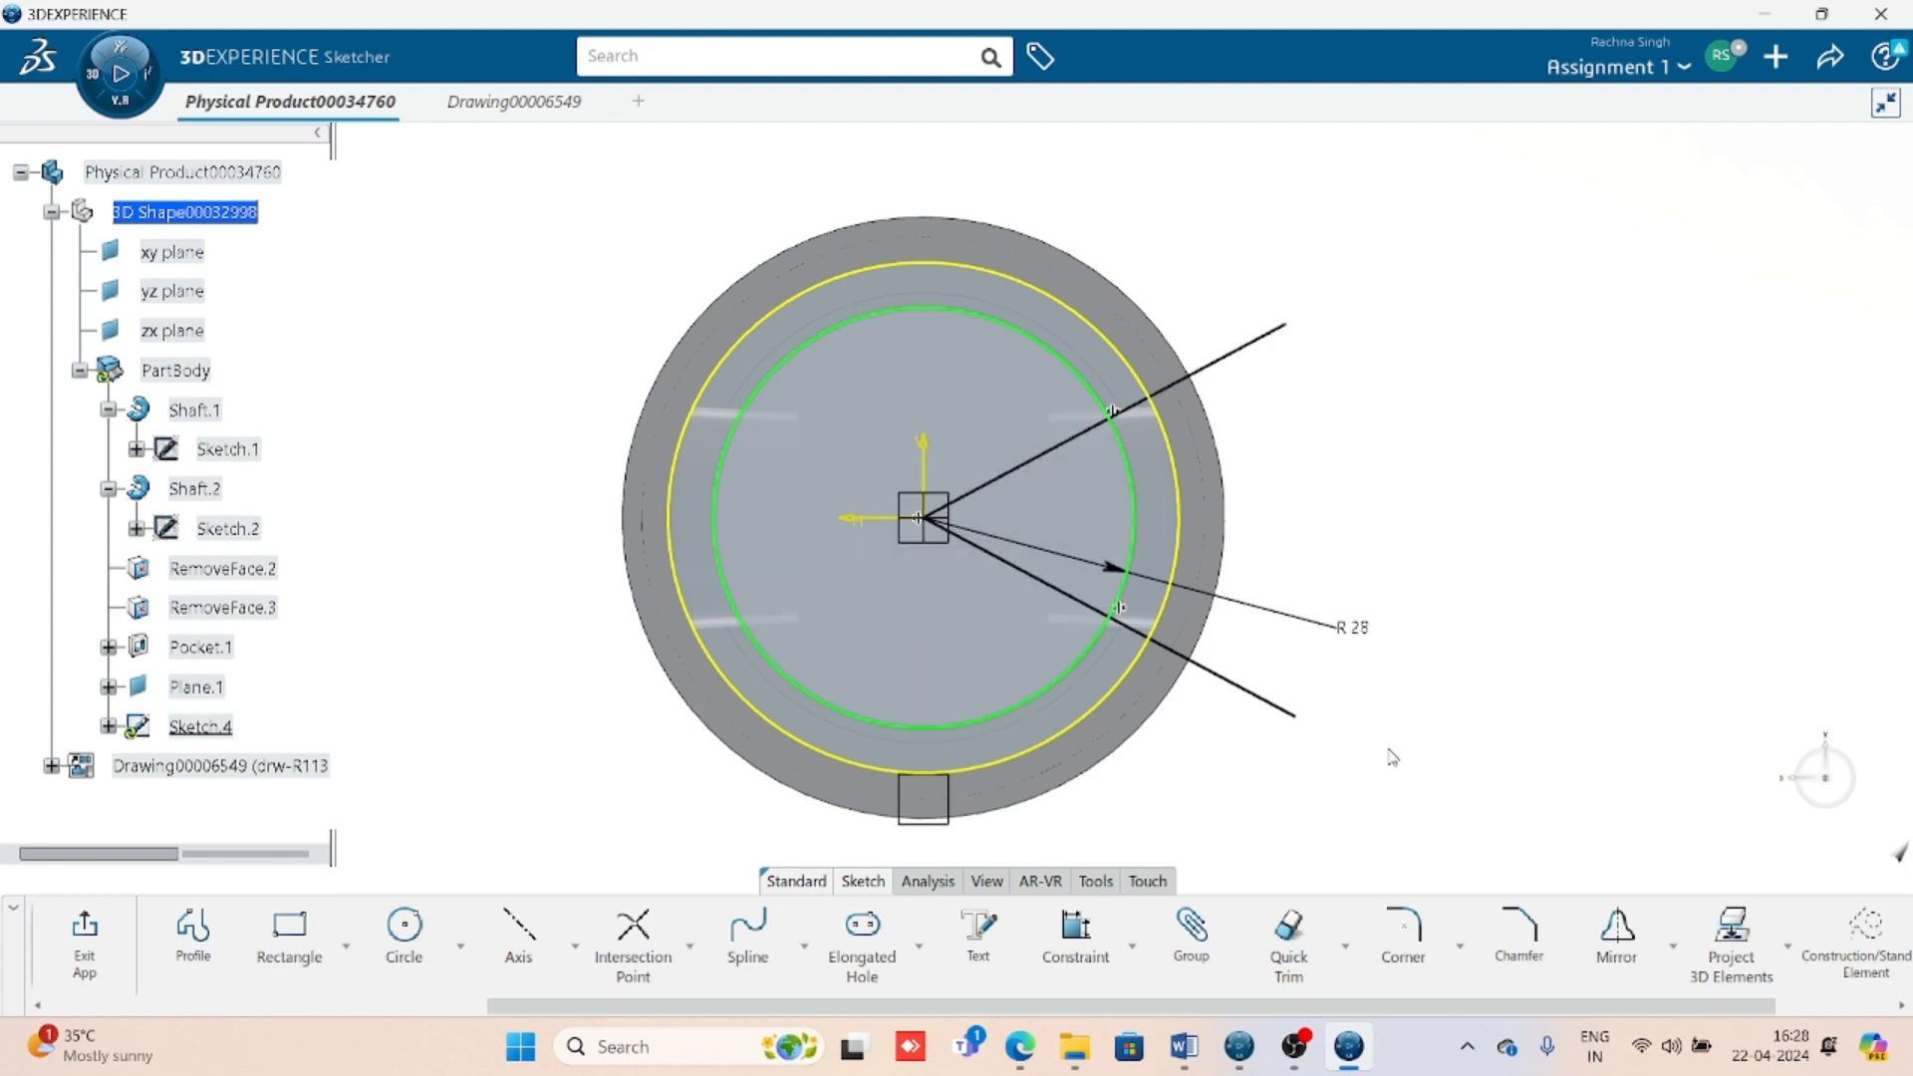
- Trim the two diverging lines and both circles so only the closed lug sector between the R28 arc and the skirt edge remains
click(1290, 954)
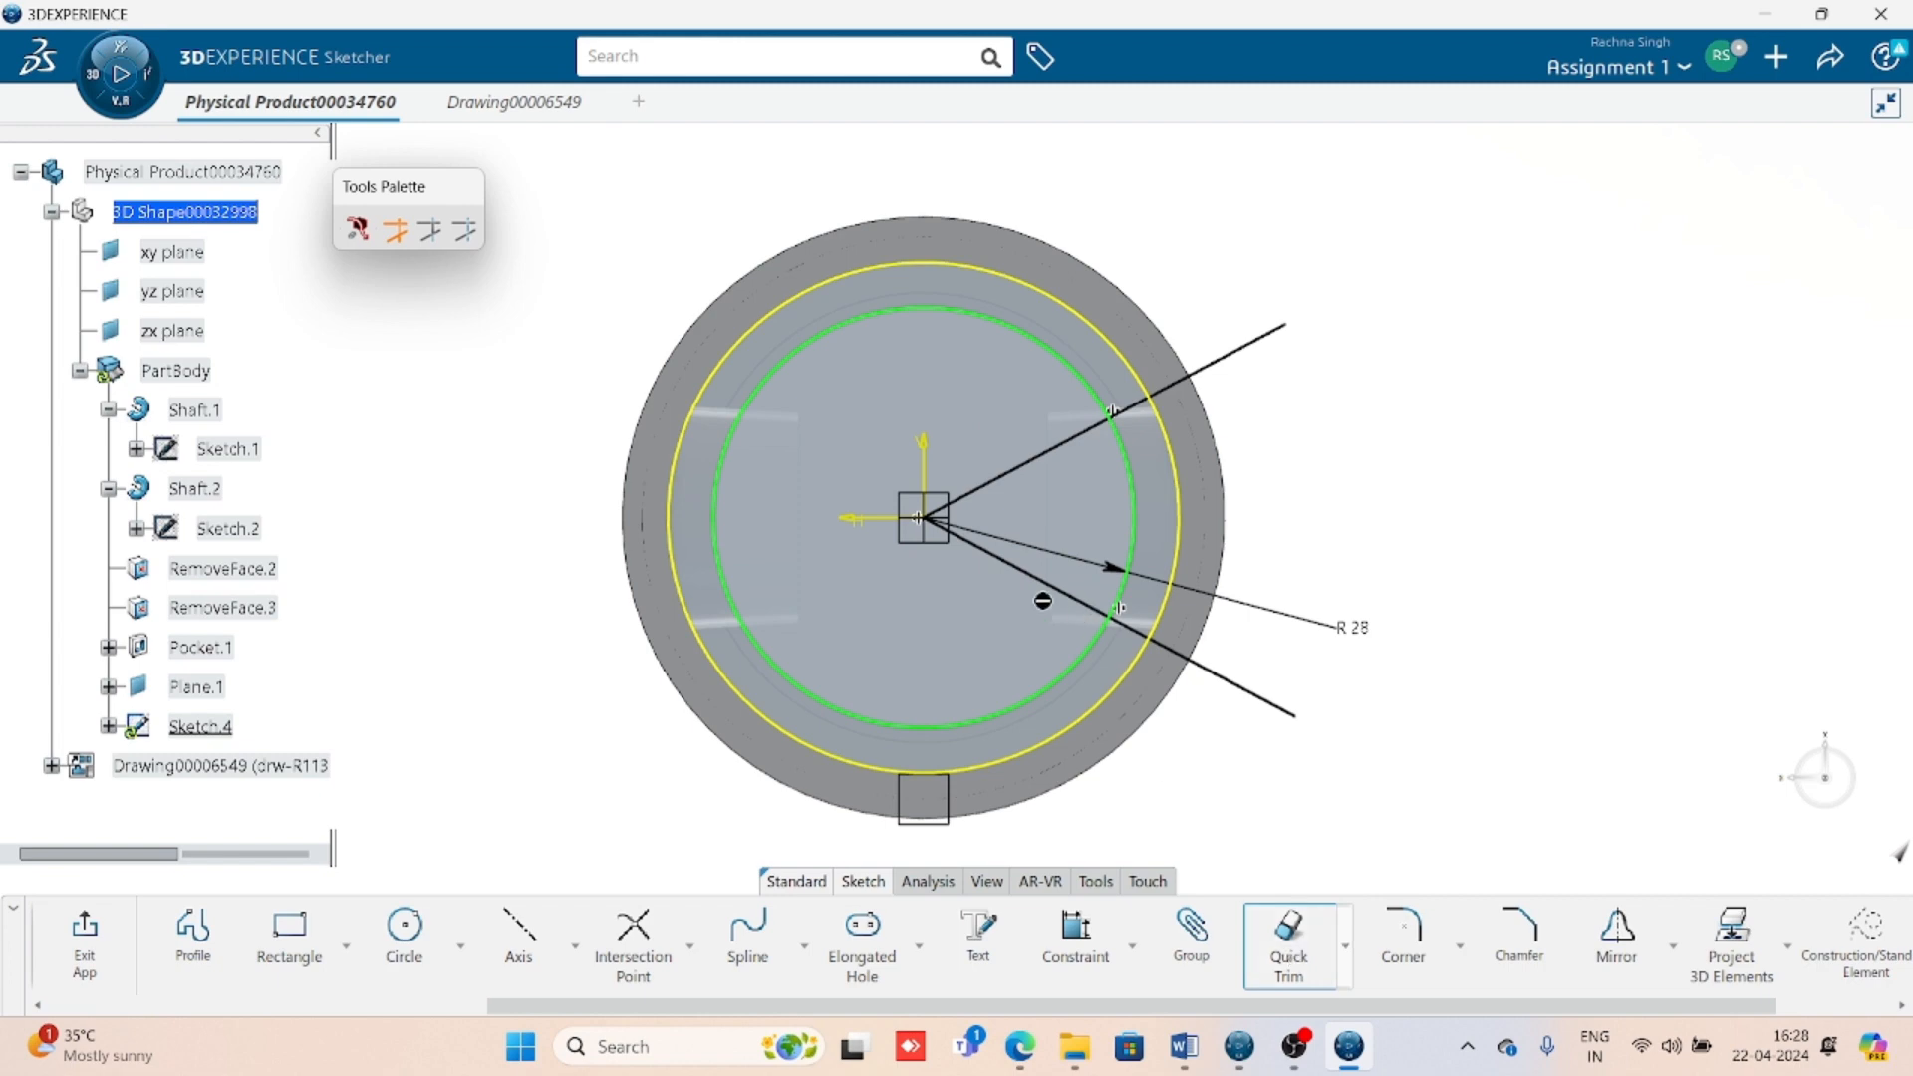
click(1056, 581)
click(1044, 453)
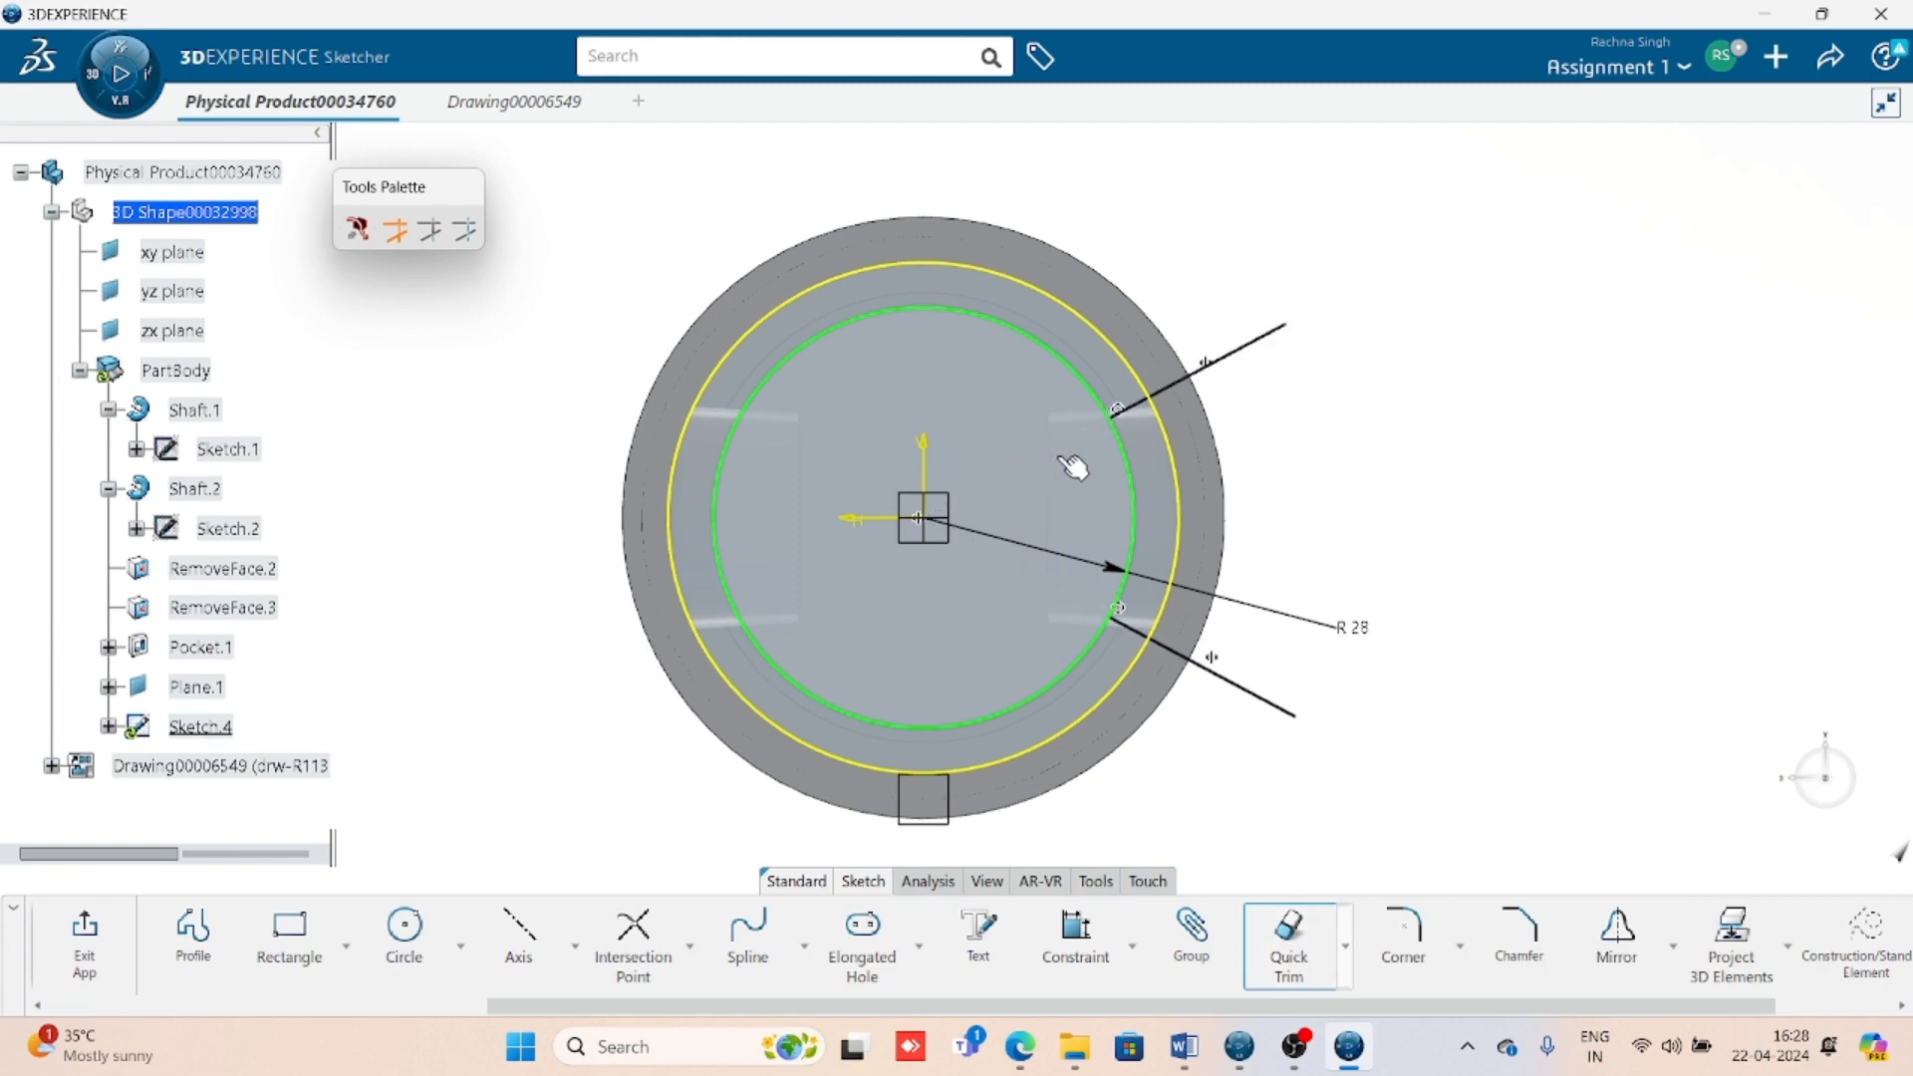
click(1283, 709)
click(1257, 339)
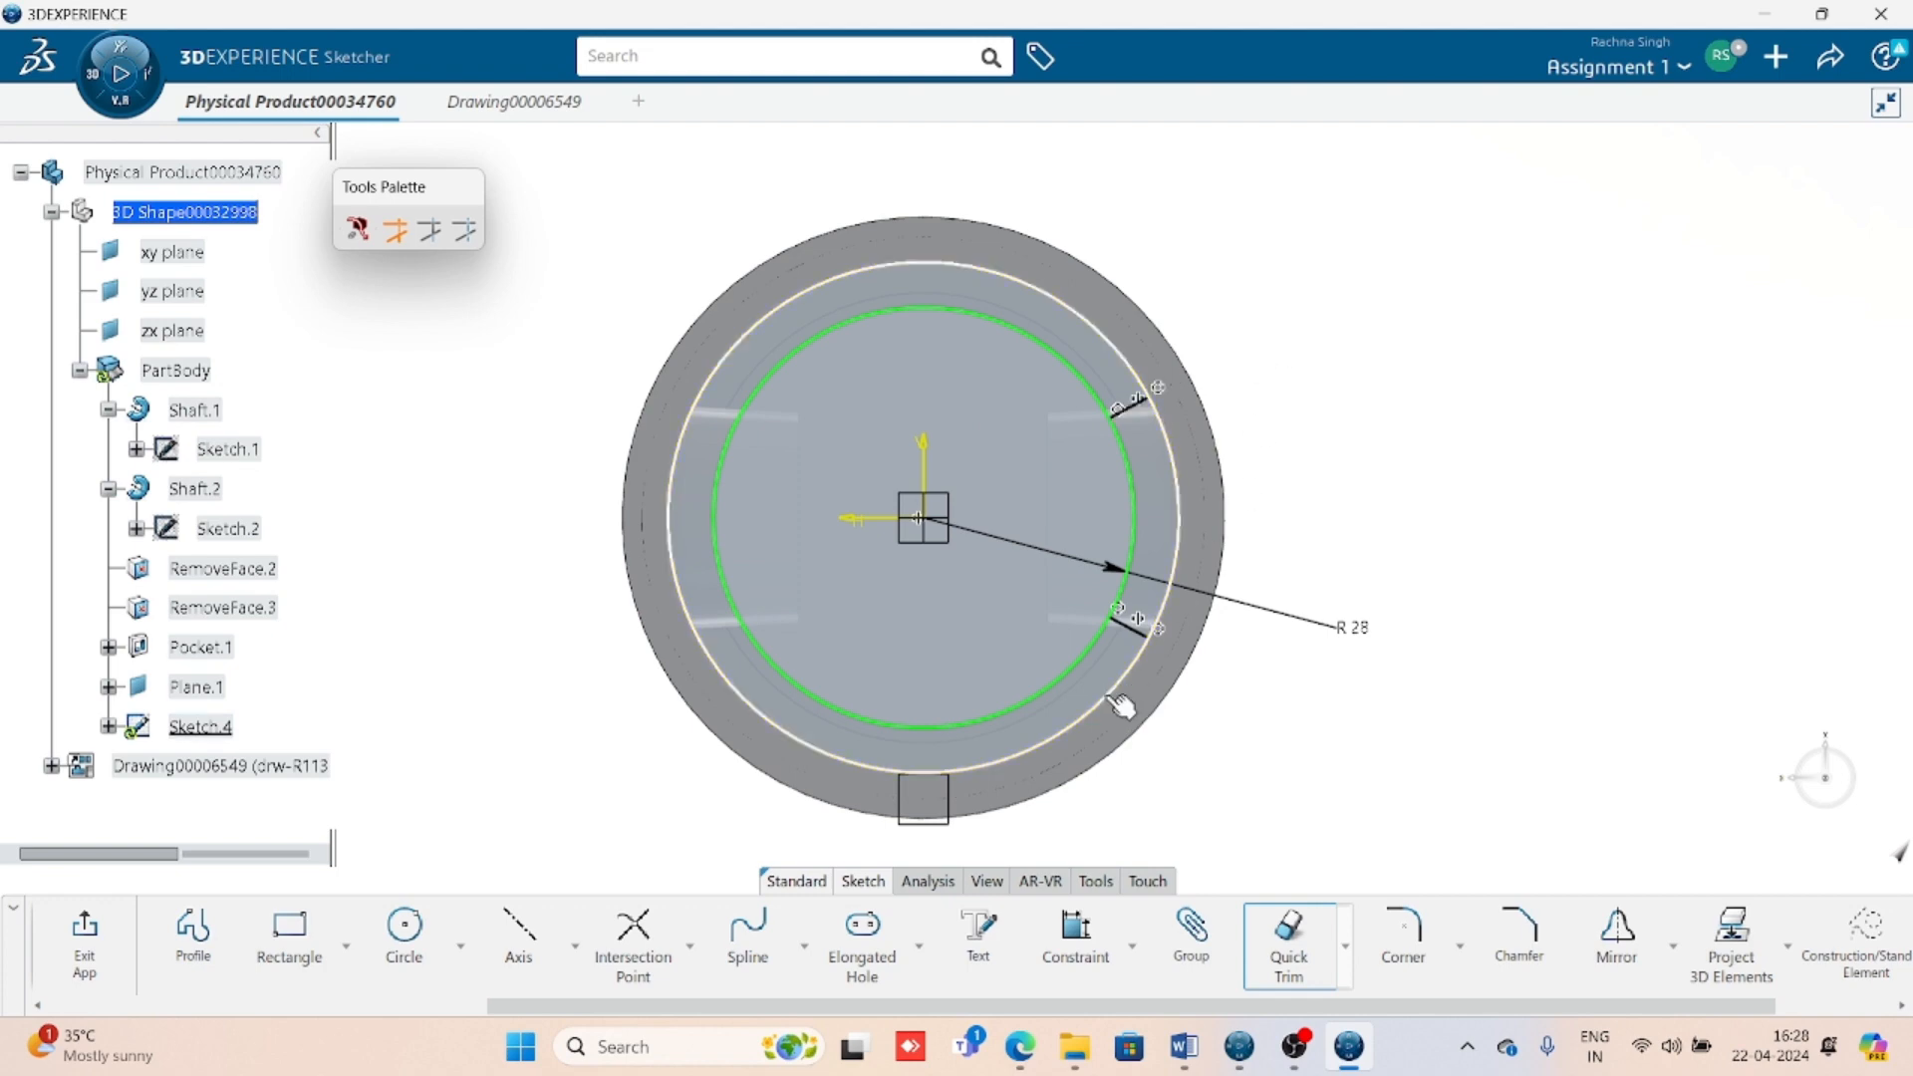
click(1081, 730)
click(1079, 669)
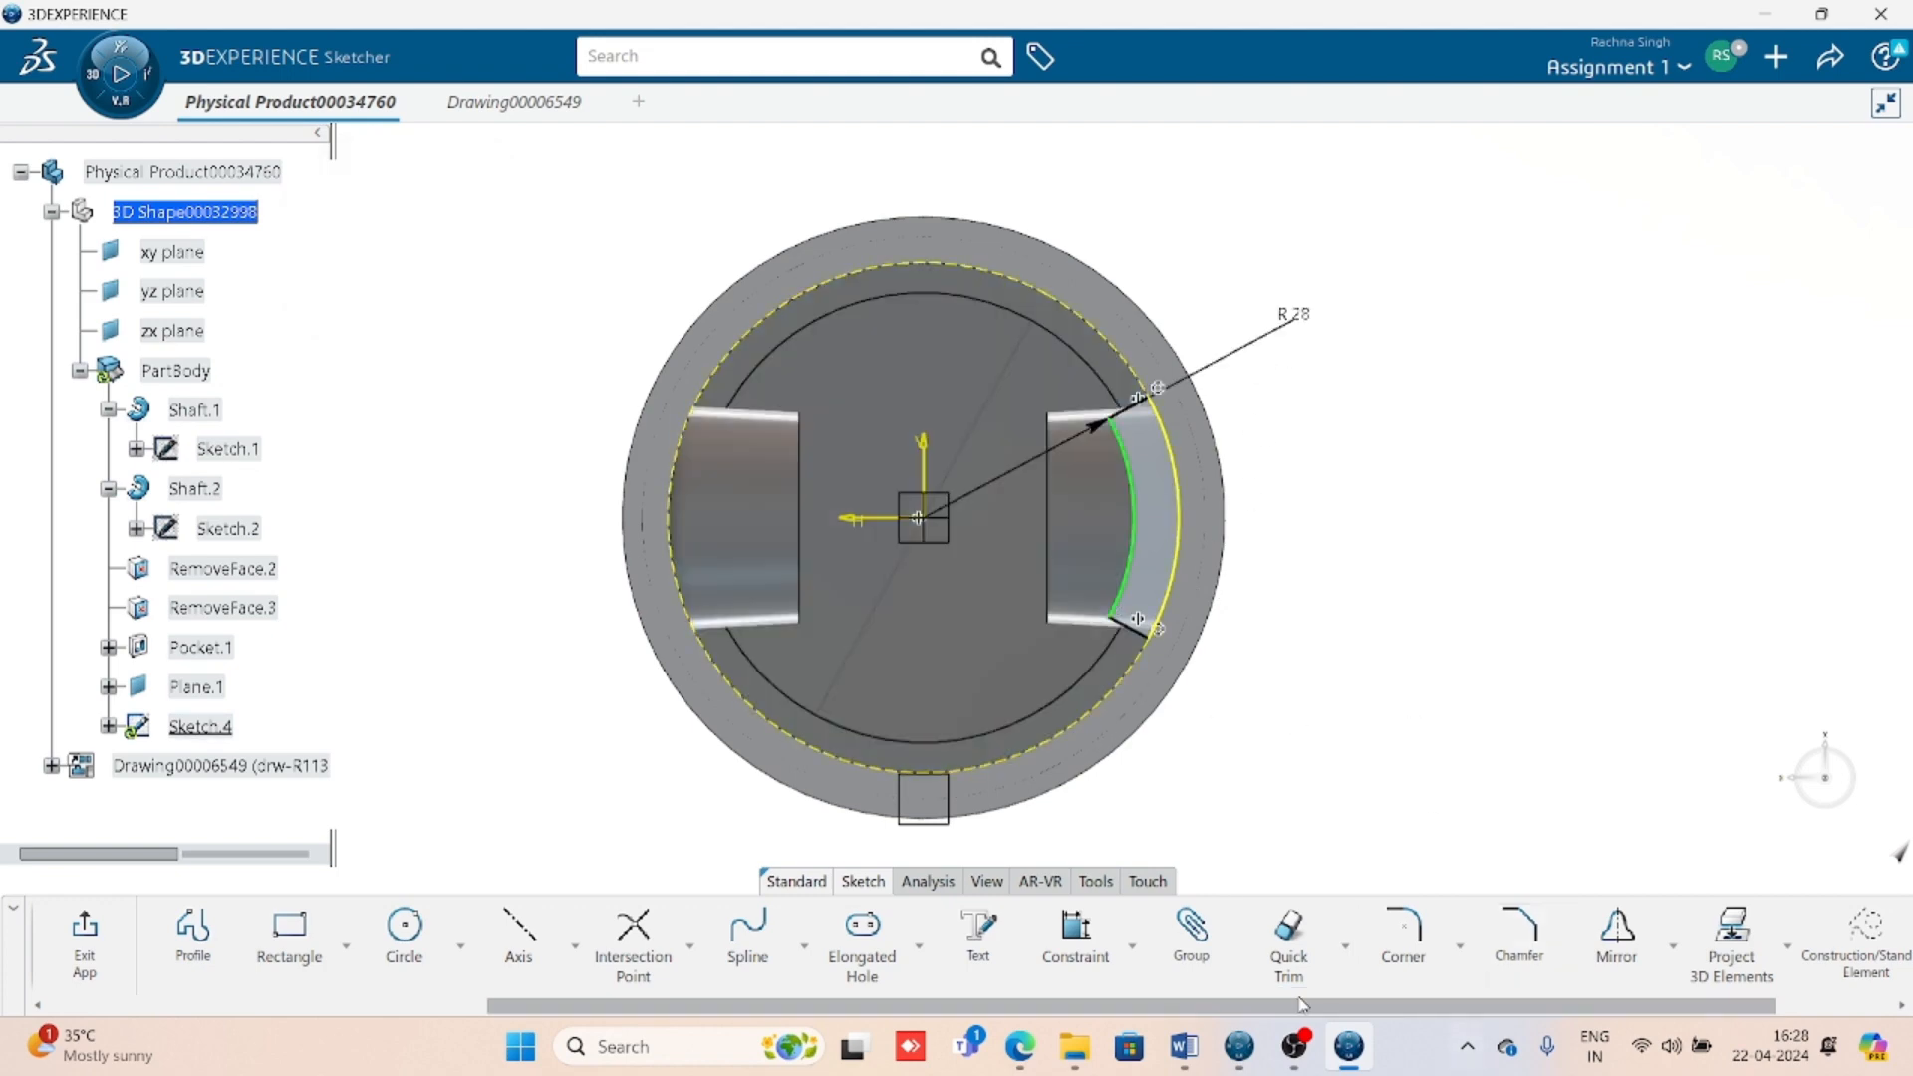
- Constrain the angle between the lug sector's two side lines to 70 degrees
click(1076, 937)
click(1142, 403)
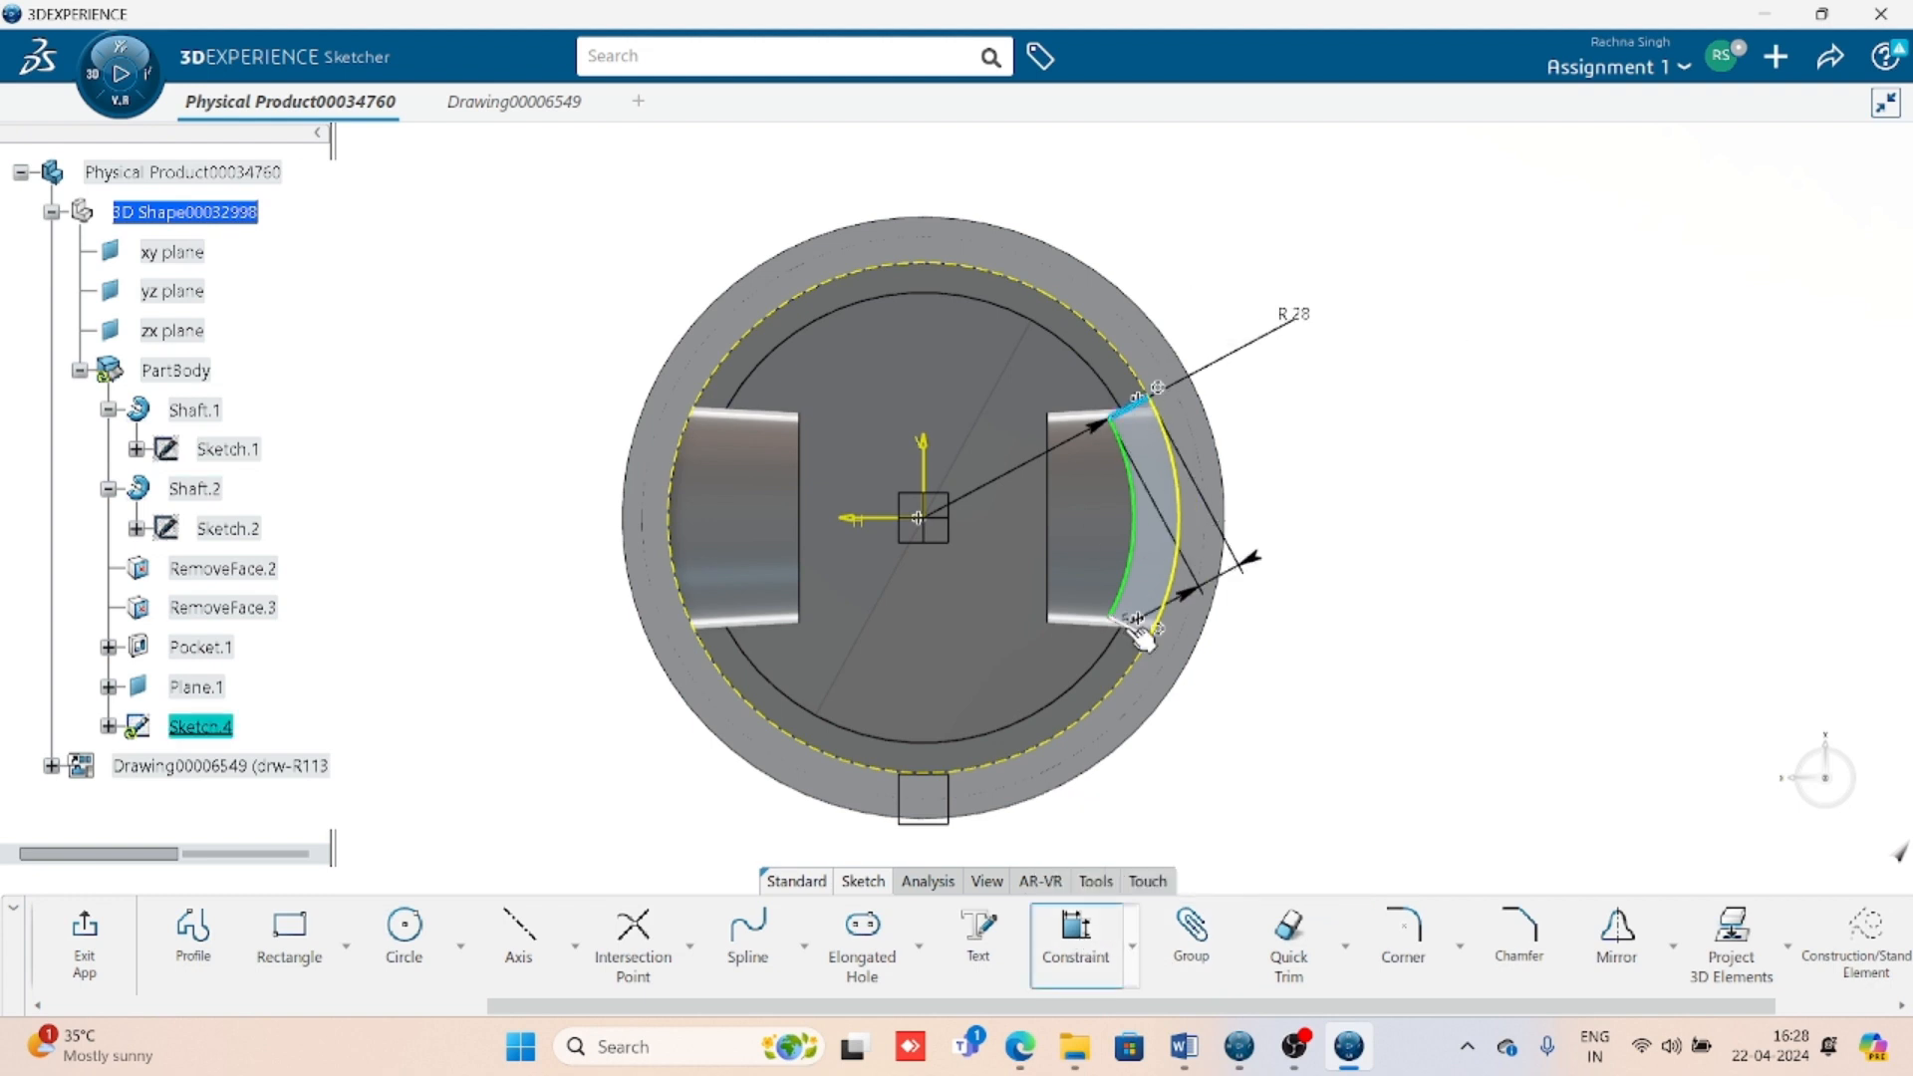
click(1139, 624)
click(1431, 638)
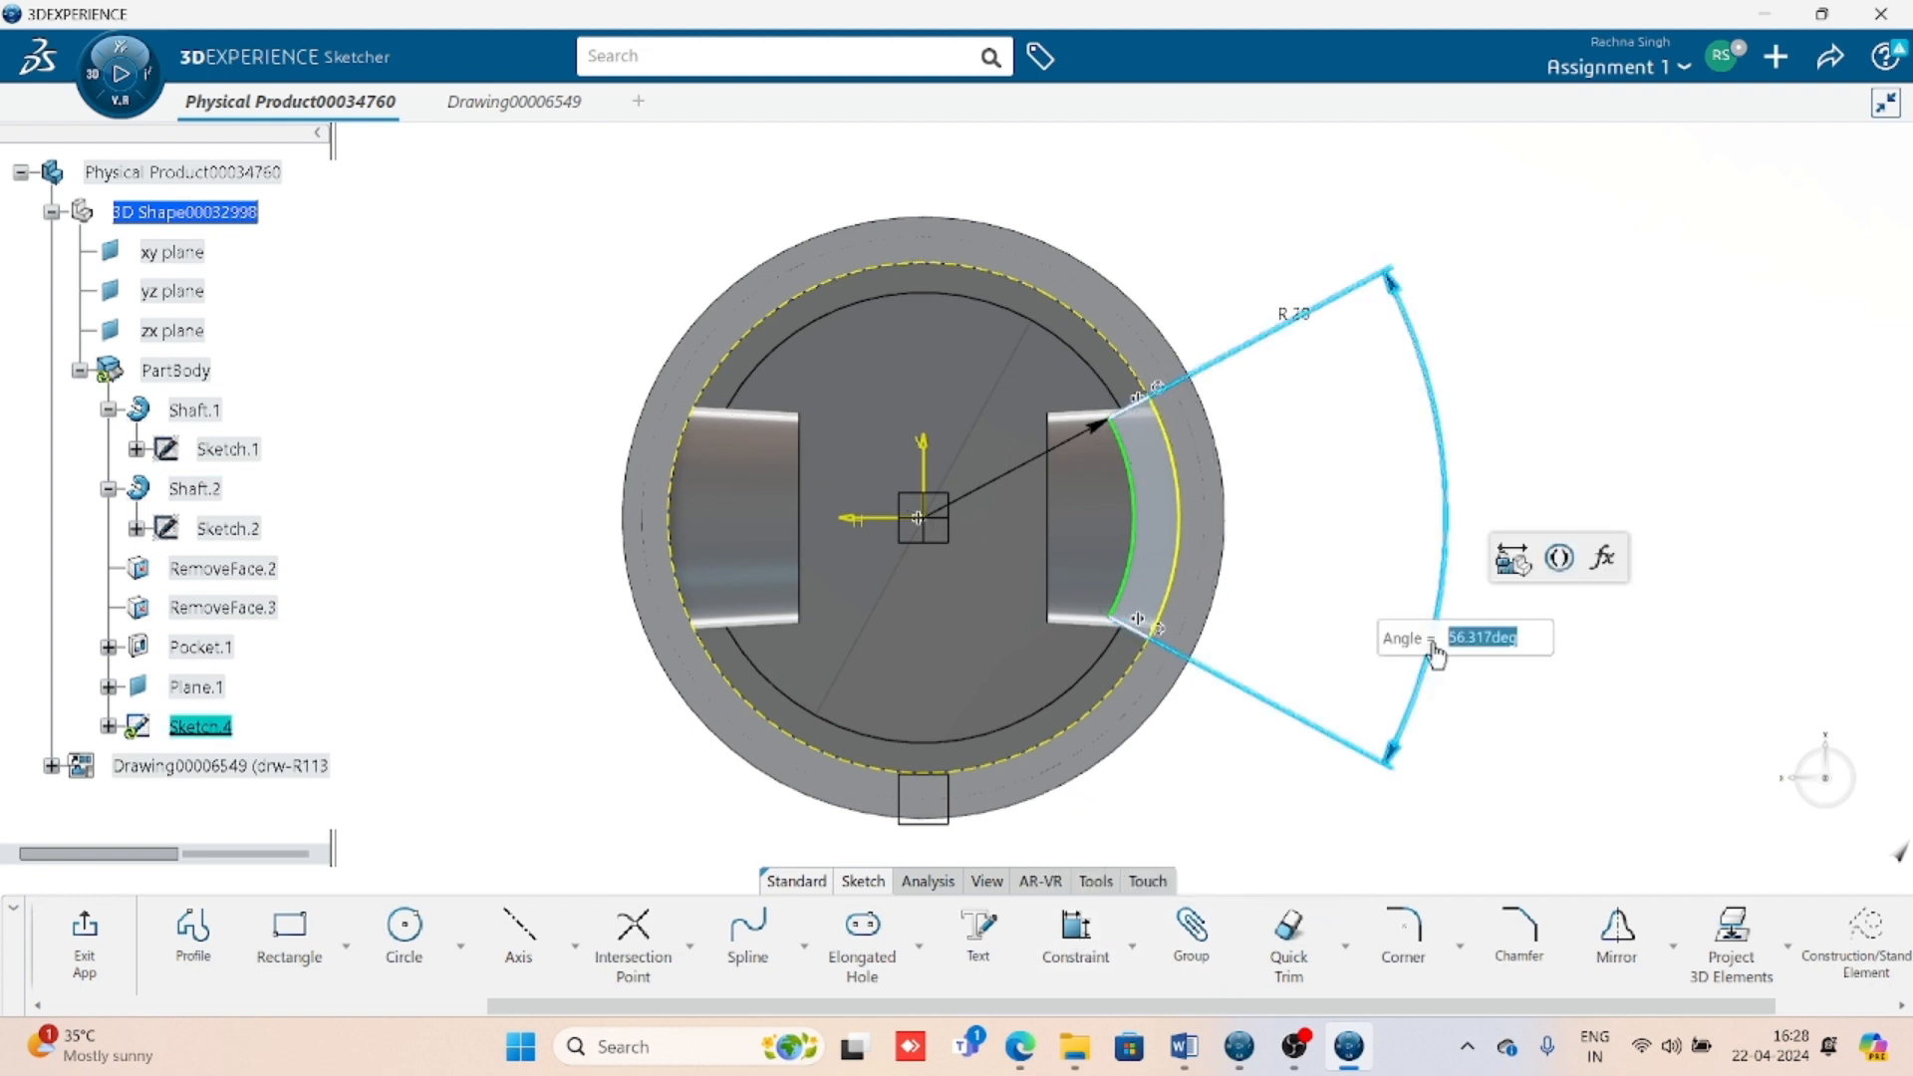
text(70)
key(Return)
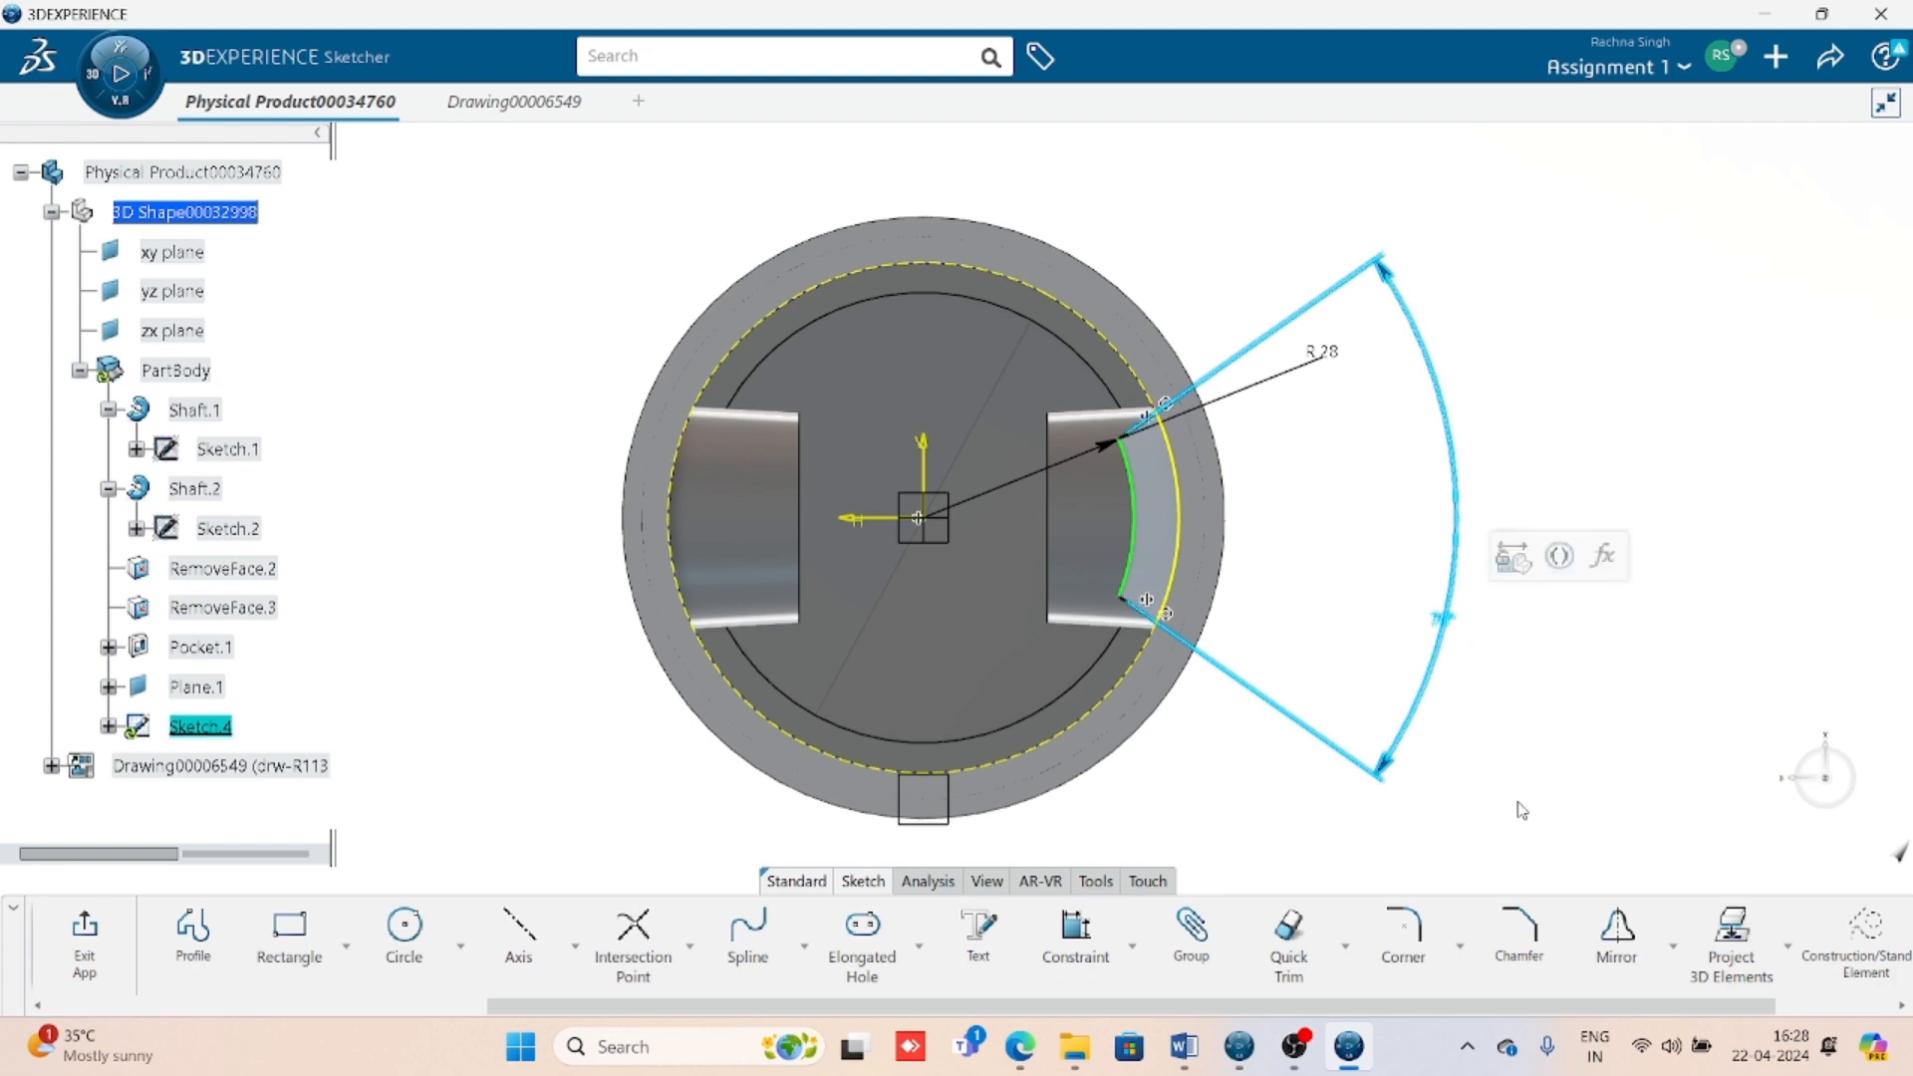
- Constrain the lug's upper side line to be coincident with the sketch origin
click(1153, 424)
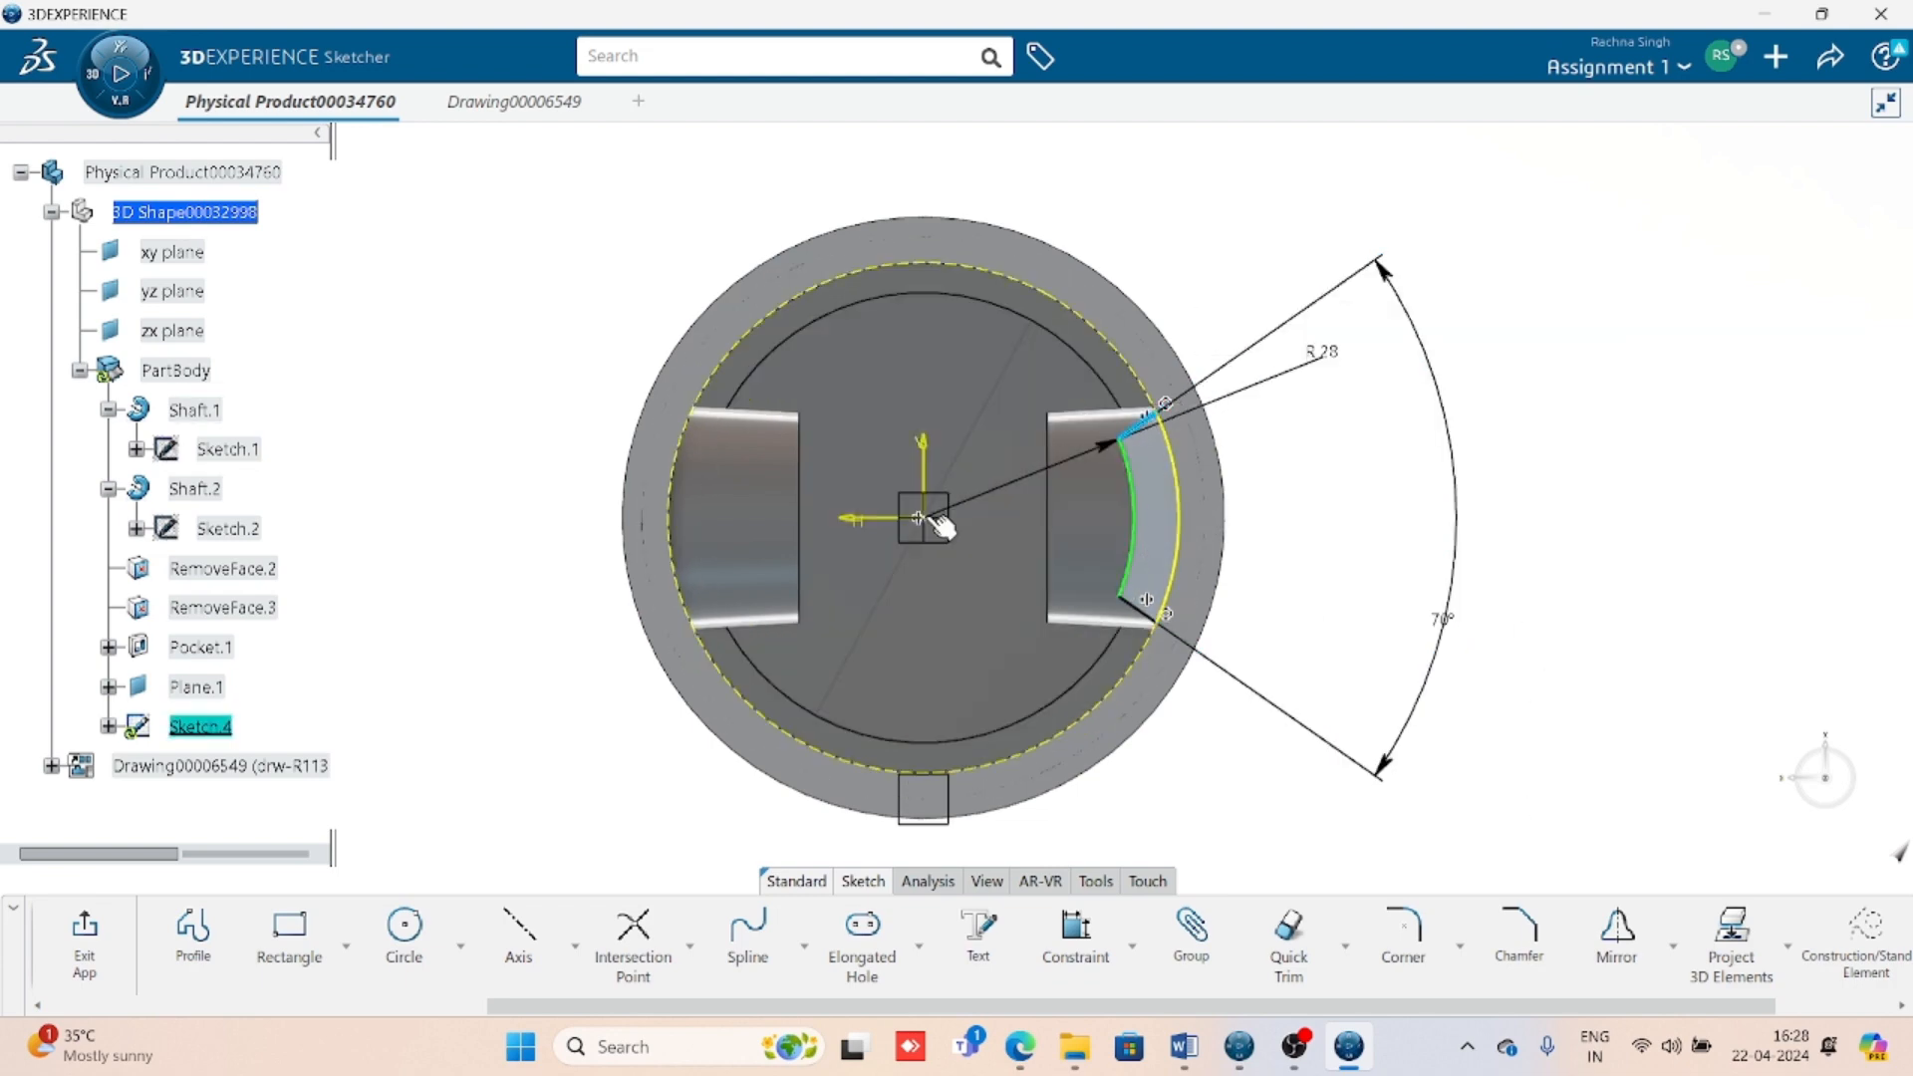
click(935, 519)
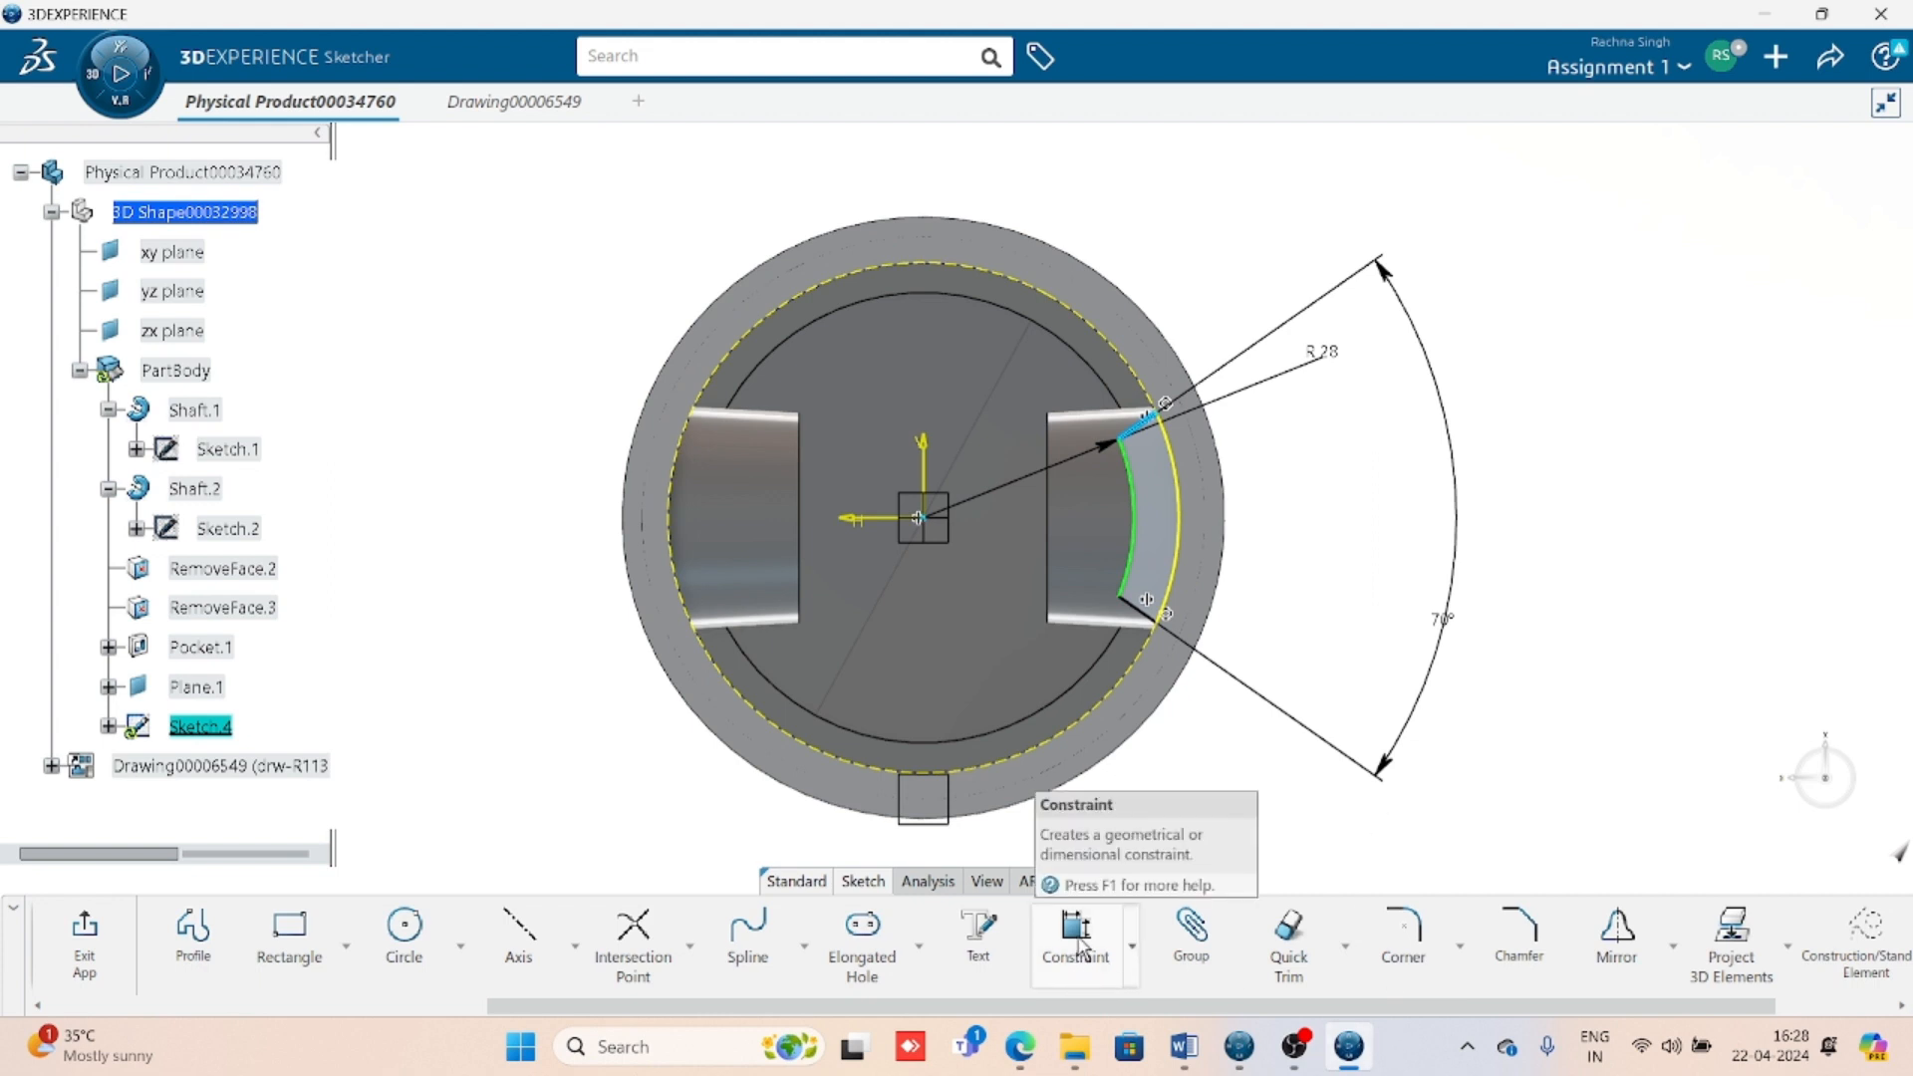
click(1116, 974)
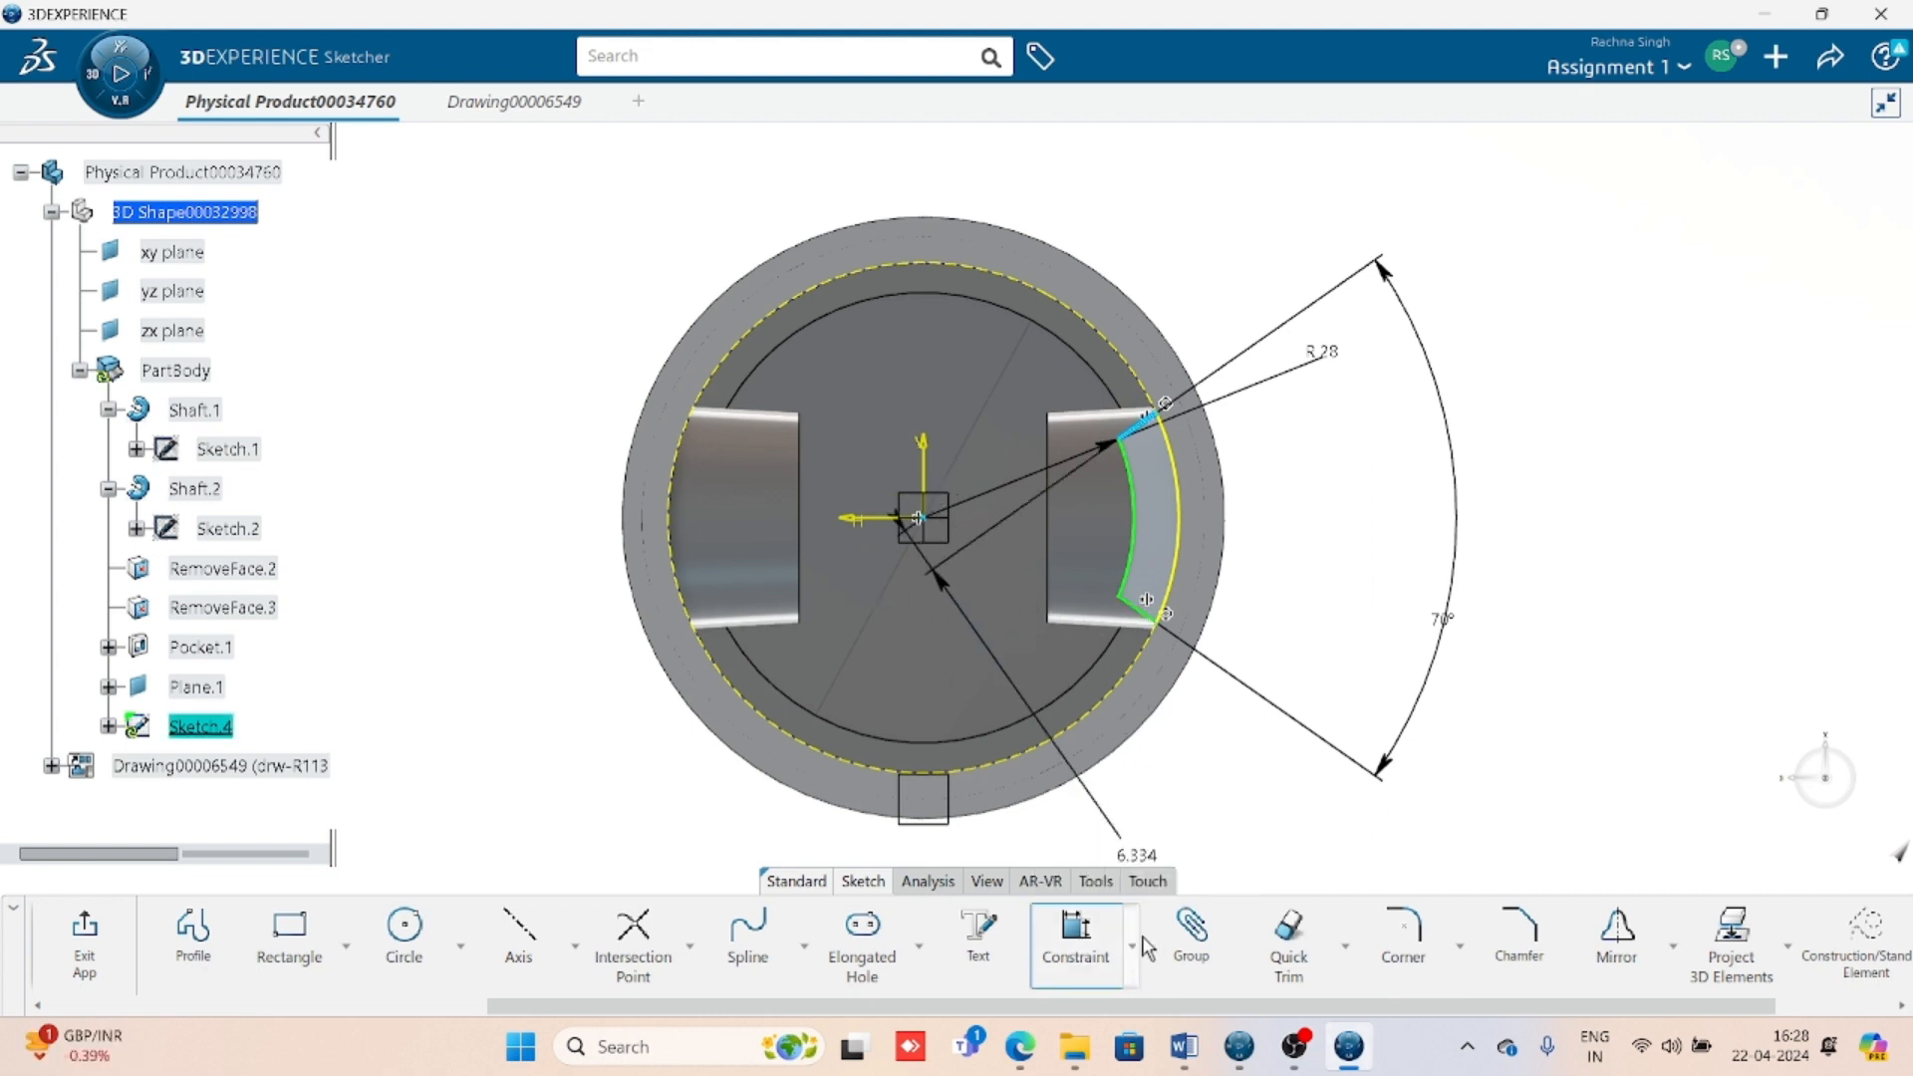
right_click(1021, 664)
click(1074, 810)
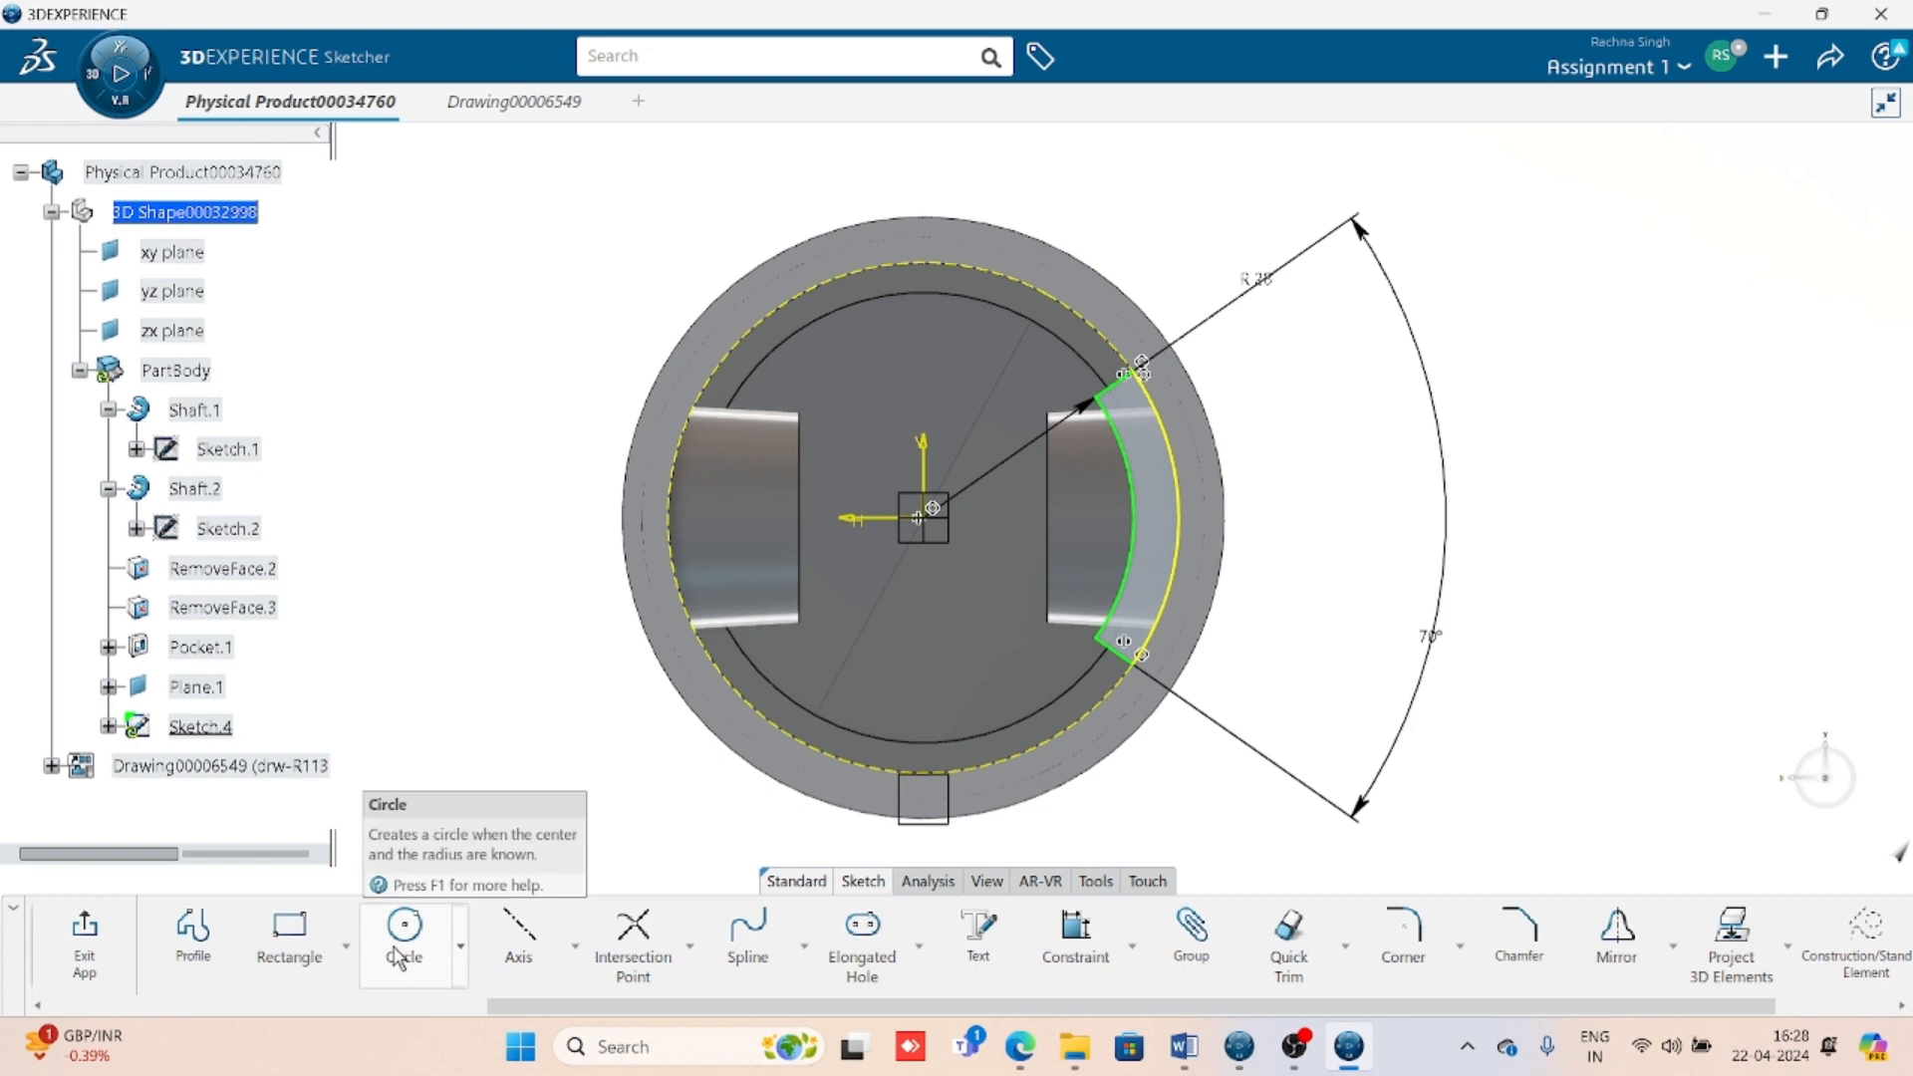
- Sketch a horizontal rectangle across the middle of the lug sector and remove its two vertical sides
click(289, 931)
click(1067, 479)
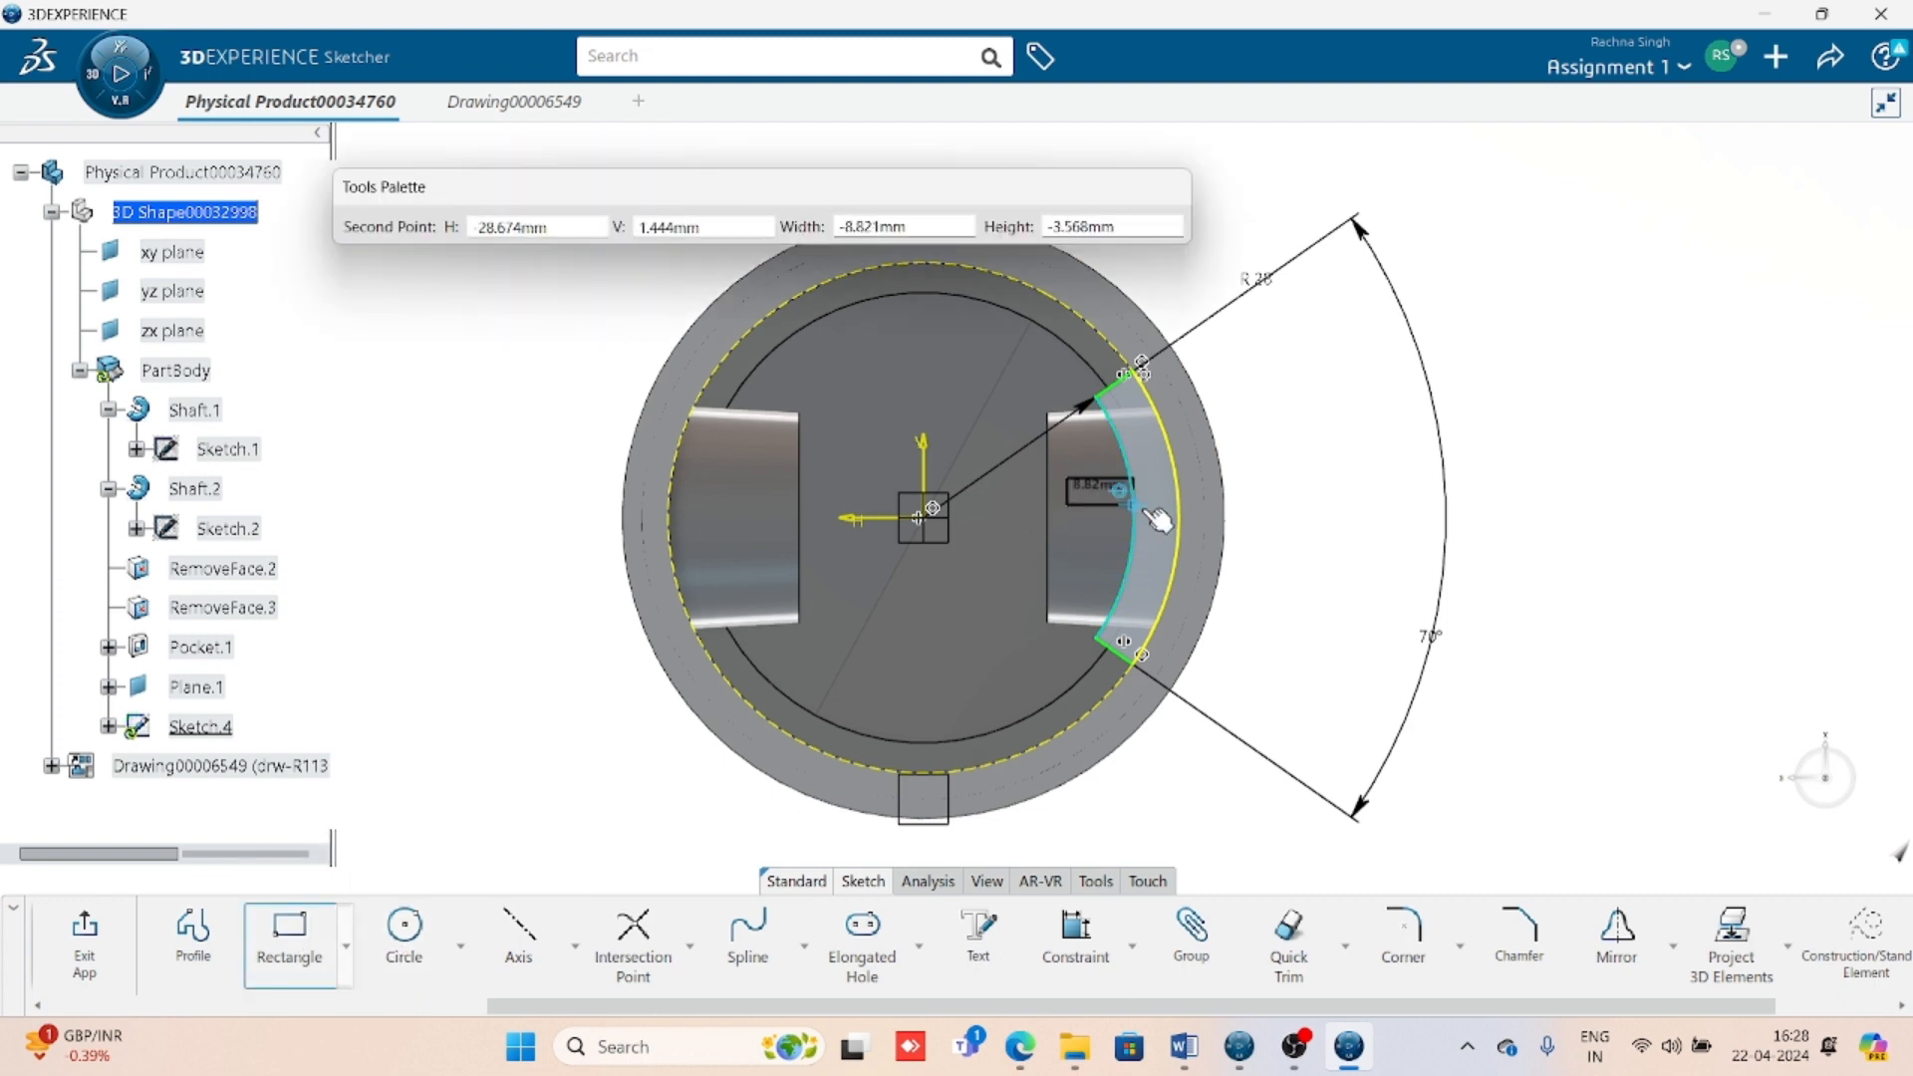
click(1247, 549)
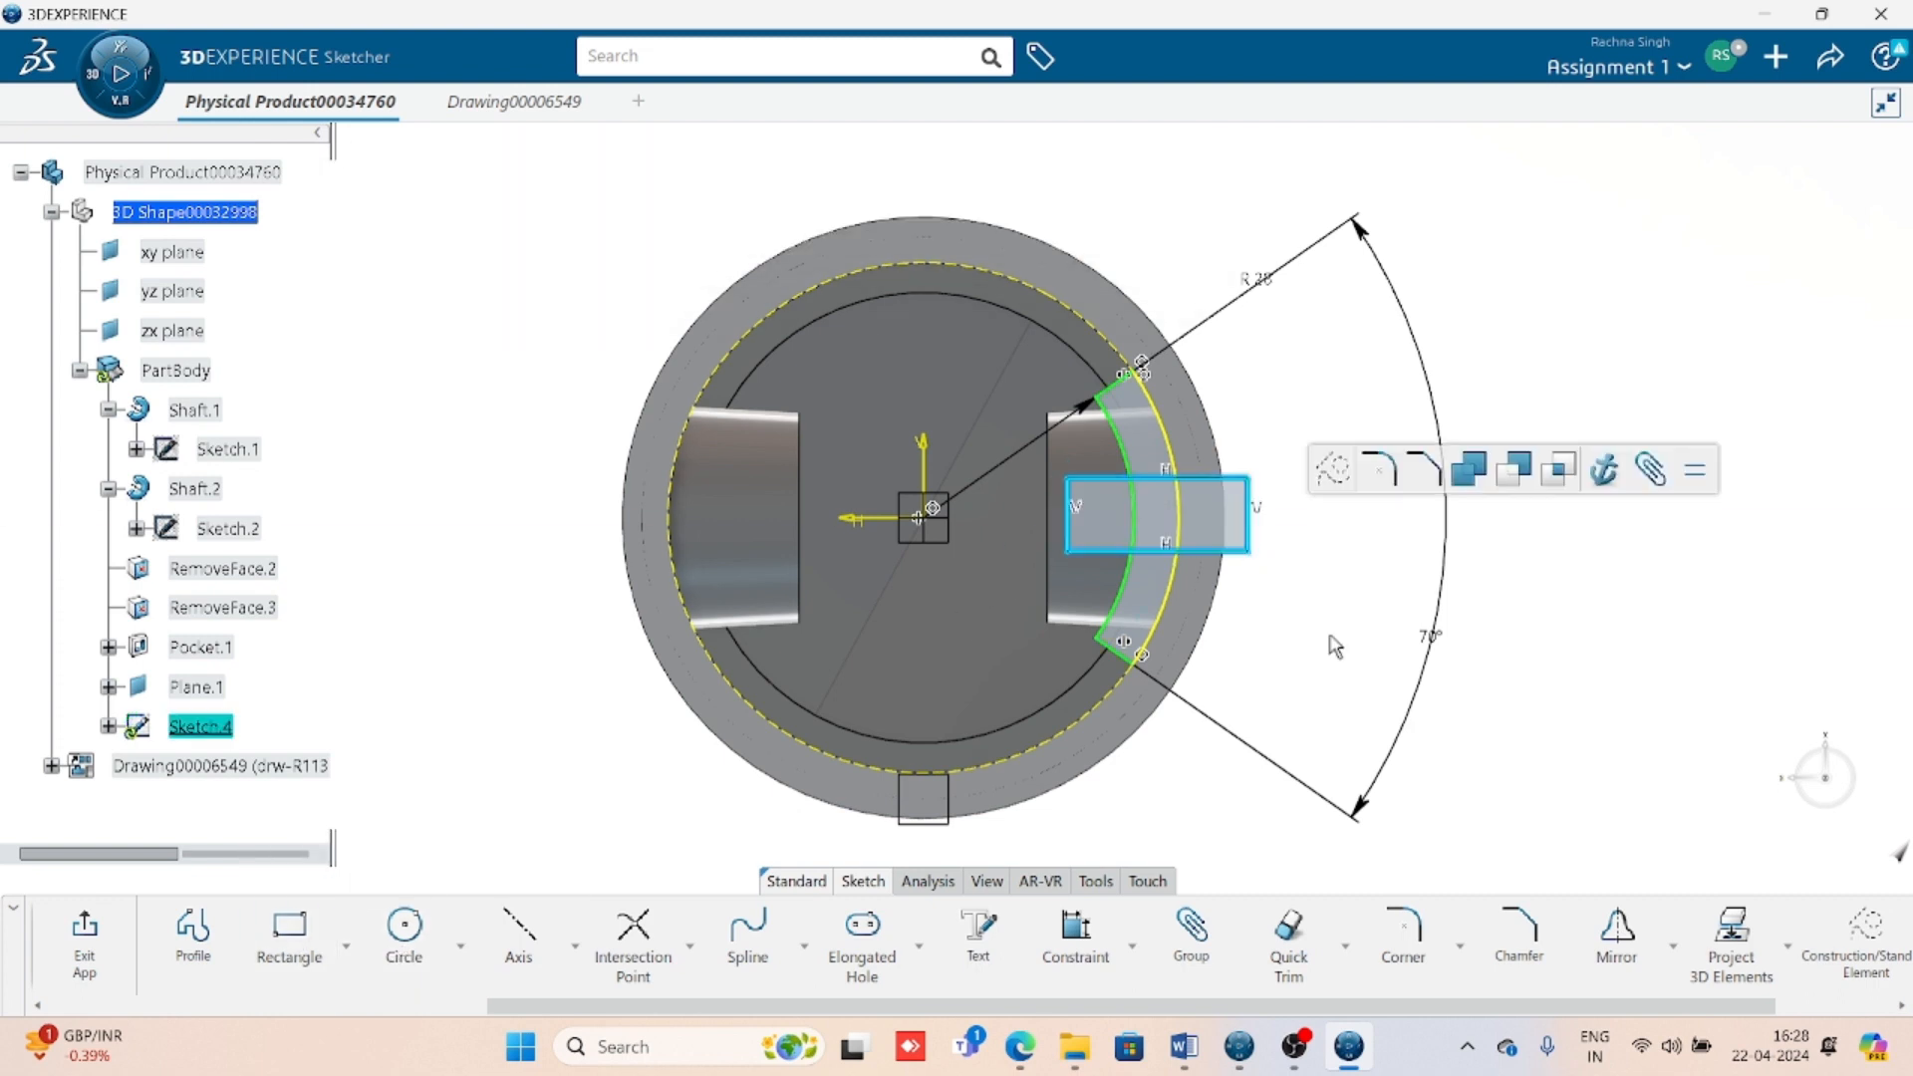
click(1298, 977)
click(1245, 503)
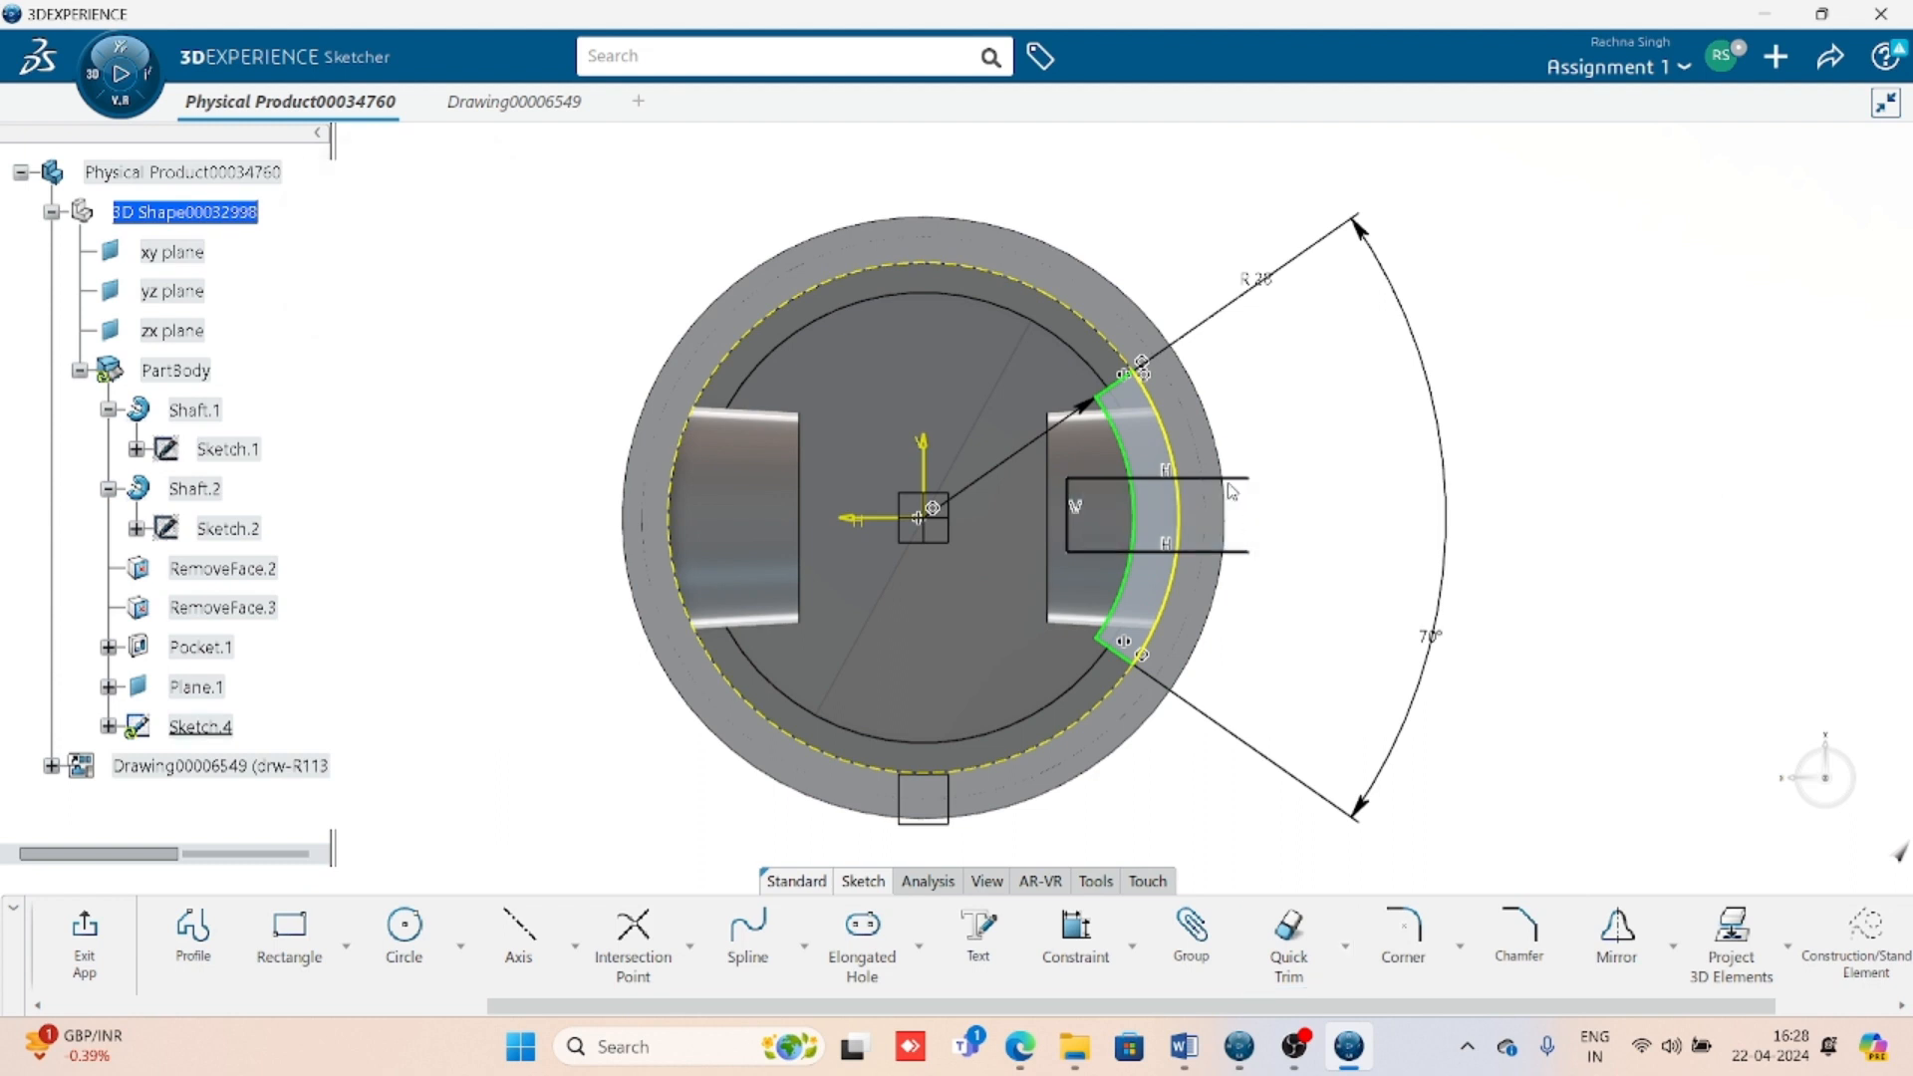
click(1070, 520)
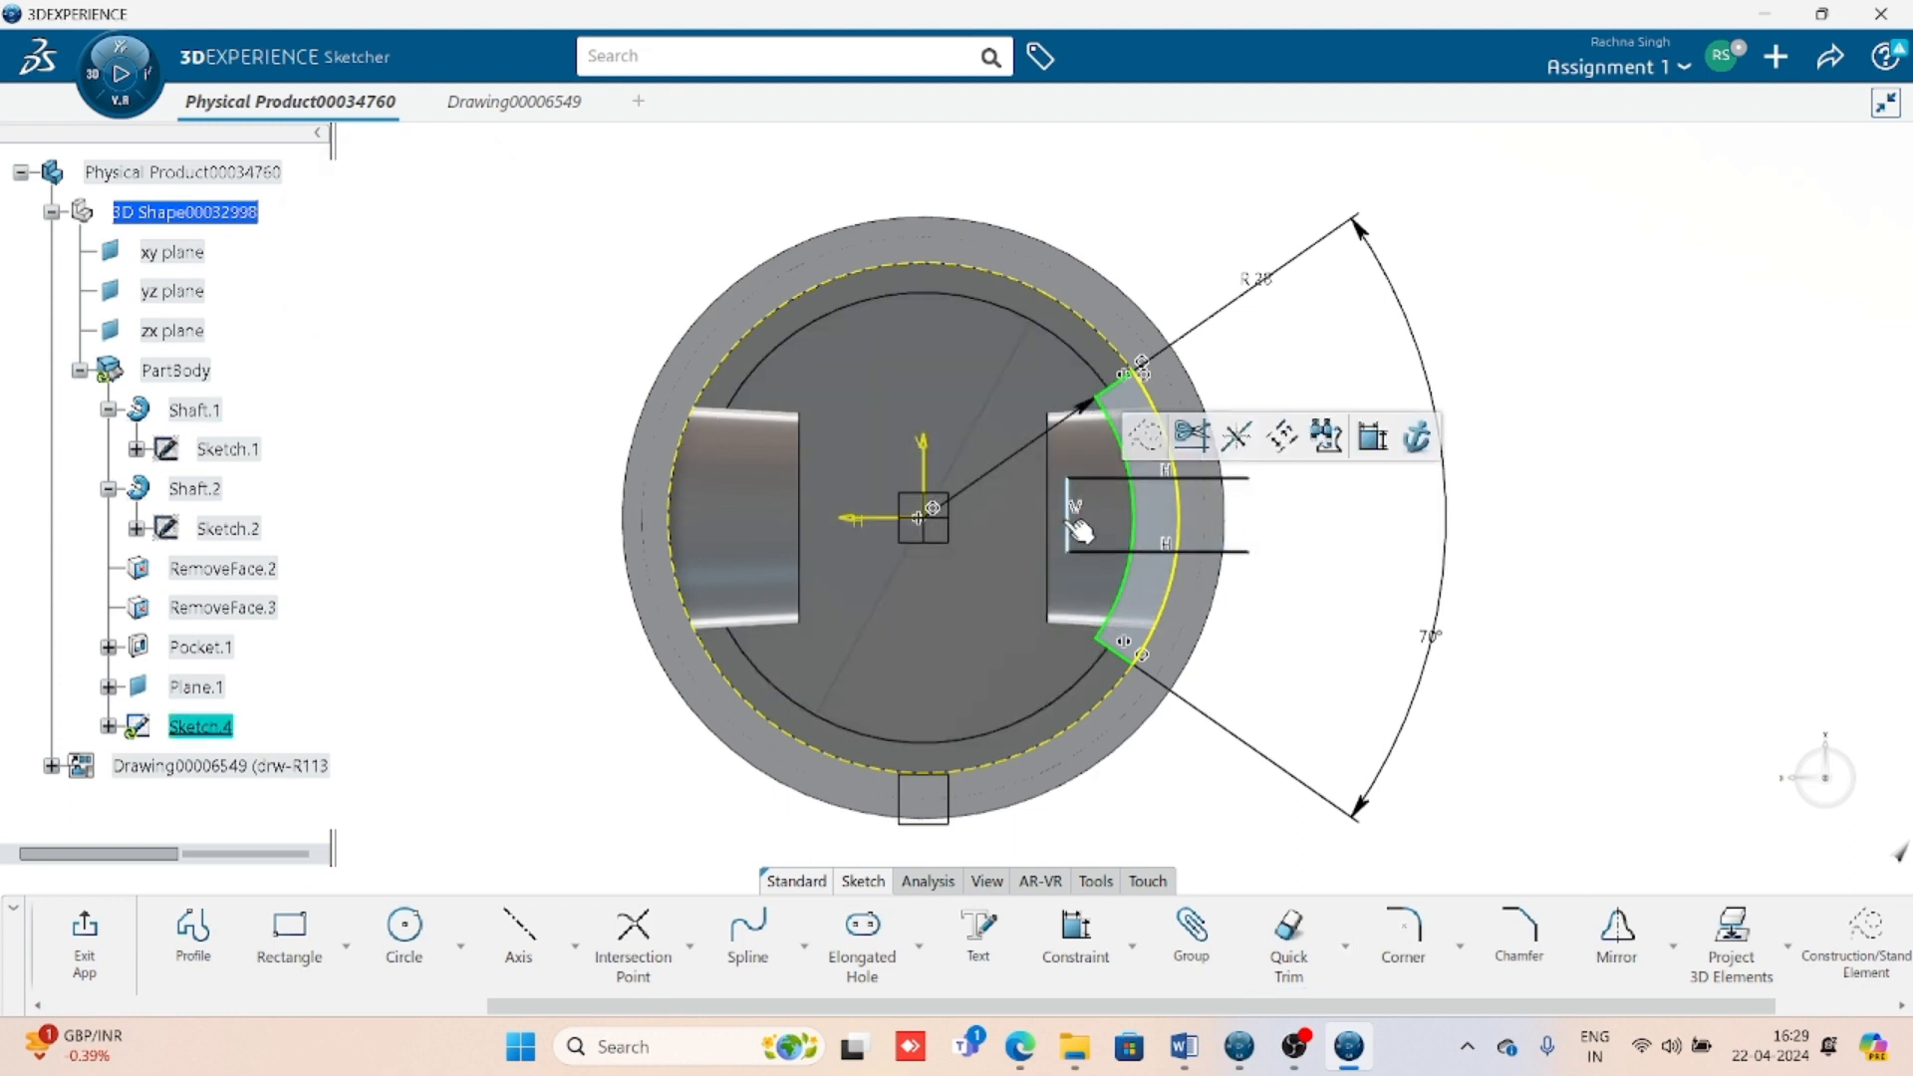
click(1596, 718)
- Trim the two horizontal lines to the lug's arcs and remove the arc segments between them, splitting the lug into two profiles
click(1288, 937)
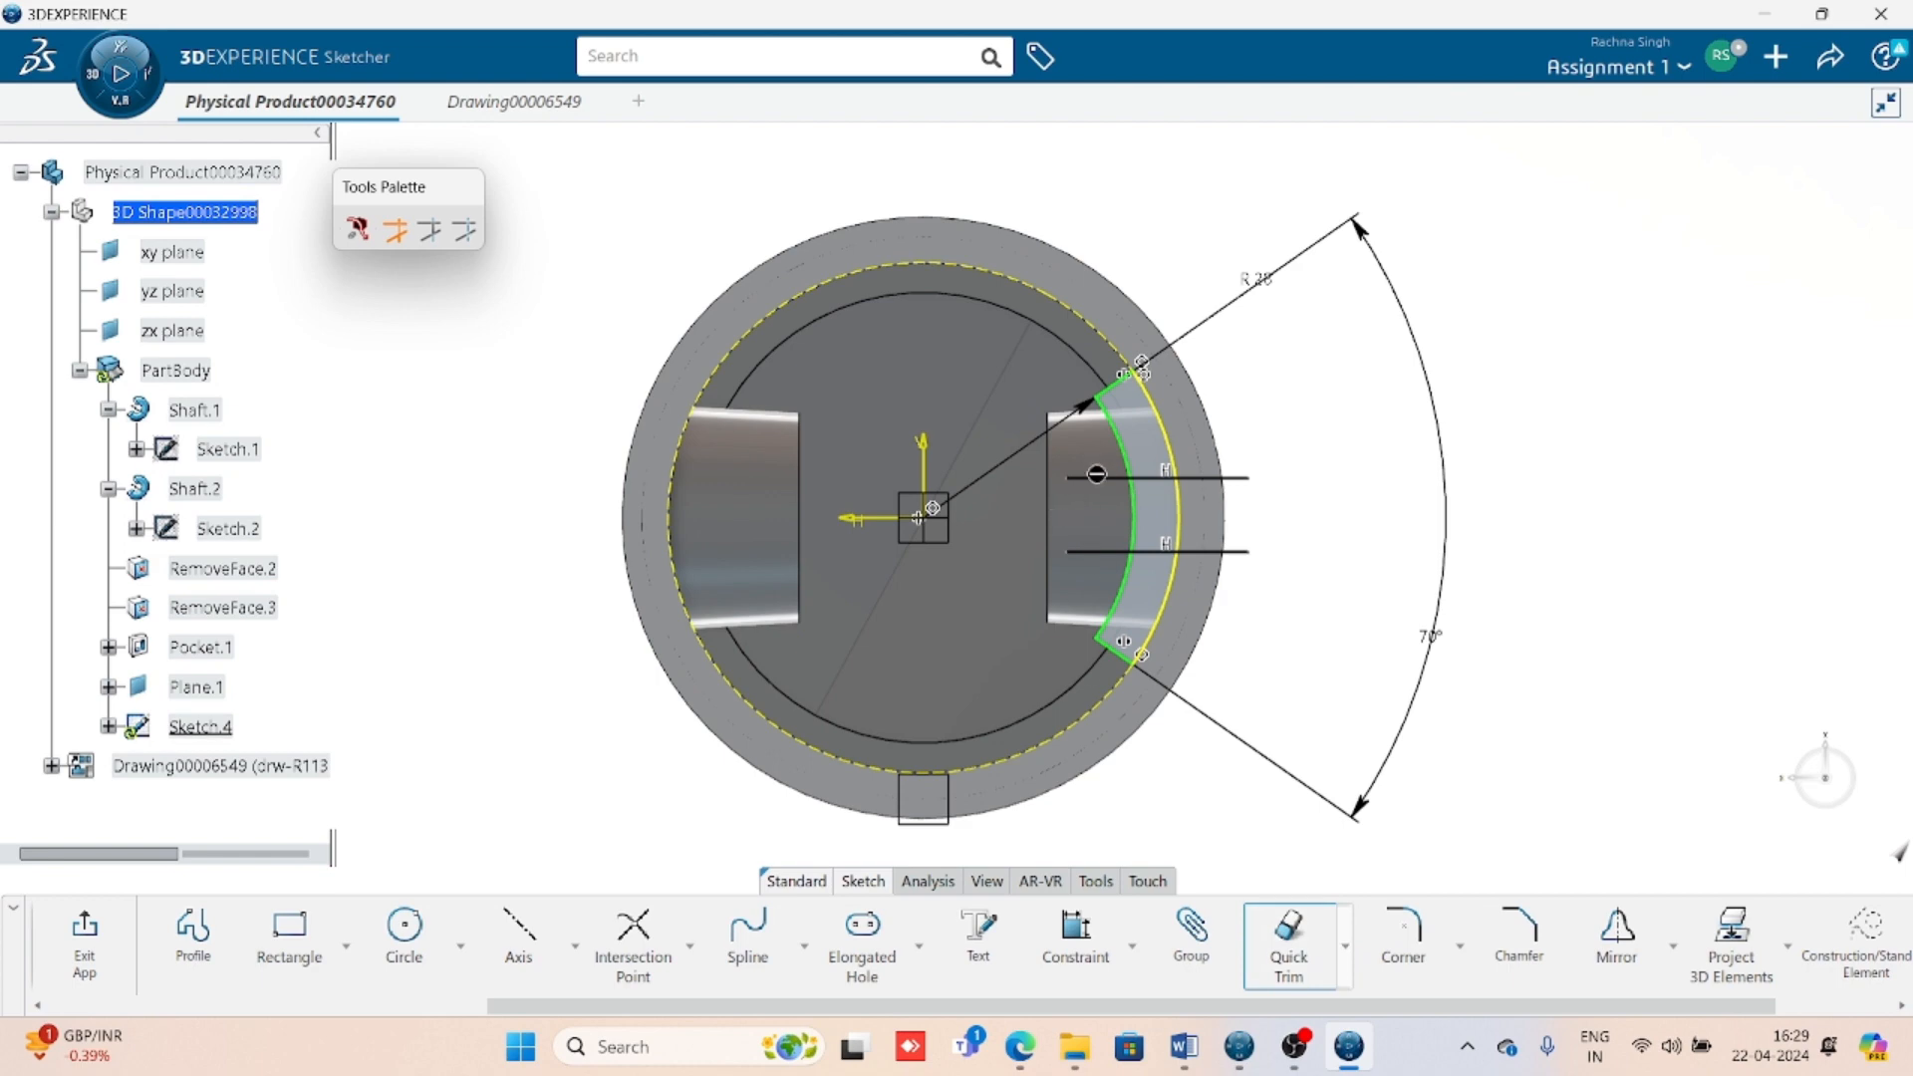
click(1096, 476)
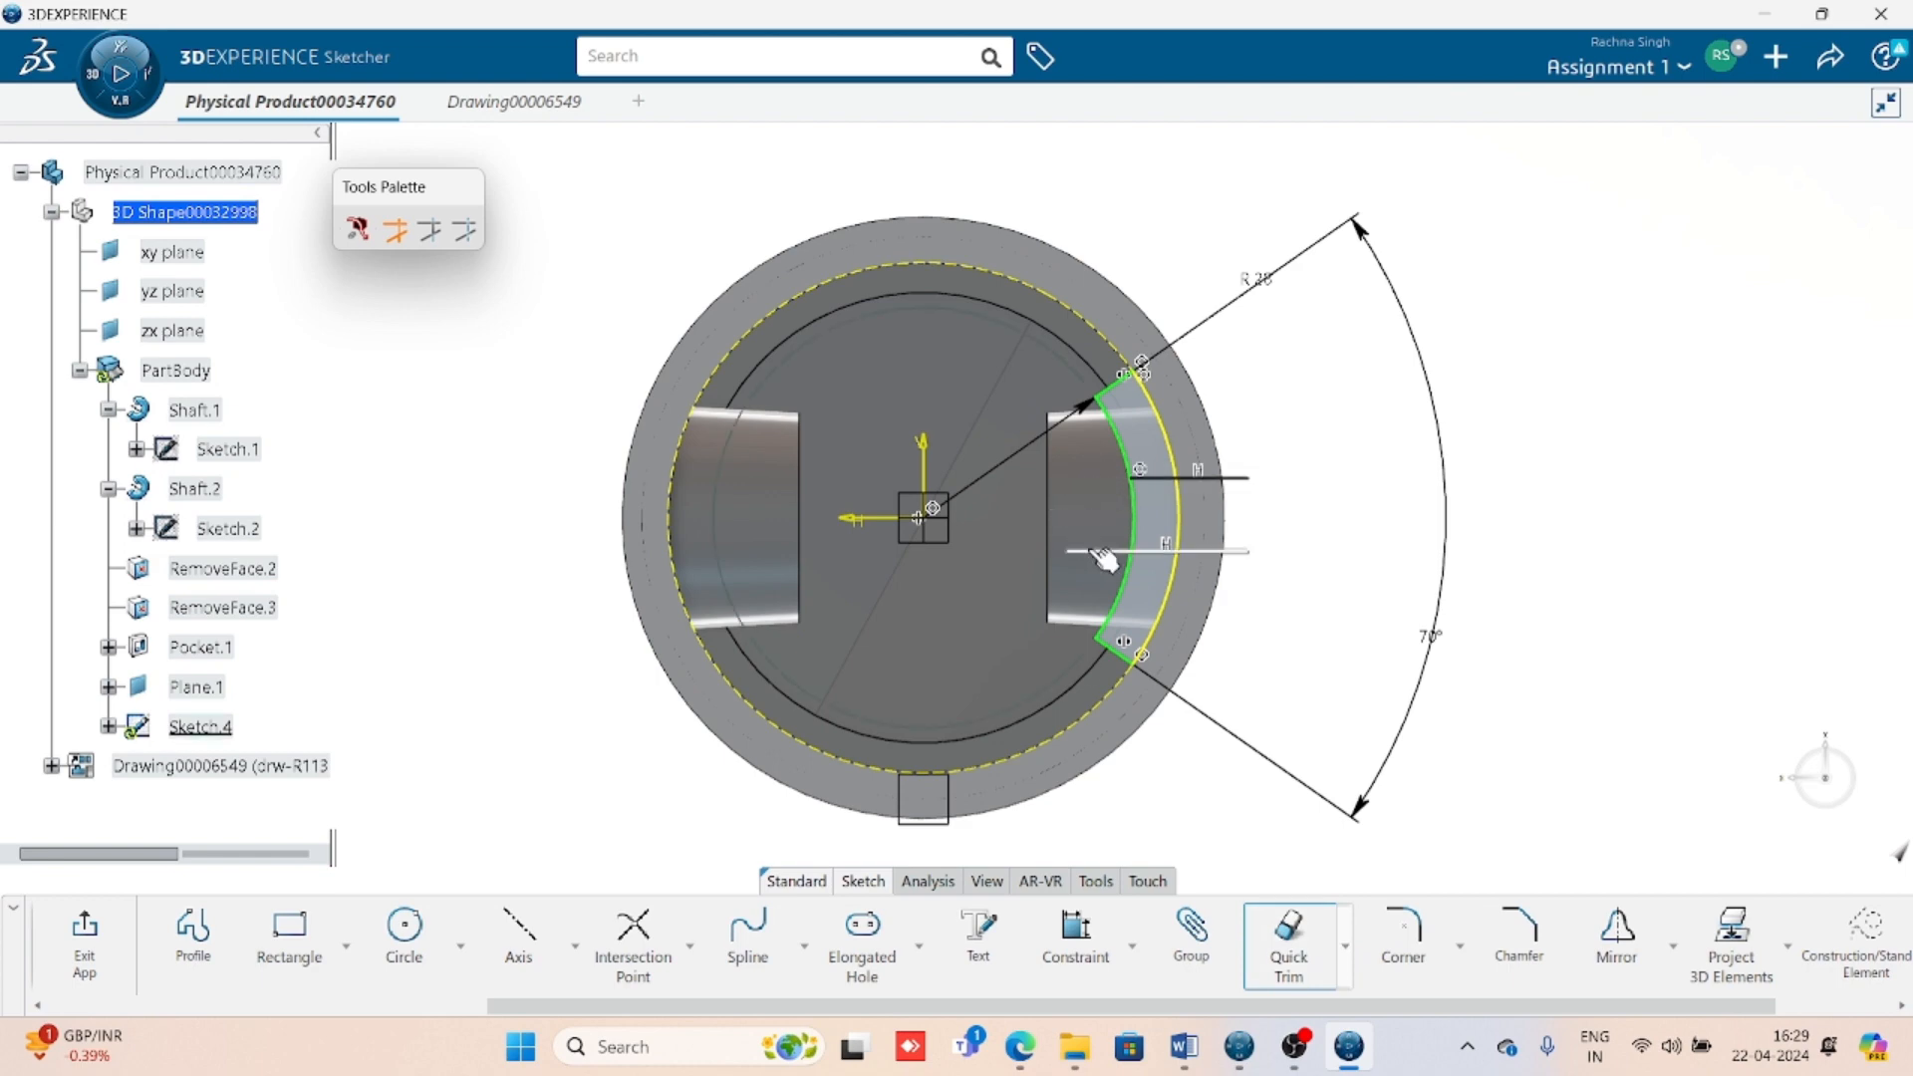
click(1104, 558)
click(1226, 548)
click(1243, 484)
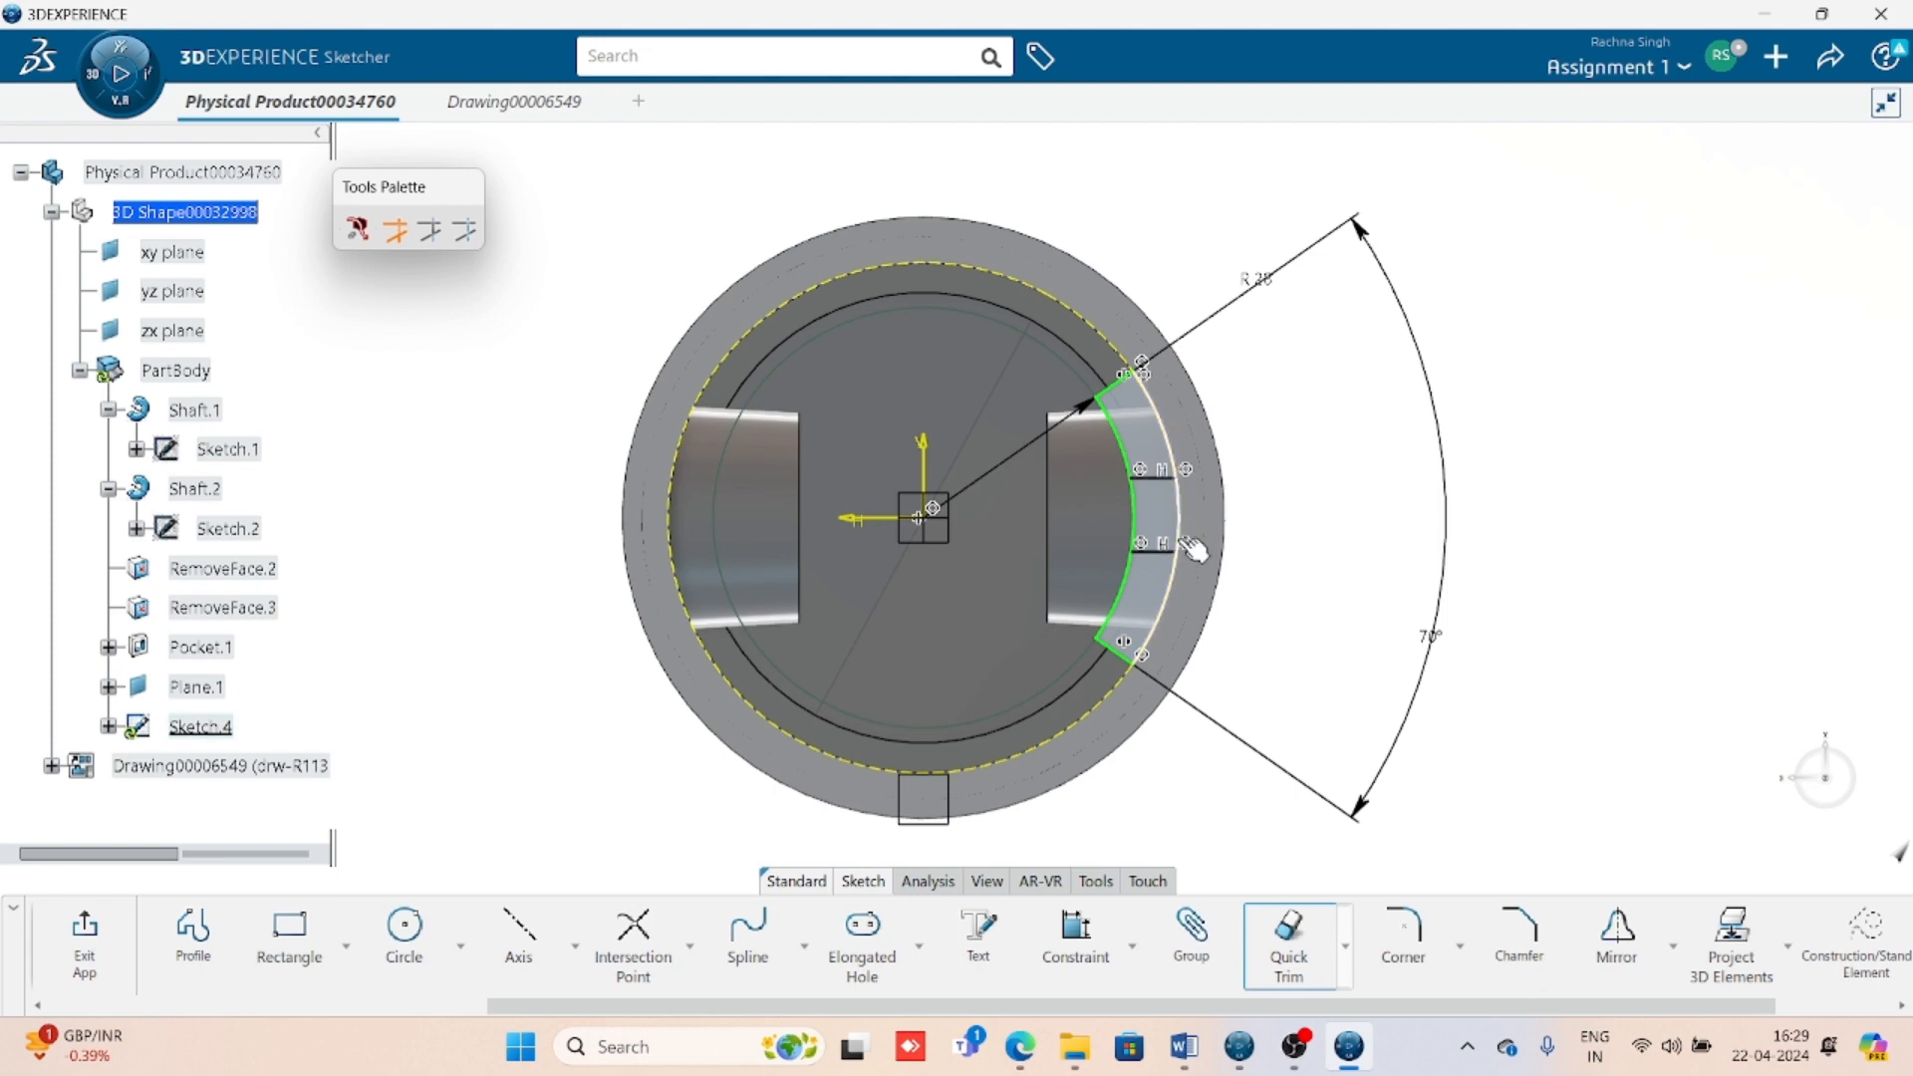
click(1180, 531)
click(1135, 533)
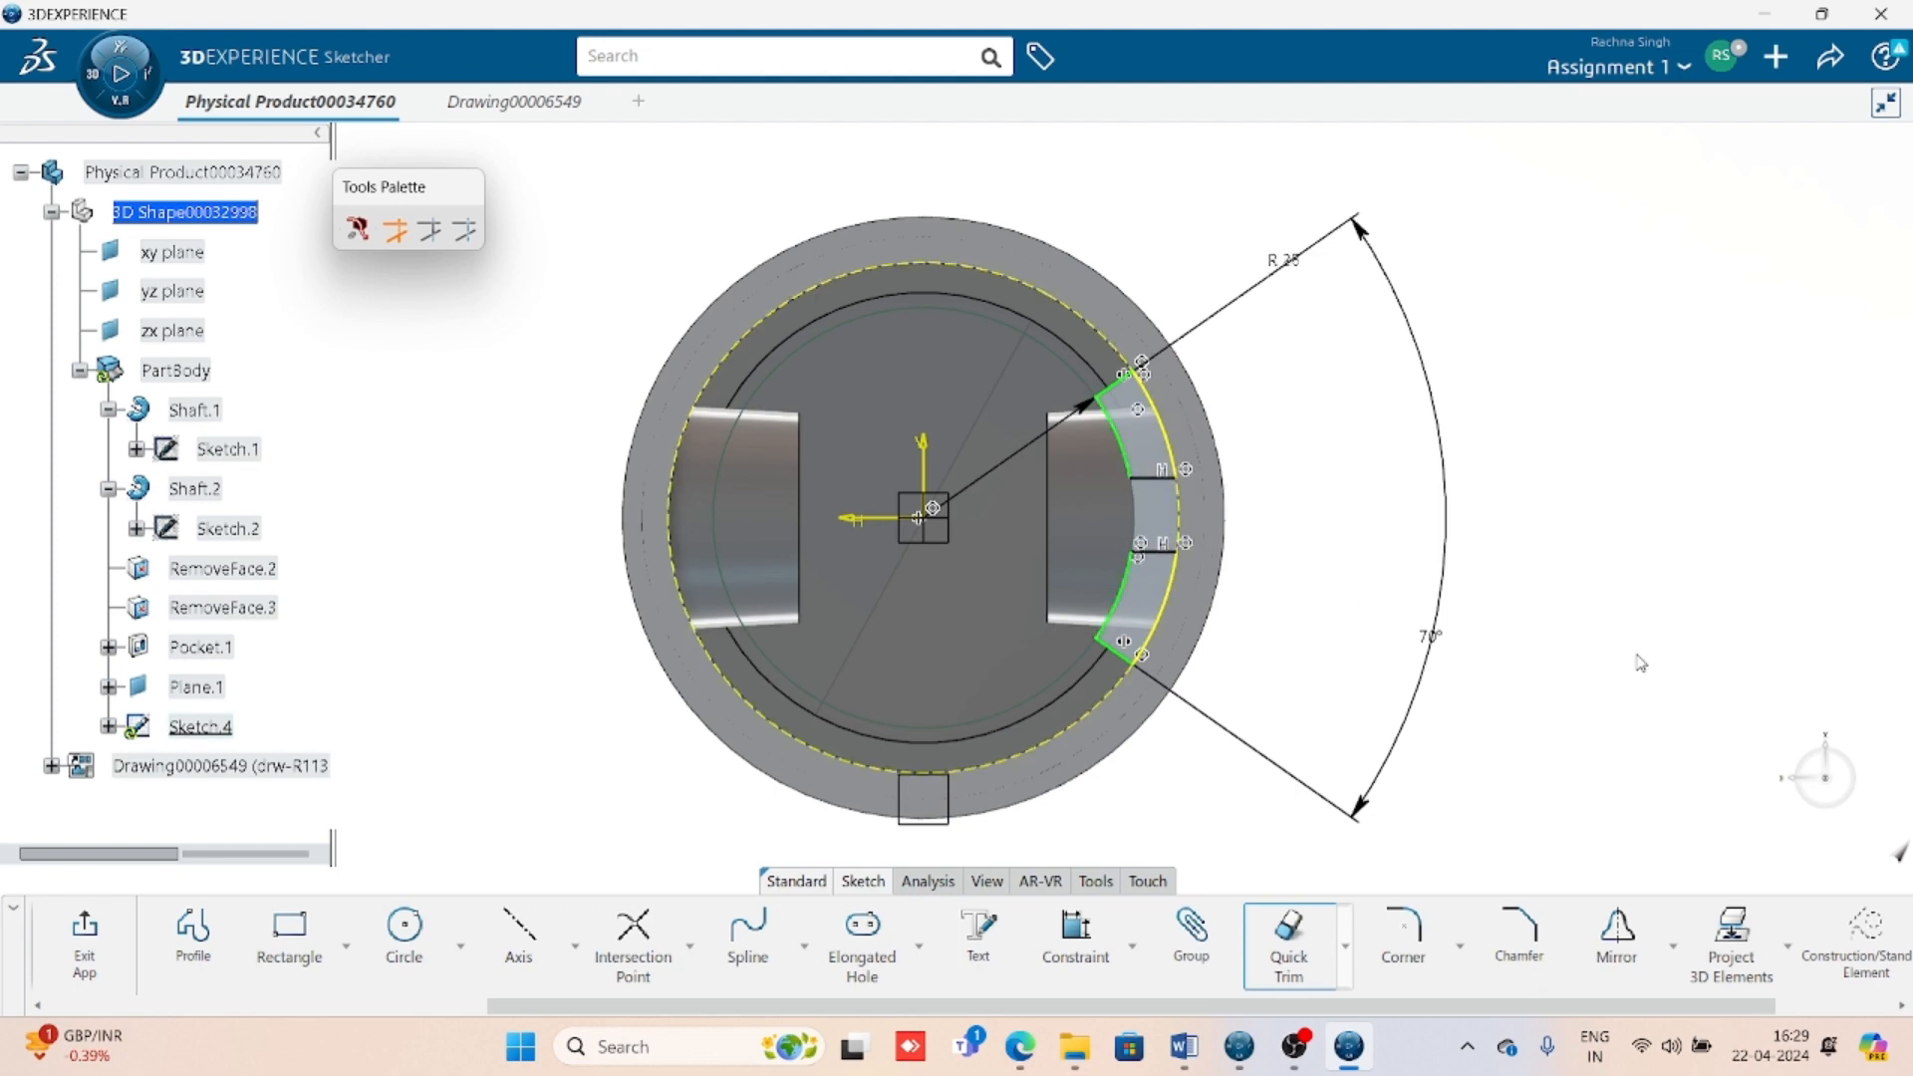
key(Escape)
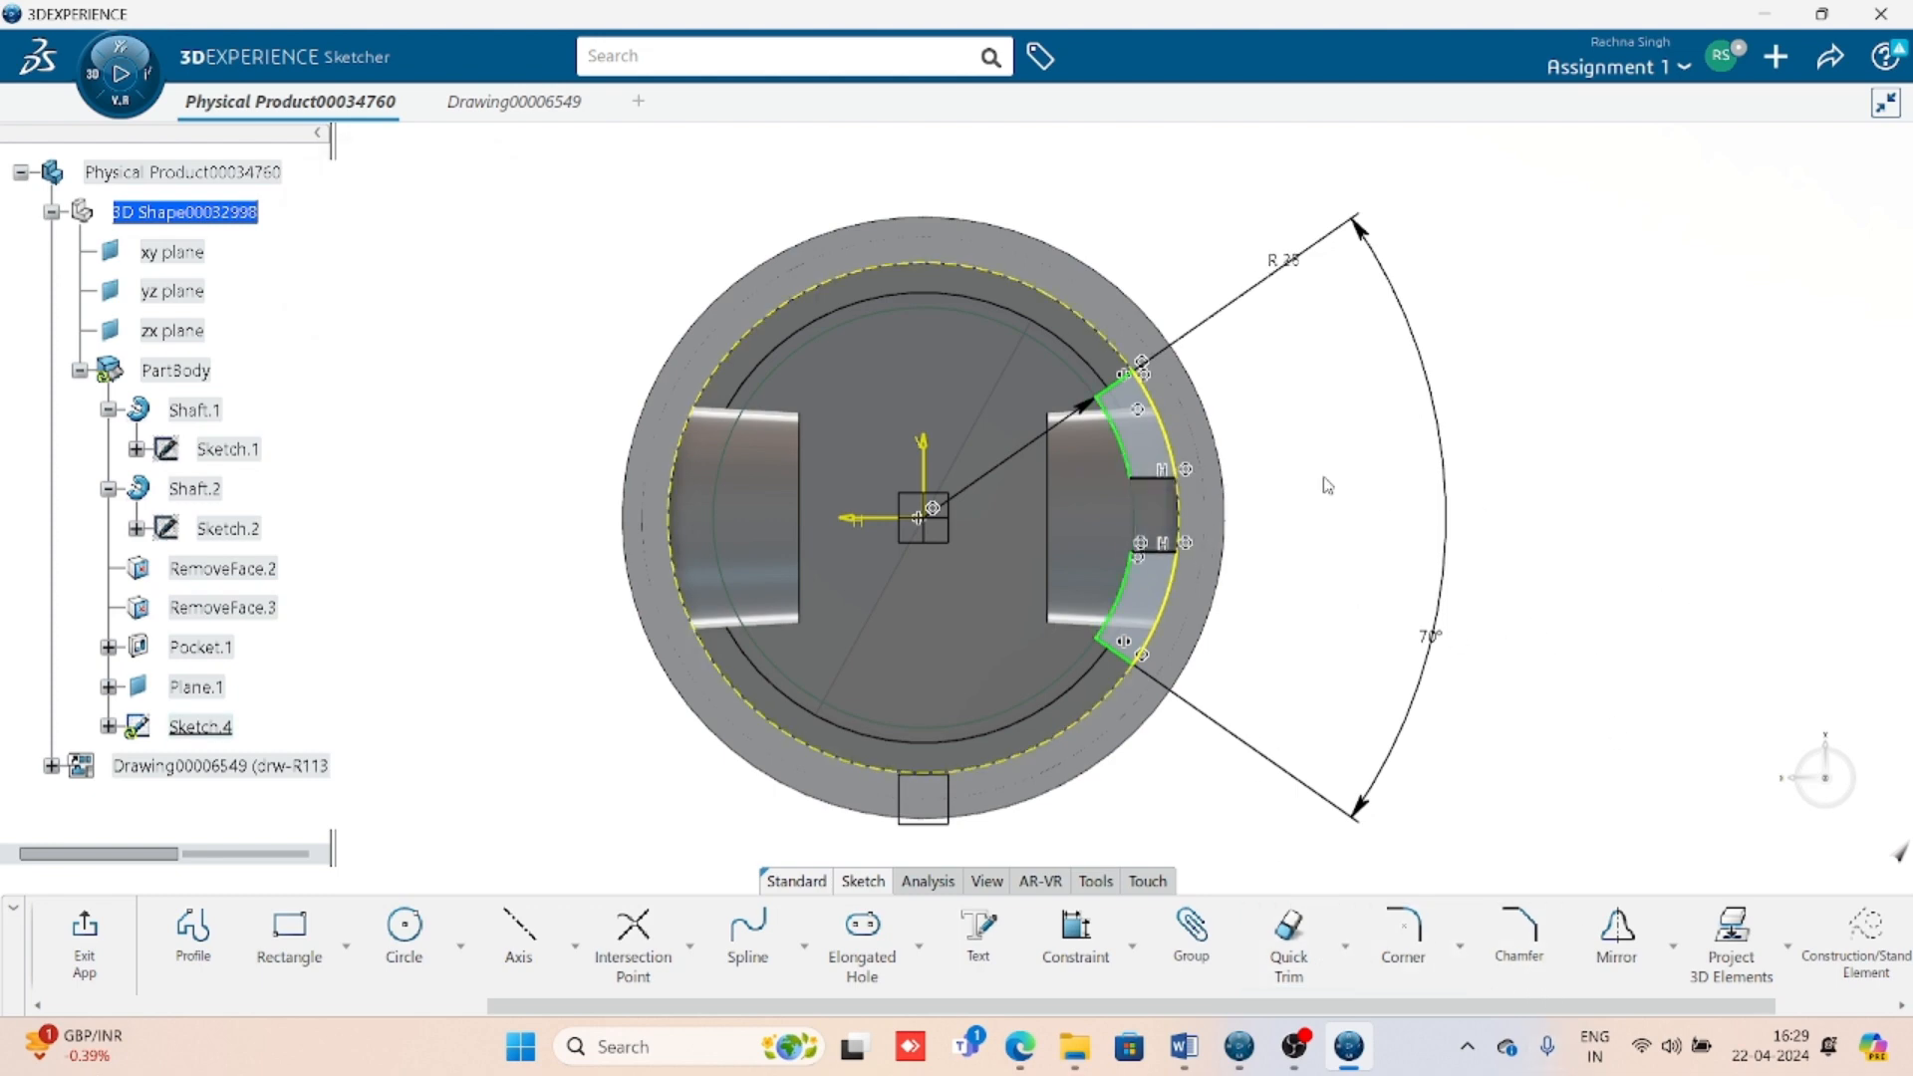
- Constrain the two horizontal gap lines to be symmetric about the sketch's horizontal axis
click(1157, 480)
ctrl+click(1161, 551)
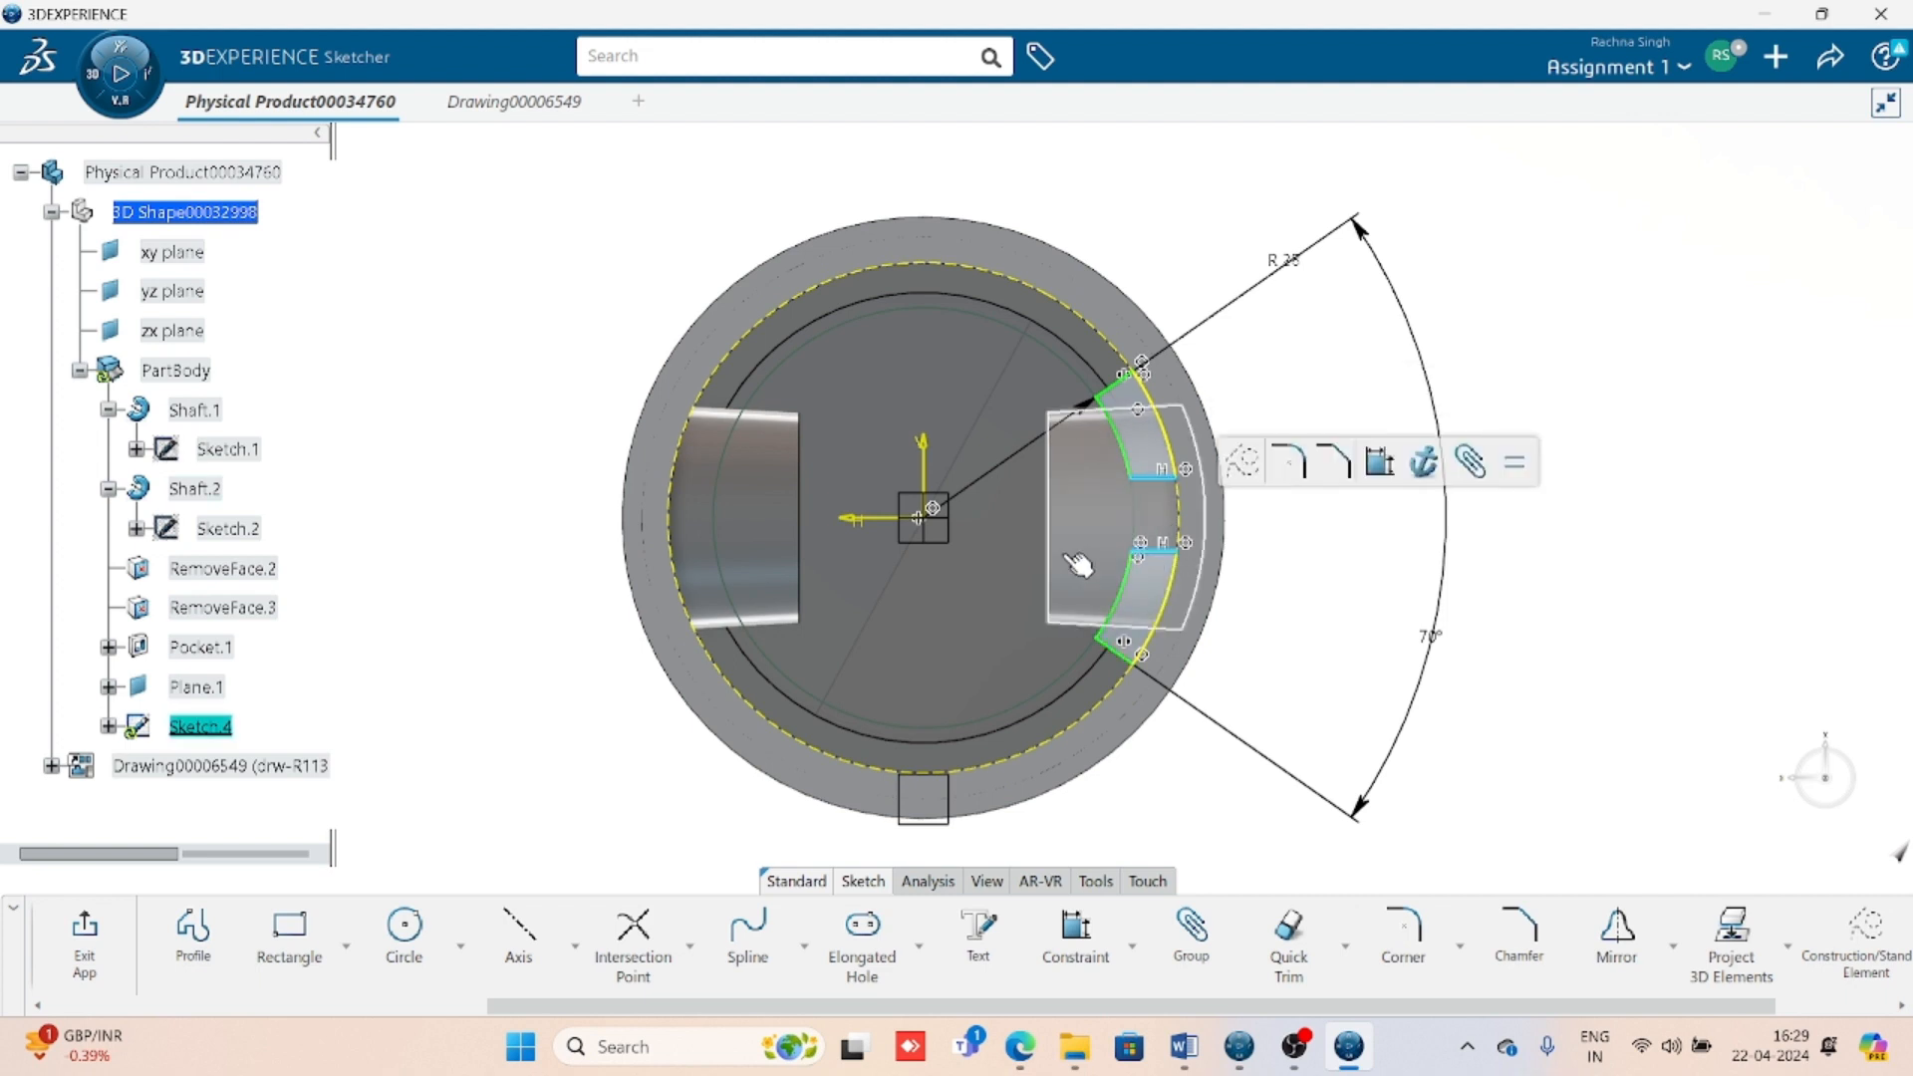
ctrl+click(917, 520)
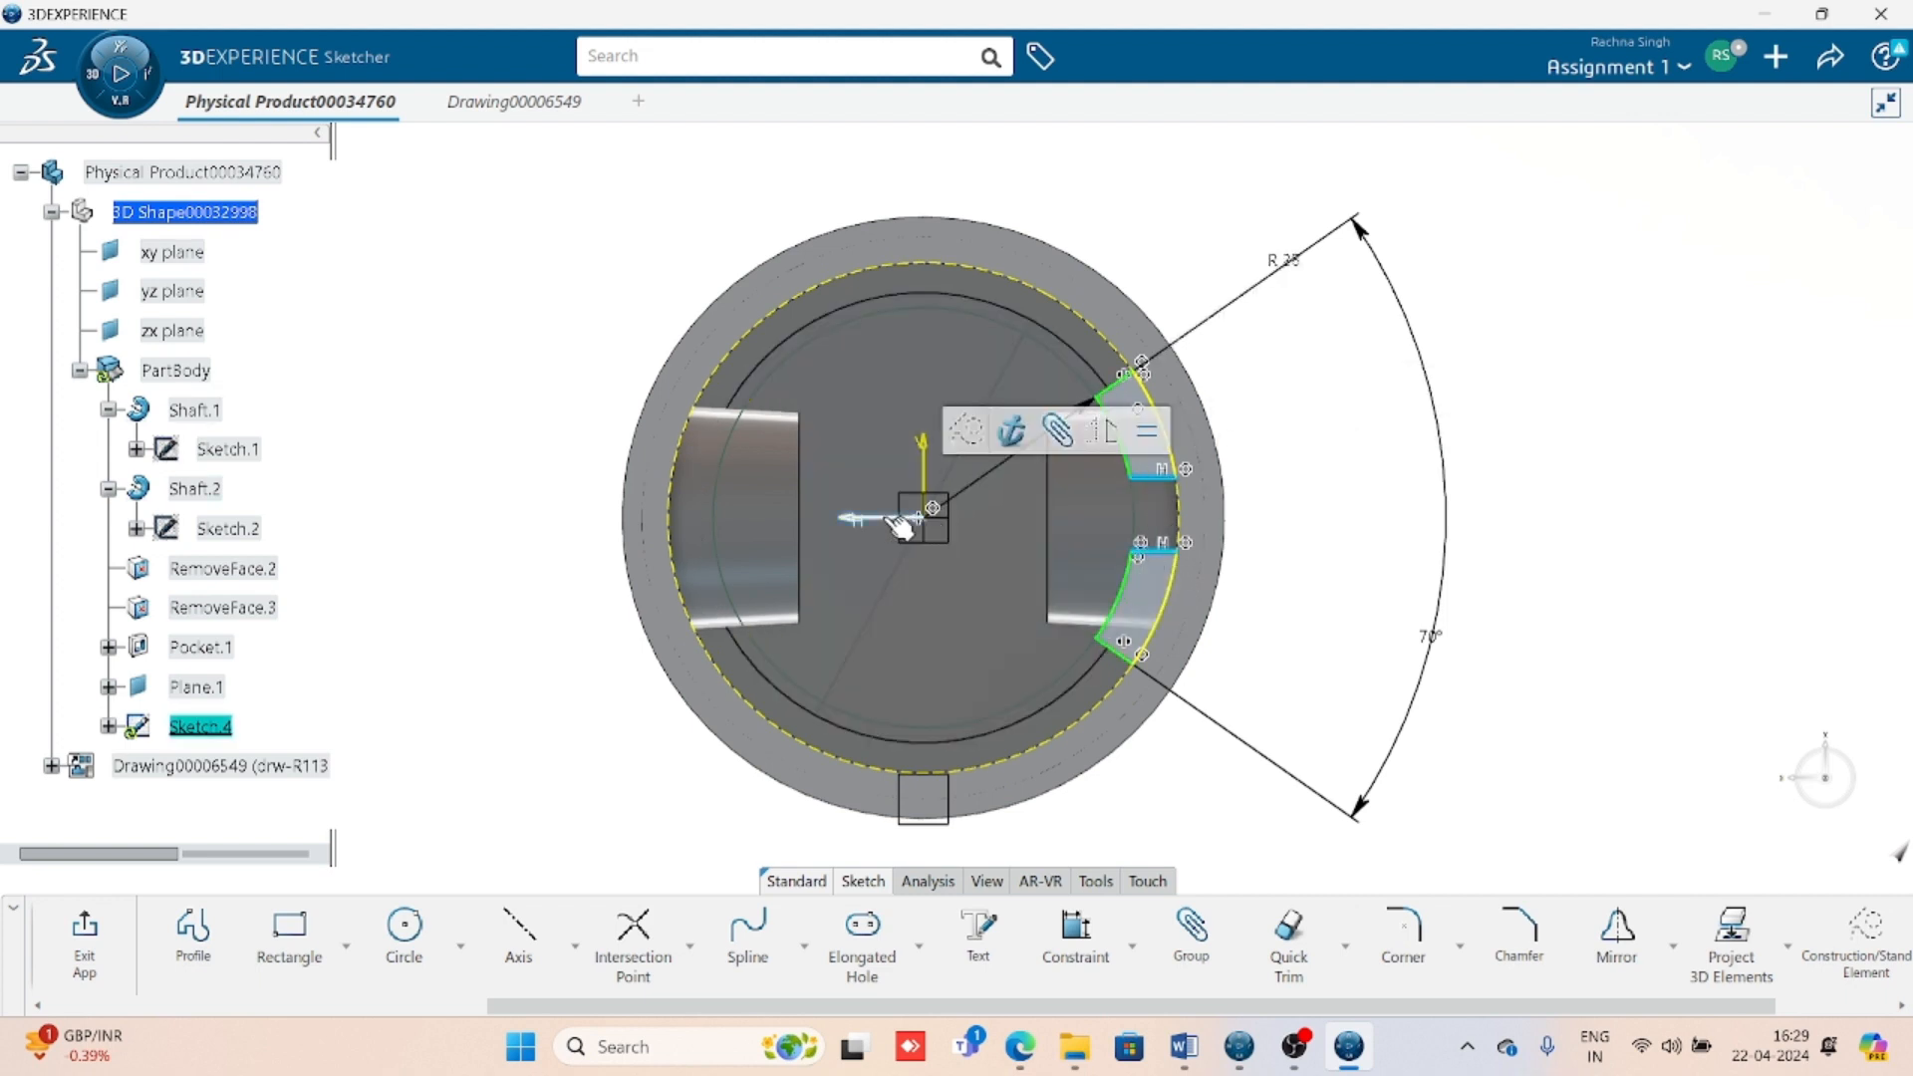
click(1134, 951)
click(1136, 735)
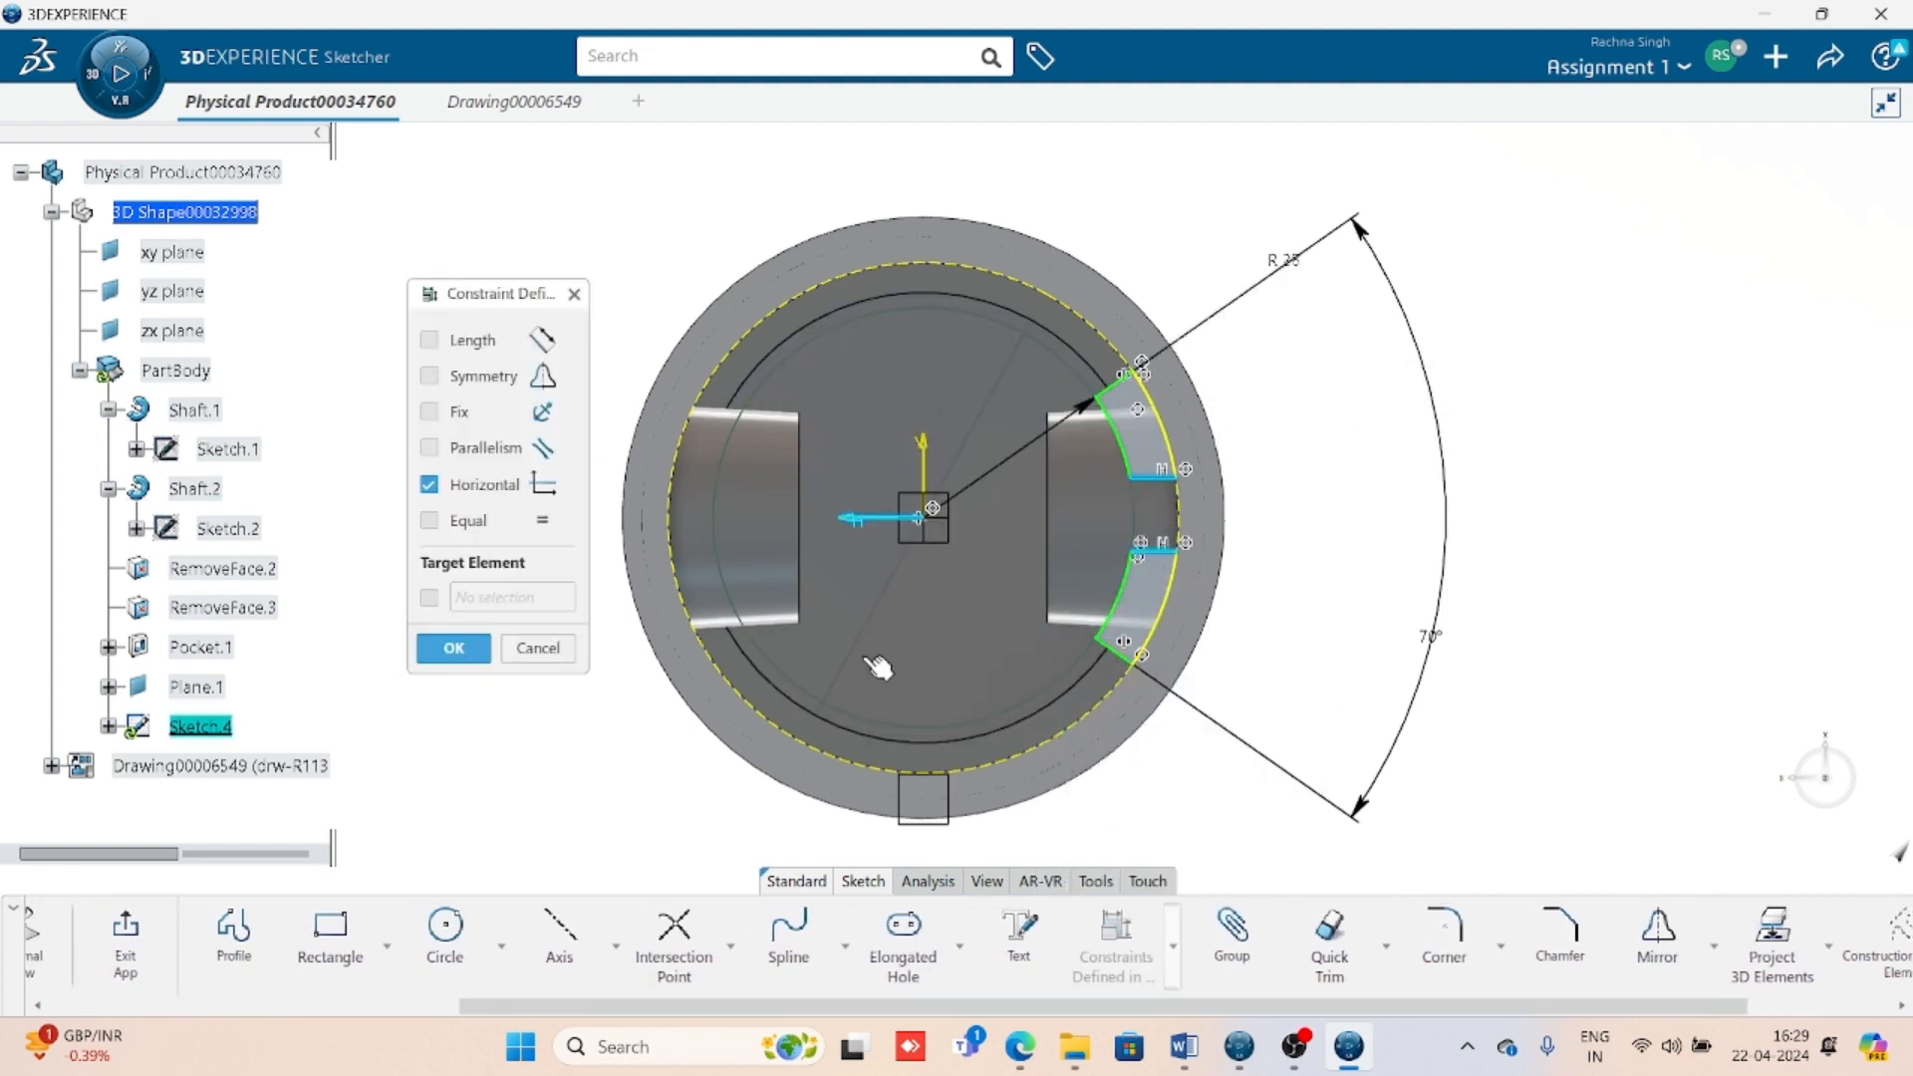
click(476, 381)
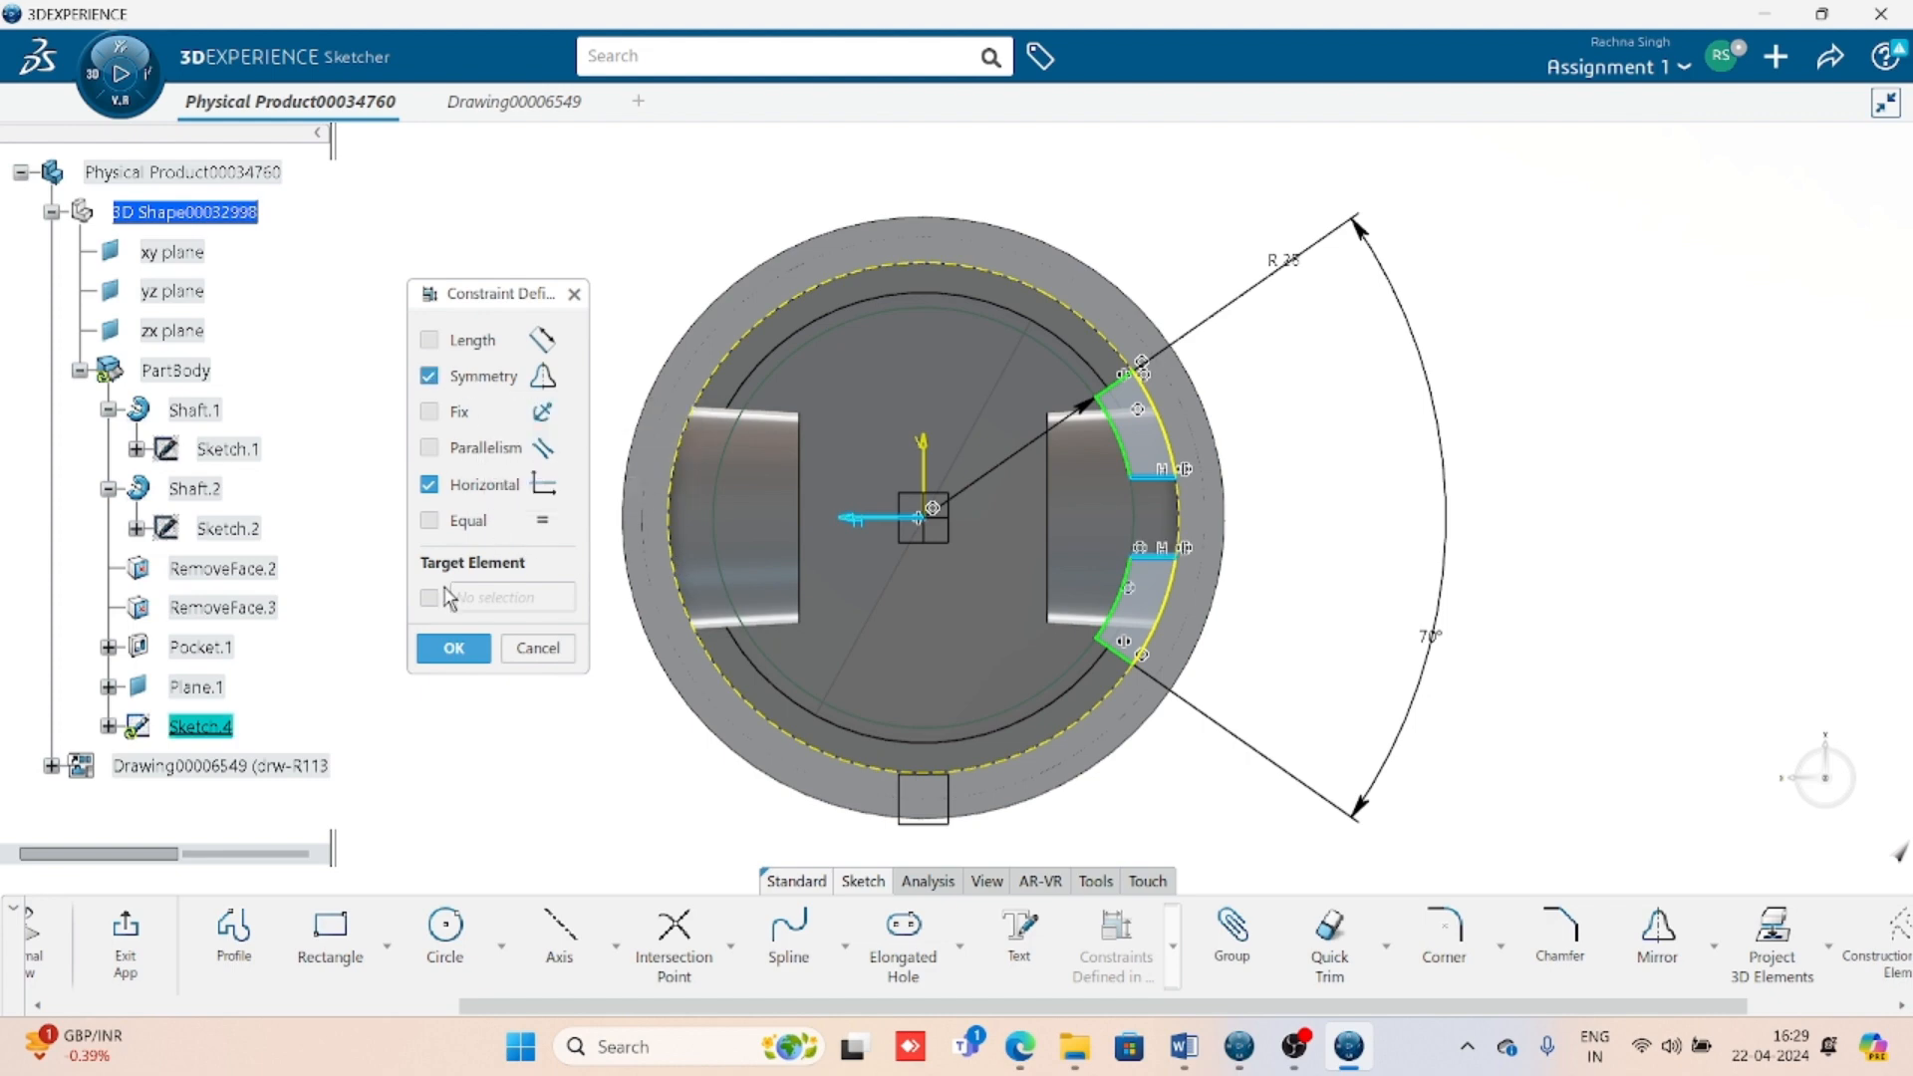
click(454, 648)
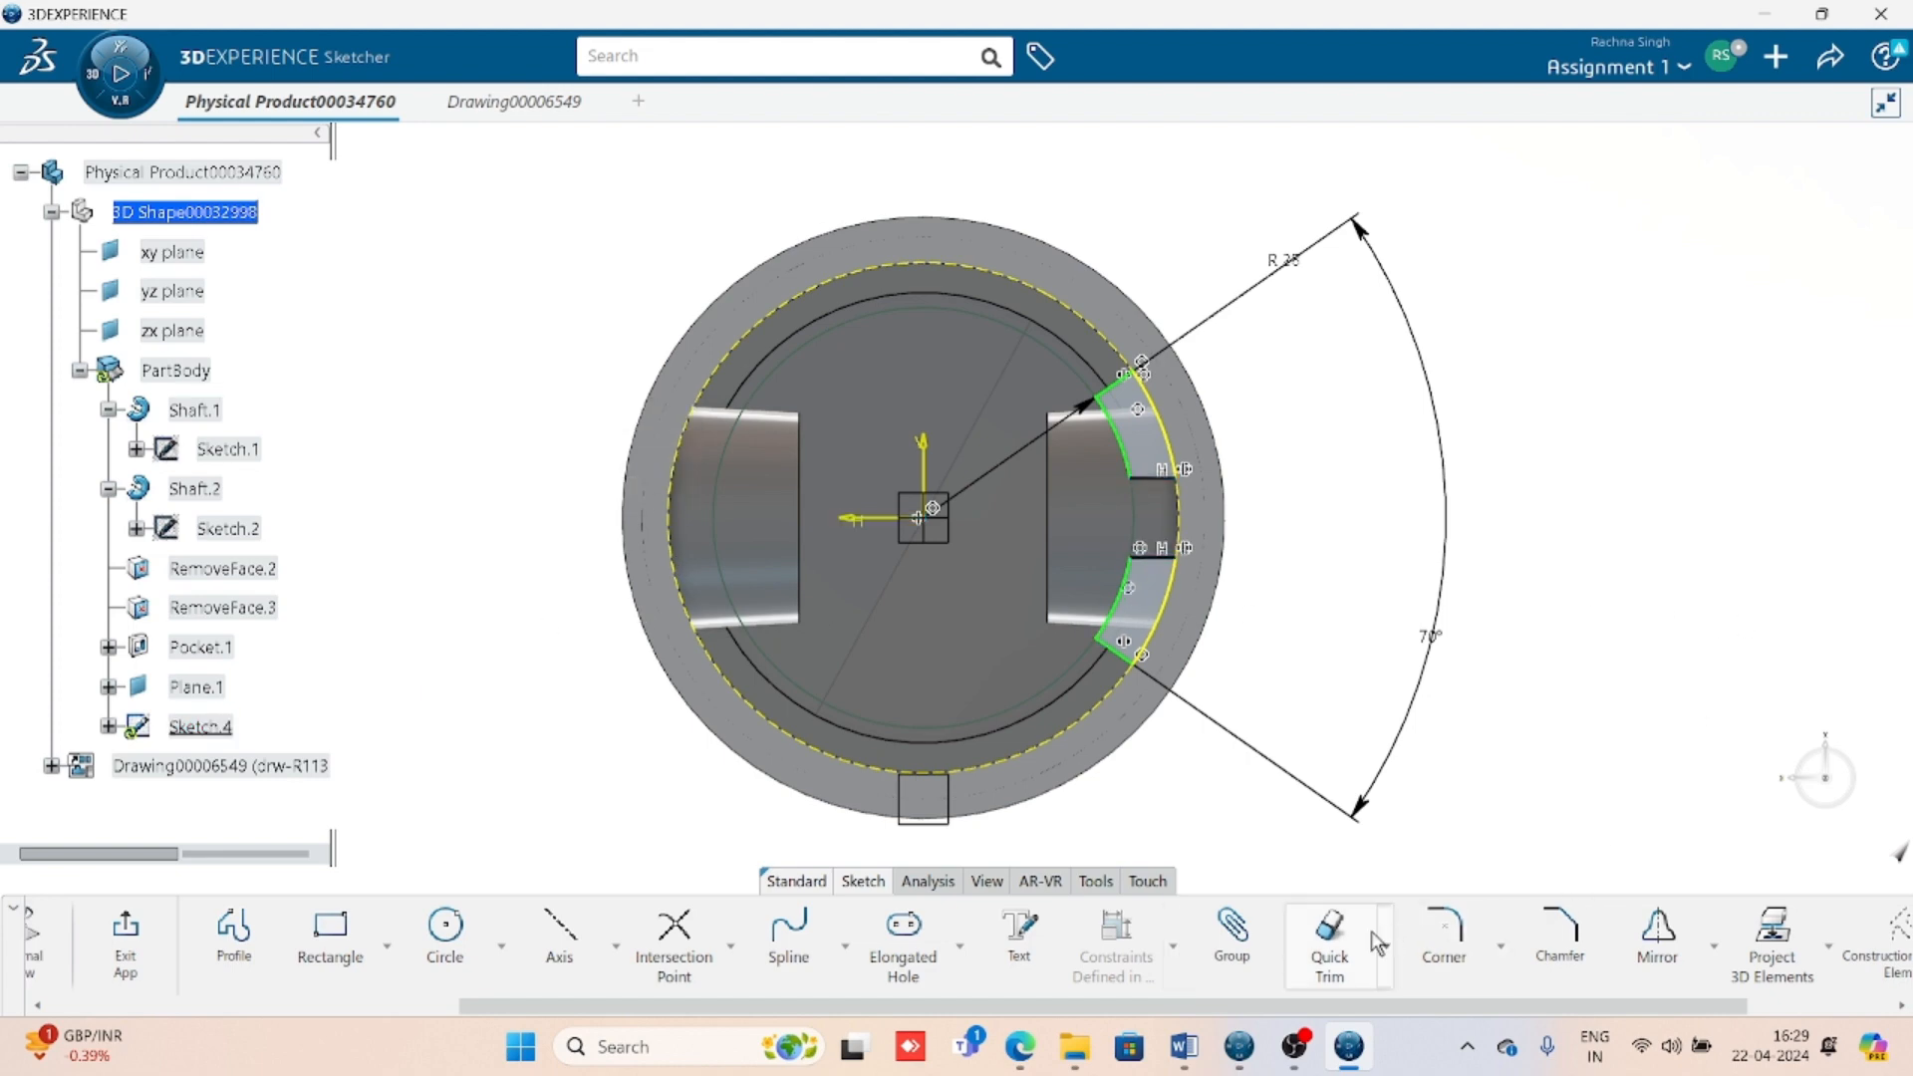
- Constrain the distance between the two horizontal gap lines to 5 mm
click(1172, 946)
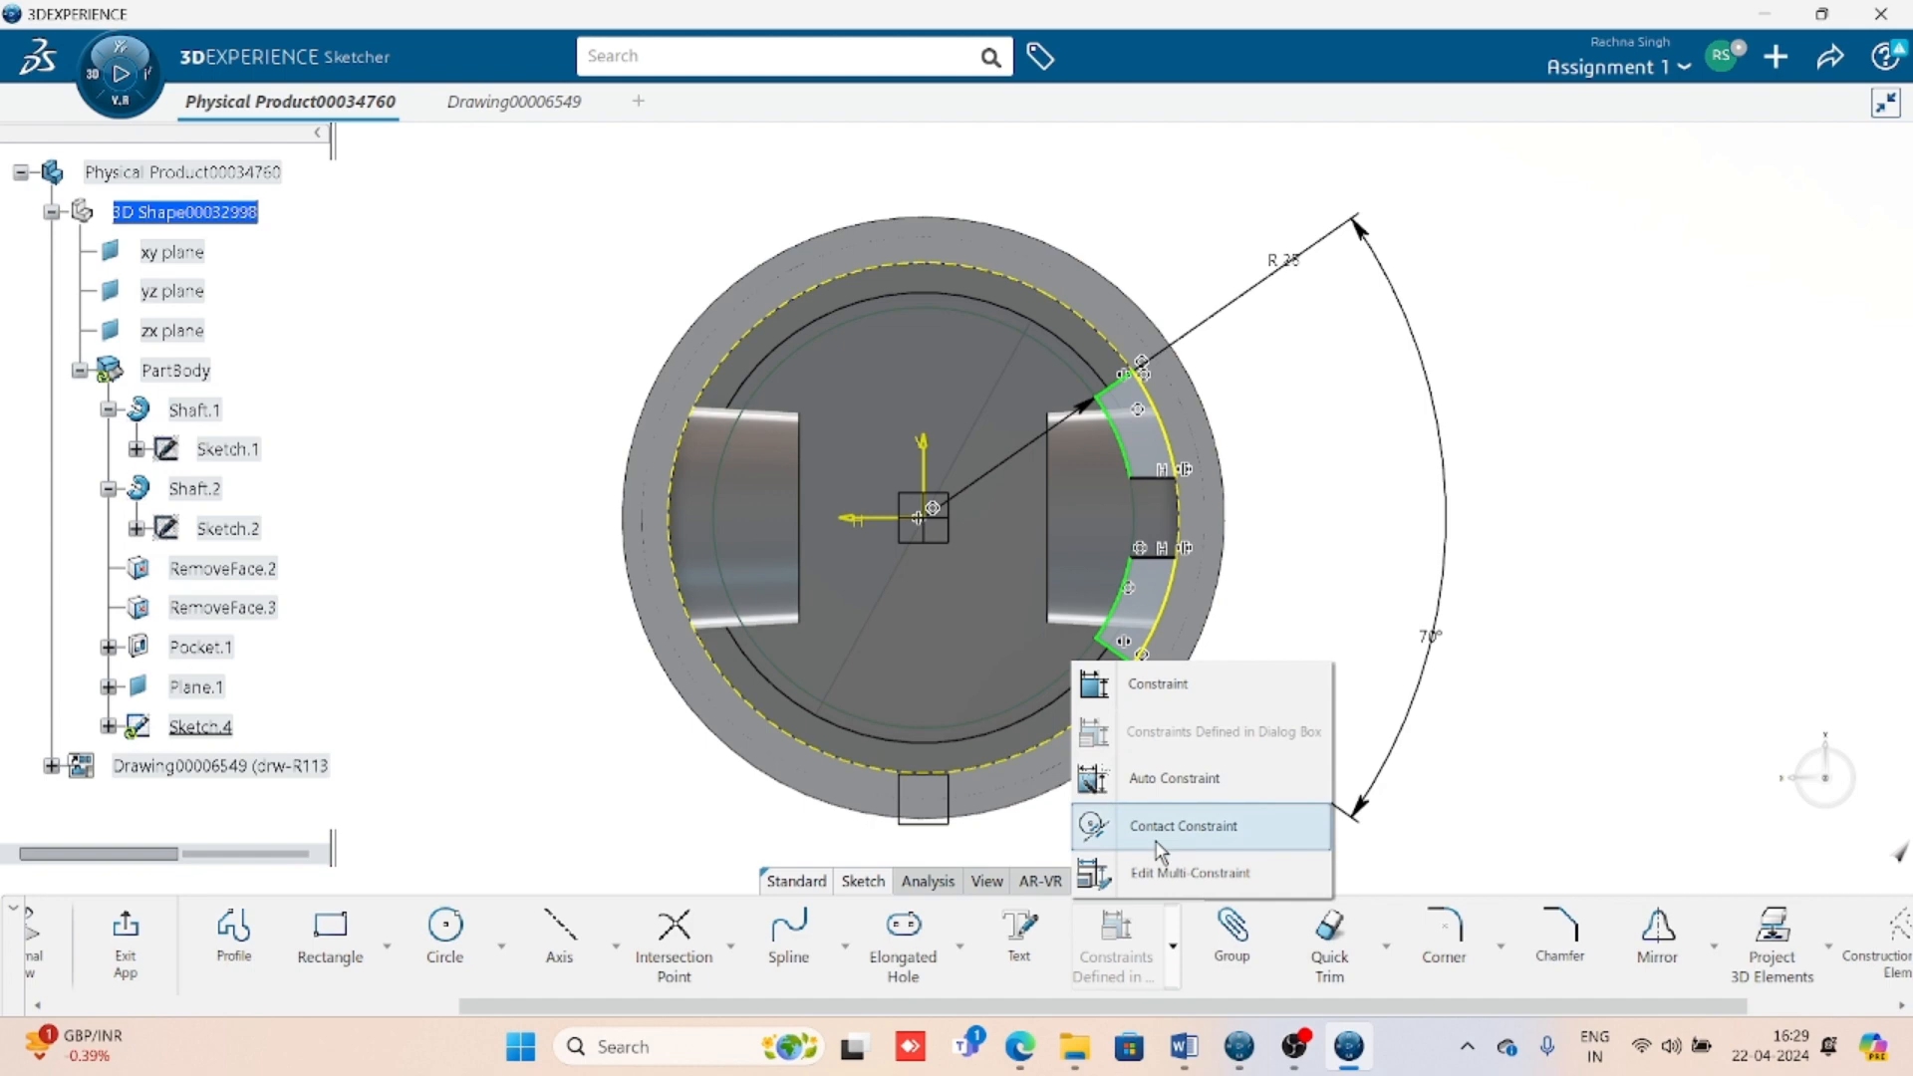
click(1145, 687)
click(1159, 481)
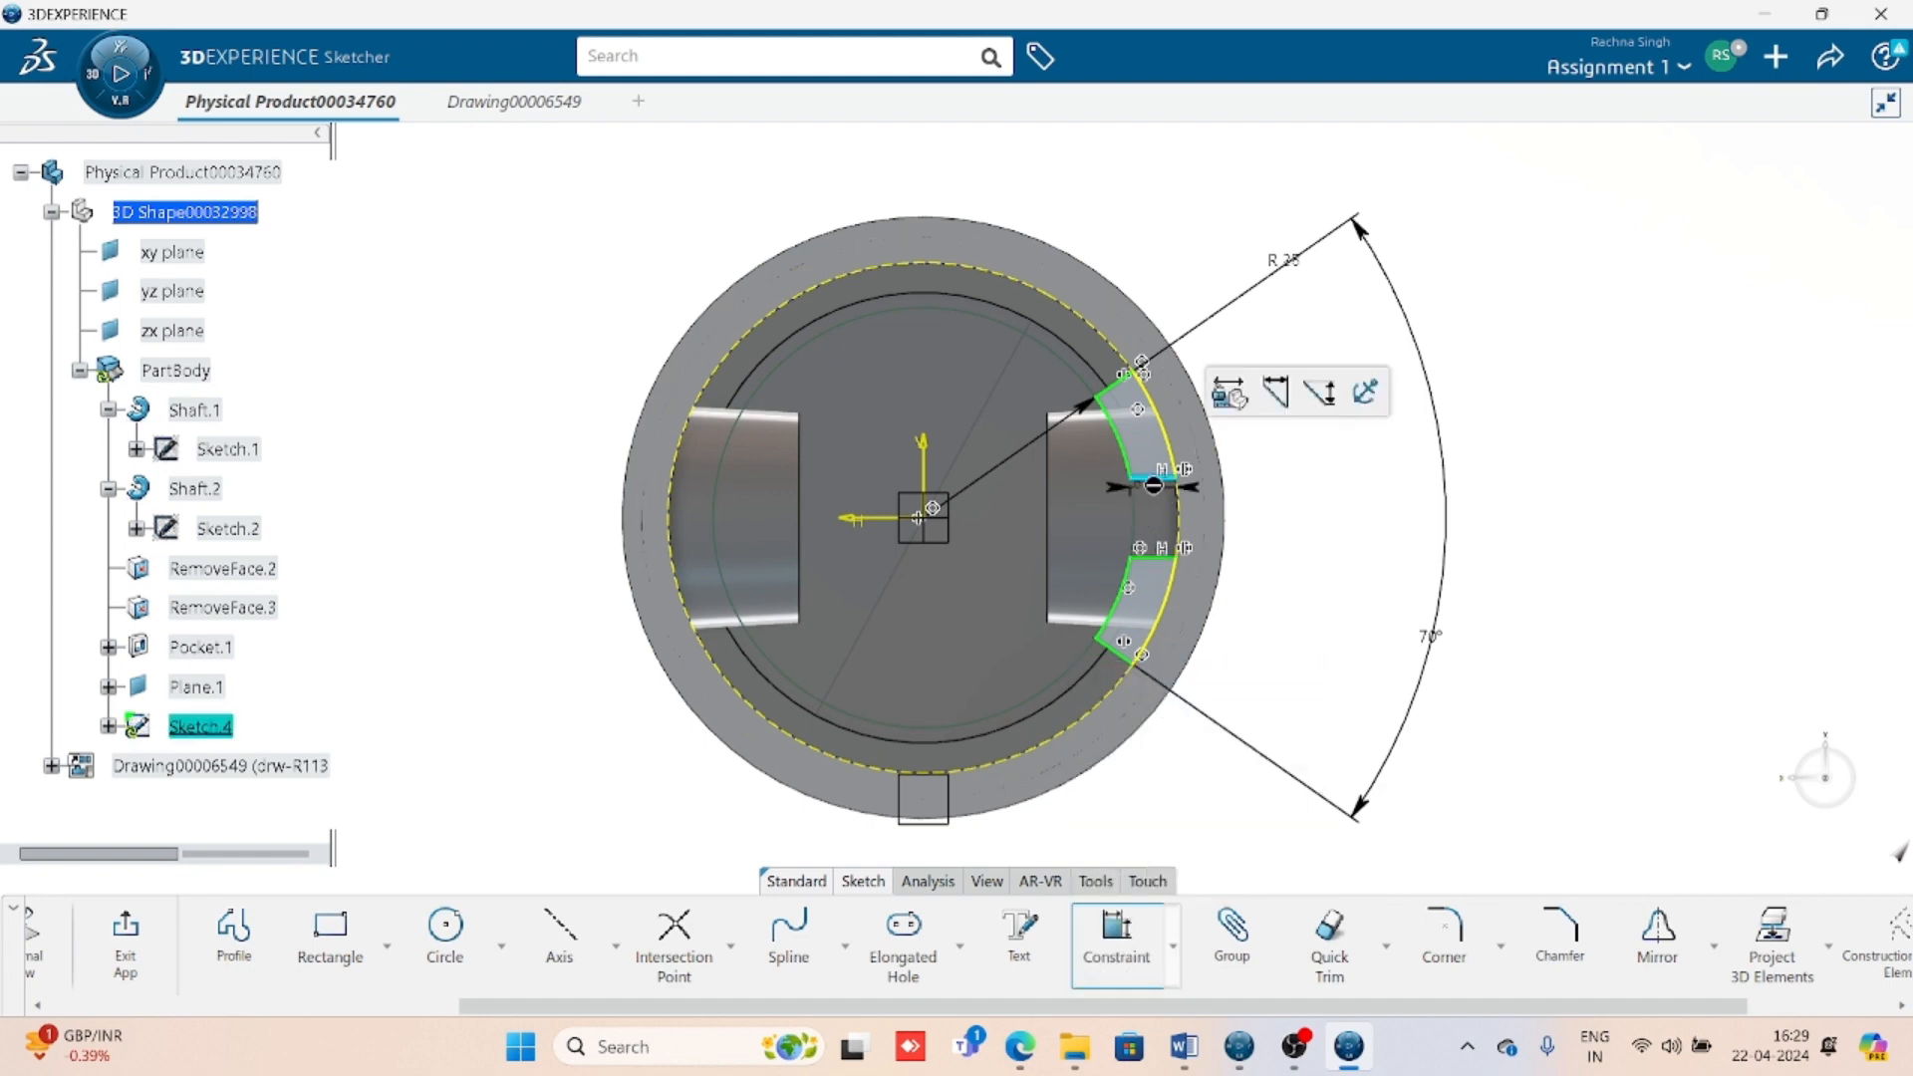
click(1173, 558)
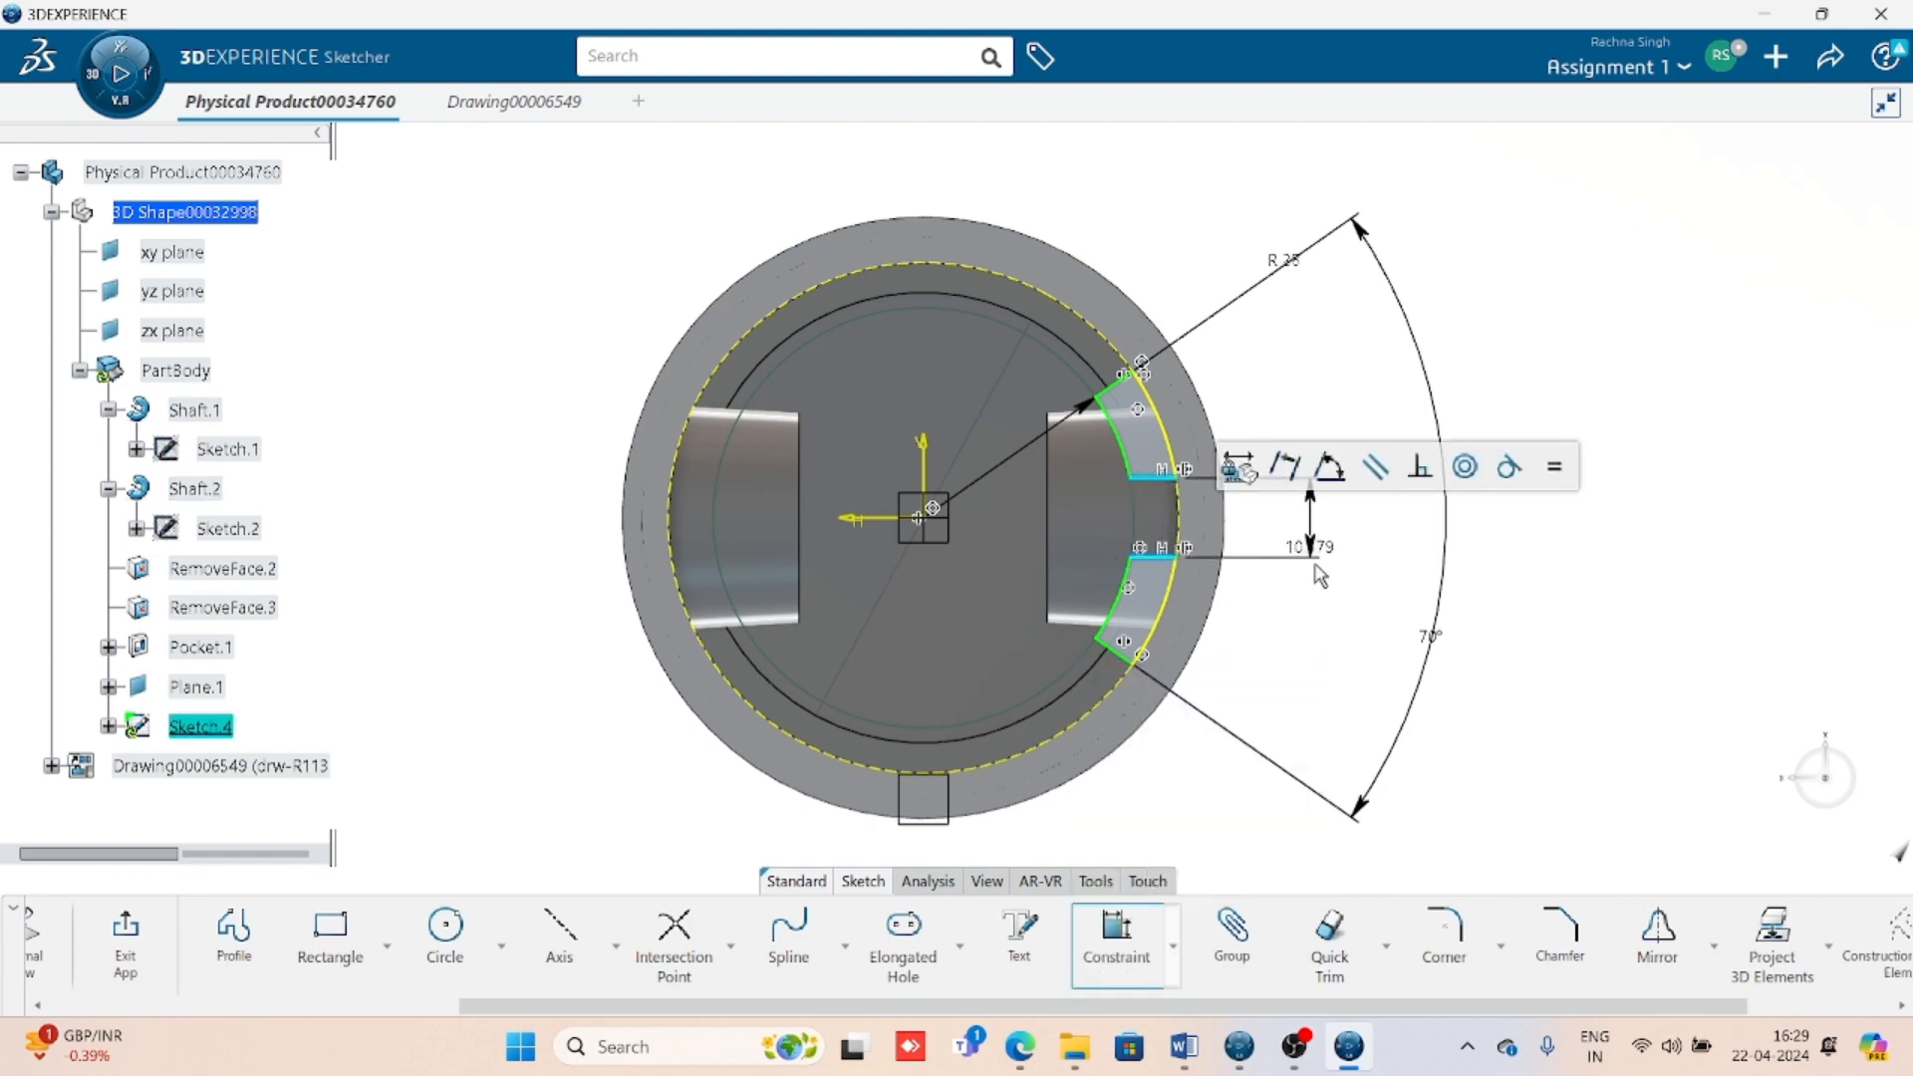
click(1321, 593)
key(Return)
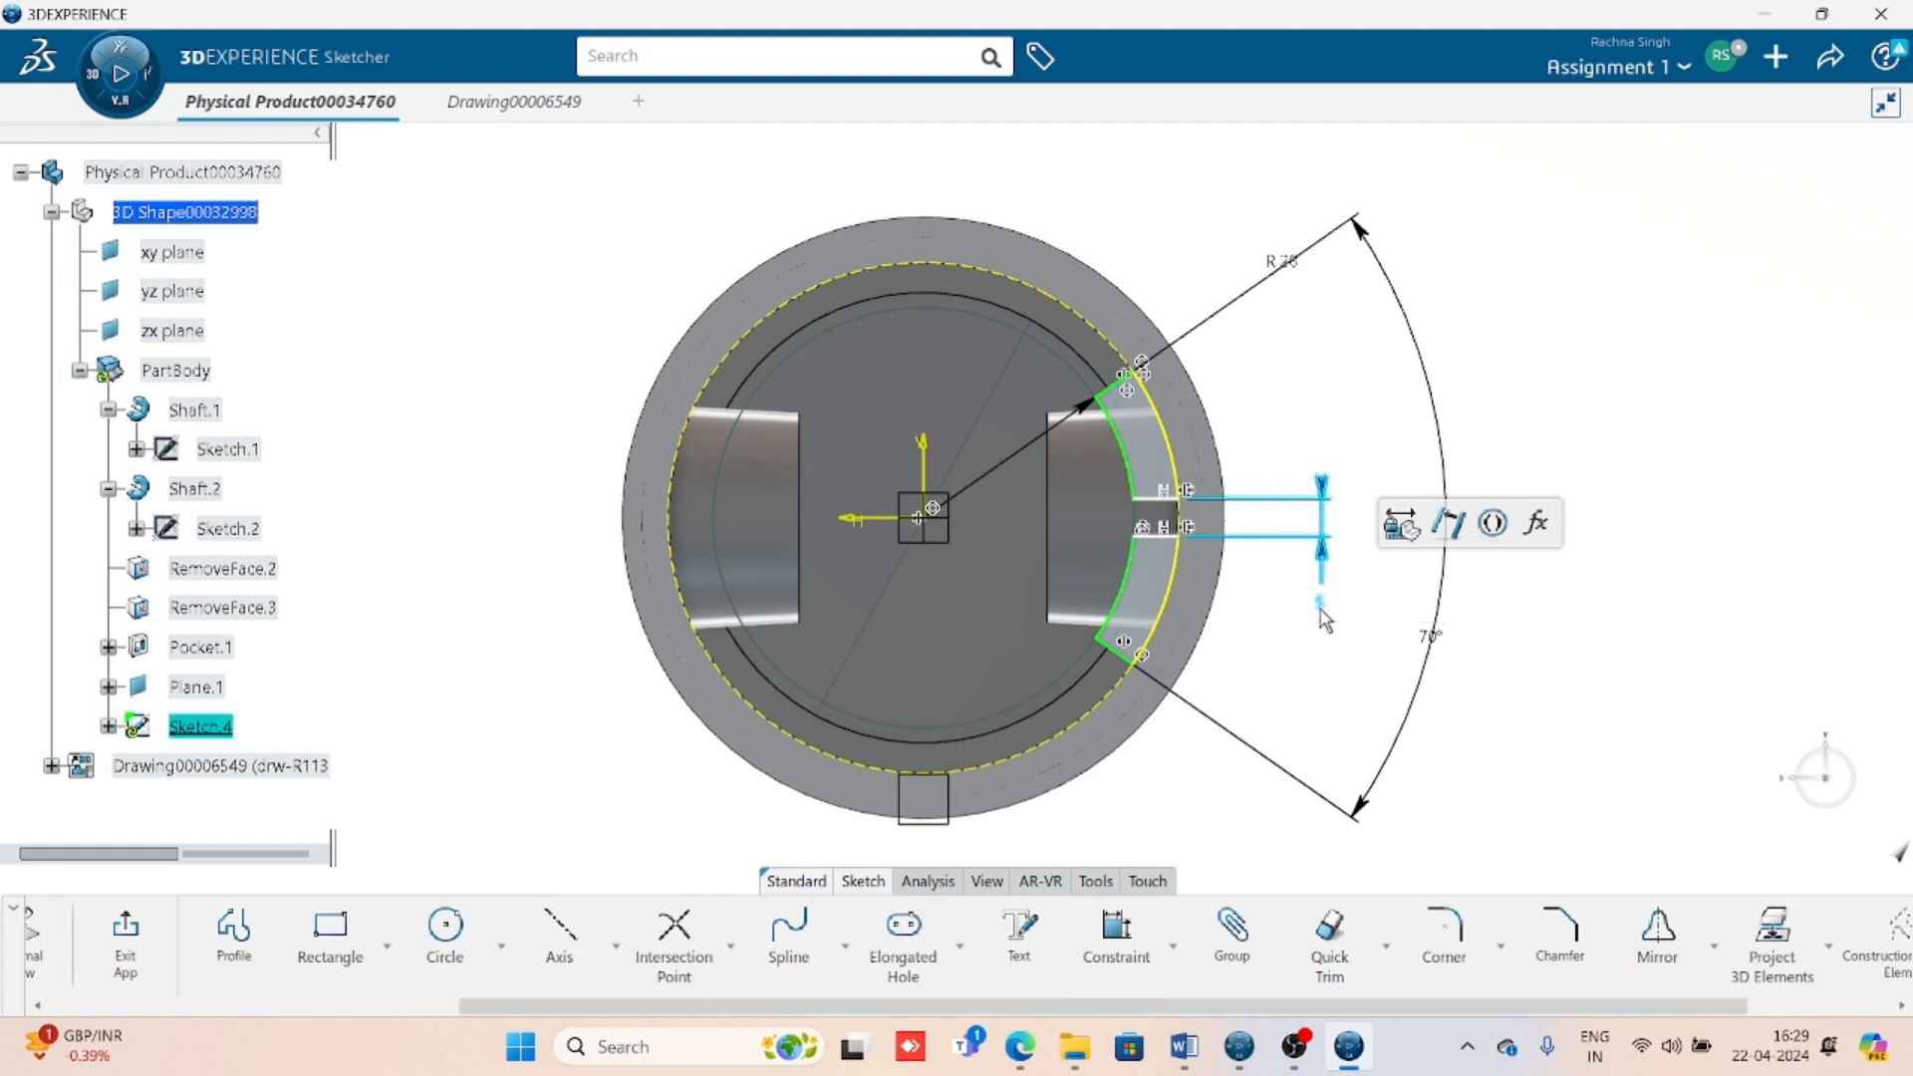
- Switch to Word to check the lug geometry in the Assignment 4 reference drawing, and return to 3DEXPERIENCE
scroll(1495, 714, up, 3)
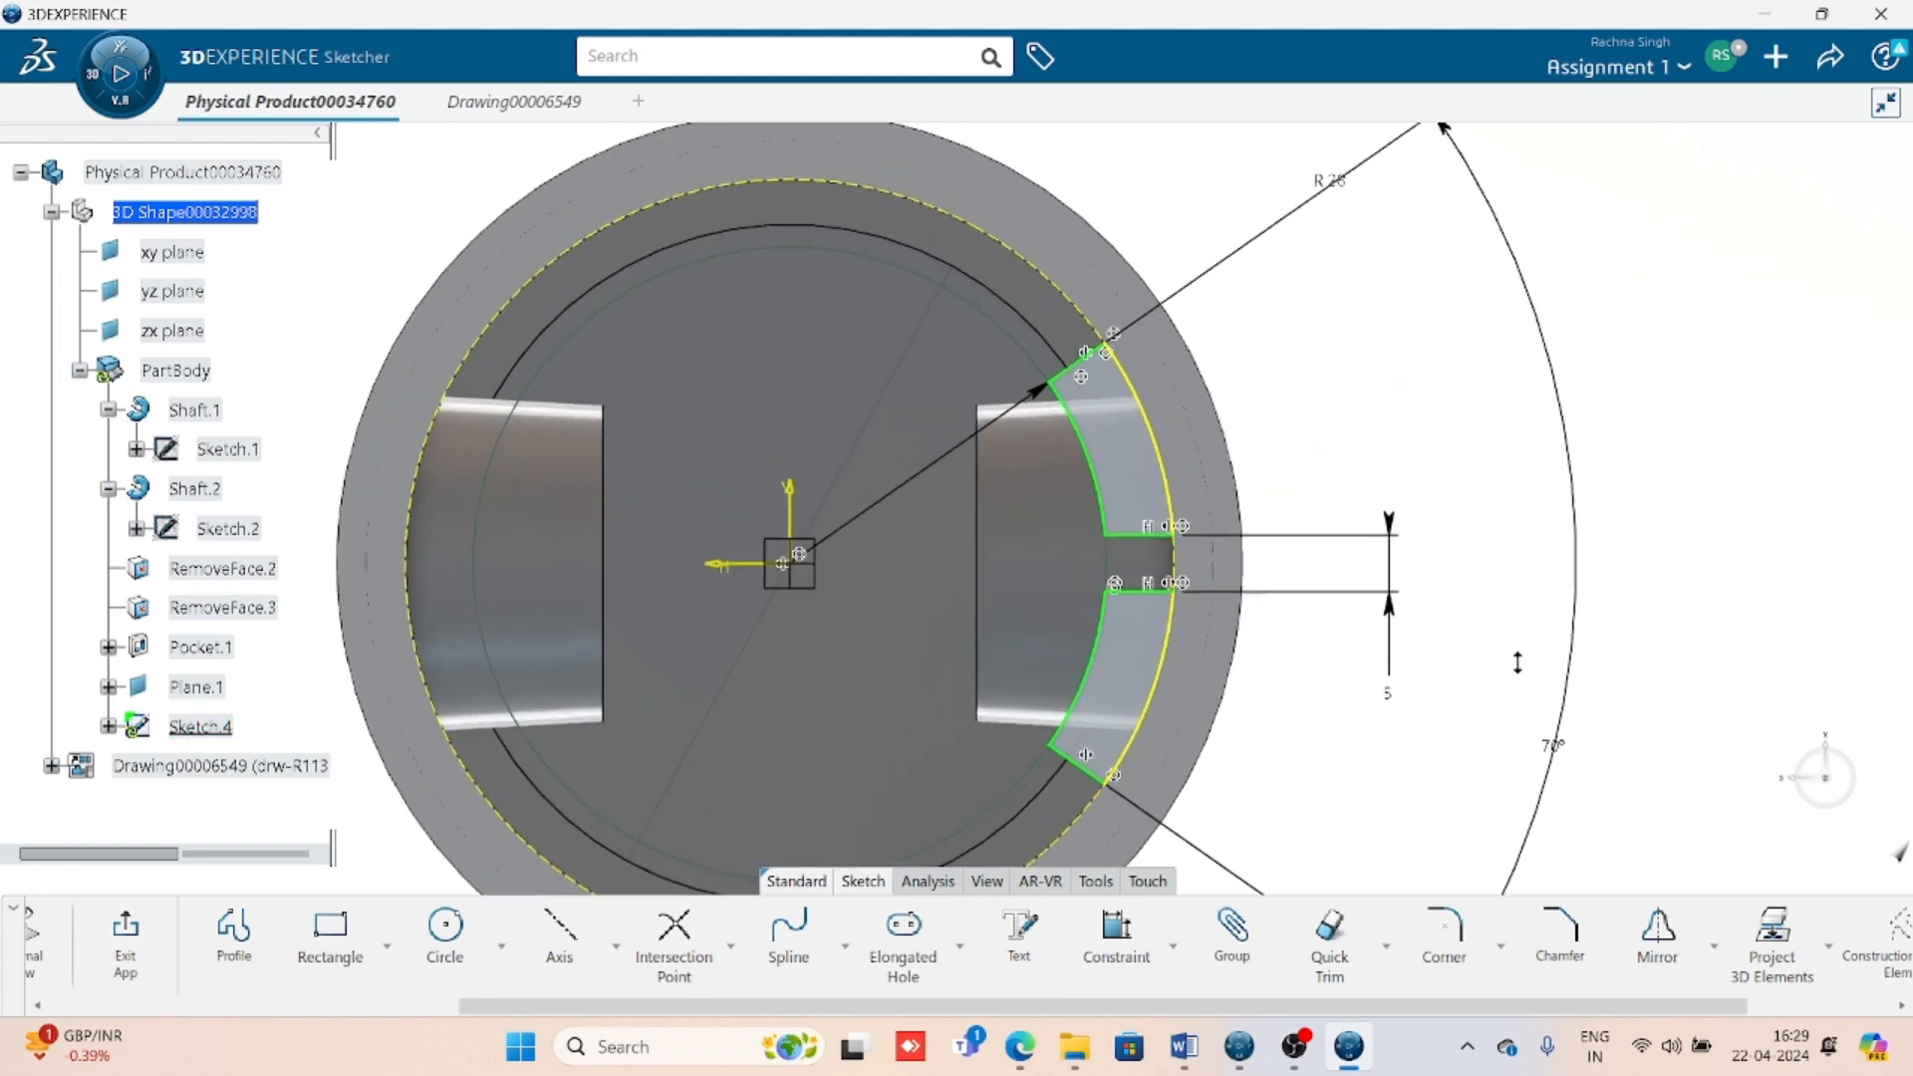
mouse_move(1481, 715)
middle_down()
mouse_move(1460, 555)
mouse_move(1392, 671)
middle_up()
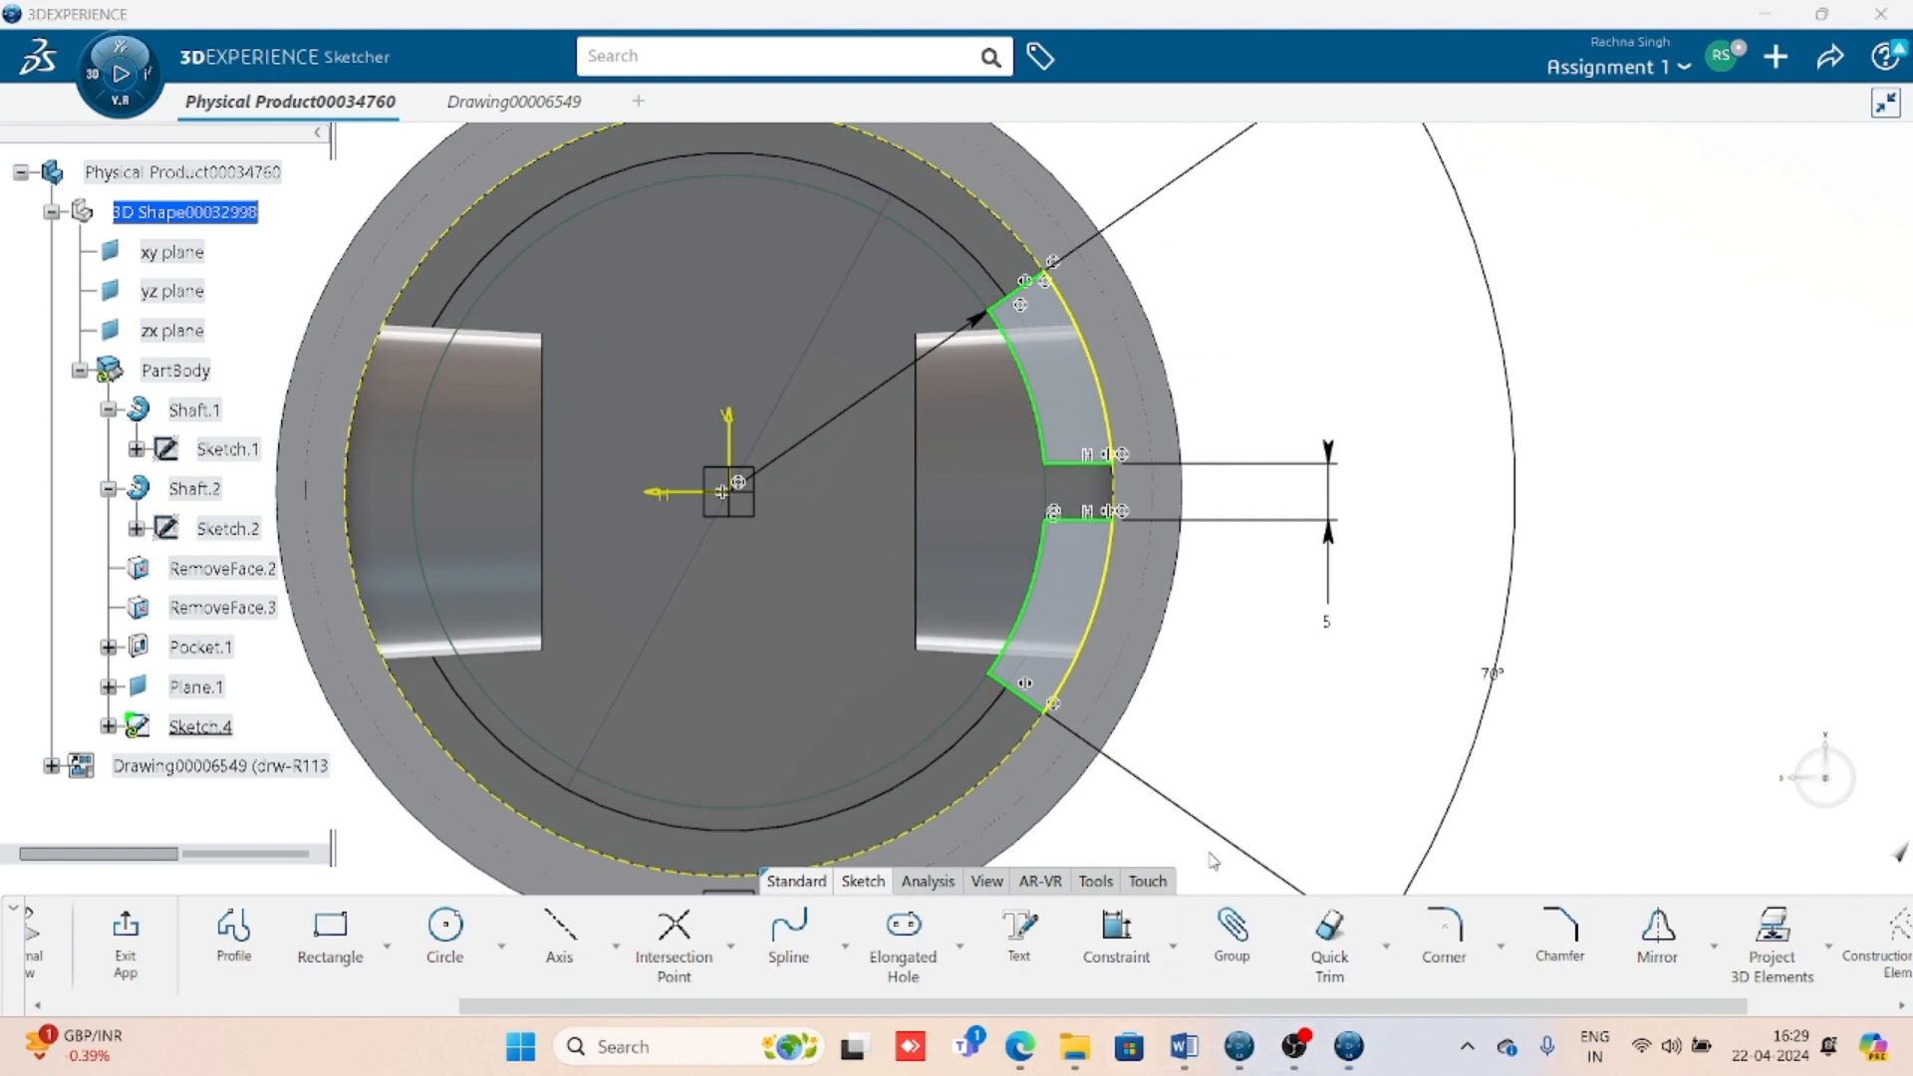
click(1183, 1046)
scroll(1073, 777, down, 15)
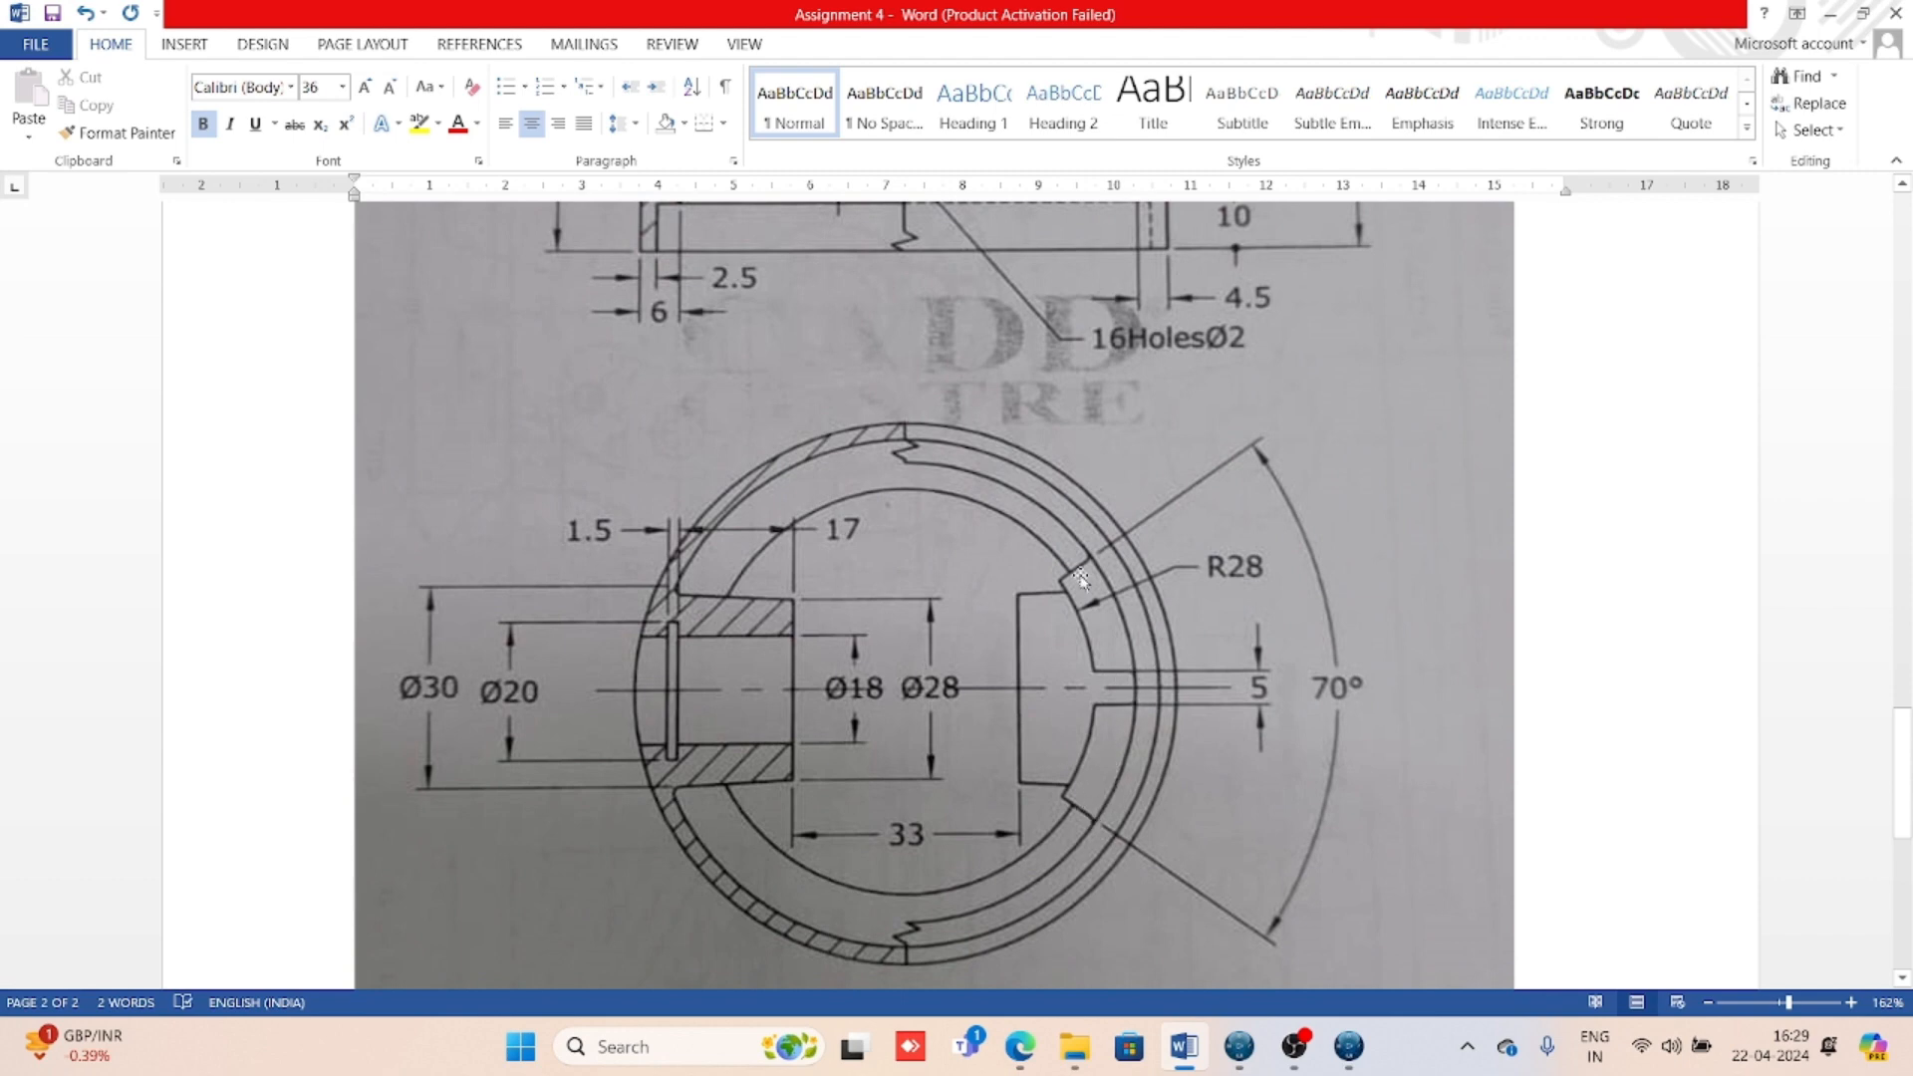
click(1347, 1054)
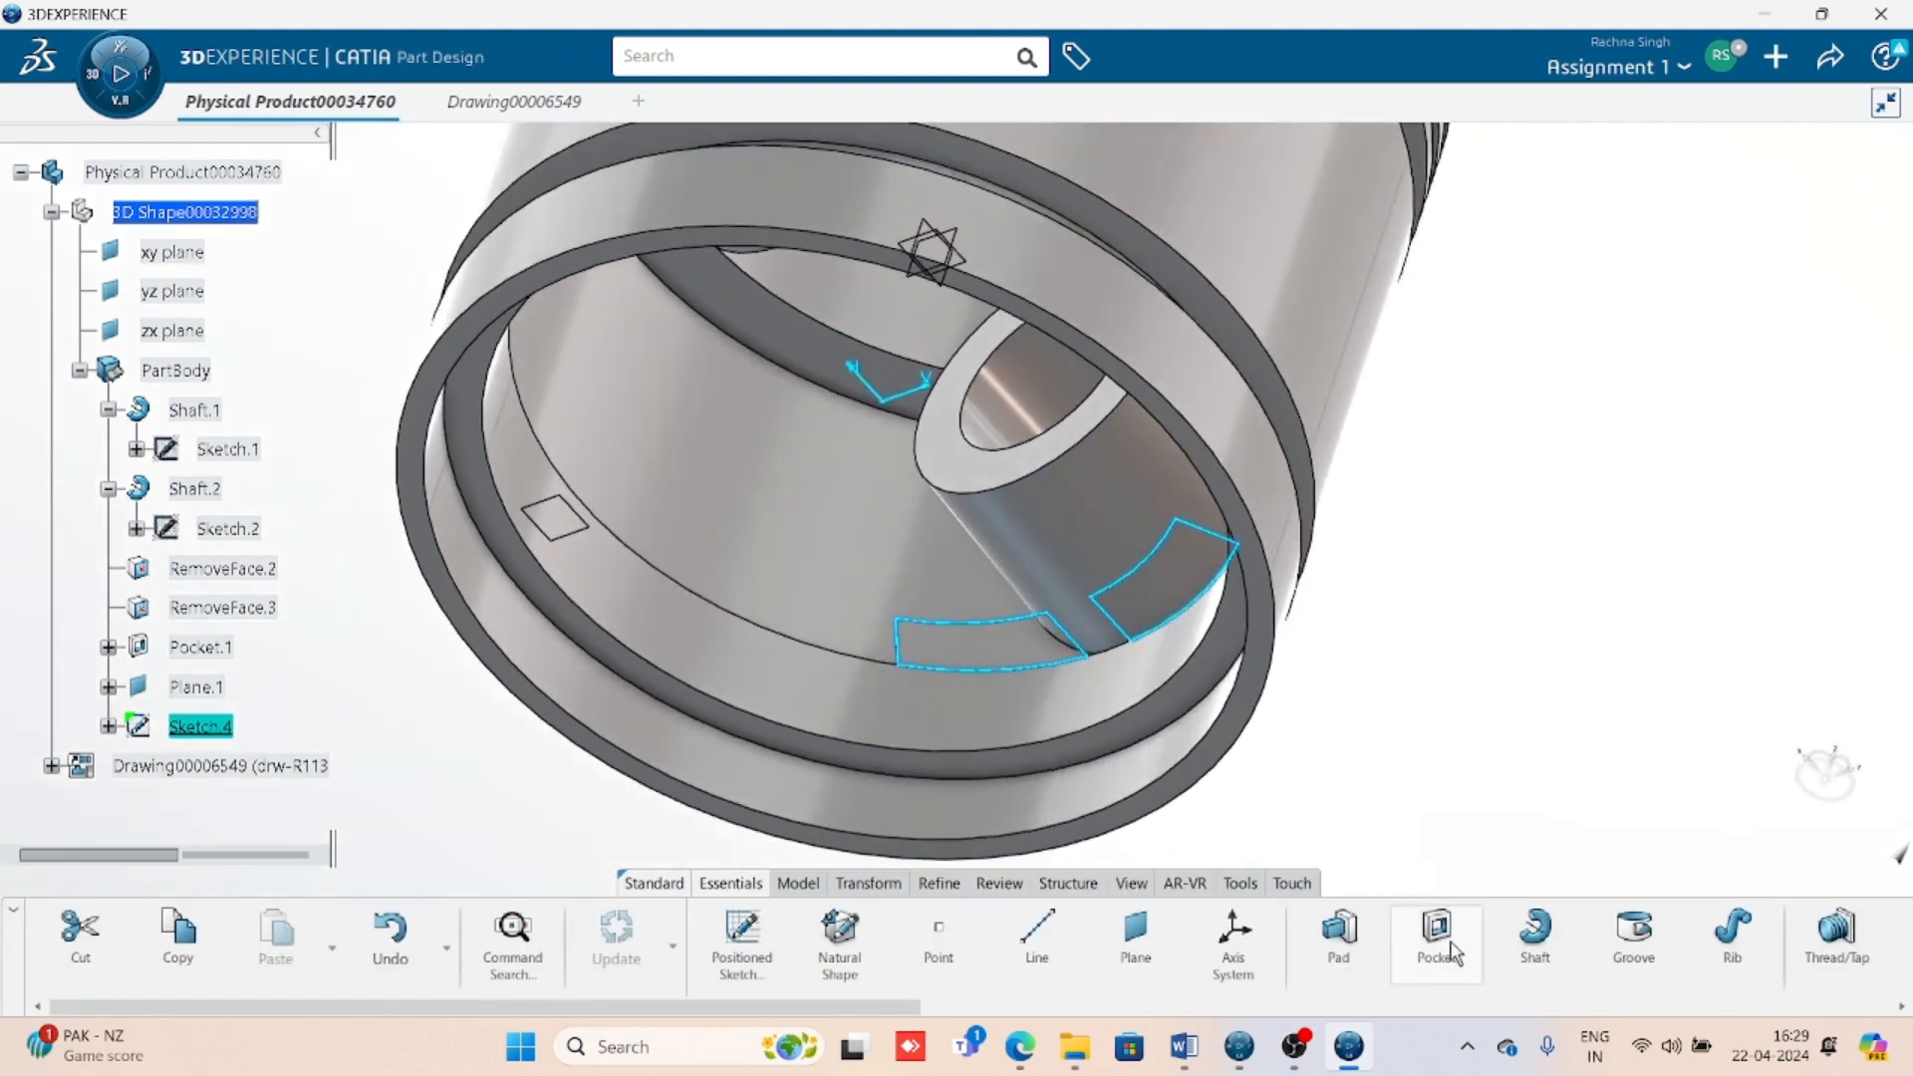
- Pad the two-profile lug sketch by 5 mm with its direction reversed
click(1338, 936)
middle_drag(1349, 761, 1221, 551)
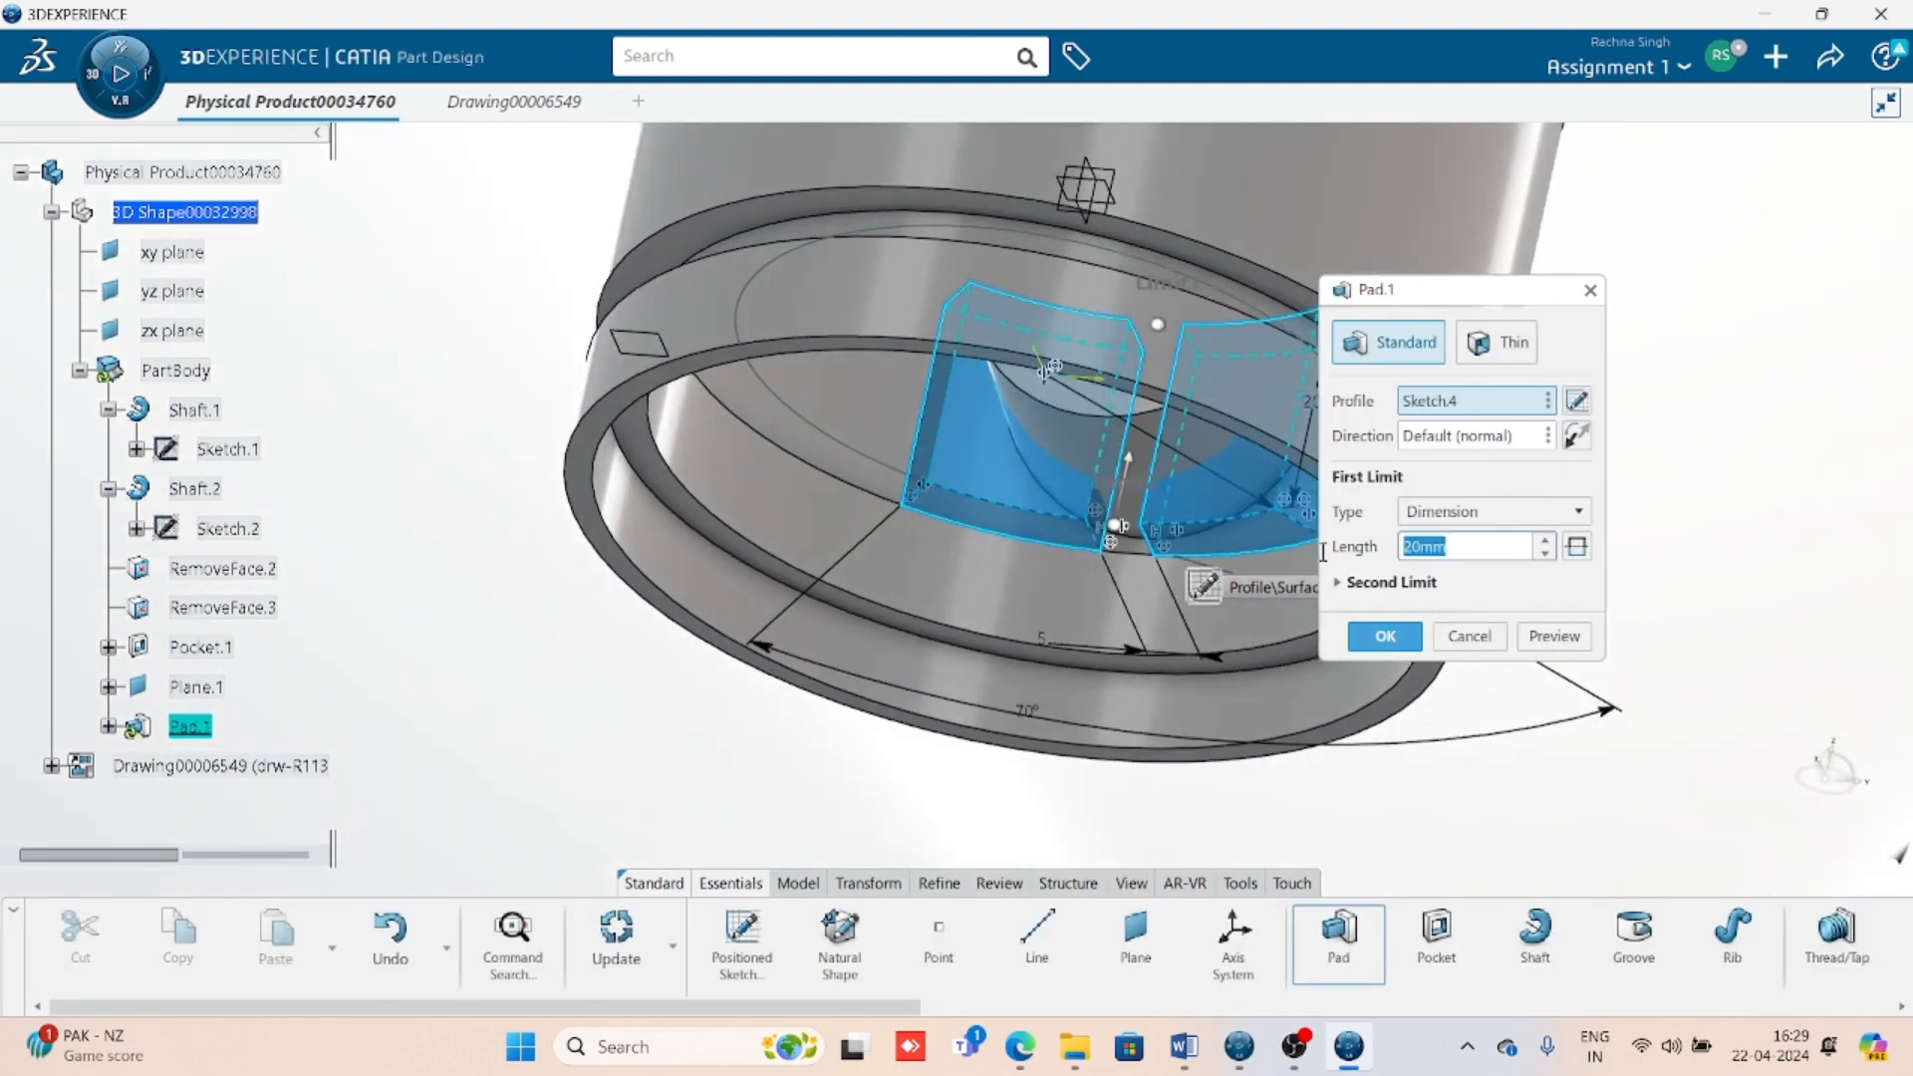
key(Return)
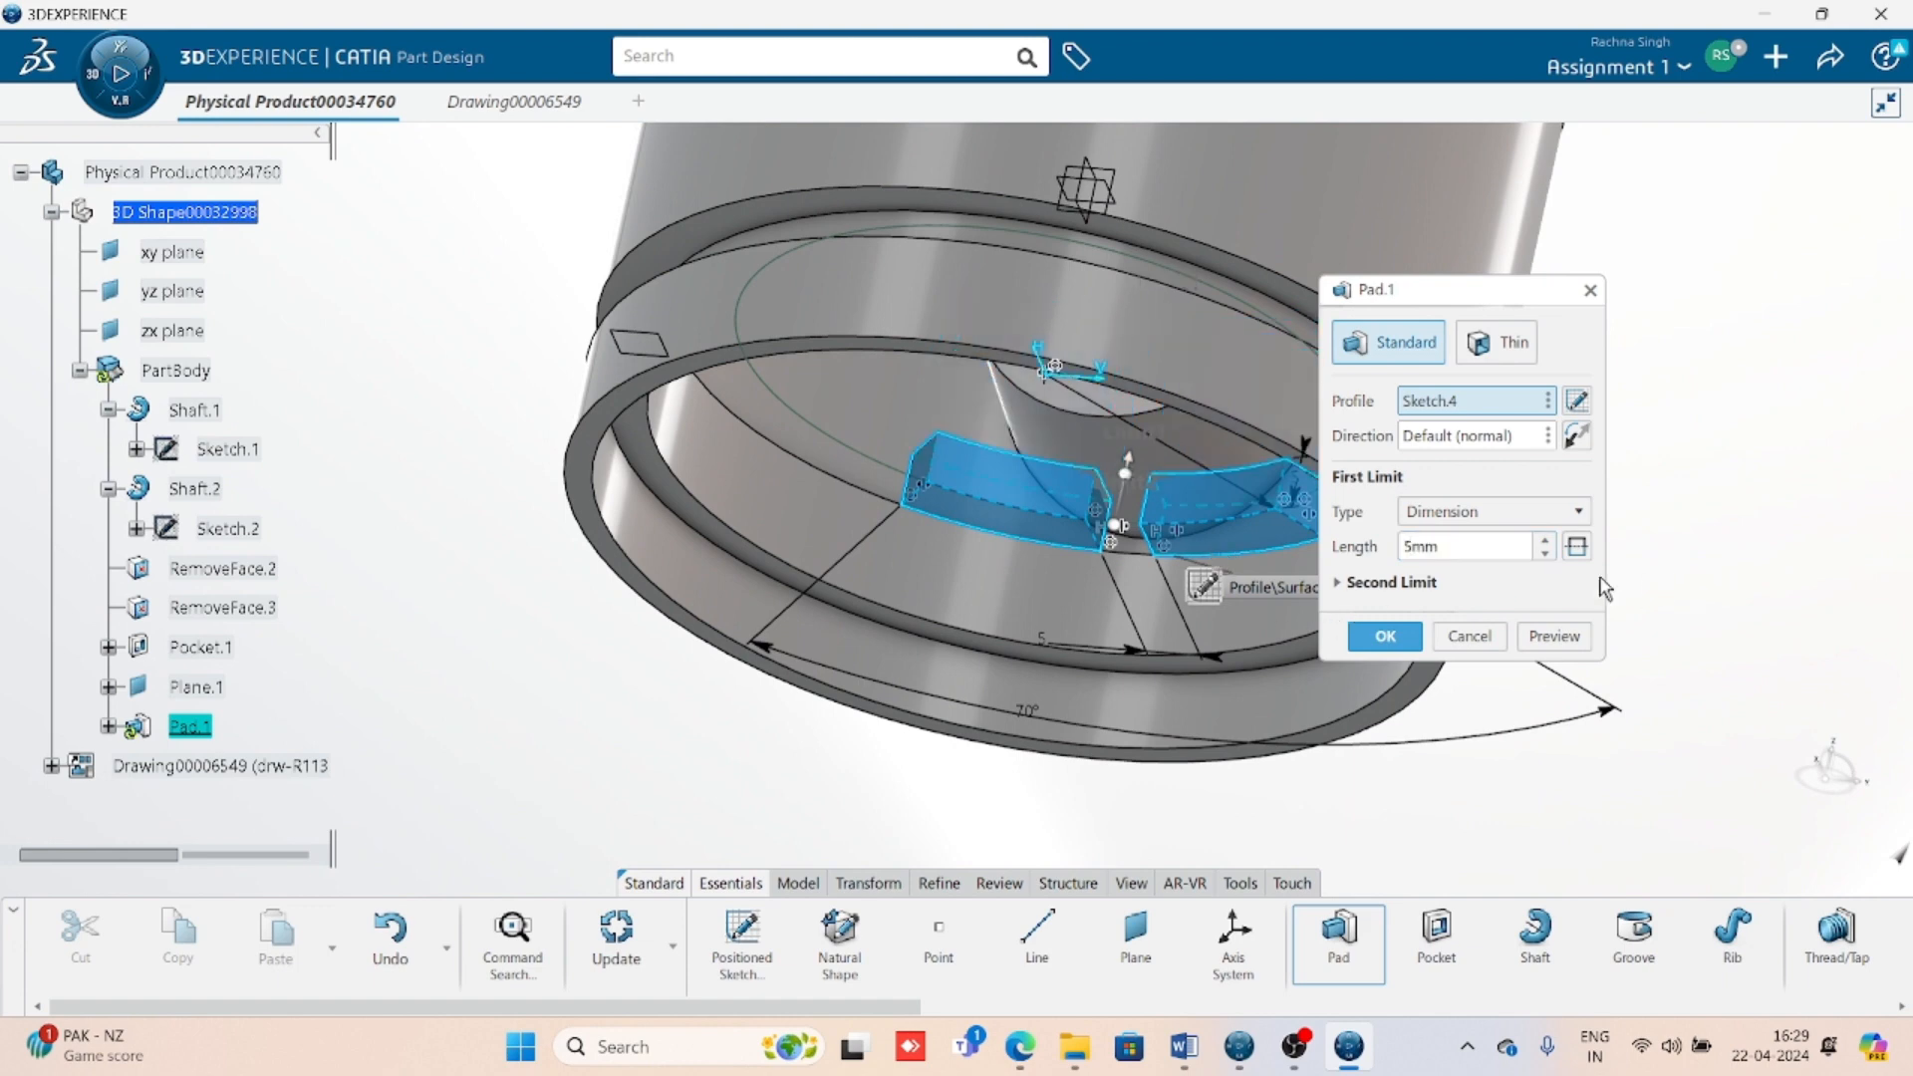
click(1578, 438)
click(1384, 636)
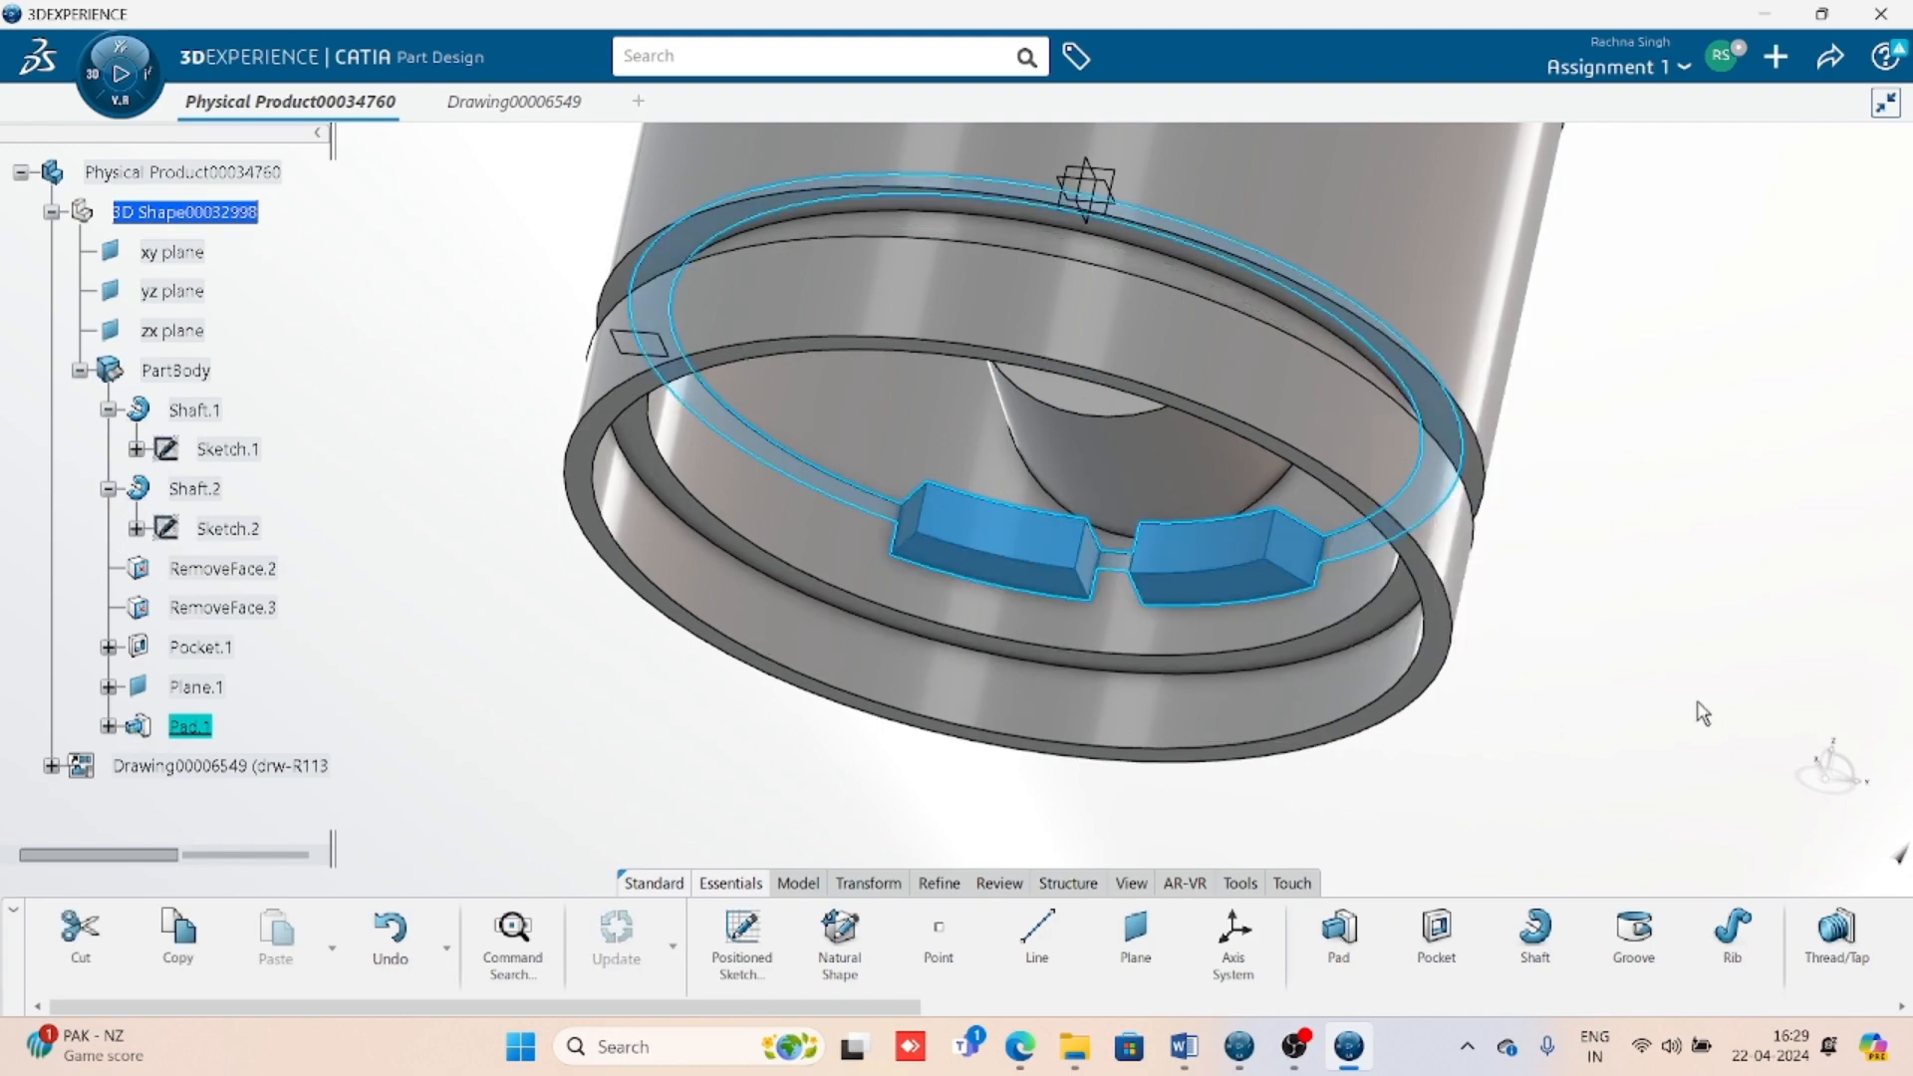
middle_drag(1696, 701, 781, 812)
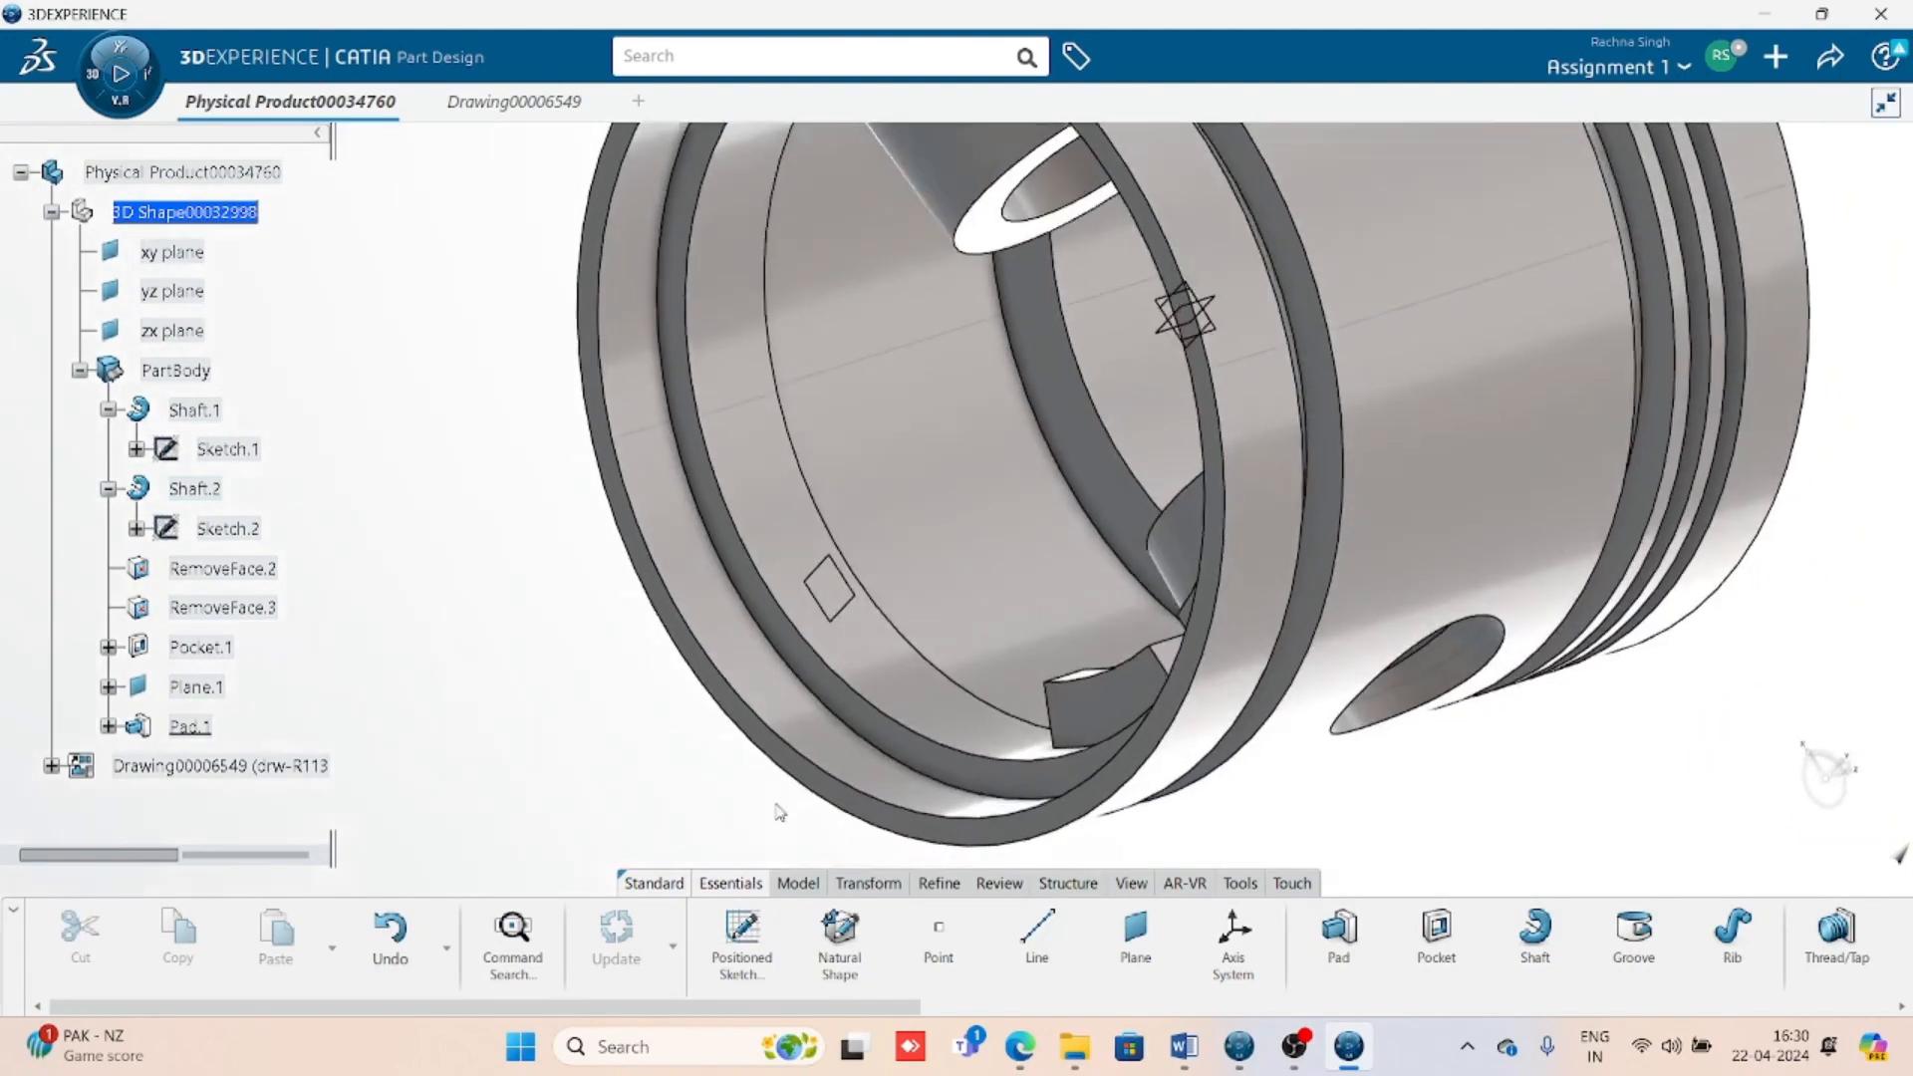
- Edit the pad's sketch, mirror both lug profiles about the sketch's horizontal axis, and exit the sketch
click(109, 726)
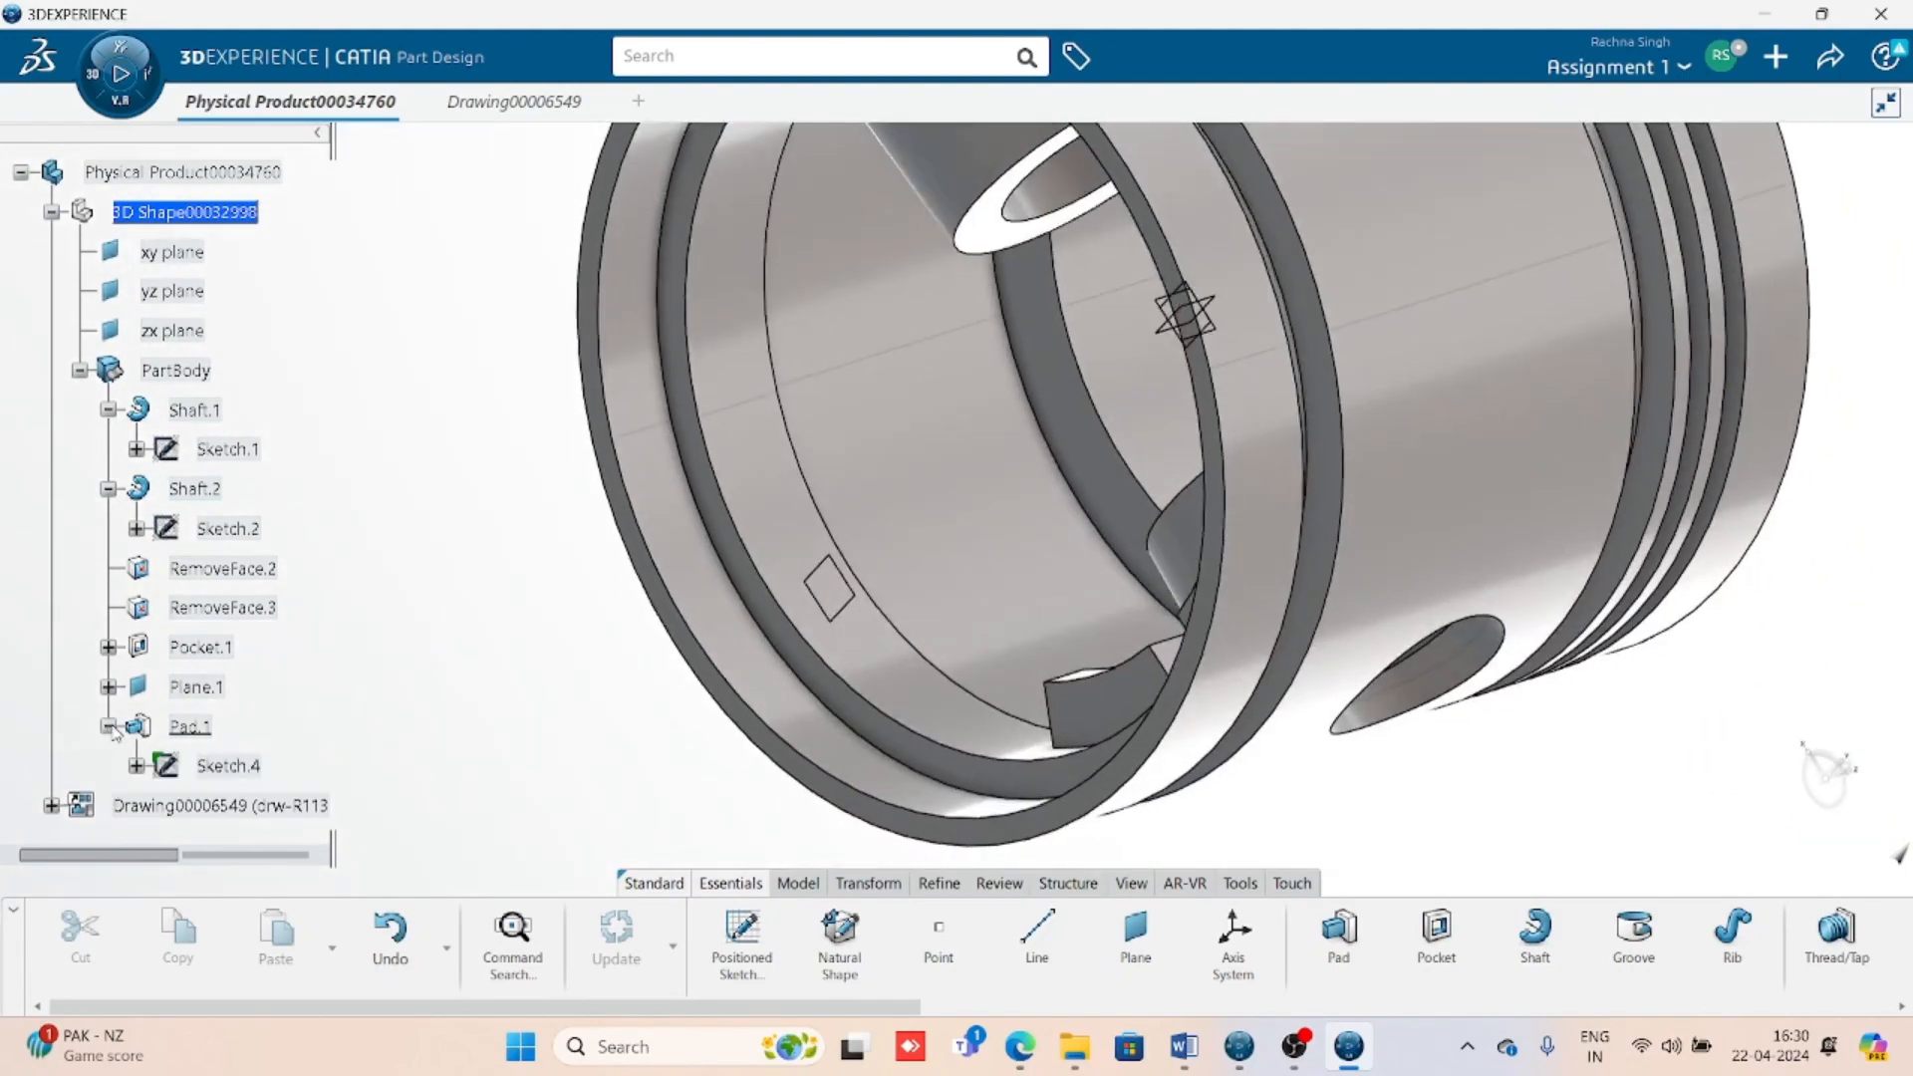
double_click(224, 766)
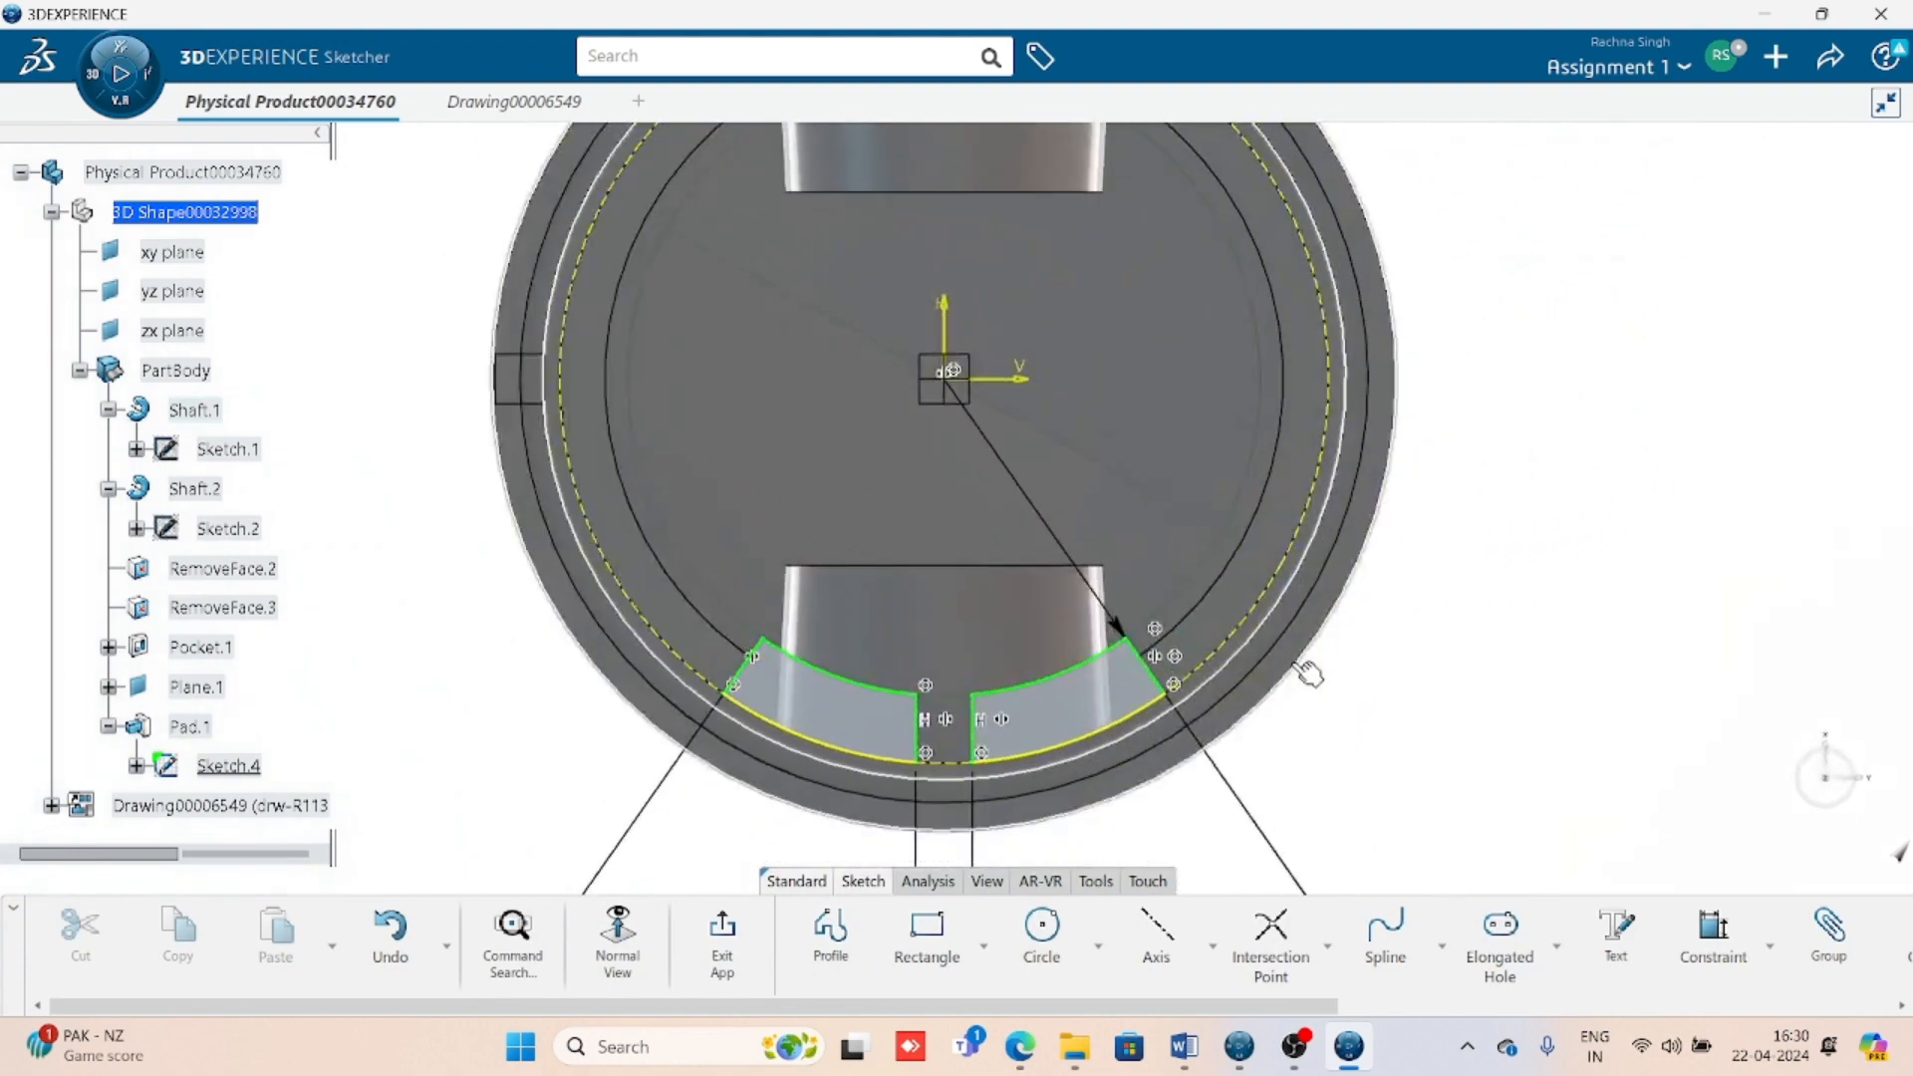
mouse_move(1478, 684)
middle_down()
mouse_move(1530, 578)
mouse_move(1497, 691)
middle_up()
drag(695, 530, 1298, 715)
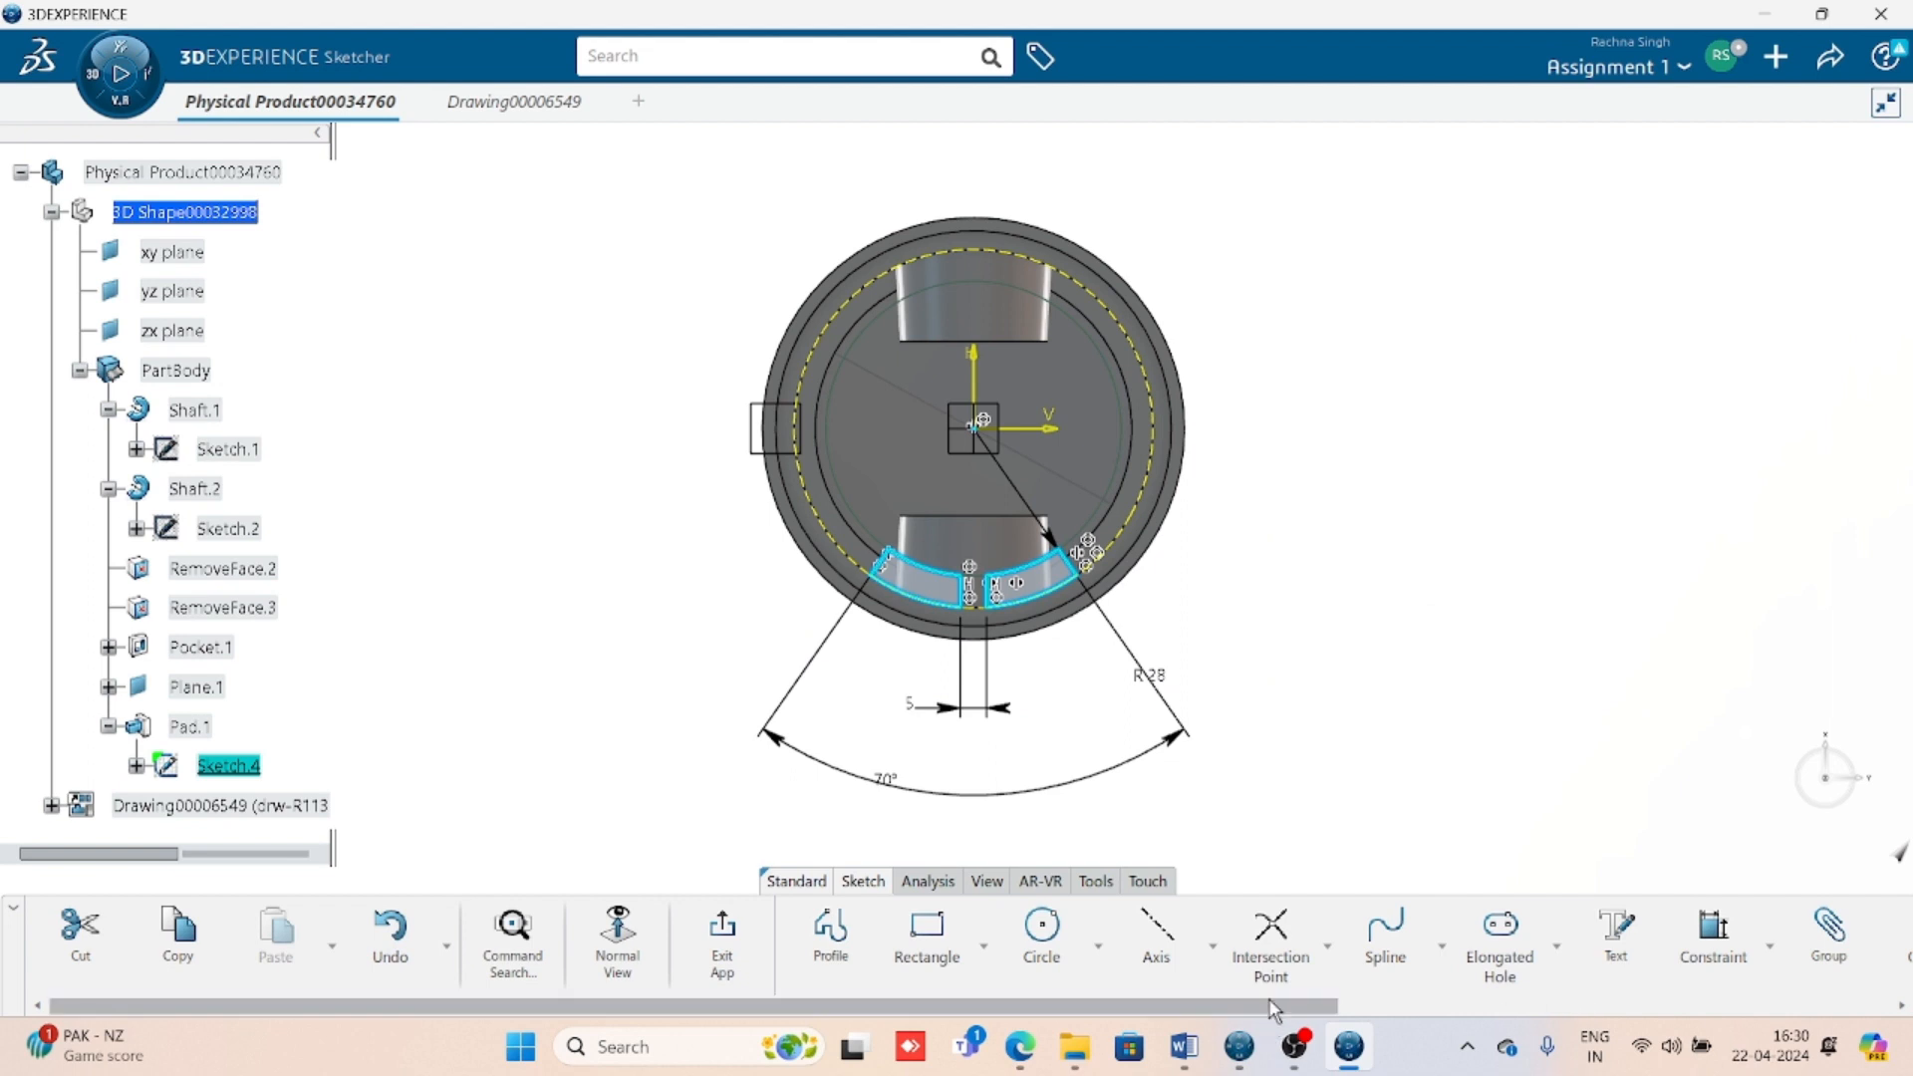
drag(1277, 1006, 1676, 1000)
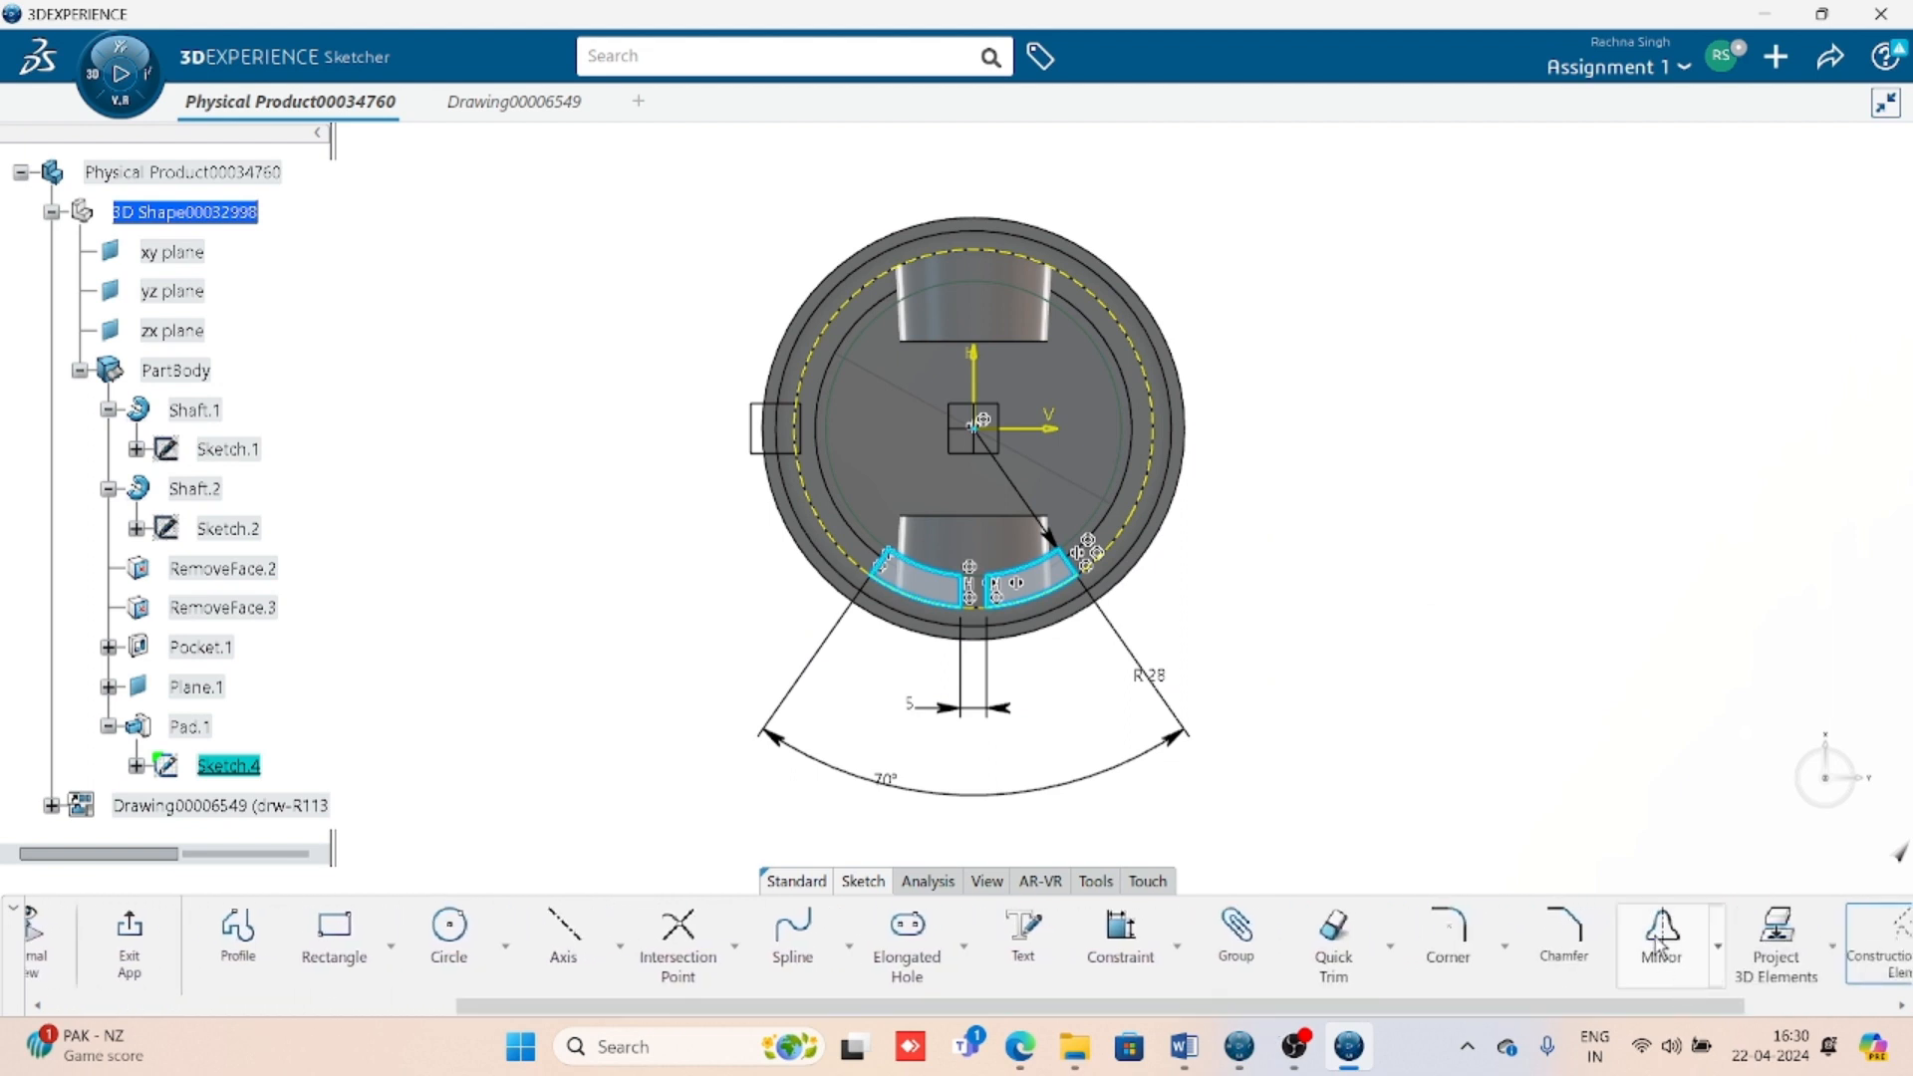
click(1660, 945)
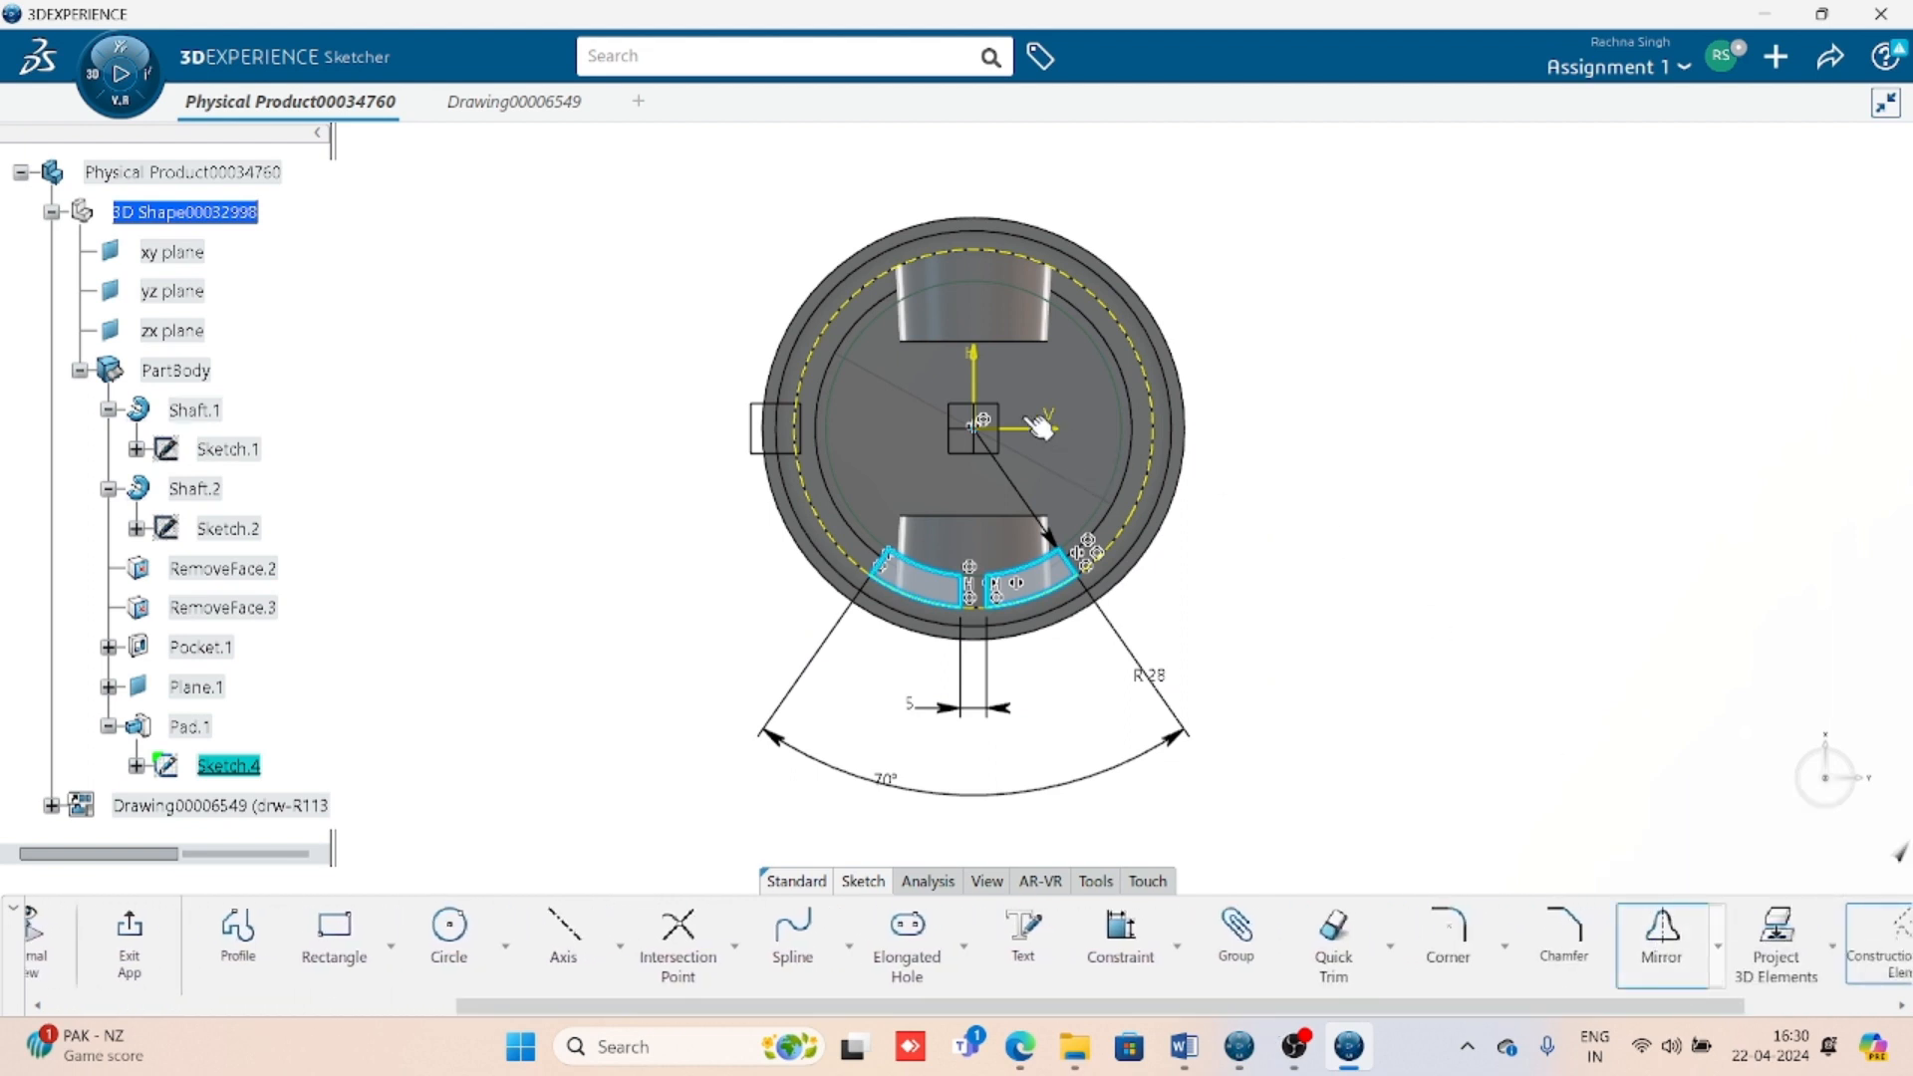
click(1054, 435)
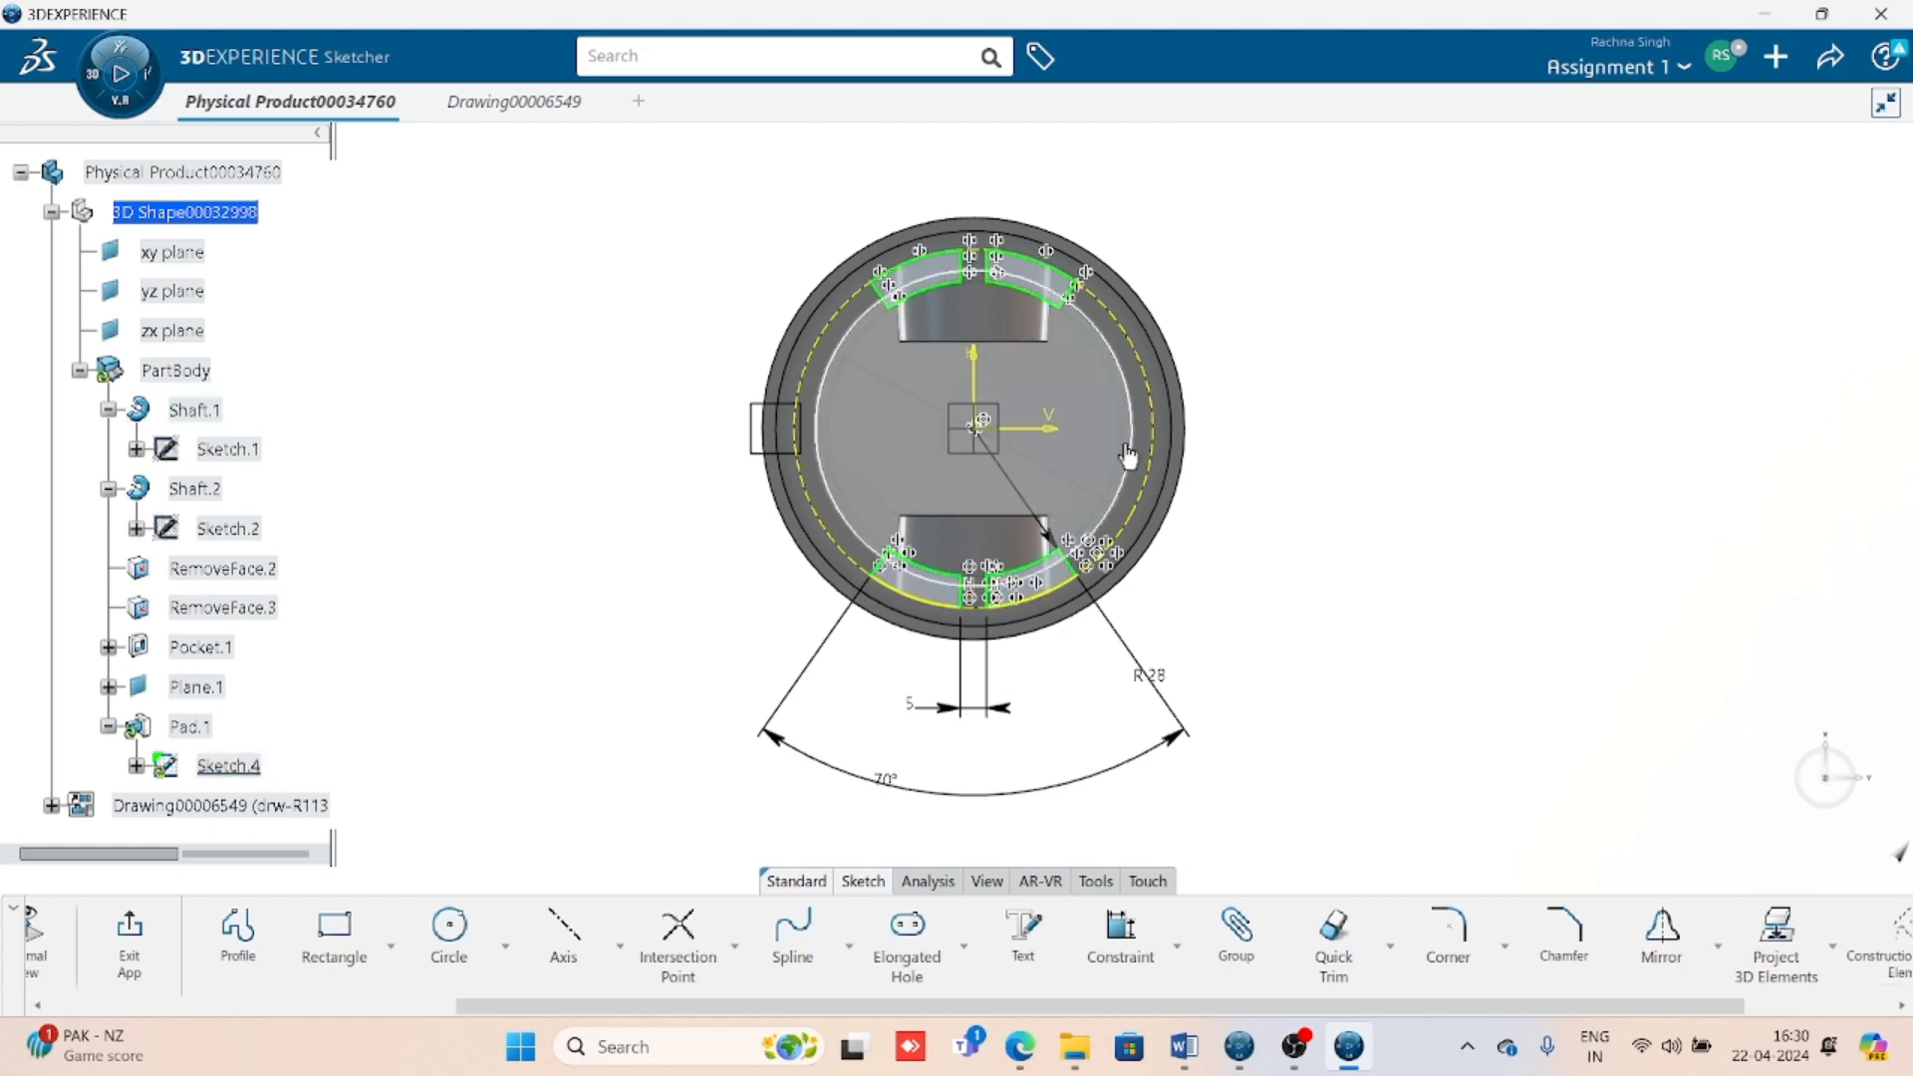
click(130, 936)
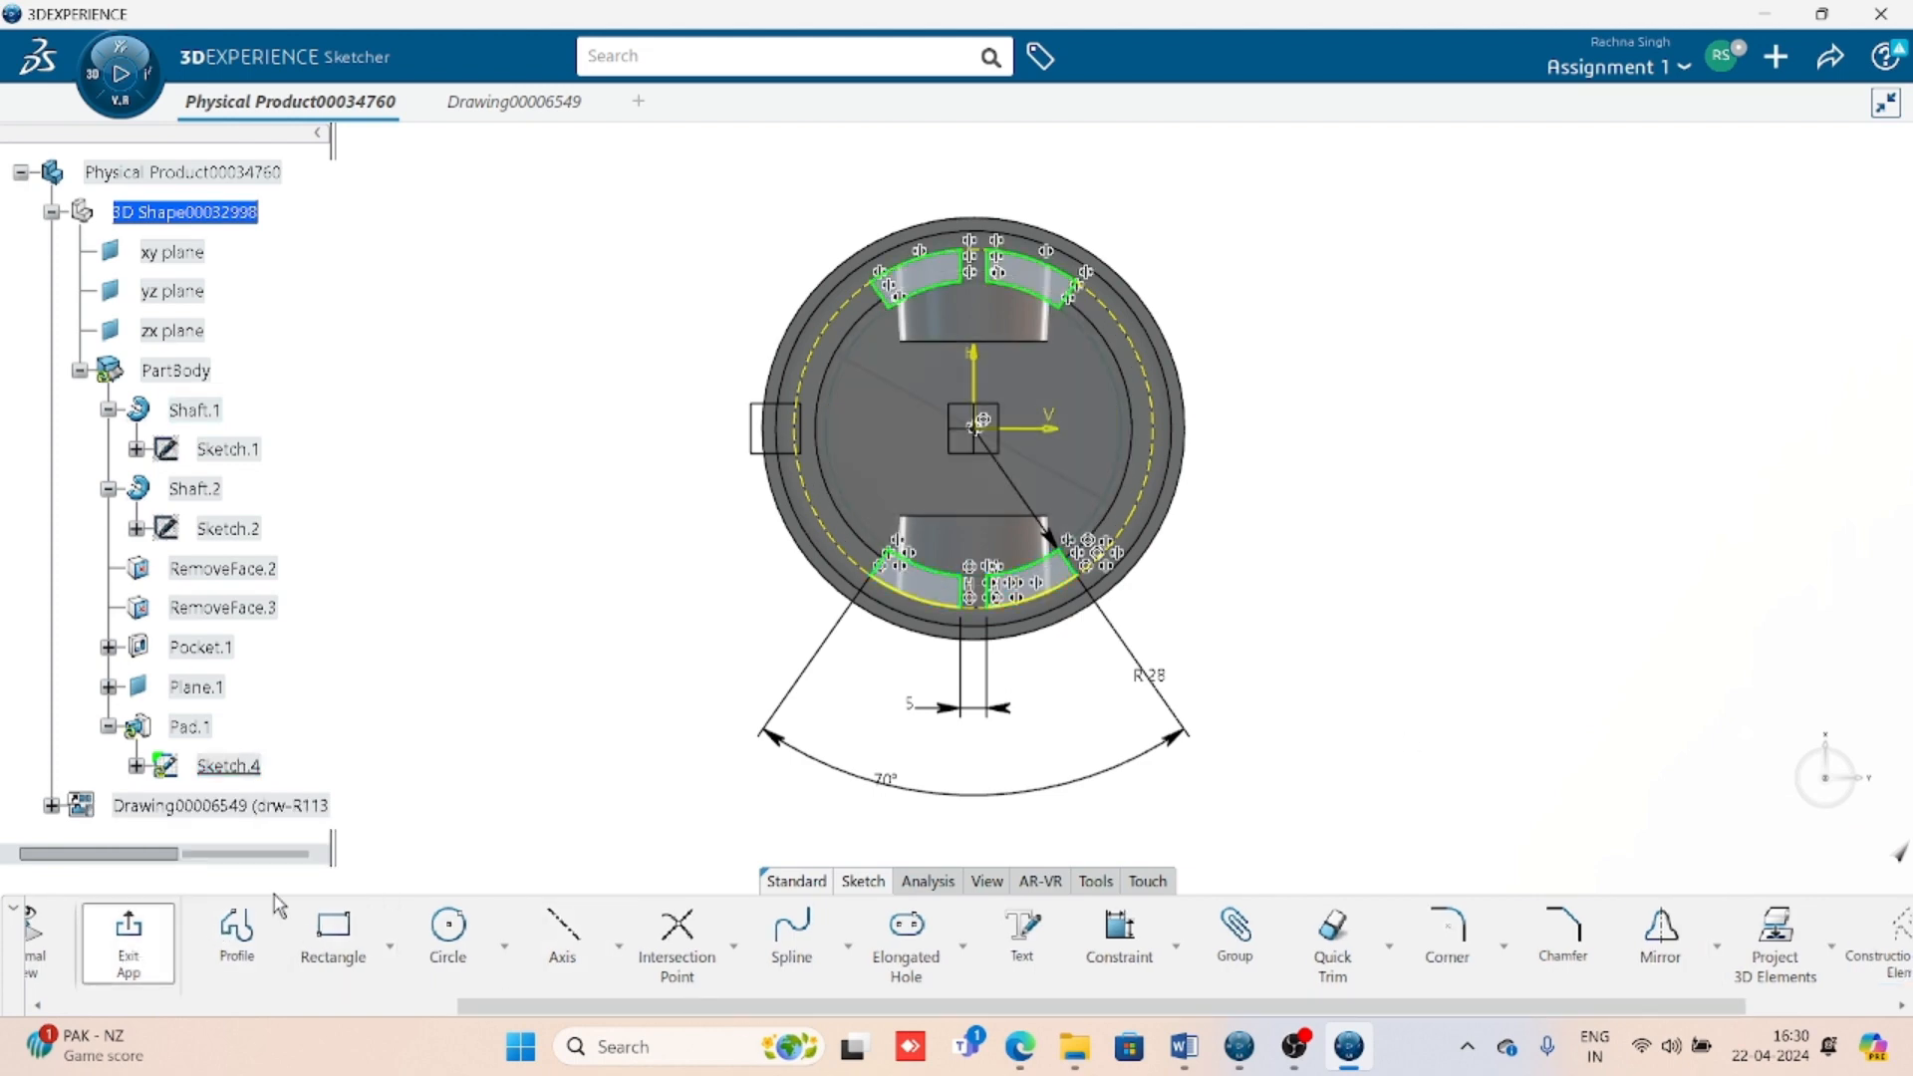
- Switch to the piston drawing and update the current sheet with the new lugs
key(ctrl+Tab)
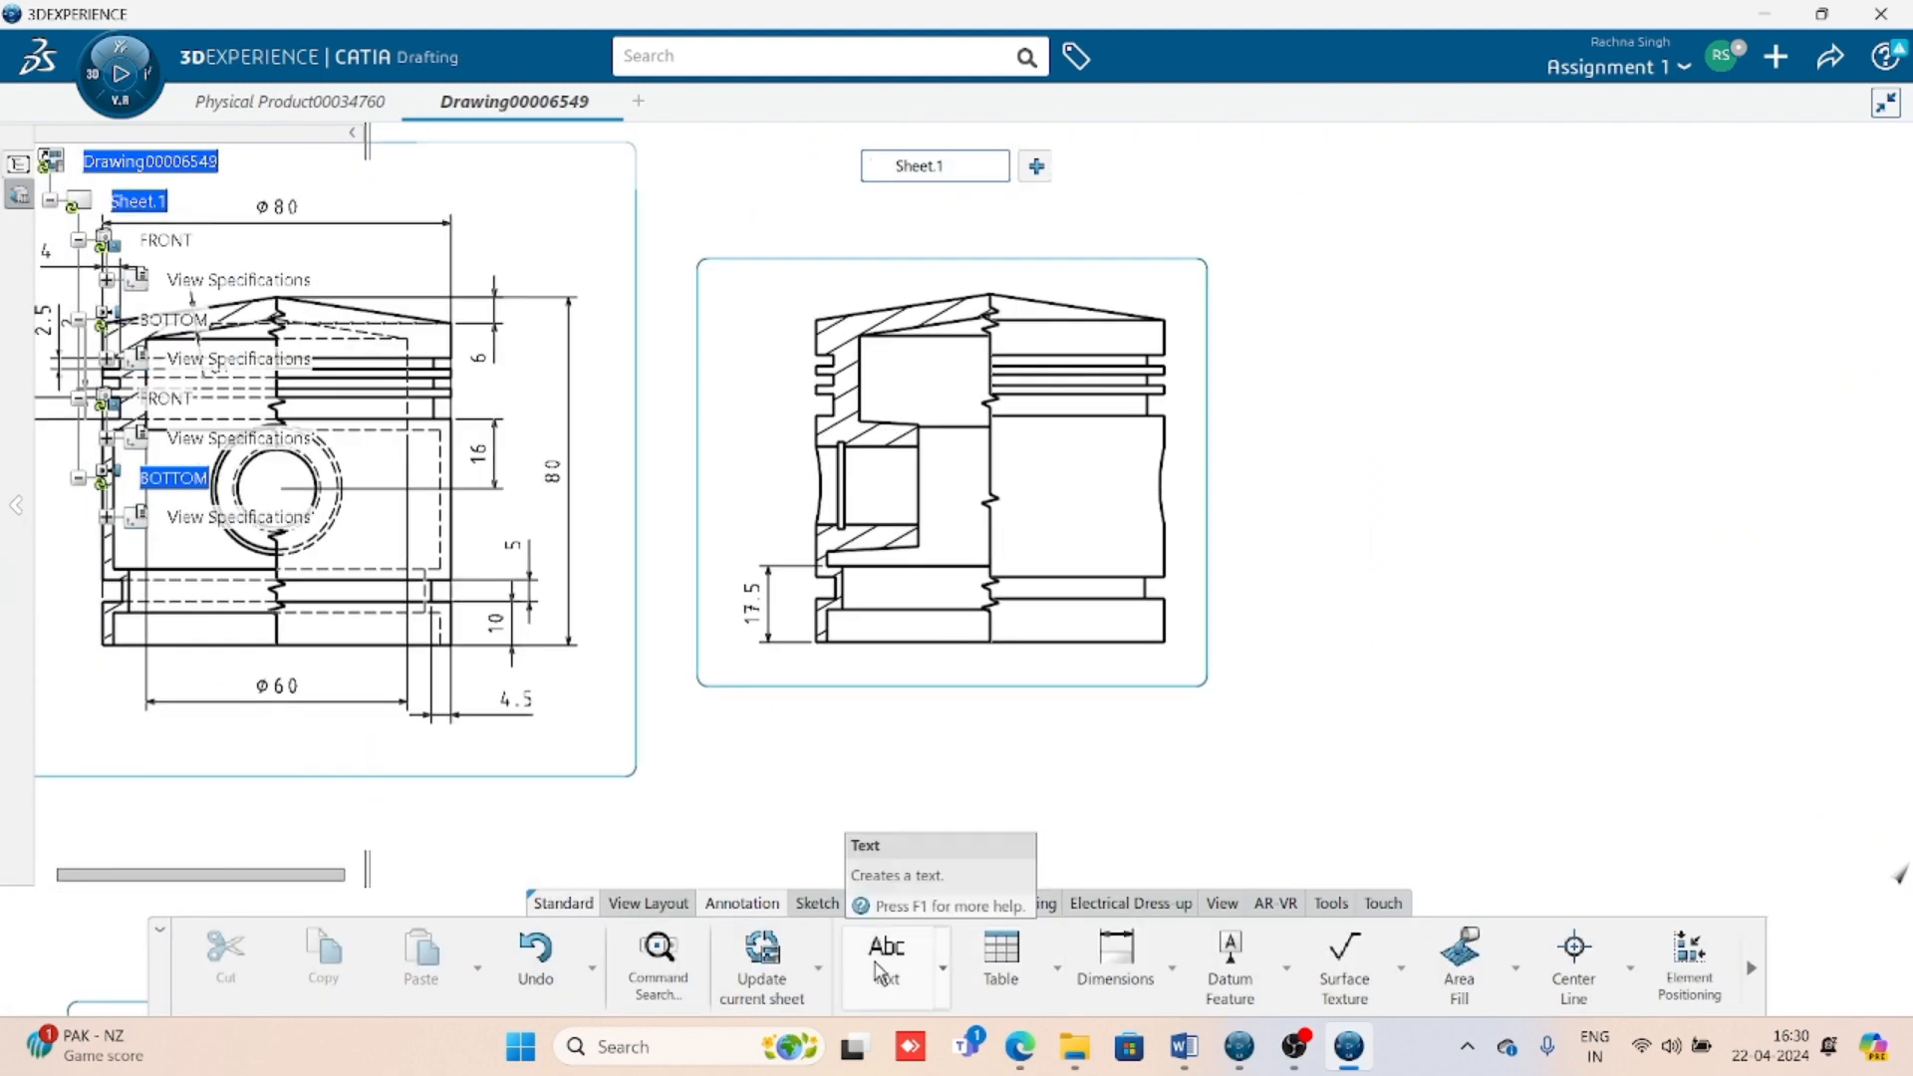
click(759, 956)
ctrl+middle_drag(1307, 763, 1373, 681)
middle_drag(1058, 745, 1888, 749)
mouse_move(965, 795)
middle_down()
mouse_move(1279, 749)
mouse_move(948, 760)
mouse_move(961, 822)
middle_up()
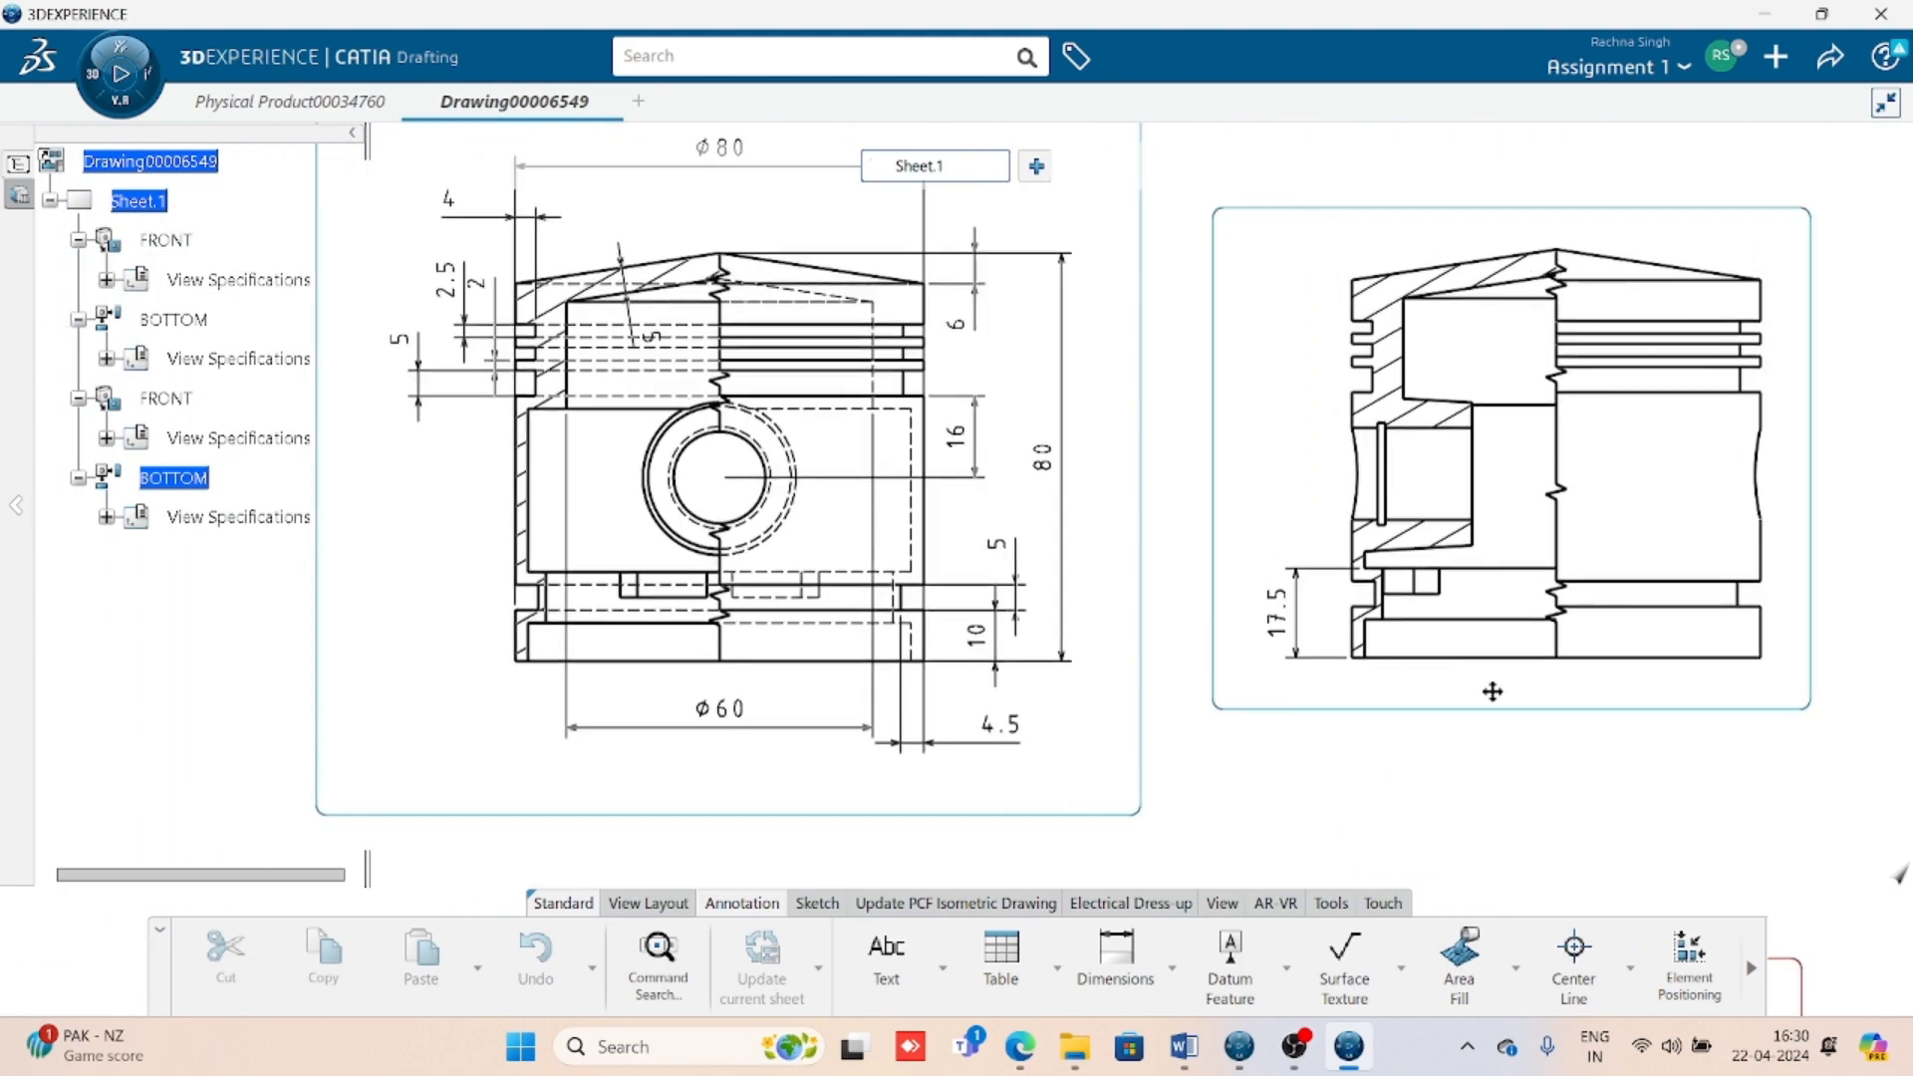
mouse_move(1490, 691)
middle_down()
mouse_move(739, 591)
mouse_move(817, 500)
middle_up()
mouse_move(818, 500)
middle_down()
mouse_move(854, 588)
mouse_move(884, 572)
mouse_move(863, 653)
middle_up()
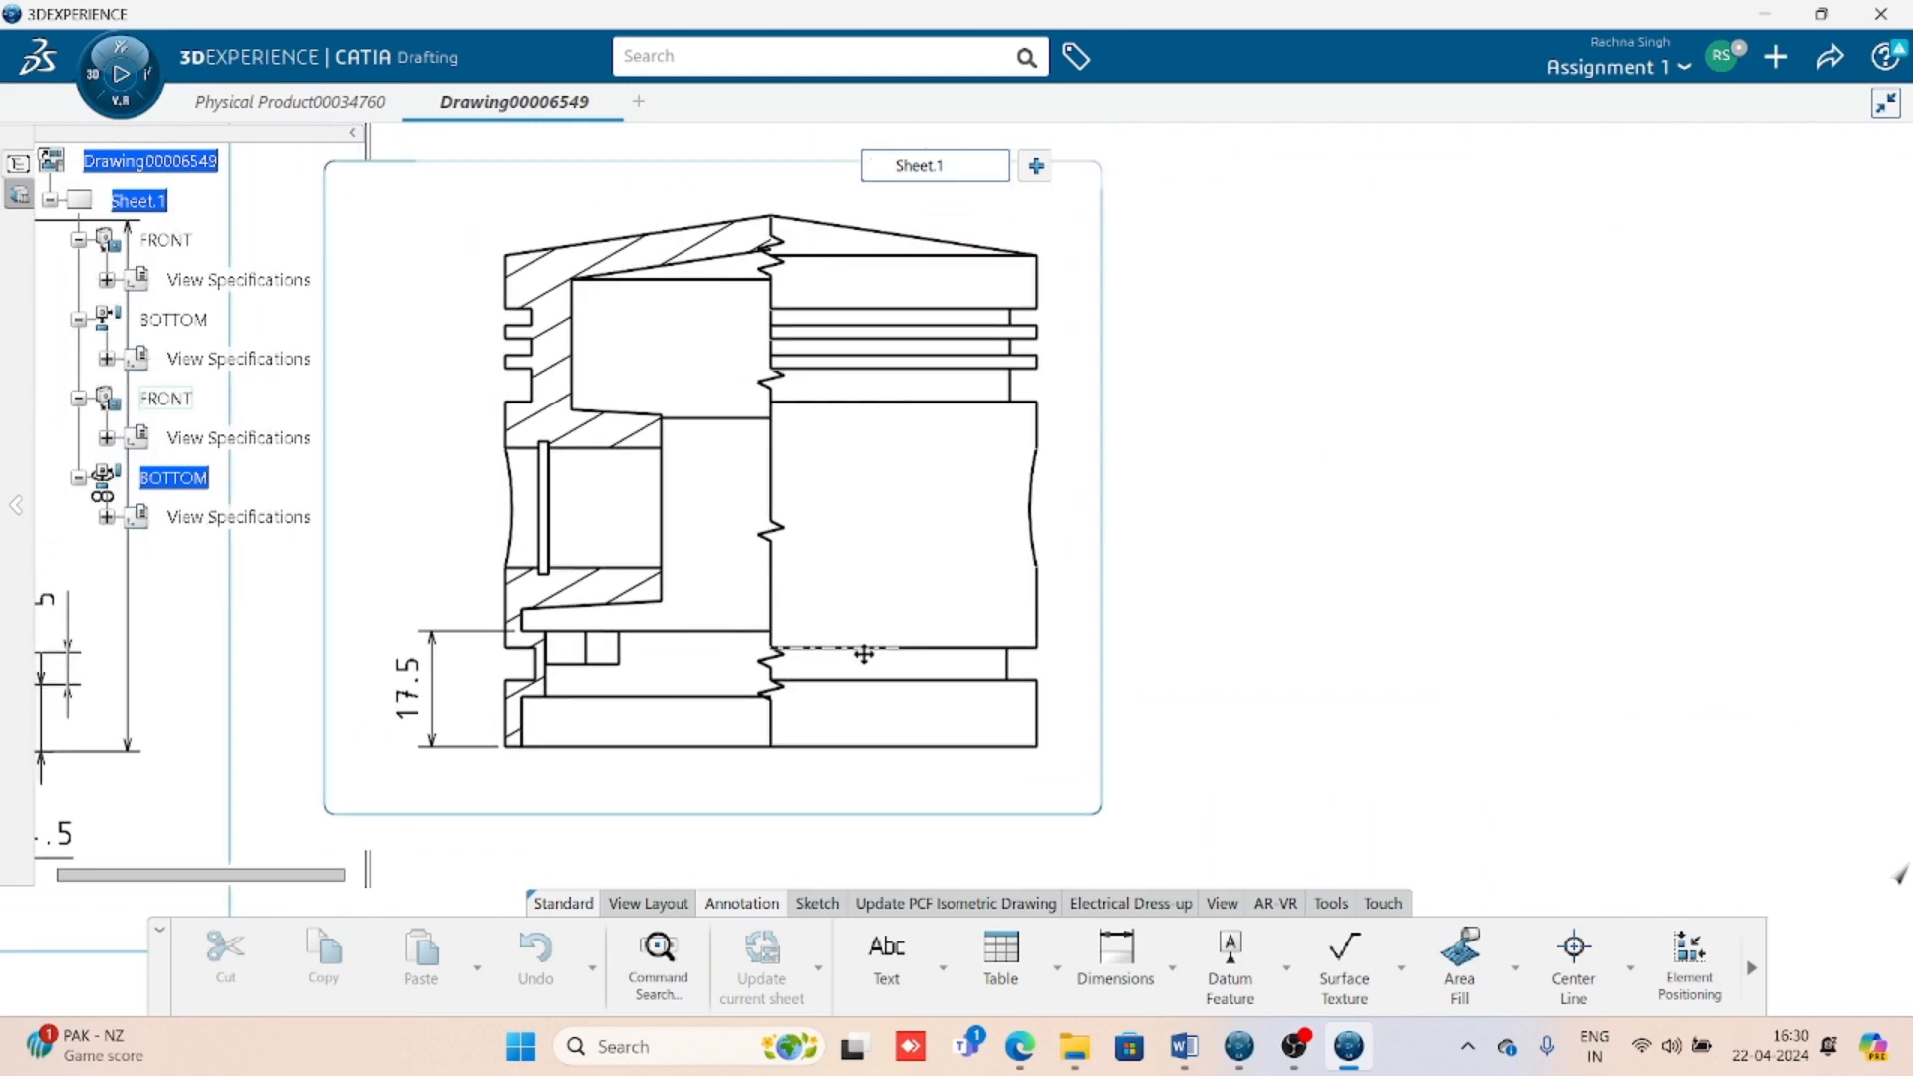
- Turn on hidden lines for the second FRONT view, the one with the 17.5 dimension
mouse_move(617, 480)
middle_down()
mouse_move(858, 398)
mouse_move(806, 417)
middle_up()
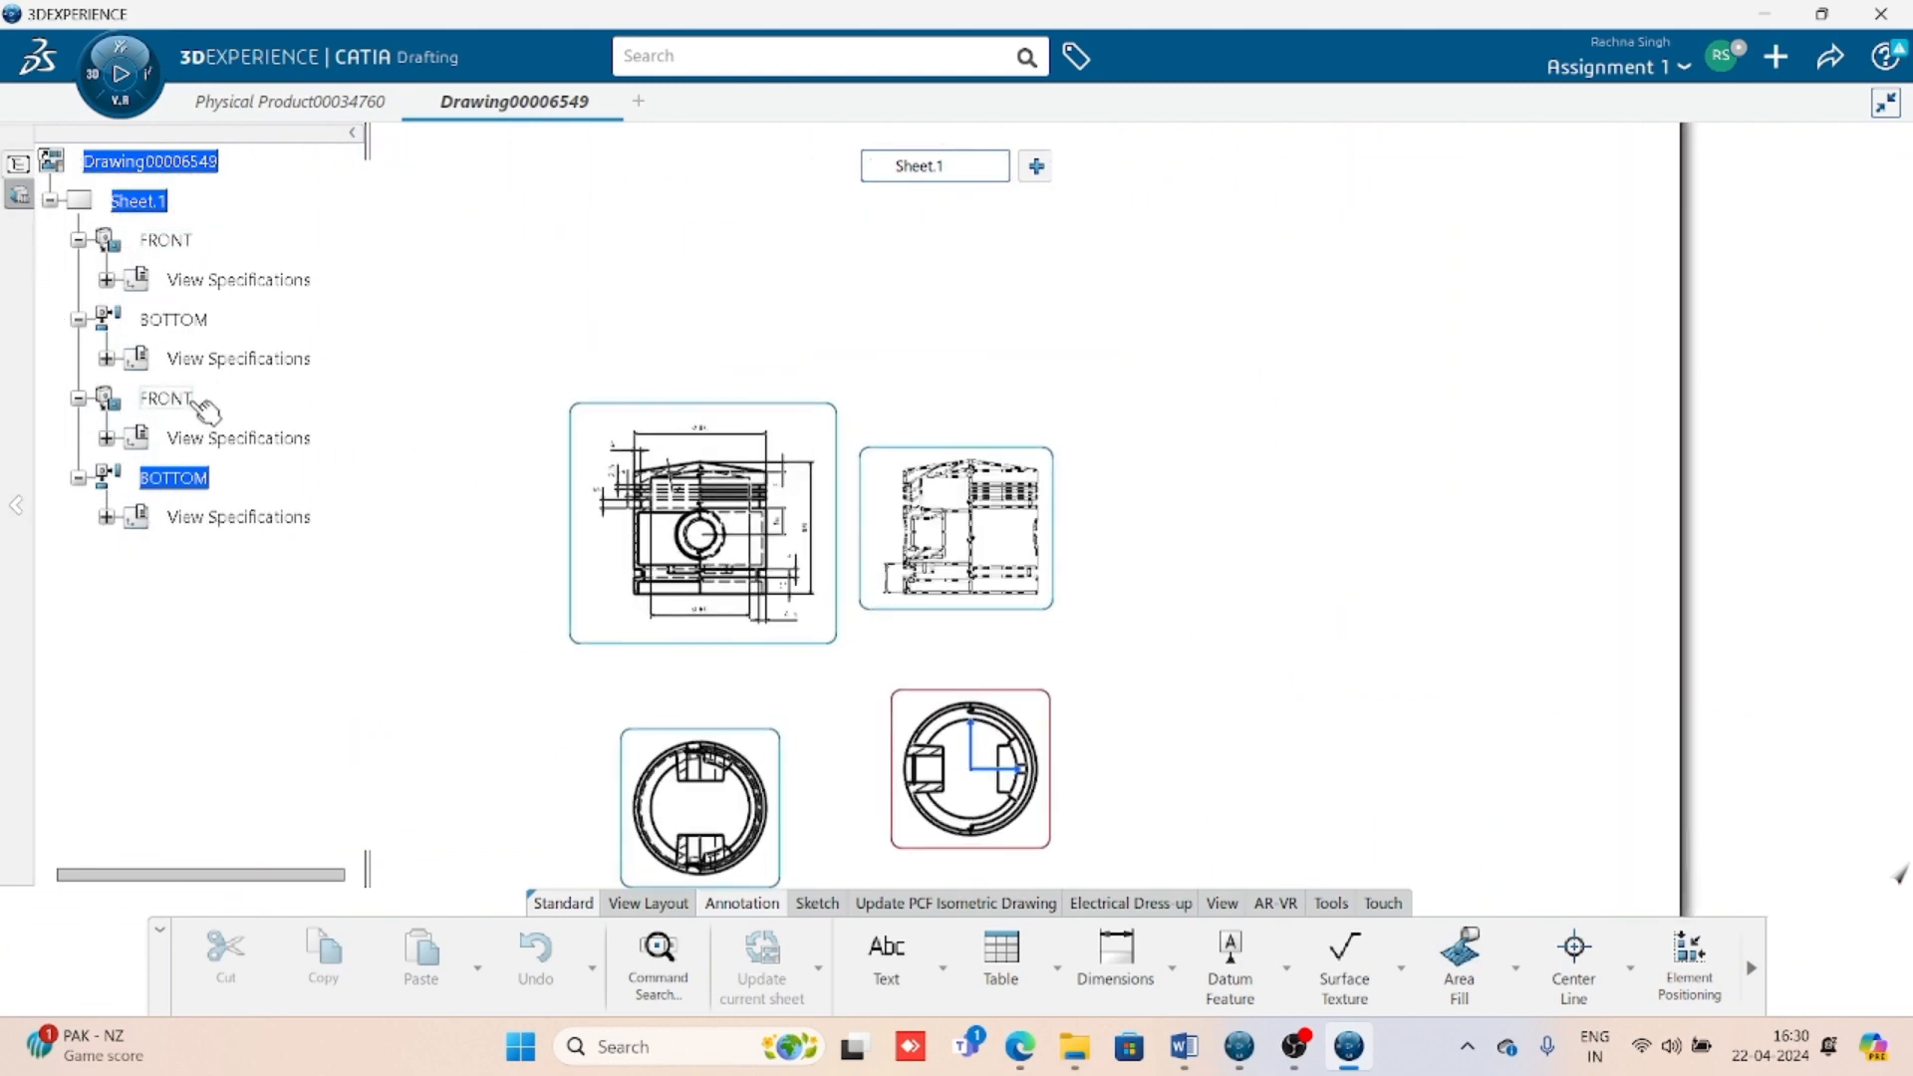
right_click(185, 401)
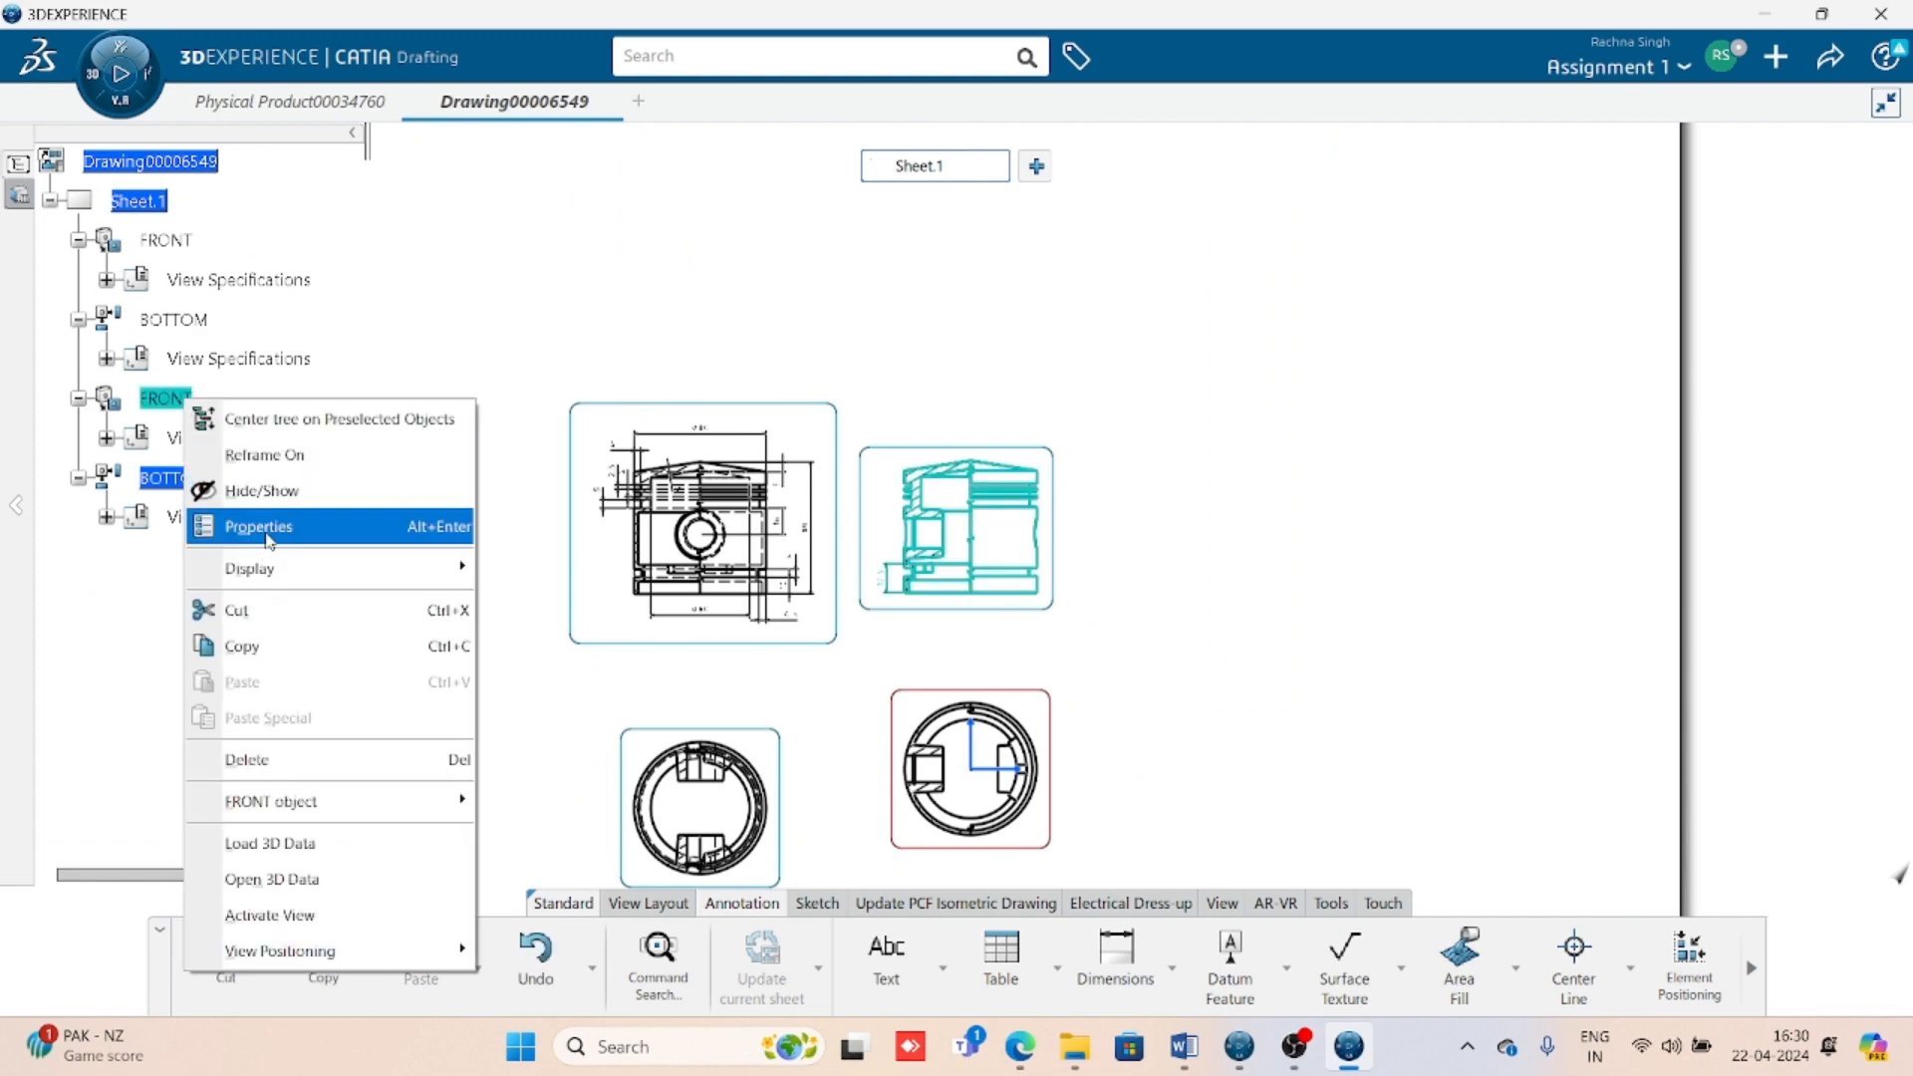
click(259, 526)
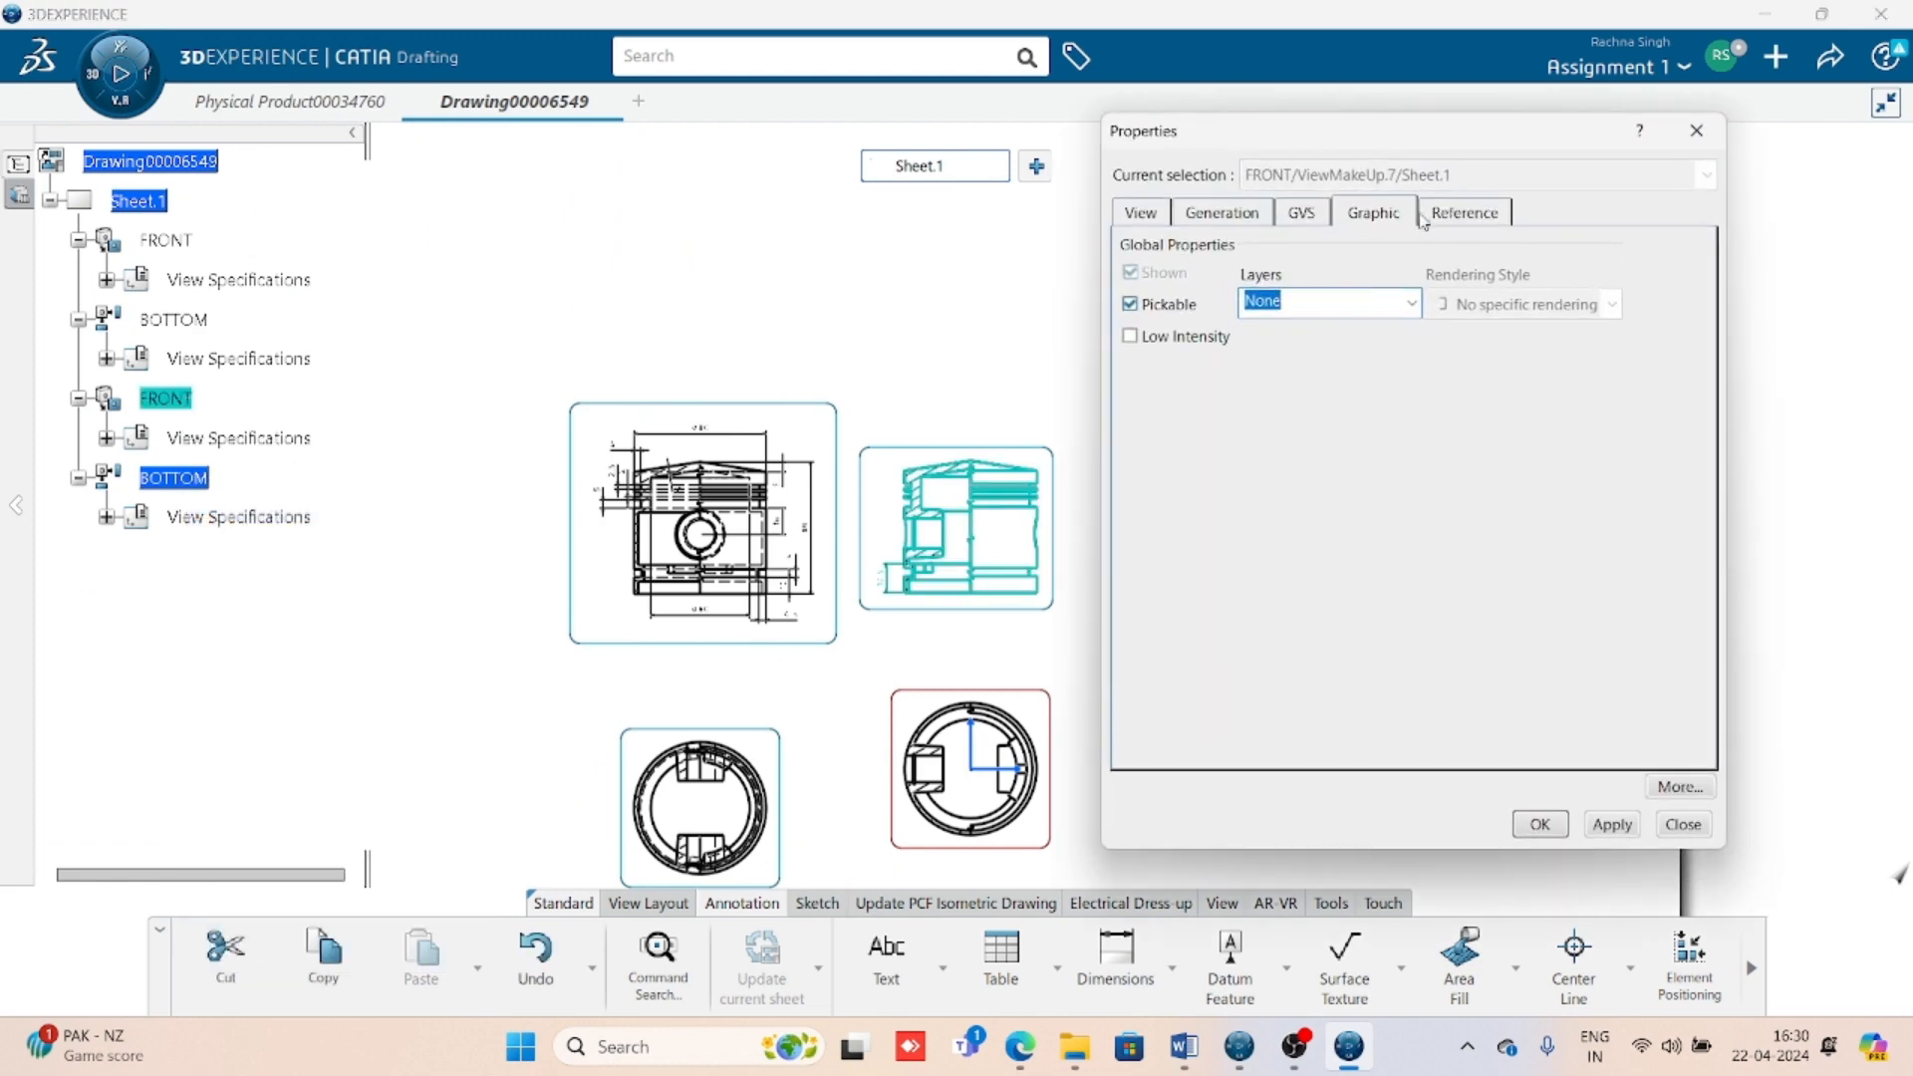
click(1223, 212)
click(1202, 286)
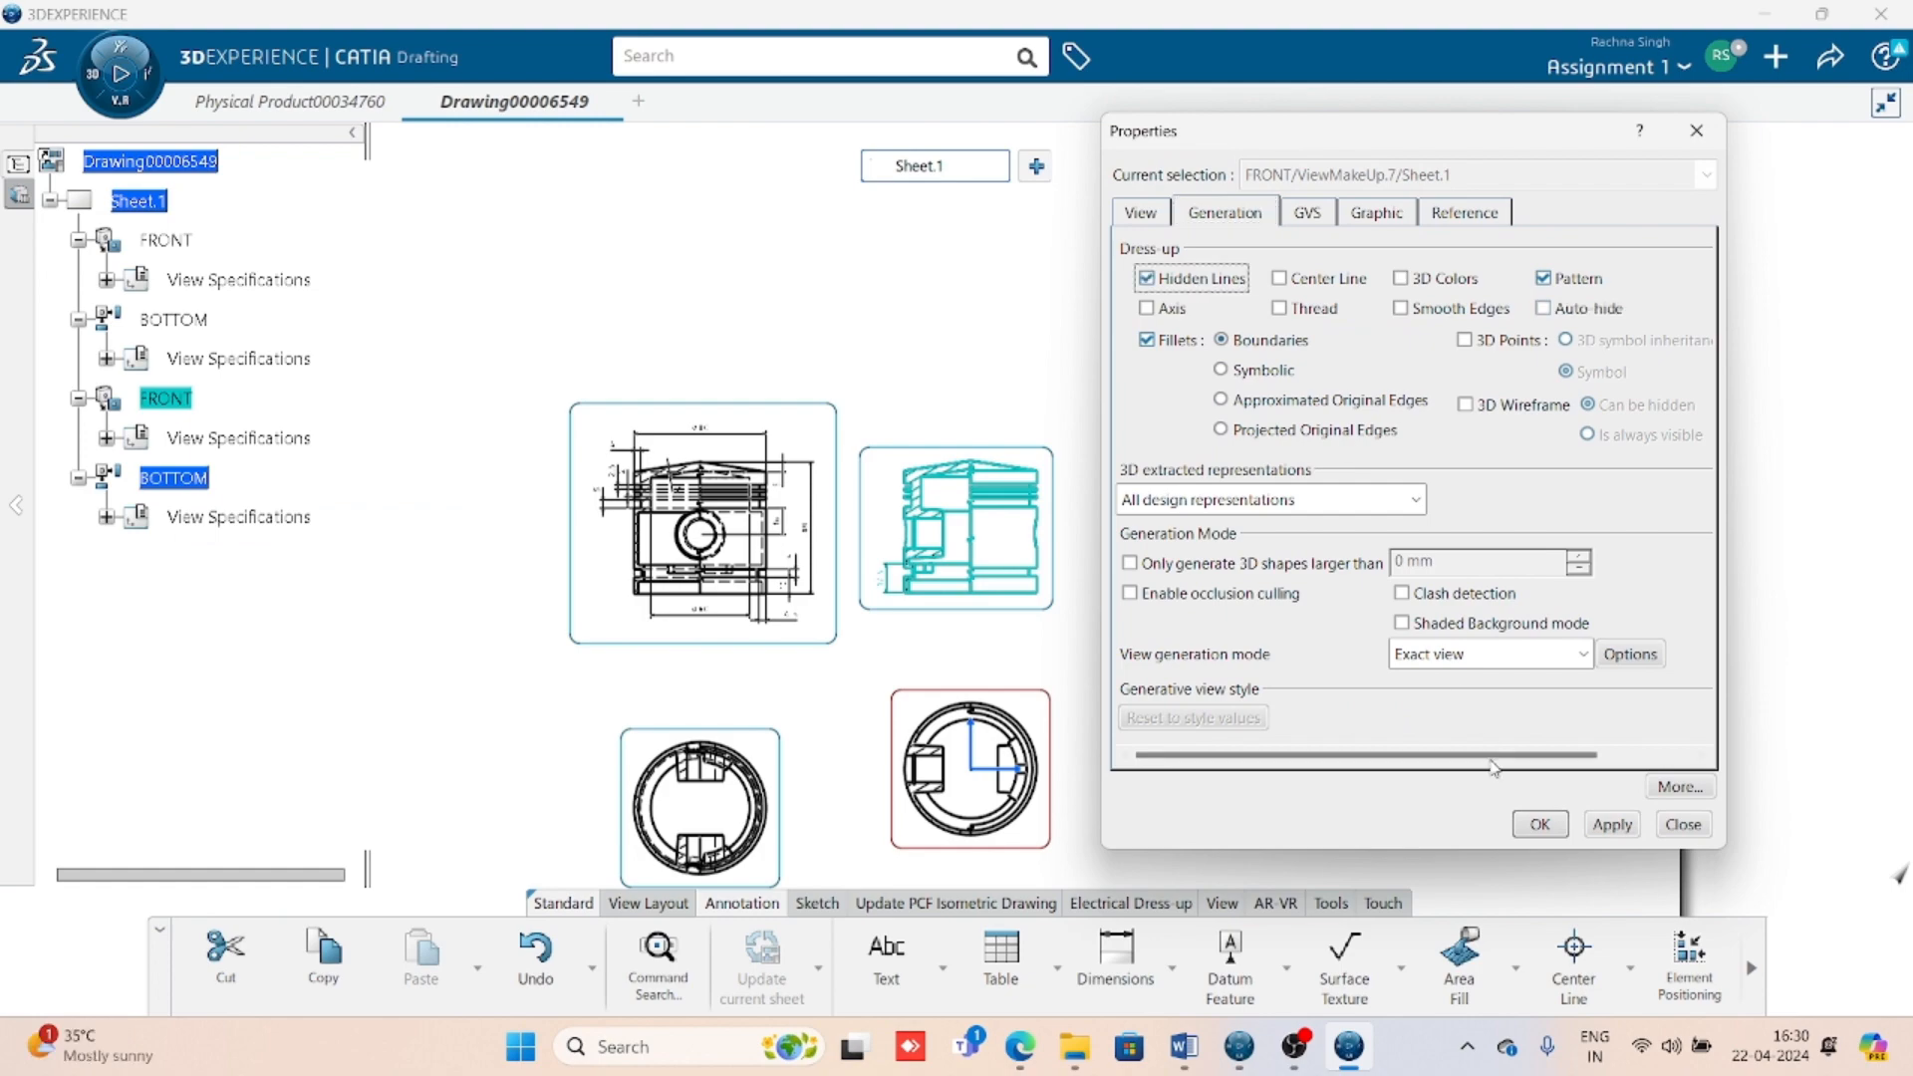
click(1540, 824)
mouse_move(1383, 762)
ctrl+middle_down()
mouse_move(1341, 602)
mouse_move(1369, 466)
ctrl+middle_up()
mouse_move(1303, 746)
middle_down()
mouse_move(1115, 735)
mouse_move(1106, 773)
mouse_move(1007, 837)
mouse_move(1017, 737)
middle_up()
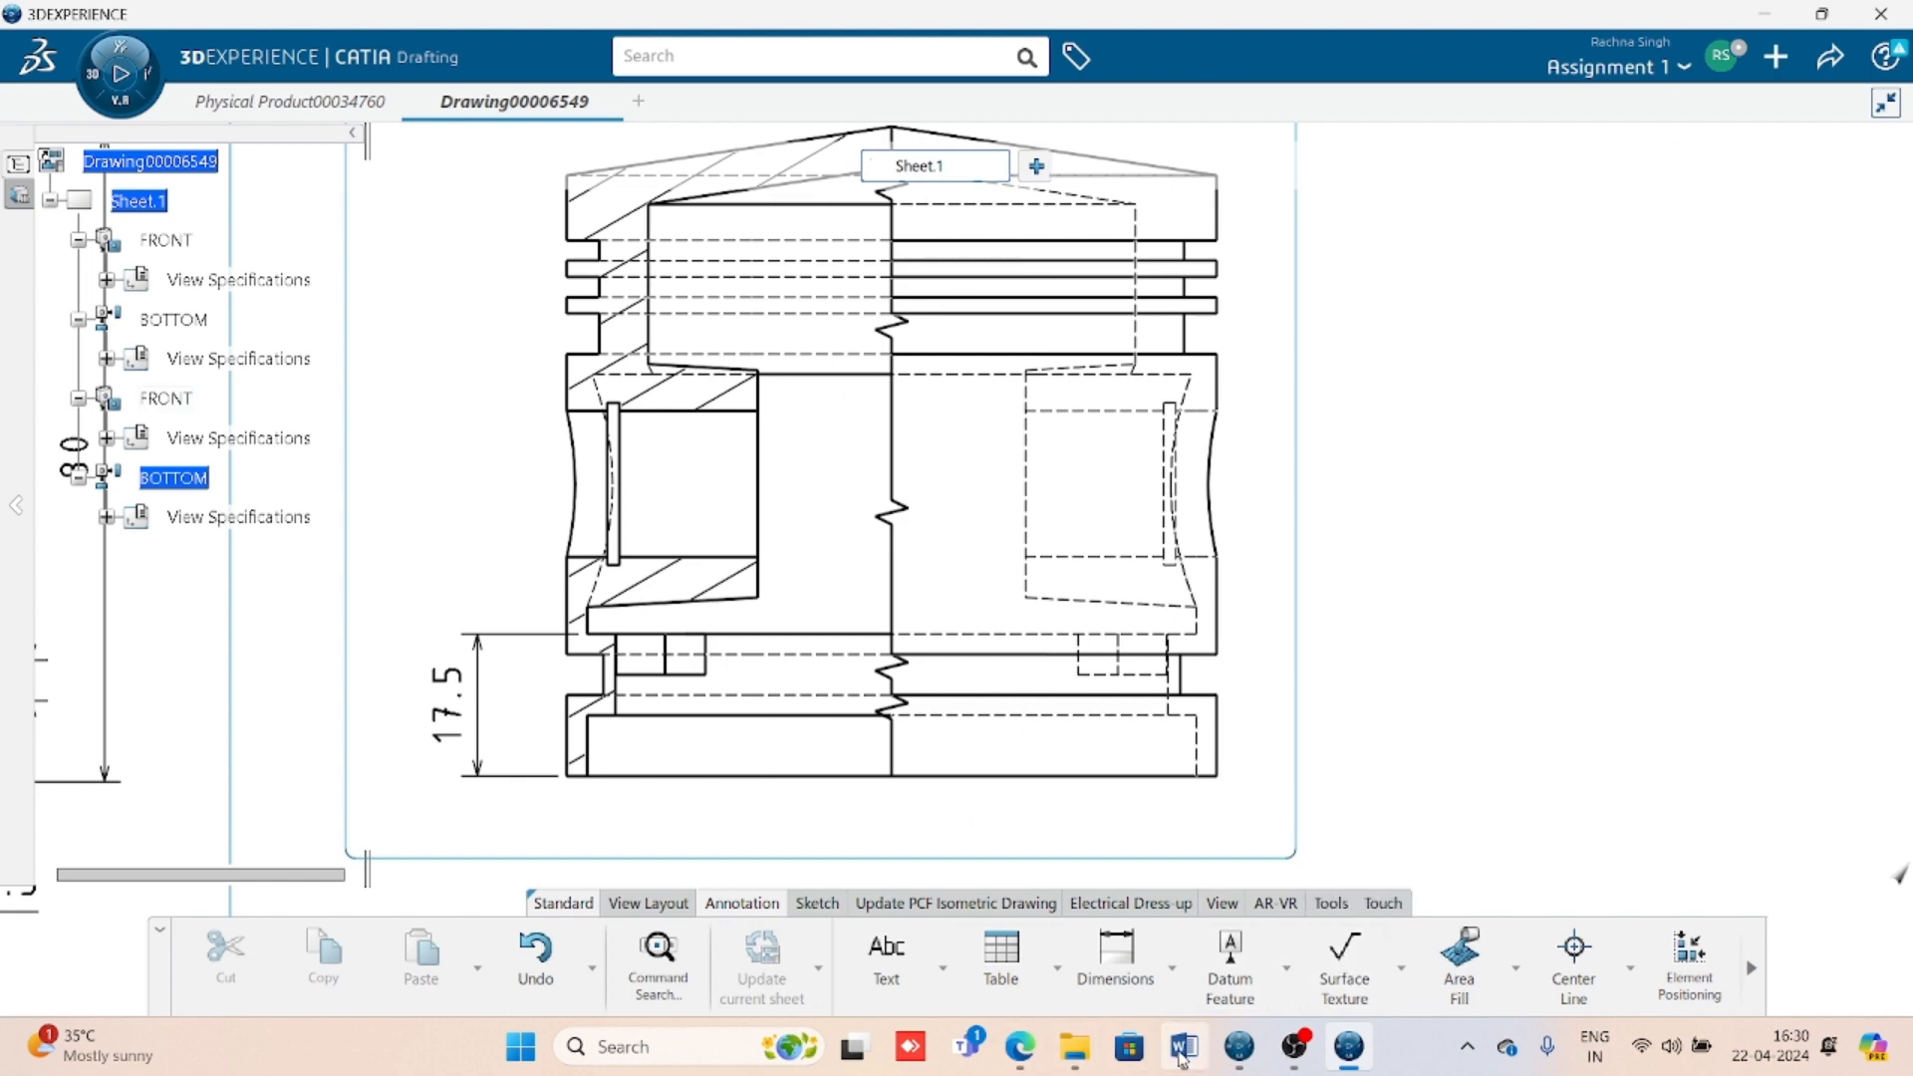
- Switch to Word to check the groove hole details in the Assignment 4 reference drawing, and return to 3DEXPERIENCE
click(1184, 1046)
scroll(902, 700, down, 10)
scroll(911, 705, up, 11)
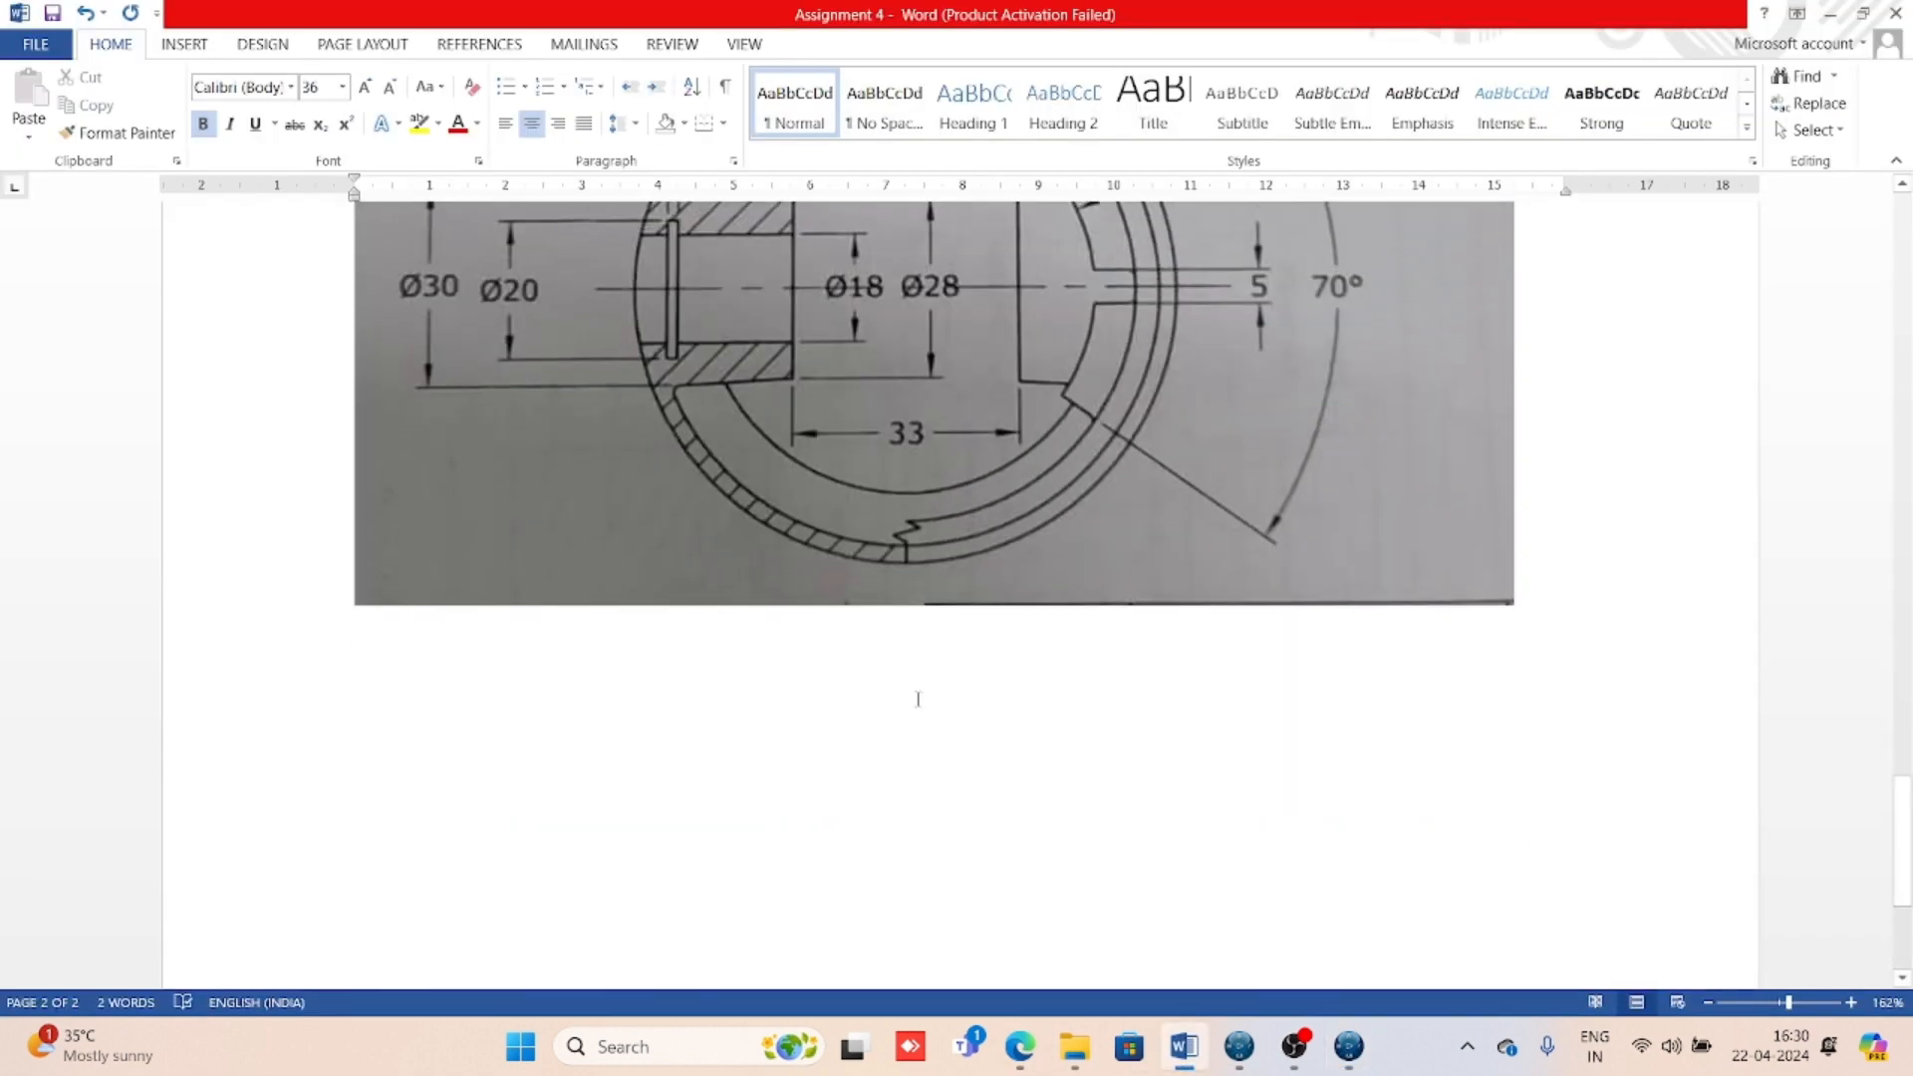
scroll(956, 764, up, 5)
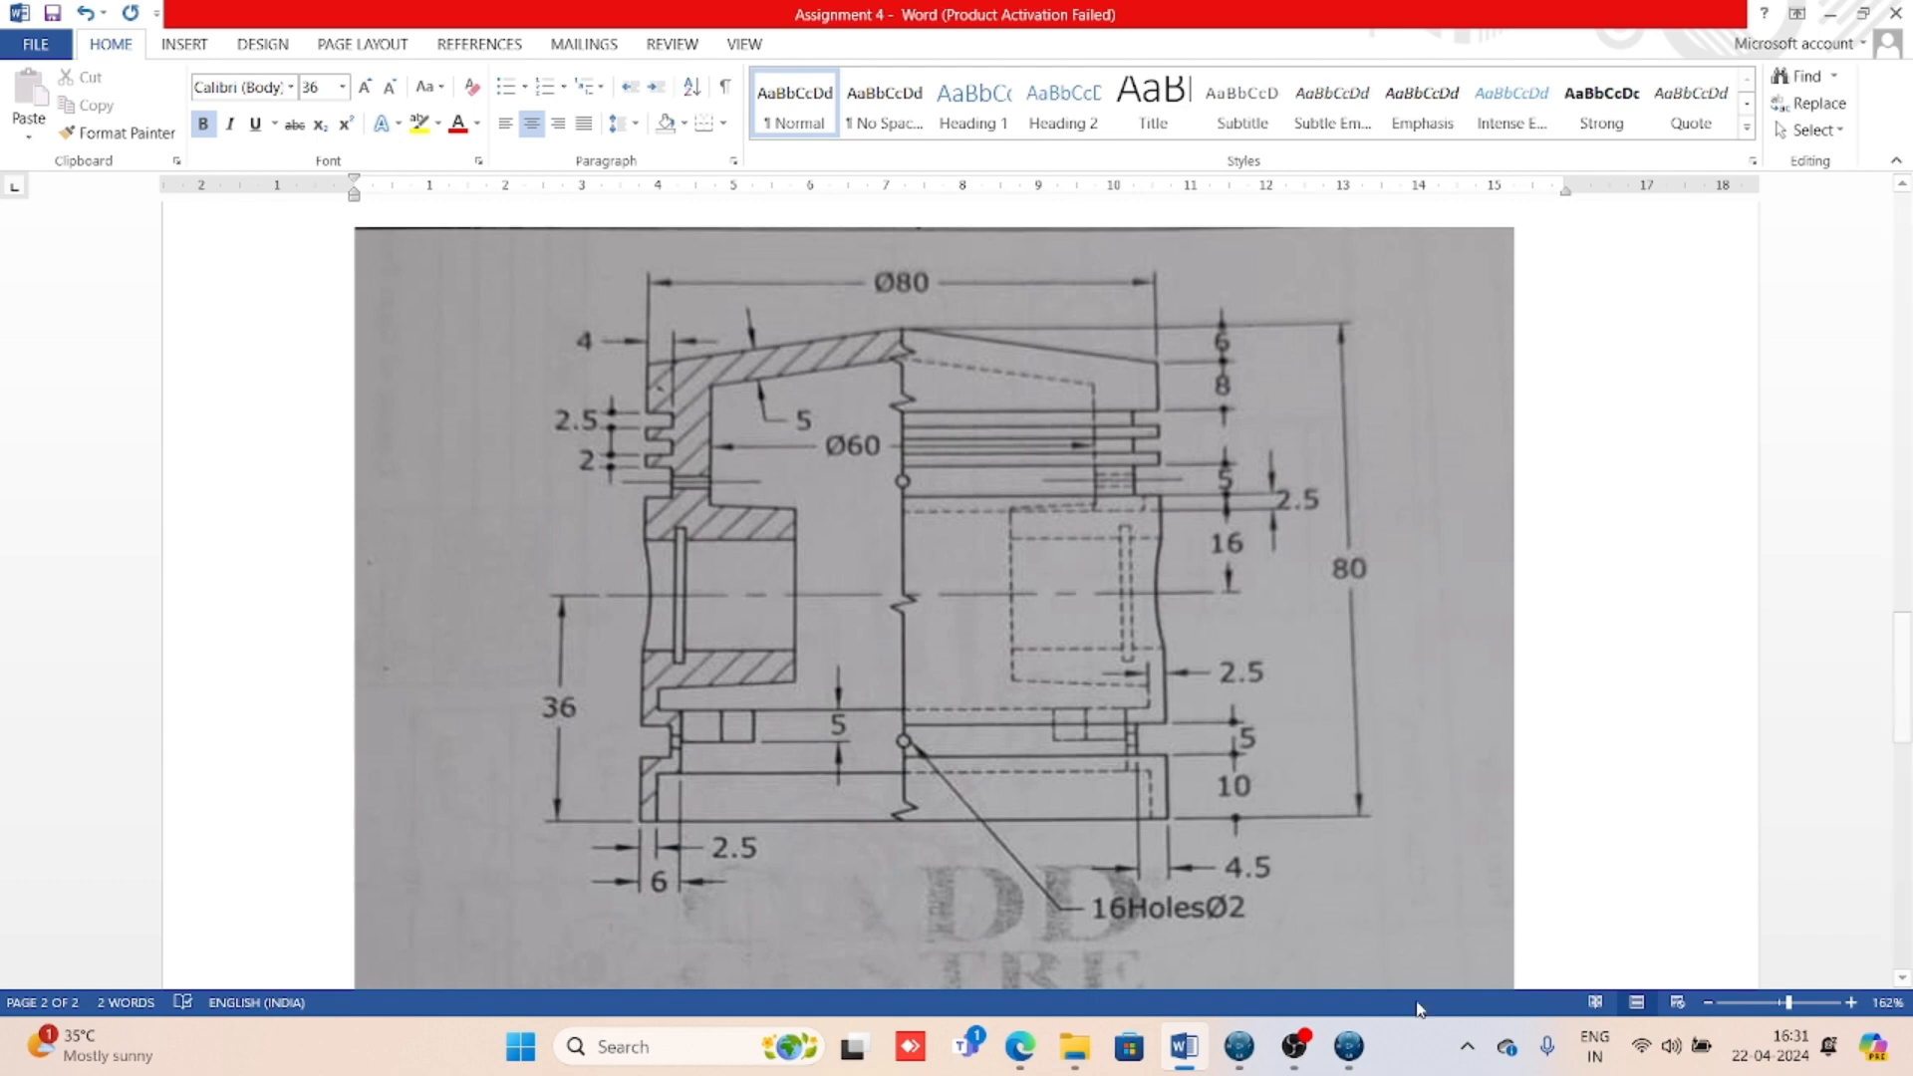
click(1348, 1046)
- Switch to the piston part and start a positioned sketch on the yz plane
key(ctrl+Tab)
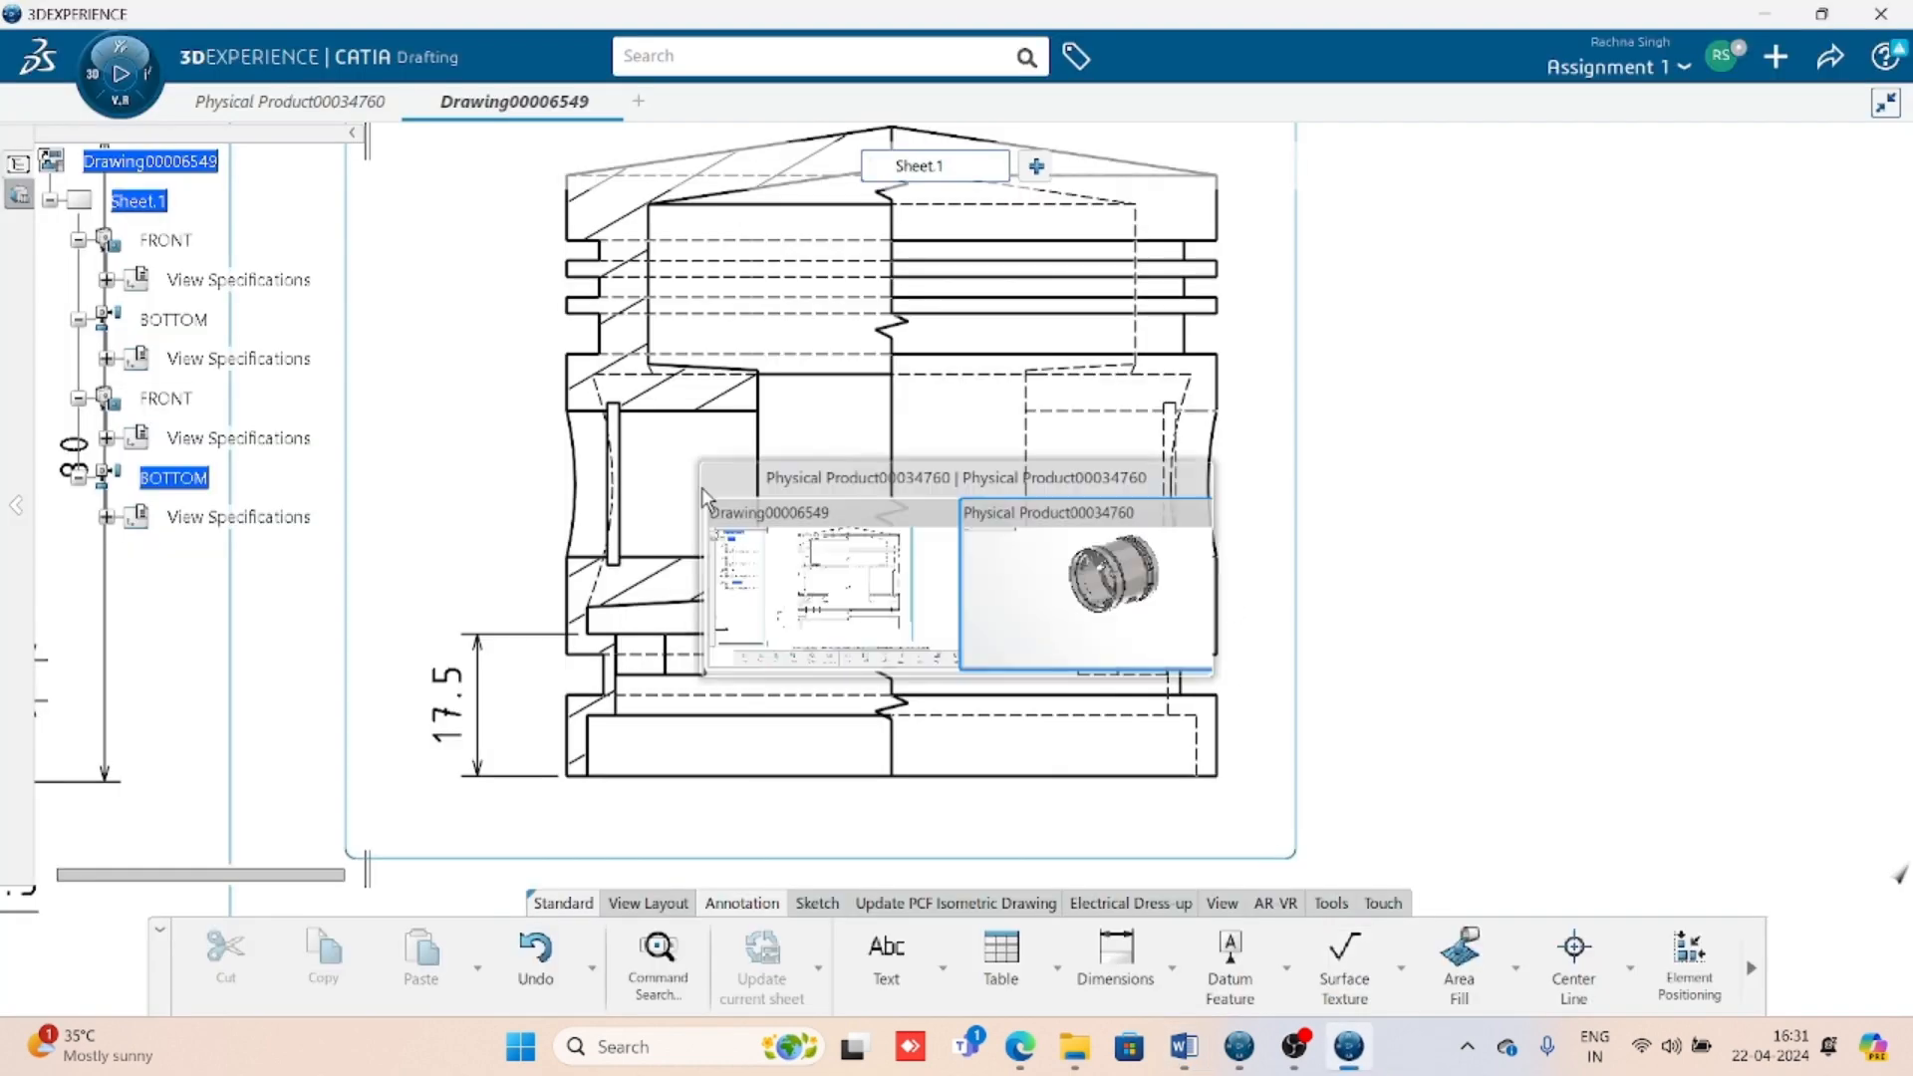
middle_drag(867, 358, 787, 505)
click(867, 483)
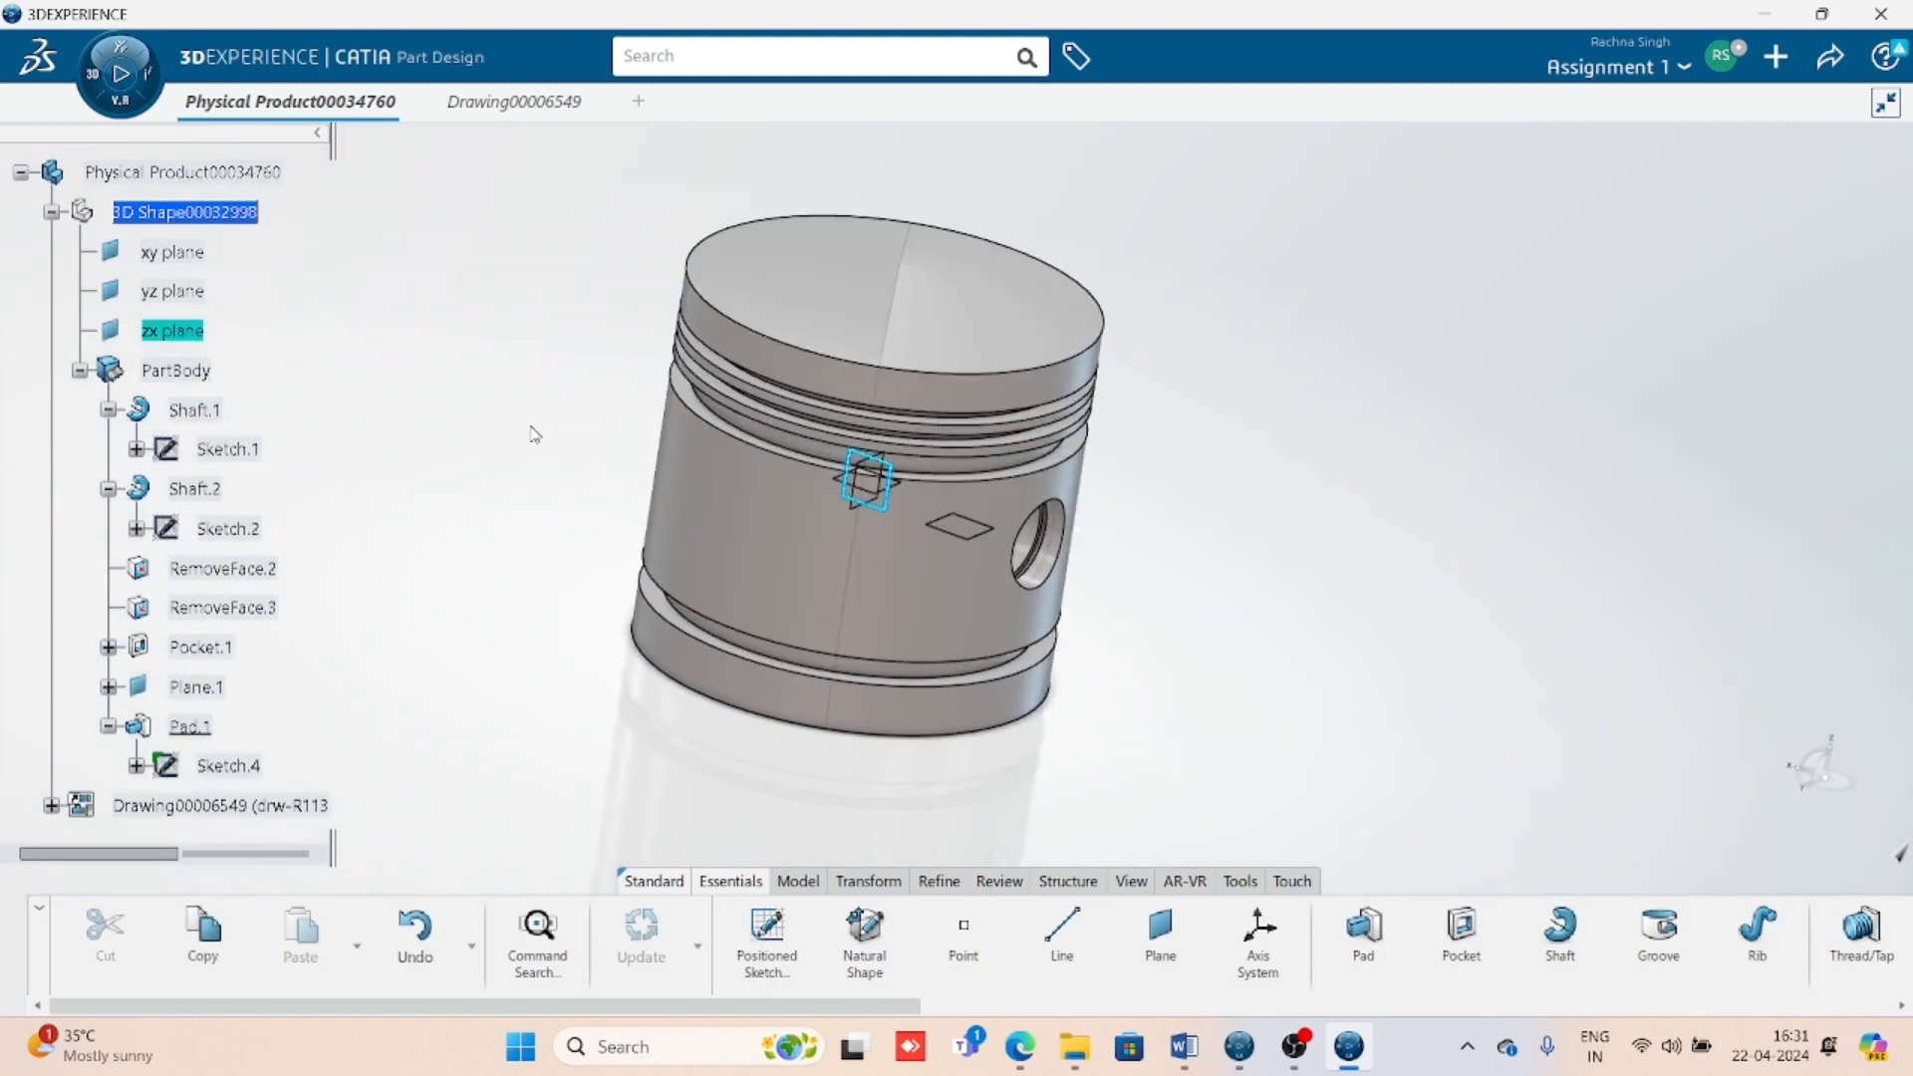
middle_drag(1016, 566, 719, 533)
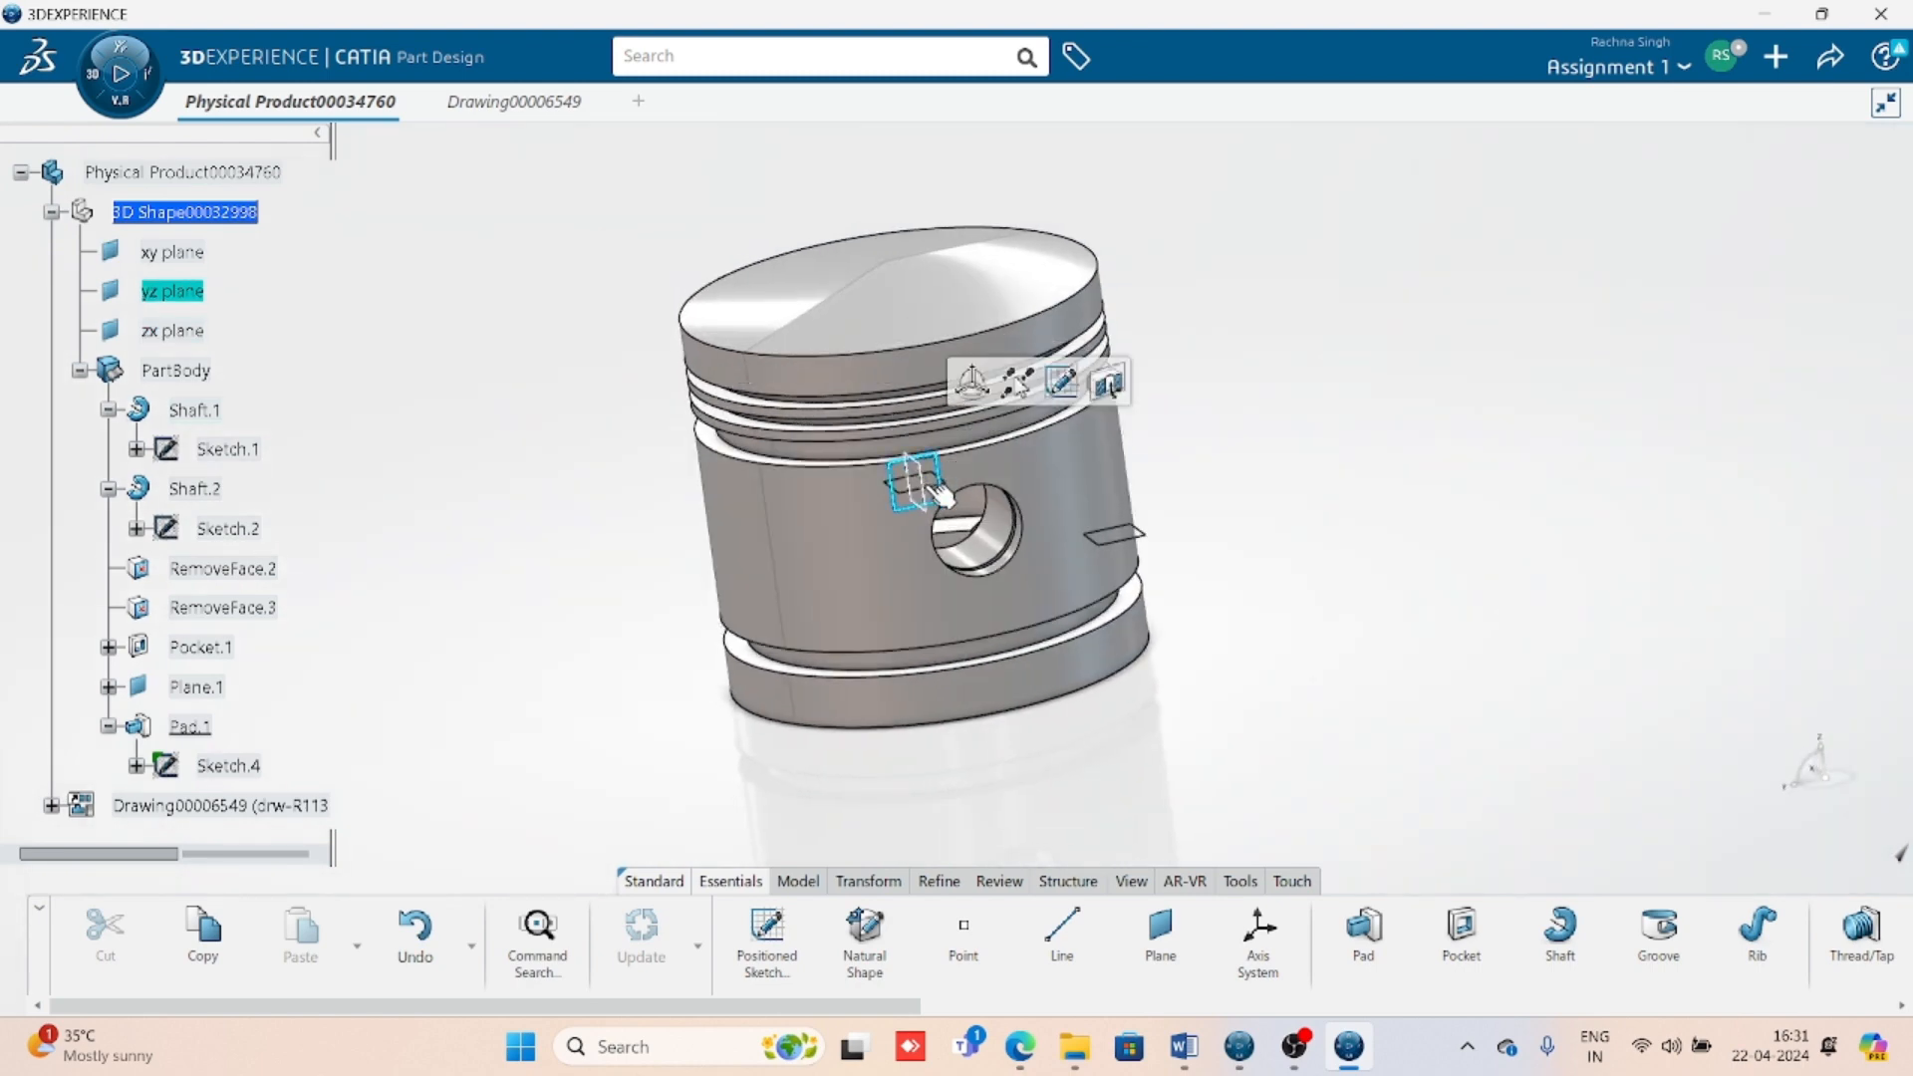
click(1333, 553)
middle_drag(1417, 609, 1262, 677)
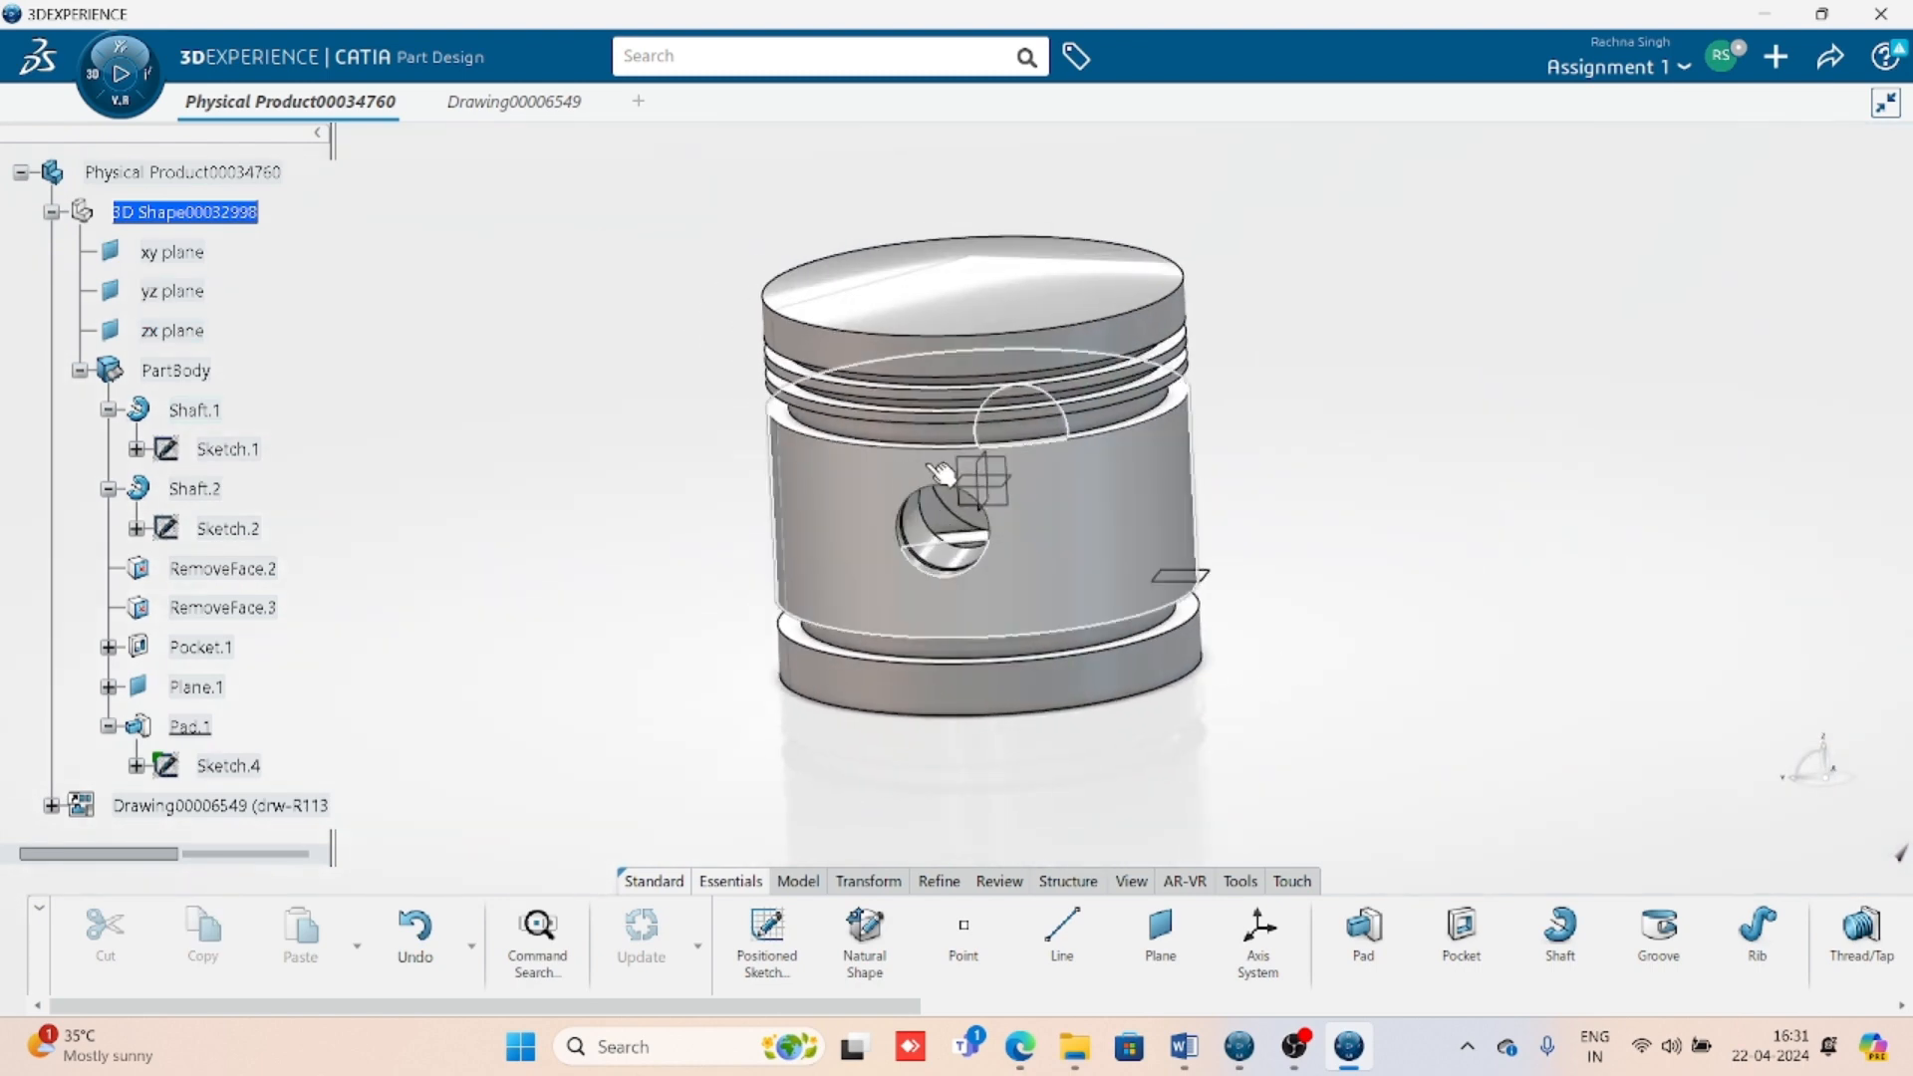
click(1017, 511)
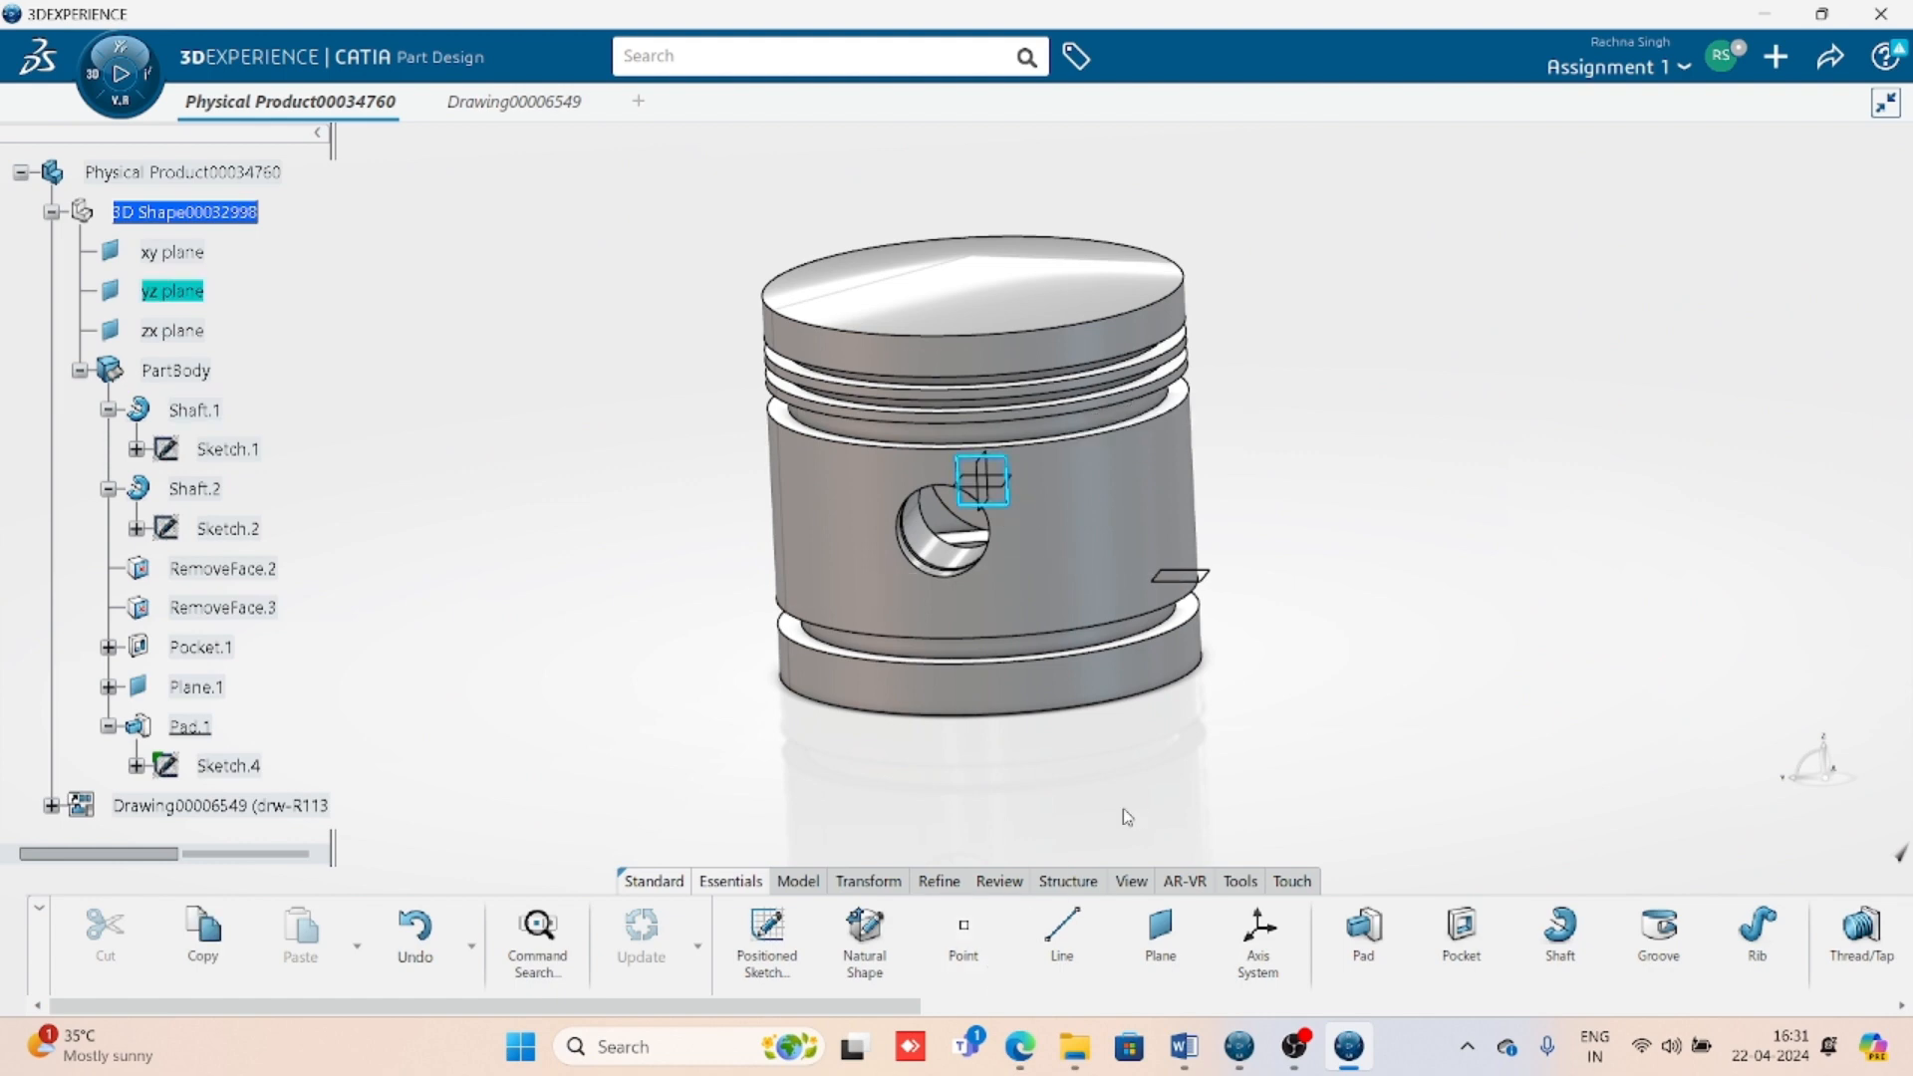
click(767, 942)
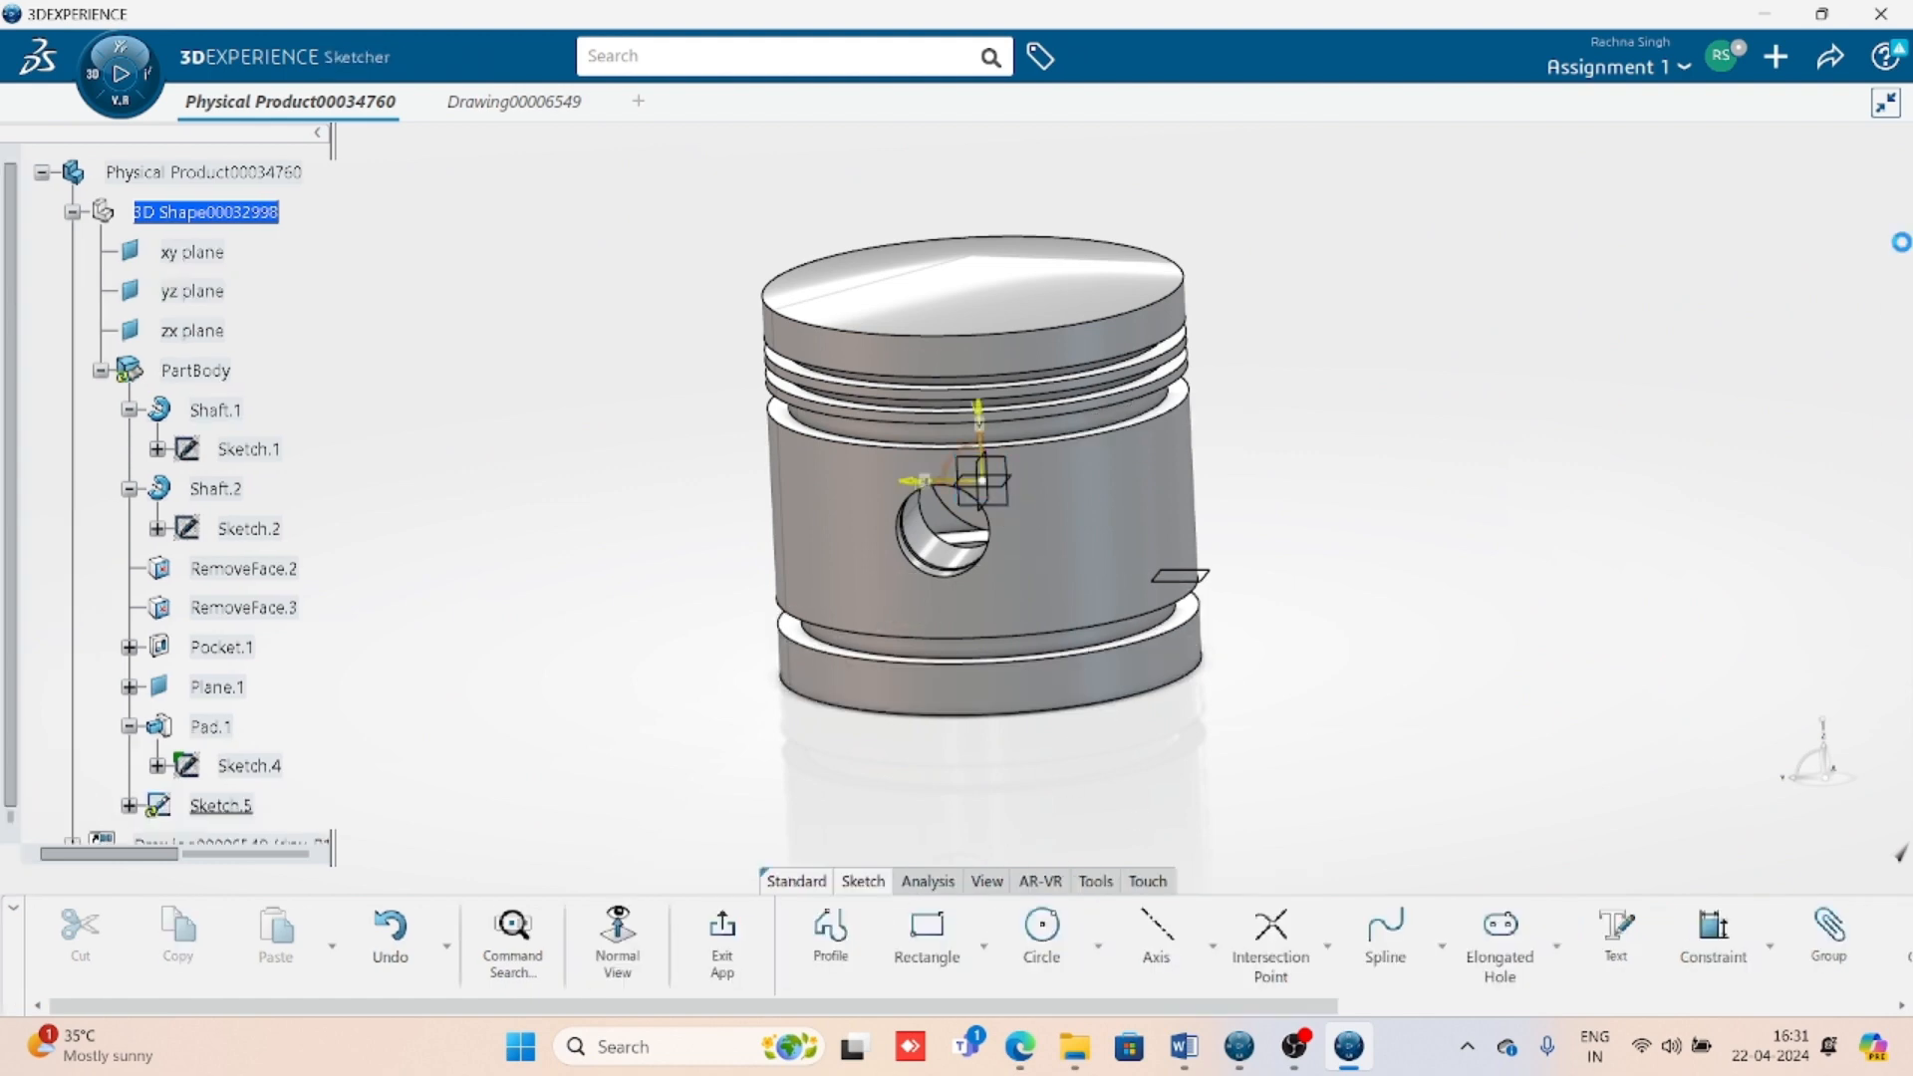
- Sketch a circle of about 6 mm radius centred on the vertical axis within the piston's lower groove
click(1039, 929)
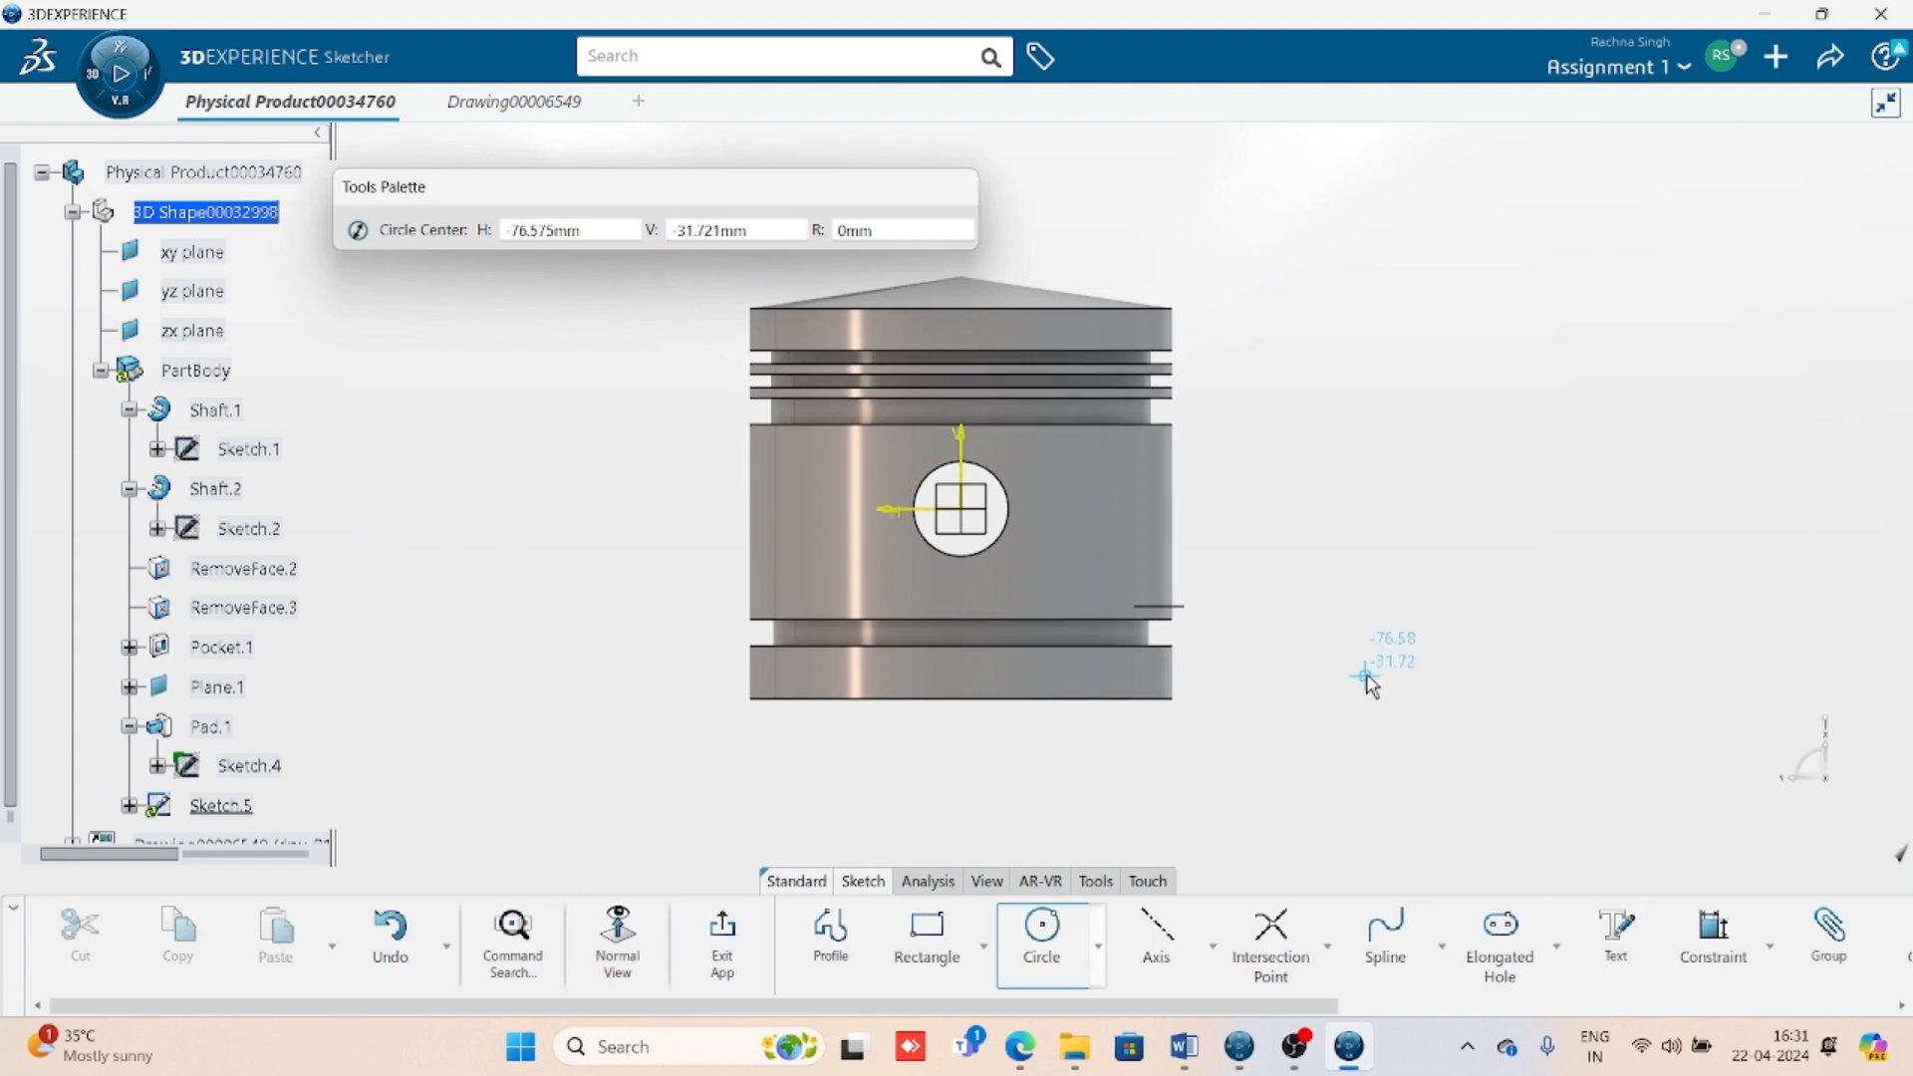
click(962, 634)
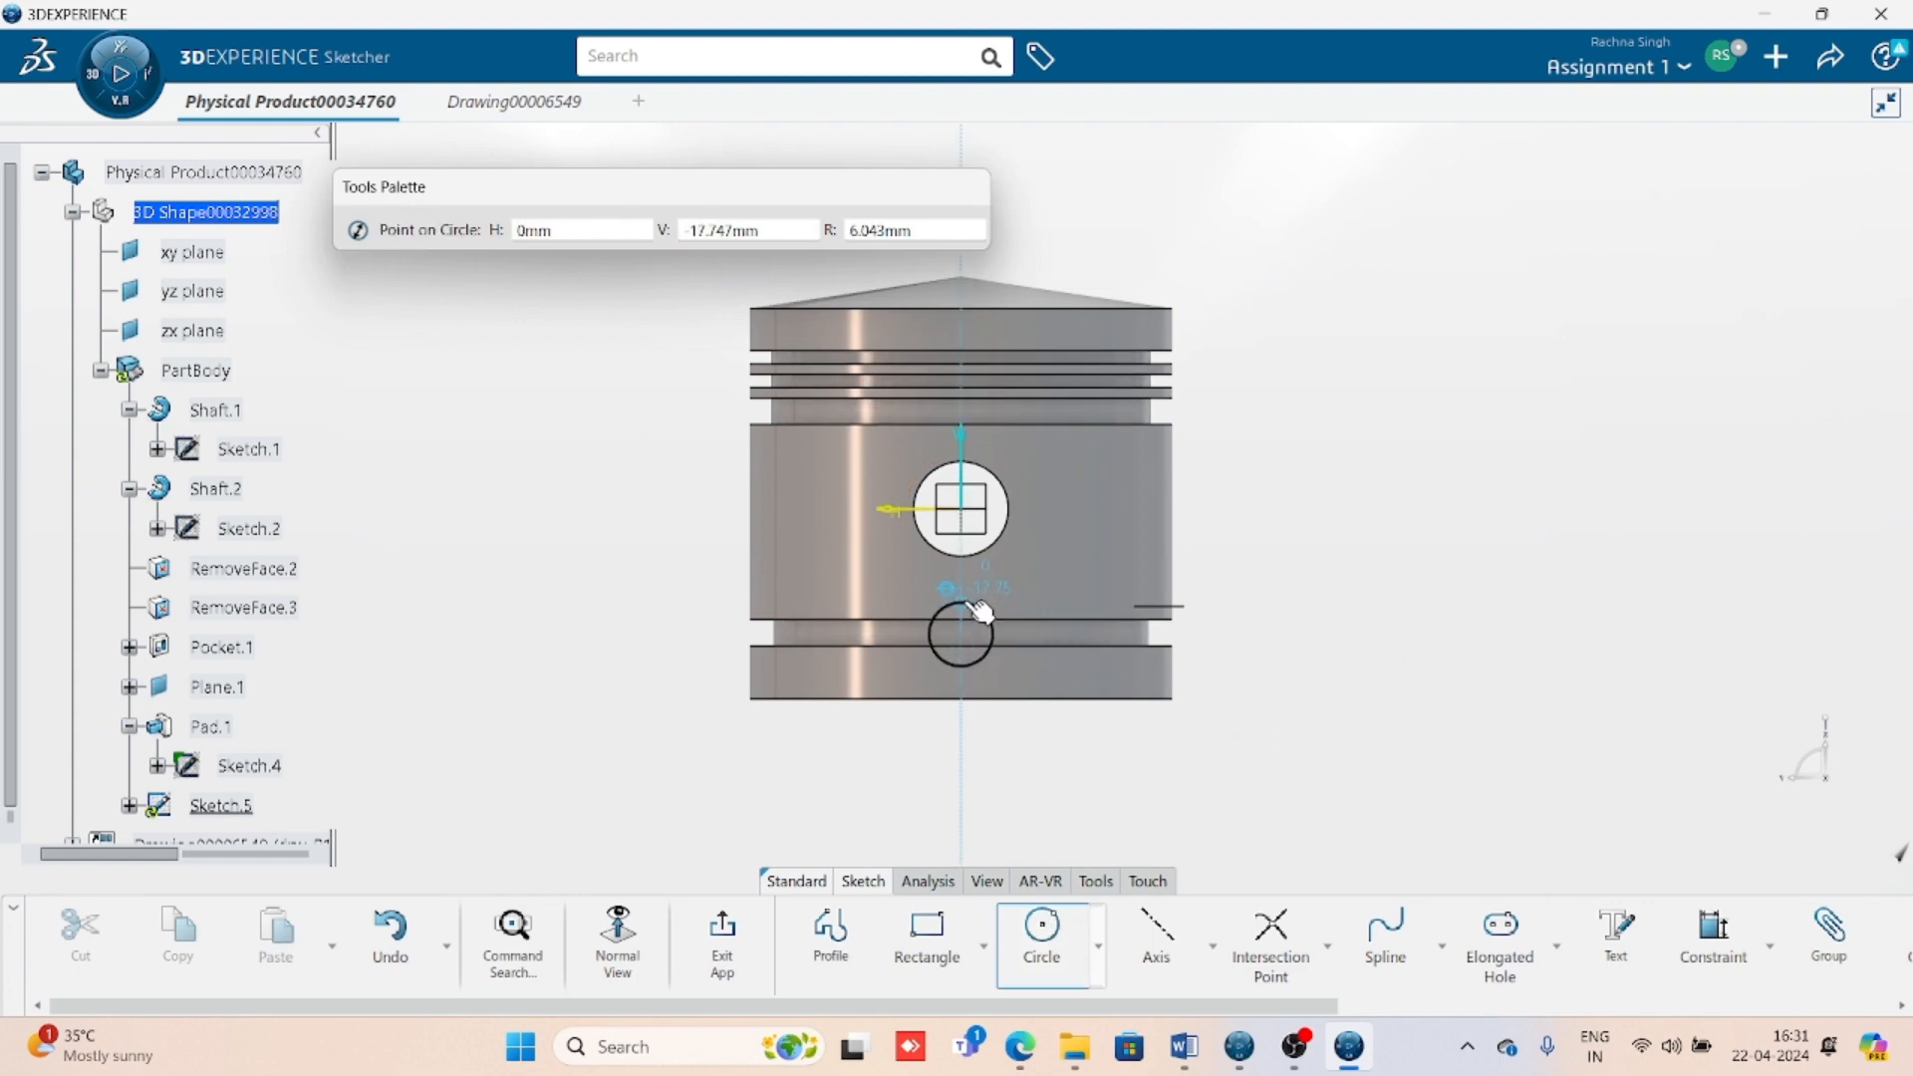
click(992, 628)
click(1433, 759)
- Constrain the groove circle's radius to 2 mm
click(1714, 932)
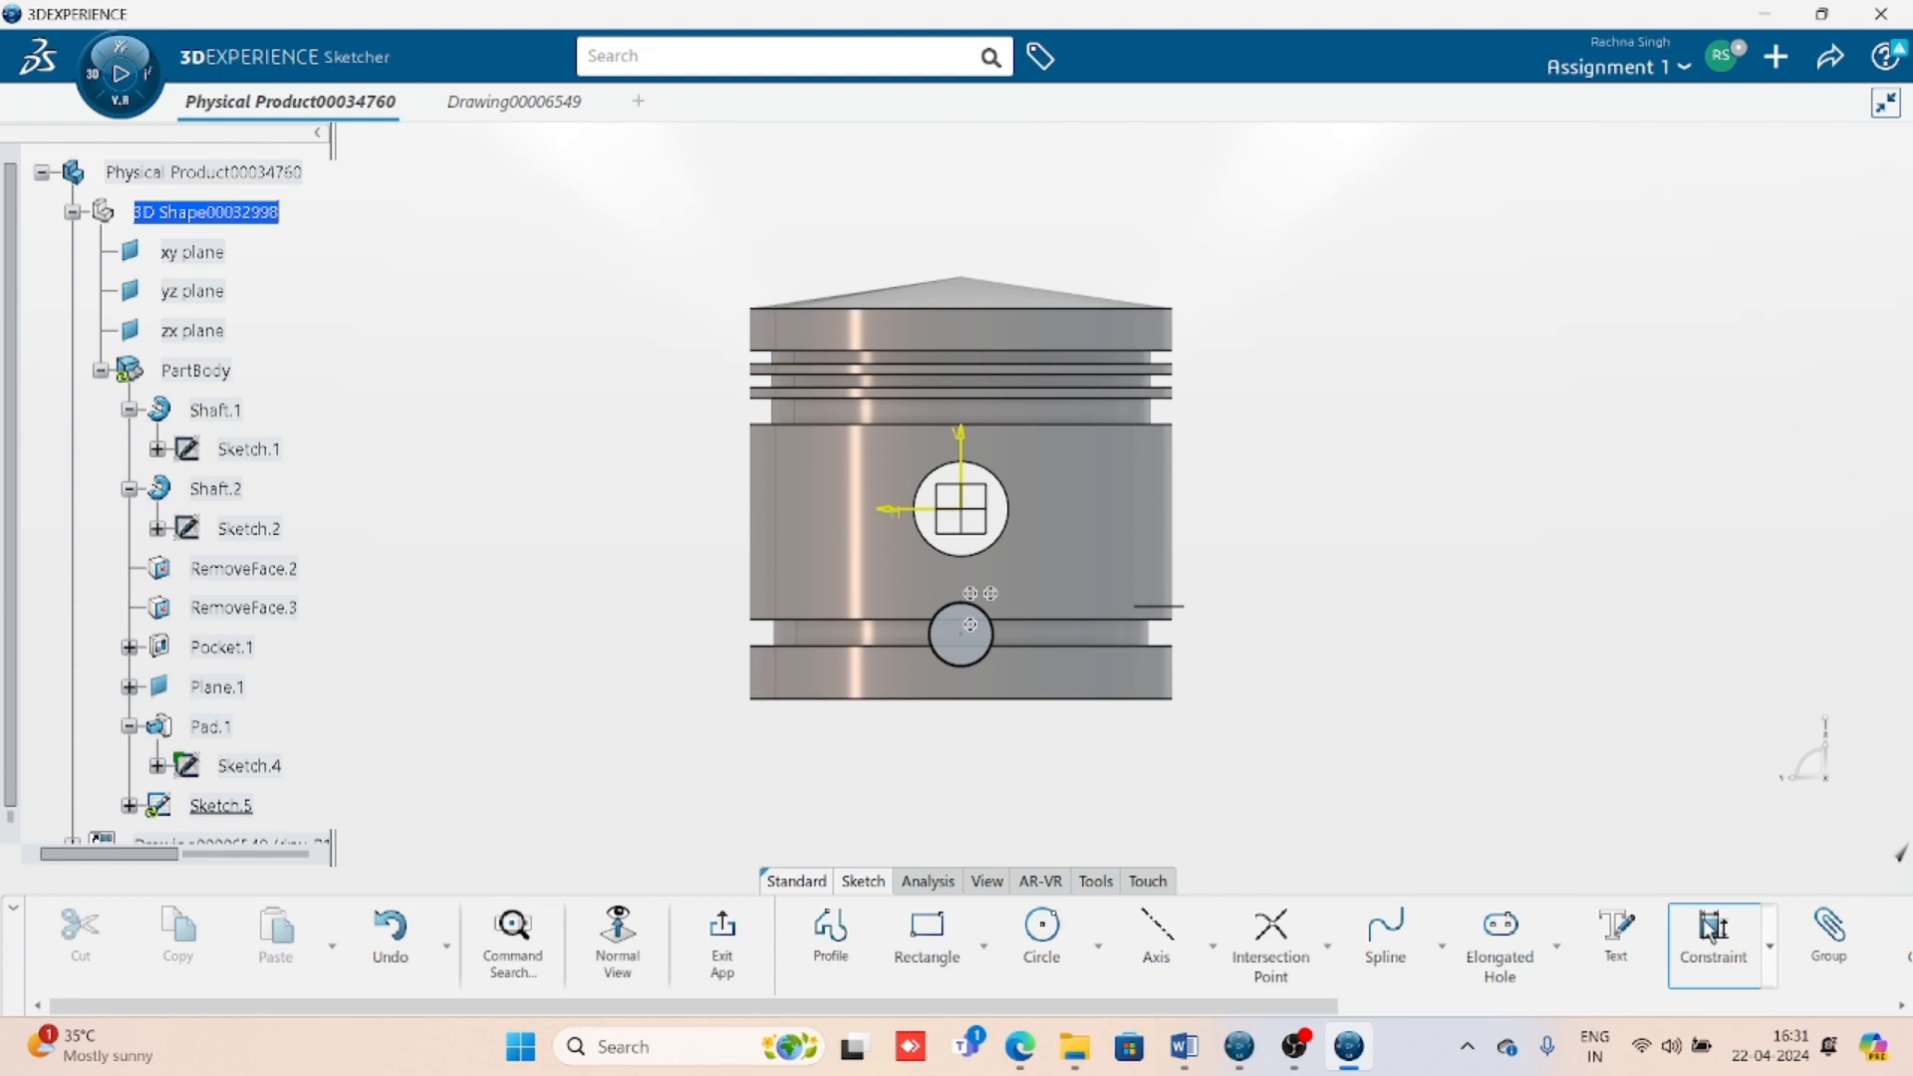
click(984, 645)
click(1031, 792)
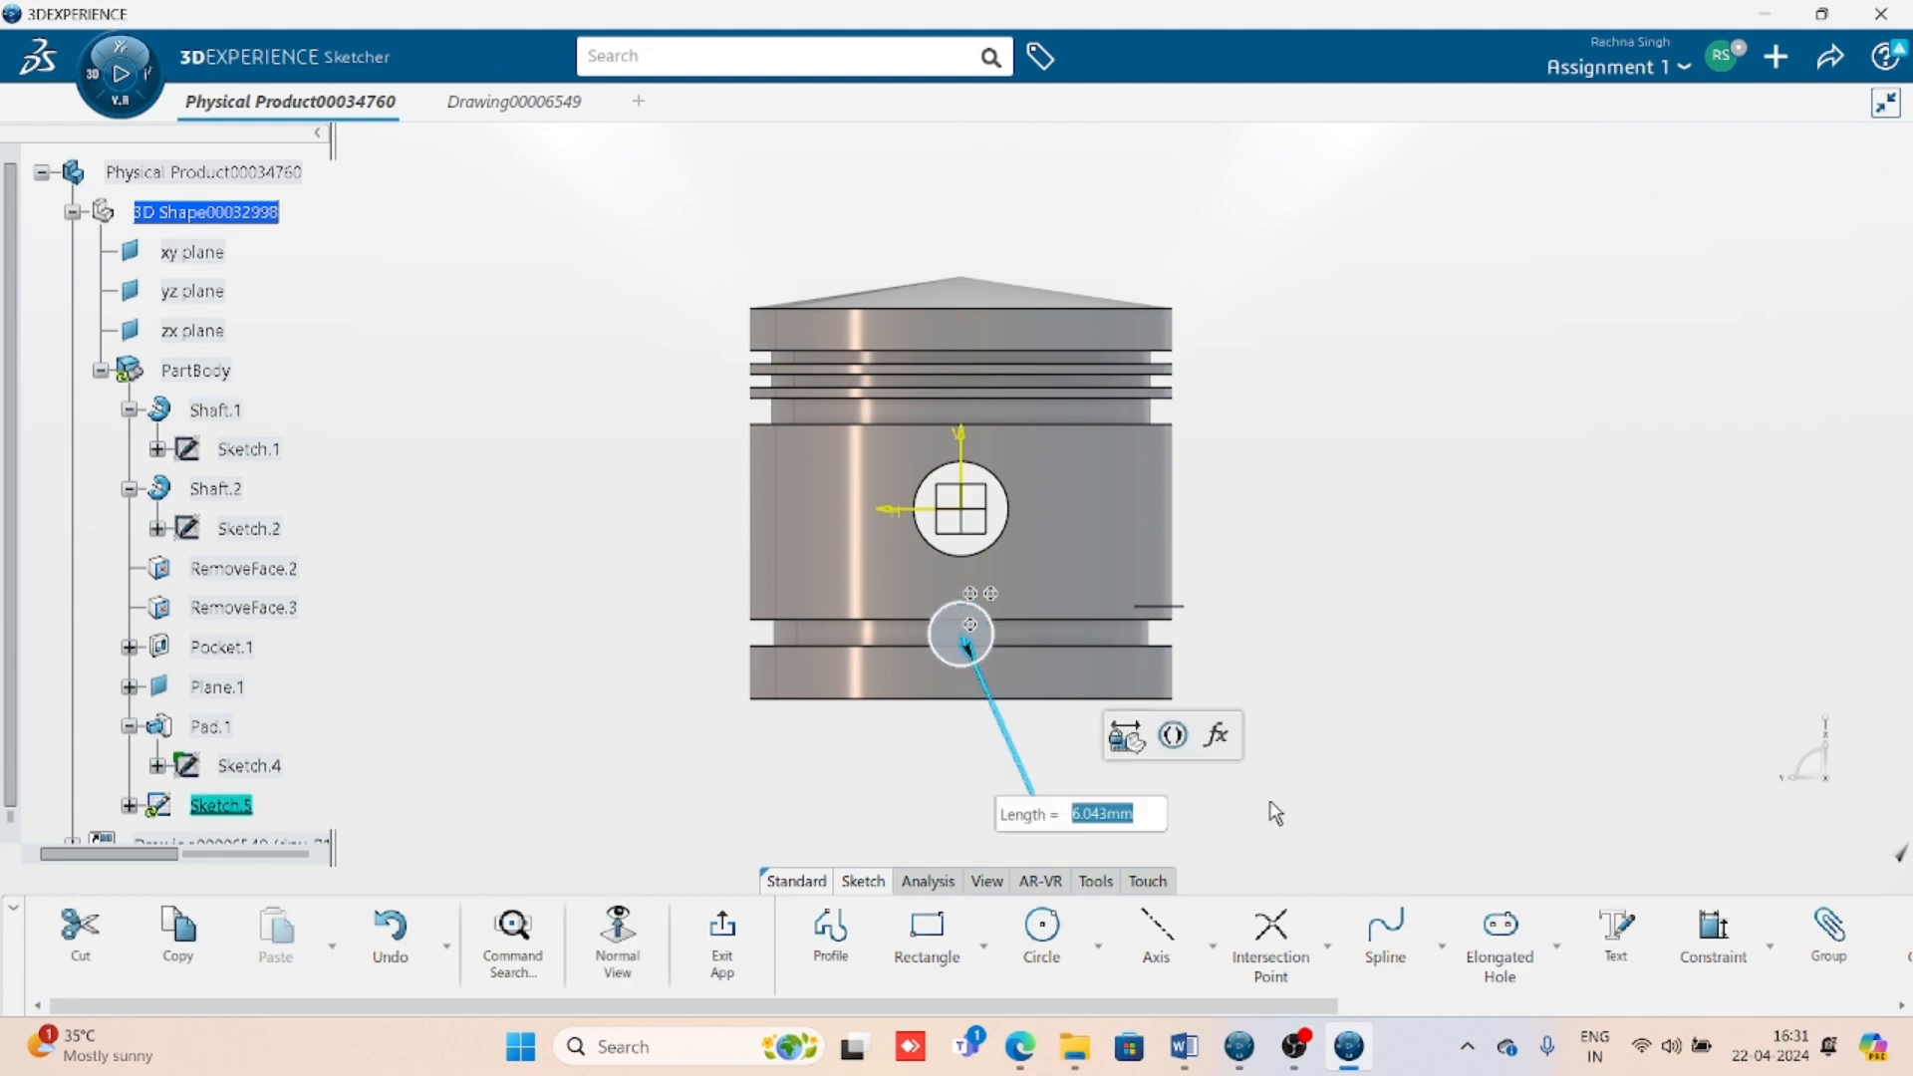
key(Return)
click(1358, 730)
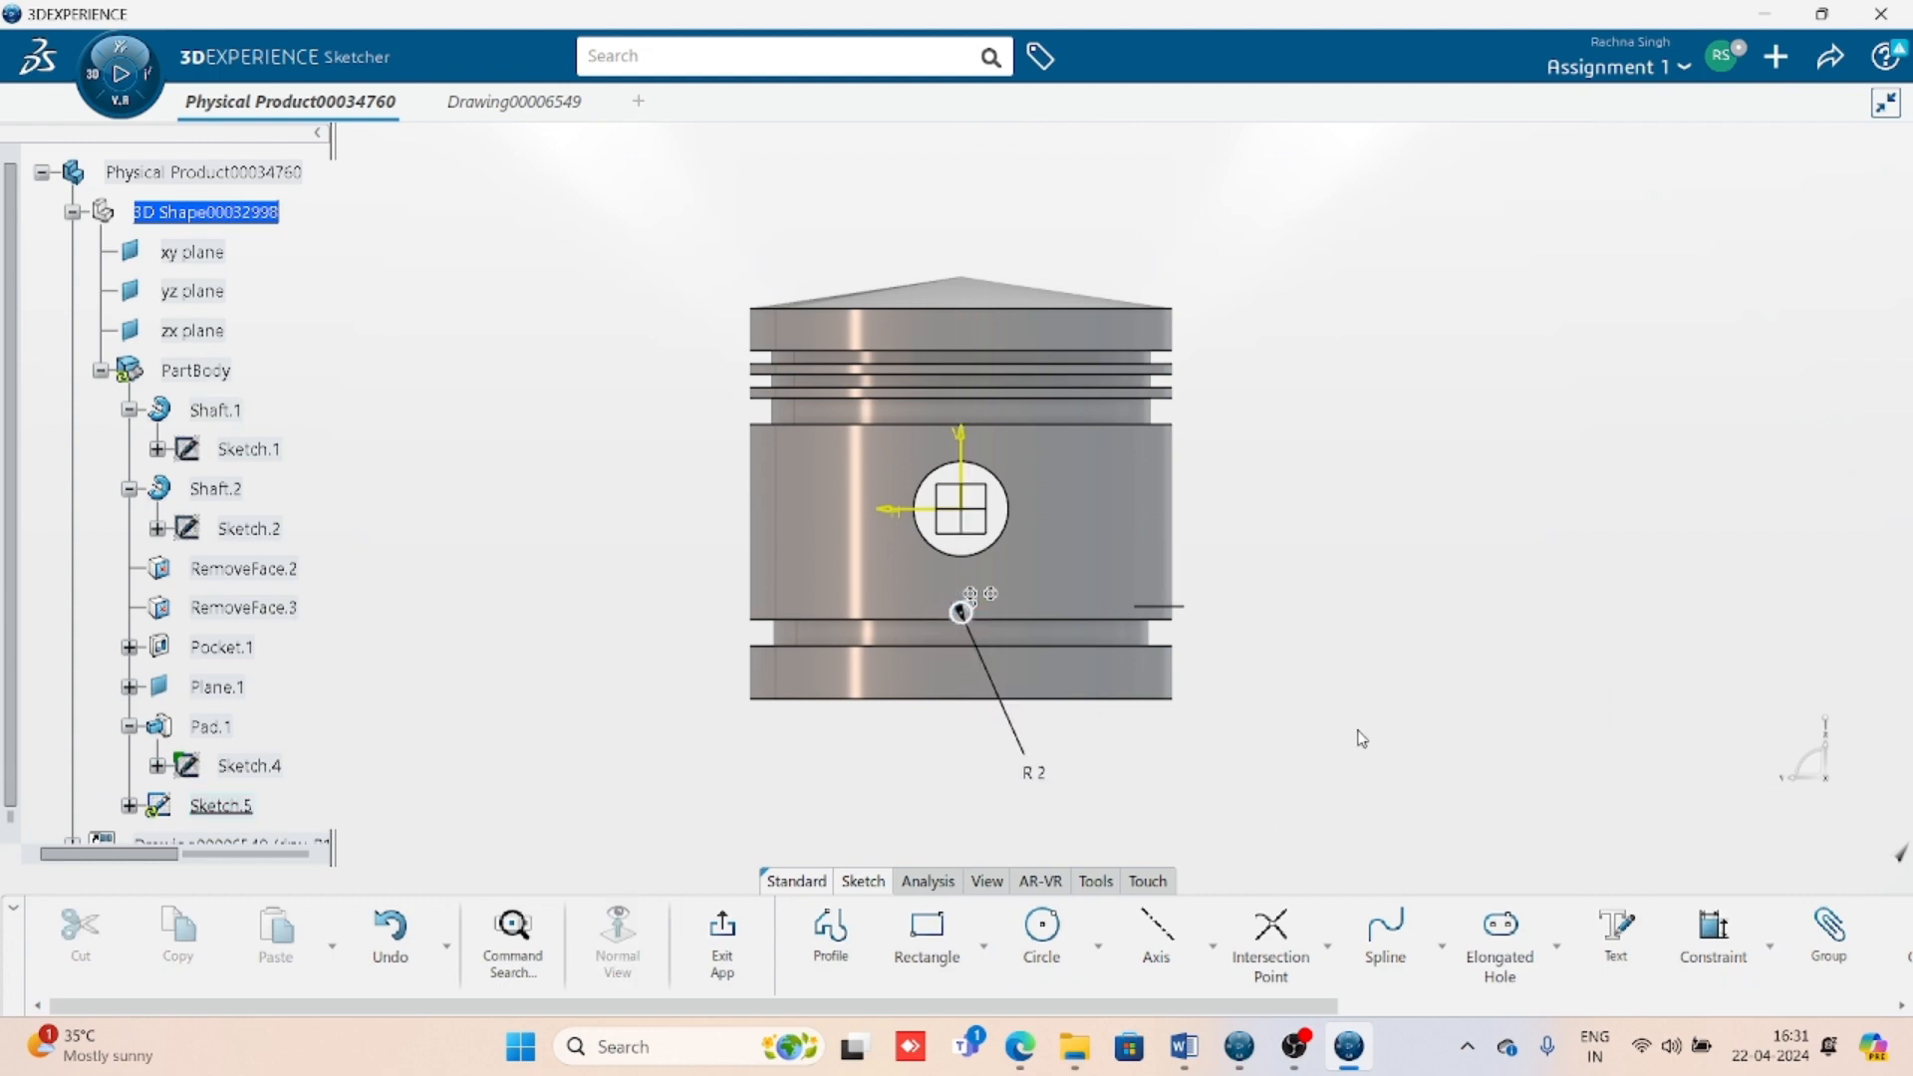
- Convert the lower groove circle's radius constraint to a diameter and set it to 2 mm
double_click(1030, 779)
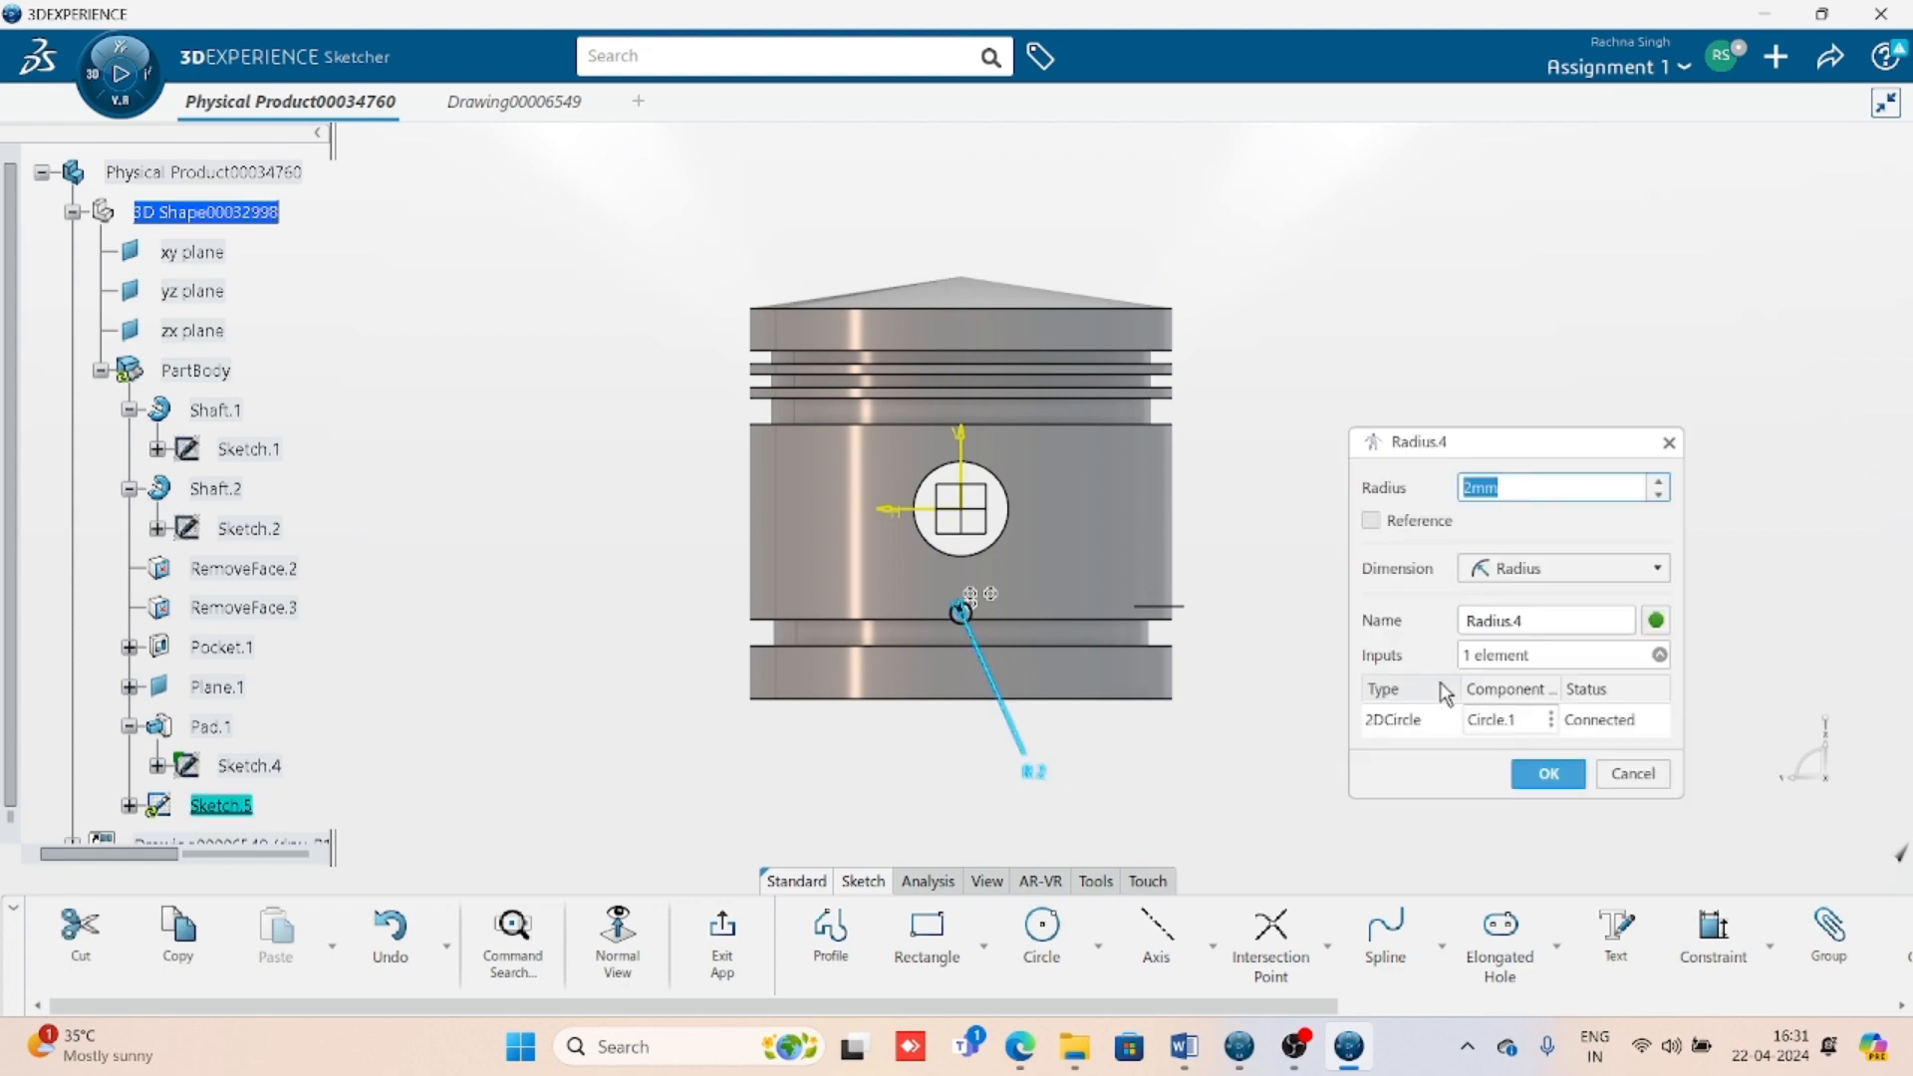
click(1540, 568)
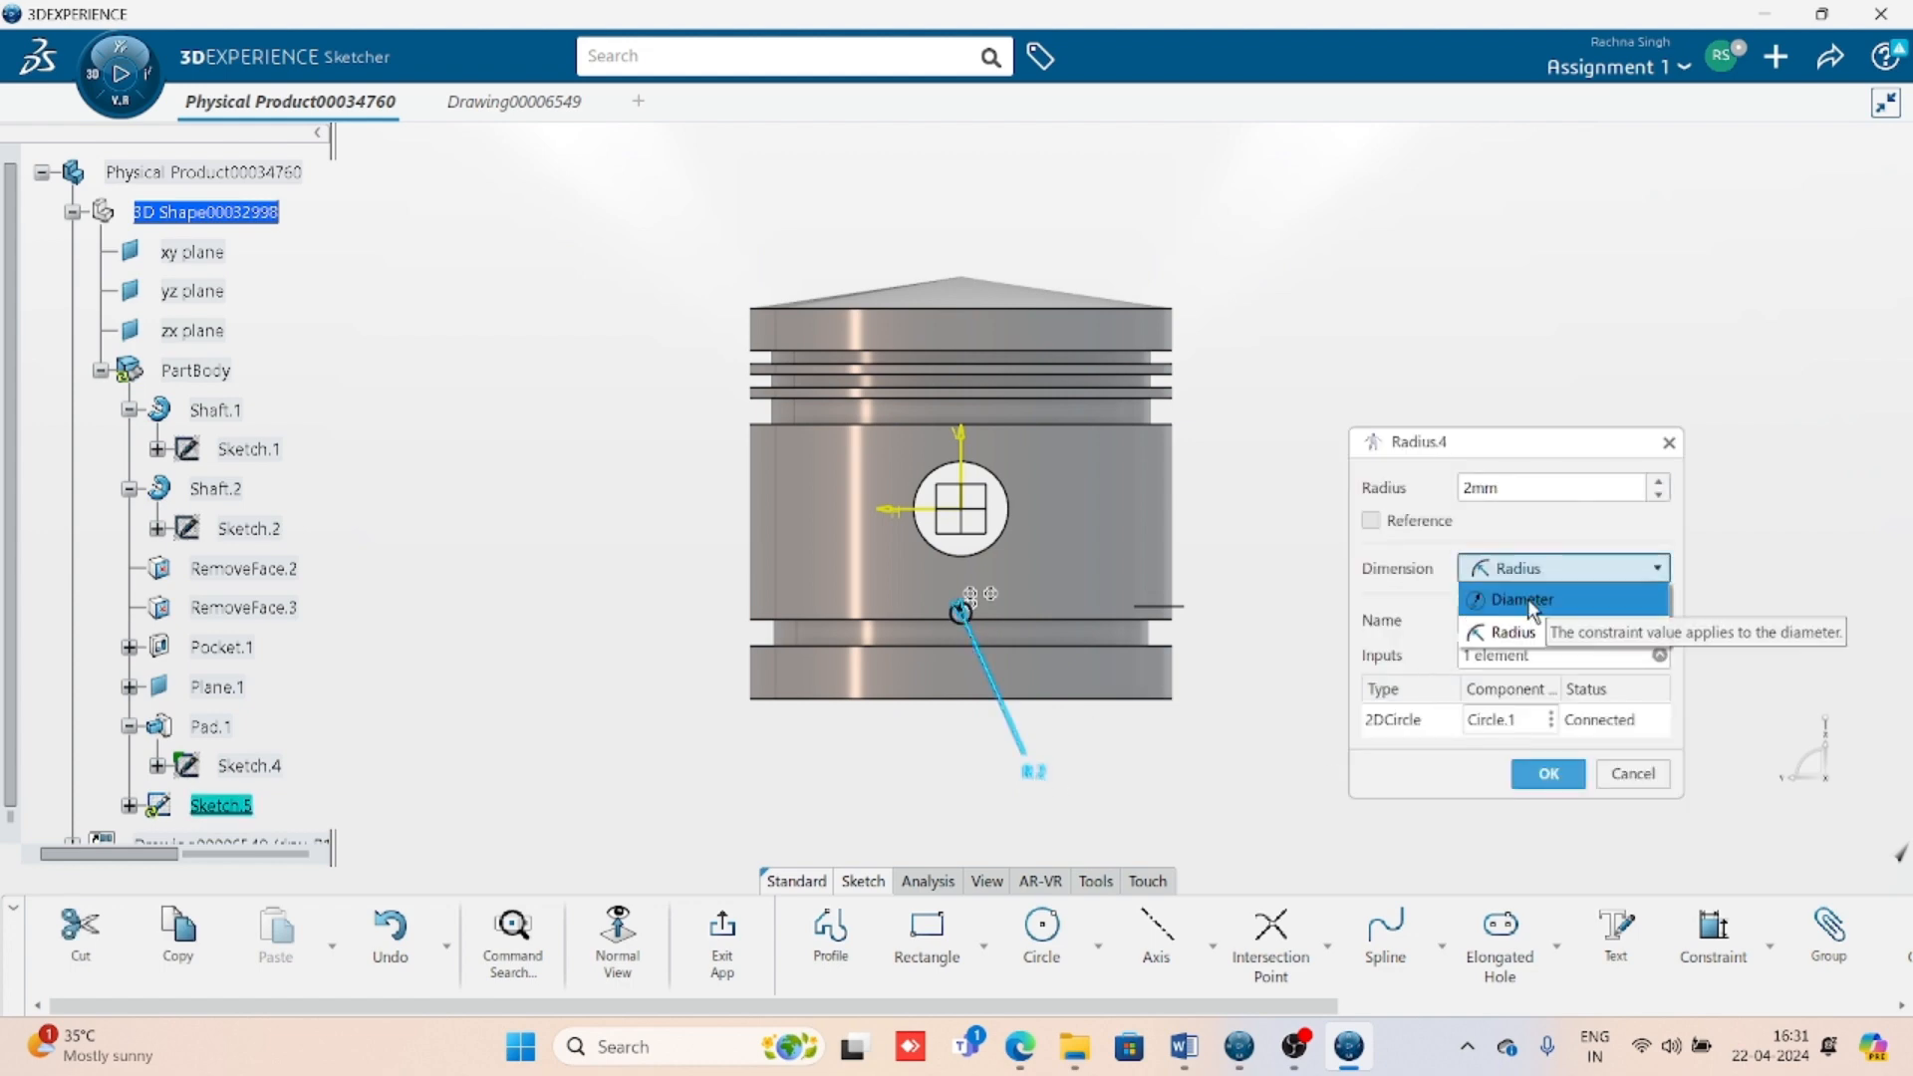
click(1535, 603)
double_click(1484, 487)
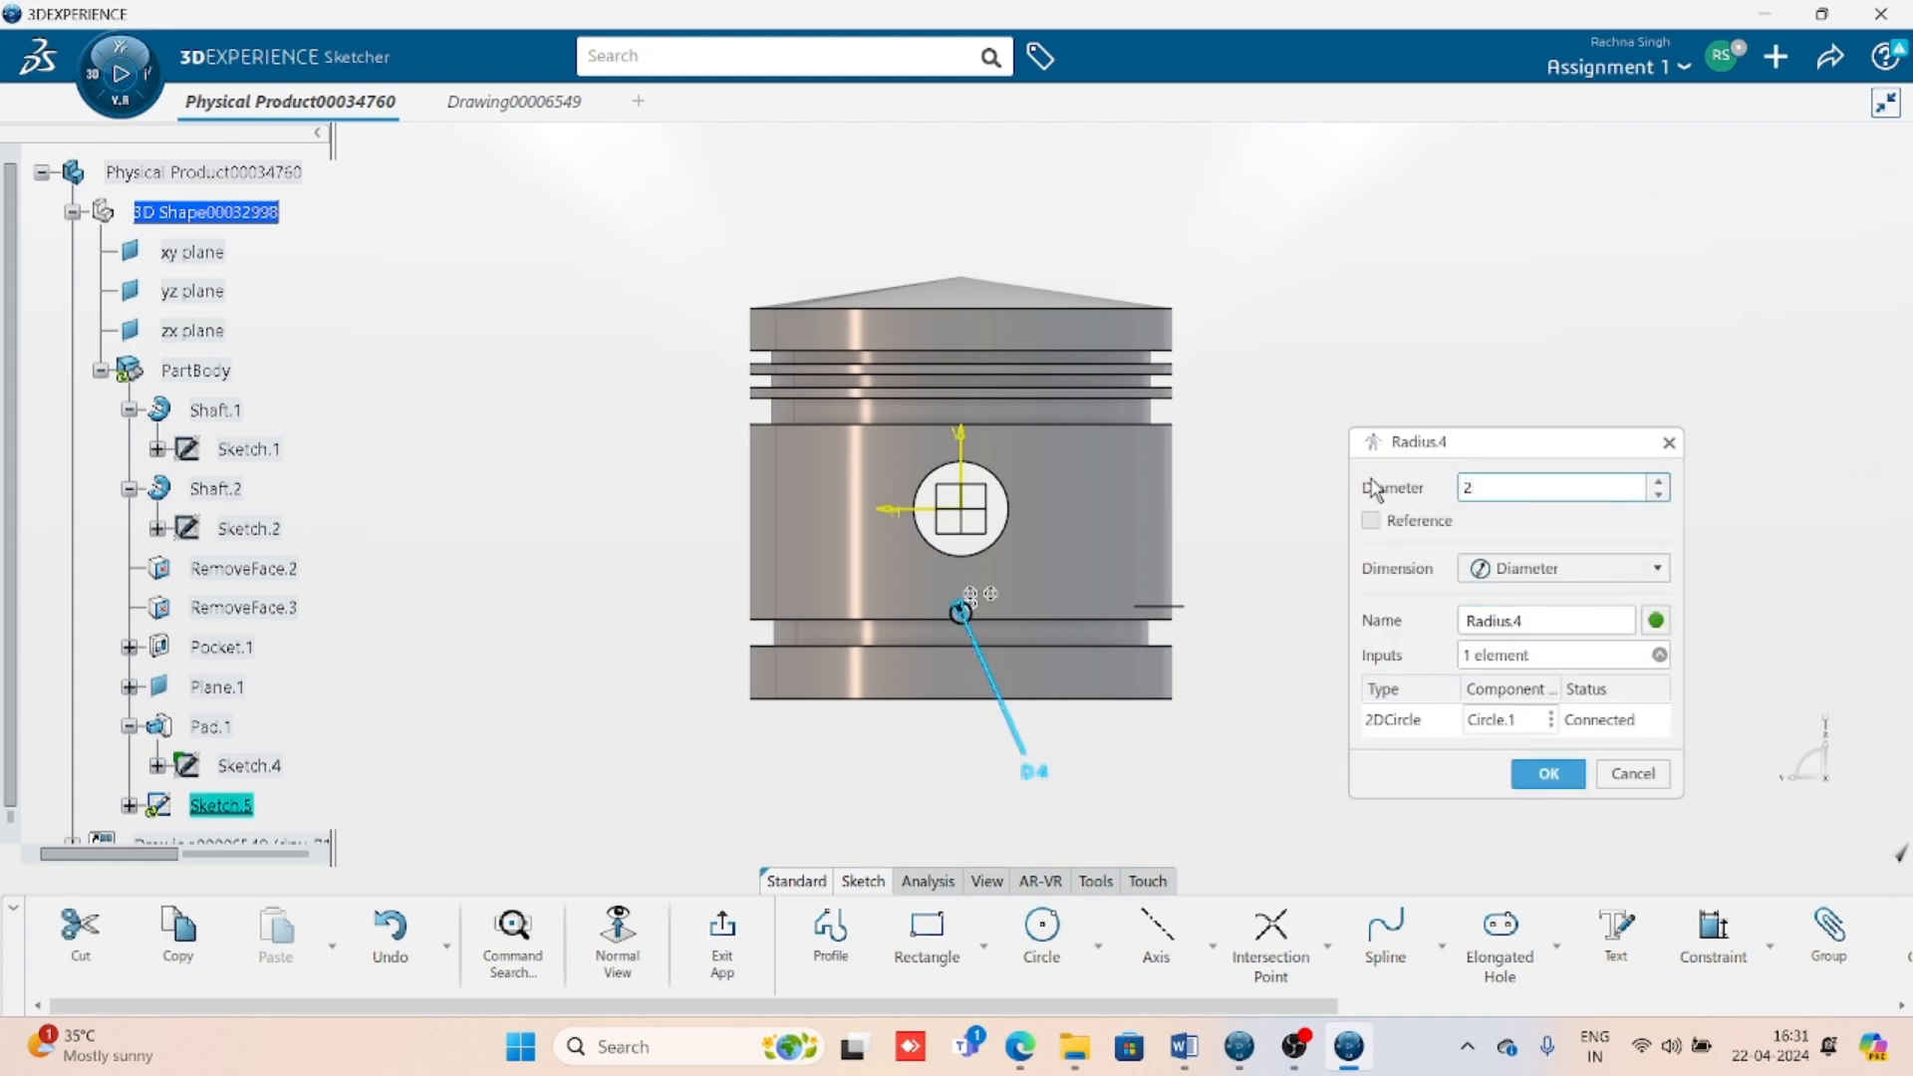
key(Return)
- Centre the lower circle between the lower groove's two edges with an Equidistant Point constraint
scroll(953, 595, up, 5)
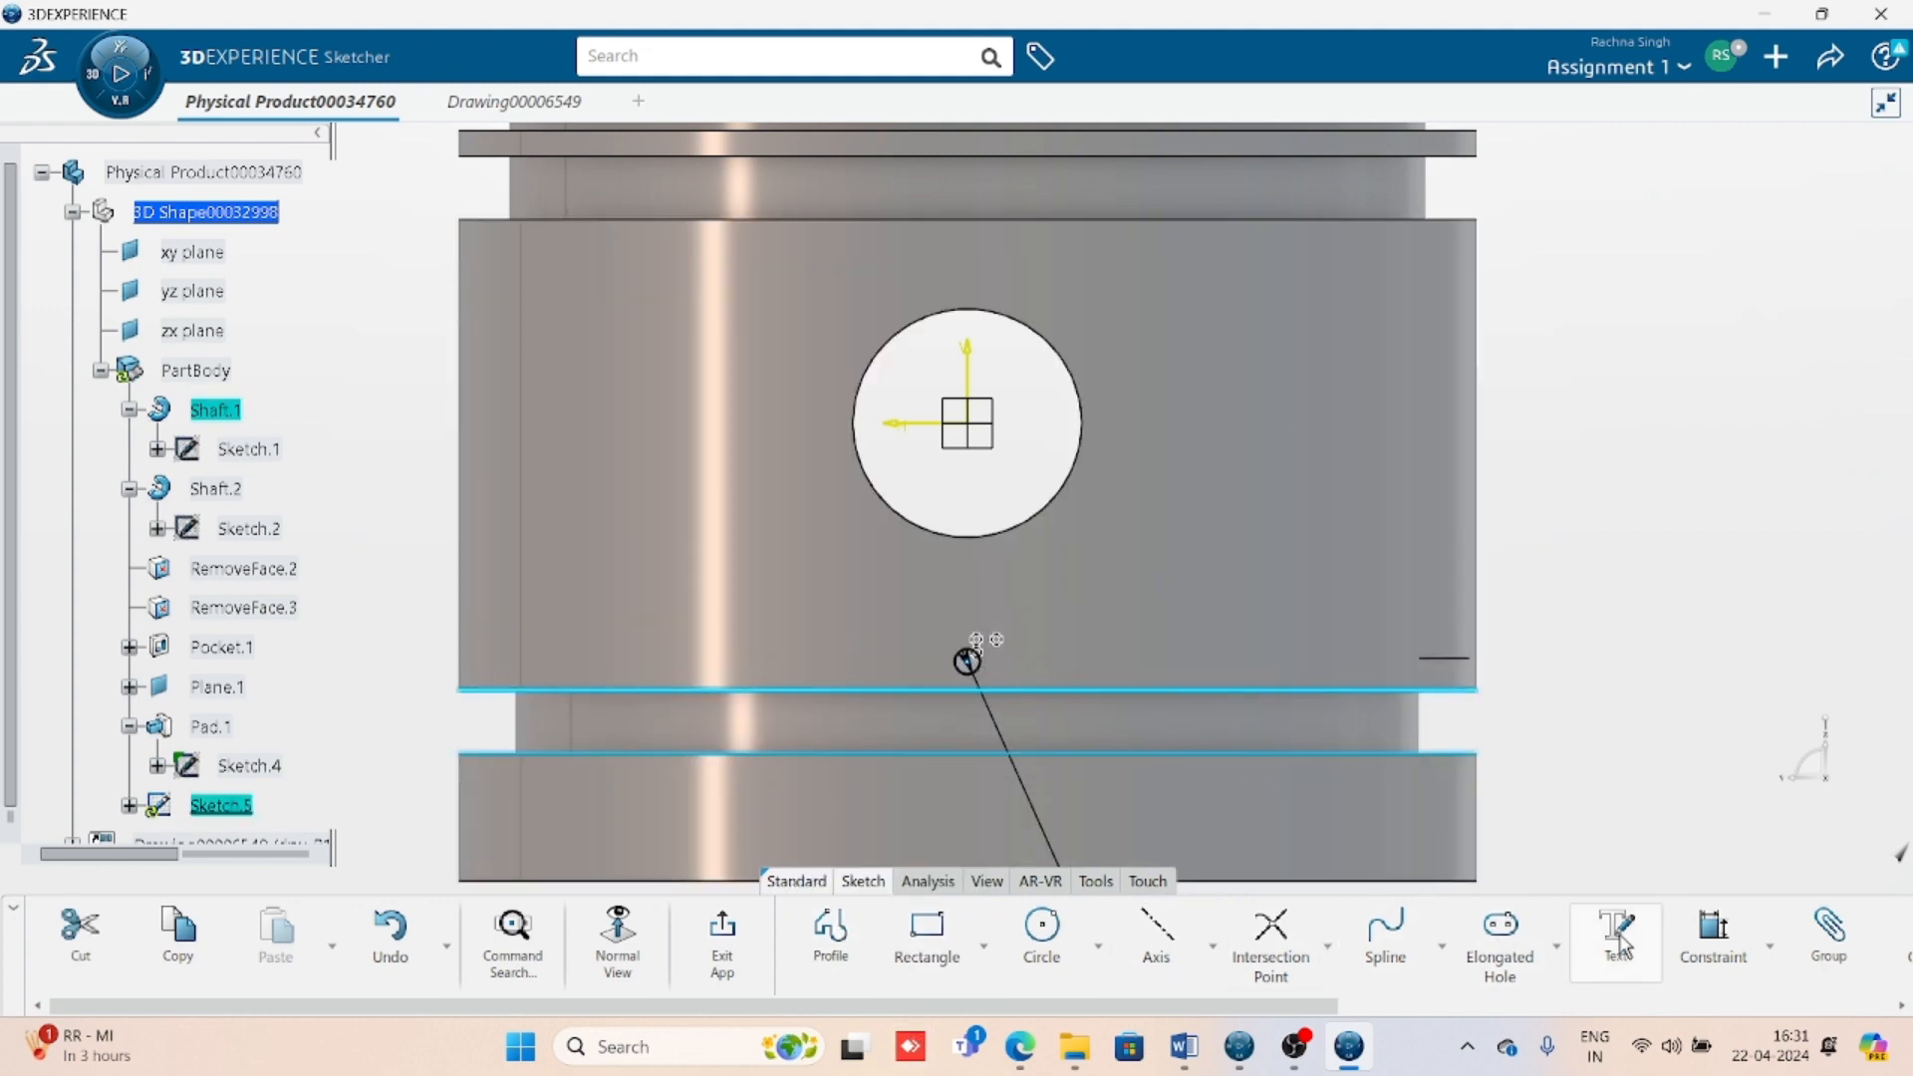
click(1769, 946)
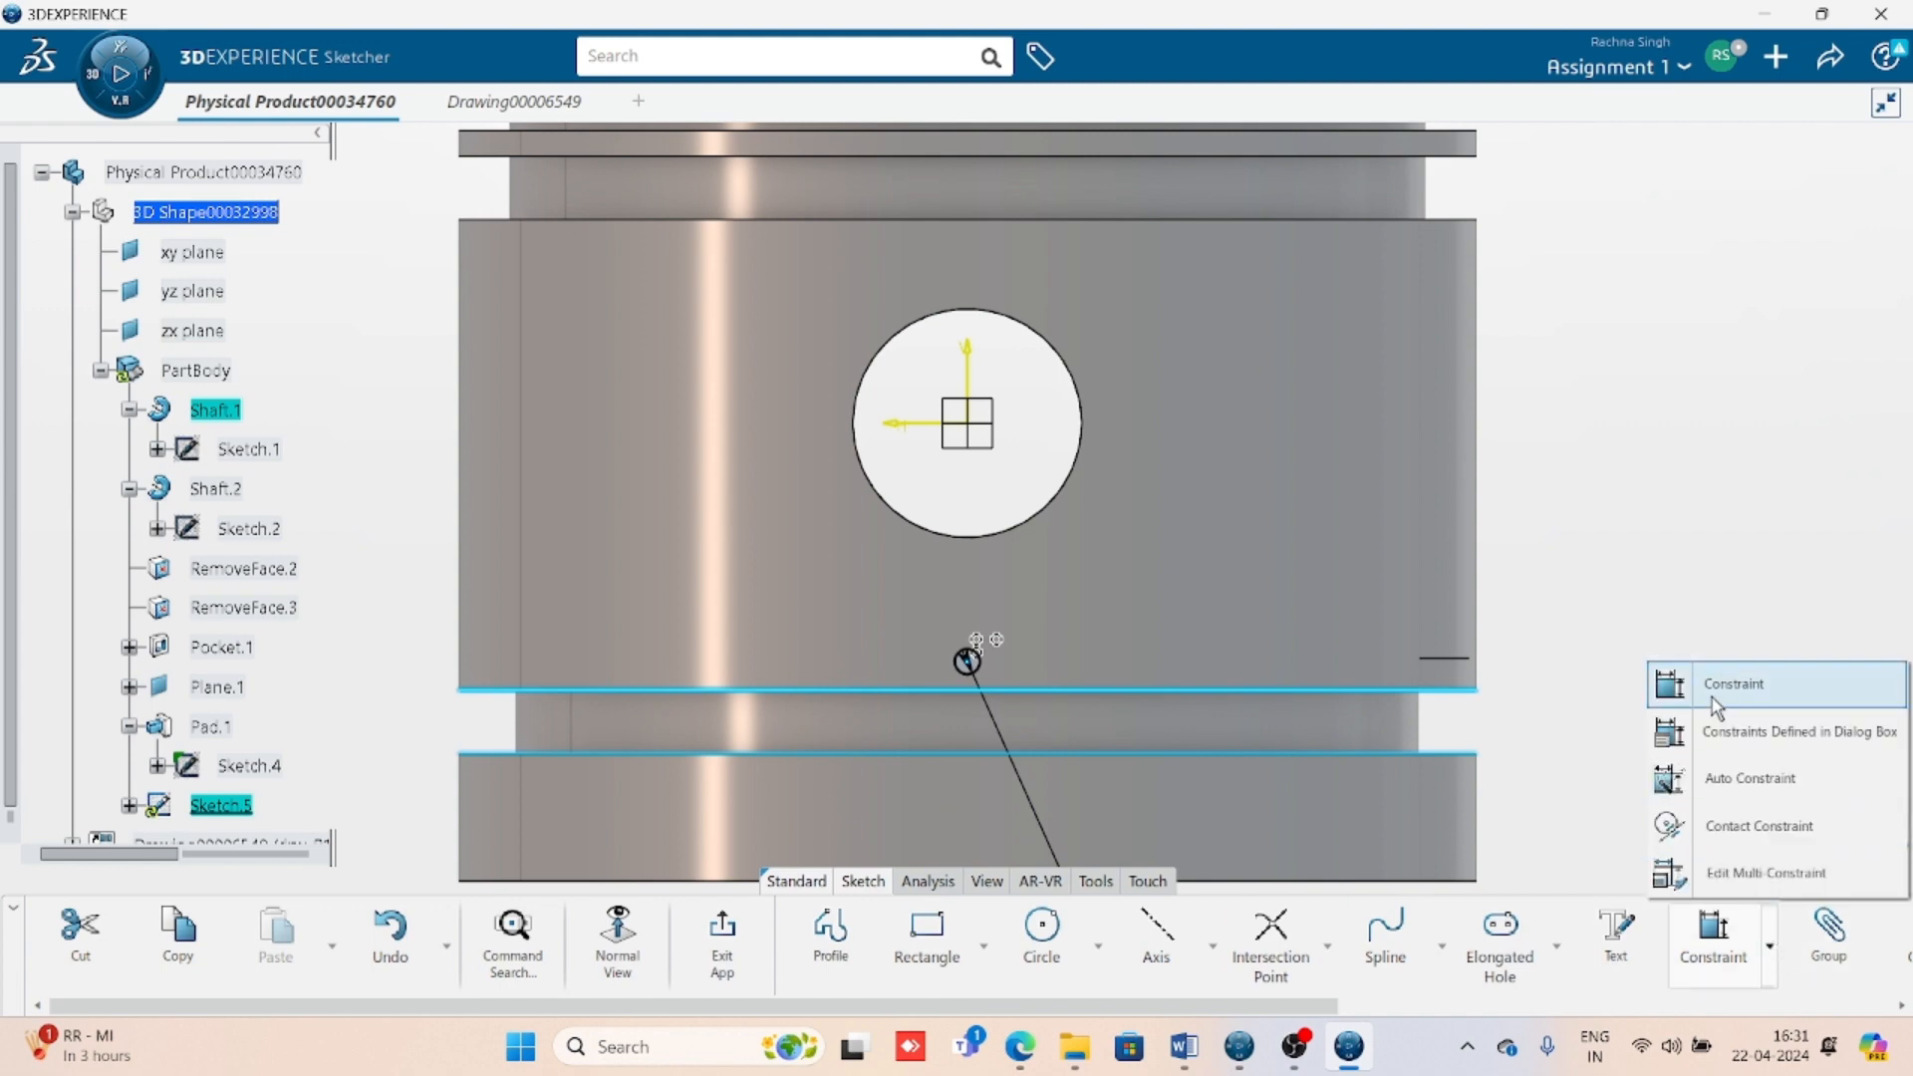
click(1726, 737)
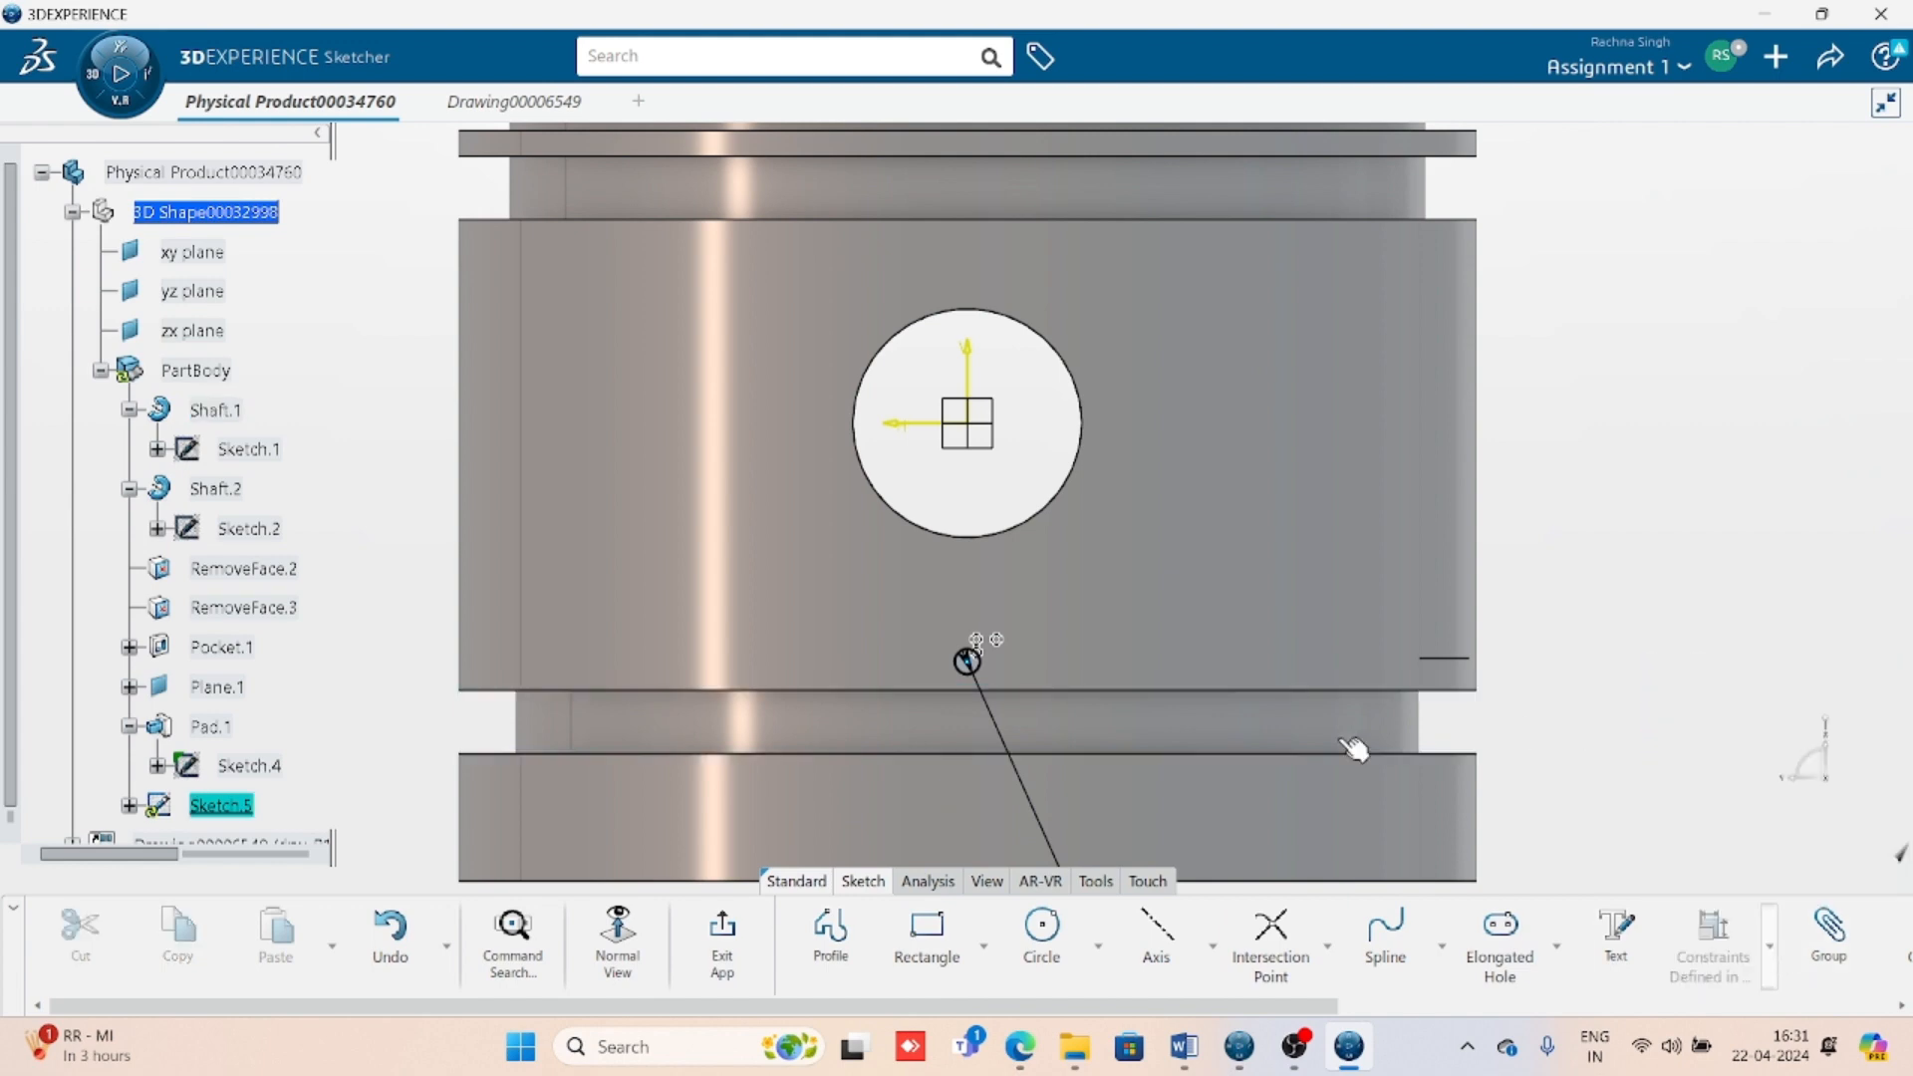
click(429, 340)
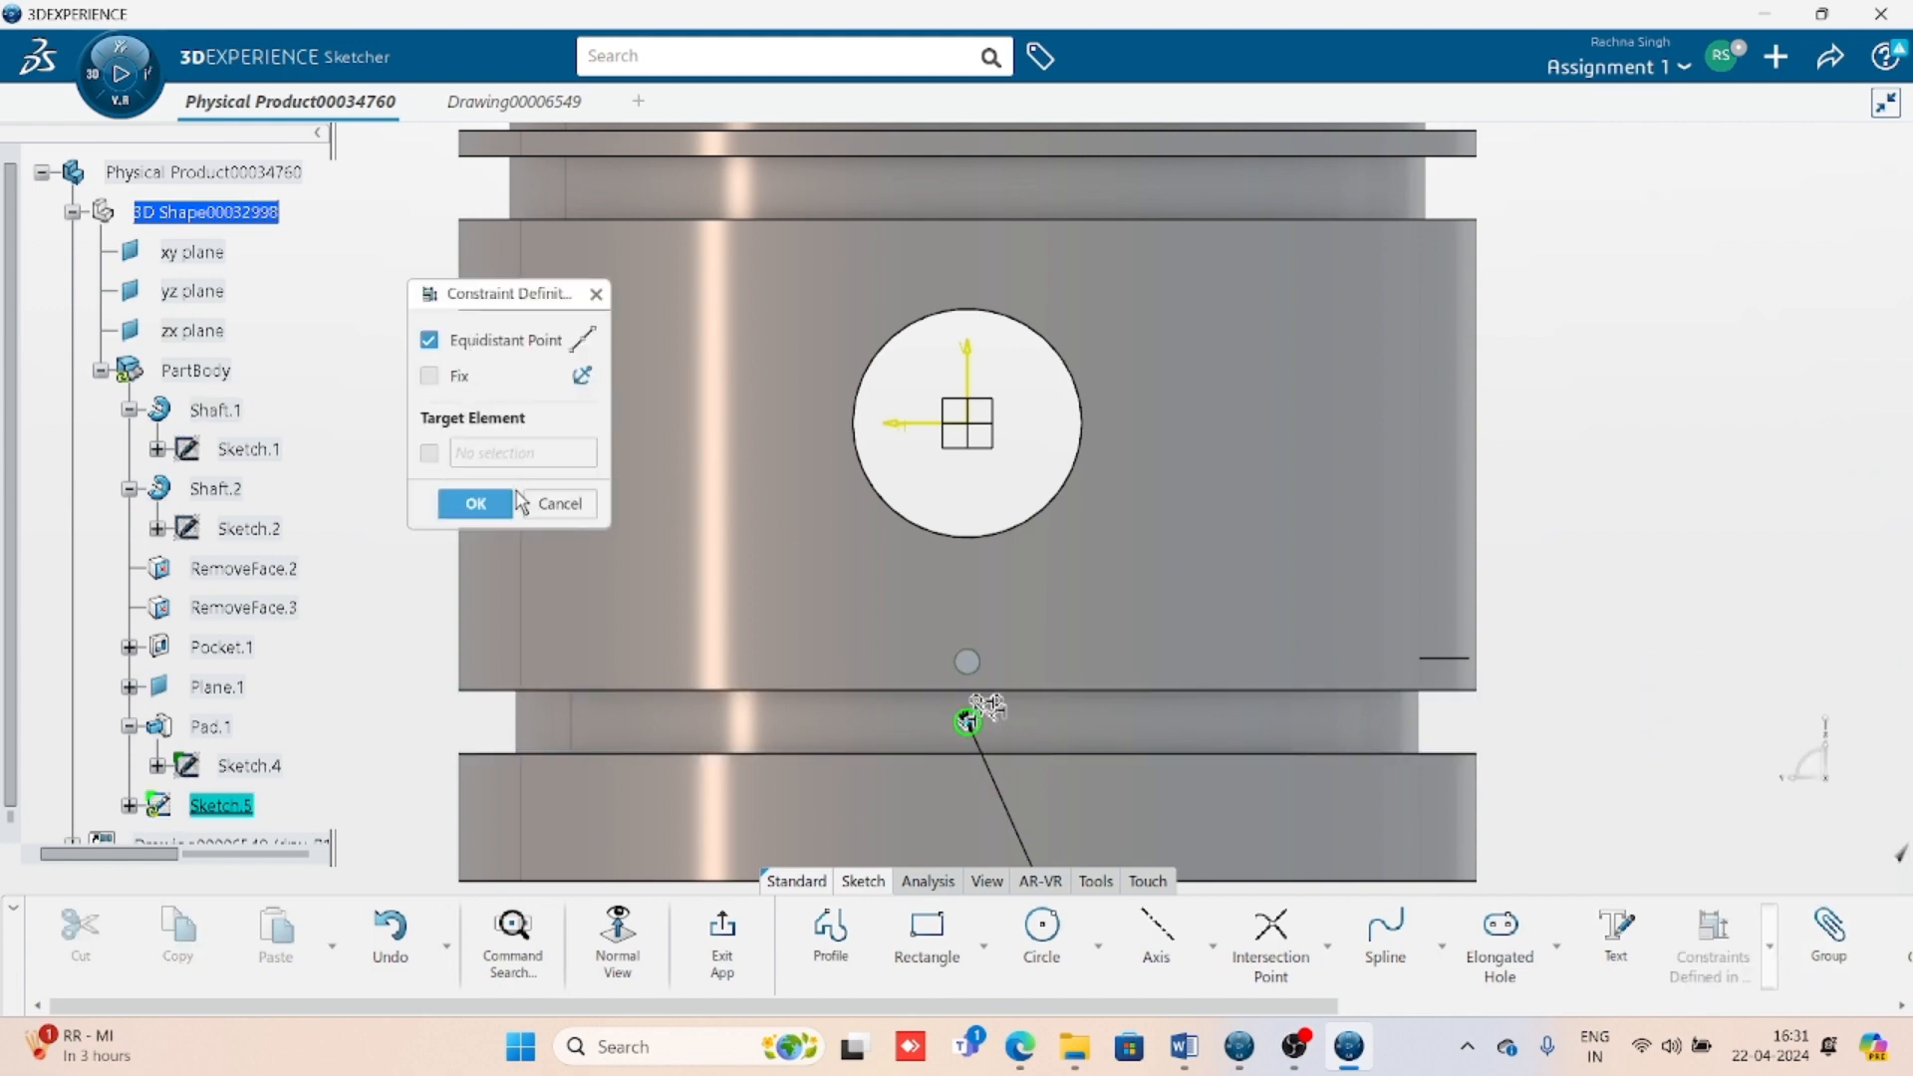
click(476, 504)
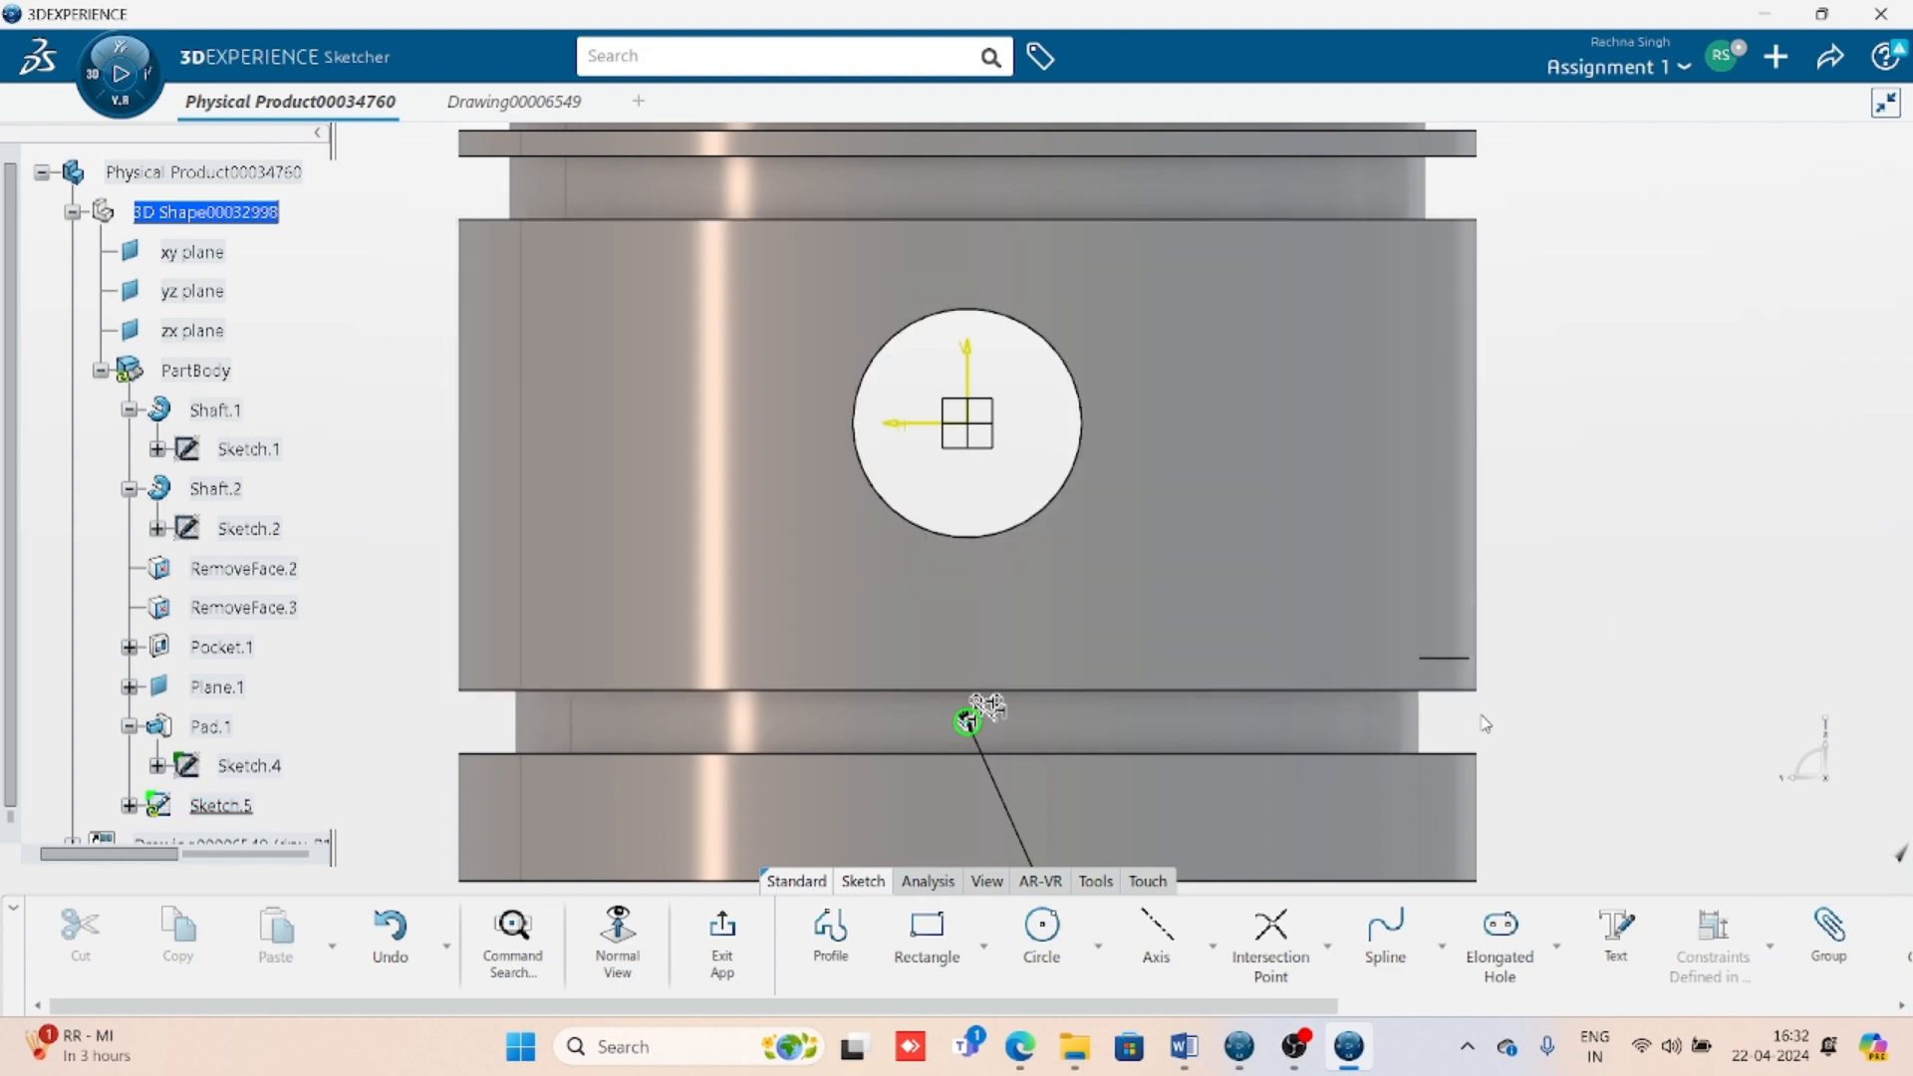
- Switch to Word to check the groove holes in the Assignment 4 reference drawing, and return to 3DEXPERIENCE
middle_drag(1569, 671, 1555, 782)
scroll(1555, 784, down, 1)
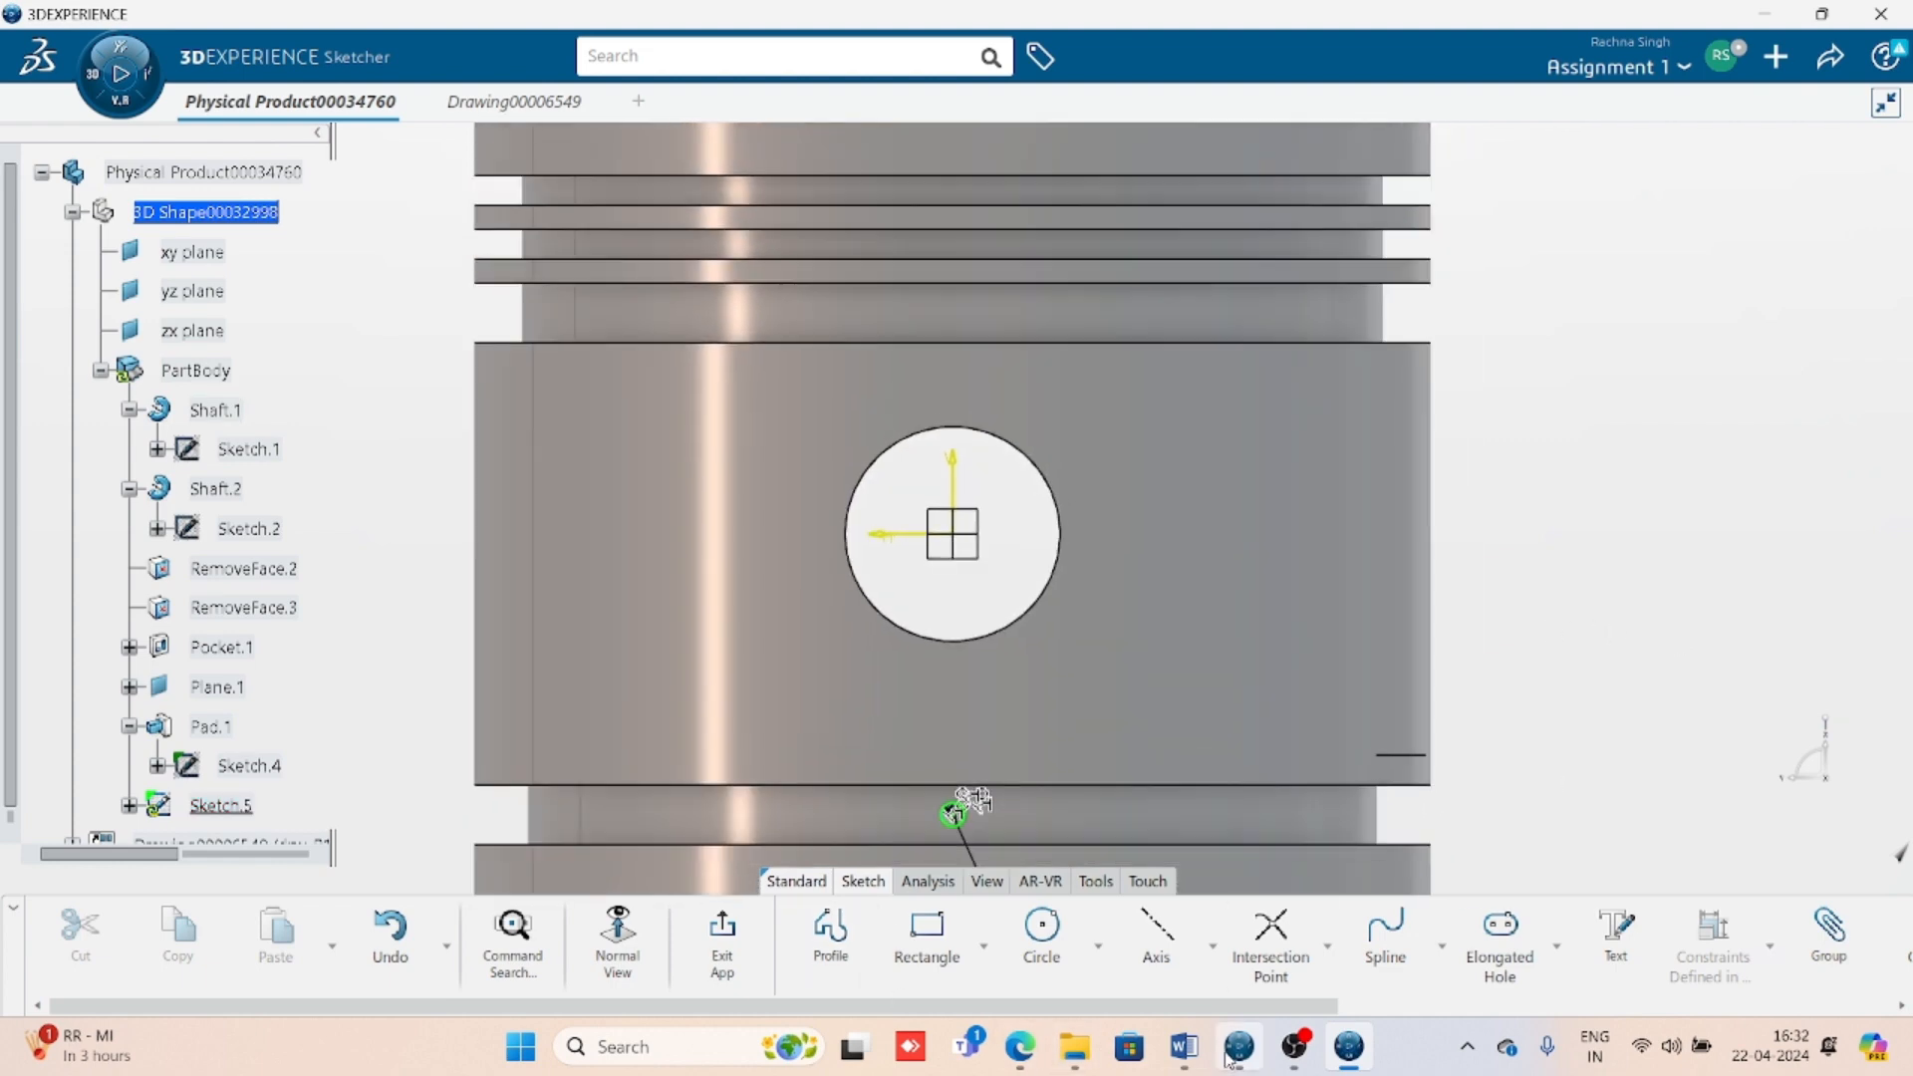
click(1184, 1046)
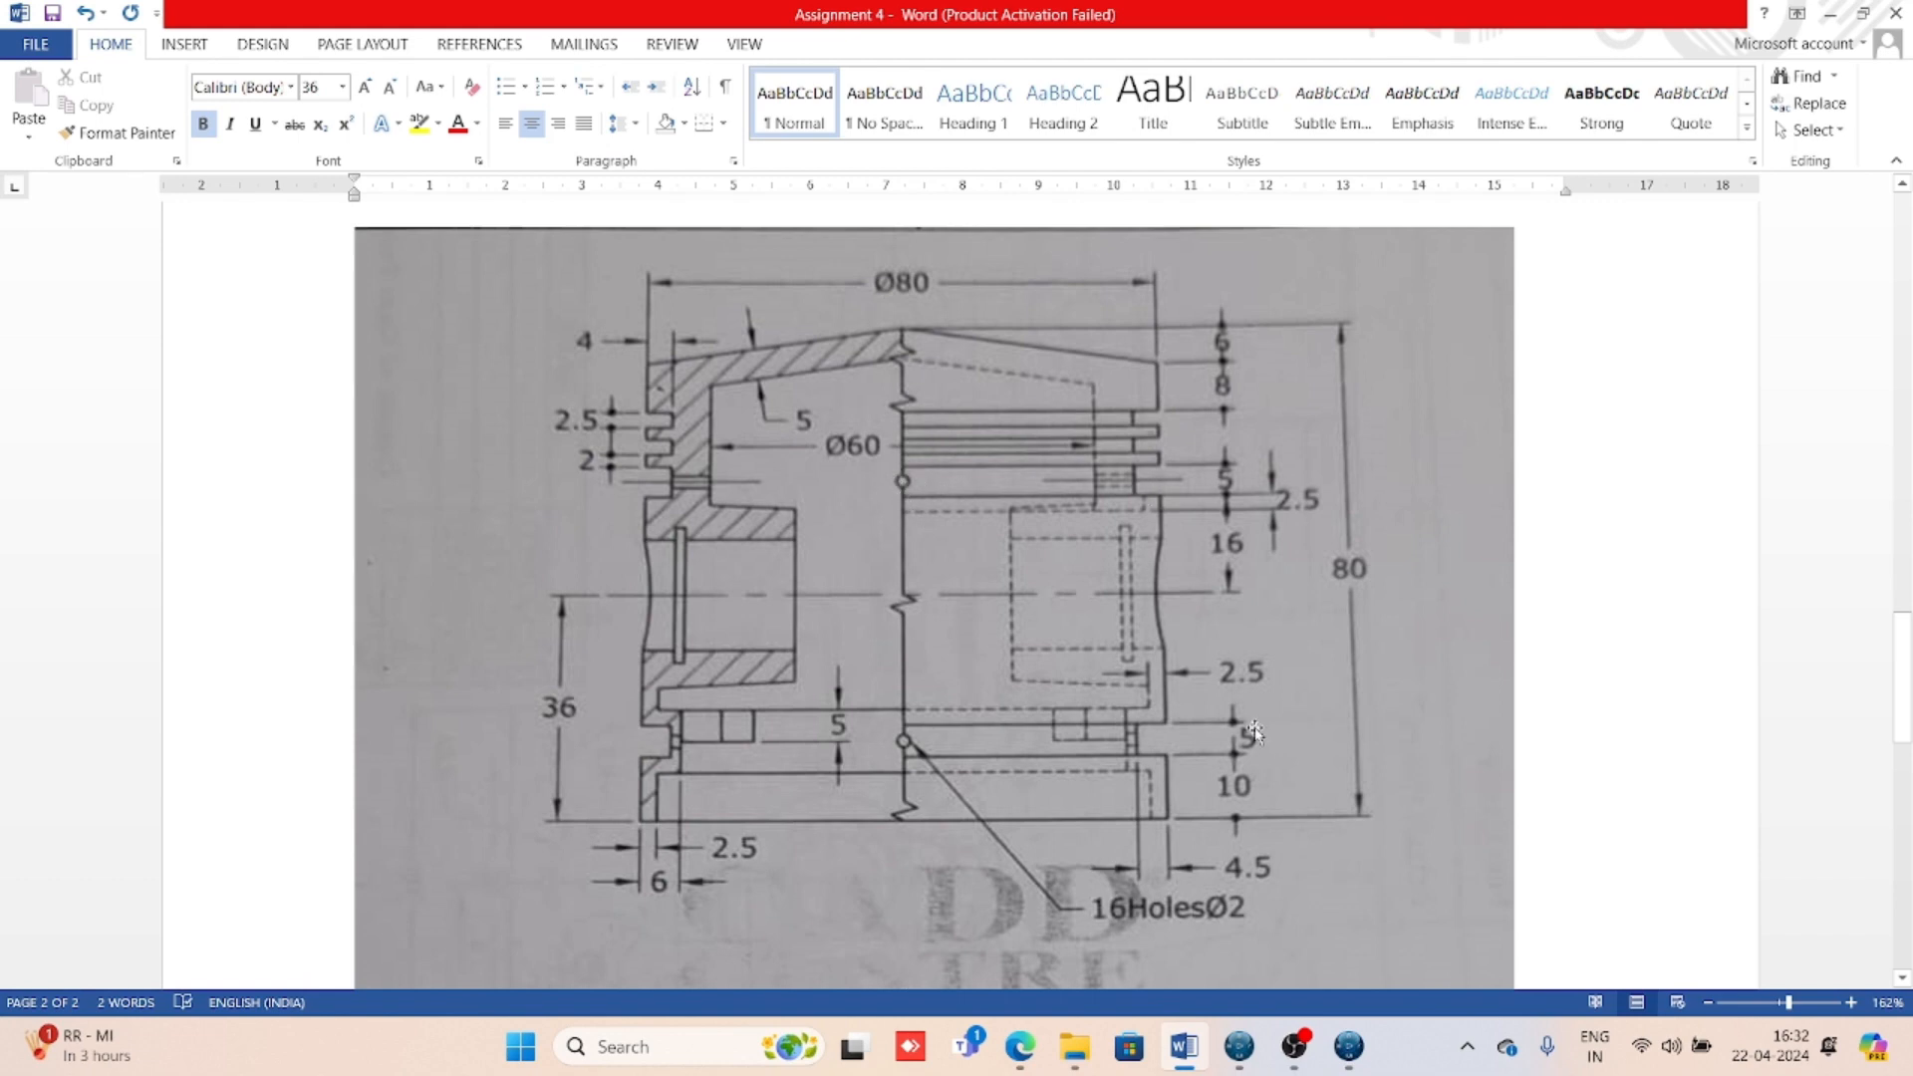
scroll(1273, 747, up, 15)
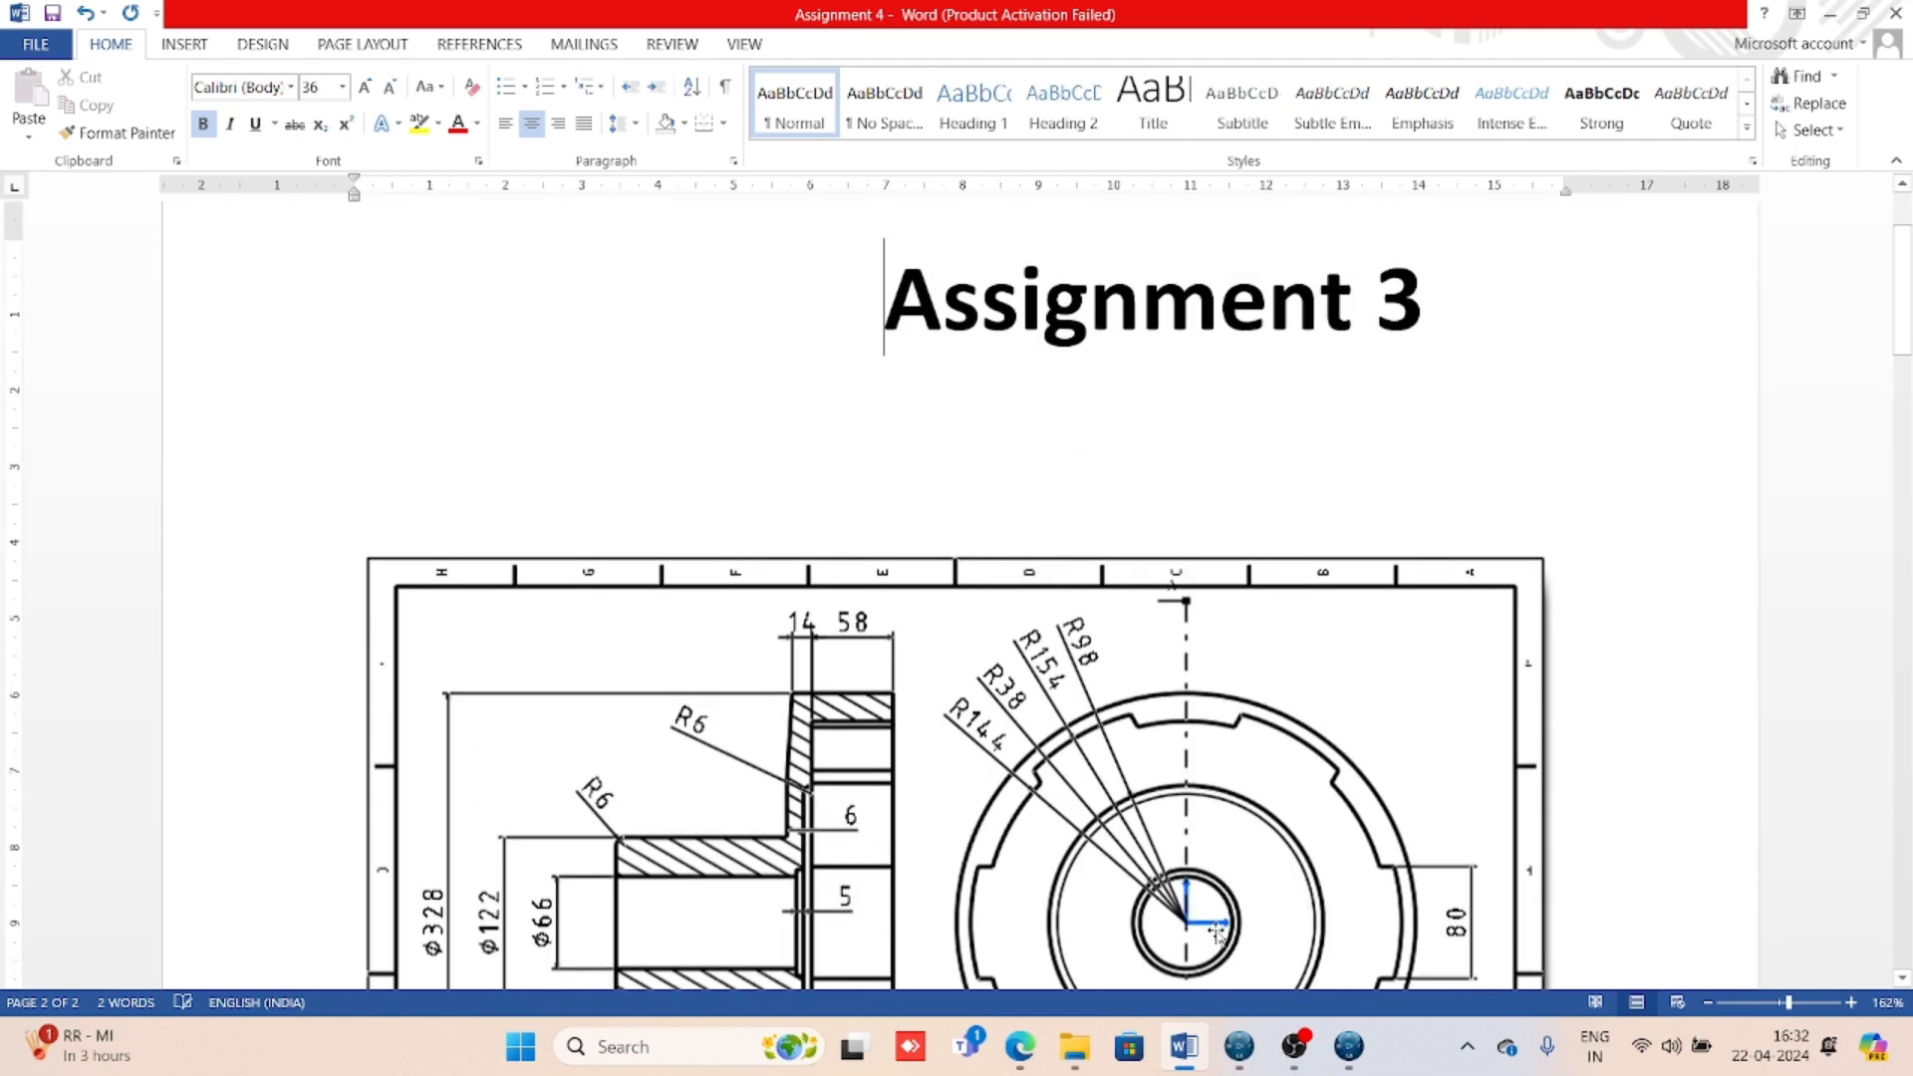
click(1351, 1056)
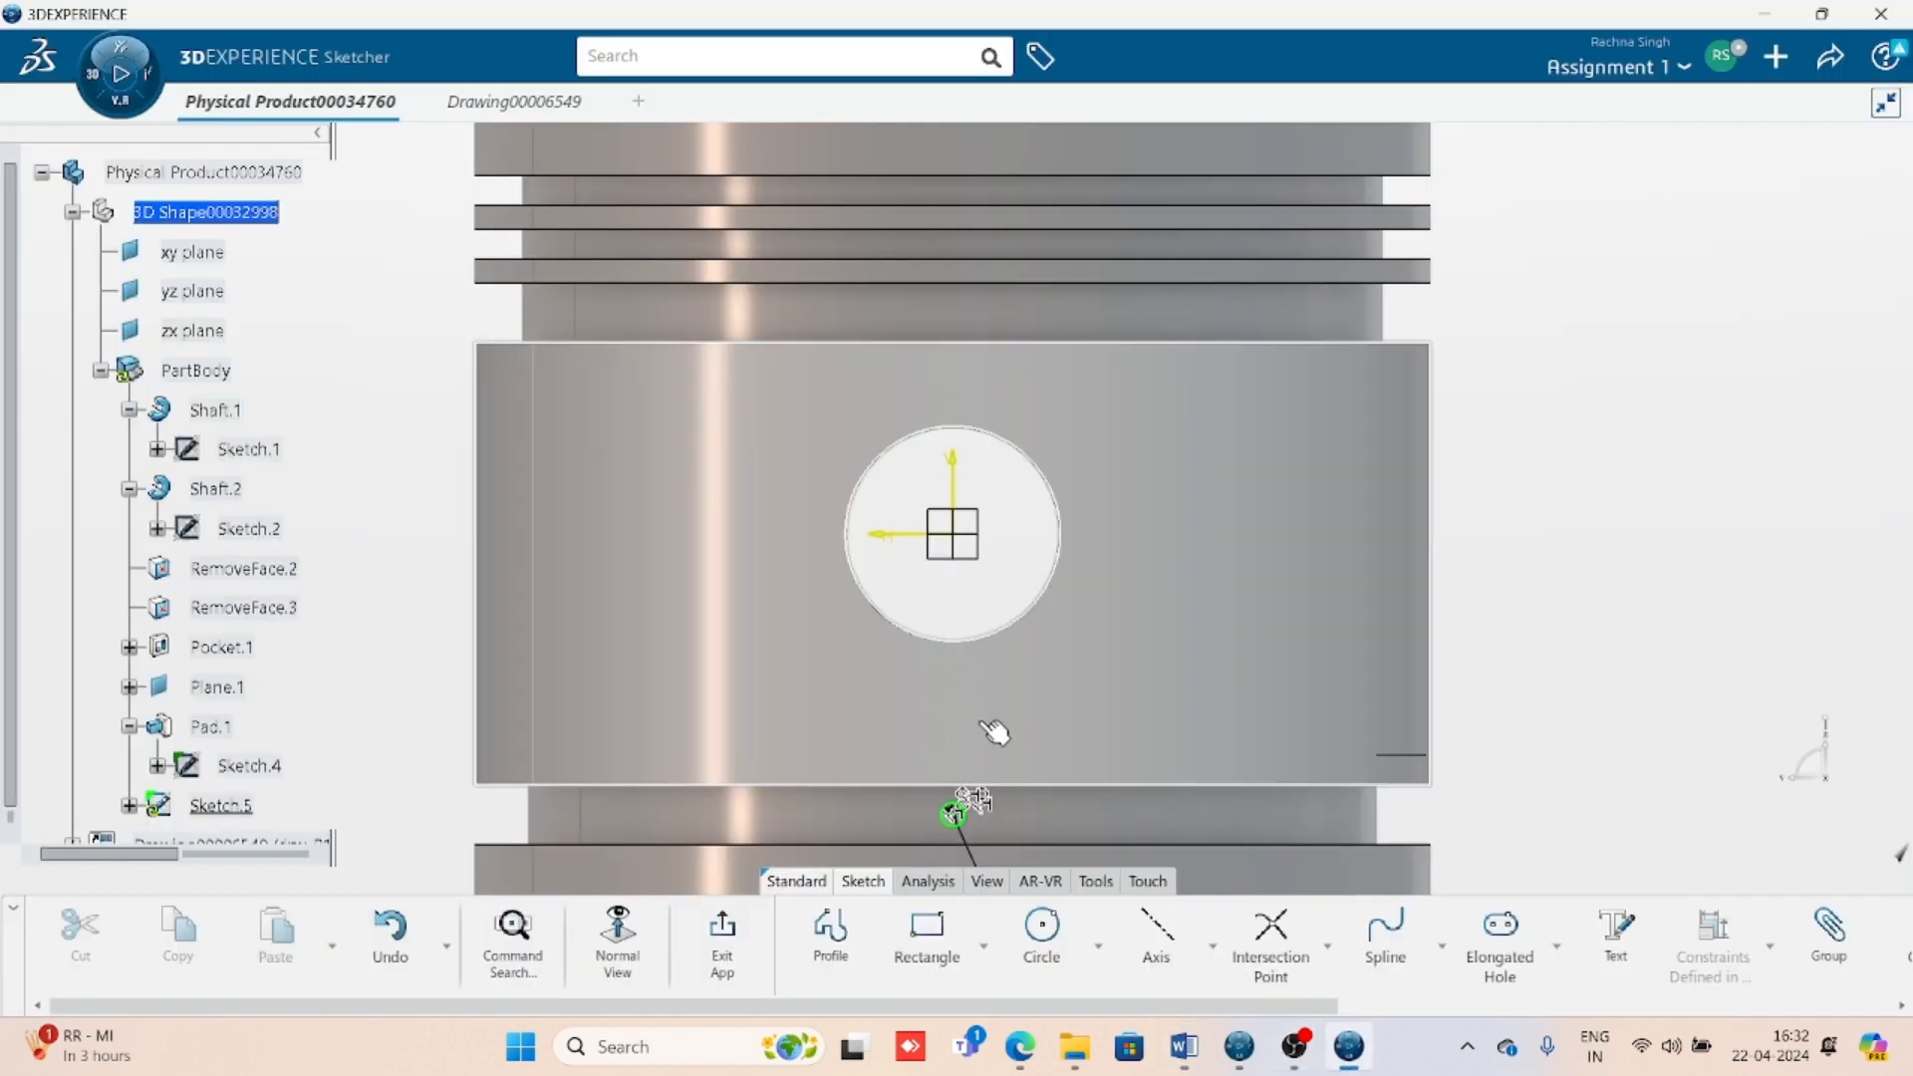
- Sketch a small circle on the vertical axis in the wide groove above the pin hole, centred about 18 mm above the origin
click(1042, 927)
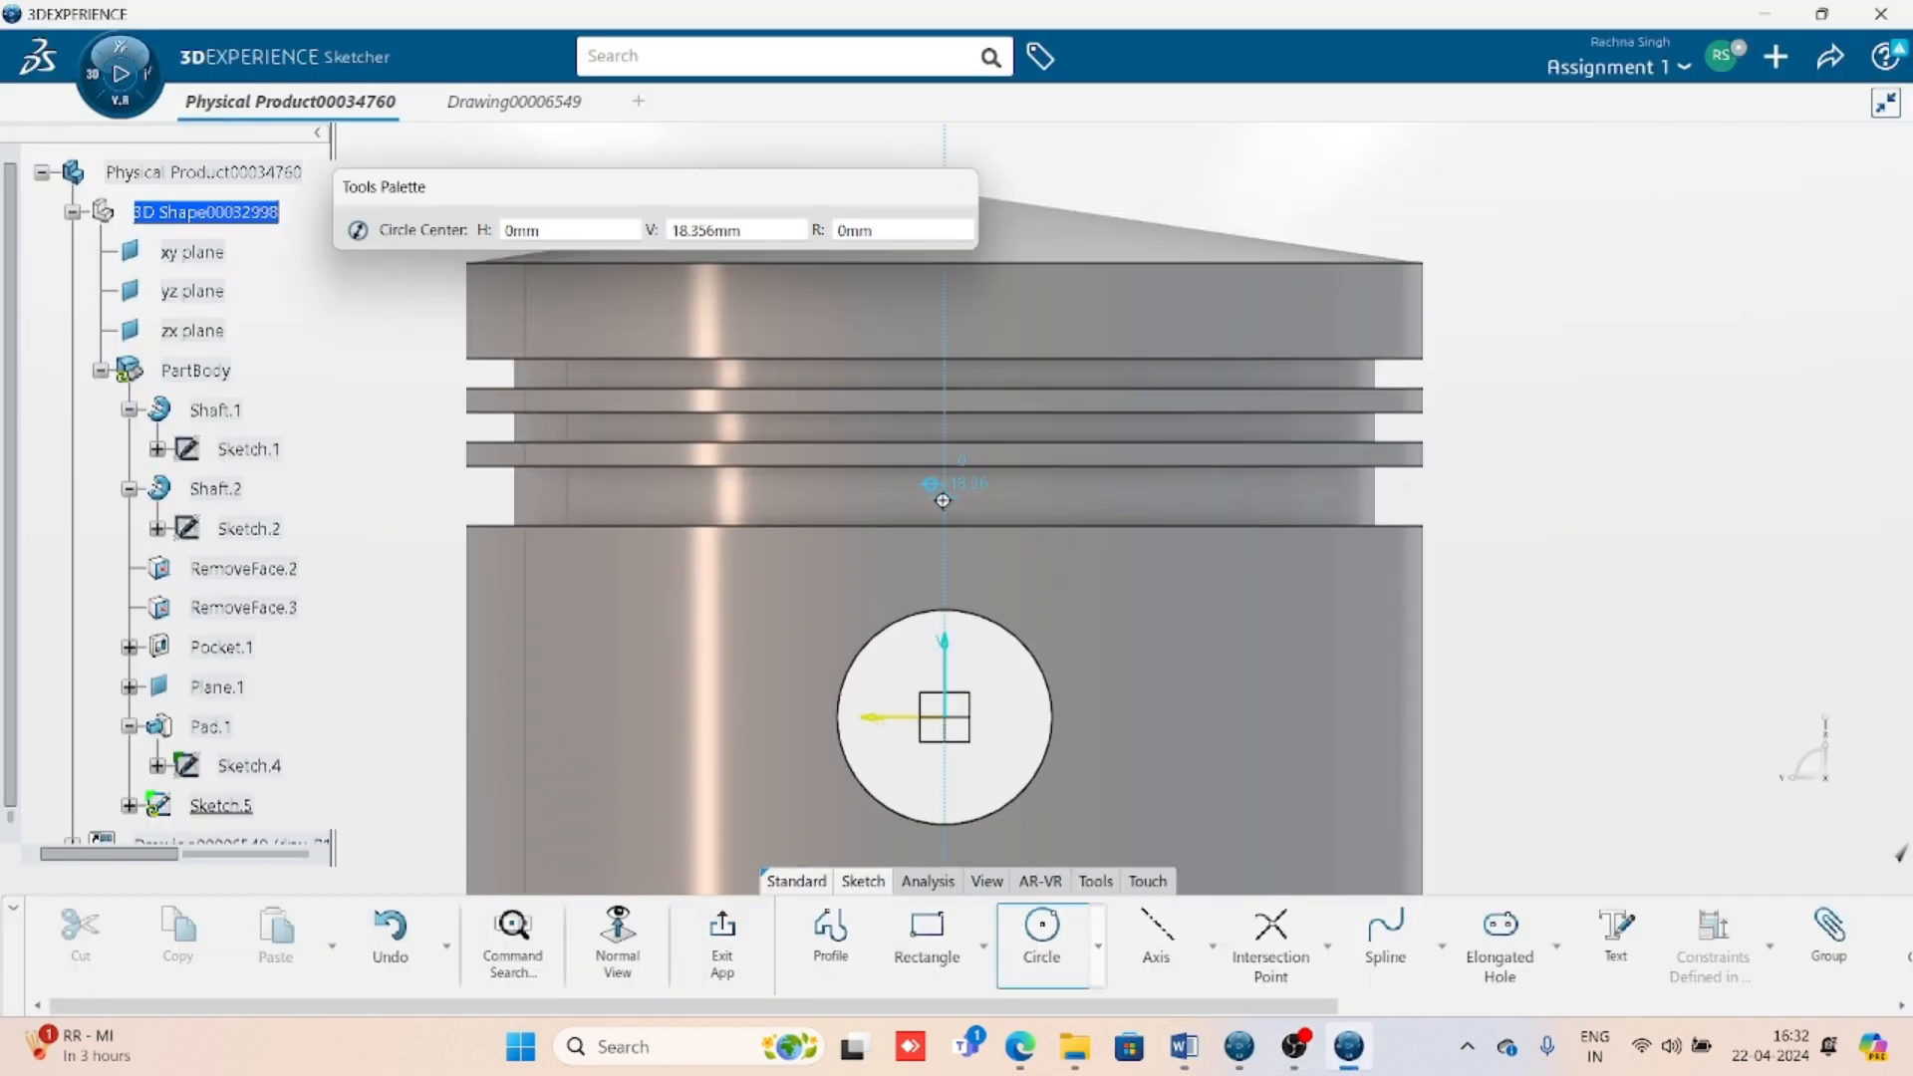
click(943, 500)
click(956, 495)
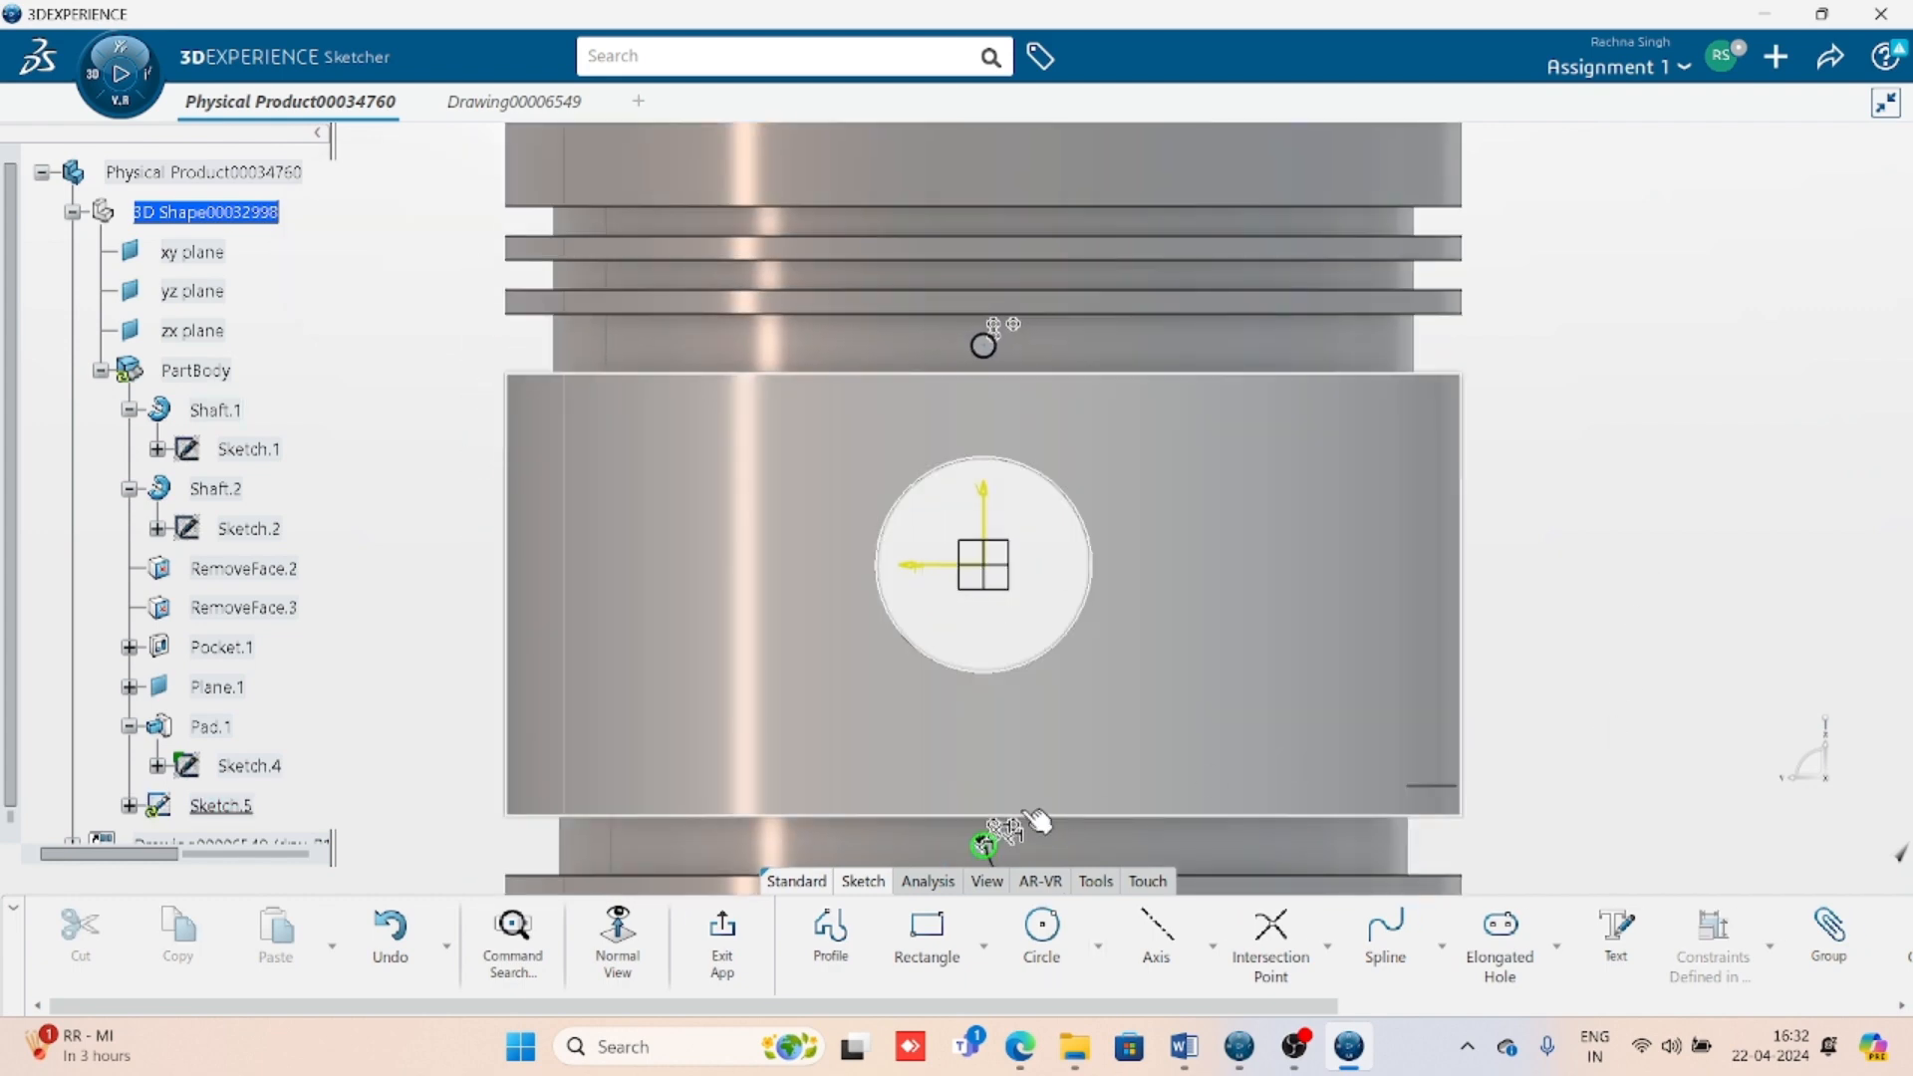
- Constrain the upper groove circle to the same size as the lower groove circle
click(984, 845)
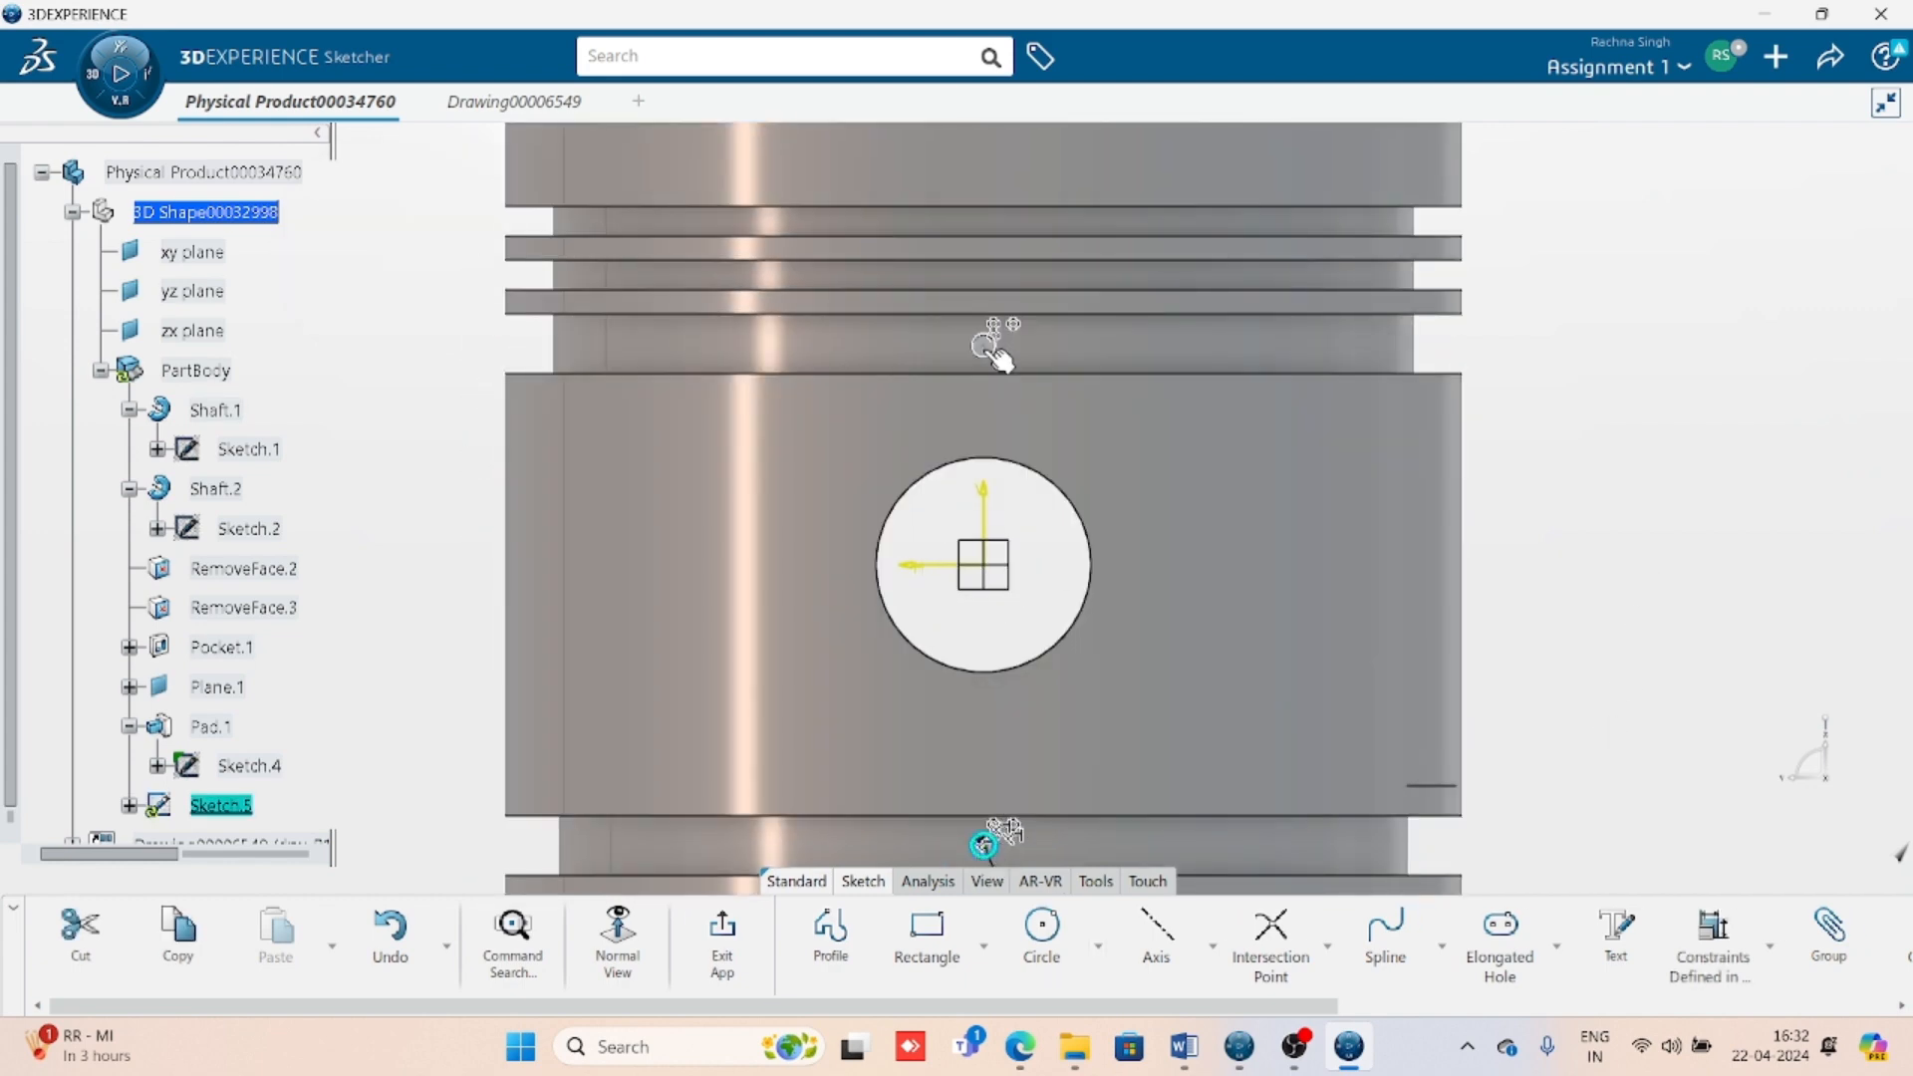
ctrl+click(984, 345)
click(1712, 936)
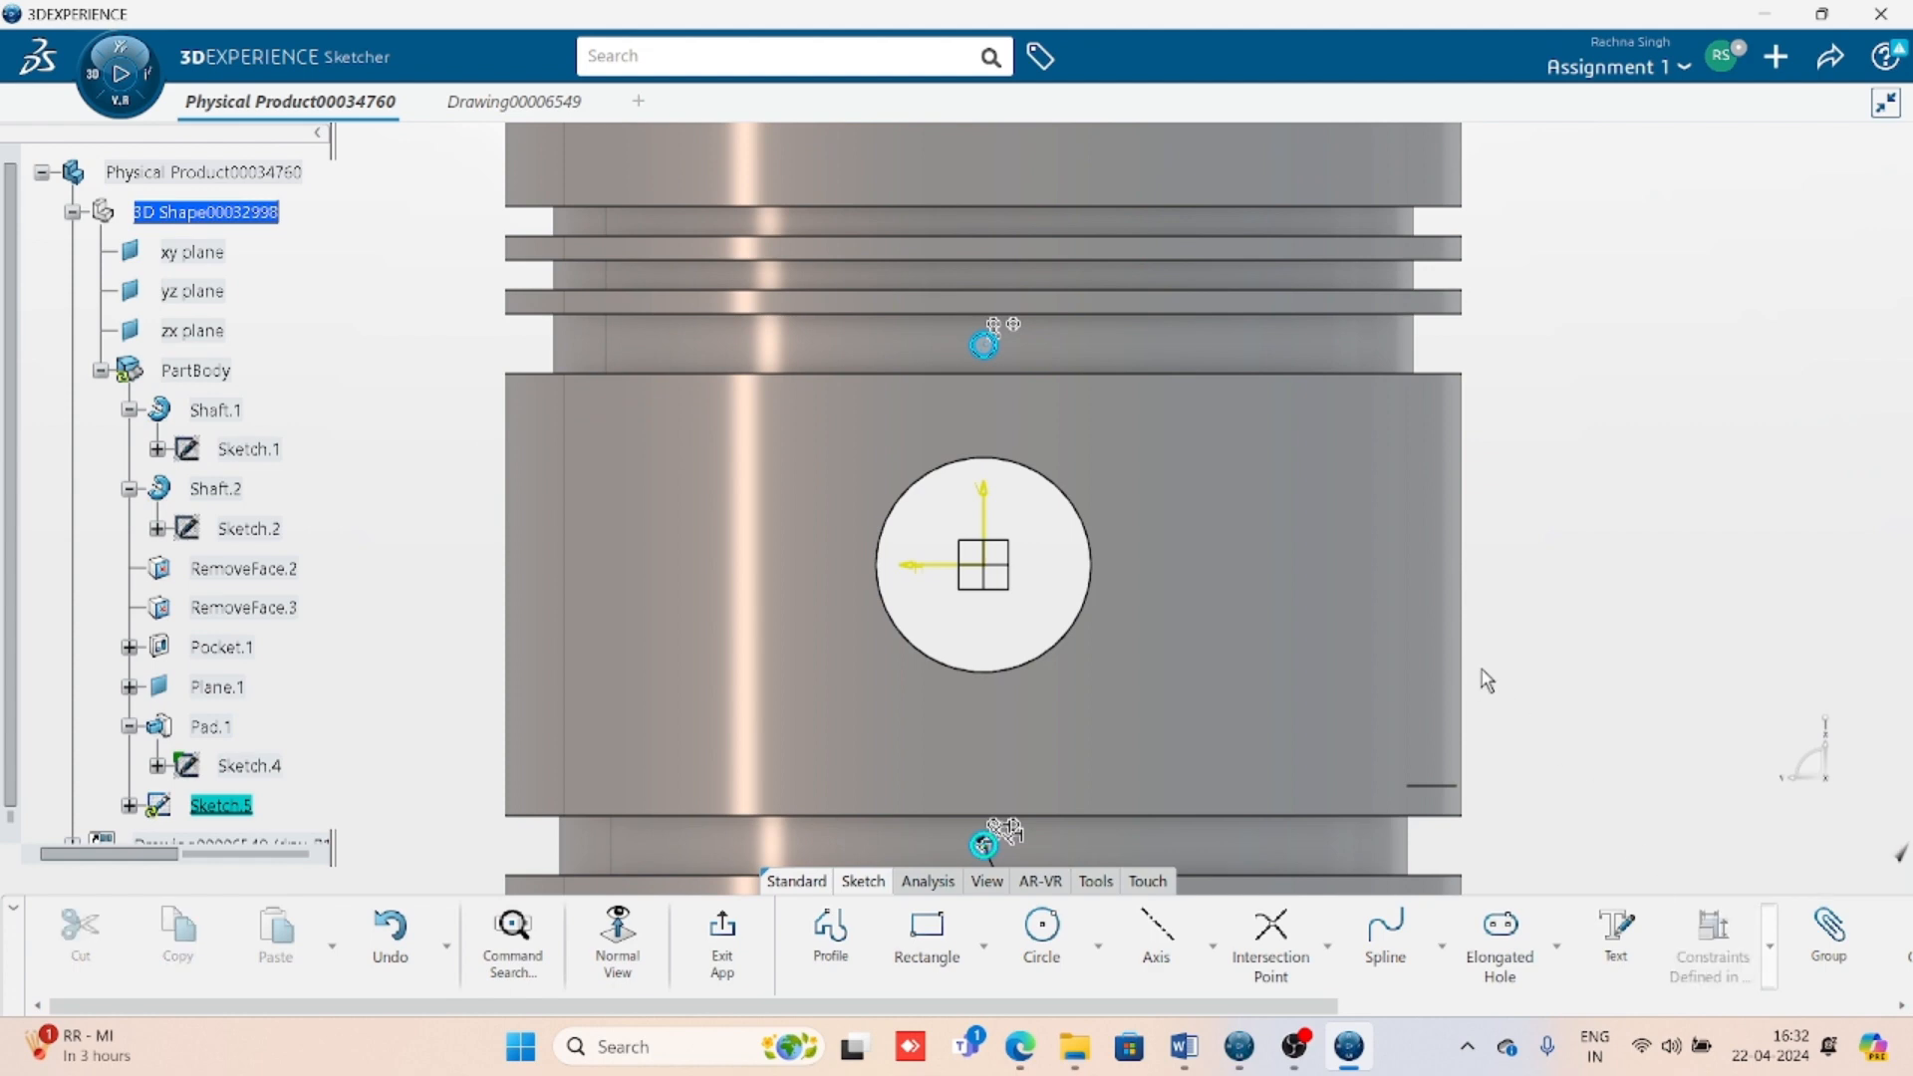
click(456, 561)
click(475, 686)
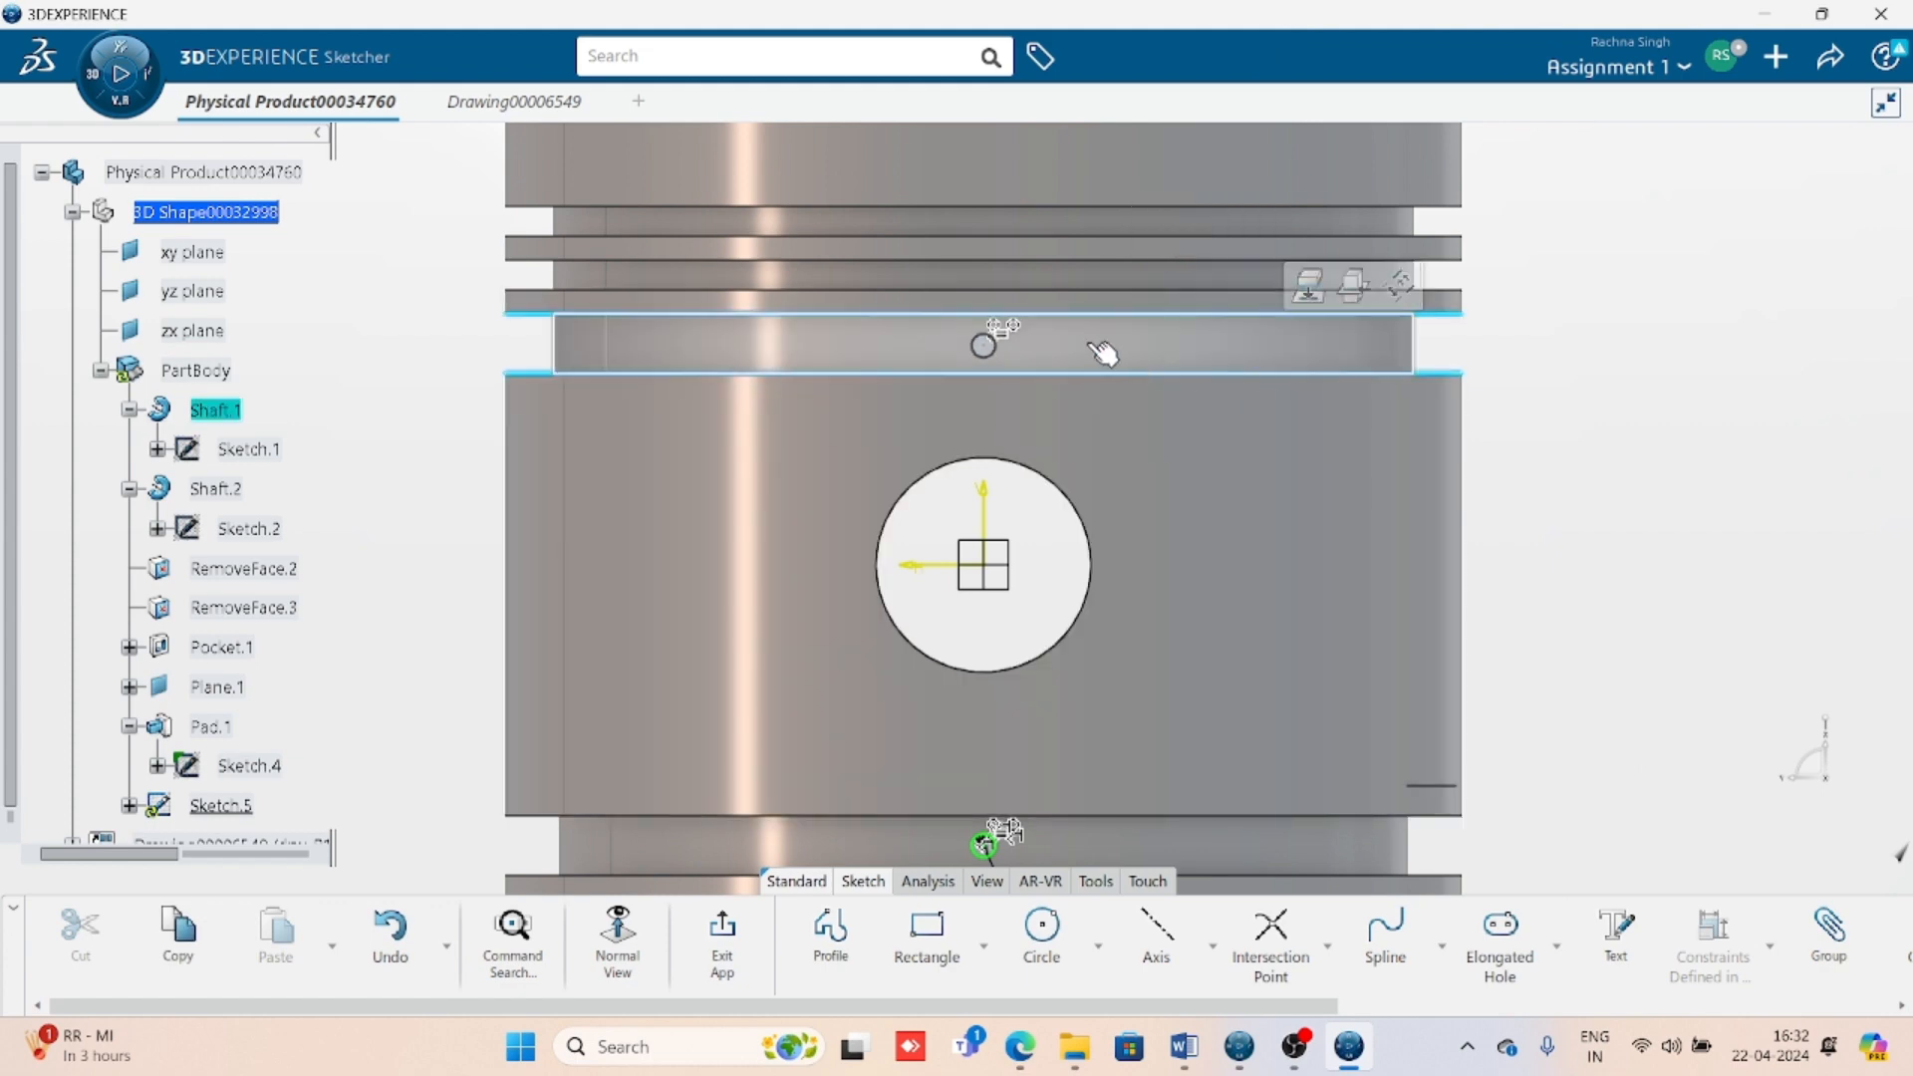
- Centre the upper circle between the upper groove's two edges with an Equidistant Point constraint
ctrl+click(991, 352)
click(1497, 649)
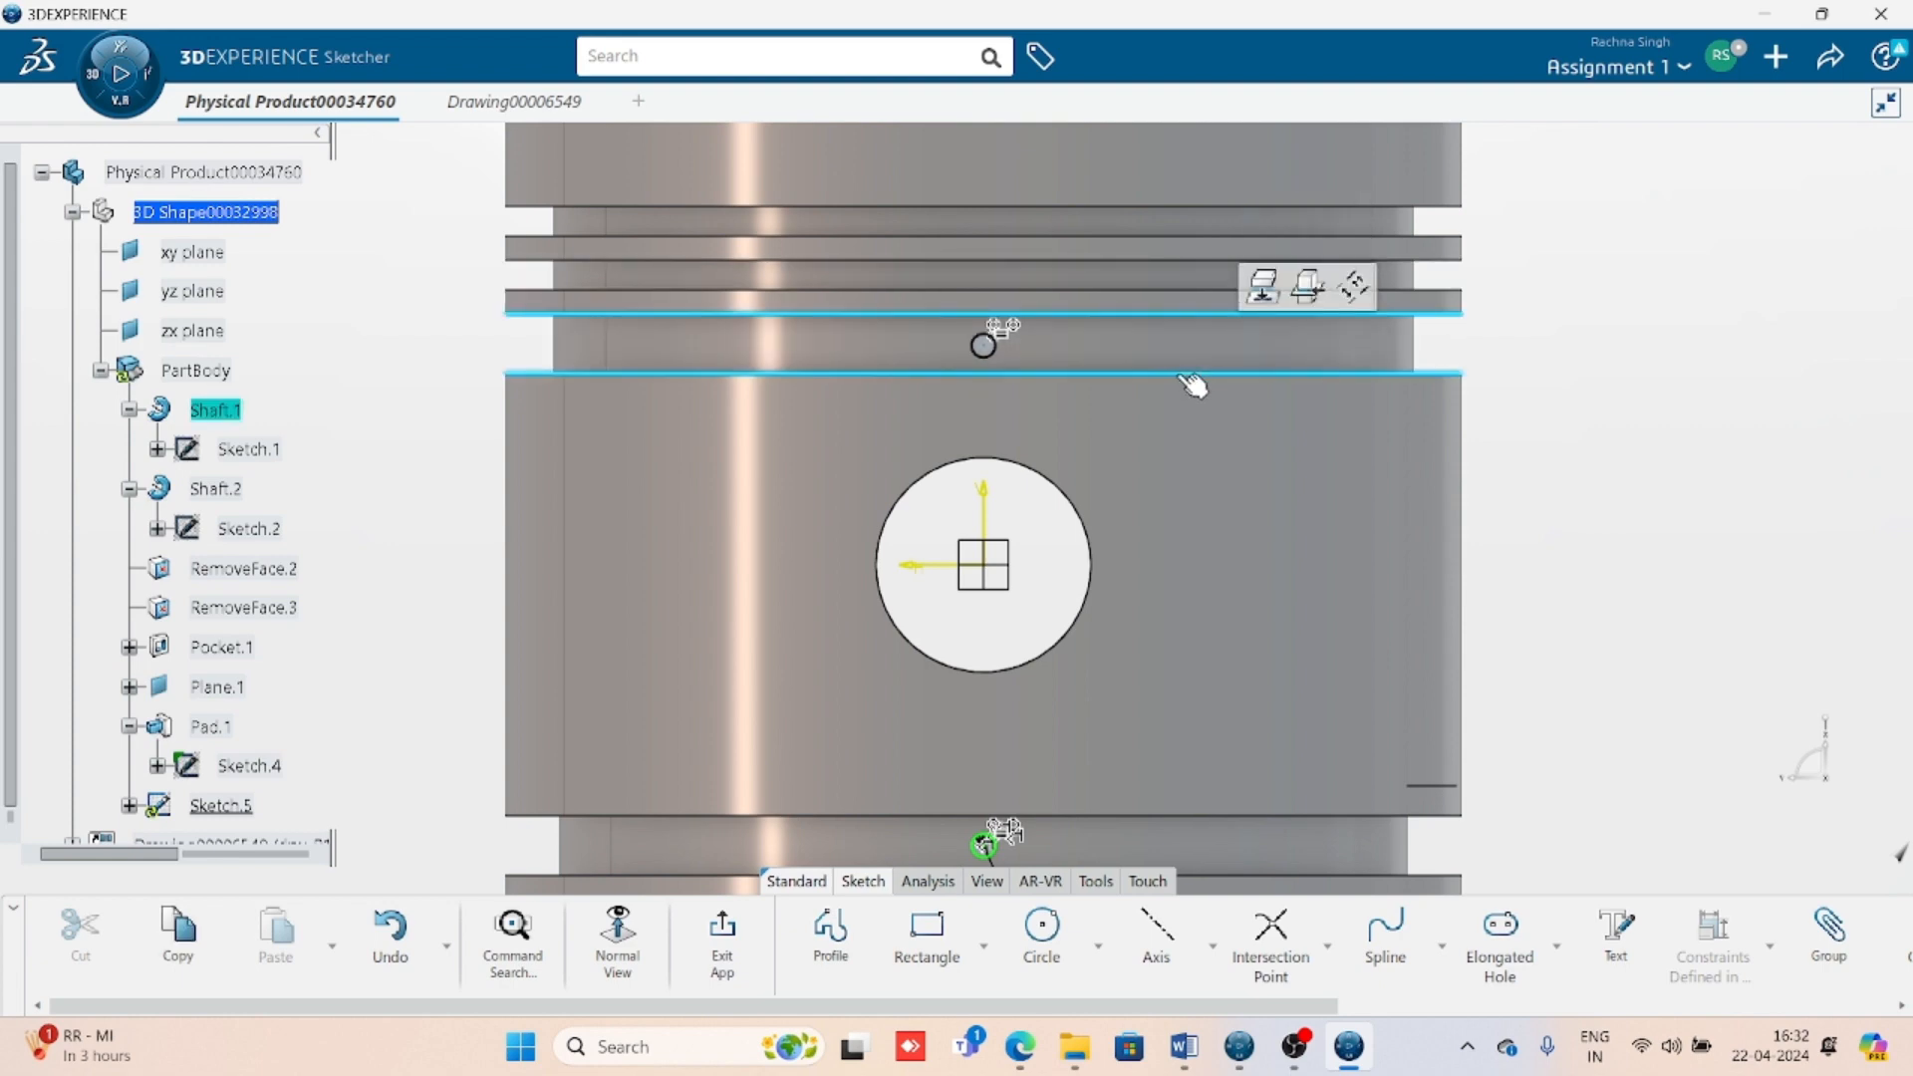
click(989, 349)
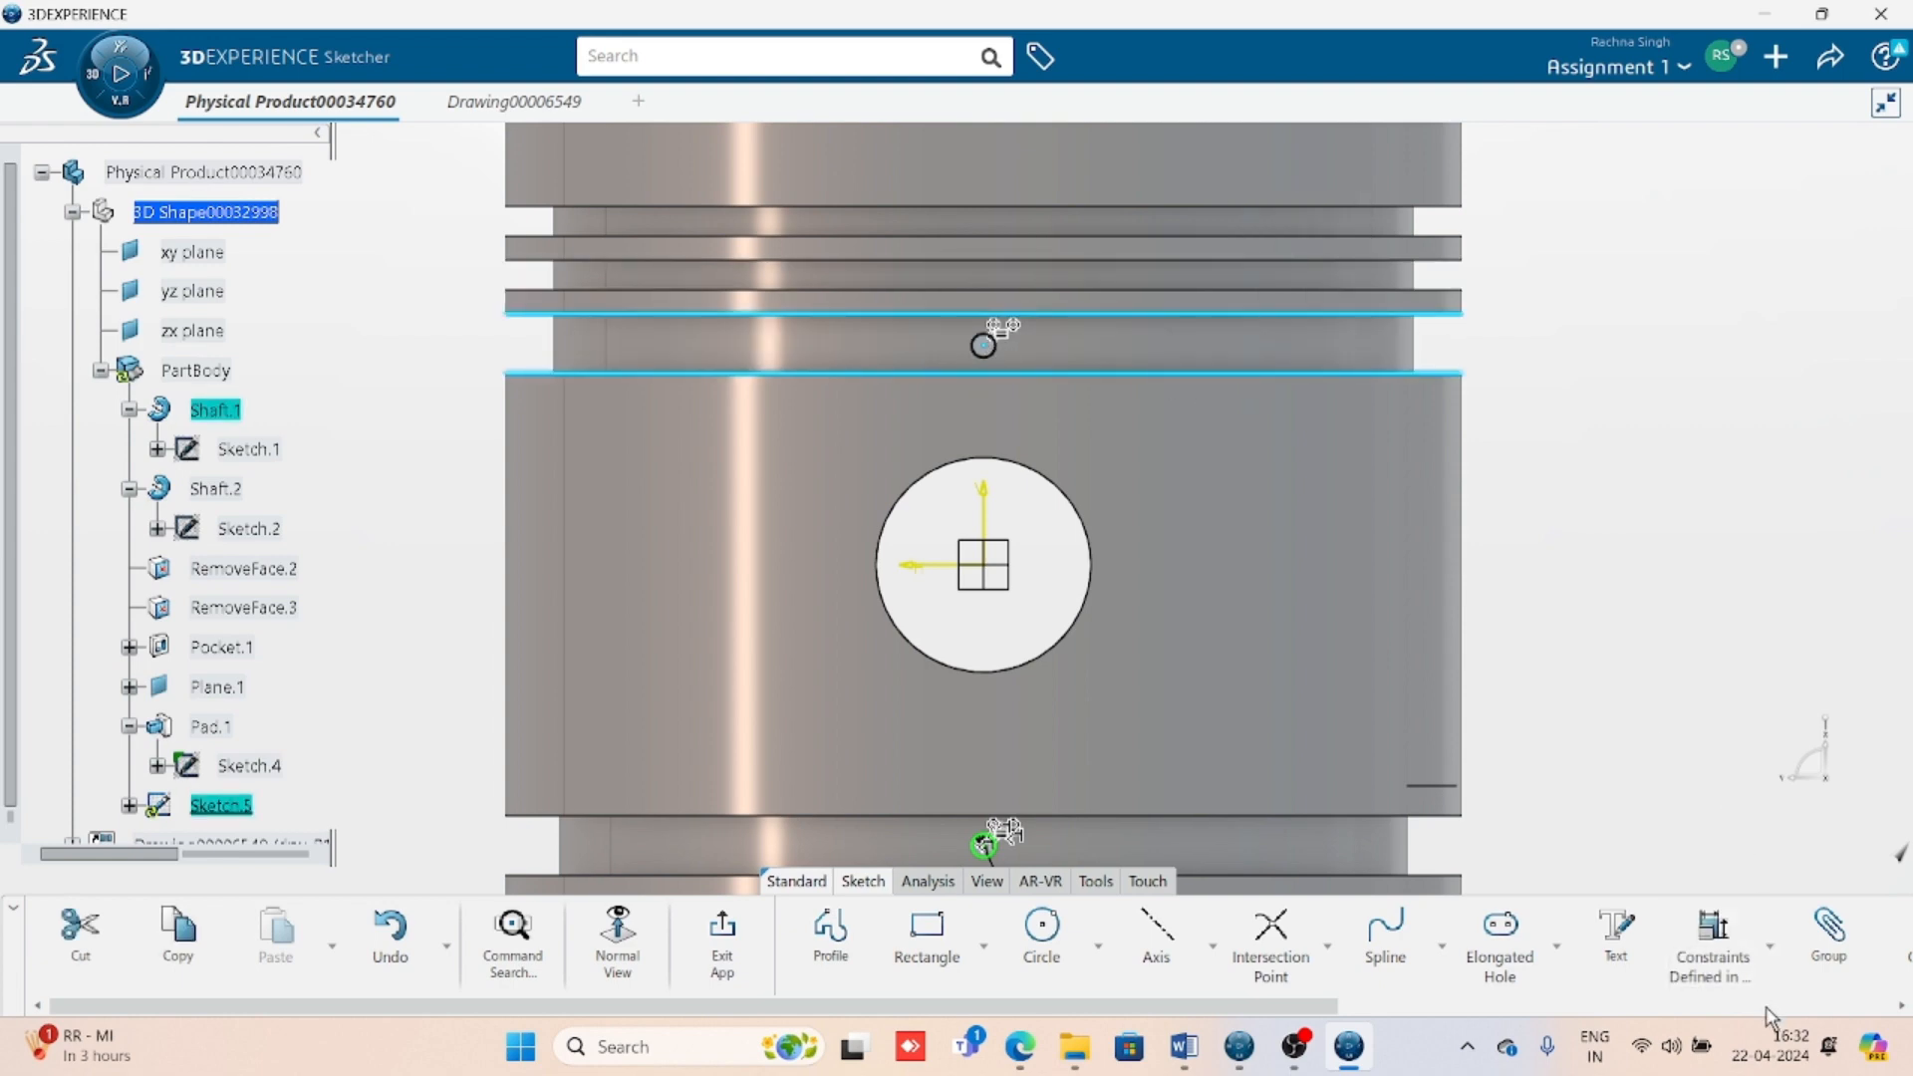
click(1711, 936)
click(503, 344)
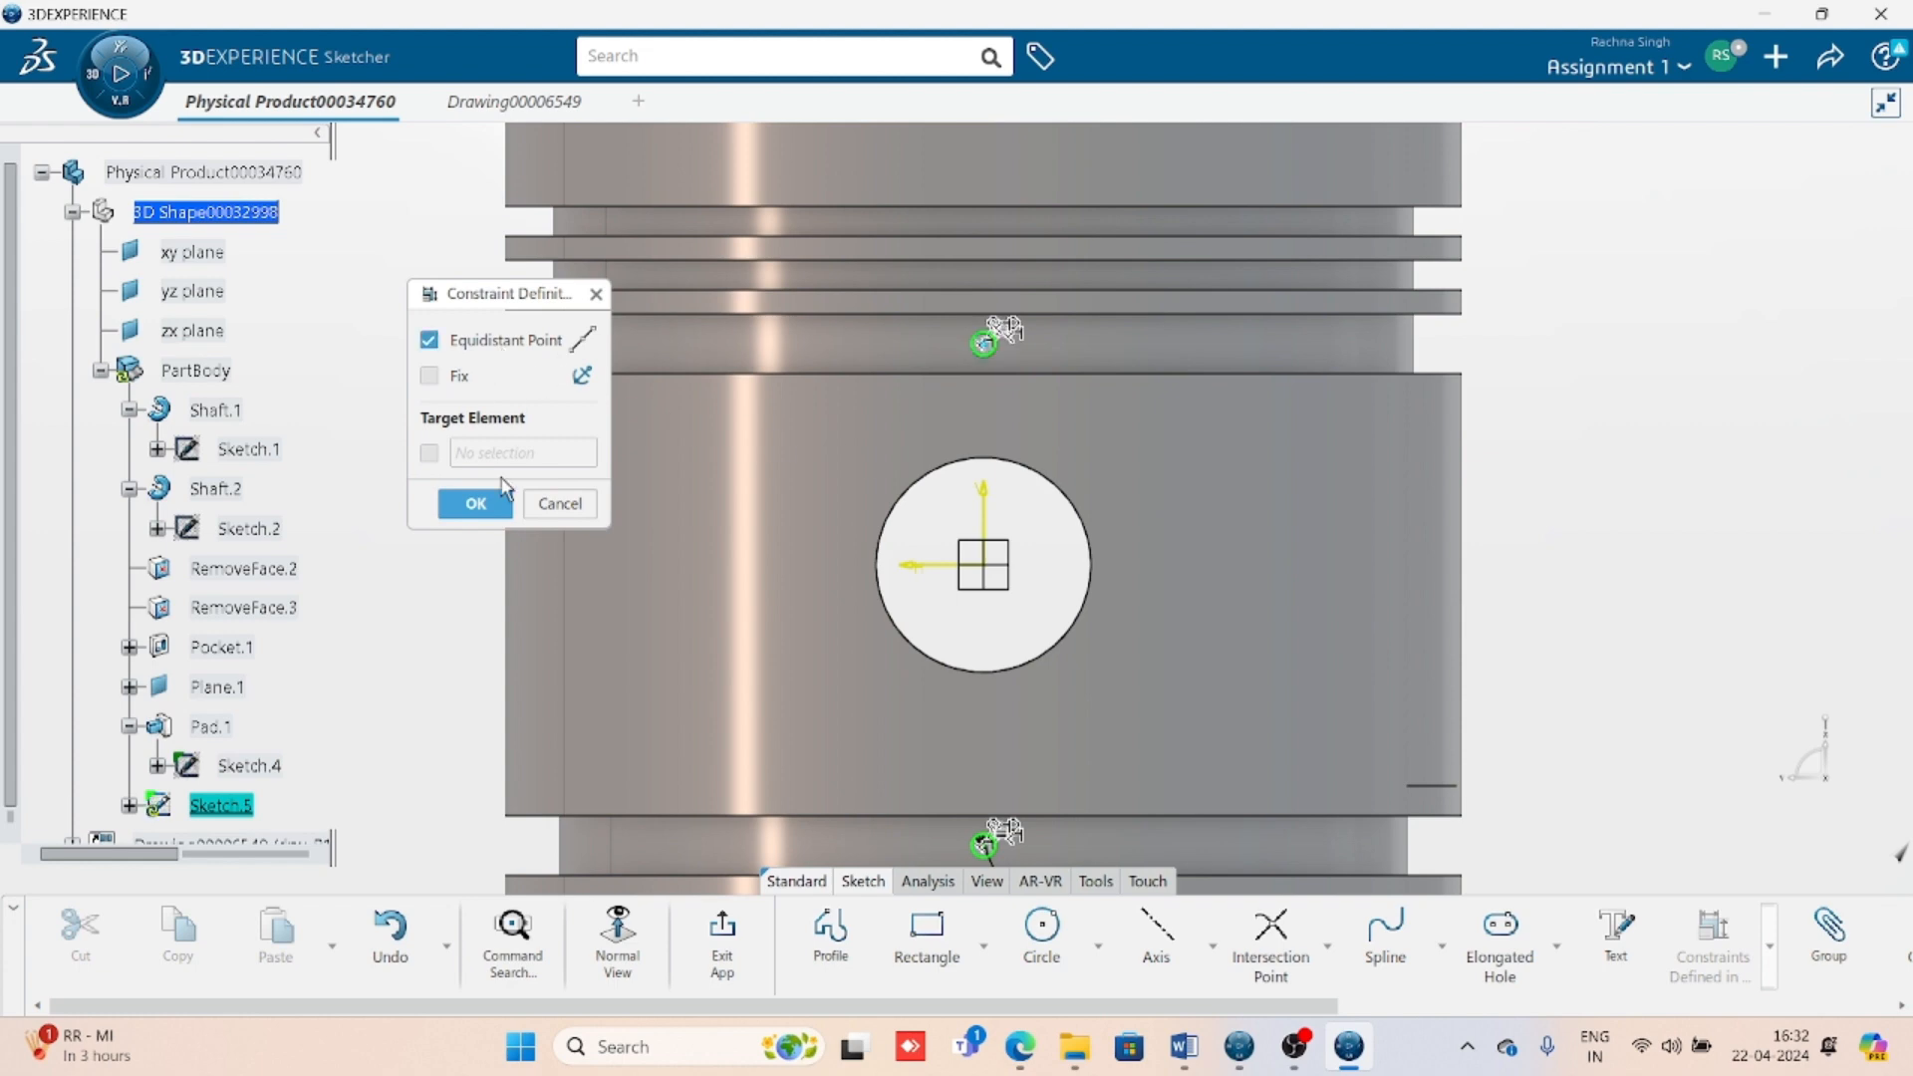
click(475, 503)
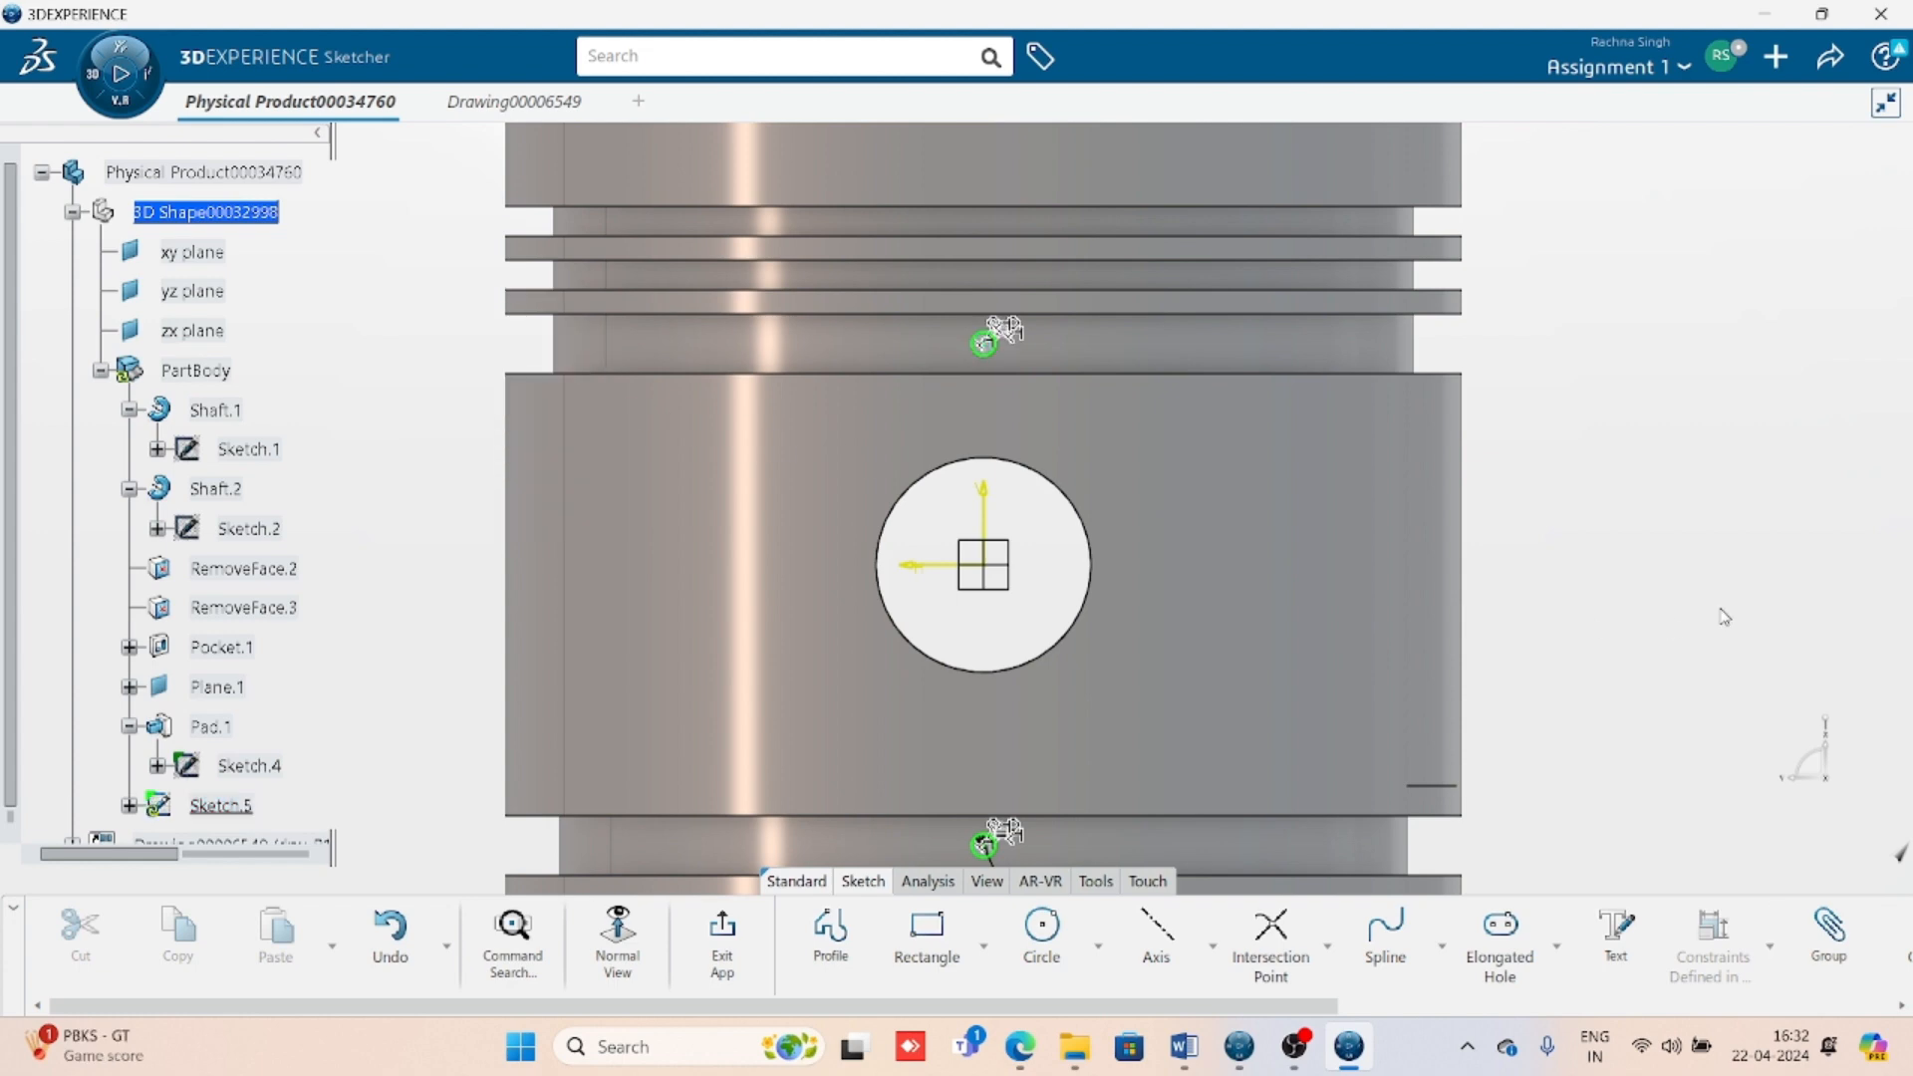
- Exit the sketch and cut both groove circles through the piston wall with an Up to last pocket
click(722, 942)
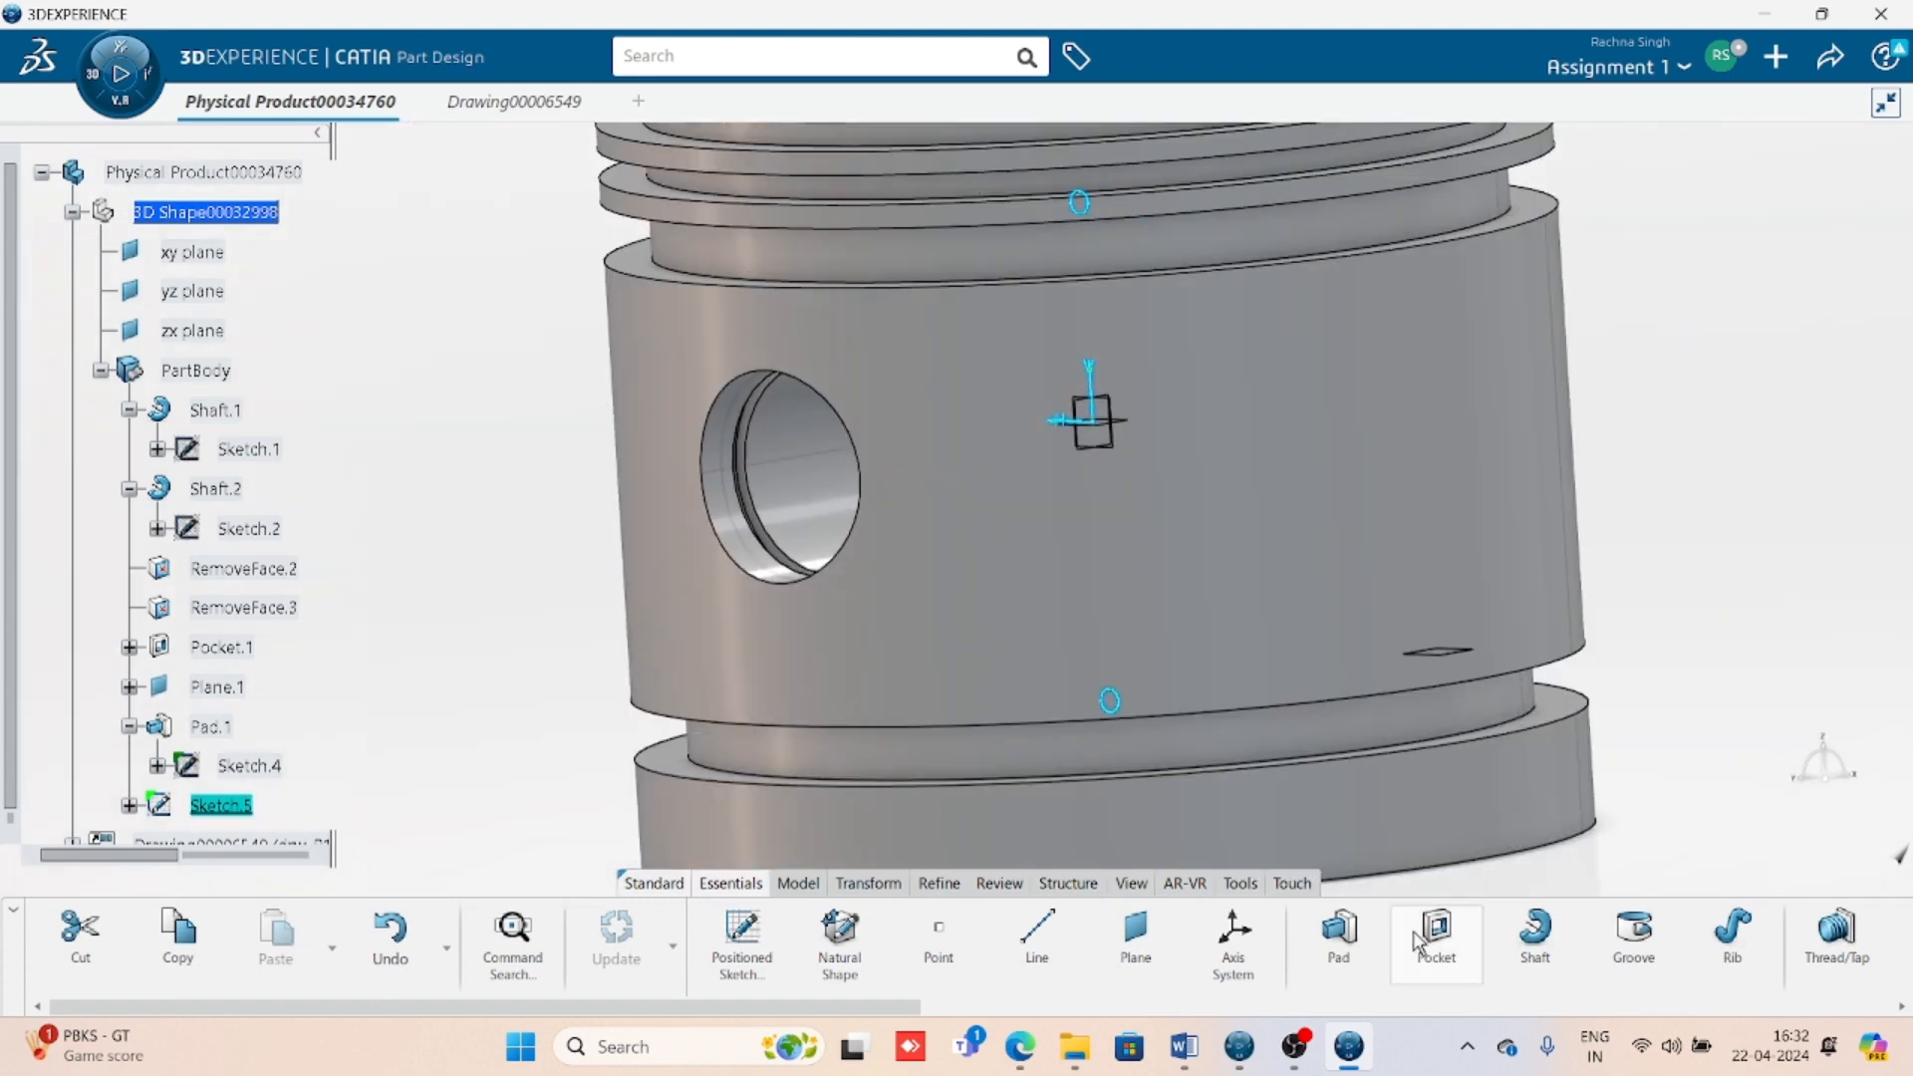
click(1415, 938)
middle_drag(887, 572, 901, 670)
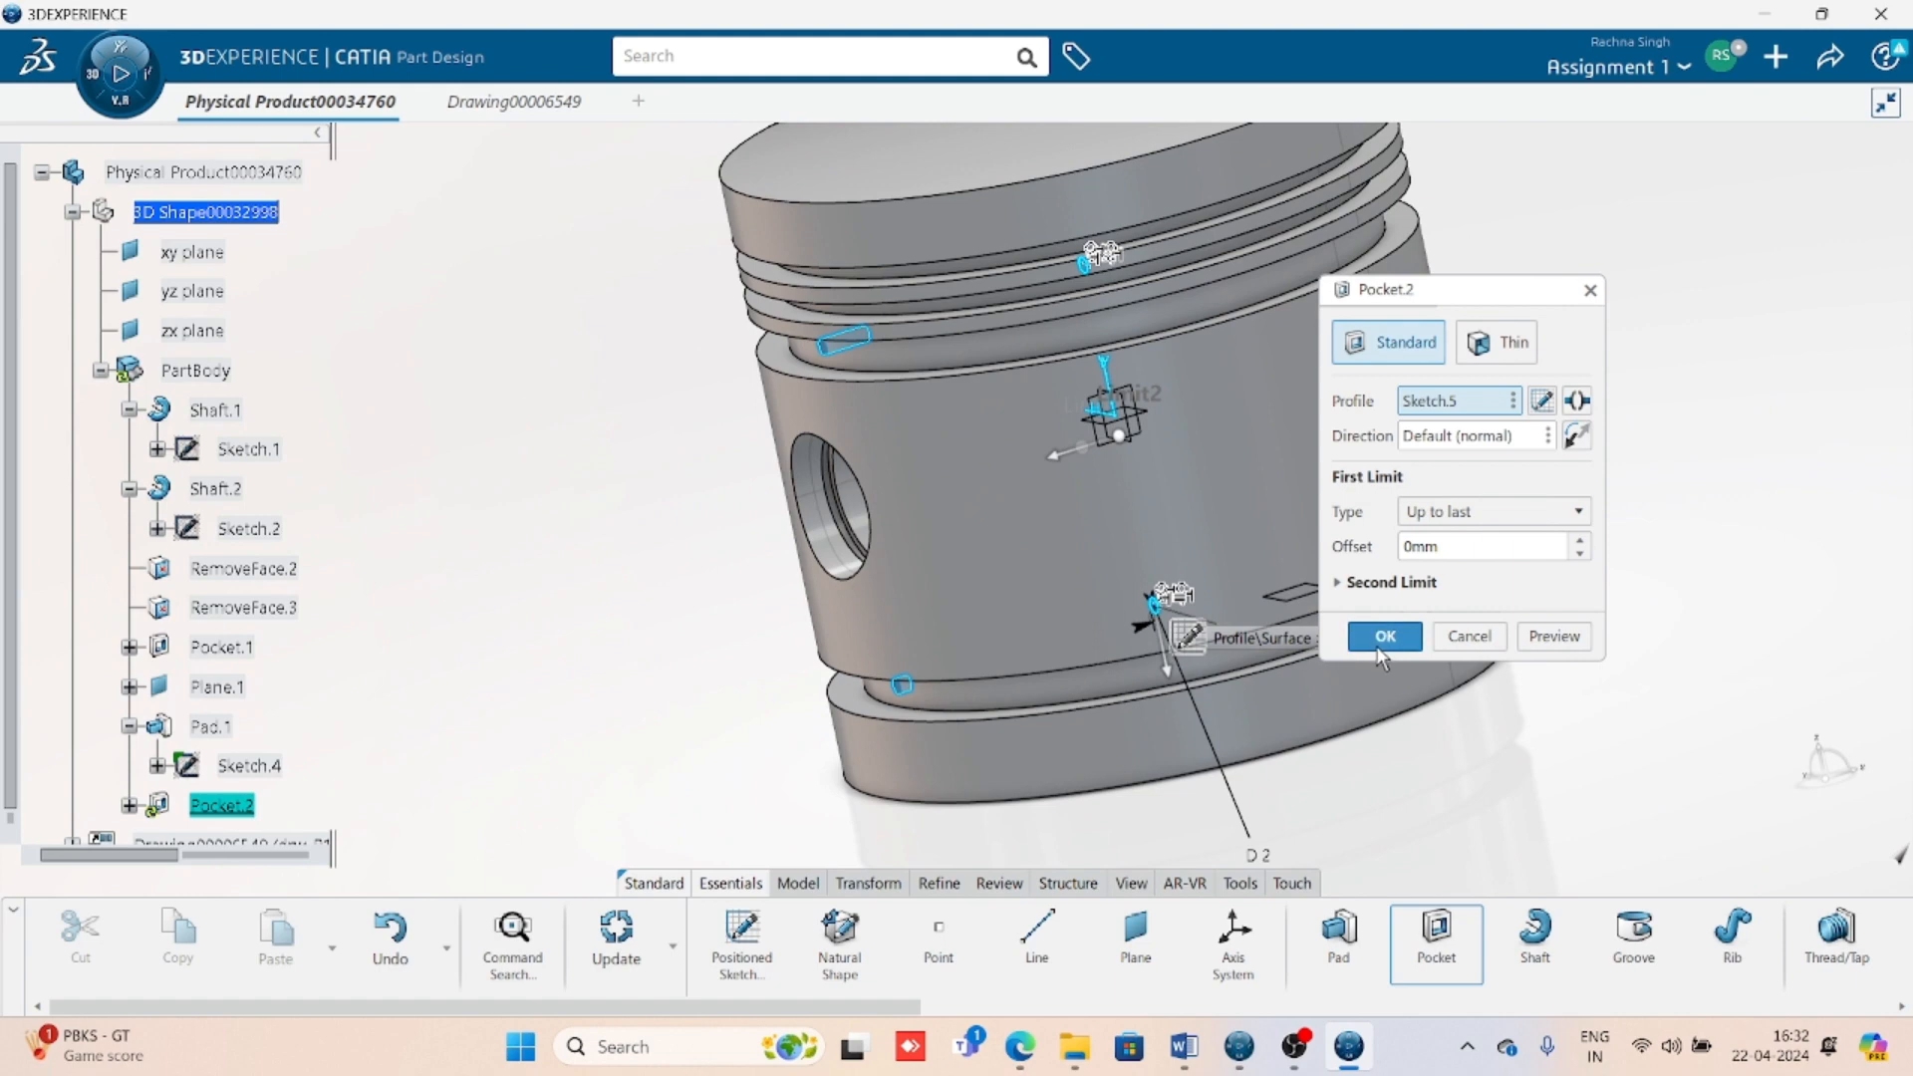
click(1381, 642)
- Start a circular pattern of Pocket.2 with the outer cylindrical face of the piston's bottom band as reference
middle_drag(1285, 637, 1403, 765)
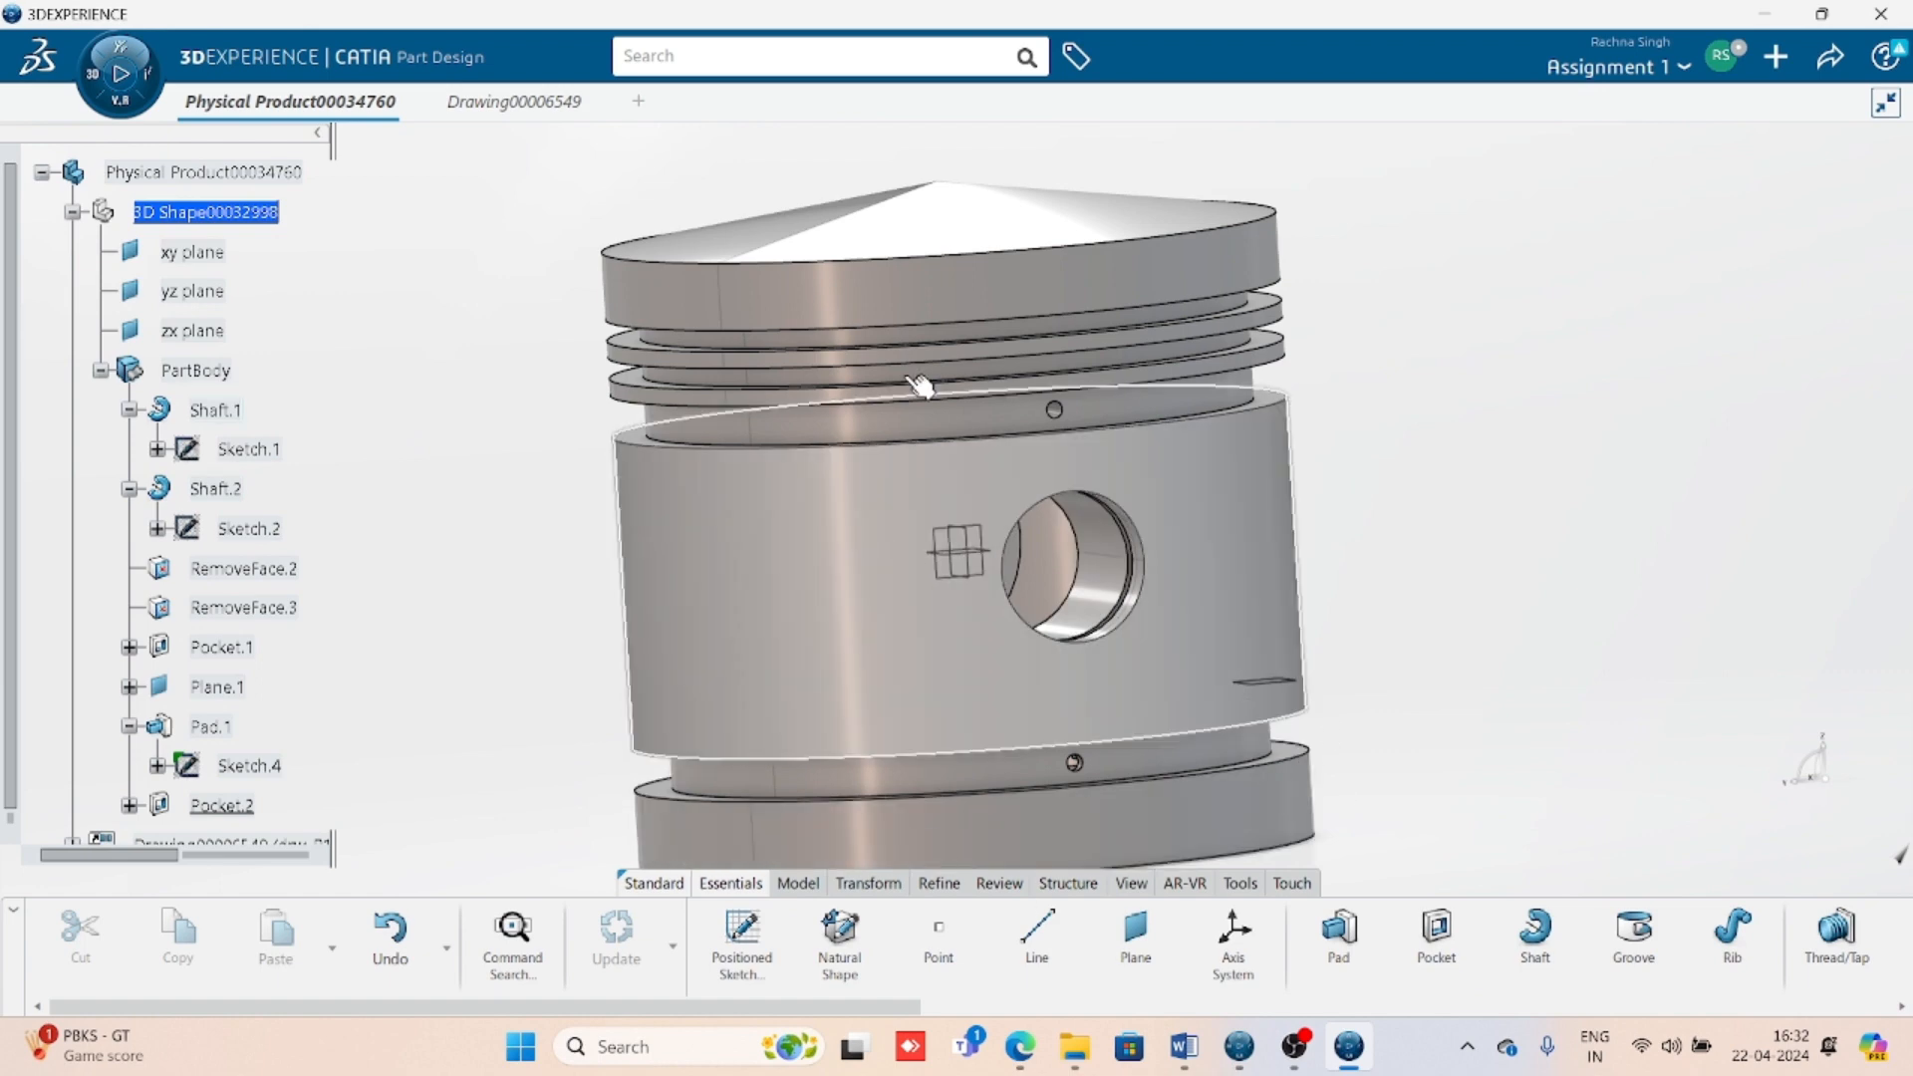
middle_drag(996, 822, 935, 621)
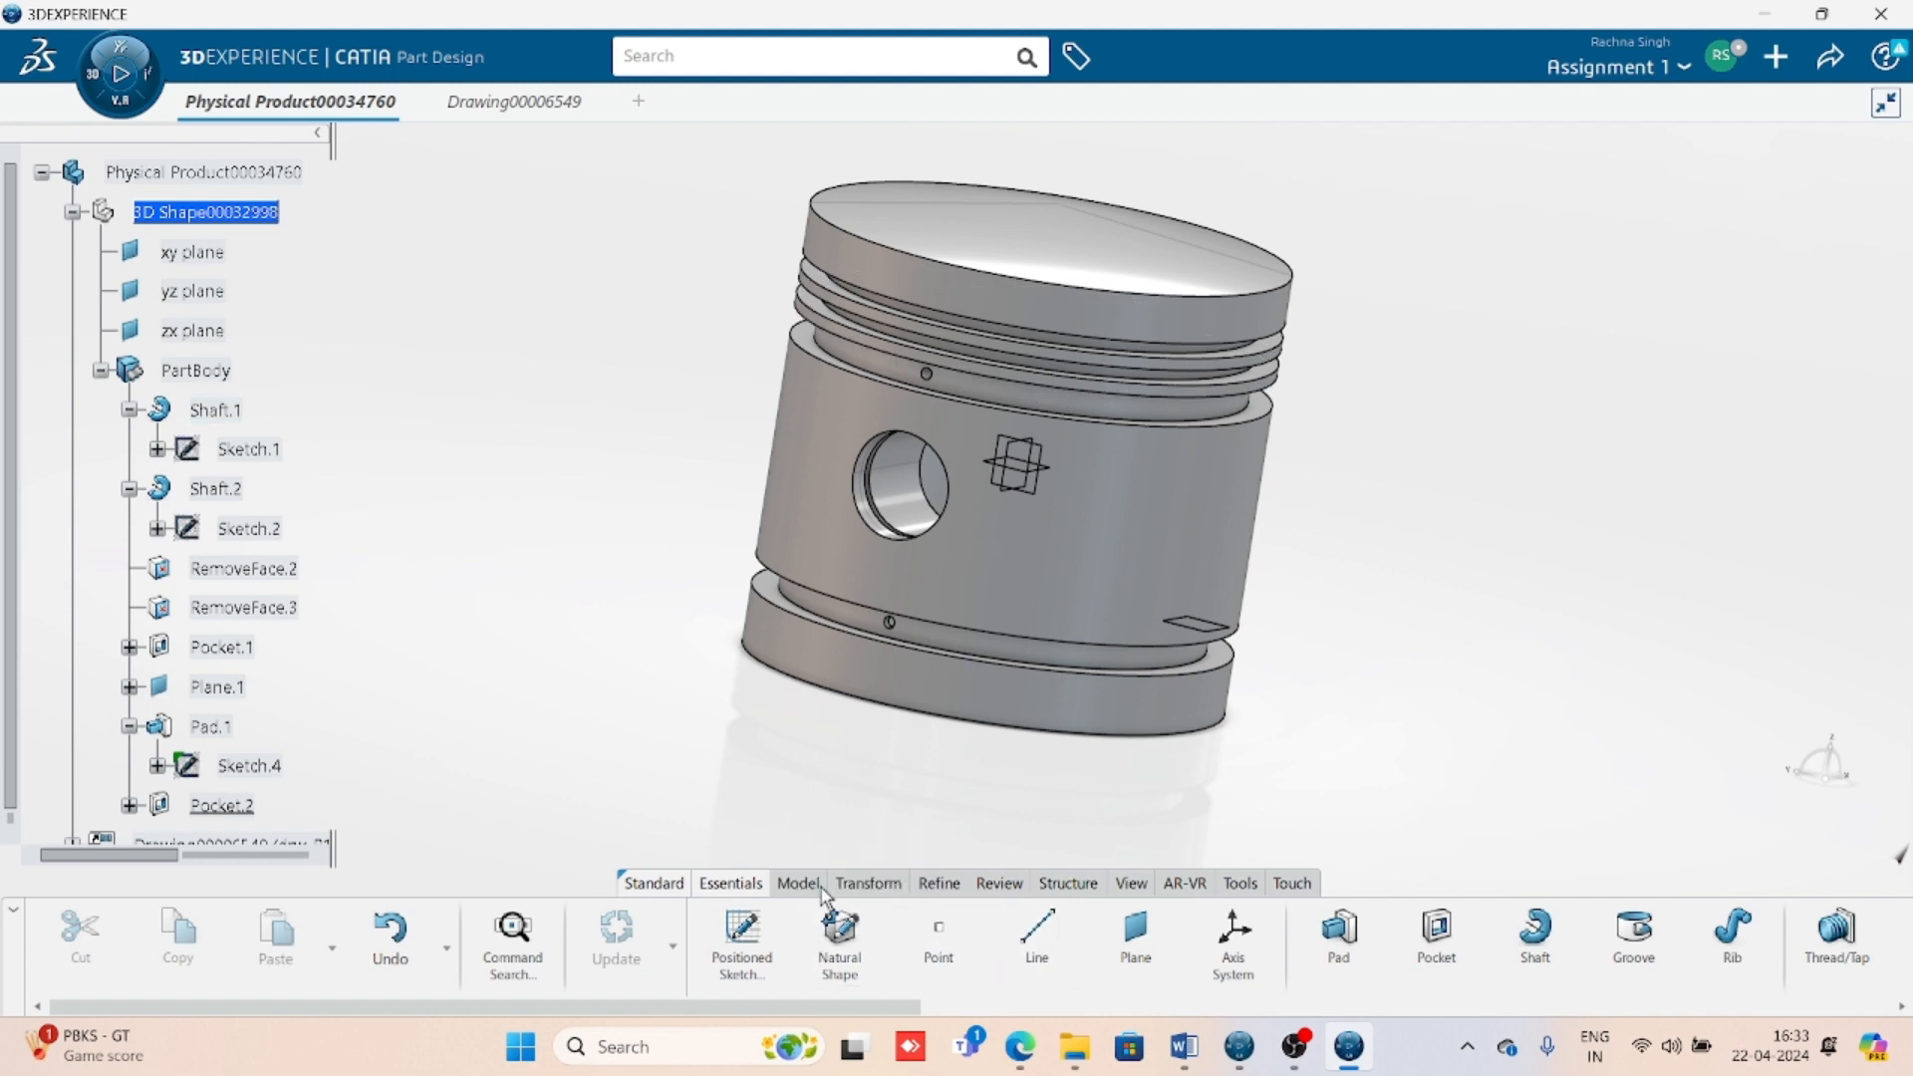
drag(865, 1006, 1489, 1000)
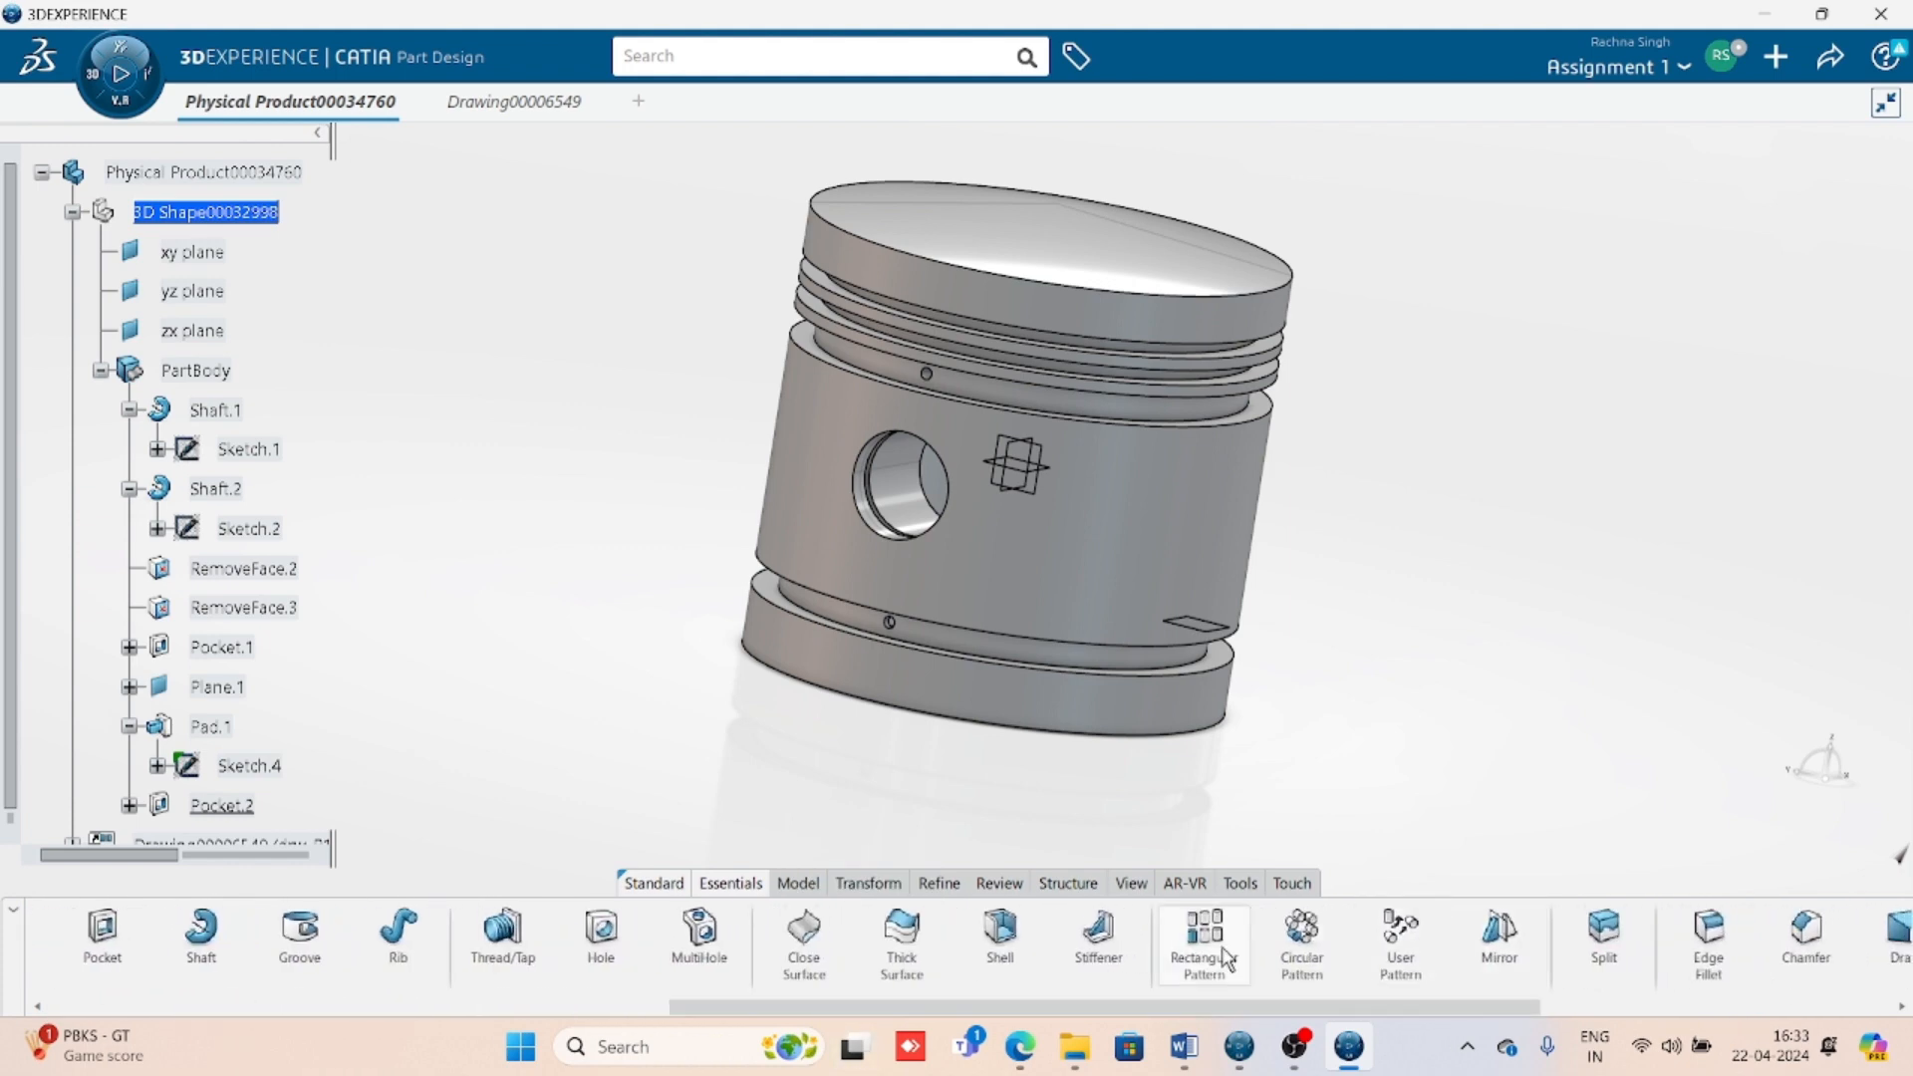
click(1305, 941)
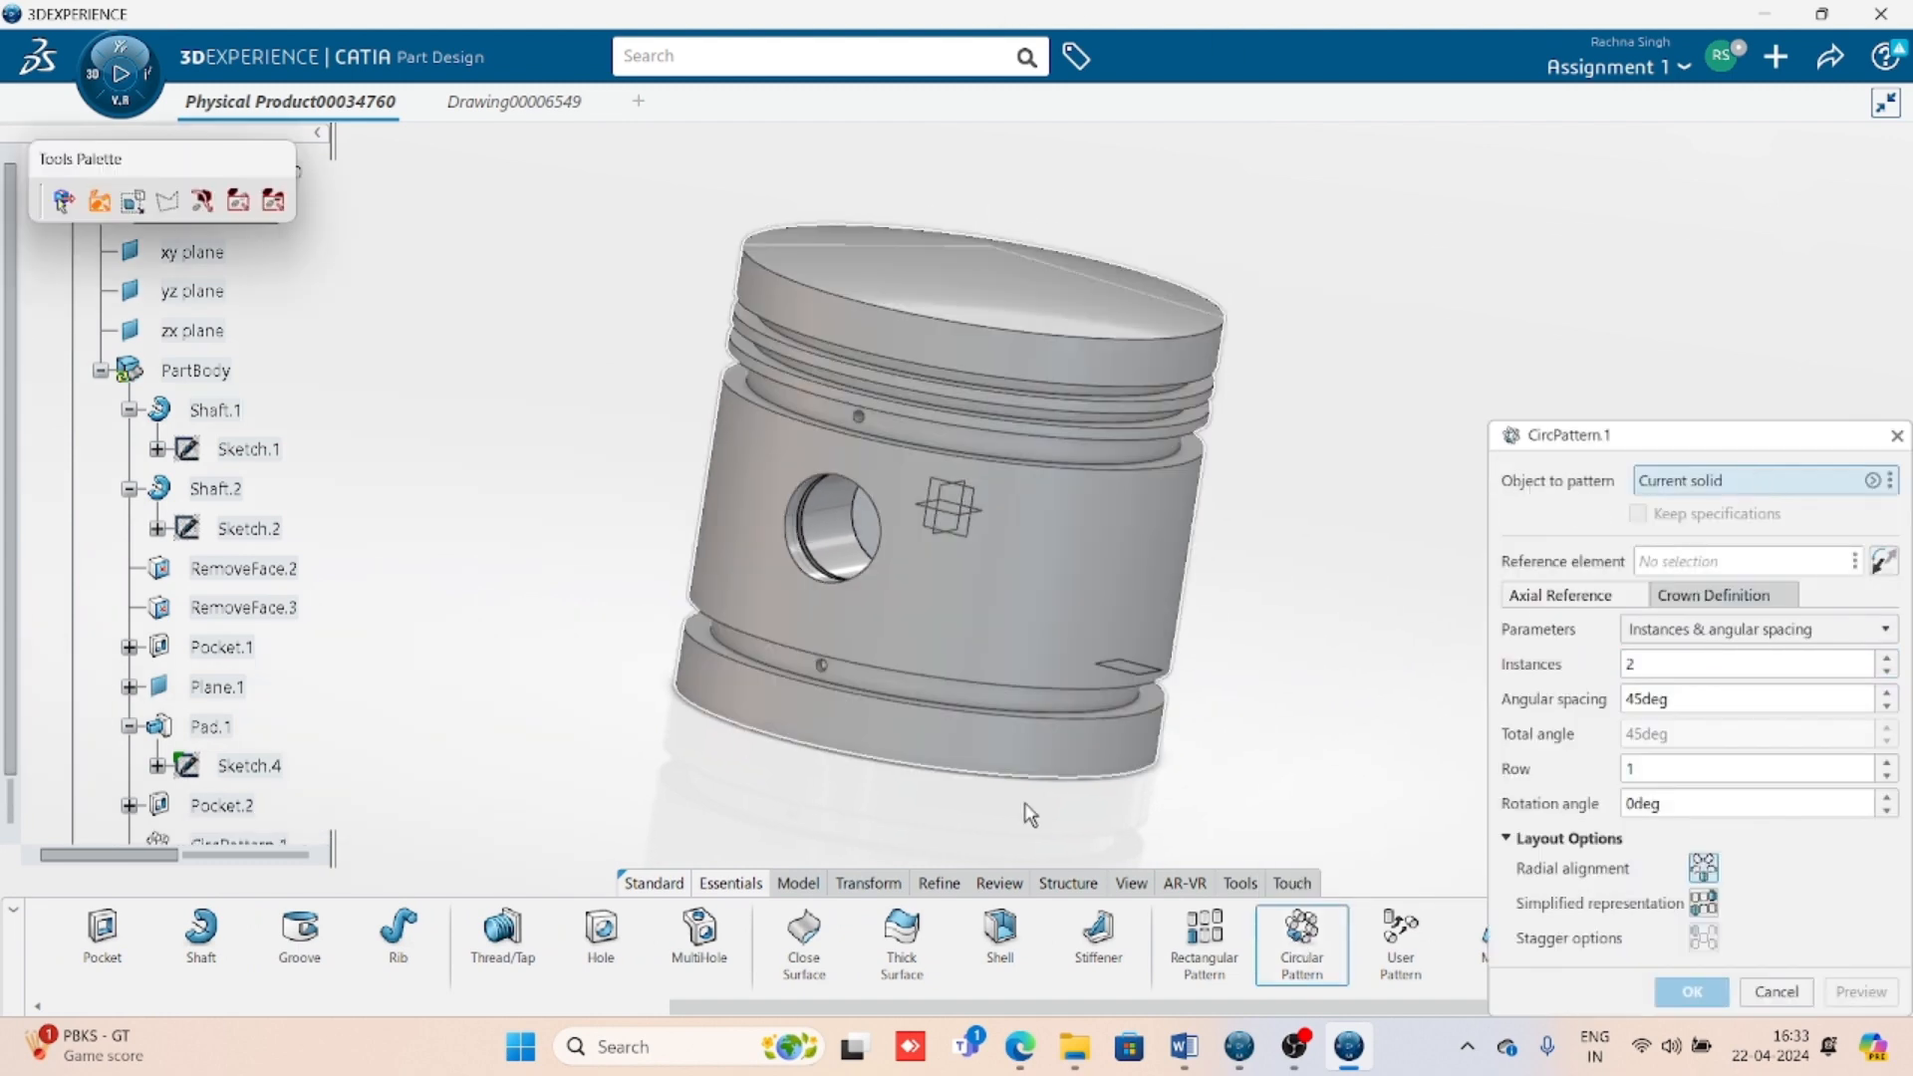
scroll(291, 757, down, 3)
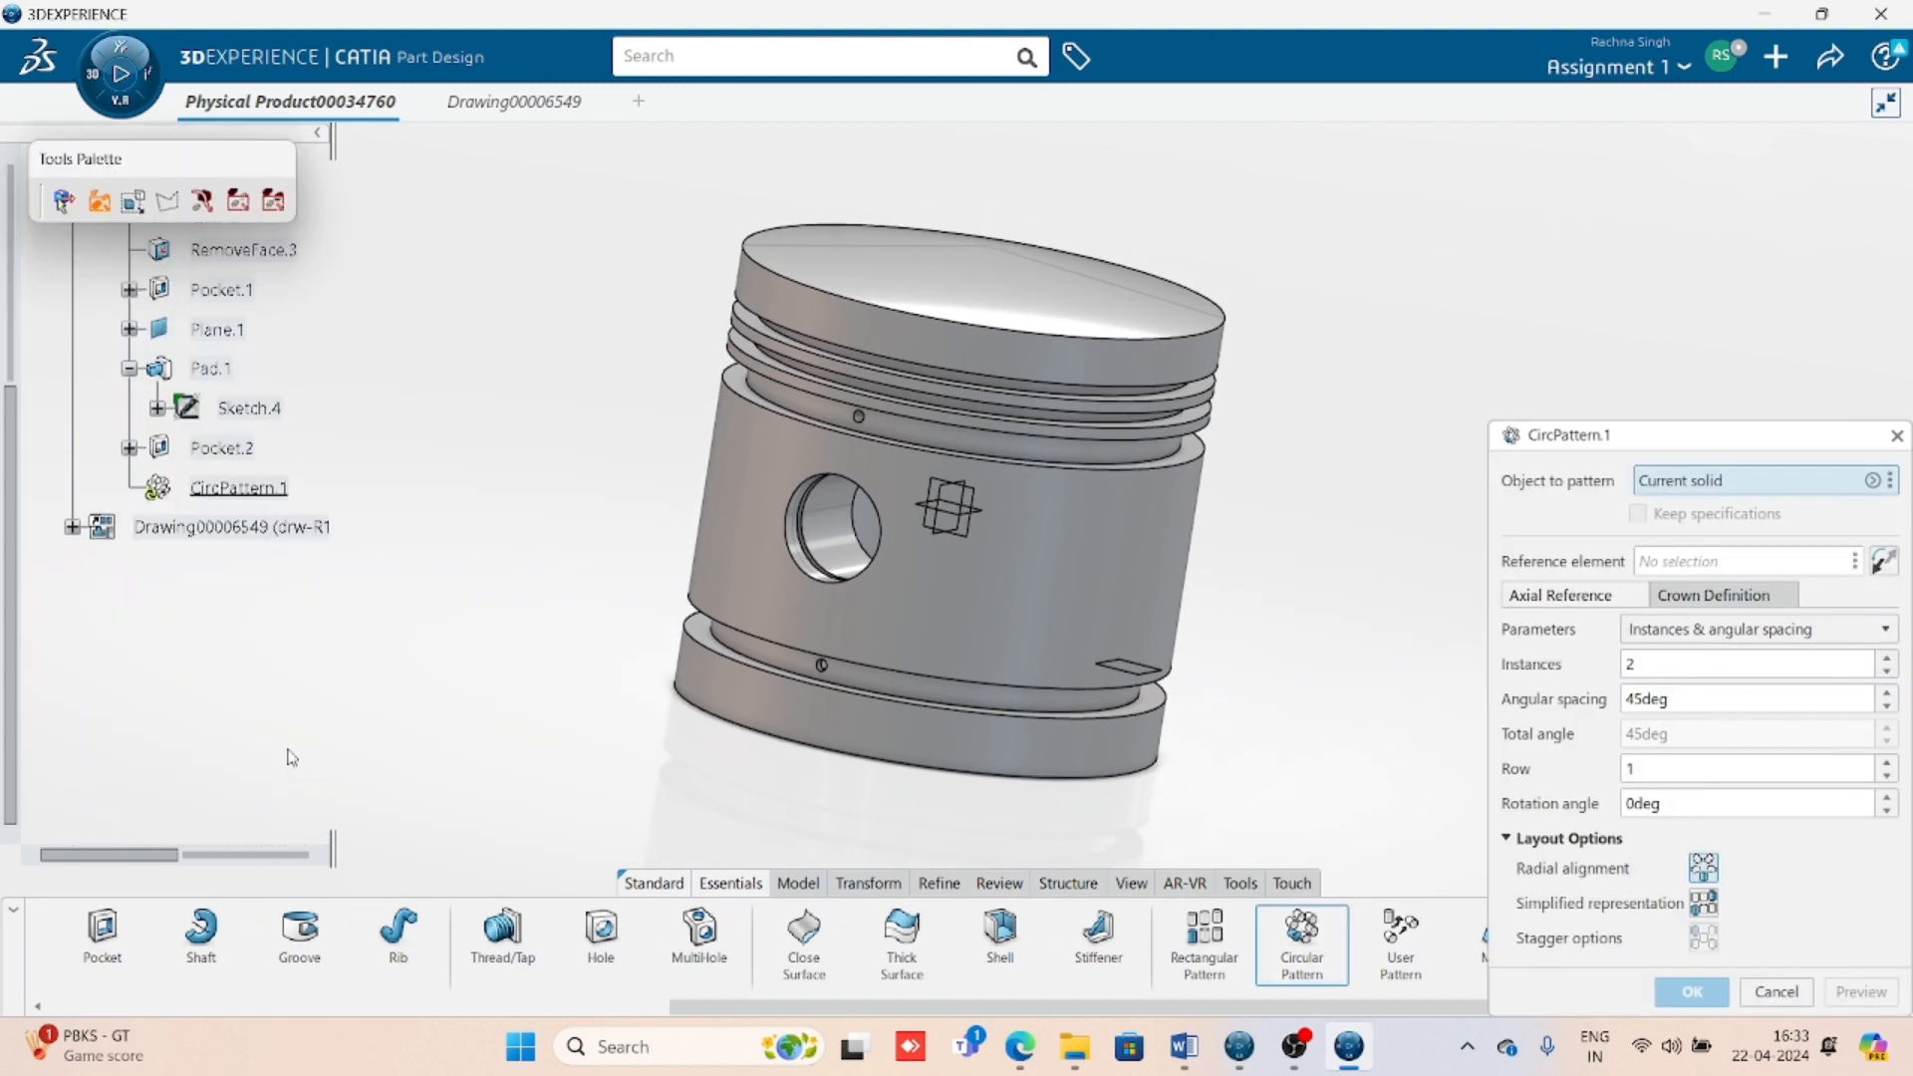
click(235, 450)
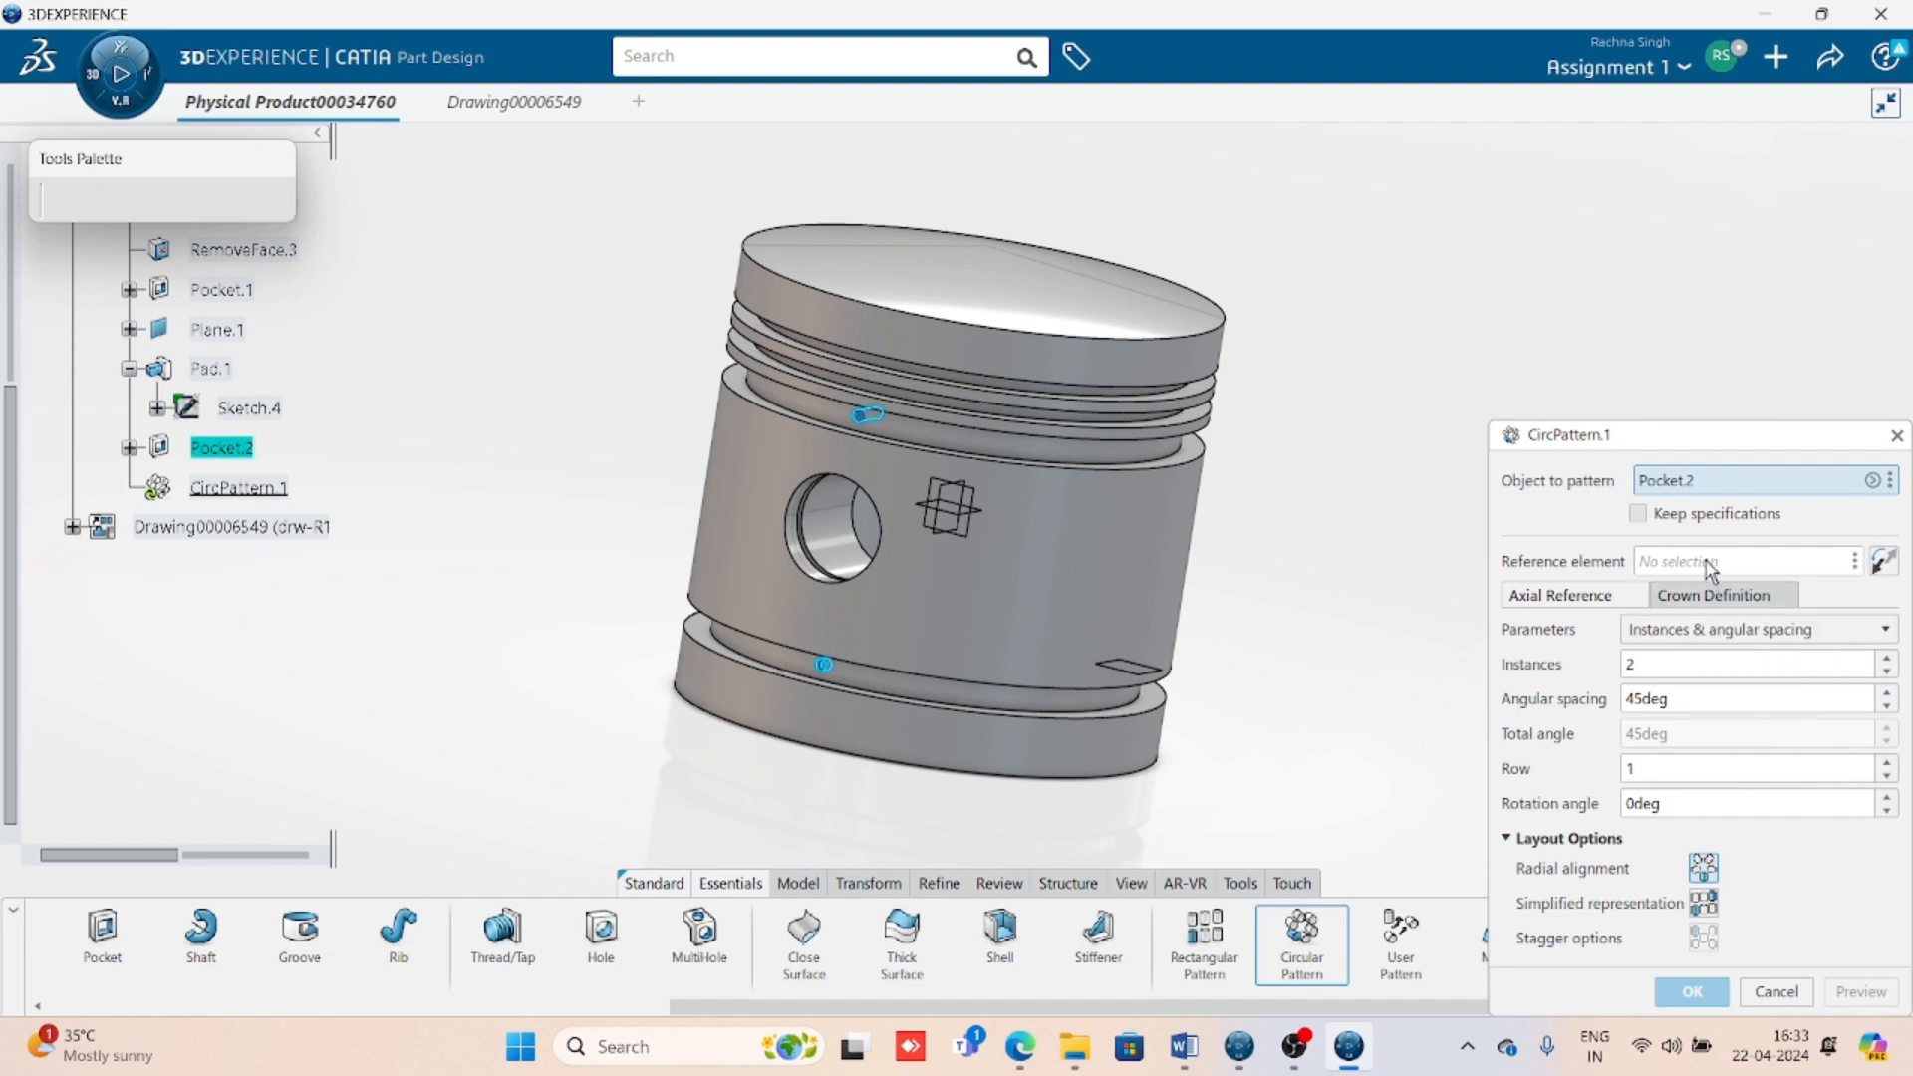
click(1702, 564)
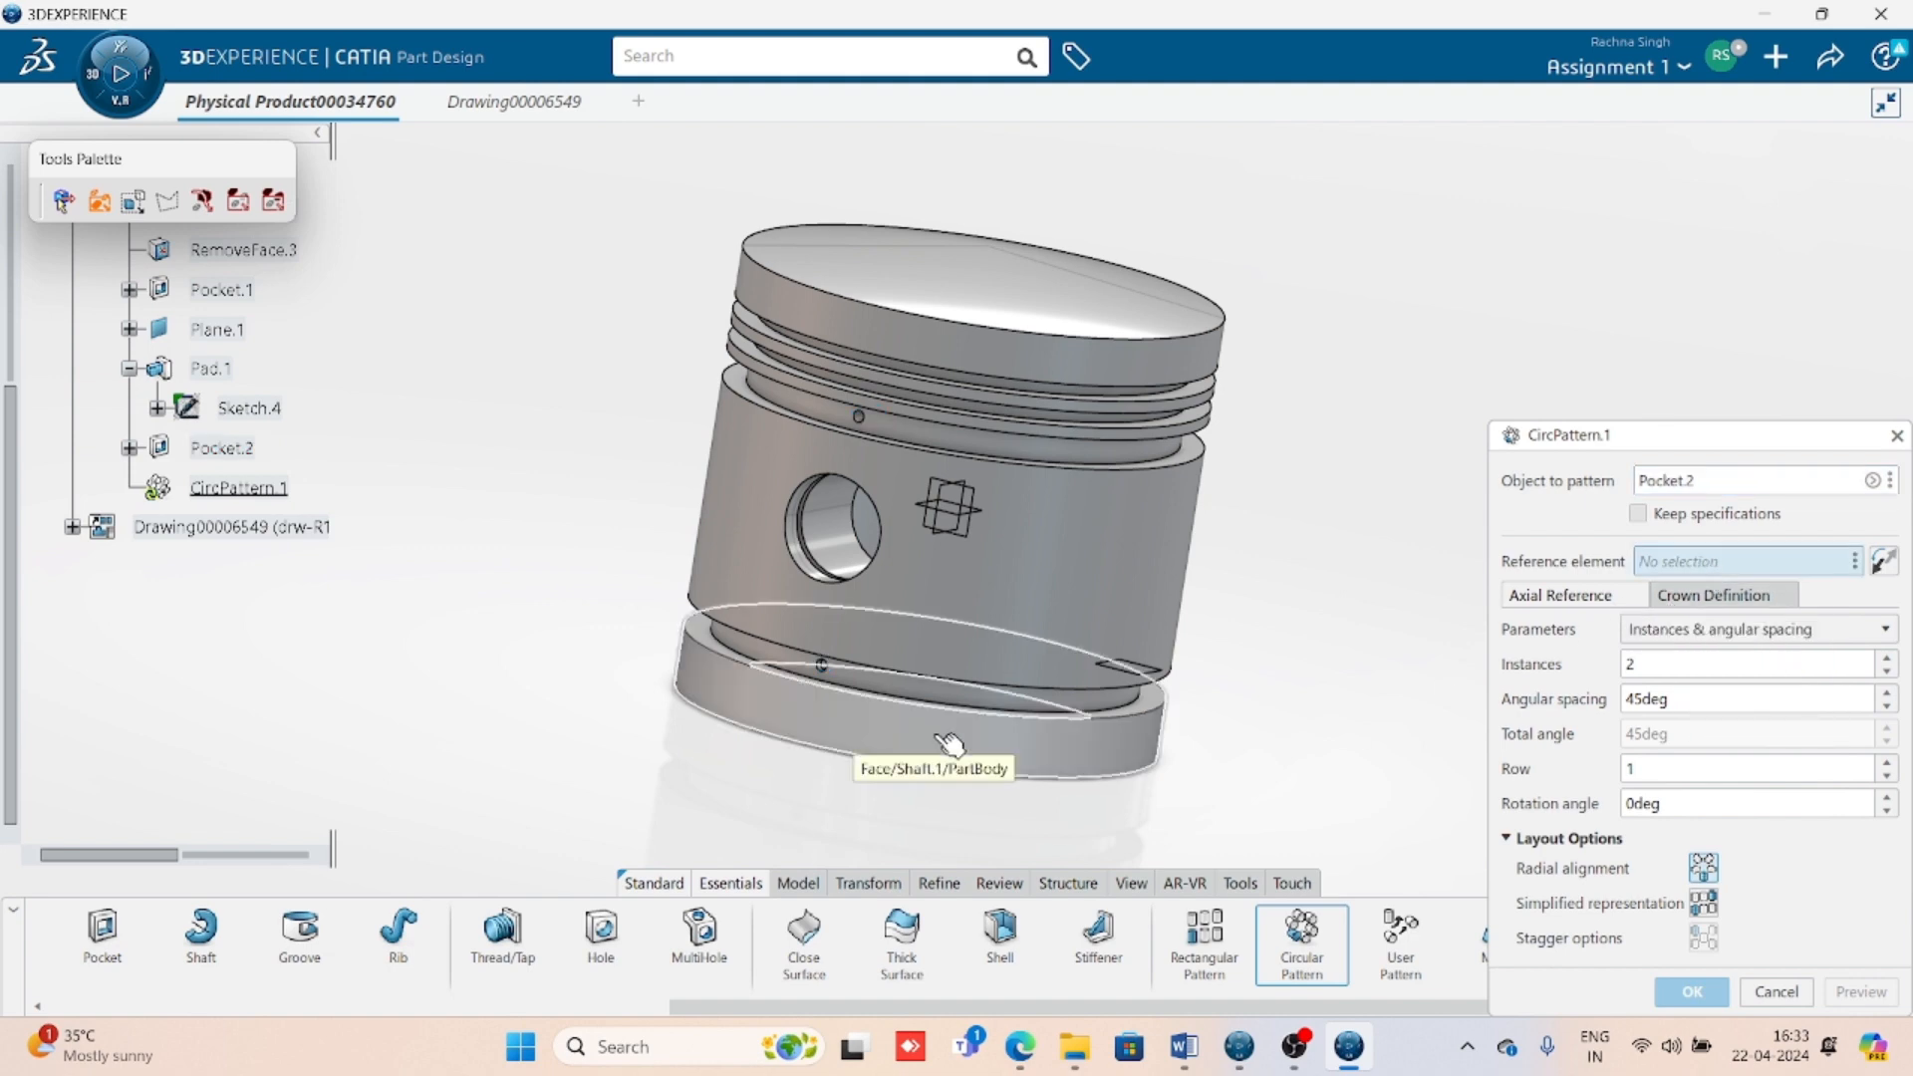
click(947, 742)
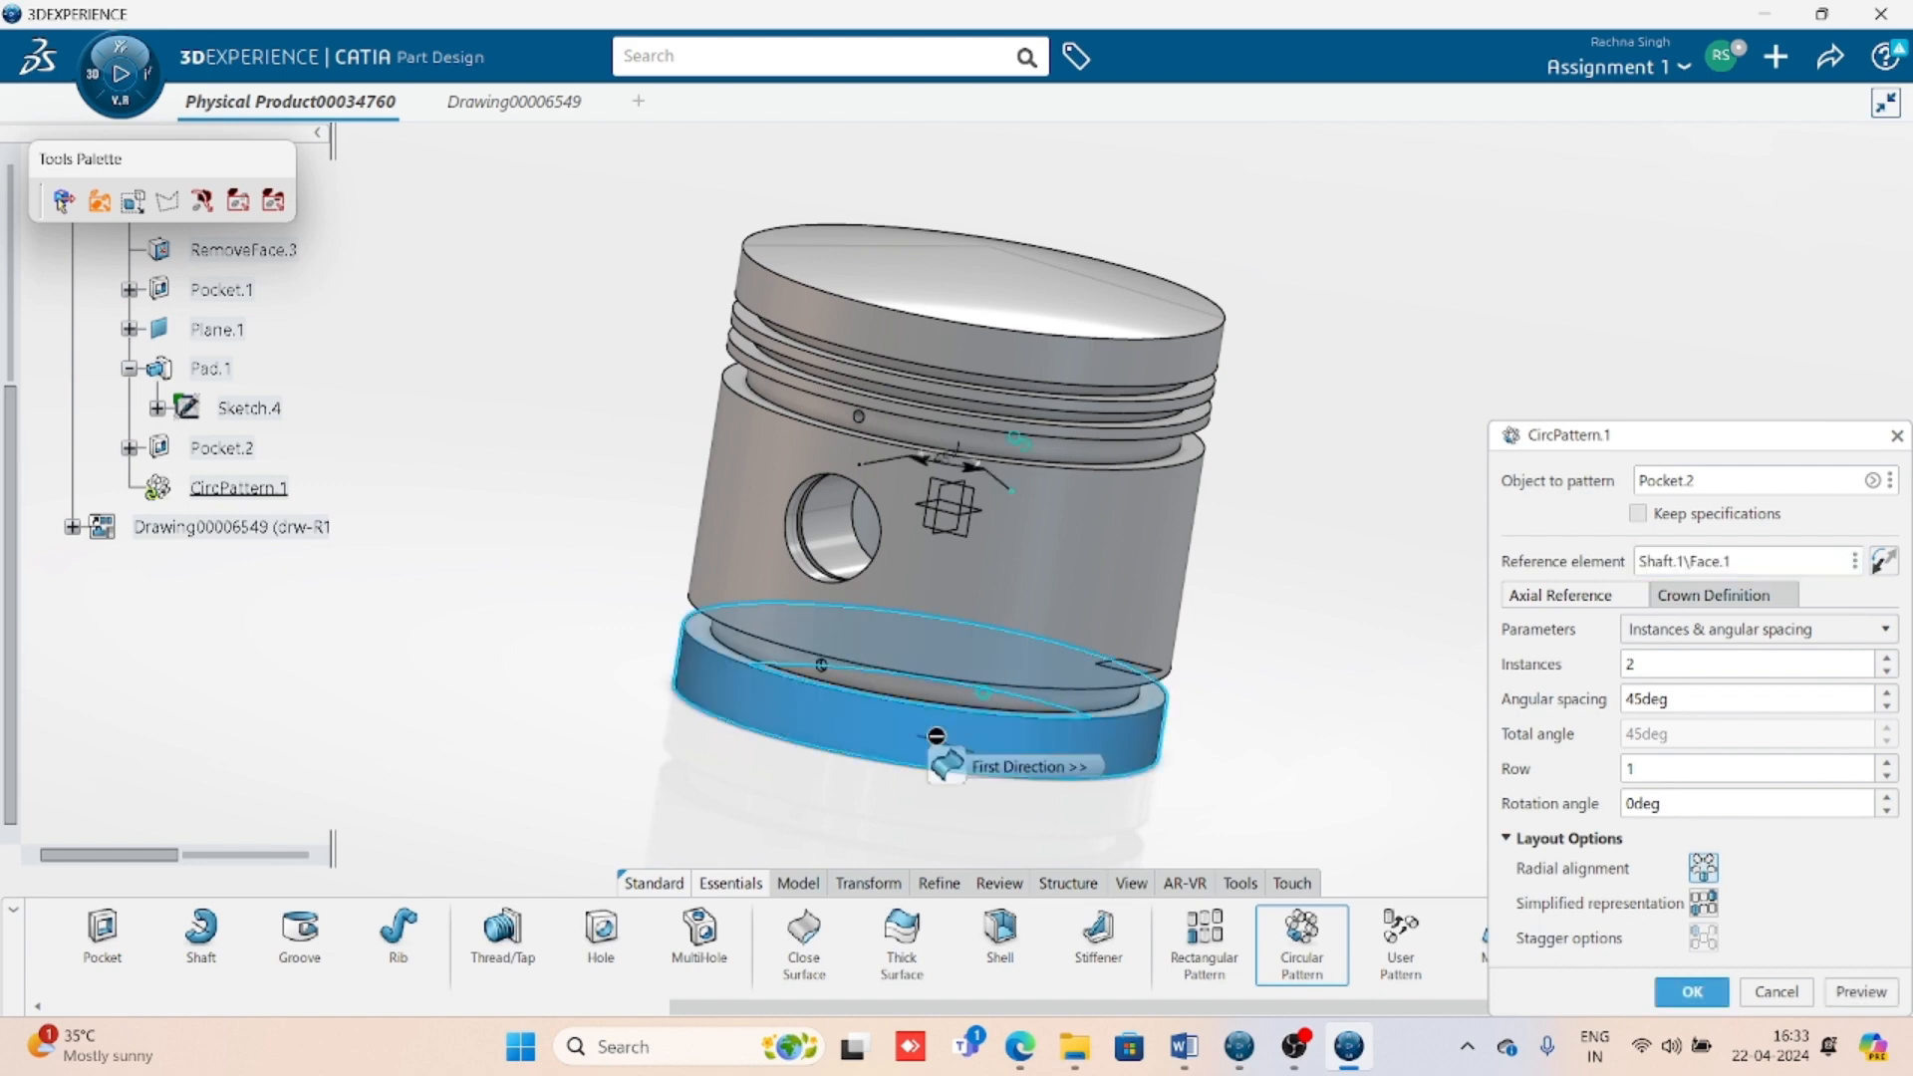
- Set the circular pattern to a complete crown with 8 instances and create it
click(1887, 658)
click(1887, 659)
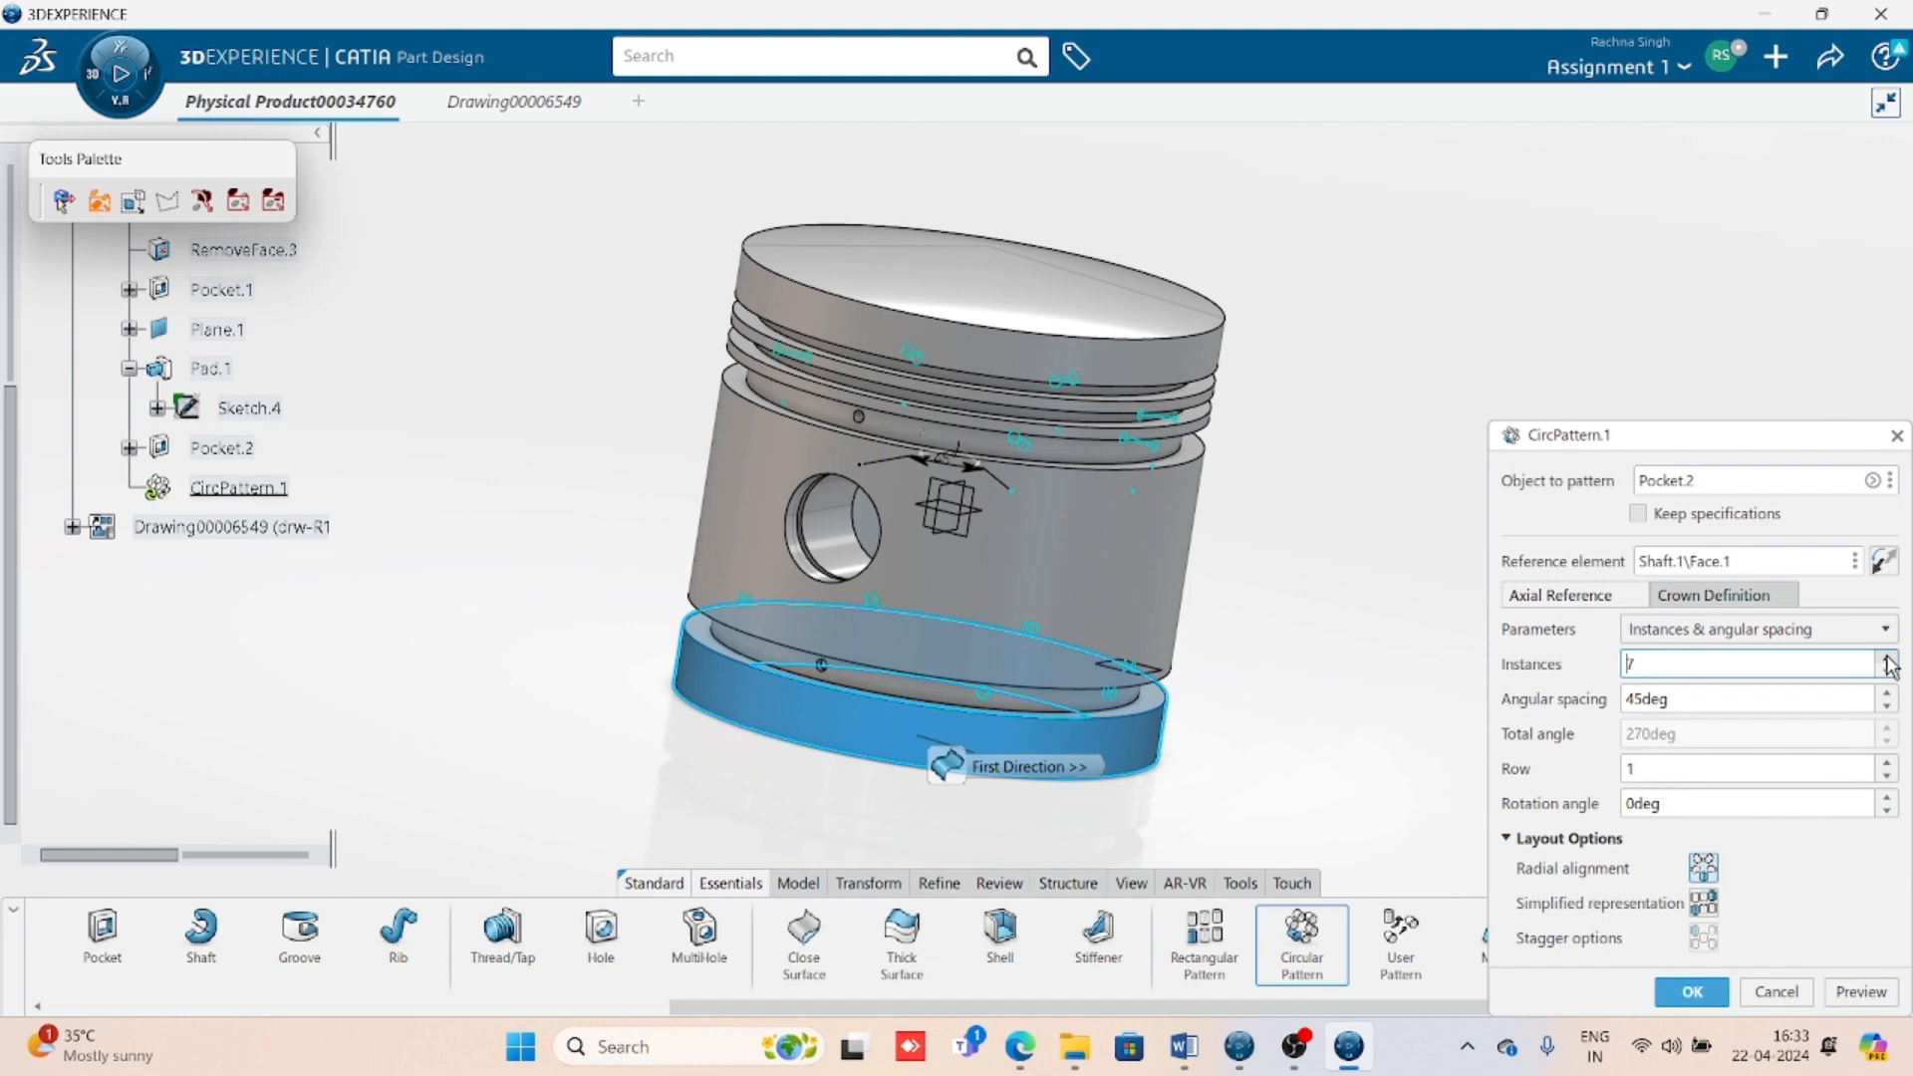
click(1887, 659)
click(1728, 633)
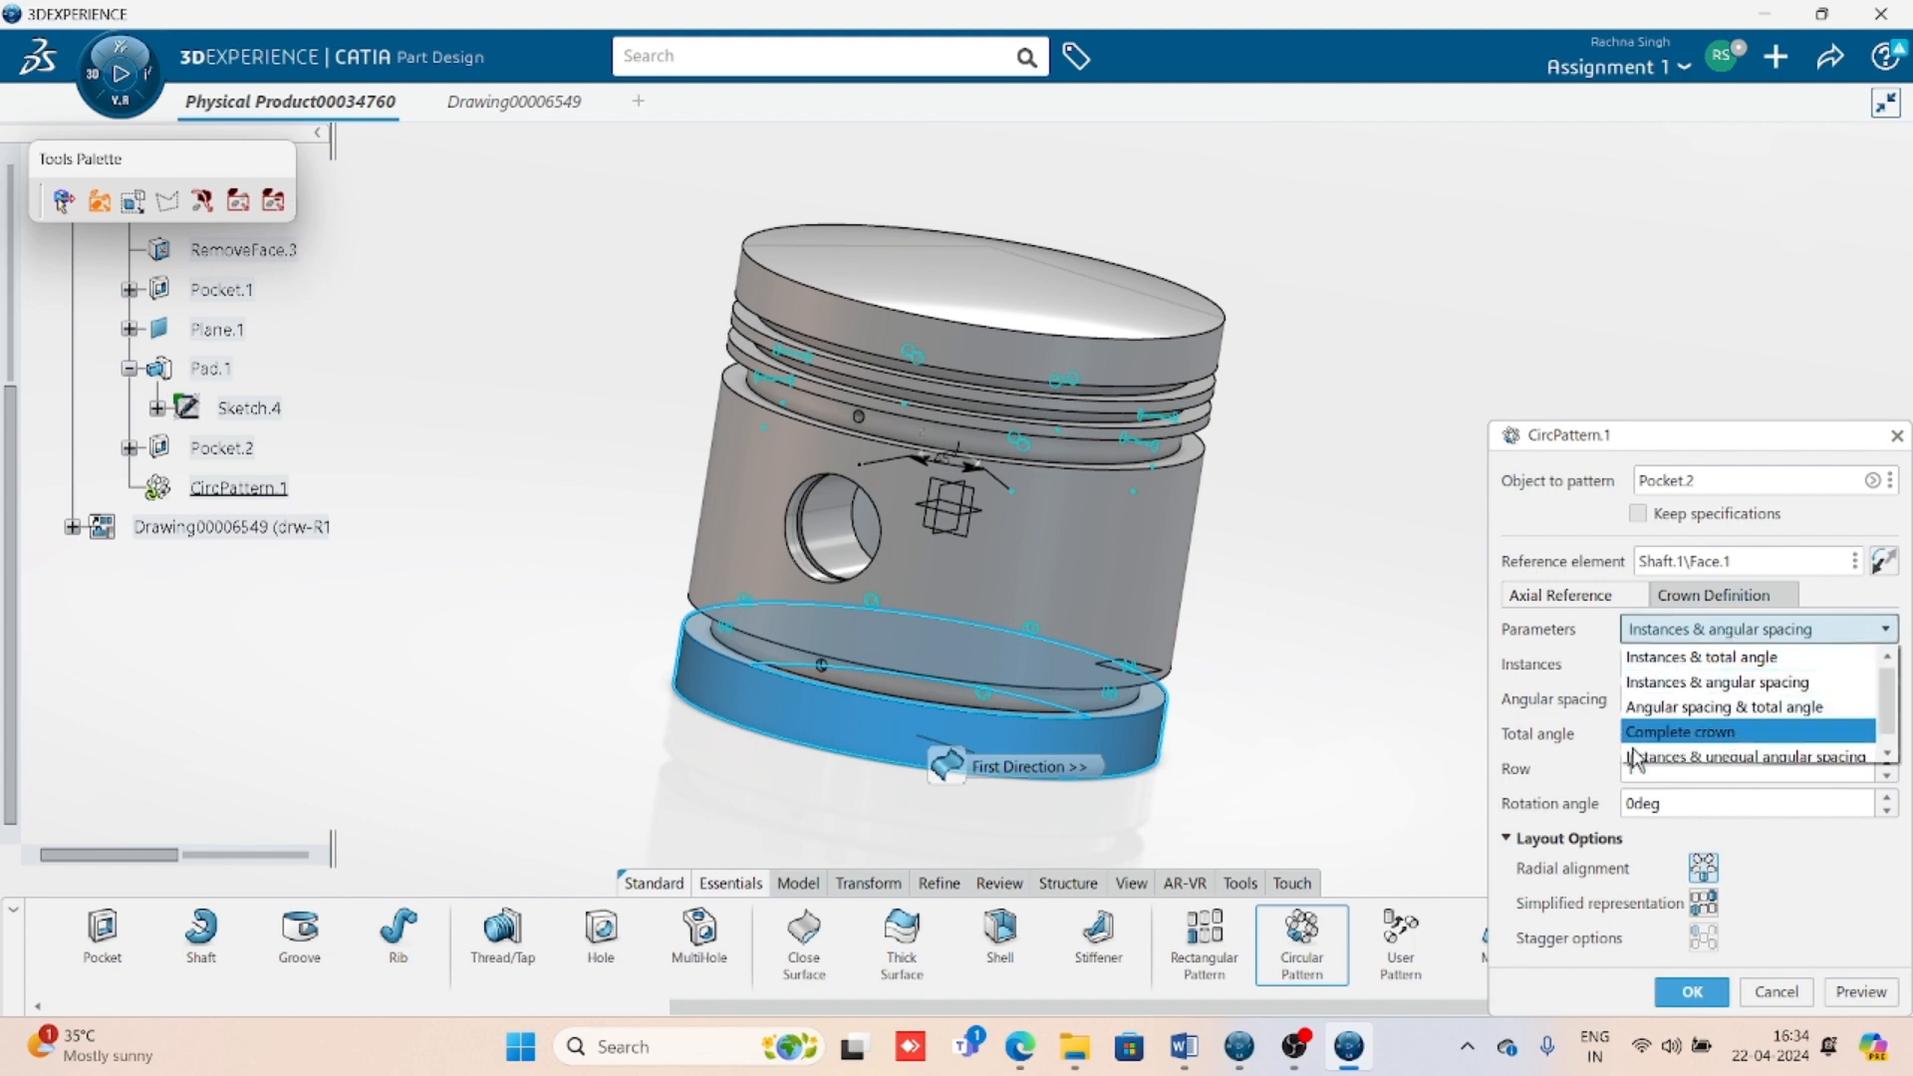
click(1730, 733)
middle_drag(947, 717, 833, 490)
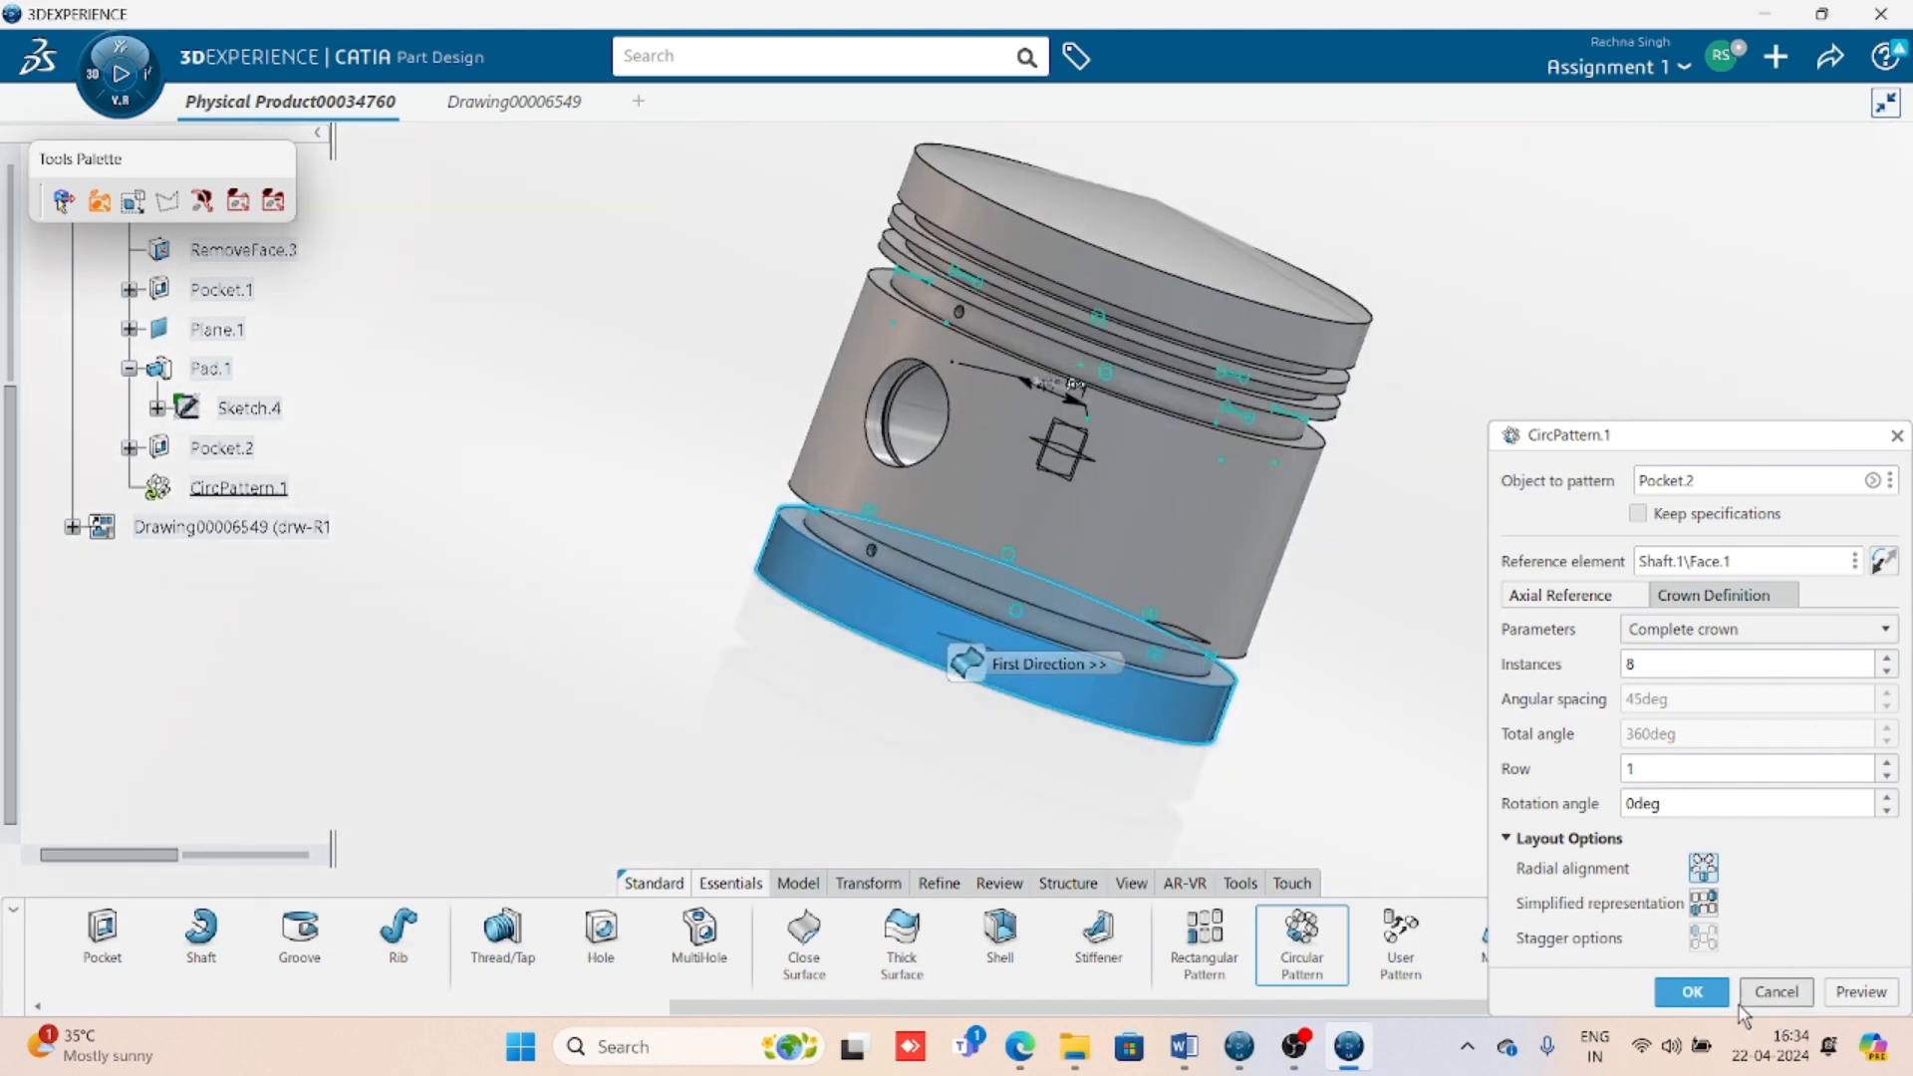
click(1693, 991)
- Switch to the piston drawing and update the current sheet with the groove holes
middle_drag(1302, 698, 1032, 640)
middle_drag(1239, 594, 966, 685)
scroll(979, 681, down, 2)
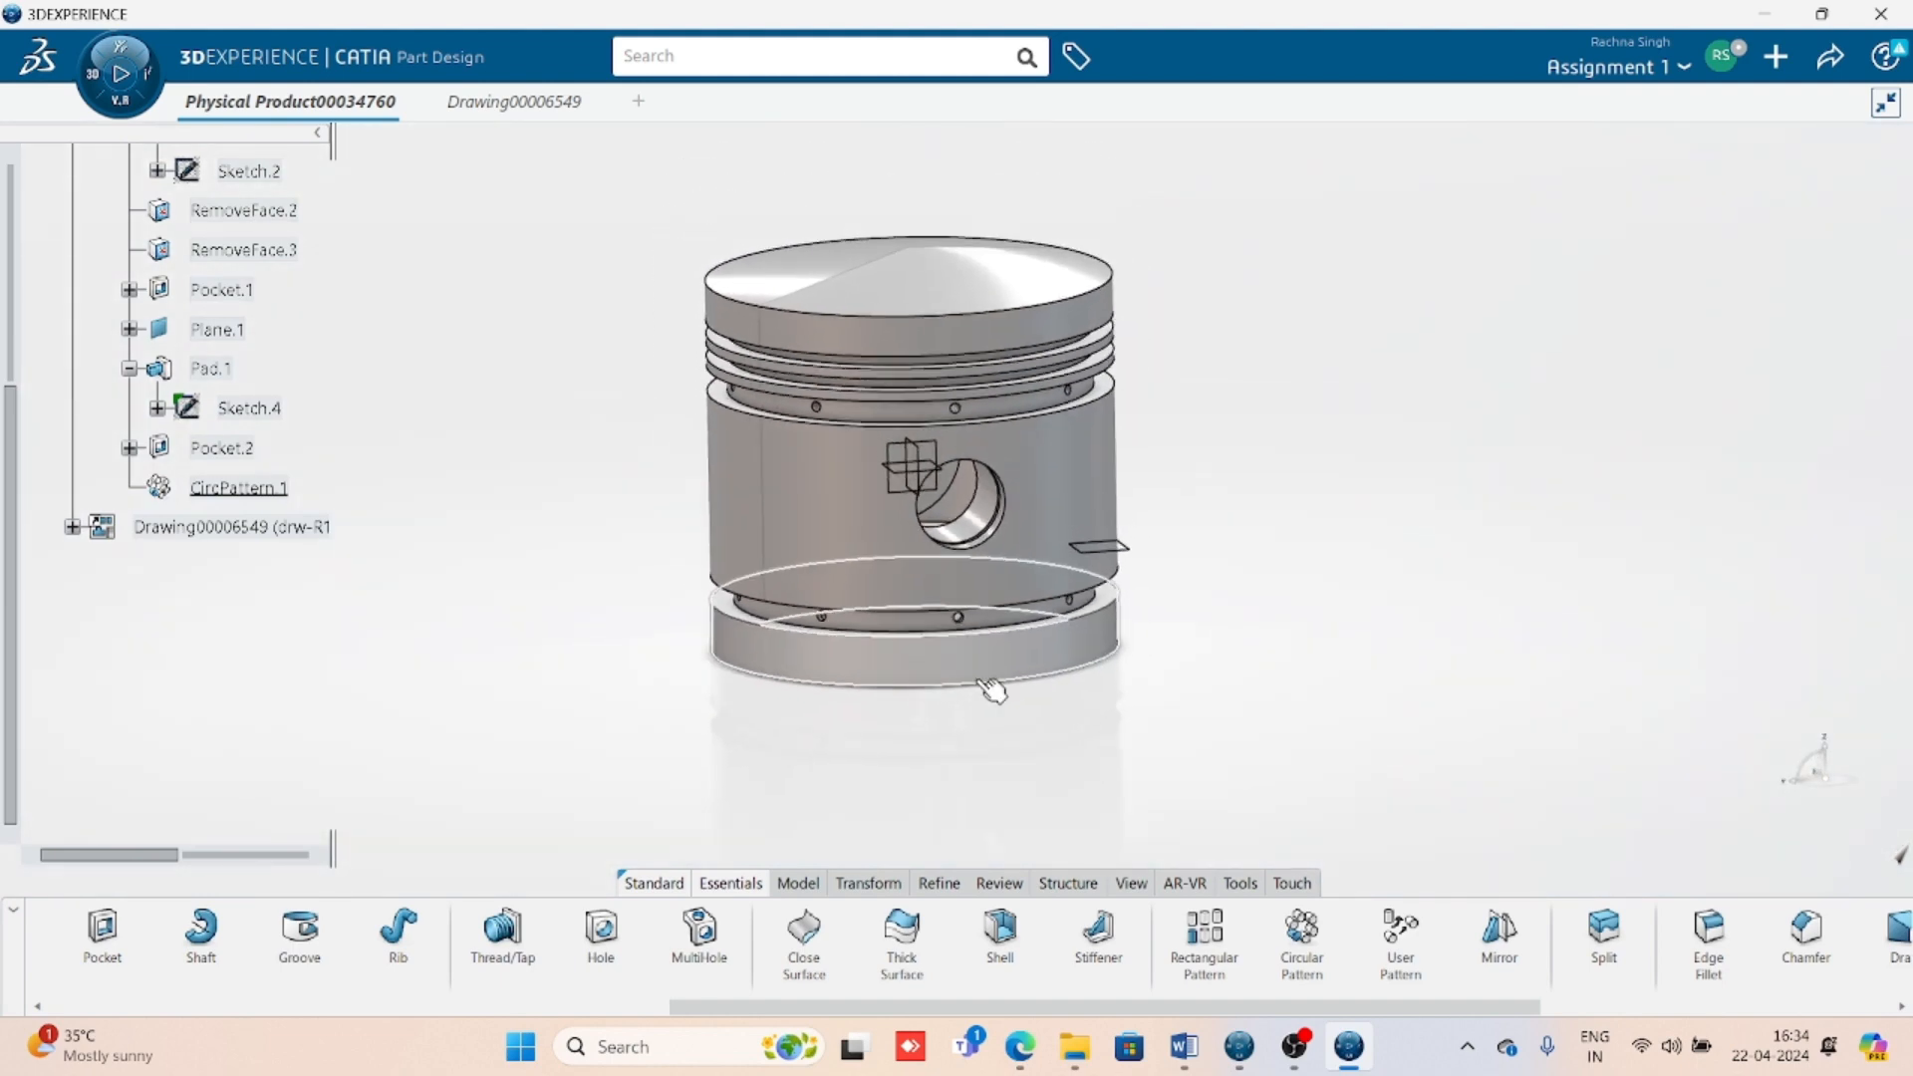
key(ctrl+Tab)
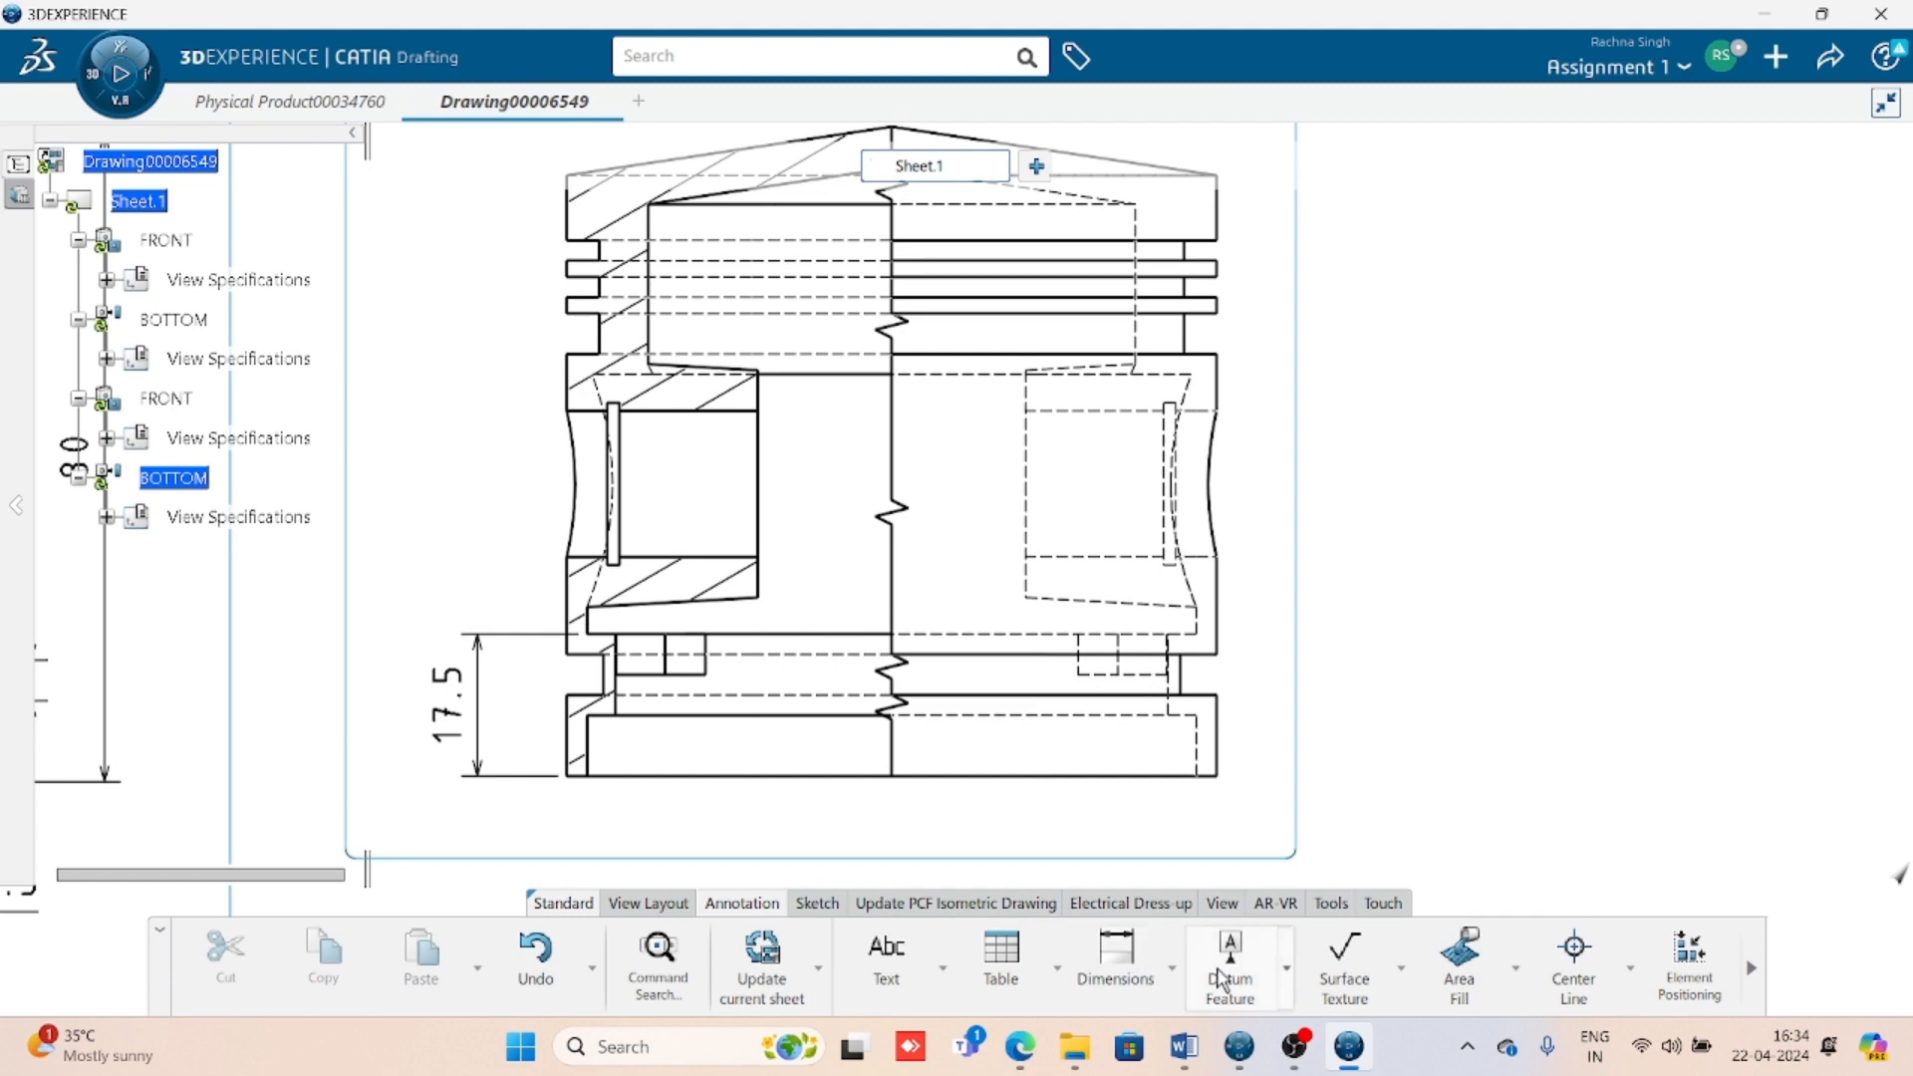
click(763, 964)
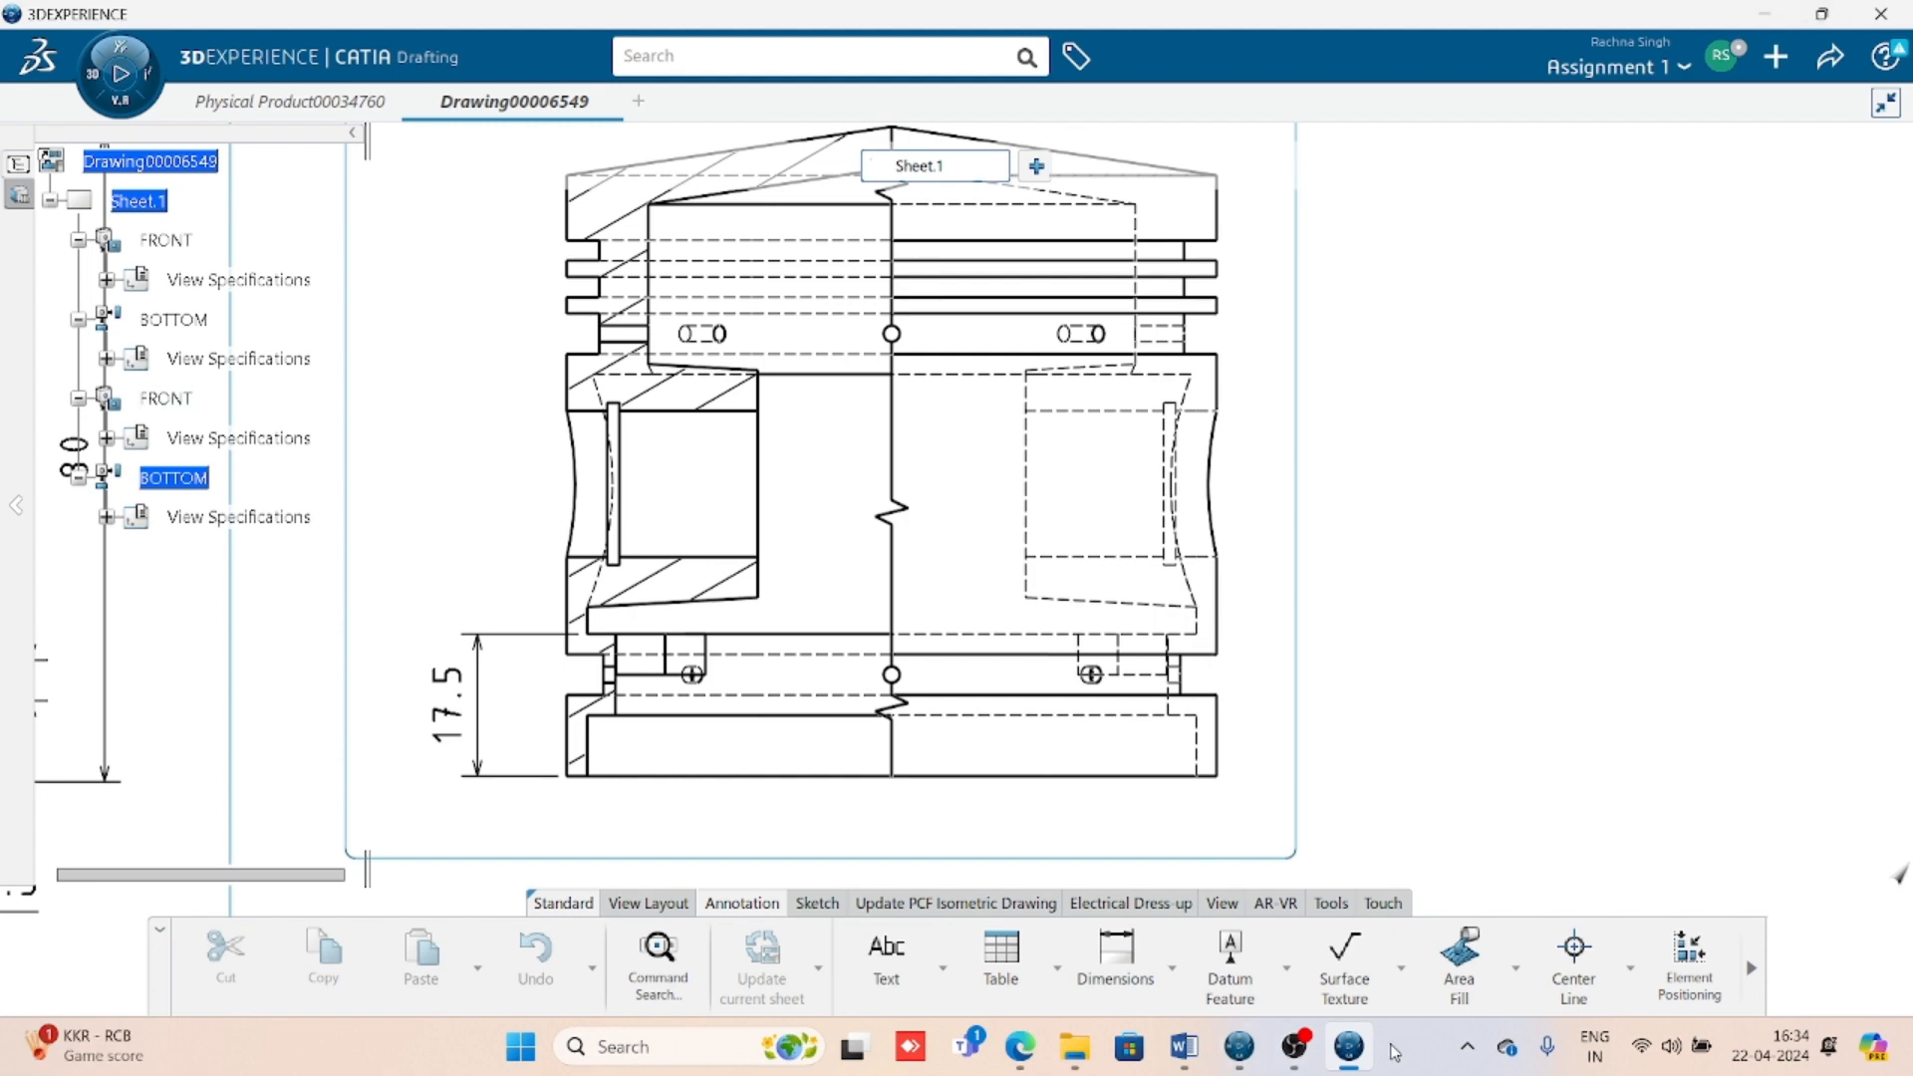
click(1367, 1052)
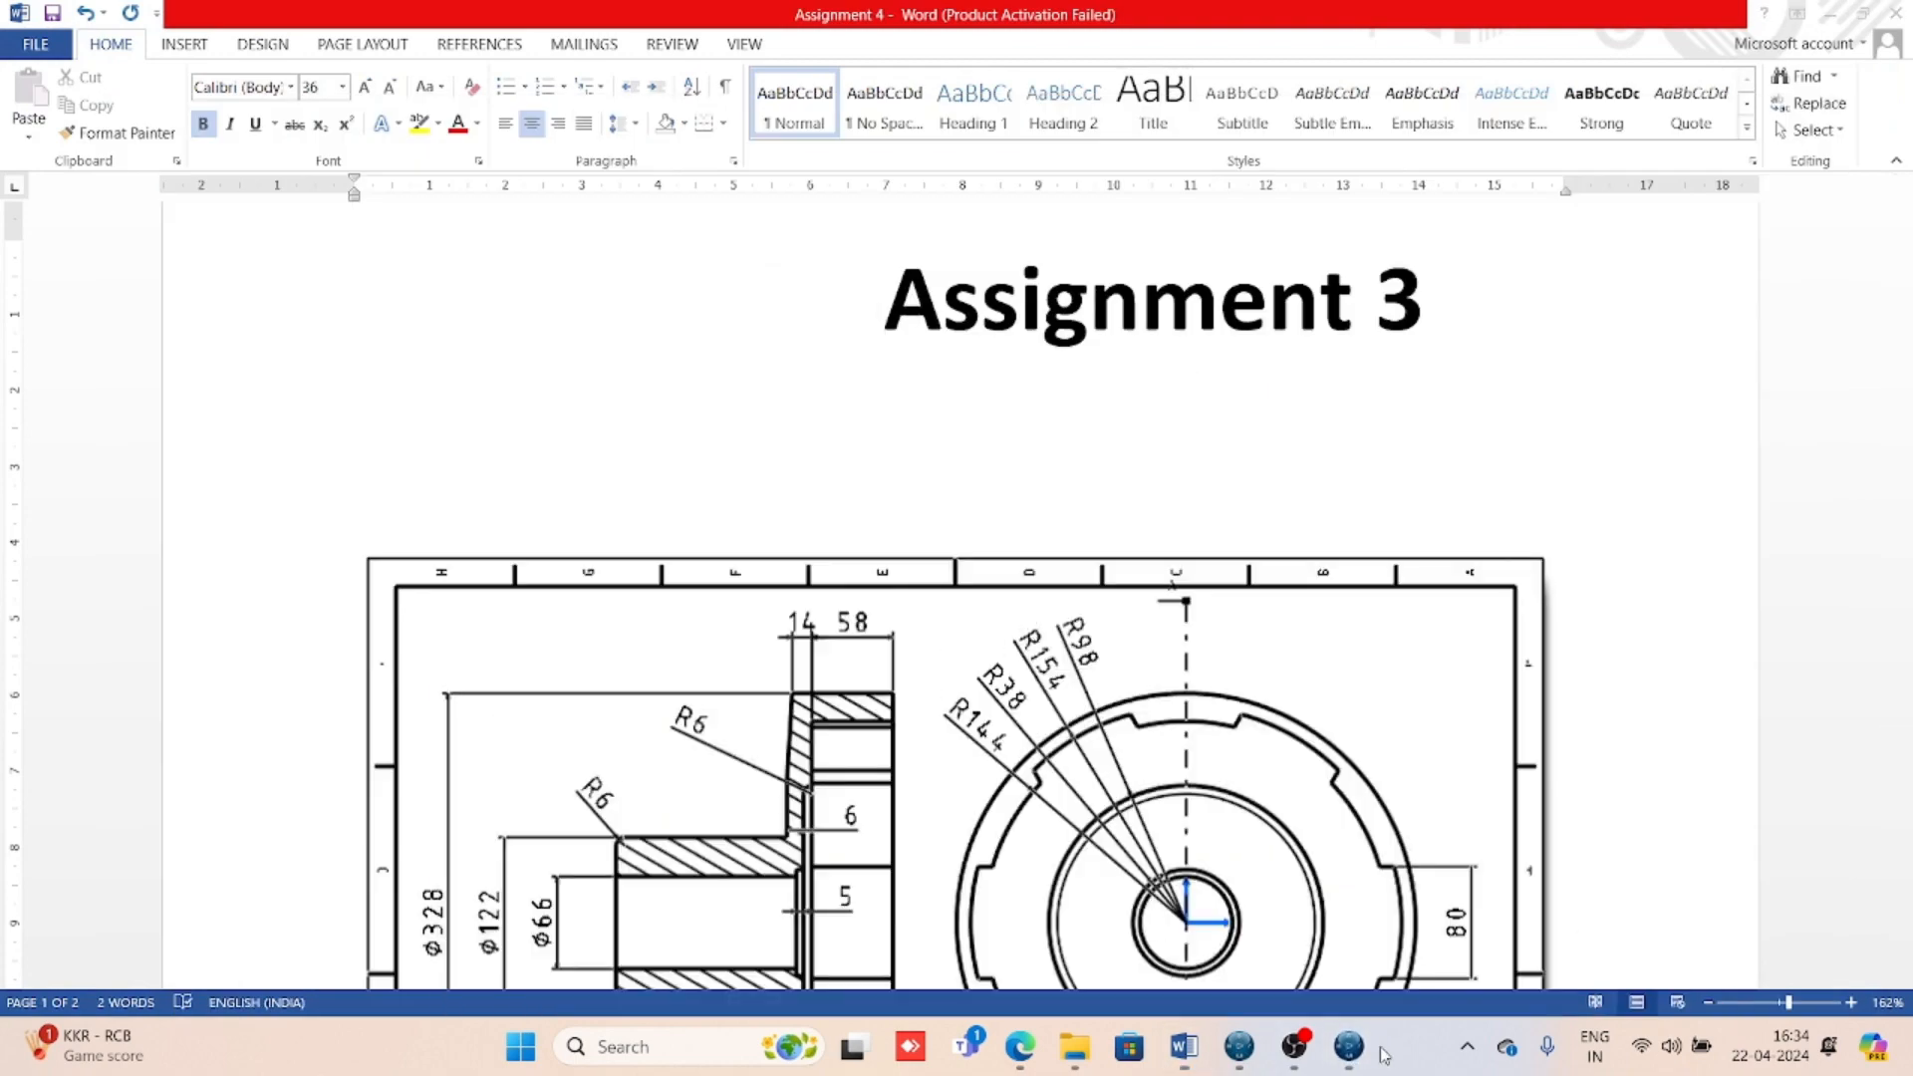
click(1350, 1049)
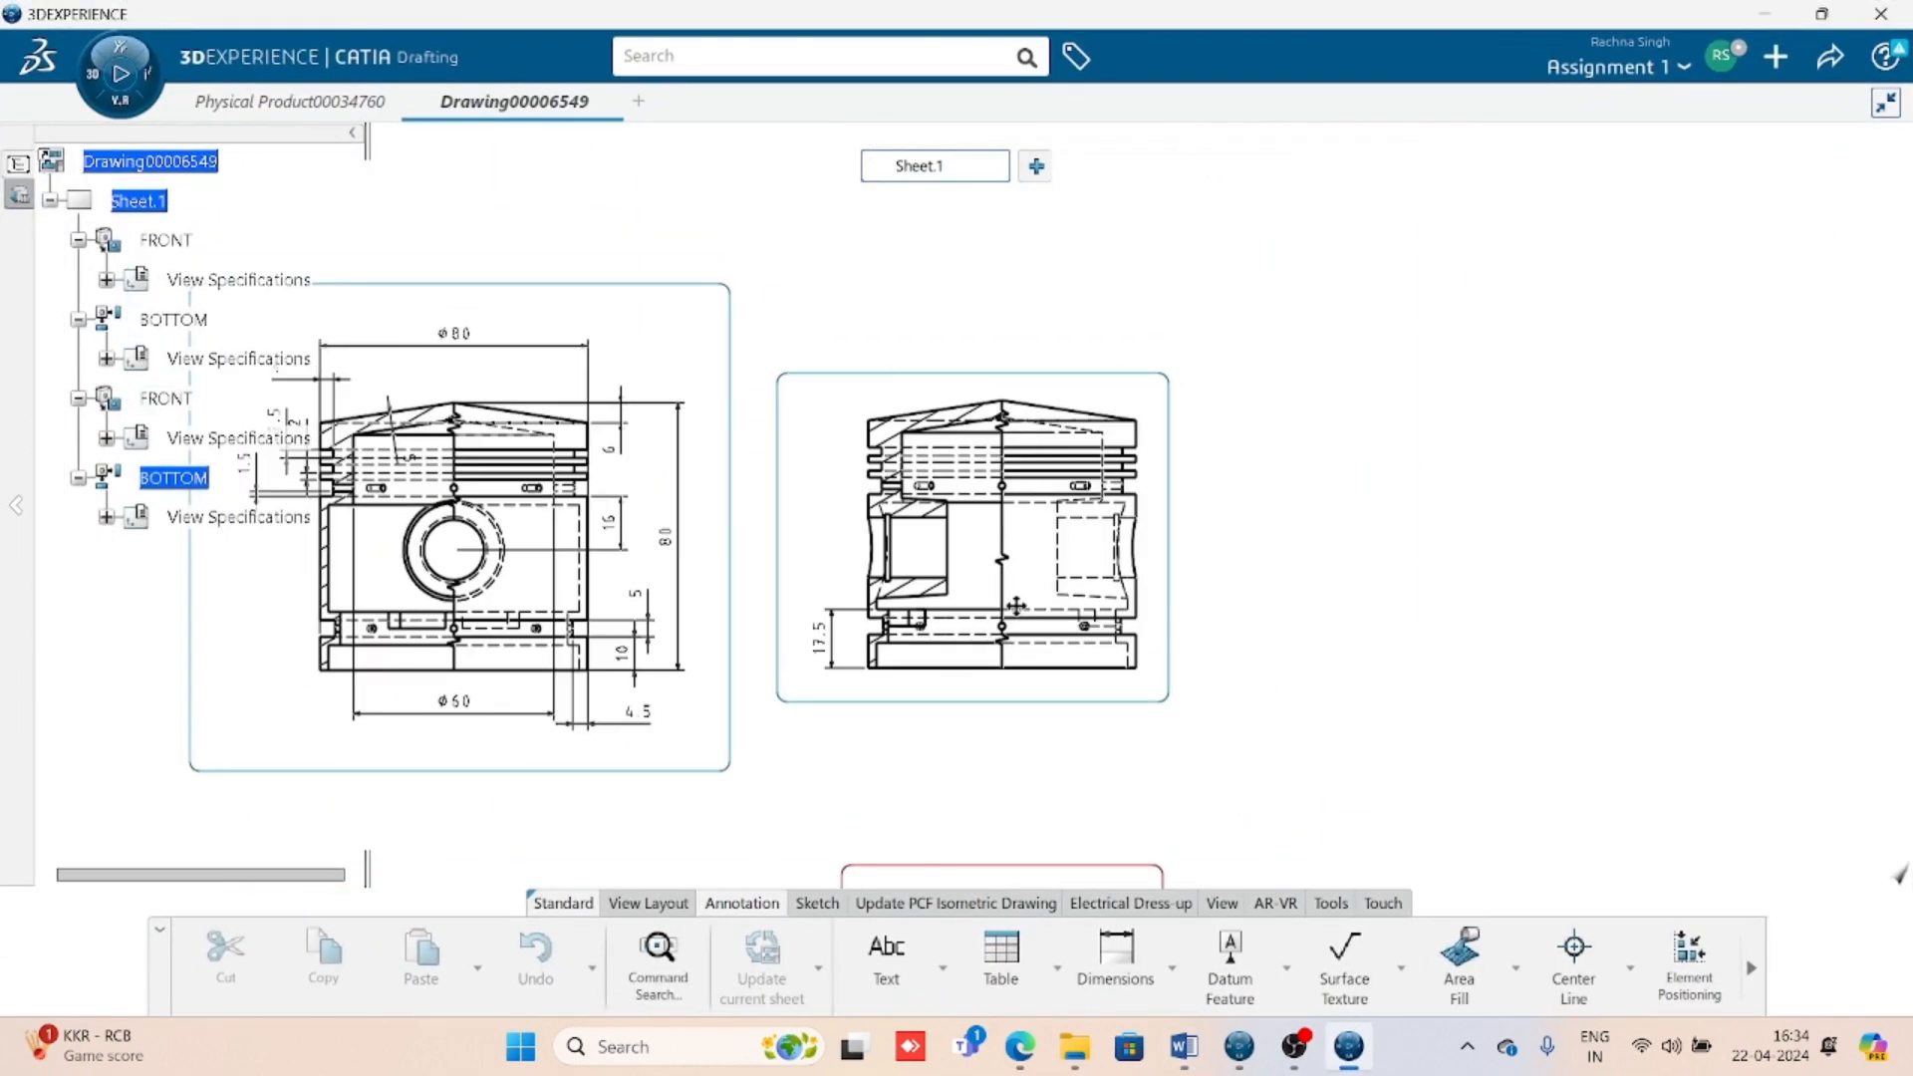
- Return to the piston part and examine the patterned groove holes around the model
key(ctrl+Tab)
mouse_move(1011, 558)
middle_down()
mouse_move(990, 576)
mouse_move(884, 558)
mouse_move(1086, 597)
mouse_move(1096, 558)
mouse_move(1103, 682)
mouse_move(918, 547)
mouse_move(1076, 468)
mouse_move(764, 631)
middle_up()
middle_drag(1185, 607, 1245, 726)
scroll(1025, 542, up, 4)
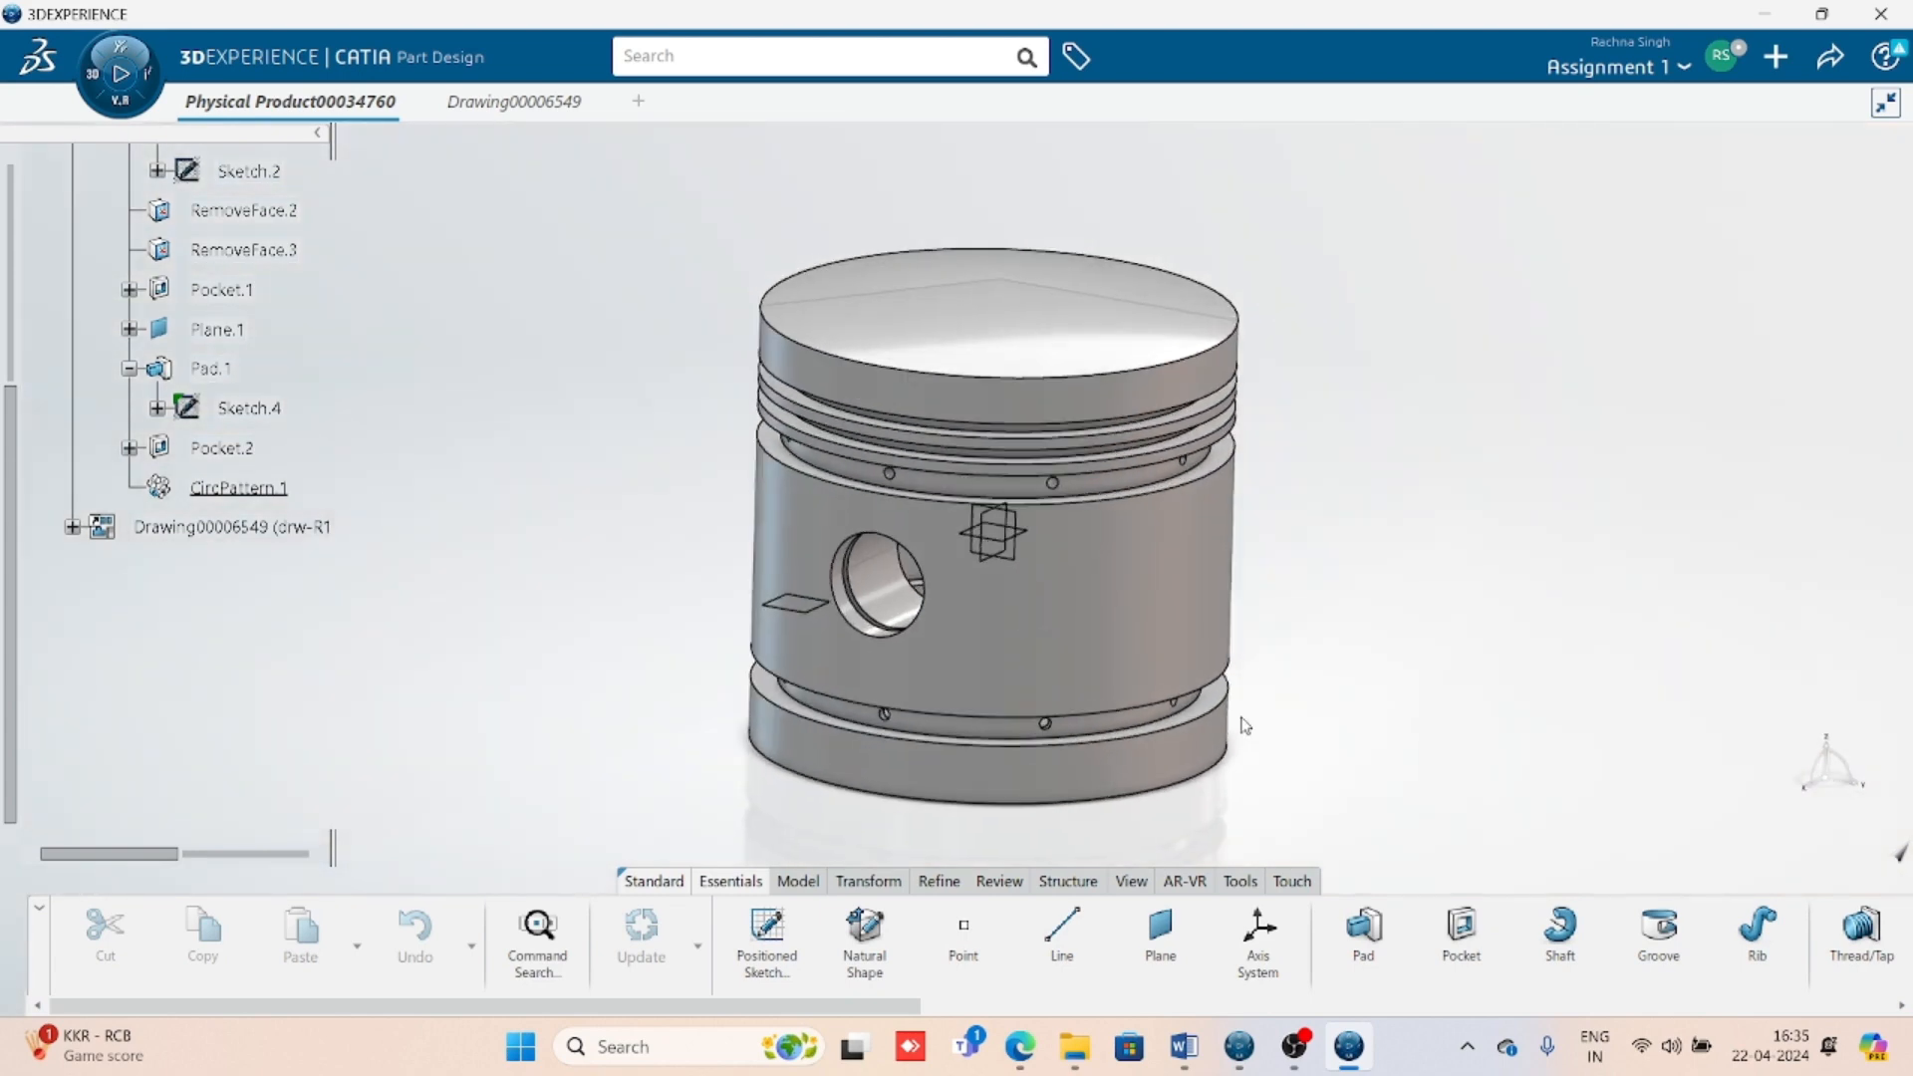